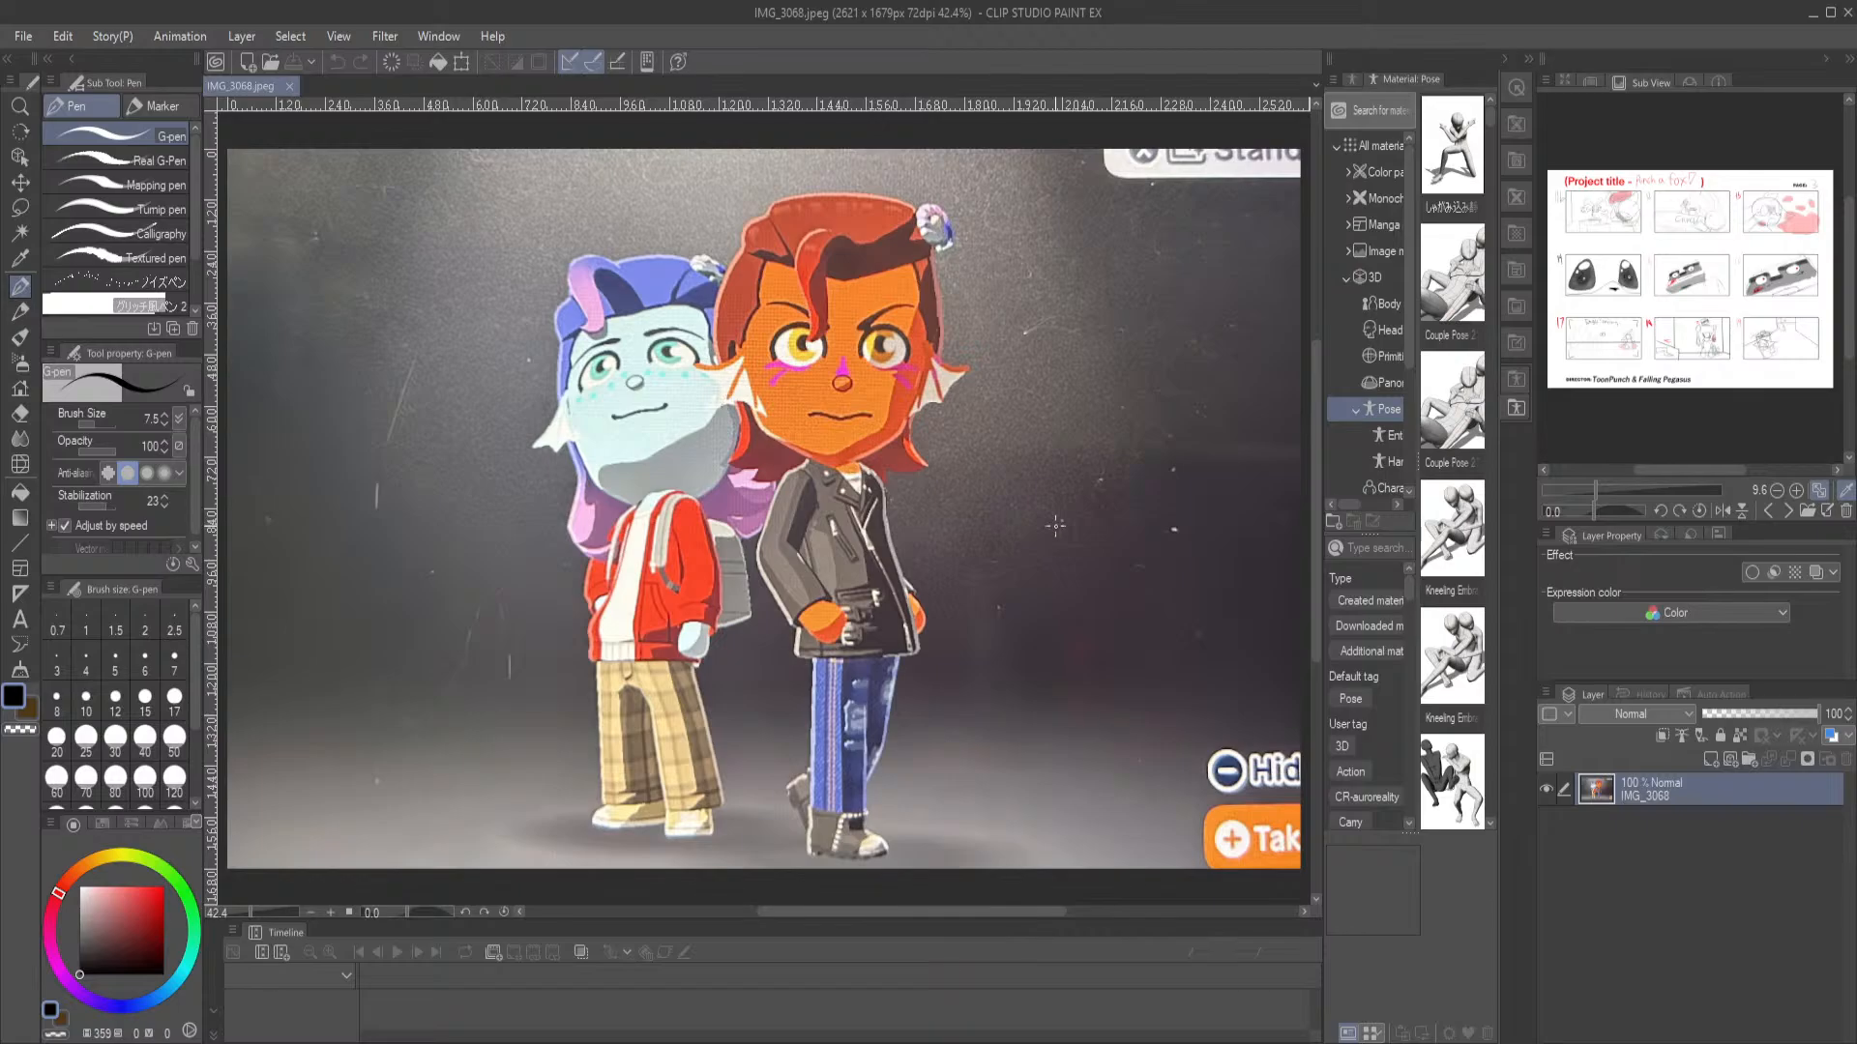
Open the reference photo IMG_3067.jpeg alongside IMG_3068.jpeg, check its characters up close and fit the whole image in view
{"action": "left_click", "coordinate": [273, 64]}
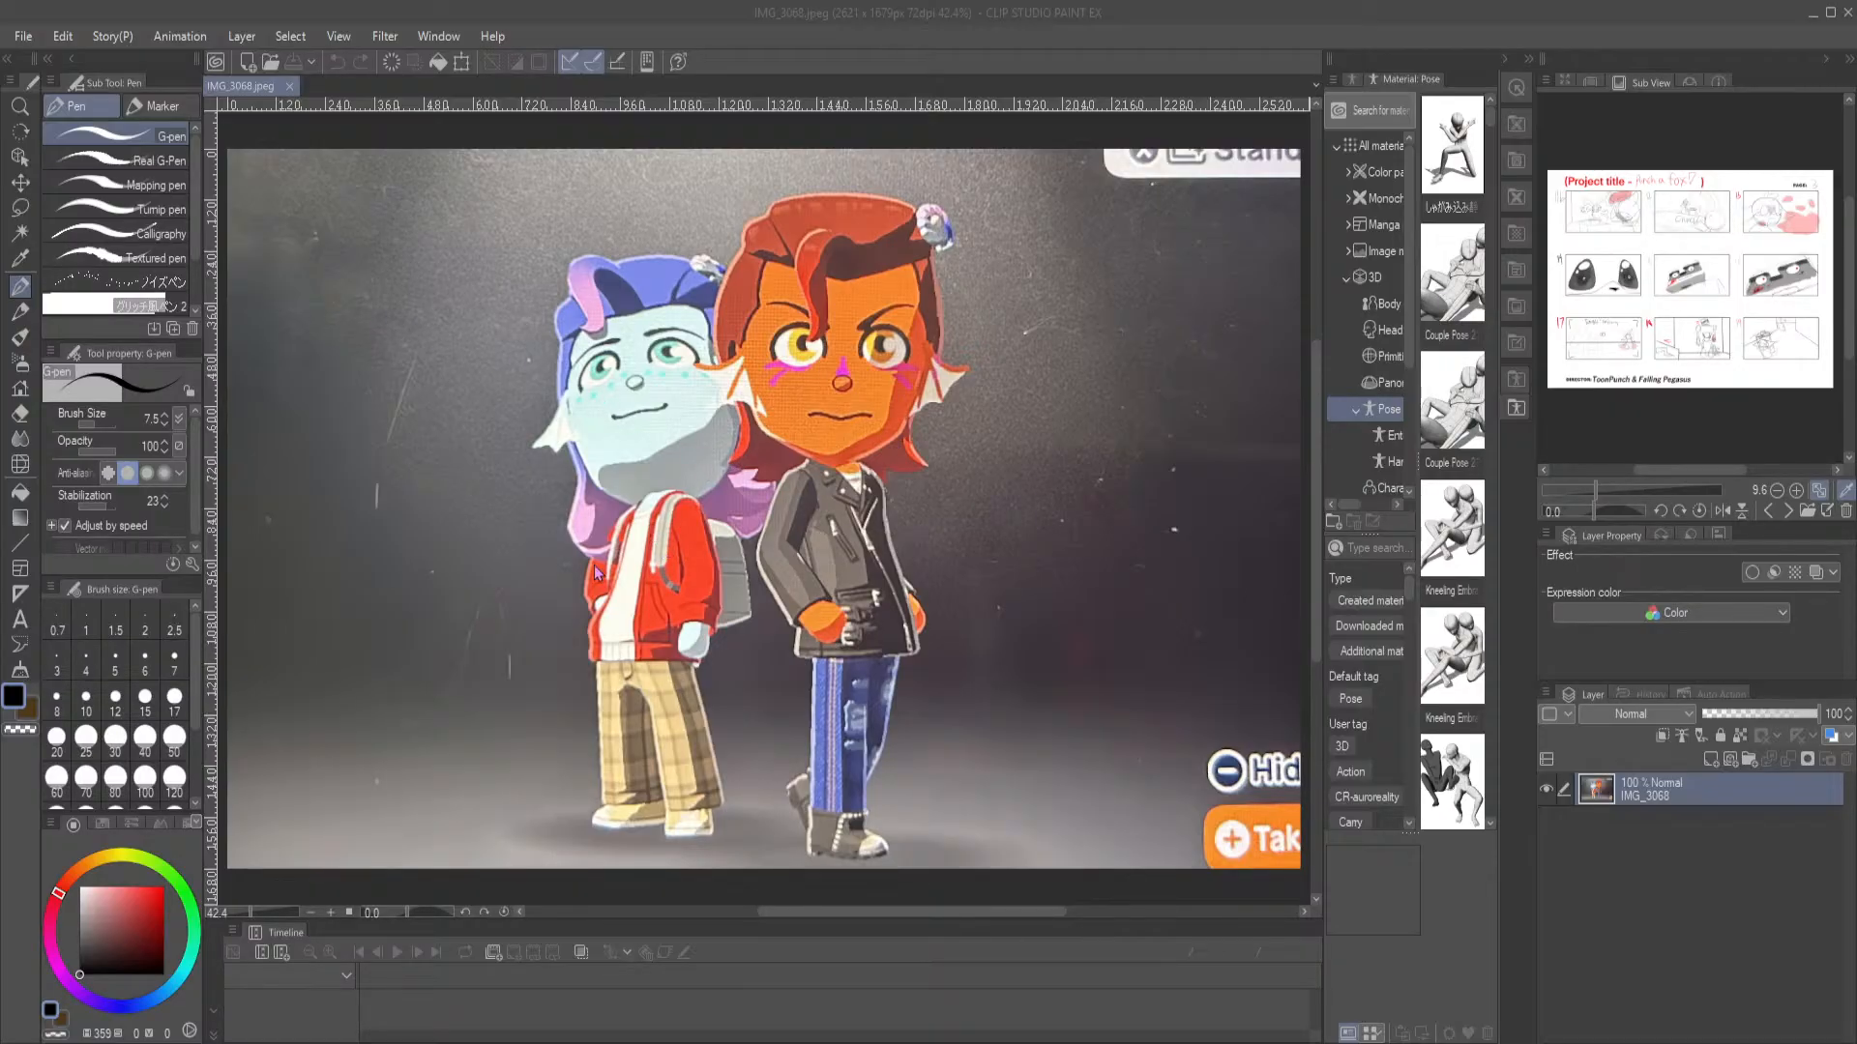
{"action": "double_click", "coordinate": [728, 536]}
{"action": "scroll", "coordinate": [869, 653], "scroll_direction": "up", "scroll_amount": 5}
{"action": "left_click_drag", "start_coordinate": [1064, 557], "coordinate": [933, 573]}
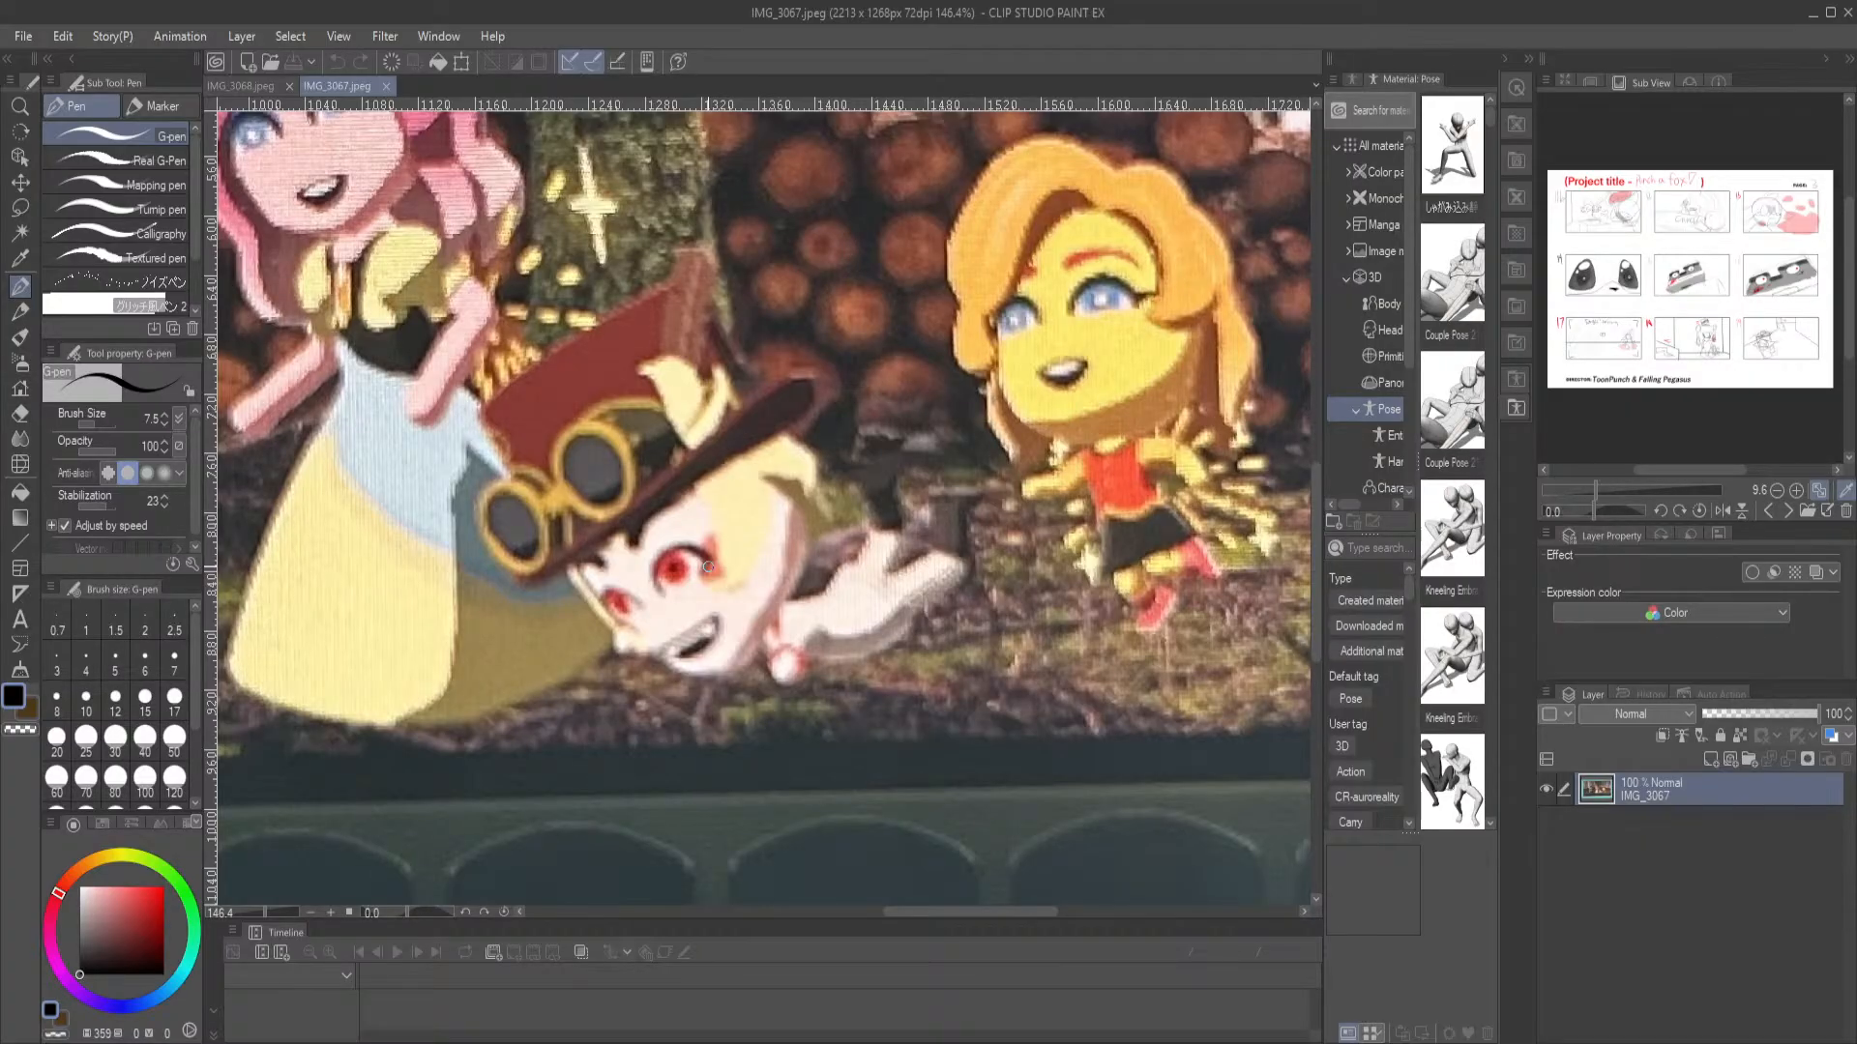
{"action": "key", "text": "ctrl+0"}
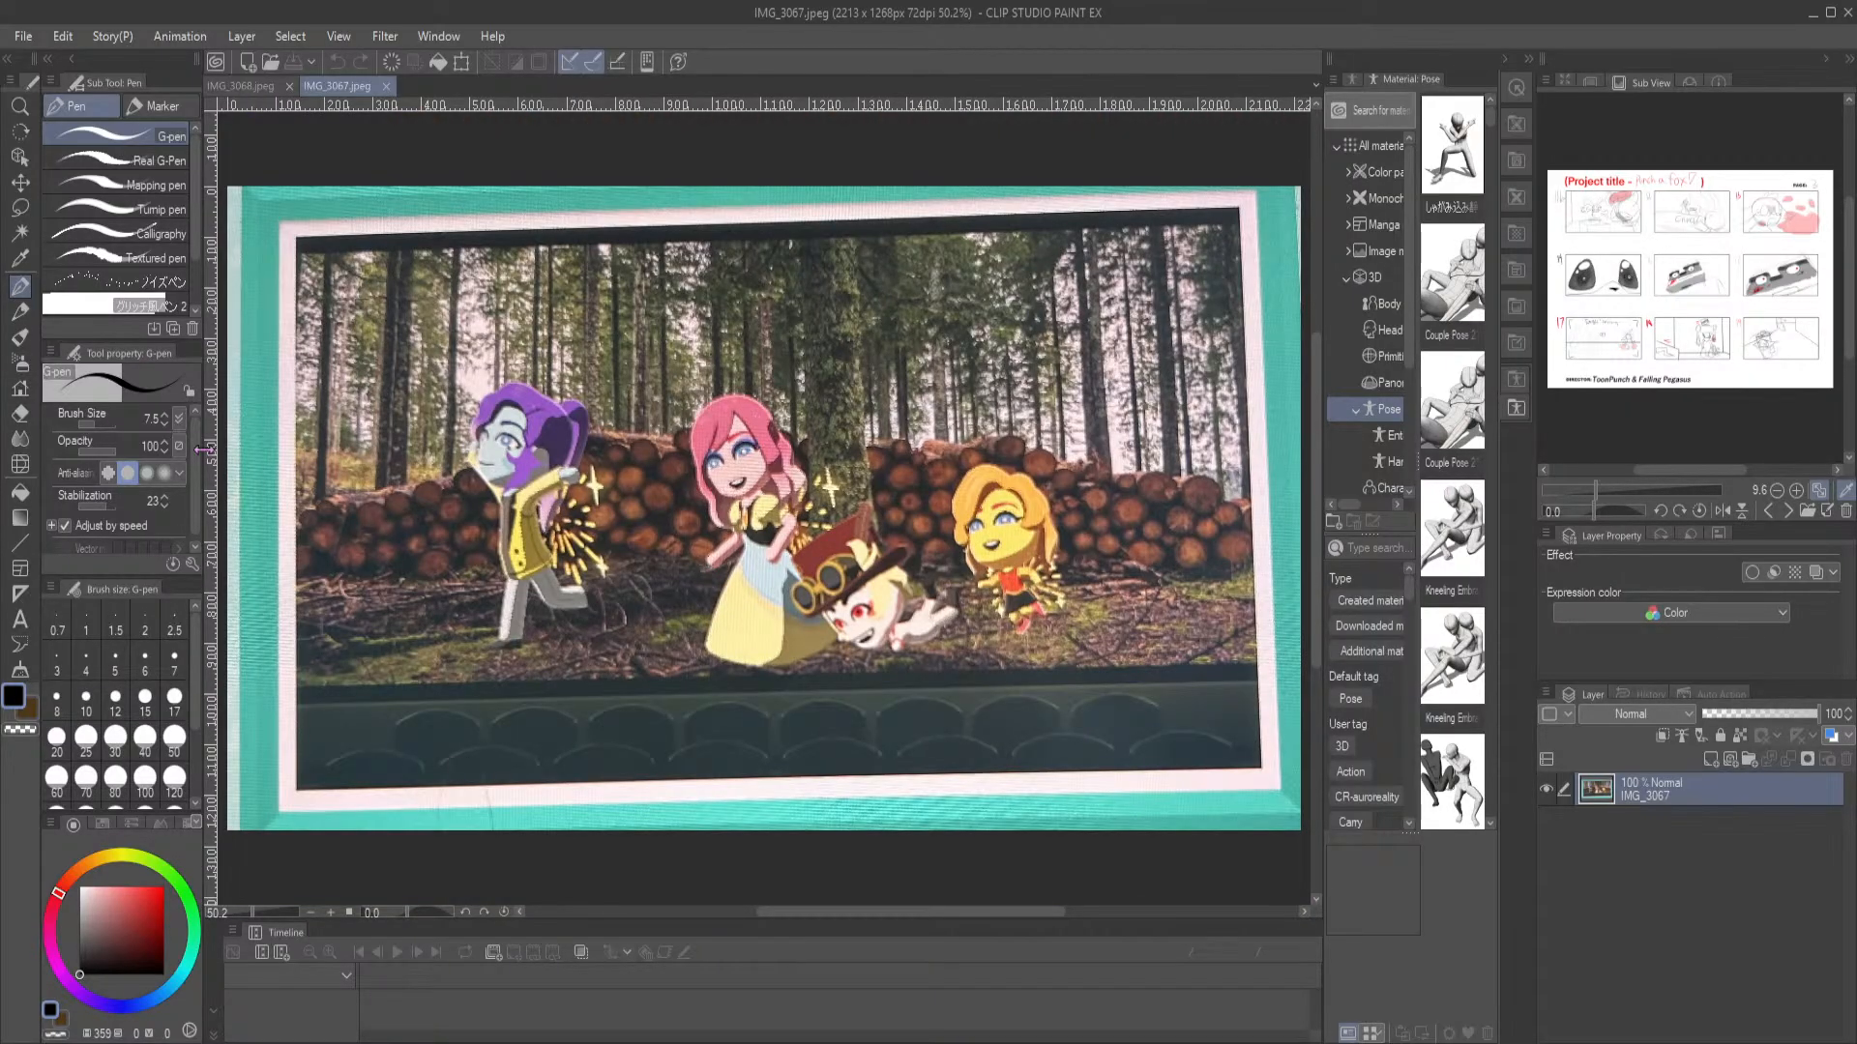
Compare the two standing characters in IMG_3068.jpeg with the running figures in IMG_3067.jpeg, examining the latter up close
{"action": "left_click", "coordinate": [239, 85]}
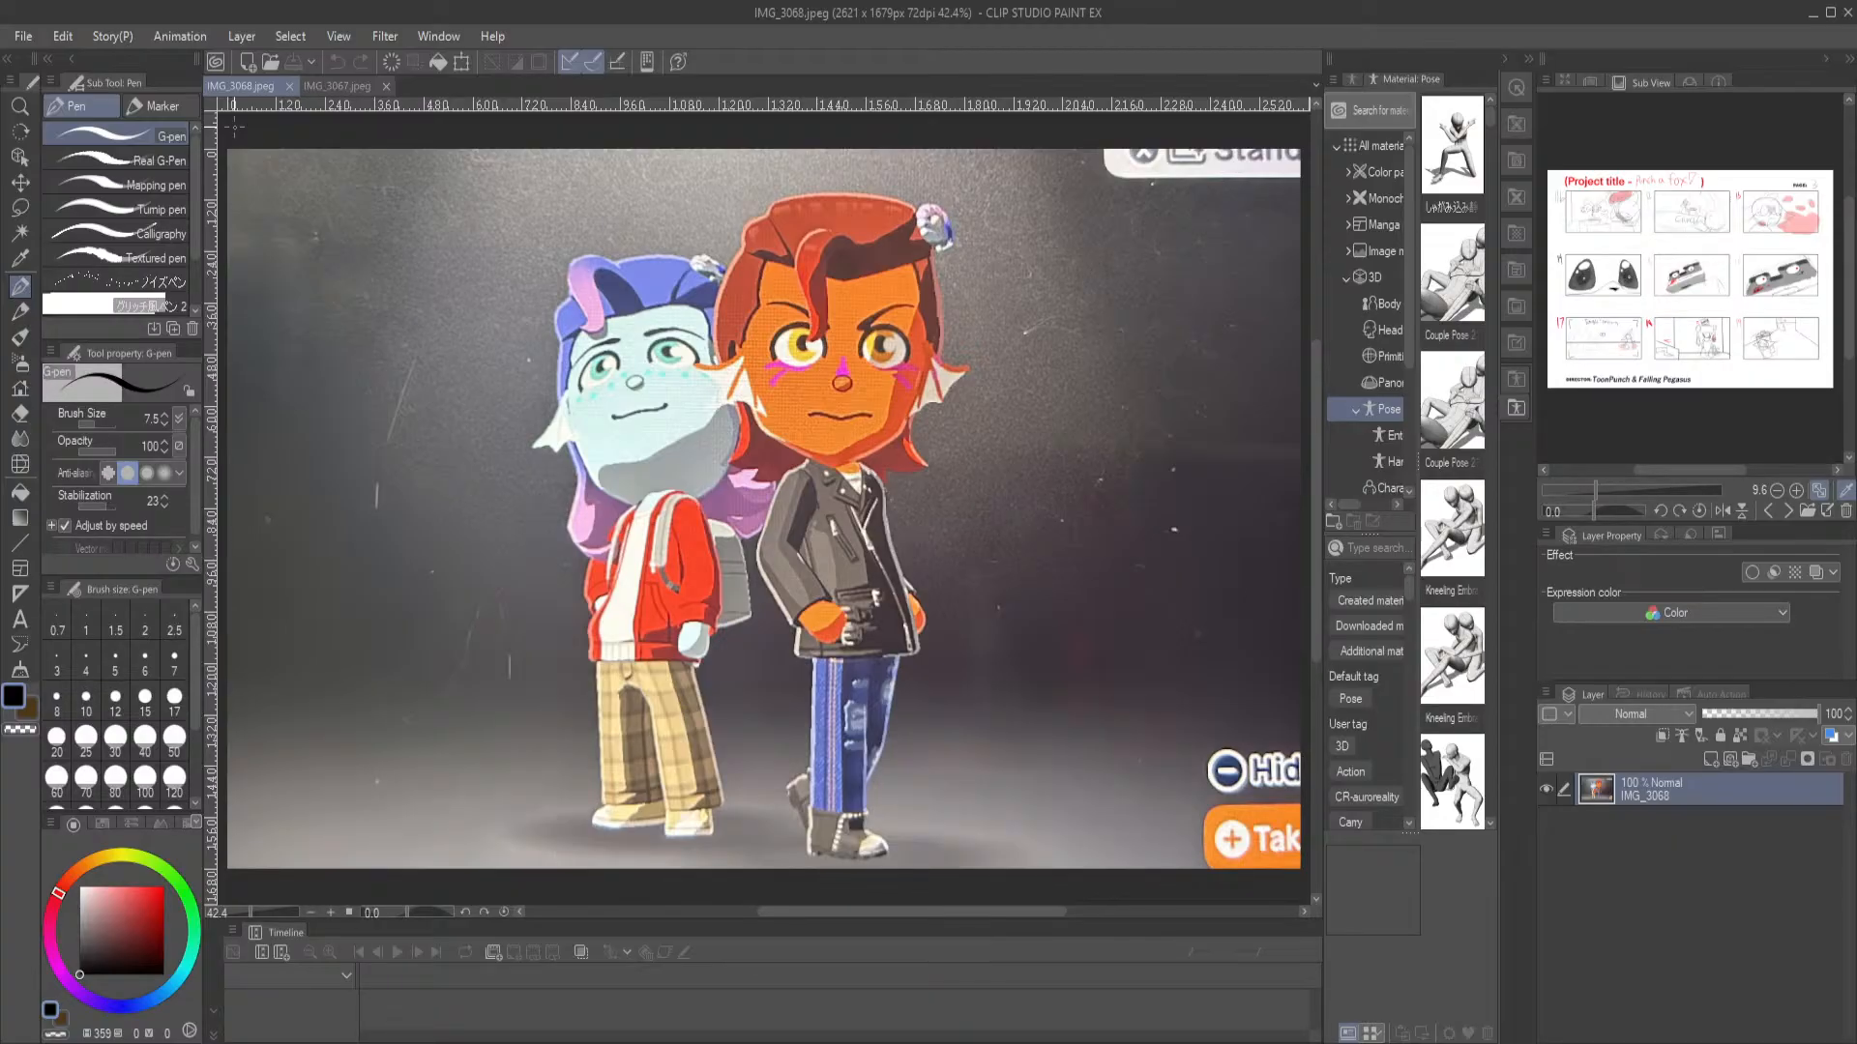
{"action": "left_click", "coordinate": [350, 87]}
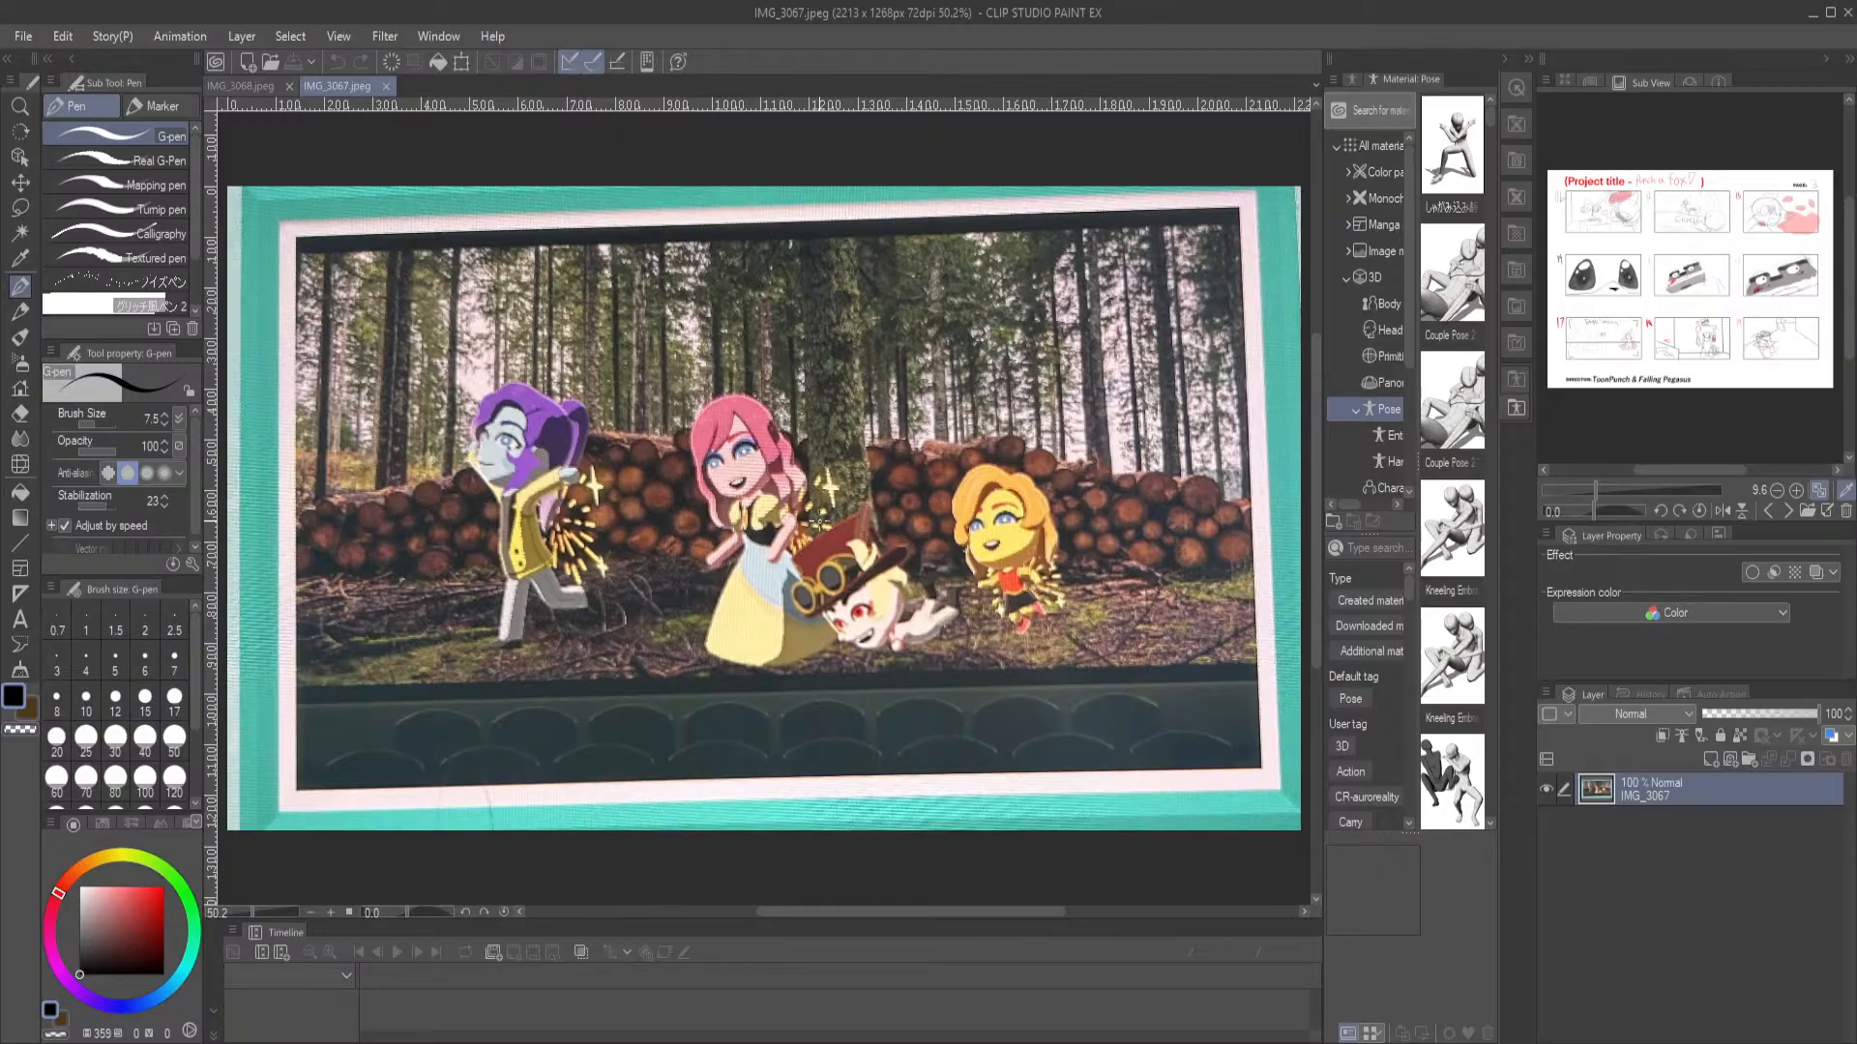
{"action": "scroll", "coordinate": [941, 573], "scroll_direction": "up", "scroll_amount": 2}
{"action": "scroll", "coordinate": [941, 574], "scroll_direction": "up", "scroll_amount": 1}
{"action": "scroll", "coordinate": [941, 574], "scroll_direction": "up", "scroll_amount": 5}
{"action": "scroll", "coordinate": [754, 499], "scroll_direction": "down", "scroll_amount": 6}
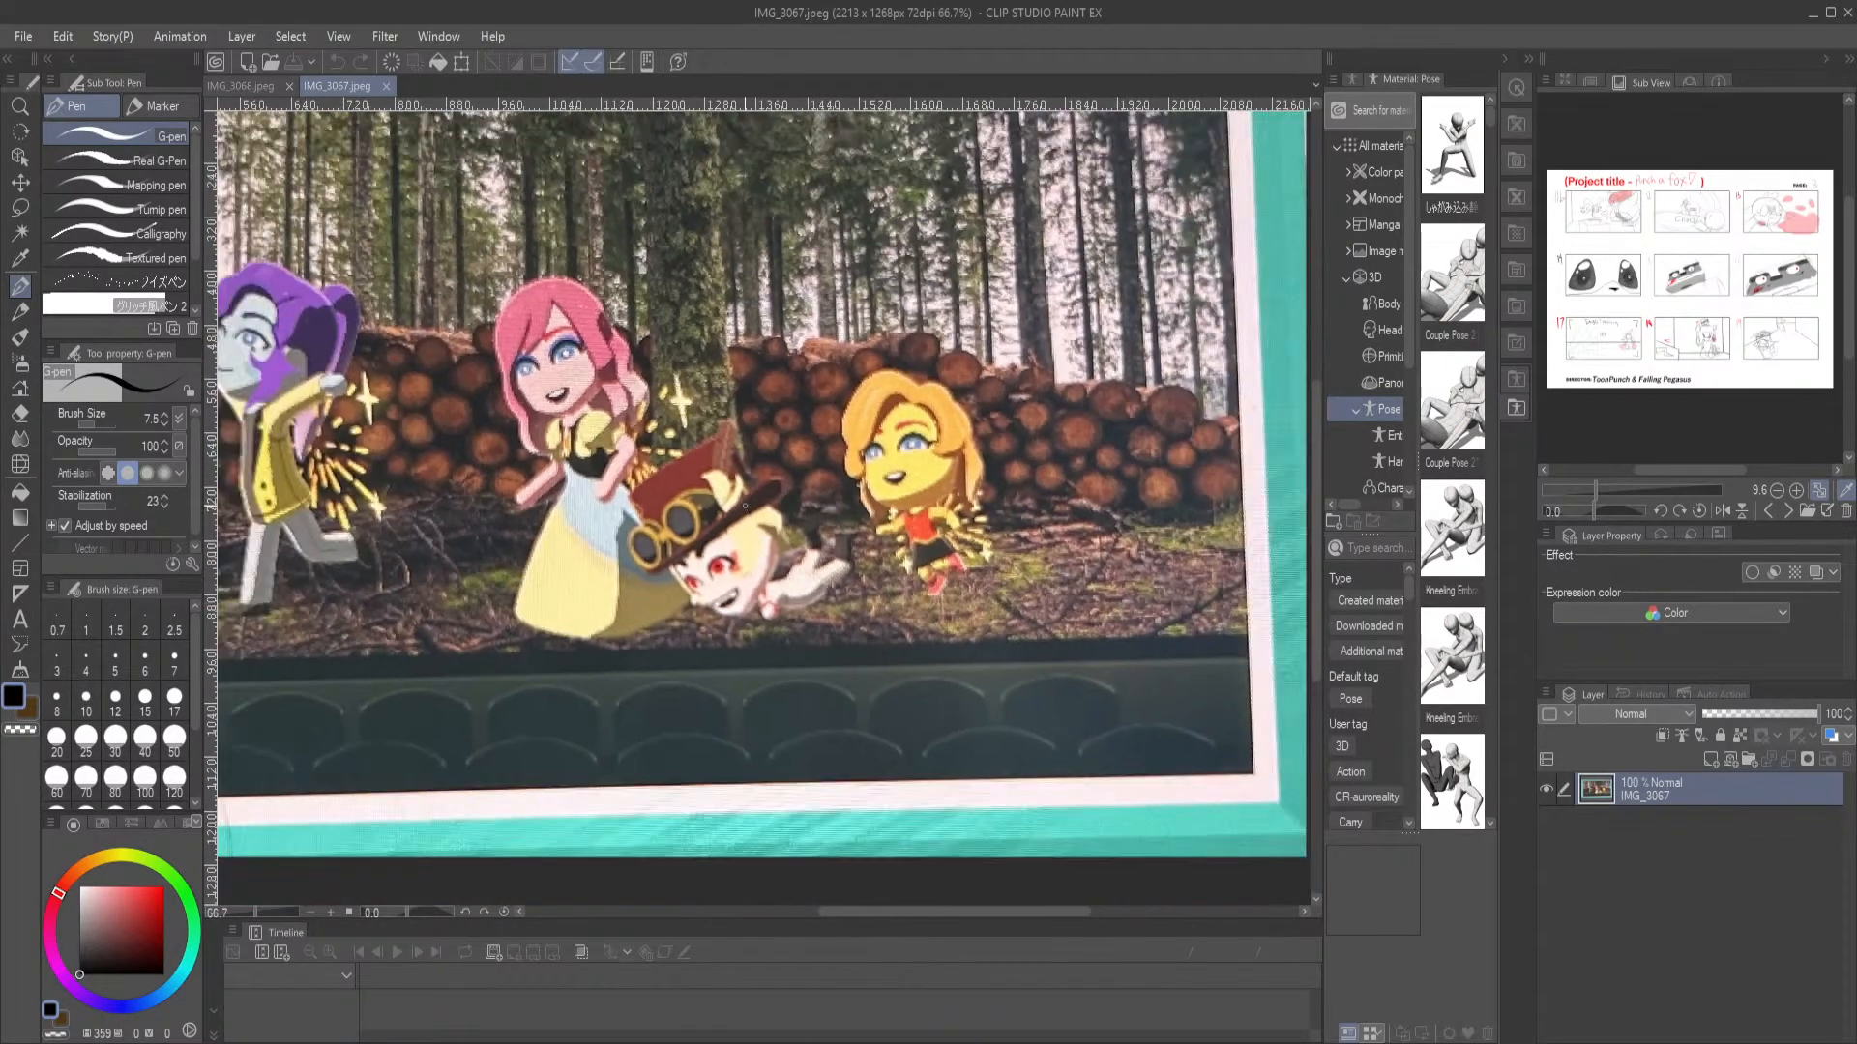
{"action": "scroll", "coordinate": [745, 507], "scroll_direction": "up", "scroll_amount": 1}
{"action": "scroll", "coordinate": [764, 484], "scroll_direction": "up", "scroll_amount": 3}
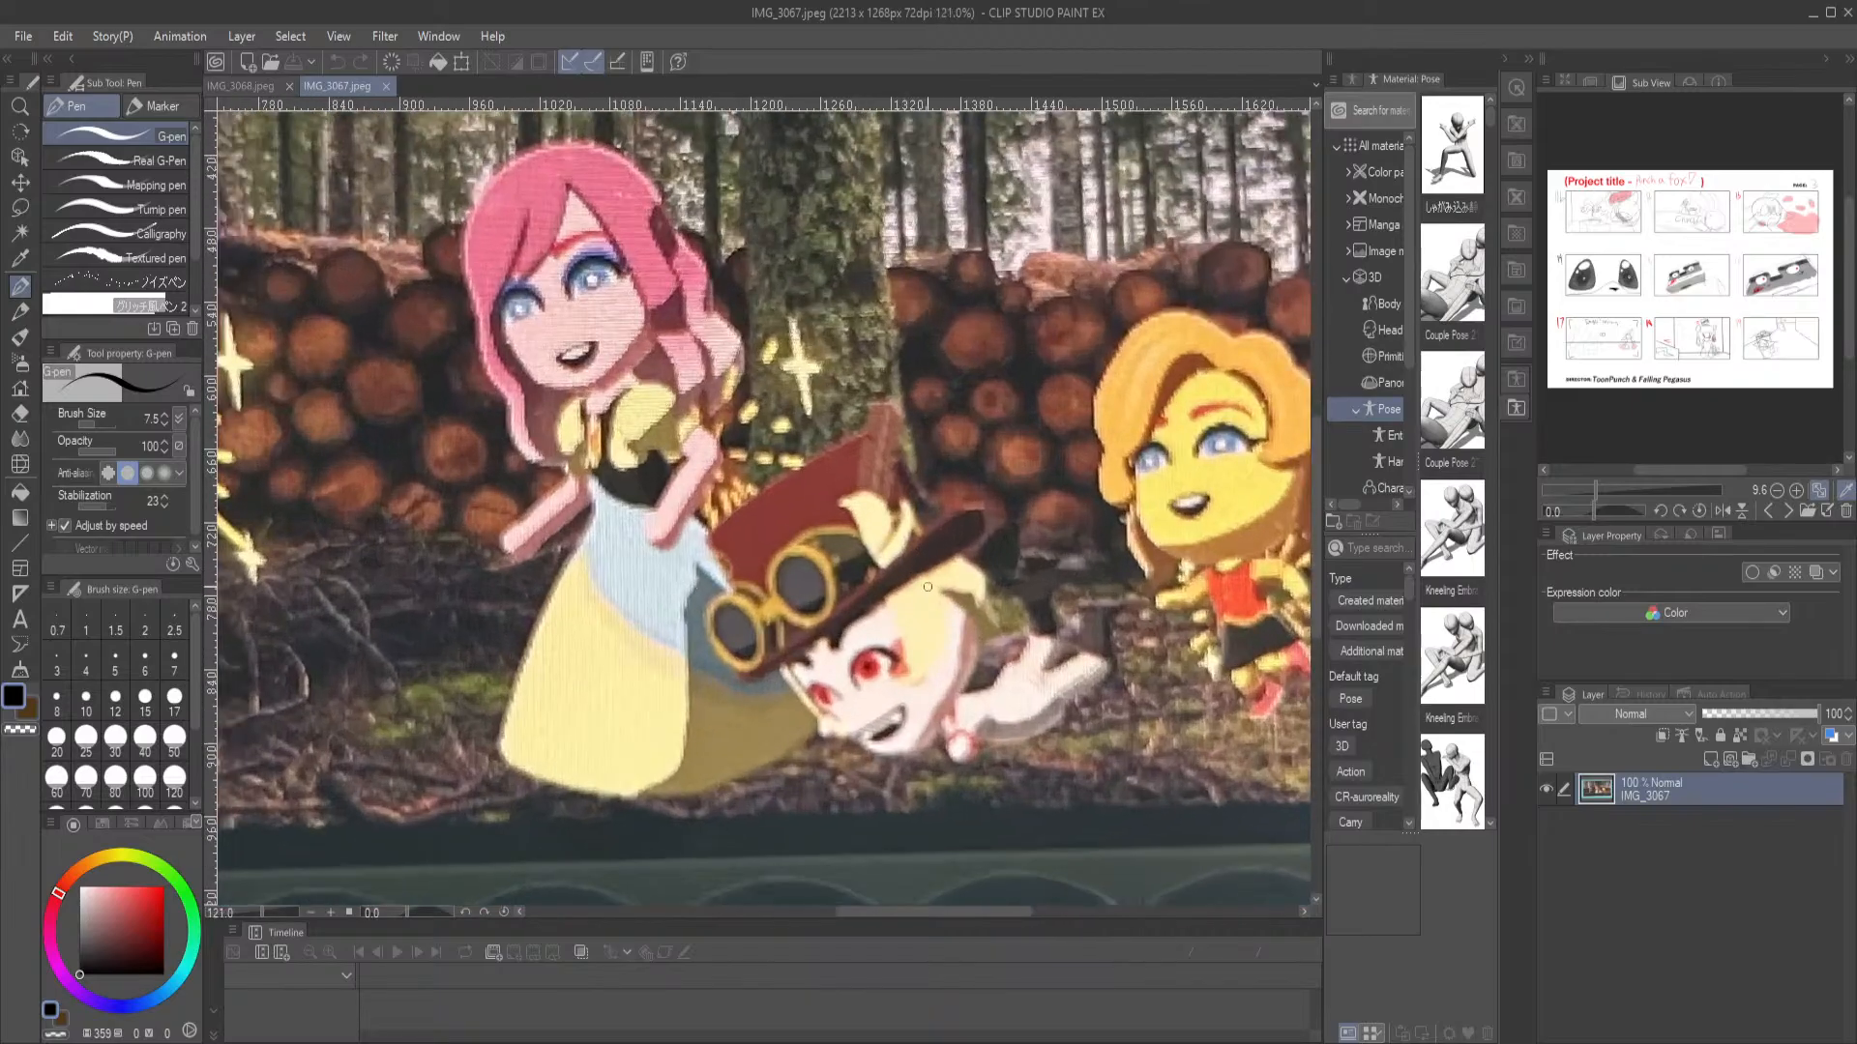
{"action": "left_click_drag", "start_coordinate": [1010, 633], "coordinate": [1220, 593]}
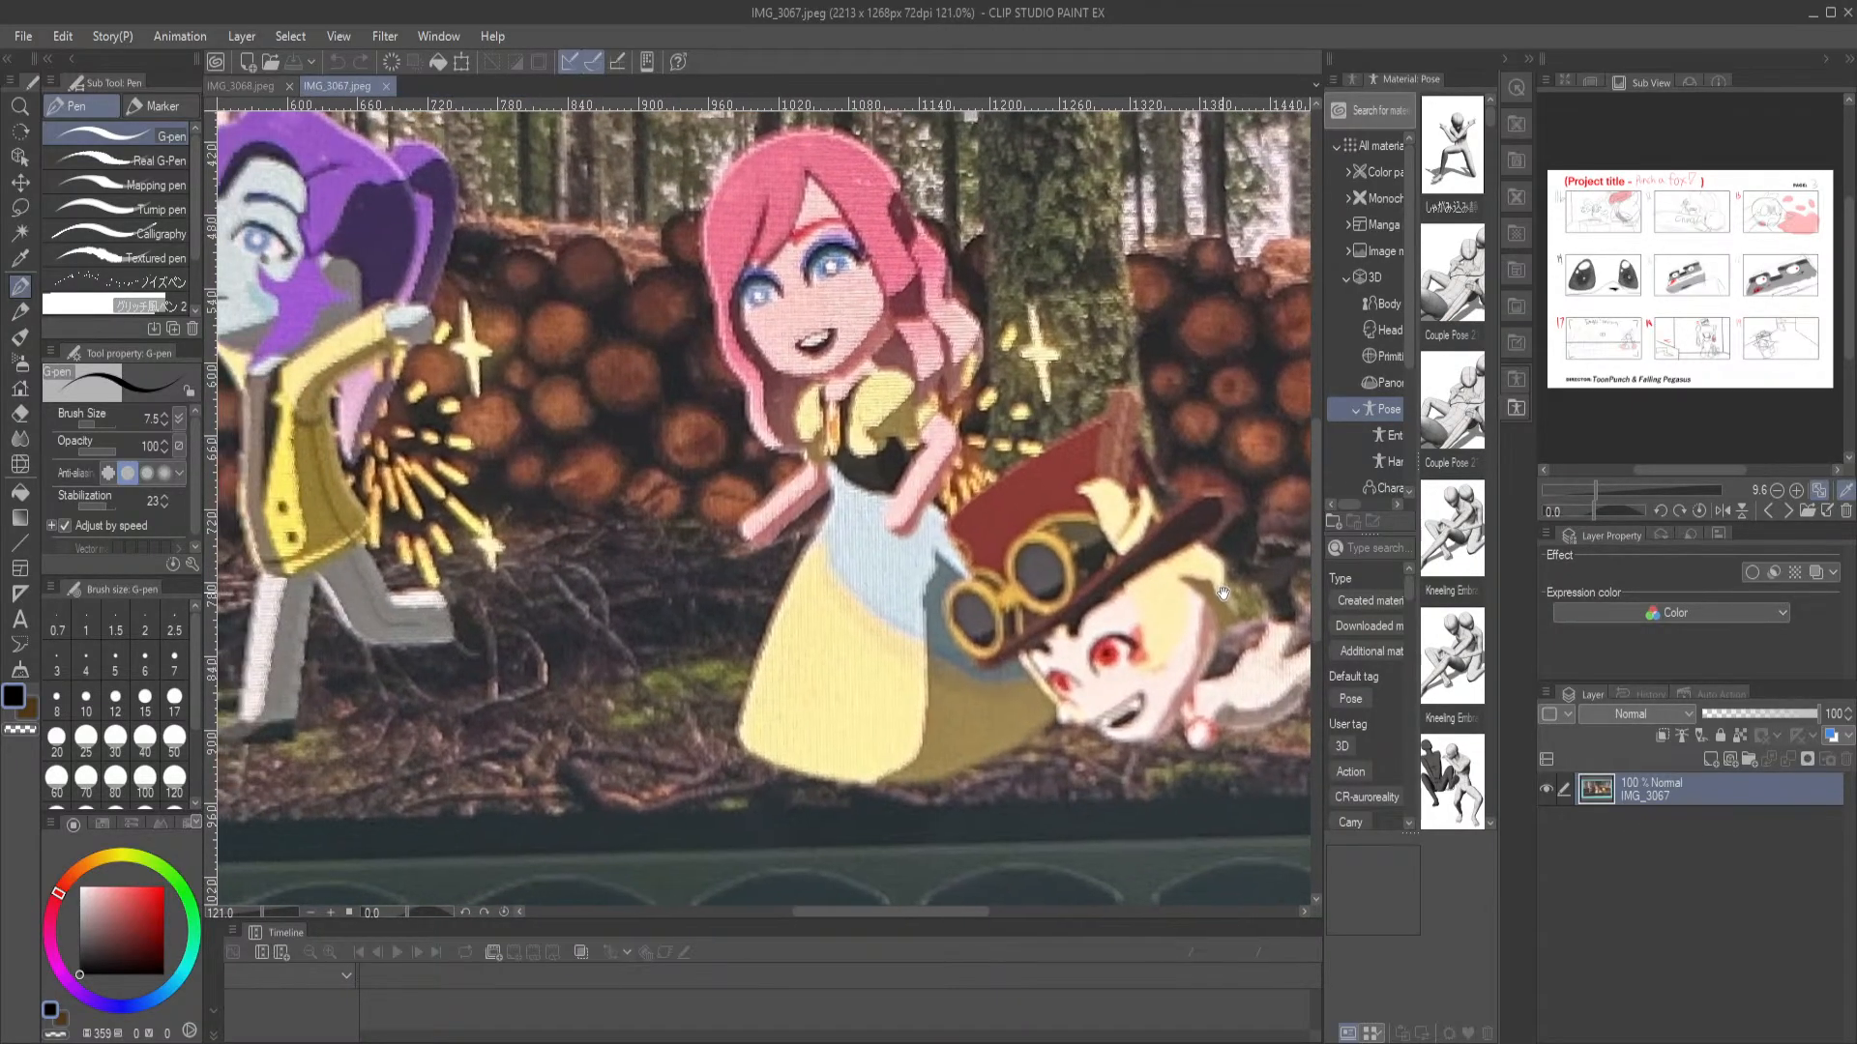
{"action": "scroll", "coordinate": [795, 341], "scroll_direction": "down", "scroll_amount": 4}
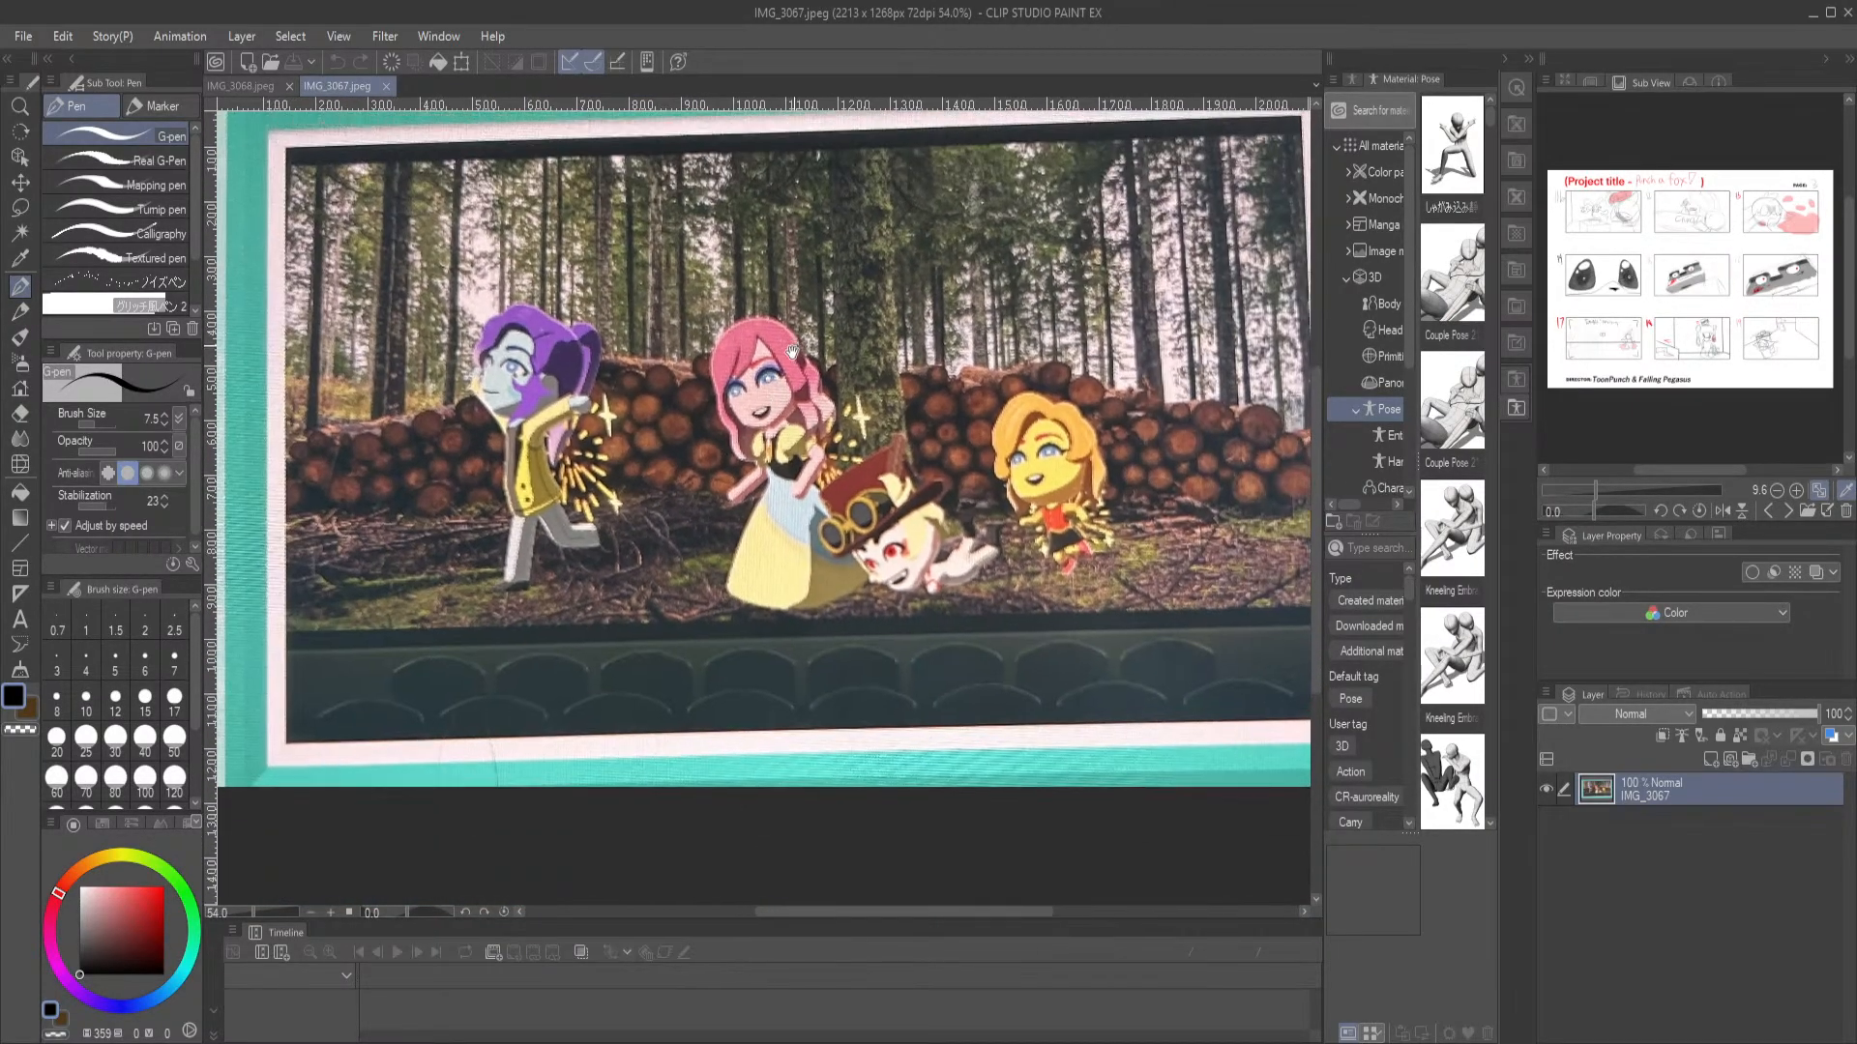
{"action": "left_click_drag", "start_coordinate": [795, 342], "coordinate": [726, 441]}
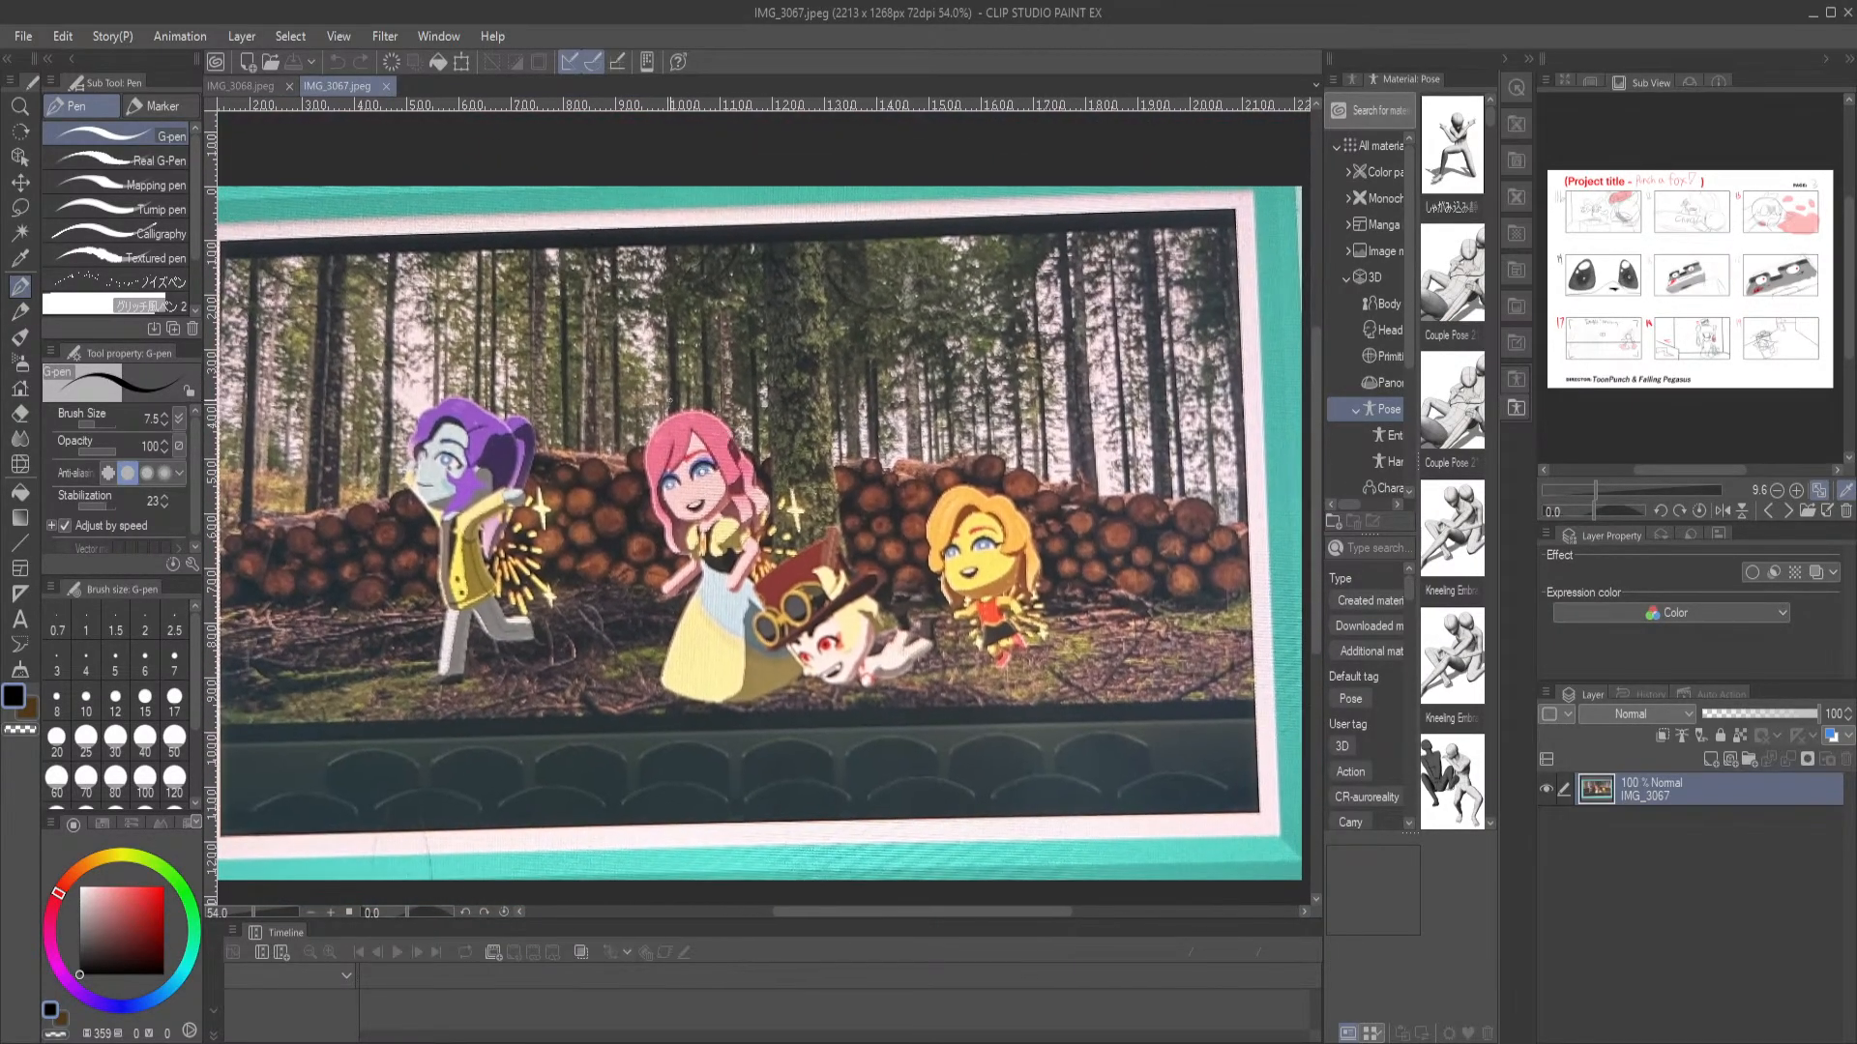
Close both reference photos and create a new blank illustration canvas of 1080 x 1400 px
{"action": "left_click", "coordinate": [387, 87]}
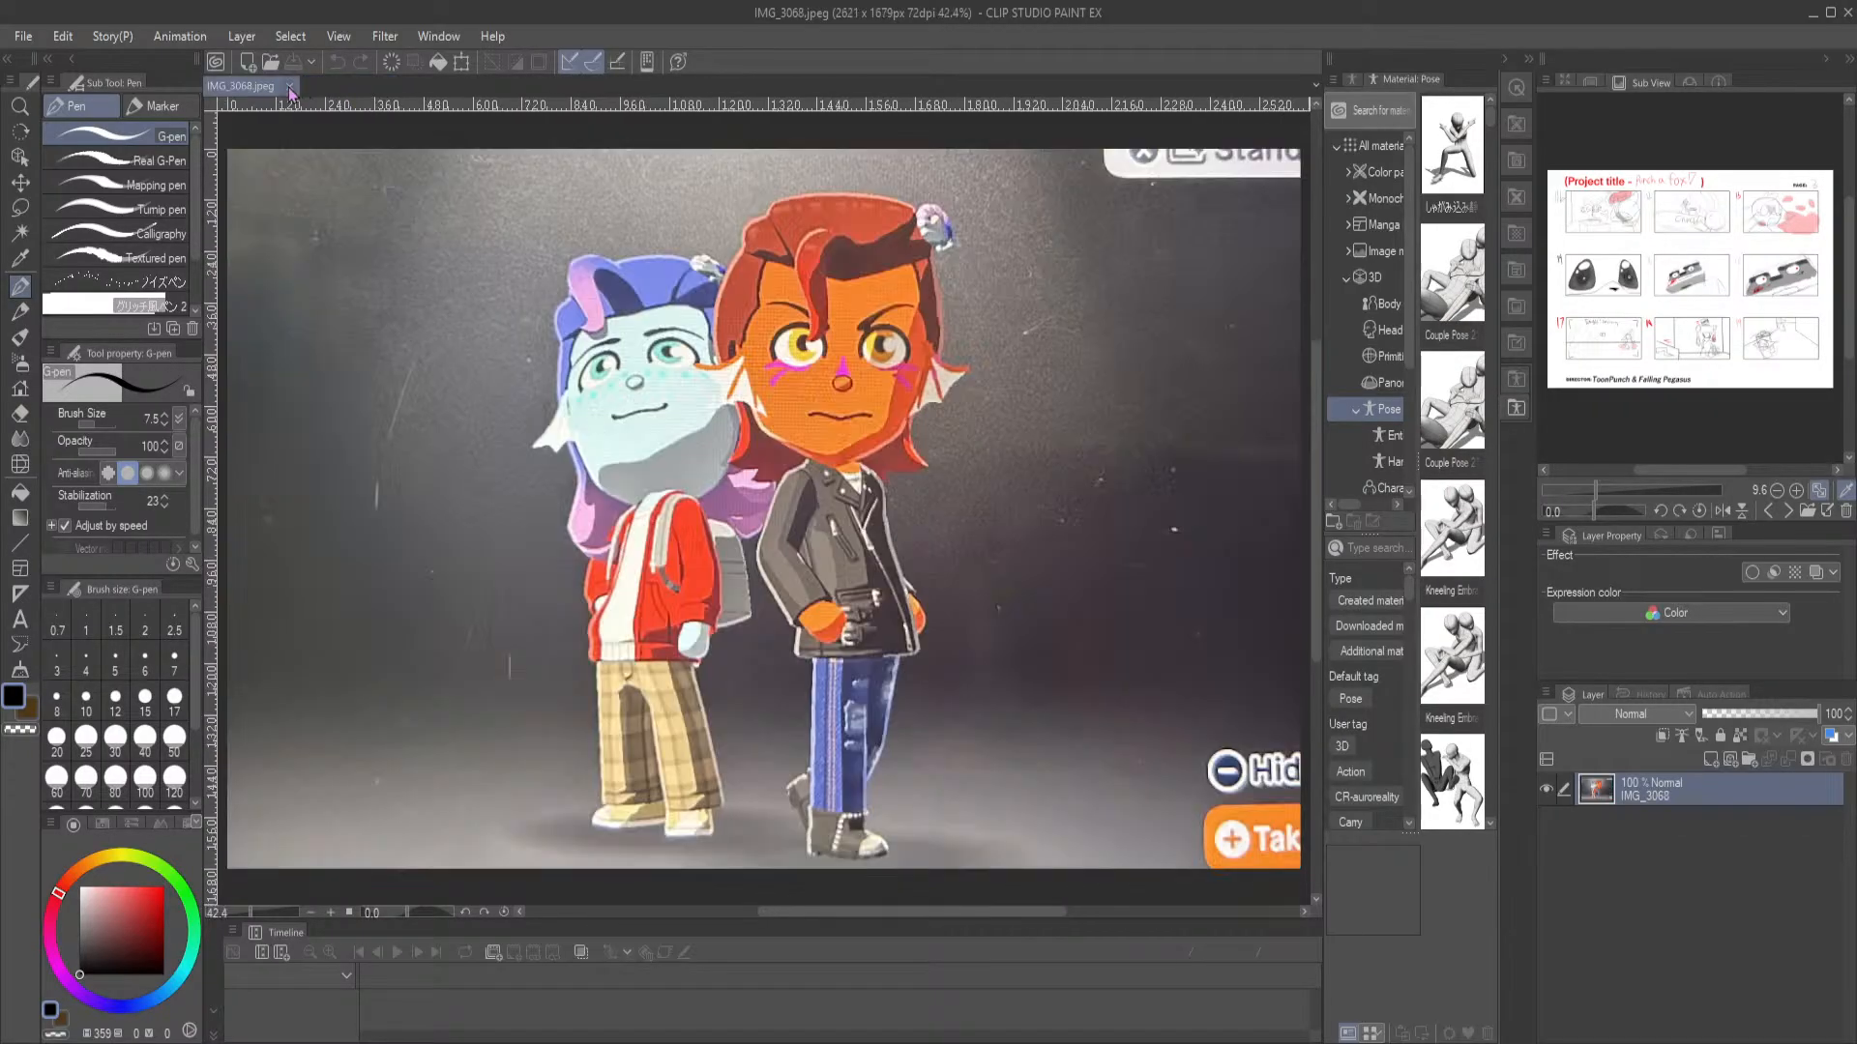
{"action": "left_click", "coordinate": [290, 87]}
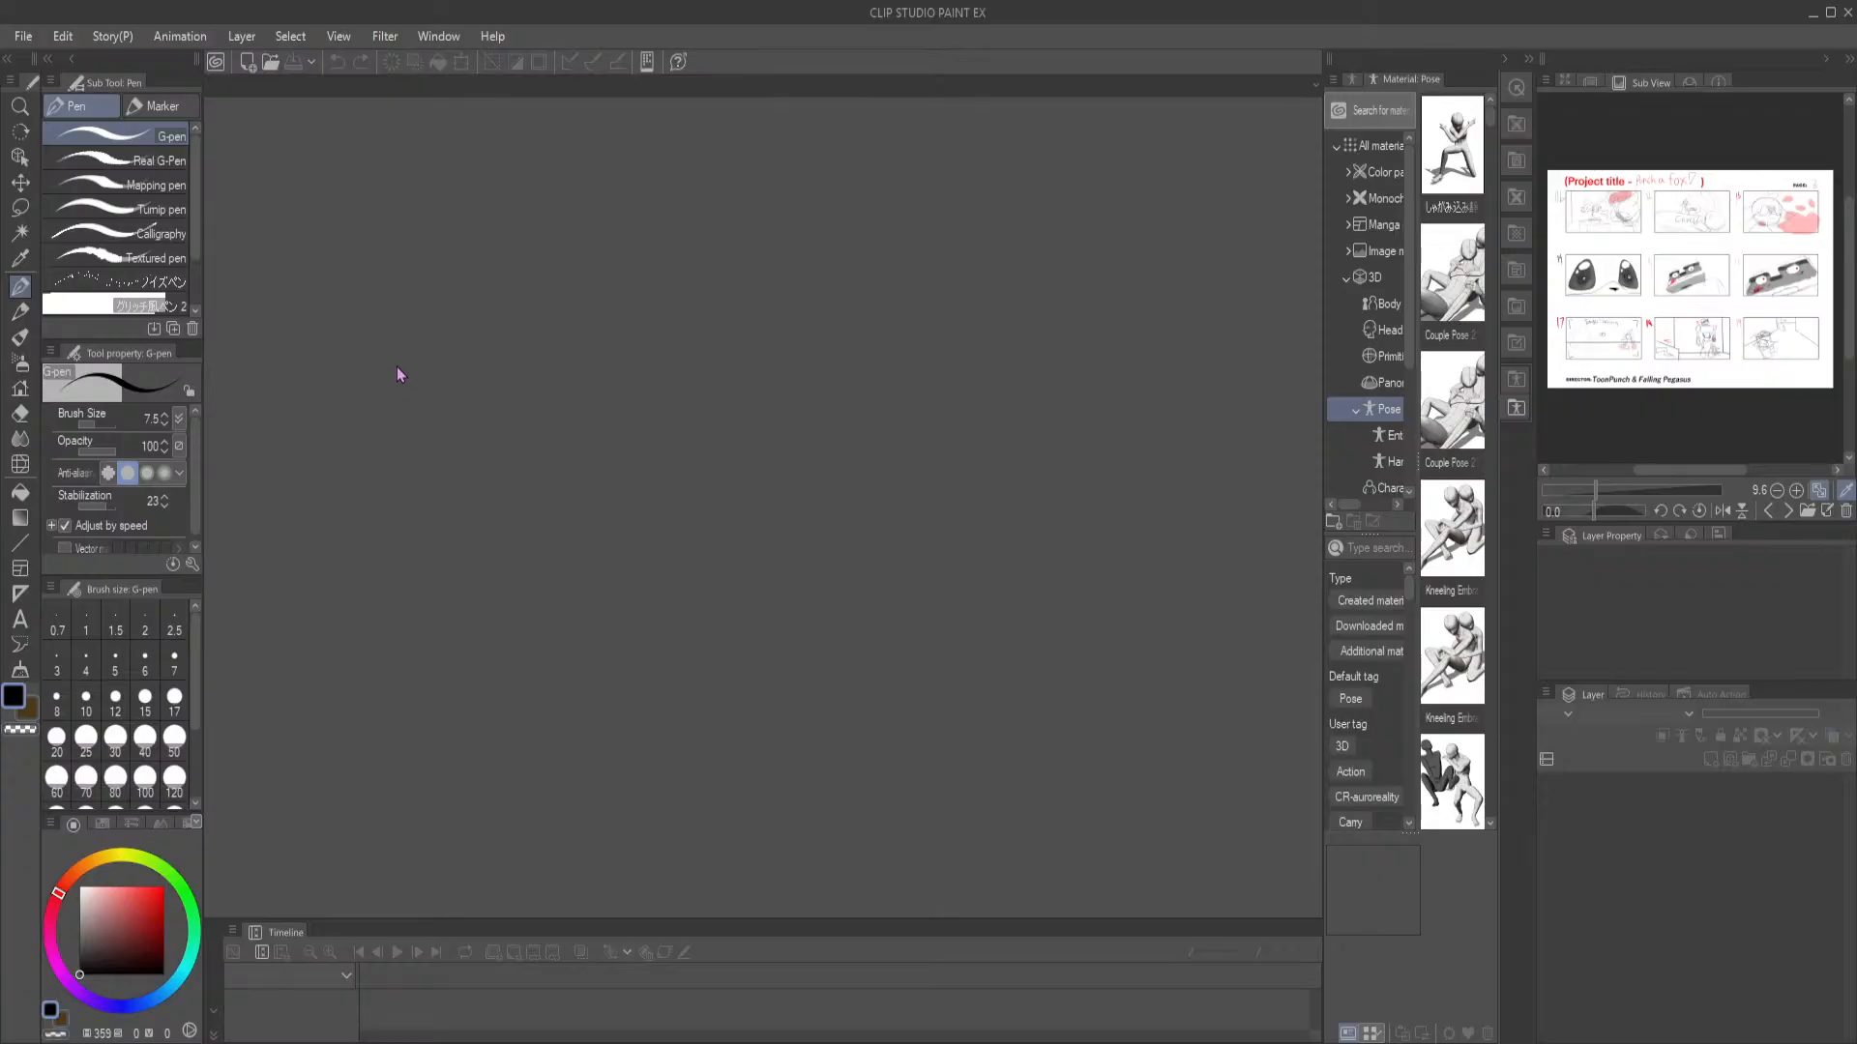
{"action": "left_click", "coordinate": [250, 64]}
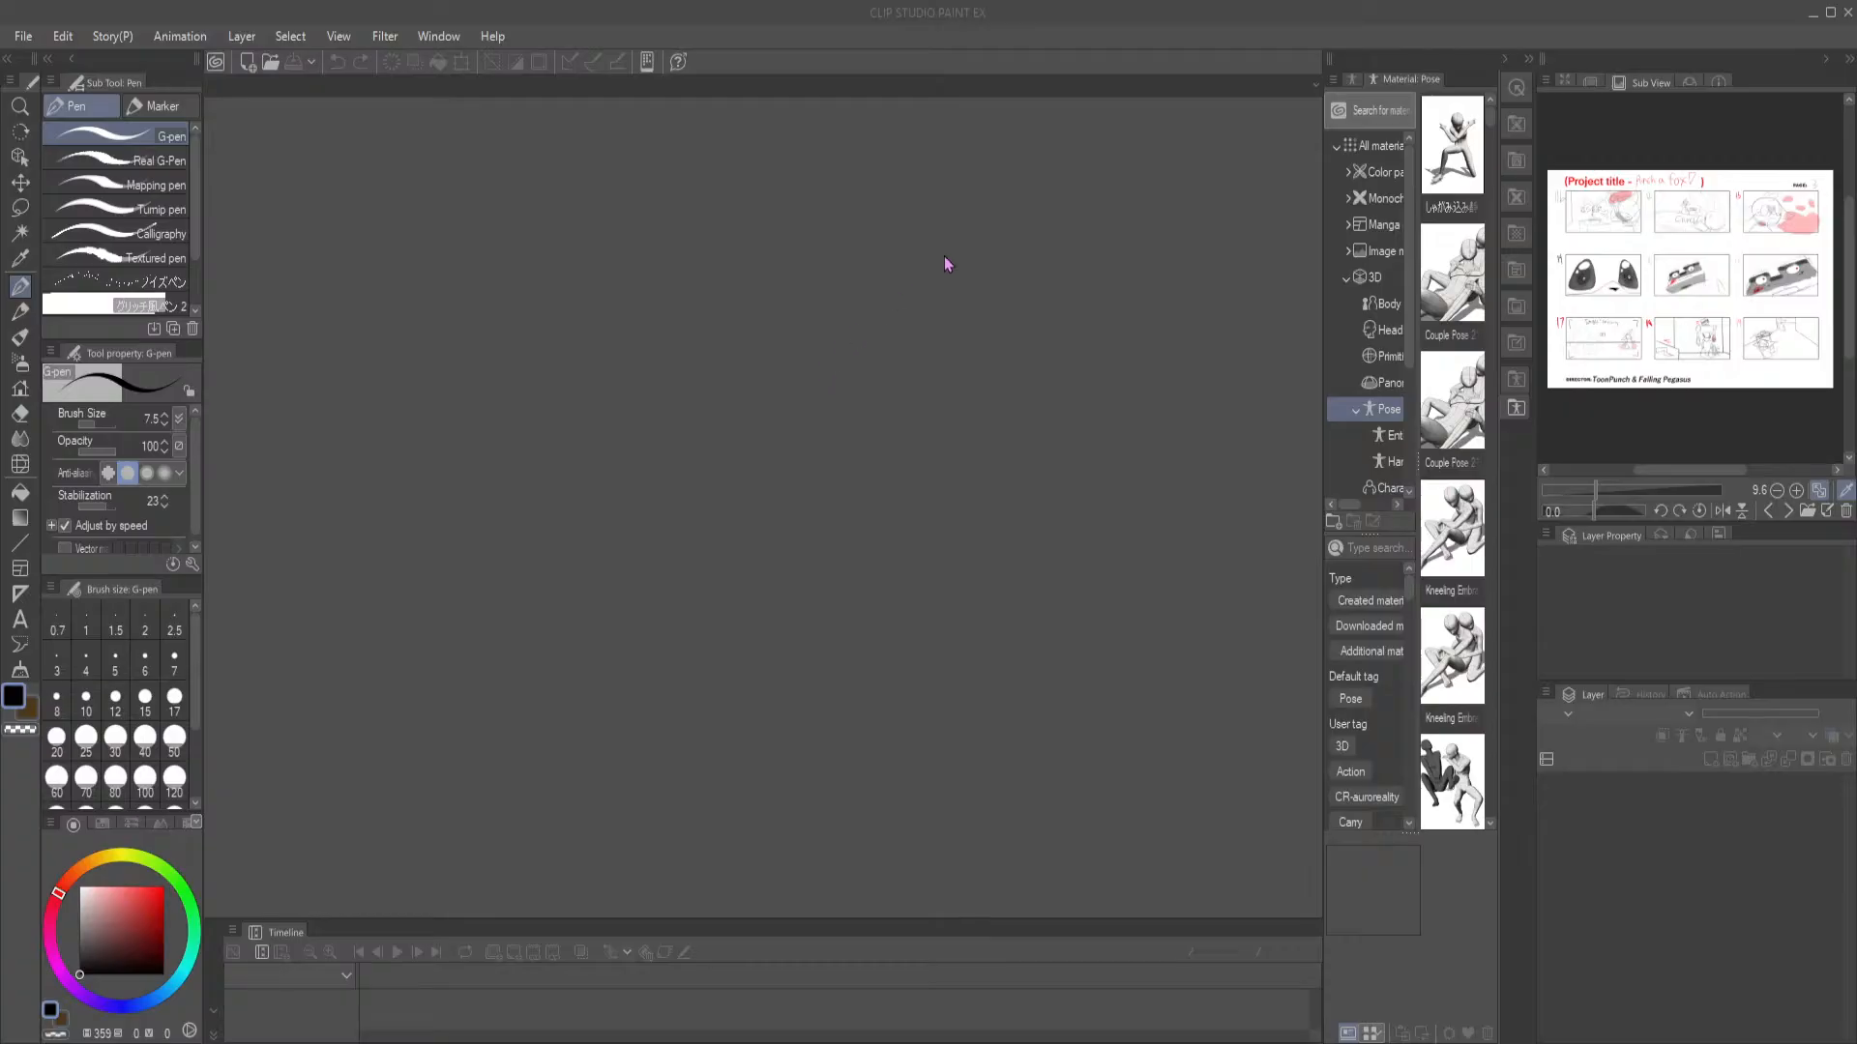
{"action": "left_click", "coordinate": [967, 162]}
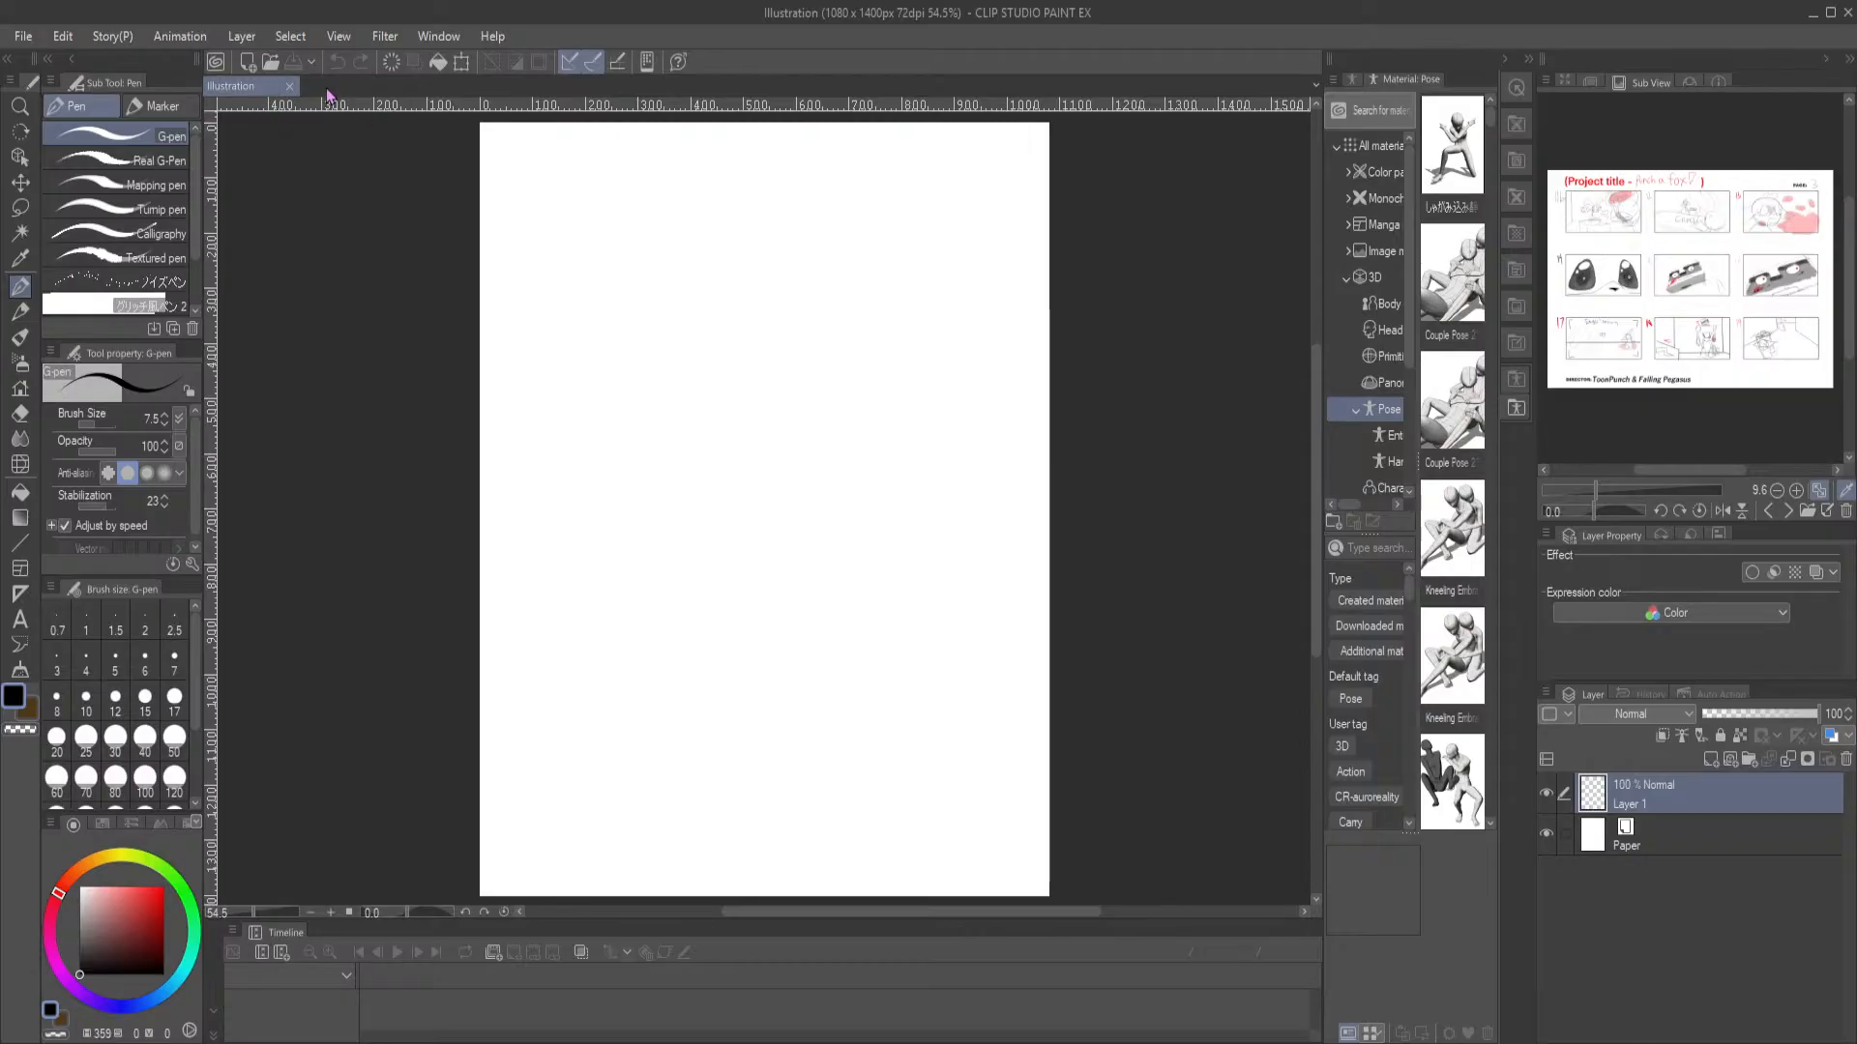
Open brothers.png, romeo 2.png, romeo.png and romeo merman.png as references and look through the Romeo drawings
{"action": "left_click", "coordinate": [271, 63]}
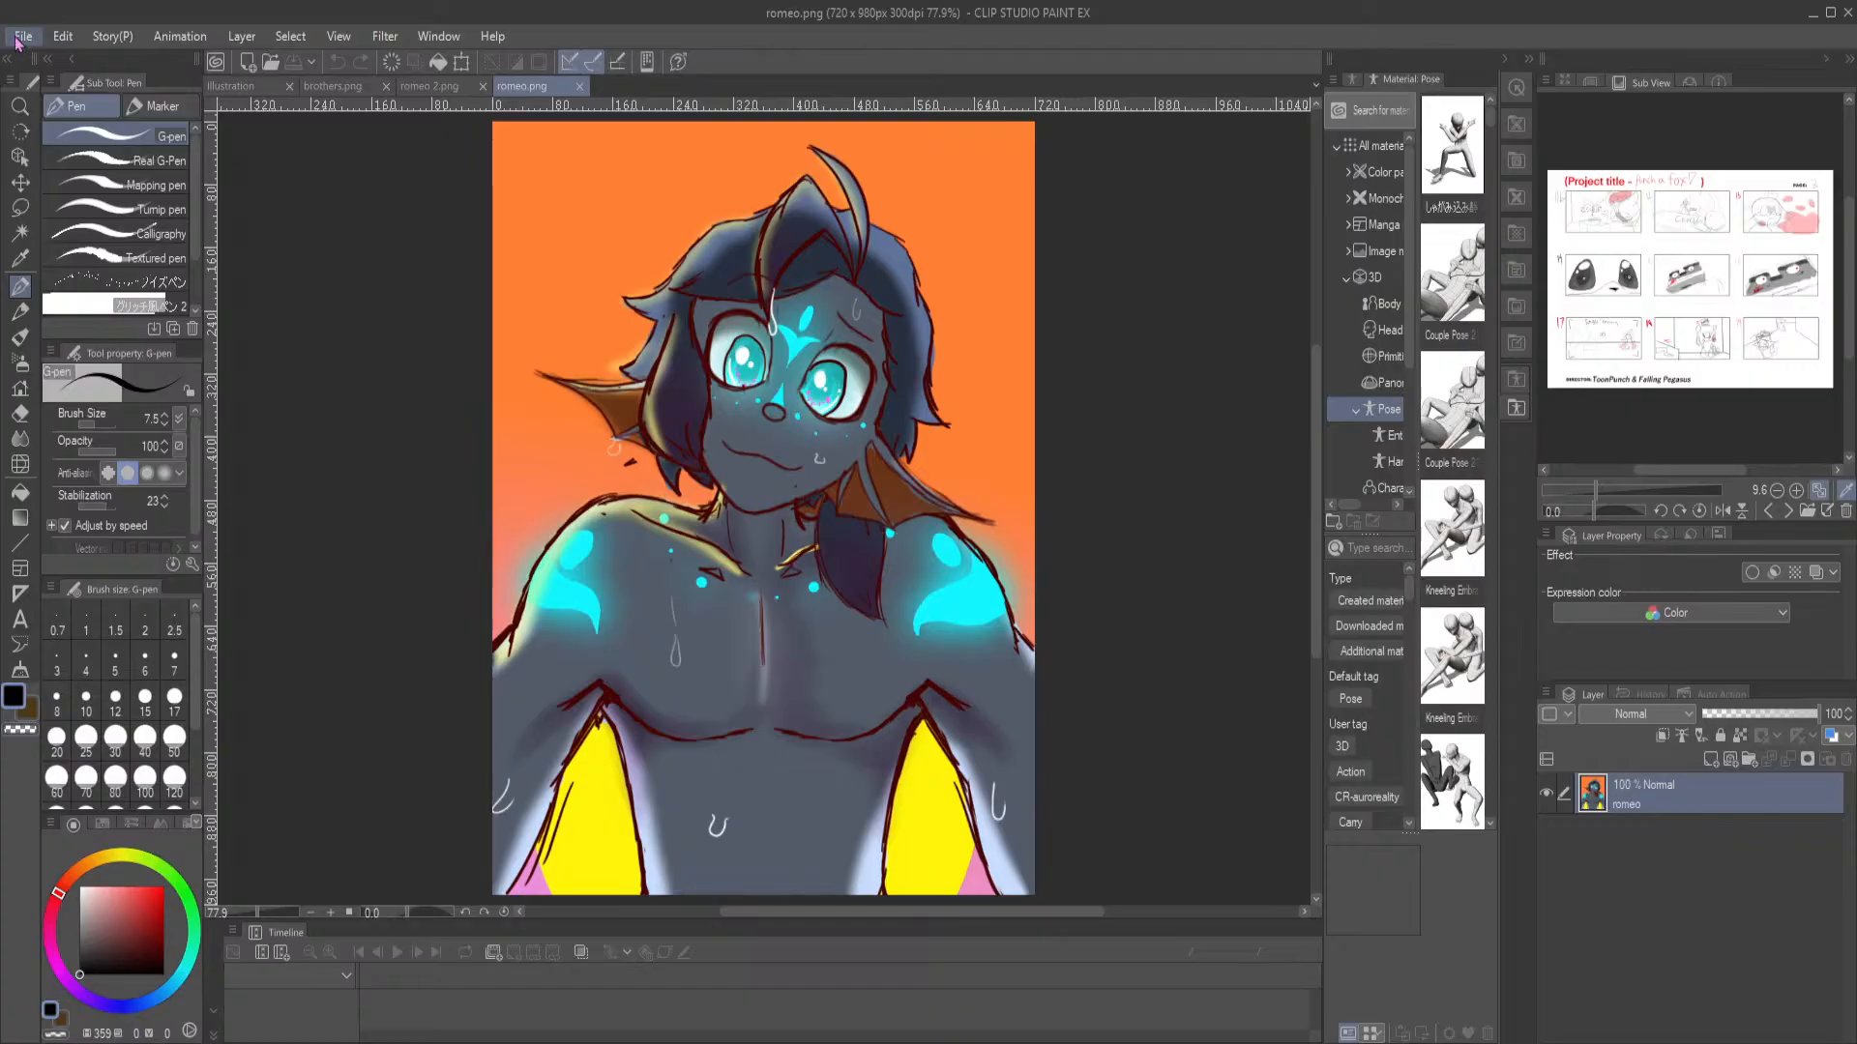
{"action": "left_click", "coordinate": [272, 64]}
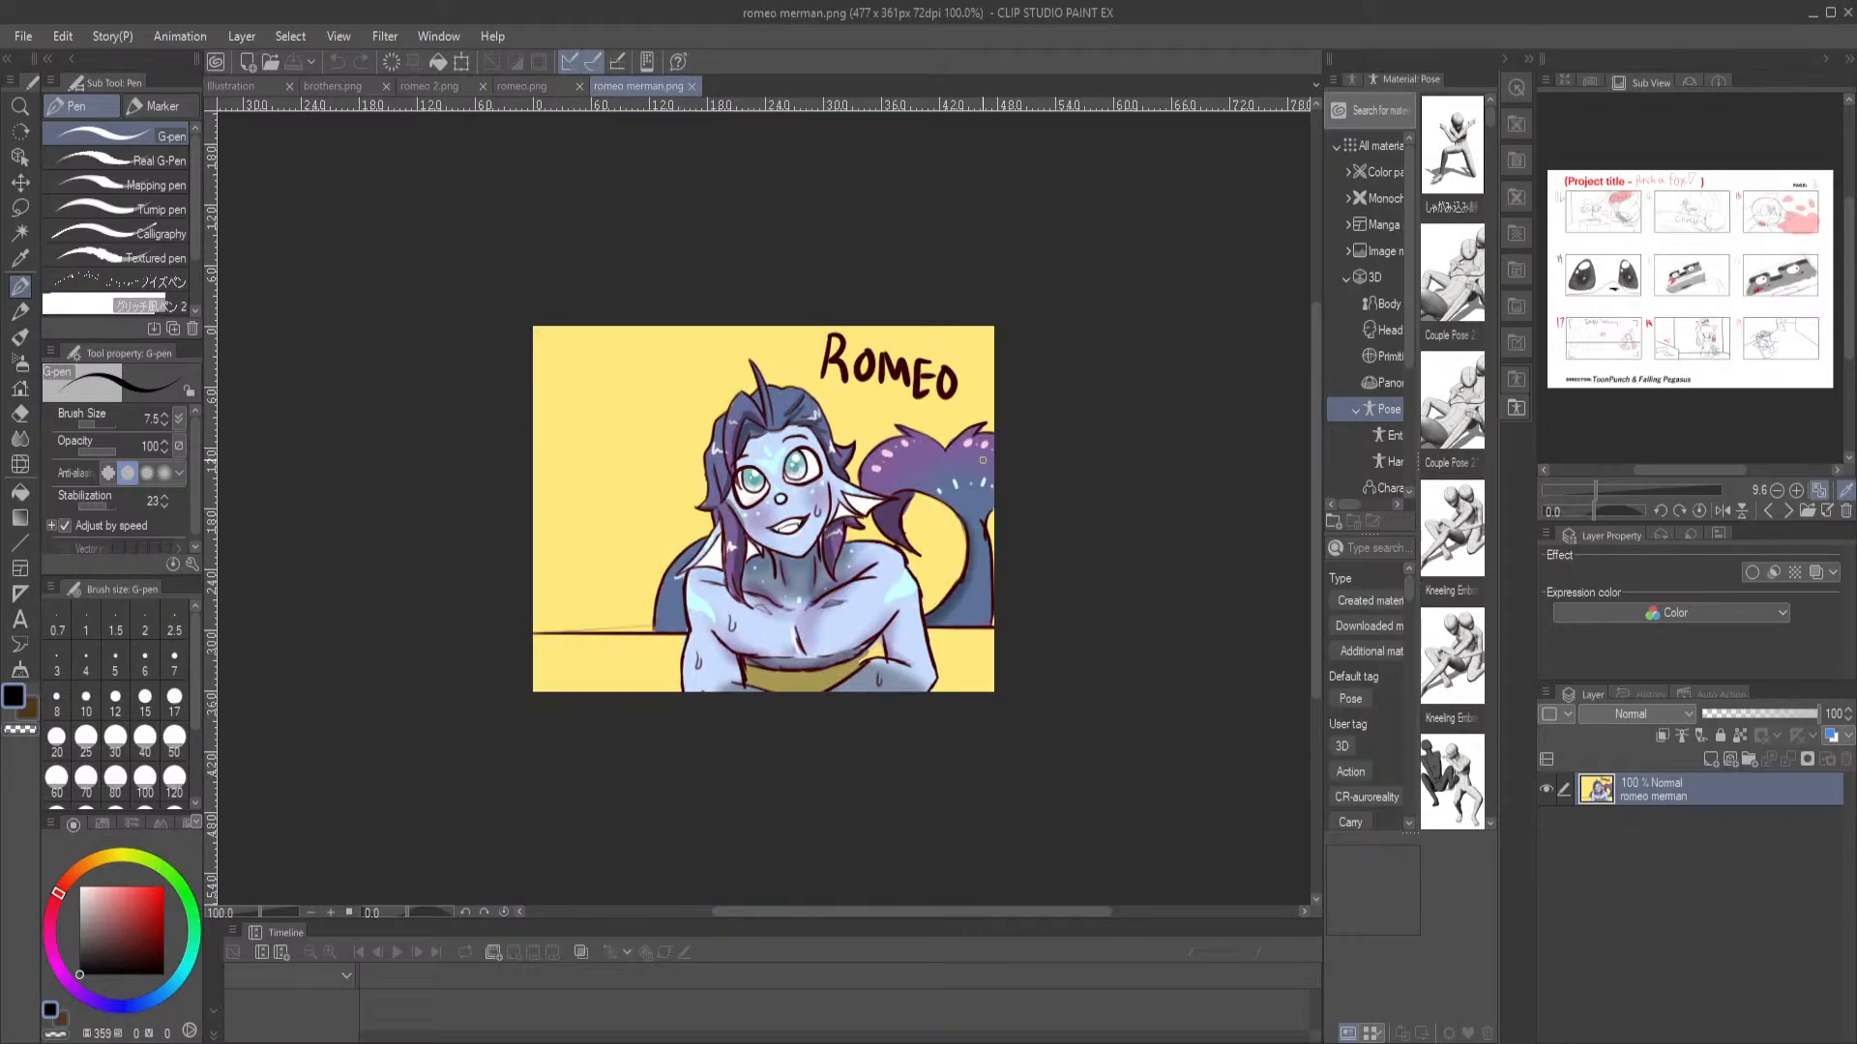
{"action": "scroll", "coordinate": [889, 401], "scroll_direction": "up", "scroll_amount": 4}
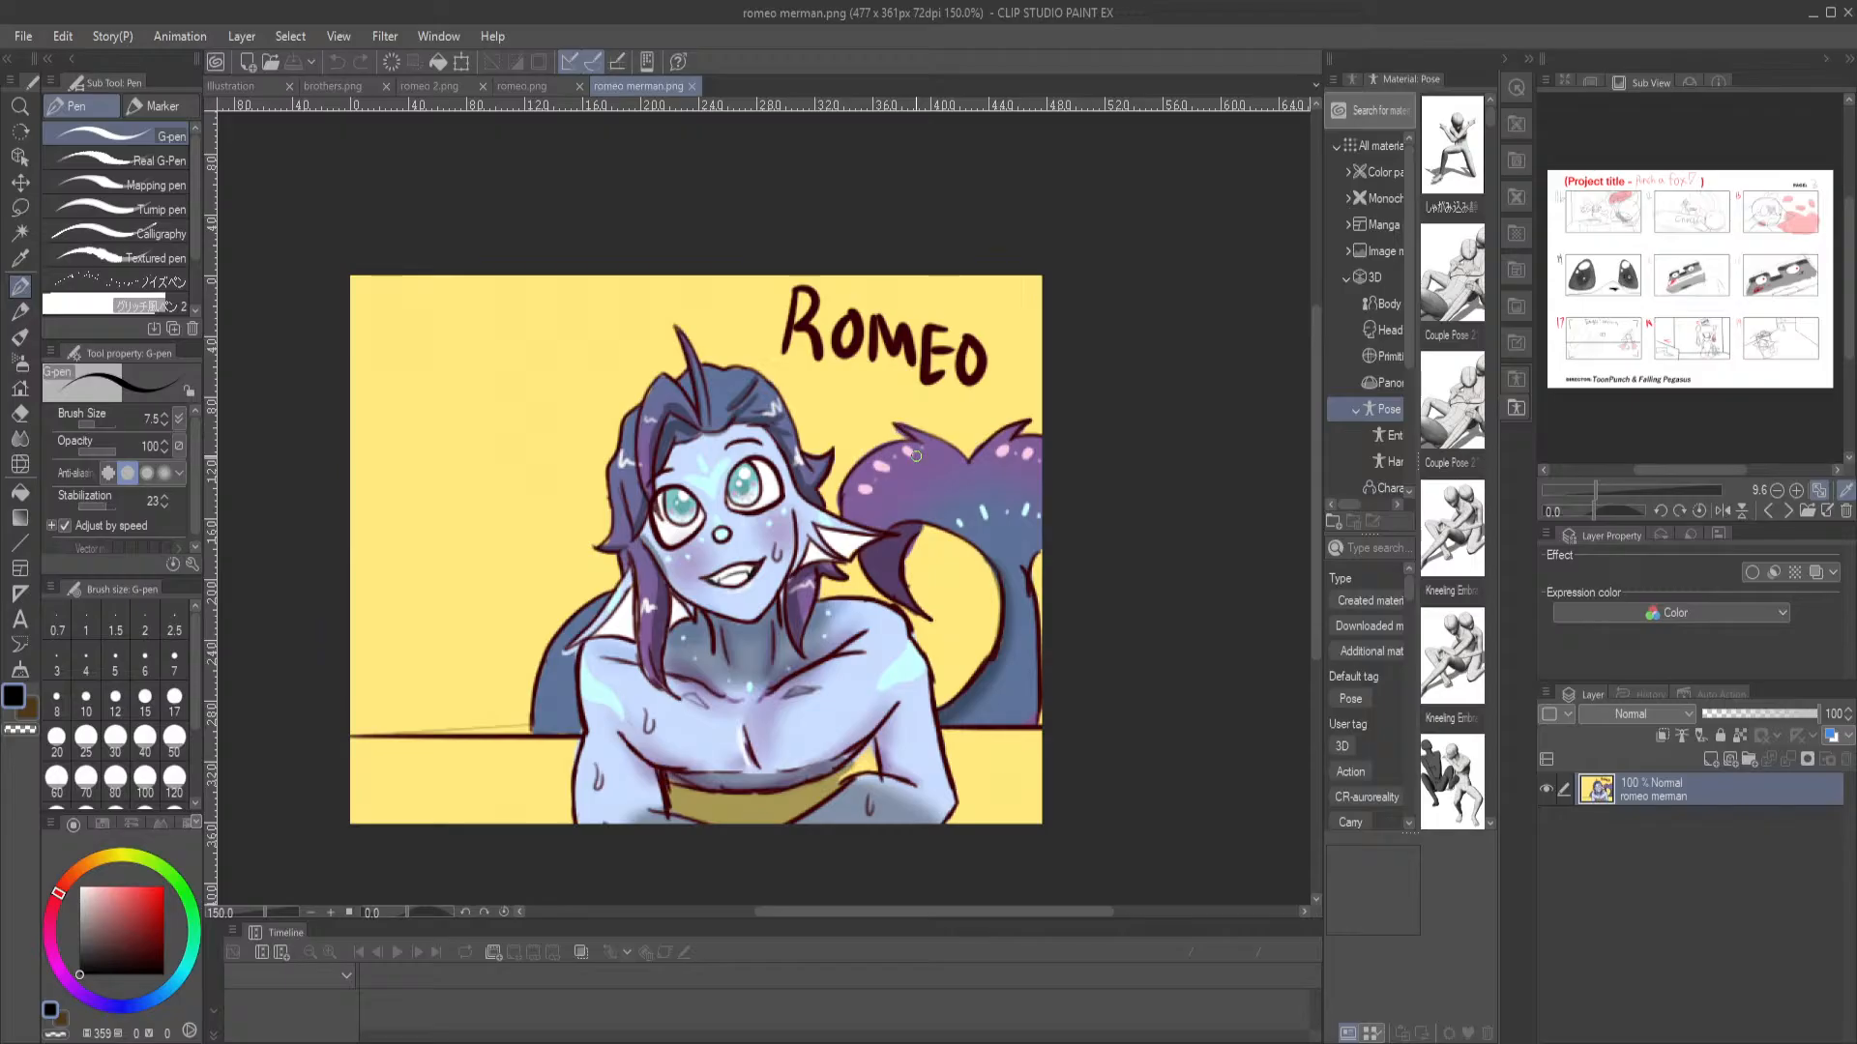
{"action": "left_click_drag", "start_coordinate": [853, 542], "coordinate": [885, 509]}
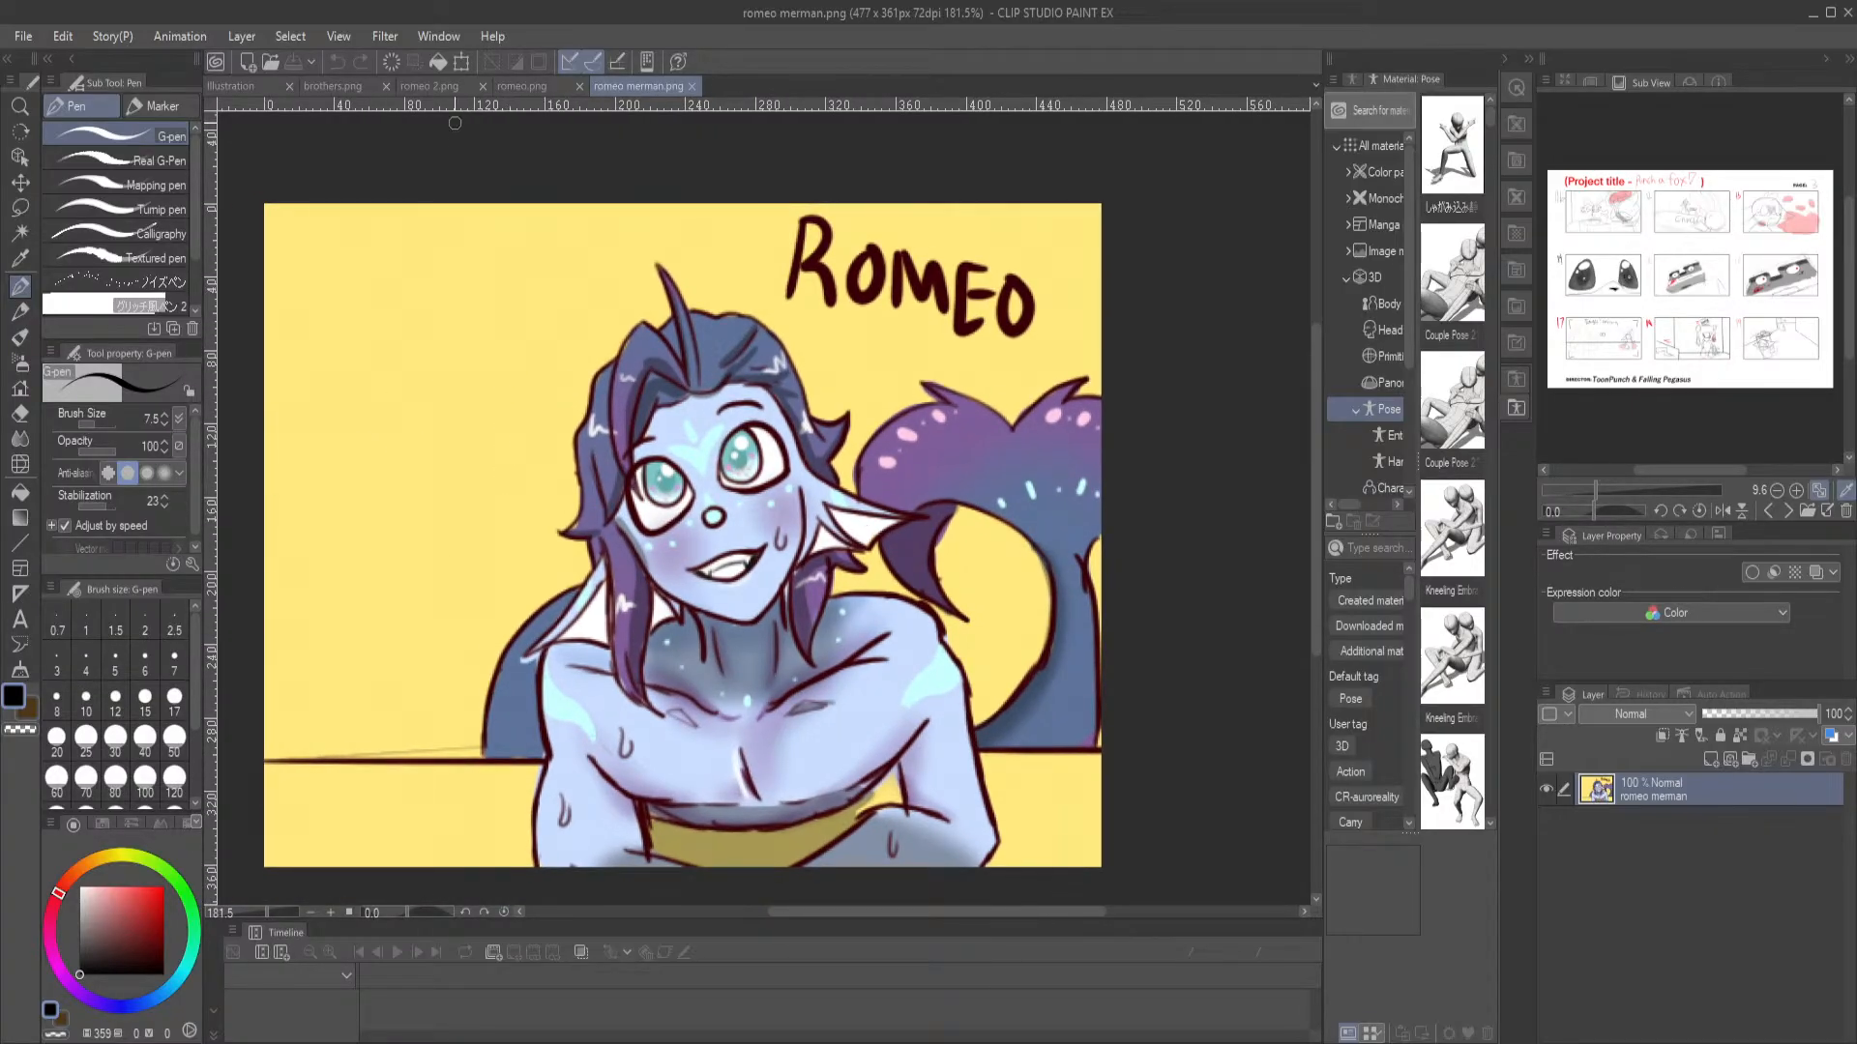
{"action": "left_click", "coordinate": [522, 86]}
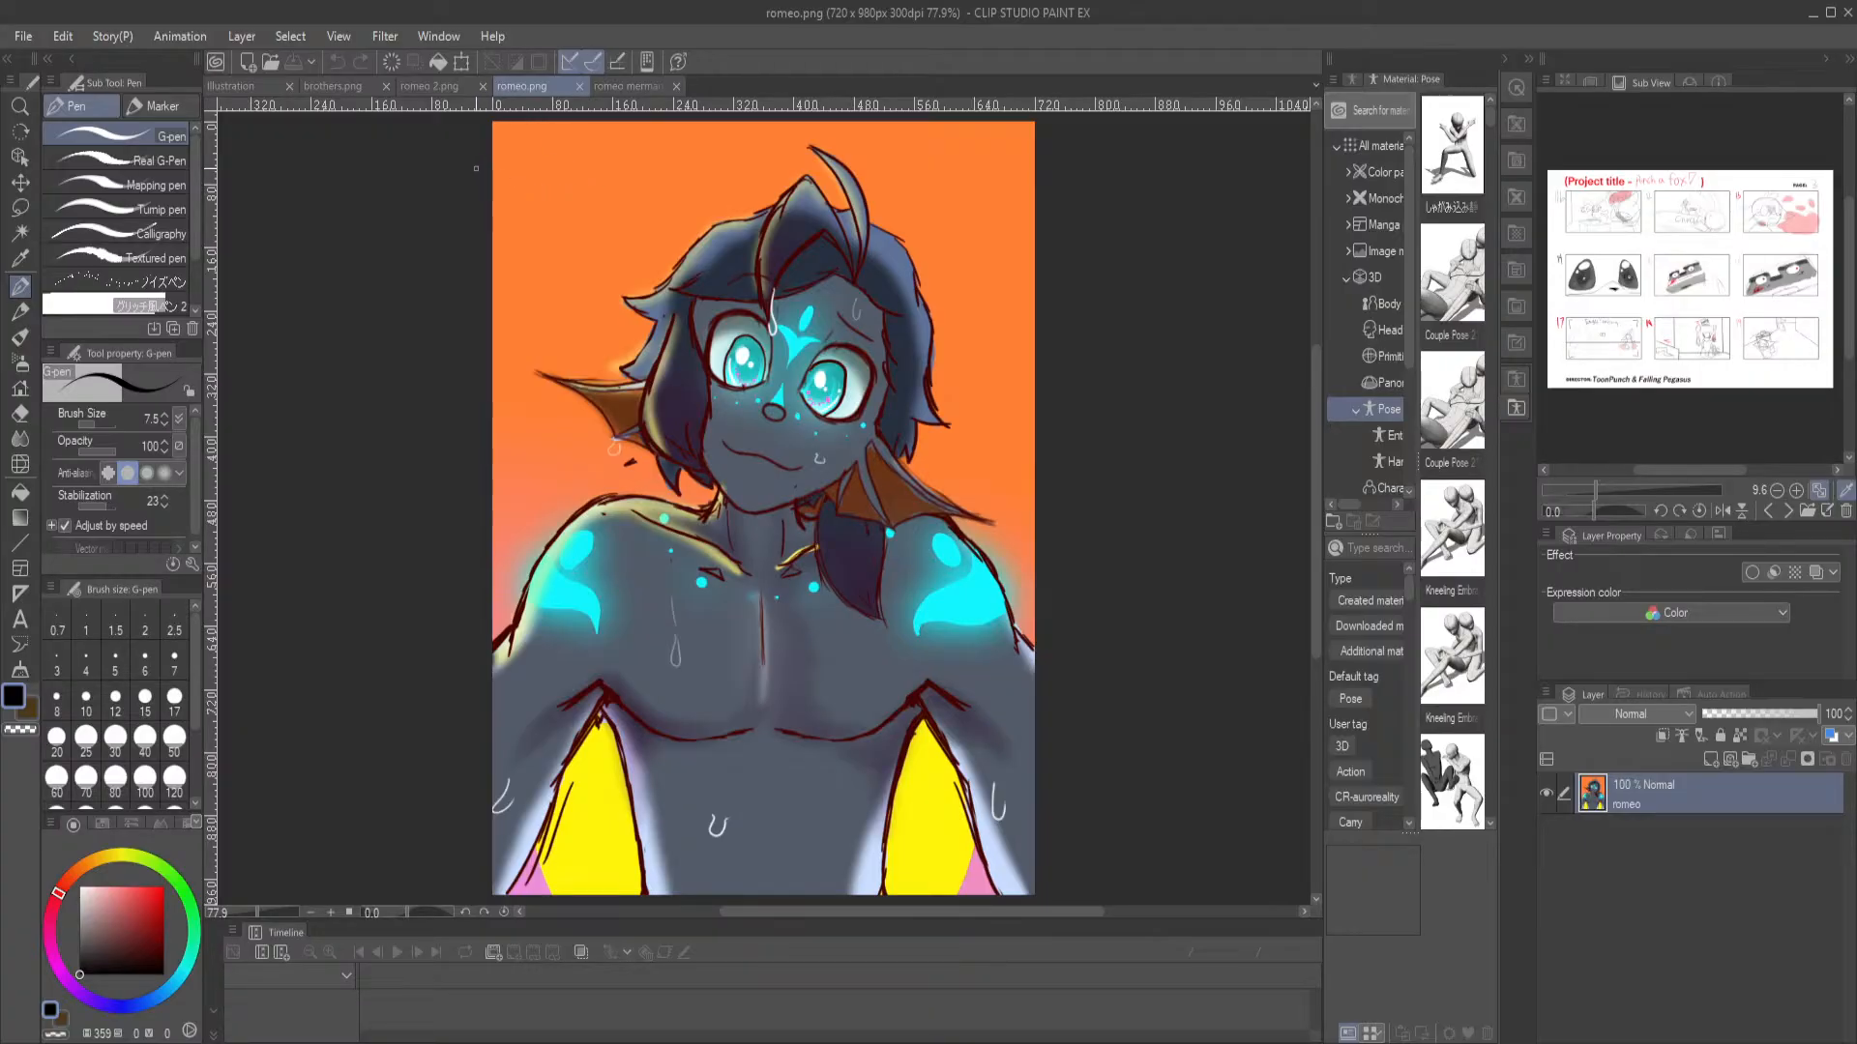
{"action": "left_click", "coordinate": [437, 89]}
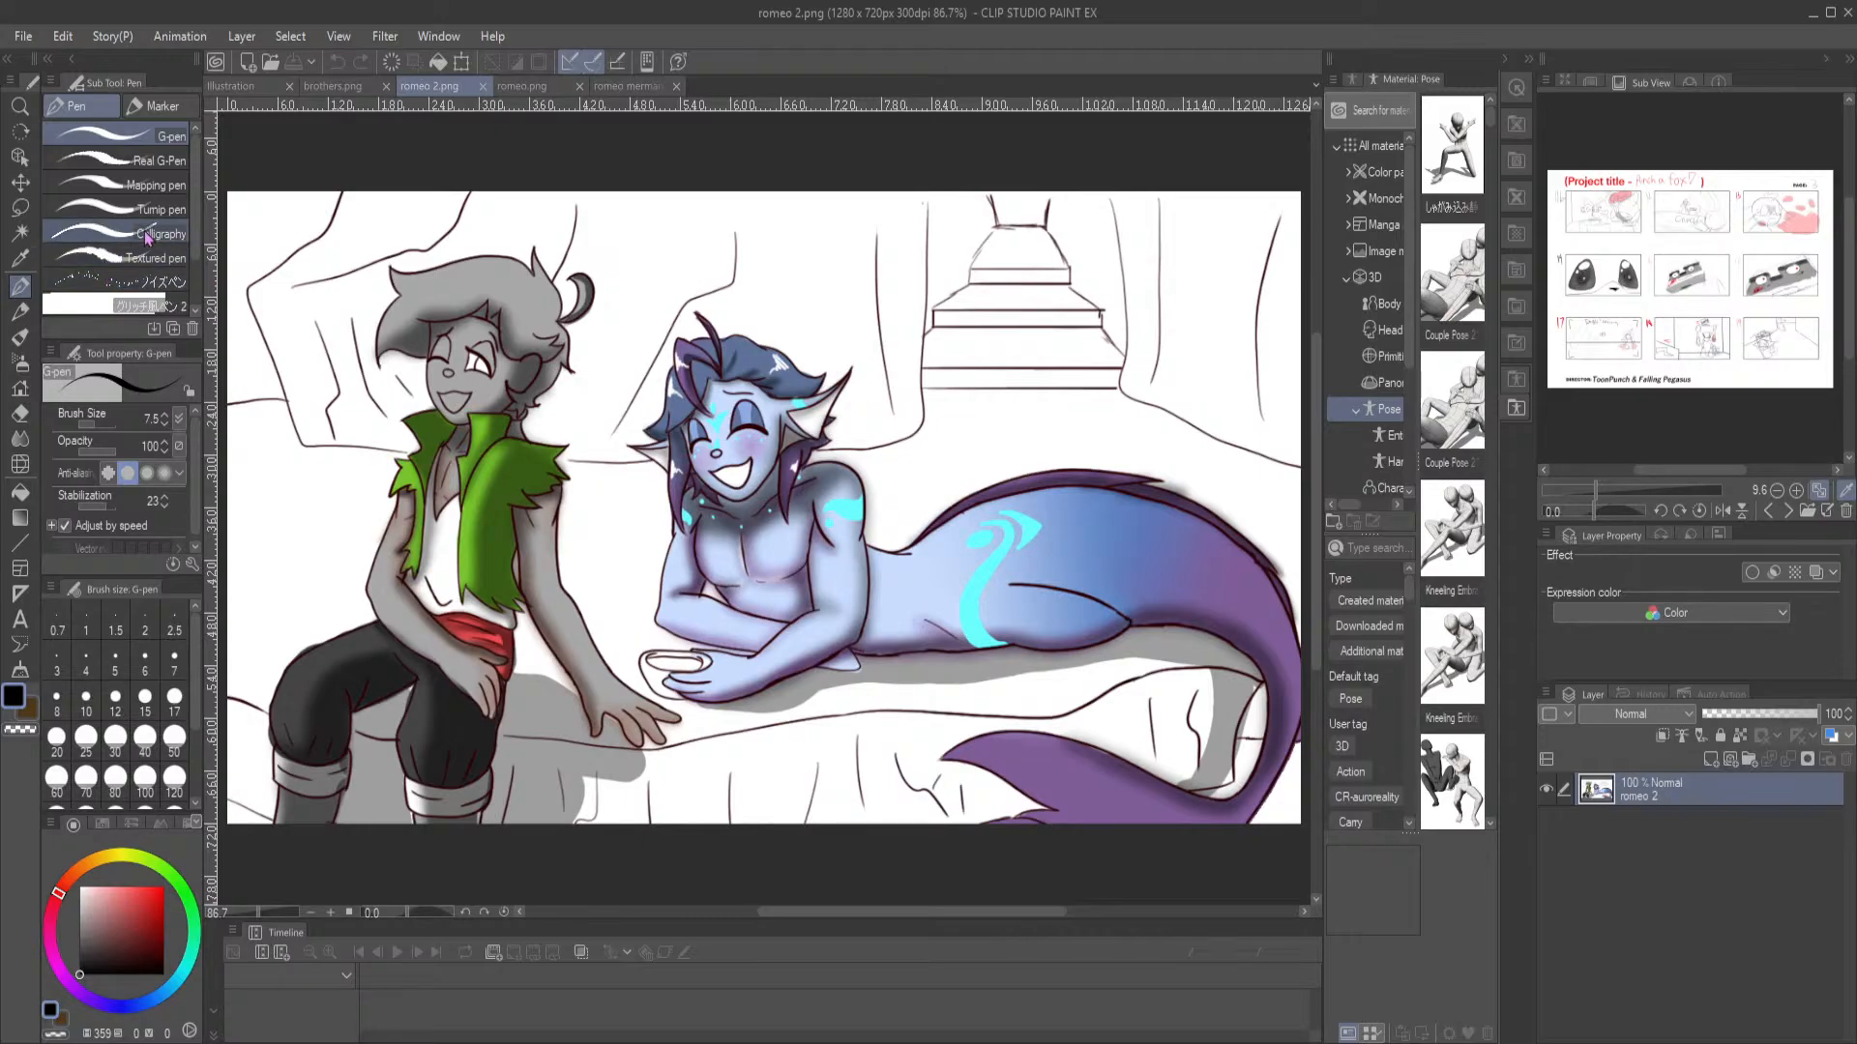
Close romeo 2.png and romeo.png, and bring the brothers.png drawing into view
{"action": "left_click", "coordinate": [482, 87]}
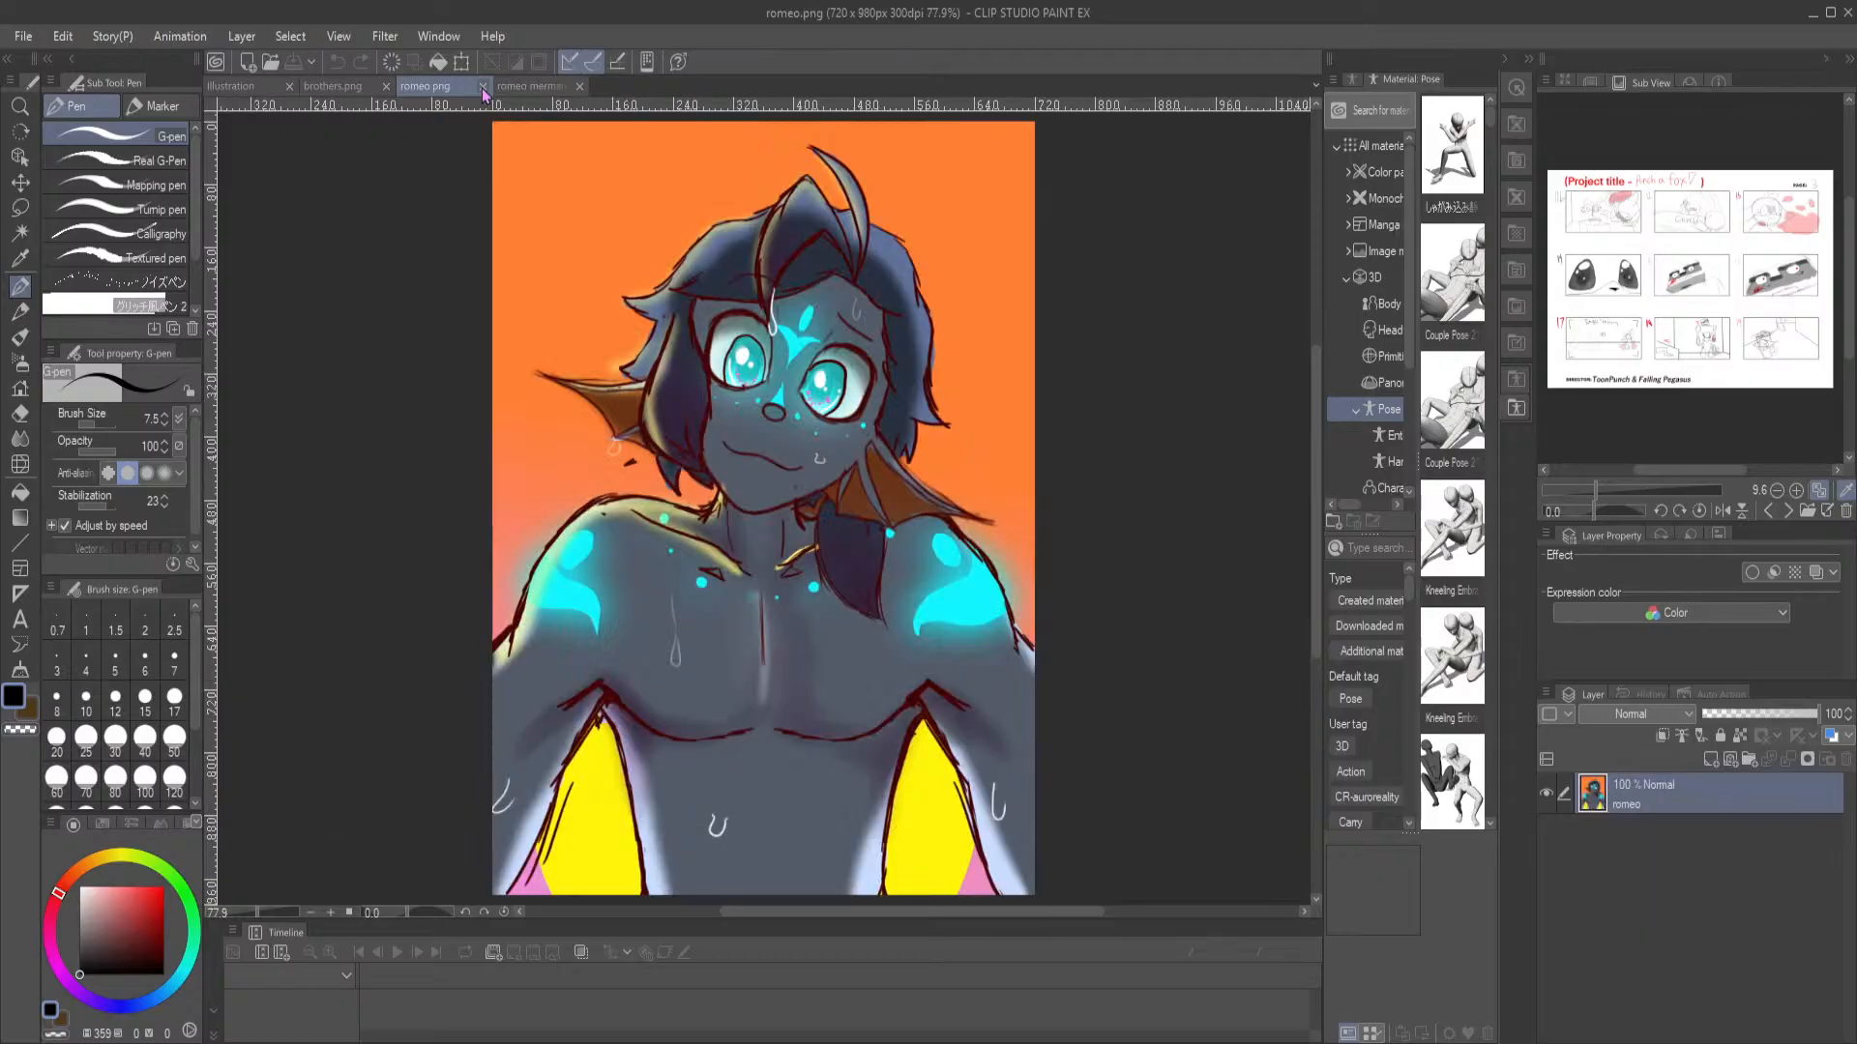
{"action": "left_click", "coordinate": [483, 87]}
{"action": "left_click", "coordinate": [347, 87]}
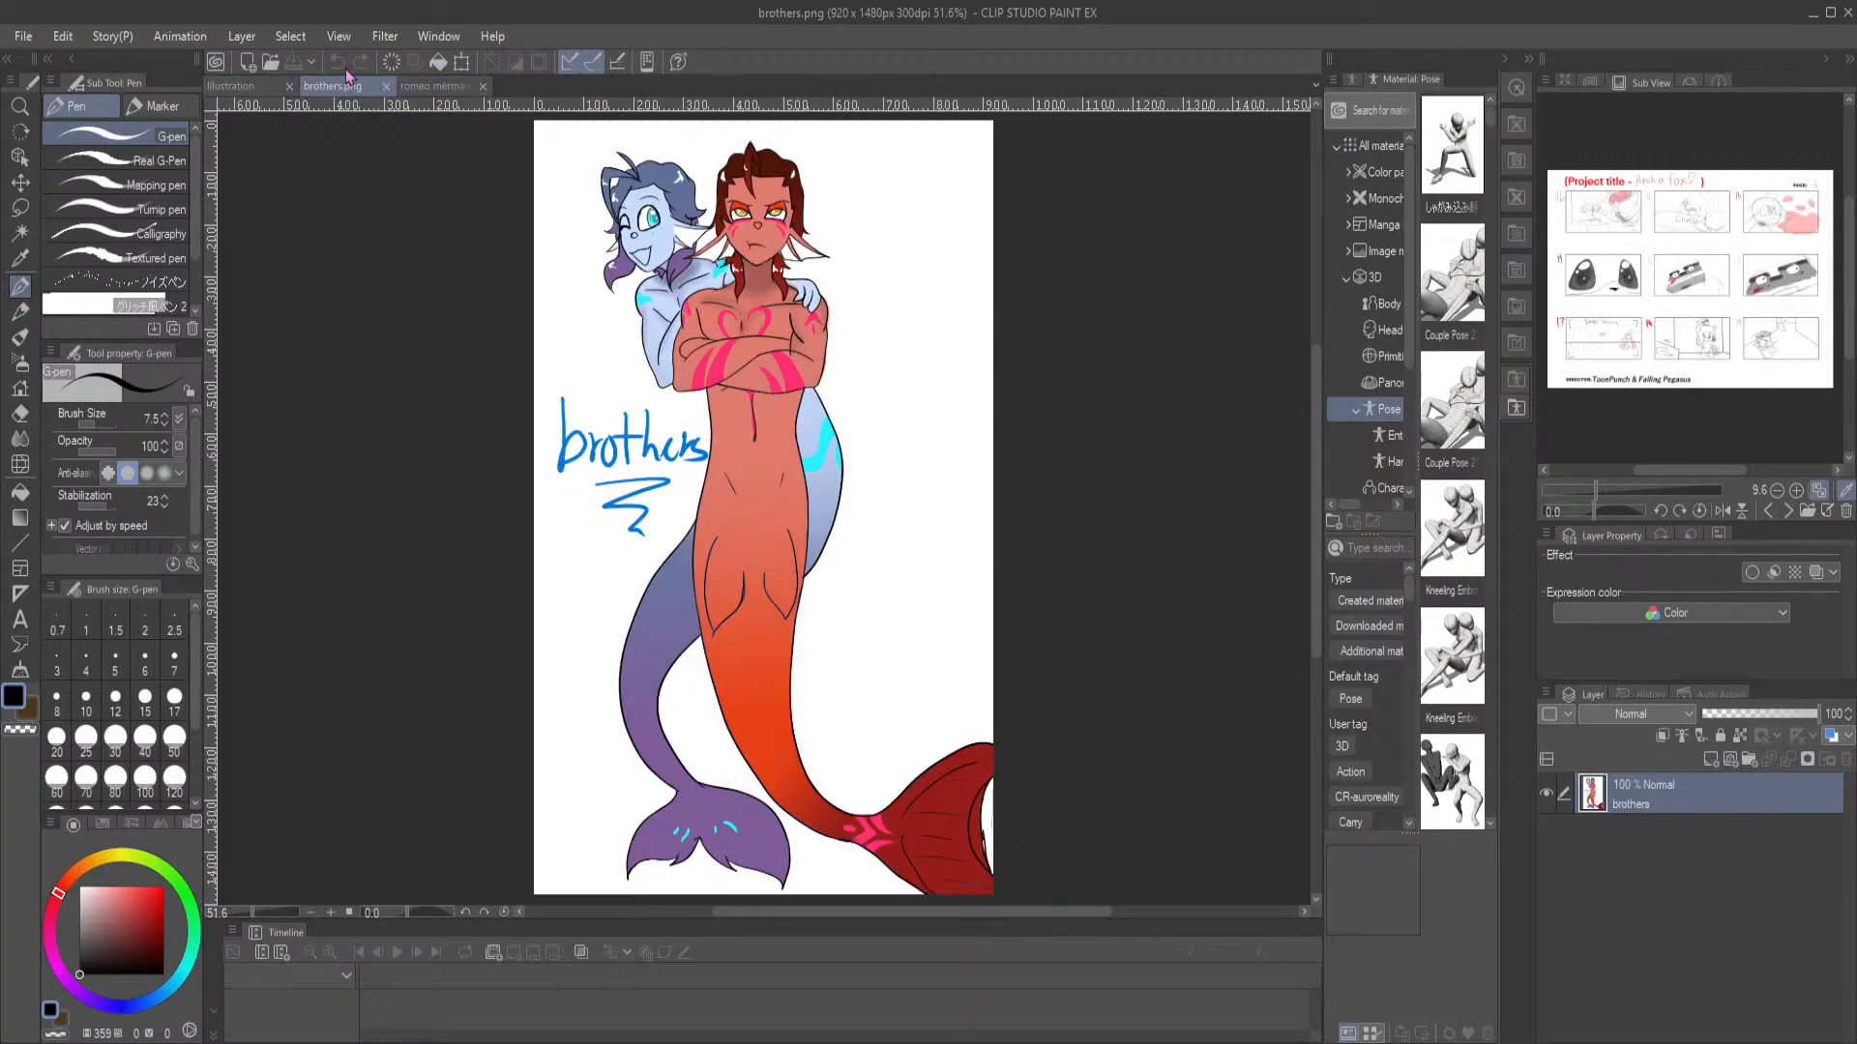
Choose the Round mixing brush for the blank illustration, open romeo and chat.png as another reference, and return to the canvas
{"action": "left_click", "coordinate": [251, 87]}
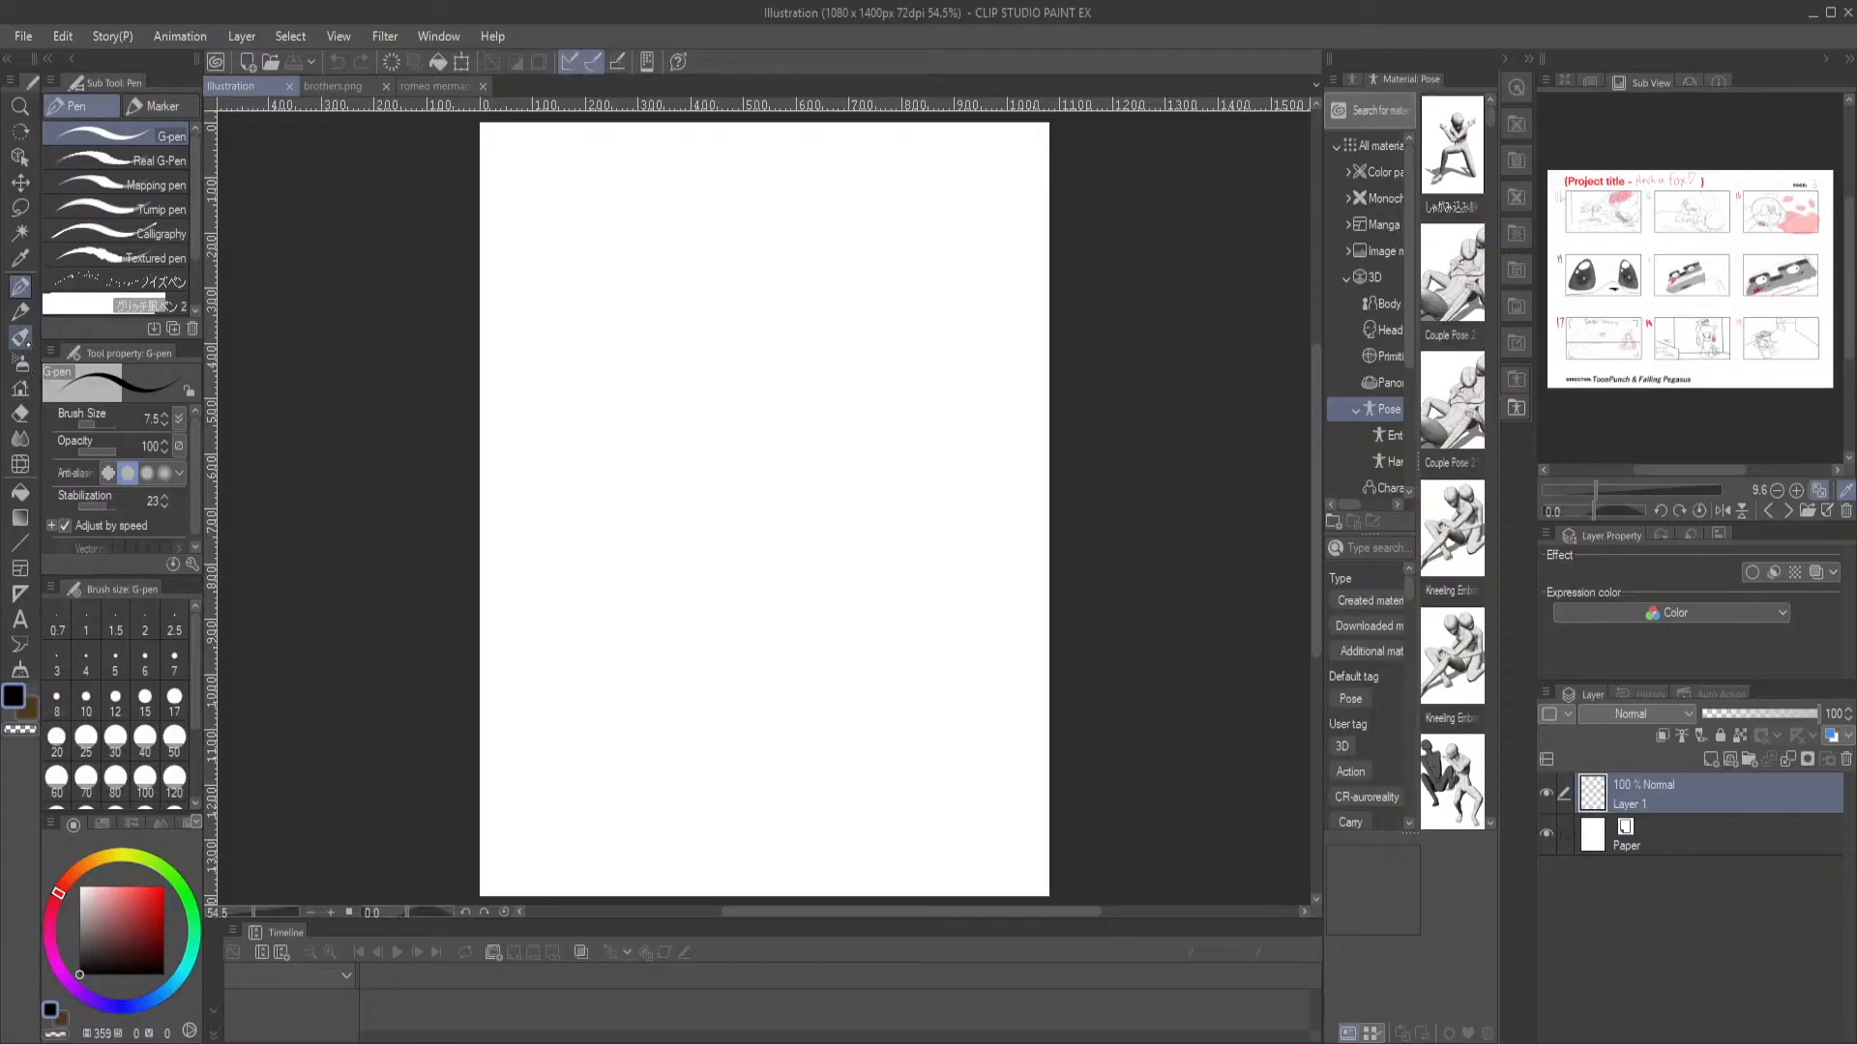
{"action": "left_click", "coordinate": [19, 336]}
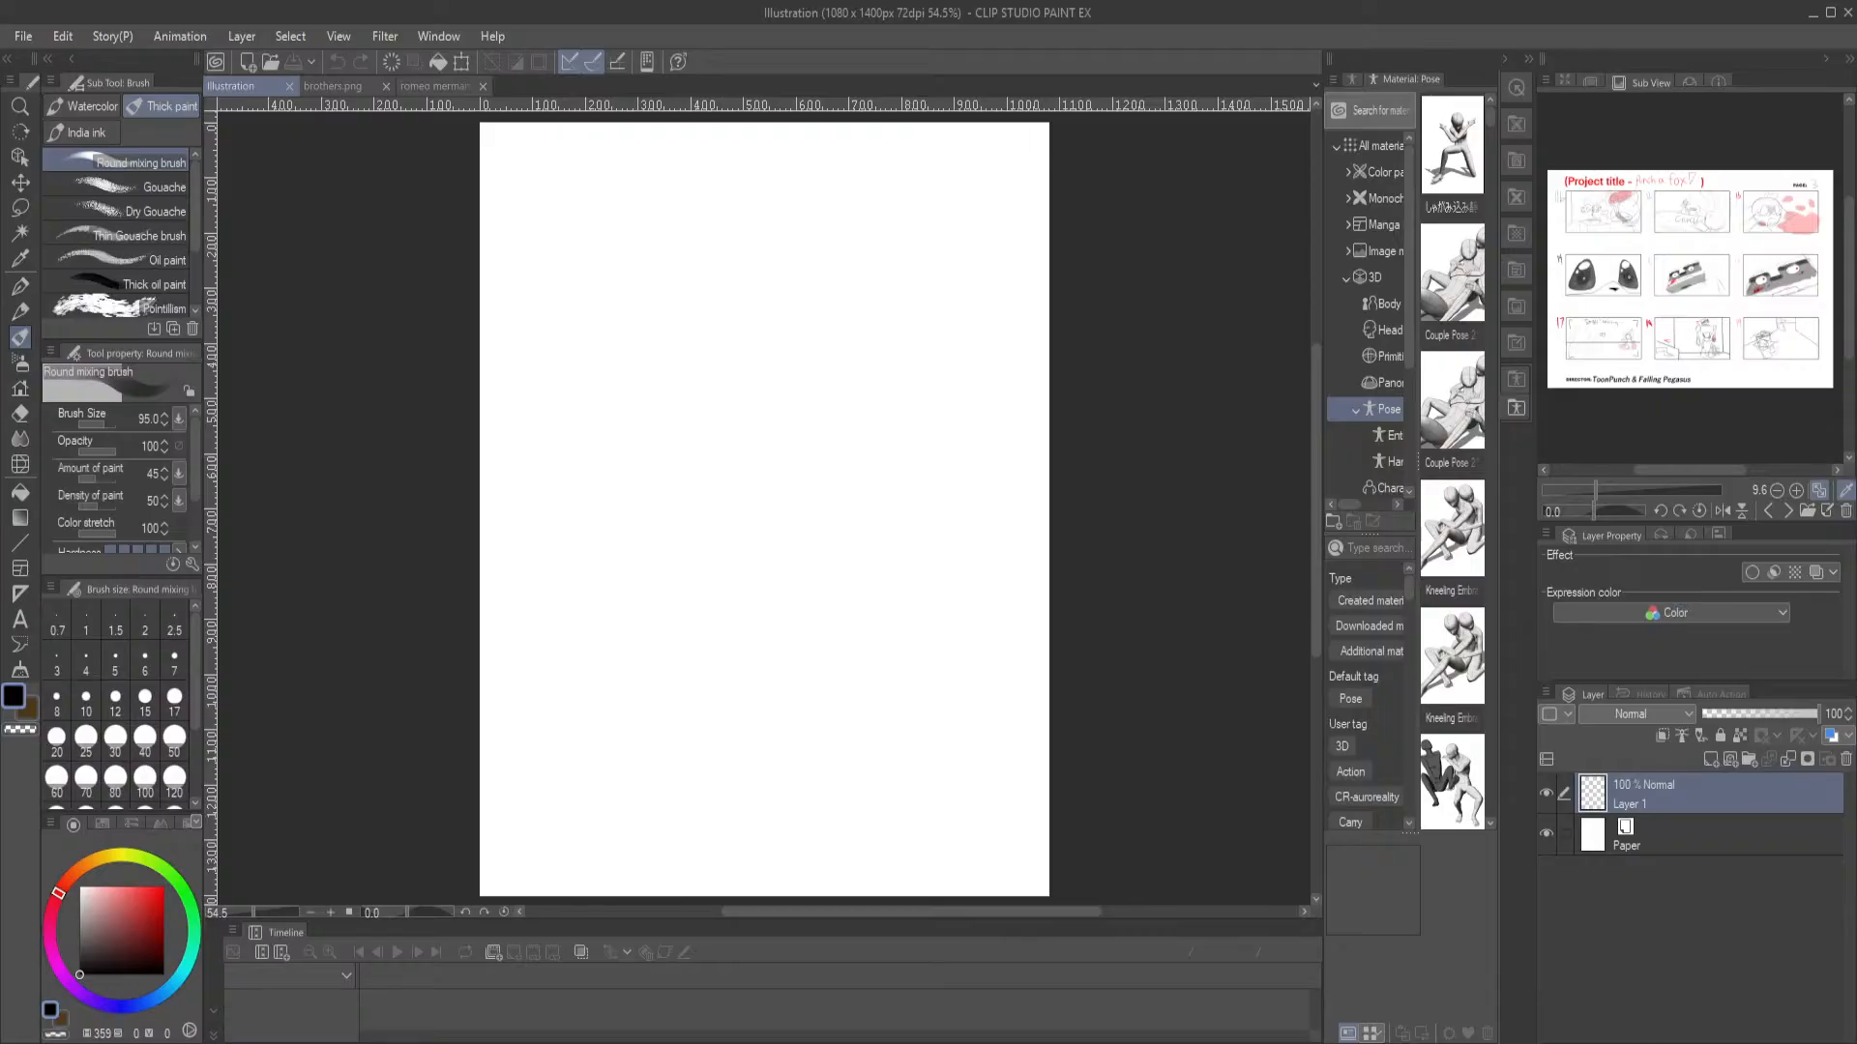
{"action": "left_click", "coordinate": [254, 61]}
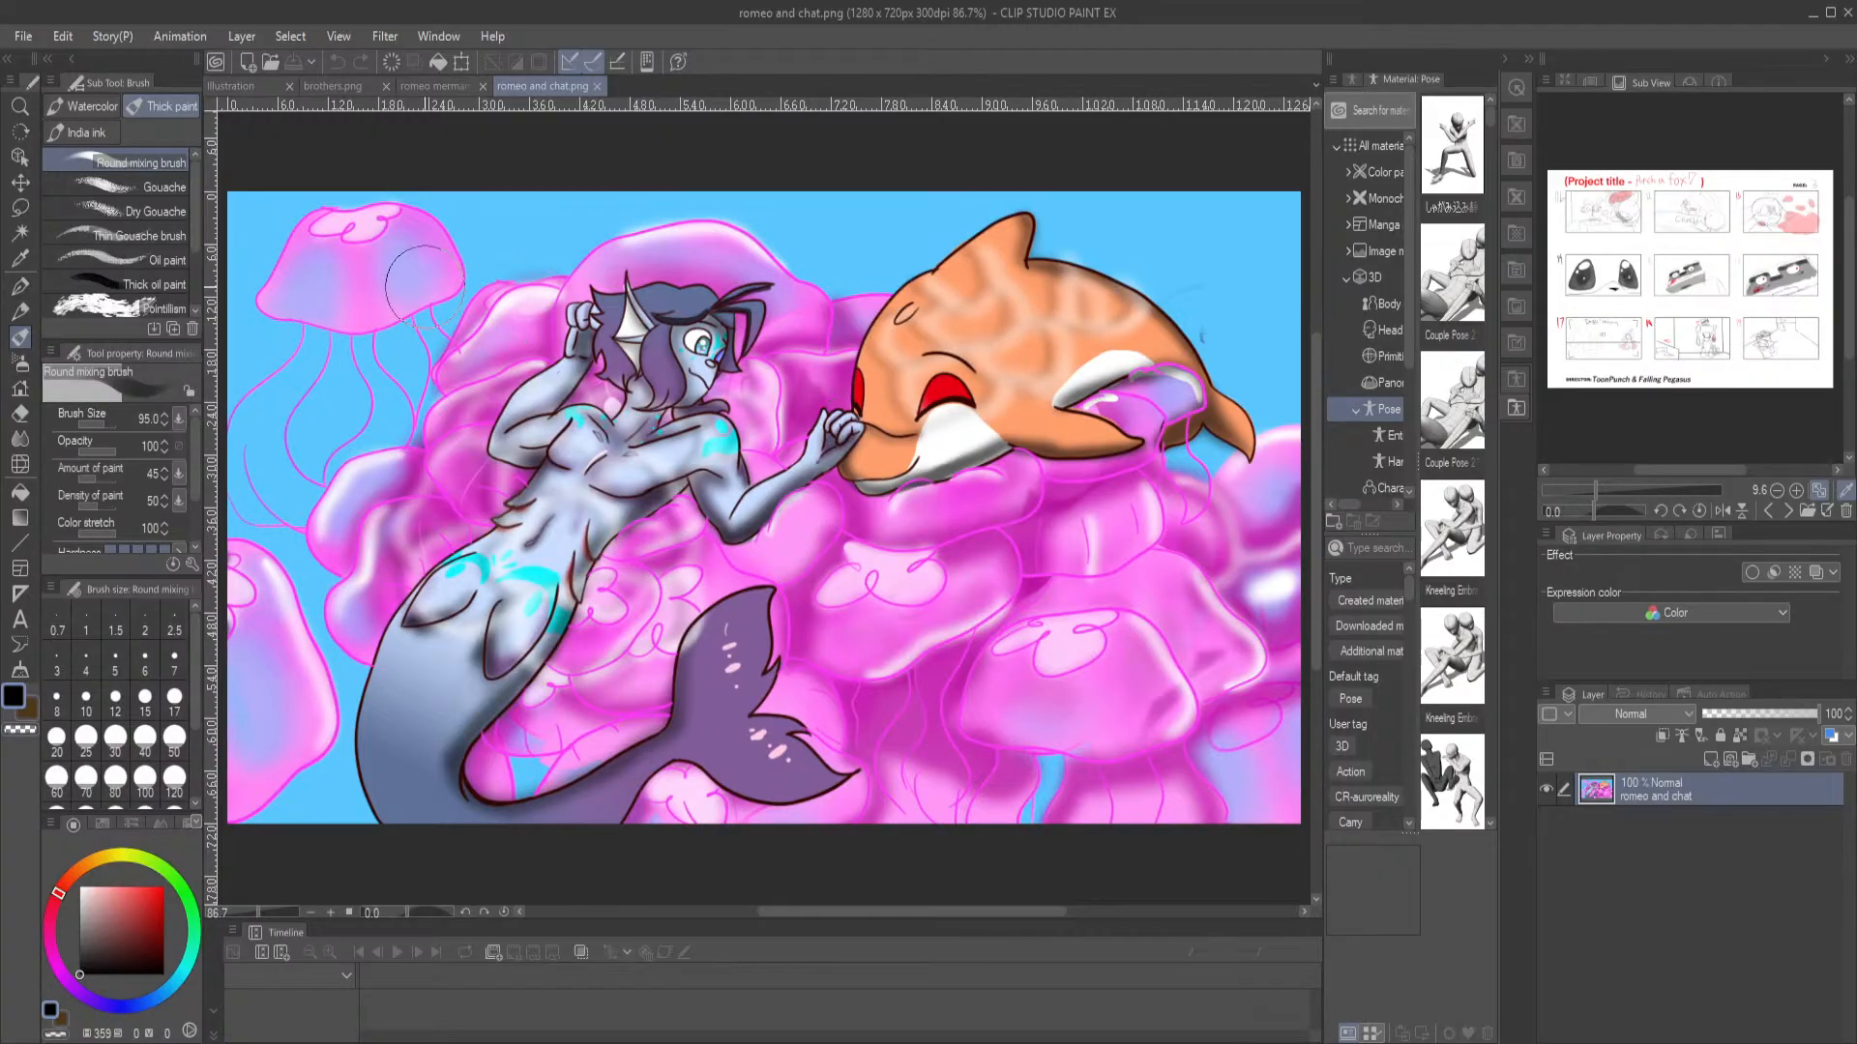
{"action": "left_click", "coordinate": [232, 86]}
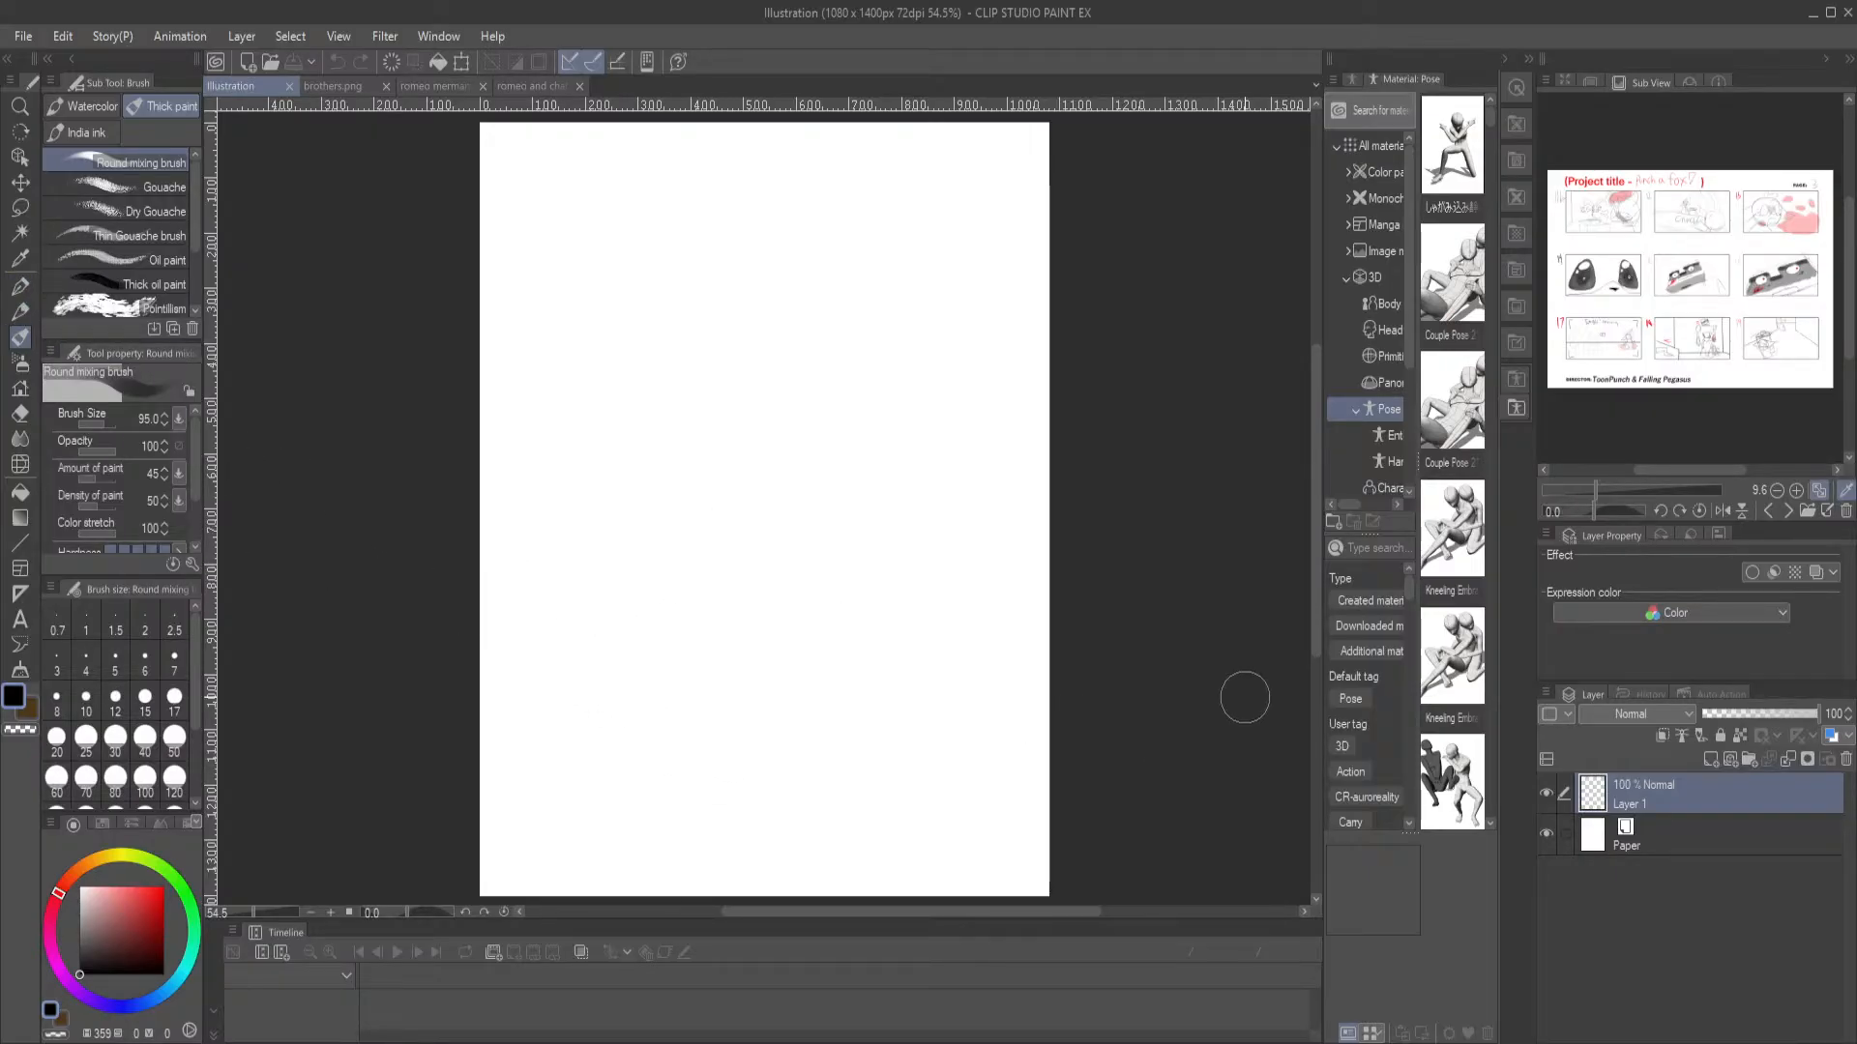
Set the Round mixing brush's opacity to 77 and undo the test stroke on the blank canvas
{"action": "left_click_drag", "start_coordinate": [103, 425], "coordinate": [102, 422]}
{"action": "left_click_drag", "start_coordinate": [104, 426], "coordinate": [104, 426]}
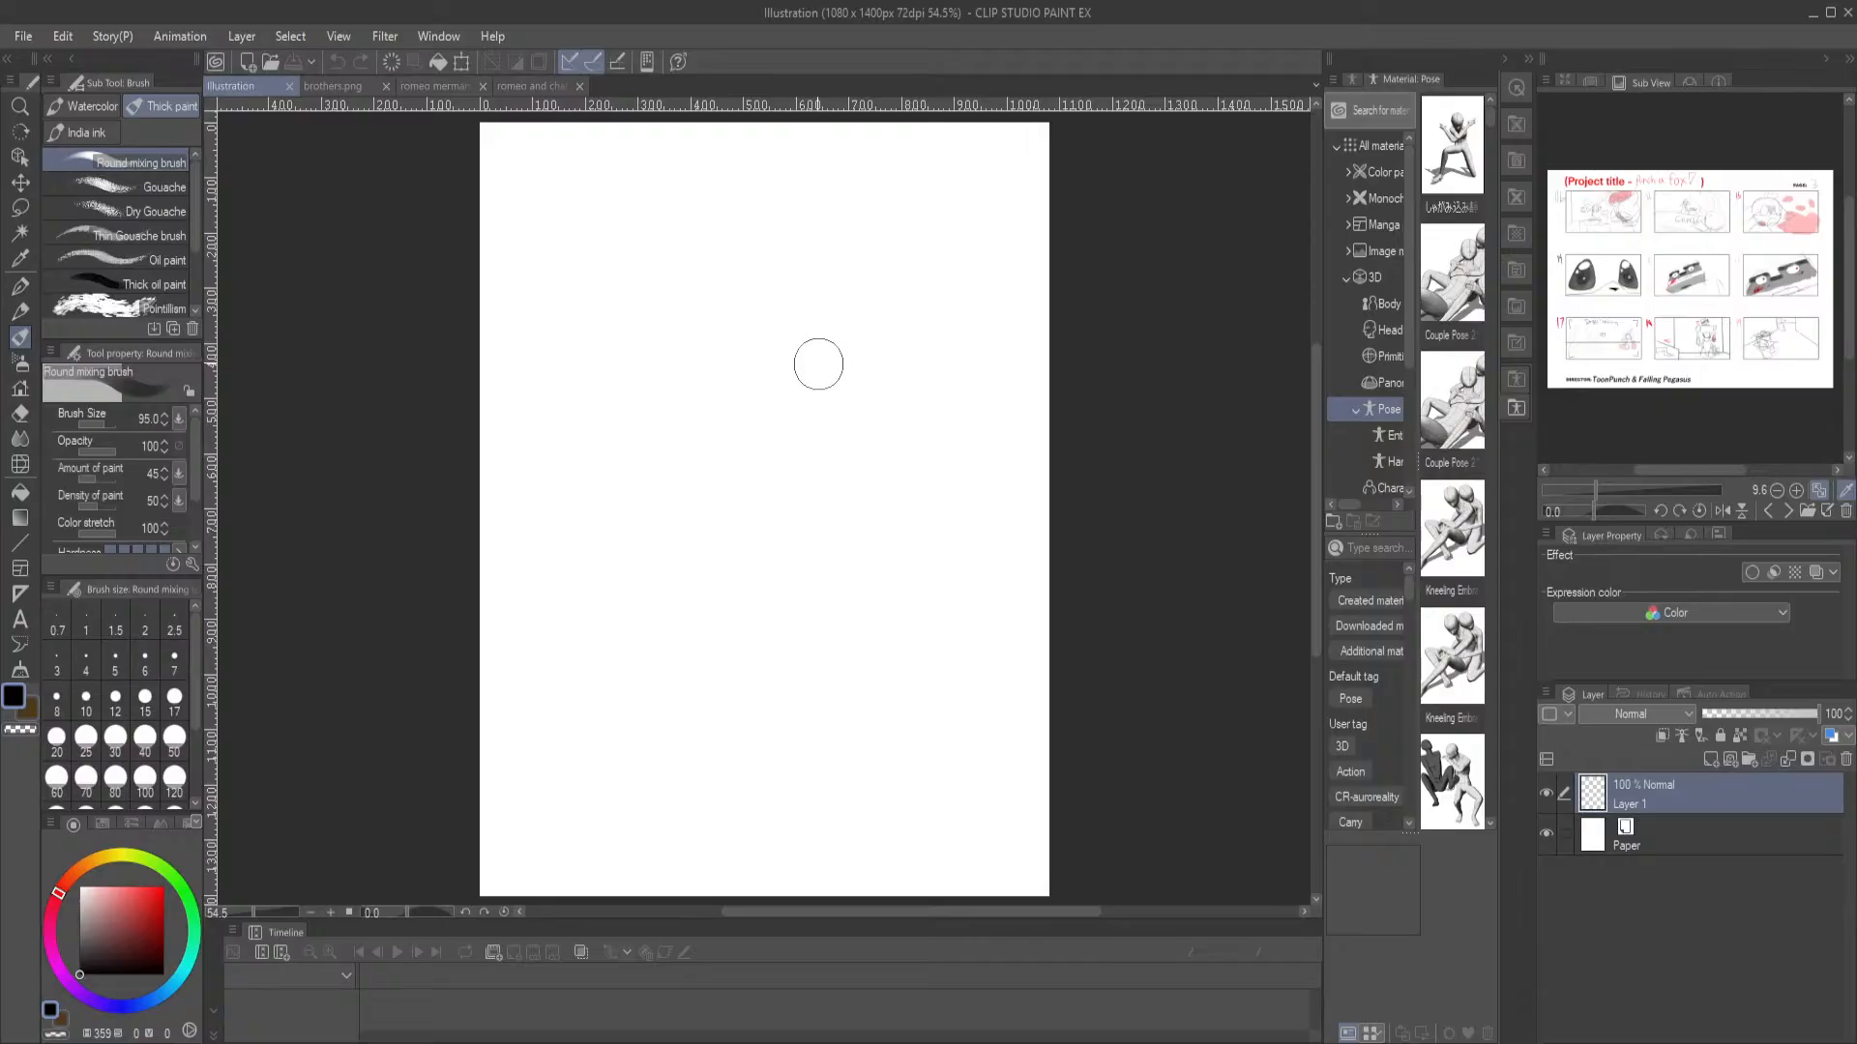
{"action": "left_click_drag", "start_coordinate": [850, 357], "coordinate": [903, 405]}
{"action": "key", "text": "ctrl+z"}
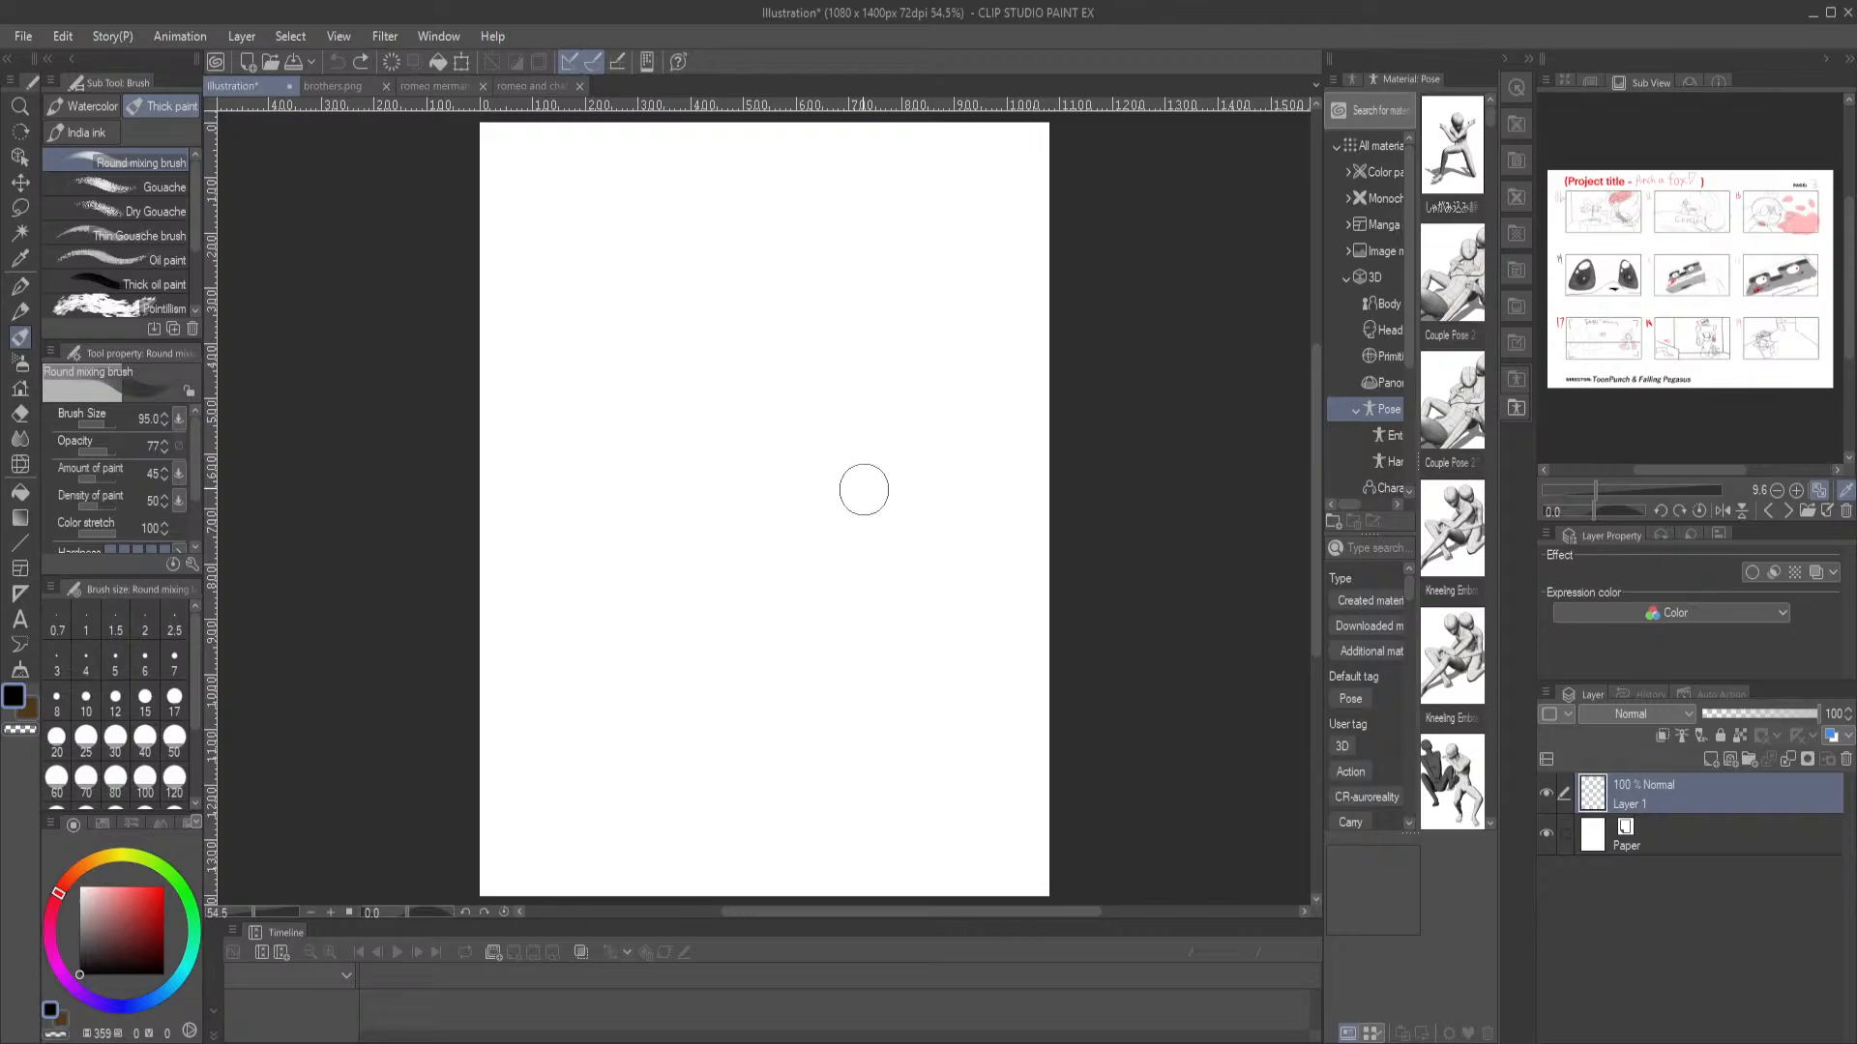
Paint a loose S-shaped body on Layer 1 with a black round spot at its upper end and a curved tail end
{"action": "left_click_drag", "start_coordinate": [853, 402], "coordinate": [919, 470]}
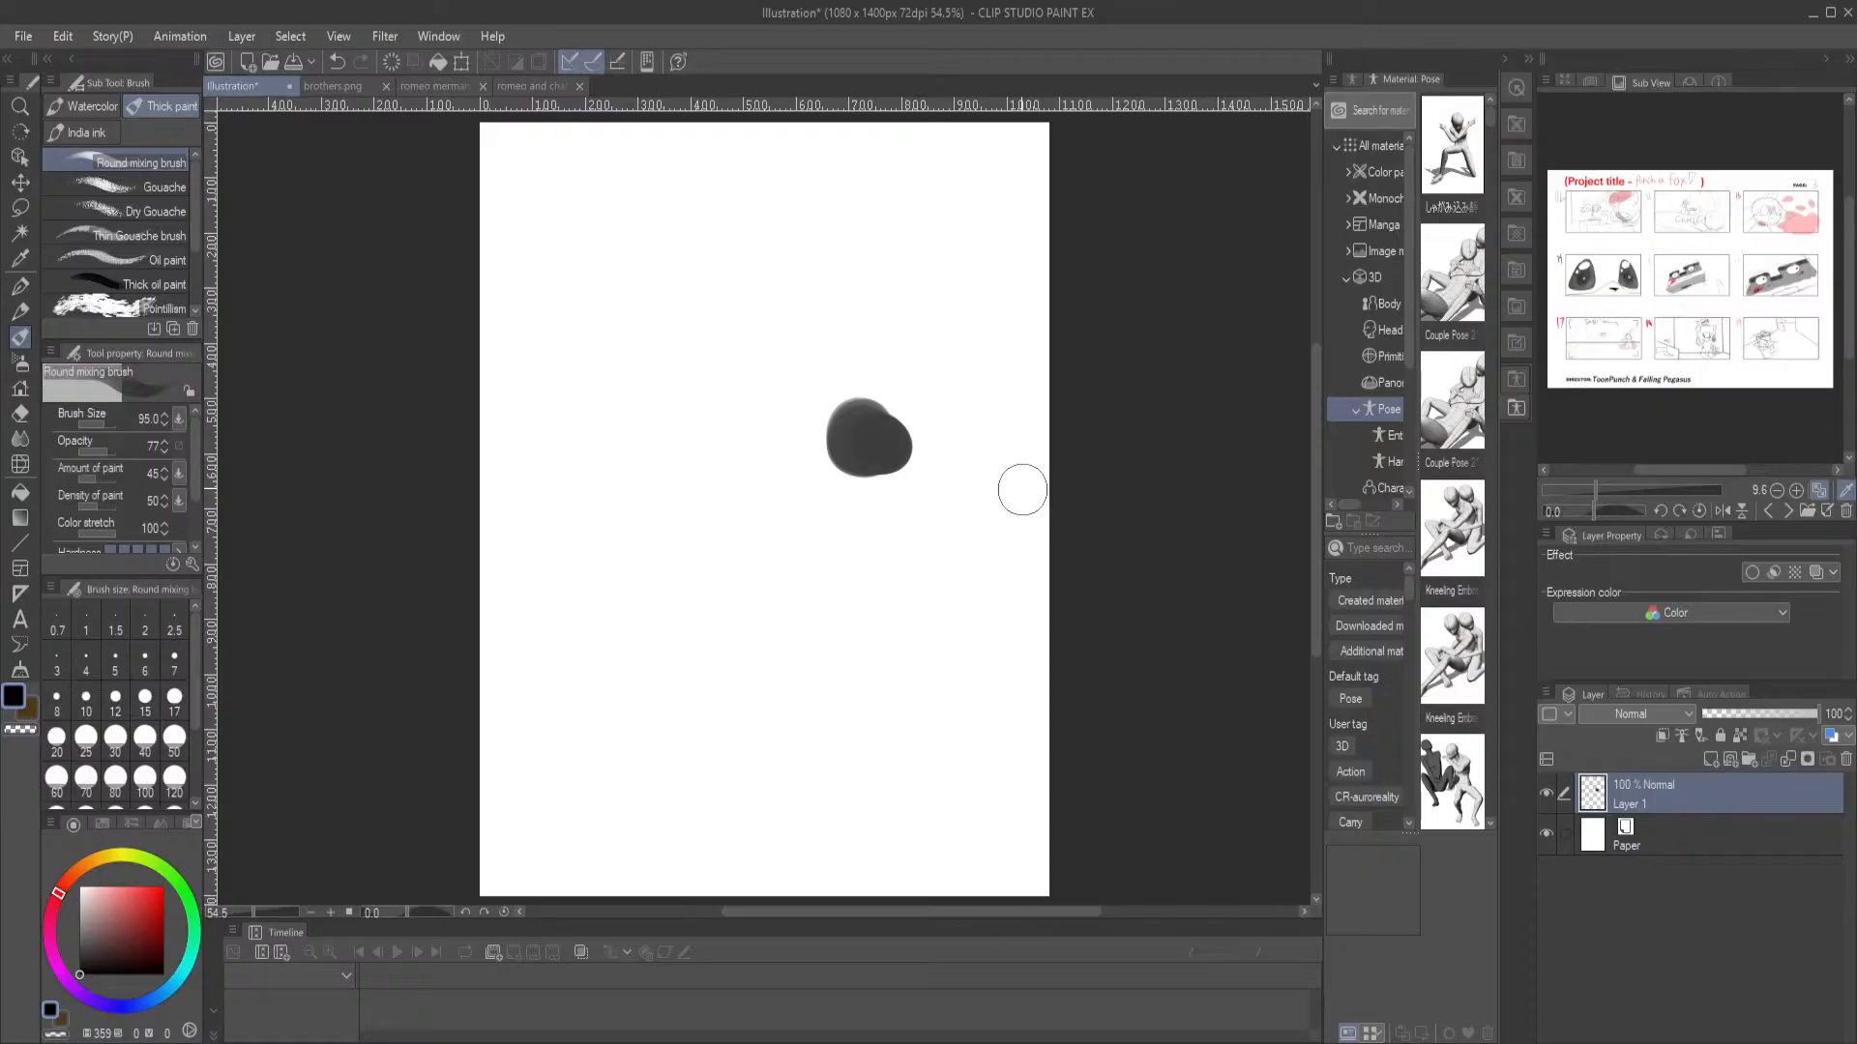
{"action": "mouse_move", "coordinate": [870, 419]}
{"action": "left_mouse_down"}
{"action": "mouse_move", "coordinate": [820, 429]}
{"action": "mouse_move", "coordinate": [848, 459]}
{"action": "mouse_move", "coordinate": [913, 404]}
{"action": "mouse_move", "coordinate": [763, 409]}
{"action": "mouse_move", "coordinate": [917, 410]}
{"action": "mouse_move", "coordinate": [835, 382]}
{"action": "mouse_move", "coordinate": [868, 387]}
{"action": "mouse_move", "coordinate": [750, 434]}
{"action": "mouse_move", "coordinate": [711, 421]}
{"action": "mouse_move", "coordinate": [792, 408]}
{"action": "mouse_move", "coordinate": [744, 512]}
{"action": "mouse_move", "coordinate": [797, 447]}
{"action": "mouse_move", "coordinate": [748, 480]}
{"action": "mouse_move", "coordinate": [827, 435]}
{"action": "mouse_move", "coordinate": [841, 446]}
{"action": "mouse_move", "coordinate": [795, 427]}
{"action": "mouse_move", "coordinate": [685, 483]}
{"action": "mouse_move", "coordinate": [759, 413]}
{"action": "mouse_move", "coordinate": [771, 526]}
{"action": "mouse_move", "coordinate": [765, 435]}
{"action": "mouse_move", "coordinate": [813, 530]}
{"action": "mouse_move", "coordinate": [778, 473]}
{"action": "mouse_move", "coordinate": [896, 563]}
{"action": "mouse_move", "coordinate": [862, 520]}
{"action": "mouse_move", "coordinate": [671, 518]}
{"action": "mouse_move", "coordinate": [692, 441]}
{"action": "mouse_move", "coordinate": [680, 504]}
{"action": "mouse_move", "coordinate": [746, 577]}
{"action": "mouse_move", "coordinate": [830, 626]}
{"action": "mouse_move", "coordinate": [732, 607]}
{"action": "mouse_move", "coordinate": [792, 637]}
{"action": "mouse_move", "coordinate": [815, 625]}
{"action": "mouse_move", "coordinate": [794, 670]}
{"action": "mouse_move", "coordinate": [870, 778]}
{"action": "left_mouse_up"}
{"action": "mouse_move", "coordinate": [762, 457]}
{"action": "left_mouse_down"}
{"action": "mouse_move", "coordinate": [948, 644]}
{"action": "mouse_move", "coordinate": [903, 576]}
{"action": "mouse_move", "coordinate": [898, 759]}
{"action": "mouse_move", "coordinate": [949, 758]}
{"action": "mouse_move", "coordinate": [846, 789]}
{"action": "mouse_move", "coordinate": [803, 837]}
{"action": "mouse_move", "coordinate": [797, 787]}
{"action": "mouse_move", "coordinate": [713, 740]}
{"action": "mouse_move", "coordinate": [833, 791]}
{"action": "mouse_move", "coordinate": [790, 812]}
{"action": "mouse_move", "coordinate": [872, 693]}
{"action": "mouse_move", "coordinate": [893, 735]}
{"action": "mouse_move", "coordinate": [841, 705]}
{"action": "left_mouse_up"}
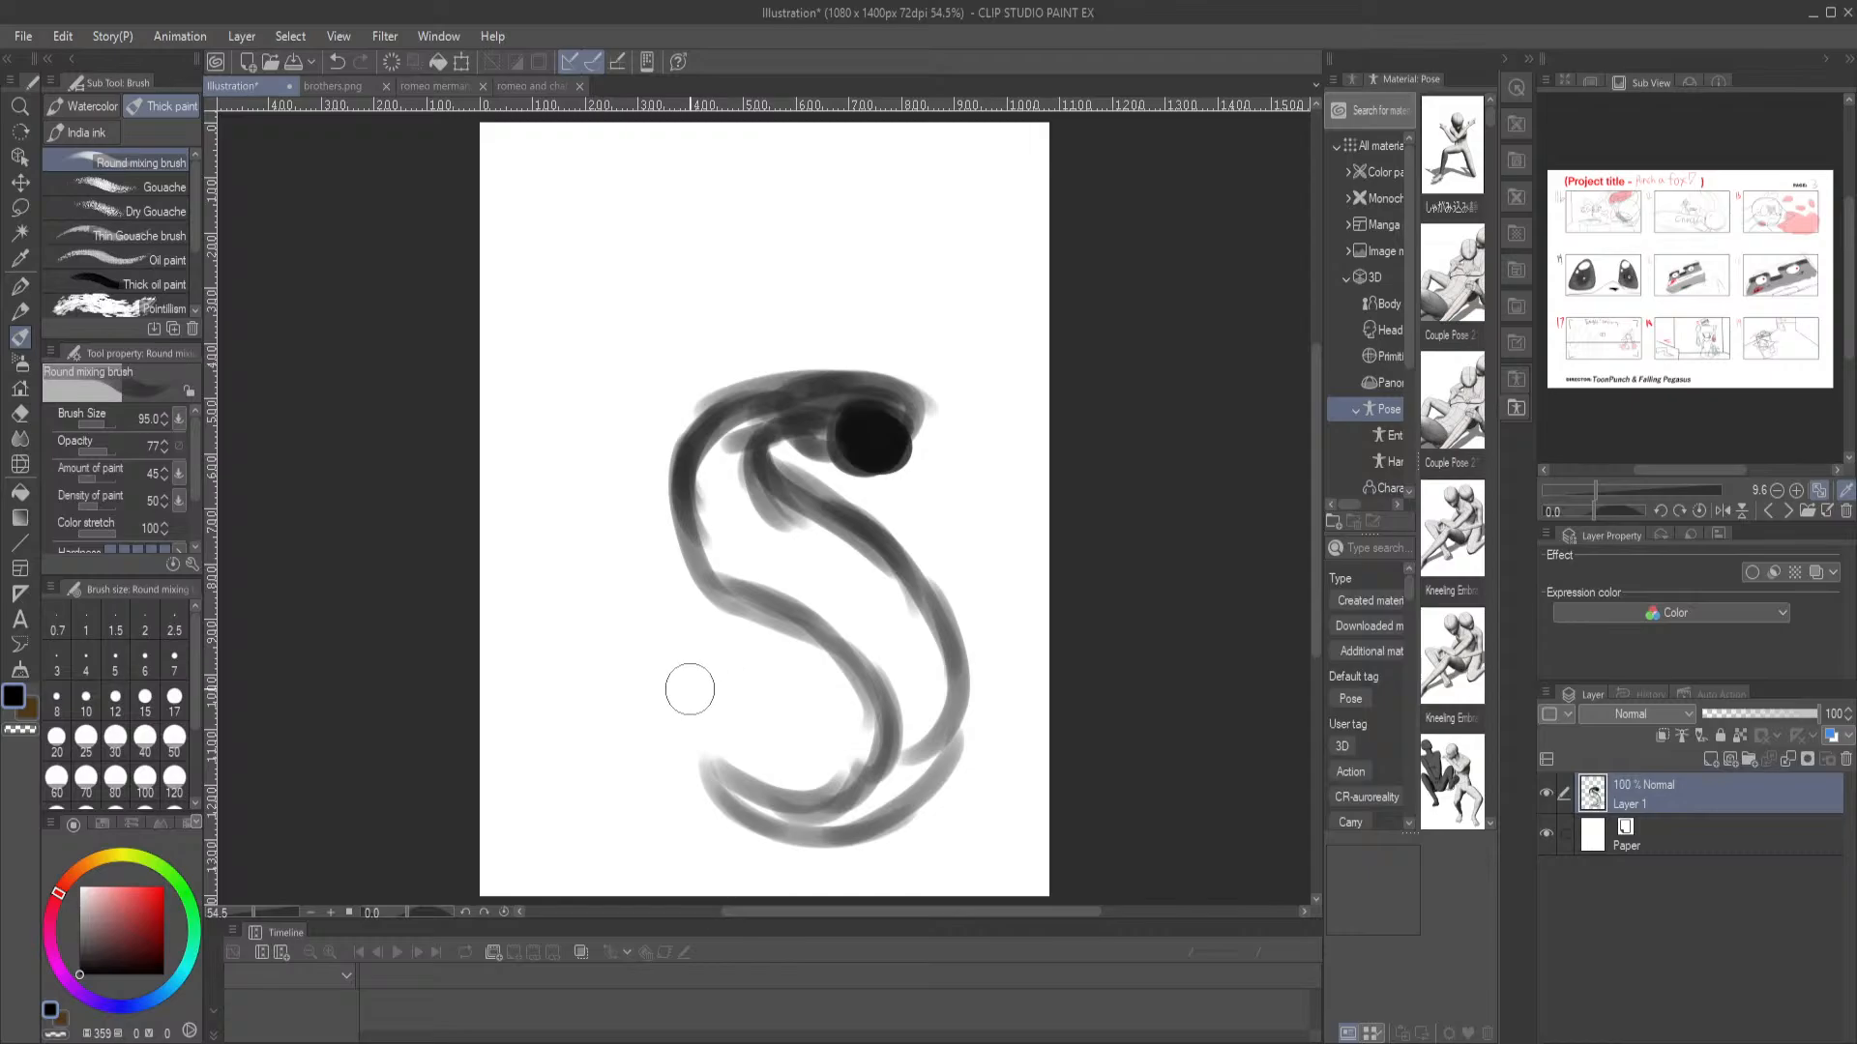
{"action": "mouse_move", "coordinate": [693, 726]}
{"action": "left_mouse_down"}
{"action": "mouse_move", "coordinate": [584, 663]}
{"action": "mouse_move", "coordinate": [526, 671]}
{"action": "mouse_move", "coordinate": [696, 759]}
{"action": "left_mouse_up"}
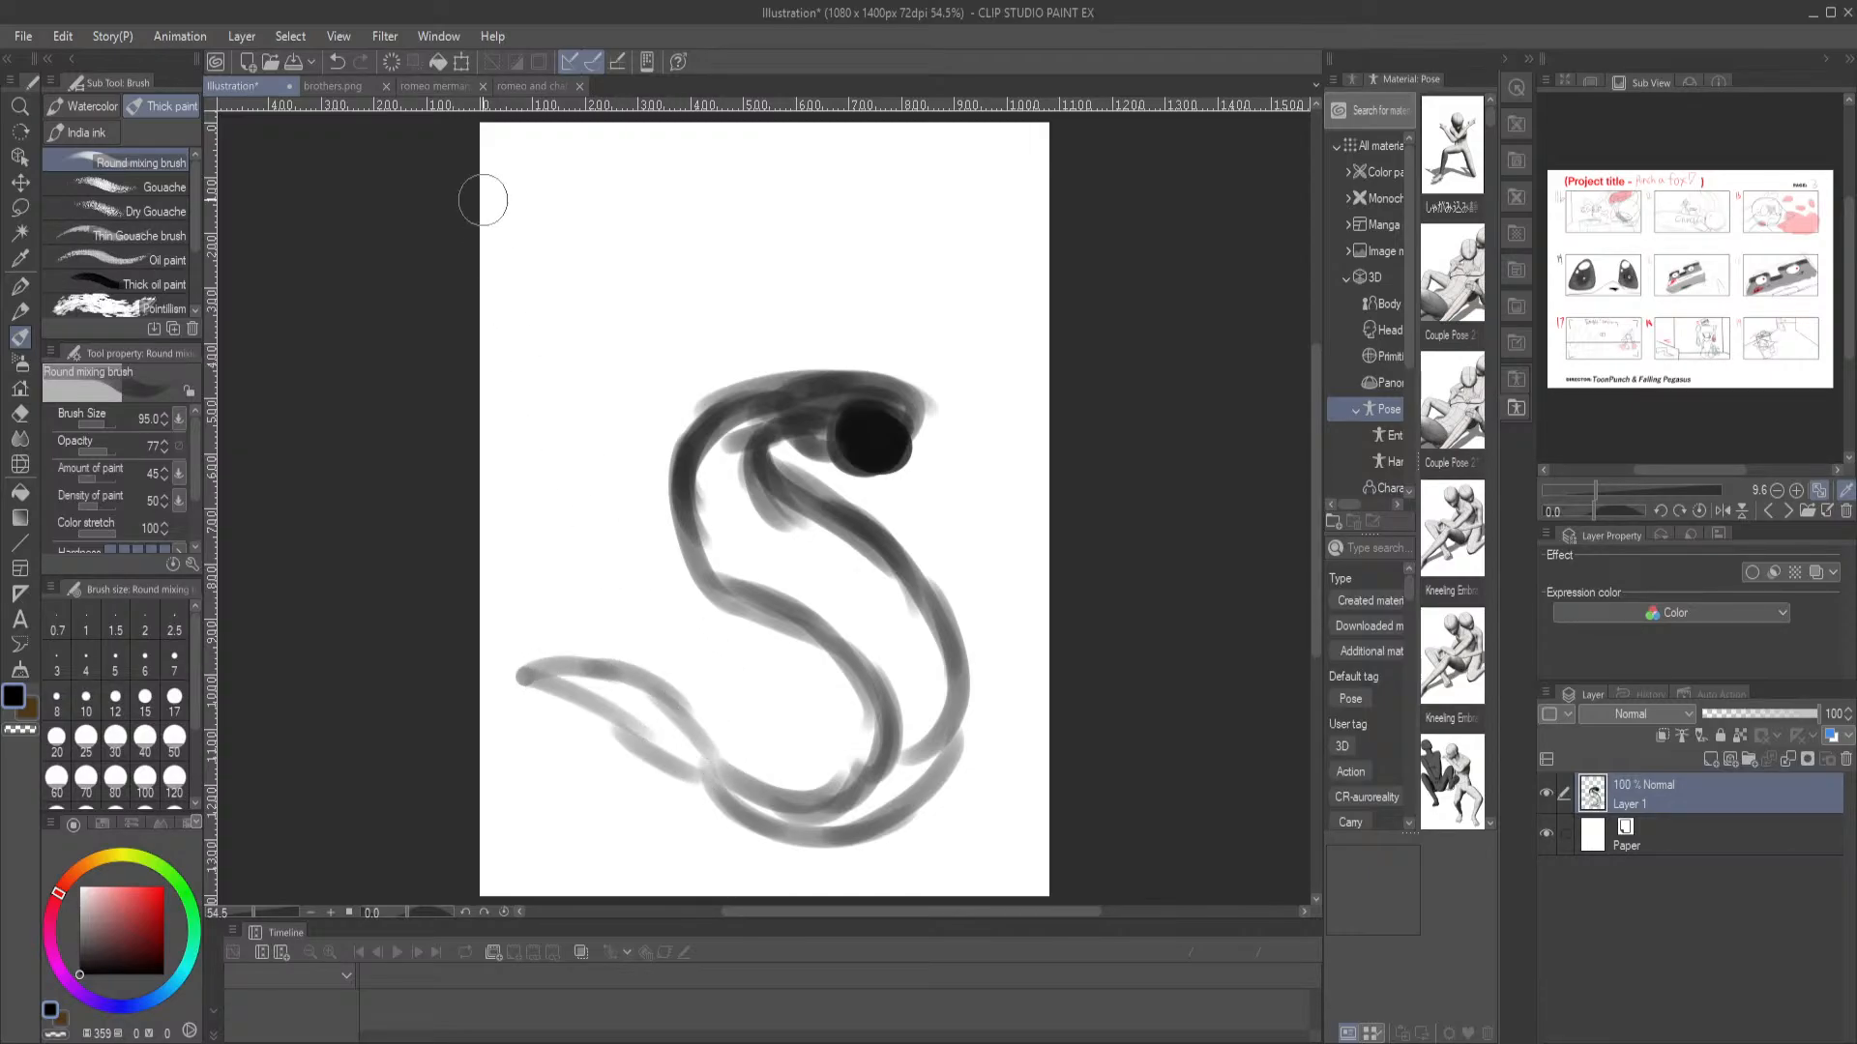
Review the brothers, romeo merman and romeo and chat reference drawings, and return to the illustration canvas
{"action": "left_click", "coordinate": [332, 86]}
{"action": "left_click", "coordinate": [440, 86]}
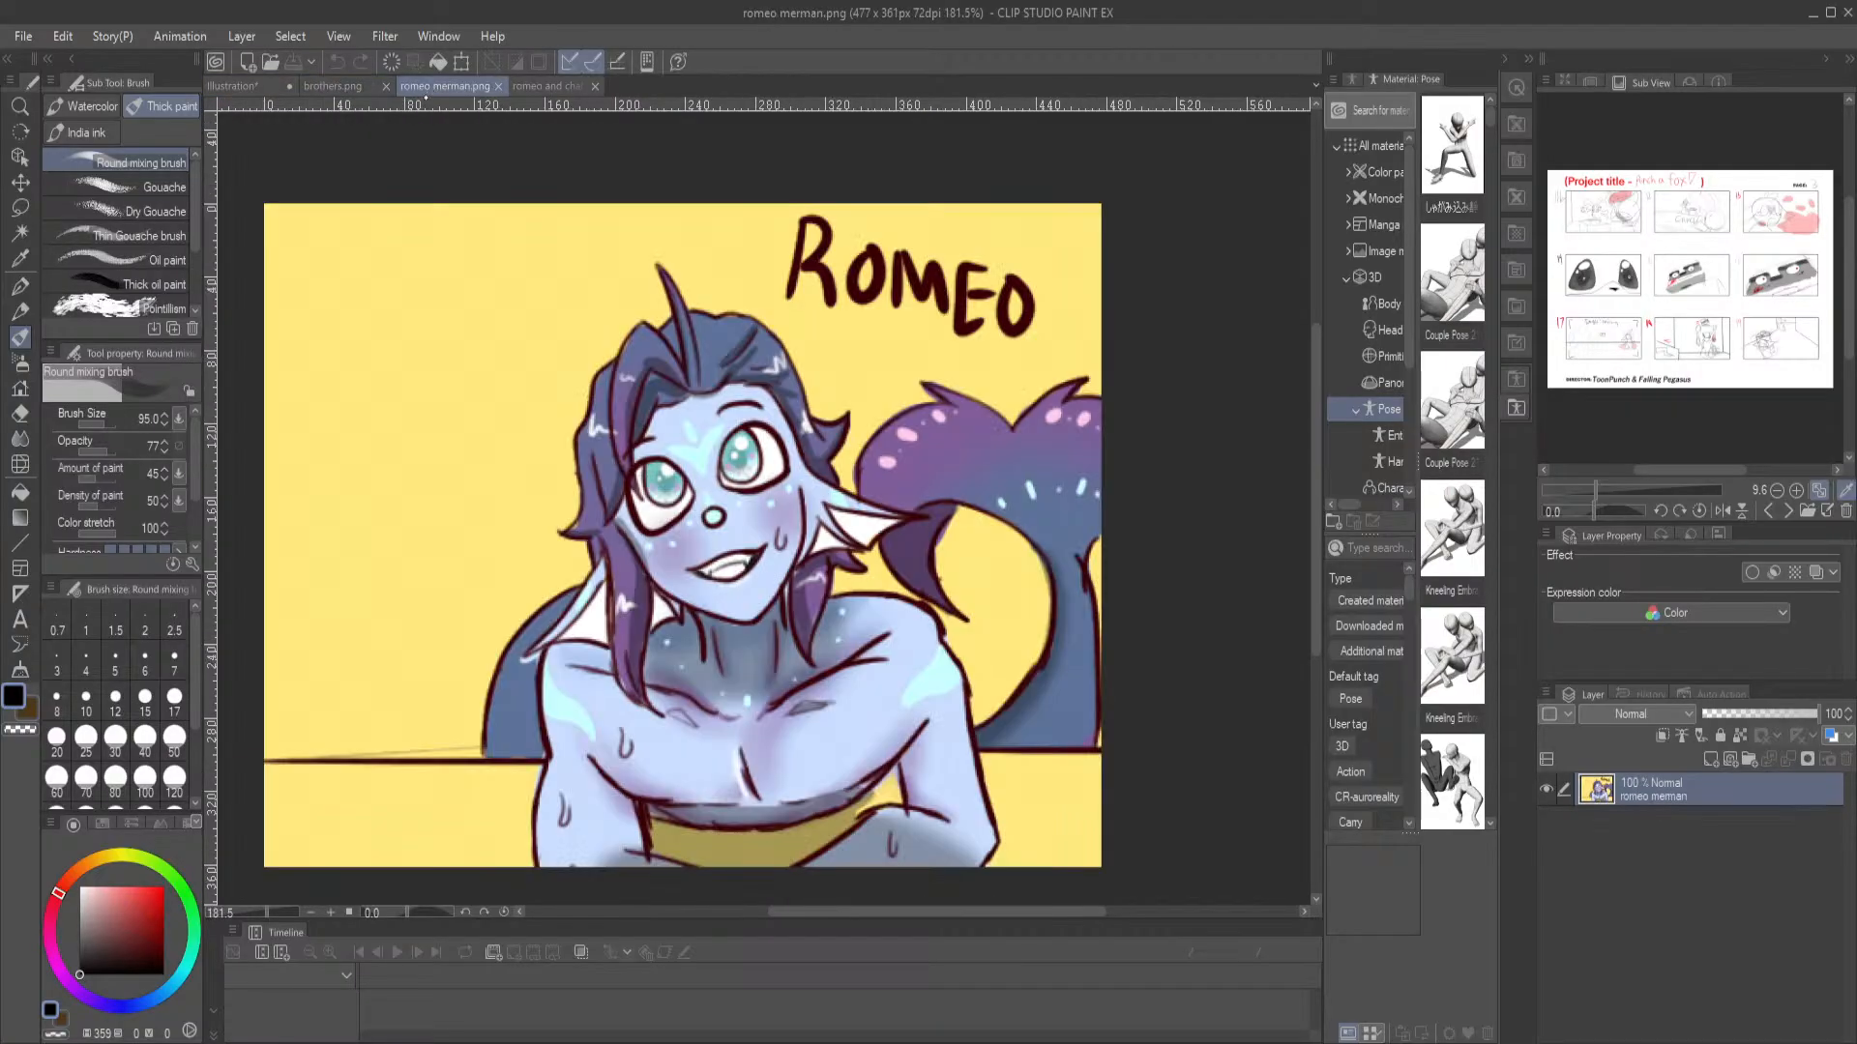
{"action": "left_click", "coordinate": [548, 86]}
{"action": "left_click", "coordinate": [234, 86]}
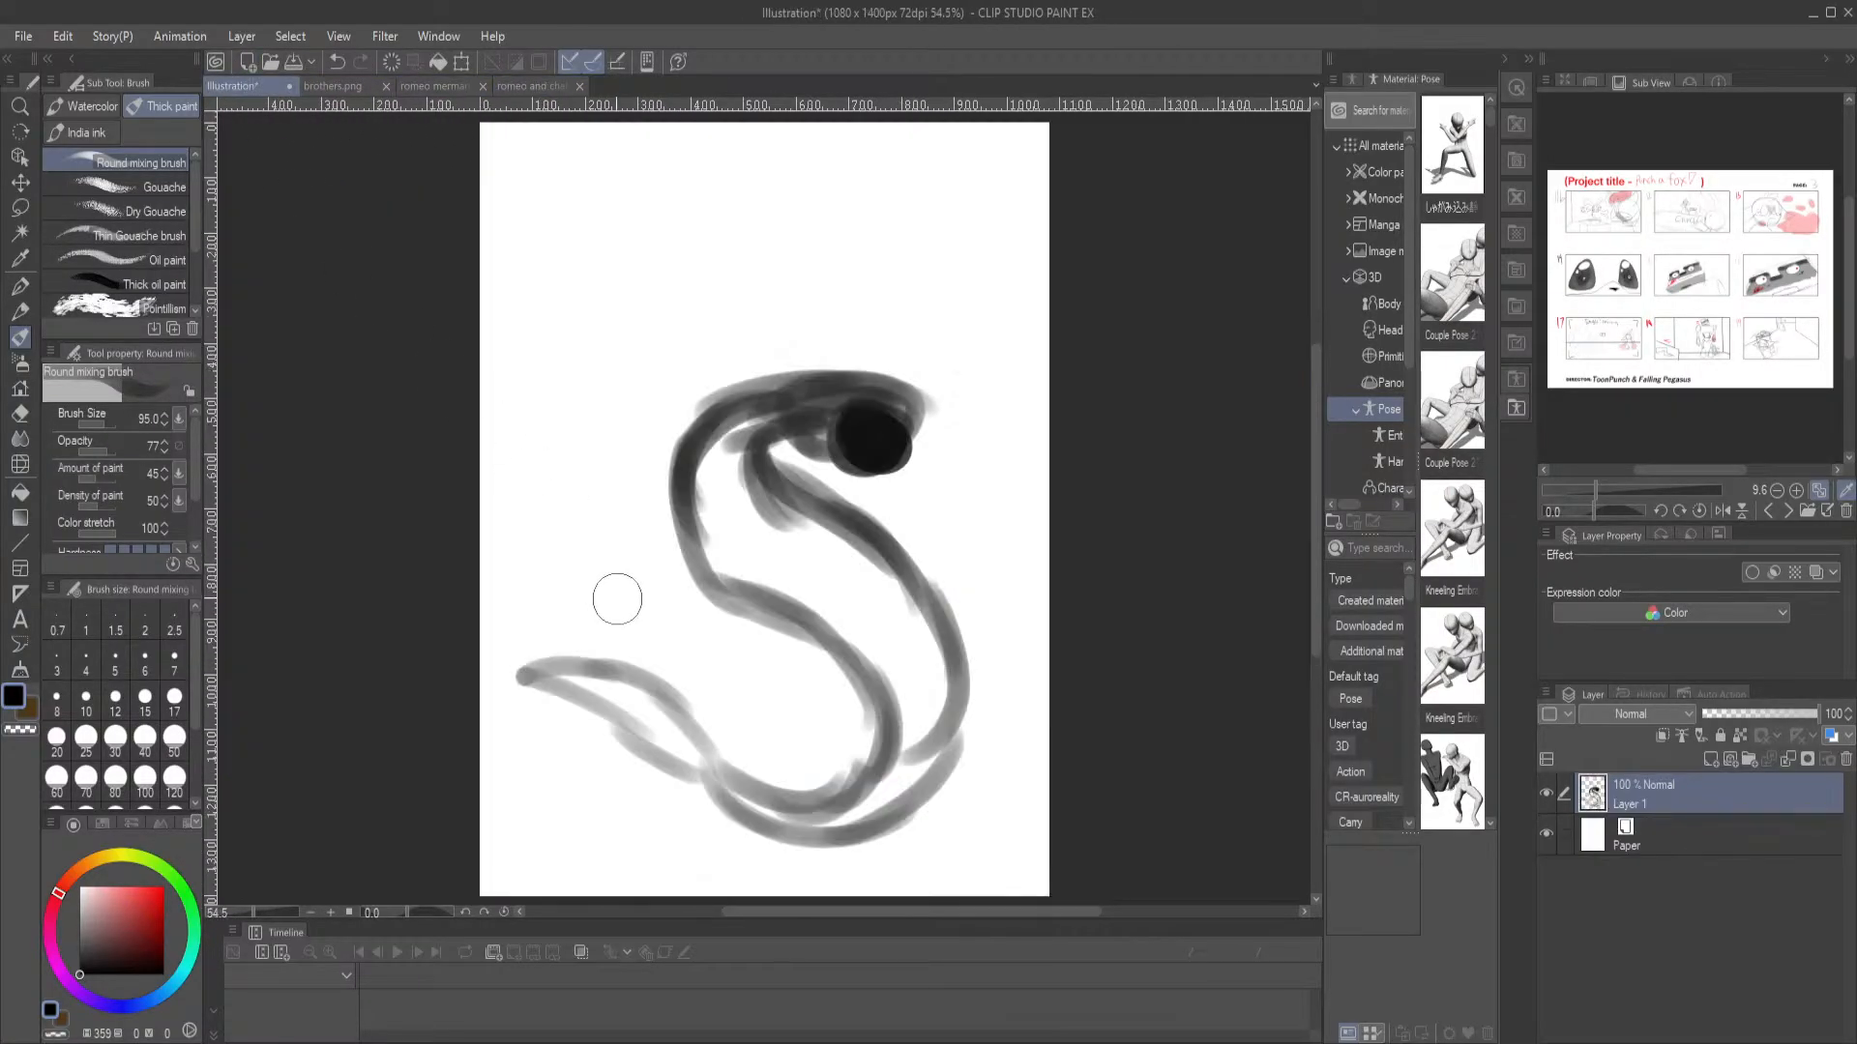
Add a hooked stroke inside the lower curve of the S-shaped sketch and clear everything painted on Layer 1
{"action": "mouse_move", "coordinate": [696, 738]}
{"action": "left_mouse_down"}
{"action": "mouse_move", "coordinate": [758, 635]}
{"action": "mouse_move", "coordinate": [742, 631]}
{"action": "mouse_move", "coordinate": [744, 725]}
{"action": "left_mouse_up"}
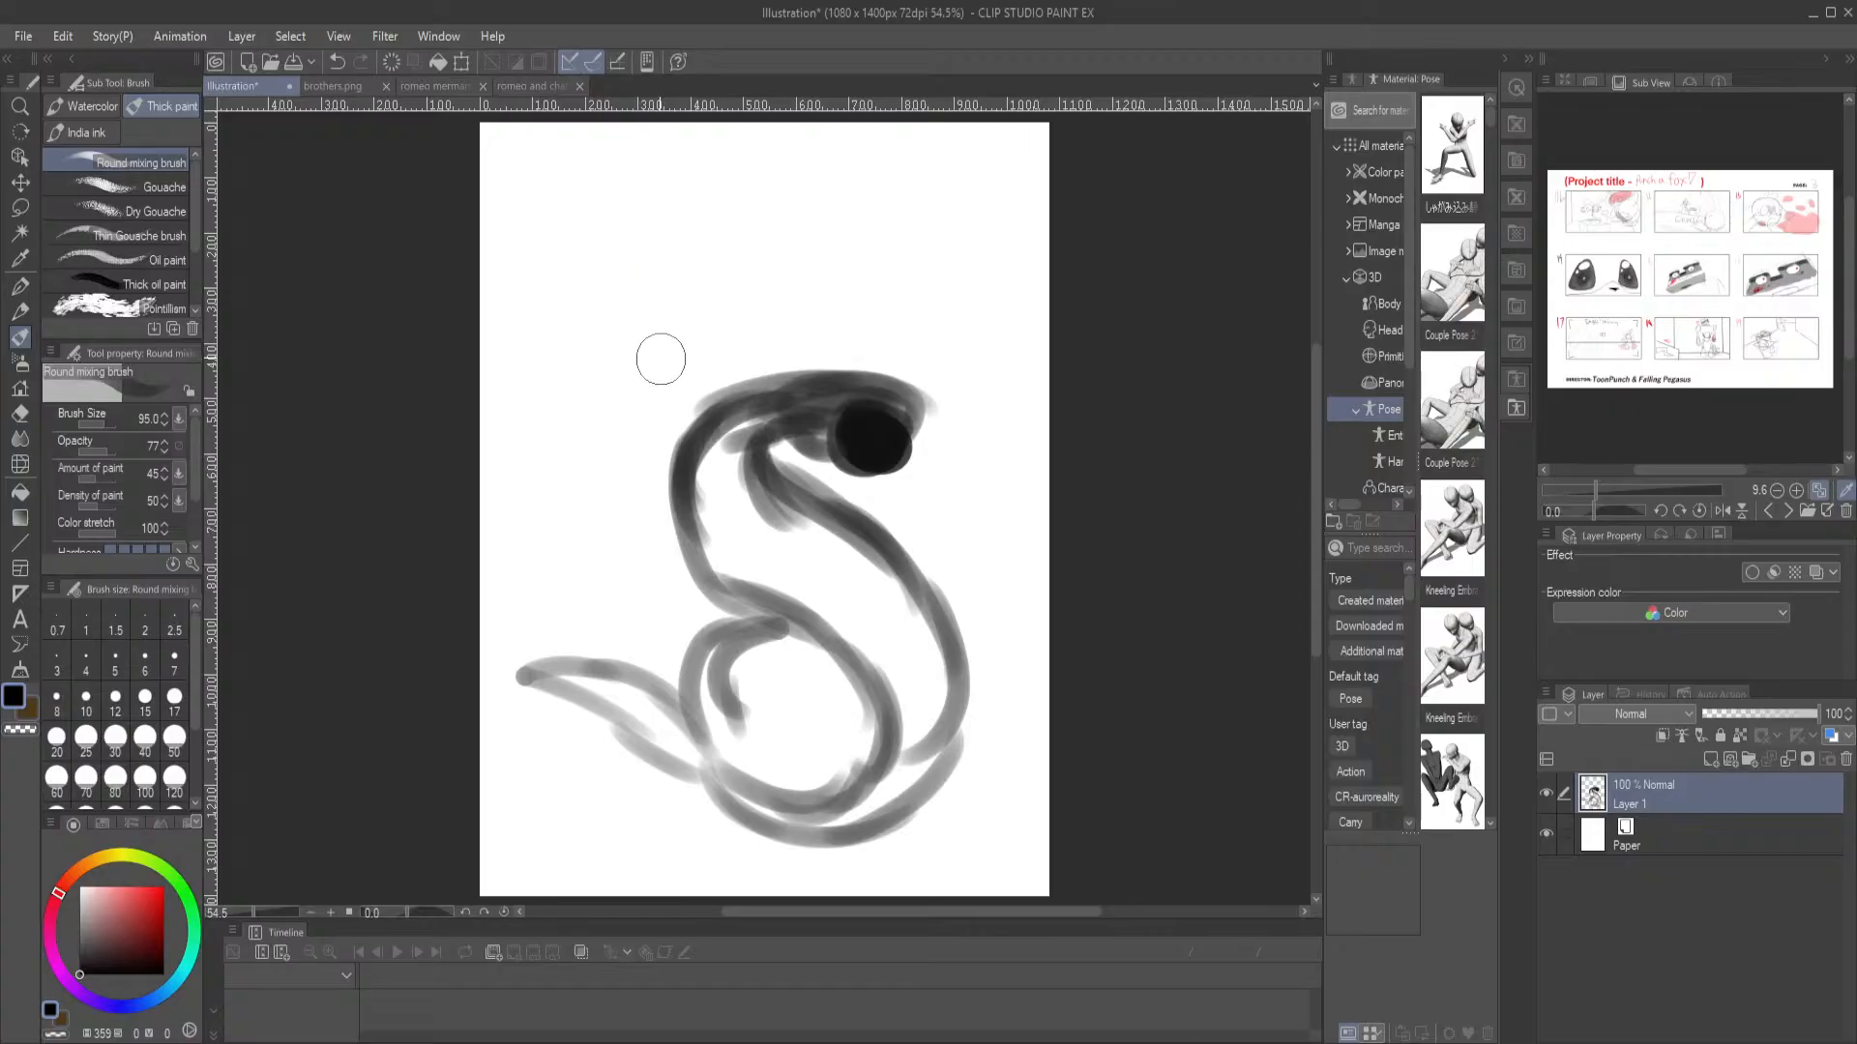
{"action": "key", "text": "Delete"}
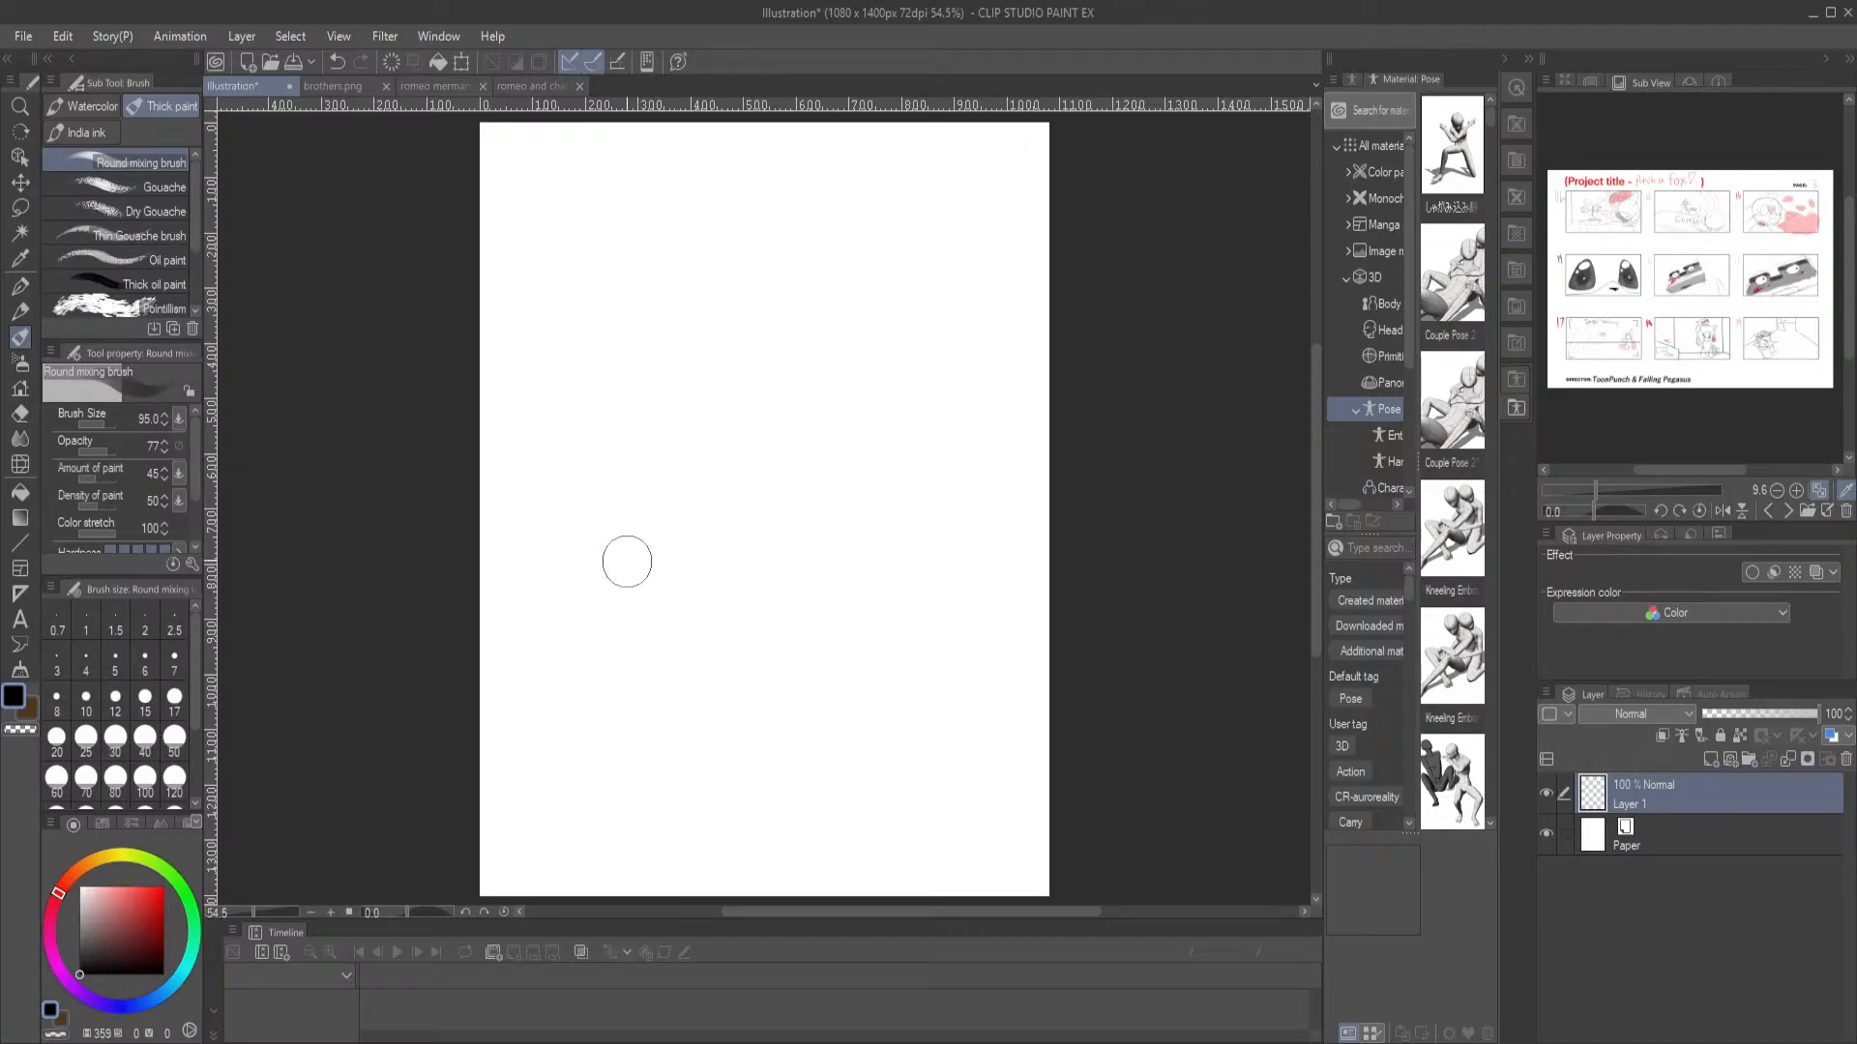
Paint a black diving dolphin silhouette on Layer 1, with a beak, a flipper and a forked tail at its upper end
{"action": "mouse_move", "coordinate": [629, 551]}
{"action": "left_mouse_down"}
{"action": "mouse_move", "coordinate": [678, 497]}
{"action": "mouse_move", "coordinate": [658, 496]}
{"action": "mouse_move", "coordinate": [691, 501]}
{"action": "mouse_move", "coordinate": [757, 463]}
{"action": "mouse_move", "coordinate": [704, 486]}
{"action": "mouse_move", "coordinate": [631, 596]}
{"action": "mouse_move", "coordinate": [639, 541]}
{"action": "mouse_move", "coordinate": [634, 630]}
{"action": "mouse_move", "coordinate": [768, 574]}
{"action": "mouse_move", "coordinate": [718, 616]}
{"action": "mouse_move", "coordinate": [803, 525]}
{"action": "left_mouse_up"}
{"action": "mouse_move", "coordinate": [723, 463]}
{"action": "left_mouse_down"}
{"action": "mouse_move", "coordinate": [808, 487]}
{"action": "mouse_move", "coordinate": [795, 530]}
{"action": "mouse_move", "coordinate": [803, 514]}
{"action": "mouse_move", "coordinate": [713, 619]}
{"action": "mouse_move", "coordinate": [732, 603]}
{"action": "mouse_move", "coordinate": [652, 637]}
{"action": "mouse_move", "coordinate": [631, 626]}
{"action": "mouse_move", "coordinate": [638, 555]}
{"action": "mouse_move", "coordinate": [701, 488]}
{"action": "mouse_move", "coordinate": [784, 498]}
{"action": "mouse_move", "coordinate": [734, 578]}
{"action": "mouse_move", "coordinate": [662, 611]}
{"action": "mouse_move", "coordinate": [696, 534]}
{"action": "mouse_move", "coordinate": [767, 509]}
{"action": "mouse_move", "coordinate": [671, 589]}
{"action": "mouse_move", "coordinate": [730, 514]}
{"action": "mouse_move", "coordinate": [739, 596]}
{"action": "mouse_move", "coordinate": [832, 598]}
{"action": "mouse_move", "coordinate": [720, 585]}
{"action": "mouse_move", "coordinate": [831, 610]}
{"action": "mouse_move", "coordinate": [754, 571]}
{"action": "mouse_move", "coordinate": [730, 511]}
{"action": "mouse_move", "coordinate": [667, 478]}
{"action": "mouse_move", "coordinate": [634, 520]}
{"action": "mouse_move", "coordinate": [771, 462]}
{"action": "mouse_move", "coordinate": [732, 468]}
{"action": "mouse_move", "coordinate": [841, 450]}
{"action": "mouse_move", "coordinate": [734, 476]}
{"action": "mouse_move", "coordinate": [848, 424]}
{"action": "mouse_move", "coordinate": [781, 568]}
{"action": "mouse_move", "coordinate": [862, 454]}
{"action": "mouse_move", "coordinate": [793, 554]}
{"action": "mouse_move", "coordinate": [826, 410]}
{"action": "mouse_move", "coordinate": [657, 498]}
{"action": "mouse_move", "coordinate": [621, 577]}
{"action": "mouse_move", "coordinate": [739, 457]}
{"action": "mouse_move", "coordinate": [690, 504]}
{"action": "mouse_move", "coordinate": [870, 366]}
{"action": "mouse_move", "coordinate": [809, 494]}
{"action": "mouse_move", "coordinate": [782, 533]}
{"action": "mouse_move", "coordinate": [832, 452]}
{"action": "mouse_move", "coordinate": [716, 597]}
{"action": "mouse_move", "coordinate": [768, 496]}
{"action": "mouse_move", "coordinate": [661, 601]}
{"action": "mouse_move", "coordinate": [636, 598]}
{"action": "mouse_move", "coordinate": [653, 544]}
{"action": "mouse_move", "coordinate": [660, 622]}
{"action": "mouse_move", "coordinate": [635, 667]}
{"action": "mouse_move", "coordinate": [730, 593]}
{"action": "mouse_move", "coordinate": [895, 314]}
{"action": "mouse_move", "coordinate": [957, 290]}
{"action": "mouse_move", "coordinate": [859, 421]}
{"action": "mouse_move", "coordinate": [918, 310]}
{"action": "mouse_move", "coordinate": [860, 387]}
{"action": "mouse_move", "coordinate": [957, 285]}
{"action": "mouse_move", "coordinate": [853, 452]}
{"action": "left_mouse_up"}
{"action": "mouse_move", "coordinate": [854, 370]}
{"action": "left_mouse_down"}
{"action": "mouse_move", "coordinate": [815, 300]}
{"action": "mouse_move", "coordinate": [833, 420]}
{"action": "mouse_move", "coordinate": [806, 454]}
{"action": "mouse_move", "coordinate": [844, 408]}
{"action": "mouse_move", "coordinate": [700, 556]}
{"action": "left_mouse_up"}
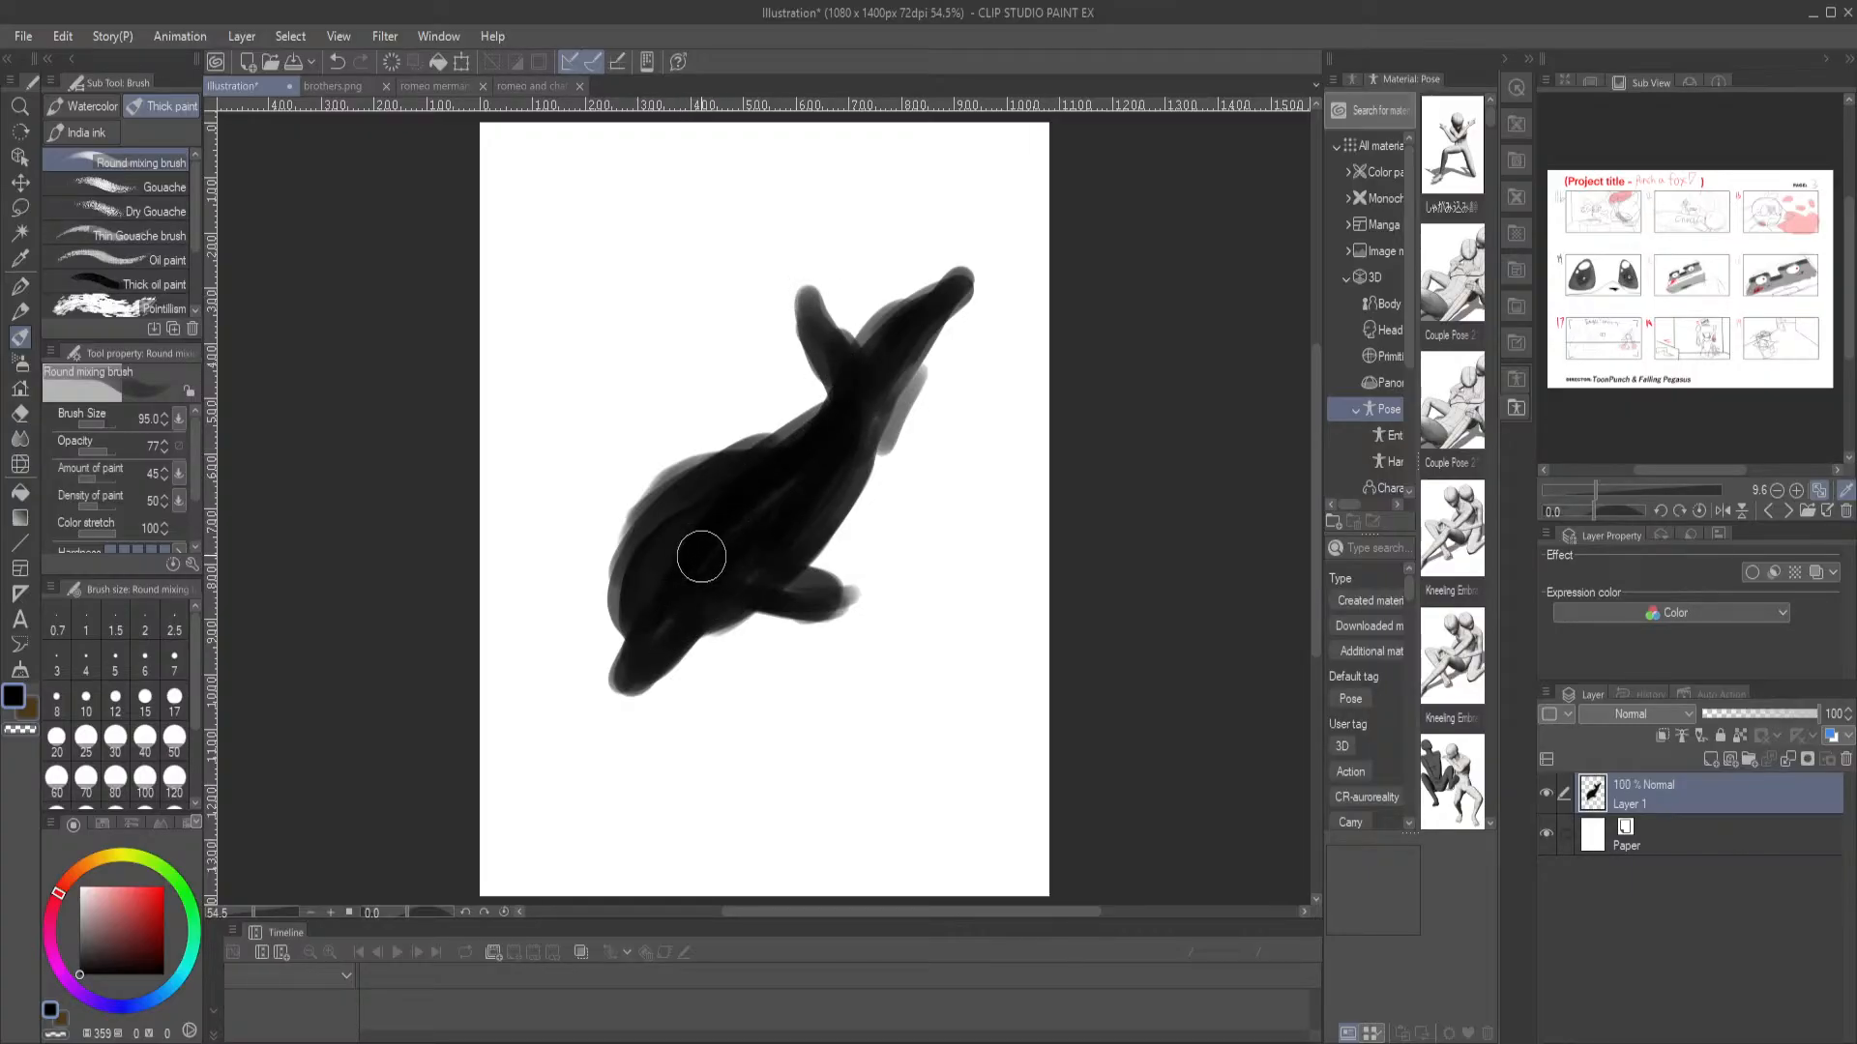
Add a new layer between the dolphin layer and the Paper layer and set its opacity to 65
{"action": "left_click", "coordinate": [1766, 827]}
{"action": "left_click", "coordinate": [1711, 760]}
{"action": "left_click_drag", "start_coordinate": [1768, 713], "coordinate": [1786, 713]}
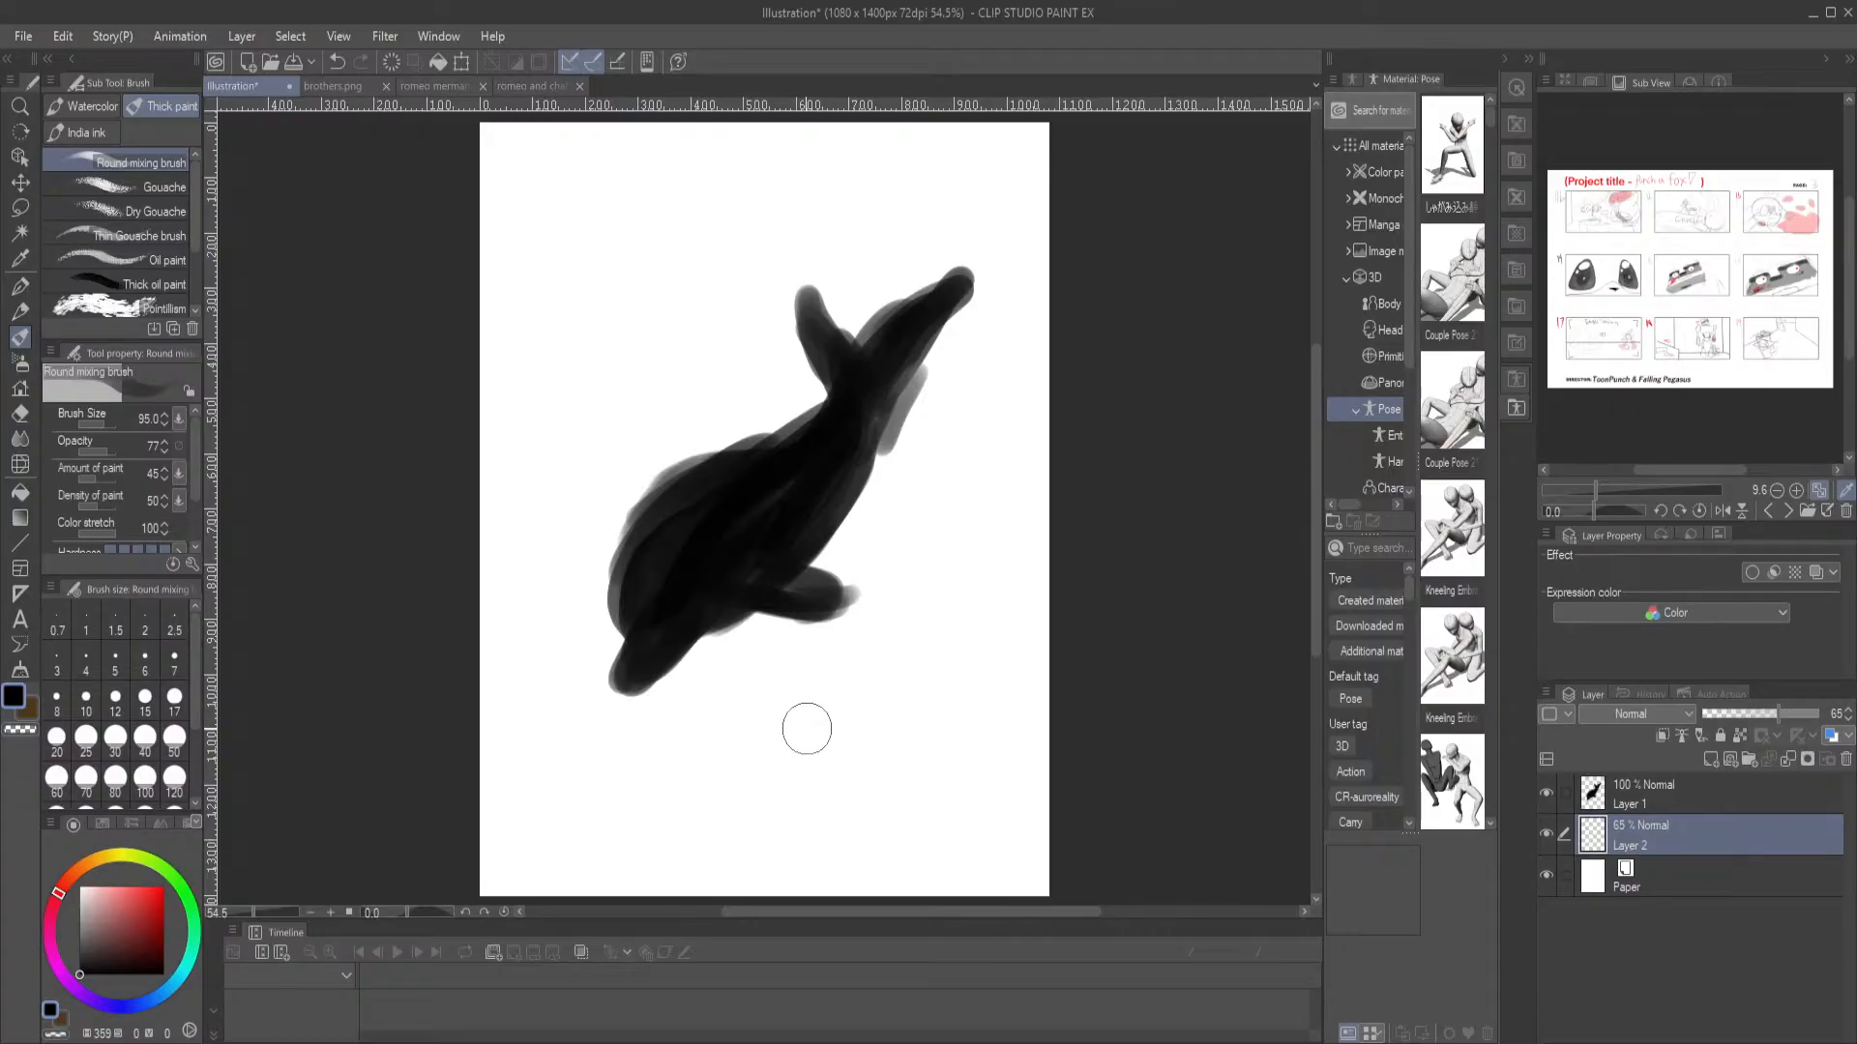
Paint a round head below the dolphin on the new layer and trim its outer edge with the Hard eraser
{"action": "mouse_move", "coordinate": [804, 727]}
{"action": "left_mouse_down"}
{"action": "mouse_move", "coordinate": [779, 744]}
{"action": "mouse_move", "coordinate": [802, 744]}
{"action": "left_mouse_up"}
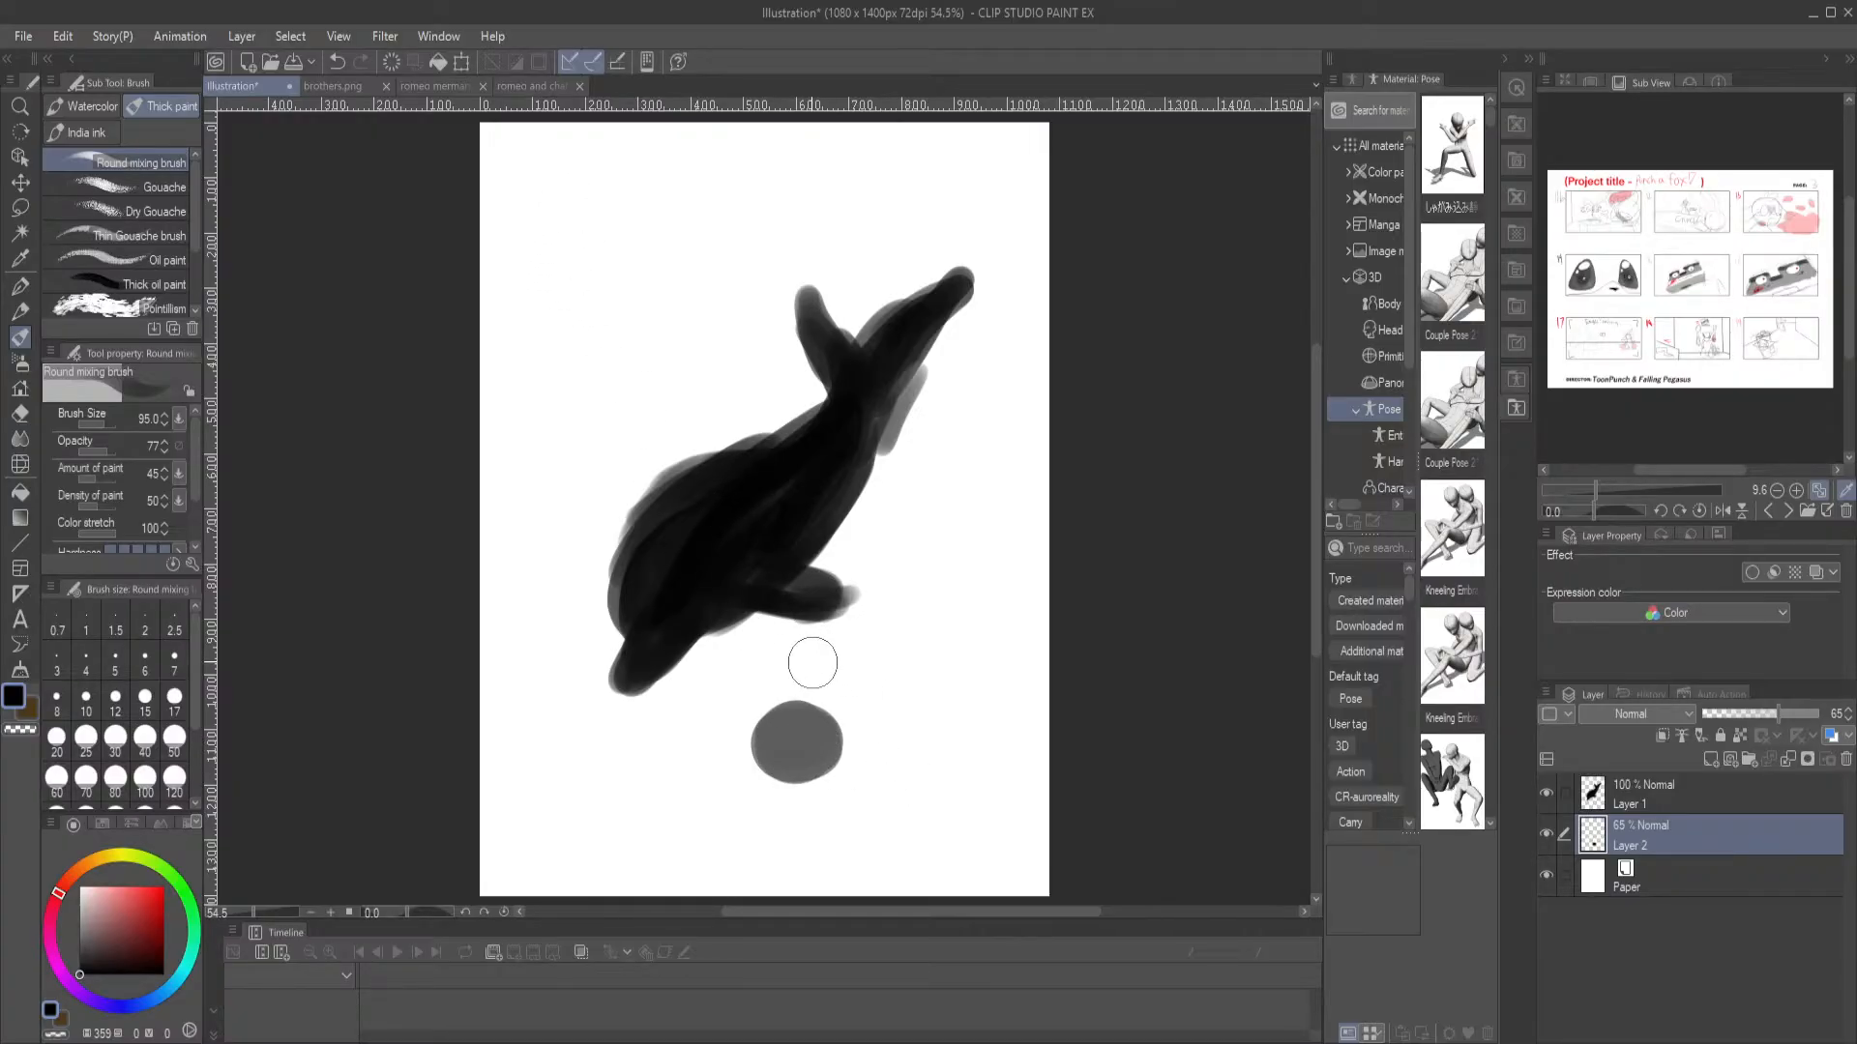
{"action": "mouse_move", "coordinate": [800, 738]}
{"action": "left_mouse_down"}
{"action": "mouse_move", "coordinate": [764, 759]}
{"action": "mouse_move", "coordinate": [794, 738]}
{"action": "mouse_move", "coordinate": [842, 756]}
{"action": "mouse_move", "coordinate": [847, 783]}
{"action": "mouse_move", "coordinate": [808, 796]}
{"action": "mouse_move", "coordinate": [766, 763]}
{"action": "mouse_move", "coordinate": [841, 758]}
{"action": "left_mouse_up"}
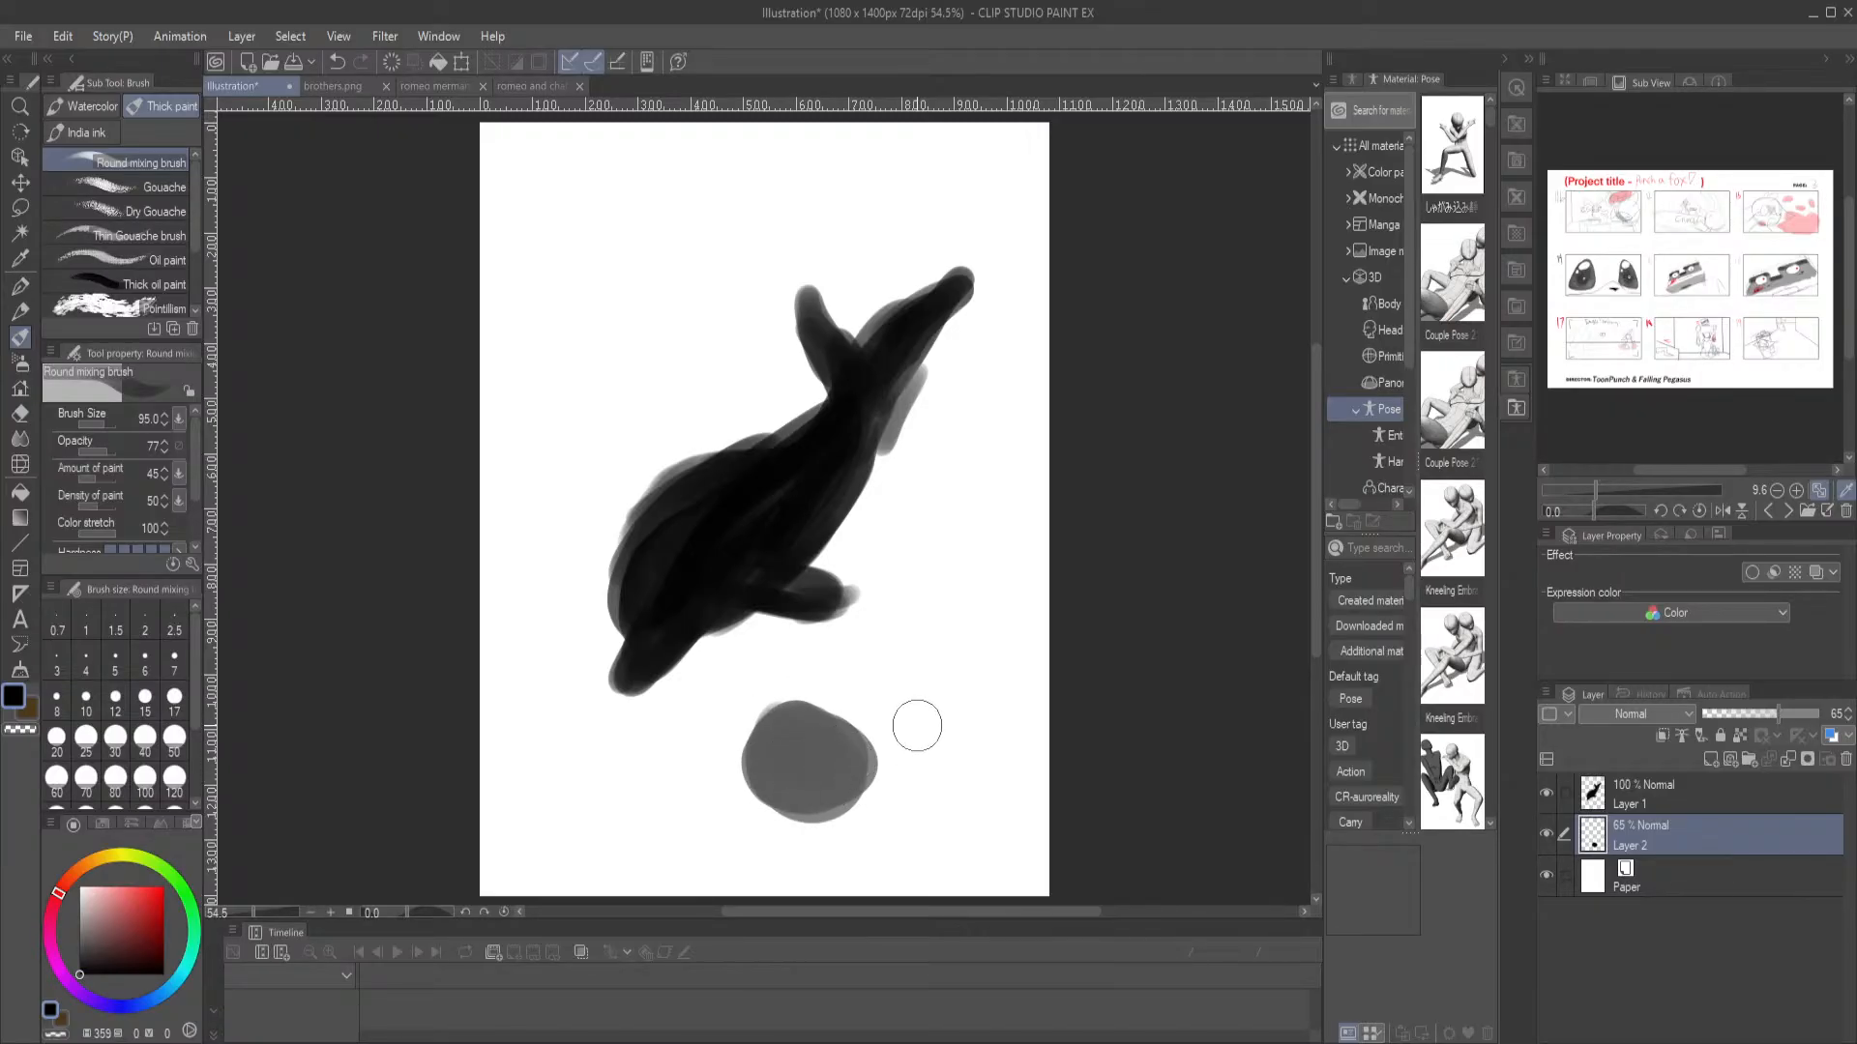
{"action": "key", "text": "e"}
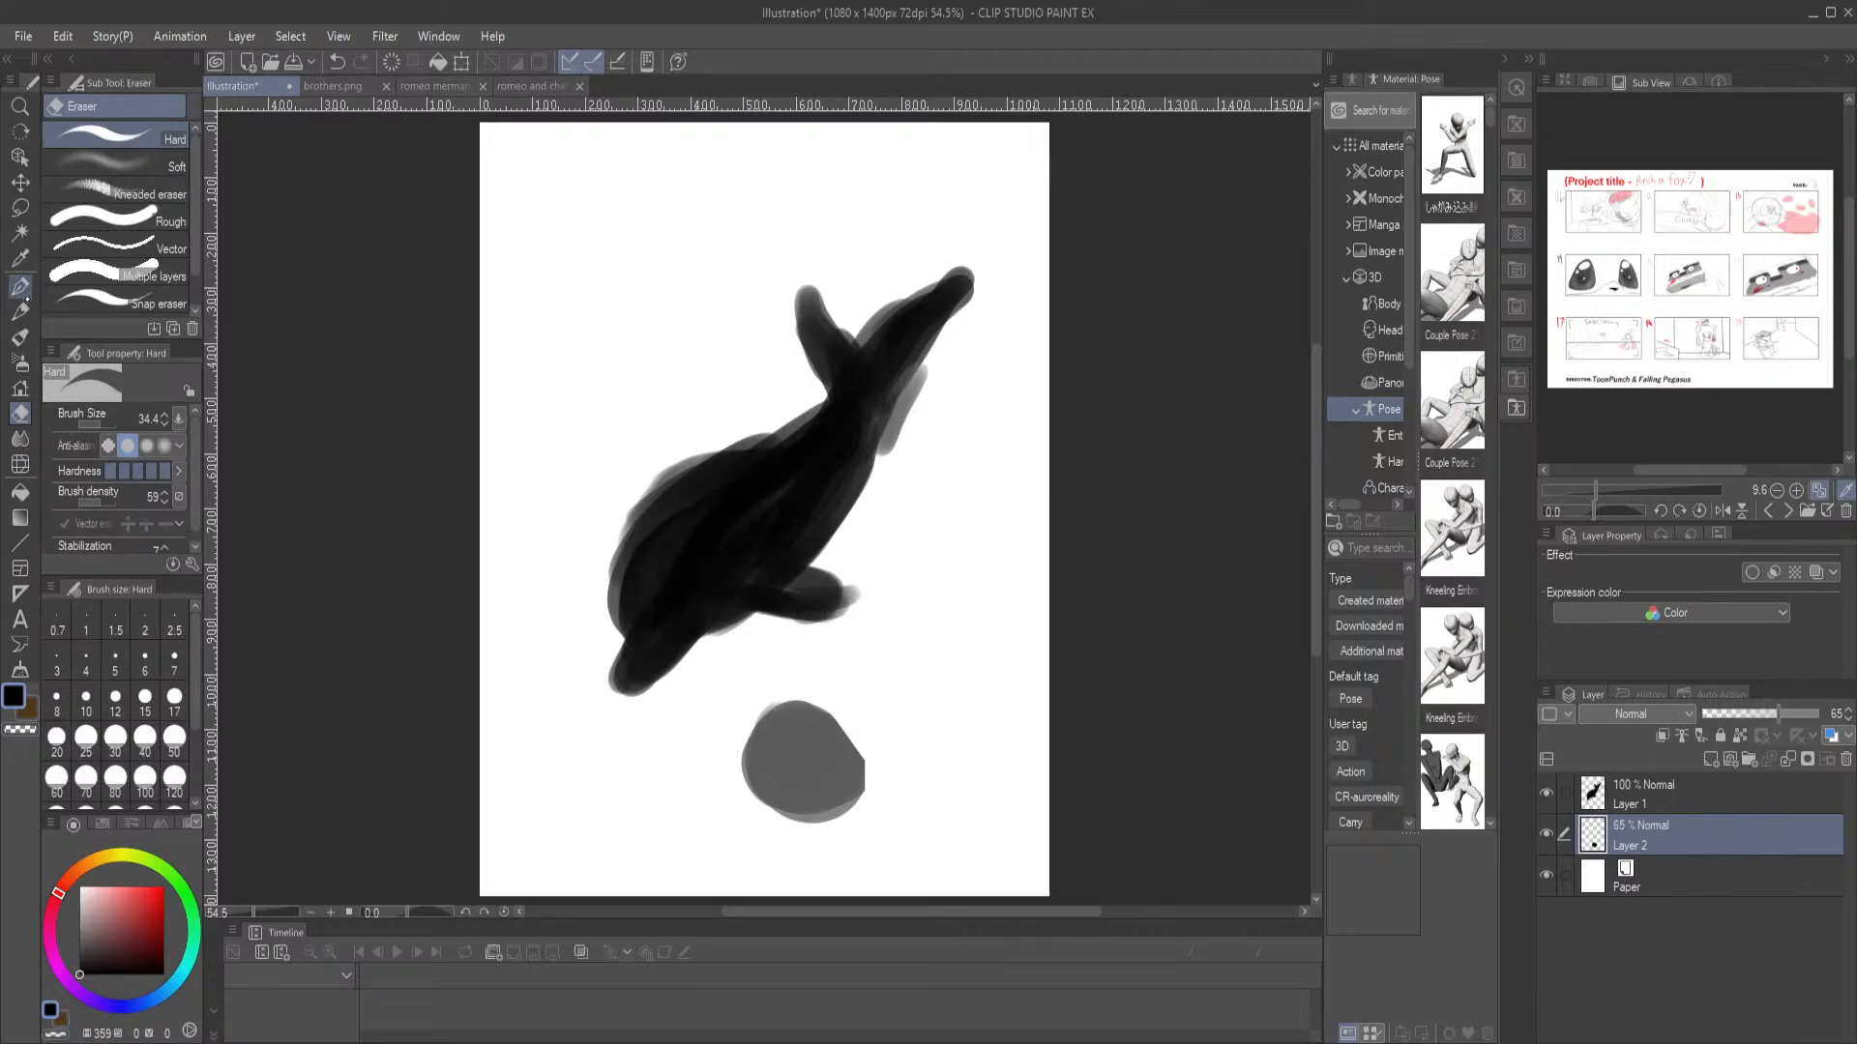
Paint an S-shaped merman body from the head behind the dolphin, ending in a curled tail fin, with the Round mixing brush
{"action": "left_click", "coordinate": [20, 336]}
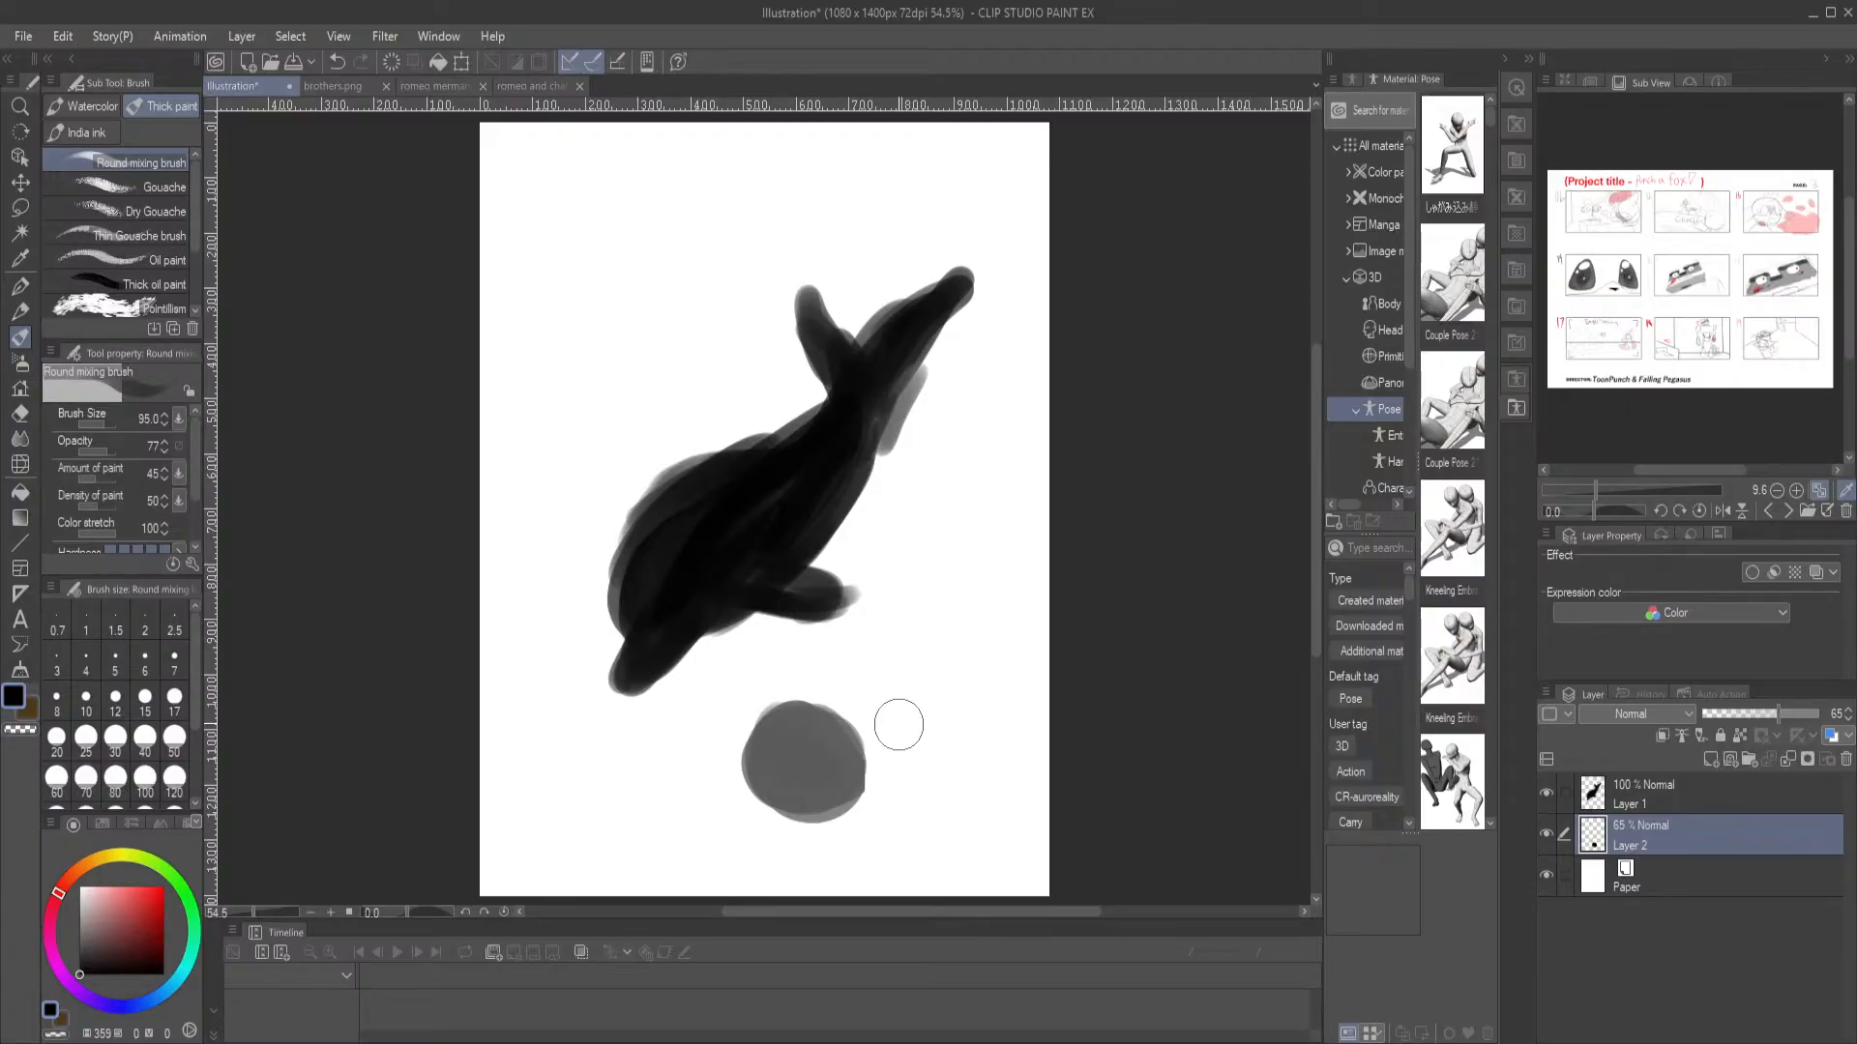
{"action": "left_click_drag", "start_coordinate": [859, 768], "coordinate": [919, 728]}
{"action": "mouse_move", "coordinate": [809, 700]}
{"action": "left_mouse_down"}
{"action": "mouse_move", "coordinate": [791, 708]}
{"action": "mouse_move", "coordinate": [895, 667]}
{"action": "mouse_move", "coordinate": [919, 625]}
{"action": "left_mouse_up"}
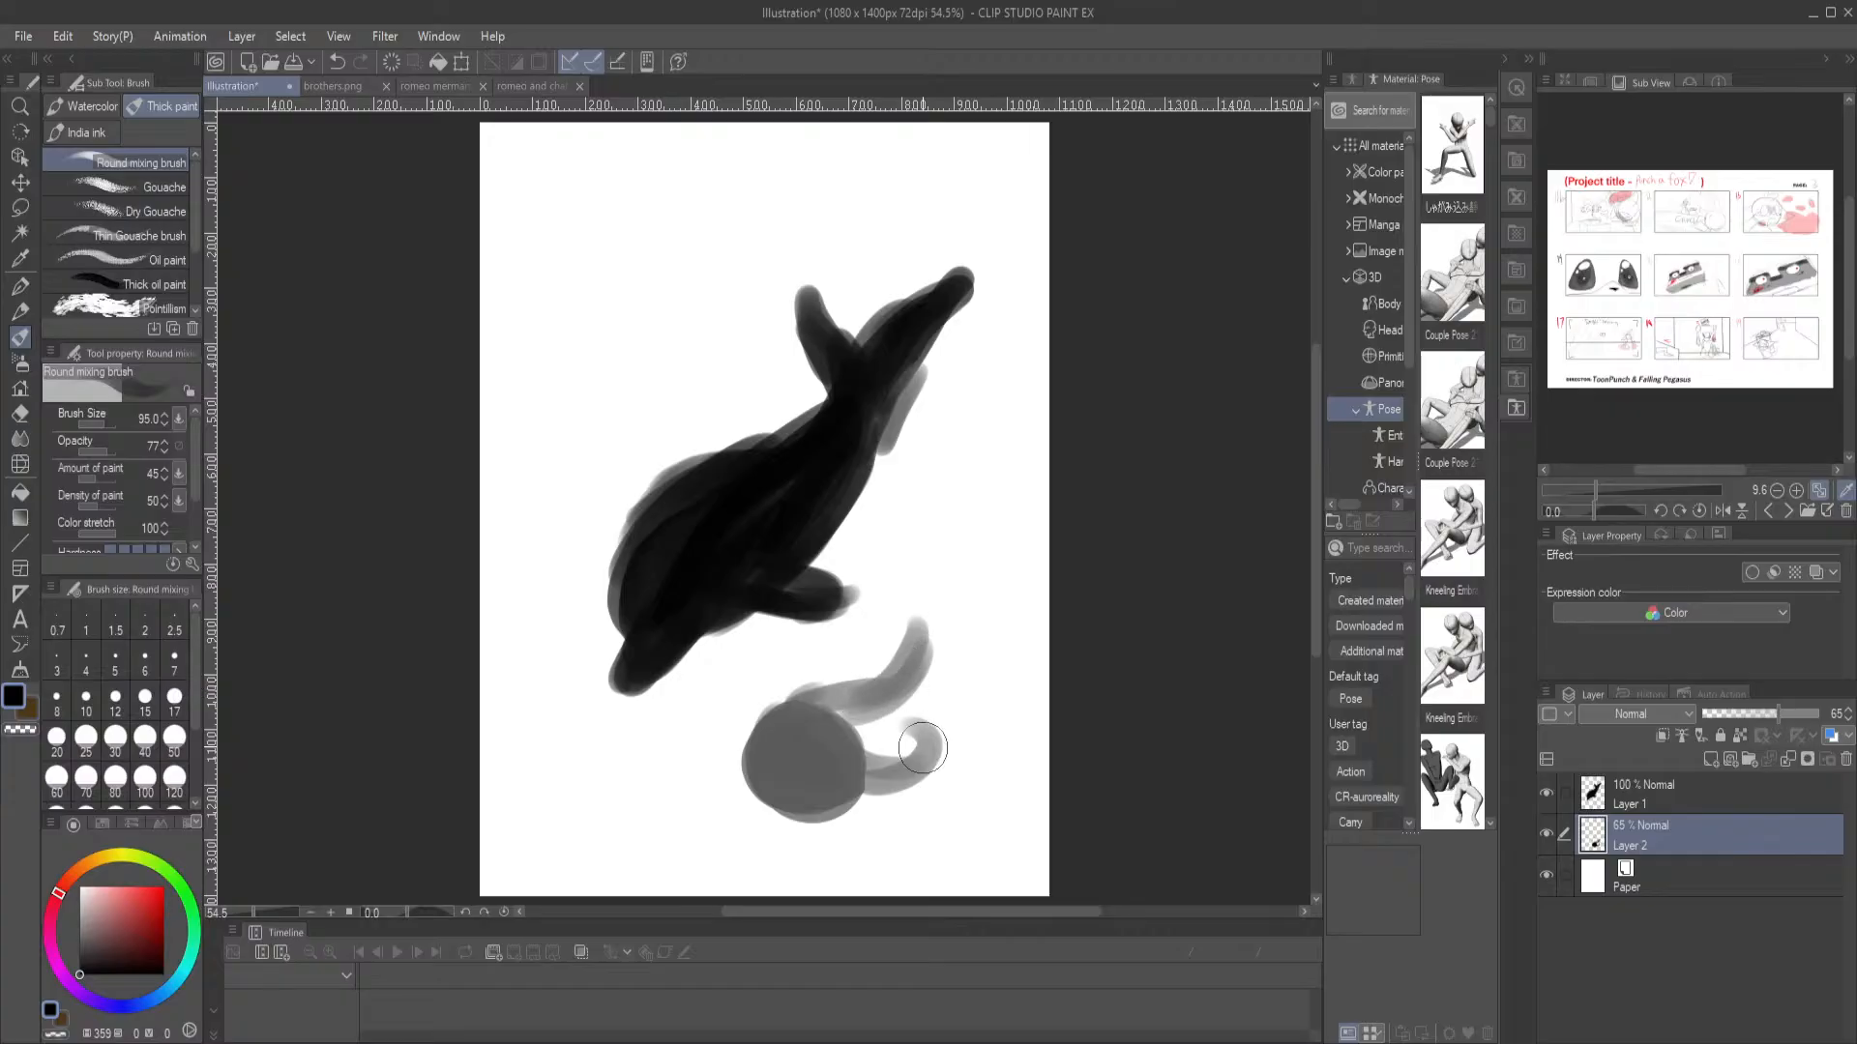
{"action": "mouse_move", "coordinate": [862, 771]}
{"action": "left_mouse_down"}
{"action": "mouse_move", "coordinate": [962, 722]}
{"action": "mouse_move", "coordinate": [926, 782]}
{"action": "mouse_move", "coordinate": [921, 683]}
{"action": "mouse_move", "coordinate": [956, 655]}
{"action": "mouse_move", "coordinate": [913, 632]}
{"action": "mouse_move", "coordinate": [924, 719]}
{"action": "mouse_move", "coordinate": [853, 718]}
{"action": "mouse_move", "coordinate": [885, 713]}
{"action": "mouse_move", "coordinate": [873, 745]}
{"action": "mouse_move", "coordinate": [925, 654]}
{"action": "mouse_move", "coordinate": [920, 725]}
{"action": "mouse_move", "coordinate": [862, 752]}
{"action": "mouse_move", "coordinate": [862, 734]}
{"action": "mouse_move", "coordinate": [923, 756]}
{"action": "mouse_move", "coordinate": [821, 732]}
{"action": "mouse_move", "coordinate": [849, 776]}
{"action": "mouse_move", "coordinate": [796, 763]}
{"action": "mouse_move", "coordinate": [808, 791]}
{"action": "mouse_move", "coordinate": [928, 670]}
{"action": "mouse_move", "coordinate": [876, 716]}
{"action": "mouse_move", "coordinate": [896, 663]}
{"action": "mouse_move", "coordinate": [934, 653]}
{"action": "mouse_move", "coordinate": [943, 686]}
{"action": "mouse_move", "coordinate": [902, 623]}
{"action": "mouse_move", "coordinate": [935, 631]}
{"action": "mouse_move", "coordinate": [915, 762]}
{"action": "mouse_move", "coordinate": [952, 720]}
{"action": "mouse_move", "coordinate": [939, 746]}
{"action": "mouse_move", "coordinate": [916, 640]}
{"action": "mouse_move", "coordinate": [858, 707]}
{"action": "mouse_move", "coordinate": [943, 686]}
{"action": "mouse_move", "coordinate": [955, 601]}
{"action": "mouse_move", "coordinate": [978, 668]}
{"action": "mouse_move", "coordinate": [861, 520]}
{"action": "mouse_move", "coordinate": [940, 549]}
{"action": "mouse_move", "coordinate": [750, 422]}
{"action": "mouse_move", "coordinate": [748, 444]}
{"action": "mouse_move", "coordinate": [774, 338]}
{"action": "mouse_move", "coordinate": [737, 250]}
{"action": "mouse_move", "coordinate": [762, 274]}
{"action": "mouse_move", "coordinate": [875, 236]}
{"action": "mouse_move", "coordinate": [682, 294]}
{"action": "mouse_move", "coordinate": [725, 489]}
{"action": "left_mouse_up"}
{"action": "mouse_move", "coordinate": [814, 571]}
{"action": "left_mouse_down"}
{"action": "mouse_move", "coordinate": [851, 547]}
{"action": "mouse_move", "coordinate": [962, 624]}
{"action": "mouse_move", "coordinate": [870, 553]}
{"action": "mouse_move", "coordinate": [914, 573]}
{"action": "mouse_move", "coordinate": [851, 566]}
{"action": "mouse_move", "coordinate": [767, 498]}
{"action": "mouse_move", "coordinate": [701, 386]}
{"action": "mouse_move", "coordinate": [746, 238]}
{"action": "mouse_move", "coordinate": [742, 407]}
{"action": "mouse_move", "coordinate": [704, 368]}
{"action": "mouse_move", "coordinate": [822, 533]}
{"action": "mouse_move", "coordinate": [789, 523]}
{"action": "mouse_move", "coordinate": [904, 556]}
{"action": "mouse_move", "coordinate": [938, 622]}
{"action": "mouse_move", "coordinate": [991, 622]}
{"action": "mouse_move", "coordinate": [982, 690]}
{"action": "mouse_move", "coordinate": [870, 513]}
{"action": "mouse_move", "coordinate": [713, 332]}
{"action": "mouse_move", "coordinate": [793, 236]}
{"action": "mouse_move", "coordinate": [856, 228]}
{"action": "left_mouse_up"}
{"action": "left_click_drag", "start_coordinate": [932, 360], "coordinate": [882, 482]}
{"action": "mouse_move", "coordinate": [755, 340]}
{"action": "left_mouse_down"}
{"action": "mouse_move", "coordinate": [925, 308]}
{"action": "mouse_move", "coordinate": [982, 331]}
{"action": "mouse_move", "coordinate": [971, 351]}
{"action": "mouse_move", "coordinate": [891, 307]}
{"action": "mouse_move", "coordinate": [916, 313]}
{"action": "mouse_move", "coordinate": [778, 354]}
{"action": "mouse_move", "coordinate": [888, 298]}
{"action": "mouse_move", "coordinate": [849, 321]}
{"action": "mouse_move", "coordinate": [998, 344]}
{"action": "mouse_move", "coordinate": [903, 306]}
{"action": "mouse_move", "coordinate": [761, 379]}
{"action": "mouse_move", "coordinate": [711, 360]}
{"action": "mouse_move", "coordinate": [828, 355]}
{"action": "mouse_move", "coordinate": [783, 374]}
{"action": "mouse_move", "coordinate": [888, 410]}
{"action": "mouse_move", "coordinate": [856, 404]}
{"action": "mouse_move", "coordinate": [858, 493]}
{"action": "mouse_move", "coordinate": [863, 394]}
{"action": "mouse_move", "coordinate": [821, 325]}
{"action": "mouse_move", "coordinate": [806, 350]}
{"action": "mouse_move", "coordinate": [952, 357]}
{"action": "mouse_move", "coordinate": [848, 350]}
{"action": "mouse_move", "coordinate": [893, 380]}
{"action": "mouse_move", "coordinate": [800, 348]}
{"action": "mouse_move", "coordinate": [658, 401]}
{"action": "mouse_move", "coordinate": [701, 619]}
{"action": "left_mouse_up"}
{"action": "left_click_drag", "start_coordinate": [888, 725], "coordinate": [919, 445]}
{"action": "mouse_move", "coordinate": [902, 512]}
{"action": "left_mouse_down"}
{"action": "mouse_move", "coordinate": [905, 431]}
{"action": "mouse_move", "coordinate": [898, 486]}
{"action": "mouse_move", "coordinate": [820, 550]}
{"action": "mouse_move", "coordinate": [880, 534]}
{"action": "mouse_move", "coordinate": [854, 429]}
{"action": "mouse_move", "coordinate": [777, 365]}
{"action": "left_mouse_up"}
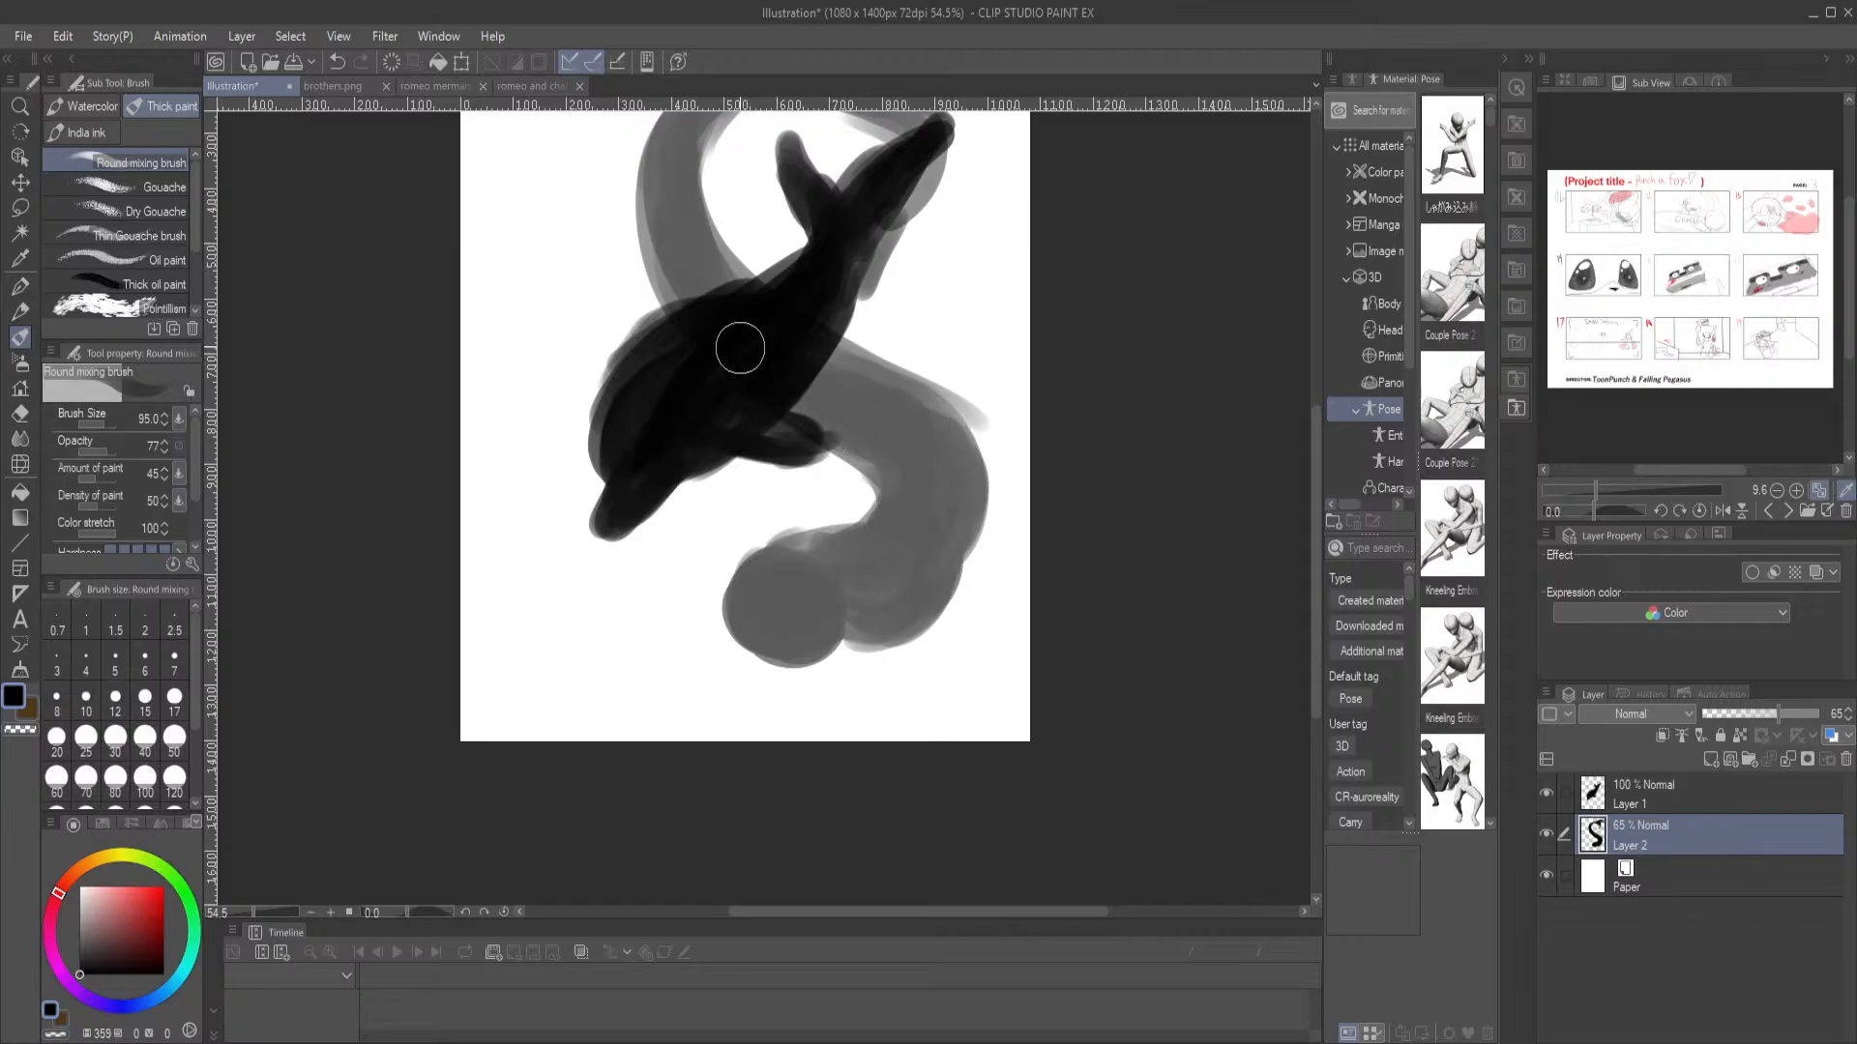
Thicken the merman's body along the tail bend and the outer edge of the lower curve
{"action": "mouse_move", "coordinate": [725, 273]}
{"action": "left_mouse_down"}
{"action": "mouse_move", "coordinate": [798, 392]}
{"action": "mouse_move", "coordinate": [788, 412]}
{"action": "left_mouse_up"}
{"action": "left_click_drag", "start_coordinate": [729, 347], "coordinate": [682, 363]}
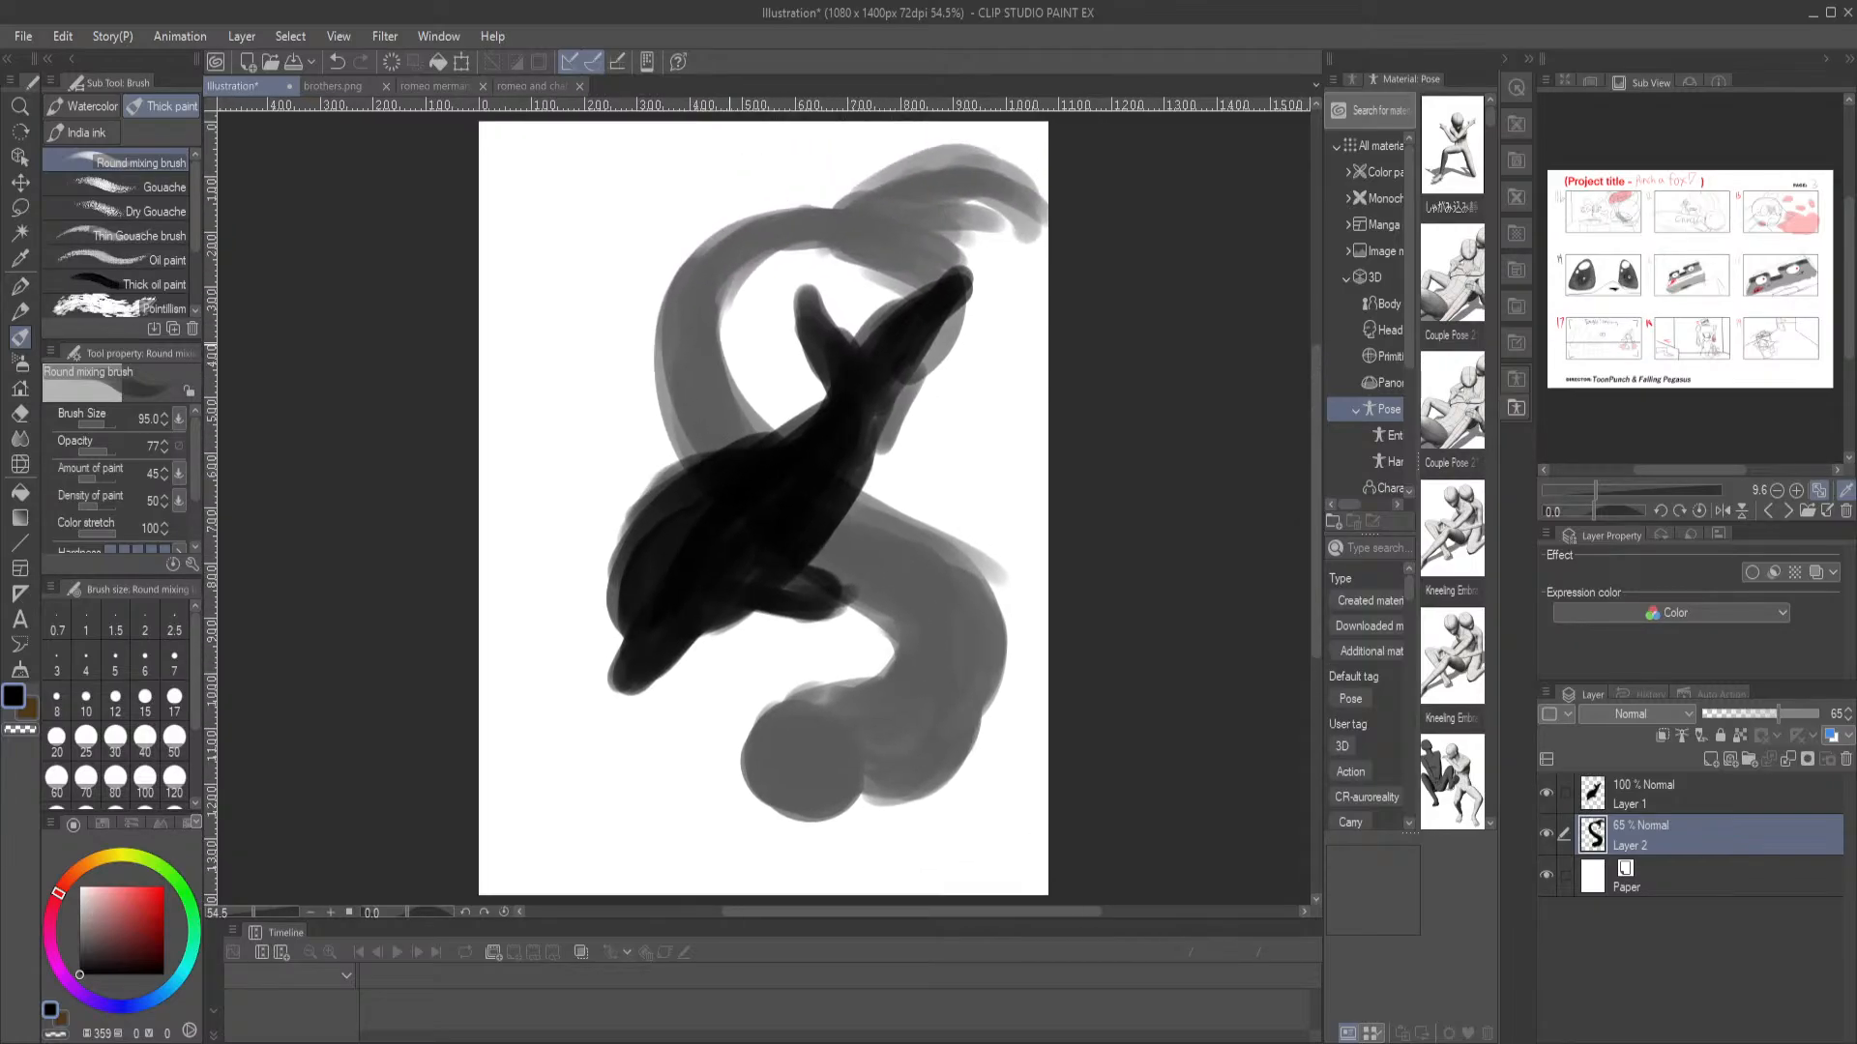
{"action": "mouse_move", "coordinate": [798, 214]}
{"action": "left_mouse_down"}
{"action": "mouse_move", "coordinate": [685, 363]}
{"action": "mouse_move", "coordinate": [712, 318]}
{"action": "mouse_move", "coordinate": [678, 343]}
{"action": "left_mouse_up"}
{"action": "mouse_move", "coordinate": [808, 469]}
{"action": "left_mouse_down"}
{"action": "mouse_move", "coordinate": [1004, 630]}
{"action": "mouse_move", "coordinate": [974, 553]}
{"action": "mouse_move", "coordinate": [1003, 553]}
{"action": "mouse_move", "coordinate": [955, 635]}
{"action": "mouse_move", "coordinate": [966, 694]}
{"action": "mouse_move", "coordinate": [1006, 657]}
{"action": "left_mouse_up"}
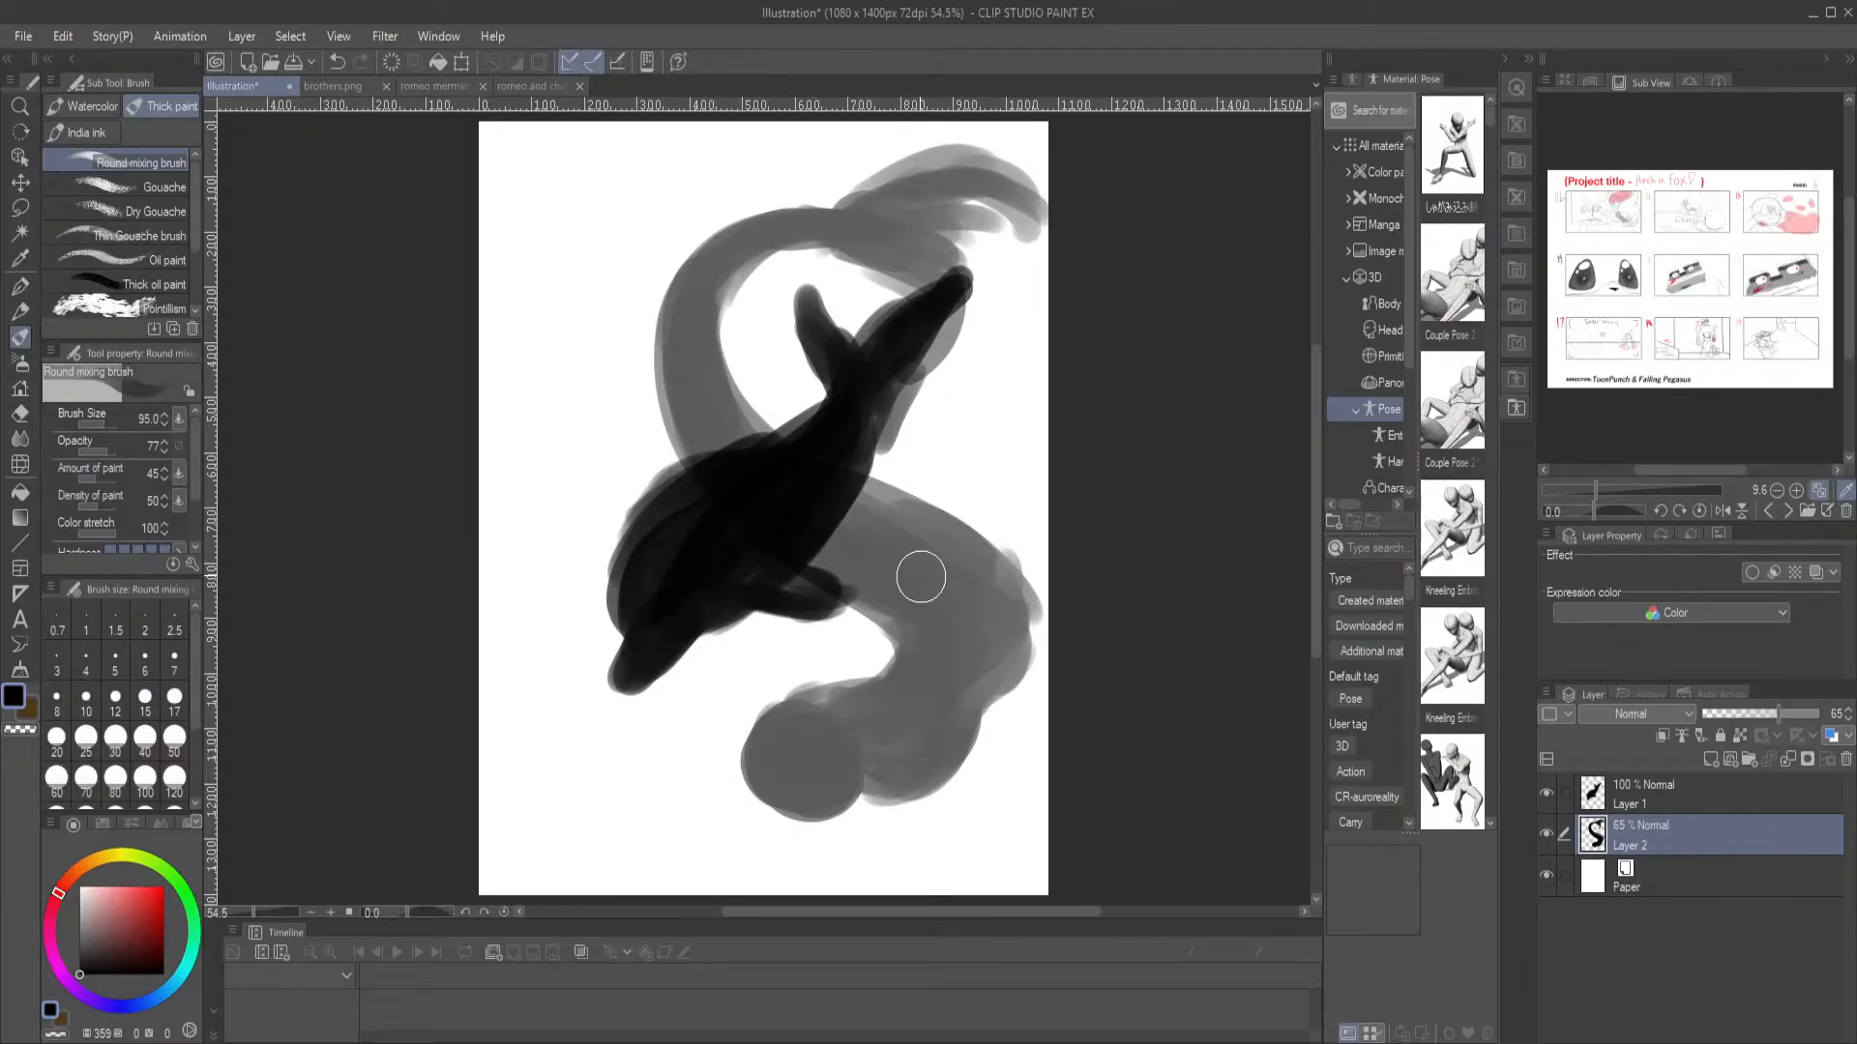
Select Layer 1 and Layer 2 together and shift both silhouettes slightly left on the canvas
{"action": "left_click_drag", "start_coordinate": [832, 662], "coordinate": [916, 661]}
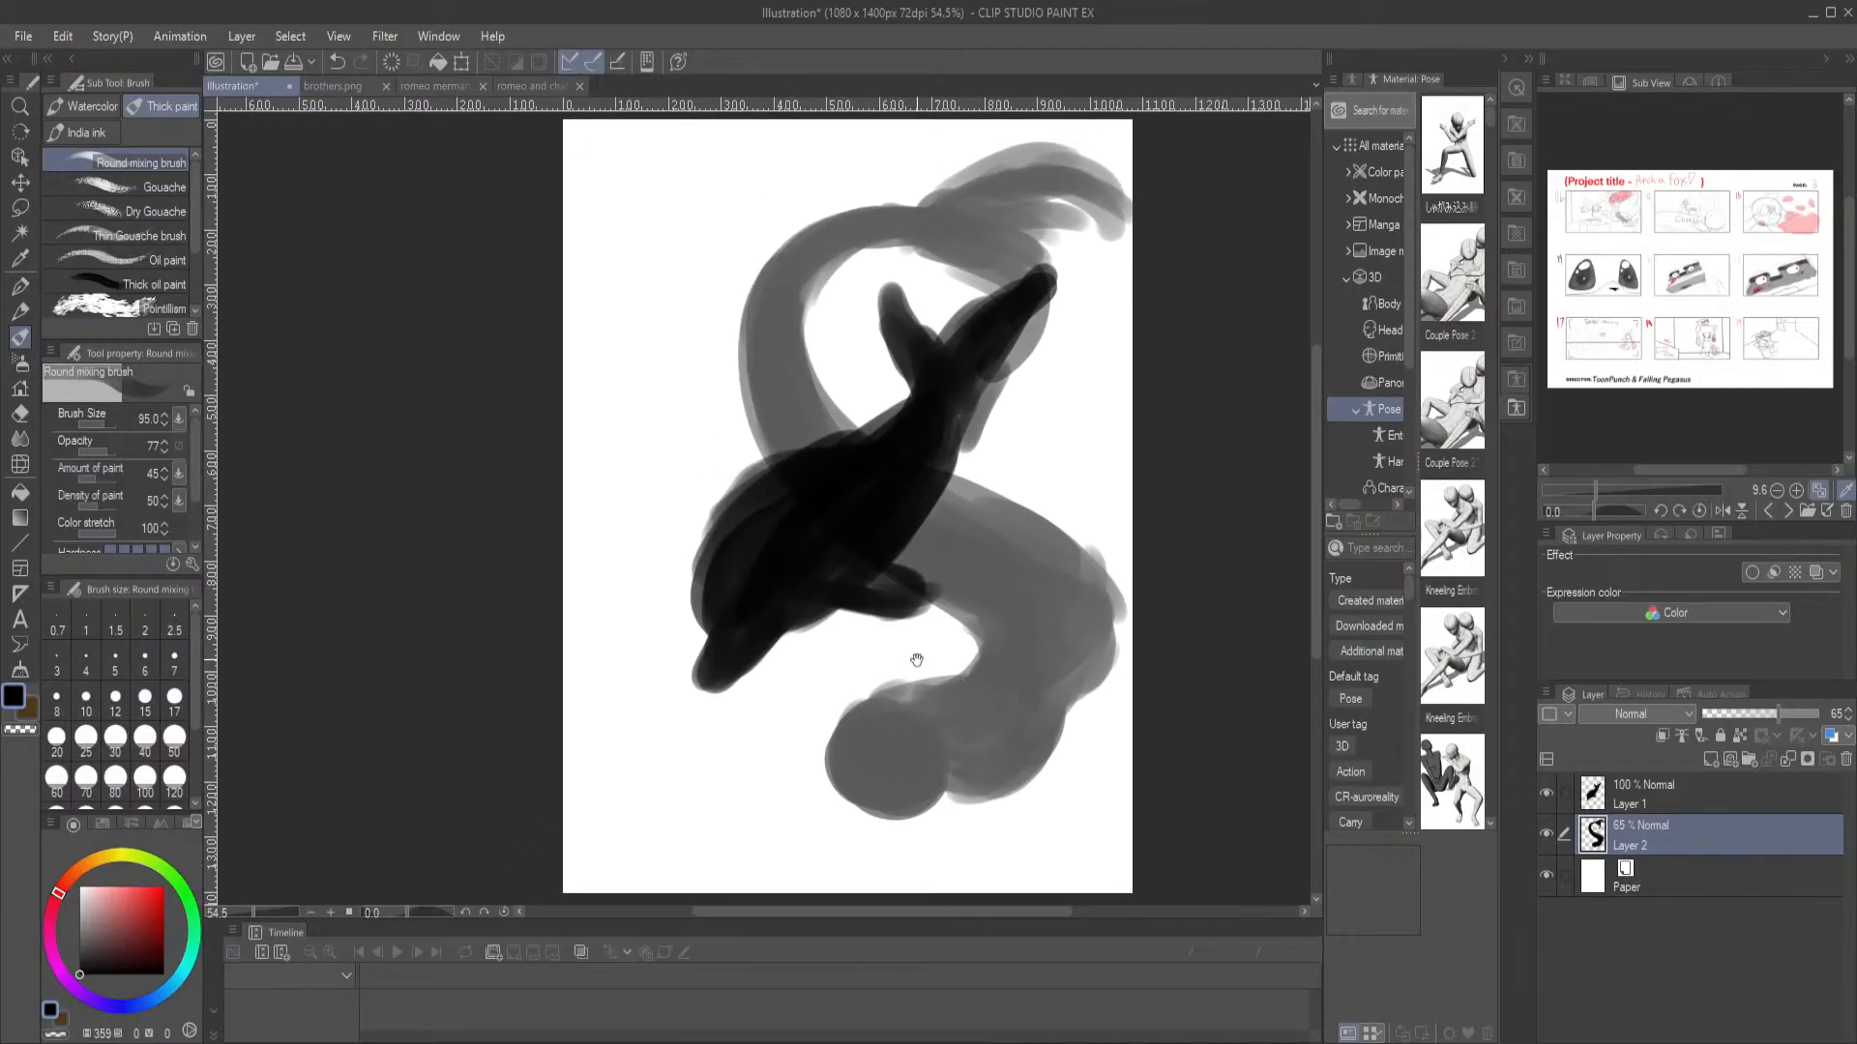
{"action": "left_click", "coordinate": [1656, 801], "text": "shift"}
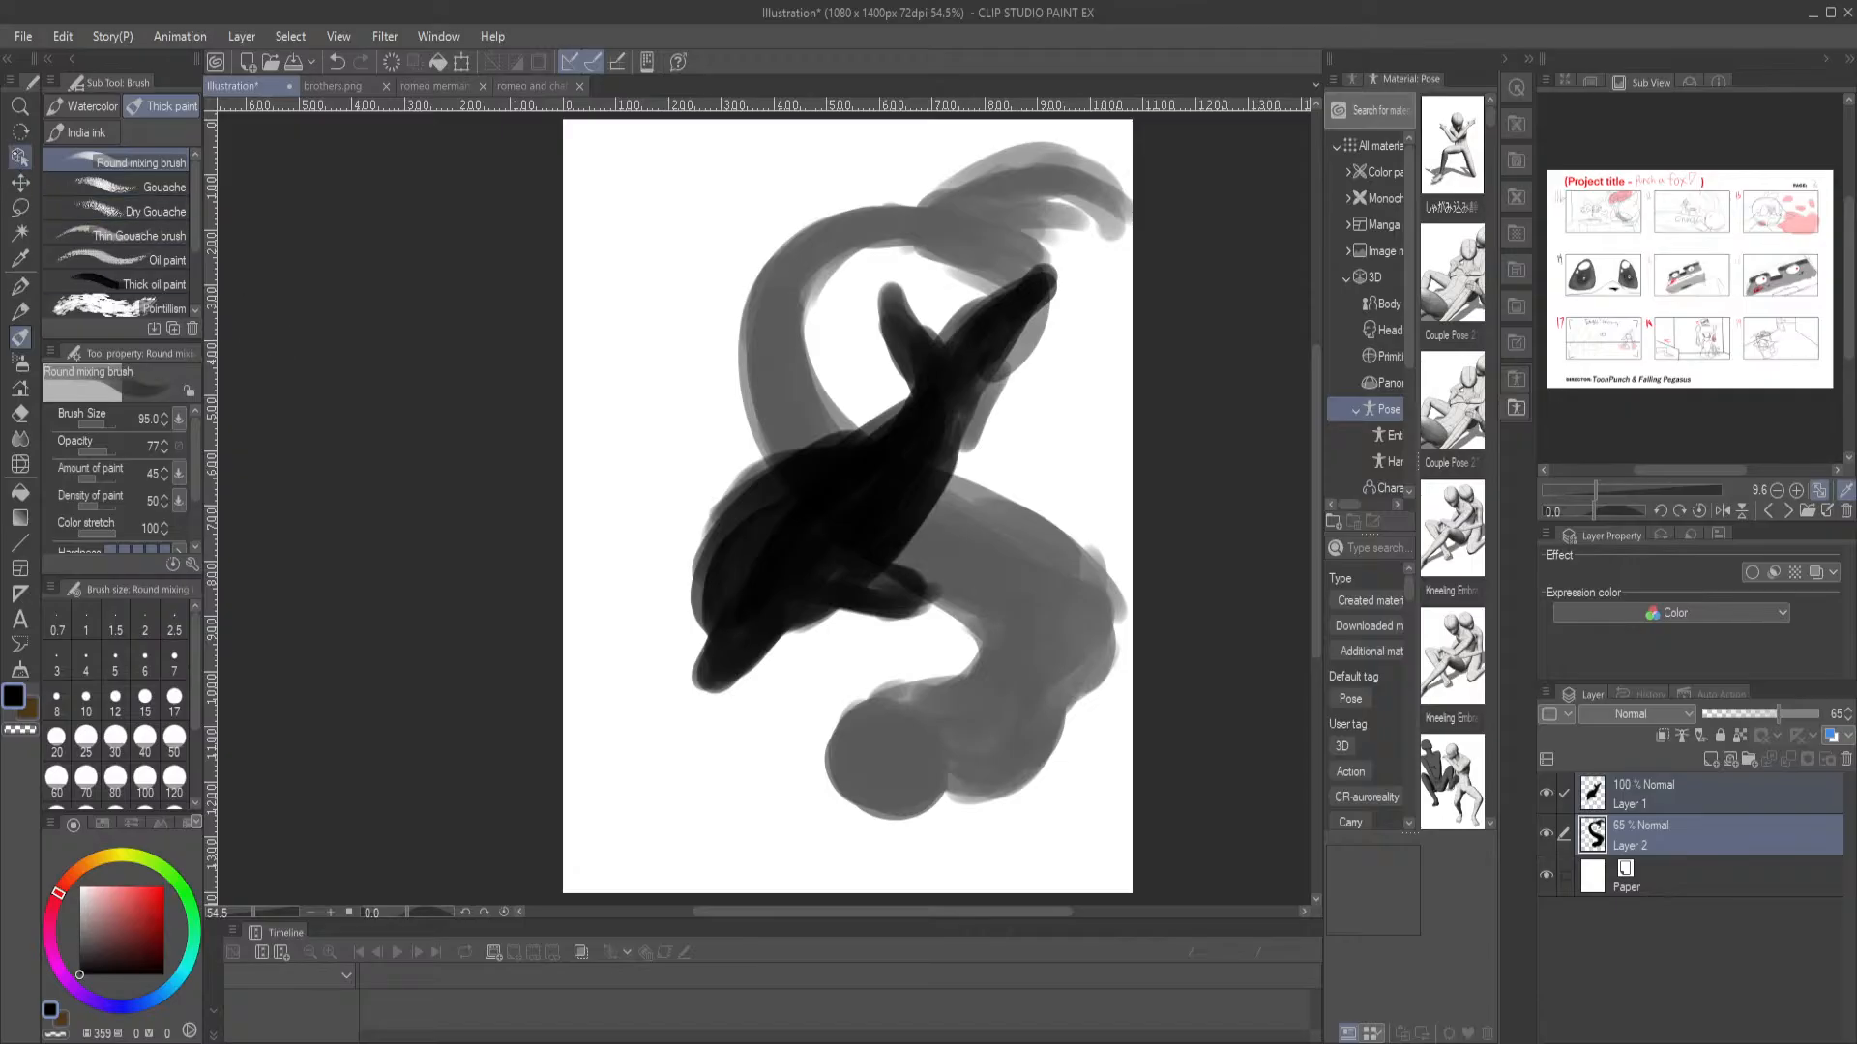
{"action": "left_click", "coordinate": [20, 157]}
{"action": "left_click_drag", "start_coordinate": [802, 528], "coordinate": [753, 529]}
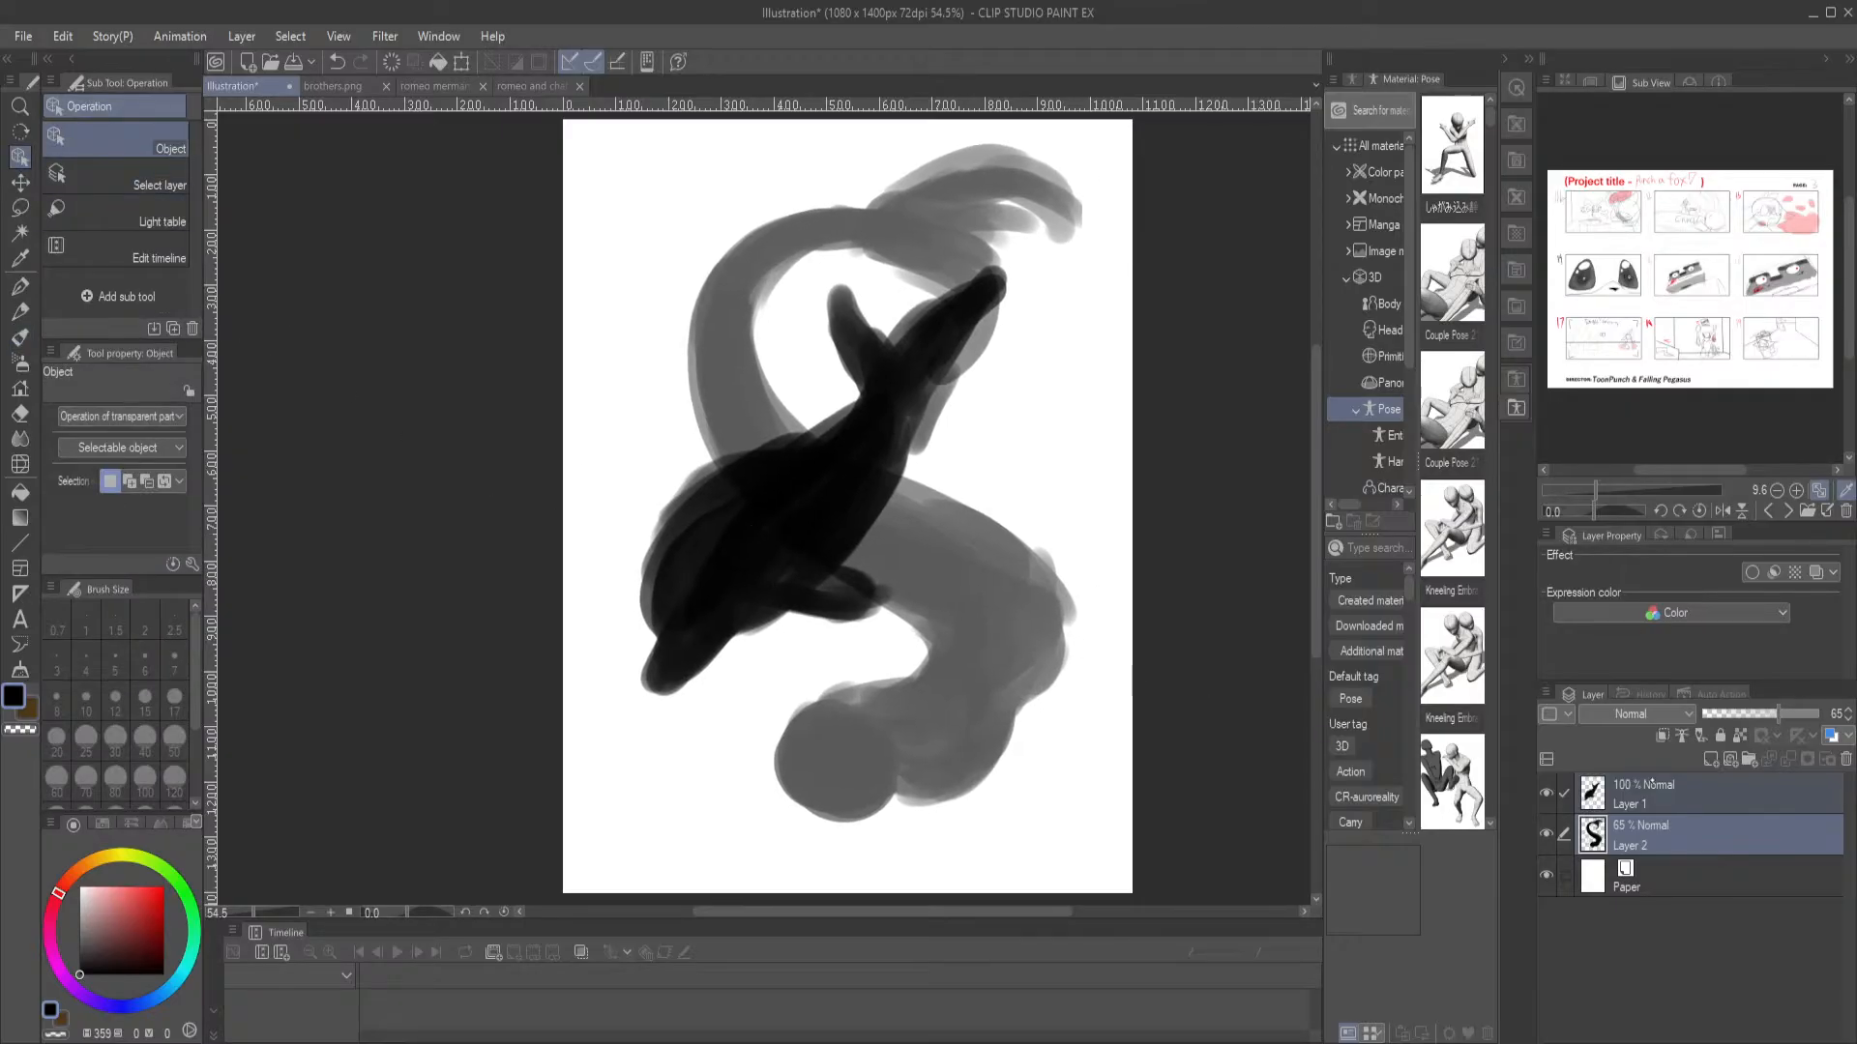
Paint the merman's arms on Layer 2, one trailing outside his back and one bent up to the dolphin's flipper
{"action": "left_click", "coordinate": [1693, 829]}
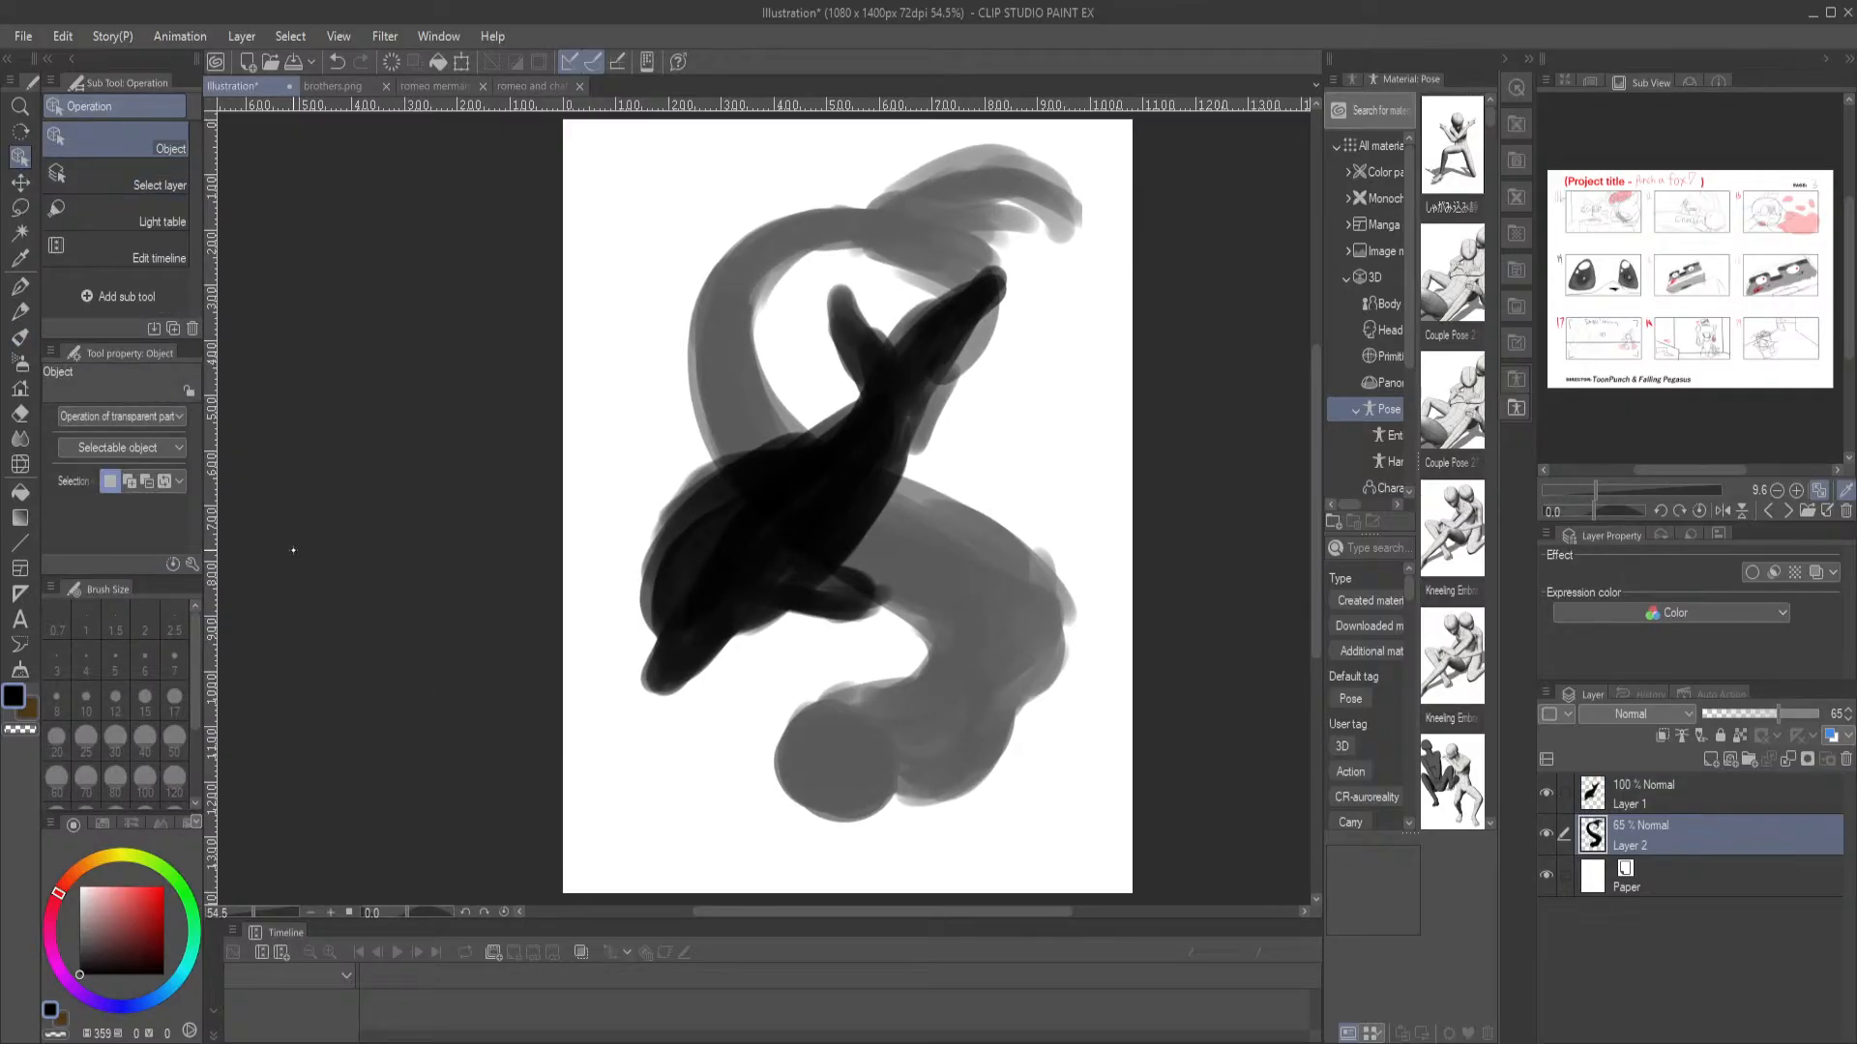
{"action": "left_click", "coordinate": [21, 335]}
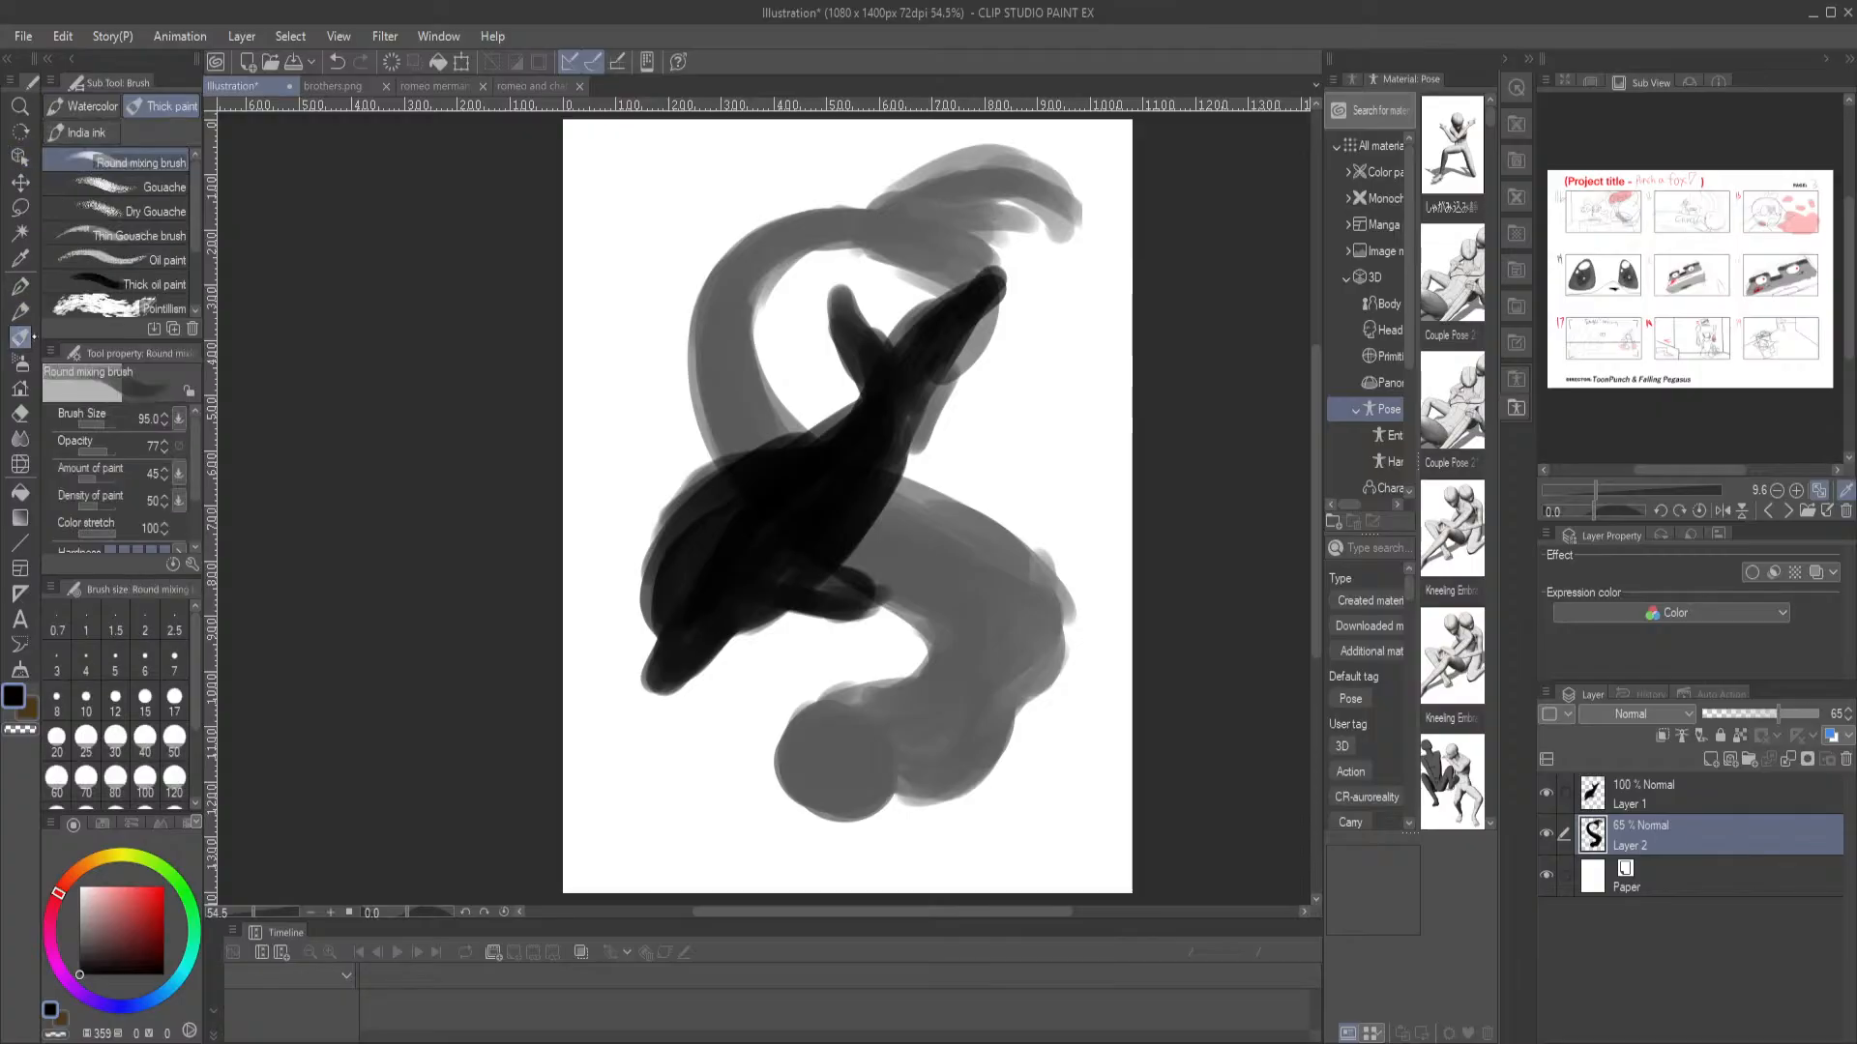
{"action": "mouse_move", "coordinate": [967, 783]}
{"action": "left_mouse_down"}
{"action": "mouse_move", "coordinate": [1081, 704]}
{"action": "mouse_move", "coordinate": [1105, 582]}
{"action": "left_mouse_up"}
{"action": "mouse_move", "coordinate": [924, 646]}
{"action": "left_mouse_down"}
{"action": "mouse_move", "coordinate": [850, 691]}
{"action": "mouse_move", "coordinate": [917, 626]}
{"action": "mouse_move", "coordinate": [876, 668]}
{"action": "mouse_move", "coordinate": [952, 550]}
{"action": "mouse_move", "coordinate": [951, 512]}
{"action": "mouse_move", "coordinate": [819, 689]}
{"action": "left_mouse_up"}
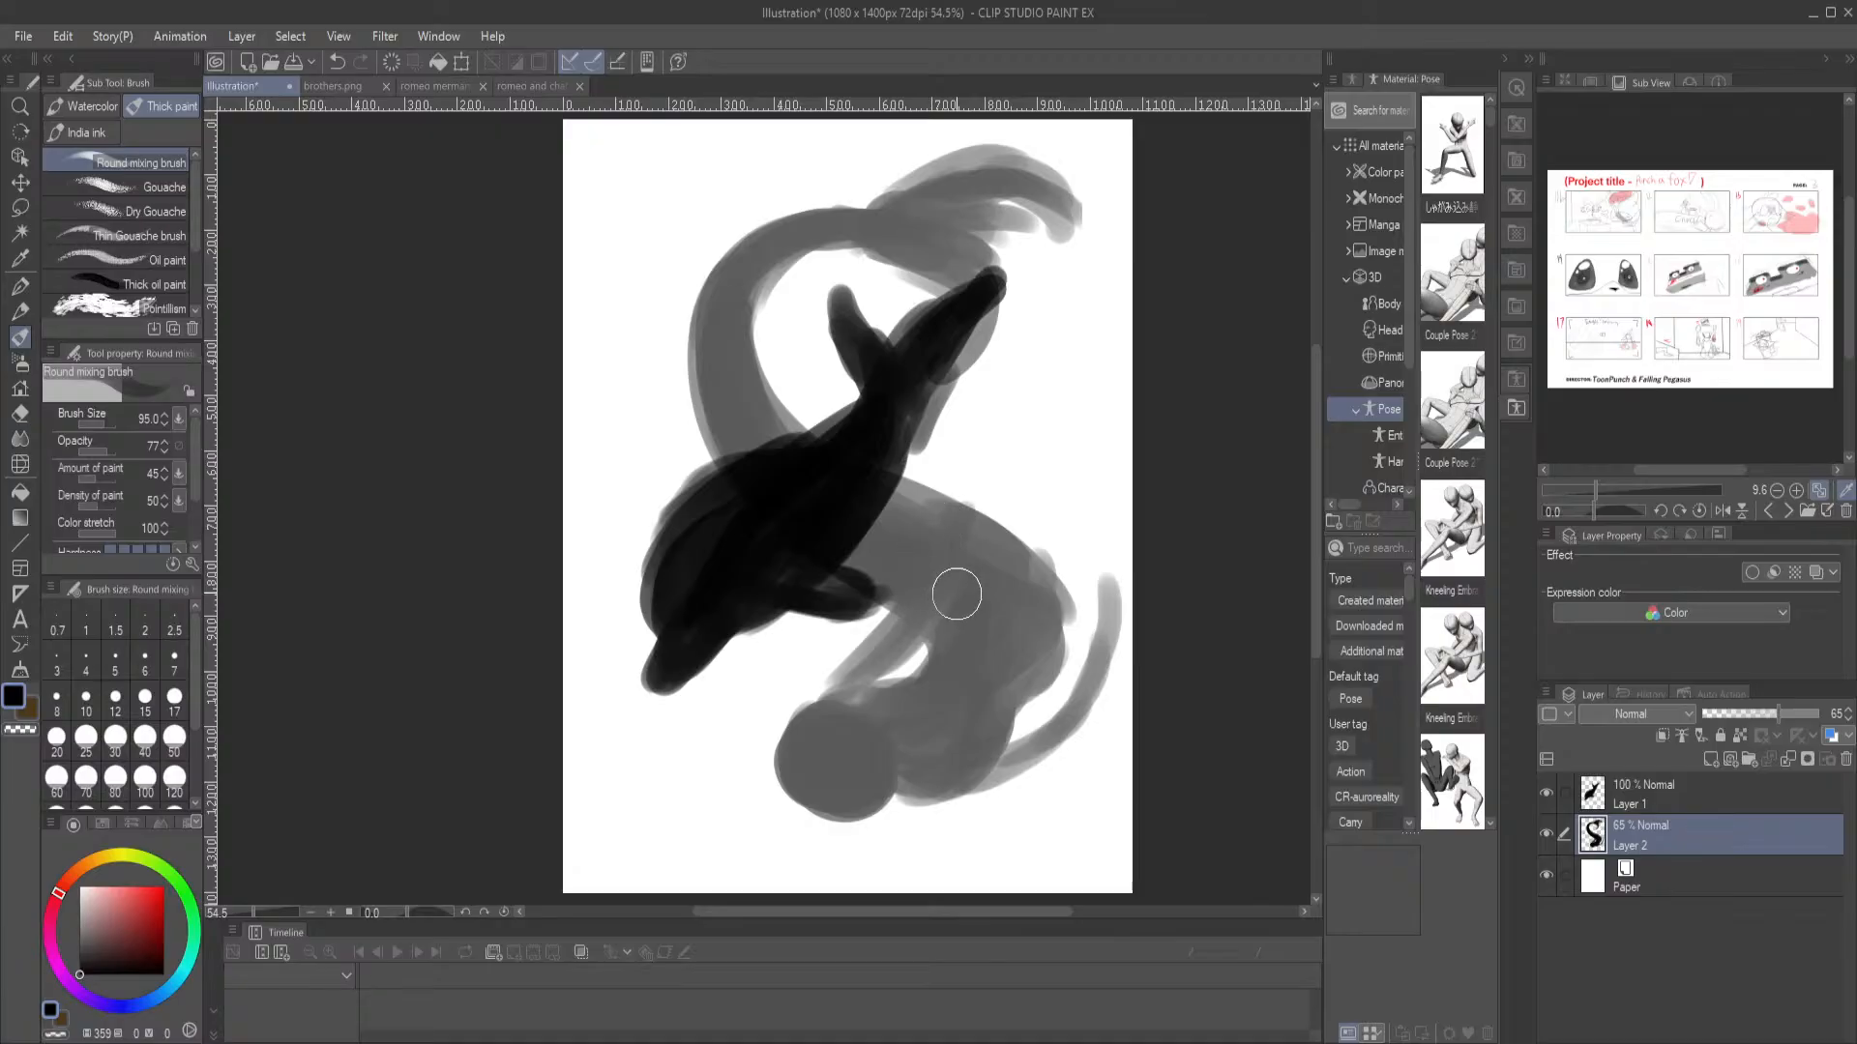
{"action": "key", "text": "ctrl+z"}
{"action": "key", "text": "ctrl+y"}
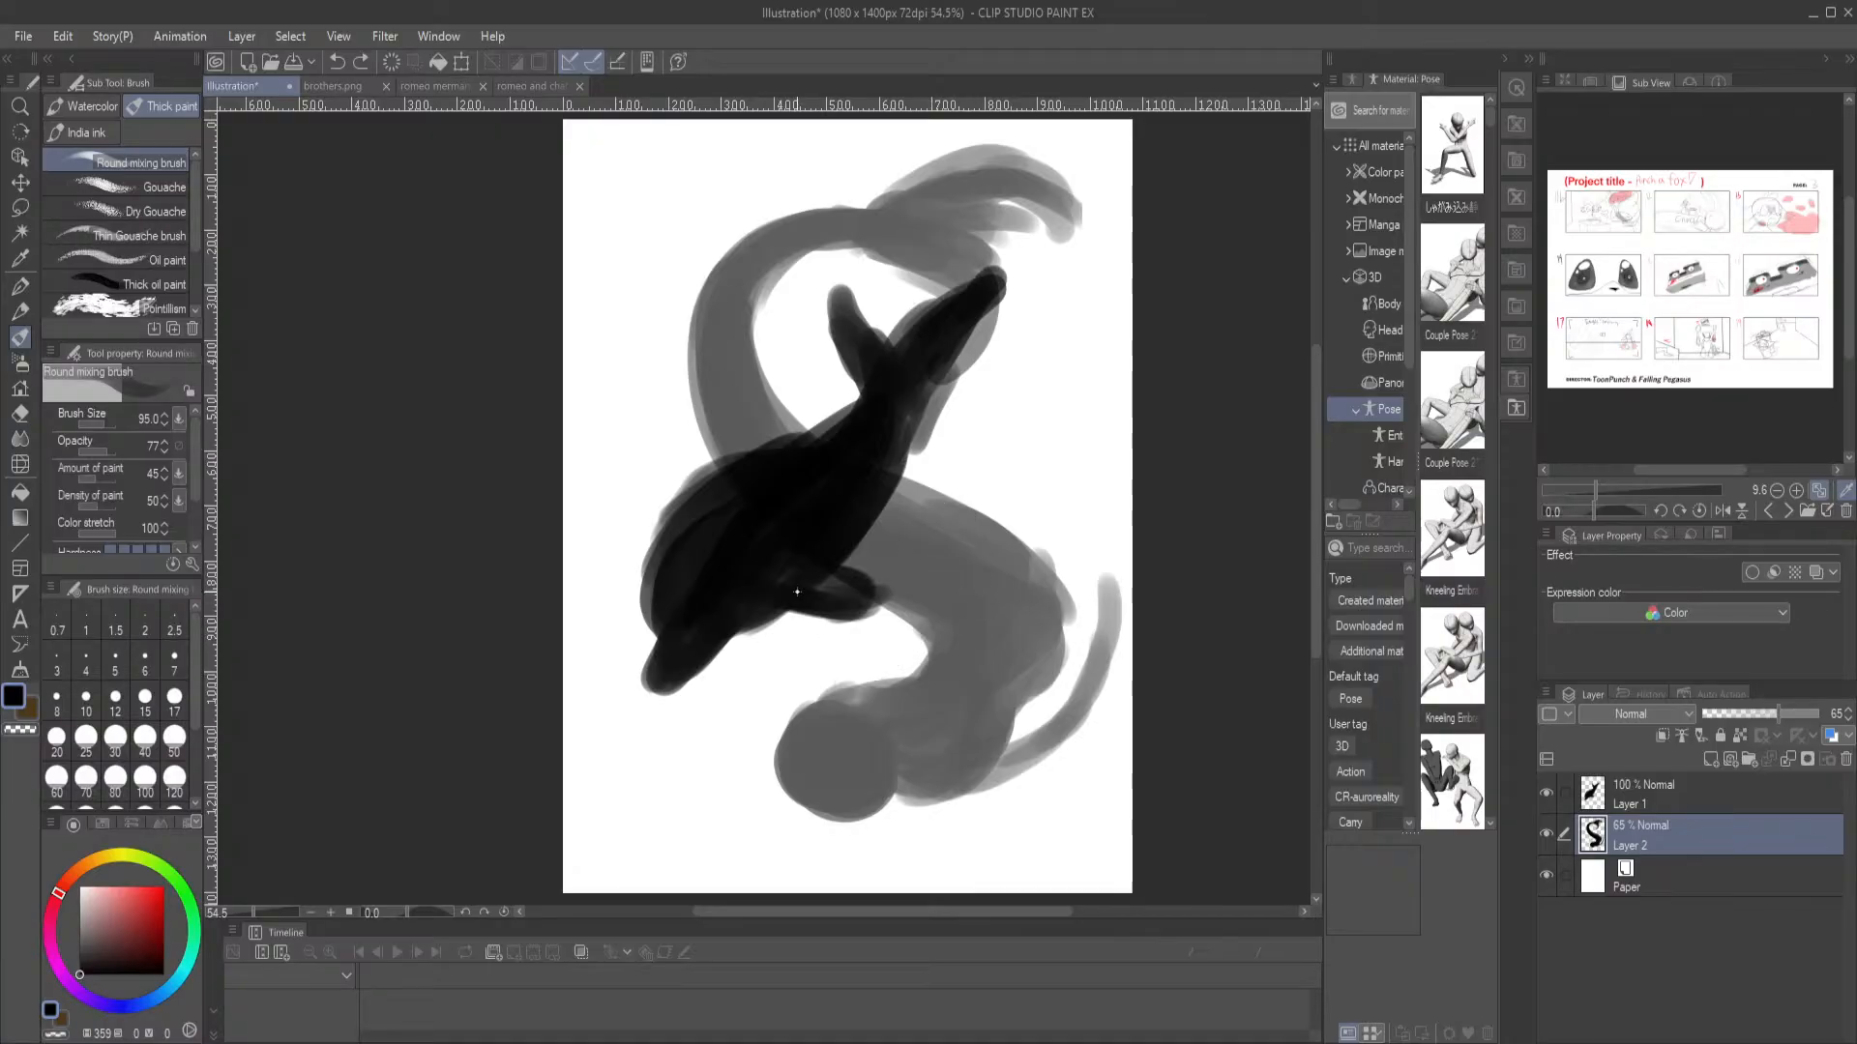
{"action": "mouse_move", "coordinate": [778, 581]}
{"action": "left_mouse_down"}
{"action": "mouse_move", "coordinate": [870, 650]}
{"action": "mouse_move", "coordinate": [851, 686]}
{"action": "mouse_move", "coordinate": [880, 634]}
{"action": "mouse_move", "coordinate": [838, 614]}
{"action": "left_mouse_up"}
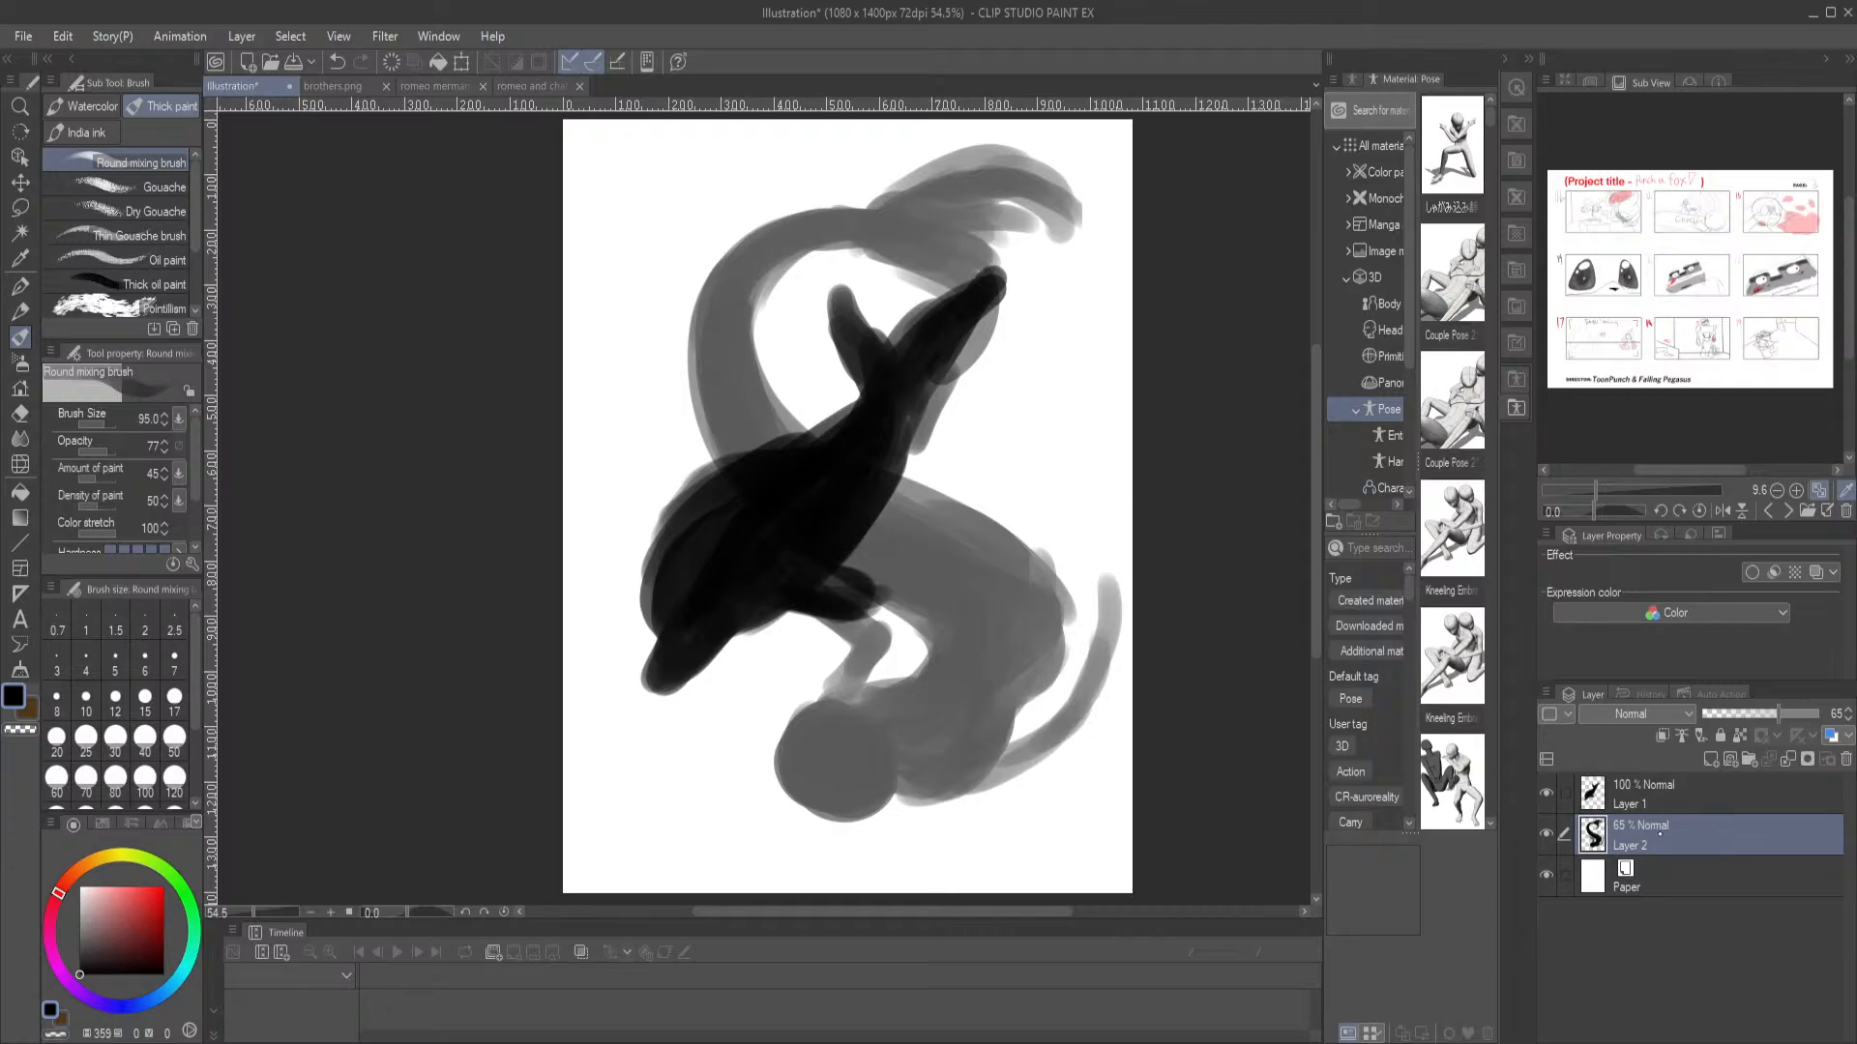
Move Layer 2 above Layer 1 and touch up the merman's hand where it meets the dolphin's flipper
{"action": "left_click_drag", "start_coordinate": [1665, 787], "coordinate": [1667, 787]}
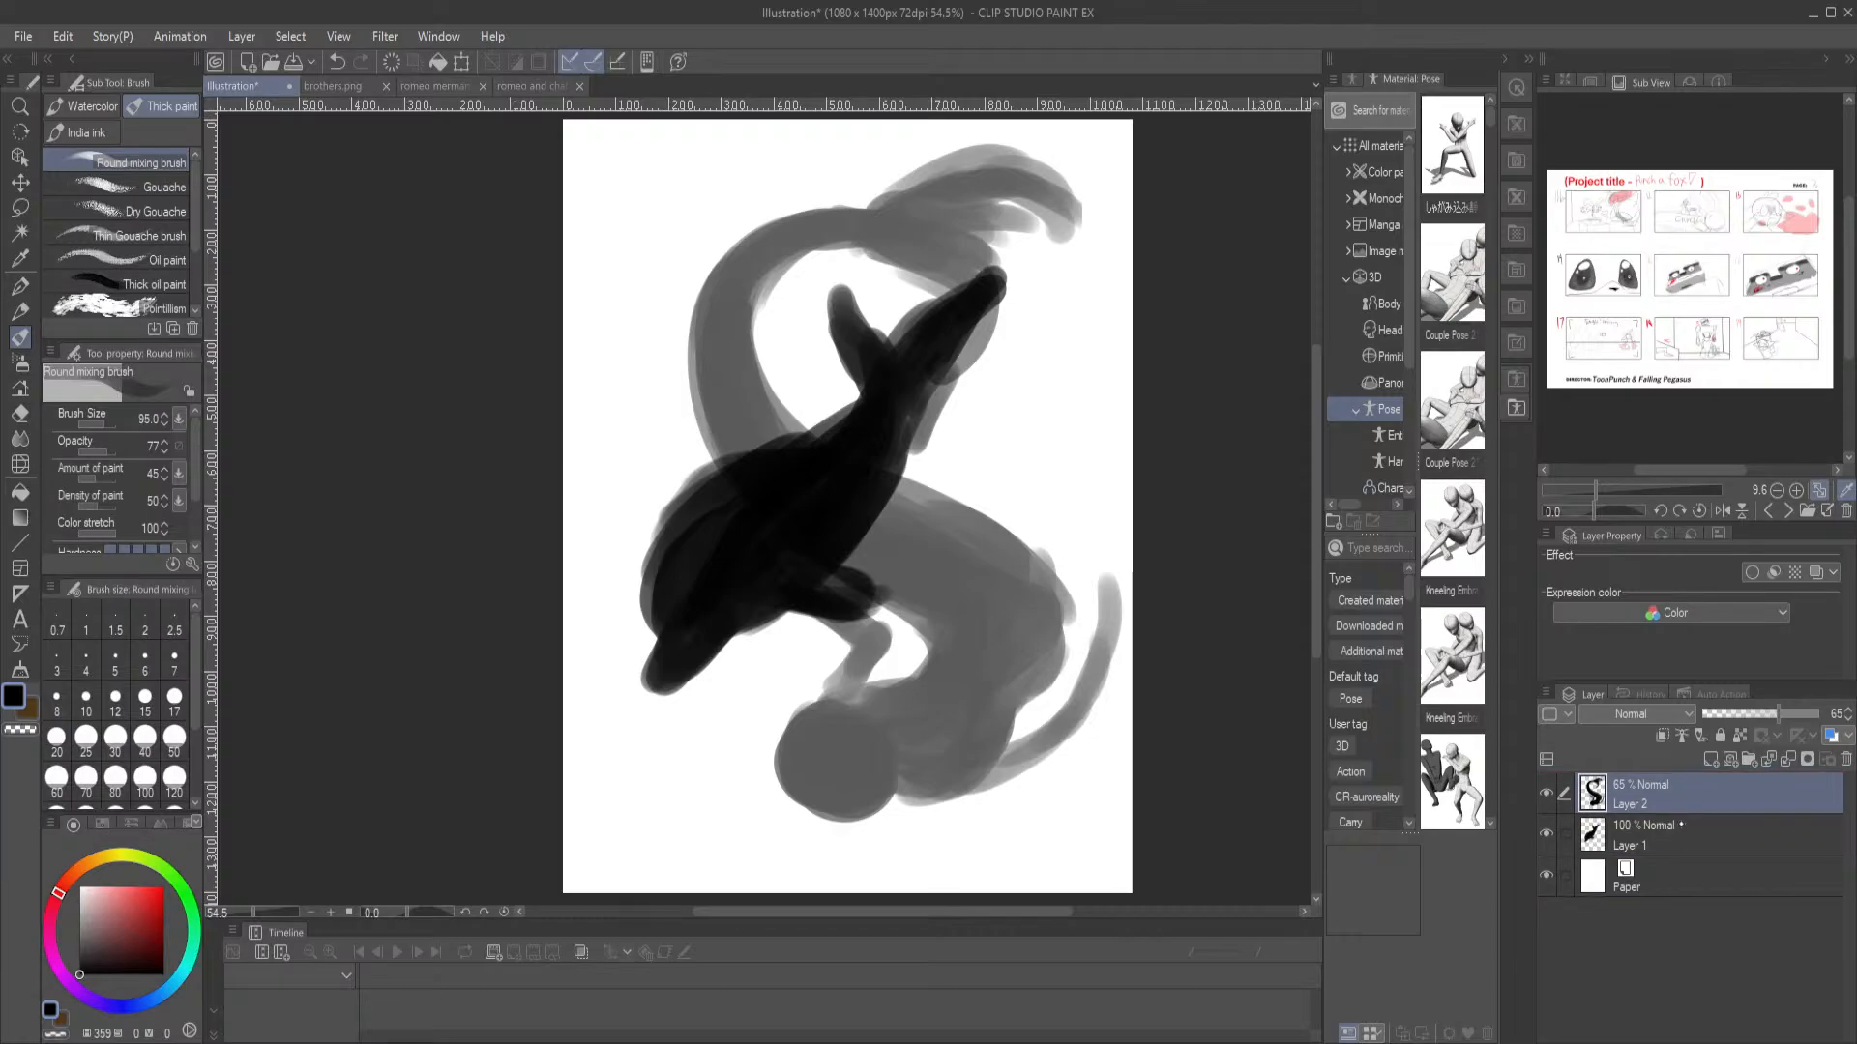
{"action": "left_click", "coordinate": [1666, 843]}
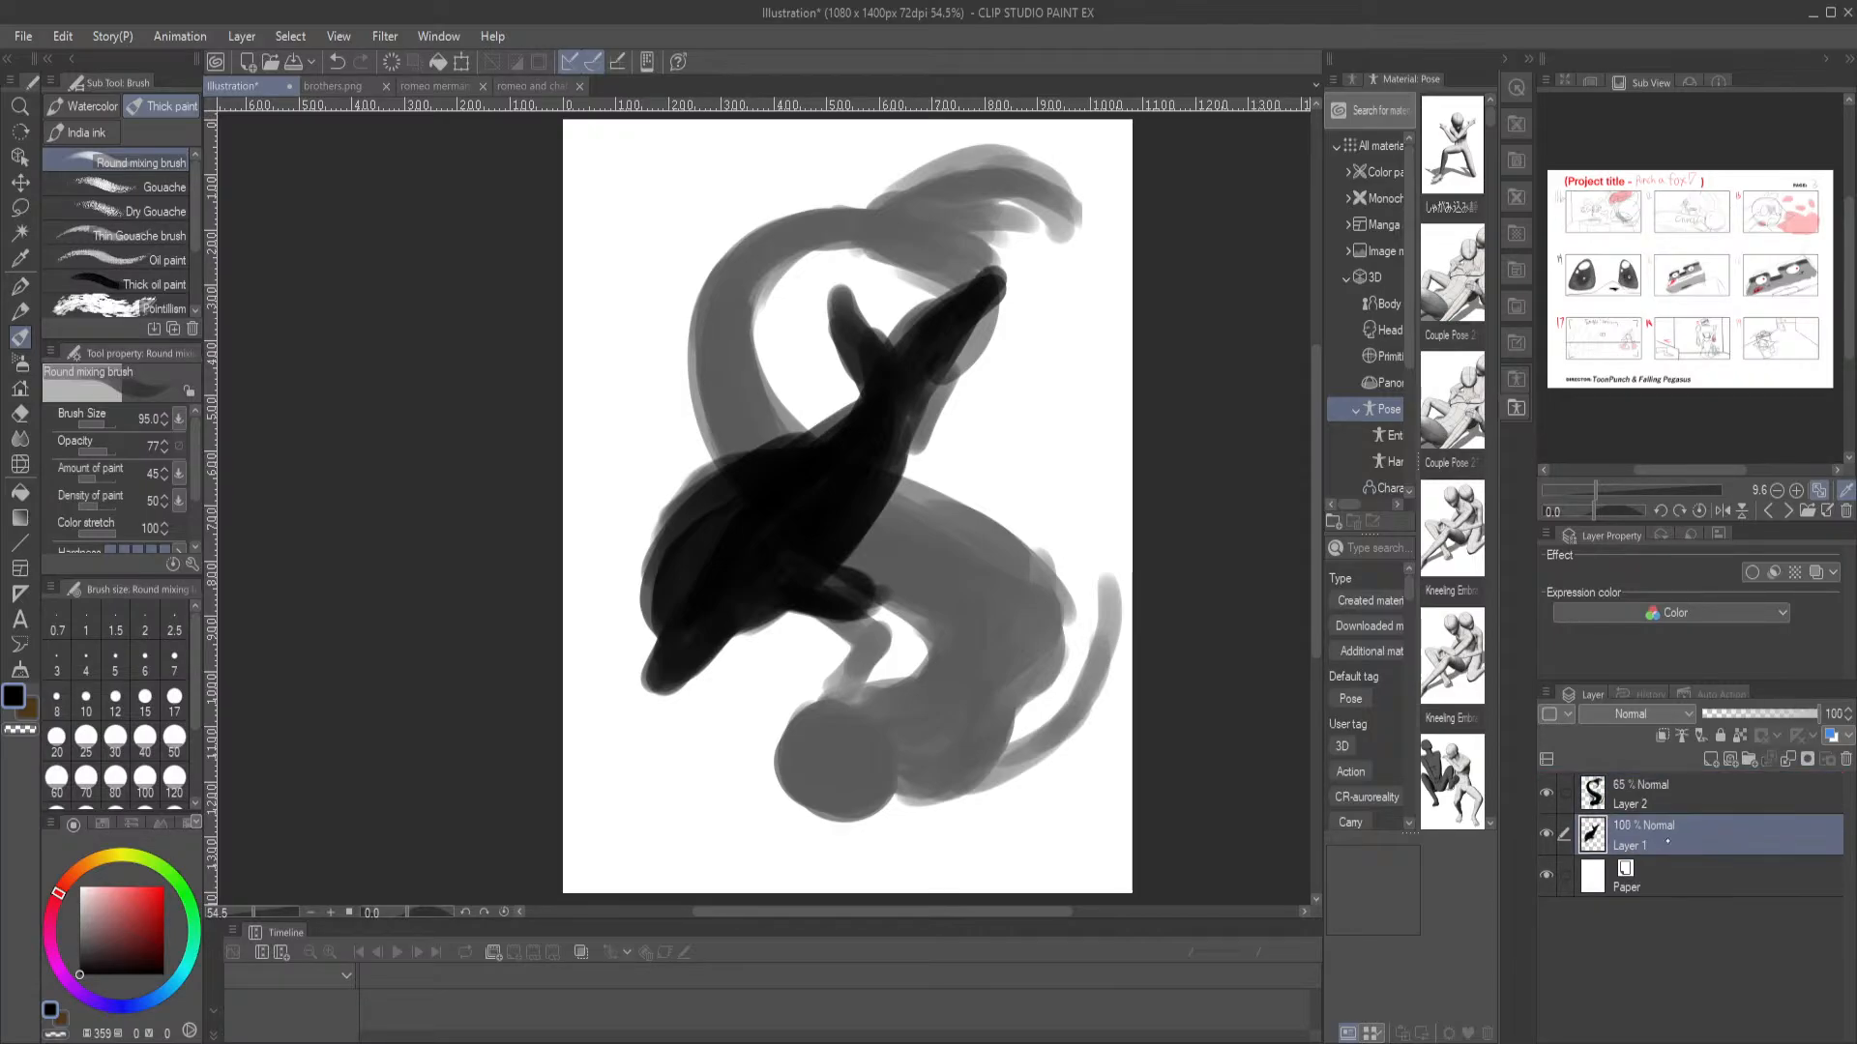
{"action": "left_click", "coordinate": [1663, 804]}
{"action": "mouse_move", "coordinate": [850, 617]}
{"action": "left_mouse_down"}
{"action": "mouse_move", "coordinate": [840, 695]}
{"action": "mouse_move", "coordinate": [860, 668]}
{"action": "mouse_move", "coordinate": [823, 614]}
{"action": "left_mouse_up"}
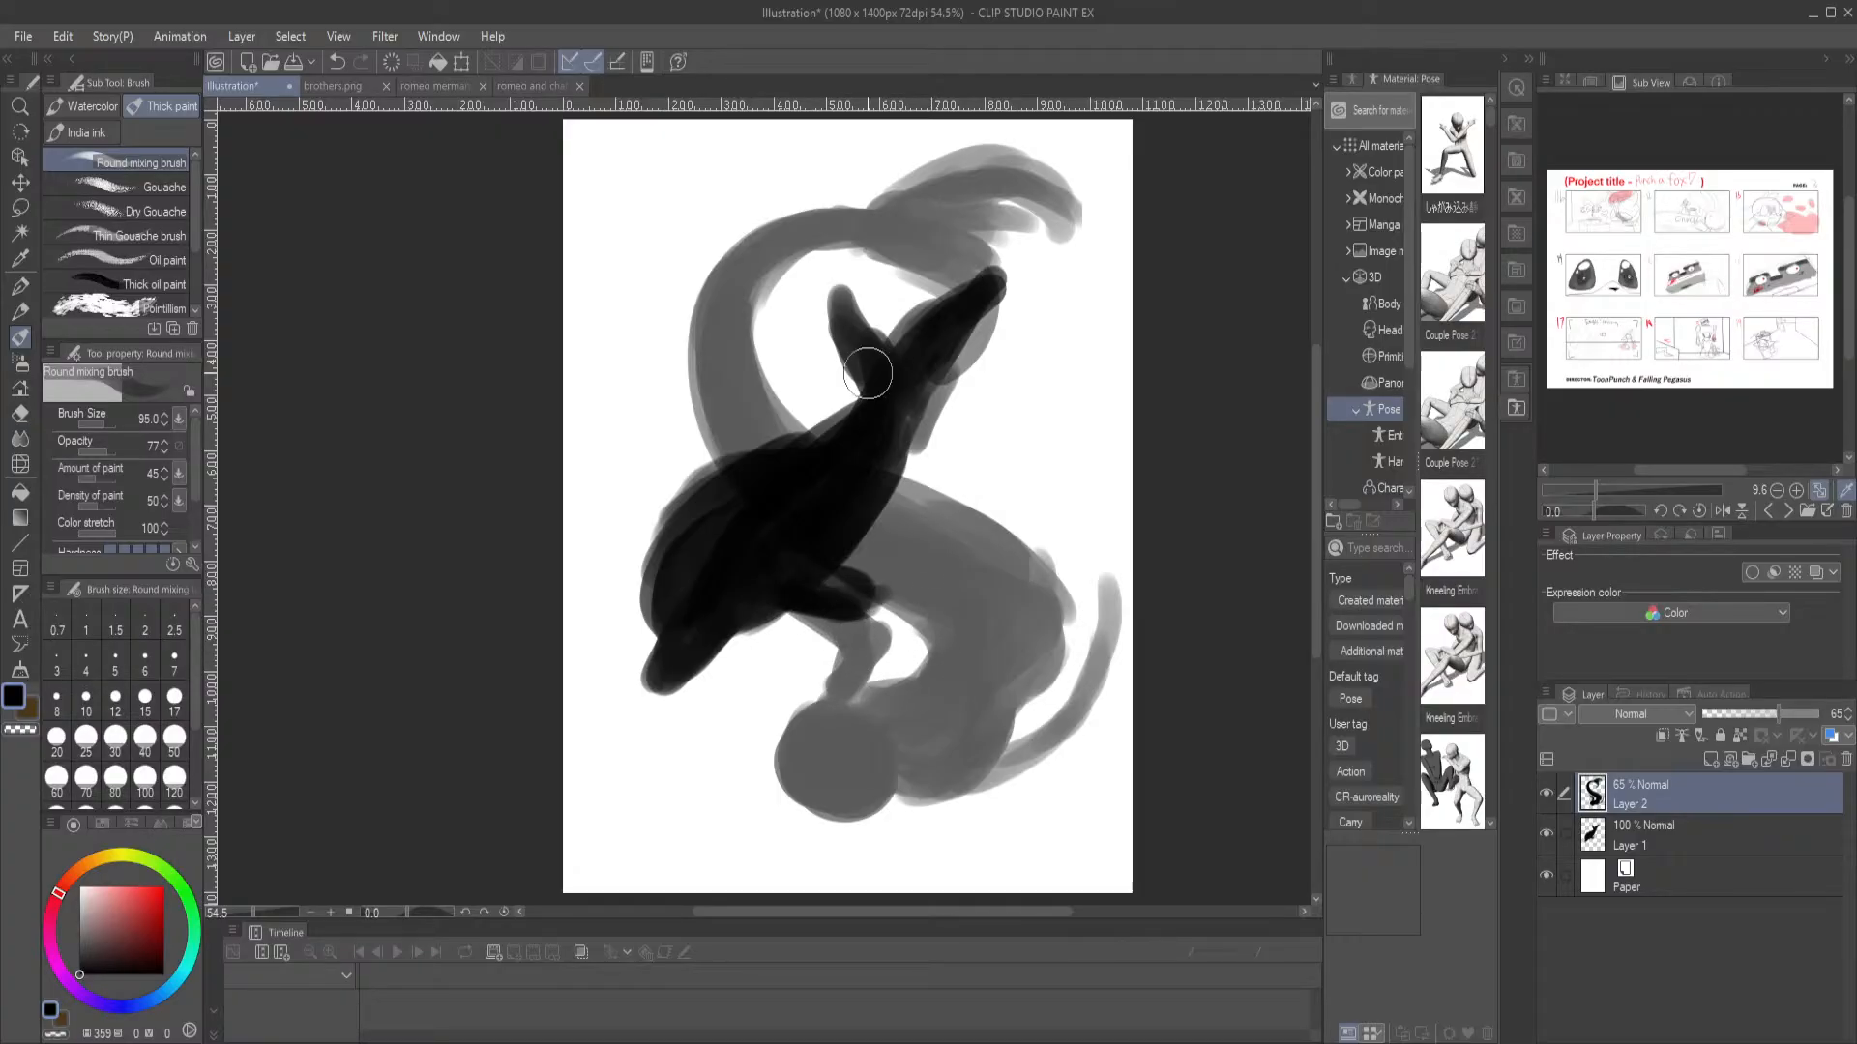
Merge the merman layer and the dolphin layer into a single layer
{"action": "scroll", "coordinate": [869, 376], "scroll_direction": "down", "scroll_amount": 3}
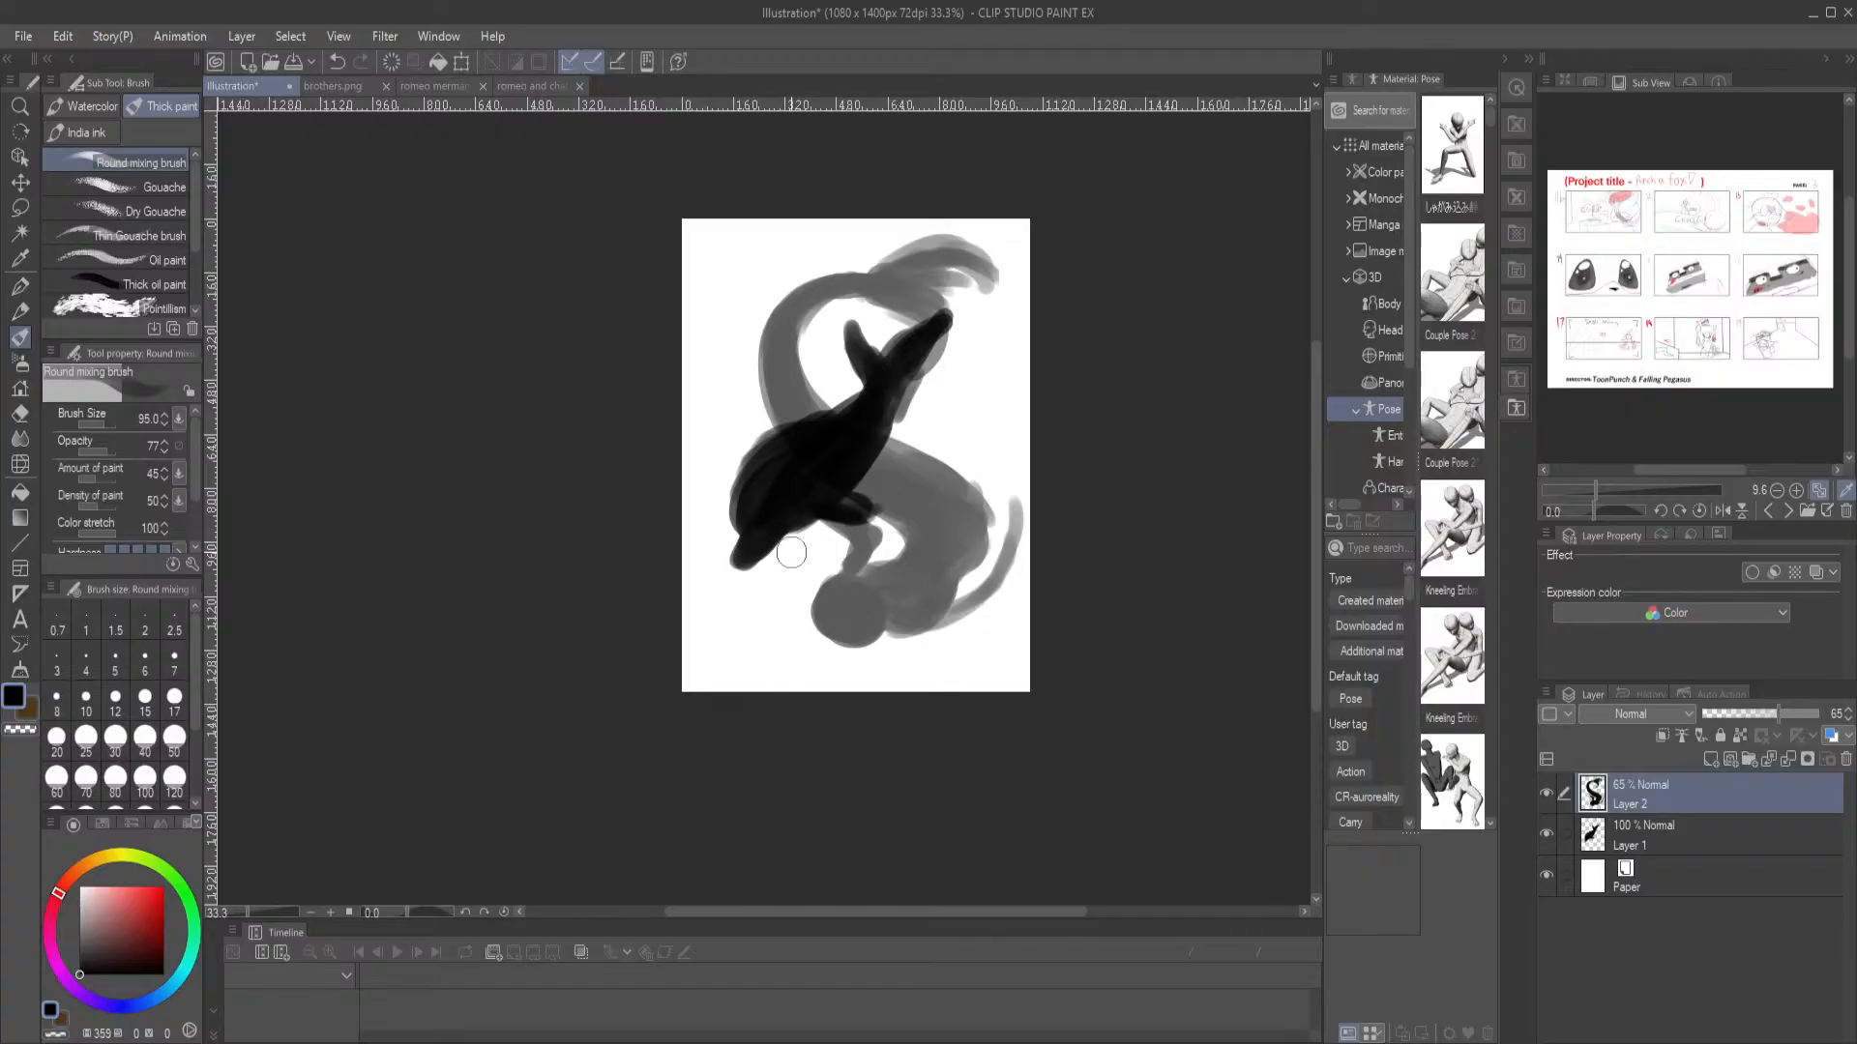
{"action": "scroll", "coordinate": [780, 413], "scroll_direction": "up", "scroll_amount": 2}
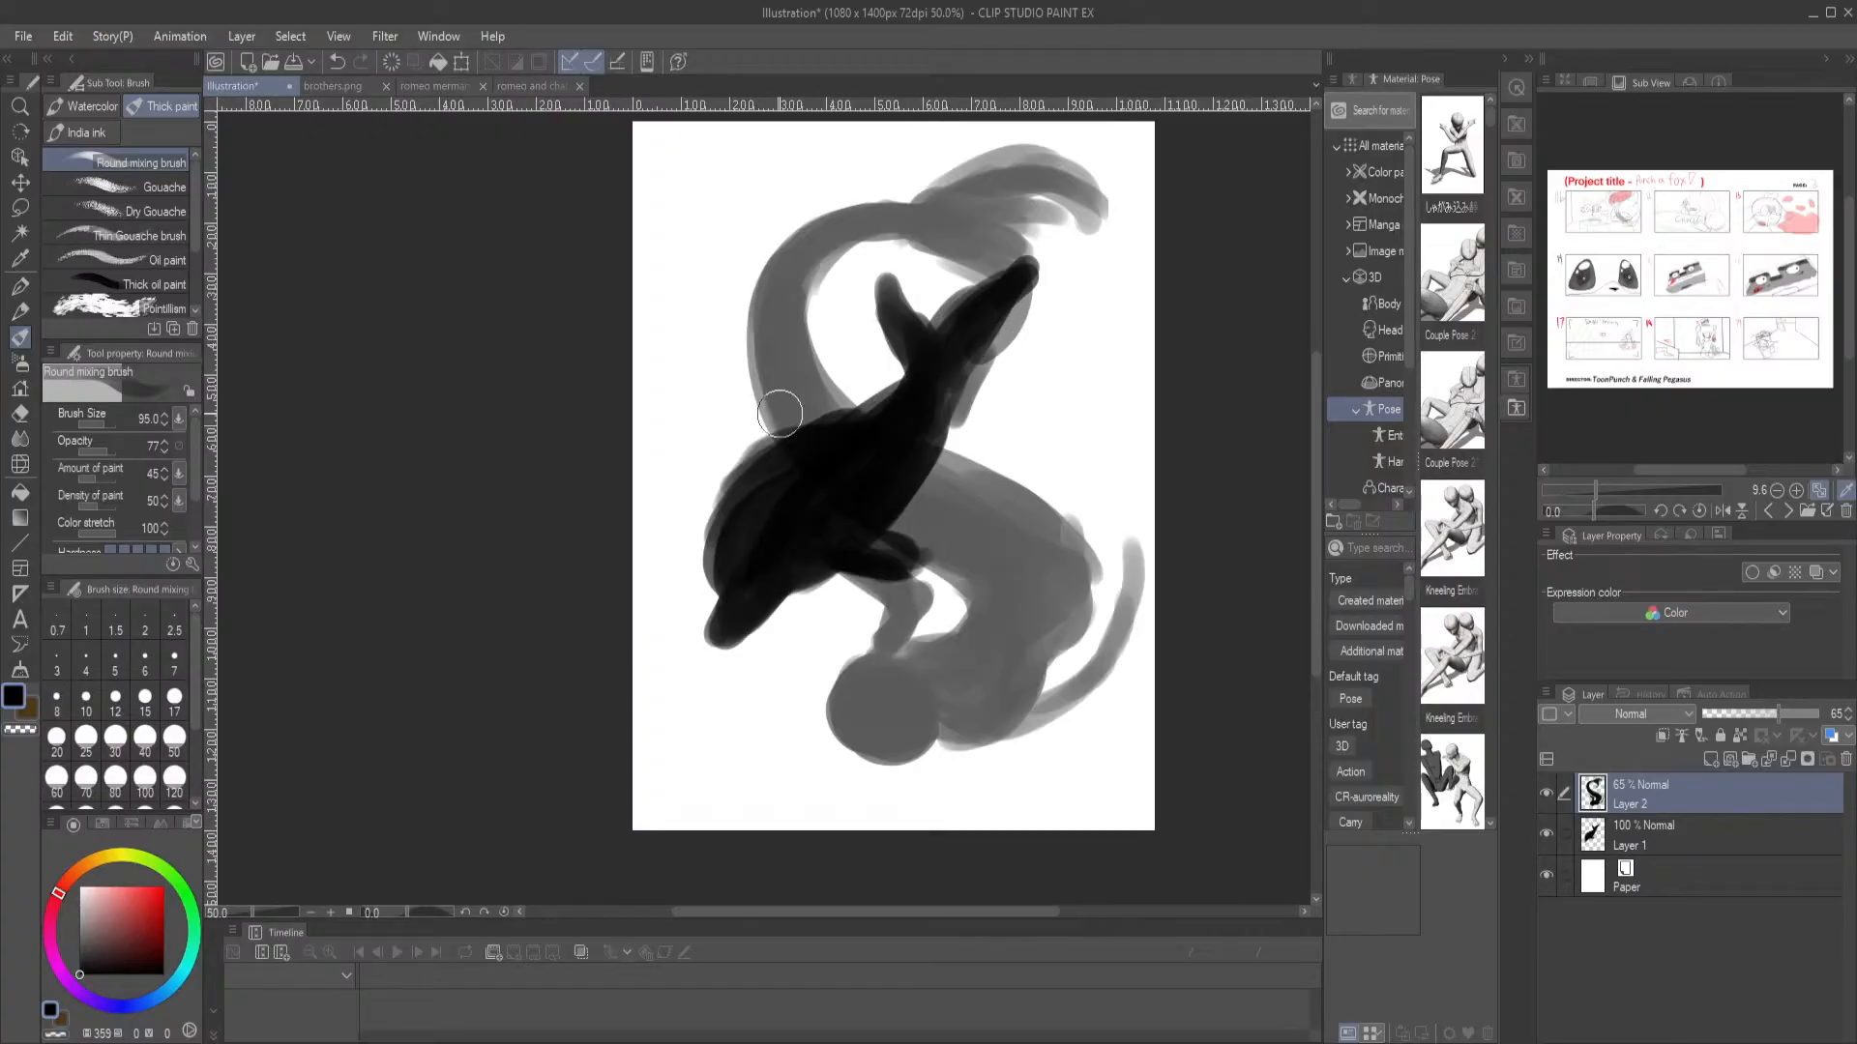
{"action": "scroll", "coordinate": [777, 414], "scroll_direction": "up", "scroll_amount": 1}
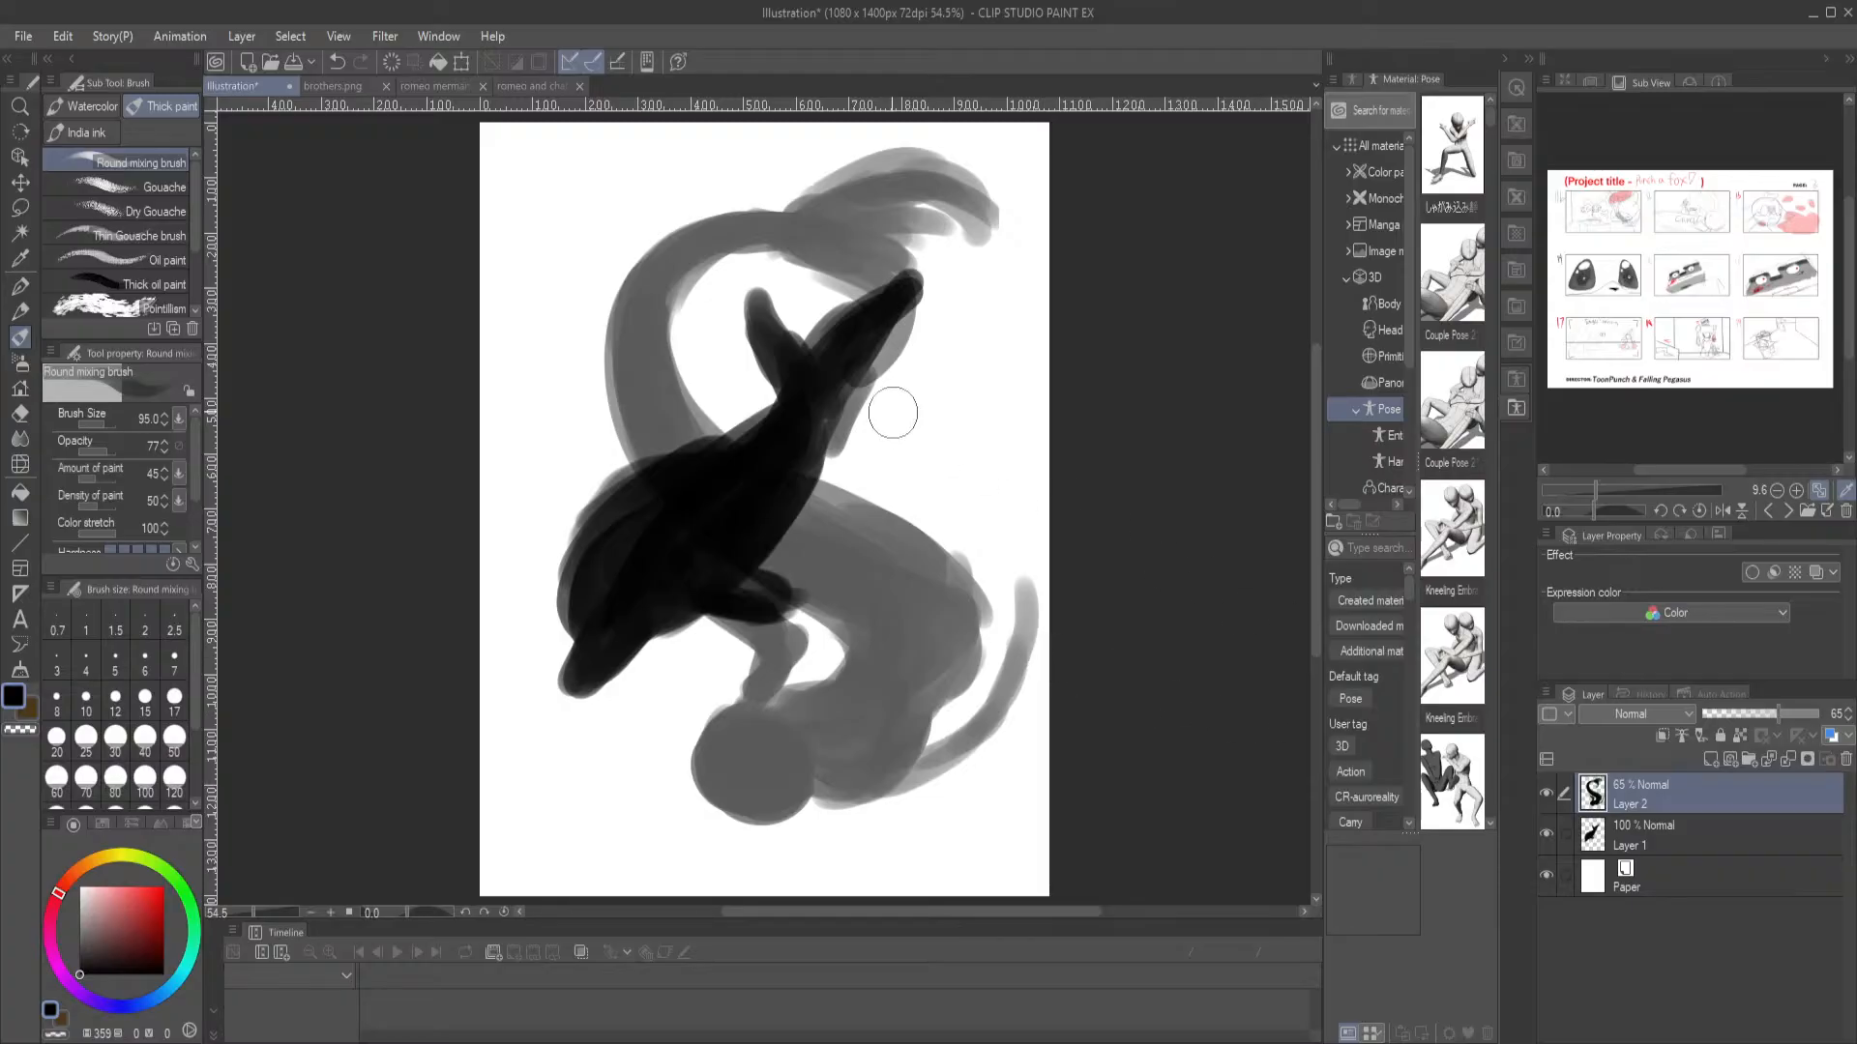
{"action": "left_click_drag", "start_coordinate": [922, 400], "coordinate": [896, 414]}
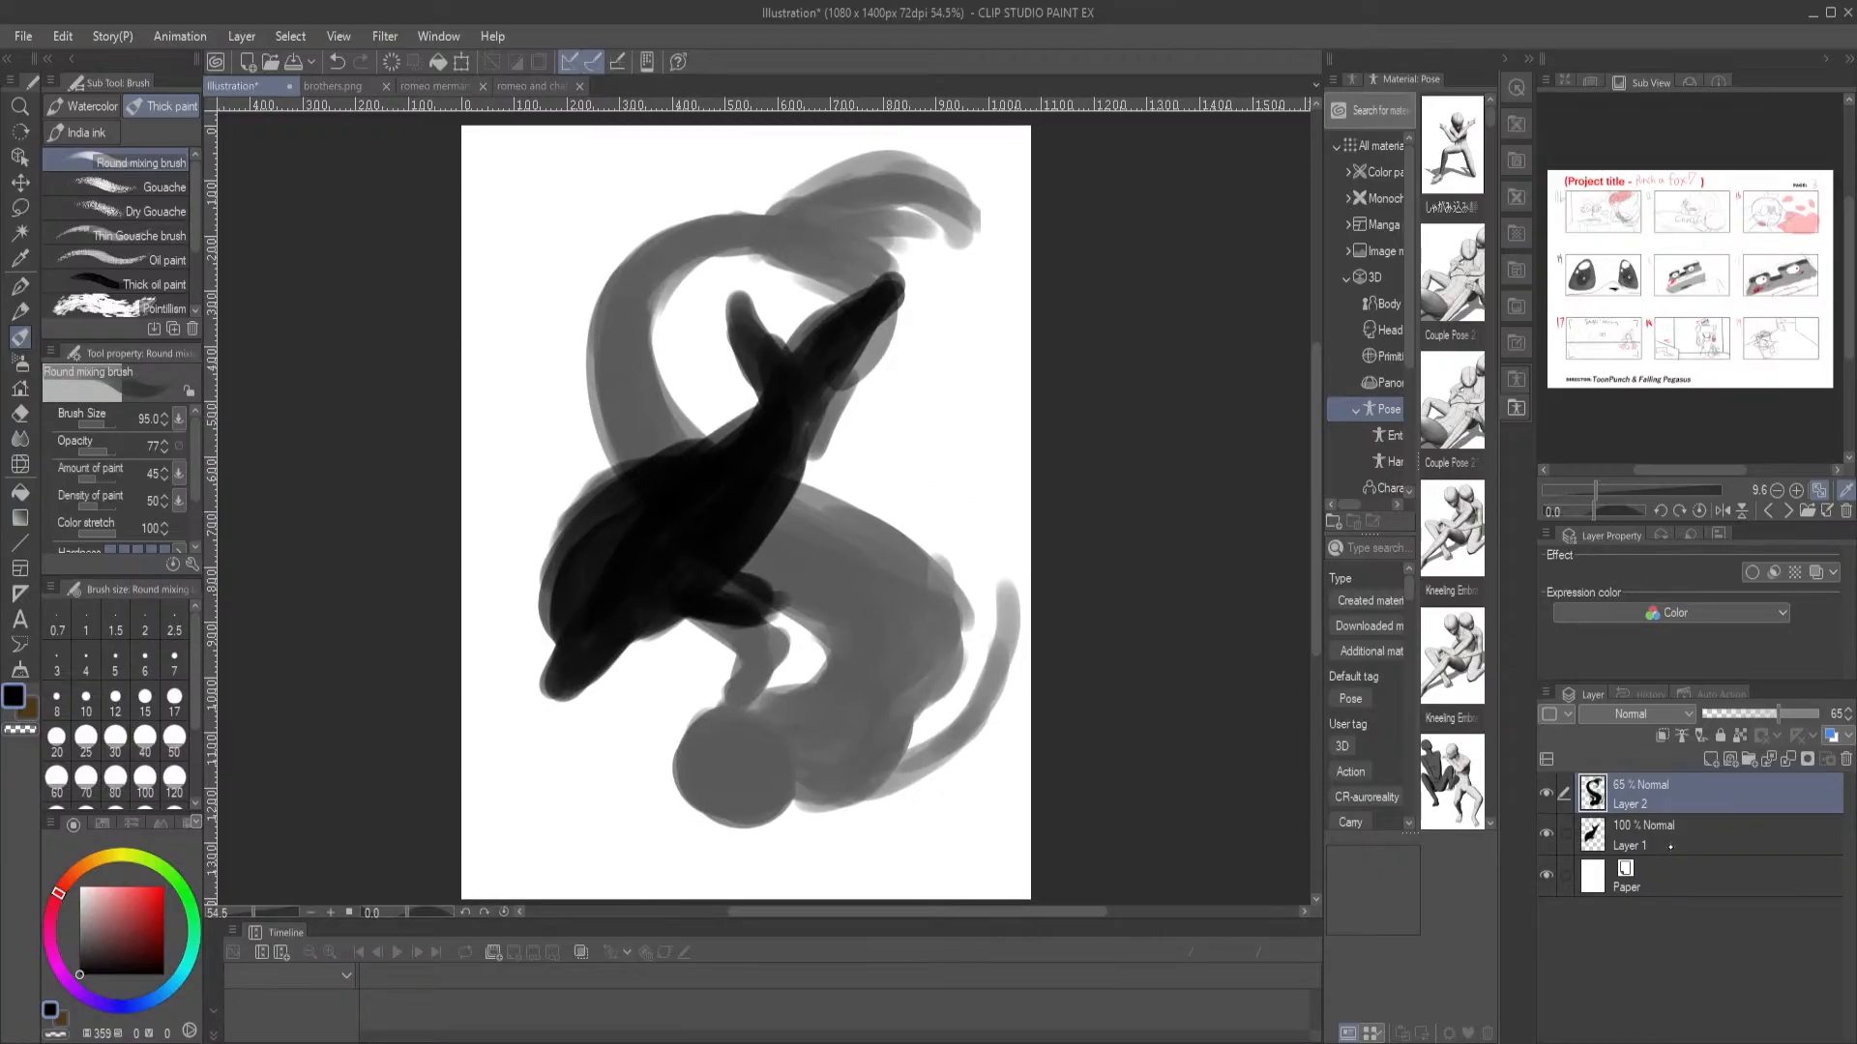
{"action": "left_click", "coordinate": [1707, 832], "text": "ctrl"}
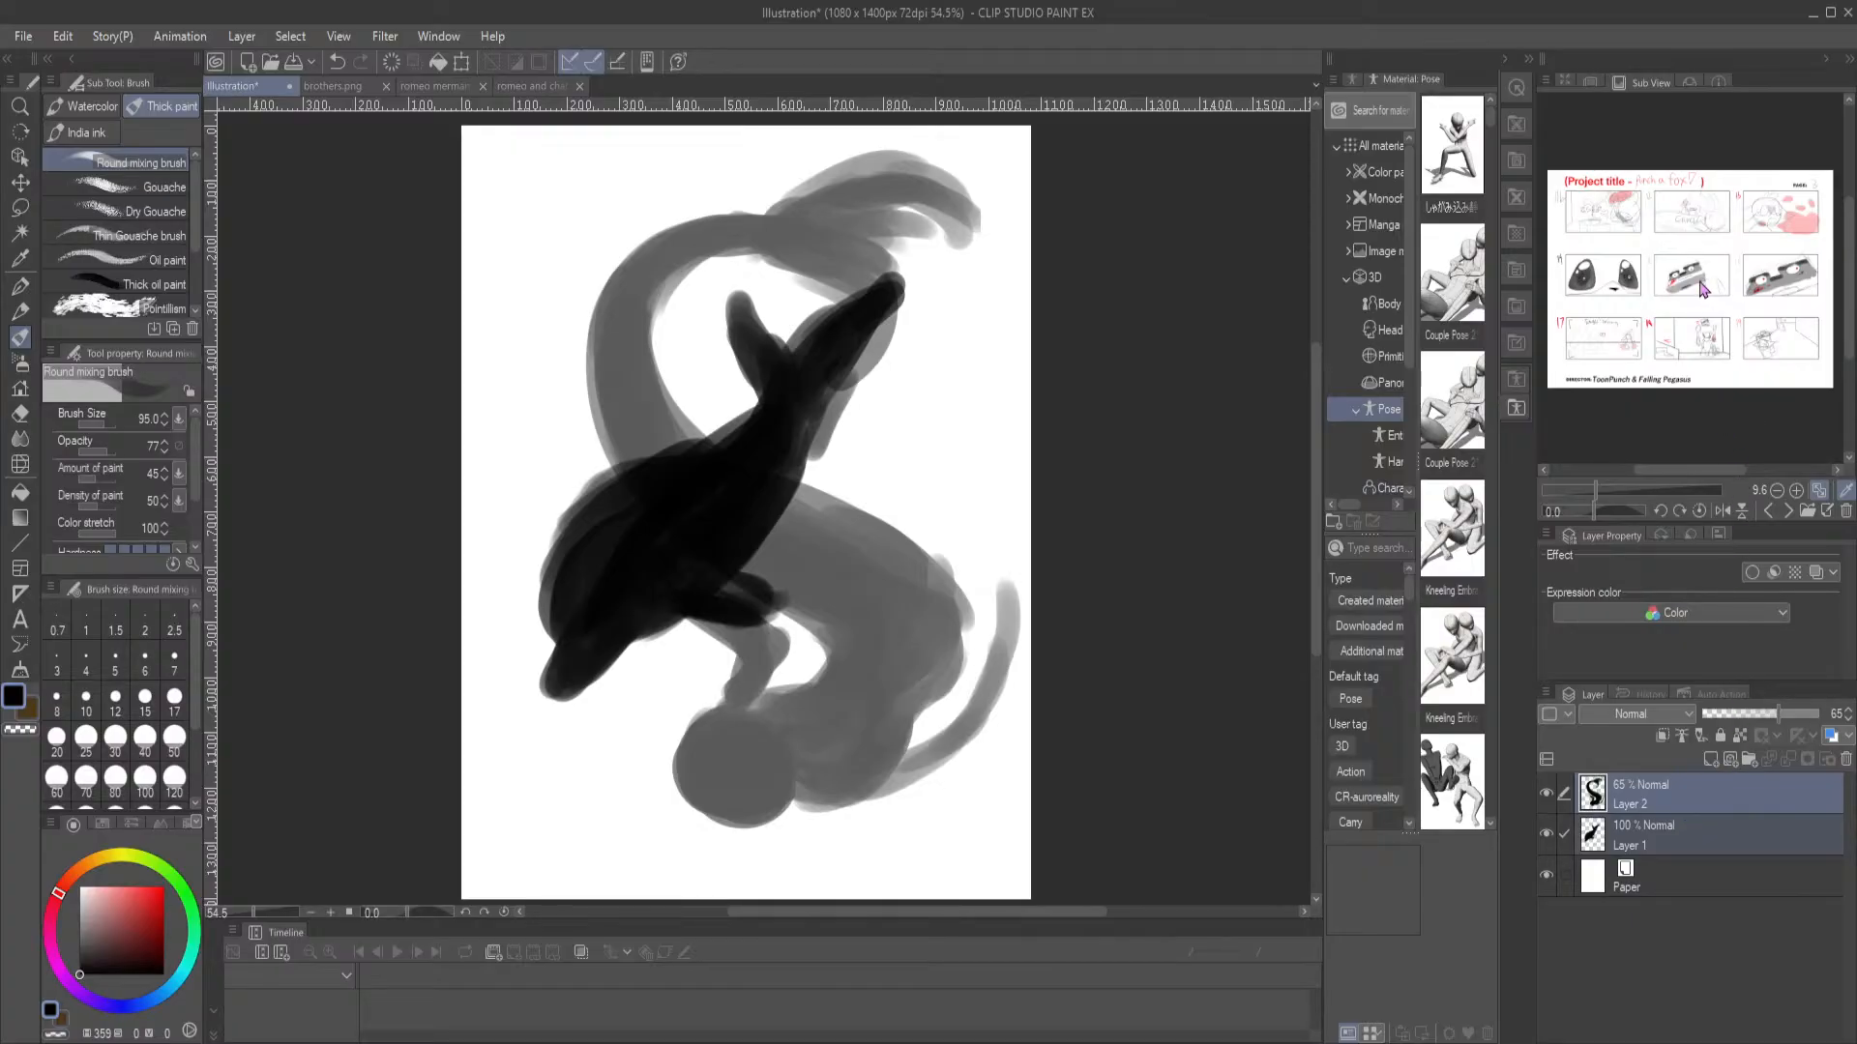
{"action": "left_click", "coordinate": [1749, 739]}
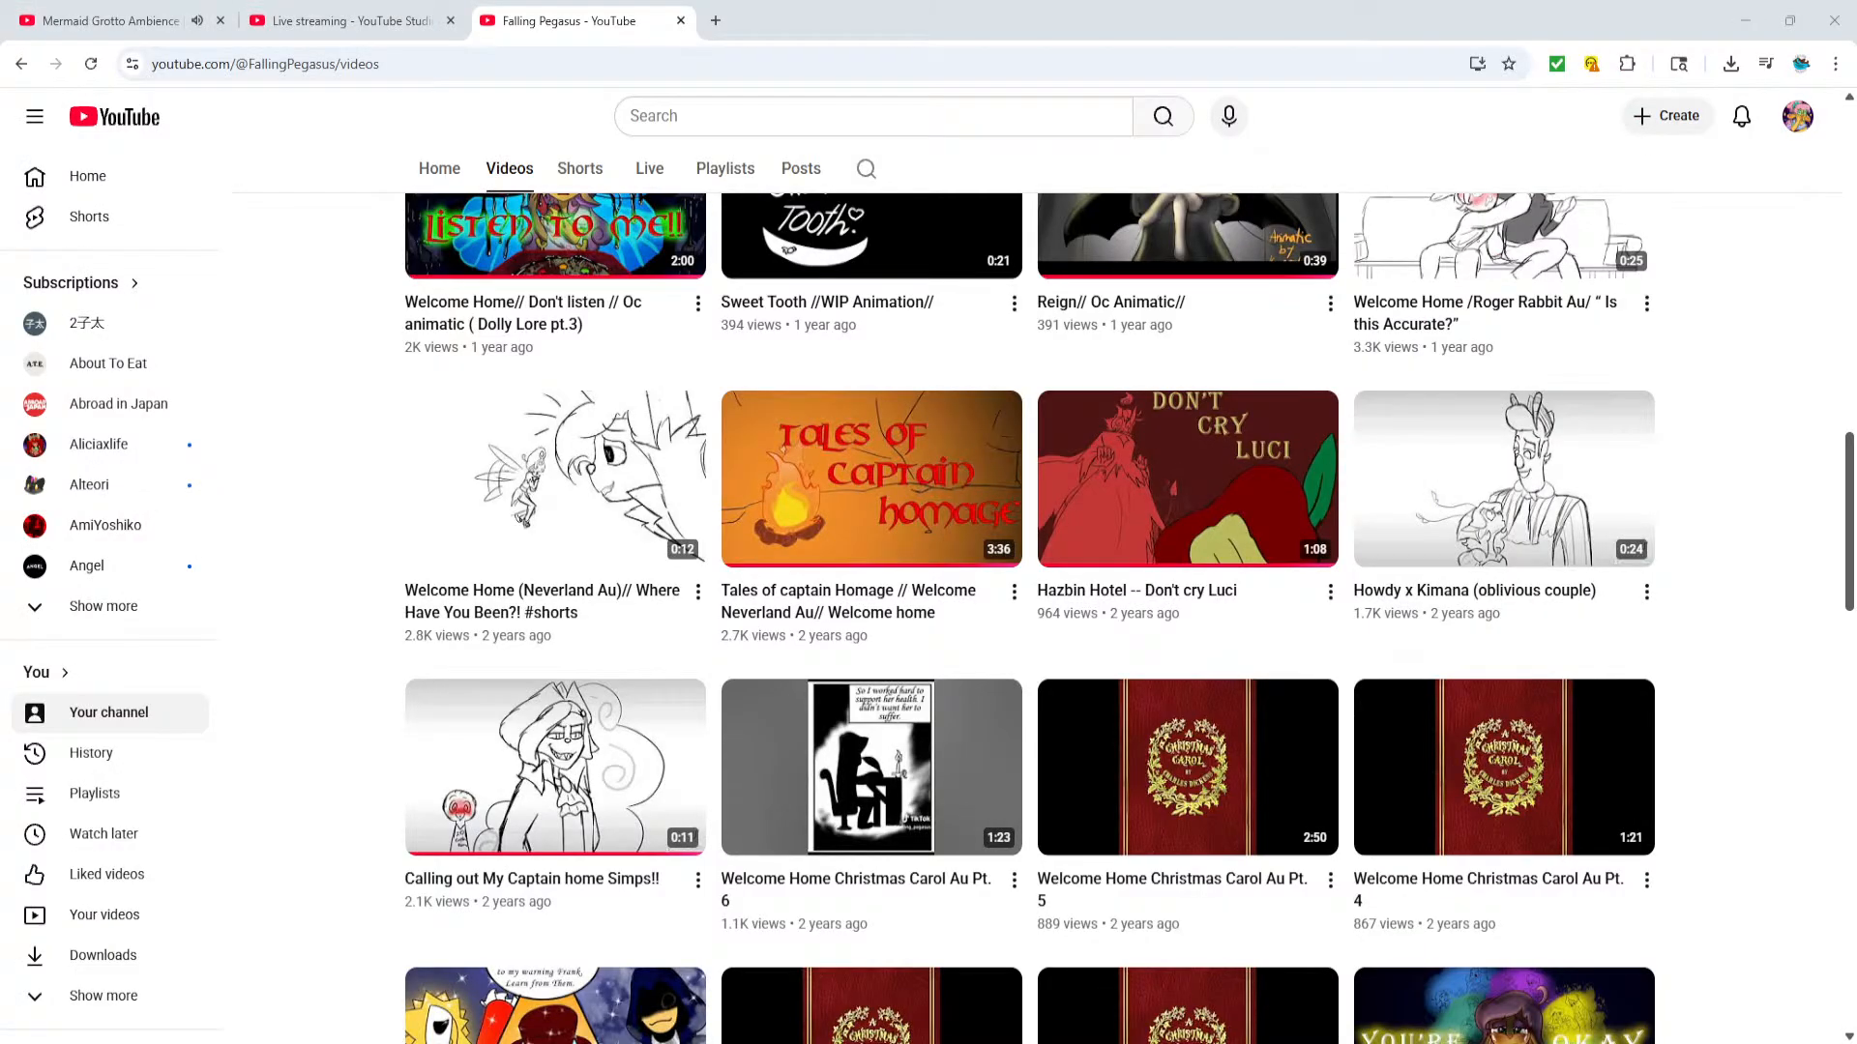
Switch to the browser, view the channel video "Calling out My Captain home Simps!!" and return to Clip Studio Paint
{"action": "left_click", "coordinate": [94, 13]}
{"action": "left_click", "coordinate": [74, 920]}
{"action": "left_click", "coordinate": [593, 15]}
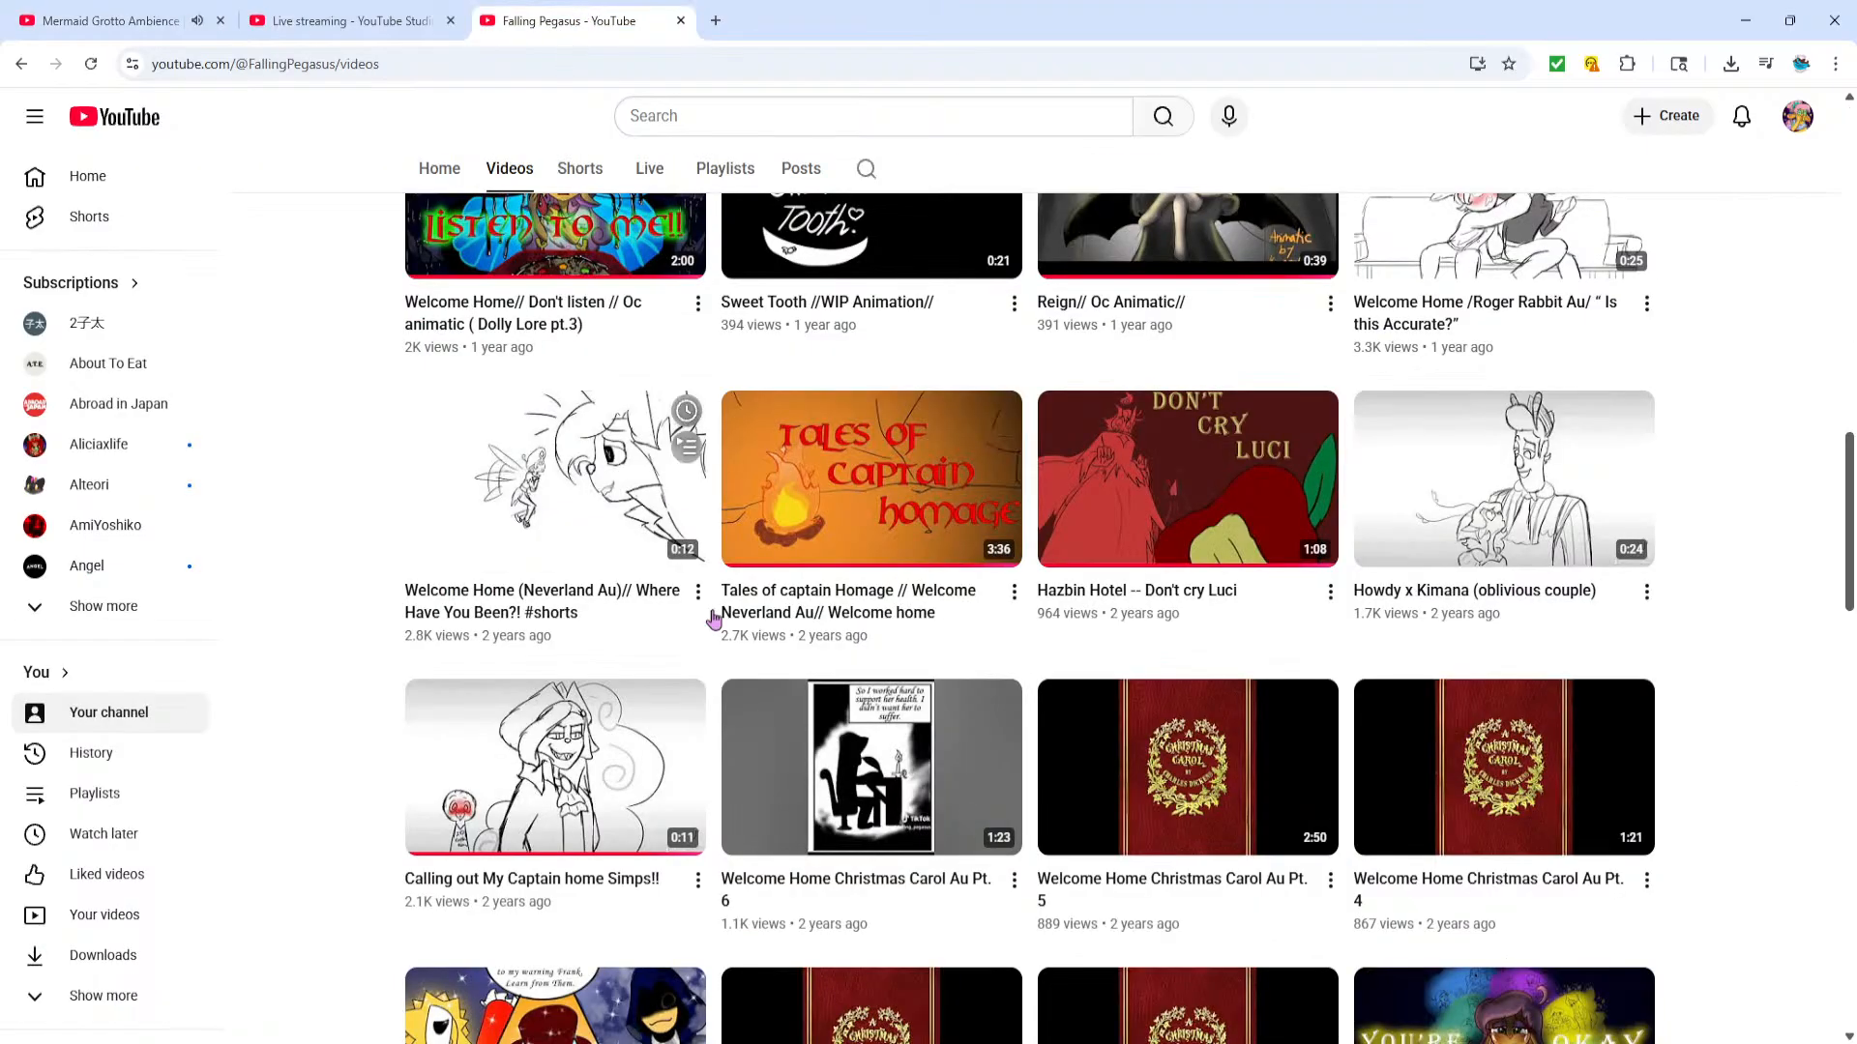
{"action": "left_click", "coordinate": [524, 882]}
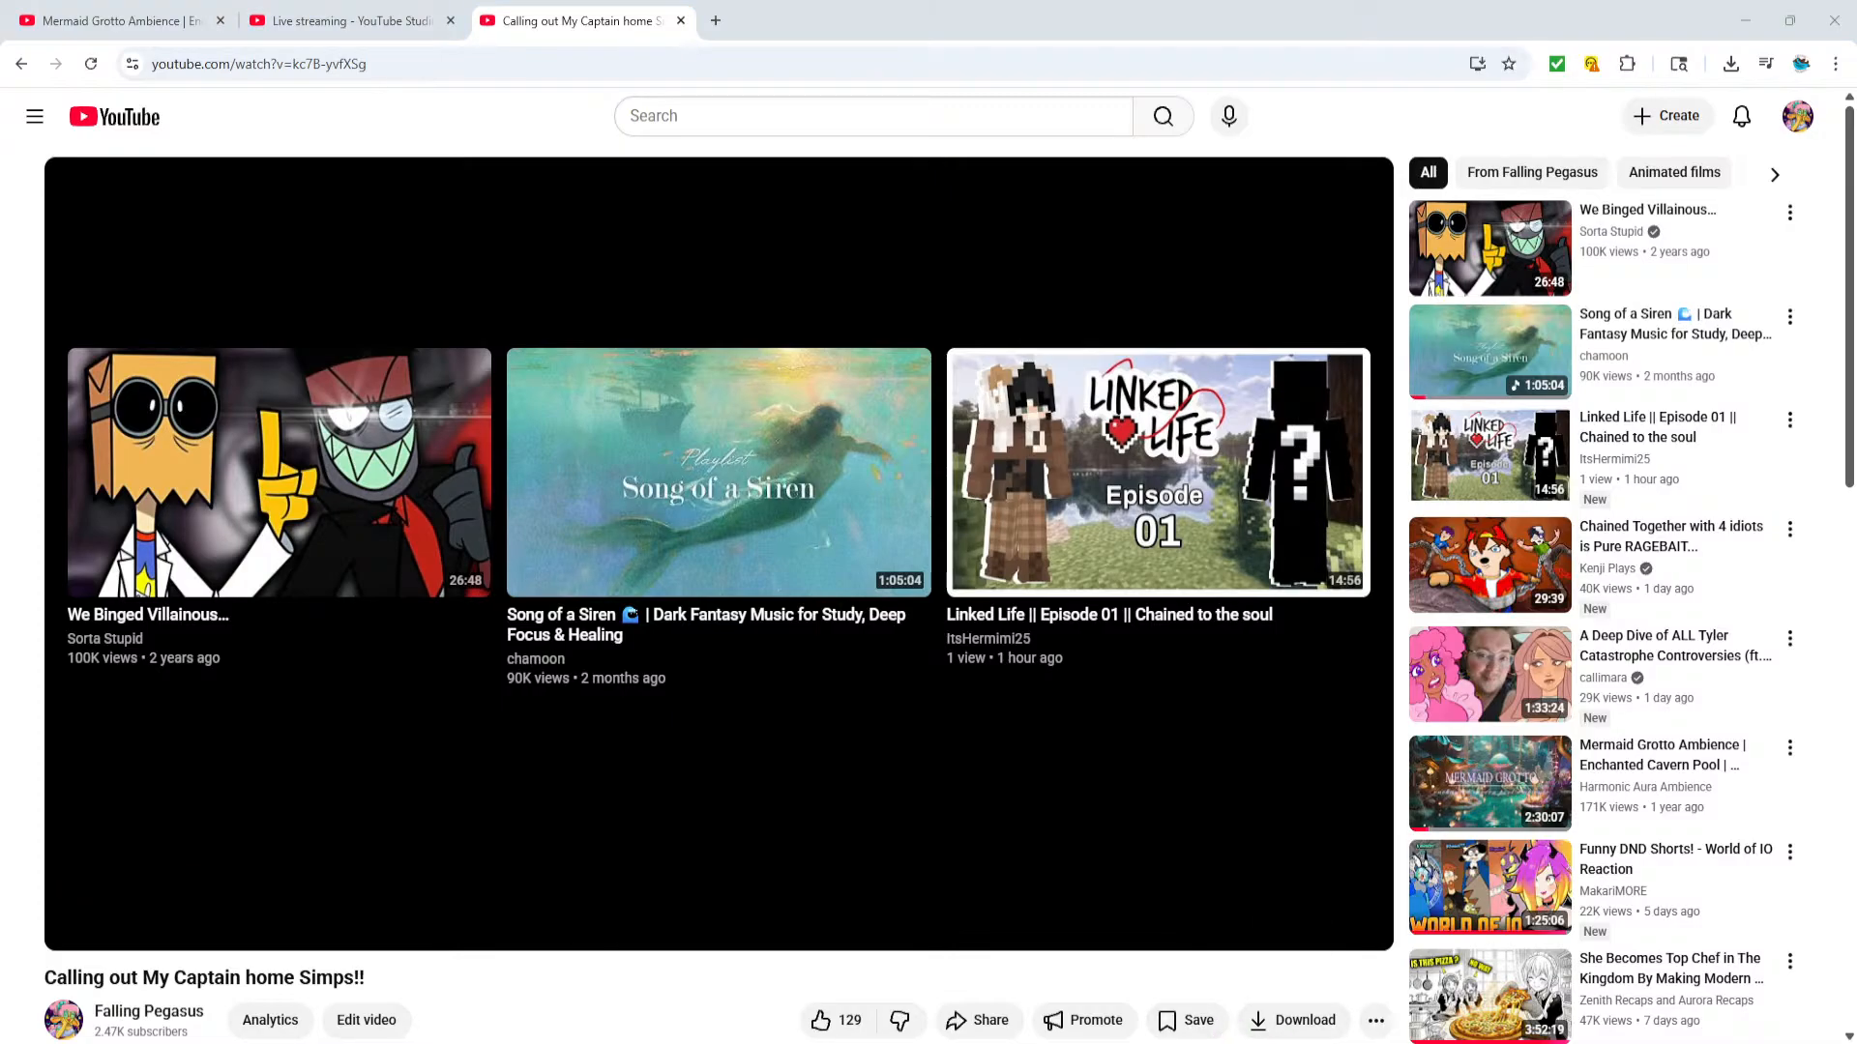
{"action": "key", "text": "alt+Tab"}
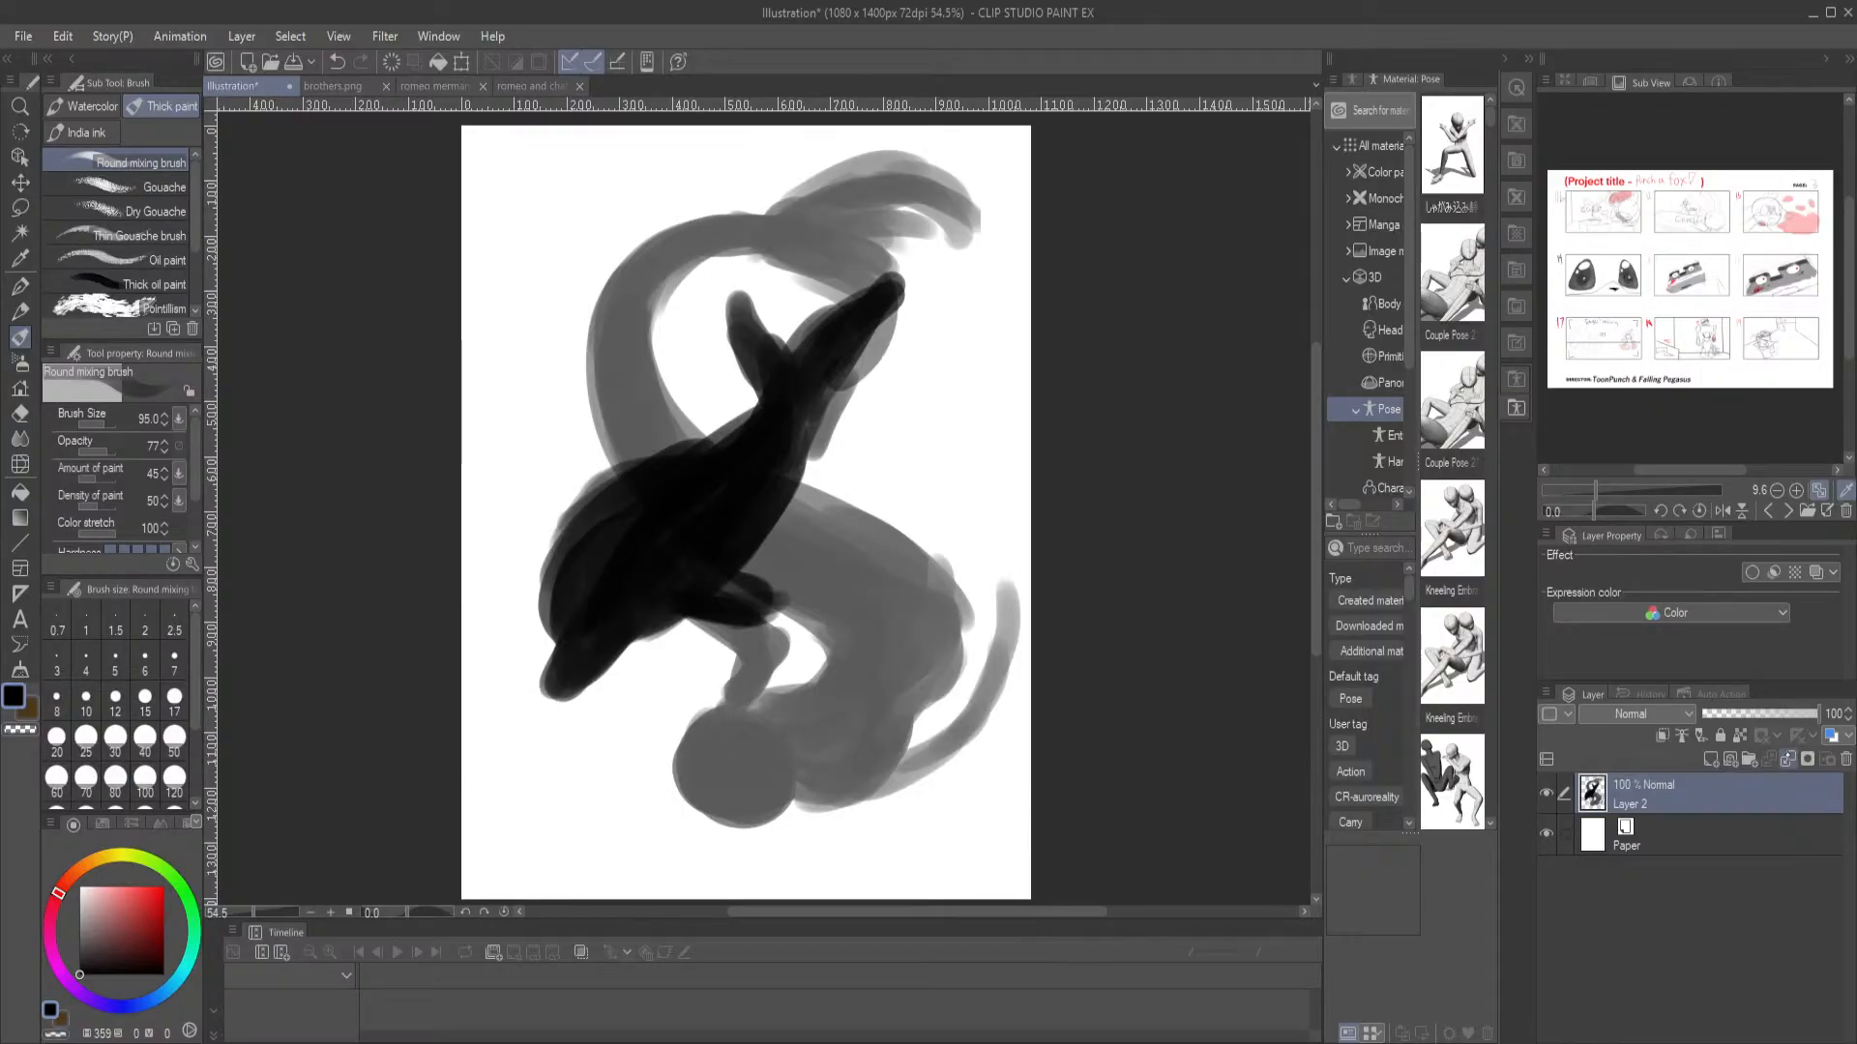
Lower the merged silhouette layer's opacity to 35, add a new layer above it and choose the G-pen
{"action": "left_click", "coordinate": [1741, 715]}
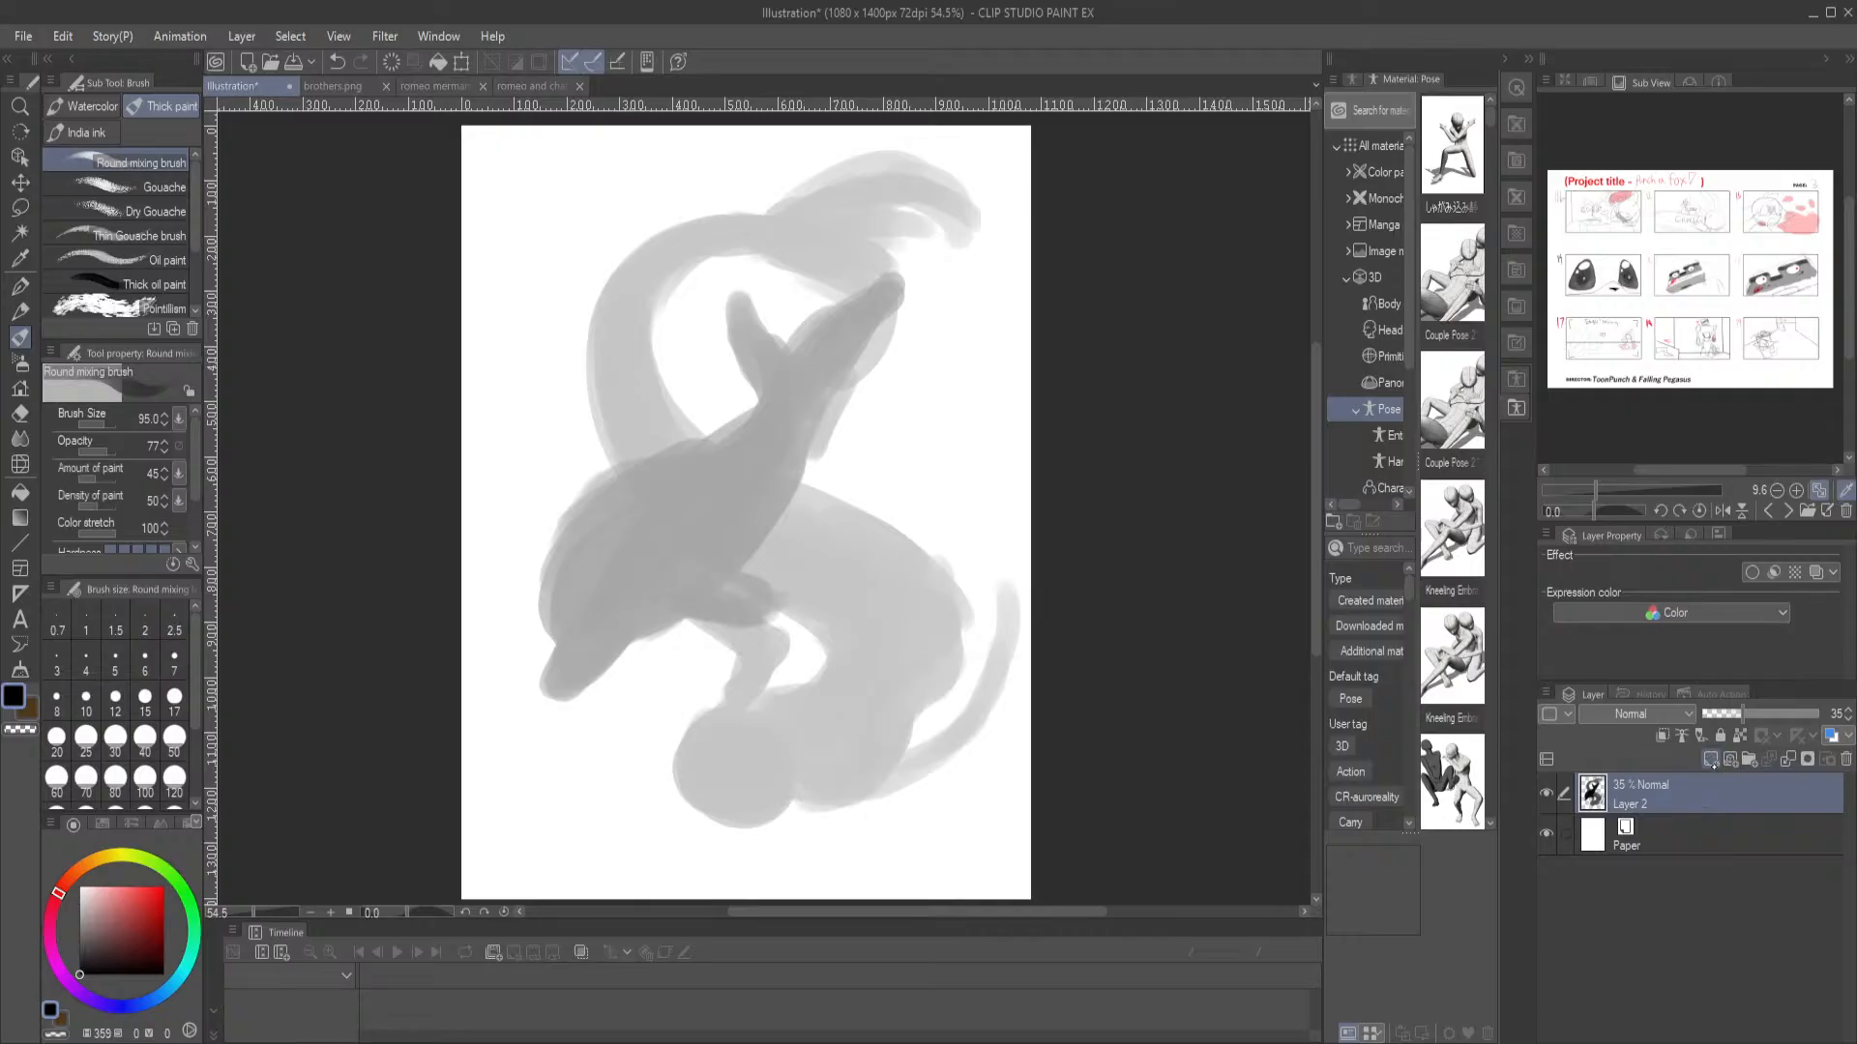
{"action": "left_click", "coordinate": [1710, 759]}
{"action": "left_click", "coordinate": [20, 285]}
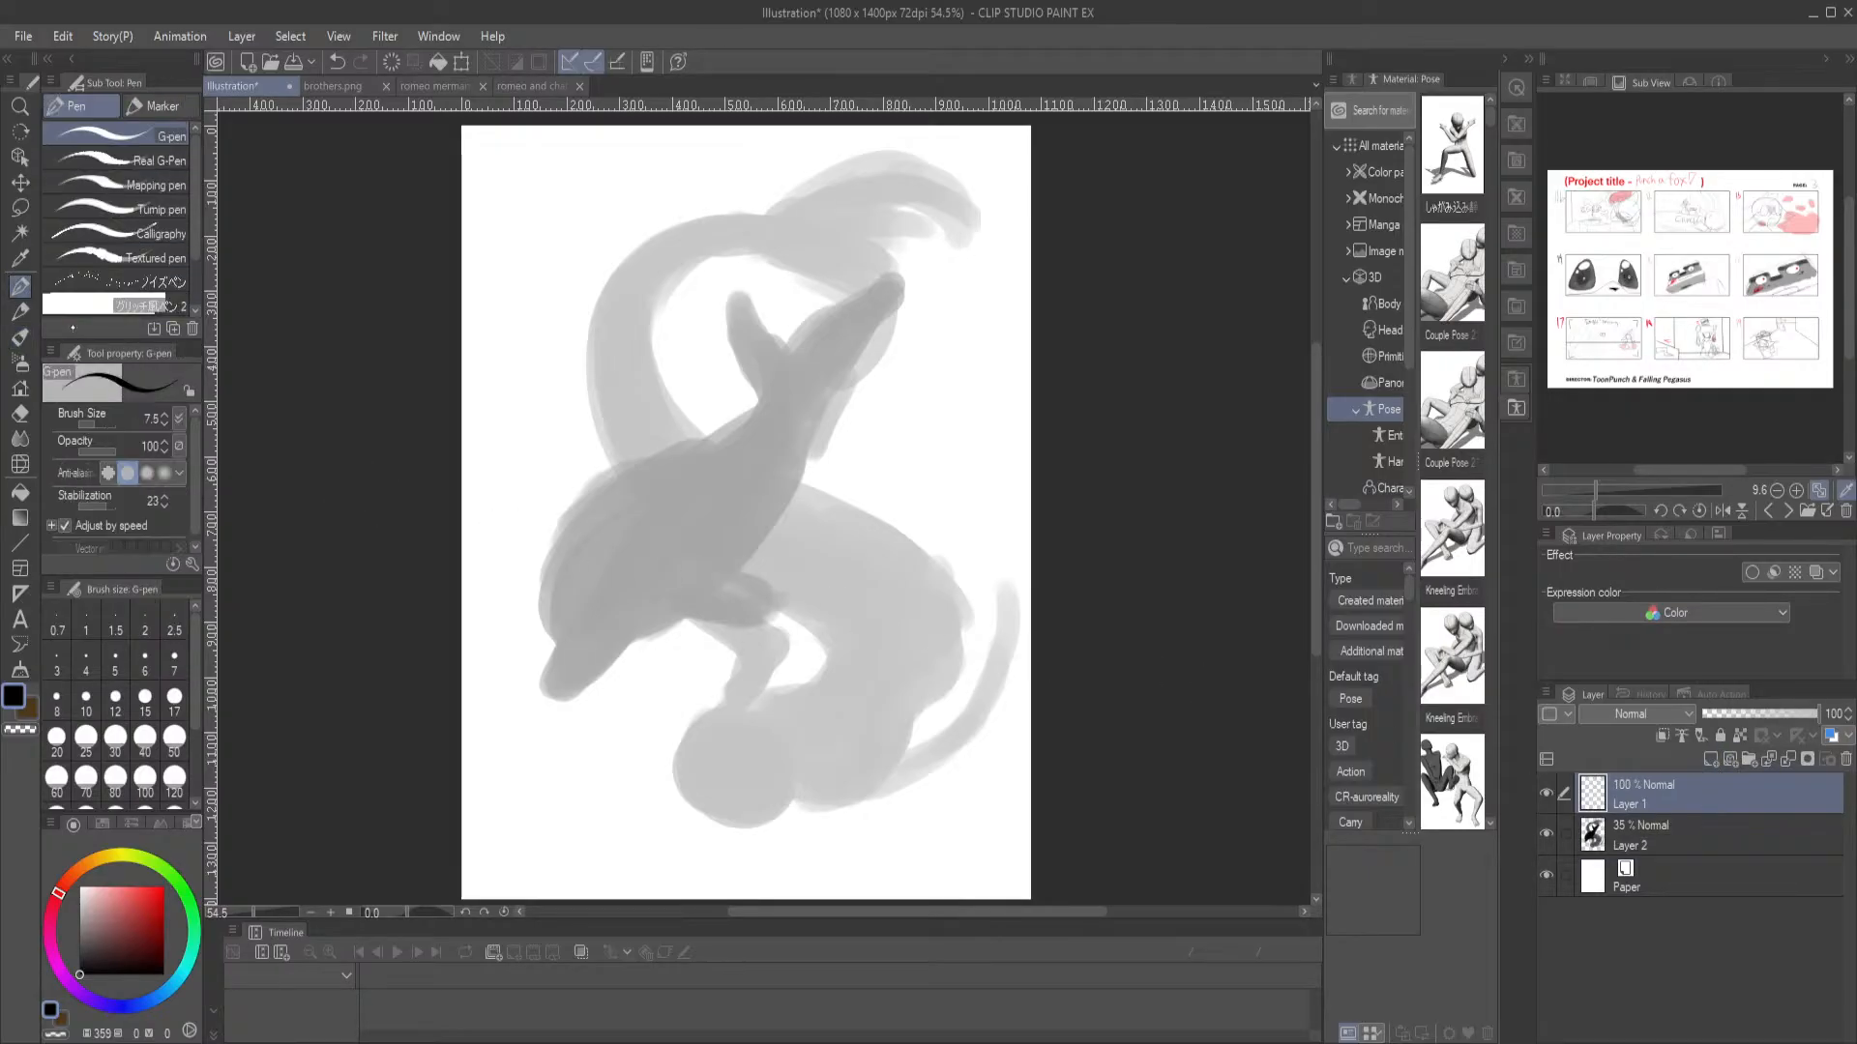
{"action": "scroll", "coordinate": [415, 272], "scroll_direction": "up", "scroll_amount": 2}
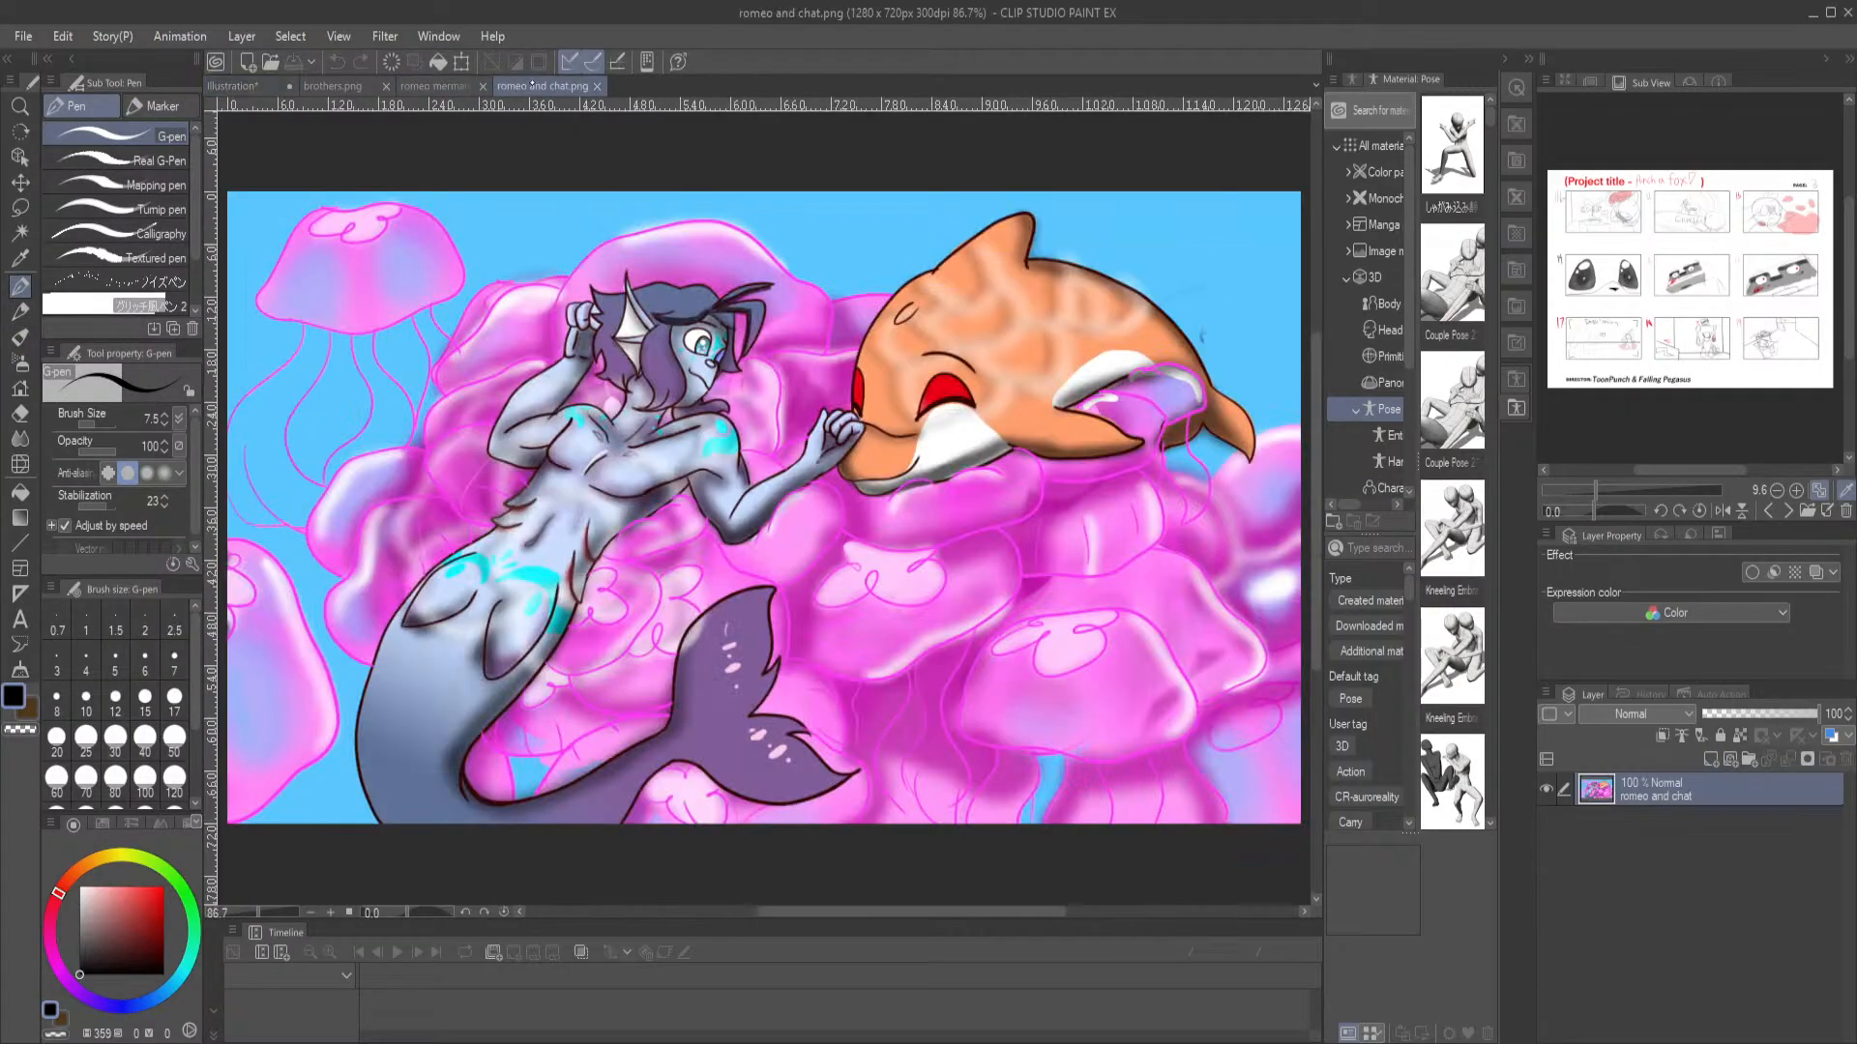
Check the romeo and chat reference and draw the curve of the dolphin's forehead with the G-pen
{"action": "left_click", "coordinate": [542, 85]}
{"action": "left_click", "coordinate": [232, 85]}
{"action": "mouse_move", "coordinate": [879, 628]}
{"action": "left_mouse_down"}
{"action": "mouse_move", "coordinate": [848, 606]}
{"action": "mouse_move", "coordinate": [795, 375]}
{"action": "left_mouse_up"}
{"action": "mouse_move", "coordinate": [563, 424]}
{"action": "left_mouse_down"}
{"action": "mouse_move", "coordinate": [517, 534]}
{"action": "mouse_move", "coordinate": [526, 591]}
{"action": "left_mouse_up"}
{"action": "left_click_drag", "start_coordinate": [526, 476], "coordinate": [531, 625]}
Outline the dolphin's head, beak, throat and front of the back with the Mechanical pencil at size 12
{"action": "left_click", "coordinate": [23, 317]}
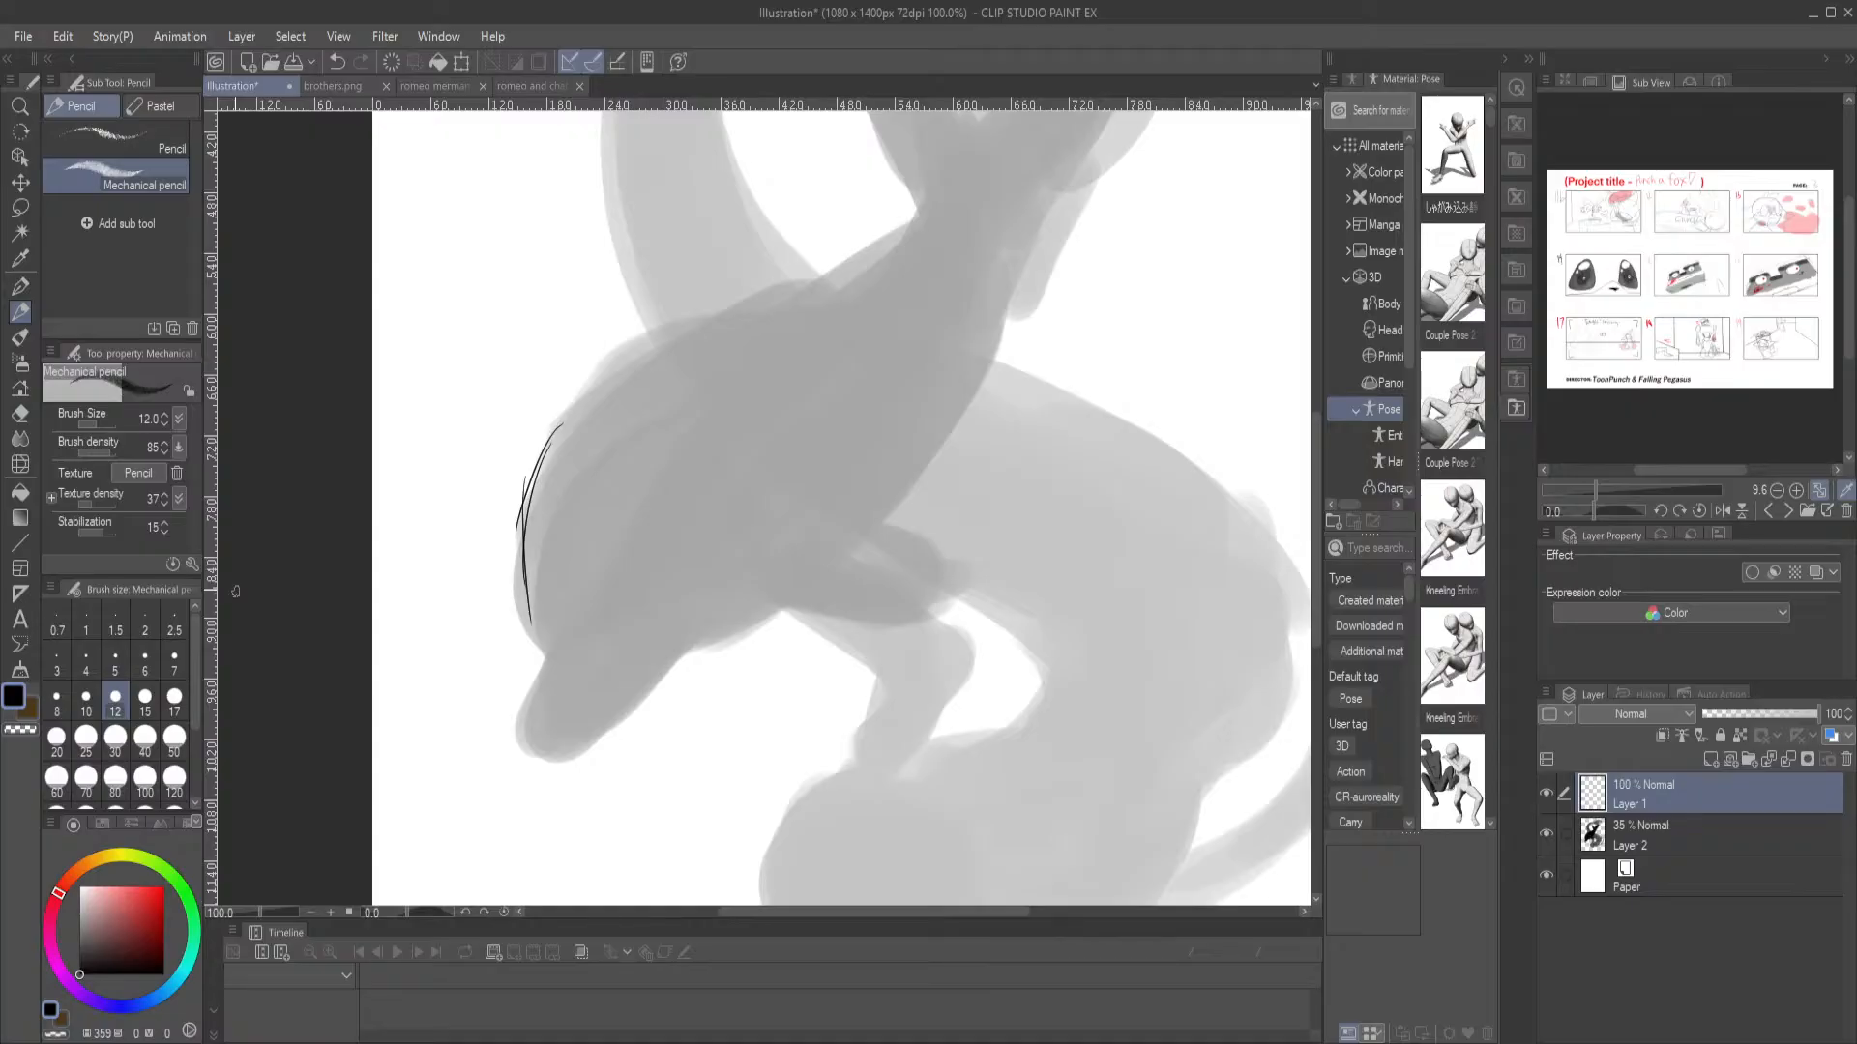
{"action": "mouse_move", "coordinate": [552, 437]}
{"action": "left_mouse_down"}
{"action": "mouse_move", "coordinate": [518, 589]}
{"action": "mouse_move", "coordinate": [509, 549]}
{"action": "mouse_move", "coordinate": [535, 677]}
{"action": "mouse_move", "coordinate": [538, 656]}
{"action": "mouse_move", "coordinate": [533, 723]}
{"action": "mouse_move", "coordinate": [587, 730]}
{"action": "mouse_move", "coordinate": [792, 600]}
{"action": "mouse_move", "coordinate": [554, 726]}
{"action": "left_mouse_up"}
{"action": "mouse_move", "coordinate": [535, 660]}
{"action": "left_mouse_down"}
{"action": "mouse_move", "coordinate": [536, 742]}
{"action": "mouse_move", "coordinate": [637, 701]}
{"action": "left_mouse_up"}
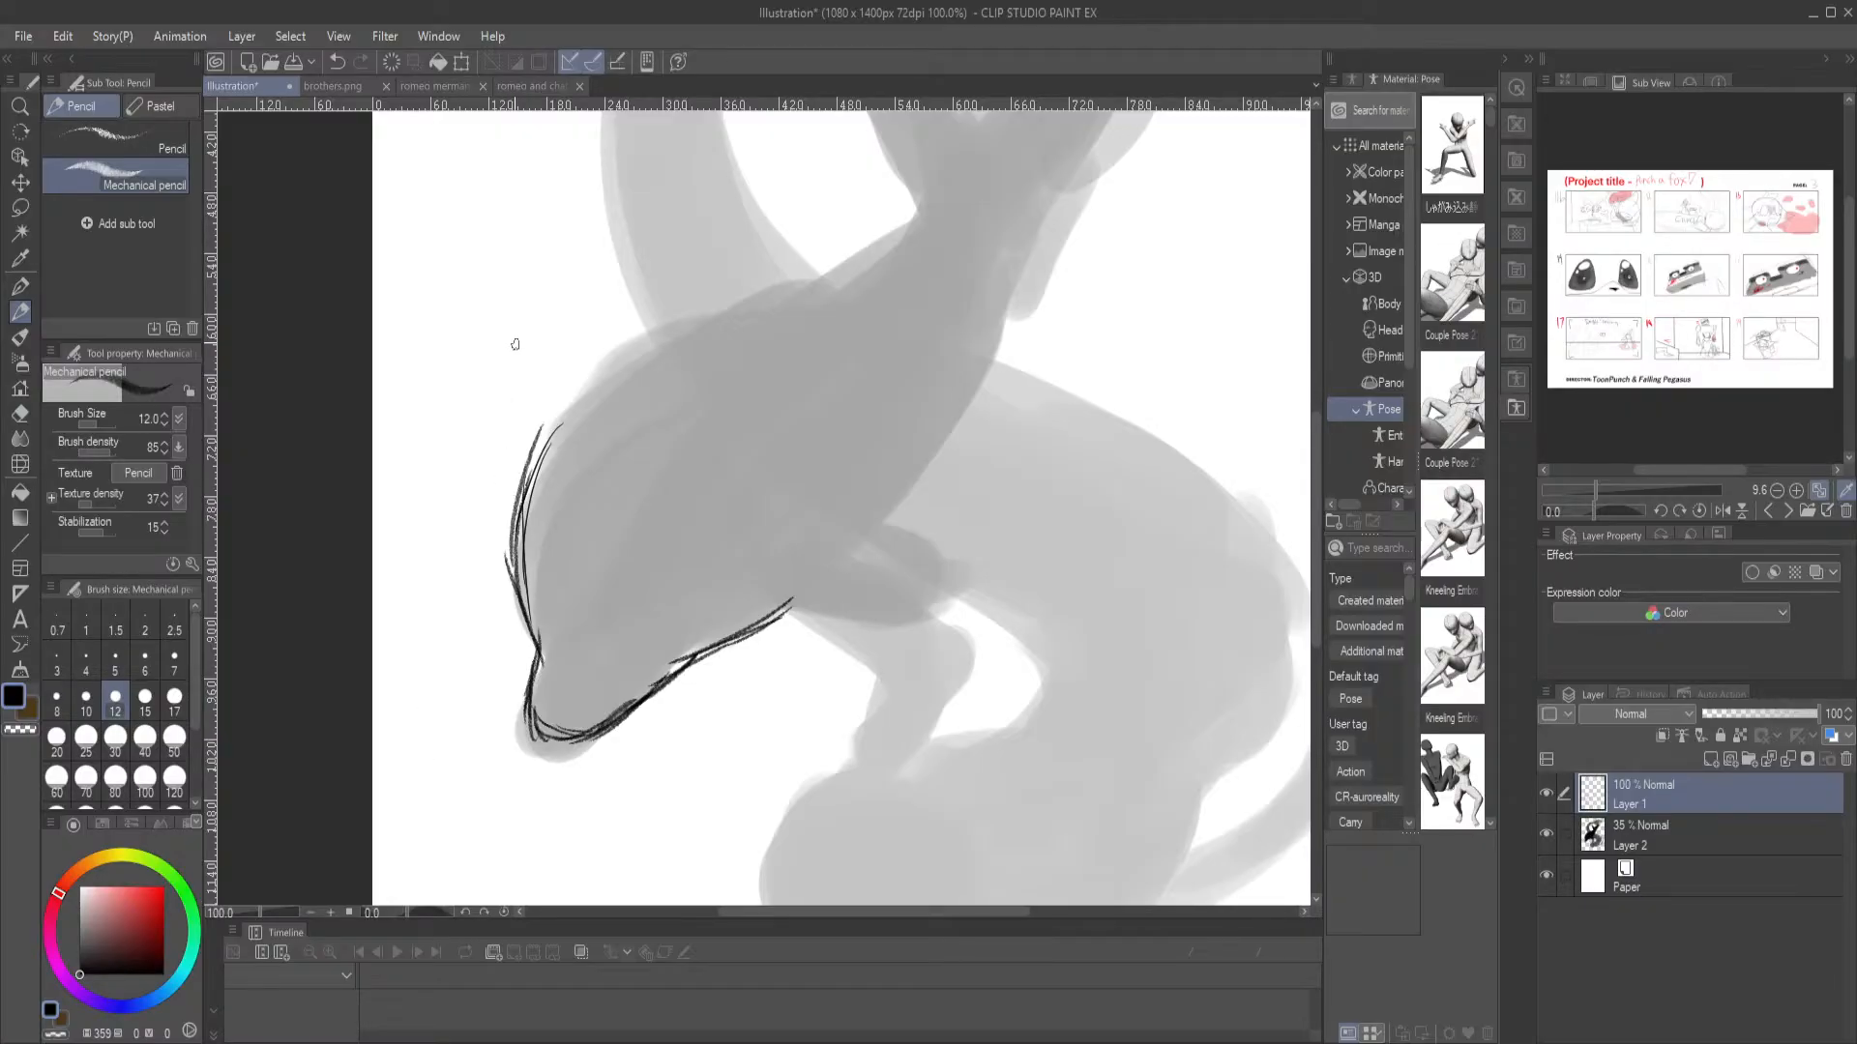
{"action": "mouse_move", "coordinate": [530, 489]}
{"action": "left_mouse_down"}
{"action": "mouse_move", "coordinate": [564, 397]}
{"action": "mouse_move", "coordinate": [605, 394]}
{"action": "mouse_move", "coordinate": [697, 317]}
{"action": "left_mouse_up"}
{"action": "left_click_drag", "start_coordinate": [625, 366], "coordinate": [801, 282]}
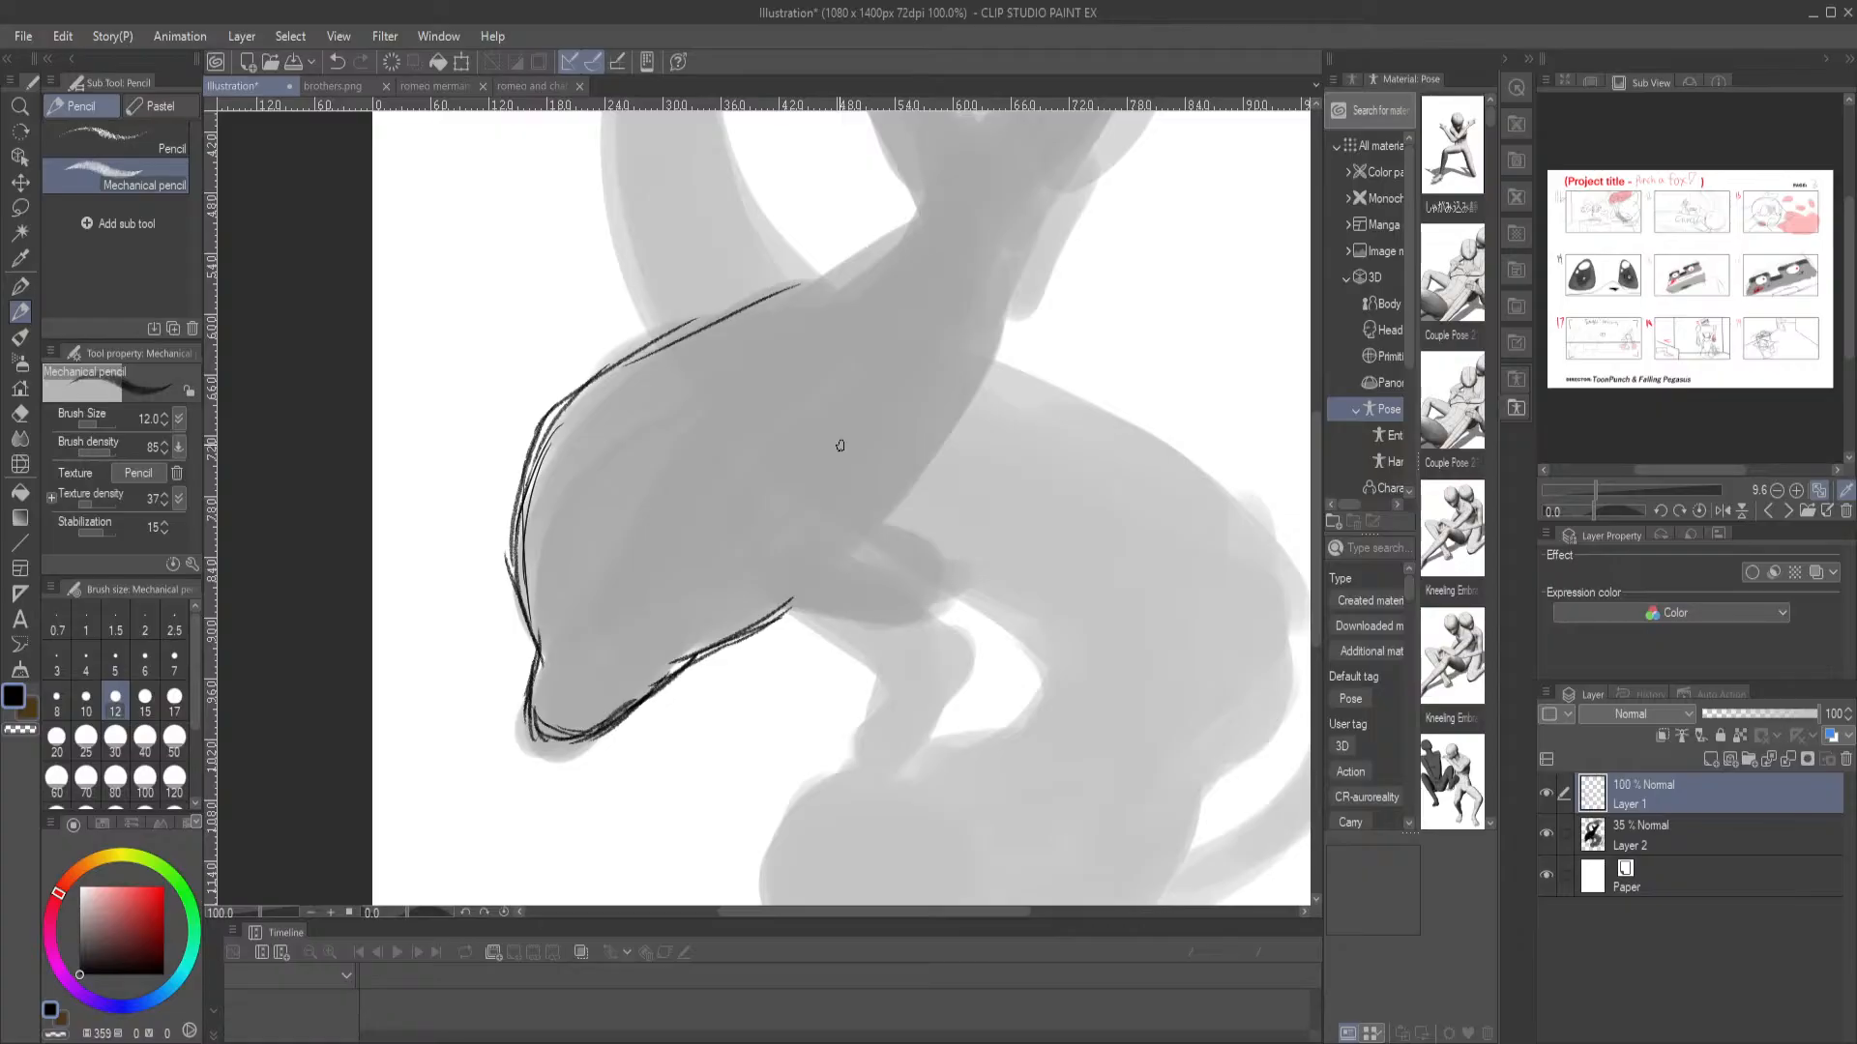
Sketch the dolphin's underside from behind the flipper up to the base of the tail
{"action": "left_click_drag", "start_coordinate": [1041, 196], "coordinate": [988, 365]}
{"action": "left_click_drag", "start_coordinate": [1020, 288], "coordinate": [942, 476]}
{"action": "left_click_drag", "start_coordinate": [1009, 352], "coordinate": [888, 514]}
{"action": "left_click_drag", "start_coordinate": [970, 422], "coordinate": [866, 537]}
{"action": "left_click_drag", "start_coordinate": [864, 282], "coordinate": [777, 487]}
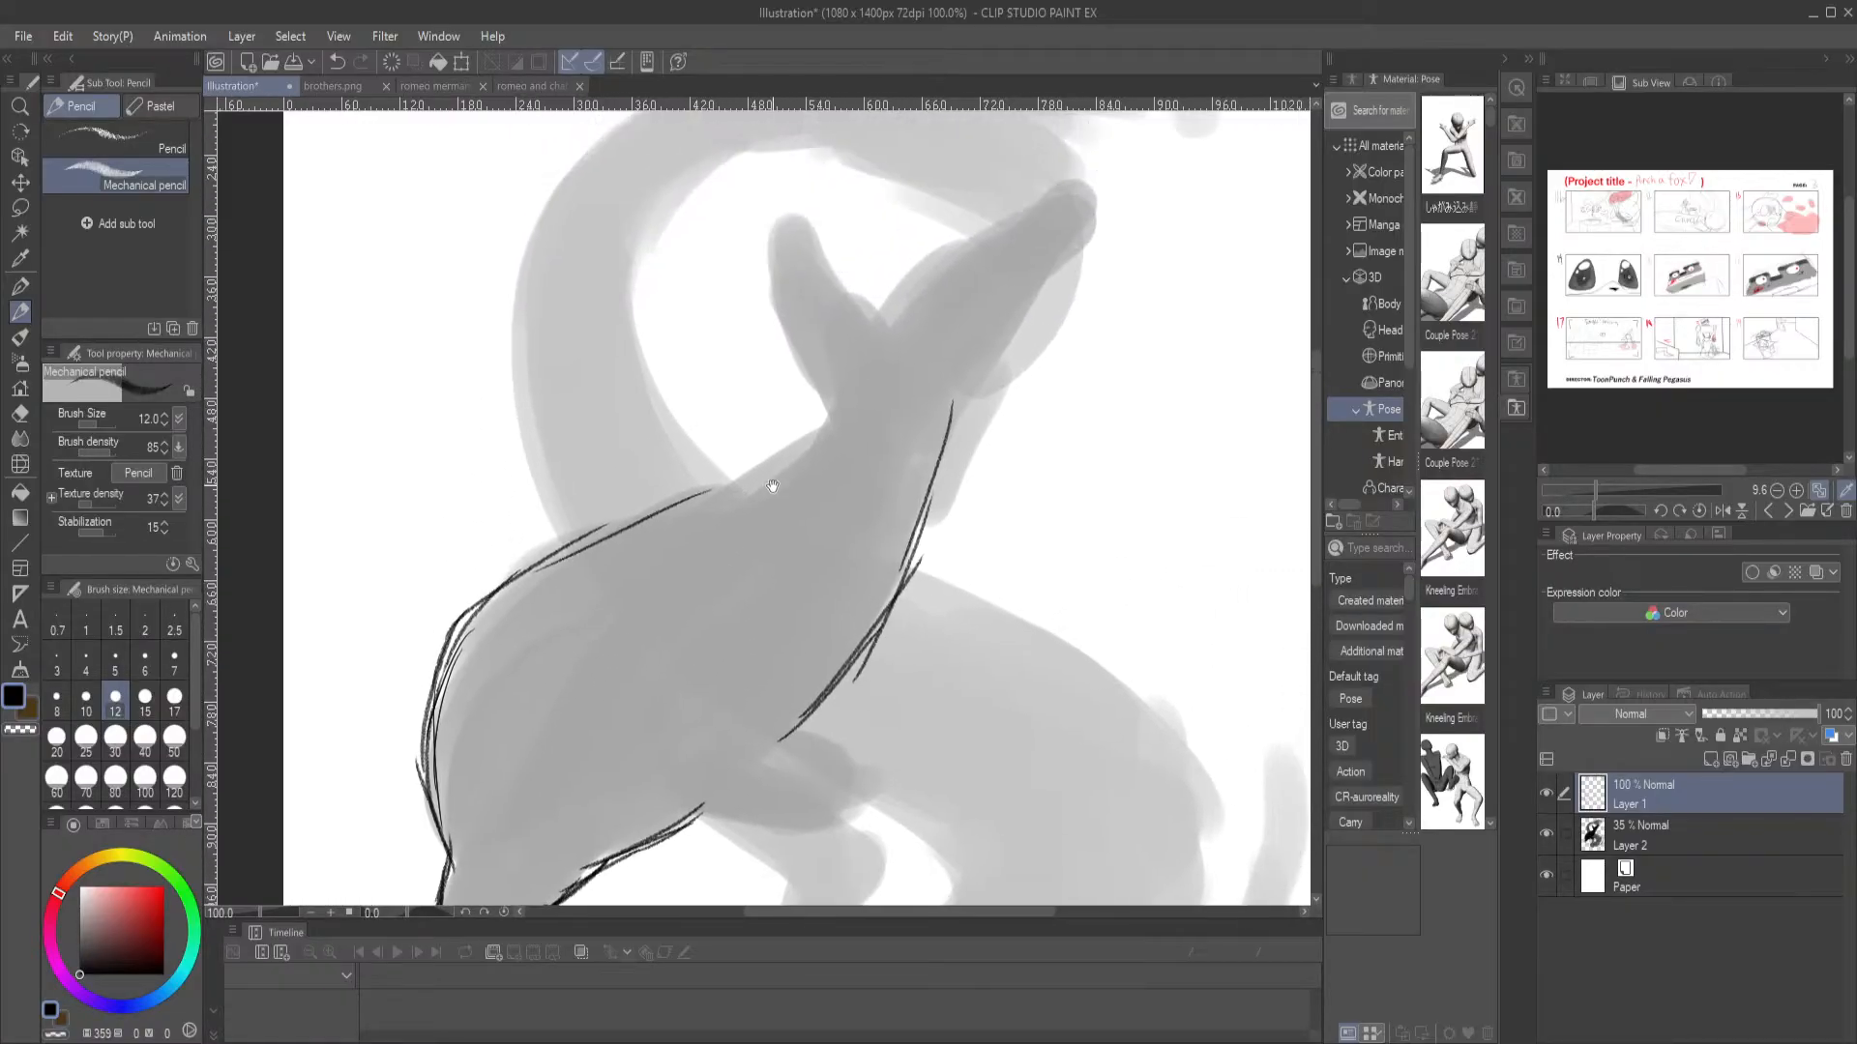
Extend the dolphin's back line with overlapping pencil strokes up to the narrow base of the tail
{"action": "left_click_drag", "start_coordinate": [476, 608], "coordinate": [679, 487]}
{"action": "left_click_drag", "start_coordinate": [603, 534], "coordinate": [772, 467]}
{"action": "left_click_drag", "start_coordinate": [690, 516], "coordinate": [842, 415]}
{"action": "left_click_drag", "start_coordinate": [734, 514], "coordinate": [853, 394]}
{"action": "mouse_move", "coordinate": [787, 499]}
{"action": "left_mouse_down"}
{"action": "mouse_move", "coordinate": [871, 371]}
{"action": "mouse_move", "coordinate": [745, 497]}
{"action": "mouse_move", "coordinate": [549, 578]}
{"action": "left_mouse_up"}
Outline both pointed tail flukes of the dolphin and the notch between them over the grey silhouette
{"action": "left_click_drag", "start_coordinate": [864, 456], "coordinate": [730, 606]}
{"action": "mouse_move", "coordinate": [754, 496]}
{"action": "left_mouse_down"}
{"action": "mouse_move", "coordinate": [884, 386]}
{"action": "mouse_move", "coordinate": [817, 415]}
{"action": "mouse_move", "coordinate": [941, 362]}
{"action": "mouse_move", "coordinate": [961, 328]}
{"action": "mouse_move", "coordinate": [926, 431]}
{"action": "left_mouse_up"}
{"action": "left_click_drag", "start_coordinate": [967, 368], "coordinate": [873, 525]}
{"action": "left_click_drag", "start_coordinate": [946, 444], "coordinate": [825, 569]}
{"action": "mouse_move", "coordinate": [756, 500]}
{"action": "left_mouse_down"}
{"action": "mouse_move", "coordinate": [702, 450]}
{"action": "mouse_move", "coordinate": [654, 354]}
{"action": "left_mouse_up"}
{"action": "mouse_move", "coordinate": [757, 500]}
{"action": "left_mouse_down"}
{"action": "mouse_move", "coordinate": [650, 351]}
{"action": "mouse_move", "coordinate": [633, 476]}
{"action": "mouse_move", "coordinate": [630, 437]}
{"action": "mouse_move", "coordinate": [704, 605]}
{"action": "left_mouse_up"}
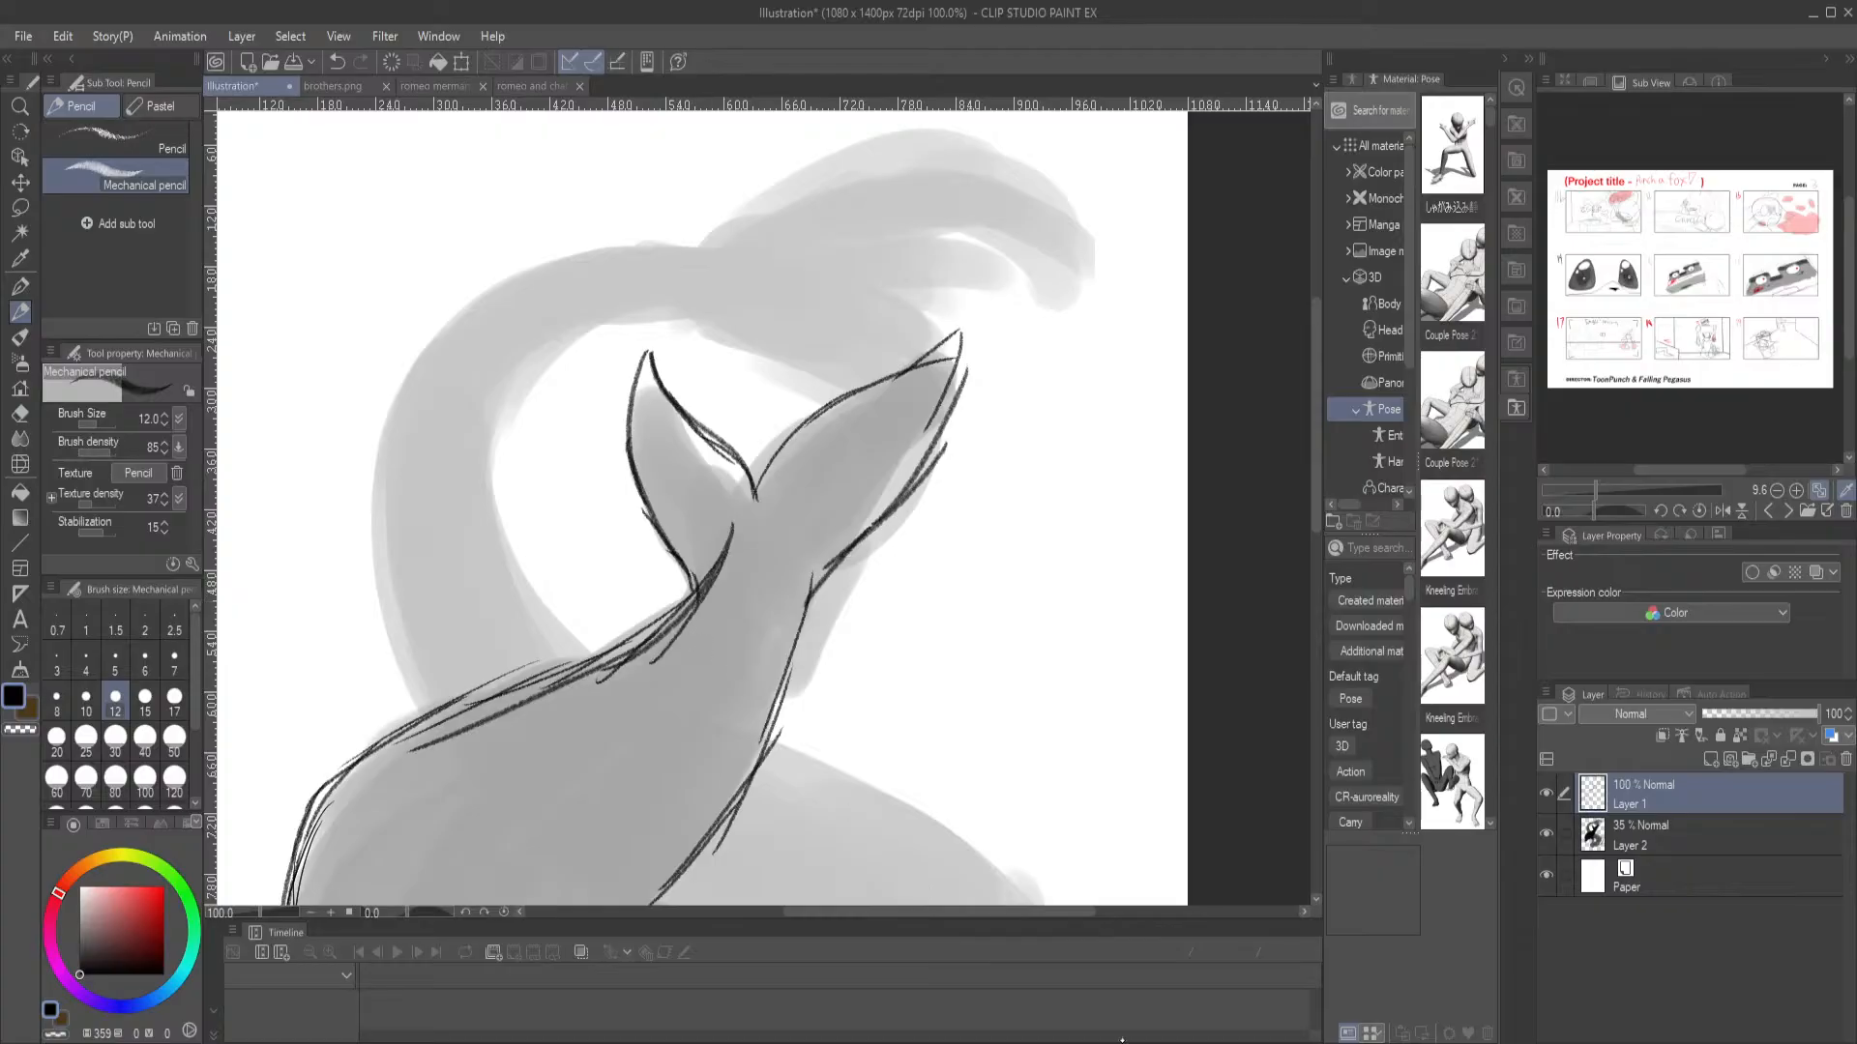
{"action": "left_click", "coordinate": [342, 428]}
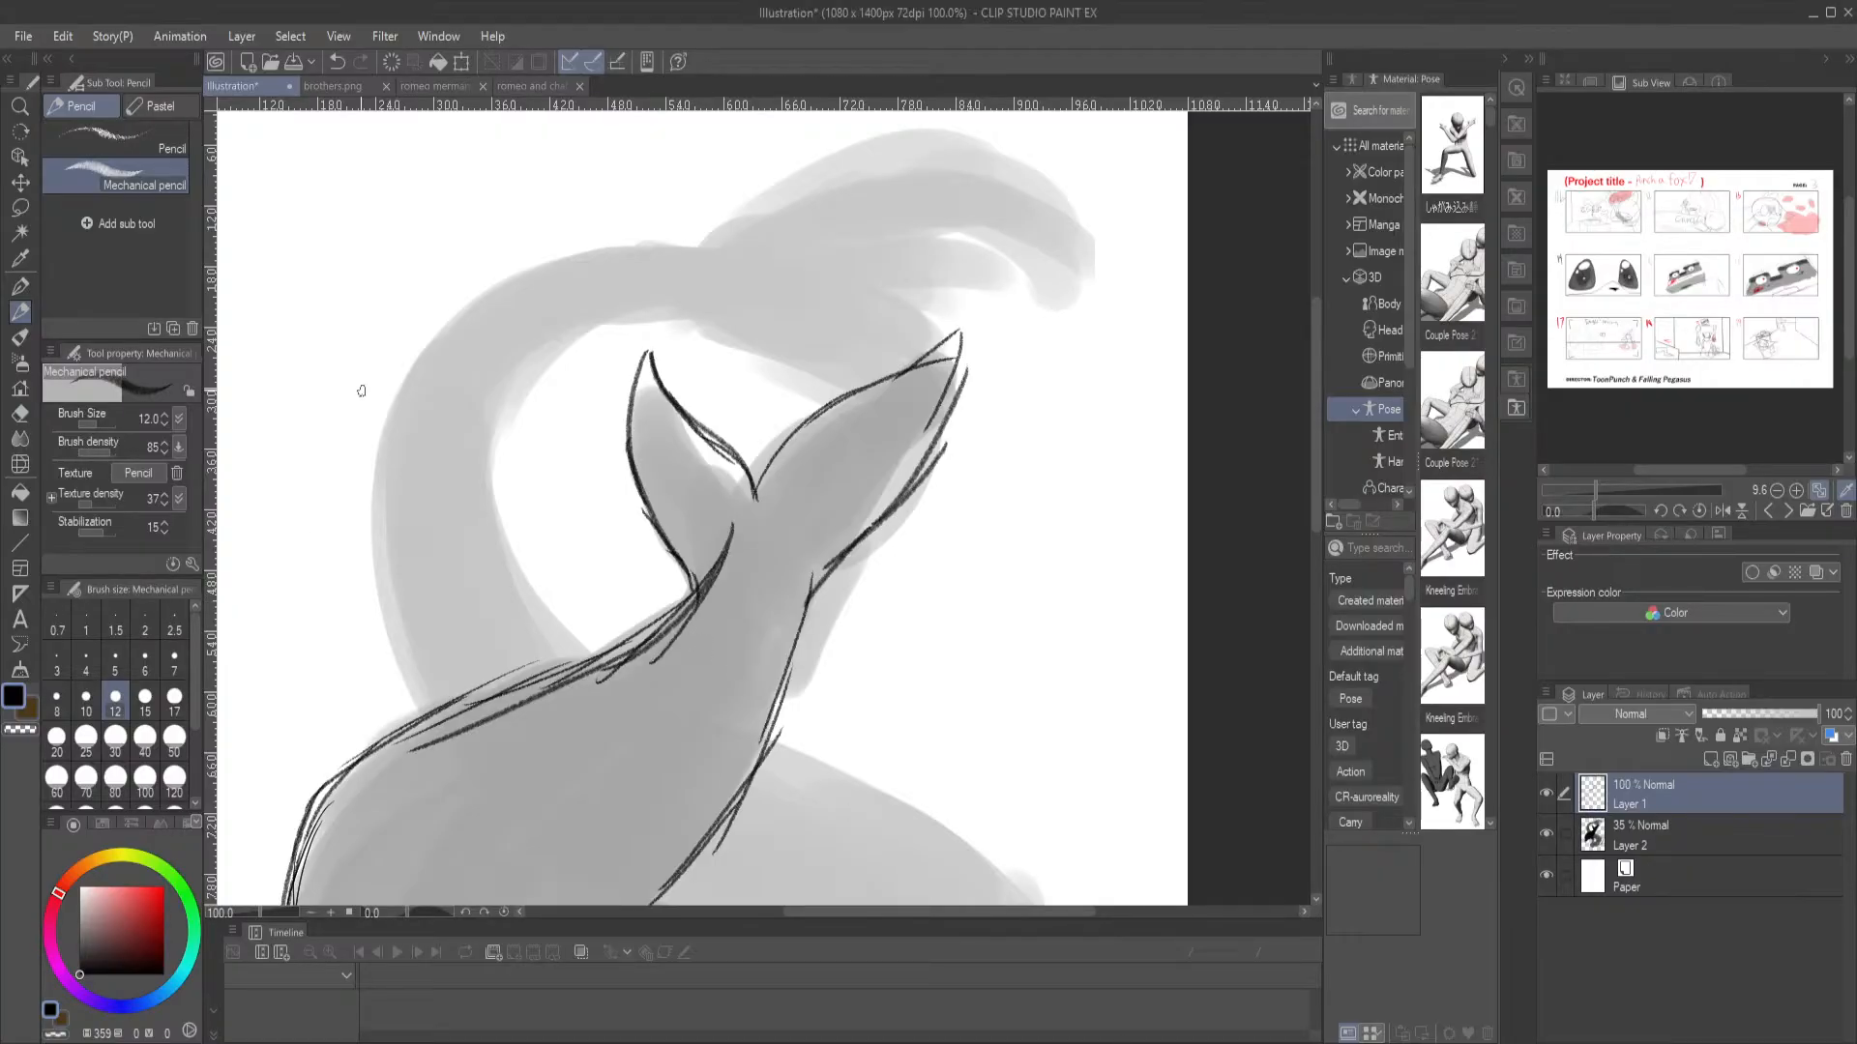
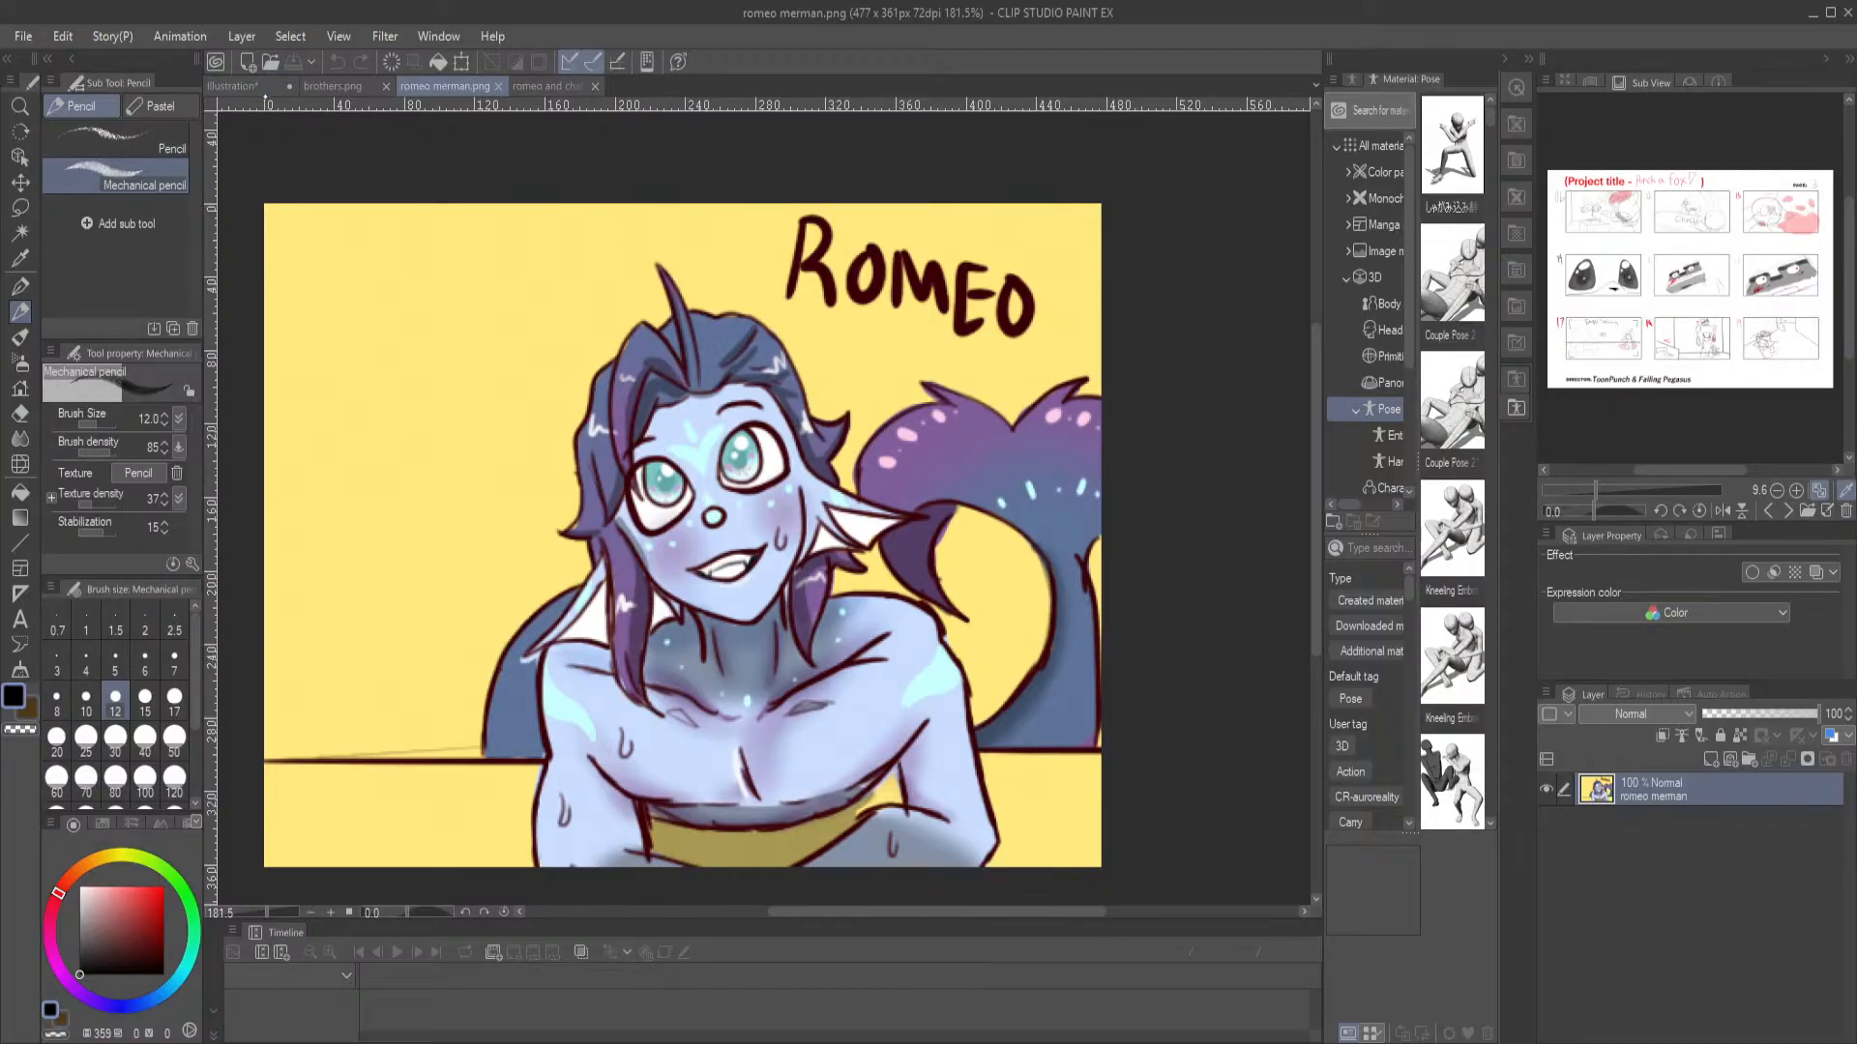
Draw the dolphin's large oval eye with pupil, a short brow, the beak crease and the chin line, consulting the open reference images
{"action": "left_click", "coordinate": [333, 87]}
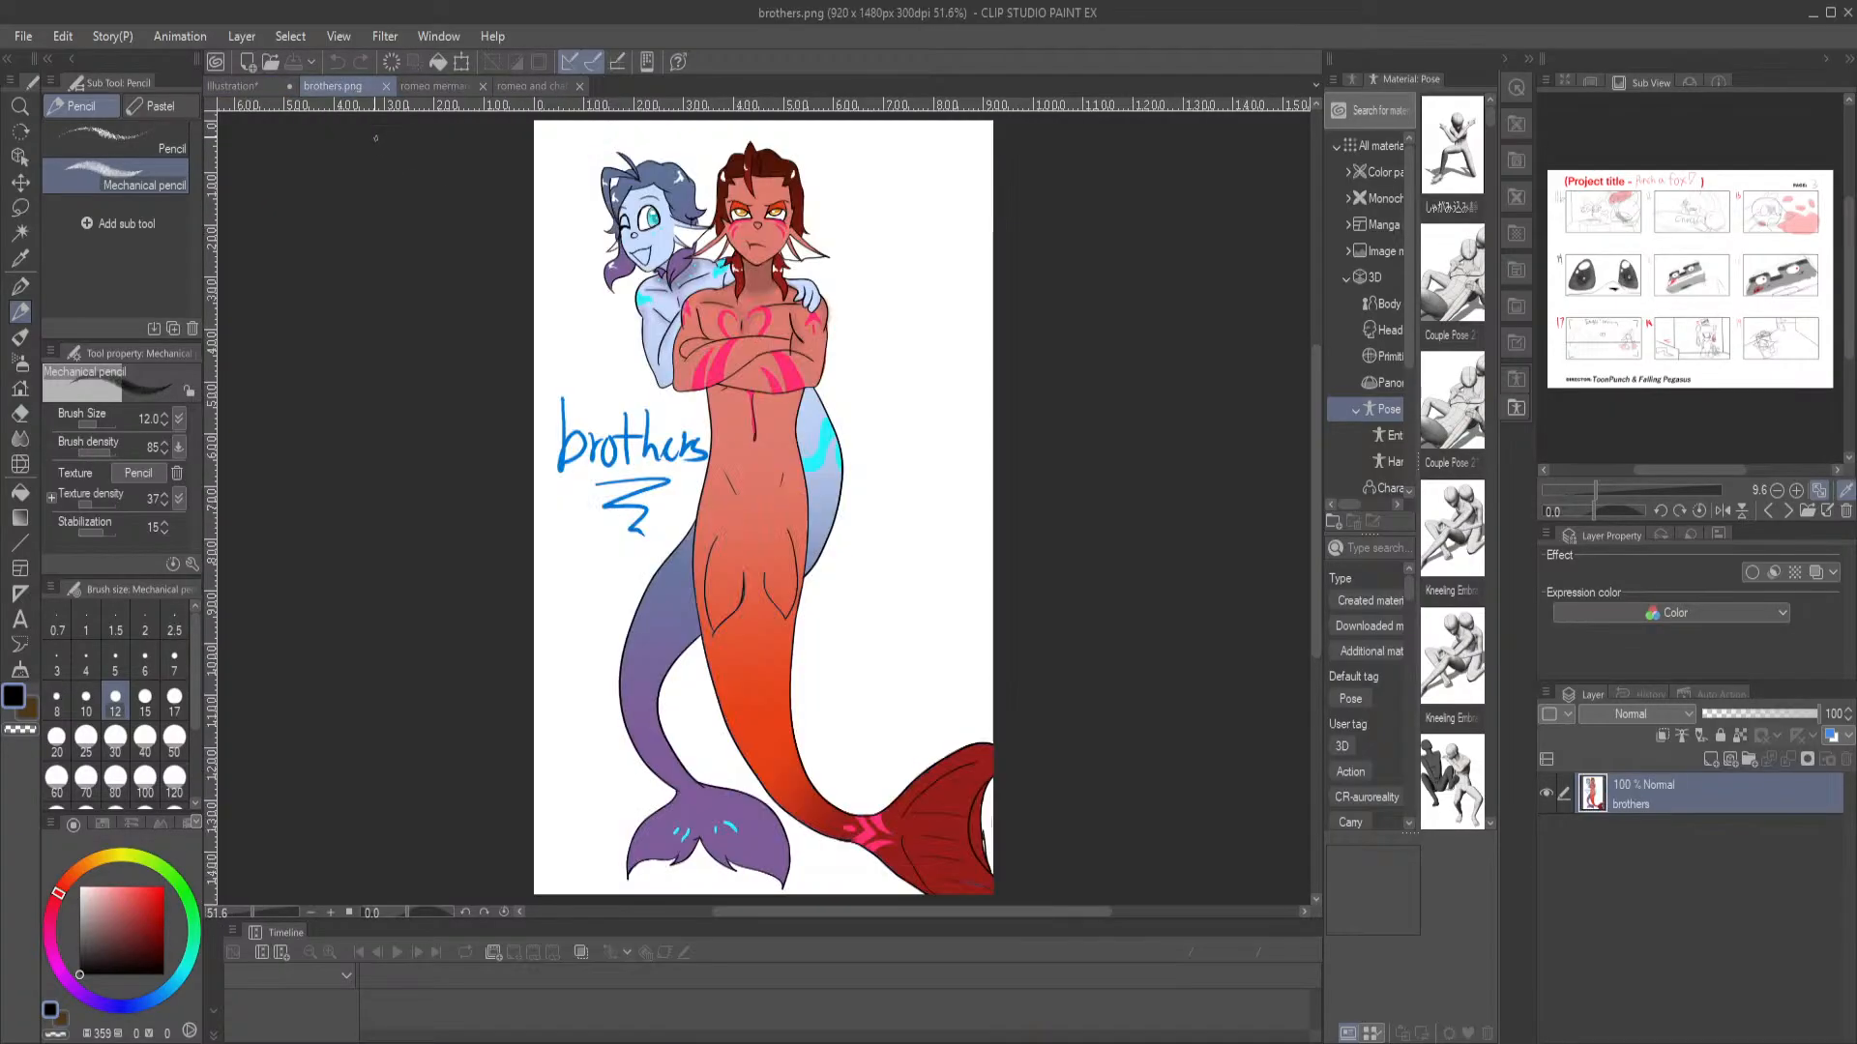
{"action": "left_click", "coordinate": [532, 86]}
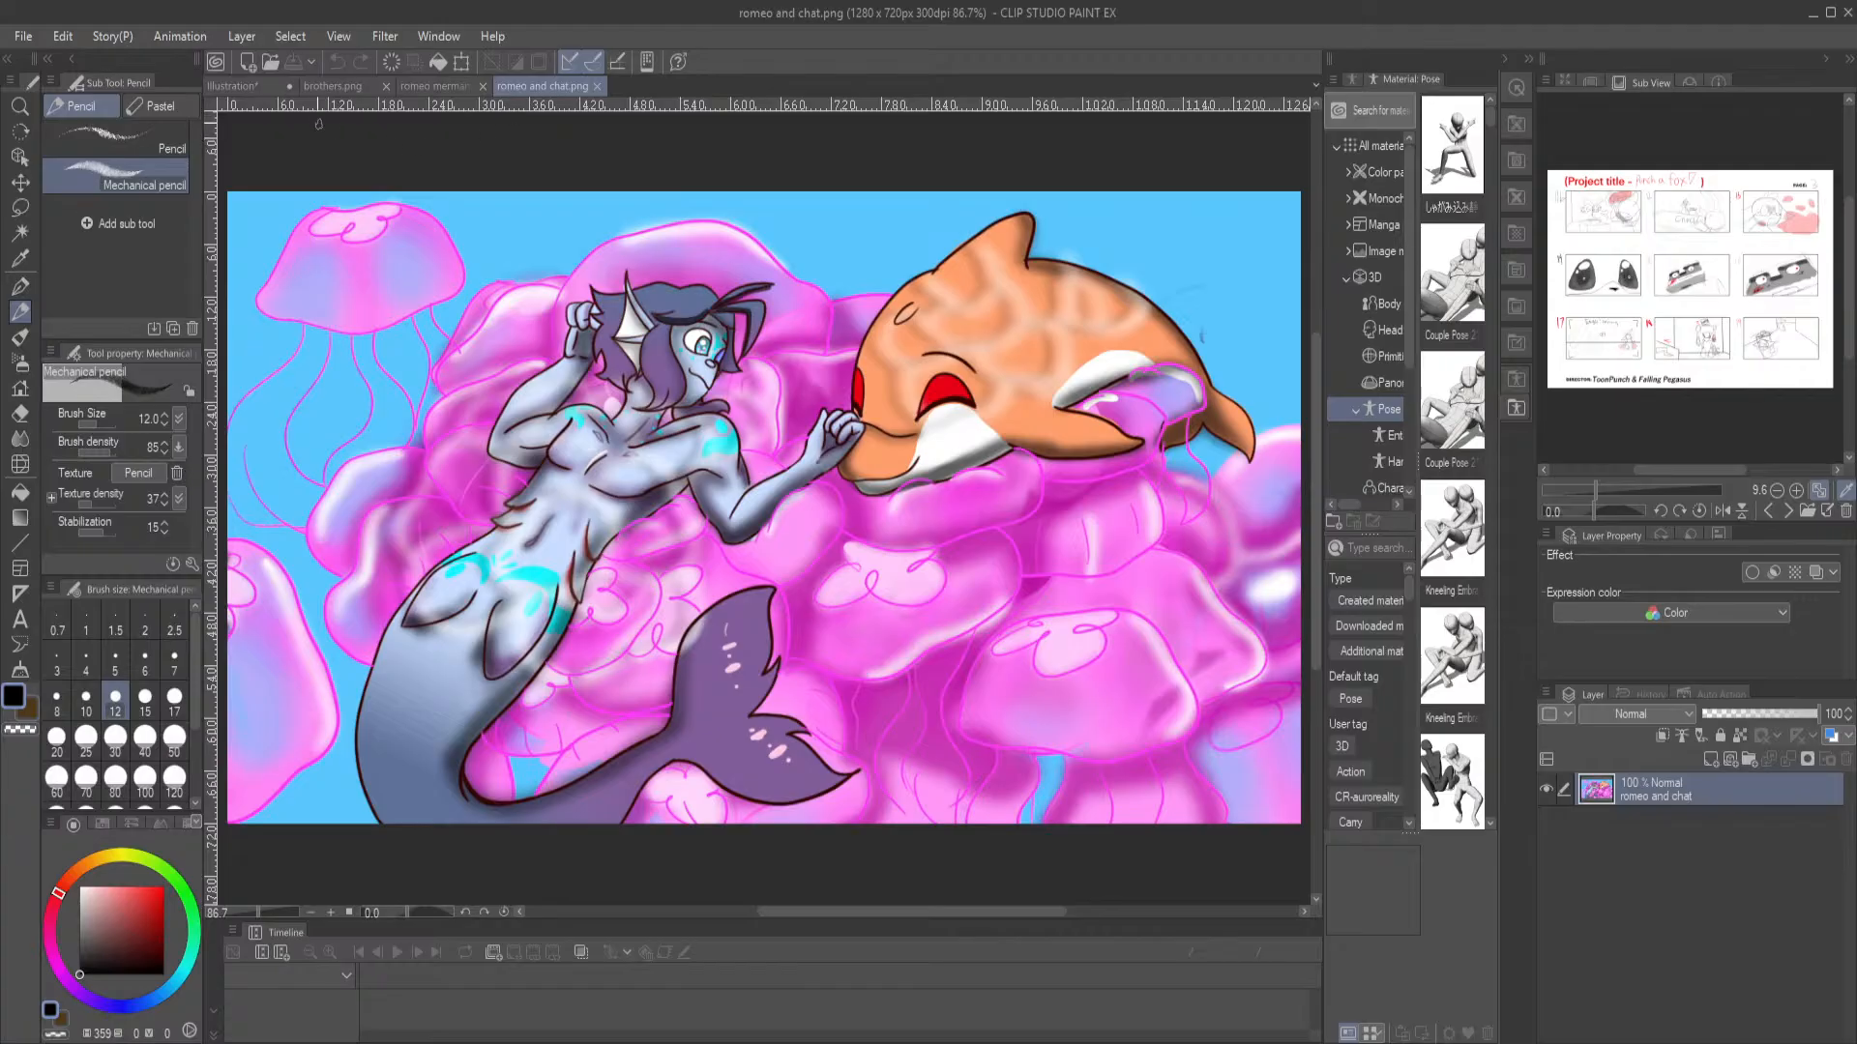
{"action": "left_click", "coordinate": [237, 86]}
{"action": "mouse_move", "coordinate": [902, 677]}
{"action": "left_mouse_down"}
{"action": "mouse_move", "coordinate": [1065, 448]}
{"action": "mouse_move", "coordinate": [921, 643]}
{"action": "mouse_move", "coordinate": [909, 701]}
{"action": "left_mouse_up"}
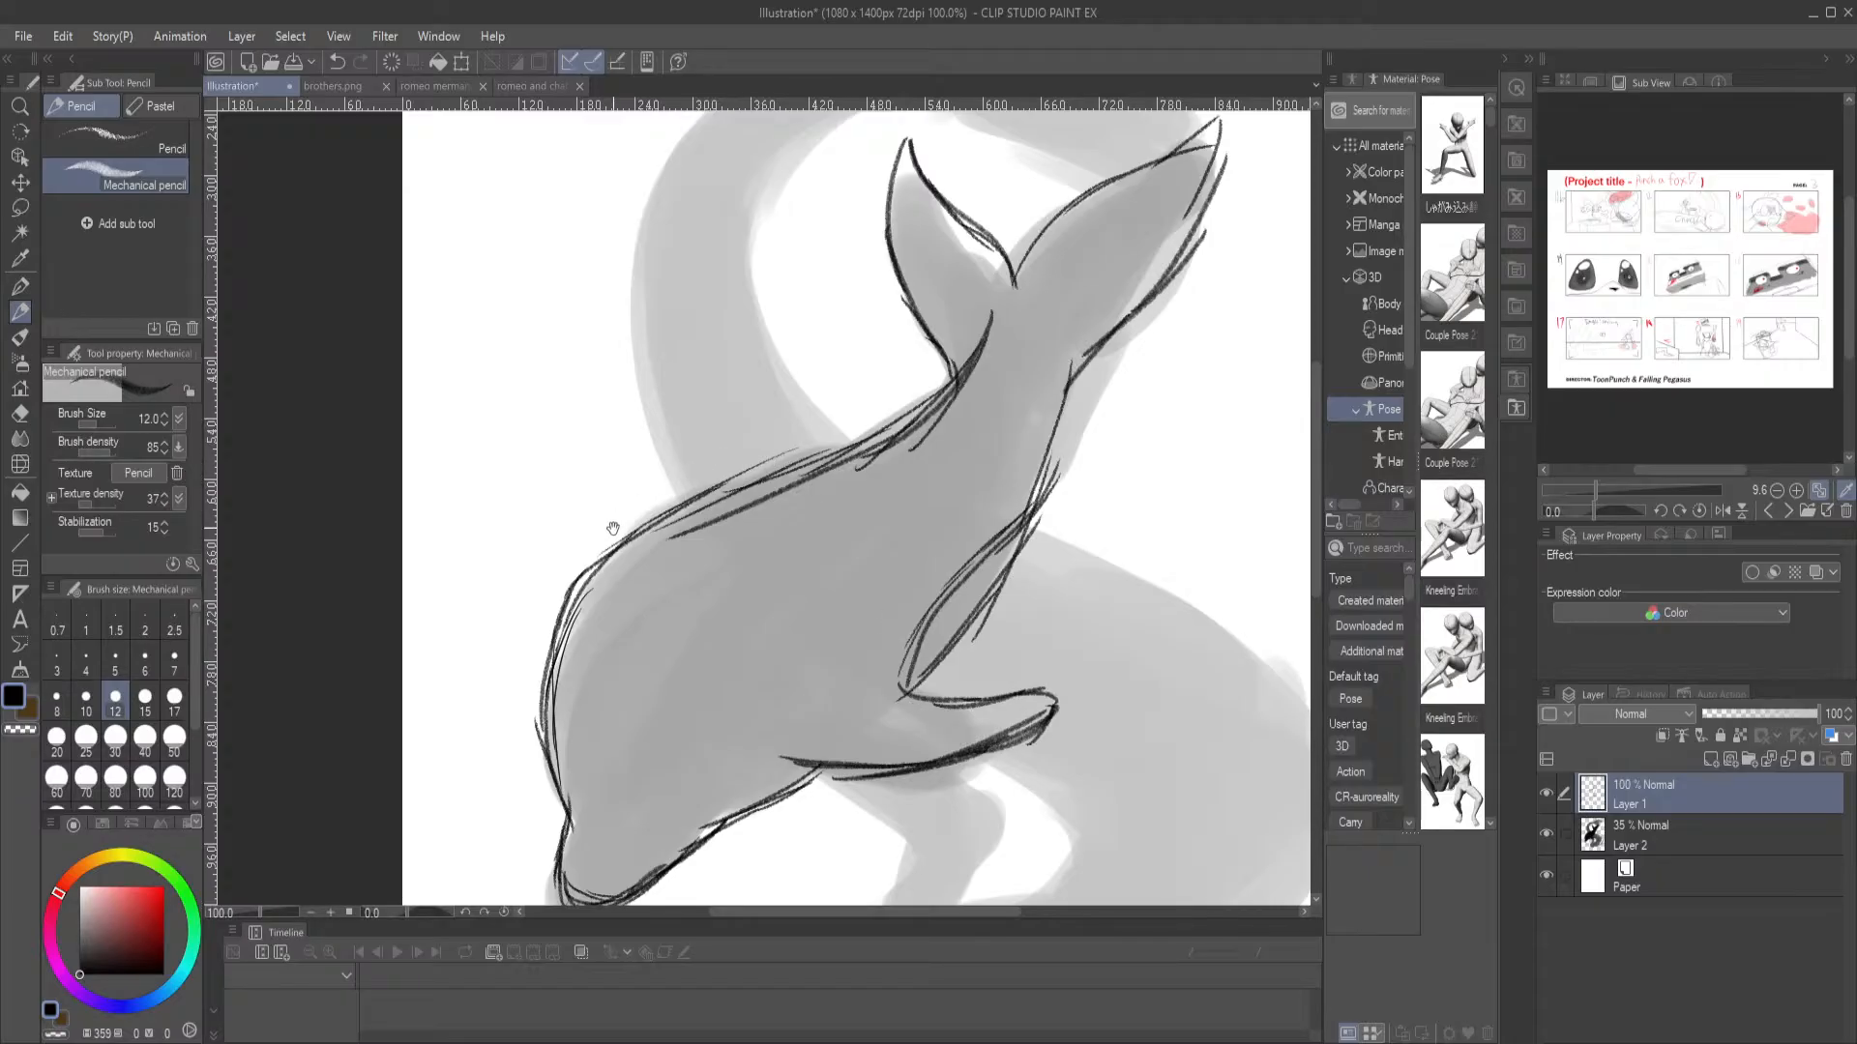
{"action": "mouse_move", "coordinate": [790, 516]}
{"action": "left_mouse_down"}
{"action": "mouse_move", "coordinate": [746, 484]}
{"action": "mouse_move", "coordinate": [775, 489]}
{"action": "left_mouse_up"}
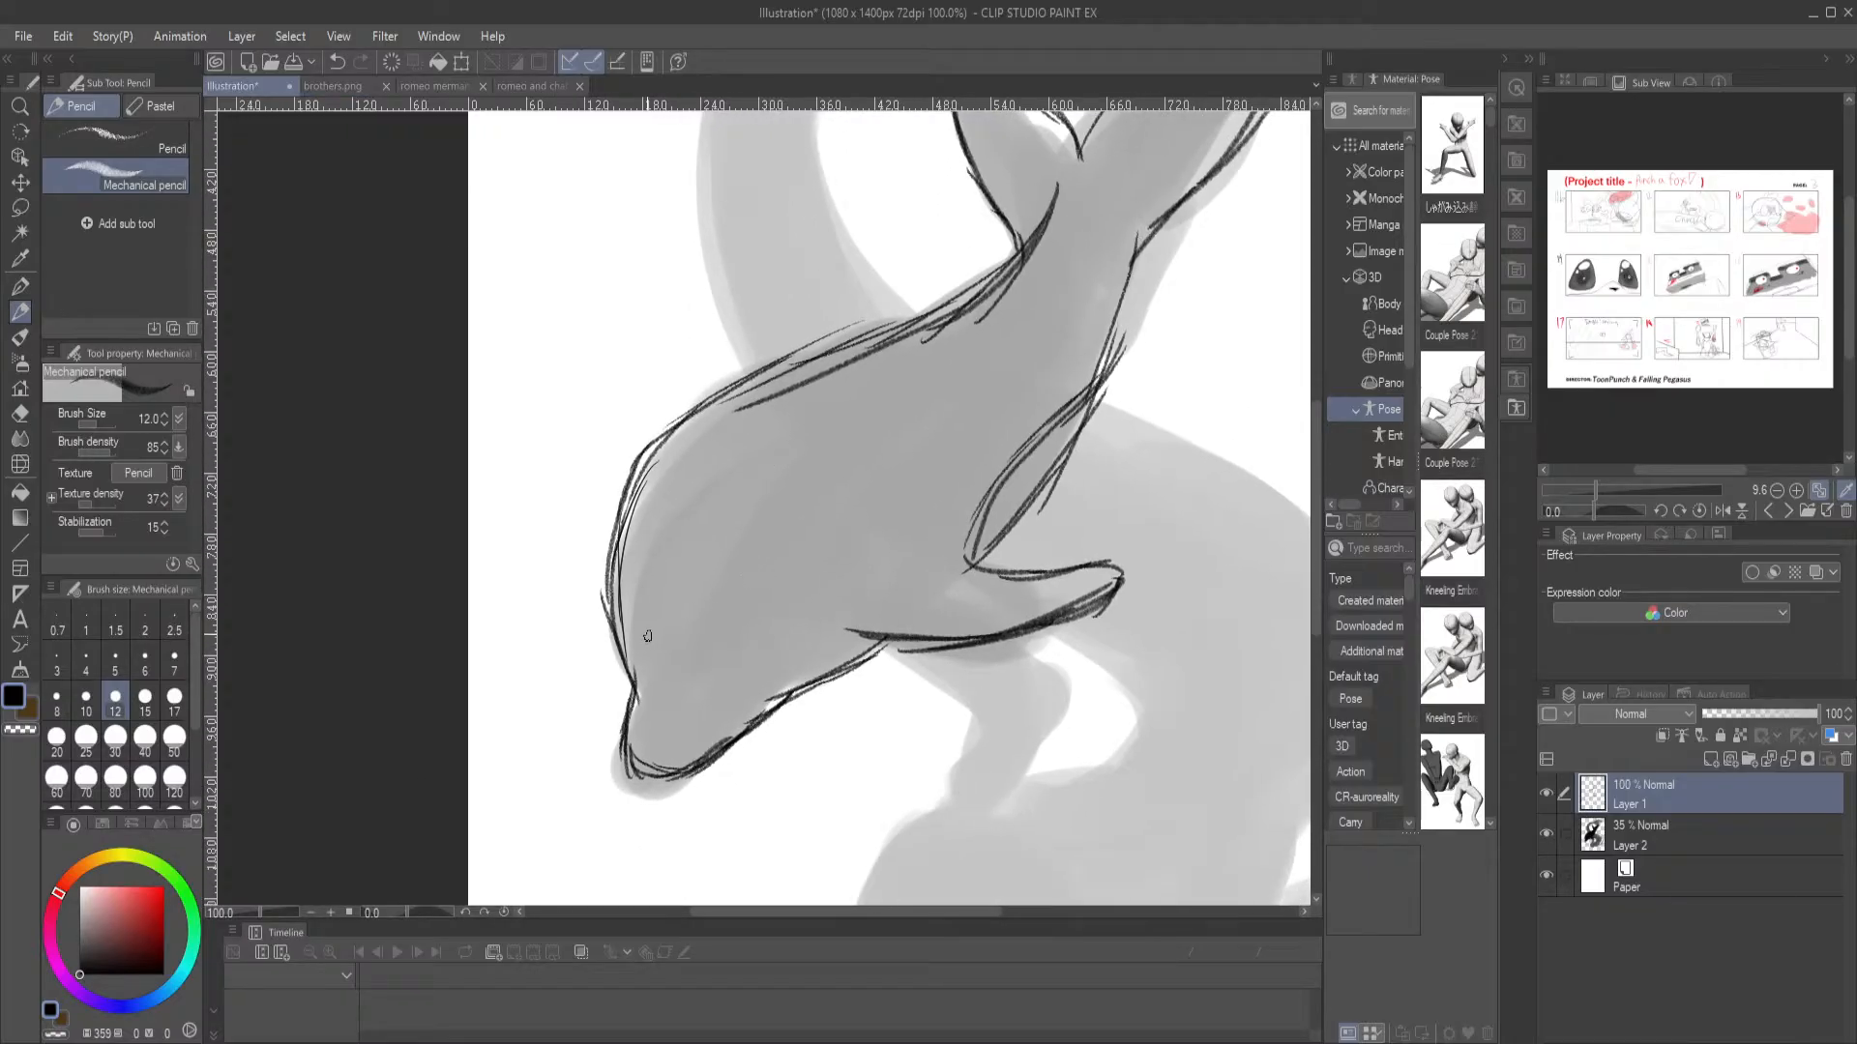
{"action": "mouse_move", "coordinate": [647, 681]}
{"action": "left_mouse_down"}
{"action": "mouse_move", "coordinate": [700, 688]}
{"action": "mouse_move", "coordinate": [750, 596]}
{"action": "mouse_move", "coordinate": [808, 550]}
{"action": "mouse_move", "coordinate": [793, 543]}
{"action": "mouse_move", "coordinate": [814, 628]}
{"action": "mouse_move", "coordinate": [752, 664]}
{"action": "mouse_move", "coordinate": [820, 605]}
{"action": "mouse_move", "coordinate": [819, 621]}
{"action": "mouse_move", "coordinate": [821, 557]}
{"action": "left_mouse_up"}
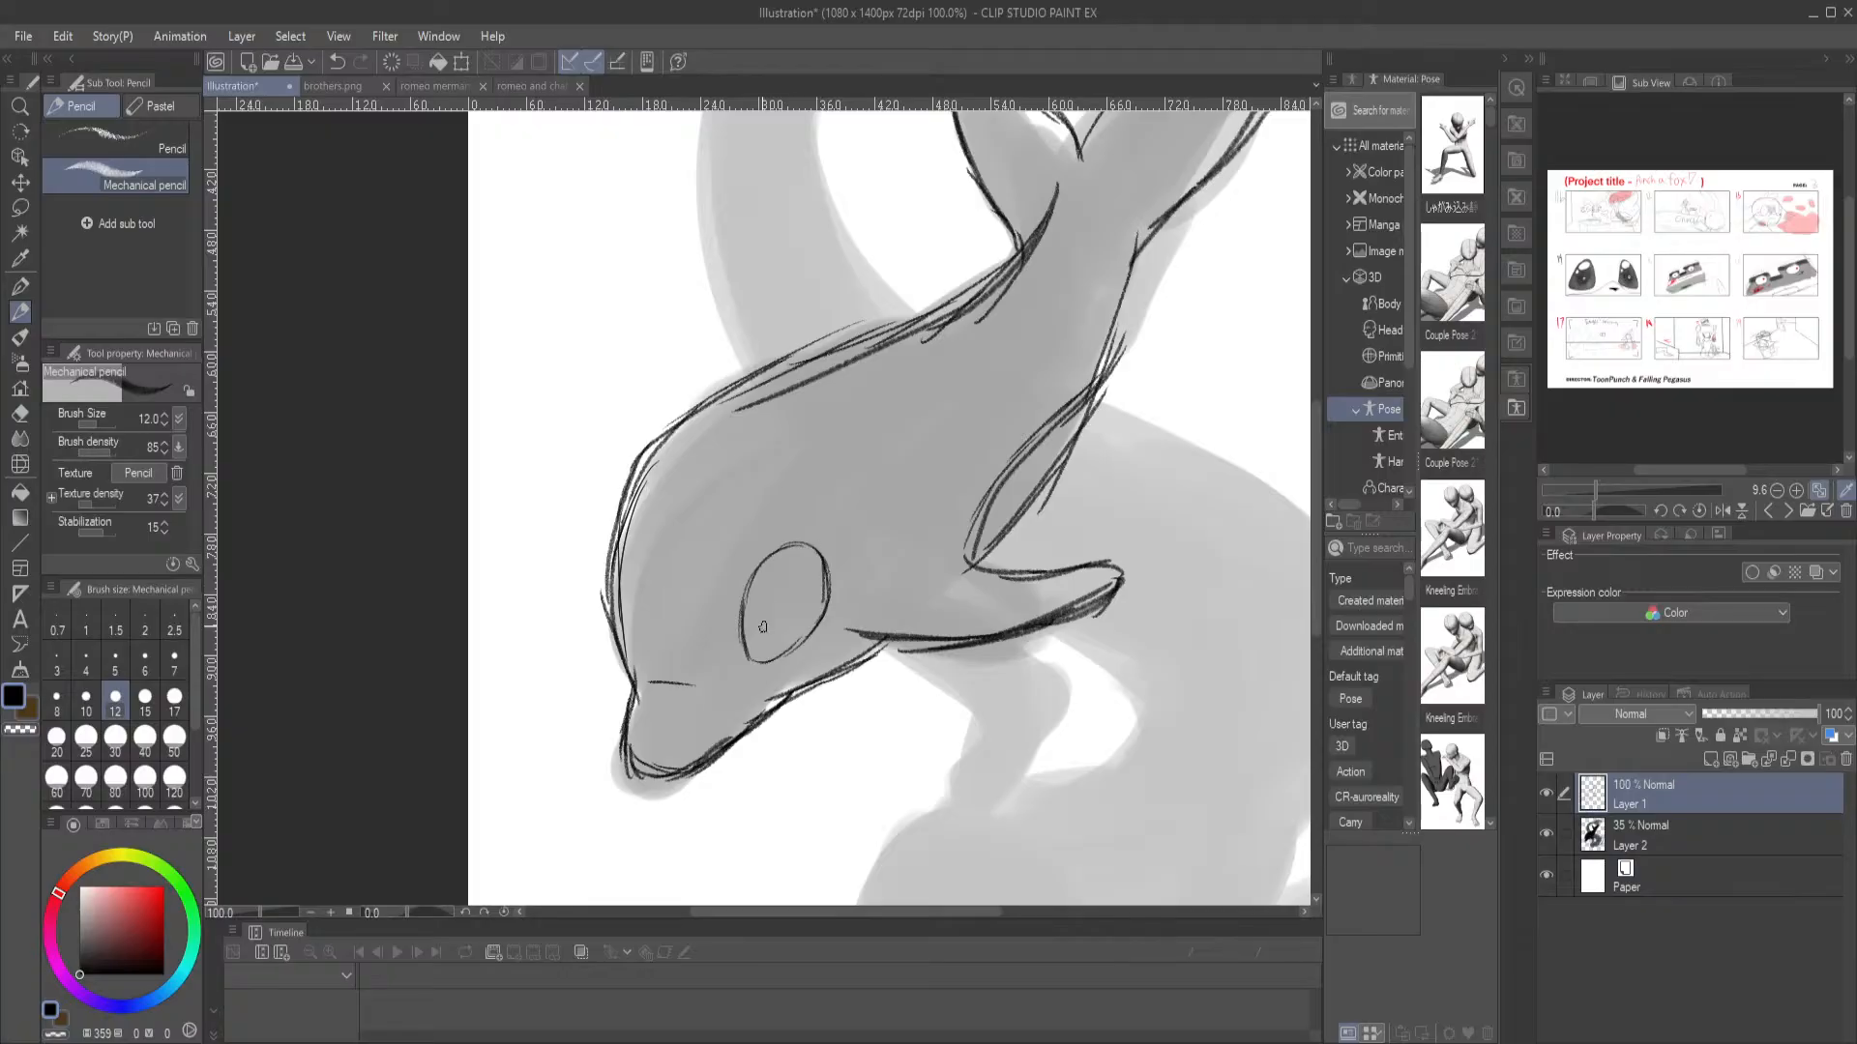
{"action": "mouse_move", "coordinate": [763, 662]}
{"action": "left_mouse_down"}
{"action": "mouse_move", "coordinate": [776, 591]}
{"action": "mouse_move", "coordinate": [816, 623]}
{"action": "mouse_move", "coordinate": [812, 603]}
{"action": "mouse_move", "coordinate": [771, 598]}
{"action": "mouse_move", "coordinate": [767, 652]}
{"action": "left_mouse_up"}
{"action": "left_click_drag", "start_coordinate": [731, 544], "coordinate": [757, 528]}
{"action": "mouse_move", "coordinate": [741, 683]}
{"action": "left_mouse_down"}
{"action": "mouse_move", "coordinate": [766, 632]}
{"action": "mouse_move", "coordinate": [808, 630]}
{"action": "mouse_move", "coordinate": [719, 672]}
{"action": "mouse_move", "coordinate": [766, 664]}
{"action": "mouse_move", "coordinate": [820, 597]}
{"action": "mouse_move", "coordinate": [752, 664]}
{"action": "left_mouse_up"}
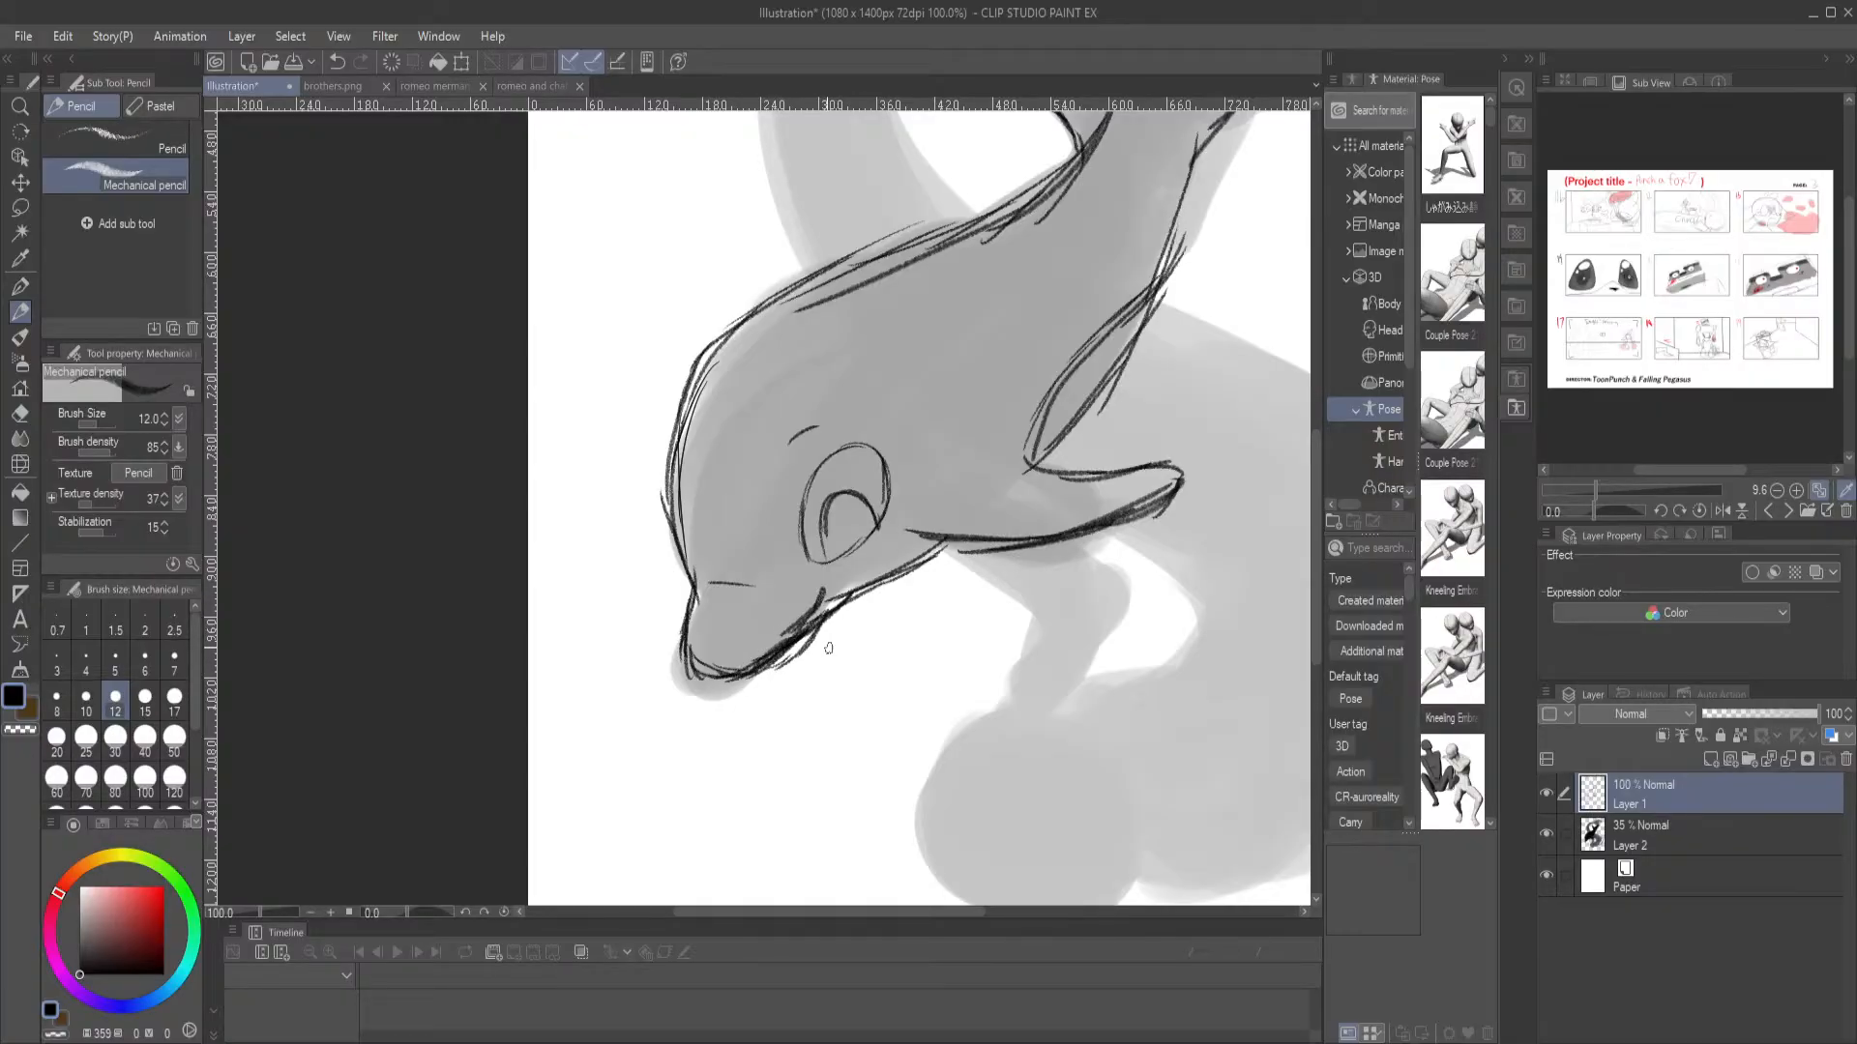
Sketch the merman's head as a large circle with a smaller overlapping circle and crossed guidelines over the grey head silhouette
{"action": "left_click_drag", "start_coordinate": [861, 462], "coordinate": [704, 634]}
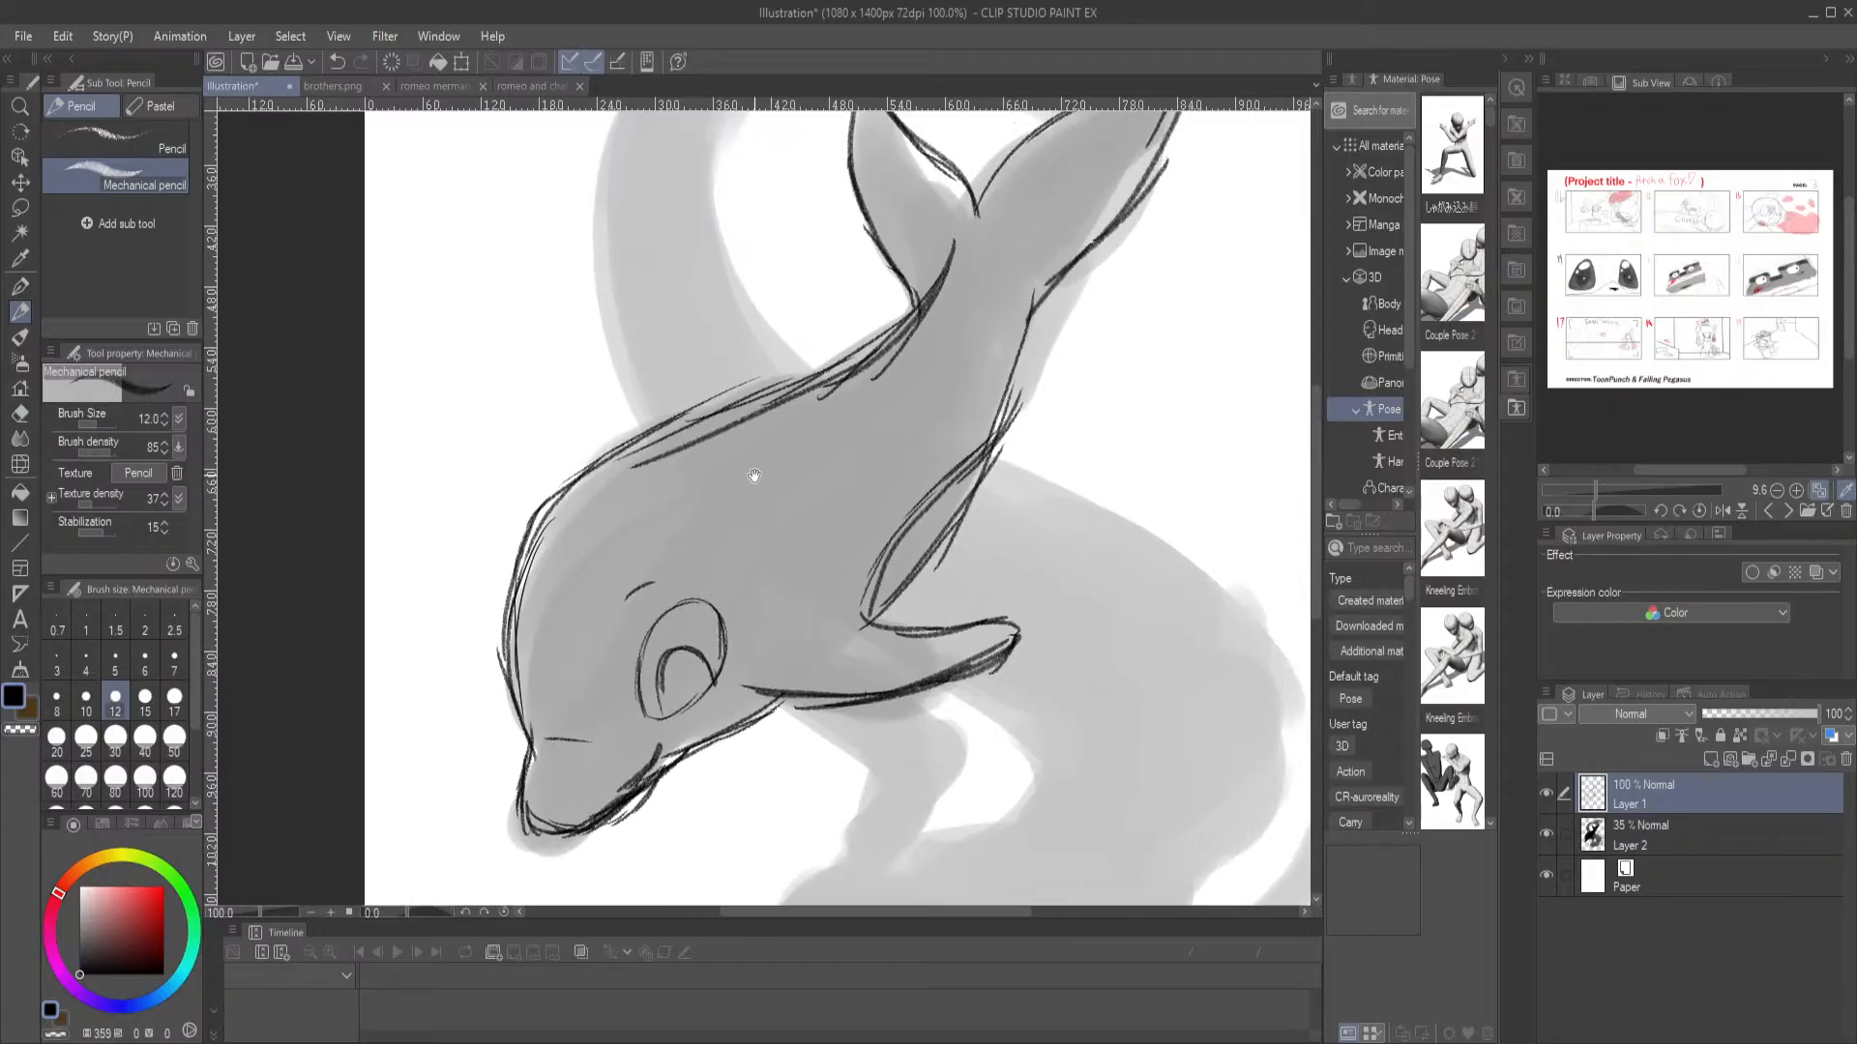
{"action": "left_click_drag", "start_coordinate": [912, 486], "coordinate": [753, 289]}
{"action": "mouse_move", "coordinate": [717, 637]}
{"action": "left_mouse_down"}
{"action": "mouse_move", "coordinate": [685, 531]}
{"action": "mouse_move", "coordinate": [833, 472]}
{"action": "mouse_move", "coordinate": [663, 505]}
{"action": "mouse_move", "coordinate": [860, 539]}
{"action": "mouse_move", "coordinate": [694, 452]}
{"action": "mouse_move", "coordinate": [692, 547]}
{"action": "left_mouse_up"}
{"action": "mouse_move", "coordinate": [685, 454]}
{"action": "left_mouse_down"}
{"action": "mouse_move", "coordinate": [714, 521]}
{"action": "mouse_move", "coordinate": [838, 484]}
{"action": "mouse_move", "coordinate": [774, 595]}
{"action": "left_mouse_up"}
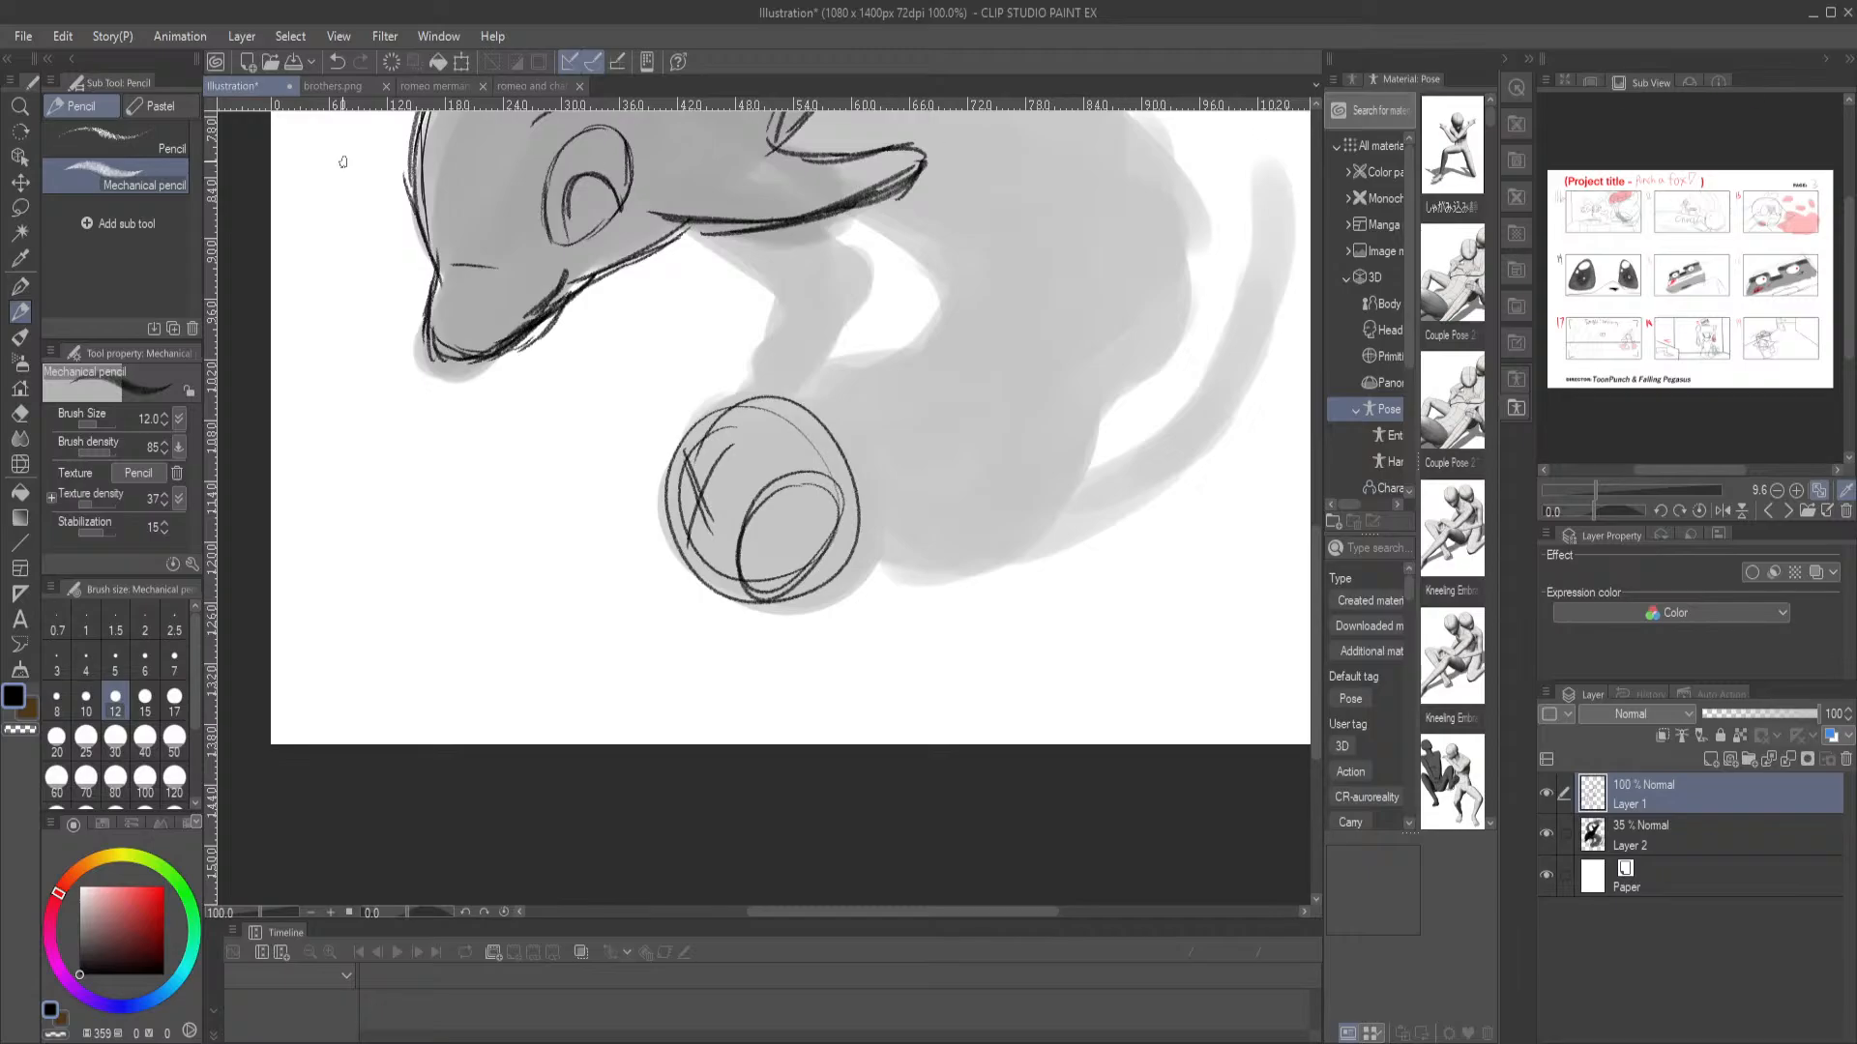
Open the image "neverland welcome home au captin.png" for a look, close it and return to the illustration
{"action": "left_click", "coordinate": [271, 61]}
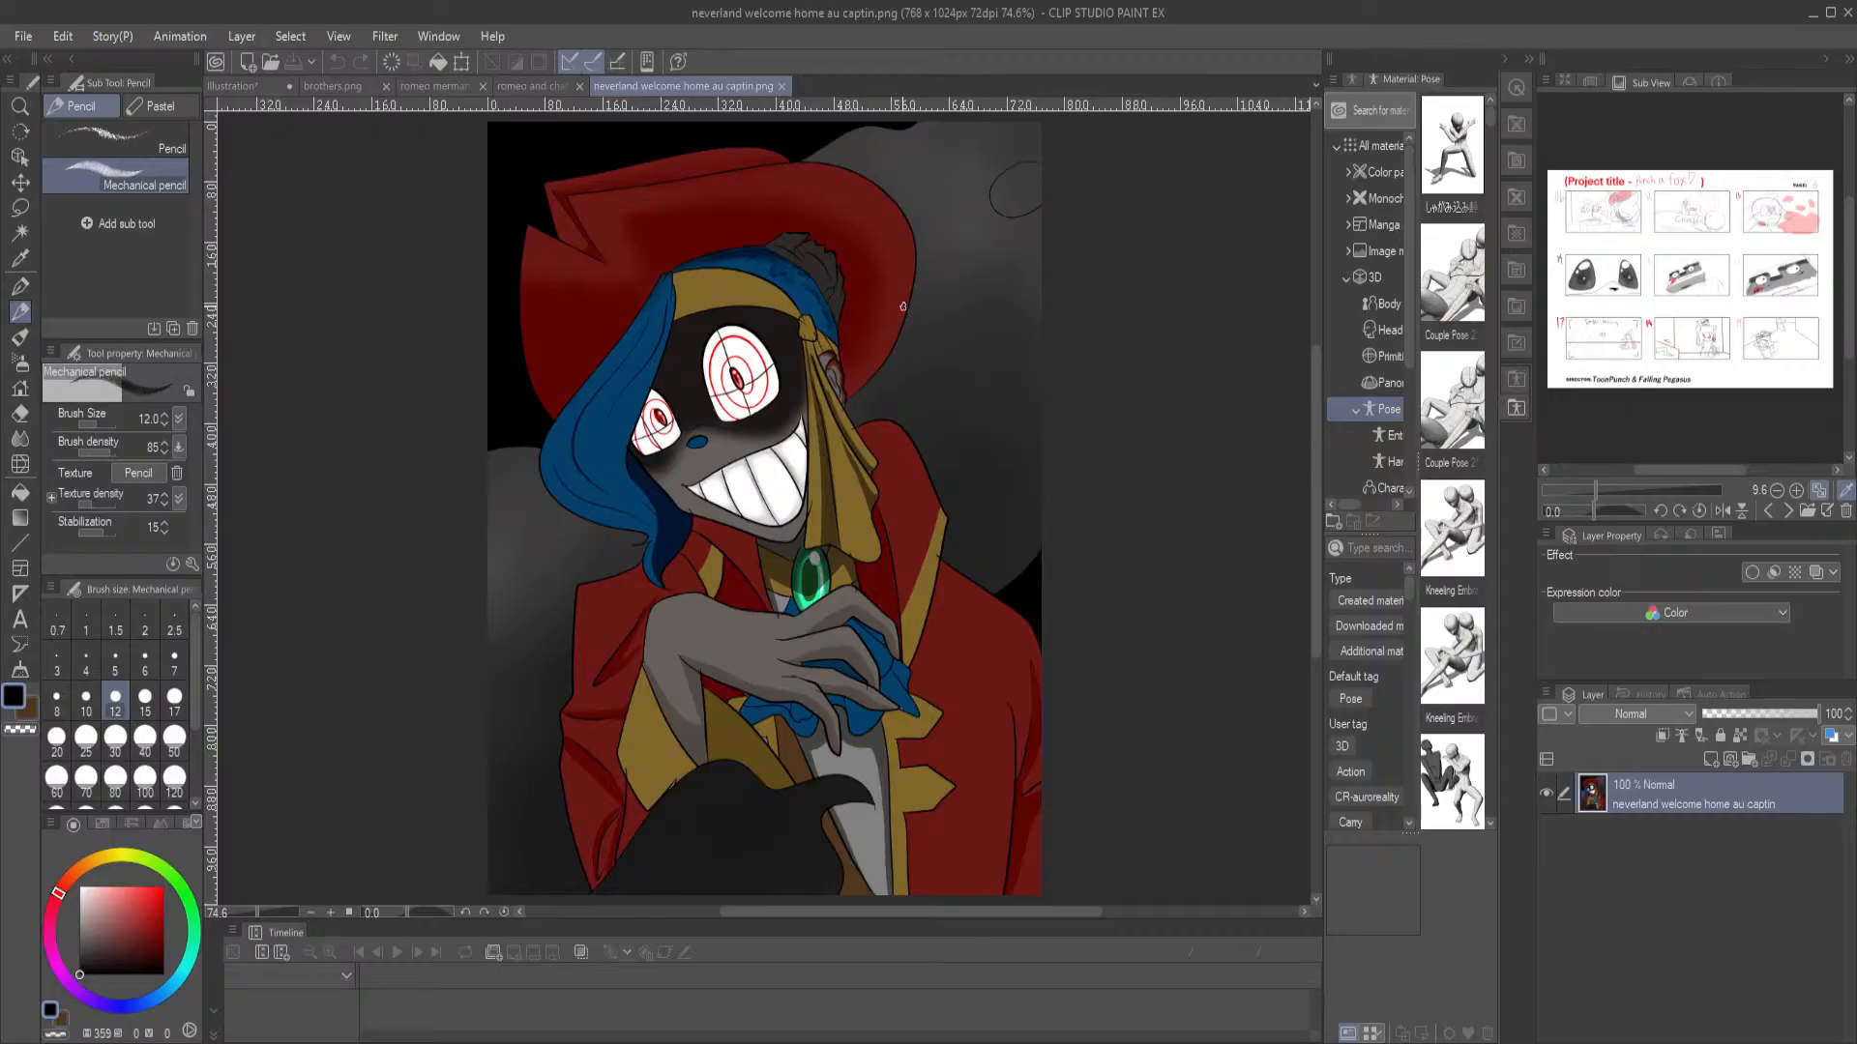
{"action": "left_click", "coordinate": [782, 86]}
{"action": "left_click", "coordinate": [234, 87]}
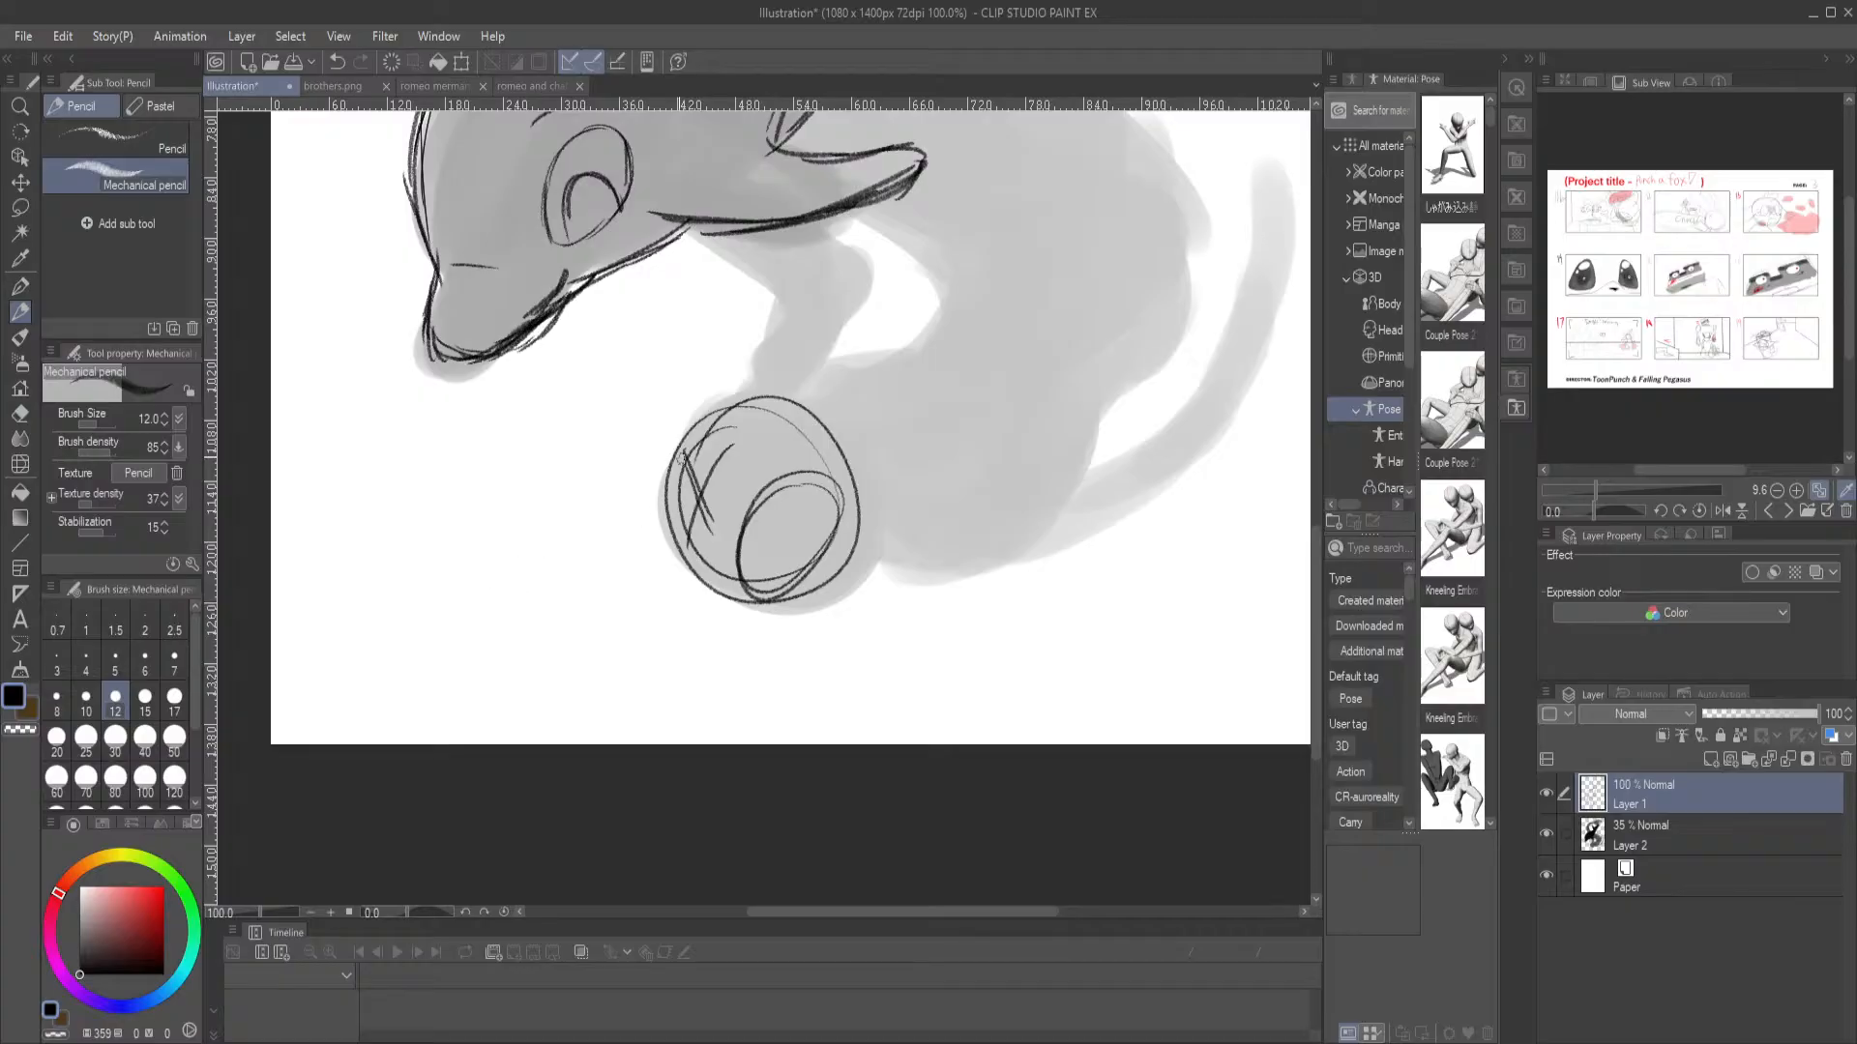
Sketch the merman's angular face and chin outline along the outer edge of the head circle
{"action": "mouse_move", "coordinate": [664, 451]}
{"action": "left_mouse_down"}
{"action": "mouse_move", "coordinate": [653, 538]}
{"action": "mouse_move", "coordinate": [673, 601]}
{"action": "left_mouse_up"}
{"action": "mouse_move", "coordinate": [760, 609]}
{"action": "left_mouse_down"}
{"action": "mouse_move", "coordinate": [681, 616]}
{"action": "mouse_move", "coordinate": [740, 608]}
{"action": "mouse_move", "coordinate": [641, 593]}
{"action": "left_mouse_up"}
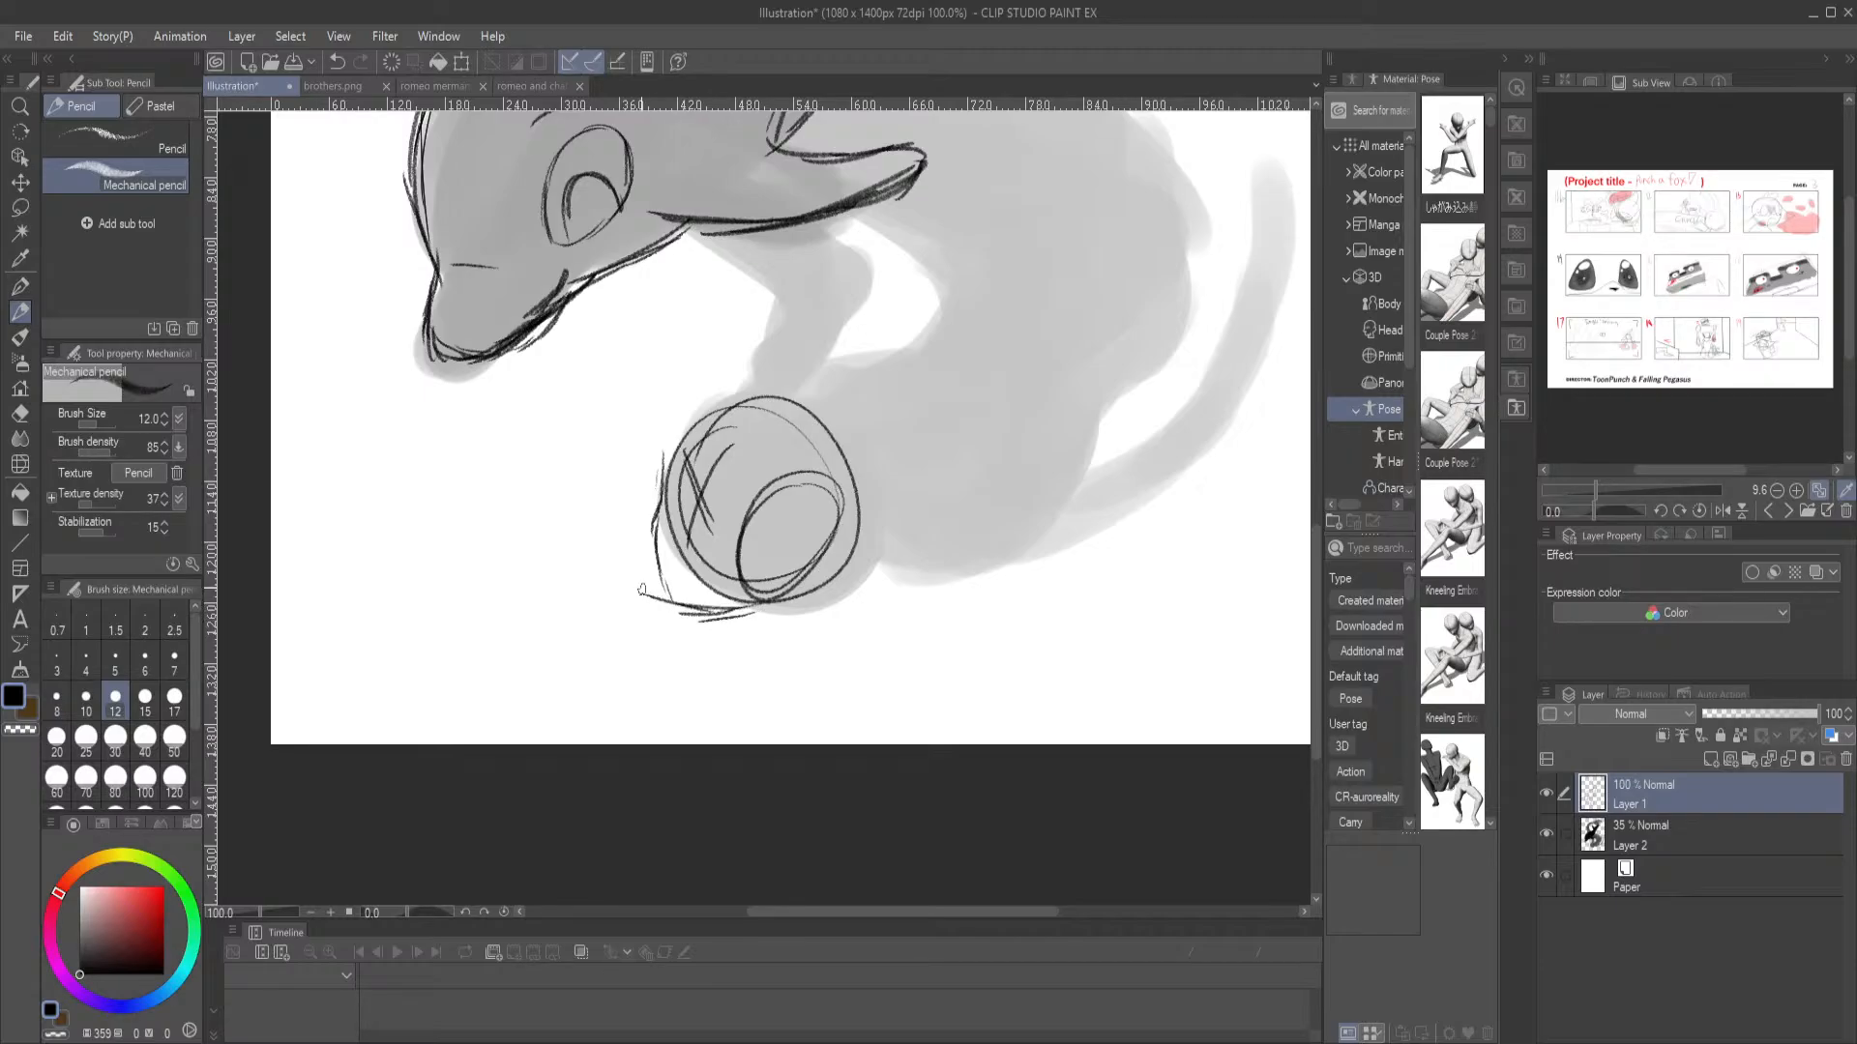
{"action": "mouse_move", "coordinate": [660, 474]}
{"action": "left_mouse_down"}
{"action": "mouse_move", "coordinate": [661, 598]}
{"action": "mouse_move", "coordinate": [774, 613]}
{"action": "left_mouse_up"}
{"action": "mouse_move", "coordinate": [663, 430]}
{"action": "left_mouse_down"}
{"action": "mouse_move", "coordinate": [660, 483]}
{"action": "mouse_move", "coordinate": [681, 423]}
{"action": "mouse_move", "coordinate": [664, 494]}
{"action": "left_mouse_up"}
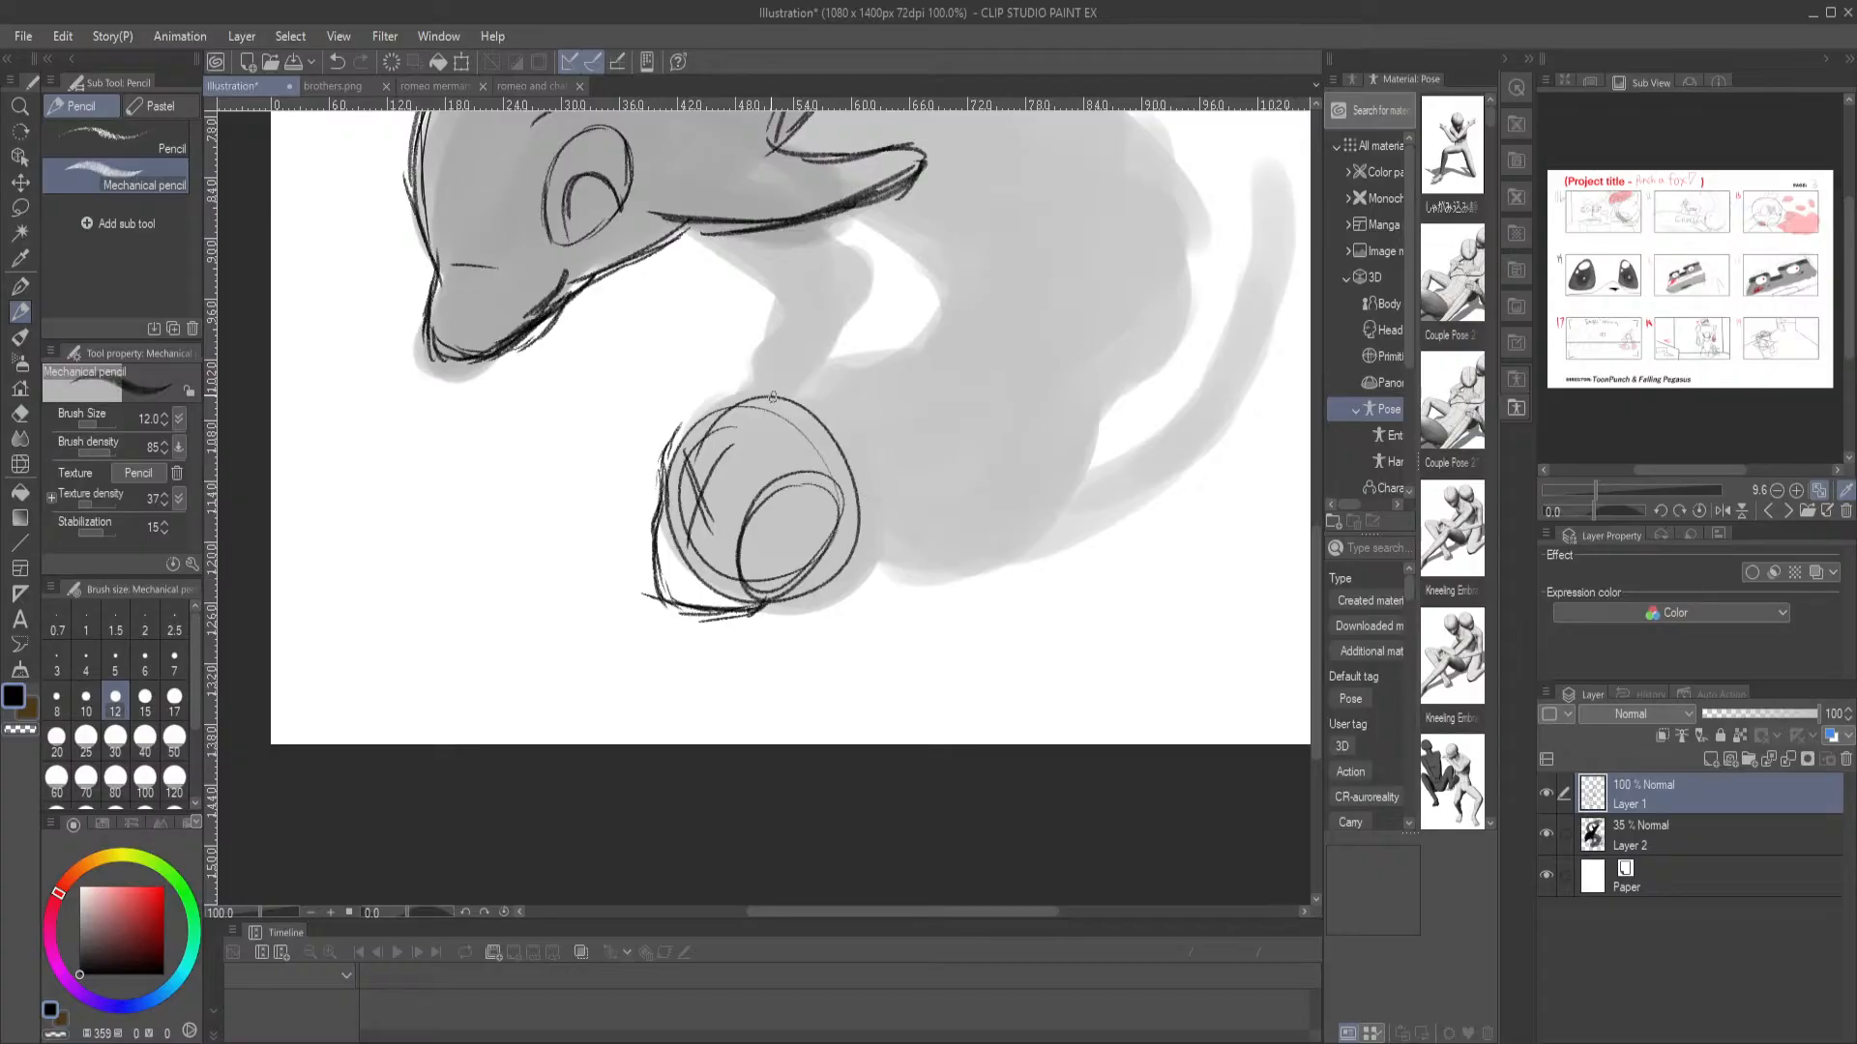
Rough in a pointed ear fin with a scalloped edge extending from the small circle on the merman's head
{"action": "left_click_drag", "start_coordinate": [803, 542], "coordinate": [899, 600]}
{"action": "mouse_move", "coordinate": [763, 607]}
{"action": "left_mouse_down"}
{"action": "mouse_move", "coordinate": [810, 625]}
{"action": "mouse_move", "coordinate": [922, 616]}
{"action": "left_mouse_up"}
{"action": "mouse_move", "coordinate": [811, 608]}
{"action": "left_mouse_down"}
{"action": "mouse_move", "coordinate": [799, 579]}
{"action": "mouse_move", "coordinate": [862, 610]}
{"action": "left_mouse_up"}
{"action": "key", "text": "ctrl+z"}
{"action": "key", "text": "ctrl+z"}
{"action": "key", "text": "ctrl+z"}
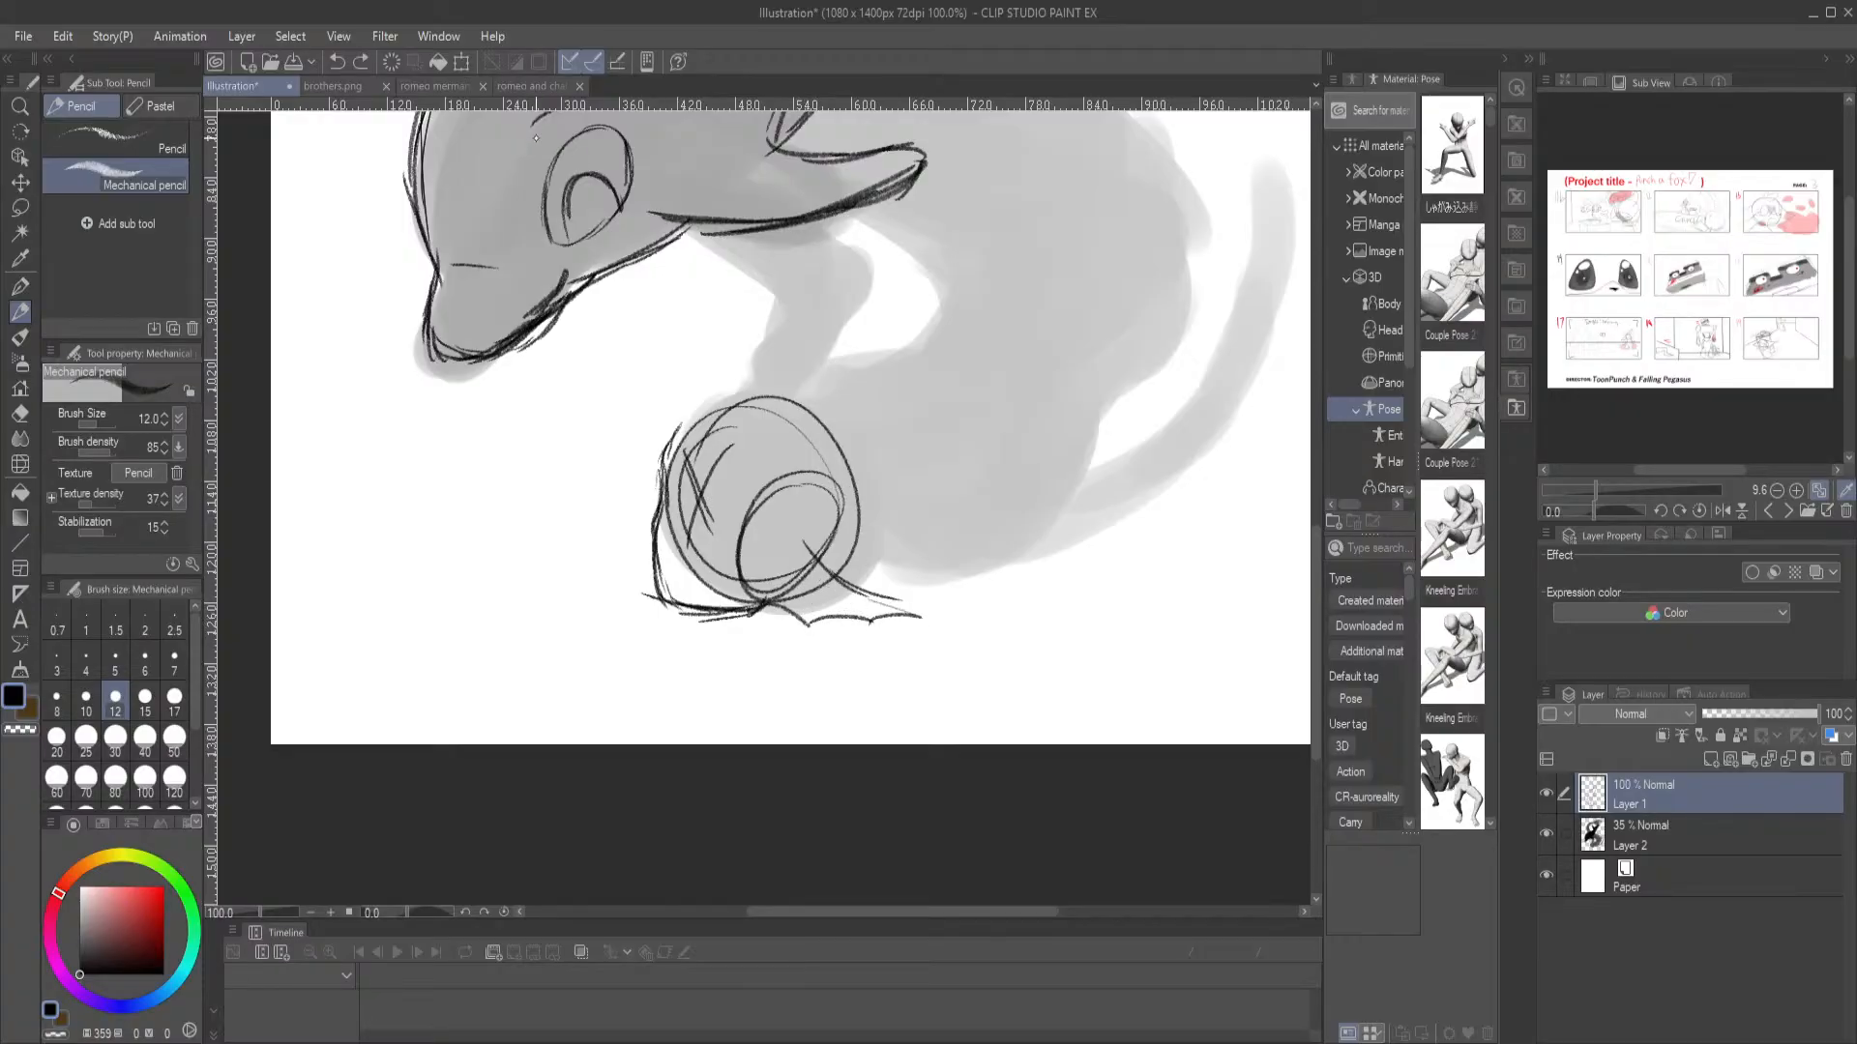
Check the merman references, undo the ear fin's scalloped edge and redraw it with a webbed tip joined to the jaw
{"action": "left_click", "coordinate": [533, 87]}
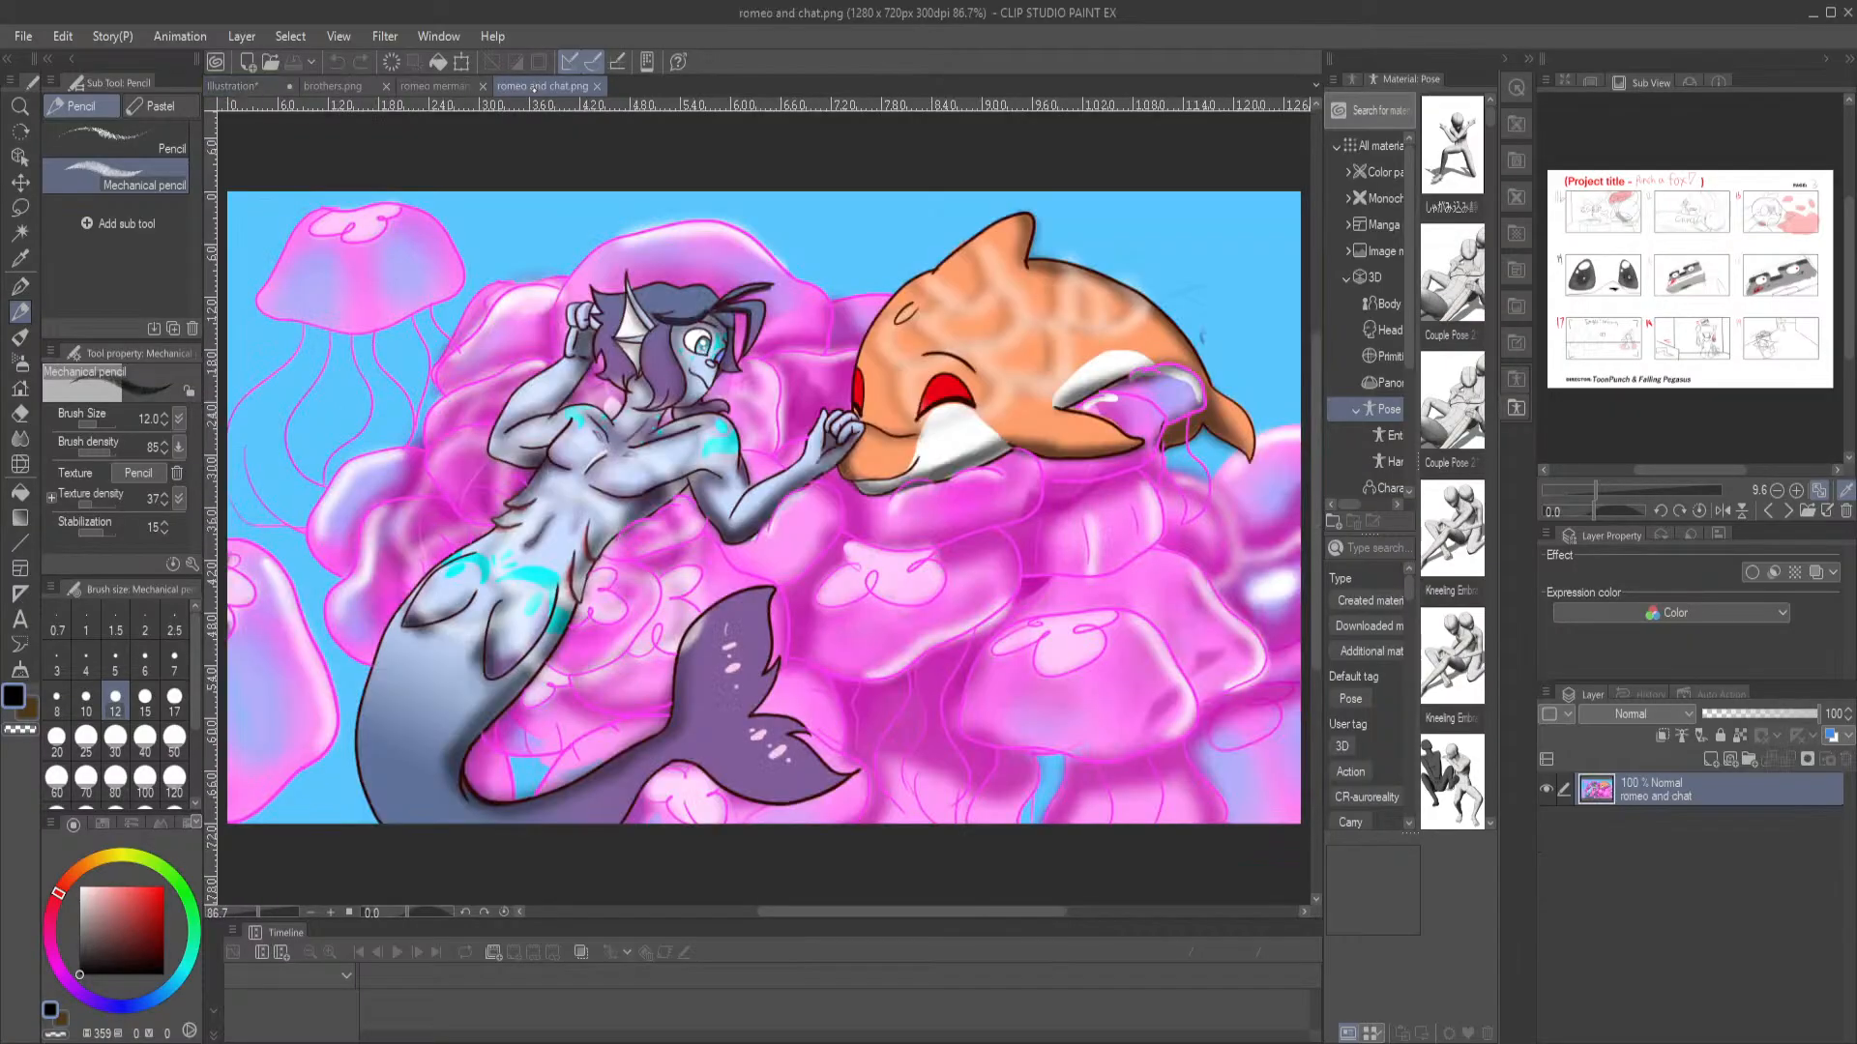
{"action": "left_click", "coordinate": [443, 86]}
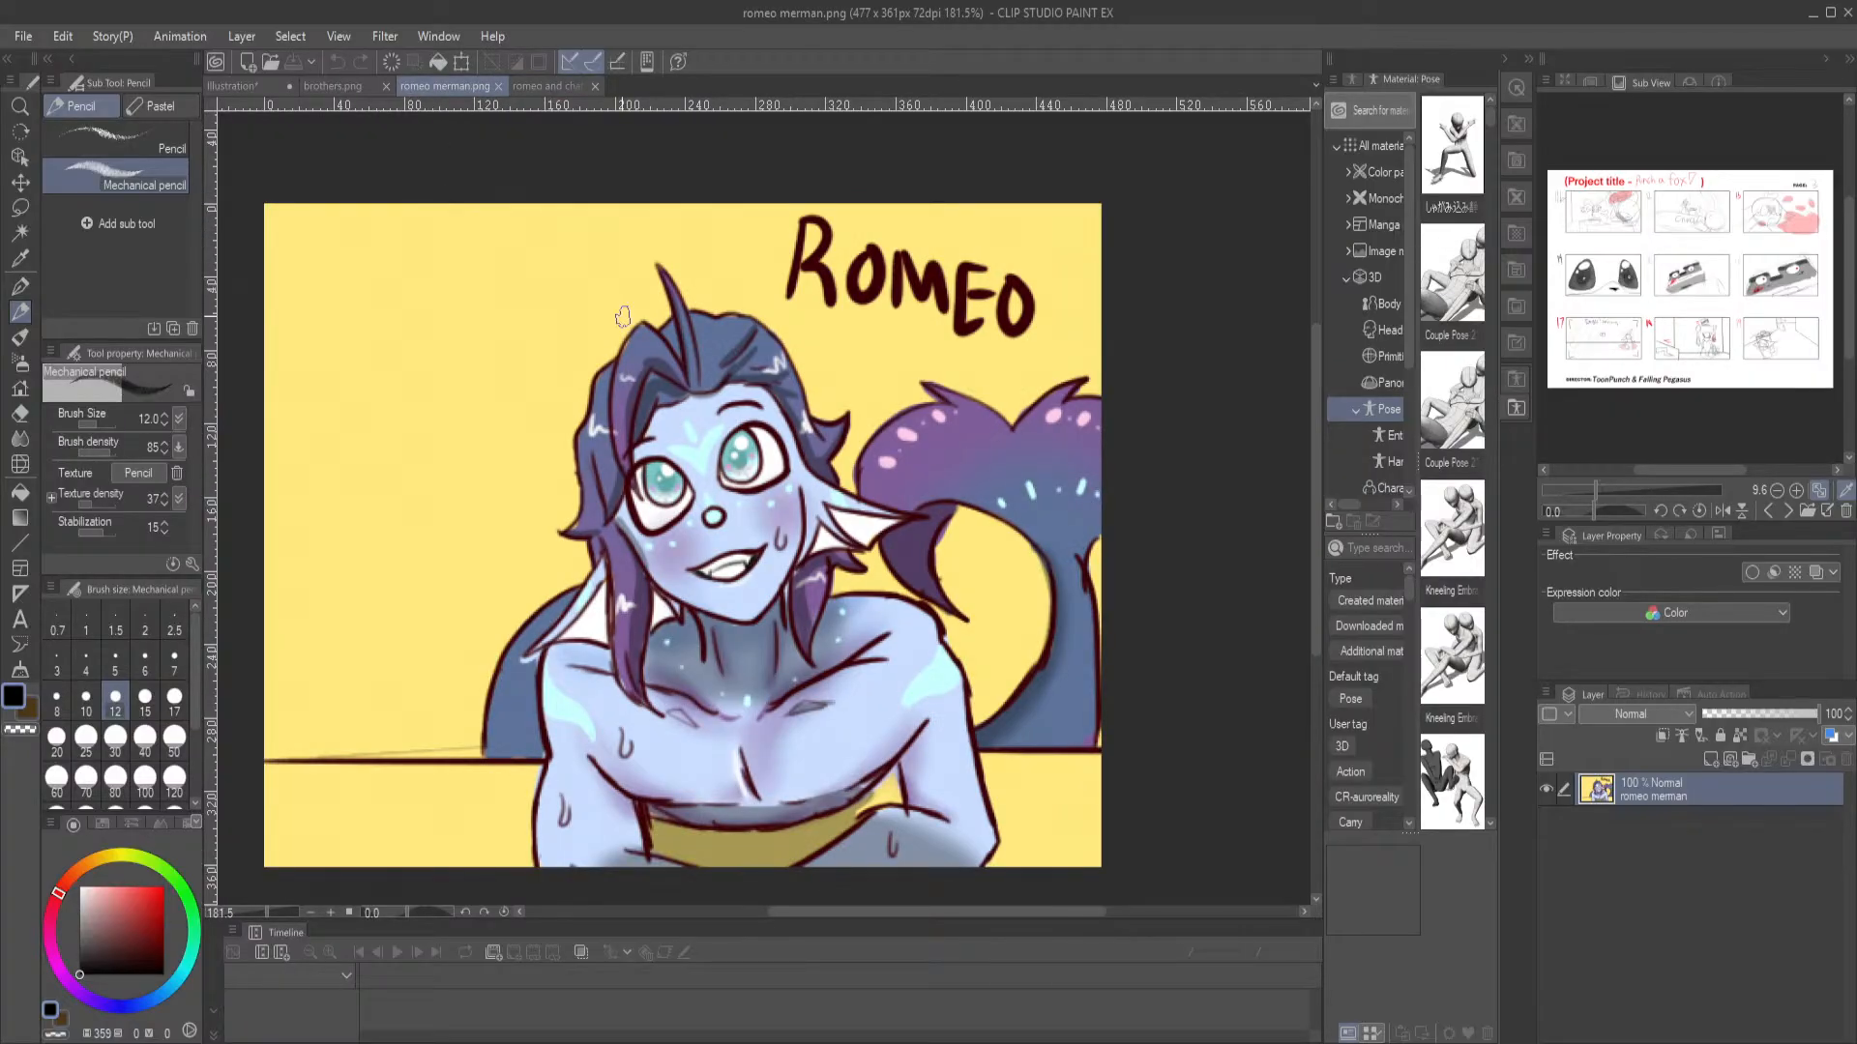
{"action": "left_click", "coordinate": [232, 86]}
{"action": "key", "text": "ctrl+z"}
{"action": "key", "text": "ctrl+z"}
{"action": "key", "text": "ctrl+z"}
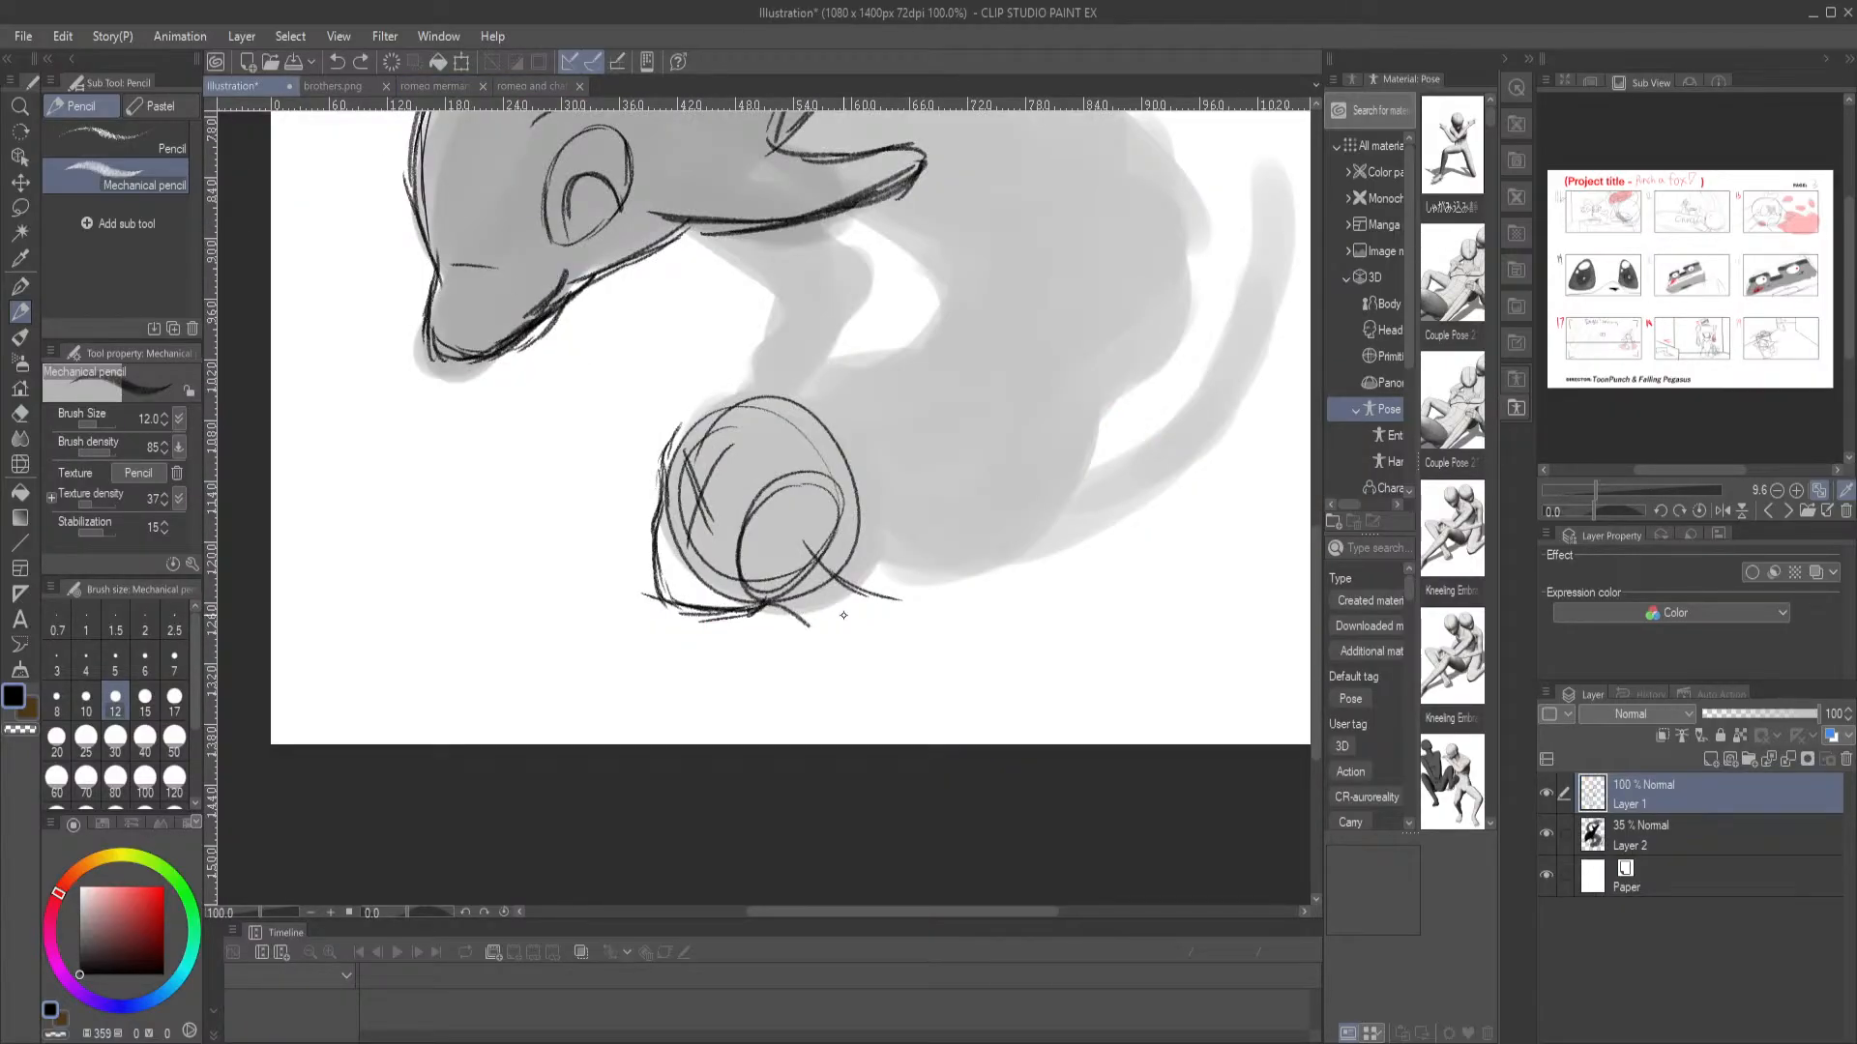
{"action": "mouse_move", "coordinate": [752, 612]}
{"action": "left_mouse_down"}
{"action": "mouse_move", "coordinate": [804, 632]}
{"action": "mouse_move", "coordinate": [929, 602]}
{"action": "mouse_move", "coordinate": [821, 561]}
{"action": "mouse_move", "coordinate": [857, 607]}
{"action": "mouse_move", "coordinate": [808, 561]}
{"action": "left_mouse_up"}
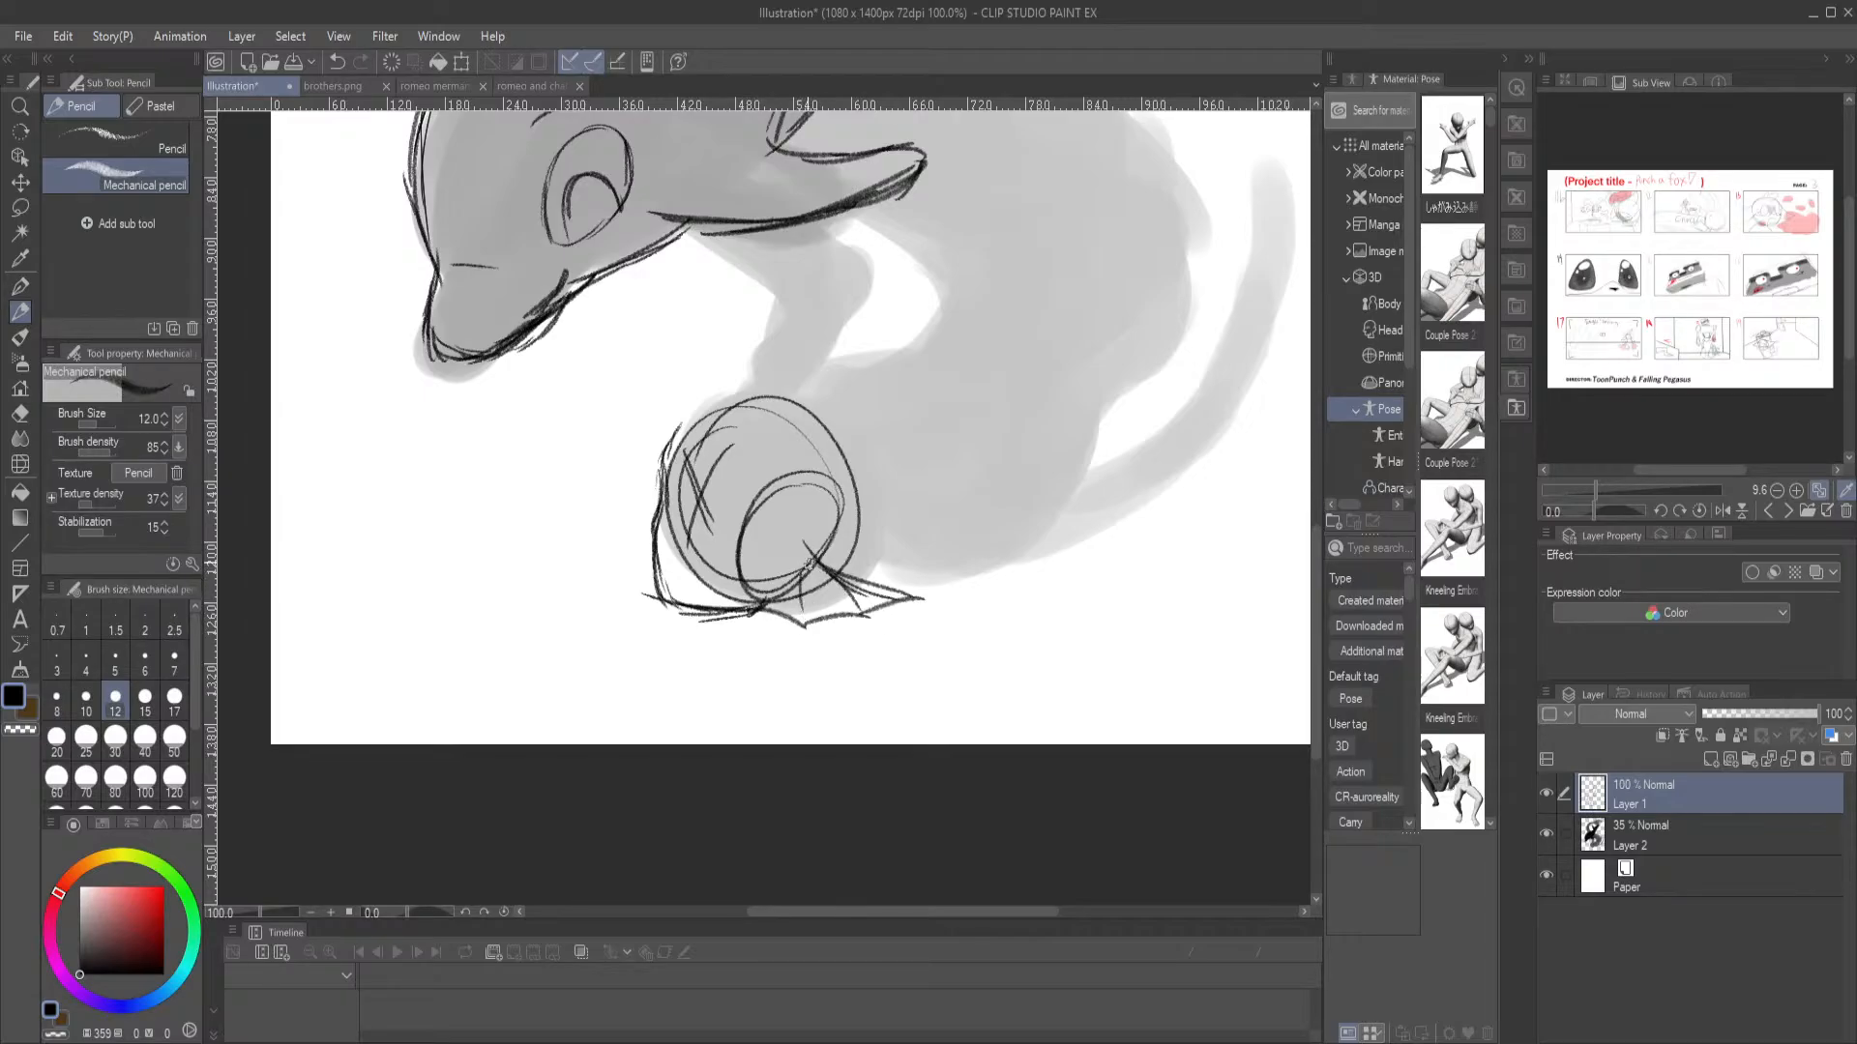
Sketch a second small webbed ear fin on the far side of the merman's face, comparing it with the merman references
{"action": "mouse_move", "coordinate": [666, 458]}
{"action": "left_mouse_down"}
{"action": "mouse_move", "coordinate": [633, 495]}
{"action": "mouse_move", "coordinate": [654, 546]}
{"action": "left_mouse_up"}
{"action": "left_click", "coordinate": [534, 86]}
{"action": "left_click", "coordinate": [438, 86]}
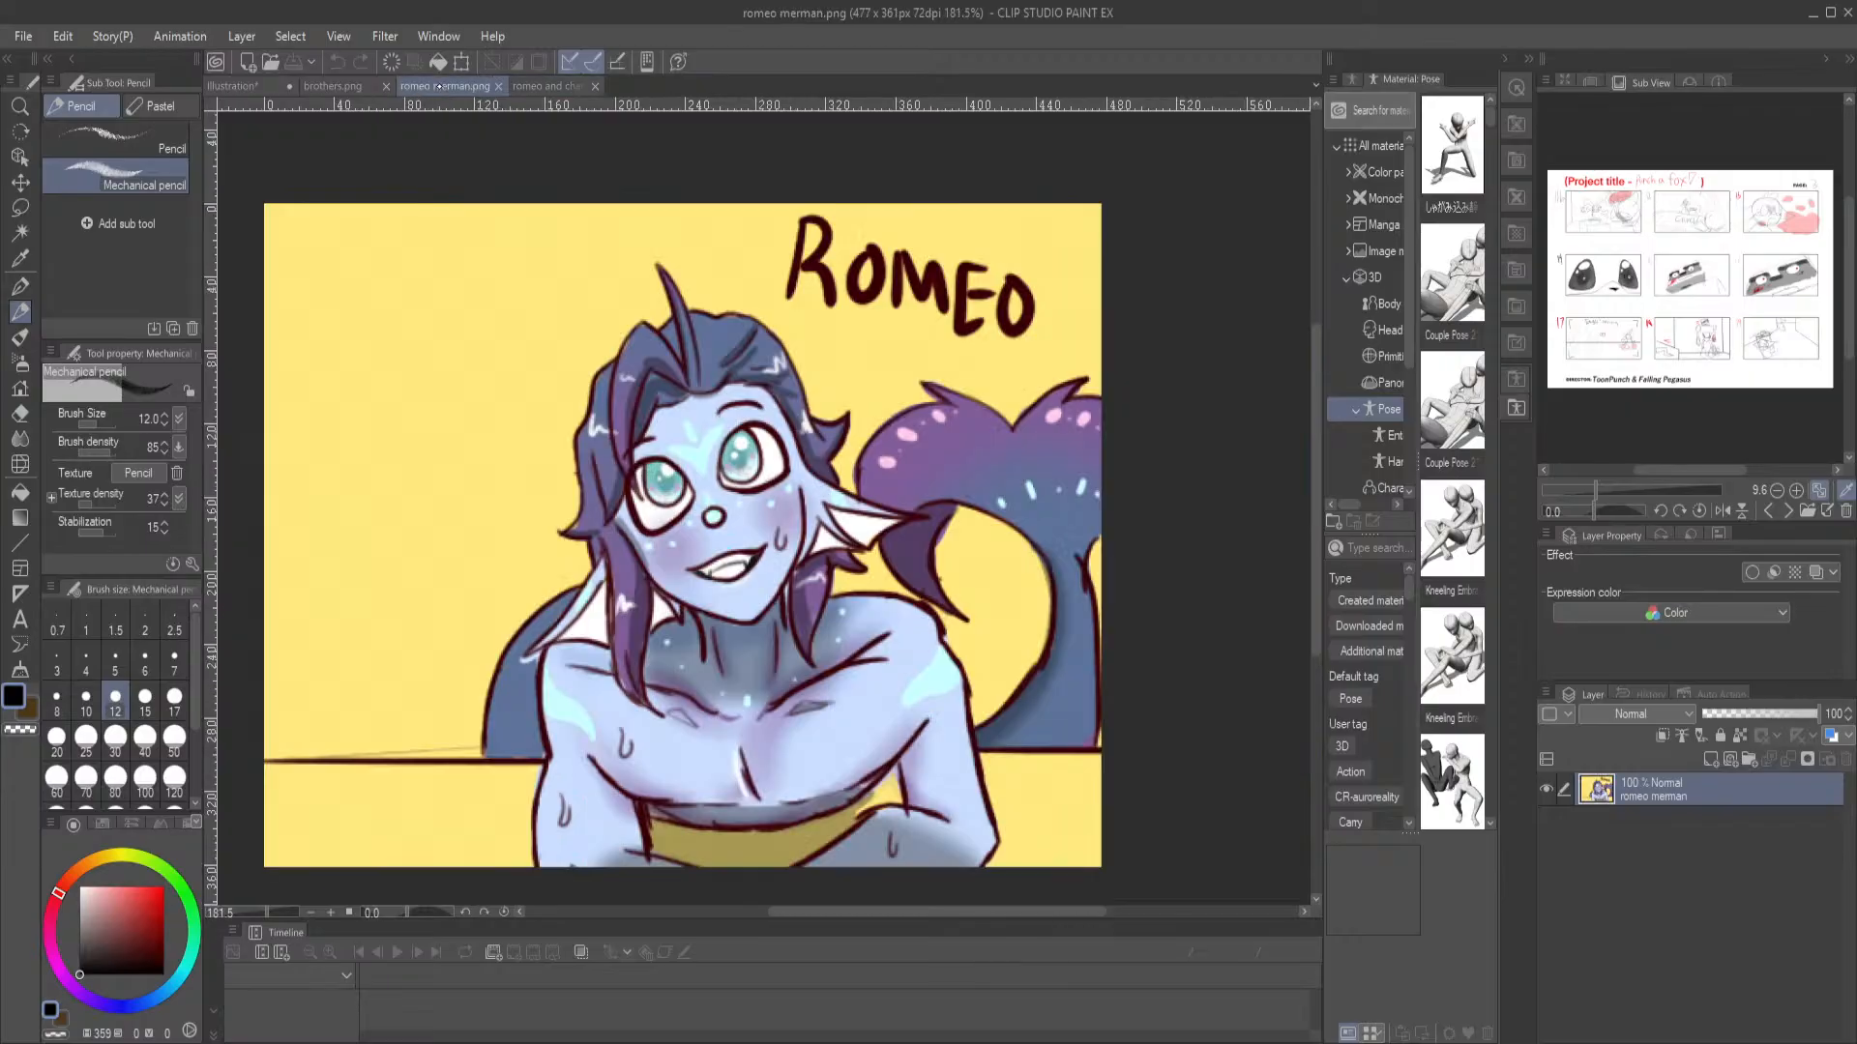
{"action": "left_click", "coordinate": [232, 86]}
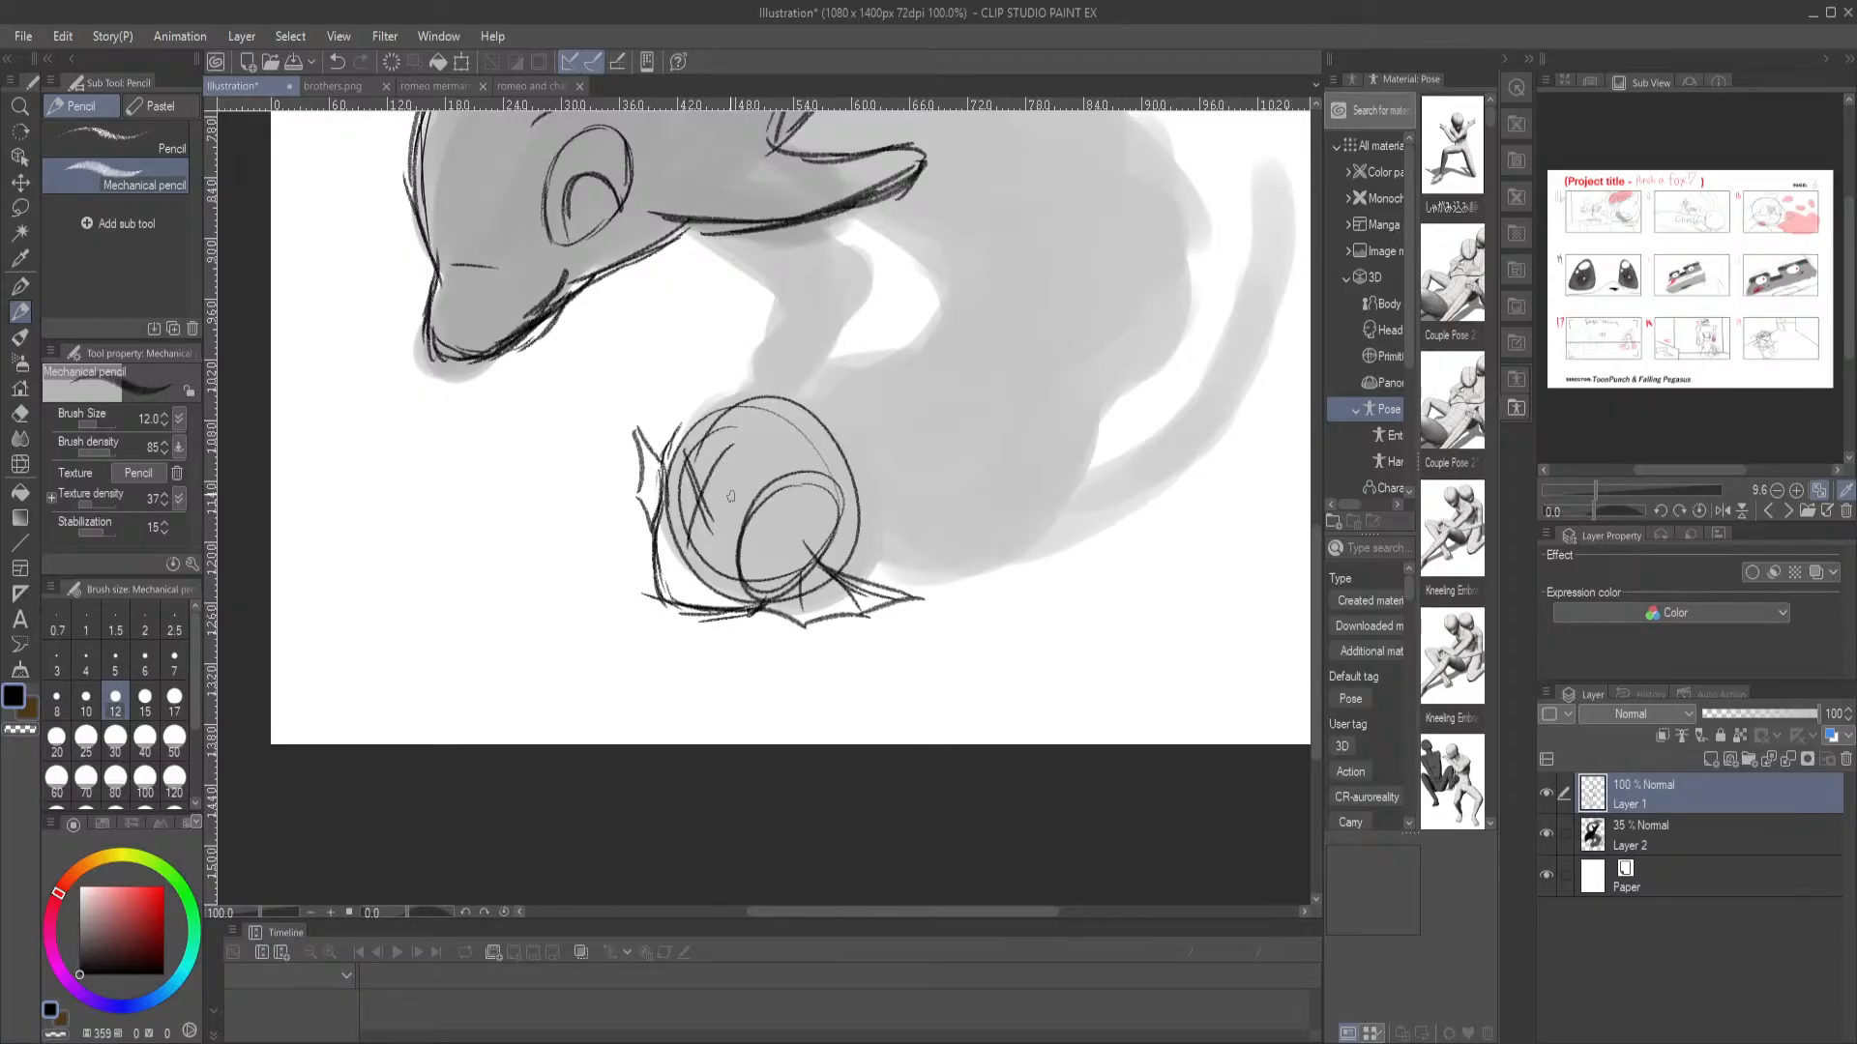
Erase the crossed guidelines and surplus circle lines inside the merman's face with the Hard eraser, and return to the Mechanical pencil
{"action": "key", "text": "e"}
{"action": "mouse_move", "coordinate": [732, 558]}
{"action": "left_mouse_down"}
{"action": "mouse_move", "coordinate": [714, 481]}
{"action": "mouse_move", "coordinate": [692, 473]}
{"action": "mouse_move", "coordinate": [711, 455]}
{"action": "mouse_move", "coordinate": [686, 549]}
{"action": "mouse_move", "coordinate": [696, 450]}
{"action": "left_mouse_up"}
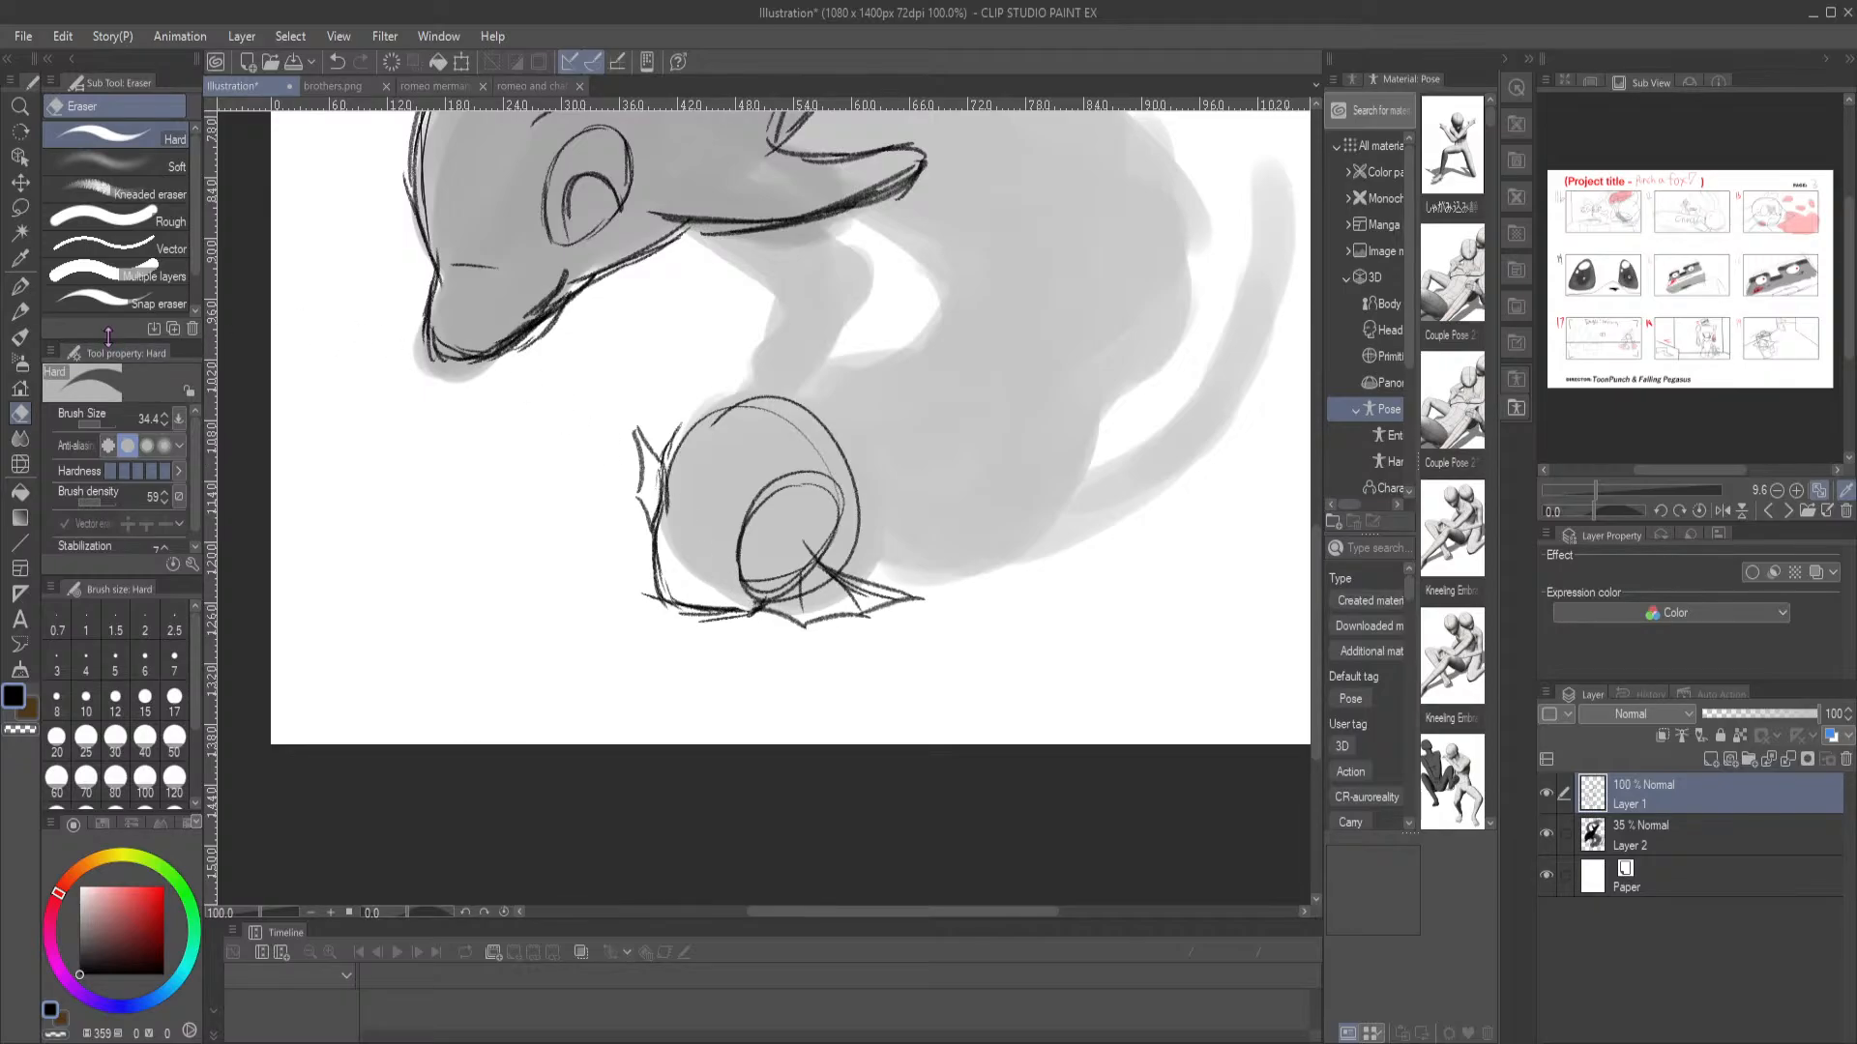
{"action": "left_click", "coordinate": [20, 311]}
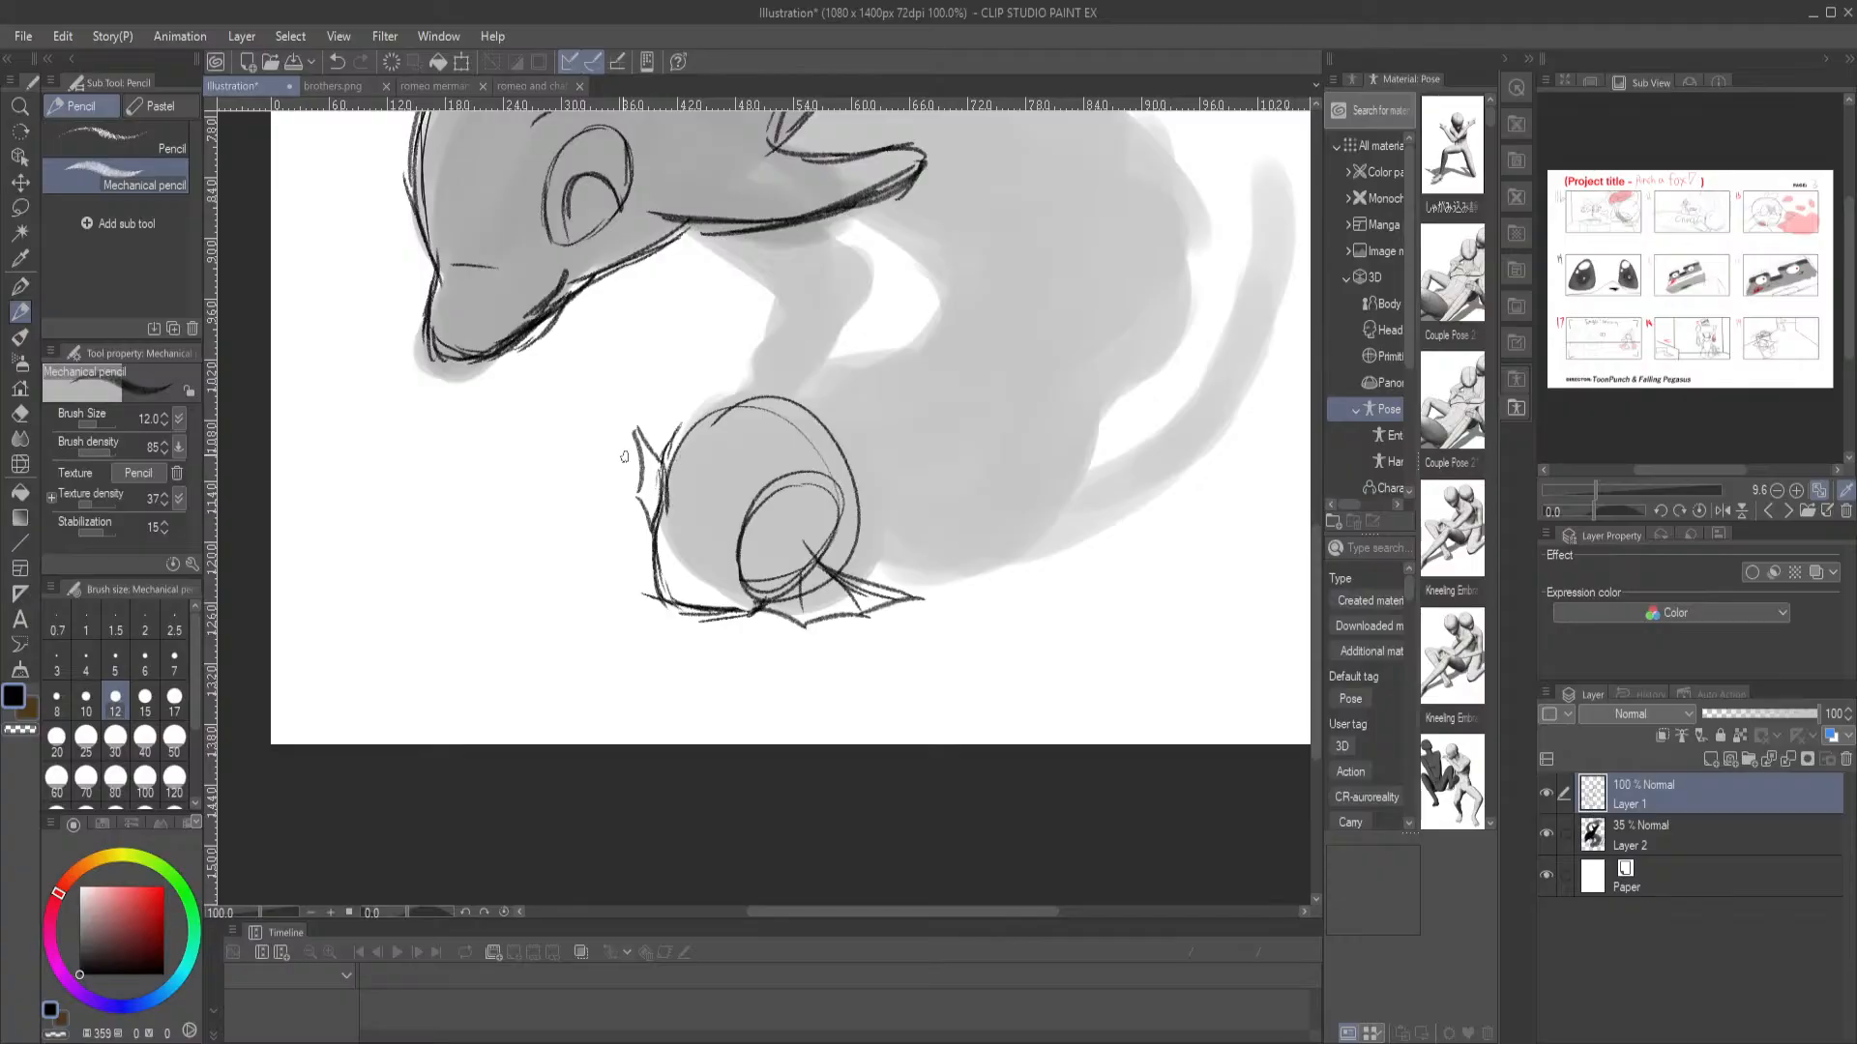
Sketch two long pointed hair tufts rising from the merman's forehead, checking their shape against the reference images
{"action": "mouse_move", "coordinate": [715, 462]}
{"action": "left_mouse_down"}
{"action": "mouse_move", "coordinate": [701, 412]}
{"action": "mouse_move", "coordinate": [569, 367]}
{"action": "mouse_move", "coordinate": [605, 411]}
{"action": "mouse_move", "coordinate": [718, 457]}
{"action": "mouse_move", "coordinate": [700, 336]}
{"action": "left_mouse_up"}
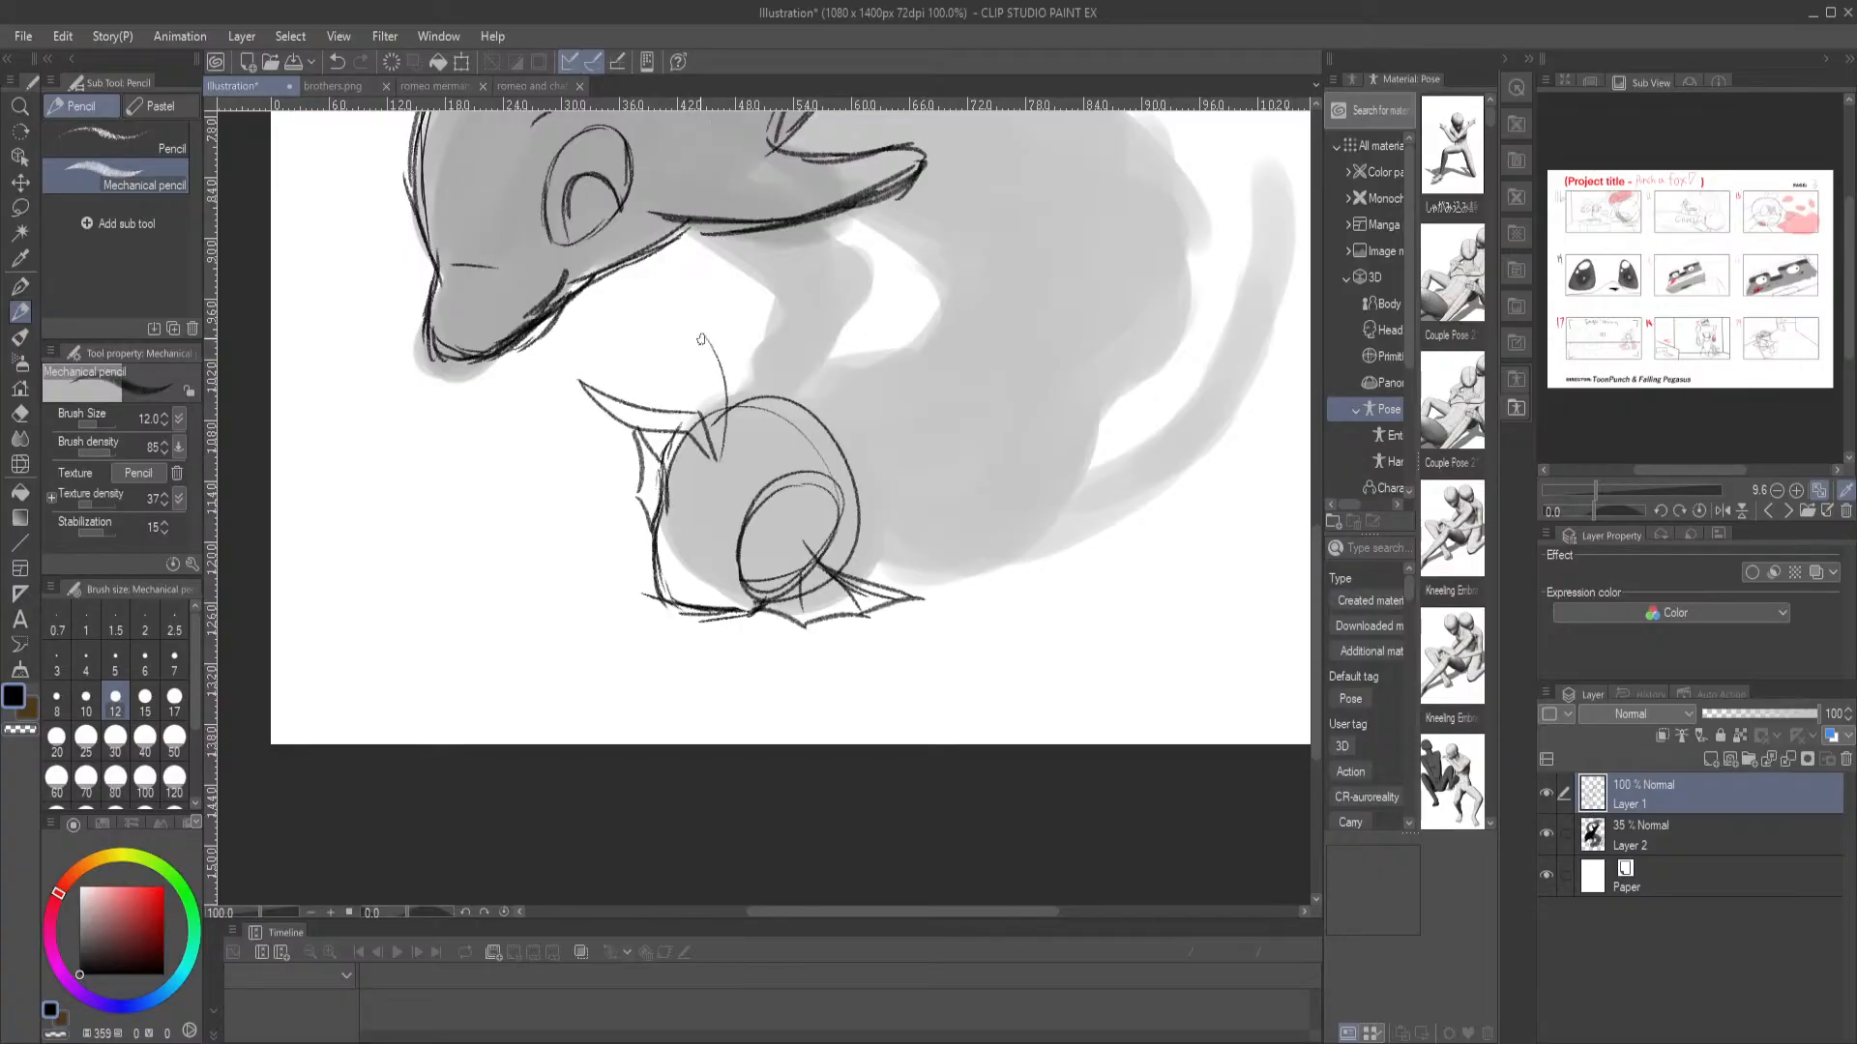
{"action": "left_click", "coordinate": [537, 86]}
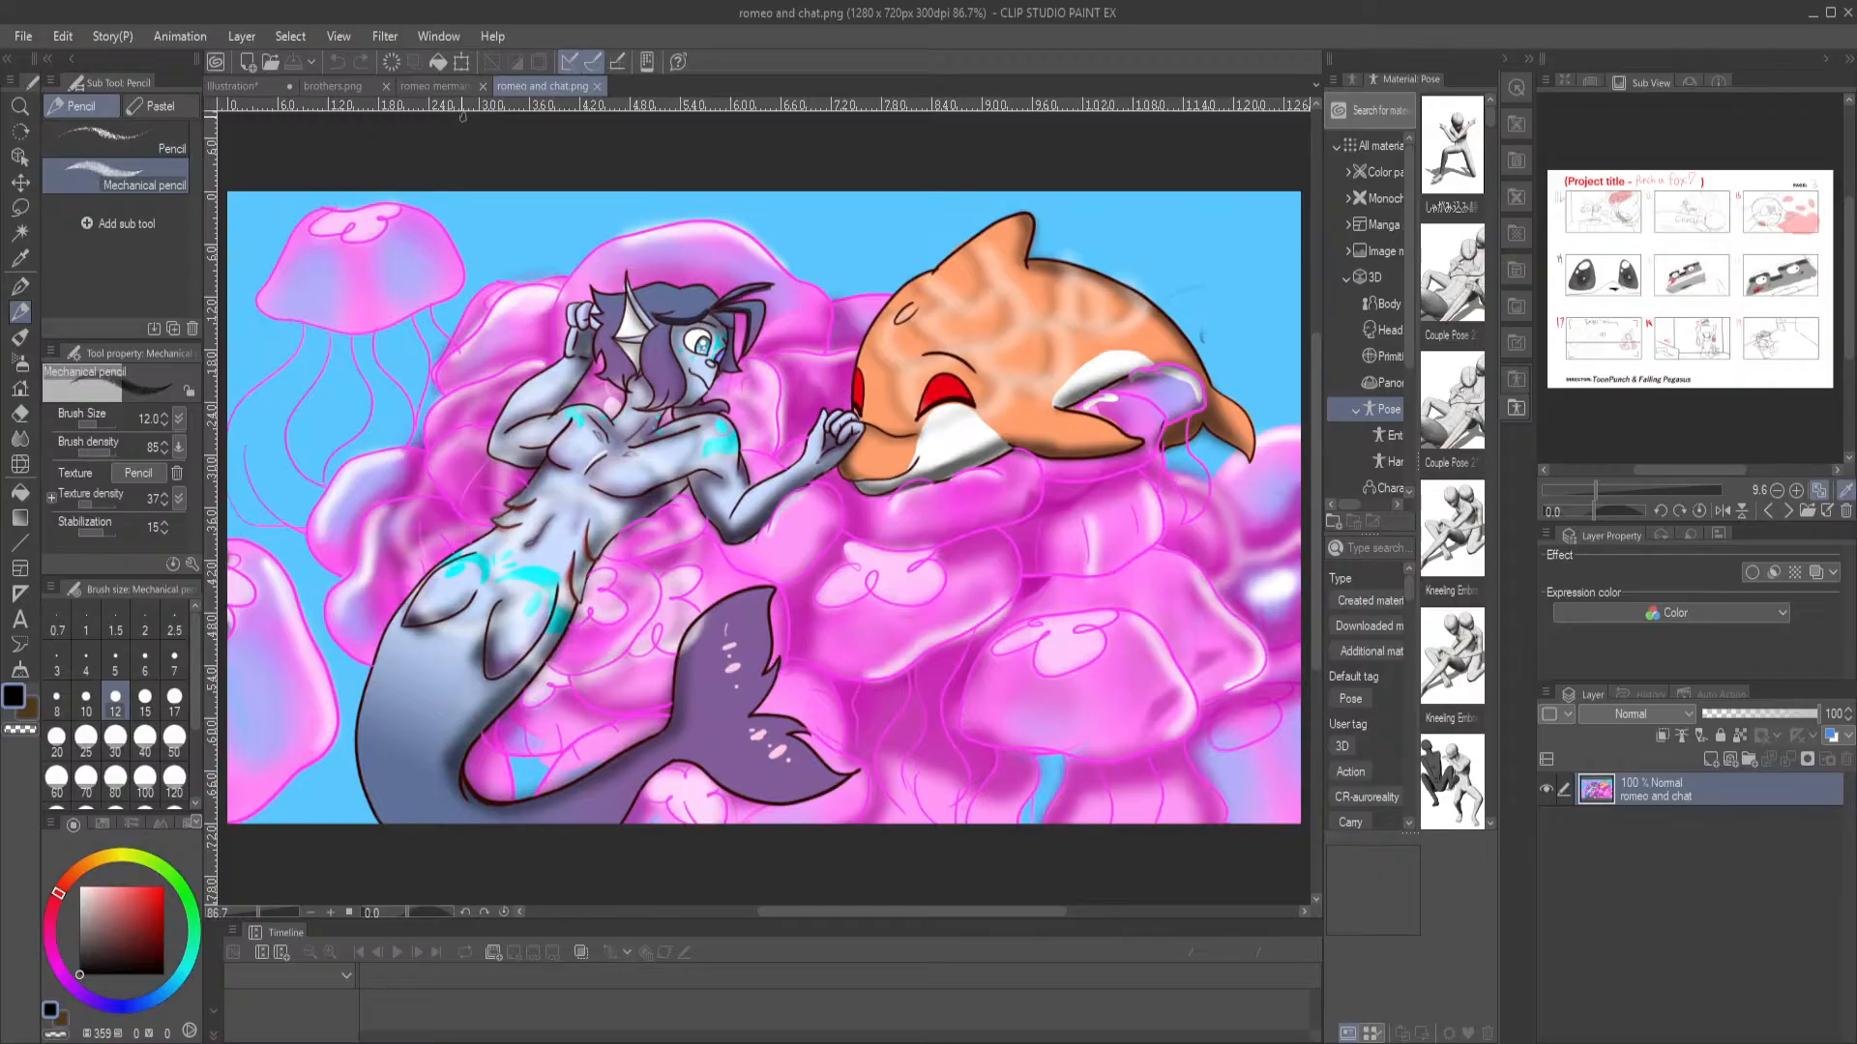
{"action": "left_click", "coordinate": [443, 86]}
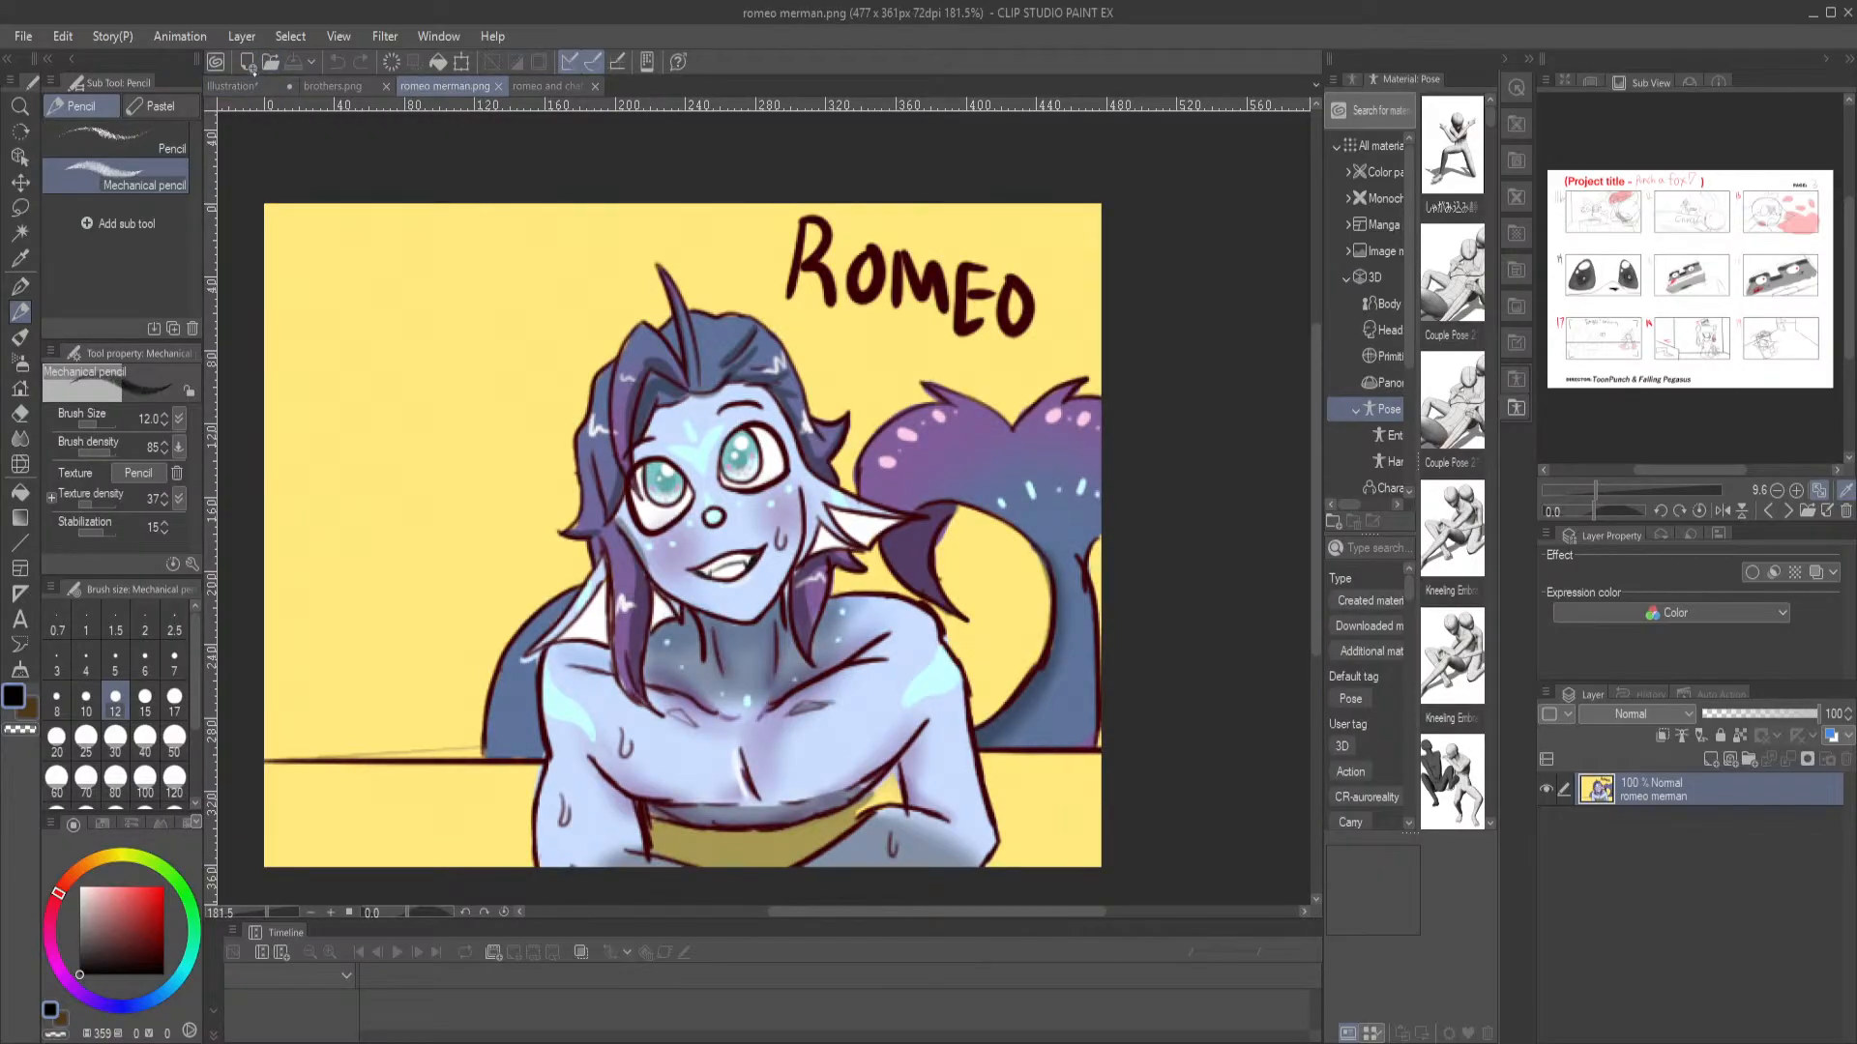
{"action": "left_click", "coordinate": [256, 87]}
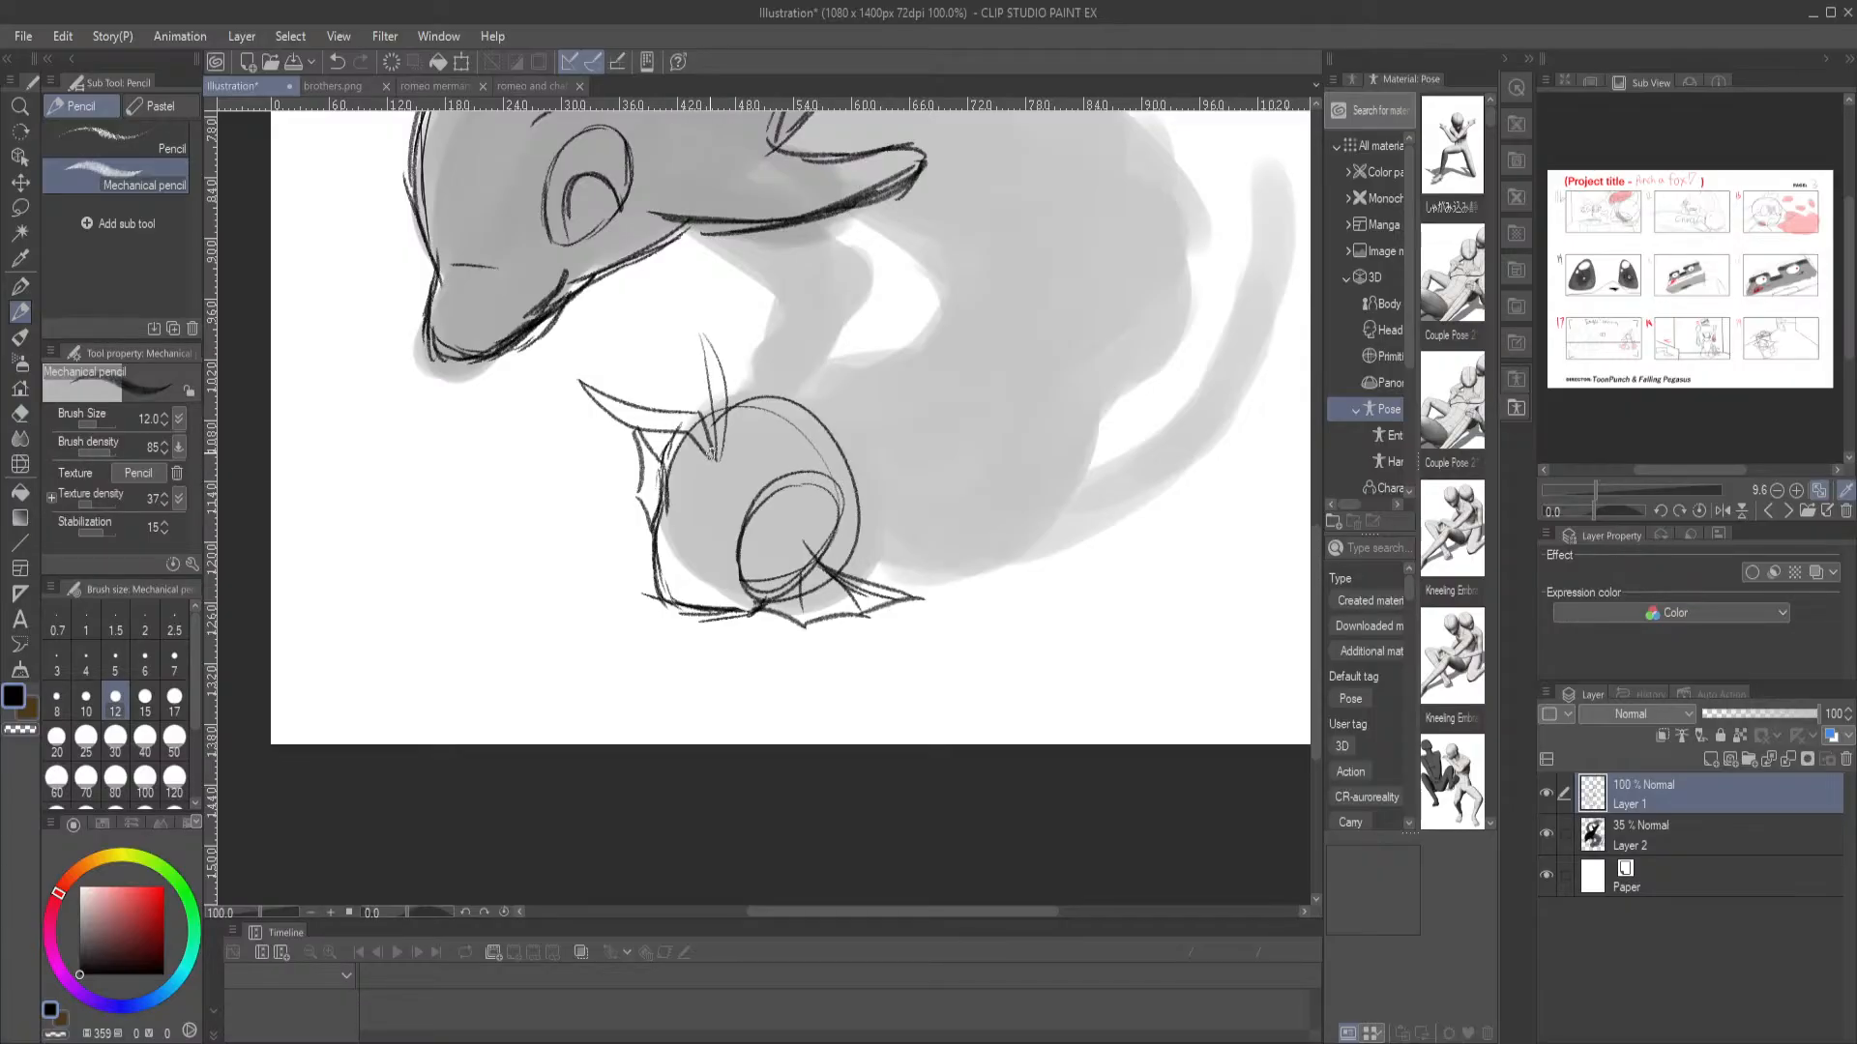
{"action": "mouse_move", "coordinate": [726, 439]}
{"action": "left_mouse_down"}
{"action": "mouse_move", "coordinate": [698, 334]}
{"action": "mouse_move", "coordinate": [716, 441]}
{"action": "left_mouse_up"}
Draw the merman's hairline from the far ear fin across the forehead to the near ear fin, following romeo merman.png
{"action": "left_click", "coordinate": [444, 86]}
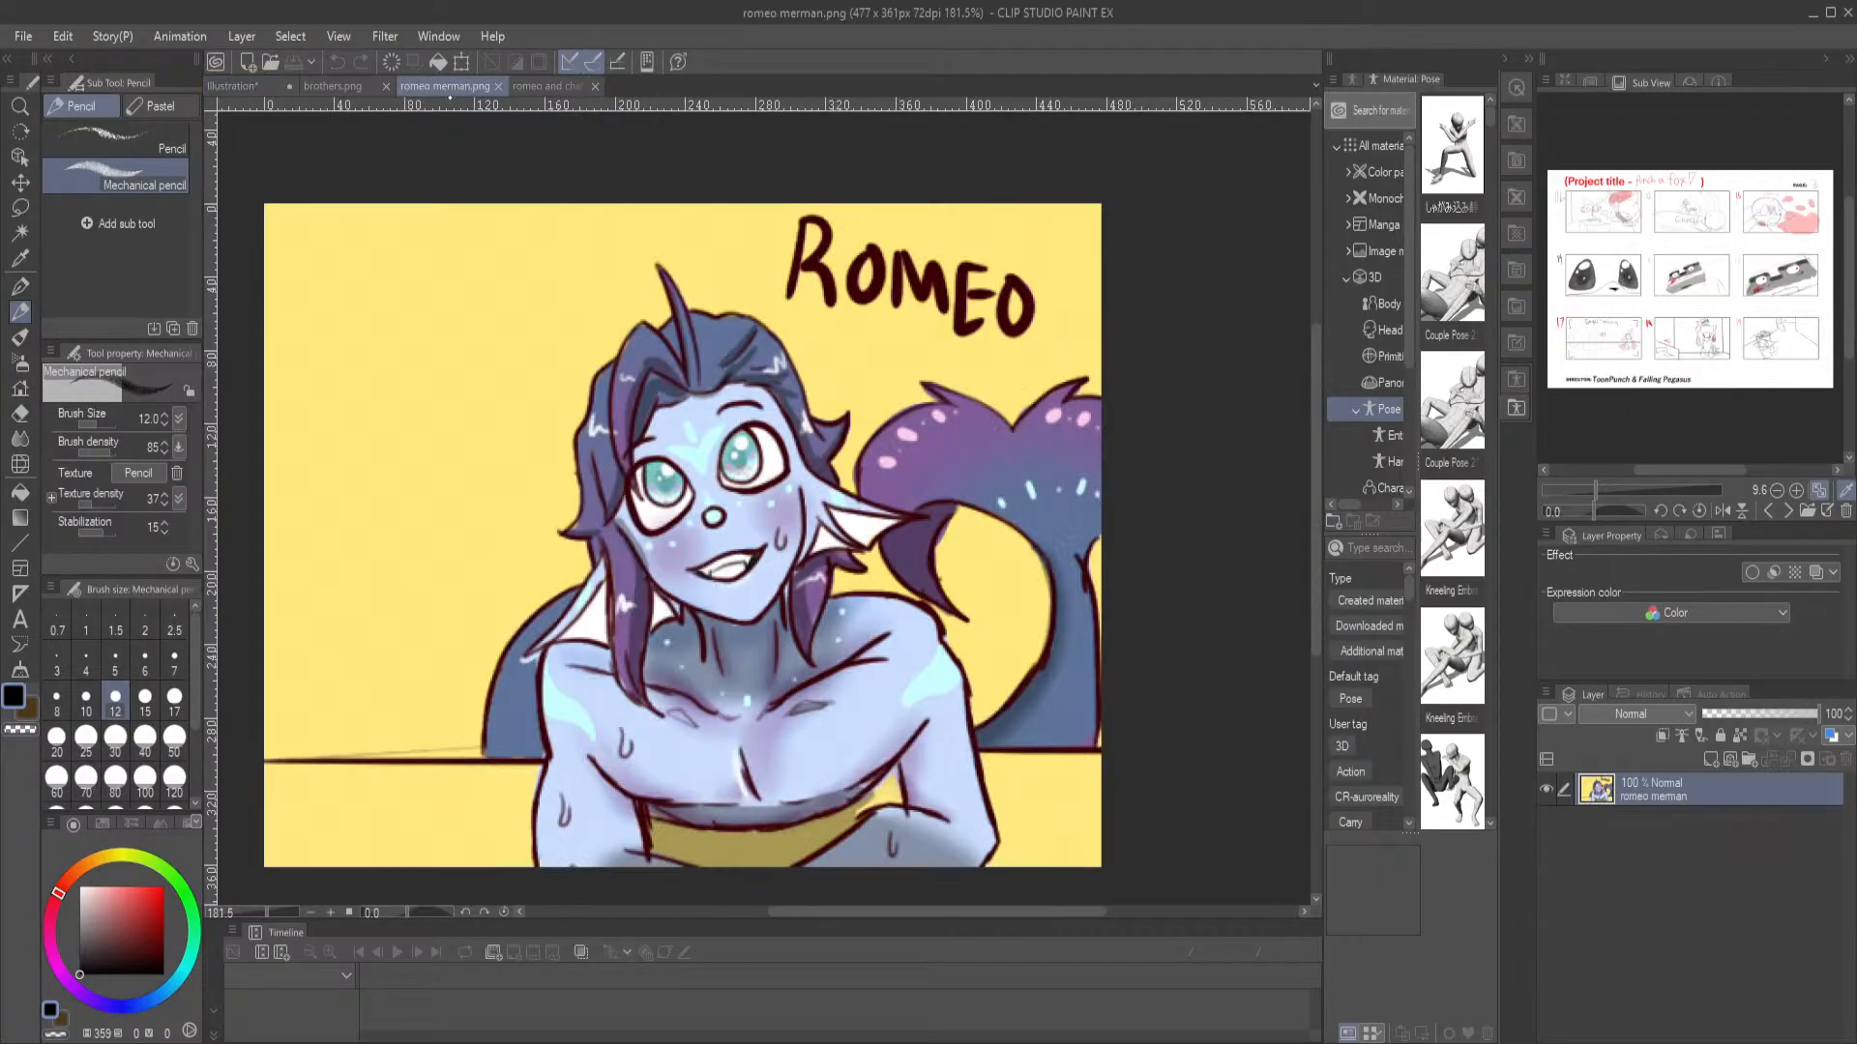
{"action": "left_click", "coordinate": [232, 86]}
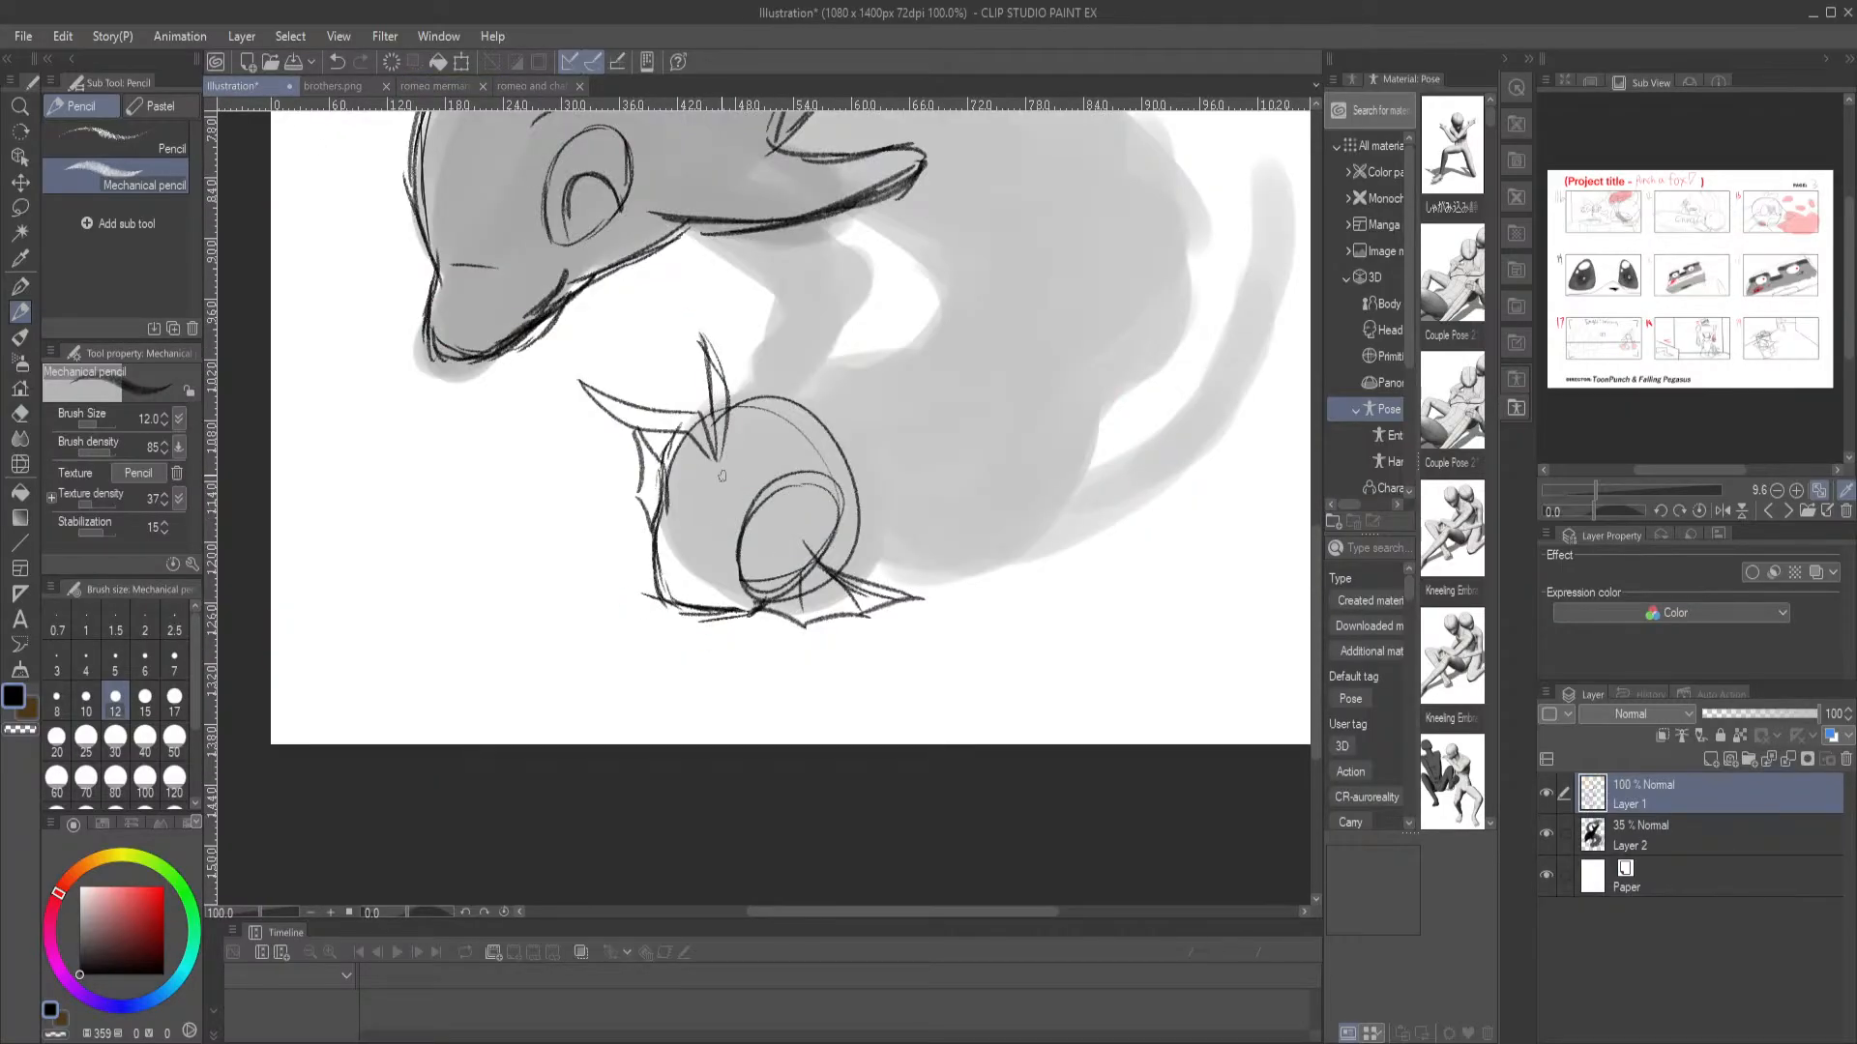
{"action": "mouse_move", "coordinate": [707, 458]}
{"action": "left_mouse_down"}
{"action": "mouse_move", "coordinate": [761, 502]}
{"action": "mouse_move", "coordinate": [738, 485]}
{"action": "mouse_move", "coordinate": [769, 546]}
{"action": "mouse_move", "coordinate": [812, 559]}
{"action": "mouse_move", "coordinate": [658, 455]}
{"action": "left_mouse_up"}
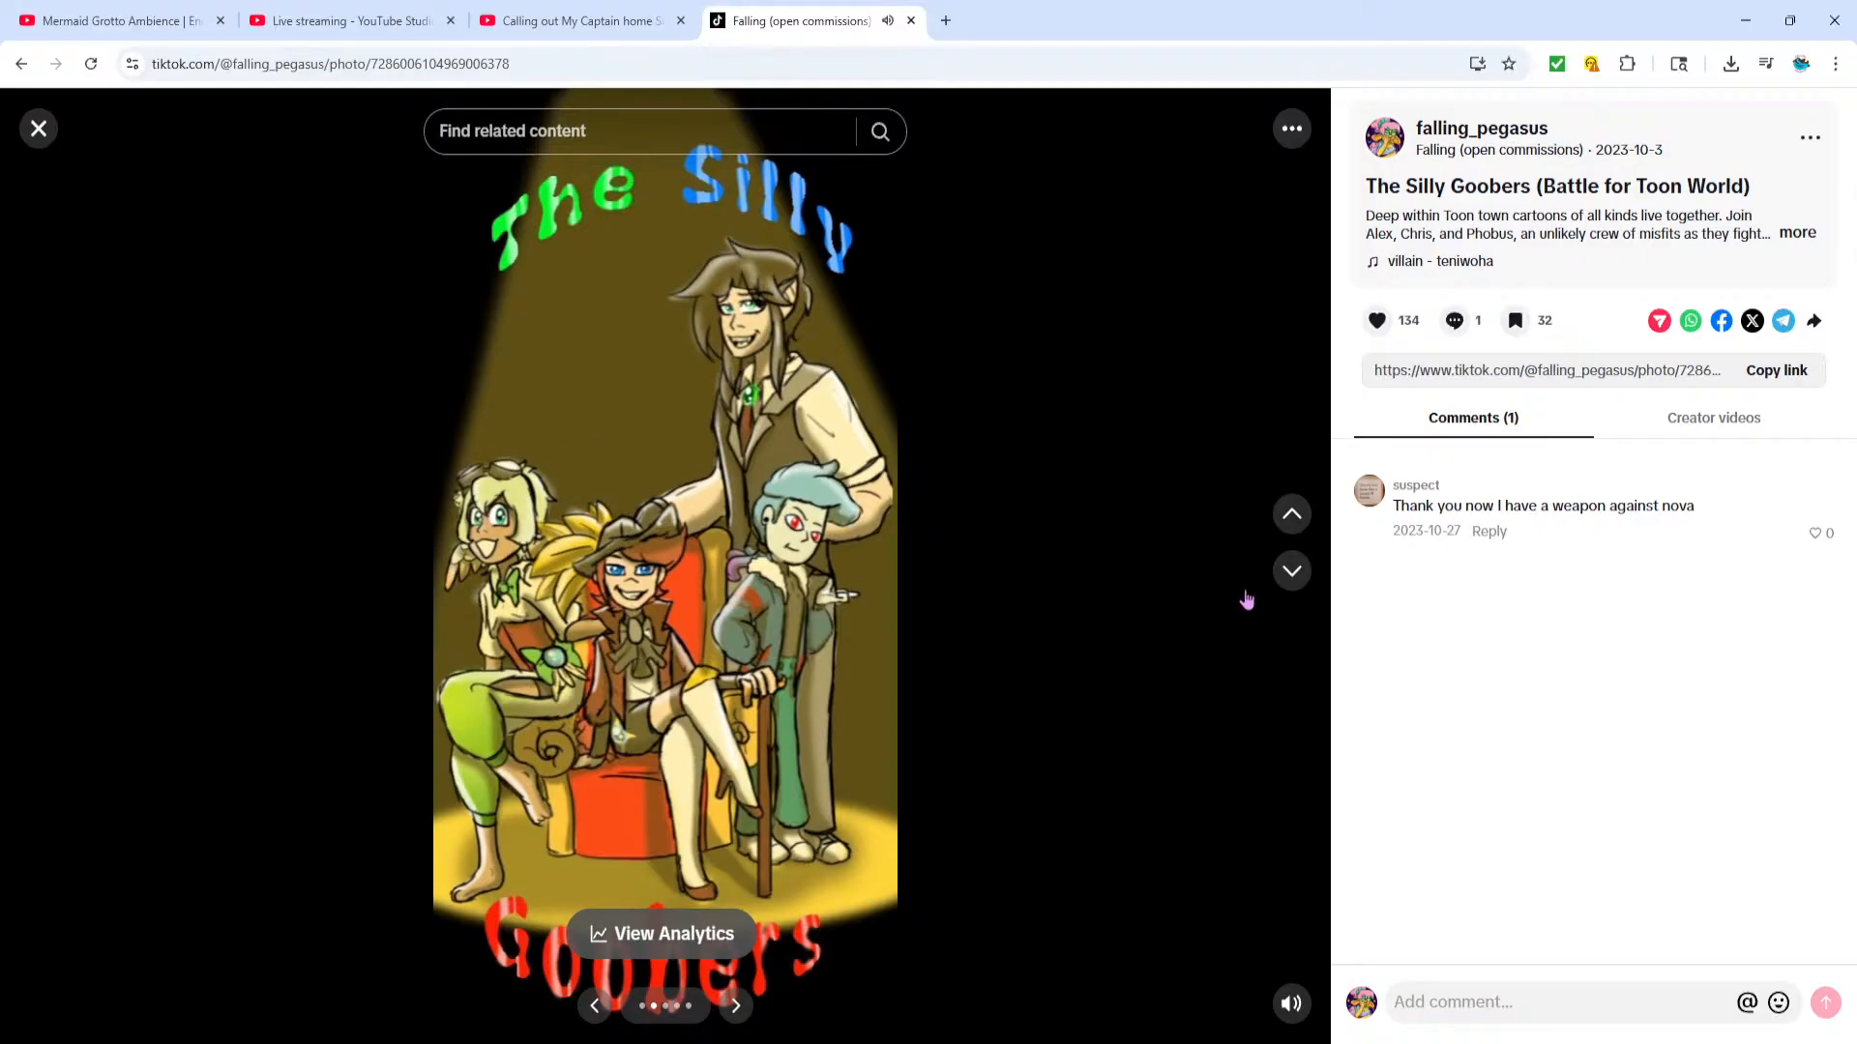
Look through the character images of "The Silly Goobers" TikTok post in the browser, close it and return to Clip Studio Paint
{"action": "left_click", "coordinate": [743, 1007]}
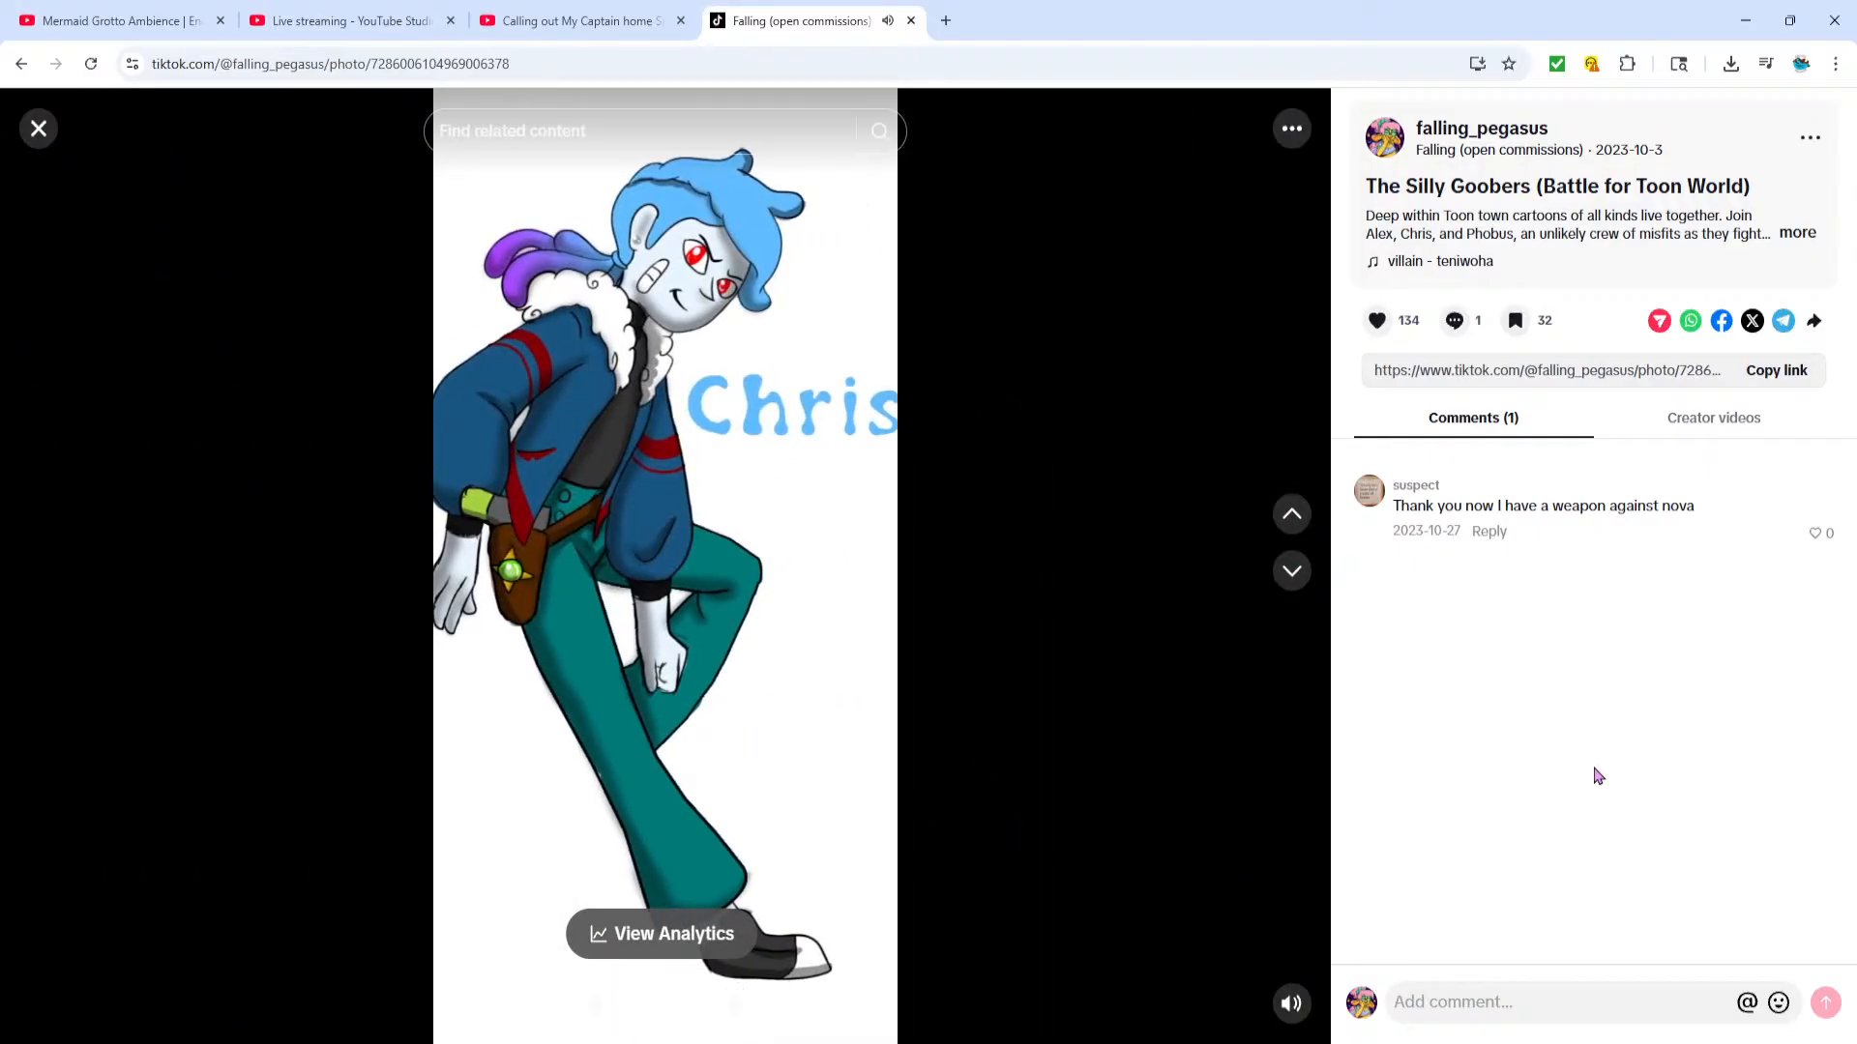
{"action": "left_click", "coordinate": [736, 1007]}
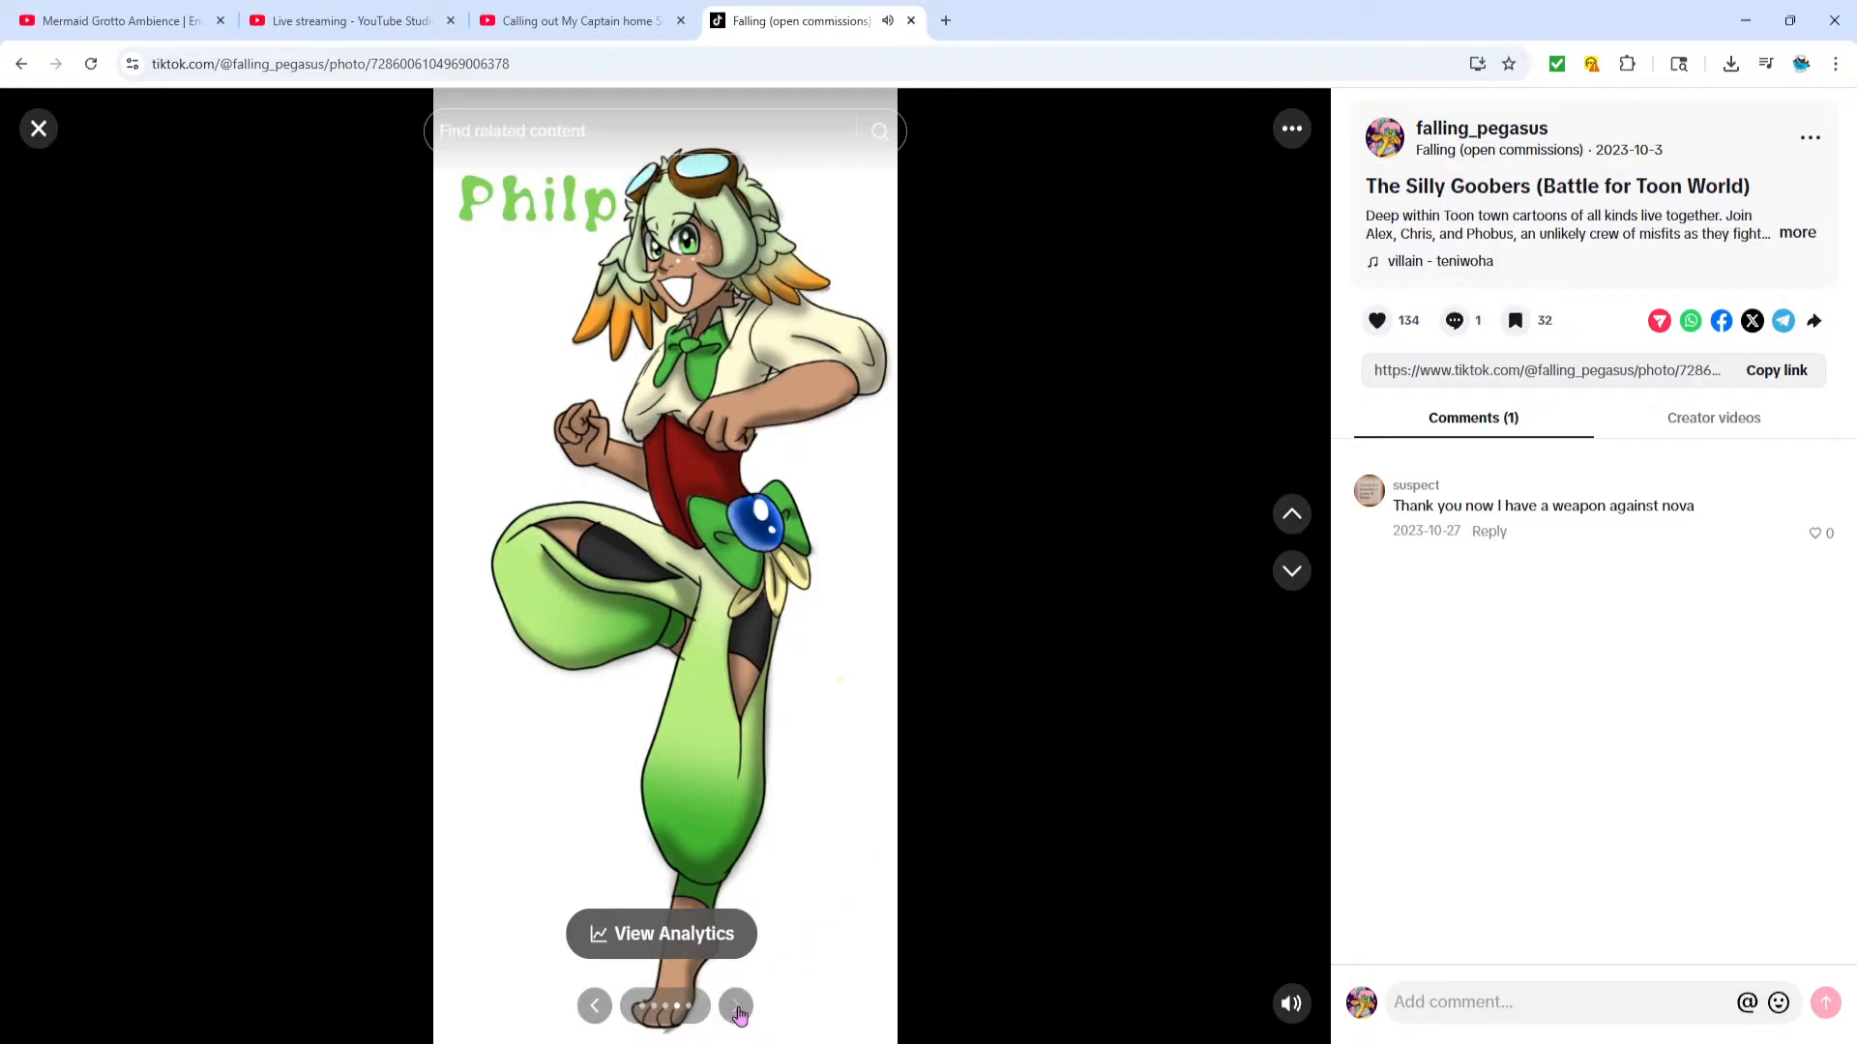
{"action": "left_click", "coordinate": [736, 1007]}
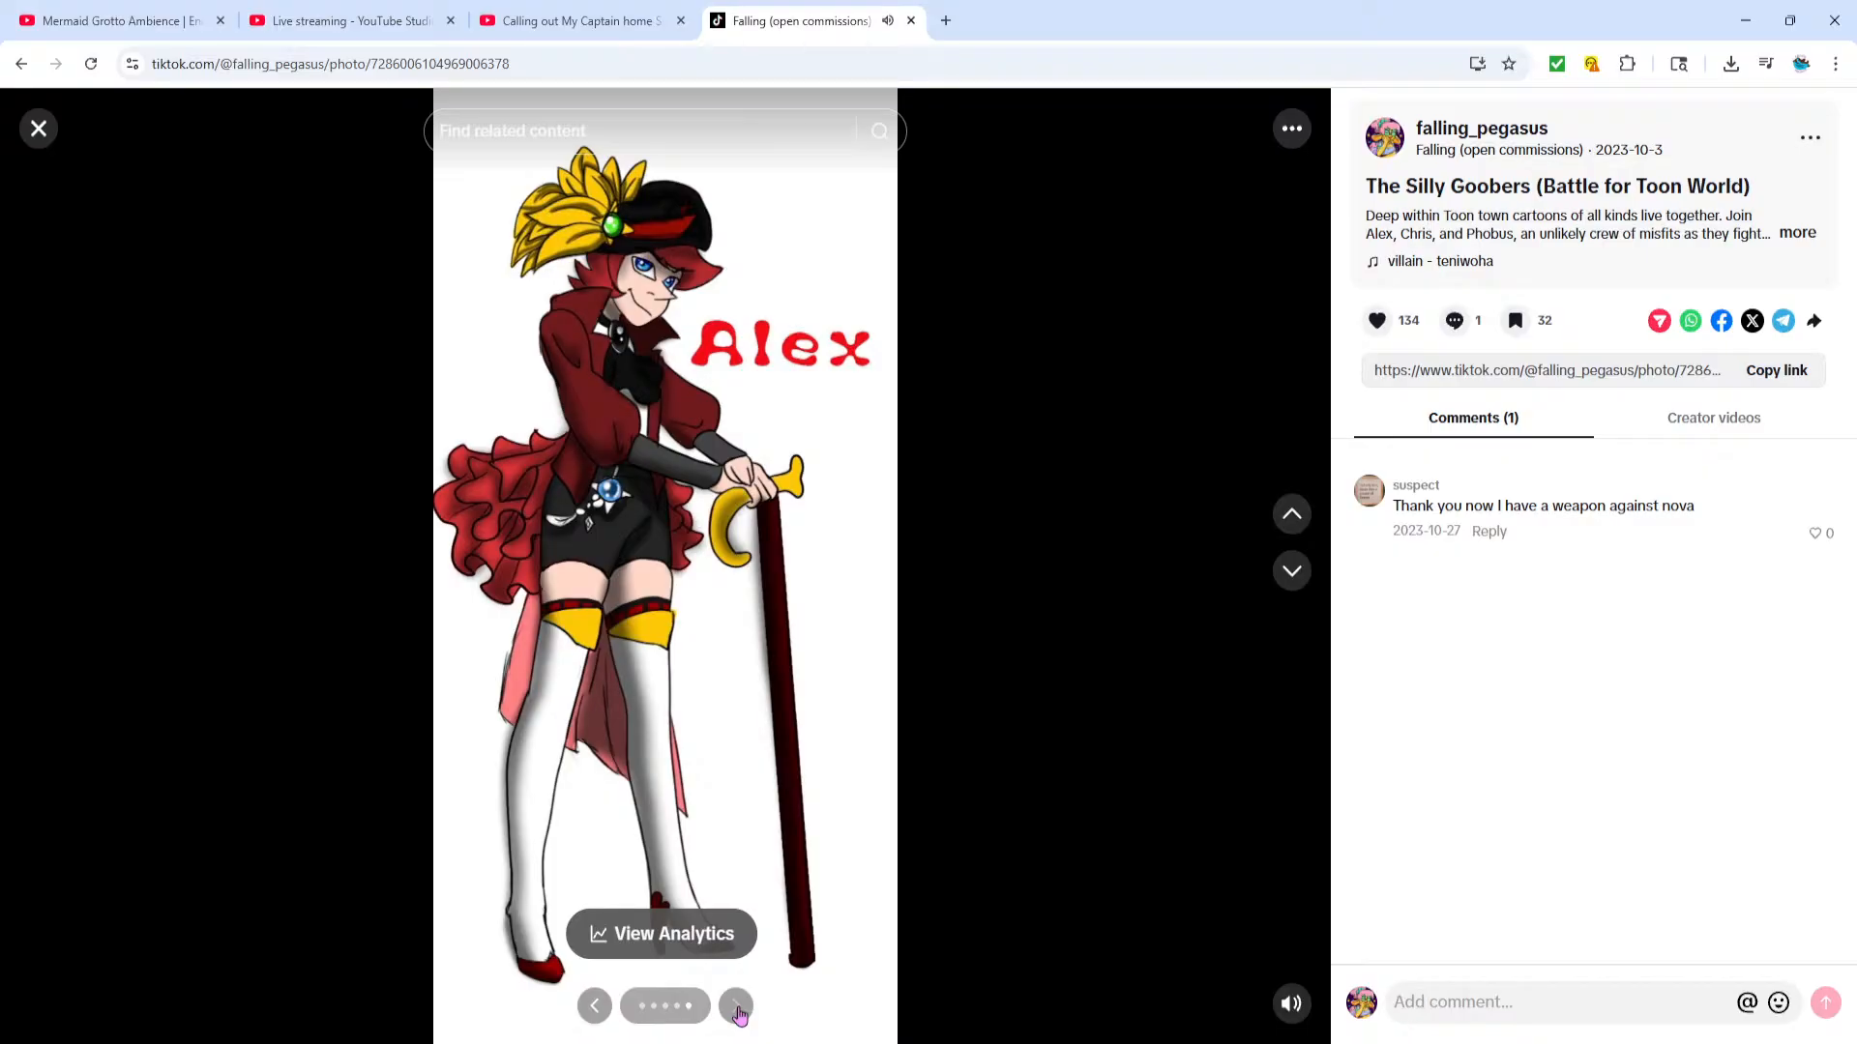
{"action": "left_click", "coordinate": [595, 1006]}
{"action": "left_click", "coordinate": [595, 1007]}
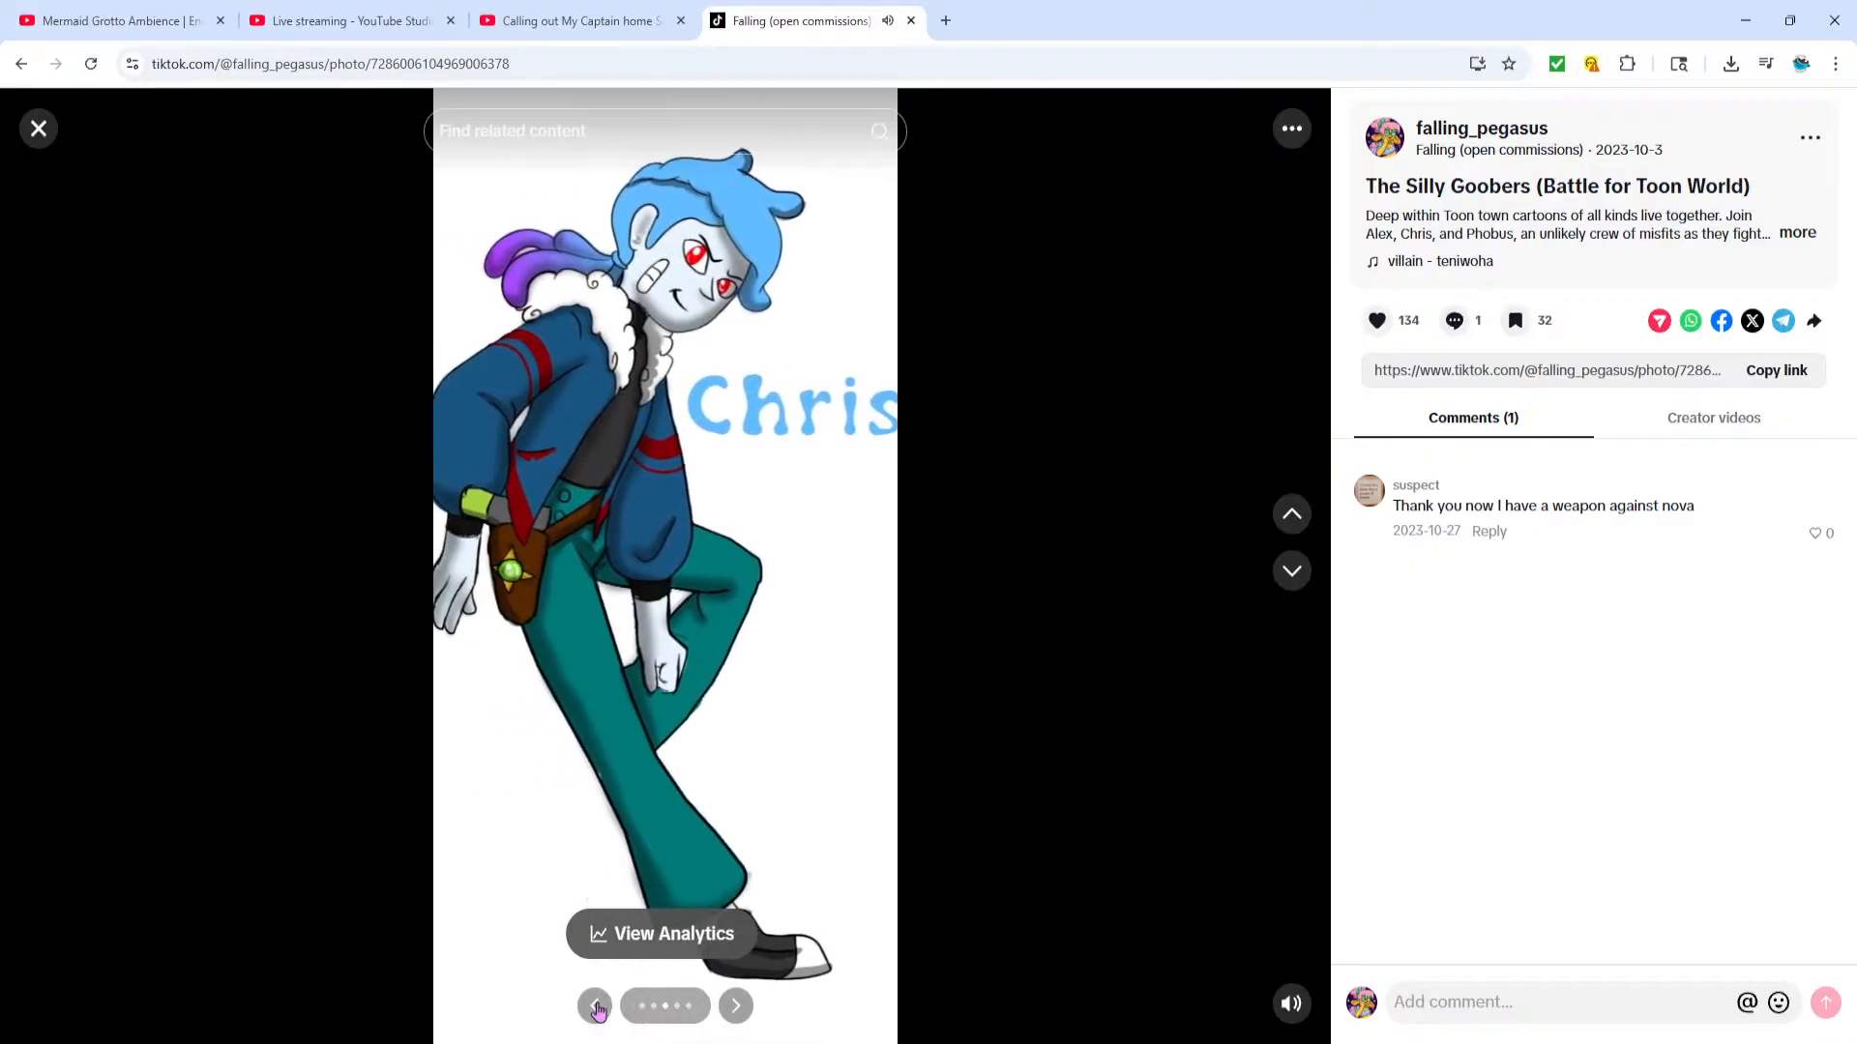
{"action": "left_click", "coordinate": [595, 1006]}
{"action": "left_click", "coordinate": [595, 1007]}
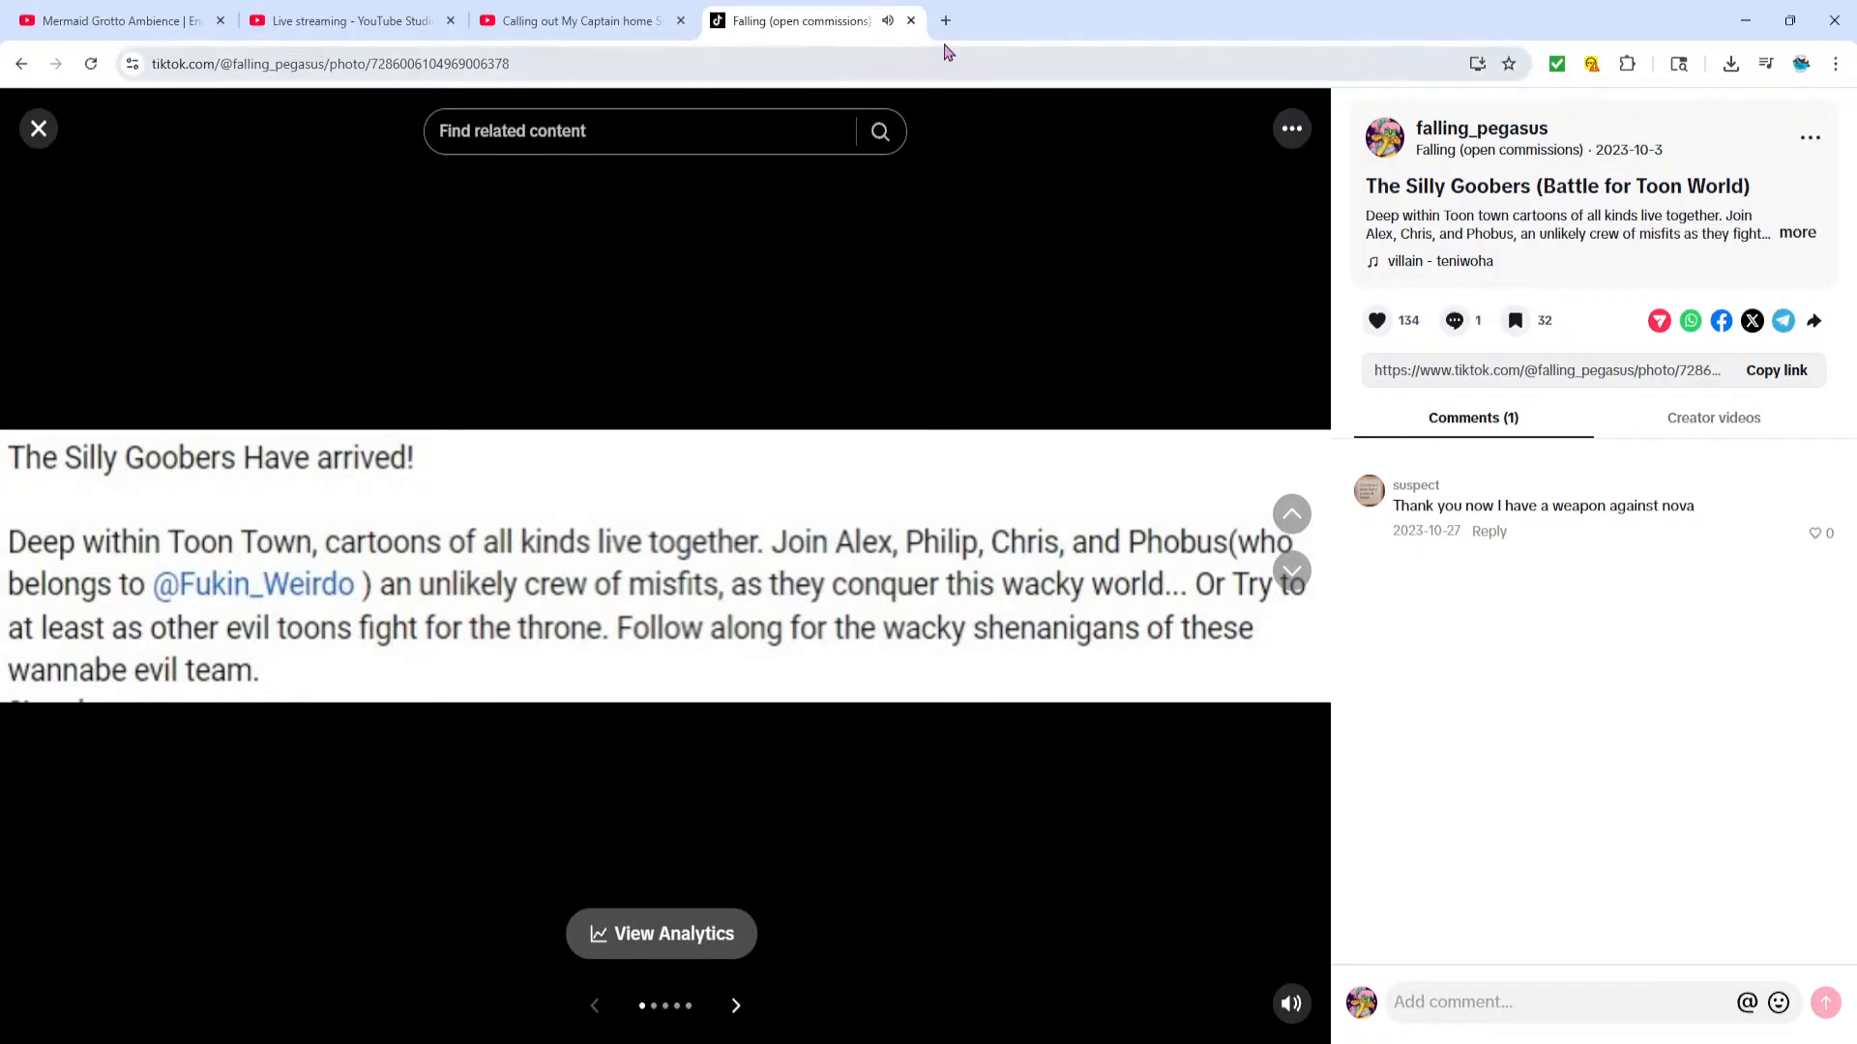
{"action": "left_click", "coordinate": [911, 21]}
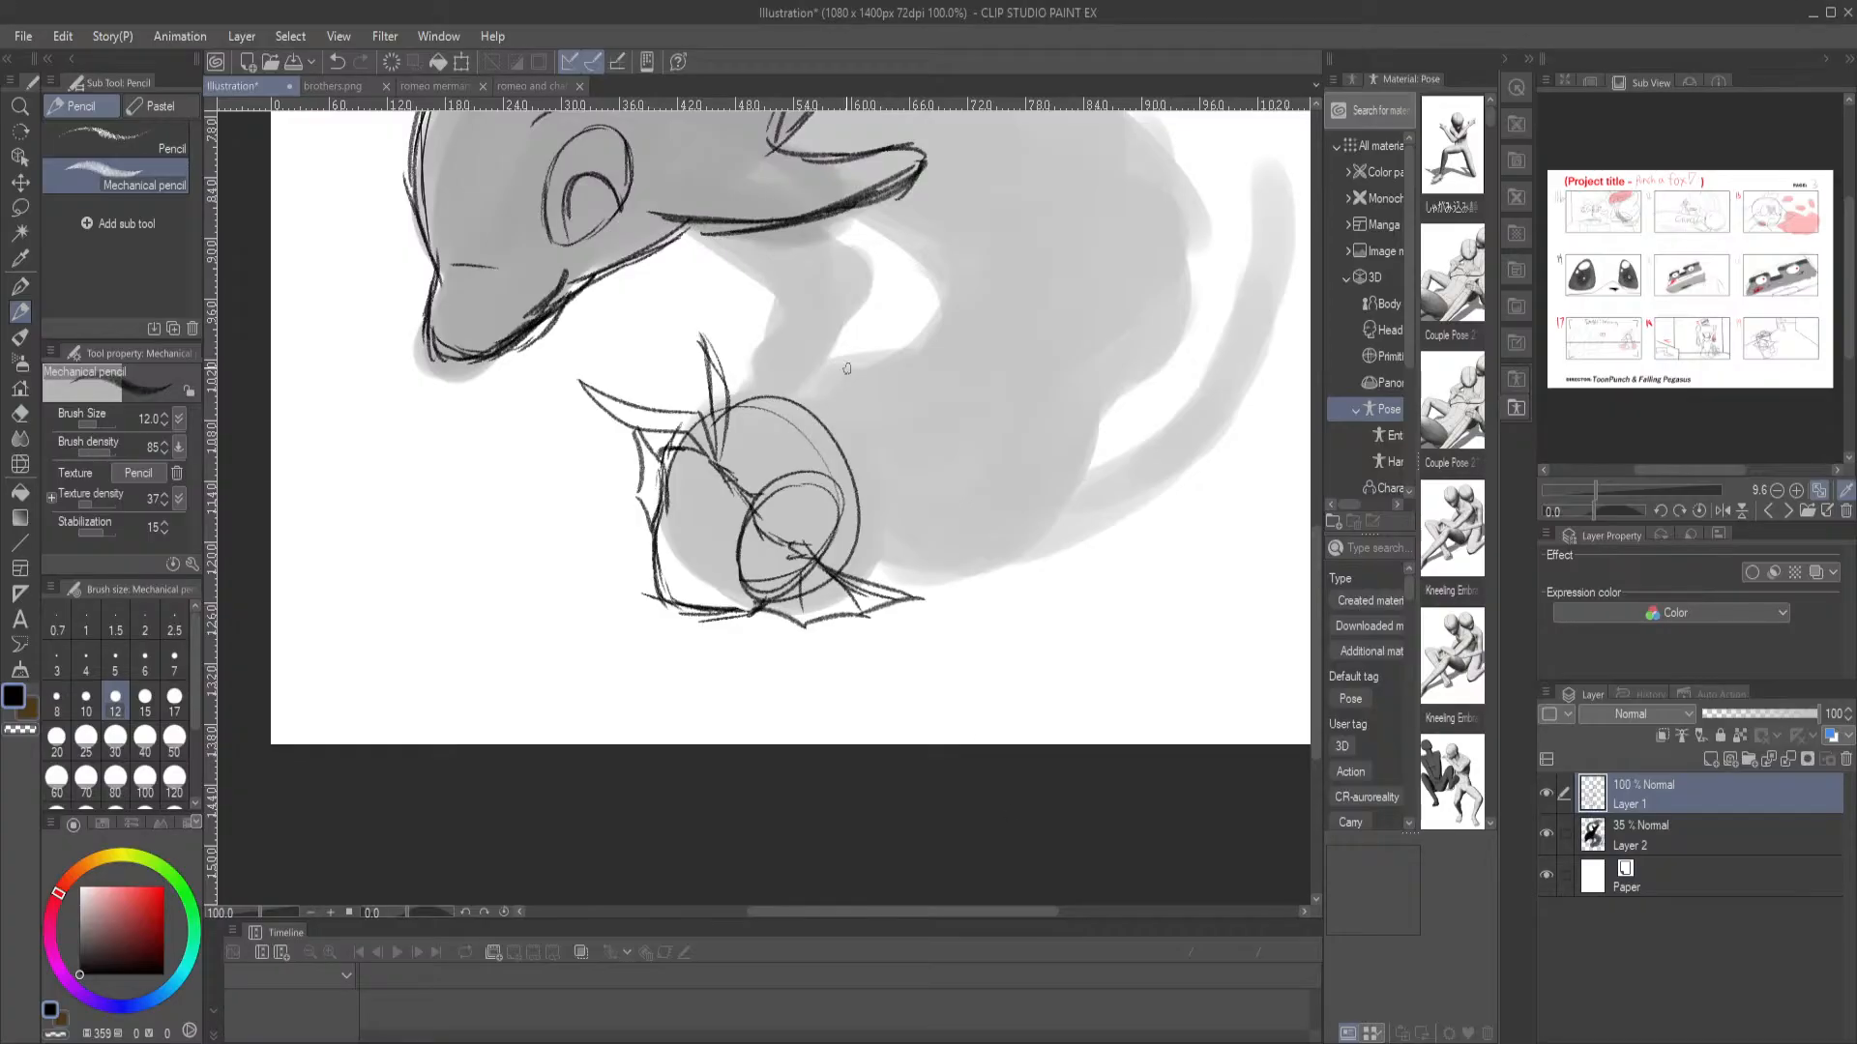
{"action": "left_click", "coordinate": [1091, 1043]}
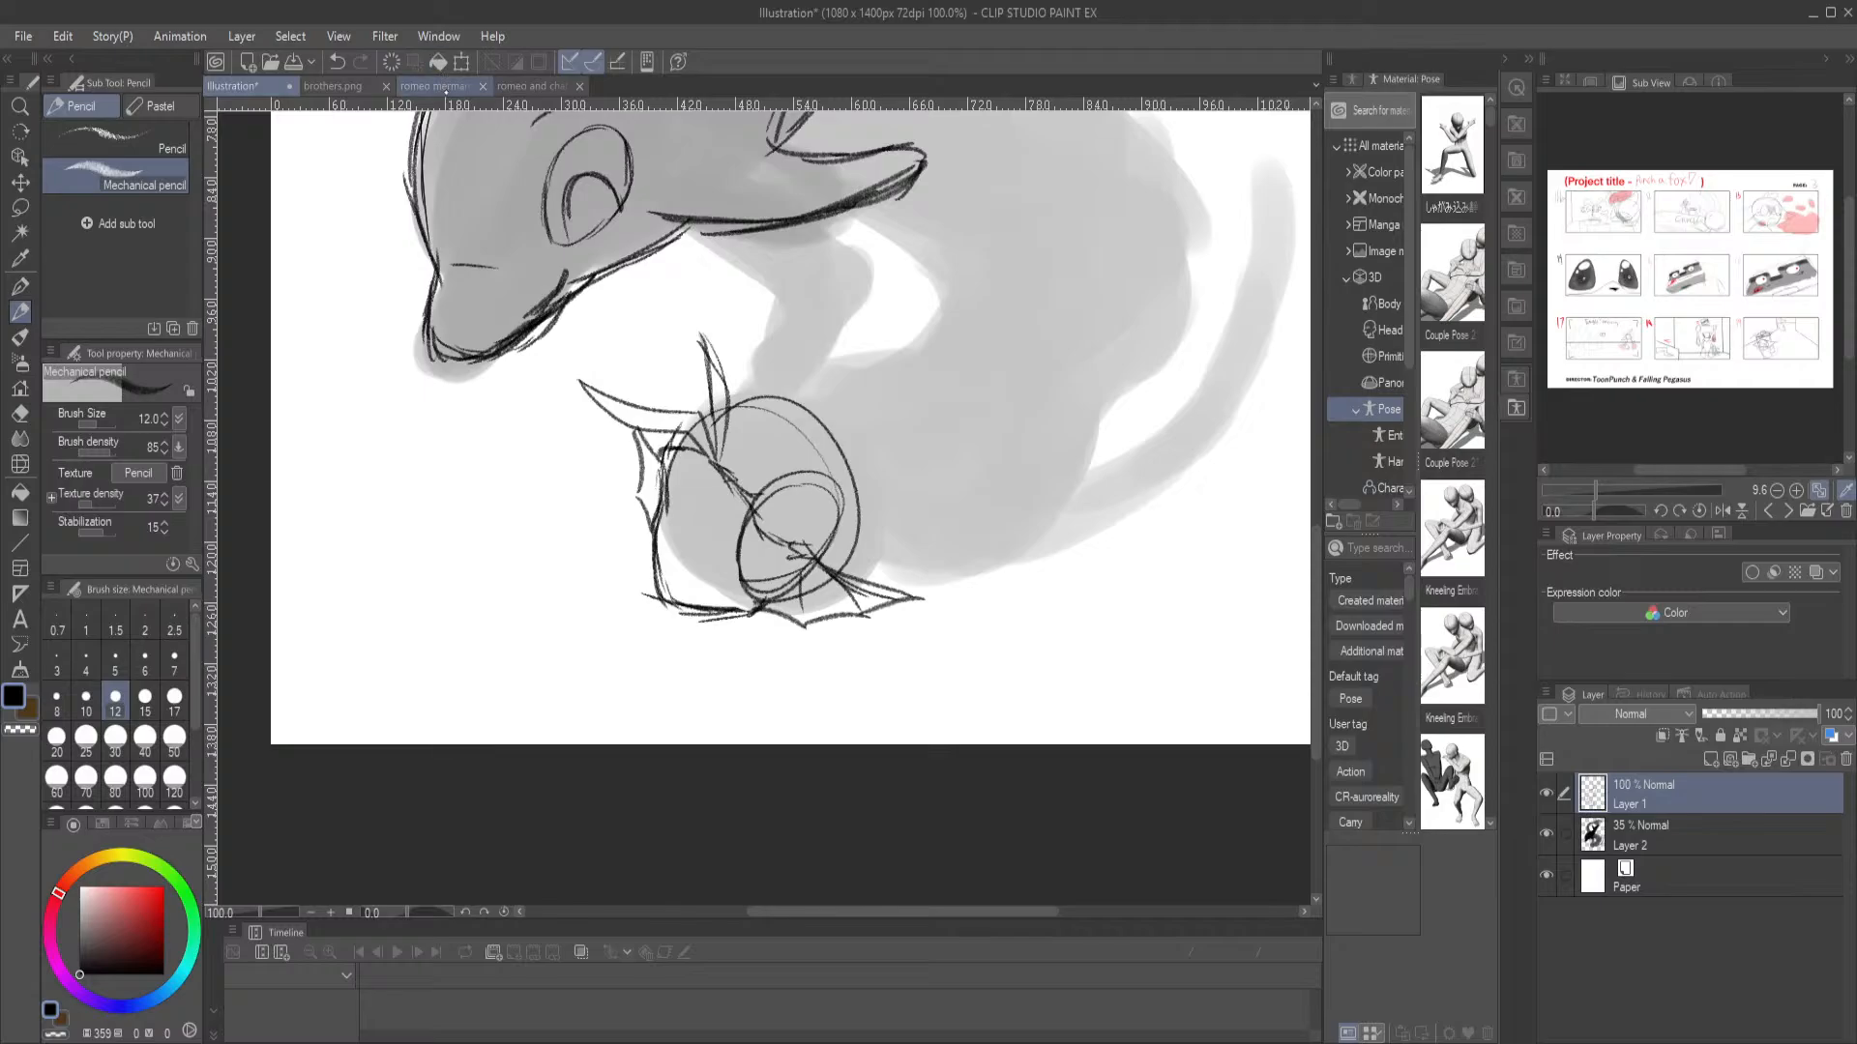
Check romeo merman.png and try strokes for the hair on top of the merman's head
{"action": "left_click", "coordinate": [443, 87]}
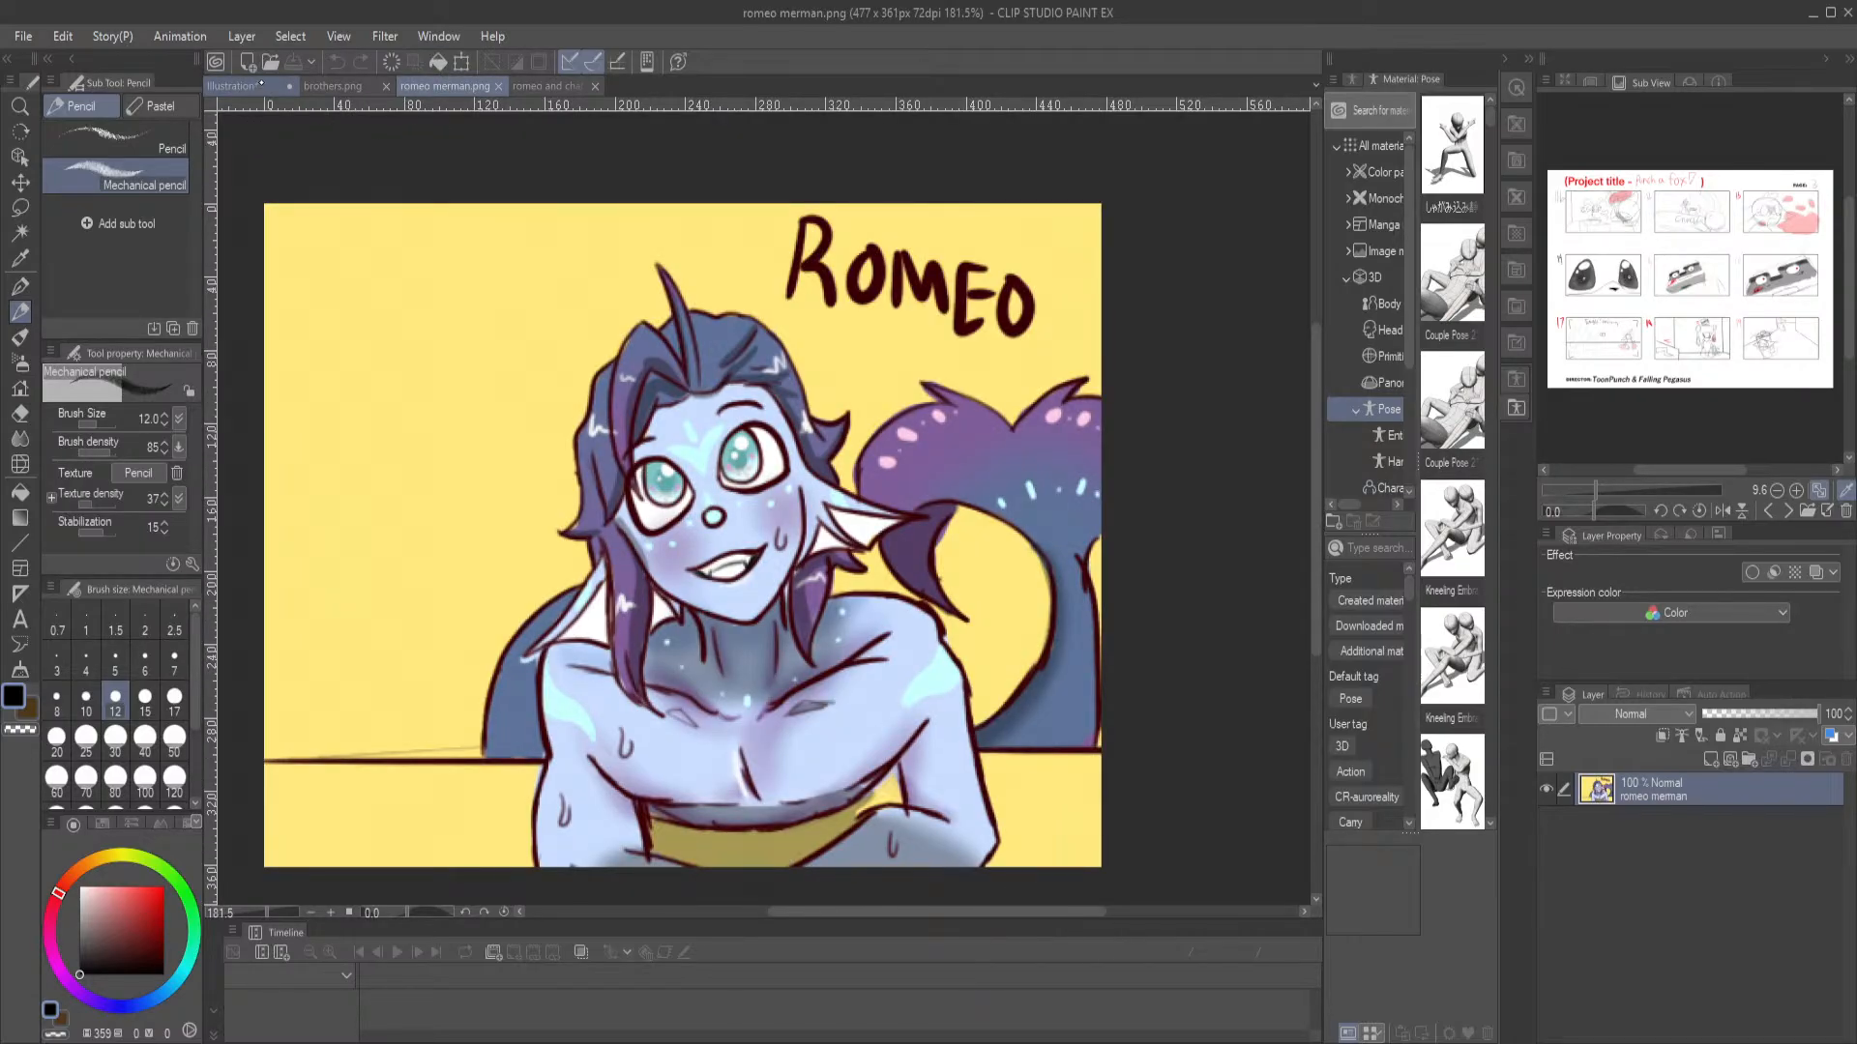
{"action": "left_click", "coordinate": [259, 86]}
{"action": "left_click_drag", "start_coordinate": [725, 387], "coordinate": [827, 382]}
{"action": "key", "text": "ctrl+z"}
{"action": "left_click_drag", "start_coordinate": [808, 260], "coordinate": [894, 350]}
{"action": "key", "text": "ctrl+z"}
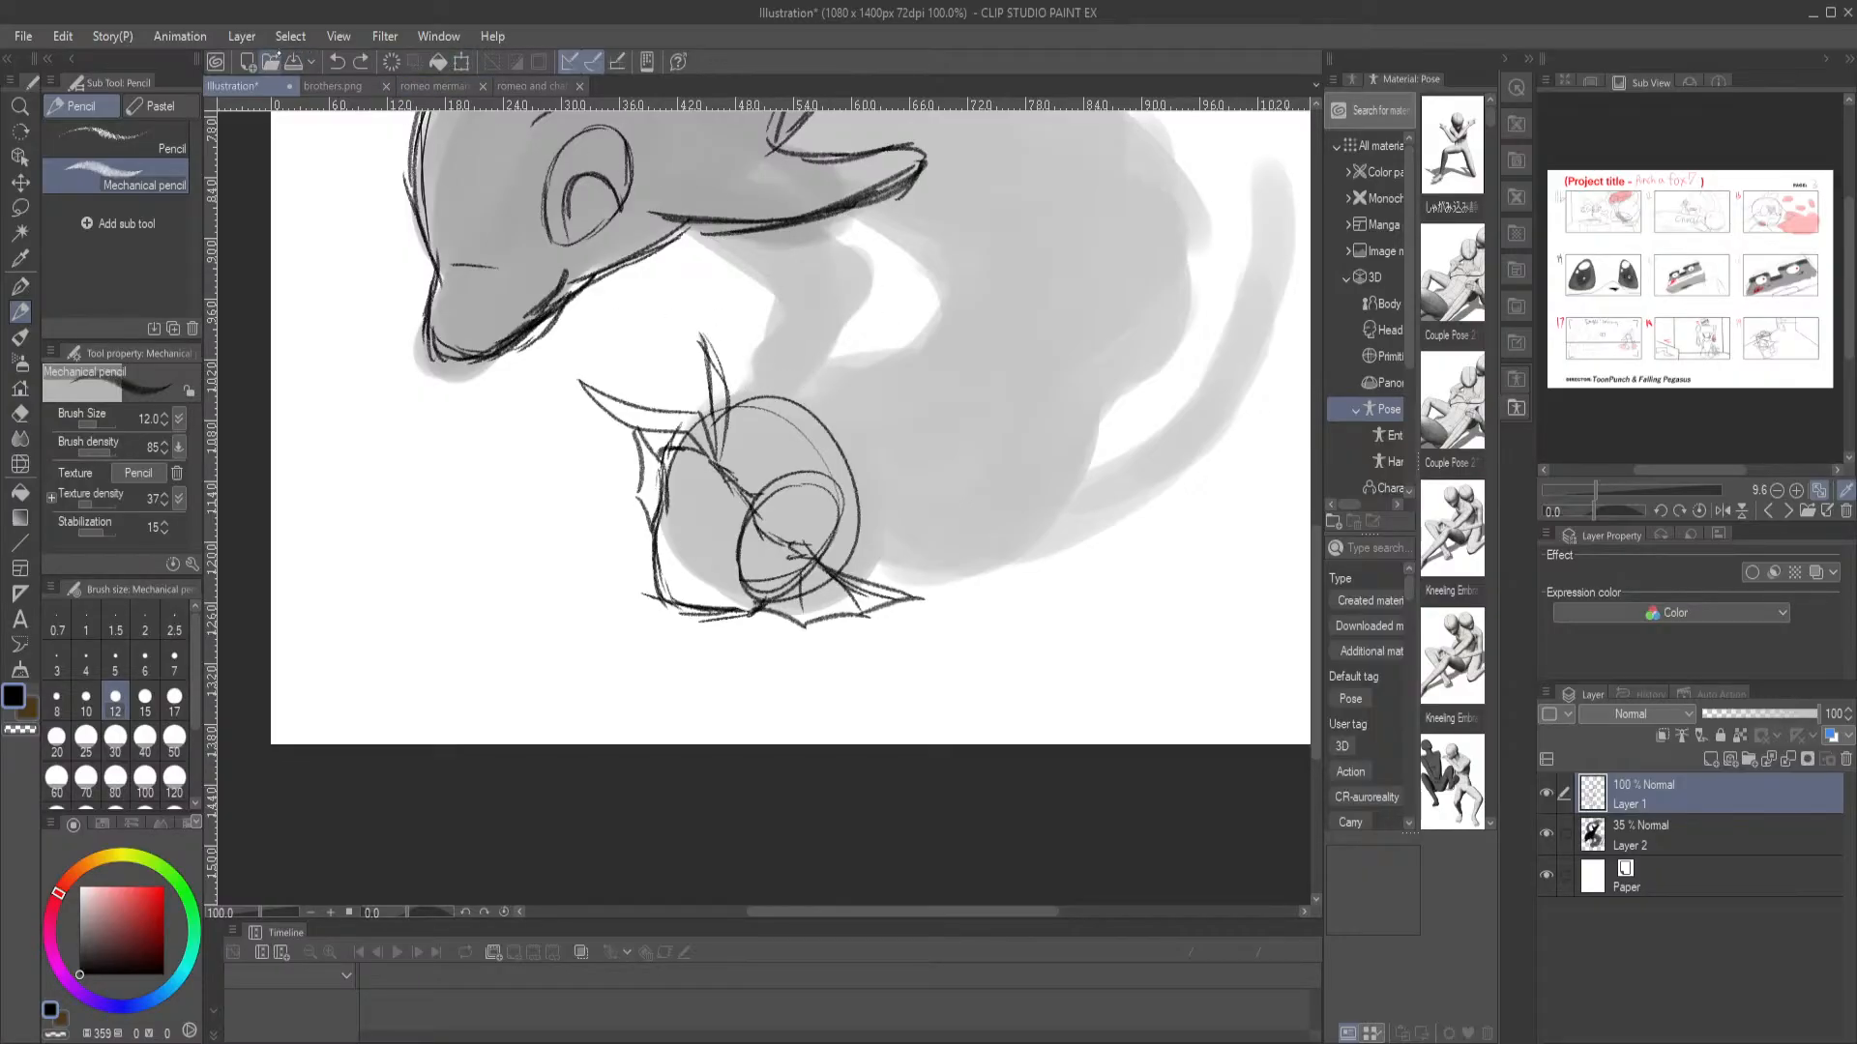
Scribble a test loop on a new blank canvas, discard that canvas and return to the merman illustration
{"action": "left_click", "coordinate": [248, 62]}
{"action": "key", "text": "Return"}
{"action": "mouse_move", "coordinate": [738, 357]}
{"action": "left_mouse_down"}
{"action": "mouse_move", "coordinate": [778, 427]}
{"action": "mouse_move", "coordinate": [841, 441]}
{"action": "left_mouse_up"}
{"action": "left_click", "coordinate": [677, 88]}
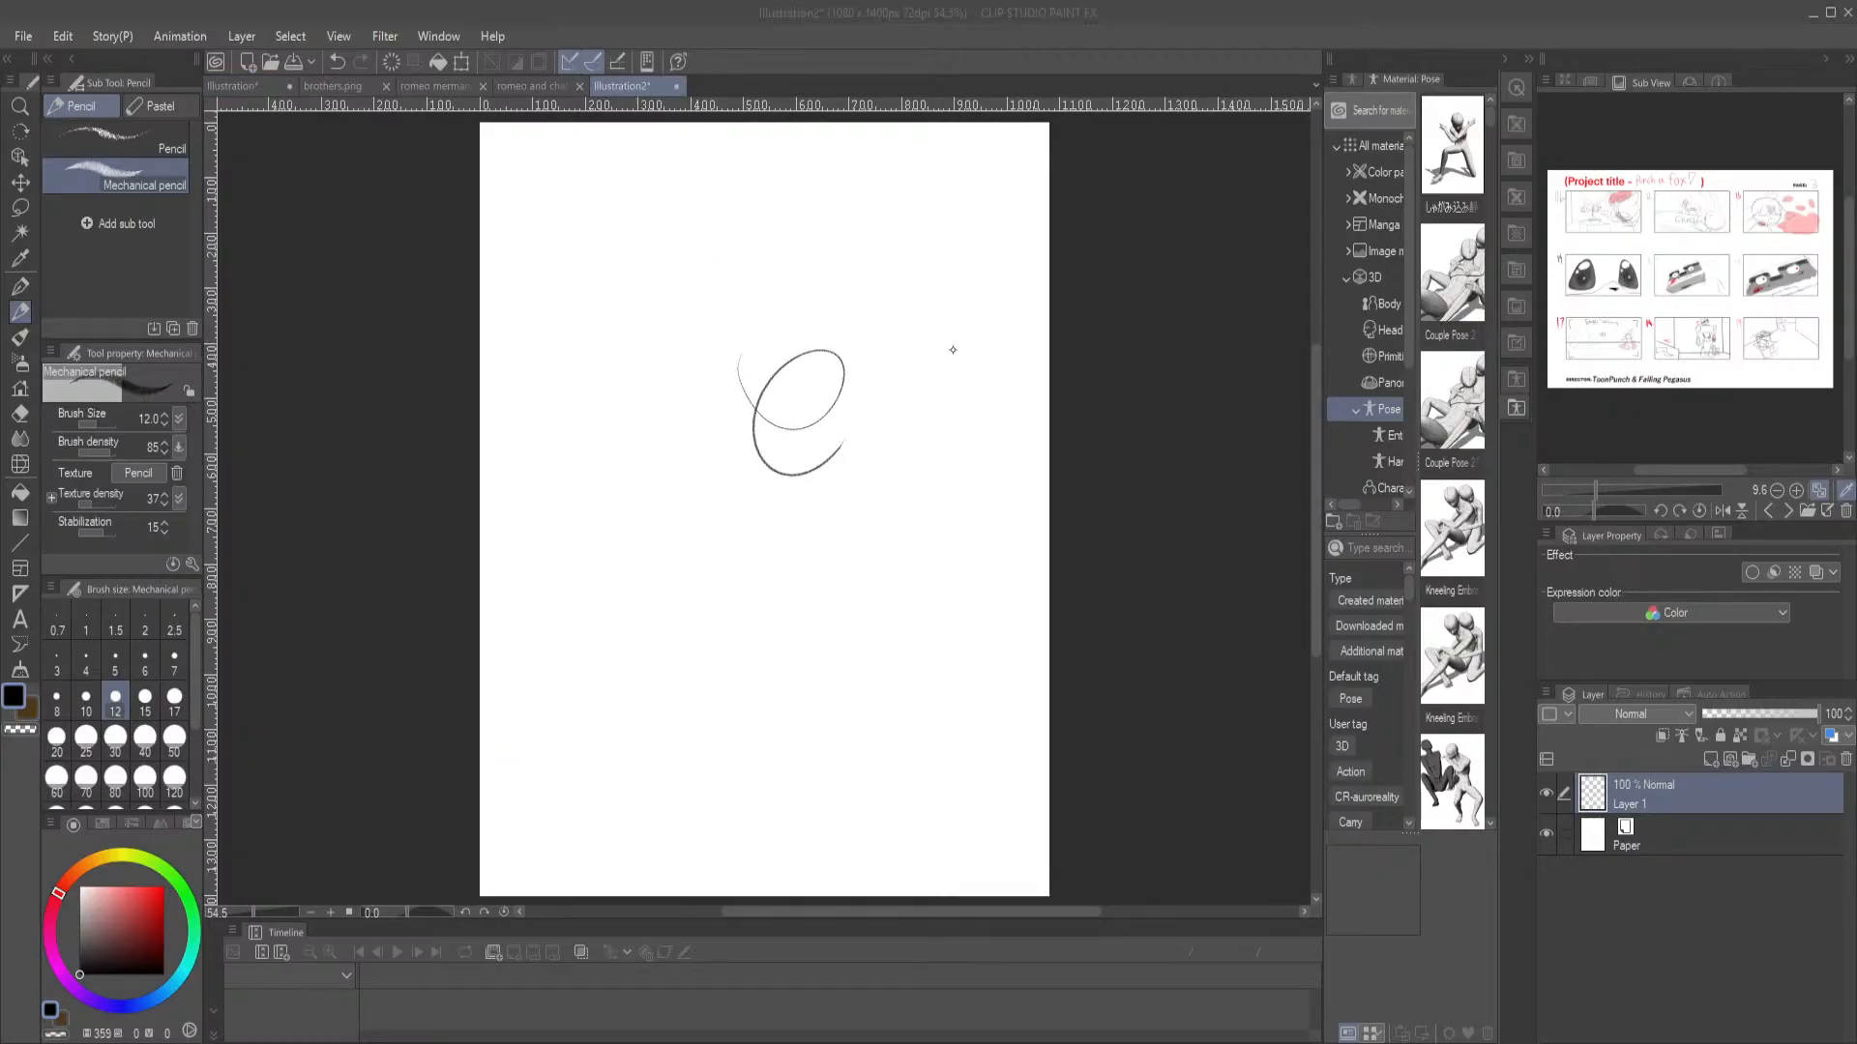
{"action": "left_click", "coordinate": [947, 397]}
{"action": "left_click", "coordinate": [232, 86]}
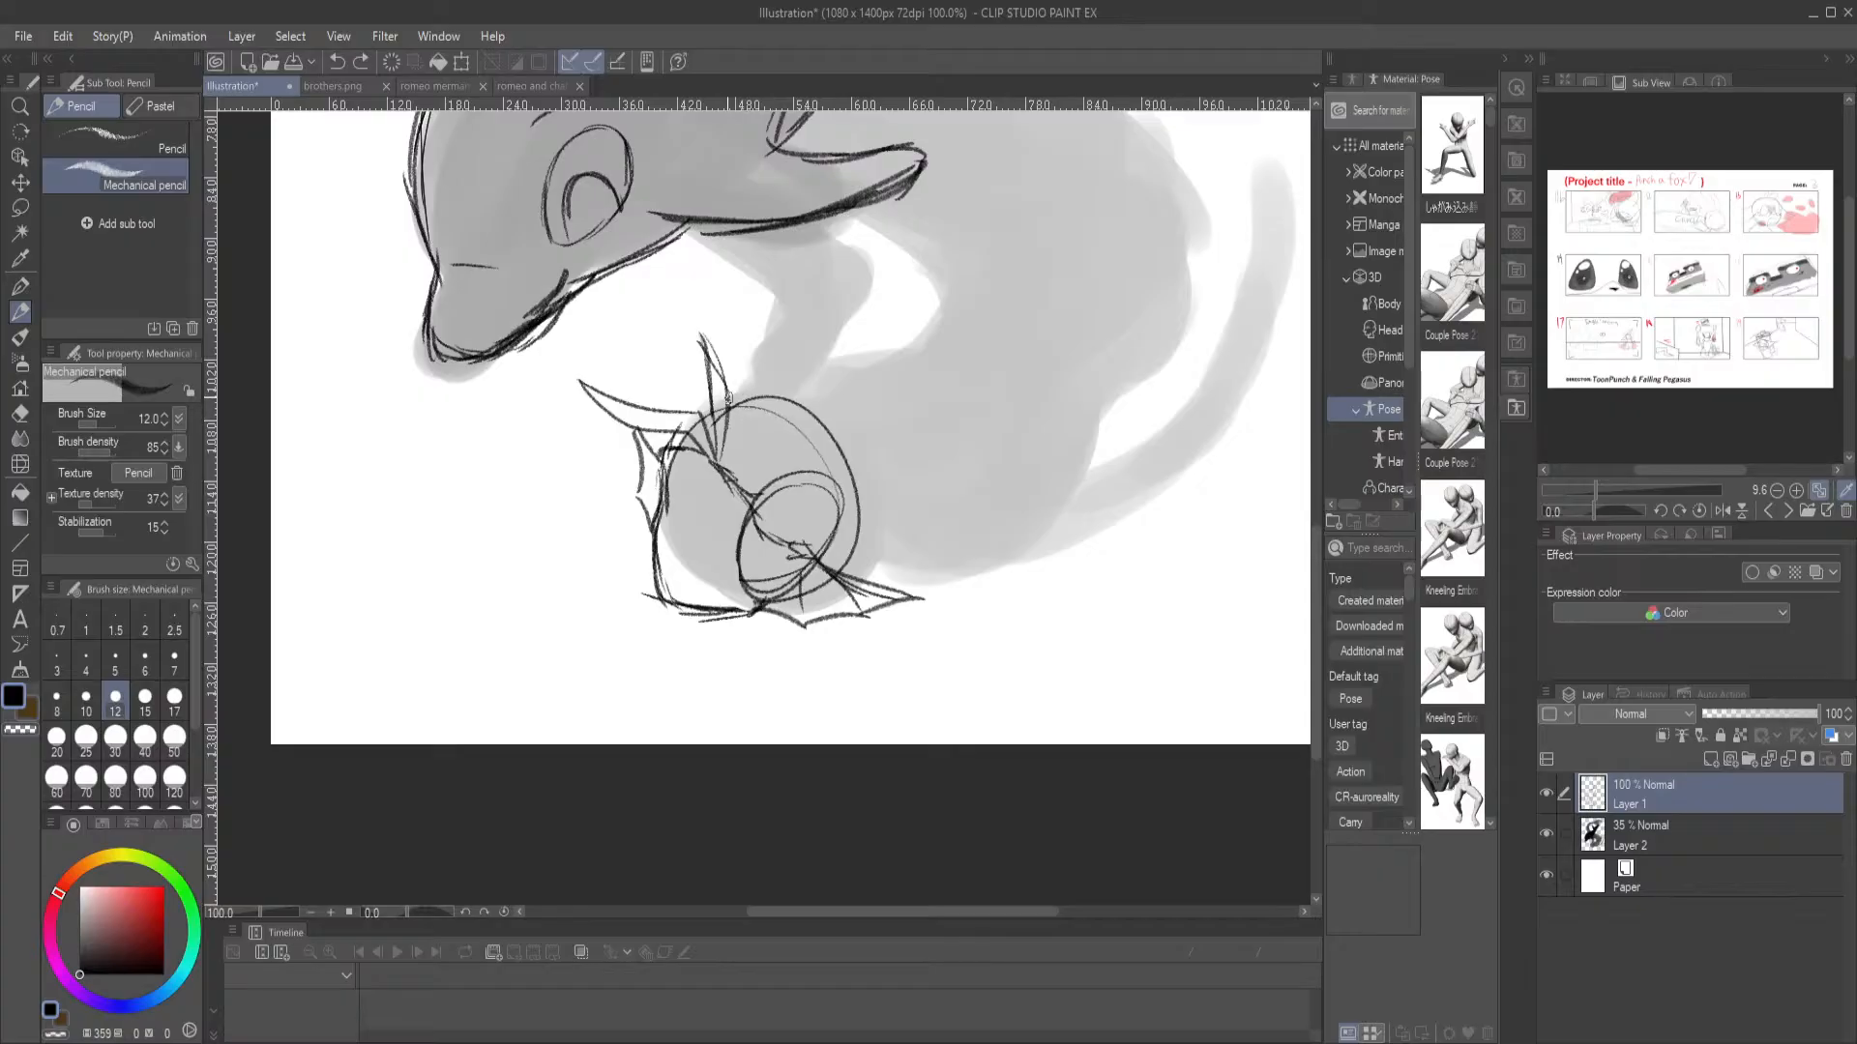
{"action": "mouse_move", "coordinate": [725, 389]}
{"action": "left_mouse_down"}
{"action": "mouse_move", "coordinate": [839, 344]}
{"action": "mouse_move", "coordinate": [819, 383]}
{"action": "mouse_move", "coordinate": [922, 443]}
{"action": "left_mouse_up"}
{"action": "key", "text": "ctrl+z"}
{"action": "key", "text": "ctrl+z"}
{"action": "mouse_move", "coordinate": [683, 424]}
{"action": "left_mouse_down"}
{"action": "mouse_move", "coordinate": [727, 393]}
{"action": "mouse_move", "coordinate": [859, 379]}
{"action": "left_mouse_up"}
{"action": "key", "text": "ctrl+z"}
Sketch the merman's hair over the crown, with pointed tufts along the back of the head and one beside the far ear fin
{"action": "mouse_move", "coordinate": [737, 409]}
{"action": "left_mouse_down"}
{"action": "mouse_move", "coordinate": [775, 382]}
{"action": "mouse_move", "coordinate": [758, 383]}
{"action": "mouse_move", "coordinate": [870, 448]}
{"action": "mouse_move", "coordinate": [836, 409]}
{"action": "mouse_move", "coordinate": [888, 418]}
{"action": "mouse_move", "coordinate": [856, 425]}
{"action": "mouse_move", "coordinate": [917, 400]}
{"action": "mouse_move", "coordinate": [933, 516]}
{"action": "mouse_move", "coordinate": [971, 535]}
{"action": "mouse_move", "coordinate": [936, 561]}
{"action": "mouse_move", "coordinate": [851, 559]}
{"action": "mouse_move", "coordinate": [927, 565]}
{"action": "mouse_move", "coordinate": [907, 569]}
{"action": "mouse_move", "coordinate": [979, 633]}
{"action": "mouse_move", "coordinate": [861, 617]}
{"action": "left_mouse_up"}
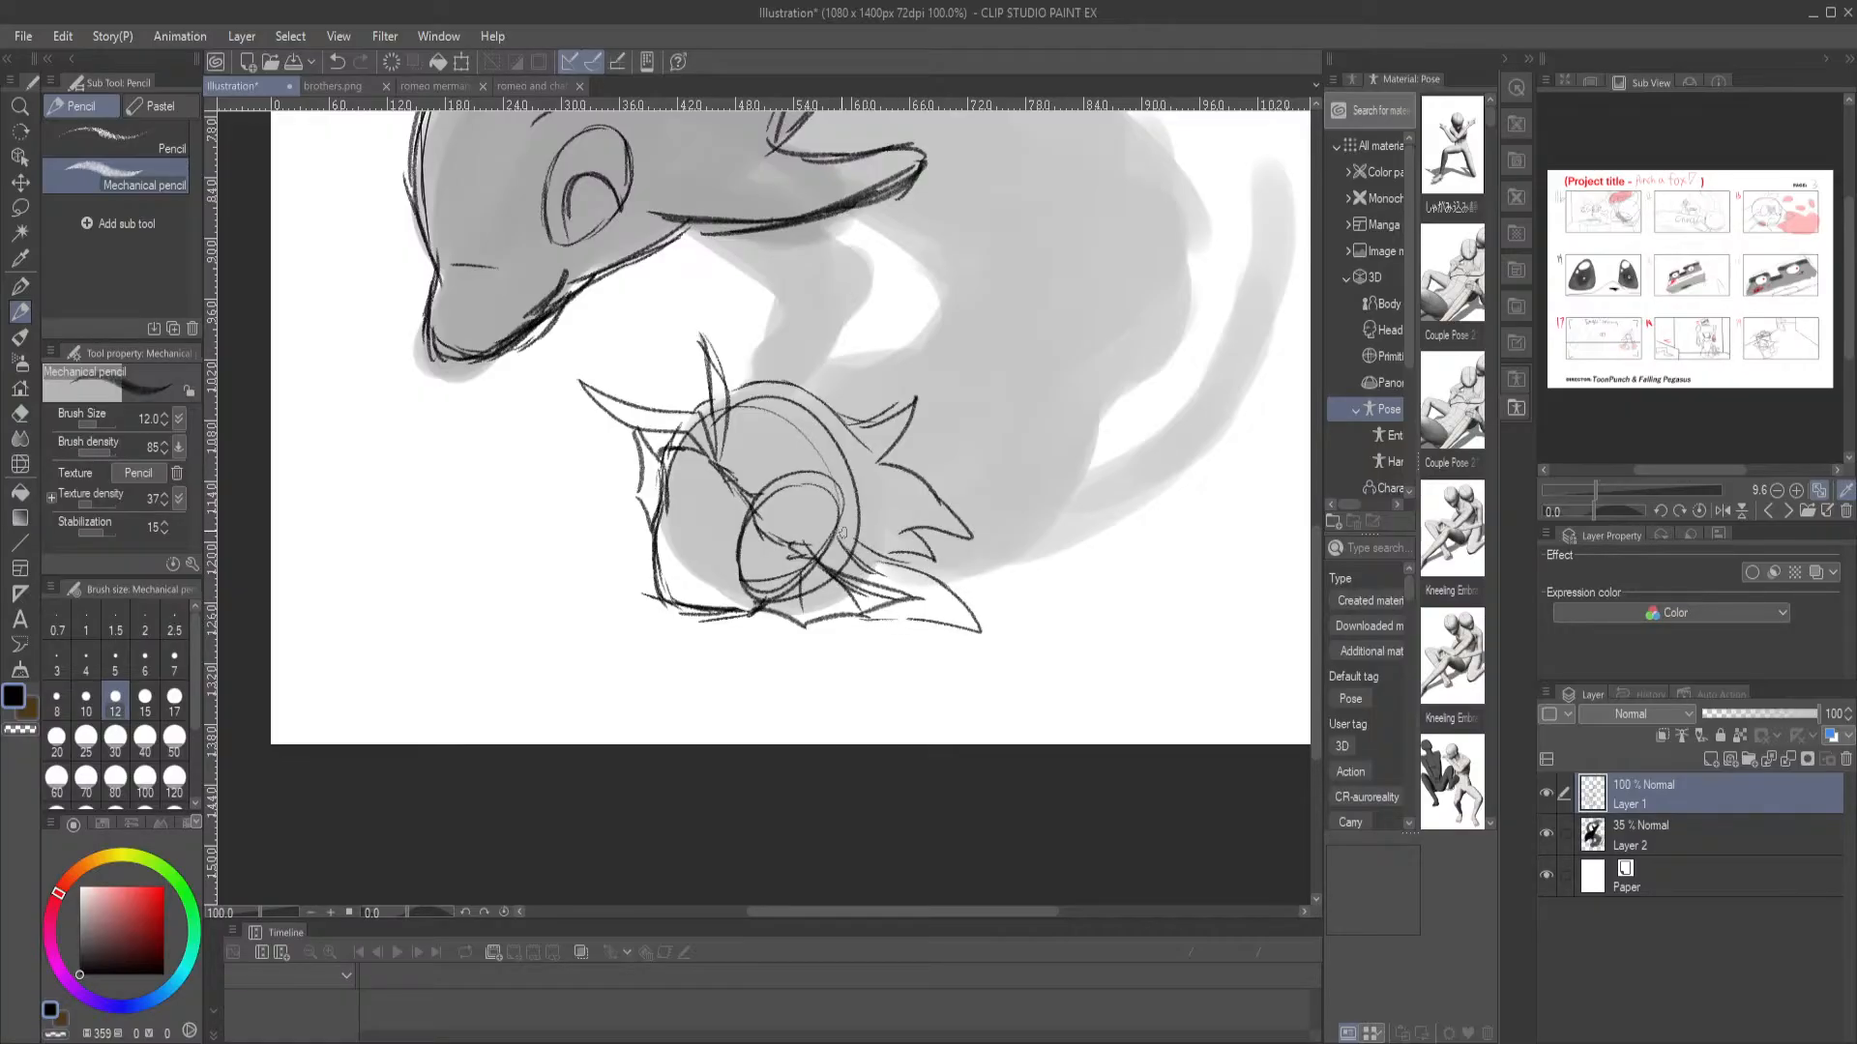
{"action": "left_click_drag", "start_coordinate": [640, 495], "coordinate": [623, 518]}
{"action": "mouse_move", "coordinate": [666, 448]}
{"action": "left_mouse_down"}
{"action": "mouse_move", "coordinate": [548, 527]}
{"action": "mouse_move", "coordinate": [634, 517]}
{"action": "mouse_move", "coordinate": [545, 559]}
{"action": "mouse_move", "coordinate": [580, 498]}
{"action": "mouse_move", "coordinate": [747, 384]}
{"action": "mouse_move", "coordinate": [817, 395]}
{"action": "mouse_move", "coordinate": [858, 430]}
{"action": "mouse_move", "coordinate": [872, 365]}
{"action": "mouse_move", "coordinate": [857, 418]}
{"action": "mouse_move", "coordinate": [909, 393]}
{"action": "mouse_move", "coordinate": [882, 452]}
{"action": "left_mouse_up"}
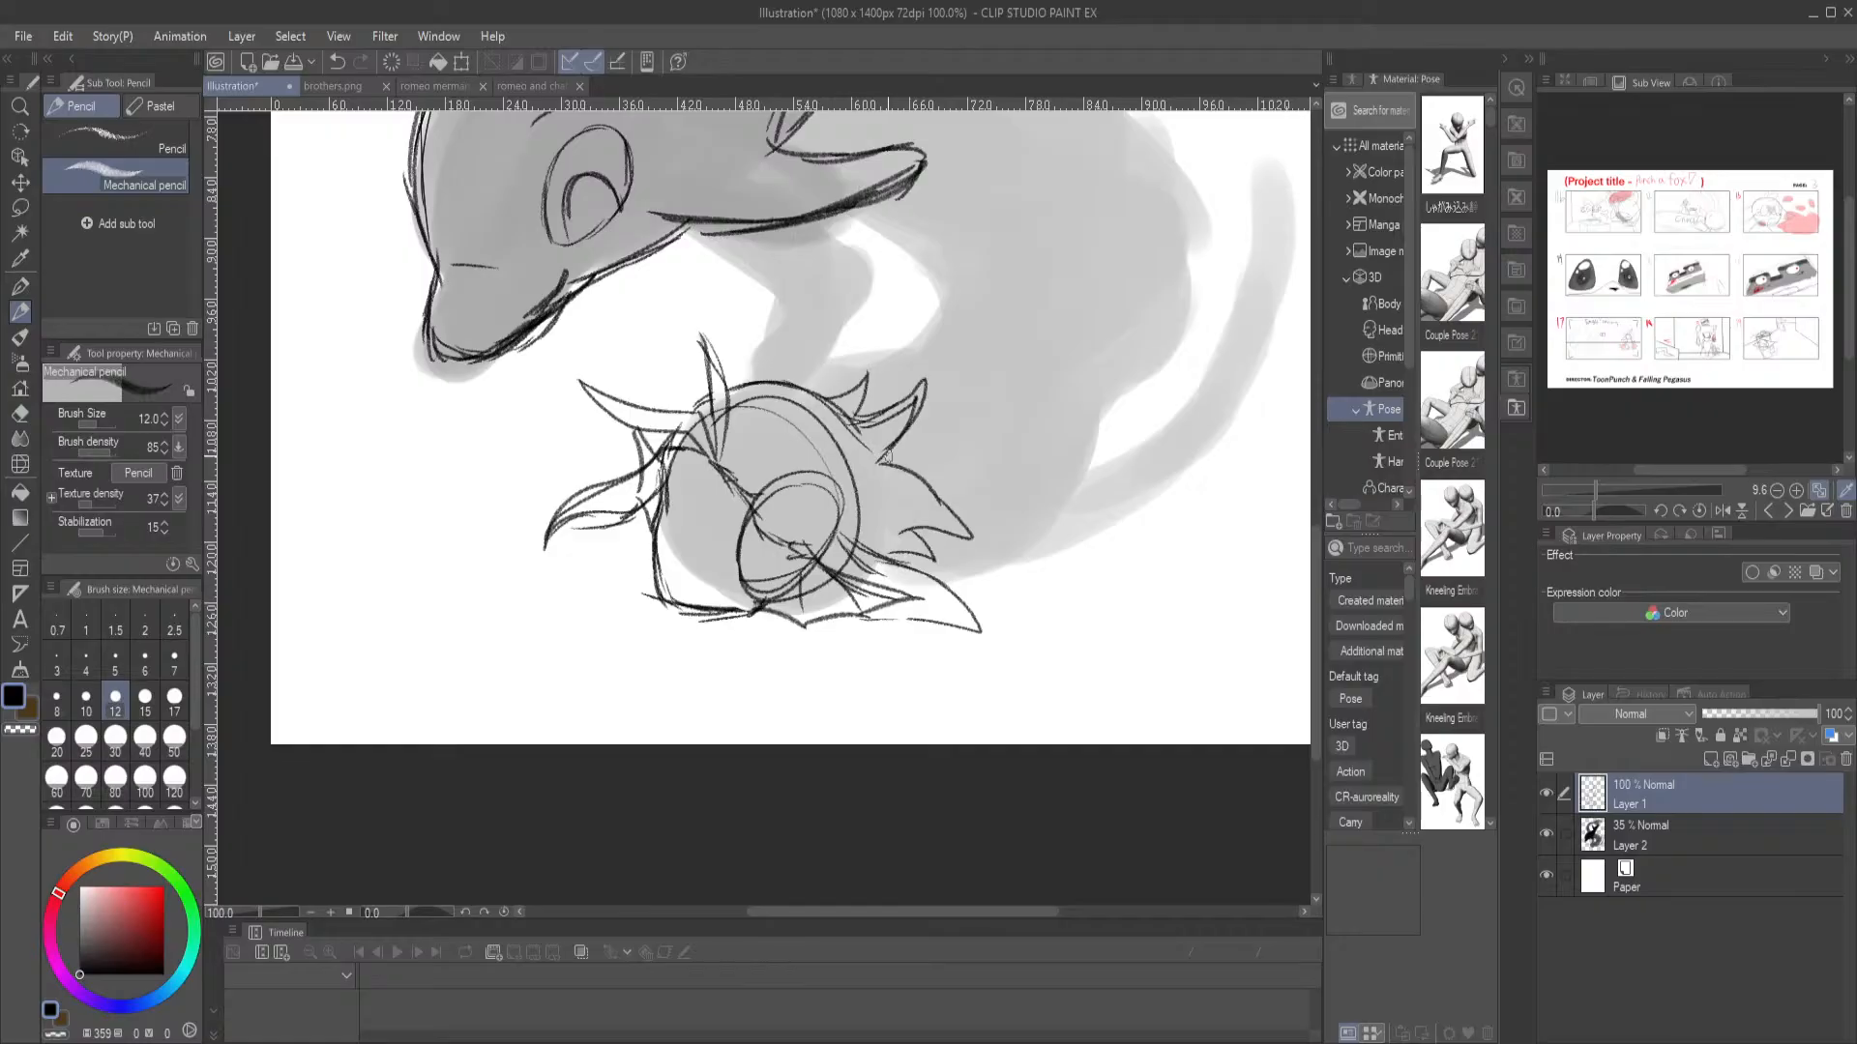
{"action": "mouse_move", "coordinate": [880, 464]}
{"action": "left_mouse_down"}
{"action": "mouse_move", "coordinate": [1001, 530]}
{"action": "mouse_move", "coordinate": [920, 512]}
{"action": "mouse_move", "coordinate": [977, 551]}
{"action": "mouse_move", "coordinate": [908, 535]}
{"action": "mouse_move", "coordinate": [936, 561]}
{"action": "mouse_move", "coordinate": [891, 553]}
{"action": "left_mouse_up"}
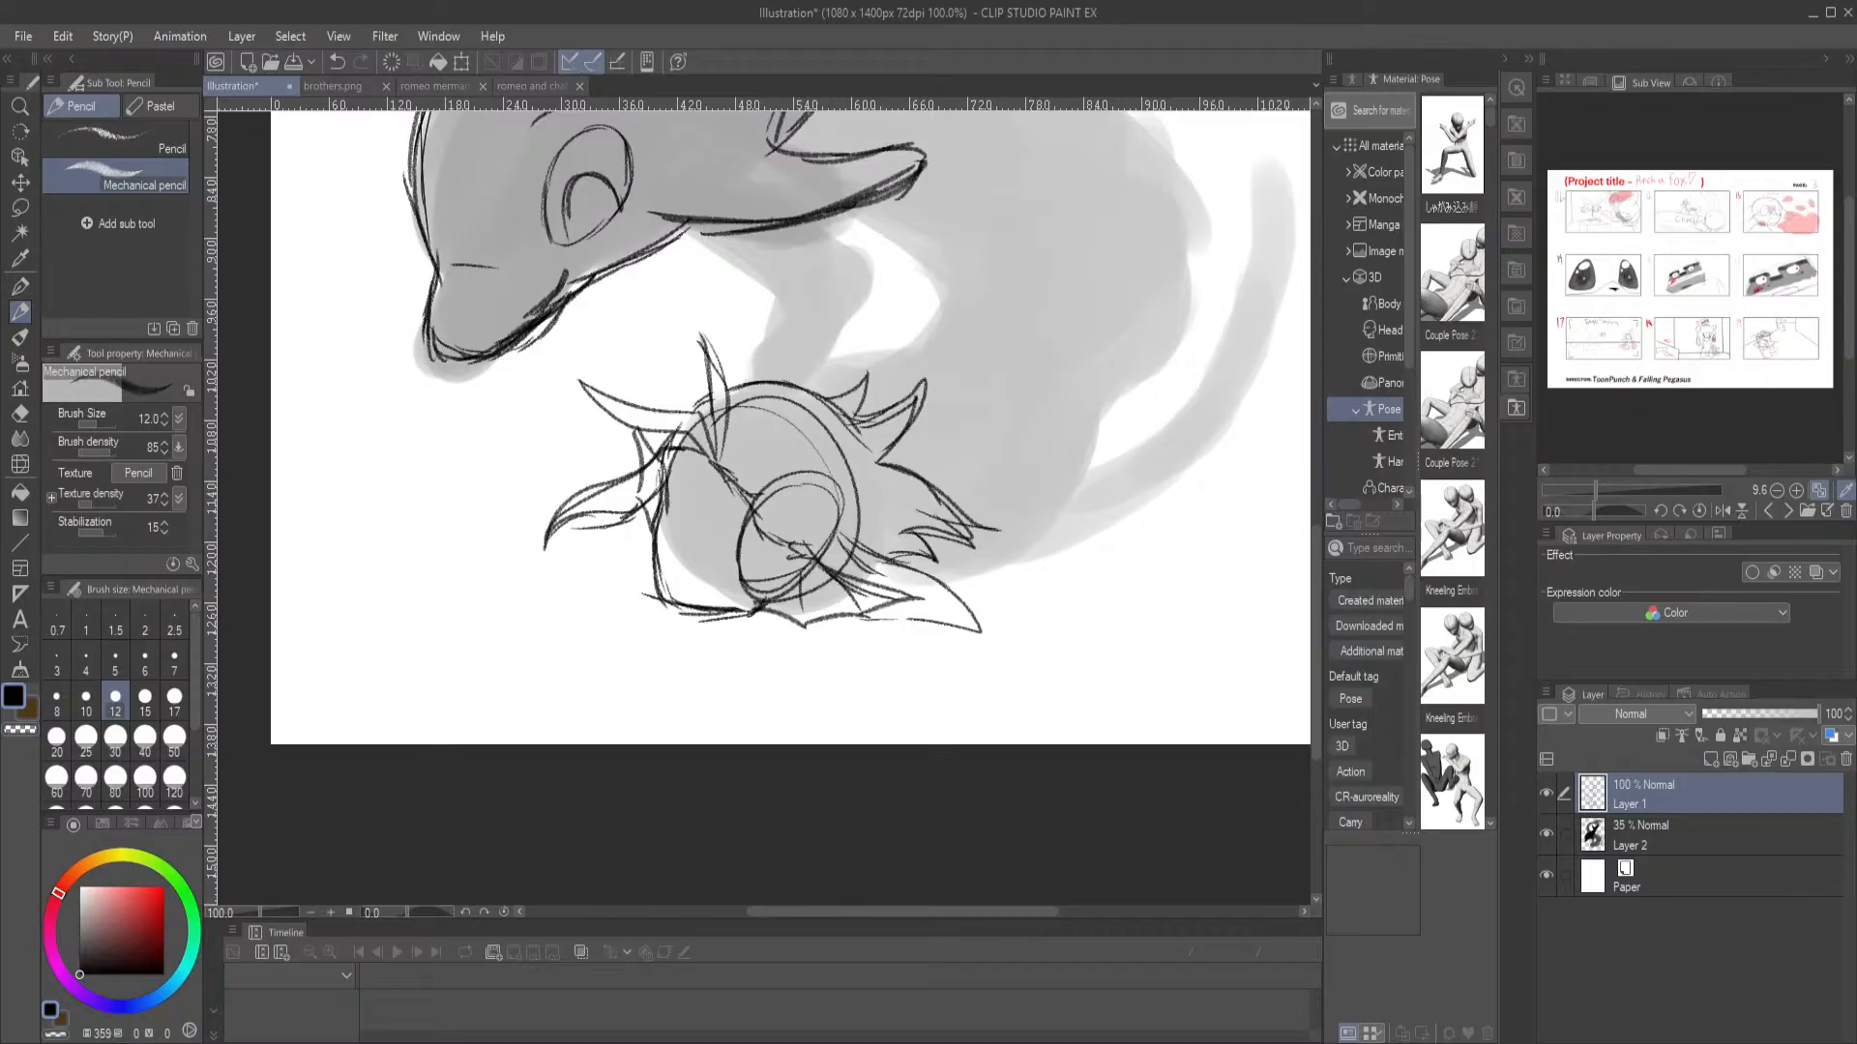
{"action": "left_click", "coordinate": [683, 762]}
Switch to Discord and view the image of Finn's relationships in the chat-cafe-club-room channel
{"action": "key", "text": "alt+Tab"}
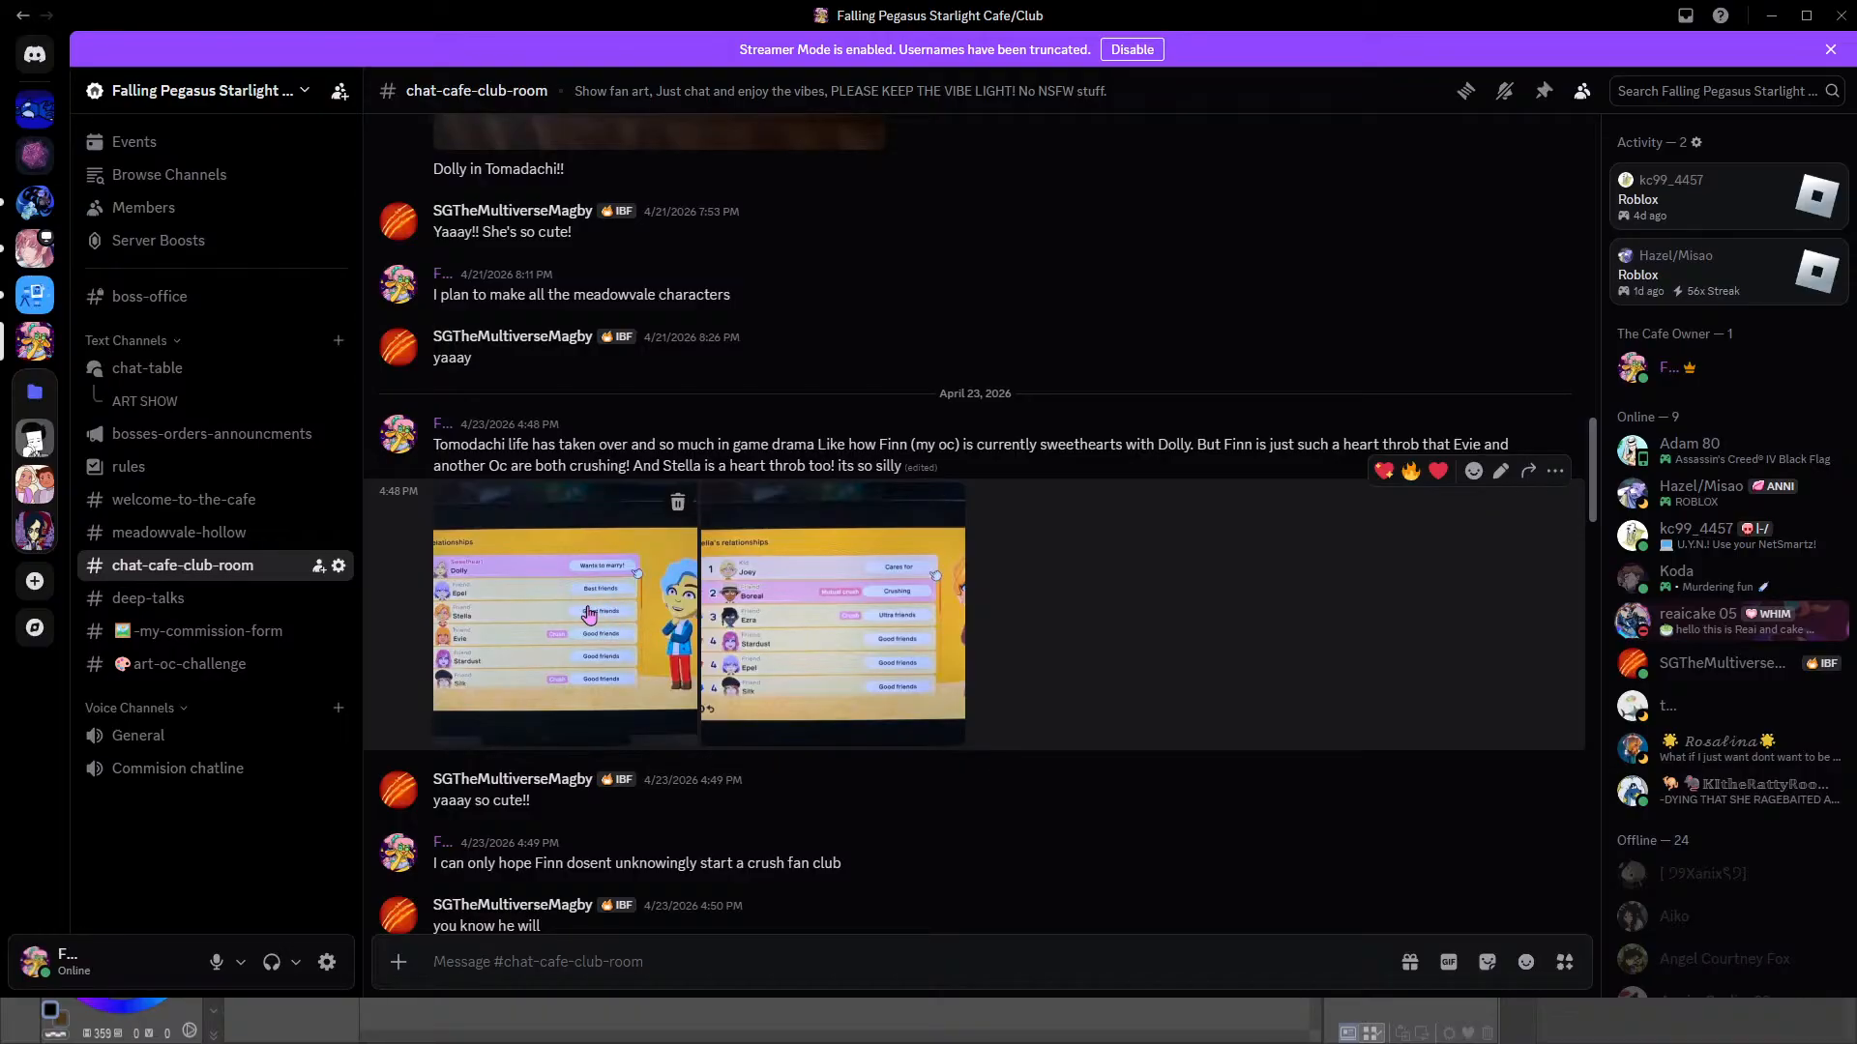
{"action": "left_click", "coordinate": [619, 633]}
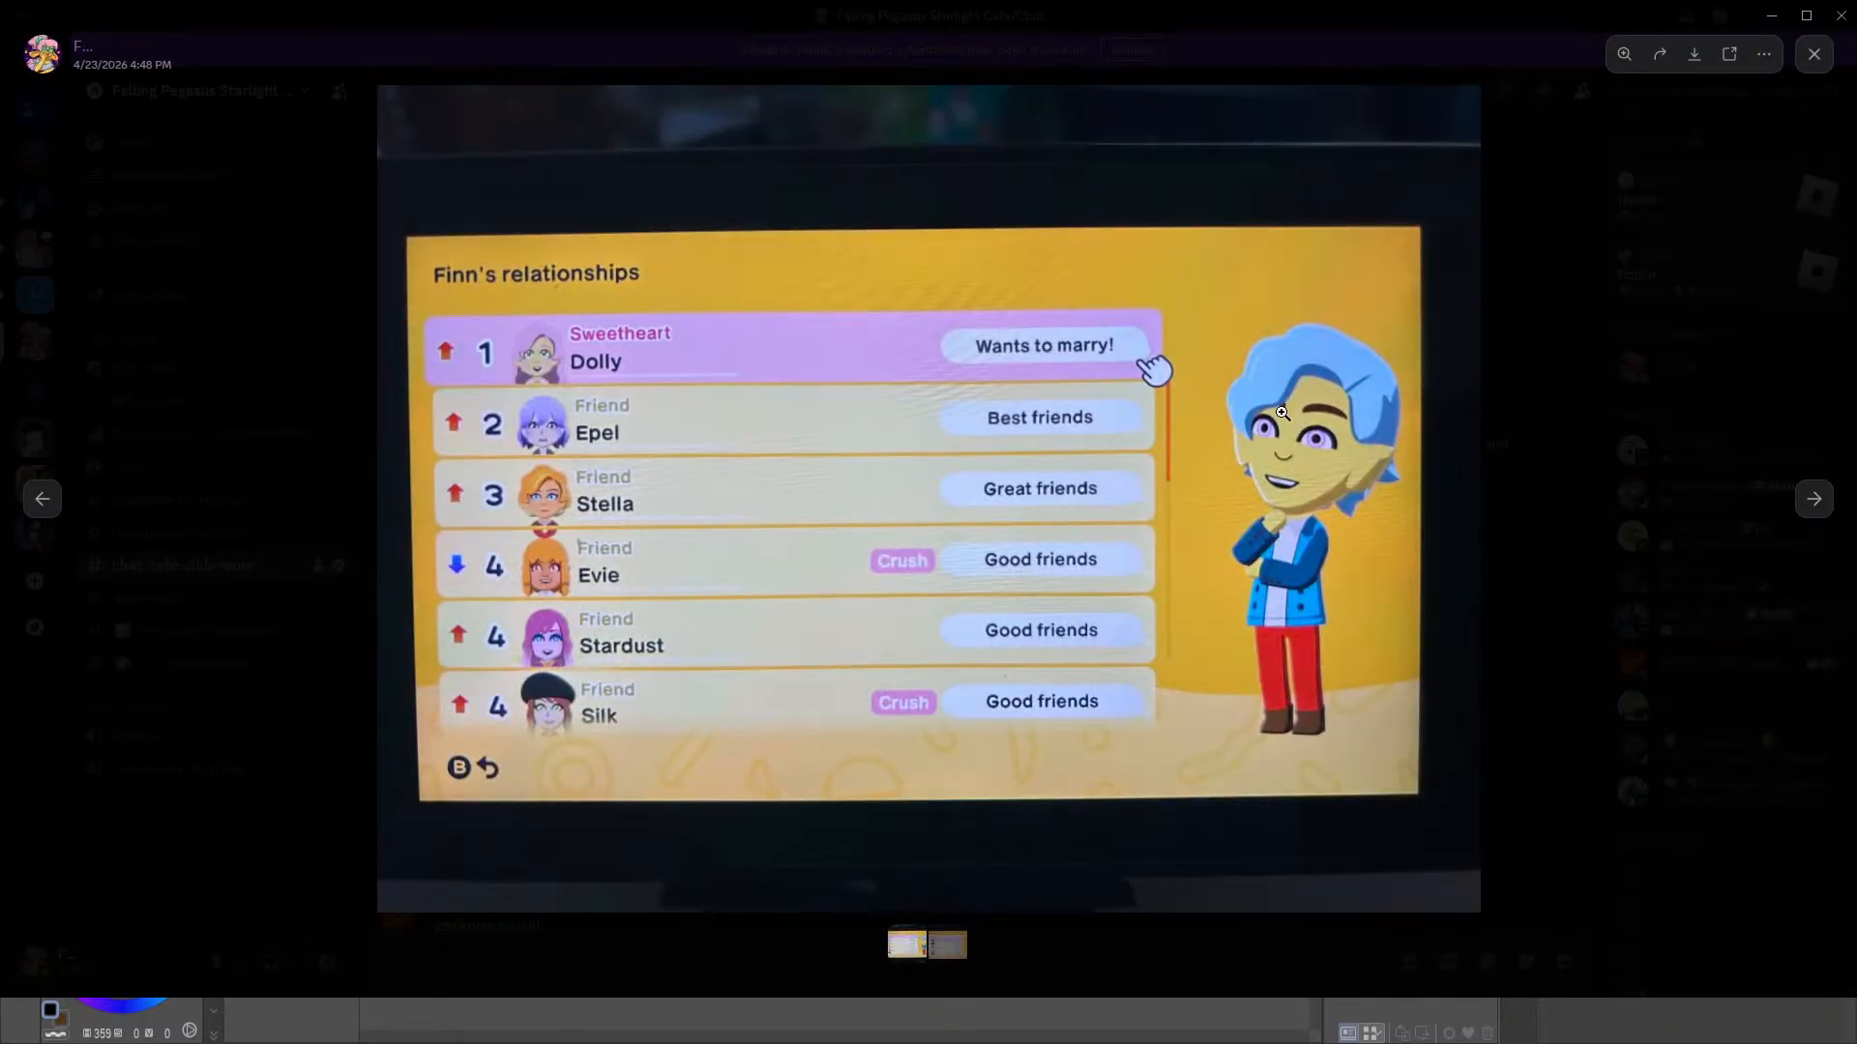
{"action": "left_click", "coordinate": [1554, 343]}
Look through the character art in the meadowvale-hollow channel and enlarge the sheet of the horned character in the blue jacket
{"action": "left_click", "coordinate": [179, 532]}
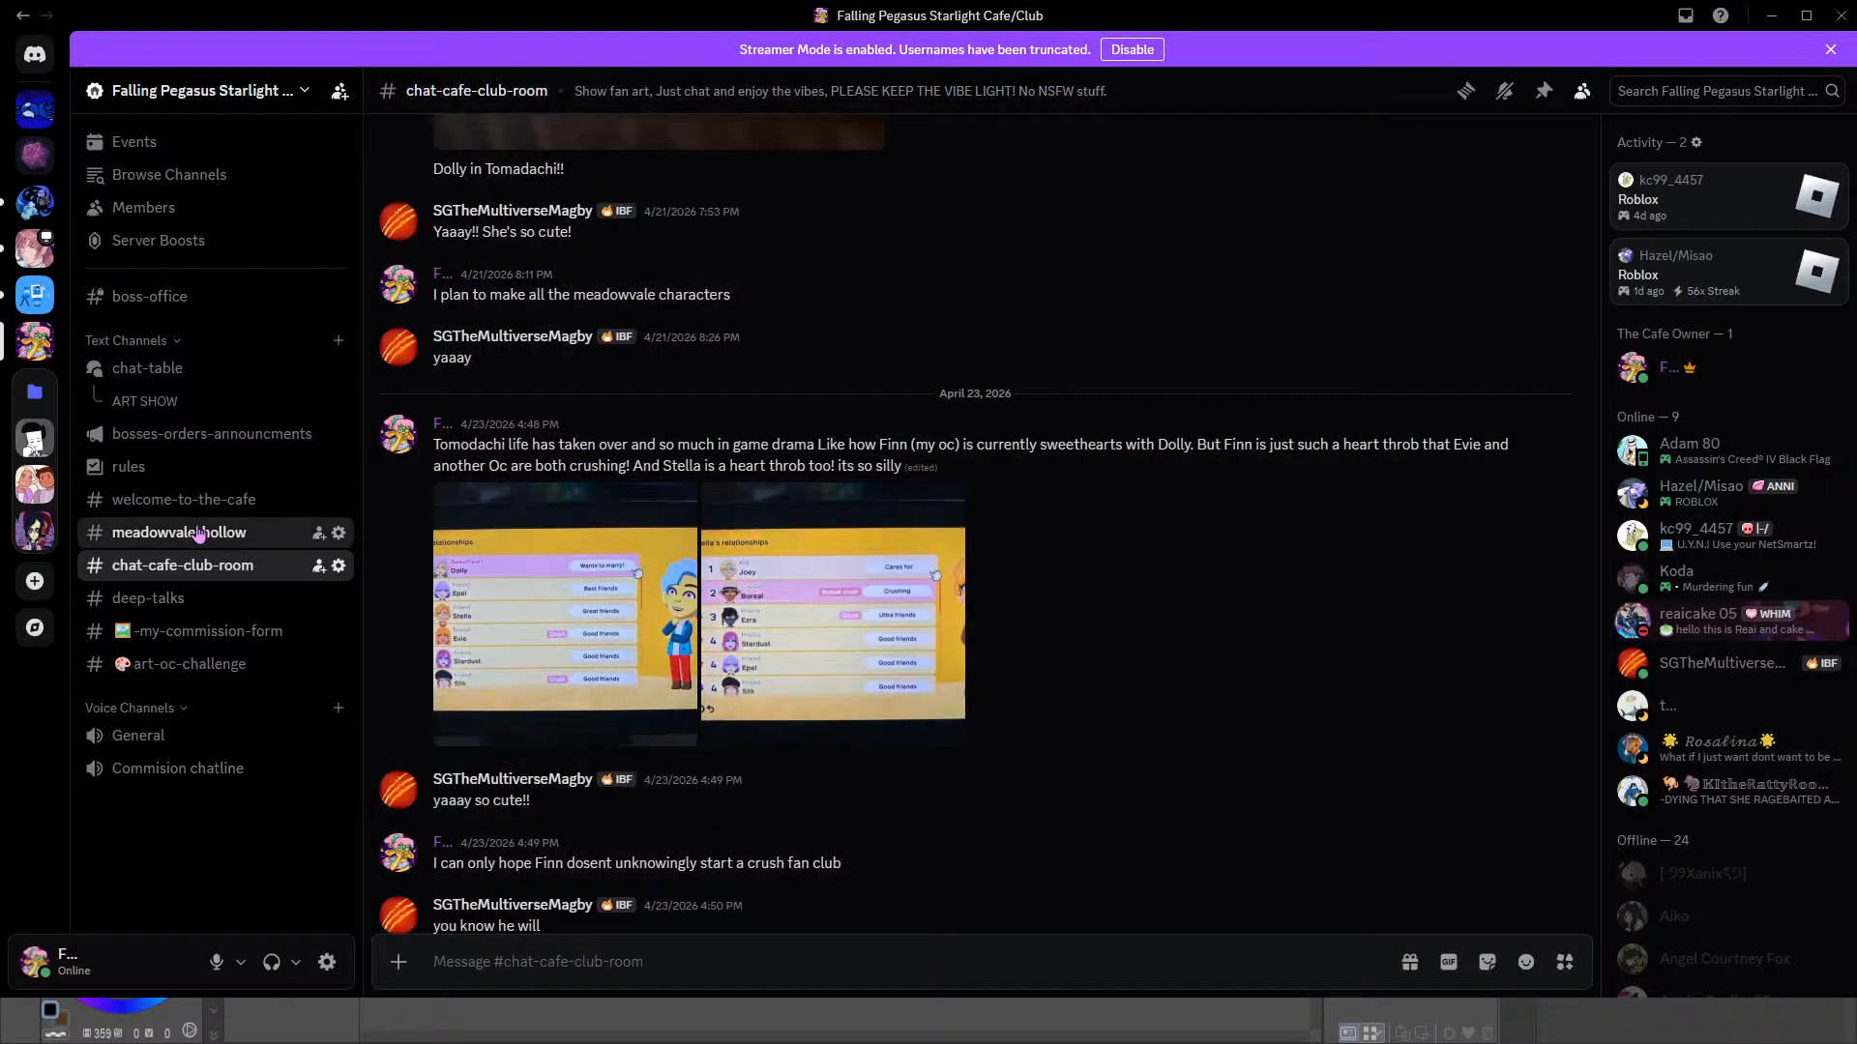
{"action": "scroll", "coordinate": [666, 626], "scroll_direction": "up", "scroll_amount": 15}
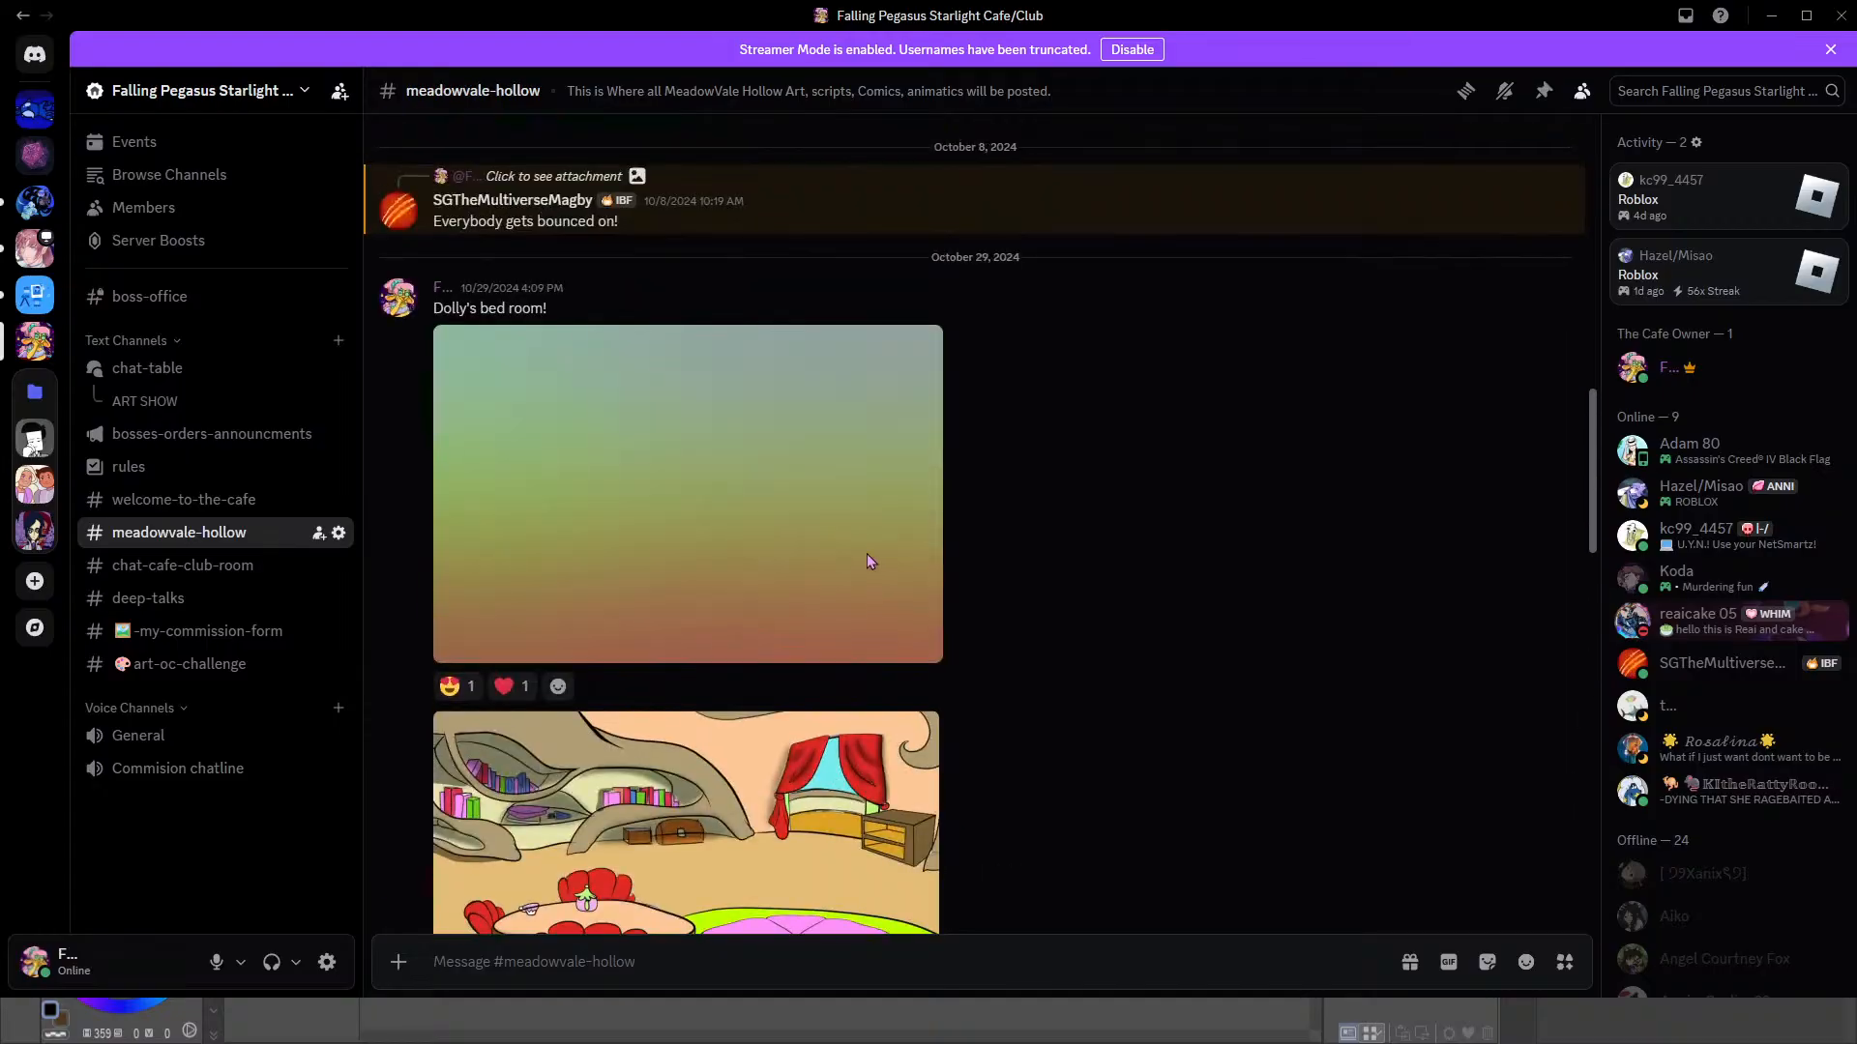
{"action": "left_click_drag", "start_coordinate": [1594, 691], "coordinate": [1632, 71]}
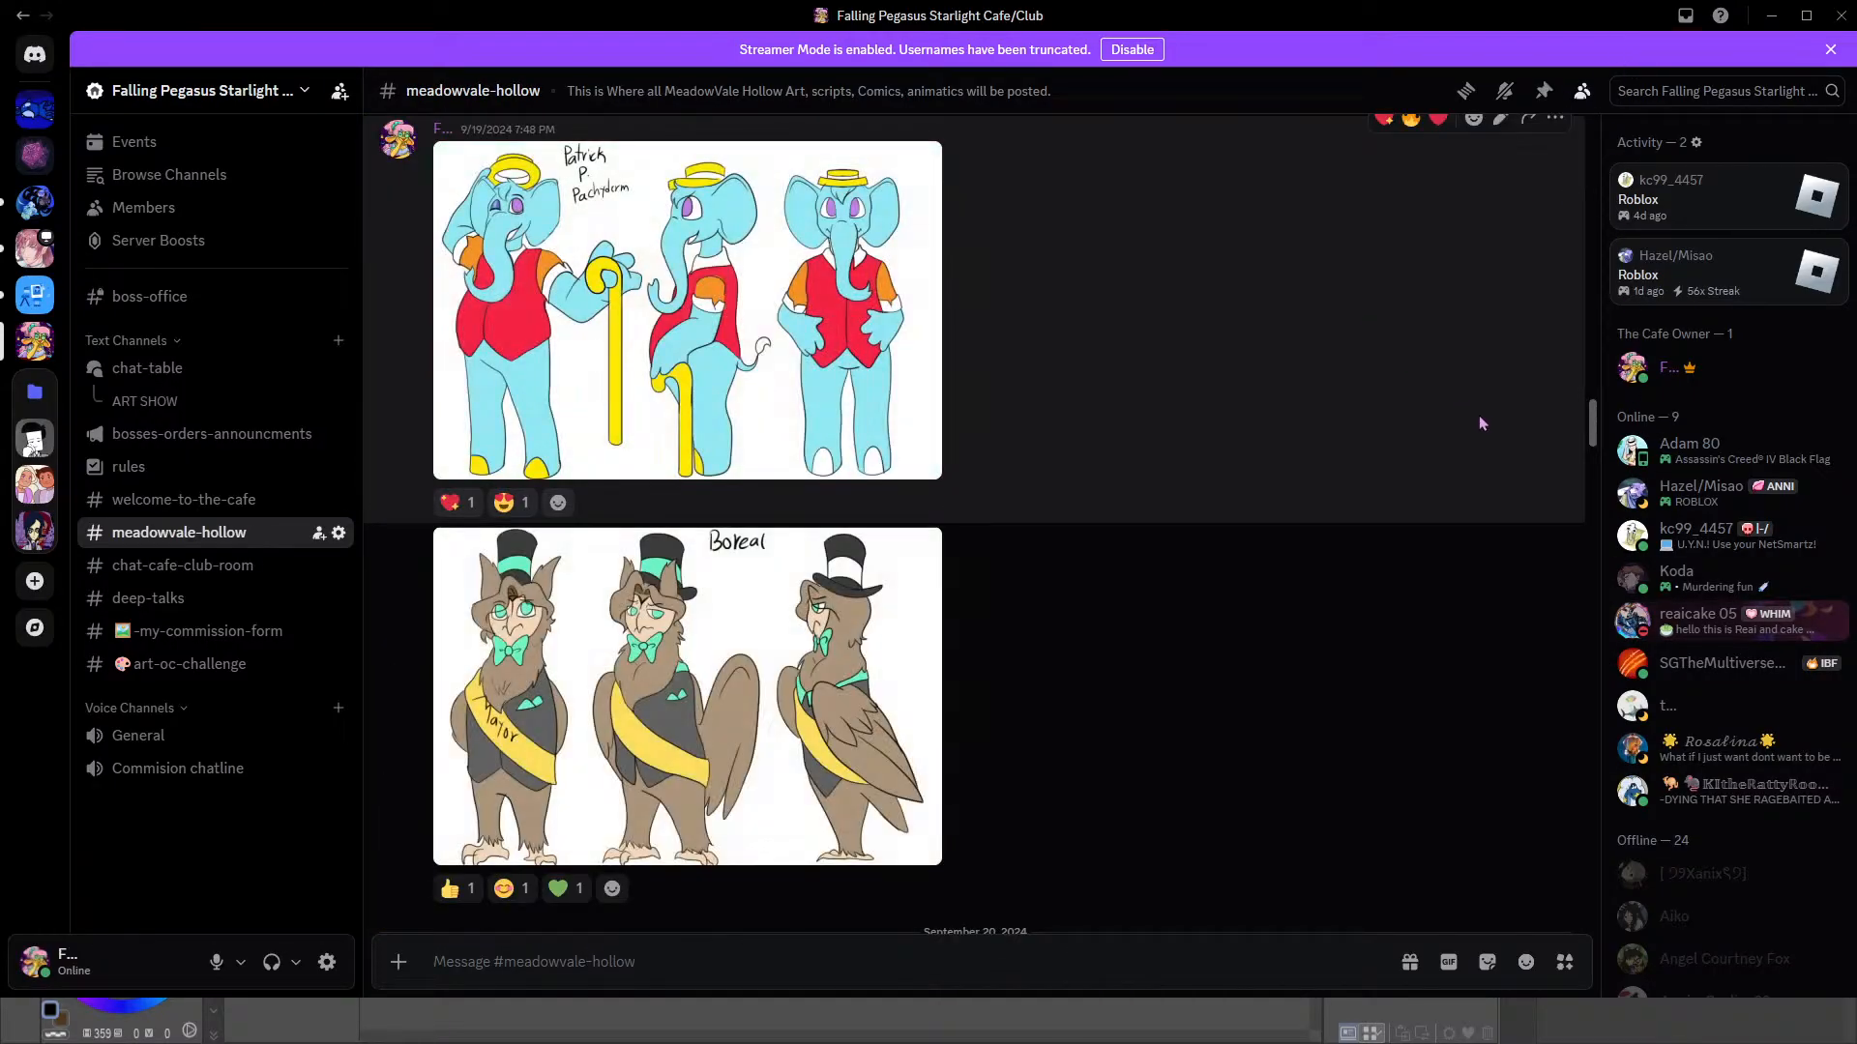
{"action": "scroll", "coordinate": [1489, 406], "scroll_direction": "up", "scroll_amount": 15}
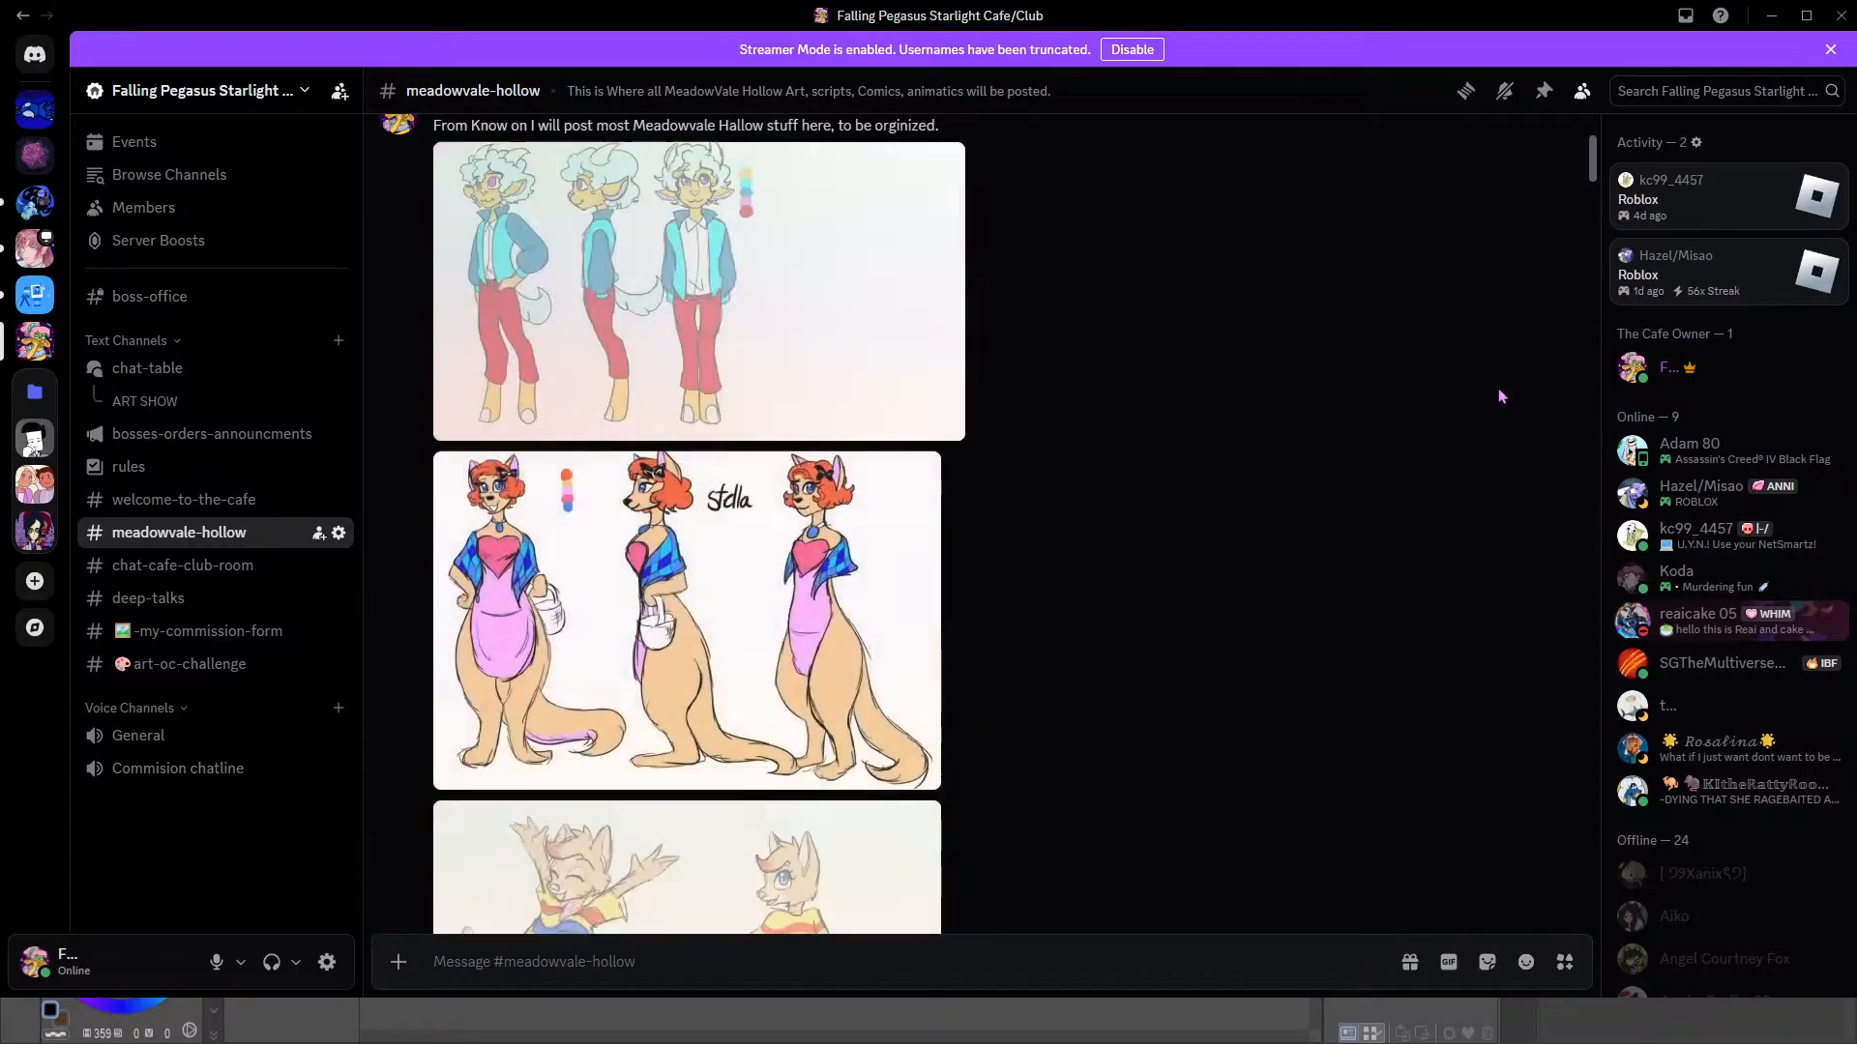
{"action": "scroll", "coordinate": [1499, 397], "scroll_direction": "up", "scroll_amount": 3}
{"action": "left_click", "coordinate": [841, 585]}
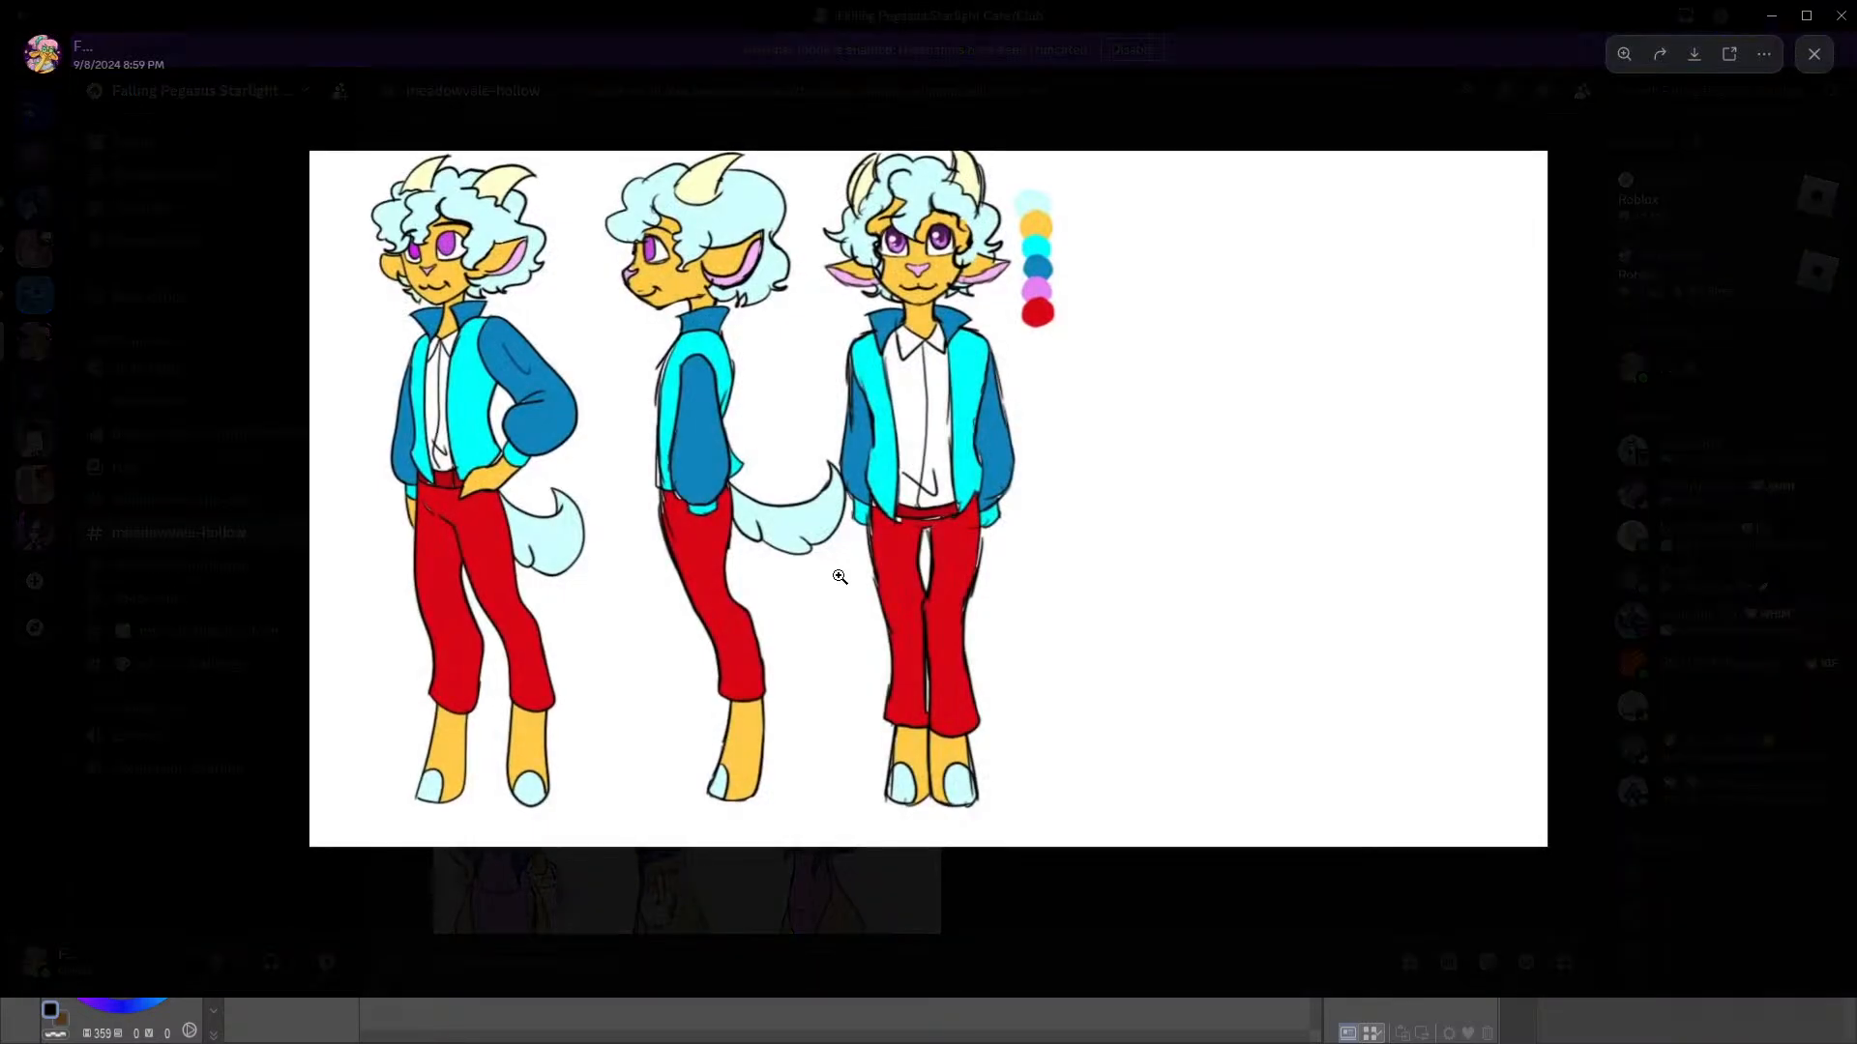
{"action": "left_click", "coordinate": [1621, 497]}
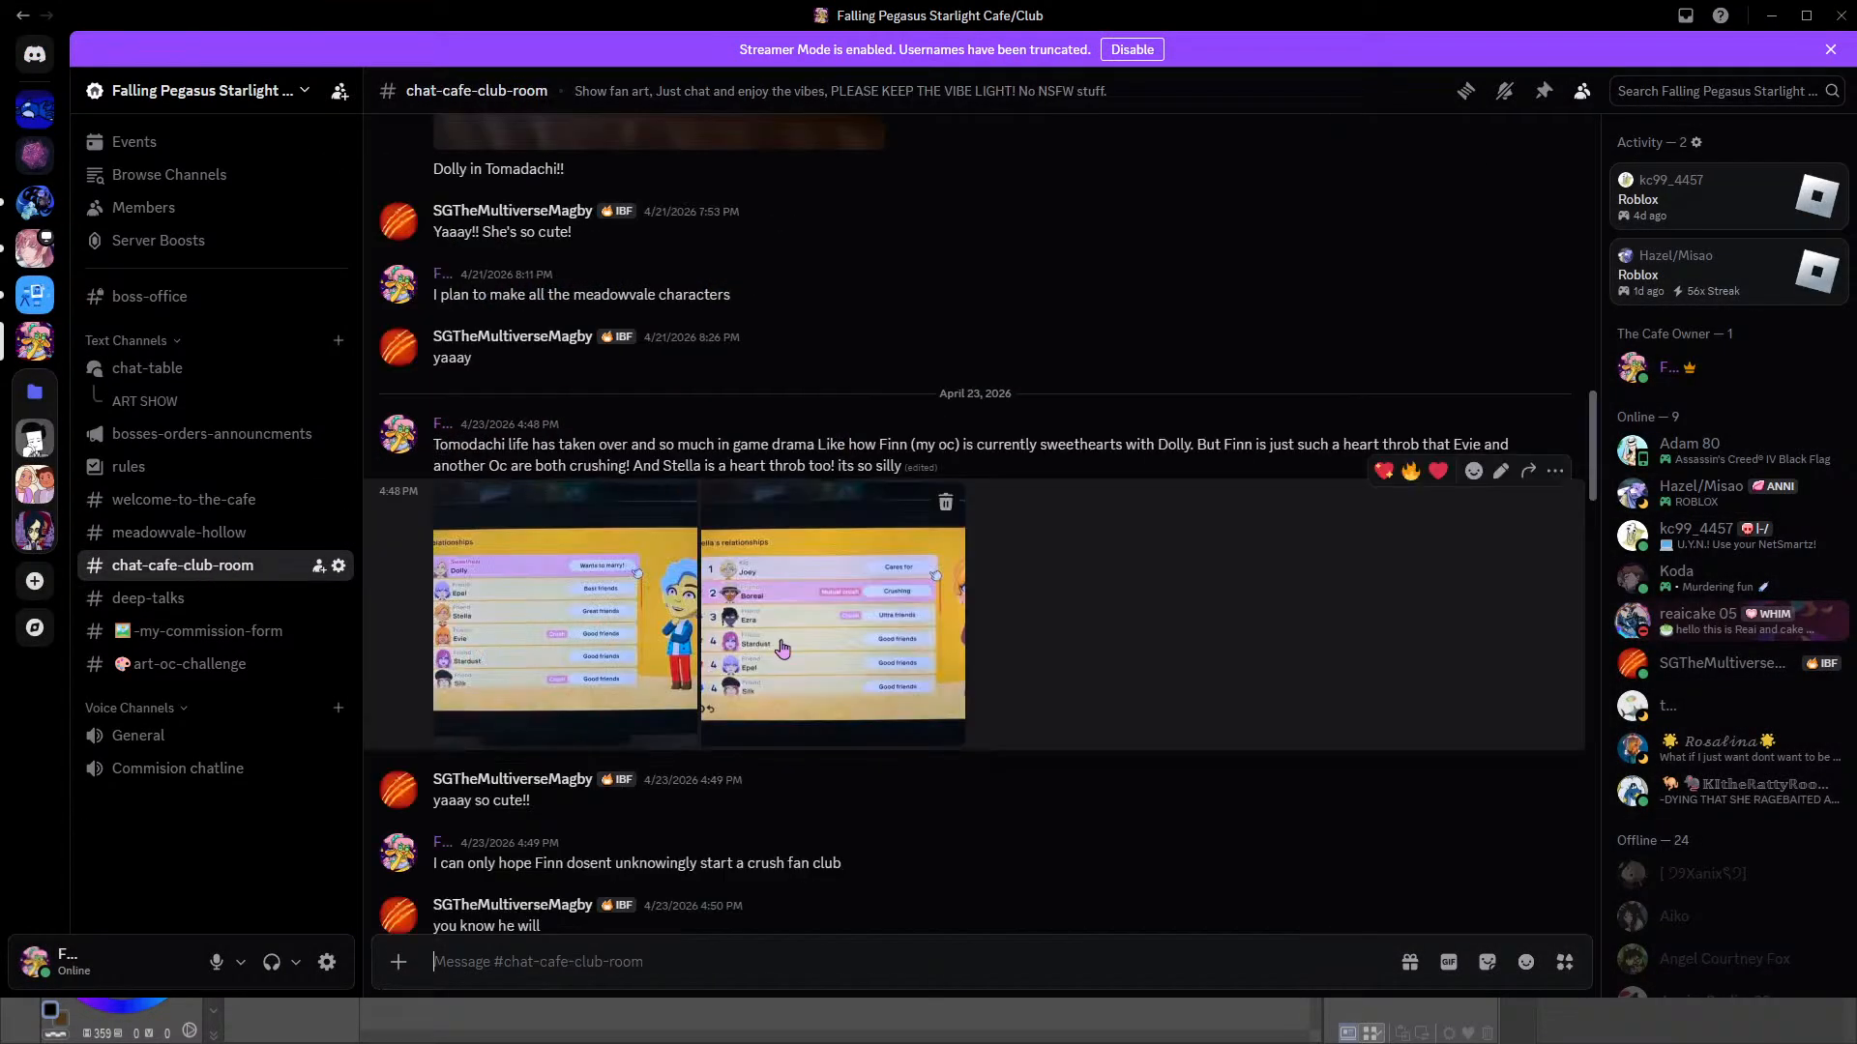
View the second relationships image and the wedding screenshot in chat-cafe-club-room, and browse the messages that follow
{"action": "left_click", "coordinate": [889, 633]}
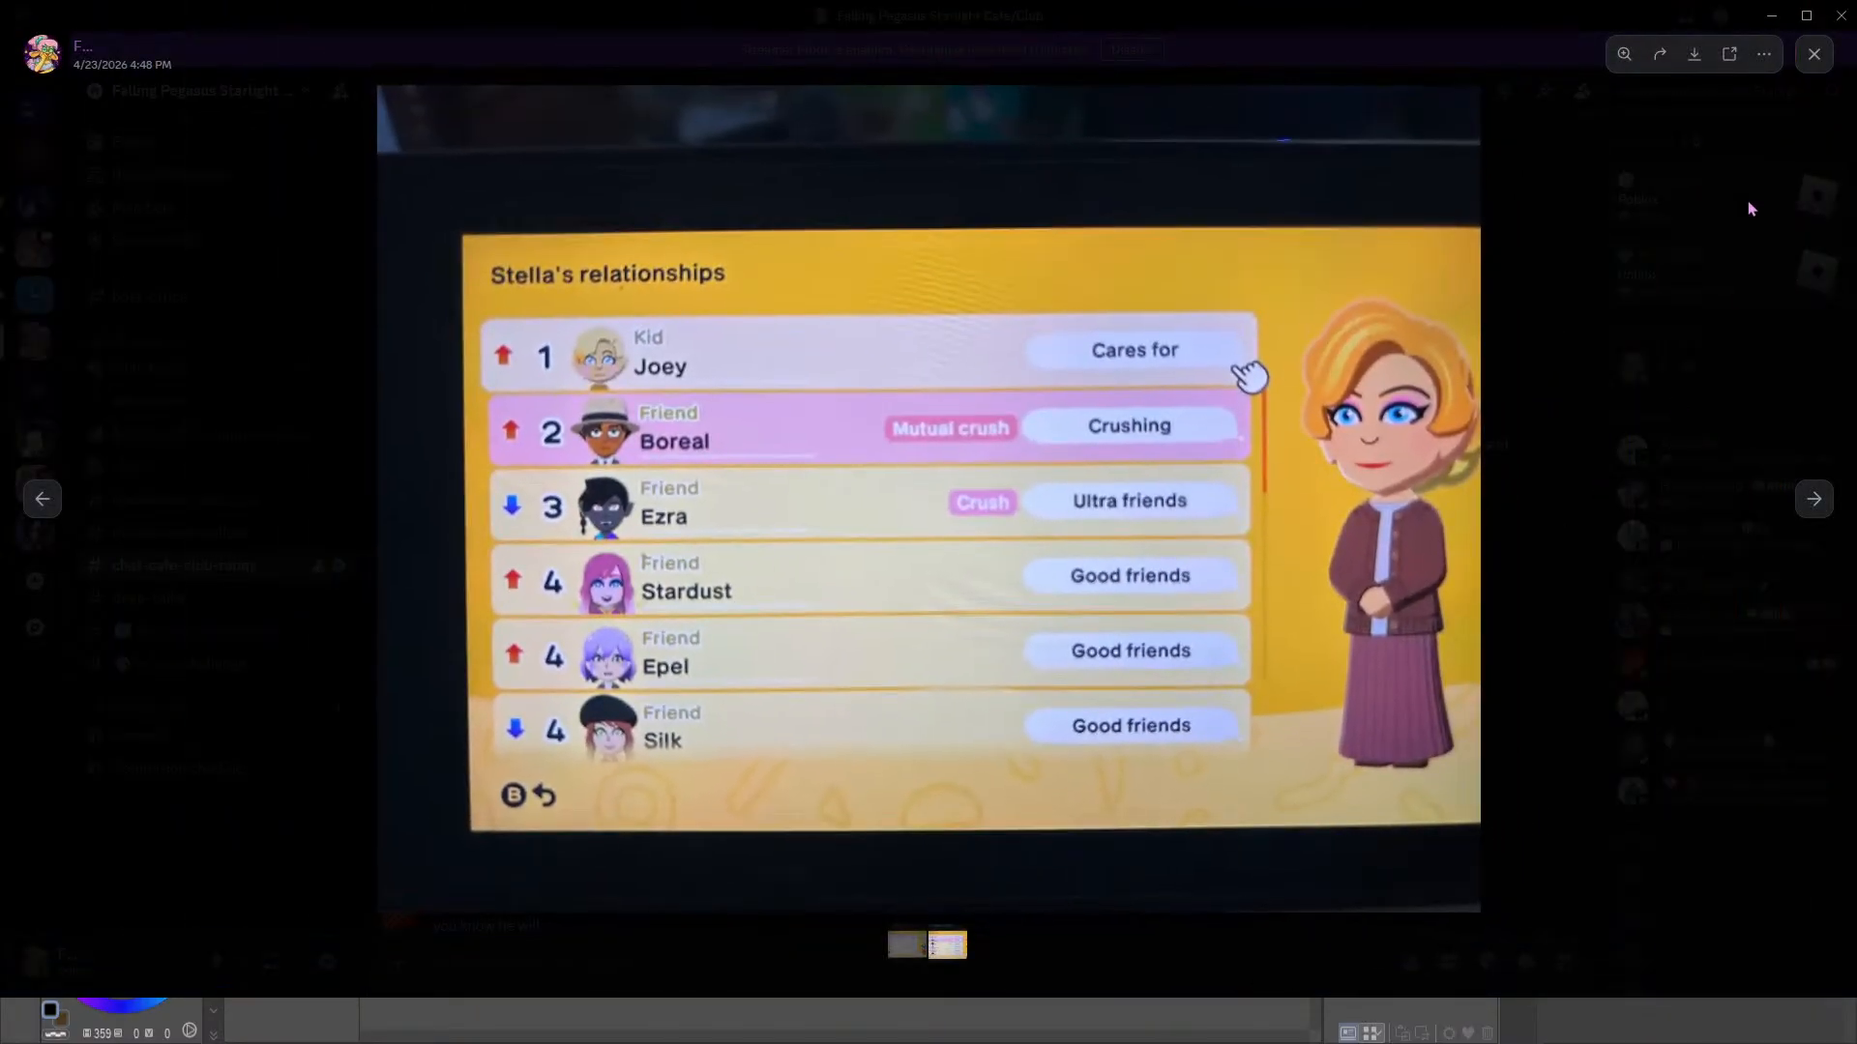
{"action": "left_click", "coordinate": [1750, 209]}
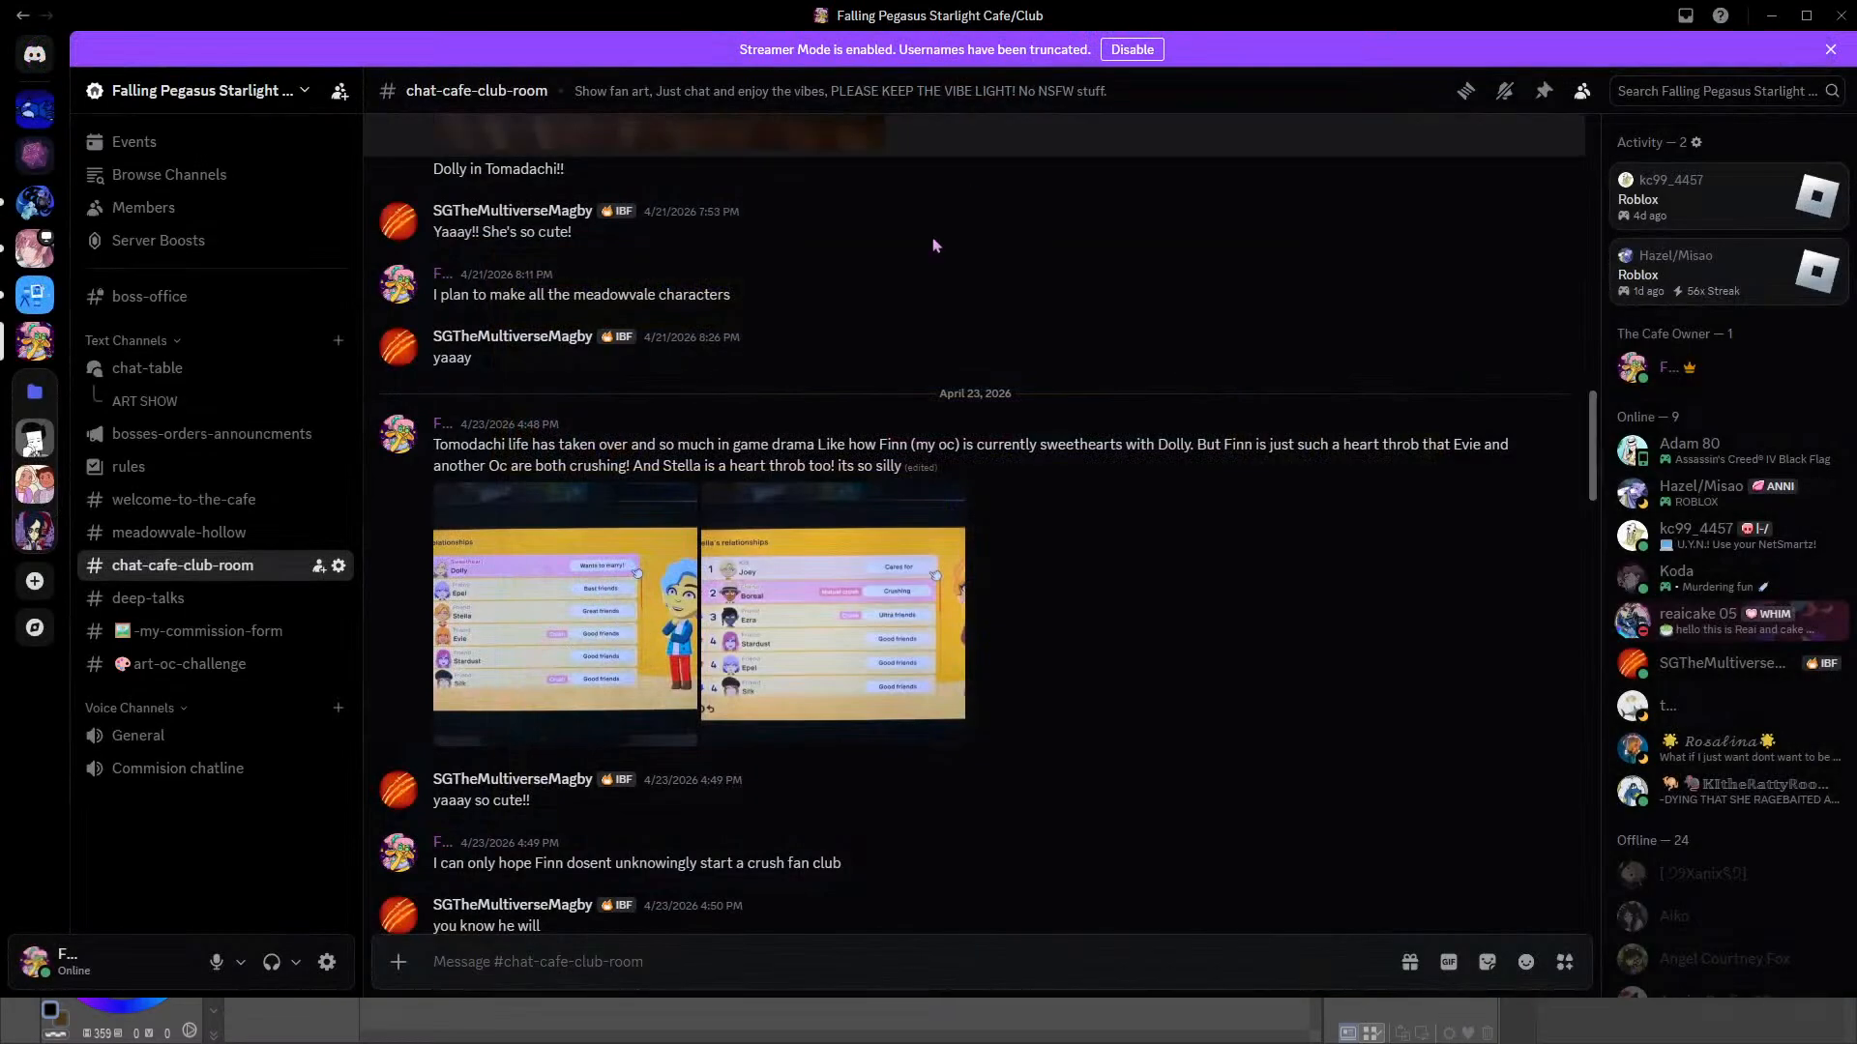
{"action": "scroll", "coordinate": [1119, 653], "scroll_direction": "down", "scroll_amount": 10}
{"action": "left_click", "coordinate": [851, 530]}
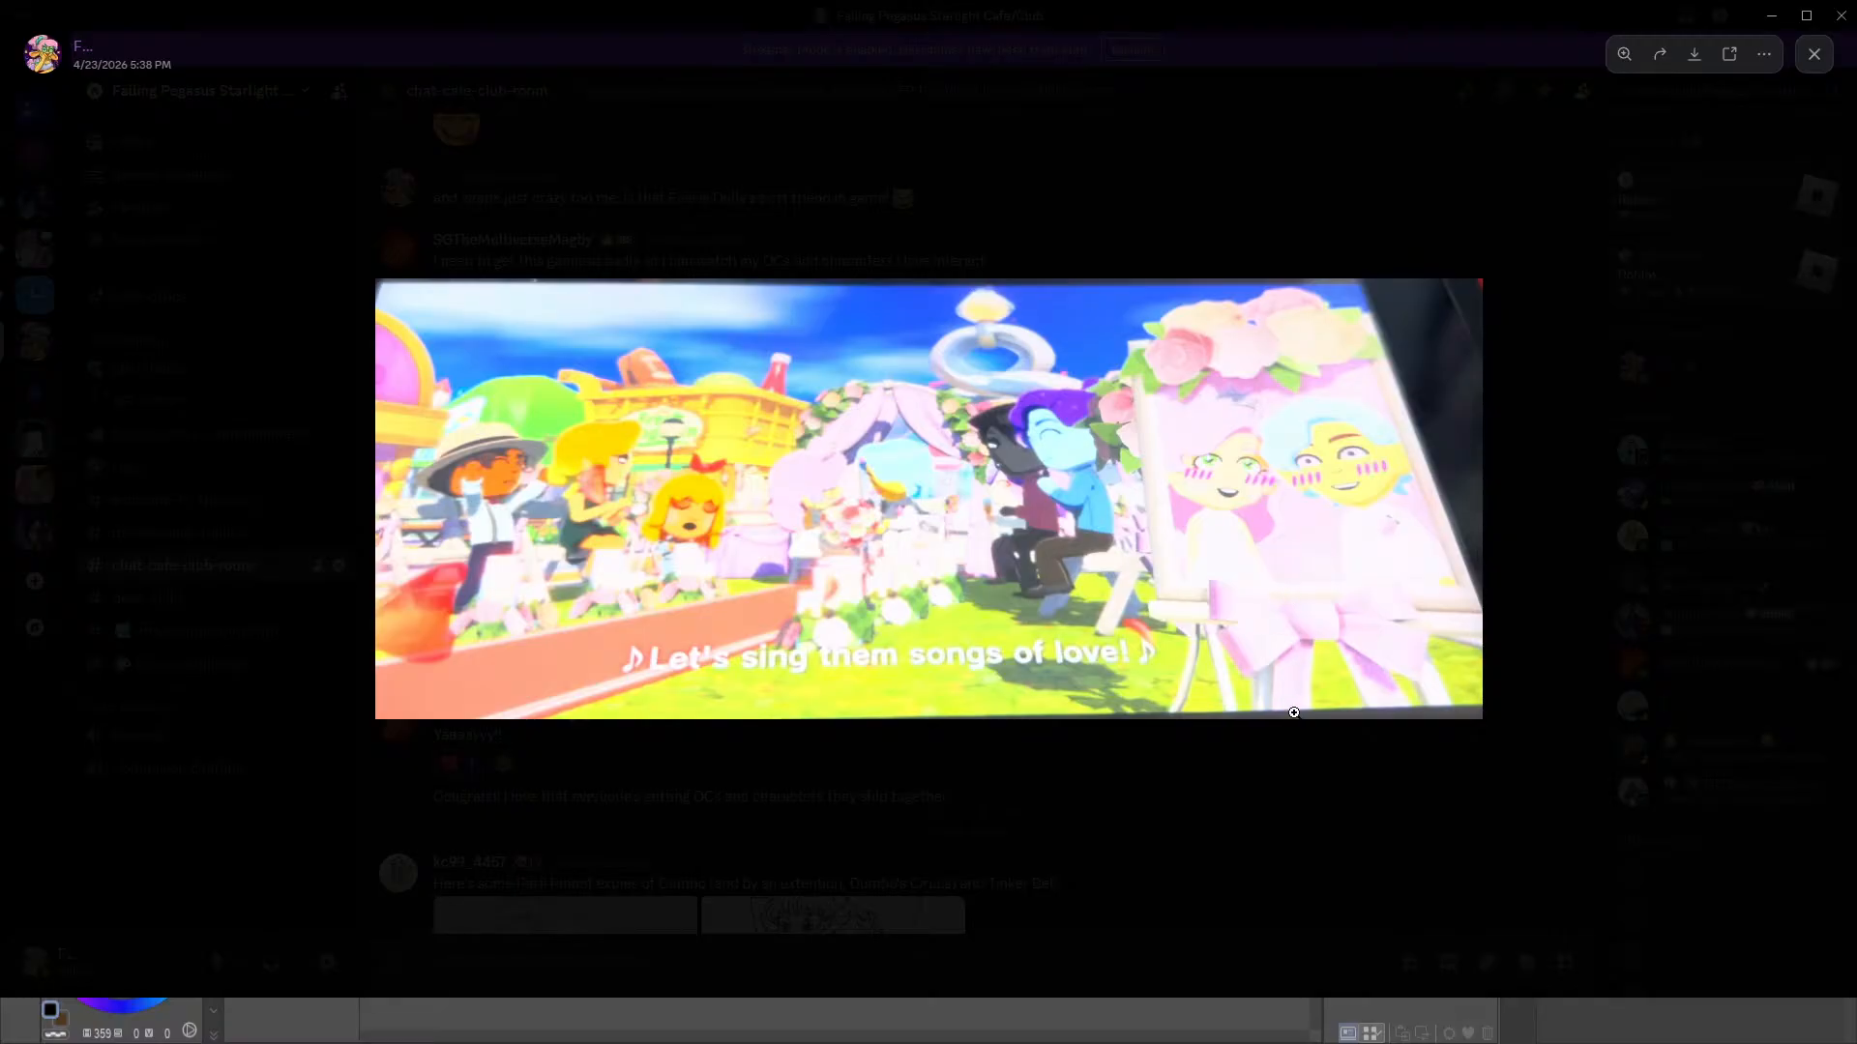
{"action": "left_click", "coordinate": [1336, 791]}
{"action": "scroll", "coordinate": [1336, 739], "scroll_direction": "down", "scroll_amount": 5}
{"action": "scroll", "coordinate": [1336, 739], "scroll_direction": "down", "scroll_amount": 7}
{"action": "scroll", "coordinate": [1337, 727], "scroll_direction": "up", "scroll_amount": 1}
Examine the campfire screenshot up close, read the channel's newest messages and return to Clip Studio Paint
{"action": "left_click", "coordinate": [674, 480]}
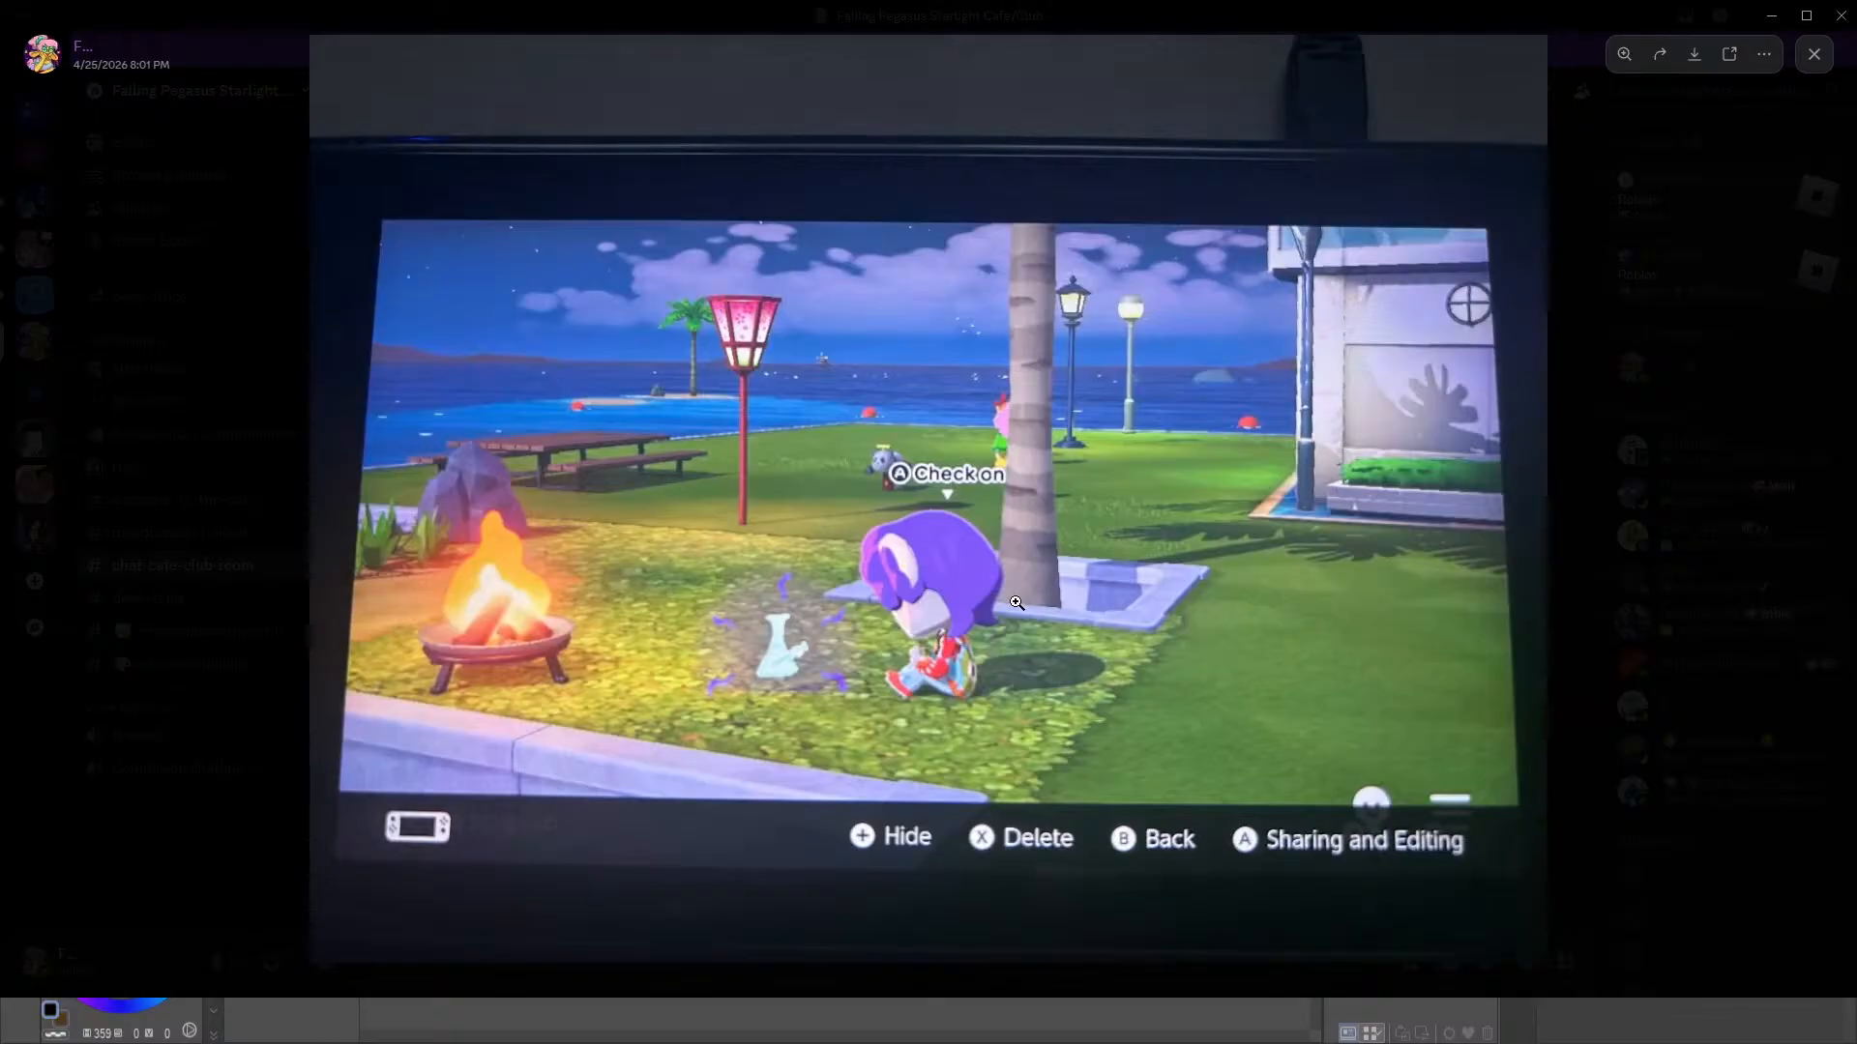
{"action": "left_click", "coordinate": [786, 664]}
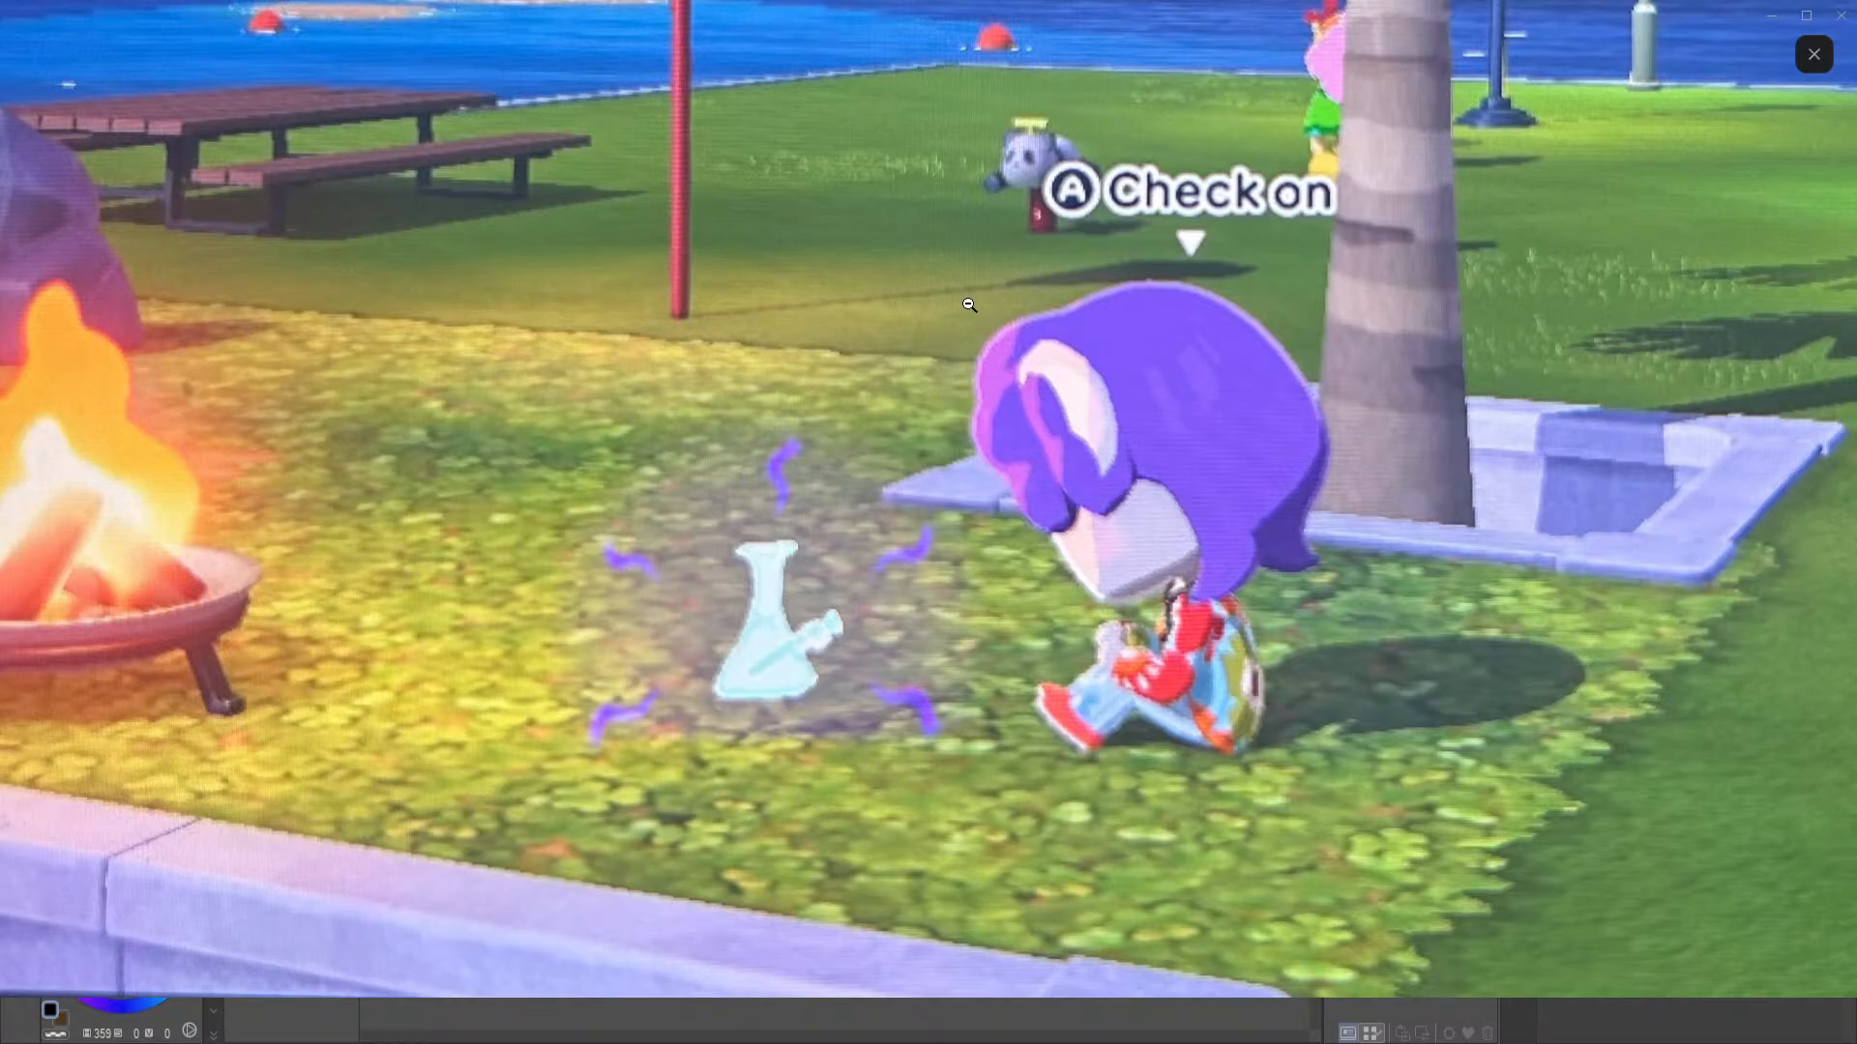
{"action": "scroll", "coordinate": [957, 633], "scroll_direction": "down", "scroll_amount": 3}
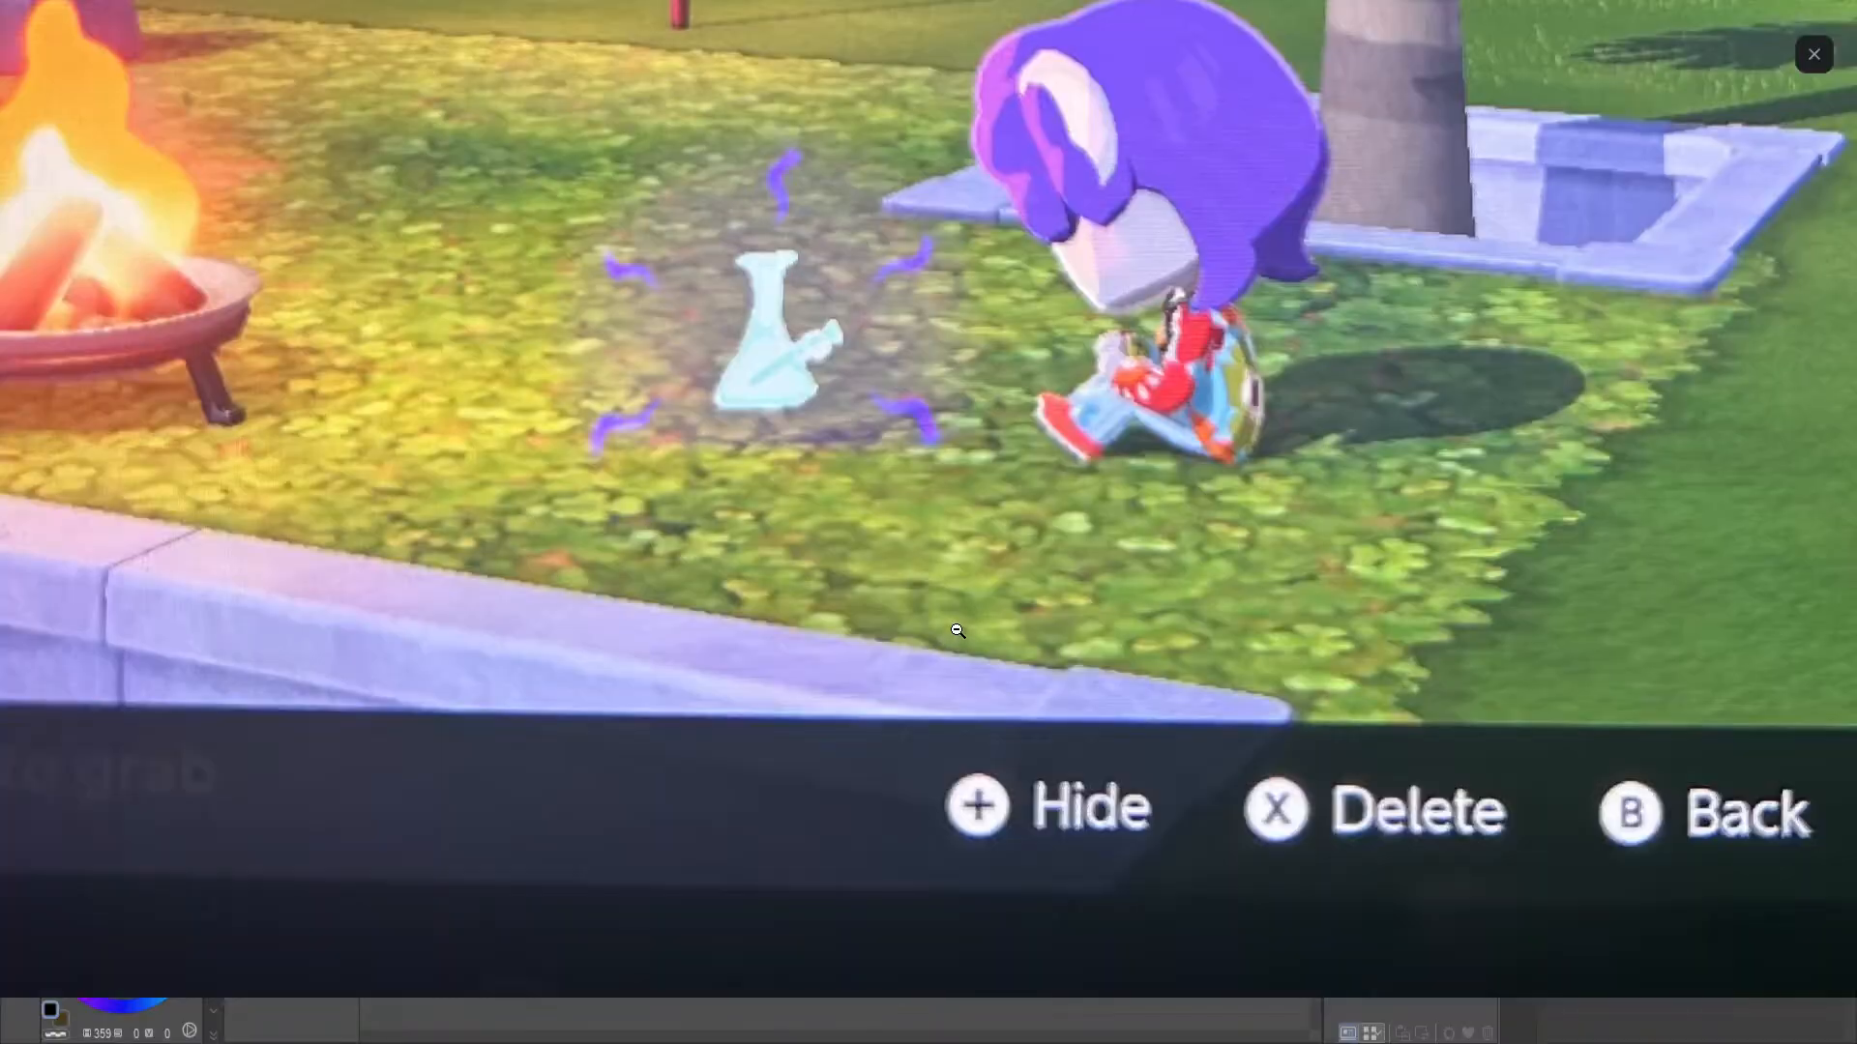
{"action": "scroll", "coordinate": [968, 607], "scroll_direction": "up", "scroll_amount": 5}
{"action": "left_click", "coordinate": [965, 609]}
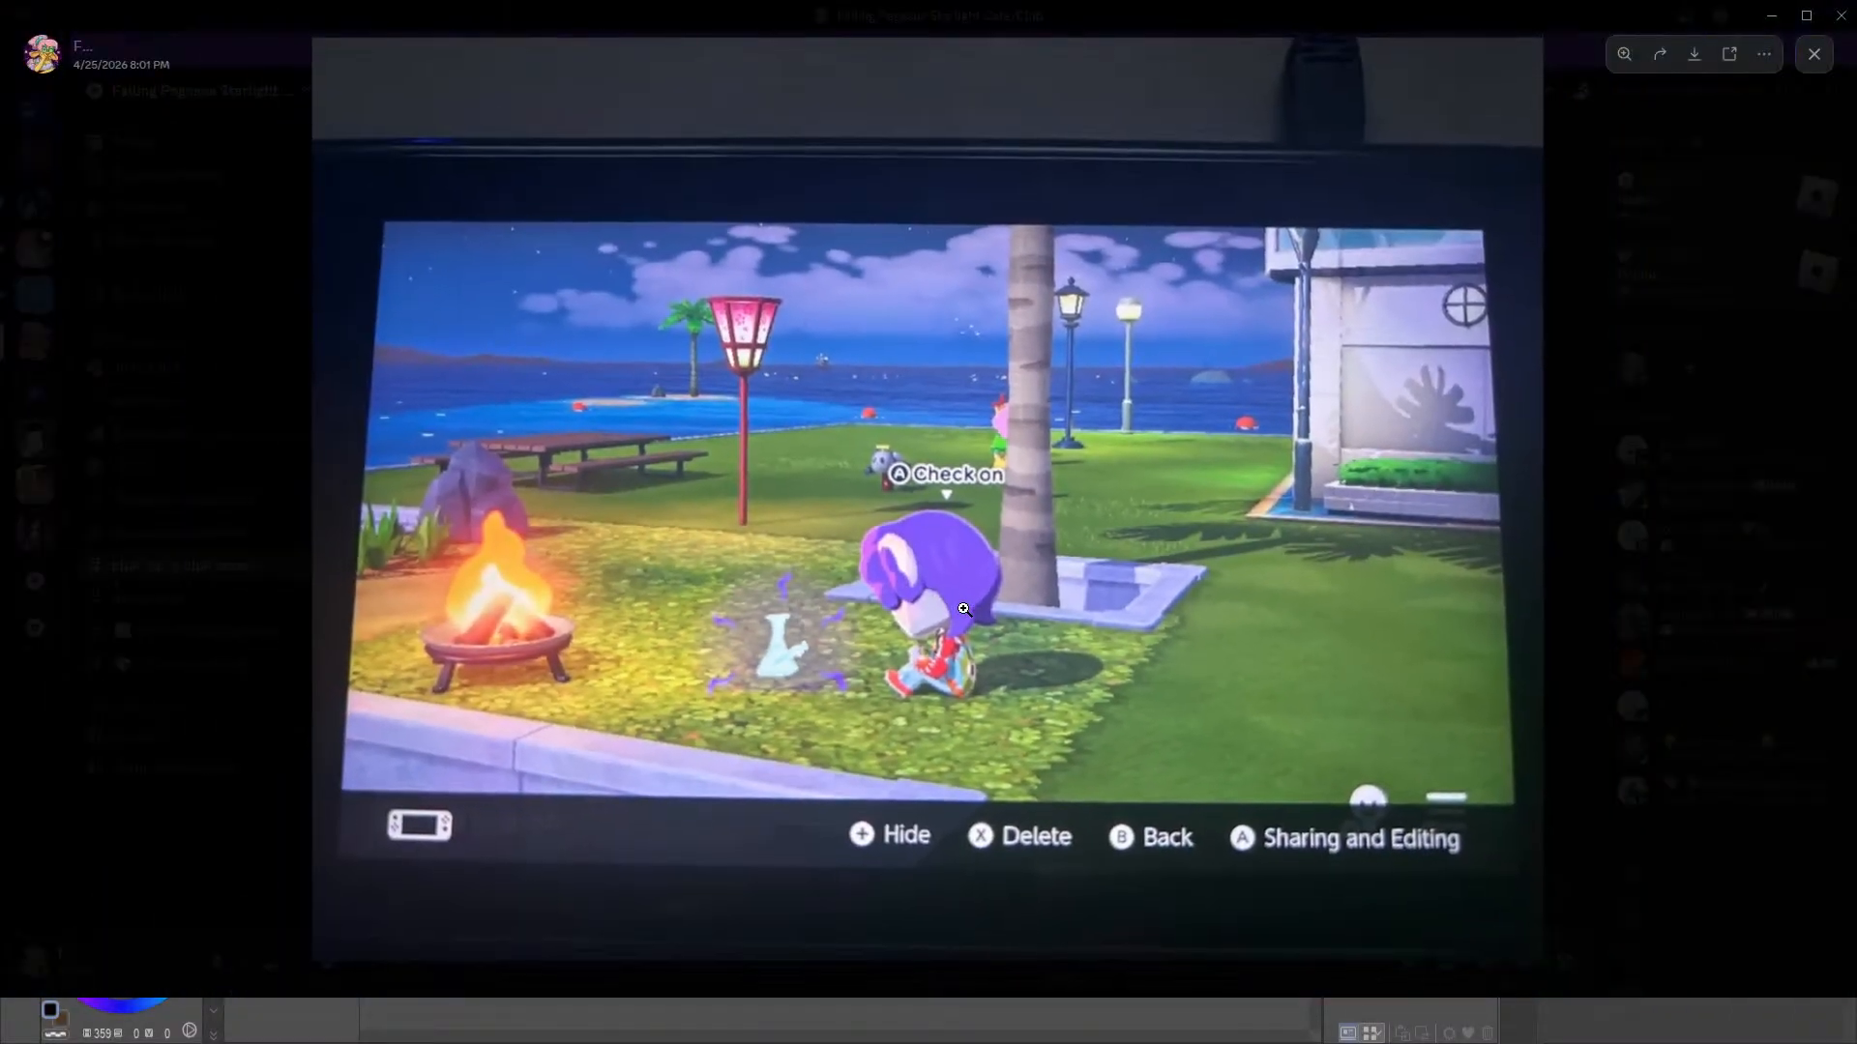
{"action": "left_click", "coordinate": [1673, 567]}
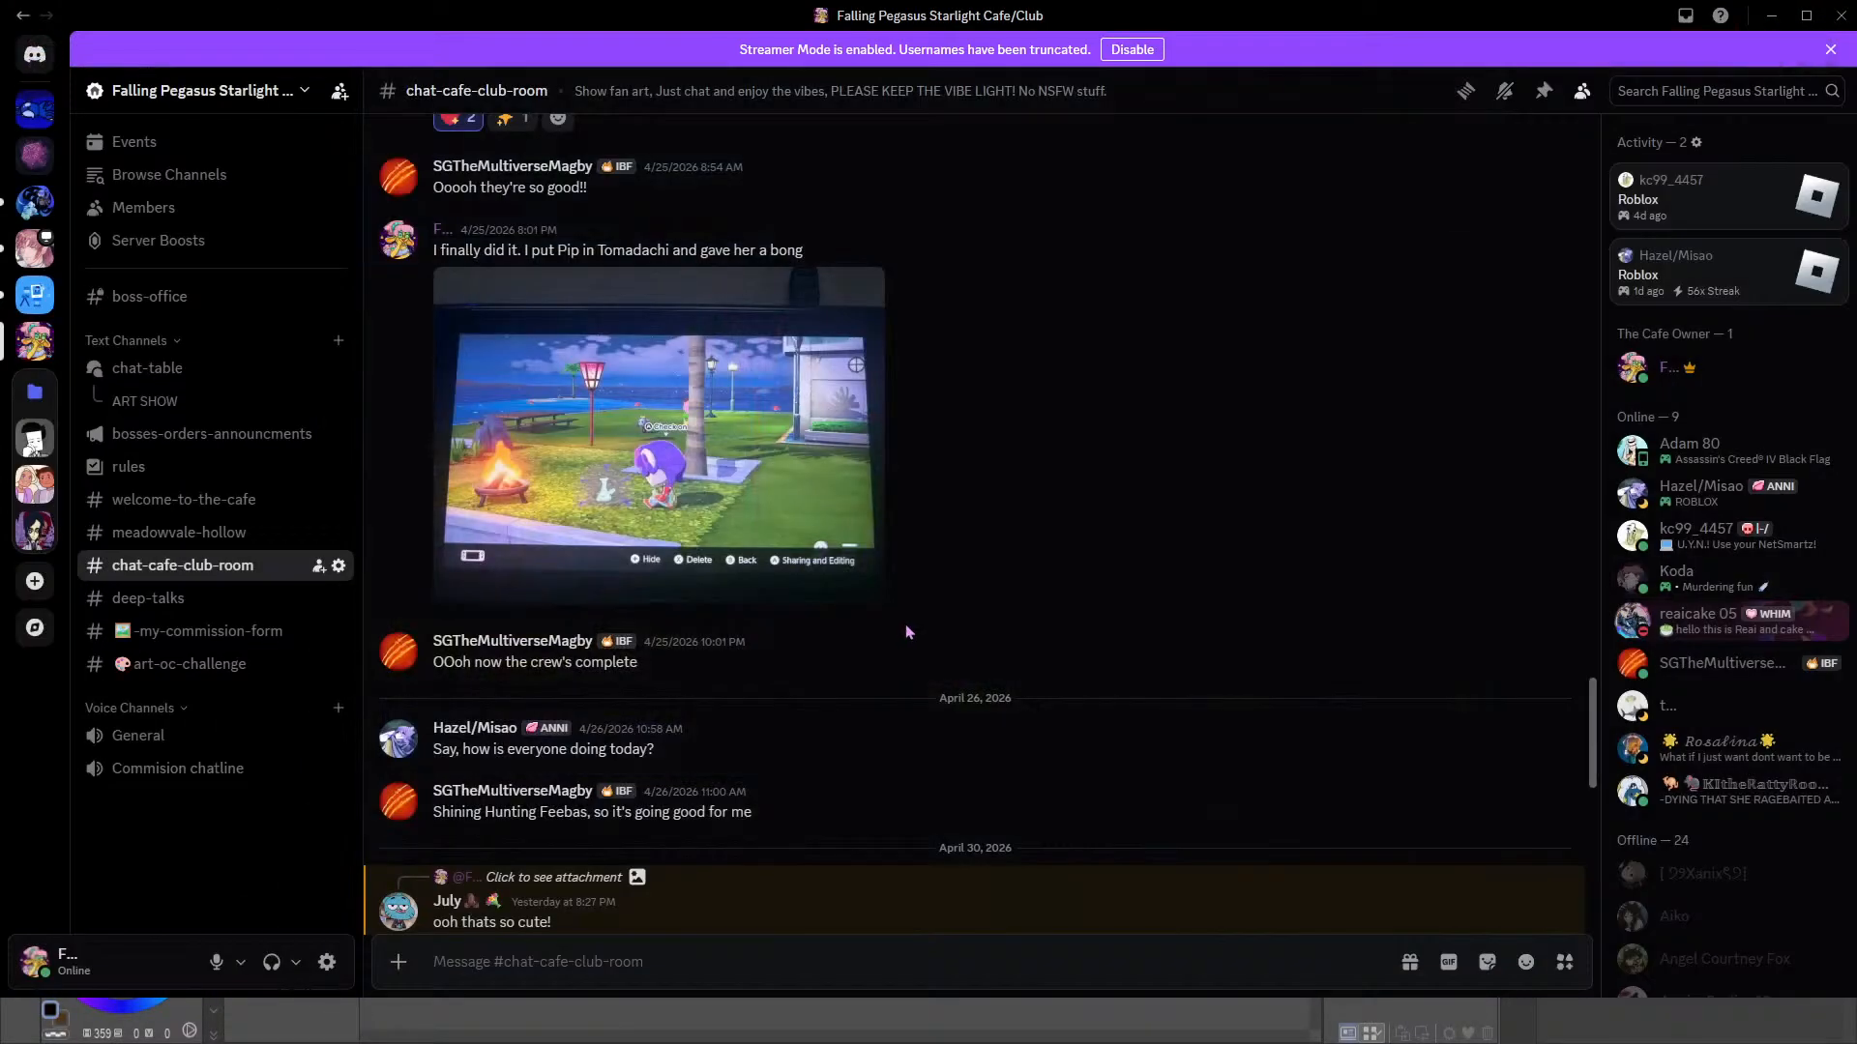
{"action": "scroll", "coordinate": [909, 635], "scroll_direction": "down", "scroll_amount": 12}
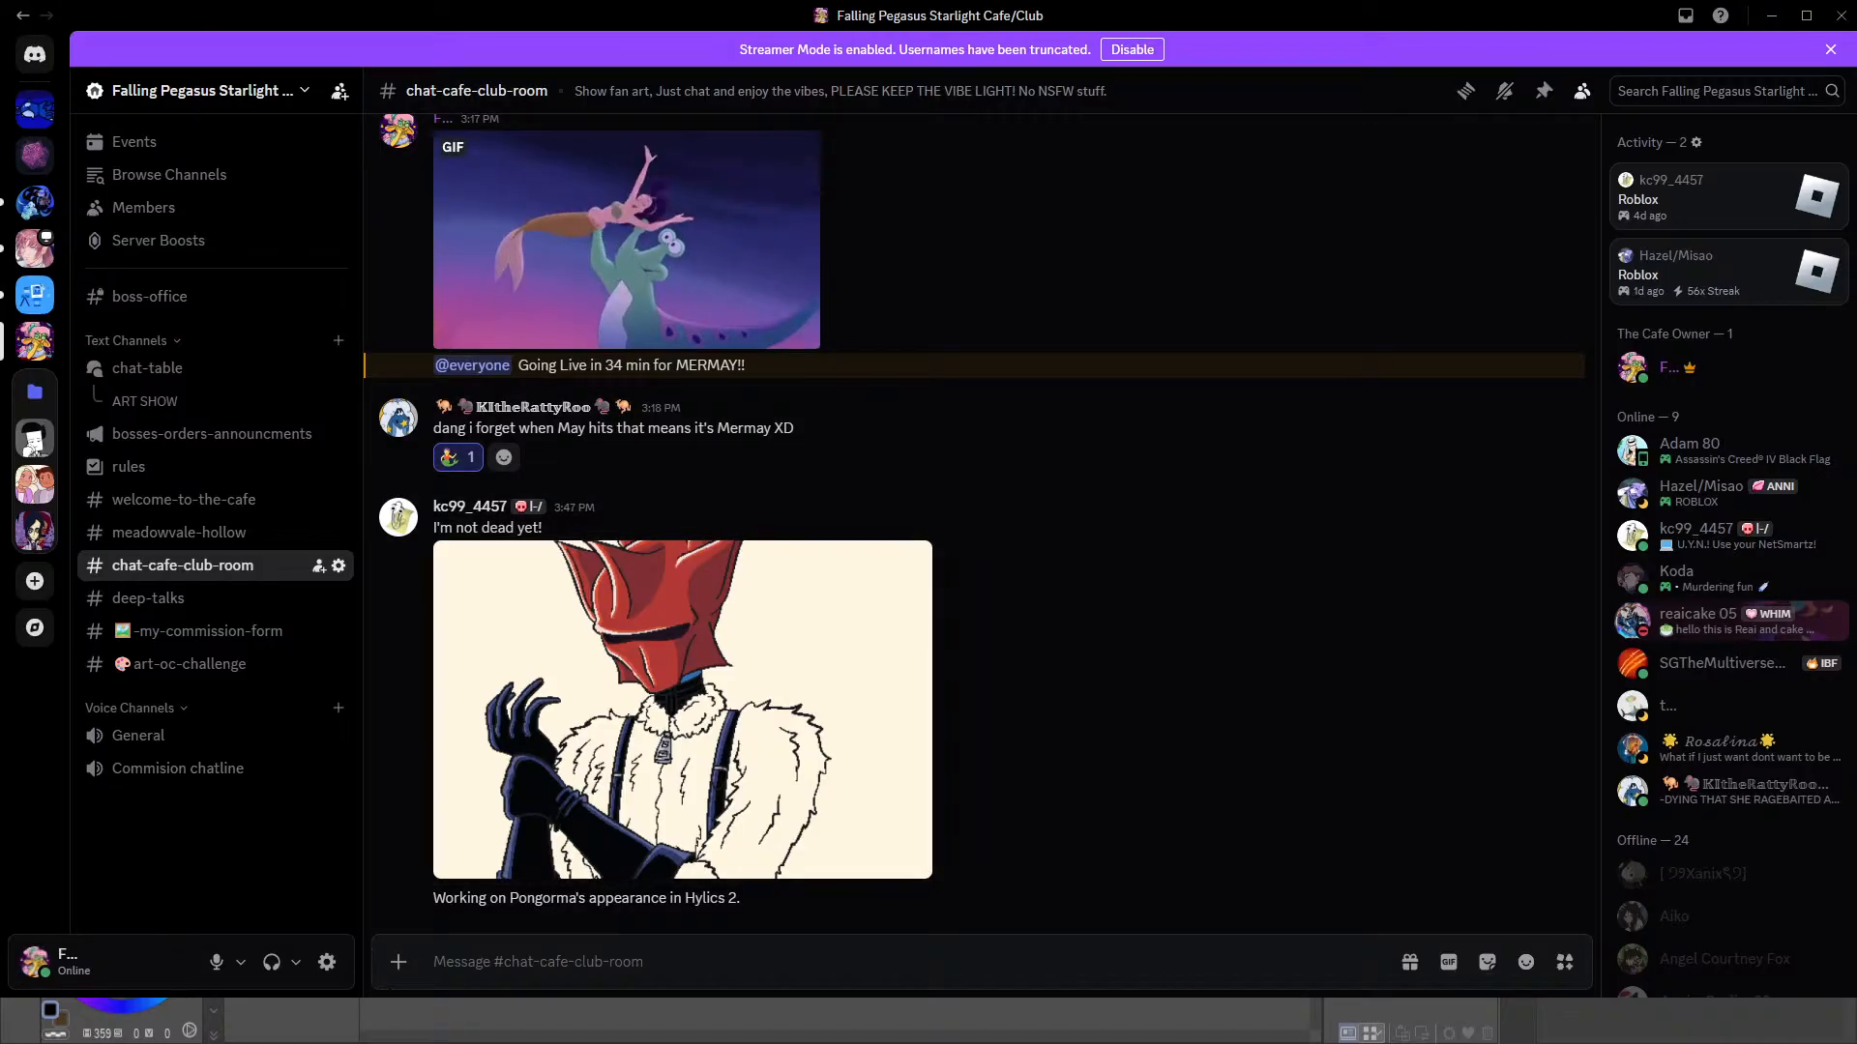
{"action": "key", "text": "alt+Tab"}
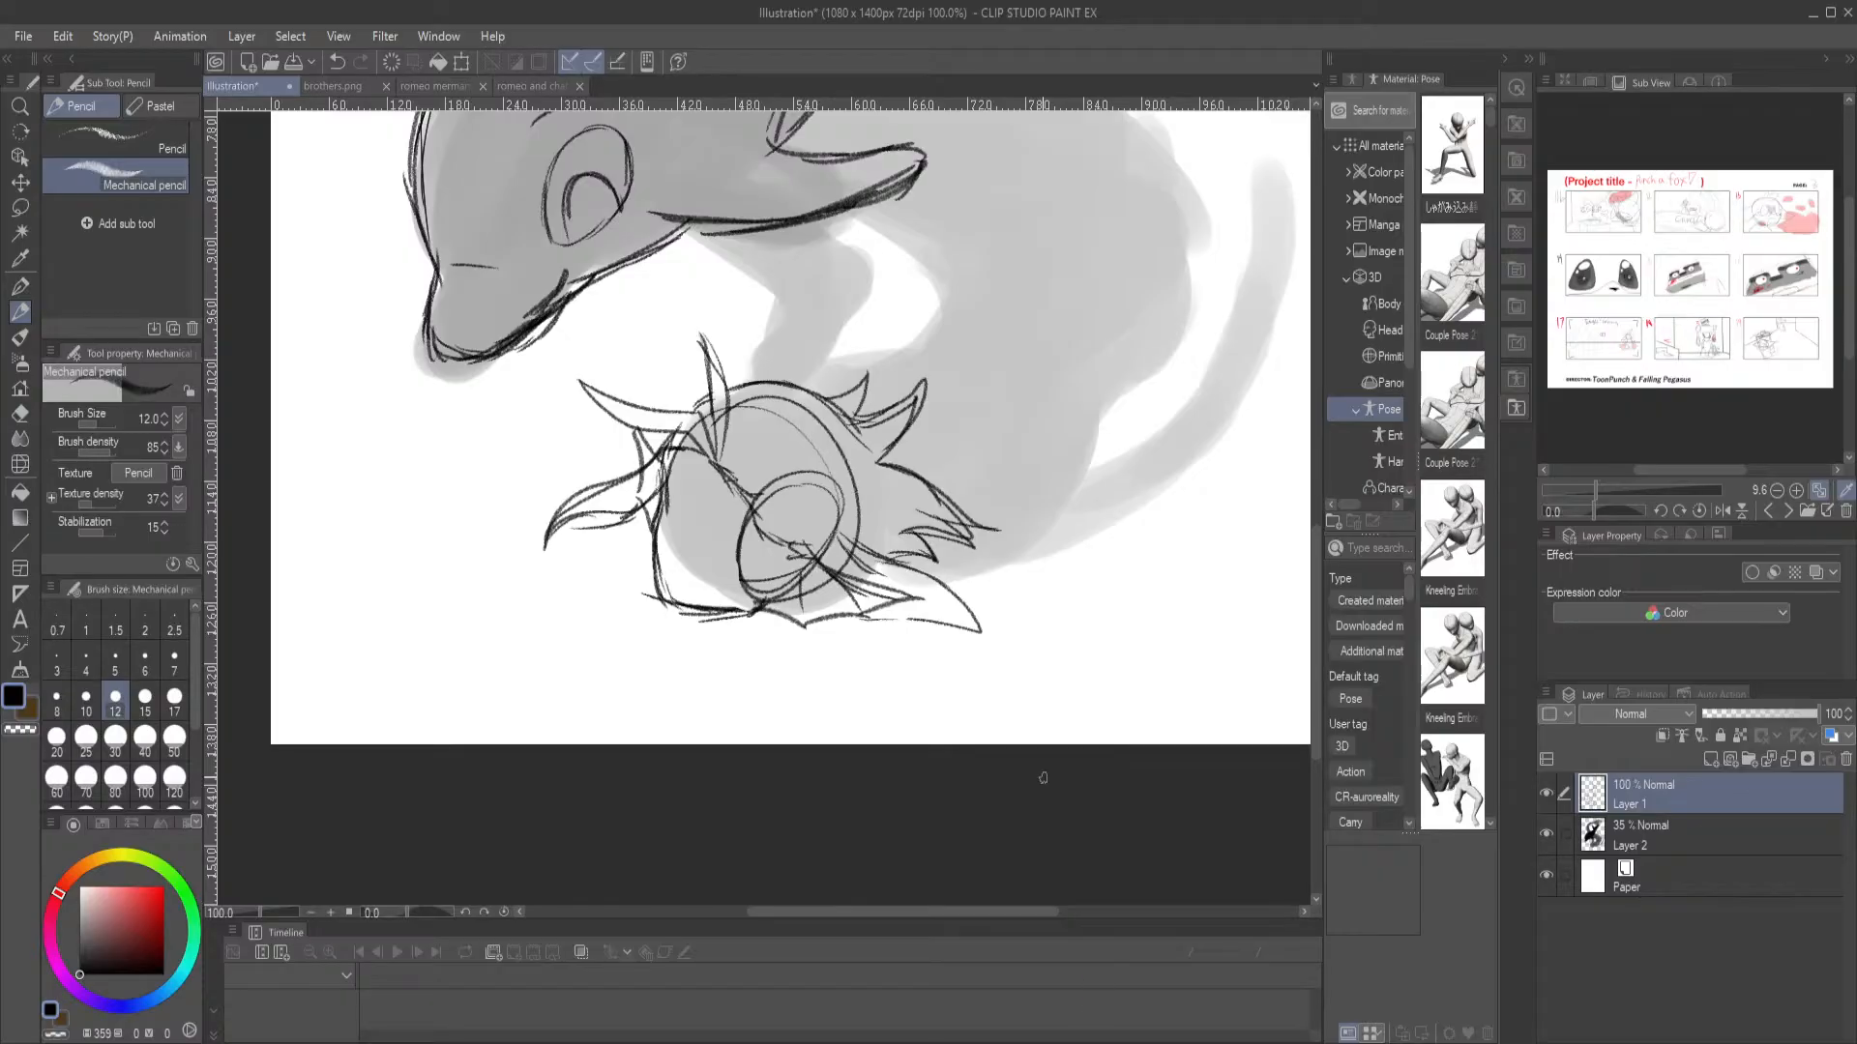
Sketch the merman's bent arm rising from behind his head, with a spread-fingered hand resting on the dolphin's cheek
{"action": "left_click_drag", "start_coordinate": [799, 287], "coordinate": [819, 438]}
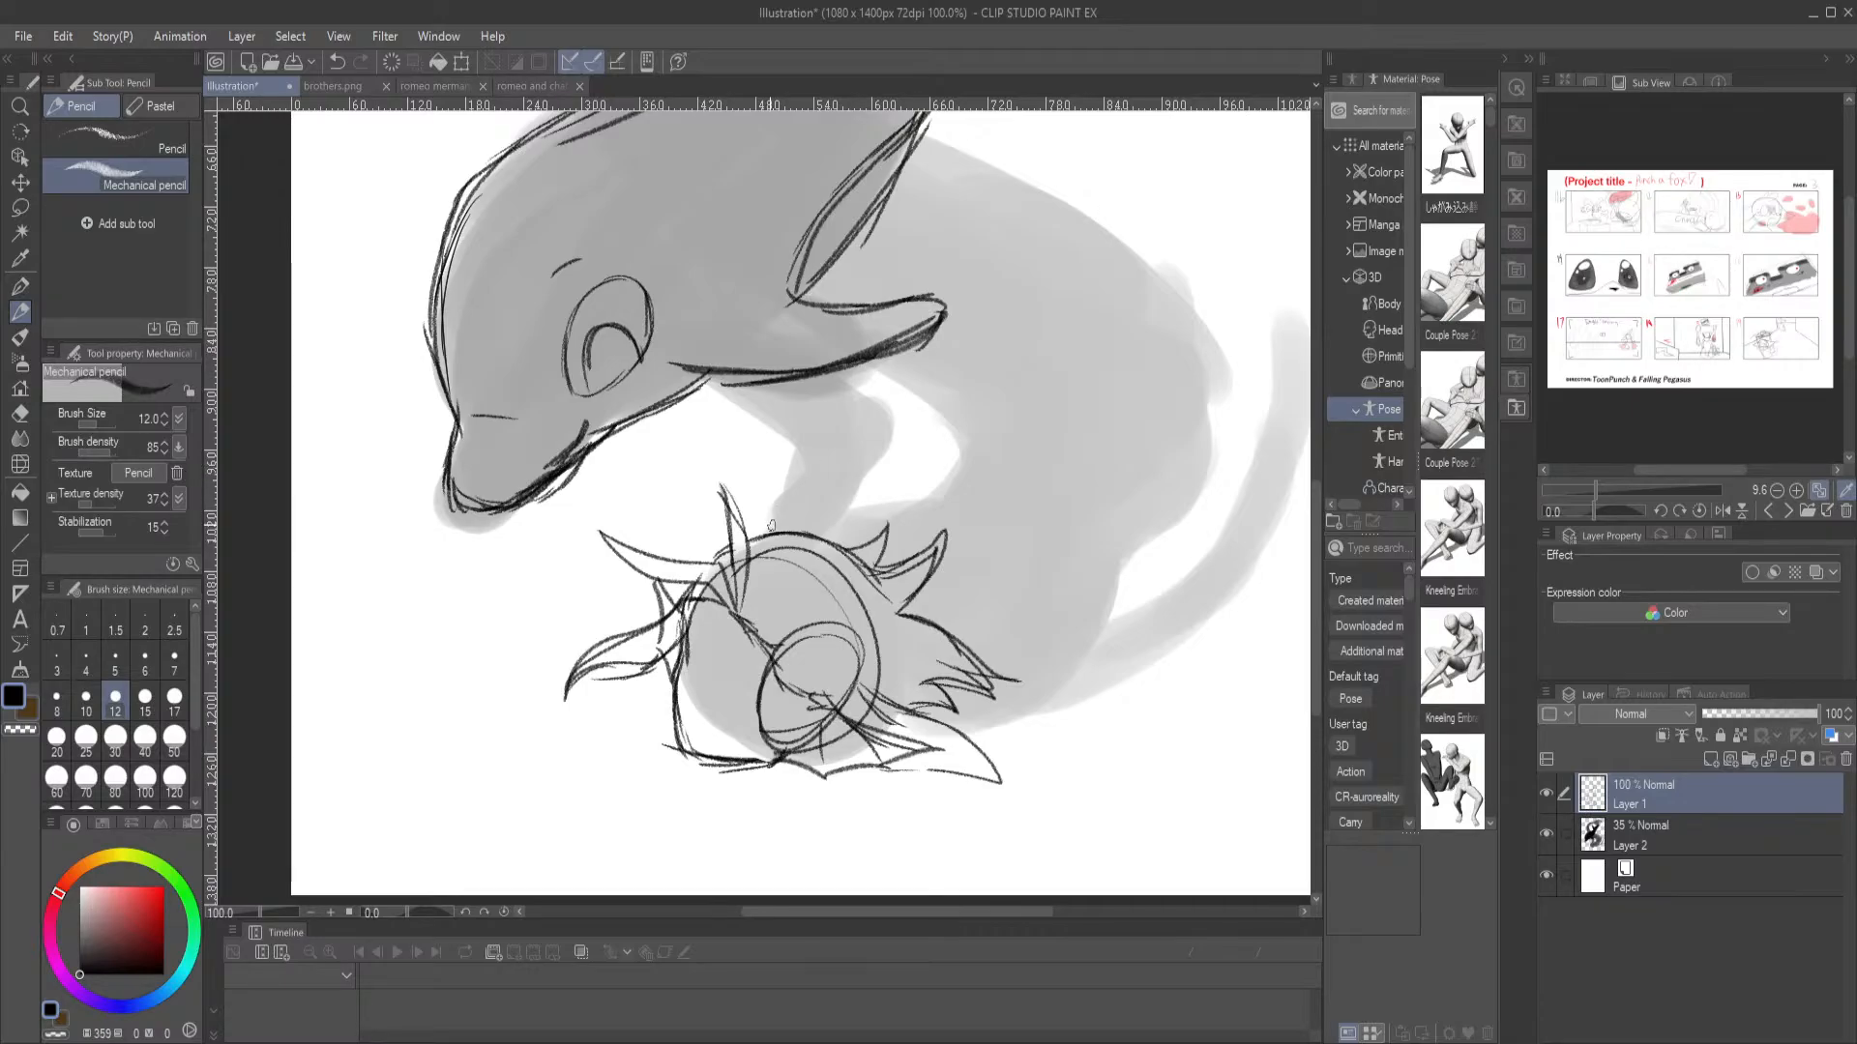
{"action": "left_click_drag", "start_coordinate": [766, 525], "coordinate": [838, 428]}
{"action": "mouse_move", "coordinate": [836, 531]}
{"action": "left_mouse_down"}
{"action": "mouse_move", "coordinate": [921, 429]}
{"action": "mouse_move", "coordinate": [857, 391]}
{"action": "left_mouse_up"}
{"action": "left_click_drag", "start_coordinate": [883, 417], "coordinate": [787, 353]}
{"action": "left_click_drag", "start_coordinate": [852, 393], "coordinate": [771, 339]}
{"action": "mouse_move", "coordinate": [837, 440]}
{"action": "left_mouse_down"}
{"action": "mouse_move", "coordinate": [781, 425]}
{"action": "mouse_move", "coordinate": [800, 449]}
{"action": "mouse_move", "coordinate": [817, 446]}
{"action": "mouse_move", "coordinate": [704, 337]}
{"action": "left_mouse_up"}
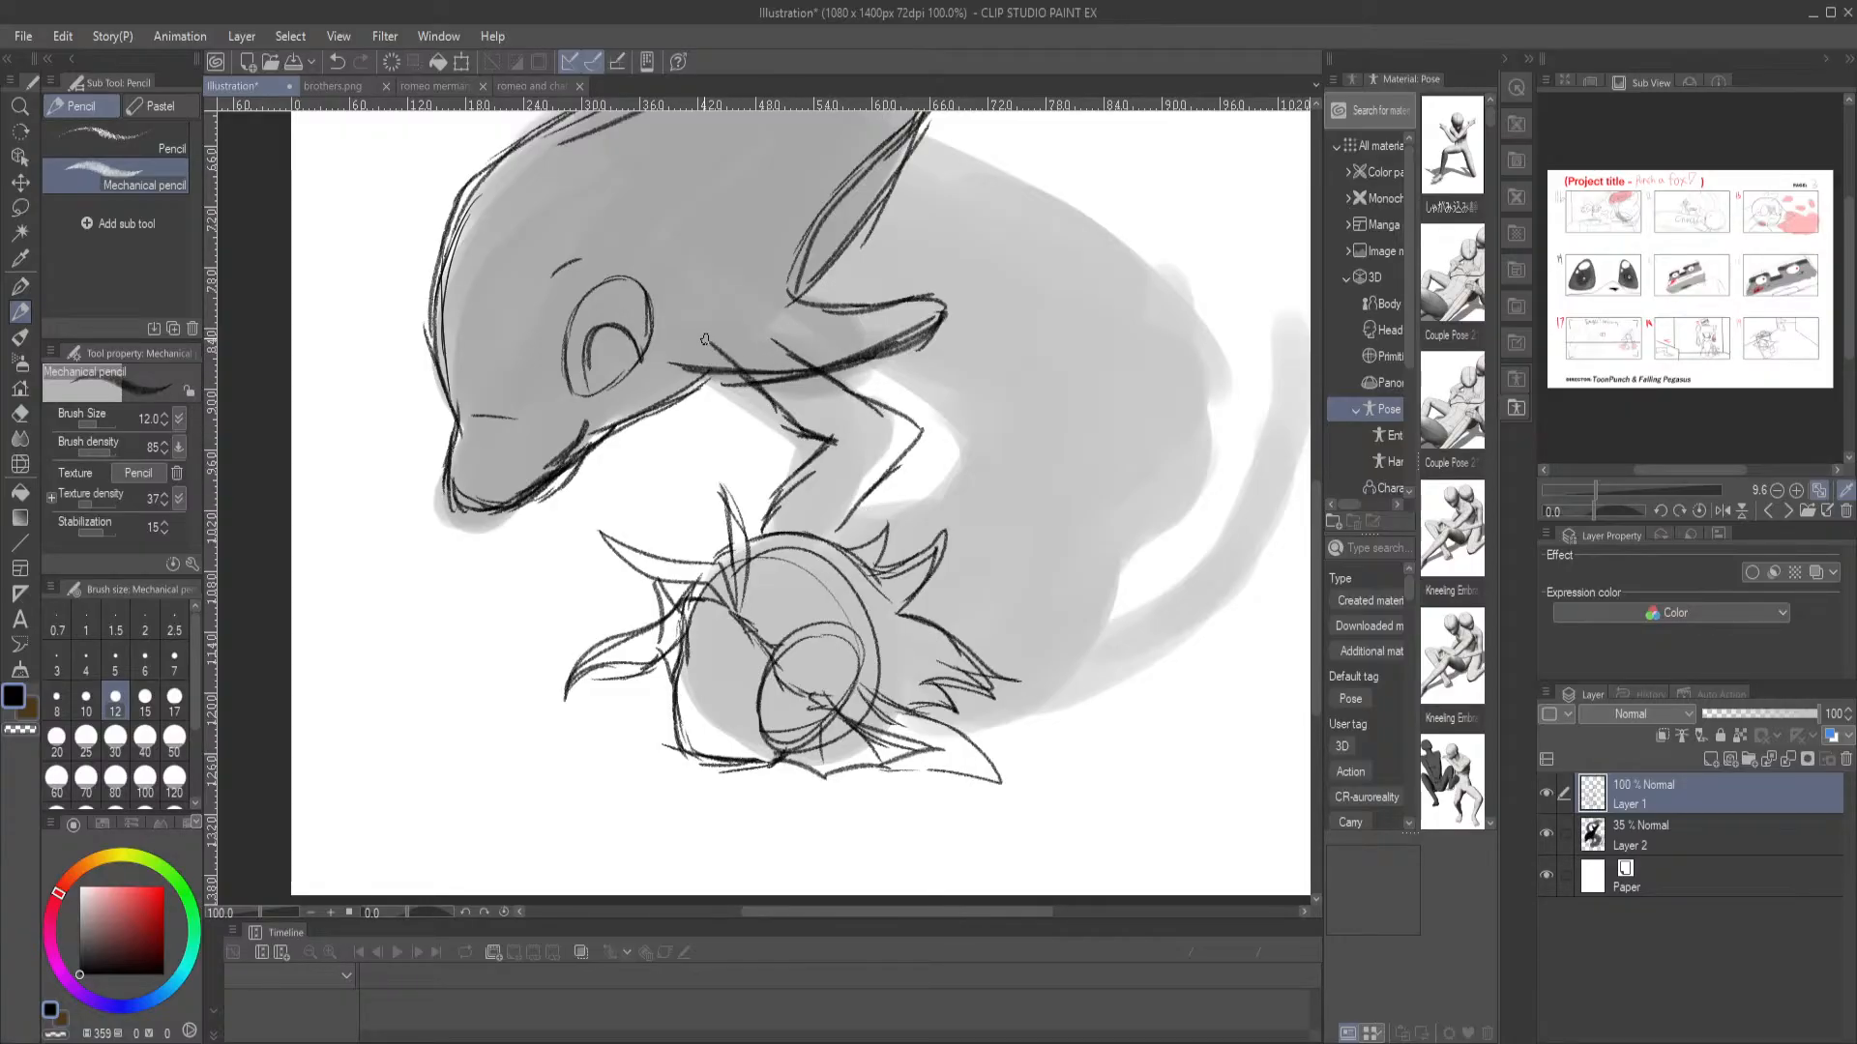
{"action": "mouse_move", "coordinate": [804, 370]}
{"action": "left_mouse_down"}
{"action": "mouse_move", "coordinate": [747, 309]}
{"action": "mouse_move", "coordinate": [751, 257]}
{"action": "left_mouse_up"}
{"action": "mouse_move", "coordinate": [718, 353]}
{"action": "left_mouse_down"}
{"action": "mouse_move", "coordinate": [667, 319]}
{"action": "mouse_move", "coordinate": [667, 250]}
{"action": "mouse_move", "coordinate": [709, 295]}
{"action": "mouse_move", "coordinate": [703, 217]}
{"action": "mouse_move", "coordinate": [743, 278]}
{"action": "mouse_move", "coordinate": [762, 263]}
{"action": "mouse_move", "coordinate": [747, 307]}
{"action": "mouse_move", "coordinate": [780, 341]}
{"action": "left_mouse_up"}
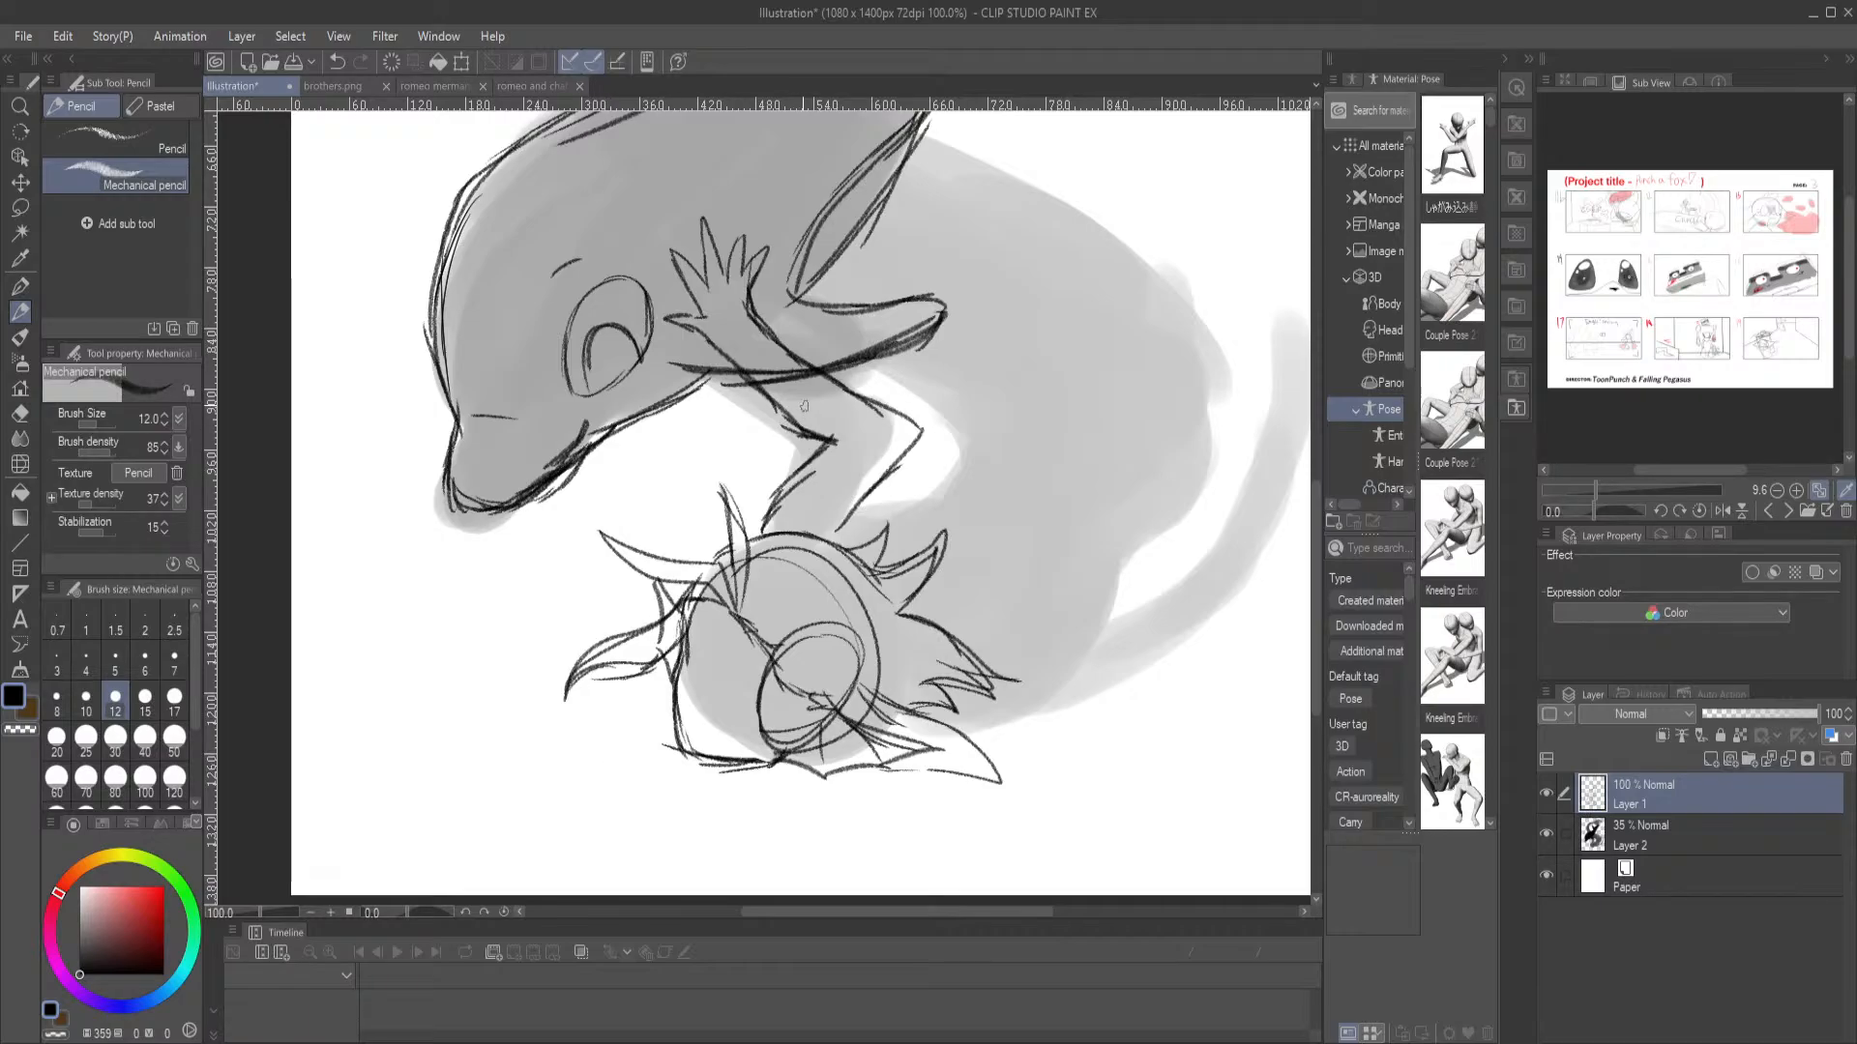
Erase the dolphin's outline where it crosses the merman's forearm with the Hard eraser, and return to the Mechanical pencil
{"action": "key", "text": "e"}
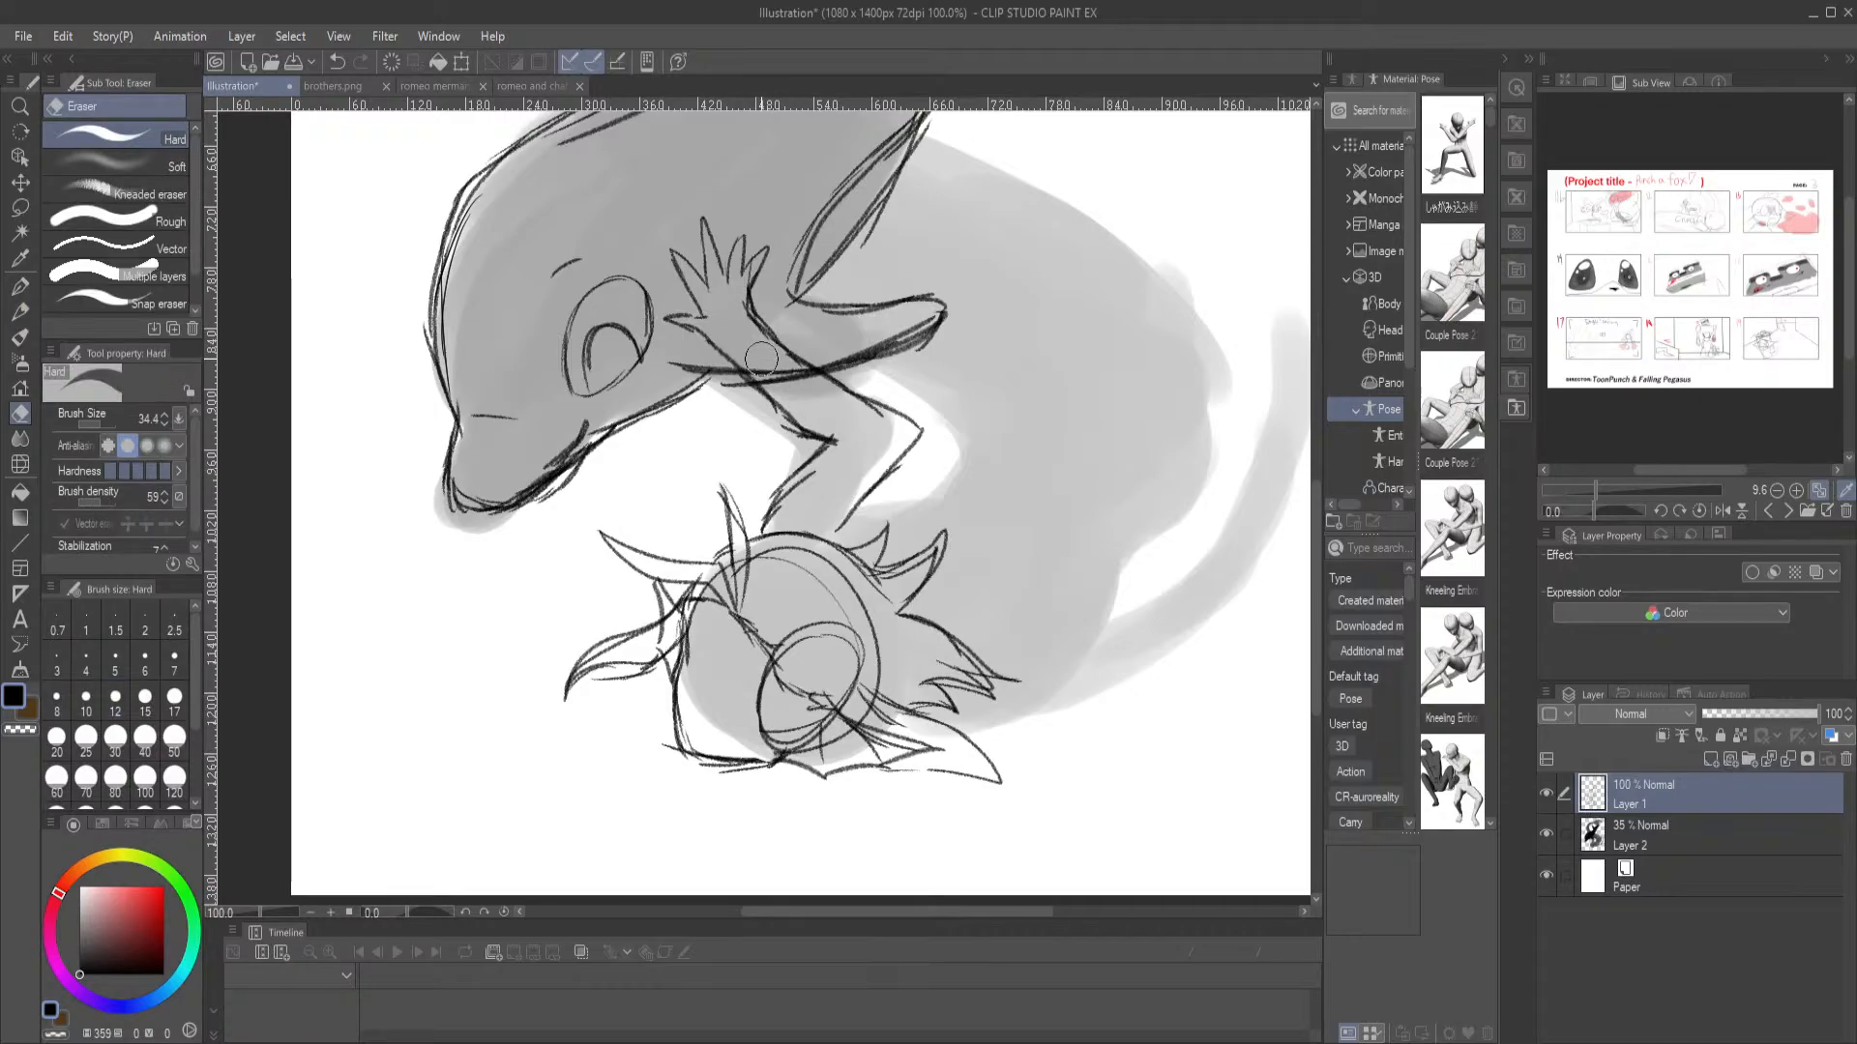
{"action": "mouse_move", "coordinate": [792, 379]}
{"action": "left_mouse_down"}
{"action": "mouse_move", "coordinate": [773, 369]}
{"action": "mouse_move", "coordinate": [863, 421]}
{"action": "left_mouse_up"}
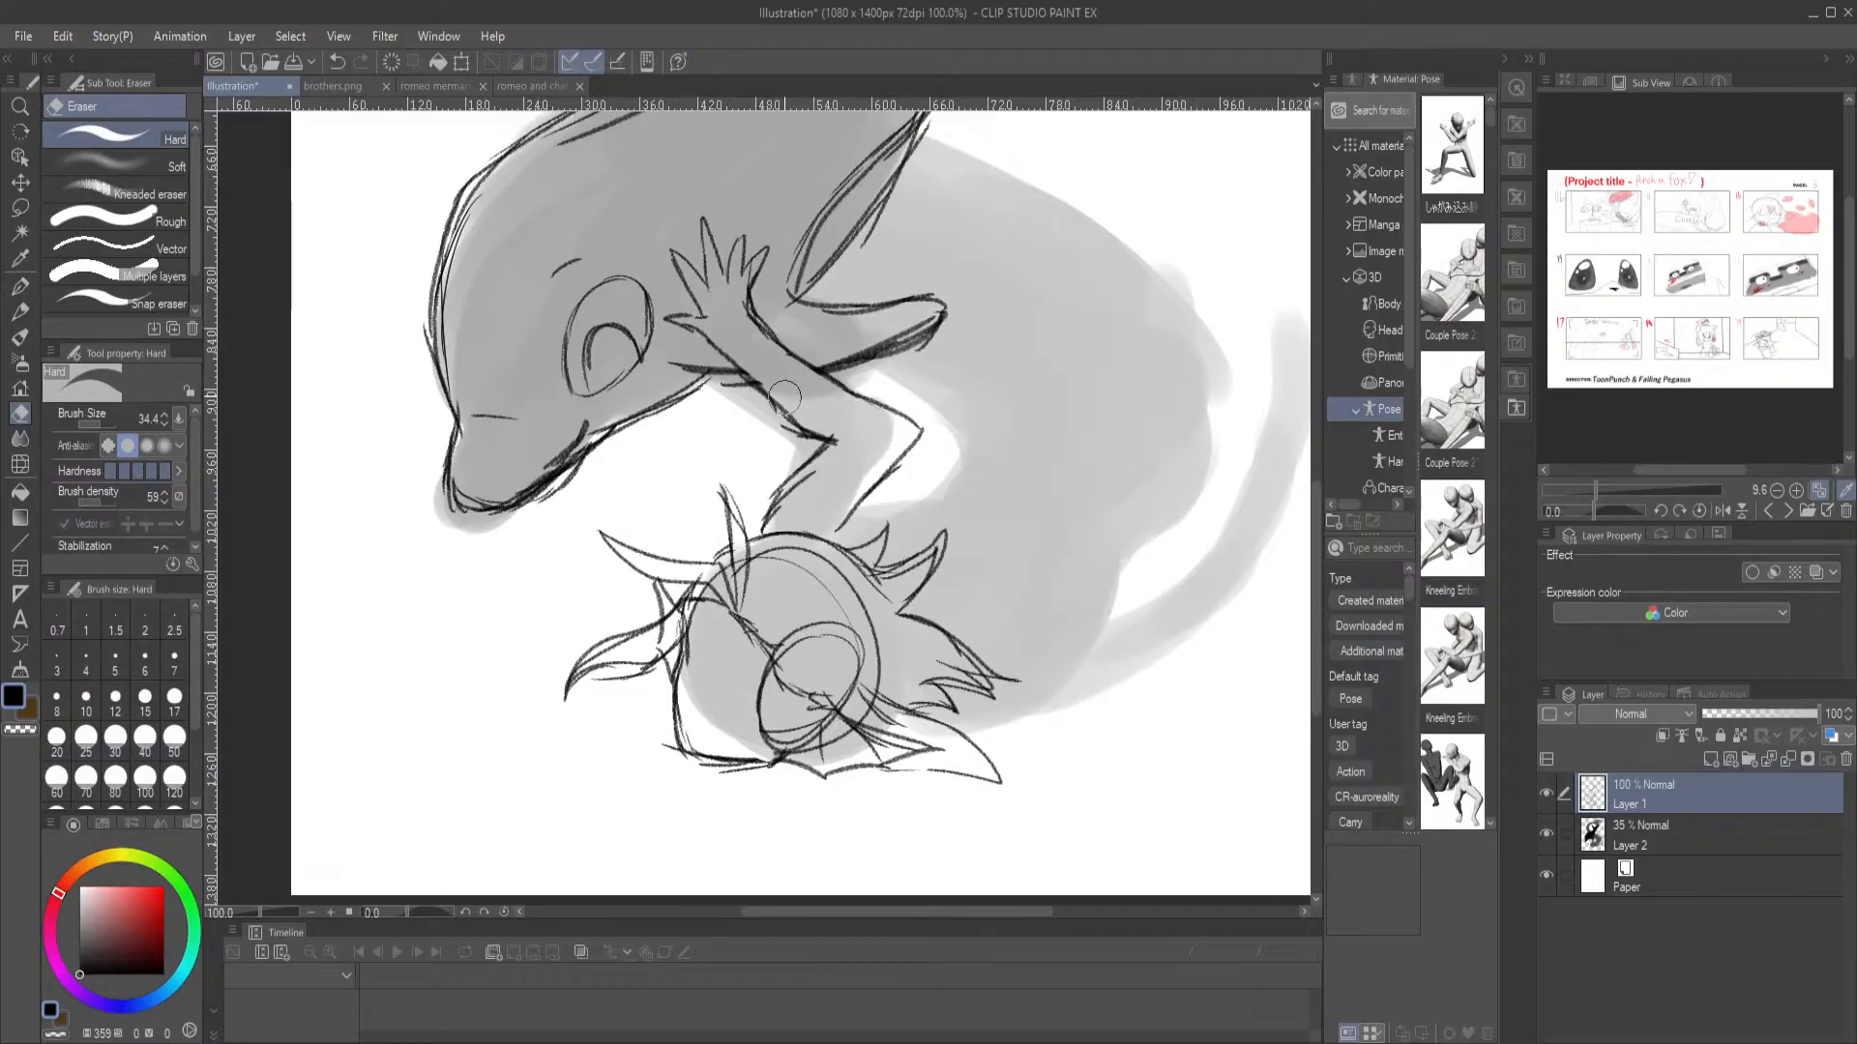
{"action": "left_click", "coordinate": [20, 286]}
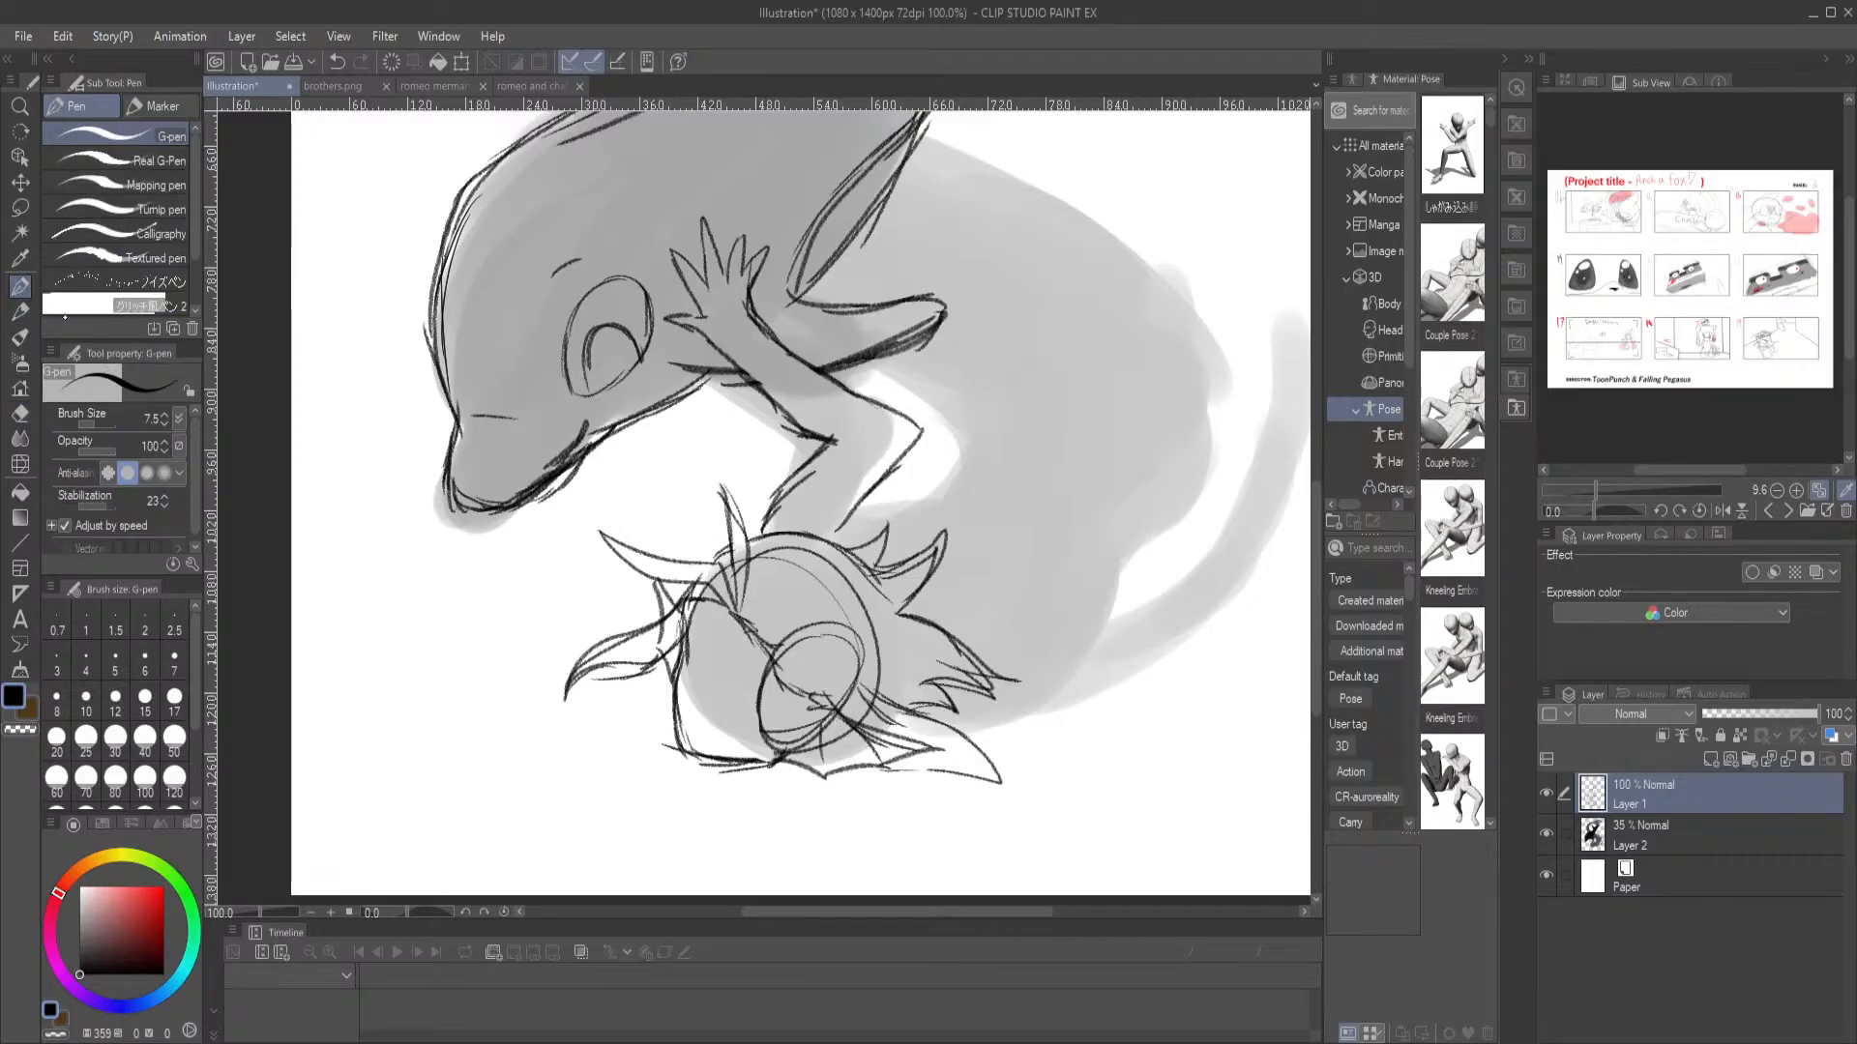
{"action": "left_click", "coordinate": [19, 311]}
Reinforce the merman's upper arm and outline both sides of his torso curving up from the hair along the grey silhouette
{"action": "mouse_move", "coordinate": [784, 414]}
{"action": "left_mouse_down"}
{"action": "mouse_move", "coordinate": [839, 443]}
{"action": "mouse_move", "coordinate": [762, 522]}
{"action": "mouse_move", "coordinate": [774, 542]}
{"action": "mouse_move", "coordinate": [964, 454]}
{"action": "left_mouse_up"}
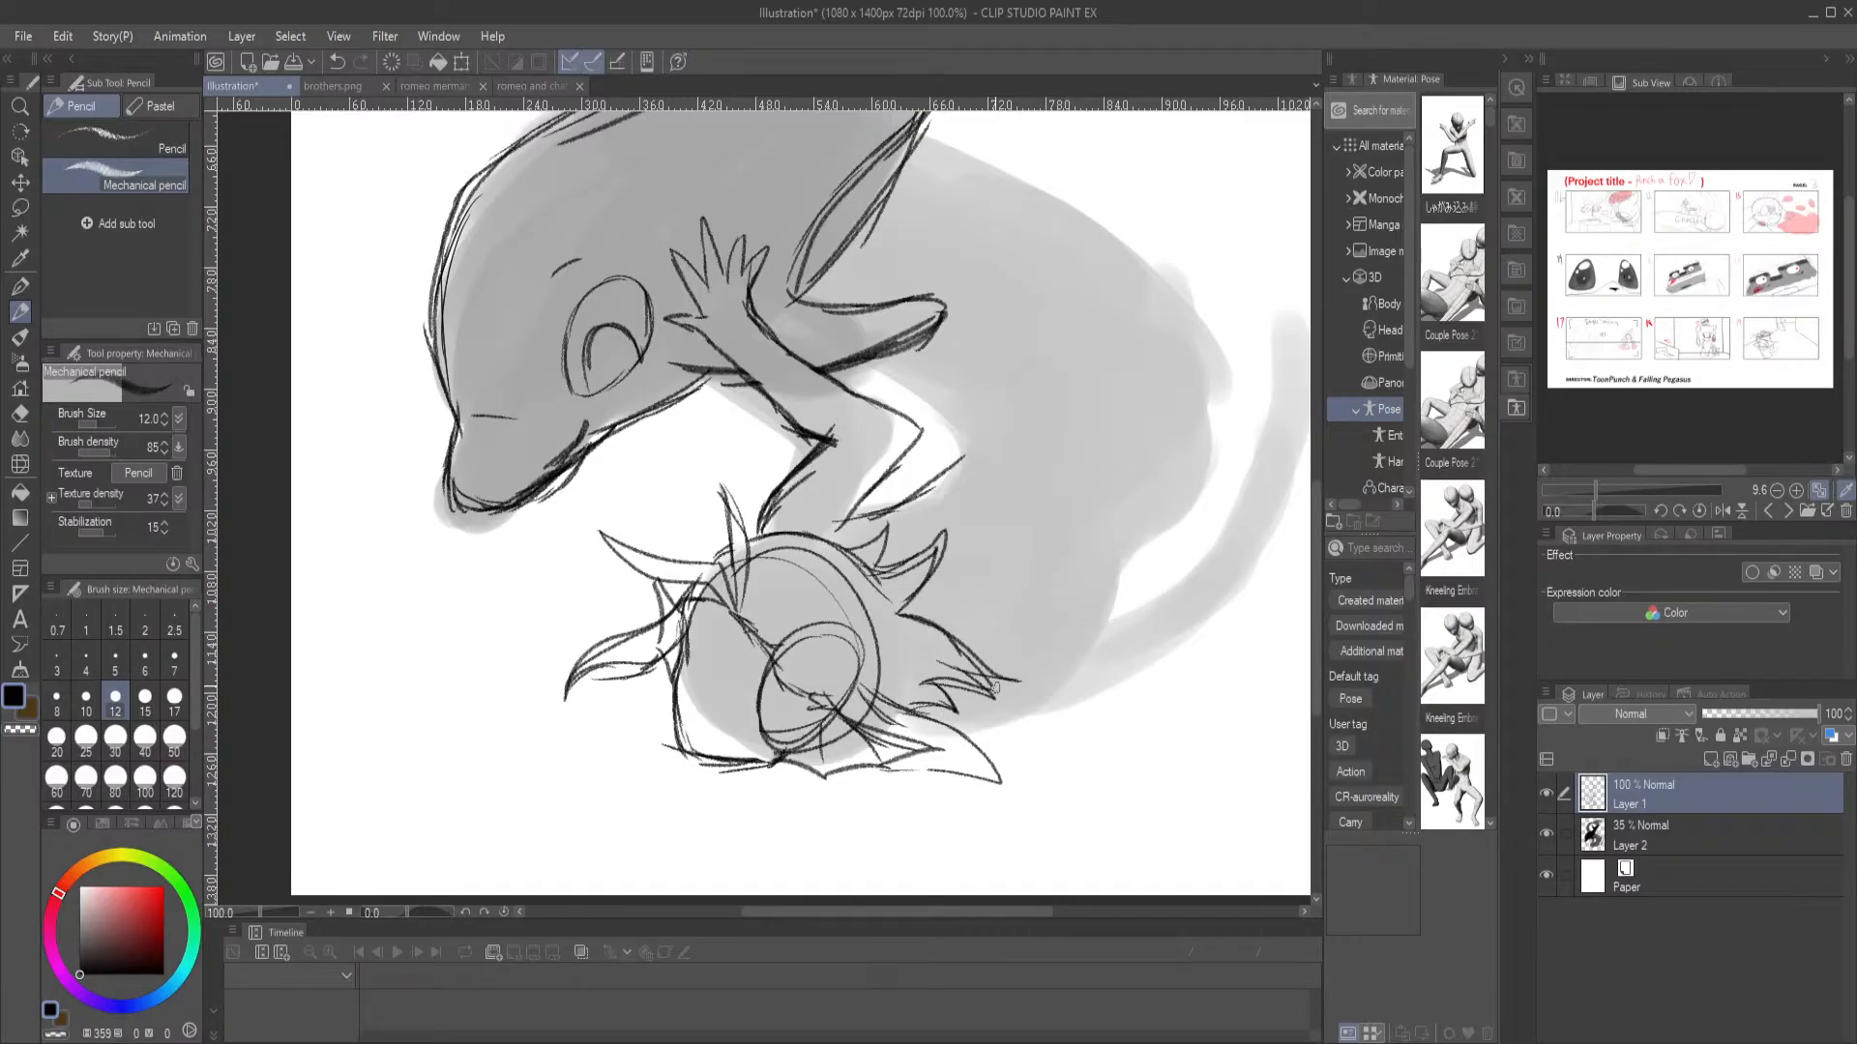
{"action": "mouse_move", "coordinate": [1006, 675]}
{"action": "left_mouse_down"}
{"action": "mouse_move", "coordinate": [1138, 553]}
{"action": "mouse_move", "coordinate": [1151, 488]}
{"action": "mouse_move", "coordinate": [1201, 456]}
{"action": "mouse_move", "coordinate": [1159, 502]}
{"action": "mouse_move", "coordinate": [1220, 316]}
{"action": "left_mouse_up"}
{"action": "left_click_drag", "start_coordinate": [1236, 399], "coordinate": [1171, 259]}
{"action": "left_click_drag", "start_coordinate": [896, 359], "coordinate": [940, 421]}
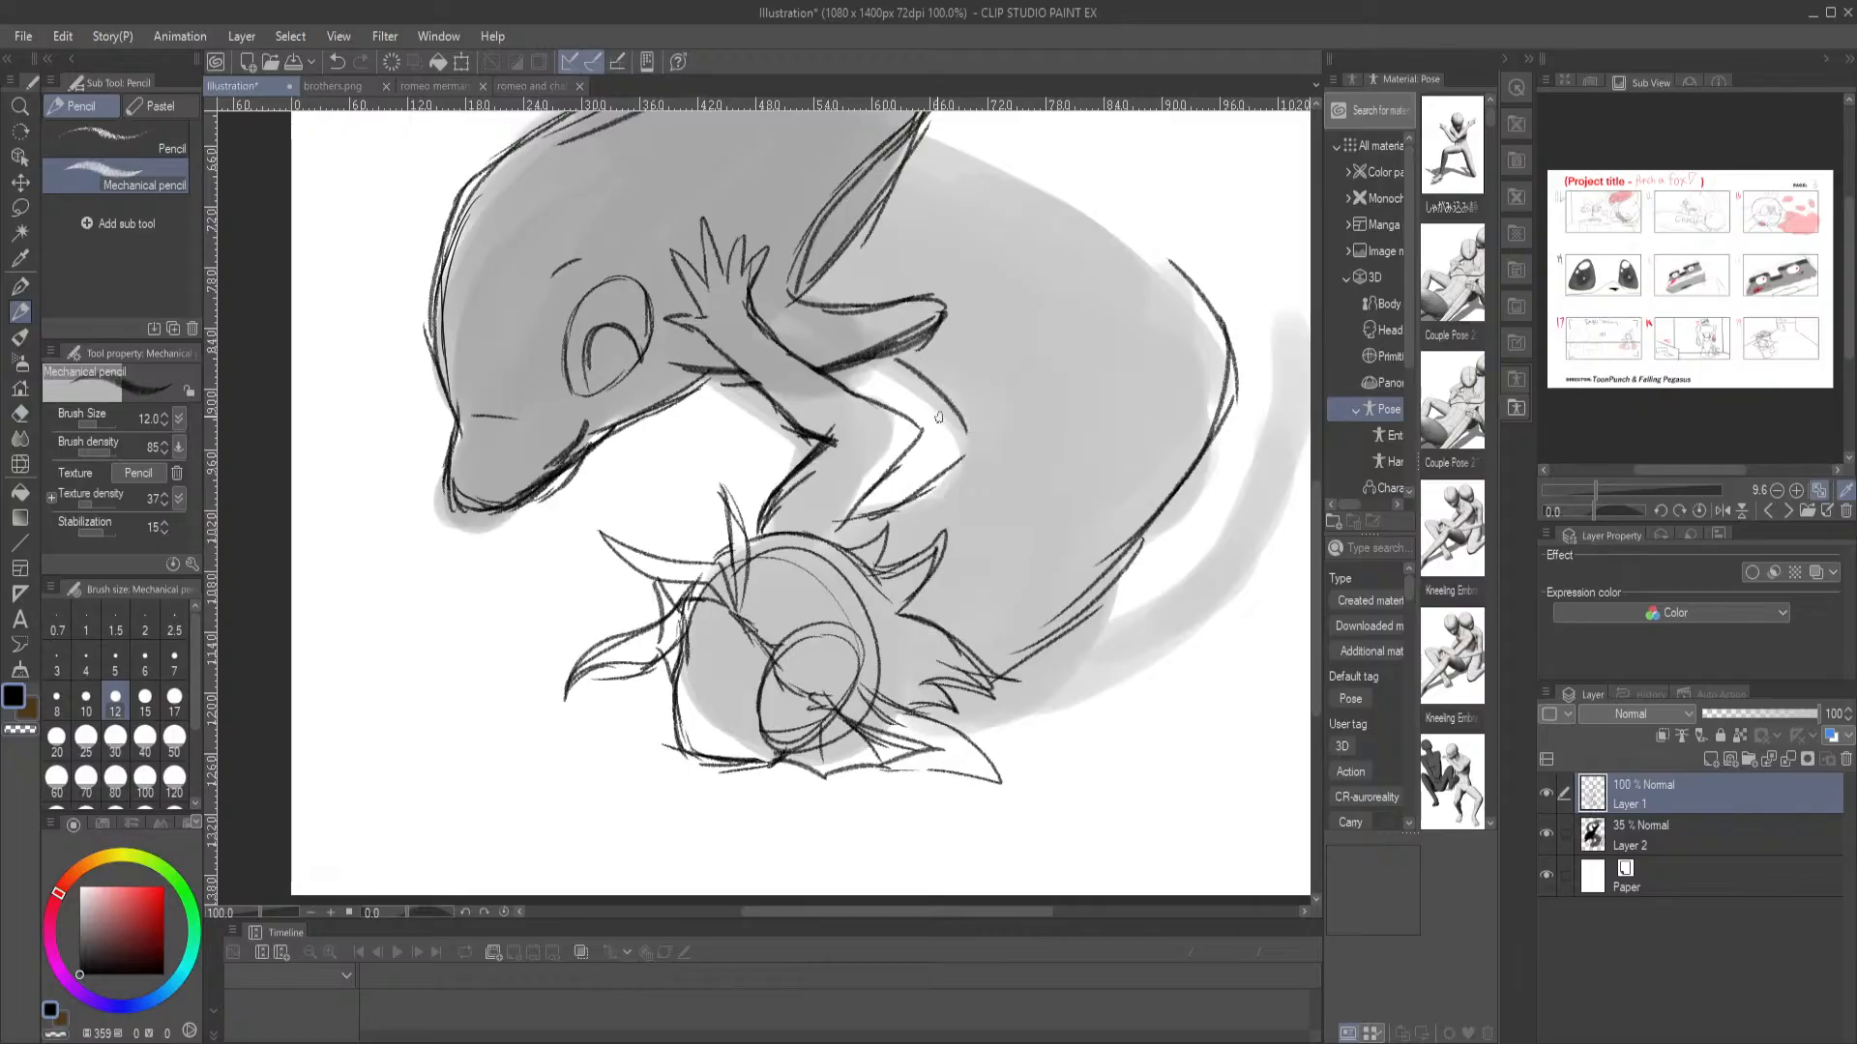
{"action": "mouse_move", "coordinate": [884, 508]}
{"action": "left_mouse_down"}
{"action": "mouse_move", "coordinate": [984, 439]}
{"action": "mouse_move", "coordinate": [969, 459]}
{"action": "mouse_move", "coordinate": [943, 406]}
{"action": "mouse_move", "coordinate": [876, 361]}
{"action": "left_mouse_up"}
{"action": "left_click_drag", "start_coordinate": [972, 446], "coordinate": [909, 375]}
Outline the merman's body behind the dolphin's tail and the inner edge of his tail's loop above the dolphin's back
{"action": "left_click_drag", "start_coordinate": [1235, 255], "coordinate": [1259, 524]}
{"action": "mouse_move", "coordinate": [1258, 677]}
{"action": "left_mouse_down"}
{"action": "mouse_move", "coordinate": [1198, 531]}
{"action": "mouse_move", "coordinate": [1222, 544]}
{"action": "mouse_move", "coordinate": [1039, 435]}
{"action": "mouse_move", "coordinate": [1149, 477]}
{"action": "mouse_move", "coordinate": [953, 390]}
{"action": "left_mouse_up"}
{"action": "left_click_drag", "start_coordinate": [951, 396], "coordinate": [1099, 459]}
{"action": "left_click_drag", "start_coordinate": [991, 400], "coordinate": [1183, 499]}
{"action": "mouse_move", "coordinate": [786, 326]}
{"action": "left_mouse_down"}
{"action": "mouse_move", "coordinate": [1023, 635]}
{"action": "mouse_move", "coordinate": [967, 507]}
{"action": "mouse_move", "coordinate": [994, 411]}
{"action": "mouse_move", "coordinate": [1090, 315]}
{"action": "mouse_move", "coordinate": [1004, 543]}
{"action": "left_mouse_up"}
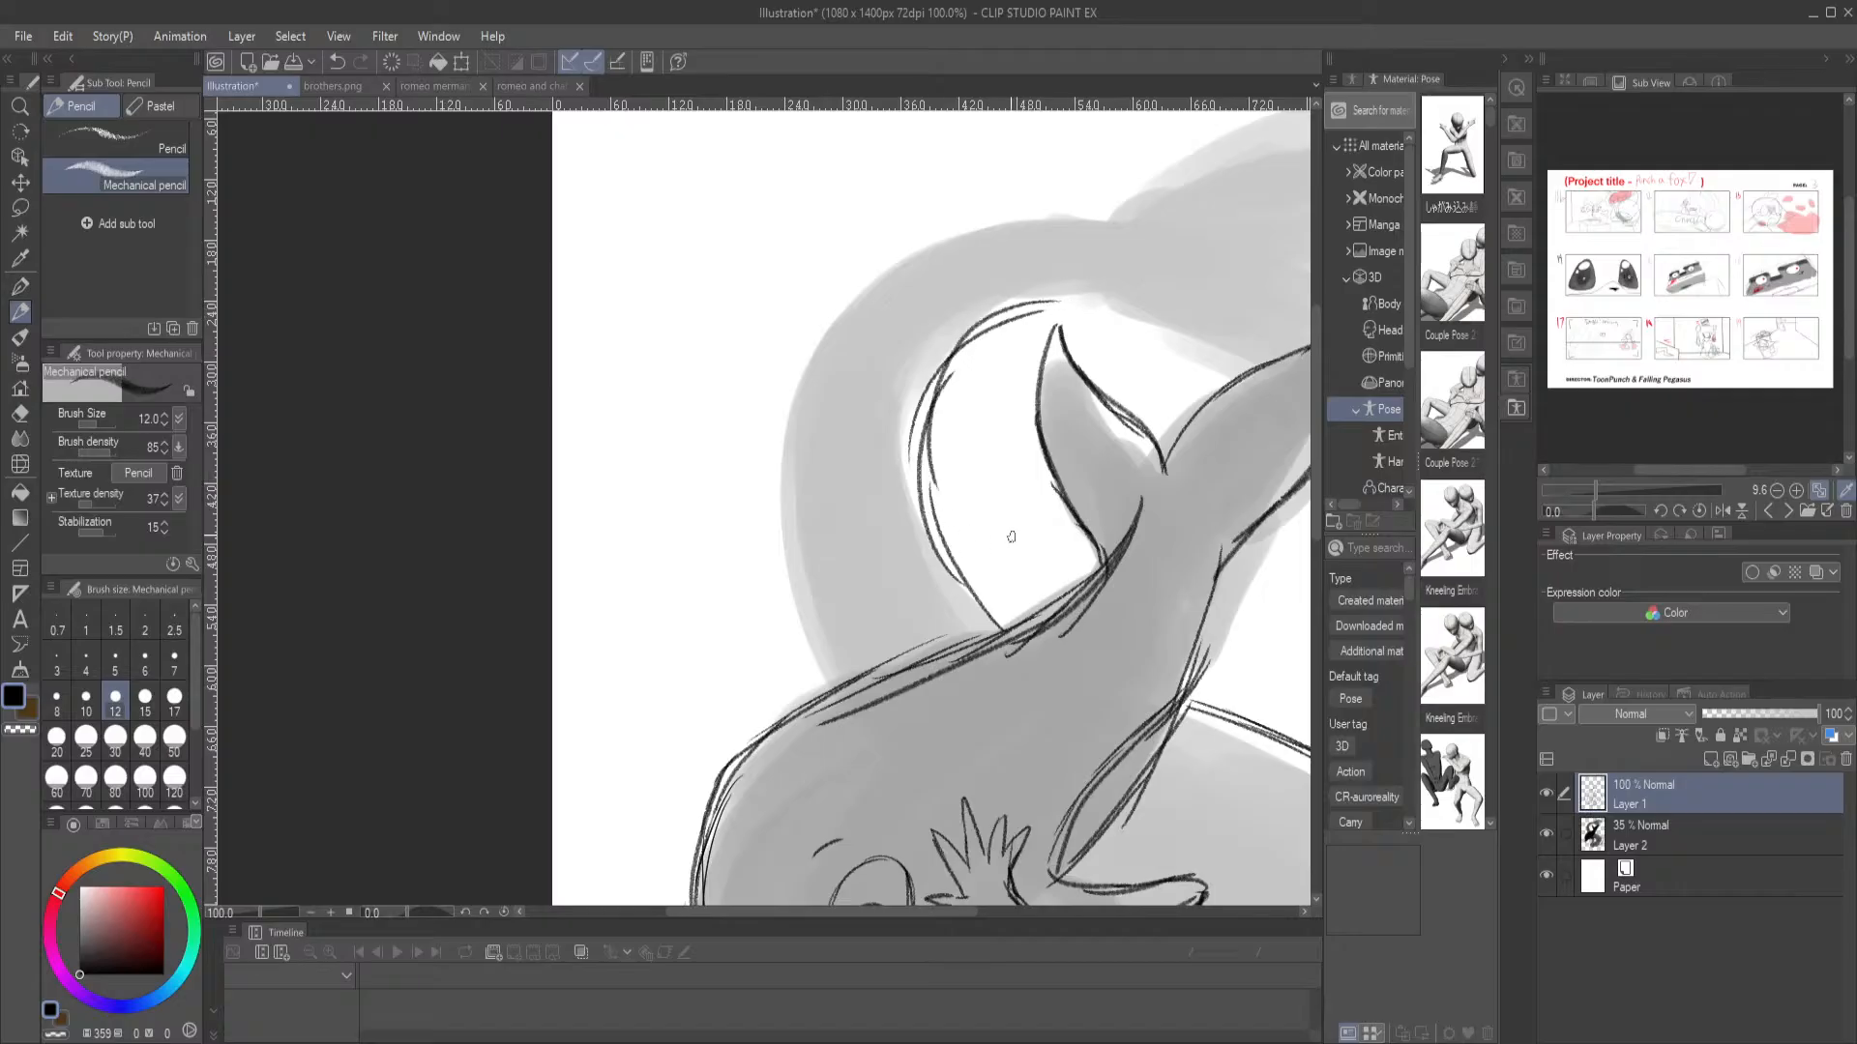
Draw the outer edge of the merman's looping tail from the fin's base down to the dolphin's back
{"action": "mouse_move", "coordinate": [1082, 222]}
{"action": "left_mouse_down"}
{"action": "mouse_move", "coordinate": [866, 304]}
{"action": "mouse_move", "coordinate": [816, 443]}
{"action": "left_mouse_up"}
{"action": "left_click_drag", "start_coordinate": [915, 277], "coordinate": [783, 479]}
{"action": "mouse_move", "coordinate": [817, 382]}
{"action": "left_mouse_down"}
{"action": "mouse_move", "coordinate": [779, 528]}
{"action": "mouse_move", "coordinate": [788, 615]}
{"action": "mouse_move", "coordinate": [830, 677]}
{"action": "mouse_move", "coordinate": [870, 315]}
{"action": "left_mouse_up"}
{"action": "left_click_drag", "start_coordinate": [1021, 277], "coordinate": [798, 367]}
{"action": "mouse_move", "coordinate": [720, 472]}
{"action": "left_mouse_down"}
{"action": "mouse_move", "coordinate": [735, 433]}
{"action": "mouse_move", "coordinate": [851, 385]}
{"action": "mouse_move", "coordinate": [718, 552]}
{"action": "mouse_move", "coordinate": [726, 689]}
{"action": "left_mouse_up"}
{"action": "left_click_drag", "start_coordinate": [694, 588], "coordinate": [753, 718]}
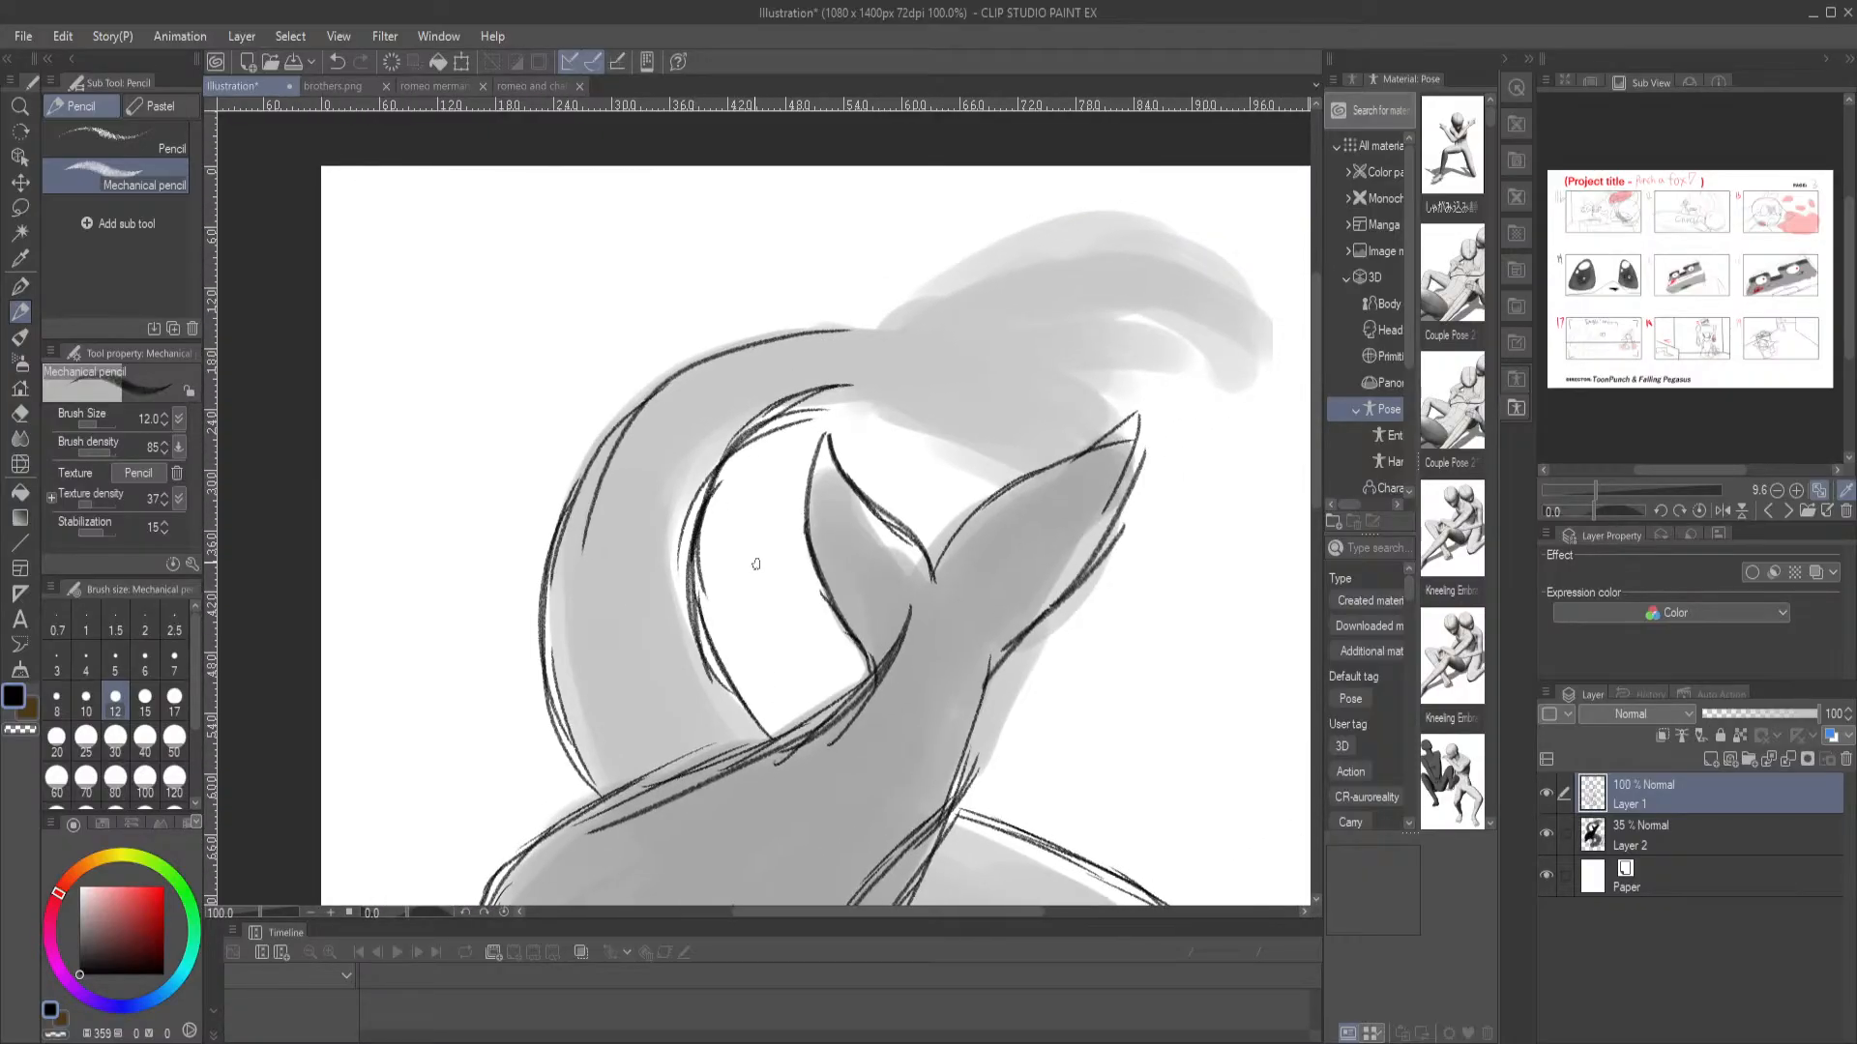
Outline the merman's tail fin over the grey silhouette, with two pointed flukes, the jagged notch between them and the underside at its base
{"action": "mouse_move", "coordinate": [645, 403]}
{"action": "left_mouse_down"}
{"action": "mouse_move", "coordinate": [569, 507]}
{"action": "mouse_move", "coordinate": [541, 635]}
{"action": "mouse_move", "coordinate": [587, 786]}
{"action": "left_mouse_up"}
{"action": "left_click_drag", "start_coordinate": [548, 683], "coordinate": [582, 796]}
{"action": "mouse_move", "coordinate": [901, 358]}
{"action": "left_mouse_down"}
{"action": "mouse_move", "coordinate": [630, 587]}
{"action": "mouse_move", "coordinate": [621, 545]}
{"action": "mouse_move", "coordinate": [790, 448]}
{"action": "mouse_move", "coordinate": [1010, 479]}
{"action": "left_mouse_up"}
{"action": "mouse_move", "coordinate": [746, 586]}
{"action": "left_mouse_down"}
{"action": "mouse_move", "coordinate": [841, 588]}
{"action": "mouse_move", "coordinate": [785, 564]}
{"action": "mouse_move", "coordinate": [1031, 509]}
{"action": "mouse_move", "coordinate": [1063, 544]}
{"action": "mouse_move", "coordinate": [1039, 507]}
{"action": "mouse_move", "coordinate": [796, 601]}
{"action": "mouse_move", "coordinate": [833, 631]}
{"action": "left_mouse_up"}
{"action": "left_click_drag", "start_coordinate": [604, 612], "coordinate": [713, 733]}
{"action": "mouse_move", "coordinate": [834, 788]}
{"action": "left_mouse_down"}
{"action": "mouse_move", "coordinate": [927, 769]}
{"action": "mouse_move", "coordinate": [996, 697]}
{"action": "left_mouse_up"}
{"action": "mouse_move", "coordinate": [815, 627]}
{"action": "left_mouse_down"}
{"action": "mouse_move", "coordinate": [838, 665]}
{"action": "mouse_move", "coordinate": [923, 719]}
{"action": "mouse_move", "coordinate": [996, 716]}
{"action": "left_mouse_up"}
{"action": "left_click_drag", "start_coordinate": [828, 753], "coordinate": [1019, 556]}
{"action": "key", "text": "ctrl+0"}
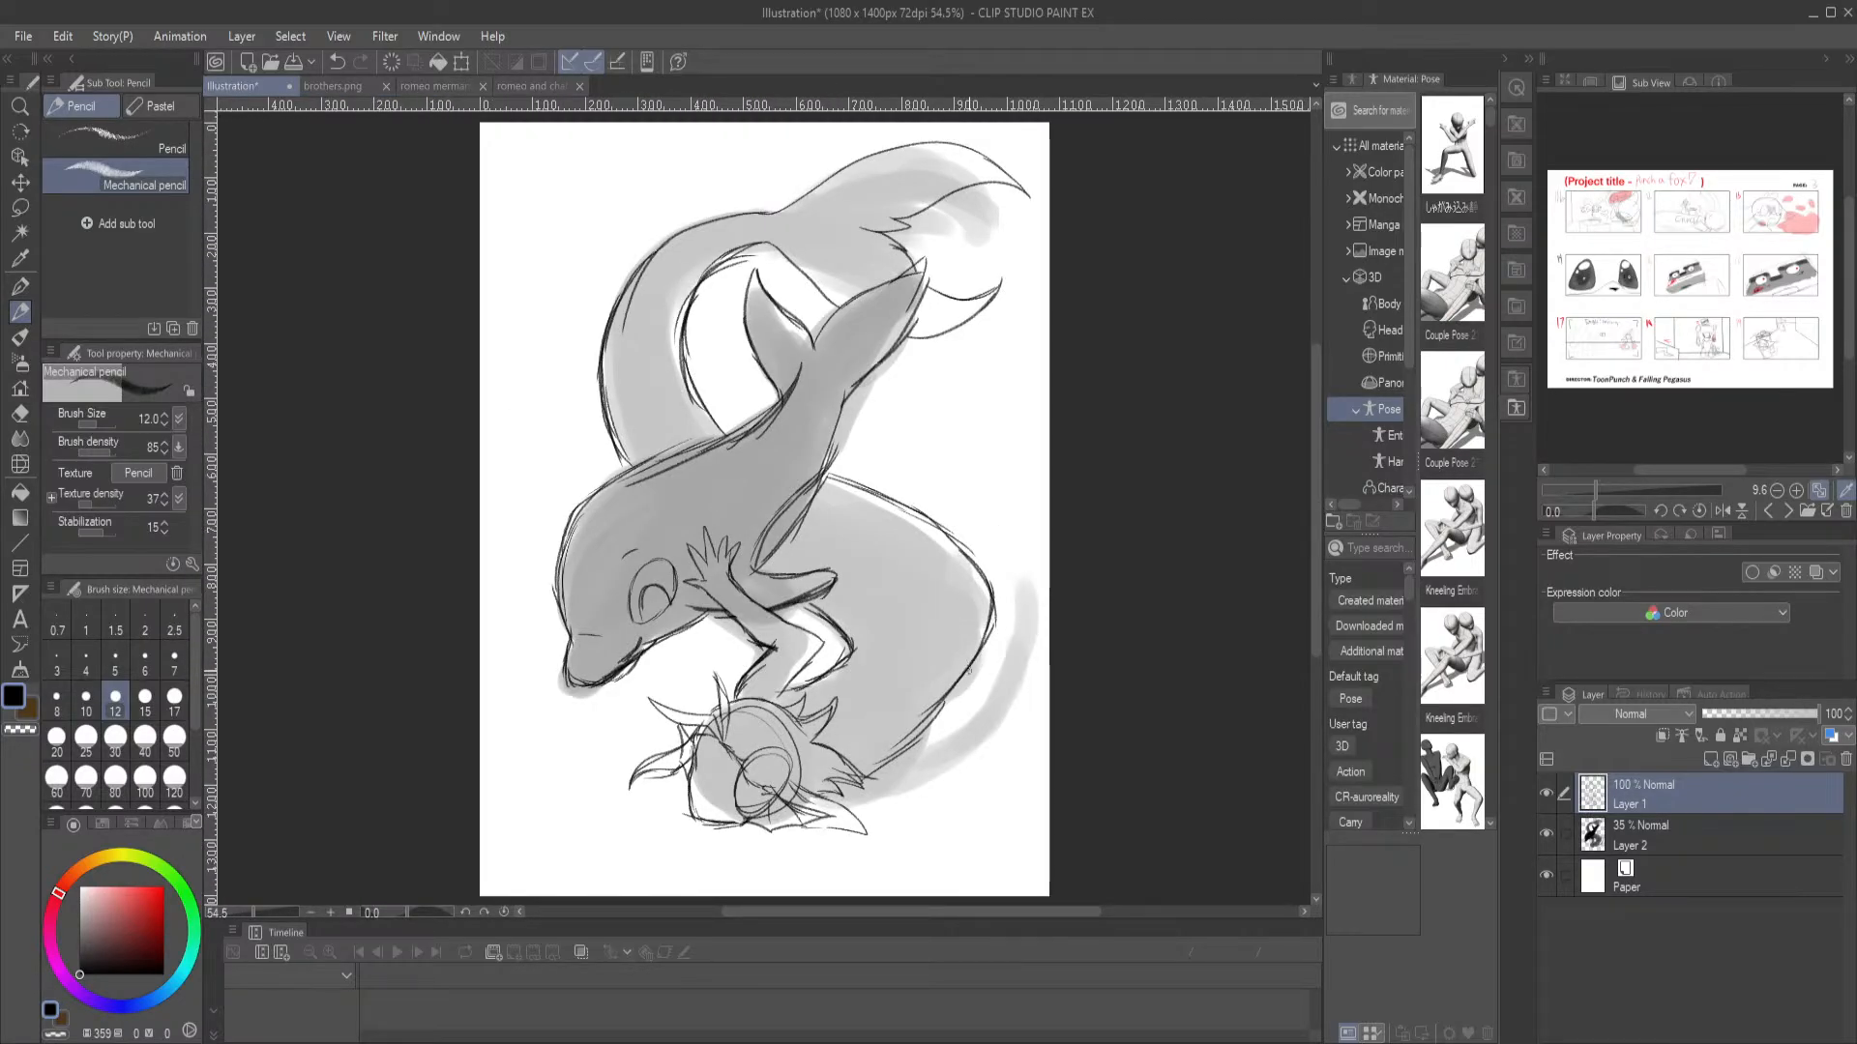
Reinforce the outer curve of the merman's body and sketch light guide lines across the dolphin's body where his tail passes behind it
{"action": "mouse_move", "coordinate": [855, 490]}
{"action": "left_mouse_down"}
{"action": "mouse_move", "coordinate": [993, 598]}
{"action": "mouse_move", "coordinate": [958, 697]}
{"action": "left_mouse_up"}
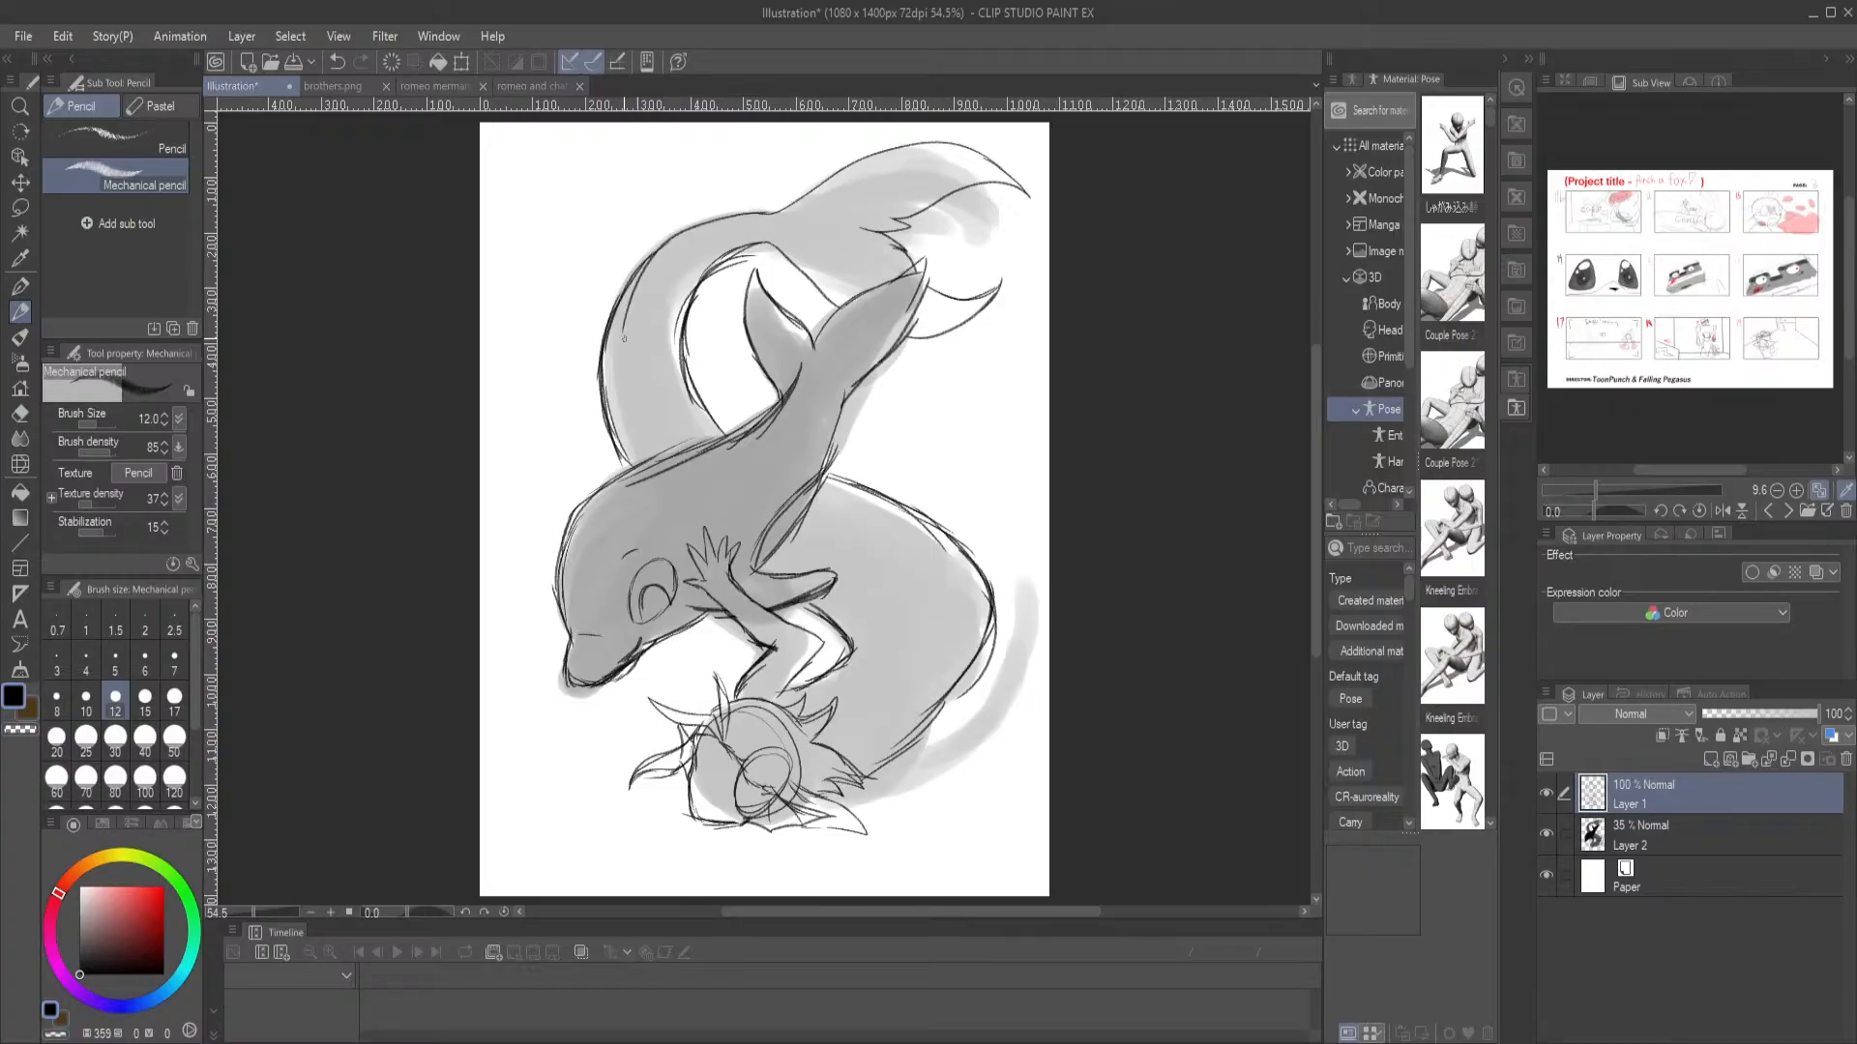
{"action": "left_click_drag", "start_coordinate": [654, 504], "coordinate": [695, 540]}
{"action": "left_click_drag", "start_coordinate": [635, 467], "coordinate": [798, 601]}
{"action": "left_click_drag", "start_coordinate": [759, 447], "coordinate": [914, 503]}
Outline the lower part of the grey shape that curves up beside the merman's torso from his hair
{"action": "mouse_move", "coordinate": [875, 786]}
{"action": "left_mouse_down"}
{"action": "mouse_move", "coordinate": [830, 695]}
{"action": "mouse_move", "coordinate": [835, 714]}
{"action": "mouse_move", "coordinate": [935, 674]}
{"action": "left_mouse_up"}
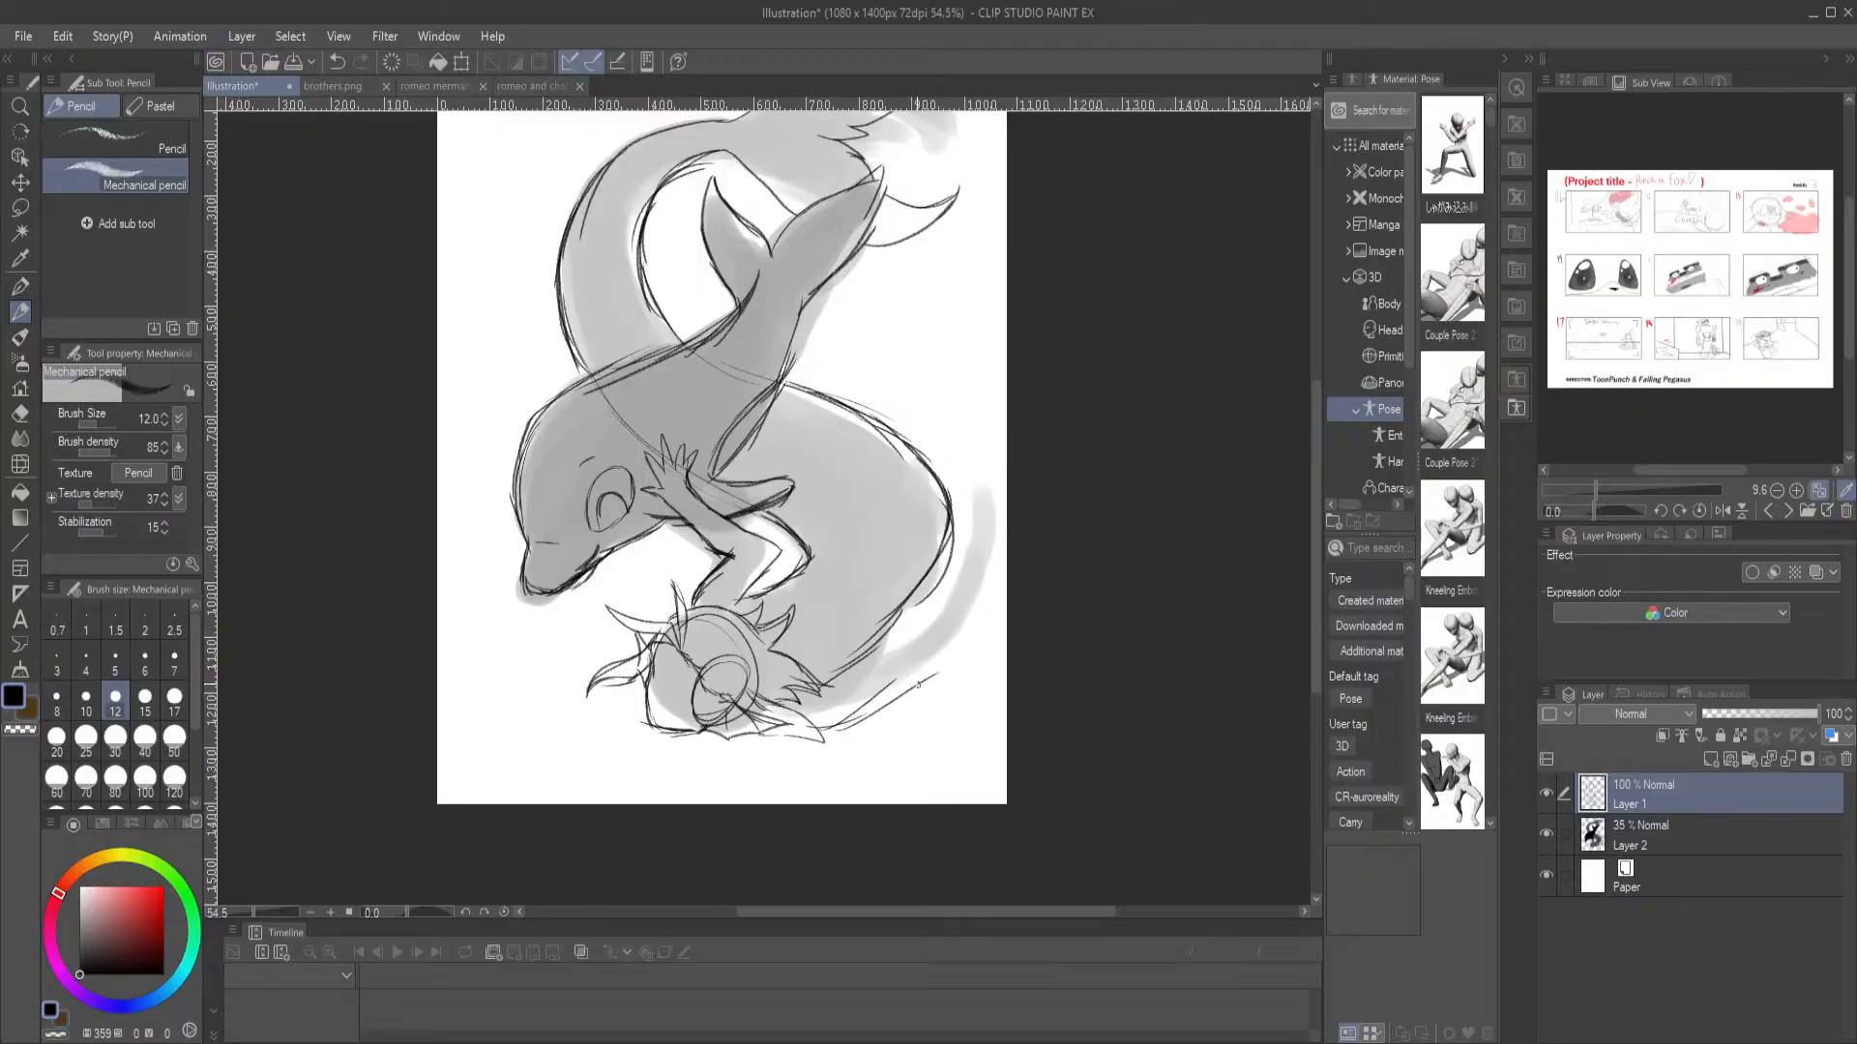
{"action": "left_click_drag", "start_coordinate": [804, 677], "coordinate": [909, 627]}
{"action": "mouse_move", "coordinate": [814, 741]}
{"action": "left_mouse_down"}
{"action": "mouse_move", "coordinate": [892, 700]}
{"action": "mouse_move", "coordinate": [959, 625]}
{"action": "left_mouse_up"}
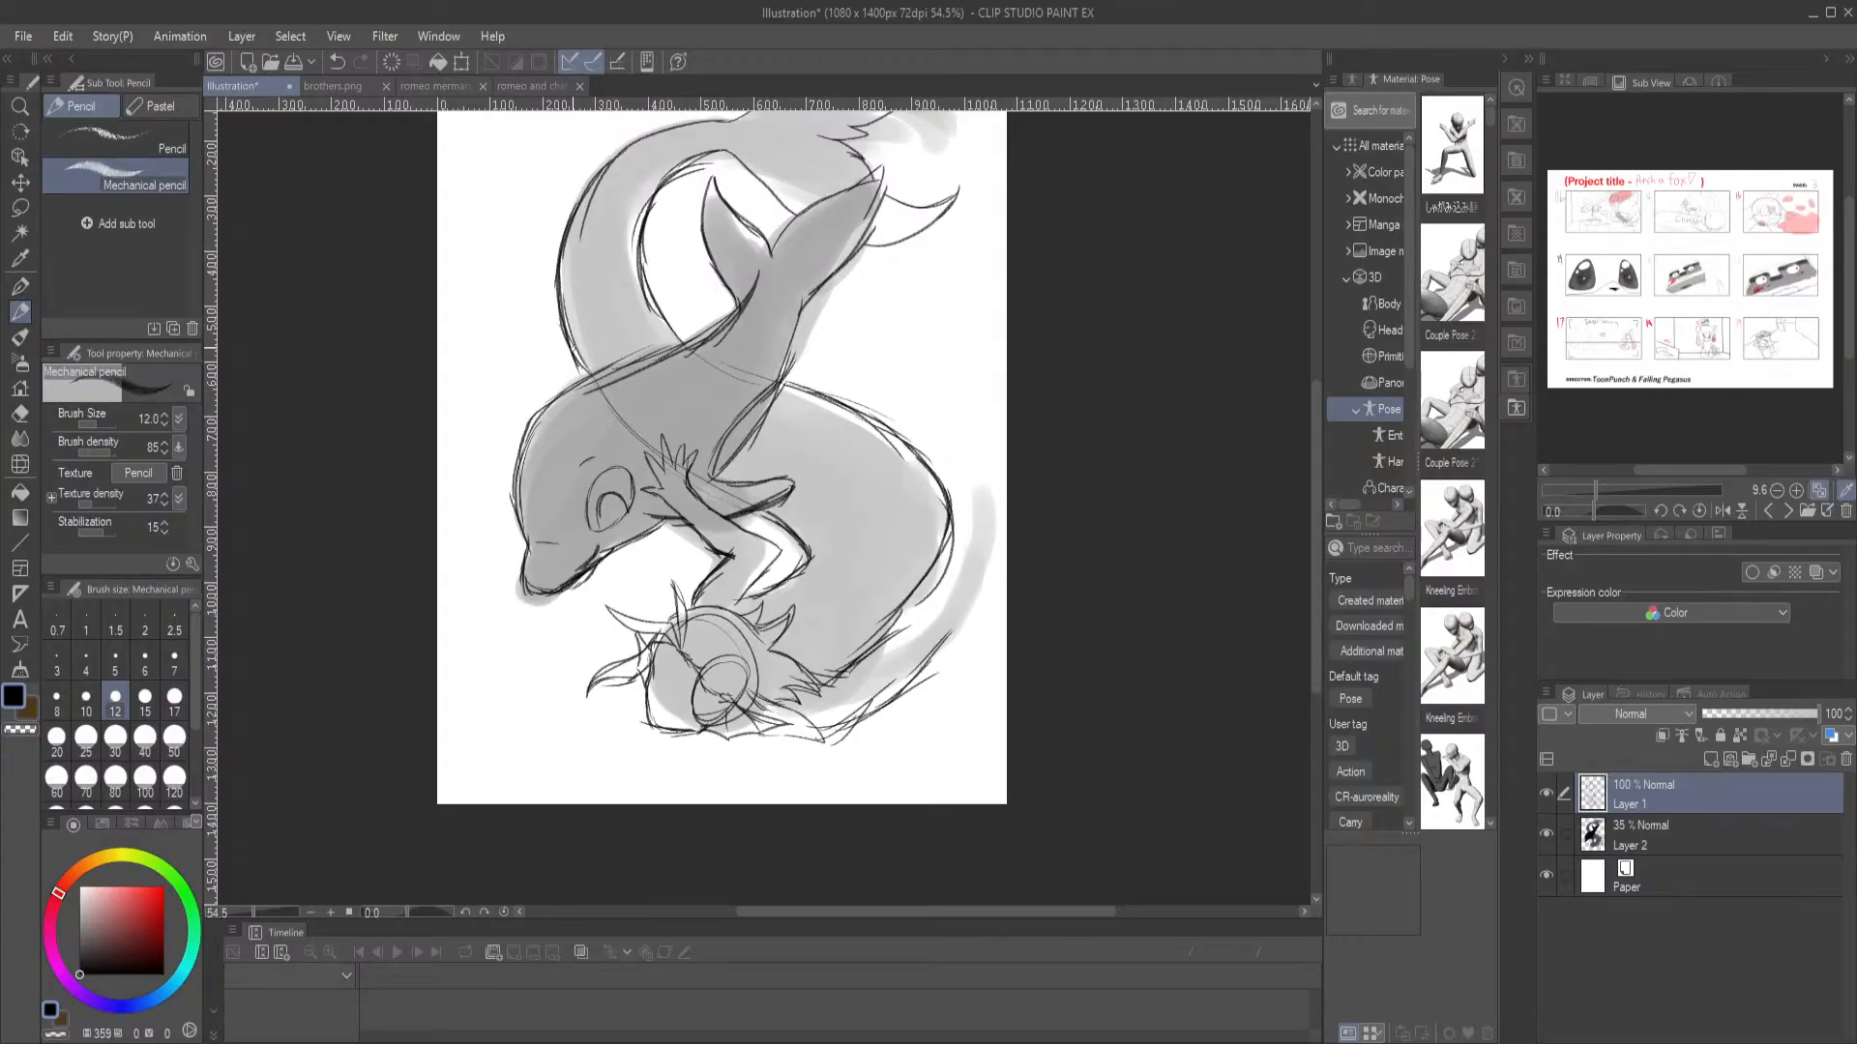
Reinforce the outer edge of the merman's curved body from the dolphin's tail down toward his hair, undoing the unwanted strokes
{"action": "mouse_move", "coordinate": [801, 391]}
{"action": "left_mouse_down"}
{"action": "mouse_move", "coordinate": [843, 413]}
{"action": "mouse_move", "coordinate": [934, 530]}
{"action": "mouse_move", "coordinate": [873, 622]}
{"action": "mouse_move", "coordinate": [851, 649]}
{"action": "left_mouse_up"}
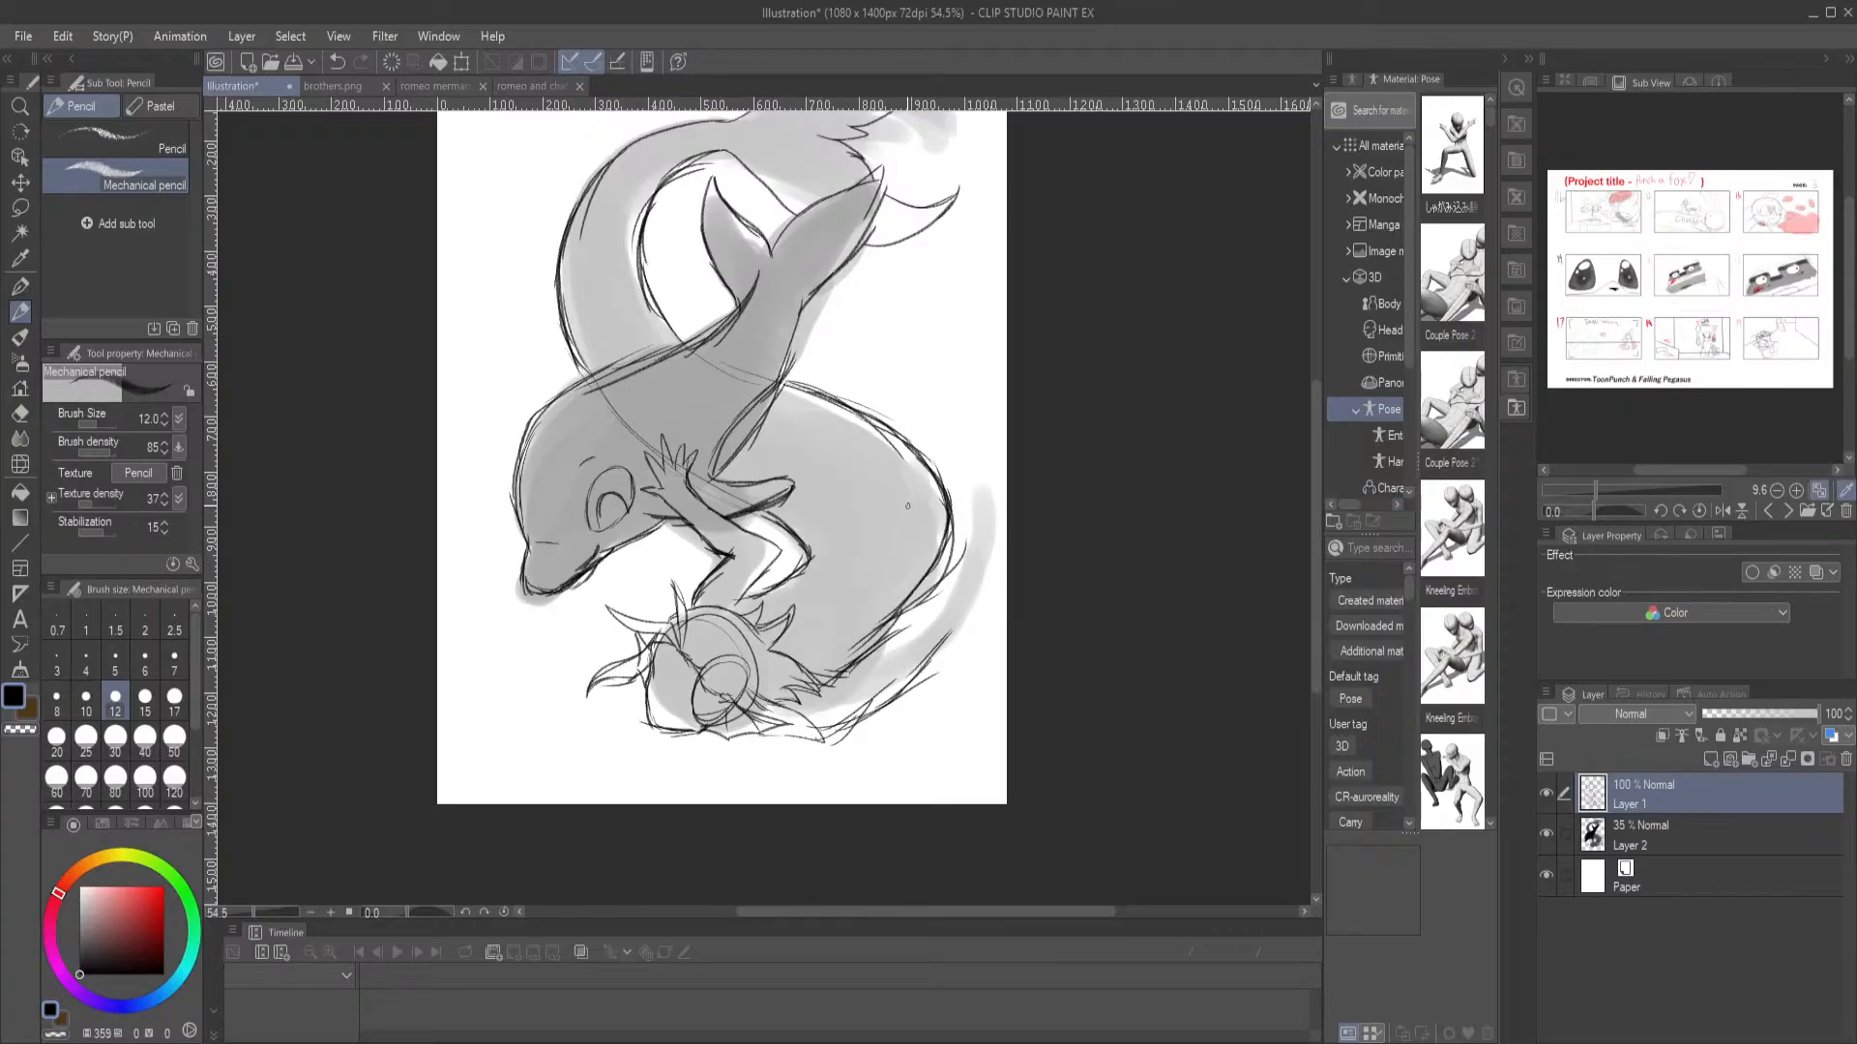
{"action": "mouse_move", "coordinate": [889, 530]}
{"action": "left_mouse_down"}
{"action": "mouse_move", "coordinate": [914, 465]}
{"action": "mouse_move", "coordinate": [905, 411]}
{"action": "left_mouse_up"}
{"action": "key", "text": "ctrl+z"}
{"action": "key", "text": "ctrl+z"}
{"action": "key", "text": "ctrl+z"}
{"action": "left_click_drag", "start_coordinate": [884, 646], "coordinate": [911, 621]}
{"action": "scroll", "coordinate": [856, 372], "scroll_direction": "up", "scroll_amount": 2}
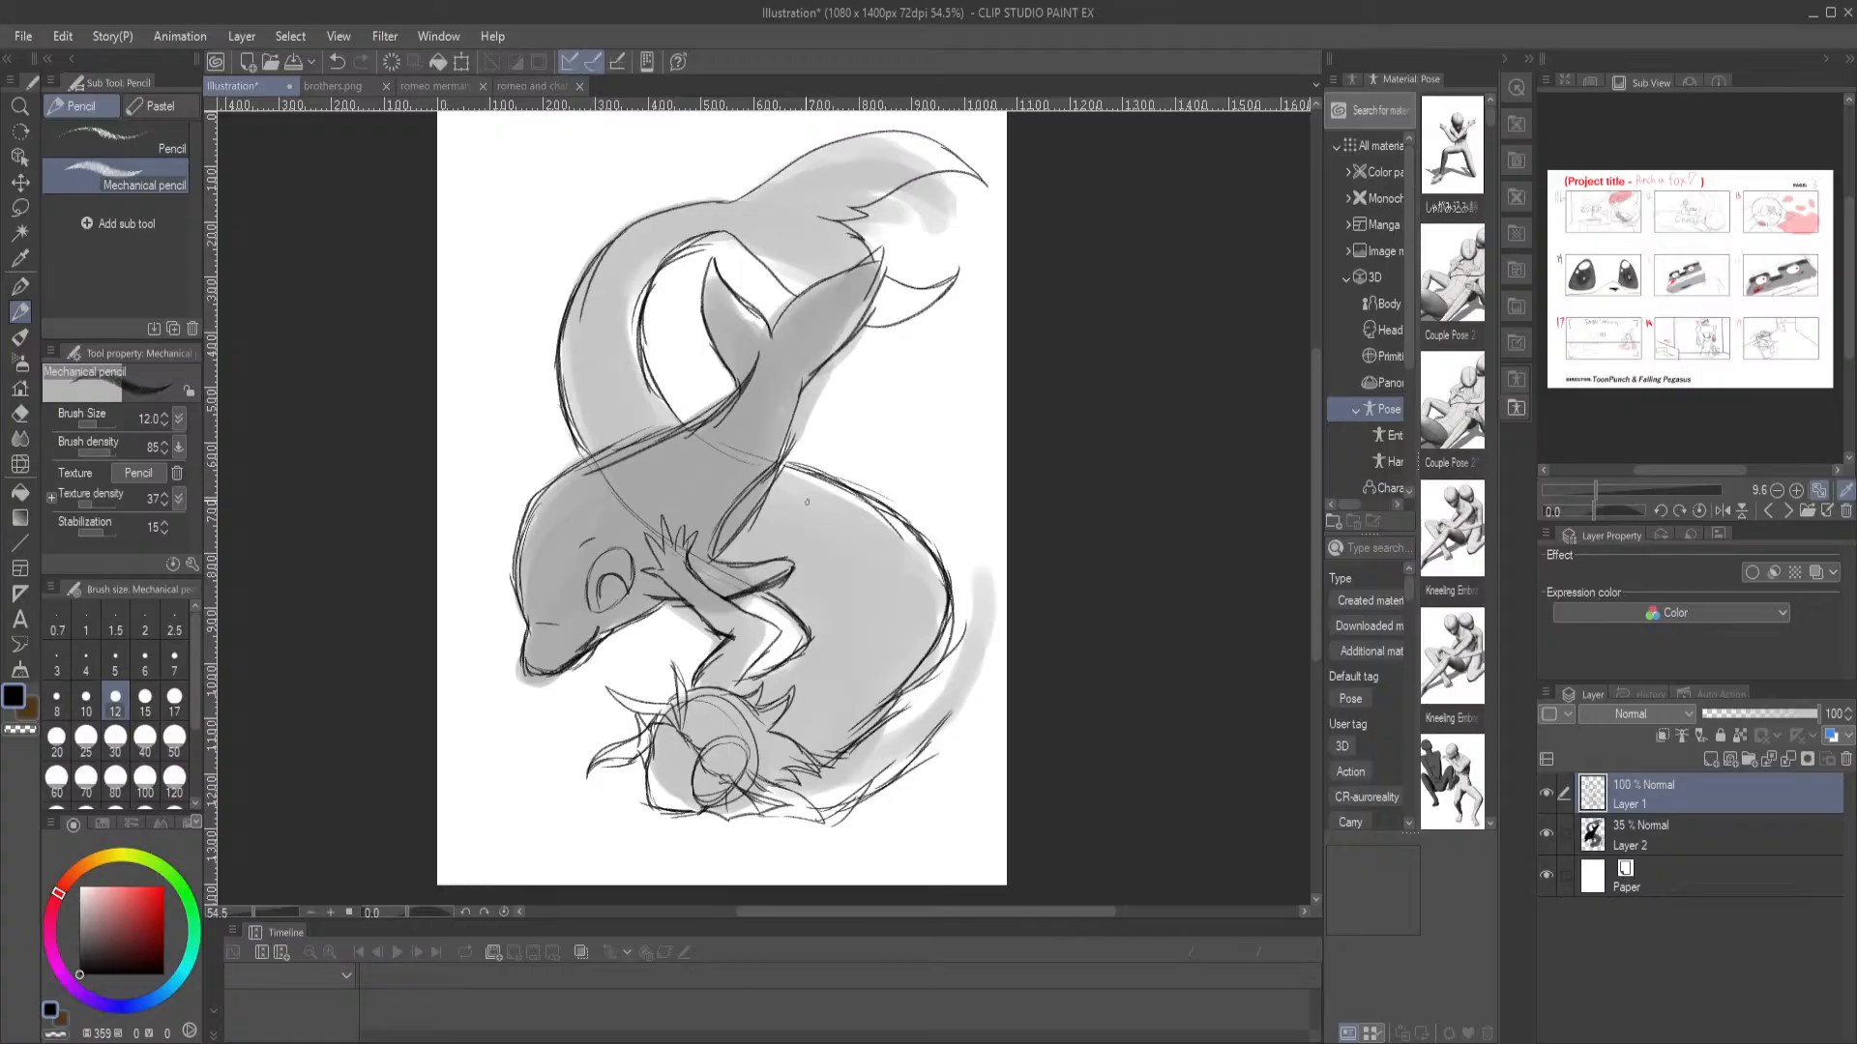
Draw a small pointed dorsal fin on the dolphin's back in front of the merman's looping tail
{"action": "mouse_move", "coordinate": [840, 738]}
{"action": "left_mouse_down"}
{"action": "mouse_move", "coordinate": [871, 687]}
{"action": "mouse_move", "coordinate": [839, 782]}
{"action": "left_mouse_up"}
{"action": "mouse_move", "coordinate": [557, 531]}
{"action": "left_mouse_down"}
{"action": "mouse_move", "coordinate": [608, 455]}
{"action": "mouse_move", "coordinate": [618, 496]}
{"action": "mouse_move", "coordinate": [604, 451]}
{"action": "mouse_move", "coordinate": [550, 506]}
{"action": "mouse_move", "coordinate": [548, 546]}
{"action": "left_mouse_up"}
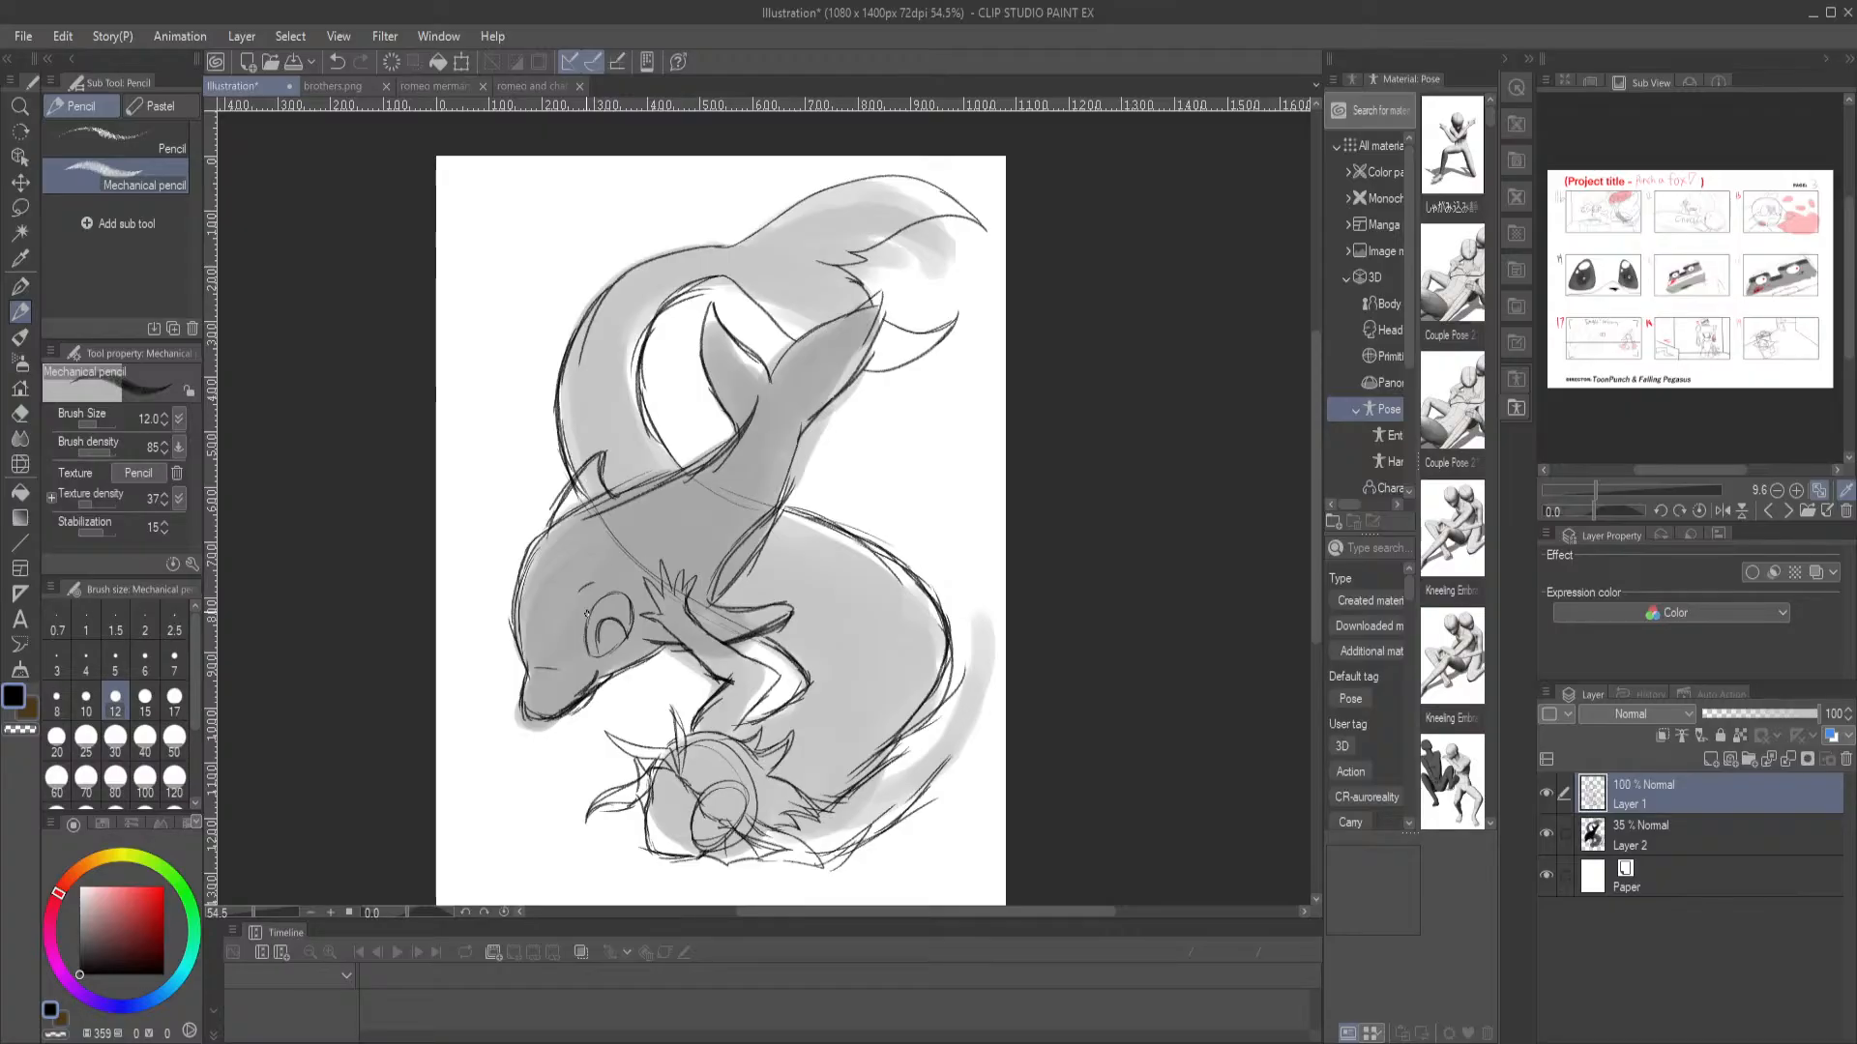
{"action": "scroll", "coordinate": [696, 661], "scroll_direction": "up", "scroll_amount": 4}
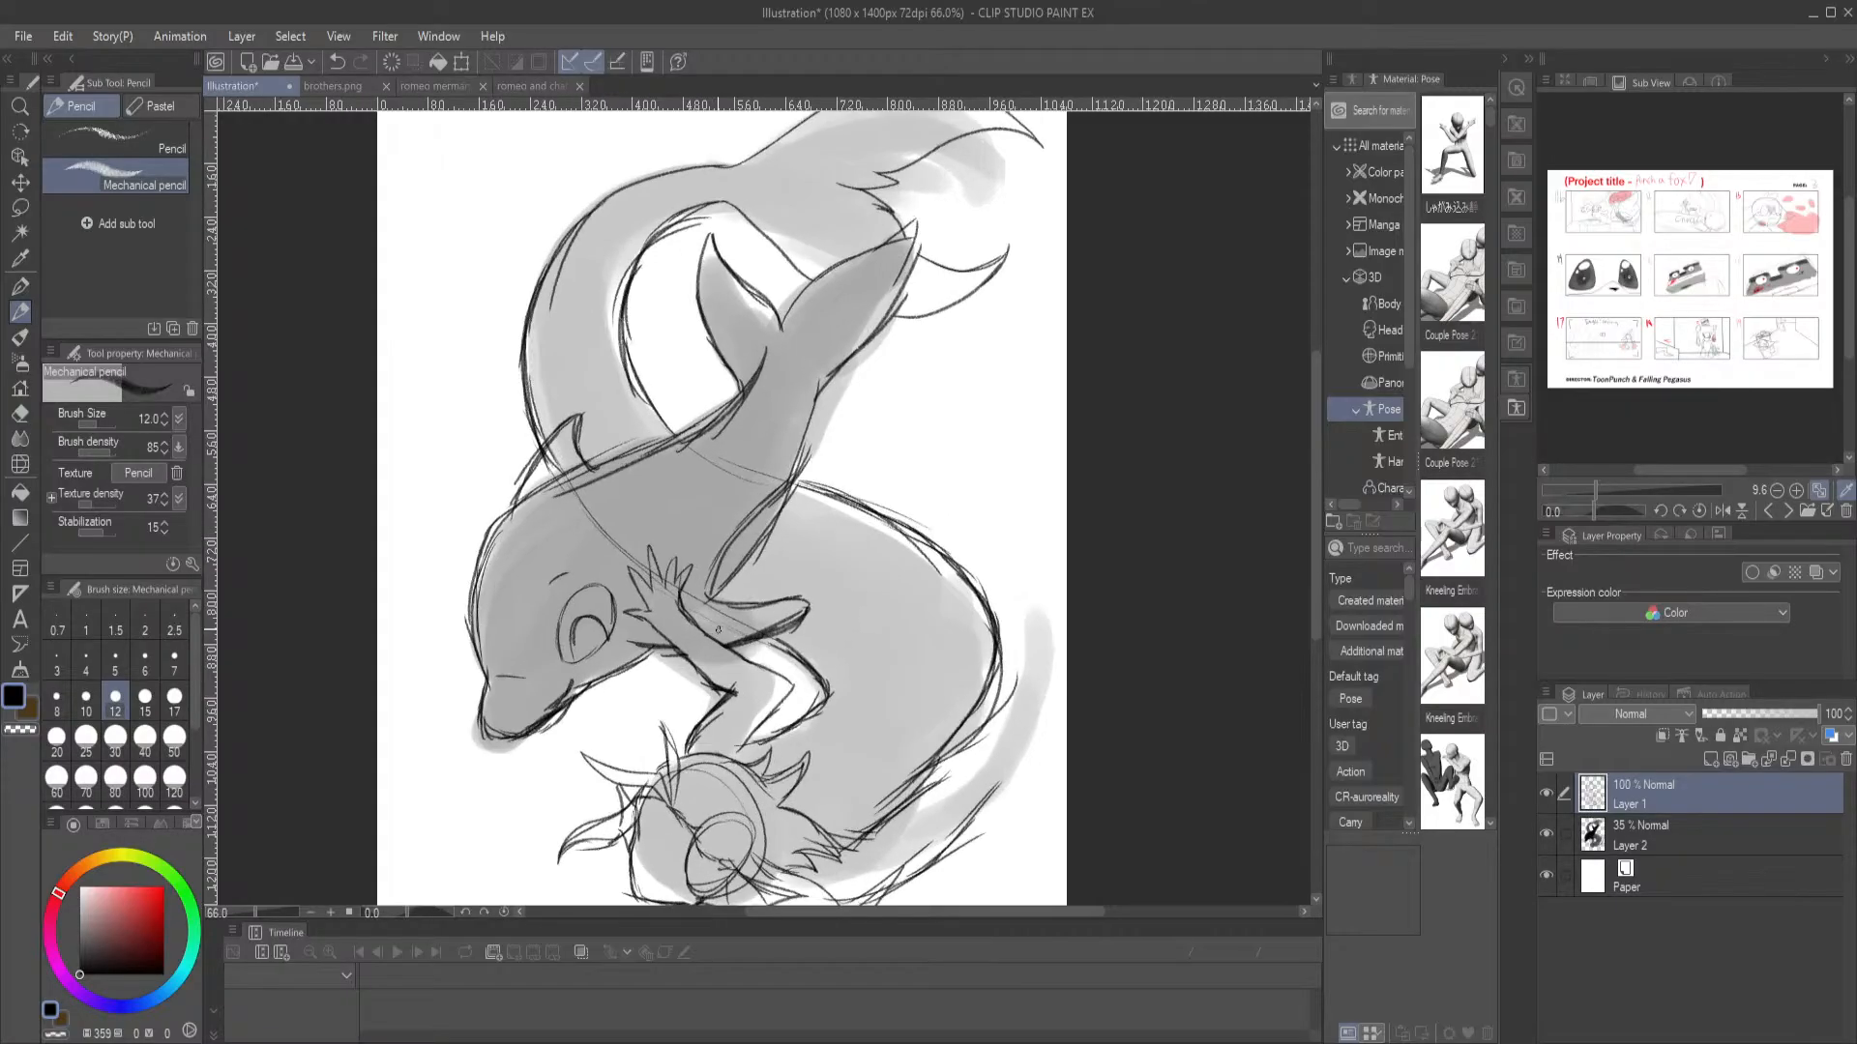
{"action": "left_click_drag", "start_coordinate": [742, 762], "coordinate": [760, 547]}
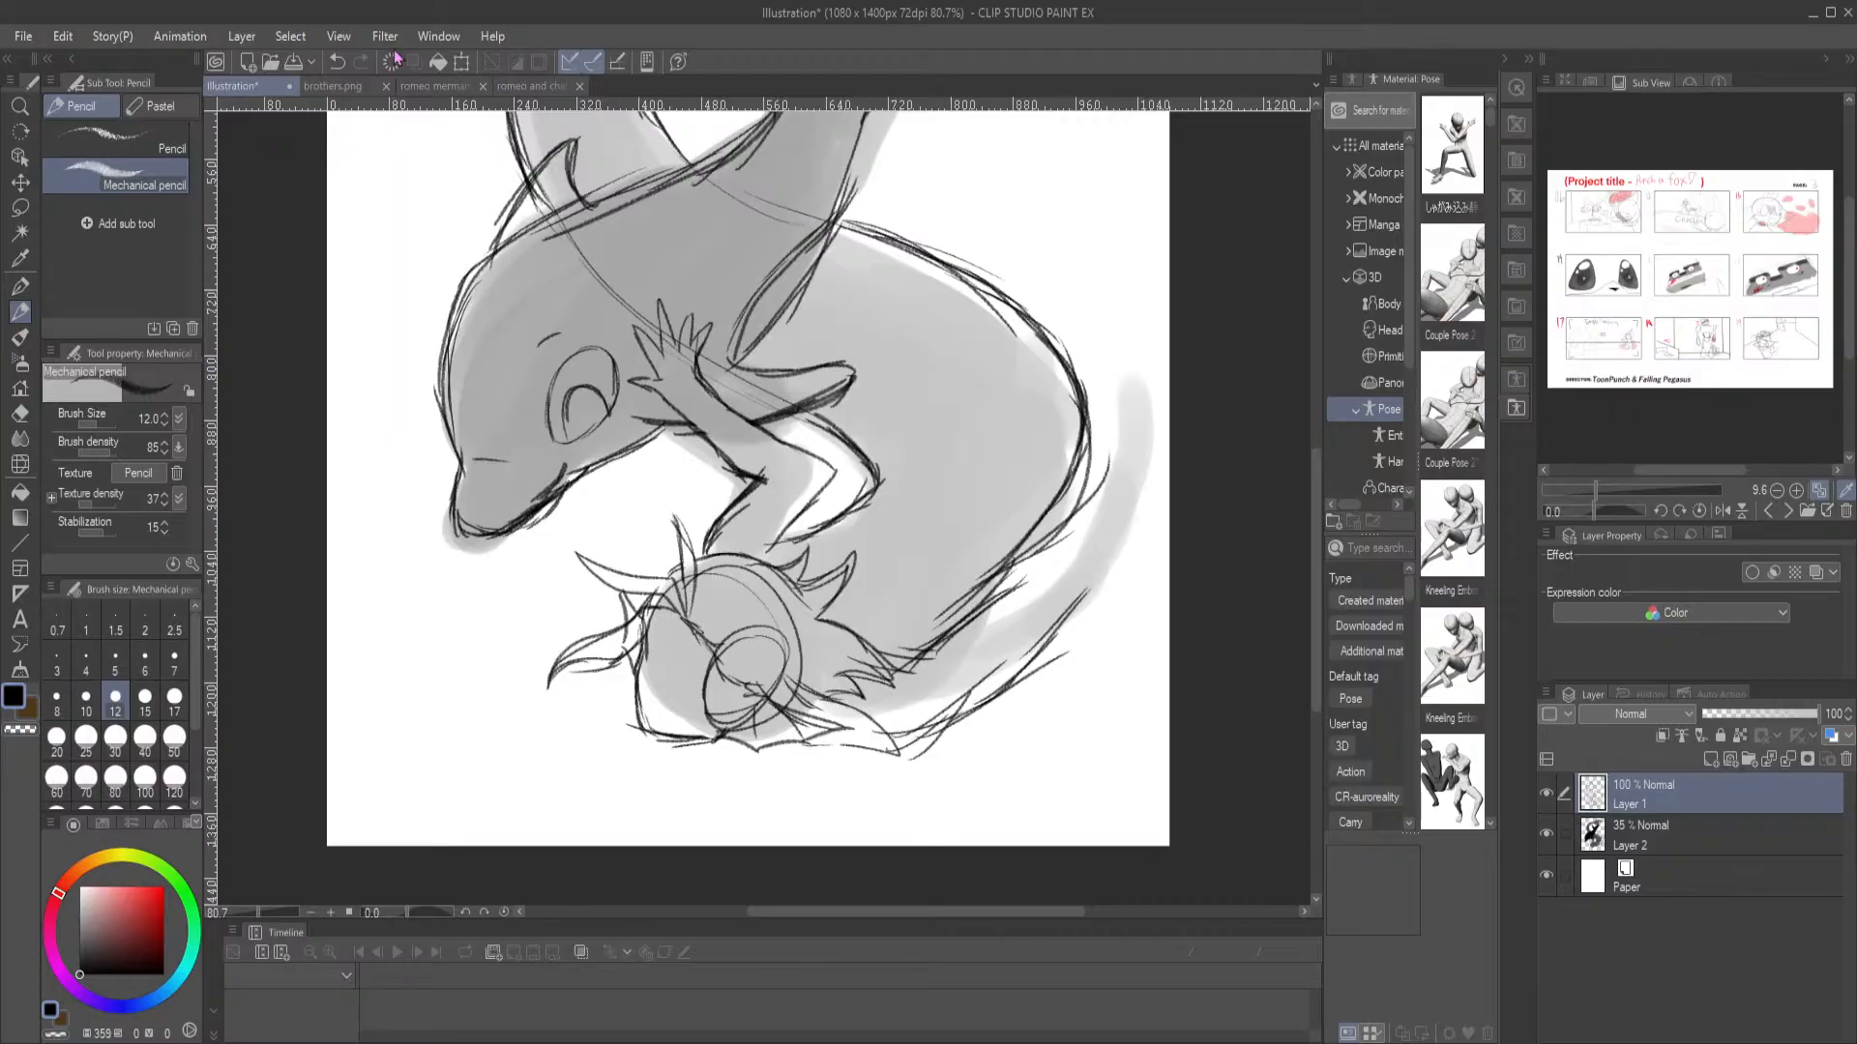
Check the merman and dolphin character designs in the references brothers.png, romeo merman.png and romeo and chat.png
{"action": "left_click", "coordinate": [333, 86]}
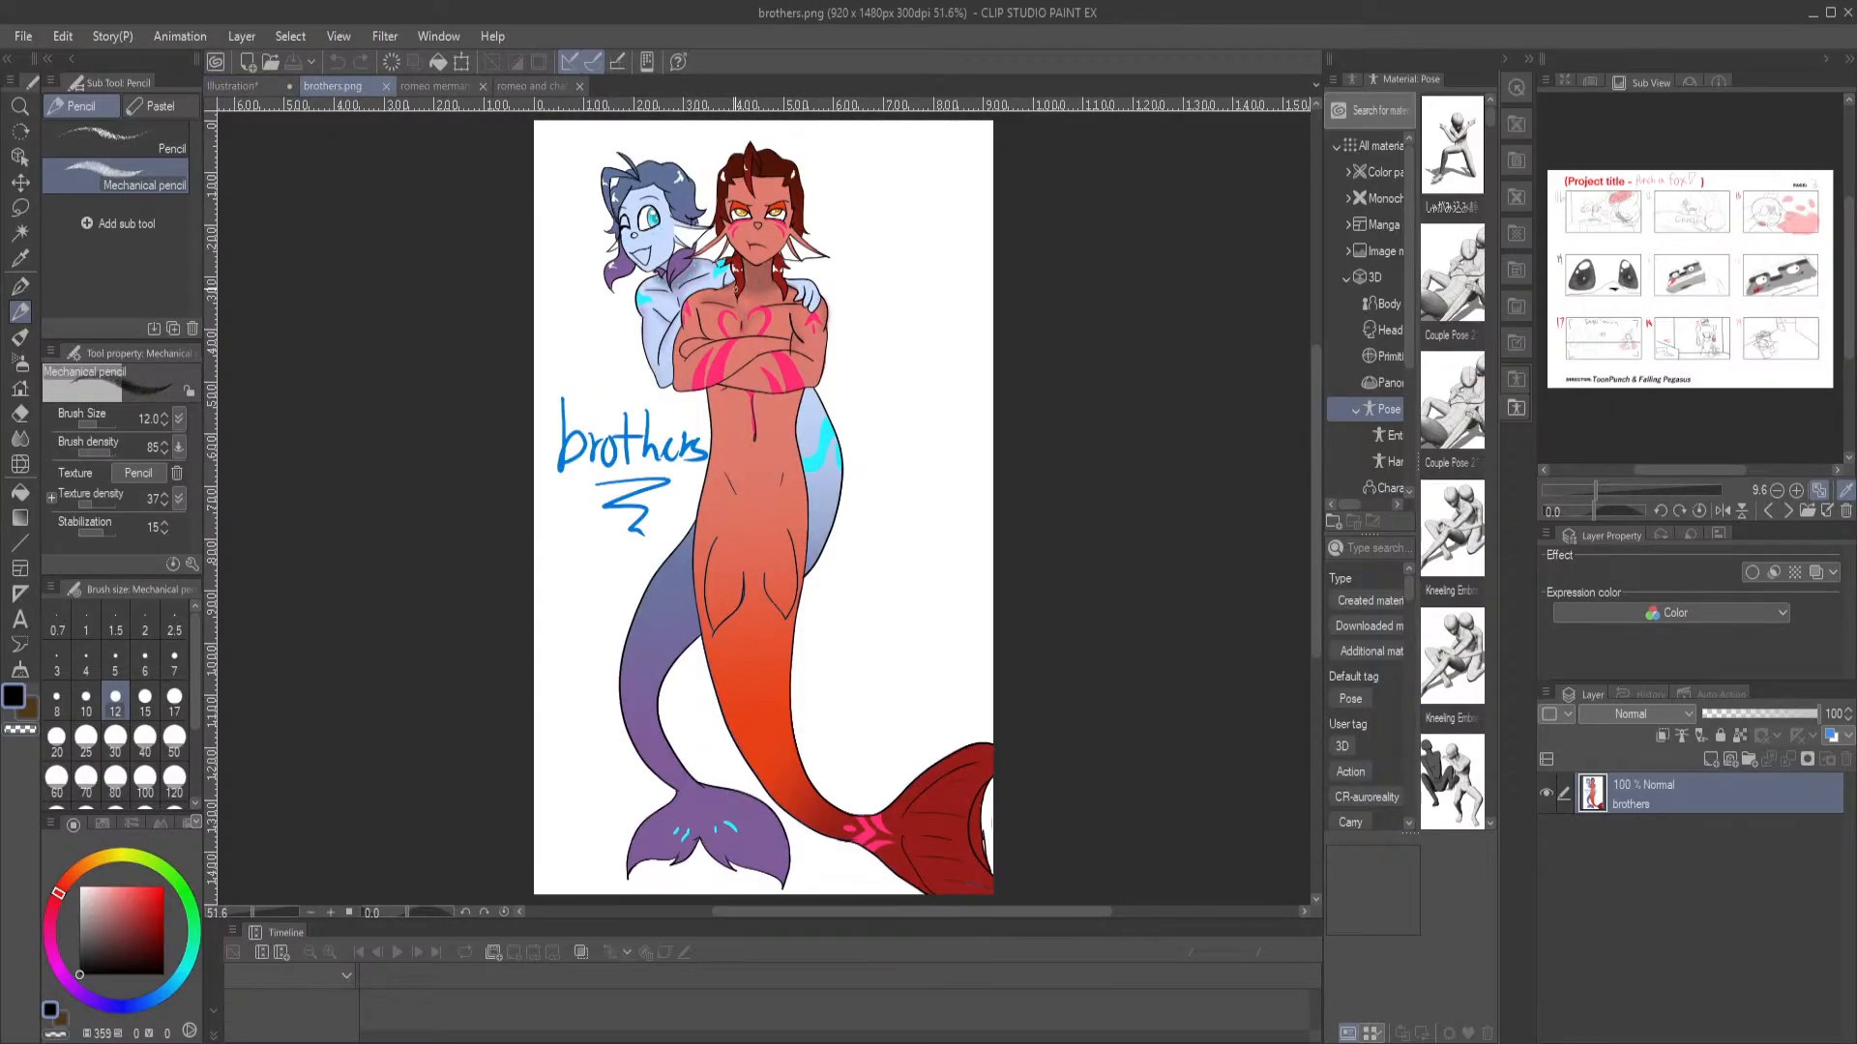
{"action": "left_click", "coordinate": [440, 86]}
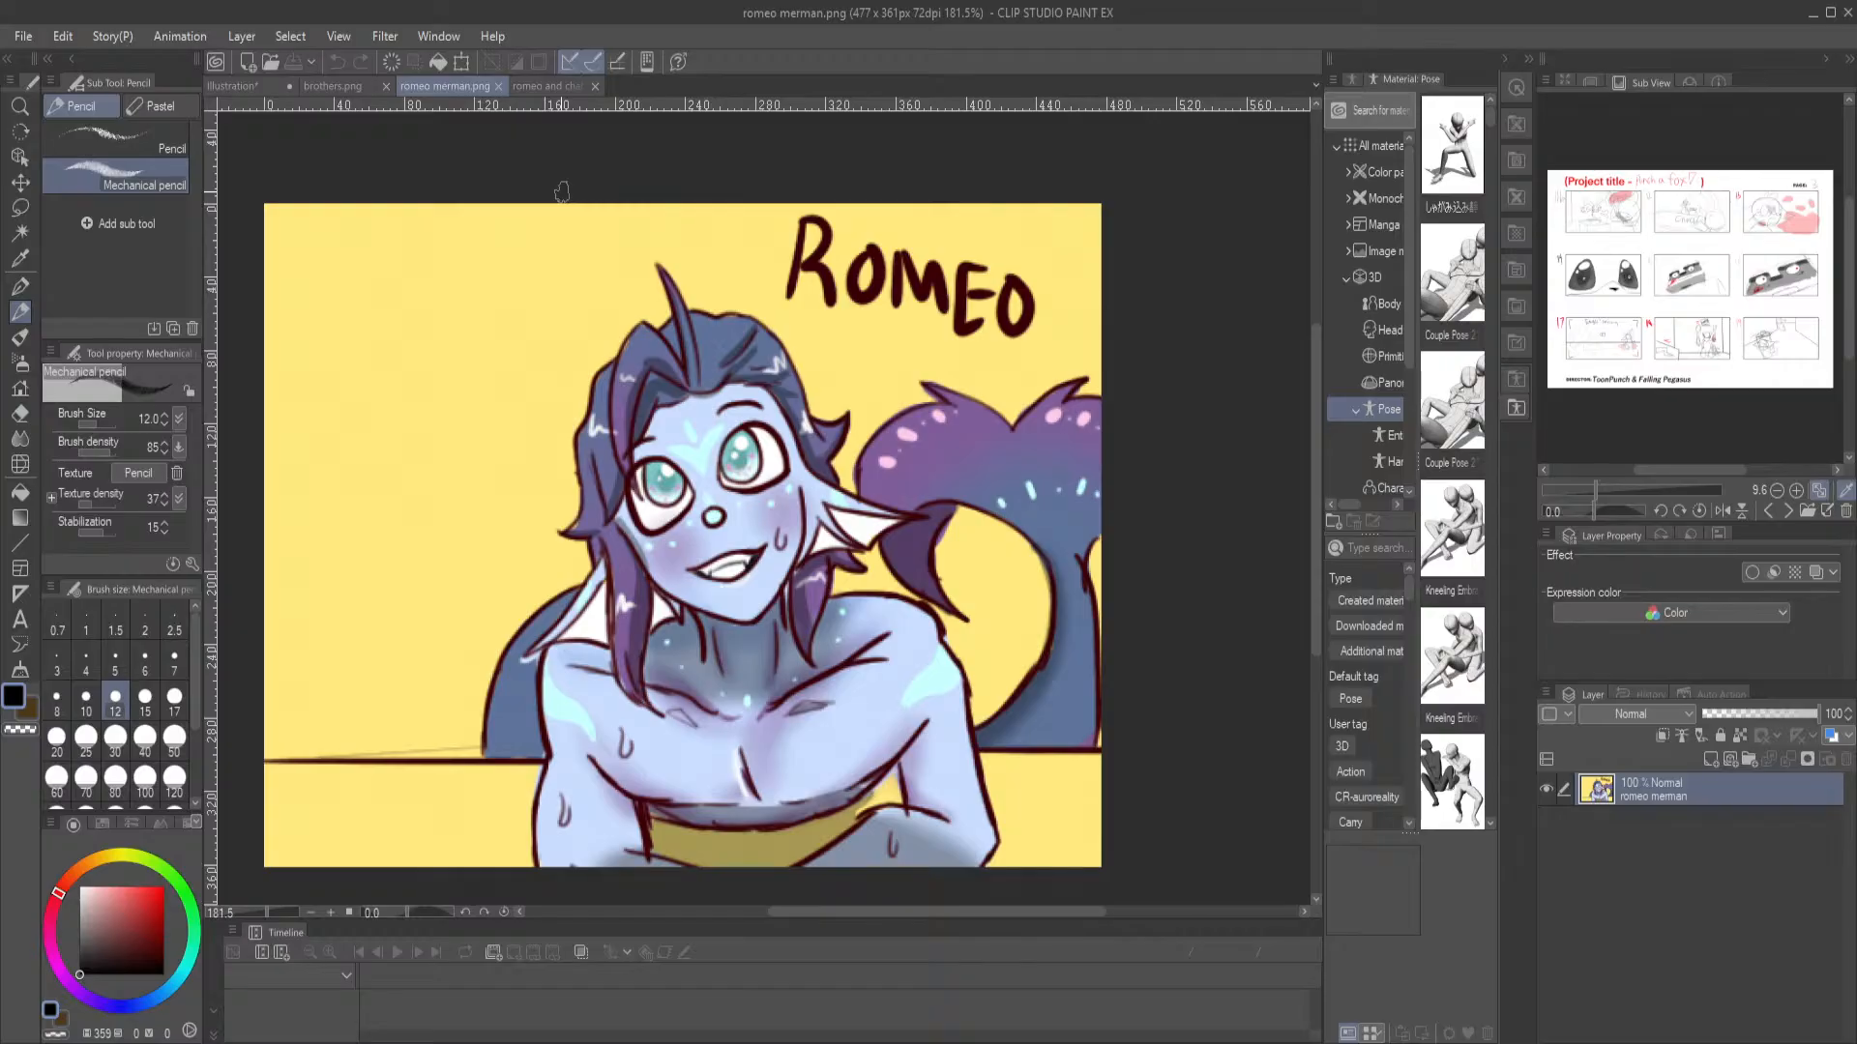
{"action": "left_click", "coordinate": [547, 86]}
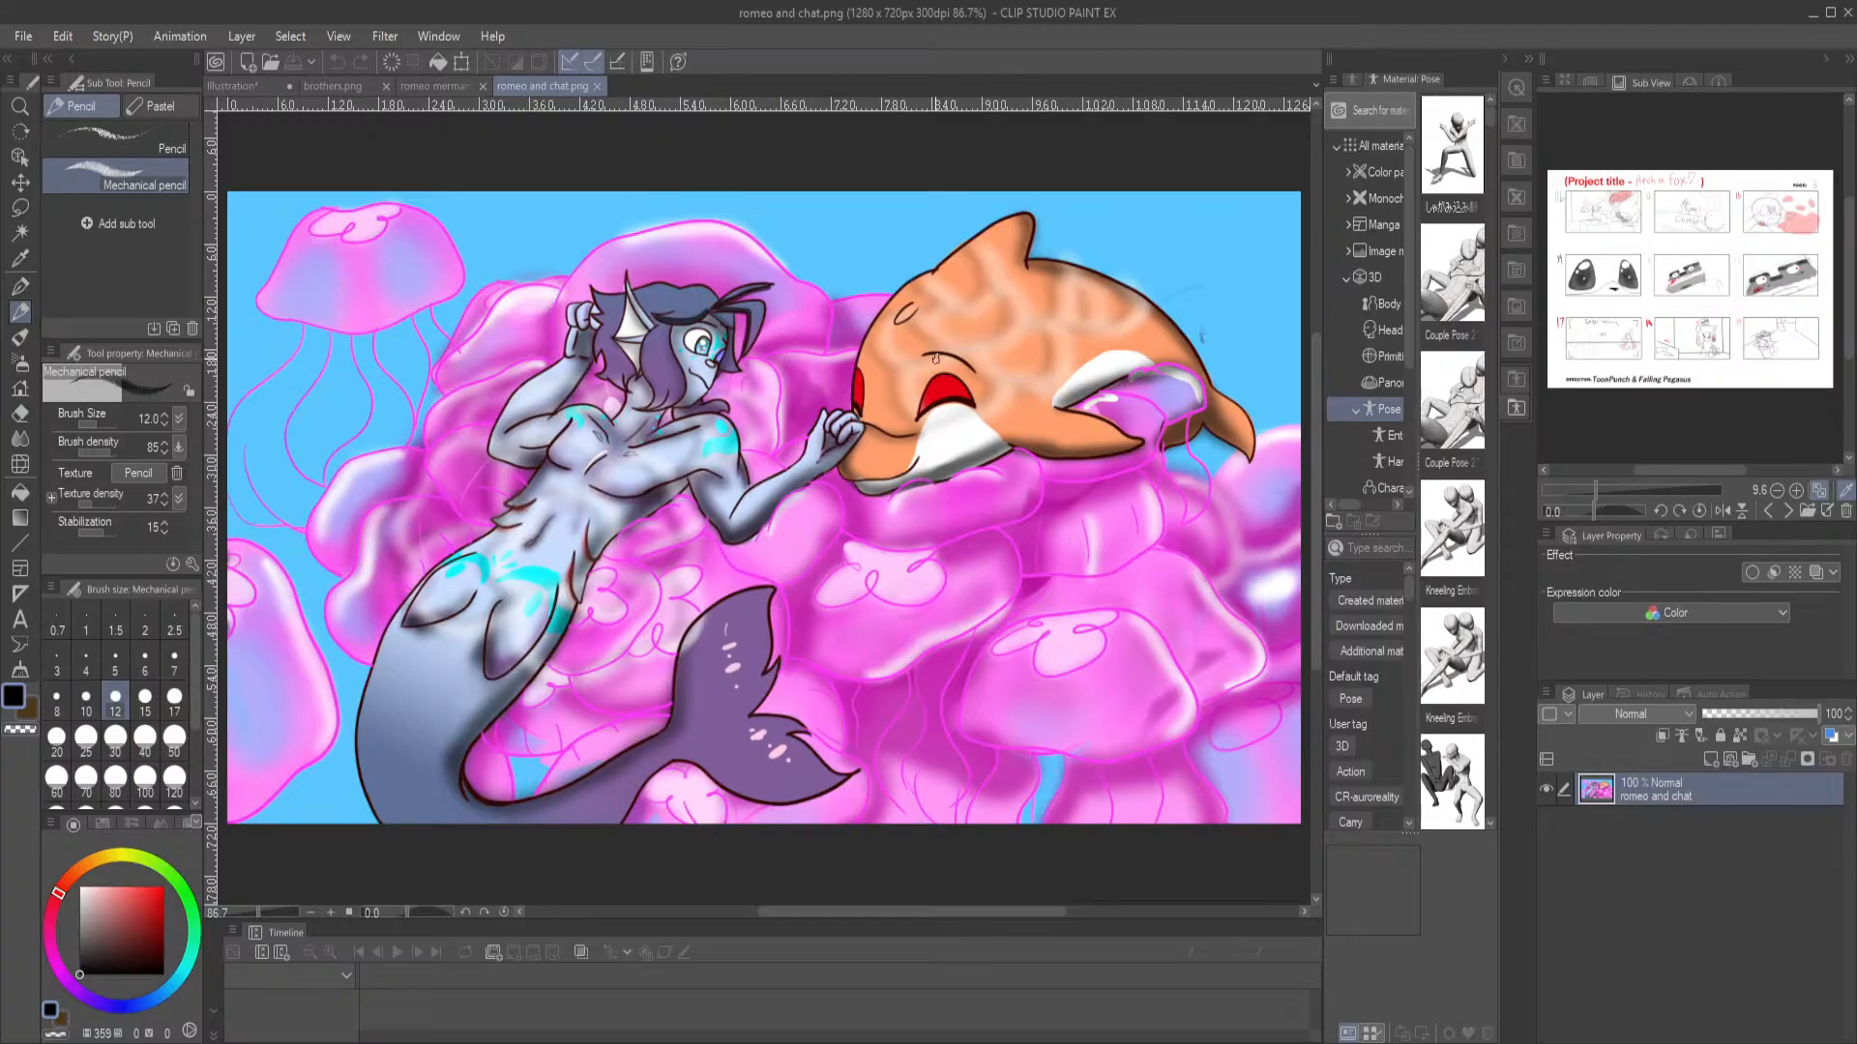
Open the image IMG_3068.jpeg to view its two characters, close it and return to the illustration
{"action": "left_click", "coordinate": [271, 63]}
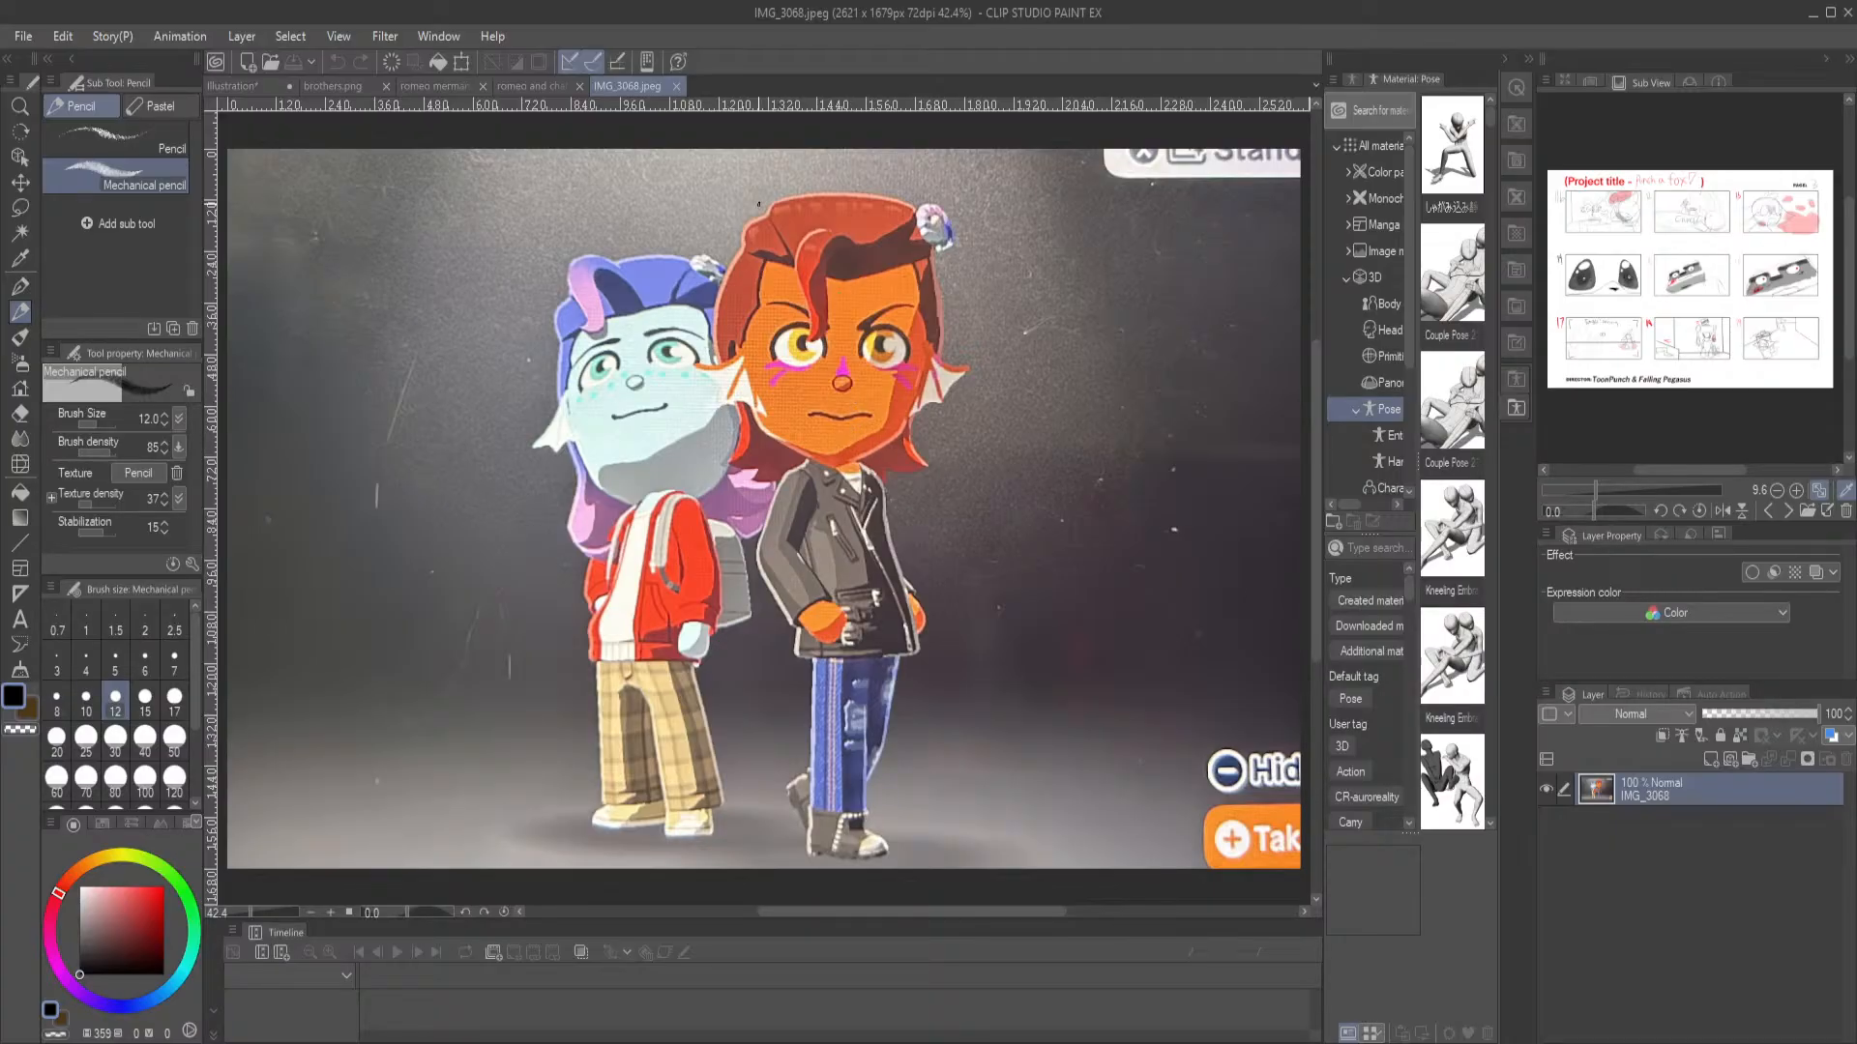
{"action": "left_click", "coordinate": [677, 87]}
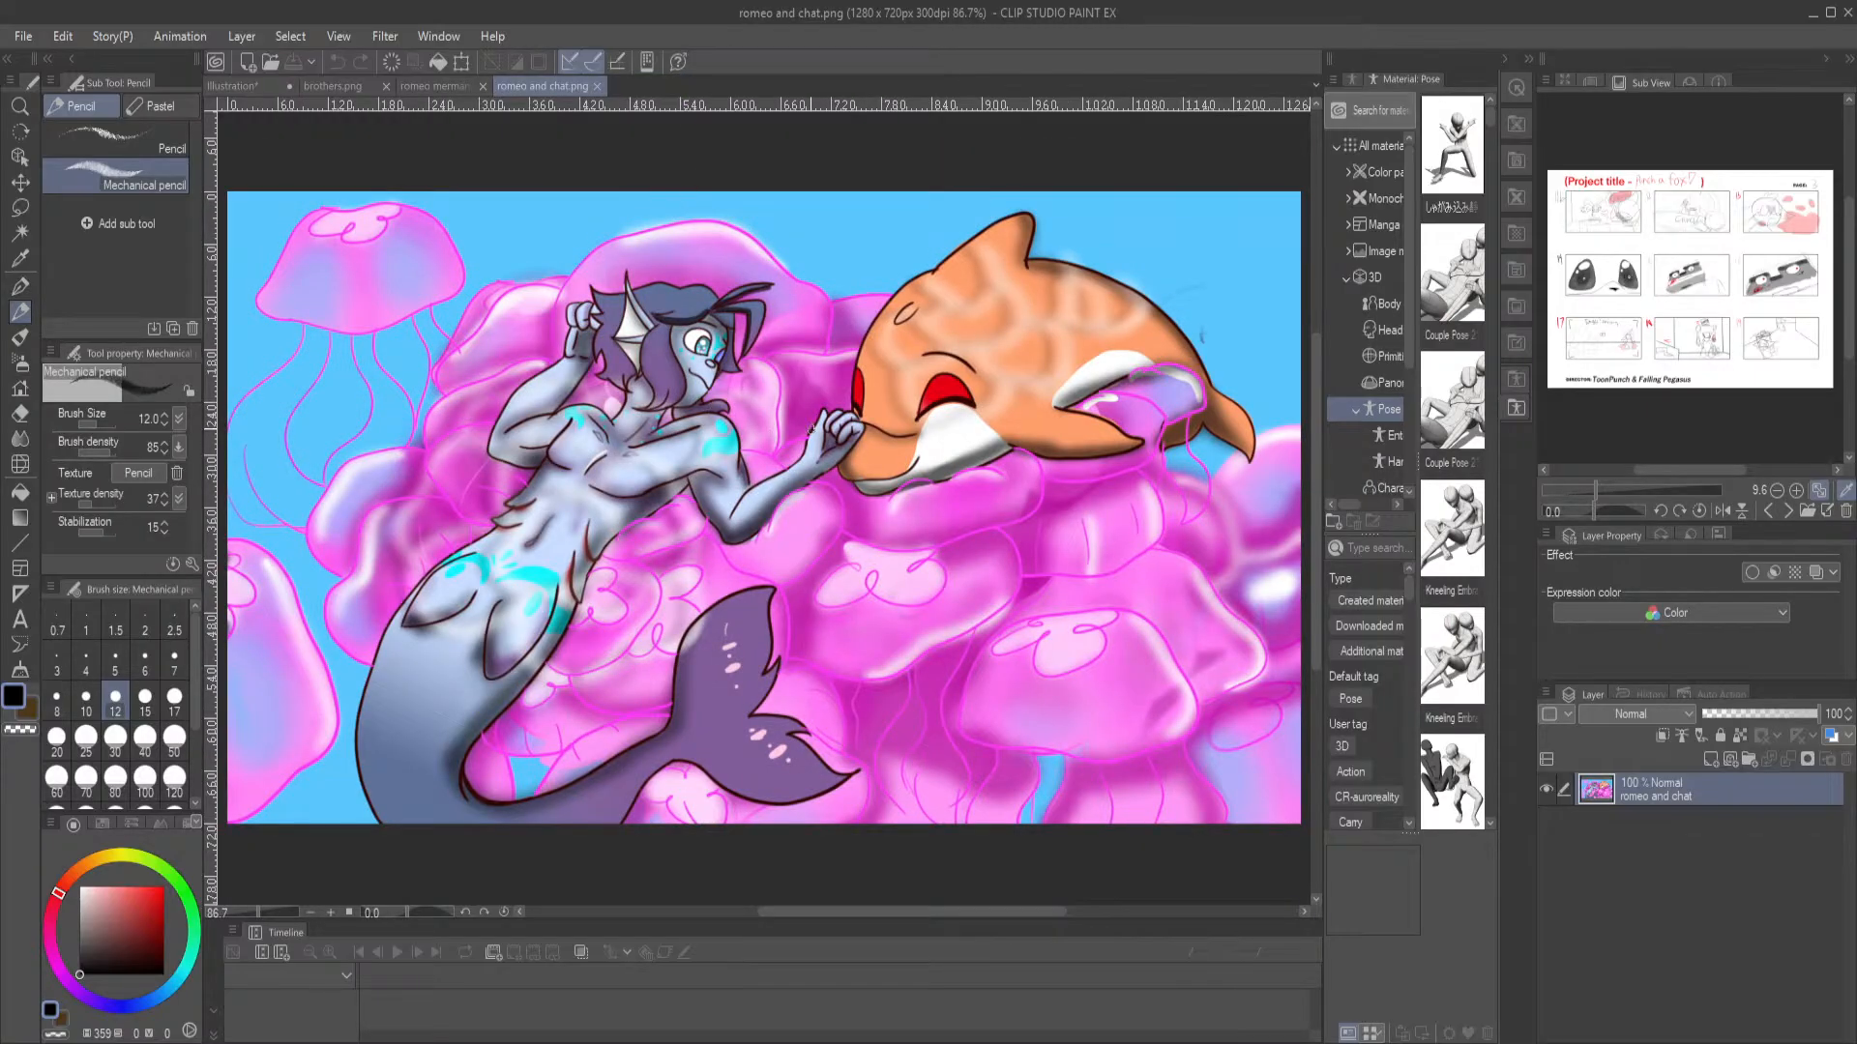
{"action": "left_click", "coordinate": [249, 87]}
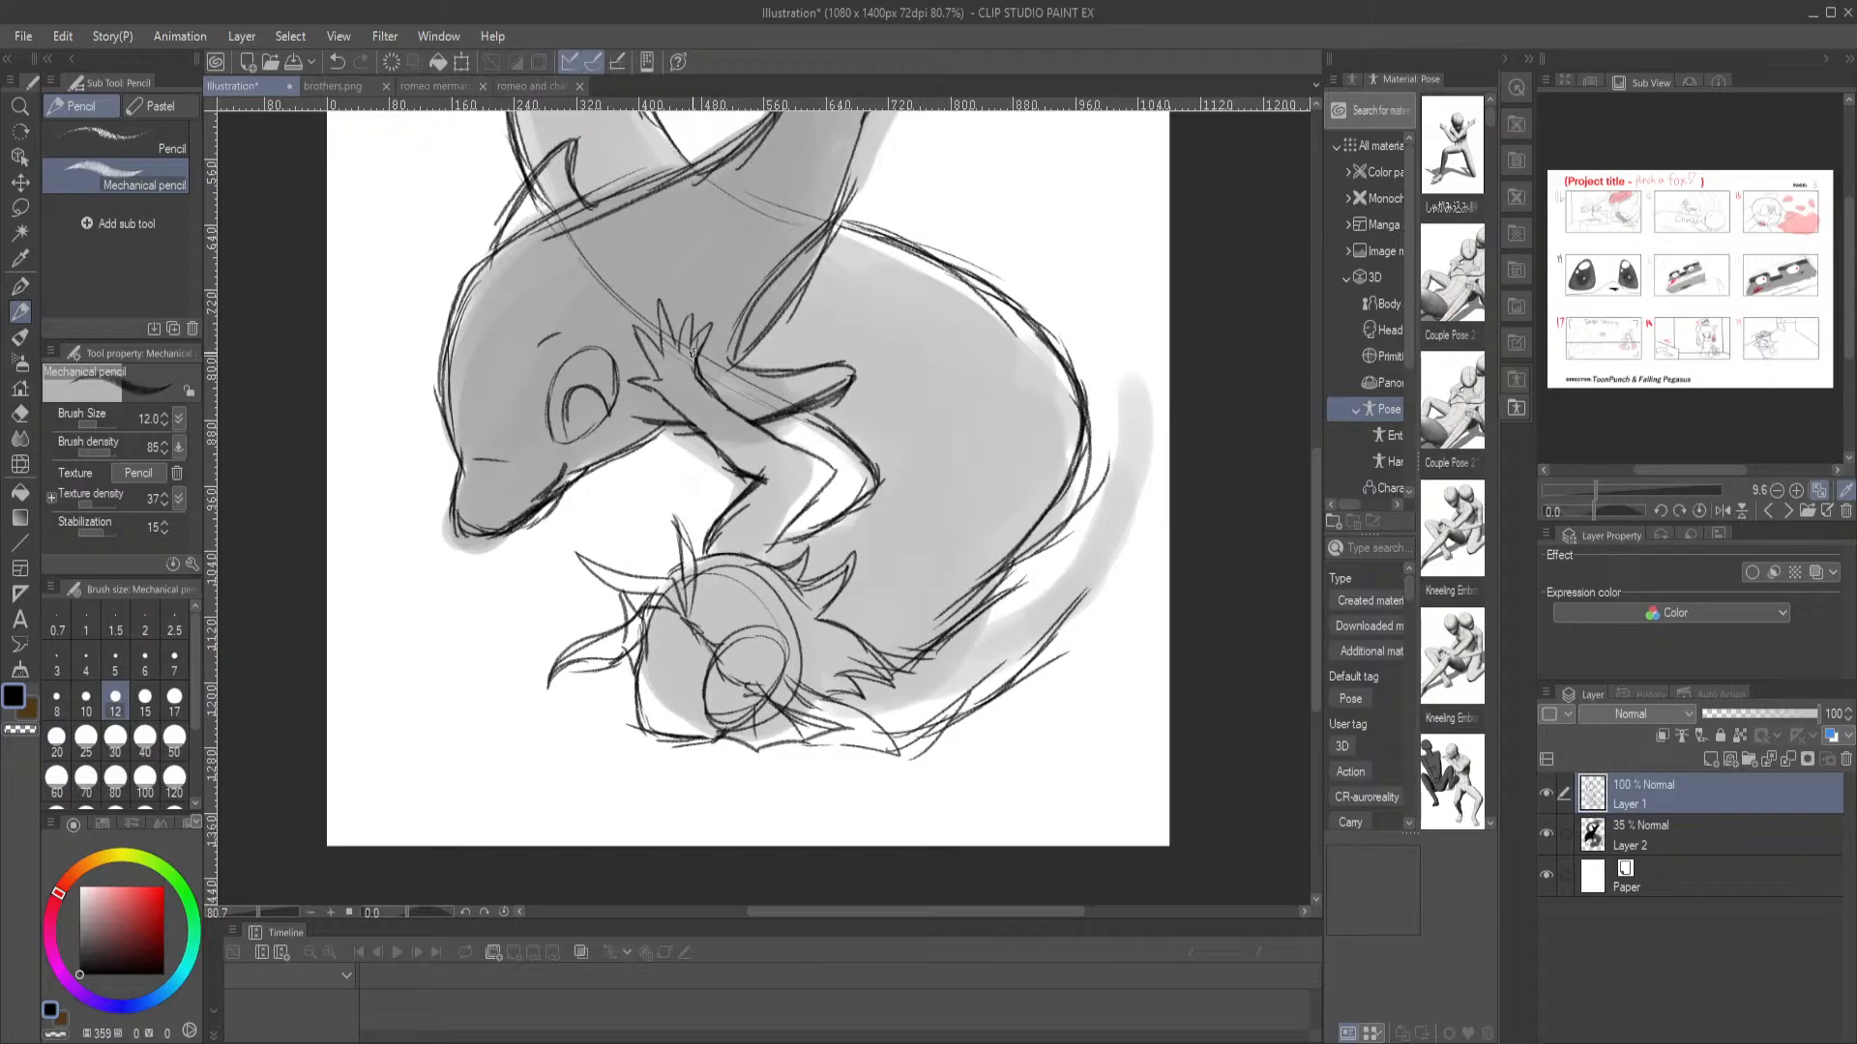
Extend the edges of the merman's lower tail fluke across the dolphin's tail so the fin's outline runs through continuously
{"action": "left_click_drag", "start_coordinate": [838, 502], "coordinate": [745, 758]}
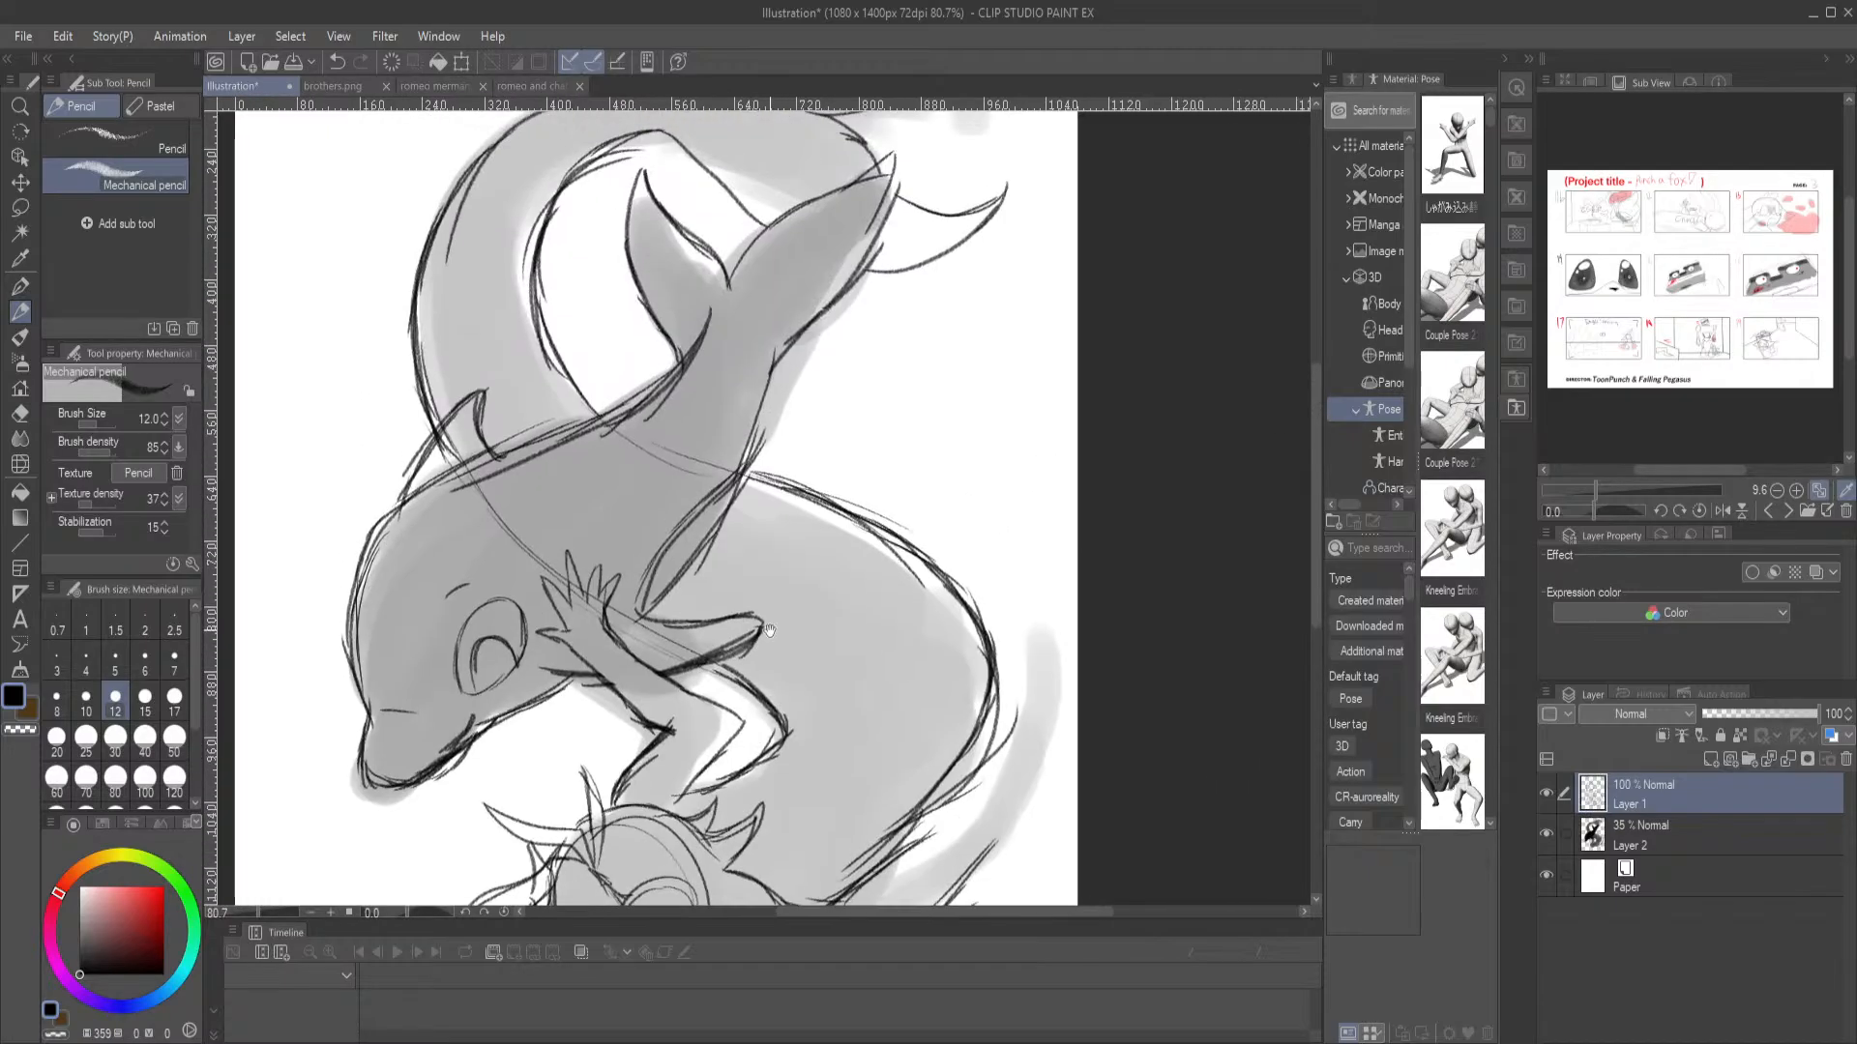
{"action": "left_click_drag", "start_coordinate": [793, 417], "coordinate": [772, 613]}
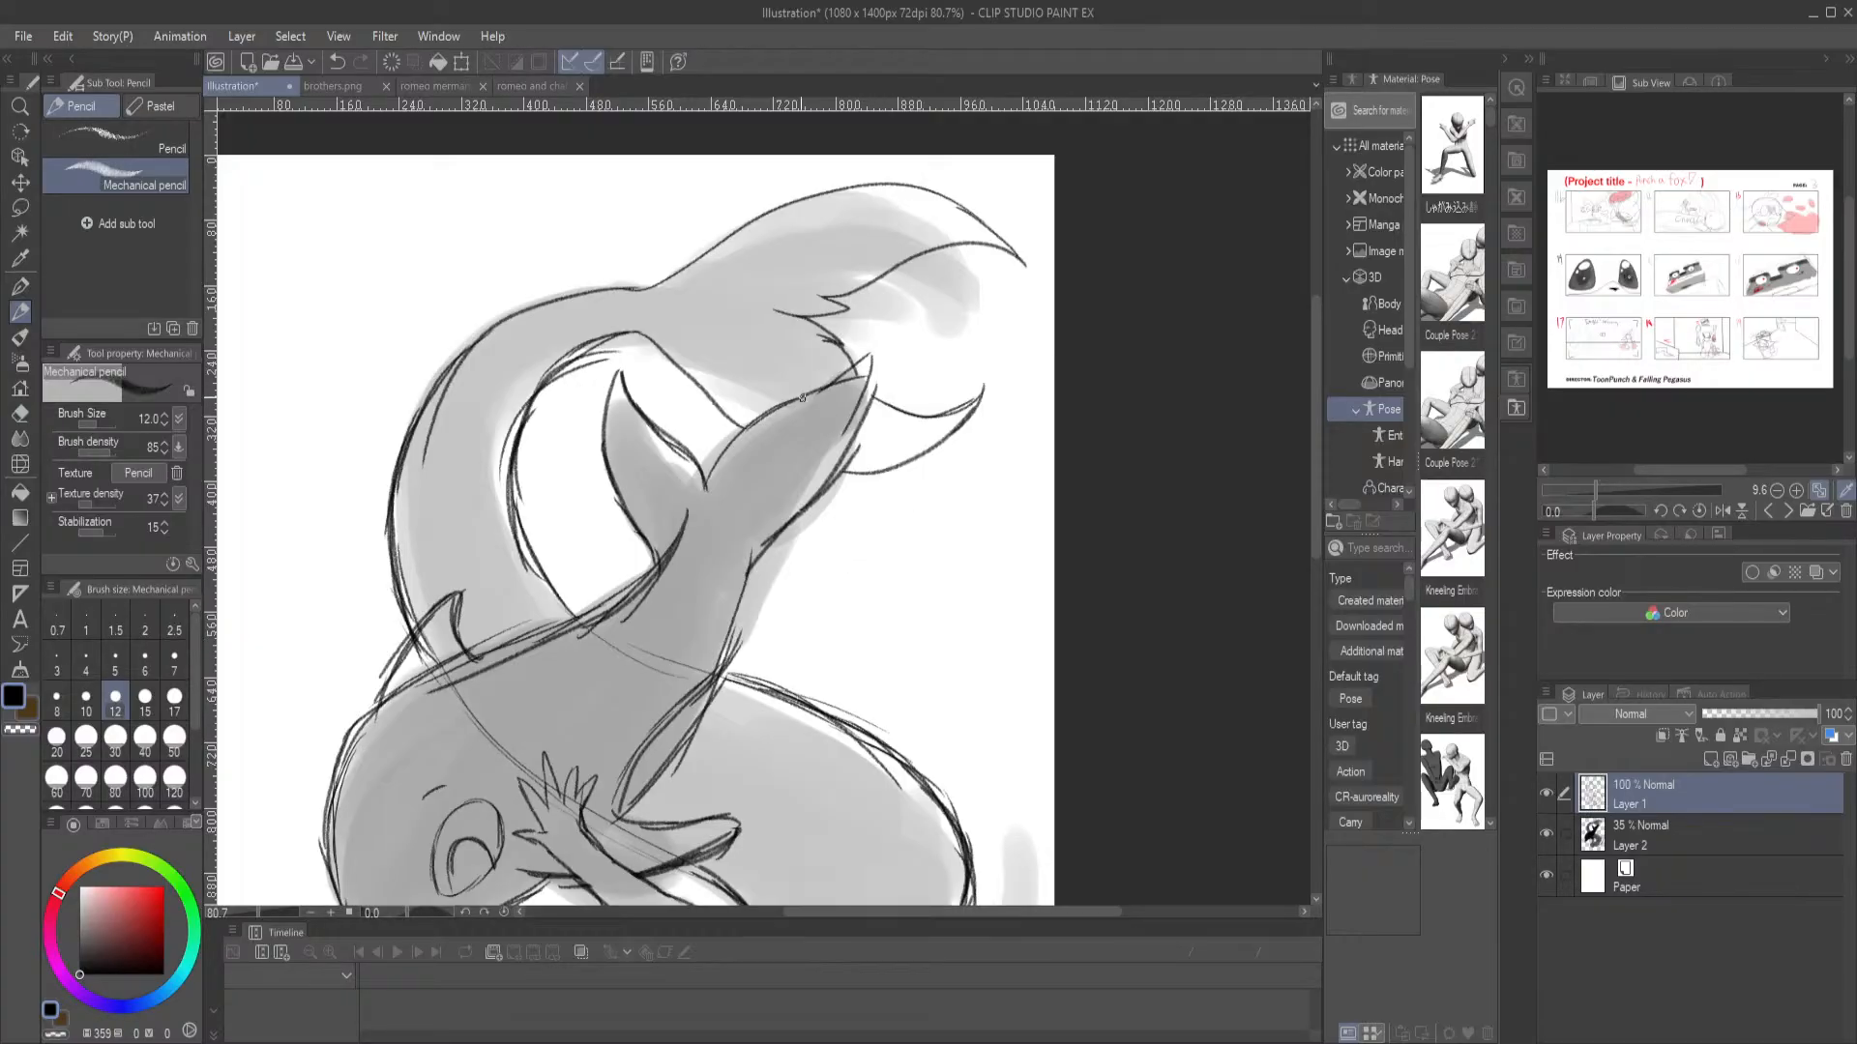
{"action": "left_click_drag", "start_coordinate": [716, 406], "coordinate": [867, 472]}
{"action": "mouse_move", "coordinate": [837, 342]}
{"action": "left_mouse_down"}
{"action": "mouse_move", "coordinate": [905, 403]}
{"action": "mouse_move", "coordinate": [987, 387]}
{"action": "left_mouse_up"}
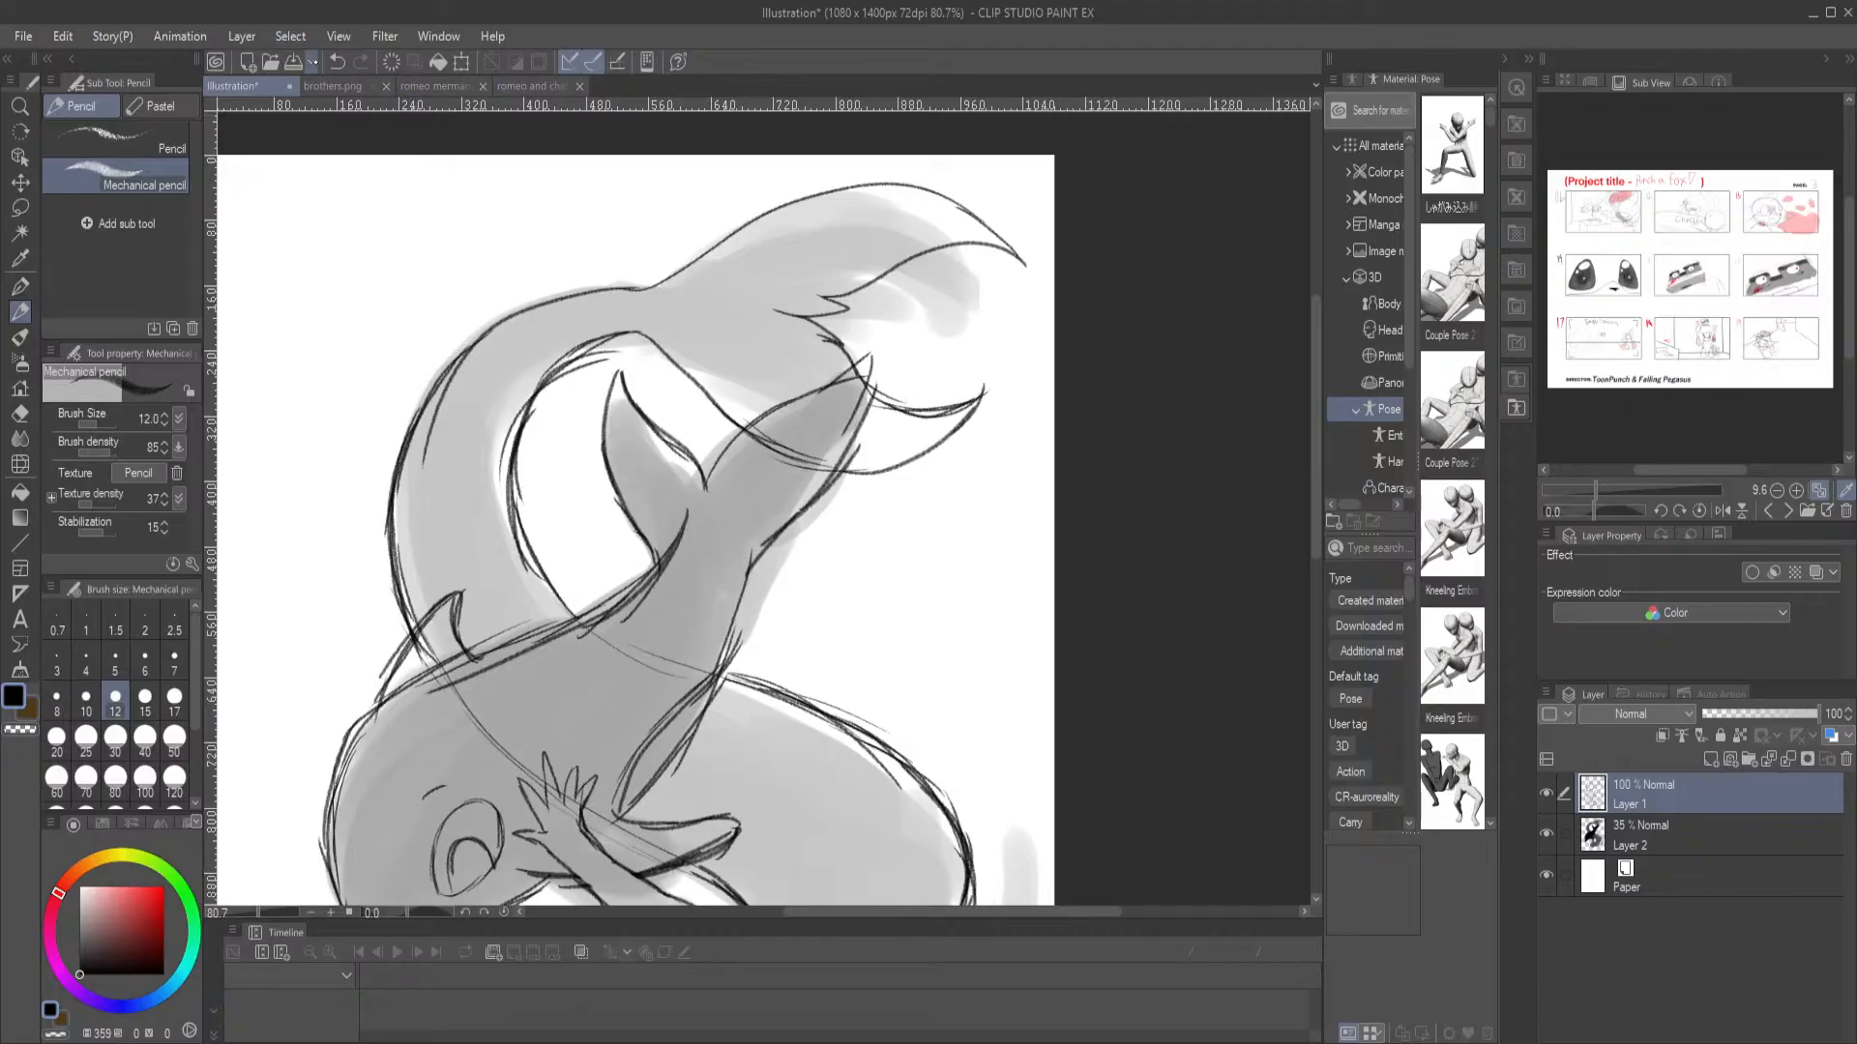
Open the wedding image IMG_3076.jpeg and draw a small downward arrow above the blond guest beside the cake
{"action": "left_click", "coordinate": [271, 62]}
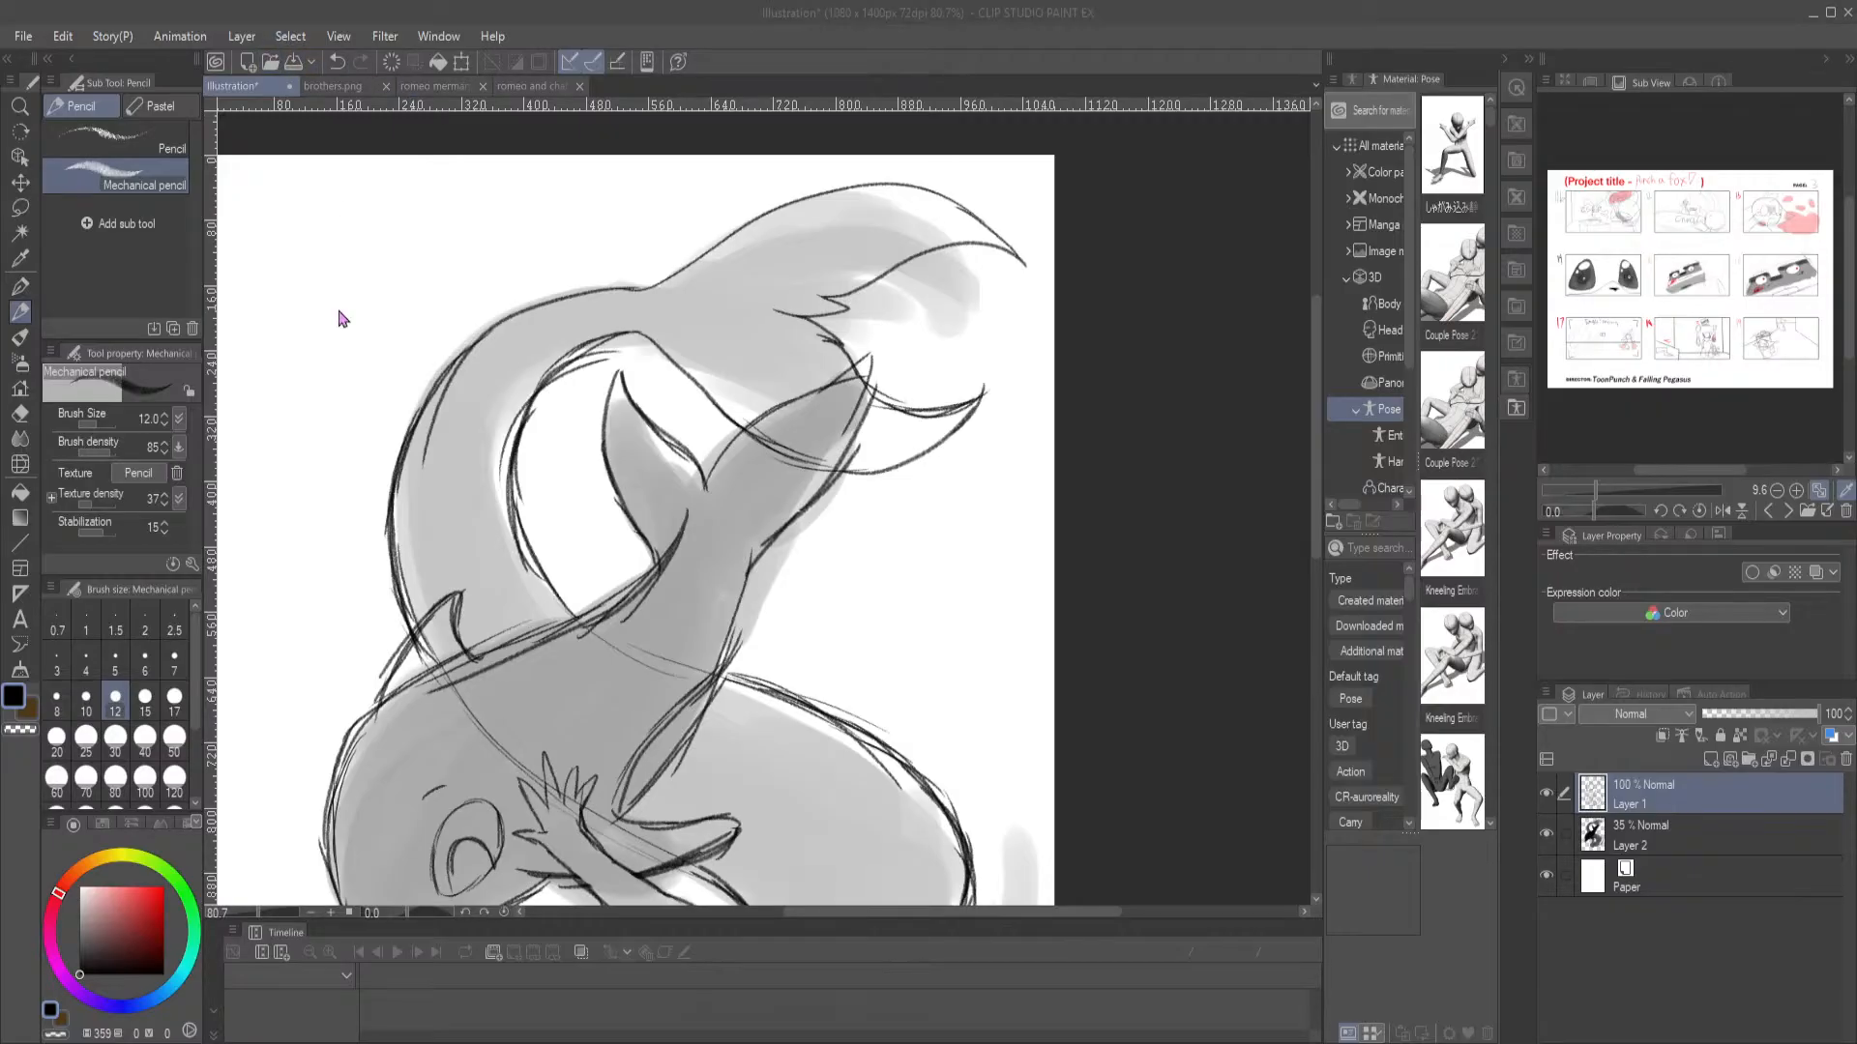
{"action": "double_click", "coordinate": [421, 494]}
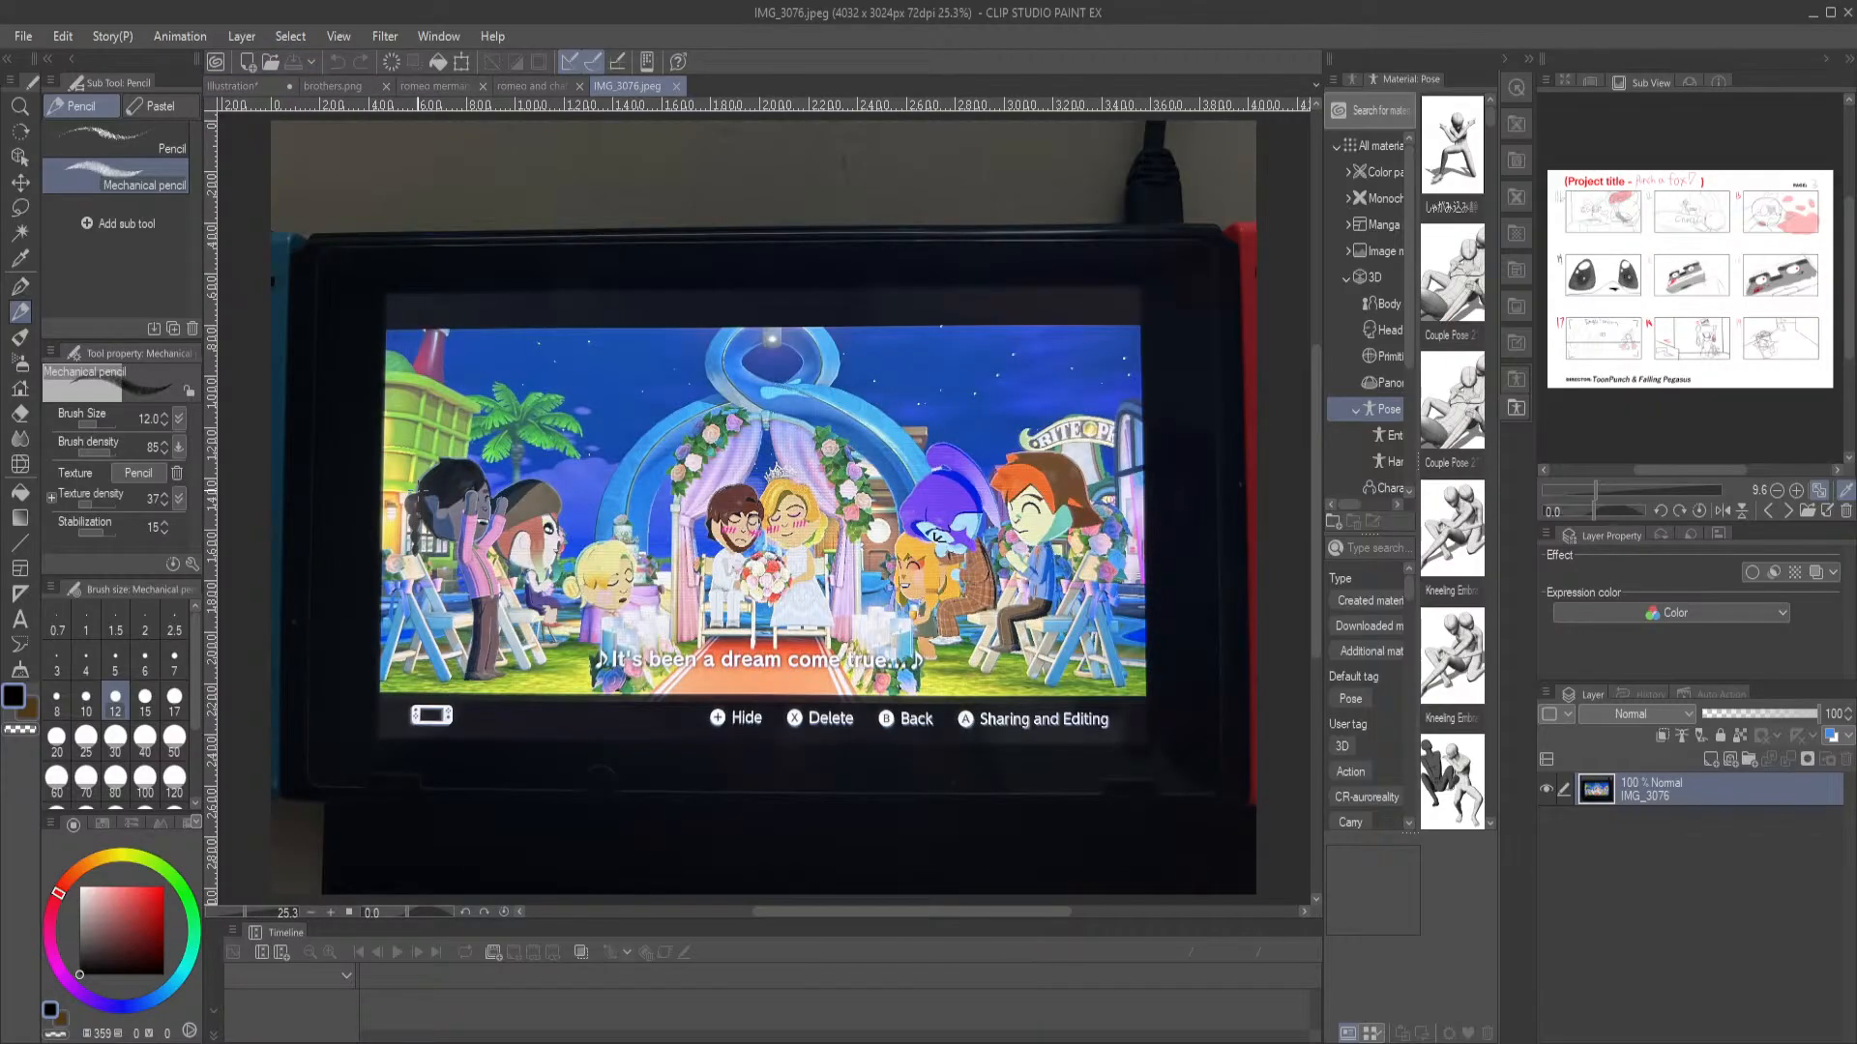
{"action": "scroll", "coordinate": [784, 547], "scroll_direction": "up", "scroll_amount": 3}
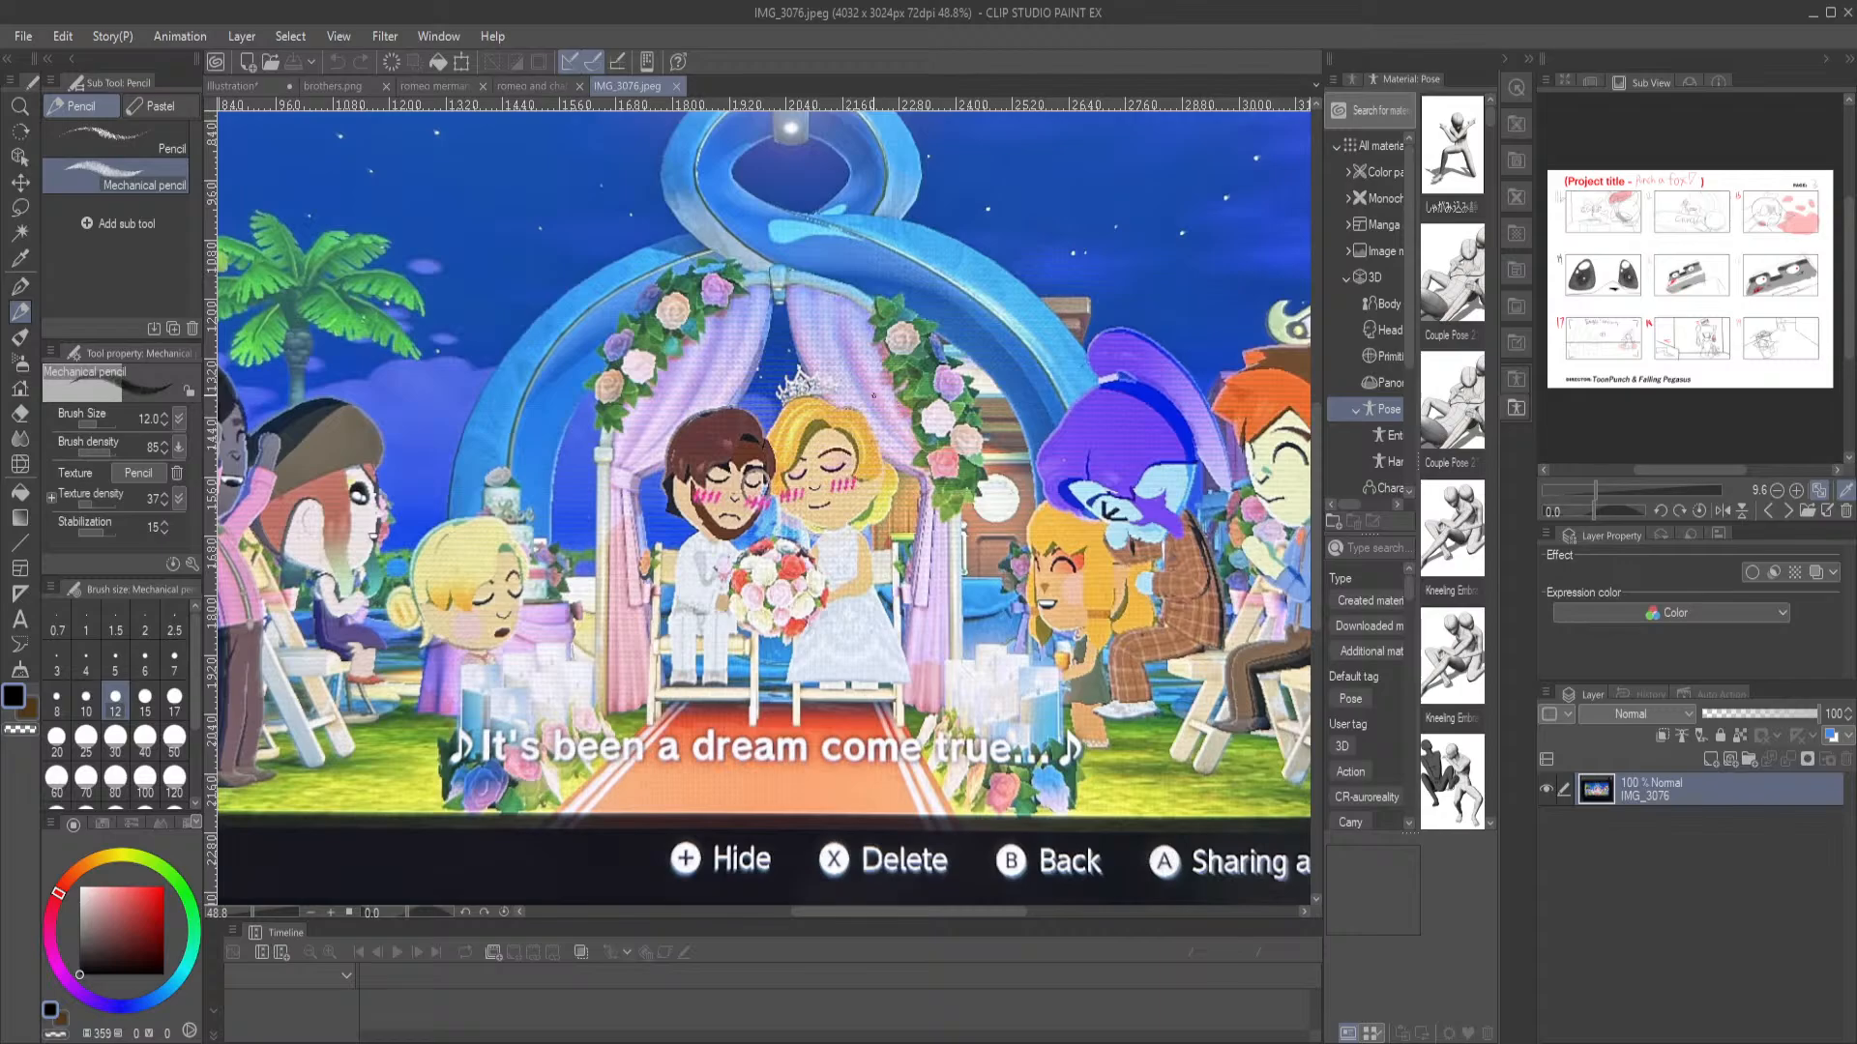
{"action": "left_click_drag", "start_coordinate": [450, 477], "coordinate": [457, 502]}
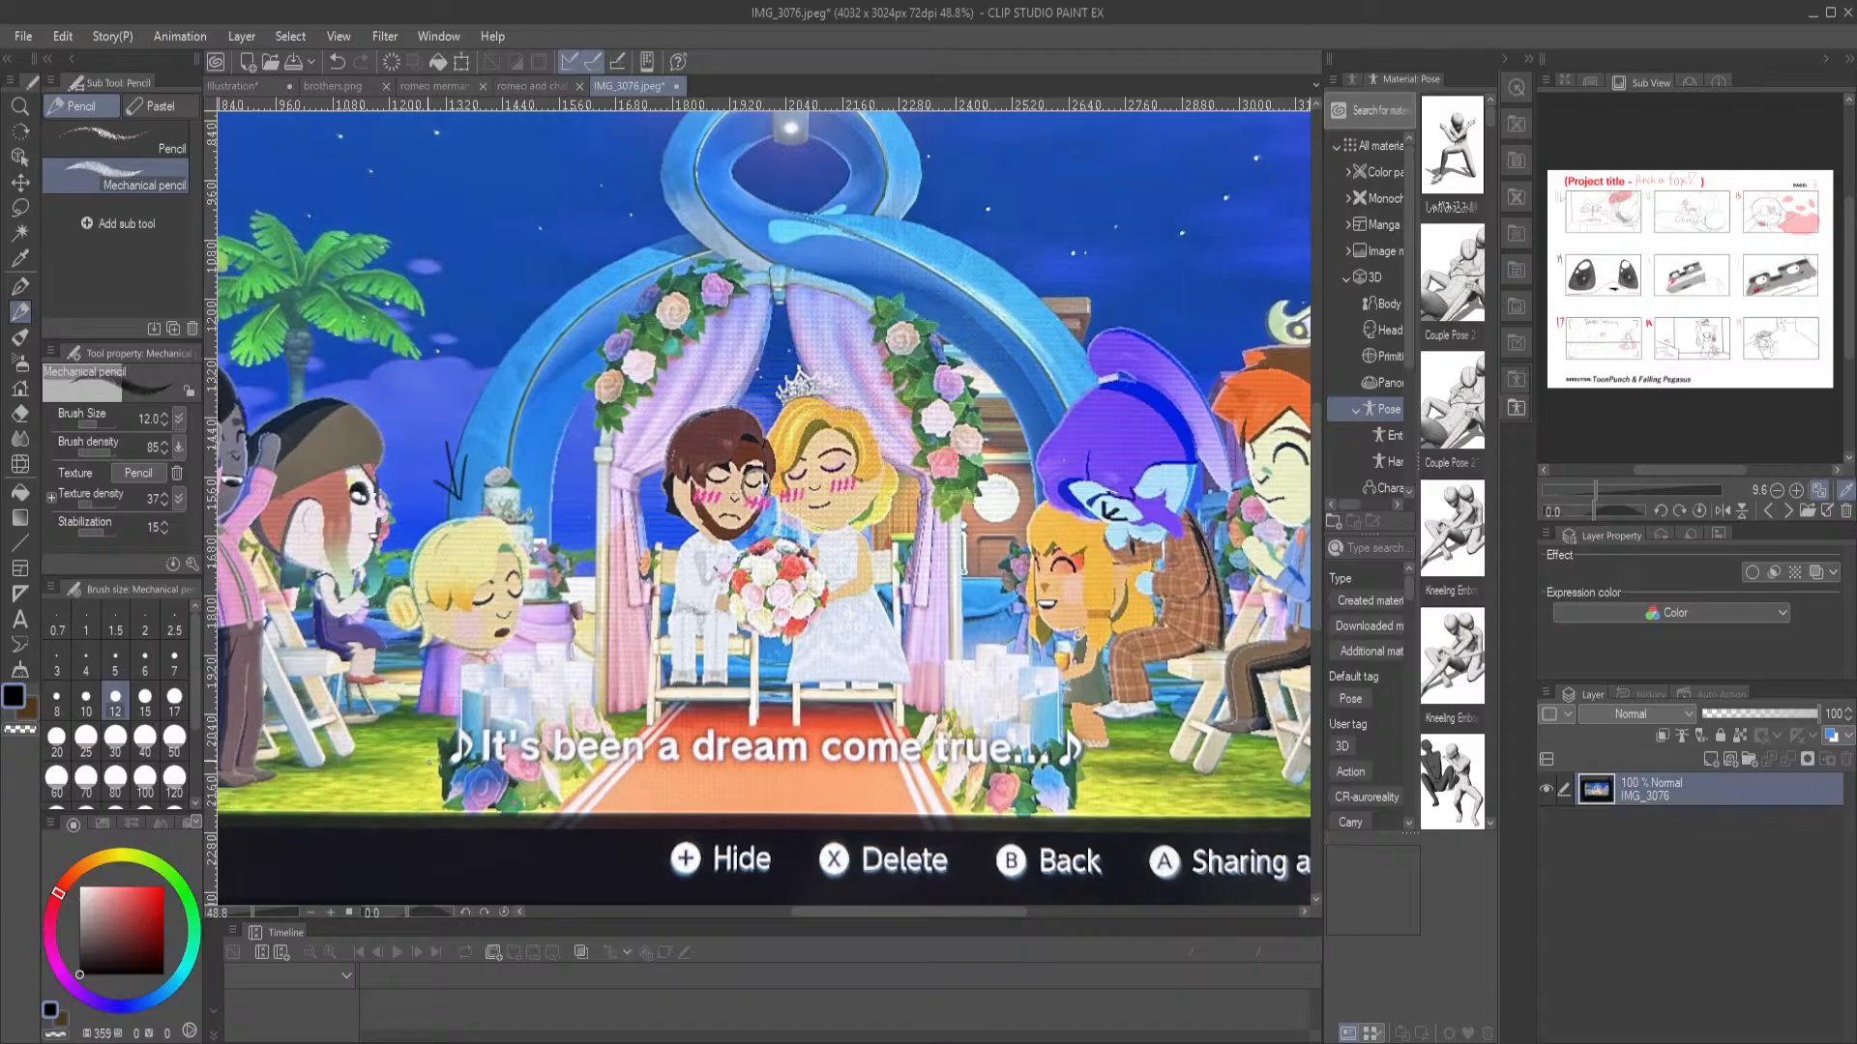
Examine the wedding scene in IMG_3076.jpeg, both as a whole and close up on the couple seated under the flower arch
{"action": "scroll", "coordinate": [690, 553], "scroll_direction": "down", "scroll_amount": 2}
{"action": "scroll", "coordinate": [680, 489], "scroll_direction": "up", "scroll_amount": 1}
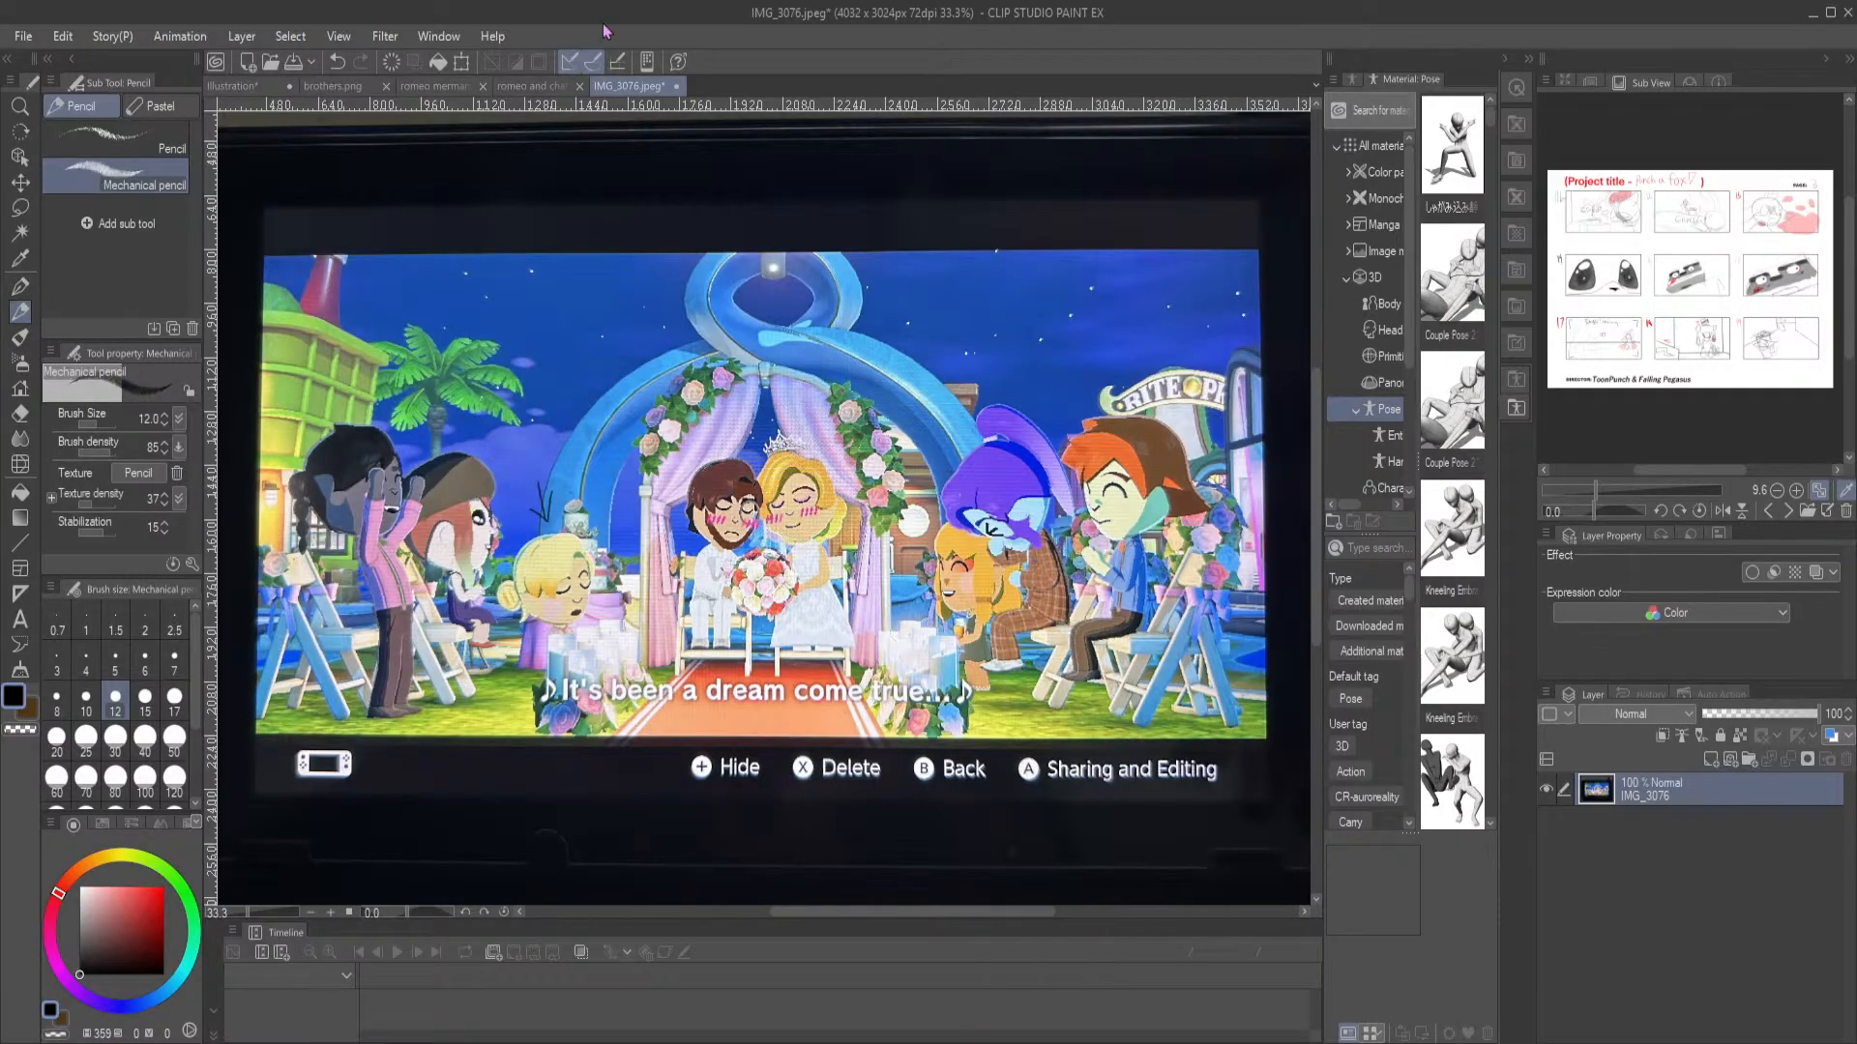
{"action": "scroll", "coordinate": [823, 403], "scroll_direction": "up", "scroll_amount": 5}
{"action": "scroll", "coordinate": [517, 377], "scroll_direction": "up", "scroll_amount": 1}
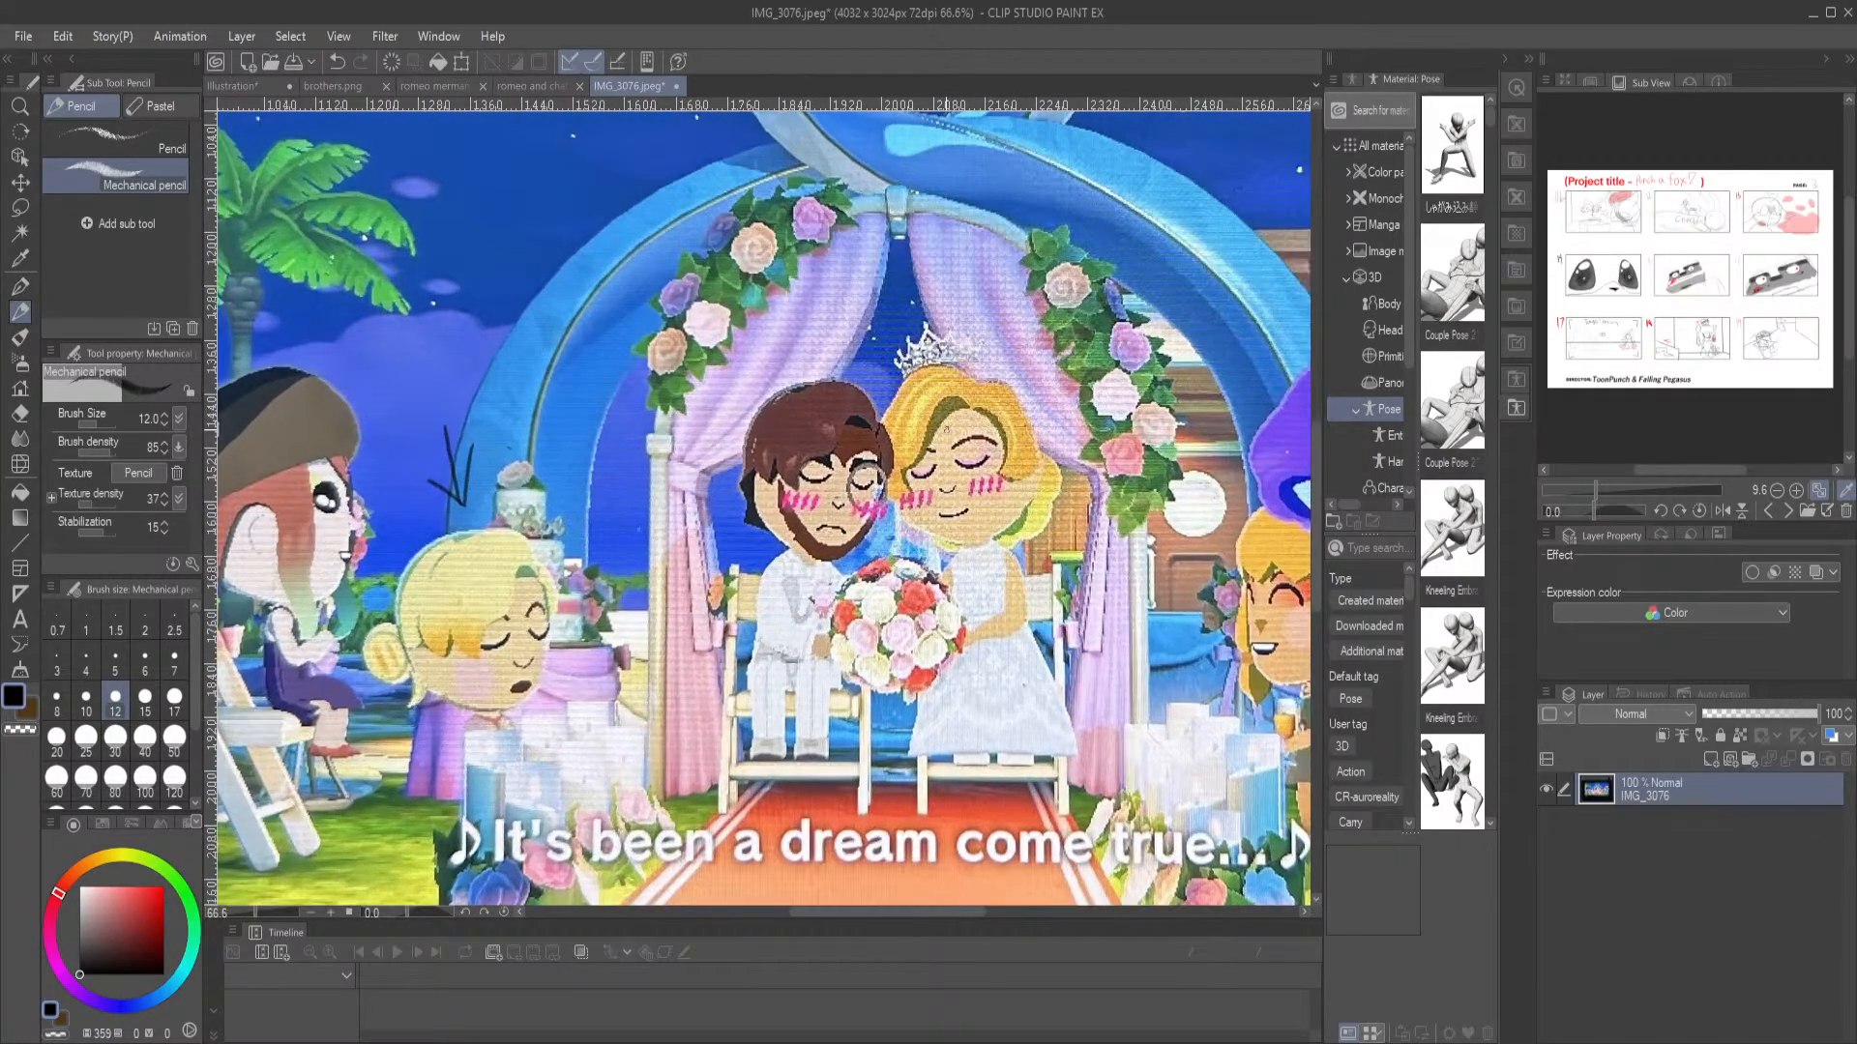
{"action": "scroll", "coordinate": [855, 420], "scroll_direction": "up", "scroll_amount": 3}
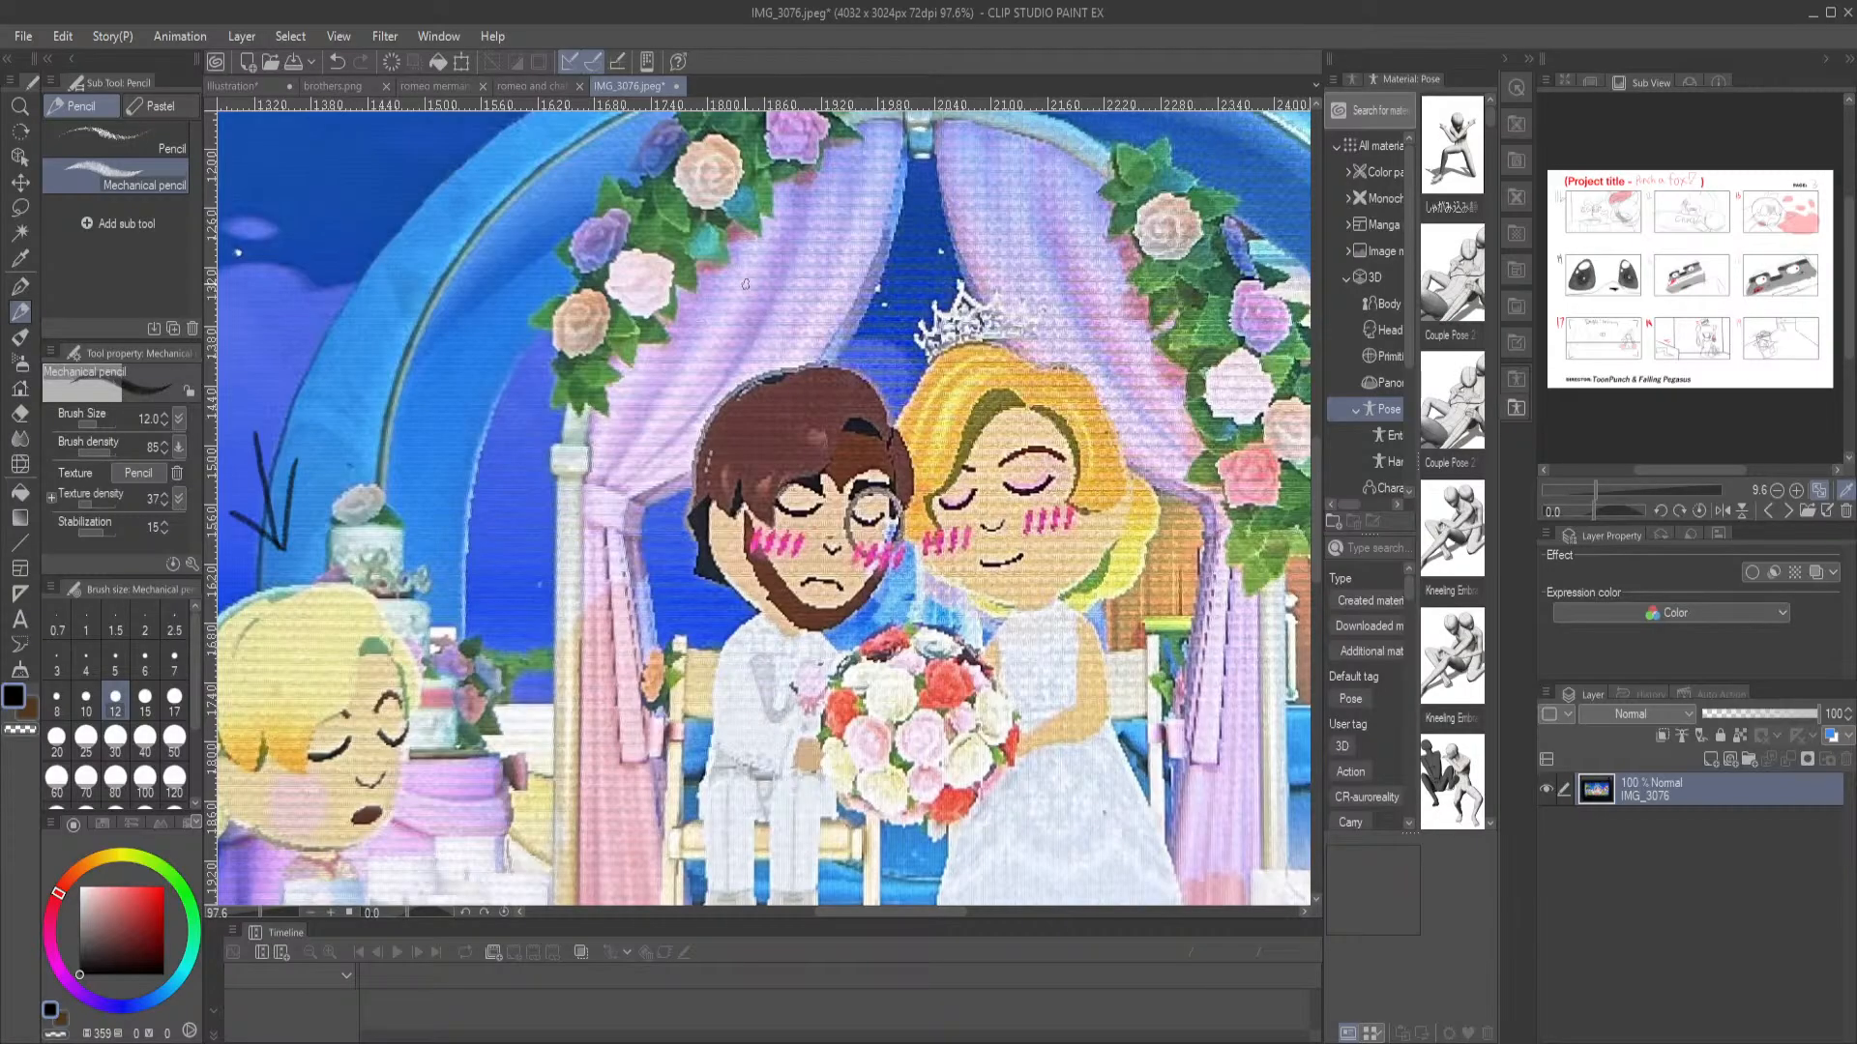
{"action": "scroll", "coordinate": [809, 396], "scroll_direction": "down", "scroll_amount": 5}
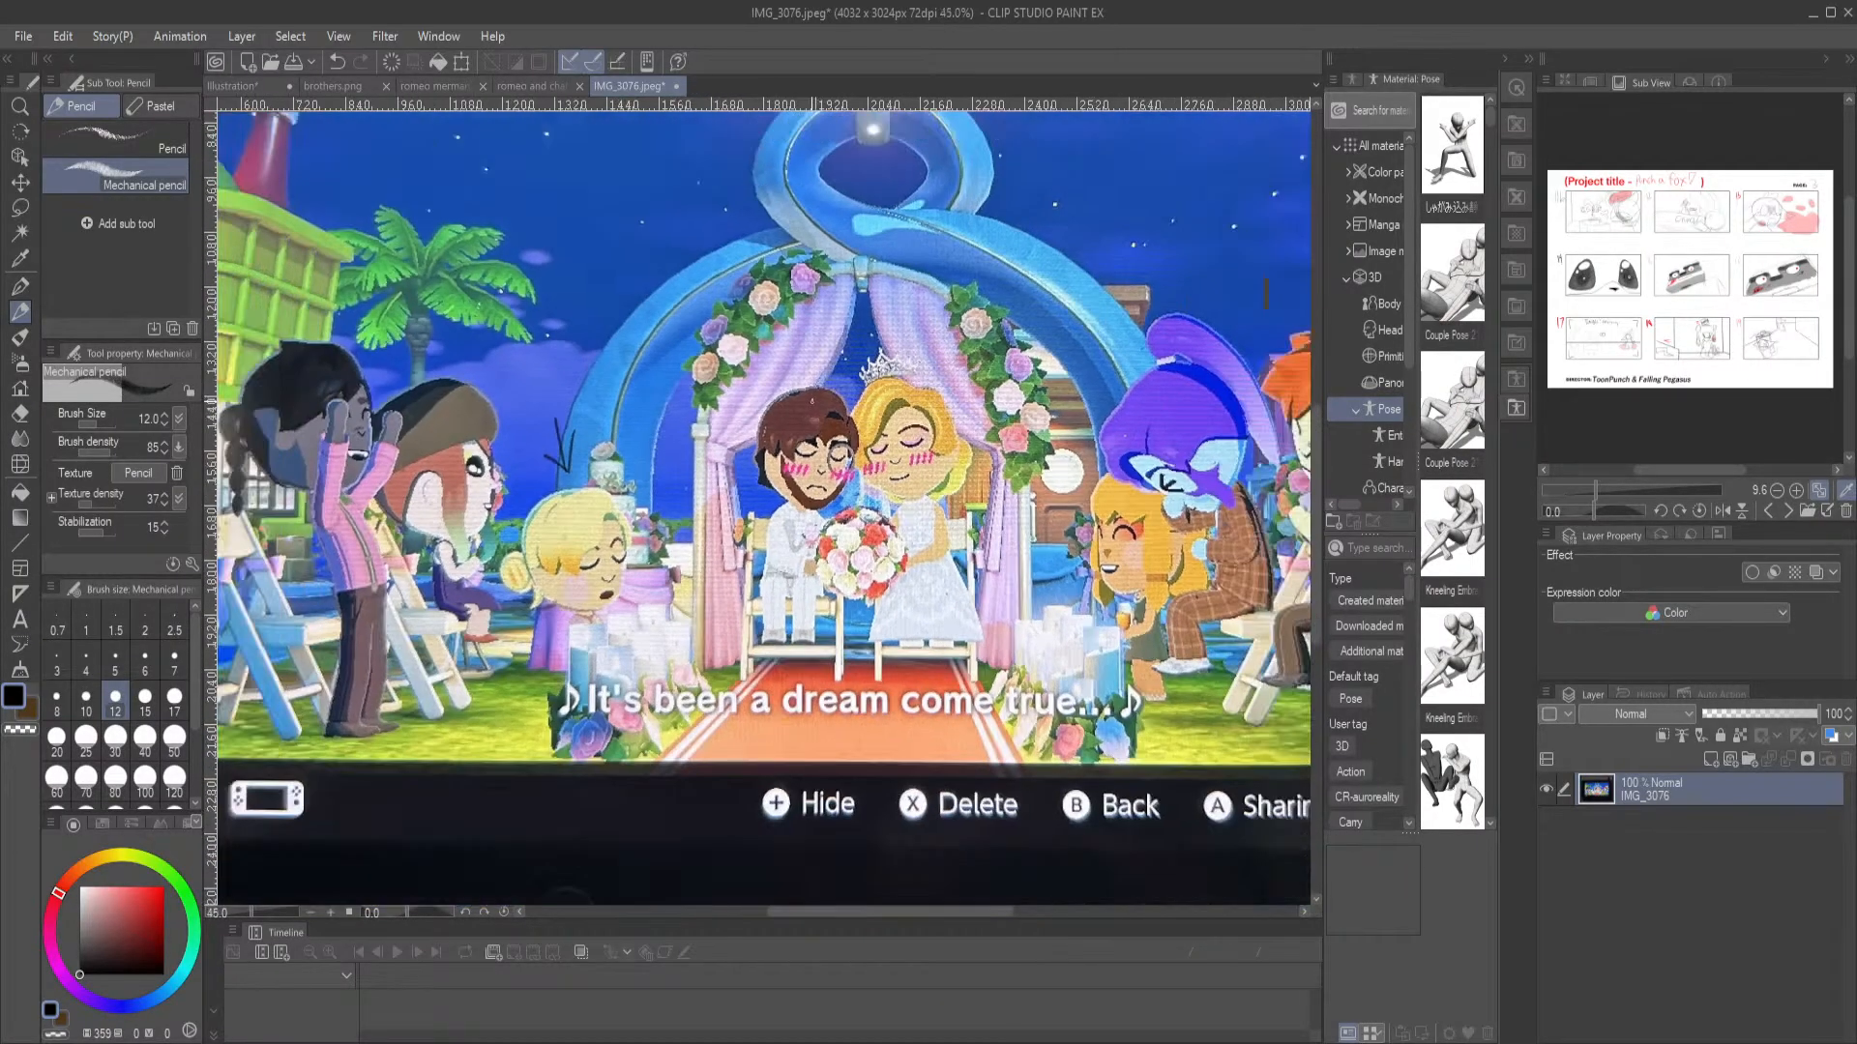
{"action": "scroll", "coordinate": [809, 404], "scroll_direction": "down", "scroll_amount": 2}
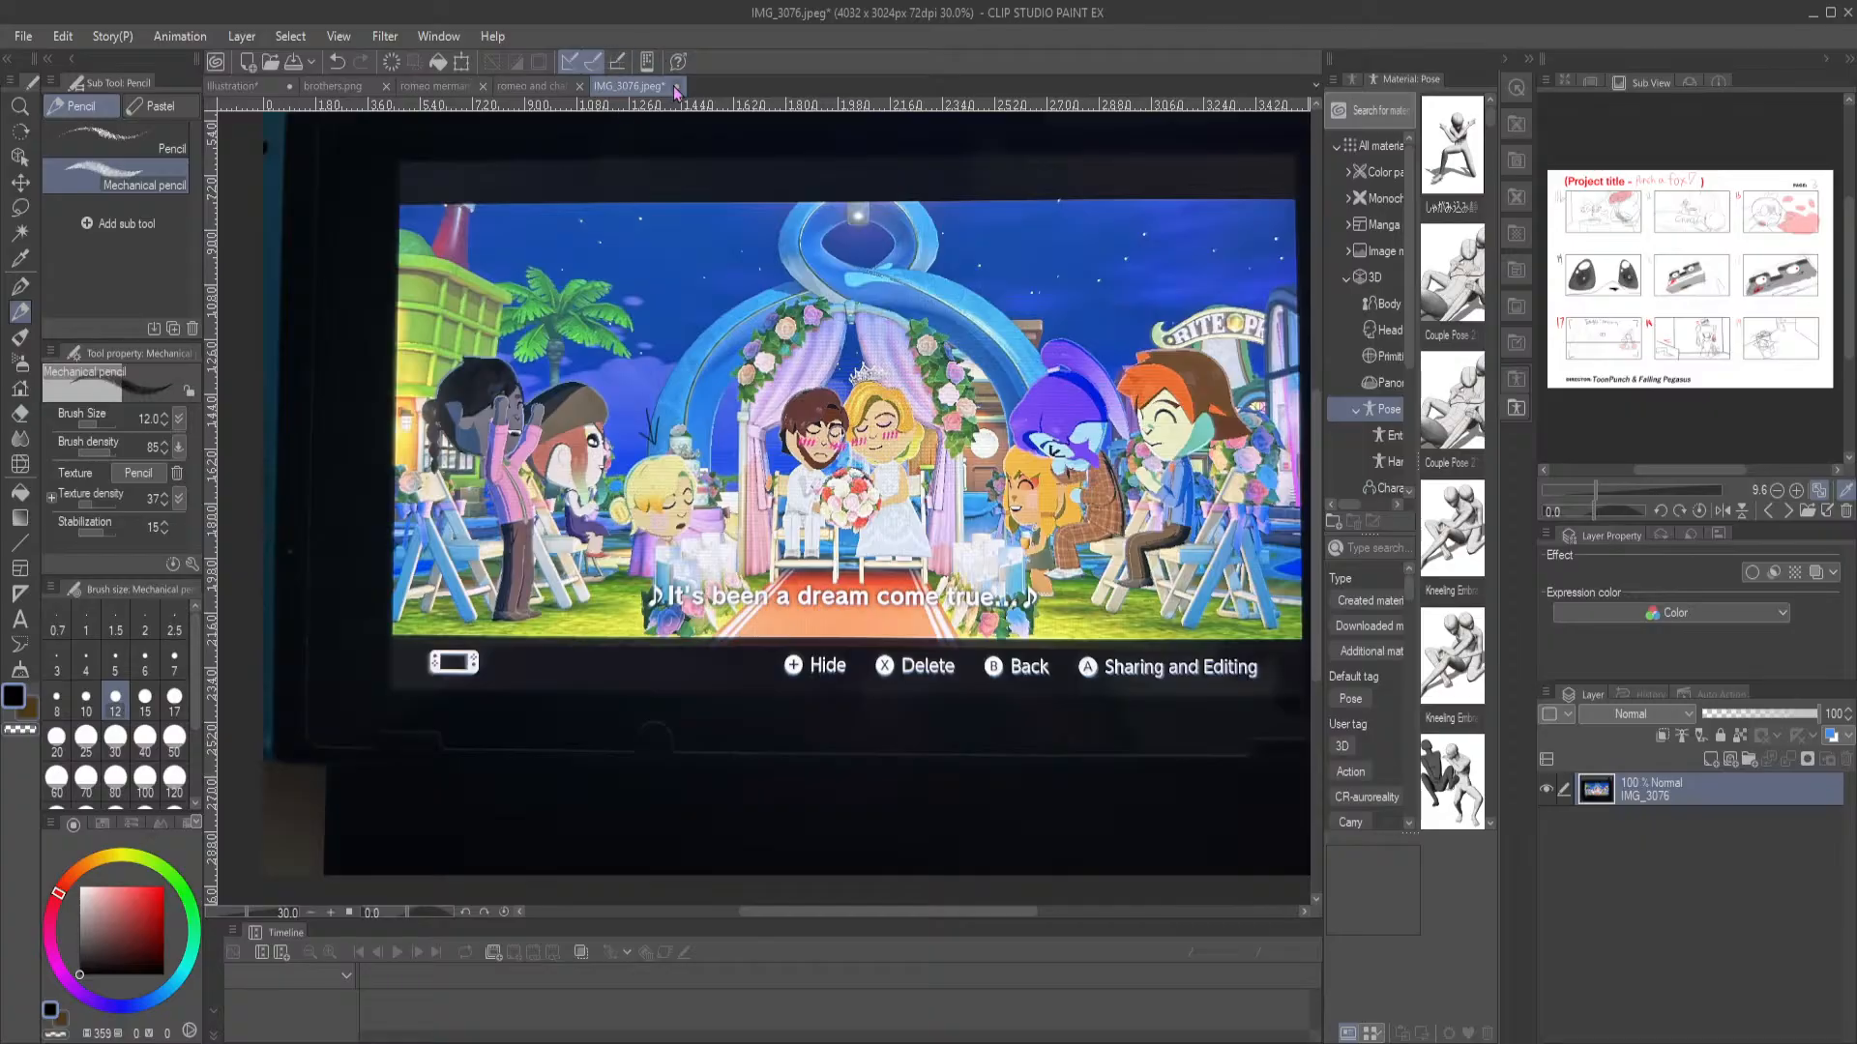
{"action": "scroll", "coordinate": [993, 374], "scroll_direction": "up", "scroll_amount": 6}
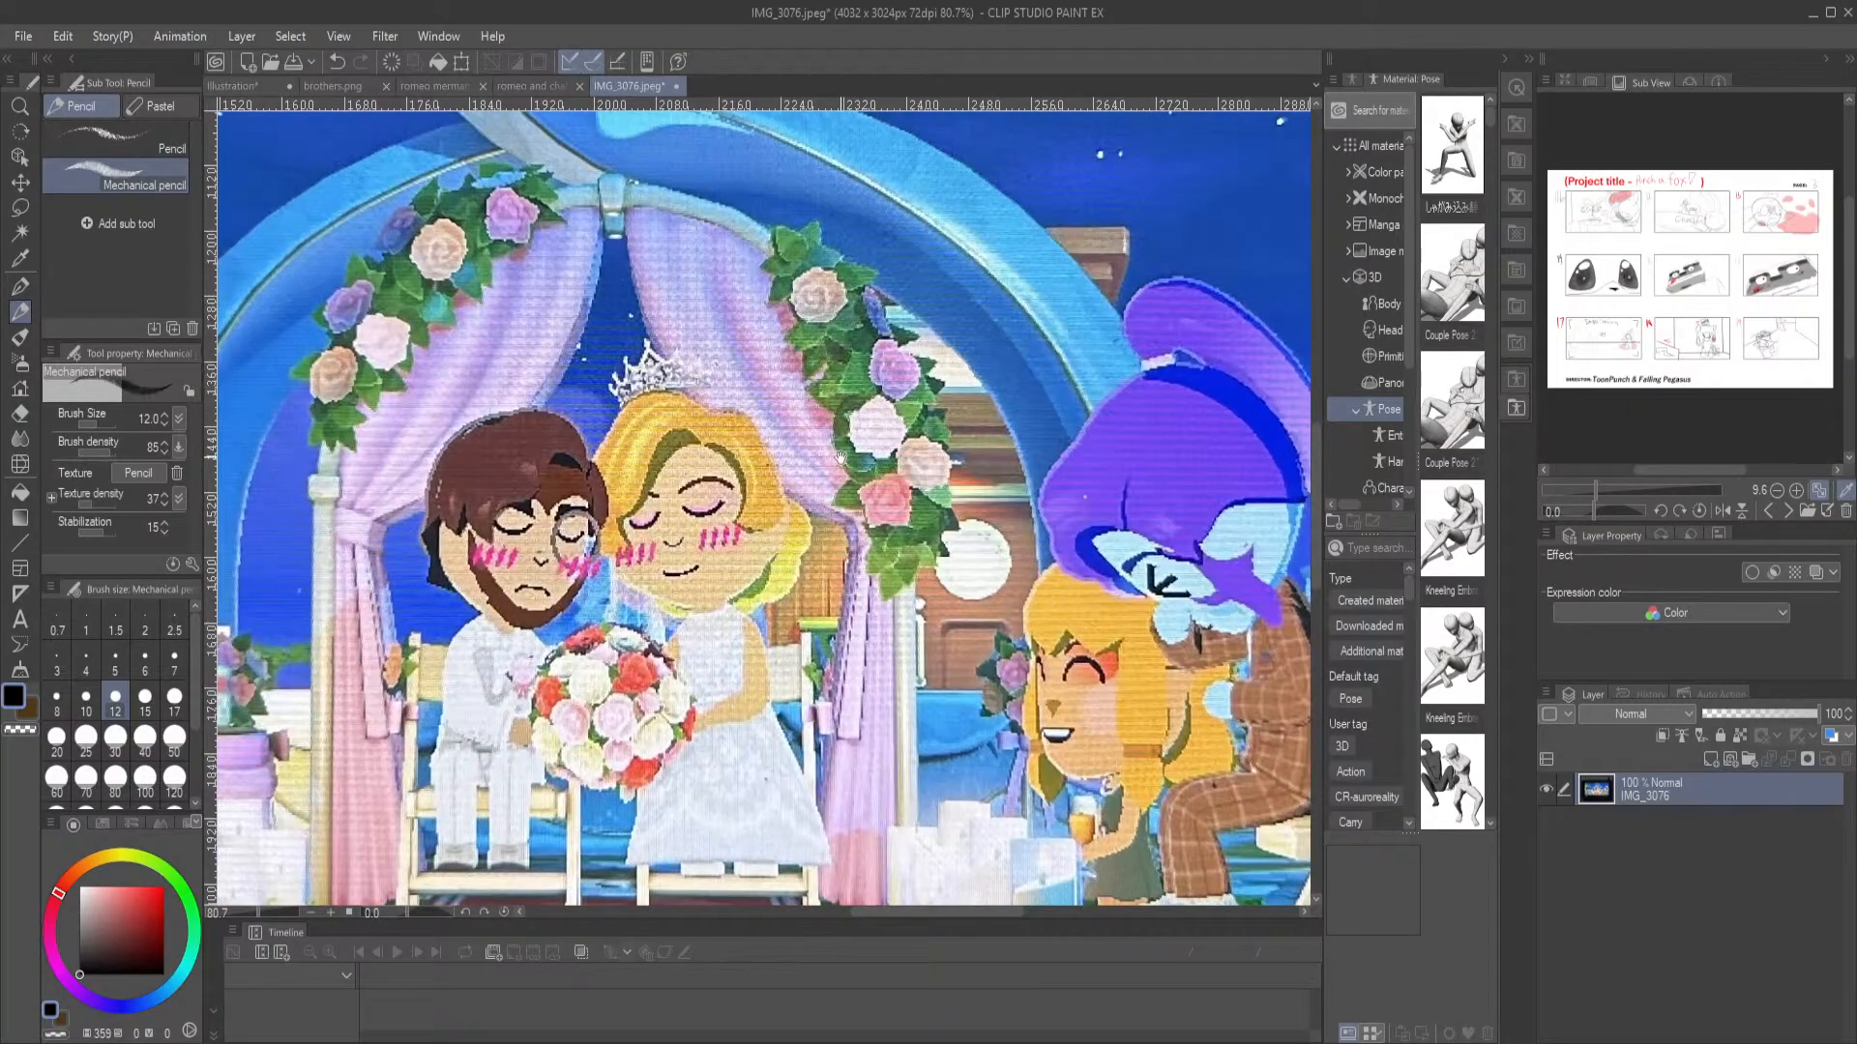
{"action": "scroll", "coordinate": [683, 375], "scroll_direction": "down", "scroll_amount": 6}
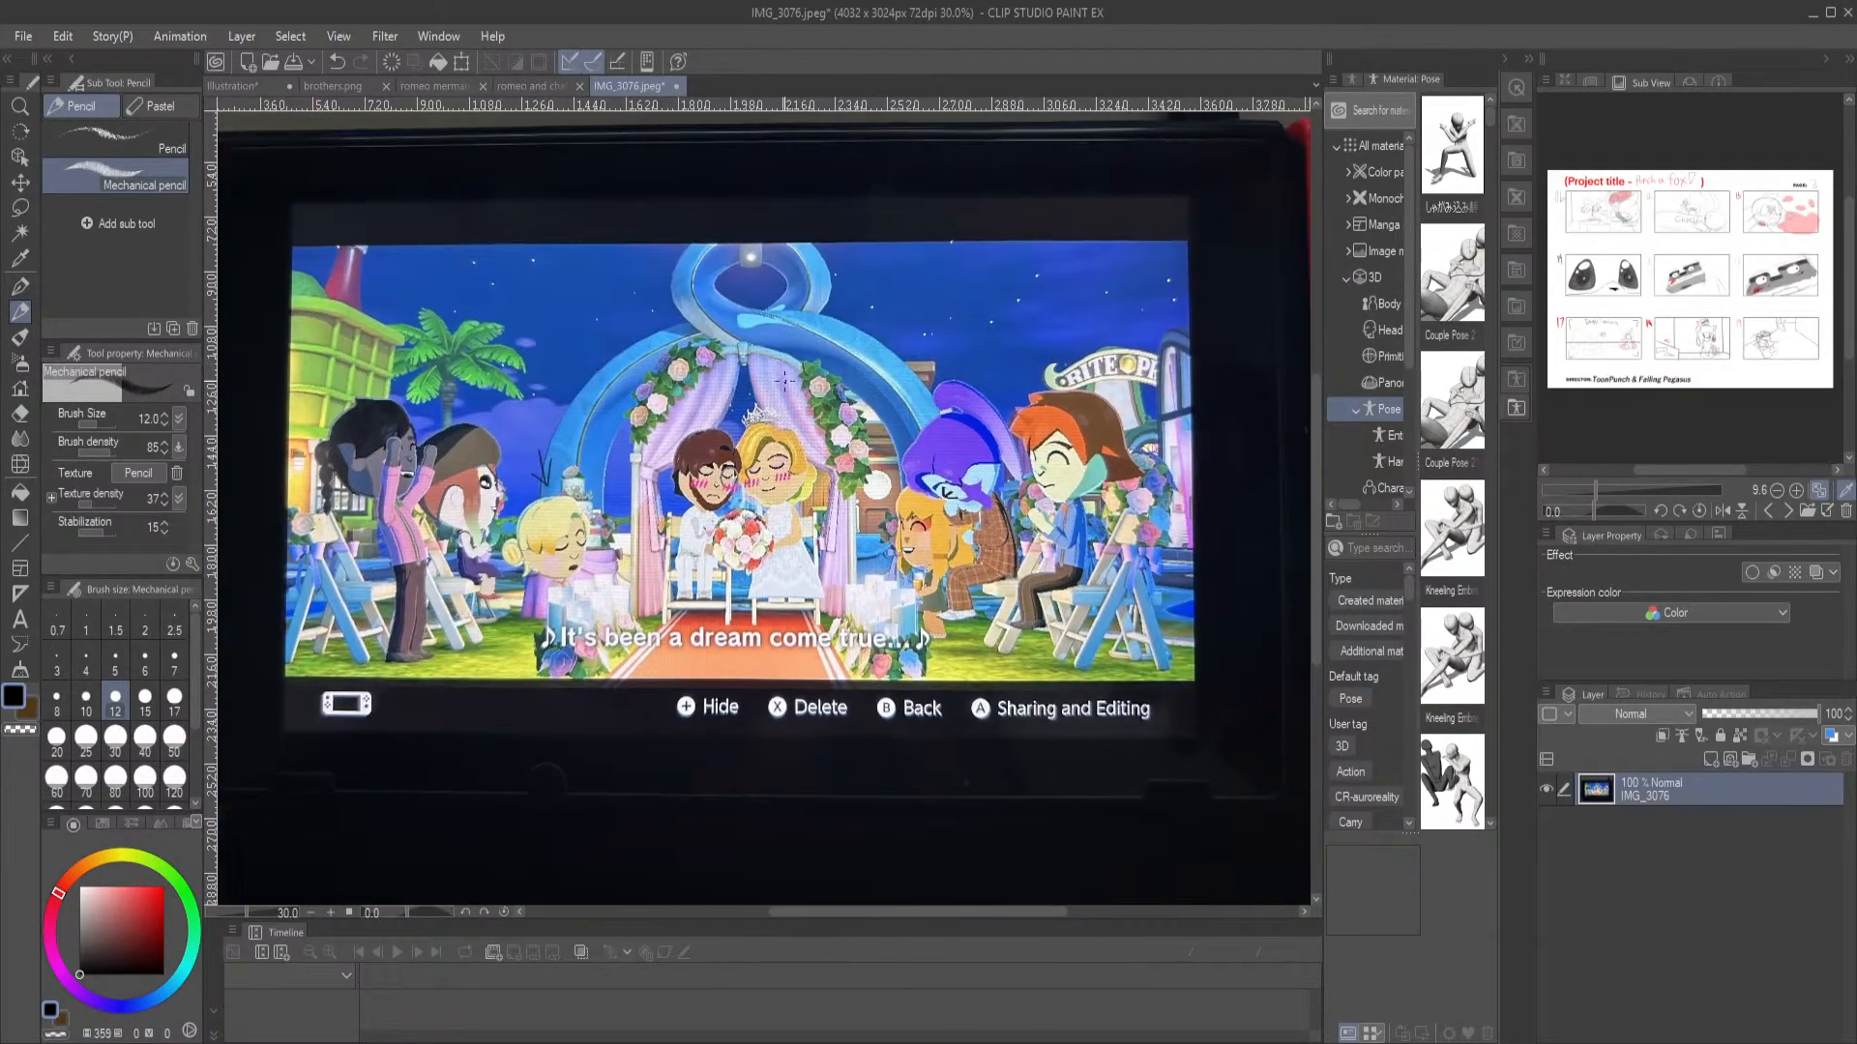
Examine the orange-haired, purple-haired and red-haired guests seated beside the arch in the wedding scene
{"action": "scroll", "coordinate": [803, 392], "scroll_direction": "up", "scroll_amount": 1}
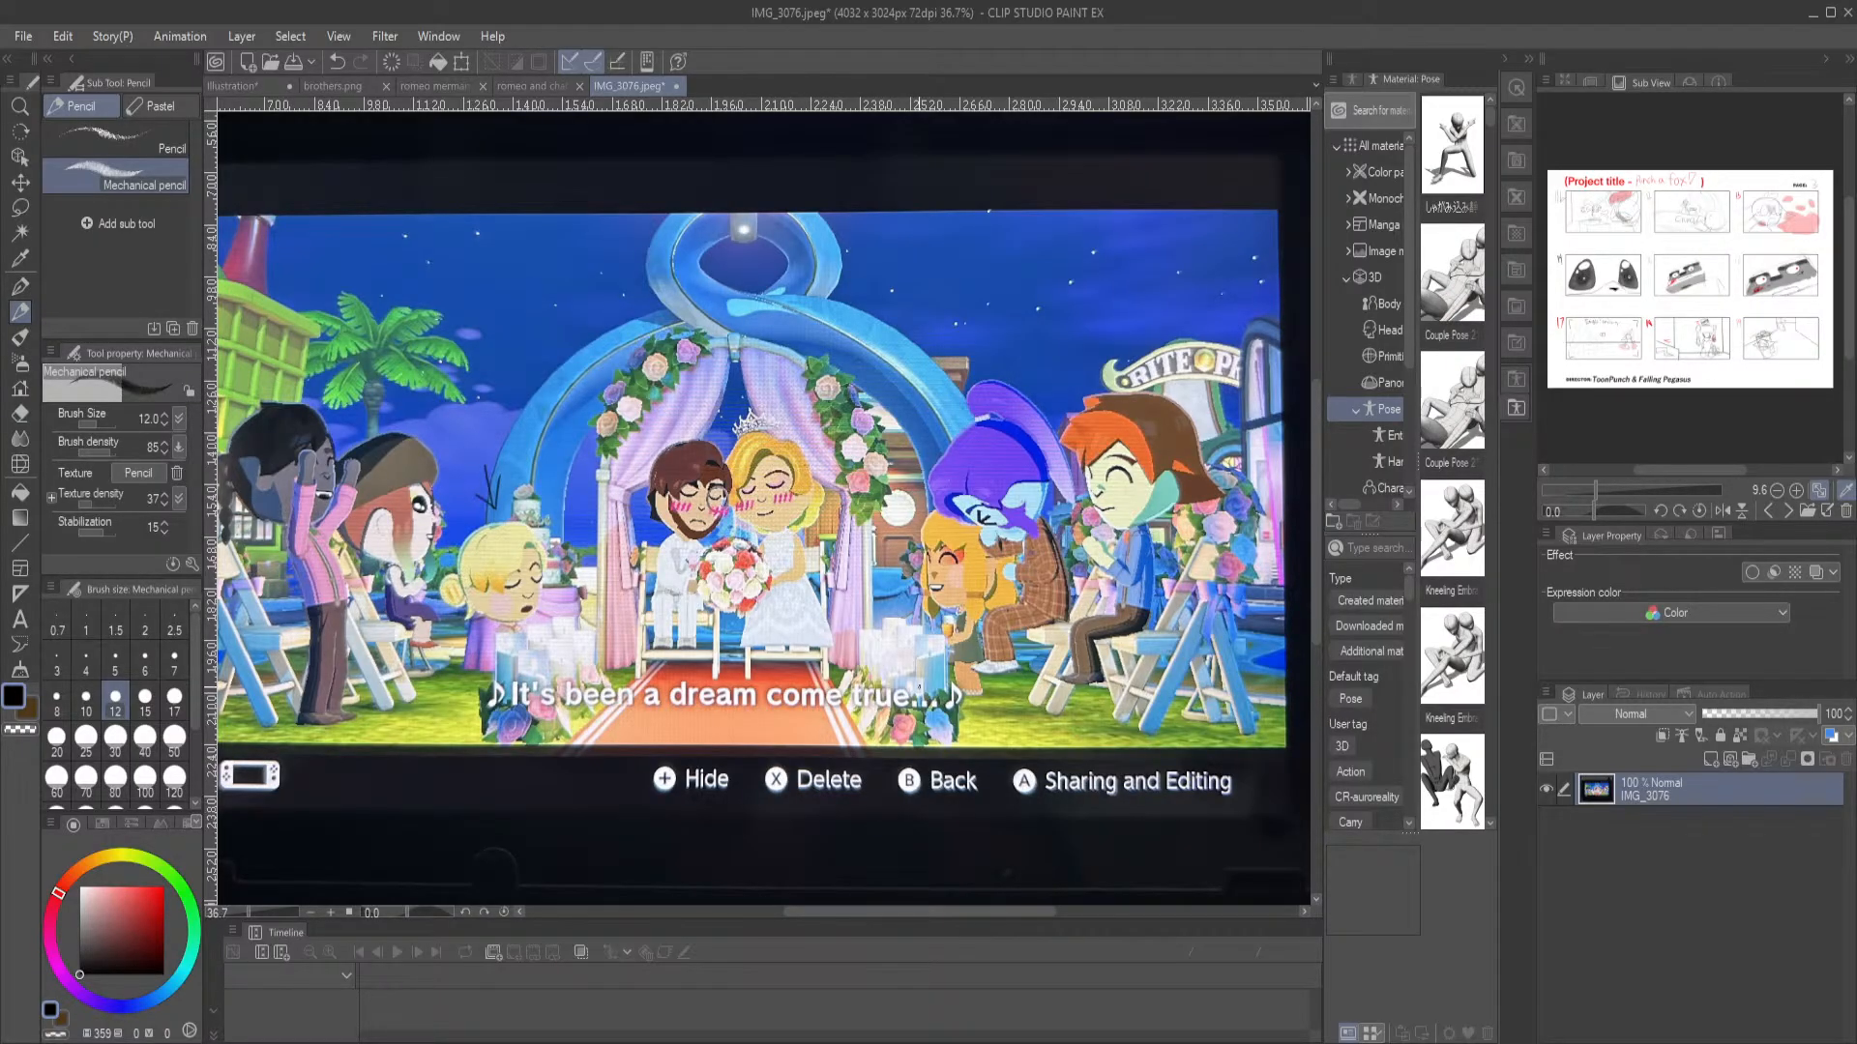
{"action": "scroll", "coordinate": [847, 422], "scroll_direction": "up", "scroll_amount": 8}
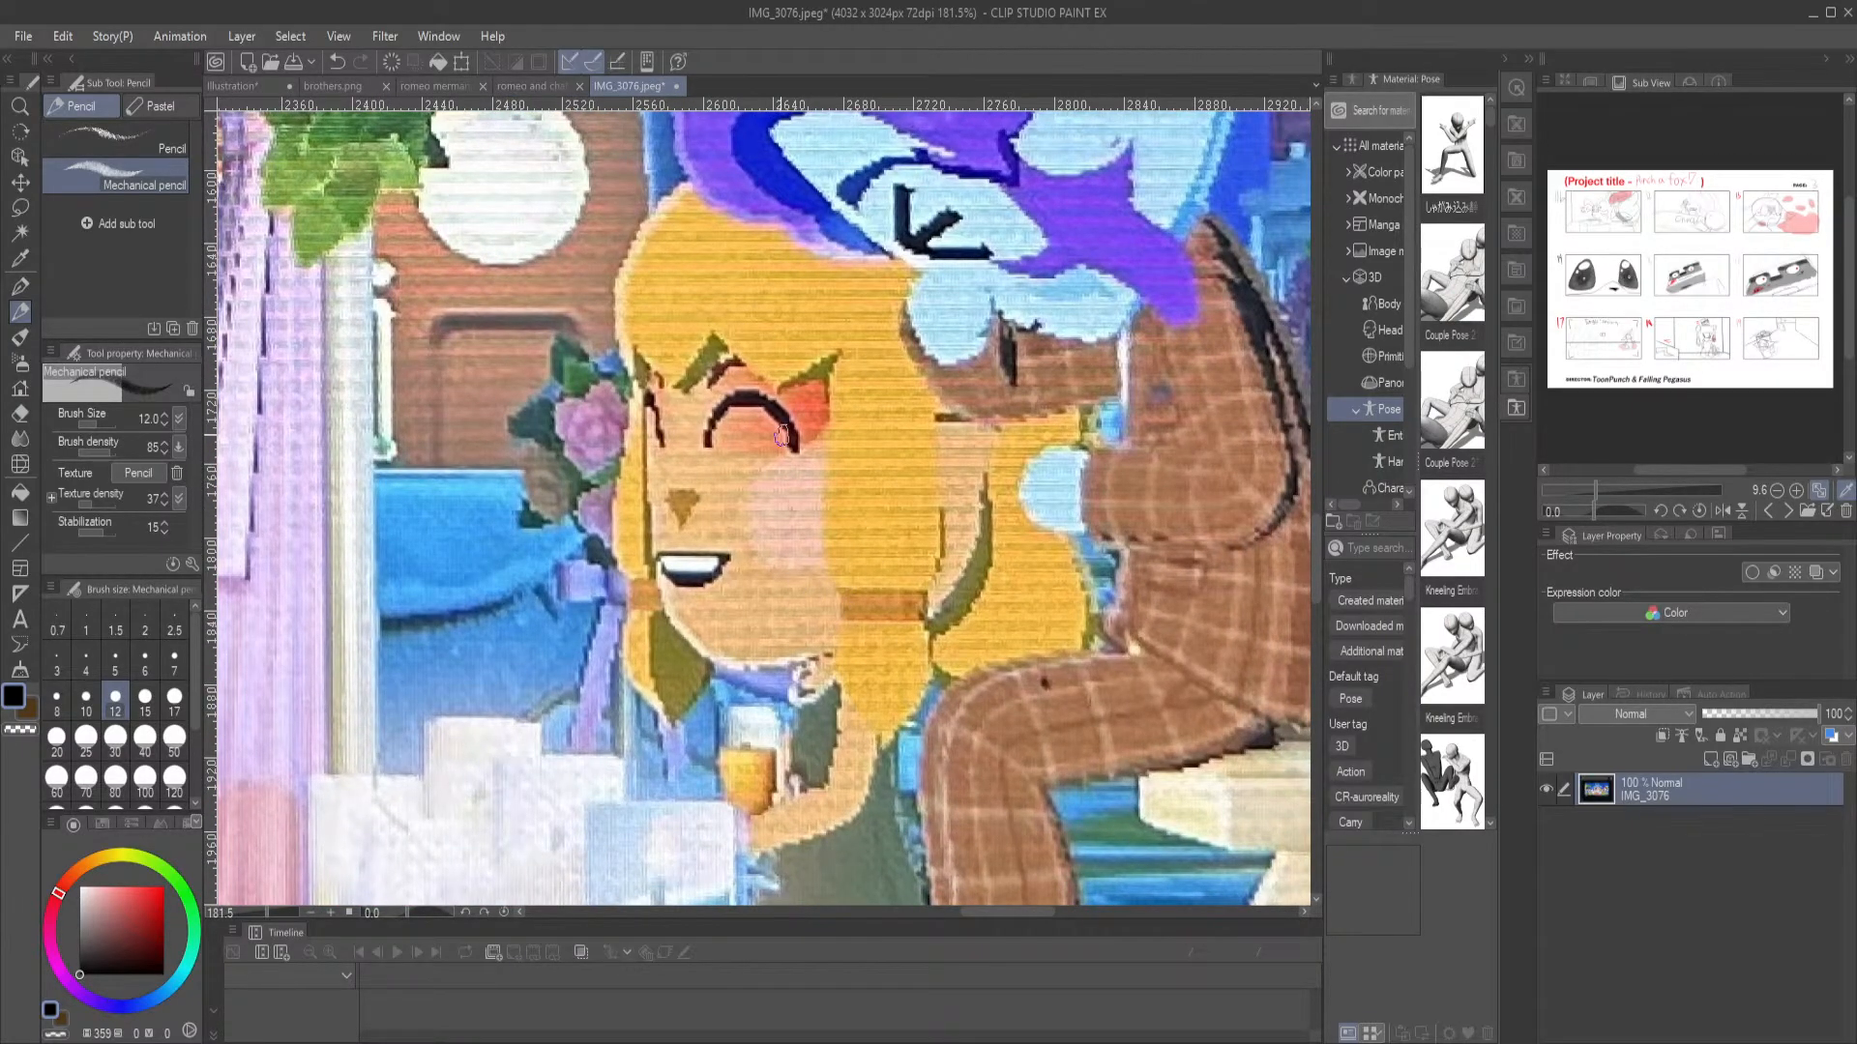
{"action": "scroll", "coordinate": [690, 467], "scroll_direction": "down", "scroll_amount": 5}
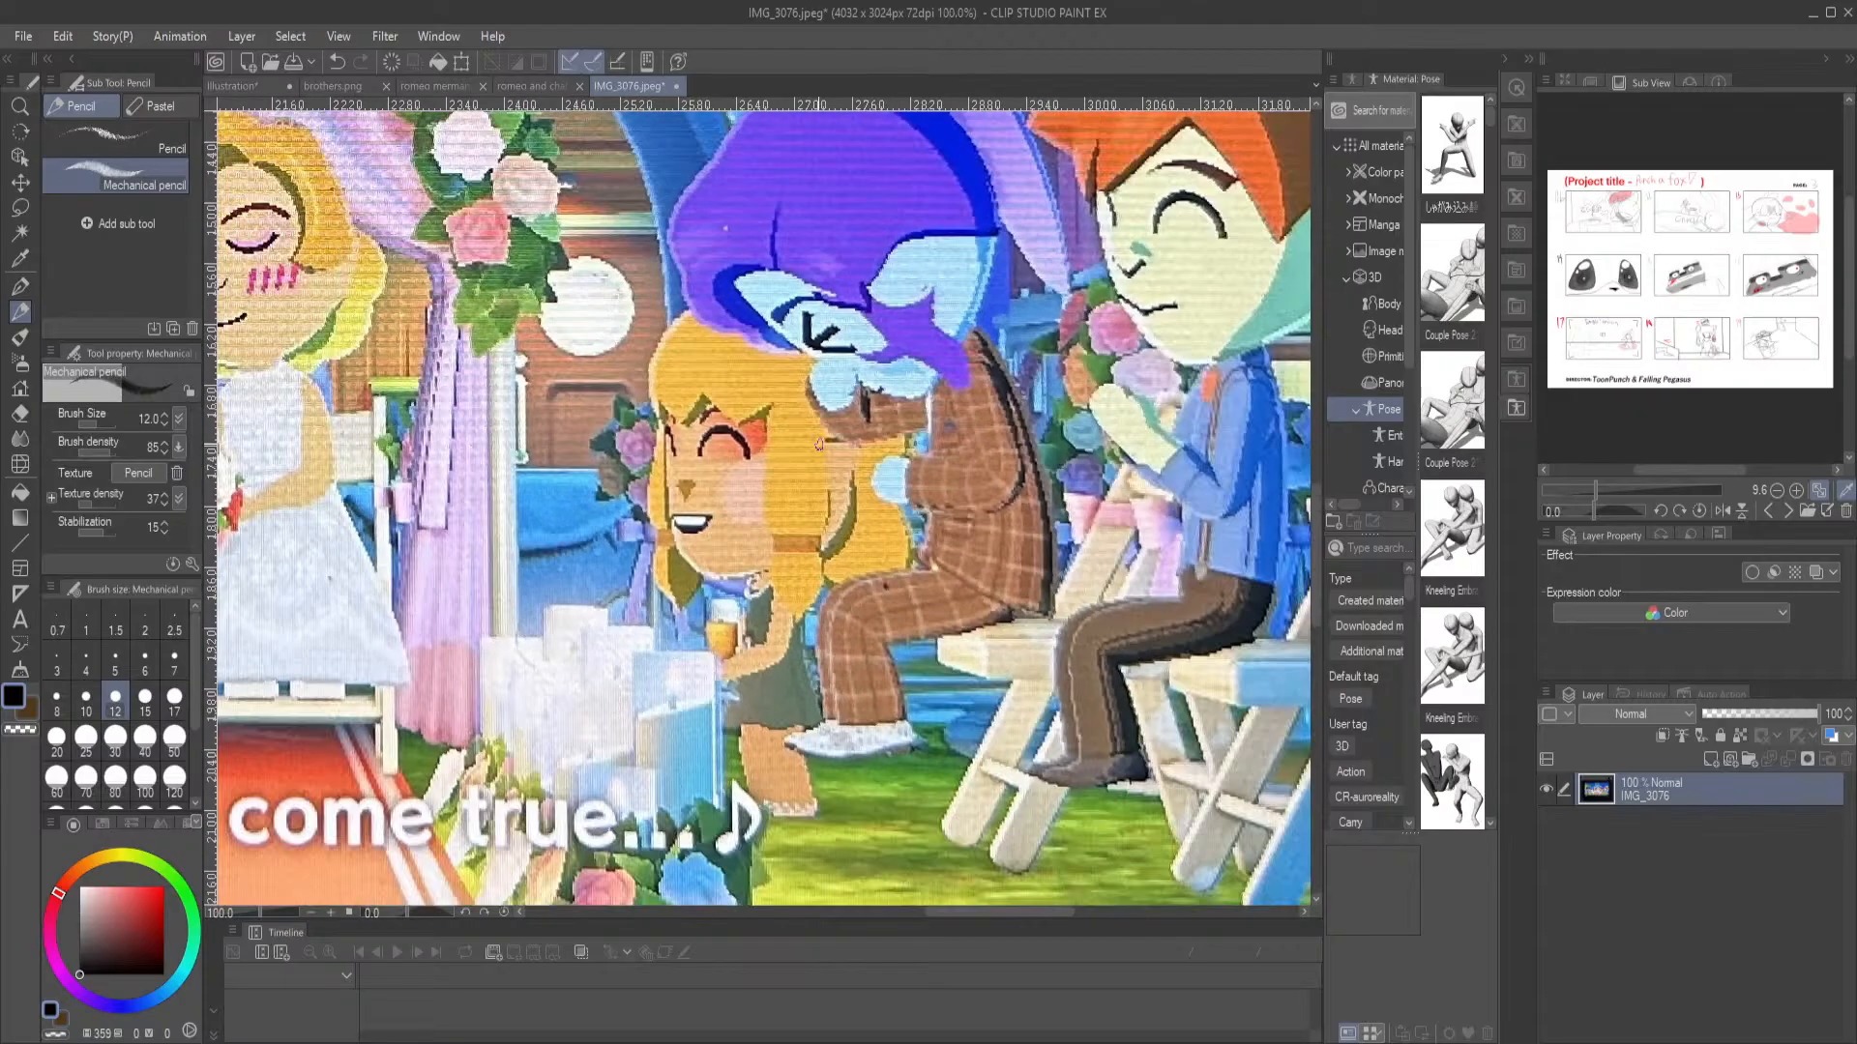
{"action": "scroll", "coordinate": [1137, 316], "scroll_direction": "up", "scroll_amount": 4}
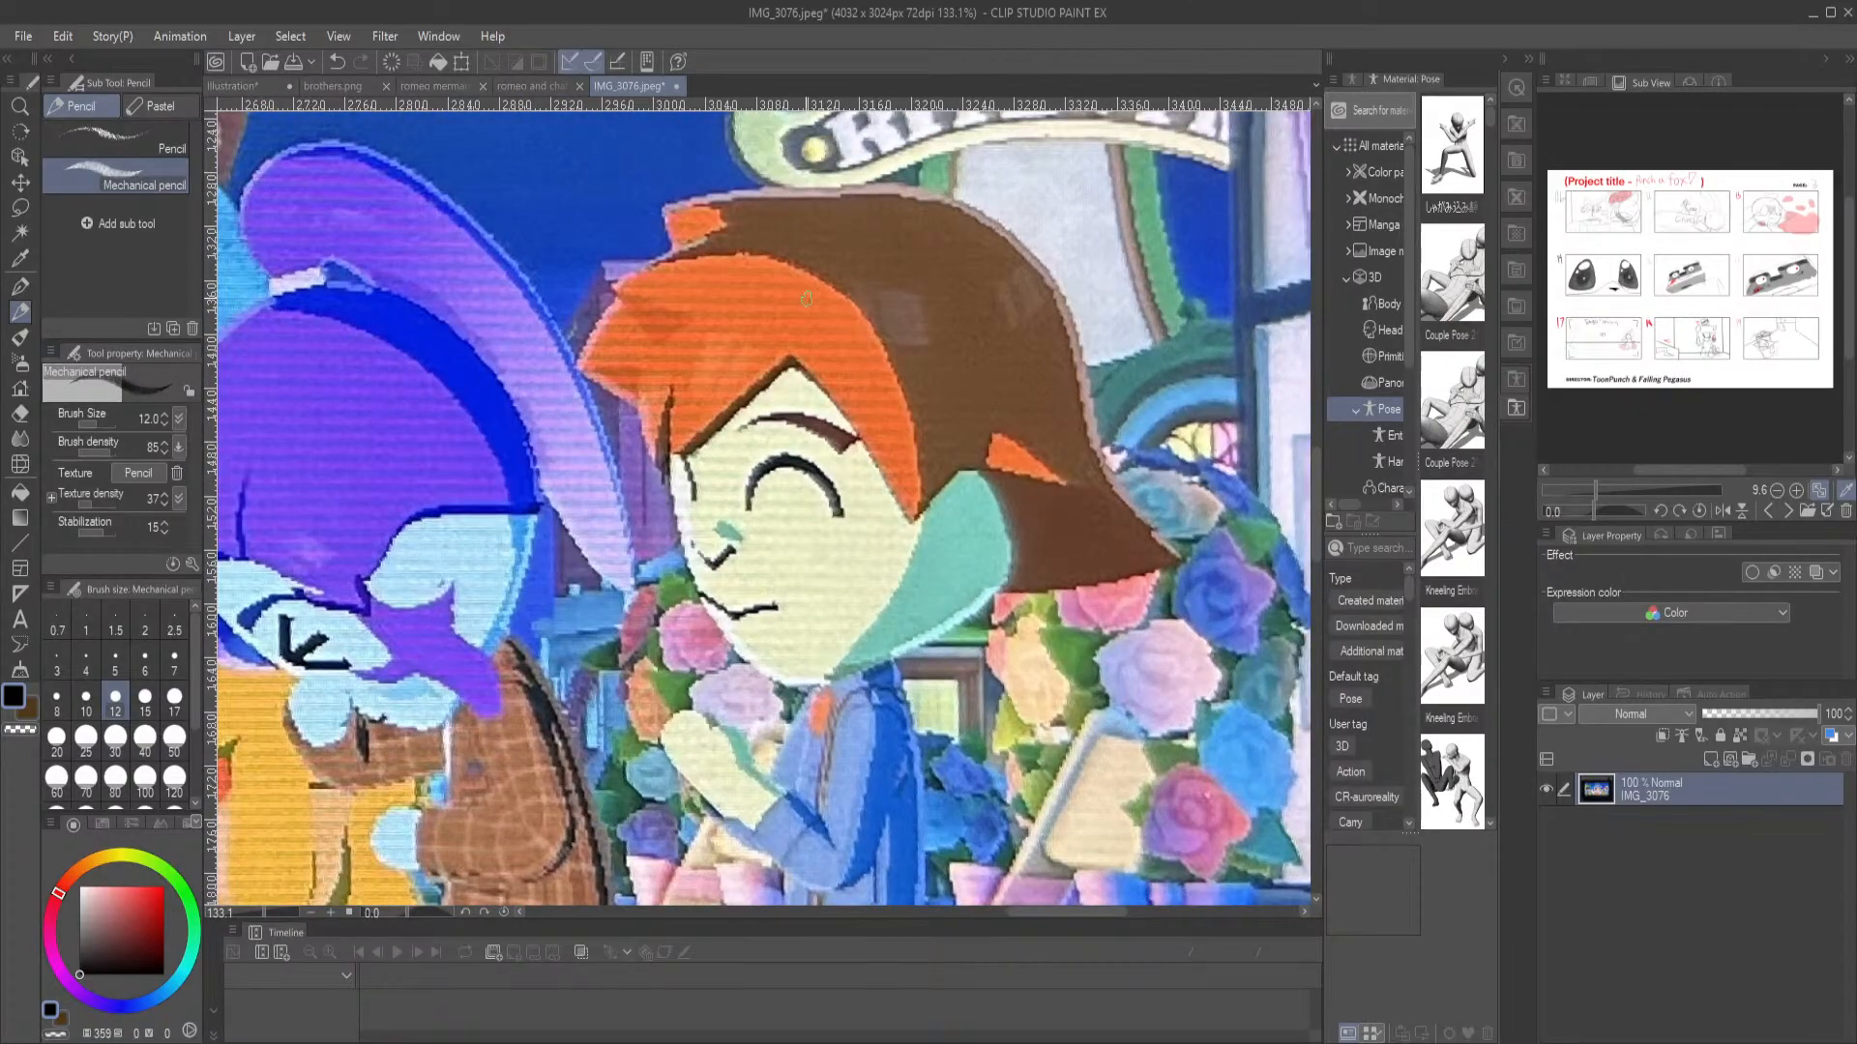
{"action": "left_click_drag", "start_coordinate": [780, 579], "coordinate": [1115, 376]}
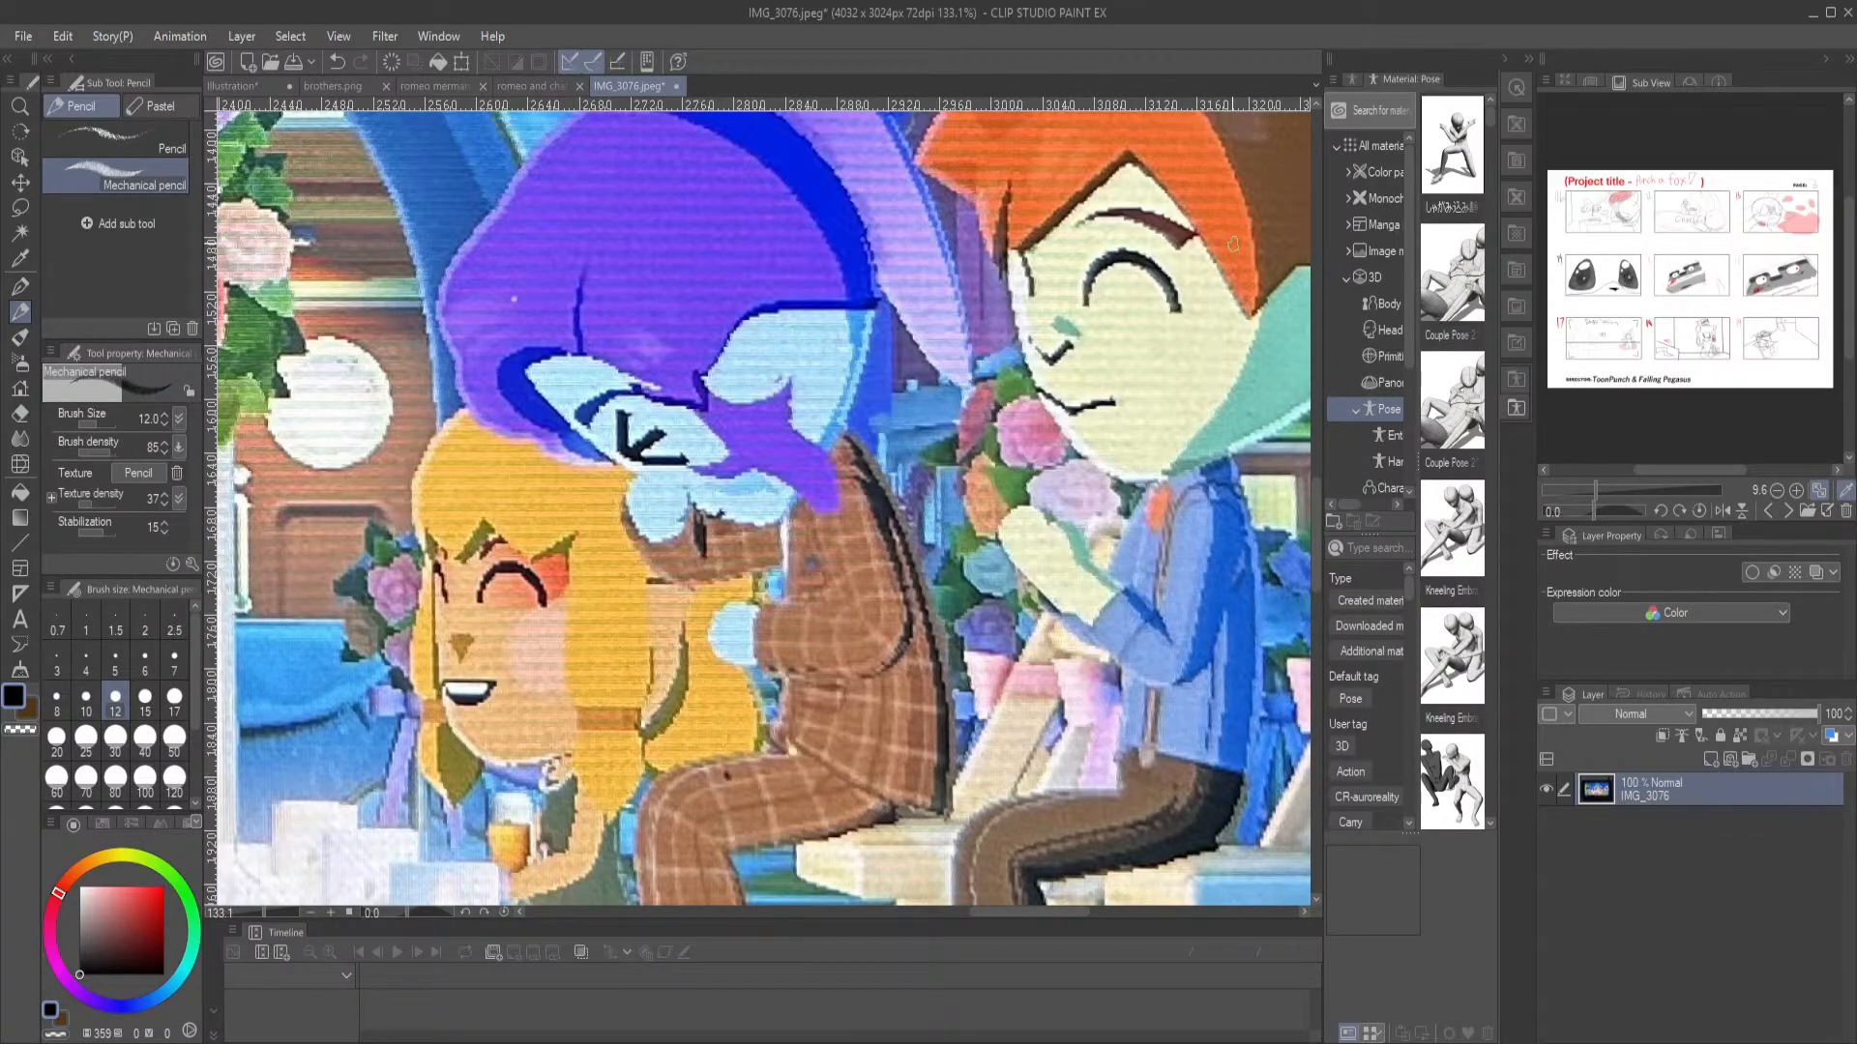
{"action": "left_click_drag", "start_coordinate": [503, 626], "coordinate": [840, 779]}
{"action": "scroll", "coordinate": [764, 541], "scroll_direction": "down", "scroll_amount": 8}
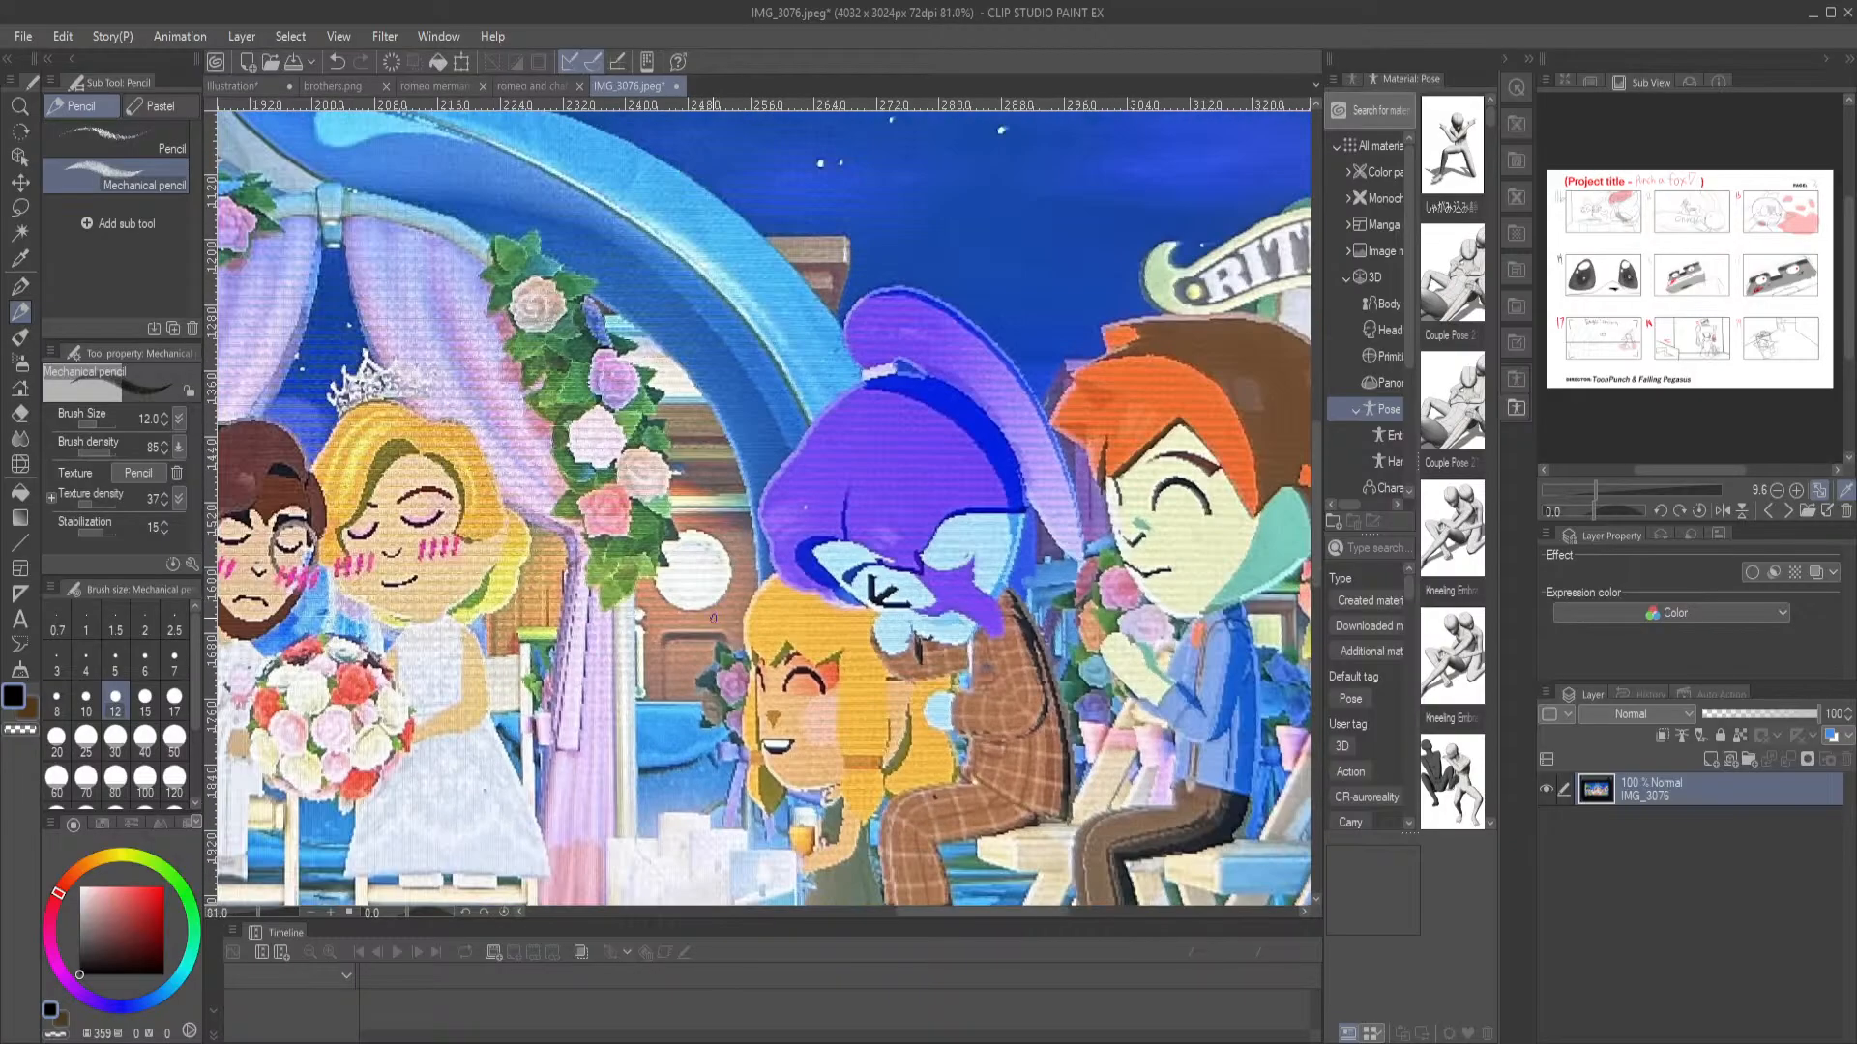
Examine the couple under the flower arch, then the whole wedding scene with the guests on both sides
{"action": "left_click_drag", "start_coordinate": [543, 407], "coordinate": [802, 508]}
{"action": "left_click_drag", "start_coordinate": [509, 525], "coordinate": [727, 519]}
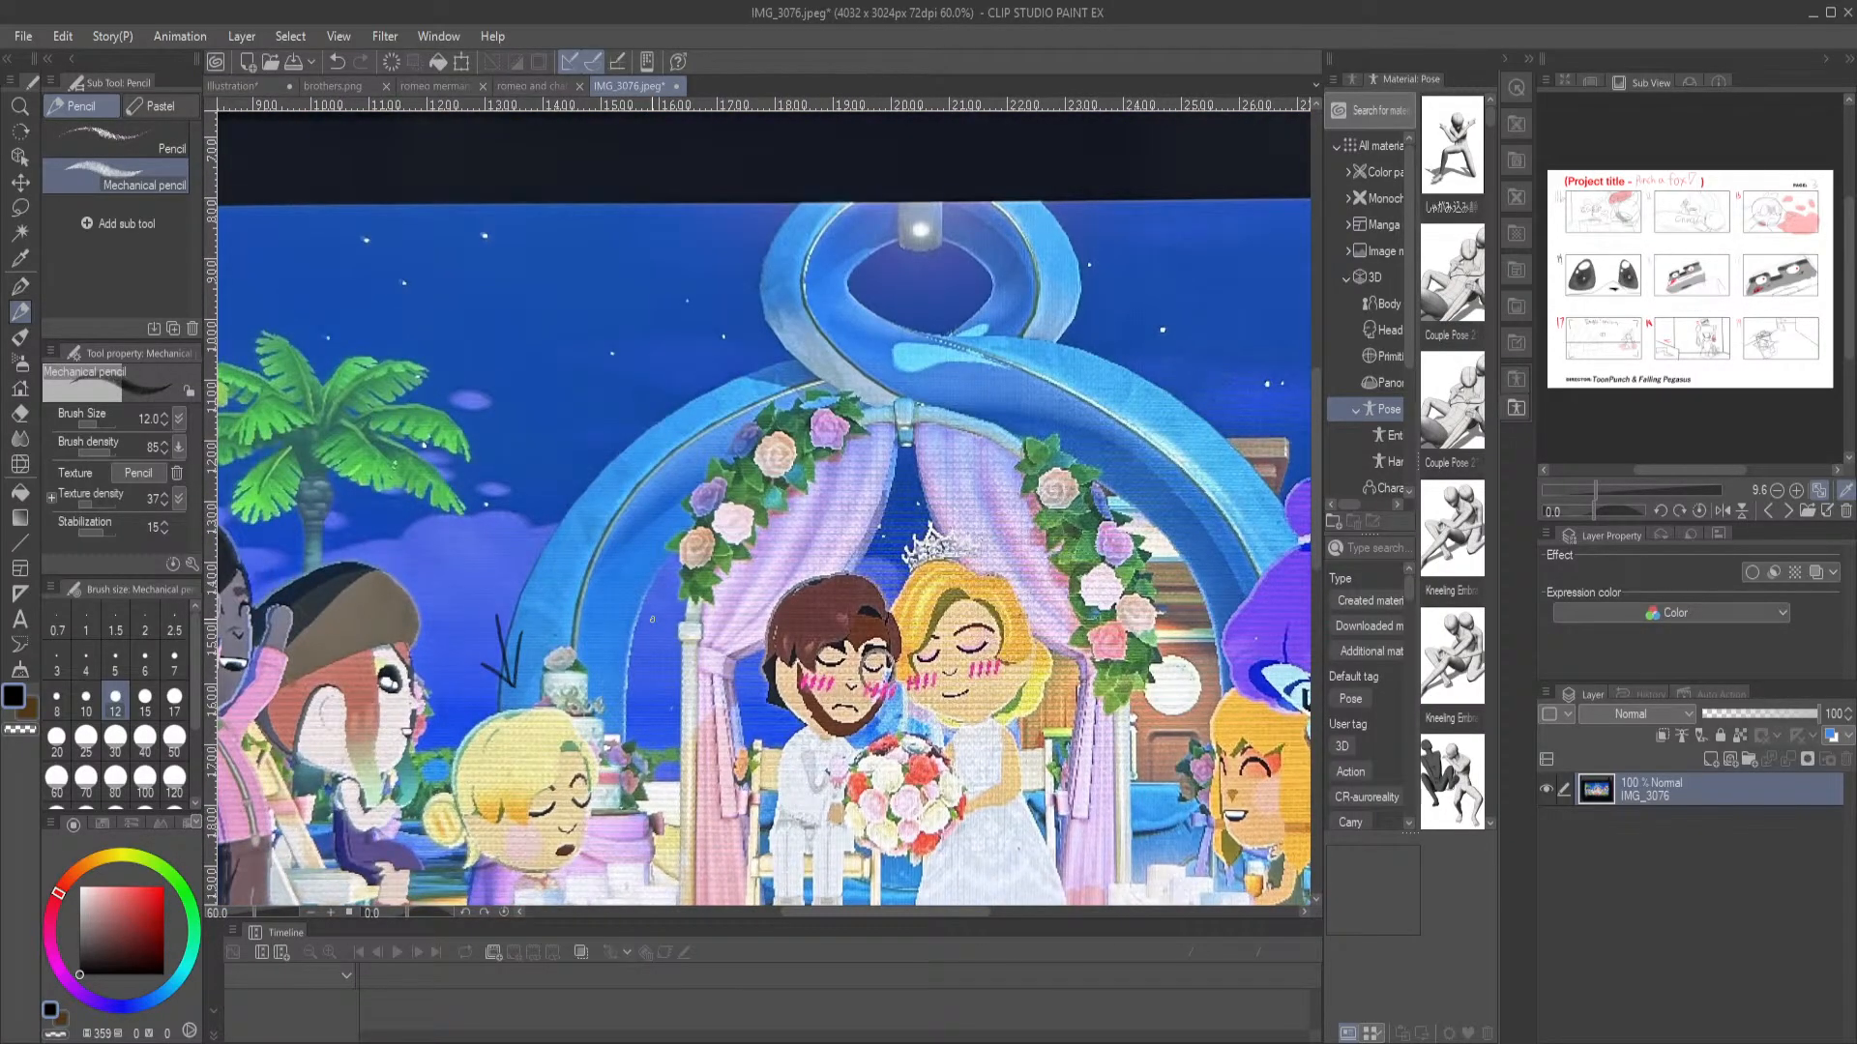
{"action": "scroll", "coordinate": [764, 633], "scroll_direction": "down", "scroll_amount": 4}
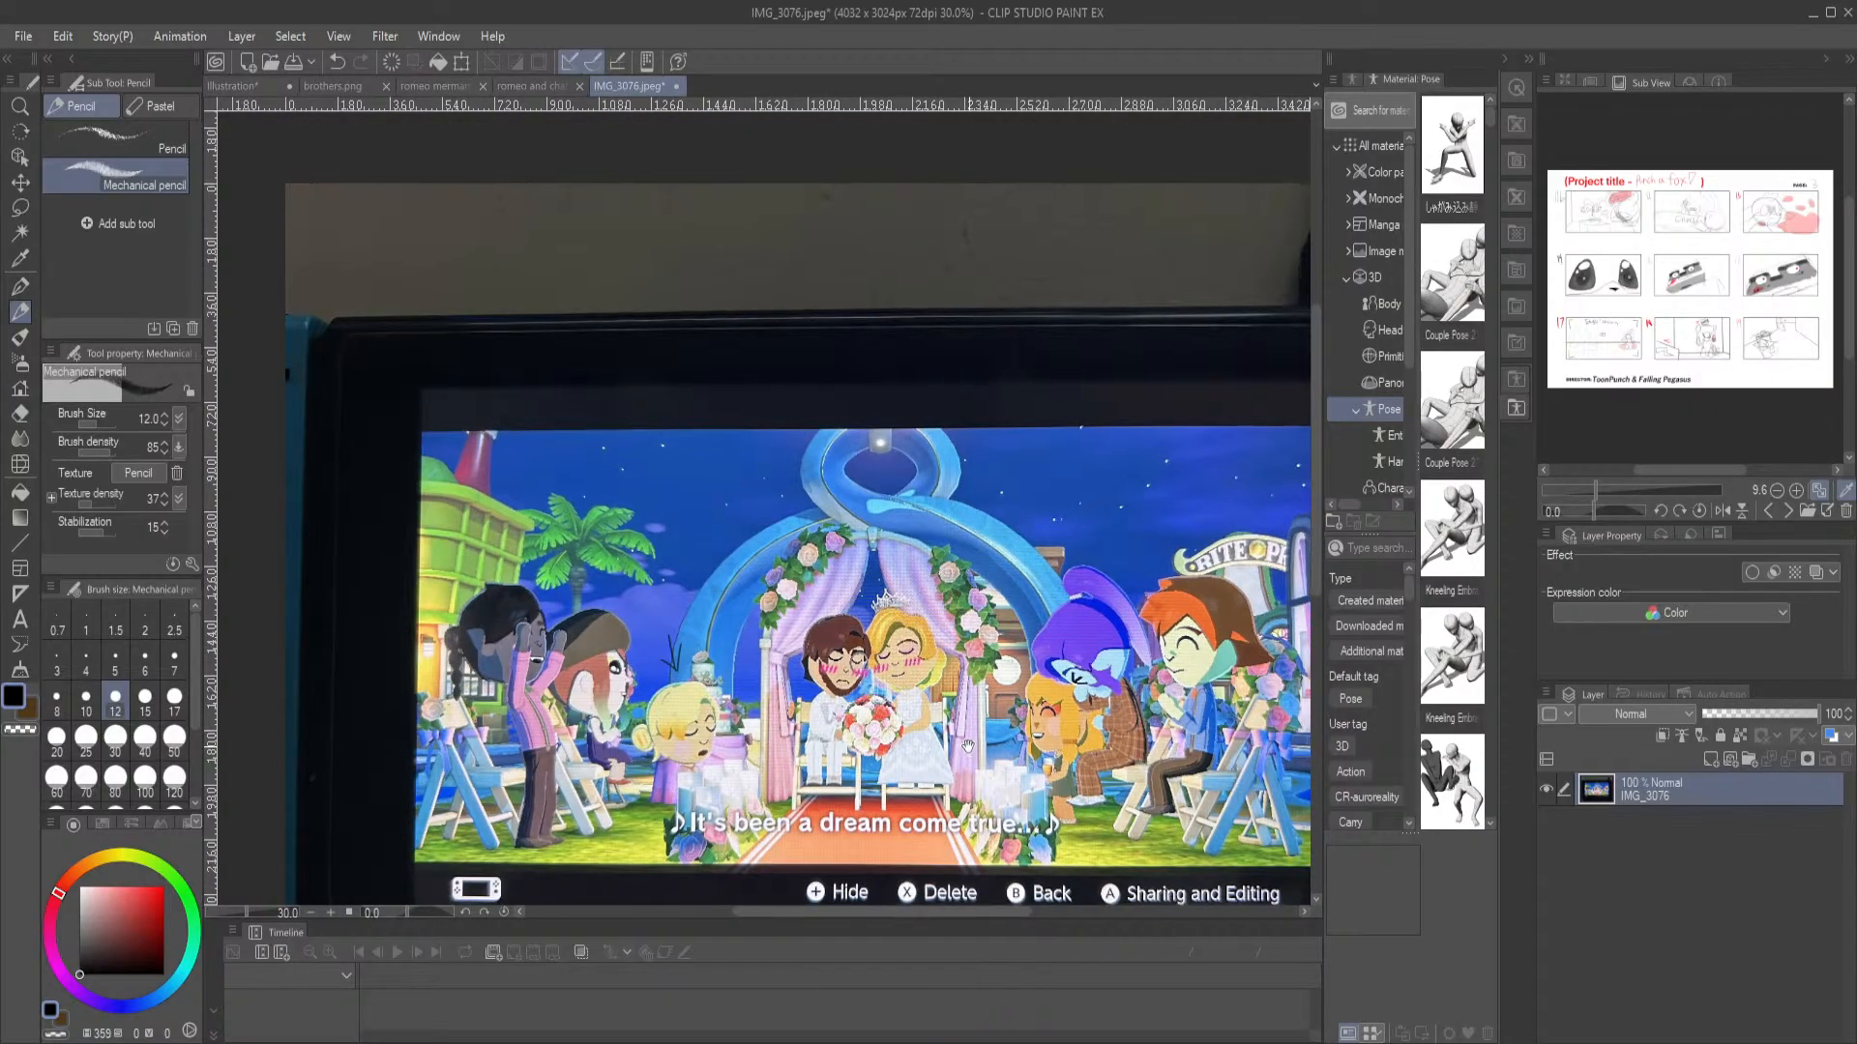
{"action": "left_click_drag", "start_coordinate": [970, 750], "coordinate": [837, 649]}
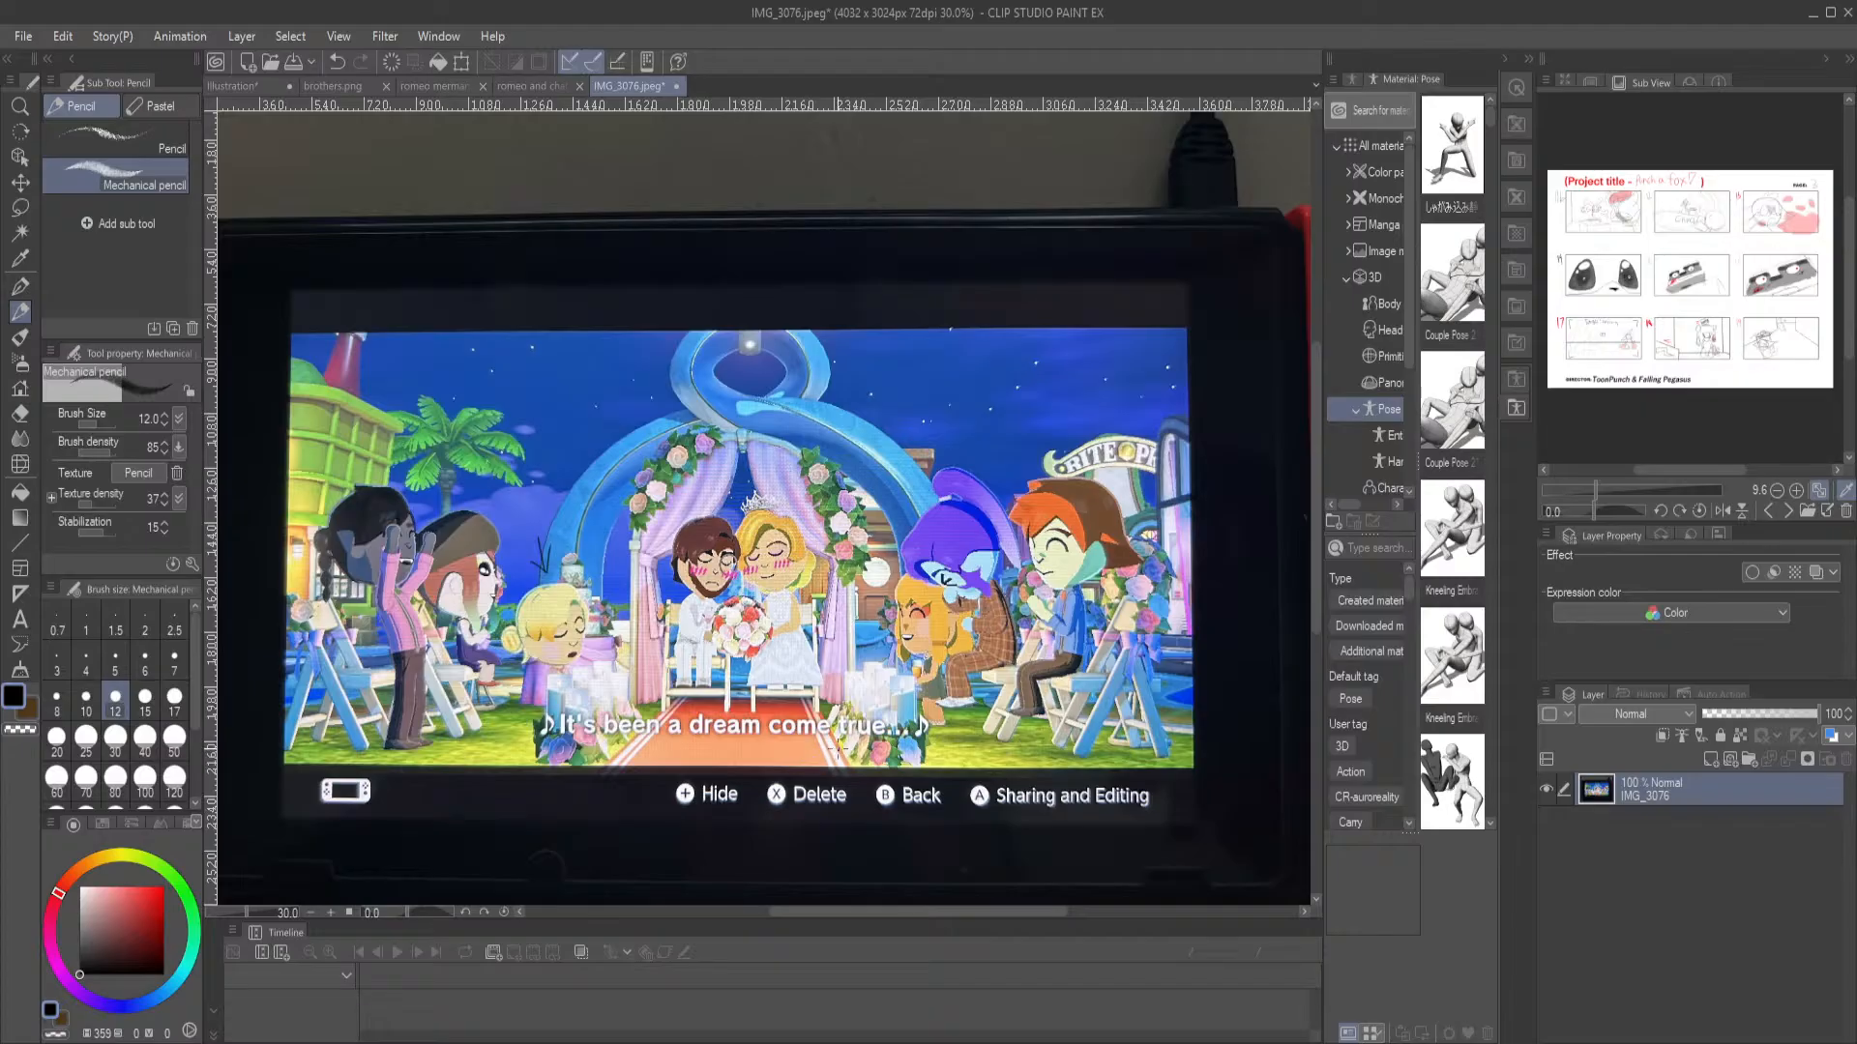
{"action": "left_click_drag", "start_coordinate": [643, 679], "coordinate": [679, 638]}
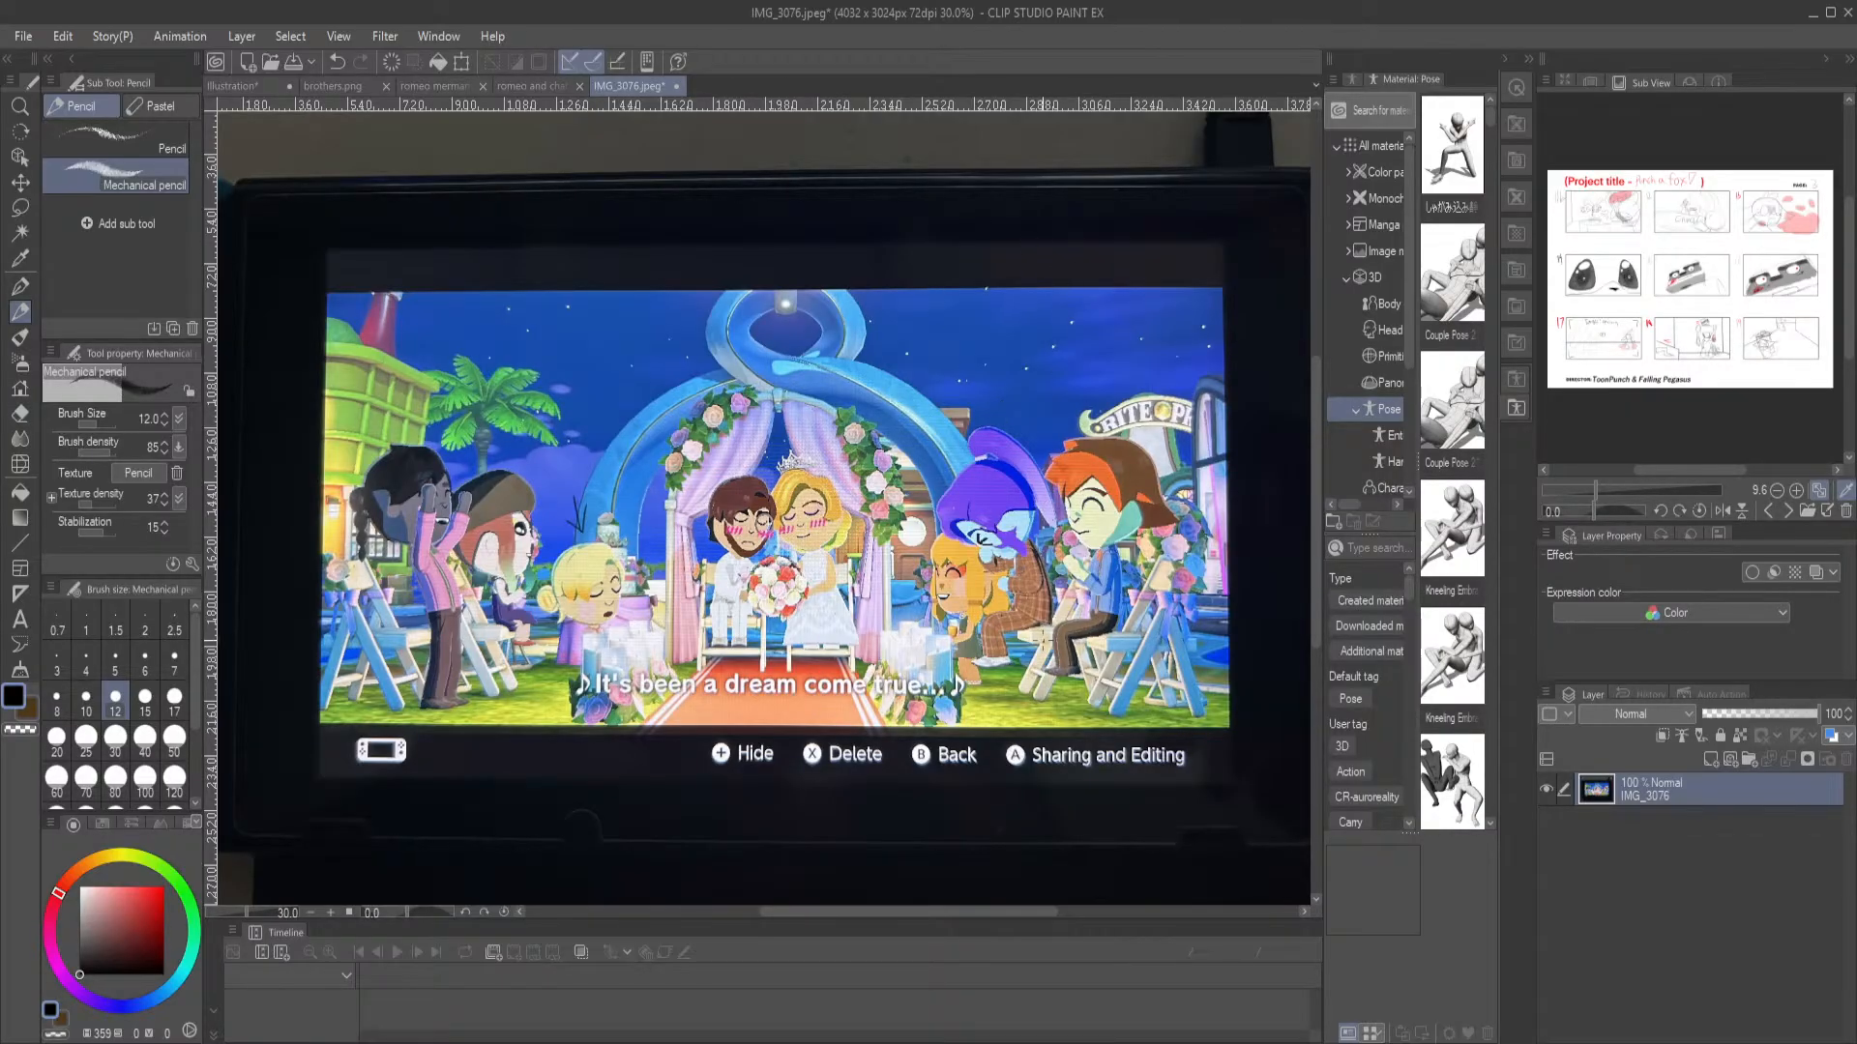
Examine the guests on the benches beside the candles up close and compare them with the full wedding scene
{"action": "scroll", "coordinate": [1034, 628], "scroll_direction": "up", "scroll_amount": 5}
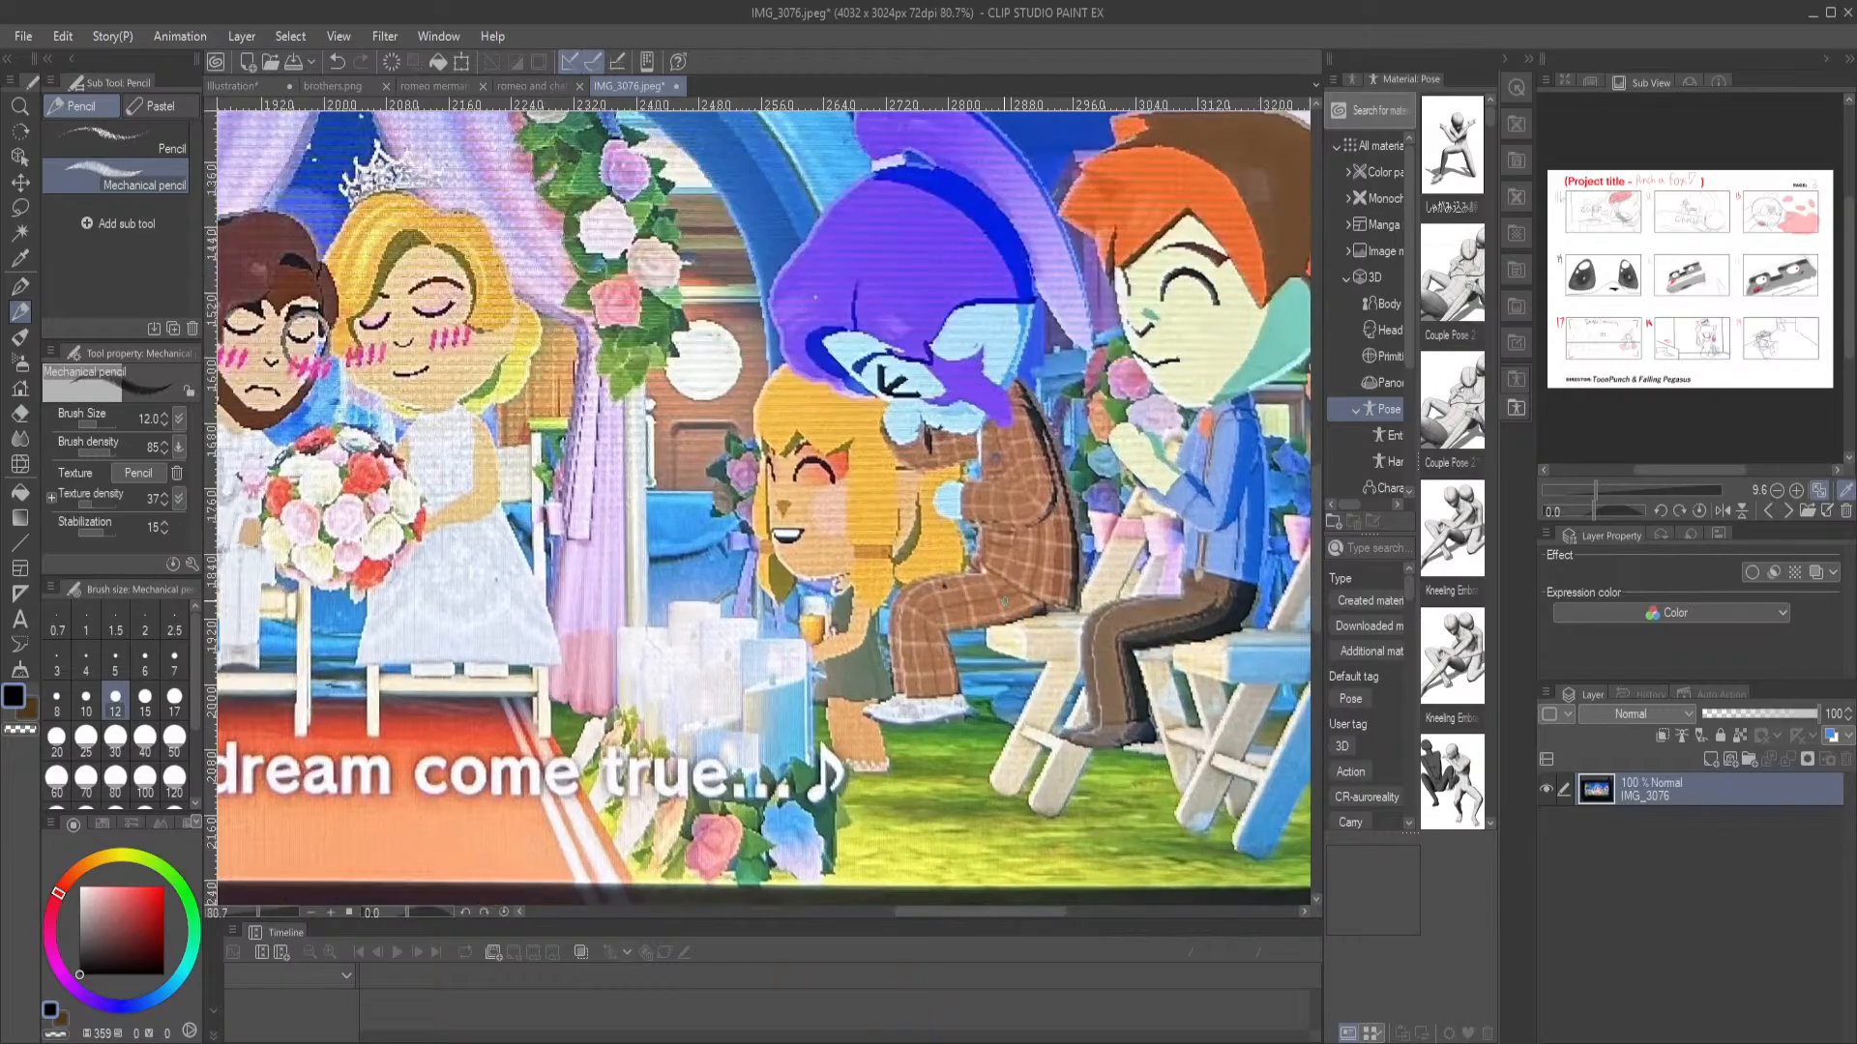
{"action": "scroll", "coordinate": [847, 475], "scroll_direction": "up", "scroll_amount": 3}
{"action": "scroll", "coordinate": [852, 484], "scroll_direction": "down", "scroll_amount": 2}
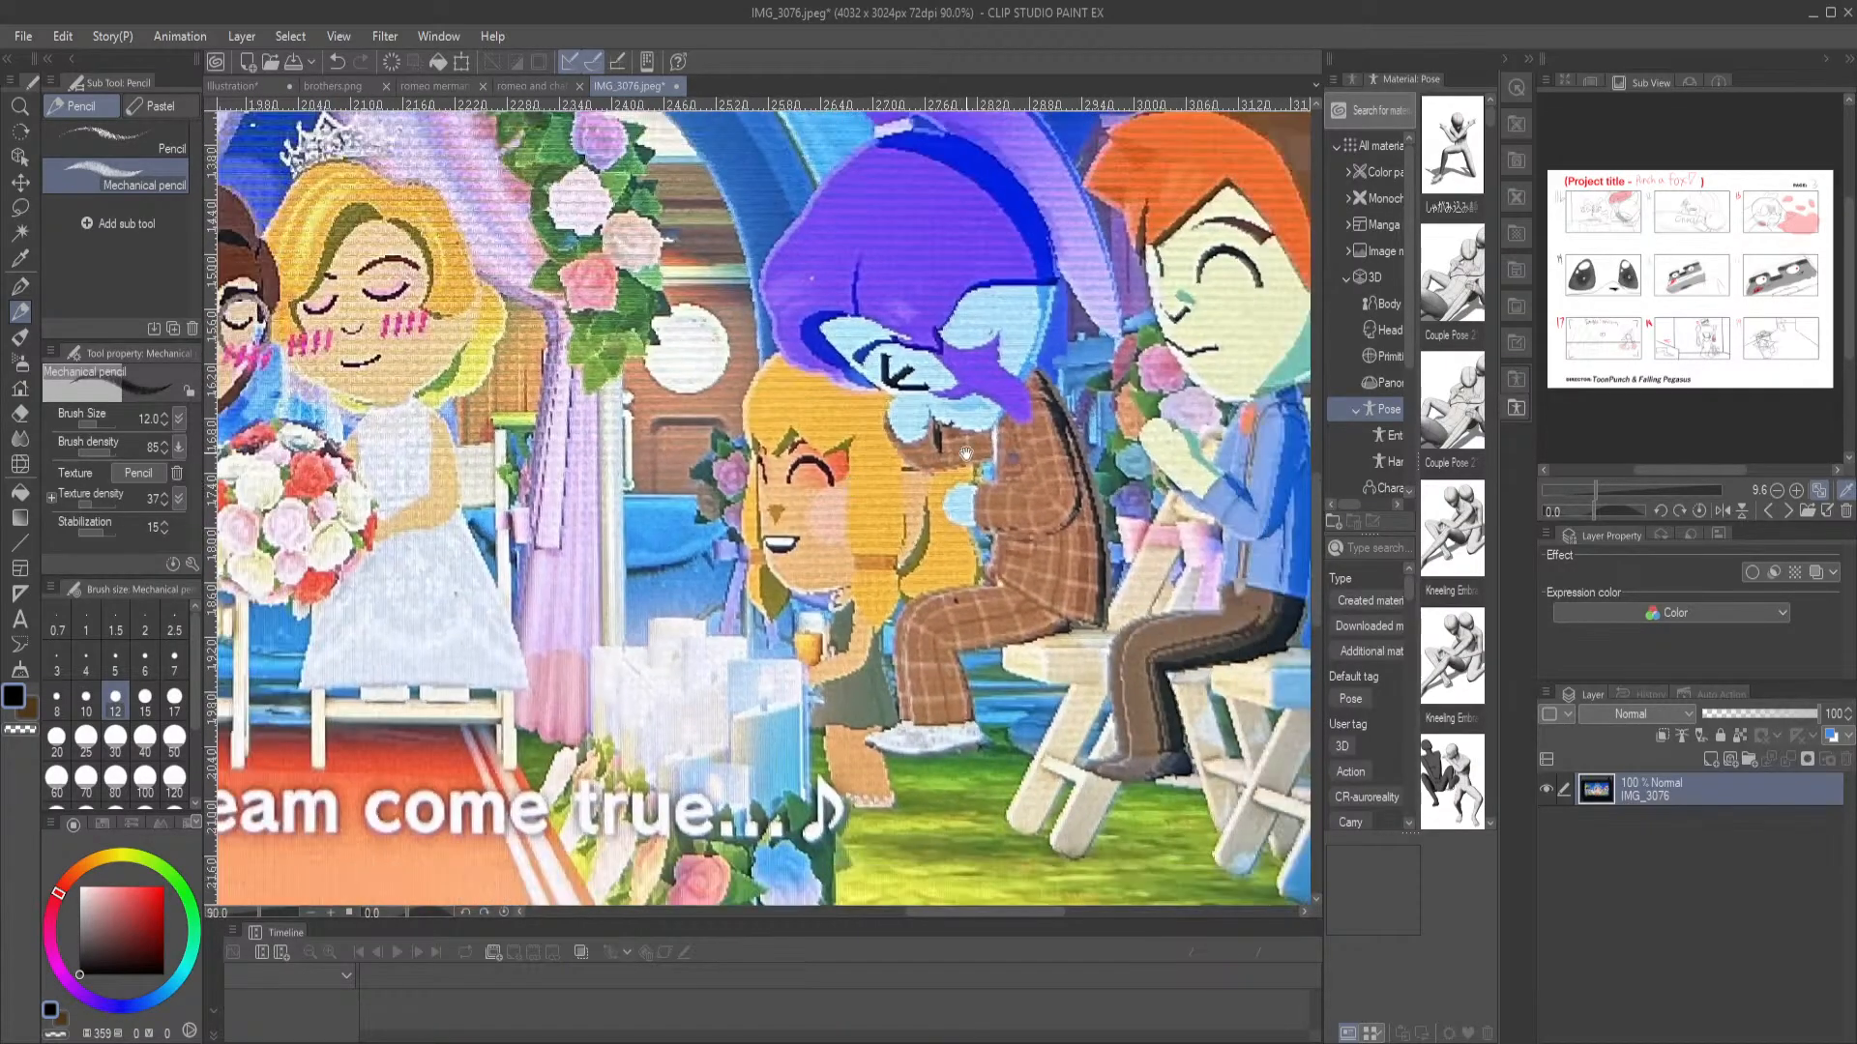
{"action": "left_click_drag", "start_coordinate": [1224, 306], "coordinate": [955, 442]}
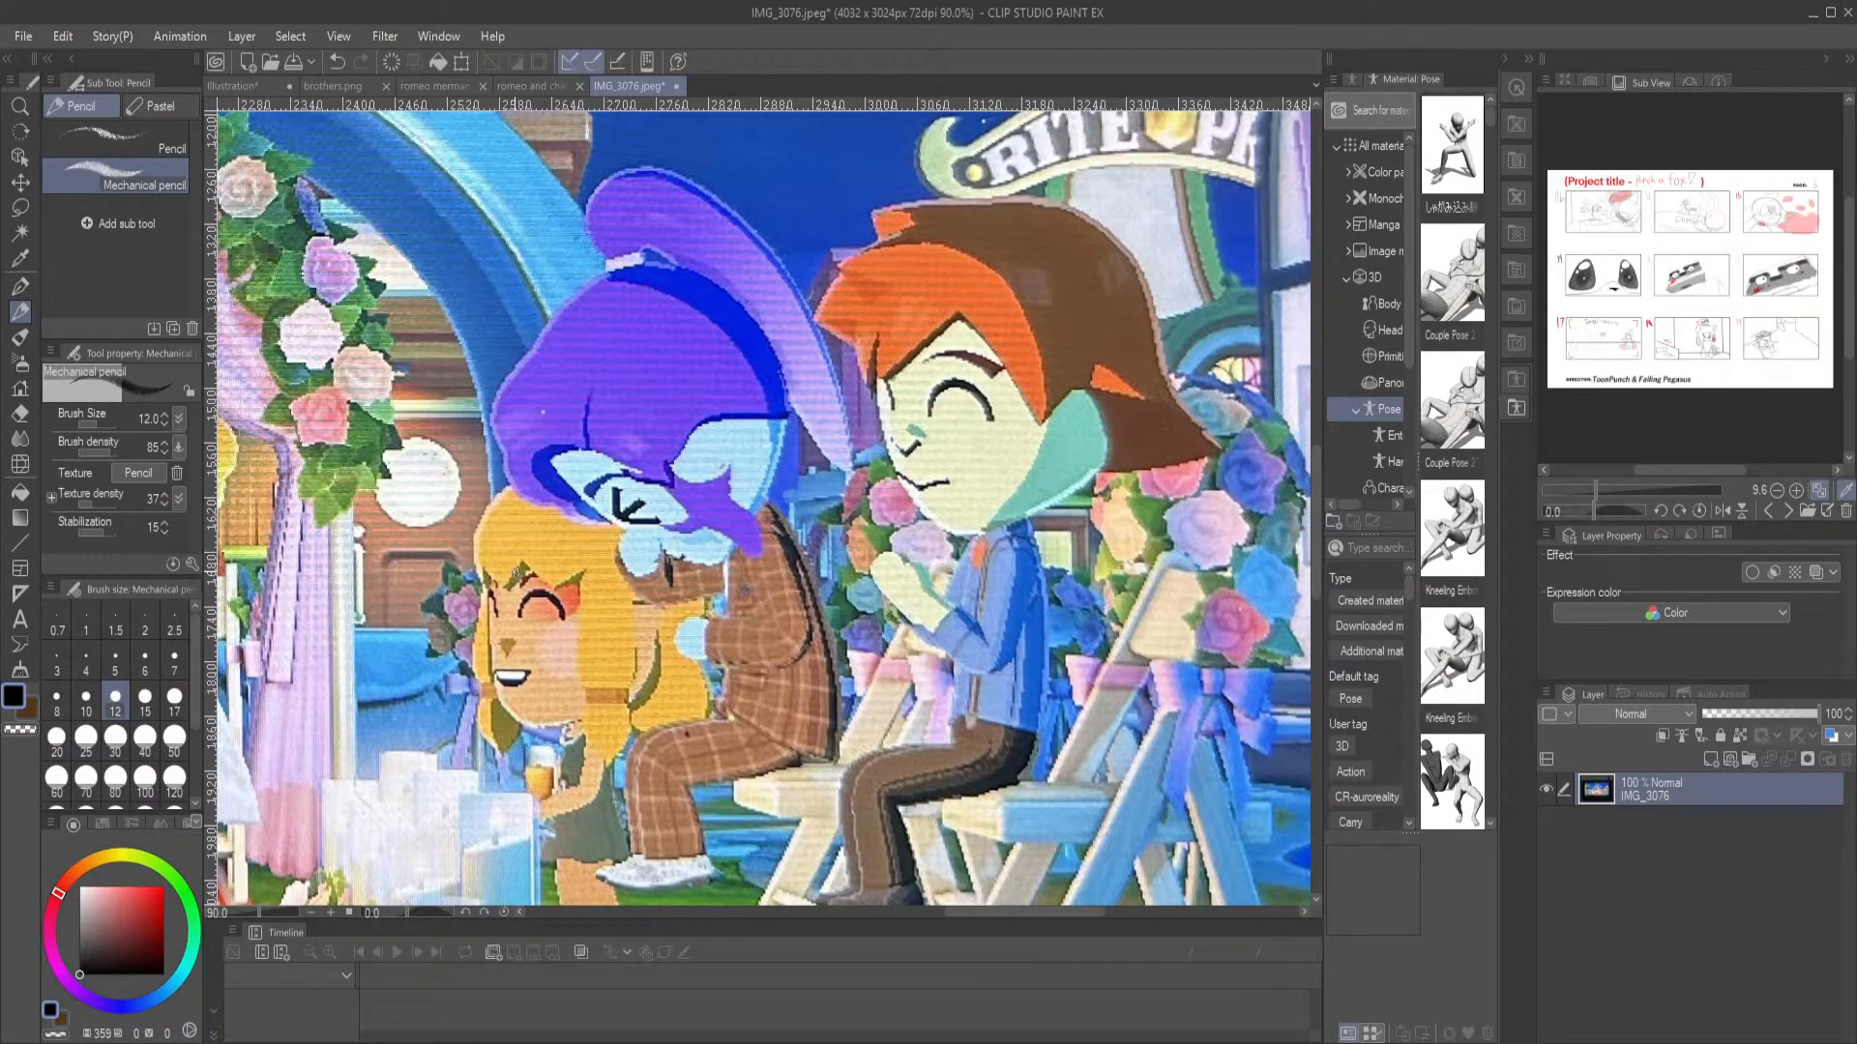
{"action": "scroll", "coordinate": [546, 756], "scroll_direction": "down", "scroll_amount": 3}
{"action": "scroll", "coordinate": [592, 757], "scroll_direction": "up", "scroll_amount": 2}
{"action": "scroll", "coordinate": [571, 735], "scroll_direction": "down", "scroll_amount": 3}
{"action": "scroll", "coordinate": [551, 704], "scroll_direction": "down", "scroll_amount": 3}
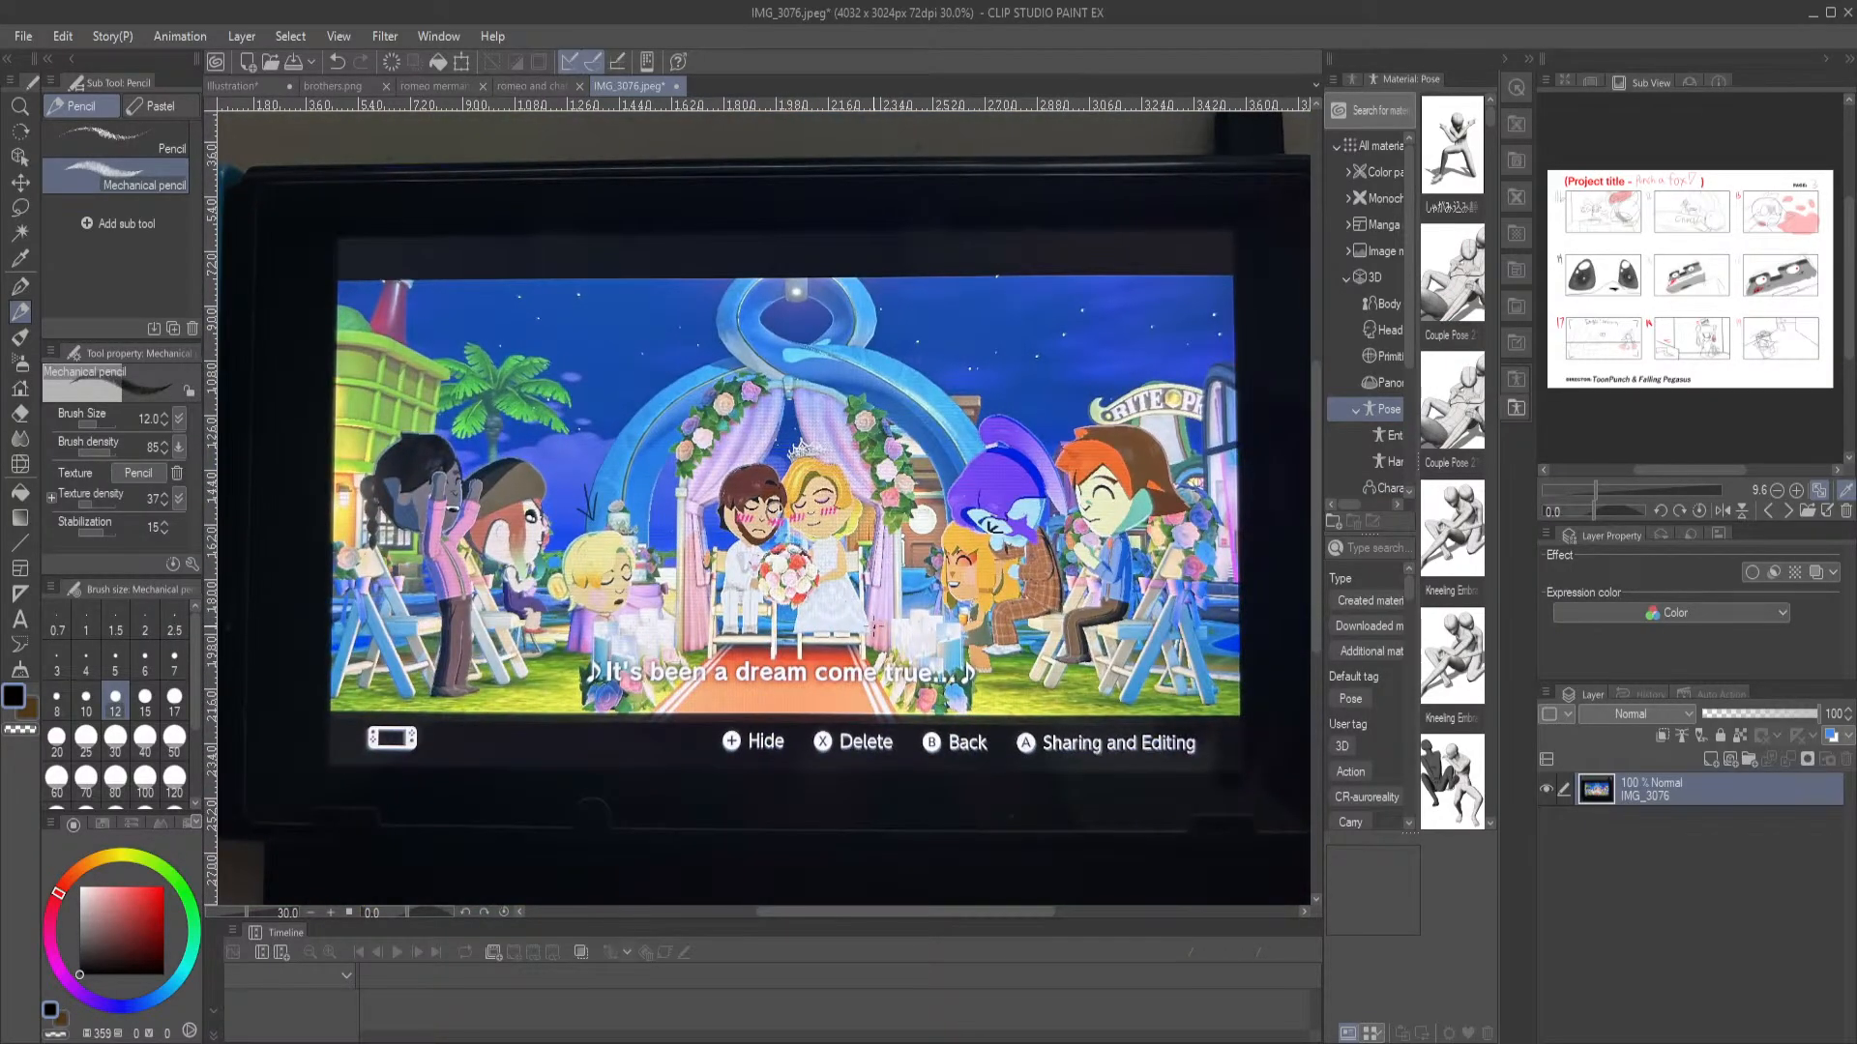
Close the wedding image IMG_3076.jpeg and return to the merman and dolphin illustration
{"action": "left_click", "coordinate": [680, 89]}
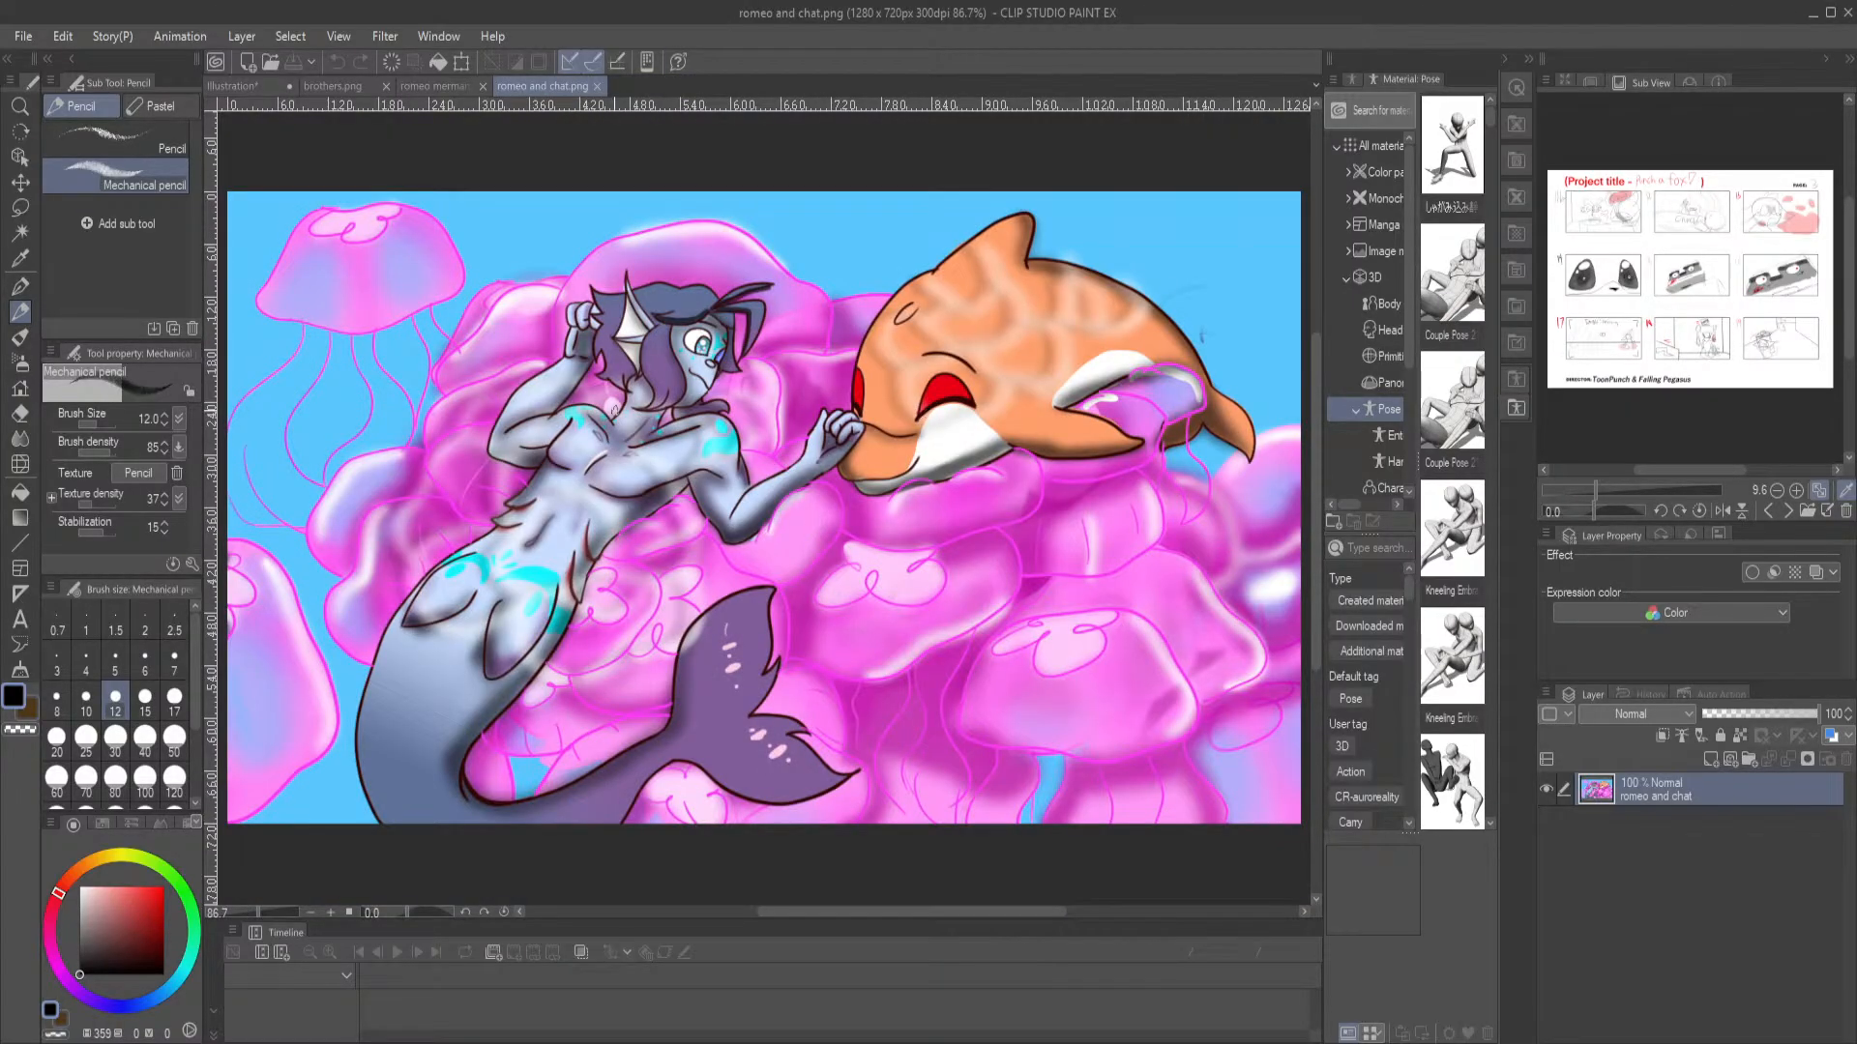
{"action": "left_click", "coordinate": [234, 86]}
{"action": "scroll", "coordinate": [732, 580], "scroll_direction": "down", "scroll_amount": 3}
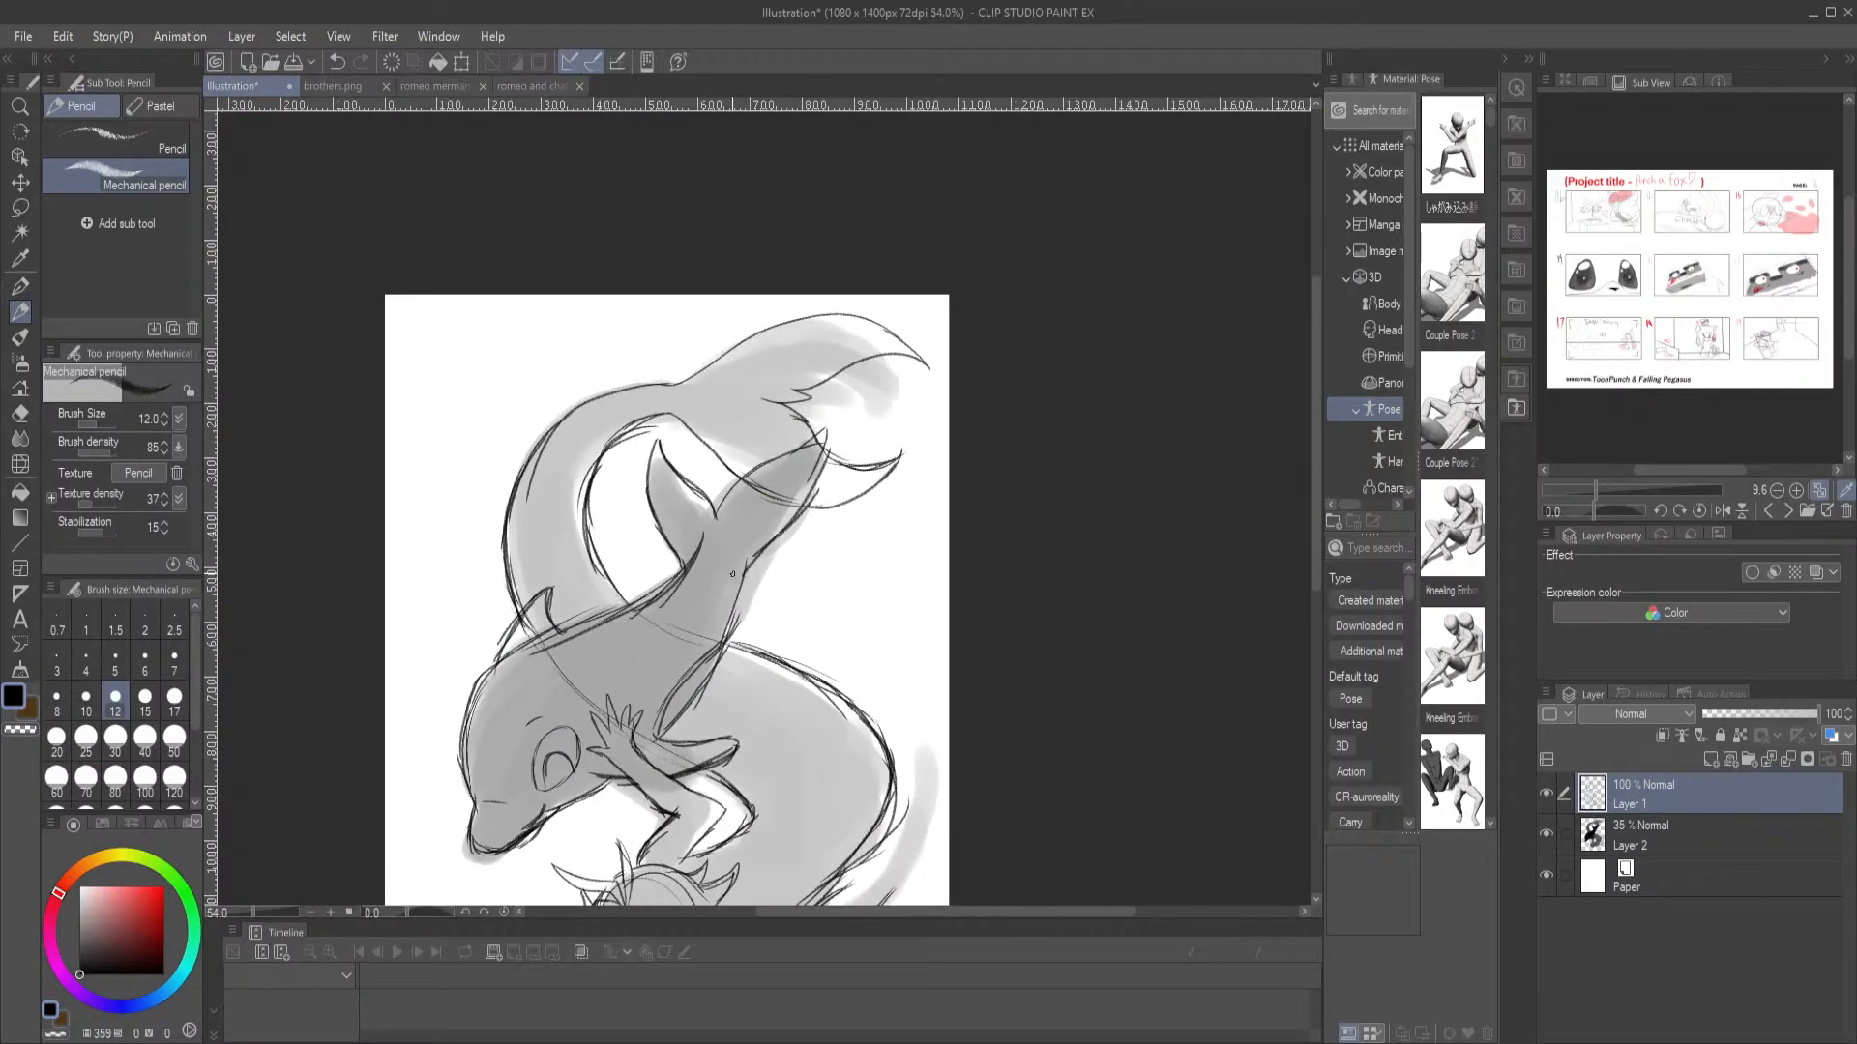
{"action": "left_click_drag", "start_coordinate": [575, 676], "coordinate": [740, 500]}
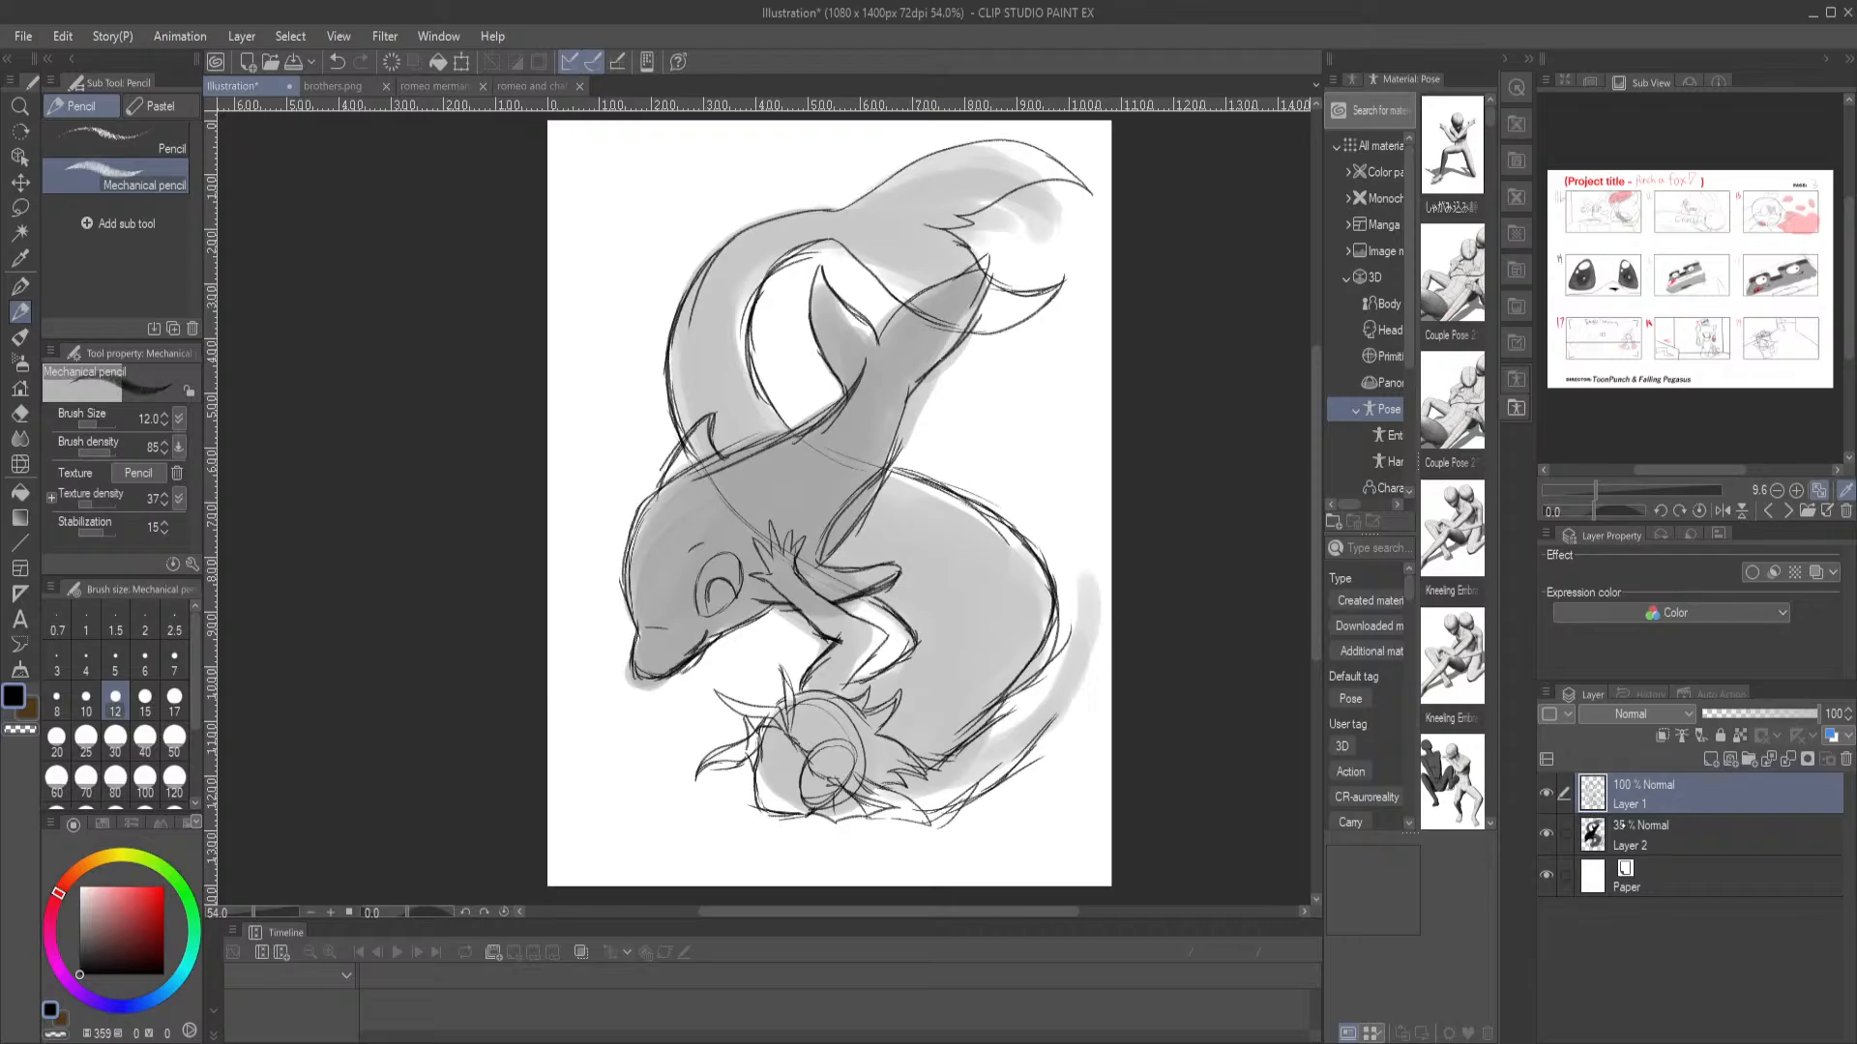
{"action": "key", "text": "ctrl+alt+0"}
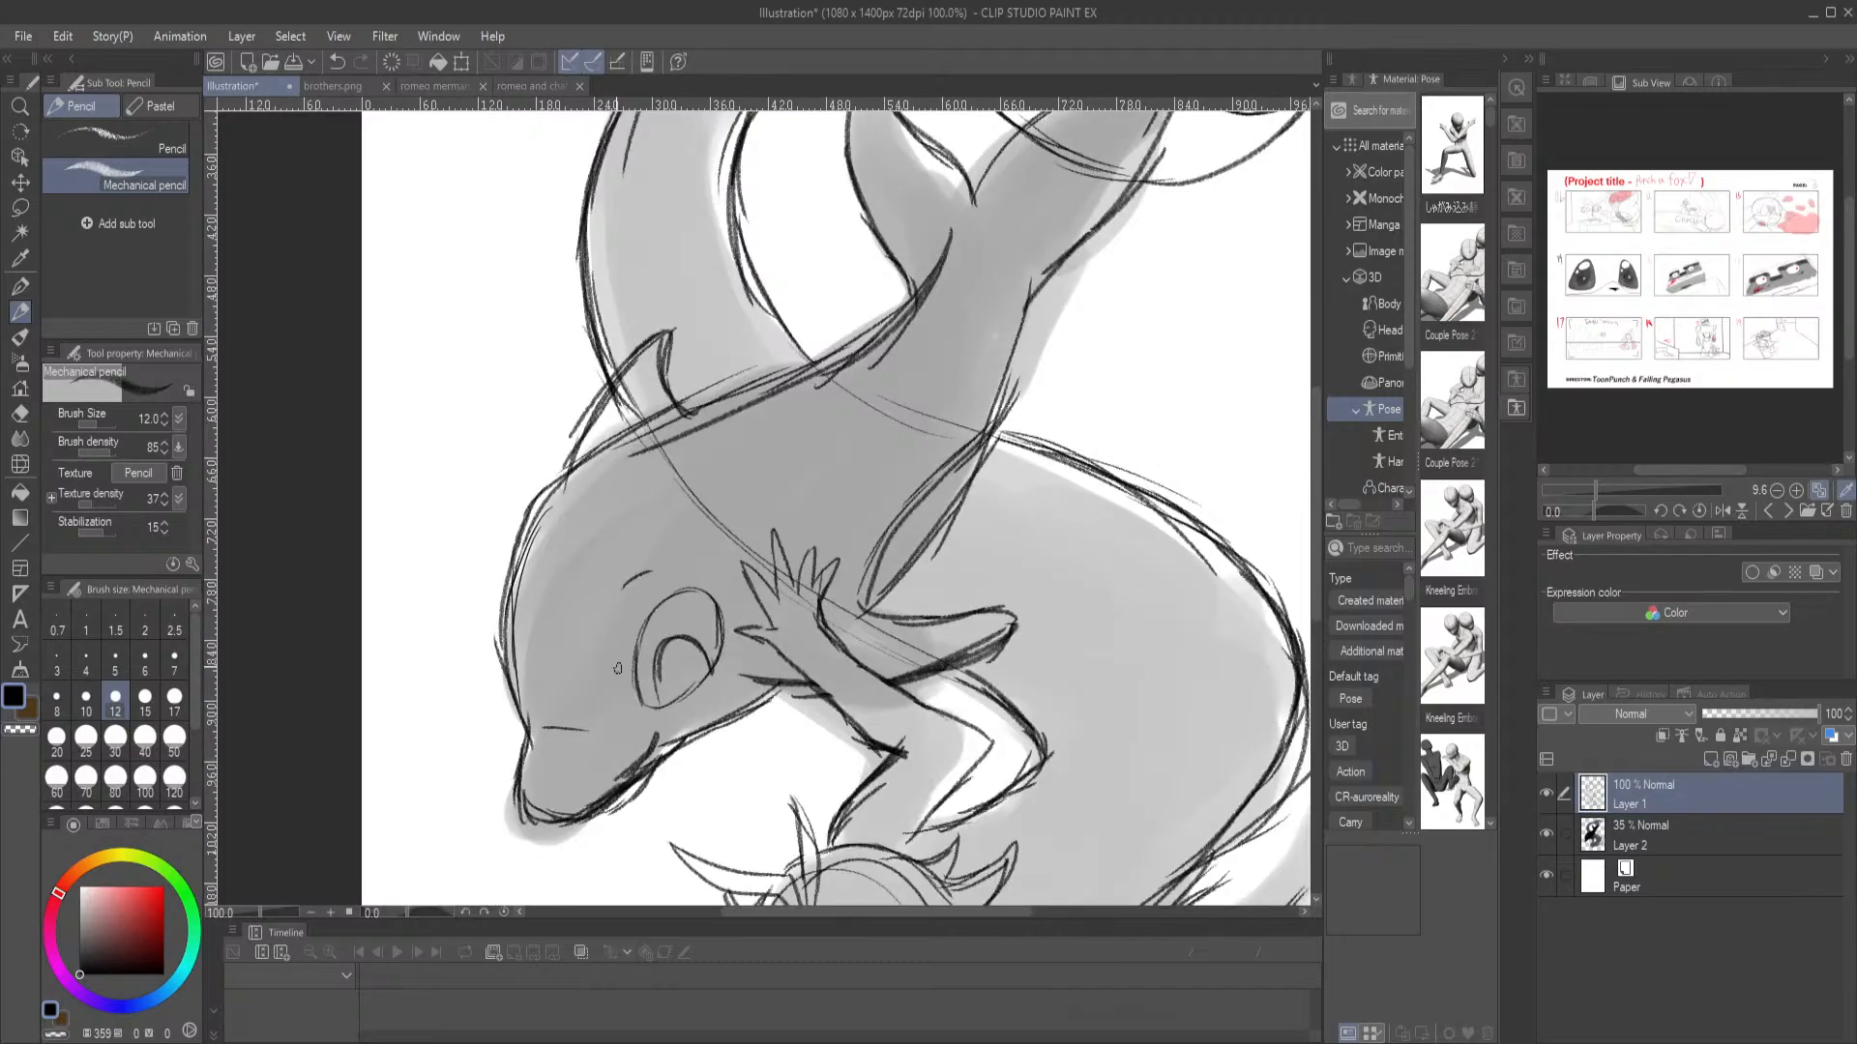
Examine the sketch from the dolphin's head and the merman's head to the tail flukes and back
{"action": "left_click_drag", "start_coordinate": [675, 673], "coordinate": [574, 410]}
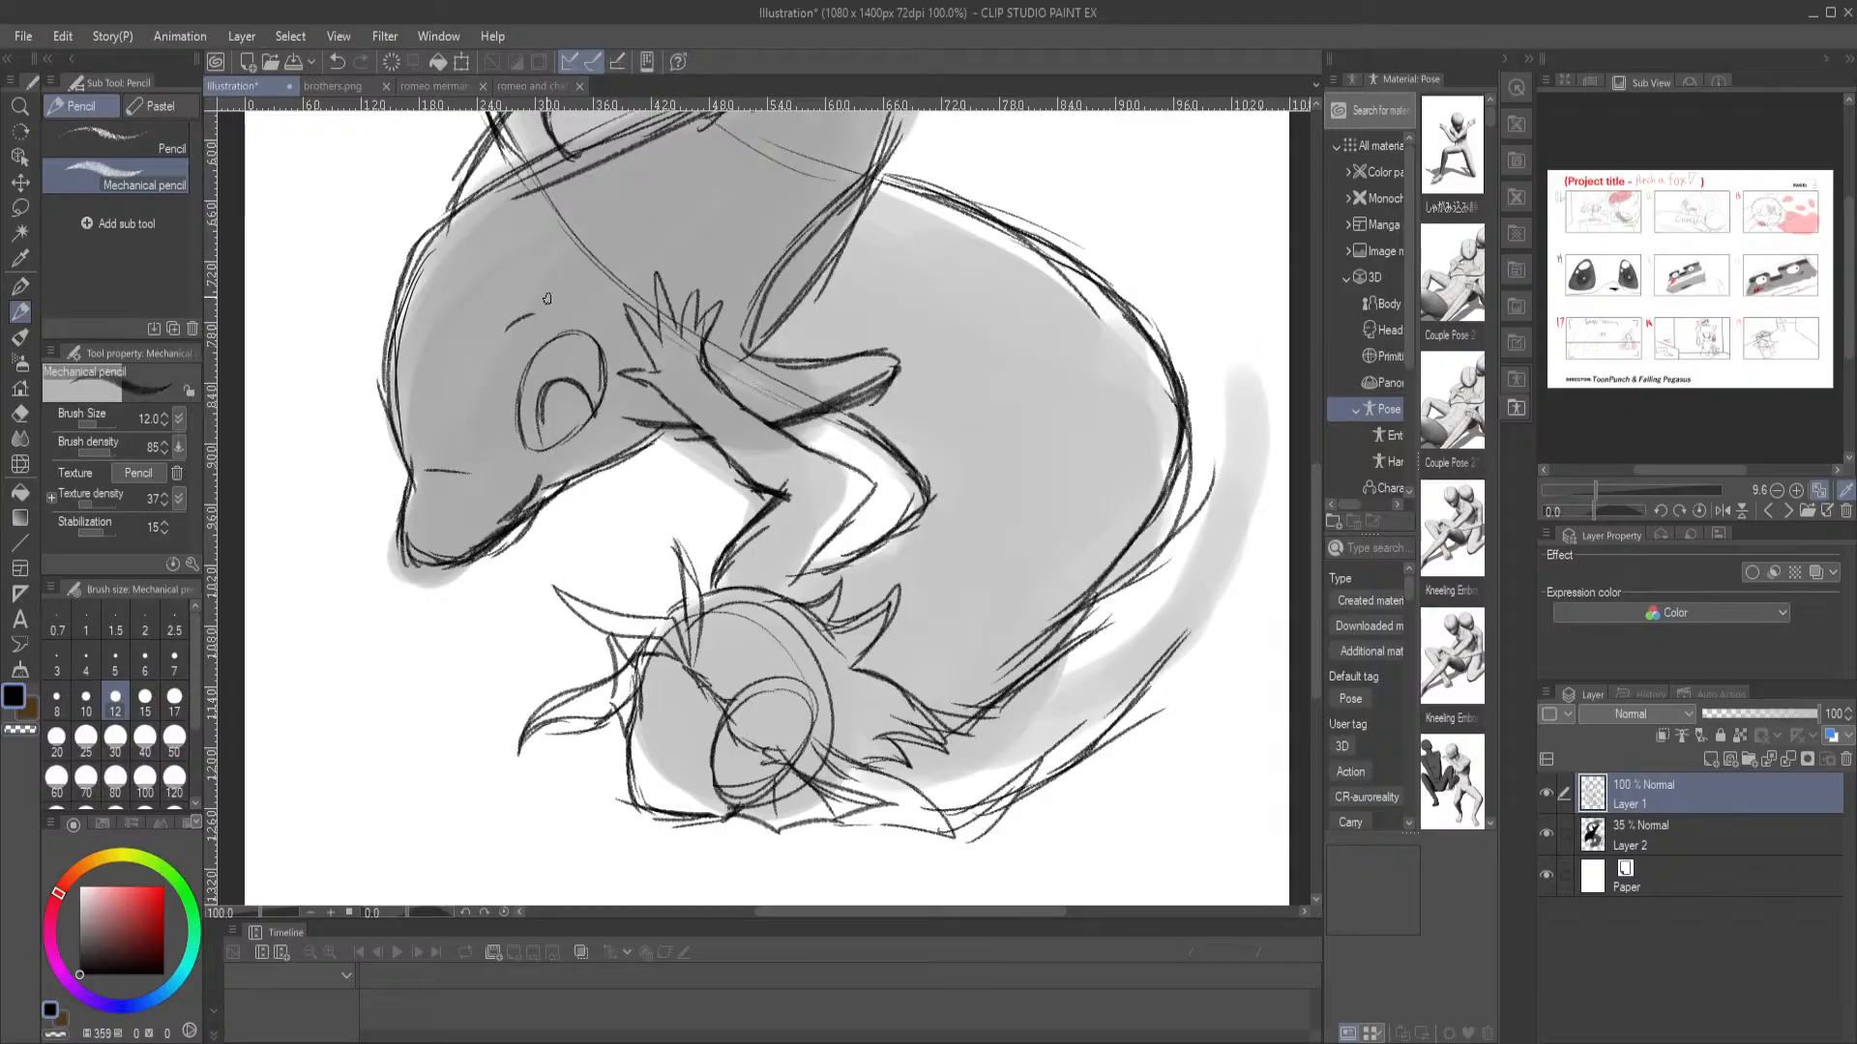
{"action": "left_click_drag", "start_coordinate": [593, 595], "coordinate": [573, 531]}
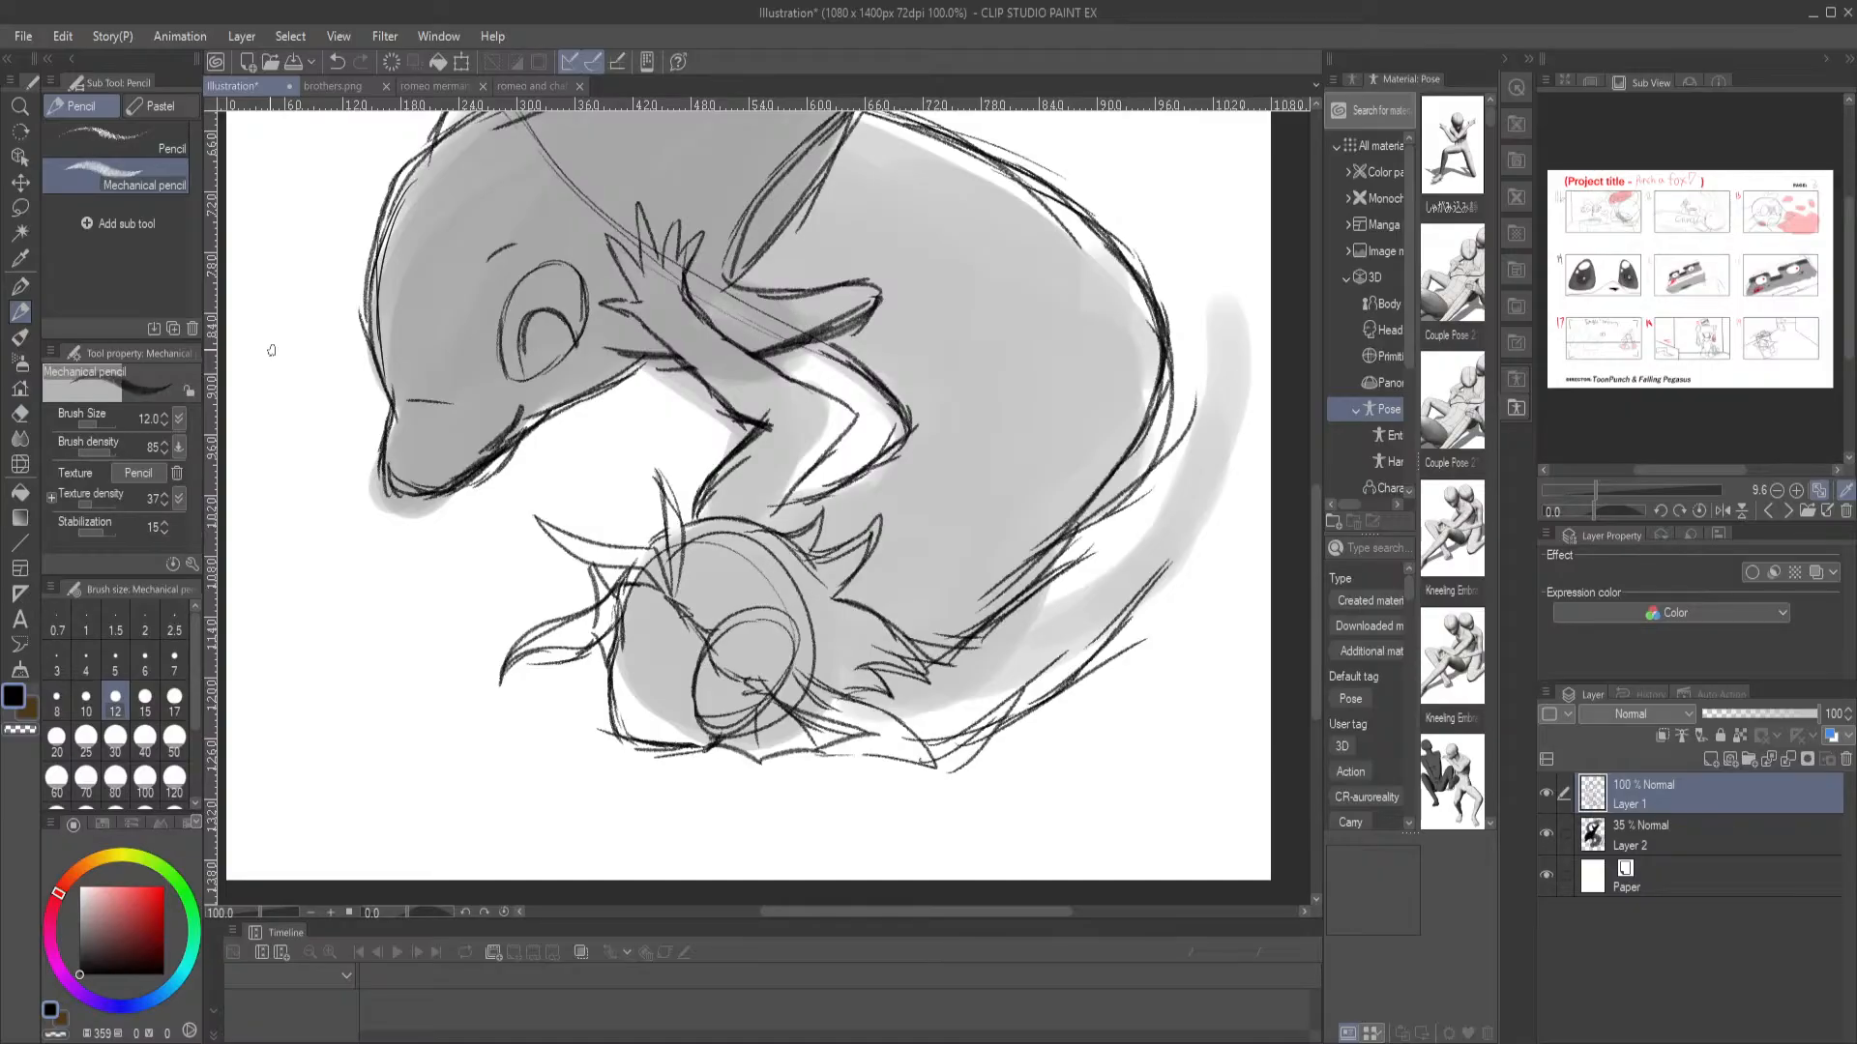
{"action": "left_click_drag", "start_coordinate": [787, 121], "coordinate": [823, 519]}
{"action": "left_click_drag", "start_coordinate": [734, 213], "coordinate": [682, 508]}
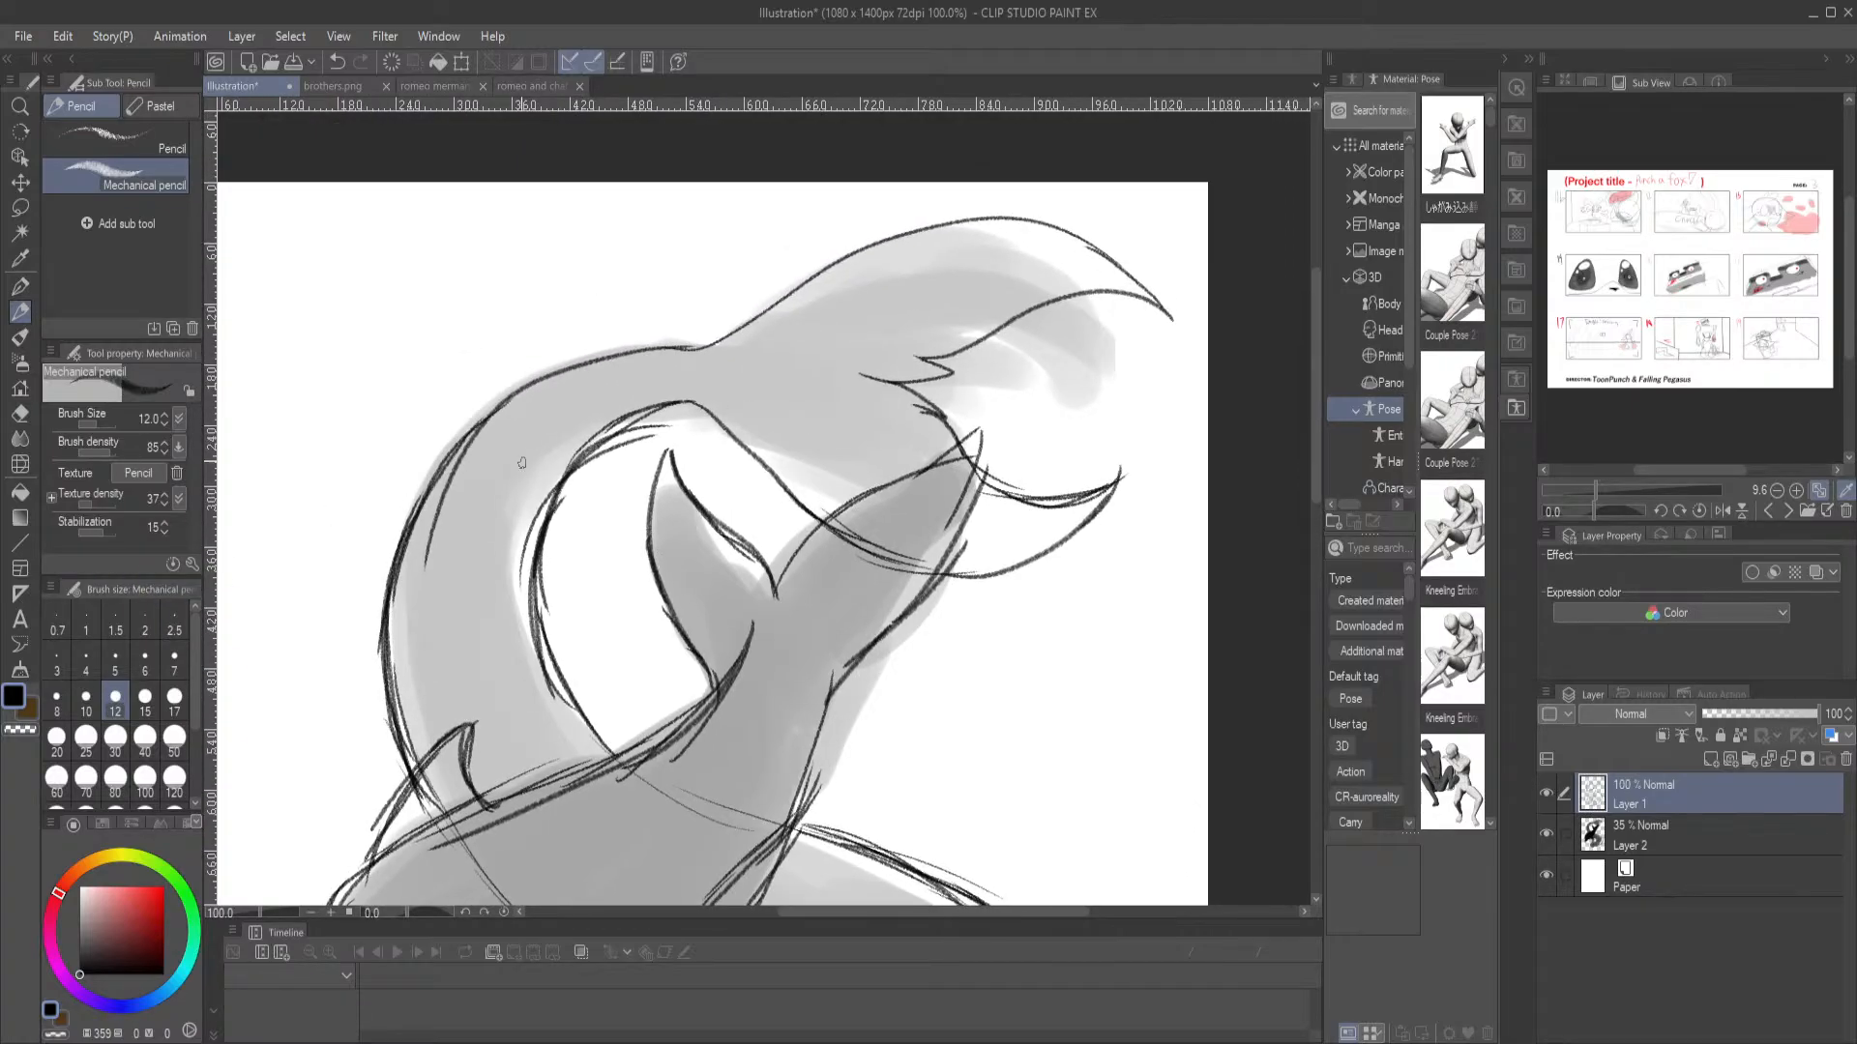
{"action": "left_click_drag", "start_coordinate": [460, 526], "coordinate": [465, 337]}
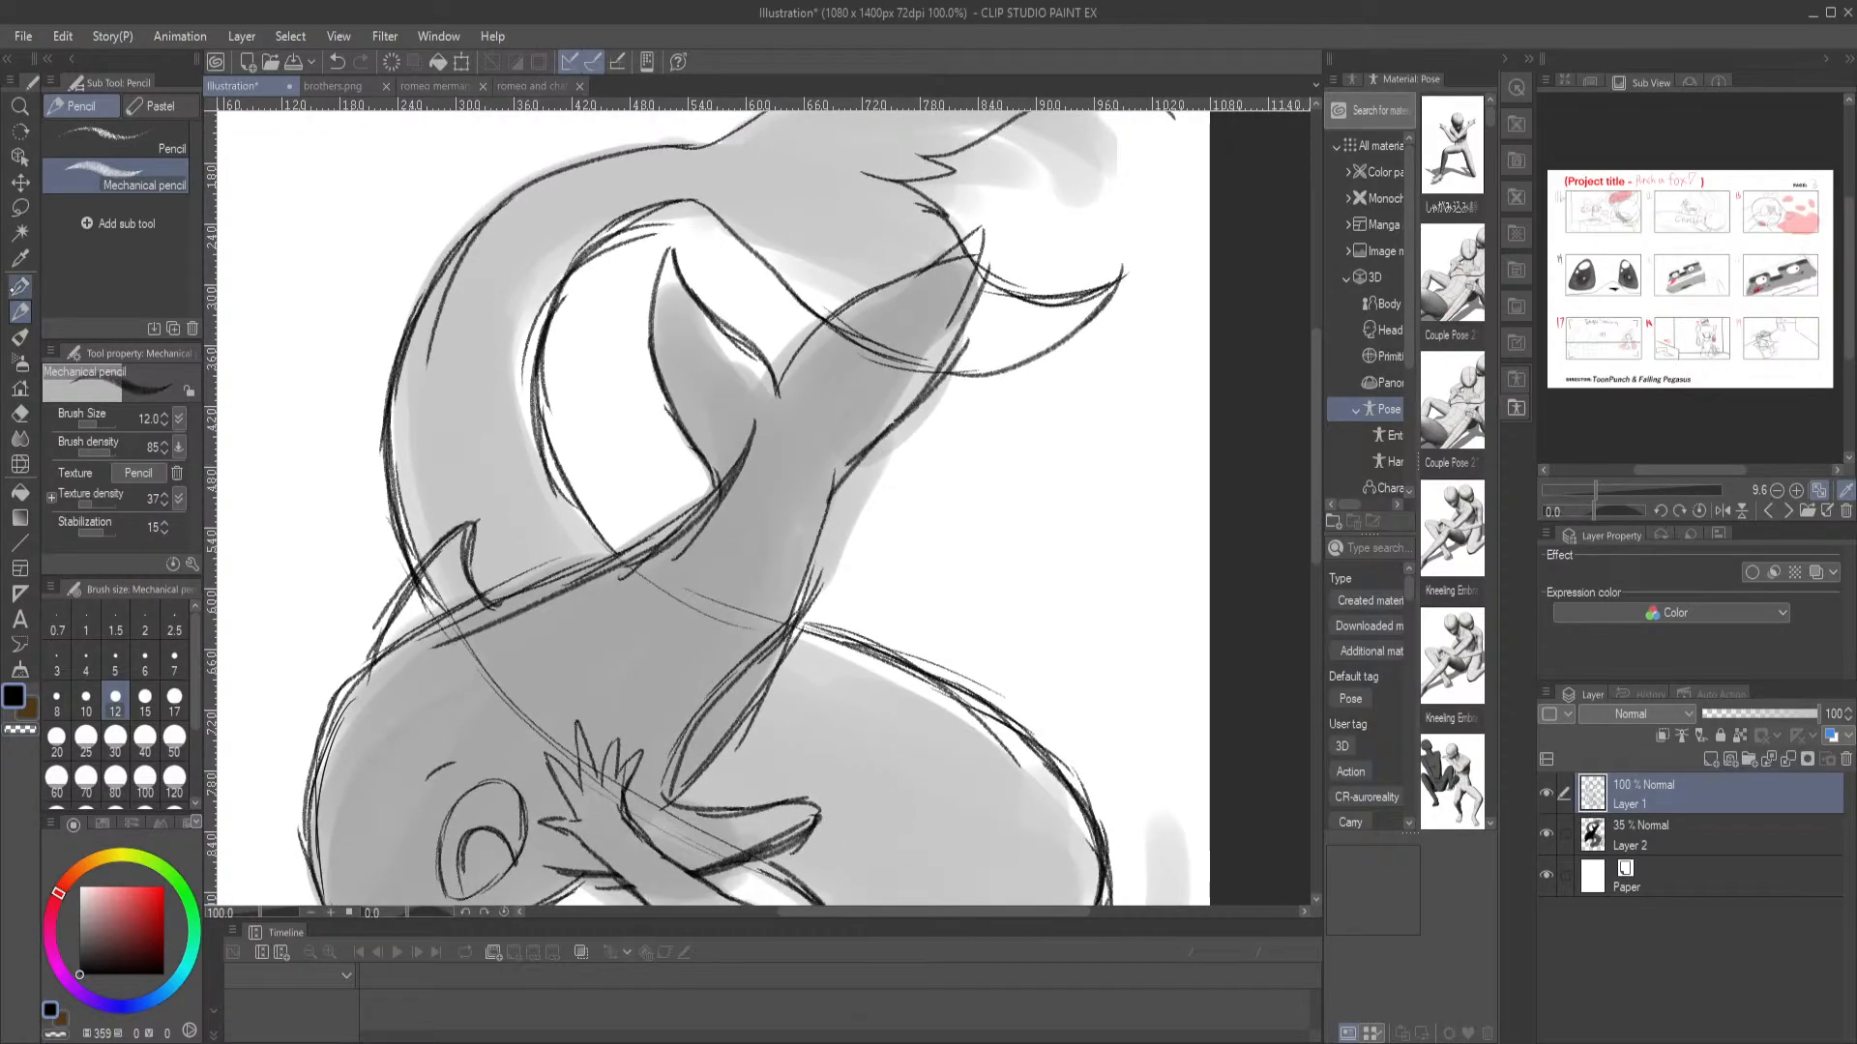
{"action": "left_click", "coordinate": [19, 286]}
{"action": "left_click", "coordinate": [19, 311]}
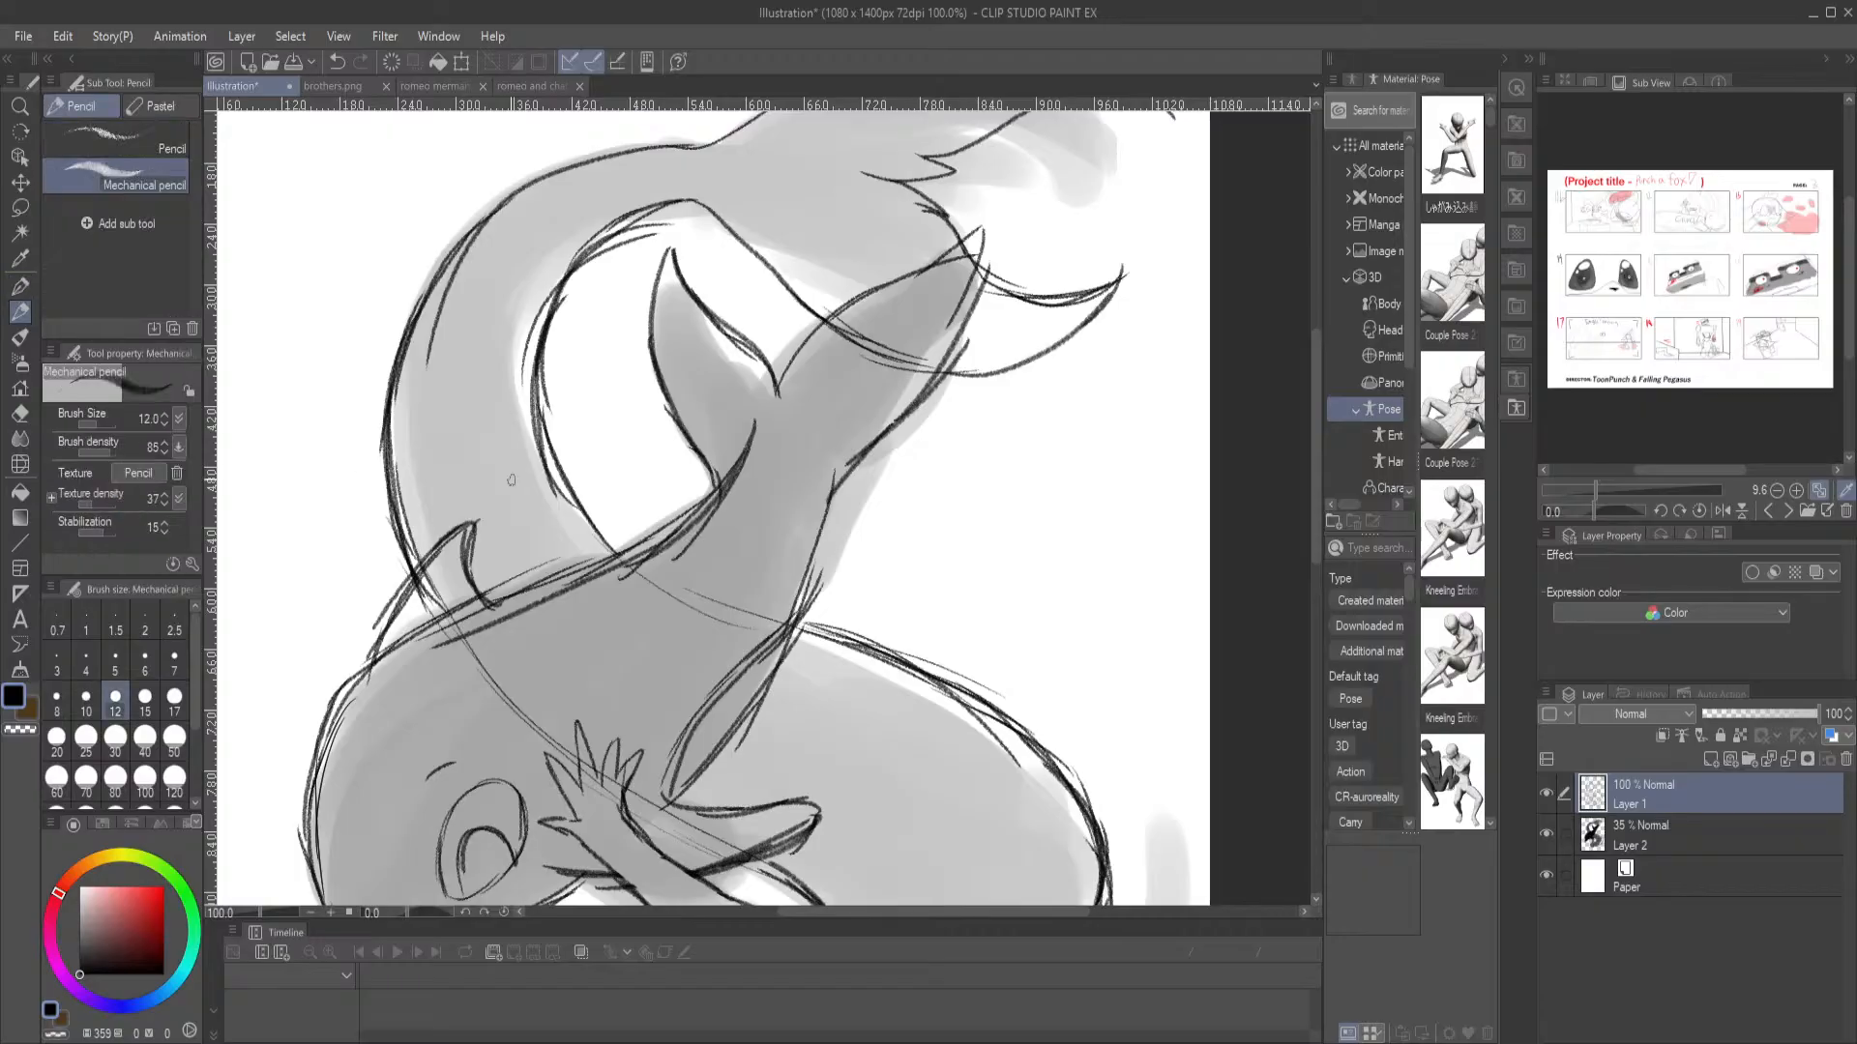
{"action": "mouse_move", "coordinate": [897, 282]}
{"action": "left_mouse_down"}
{"action": "mouse_move", "coordinate": [743, 419]}
{"action": "mouse_move", "coordinate": [731, 457]}
{"action": "left_mouse_up"}
{"action": "left_click_drag", "start_coordinate": [692, 764], "coordinate": [941, 377]}
{"action": "mouse_move", "coordinate": [858, 650]}
{"action": "left_mouse_down"}
{"action": "mouse_move", "coordinate": [960, 363]}
{"action": "mouse_move", "coordinate": [952, 389]}
{"action": "left_mouse_up"}
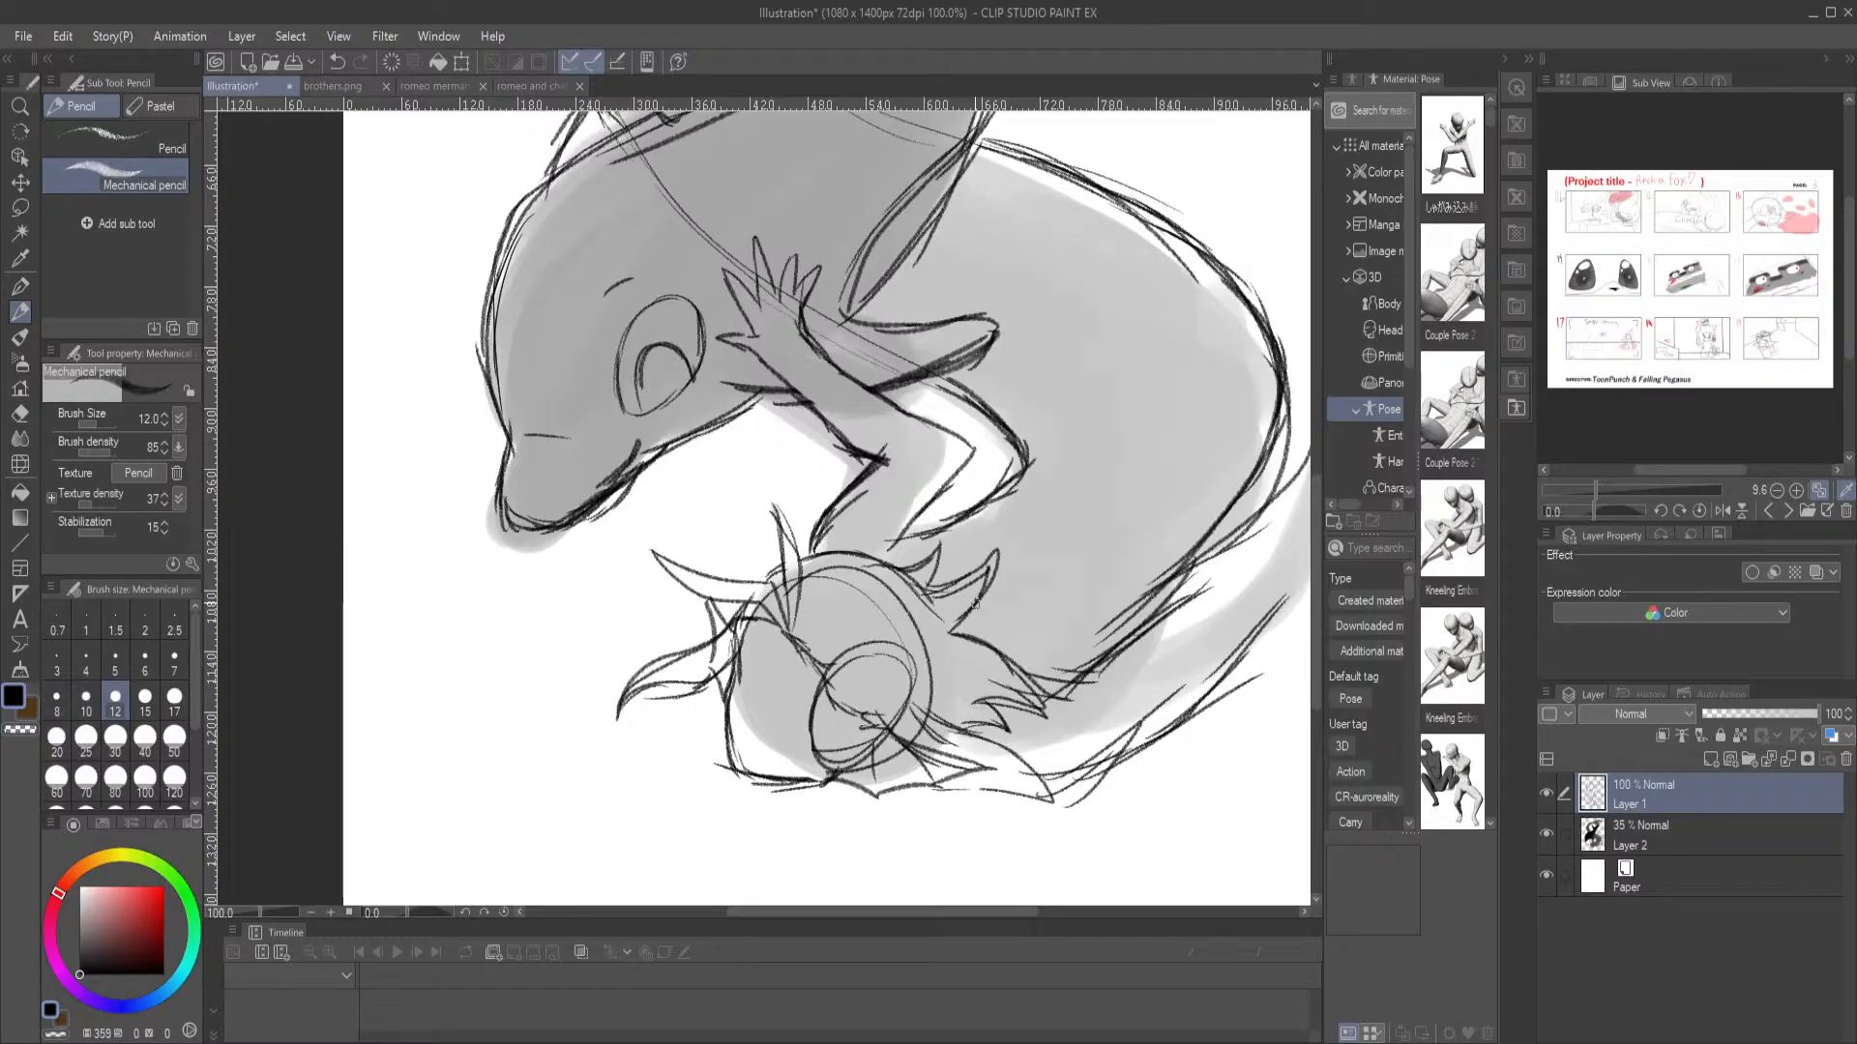
Outline the merman's outstretched arm along the curved grey silhouette behind his body, ending it with a pointed hand
{"action": "mouse_move", "coordinate": [978, 304]}
{"action": "left_mouse_down"}
{"action": "mouse_move", "coordinate": [798, 532]}
{"action": "mouse_move", "coordinate": [619, 406]}
{"action": "left_mouse_up"}
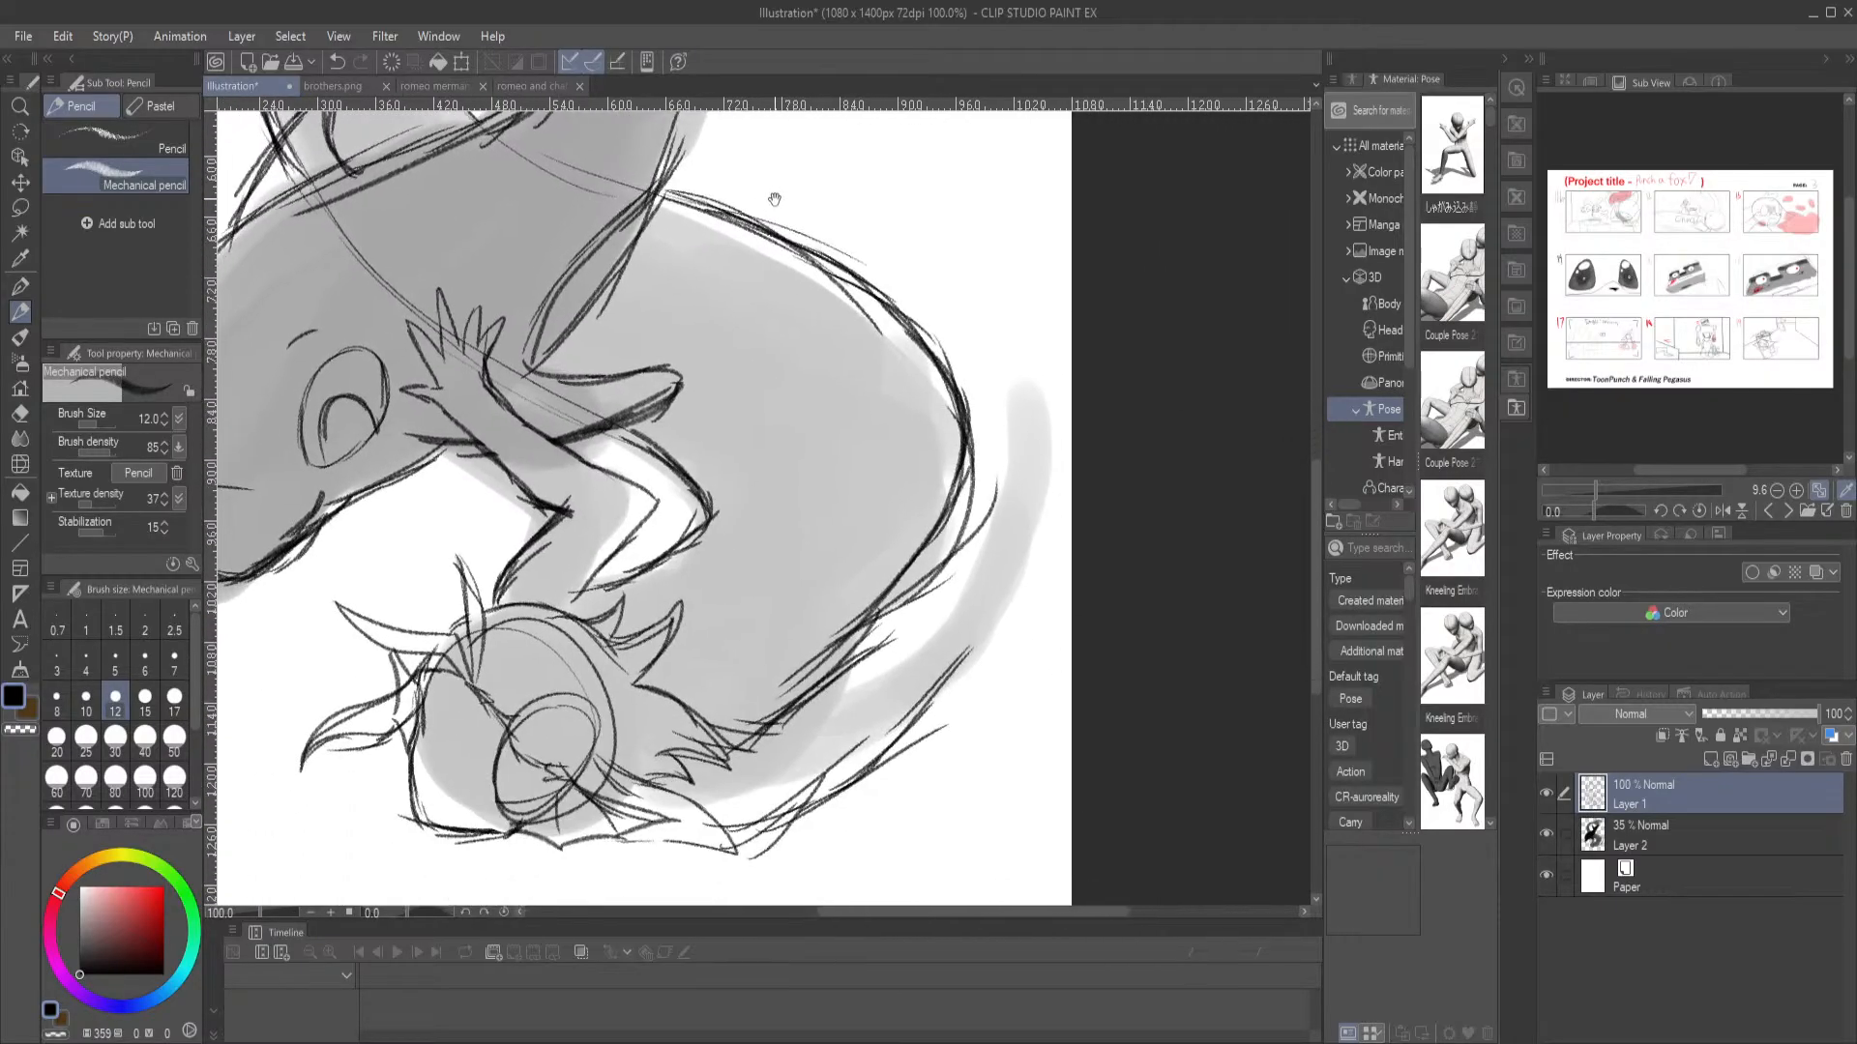
{"action": "left_click_drag", "start_coordinate": [855, 659], "coordinate": [975, 548]}
{"action": "left_click_drag", "start_coordinate": [910, 609], "coordinate": [984, 527]}
{"action": "left_click_drag", "start_coordinate": [892, 719], "coordinate": [972, 624]}
{"action": "mouse_move", "coordinate": [929, 692]}
{"action": "left_mouse_down"}
{"action": "mouse_move", "coordinate": [1034, 511]}
{"action": "mouse_move", "coordinate": [1029, 527]}
{"action": "mouse_move", "coordinate": [986, 417]}
{"action": "left_mouse_up"}
{"action": "left_click_drag", "start_coordinate": [1045, 501], "coordinate": [1043, 392]}
{"action": "mouse_move", "coordinate": [996, 454]}
{"action": "left_mouse_down"}
{"action": "mouse_move", "coordinate": [998, 367]}
{"action": "mouse_move", "coordinate": [1049, 431]}
{"action": "left_mouse_up"}
{"action": "mouse_move", "coordinate": [1001, 363]}
{"action": "left_mouse_down"}
{"action": "mouse_move", "coordinate": [1004, 452]}
{"action": "mouse_move", "coordinate": [992, 401]}
{"action": "left_mouse_up"}
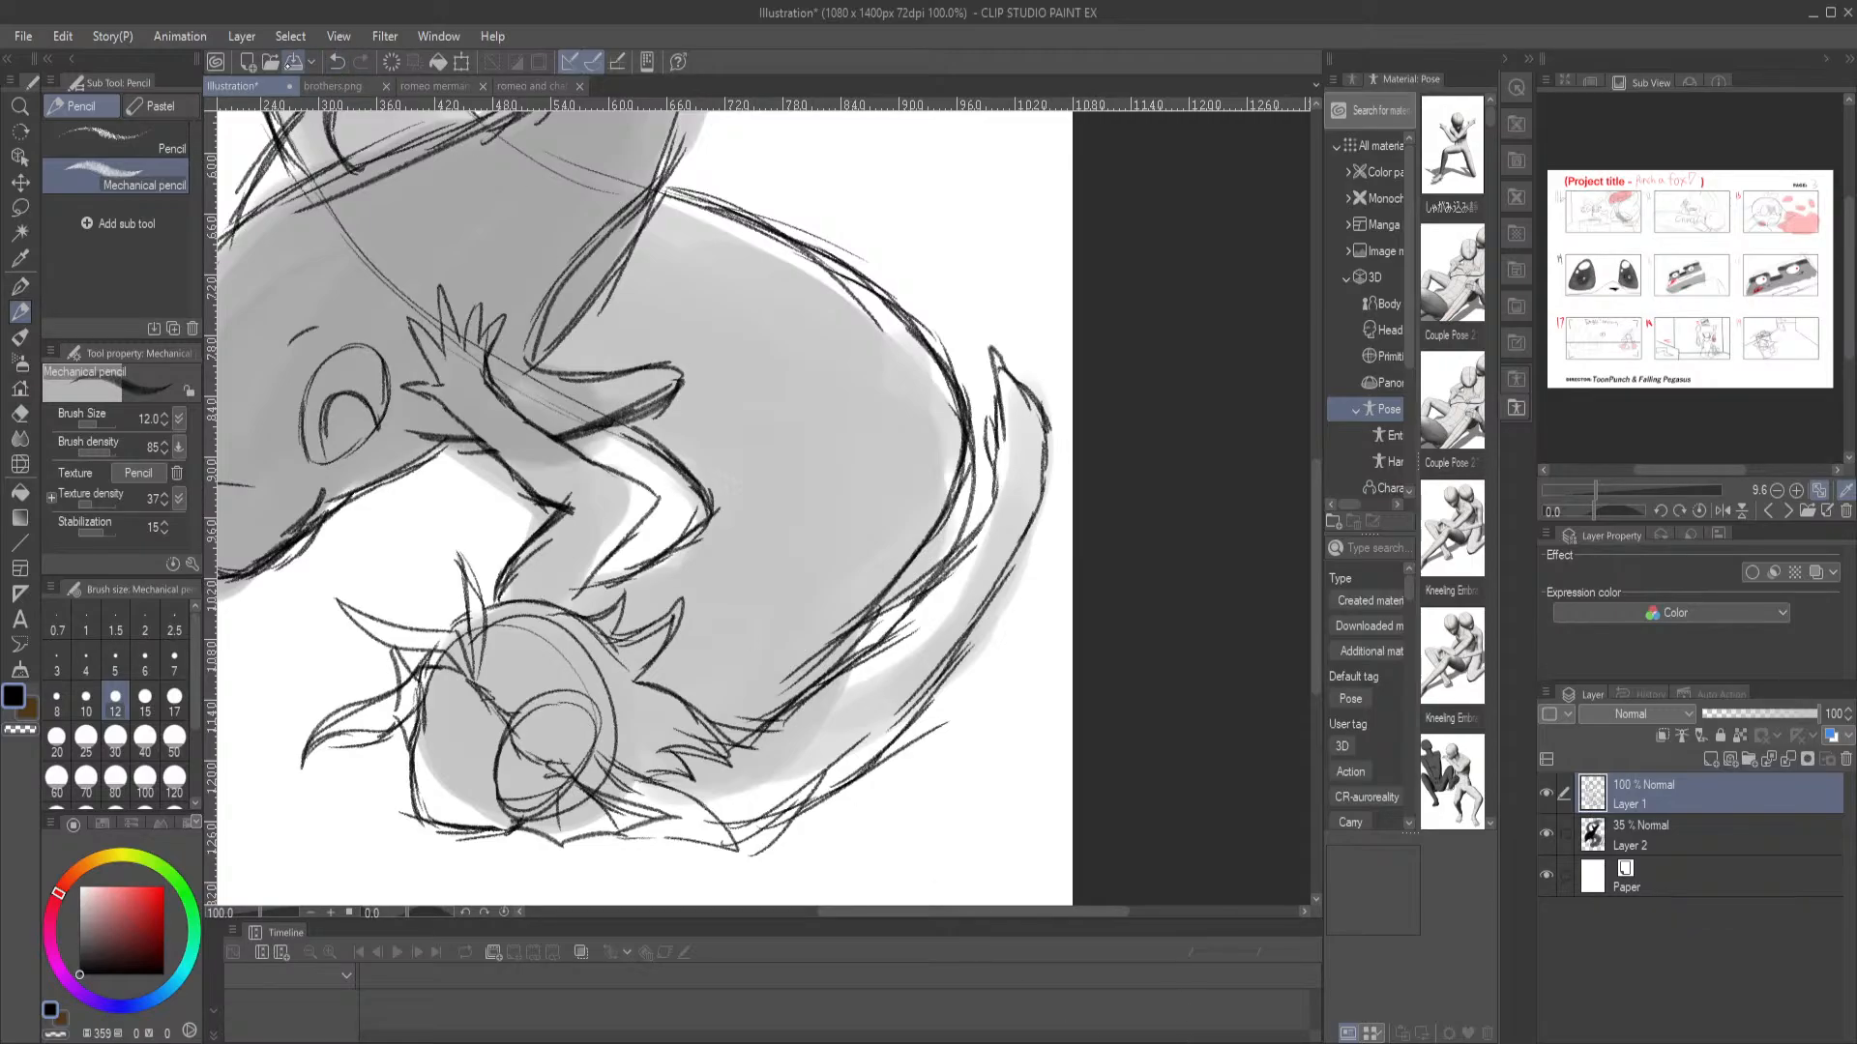
Open the forest image IMG_3067.jpeg and examine its four running characters up close and the scene as a whole
{"action": "left_click", "coordinate": [270, 61]}
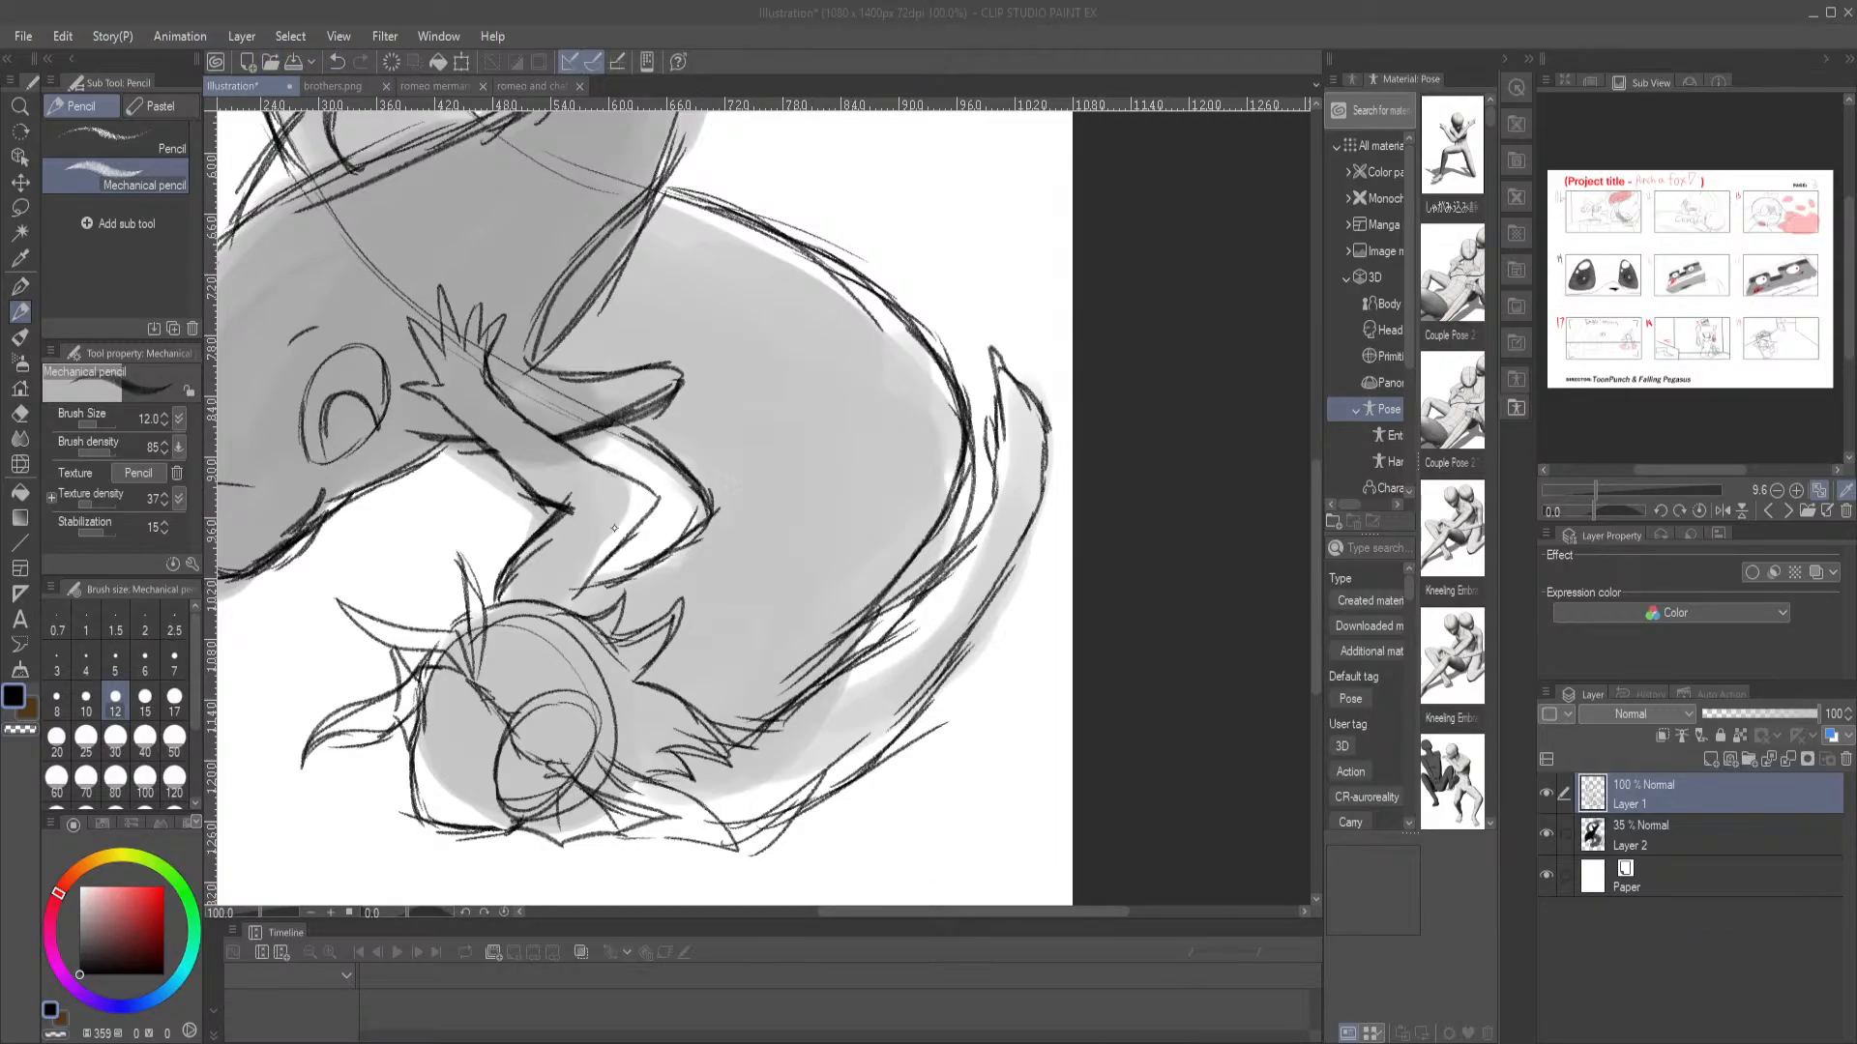
{"action": "double_click", "coordinate": [777, 533]}
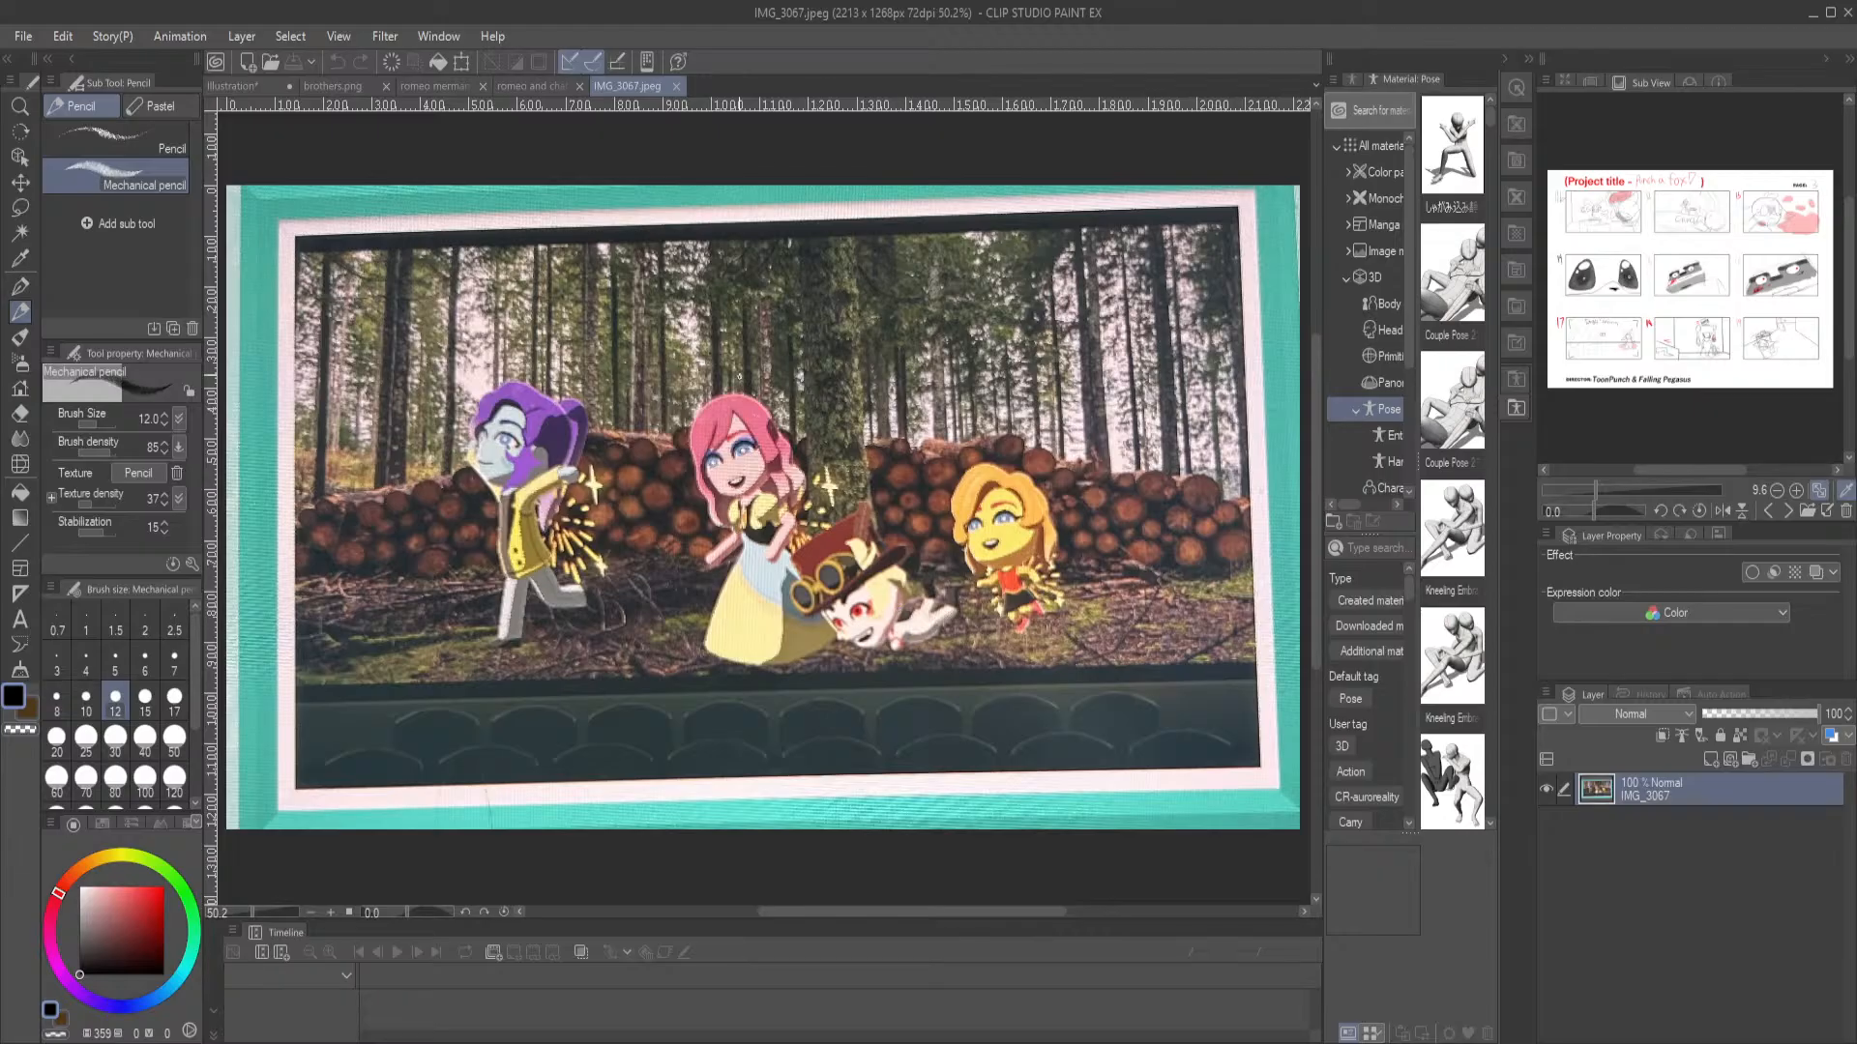
{"action": "scroll", "coordinate": [741, 376], "scroll_direction": "up", "scroll_amount": 1}
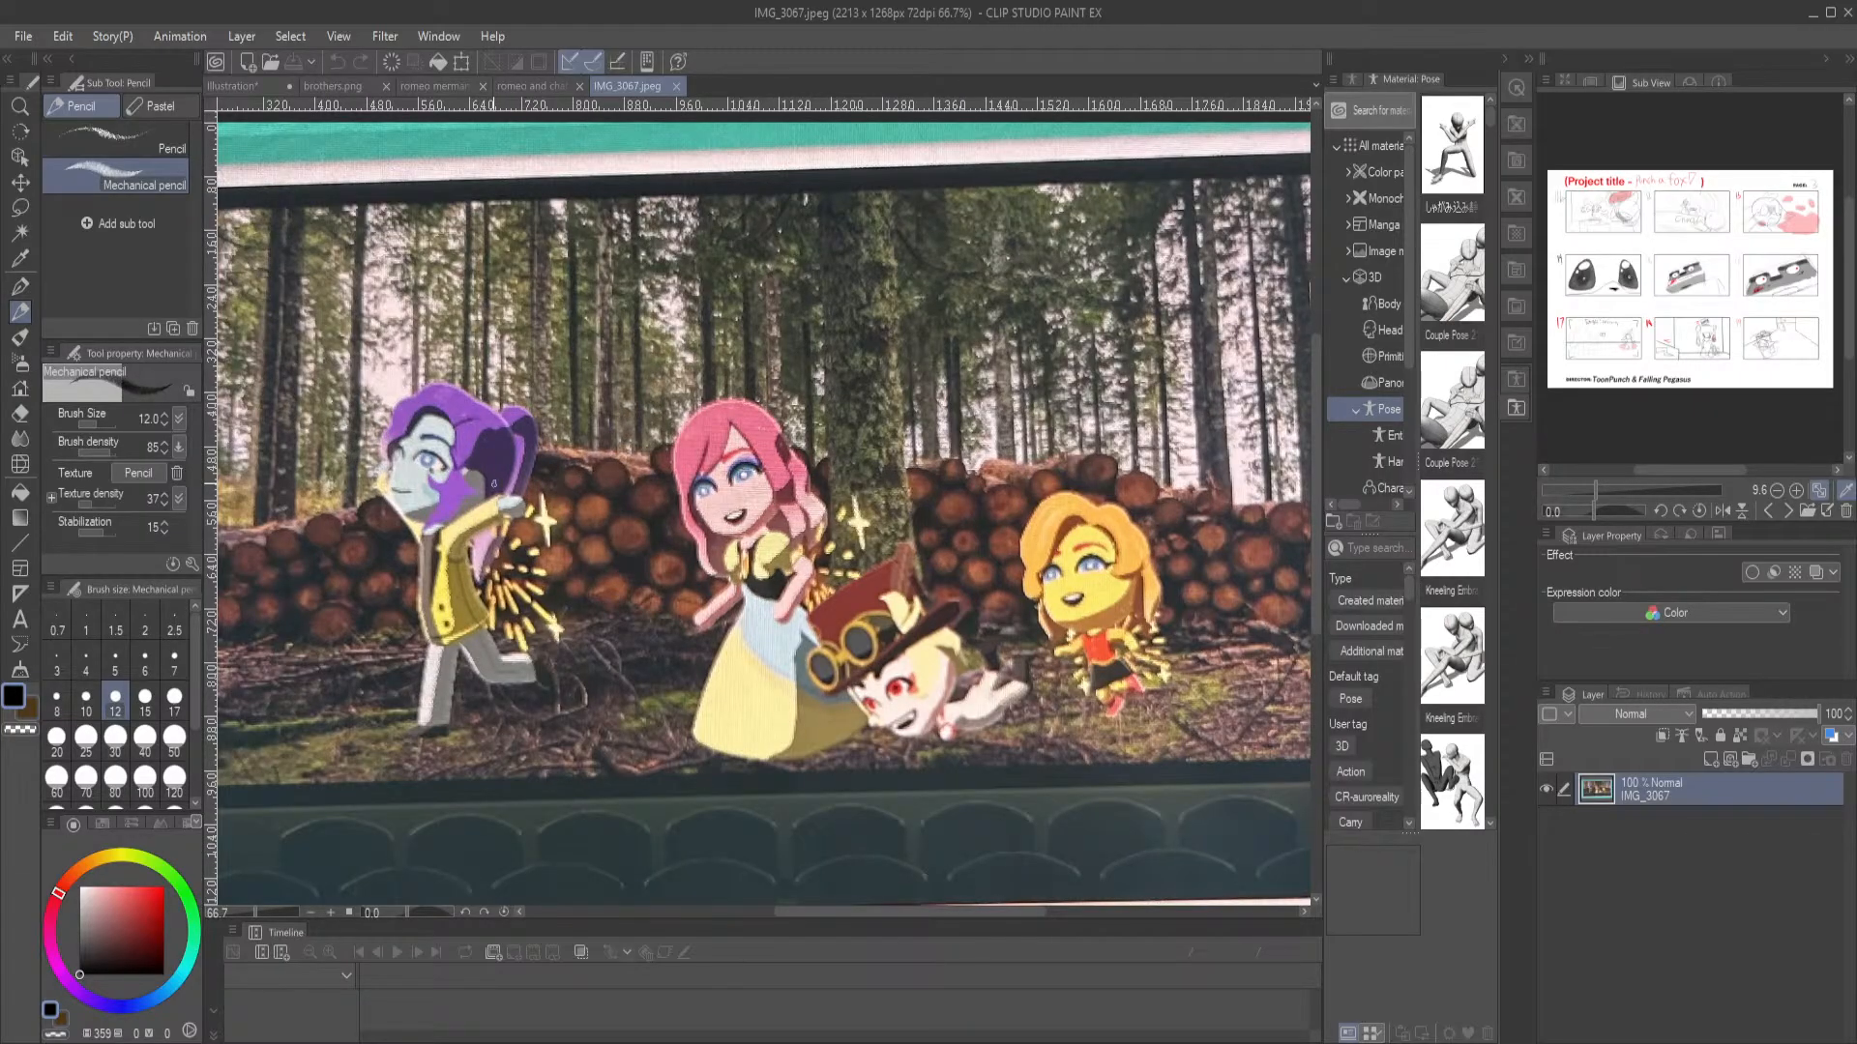
{"action": "scroll", "coordinate": [1209, 735], "scroll_direction": "up", "scroll_amount": 2}
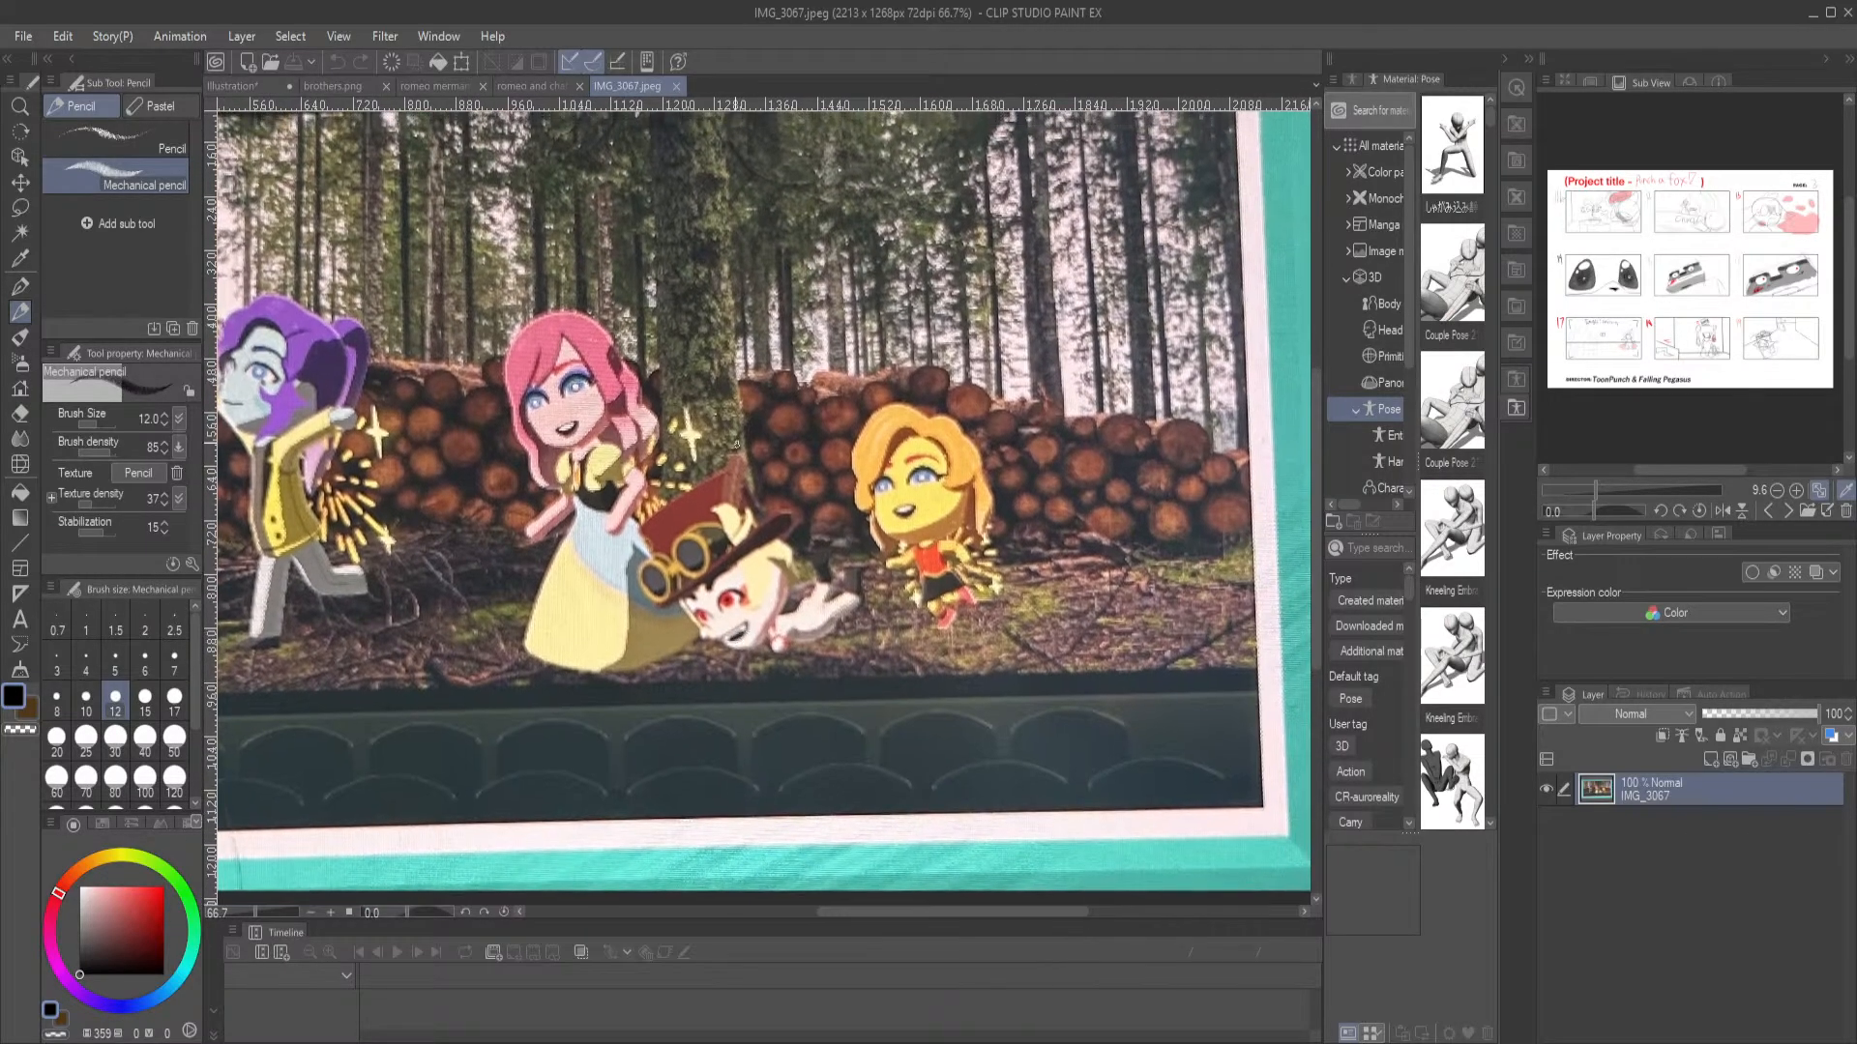
{"action": "scroll", "coordinate": [1070, 388], "scroll_direction": "up", "scroll_amount": 2}
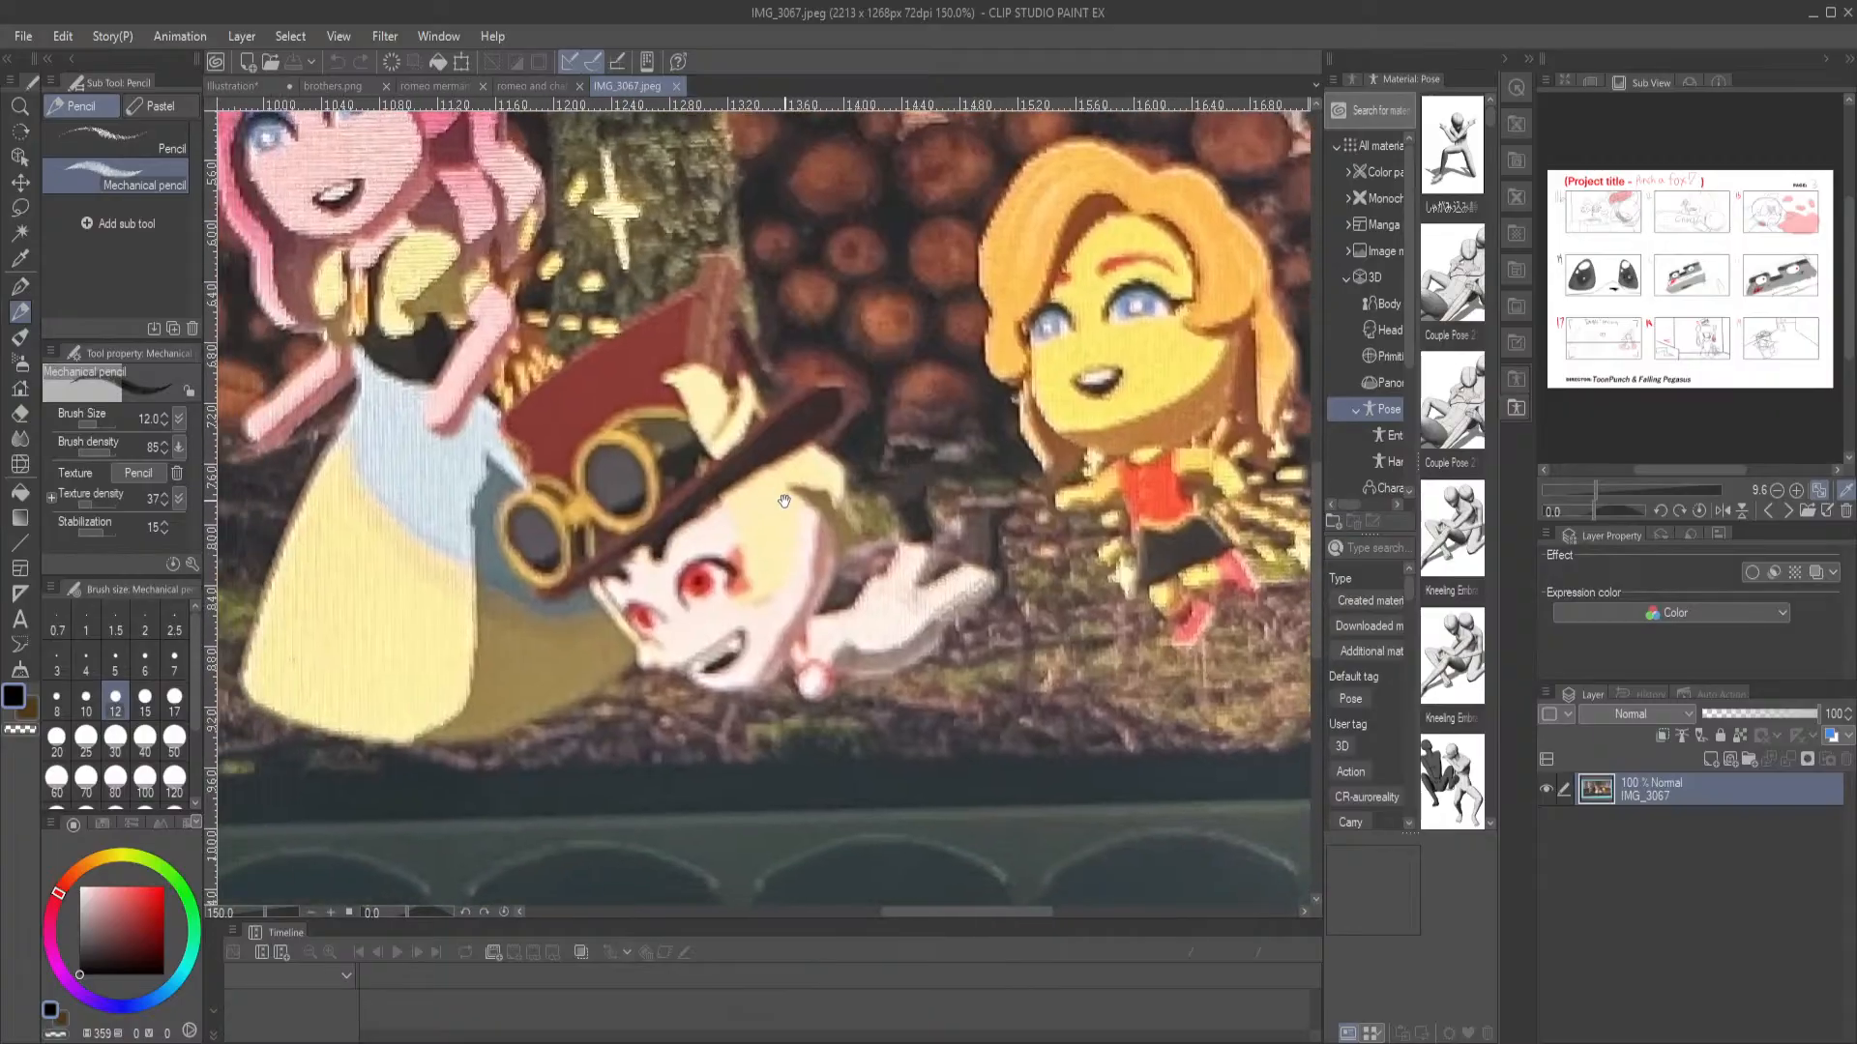
{"action": "left_click_drag", "start_coordinate": [1071, 388], "coordinate": [751, 528]}
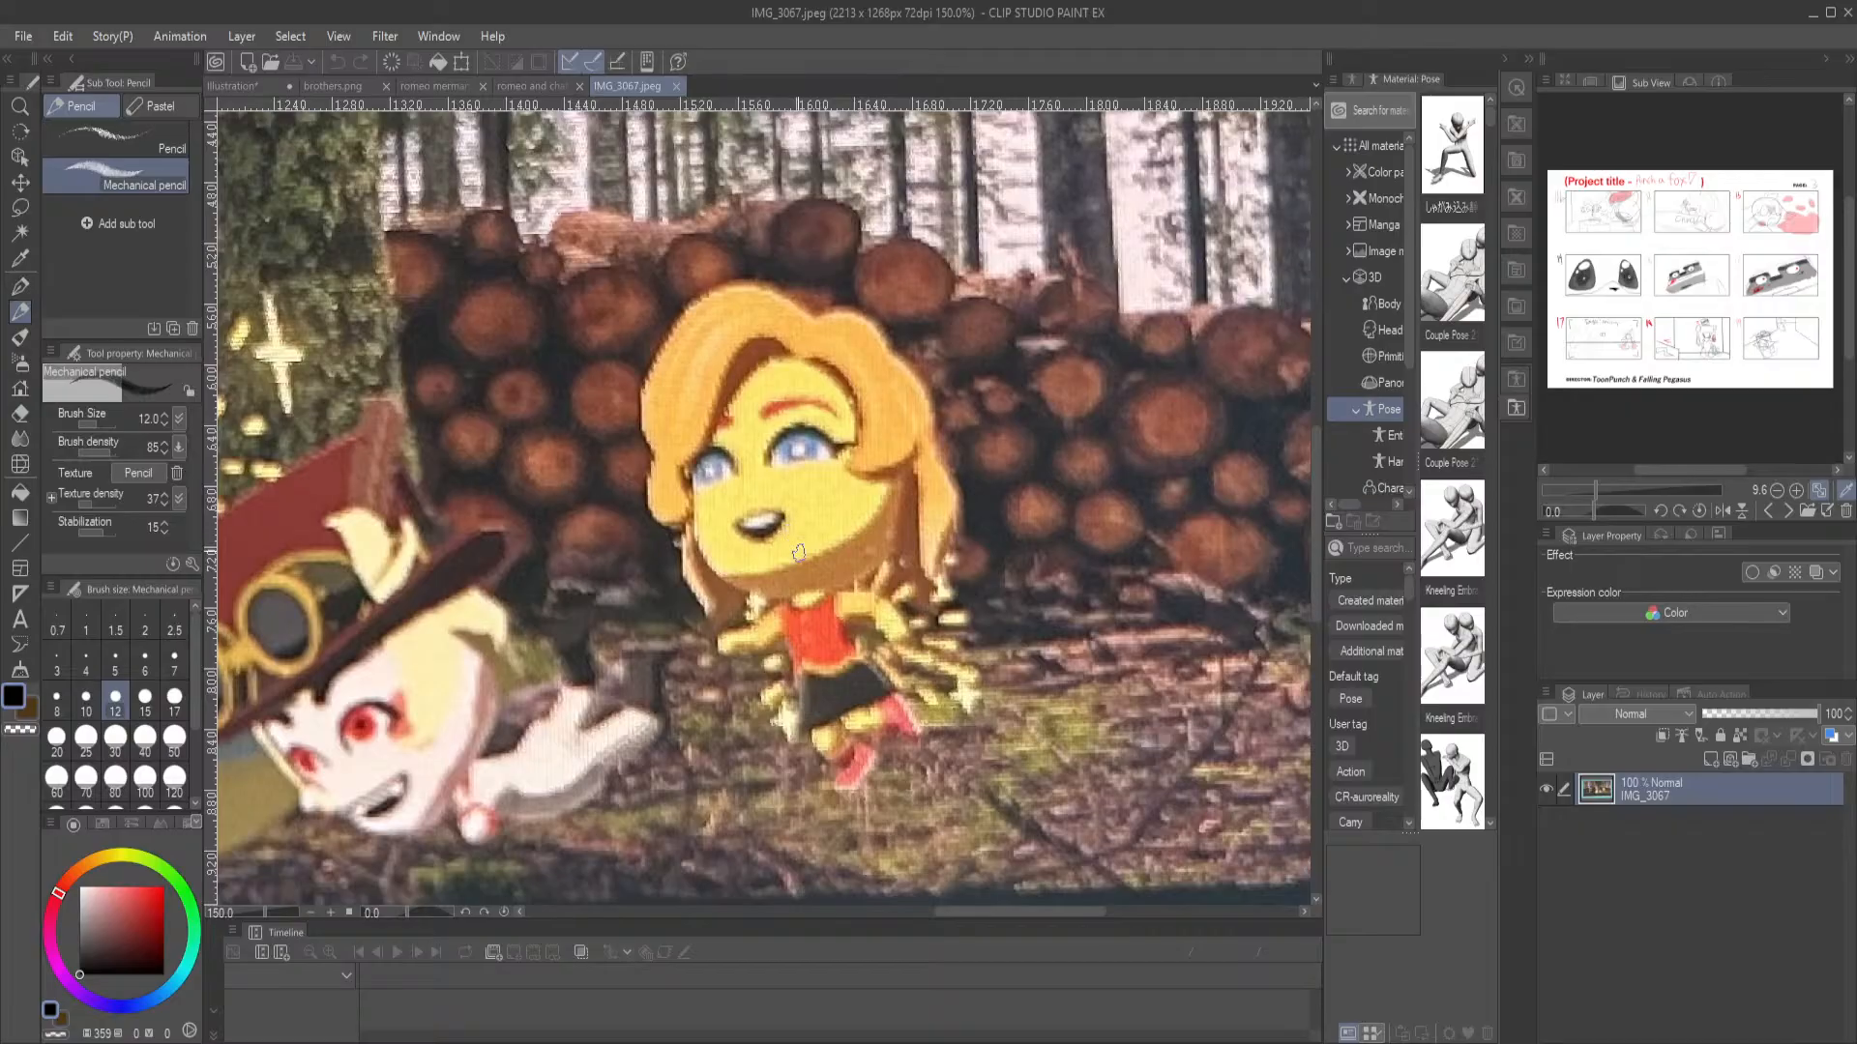
{"action": "left_click_drag", "start_coordinate": [691, 517], "coordinate": [1323, 526]}
{"action": "left_click_drag", "start_coordinate": [437, 418], "coordinate": [878, 488]}
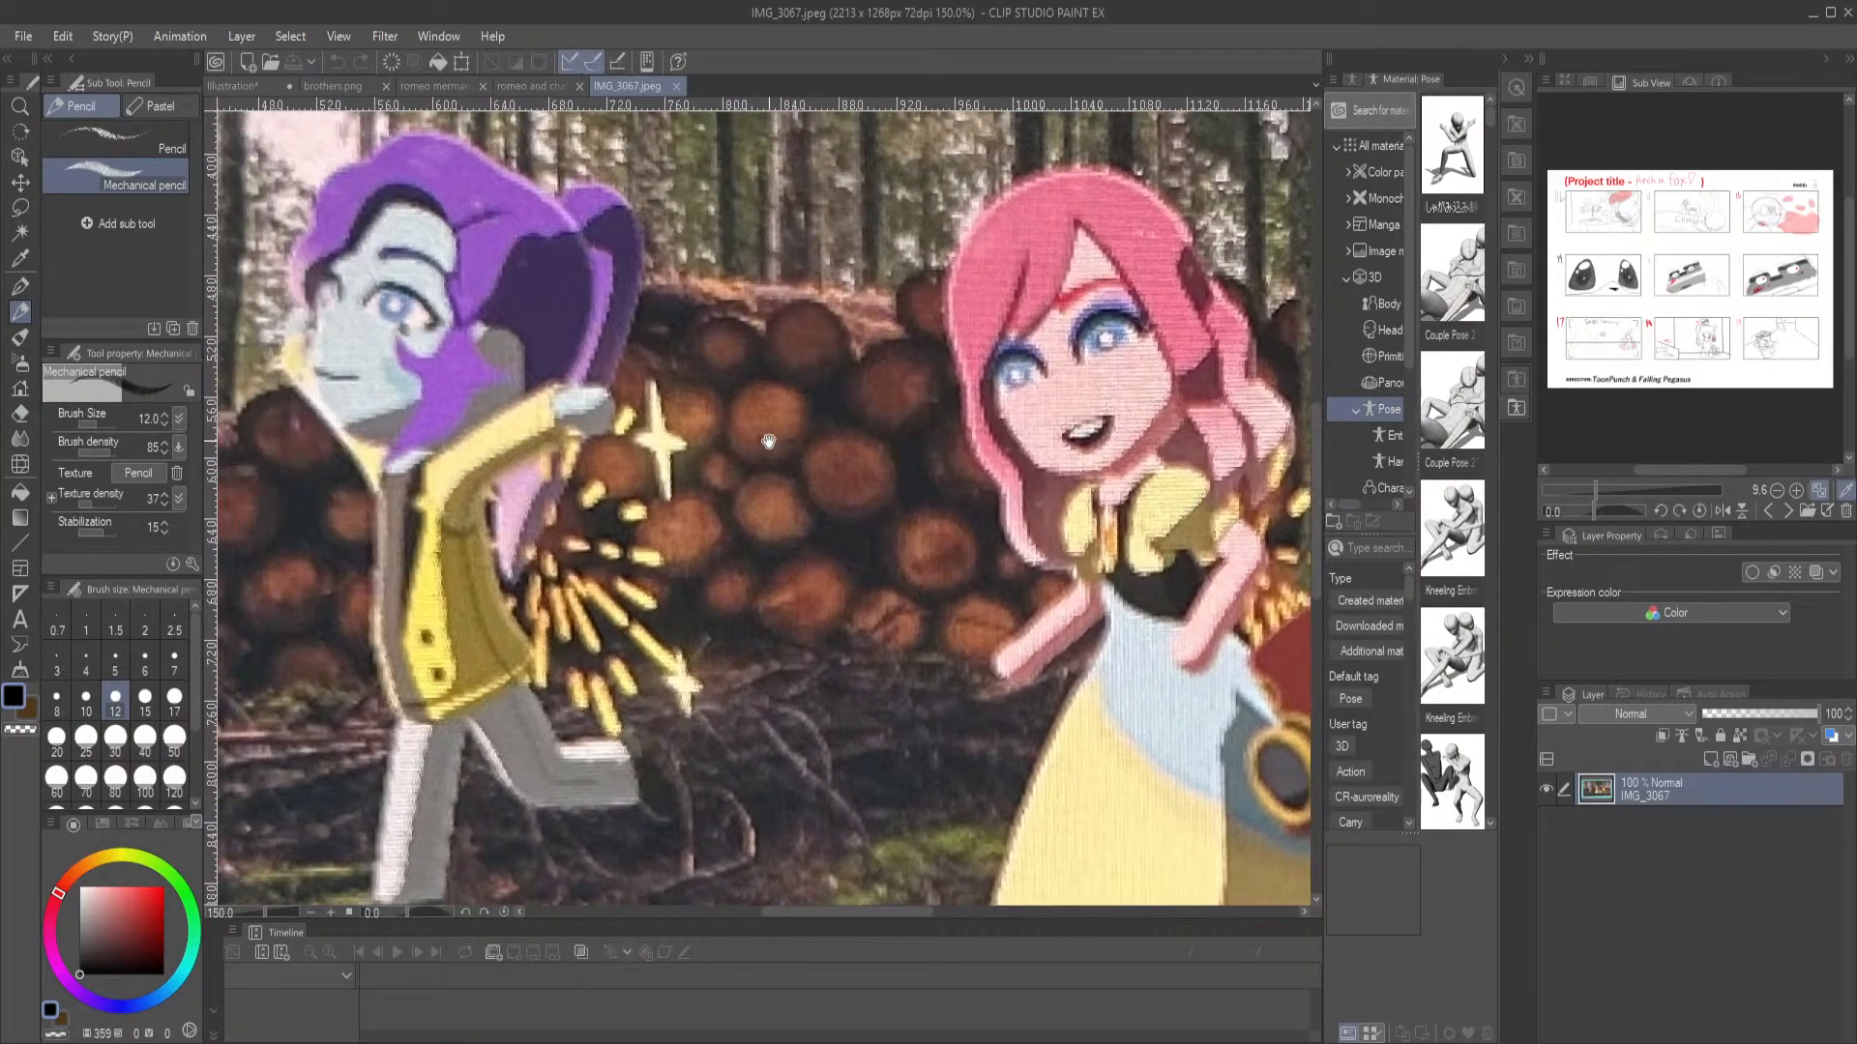
{"action": "key", "text": "ctrl+0"}
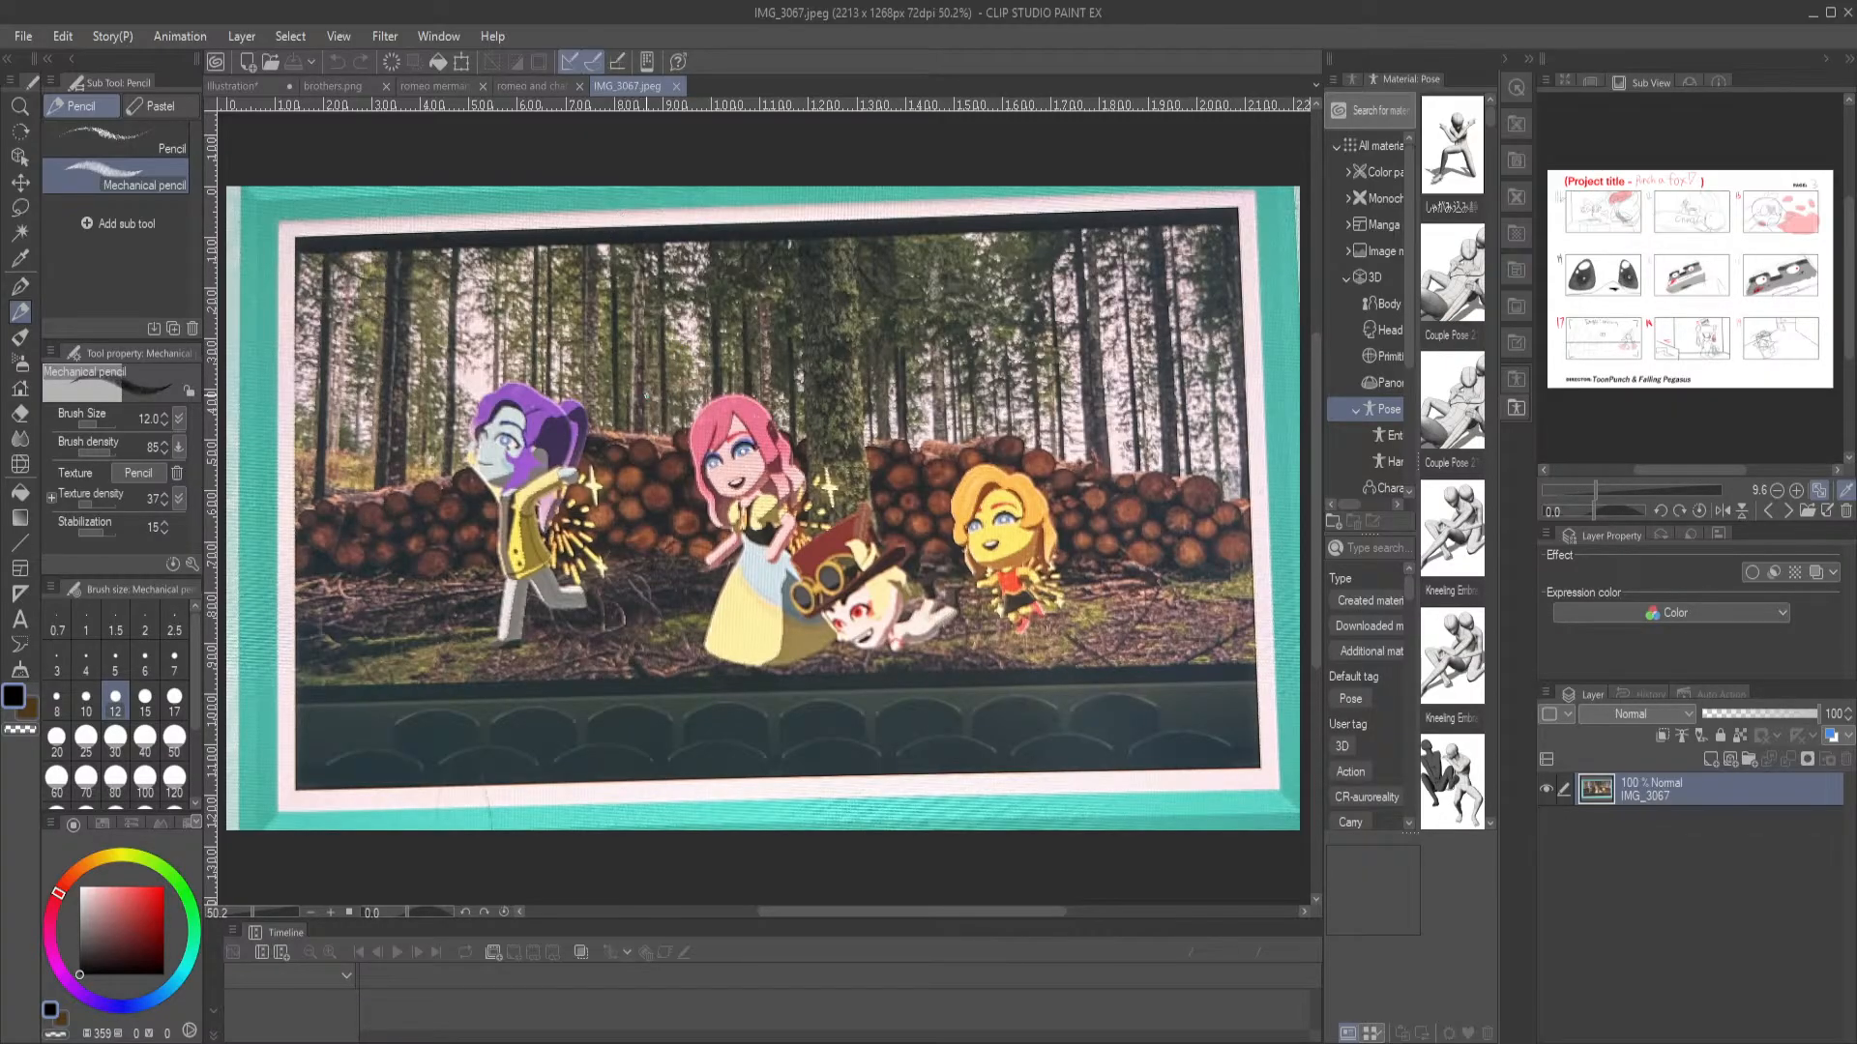
{"action": "left_click_drag", "start_coordinate": [766, 610], "coordinate": [741, 610]}
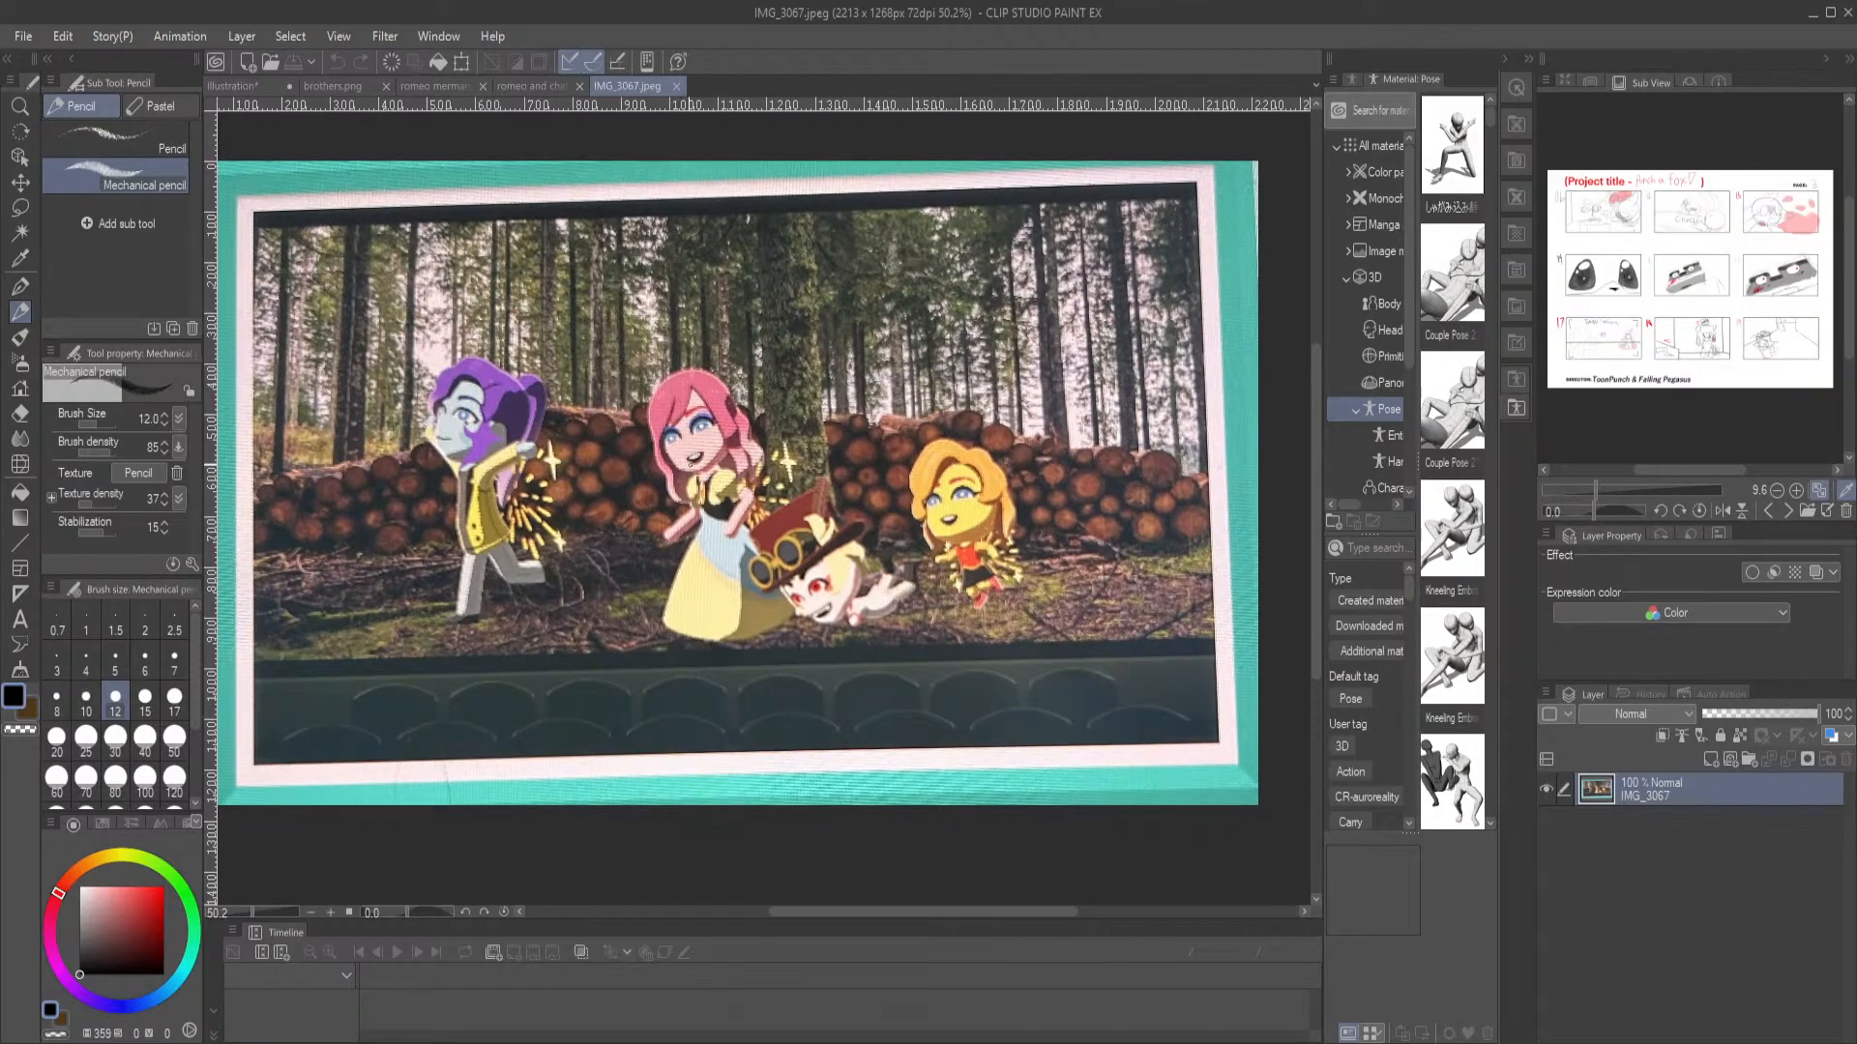
{"action": "left_click_drag", "start_coordinate": [615, 425], "coordinate": [658, 475]}
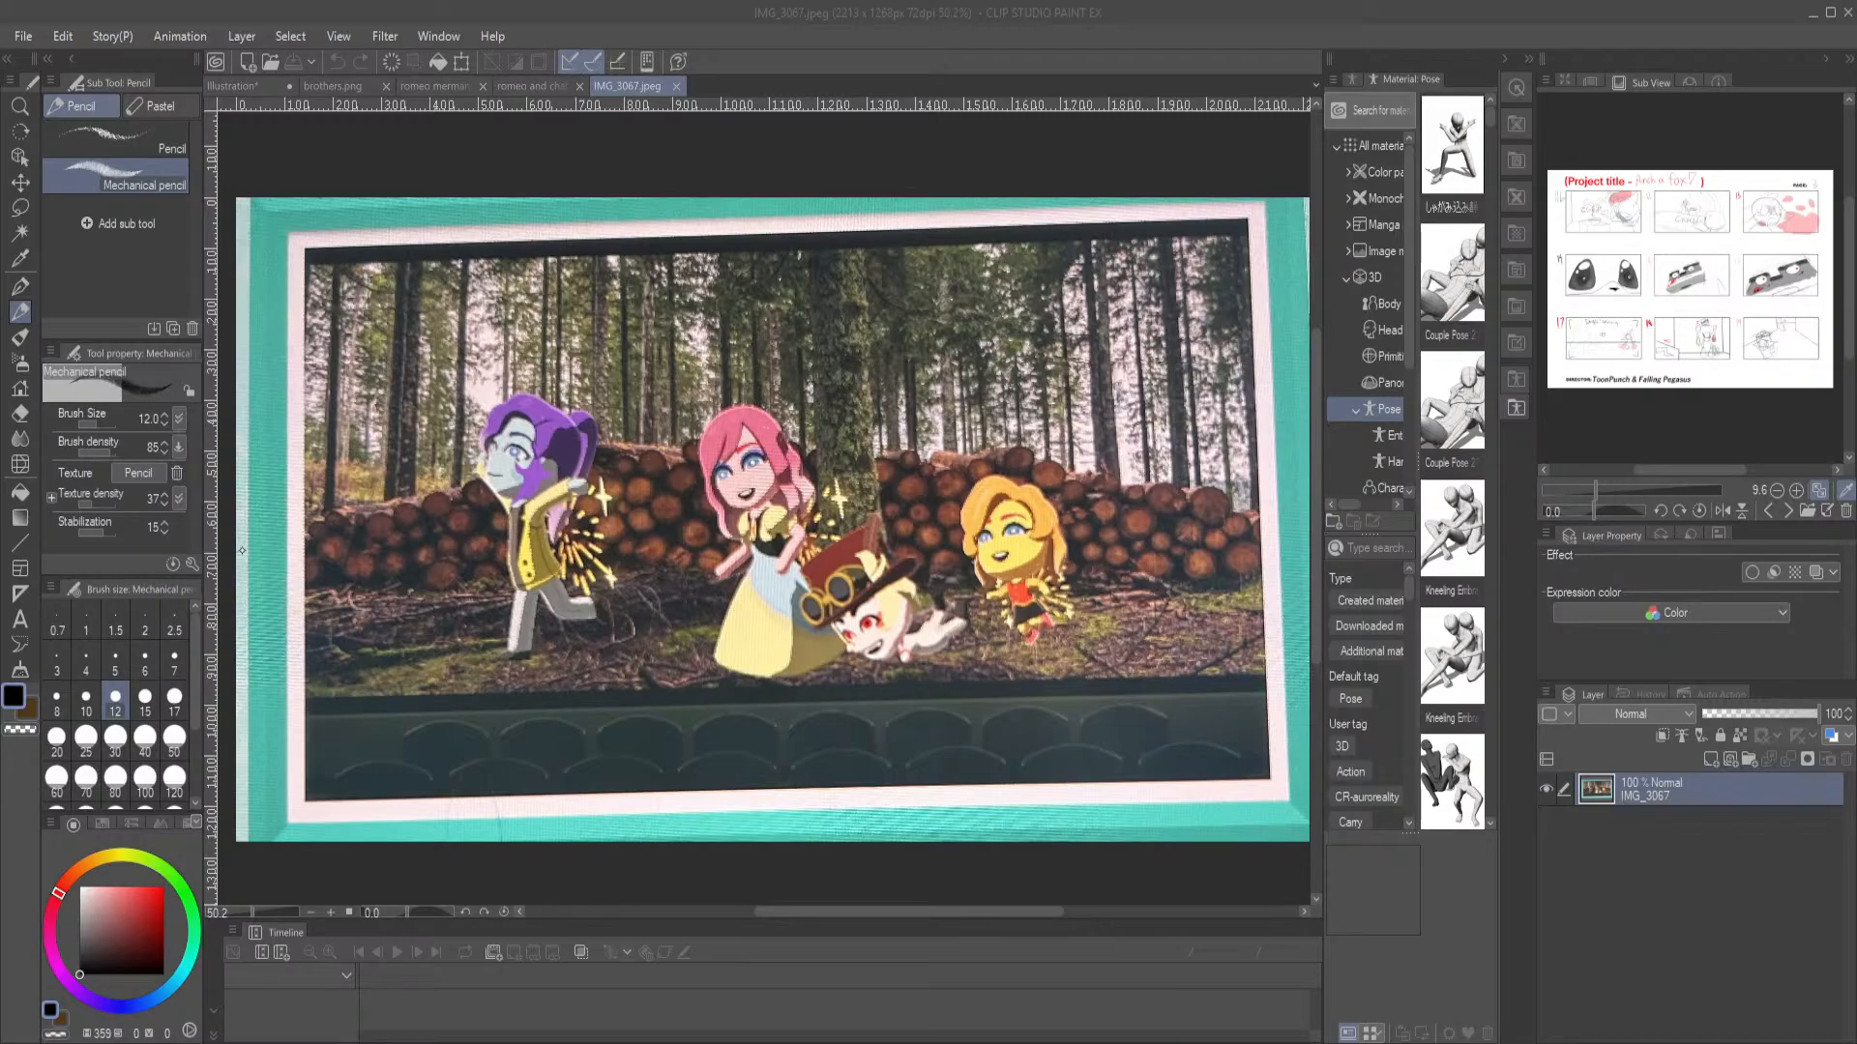
{"action": "left_click", "coordinate": [977, 263]}
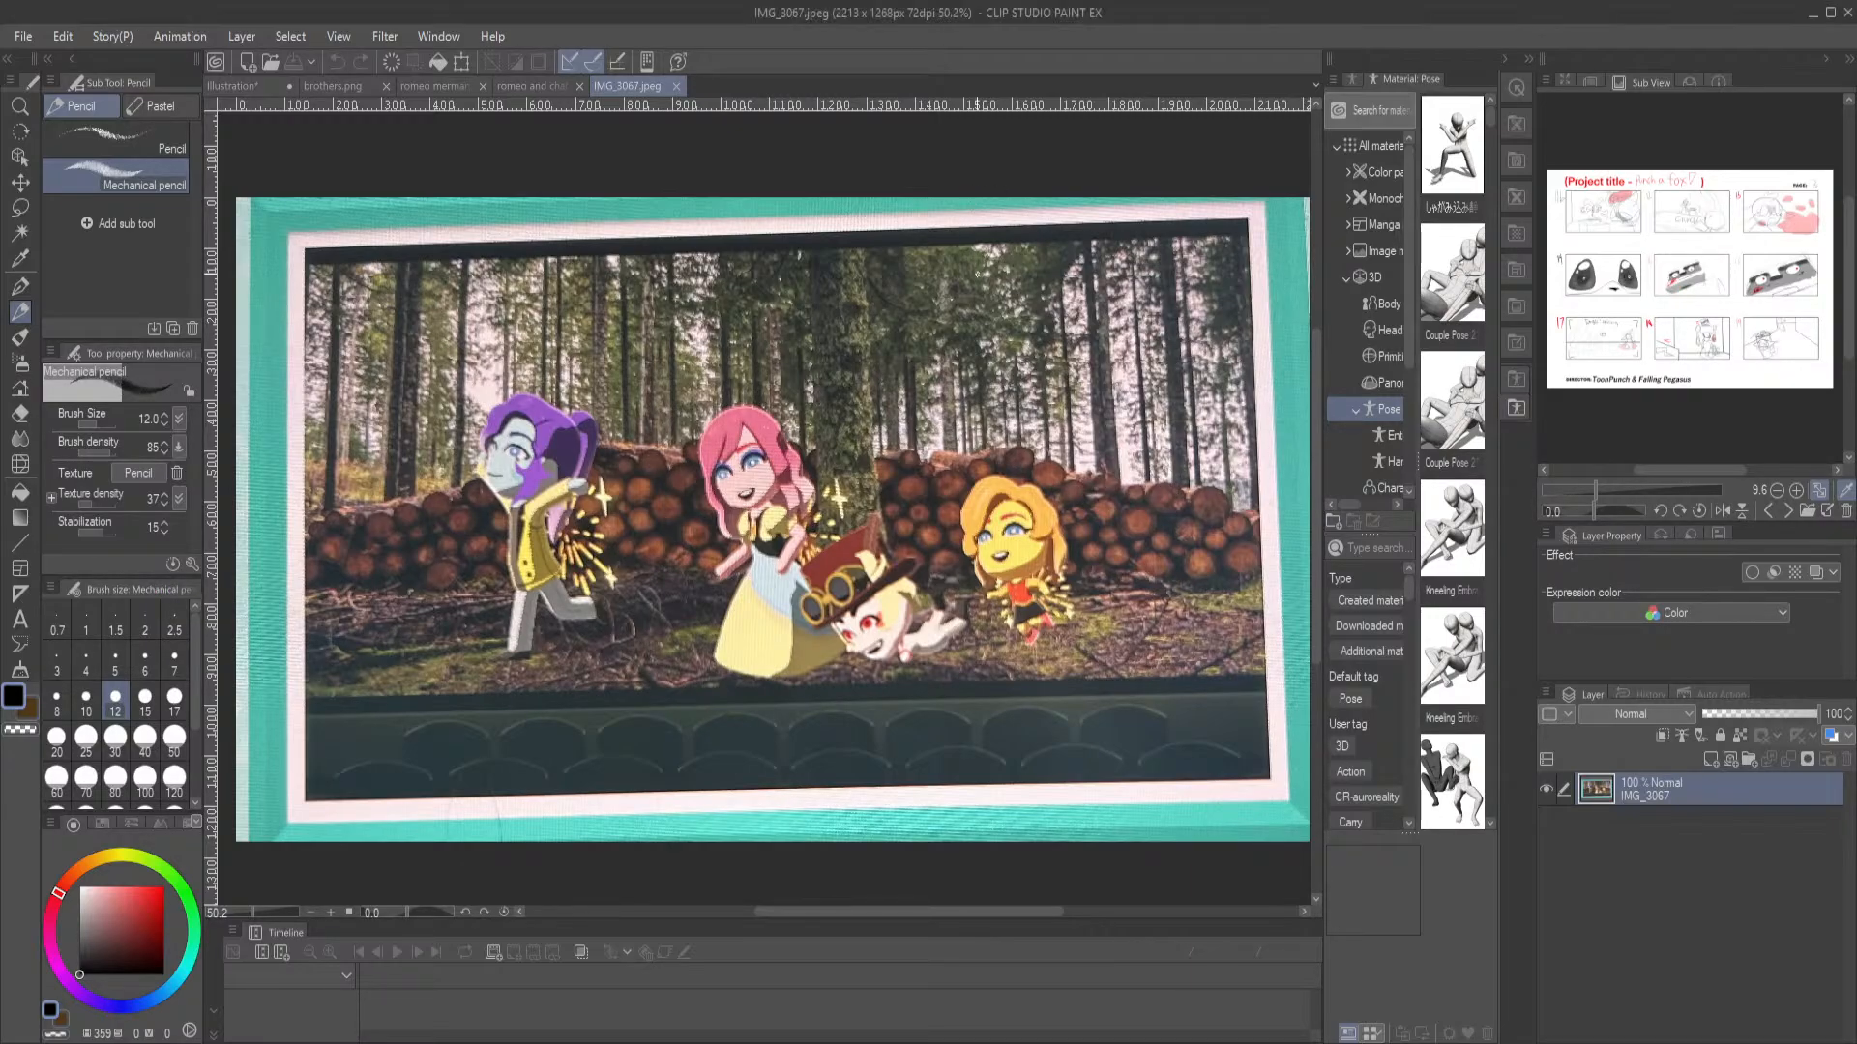
Close the forest image and save the merman illustration as "mermay day 1"
{"action": "left_click", "coordinate": [676, 85]}
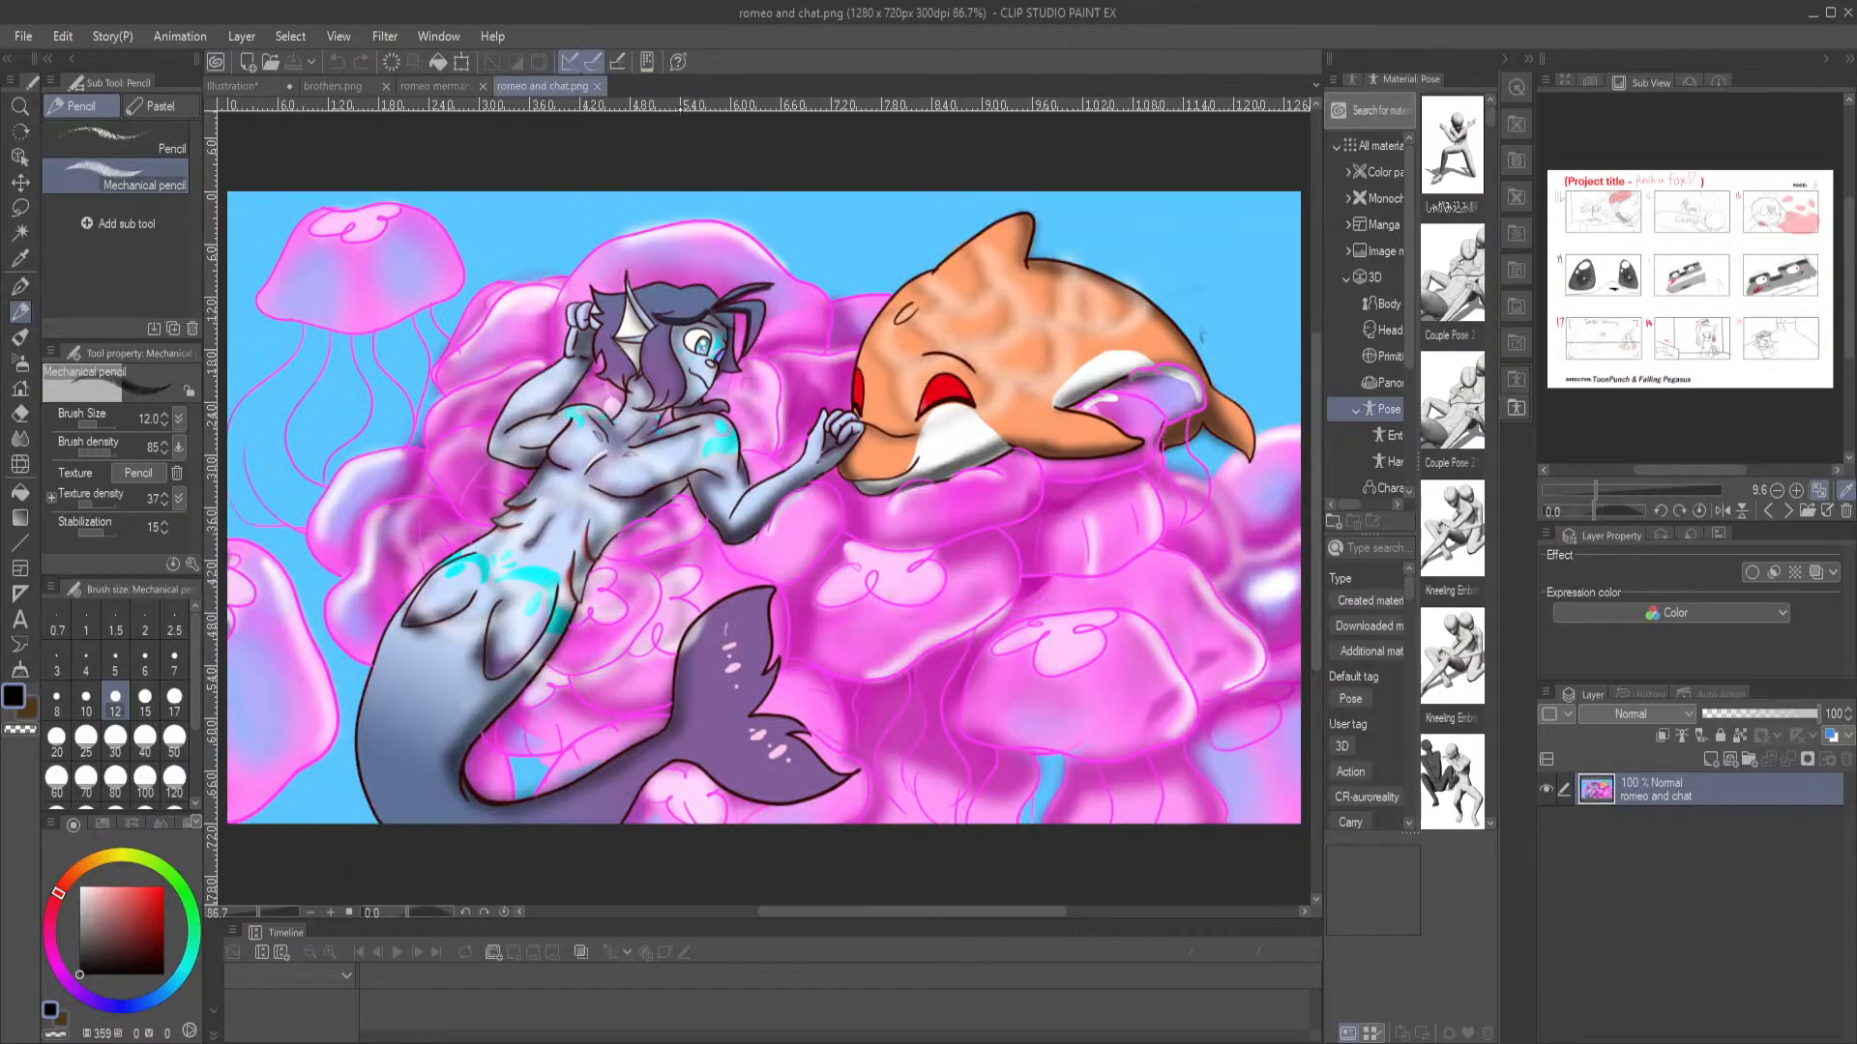
{"action": "left_click", "coordinate": [247, 86]}
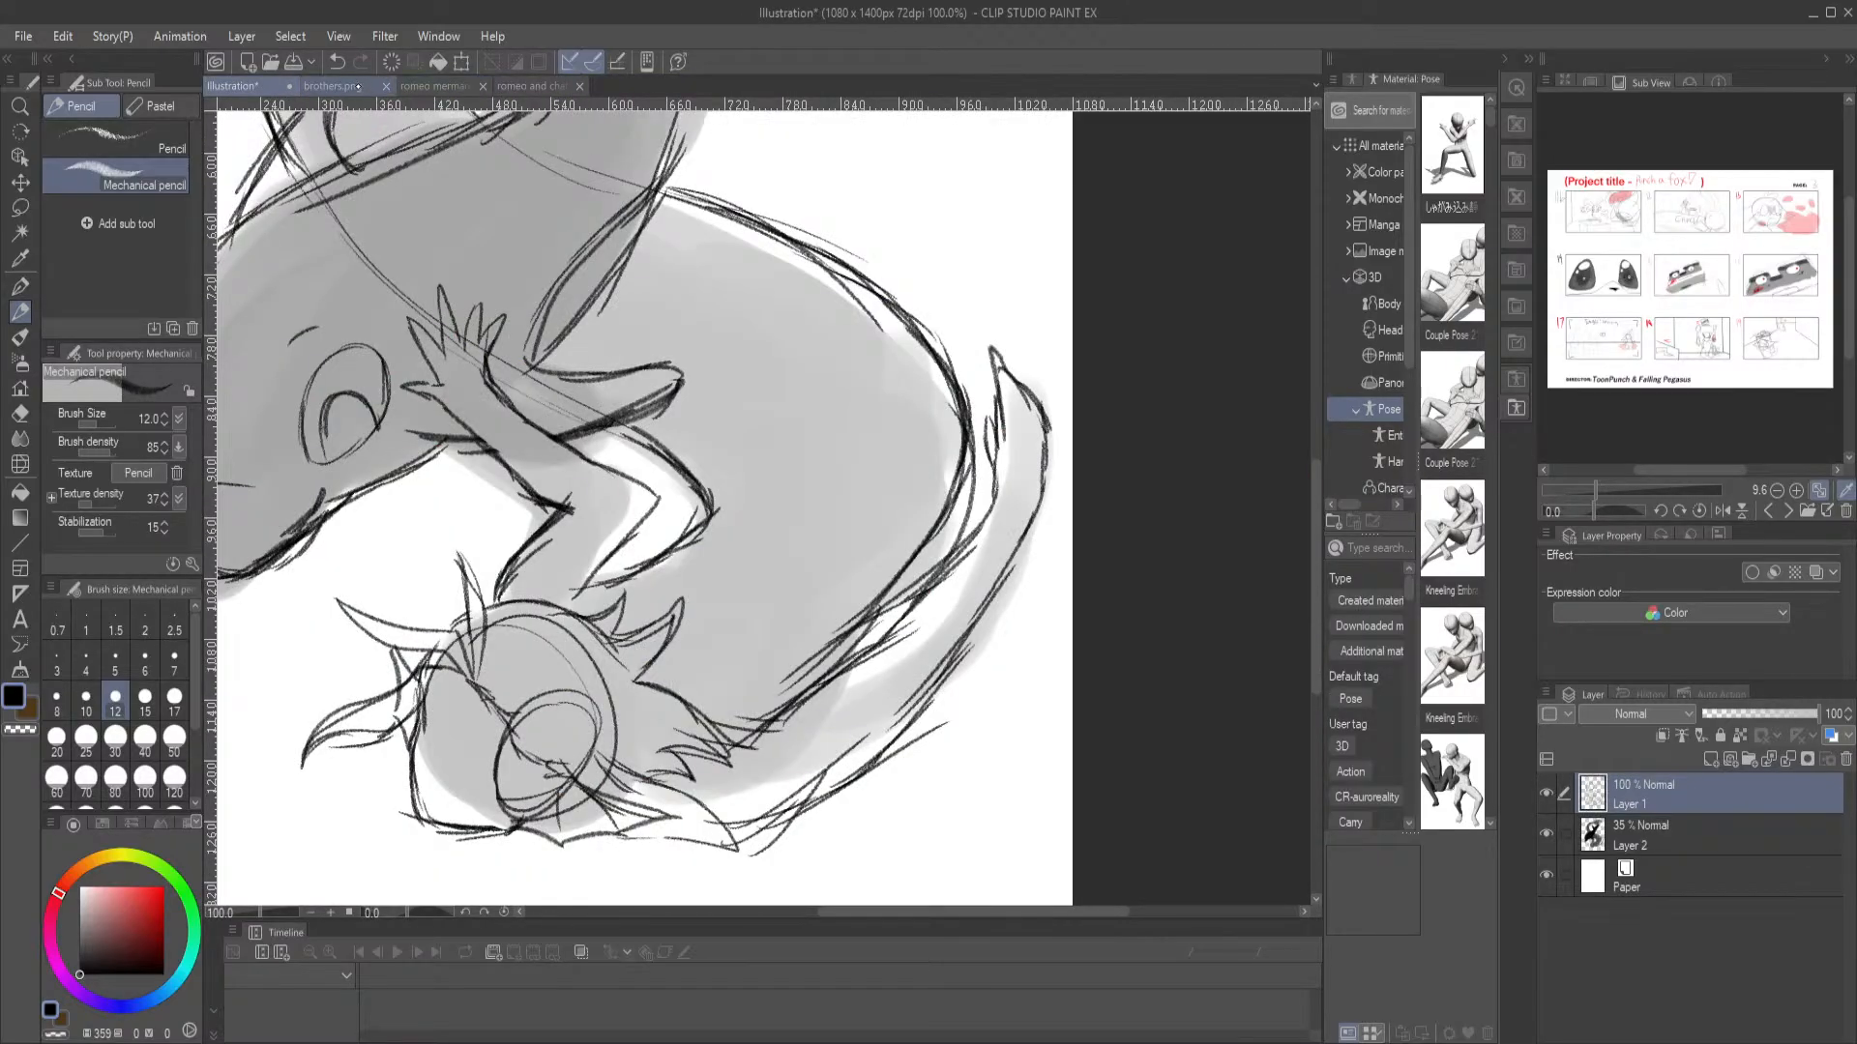
{"action": "left_click", "coordinate": [292, 67]}
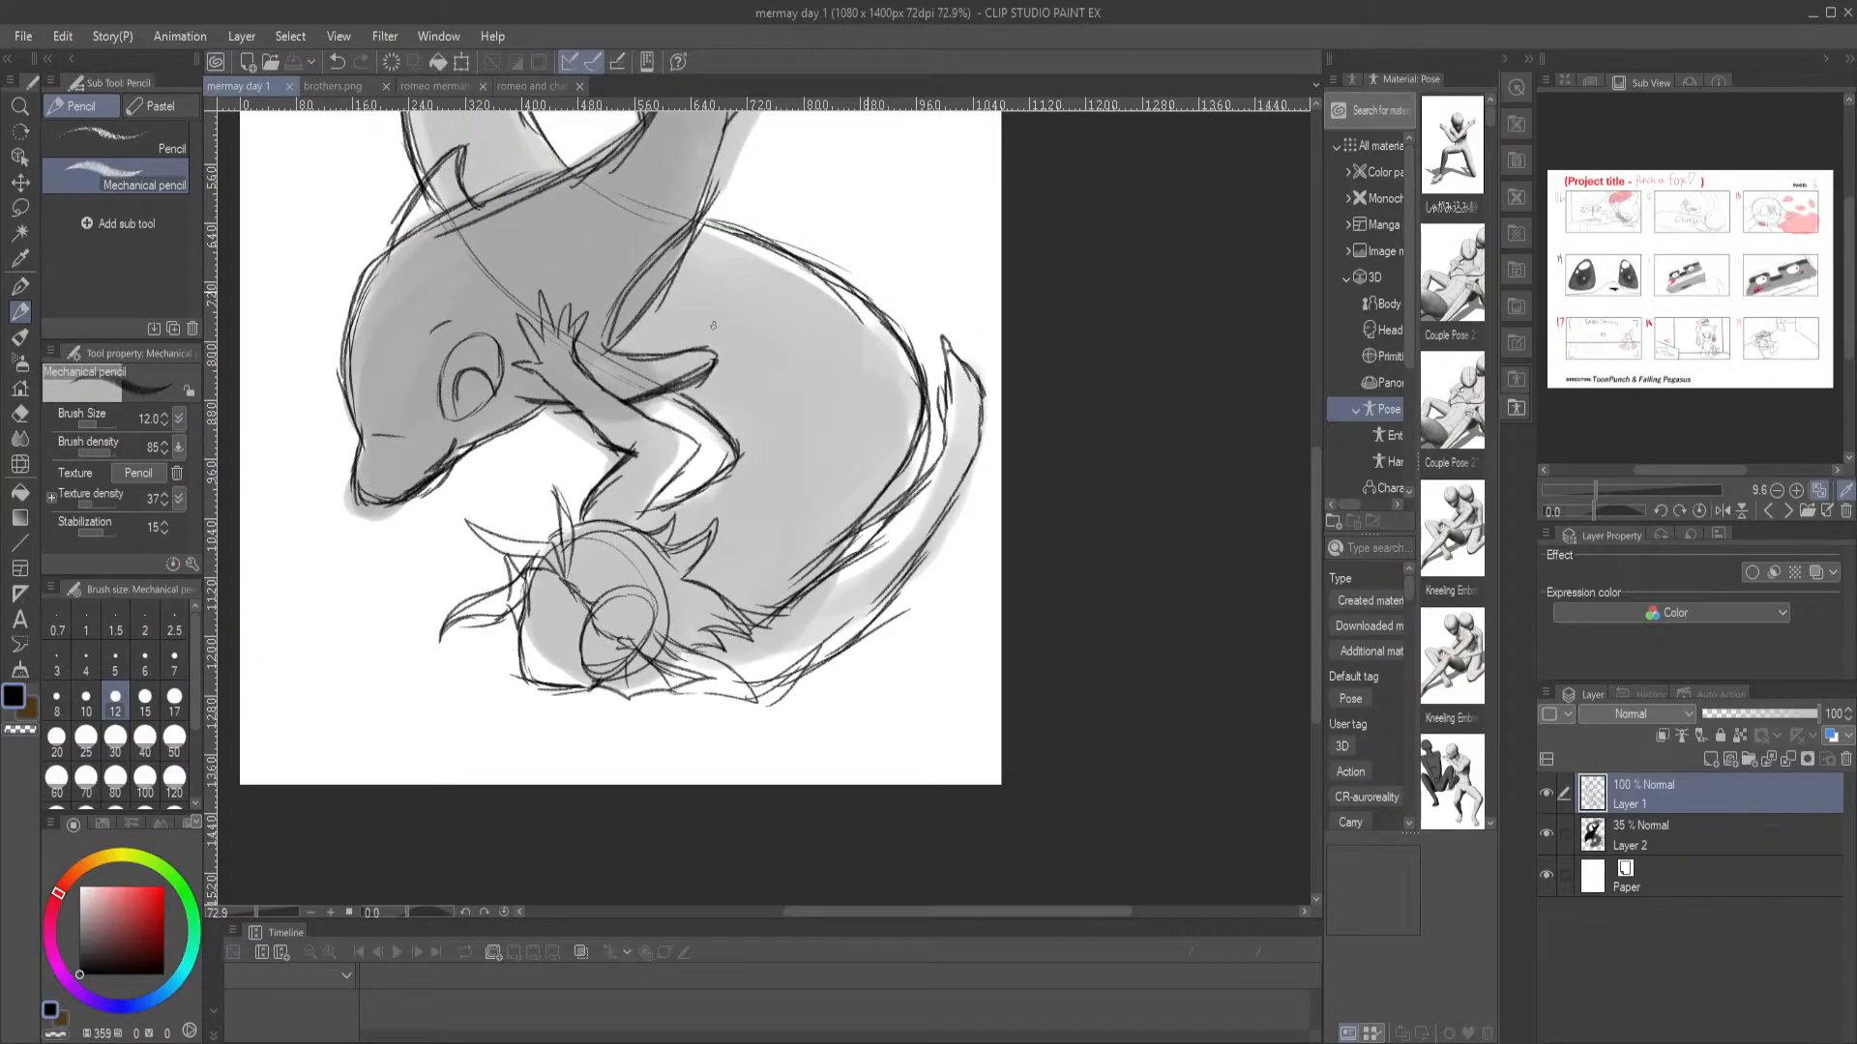
{"action": "mouse_move", "coordinate": [712, 325]}
{"action": "left_mouse_down"}
{"action": "mouse_move", "coordinate": [846, 493]}
{"action": "mouse_move", "coordinate": [875, 503]}
{"action": "mouse_move", "coordinate": [780, 460]}
{"action": "mouse_move", "coordinate": [770, 417]}
{"action": "left_mouse_up"}
{"action": "left_click_drag", "start_coordinate": [558, 666], "coordinate": [603, 601]}
{"action": "left_click_drag", "start_coordinate": [605, 689], "coordinate": [602, 692]}
{"action": "key", "text": "ctrl+z"}
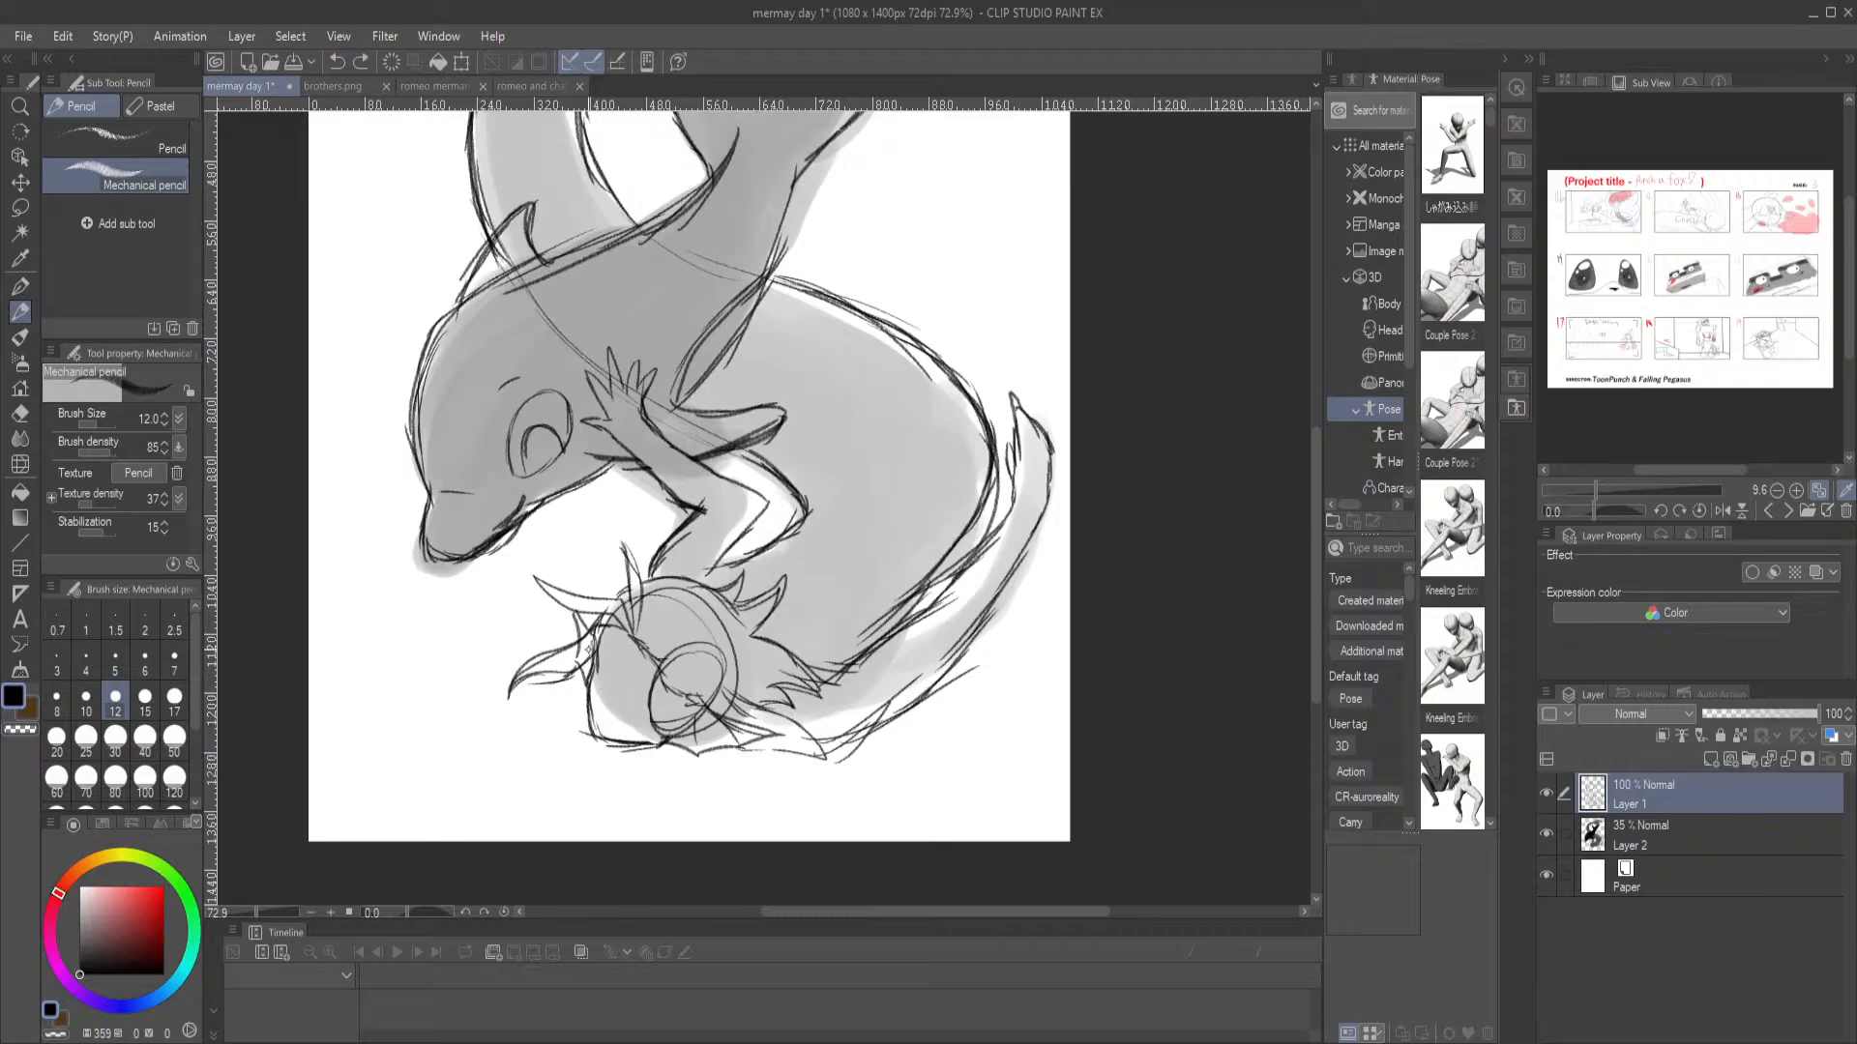
Sketch a small circle on the merman's face, just inside its front outline
{"action": "scroll", "coordinate": [594, 477], "scroll_direction": "up", "scroll_amount": 3}
{"action": "left_click_drag", "start_coordinate": [641, 673], "coordinate": [362, 375]}
{"action": "mouse_move", "coordinate": [640, 437]}
{"action": "left_mouse_down"}
{"action": "mouse_move", "coordinate": [812, 382]}
{"action": "mouse_move", "coordinate": [882, 333]}
{"action": "mouse_move", "coordinate": [895, 253]}
{"action": "left_mouse_up"}
{"action": "left_click_drag", "start_coordinate": [1096, 406], "coordinate": [759, 464]}
{"action": "left_click_drag", "start_coordinate": [332, 674], "coordinate": [787, 392]}
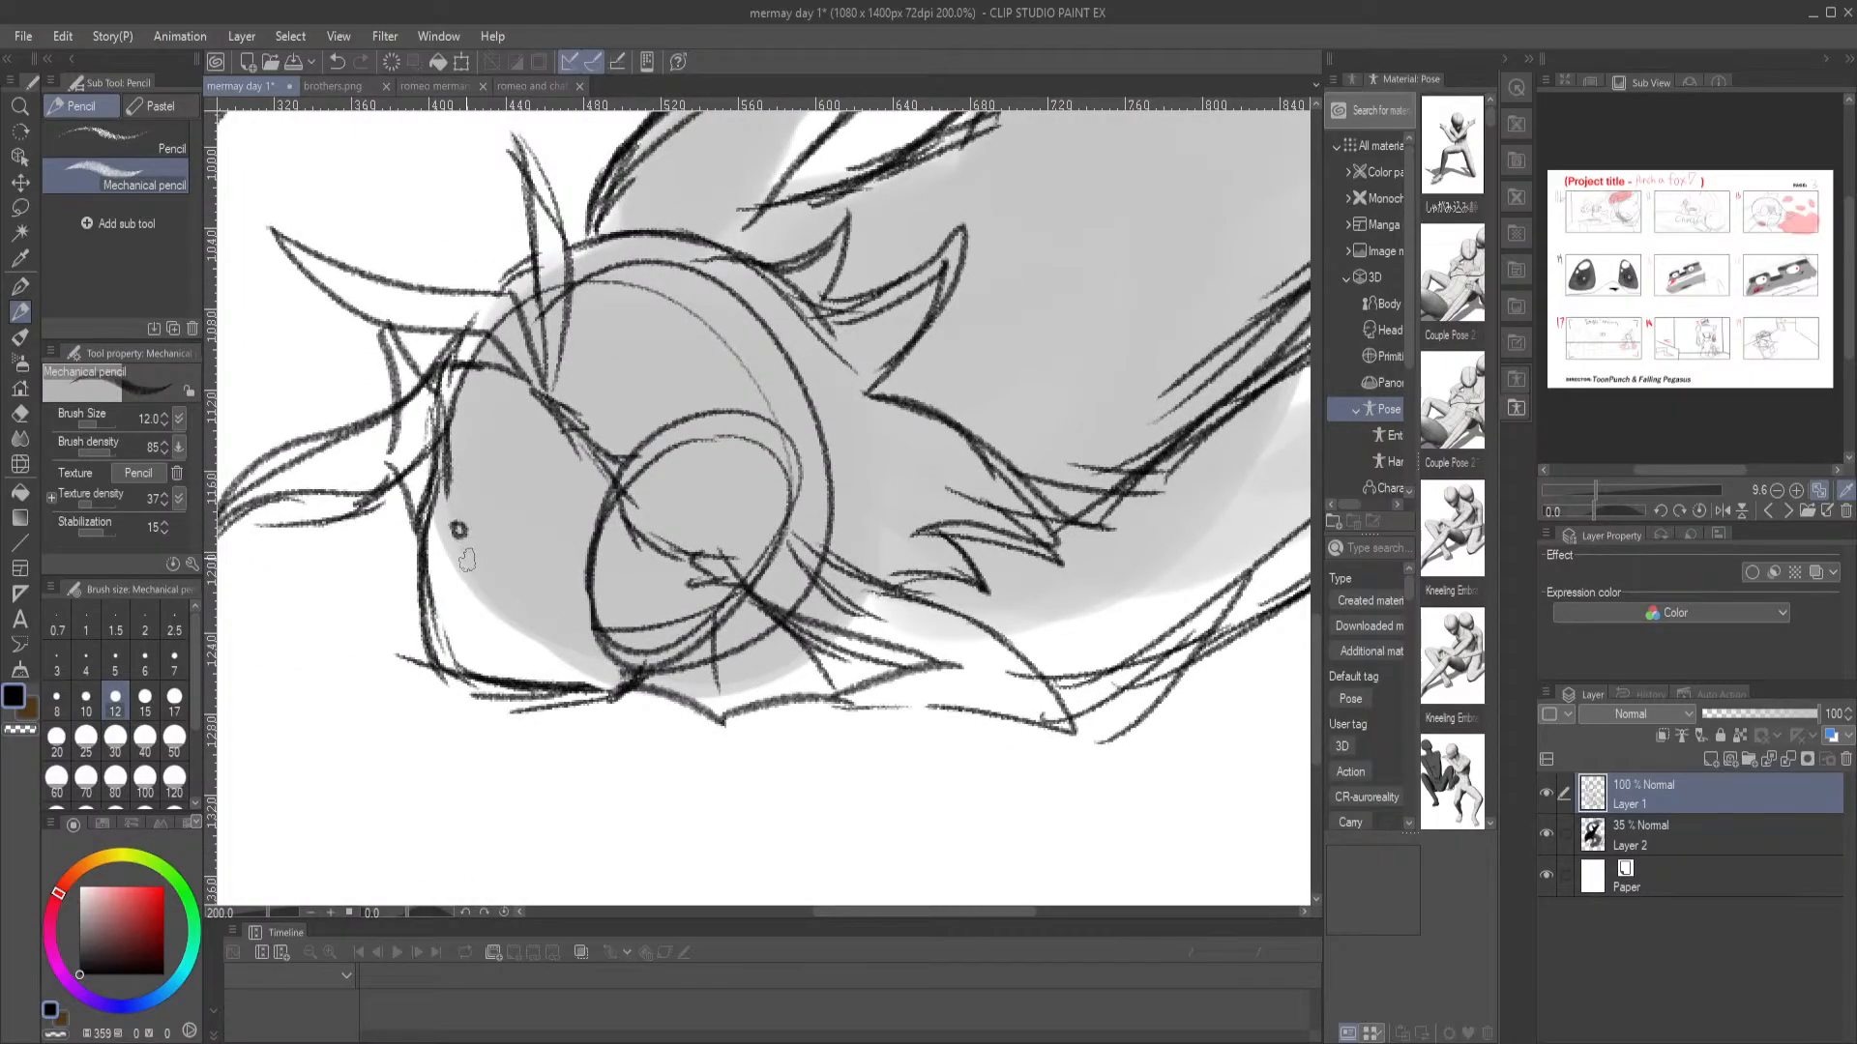
{"action": "key", "text": "ctrl+z"}
{"action": "left_click_drag", "start_coordinate": [452, 522], "coordinate": [461, 525]}
{"action": "left_click_drag", "start_coordinate": [436, 568], "coordinate": [508, 623]}
{"action": "key", "text": "ctrl+z"}
{"action": "mouse_move", "coordinate": [431, 547]}
{"action": "left_mouse_down"}
{"action": "mouse_move", "coordinate": [464, 609]}
{"action": "mouse_move", "coordinate": [502, 627]}
{"action": "left_mouse_up"}
{"action": "key", "text": "ctrl+z"}
{"action": "key", "text": "e"}
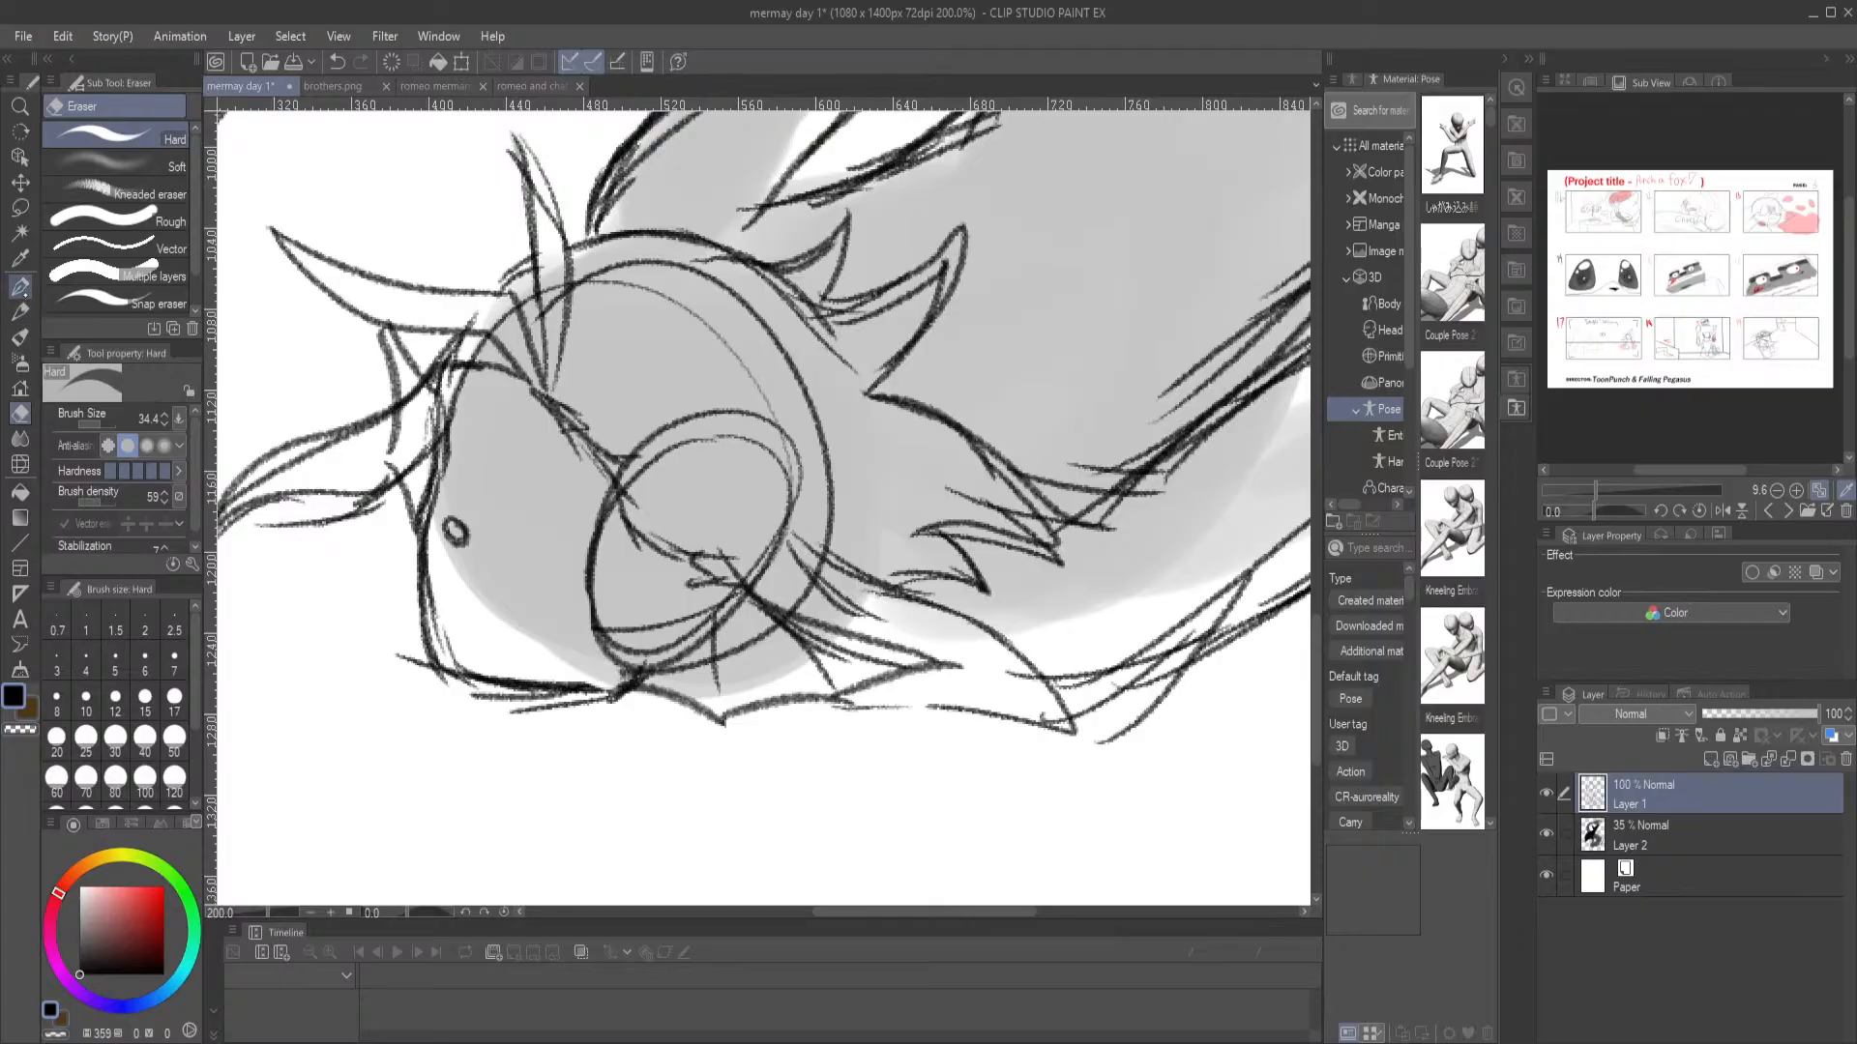
{"action": "left_click", "coordinate": [20, 287]}
{"action": "left_click", "coordinate": [19, 311]}
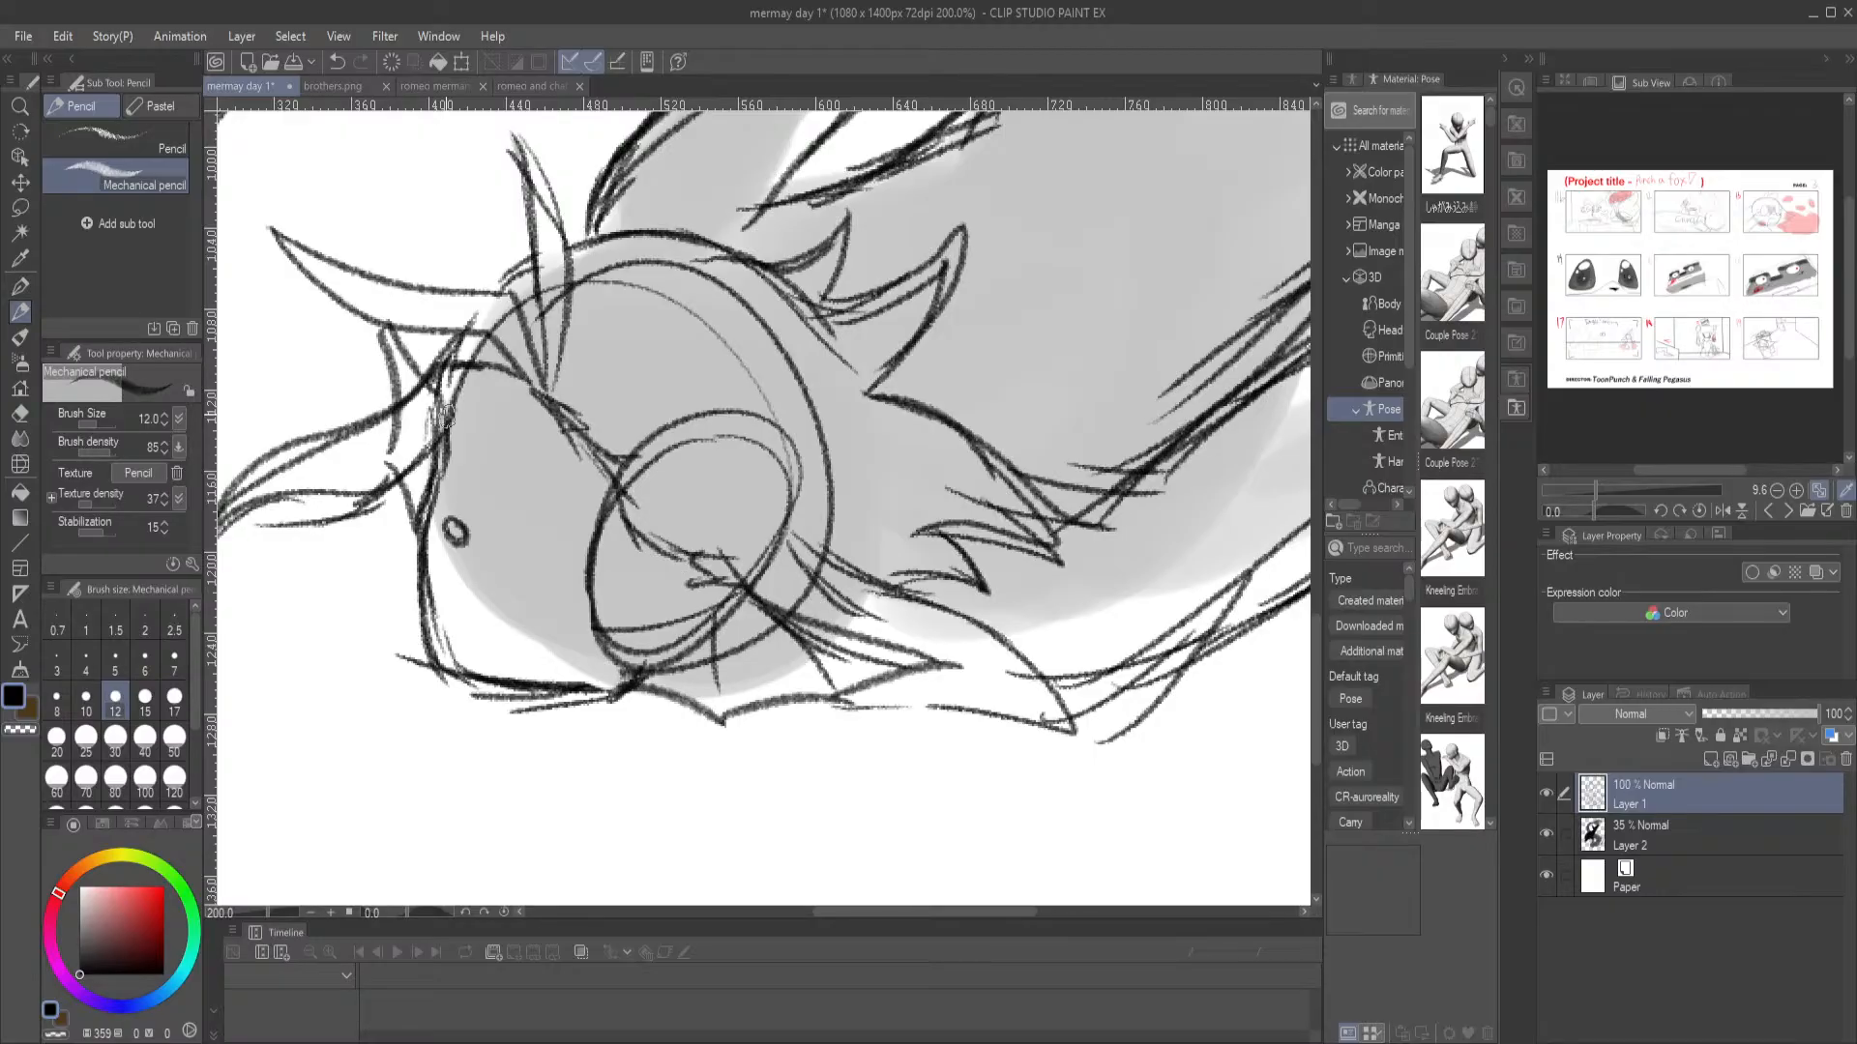
{"action": "left_click_drag", "start_coordinate": [432, 571], "coordinate": [527, 616]}
{"action": "key", "text": "ctrl+z"}
{"action": "key", "text": "ctrl+z"}
Darken the front of the merman's face and carry the line around the corner along his lower jaw
{"action": "left_click_drag", "start_coordinate": [438, 496], "coordinate": [429, 619]}
{"action": "left_click_drag", "start_coordinate": [437, 554], "coordinate": [448, 666]}
{"action": "left_click_drag", "start_coordinate": [437, 601], "coordinate": [451, 671]}
{"action": "key", "text": "ctrl+z"}
{"action": "key", "text": "ctrl+z"}
{"action": "mouse_move", "coordinate": [436, 566]}
{"action": "left_mouse_down"}
{"action": "mouse_move", "coordinate": [440, 657]}
{"action": "mouse_move", "coordinate": [470, 682]}
{"action": "mouse_move", "coordinate": [604, 695]}
{"action": "left_mouse_up"}
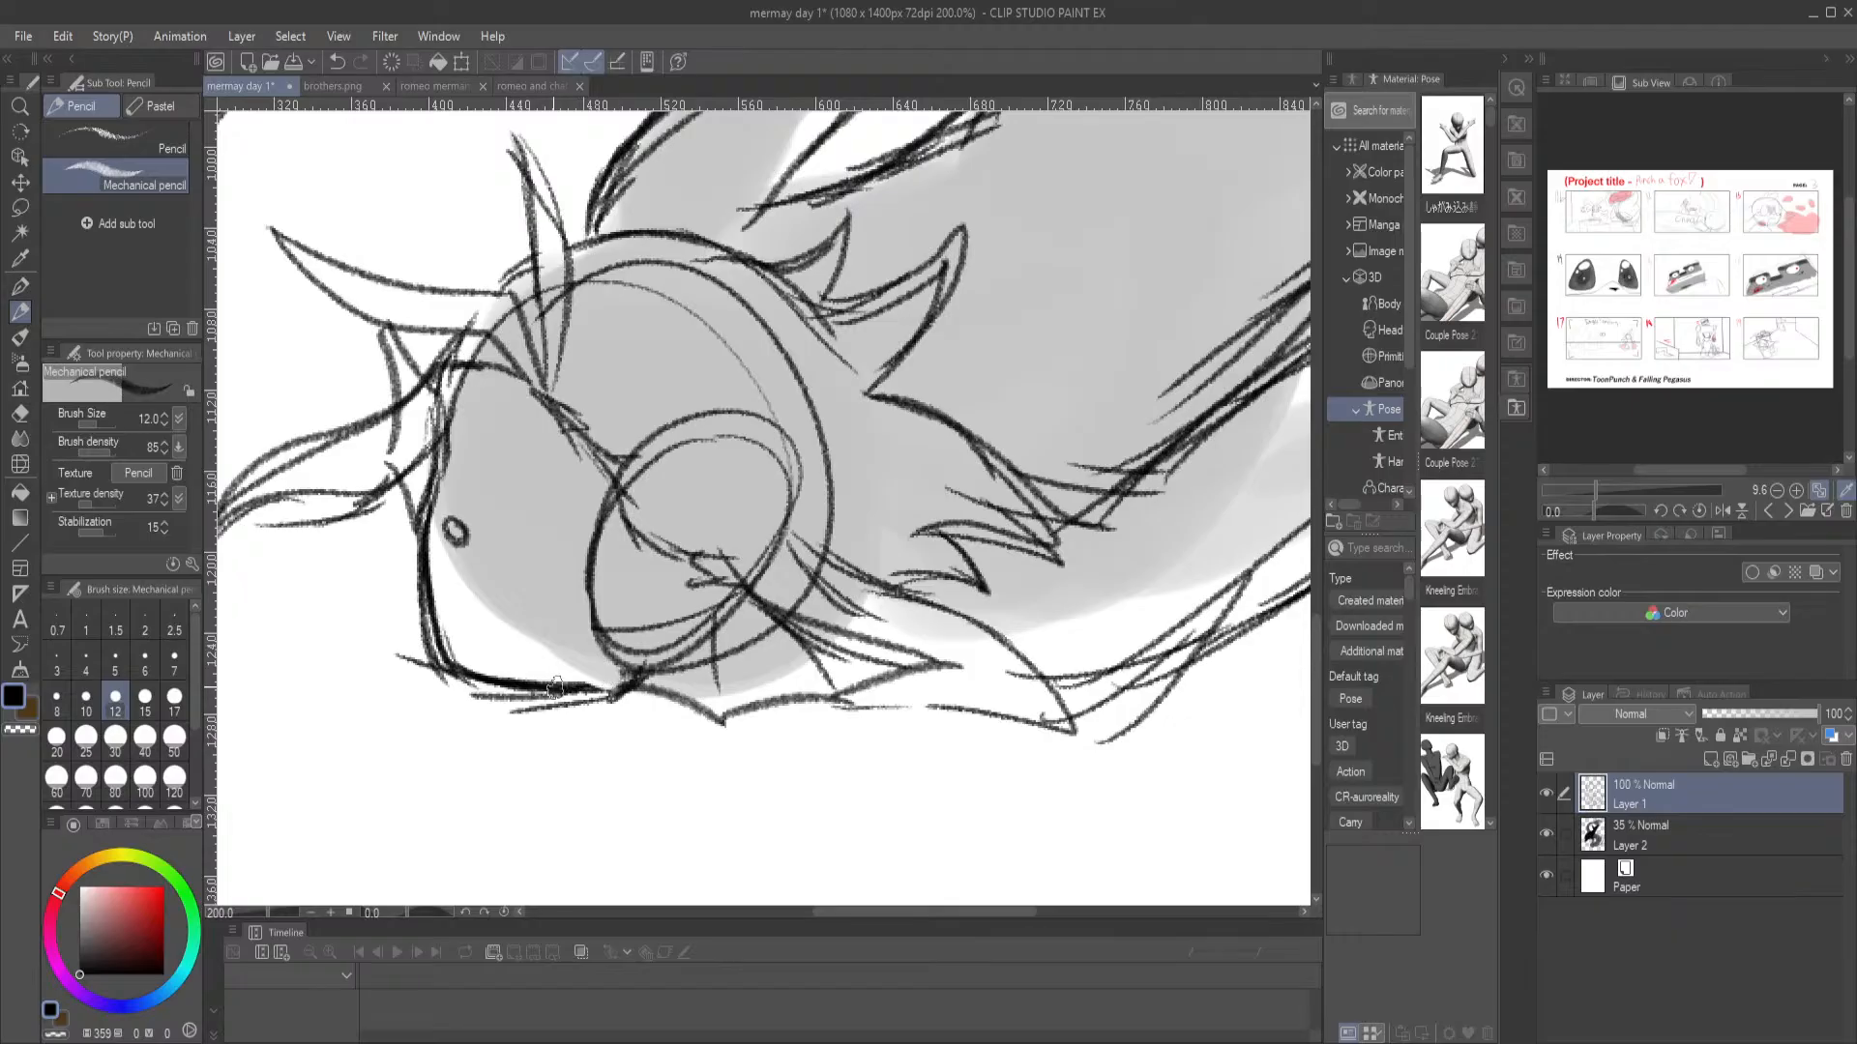
Erase the stray sketch lines around the jaw corner of the merman's face and switch back to the Mechanical pencil
{"action": "key", "text": "e"}
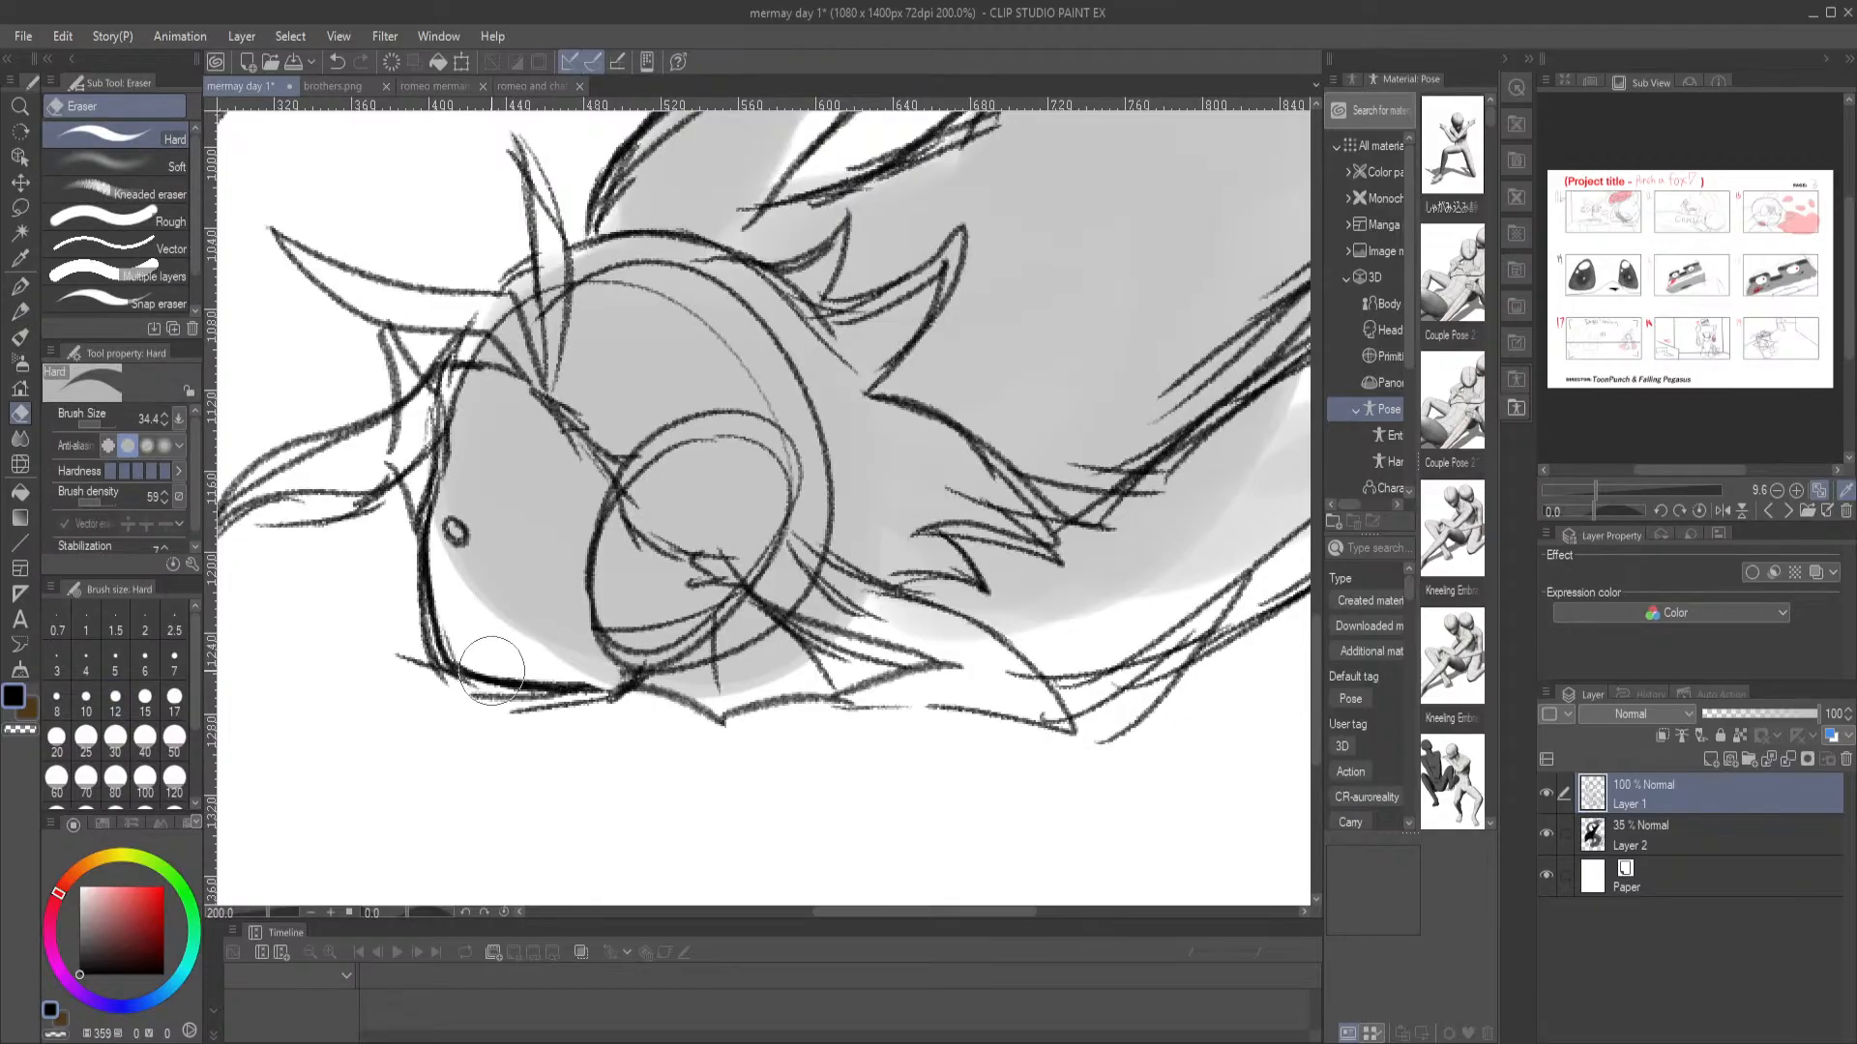
{"action": "mouse_move", "coordinate": [432, 621]}
{"action": "left_mouse_down"}
{"action": "mouse_move", "coordinate": [442, 680]}
{"action": "mouse_move", "coordinate": [402, 646]}
{"action": "mouse_move", "coordinate": [444, 701]}
{"action": "mouse_move", "coordinate": [402, 536]}
{"action": "mouse_move", "coordinate": [462, 700]}
{"action": "mouse_move", "coordinate": [525, 712]}
{"action": "left_mouse_up"}
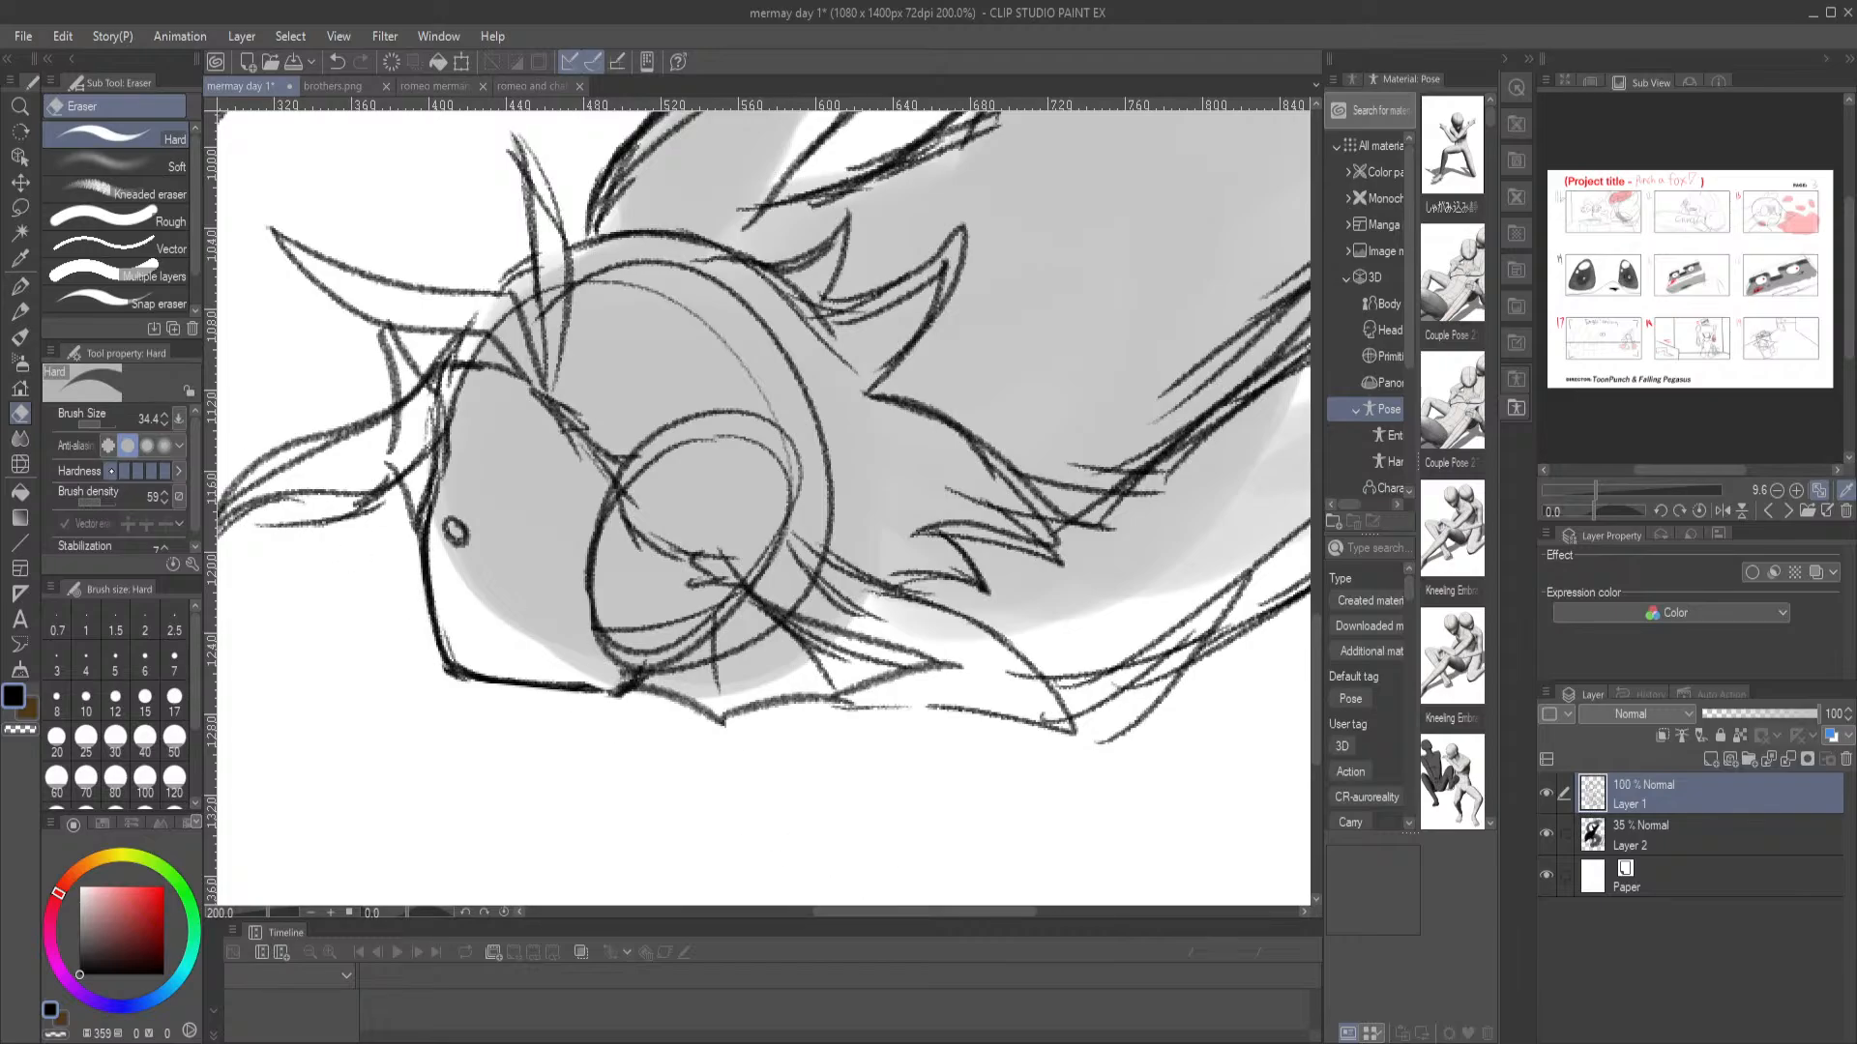
{"action": "left_click", "coordinate": [19, 286]}
{"action": "left_click", "coordinate": [20, 311]}
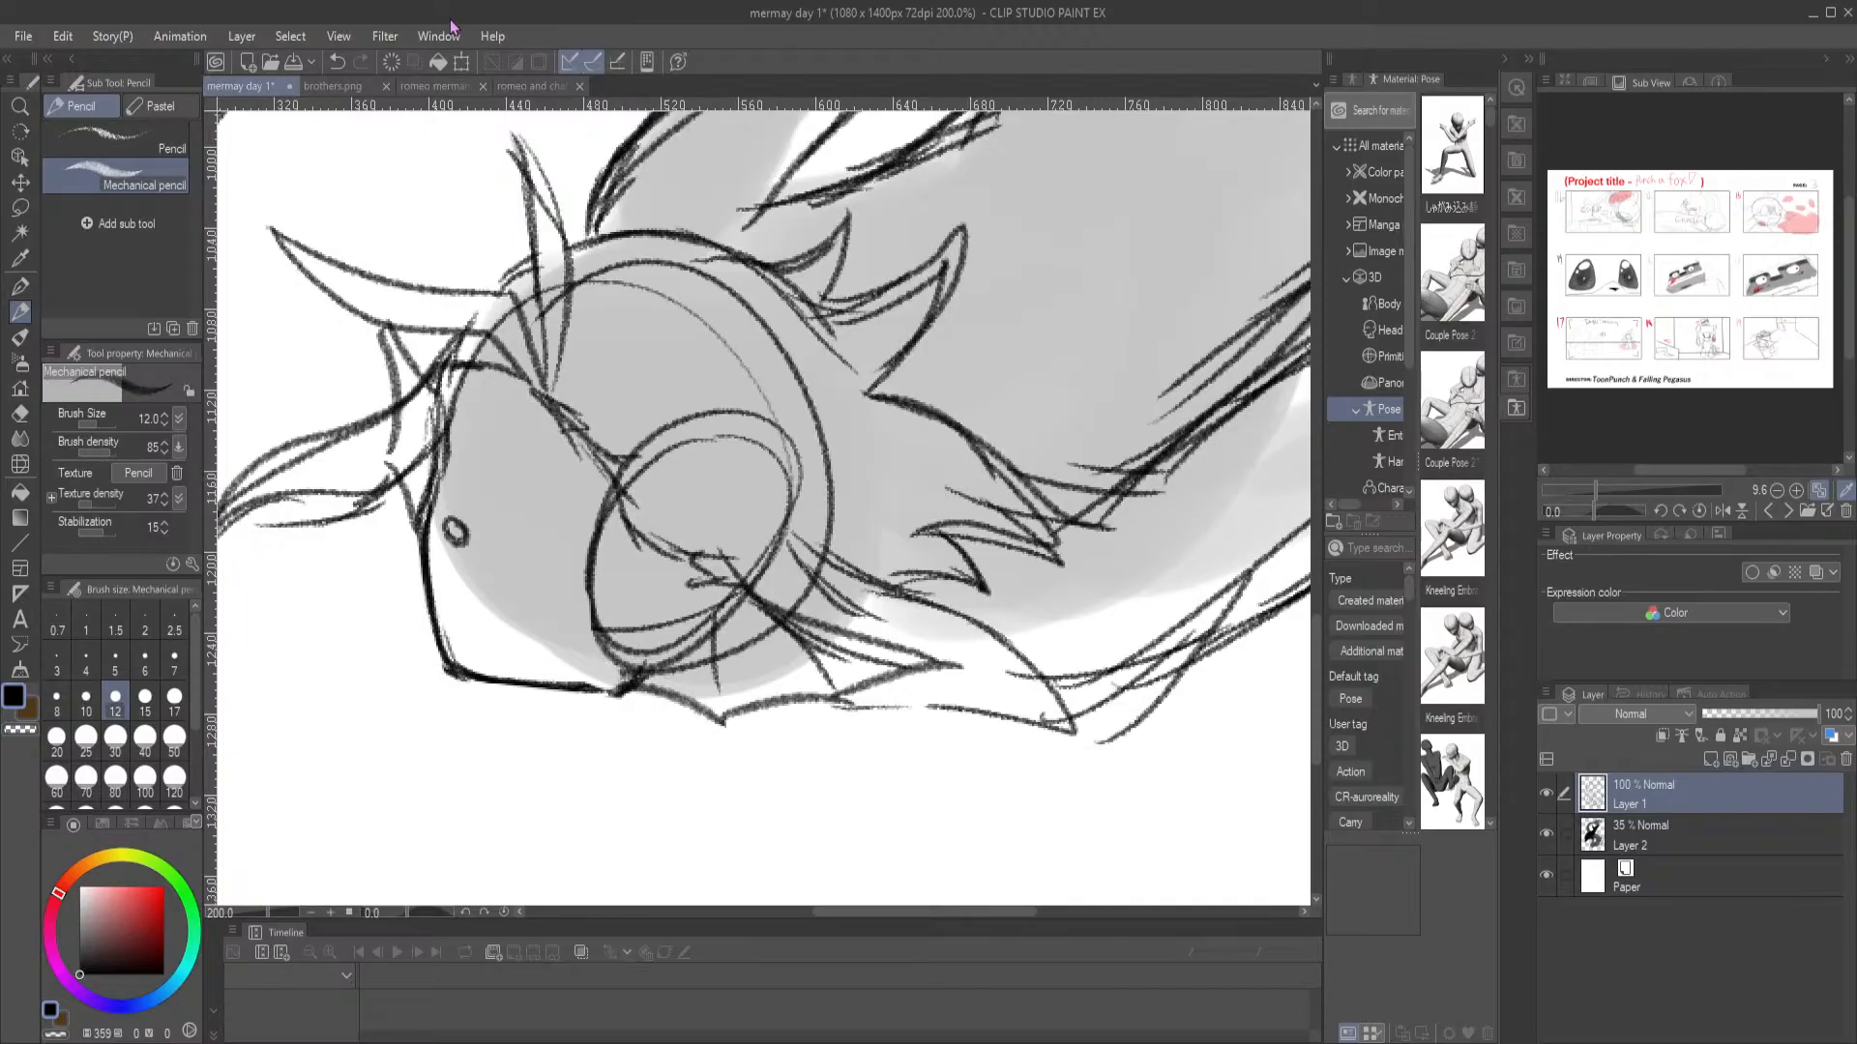
Open the image Screenshot 2026-03-26 091636.png and examine its hooded serpent-tailed characters up close and as a whole
{"action": "left_click", "coordinate": [275, 64]}
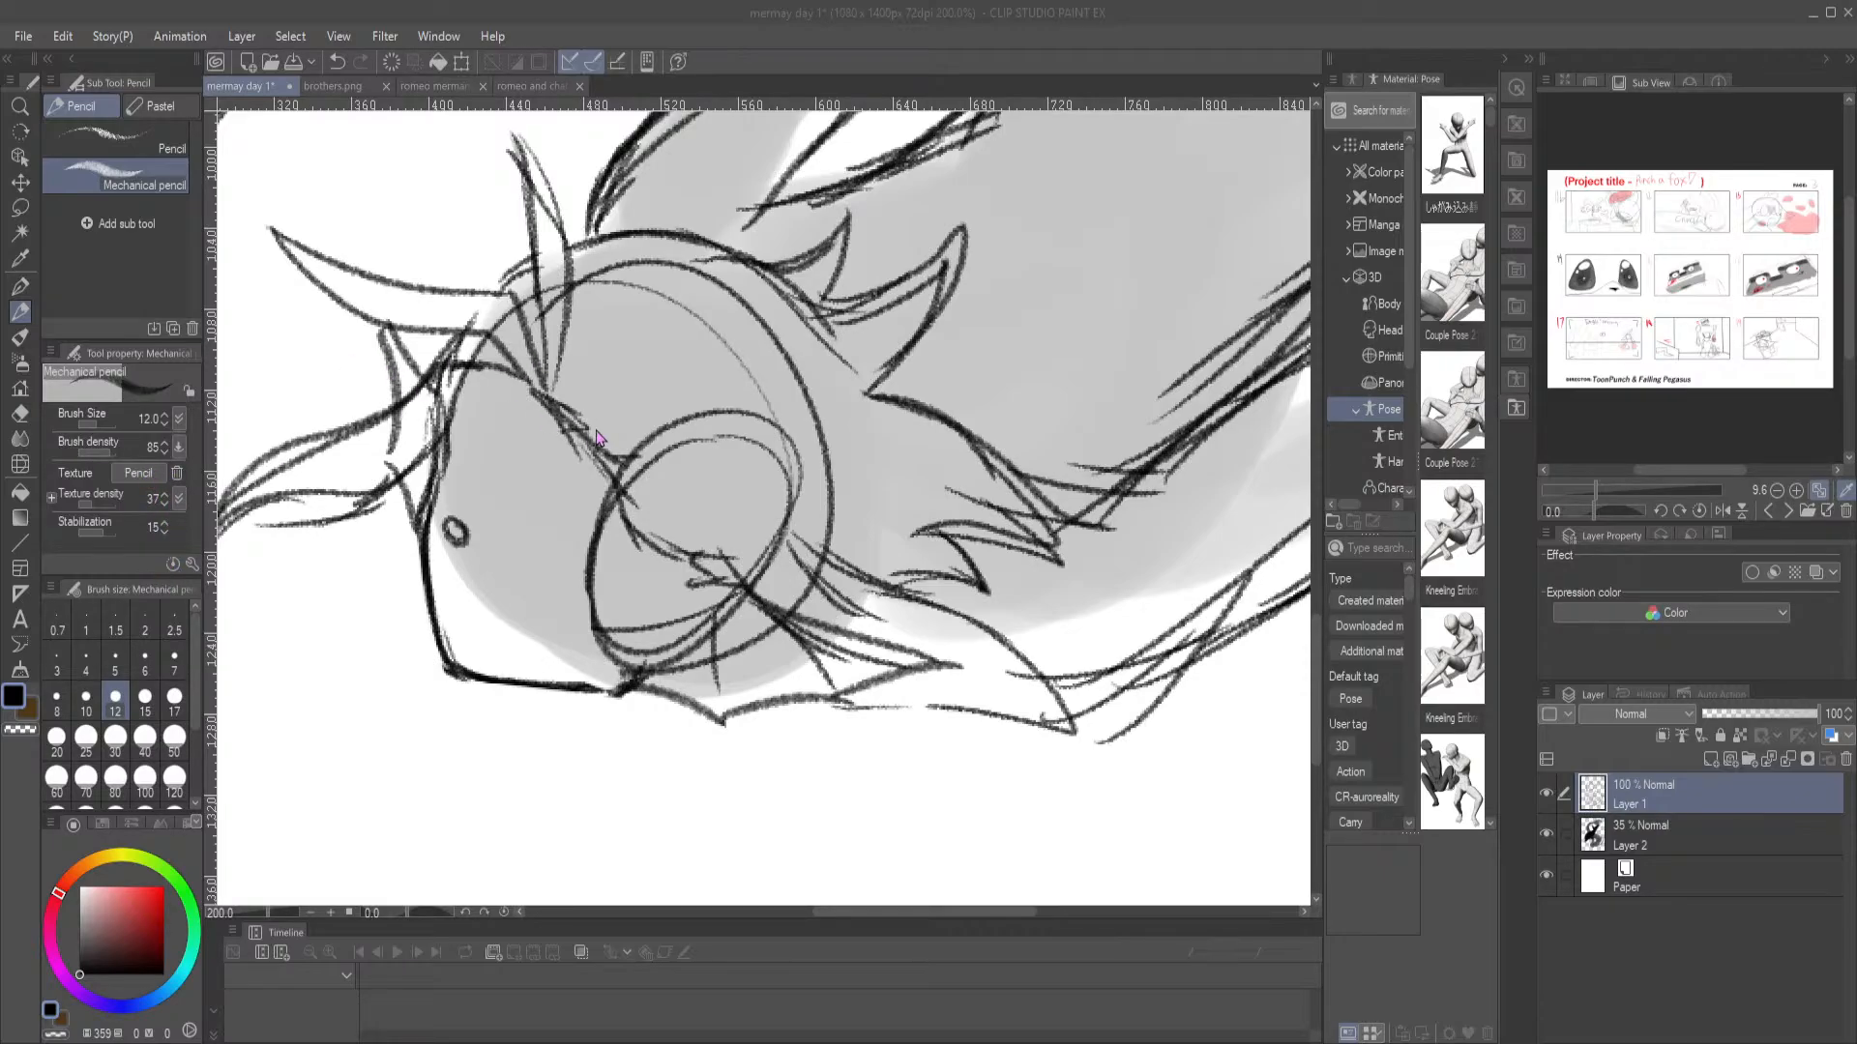
{"action": "double_click", "coordinate": [912, 378]}
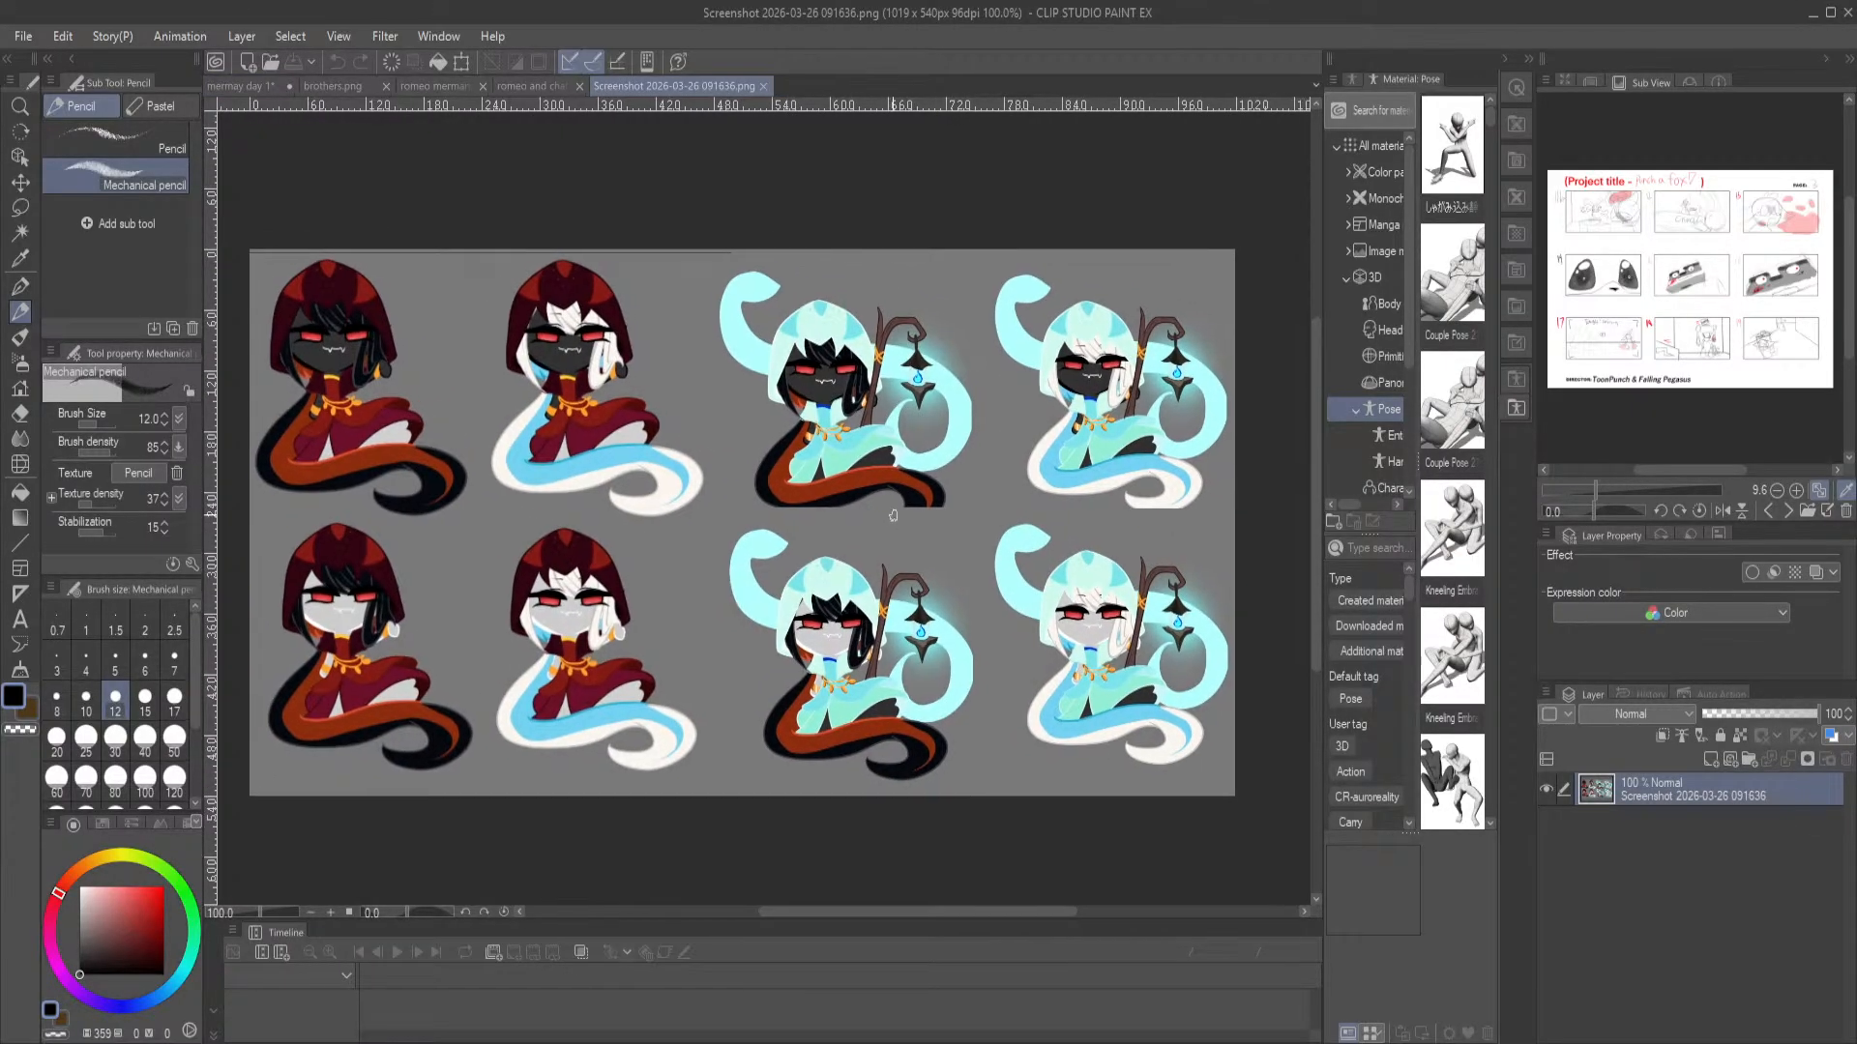
{"action": "scroll", "coordinate": [867, 492], "scroll_direction": "up", "scroll_amount": 3}
{"action": "scroll", "coordinate": [868, 492], "scroll_direction": "down", "scroll_amount": 3}
{"action": "scroll", "coordinate": [406, 270], "scroll_direction": "up", "scroll_amount": 3}
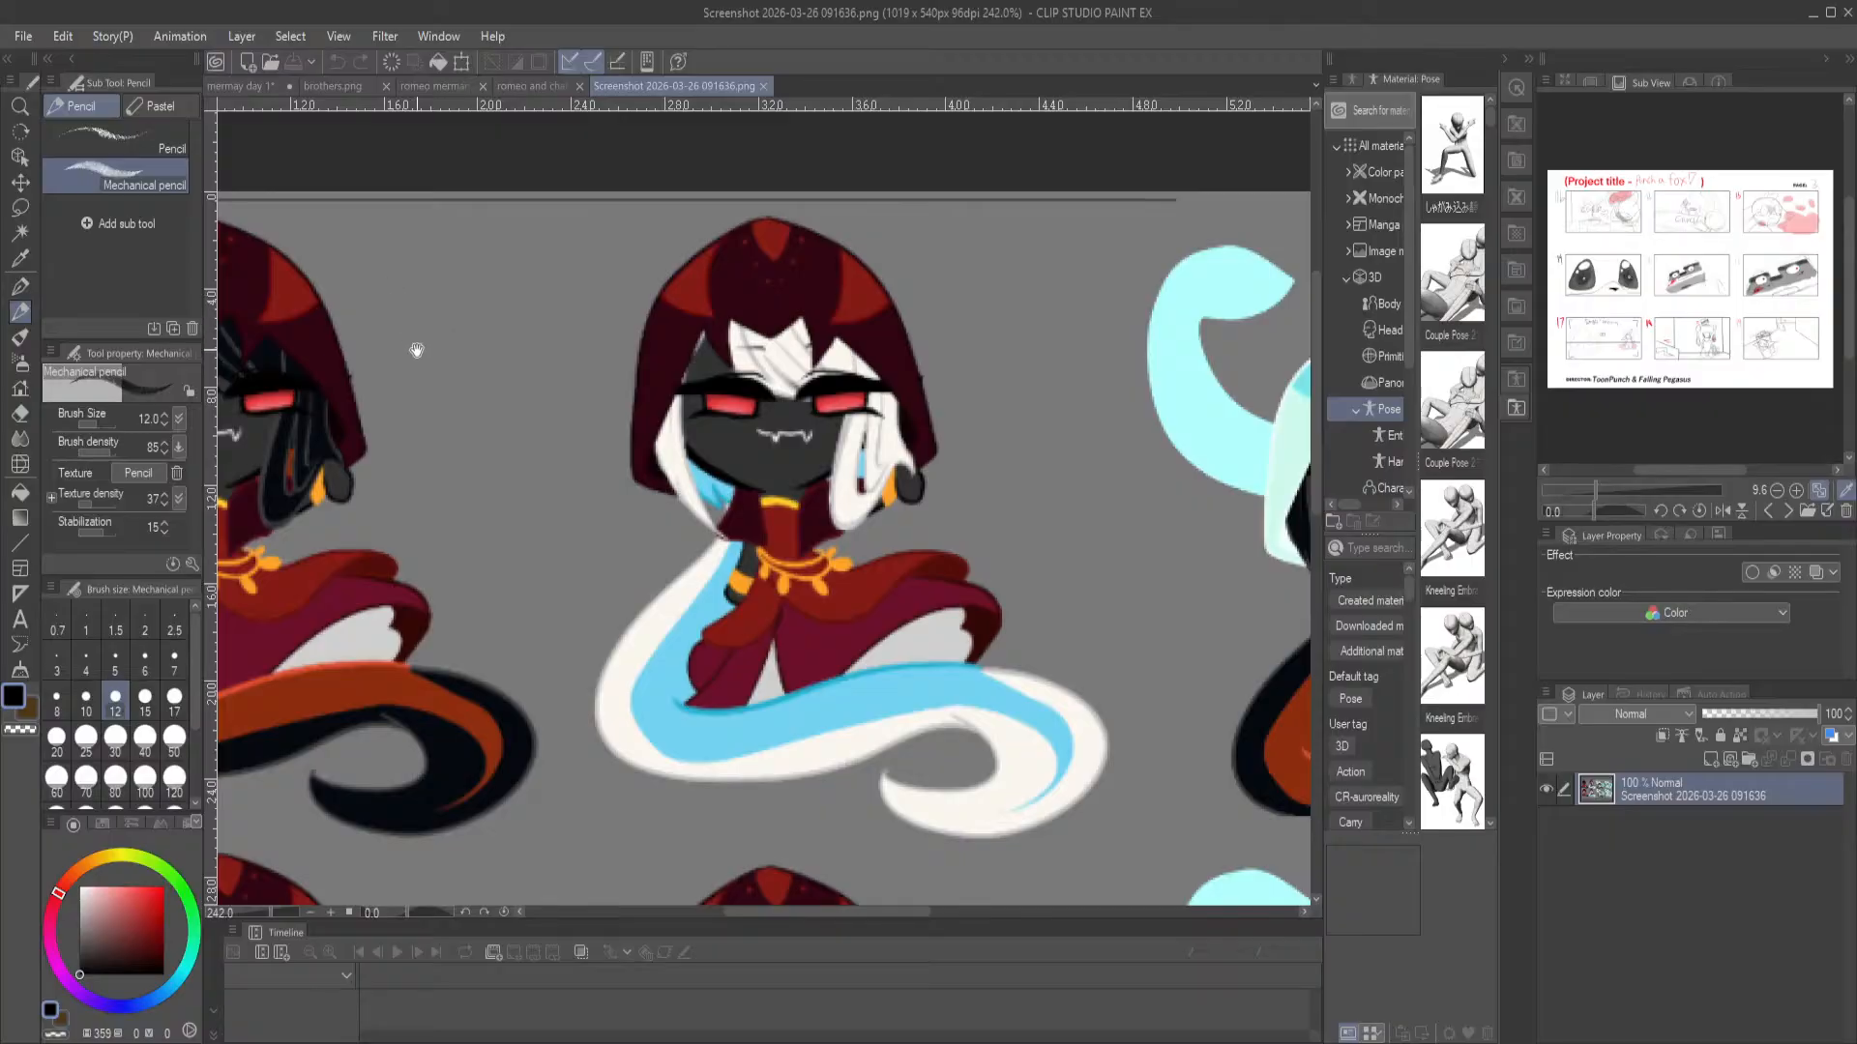
{"action": "scroll", "coordinate": [758, 339], "scroll_direction": "down", "scroll_amount": 5}
{"action": "scroll", "coordinate": [916, 402], "scroll_direction": "down", "scroll_amount": 4}
{"action": "left_click_drag", "start_coordinate": [1088, 491], "coordinate": [645, 460]}
{"action": "scroll", "coordinate": [676, 478], "scroll_direction": "up", "scroll_amount": 5}
{"action": "scroll", "coordinate": [676, 477], "scroll_direction": "down", "scroll_amount": 2}
{"action": "scroll", "coordinate": [645, 459], "scroll_direction": "up", "scroll_amount": 1}
{"action": "scroll", "coordinate": [636, 451], "scroll_direction": "up", "scroll_amount": 1}
{"action": "mouse_move", "coordinate": [858, 447]}
{"action": "left_mouse_down"}
{"action": "mouse_move", "coordinate": [805, 445]}
{"action": "mouse_move", "coordinate": [838, 445]}
{"action": "left_mouse_up"}
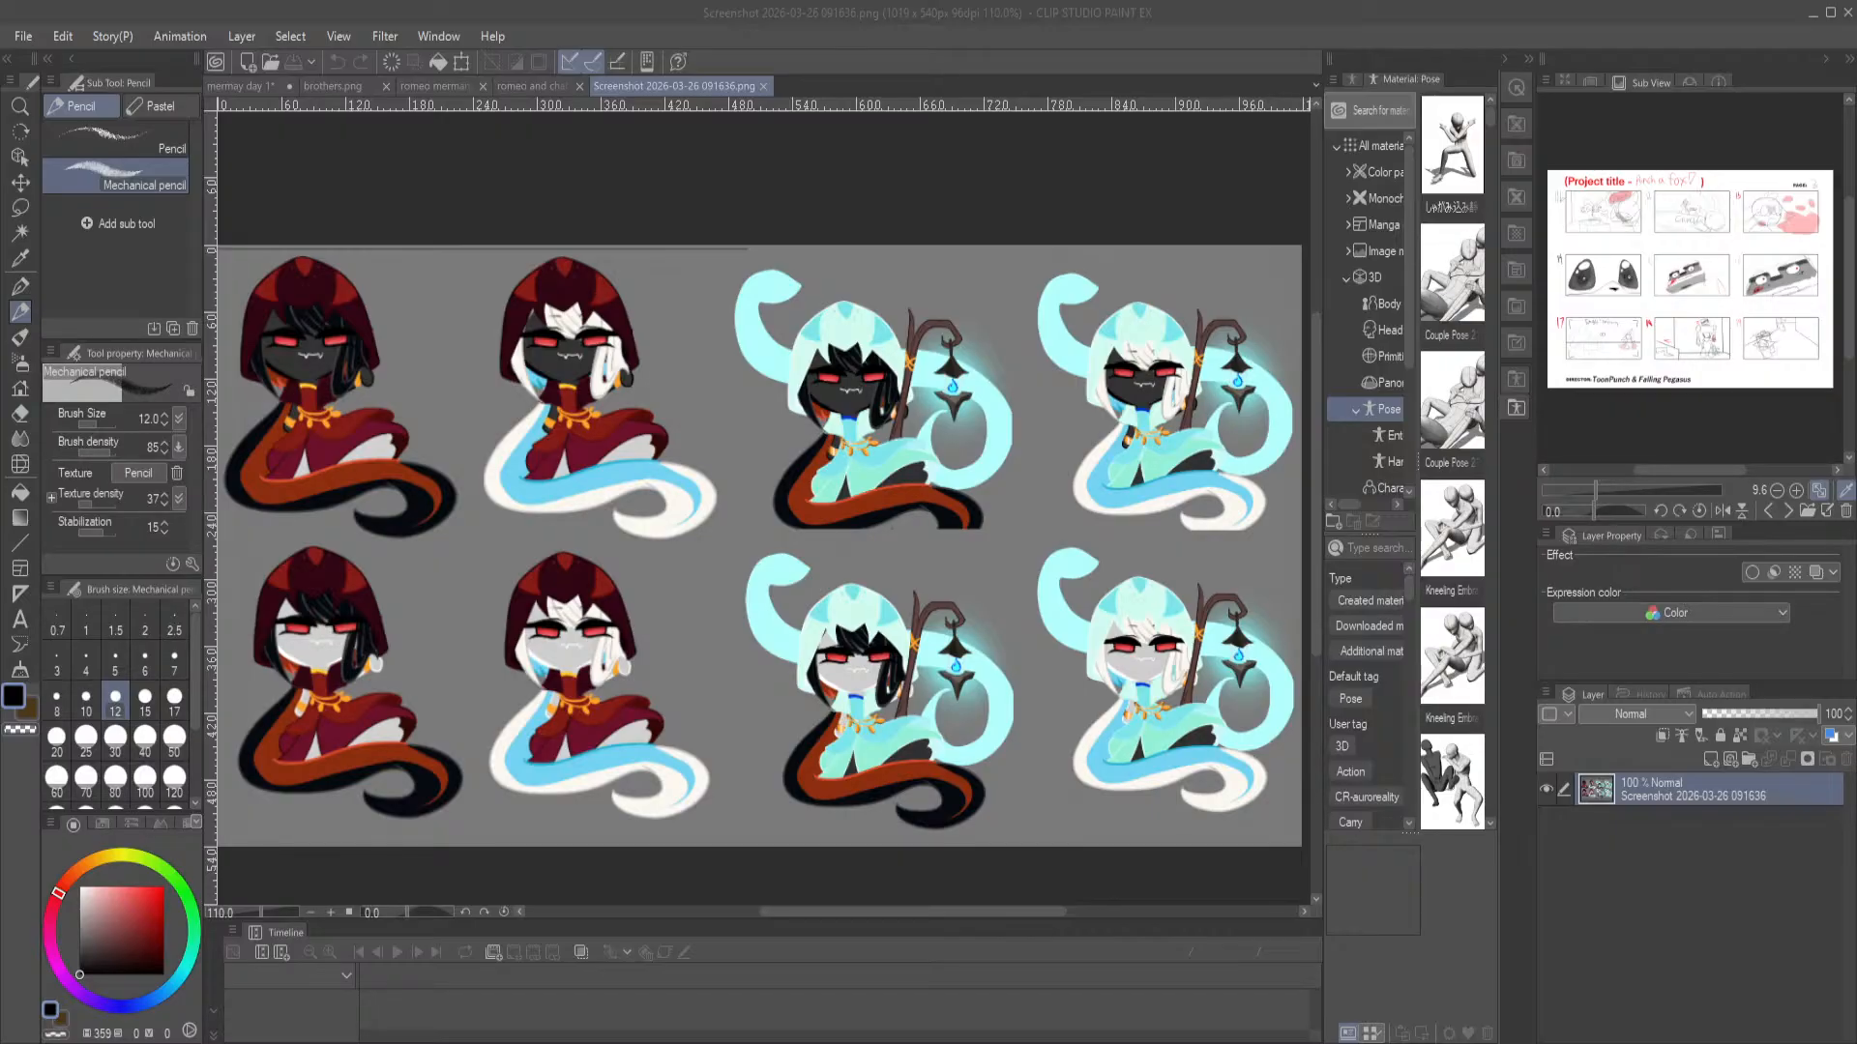
Switch to Google Docs, read the "Grim Reaper Asthetic" document from its title to the Ankou section, and go back to the recent documents
{"action": "key", "text": "alt+Tab"}
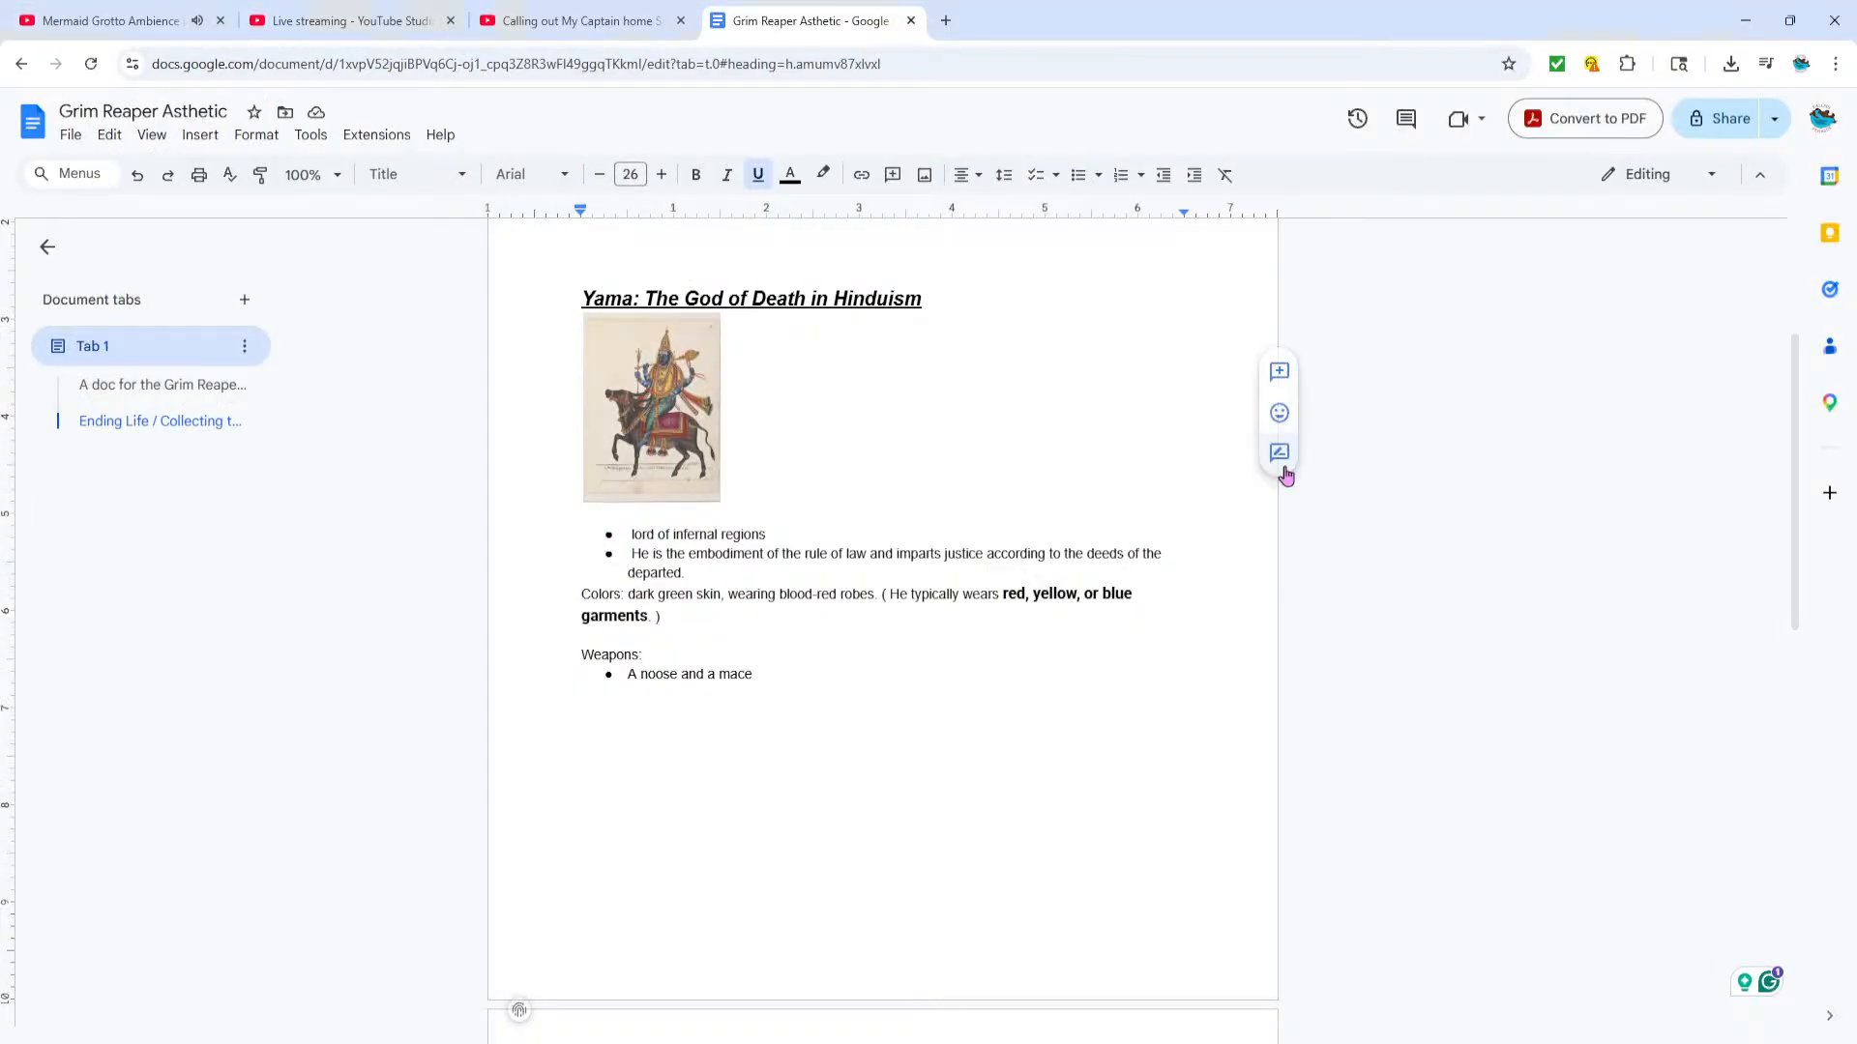
{"action": "scroll", "coordinate": [1258, 493], "scroll_direction": "up", "scroll_amount": 3}
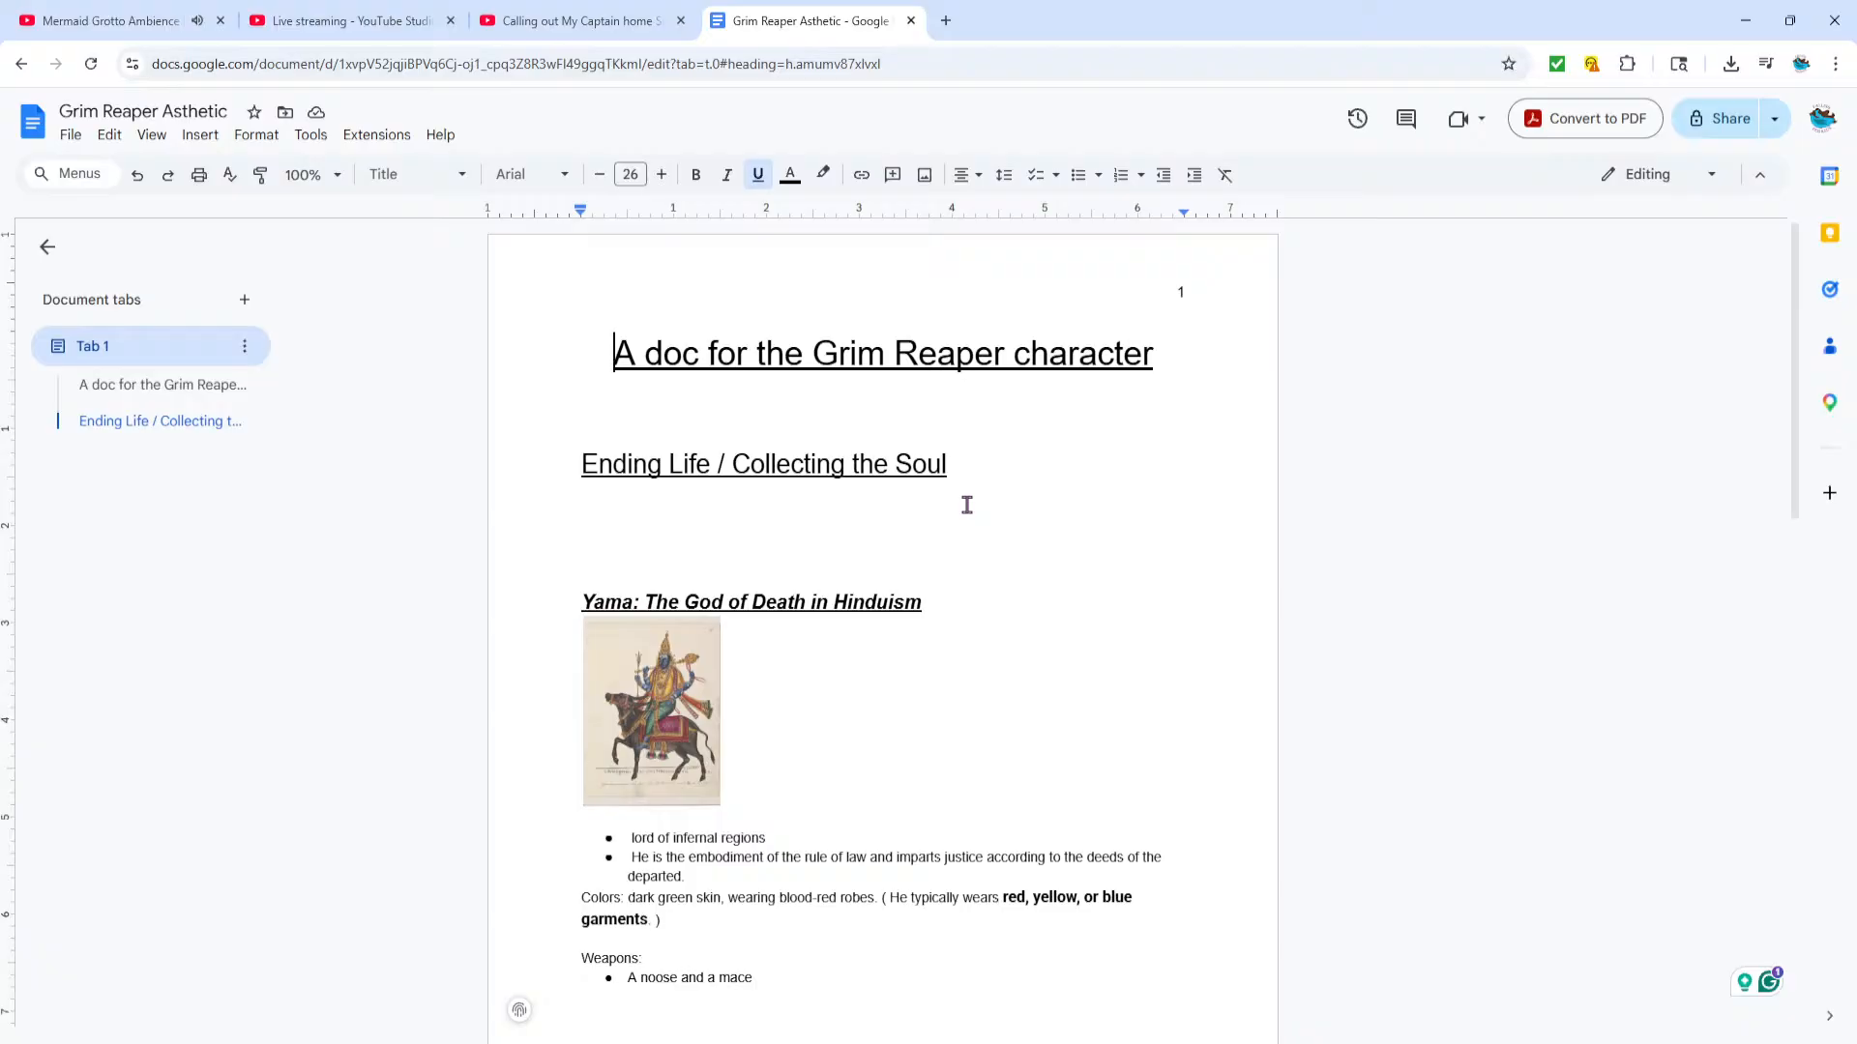
{"action": "scroll", "coordinate": [1003, 606], "scroll_direction": "down", "scroll_amount": 10}
{"action": "scroll", "coordinate": [1028, 568], "scroll_direction": "down", "scroll_amount": 4}
{"action": "scroll", "coordinate": [1025, 565], "scroll_direction": "up", "scroll_amount": 15}
{"action": "scroll", "coordinate": [1012, 564], "scroll_direction": "down", "scroll_amount": 6}
{"action": "scroll", "coordinate": [1001, 556], "scroll_direction": "down", "scroll_amount": 6}
{"action": "scroll", "coordinate": [1001, 556], "scroll_direction": "up", "scroll_amount": 7}
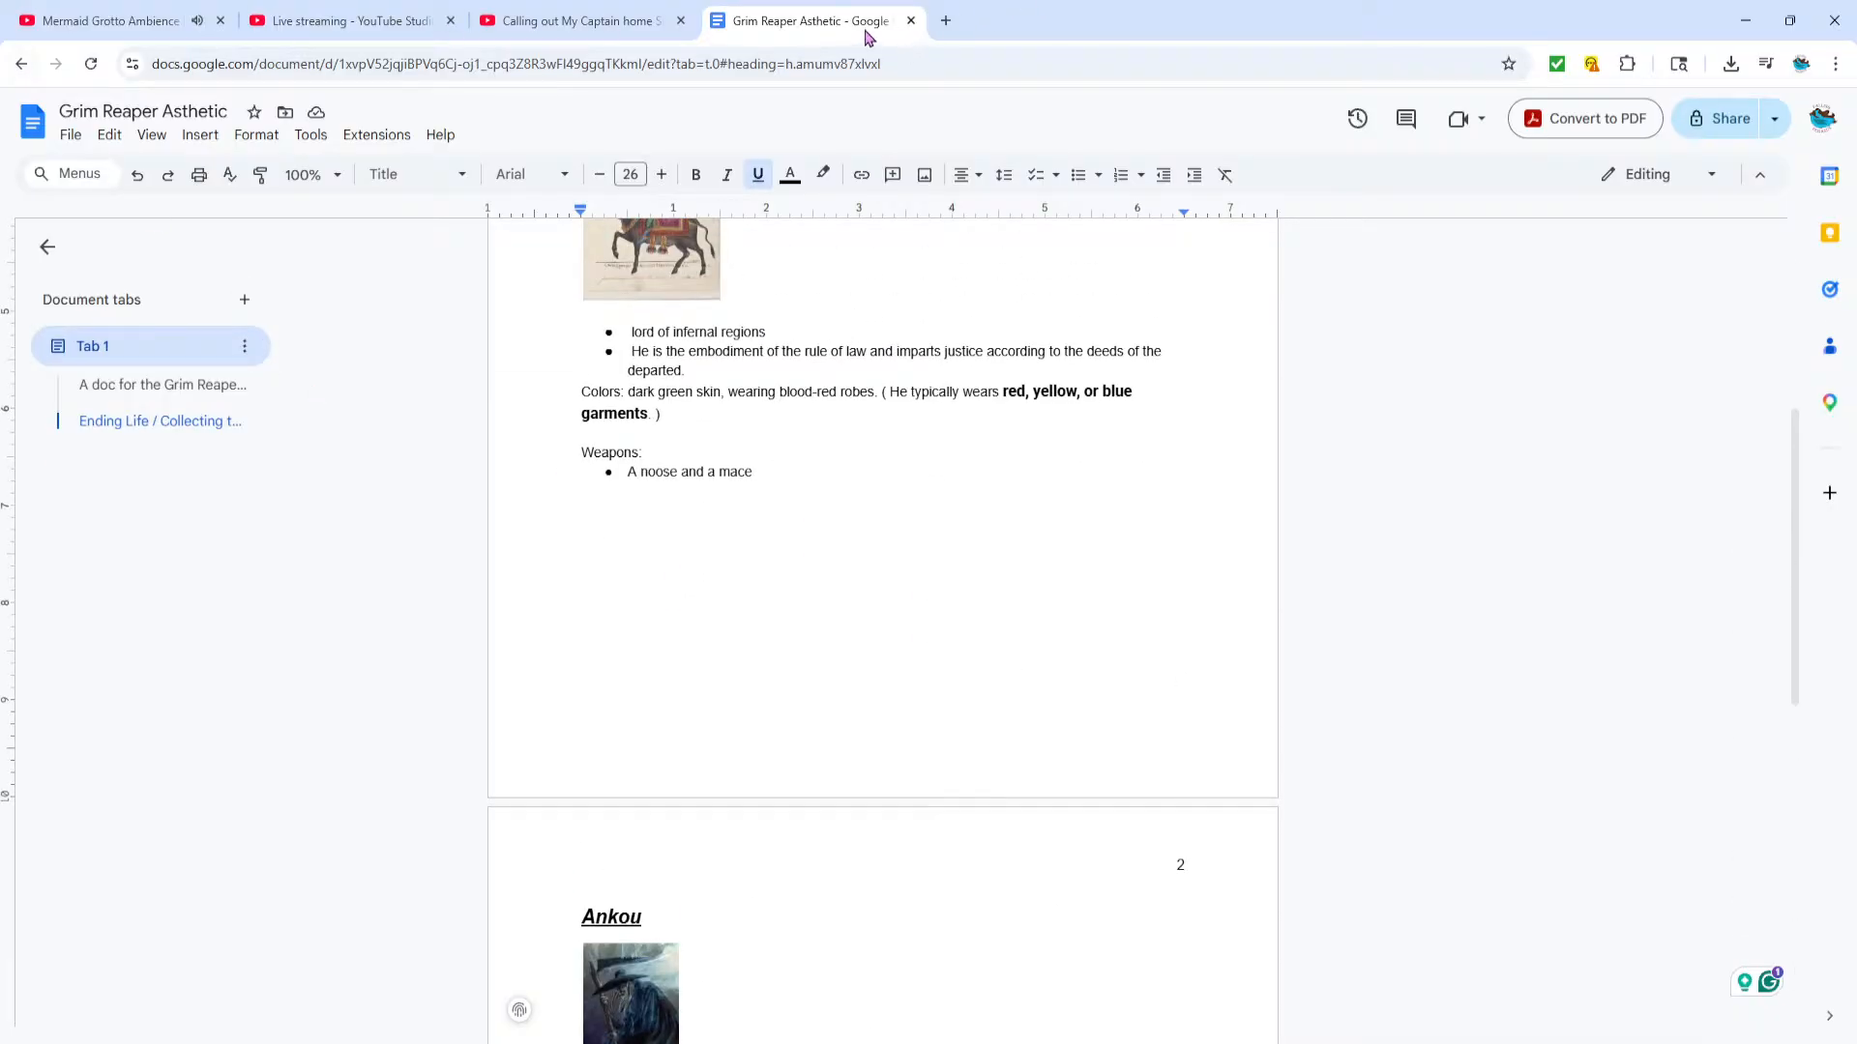
{"action": "left_click", "coordinate": [20, 64]}
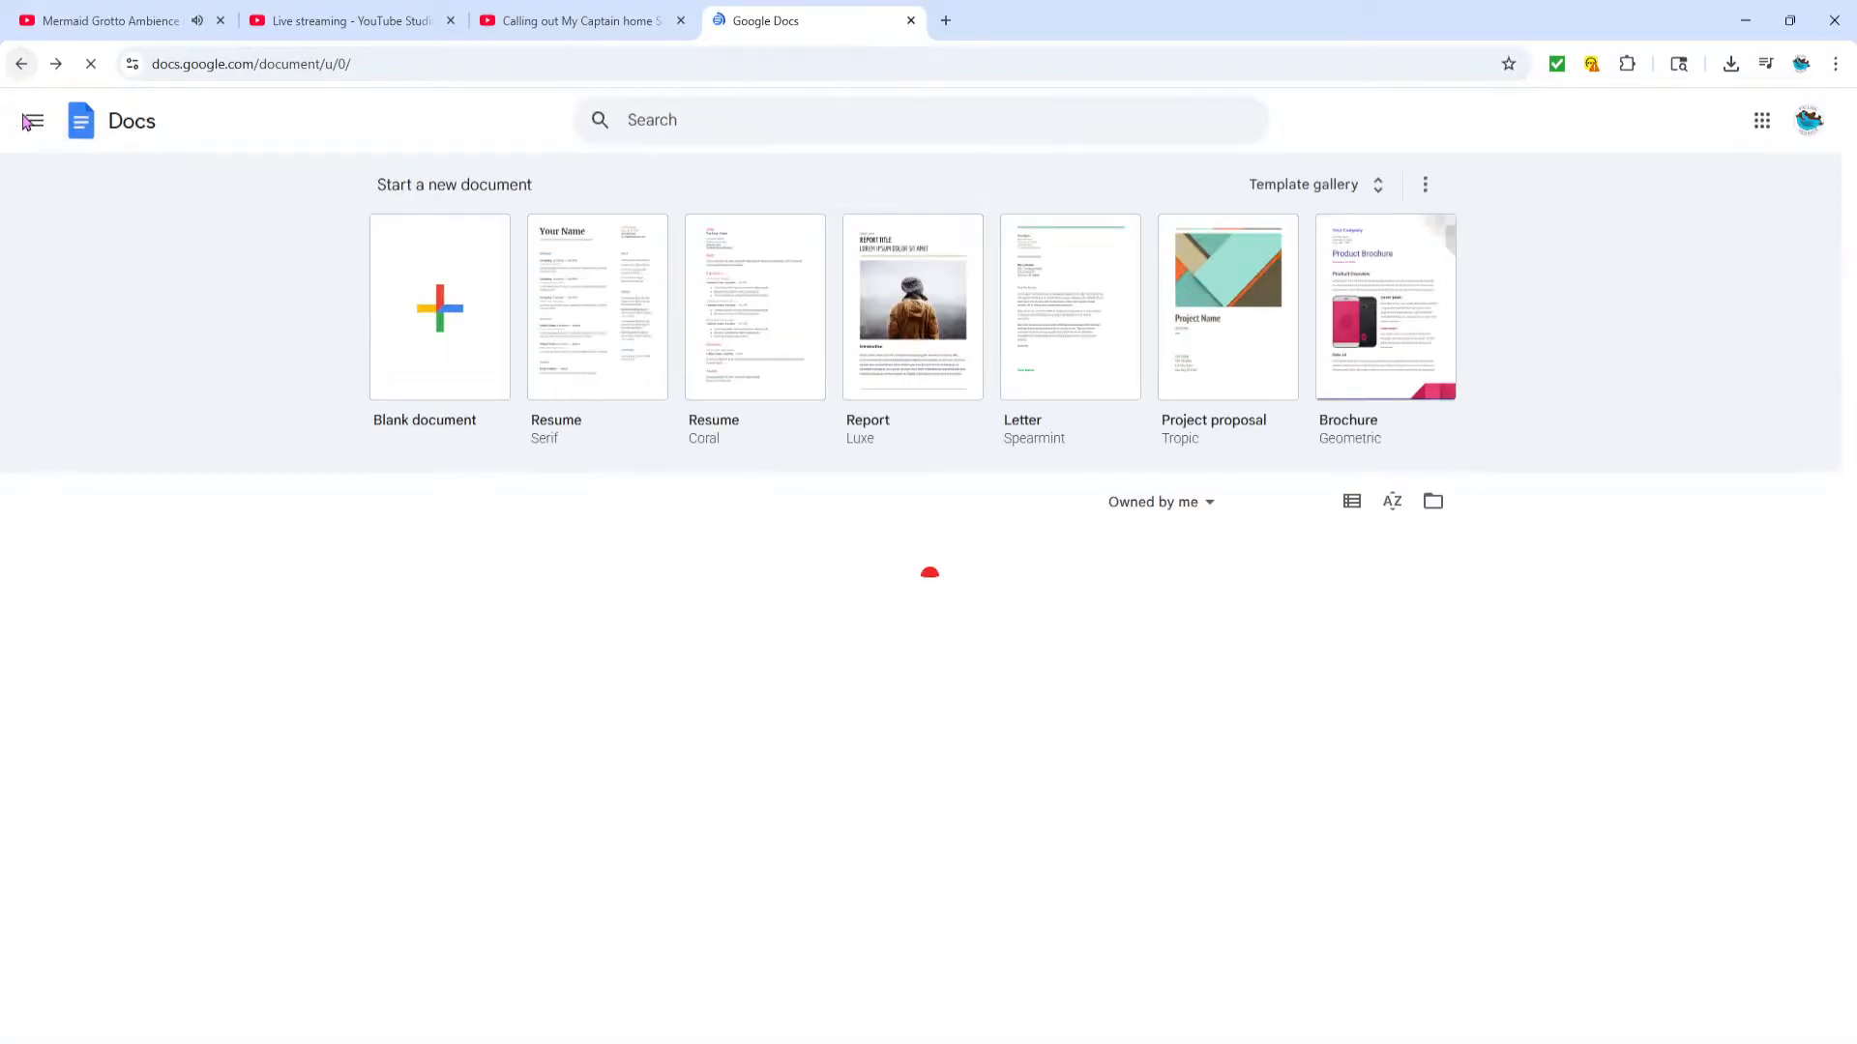
{"action": "scroll", "coordinate": [210, 661], "scroll_direction": "up", "scroll_amount": 4}
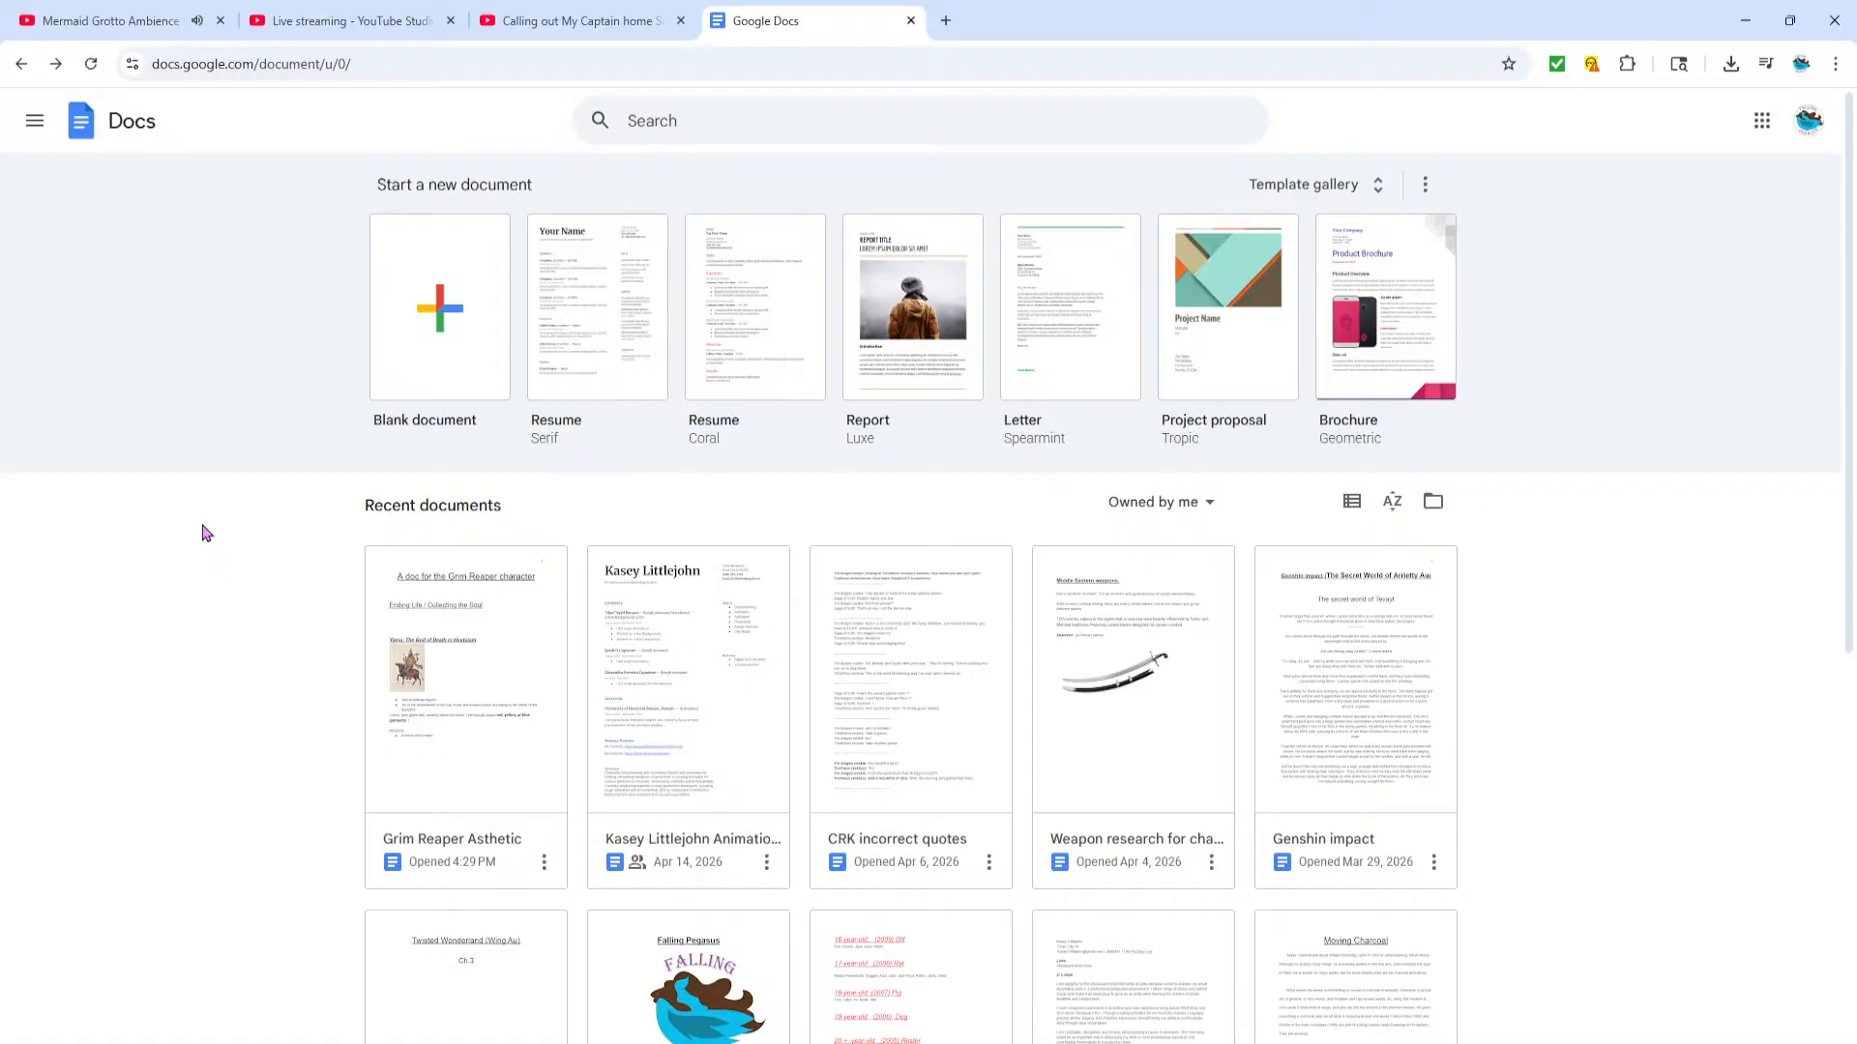
Return to Clip Studio Paint and compare the hooded character variants in the opened screenshot again
{"action": "left_click", "coordinate": [476, 12]}
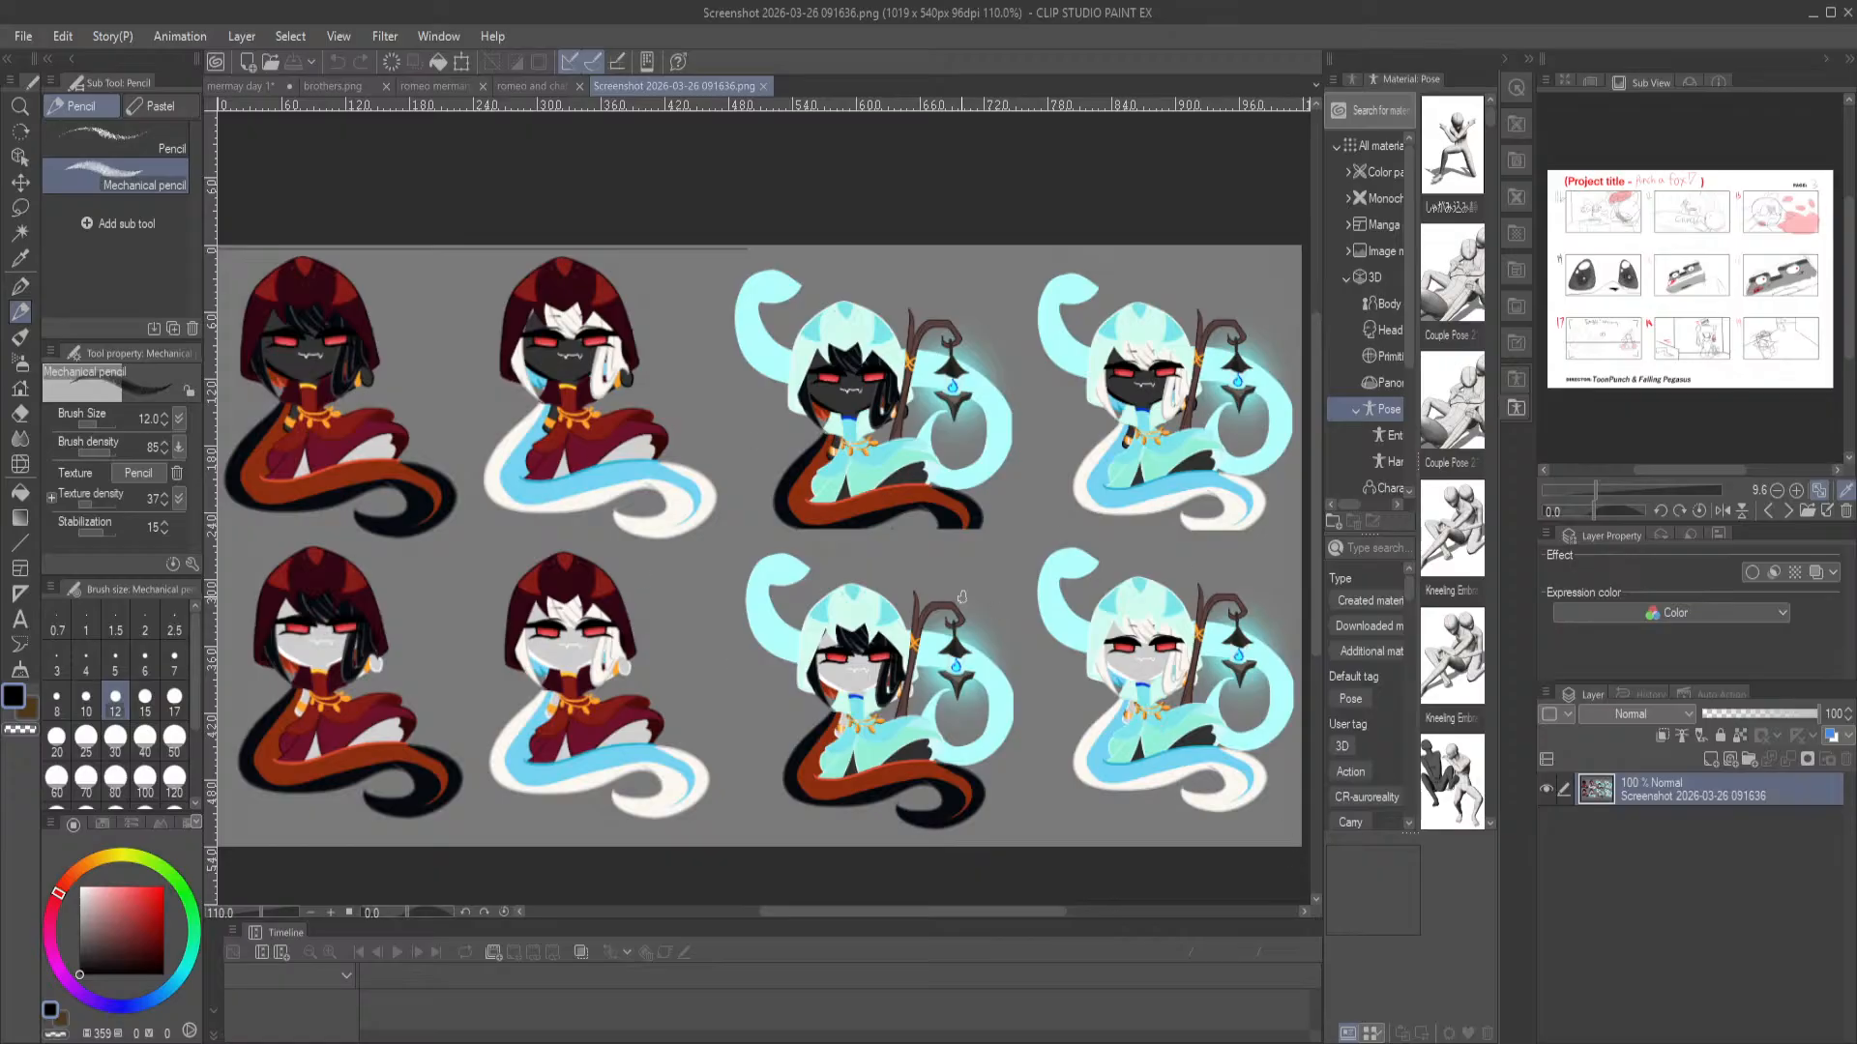
{"action": "scroll", "coordinate": [819, 562], "scroll_direction": "down", "scroll_amount": 2}
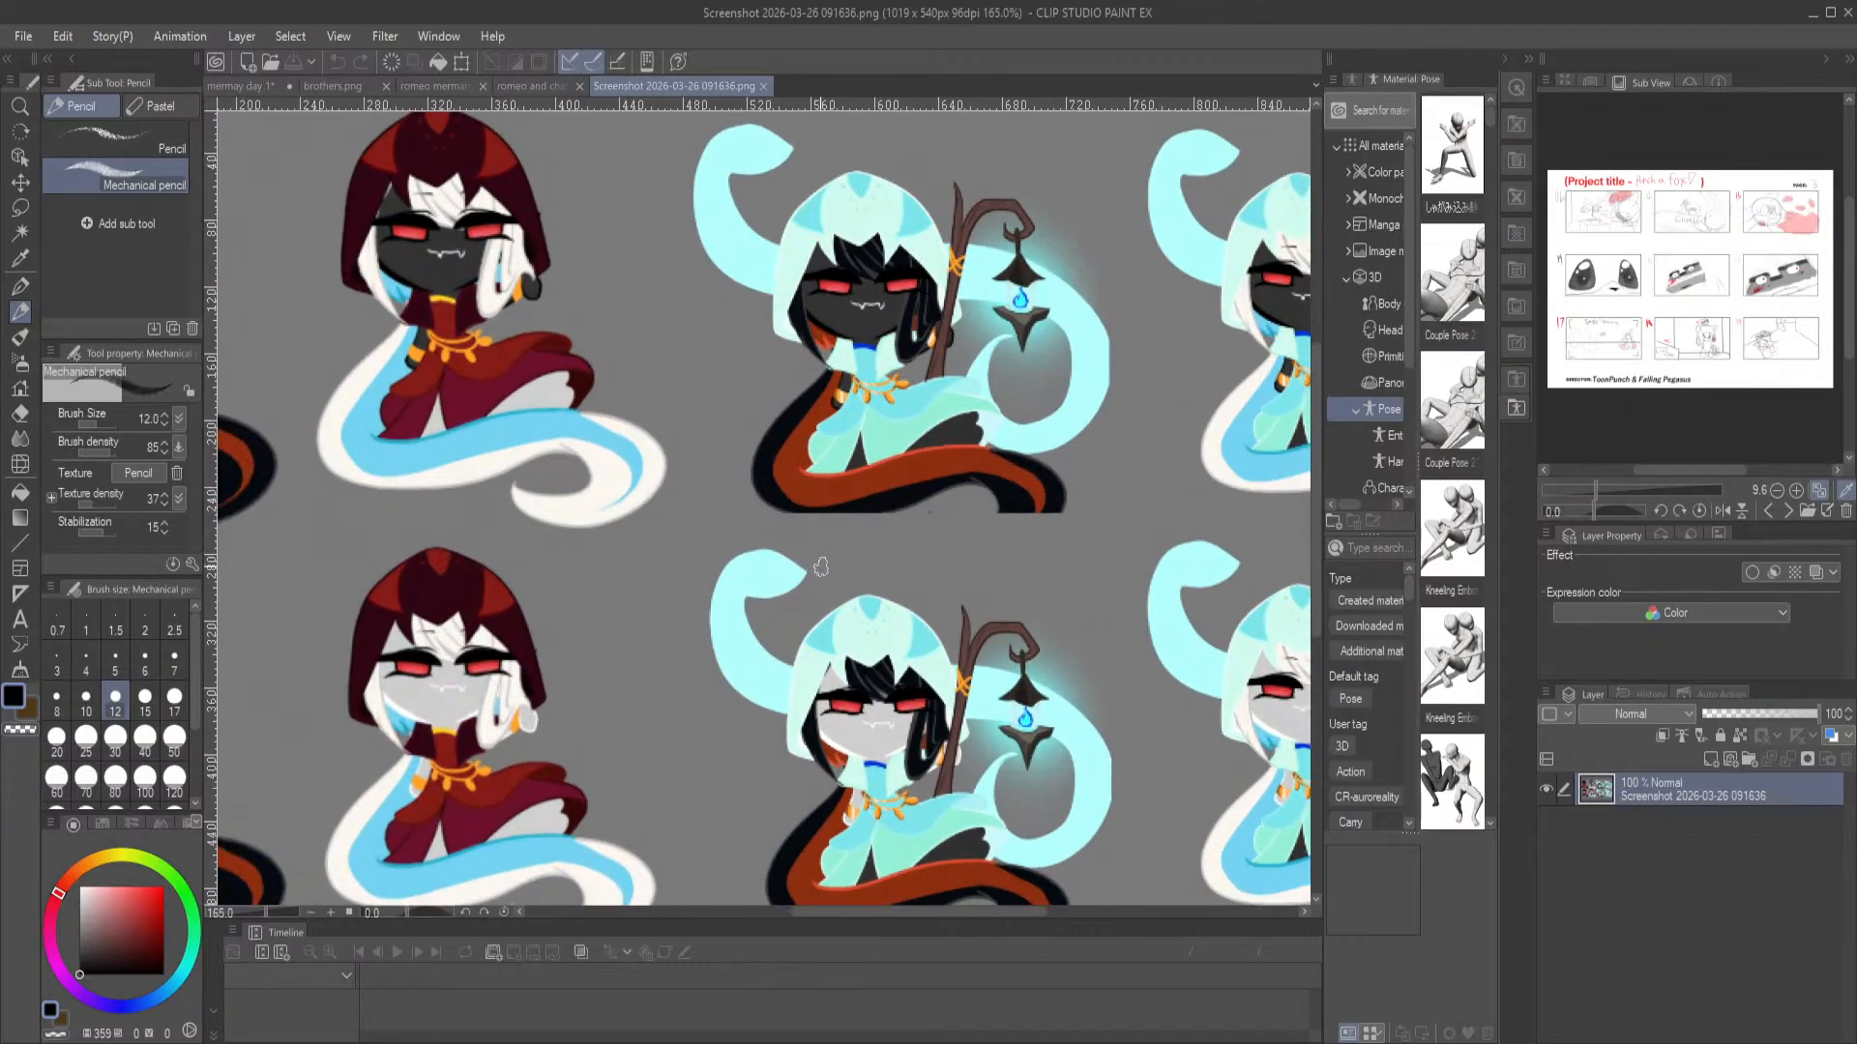
{"action": "scroll", "coordinate": [866, 577], "scroll_direction": "up", "scroll_amount": 1}
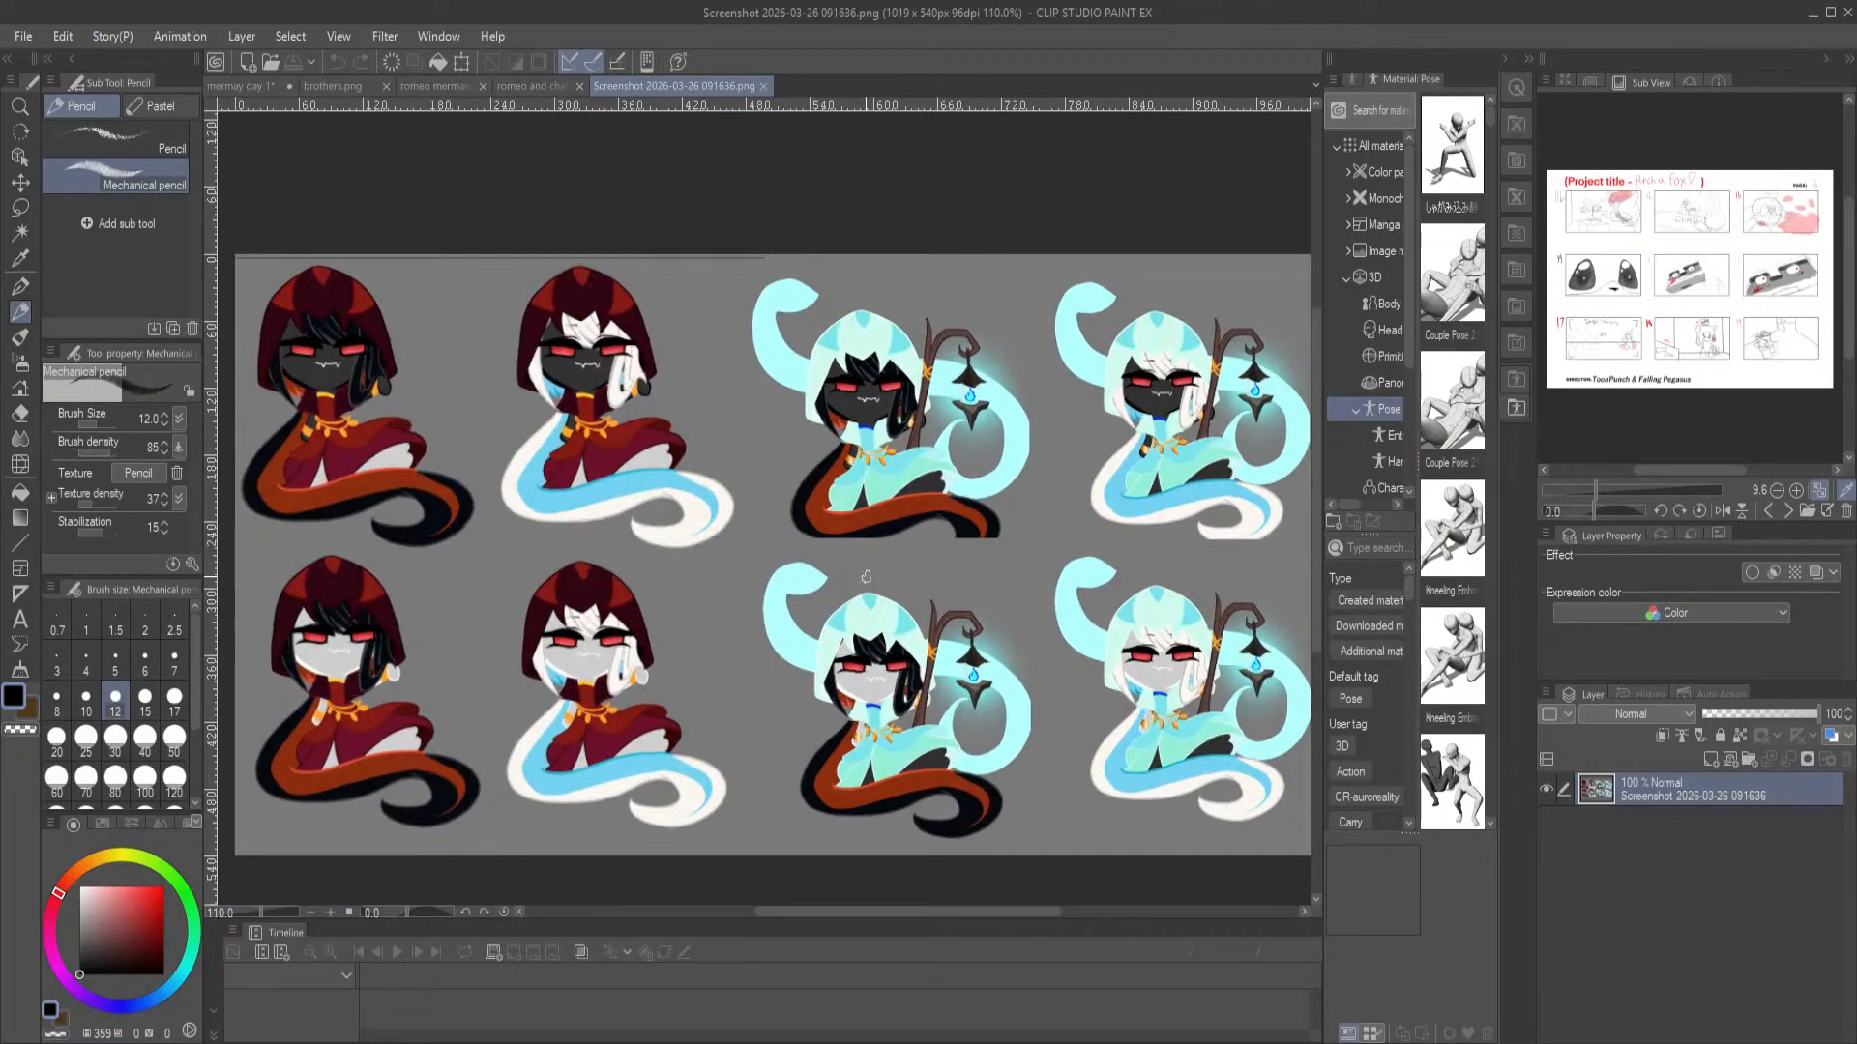
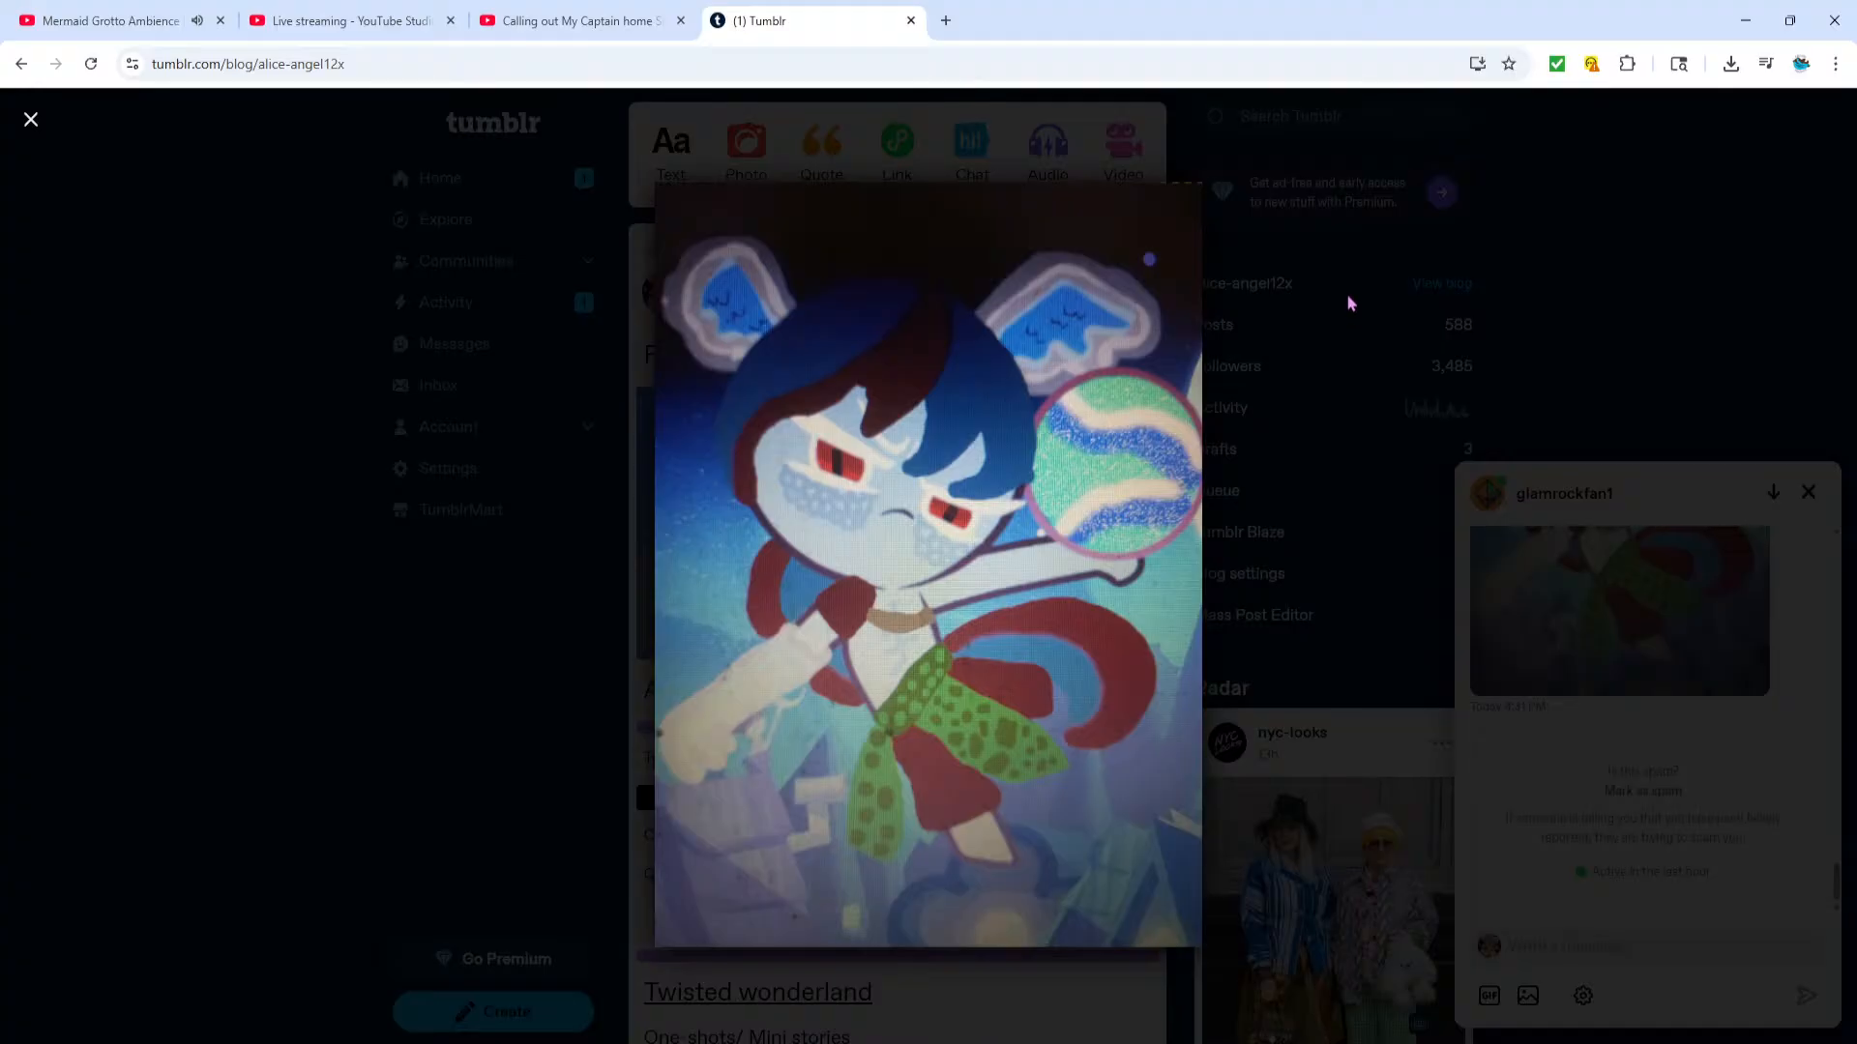
On Tumblr, close the enlarged artwork from the chat and check the account's activity and home feed
{"action": "left_click", "coordinate": [1598, 774]}
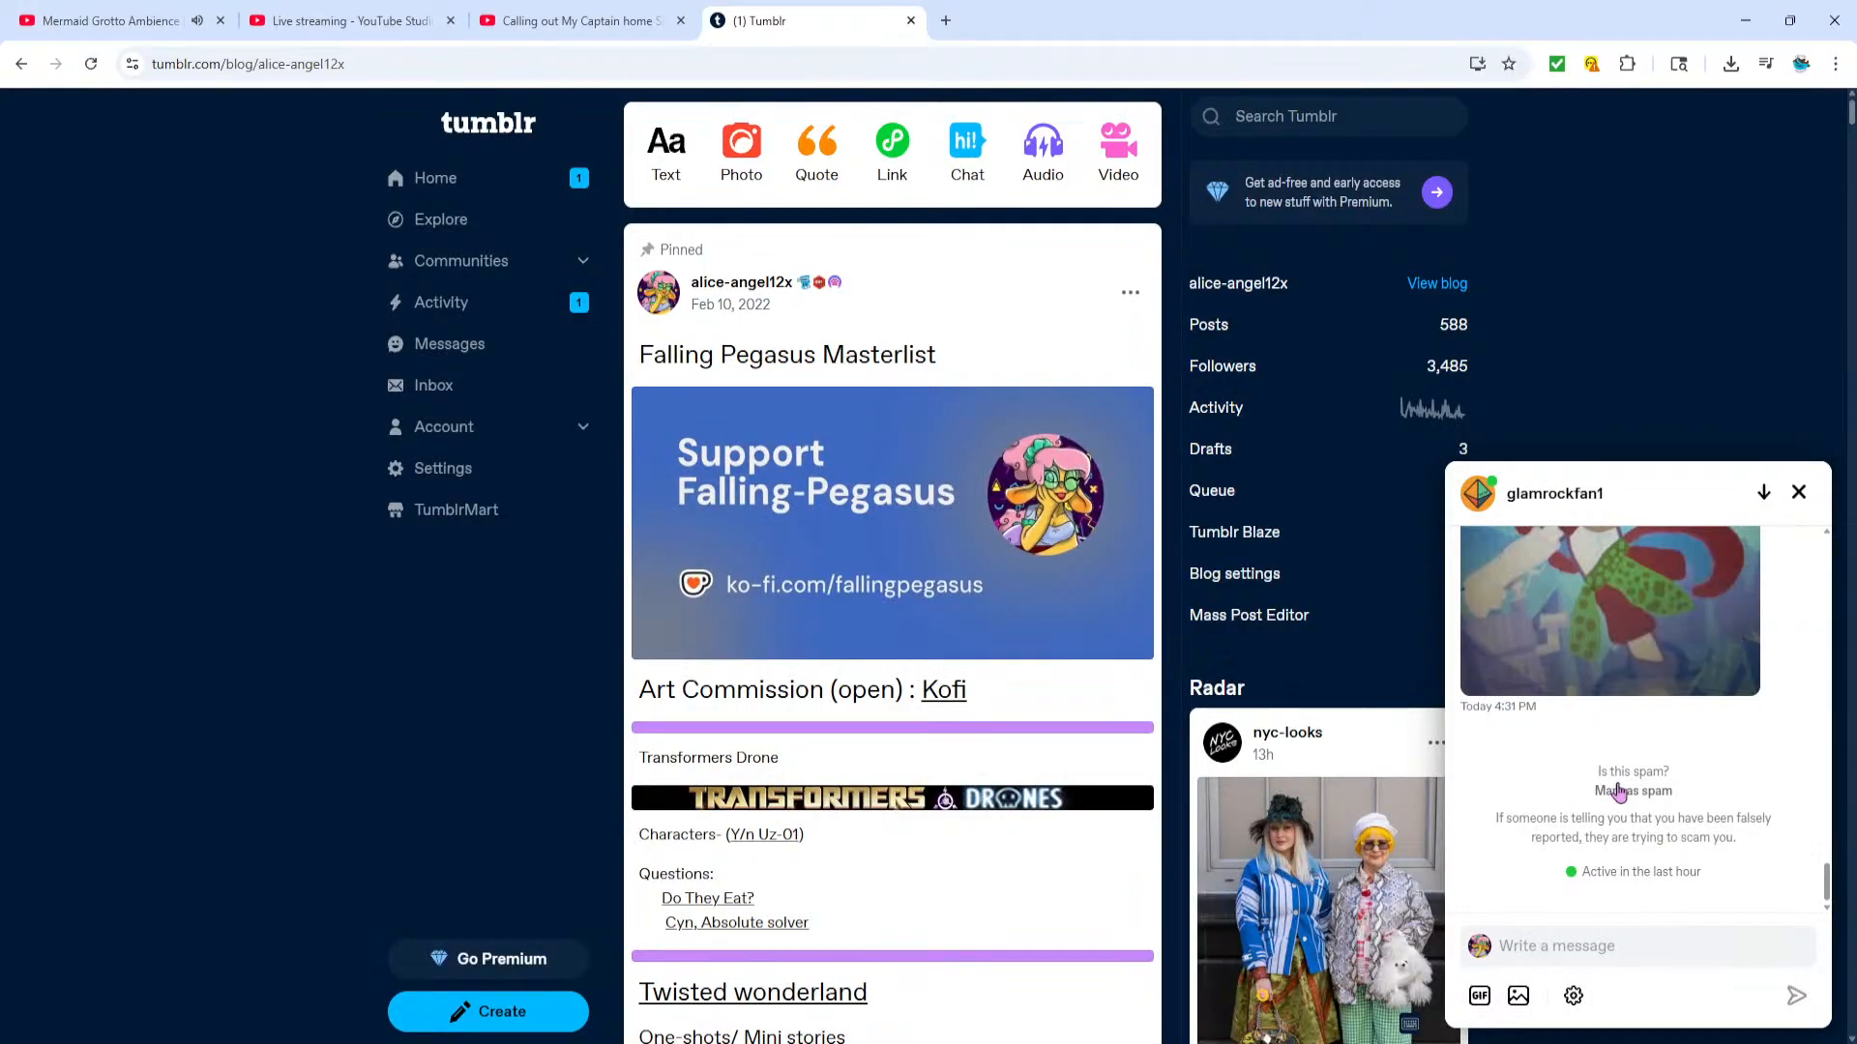
{"action": "left_click", "coordinate": [441, 304]}
{"action": "left_click", "coordinate": [437, 178]}
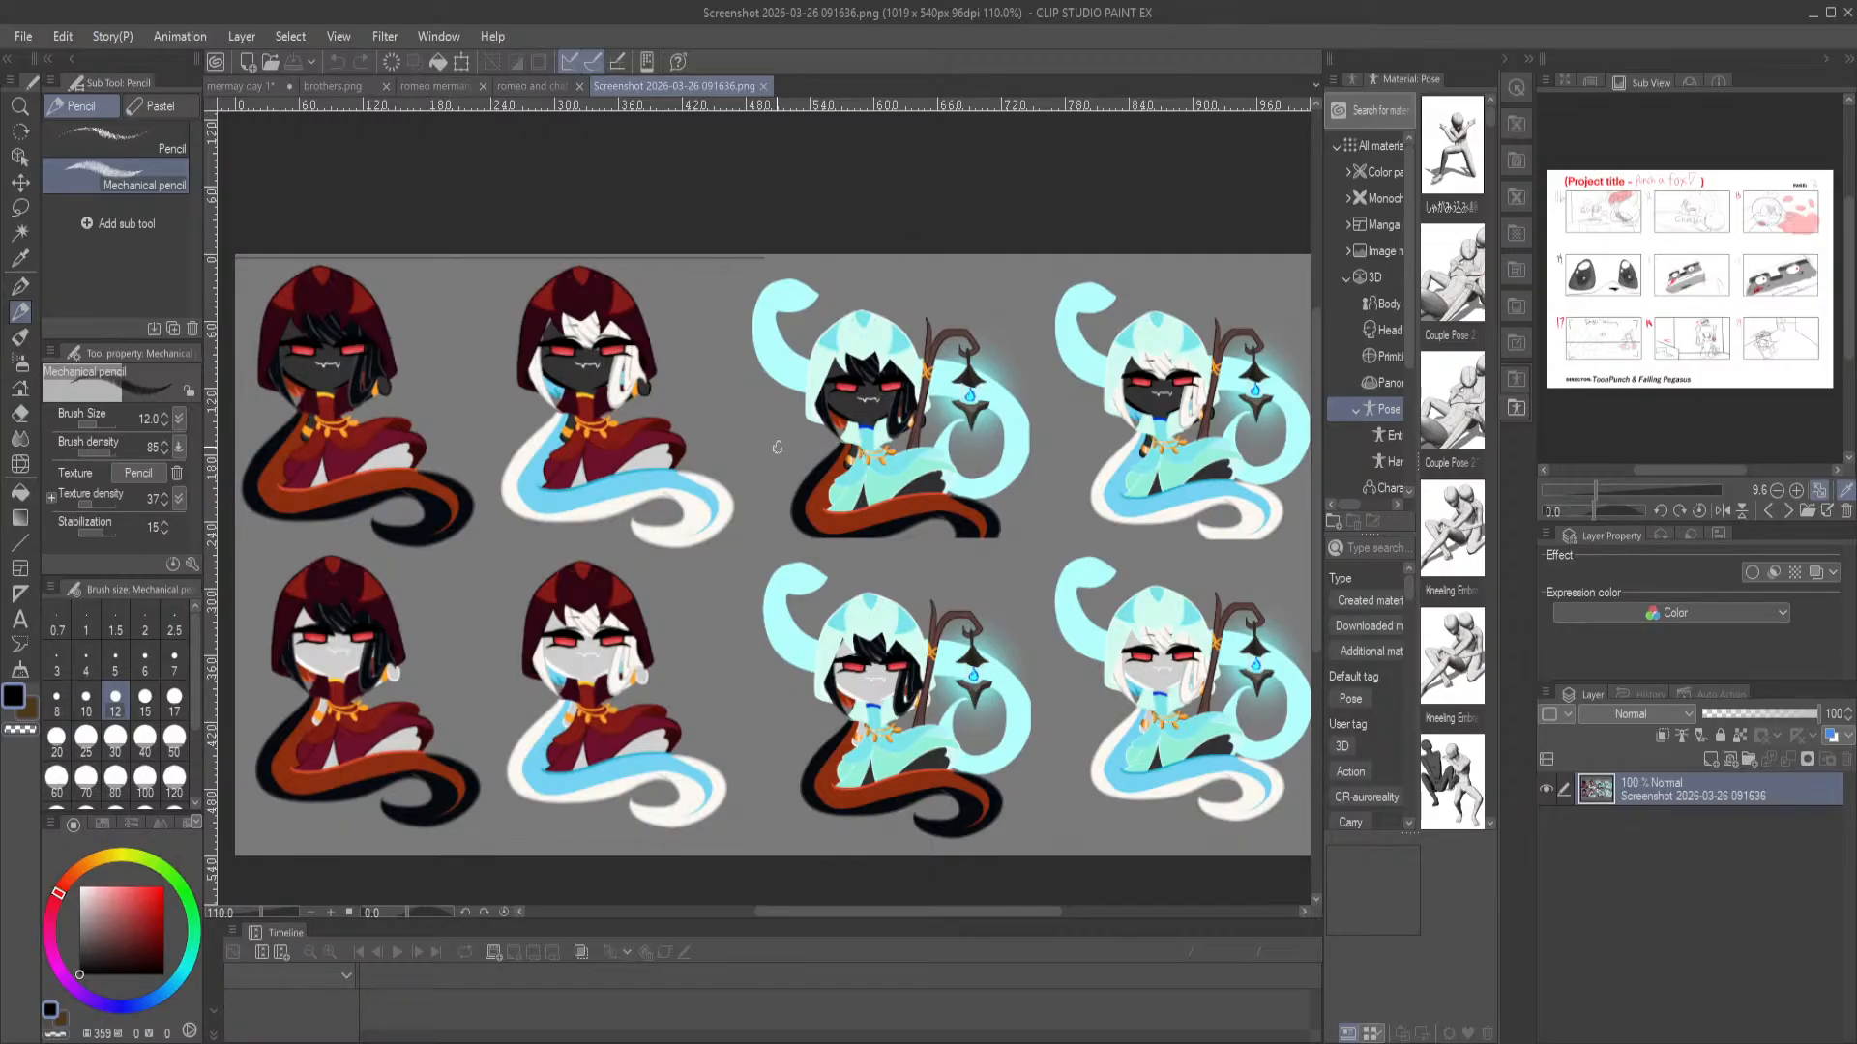
Return to Clip Studio Paint and examine the teal-hooded, lantern-carrying character variants in Screenshot 2026-03-26 091636.png
{"action": "scroll", "coordinate": [807, 390], "scroll_direction": "up", "scroll_amount": 2}
{"action": "scroll", "coordinate": [807, 390], "scroll_direction": "down", "scroll_amount": 4}
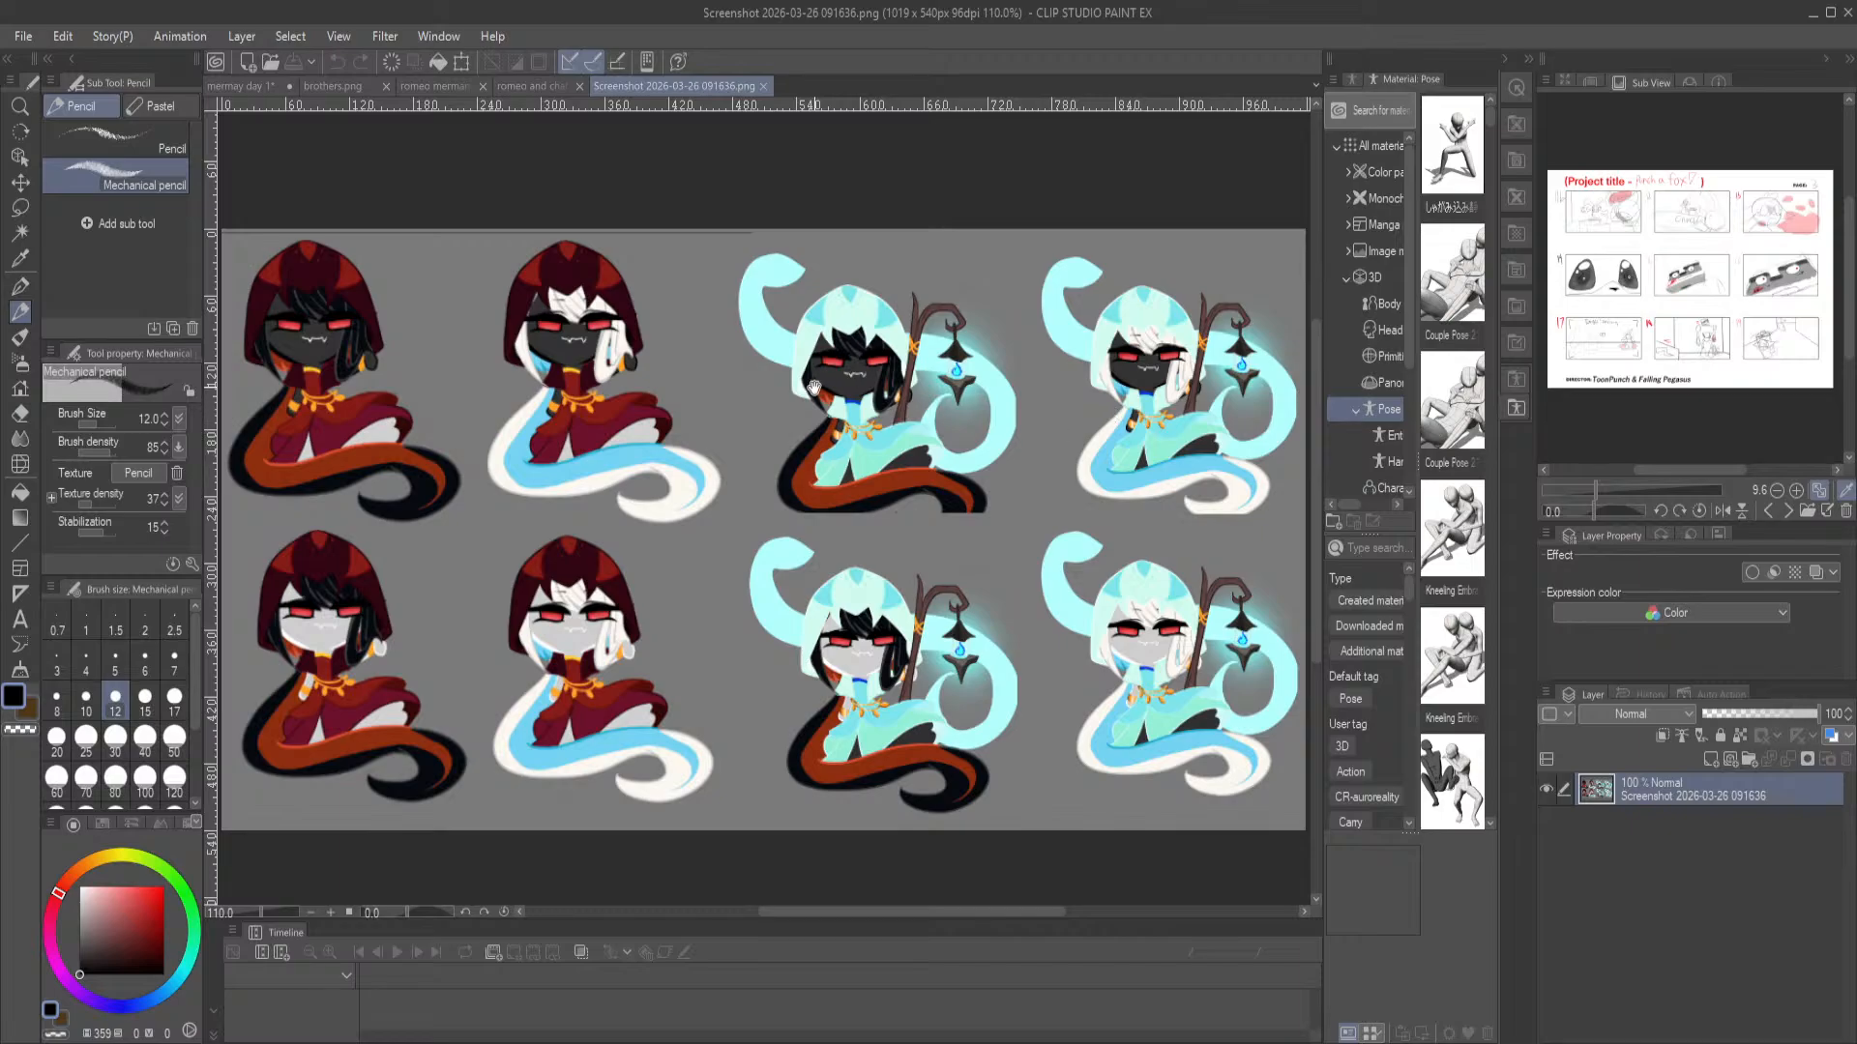
{"action": "scroll", "coordinate": [931, 431], "scroll_direction": "up", "scroll_amount": 2}
{"action": "left_click_drag", "start_coordinate": [931, 432], "coordinate": [985, 449]}
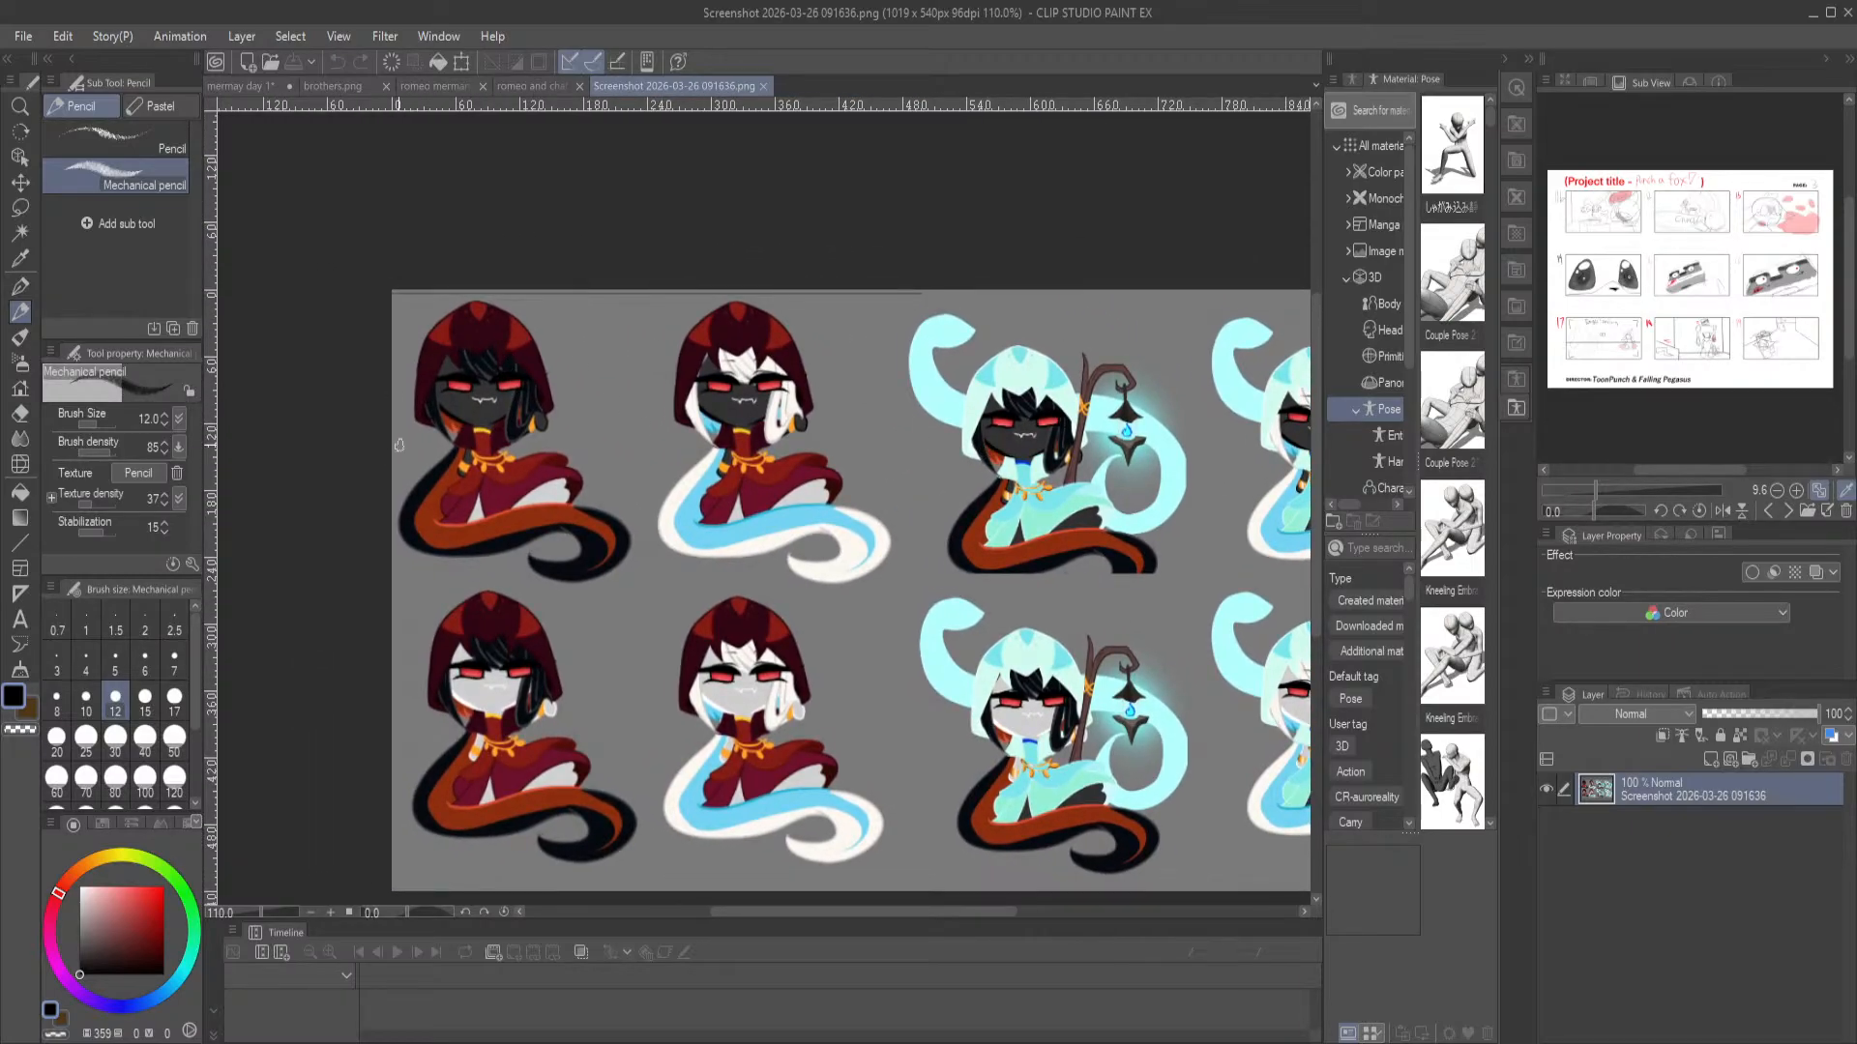
{"action": "left_click_drag", "start_coordinate": [1105, 519], "coordinate": [686, 432]}
{"action": "scroll", "coordinate": [685, 432], "scroll_direction": "up", "scroll_amount": 5}
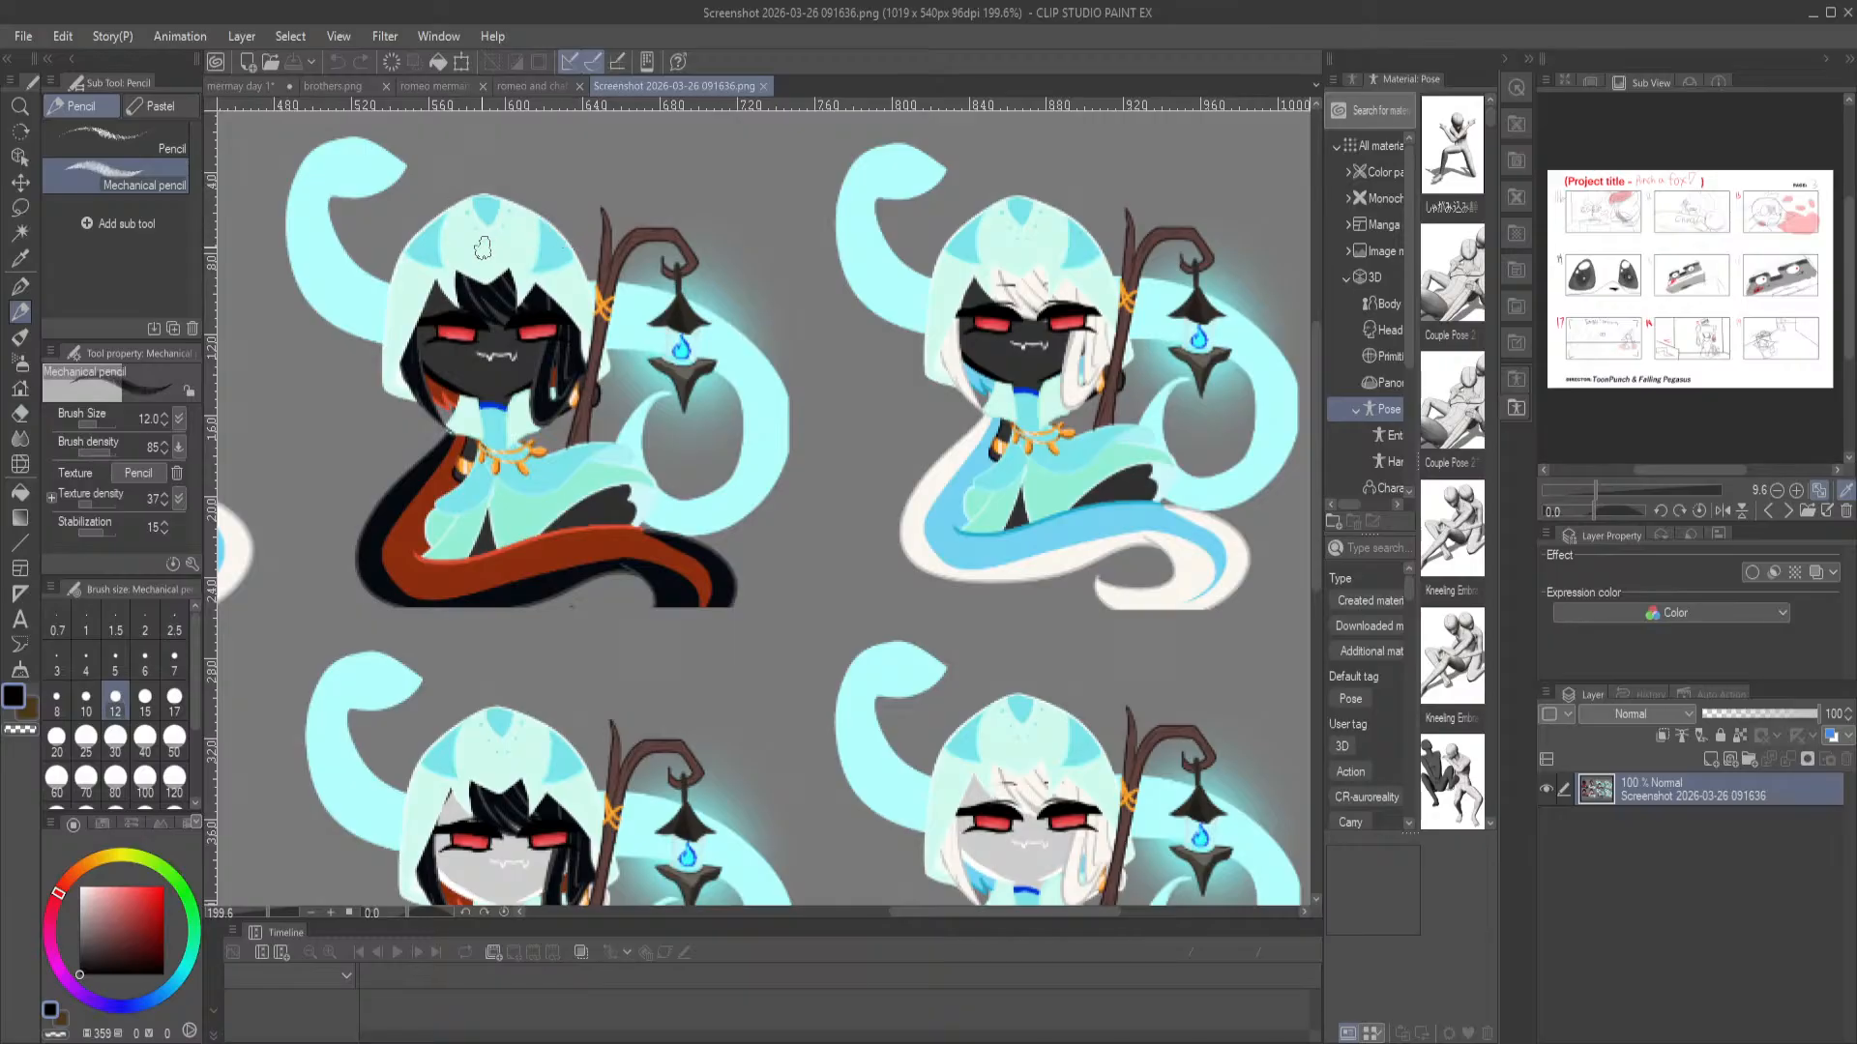
{"action": "left_click_drag", "start_coordinate": [670, 528], "coordinate": [1213, 294]}
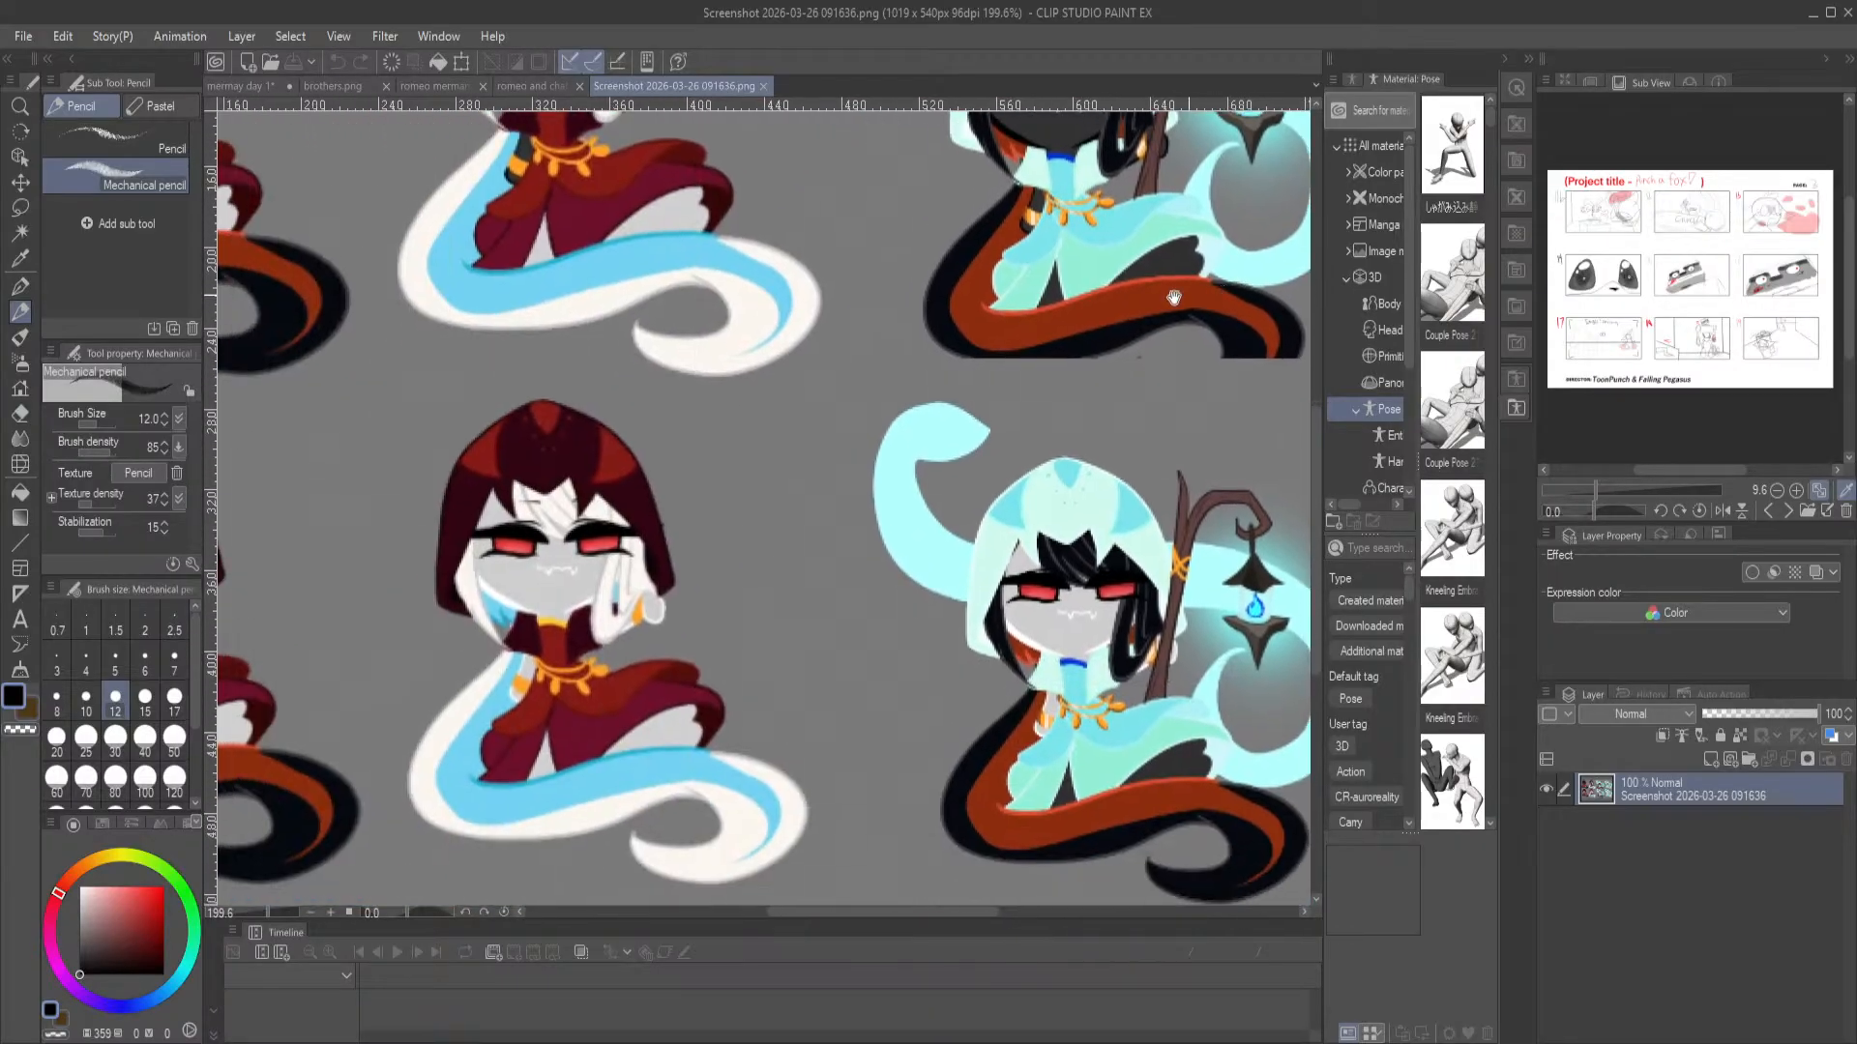
{"action": "scroll", "coordinate": [573, 369], "scroll_direction": "down", "scroll_amount": 4}
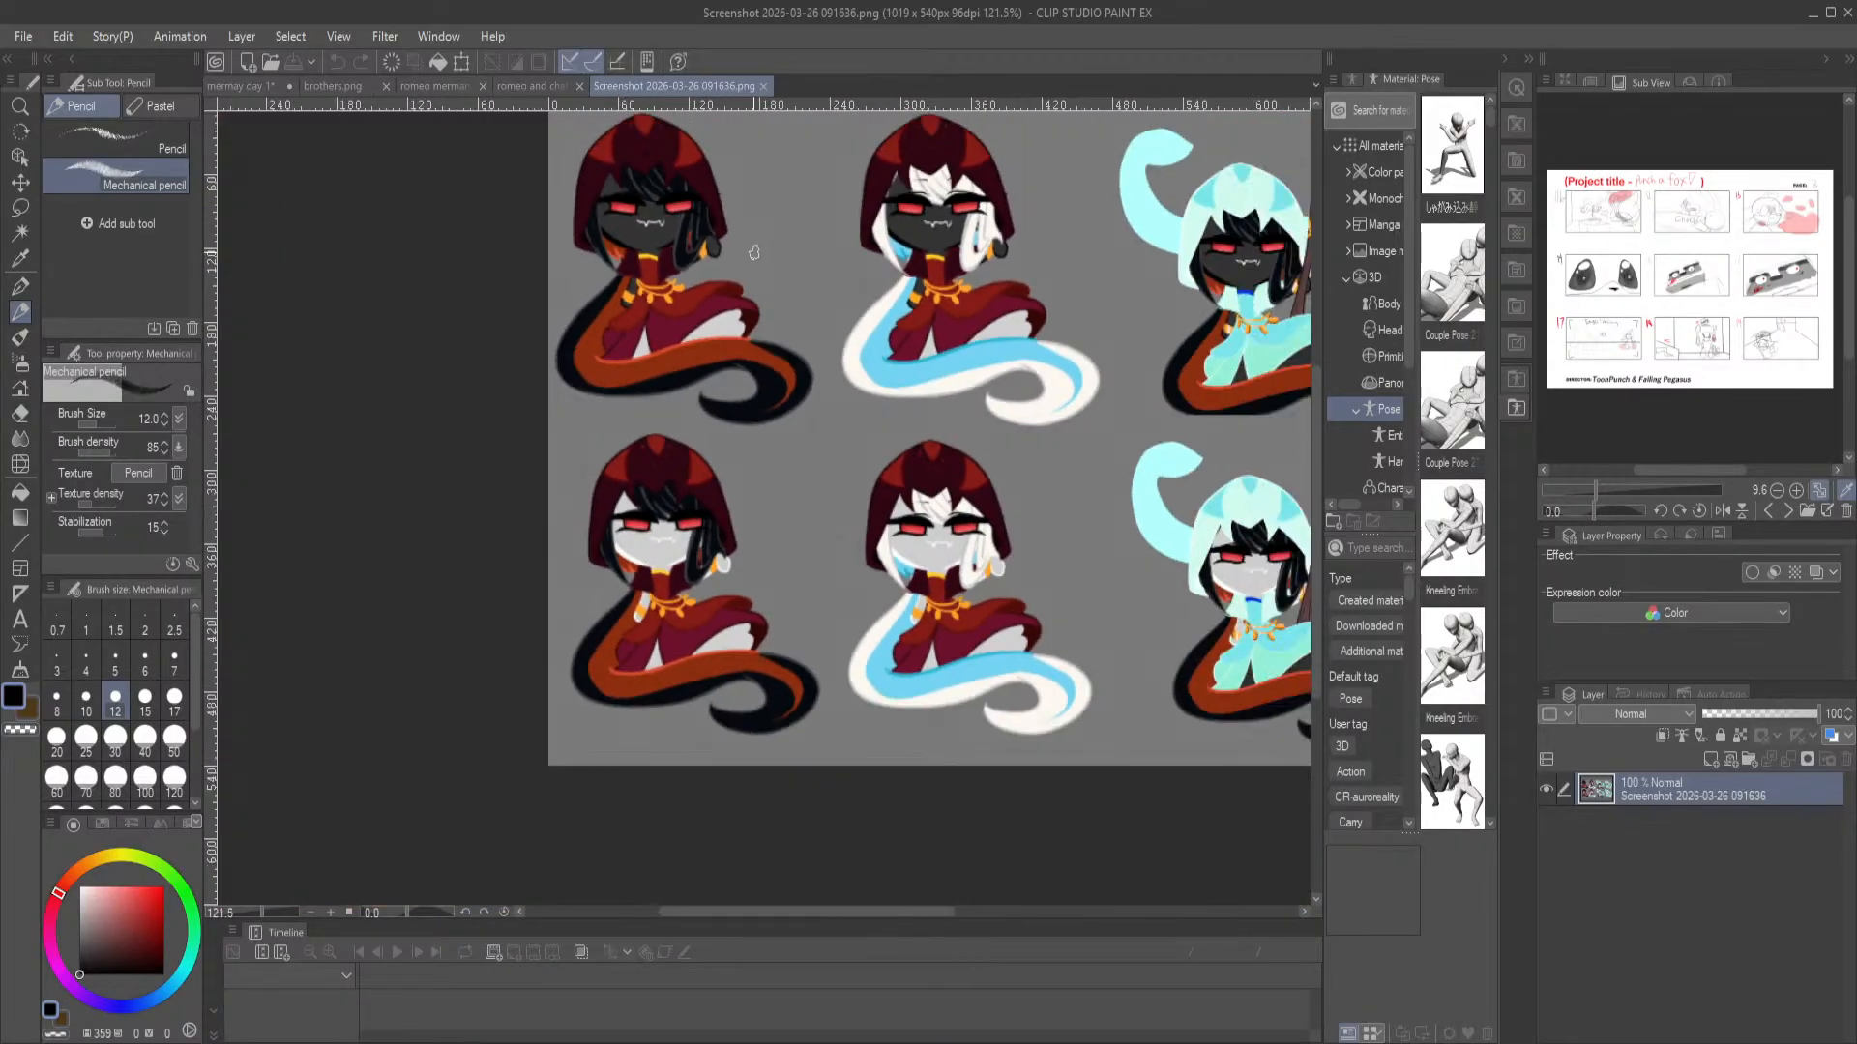
Examine the red-hooded variants up close and compare them with the rest of the character sheet
{"action": "left_click_drag", "start_coordinate": [760, 192], "coordinate": [705, 323]}
{"action": "scroll", "coordinate": [705, 373], "scroll_direction": "up", "scroll_amount": 5}
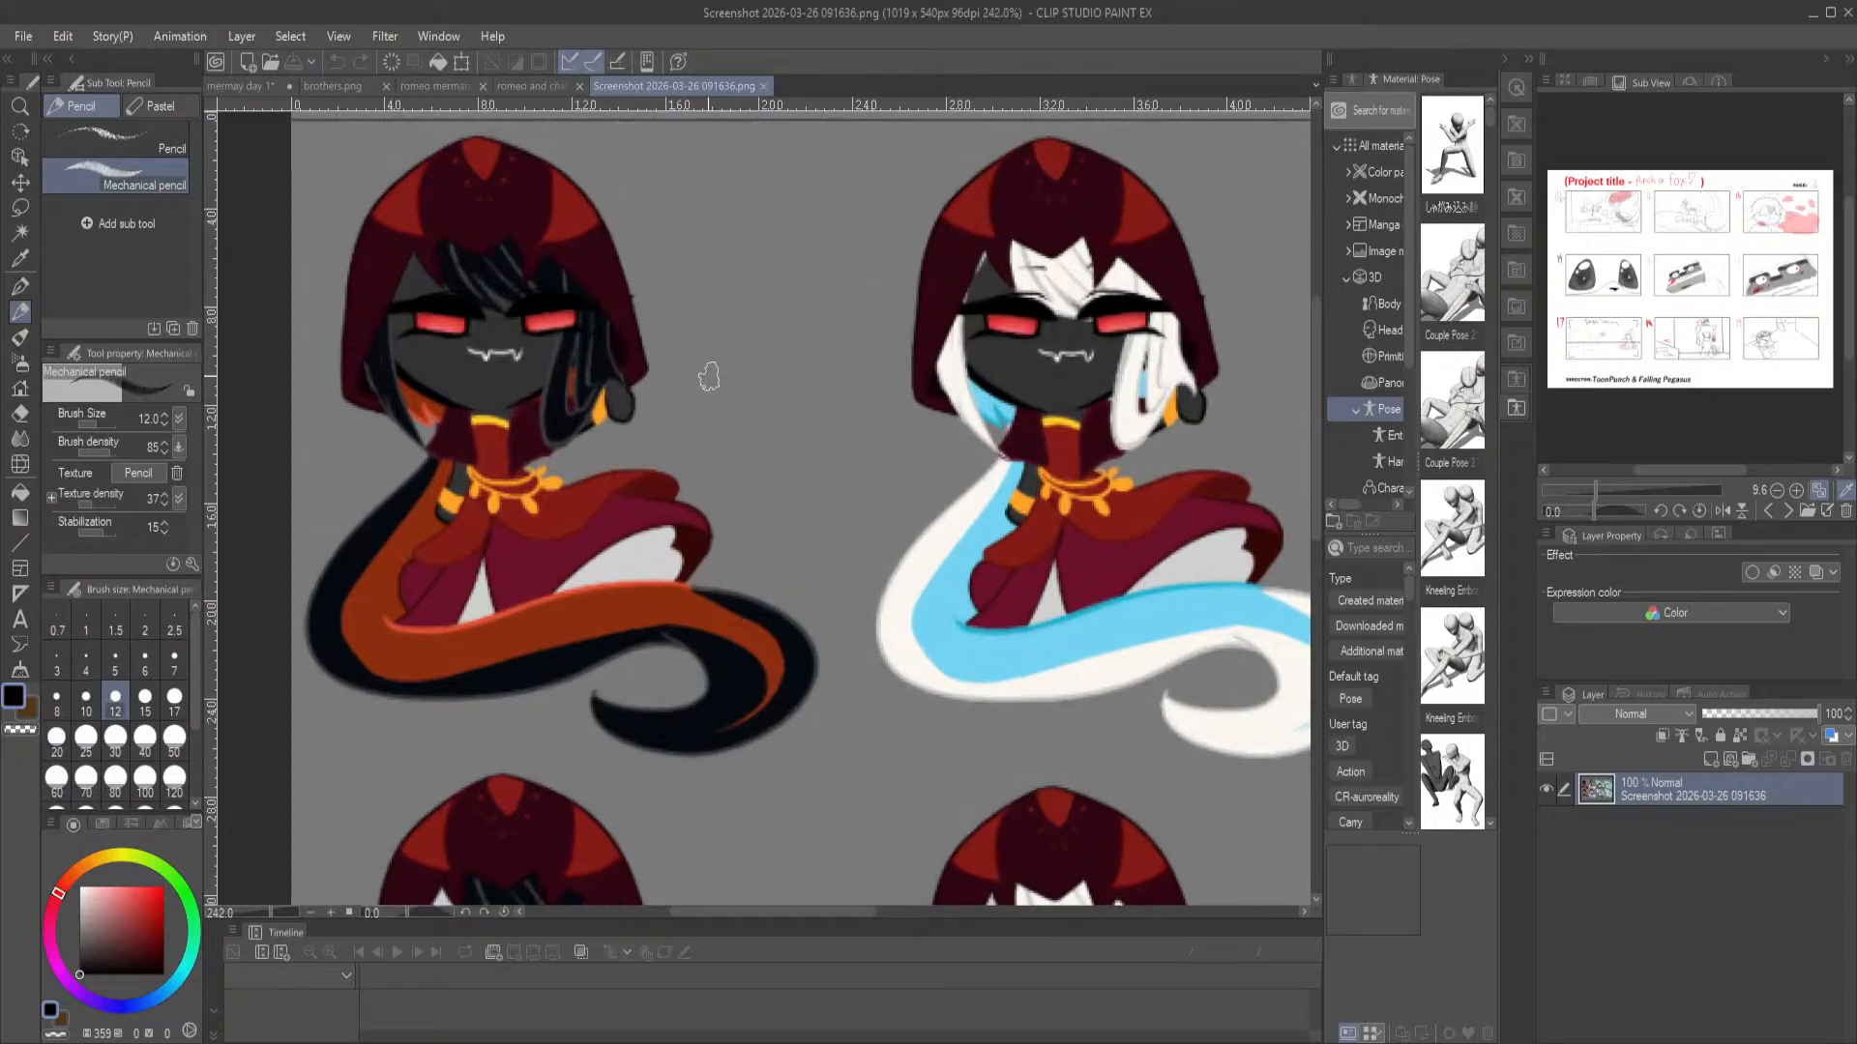
{"action": "scroll", "coordinate": [705, 511], "scroll_direction": "down", "scroll_amount": 2}
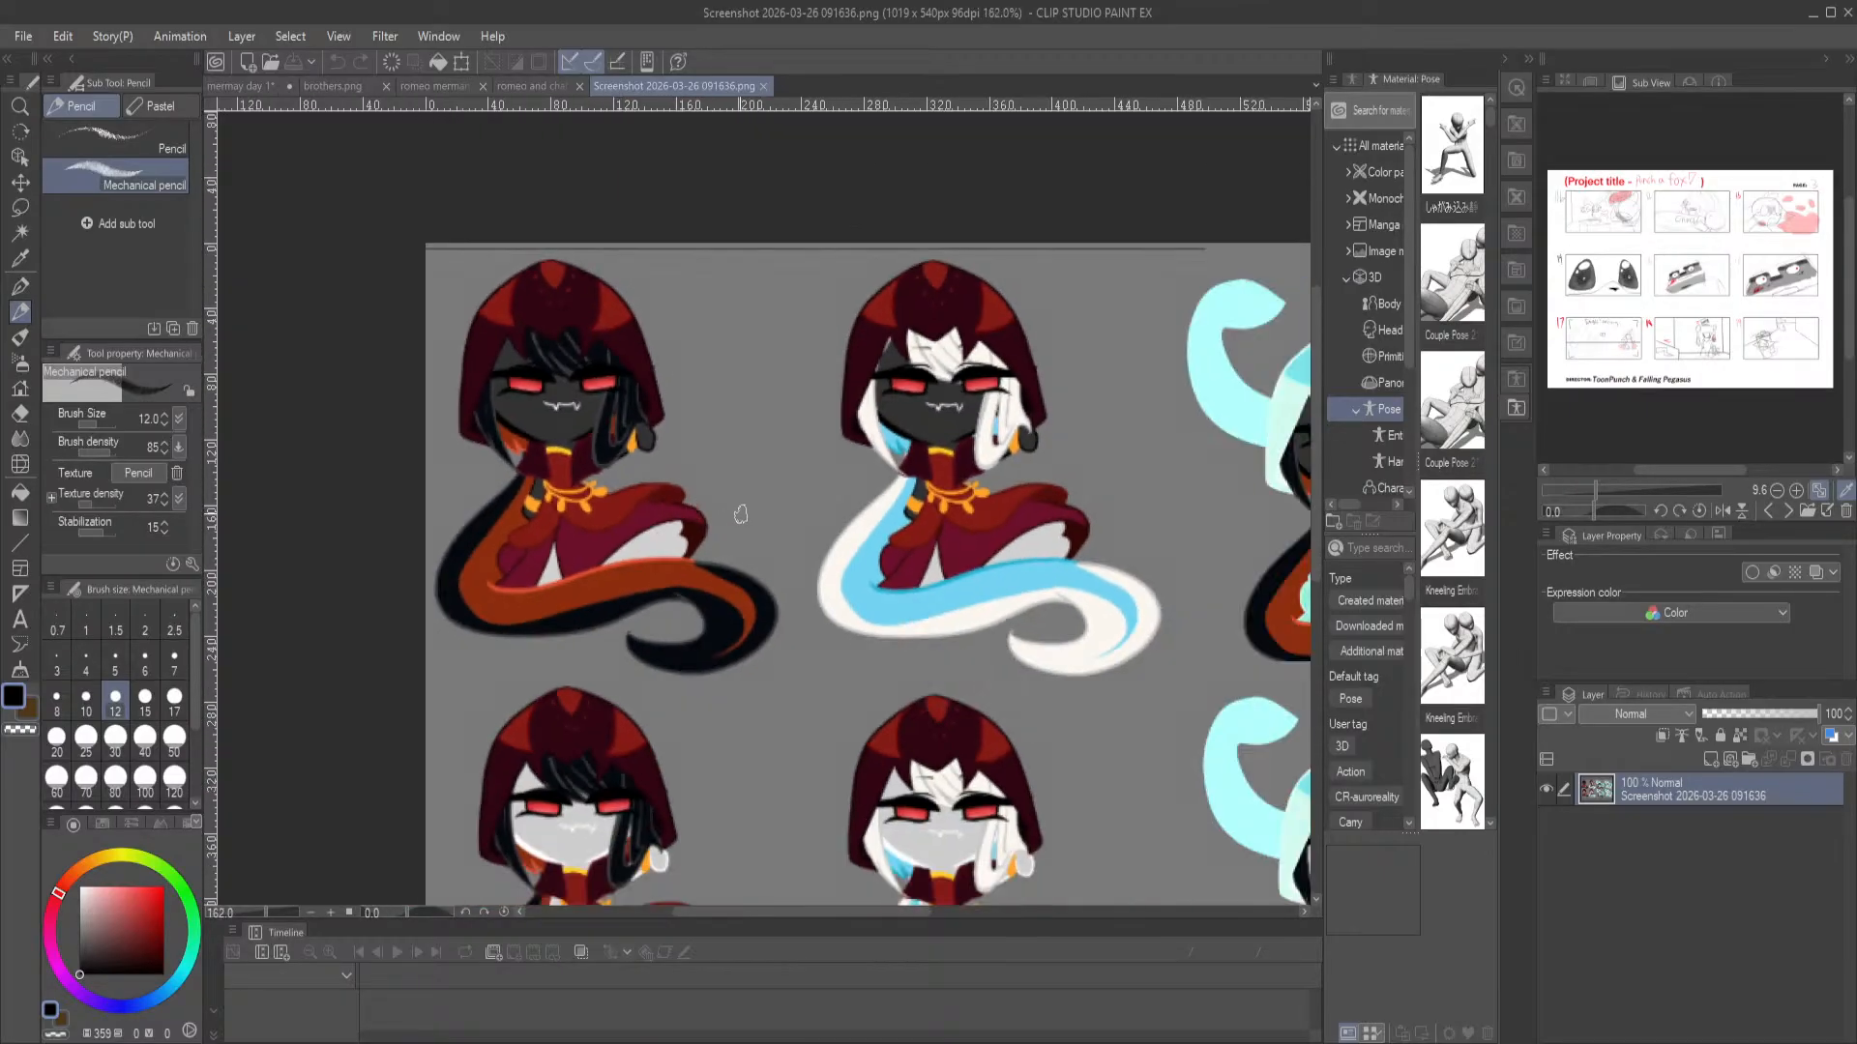
{"action": "left_click_drag", "start_coordinate": [758, 609], "coordinate": [675, 379]}
{"action": "scroll", "coordinate": [675, 379], "scroll_direction": "down", "scroll_amount": 1}
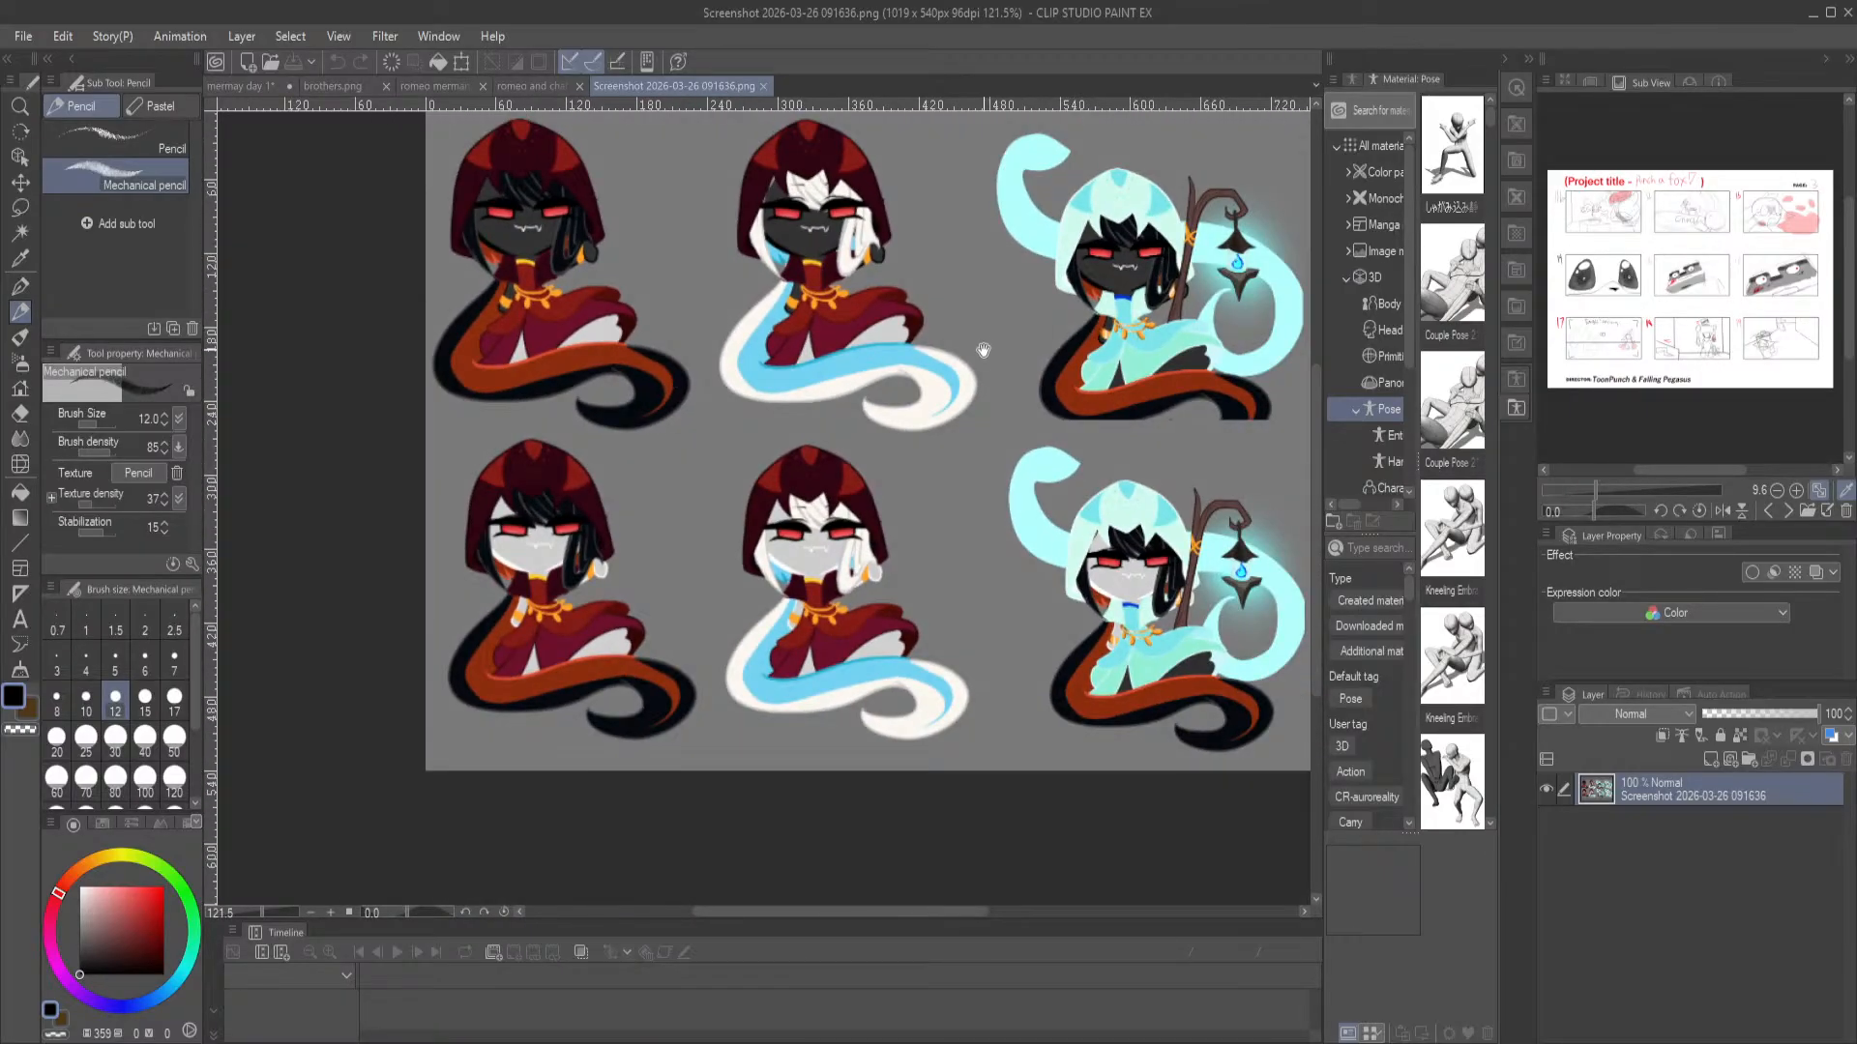
{"action": "left_click_drag", "start_coordinate": [981, 350], "coordinate": [917, 384]}
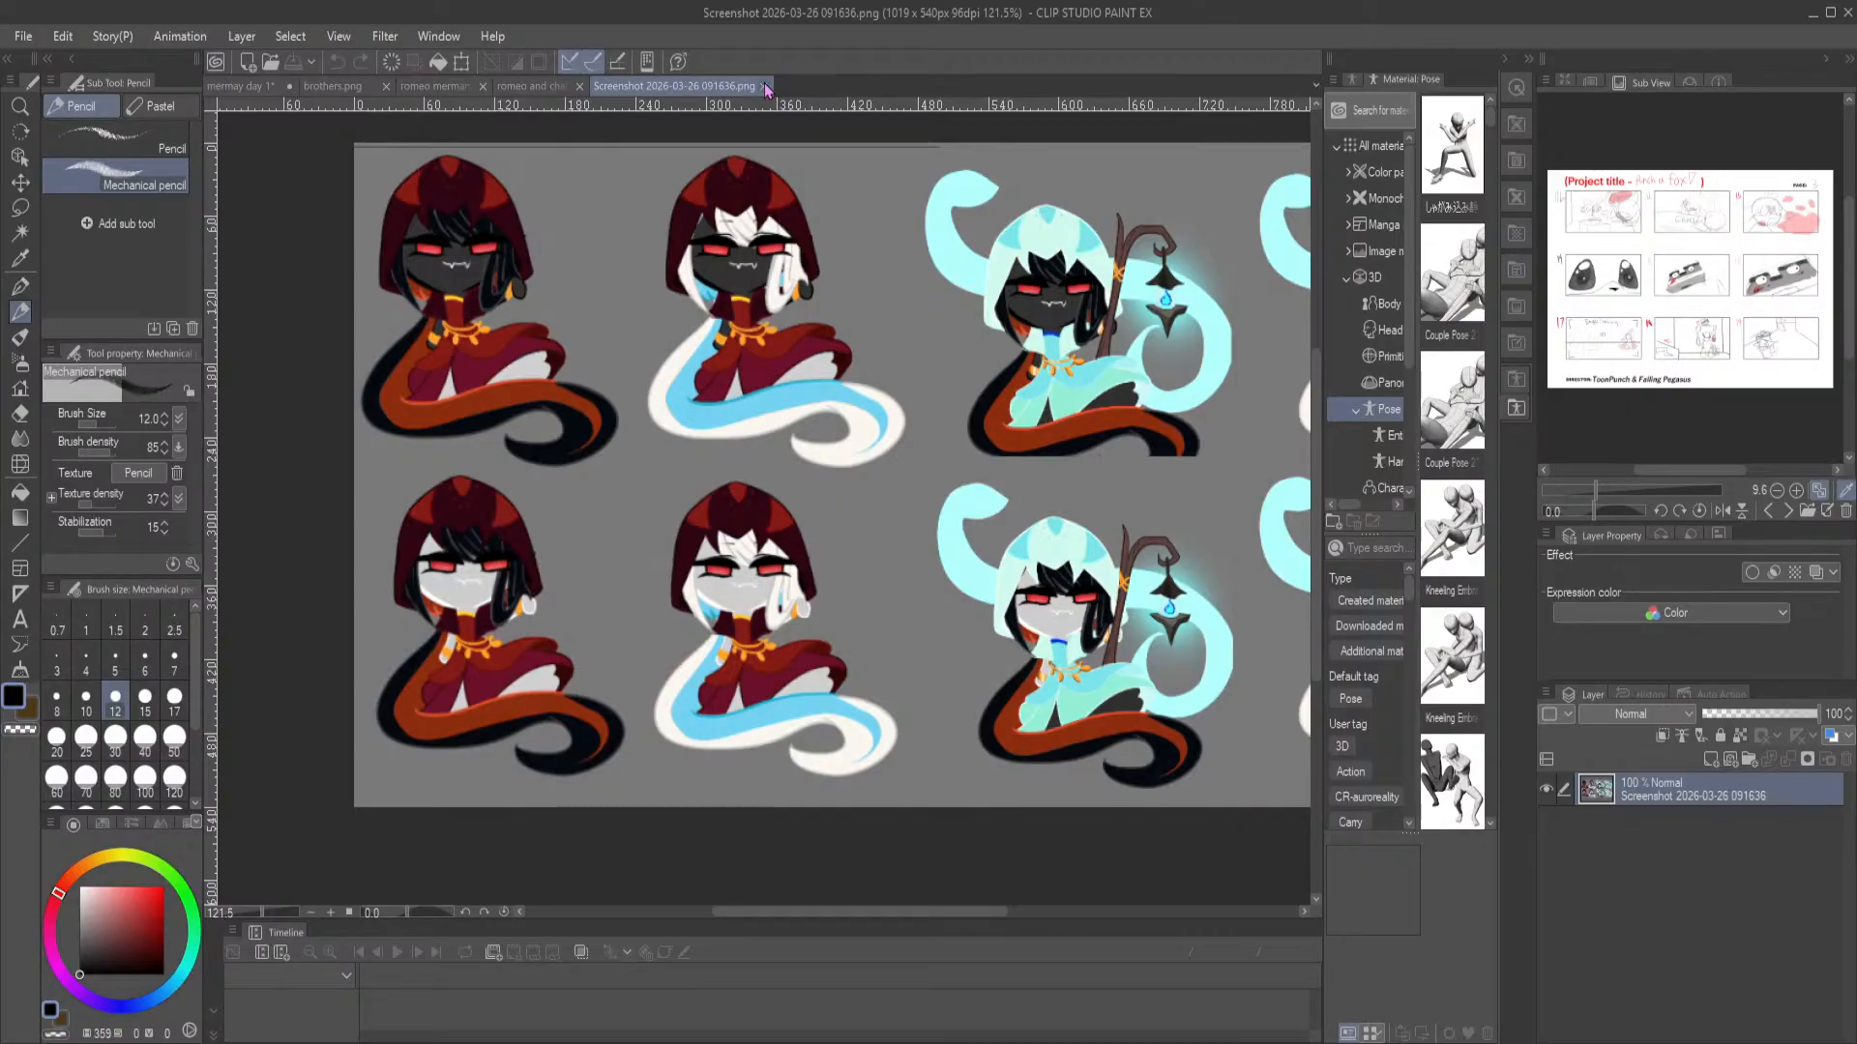
{"action": "left_click_drag", "start_coordinate": [1012, 425], "coordinate": [862, 482]}
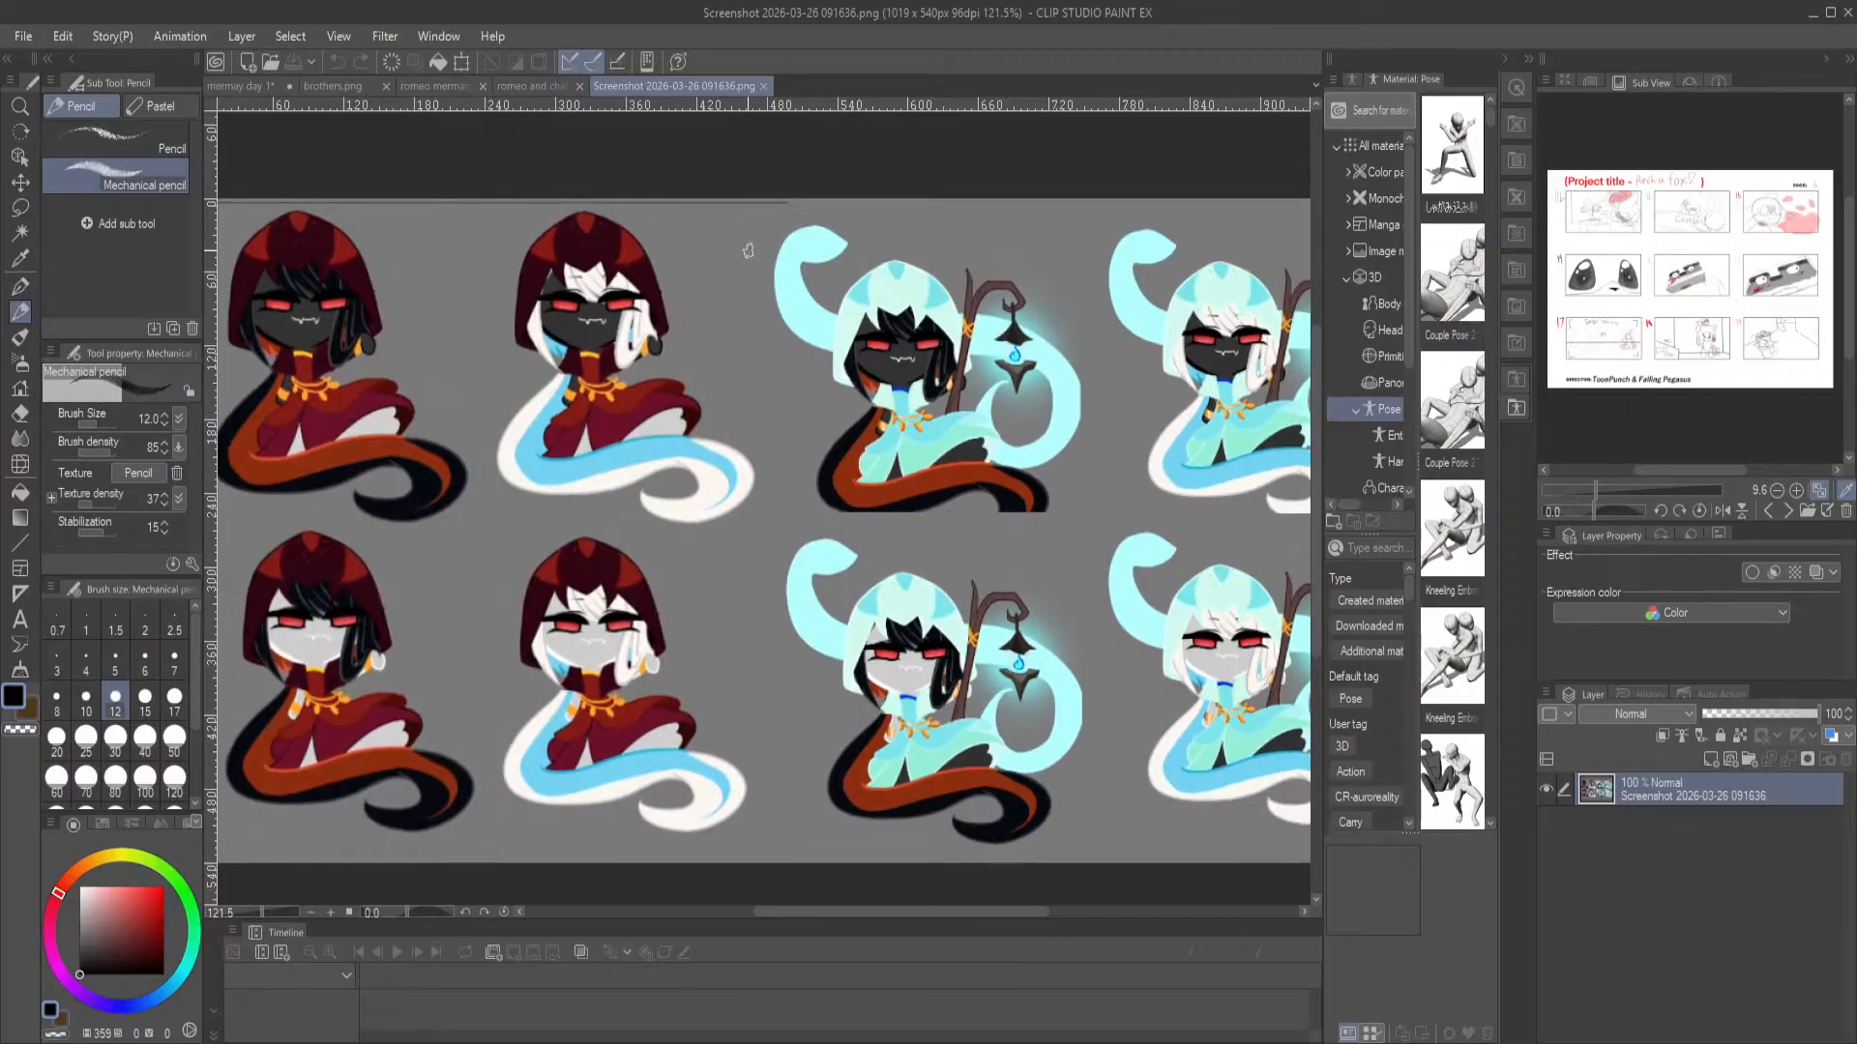
Close Screenshot 2026-03-26 091636.png, return to the mermay day 1 illustration and save it
{"action": "left_click", "coordinate": [765, 88]}
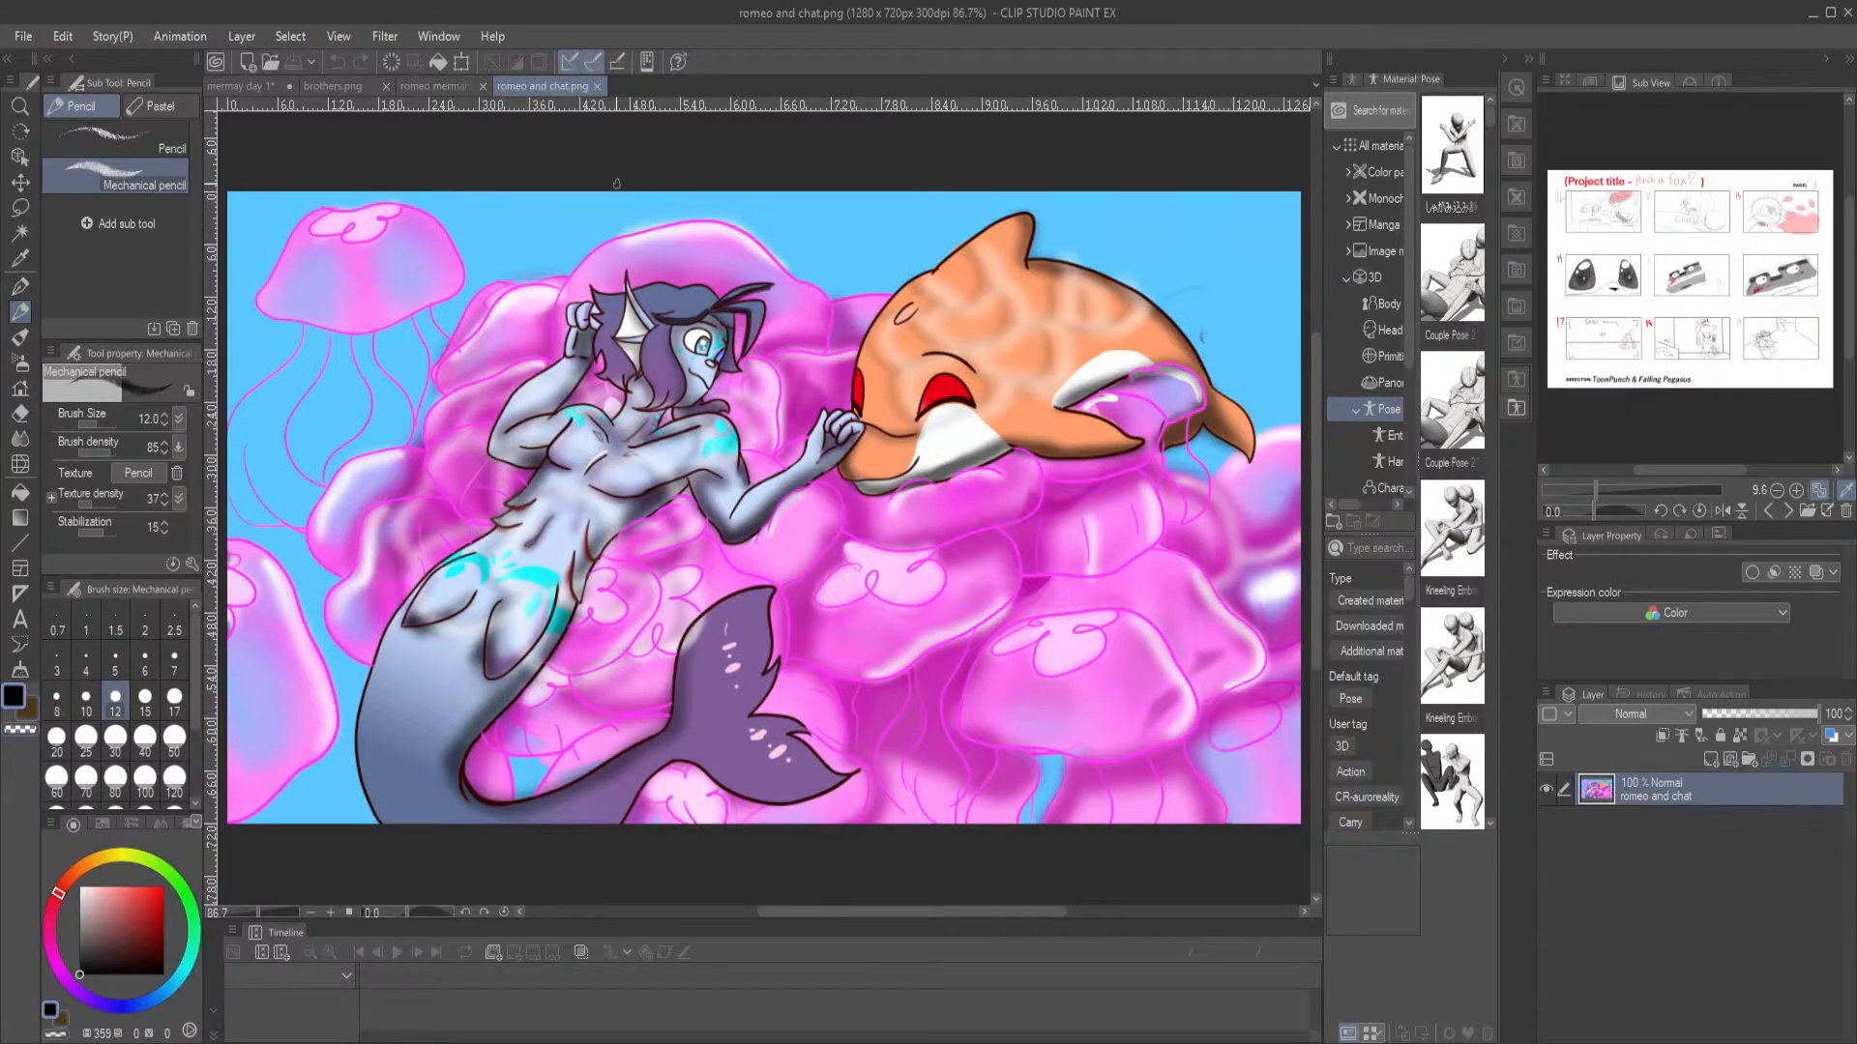
{"action": "left_click", "coordinate": [267, 90]}
{"action": "key", "text": "ctrl+s"}
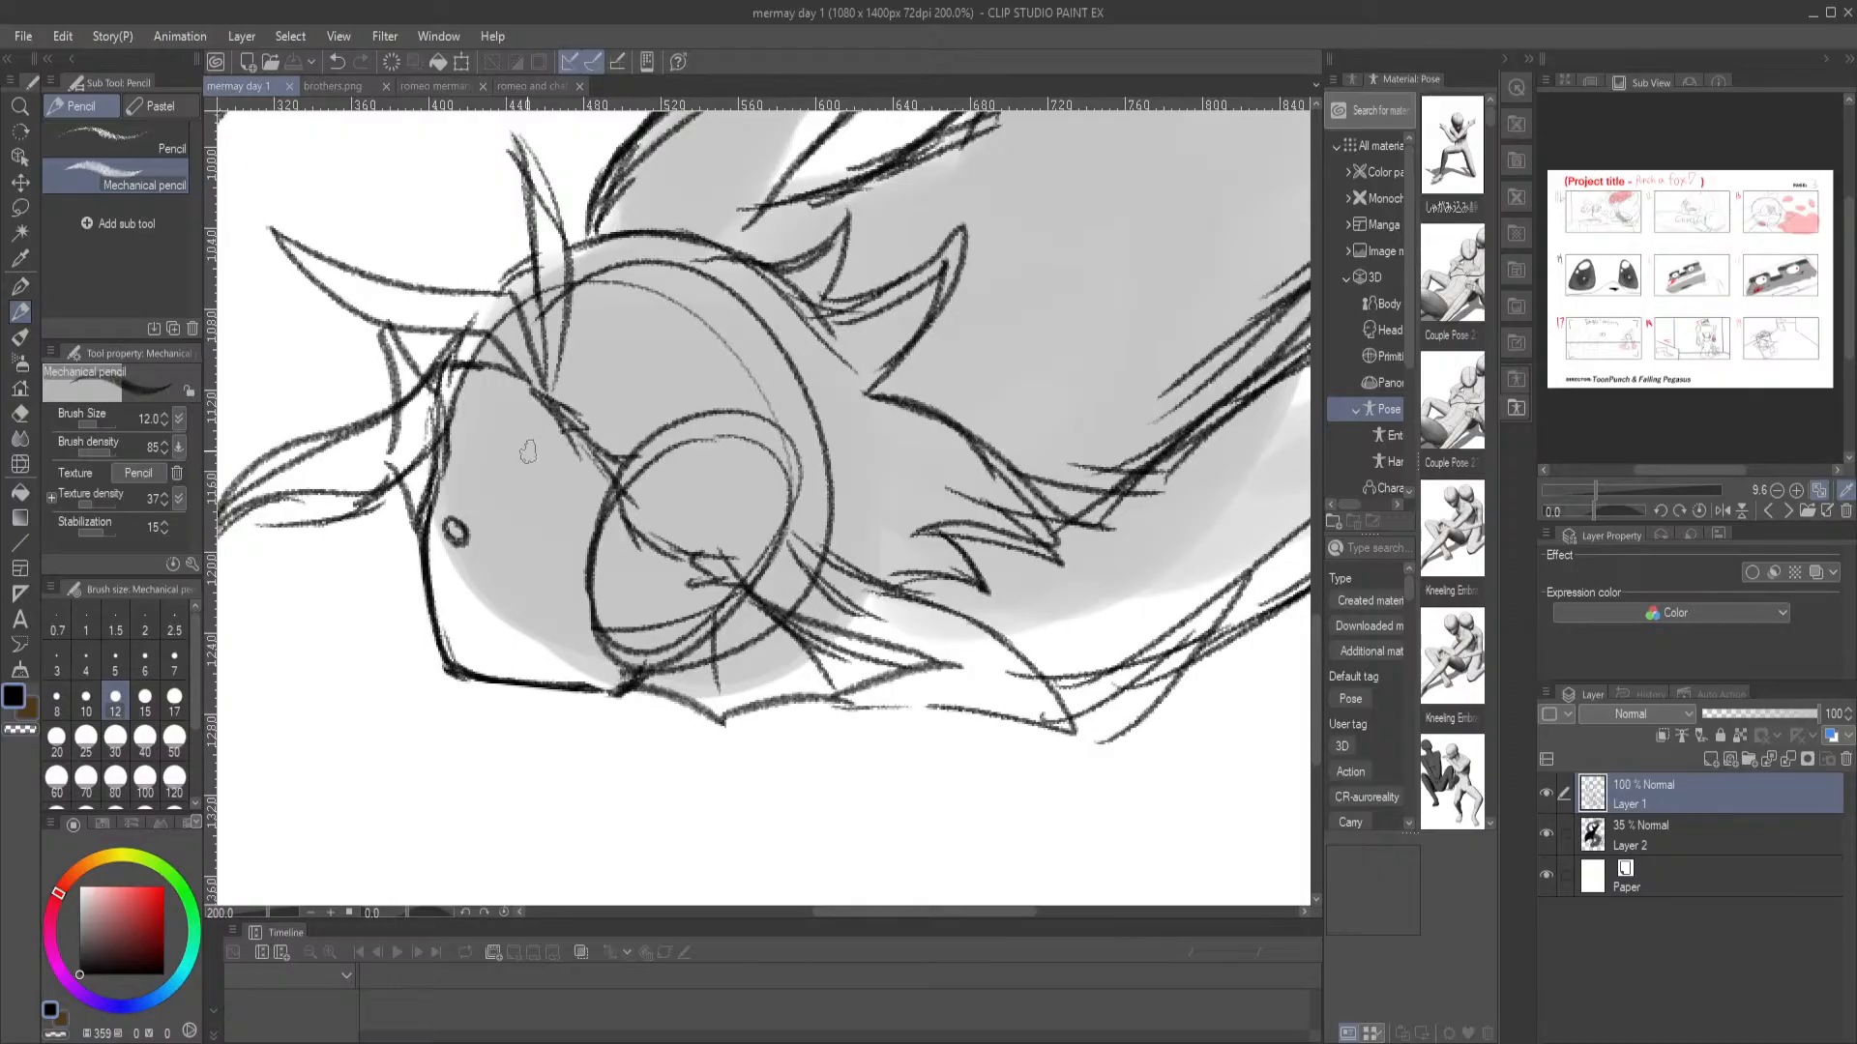
Sketch the merman's eye with its iris and a short mouth line on his face, using the romeo merman reference
{"action": "mouse_move", "coordinate": [491, 526]}
{"action": "left_mouse_down"}
{"action": "mouse_move", "coordinate": [543, 483]}
{"action": "mouse_move", "coordinate": [529, 505]}
{"action": "mouse_move", "coordinate": [591, 519]}
{"action": "mouse_move", "coordinate": [565, 505]}
{"action": "mouse_move", "coordinate": [577, 590]}
{"action": "mouse_move", "coordinate": [550, 494]}
{"action": "mouse_move", "coordinate": [499, 526]}
{"action": "mouse_move", "coordinate": [536, 567]}
{"action": "mouse_move", "coordinate": [585, 583]}
{"action": "left_mouse_up"}
{"action": "left_click", "coordinate": [435, 86]}
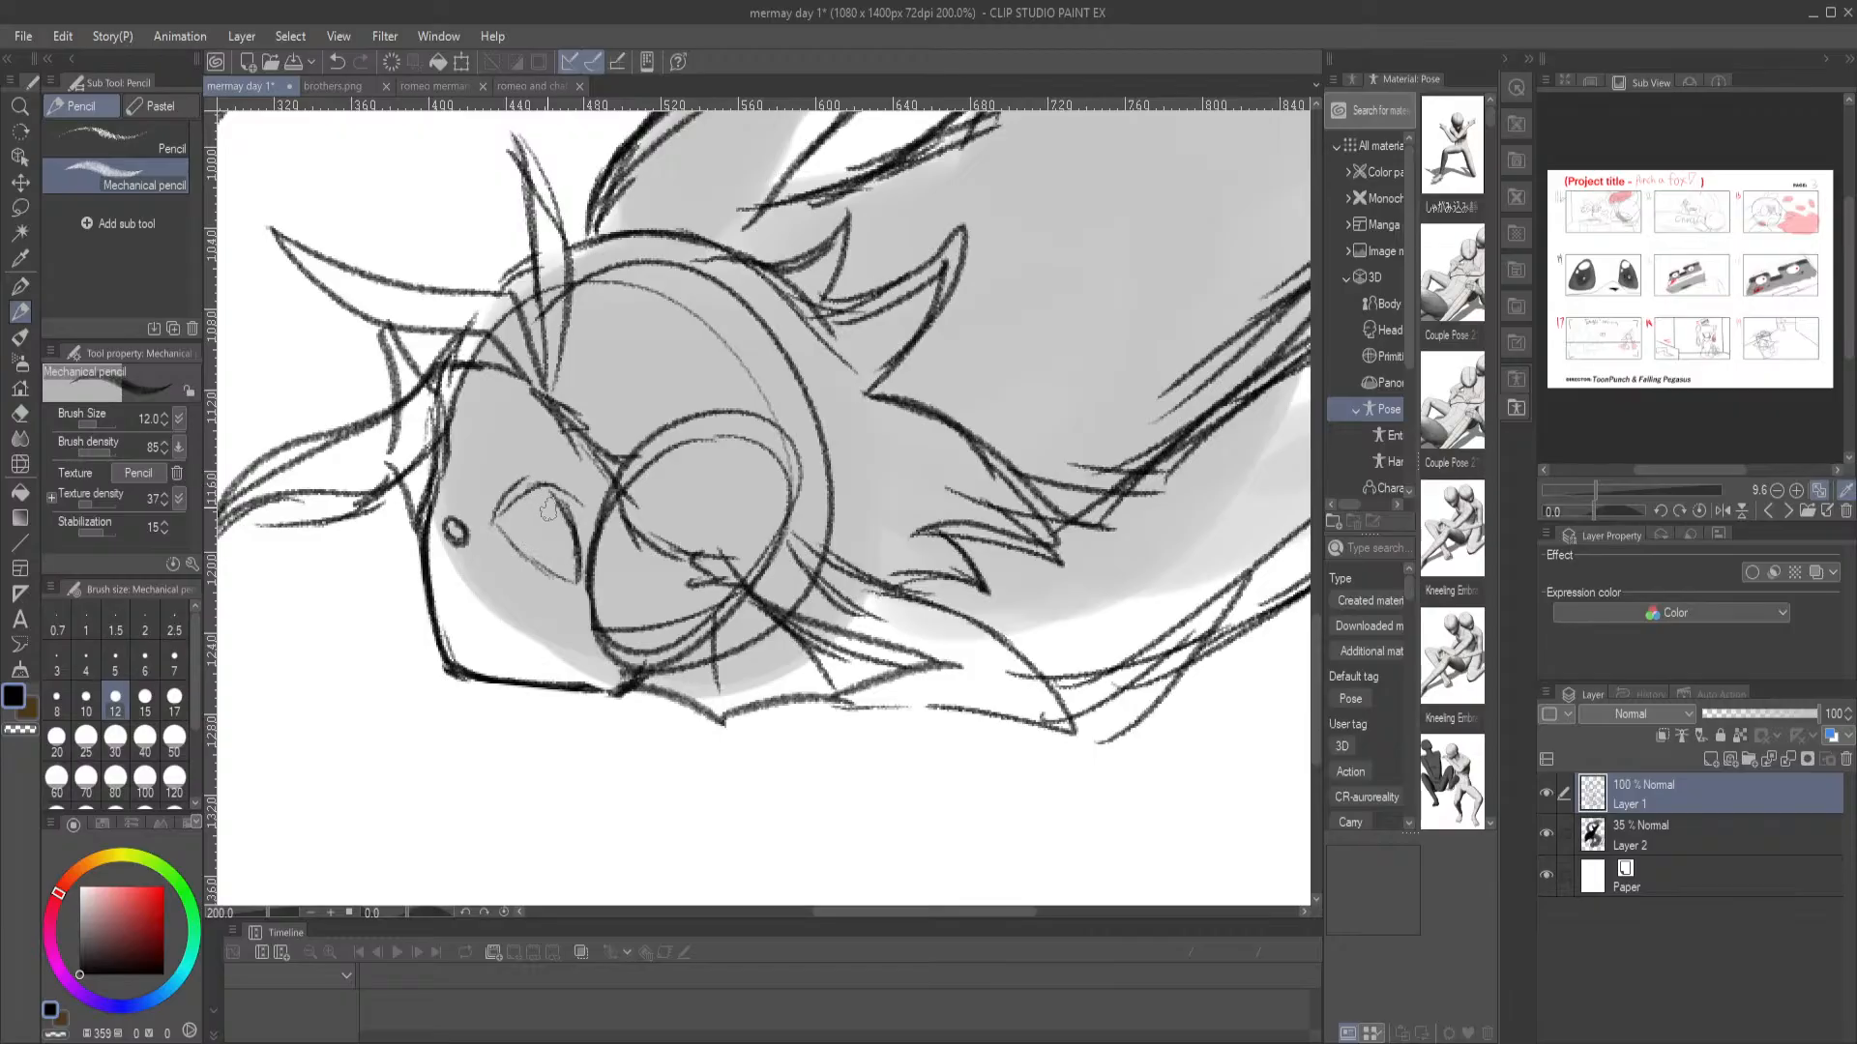
{"action": "key", "text": "ctrl+z"}
{"action": "left_click_drag", "start_coordinate": [491, 536], "coordinate": [563, 580]}
{"action": "left_click_drag", "start_coordinate": [443, 600], "coordinate": [496, 630]}
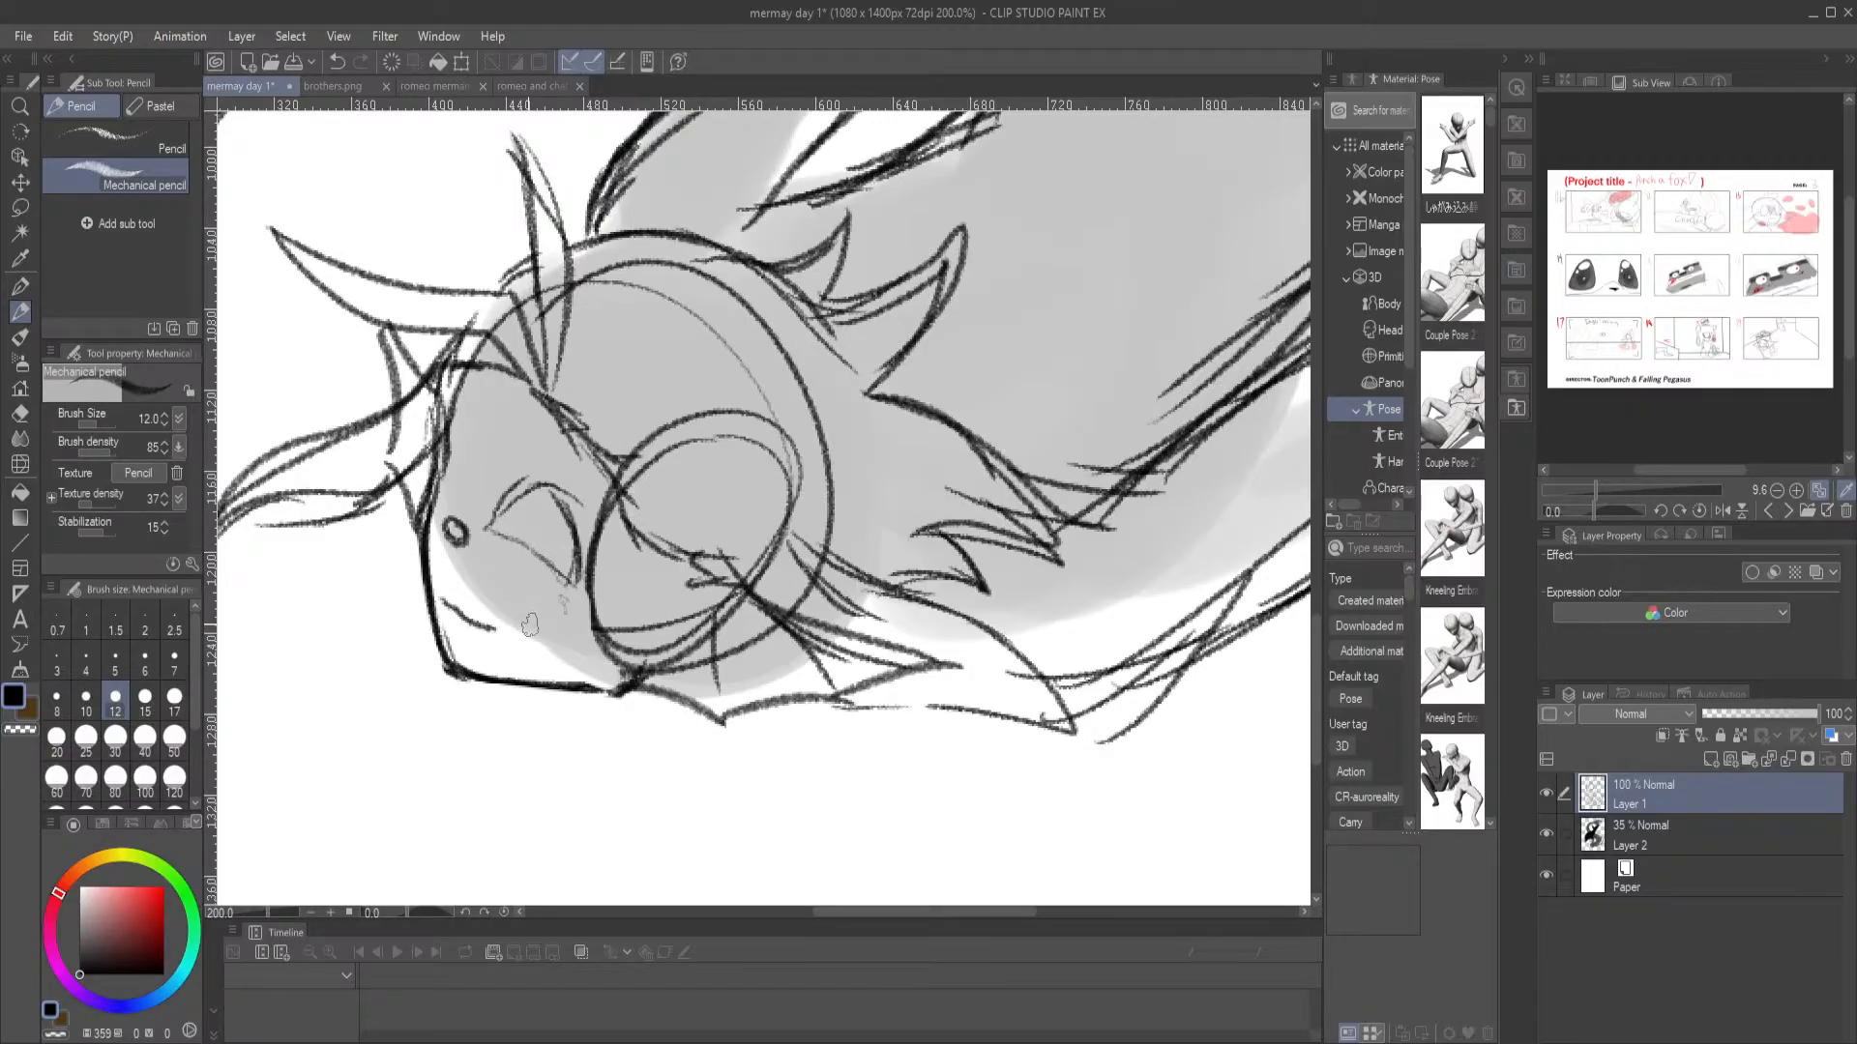
{"action": "mouse_move", "coordinate": [530, 533]}
{"action": "left_mouse_down"}
{"action": "mouse_move", "coordinate": [512, 479]}
{"action": "mouse_move", "coordinate": [532, 458]}
{"action": "mouse_move", "coordinate": [478, 525]}
{"action": "mouse_move", "coordinate": [530, 485]}
{"action": "mouse_move", "coordinate": [555, 499]}
{"action": "mouse_move", "coordinate": [571, 537]}
{"action": "left_mouse_up"}
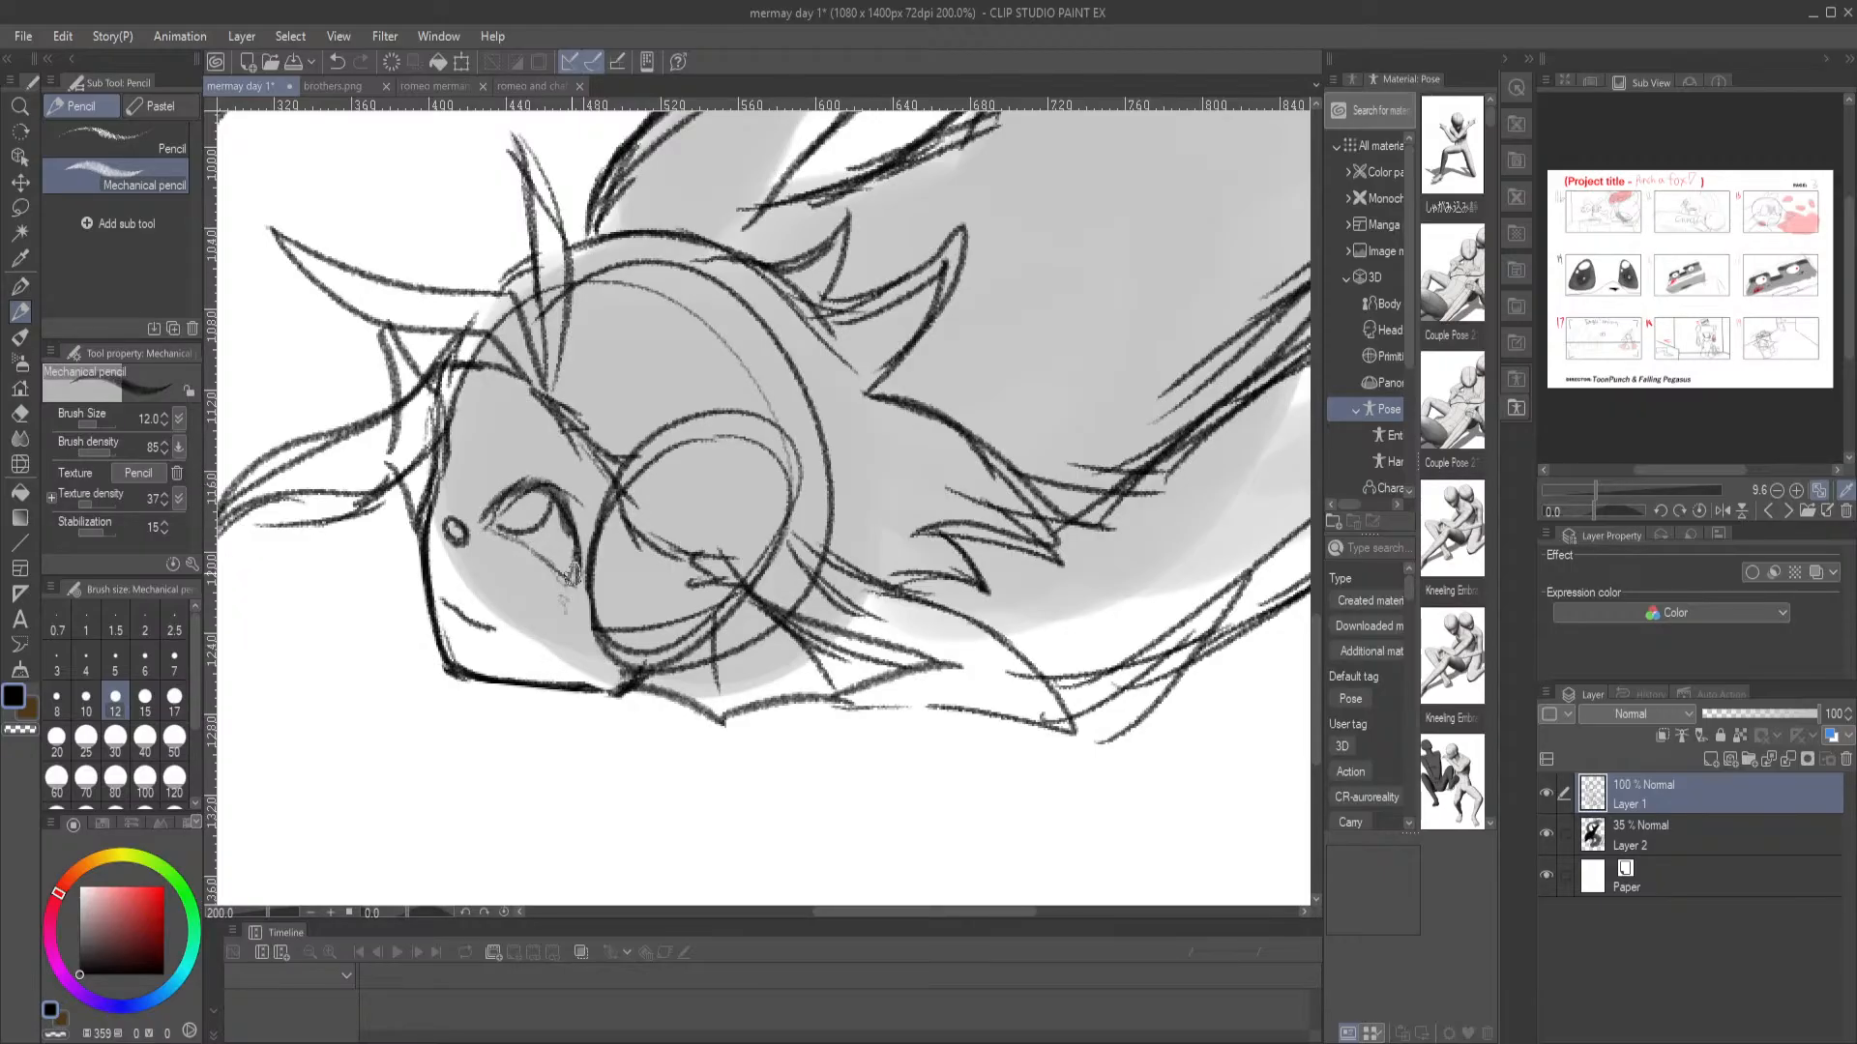
Sketch the merman's eyebrow above the eye, undoing the unwanted strokes
{"action": "left_click_drag", "start_coordinate": [548, 451], "coordinate": [577, 488]}
{"action": "key", "text": "ctrl+z"}
{"action": "left_click_drag", "start_coordinate": [461, 377], "coordinate": [540, 450]}
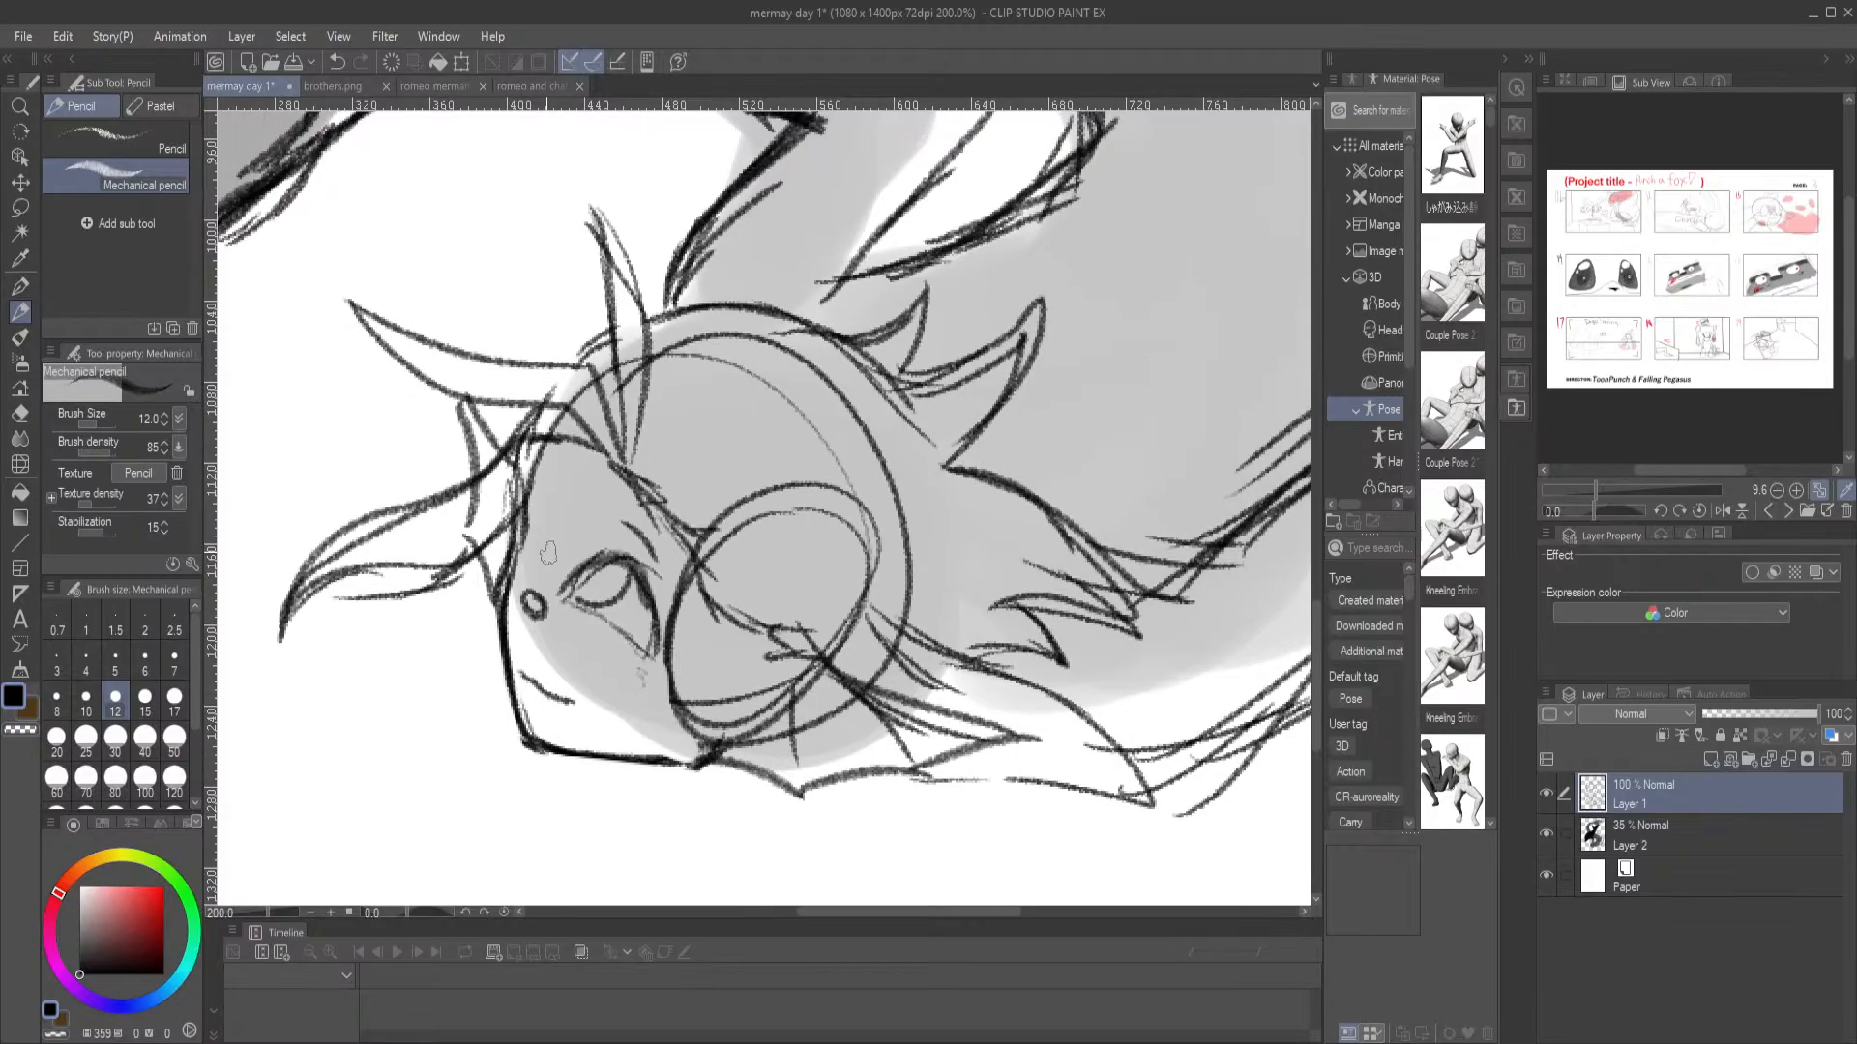
{"action": "mouse_move", "coordinate": [546, 549]}
{"action": "left_mouse_down"}
{"action": "mouse_move", "coordinate": [553, 497]}
{"action": "mouse_move", "coordinate": [526, 532]}
{"action": "mouse_move", "coordinate": [539, 564]}
{"action": "mouse_move", "coordinate": [542, 500]}
{"action": "mouse_move", "coordinate": [547, 568]}
{"action": "mouse_move", "coordinate": [540, 529]}
{"action": "mouse_move", "coordinate": [537, 481]}
{"action": "left_mouse_up"}
{"action": "key", "text": "ctrl+z"}
{"action": "key", "text": "ctrl+z"}
Erase the merman construction lines crossing the dolphin's body and the stray line near its tail, and switch back to the Mechanical pencil
{"action": "key", "text": "ctrl+0"}
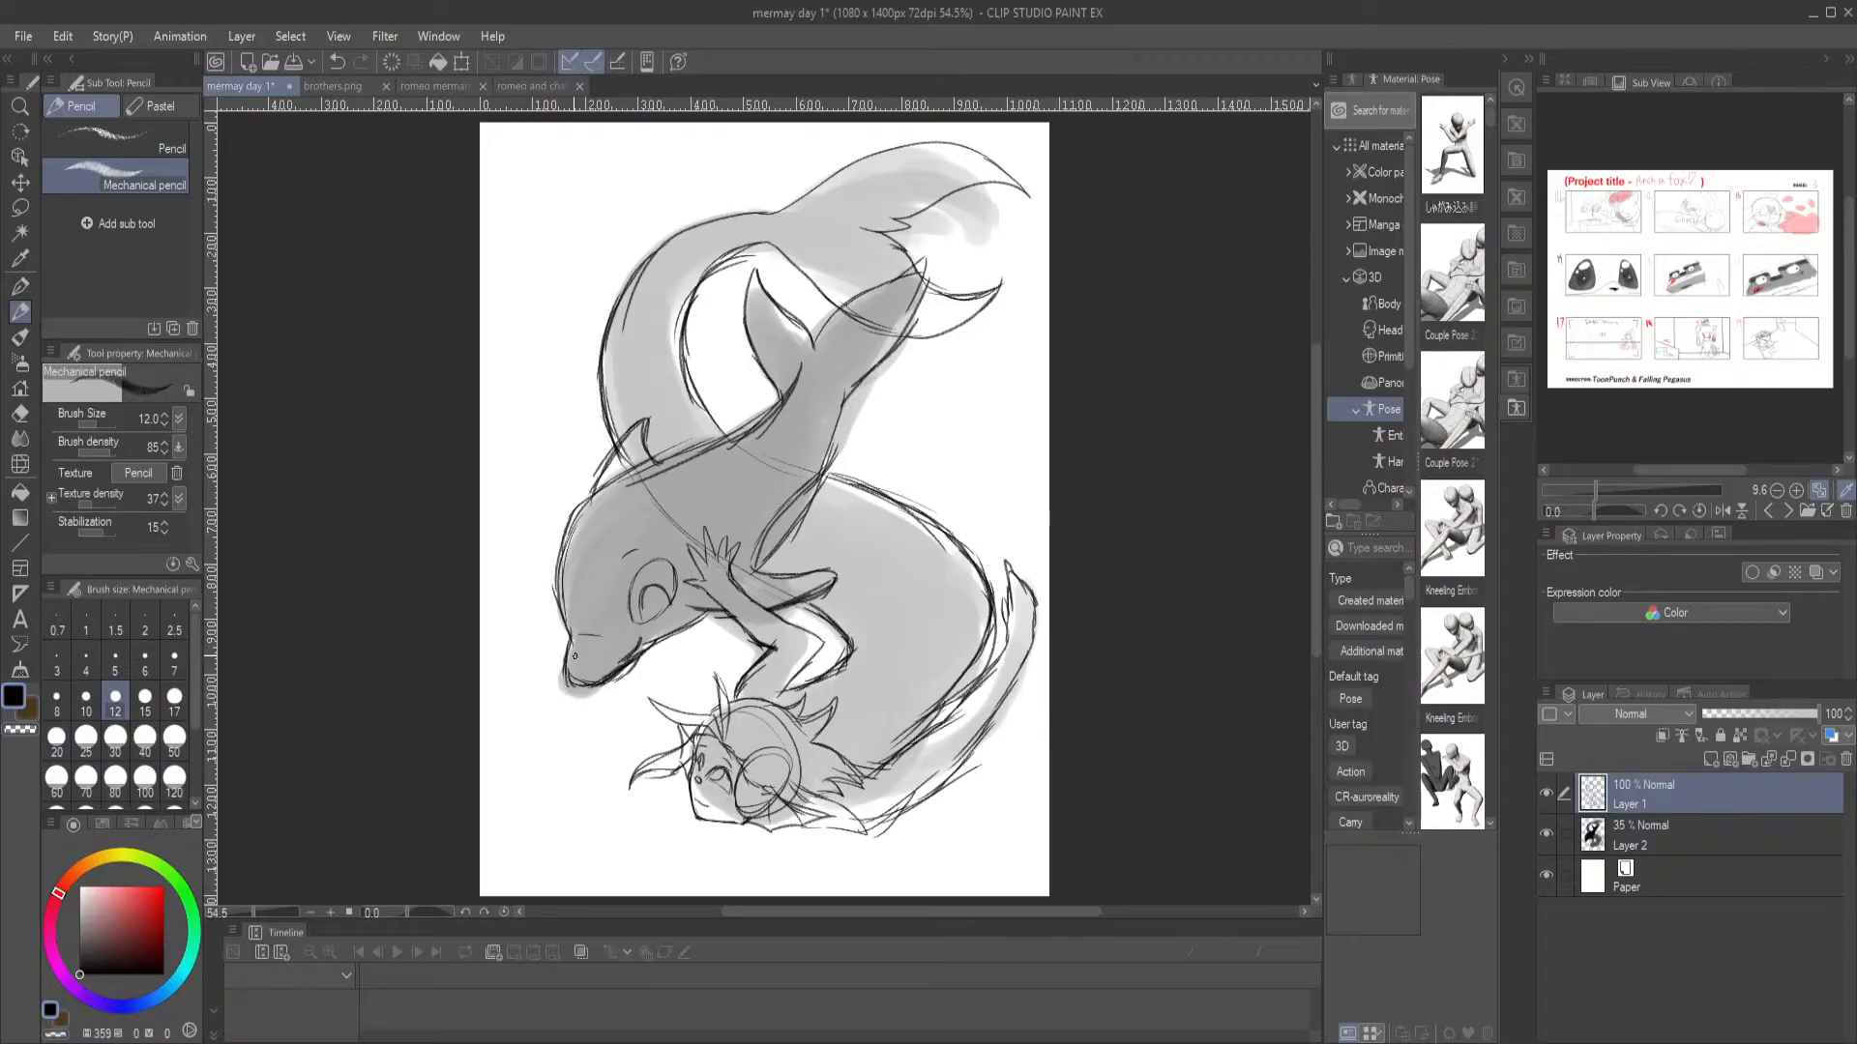
{"action": "scroll", "coordinate": [575, 656], "scroll_direction": "up", "scroll_amount": 4}
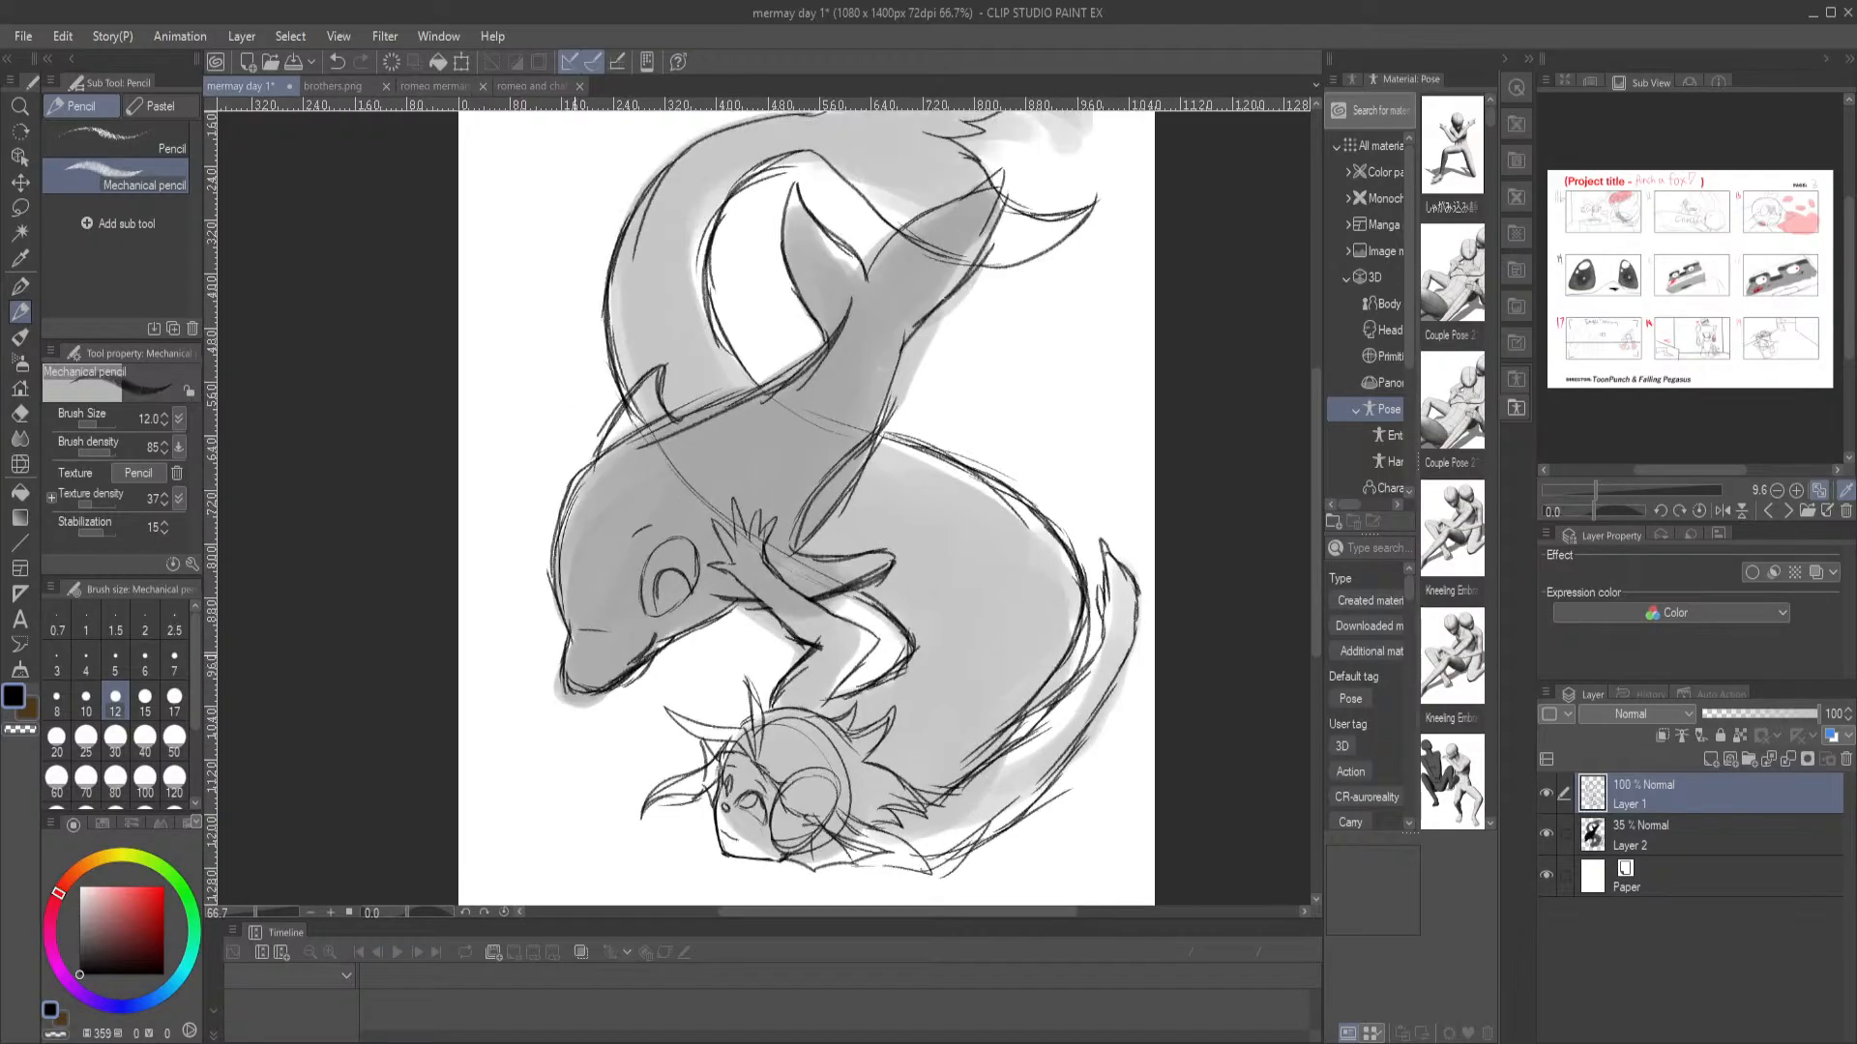
{"action": "left_click_drag", "start_coordinate": [598, 325], "coordinate": [401, 519]}
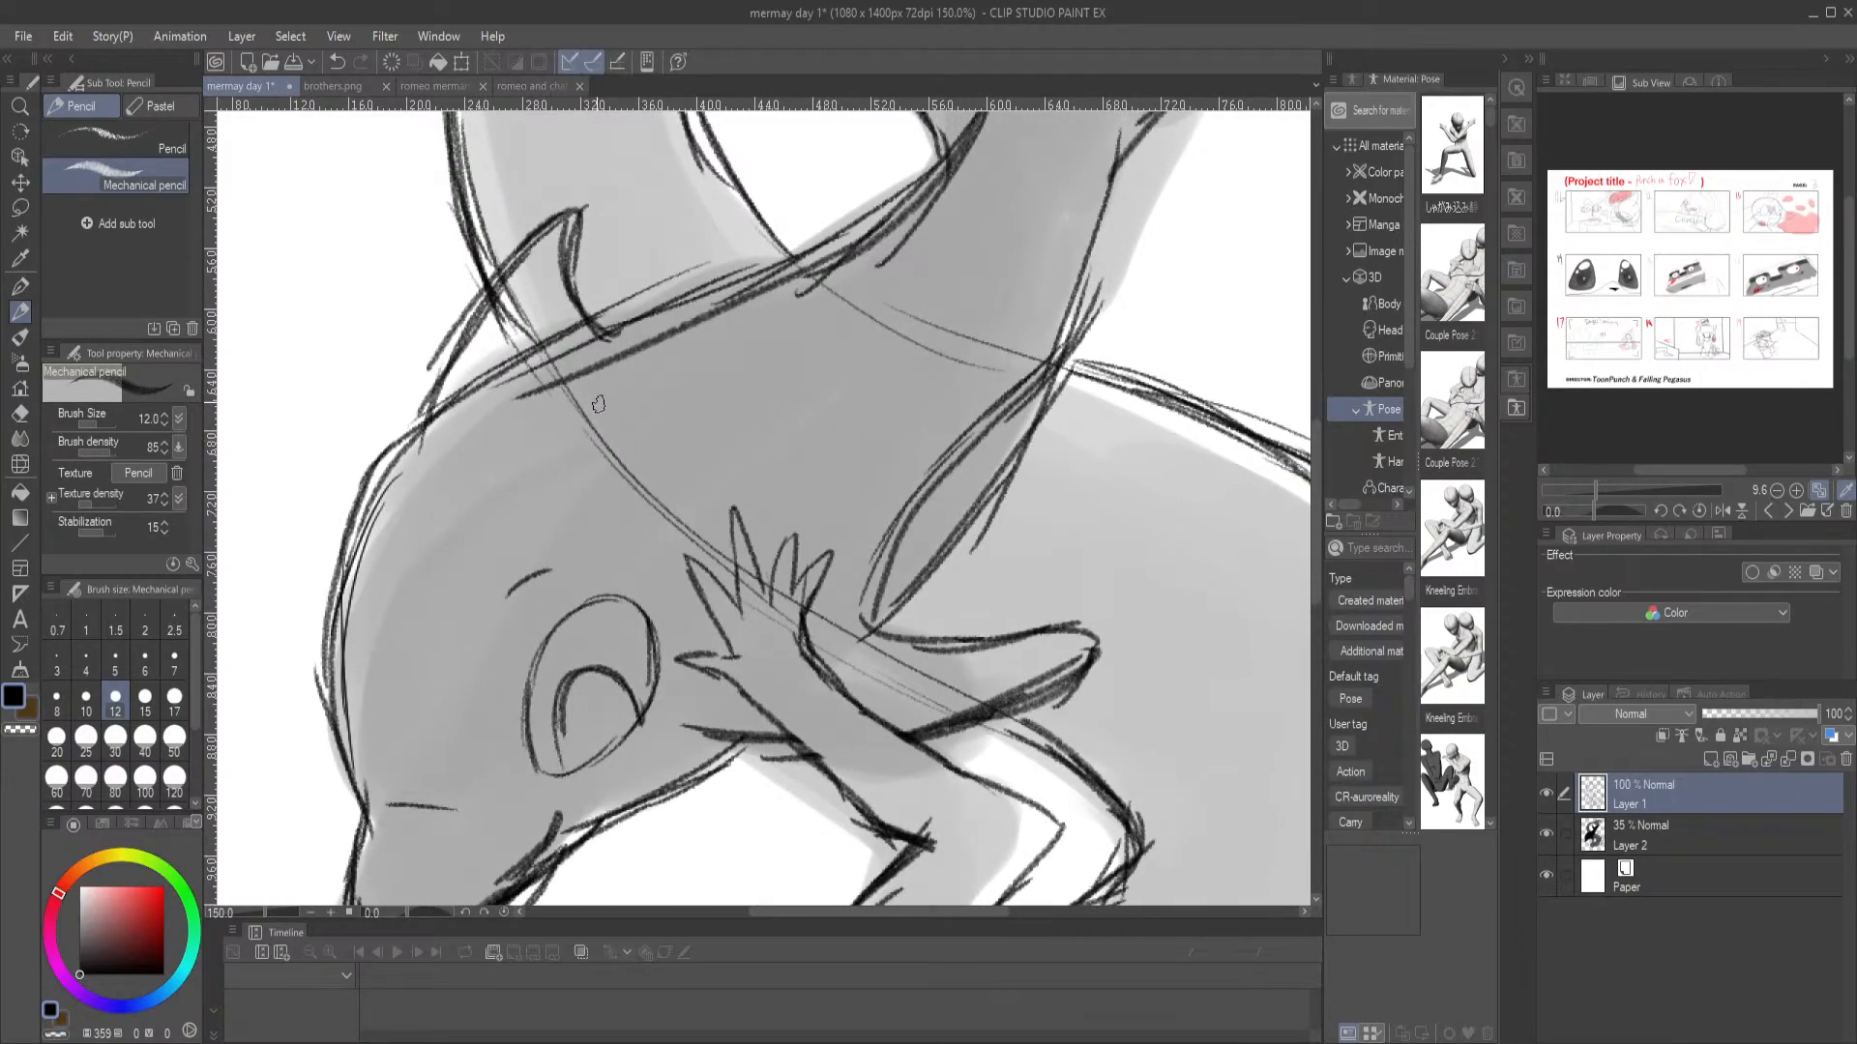
{"action": "key", "text": "e"}
{"action": "mouse_move", "coordinate": [592, 418]}
{"action": "left_mouse_down"}
{"action": "mouse_move", "coordinate": [551, 394]}
{"action": "mouse_move", "coordinate": [720, 568]}
{"action": "mouse_move", "coordinate": [755, 495]}
{"action": "left_mouse_up"}
{"action": "mouse_move", "coordinate": [804, 306]}
{"action": "left_mouse_down"}
{"action": "mouse_move", "coordinate": [916, 299]}
{"action": "mouse_move", "coordinate": [978, 320]}
{"action": "mouse_move", "coordinate": [1016, 350]}
{"action": "mouse_move", "coordinate": [1000, 352]}
{"action": "left_mouse_up"}
{"action": "left_click_drag", "start_coordinate": [1112, 286], "coordinate": [1082, 339]}
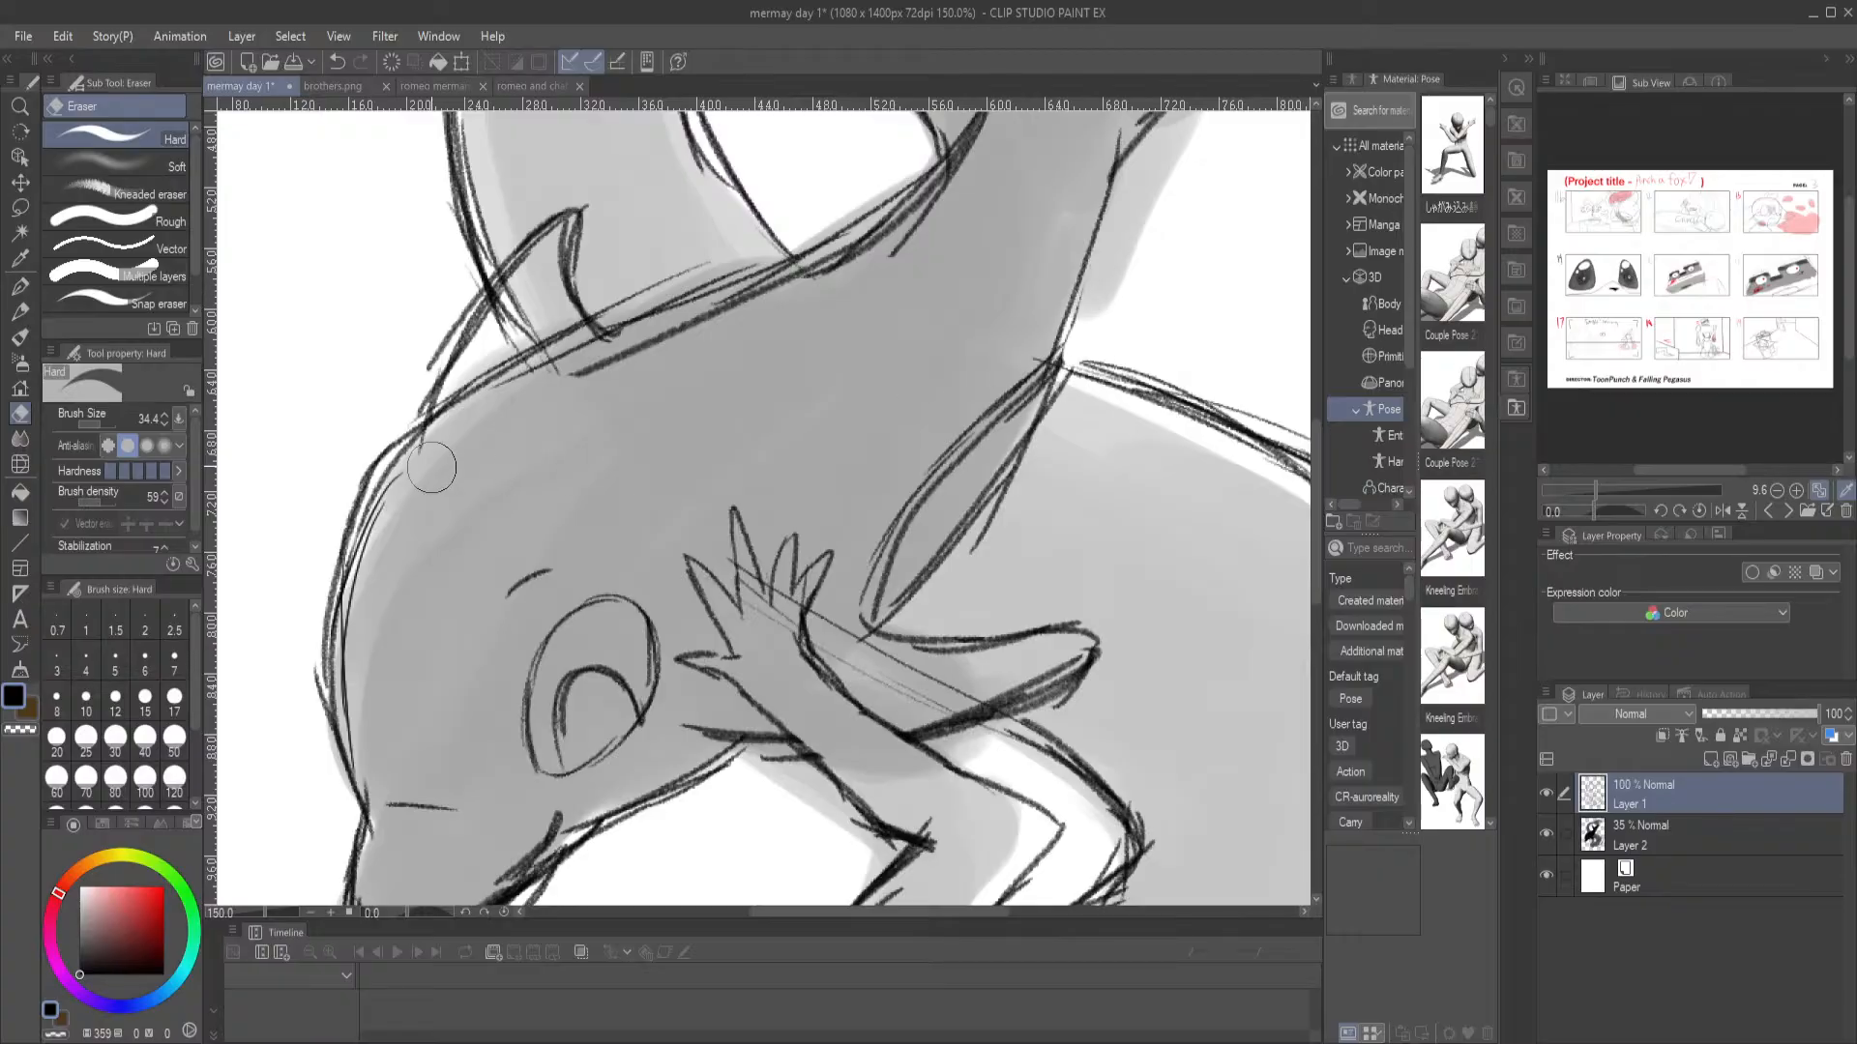
{"action": "left_click", "coordinate": [20, 311]}
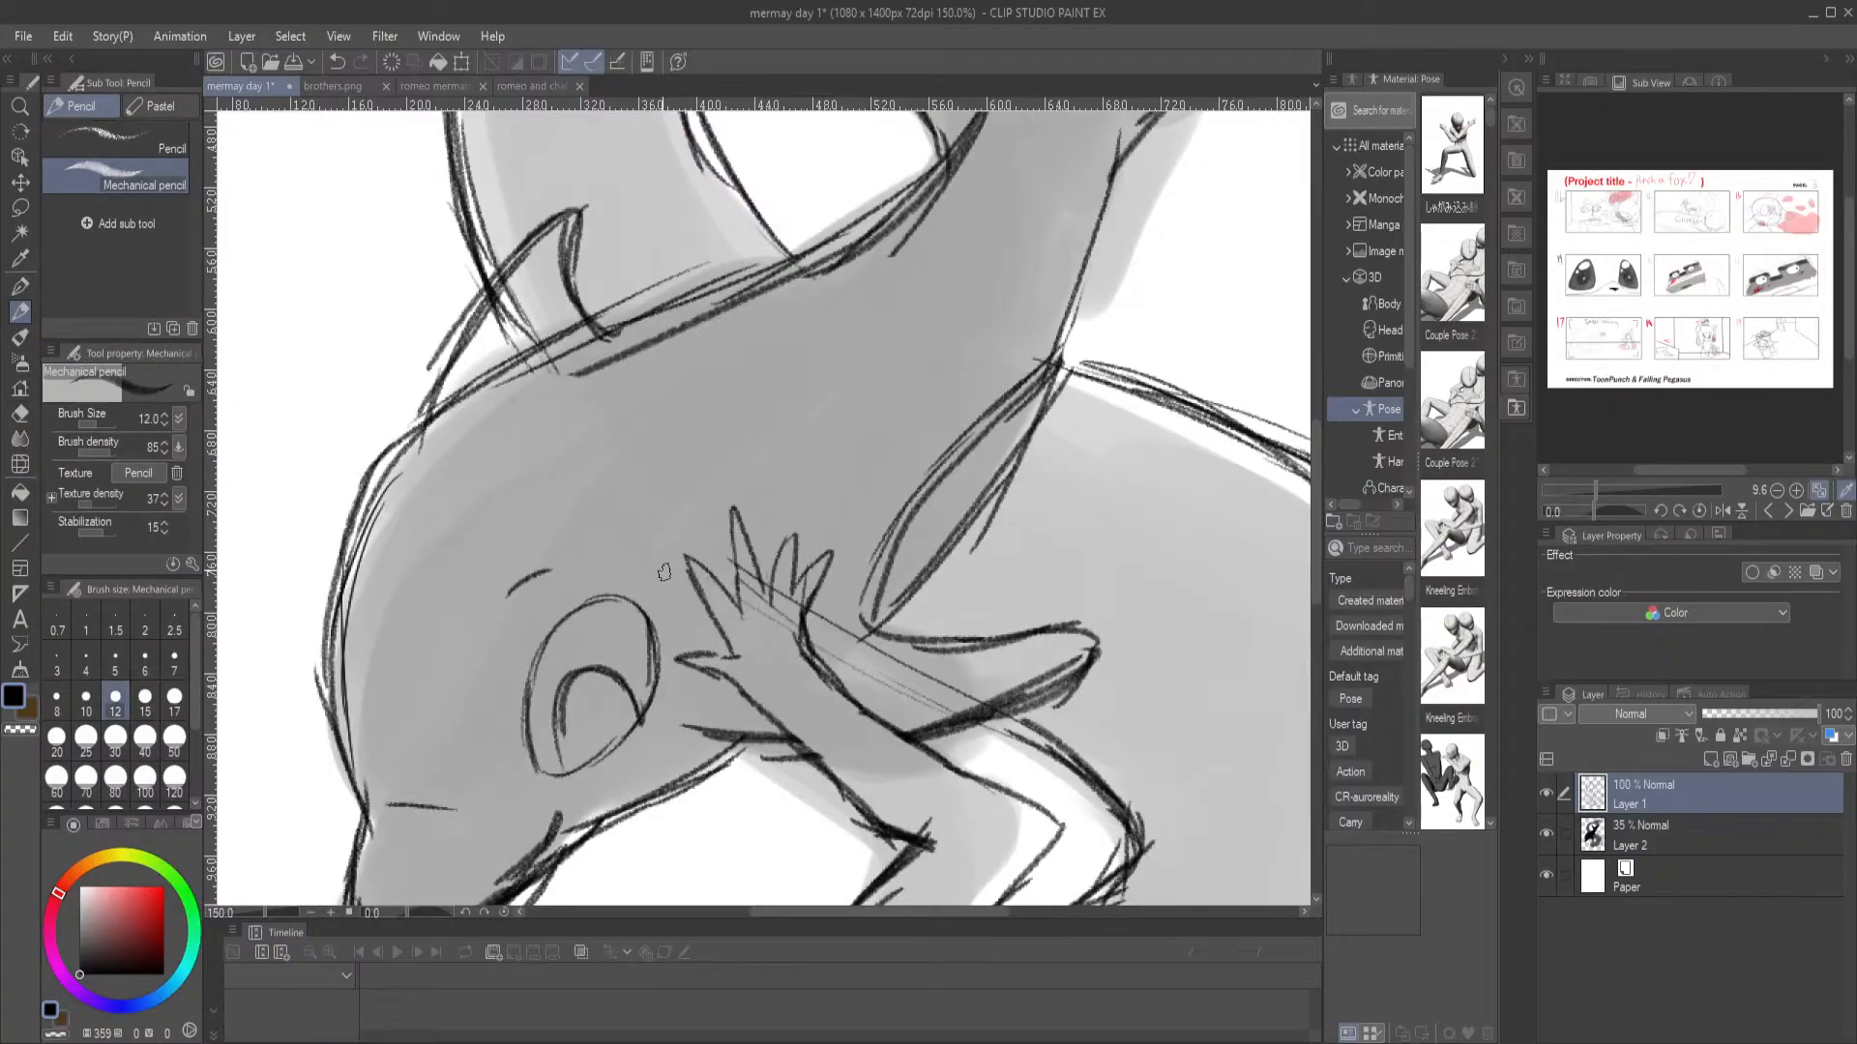
Review the whole sketch against the romeo merman.png reference and return to the mermay day 1 illustration
{"action": "left_click_drag", "start_coordinate": [763, 714], "coordinate": [753, 516]}
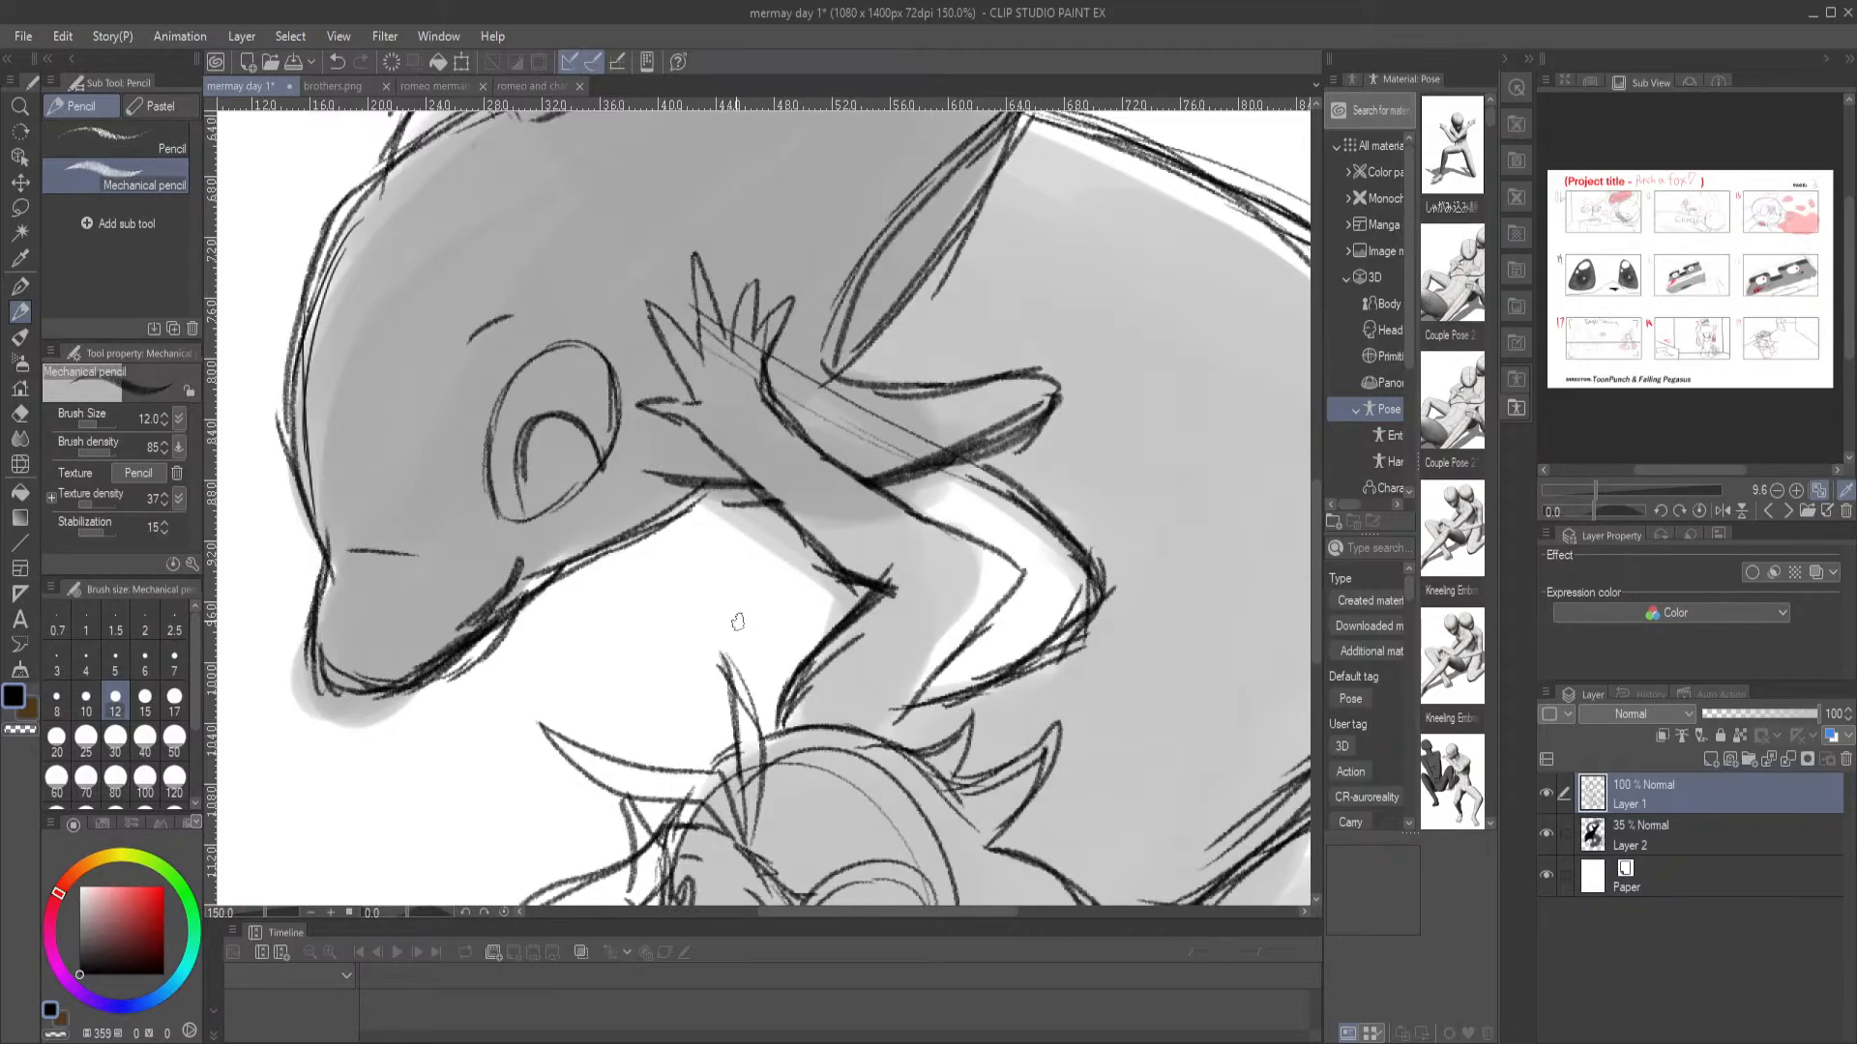
{"action": "key", "text": "ctrl+0"}
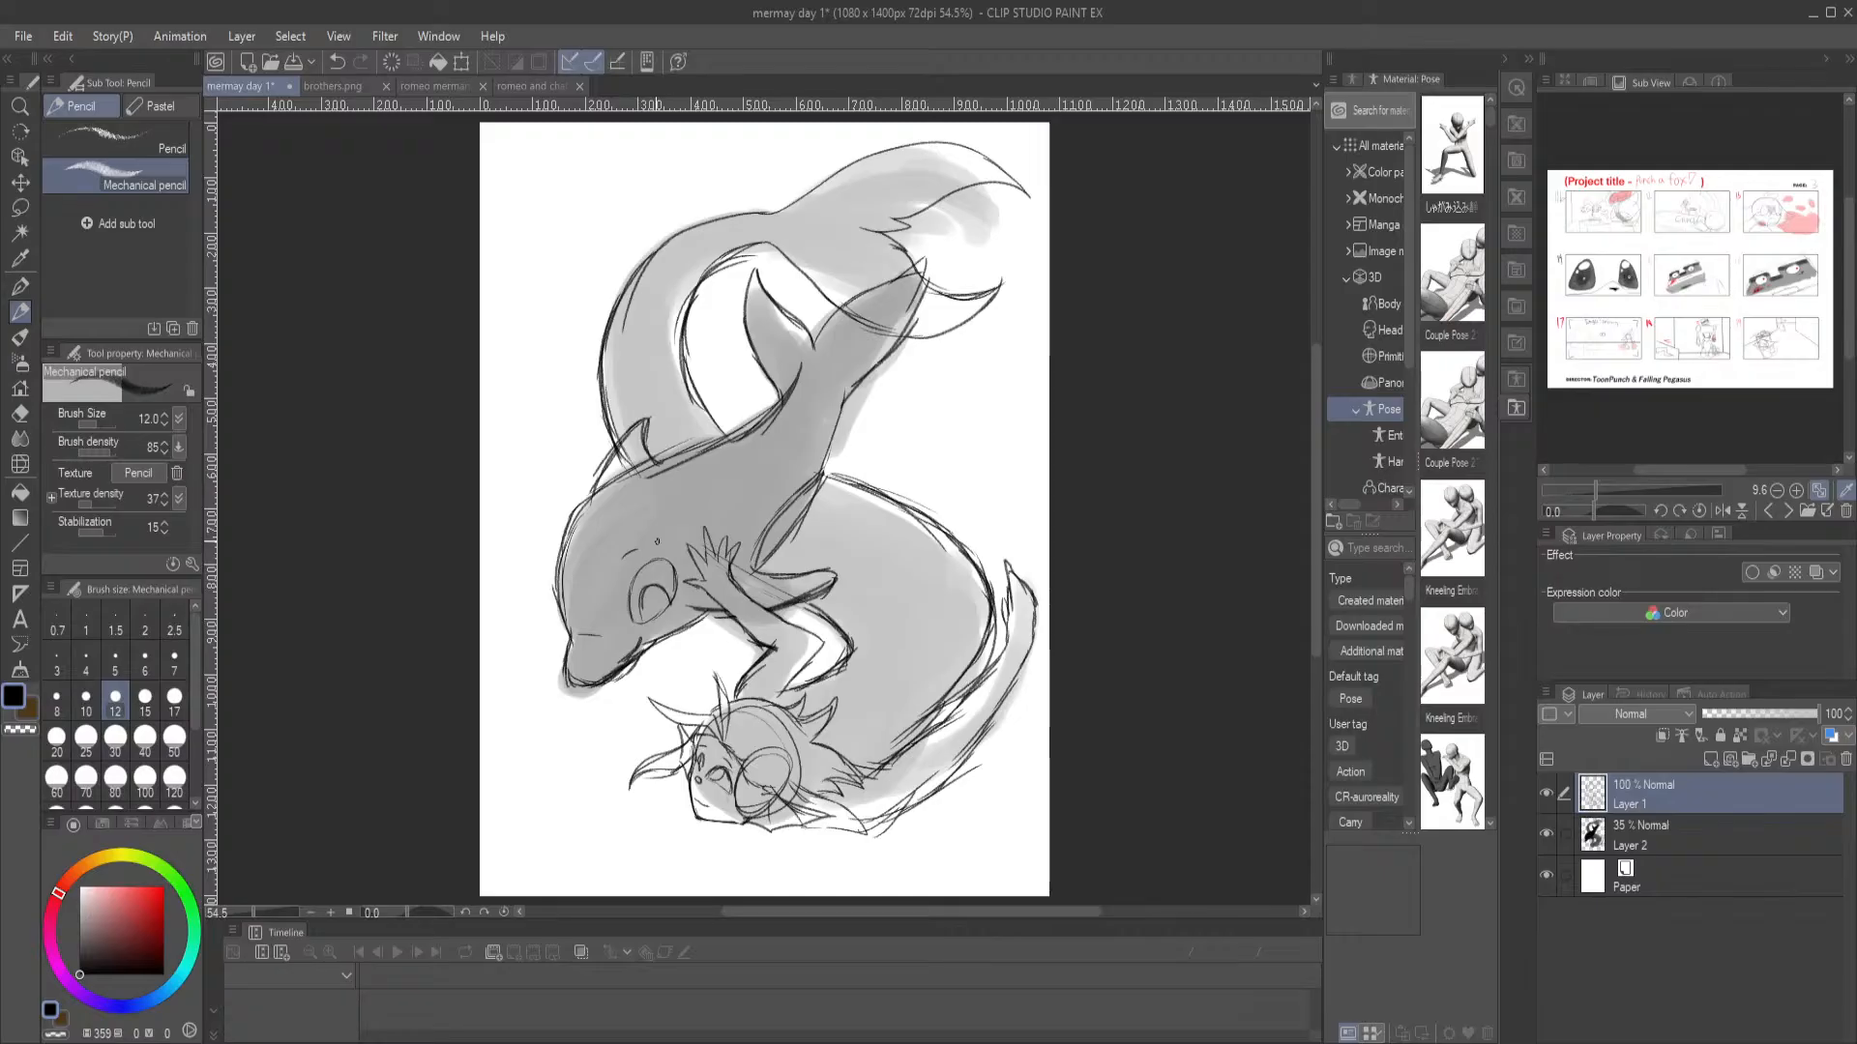
{"action": "left_click", "coordinate": [437, 86]}
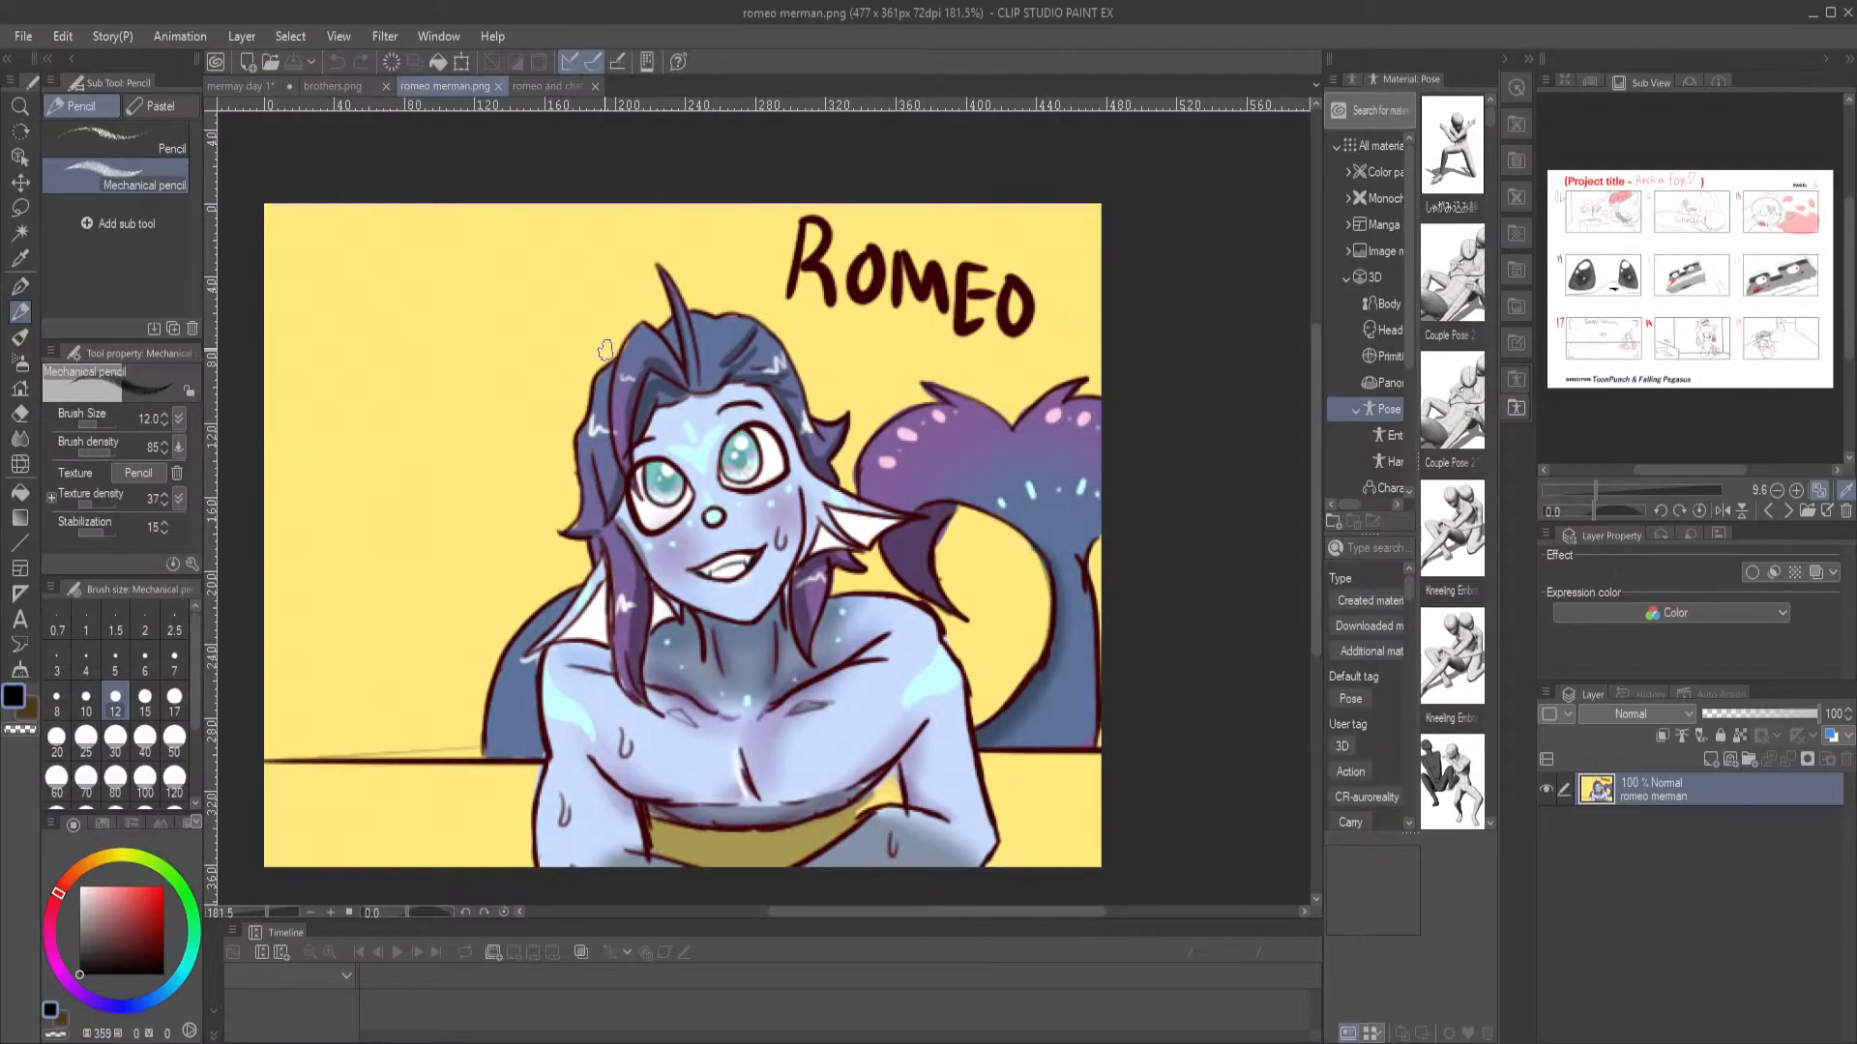
{"action": "left_click", "coordinate": [241, 86]}
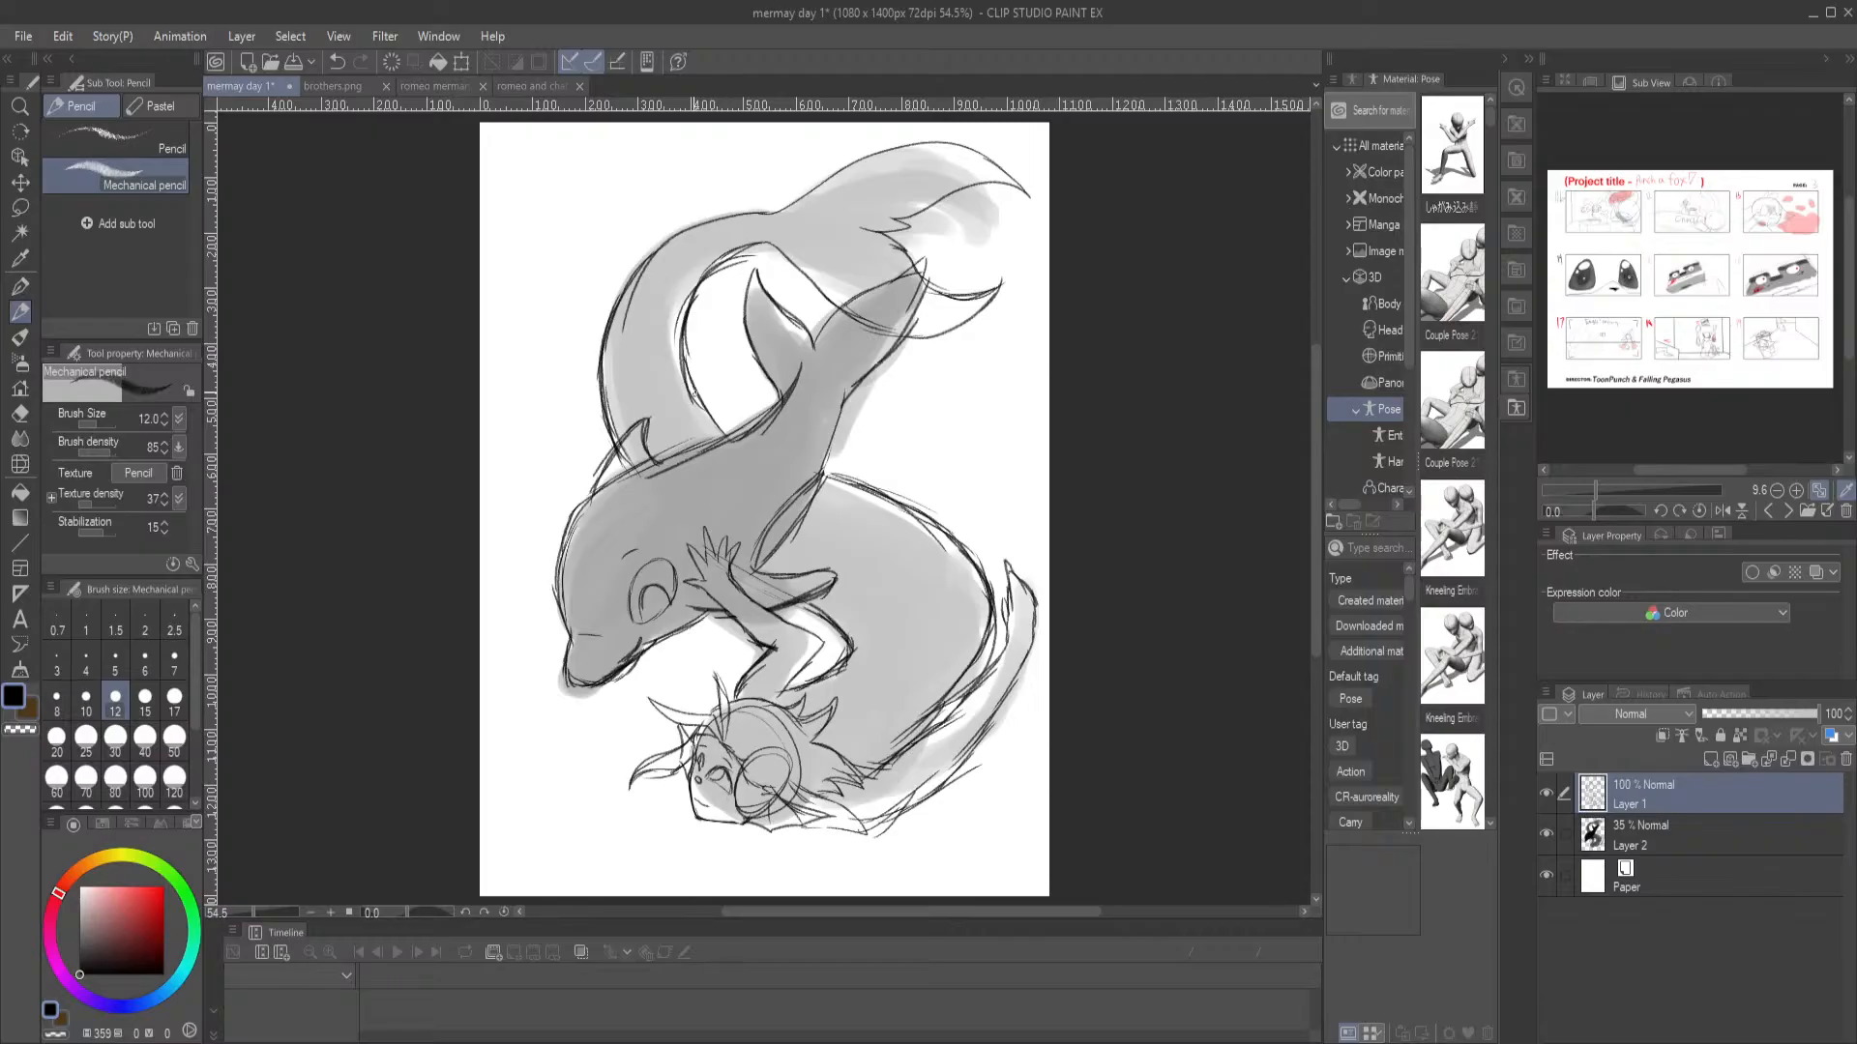
Erase the merman's face, head outline and front hair down to the grey circle, and switch back to the Mechanical pencil
{"action": "scroll", "coordinate": [693, 395], "scroll_direction": "up", "scroll_amount": 3}
{"action": "left_click_drag", "start_coordinate": [632, 625], "coordinate": [543, 189]}
{"action": "left_click_drag", "start_coordinate": [621, 633], "coordinate": [588, 391]}
{"action": "mouse_move", "coordinate": [638, 740]}
{"action": "left_mouse_down"}
{"action": "mouse_move", "coordinate": [638, 588]}
{"action": "mouse_move", "coordinate": [655, 571]}
{"action": "mouse_move", "coordinate": [620, 520]}
{"action": "left_mouse_up"}
{"action": "key", "text": "e"}
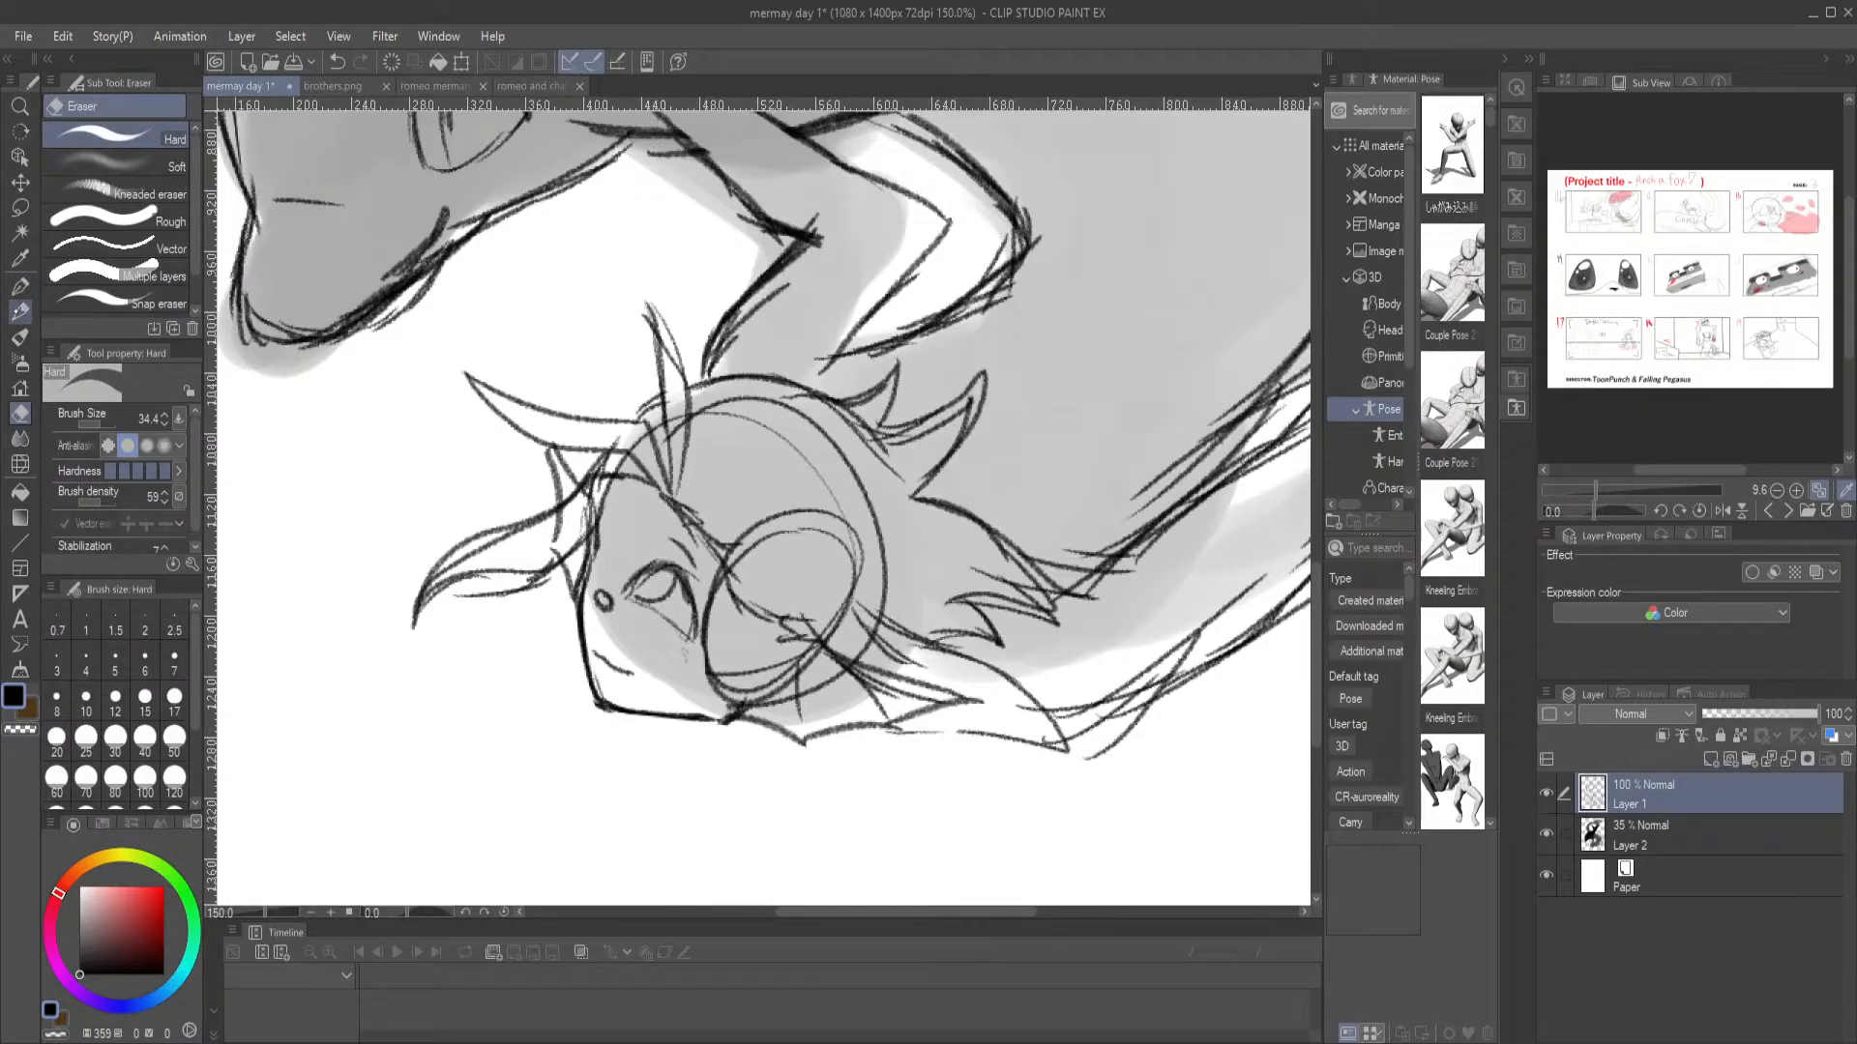
{"action": "left_click", "coordinate": [20, 311]}
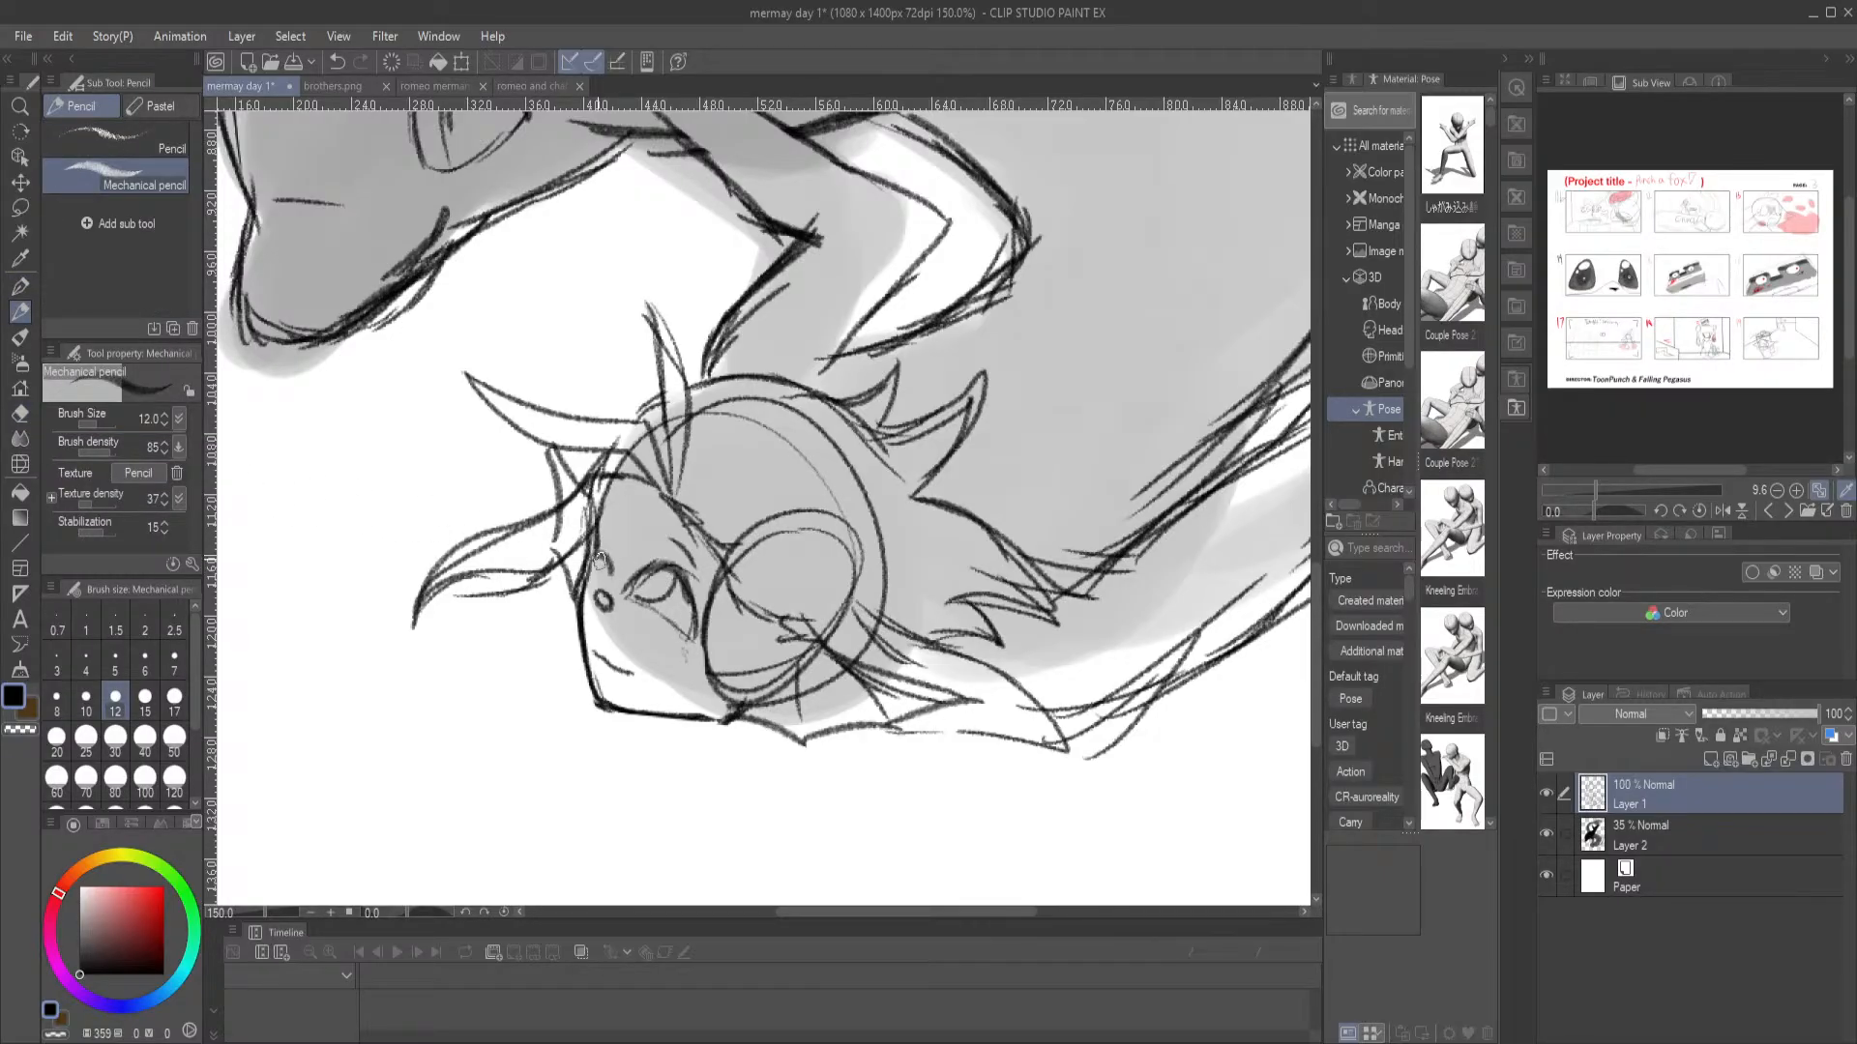
{"action": "mouse_move", "coordinate": [612, 577]}
{"action": "left_mouse_down"}
{"action": "mouse_move", "coordinate": [573, 542]}
{"action": "mouse_move", "coordinate": [611, 551]}
{"action": "left_mouse_up"}
{"action": "key", "text": "e"}
{"action": "mouse_move", "coordinate": [498, 551]}
{"action": "left_mouse_down"}
{"action": "mouse_move", "coordinate": [419, 568]}
{"action": "mouse_move", "coordinate": [464, 528]}
{"action": "mouse_move", "coordinate": [572, 539]}
{"action": "mouse_move", "coordinate": [613, 729]}
{"action": "mouse_move", "coordinate": [677, 629]}
{"action": "mouse_move", "coordinate": [834, 638]}
{"action": "mouse_move", "coordinate": [871, 691]}
{"action": "mouse_move", "coordinate": [851, 551]}
{"action": "mouse_move", "coordinate": [744, 426]}
{"action": "mouse_move", "coordinate": [735, 585]}
{"action": "mouse_move", "coordinate": [588, 538]}
{"action": "mouse_move", "coordinate": [726, 651]}
{"action": "mouse_move", "coordinate": [841, 589]}
{"action": "mouse_move", "coordinate": [548, 568]}
{"action": "mouse_move", "coordinate": [431, 605]}
{"action": "mouse_move", "coordinate": [468, 584]}
{"action": "mouse_move", "coordinate": [780, 609]}
{"action": "mouse_move", "coordinate": [455, 638]}
{"action": "left_mouse_up"}
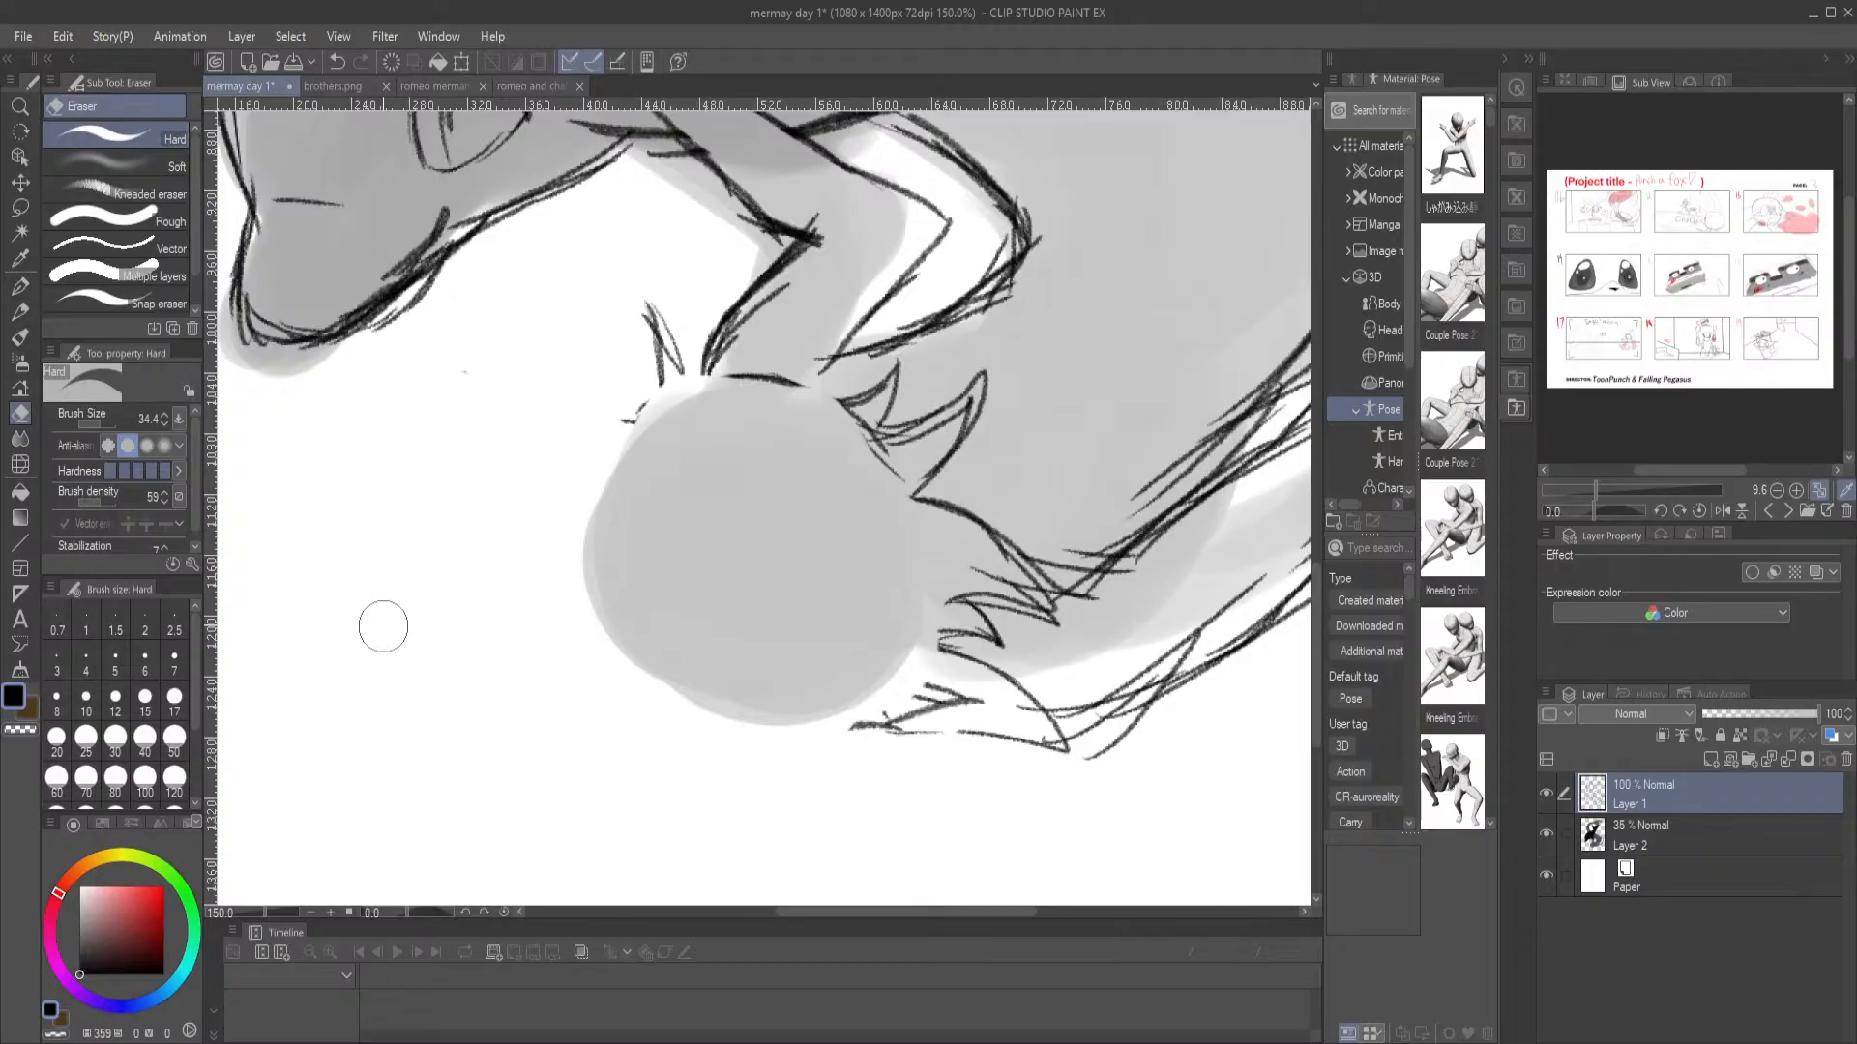
{"action": "left_click", "coordinate": [19, 286]}
{"action": "left_click", "coordinate": [19, 312]}
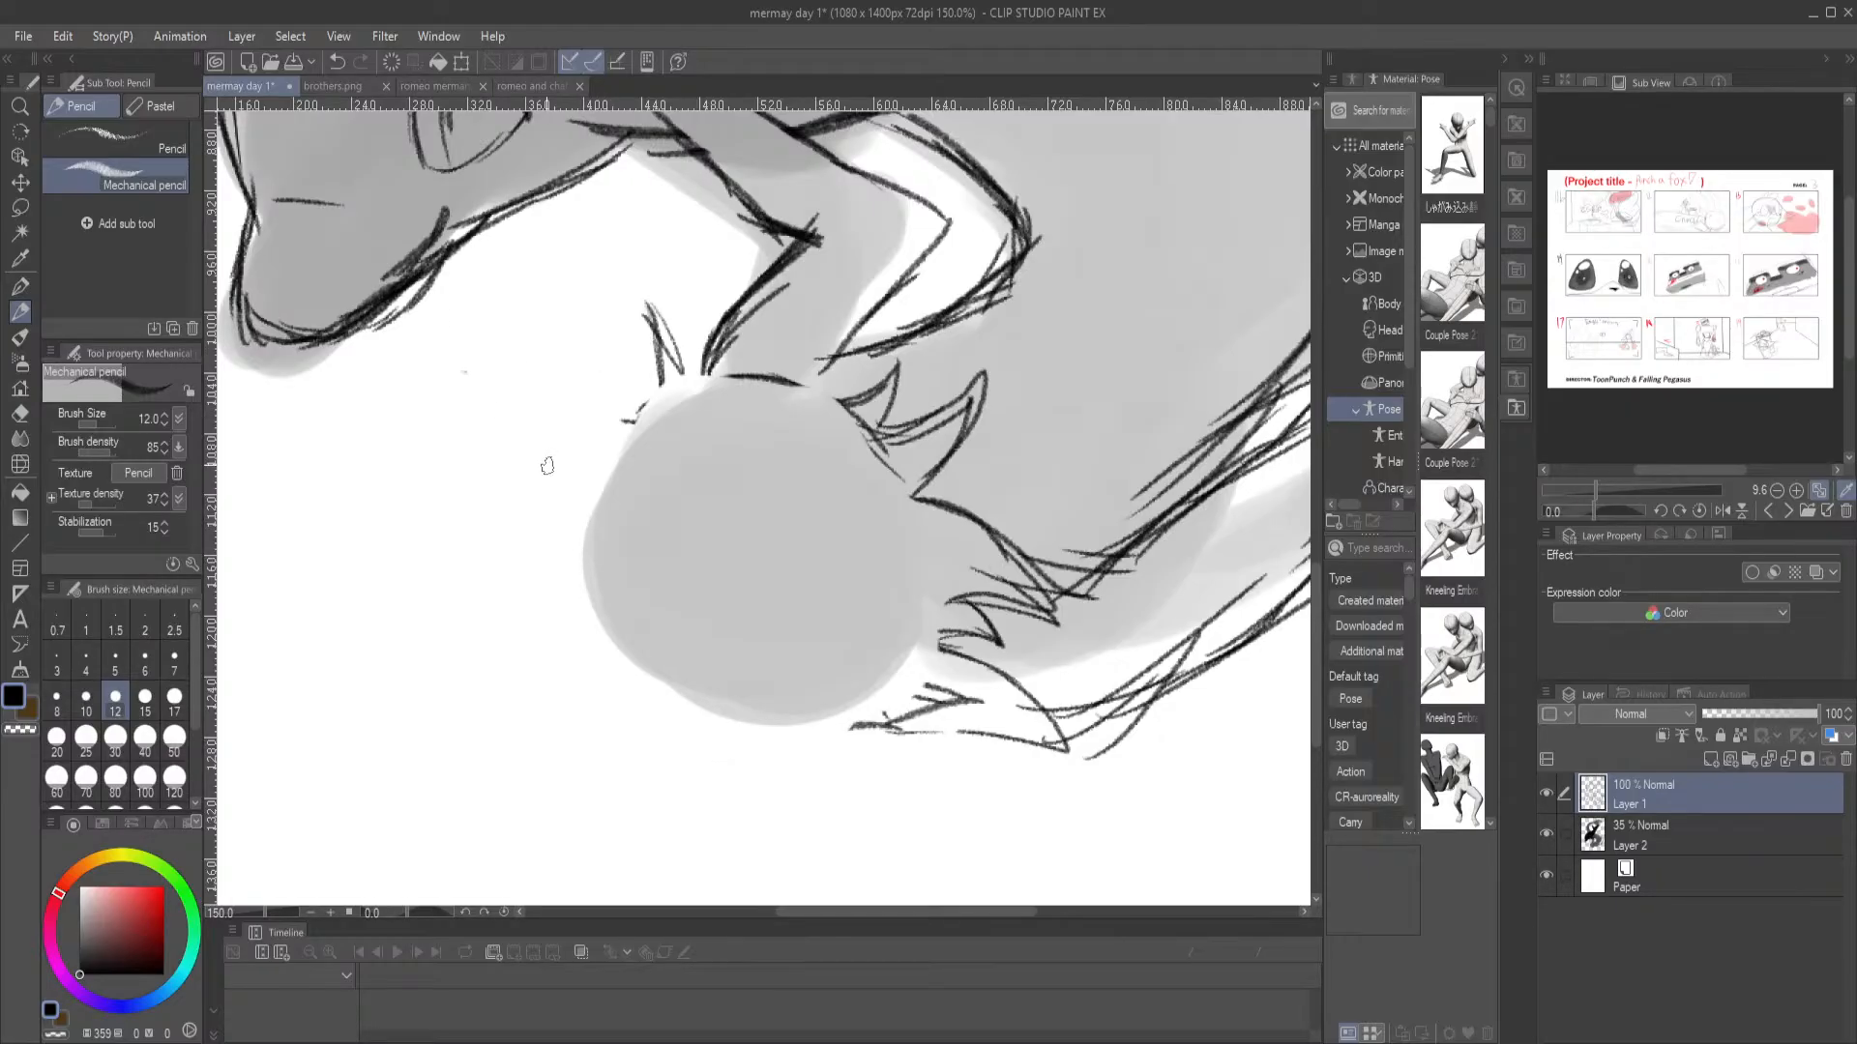
{"action": "mouse_move", "coordinate": [584, 479]}
{"action": "left_mouse_down"}
{"action": "mouse_move", "coordinate": [571, 580]}
{"action": "mouse_move", "coordinate": [586, 609]}
{"action": "left_mouse_up"}
{"action": "key", "text": "ctrl+z"}
{"action": "key", "text": "ctrl+z"}
{"action": "key", "text": "ctrl+z"}
Sketch a new, smaller circle for the merman's head over the upper part of the grey circle, reinforcing its outline with repeated strokes
{"action": "mouse_move", "coordinate": [636, 426]}
{"action": "left_mouse_down"}
{"action": "mouse_move", "coordinate": [565, 515]}
{"action": "mouse_move", "coordinate": [683, 643]}
{"action": "mouse_move", "coordinate": [780, 636]}
{"action": "mouse_move", "coordinate": [843, 548]}
{"action": "left_mouse_up"}
{"action": "left_click_drag", "start_coordinate": [593, 462], "coordinate": [748, 433]}
{"action": "mouse_move", "coordinate": [660, 420]}
{"action": "left_mouse_down"}
{"action": "mouse_move", "coordinate": [690, 414]}
{"action": "mouse_move", "coordinate": [845, 508]}
{"action": "mouse_move", "coordinate": [718, 672]}
{"action": "mouse_move", "coordinate": [564, 624]}
{"action": "left_mouse_up"}
{"action": "left_click_drag", "start_coordinate": [564, 533], "coordinate": [711, 672]}
{"action": "mouse_move", "coordinate": [571, 462]}
{"action": "left_mouse_down"}
{"action": "mouse_move", "coordinate": [704, 425]}
{"action": "mouse_move", "coordinate": [601, 421]}
{"action": "mouse_move", "coordinate": [759, 406]}
{"action": "left_mouse_up"}
{"action": "mouse_move", "coordinate": [629, 399]}
{"action": "left_mouse_down"}
{"action": "mouse_move", "coordinate": [758, 410]}
{"action": "mouse_move", "coordinate": [681, 390]}
{"action": "mouse_move", "coordinate": [859, 547]}
{"action": "mouse_move", "coordinate": [889, 521]}
{"action": "mouse_move", "coordinate": [862, 537]}
{"action": "mouse_move", "coordinate": [876, 558]}
{"action": "mouse_move", "coordinate": [751, 656]}
{"action": "left_mouse_up"}
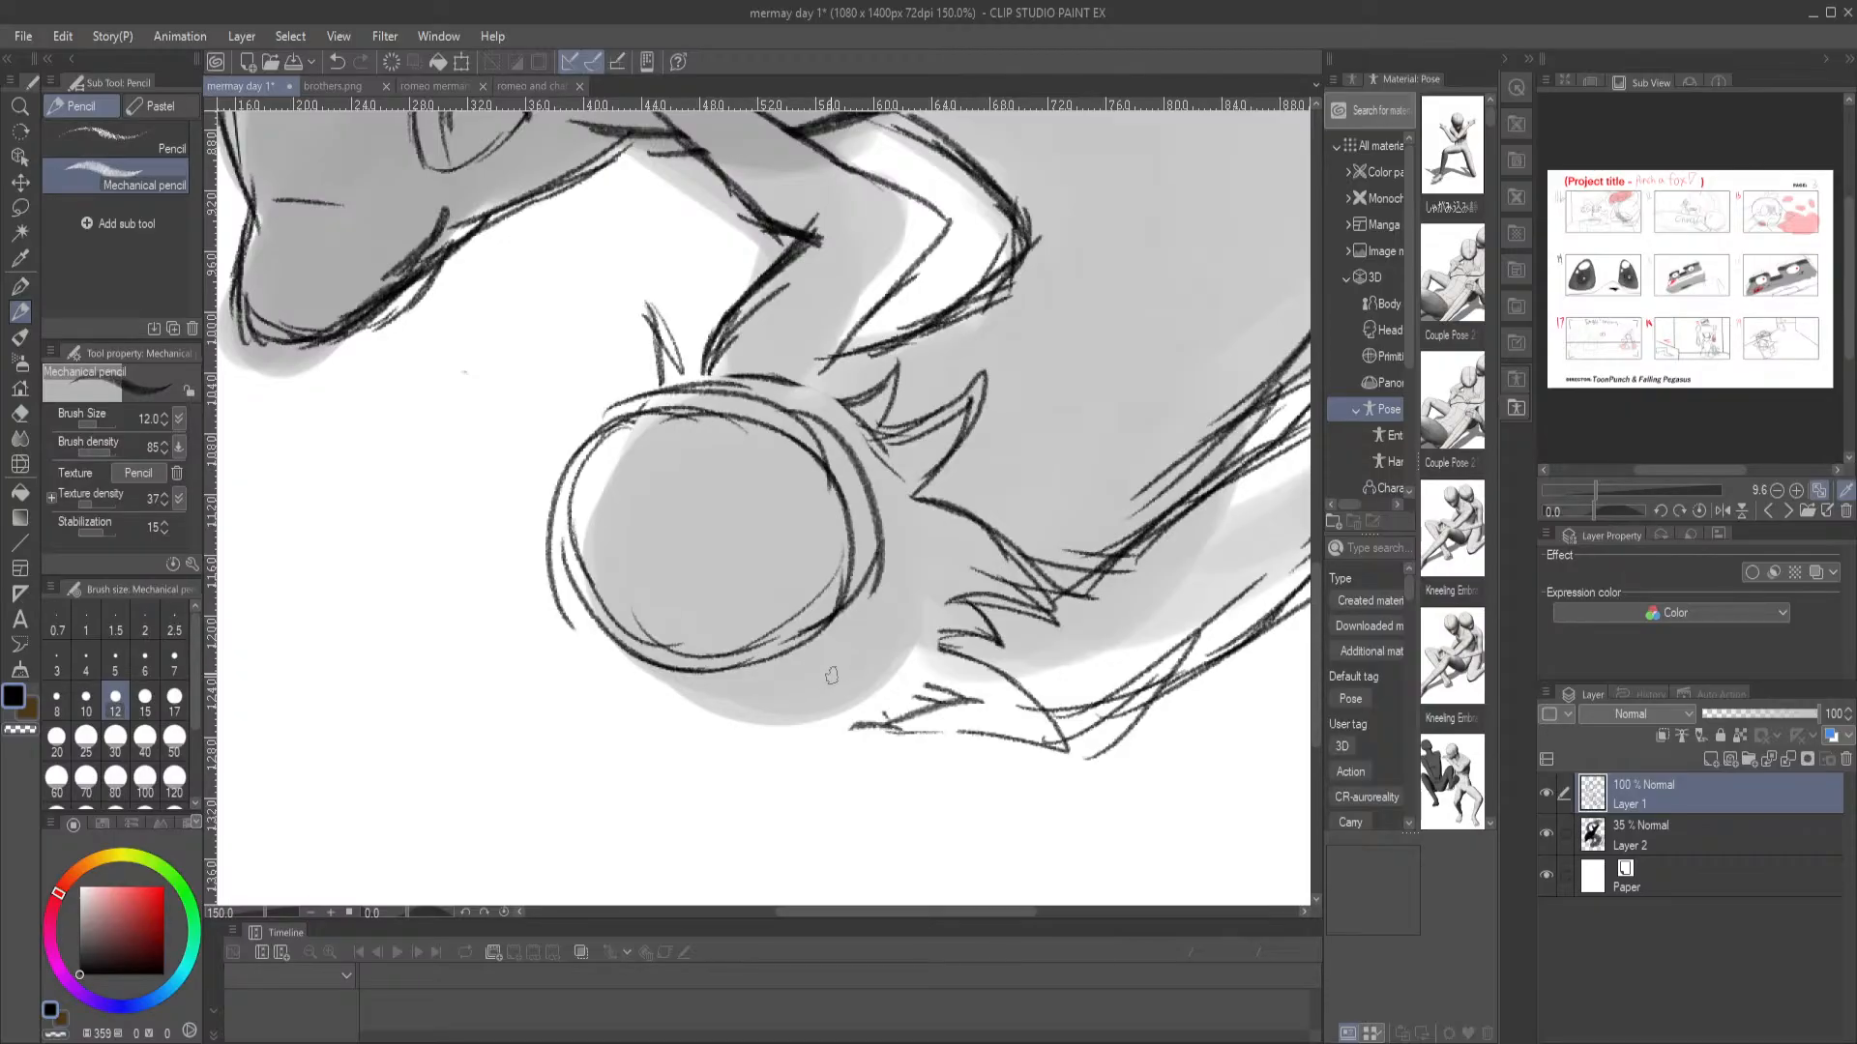
{"action": "left_click_drag", "start_coordinate": [677, 411], "coordinate": [573, 520]}
{"action": "left_click_drag", "start_coordinate": [639, 433], "coordinate": [602, 624]}
{"action": "left_click_drag", "start_coordinate": [579, 520], "coordinate": [654, 661]}
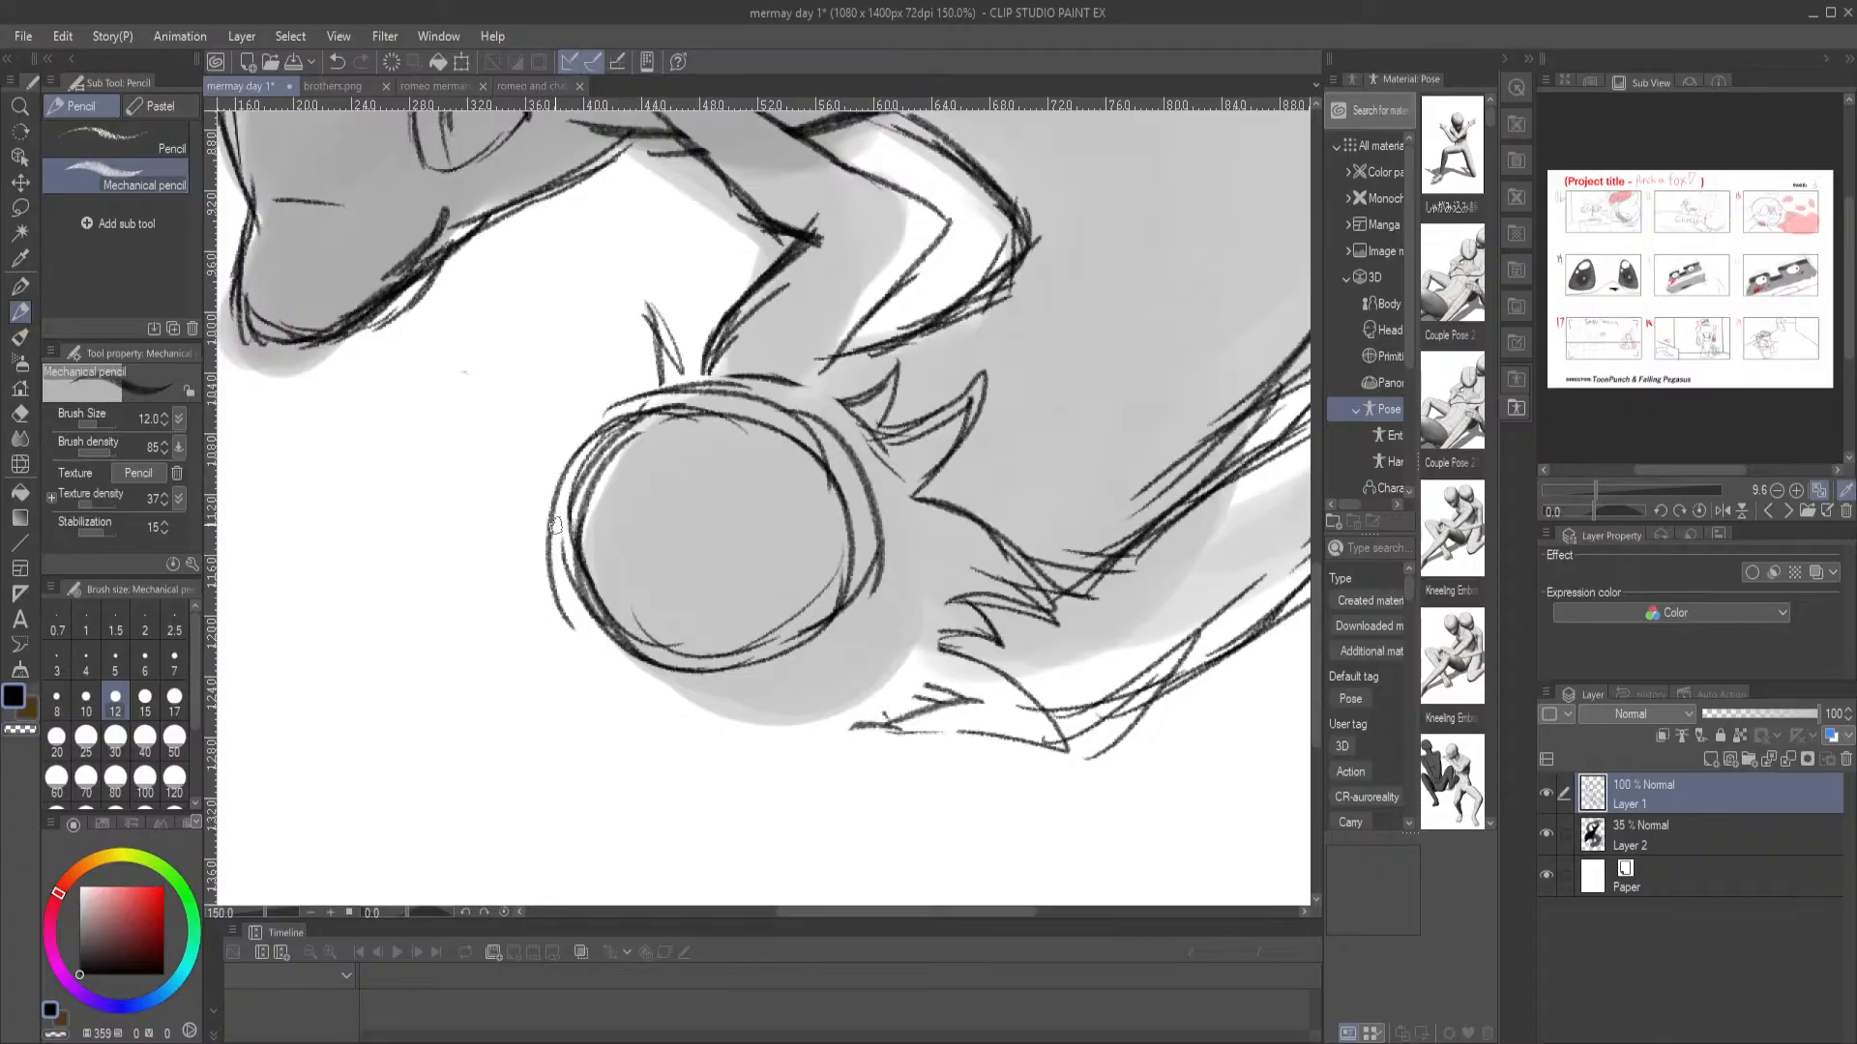
Erase the stray outer arcs around the merman's new head circle and leave the Eraser for the G-pen
{"action": "key", "text": "e"}
{"action": "mouse_move", "coordinate": [575, 595]}
{"action": "left_mouse_down"}
{"action": "mouse_move", "coordinate": [559, 635]}
{"action": "mouse_move", "coordinate": [552, 609]}
{"action": "mouse_move", "coordinate": [564, 644]}
{"action": "mouse_move", "coordinate": [550, 467]}
{"action": "mouse_move", "coordinate": [542, 524]}
{"action": "mouse_move", "coordinate": [605, 386]}
{"action": "mouse_move", "coordinate": [554, 450]}
{"action": "mouse_move", "coordinate": [668, 380]}
{"action": "mouse_move", "coordinate": [701, 409]}
{"action": "mouse_move", "coordinate": [722, 369]}
{"action": "mouse_move", "coordinate": [652, 390]}
{"action": "mouse_move", "coordinate": [774, 395]}
{"action": "mouse_move", "coordinate": [666, 388]}
{"action": "mouse_move", "coordinate": [804, 423]}
{"action": "mouse_move", "coordinate": [736, 374]}
{"action": "mouse_move", "coordinate": [823, 411]}
{"action": "mouse_move", "coordinate": [789, 404]}
{"action": "mouse_move", "coordinate": [876, 495]}
{"action": "mouse_move", "coordinate": [856, 453]}
{"action": "mouse_move", "coordinate": [875, 578]}
{"action": "mouse_move", "coordinate": [880, 521]}
{"action": "mouse_move", "coordinate": [868, 612]}
{"action": "mouse_move", "coordinate": [798, 407]}
{"action": "left_mouse_up"}
{"action": "left_click_drag", "start_coordinate": [565, 442], "coordinate": [557, 476]}
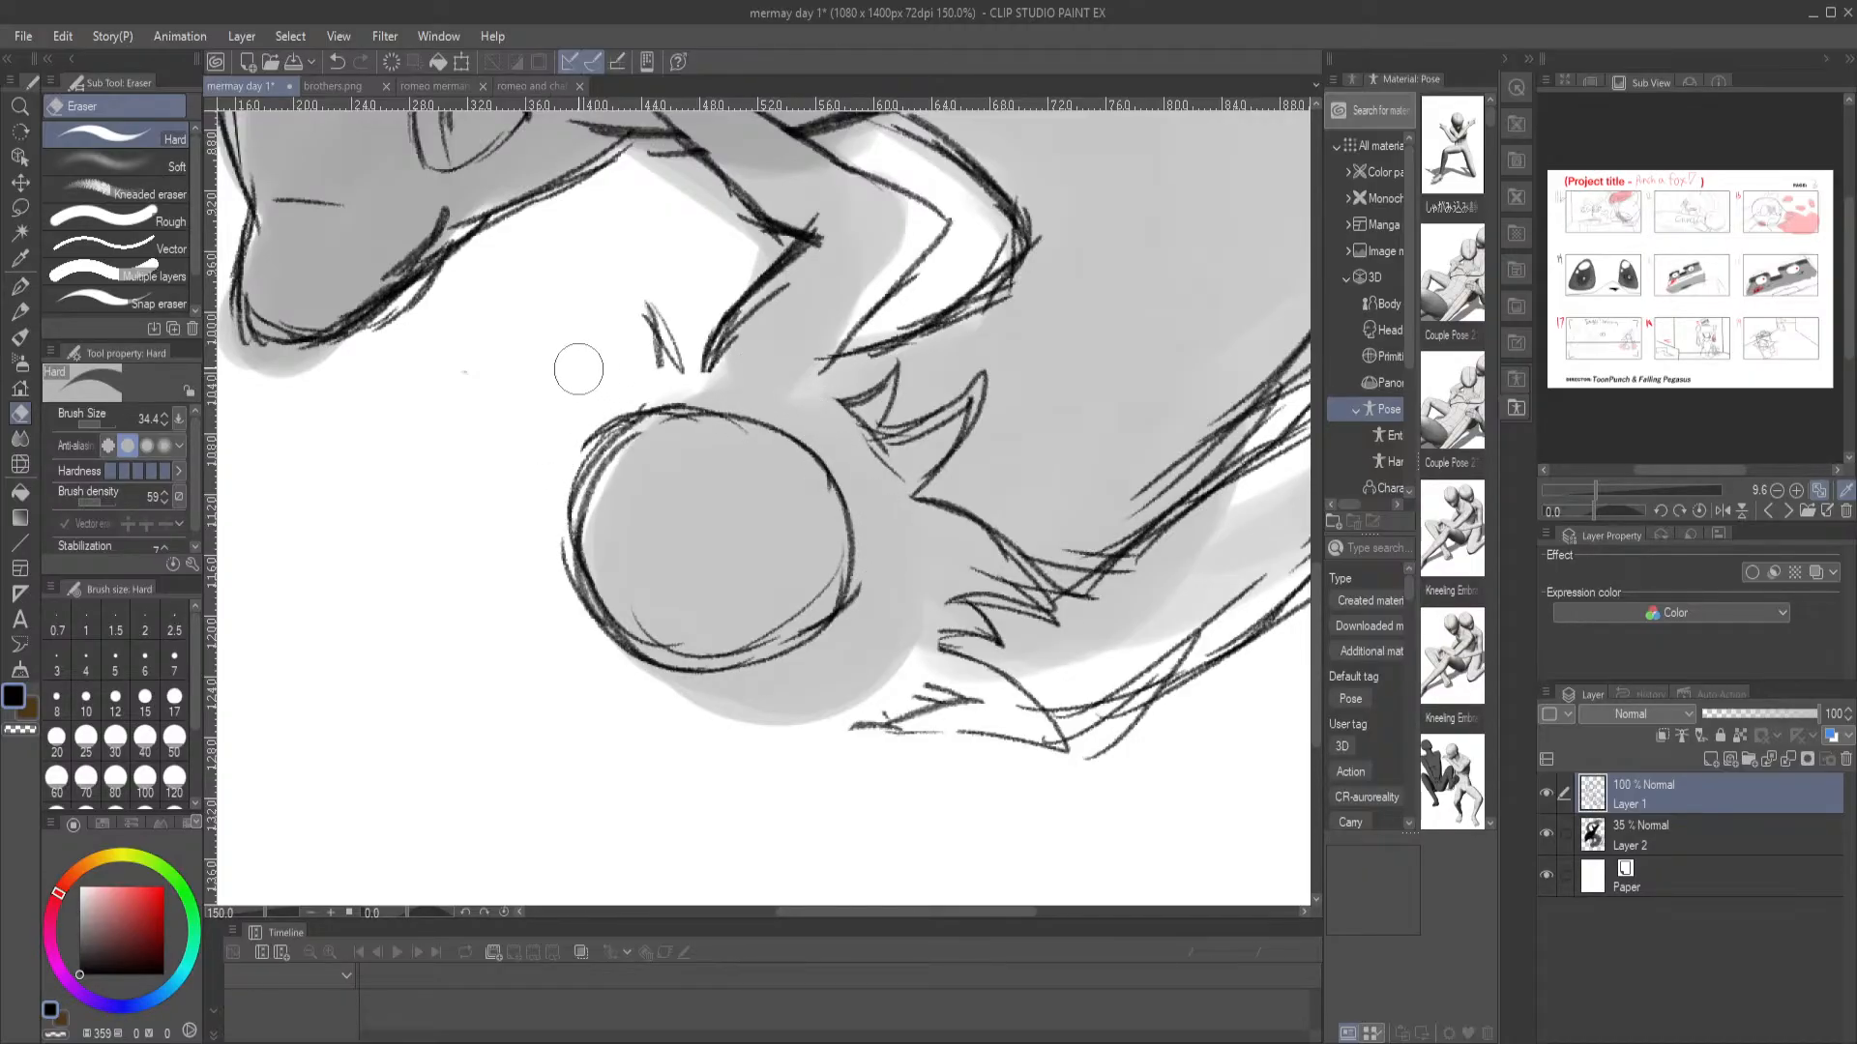
{"action": "left_click", "coordinate": [20, 287]}
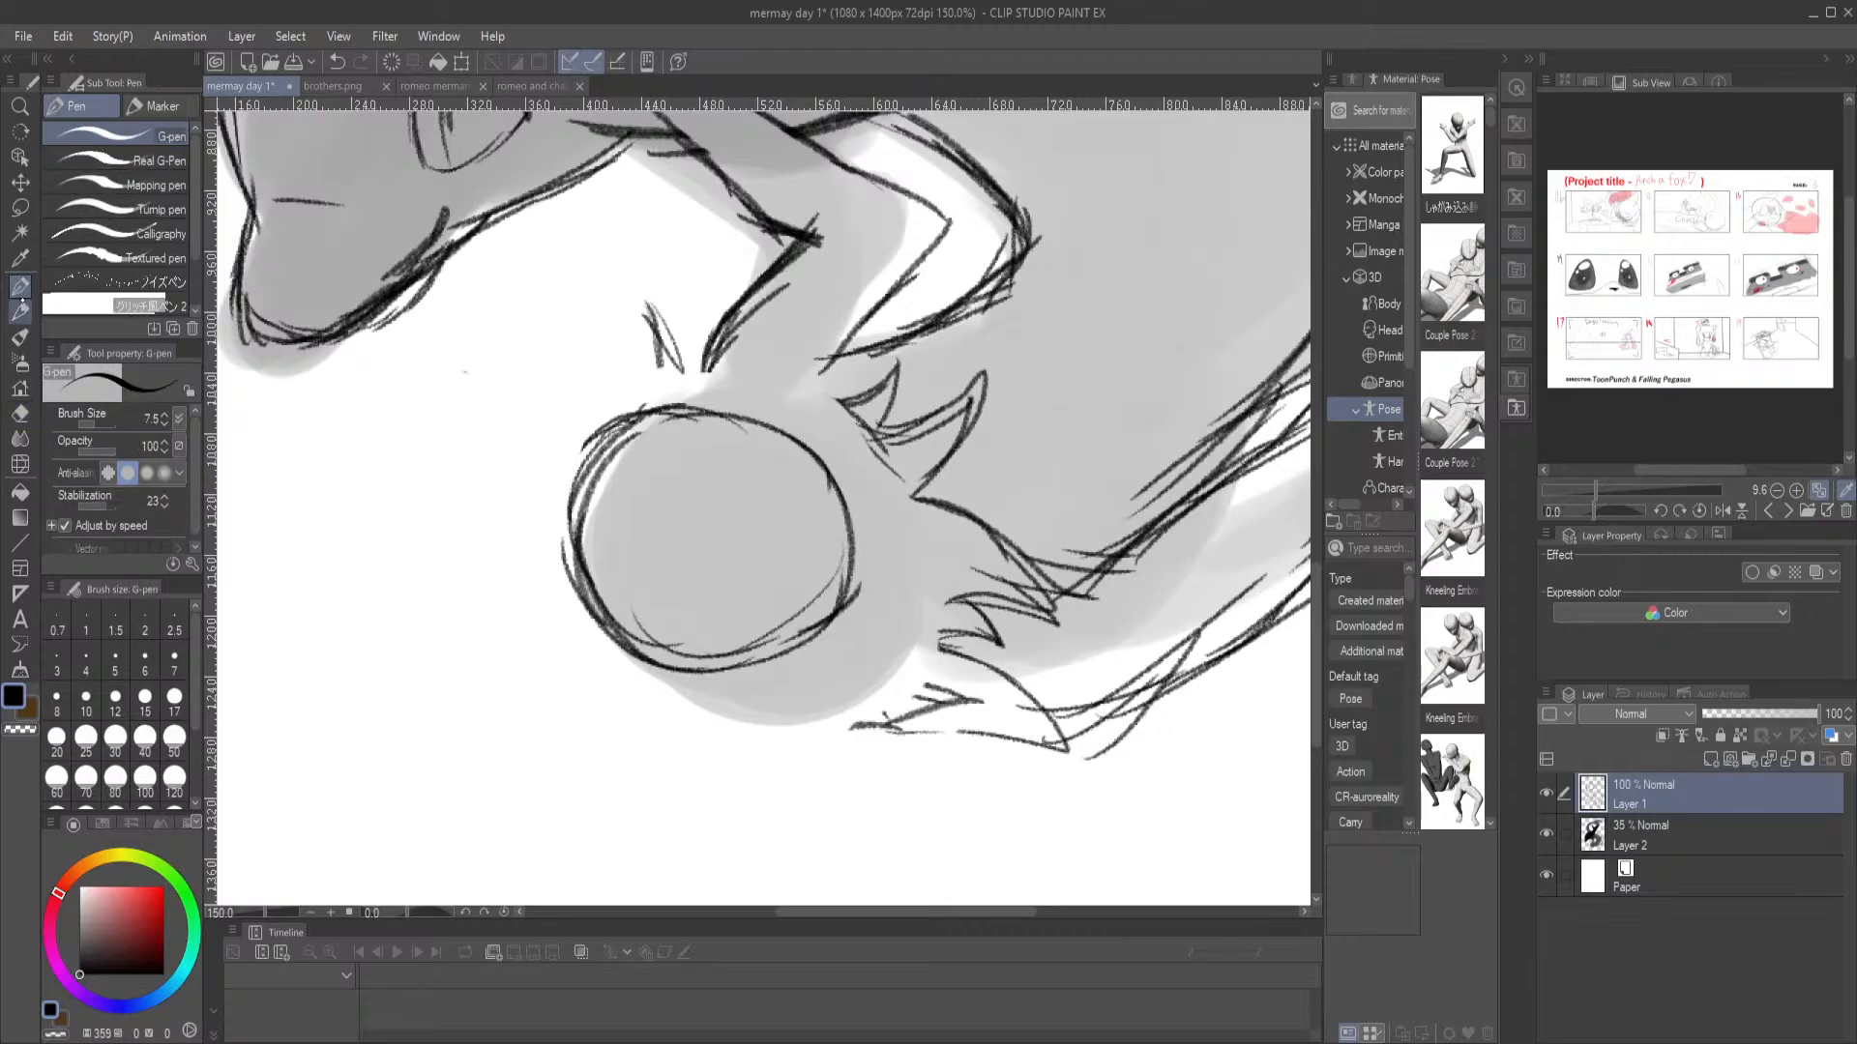
Sketch the merman's face contour down to a chin below the head circle with the Mechanical pencil, and erase the faint chin strokes
{"action": "left_click", "coordinate": [20, 312]}
{"action": "left_click_drag", "start_coordinate": [546, 506], "coordinate": [551, 556]}
{"action": "mouse_move", "coordinate": [559, 472]}
{"action": "left_mouse_down"}
{"action": "mouse_move", "coordinate": [553, 580]}
{"action": "mouse_move", "coordinate": [595, 723]}
{"action": "mouse_move", "coordinate": [647, 771]}
{"action": "mouse_move", "coordinate": [769, 762]}
{"action": "left_mouse_up"}
{"action": "left_click_drag", "start_coordinate": [677, 751], "coordinate": [779, 732]}
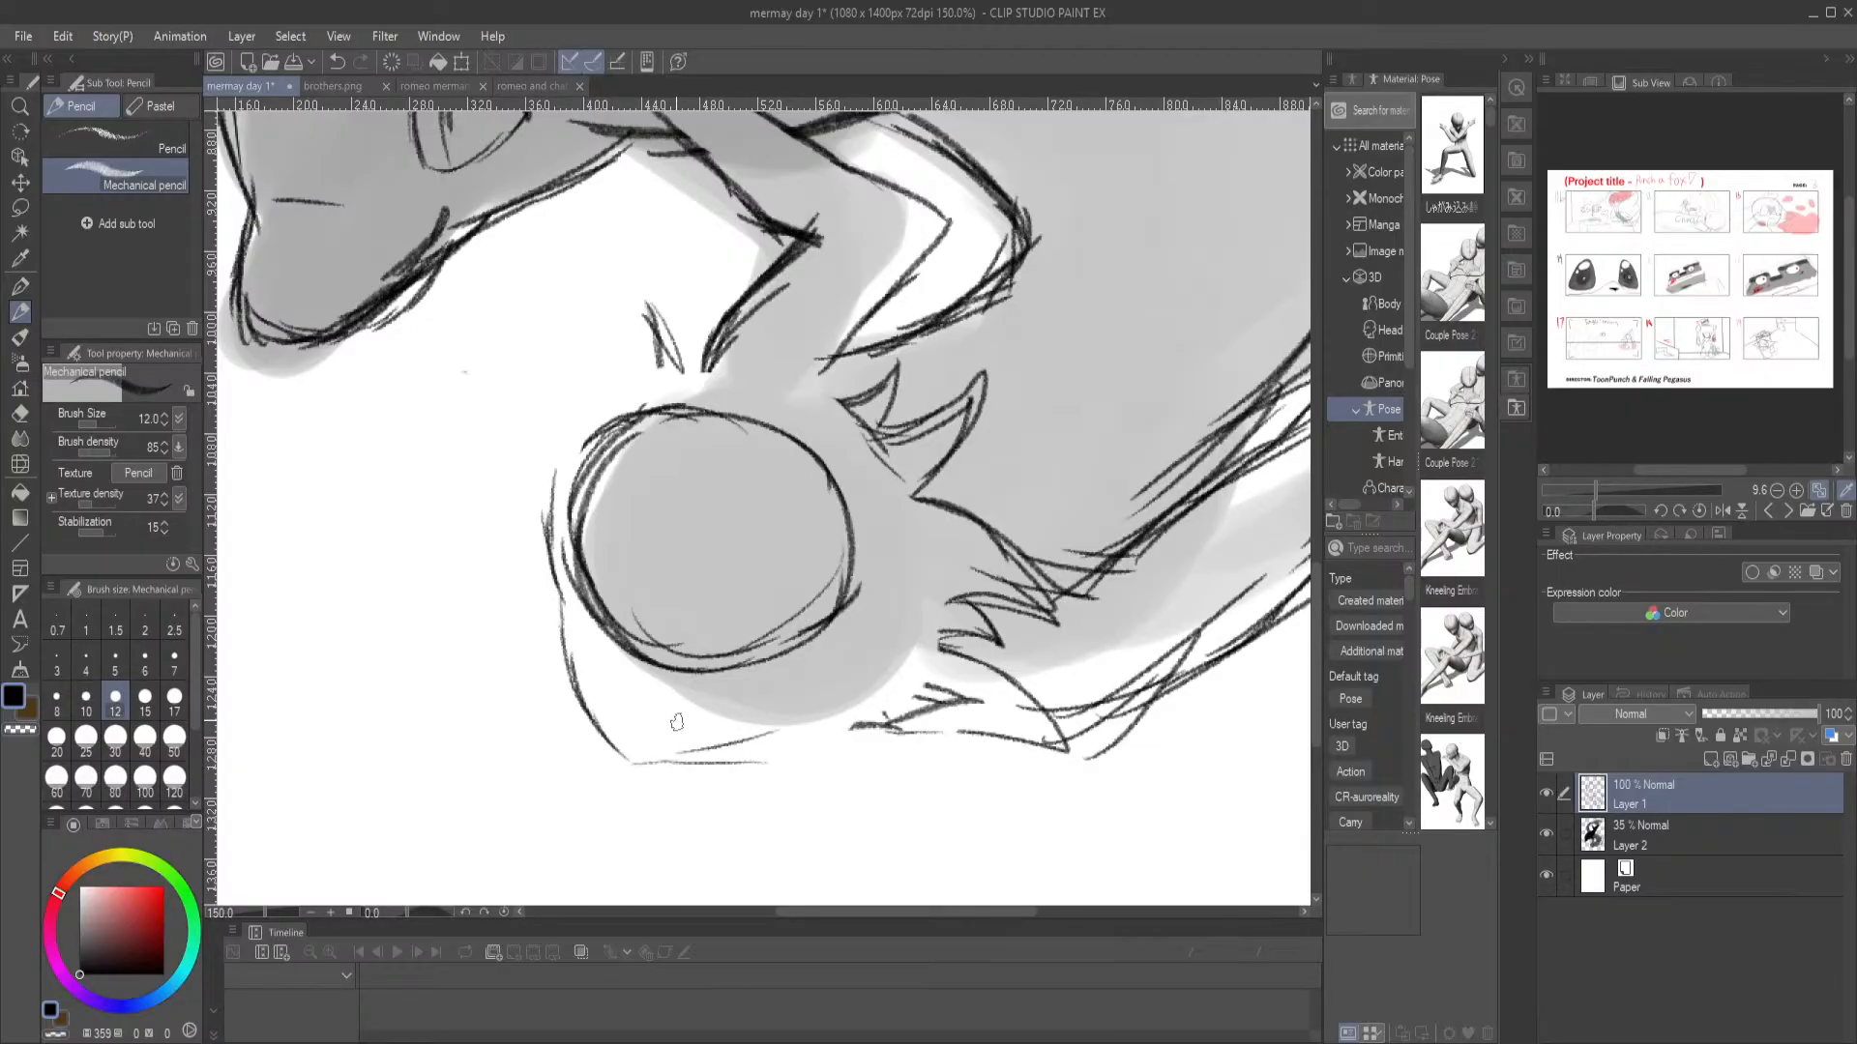
{"action": "key", "text": "e"}
{"action": "left_click_drag", "start_coordinate": [634, 763], "coordinate": [819, 748]}
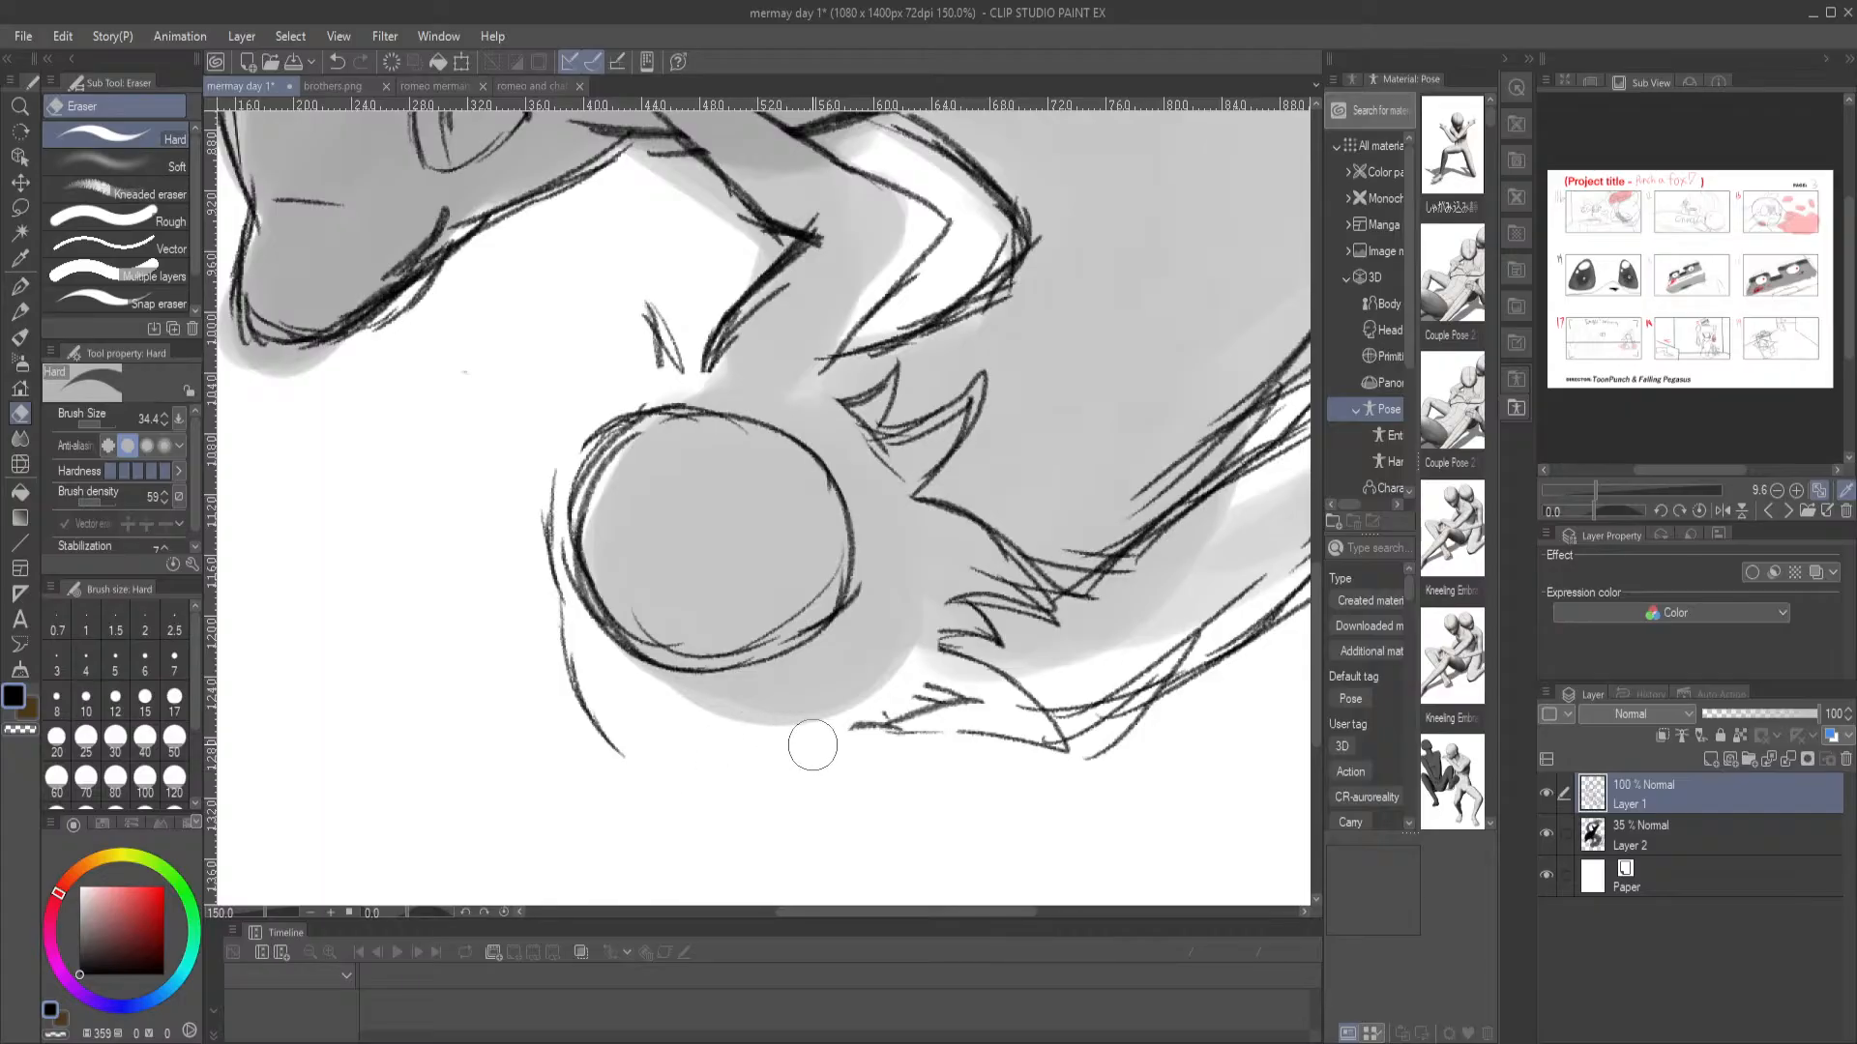
Redraw the merman's chin and jaw with the Mechanical pencil, and sketch the neck and shoulder lines and a pointed shape outside the face
{"action": "left_click", "coordinate": [19, 311]}
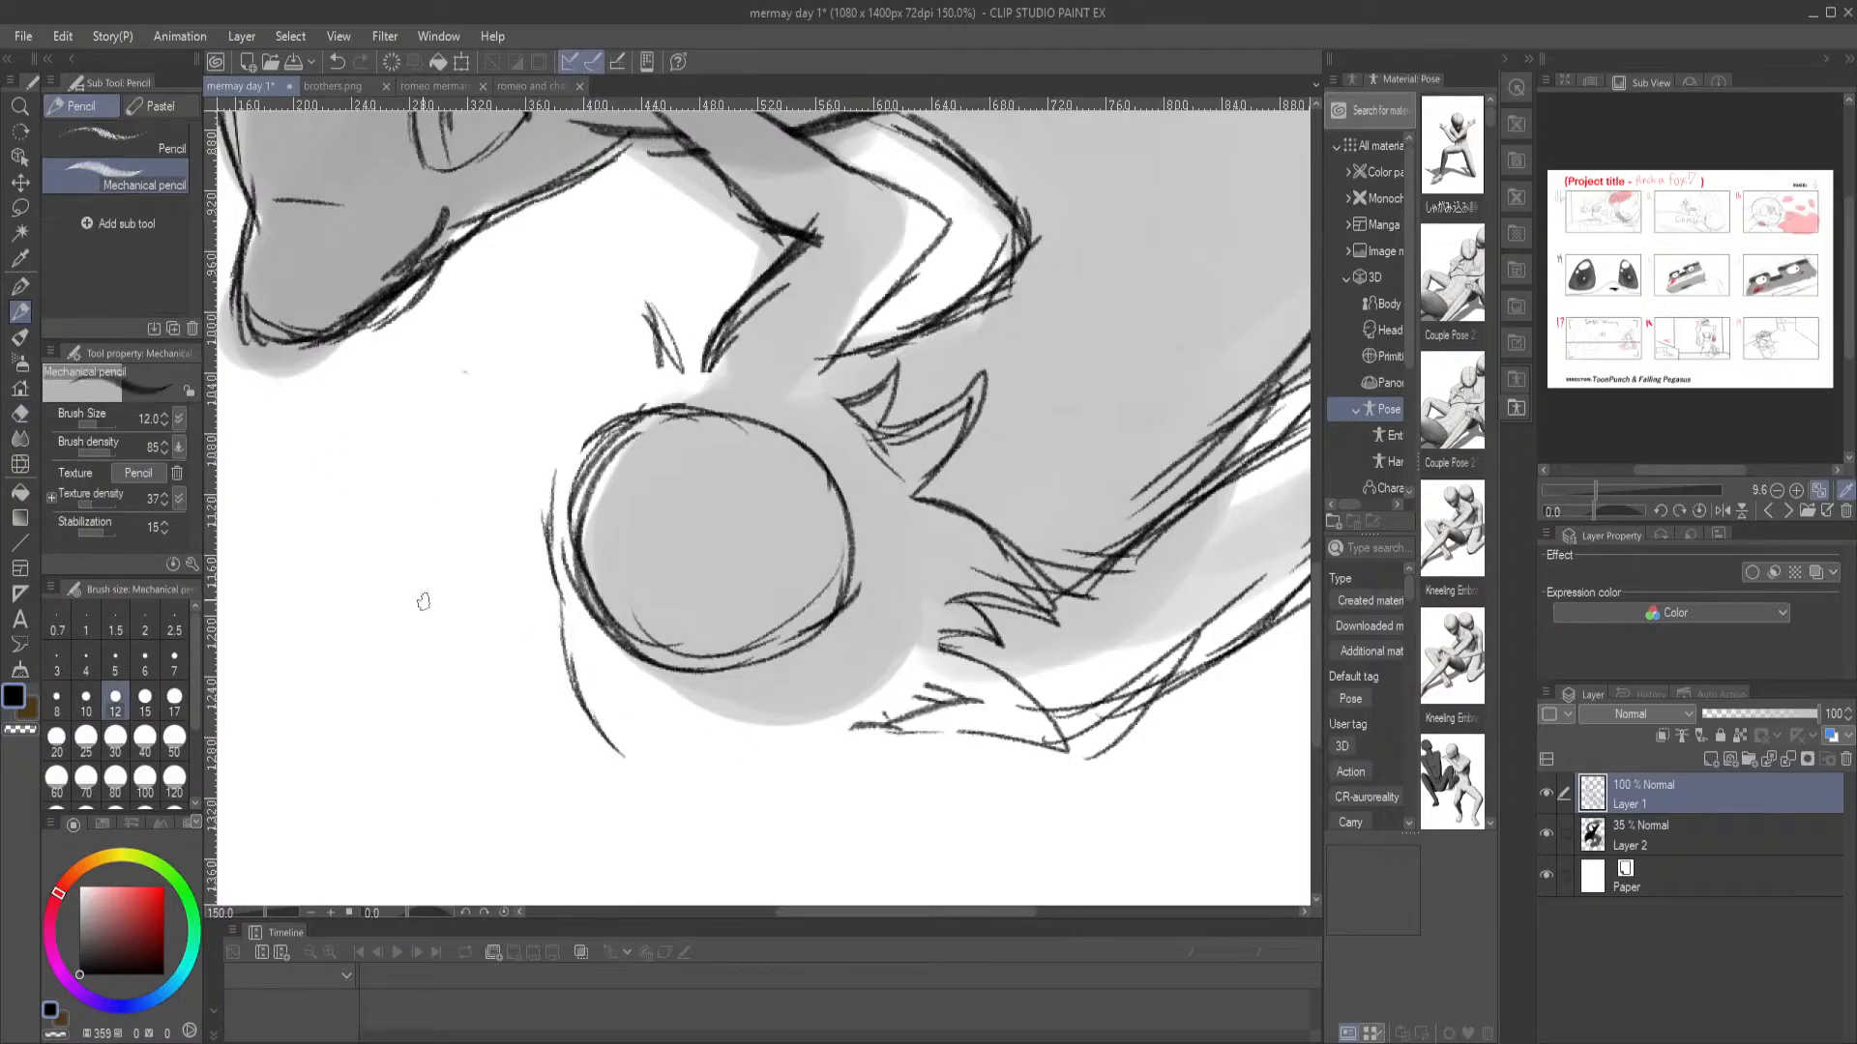
{"action": "mouse_move", "coordinate": [804, 677]}
{"action": "left_mouse_down"}
{"action": "mouse_move", "coordinate": [774, 720]}
{"action": "mouse_move", "coordinate": [621, 769]}
{"action": "left_mouse_up"}
{"action": "mouse_move", "coordinate": [561, 633]}
{"action": "left_mouse_down"}
{"action": "mouse_move", "coordinate": [622, 759]}
{"action": "mouse_move", "coordinate": [762, 725]}
{"action": "left_mouse_up"}
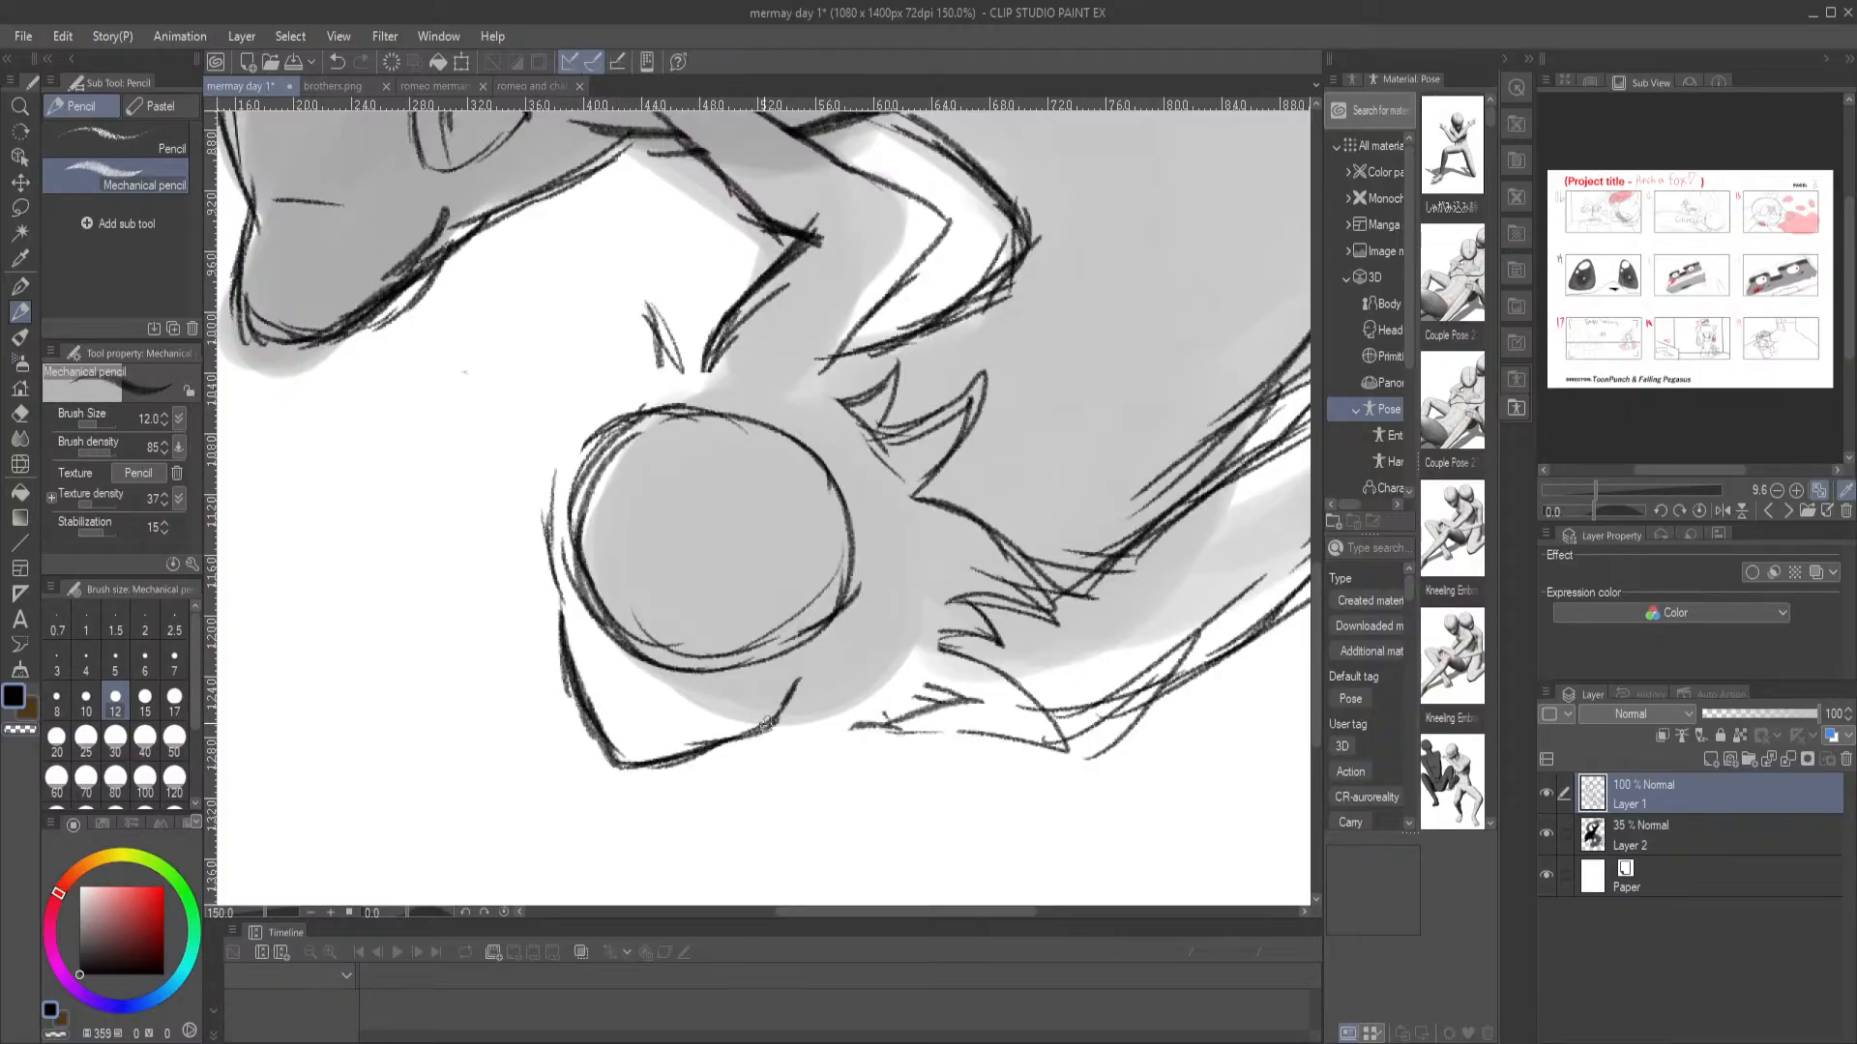
{"action": "mouse_move", "coordinate": [793, 607]}
{"action": "left_mouse_down"}
{"action": "mouse_move", "coordinate": [928, 660]}
{"action": "mouse_move", "coordinate": [910, 636]}
{"action": "mouse_move", "coordinate": [967, 643]}
{"action": "mouse_move", "coordinate": [774, 721]}
{"action": "mouse_move", "coordinate": [795, 692]}
{"action": "mouse_move", "coordinate": [872, 688]}
{"action": "left_mouse_up"}
{"action": "mouse_move", "coordinate": [554, 588]}
{"action": "left_mouse_down"}
{"action": "mouse_move", "coordinate": [505, 612]}
{"action": "mouse_move", "coordinate": [471, 606]}
{"action": "mouse_move", "coordinate": [559, 682]}
{"action": "left_mouse_up"}
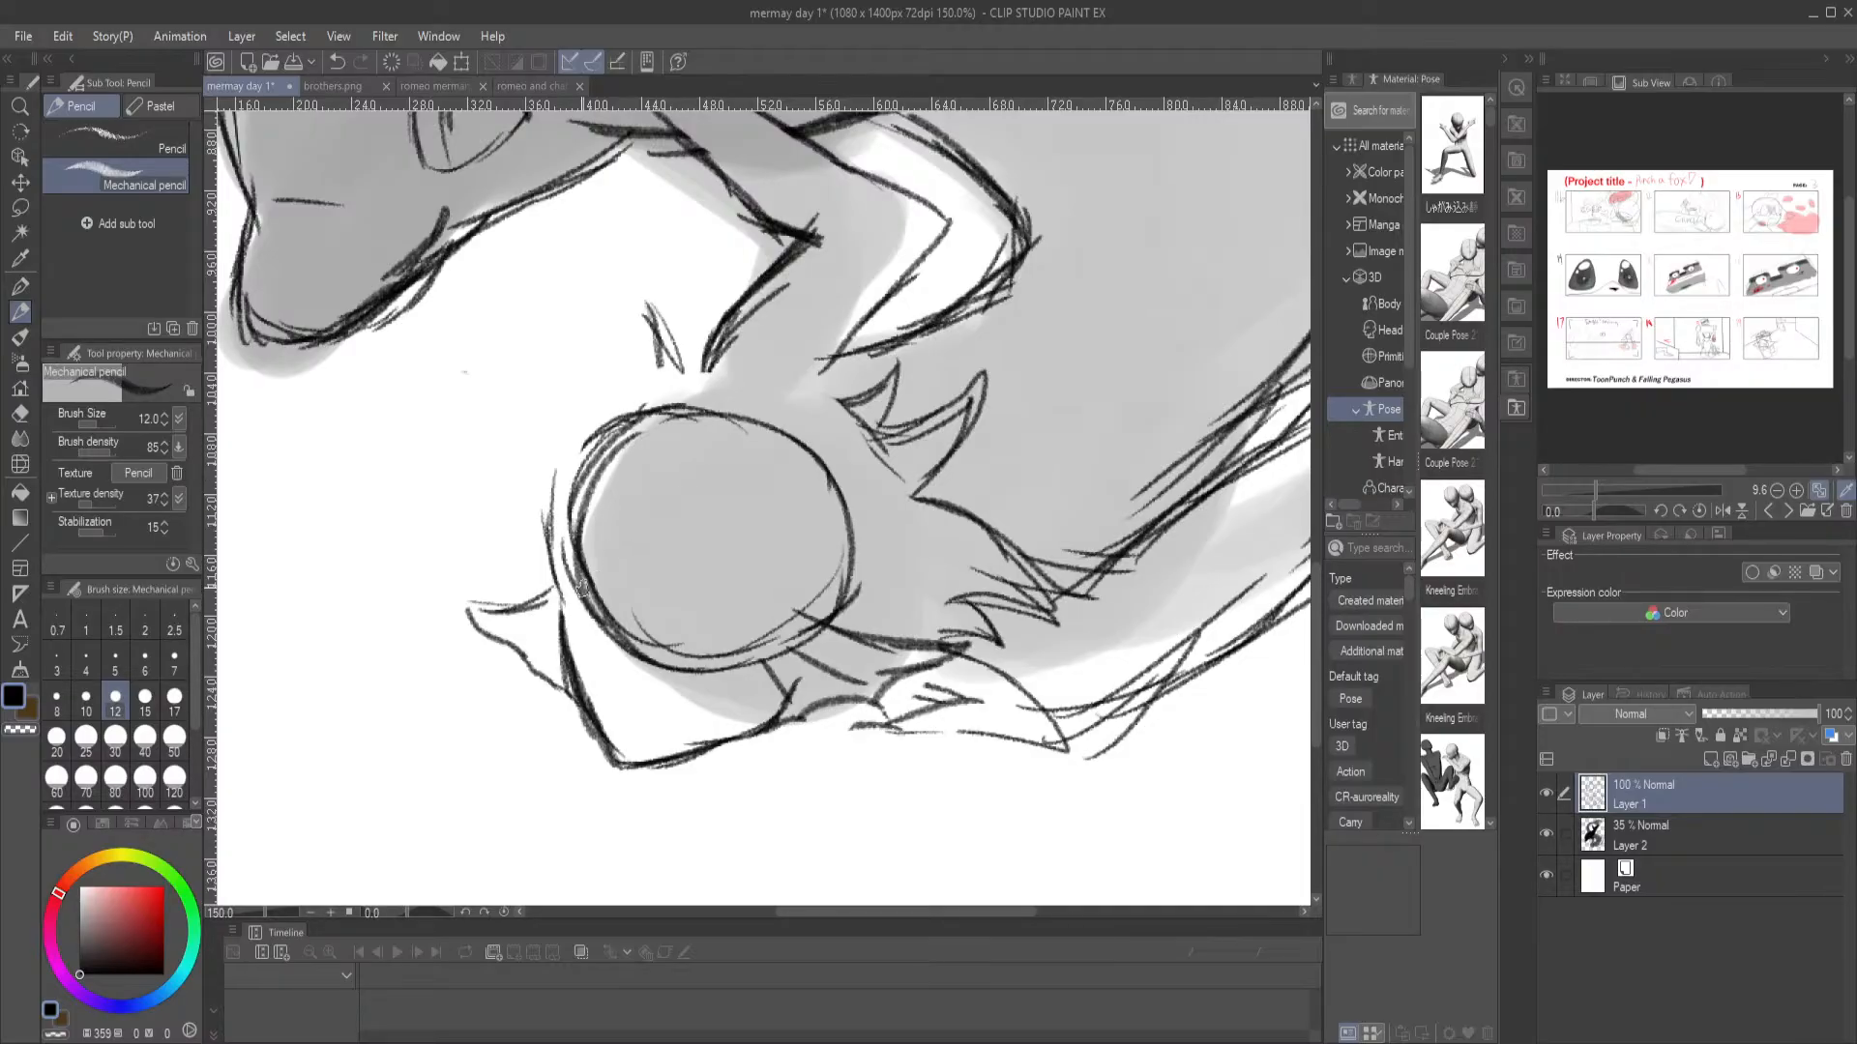
Erase the head circle's construction arcs inside the merman's face and return to the Mechanical pencil
{"action": "key", "text": "e"}
{"action": "mouse_move", "coordinate": [643, 559]}
{"action": "left_mouse_down"}
{"action": "mouse_move", "coordinate": [622, 518]}
{"action": "mouse_move", "coordinate": [590, 546]}
{"action": "mouse_move", "coordinate": [599, 615]}
{"action": "mouse_move", "coordinate": [682, 672]}
{"action": "mouse_move", "coordinate": [815, 641]}
{"action": "left_mouse_up"}
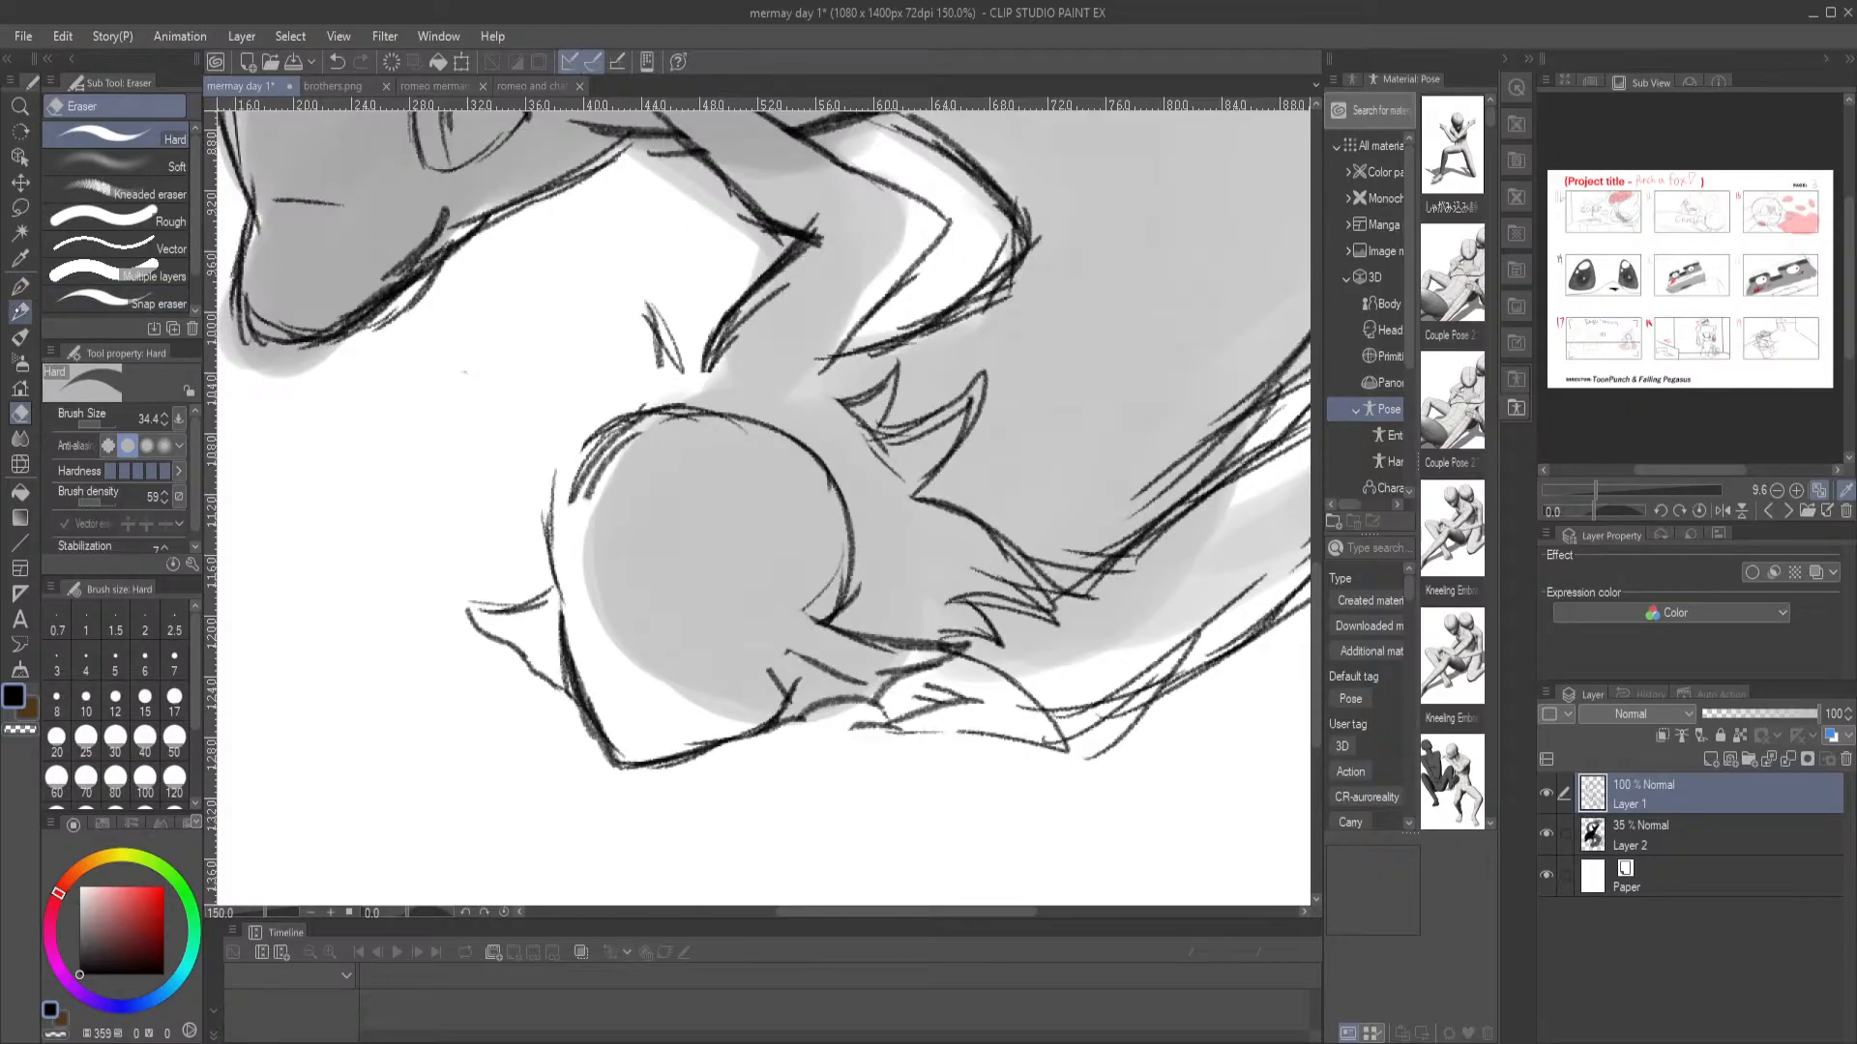
{"action": "left_click", "coordinate": [19, 312]}
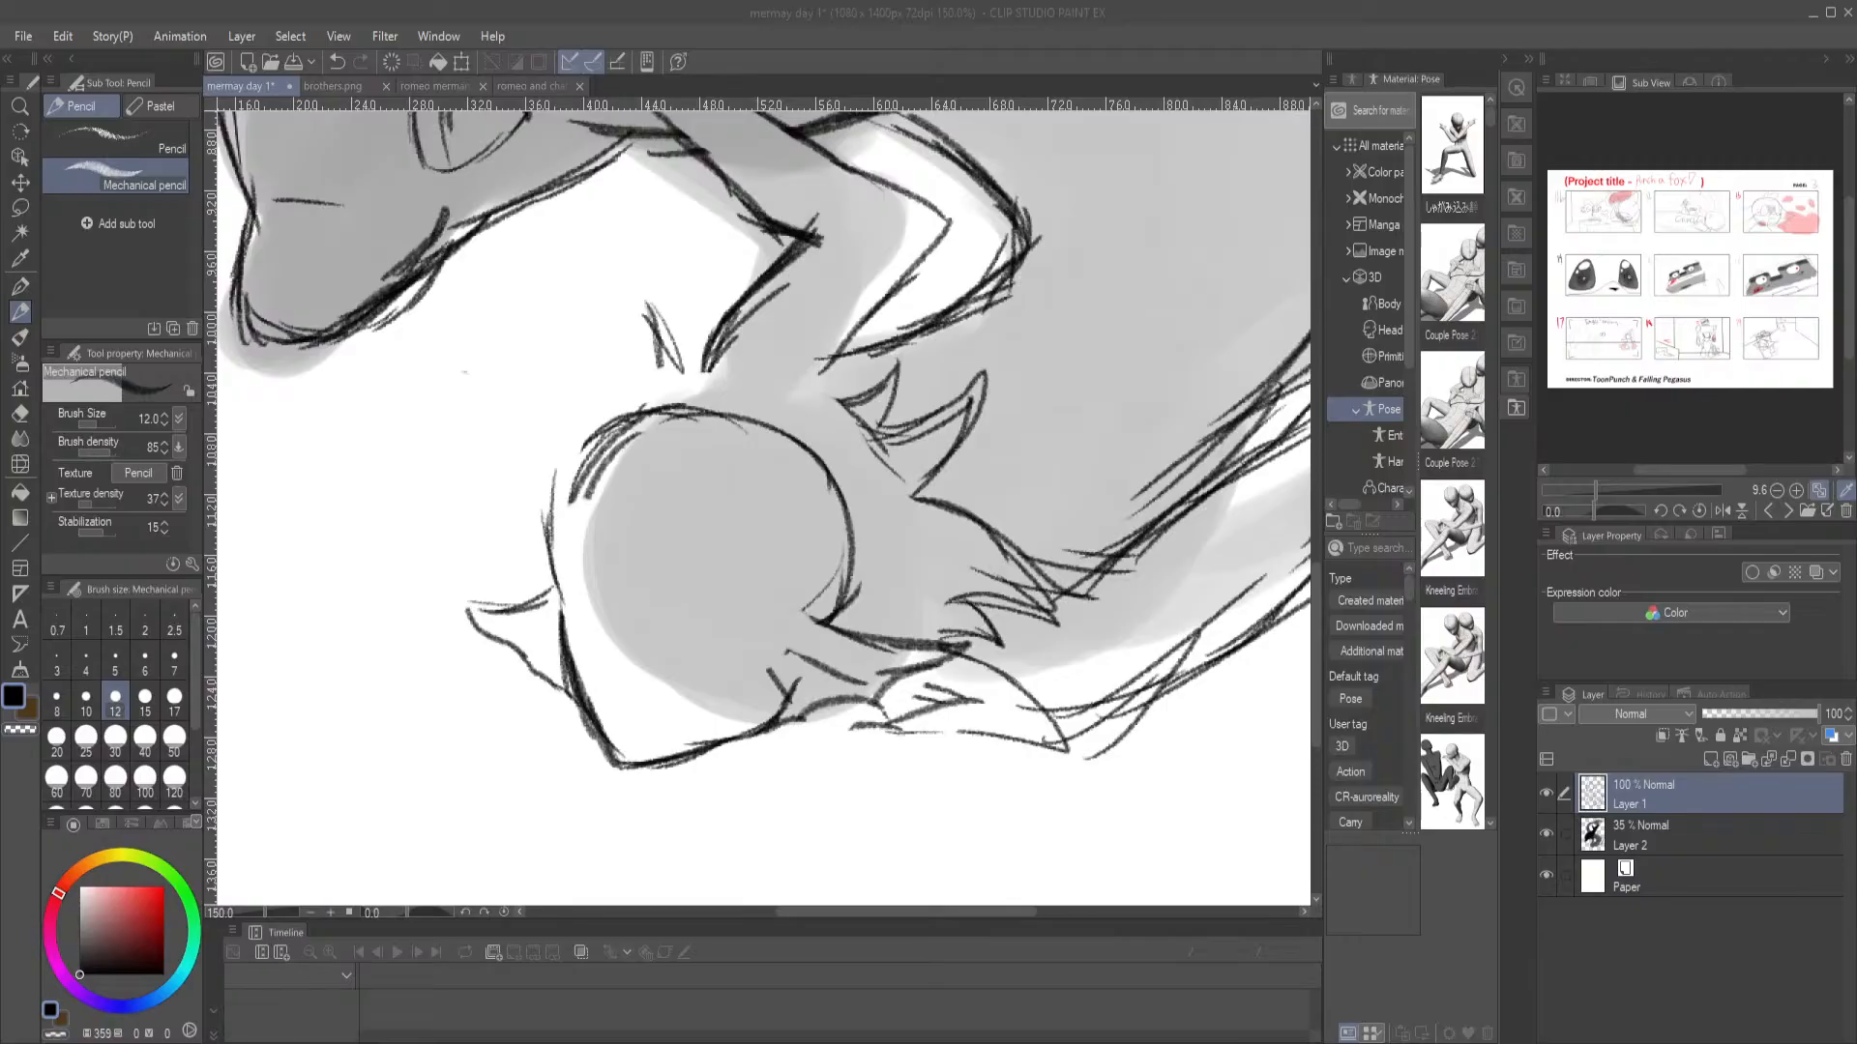
Switch to Discord, examine the two character drawings posted in the ART SHOW thread, and return to Clip Studio Paint
{"action": "key", "text": "alt+Tab"}
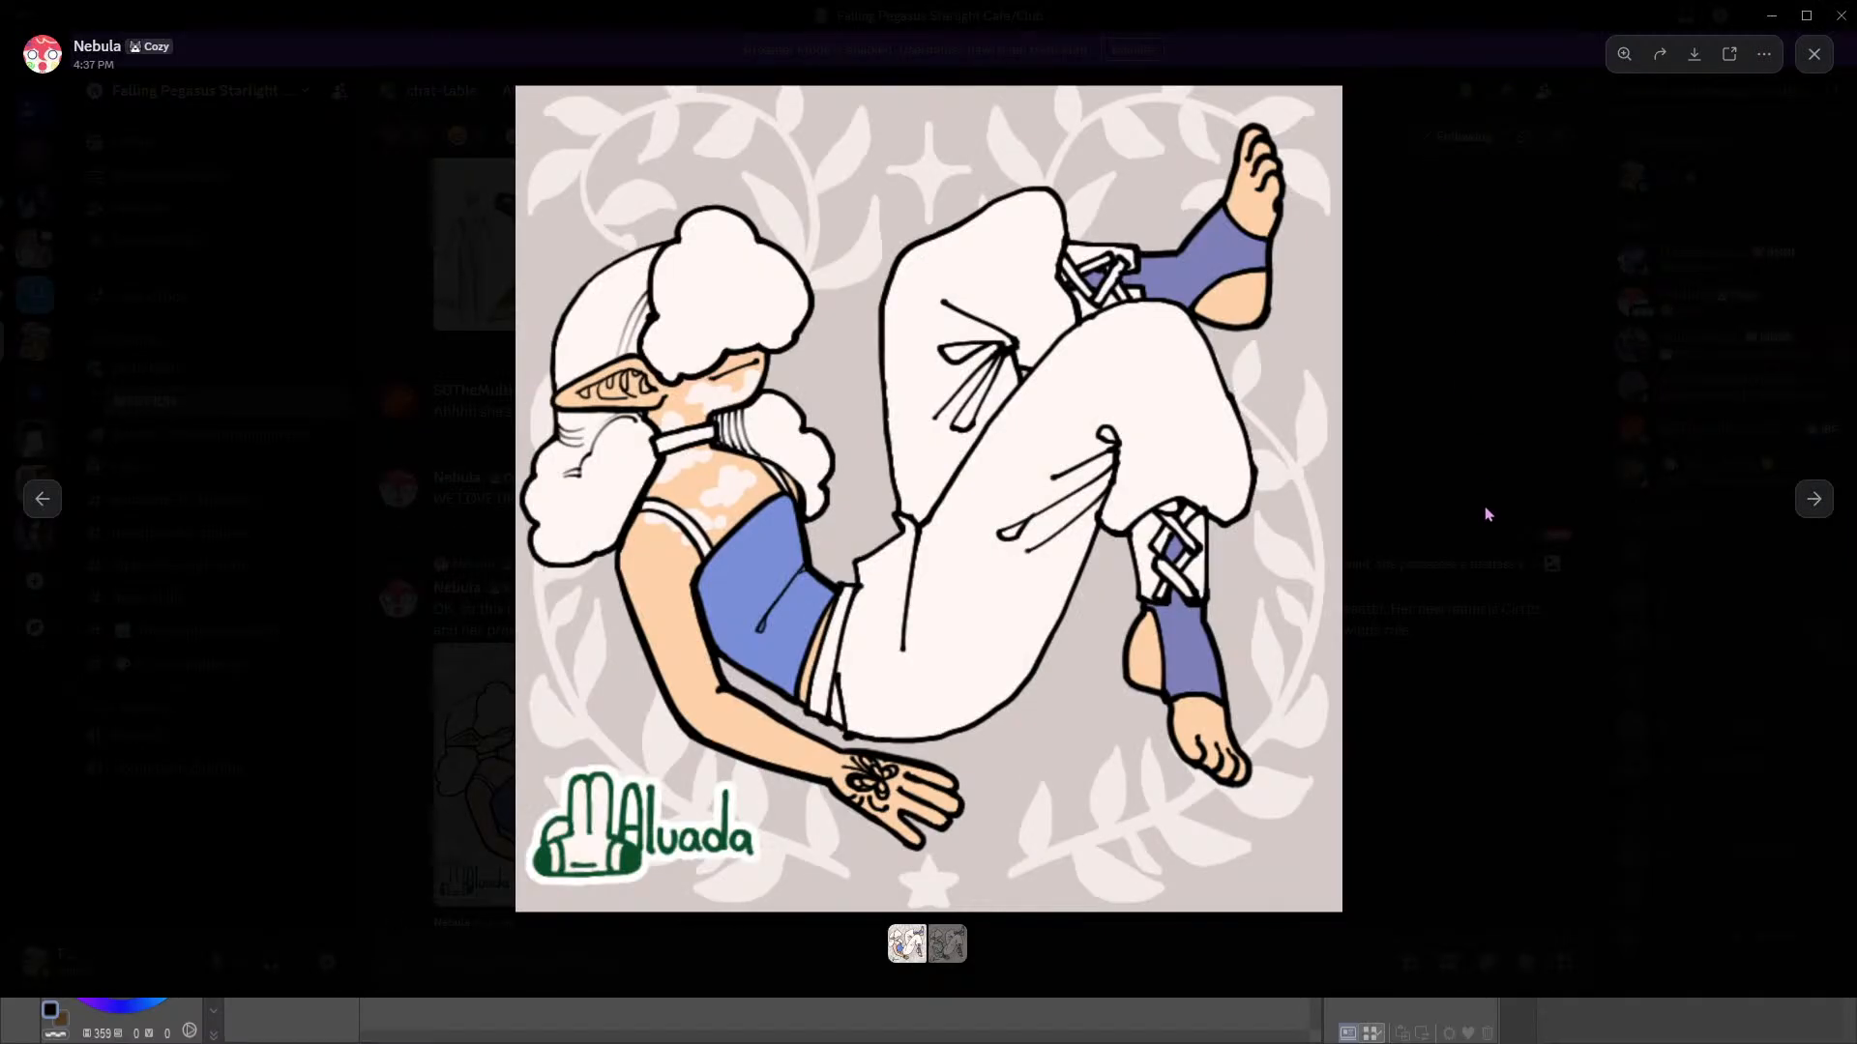
{"action": "left_click", "coordinate": [1491, 542]}
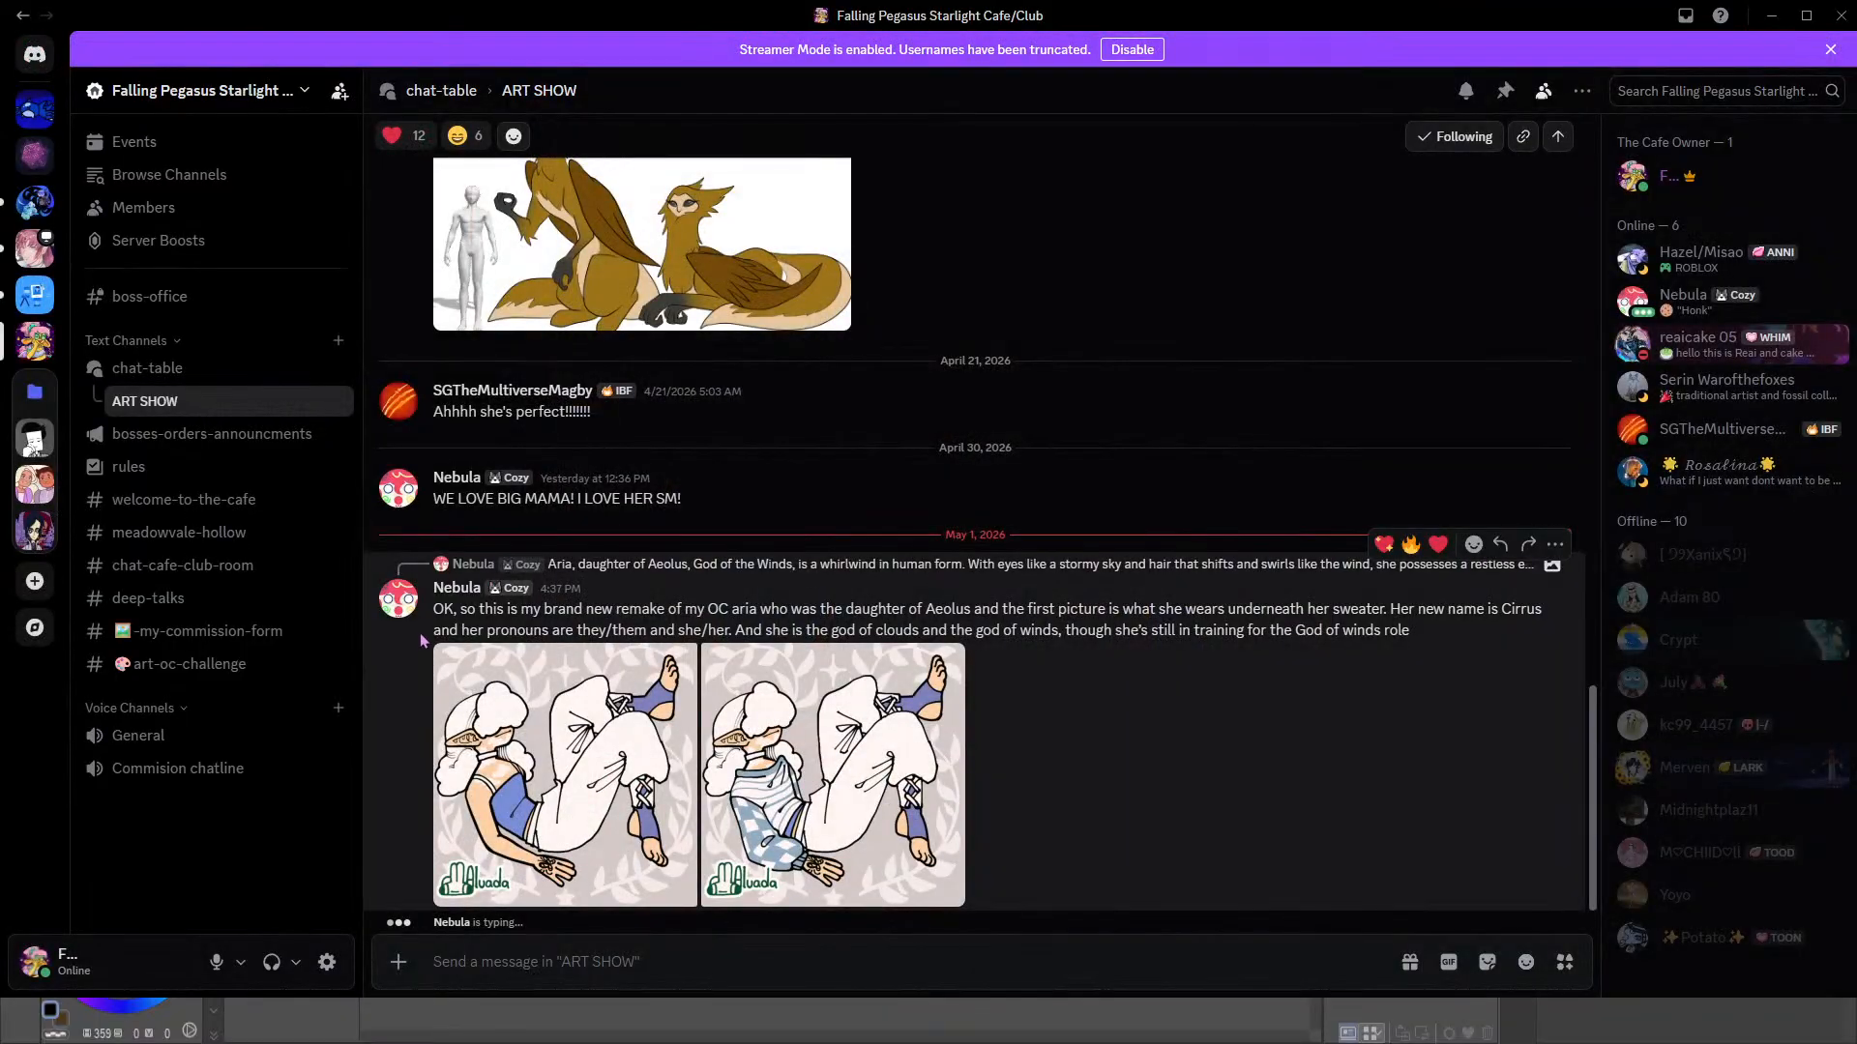
{"action": "left_click", "coordinate": [617, 752]}
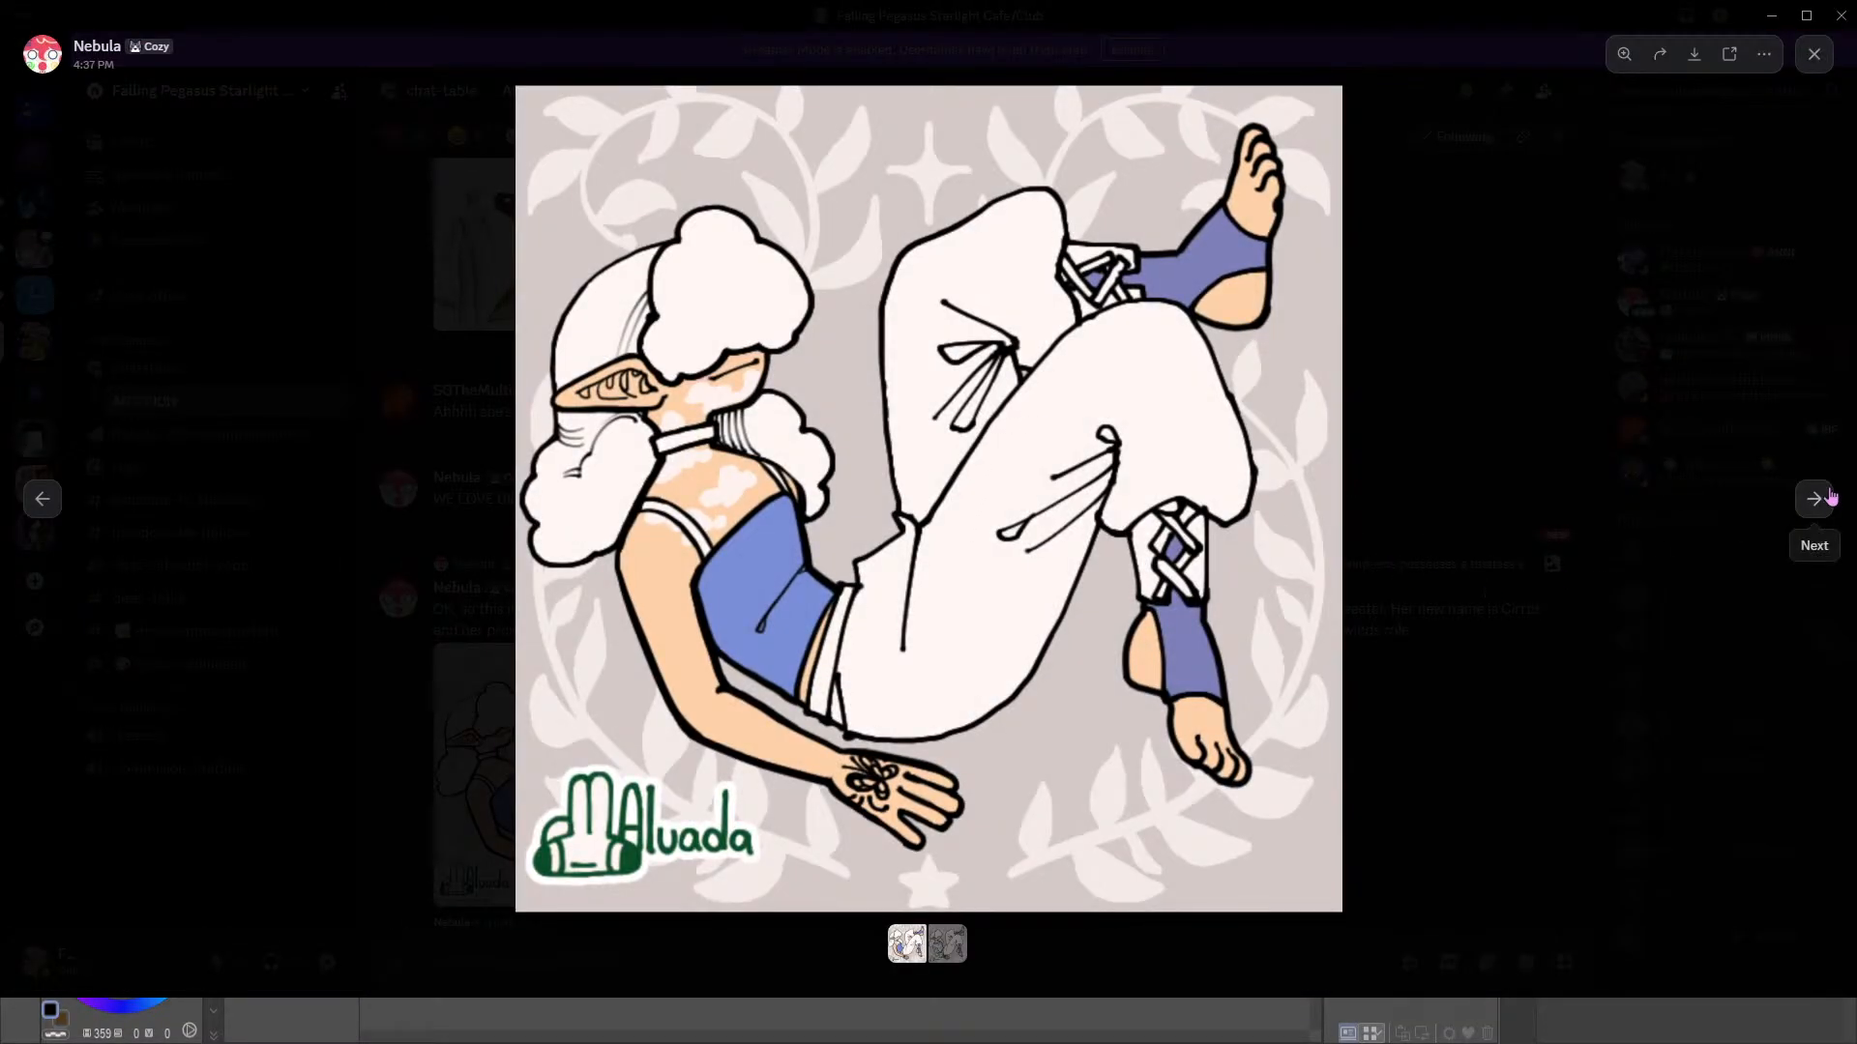
{"action": "left_click", "coordinate": [1831, 497]}
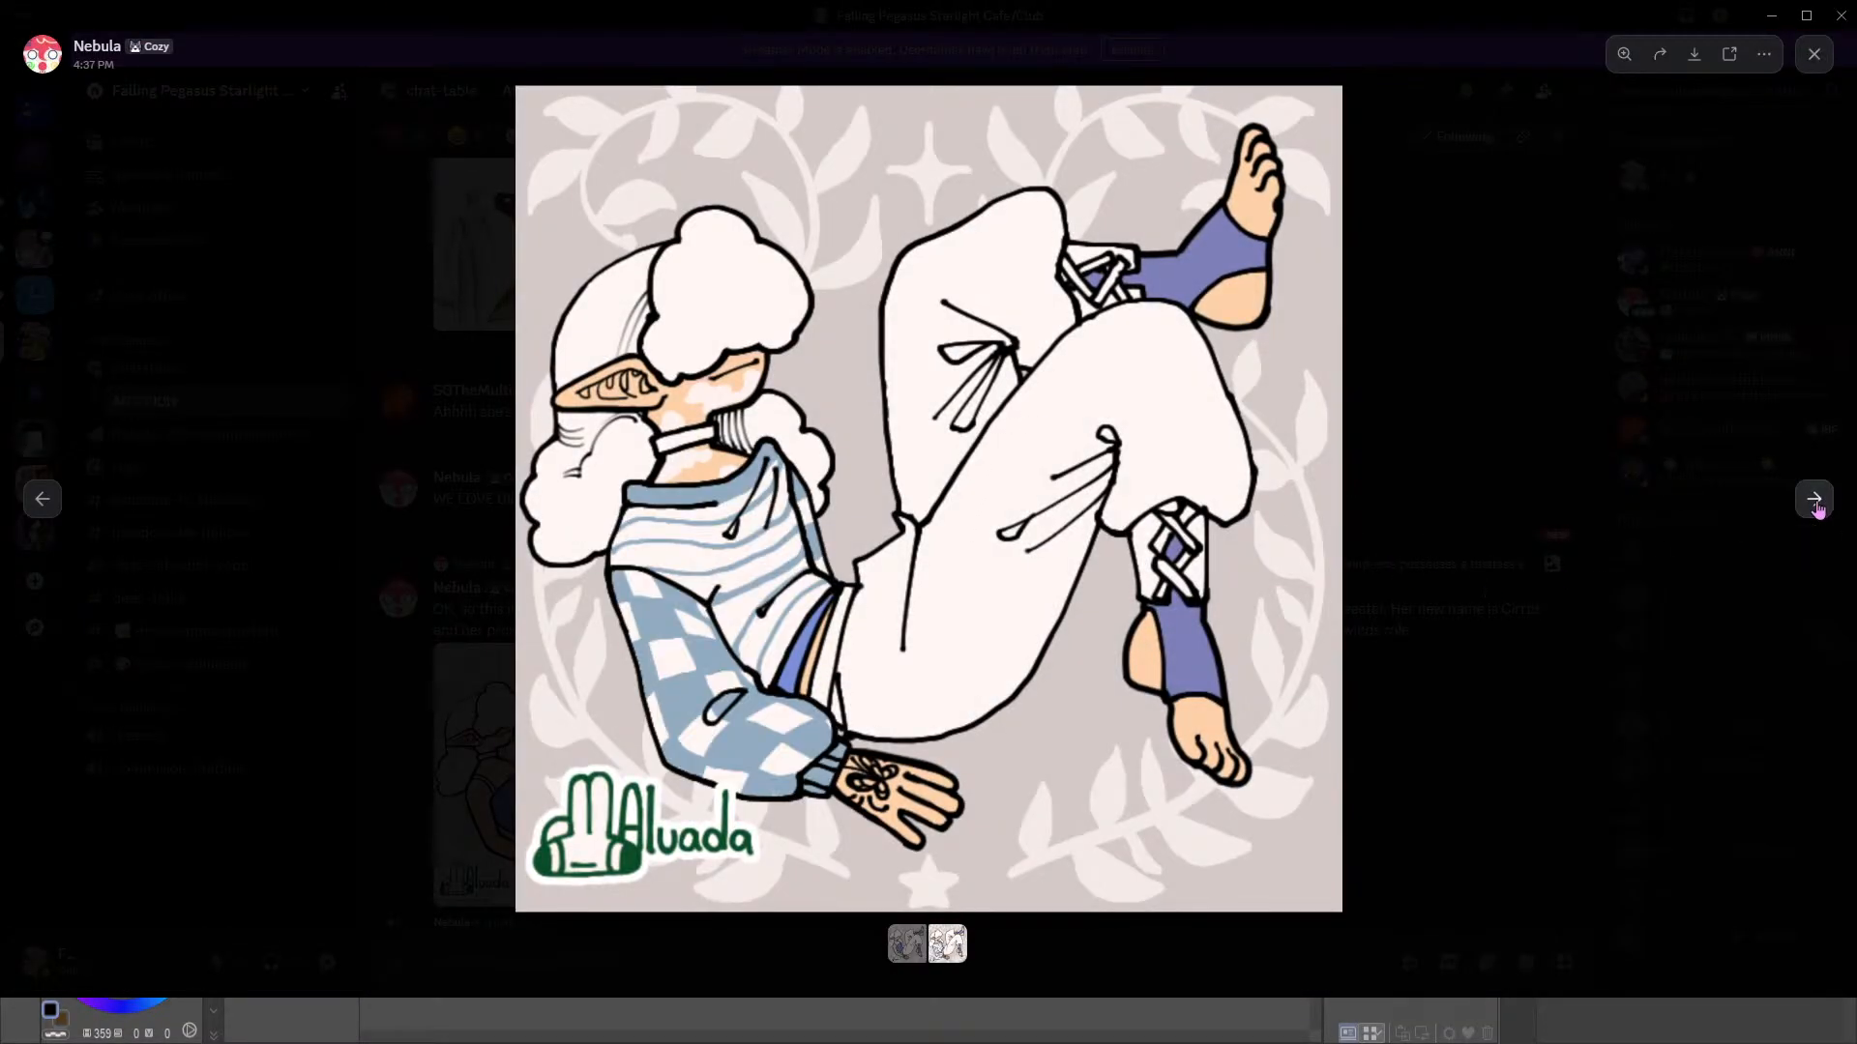
{"action": "left_click", "coordinate": [41, 499]}
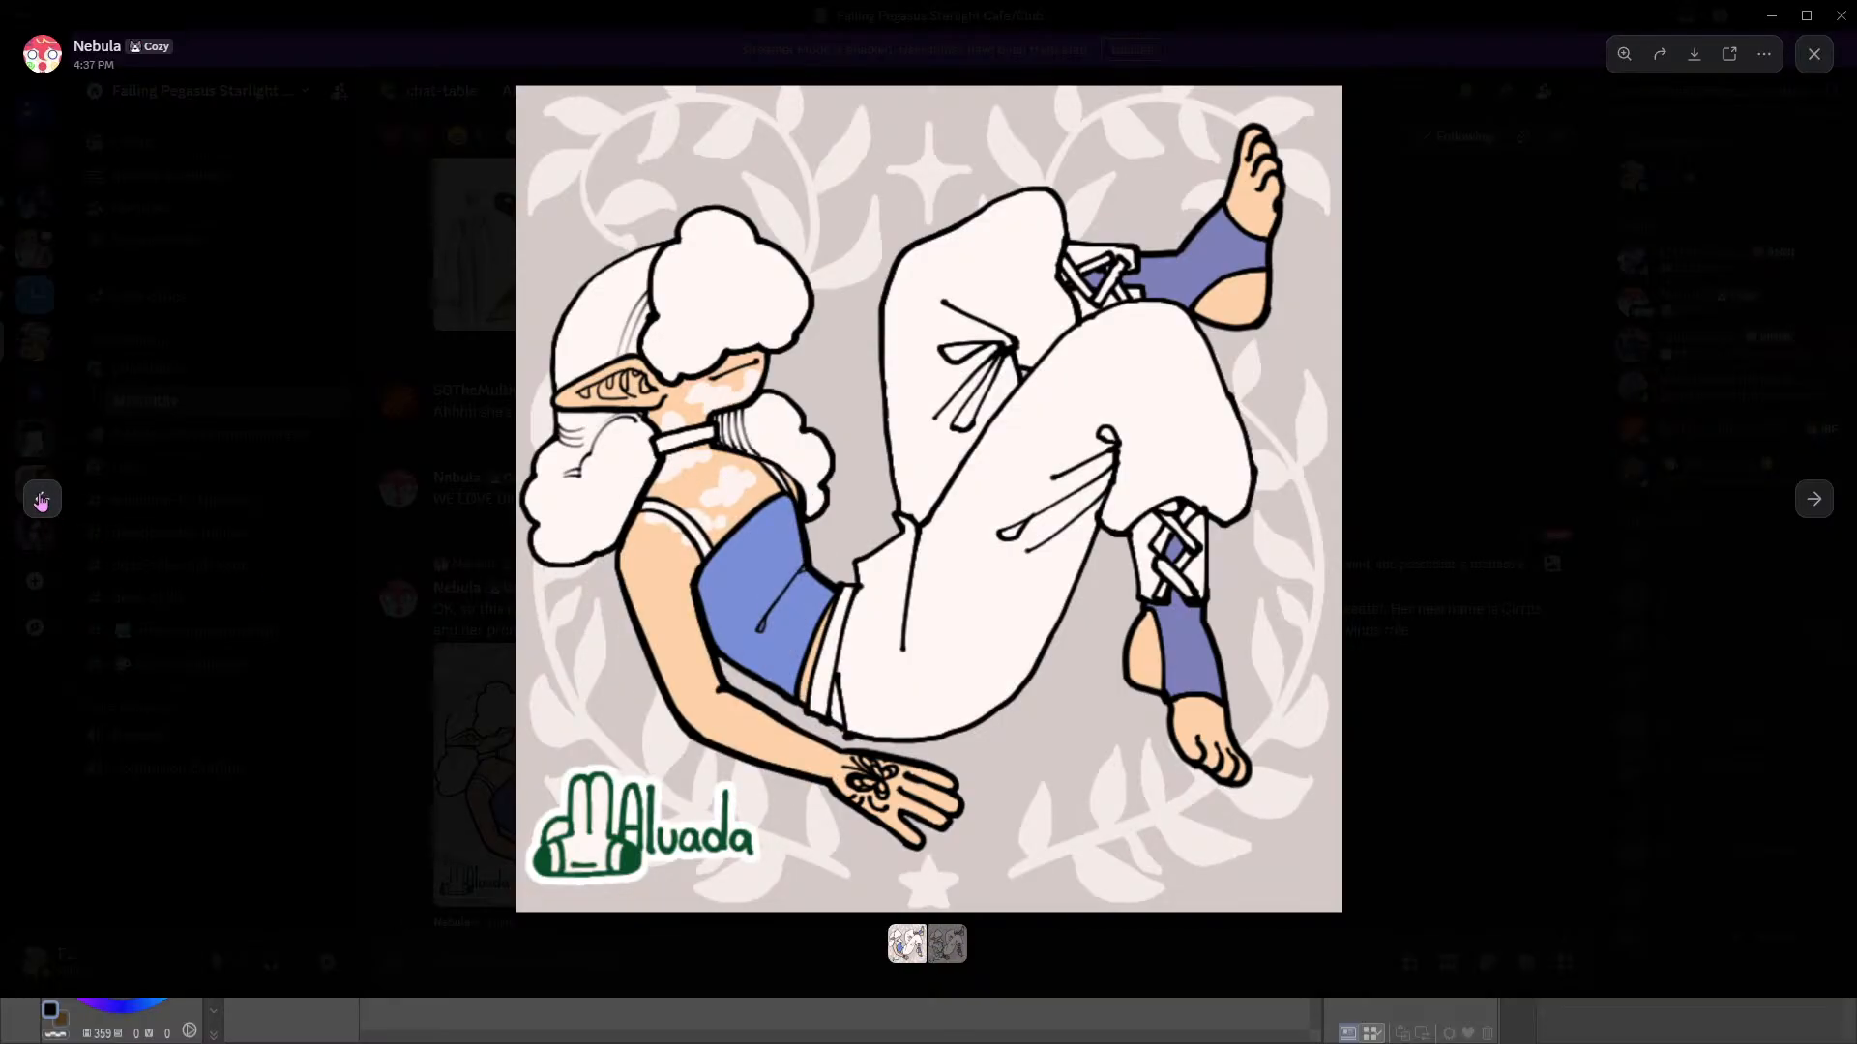
{"action": "left_click", "coordinate": [1487, 681]}
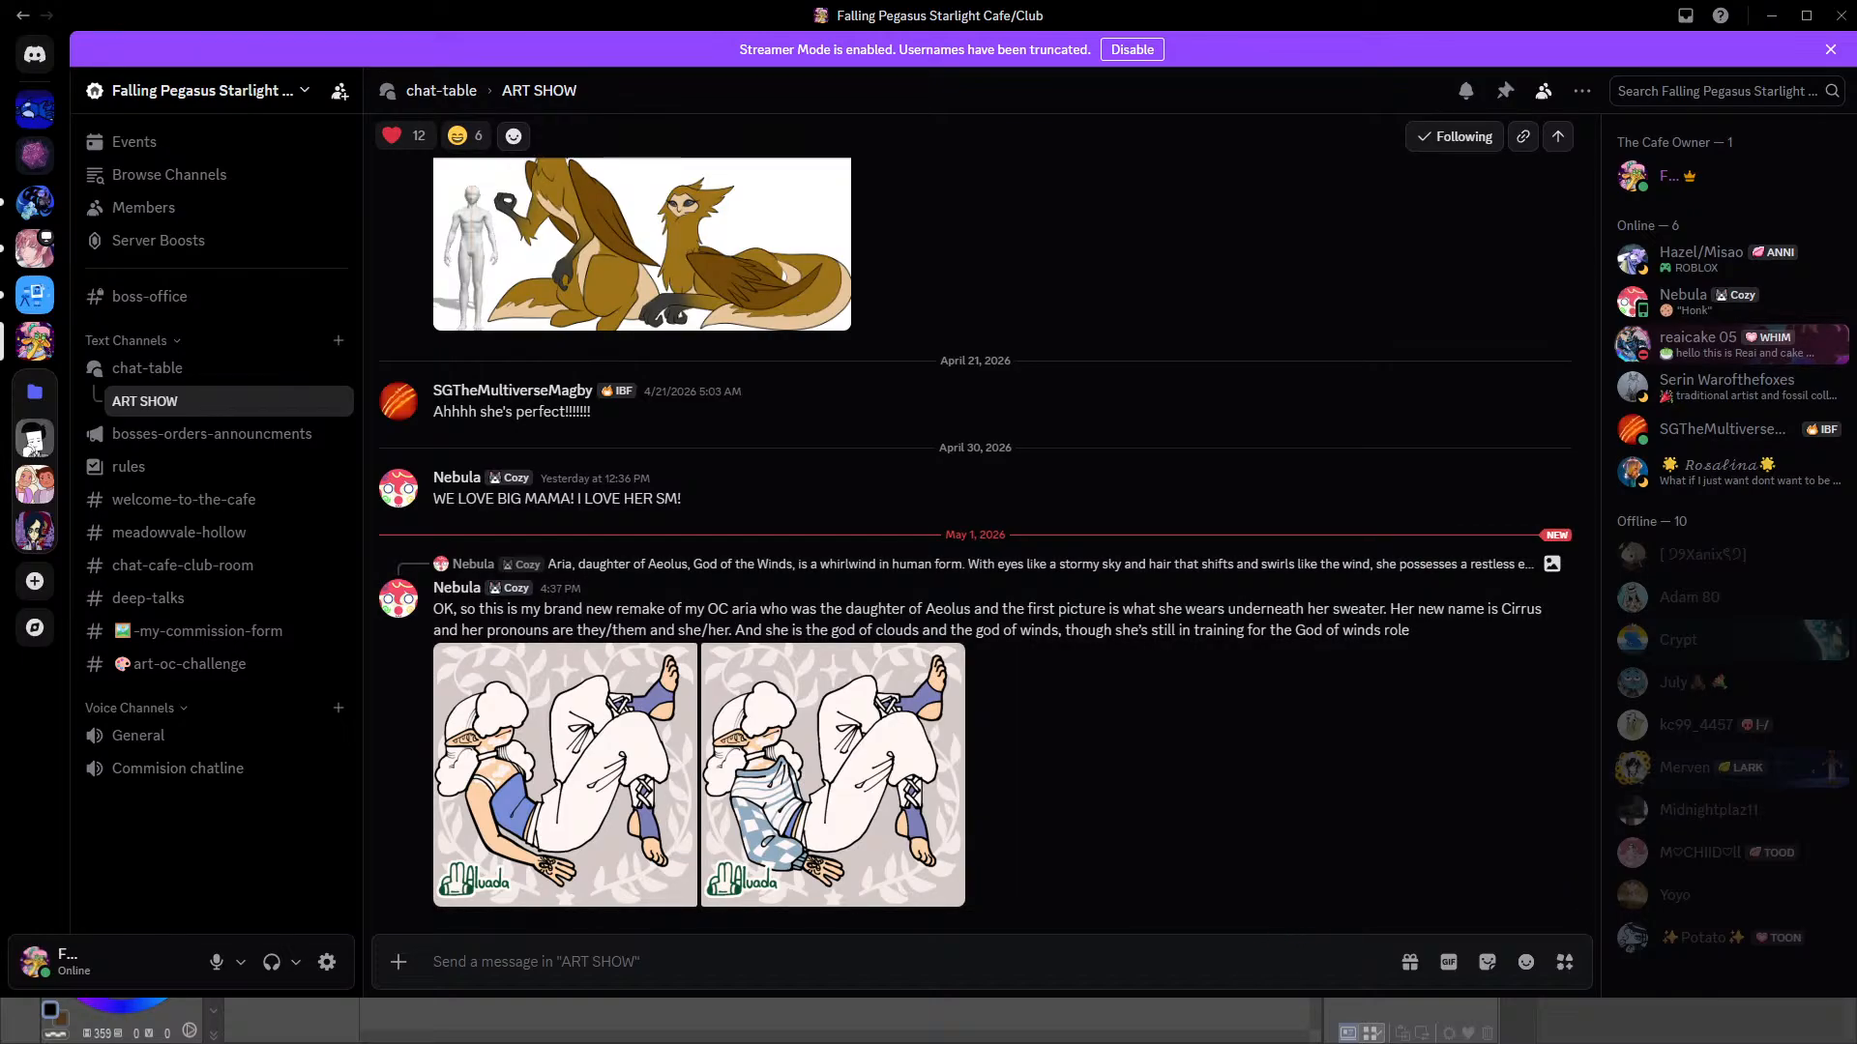
{"action": "key", "text": "alt+Tab"}
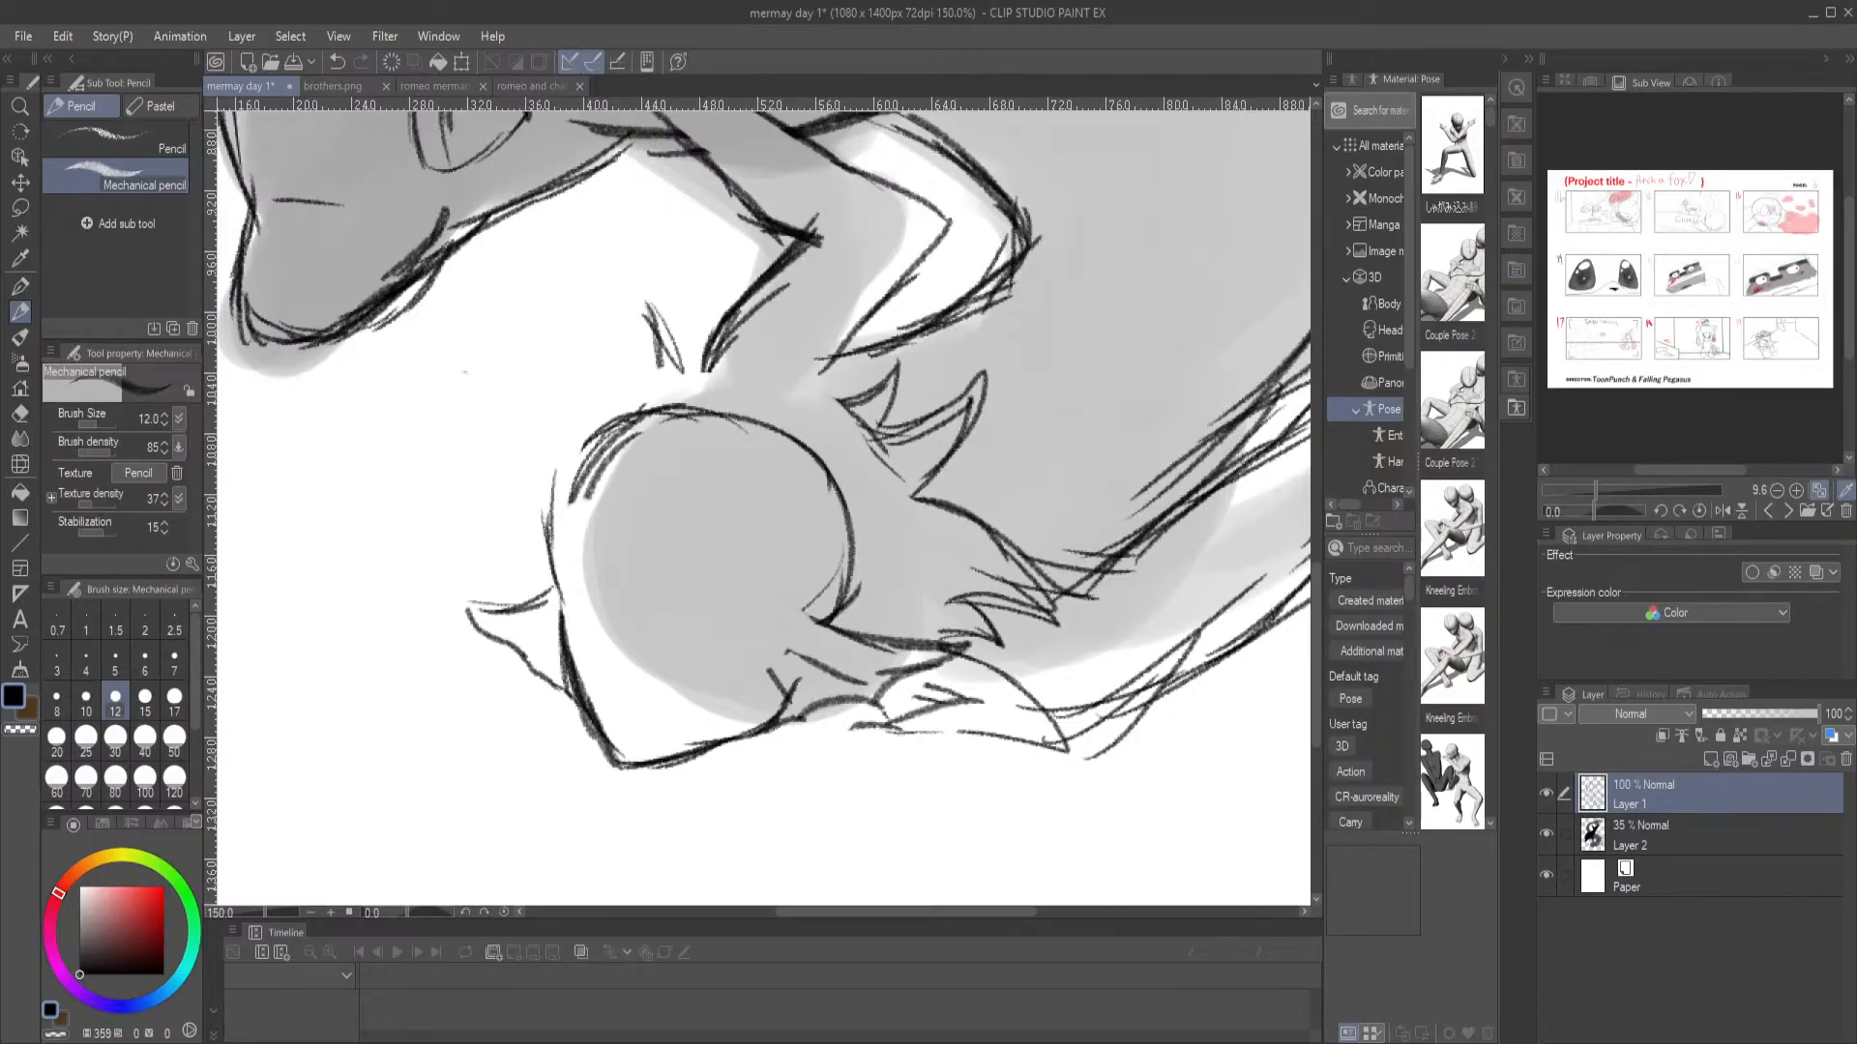
Sketch the merman's hairline across the head circle, pointed front strands and the hair outline over the top of the head
{"action": "left_click_drag", "start_coordinate": [603, 505], "coordinate": [720, 527]}
{"action": "mouse_move", "coordinate": [679, 540]}
{"action": "left_mouse_down"}
{"action": "mouse_move", "coordinate": [725, 552]}
{"action": "mouse_move", "coordinate": [774, 613]}
{"action": "mouse_move", "coordinate": [819, 622]}
{"action": "left_mouse_up"}
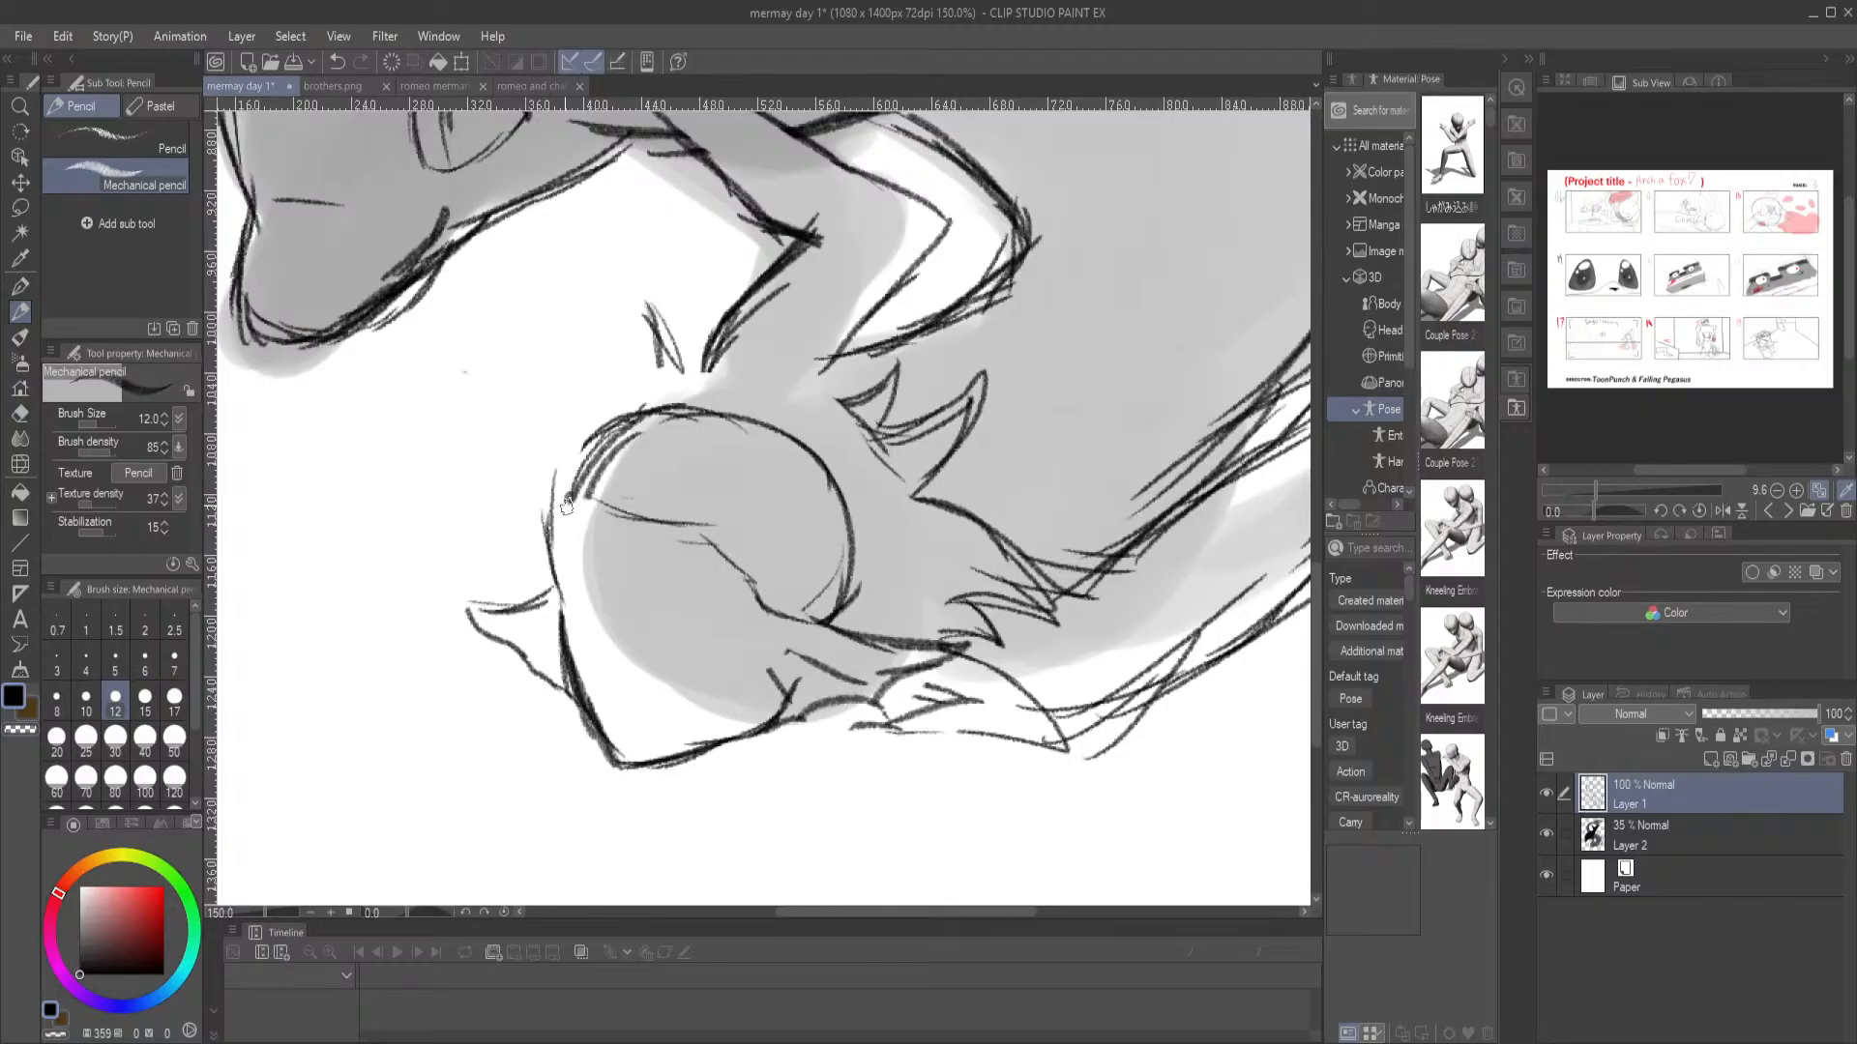
{"action": "mouse_move", "coordinate": [624, 479]}
{"action": "left_mouse_down"}
{"action": "mouse_move", "coordinate": [551, 399]}
{"action": "mouse_move", "coordinate": [411, 467]}
{"action": "mouse_move", "coordinate": [473, 488]}
{"action": "mouse_move", "coordinate": [547, 451]}
{"action": "mouse_move", "coordinate": [682, 494]}
{"action": "mouse_move", "coordinate": [642, 491]}
{"action": "mouse_move", "coordinate": [607, 347]}
{"action": "mouse_move", "coordinate": [657, 267]}
{"action": "mouse_move", "coordinate": [673, 401]}
{"action": "mouse_move", "coordinate": [733, 343]}
{"action": "mouse_move", "coordinate": [767, 401]}
{"action": "mouse_move", "coordinate": [862, 388]}
{"action": "mouse_move", "coordinate": [824, 401]}
{"action": "mouse_move", "coordinate": [904, 361]}
{"action": "mouse_move", "coordinate": [884, 415]}
{"action": "mouse_move", "coordinate": [967, 405]}
{"action": "left_mouse_up"}
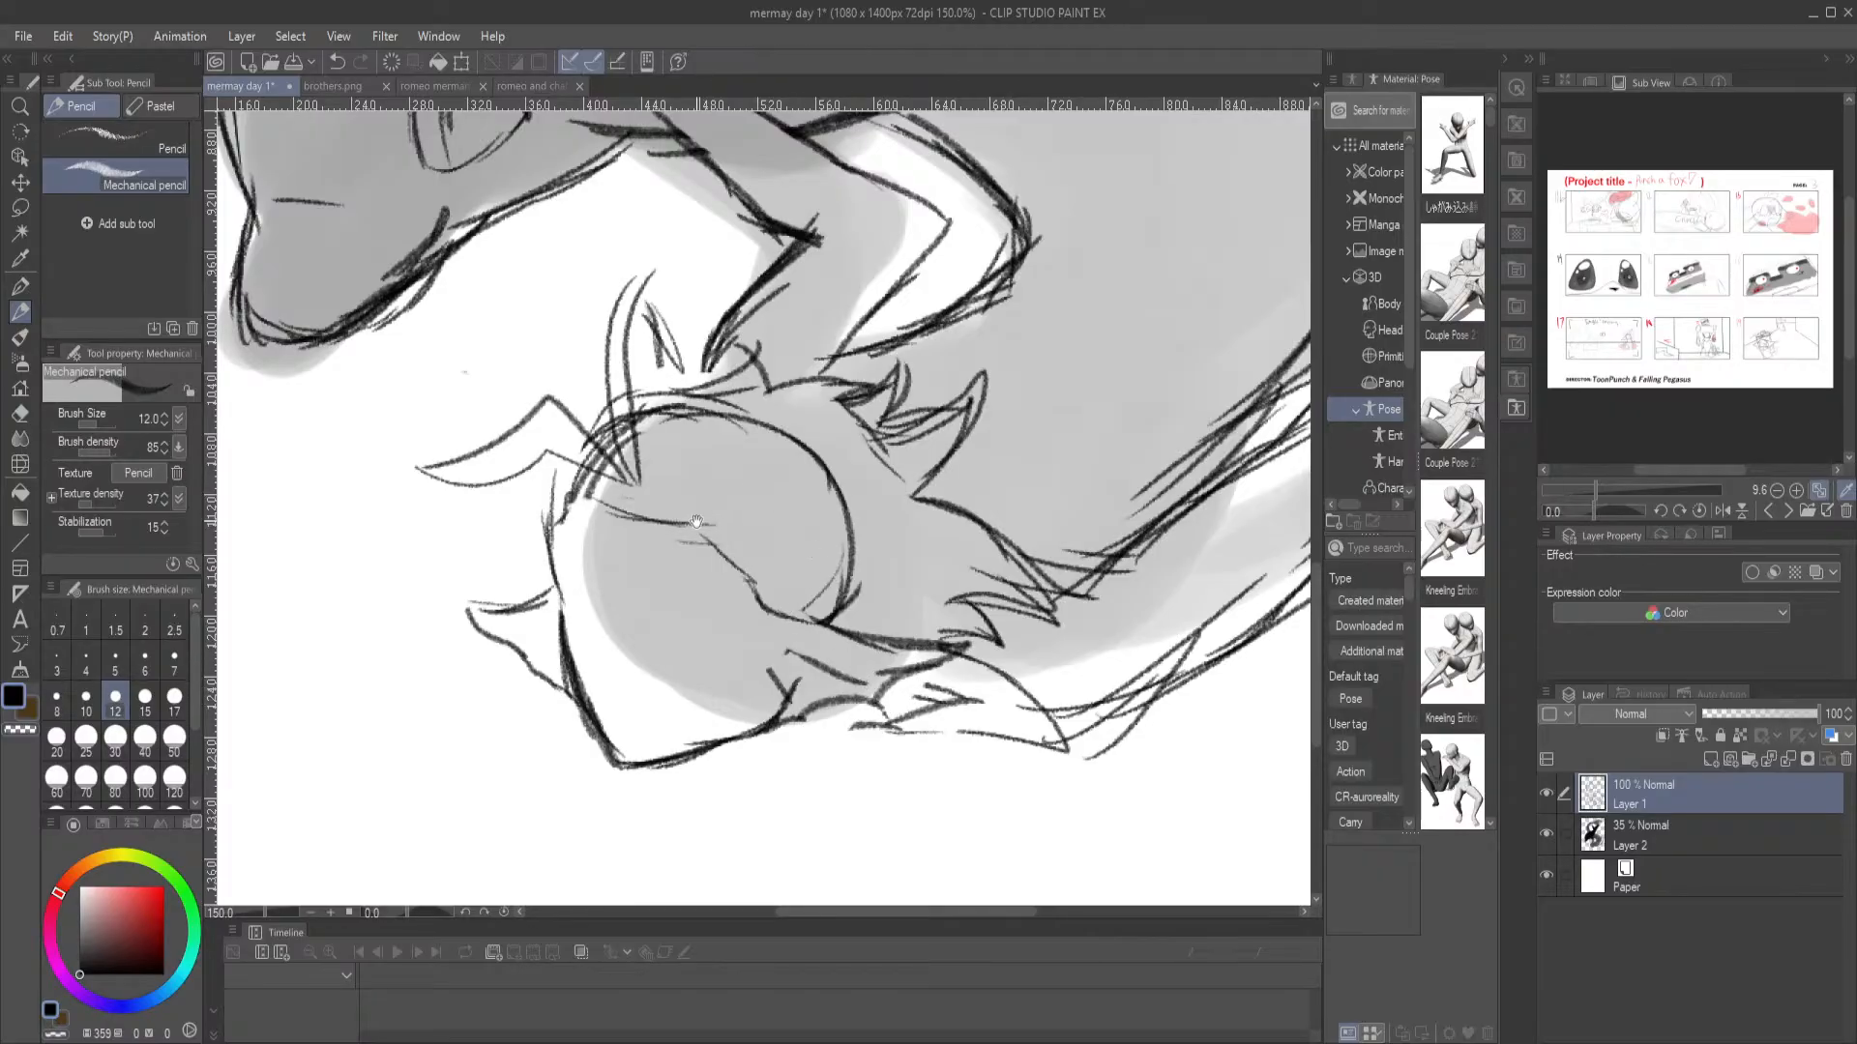
{"action": "left_click_drag", "start_coordinate": [702, 515], "coordinate": [755, 452]}
Sketch the curved hair strands beside the merman's face, from the forehead down to a curled tip near the chin
{"action": "left_click_drag", "start_coordinate": [611, 386], "coordinate": [579, 574]}
{"action": "mouse_move", "coordinate": [604, 520]}
{"action": "left_mouse_down"}
{"action": "mouse_move", "coordinate": [532, 625]}
{"action": "mouse_move", "coordinate": [560, 697]}
{"action": "mouse_move", "coordinate": [634, 720]}
{"action": "left_mouse_up"}
{"action": "mouse_move", "coordinate": [630, 720]}
{"action": "left_mouse_down"}
{"action": "mouse_move", "coordinate": [587, 657]}
{"action": "mouse_move", "coordinate": [628, 605]}
{"action": "mouse_move", "coordinate": [578, 689]}
{"action": "left_mouse_up"}
{"action": "mouse_move", "coordinate": [610, 634]}
{"action": "left_mouse_down"}
{"action": "mouse_move", "coordinate": [623, 689]}
{"action": "mouse_move", "coordinate": [613, 725]}
{"action": "left_mouse_up"}
{"action": "mouse_move", "coordinate": [605, 520]}
{"action": "left_mouse_down"}
{"action": "mouse_move", "coordinate": [533, 653]}
{"action": "mouse_move", "coordinate": [681, 680]}
{"action": "mouse_move", "coordinate": [643, 706]}
{"action": "mouse_move", "coordinate": [586, 701]}
{"action": "mouse_move", "coordinate": [627, 631]}
{"action": "left_mouse_up"}
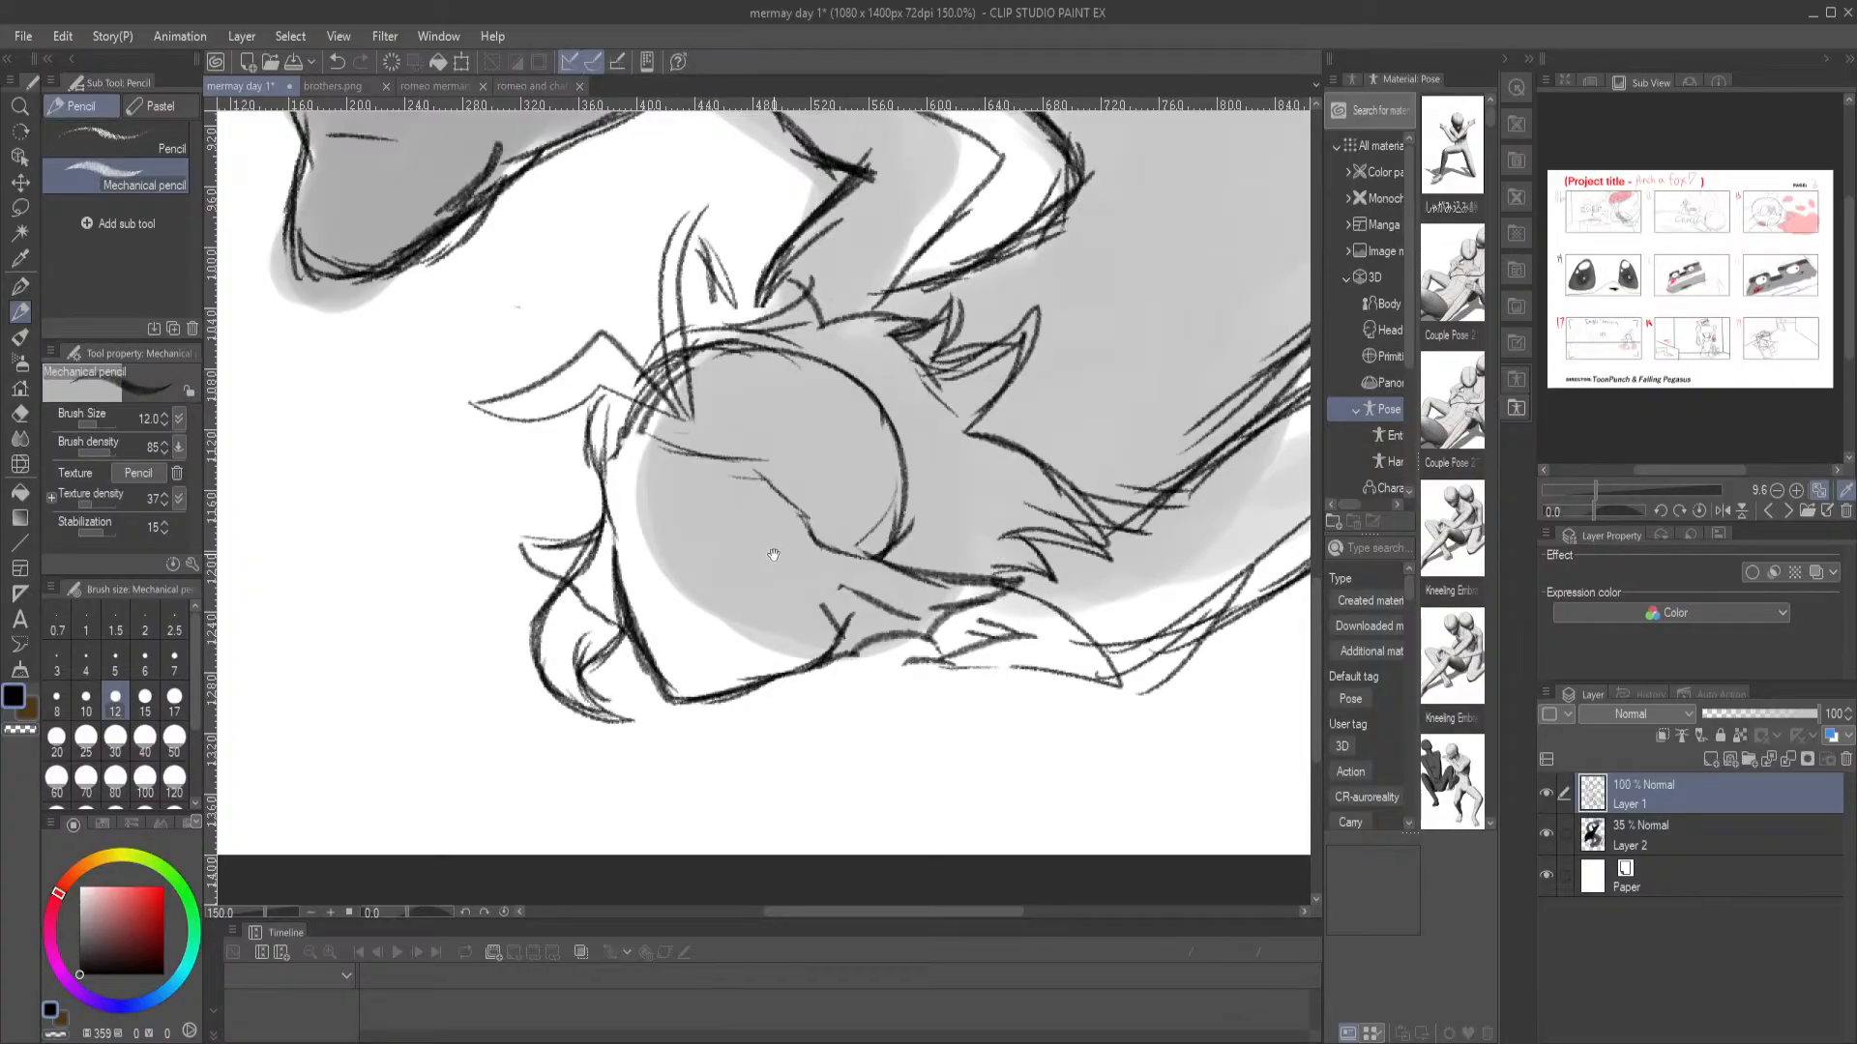
Erase the remaining head circle lines inside the merman's hair
{"action": "left_click_drag", "start_coordinate": [774, 554], "coordinate": [716, 570]}
{"action": "key", "text": "e"}
{"action": "mouse_move", "coordinate": [751, 385]}
{"action": "left_mouse_down"}
{"action": "mouse_move", "coordinate": [647, 367]}
{"action": "mouse_move", "coordinate": [747, 386]}
{"action": "mouse_move", "coordinate": [825, 457]}
{"action": "mouse_move", "coordinate": [837, 499]}
{"action": "mouse_move", "coordinate": [806, 538]}
{"action": "mouse_move", "coordinate": [901, 538]}
{"action": "mouse_move", "coordinate": [952, 588]}
{"action": "mouse_move", "coordinate": [908, 578]}
{"action": "mouse_move", "coordinate": [919, 654]}
{"action": "mouse_move", "coordinate": [901, 628]}
{"action": "mouse_move", "coordinate": [936, 607]}
{"action": "left_mouse_up"}
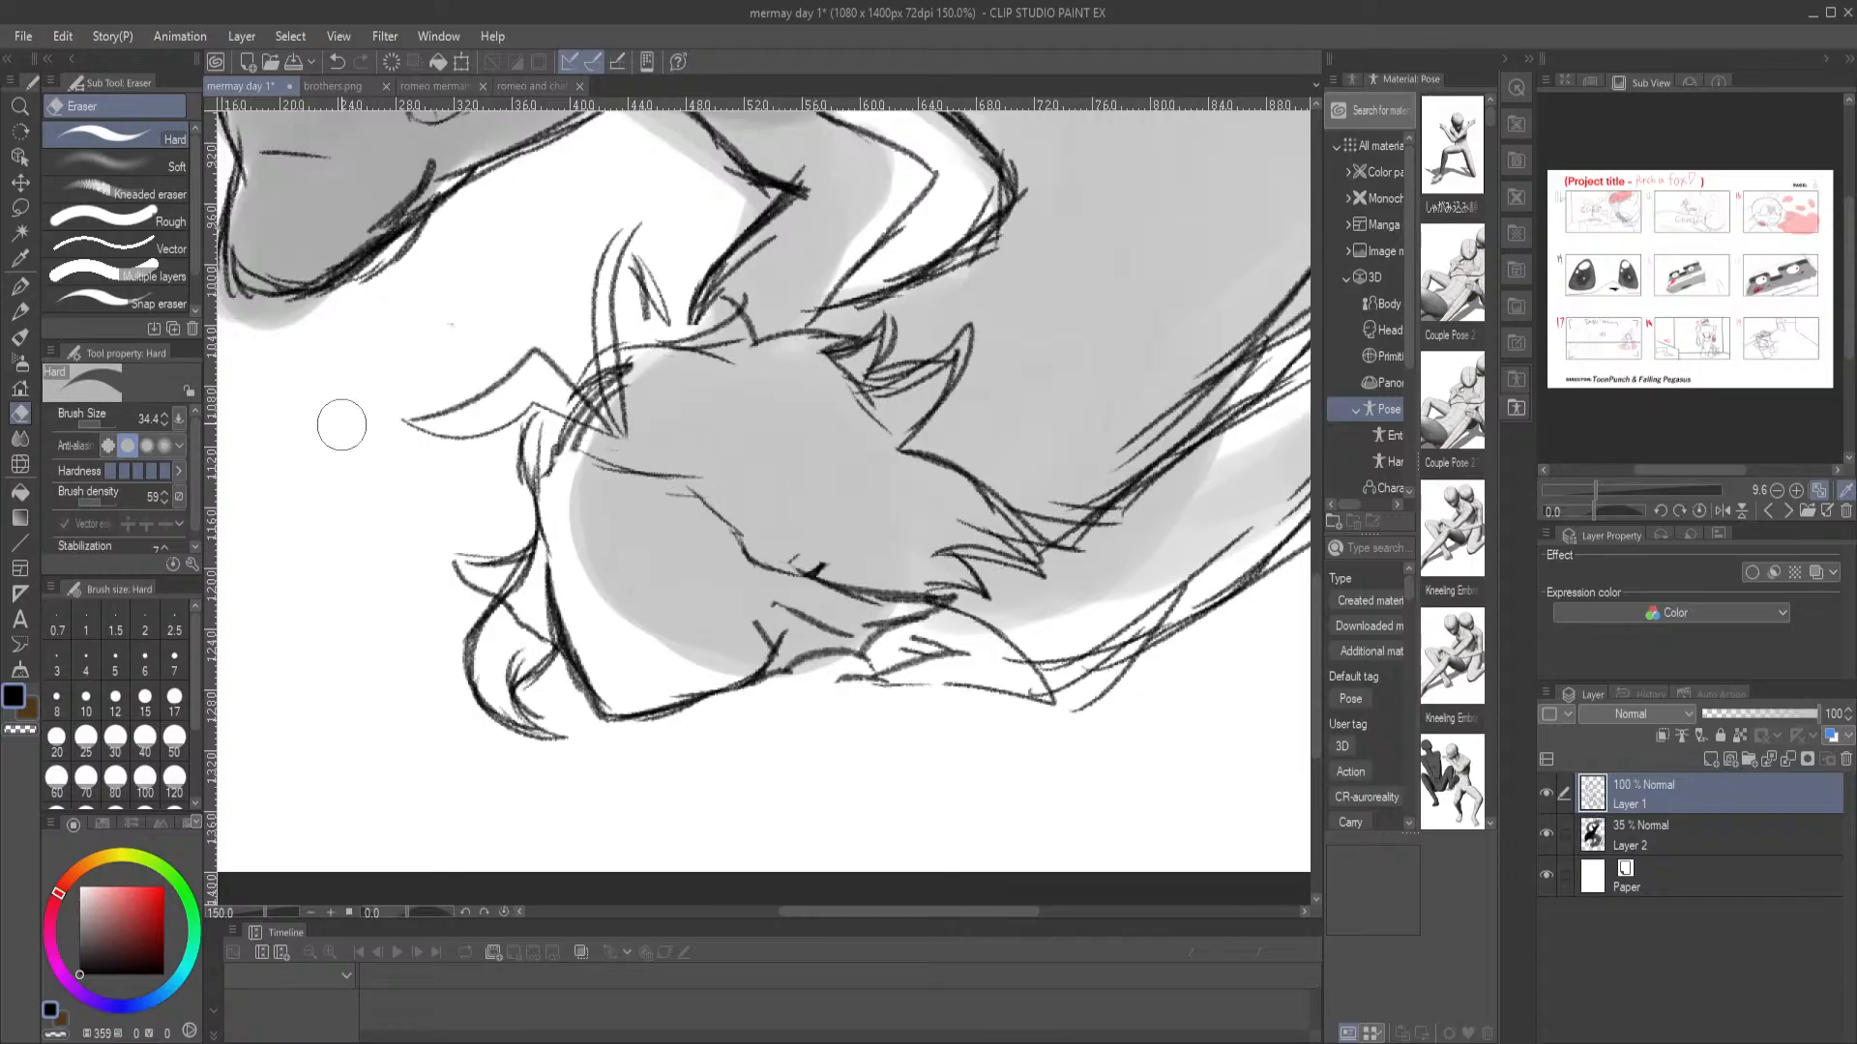
Darken the merman's face contour with the G-pen, mark a small oval inside the face, and clean up around it with the Eraser
{"action": "left_click", "coordinate": [19, 286]}
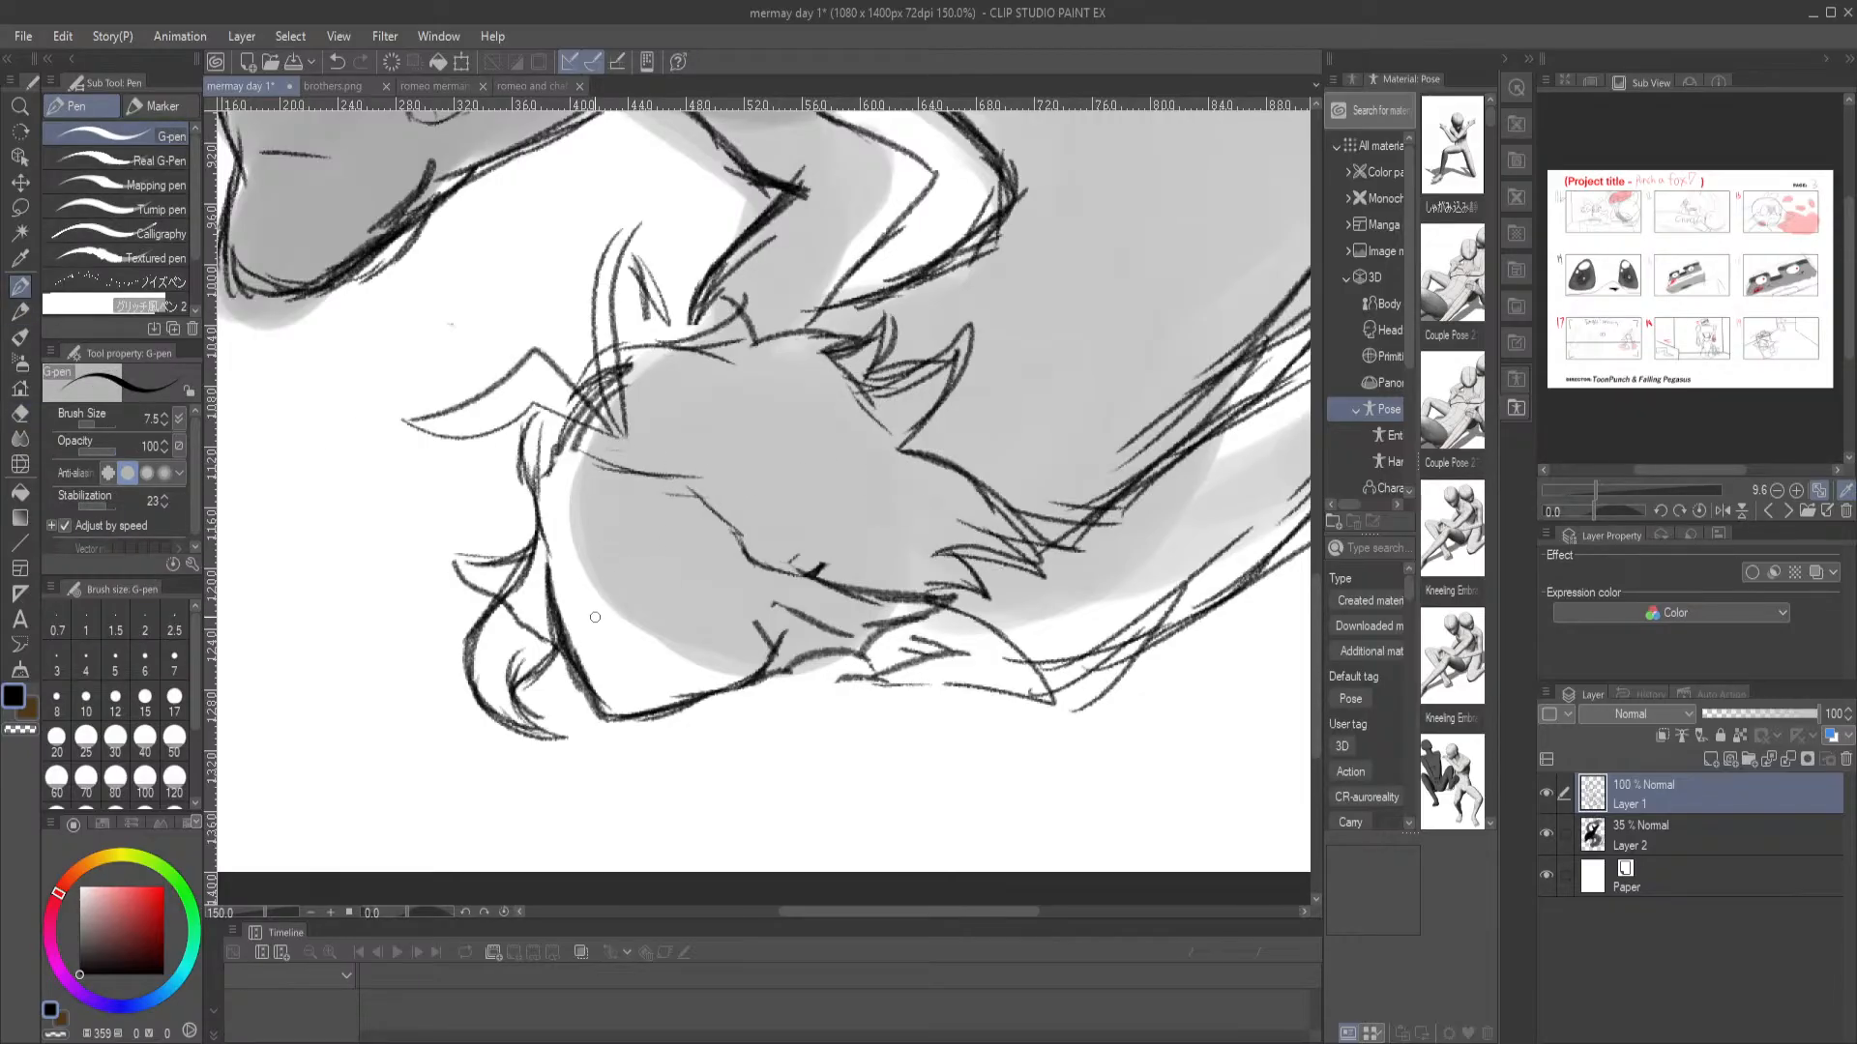
{"action": "mouse_move", "coordinate": [588, 618]}
{"action": "left_mouse_down"}
{"action": "mouse_move", "coordinate": [616, 615]}
{"action": "mouse_move", "coordinate": [589, 614]}
{"action": "mouse_move", "coordinate": [610, 624]}
{"action": "mouse_move", "coordinate": [598, 611]}
{"action": "mouse_move", "coordinate": [572, 677]}
{"action": "mouse_move", "coordinate": [601, 720]}
{"action": "left_mouse_up"}
{"action": "key", "text": "ctrl+z"}
{"action": "key", "text": "e"}
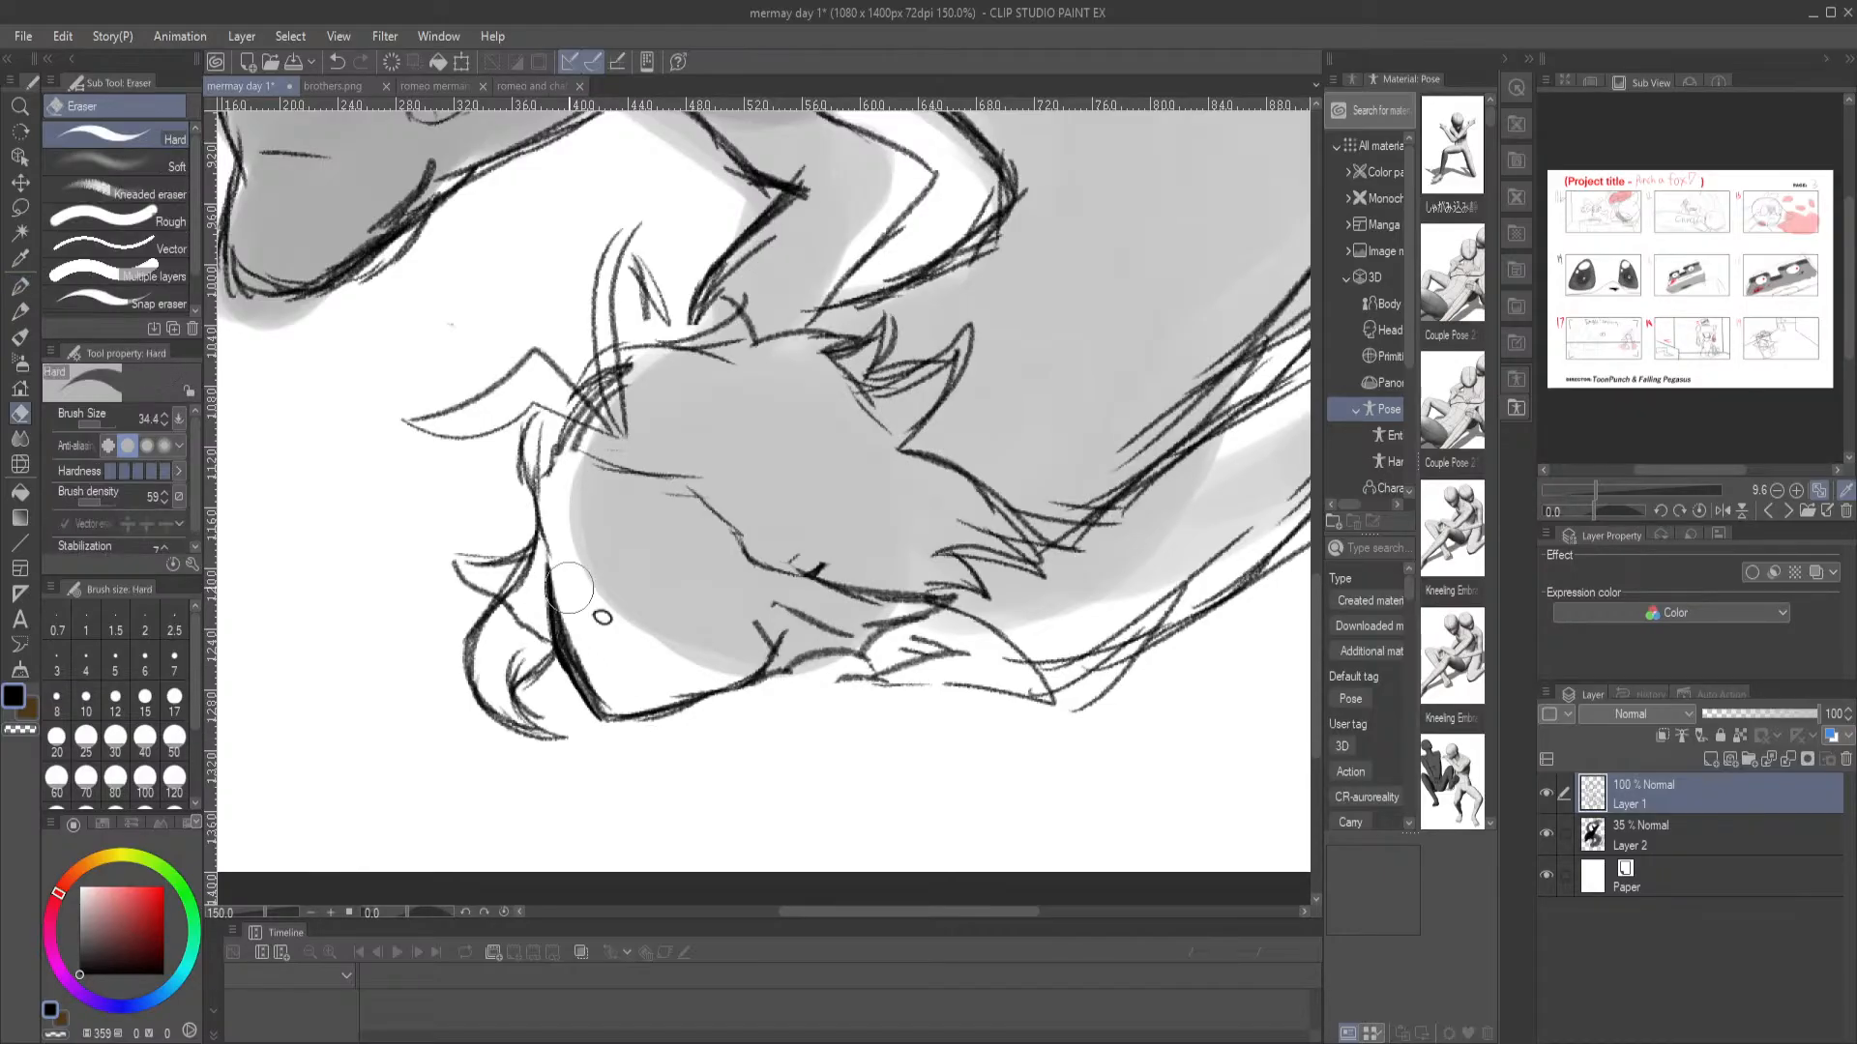
{"action": "left_click_drag", "start_coordinate": [595, 683], "coordinate": [591, 694]}
Open the Well of rsa.tiff painting and the Screenshot 2026-05-01 164251.png image
{"action": "left_click", "coordinate": [270, 62]}
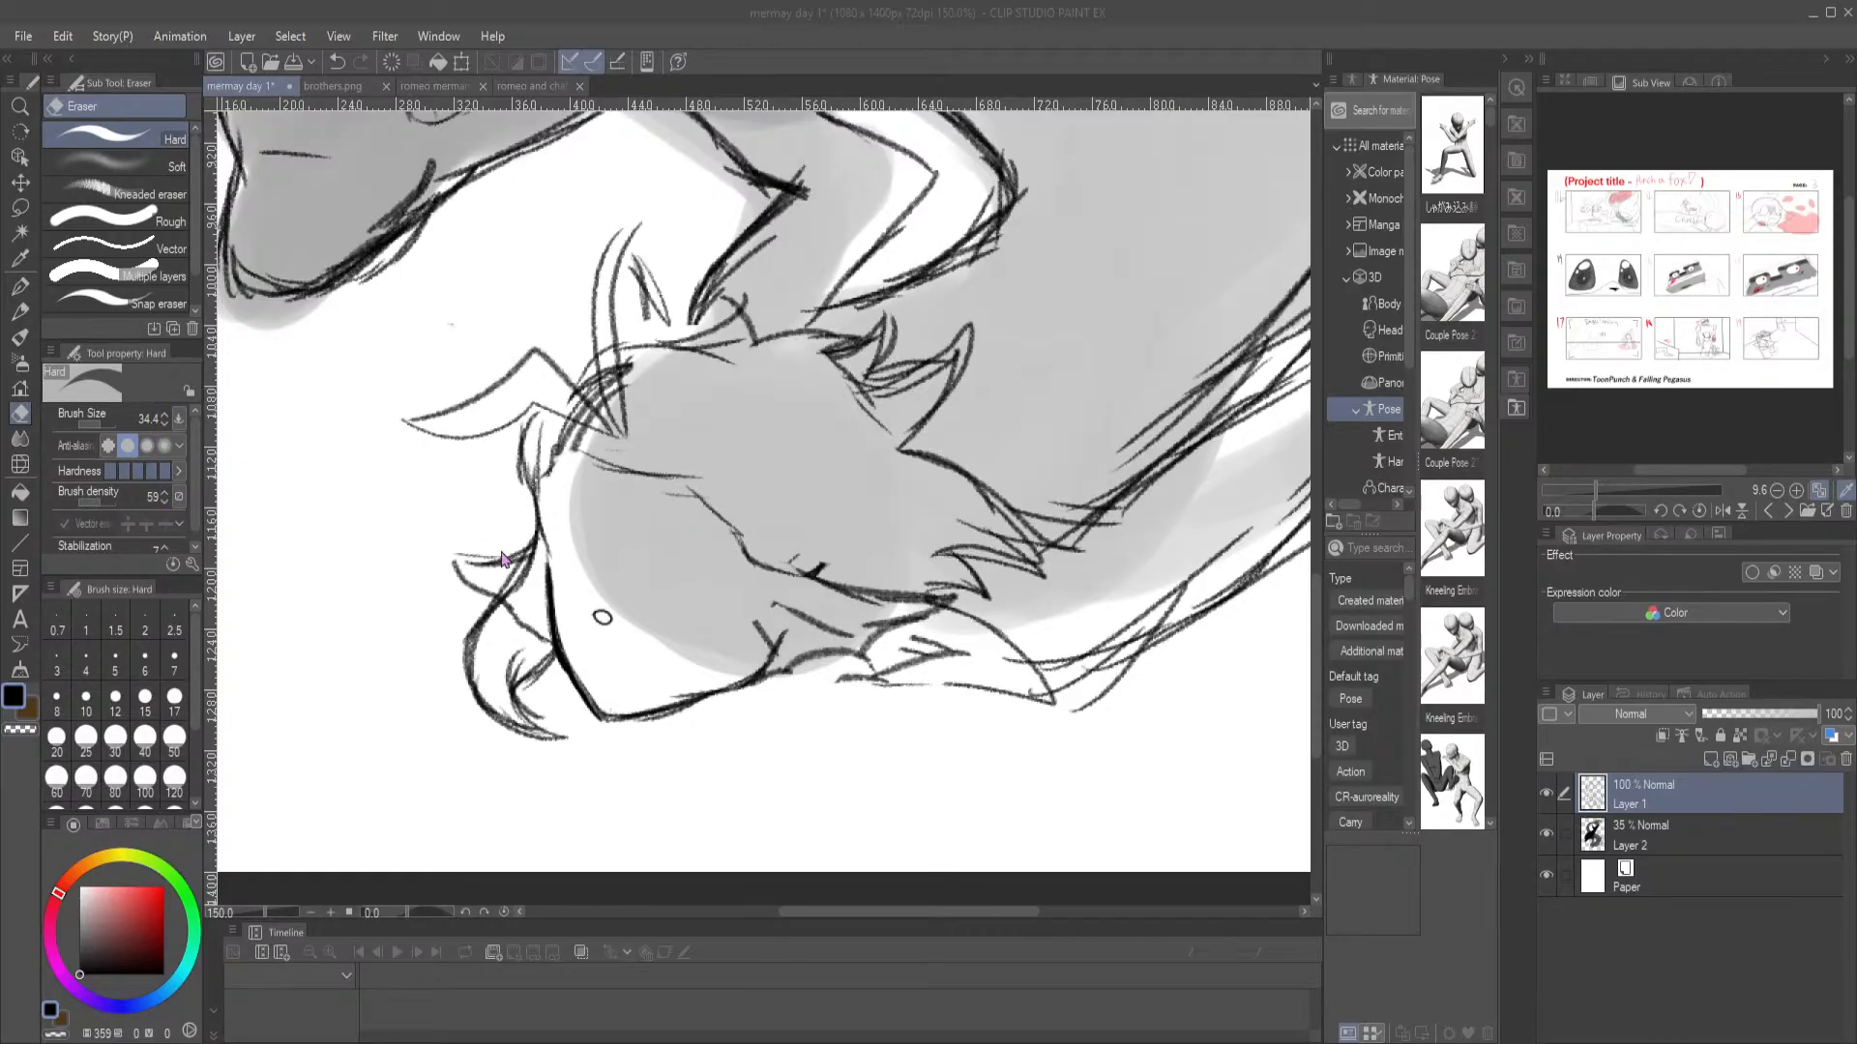
{"action": "double_click", "coordinate": [430, 549]}
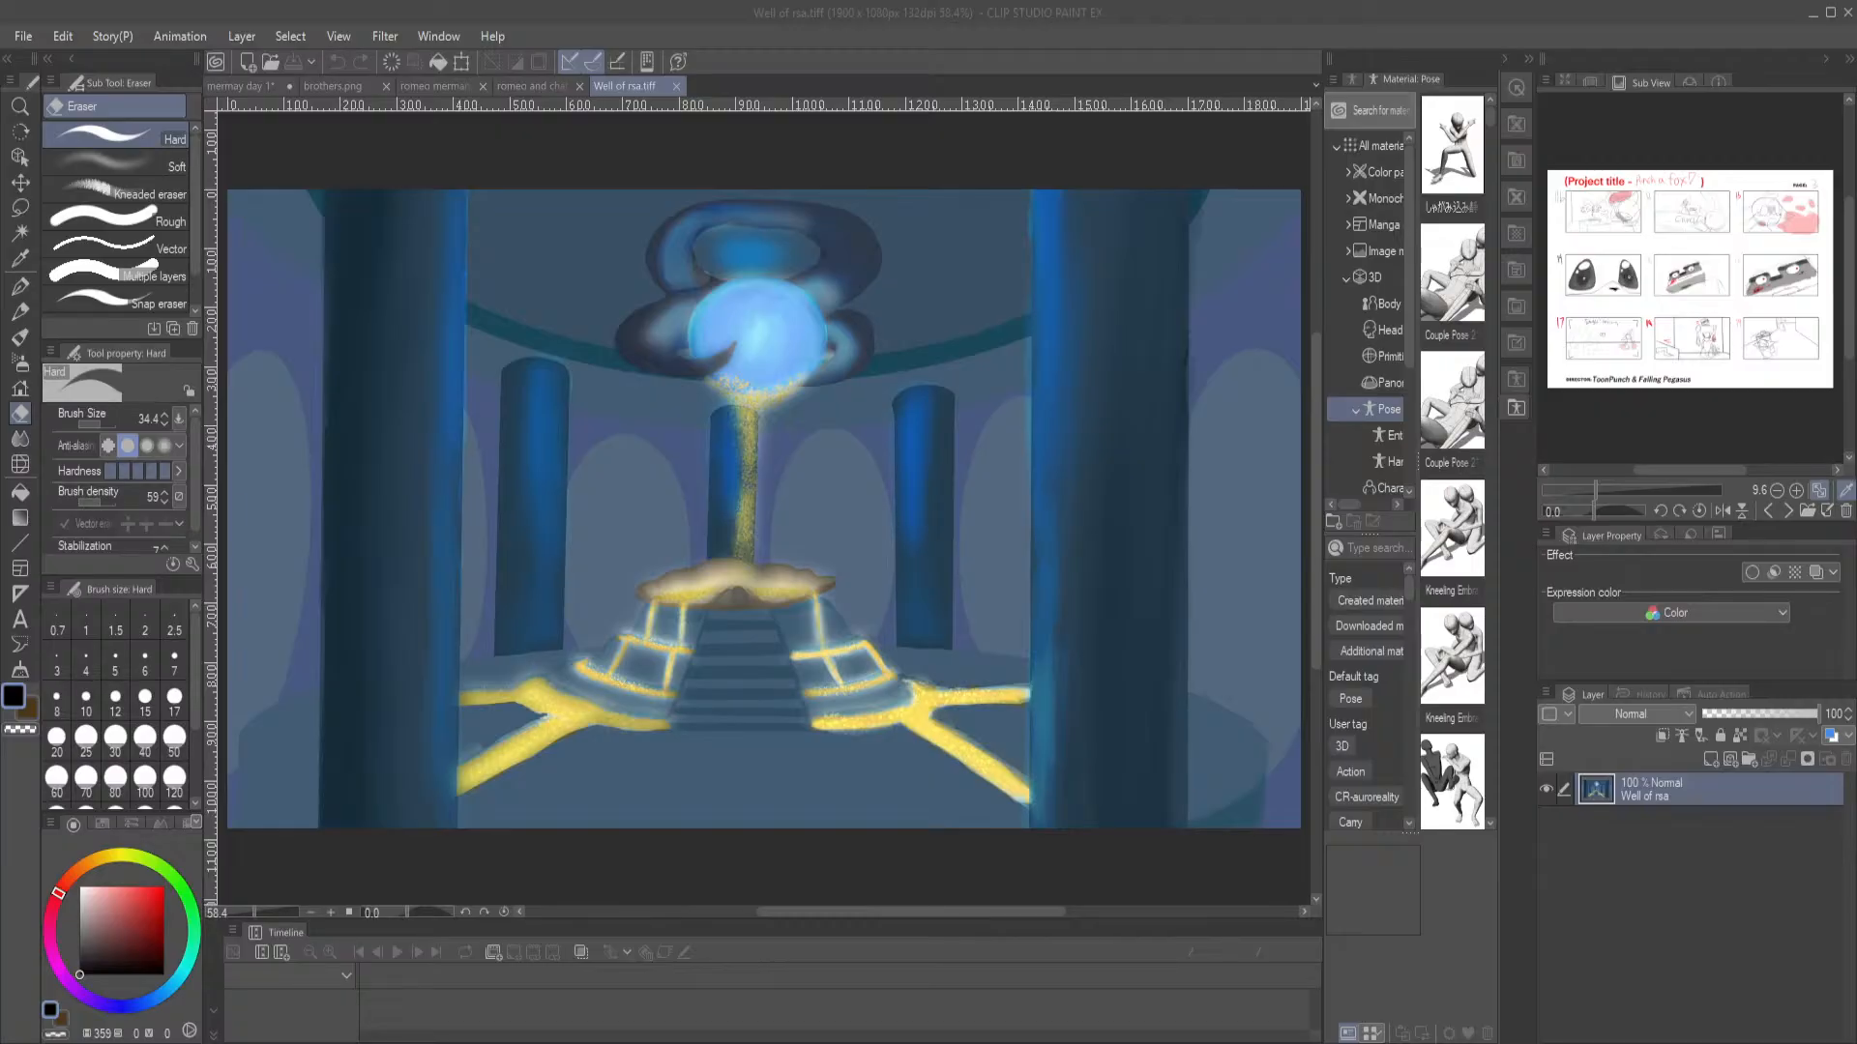
{"action": "left_click", "coordinate": [266, 64]}
{"action": "double_click", "coordinate": [513, 571]}
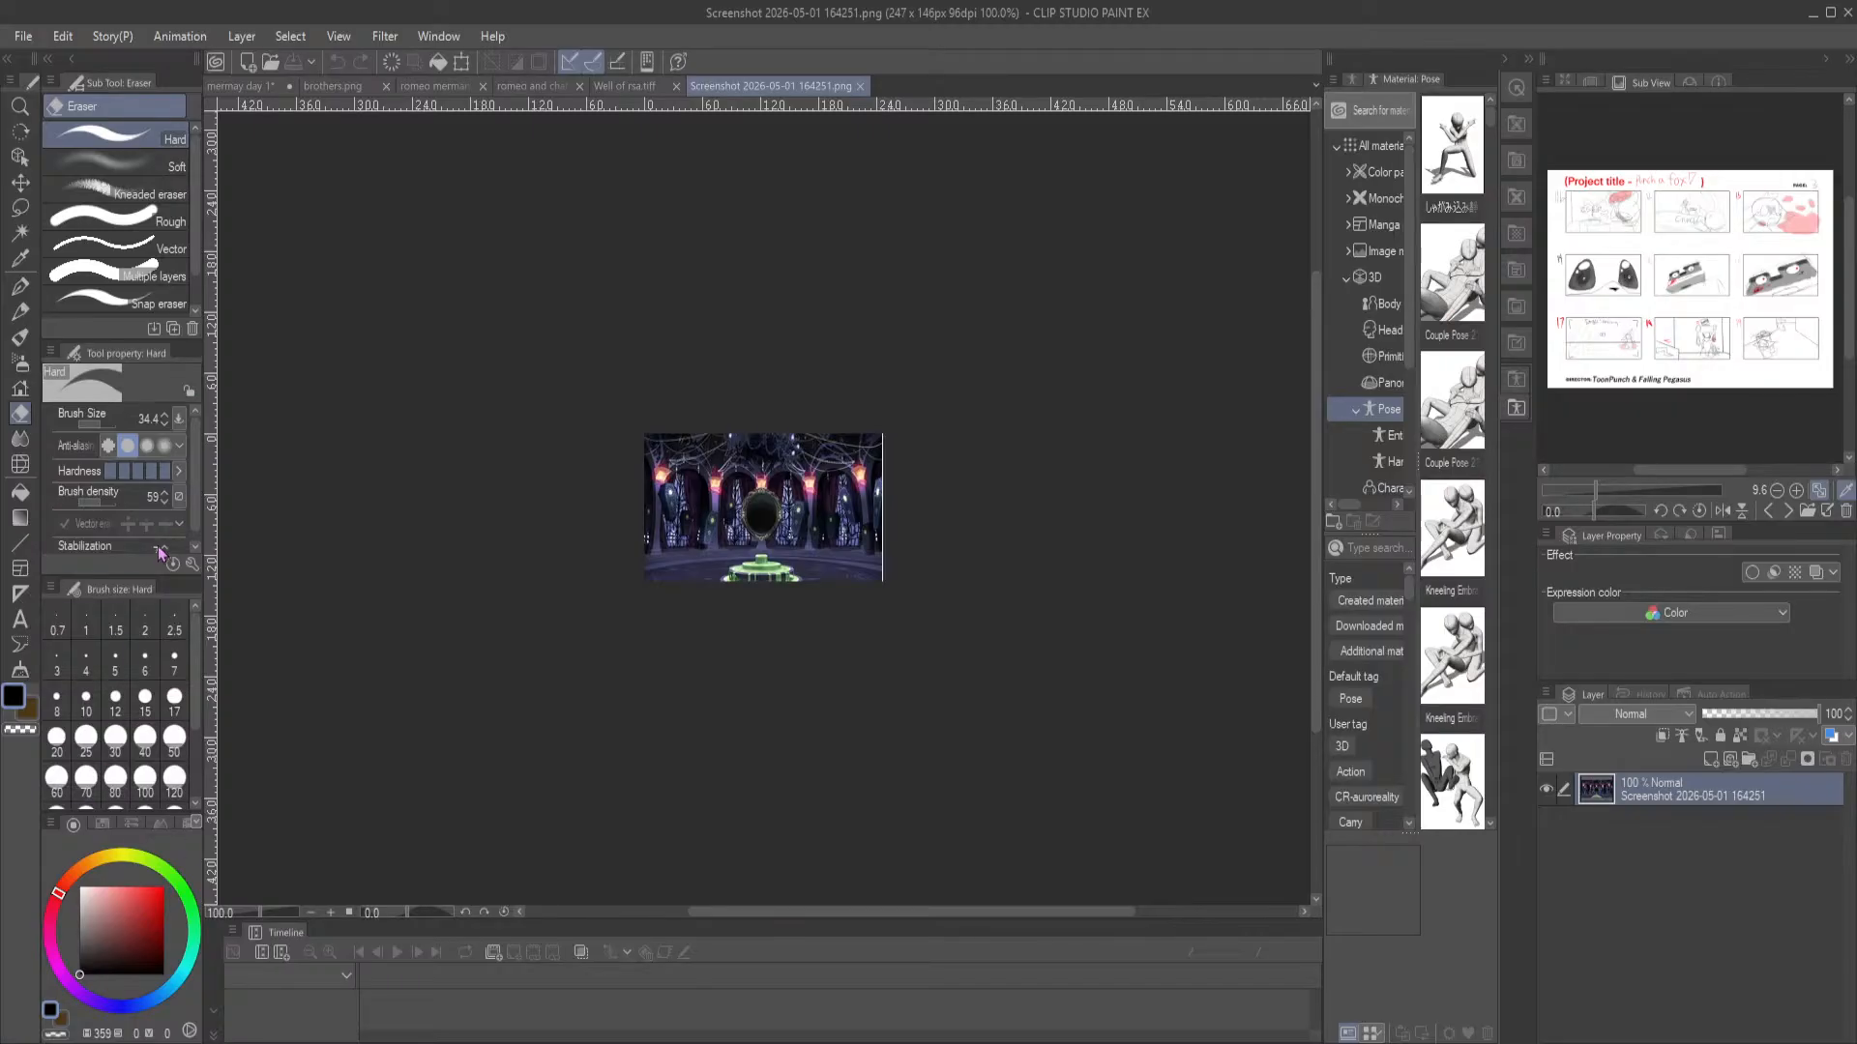
Examine the mirror hall in the screenshot image up close and close that image
{"action": "scroll", "coordinate": [547, 480], "scroll_direction": "up", "scroll_amount": 5}
{"action": "mouse_move", "coordinate": [551, 391]}
{"action": "left_mouse_down"}
{"action": "mouse_move", "coordinate": [426, 377]}
{"action": "mouse_move", "coordinate": [440, 367]}
{"action": "left_mouse_up"}
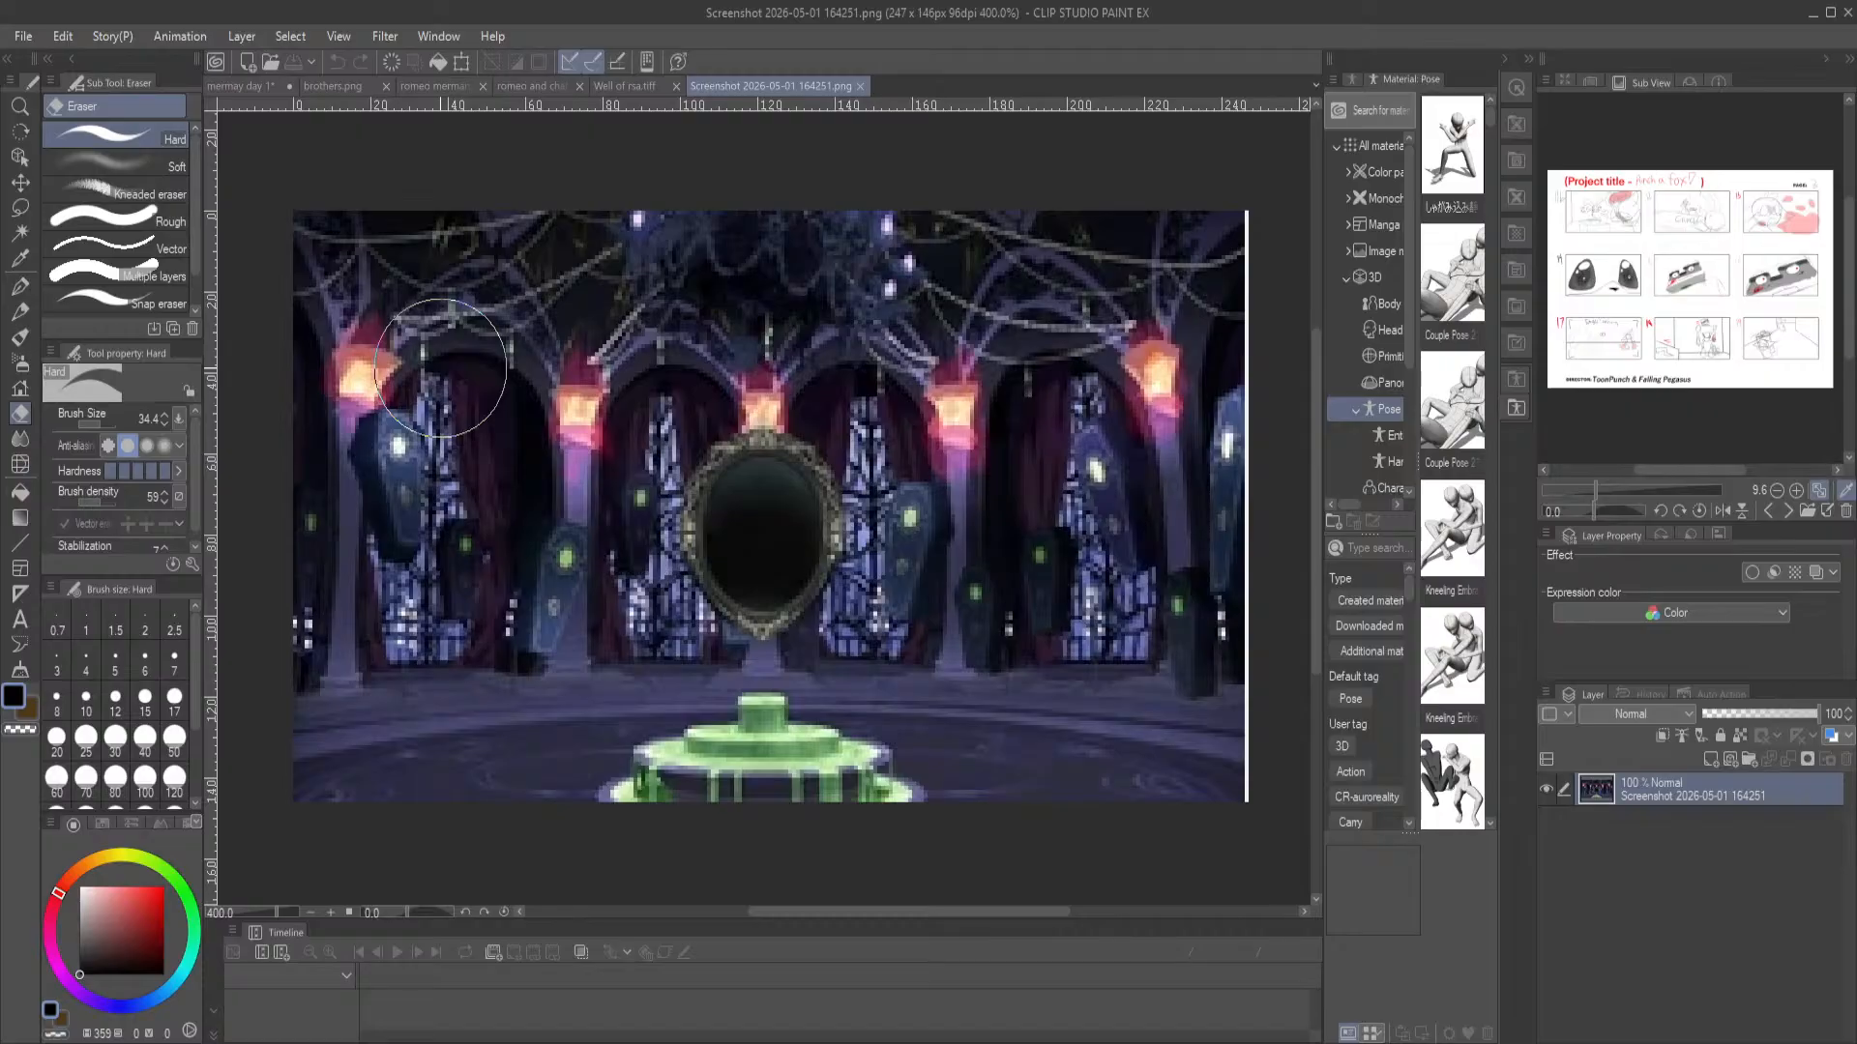
{"action": "left_click", "coordinate": [861, 86]}
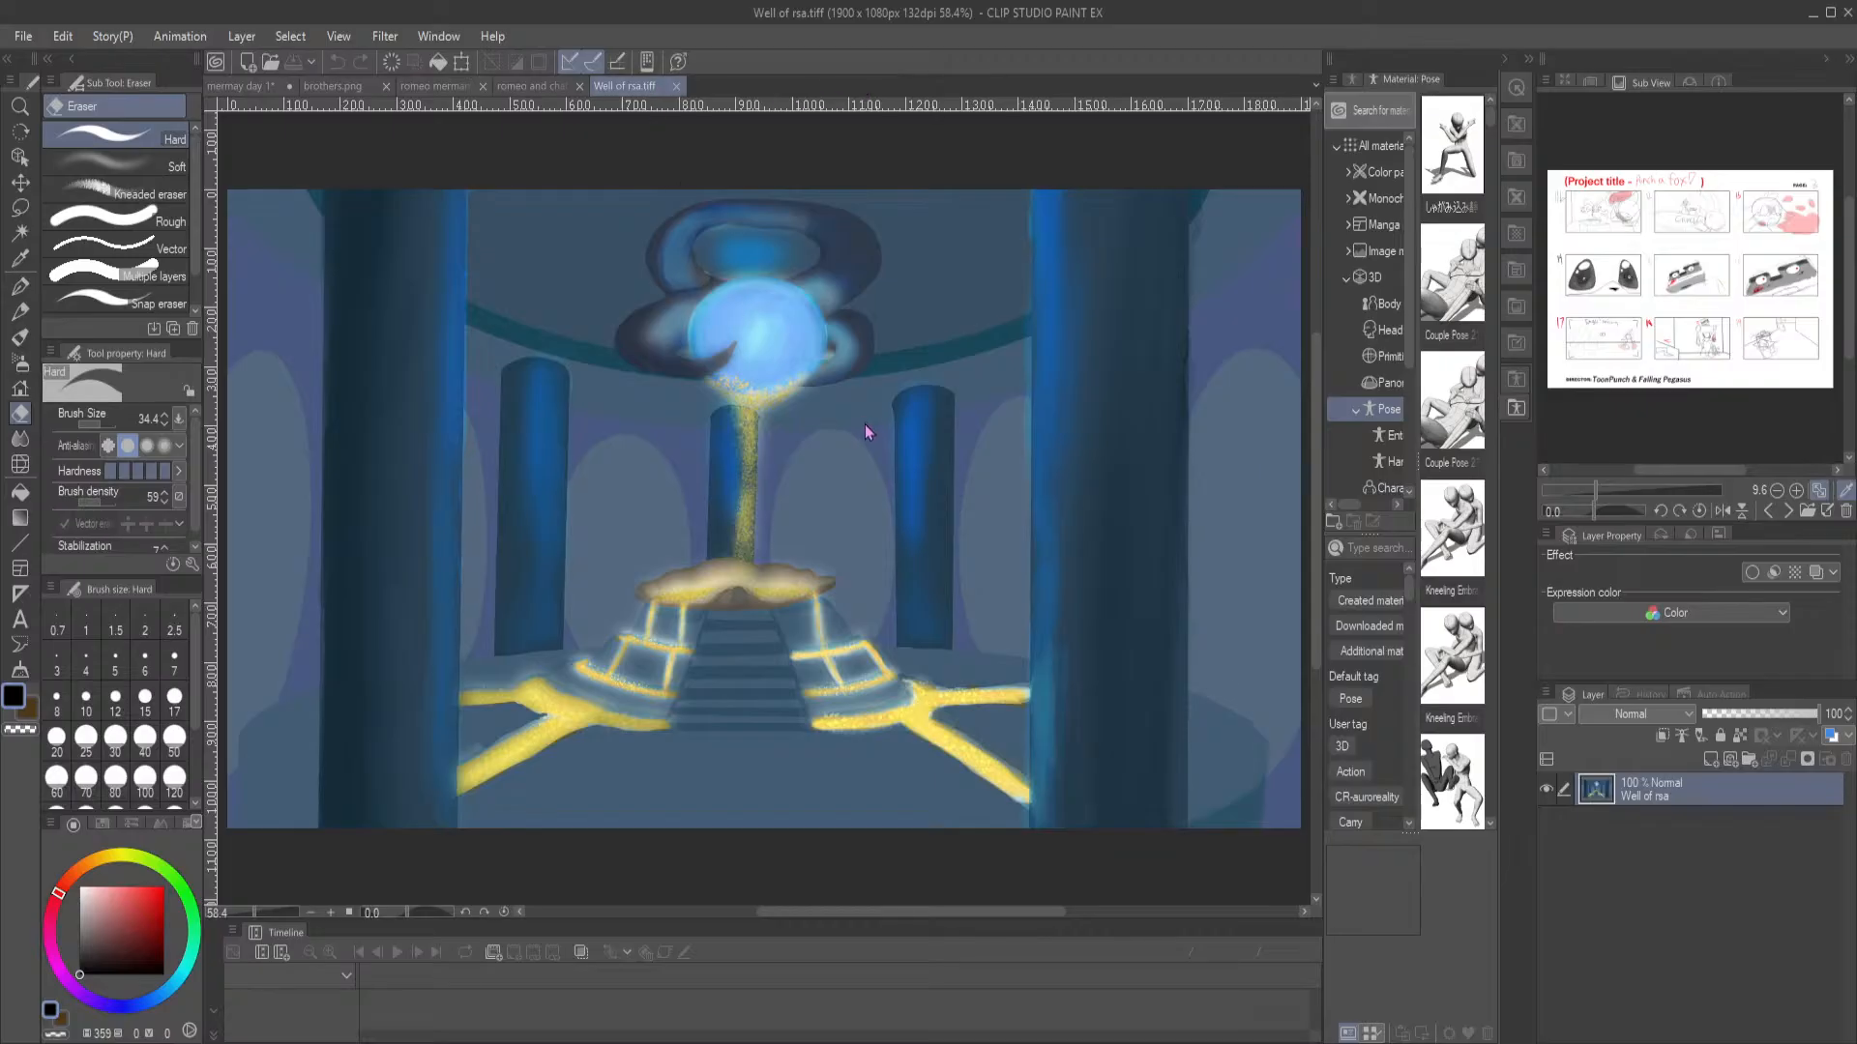
Examine the Well of rsa.tiff painting's glowing orb, staircase and surrounding pillars across the whole canvas, and close the file
{"action": "scroll", "coordinate": [808, 505], "scroll_direction": "up", "scroll_amount": 3}
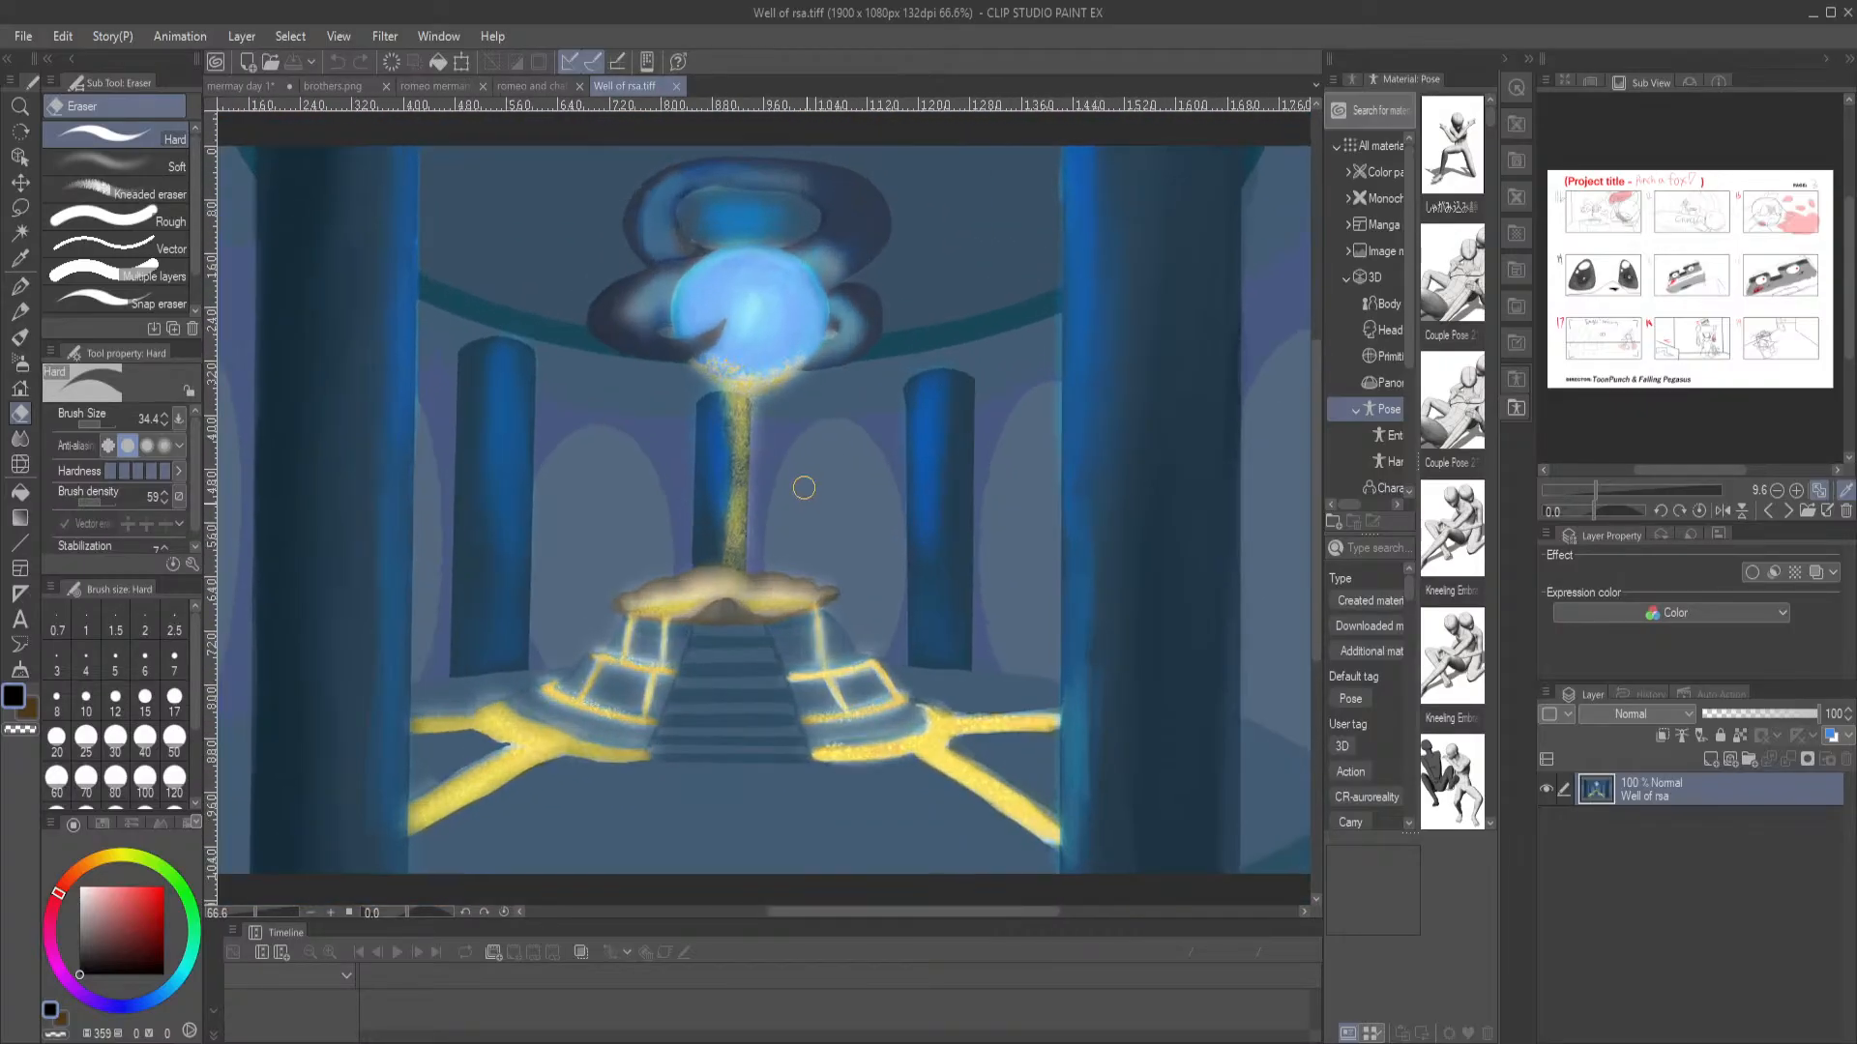
{"action": "scroll", "coordinate": [802, 484], "scroll_direction": "up", "scroll_amount": 1}
{"action": "scroll", "coordinate": [798, 479], "scroll_direction": "down", "scroll_amount": 3}
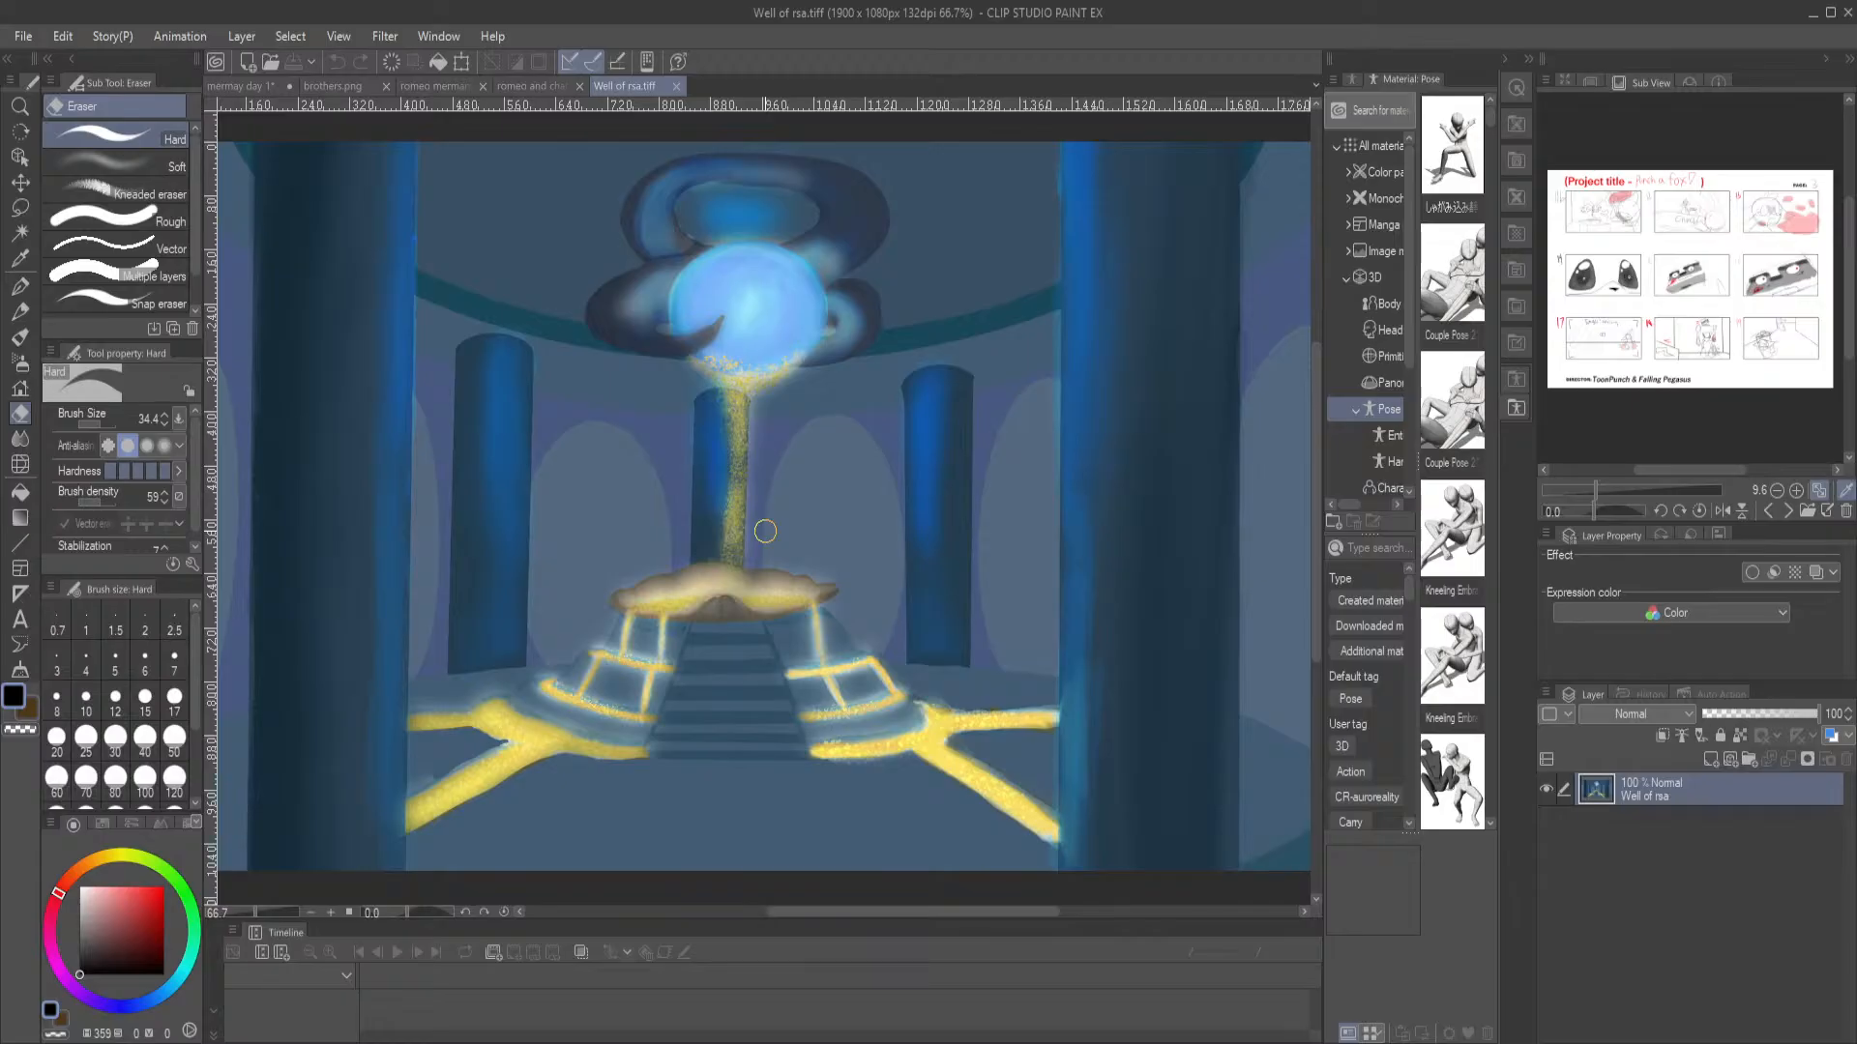
{"action": "scroll", "coordinate": [630, 489], "scroll_direction": "up", "scroll_amount": 3}
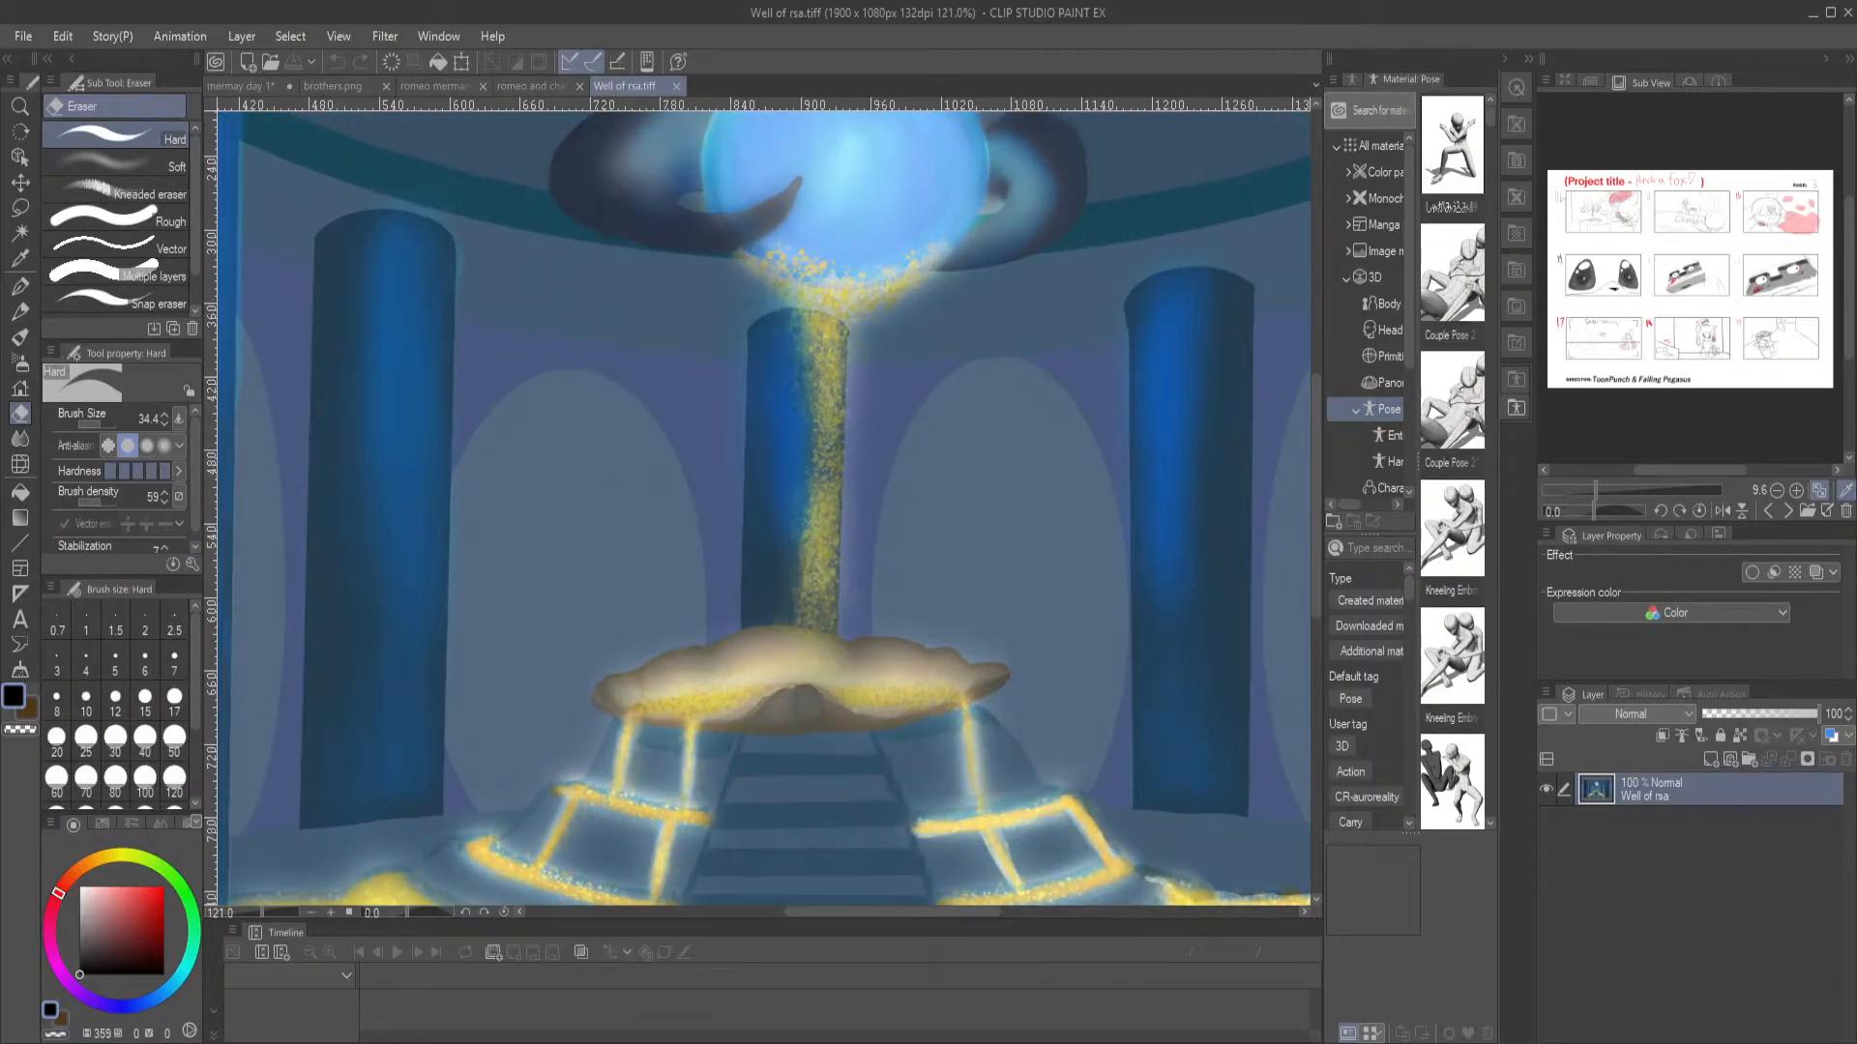
{"action": "scroll", "coordinate": [894, 532], "scroll_direction": "down", "scroll_amount": 4}
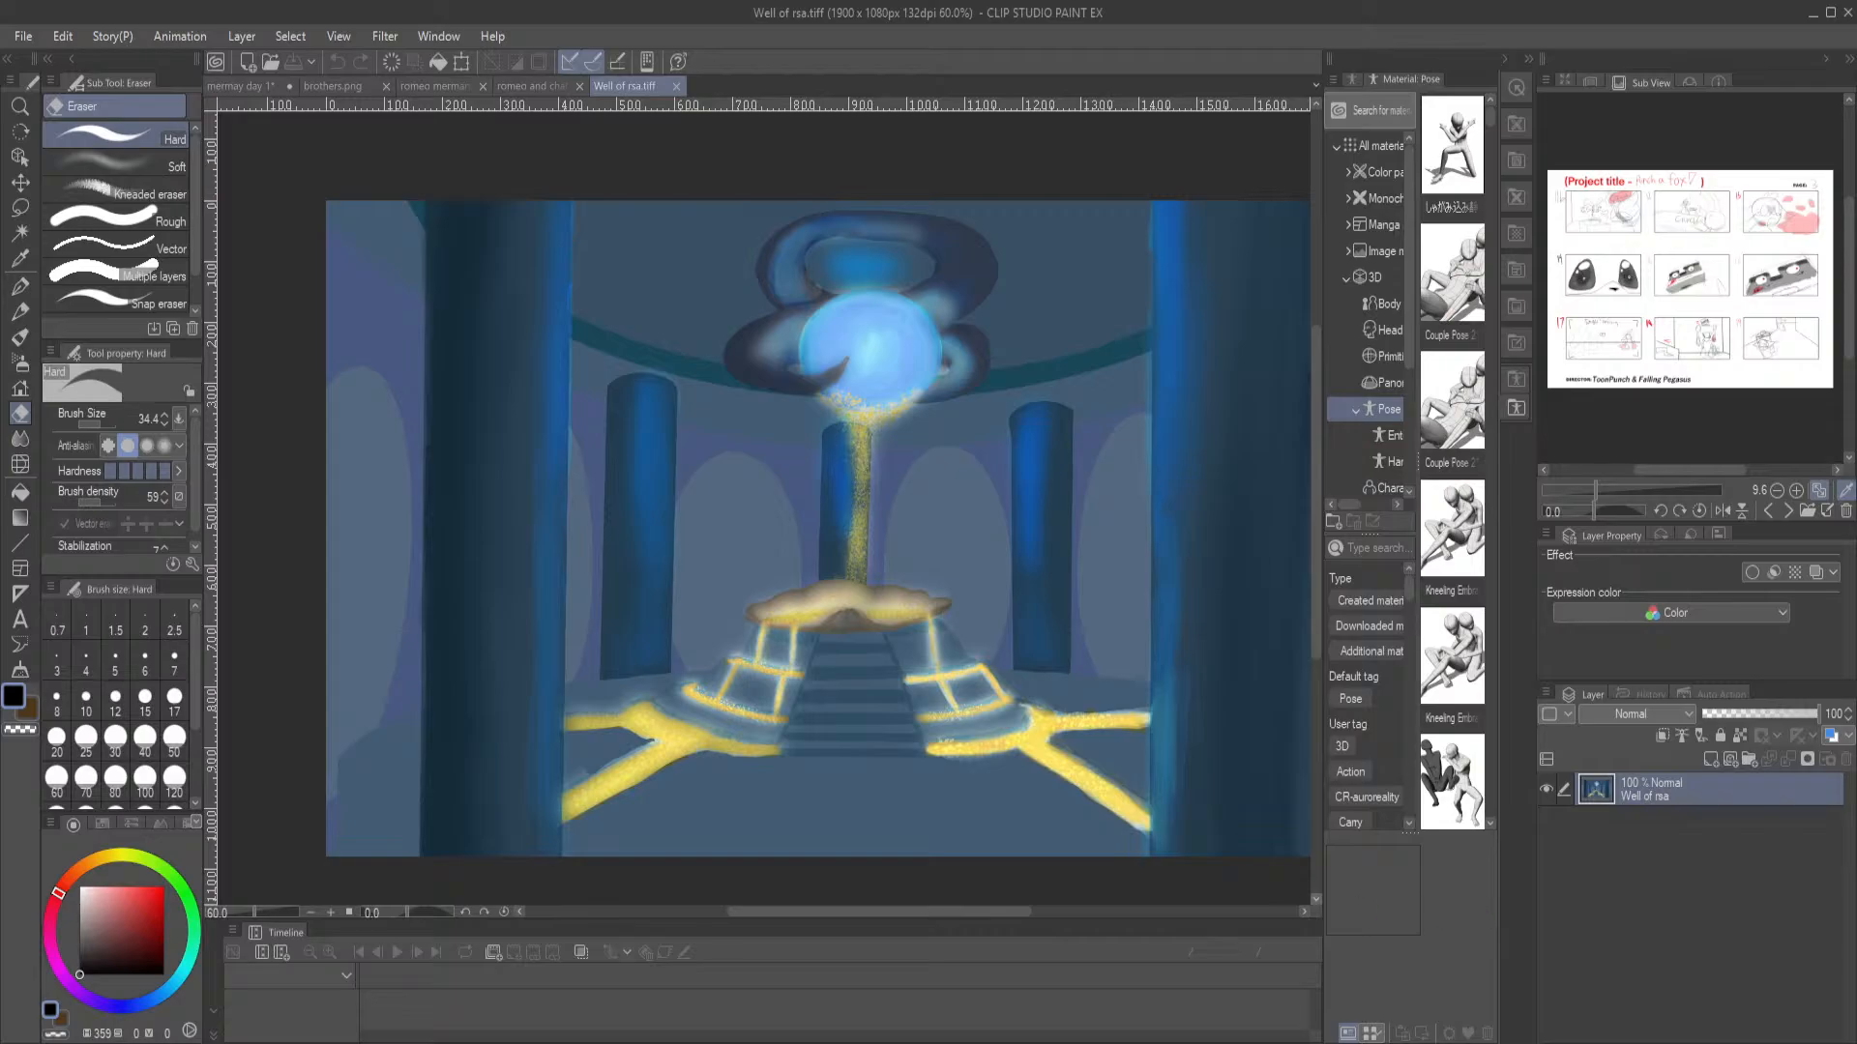
{"action": "left_click_drag", "start_coordinate": [930, 419], "coordinate": [831, 422]}
{"action": "mouse_move", "coordinate": [685, 549]}
{"action": "left_mouse_down"}
{"action": "mouse_move", "coordinate": [794, 548]}
{"action": "mouse_move", "coordinate": [994, 596]}
{"action": "left_mouse_up"}
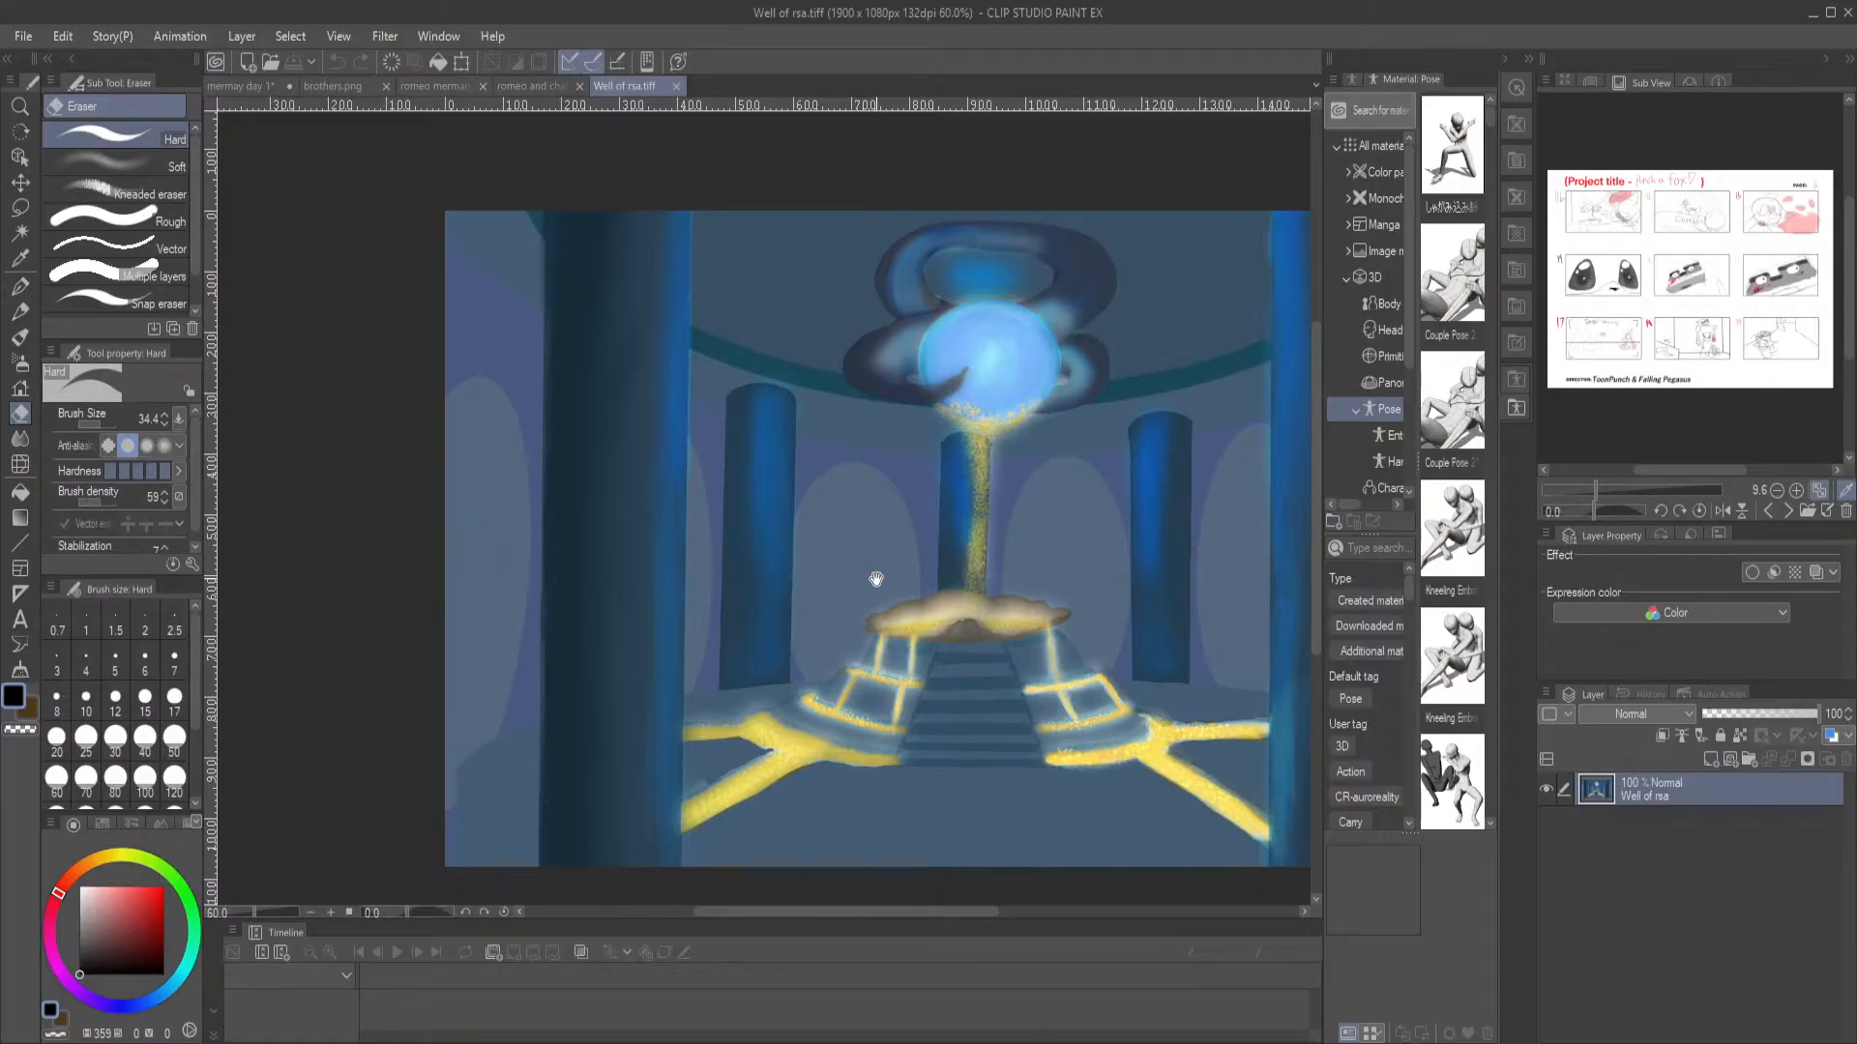
{"action": "left_click_drag", "start_coordinate": [1064, 577], "coordinate": [867, 558]}
{"action": "left_click_drag", "start_coordinate": [1006, 534], "coordinate": [812, 513]}
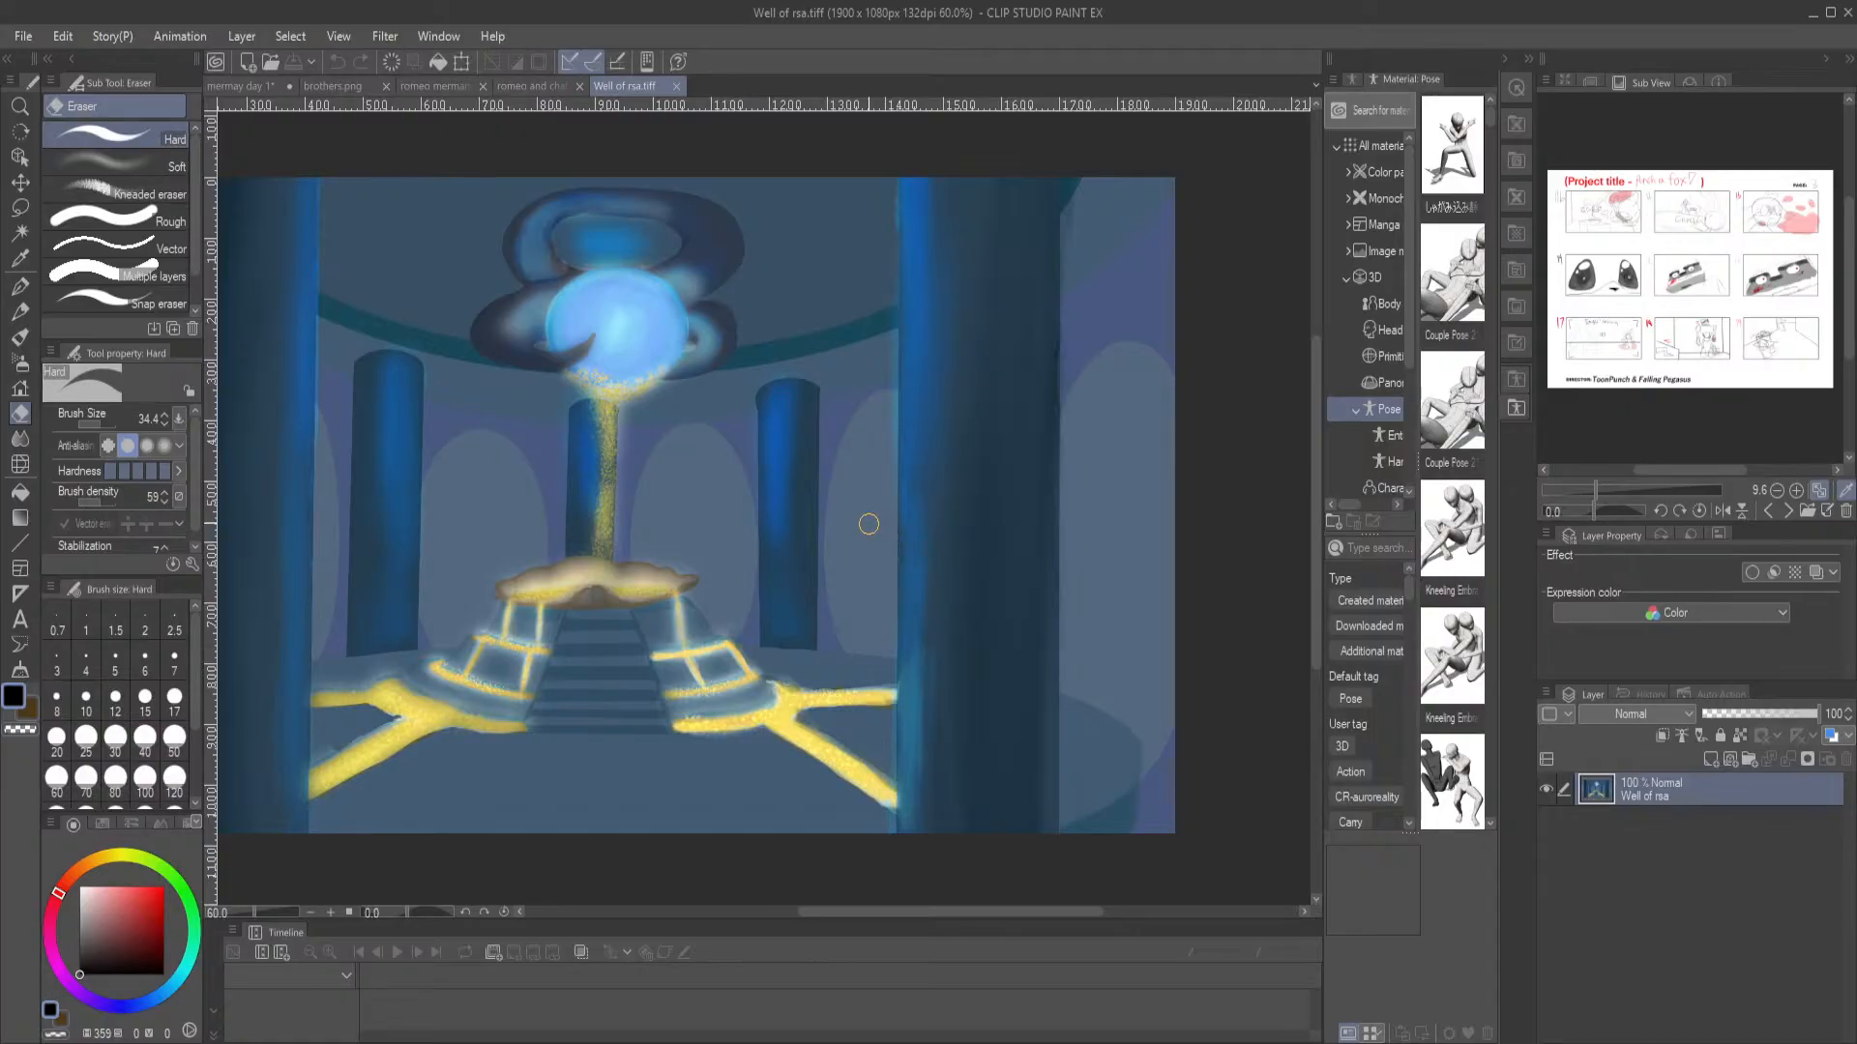
{"action": "mouse_move", "coordinate": [606, 479]}
{"action": "left_mouse_down"}
{"action": "mouse_move", "coordinate": [794, 497]}
{"action": "mouse_move", "coordinate": [775, 497]}
{"action": "left_mouse_up"}
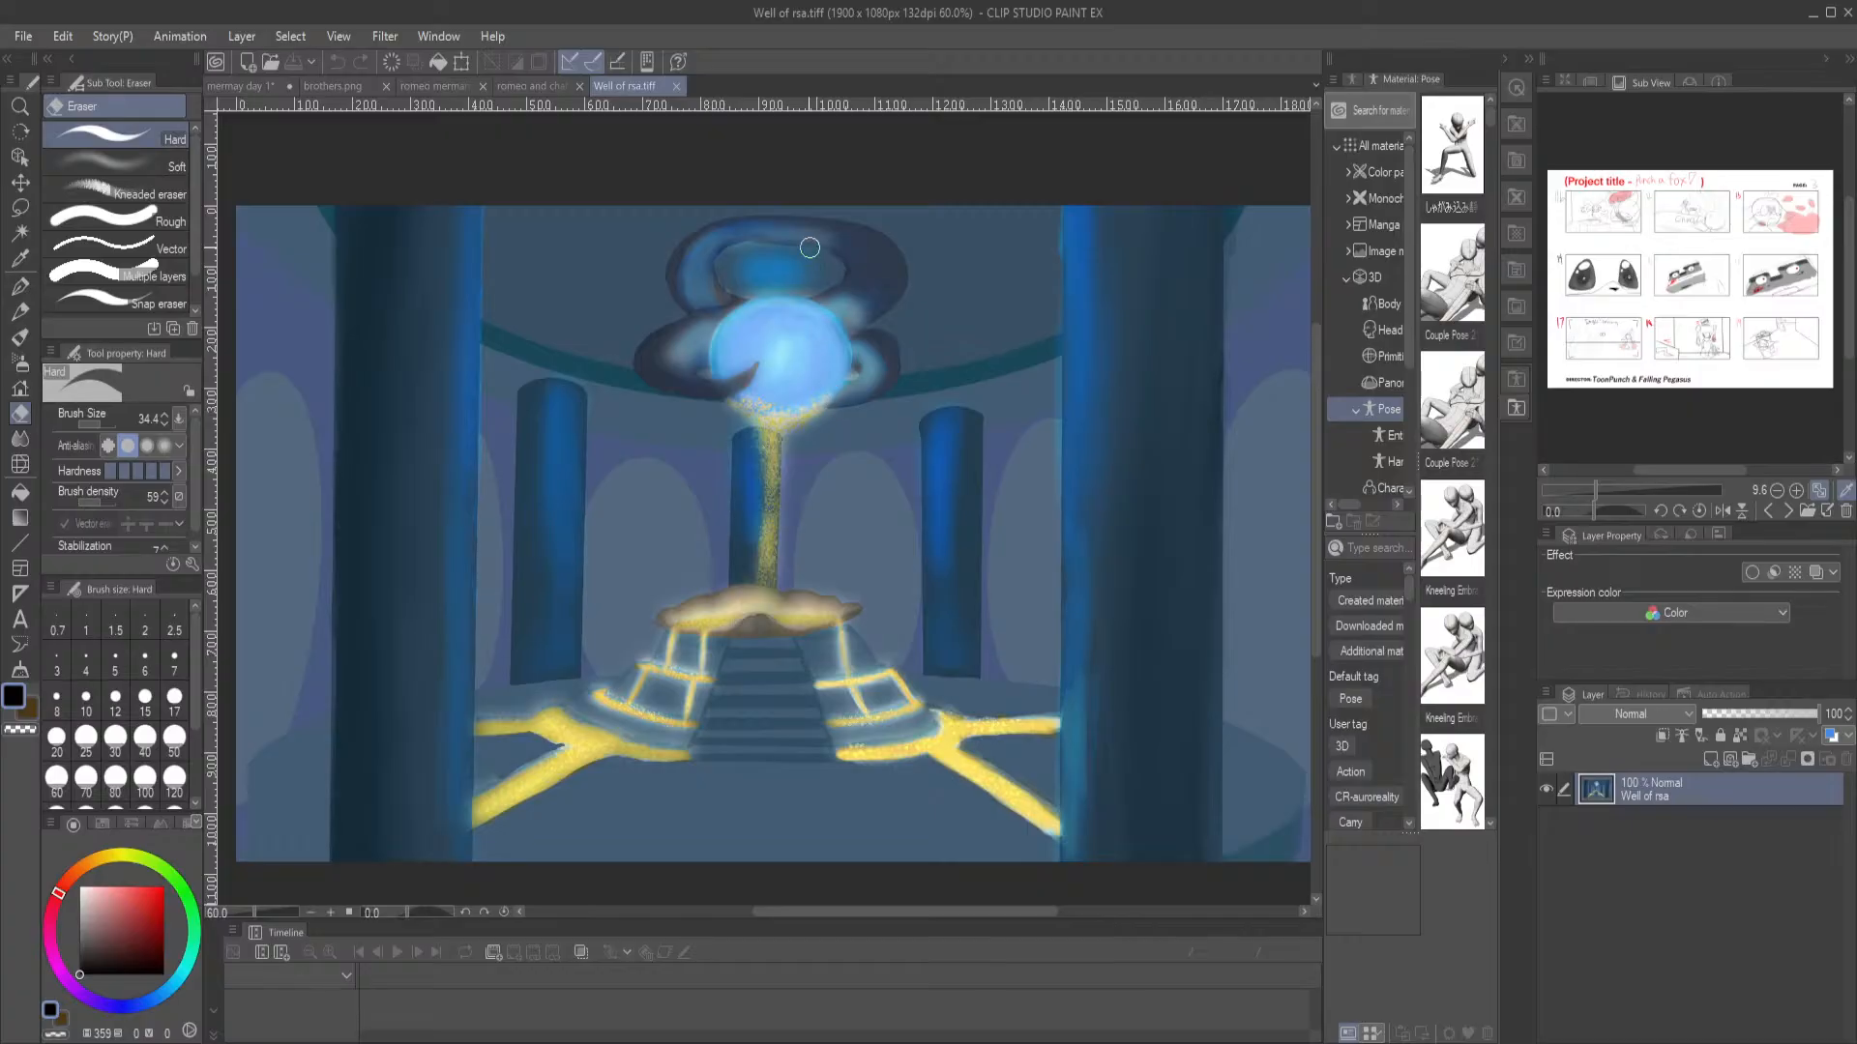
{"action": "left_click", "coordinate": [677, 86]}
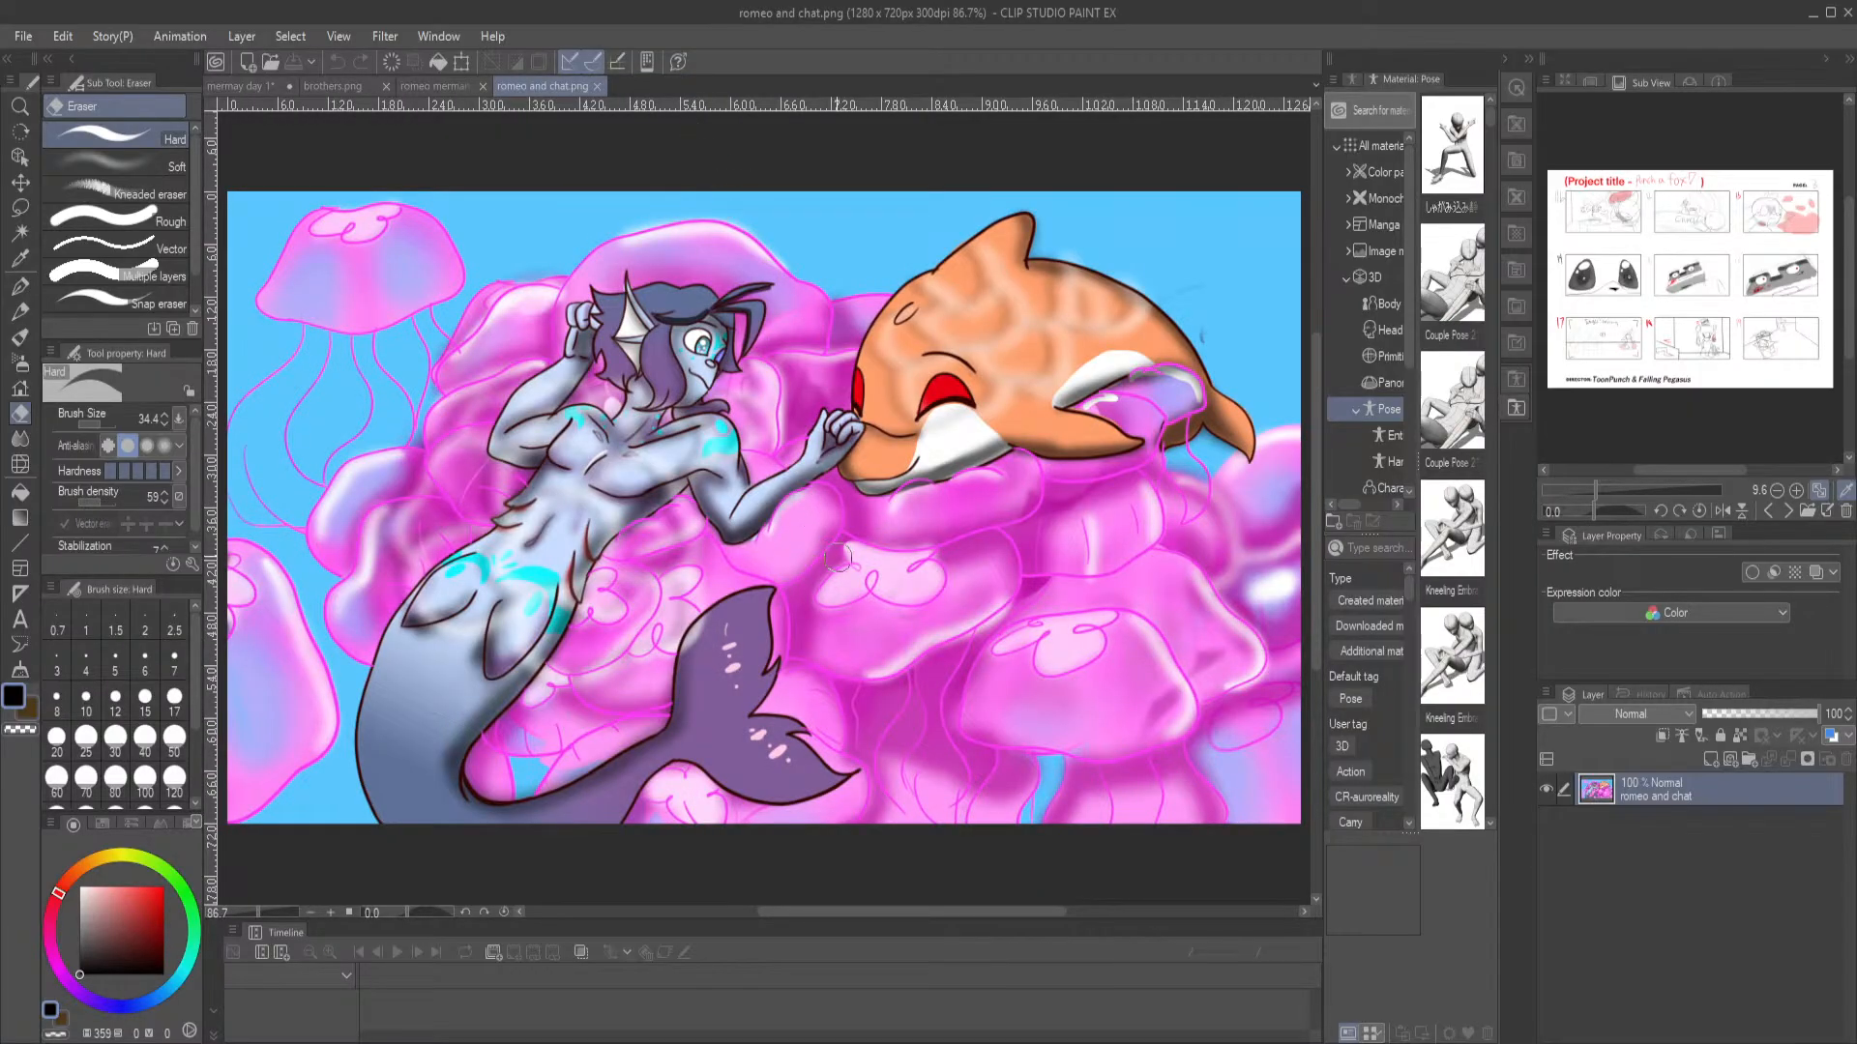
Return to the mermay day 1 illustration and save it
{"action": "left_click", "coordinate": [235, 86]}
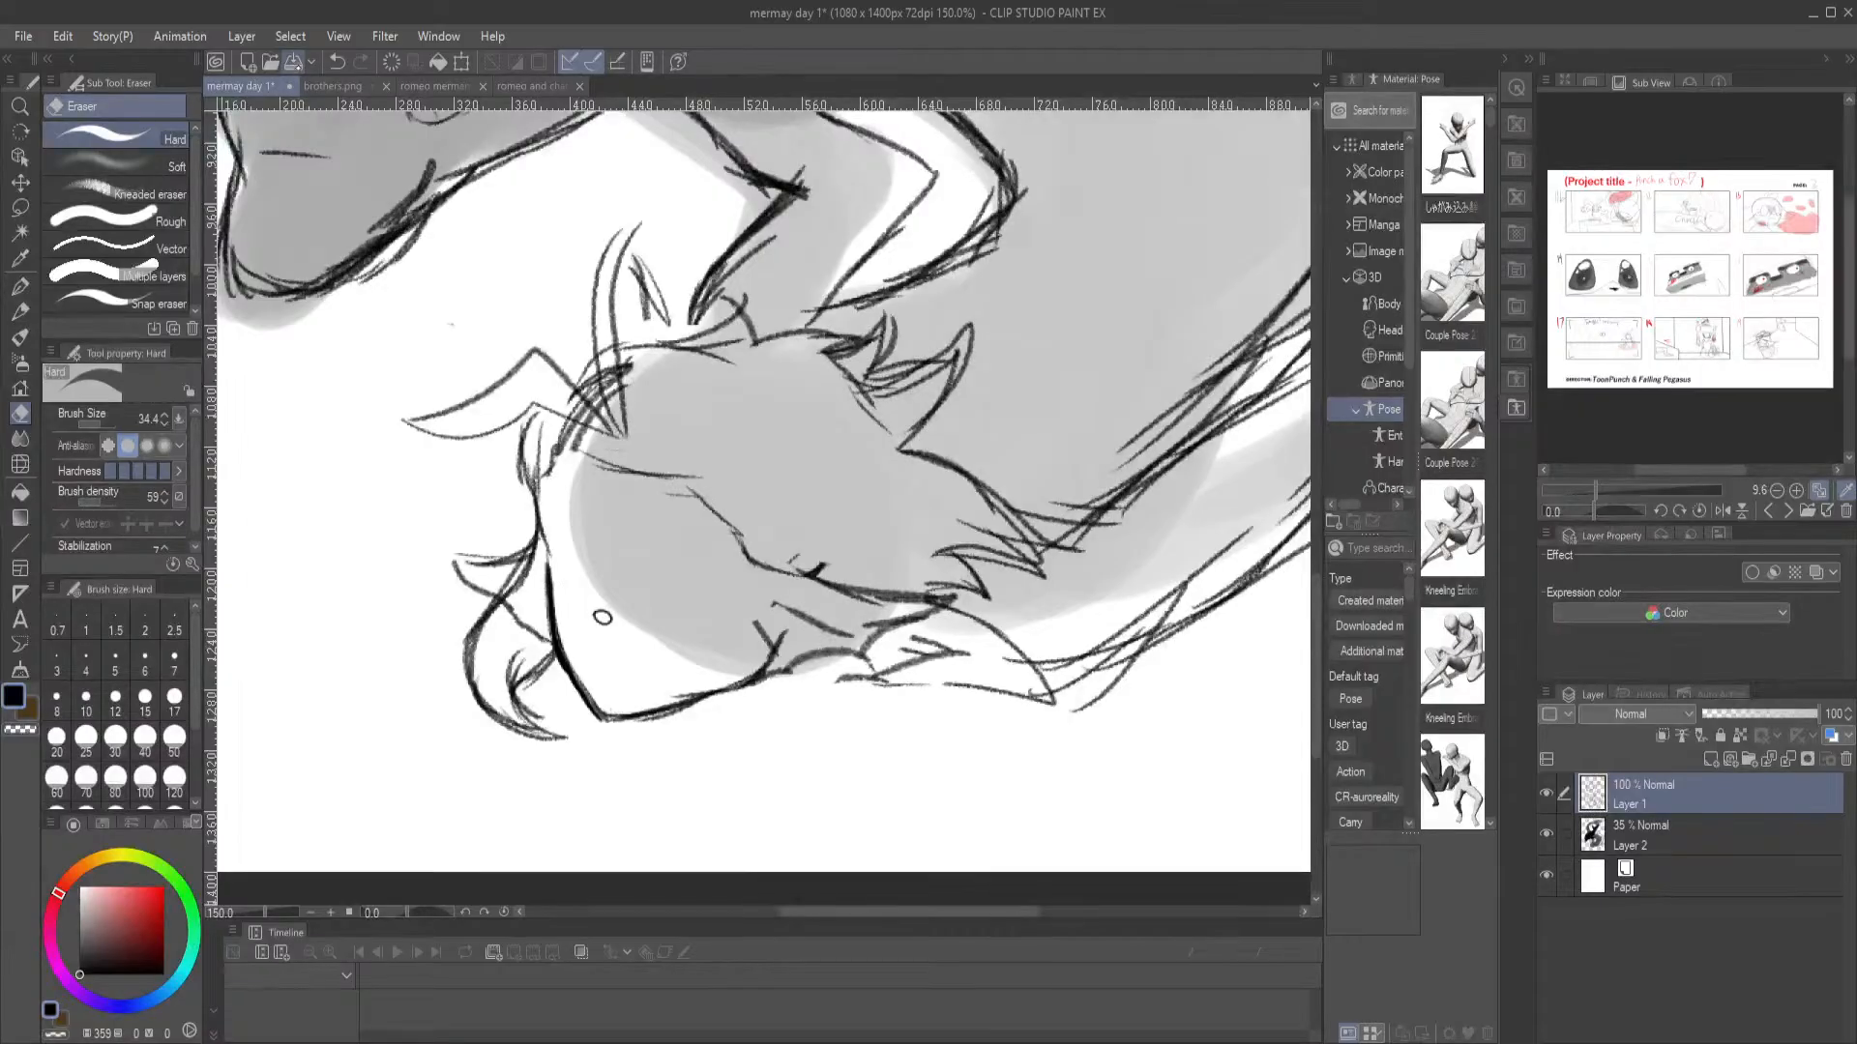
{"action": "left_click", "coordinate": [295, 61]}
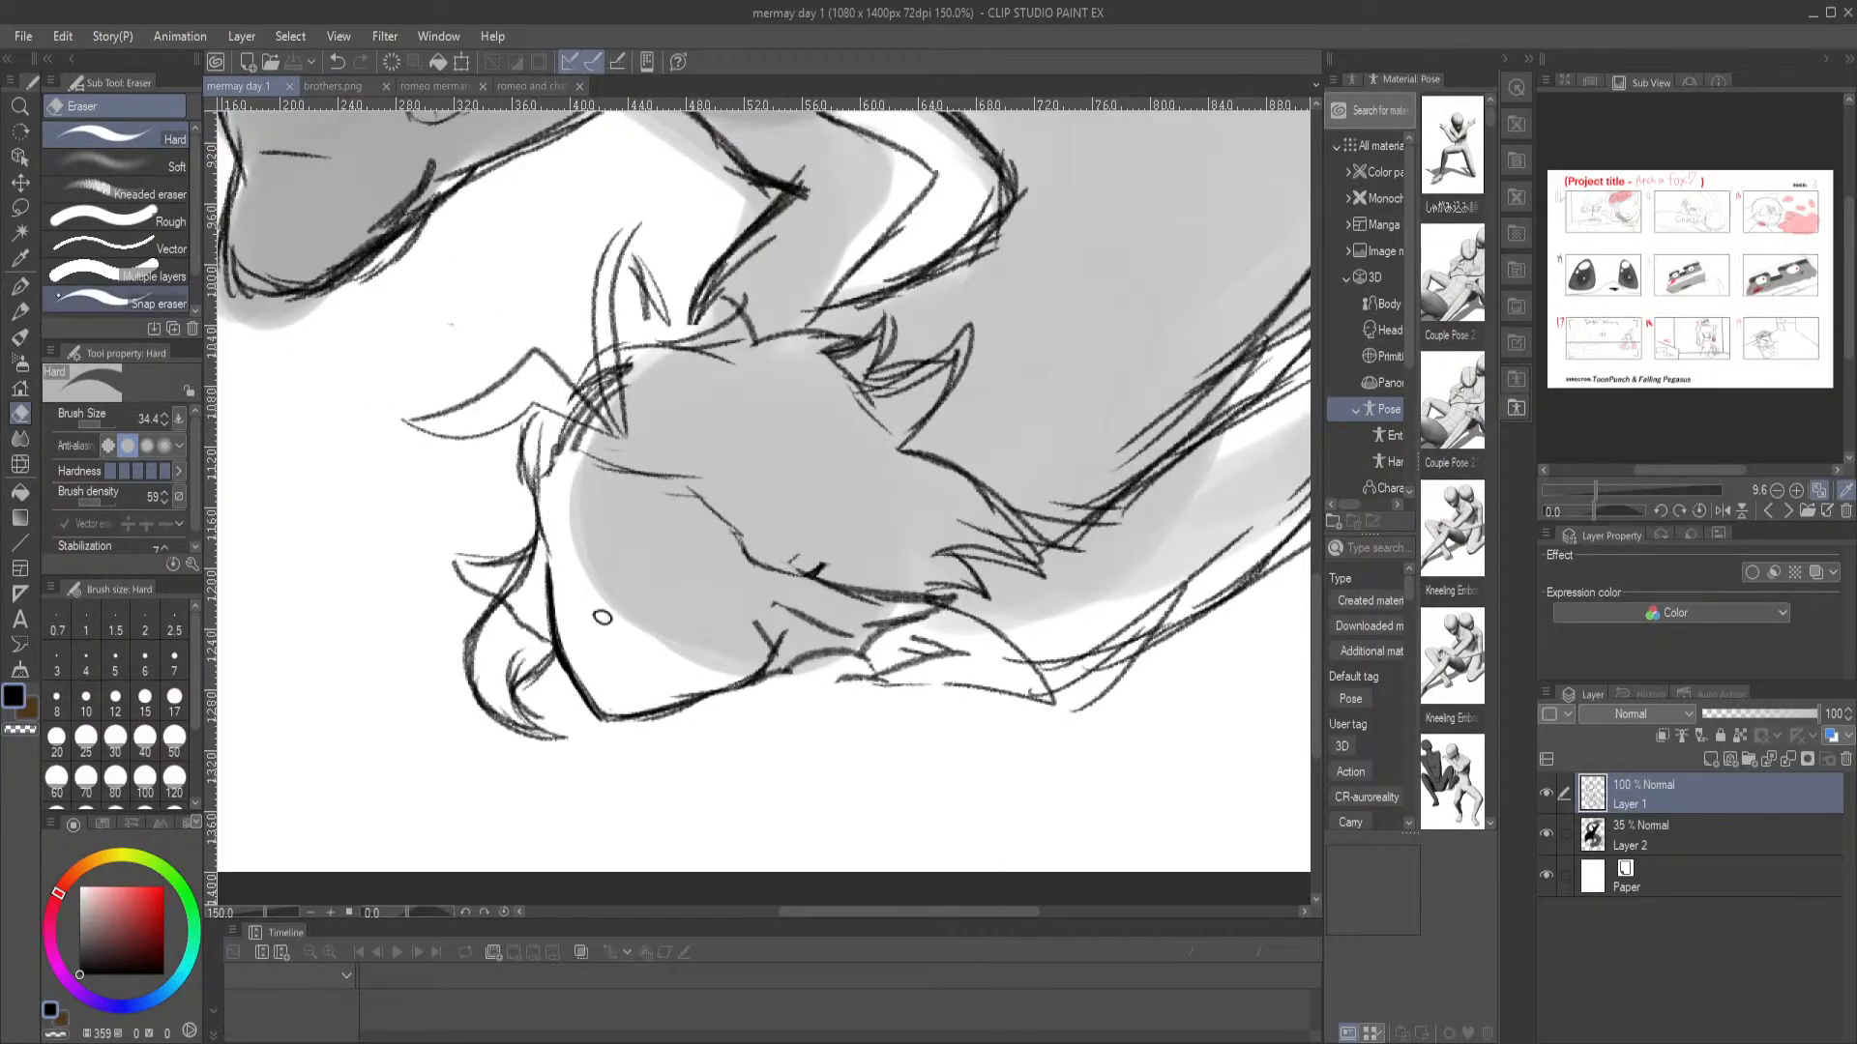
Draw the merman's near eye, eyebrow and mouth with the Mechanical pencil at brush size 12
{"action": "left_click", "coordinate": [19, 312]}
{"action": "mouse_move", "coordinate": [635, 569]}
{"action": "left_mouse_down"}
{"action": "mouse_move", "coordinate": [682, 559]}
{"action": "mouse_move", "coordinate": [665, 560]}
{"action": "mouse_move", "coordinate": [721, 611]}
{"action": "mouse_move", "coordinate": [628, 584]}
{"action": "mouse_move", "coordinate": [646, 616]}
{"action": "mouse_move", "coordinate": [712, 620]}
{"action": "mouse_move", "coordinate": [646, 567]}
{"action": "mouse_move", "coordinate": [690, 562]}
{"action": "mouse_move", "coordinate": [714, 618]}
{"action": "mouse_move", "coordinate": [681, 591]}
{"action": "mouse_move", "coordinate": [644, 619]}
{"action": "mouse_move", "coordinate": [631, 606]}
{"action": "mouse_move", "coordinate": [718, 619]}
{"action": "left_mouse_up"}
{"action": "mouse_move", "coordinate": [583, 658]}
{"action": "left_mouse_down"}
{"action": "mouse_move", "coordinate": [666, 659]}
{"action": "mouse_move", "coordinate": [606, 667]}
{"action": "mouse_move", "coordinate": [640, 665]}
{"action": "left_mouse_up"}
{"action": "key", "text": "ctrl+z"}
{"action": "key", "text": "ctrl+z"}
{"action": "key", "text": "ctrl+z"}
{"action": "mouse_move", "coordinate": [679, 559]}
{"action": "left_mouse_down"}
{"action": "mouse_move", "coordinate": [691, 588]}
{"action": "mouse_move", "coordinate": [638, 602]}
{"action": "left_mouse_up"}
{"action": "left_click_drag", "start_coordinate": [648, 527], "coordinate": [703, 552]}
{"action": "key", "text": "ctrl+z"}
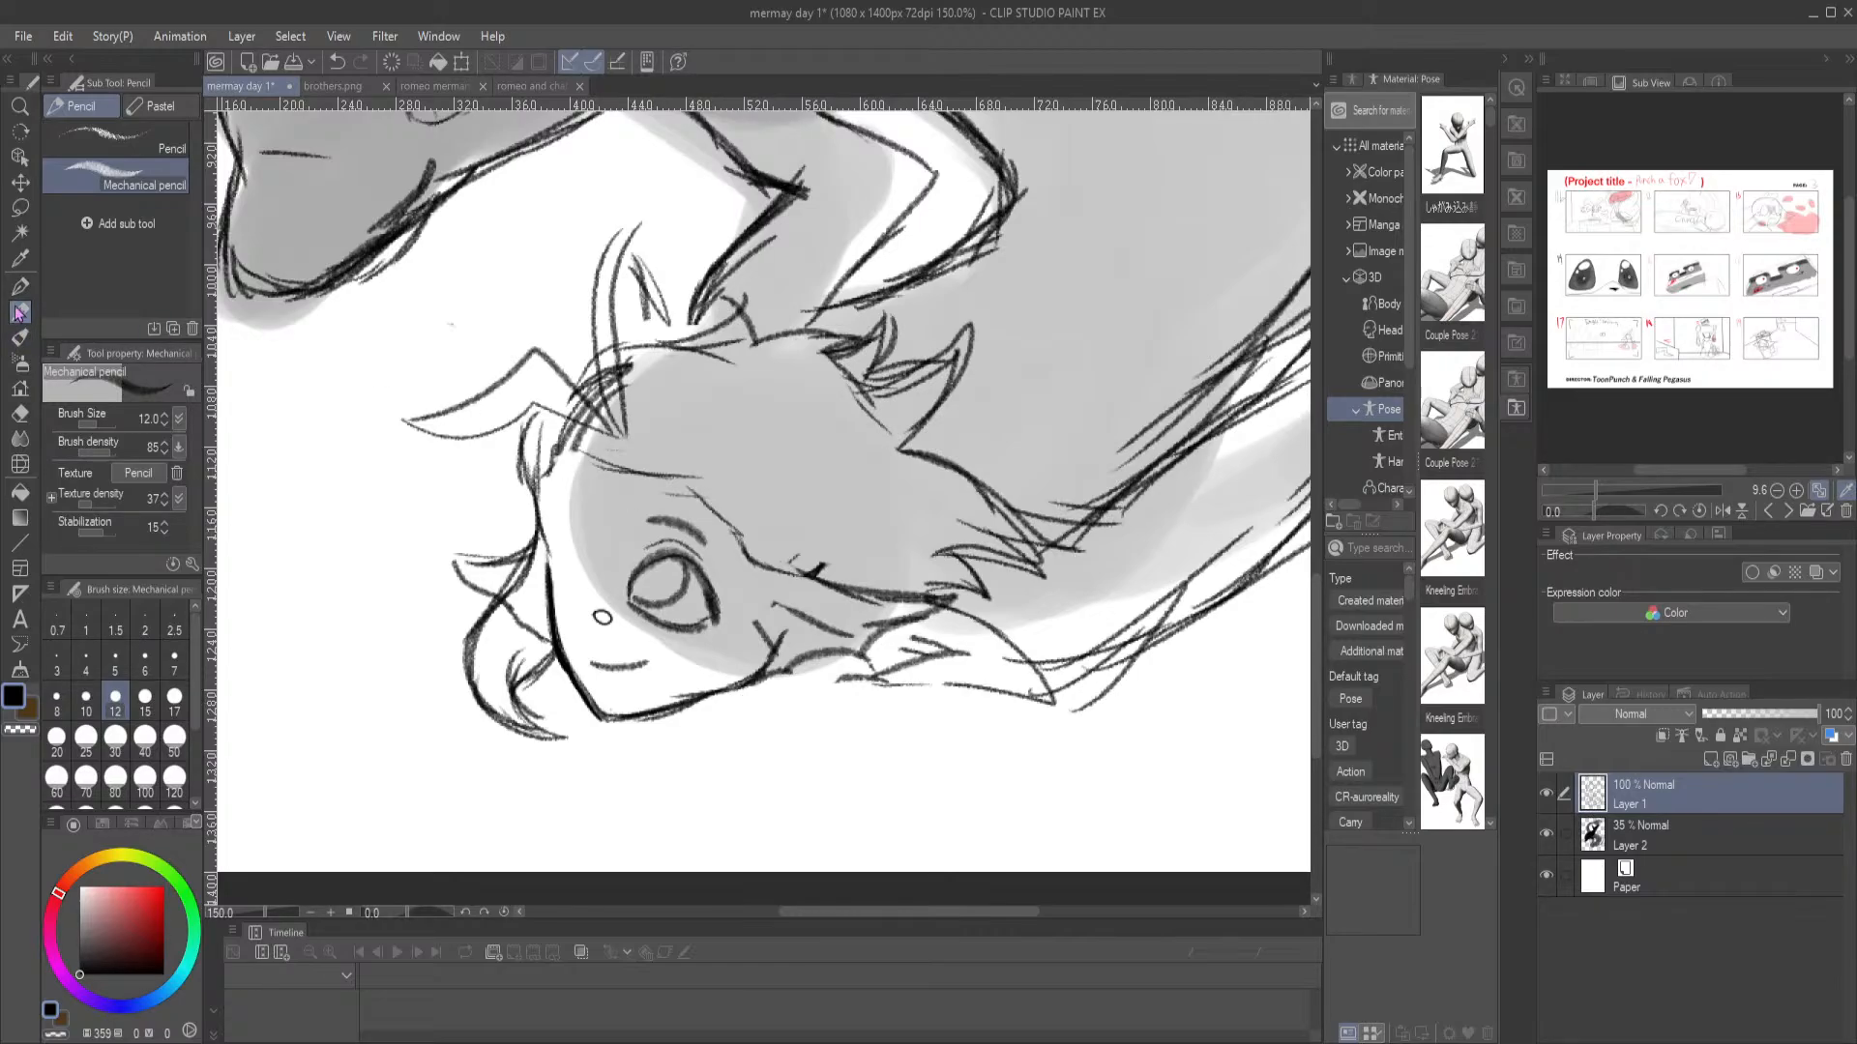
Try selecting the merman's face and the dolphin's body with Auto select, clearing each selection
{"action": "left_click", "coordinate": [20, 233]}
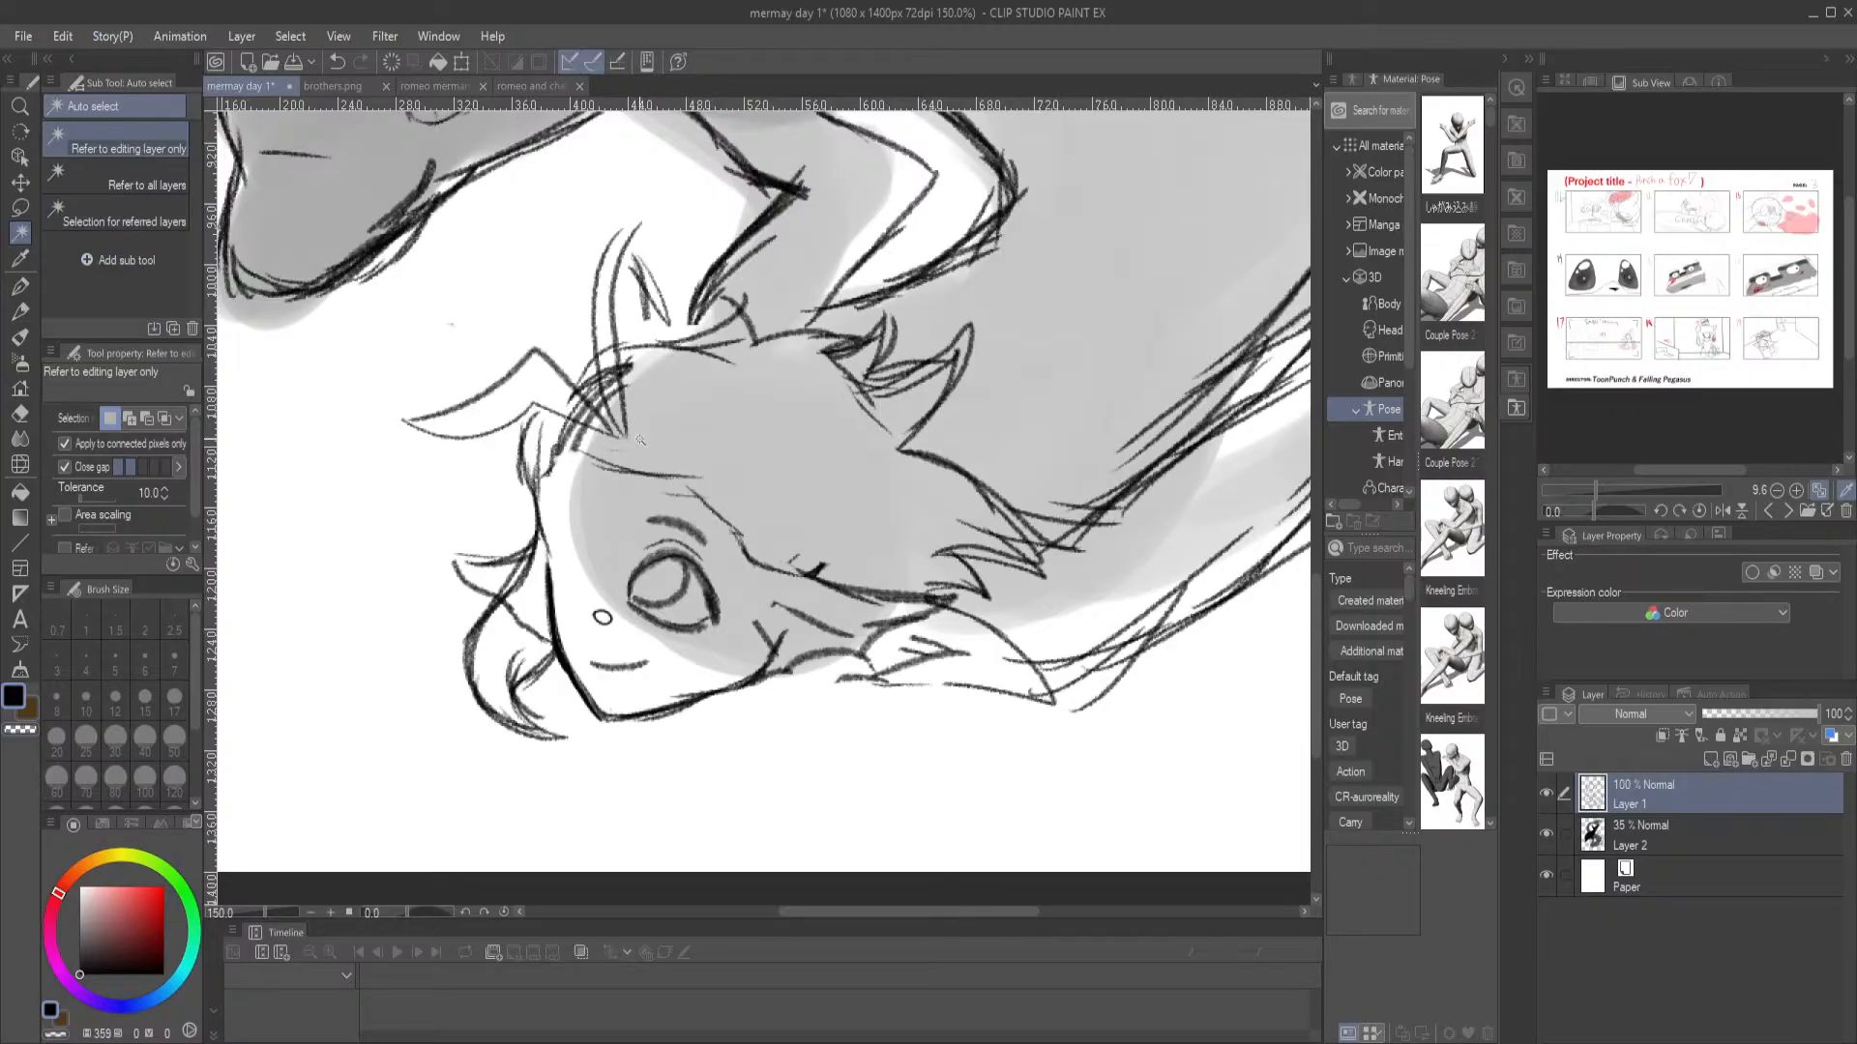
{"action": "left_click", "coordinate": [616, 519]}
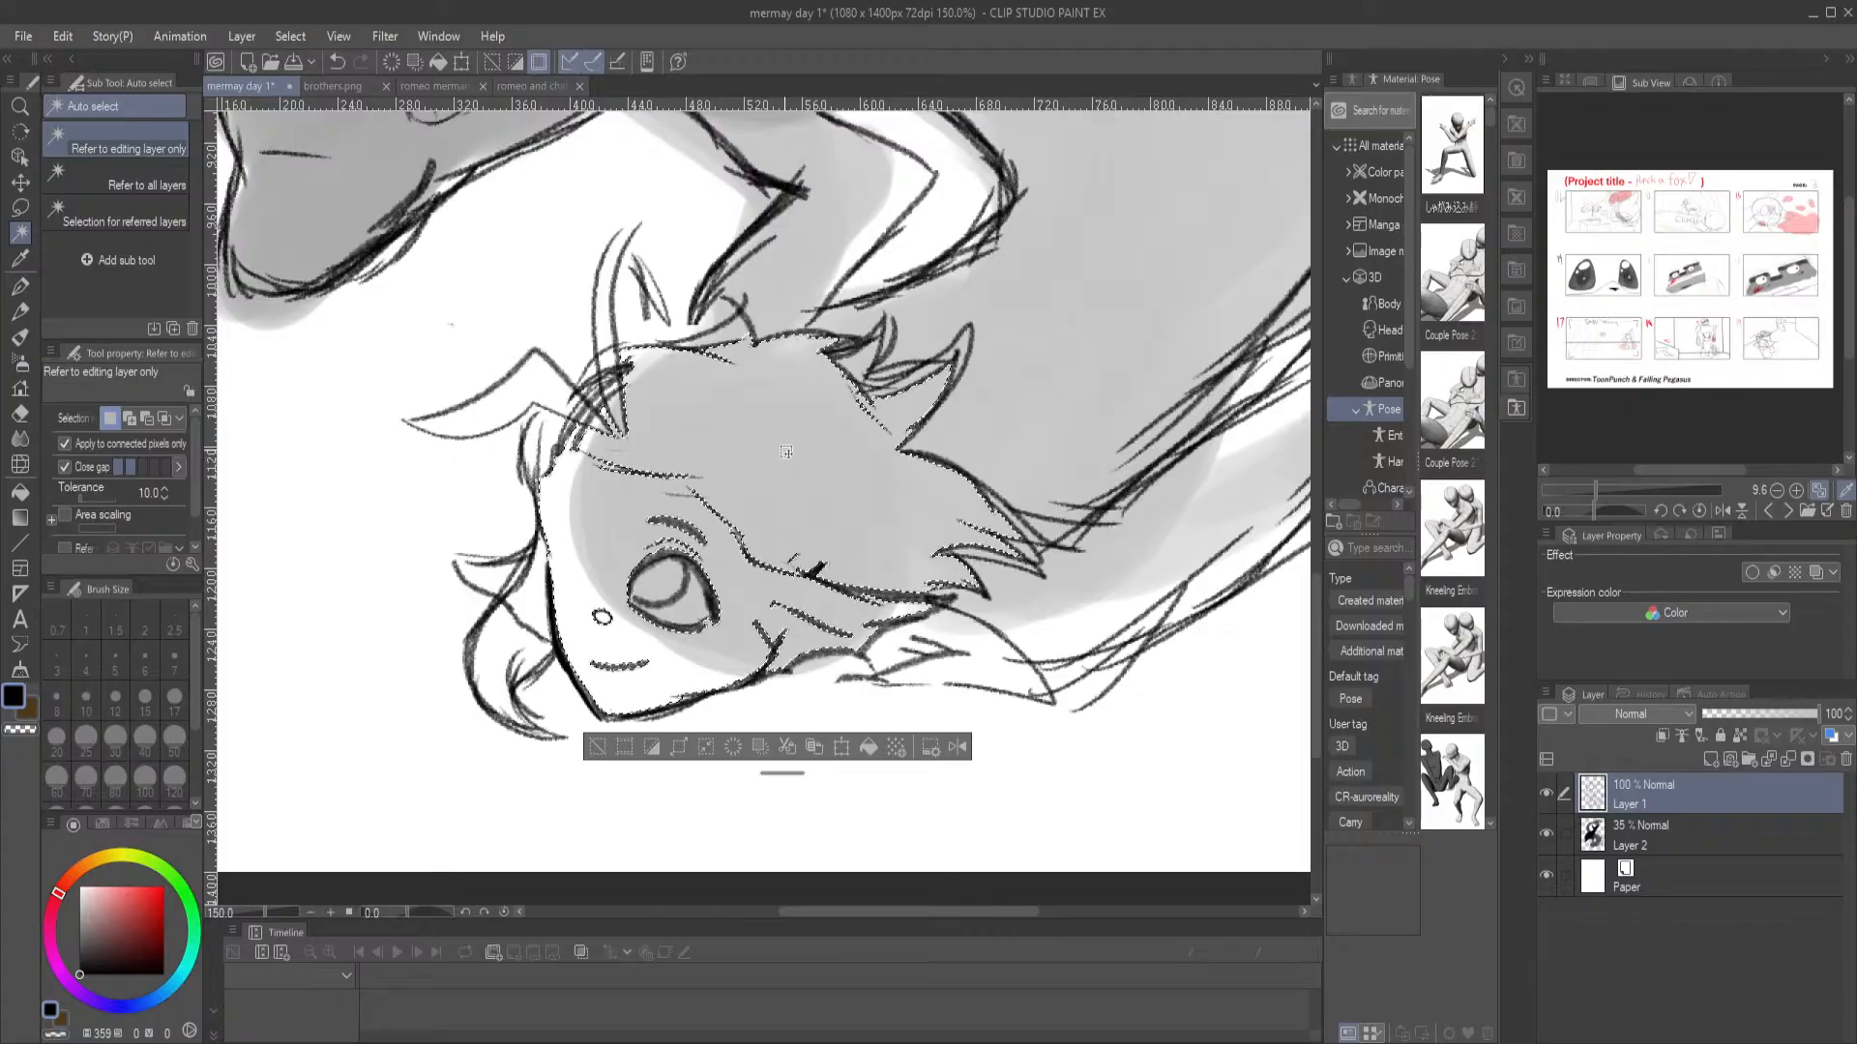
{"action": "key", "text": "ctrl+d"}
{"action": "left_click_drag", "start_coordinate": [610, 288], "coordinate": [769, 833]}
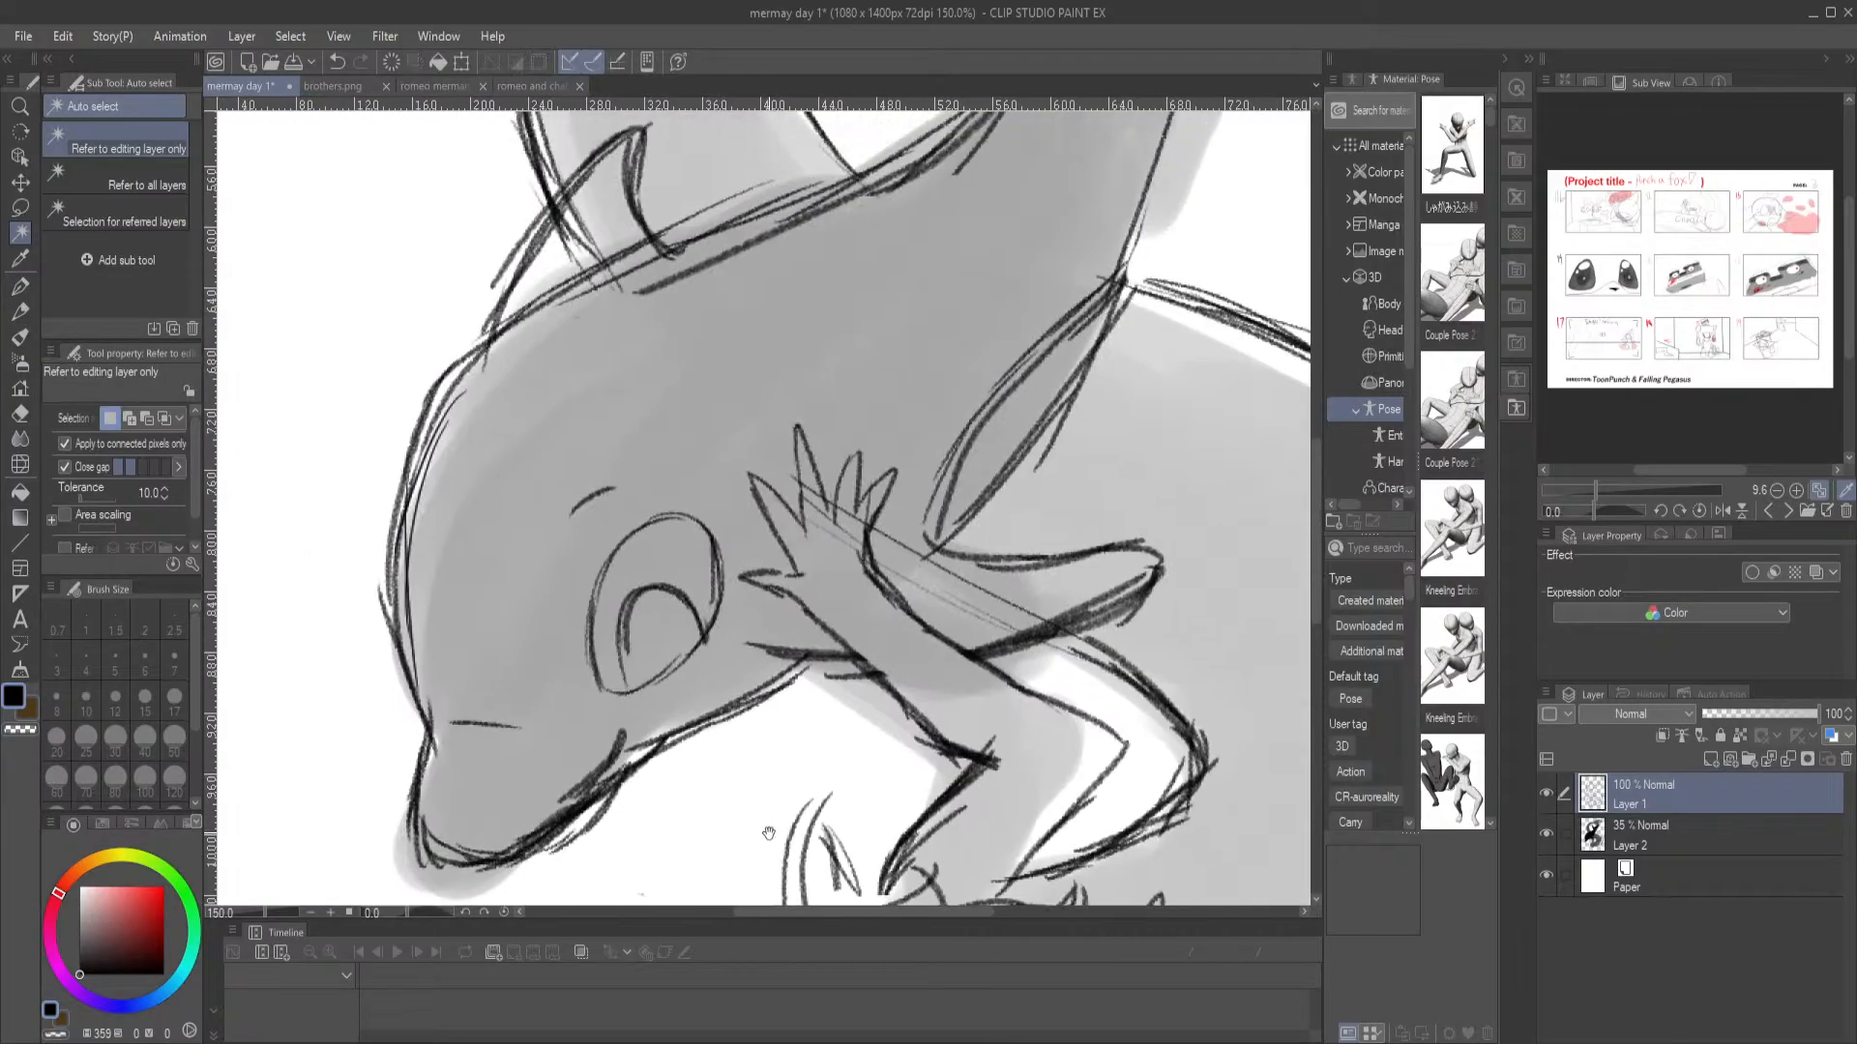
{"action": "left_click", "coordinate": [672, 409]}
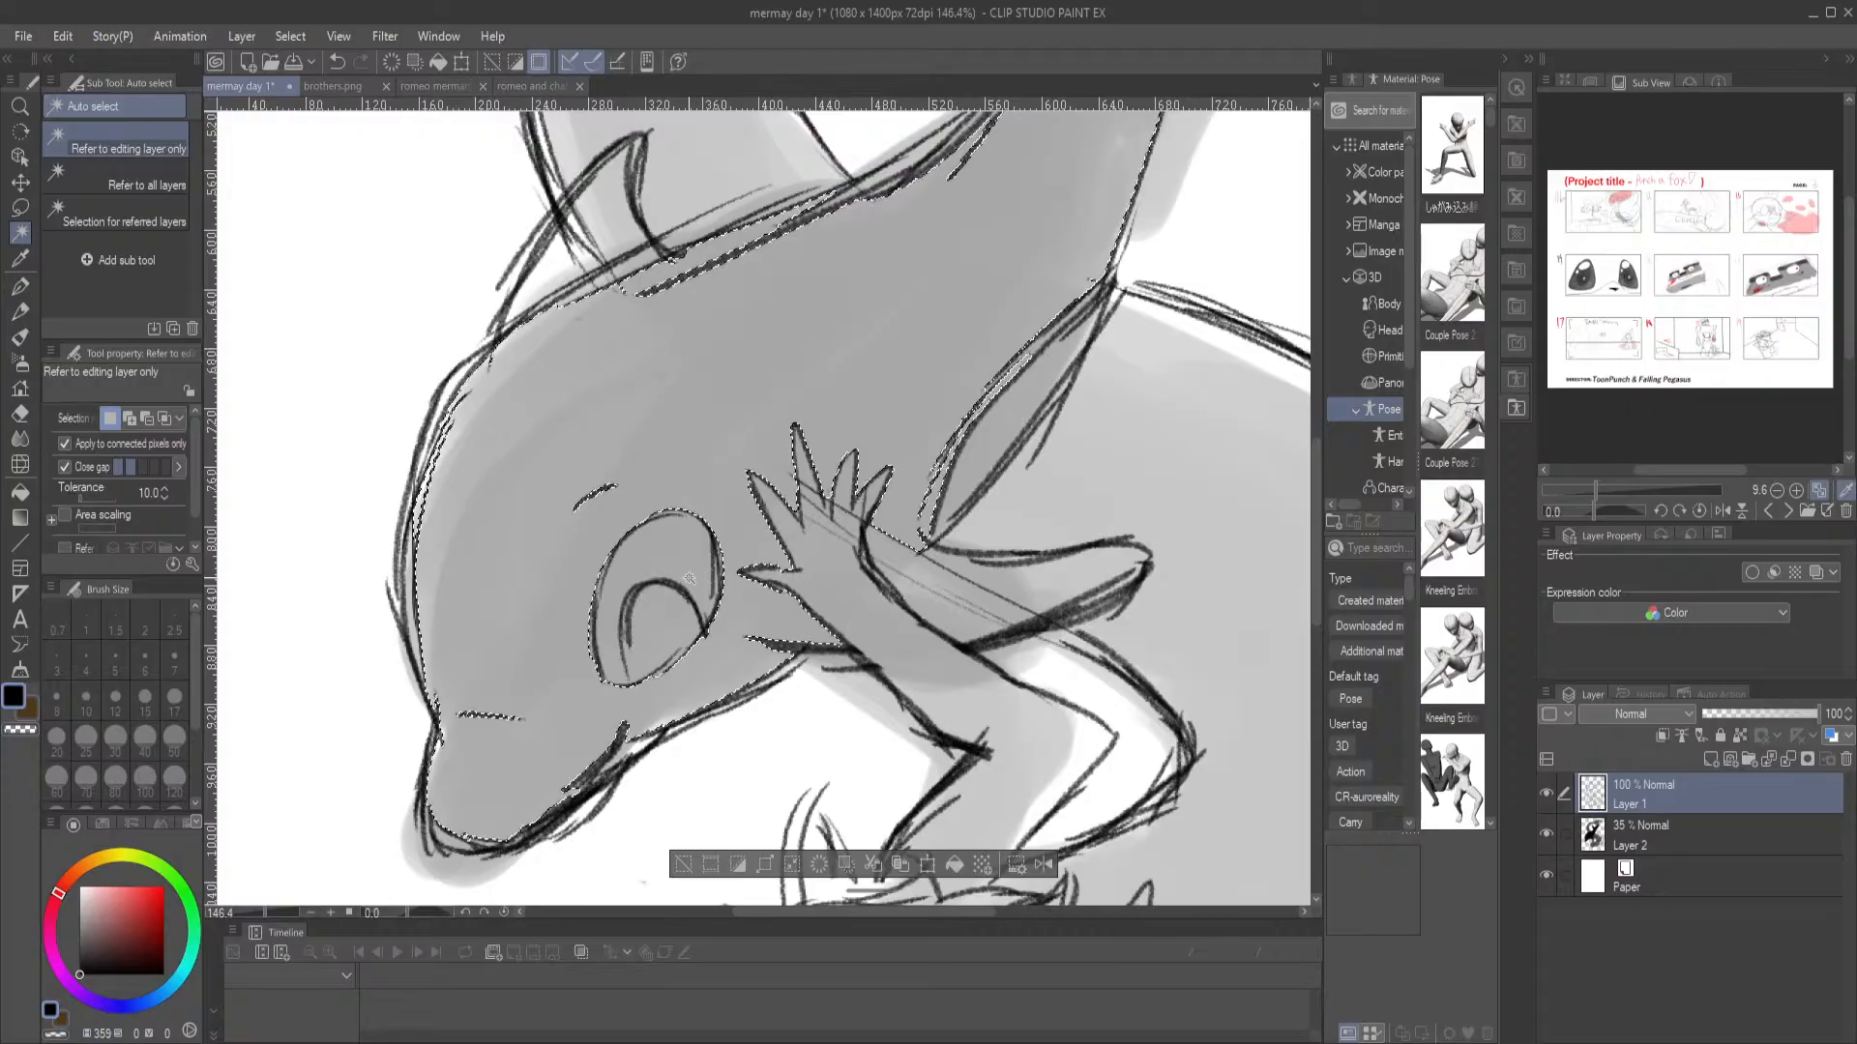
{"action": "key", "text": "ctrl+d"}
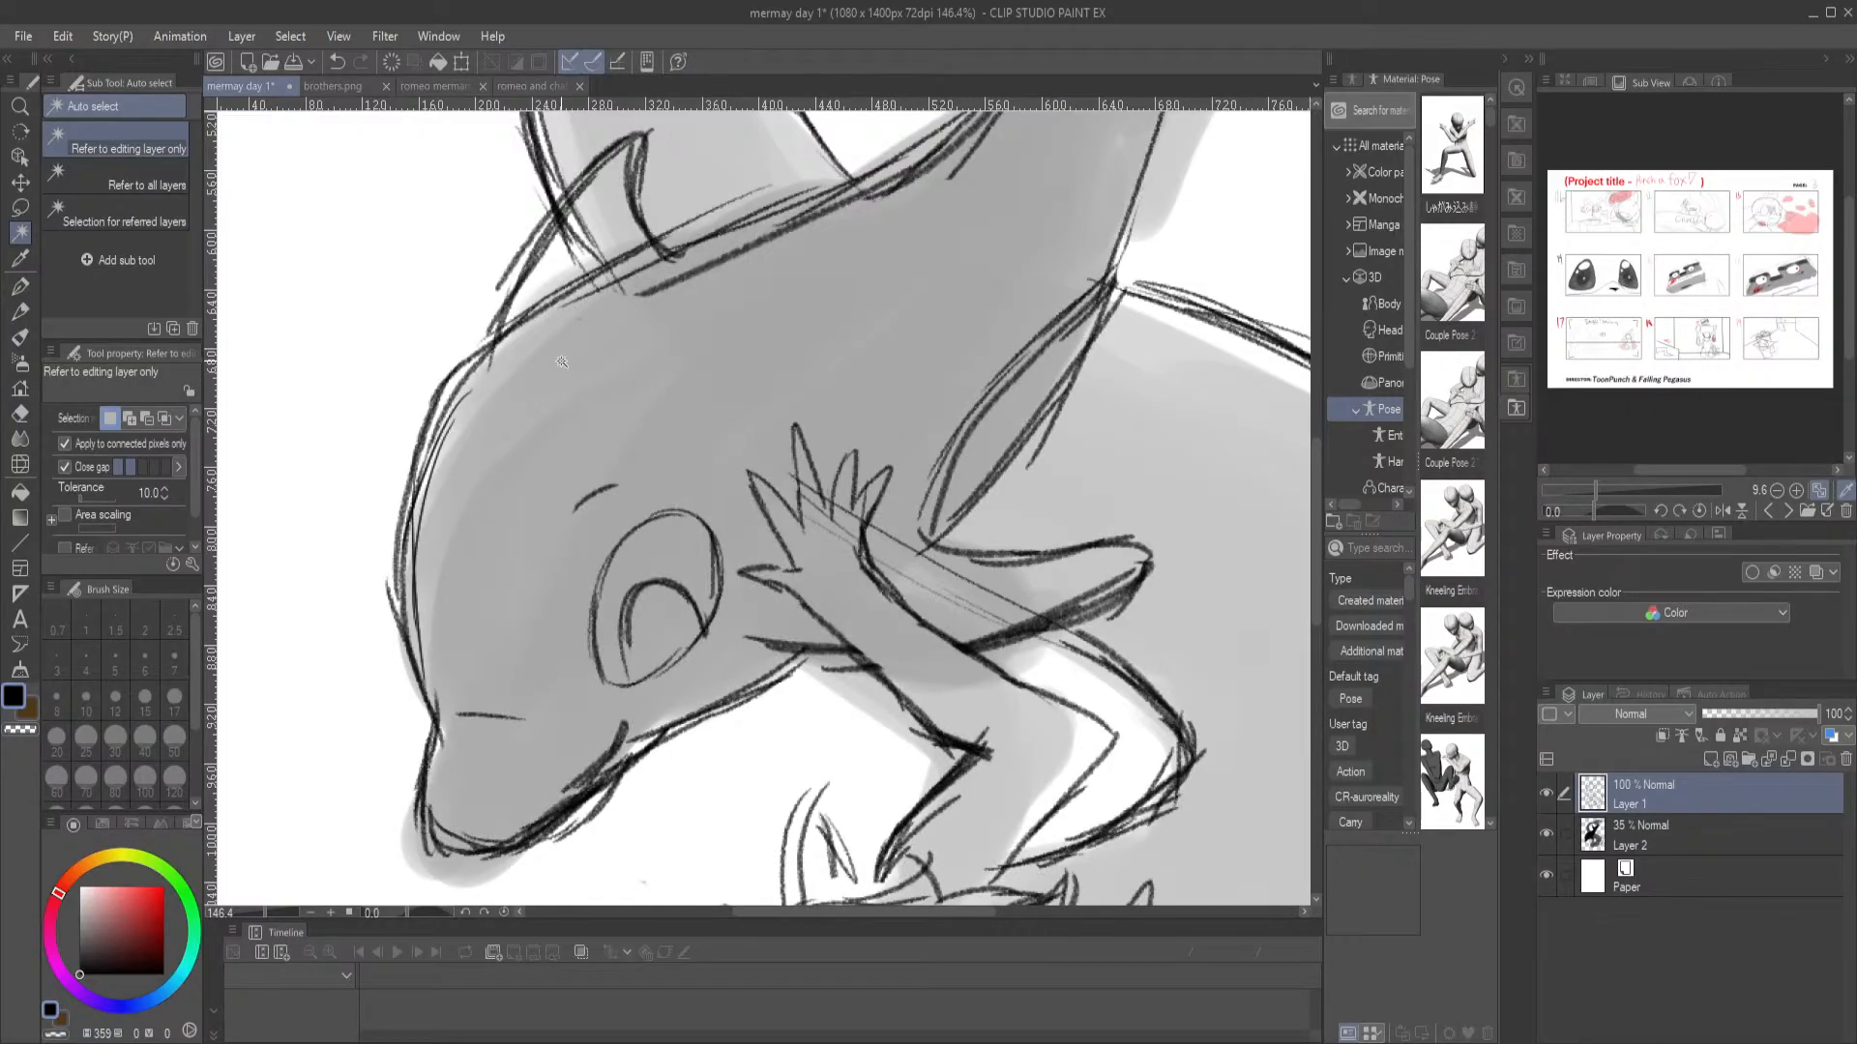
Try a freehand Lasso selection around the dolphin's head and clear it
{"action": "left_click", "coordinate": [20, 207]}
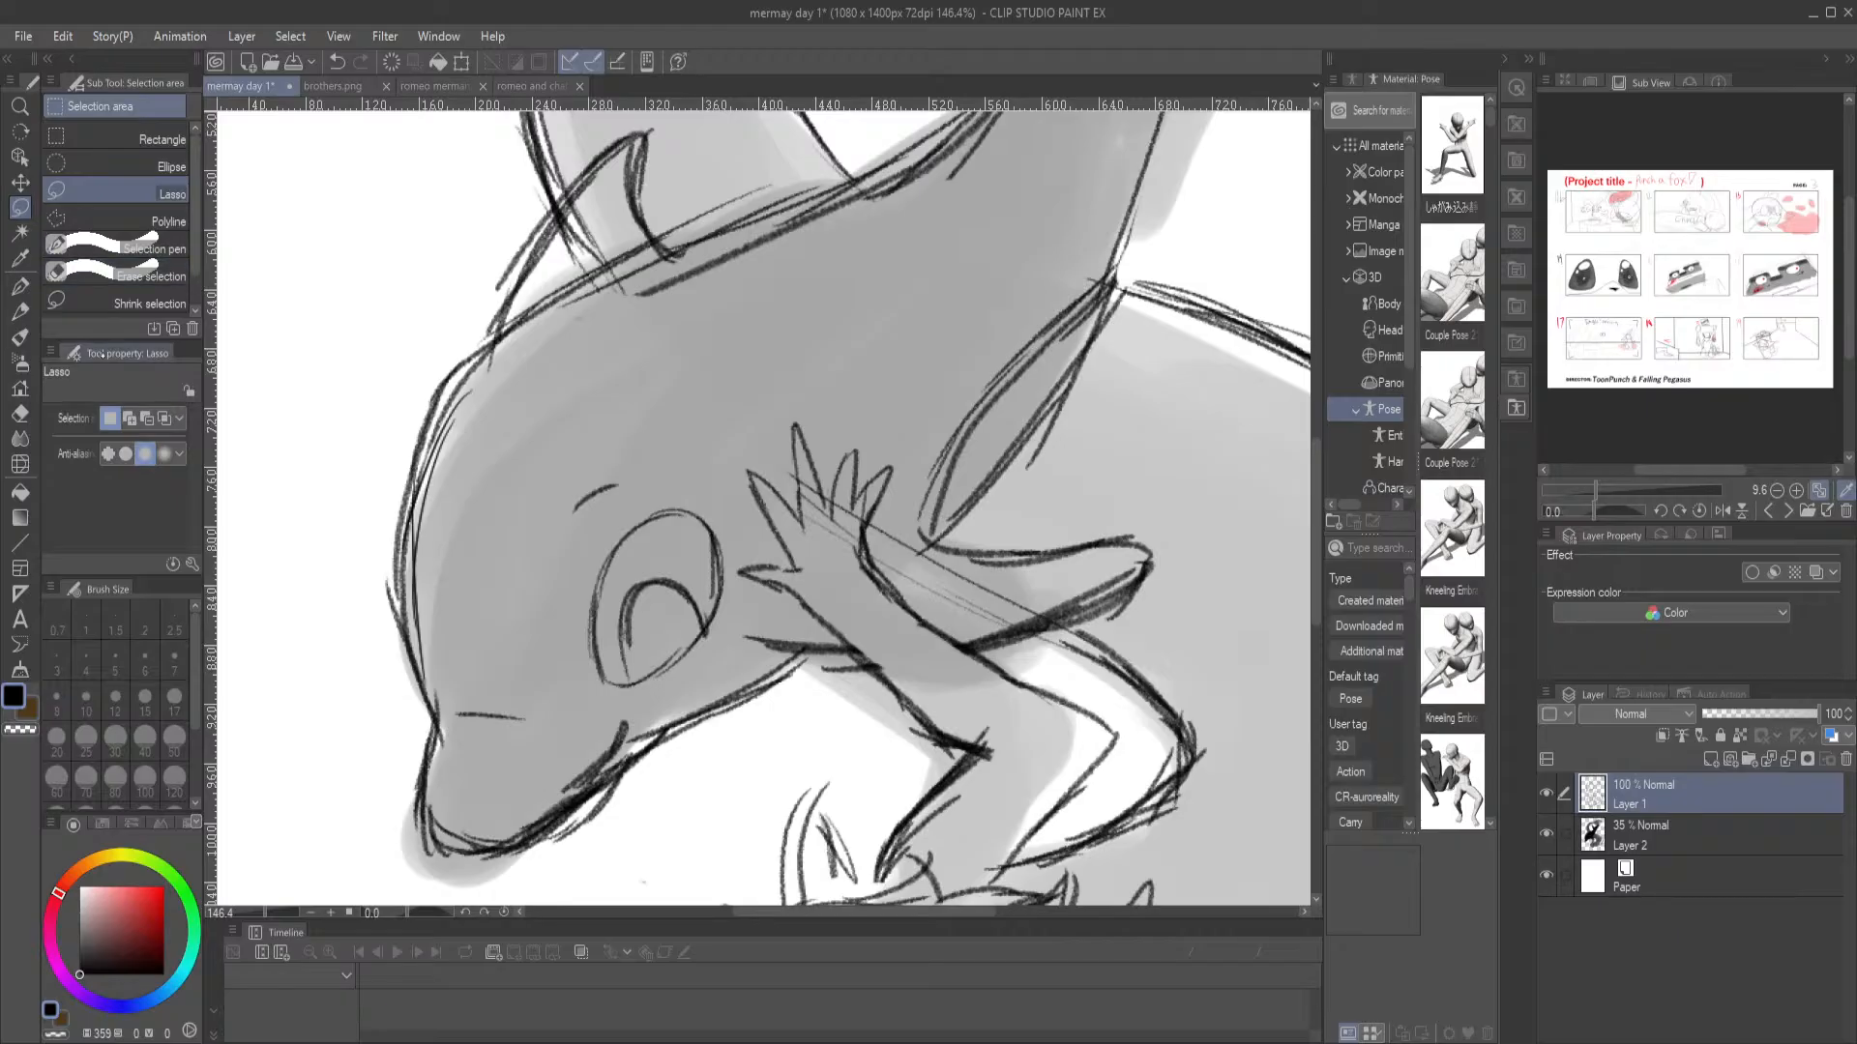
{"action": "mouse_move", "coordinate": [587, 287]}
{"action": "left_mouse_down"}
{"action": "mouse_move", "coordinate": [453, 372]}
{"action": "mouse_move", "coordinate": [421, 428]}
{"action": "mouse_move", "coordinate": [434, 812]}
{"action": "mouse_move", "coordinate": [467, 847]}
{"action": "mouse_move", "coordinate": [552, 834]}
{"action": "mouse_move", "coordinate": [792, 684]}
{"action": "left_mouse_up"}
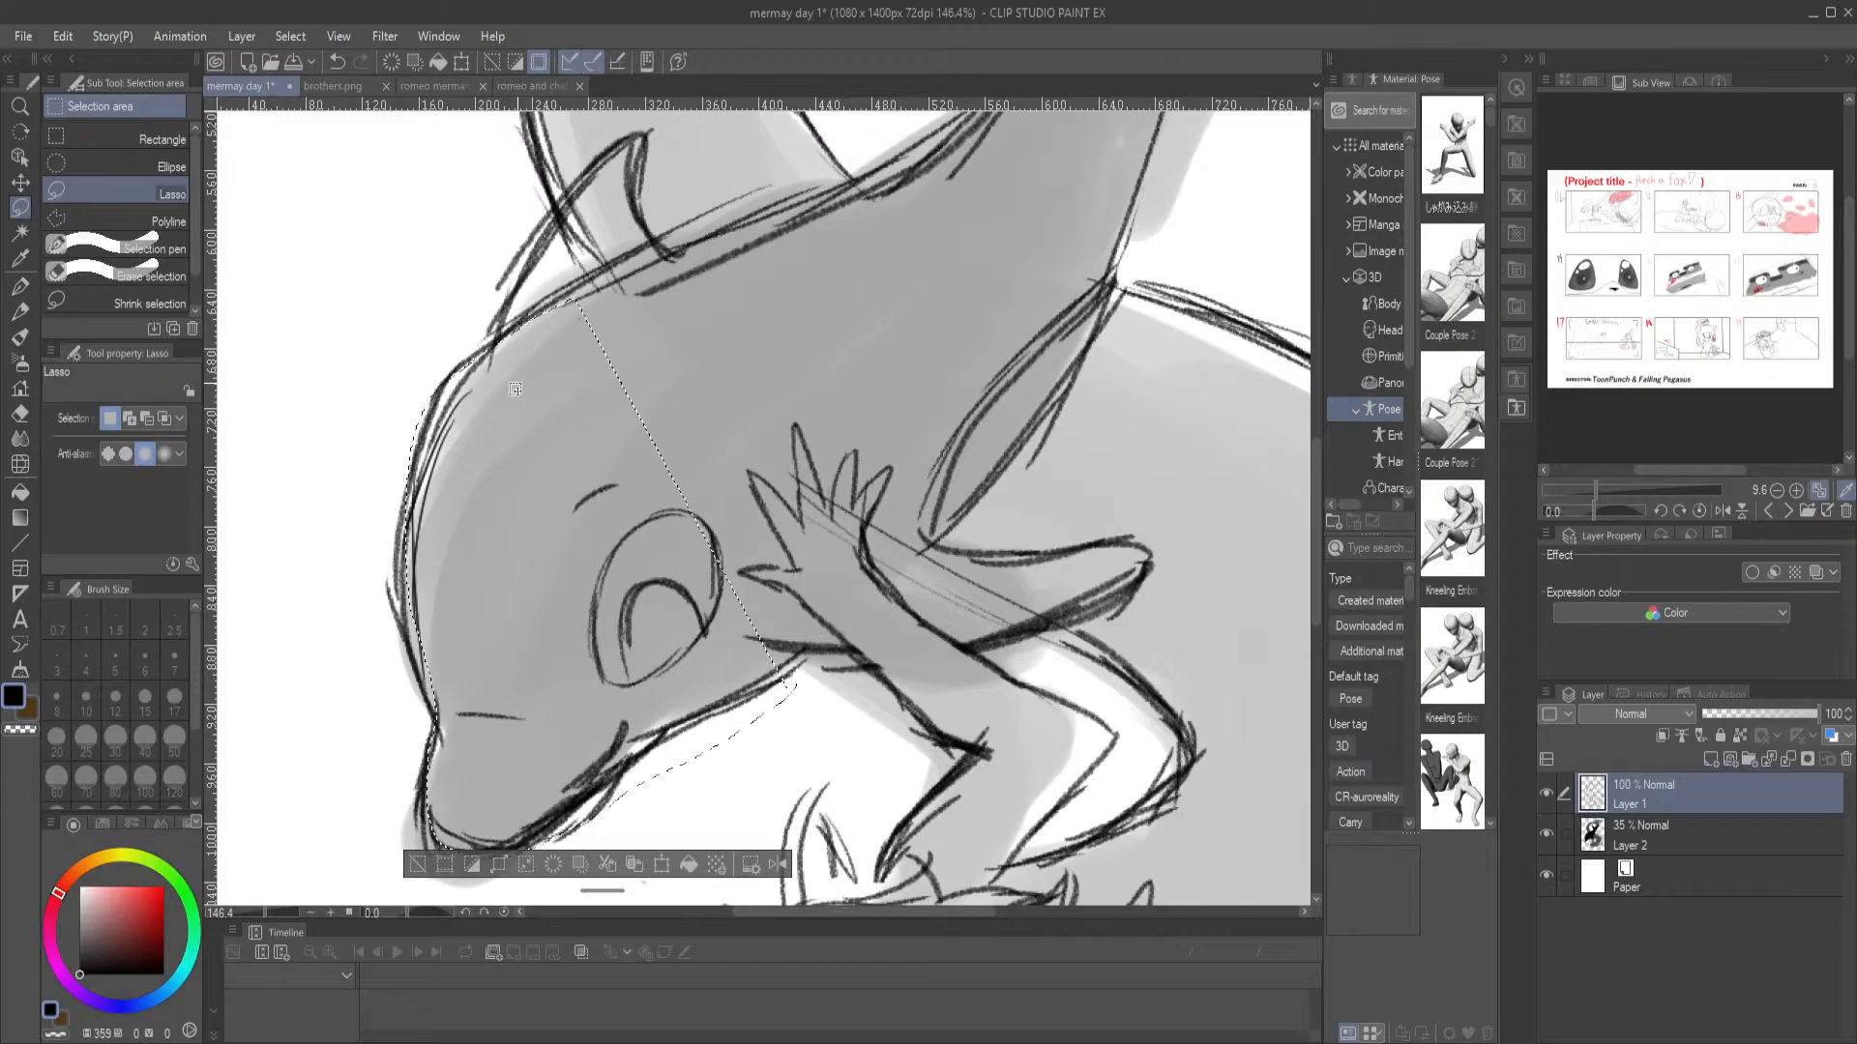
{"action": "key", "text": "ctrl+d"}
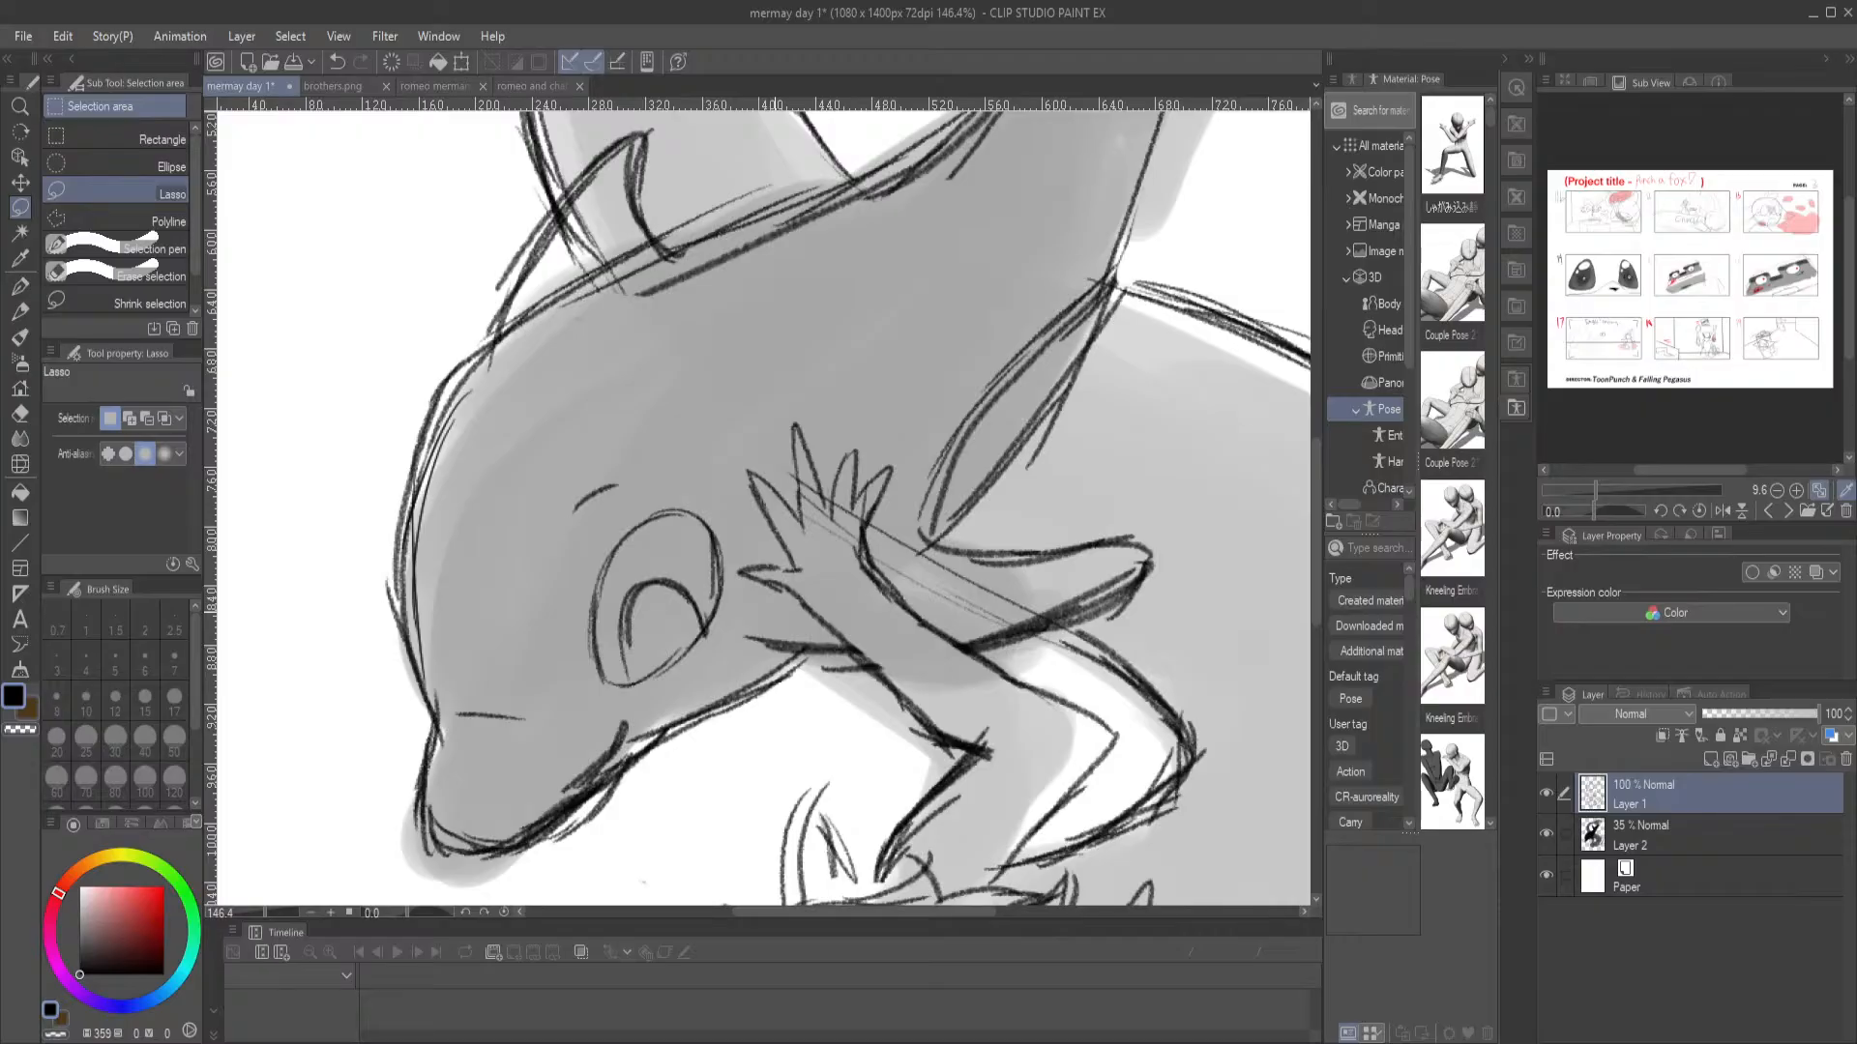
Draw the merman's far eye along the edge of his face with the Mechanical pencil
{"action": "mouse_move", "coordinate": [781, 662]}
{"action": "left_mouse_down"}
{"action": "mouse_move", "coordinate": [578, 343]}
{"action": "mouse_move", "coordinate": [630, 500]}
{"action": "left_mouse_up"}
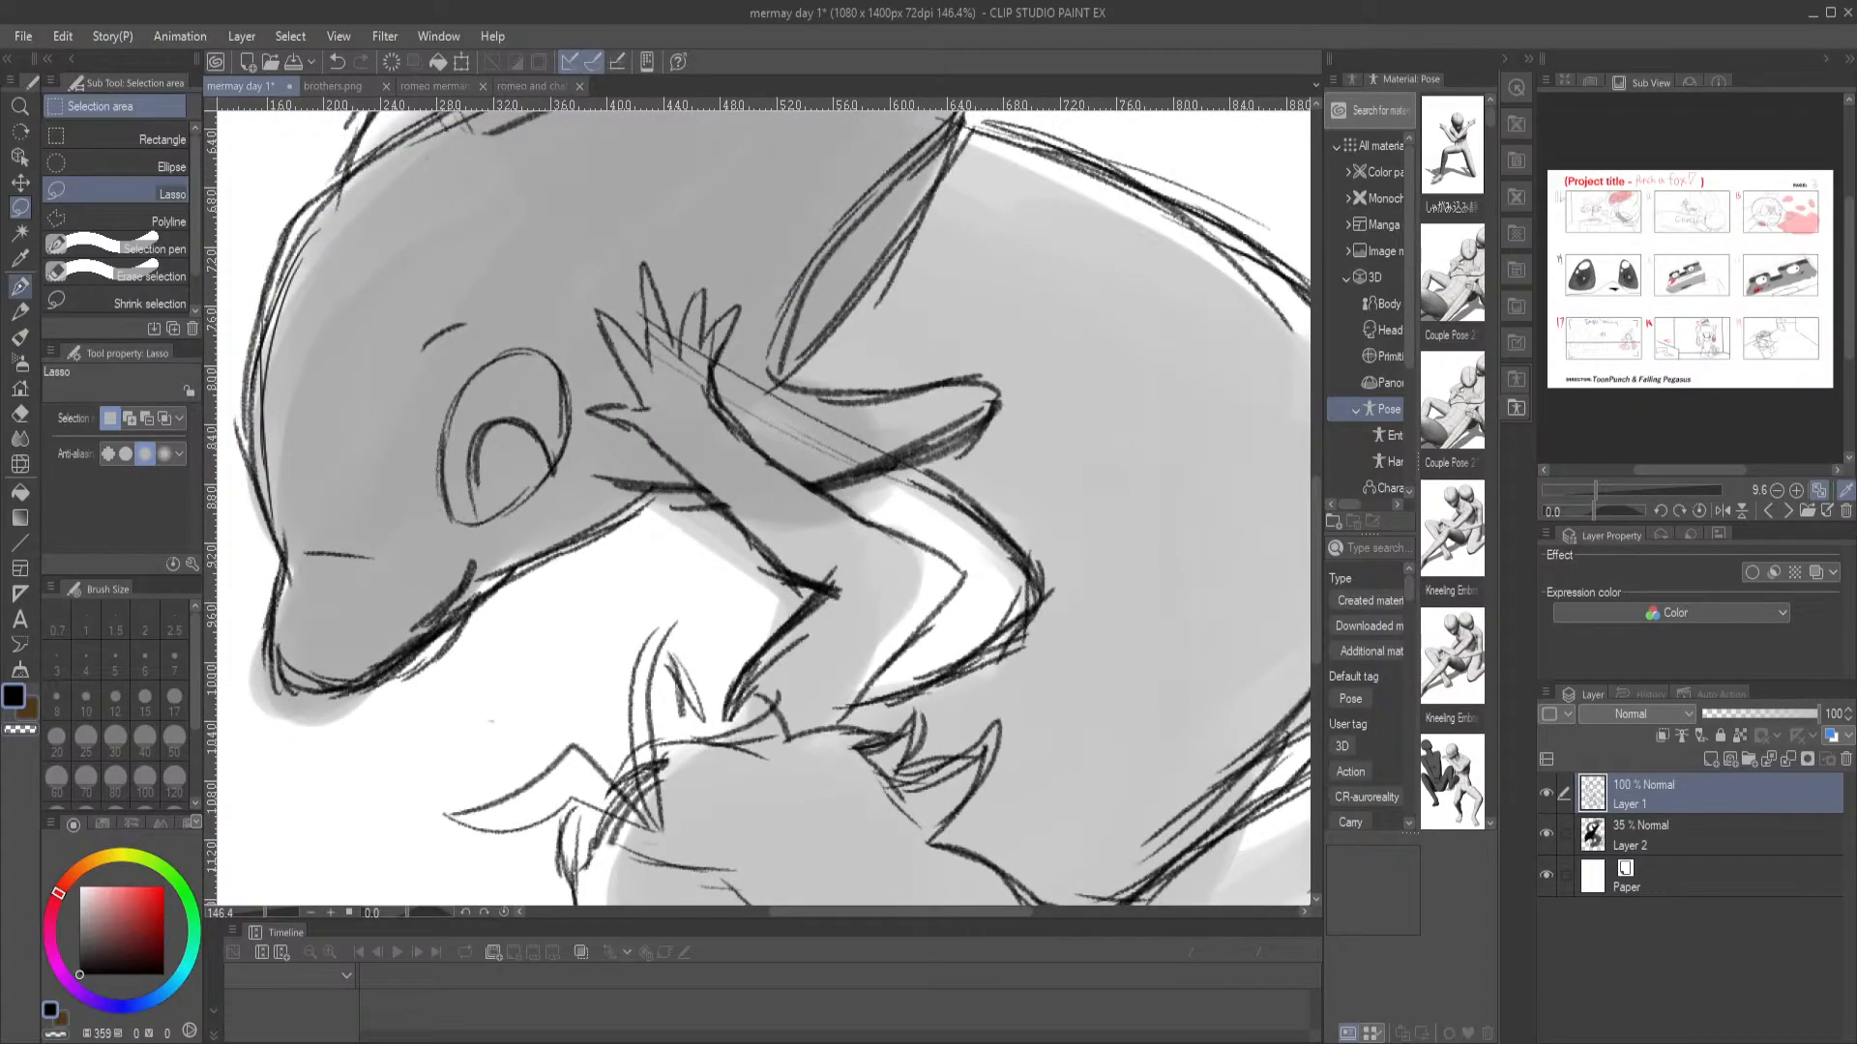
{"action": "left_click", "coordinate": [20, 312]}
{"action": "mouse_move", "coordinate": [861, 685]}
{"action": "left_mouse_down"}
{"action": "mouse_move", "coordinate": [719, 555]}
{"action": "mouse_move", "coordinate": [664, 447]}
{"action": "left_mouse_up"}
{"action": "left_click_drag", "start_coordinate": [740, 322], "coordinate": [851, 703]}
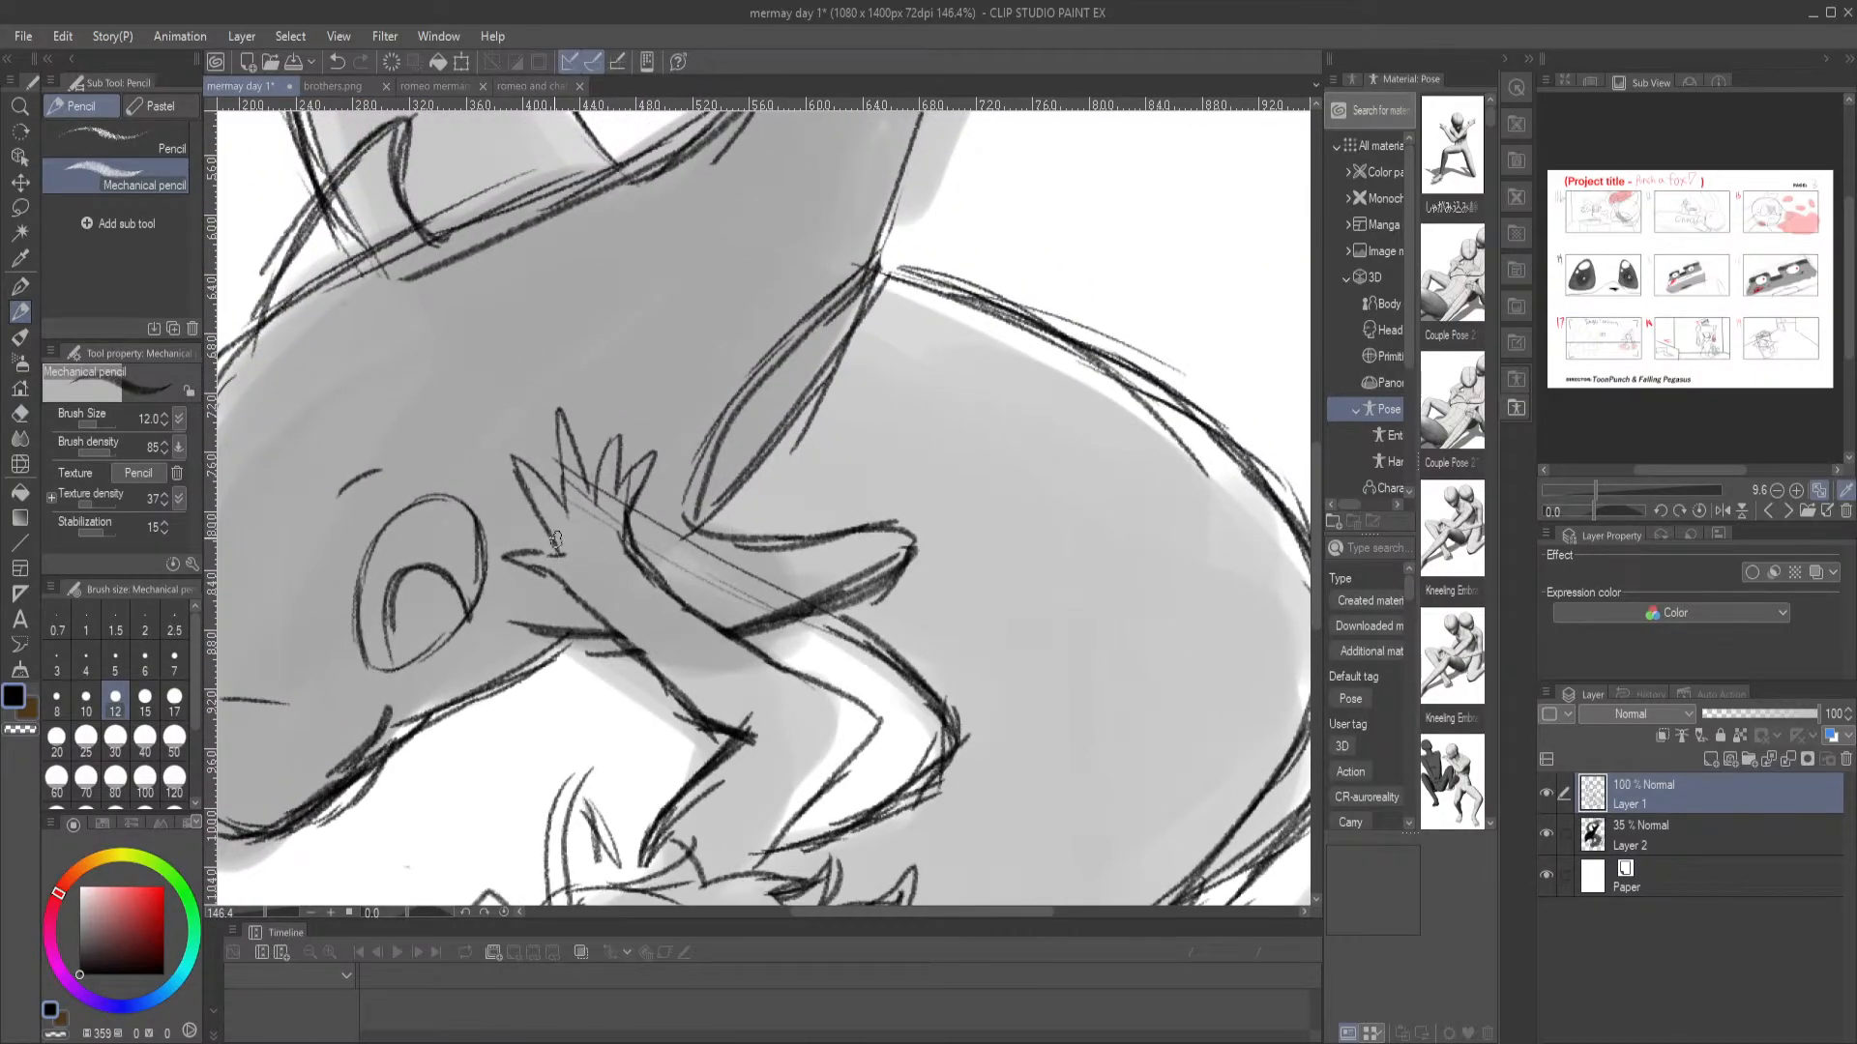
{"action": "left_click_drag", "start_coordinate": [669, 744], "coordinate": [845, 445]}
{"action": "left_click_drag", "start_coordinate": [773, 700], "coordinate": [658, 473]}
{"action": "mouse_move", "coordinate": [843, 446]}
{"action": "left_mouse_down"}
{"action": "mouse_move", "coordinate": [727, 485]}
{"action": "mouse_move", "coordinate": [691, 583]}
{"action": "left_mouse_up"}
{"action": "mouse_move", "coordinate": [466, 735]}
{"action": "left_mouse_down"}
{"action": "mouse_move", "coordinate": [451, 681]}
{"action": "mouse_move", "coordinate": [425, 683]}
{"action": "mouse_move", "coordinate": [435, 728]}
{"action": "left_mouse_up"}
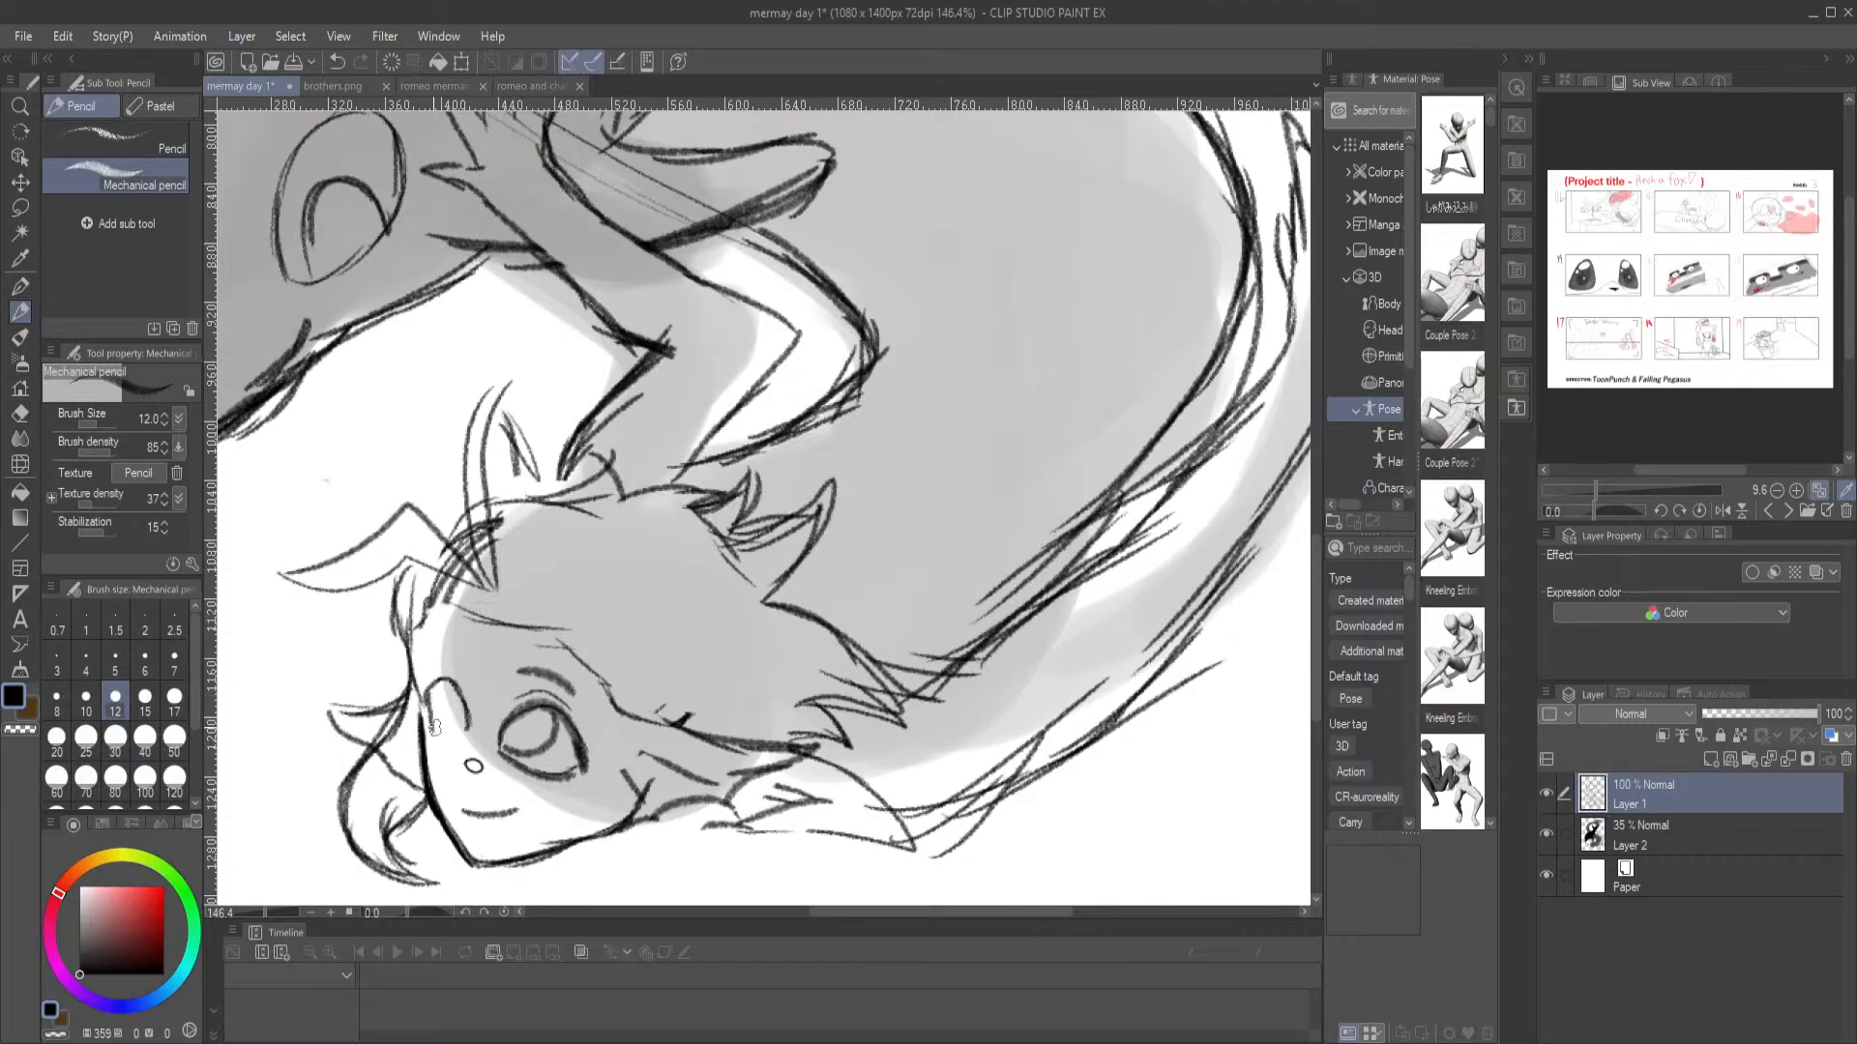
{"action": "key", "text": "ctrl+z"}
{"action": "key", "text": "ctrl+z"}
{"action": "mouse_move", "coordinate": [433, 675]}
{"action": "left_mouse_down"}
{"action": "mouse_move", "coordinate": [465, 739]}
{"action": "mouse_move", "coordinate": [454, 687]}
{"action": "mouse_move", "coordinate": [431, 690]}
{"action": "mouse_move", "coordinate": [430, 728]}
{"action": "mouse_move", "coordinate": [463, 741]}
{"action": "mouse_move", "coordinate": [451, 689]}
{"action": "mouse_move", "coordinate": [448, 720]}
{"action": "mouse_move", "coordinate": [431, 712]}
{"action": "mouse_move", "coordinate": [461, 665]}
{"action": "mouse_move", "coordinate": [422, 664]}
{"action": "left_mouse_up"}
{"action": "key", "text": "ctrl+0"}
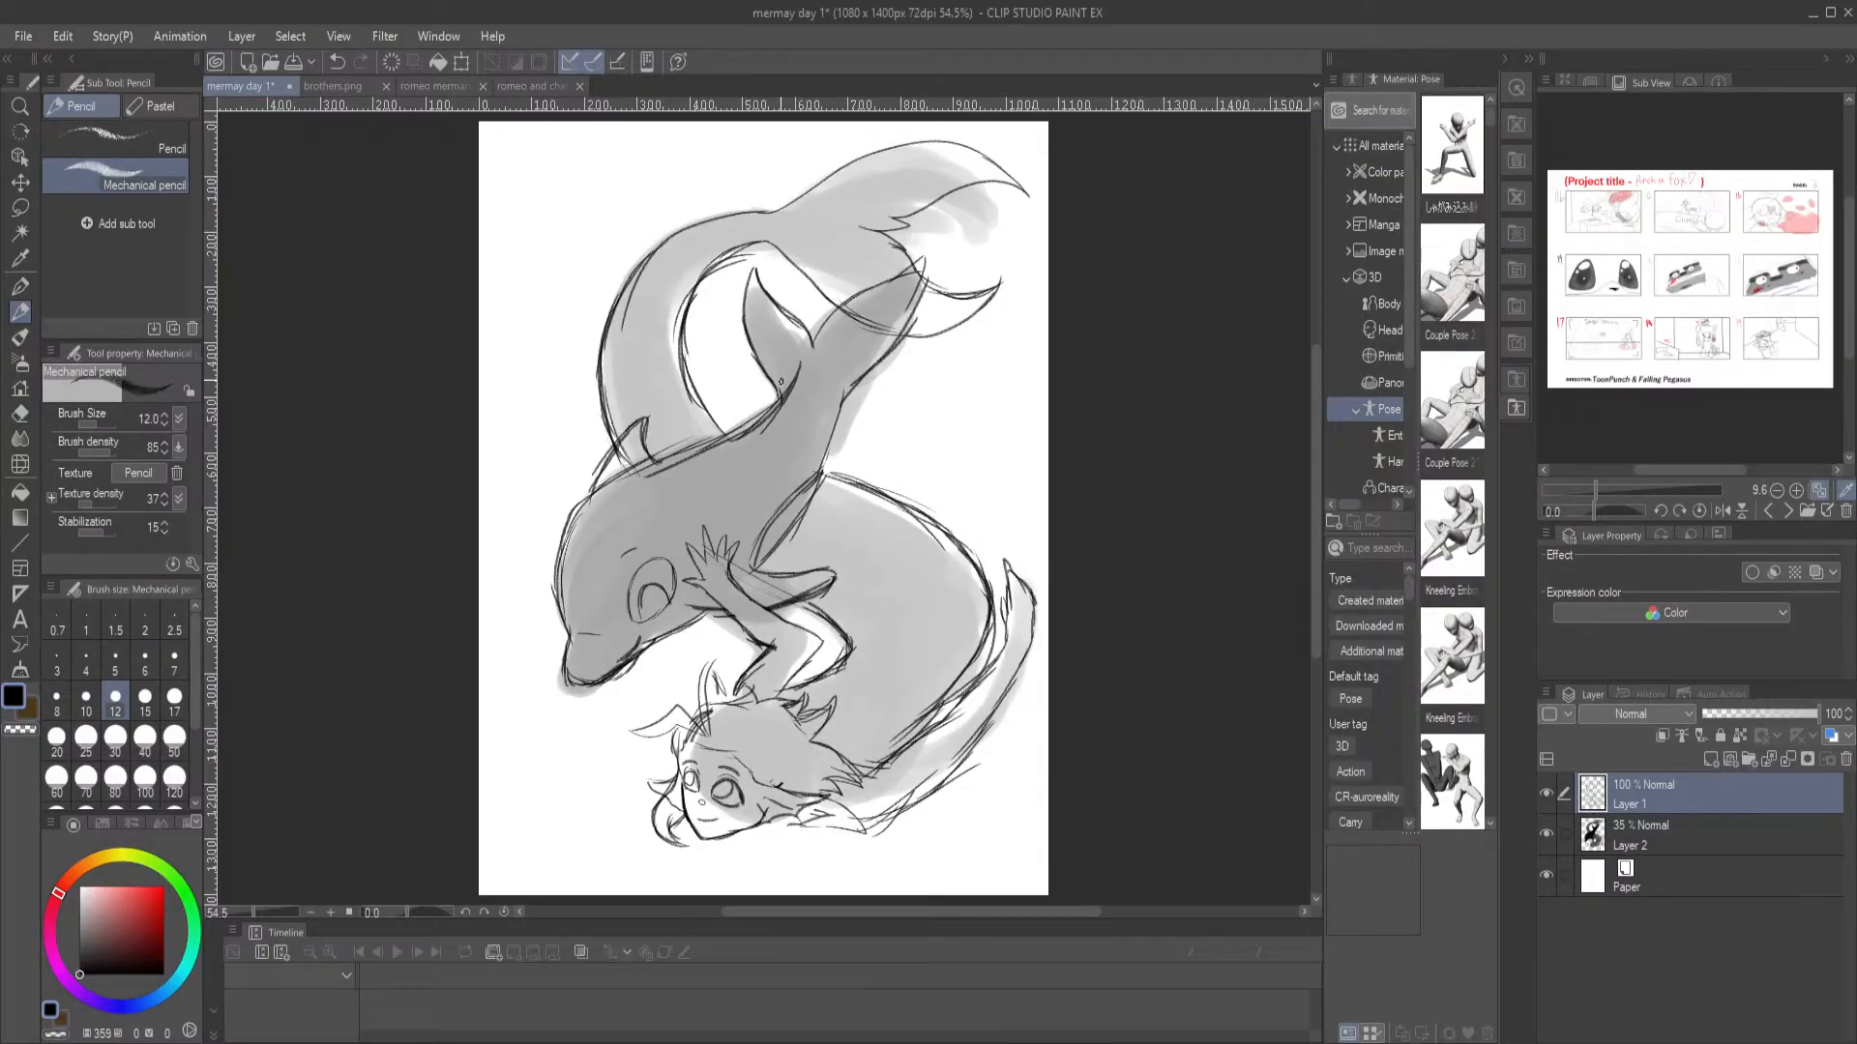
Draw a closed jagged test shape in the blank area beside the curved tail with the G-pen at size 7.5
{"action": "left_click_drag", "start_coordinate": [838, 677], "coordinate": [836, 648]}
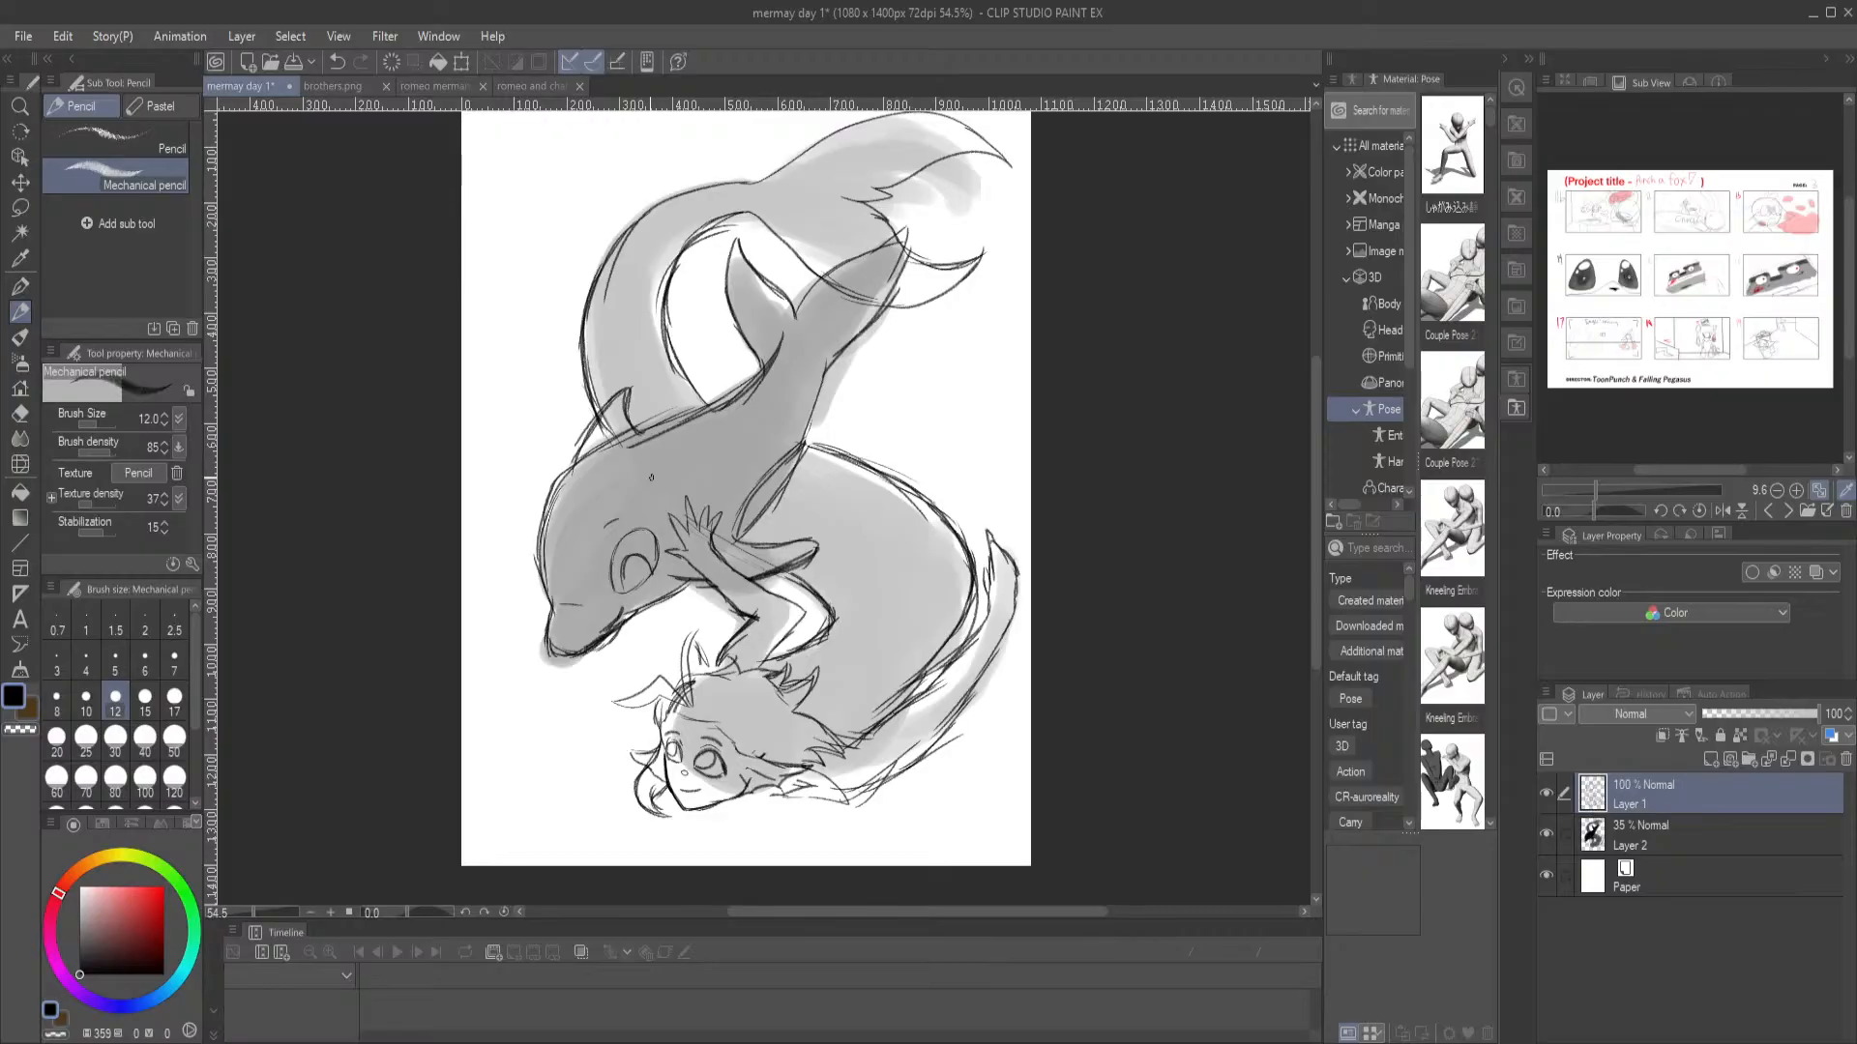
{"action": "scroll", "coordinate": [651, 478], "scroll_direction": "up", "scroll_amount": 2}
{"action": "left_click_drag", "start_coordinate": [488, 151], "coordinate": [514, 585]}
{"action": "left_click", "coordinate": [20, 286]}
{"action": "mouse_move", "coordinate": [494, 301]}
{"action": "left_mouse_down"}
{"action": "mouse_move", "coordinate": [379, 439]}
{"action": "mouse_move", "coordinate": [506, 425]}
{"action": "mouse_move", "coordinate": [544, 450]}
{"action": "mouse_move", "coordinate": [657, 376]}
{"action": "mouse_move", "coordinate": [694, 280]}
{"action": "mouse_move", "coordinate": [620, 288]}
{"action": "mouse_move", "coordinate": [535, 247]}
{"action": "mouse_move", "coordinate": [476, 302]}
{"action": "left_mouse_up"}
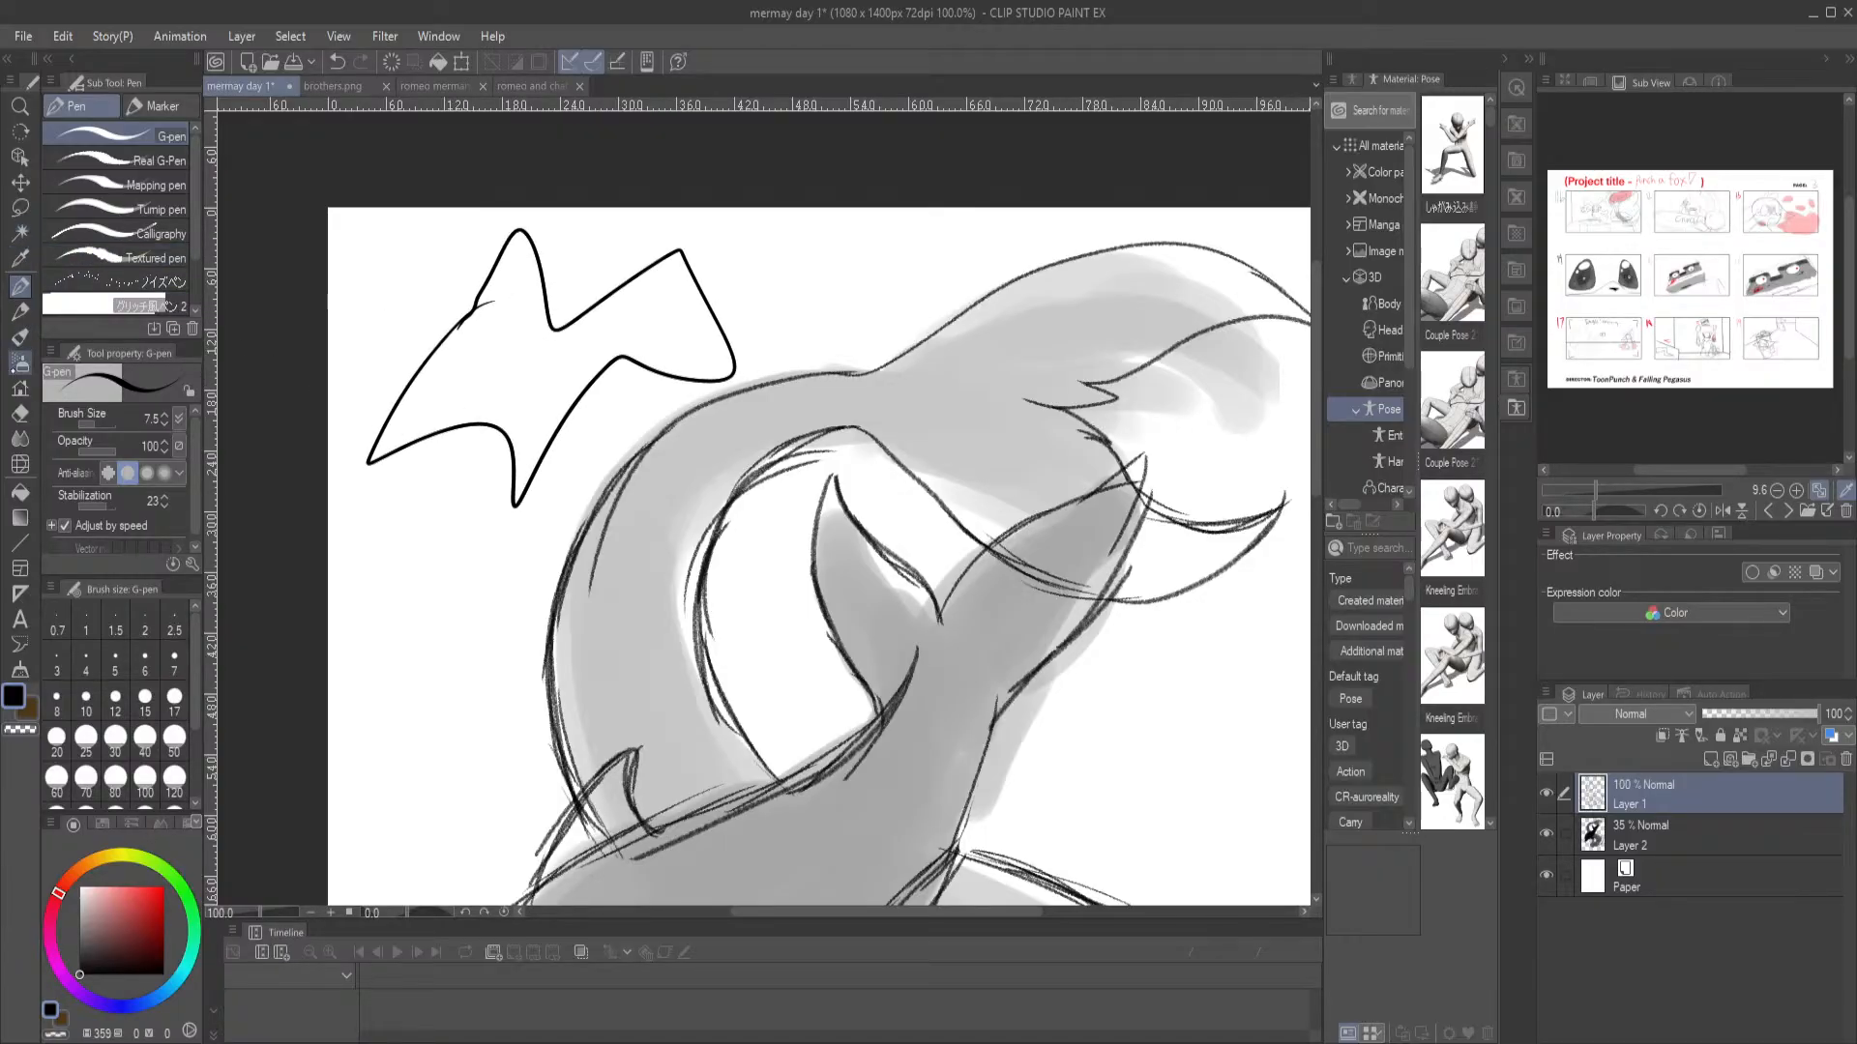
Select the jagged test shape with Auto select and with the Lasso, clearing each selection
{"action": "left_click", "coordinate": [19, 233]}
{"action": "left_click", "coordinate": [505, 376]}
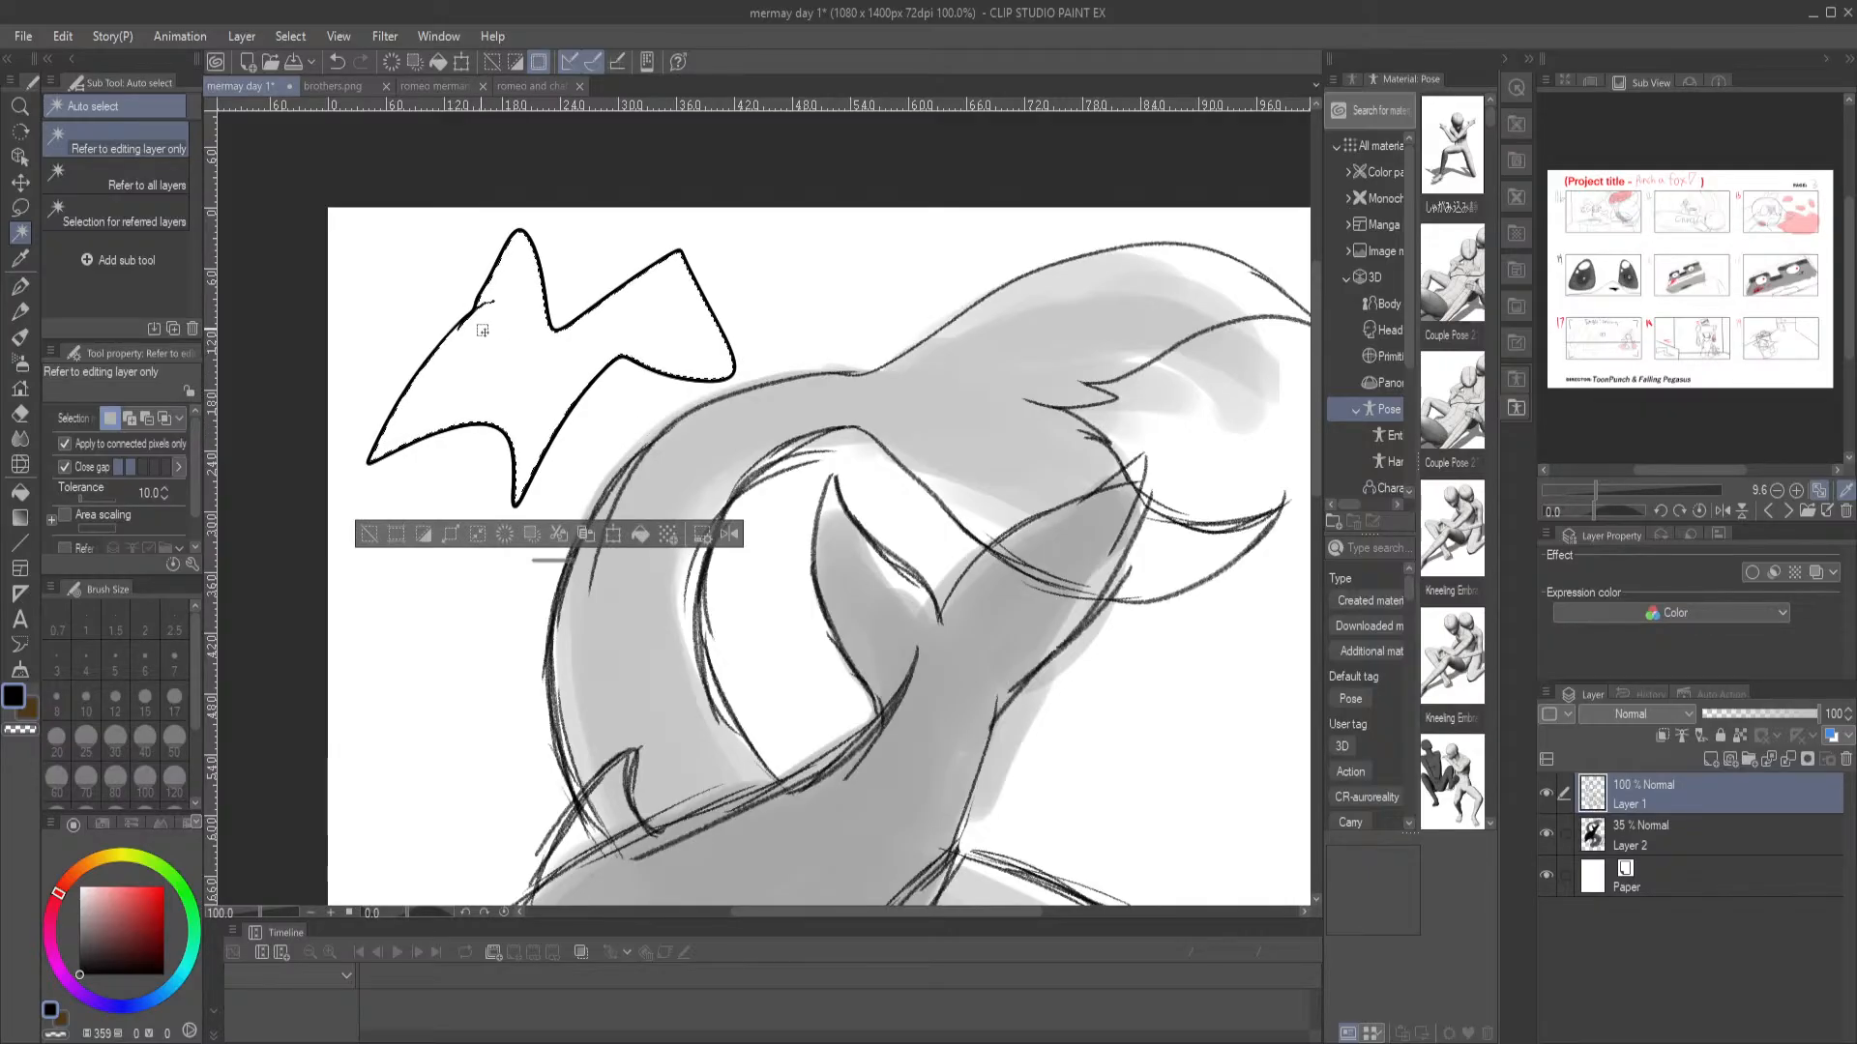
{"action": "key", "text": "ctrl+d"}
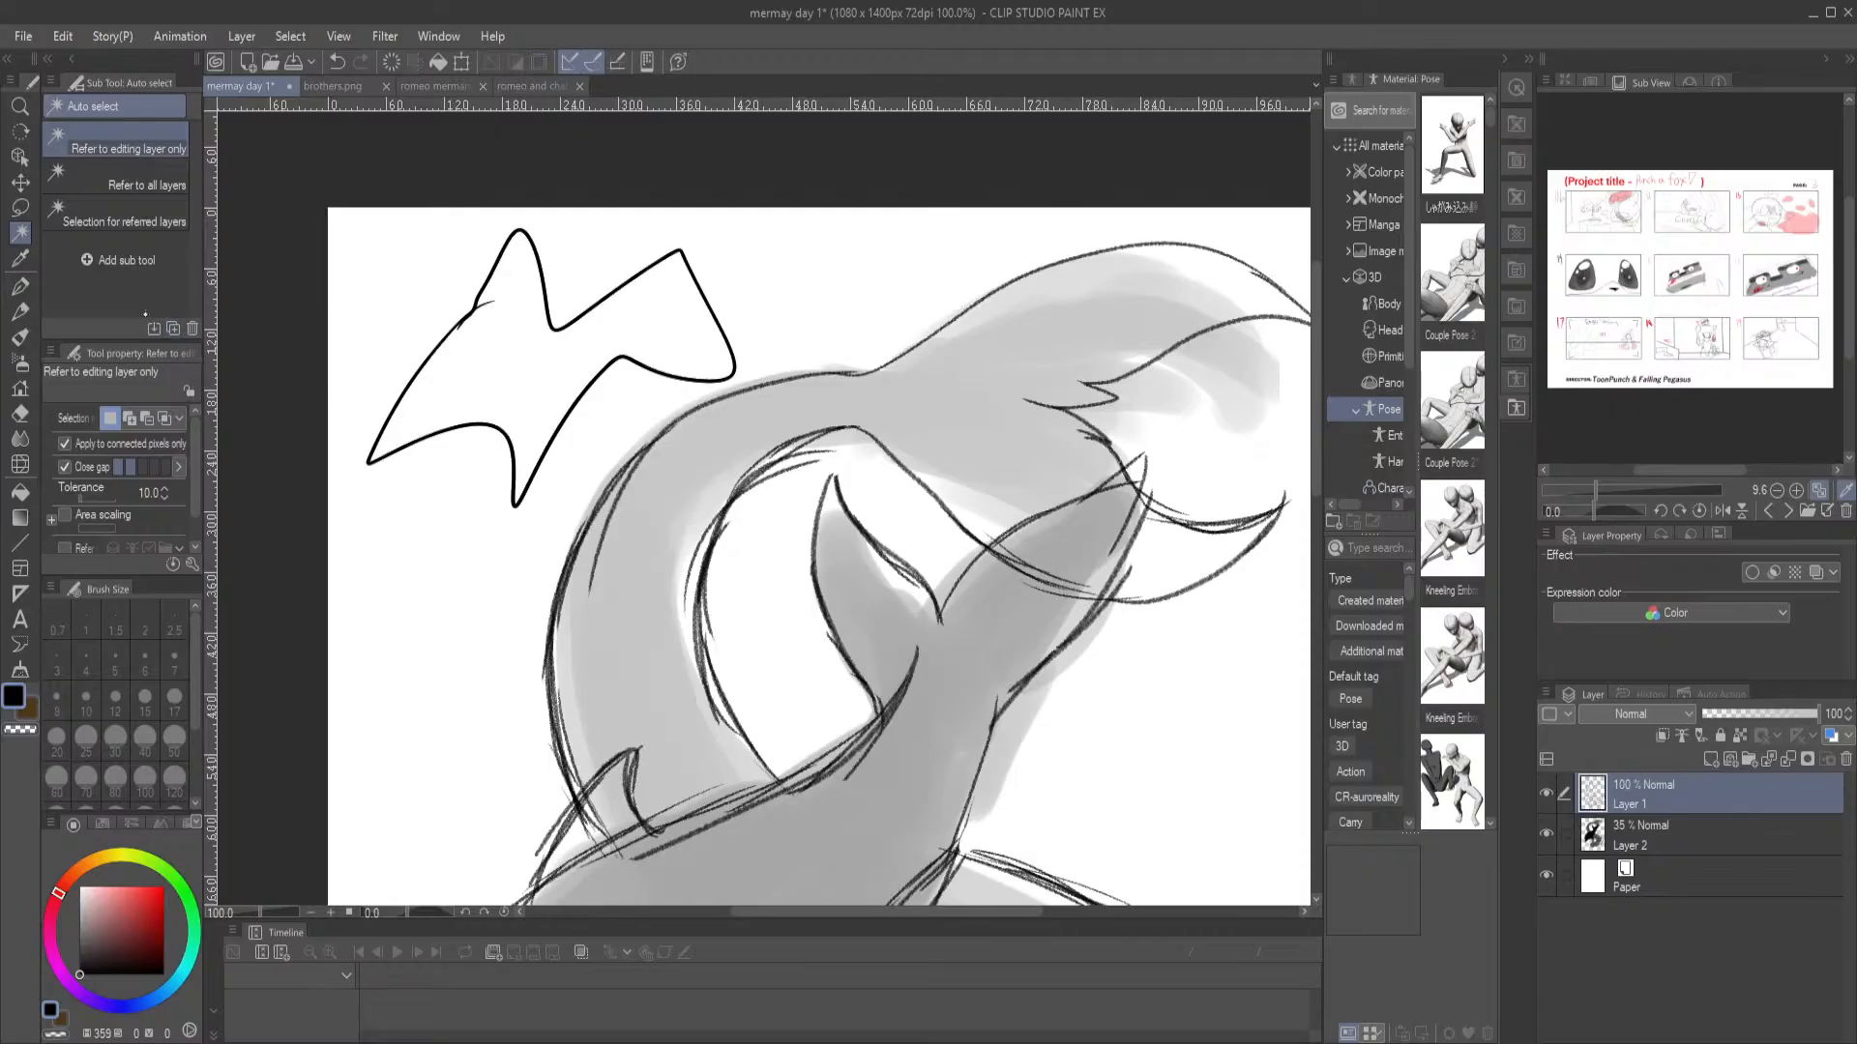
{"action": "left_click", "coordinate": [19, 207]}
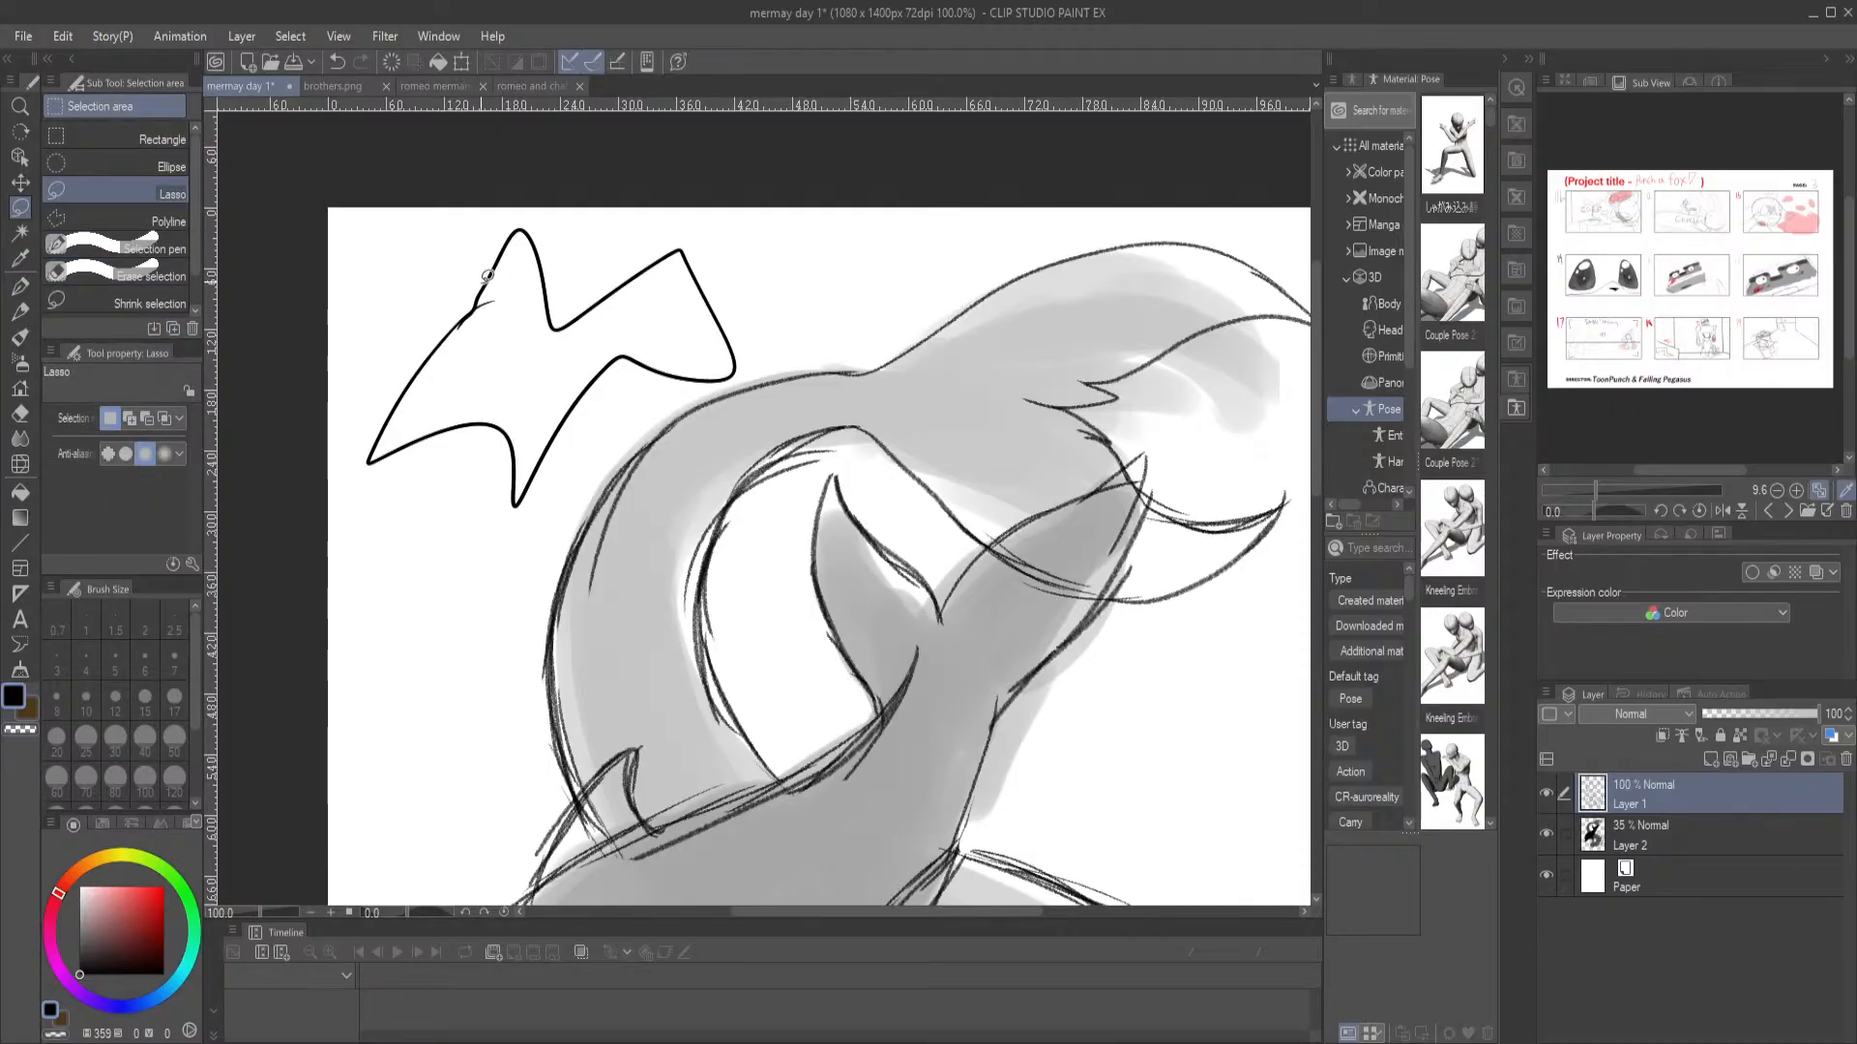
{"action": "mouse_move", "coordinate": [483, 299]}
{"action": "left_mouse_down"}
{"action": "mouse_move", "coordinate": [369, 461]}
{"action": "mouse_move", "coordinate": [456, 421]}
{"action": "mouse_move", "coordinate": [508, 448]}
{"action": "mouse_move", "coordinate": [527, 489]}
{"action": "mouse_move", "coordinate": [619, 358]}
{"action": "mouse_move", "coordinate": [724, 380]}
{"action": "mouse_move", "coordinate": [685, 253]}
{"action": "mouse_move", "coordinate": [604, 295]}
{"action": "mouse_move", "coordinate": [553, 247]}
{"action": "mouse_move", "coordinate": [488, 295]}
{"action": "left_mouse_up"}
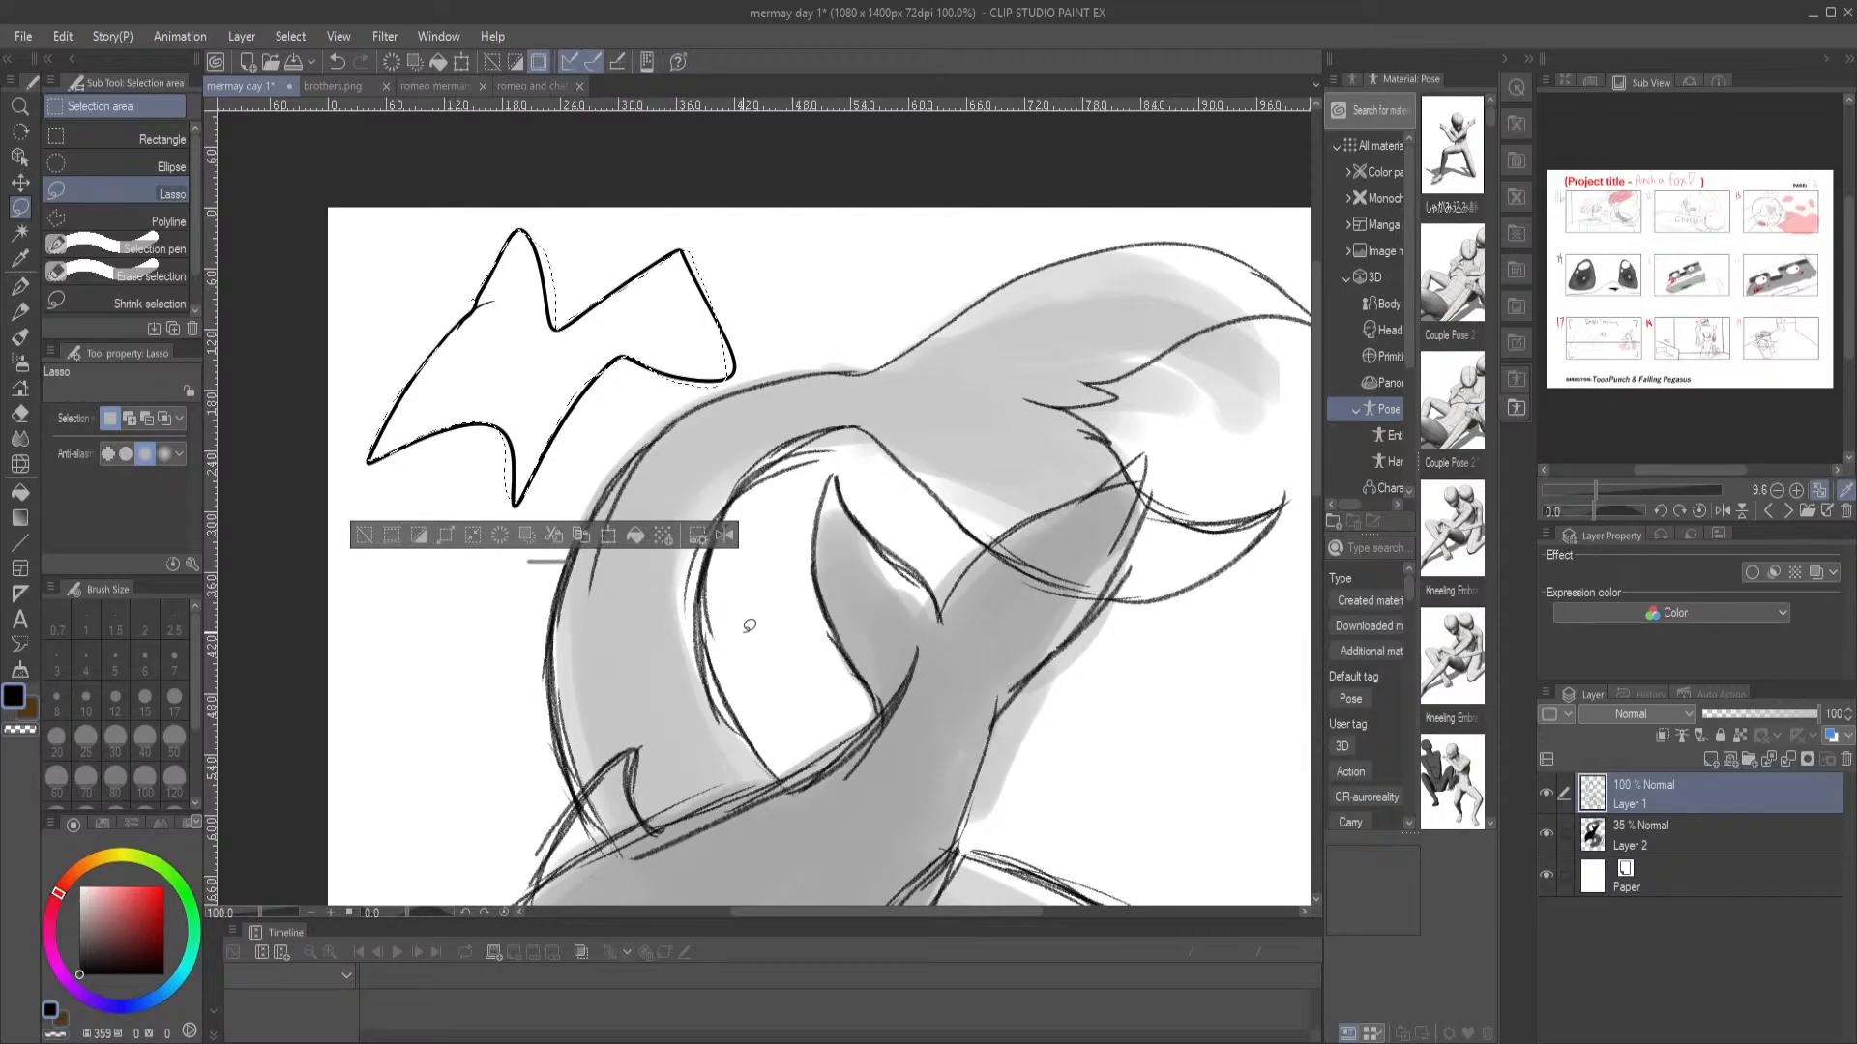
{"action": "left_click", "coordinate": [732, 598]}
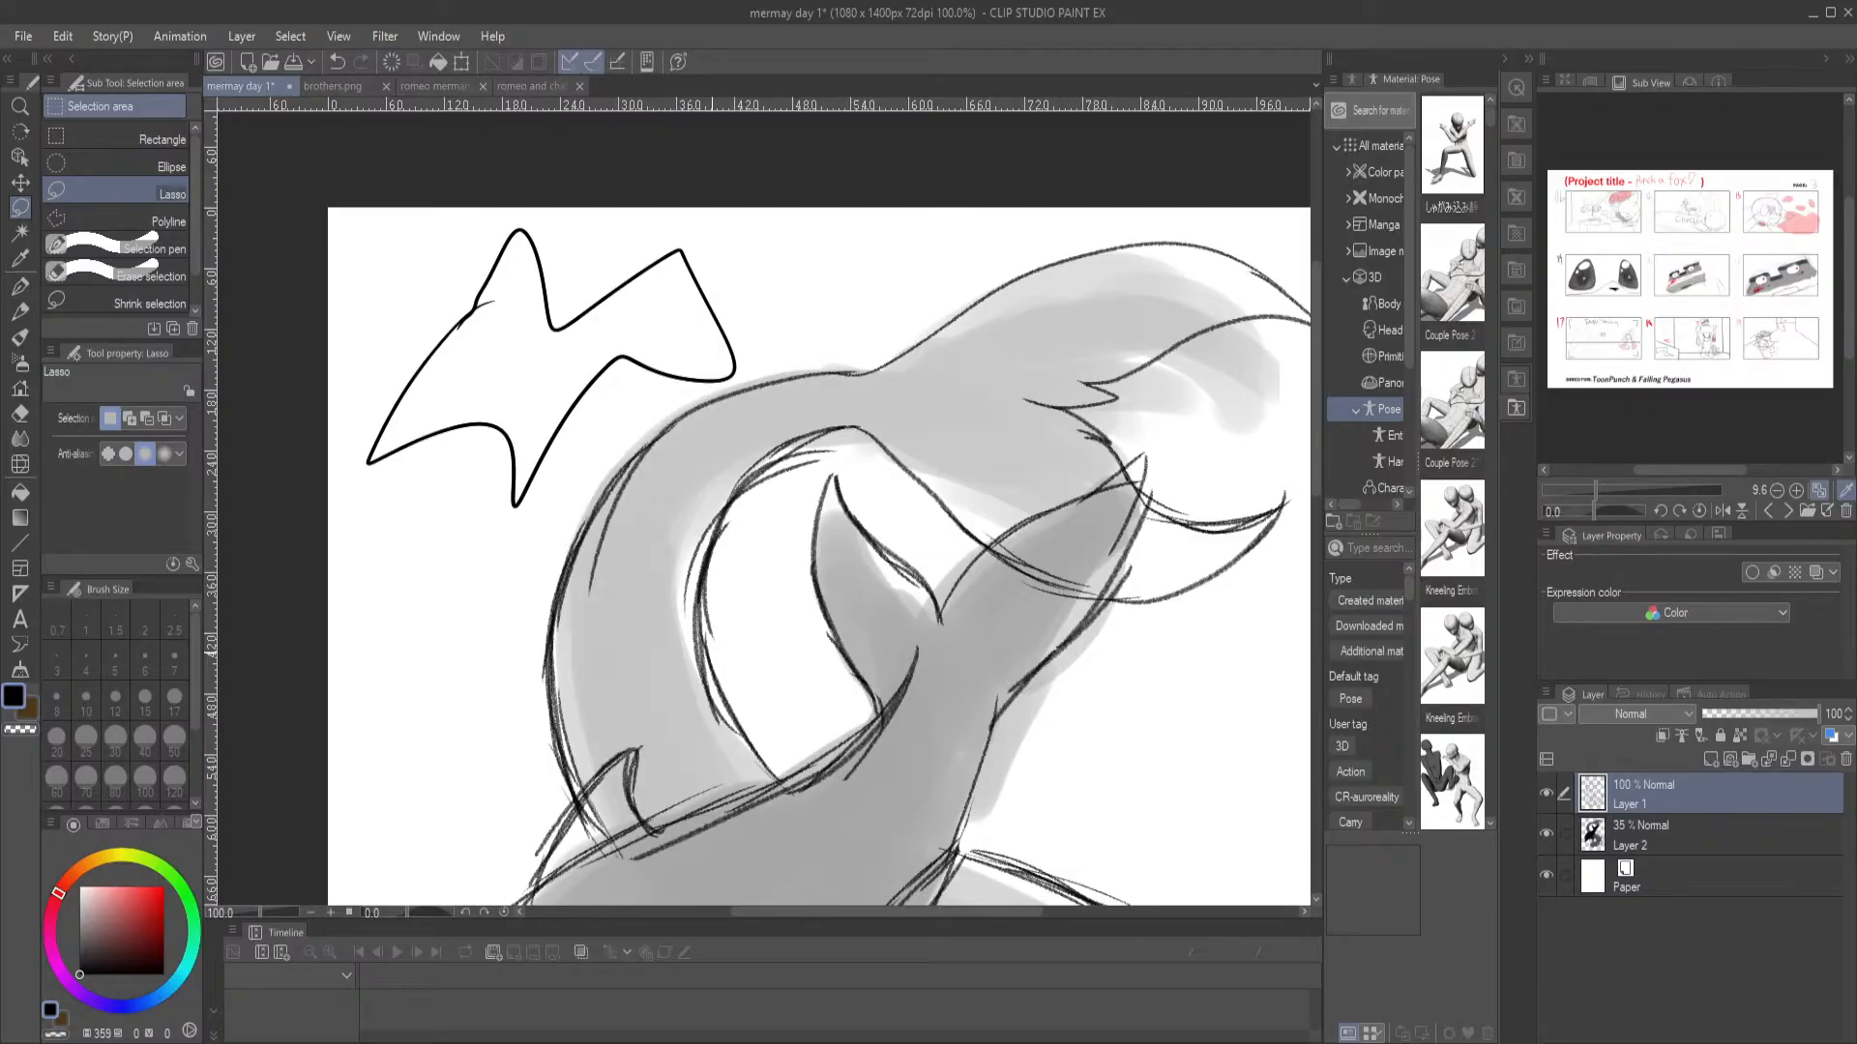
Undo the jagged test shape and return to the G-pen
{"action": "key", "text": "ctrl+z"}
{"action": "key", "text": "ctrl+z"}
{"action": "key", "text": "ctrl+z"}
{"action": "key", "text": "ctrl+z"}
{"action": "key", "text": "ctrl+z"}
{"action": "key", "text": "p"}
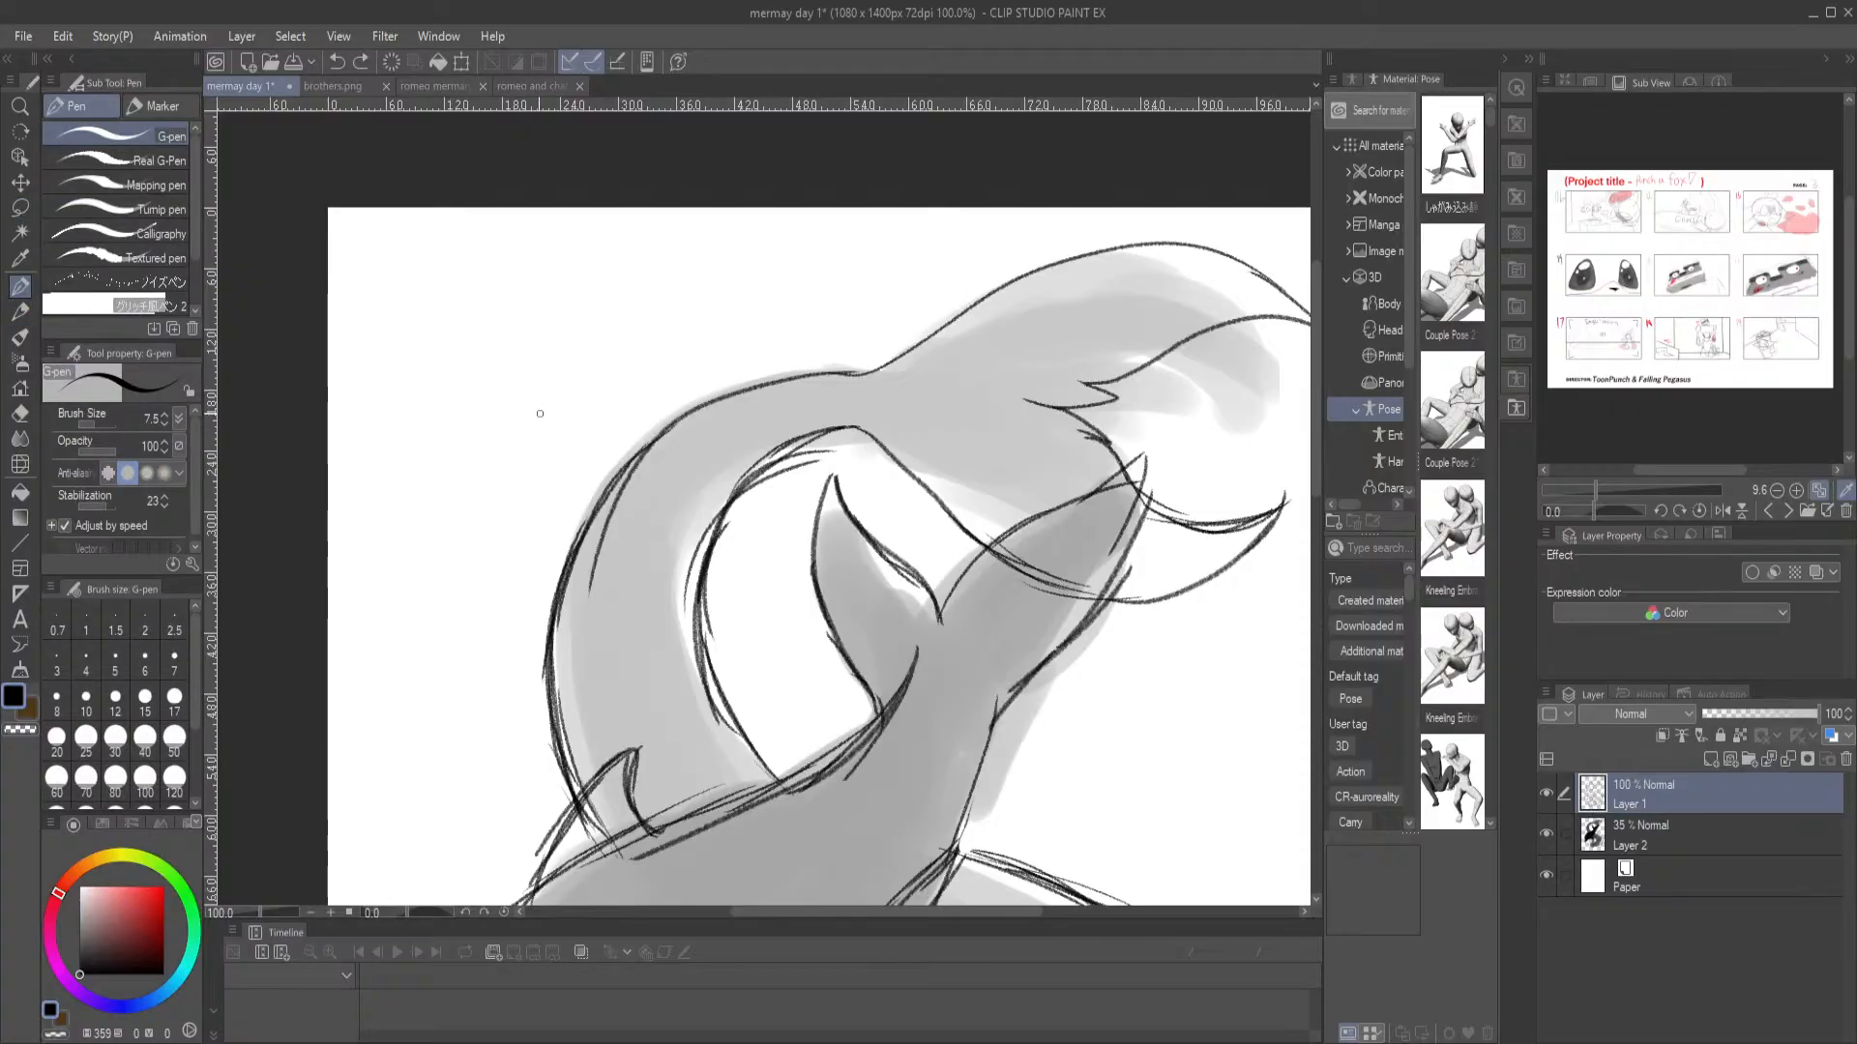
Erase the overlapping tail outline inside the dolphin's dorsal fin with the Hard eraser
{"action": "left_click_drag", "start_coordinate": [716, 690], "coordinate": [589, 348]}
{"action": "left_click_drag", "start_coordinate": [560, 539], "coordinate": [613, 401]}
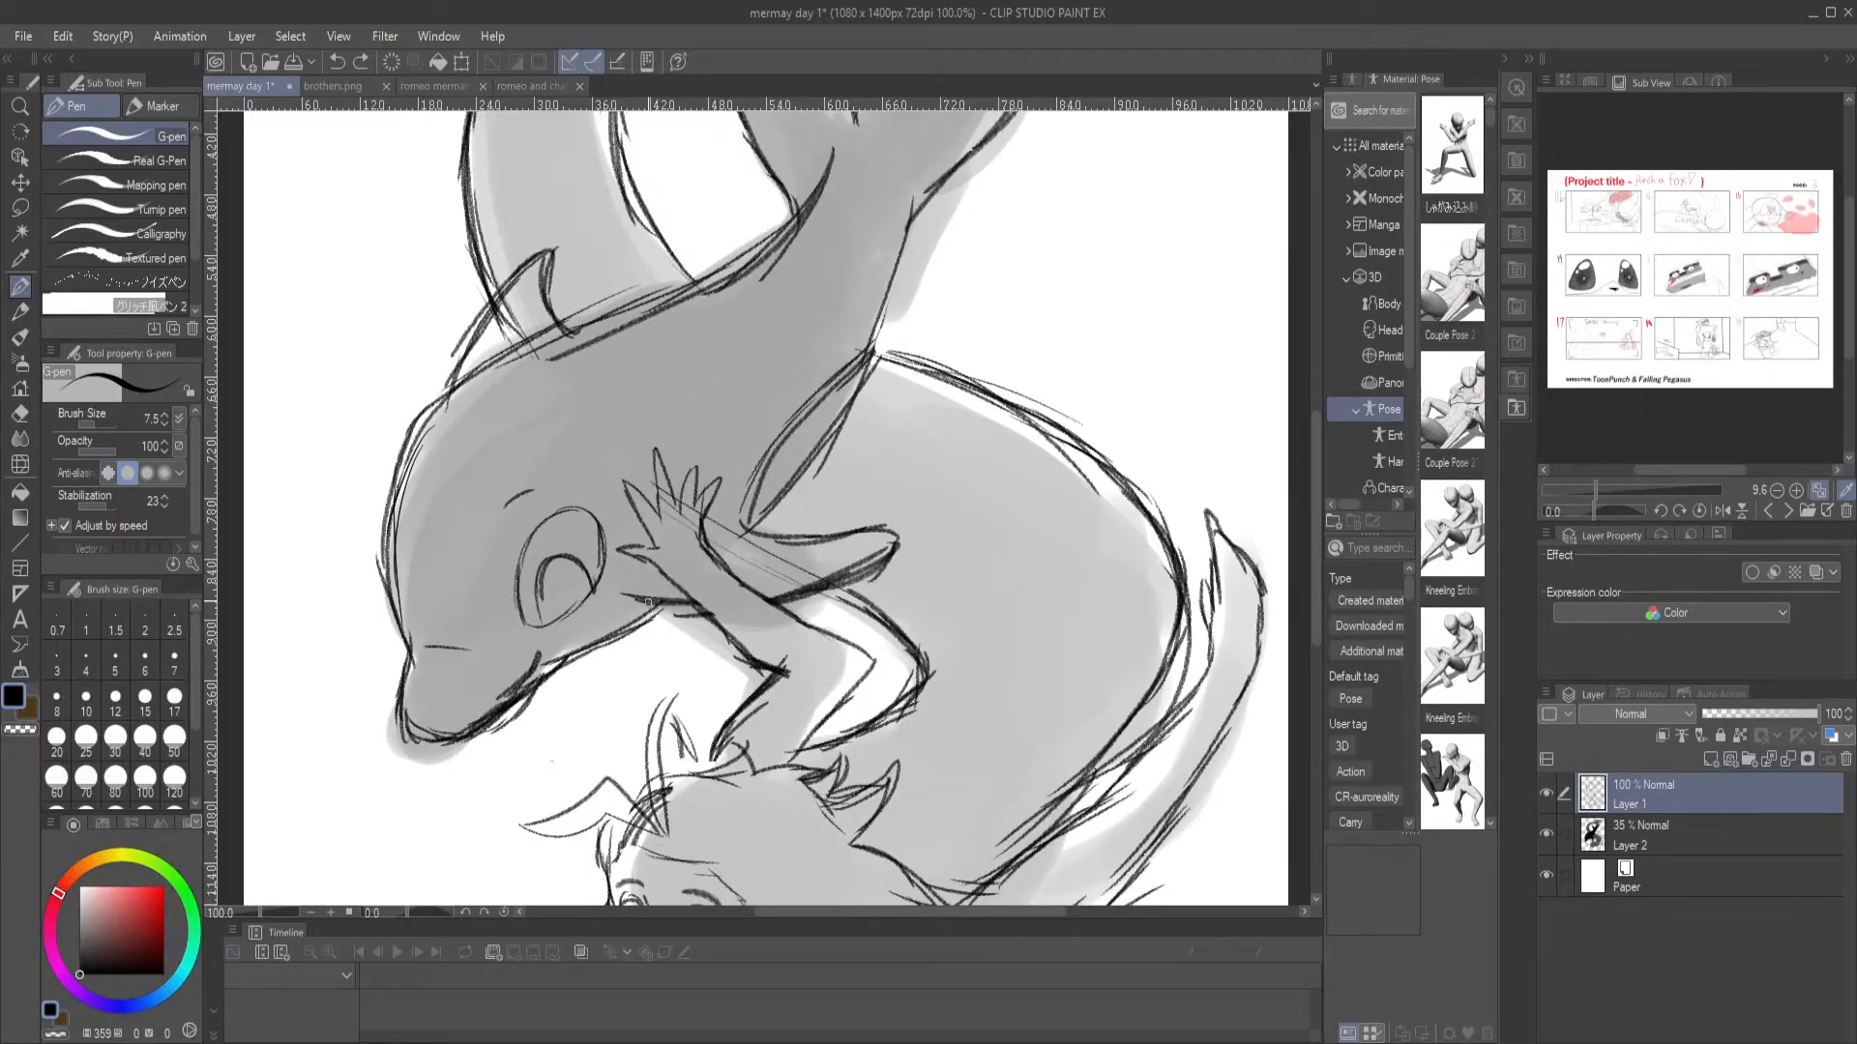
{"action": "left_click_drag", "start_coordinate": [577, 421], "coordinate": [623, 566]}
{"action": "key", "text": "e"}
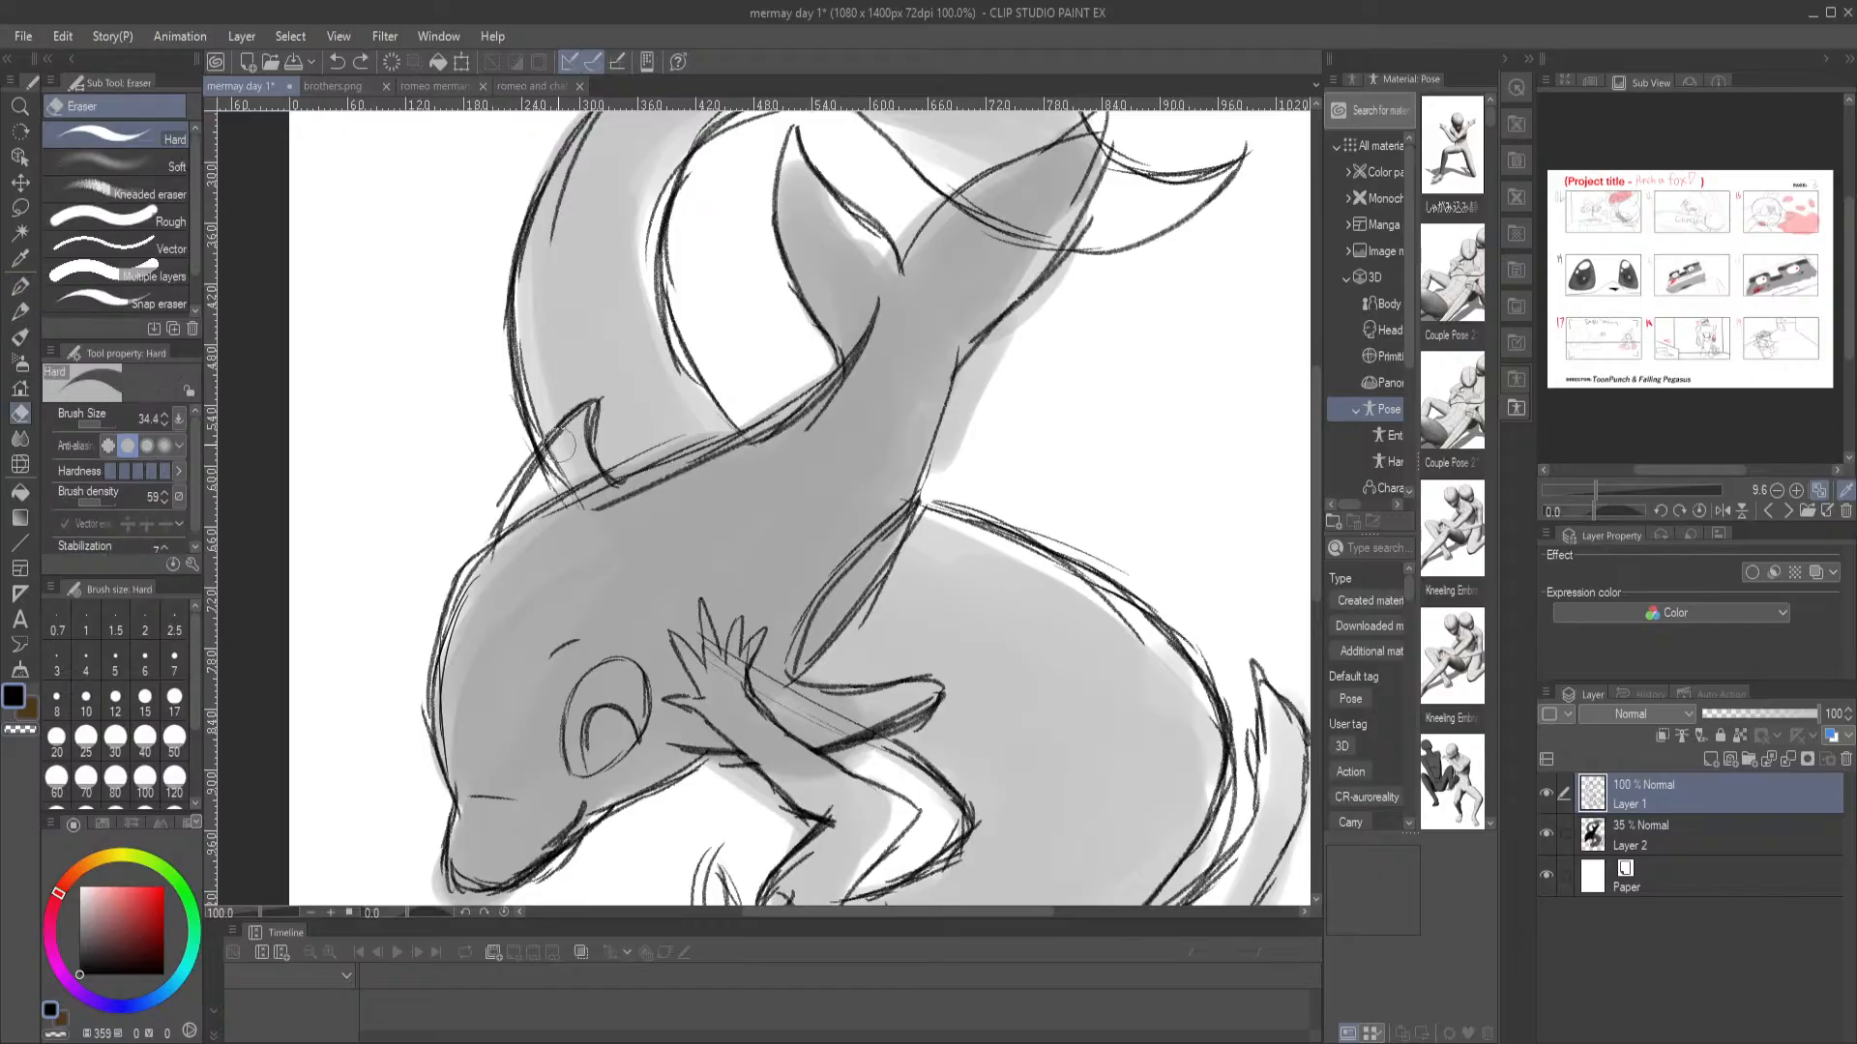
{"action": "left_click_drag", "start_coordinate": [554, 488], "coordinate": [577, 523]}
{"action": "left_click_drag", "start_coordinate": [771, 615], "coordinate": [727, 447]}
{"action": "key", "text": "ctrl+0"}
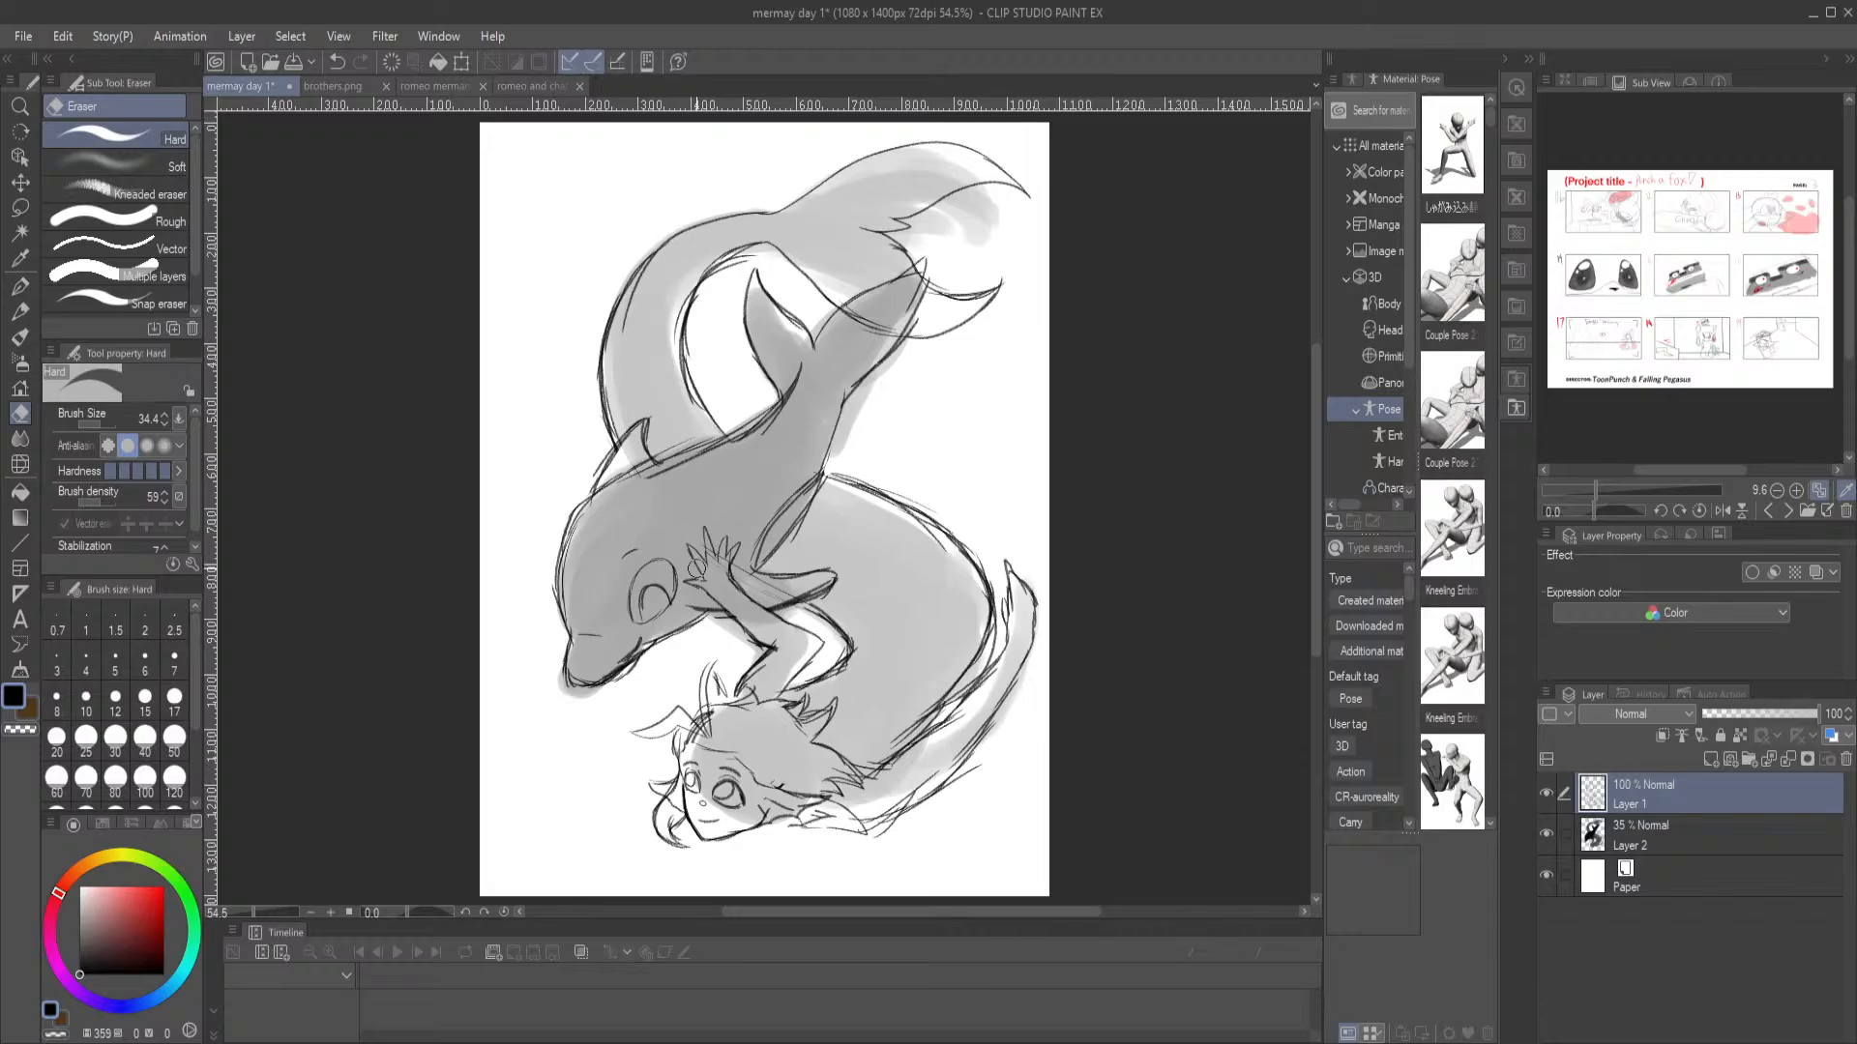
Try a dark Mechanical pencil stroke between the merman's fingers and an Auto select selection on it, and undo both
{"action": "left_click_drag", "start_coordinate": [695, 703], "coordinate": [607, 670]}
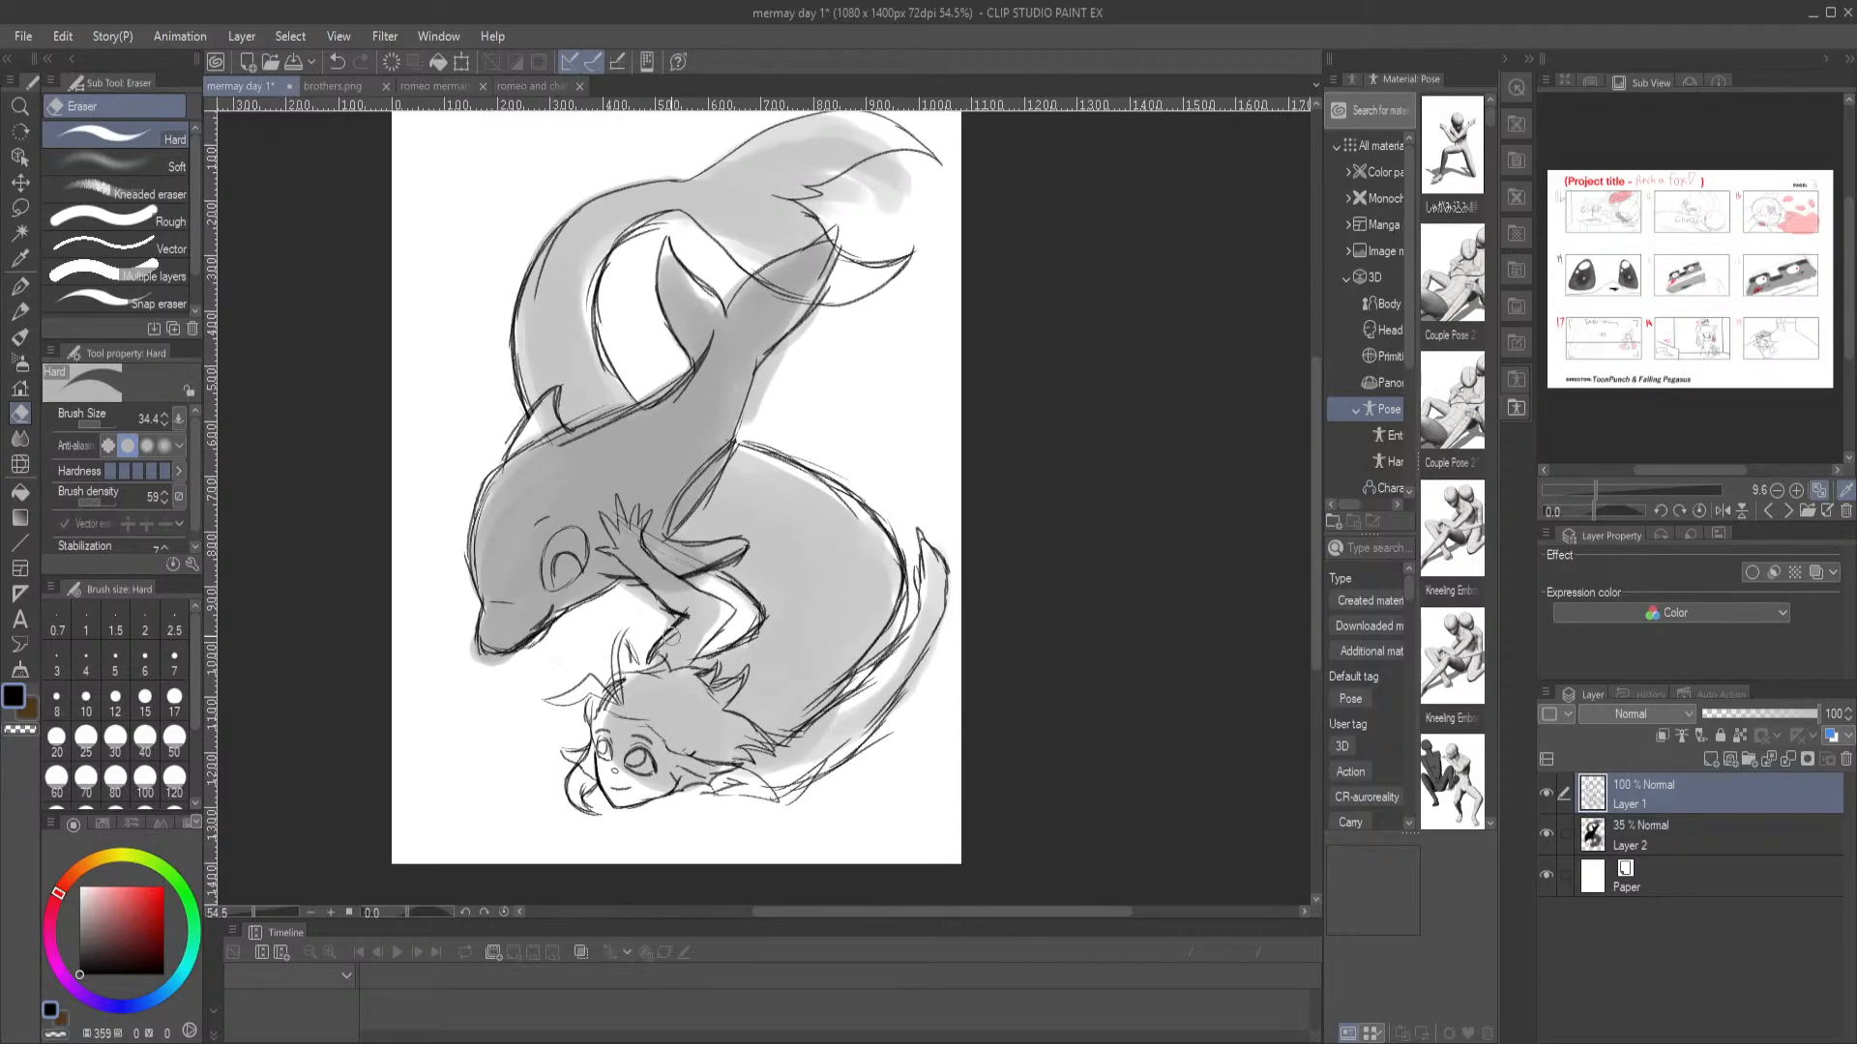
{"action": "left_click", "coordinate": [21, 311]}
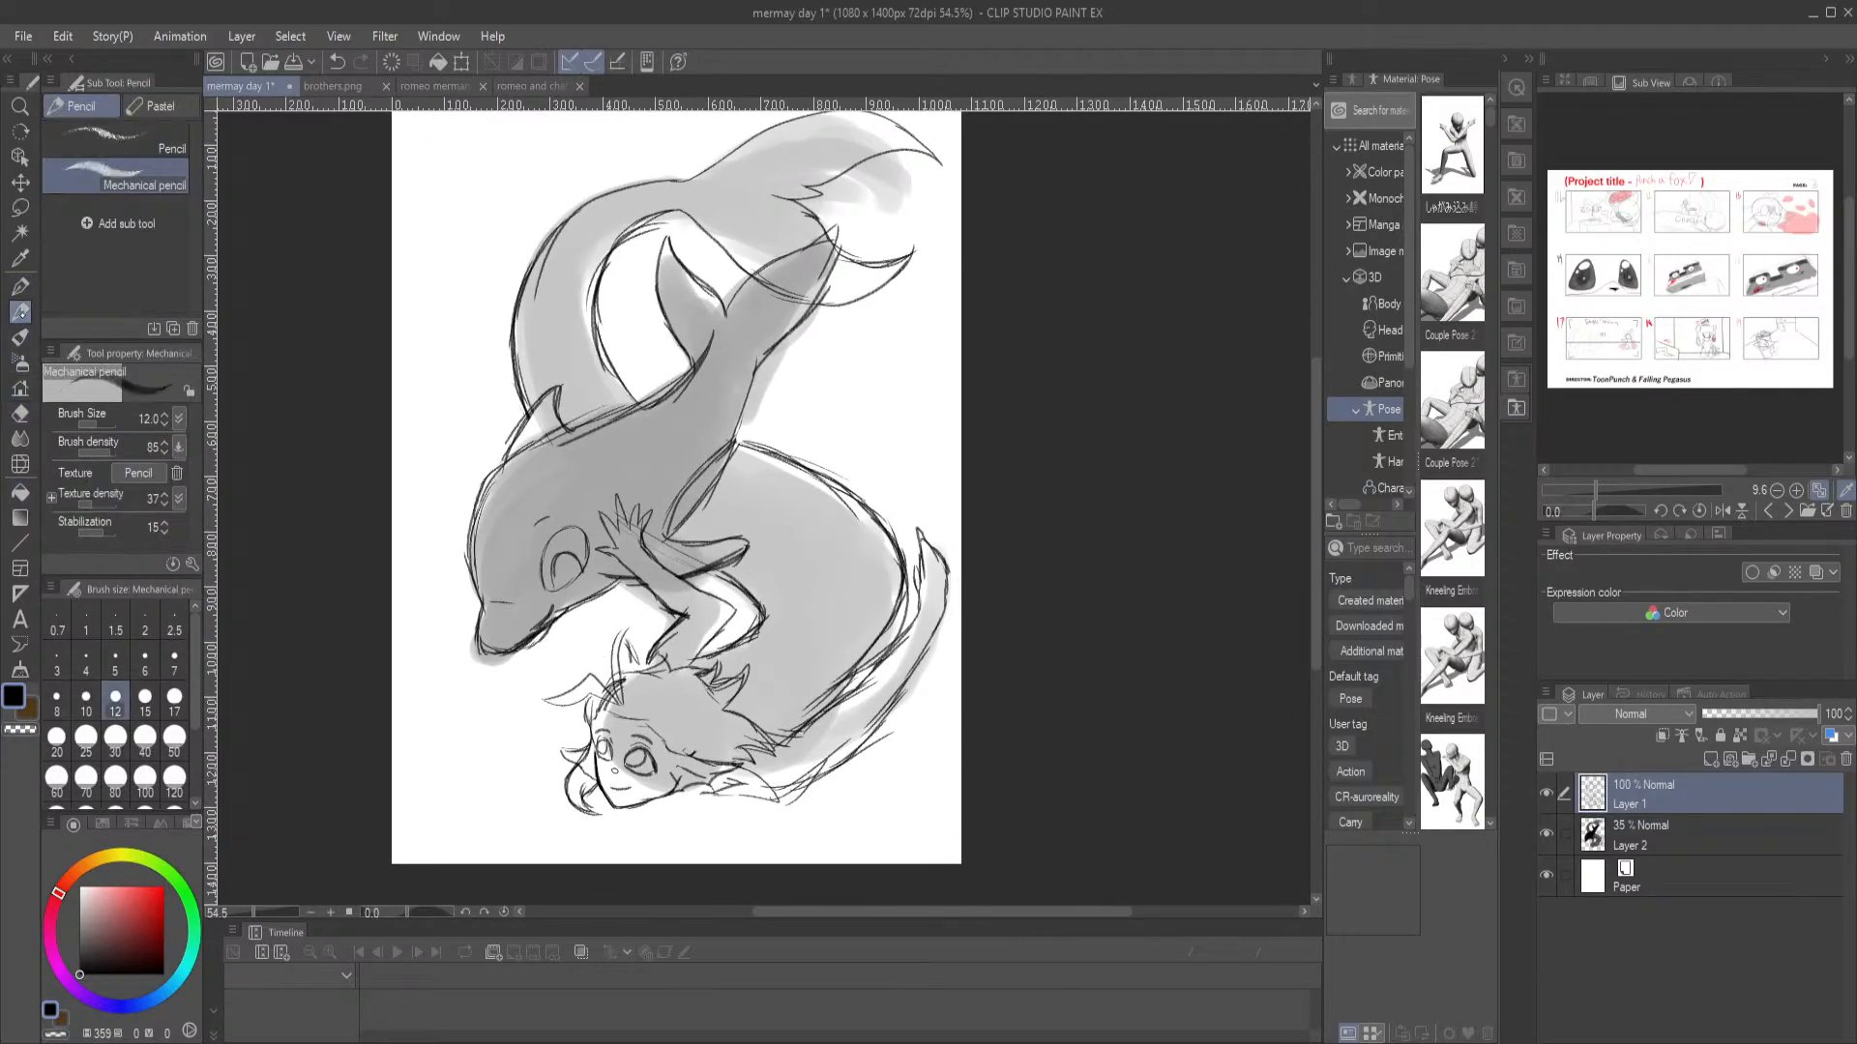
{"action": "left_click_drag", "start_coordinate": [776, 697], "coordinate": [630, 683]}
{"action": "scroll", "coordinate": [638, 617], "scroll_direction": "up", "scroll_amount": 1}
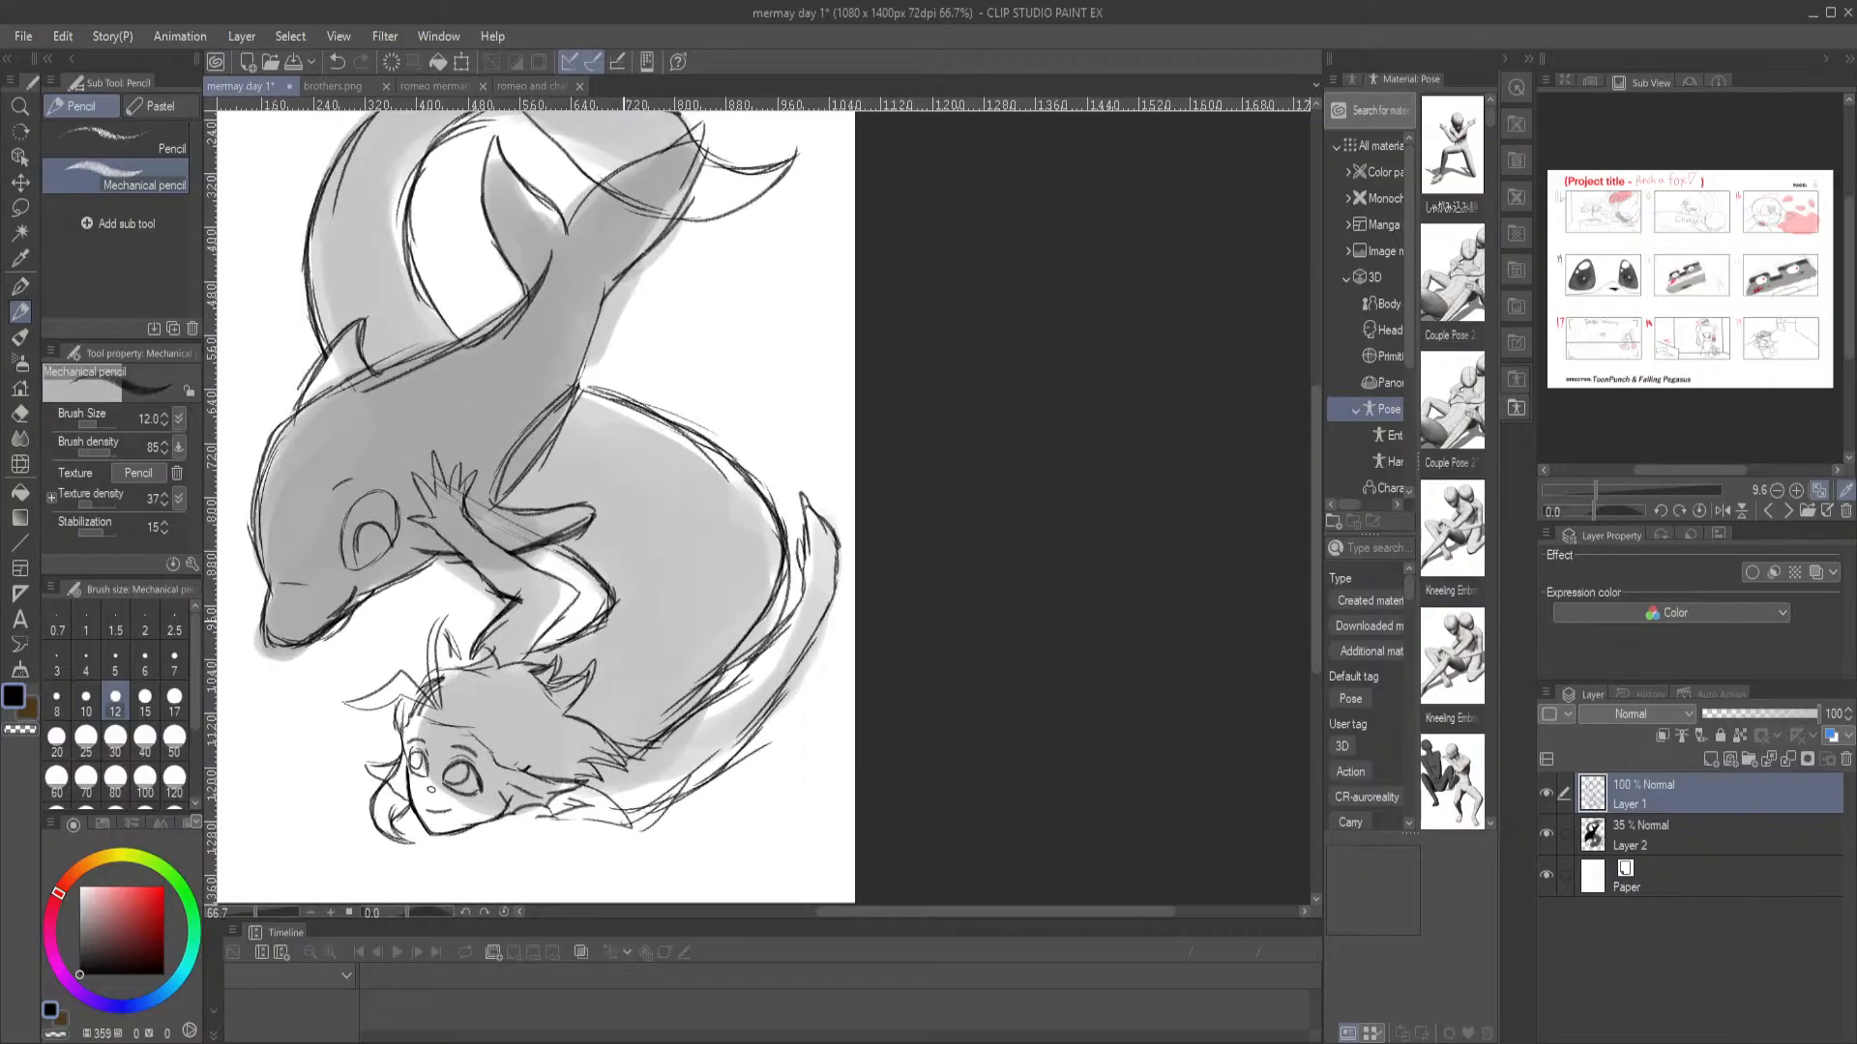
{"action": "scroll", "coordinate": [625, 621], "scroll_direction": "up", "scroll_amount": 4}
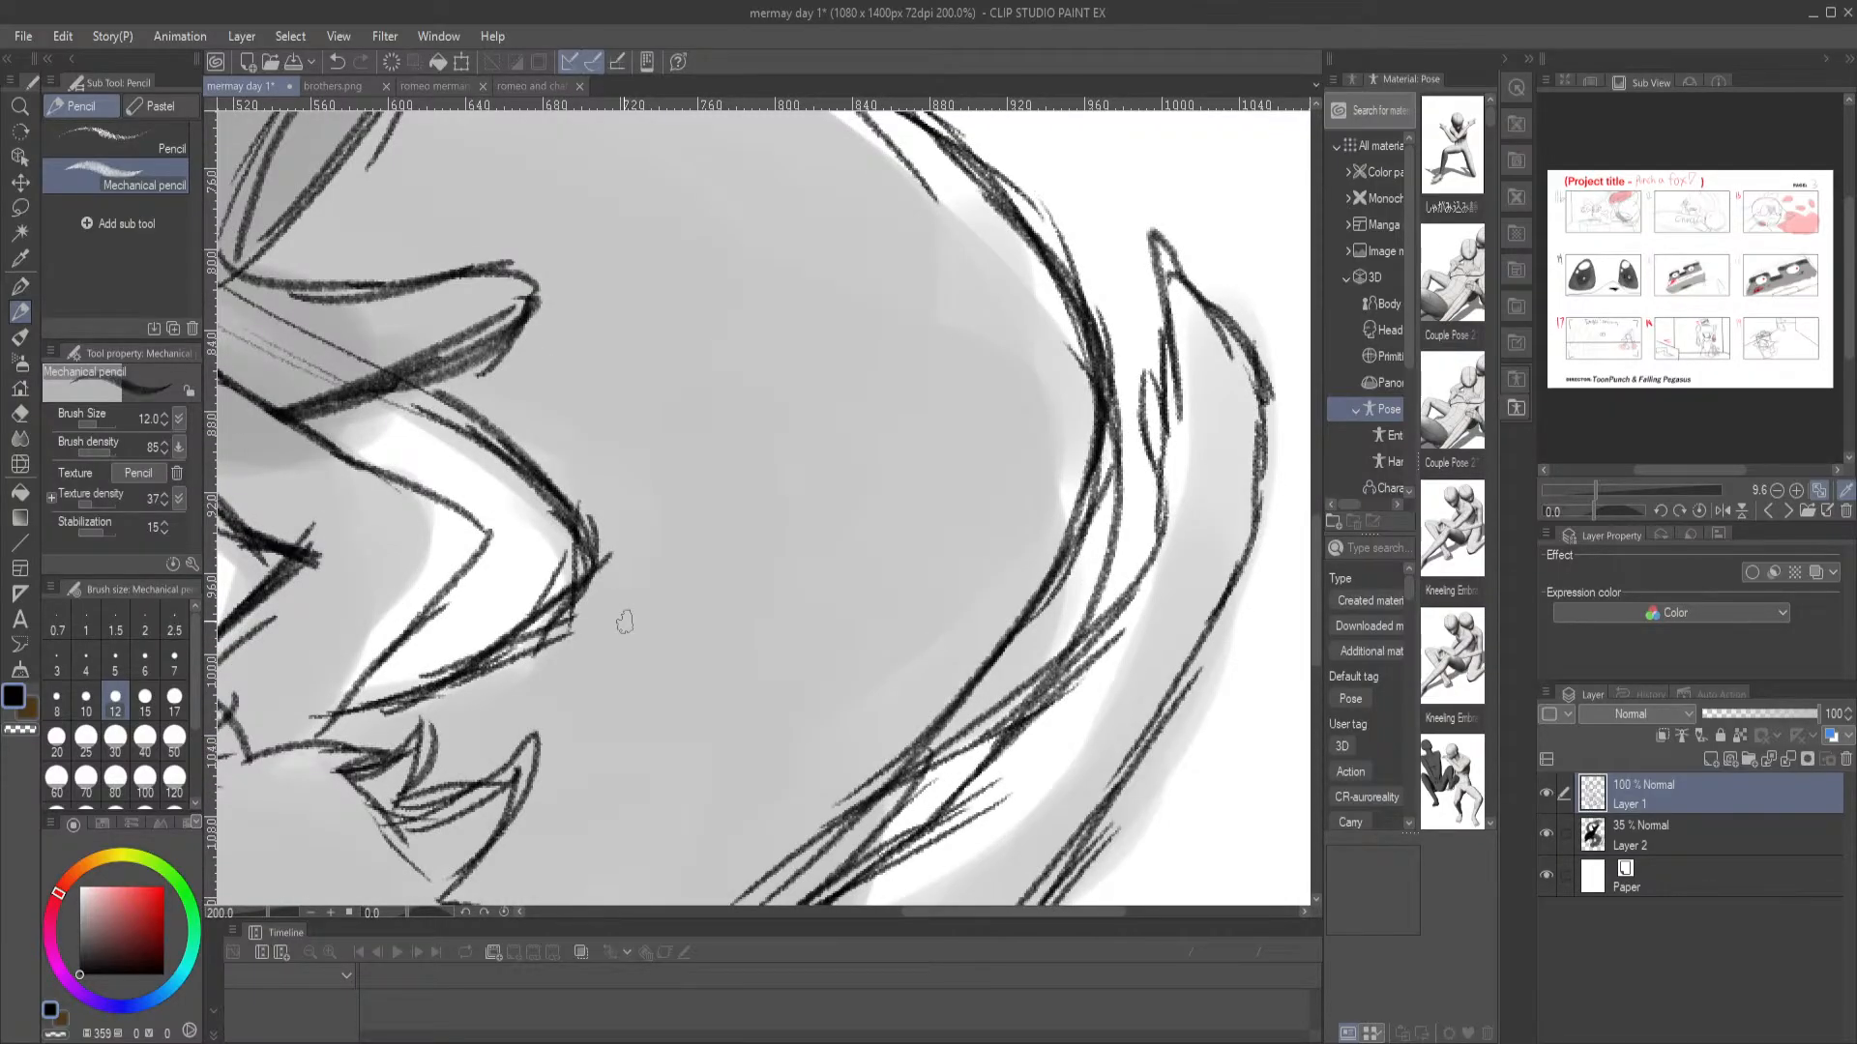
{"action": "left_click_drag", "start_coordinate": [363, 252], "coordinate": [788, 430]}
{"action": "mouse_move", "coordinate": [503, 339]}
{"action": "left_mouse_down"}
{"action": "mouse_move", "coordinate": [498, 416]}
{"action": "mouse_move", "coordinate": [535, 448]}
{"action": "left_mouse_up"}
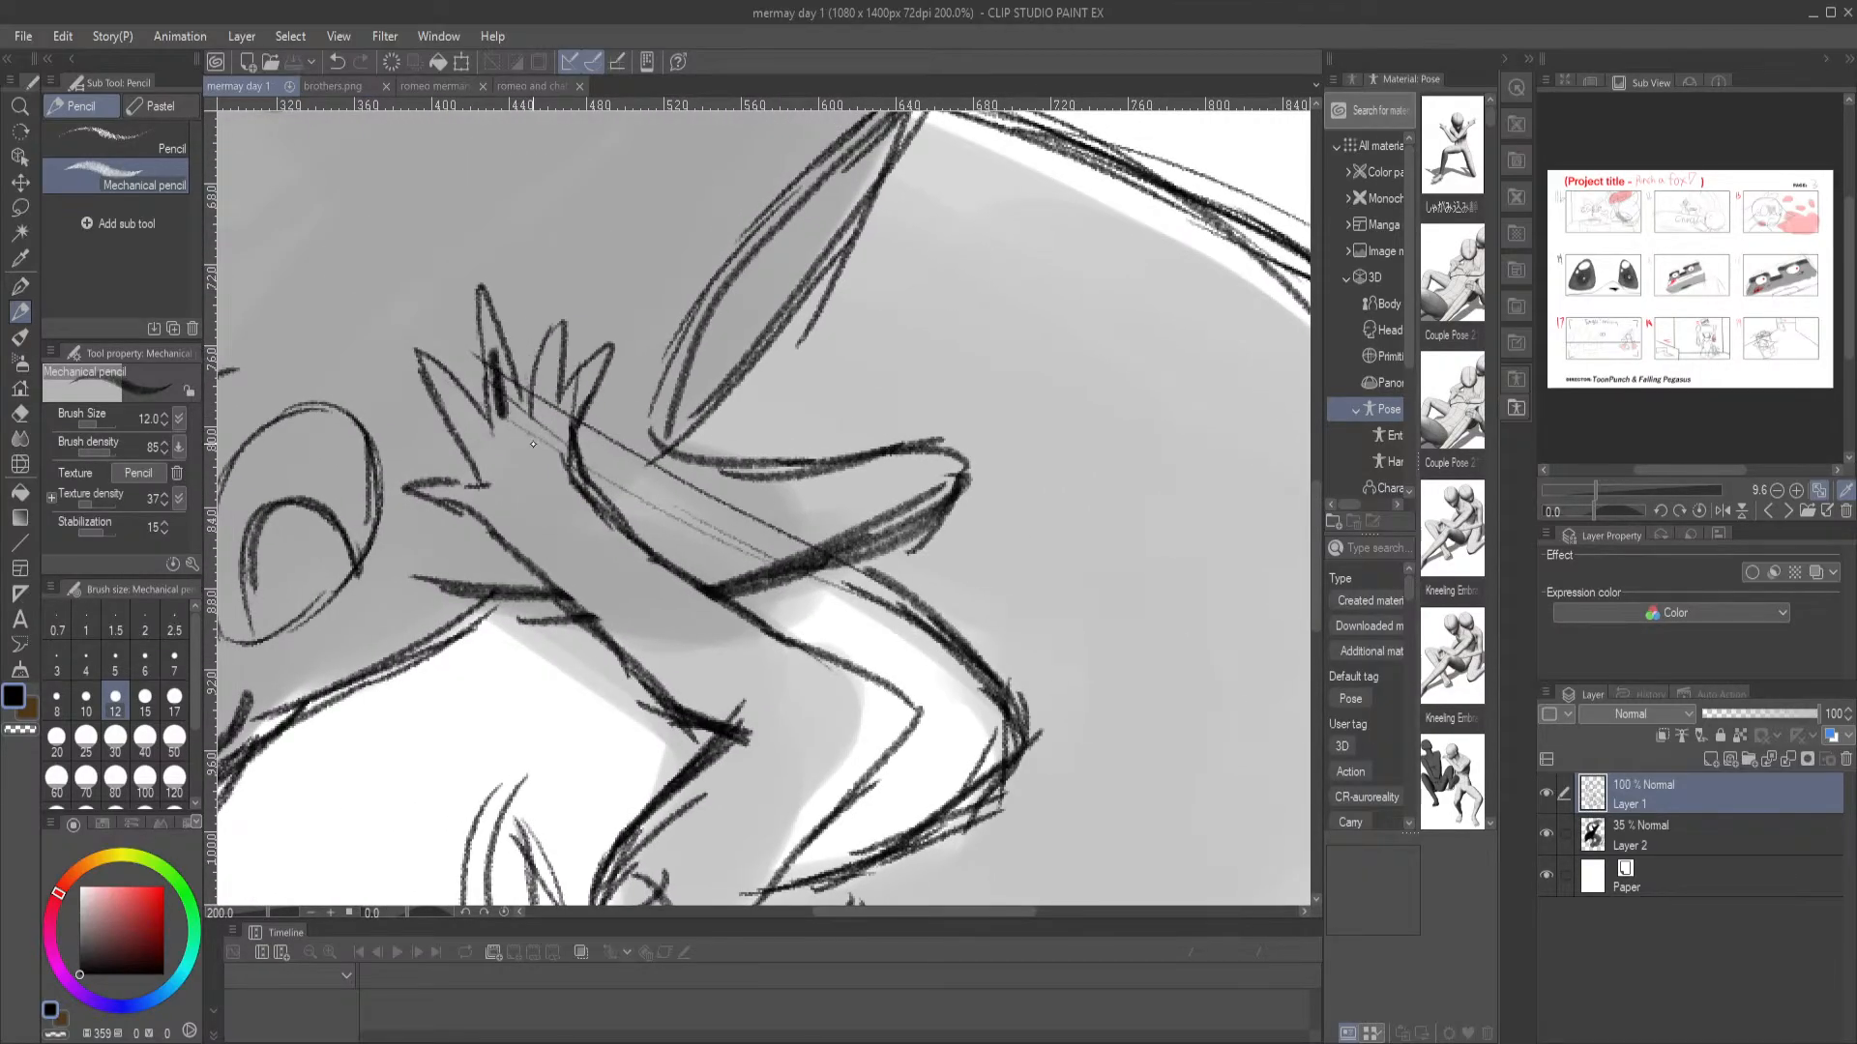
{"action": "key", "text": "w"}
{"action": "left_click", "coordinate": [490, 358]}
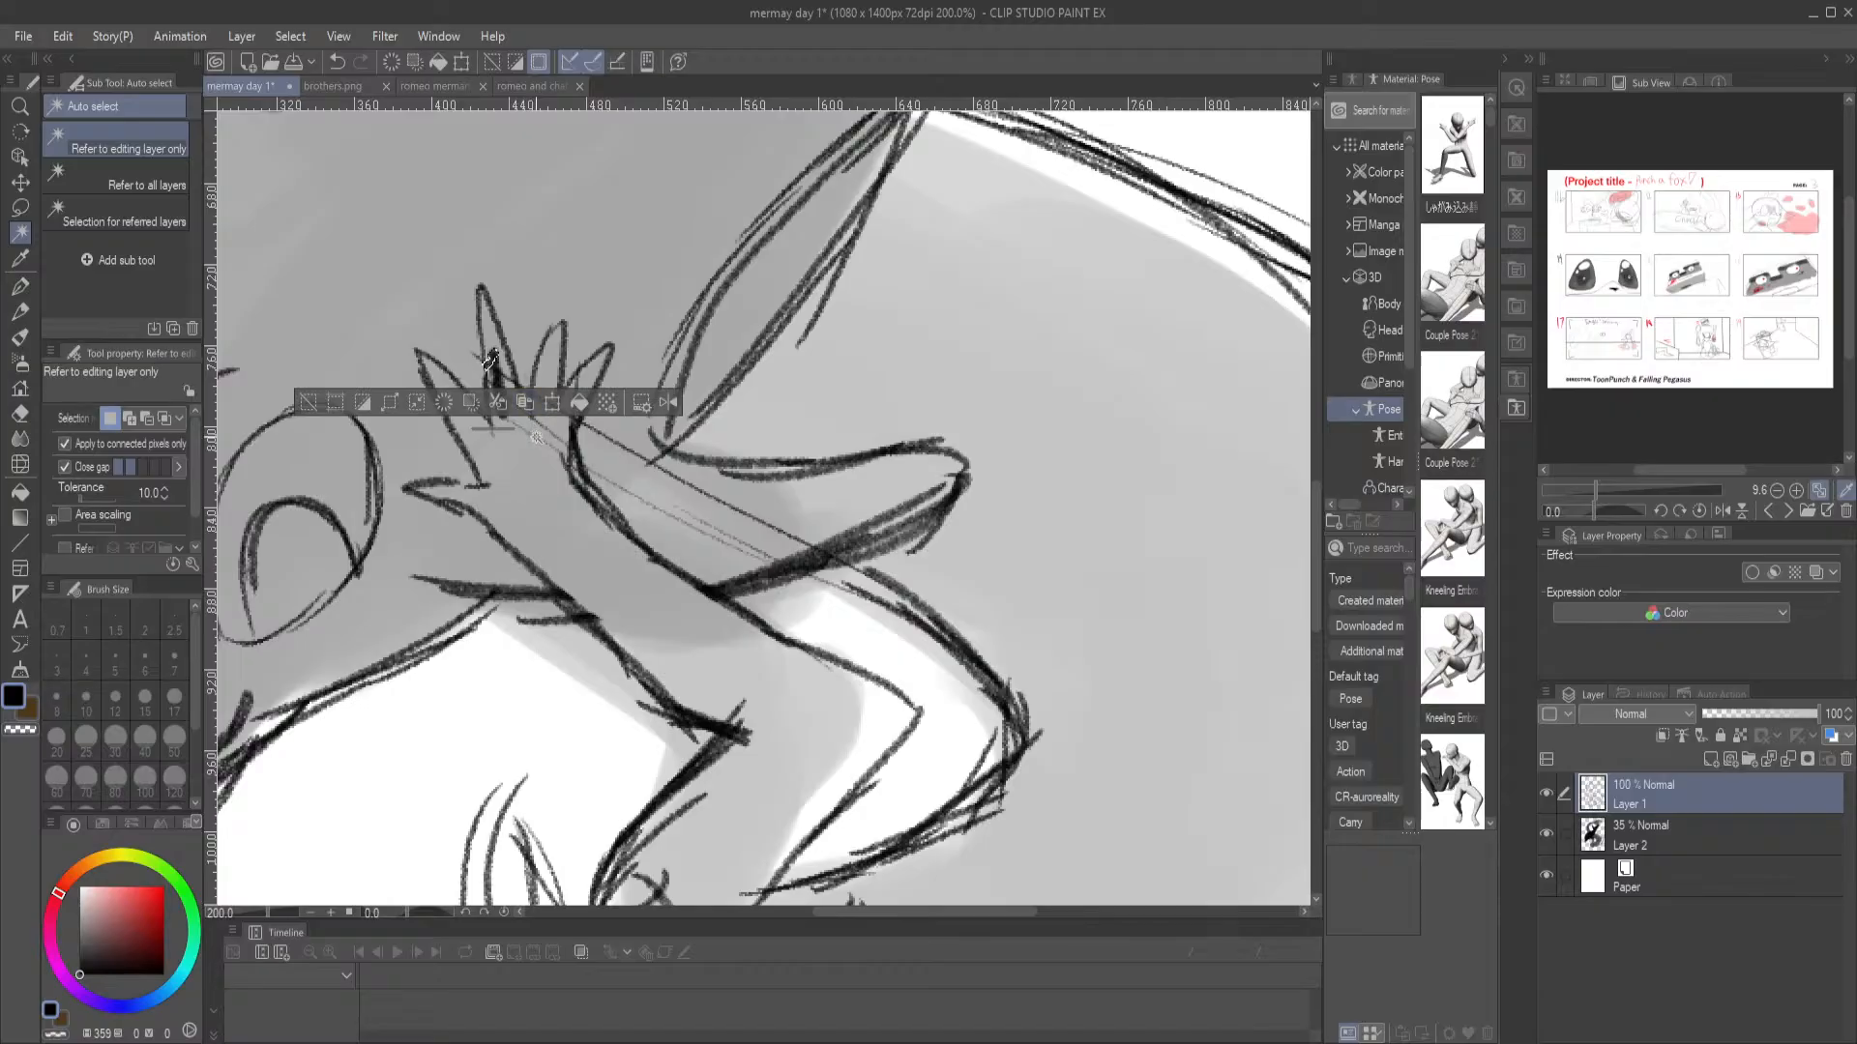
{"action": "key", "text": "ctrl+z"}
{"action": "key", "text": "ctrl+z"}
Erase the stray lines crossing the merman's fingers and palm, and the outline of his curved body beside the tail tip
{"action": "key", "text": "e"}
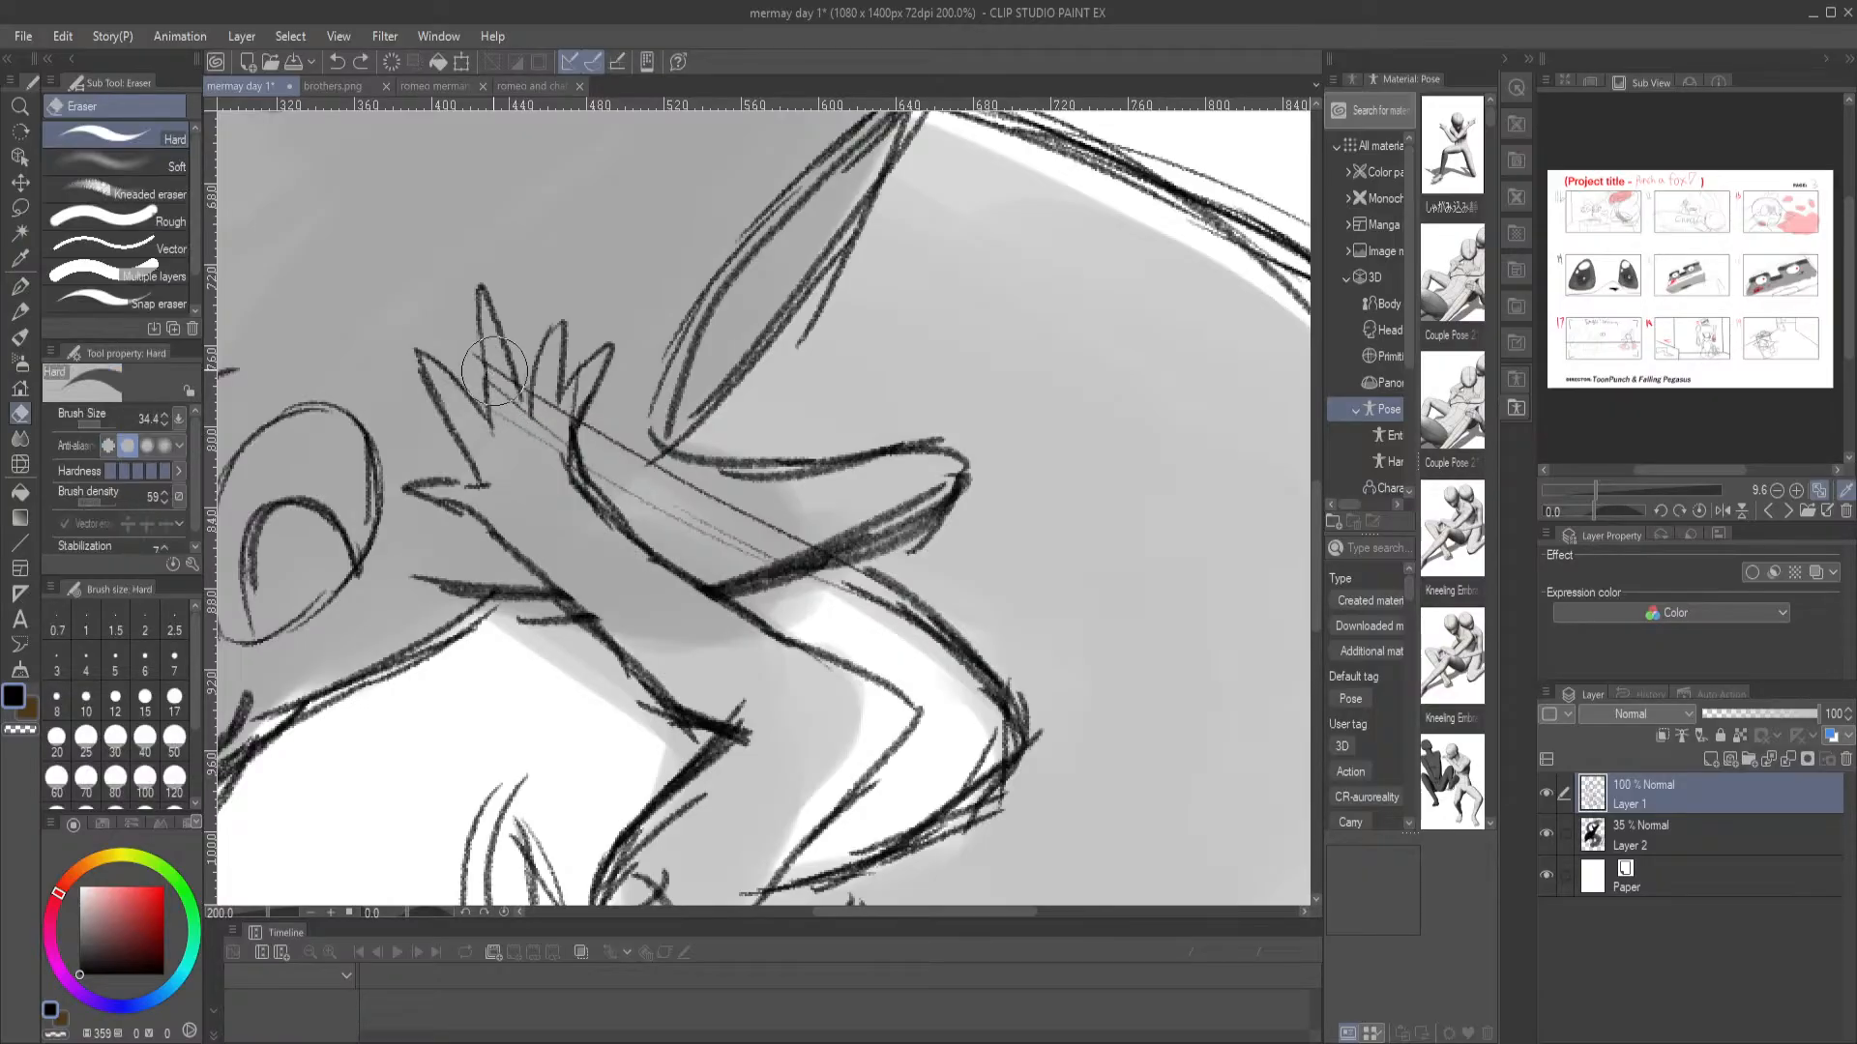
{"action": "left_click_drag", "start_coordinate": [542, 425], "coordinate": [557, 438]}
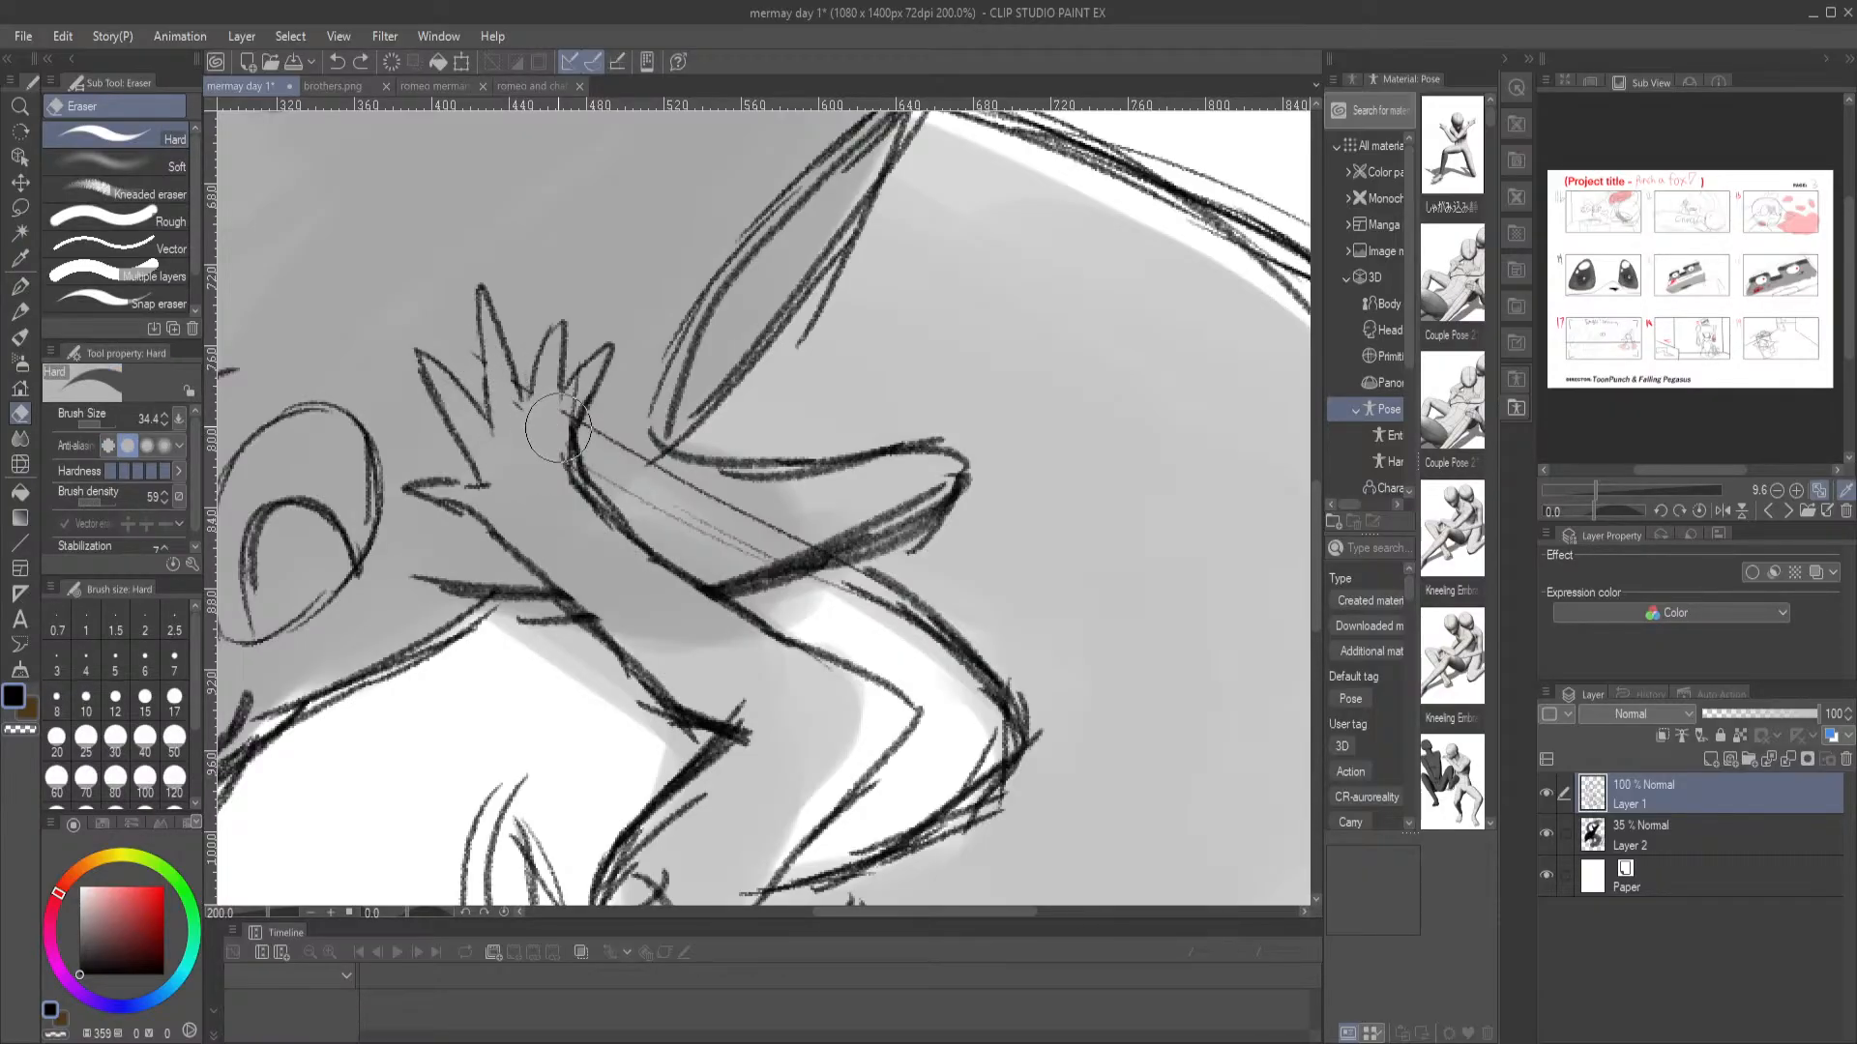
{"action": "left_click_drag", "start_coordinate": [742, 614], "coordinate": [618, 494]}
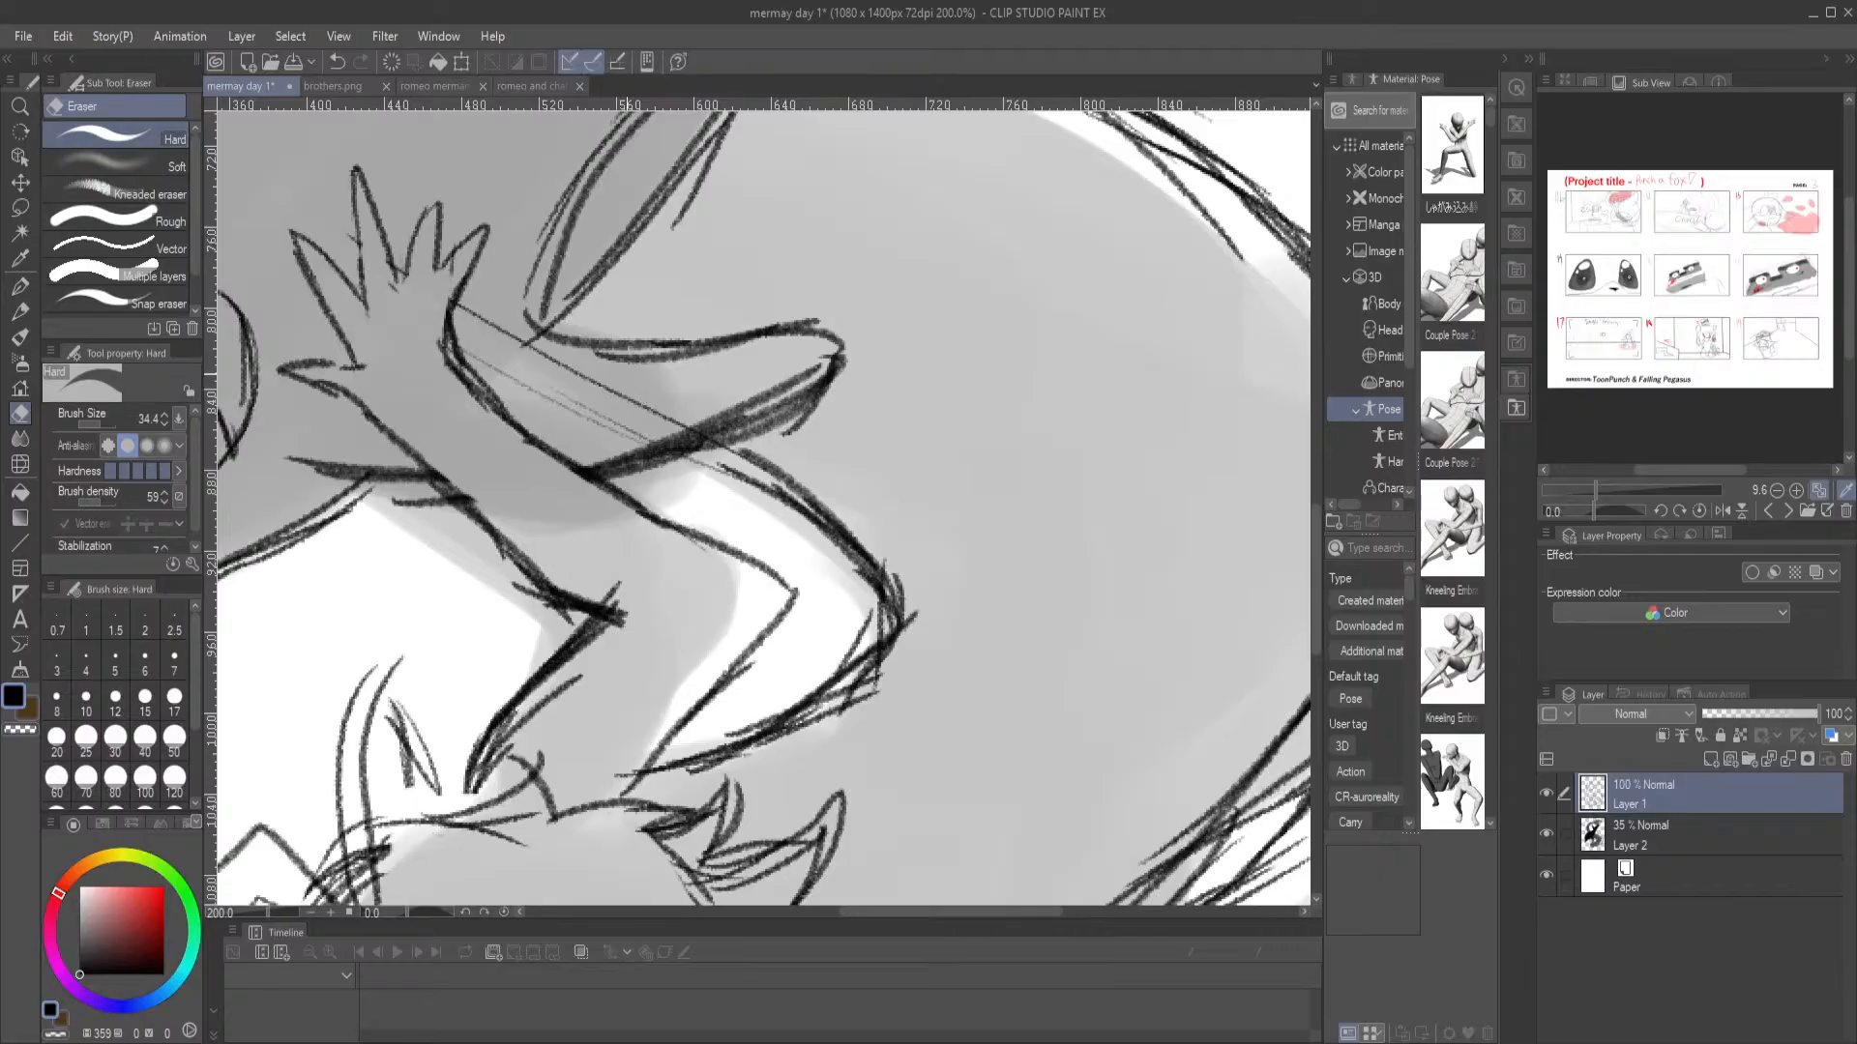
{"action": "key", "text": "ctrl+0"}
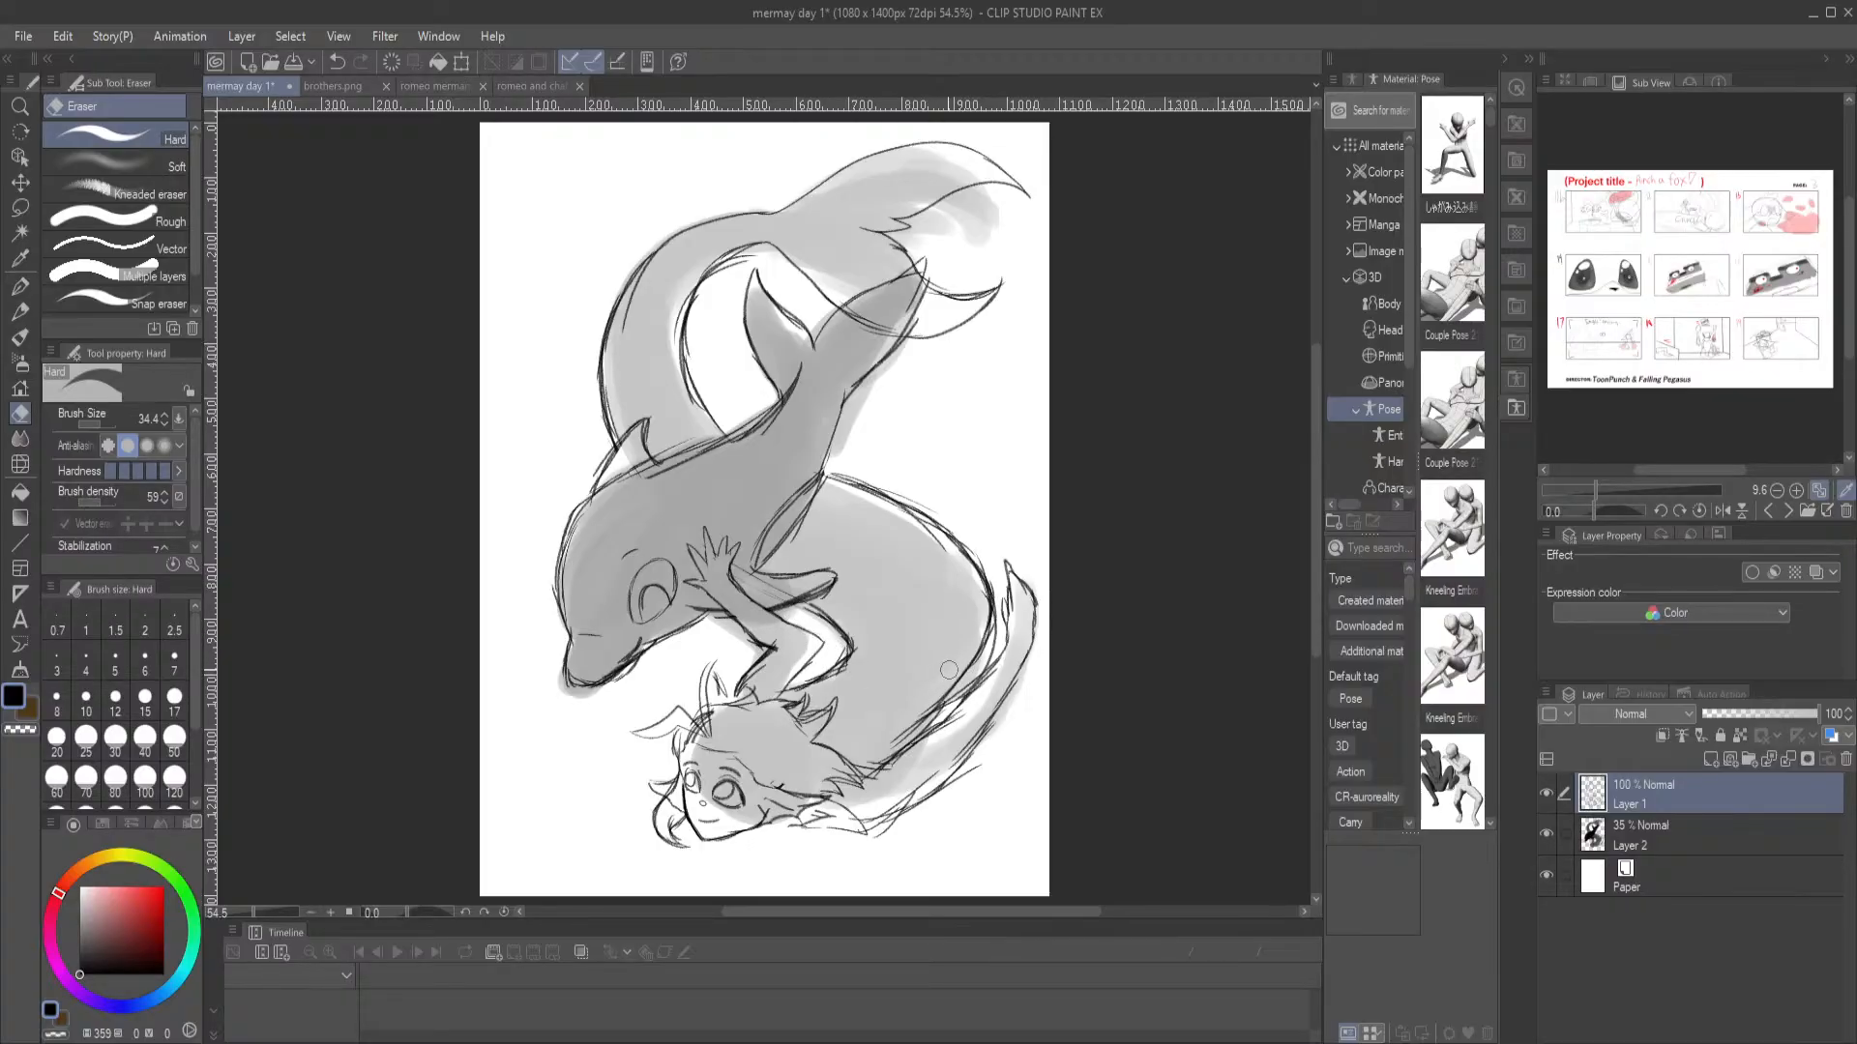
{"action": "left_click_drag", "start_coordinate": [989, 615], "coordinate": [901, 735]}
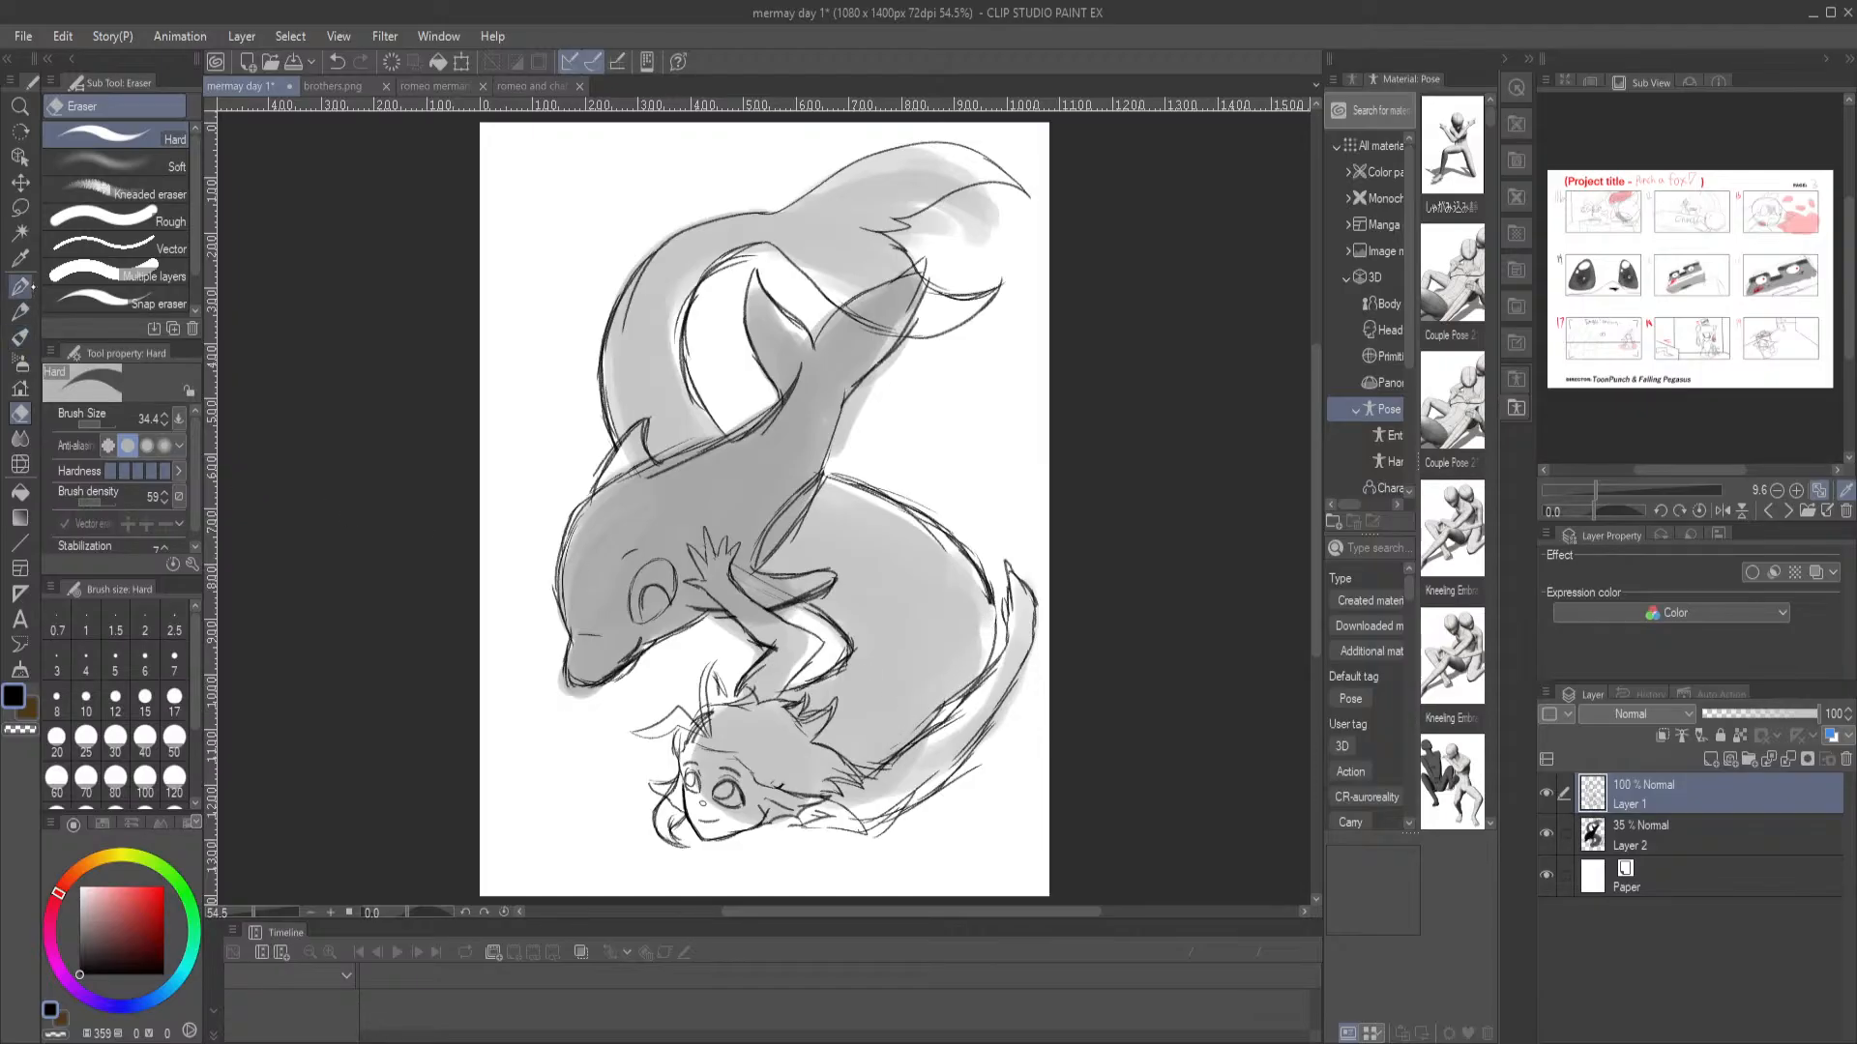
Draw a short curved line on the merman's body beside his hair with the Mechanical pencil, replacing the earlier attempts
{"action": "left_click", "coordinate": [19, 312]}
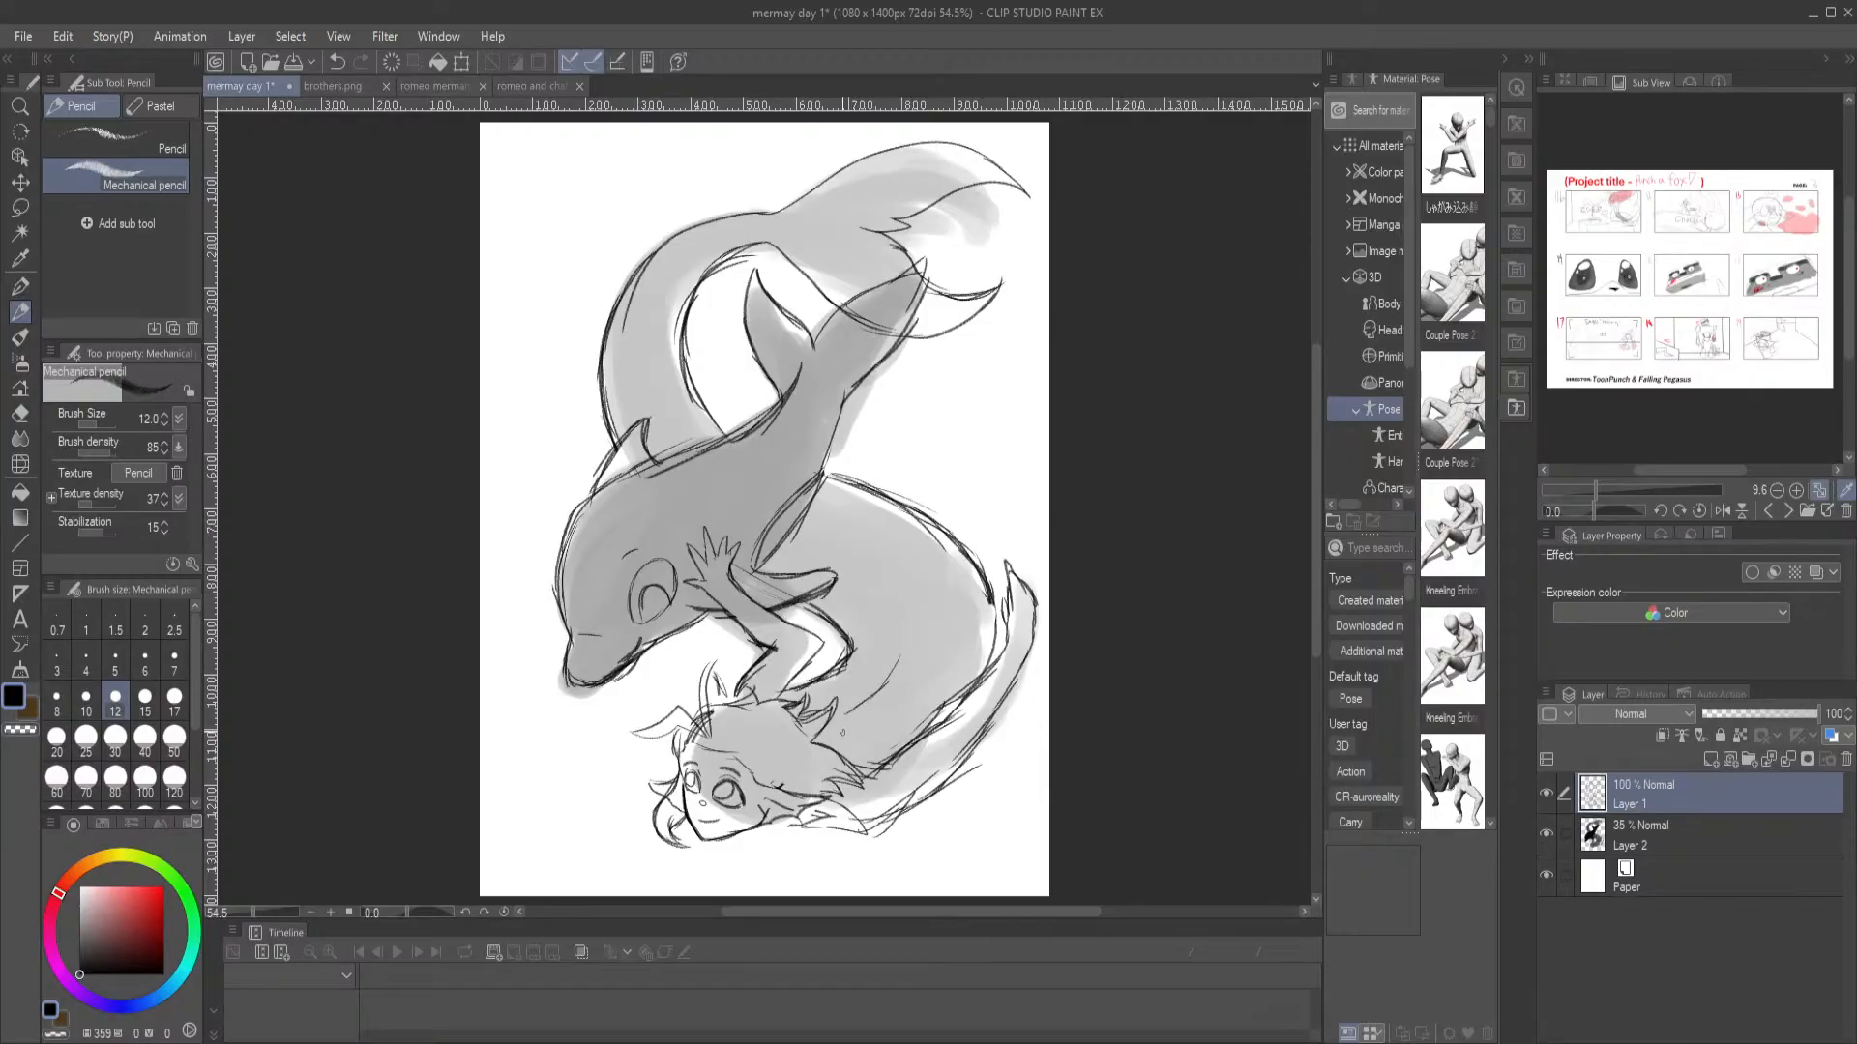
{"action": "key", "text": "ctrl+z"}
{"action": "key", "text": "ctrl+z"}
{"action": "key", "text": "ctrl+z"}
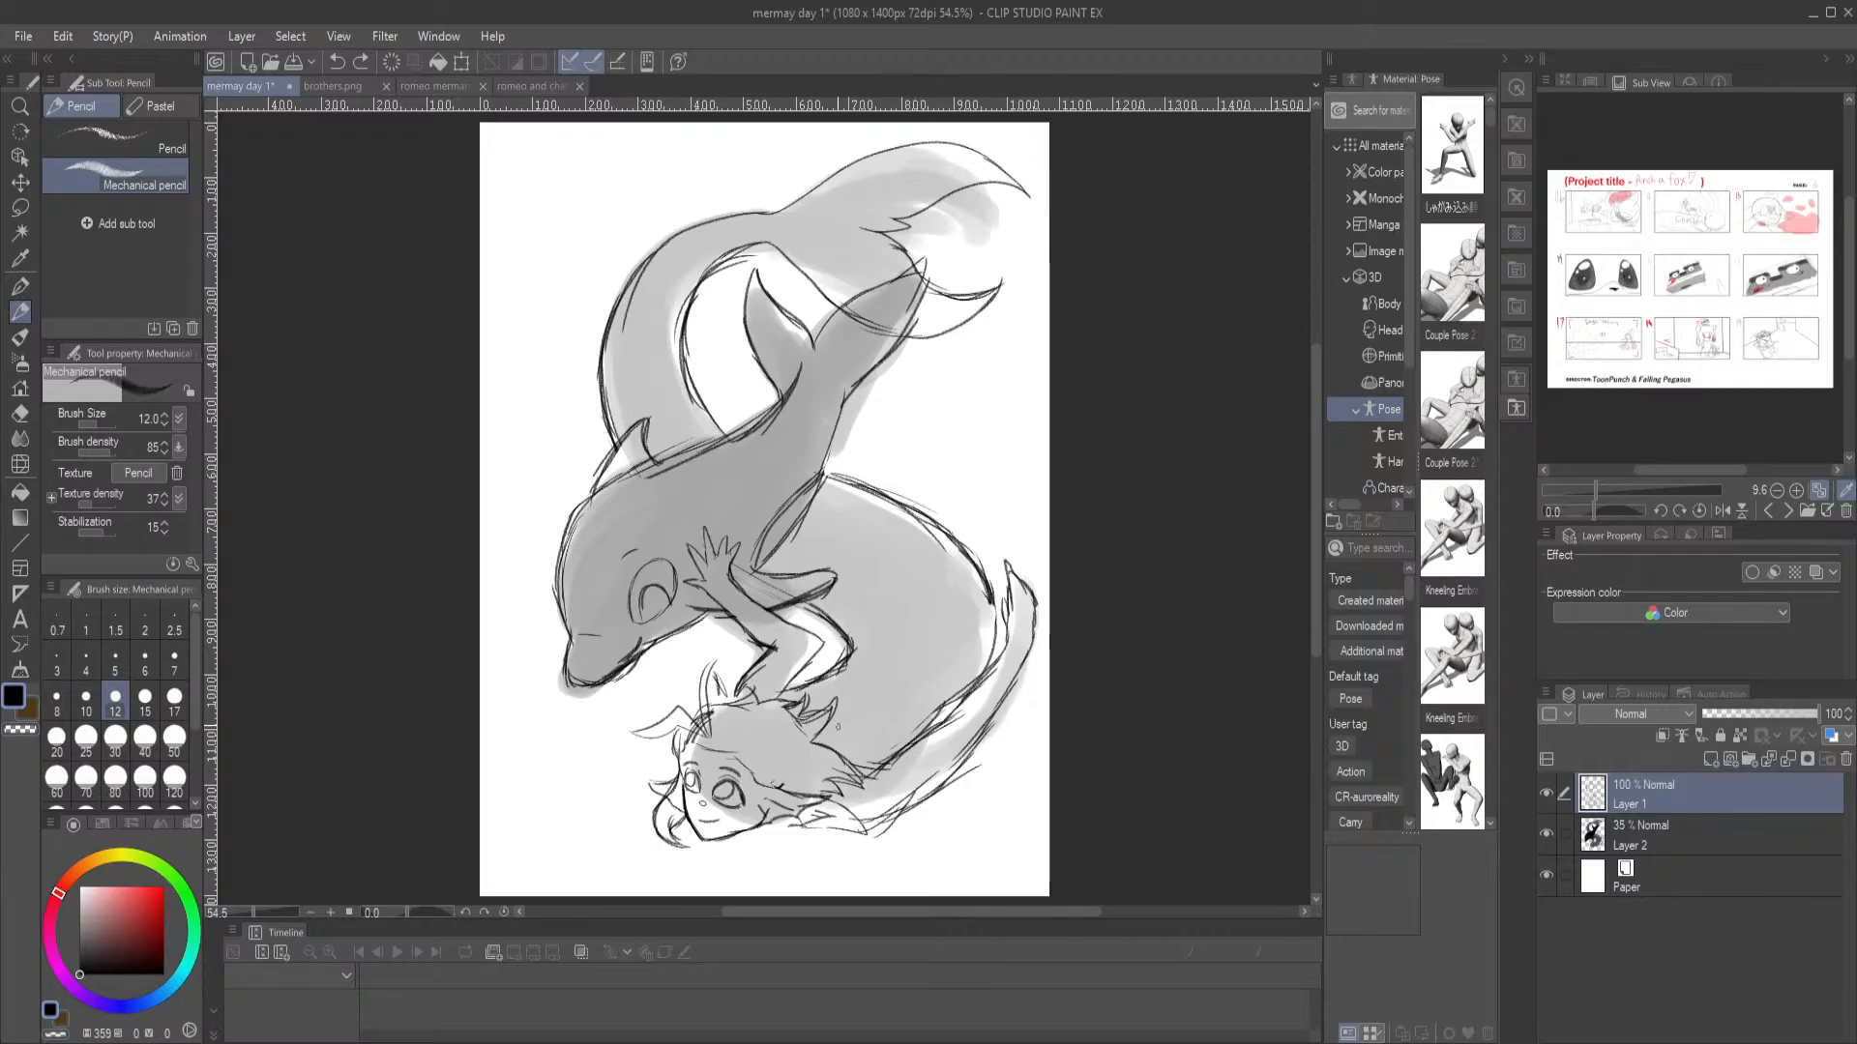
{"action": "left_click_drag", "start_coordinate": [842, 713], "coordinate": [865, 699]}
{"action": "key", "text": "ctrl+z"}
{"action": "left_click_drag", "start_coordinate": [851, 713], "coordinate": [891, 680]}
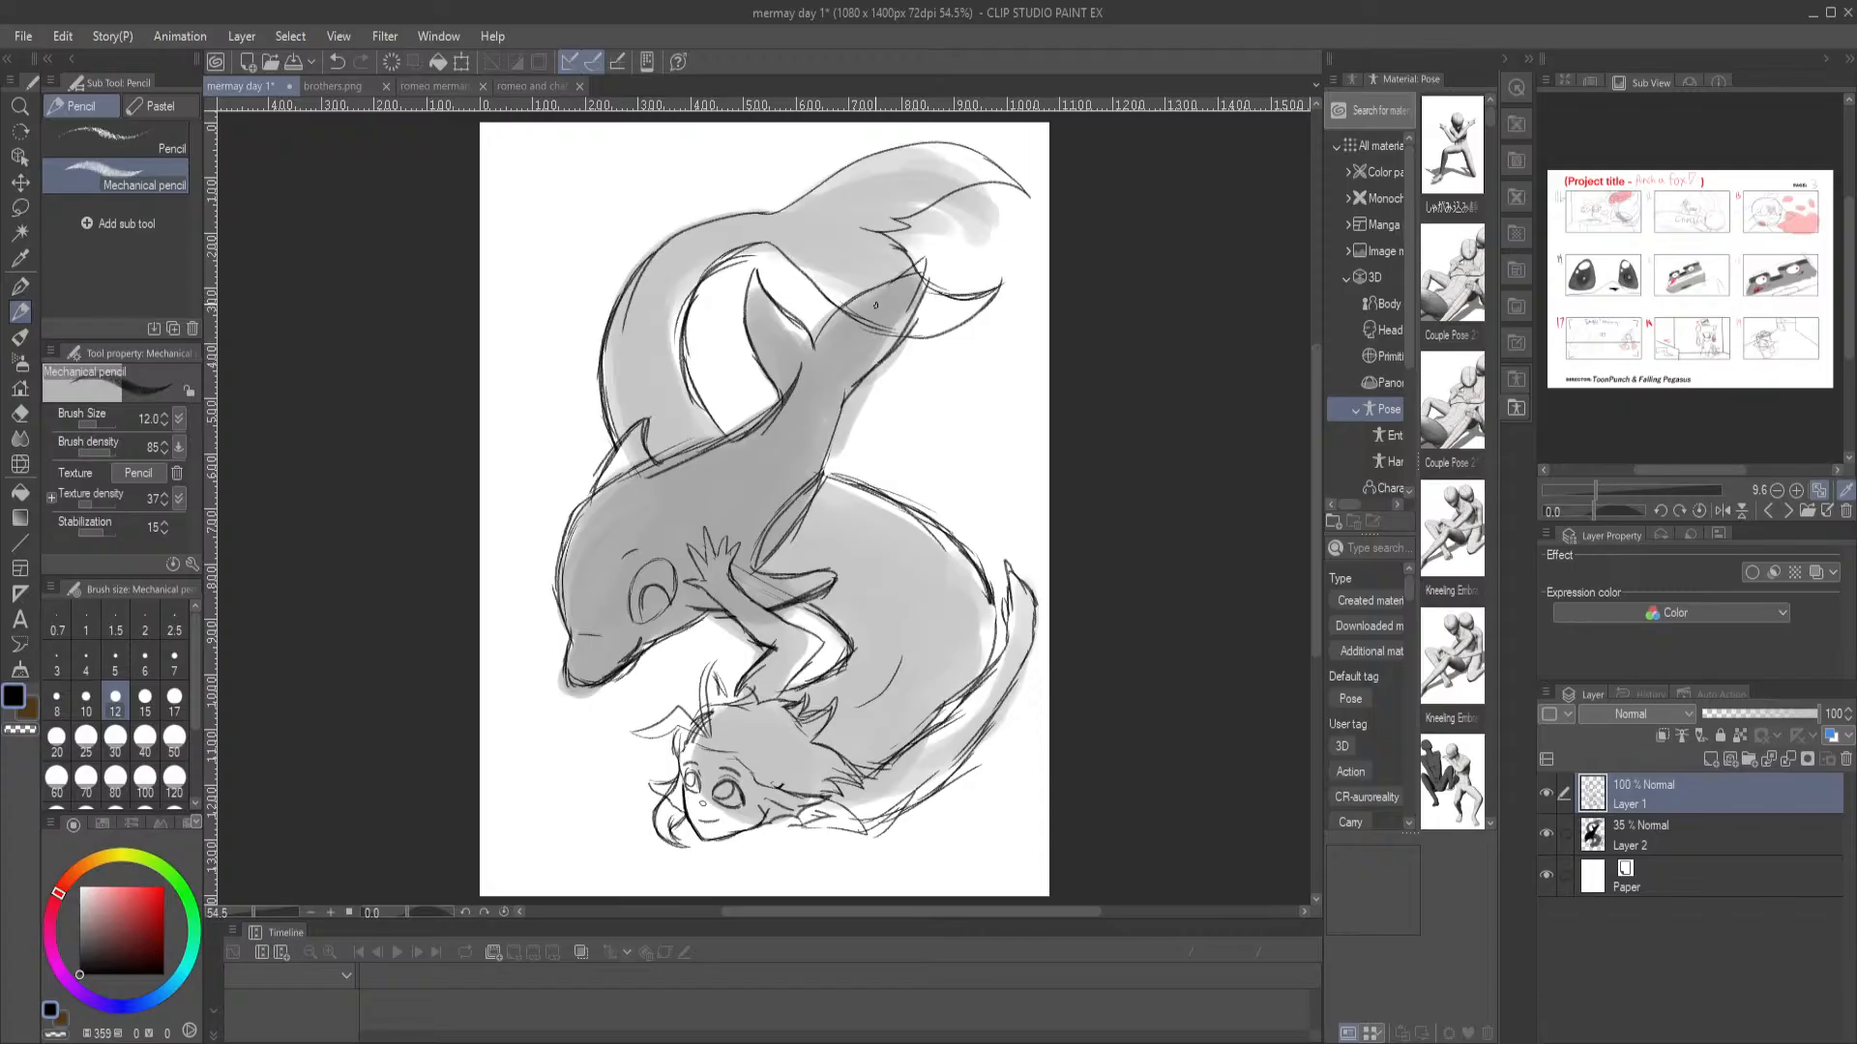
Hide Layer 2, lower Layer 1's opacity to 26%, and add a new vector layer on top for inking with the G-pen
{"action": "key", "text": "e"}
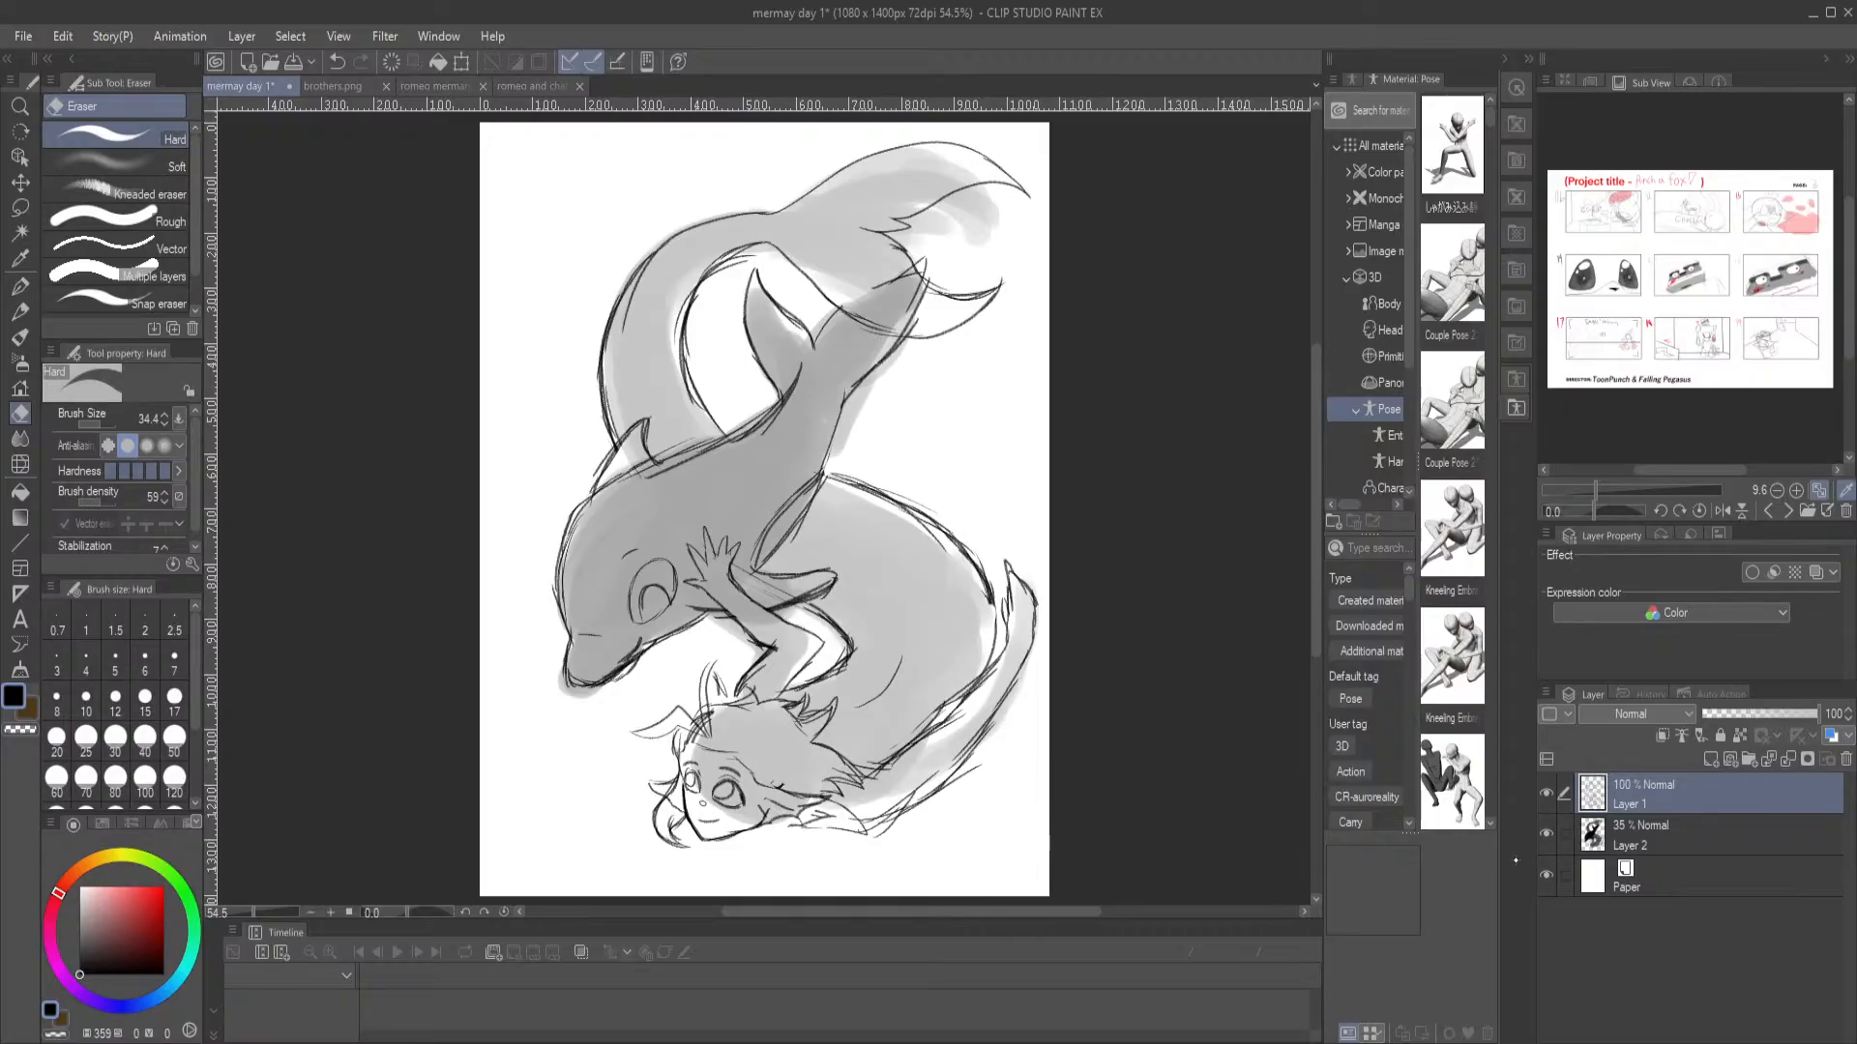
{"action": "left_click", "coordinate": [1547, 833]}
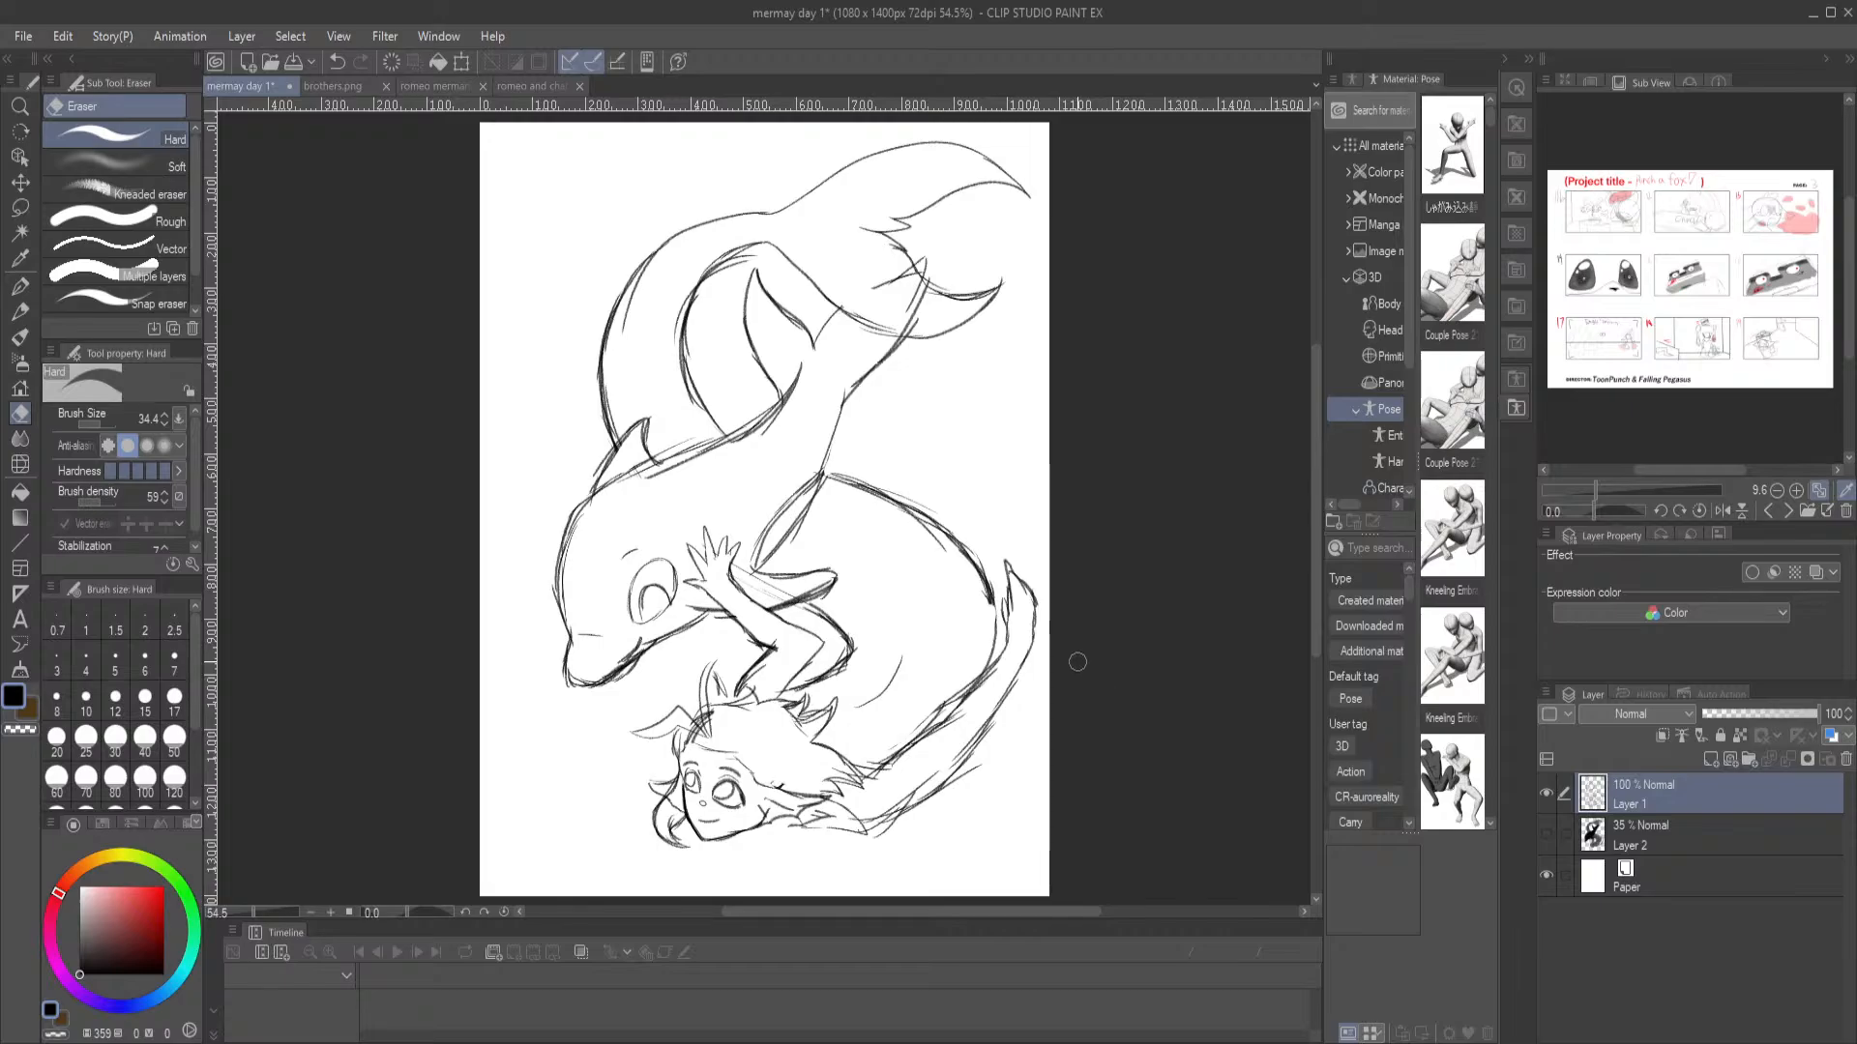
{"action": "left_click_drag", "start_coordinate": [1759, 713], "coordinate": [1724, 718]}
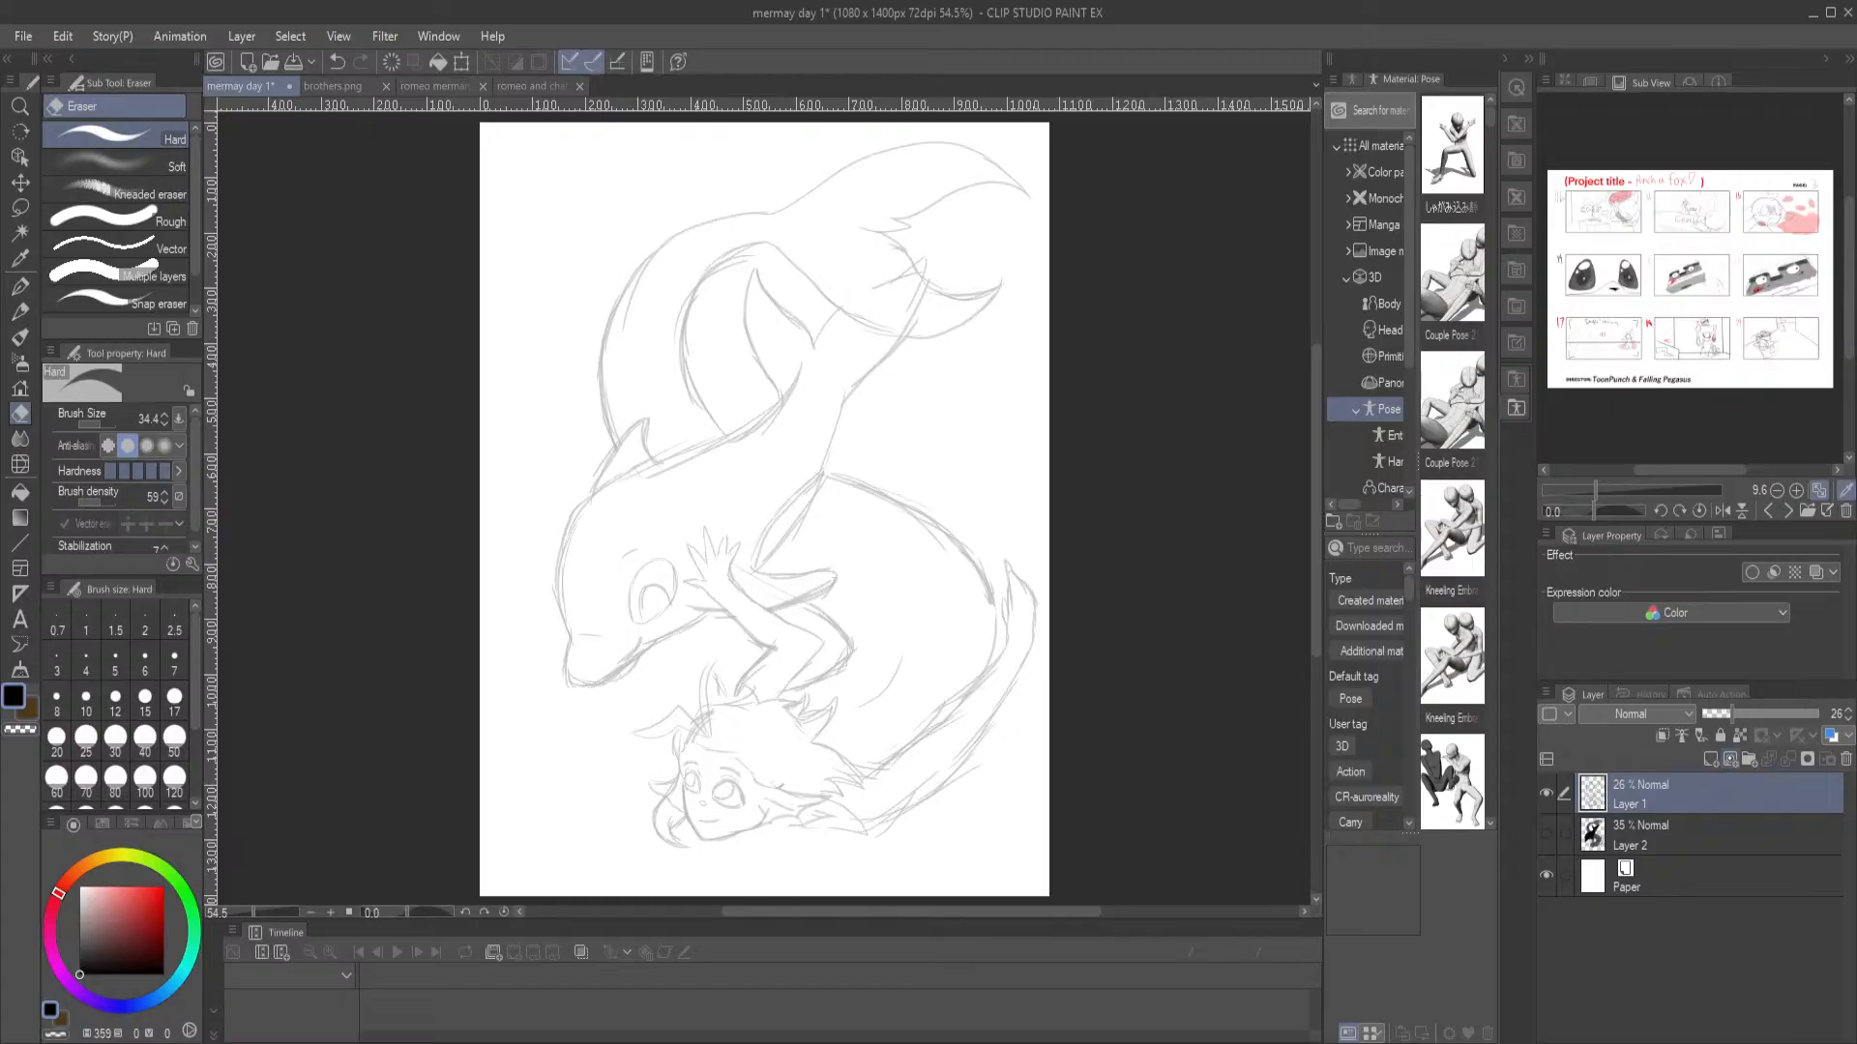
{"action": "left_click", "coordinate": [1731, 759]}
{"action": "left_click", "coordinate": [11, 283]}
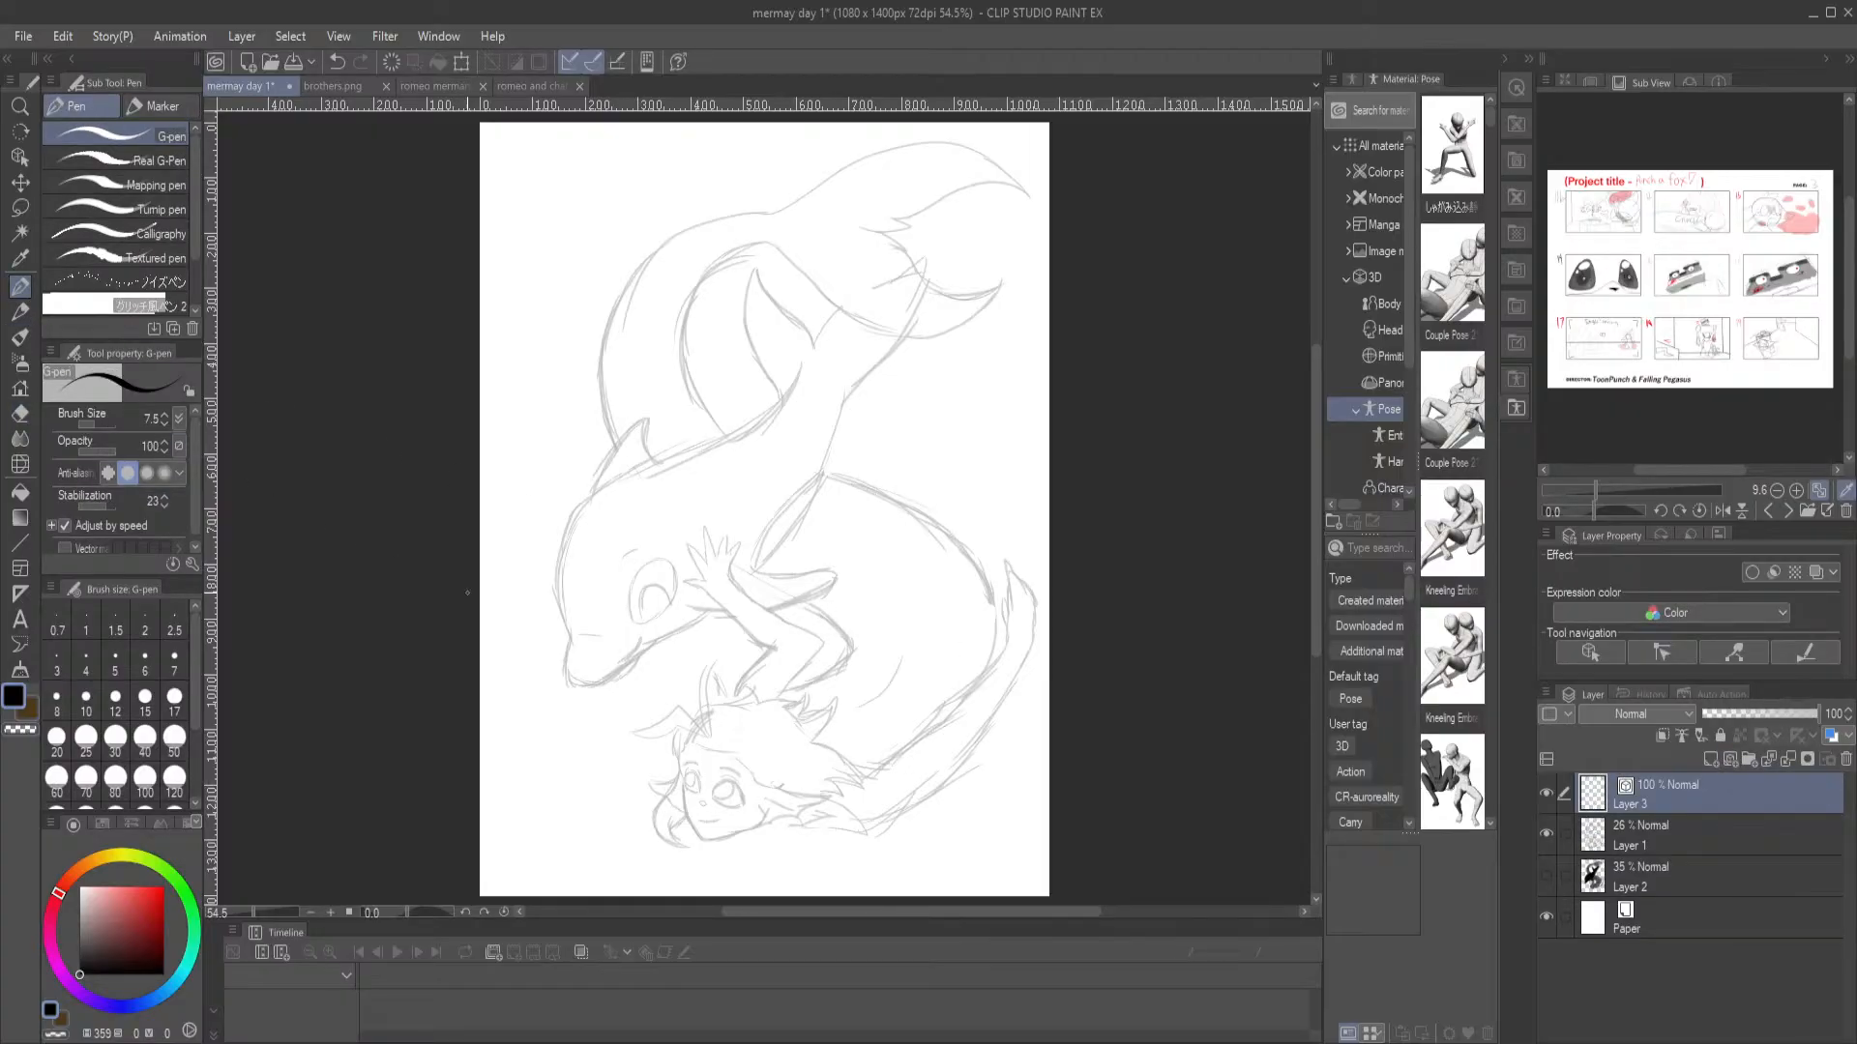
{"action": "scroll", "coordinate": [822, 264], "scroll_direction": "up", "scroll_amount": 3}
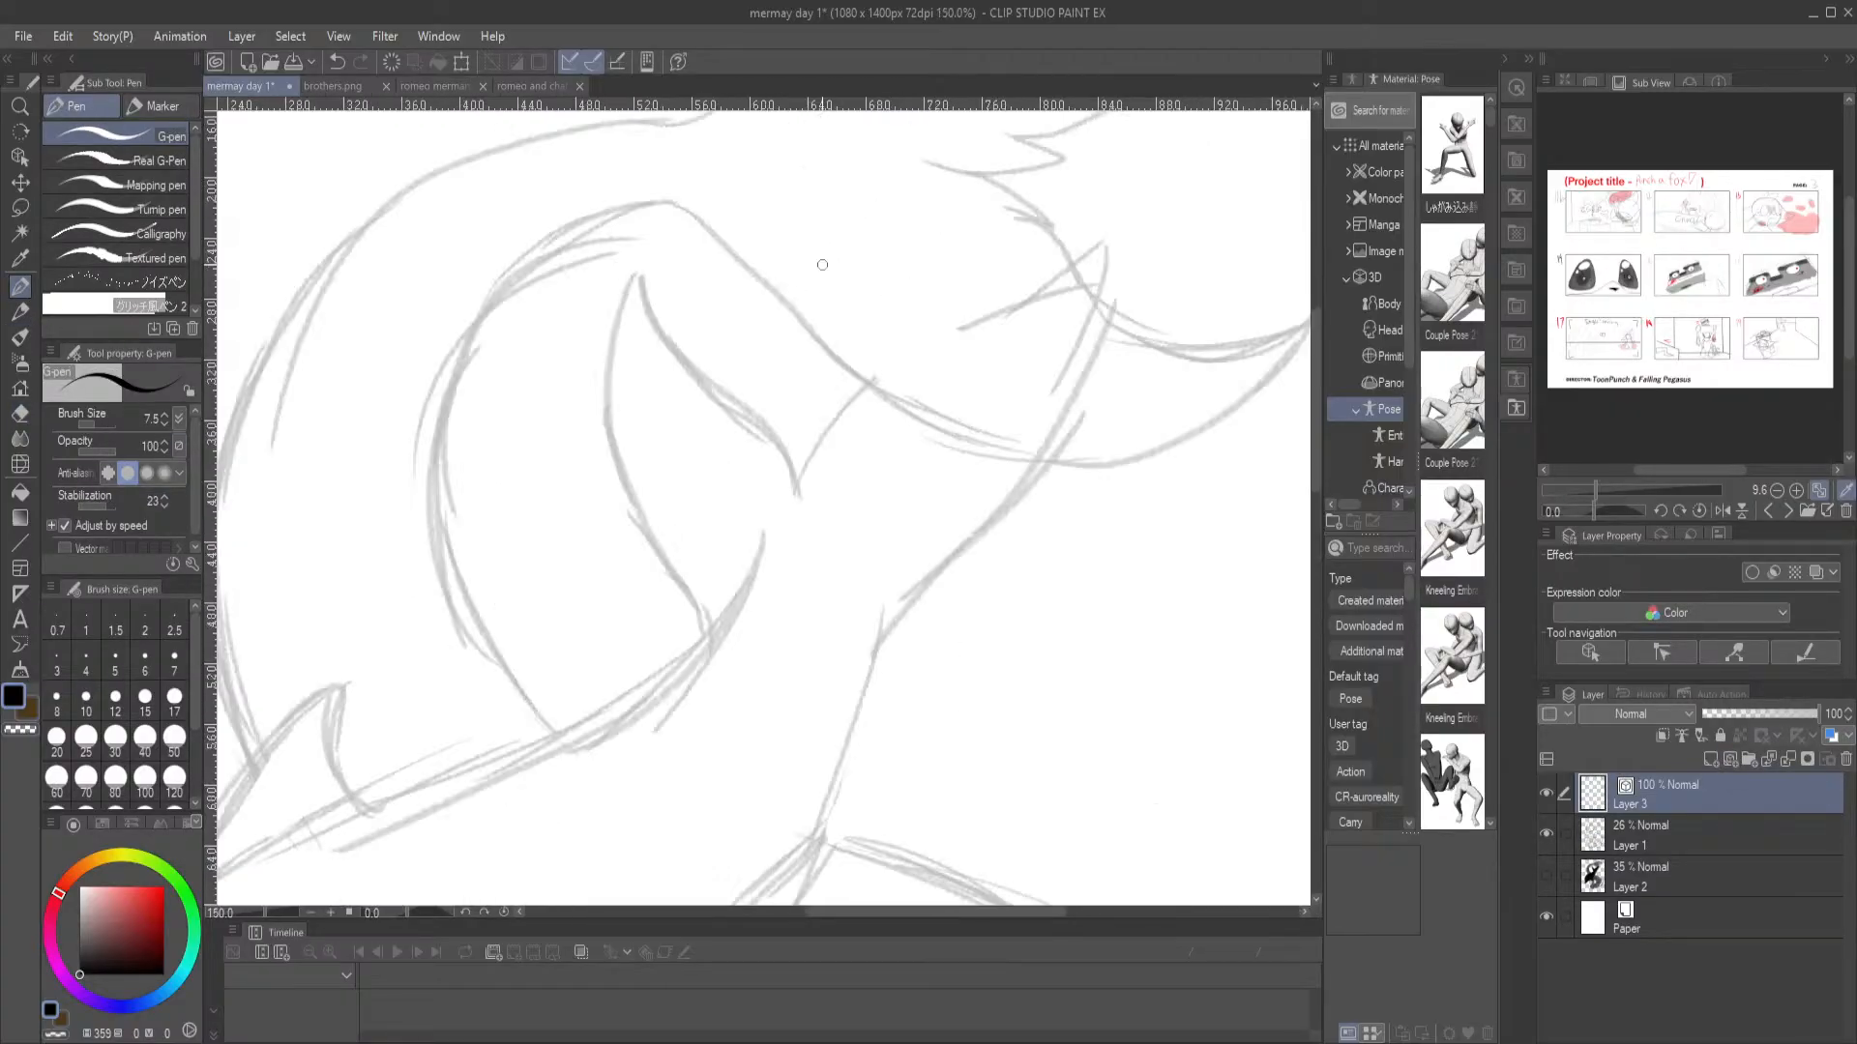
{"action": "left_click_drag", "start_coordinate": [604, 722], "coordinate": [638, 147]}
{"action": "left_click_drag", "start_coordinate": [688, 597], "coordinate": [712, 383]}
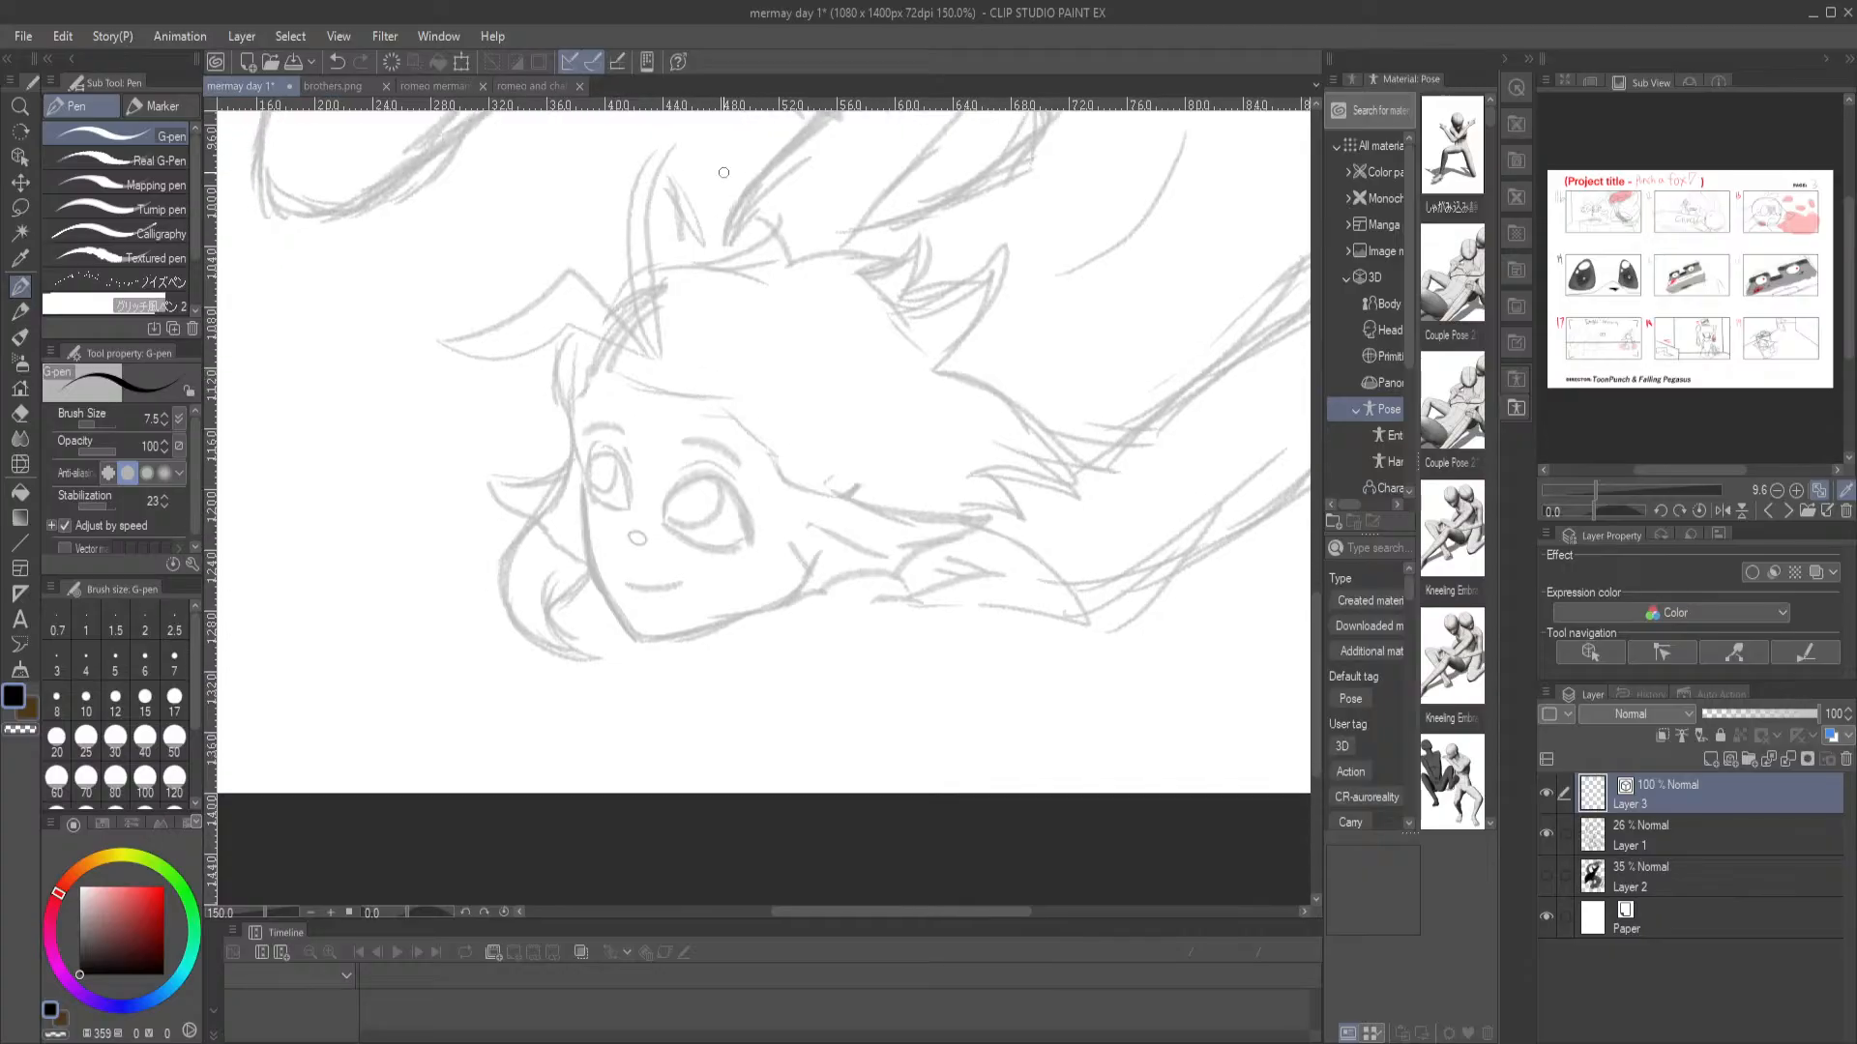
{"action": "scroll", "coordinate": [724, 172], "scroll_direction": "up", "scroll_amount": 1}
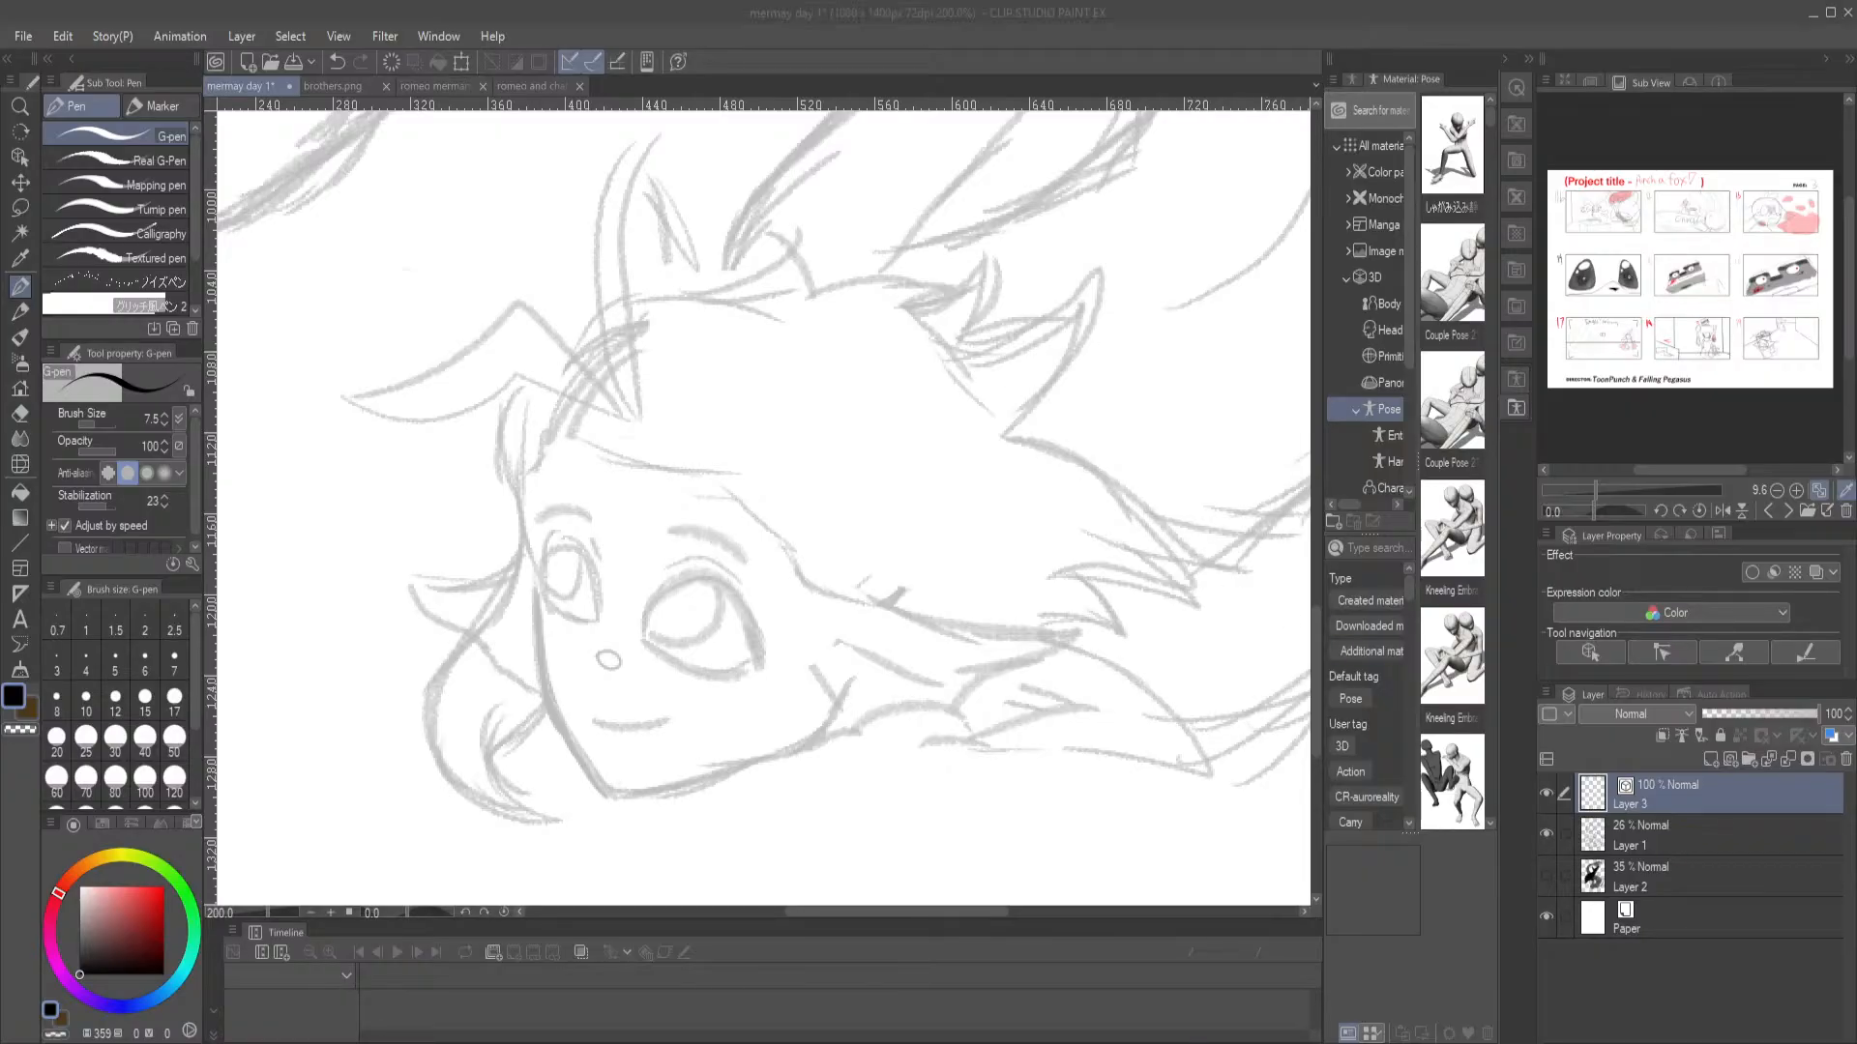
Switch to Chrome, close the "nrc mirror chamber" search tab, and open Google Drive in a new tab
{"action": "key", "text": "alt+Tab"}
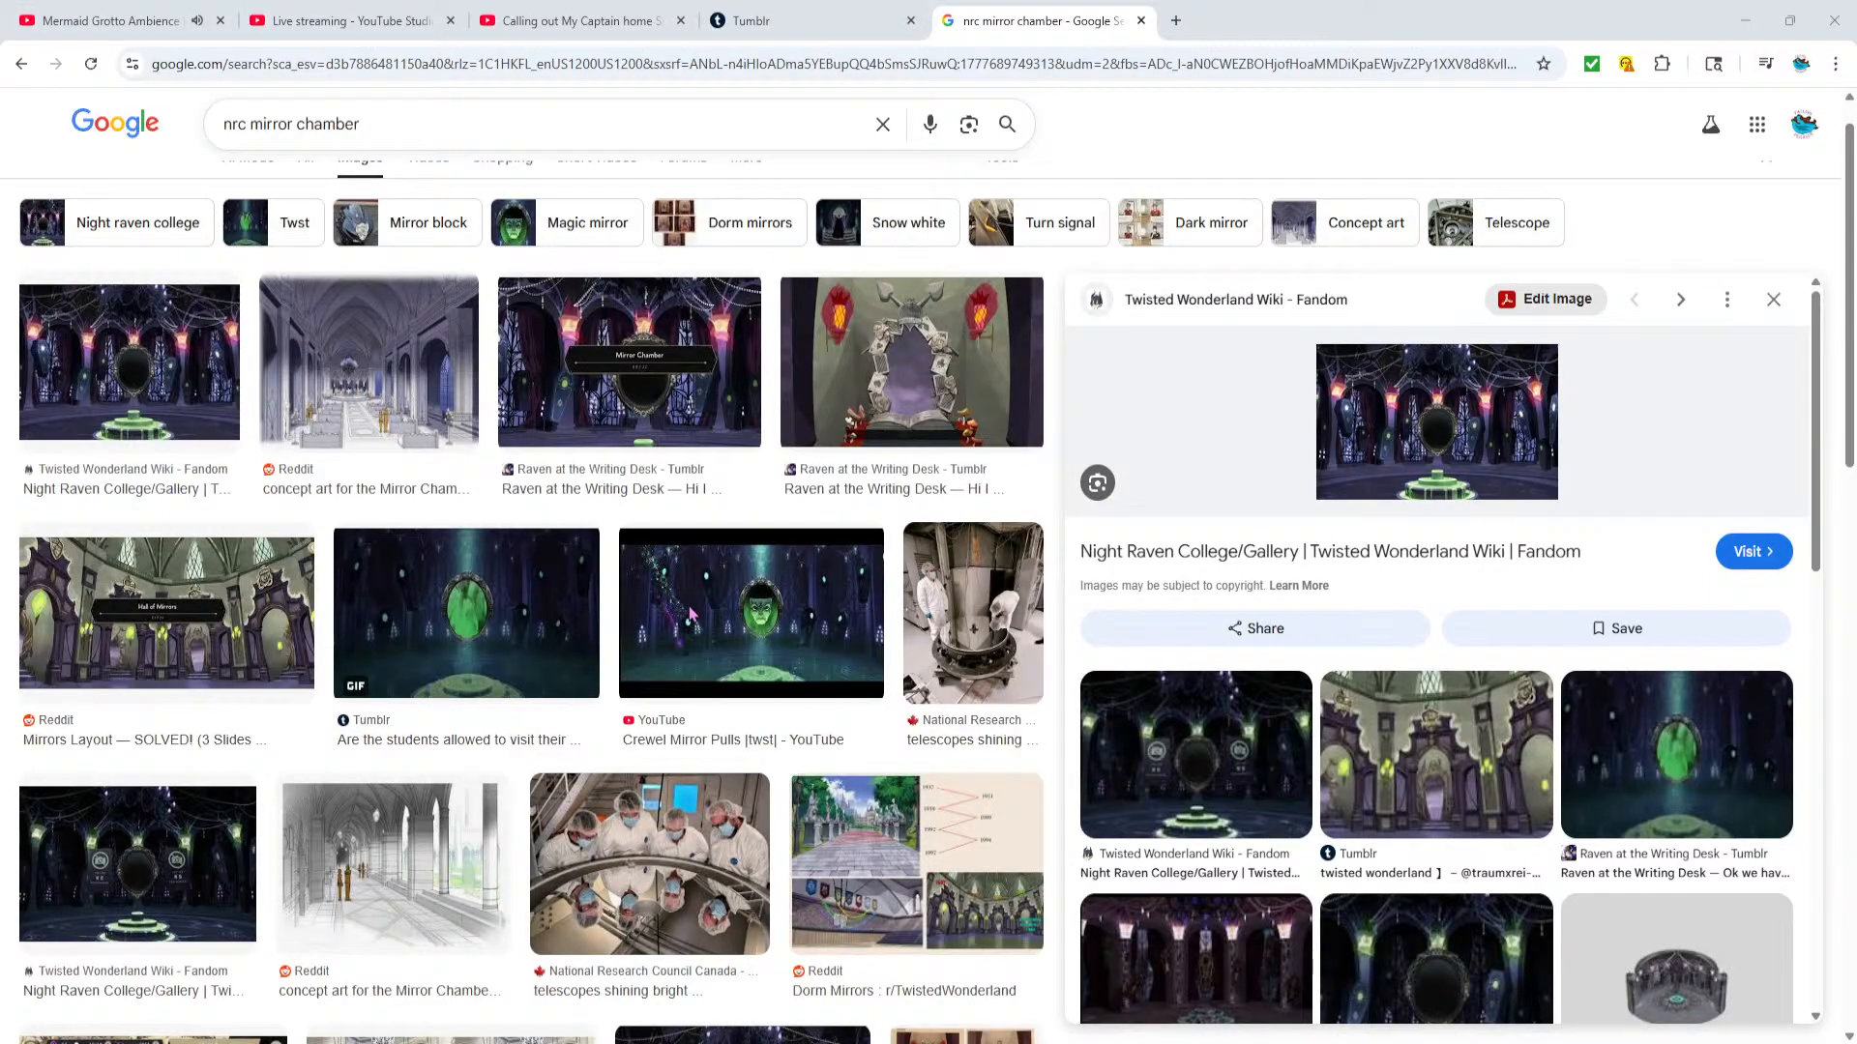
{"action": "left_click", "coordinate": [136, 20]}
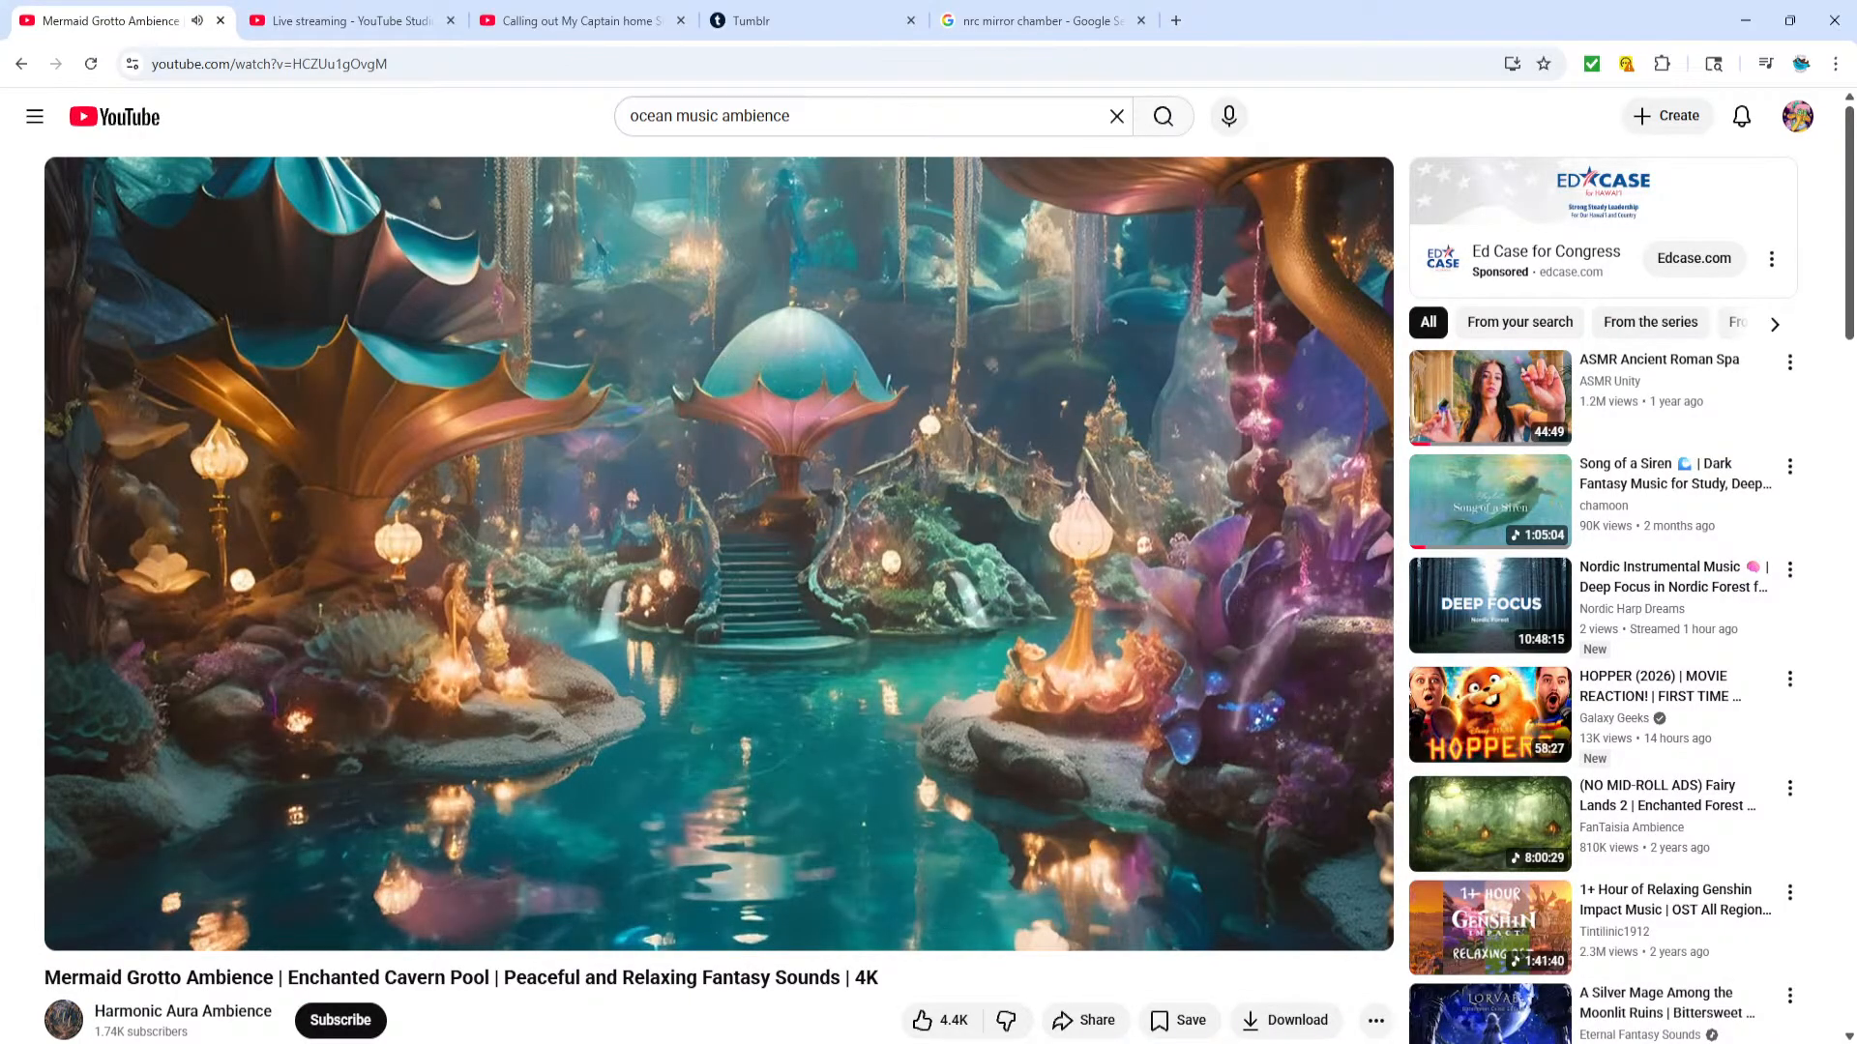
{"action": "key", "text": "alt+Tab"}
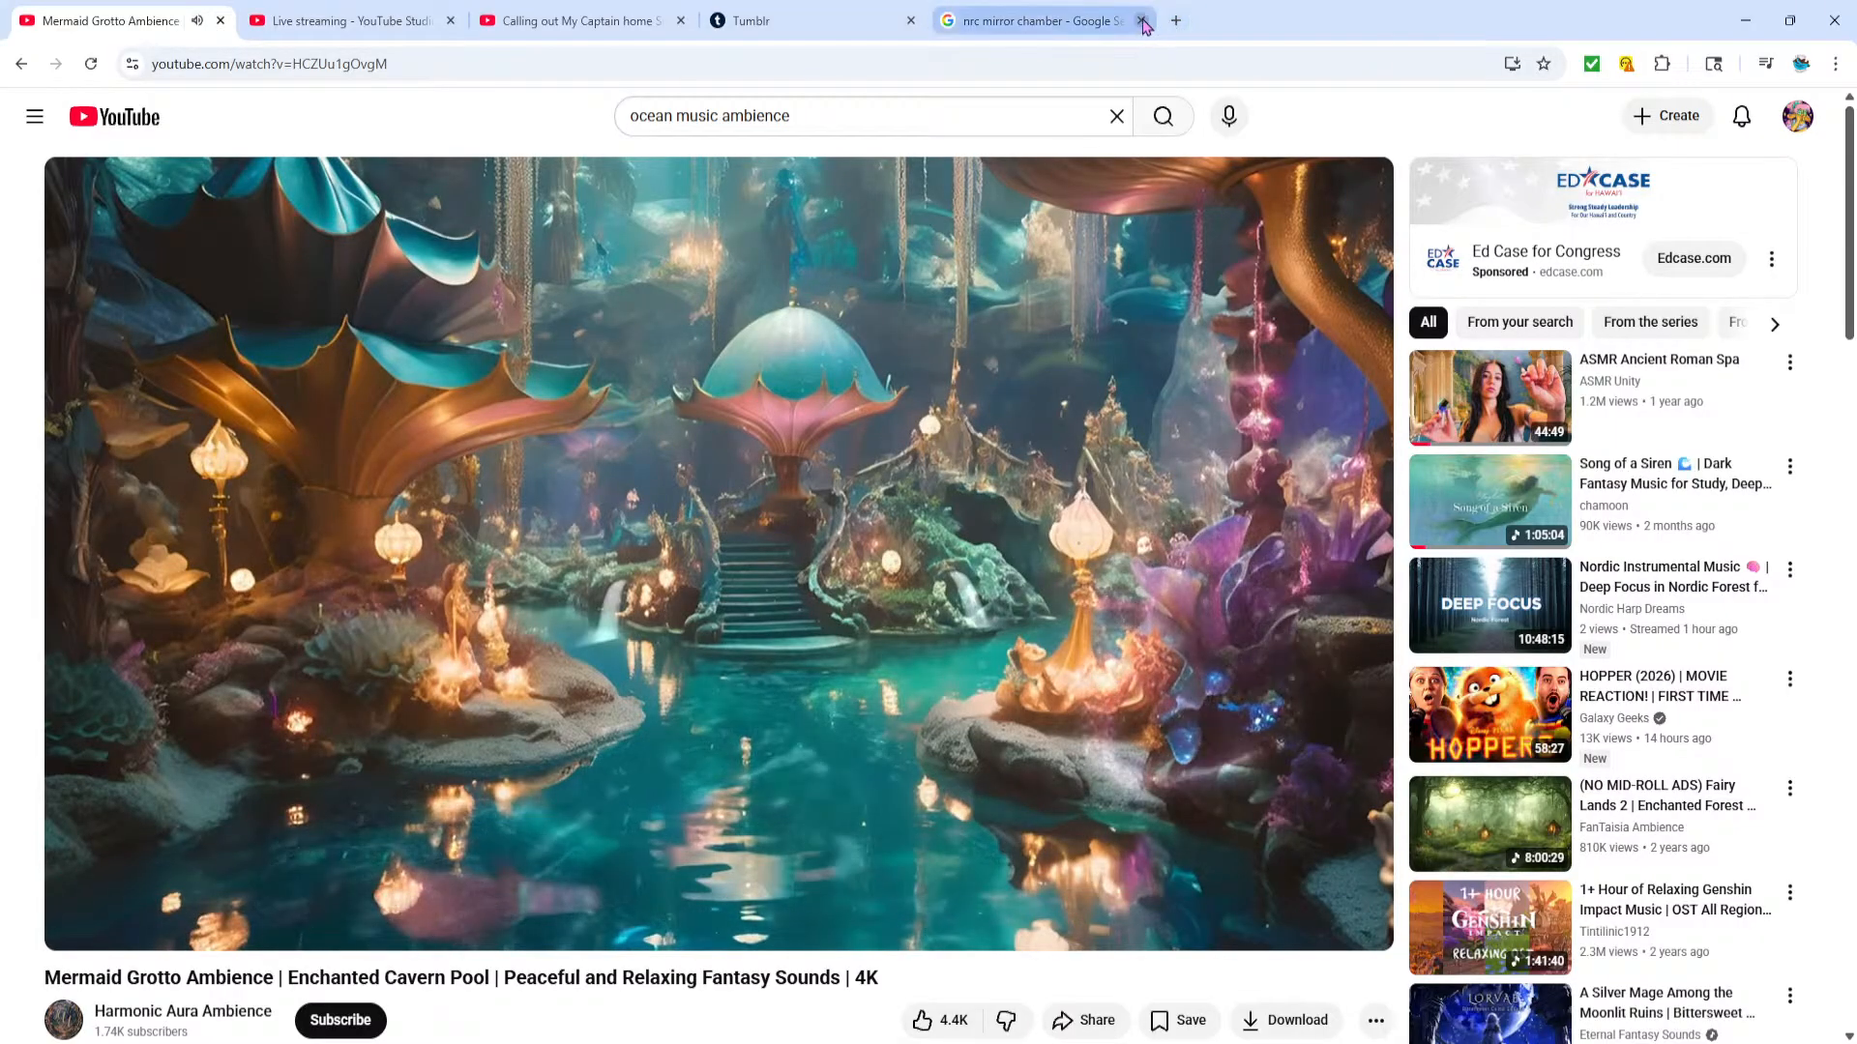
{"action": "left_click", "coordinate": [1142, 23]}
{"action": "left_click", "coordinate": [945, 21]}
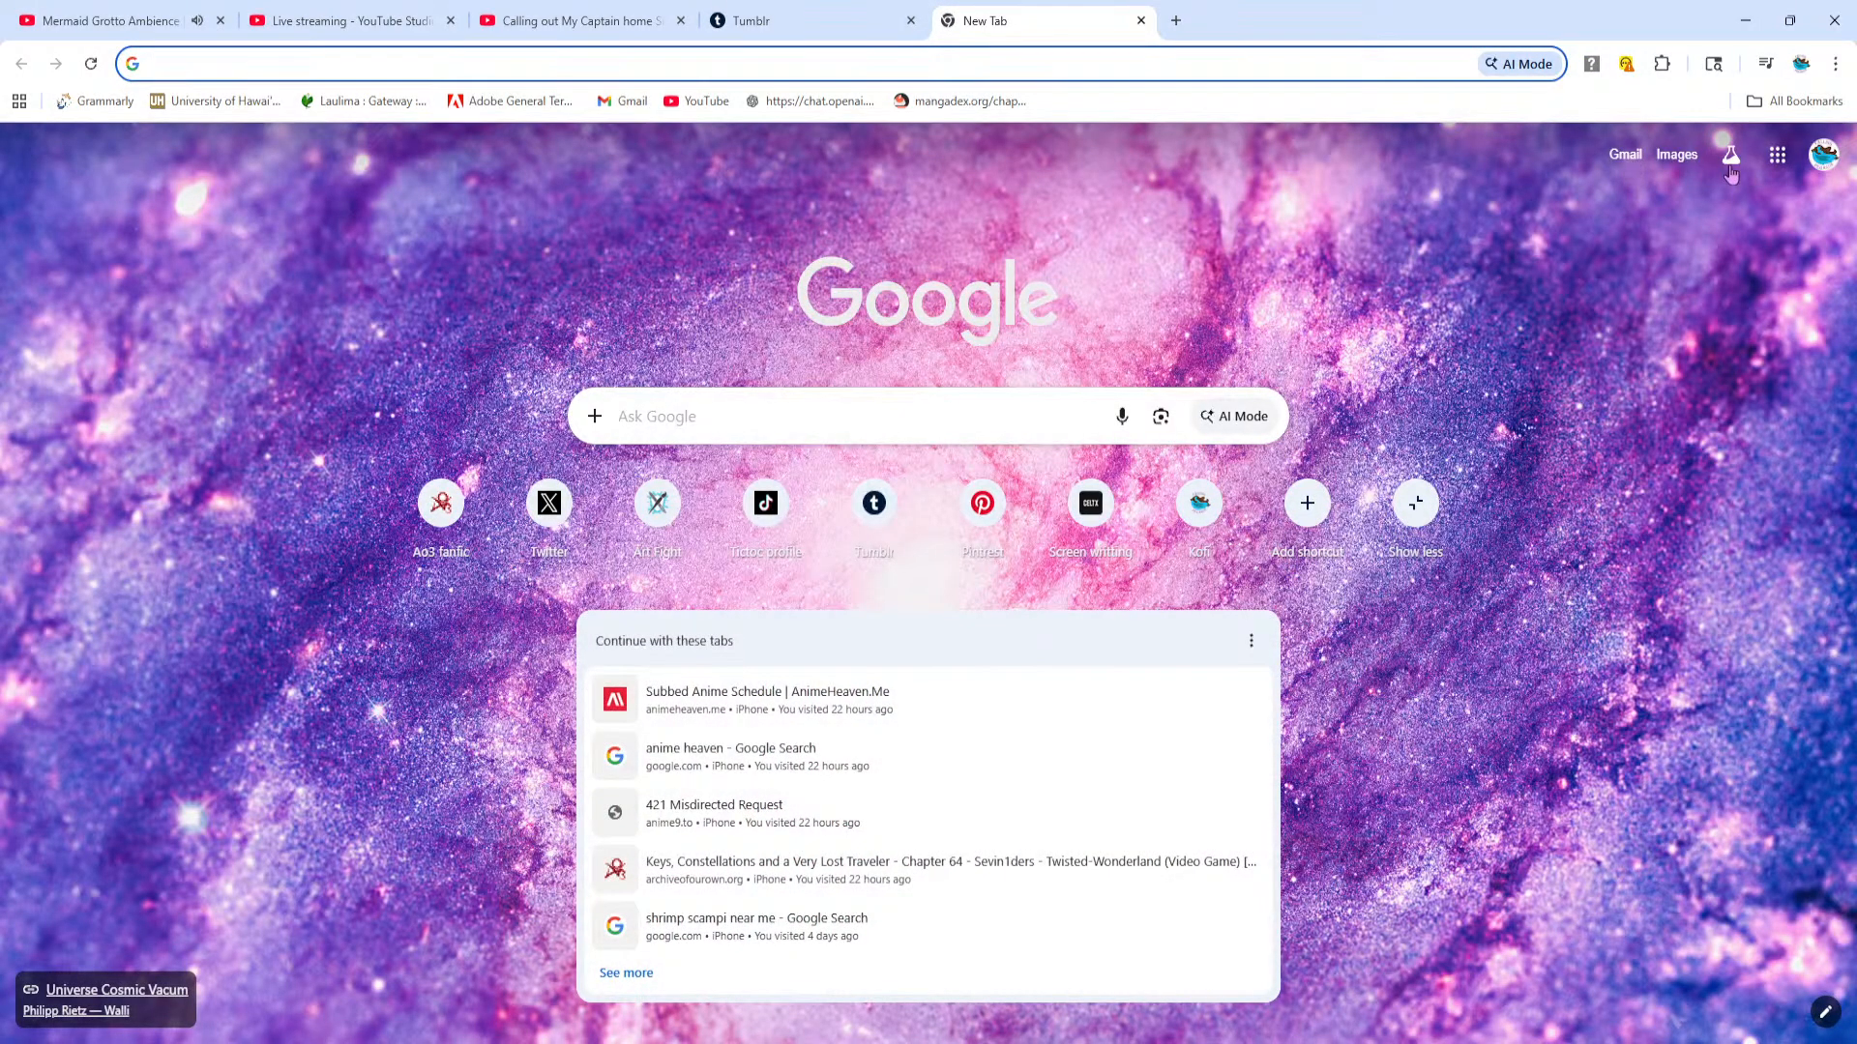
{"action": "left_click", "coordinate": [1777, 155]}
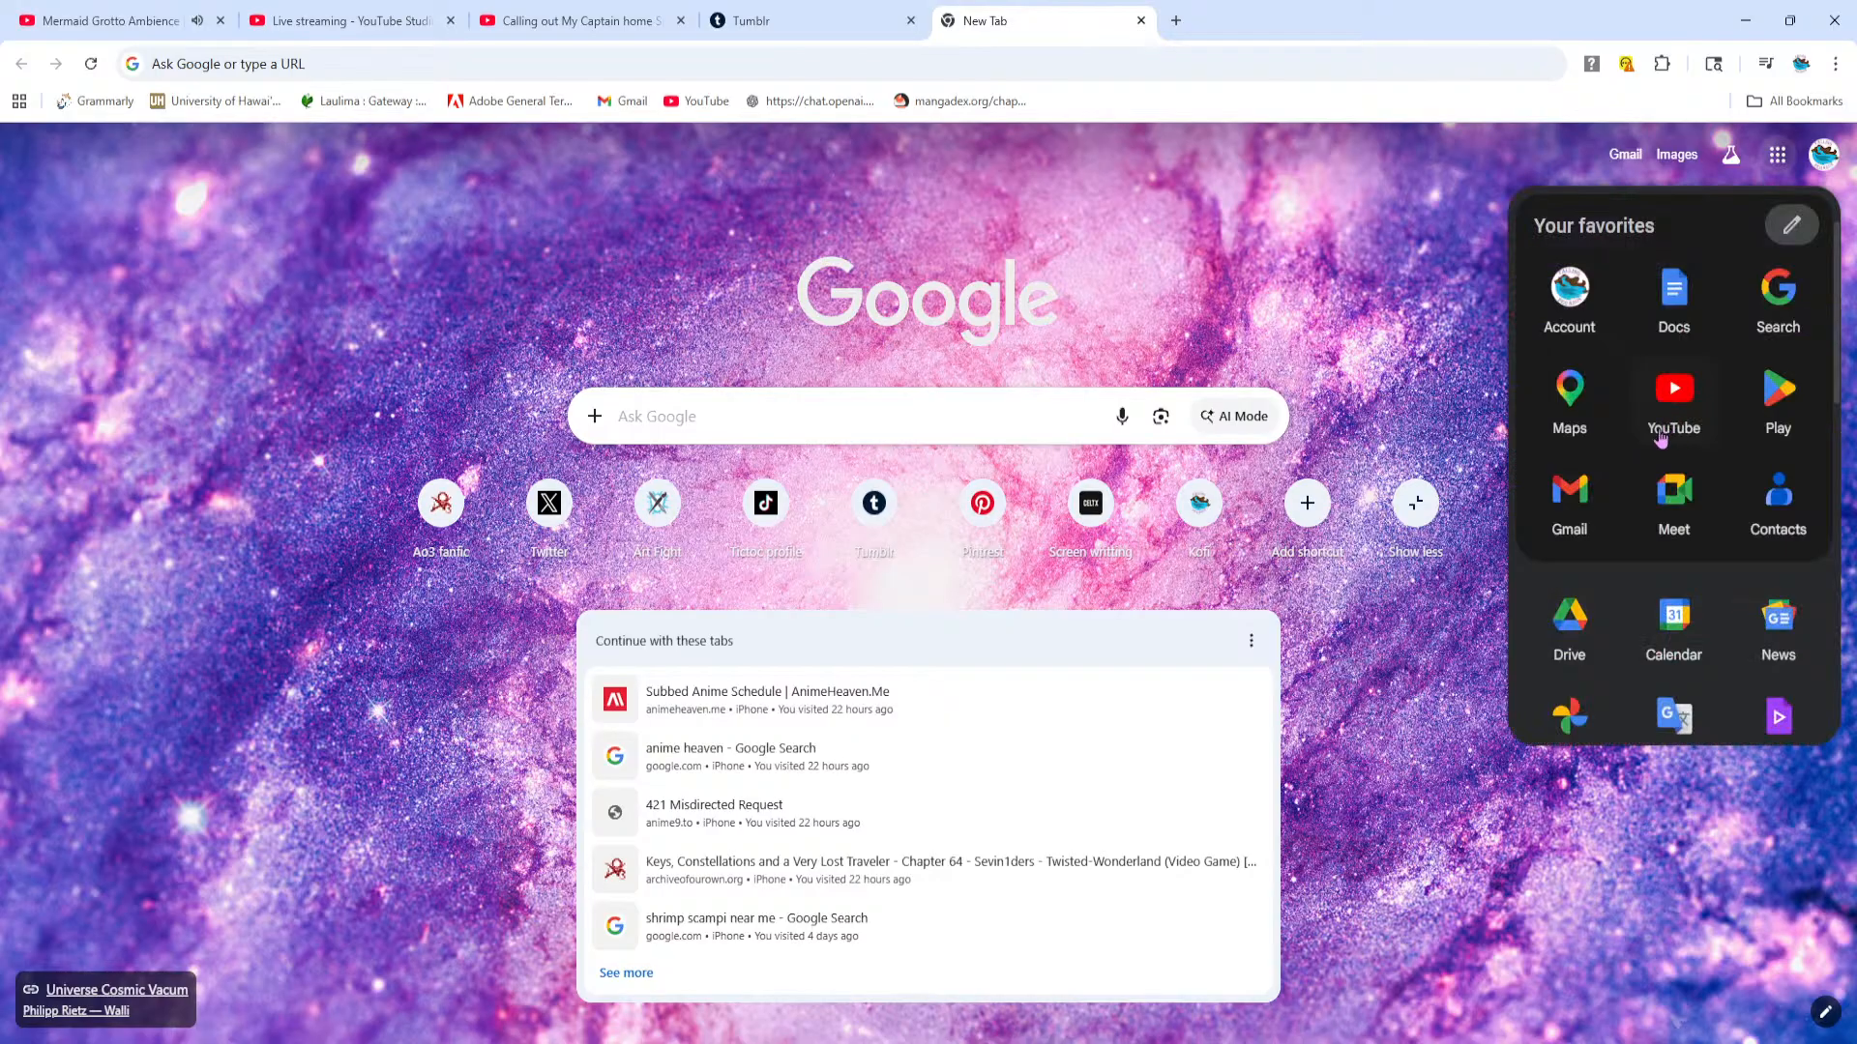
{"action": "left_click", "coordinate": [1566, 638]}
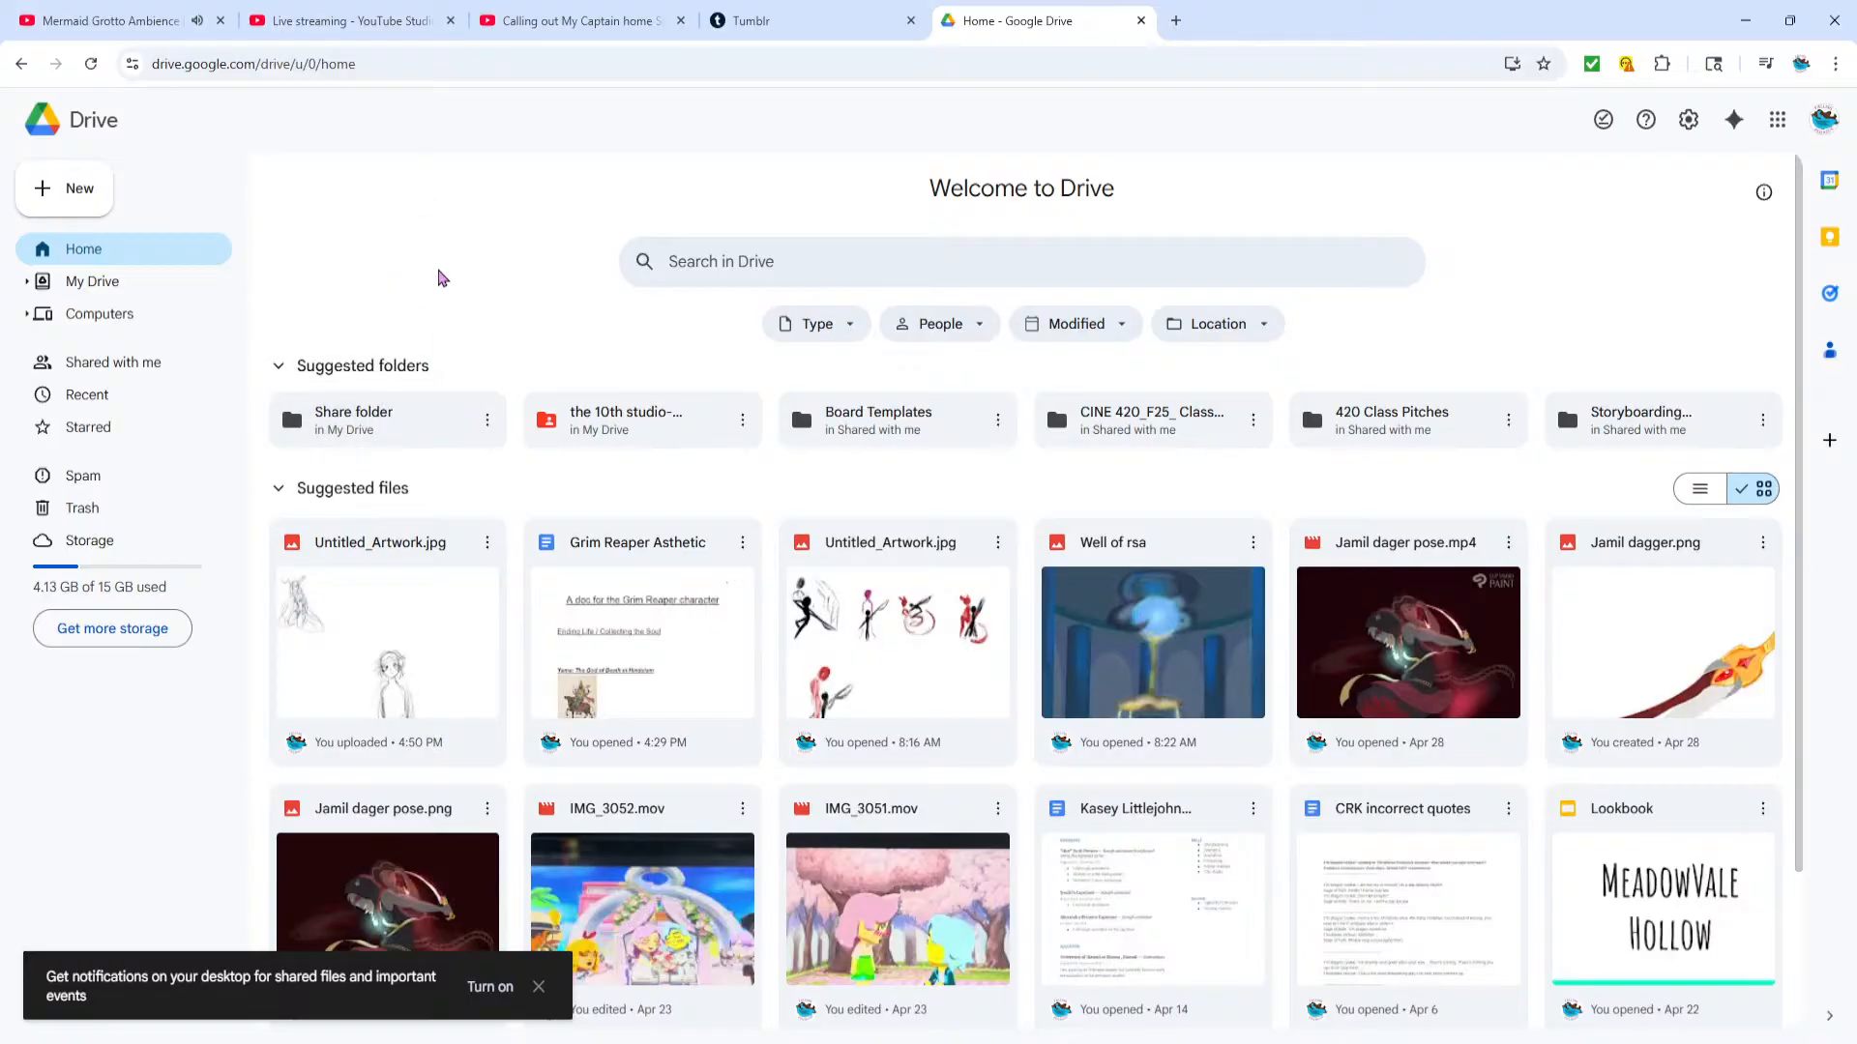
Open the newest Untitled_Artwork.jpg in Drive, download it, and close the Drive tab
{"action": "left_click", "coordinate": [354, 556]}
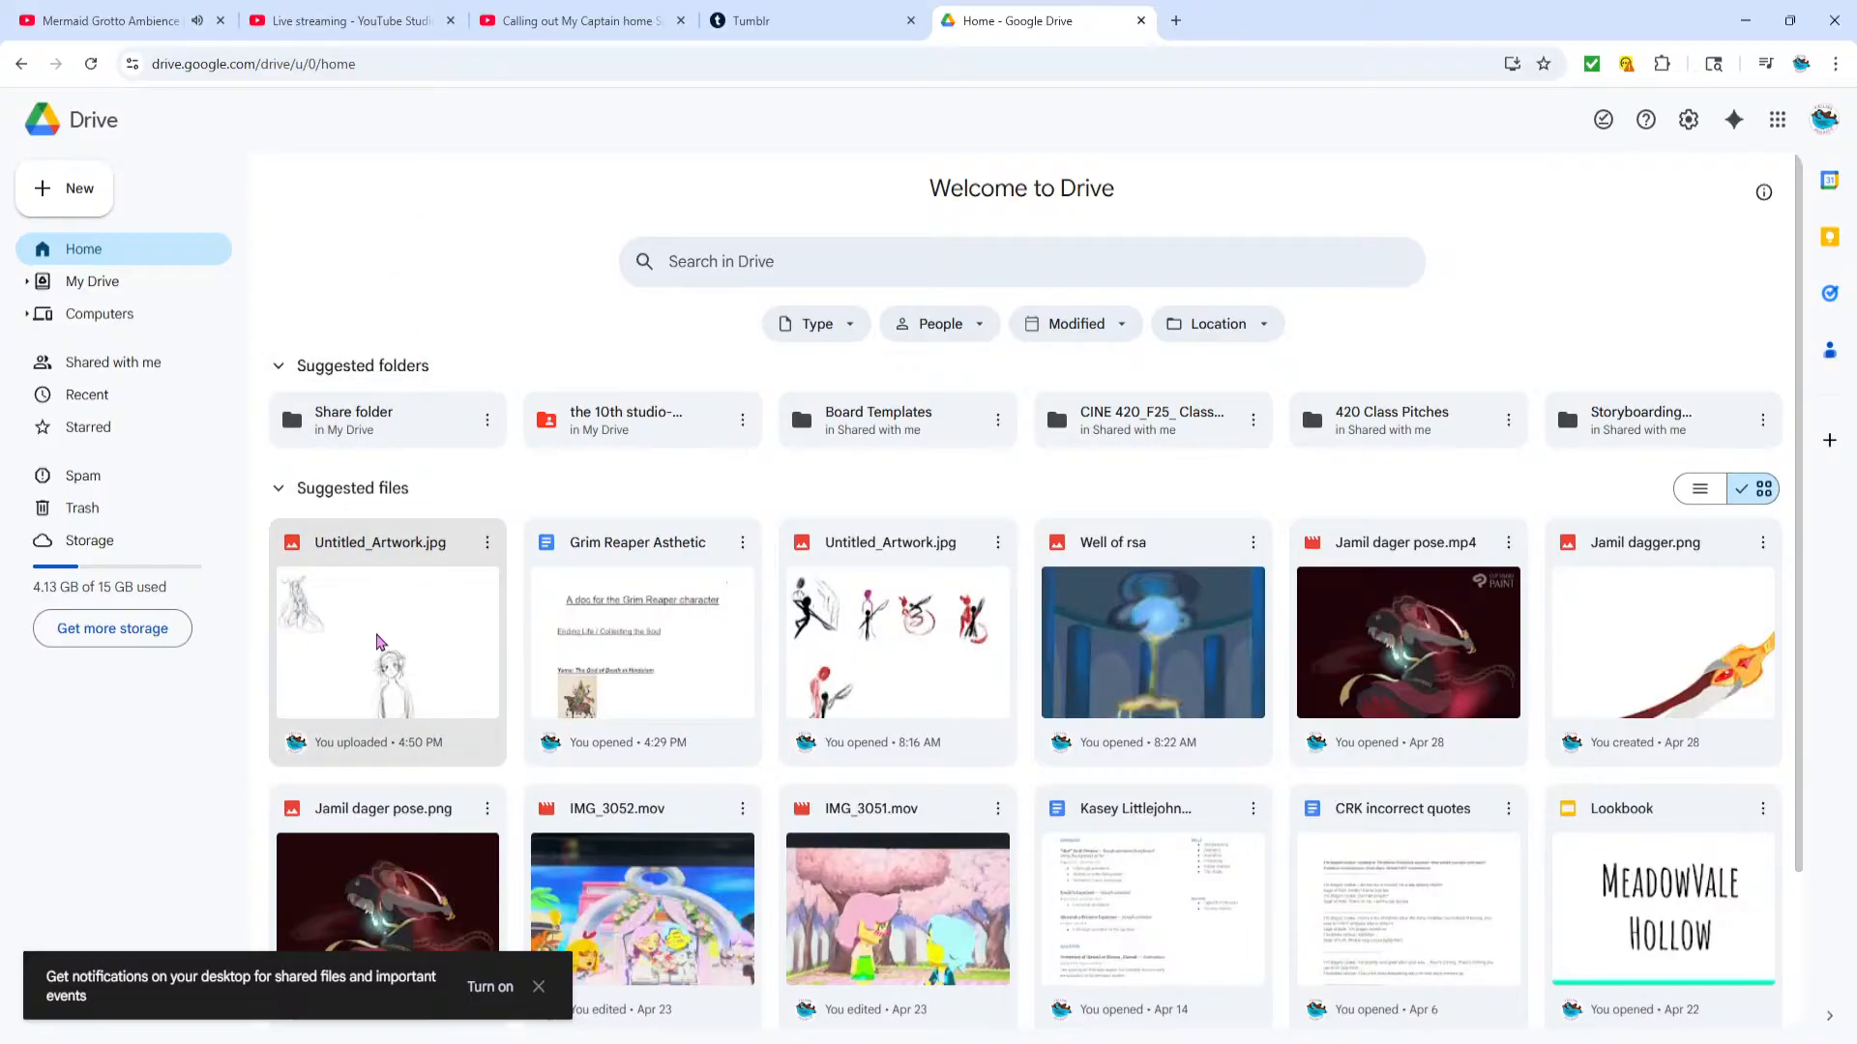
{"action": "double_click", "coordinate": [380, 643]}
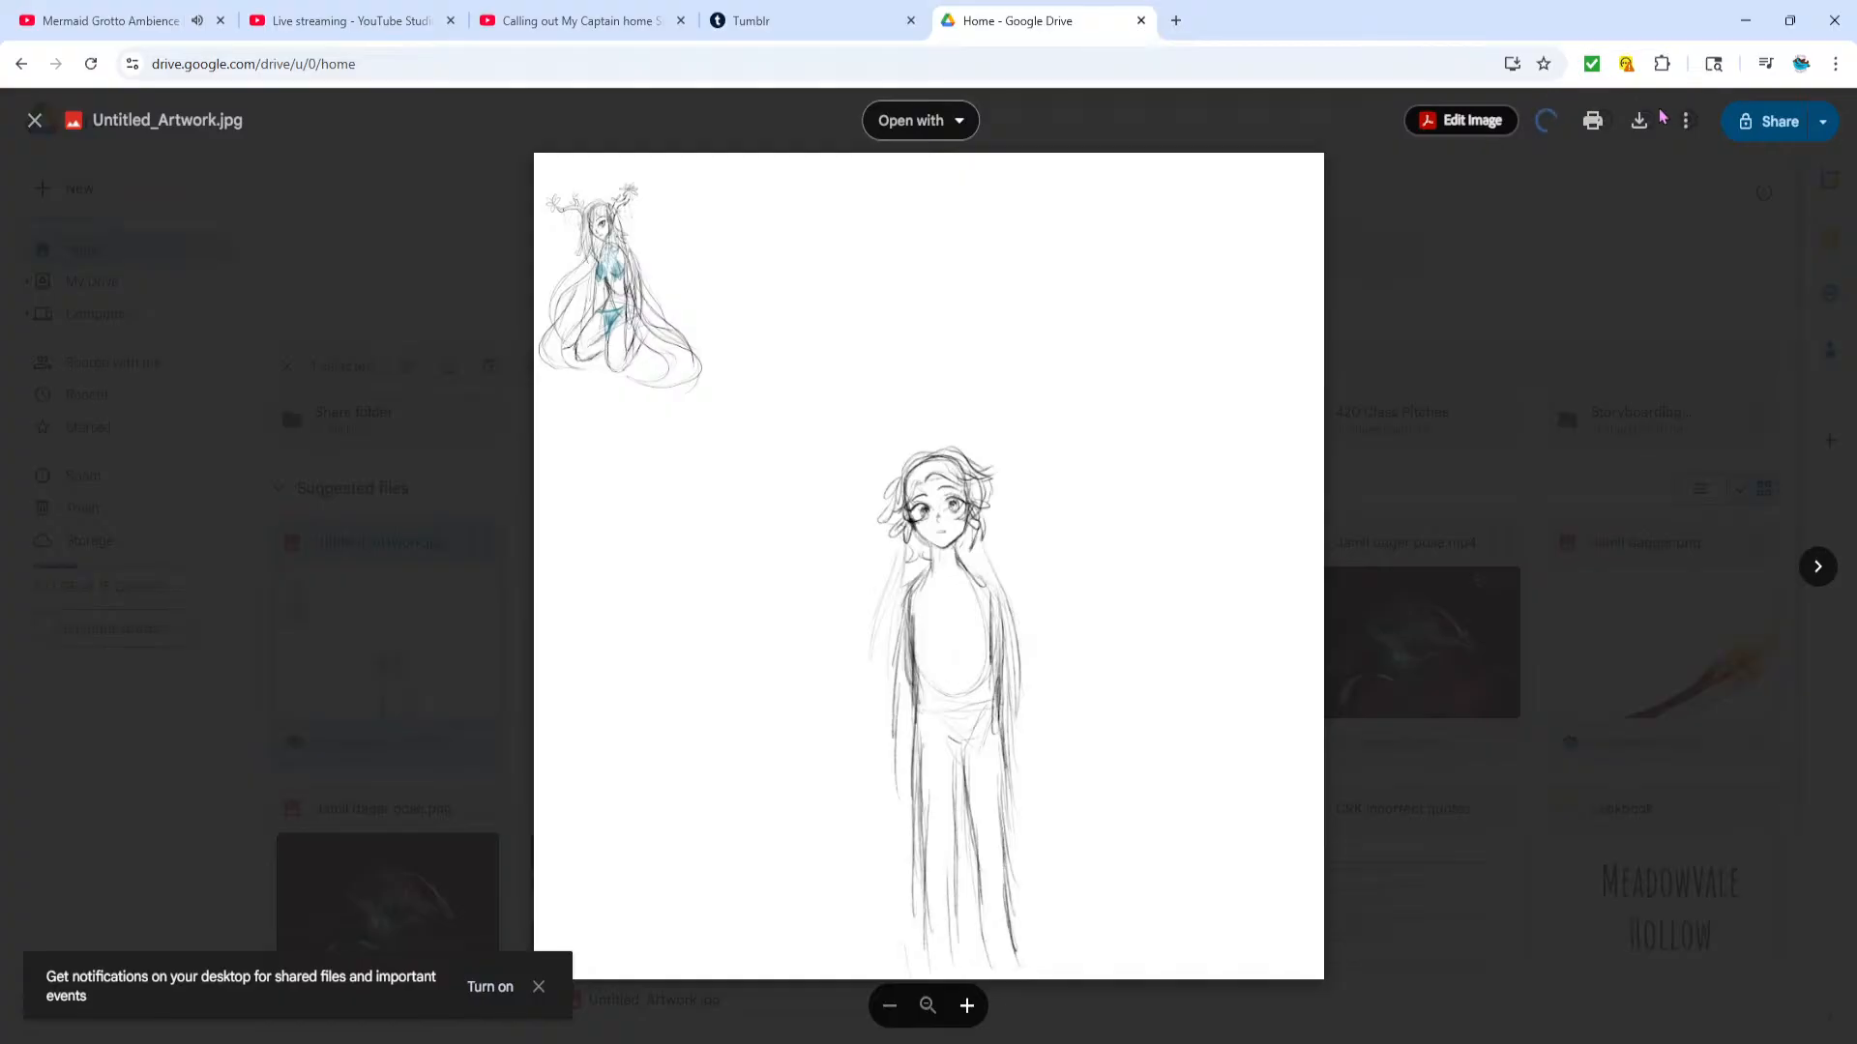
{"action": "left_click", "coordinate": [1638, 125]}
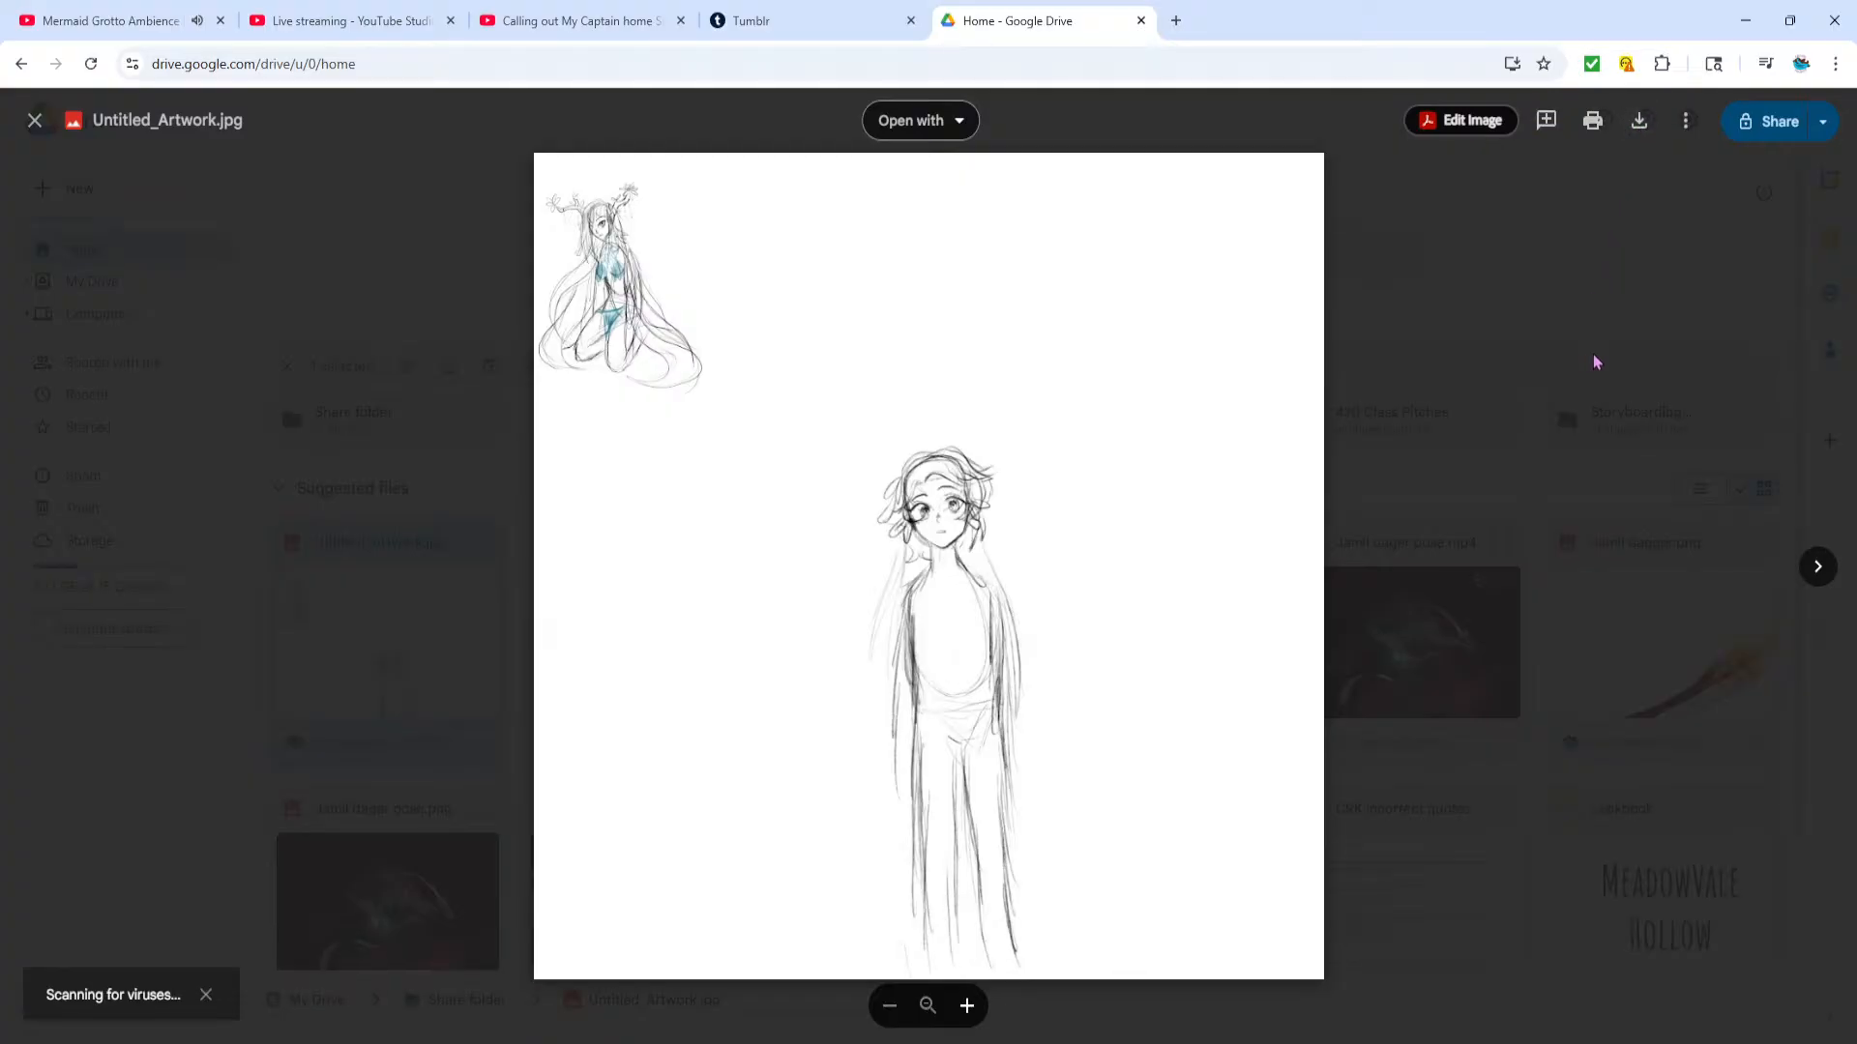
{"action": "left_click", "coordinate": [1637, 124]}
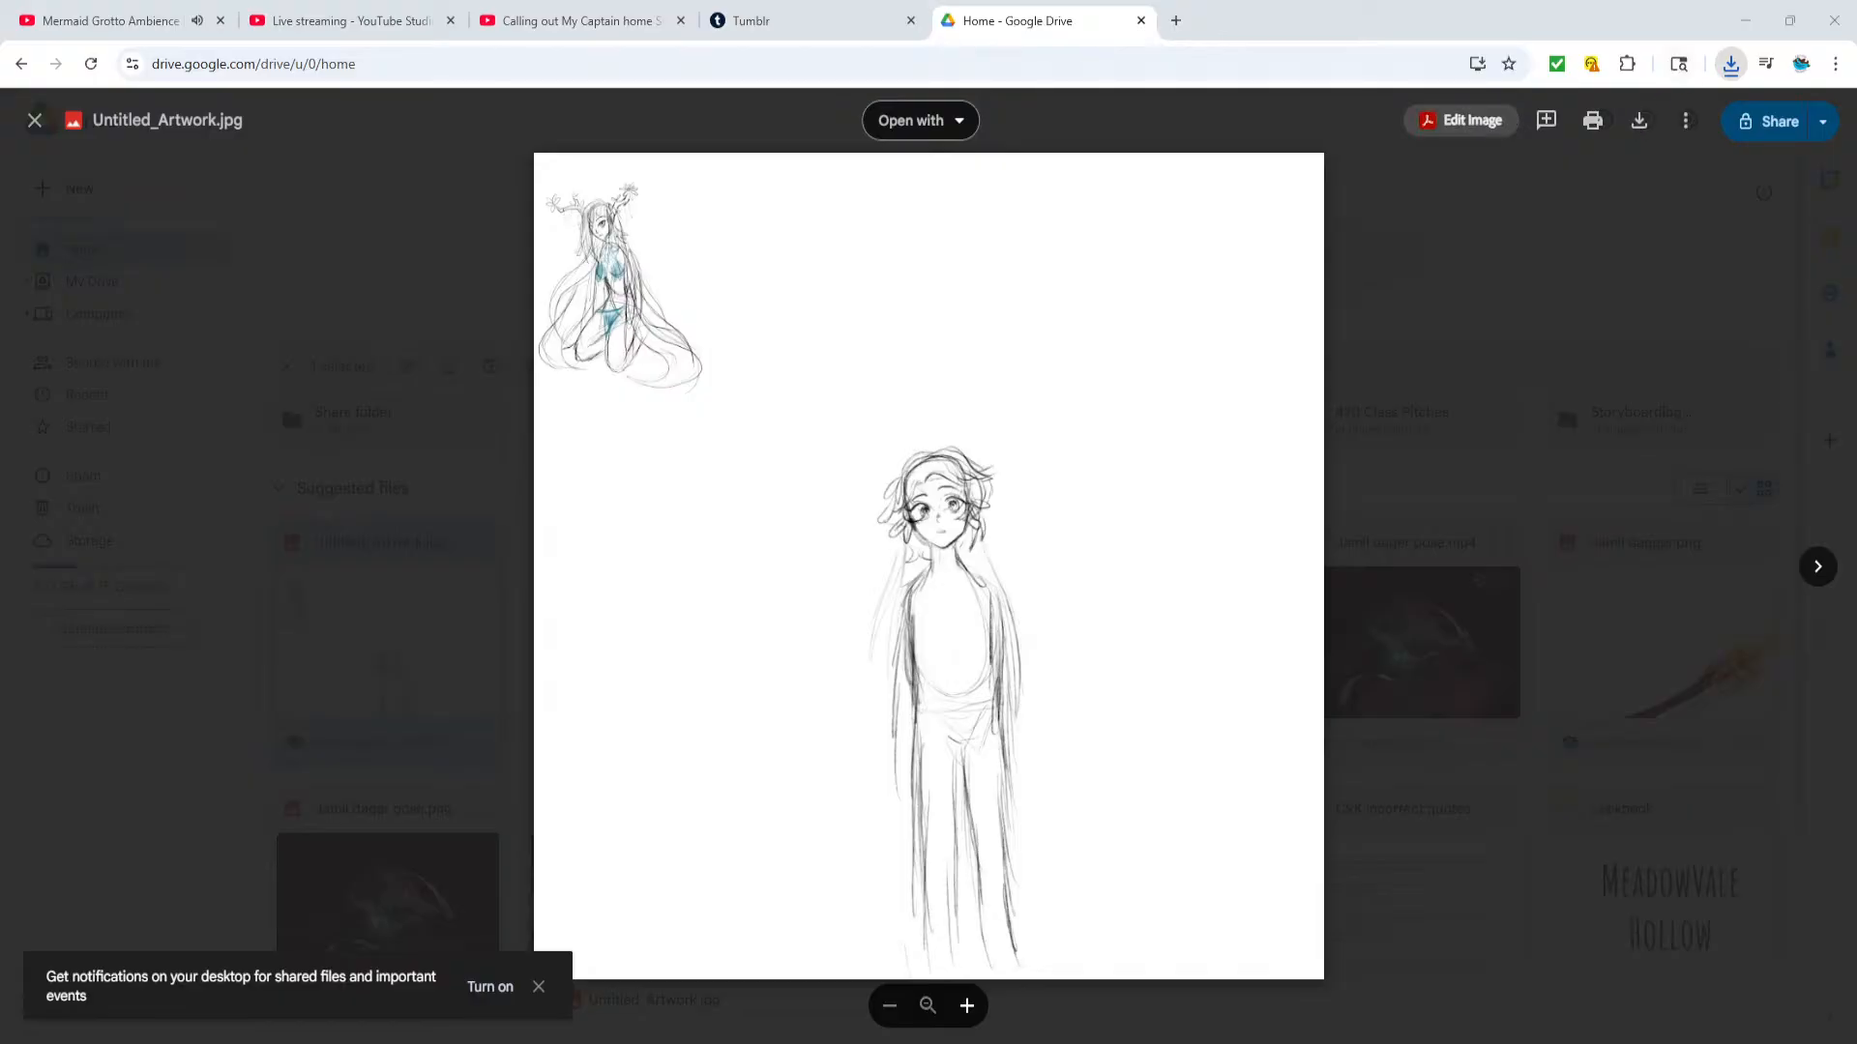
{"action": "left_click", "coordinate": [1142, 21]}
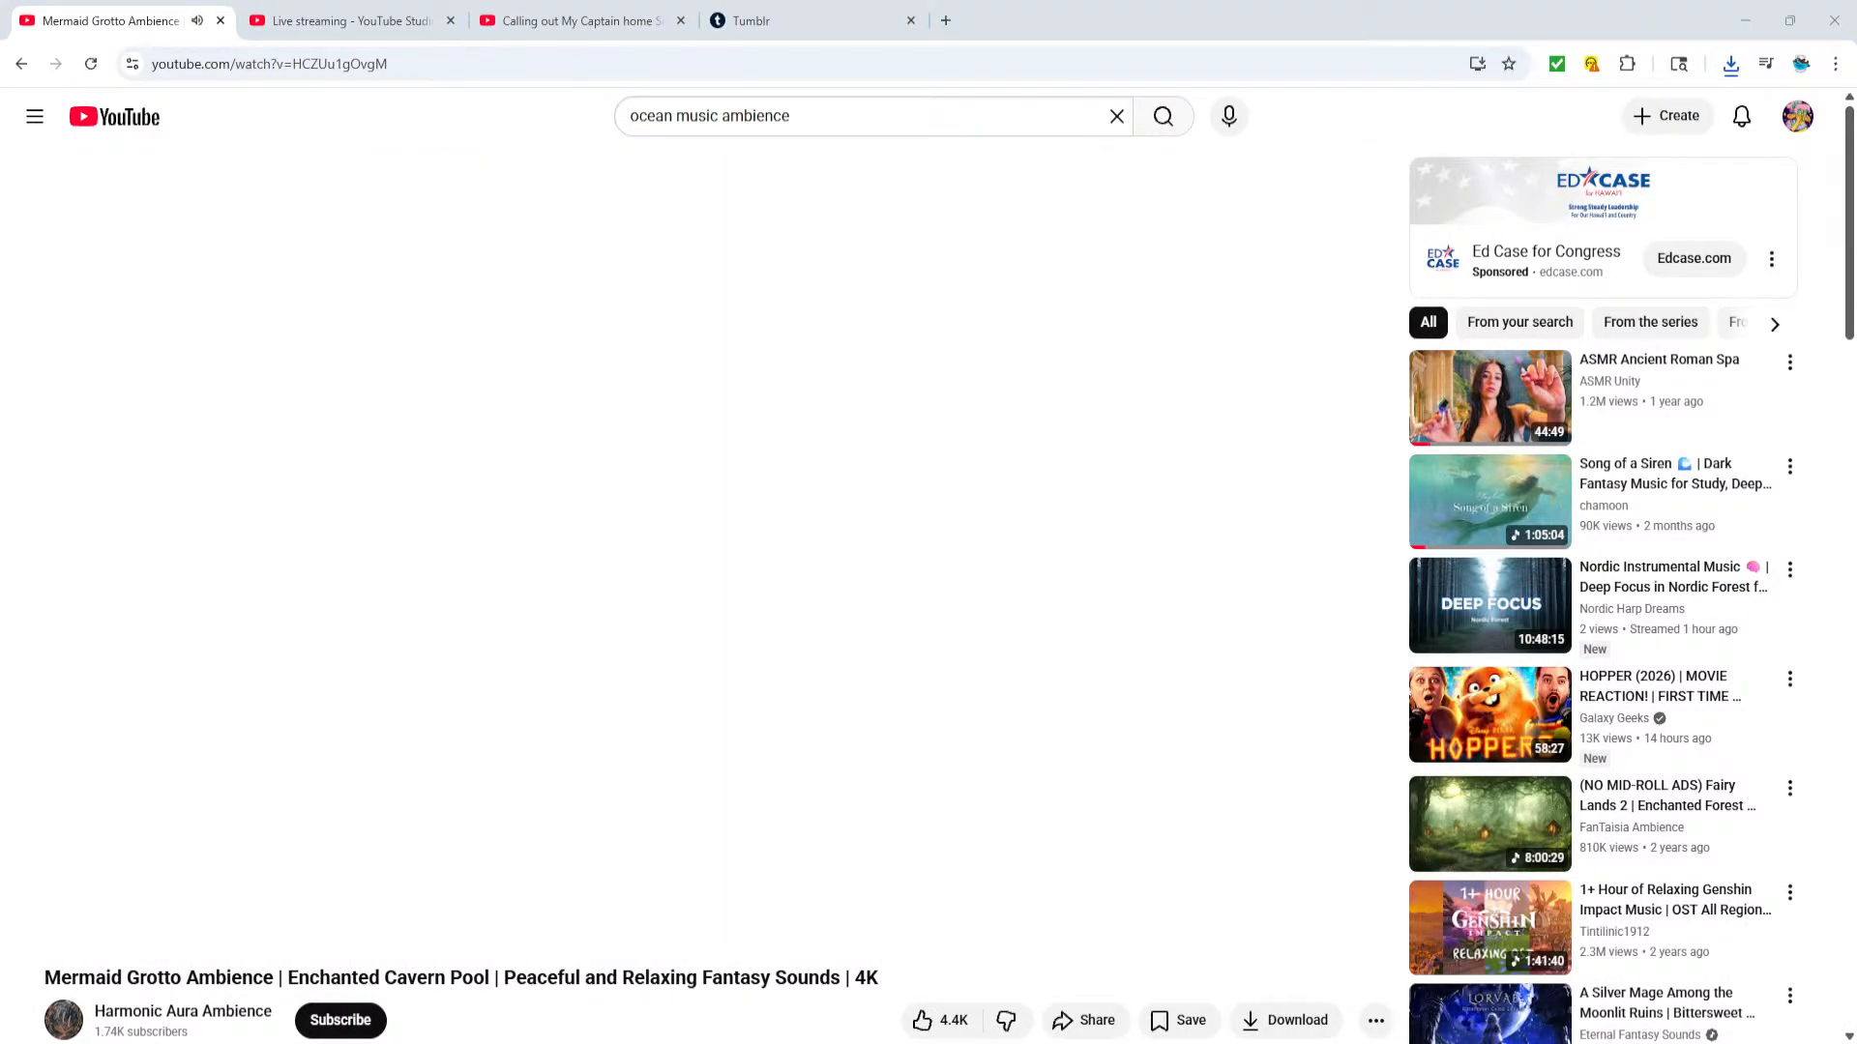
Return to Clip Studio Paint and open the downloaded file "Untitled_Artwork (1).jpg"
{"action": "key", "text": "alt+Tab"}
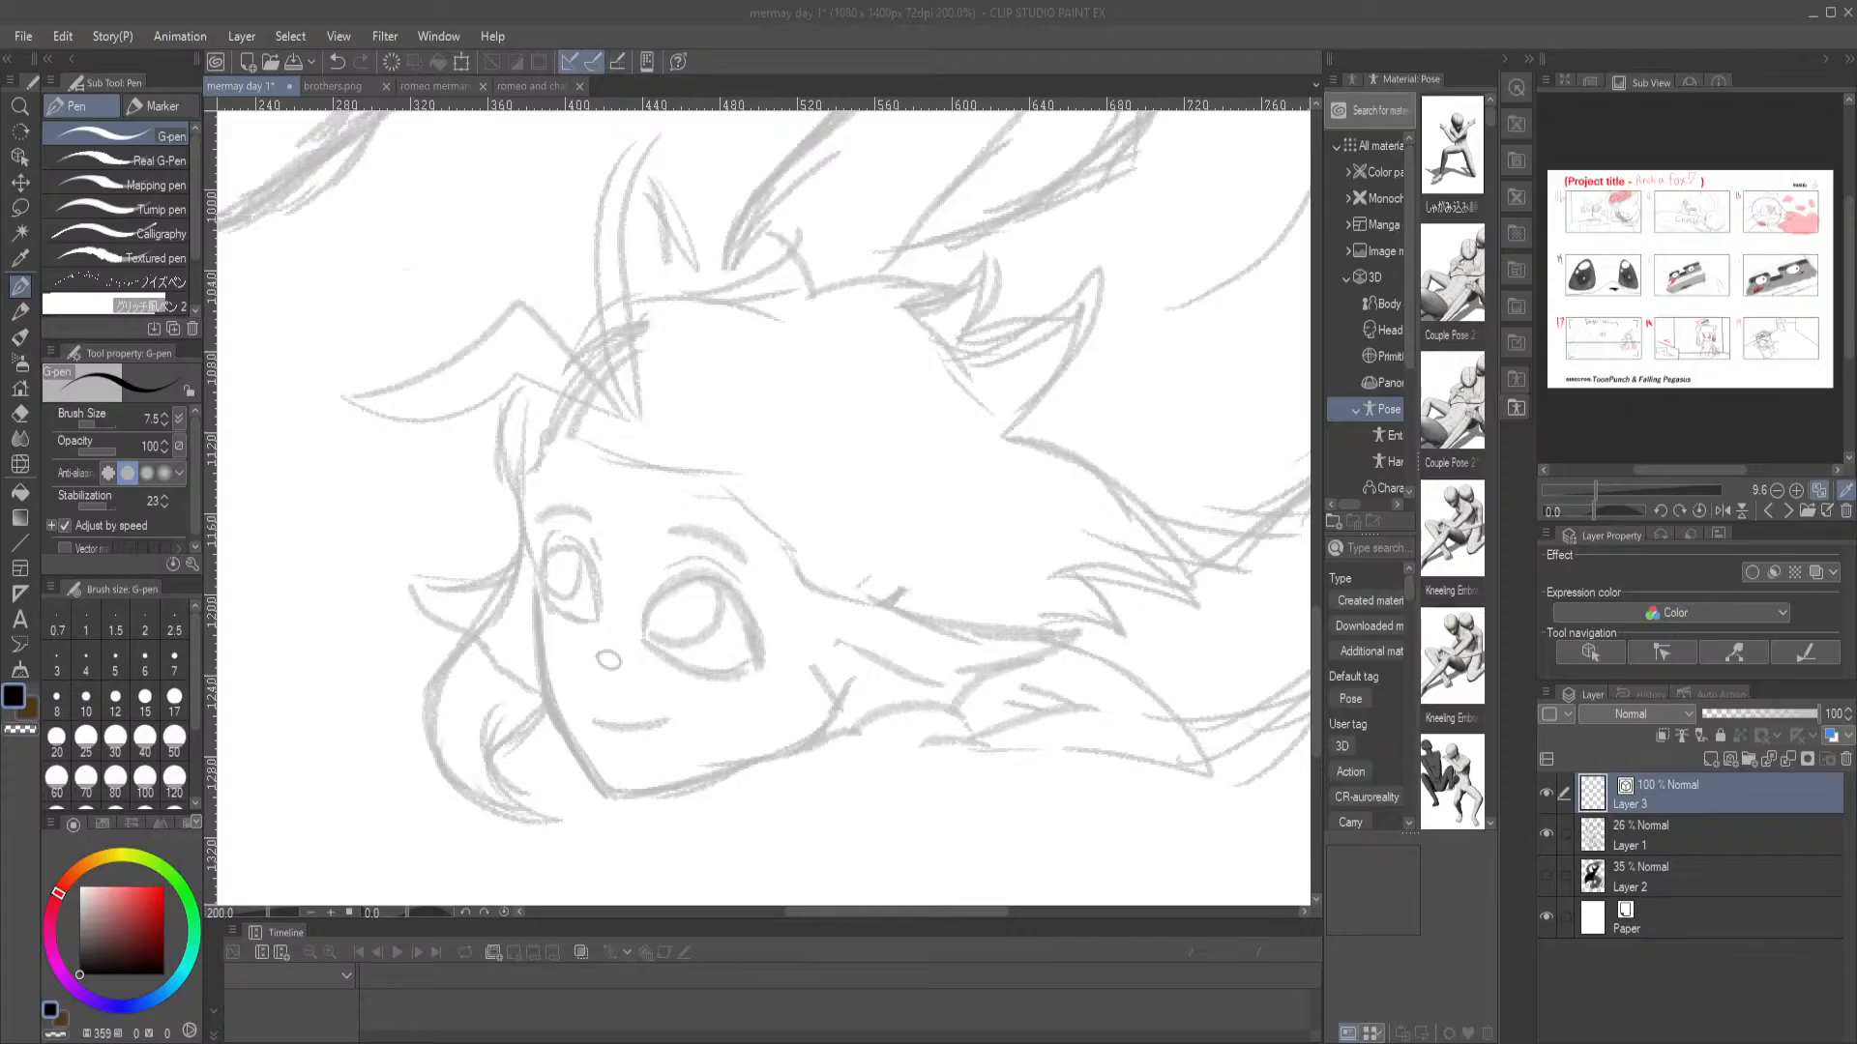
{"action": "left_click", "coordinate": [291, 63]}
{"action": "double_click", "coordinate": [312, 486]}
Examine the kneeling antlered figure and the standing character in the opened artwork, both close up and as a whole
{"action": "scroll", "coordinate": [613, 255], "scroll_direction": "up", "scroll_amount": 3}
{"action": "left_click_drag", "start_coordinate": [489, 220], "coordinate": [762, 587]}
{"action": "scroll", "coordinate": [944, 600], "scroll_direction": "up", "scroll_amount": 2}
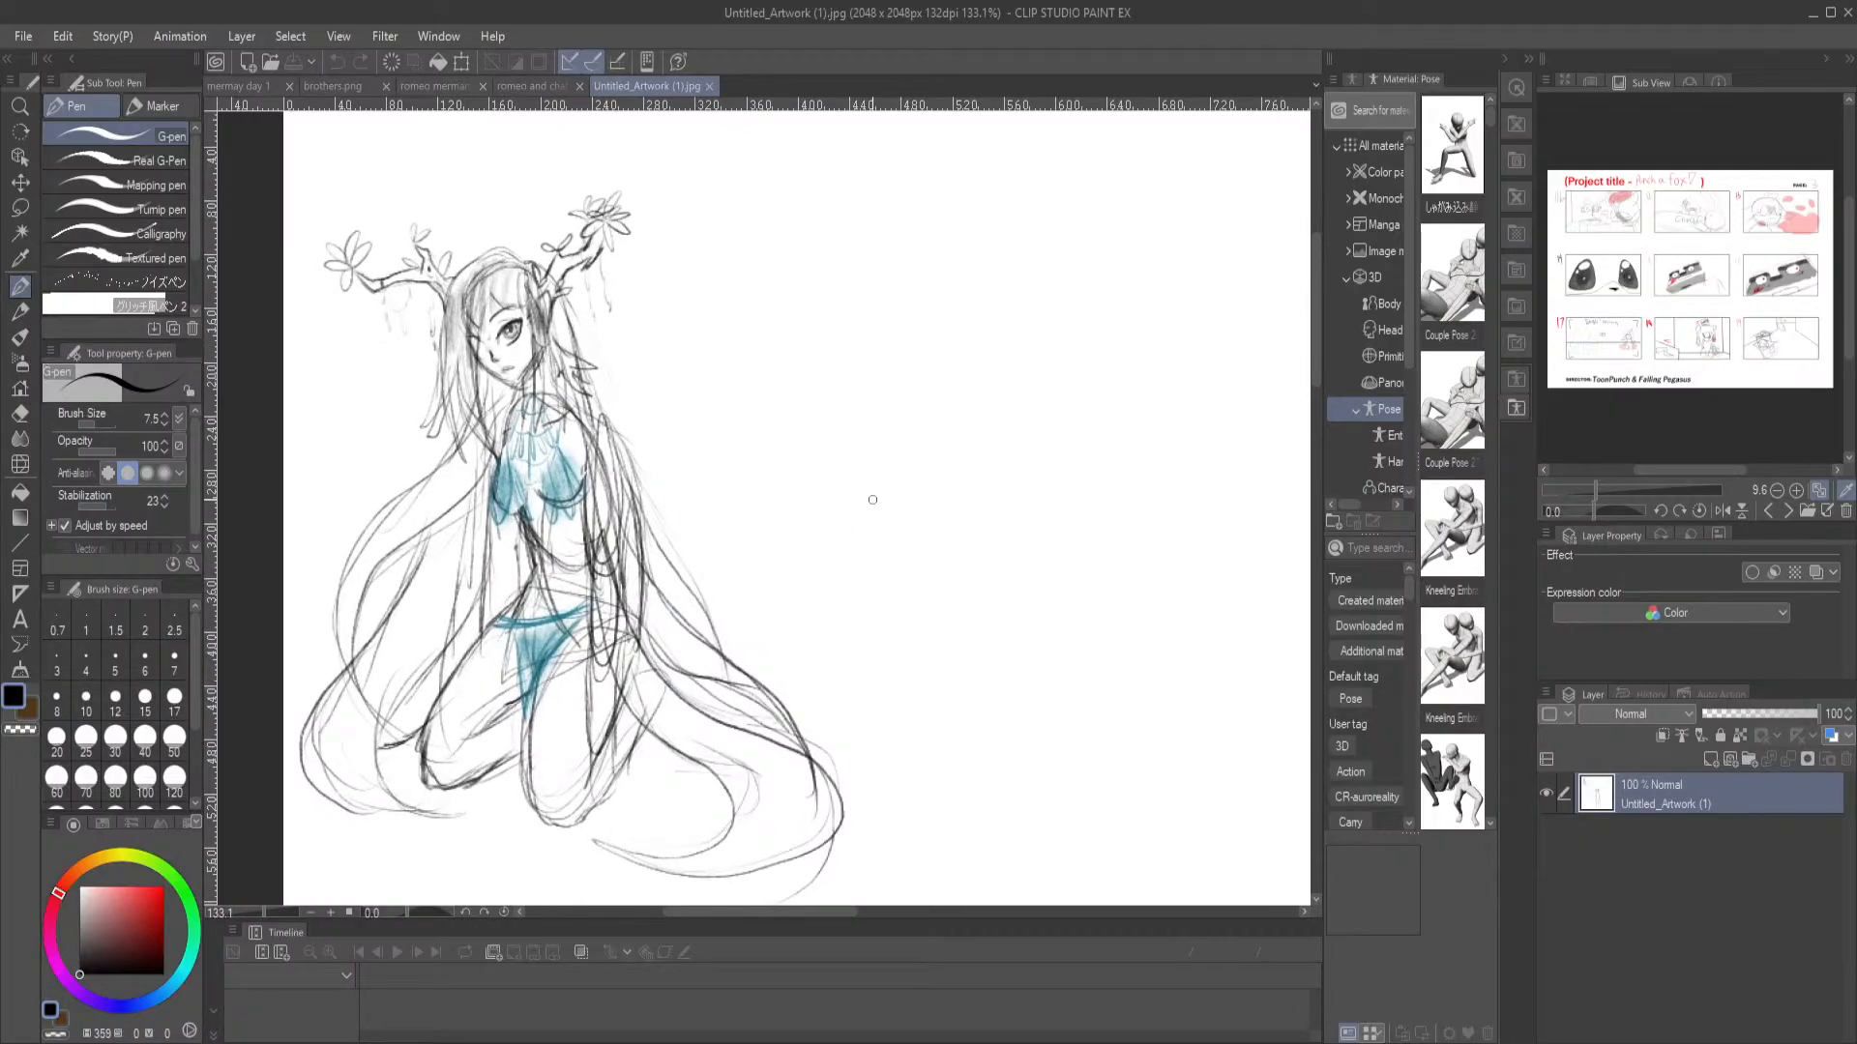
{"action": "scroll", "coordinate": [872, 499], "scroll_direction": "down", "scroll_amount": 4}
{"action": "mouse_move", "coordinate": [1007, 642]}
{"action": "left_mouse_down"}
{"action": "mouse_move", "coordinate": [604, 323]}
{"action": "mouse_move", "coordinate": [563, 313]}
{"action": "mouse_move", "coordinate": [779, 571]}
{"action": "left_mouse_up"}
{"action": "scroll", "coordinate": [631, 469], "scroll_direction": "up", "scroll_amount": 5}
{"action": "left_click_drag", "start_coordinate": [528, 457], "coordinate": [675, 478]}
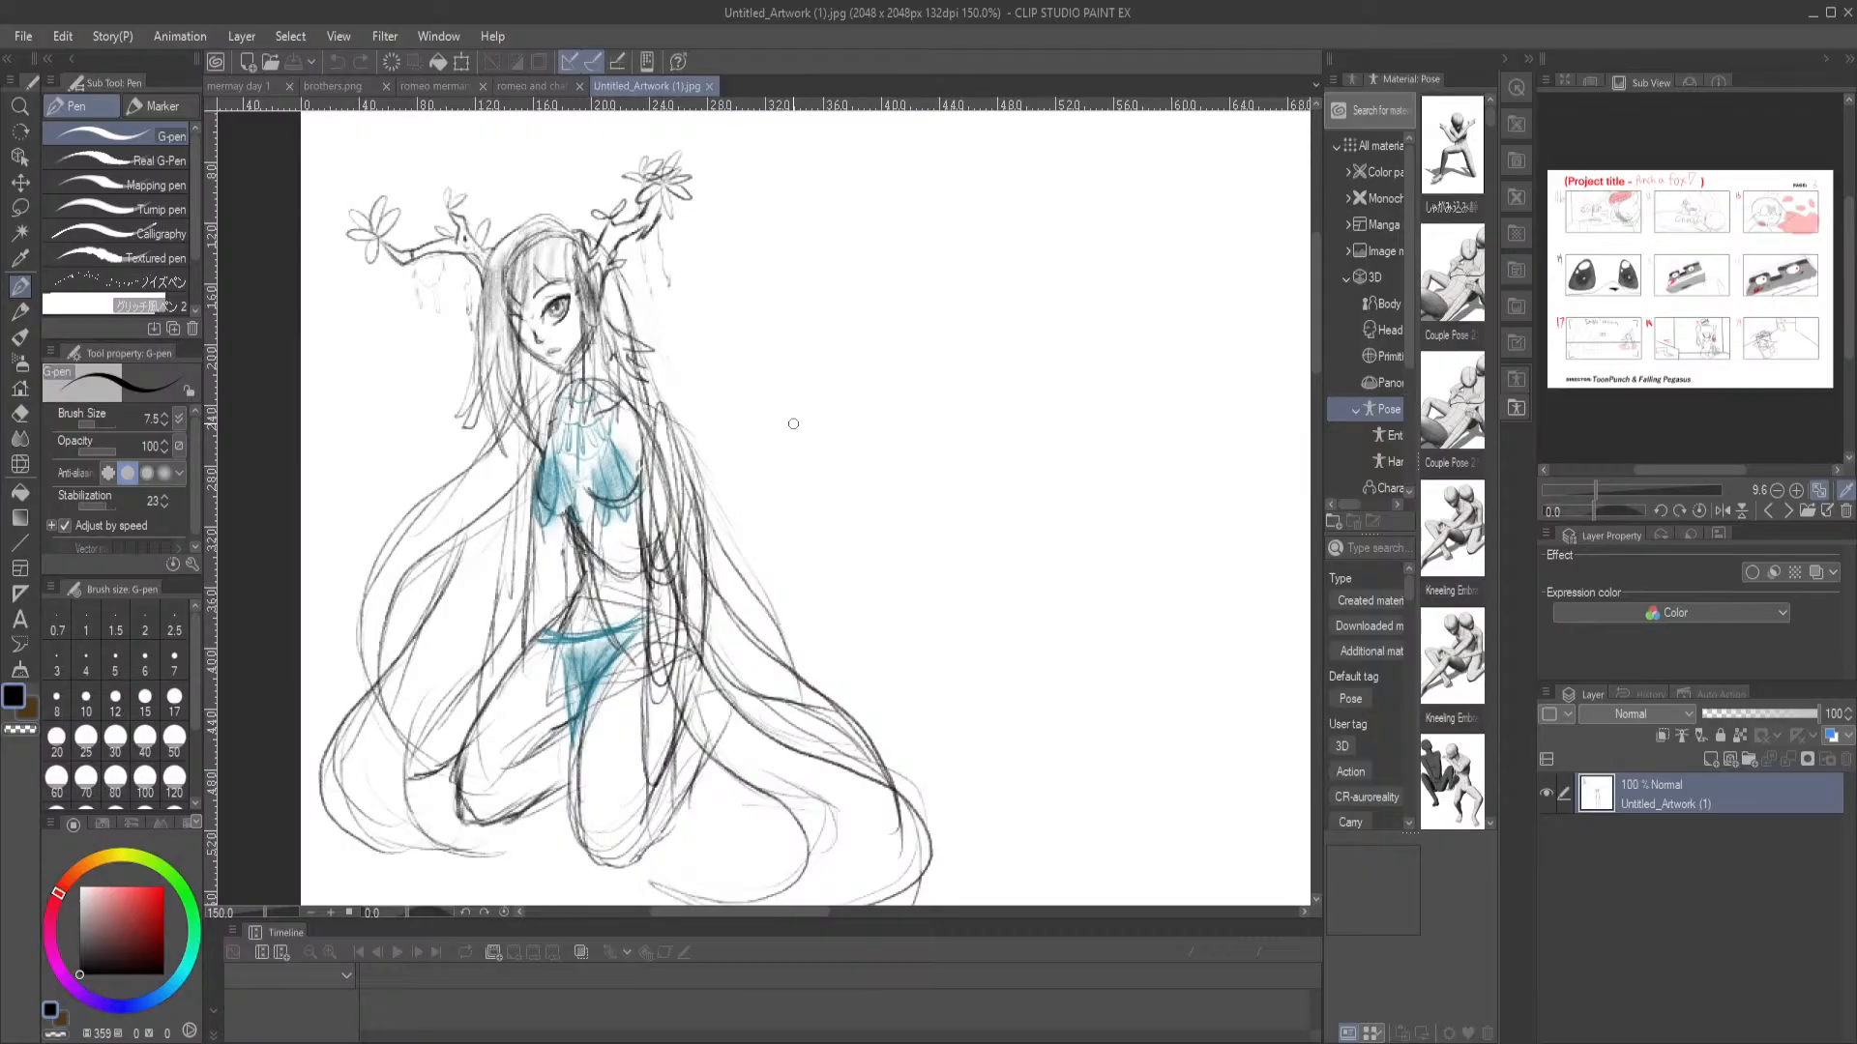
{"action": "scroll", "coordinate": [862, 385], "scroll_direction": "down", "scroll_amount": 3}
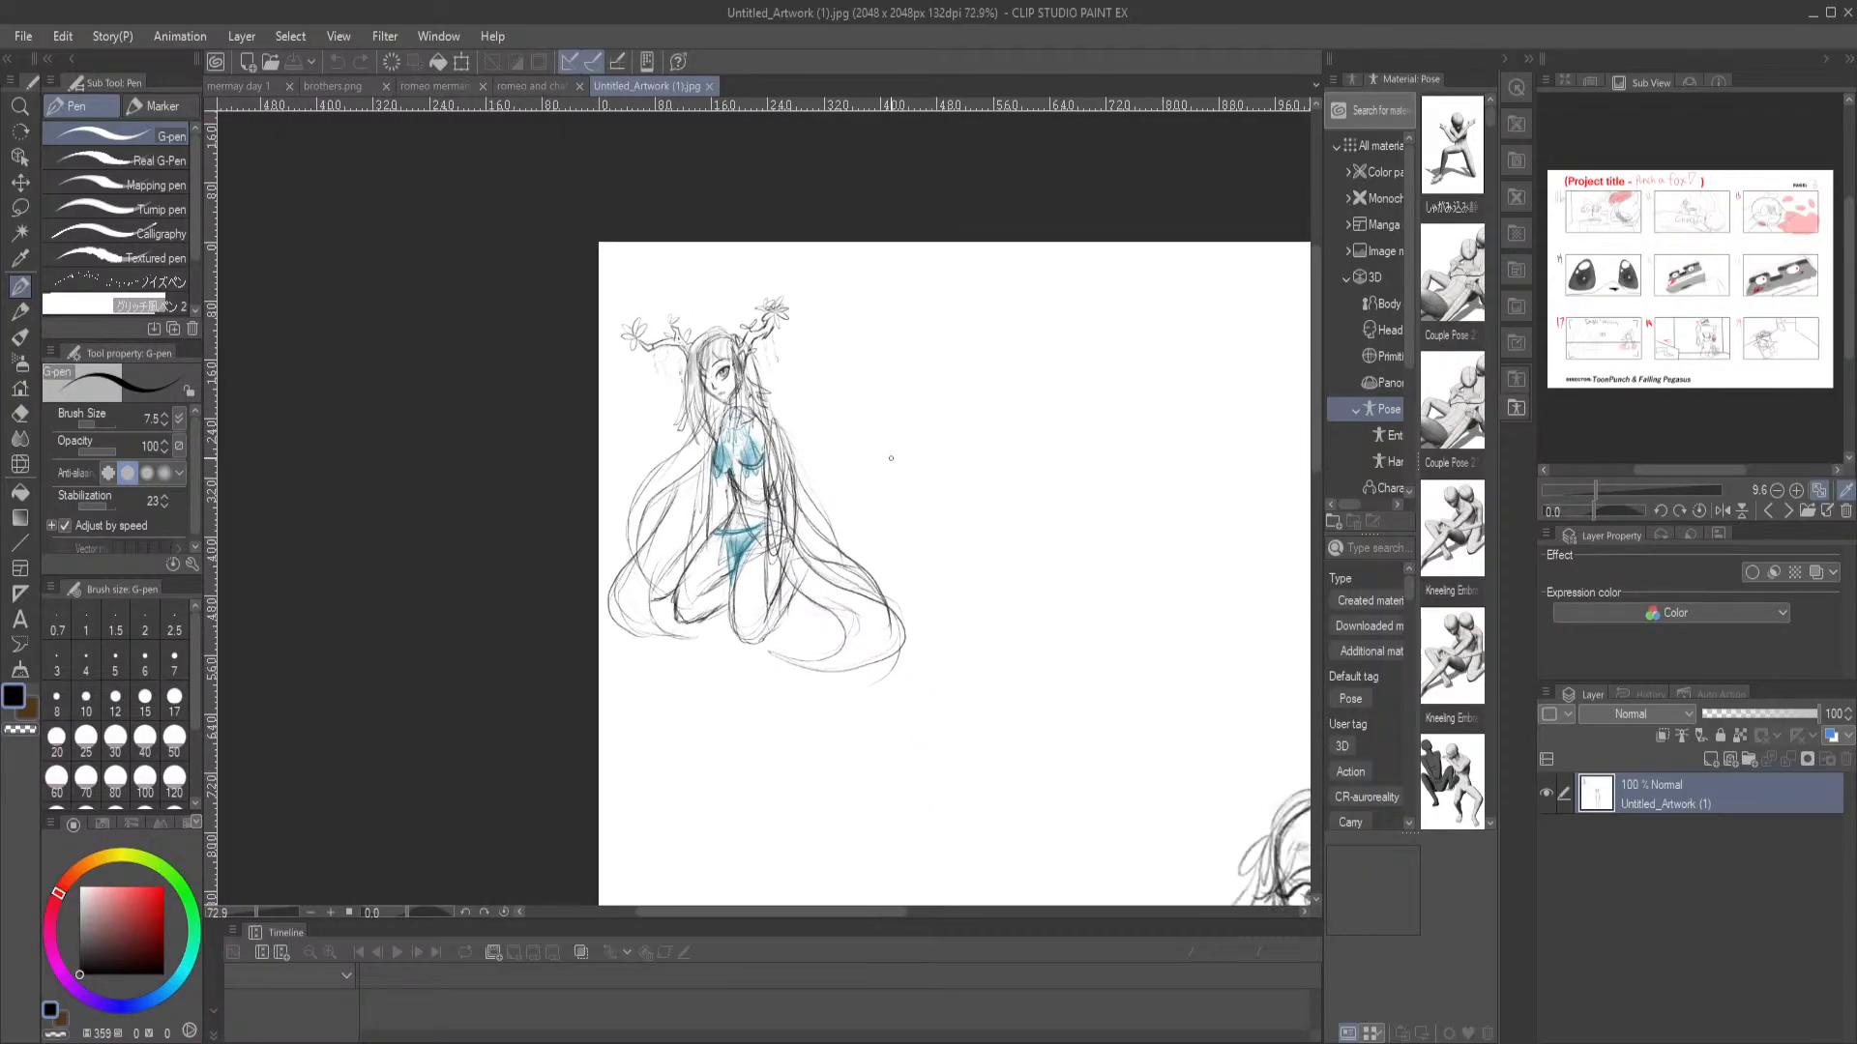
{"action": "left_click_drag", "start_coordinate": [1122, 564], "coordinate": [537, 356]}
{"action": "scroll", "coordinate": [924, 460], "scroll_direction": "down", "scroll_amount": 4}
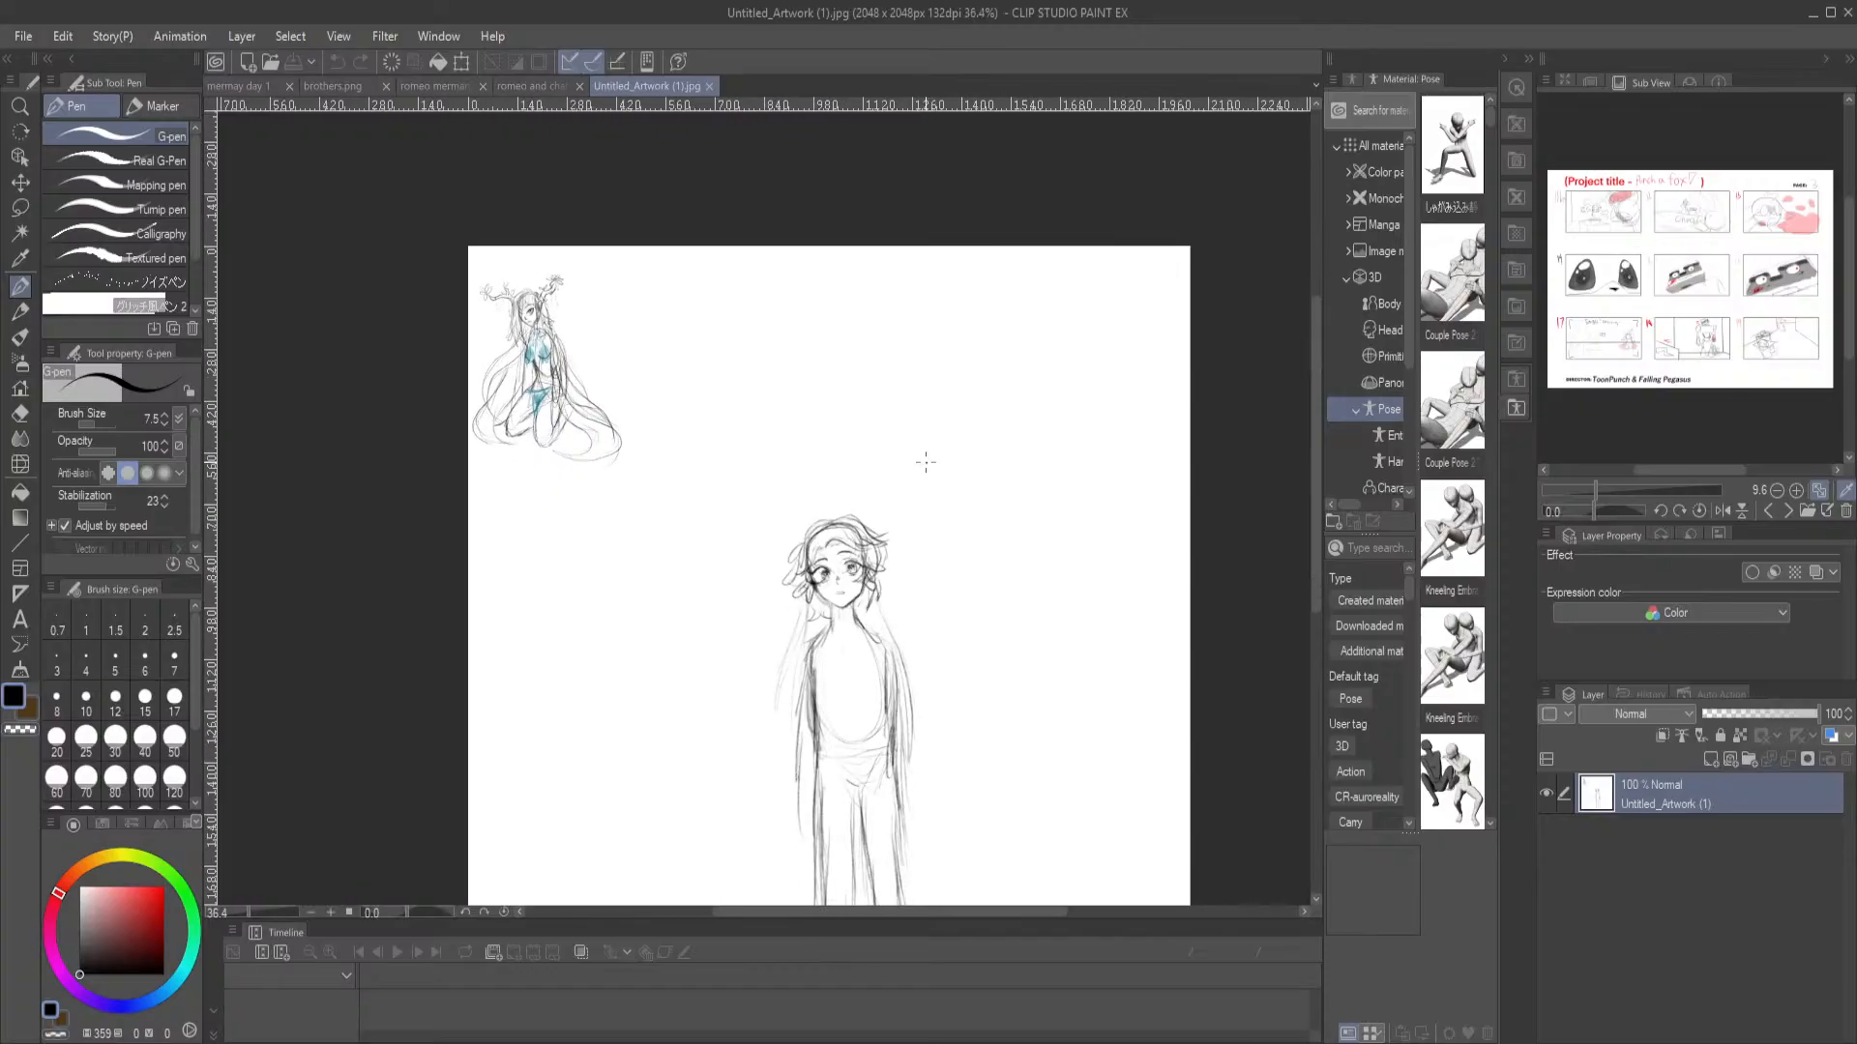
{"action": "scroll", "coordinate": [672, 443], "scroll_direction": "up", "scroll_amount": 3}
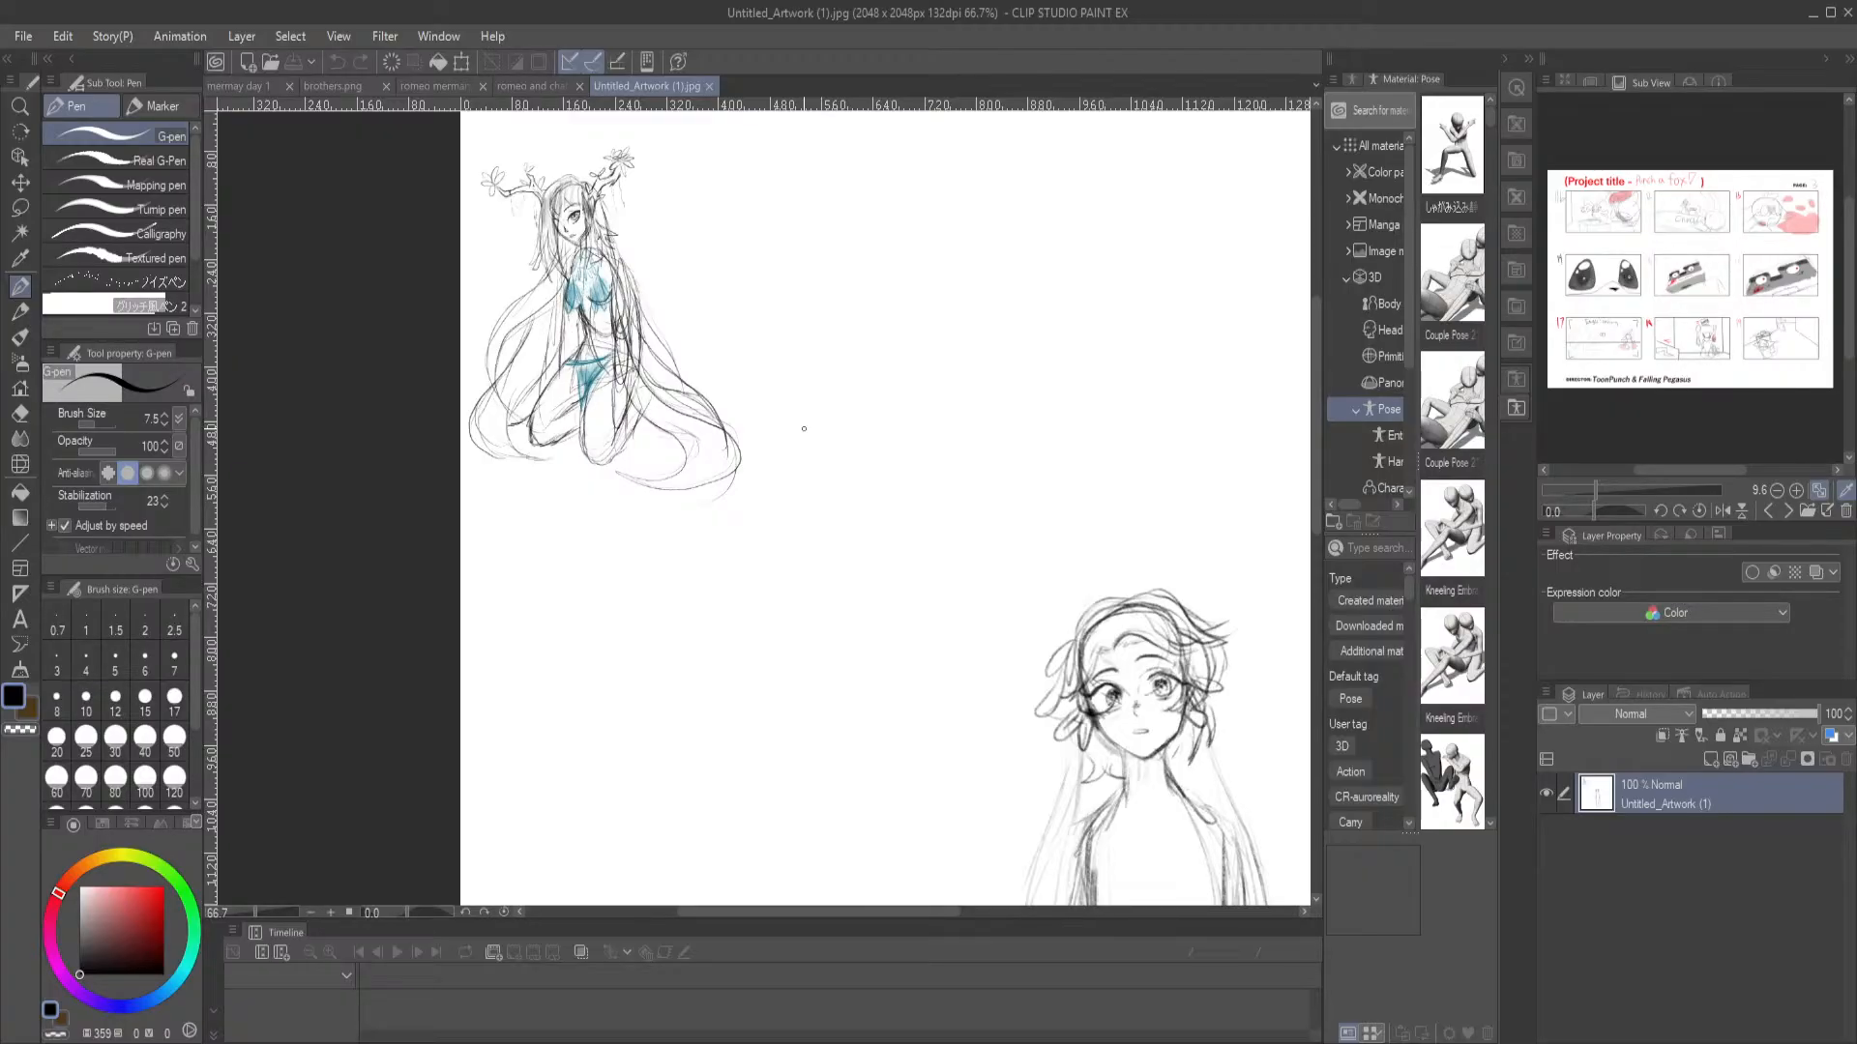
{"action": "scroll", "coordinate": [901, 504], "scroll_direction": "down", "scroll_amount": 2}
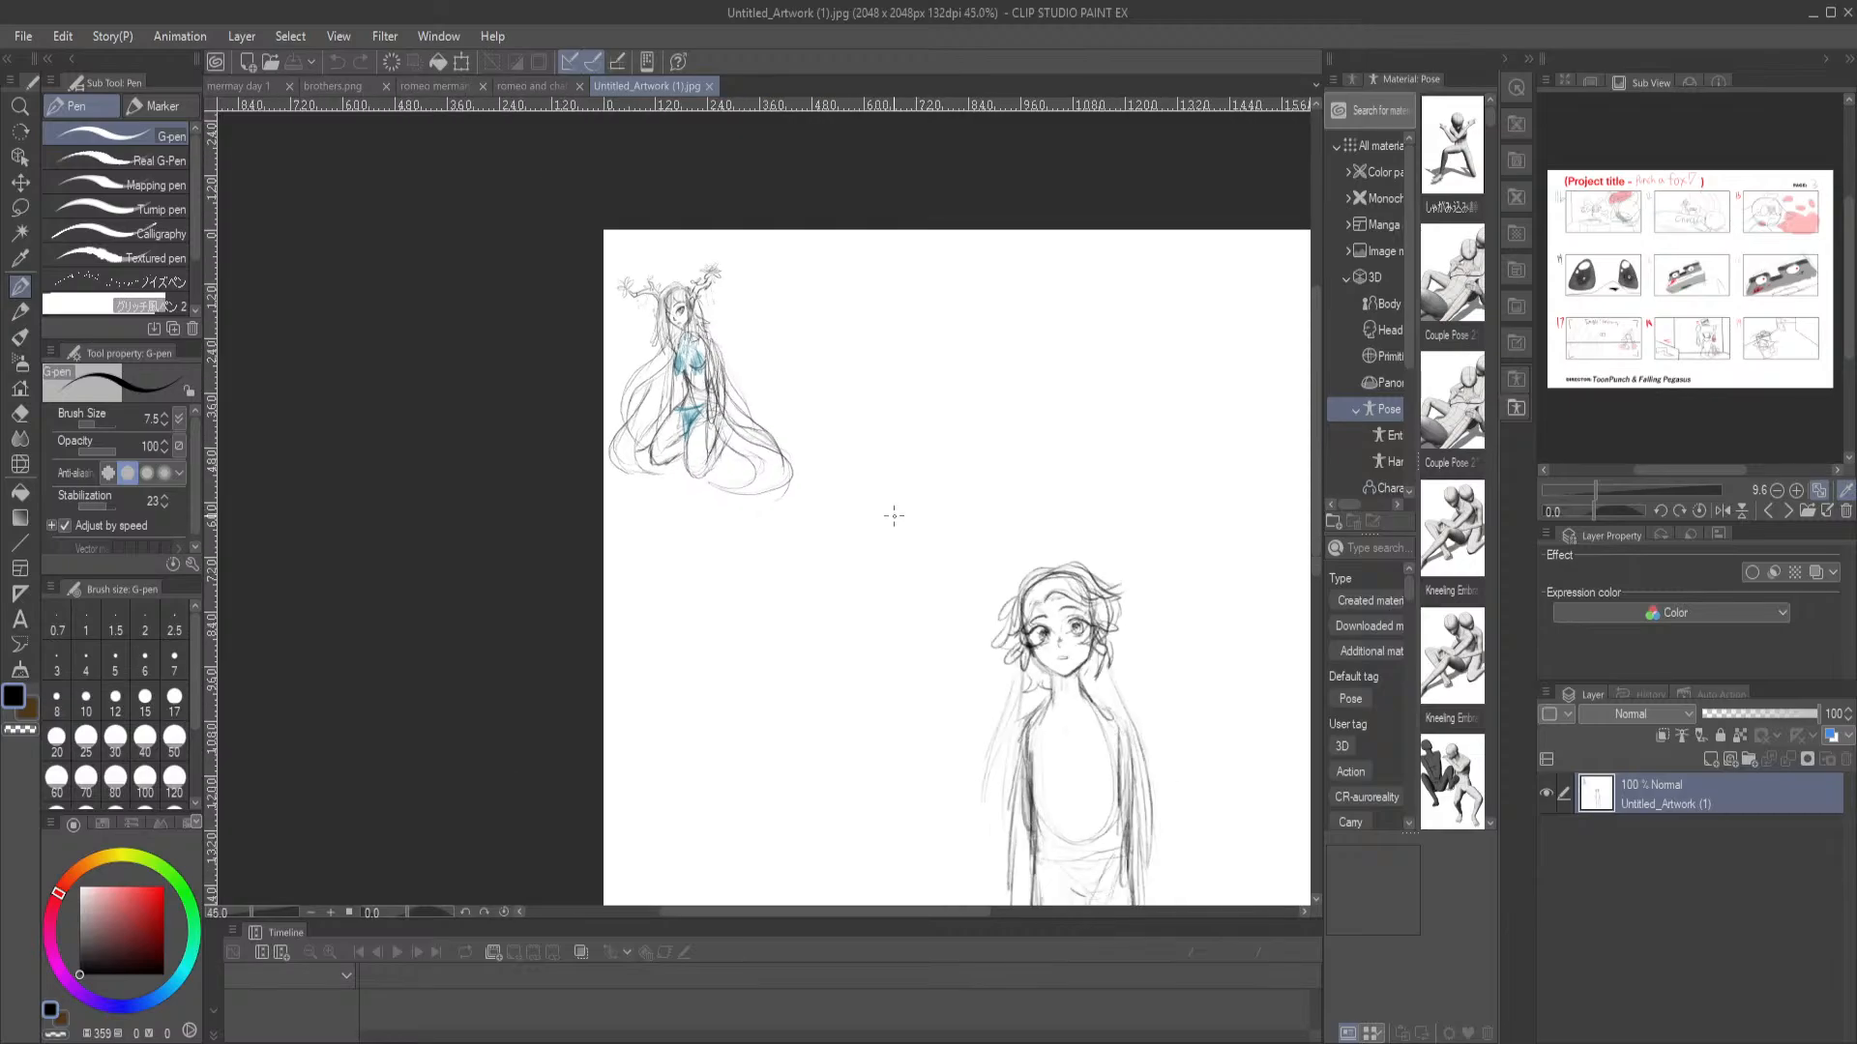
{"action": "mouse_move", "coordinate": [1036, 518]}
{"action": "left_mouse_down"}
{"action": "mouse_move", "coordinate": [688, 439]}
{"action": "mouse_move", "coordinate": [707, 447]}
{"action": "left_mouse_up"}
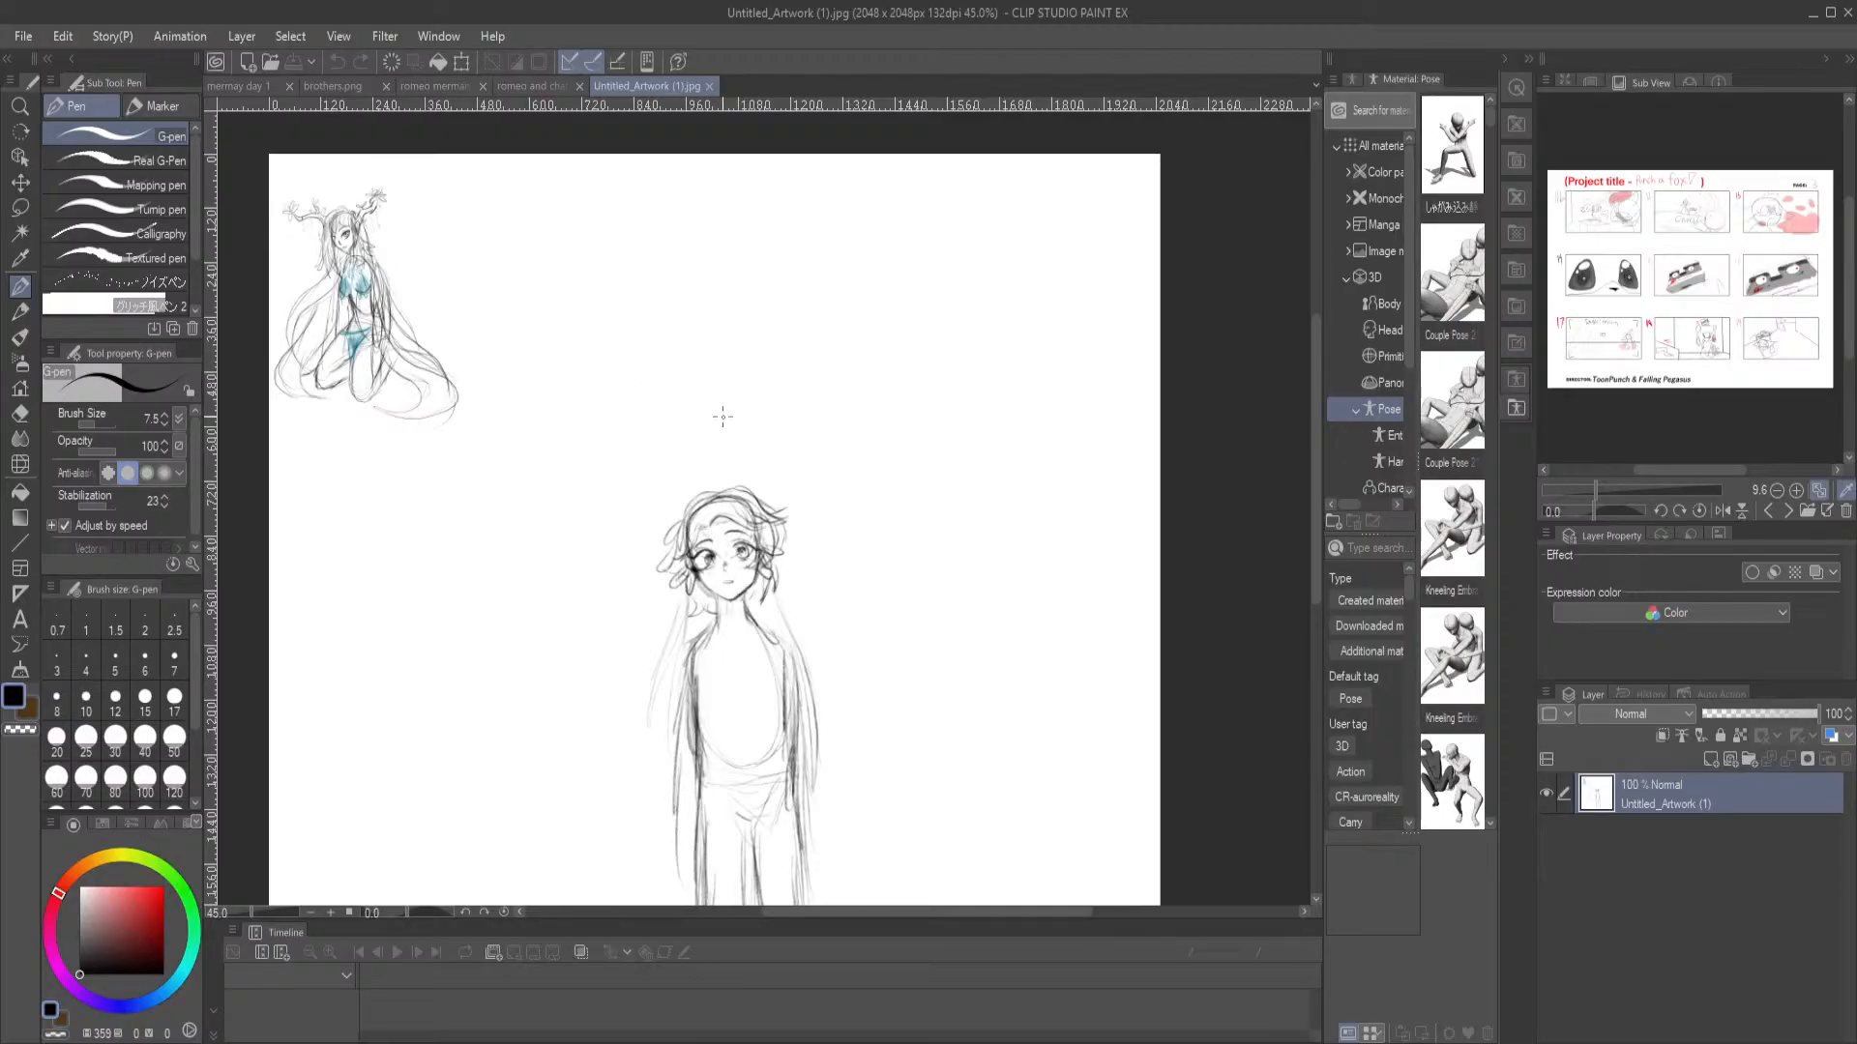
{"action": "scroll", "coordinate": [641, 487], "scroll_direction": "down", "scroll_amount": 2}
{"action": "left_click_drag", "start_coordinate": [550, 607], "coordinate": [612, 500]}
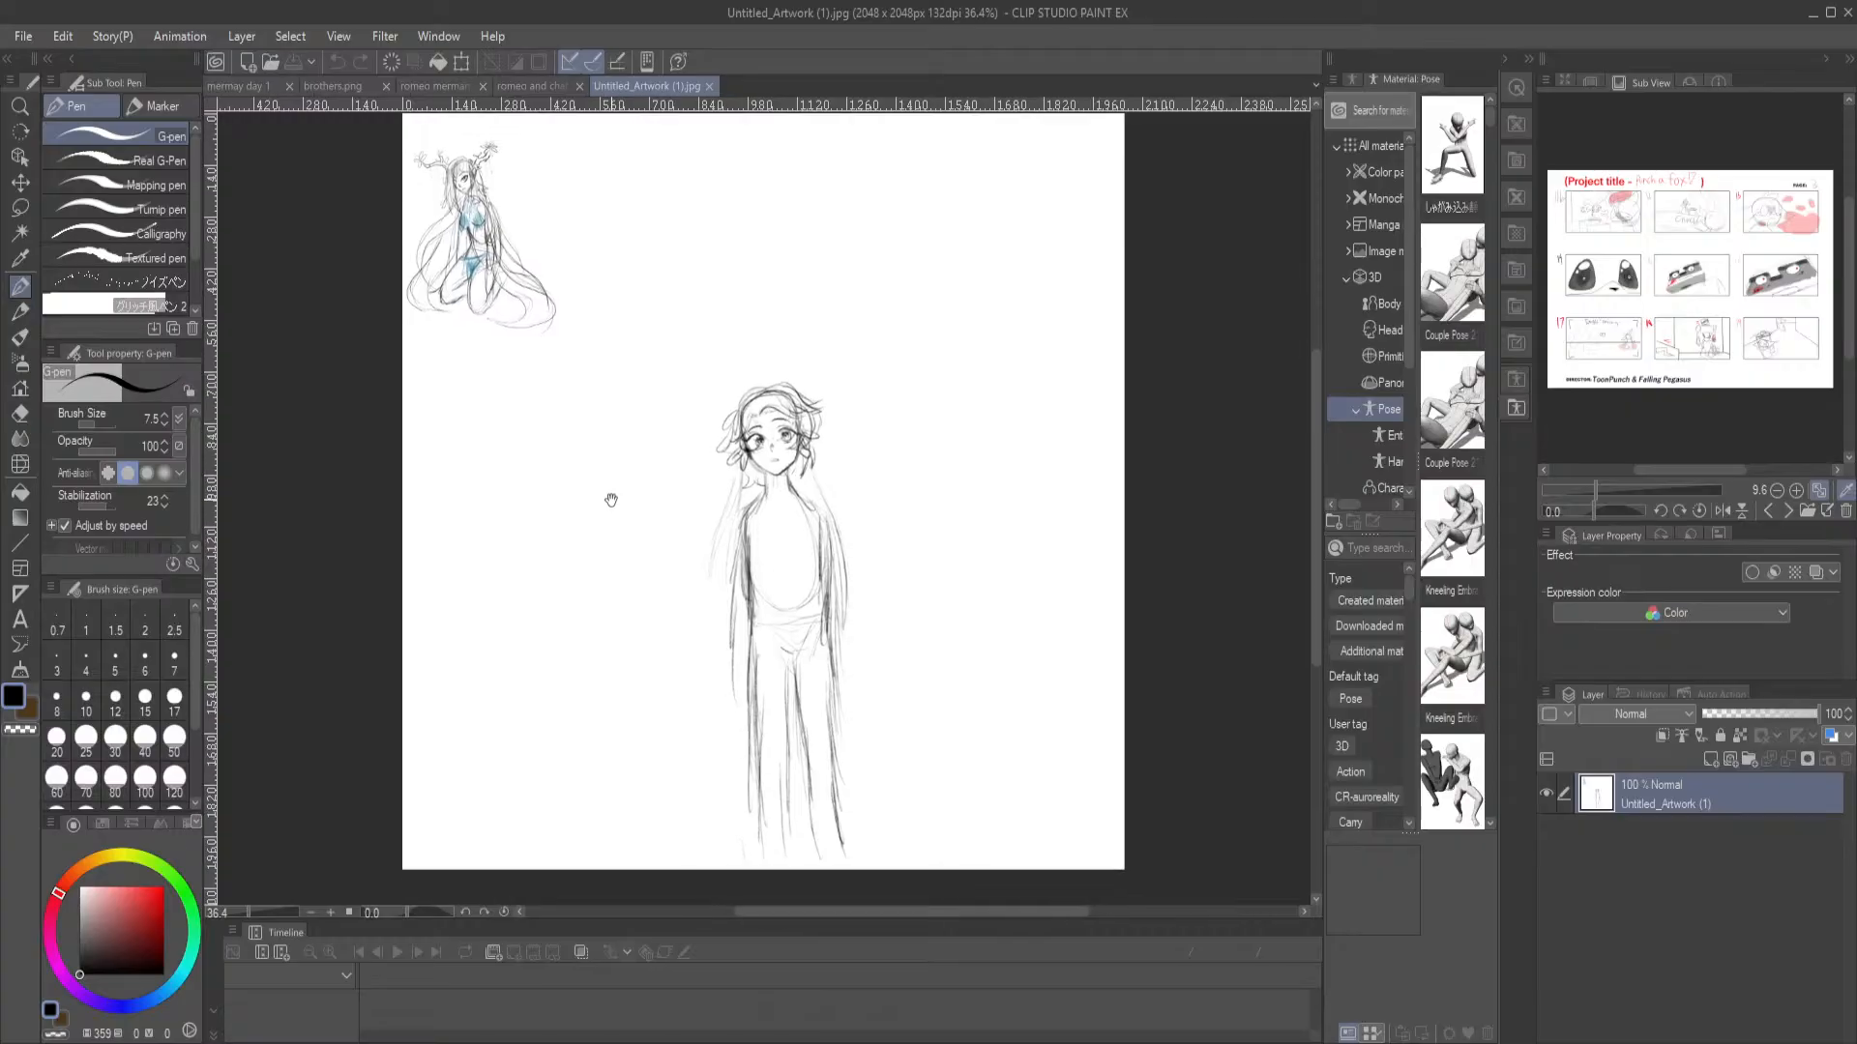
{"action": "scroll", "coordinate": [599, 381], "scroll_direction": "up", "scroll_amount": 2}
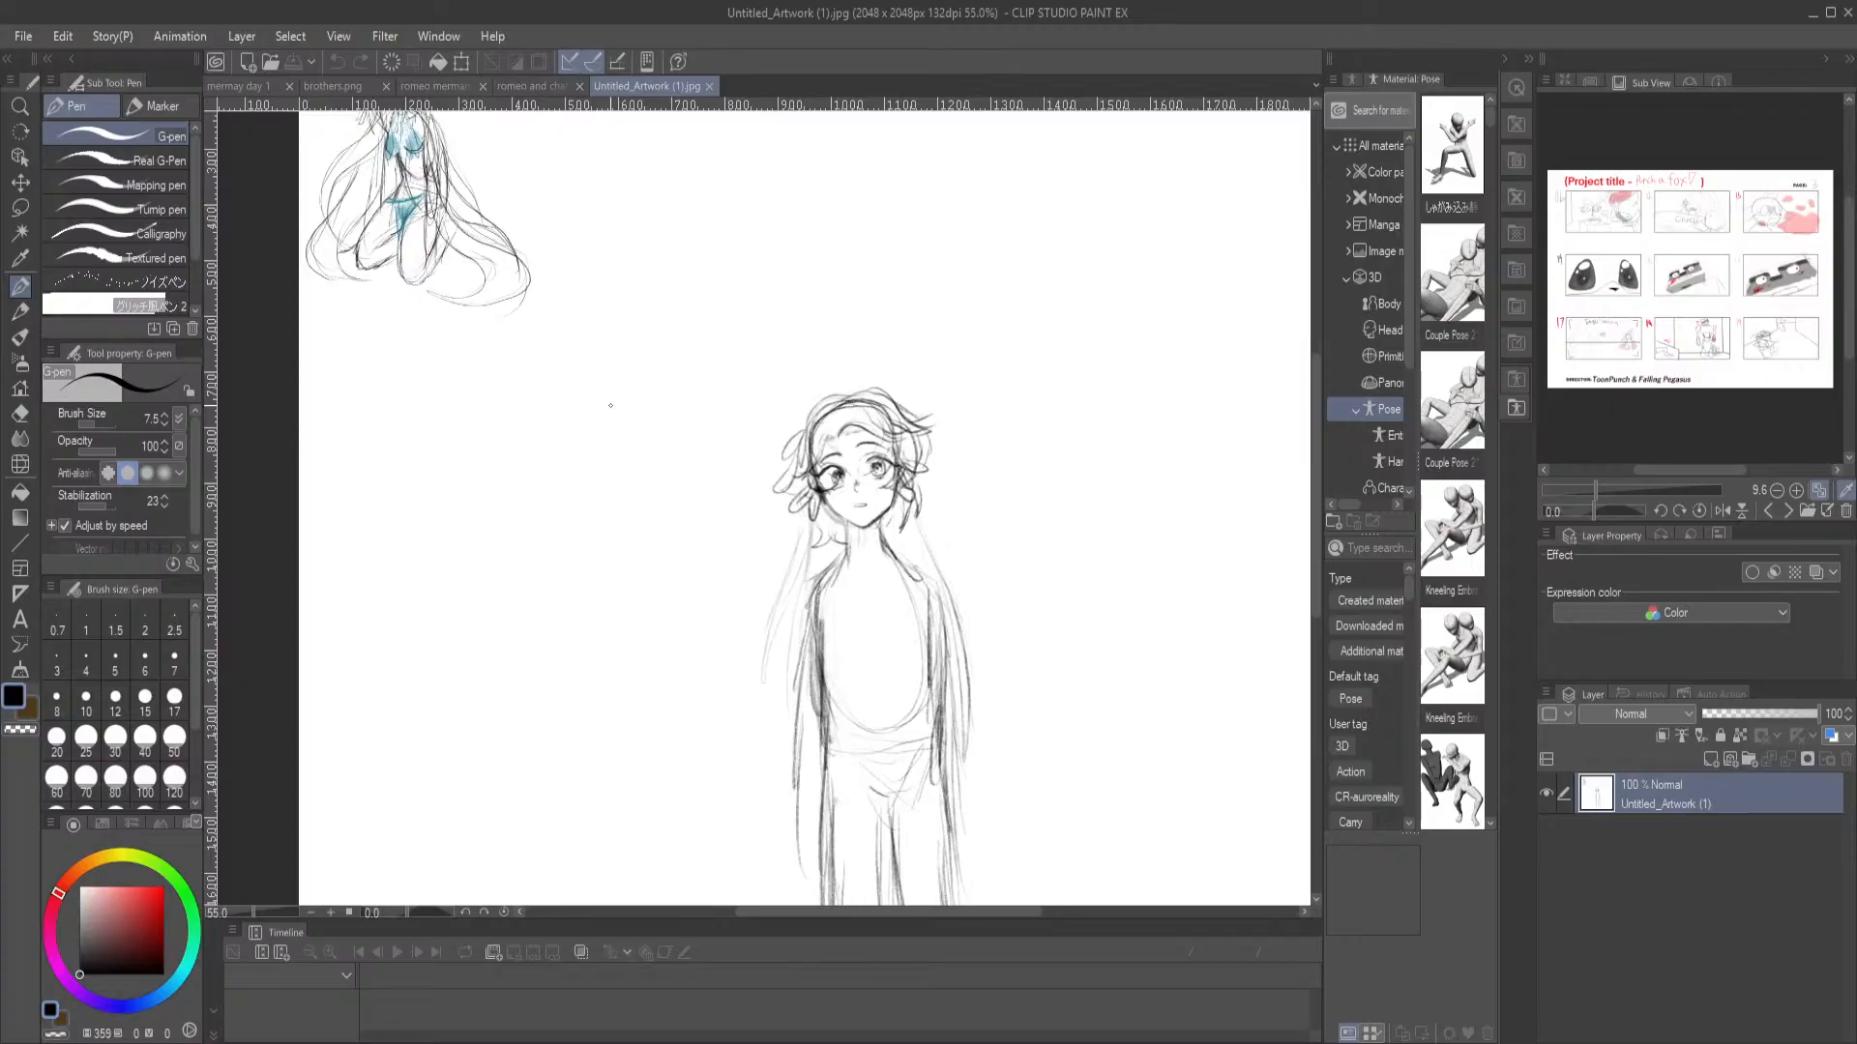
{"action": "scroll", "coordinate": [602, 416], "scroll_direction": "down", "scroll_amount": 3}
{"action": "scroll", "coordinate": [602, 416], "scroll_direction": "up", "scroll_amount": 3}
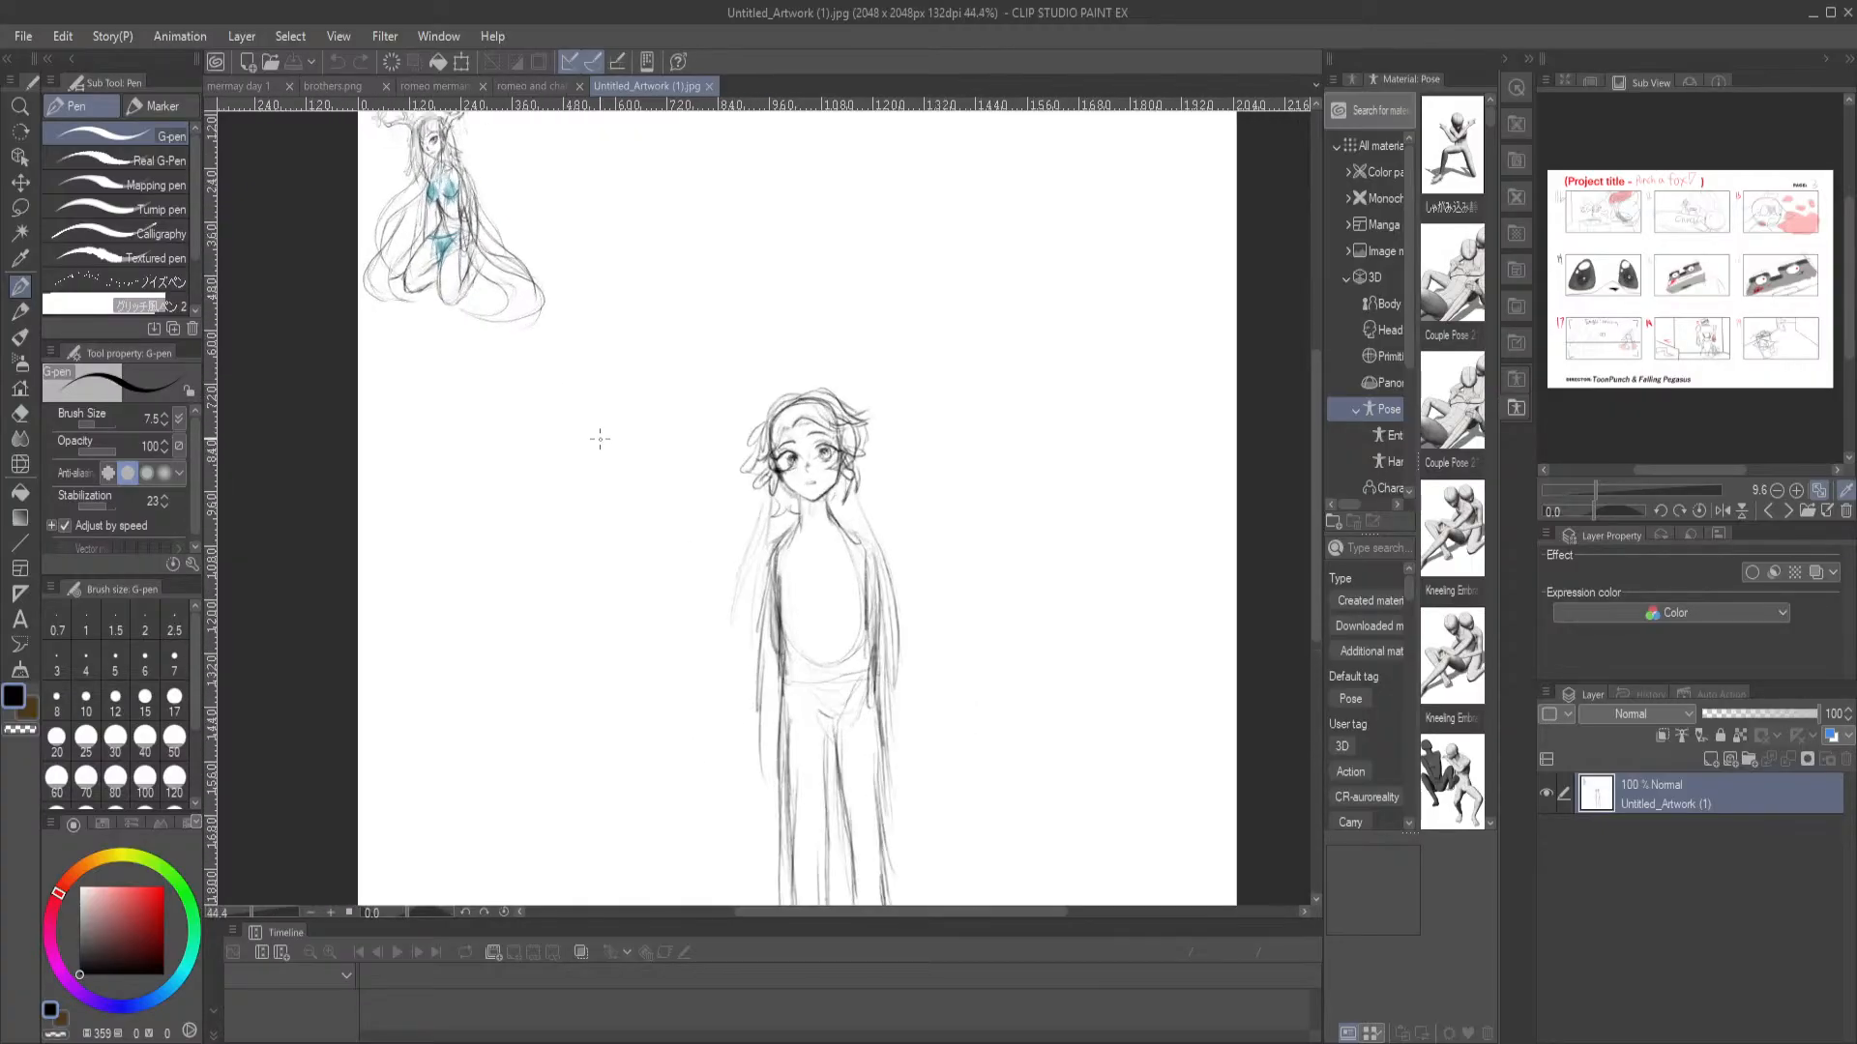
{"action": "left_click_drag", "start_coordinate": [446, 334], "coordinate": [558, 612]}
{"action": "scroll", "coordinate": [543, 502], "scroll_direction": "up", "scroll_amount": 5}
{"action": "left_click_drag", "start_coordinate": [474, 393], "coordinate": [573, 534]}
{"action": "scroll", "coordinate": [576, 535], "scroll_direction": "up", "scroll_amount": 2}
{"action": "left_click_drag", "start_coordinate": [739, 441], "coordinate": [920, 502]}
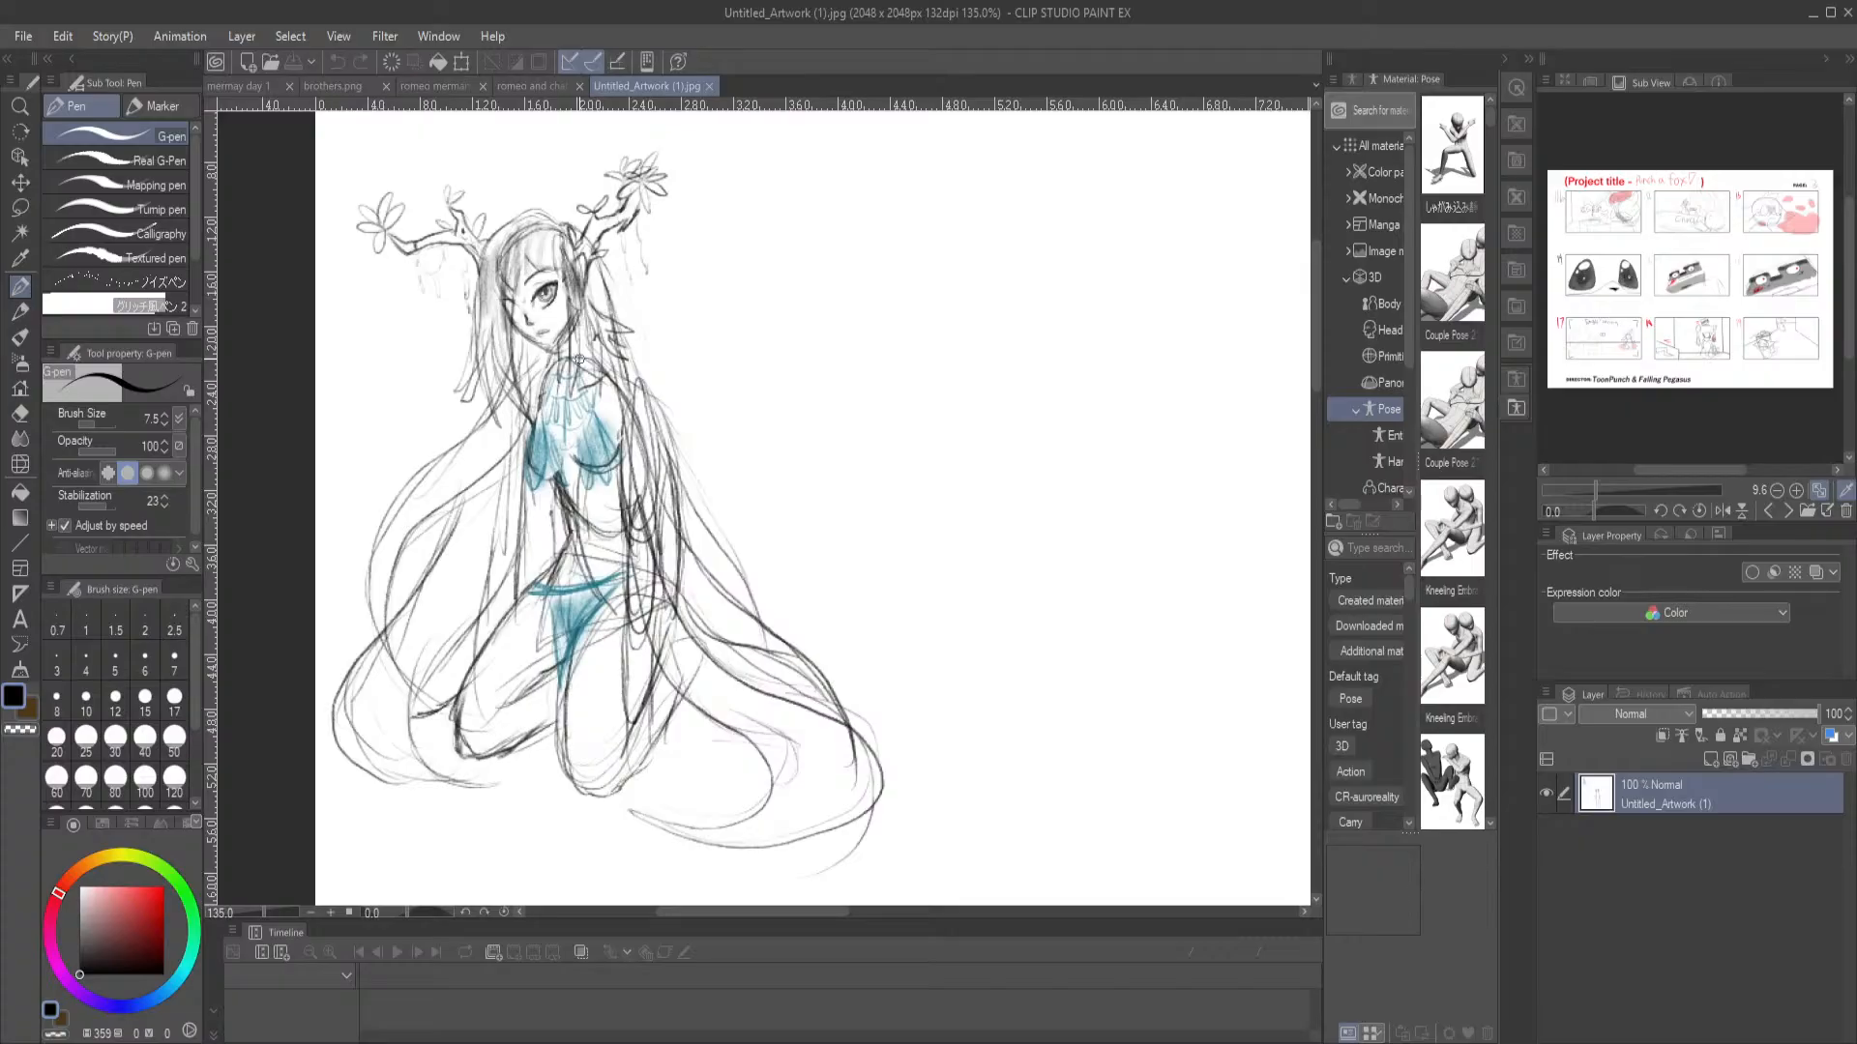
{"action": "scroll", "coordinate": [579, 360], "scroll_direction": "down", "scroll_amount": 10}
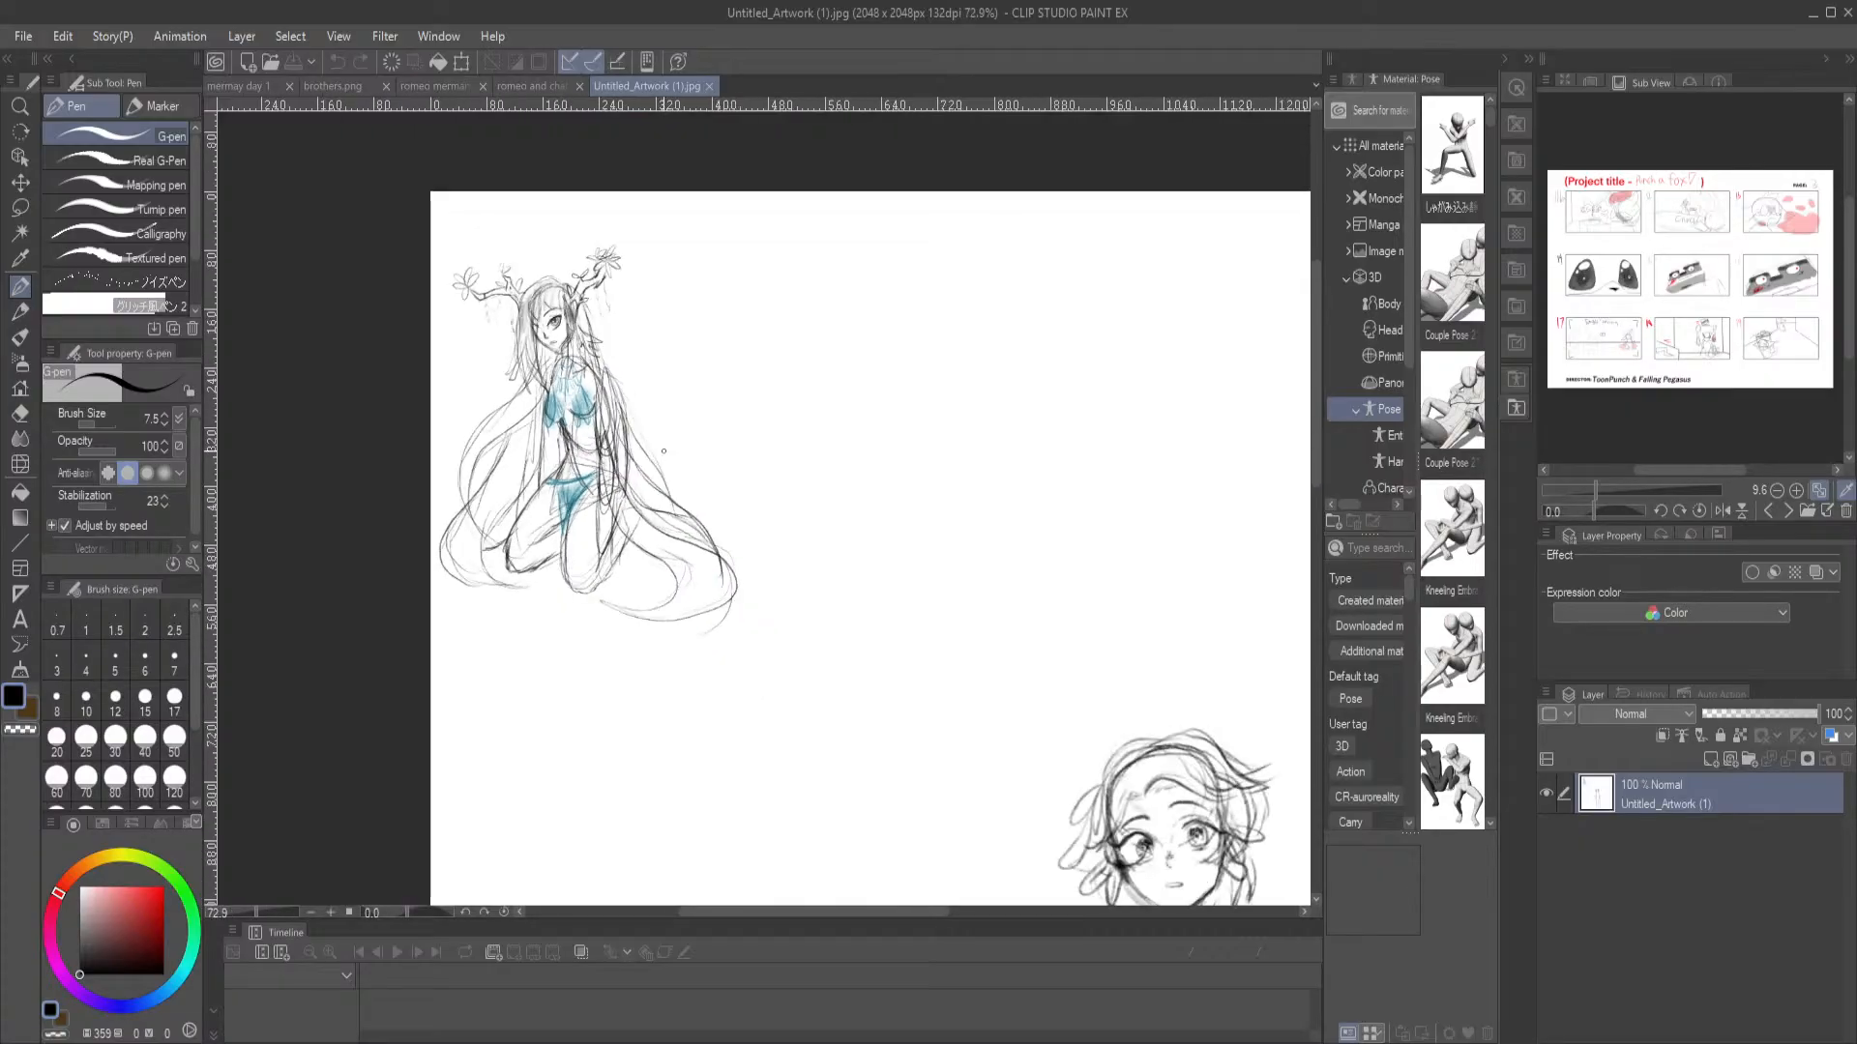
{"action": "scroll", "coordinate": [883, 514], "scroll_direction": "up", "scroll_amount": 10}
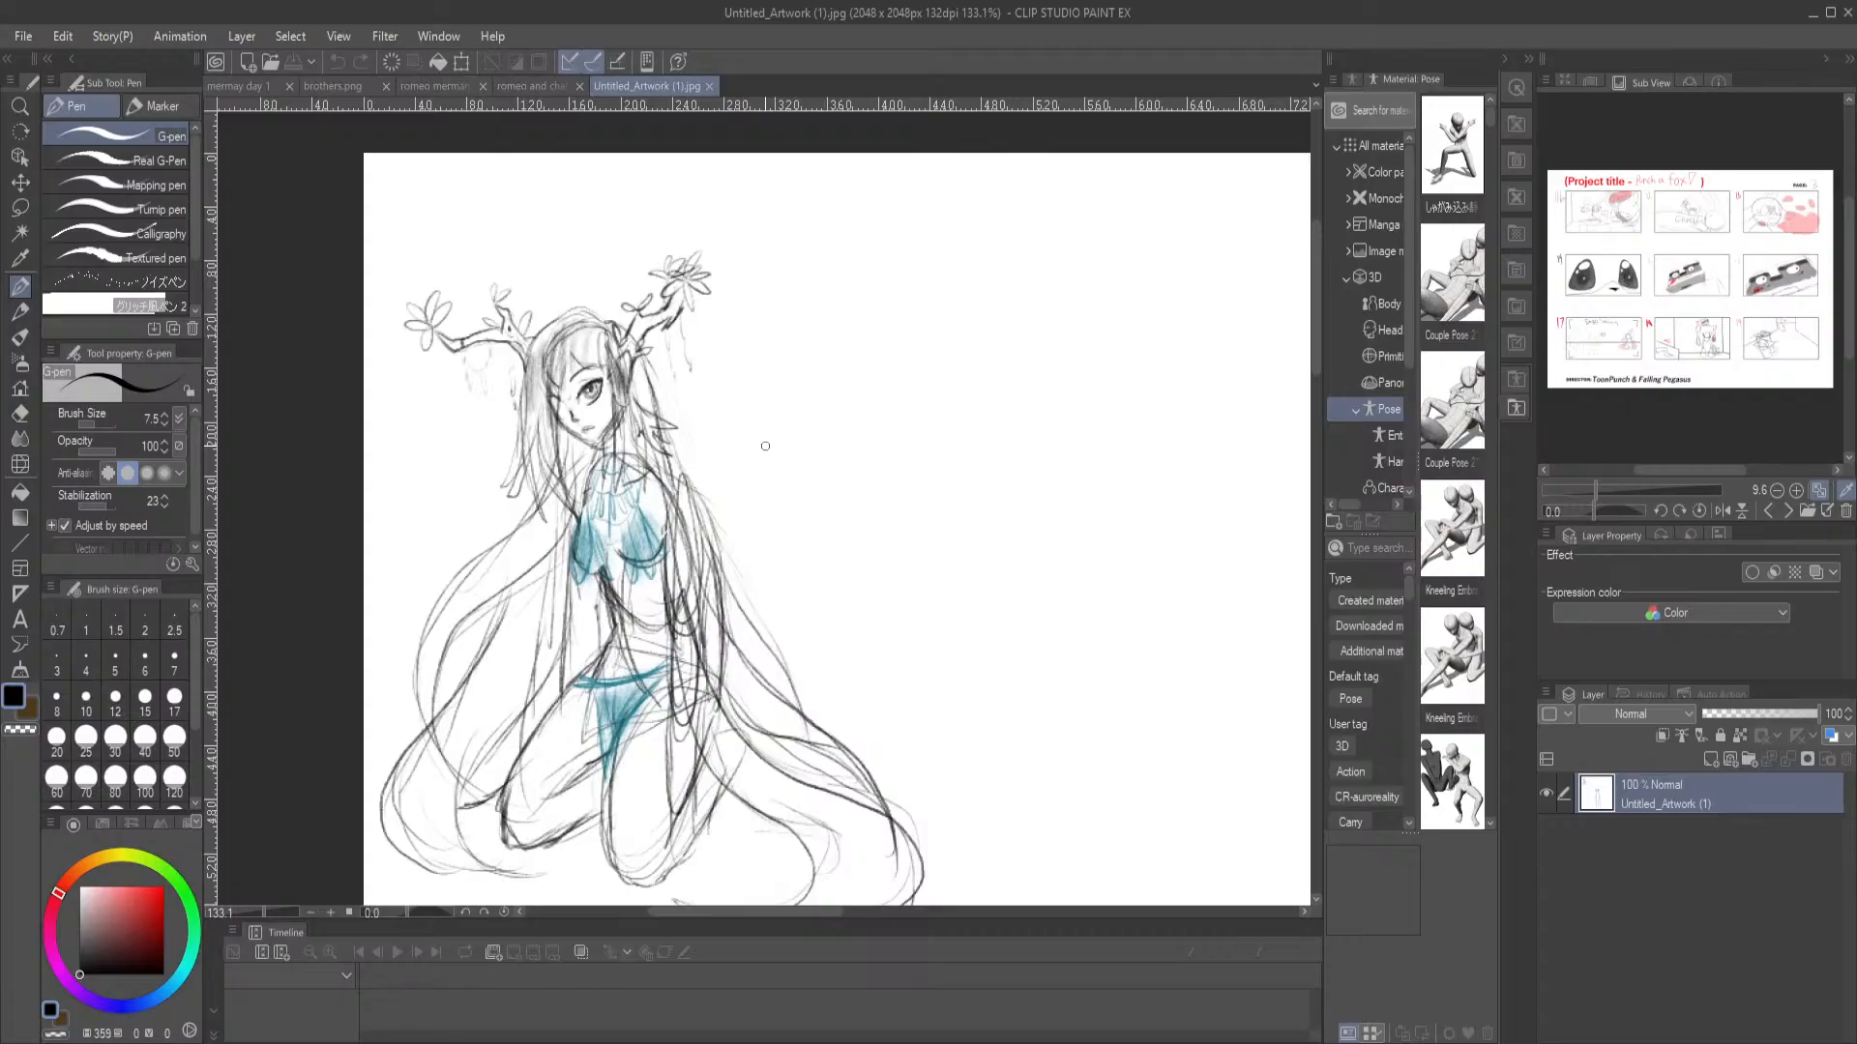
Compare the kneeling antlered figure with the standing character's head, both at a distance and closer up
{"action": "scroll", "coordinate": [774, 443], "scroll_direction": "down", "scroll_amount": 2}
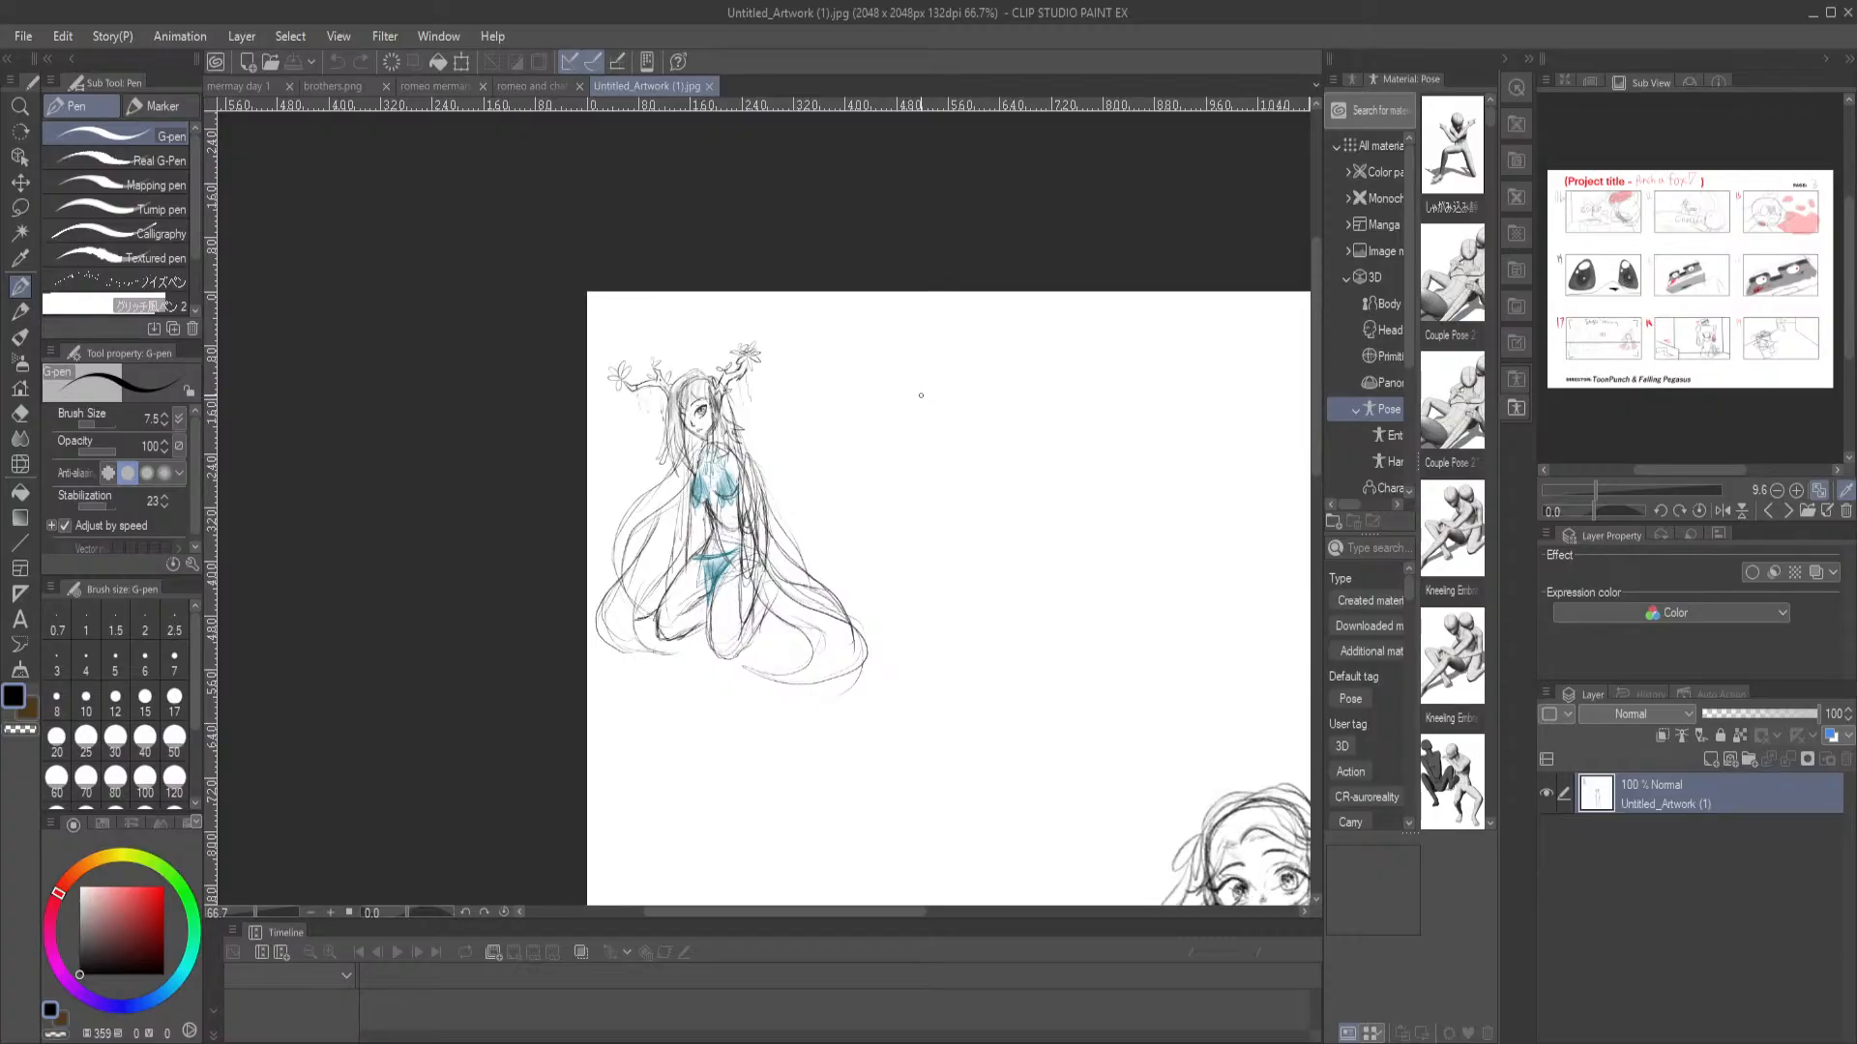
{"action": "scroll", "coordinate": [916, 393], "scroll_direction": "down", "scroll_amount": 1}
{"action": "left_click_drag", "start_coordinate": [1140, 581], "coordinate": [894, 503]}
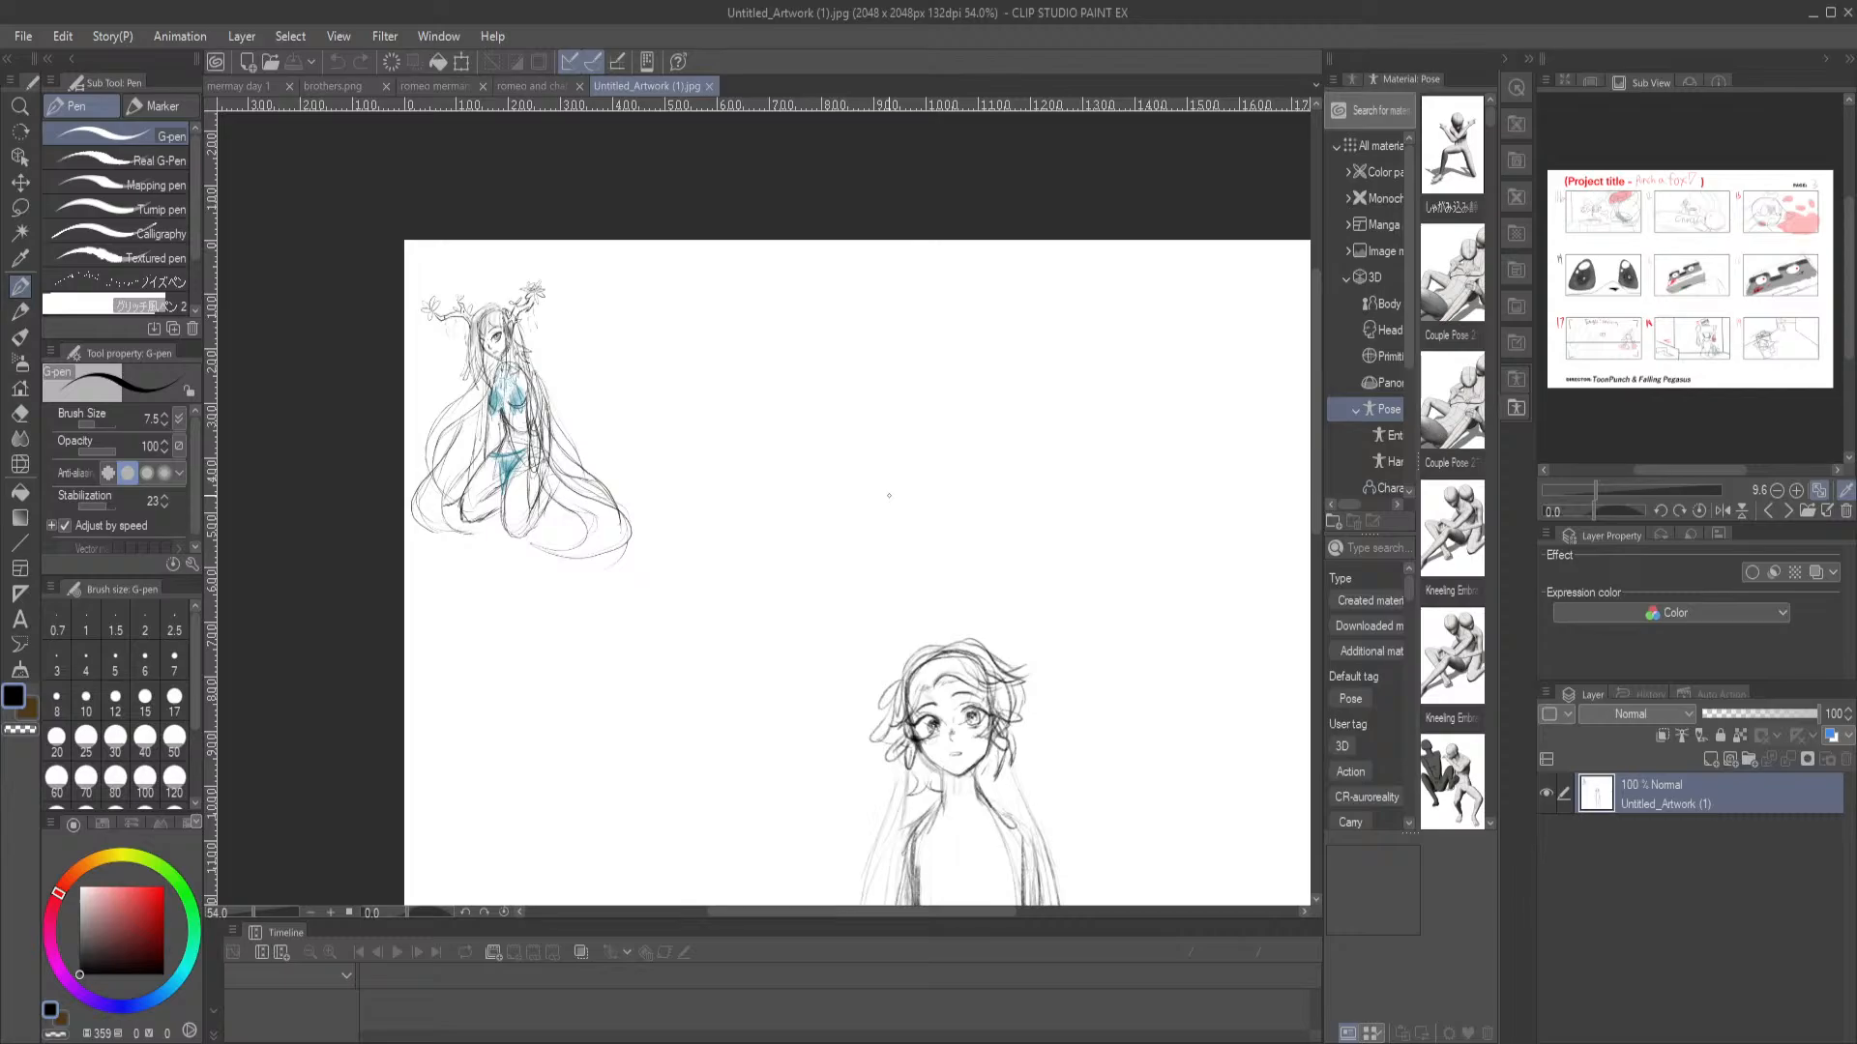
{"action": "scroll", "coordinate": [928, 554], "scroll_direction": "down", "scroll_amount": 2}
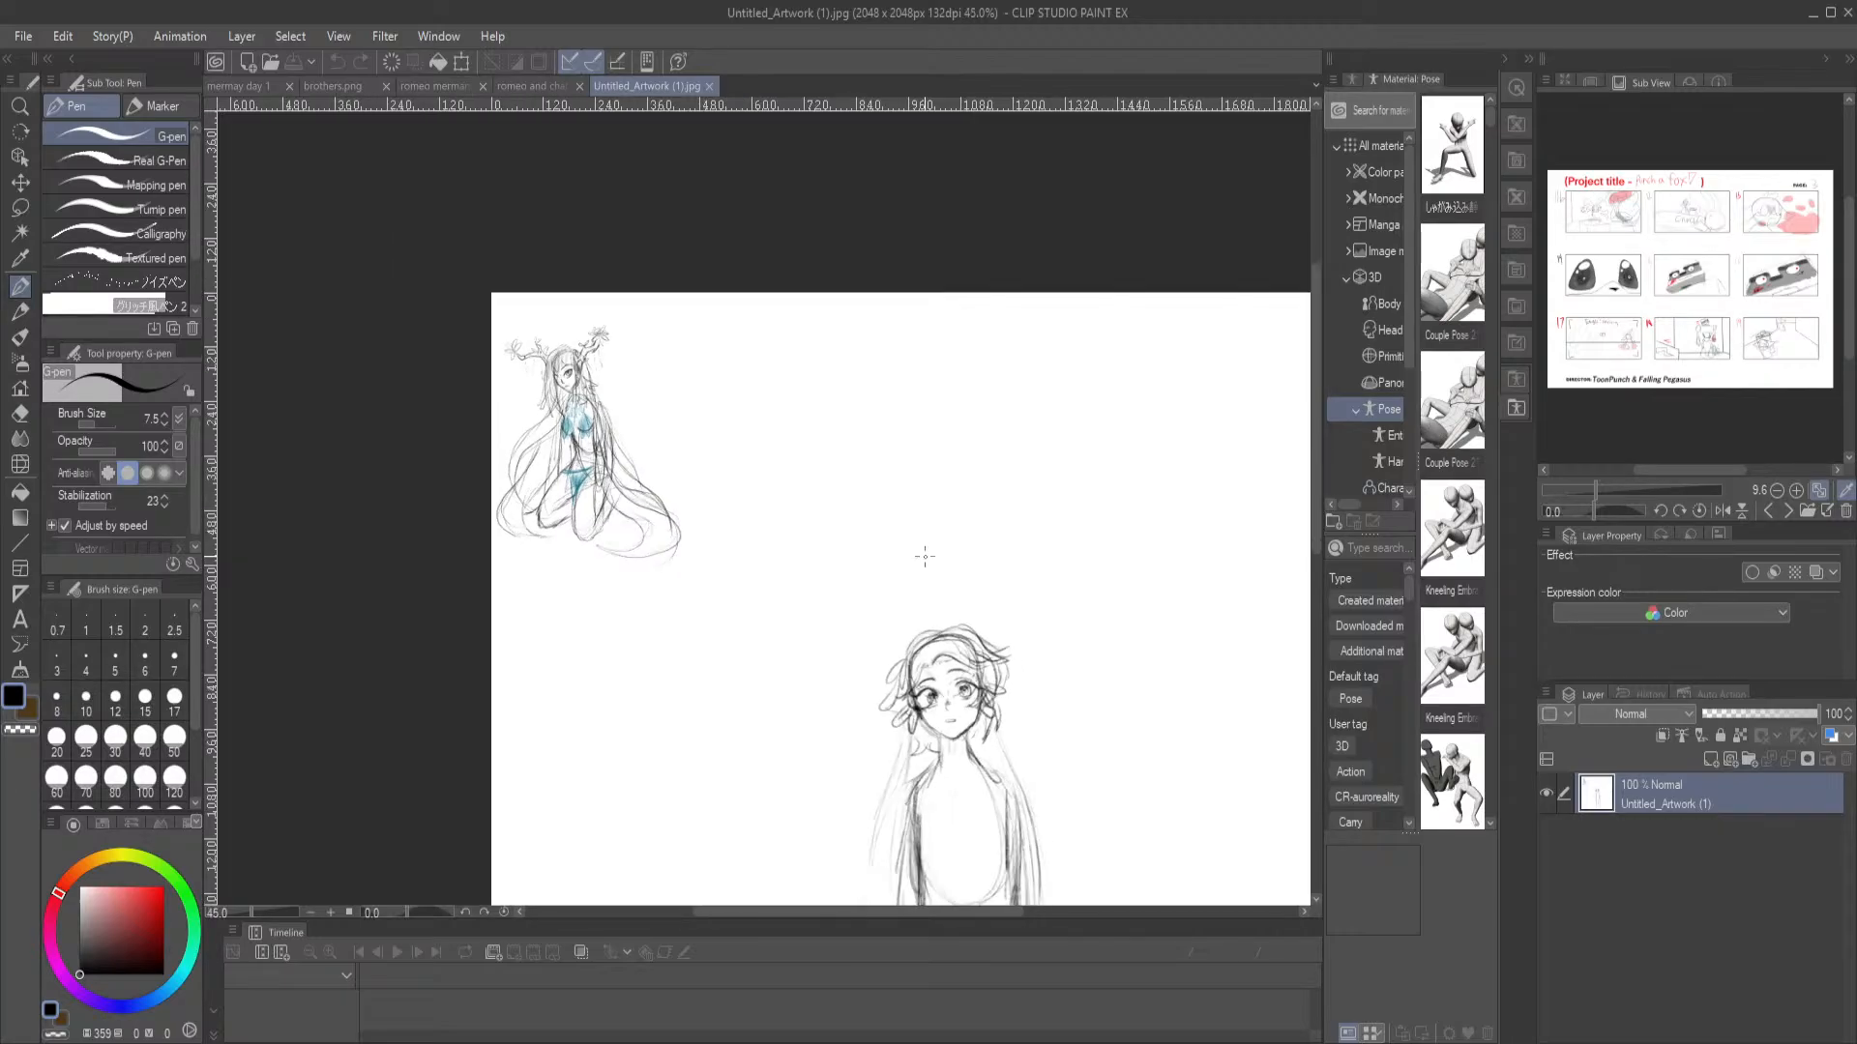
{"action": "scroll", "coordinate": [438, 365], "scroll_direction": "up", "scroll_amount": 4}
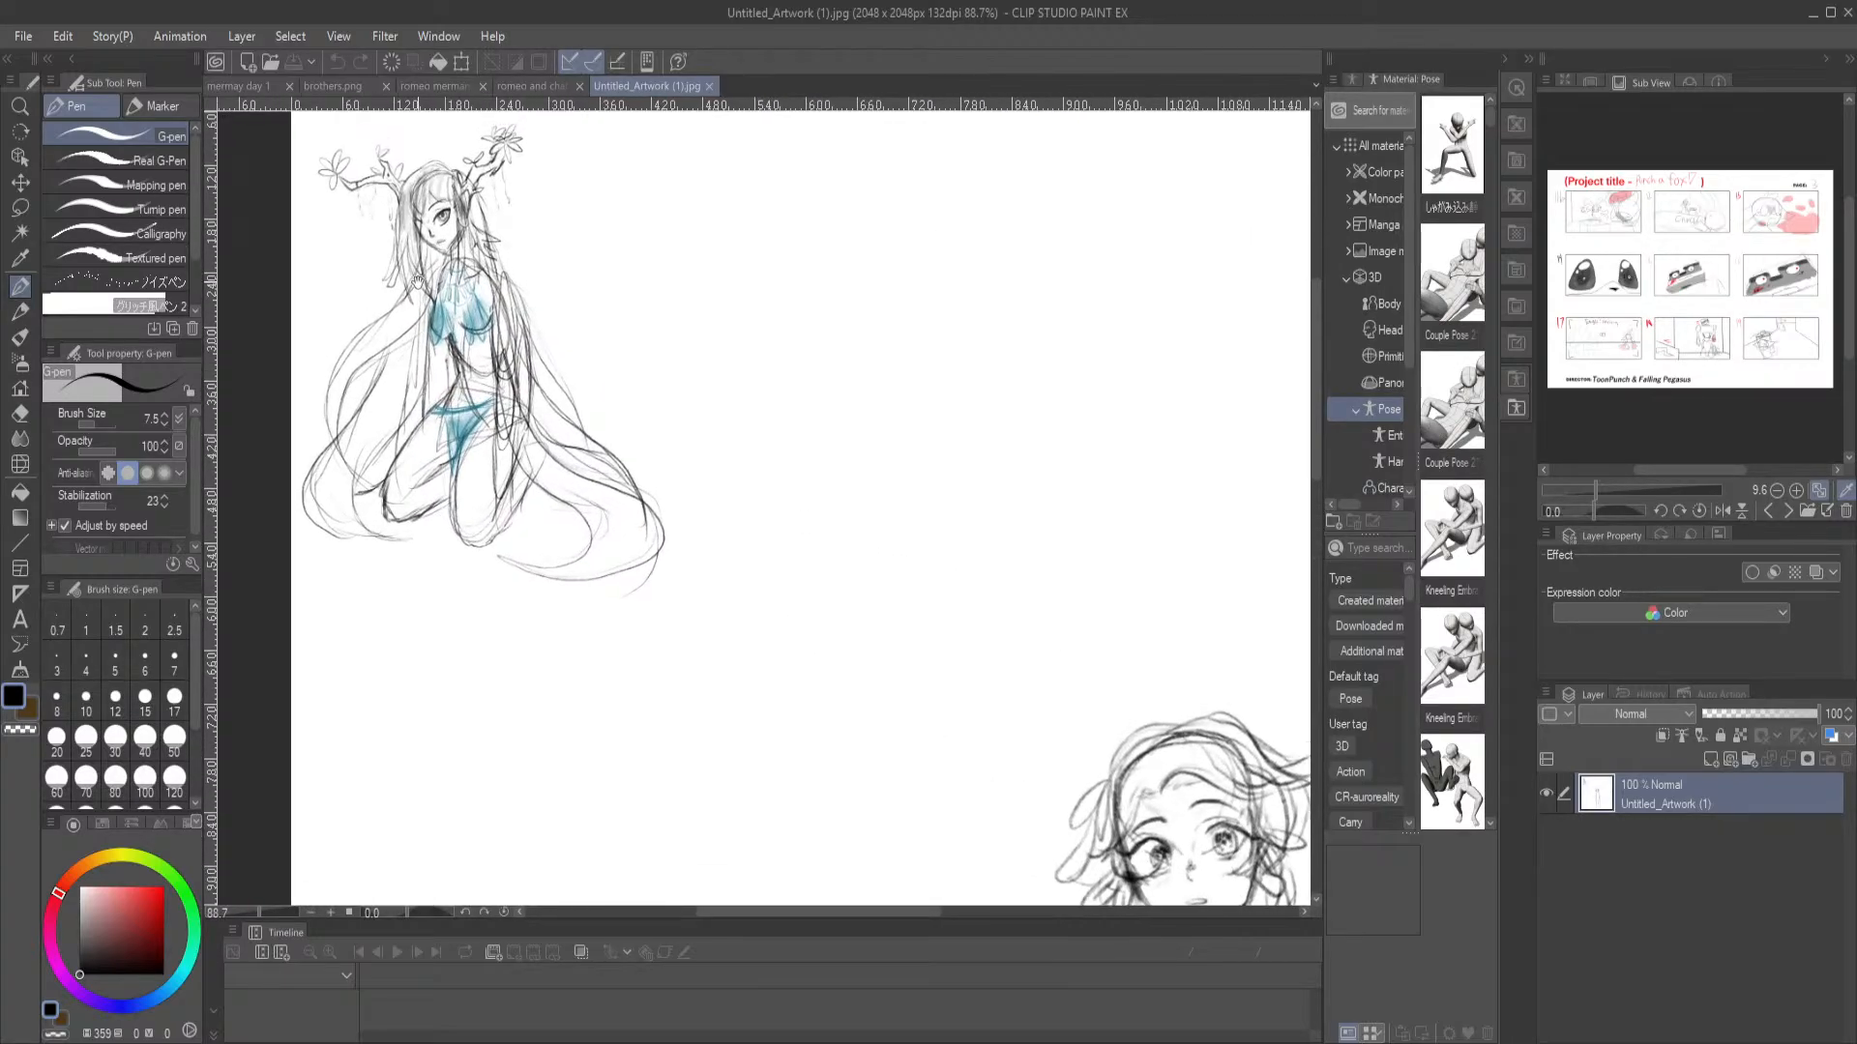
{"action": "left_click_drag", "start_coordinate": [412, 264], "coordinate": [453, 390]}
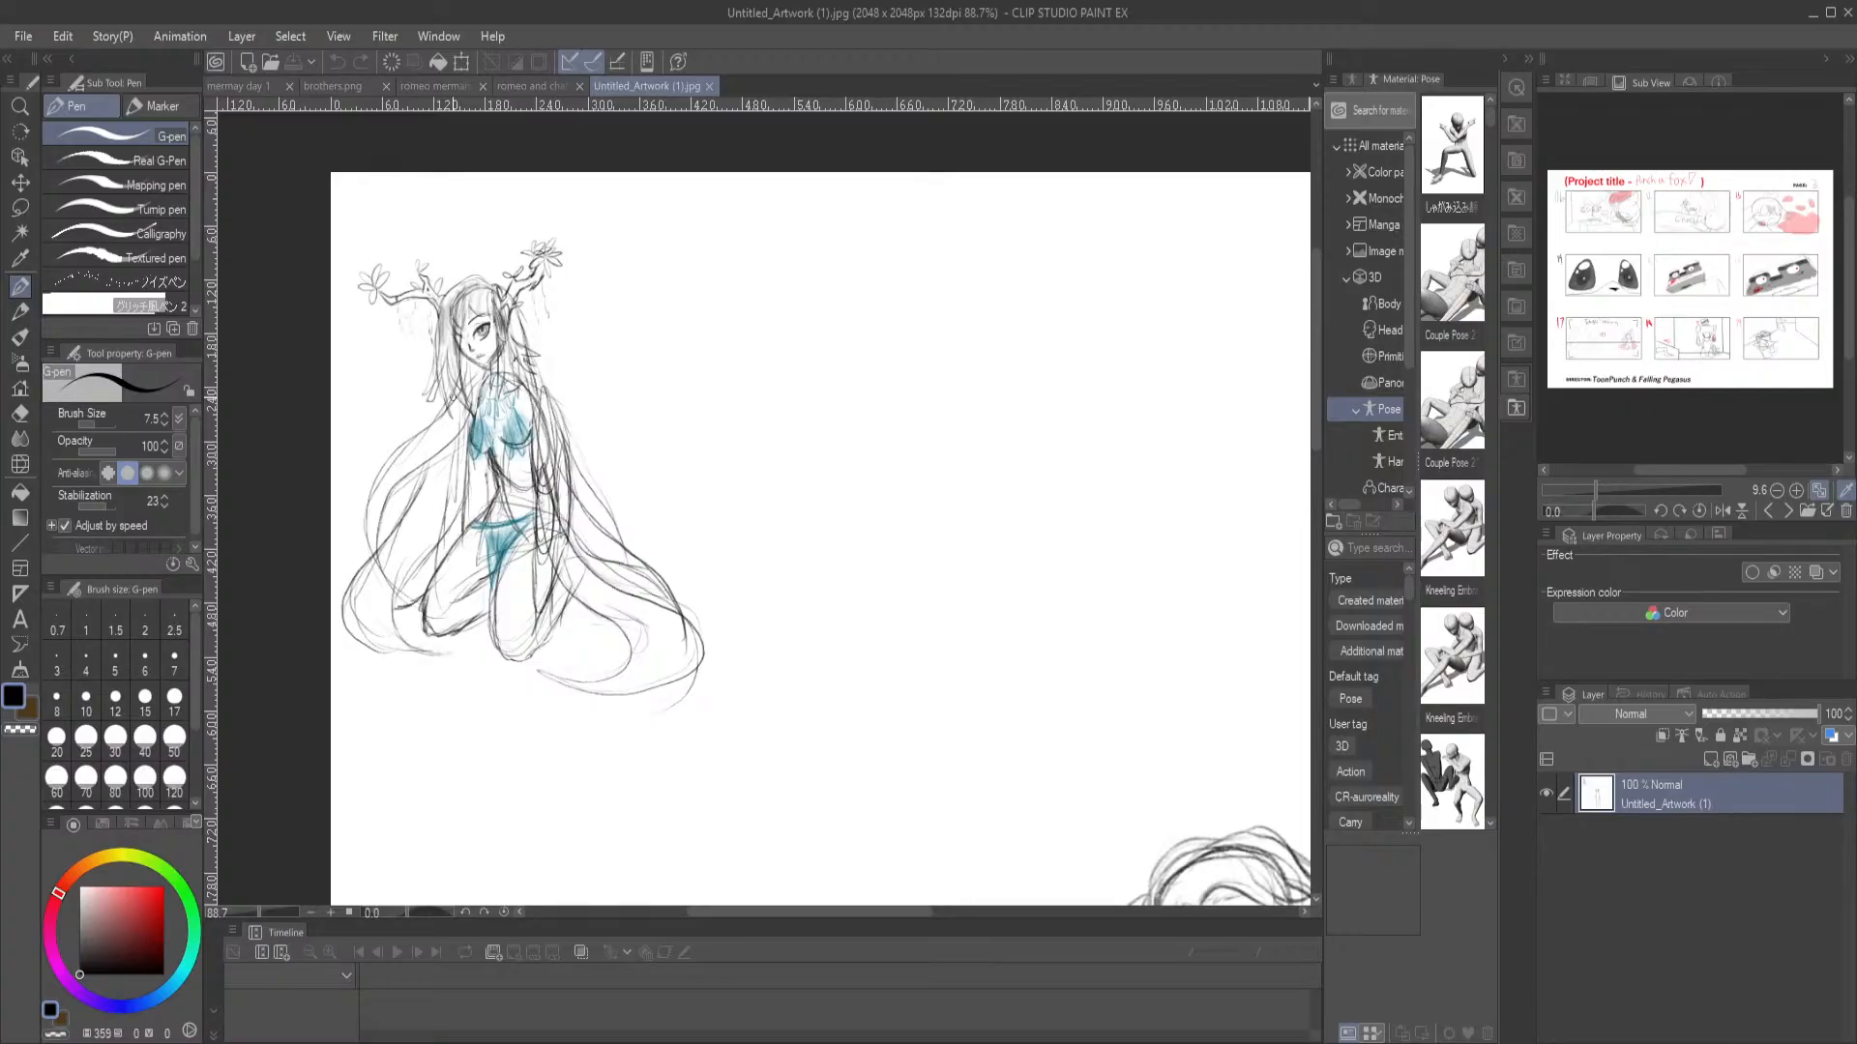
Examine the standing character's full-length sketch, checking the face, torso, arms and legs at several magnifications
{"action": "left_click_drag", "start_coordinate": [973, 740], "coordinate": [564, 206]}
{"action": "scroll", "coordinate": [742, 410], "scroll_direction": "down", "scroll_amount": 1}
{"action": "scroll", "coordinate": [743, 410], "scroll_direction": "down", "scroll_amount": 3}
{"action": "left_click_drag", "start_coordinate": [883, 502], "coordinate": [850, 469]}
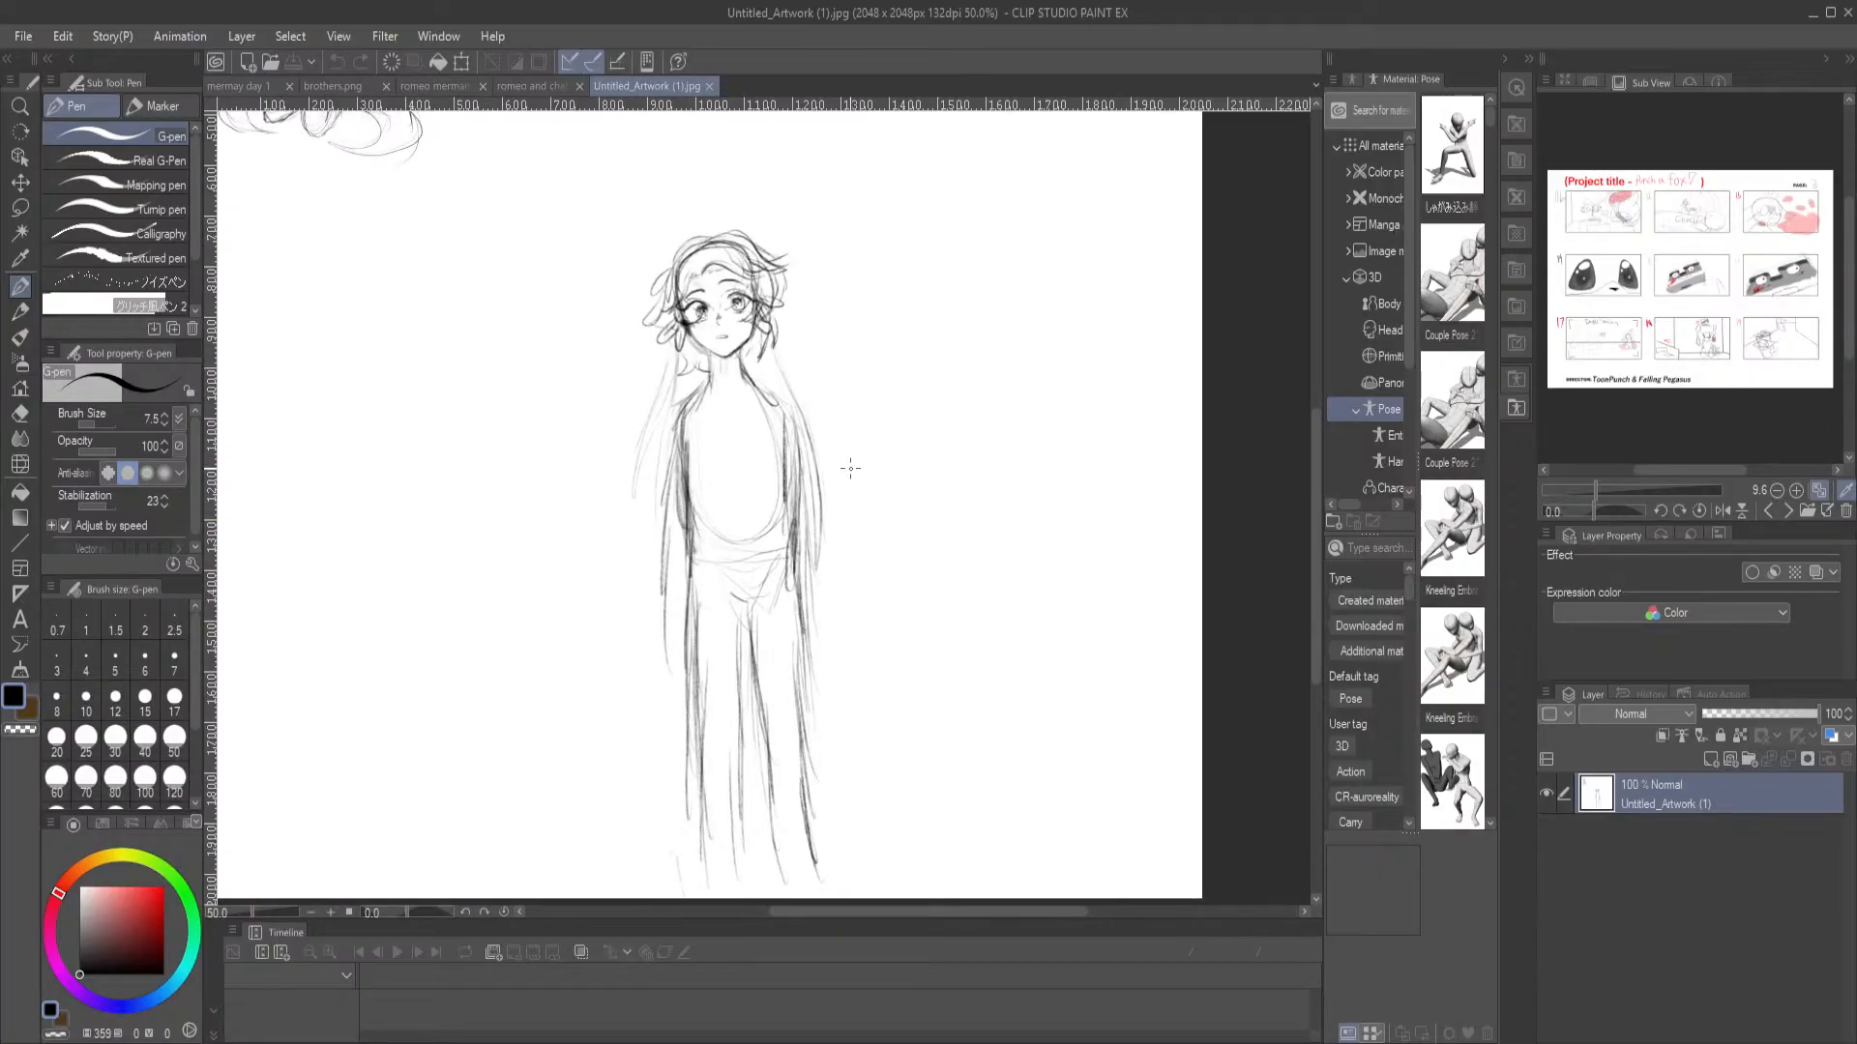
{"action": "scroll", "coordinate": [865, 504], "scroll_direction": "up", "scroll_amount": 2}
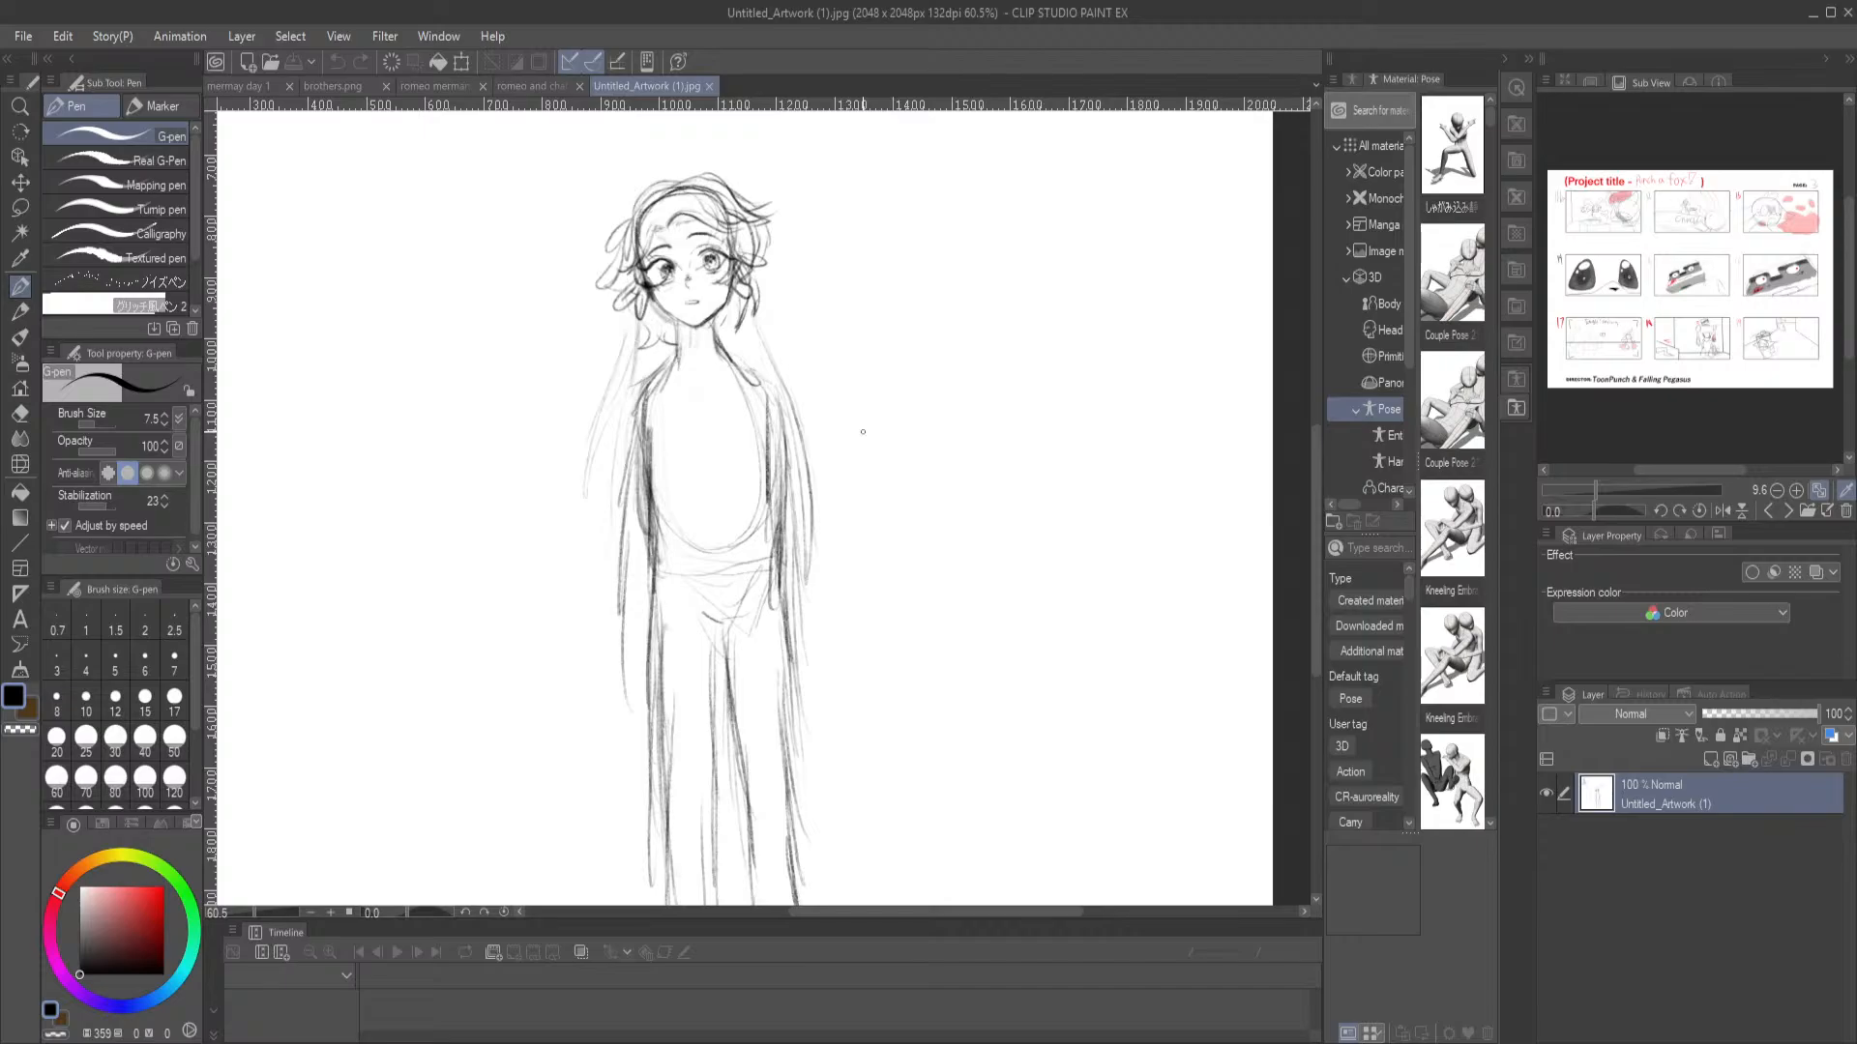
{"action": "scroll", "coordinate": [863, 429], "scroll_direction": "down", "scroll_amount": 1}
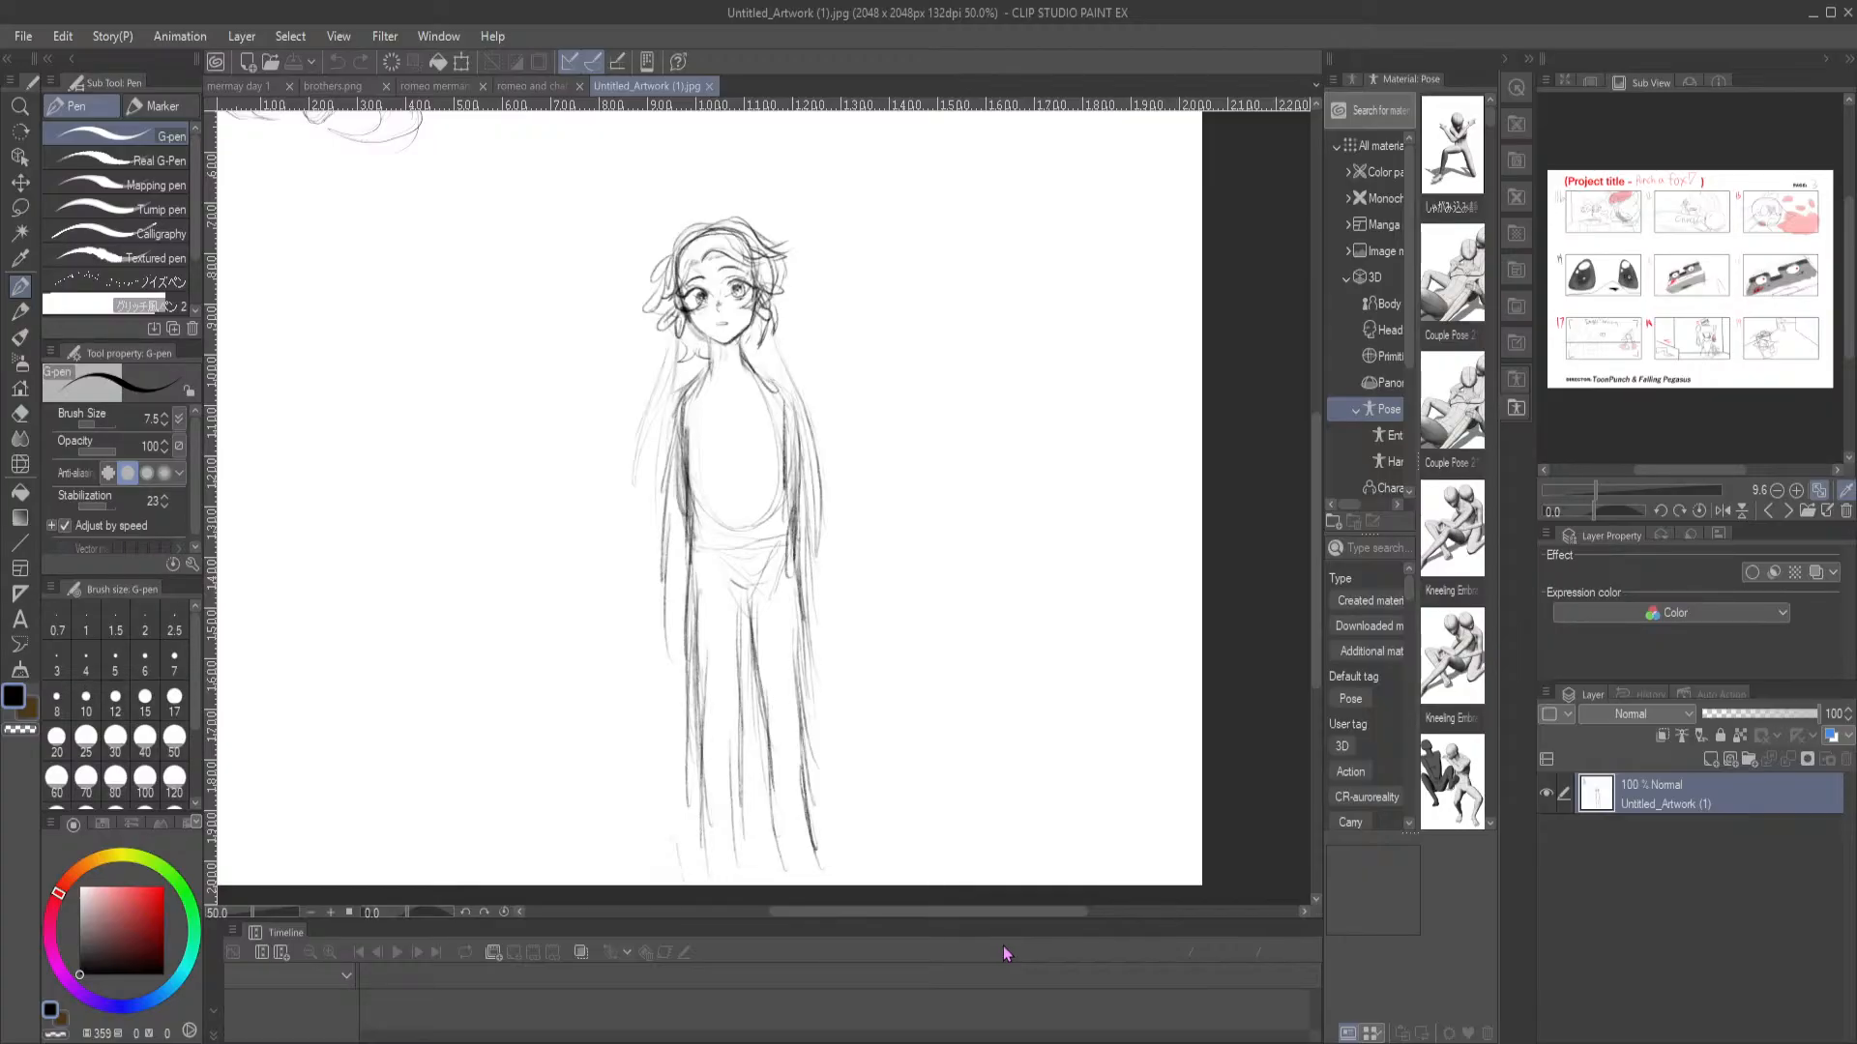
{"action": "key", "text": "ctrl+minus"}
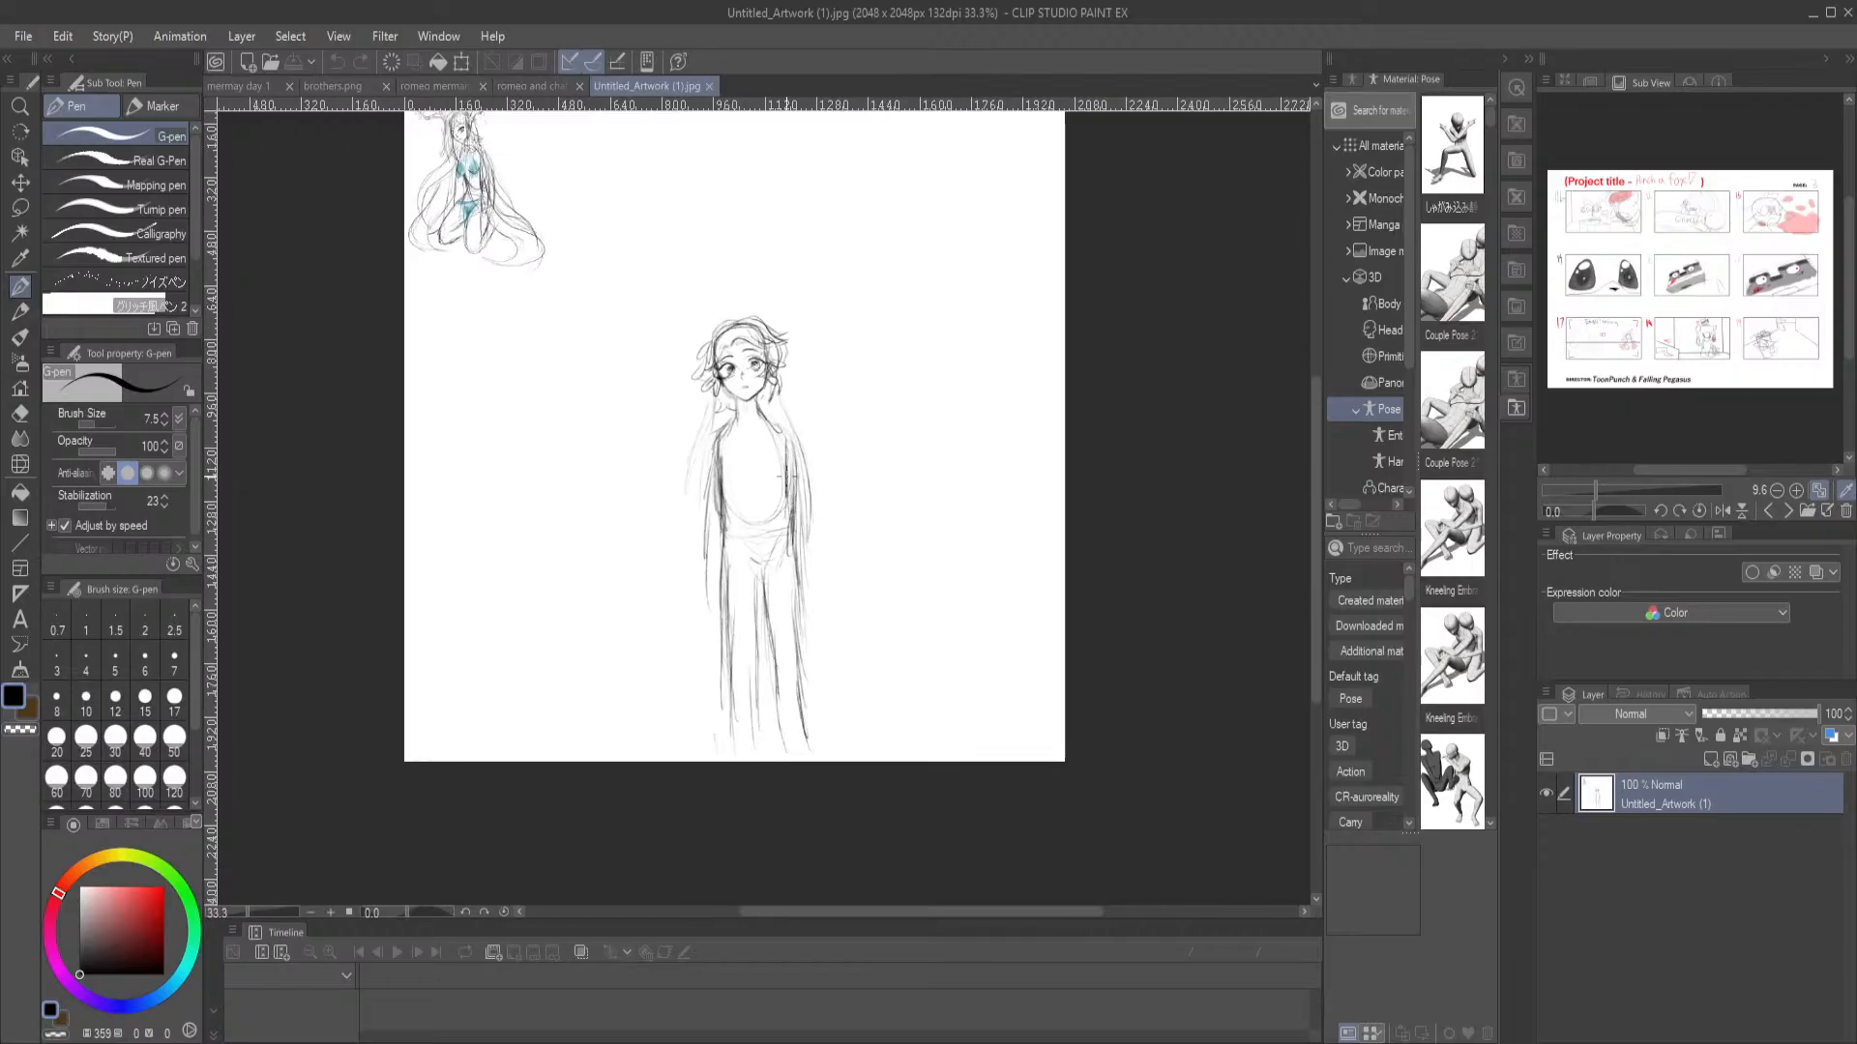
{"action": "scroll", "coordinate": [746, 339], "scroll_direction": "up", "scroll_amount": 5}
{"action": "scroll", "coordinate": [883, 406], "scroll_direction": "up", "scroll_amount": 4}
{"action": "scroll", "coordinate": [970, 526], "scroll_direction": "down", "scroll_amount": 4}
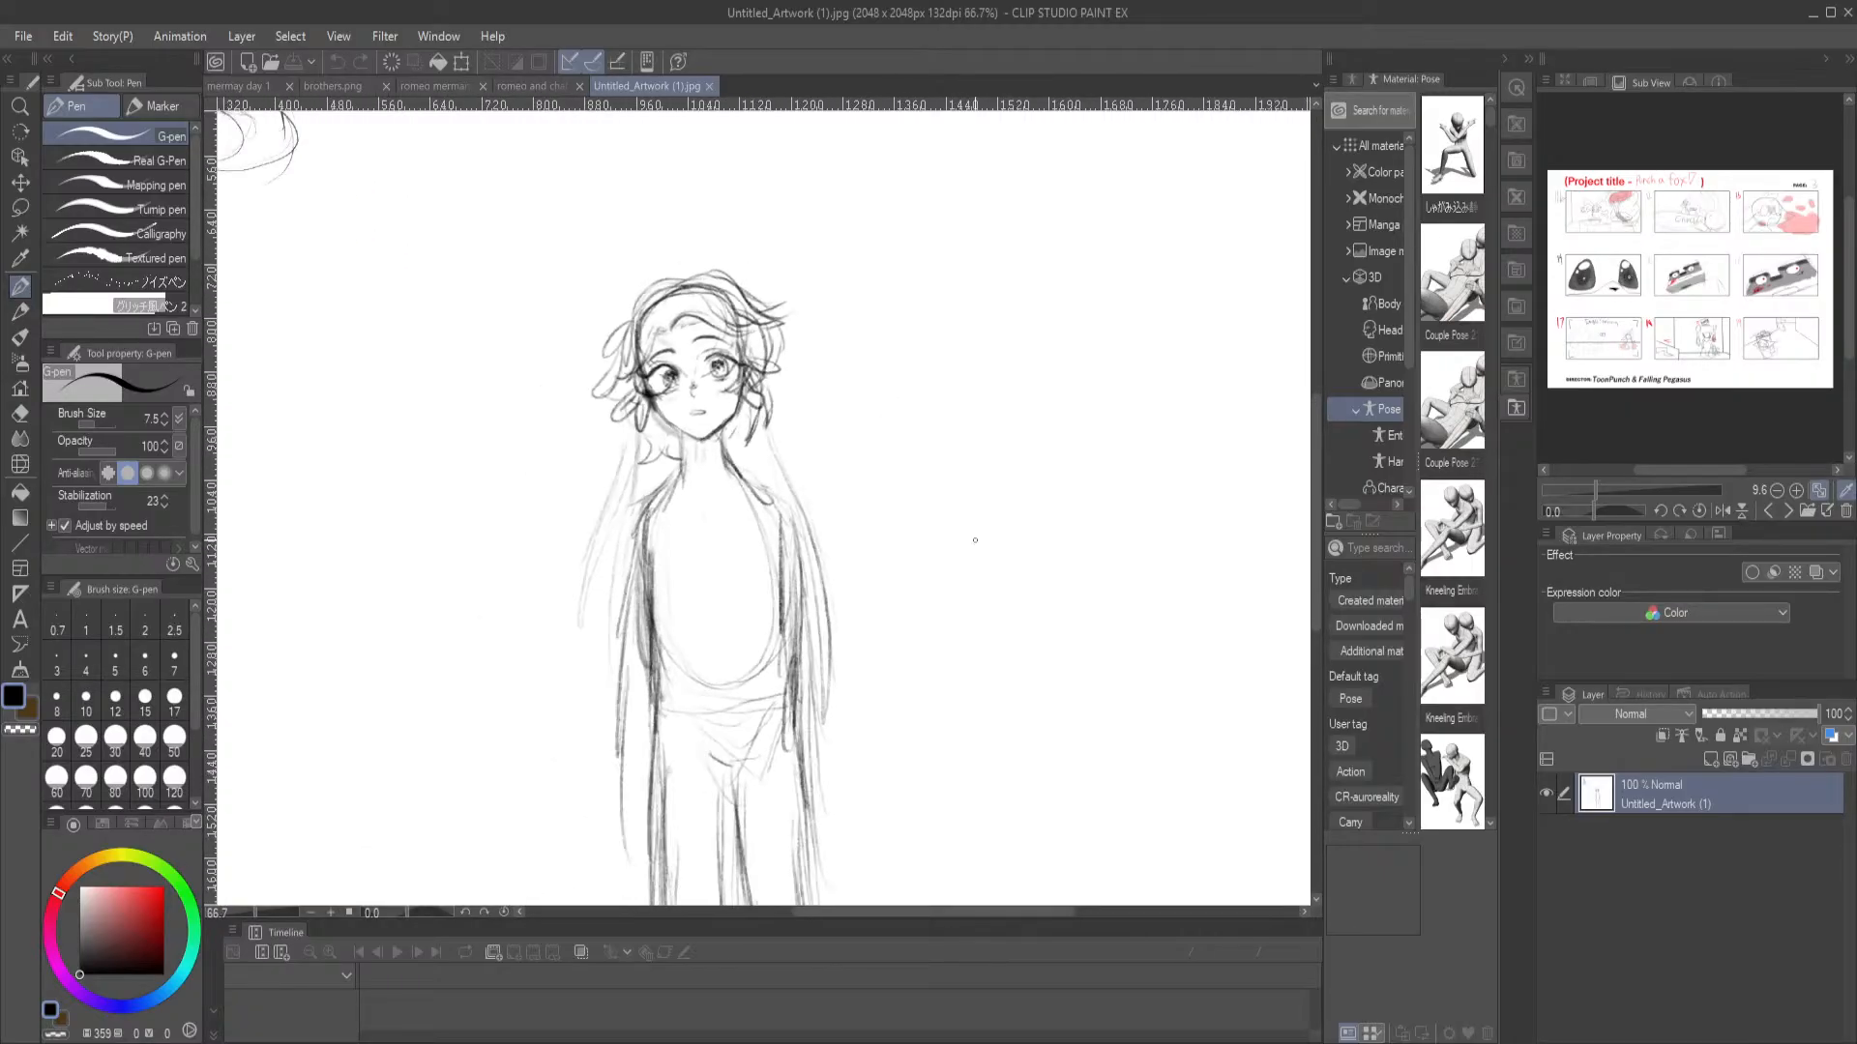
{"action": "left_click_drag", "start_coordinate": [949, 663], "coordinate": [949, 518]}
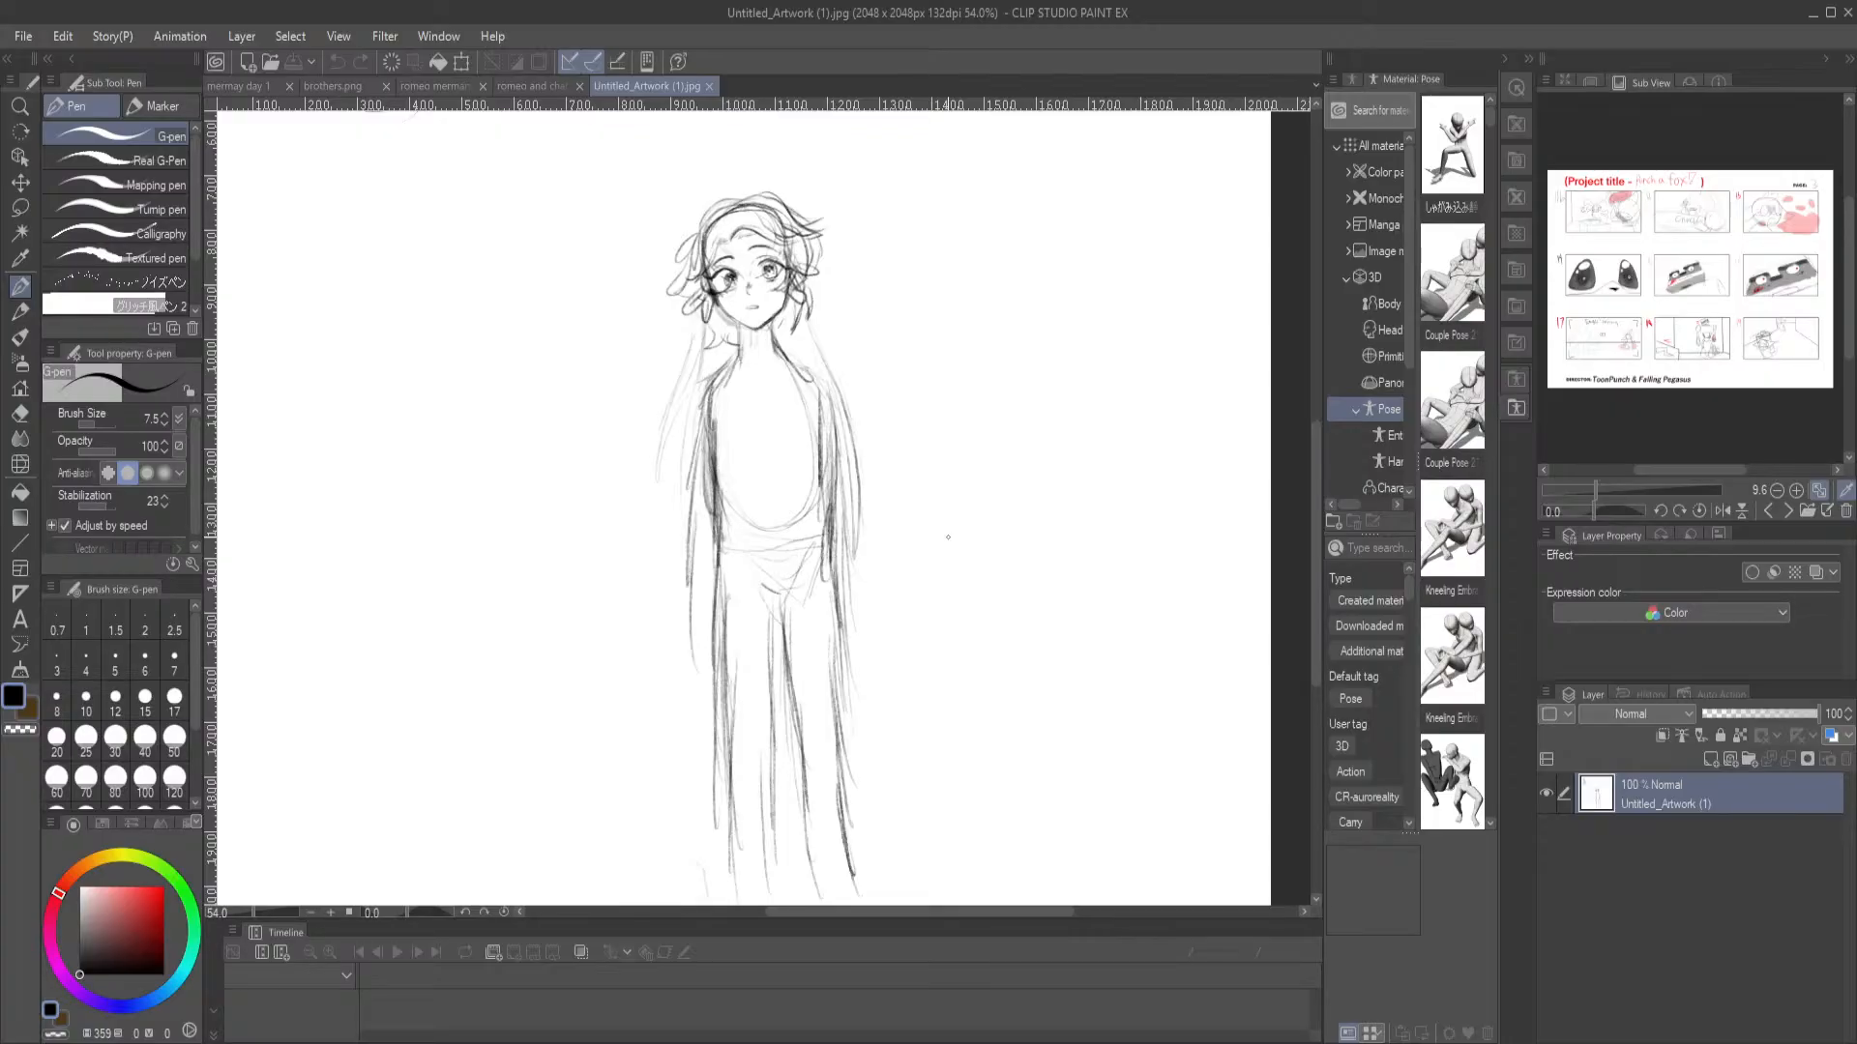
{"action": "left_click_drag", "start_coordinate": [600, 406], "coordinate": [572, 322]}
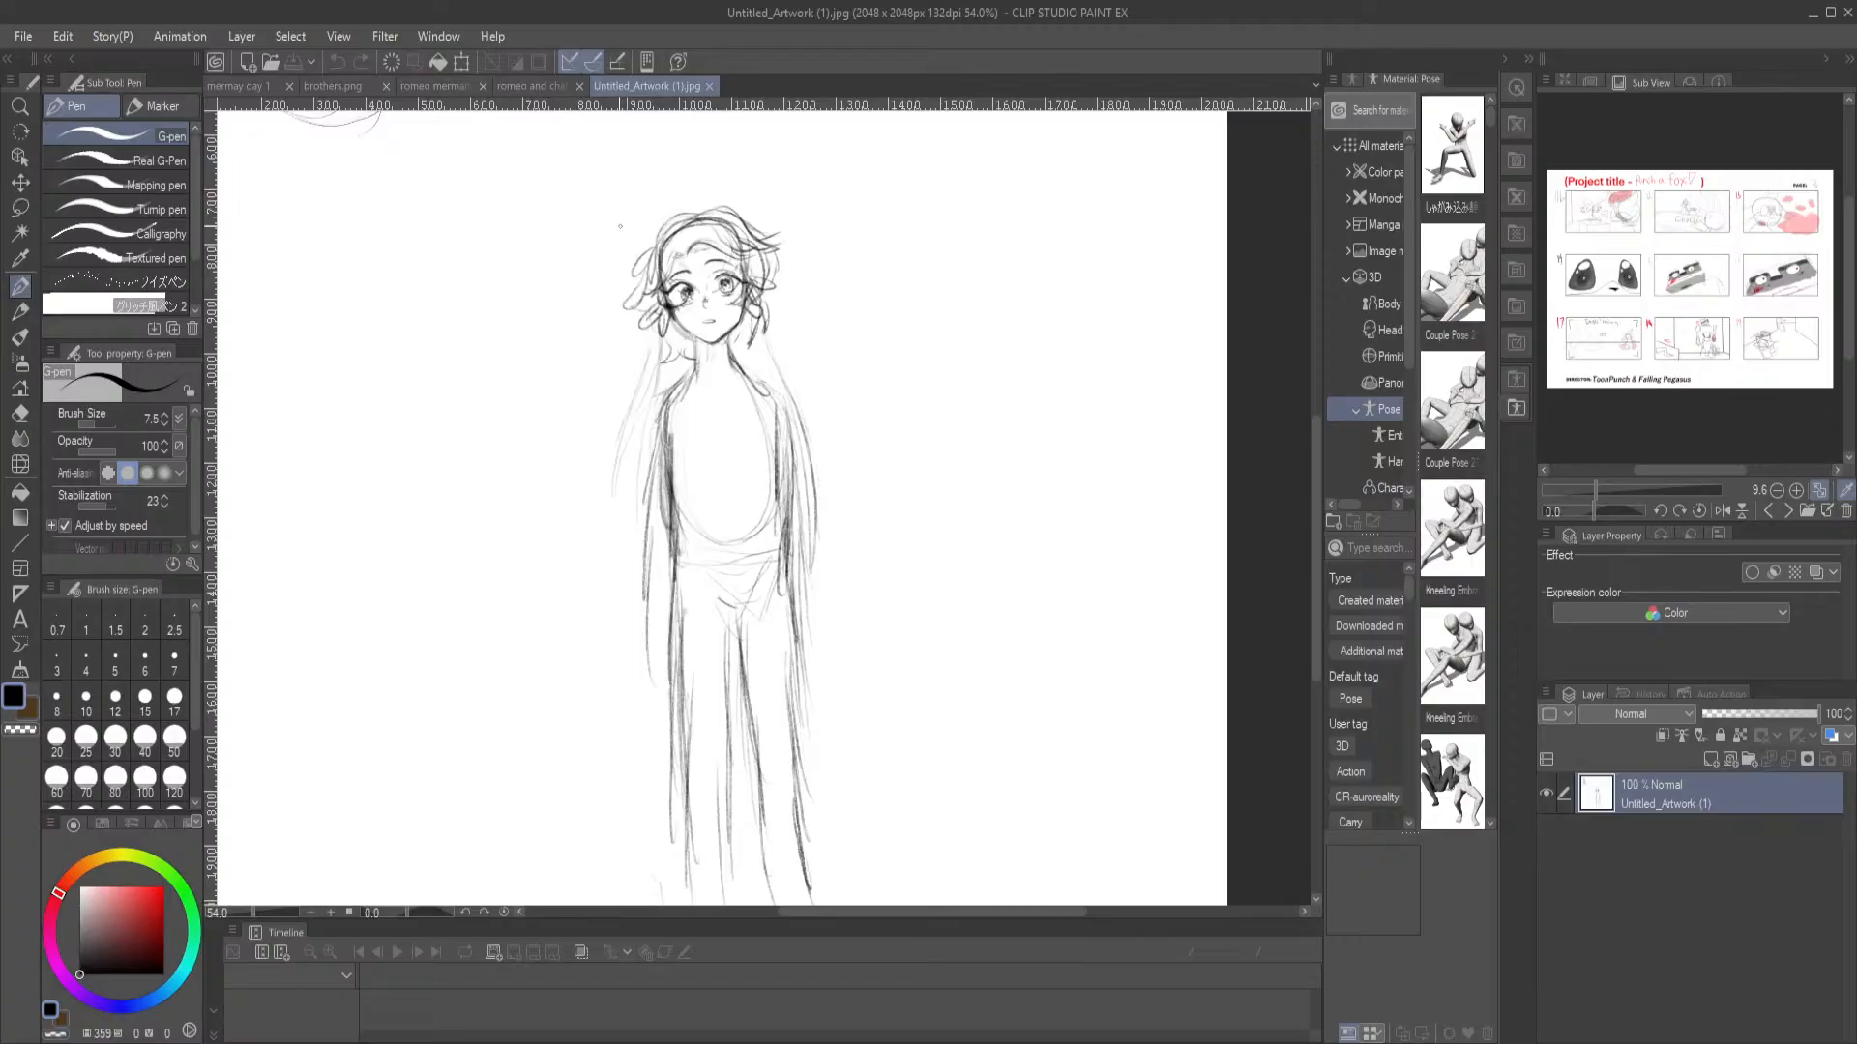
{"action": "left_click_drag", "start_coordinate": [709, 307], "coordinate": [702, 336]}
{"action": "left_click_drag", "start_coordinate": [745, 439], "coordinate": [727, 381]}
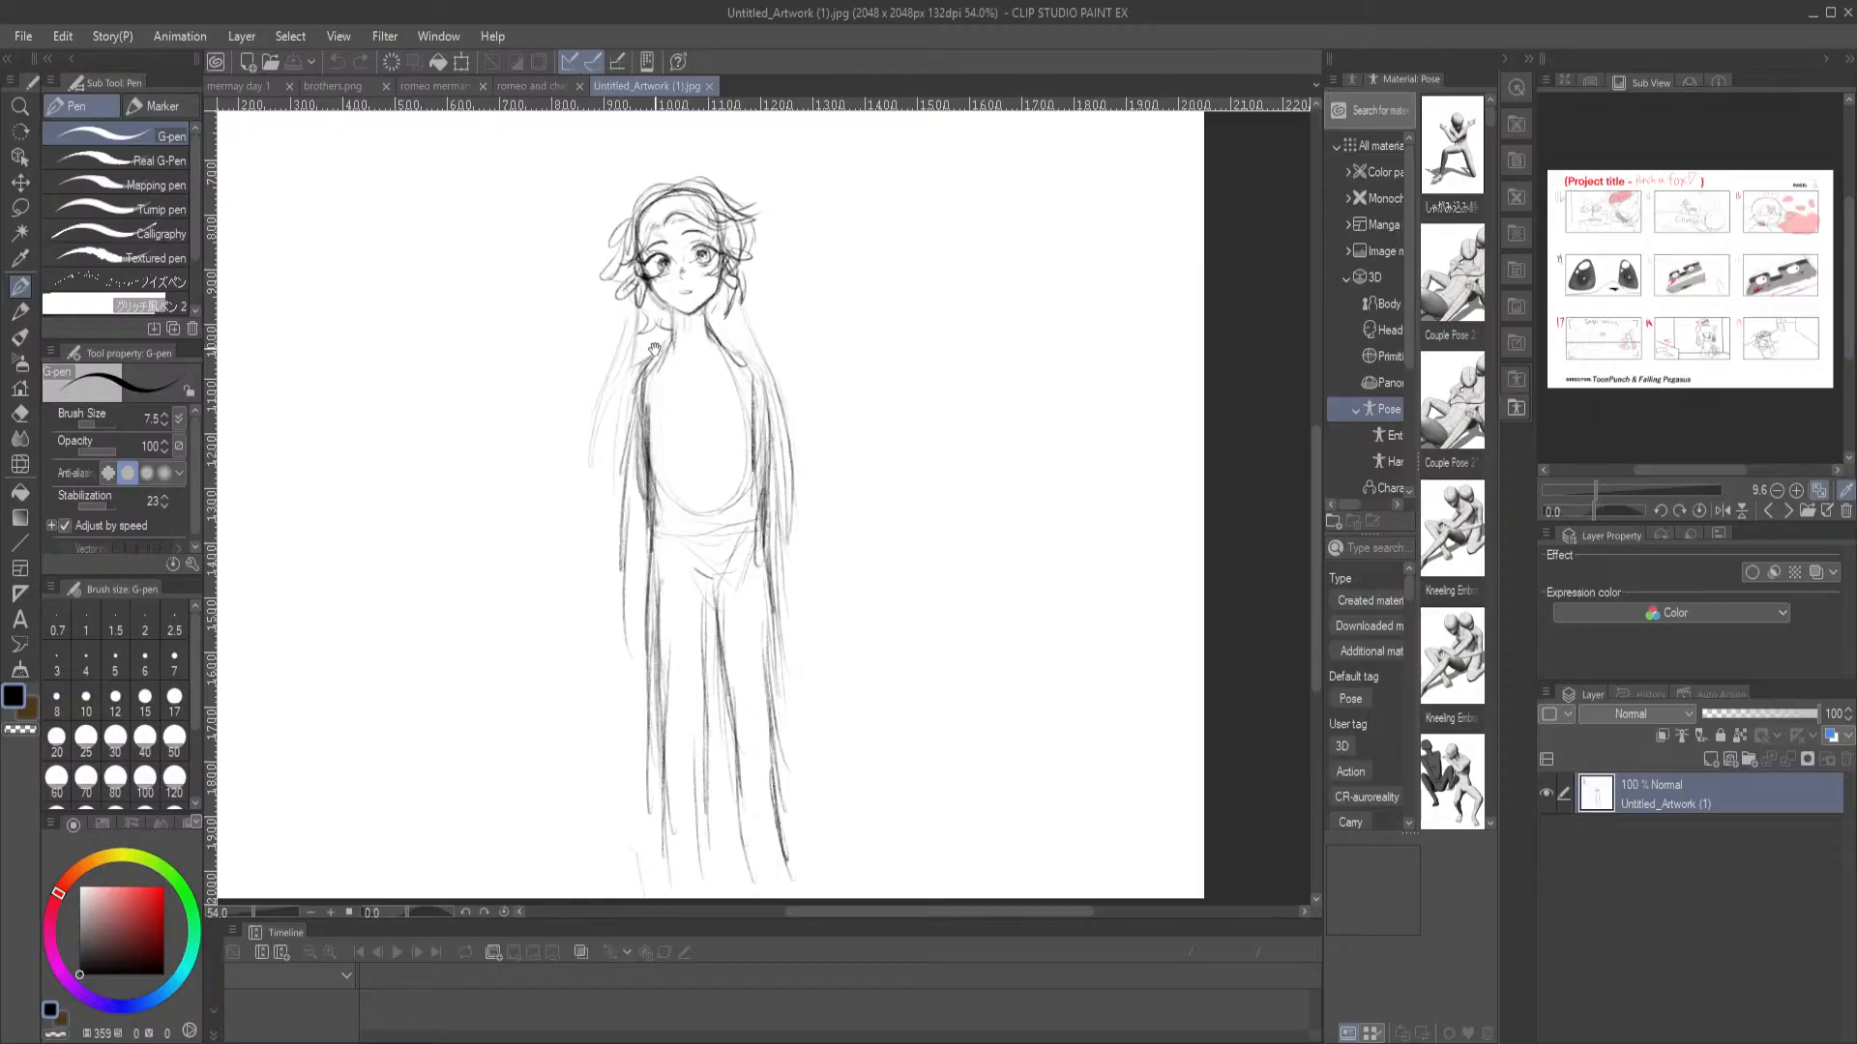
Draw a short G-pen line down the side of the standing character's chest and switch to the Mechanical pencil at size 12
{"action": "left_click_drag", "start_coordinate": [666, 363], "coordinate": [656, 429]}
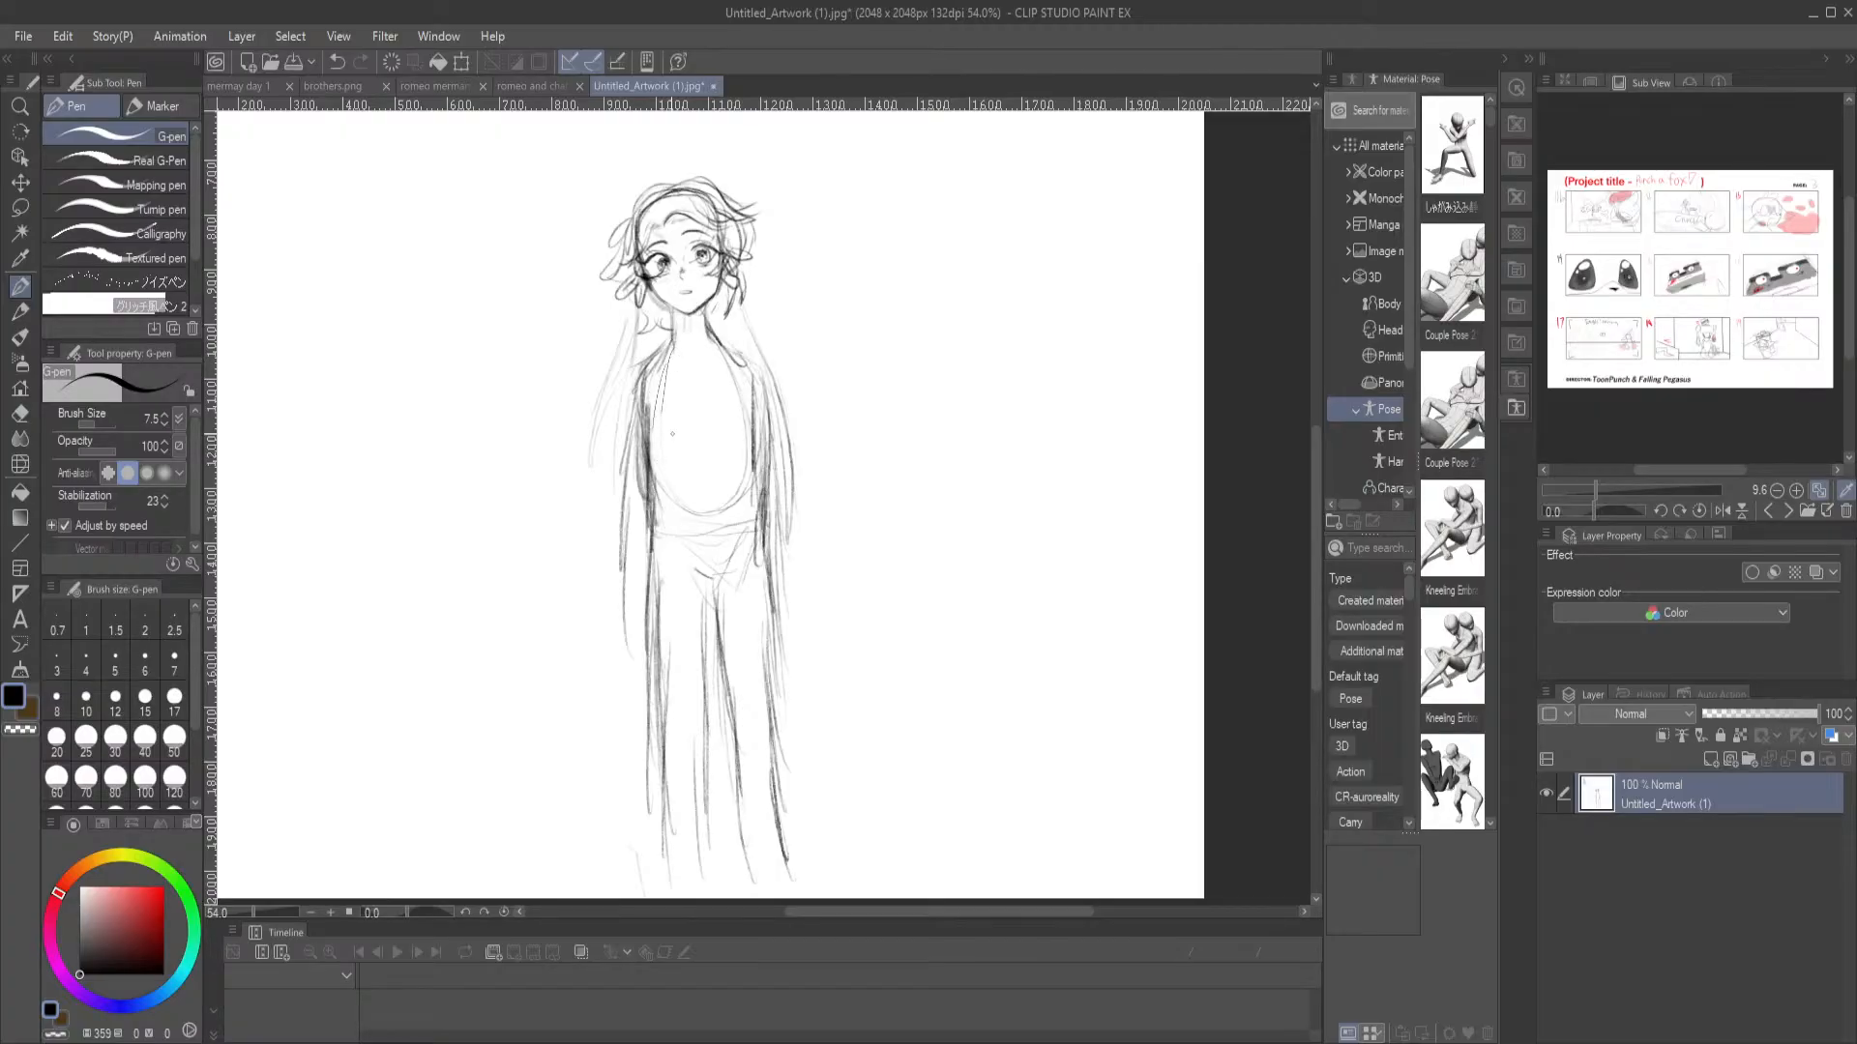
{"action": "key", "text": "p"}
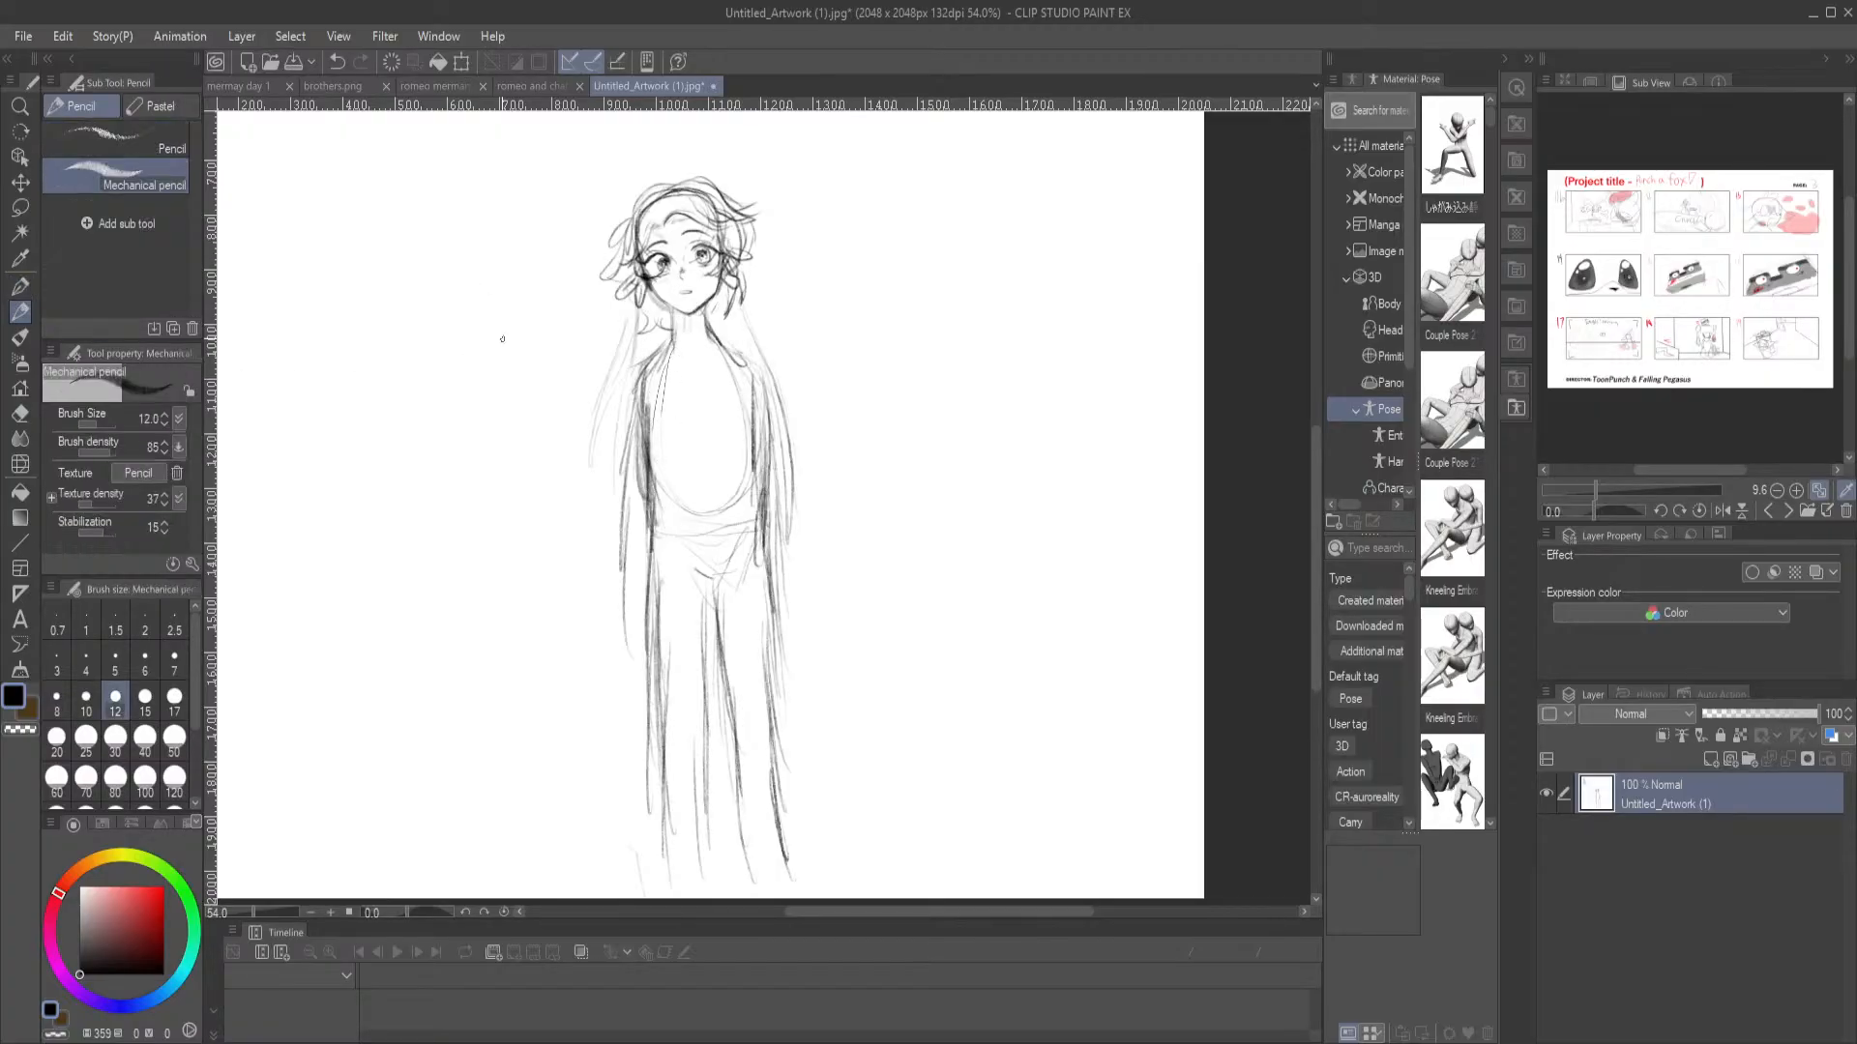
{"action": "mouse_move", "coordinate": [625, 271]}
{"action": "left_mouse_down"}
{"action": "mouse_move", "coordinate": [643, 317]}
{"action": "mouse_move", "coordinate": [638, 288]}
{"action": "left_mouse_up"}
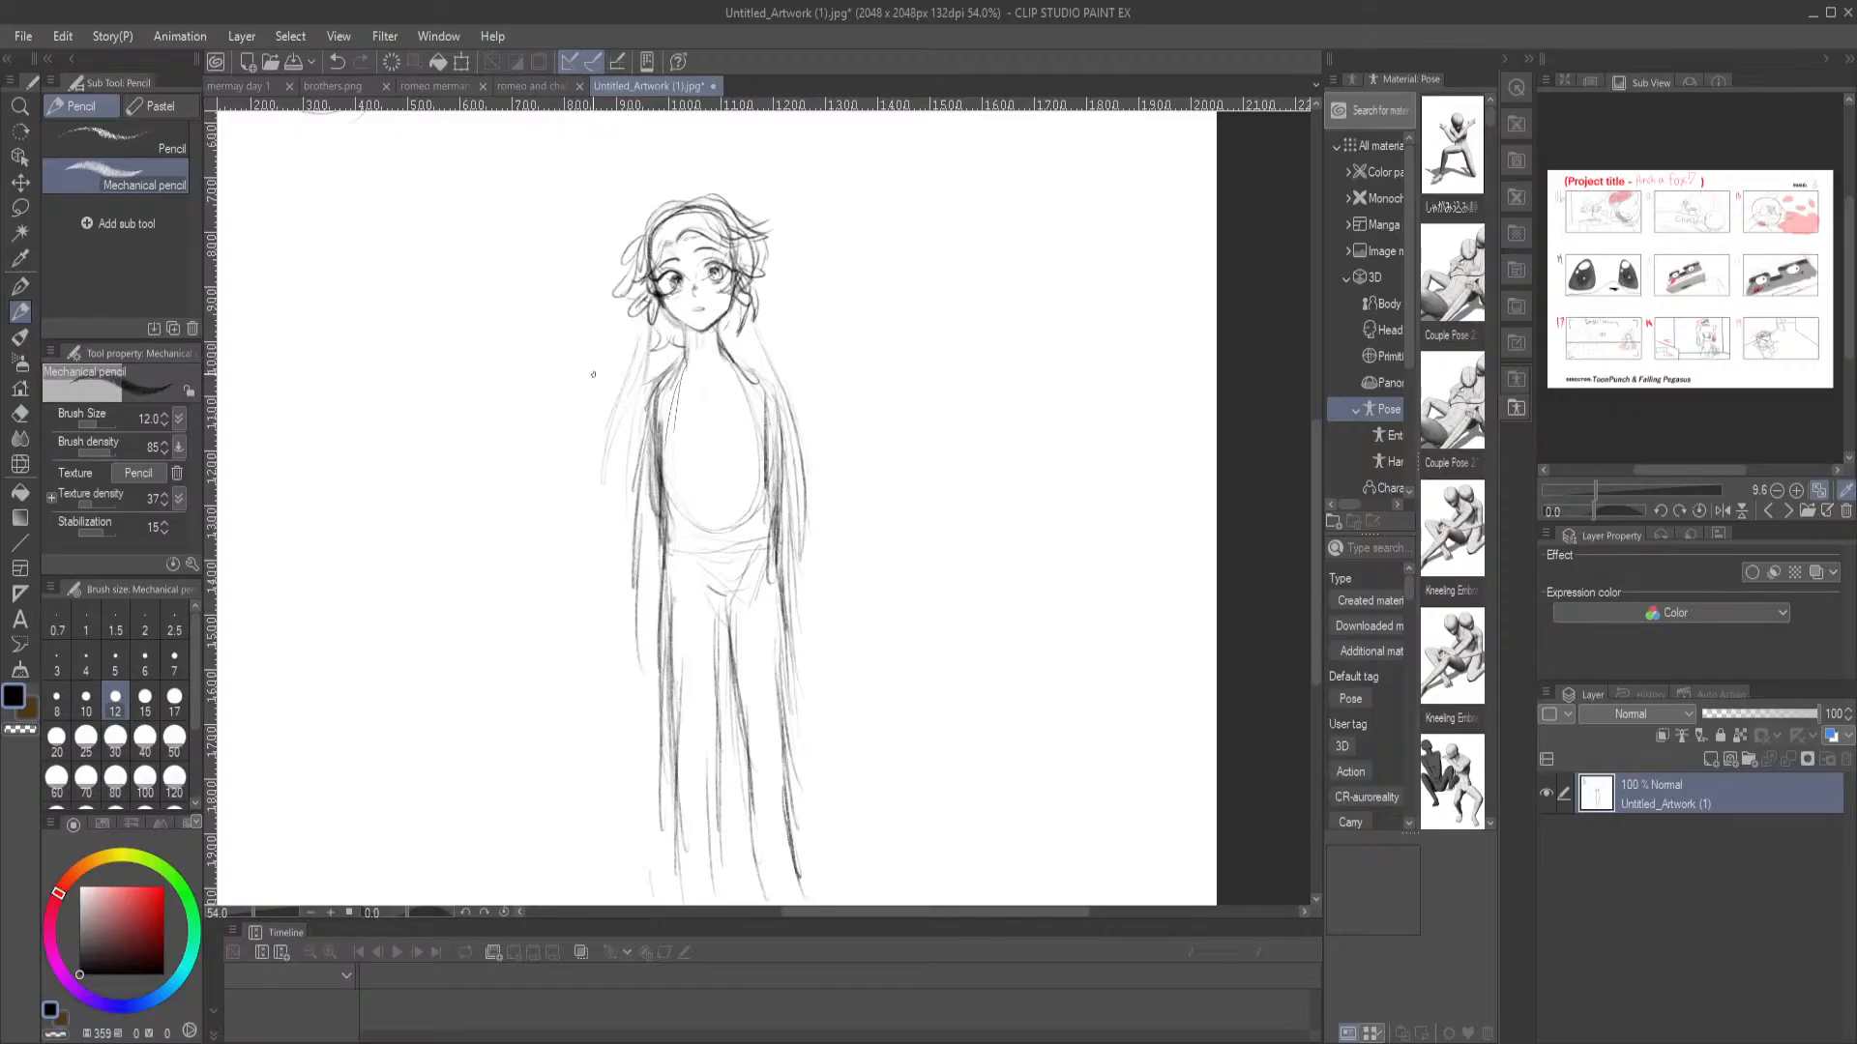
{"action": "mouse_move", "coordinate": [737, 283]}
{"action": "left_mouse_down"}
{"action": "mouse_move", "coordinate": [641, 279]}
{"action": "mouse_move", "coordinate": [762, 278]}
{"action": "mouse_move", "coordinate": [723, 270]}
{"action": "mouse_move", "coordinate": [792, 541]}
{"action": "mouse_move", "coordinate": [660, 269]}
{"action": "mouse_move", "coordinate": [708, 313]}
{"action": "left_mouse_up"}
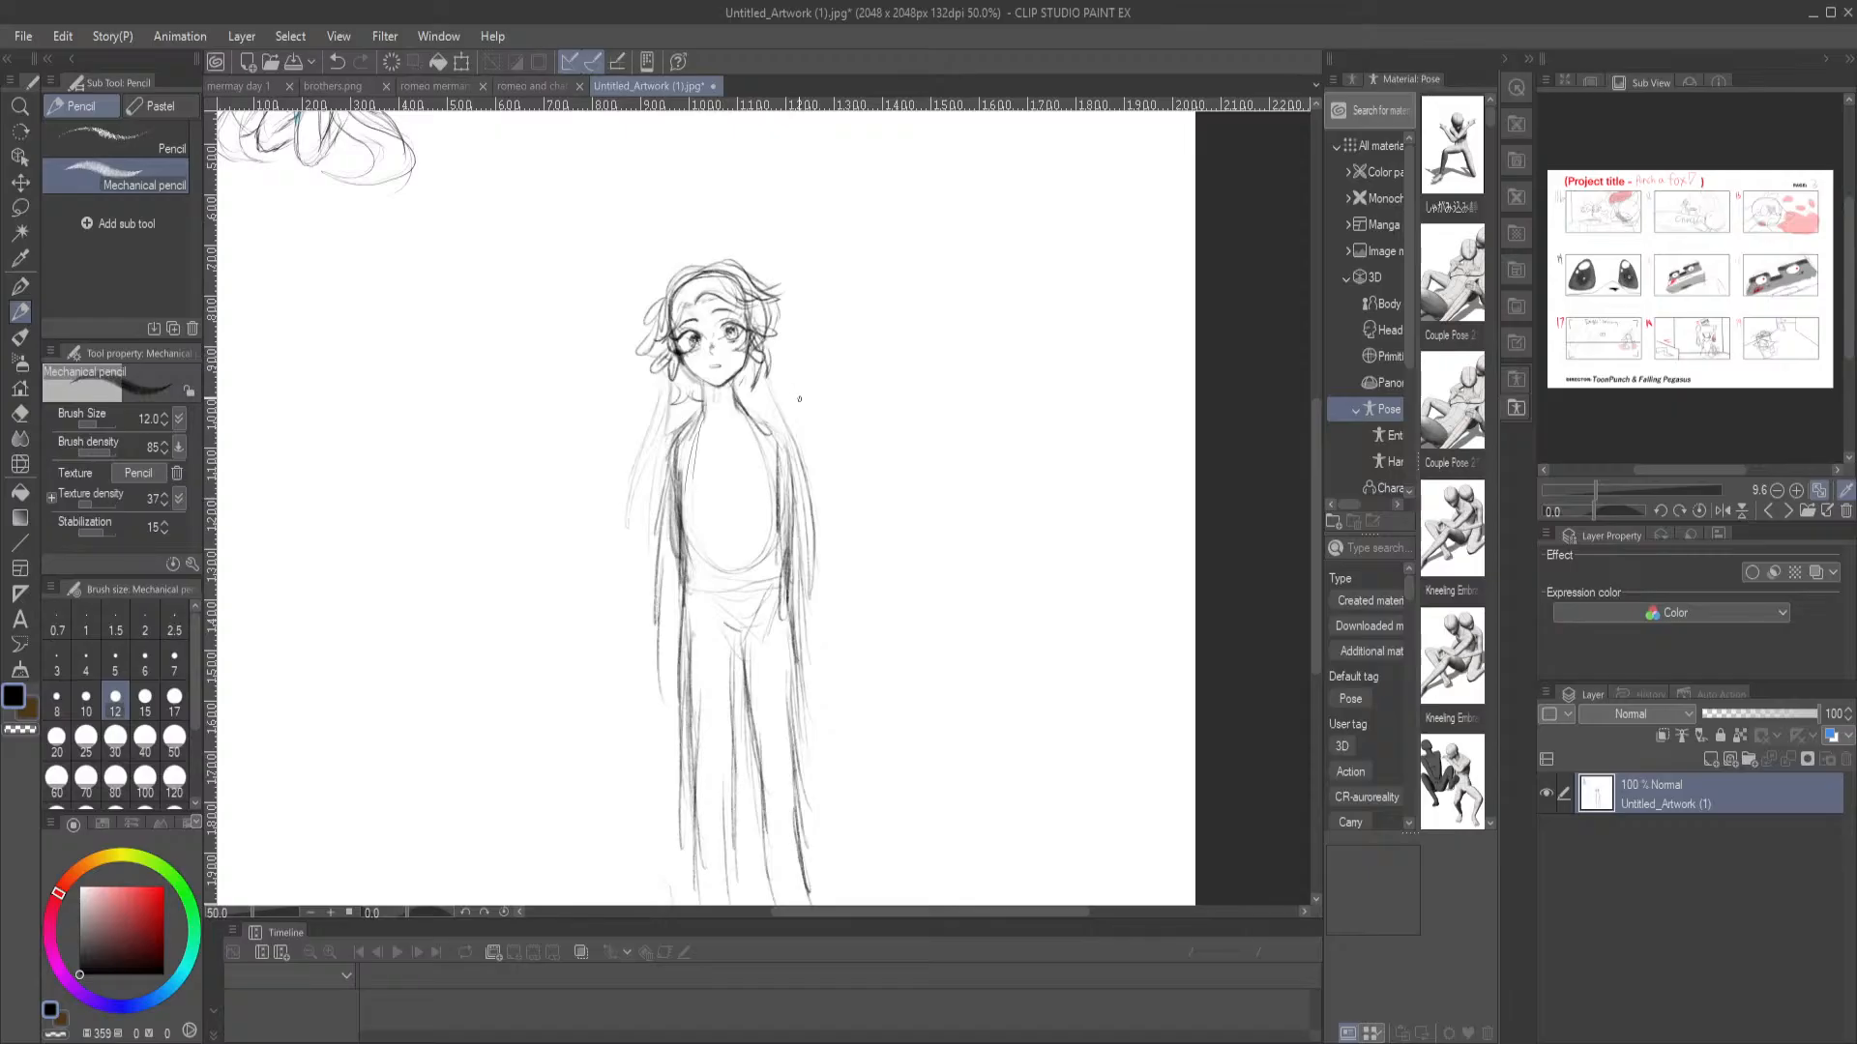
Reinforce the standing character's shoulder, waist and inner arm outlines on both sides with Mechanical pencil strokes
{"action": "scroll", "coordinate": [799, 398], "scroll_direction": "up", "scroll_amount": 3}
{"action": "scroll", "coordinate": [799, 398], "scroll_direction": "down", "scroll_amount": 4}
{"action": "scroll", "coordinate": [799, 397], "scroll_direction": "up", "scroll_amount": 3}
{"action": "left_click_drag", "start_coordinate": [827, 351], "coordinate": [772, 257]}
{"action": "left_click_drag", "start_coordinate": [813, 362], "coordinate": [803, 330]}
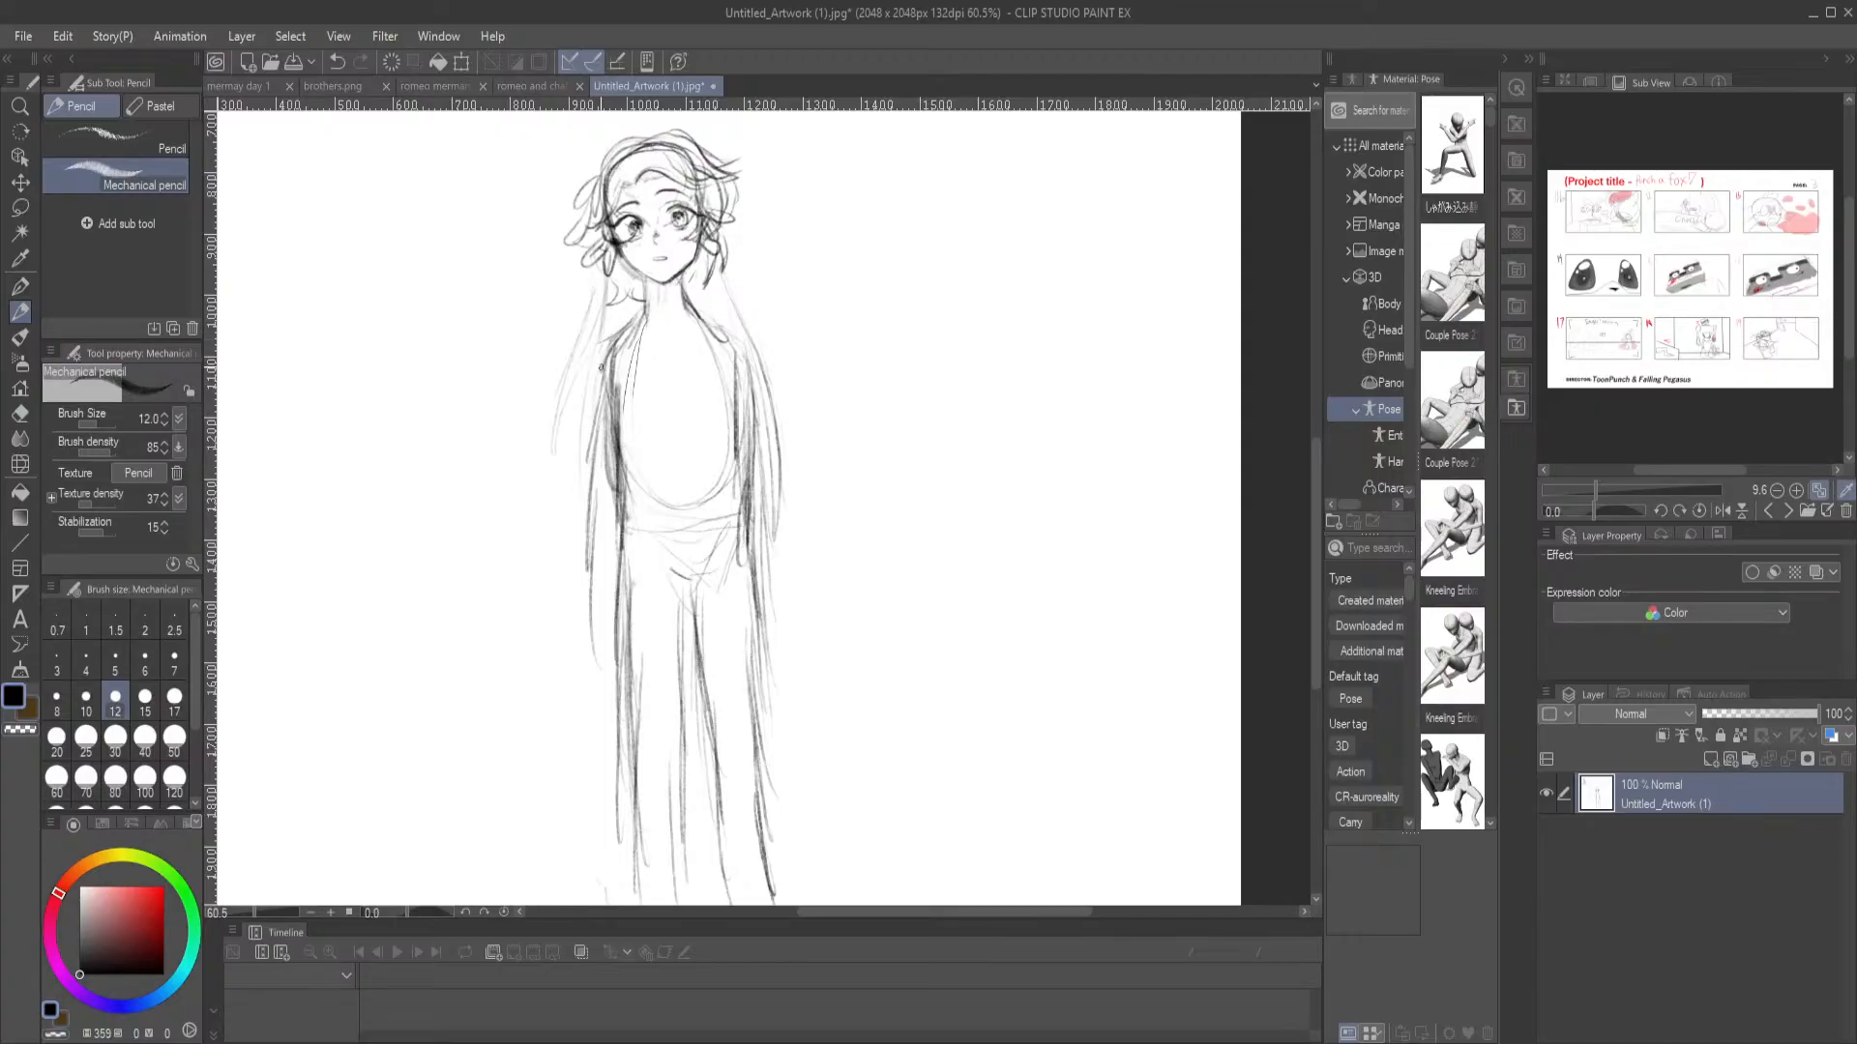
{"action": "mouse_move", "coordinate": [584, 321]}
{"action": "left_mouse_down"}
{"action": "mouse_move", "coordinate": [692, 572]}
{"action": "mouse_move", "coordinate": [744, 507]}
{"action": "mouse_move", "coordinate": [709, 410]}
{"action": "mouse_move", "coordinate": [764, 434]}
{"action": "left_mouse_up"}
{"action": "left_click_drag", "start_coordinate": [689, 377], "coordinate": [689, 424]}
{"action": "mouse_move", "coordinate": [693, 389]}
{"action": "left_mouse_down"}
{"action": "mouse_move", "coordinate": [693, 432]}
{"action": "mouse_move", "coordinate": [646, 482]}
{"action": "mouse_move", "coordinate": [647, 526]}
{"action": "left_mouse_up"}
{"action": "left_click_drag", "start_coordinate": [657, 468], "coordinate": [665, 595]}
{"action": "mouse_move", "coordinate": [784, 465]}
{"action": "left_mouse_down"}
{"action": "mouse_move", "coordinate": [781, 581]}
{"action": "mouse_move", "coordinate": [805, 654]}
{"action": "left_mouse_up"}
{"action": "left_click_drag", "start_coordinate": [659, 498], "coordinate": [666, 650]}
{"action": "left_click_drag", "start_coordinate": [674, 579], "coordinate": [658, 681]}
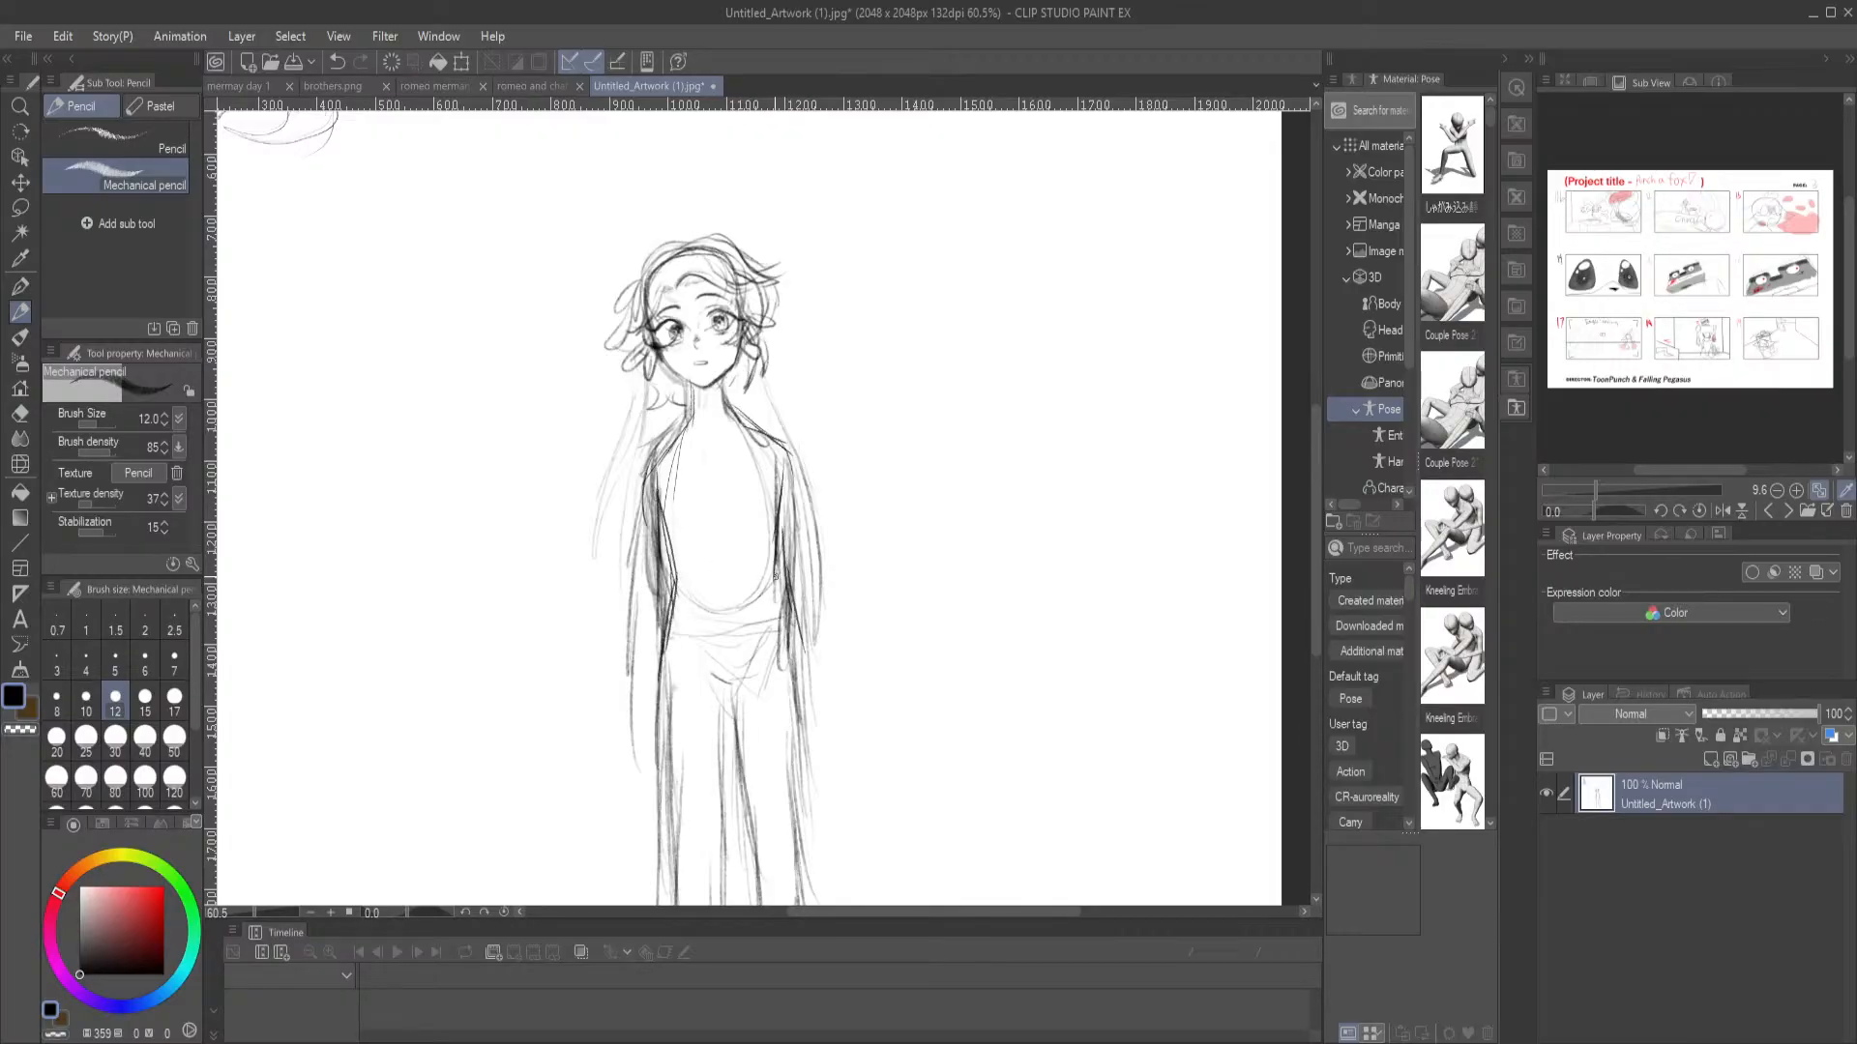
{"action": "left_click_drag", "start_coordinate": [776, 551], "coordinate": [797, 700]}
Try erasing the sketch lines along the standing character's arm with the Hard eraser and undo the stroke
{"action": "key", "text": "e"}
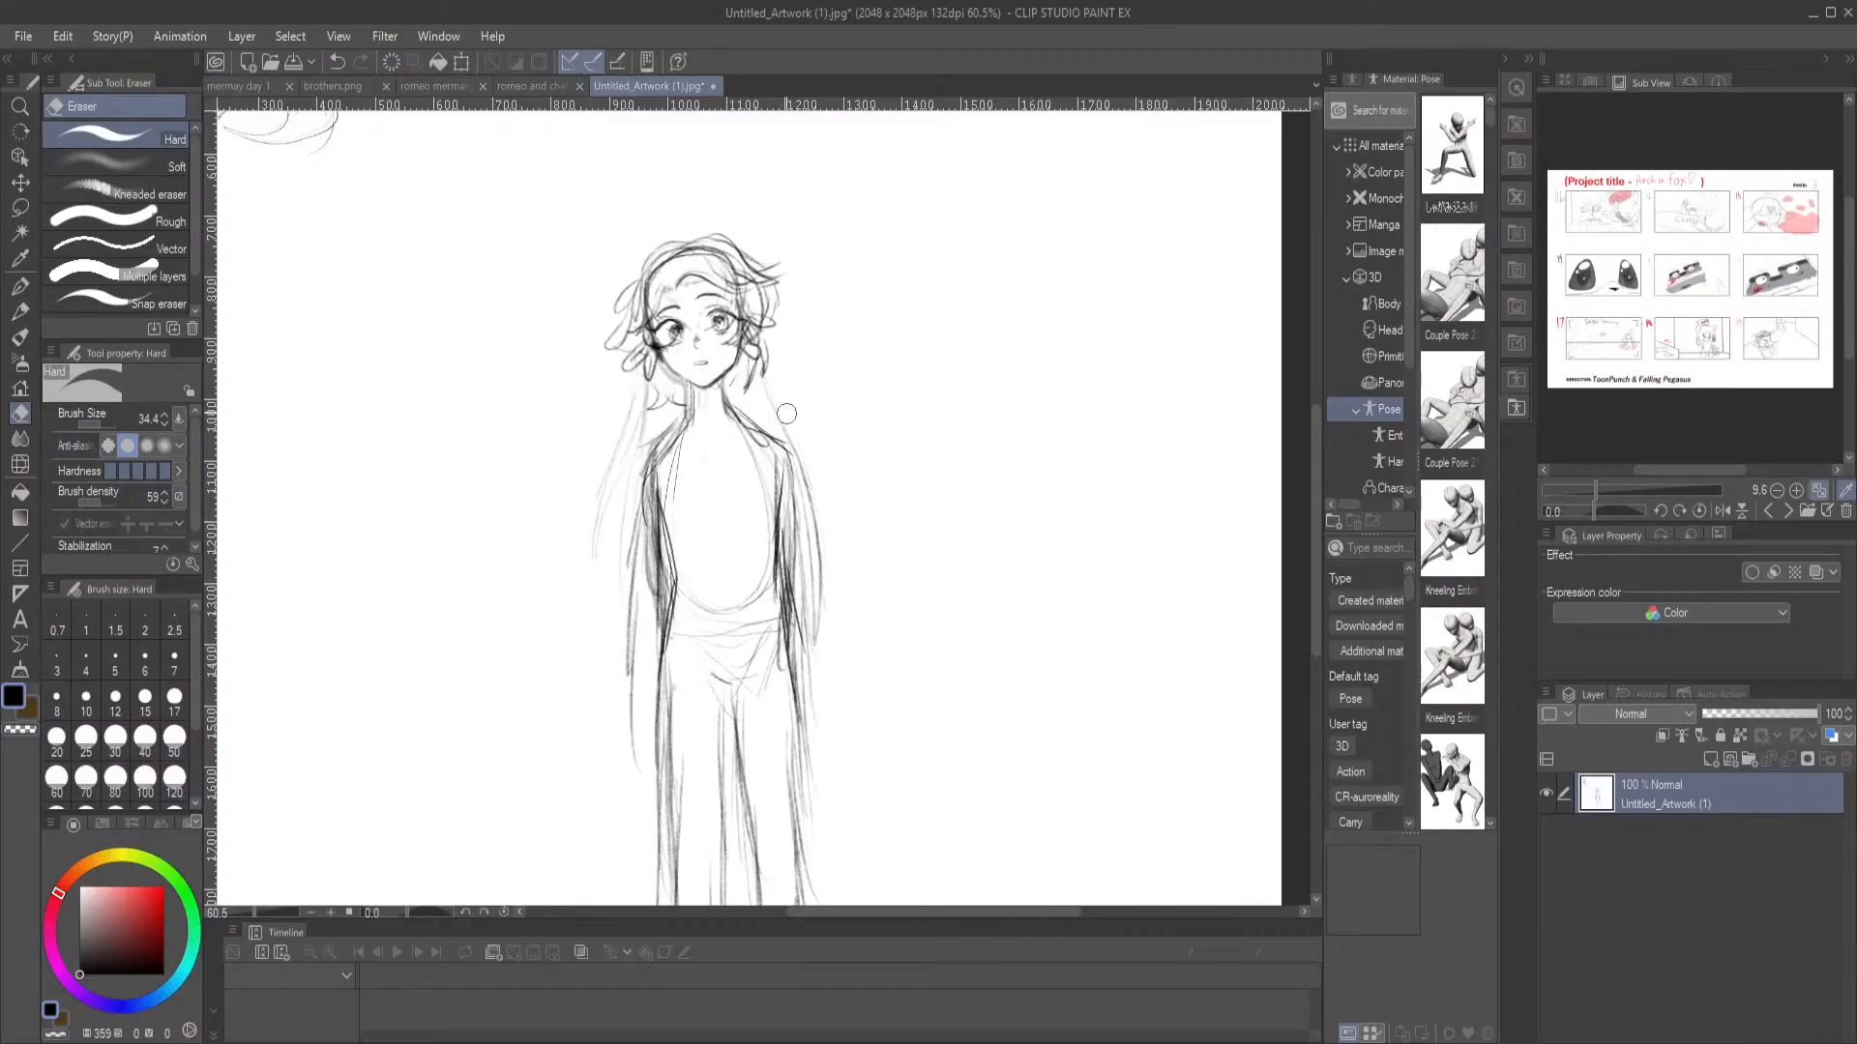
{"action": "left_click_drag", "start_coordinate": [806, 482], "coordinate": [793, 619]}
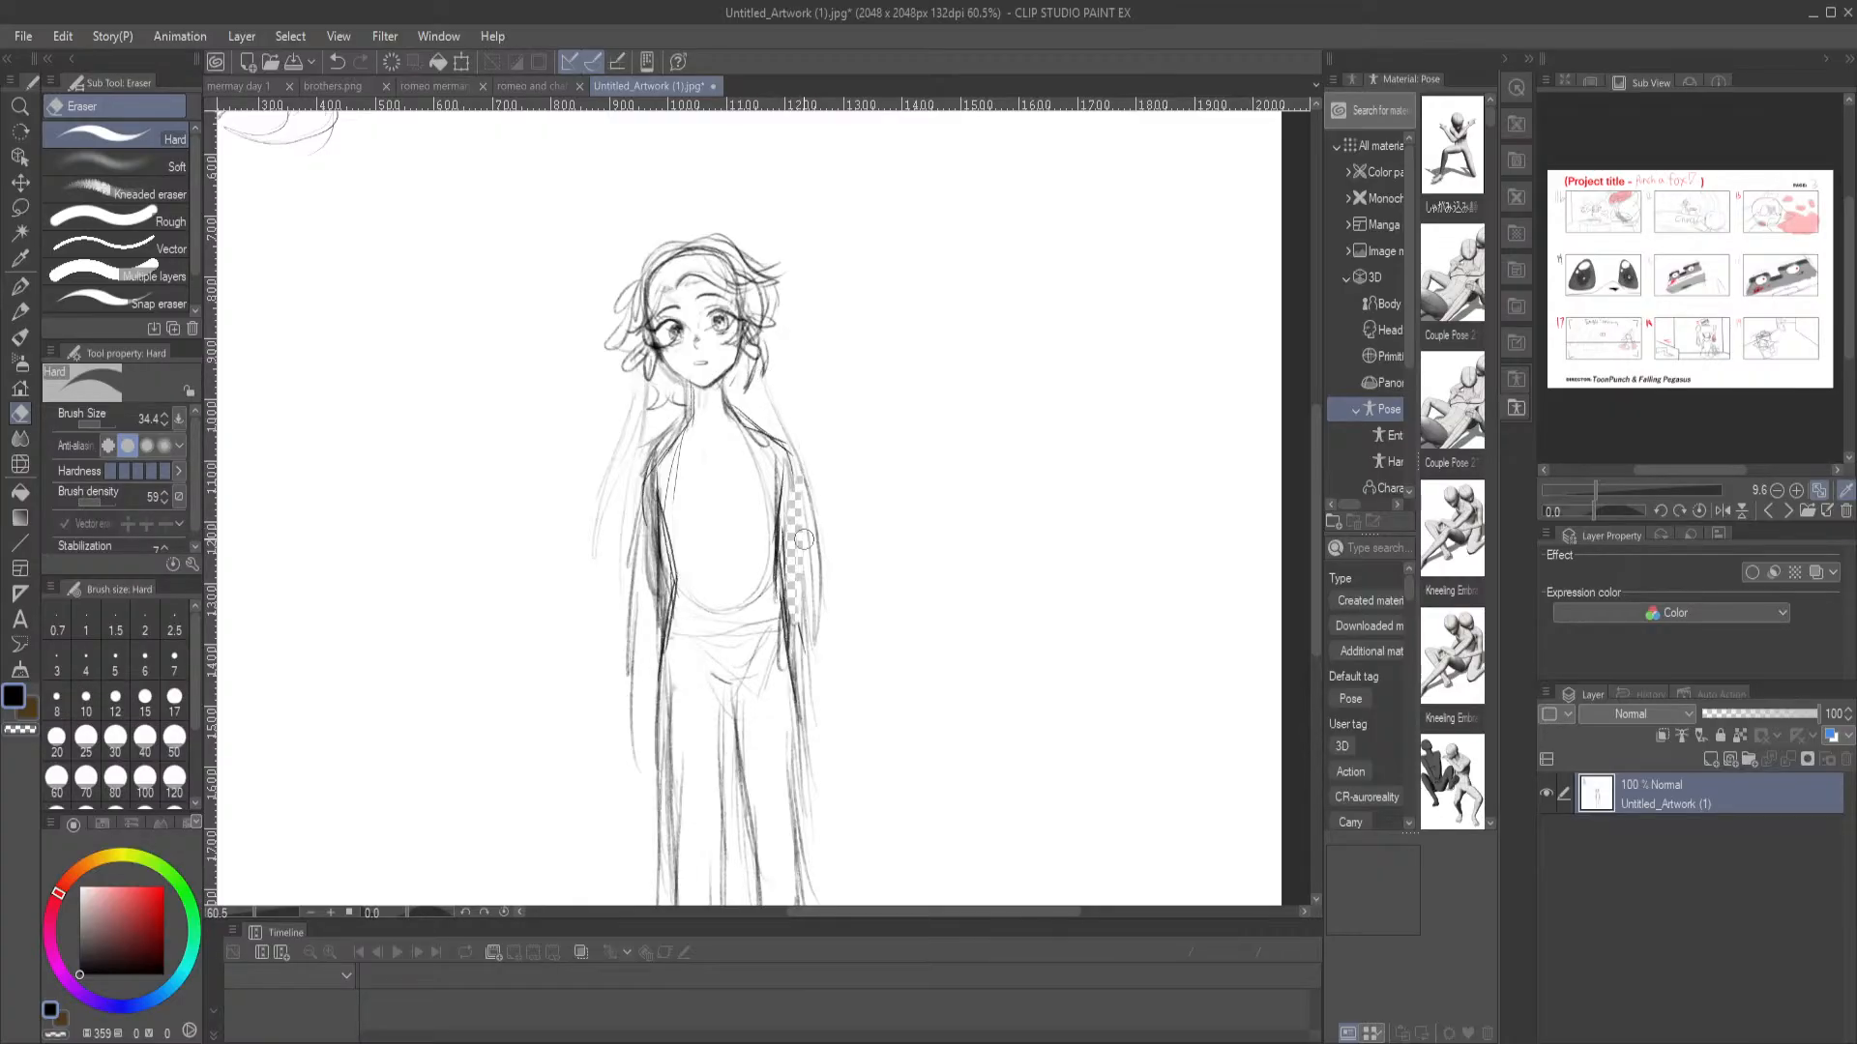
{"action": "key", "text": "ctrl+z"}
Return to the Mechanical pencil and draw a short dark line across the kneeling antlered figure's neck under the chin
{"action": "left_click_drag", "start_coordinate": [706, 395], "coordinate": [794, 628]}
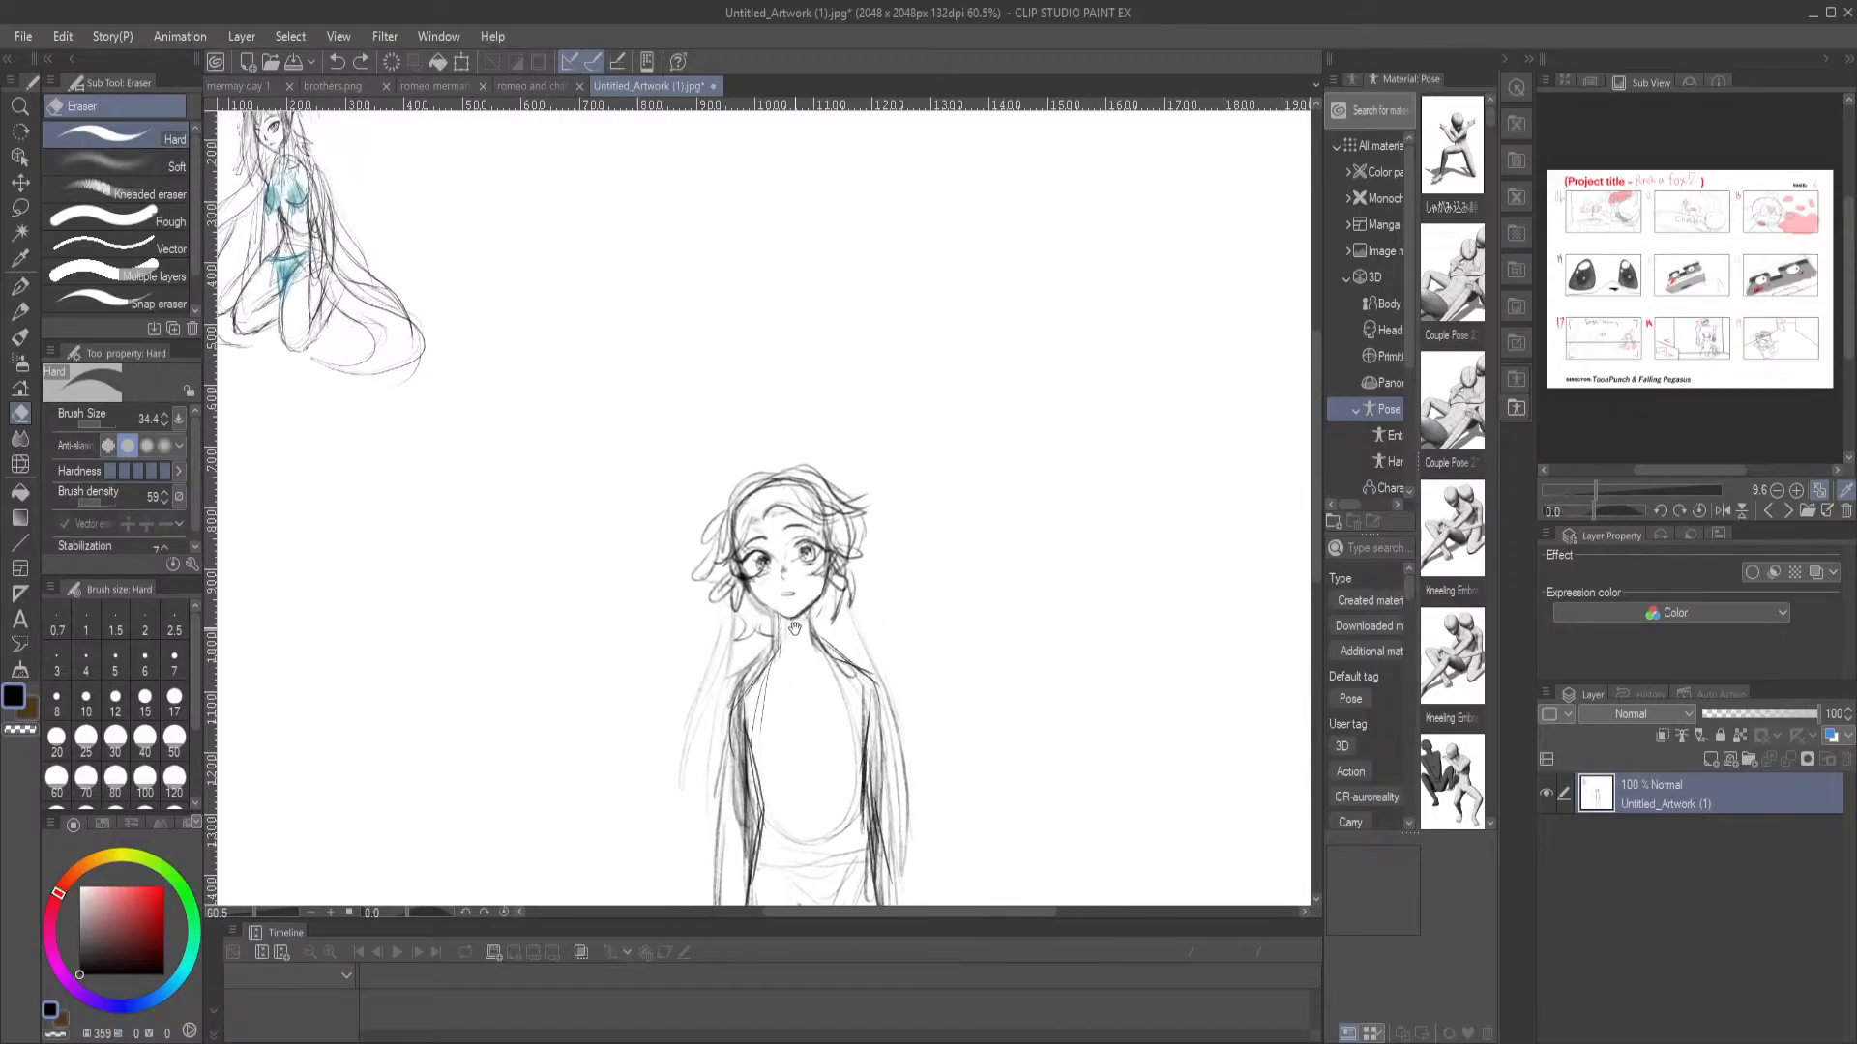
{"action": "key", "text": "ctrl+0"}
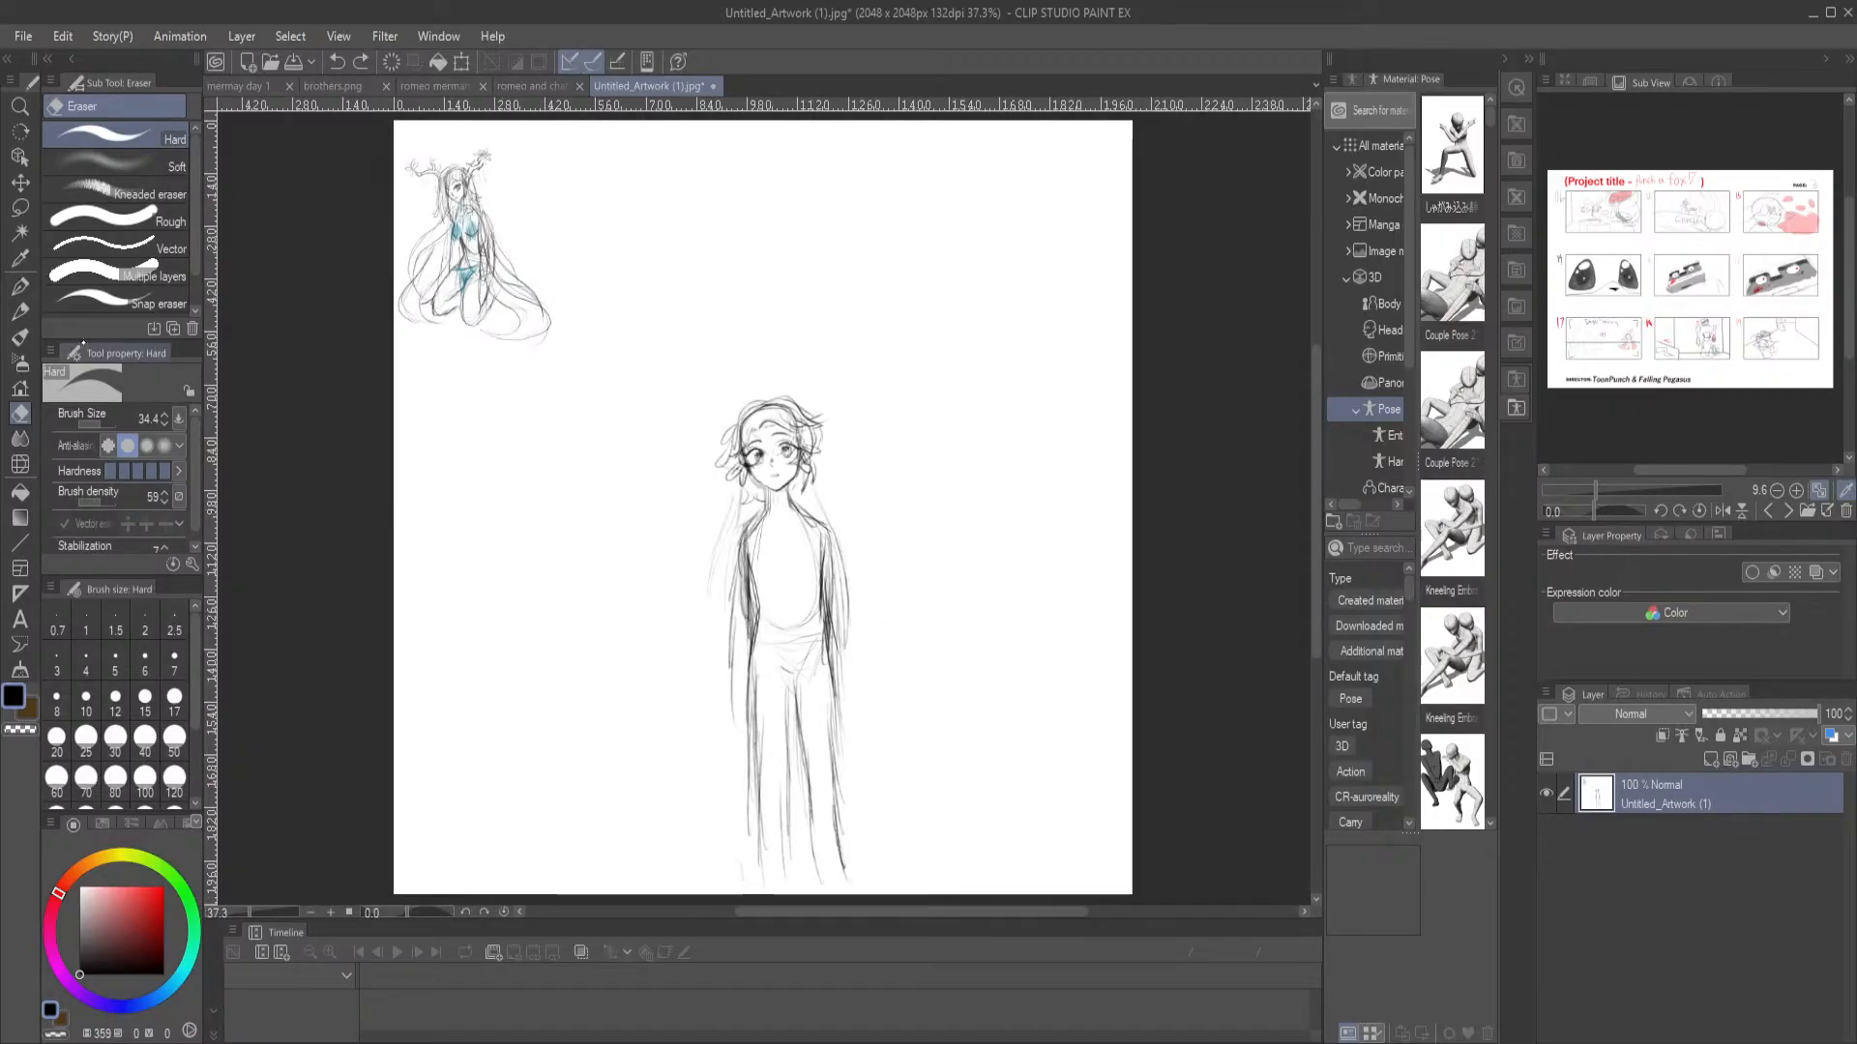
{"action": "left_click", "coordinate": [20, 287]}
{"action": "left_click", "coordinate": [21, 311]}
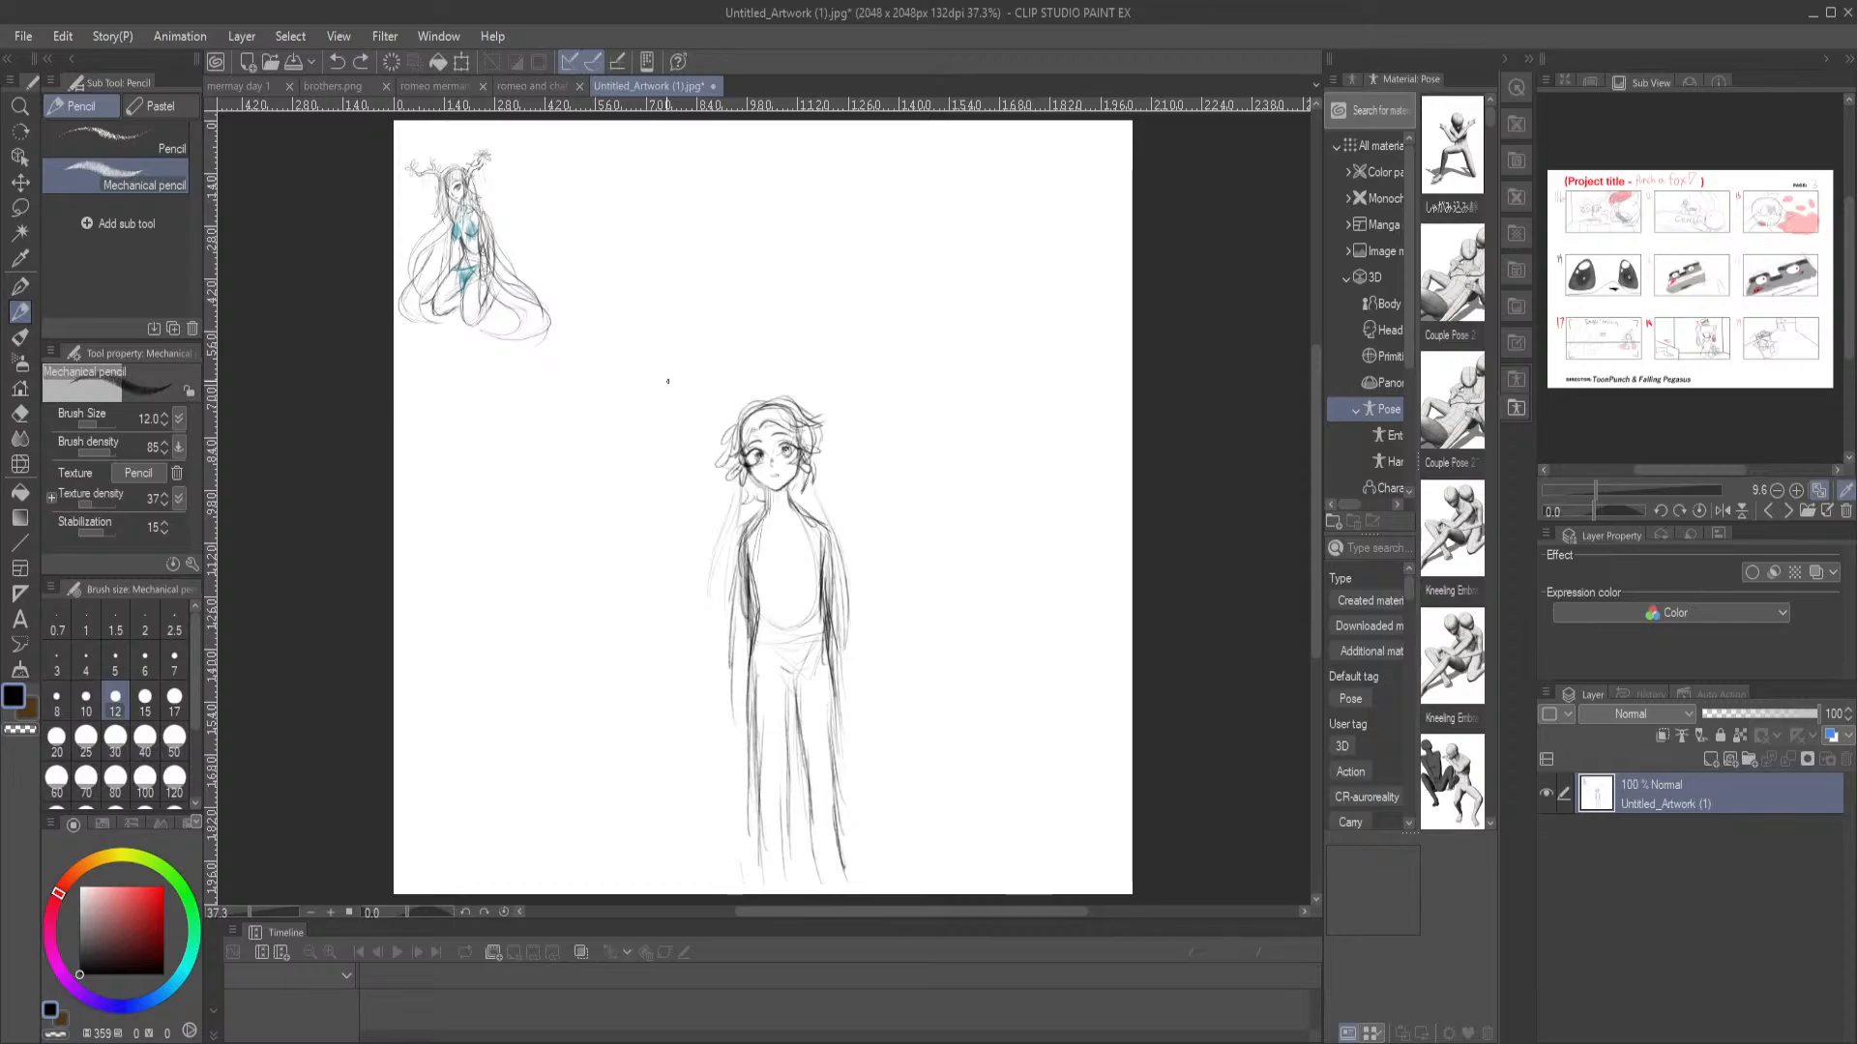
{"action": "left_click_drag", "start_coordinate": [594, 259], "coordinate": [740, 434]}
{"action": "scroll", "coordinate": [682, 312], "scroll_direction": "up", "scroll_amount": 5}
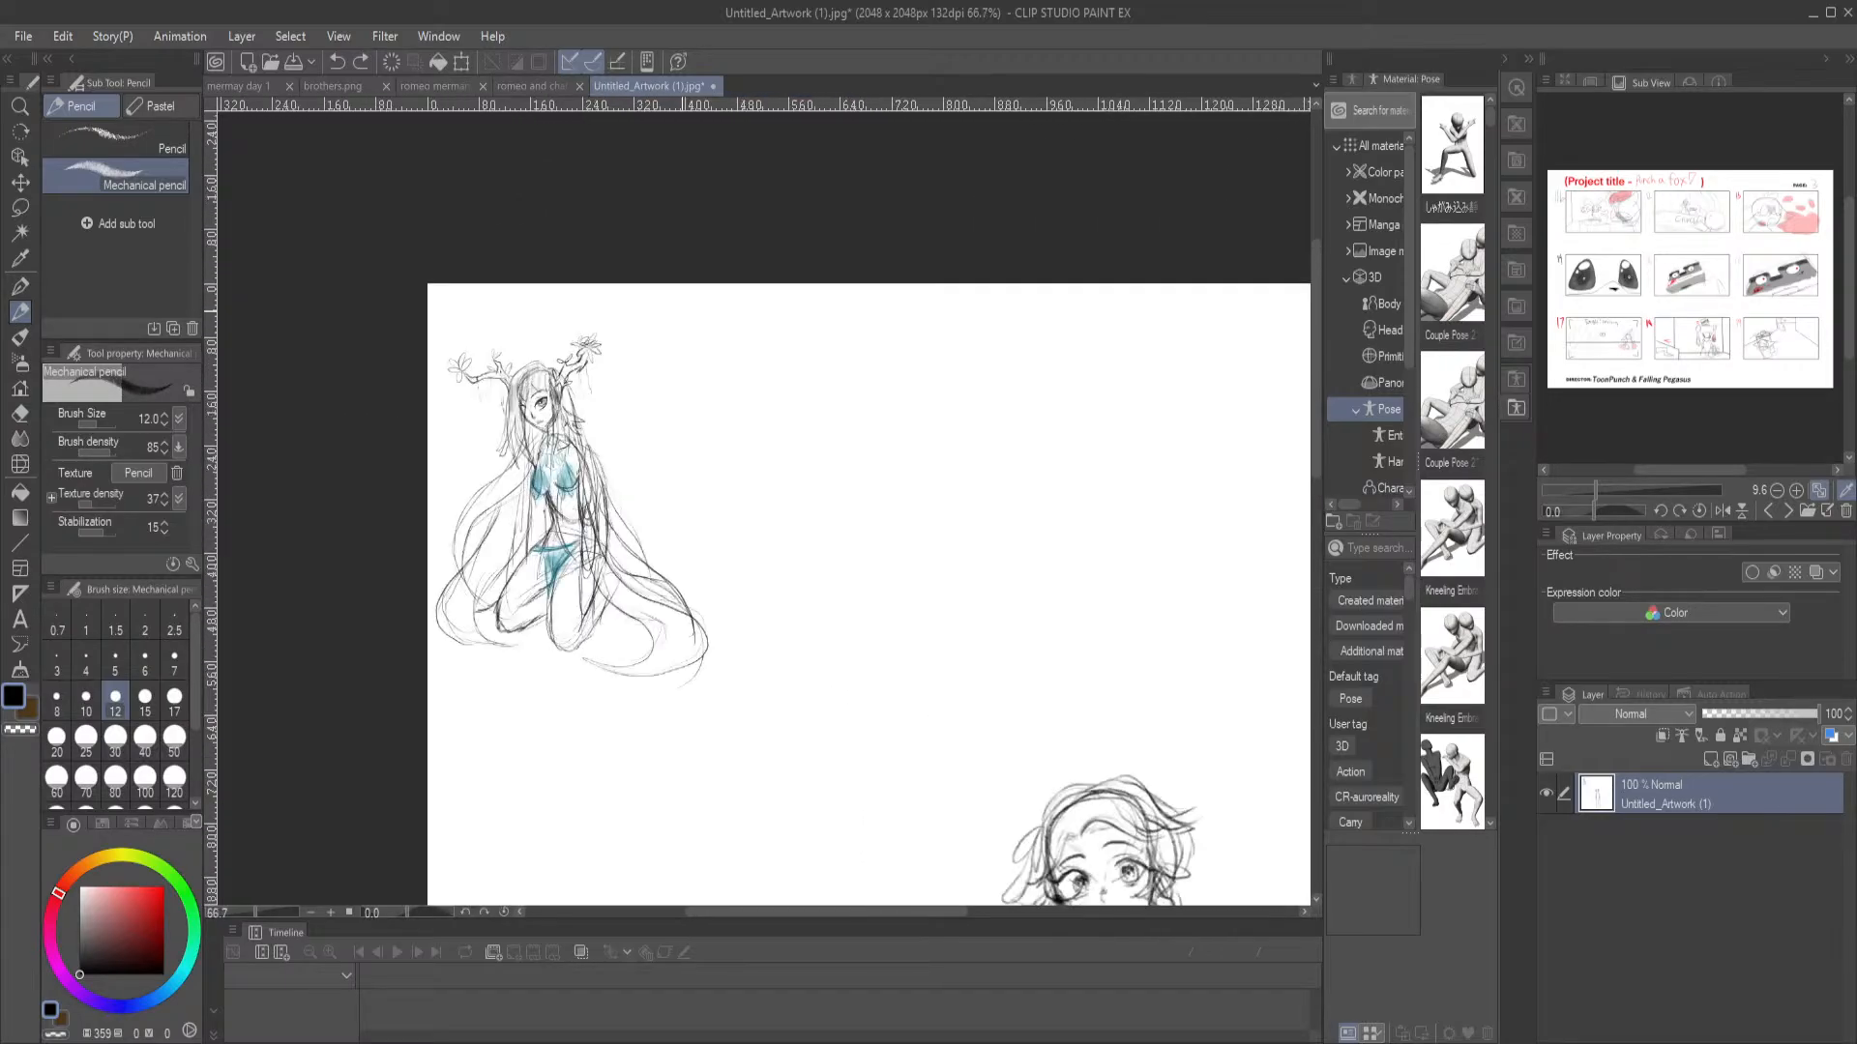
{"action": "mouse_move", "coordinate": [401, 391]}
{"action": "left_mouse_down"}
{"action": "mouse_move", "coordinate": [789, 217]}
{"action": "mouse_move", "coordinate": [755, 245]}
{"action": "left_mouse_up"}
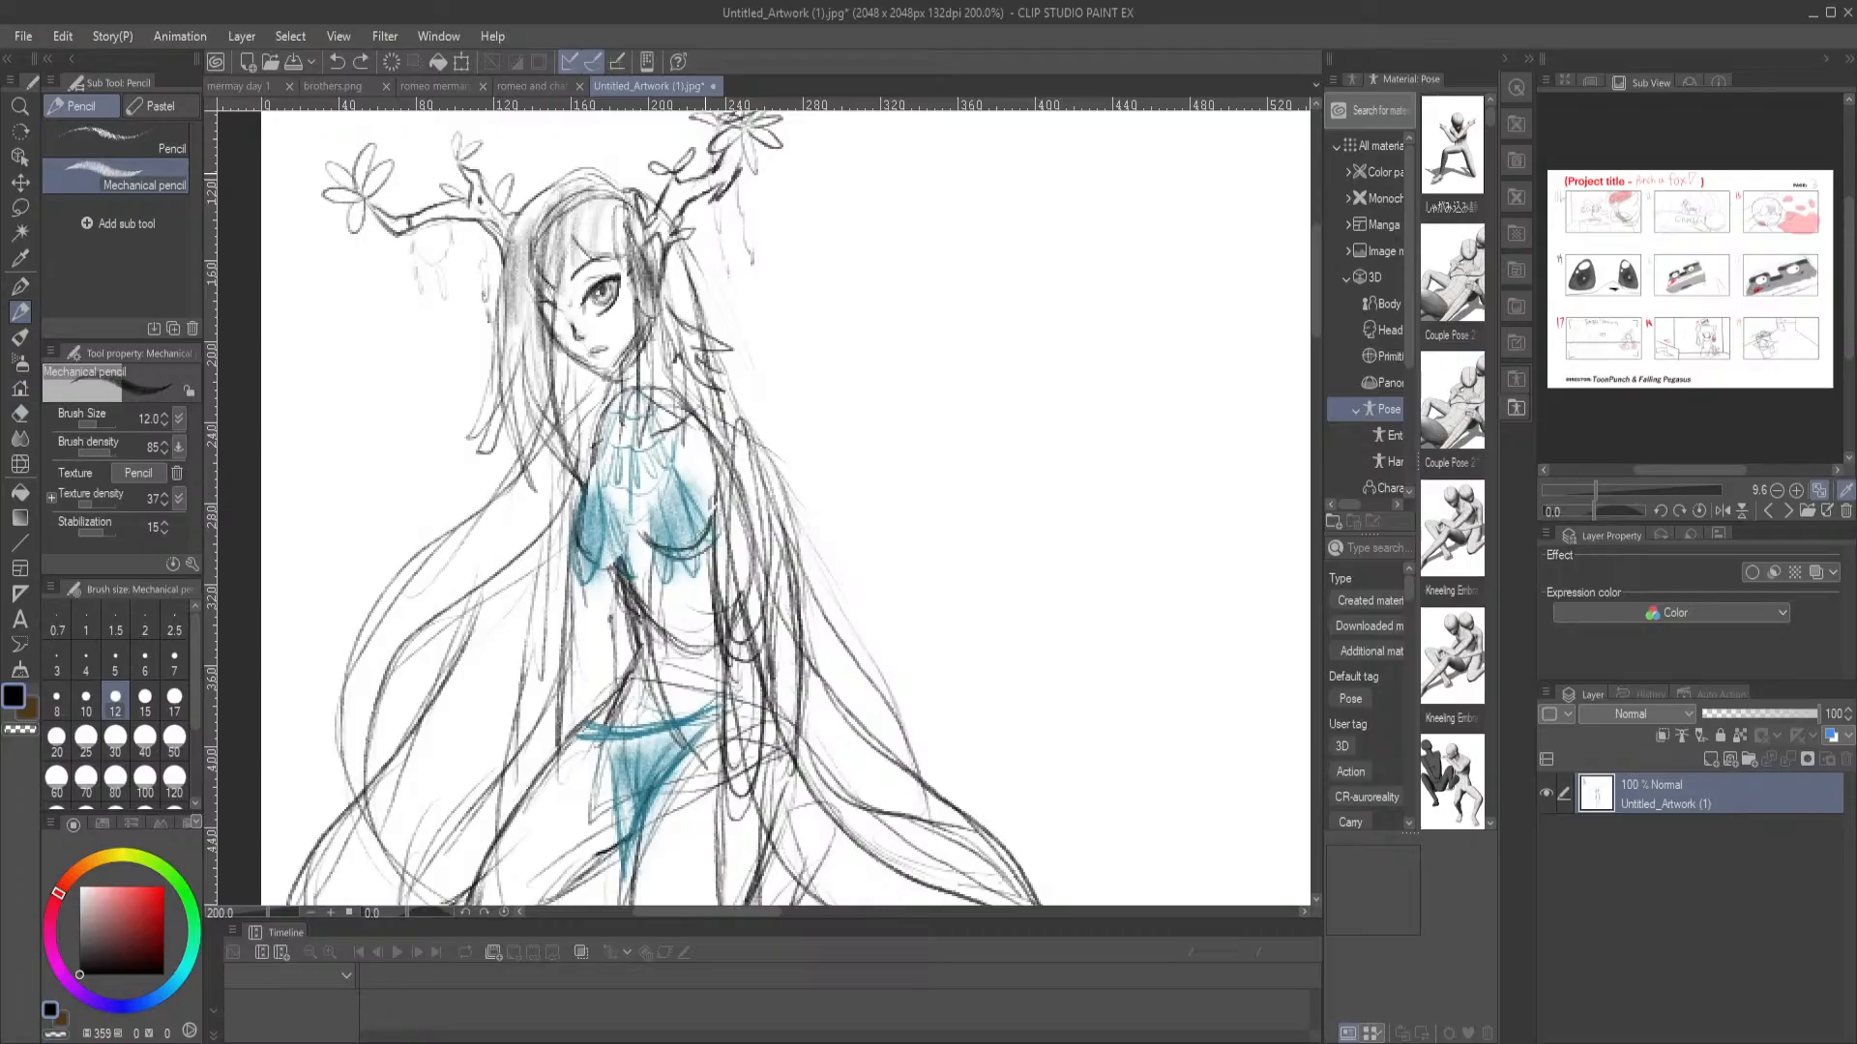
{"action": "scroll", "coordinate": [716, 174], "scroll_direction": "down", "scroll_amount": 1}
{"action": "left_click_drag", "start_coordinate": [642, 331], "coordinate": [667, 316]}
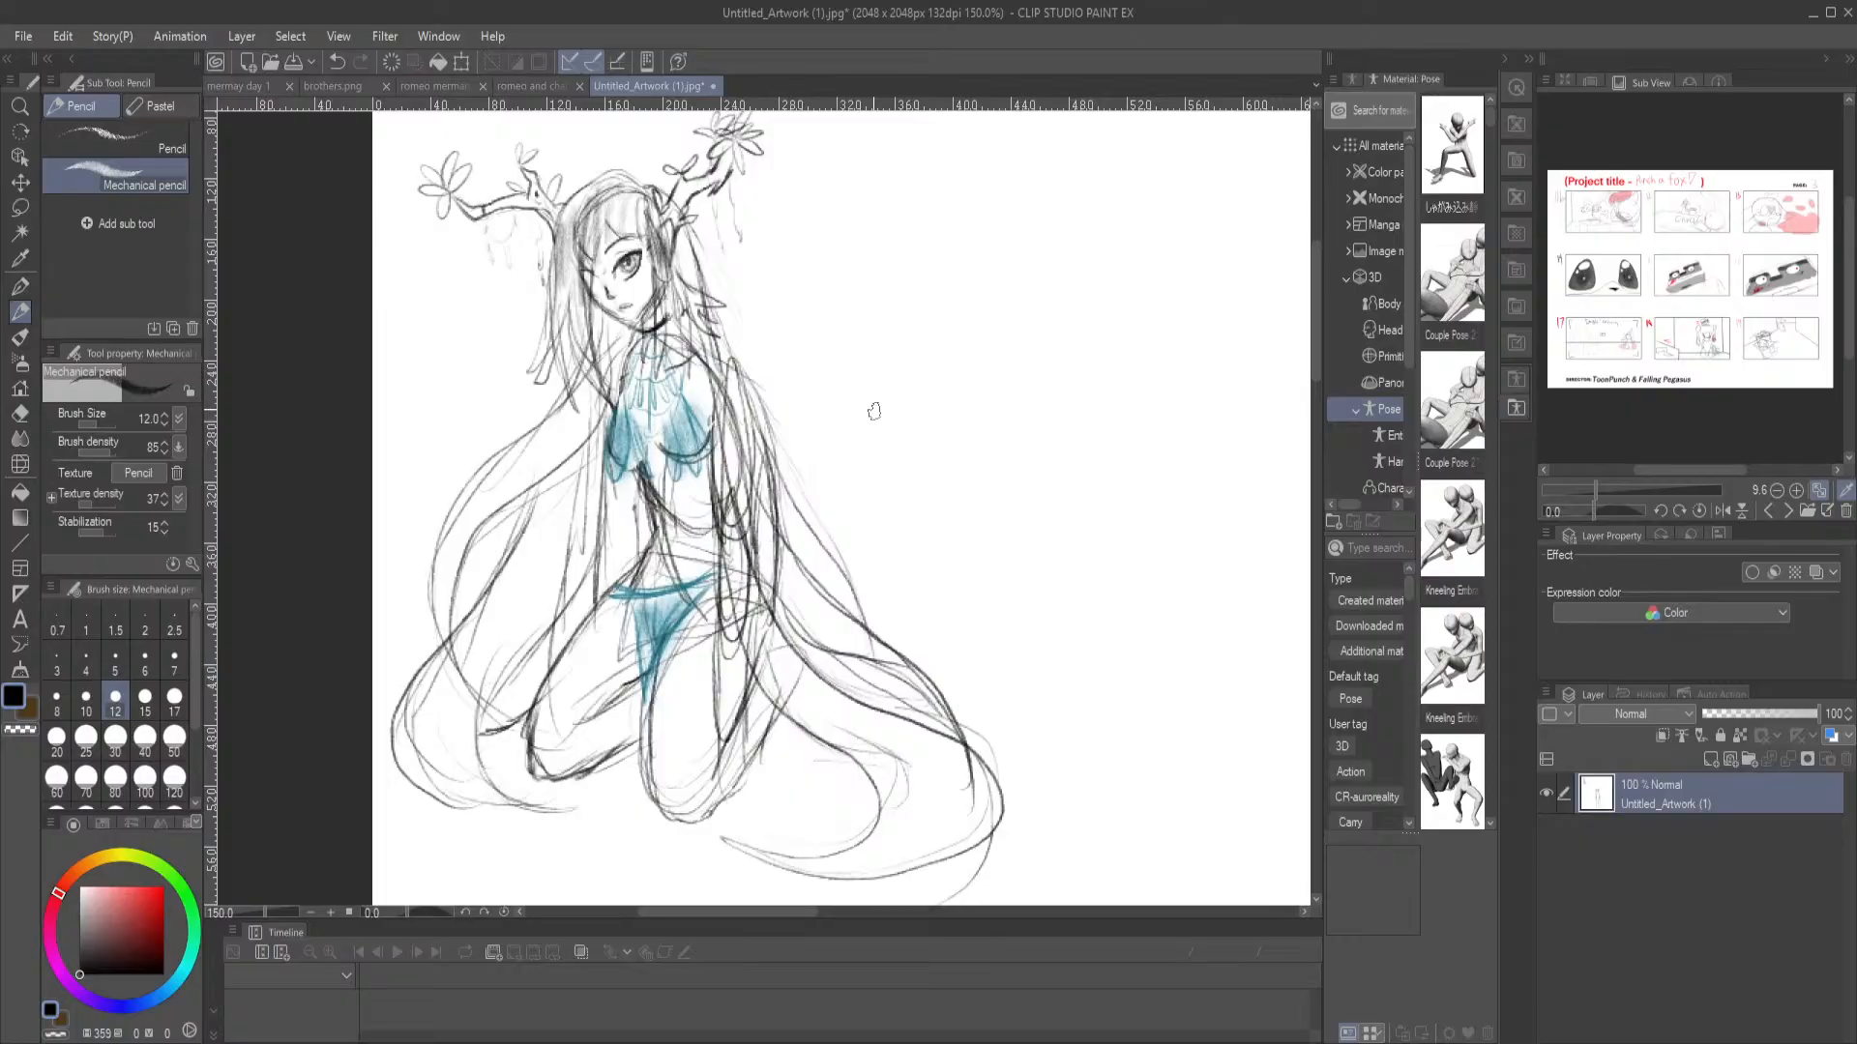
Review the kneeling figure's hair and pose, the reworked standing character, and the two sketches together on the page
{"action": "mouse_move", "coordinate": [938, 328]}
{"action": "left_mouse_down"}
{"action": "mouse_move", "coordinate": [858, 401]}
{"action": "mouse_move", "coordinate": [771, 299]}
{"action": "left_mouse_up"}
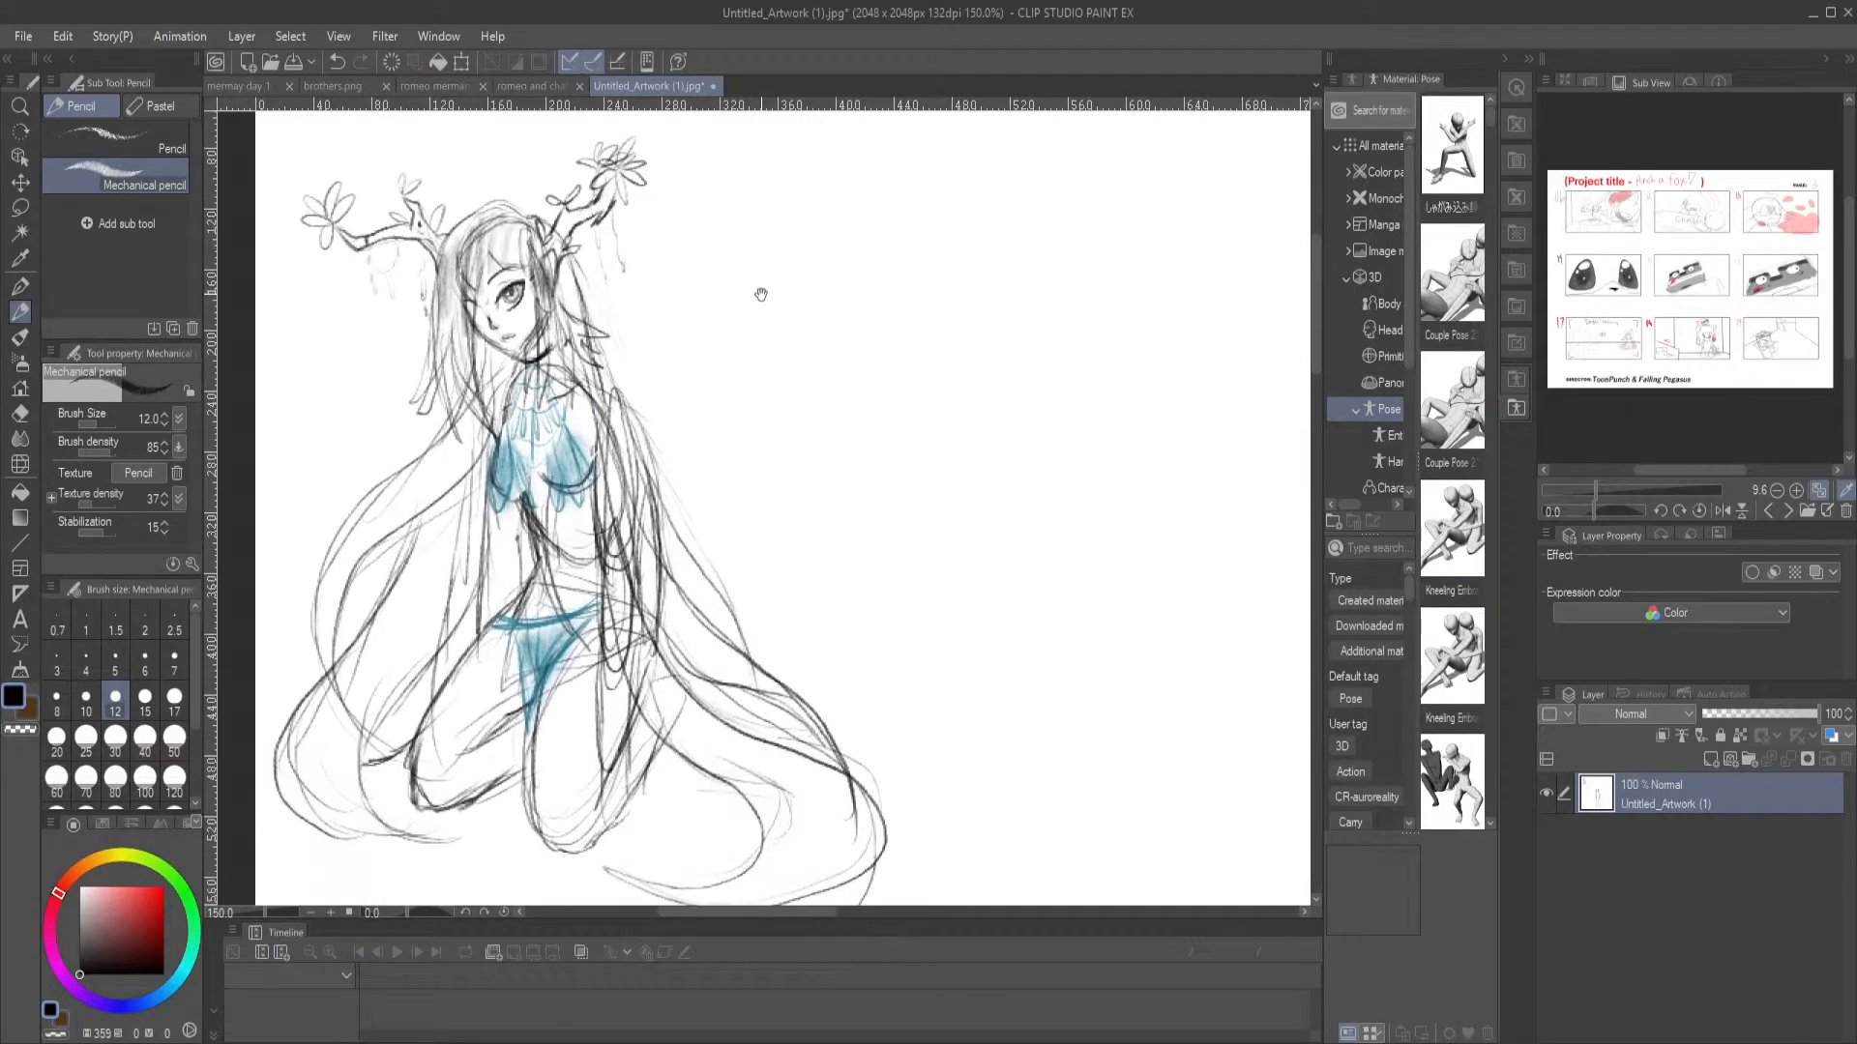
{"action": "mouse_move", "coordinate": [713, 373]}
{"action": "left_mouse_down"}
{"action": "mouse_move", "coordinate": [650, 343]}
{"action": "mouse_move", "coordinate": [709, 419]}
{"action": "left_mouse_up"}
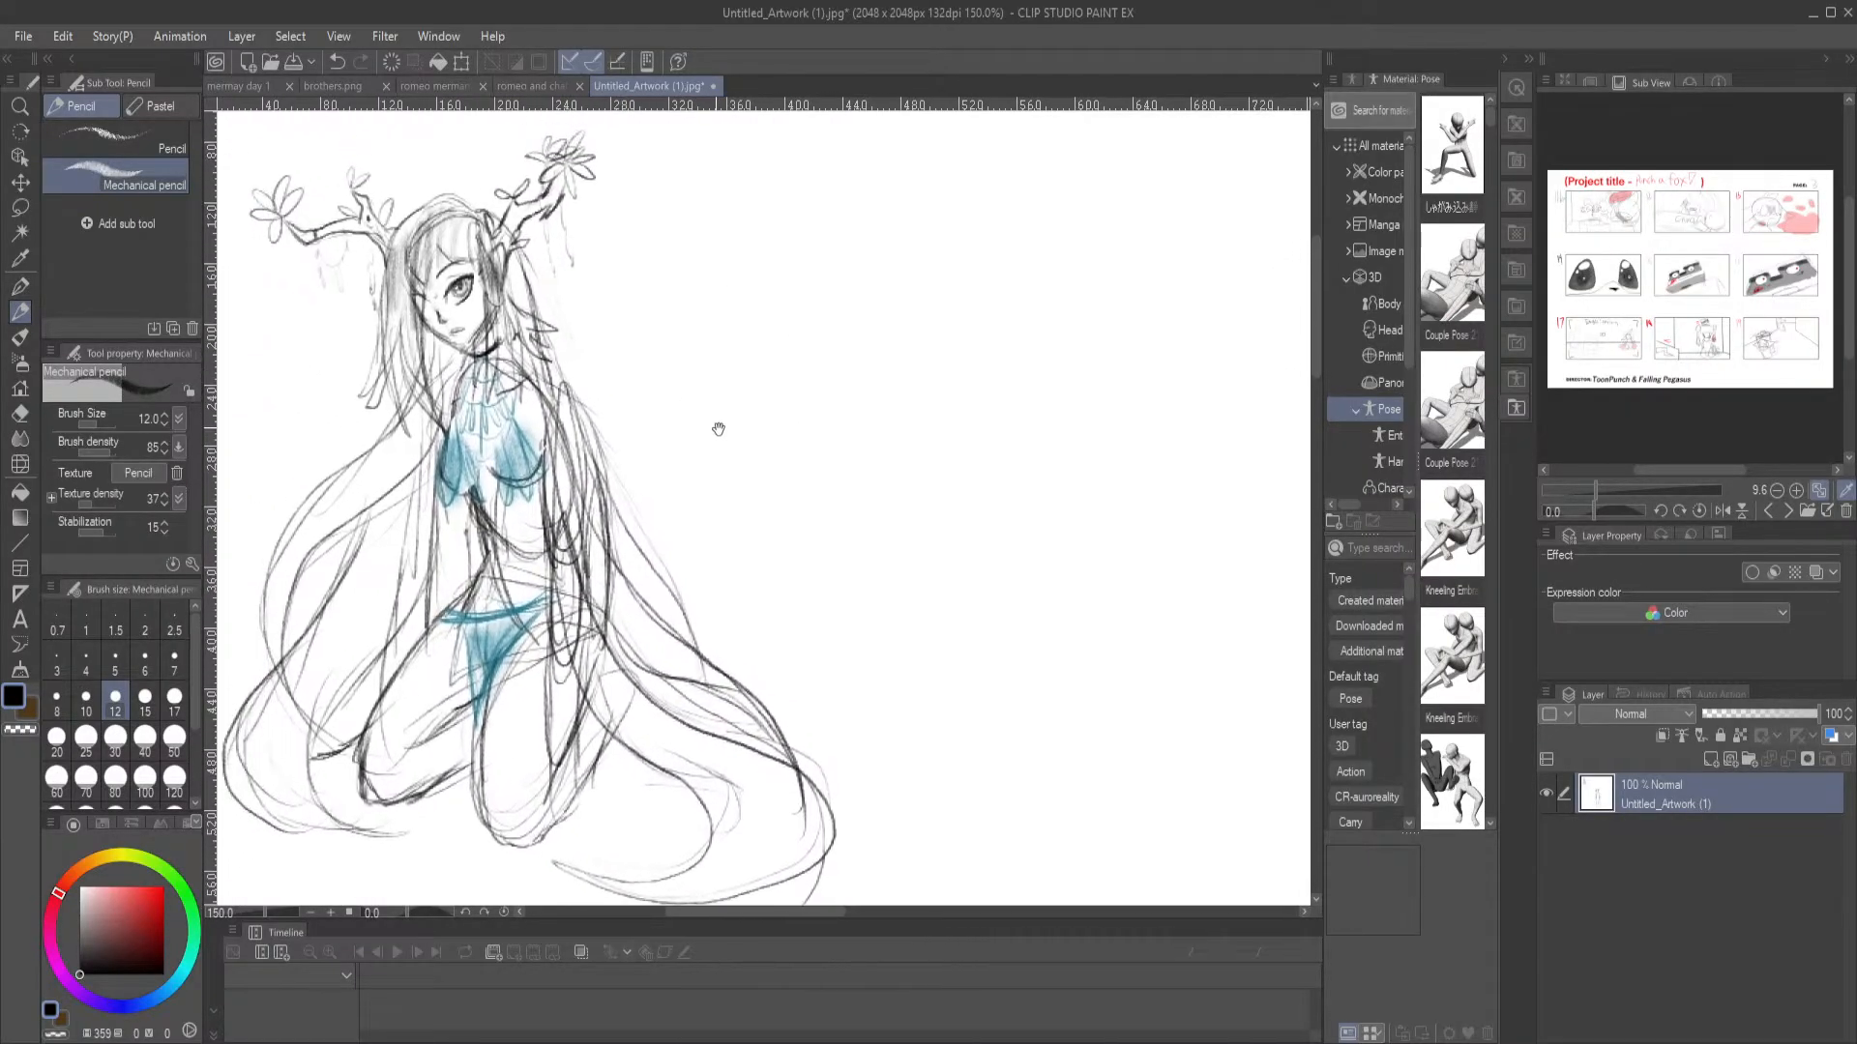
{"action": "mouse_move", "coordinate": [999, 373]}
{"action": "left_mouse_down"}
{"action": "mouse_move", "coordinate": [866, 379]}
{"action": "mouse_move", "coordinate": [915, 386]}
{"action": "left_mouse_up"}
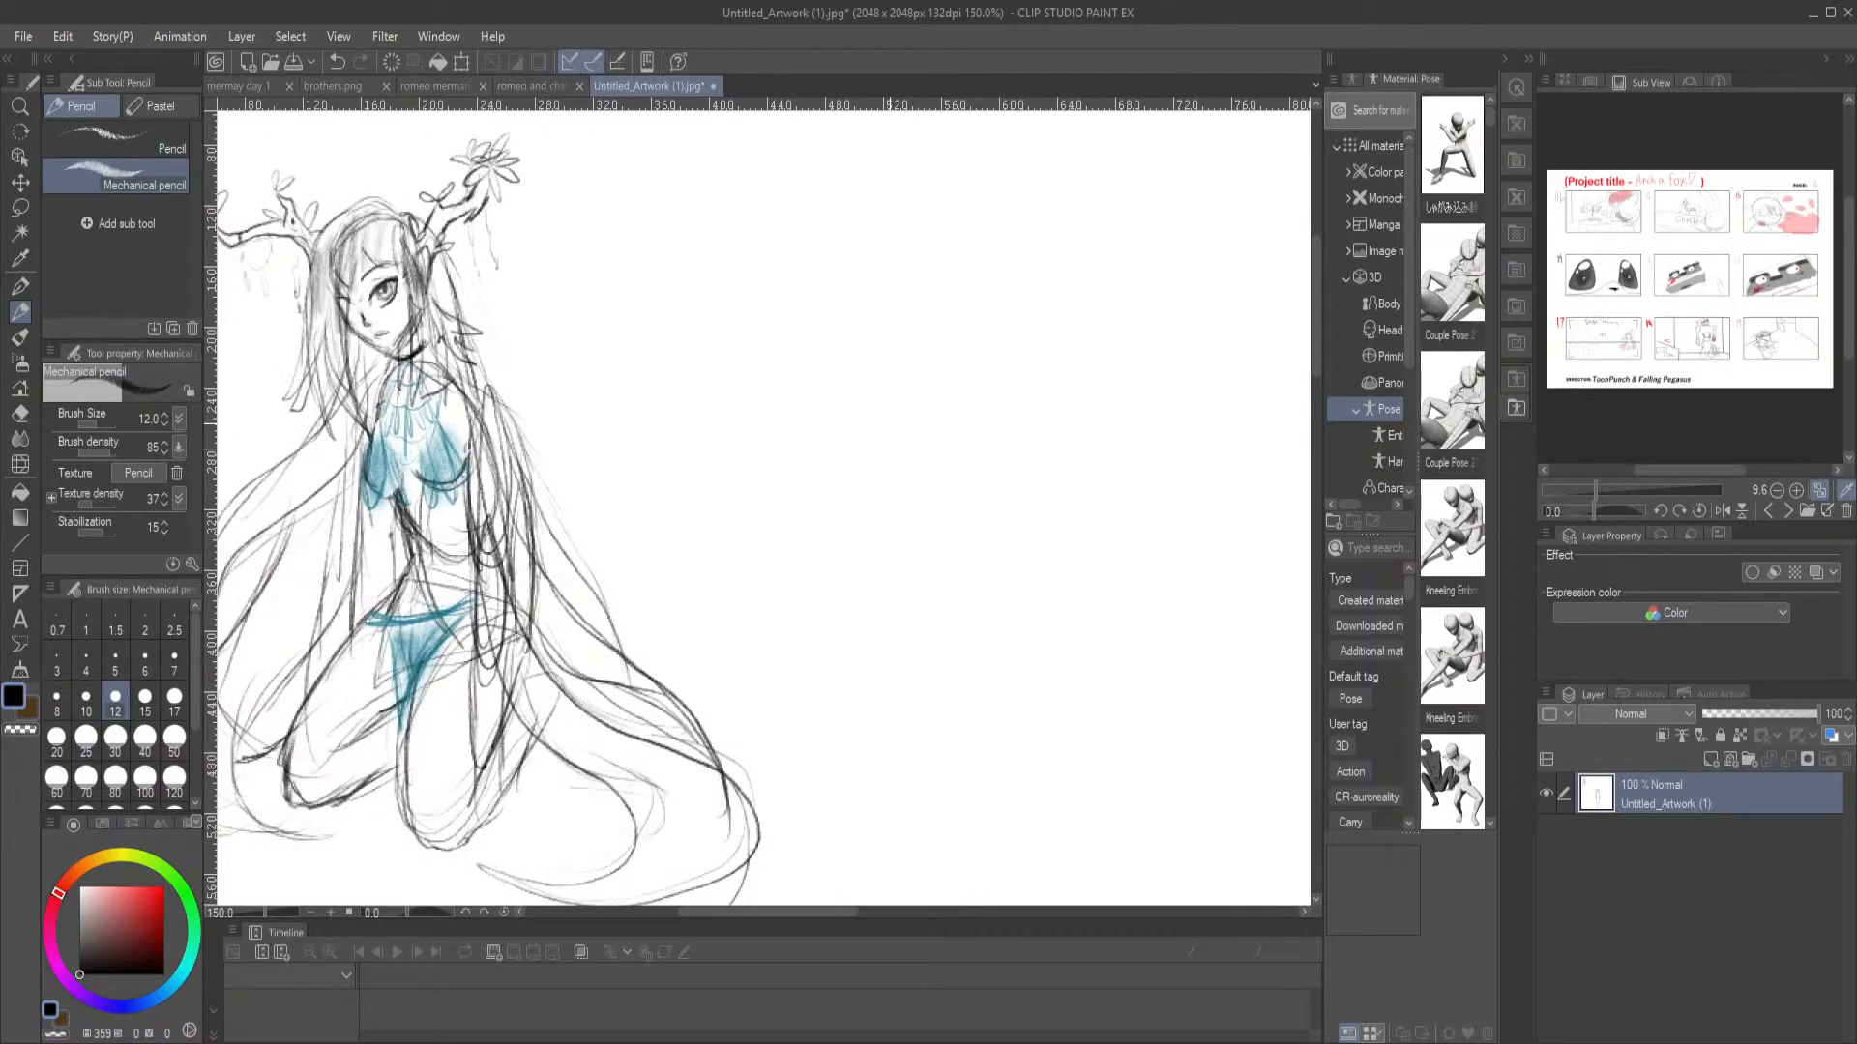
{"action": "scroll", "coordinate": [890, 423], "scroll_direction": "down", "scroll_amount": 2}
{"action": "mouse_move", "coordinate": [846, 577]}
{"action": "left_mouse_down"}
{"action": "mouse_move", "coordinate": [609, 435]}
{"action": "mouse_move", "coordinate": [634, 394]}
{"action": "left_mouse_up"}
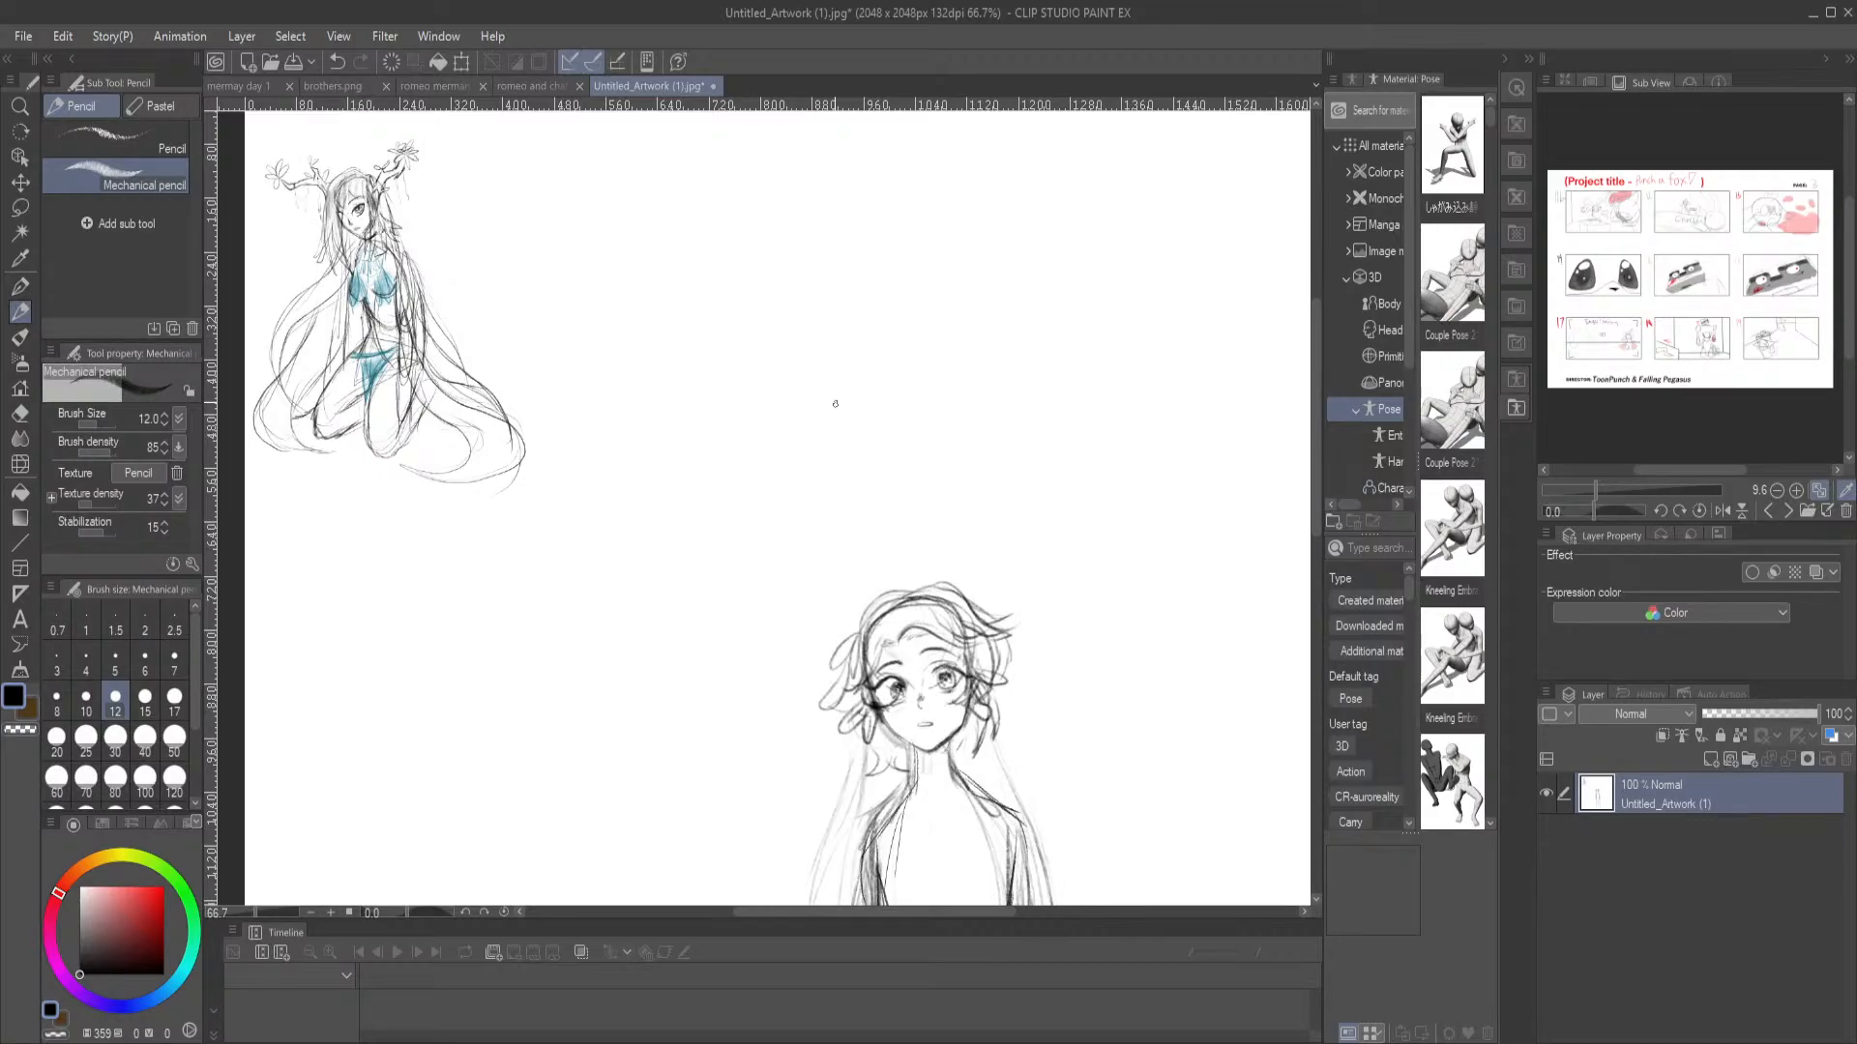
{"action": "left_click_drag", "start_coordinate": [592, 294], "coordinate": [642, 361]}
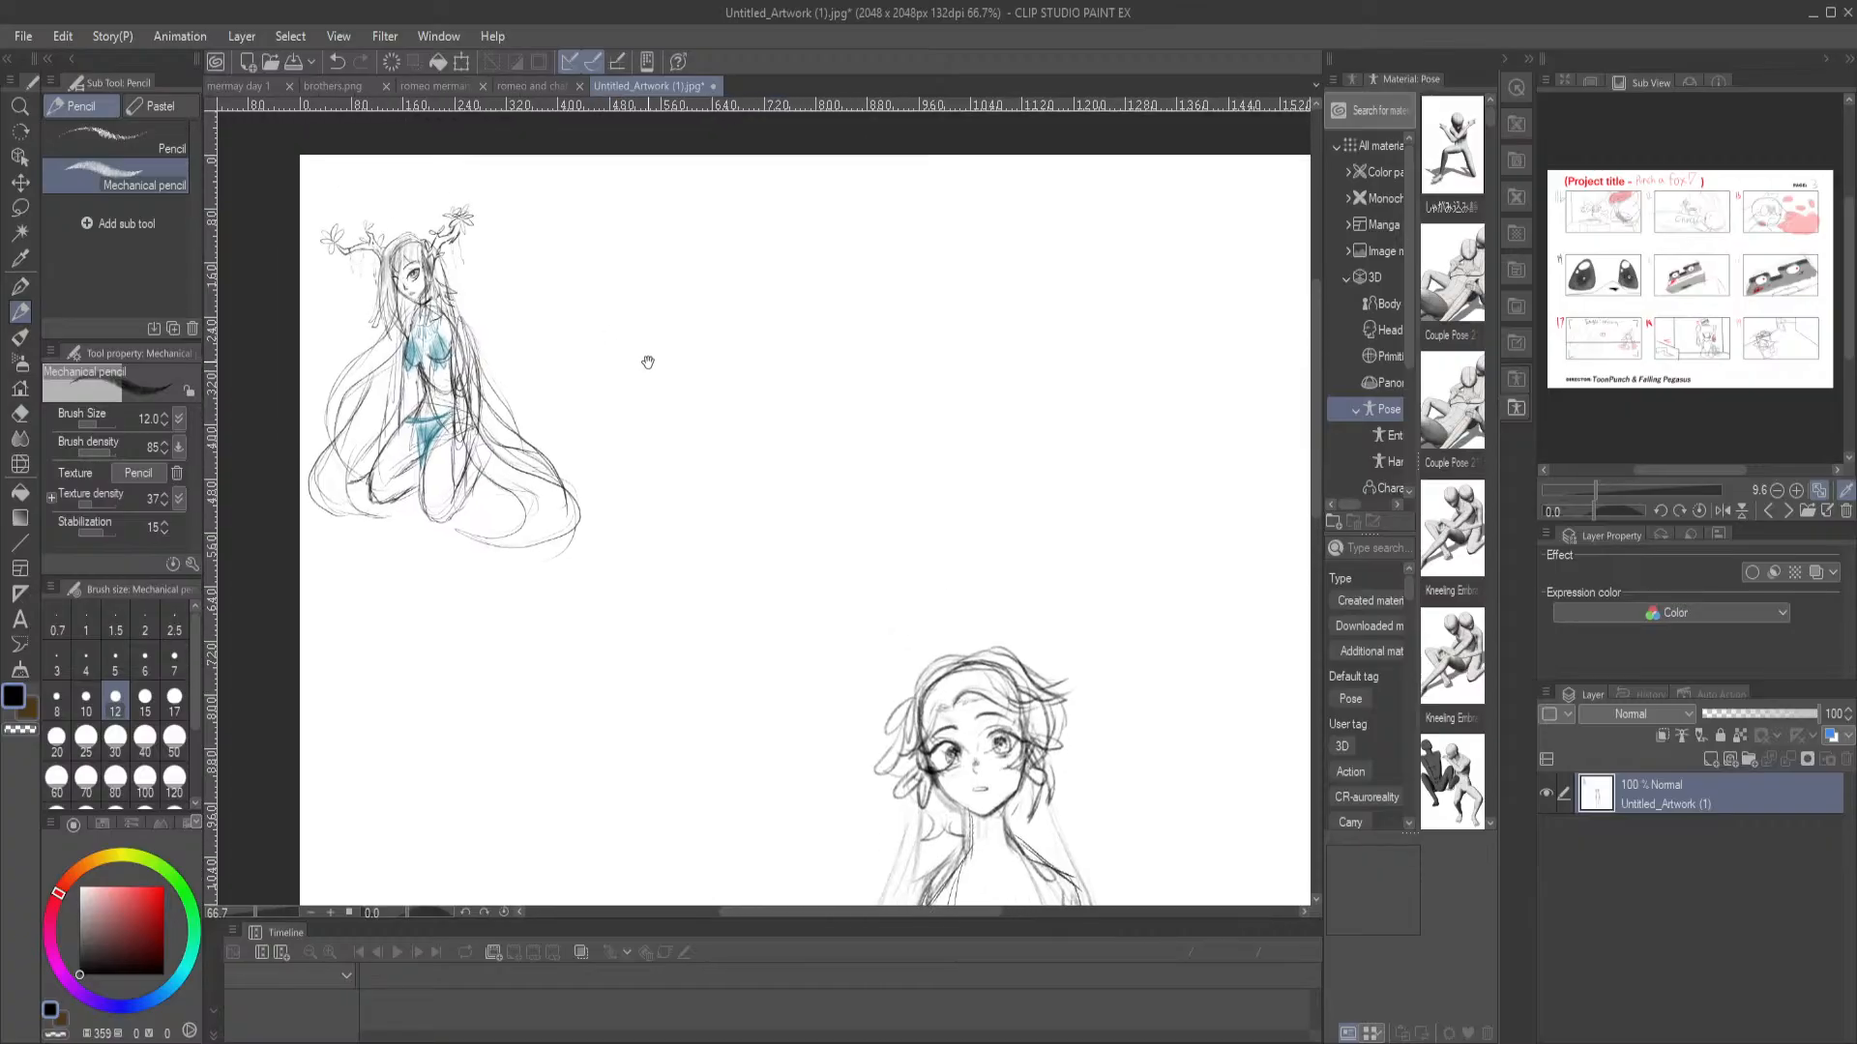
{"action": "mouse_move", "coordinate": [796, 559]}
{"action": "left_mouse_down"}
{"action": "mouse_move", "coordinate": [600, 294]}
{"action": "mouse_move", "coordinate": [531, 290]}
{"action": "mouse_move", "coordinate": [631, 561]}
{"action": "mouse_move", "coordinate": [426, 361]}
{"action": "mouse_move", "coordinate": [551, 290]}
{"action": "mouse_move", "coordinate": [617, 536]}
{"action": "left_mouse_up"}
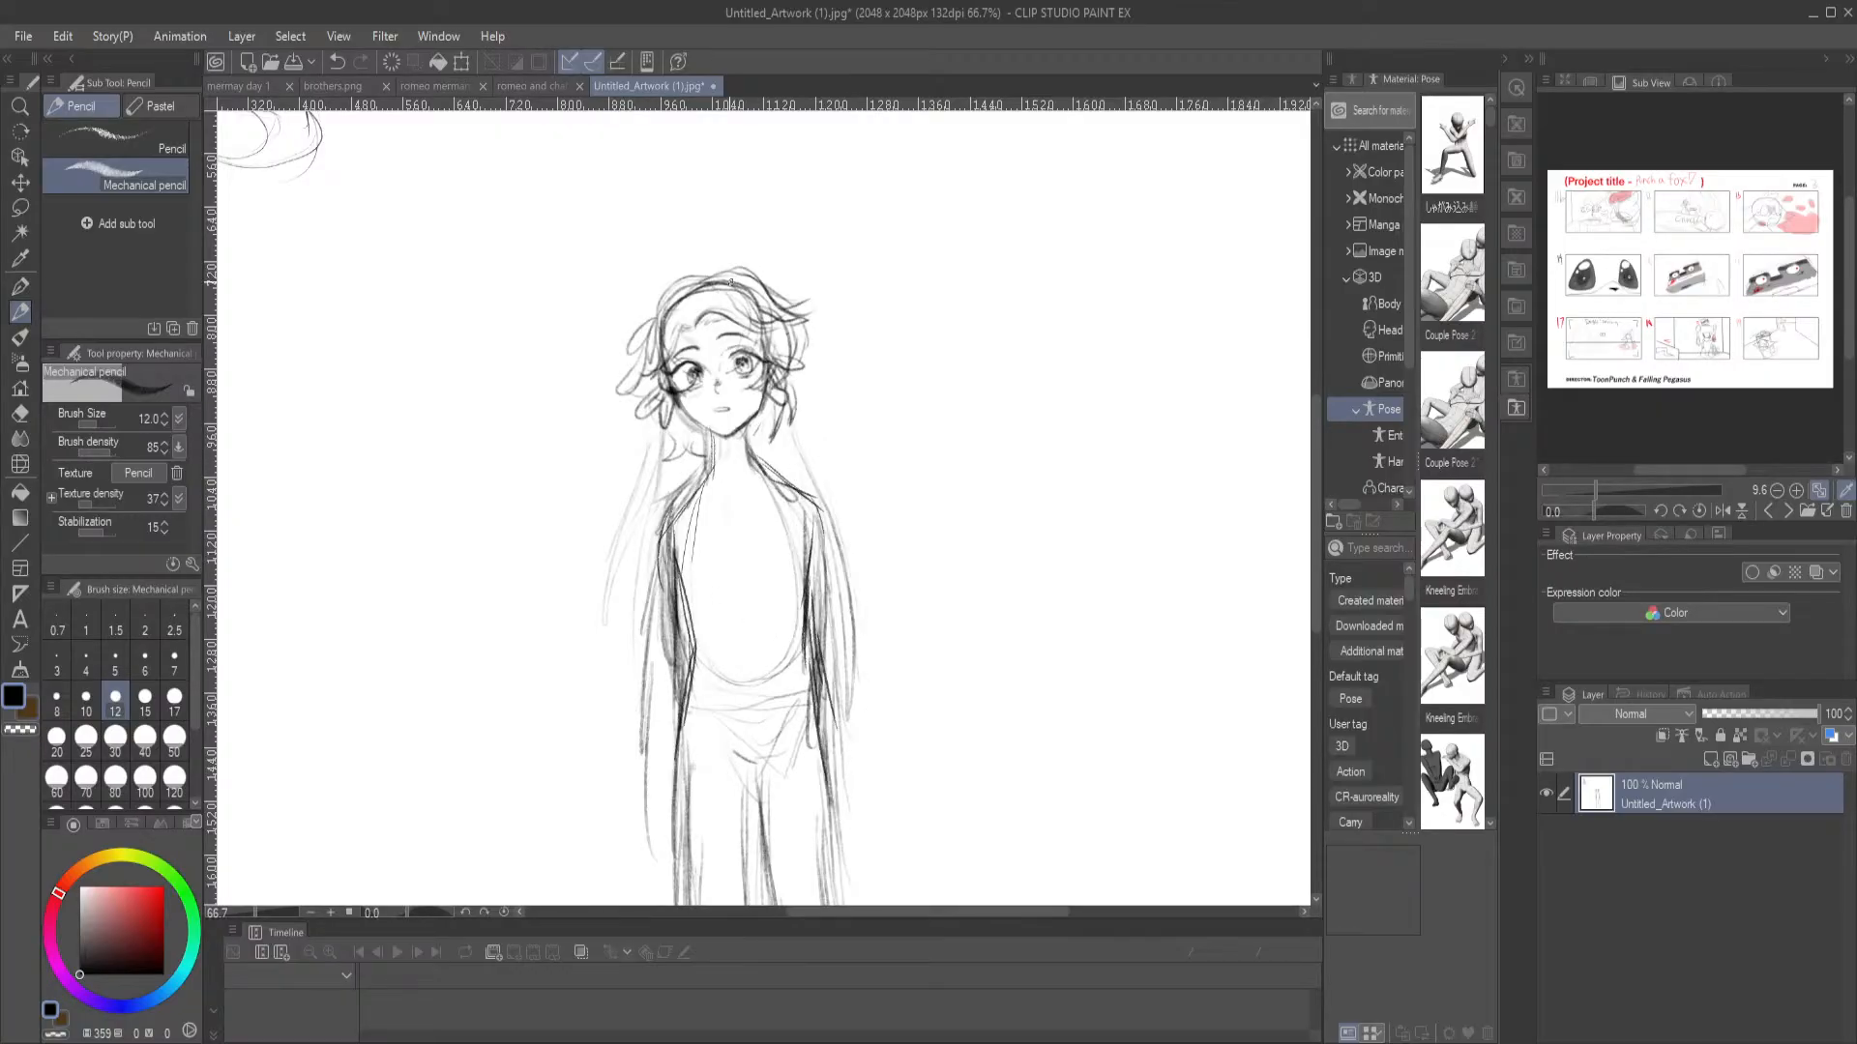
{"action": "key", "text": "ctrl+0"}
{"action": "left_click_drag", "start_coordinate": [567, 267], "coordinate": [504, 225]}
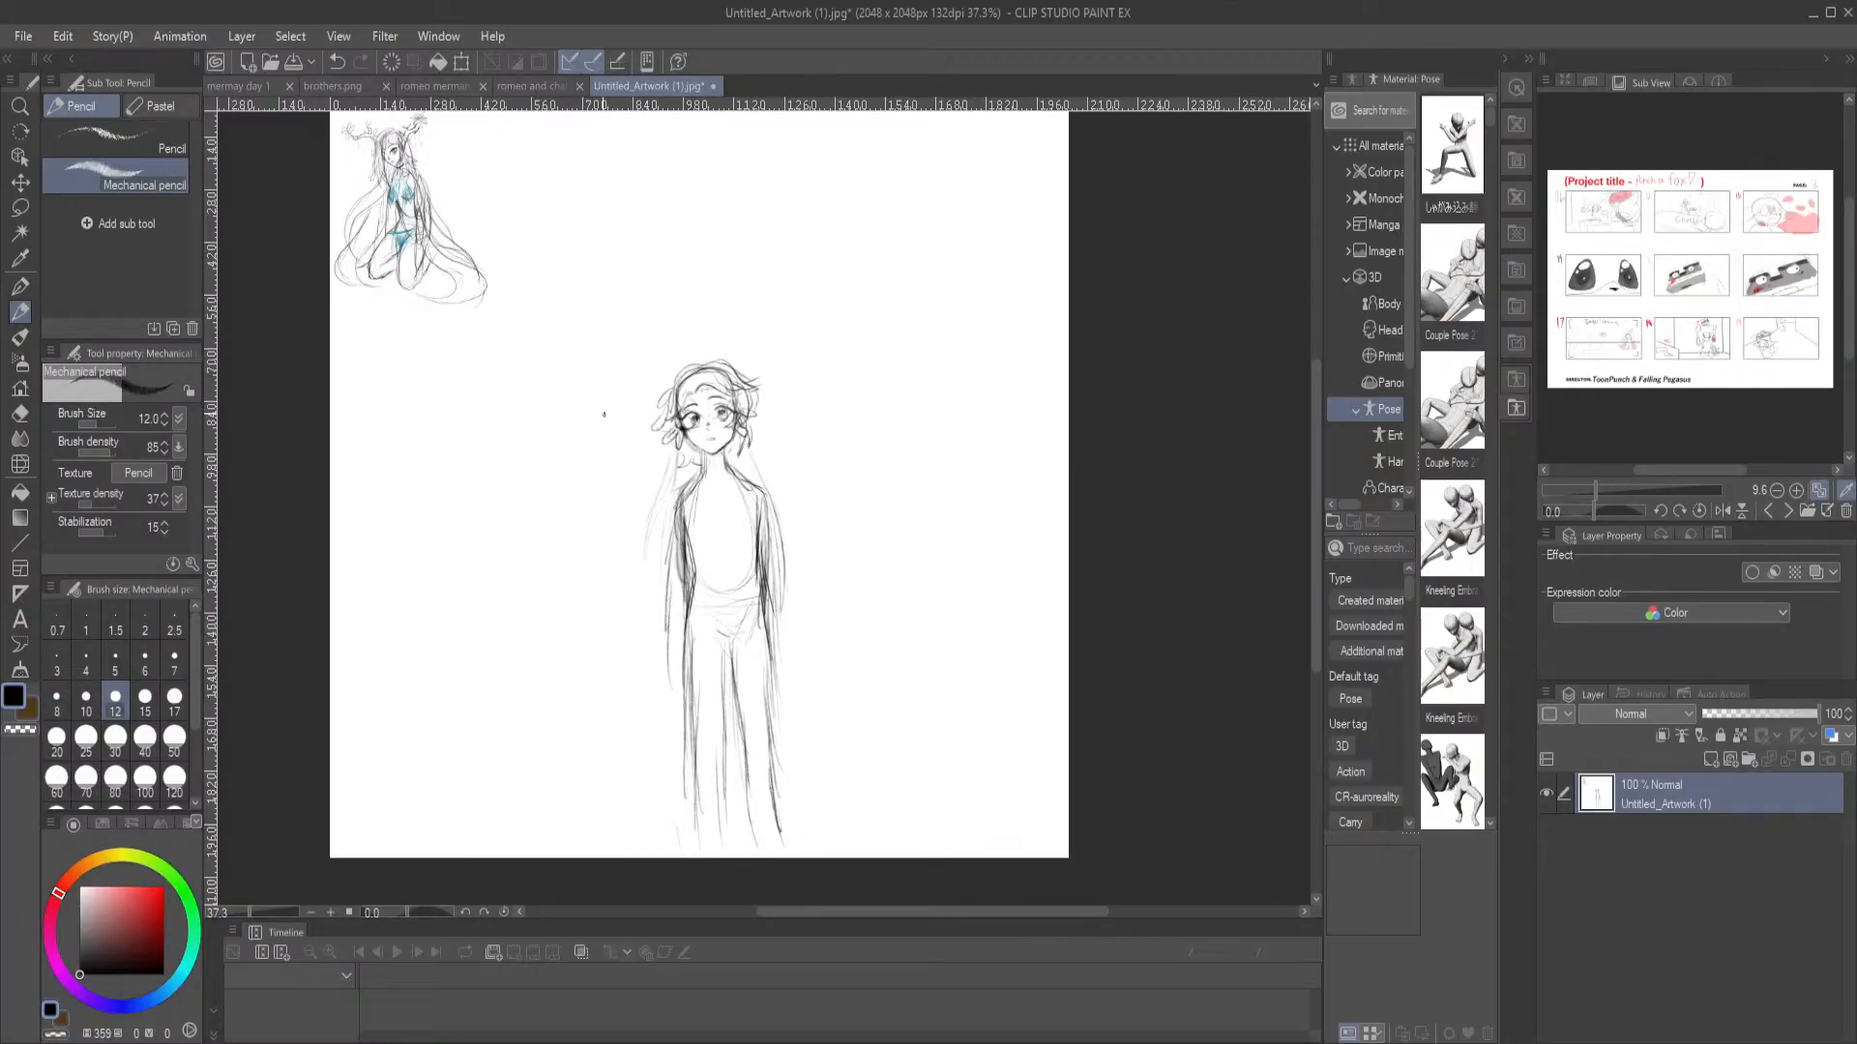
{"action": "left_click_drag", "start_coordinate": [928, 495], "coordinate": [895, 484]}
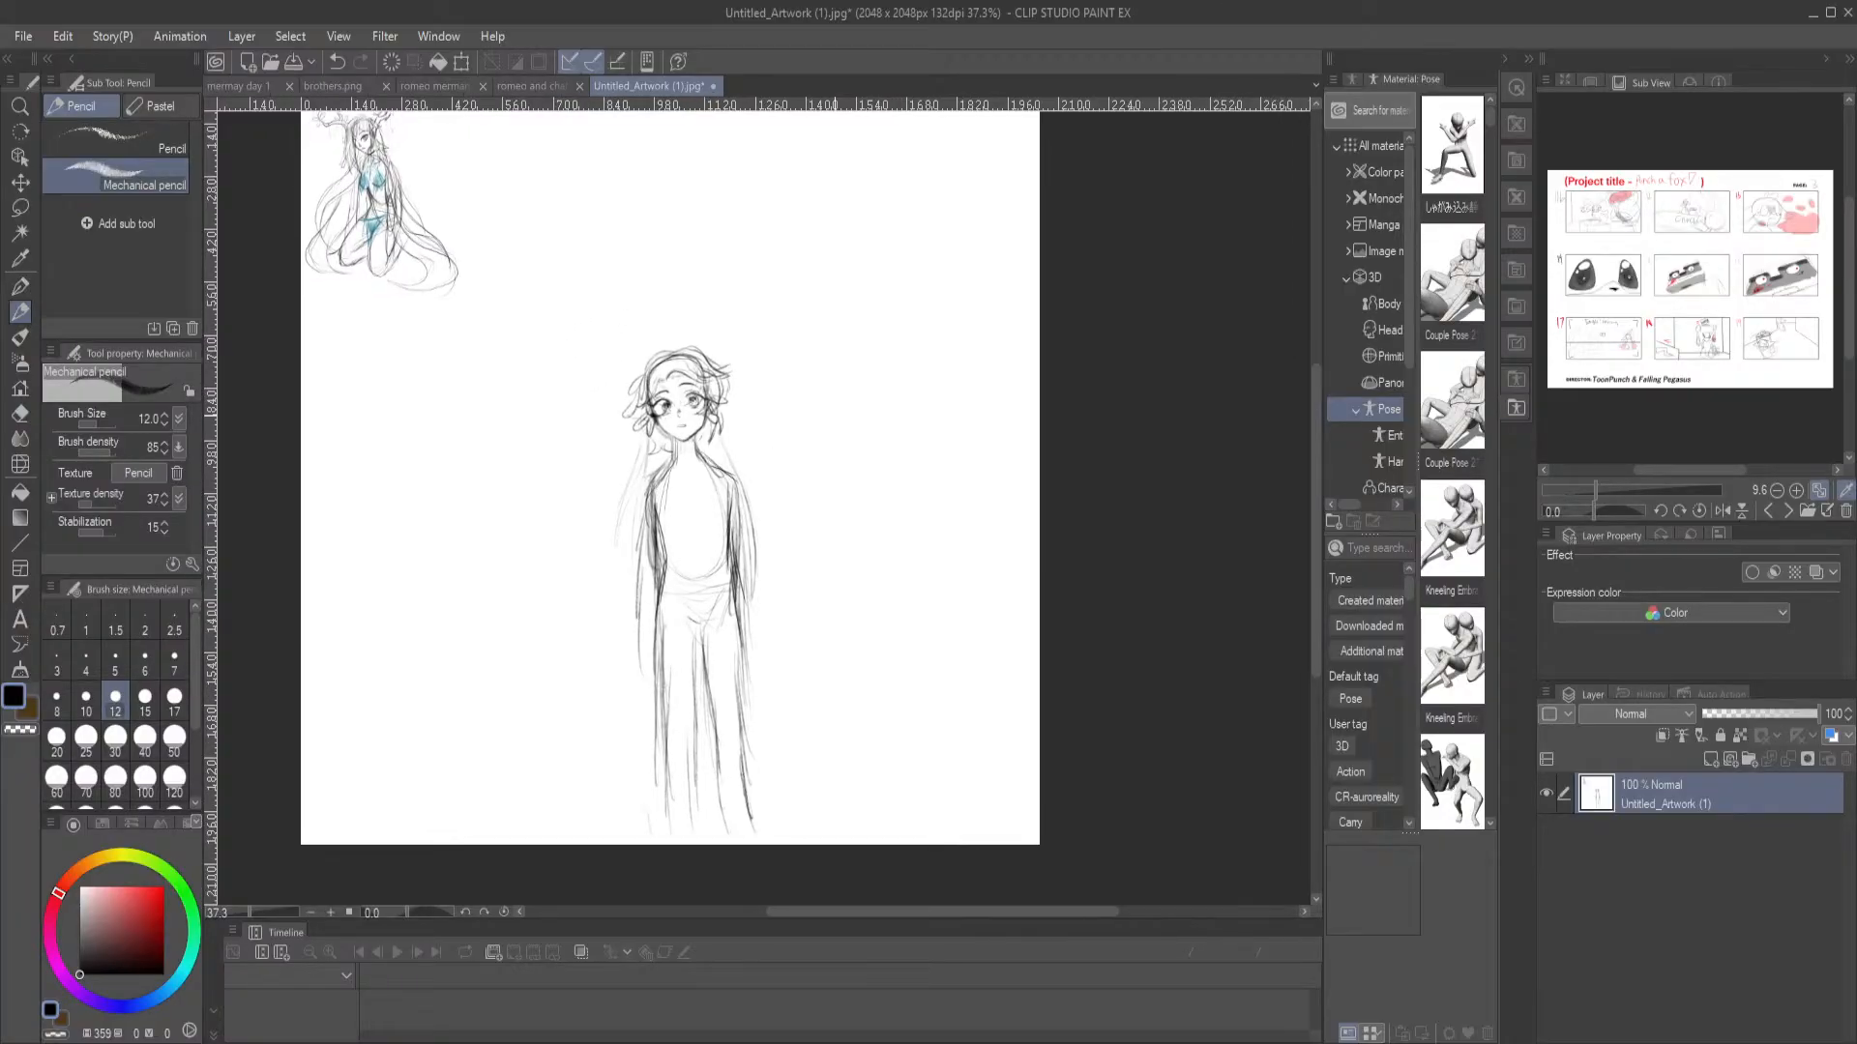
Try erasing the faint sketch lines along the standing character's shoulder and upper arm with the Hard eraser
{"action": "scroll", "coordinate": [834, 417], "scroll_direction": "up", "scroll_amount": 2}
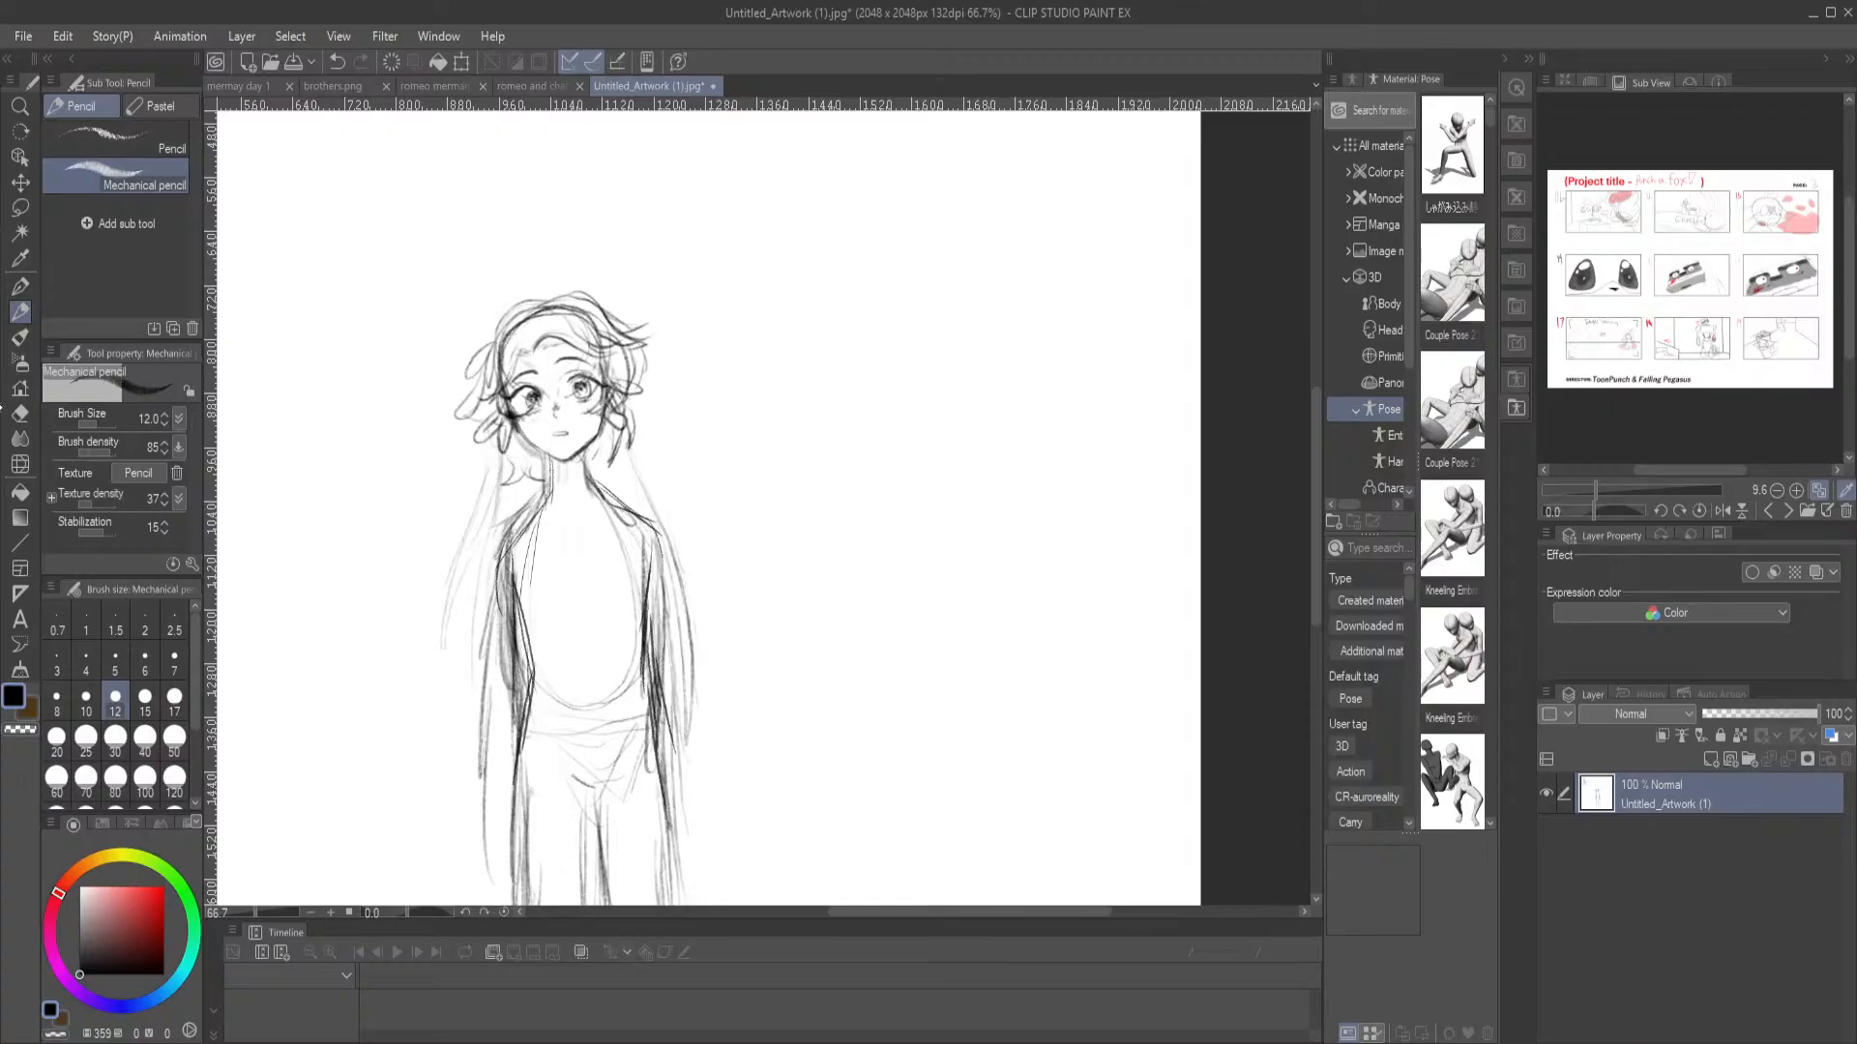
{"action": "left_click", "coordinate": [19, 413]}
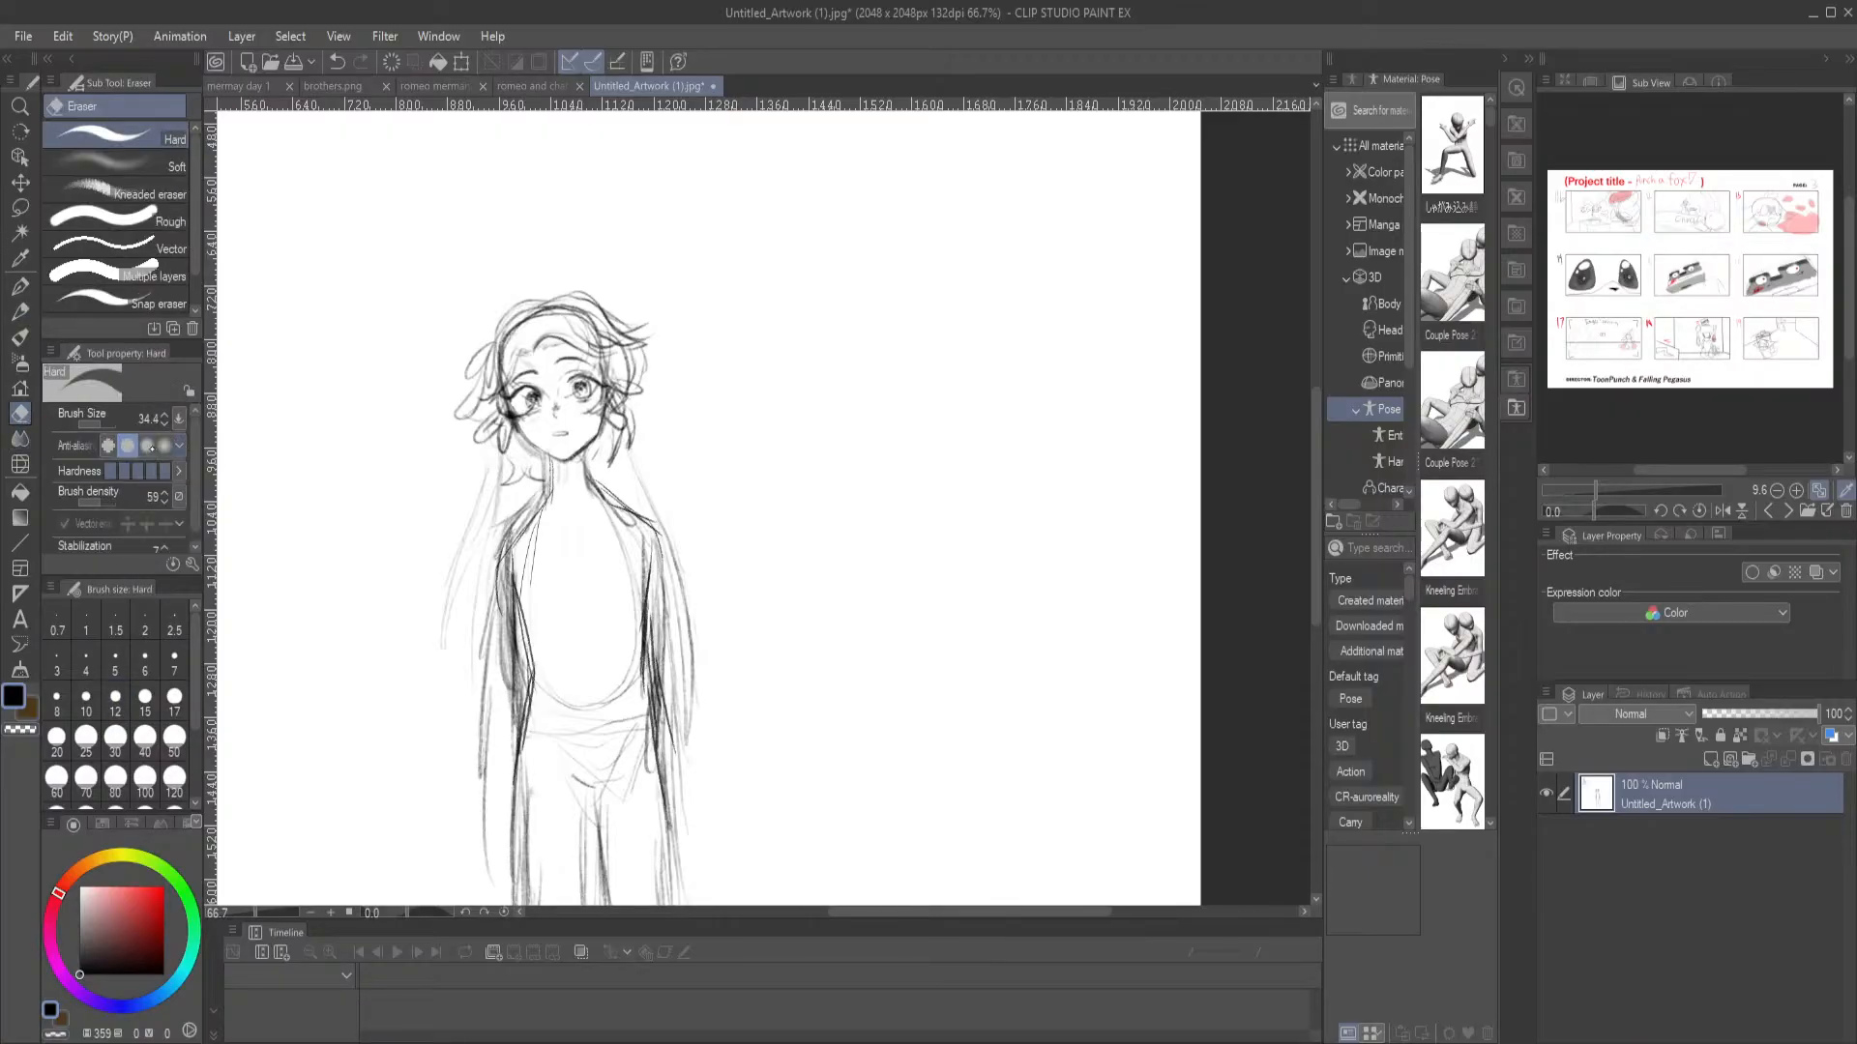
{"action": "left_click_drag", "start_coordinate": [682, 534], "coordinate": [682, 578]}
{"action": "key", "text": "ctrl+z"}
{"action": "left_click_drag", "start_coordinate": [633, 472], "coordinate": [651, 495]}
Try a Mechanical pencil stroke down the outside of the standing character's arm, and undo the strokes
{"action": "left_click", "coordinate": [19, 311]}
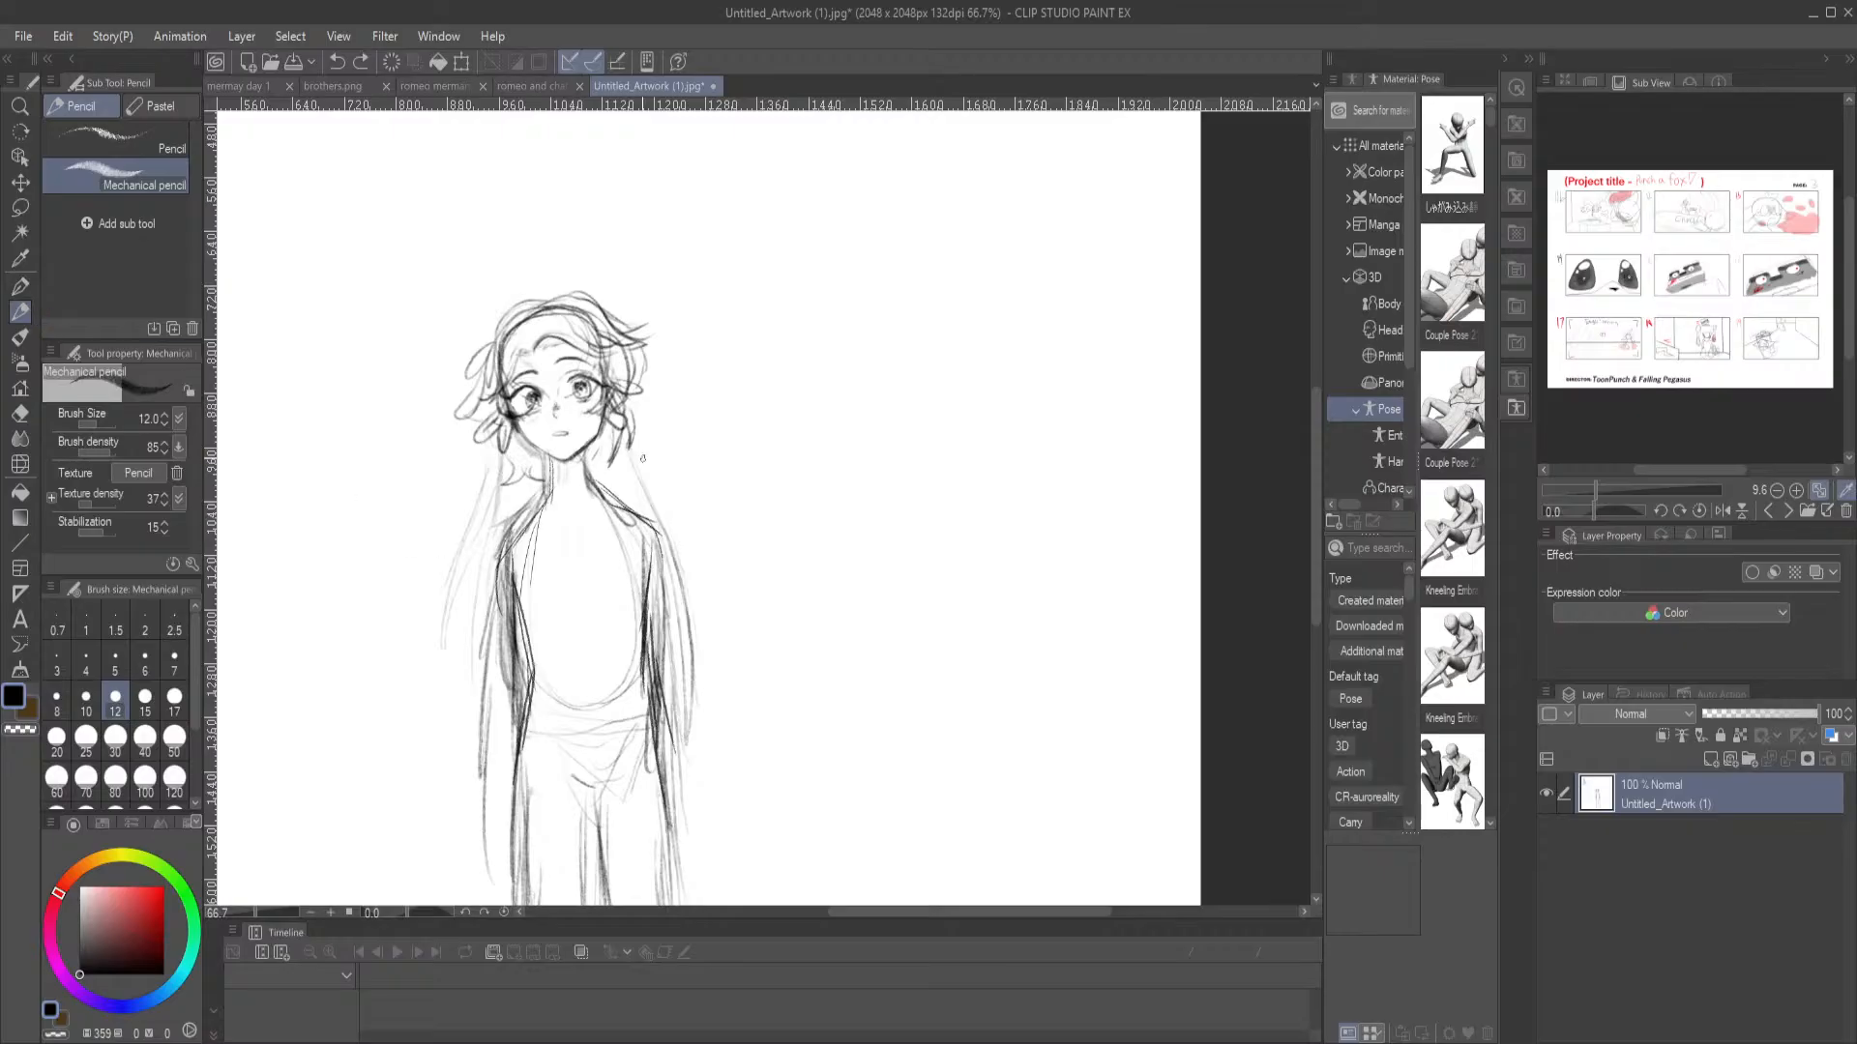
{"action": "mouse_move", "coordinate": [482, 424]}
{"action": "left_mouse_down"}
{"action": "mouse_move", "coordinate": [645, 514]}
{"action": "mouse_move", "coordinate": [637, 460]}
{"action": "mouse_move", "coordinate": [676, 425]}
{"action": "left_mouse_up"}
{"action": "mouse_move", "coordinate": [679, 515]}
{"action": "left_mouse_down"}
{"action": "mouse_move", "coordinate": [640, 667]}
{"action": "mouse_move", "coordinate": [657, 638]}
{"action": "left_mouse_up"}
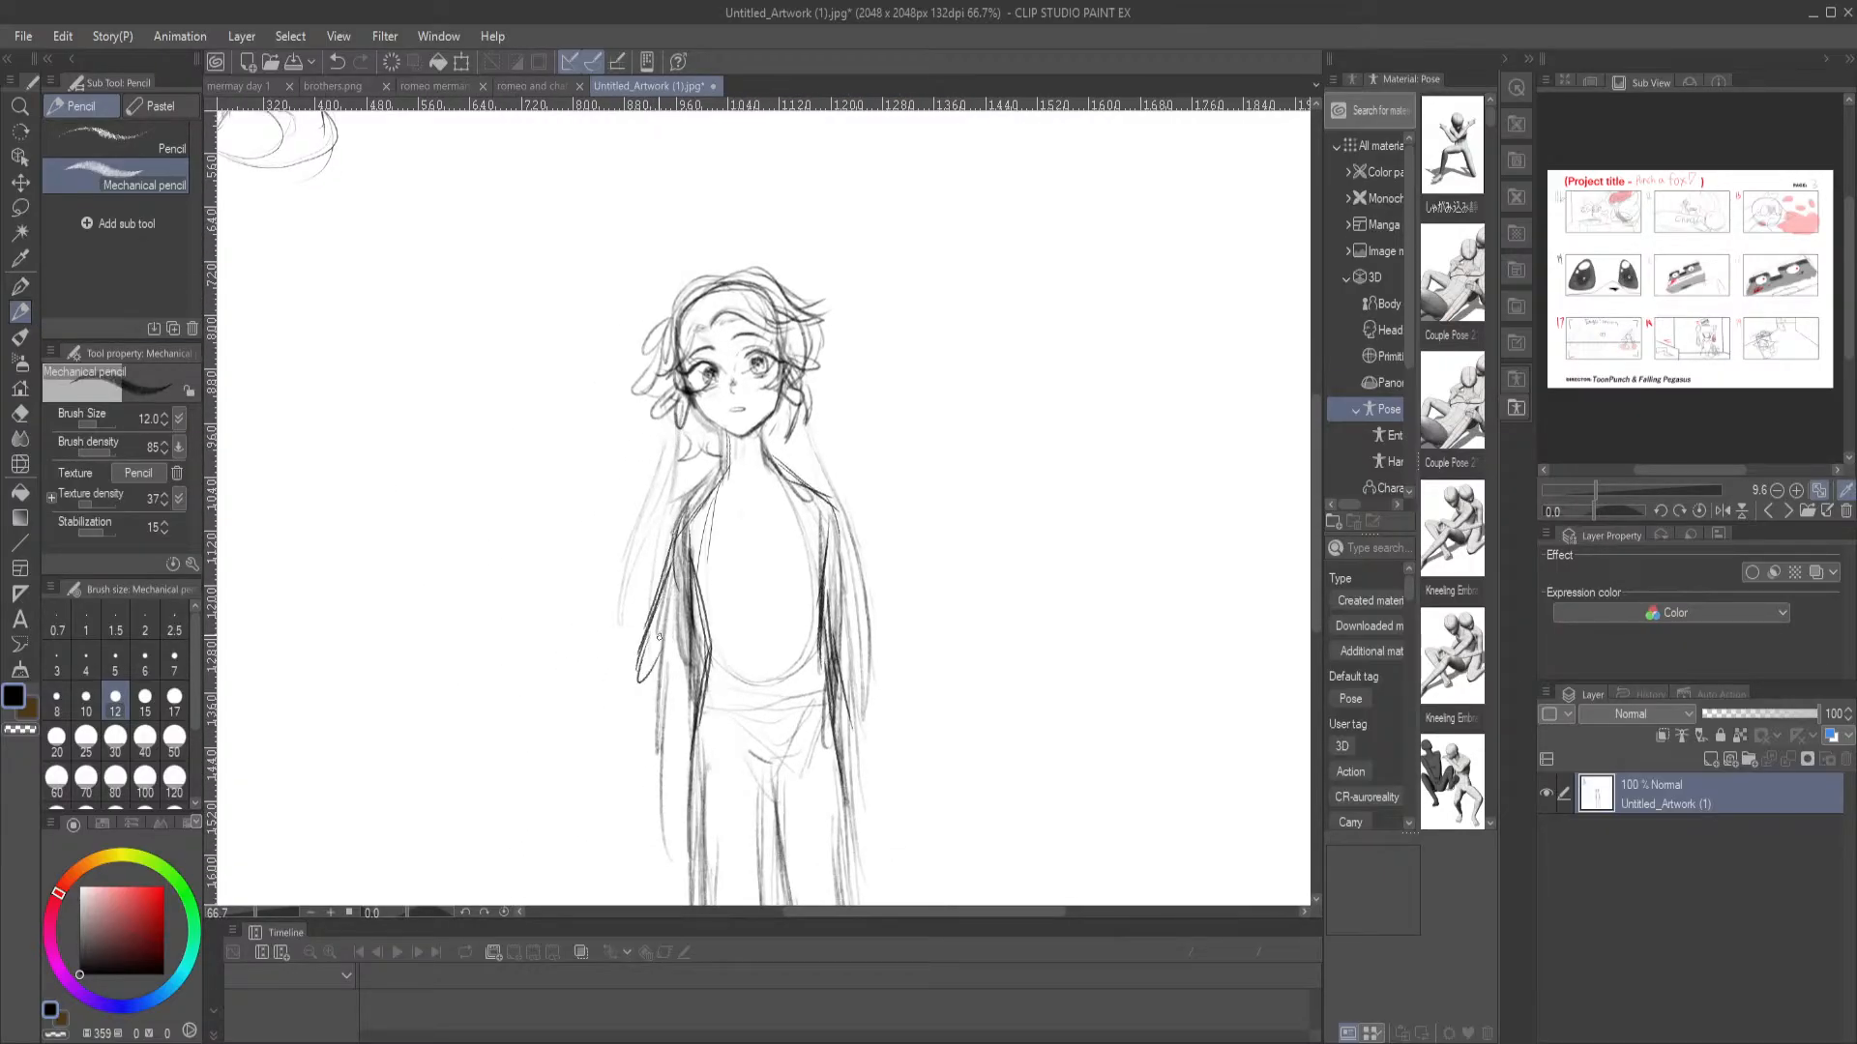
{"action": "key", "text": "ctrl+z"}
{"action": "key", "text": "ctrl+z"}
{"action": "key", "text": "ctrl+z"}
{"action": "key", "text": "ctrl+z"}
Reinforce the outer arm outlines on both sides of the standing character with long Mechanical pencil strokes
{"action": "left_click_drag", "start_coordinate": [675, 541], "coordinate": [671, 689]}
{"action": "left_click_drag", "start_coordinate": [671, 617], "coordinate": [661, 721]}
{"action": "left_click_drag", "start_coordinate": [834, 506], "coordinate": [858, 729]}
Examine the kneeling antlered figure up close and compare it with the standing character on the full page
{"action": "left_click_drag", "start_coordinate": [577, 375], "coordinate": [774, 813]}
{"action": "left_click_drag", "start_coordinate": [477, 386], "coordinate": [712, 468]}
{"action": "scroll", "coordinate": [619, 445], "scroll_direction": "up", "scroll_amount": 5}
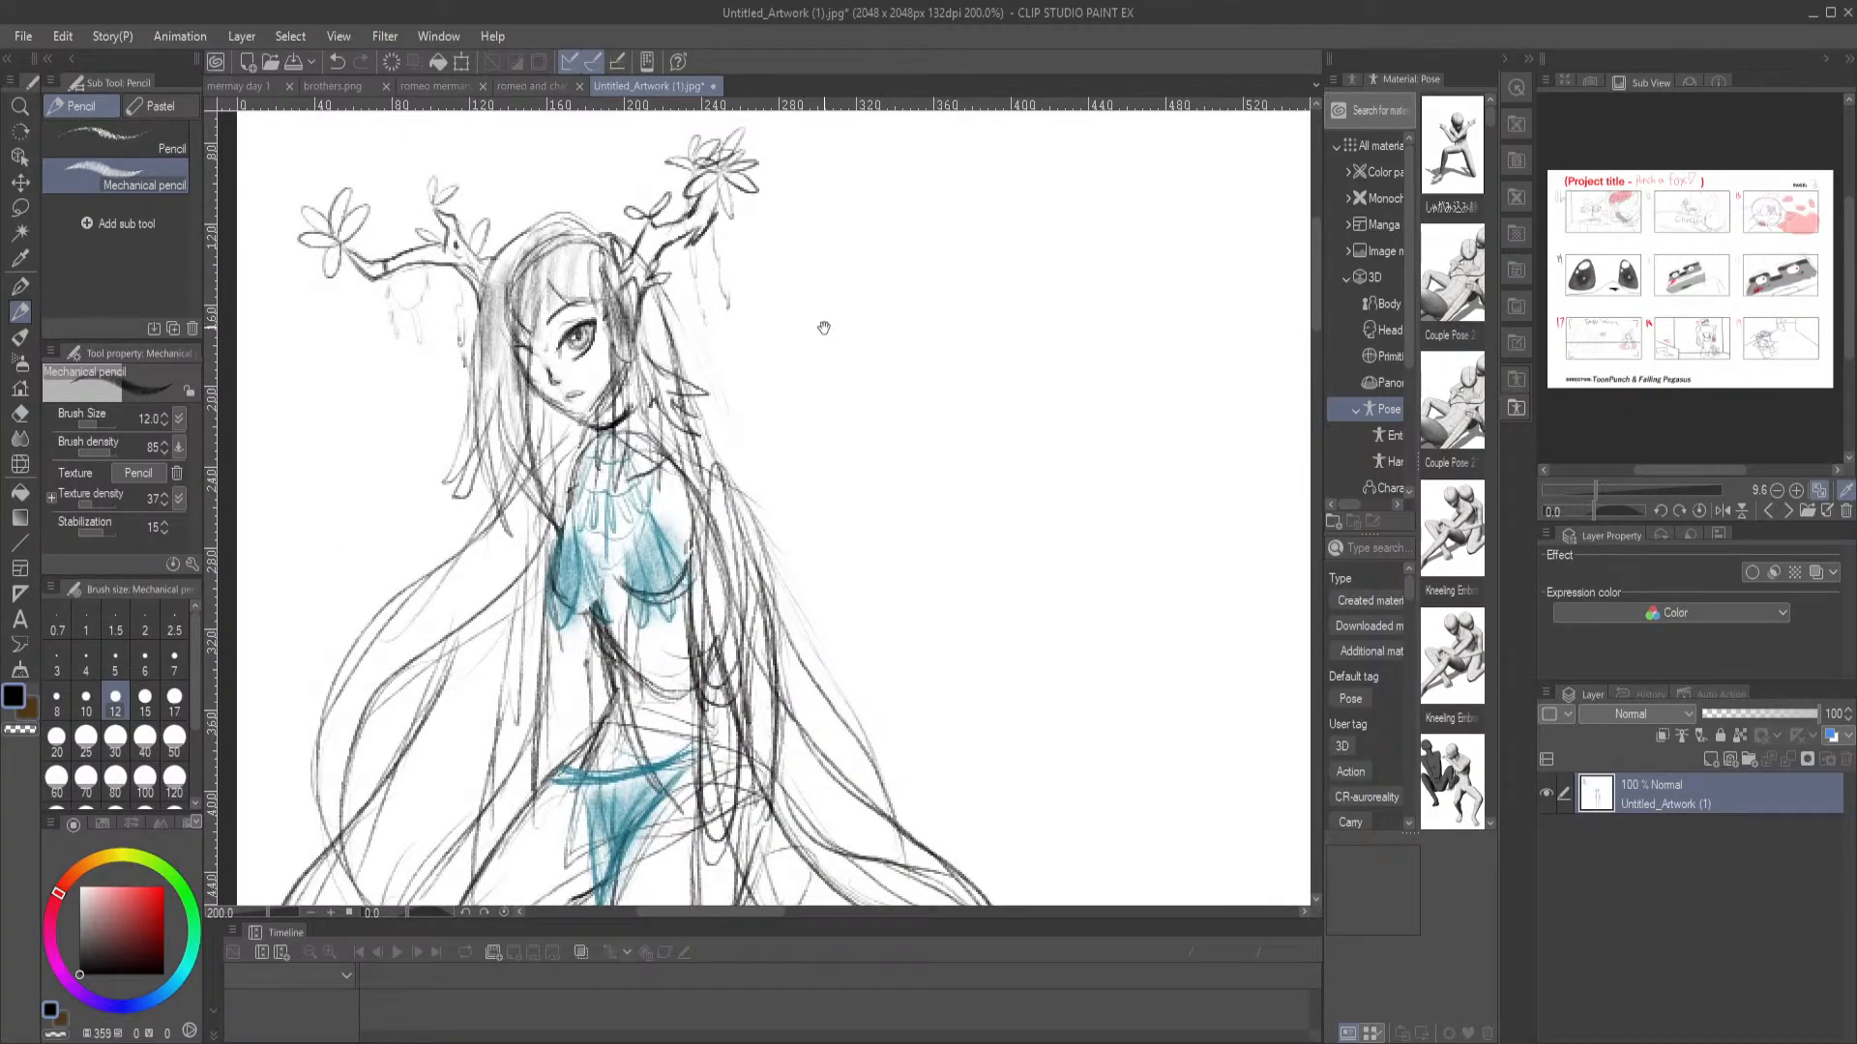
{"action": "key", "text": "ctrl+0"}
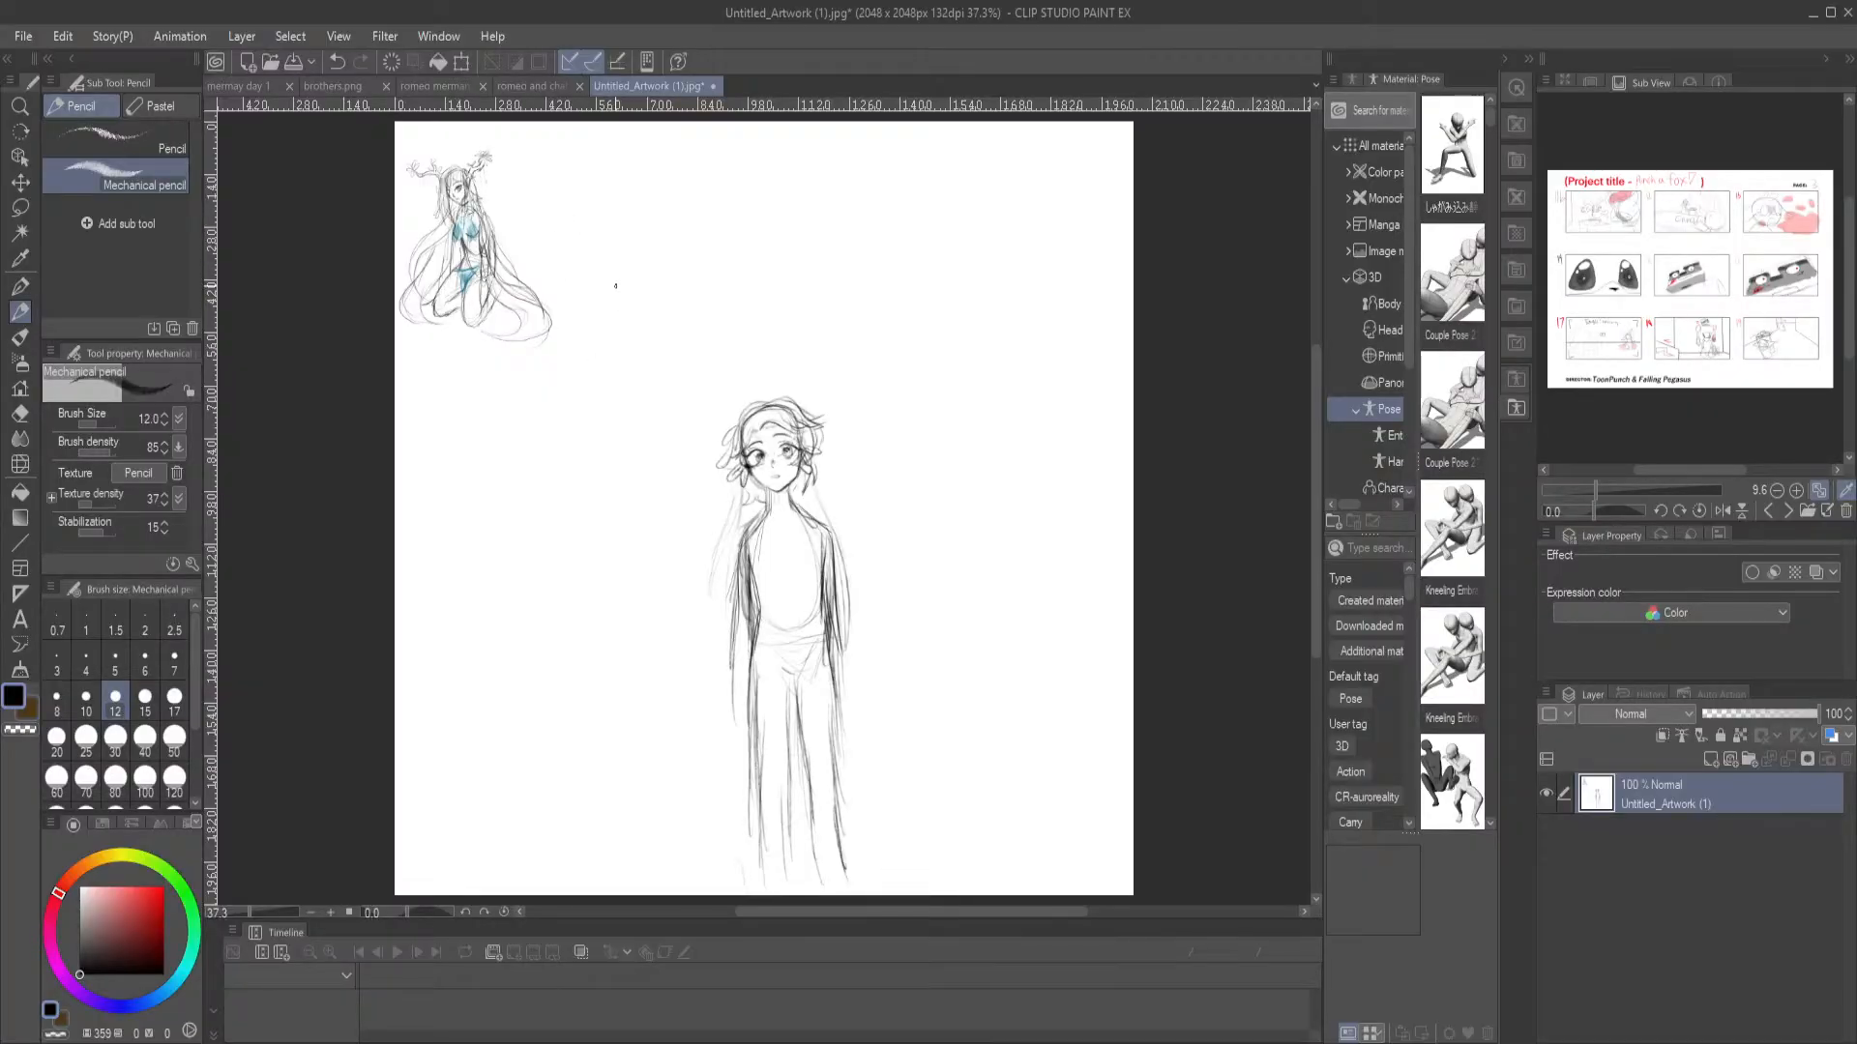
{"action": "left_click_drag", "start_coordinate": [553, 226], "coordinate": [585, 252]}
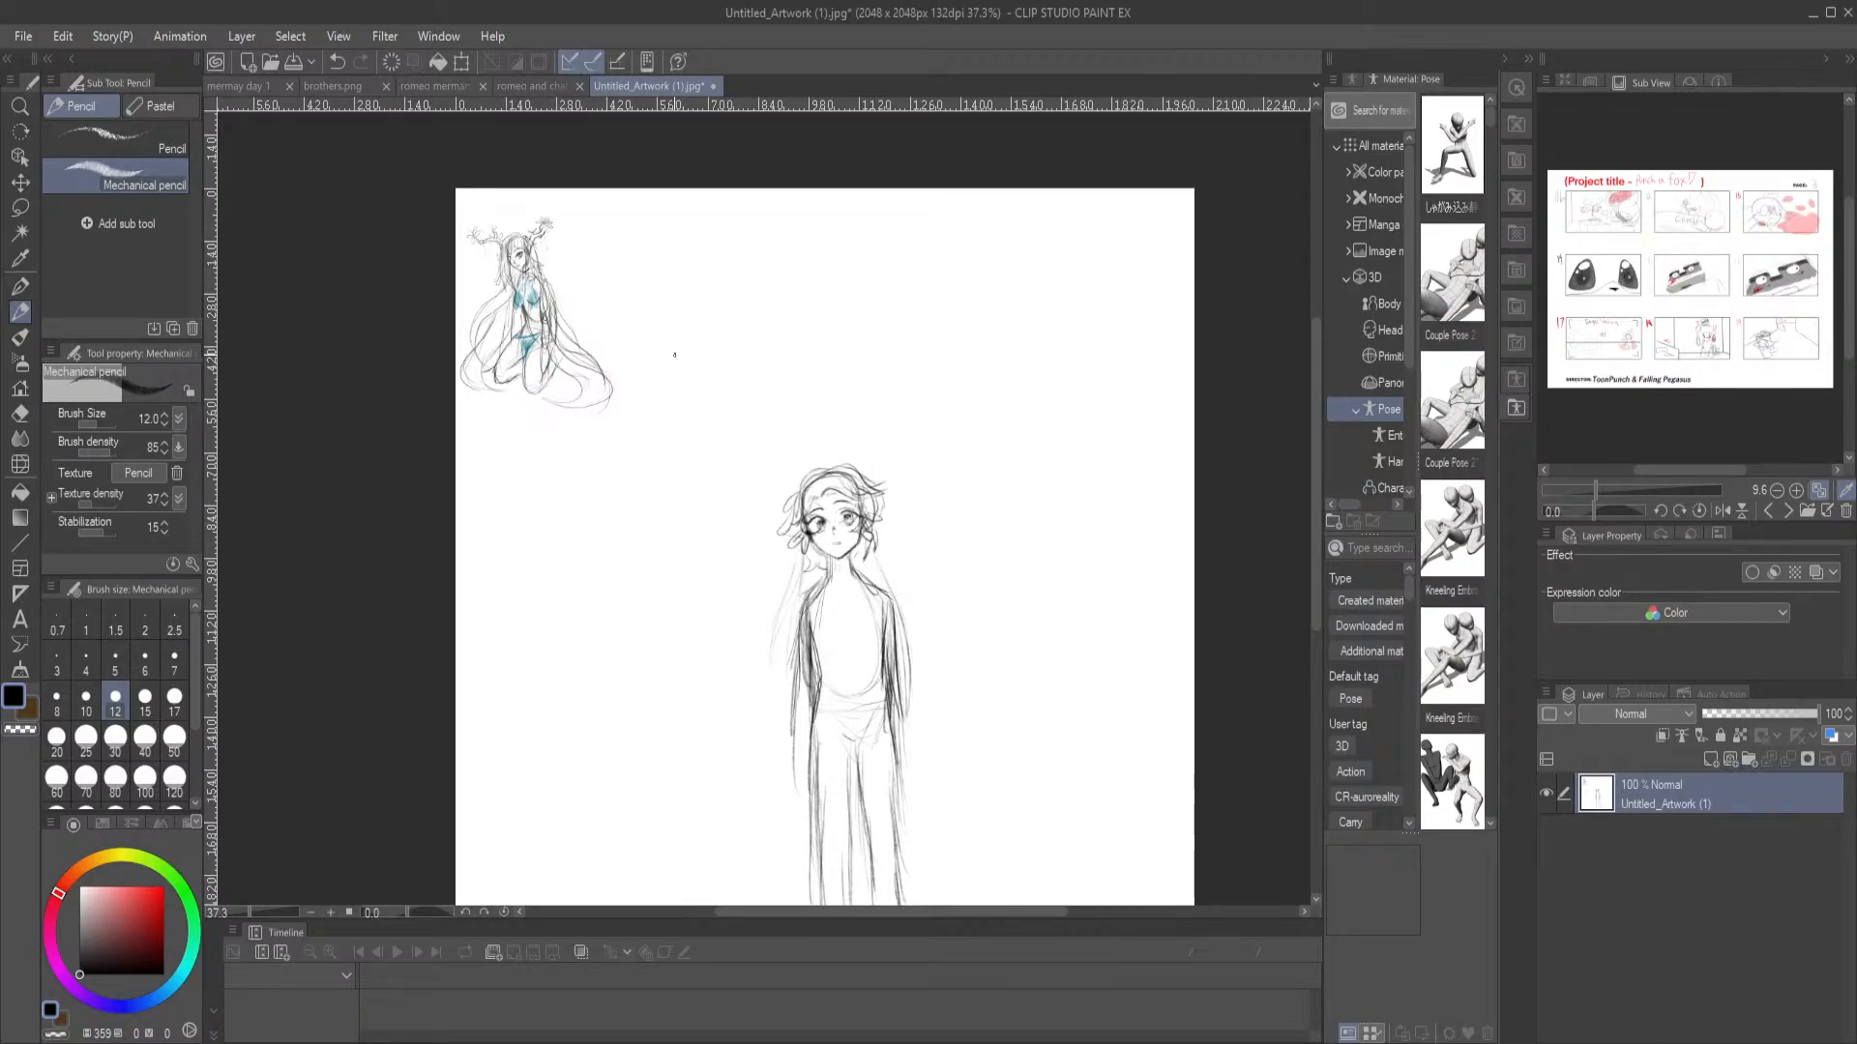
{"action": "mouse_move", "coordinate": [761, 592]}
{"action": "left_mouse_down"}
{"action": "mouse_move", "coordinate": [676, 486]}
{"action": "mouse_move", "coordinate": [679, 531]}
{"action": "left_mouse_up"}
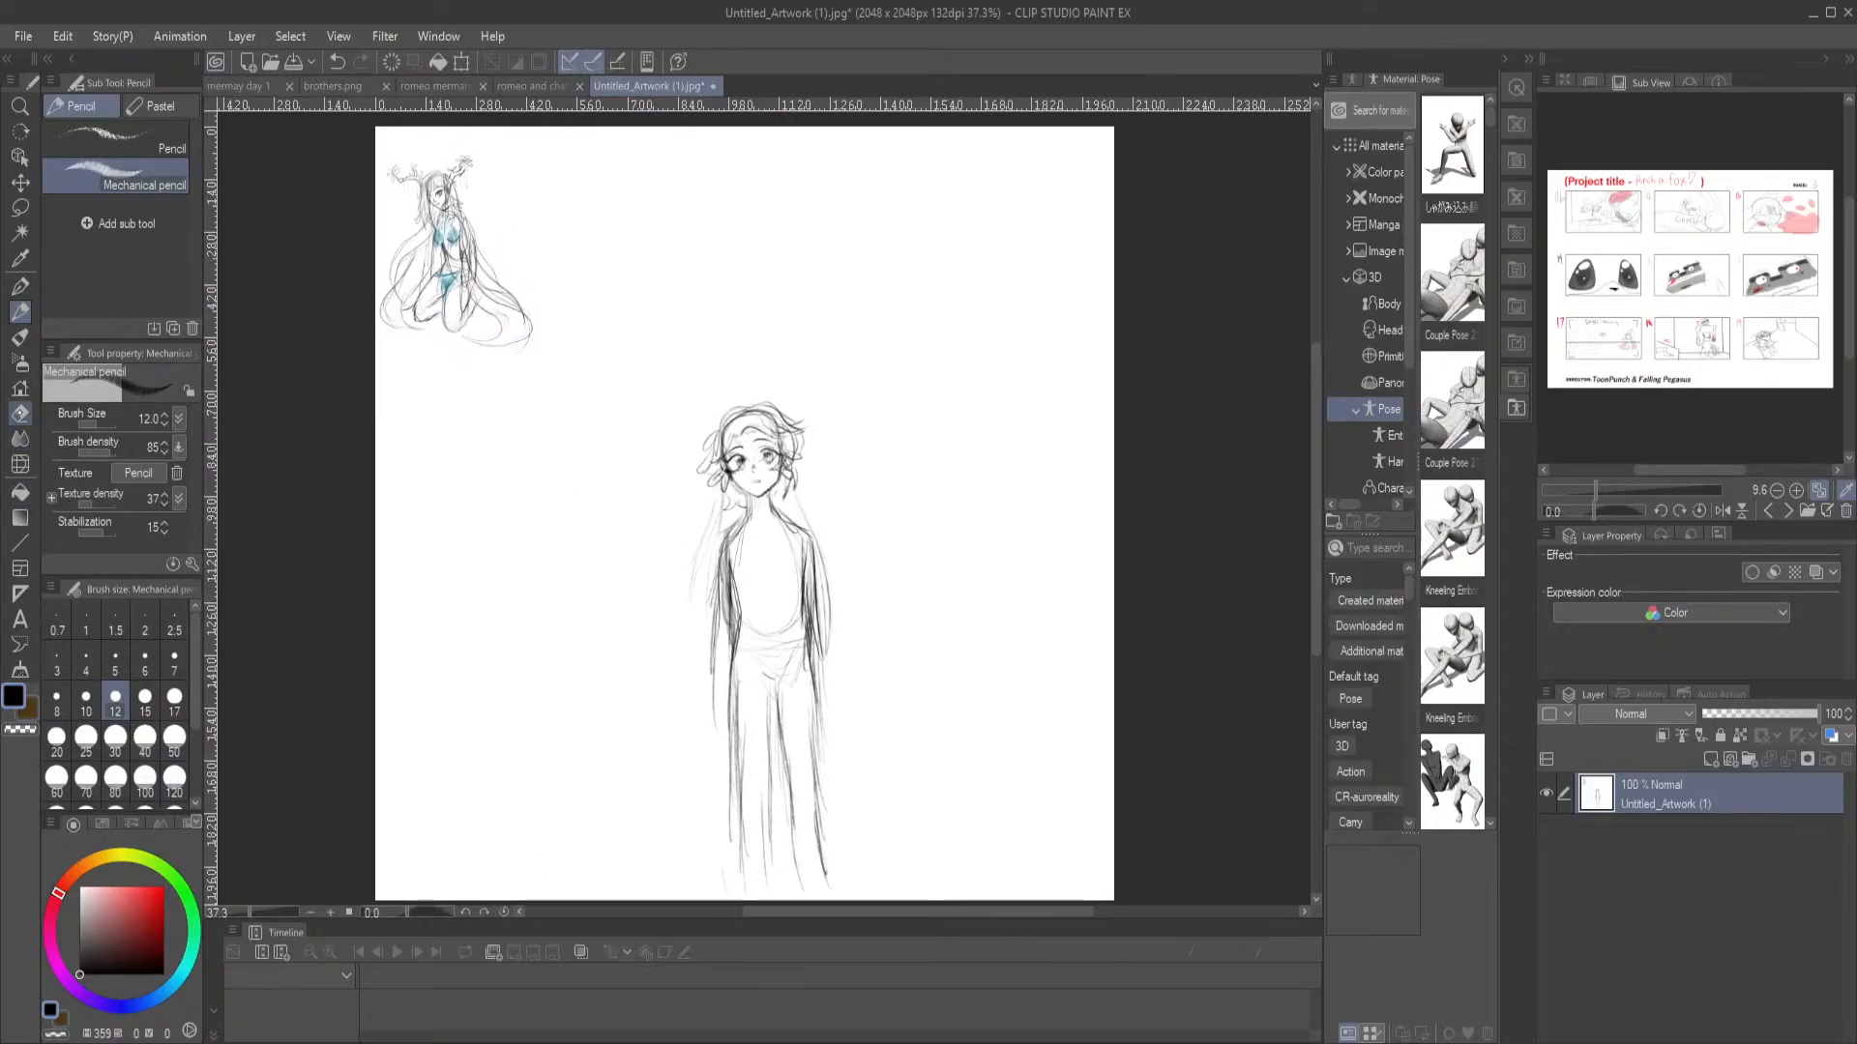
Switch to the G-pen and draw a short line across the standing character's neck below the chin
{"action": "left_click", "coordinate": [20, 286]}
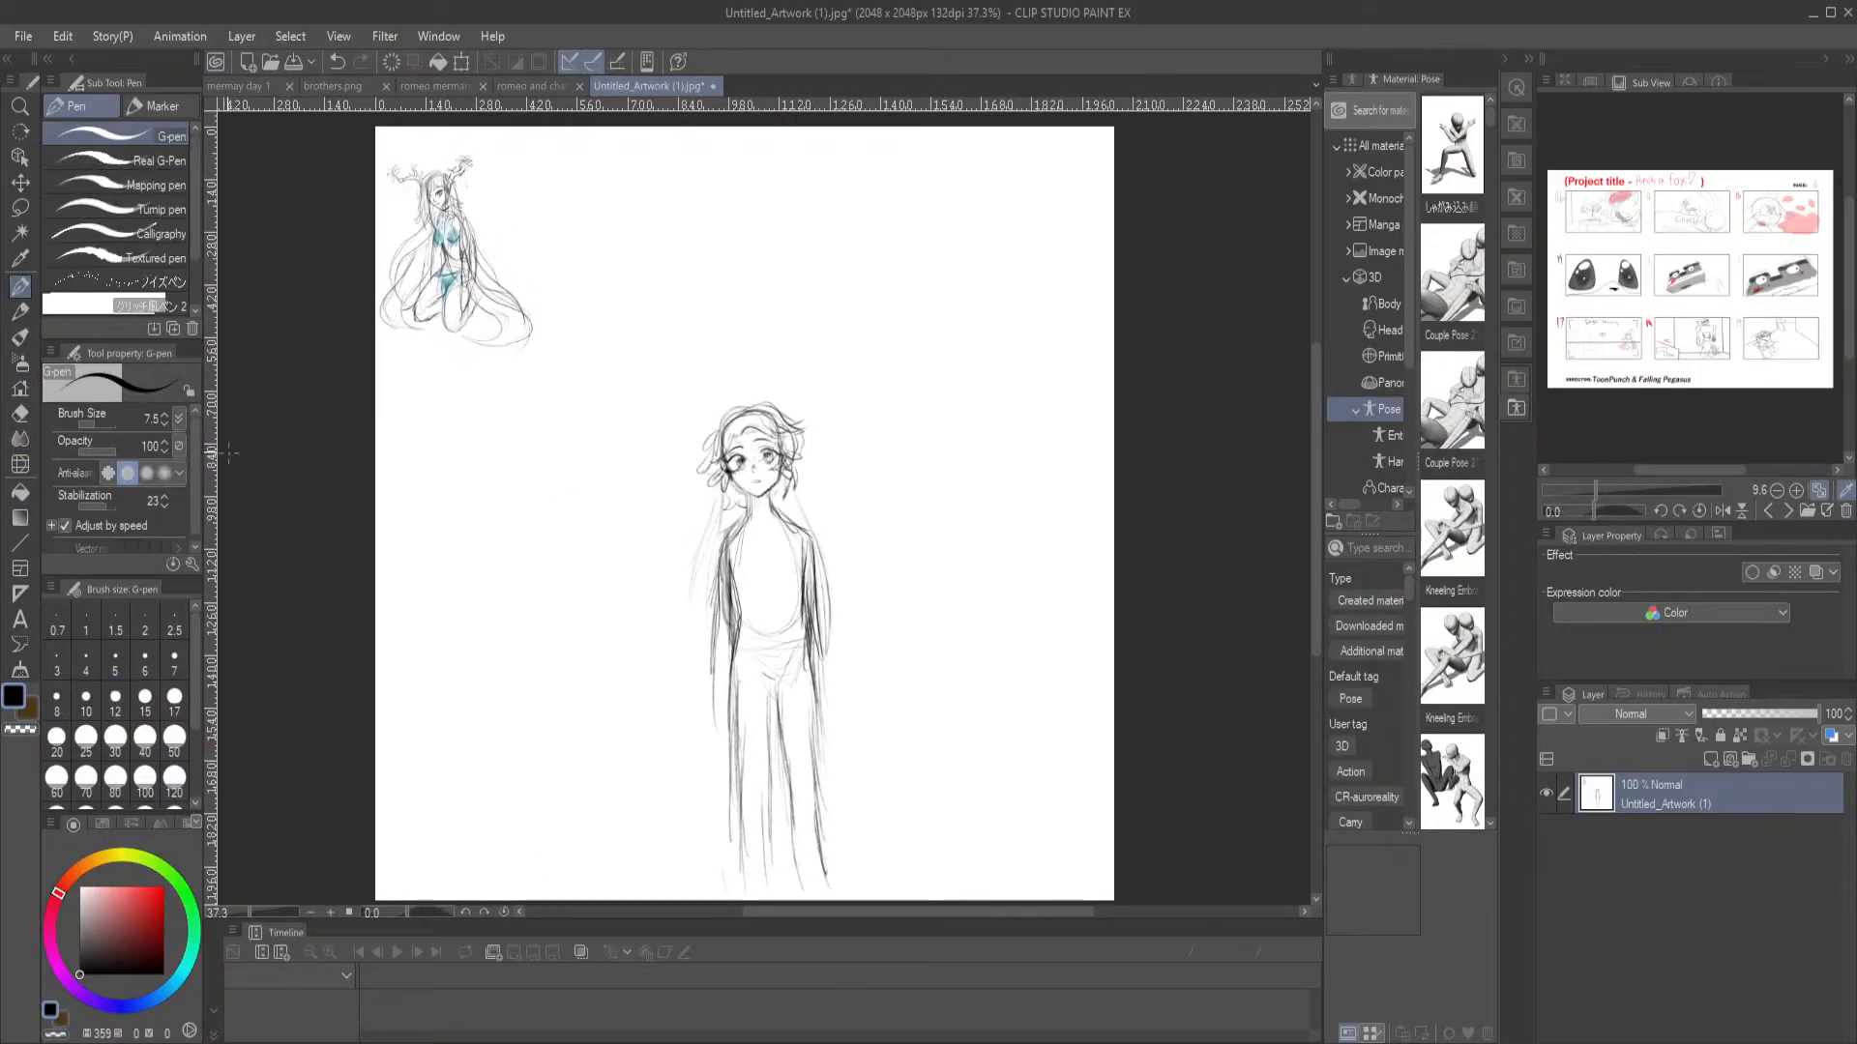
{"action": "left_click_drag", "start_coordinate": [671, 352], "coordinate": [749, 572]}
{"action": "scroll", "coordinate": [691, 528], "scroll_direction": "up", "scroll_amount": 4}
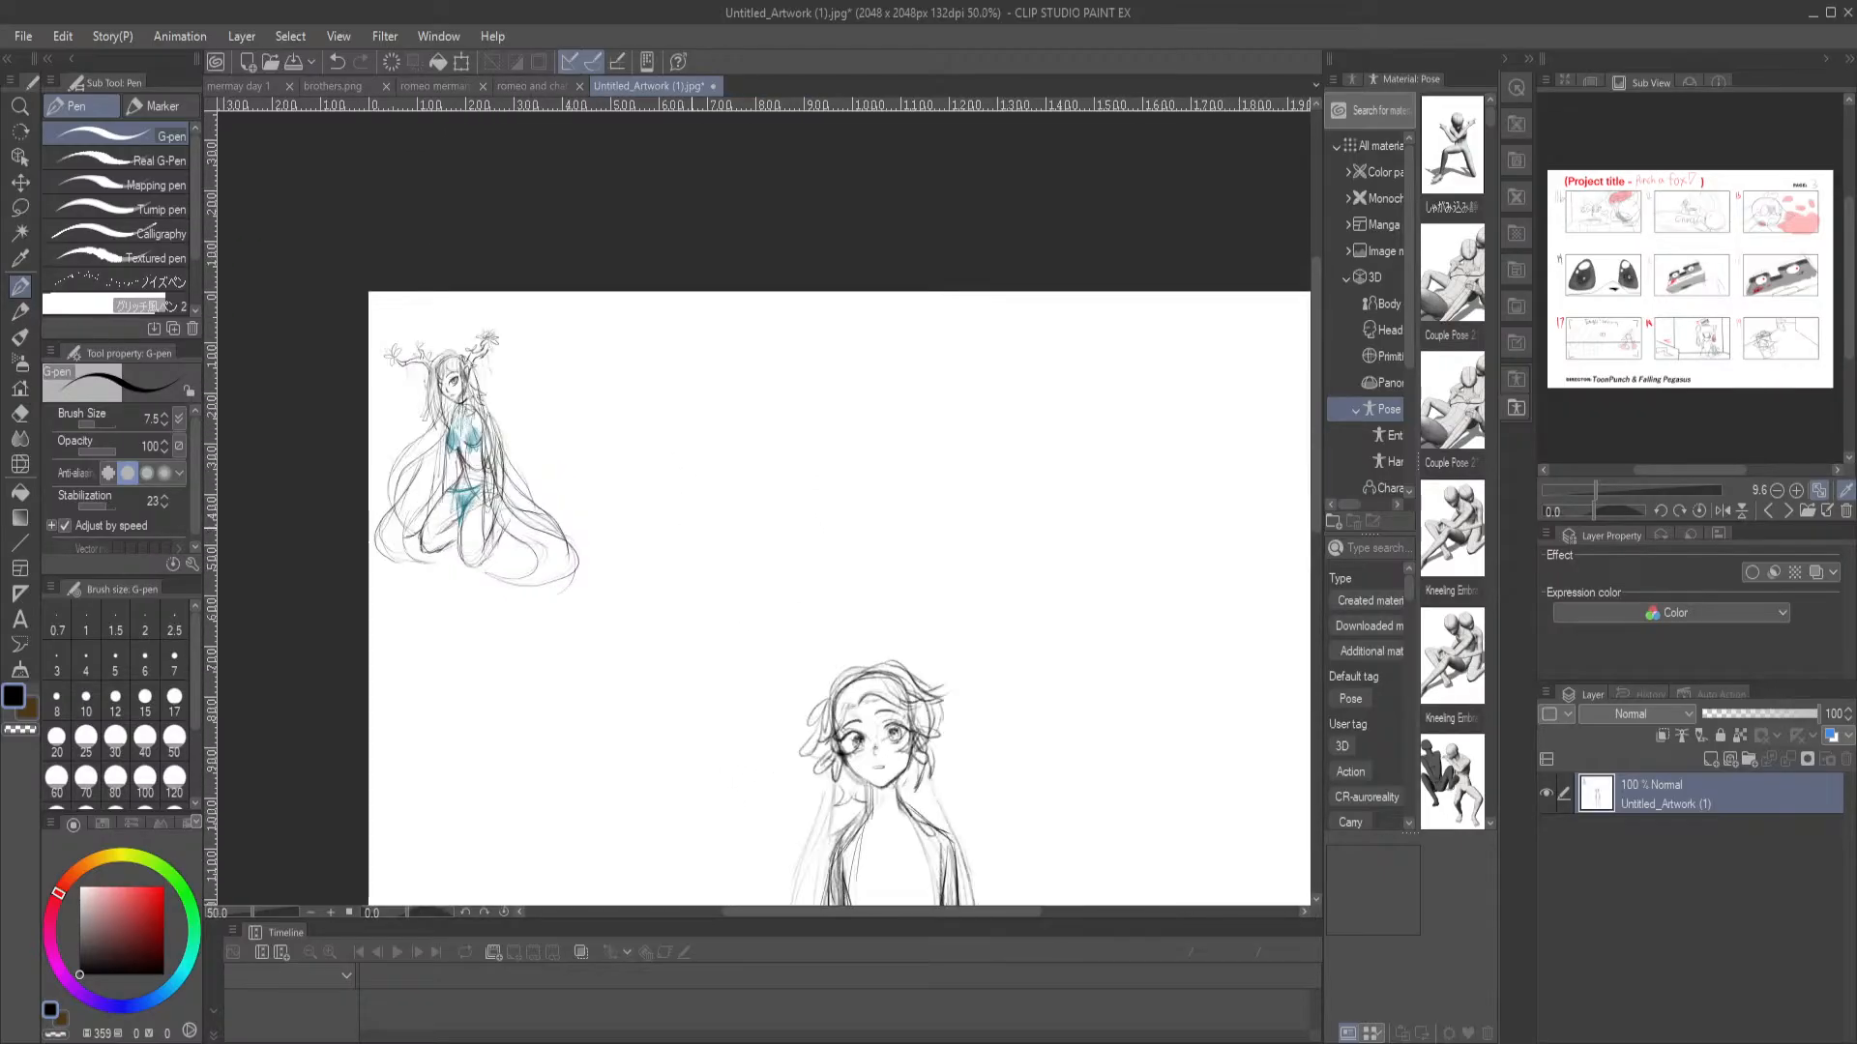
{"action": "left_click_drag", "start_coordinate": [281, 302], "coordinate": [513, 392]}
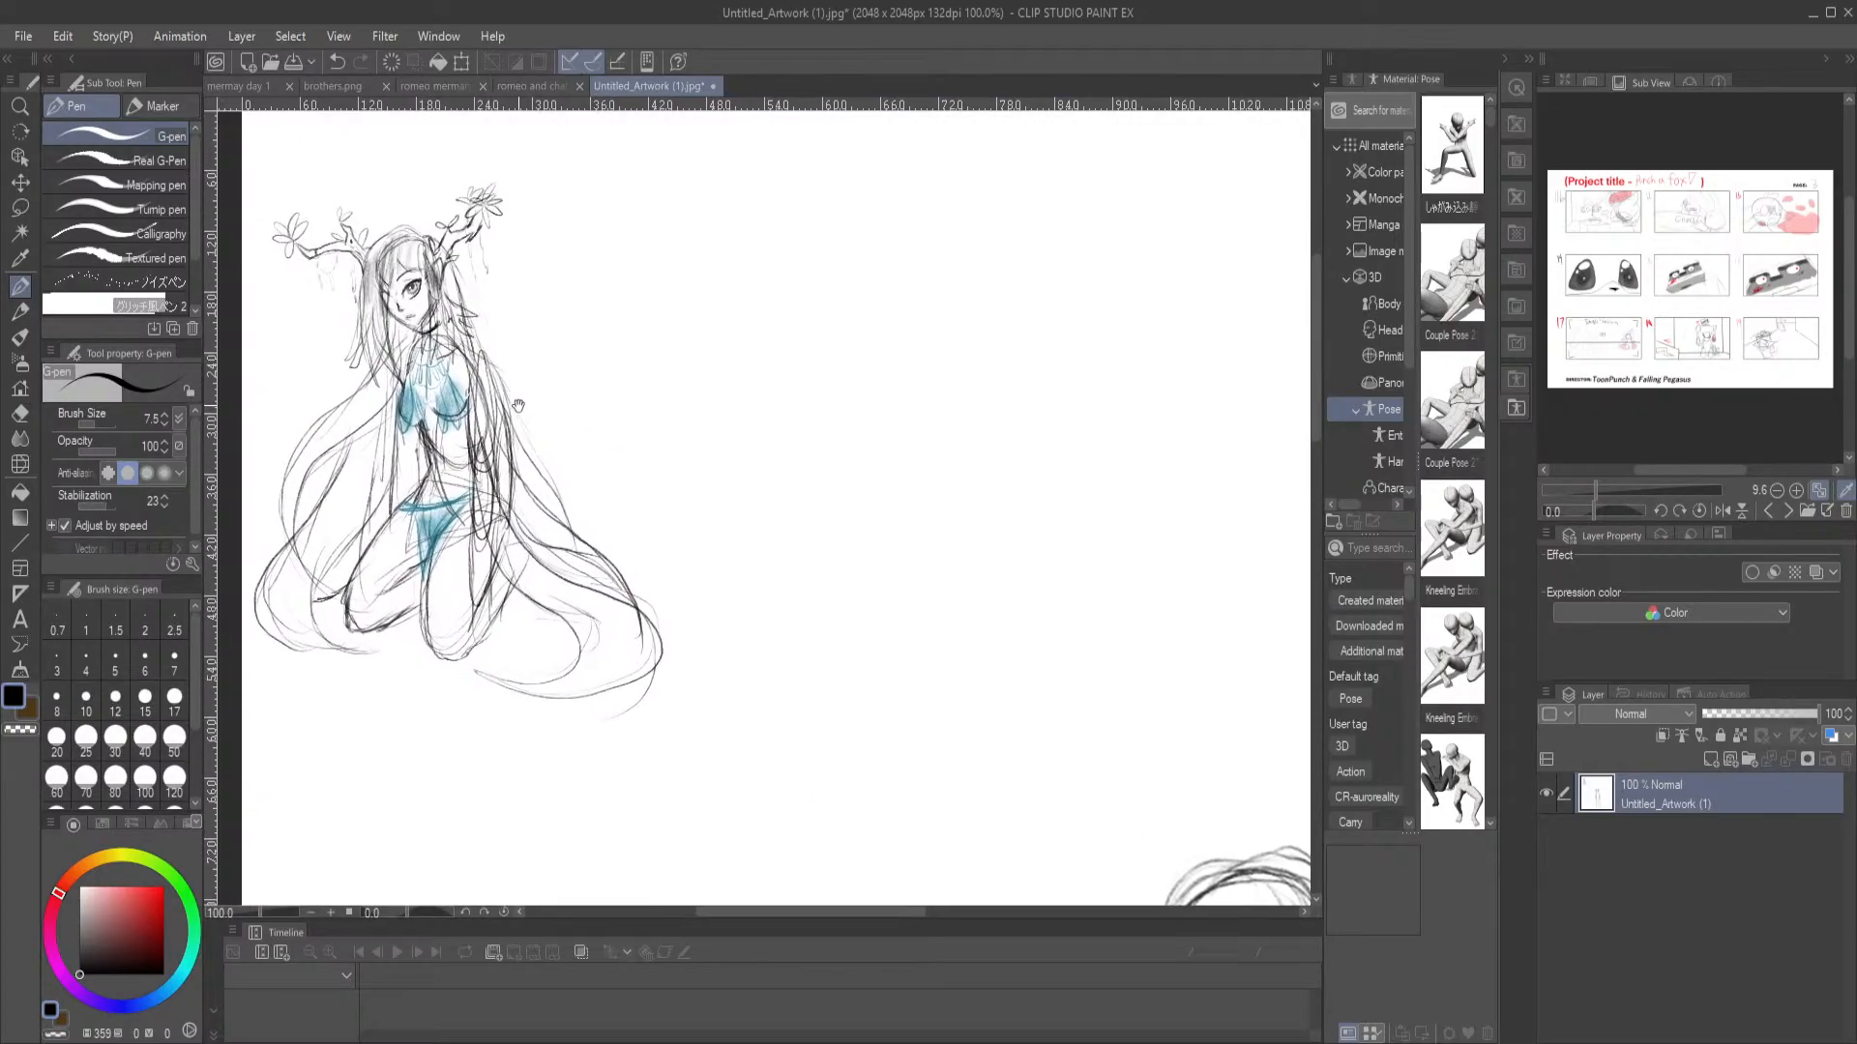
{"action": "left_click_drag", "start_coordinate": [820, 709], "coordinate": [384, 284]}
{"action": "left_click_drag", "start_coordinate": [693, 695], "coordinate": [608, 545]}
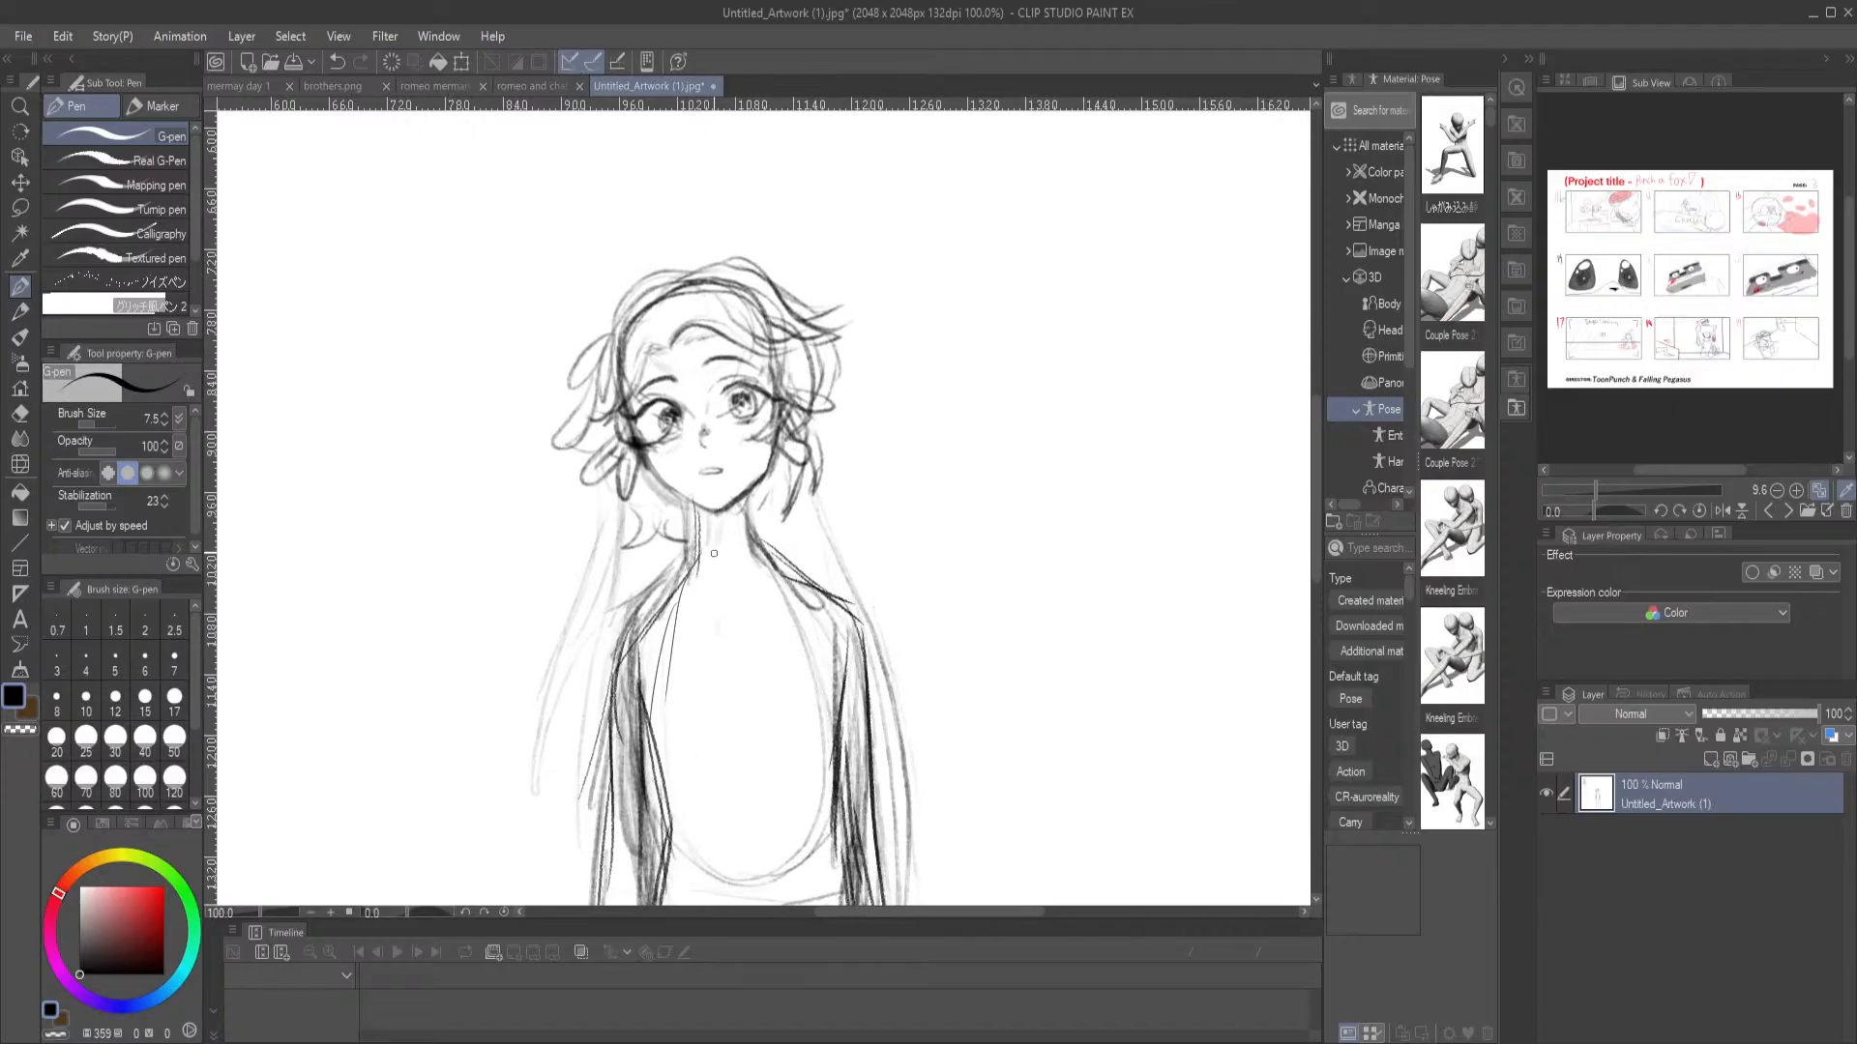
{"action": "mouse_move", "coordinate": [731, 545]}
{"action": "left_mouse_down"}
{"action": "mouse_move", "coordinate": [752, 535]}
{"action": "mouse_move", "coordinate": [699, 535]}
{"action": "left_mouse_up"}
Sketch a small, loose kneeling-pose gesture with the G-pen in the empty space beside the antlered figure
{"action": "left_click_drag", "start_coordinate": [615, 482], "coordinate": [976, 853]}
{"action": "left_click_drag", "start_coordinate": [594, 361], "coordinate": [962, 791]}
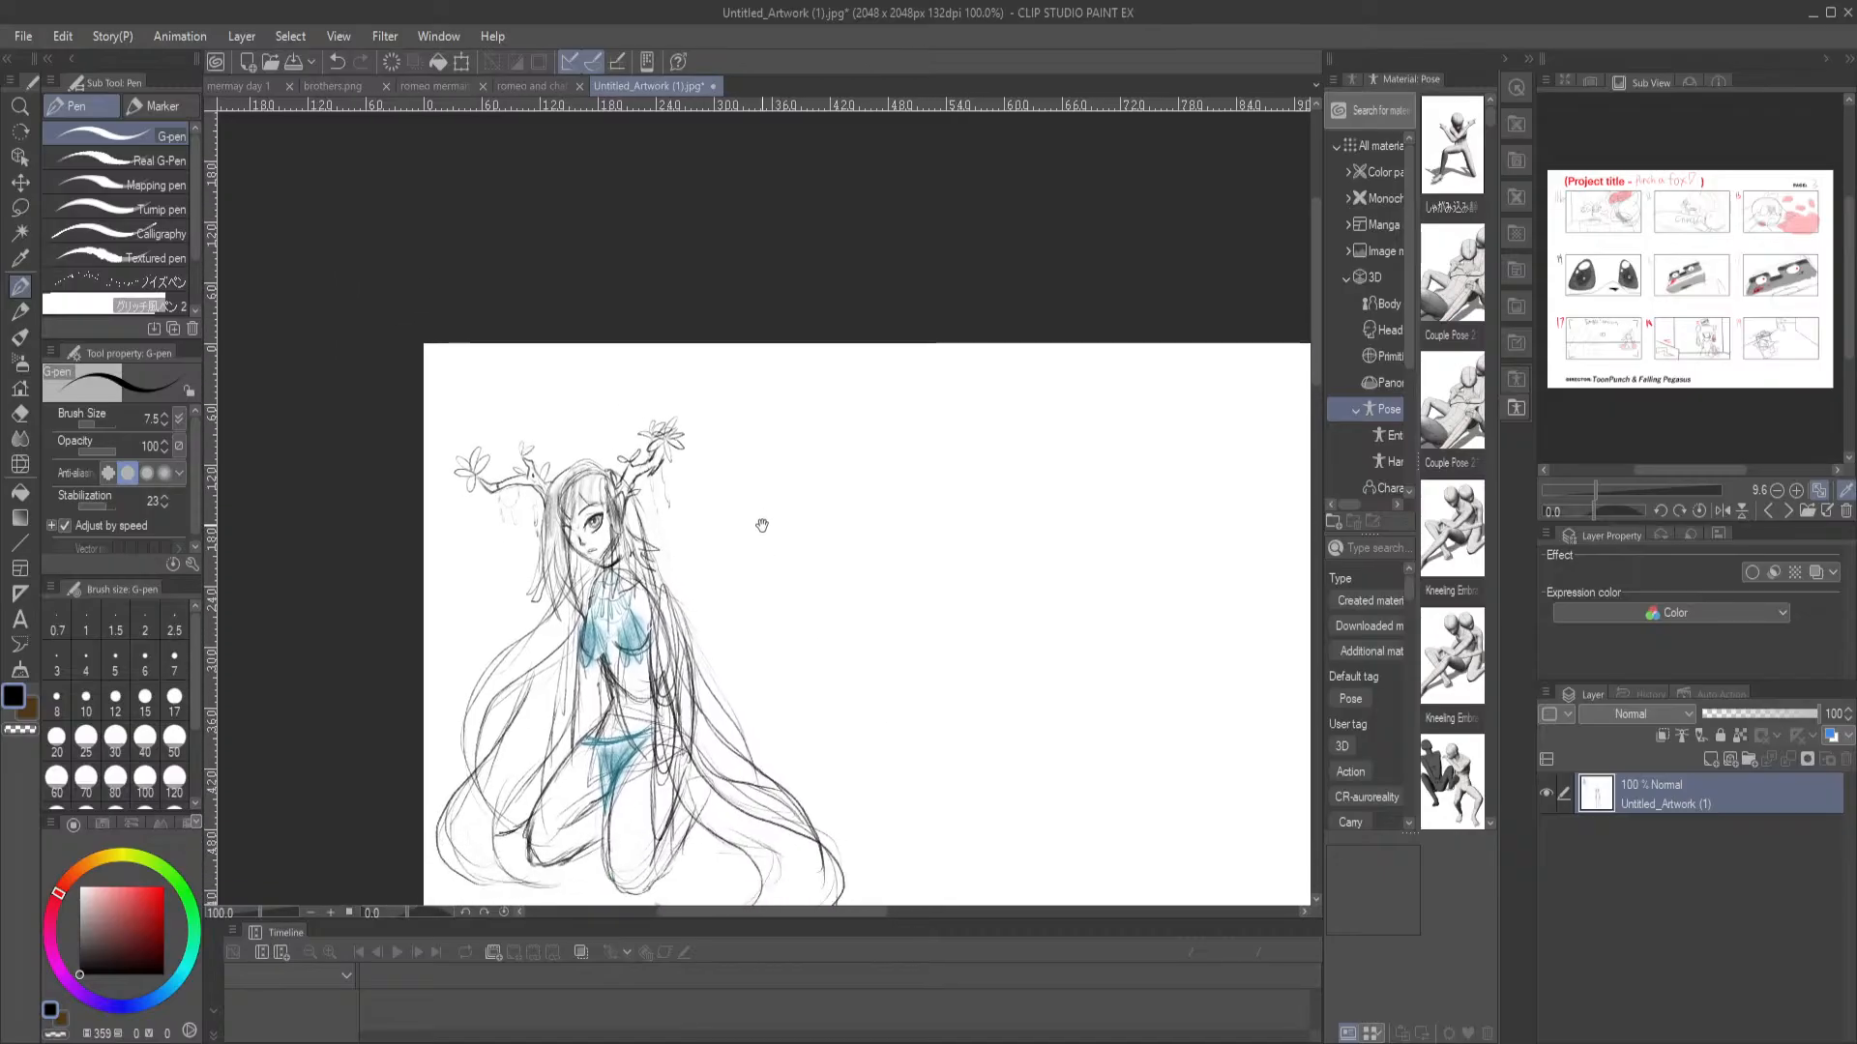
{"action": "left_click_drag", "start_coordinate": [764, 538], "coordinate": [755, 432]}
{"action": "scroll", "coordinate": [696, 467], "scroll_direction": "up", "scroll_amount": 3}
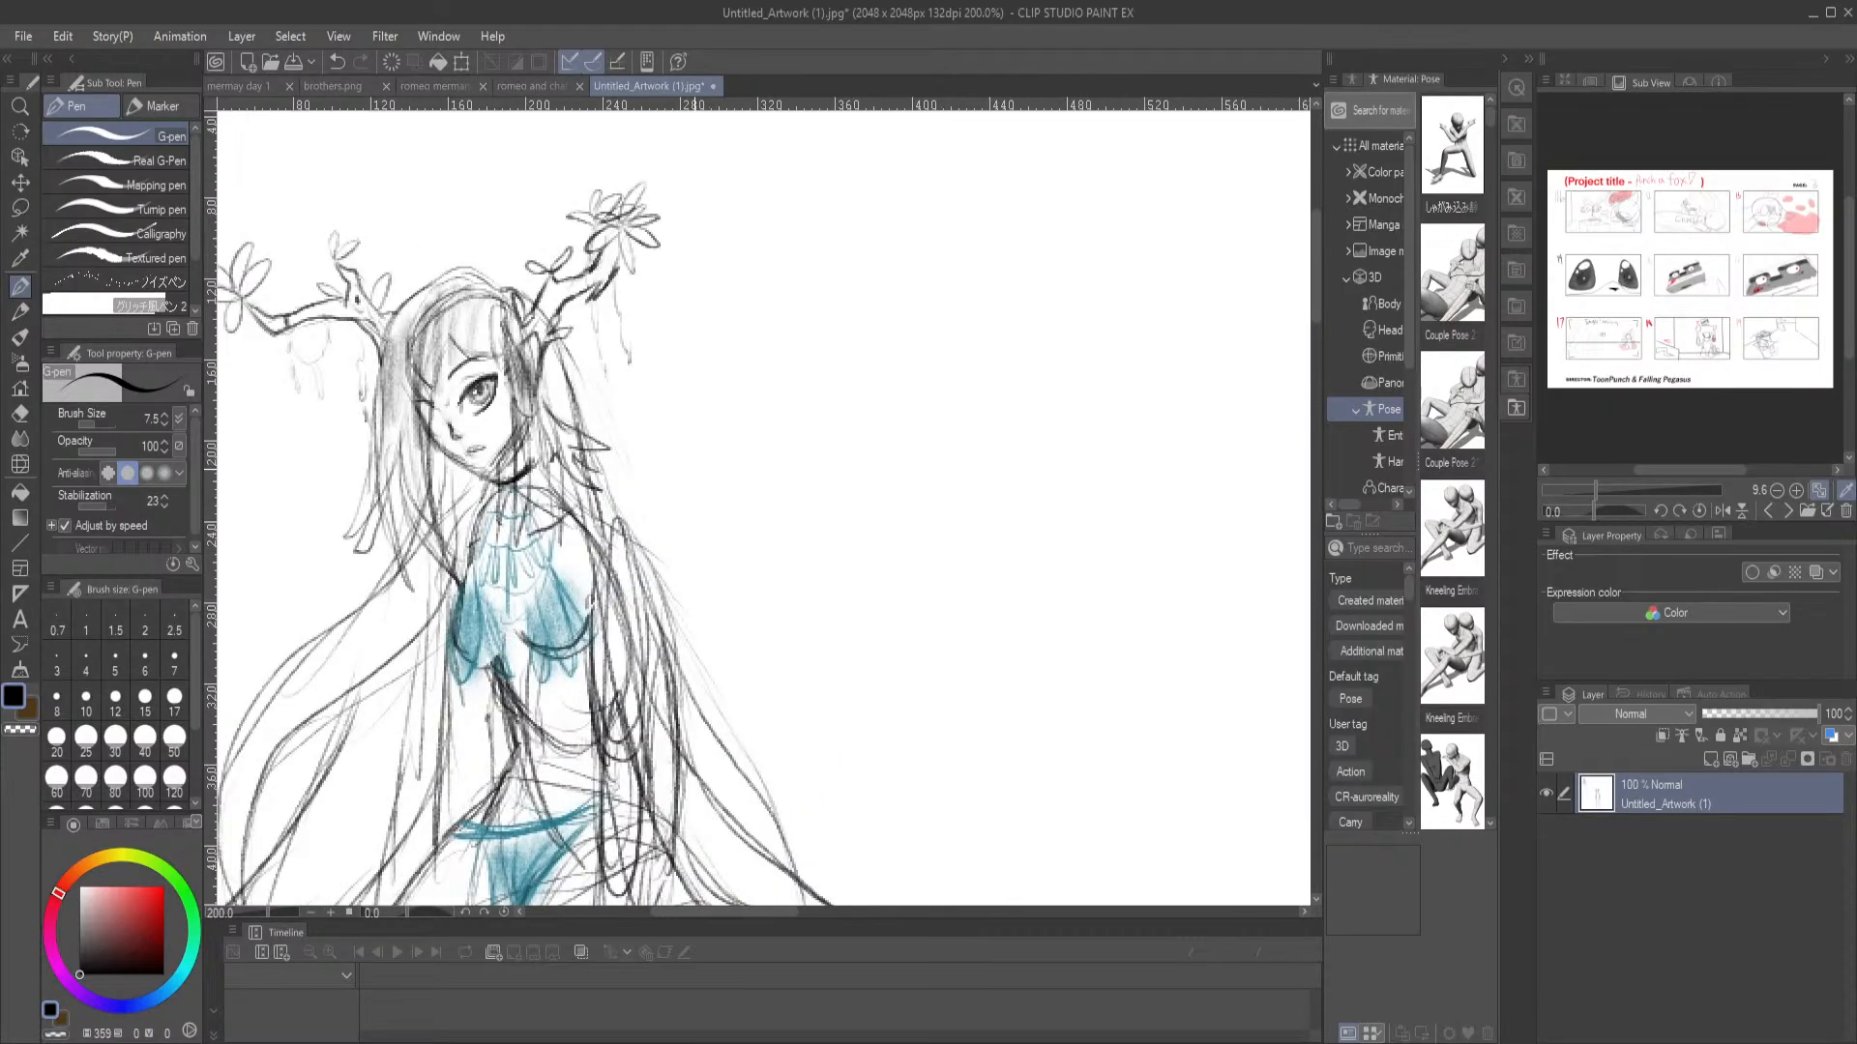
{"action": "key", "text": "ctrl+0"}
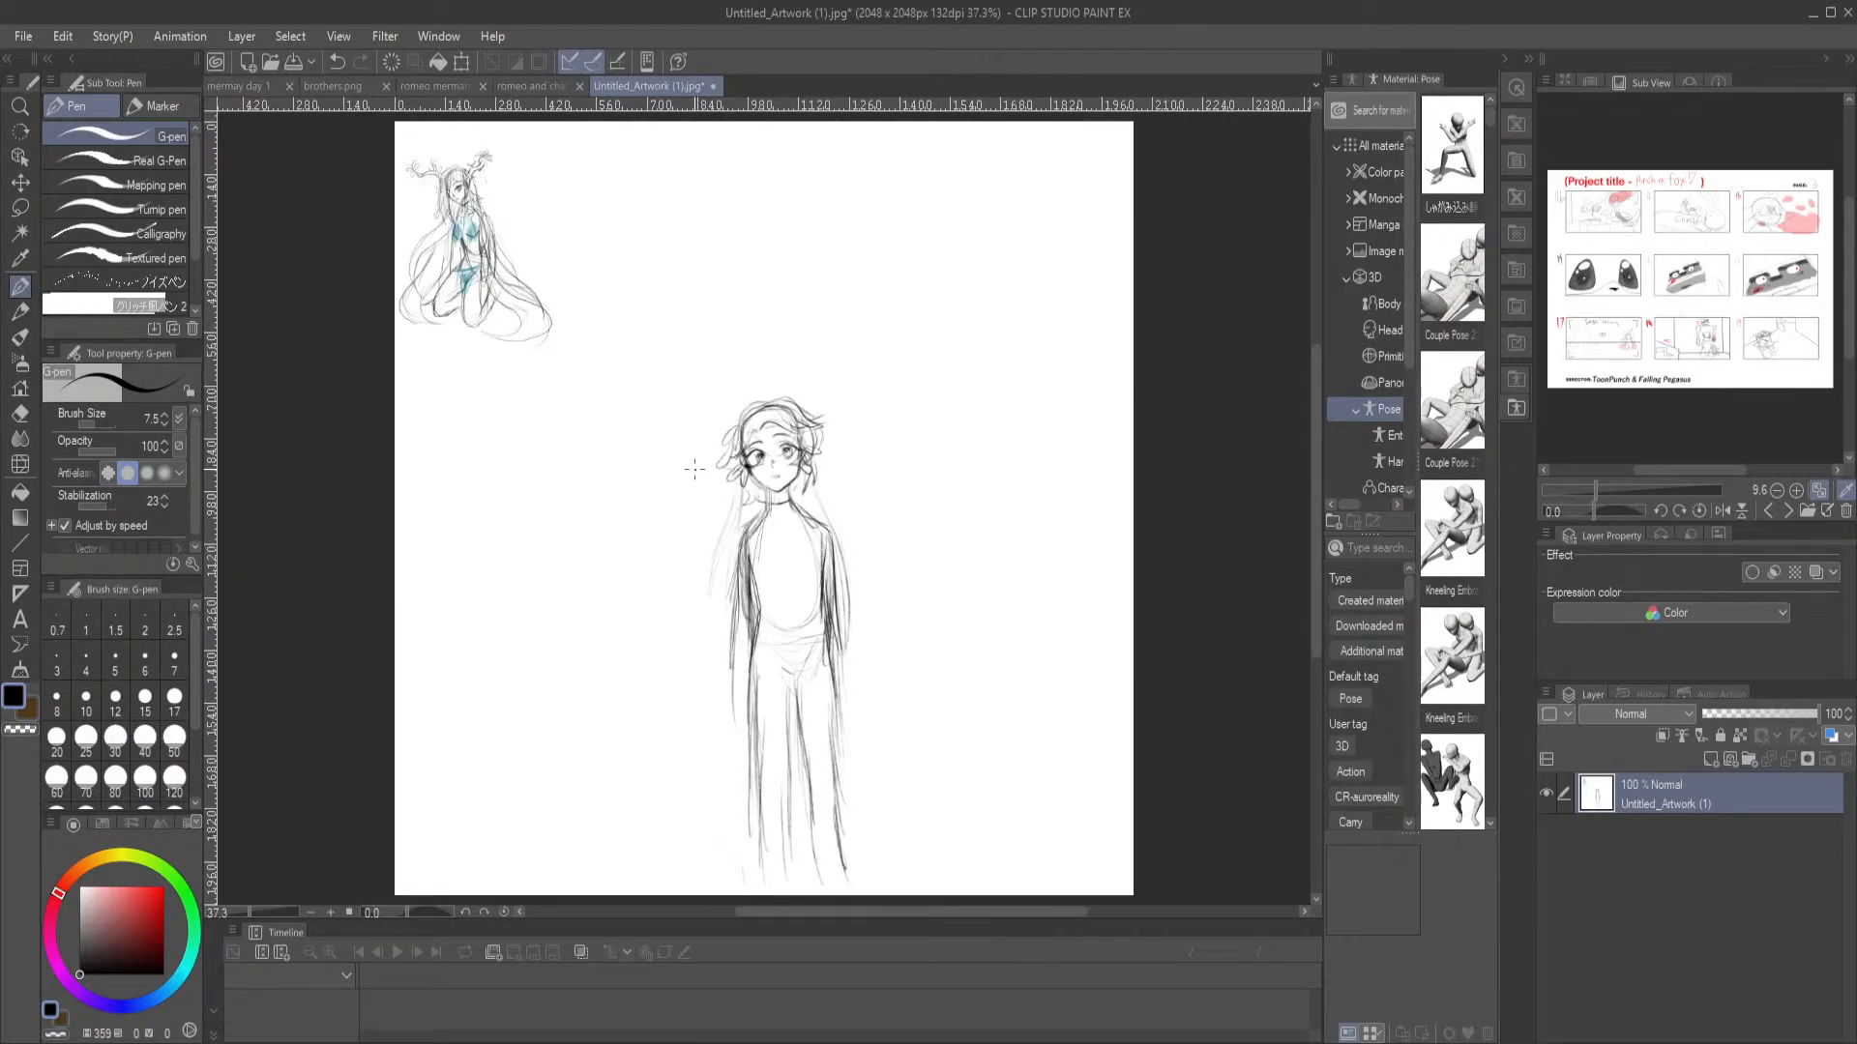
{"action": "left_click_drag", "start_coordinate": [654, 286], "coordinate": [641, 350]}
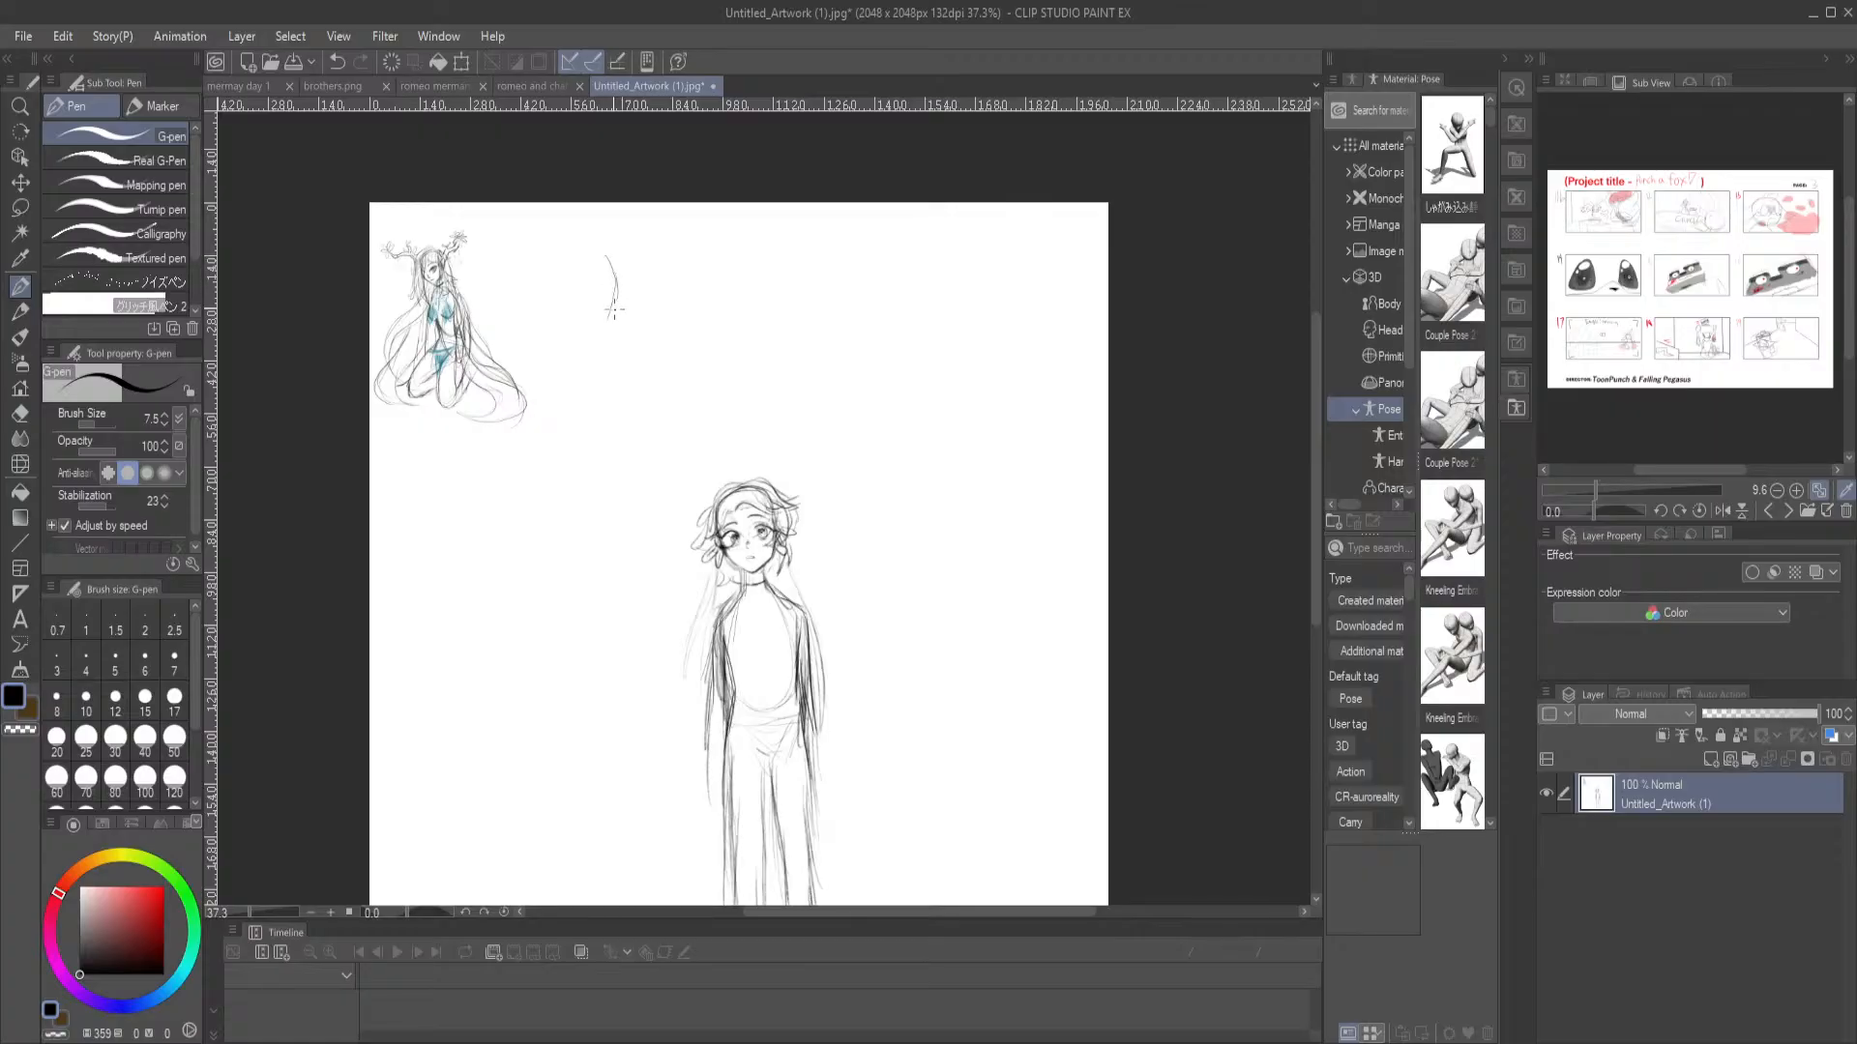
{"action": "left_click_drag", "start_coordinate": [601, 365], "coordinate": [615, 388]}
{"action": "mouse_move", "coordinate": [621, 251]}
{"action": "left_mouse_down"}
{"action": "mouse_move", "coordinate": [621, 341]}
{"action": "mouse_move", "coordinate": [657, 387]}
{"action": "left_mouse_up"}
{"action": "left_click_drag", "start_coordinate": [664, 311], "coordinate": [660, 365]}
{"action": "left_click_drag", "start_coordinate": [588, 259], "coordinate": [688, 370]}
{"action": "left_click_drag", "start_coordinate": [684, 392], "coordinate": [588, 399]}
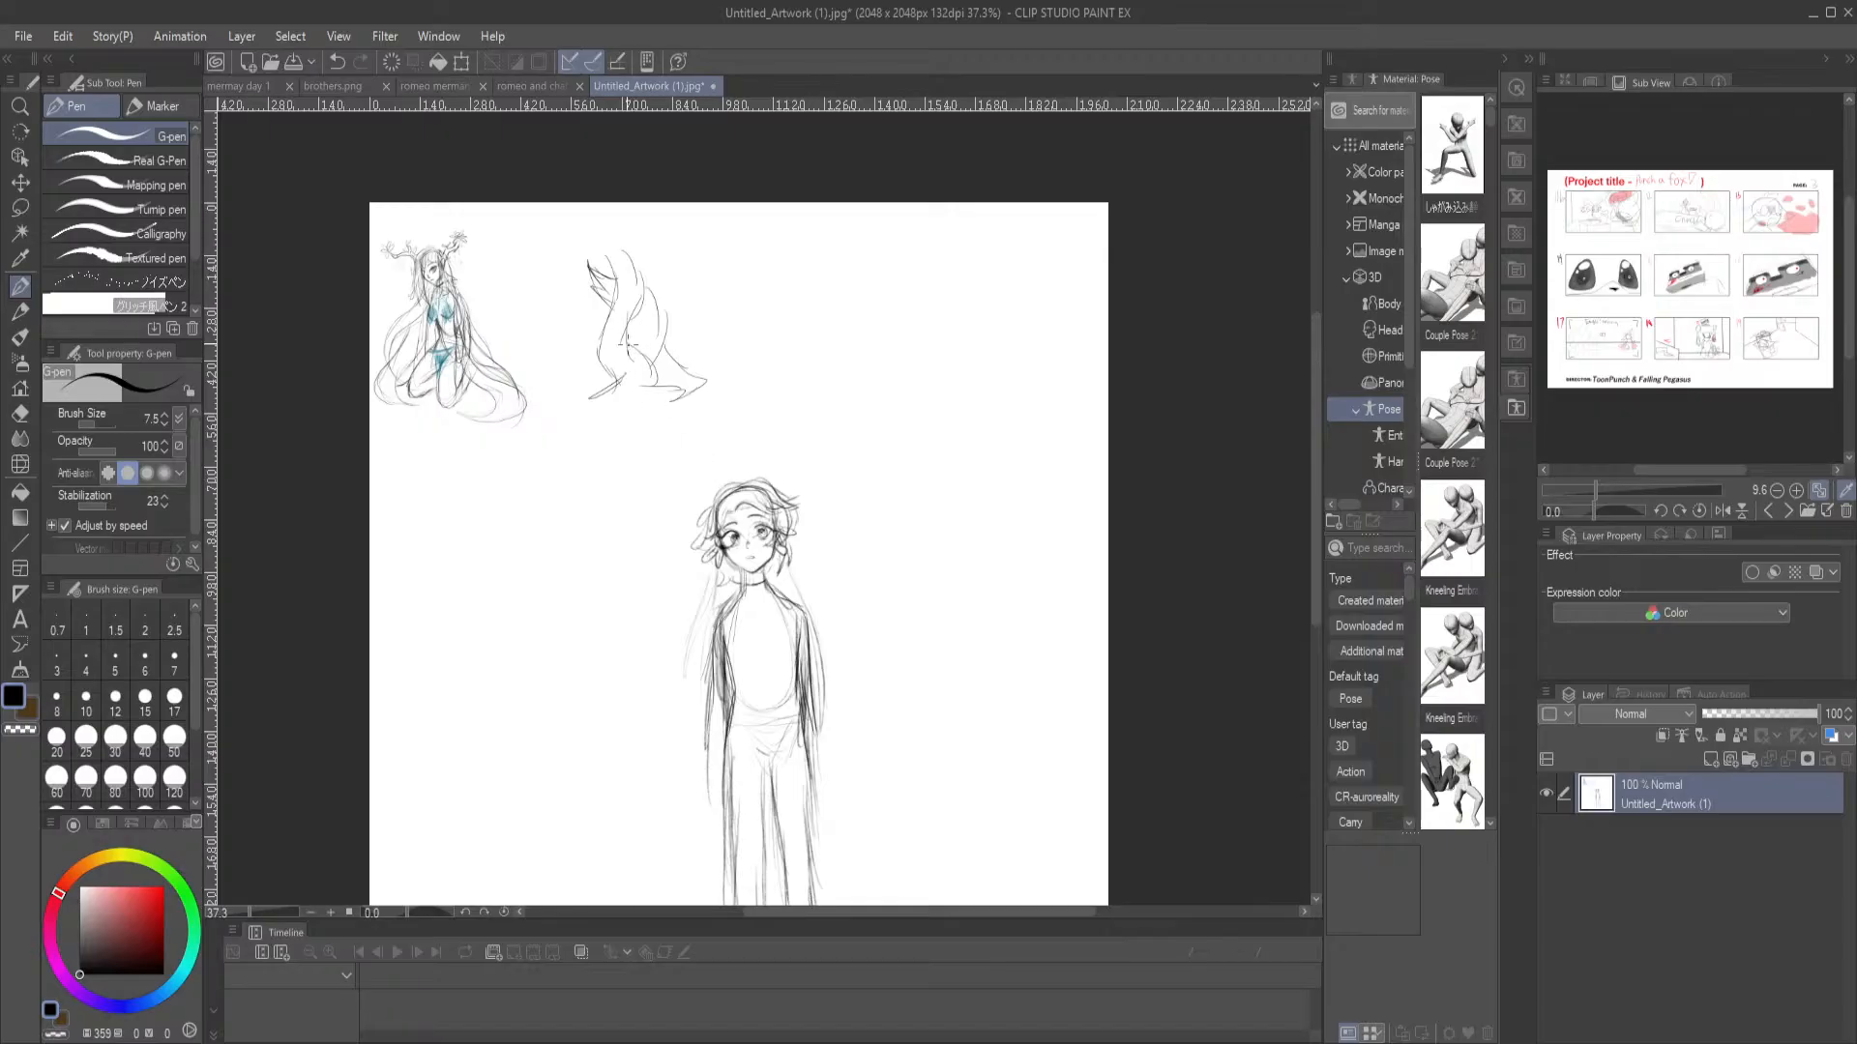
Draw a curved arrow from the new gesture sketch down to the standing character's head
{"action": "mouse_move", "coordinate": [639, 333]}
{"action": "left_mouse_down"}
{"action": "mouse_move", "coordinate": [700, 350]}
{"action": "mouse_move", "coordinate": [750, 449]}
{"action": "mouse_move", "coordinate": [755, 418]}
{"action": "left_mouse_up"}
{"action": "left_click_drag", "start_coordinate": [792, 601], "coordinate": [784, 476]}
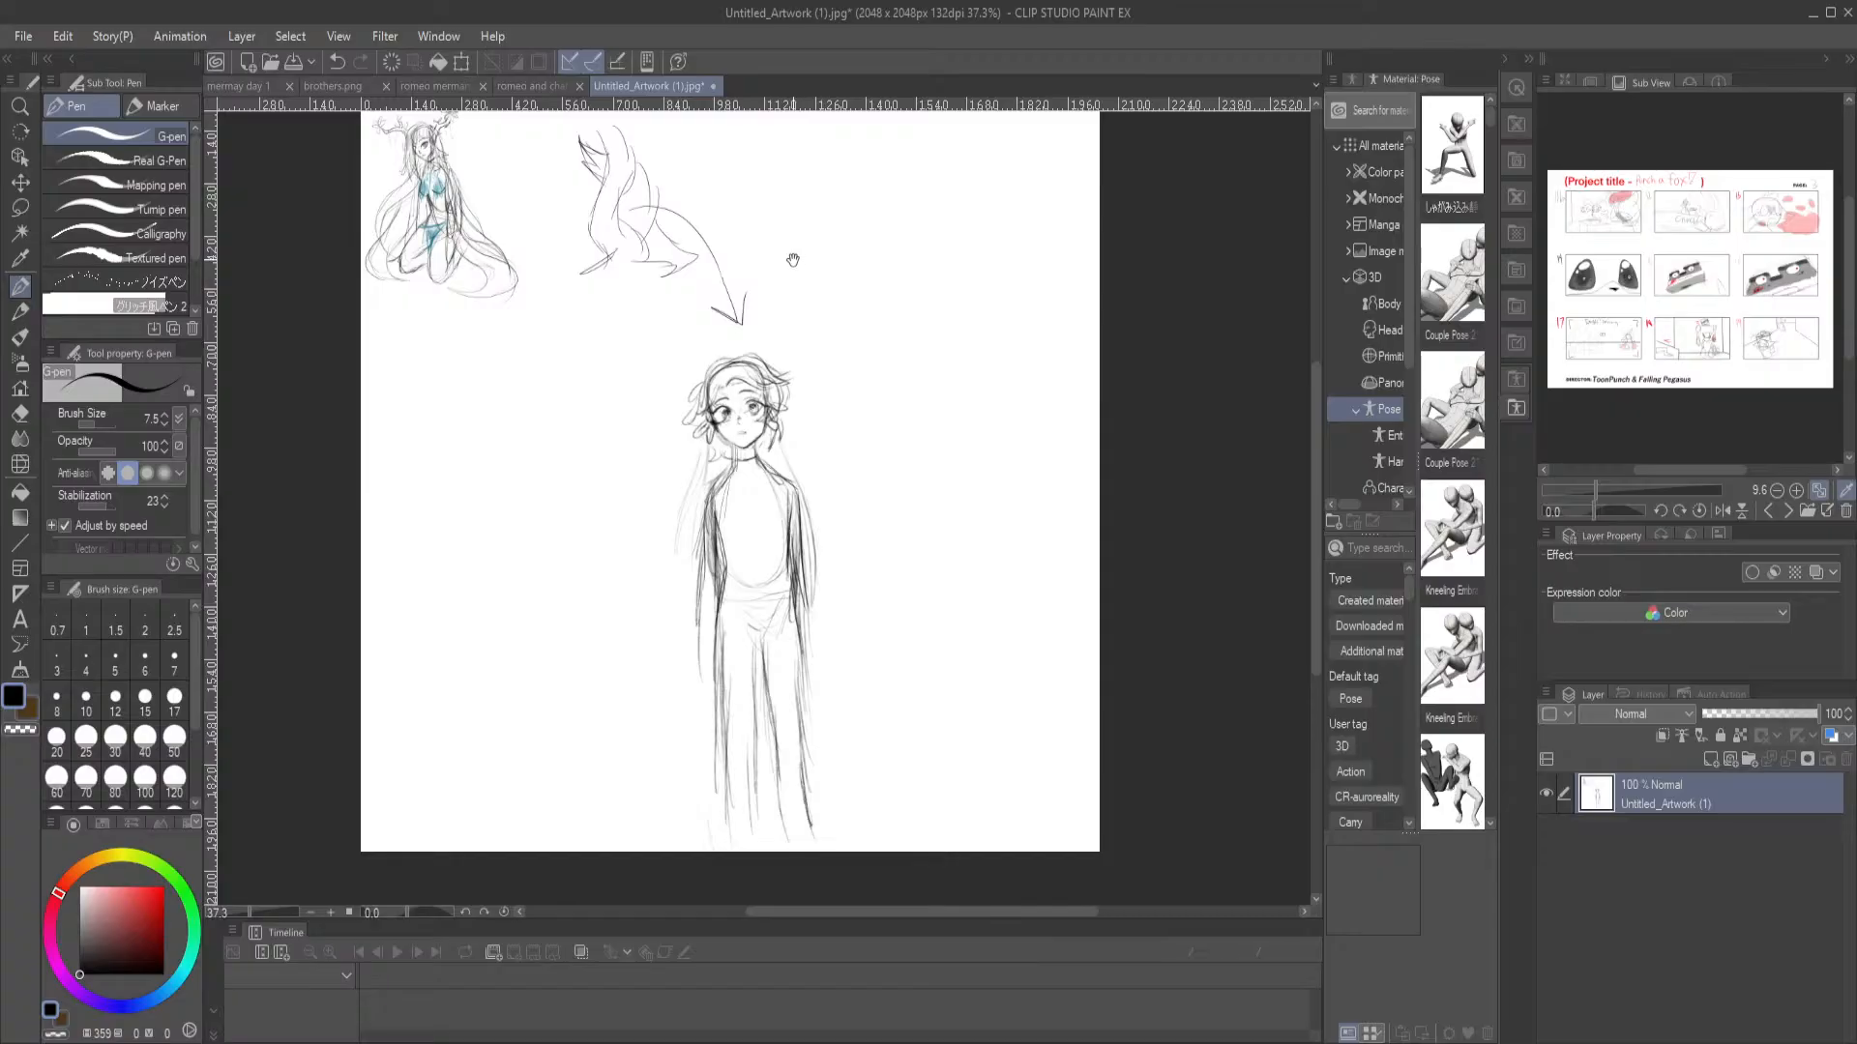
{"action": "left_click_drag", "start_coordinate": [786, 237], "coordinate": [779, 300]}
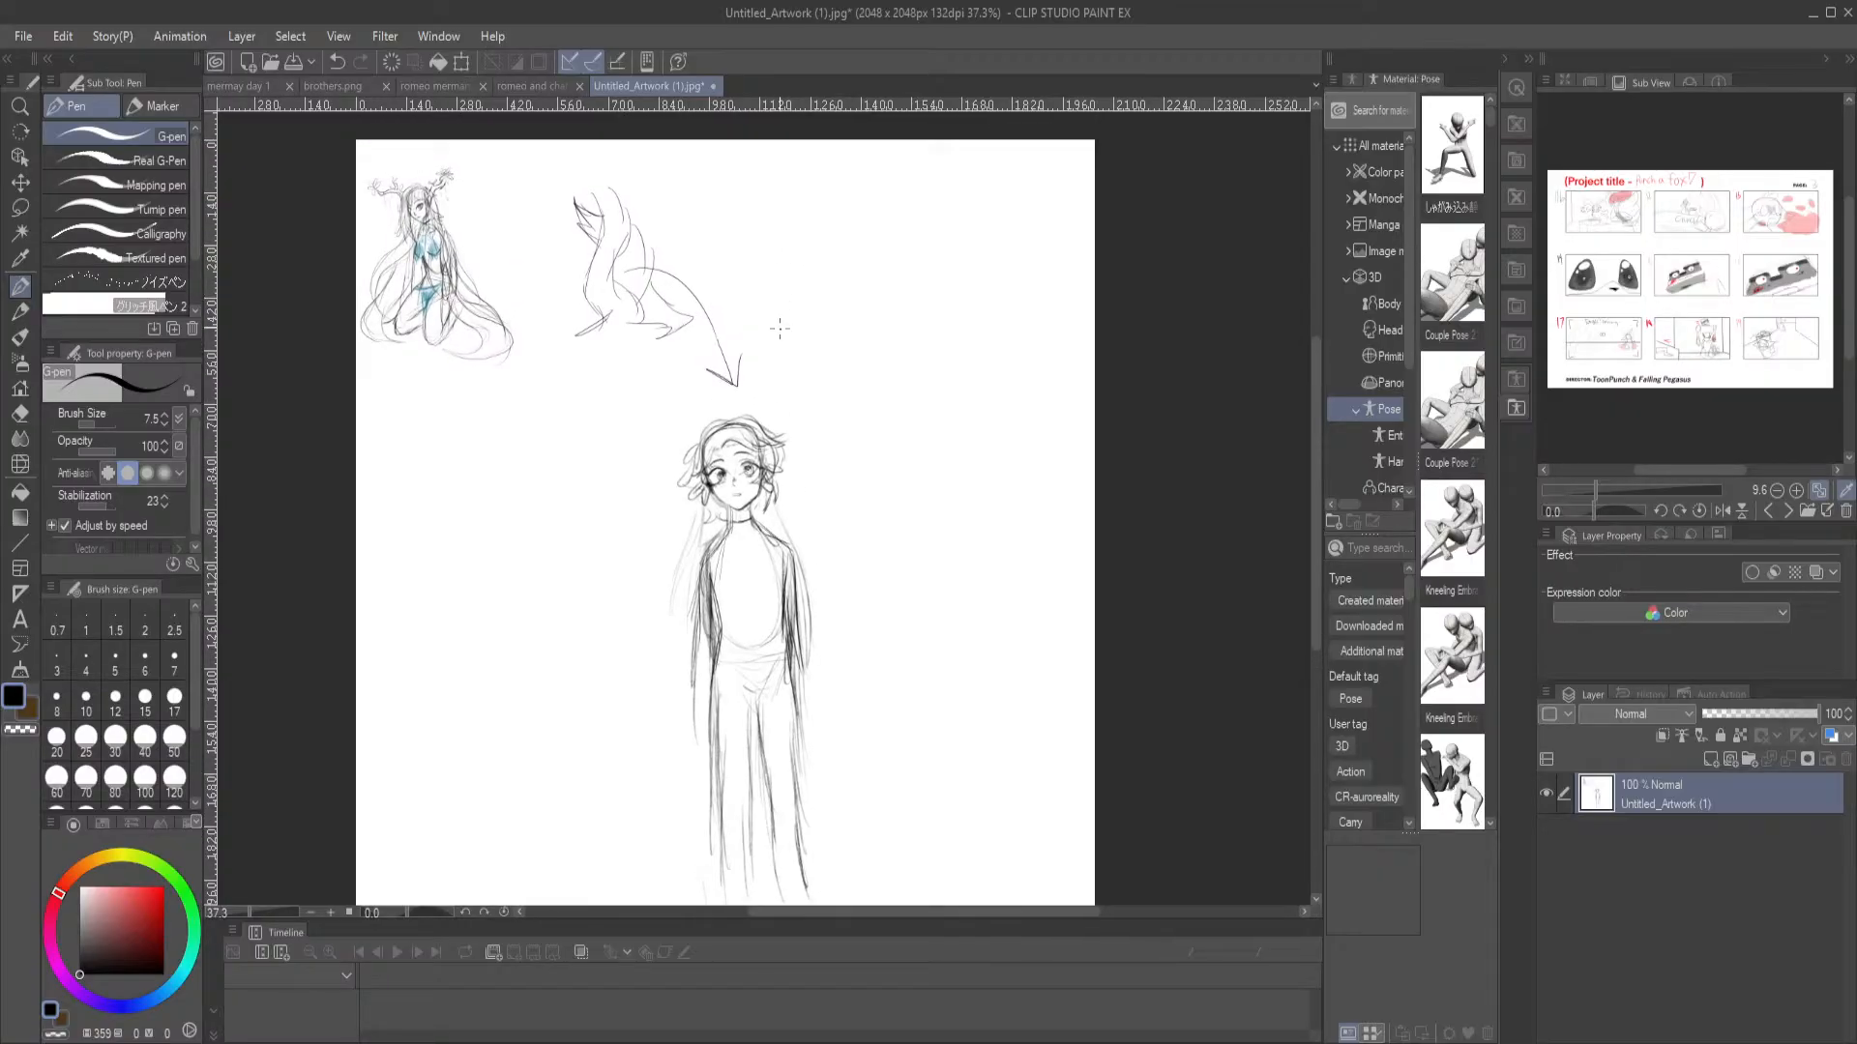
{"action": "mouse_move", "coordinate": [707, 416]}
{"action": "left_mouse_down"}
{"action": "mouse_move", "coordinate": [716, 455]}
{"action": "mouse_move", "coordinate": [726, 368]}
{"action": "left_mouse_up"}
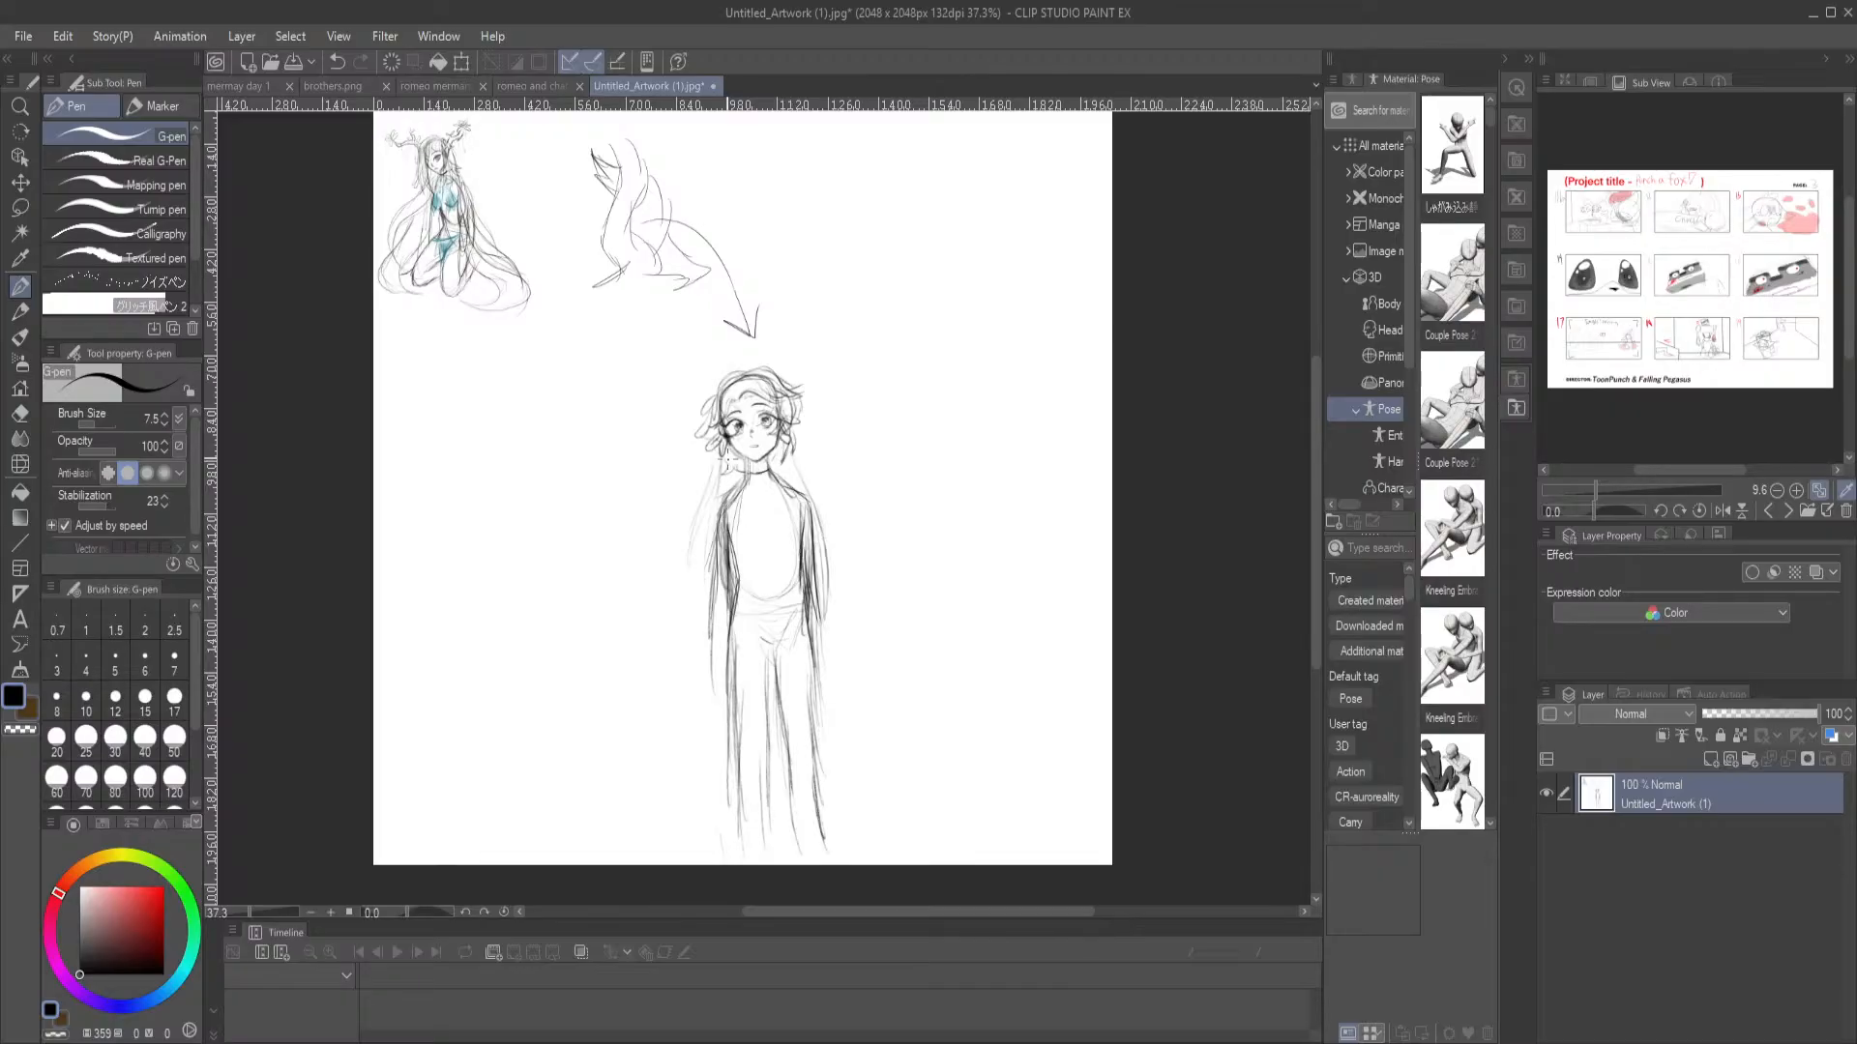
Draw a large oval around the standing character and add a circled handwritten note reading "age" and "Innocen" beside its head
{"action": "mouse_move", "coordinate": [732, 362]}
{"action": "left_mouse_down"}
{"action": "mouse_move", "coordinate": [704, 368]}
{"action": "mouse_move", "coordinate": [689, 863]}
{"action": "left_mouse_up"}
{"action": "mouse_move", "coordinate": [720, 361]}
{"action": "left_mouse_down"}
{"action": "mouse_move", "coordinate": [821, 373]}
{"action": "mouse_move", "coordinate": [877, 655]}
{"action": "mouse_move", "coordinate": [812, 870]}
{"action": "left_mouse_up"}
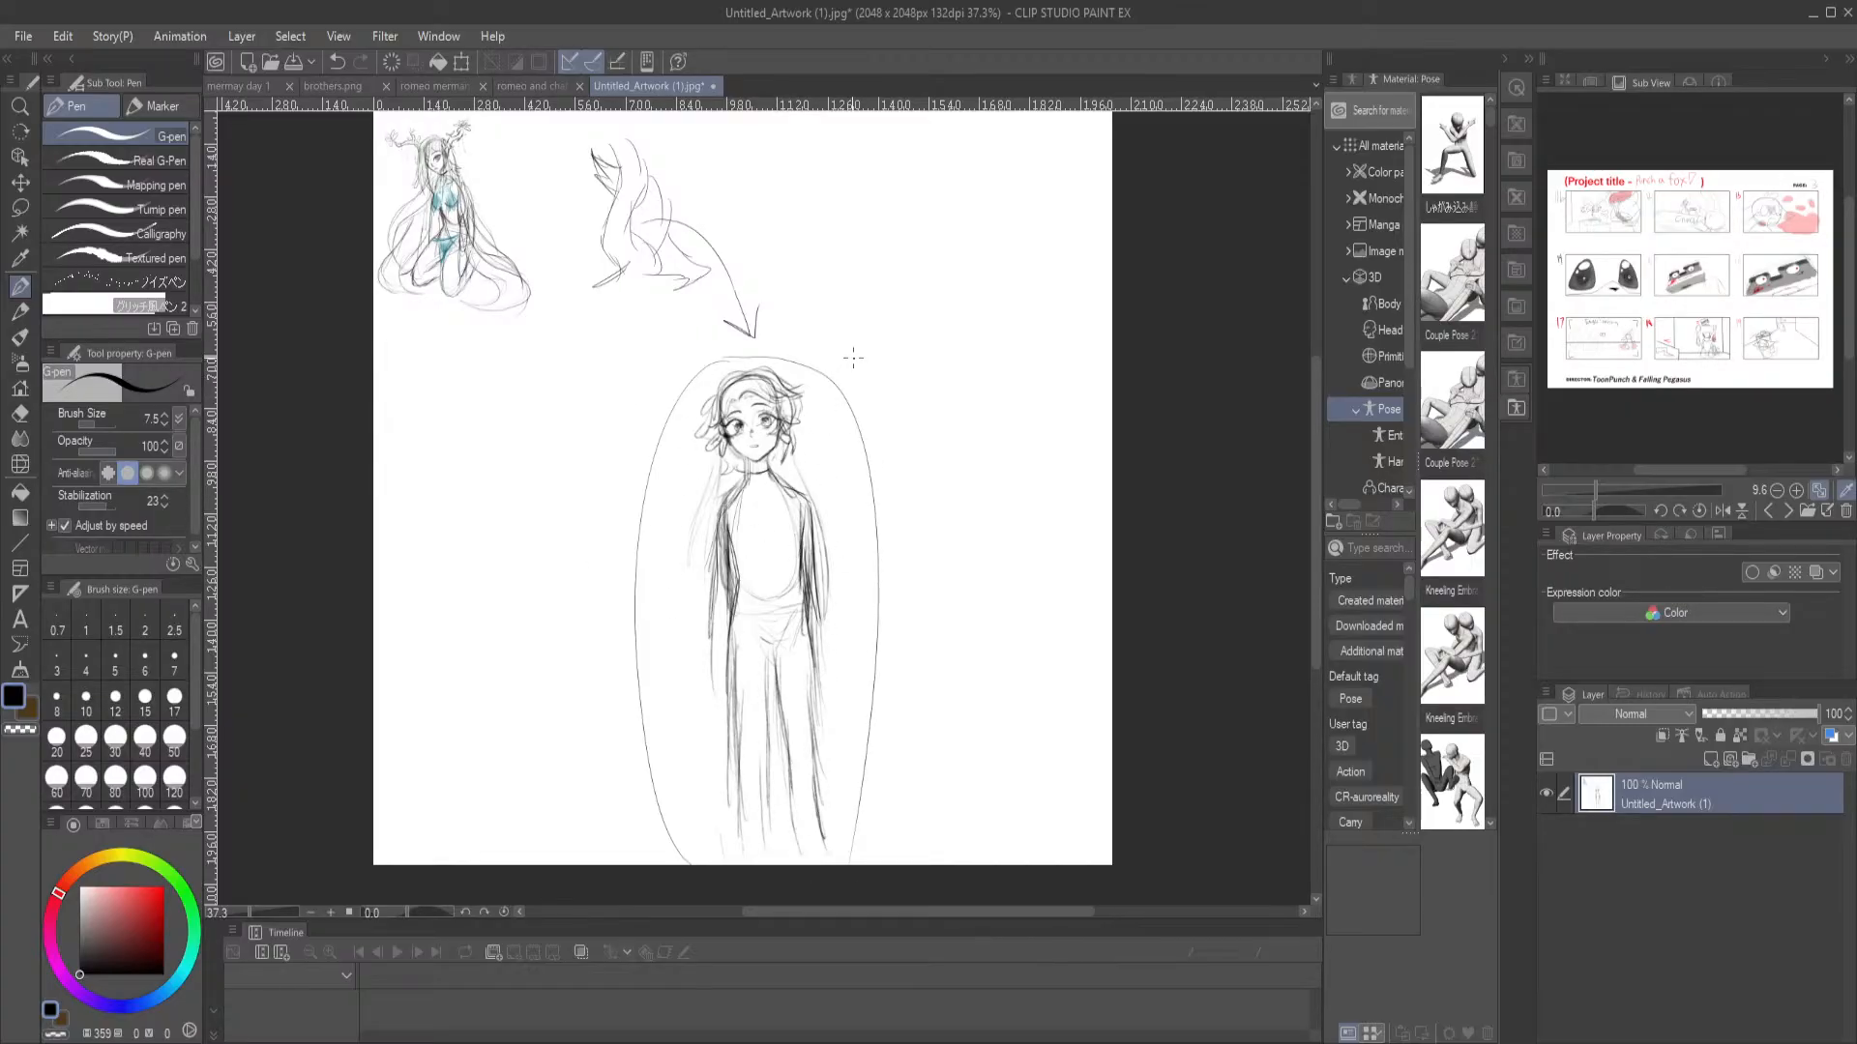
{"action": "mouse_move", "coordinate": [838, 340]}
{"action": "left_mouse_down"}
{"action": "mouse_move", "coordinate": [852, 366]}
{"action": "mouse_move", "coordinate": [948, 358]}
{"action": "left_mouse_up"}
{"action": "mouse_move", "coordinate": [854, 306]}
{"action": "left_mouse_down"}
{"action": "mouse_move", "coordinate": [901, 308]}
{"action": "mouse_move", "coordinate": [853, 388]}
{"action": "mouse_move", "coordinate": [833, 302]}
{"action": "left_mouse_up"}
{"action": "scroll", "coordinate": [984, 453], "scroll_direction": "up", "scroll_amount": 3}
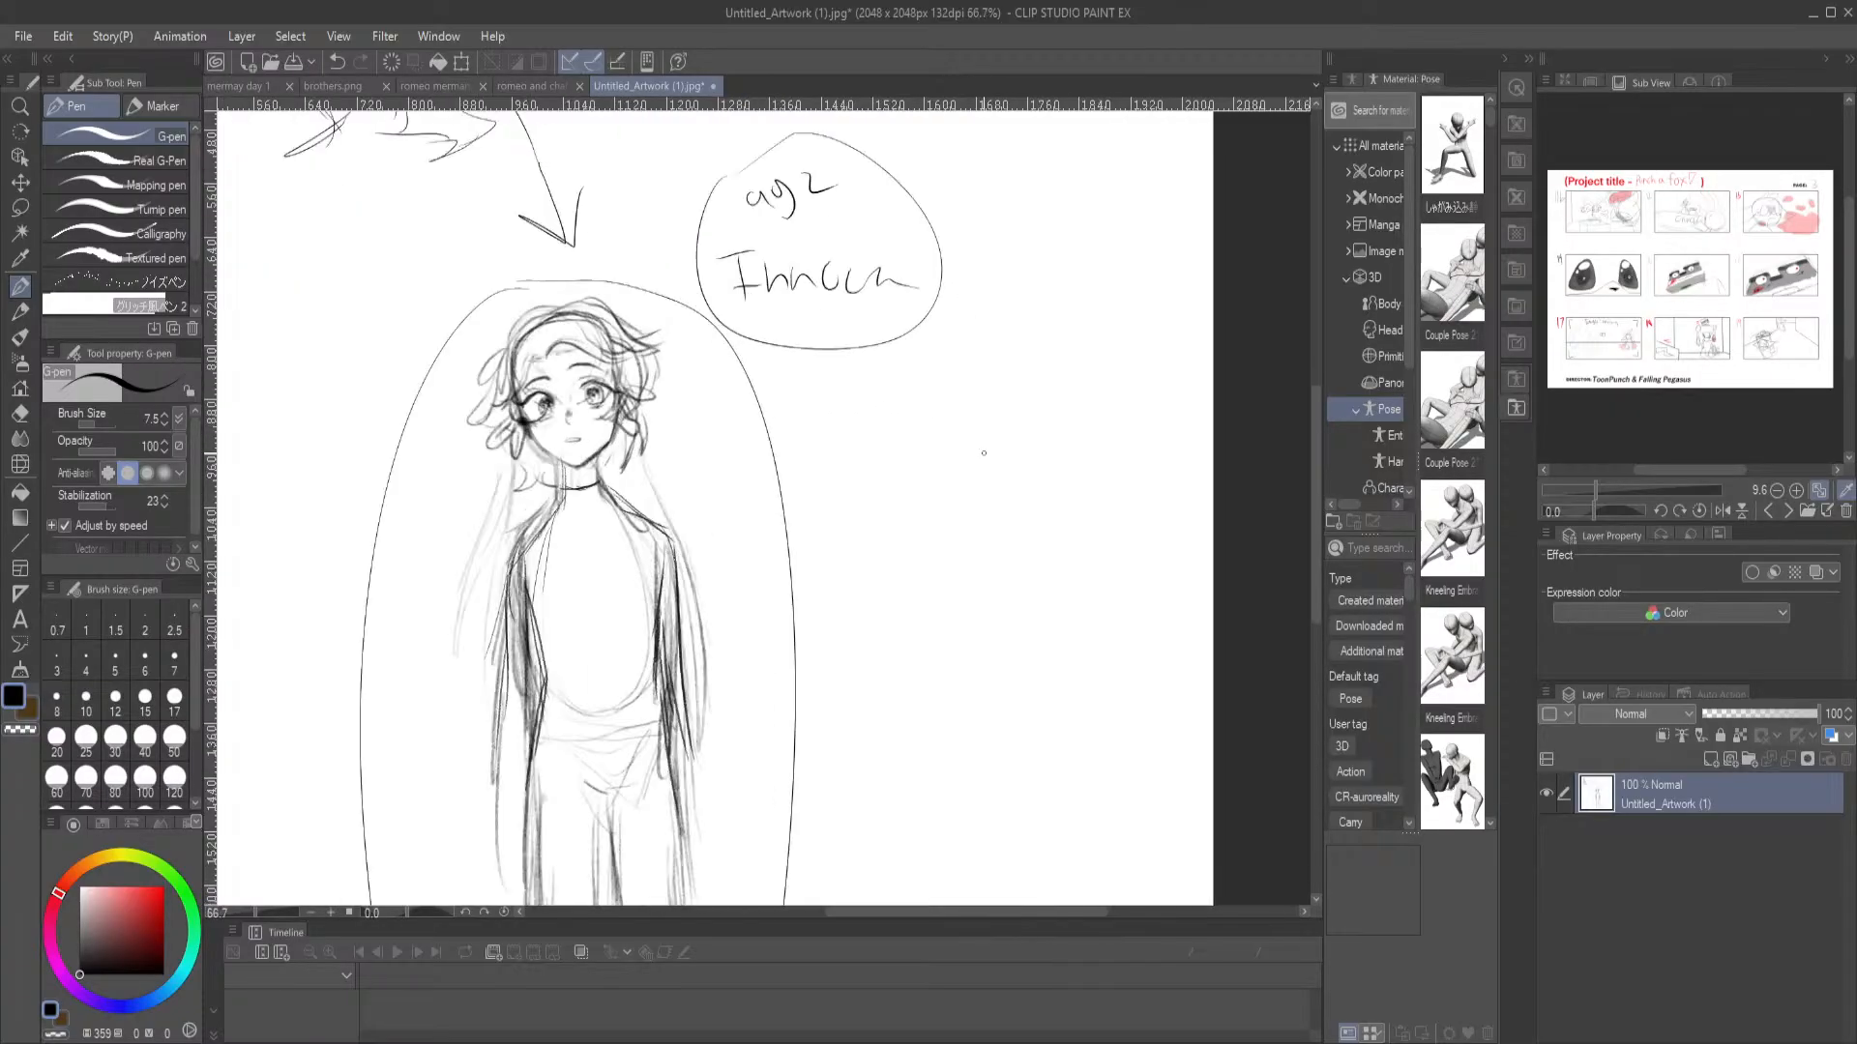
{"action": "left_click_drag", "start_coordinate": [660, 380], "coordinate": [697, 177]}
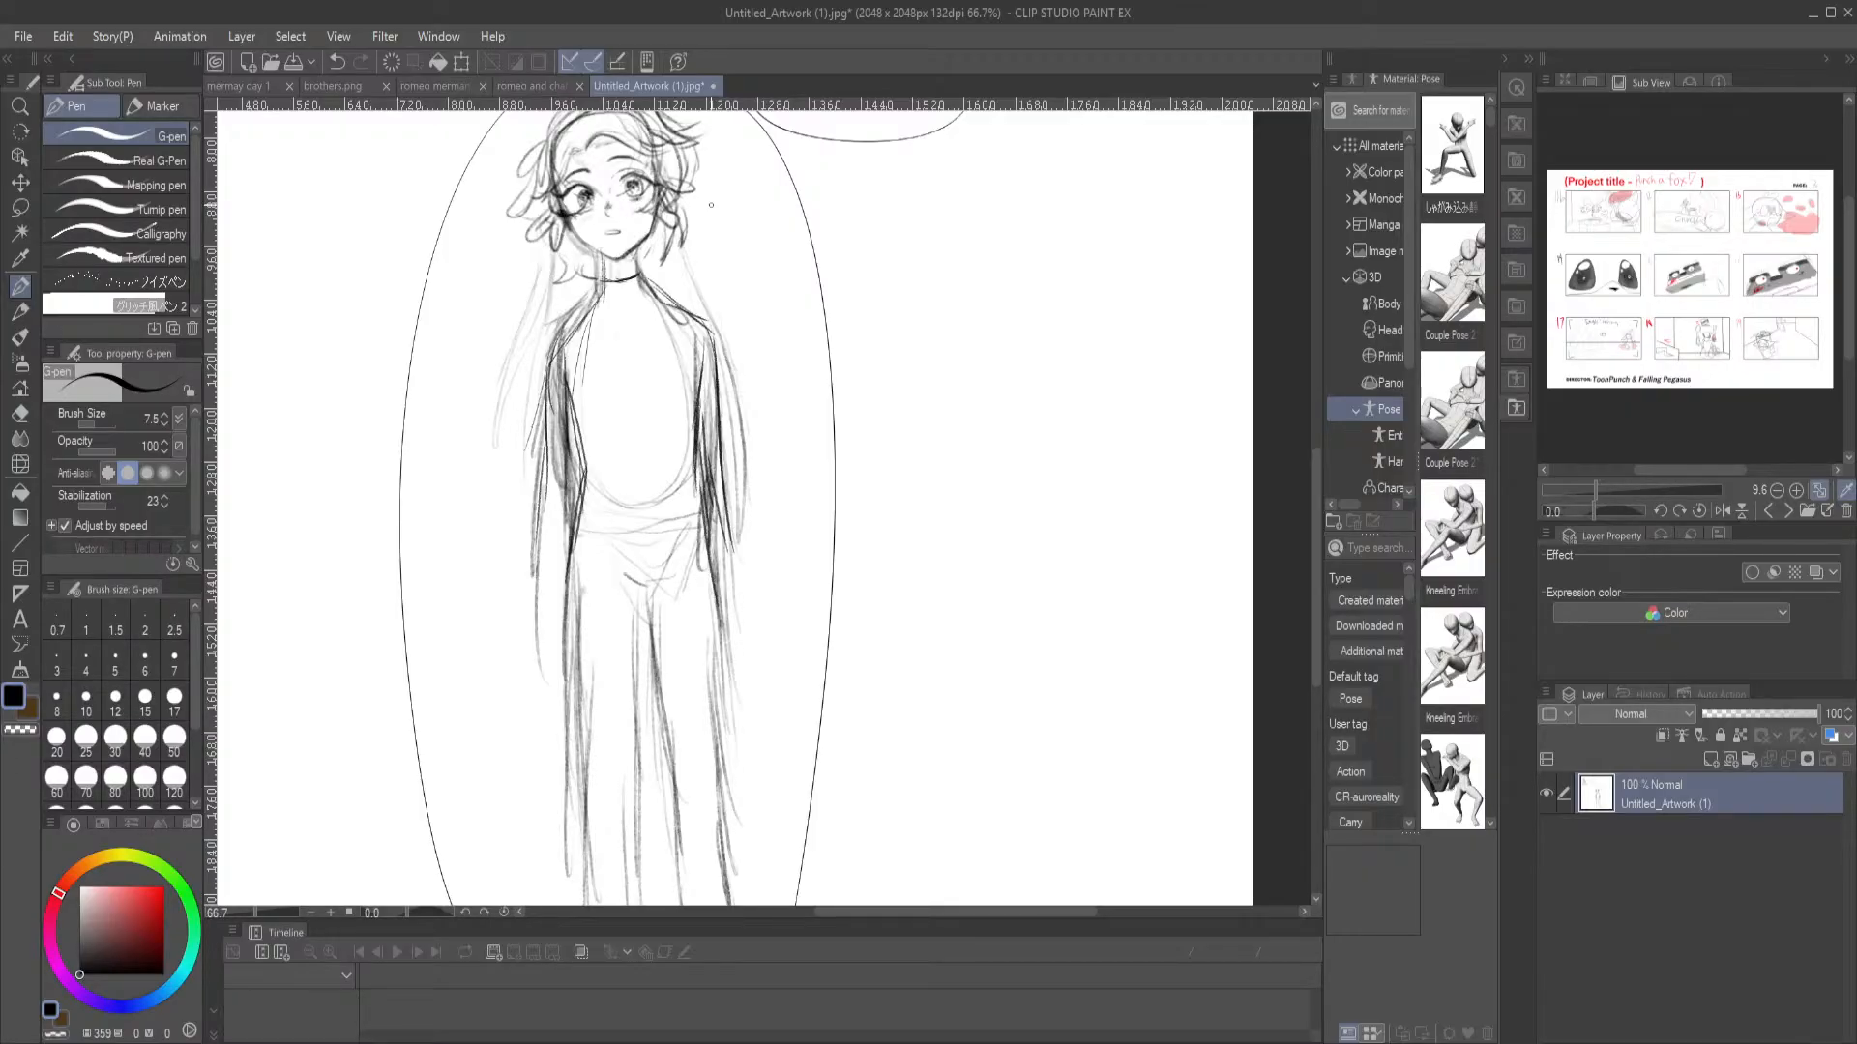
{"action": "key", "text": "ctrl+0"}
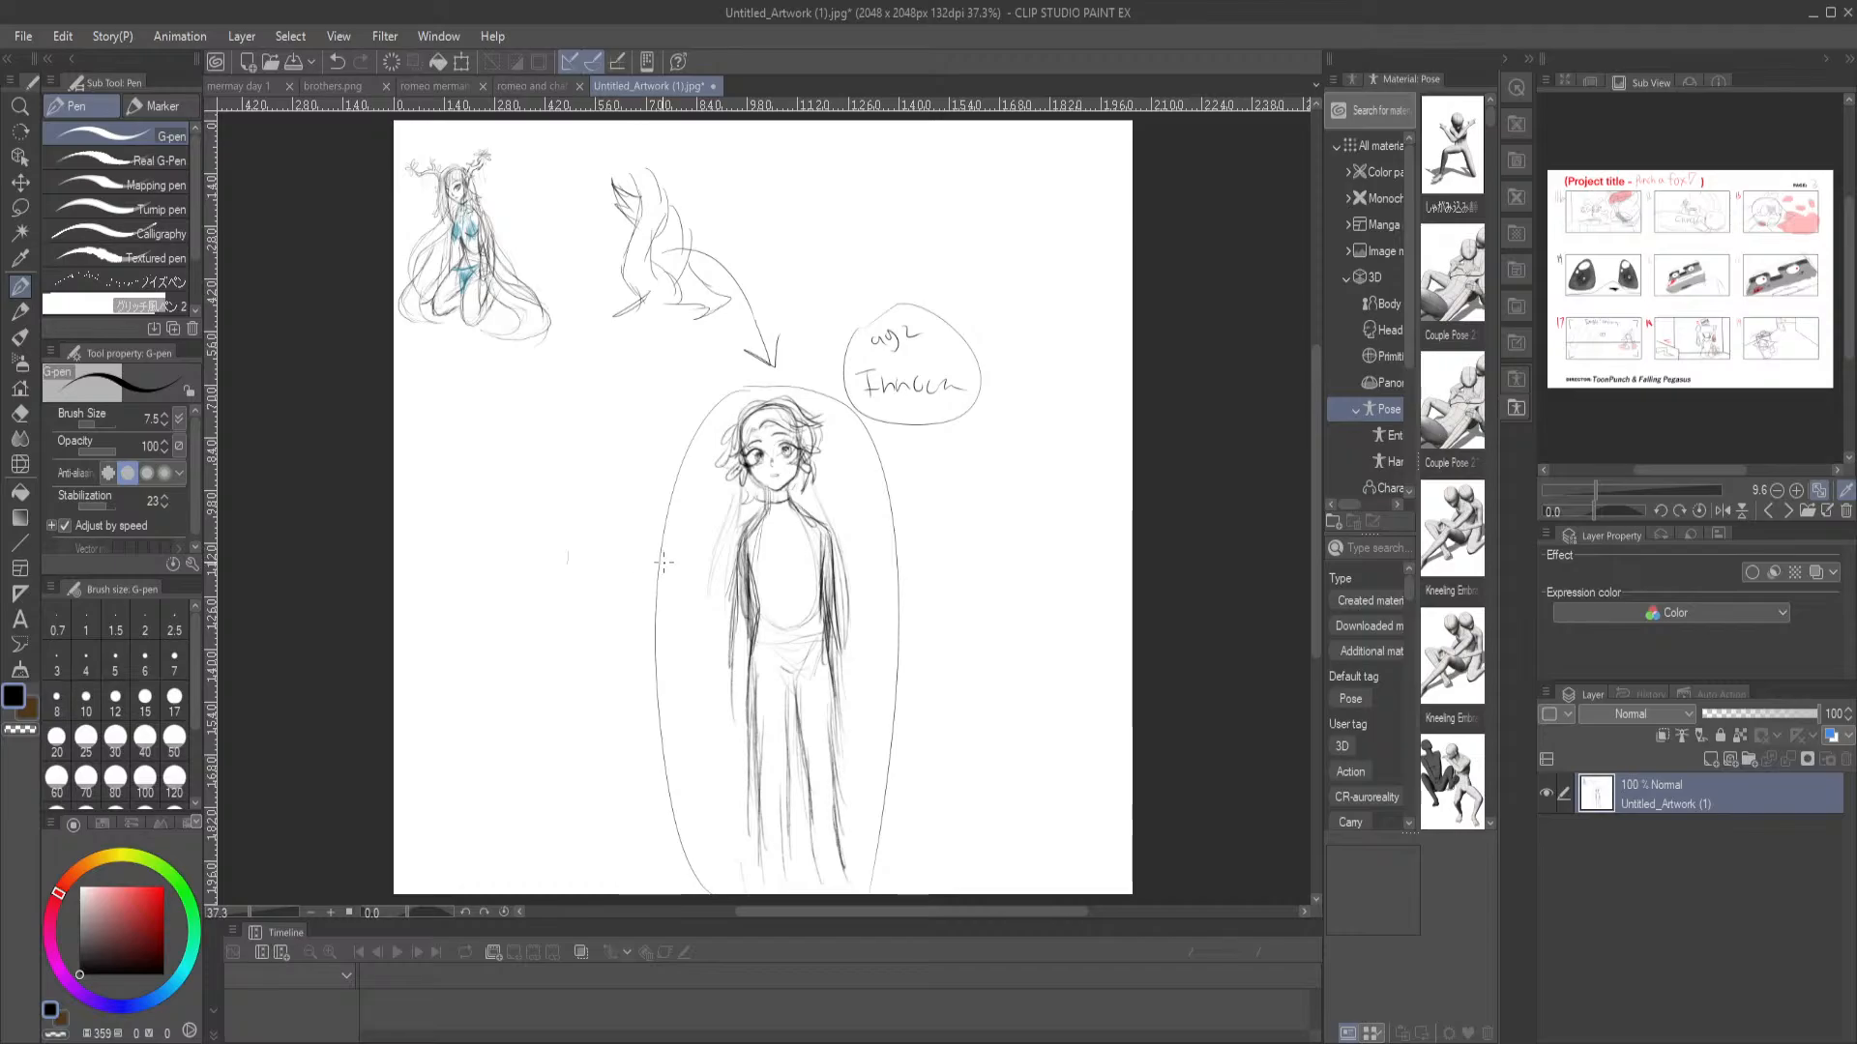
{"action": "key", "text": "e"}
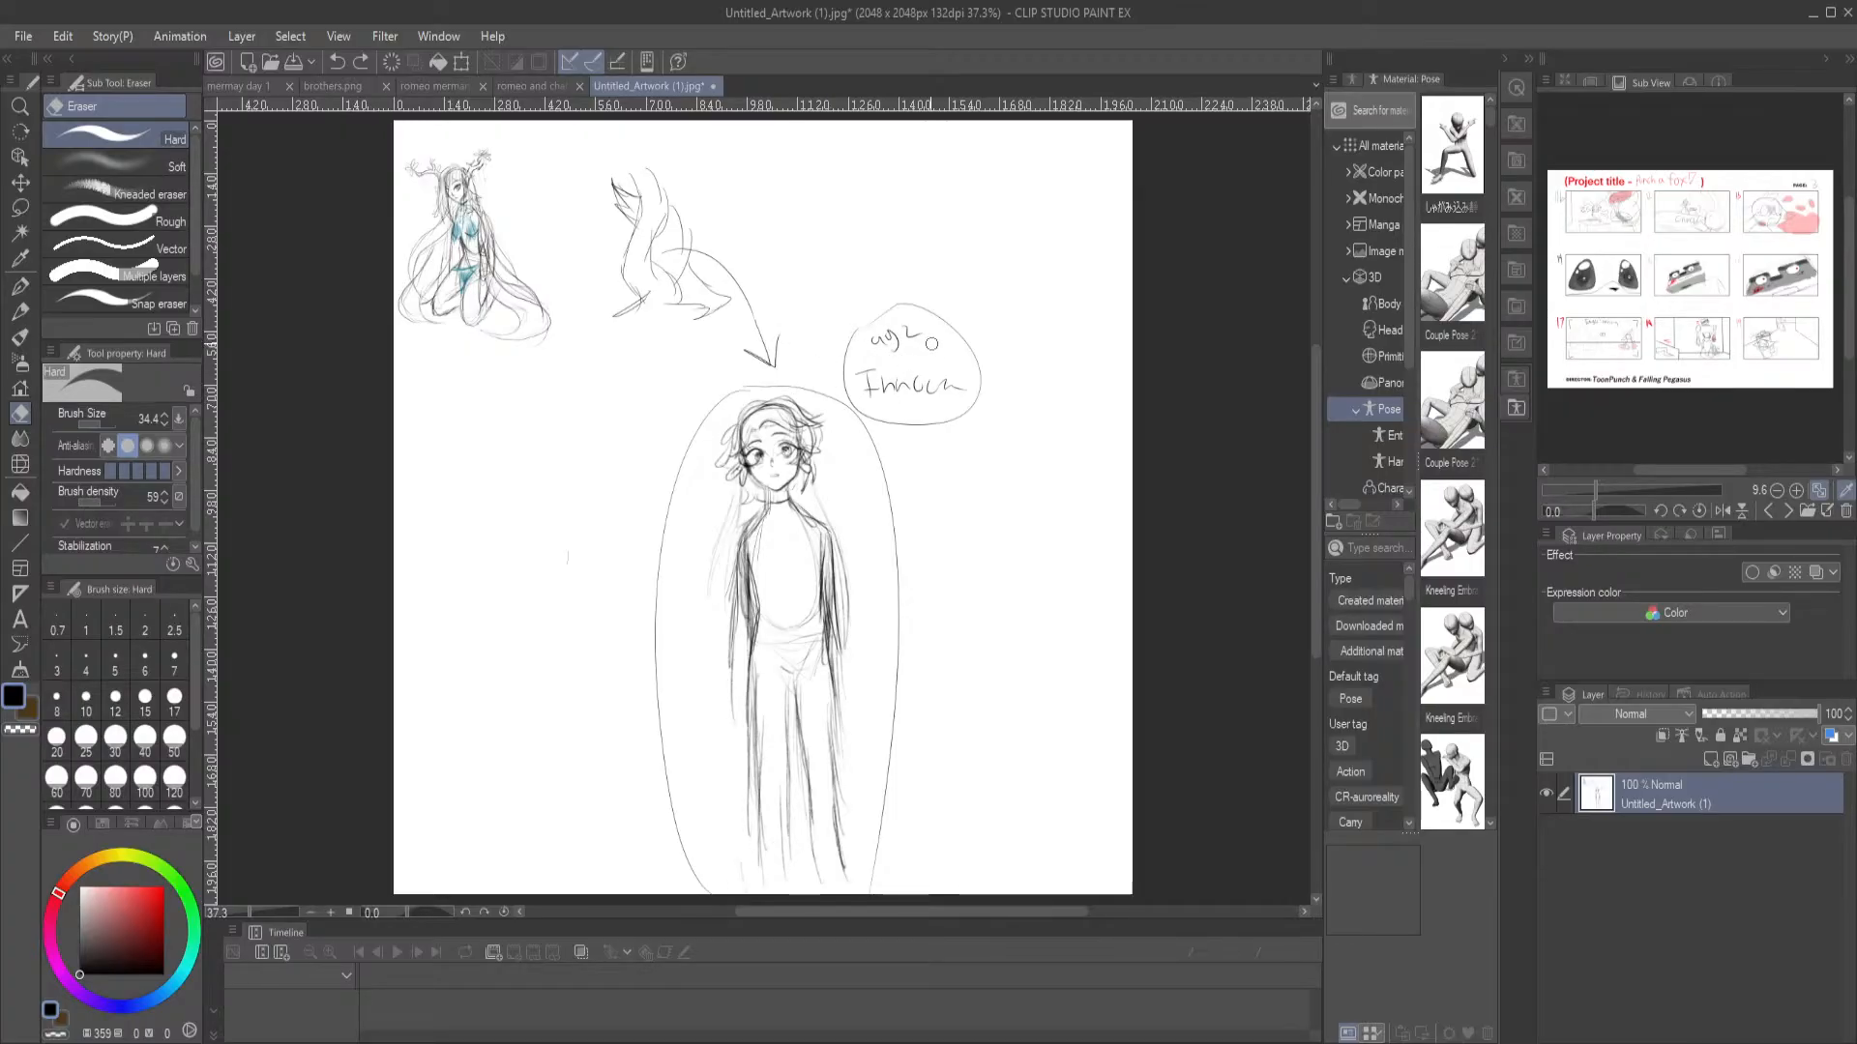
{"action": "left_click_drag", "start_coordinate": [956, 373], "coordinate": [962, 386]}
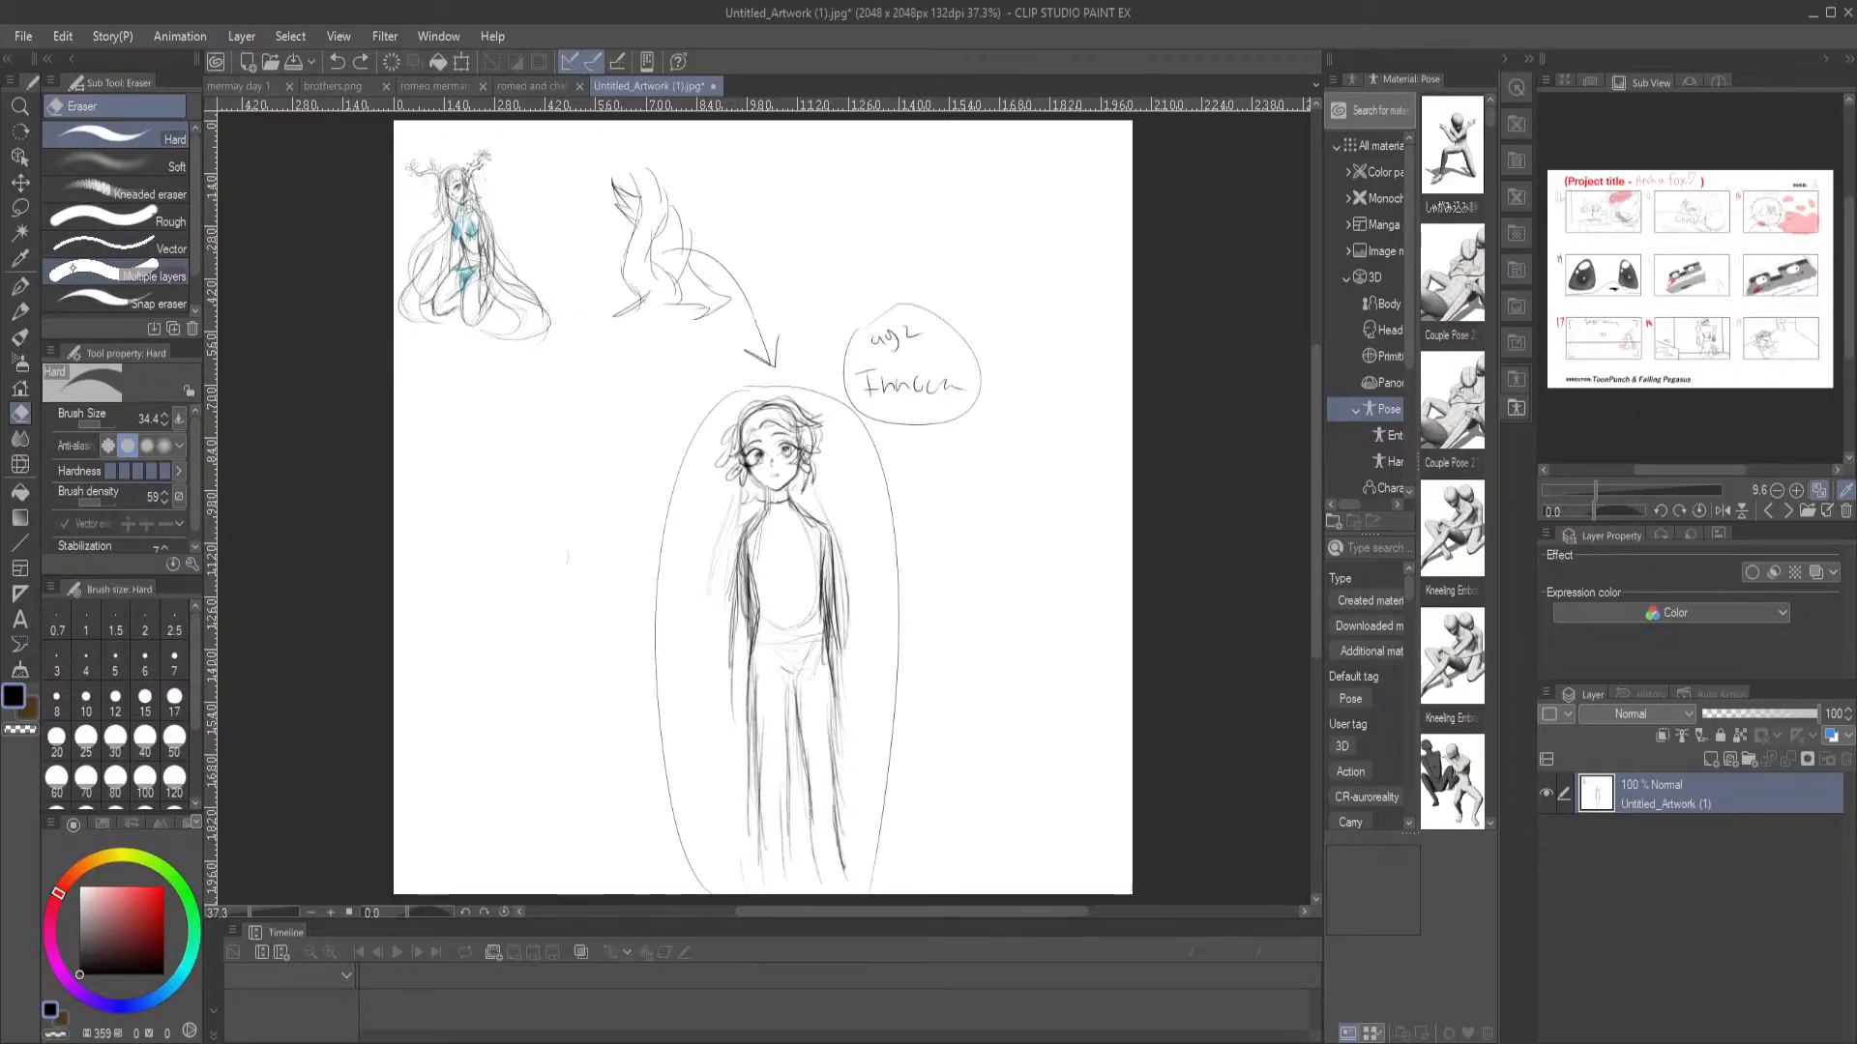
{"action": "left_click", "coordinate": [20, 286]}
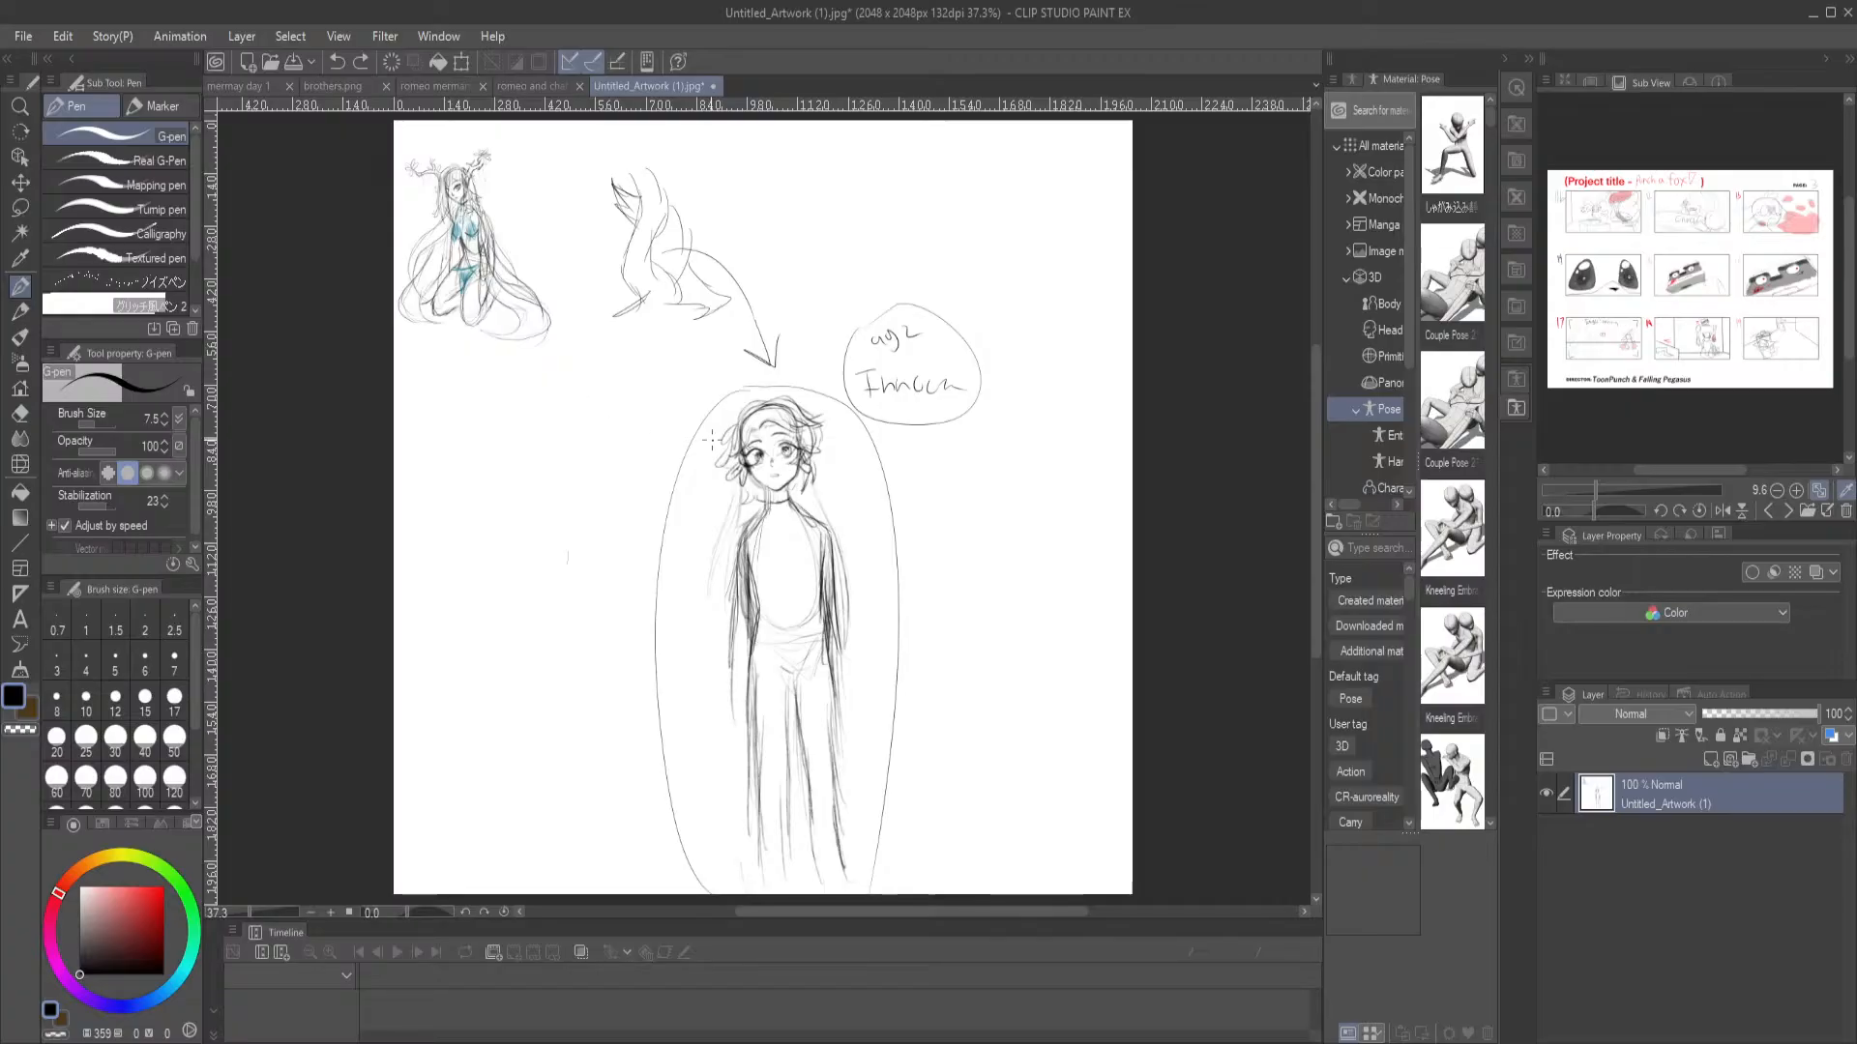
Examine the standing character's head, torso and legs up close and compare them with the full page
{"action": "mouse_move", "coordinate": [856, 547]}
{"action": "left_mouse_down"}
{"action": "mouse_move", "coordinate": [816, 513]}
{"action": "mouse_move", "coordinate": [815, 546]}
{"action": "left_mouse_up"}
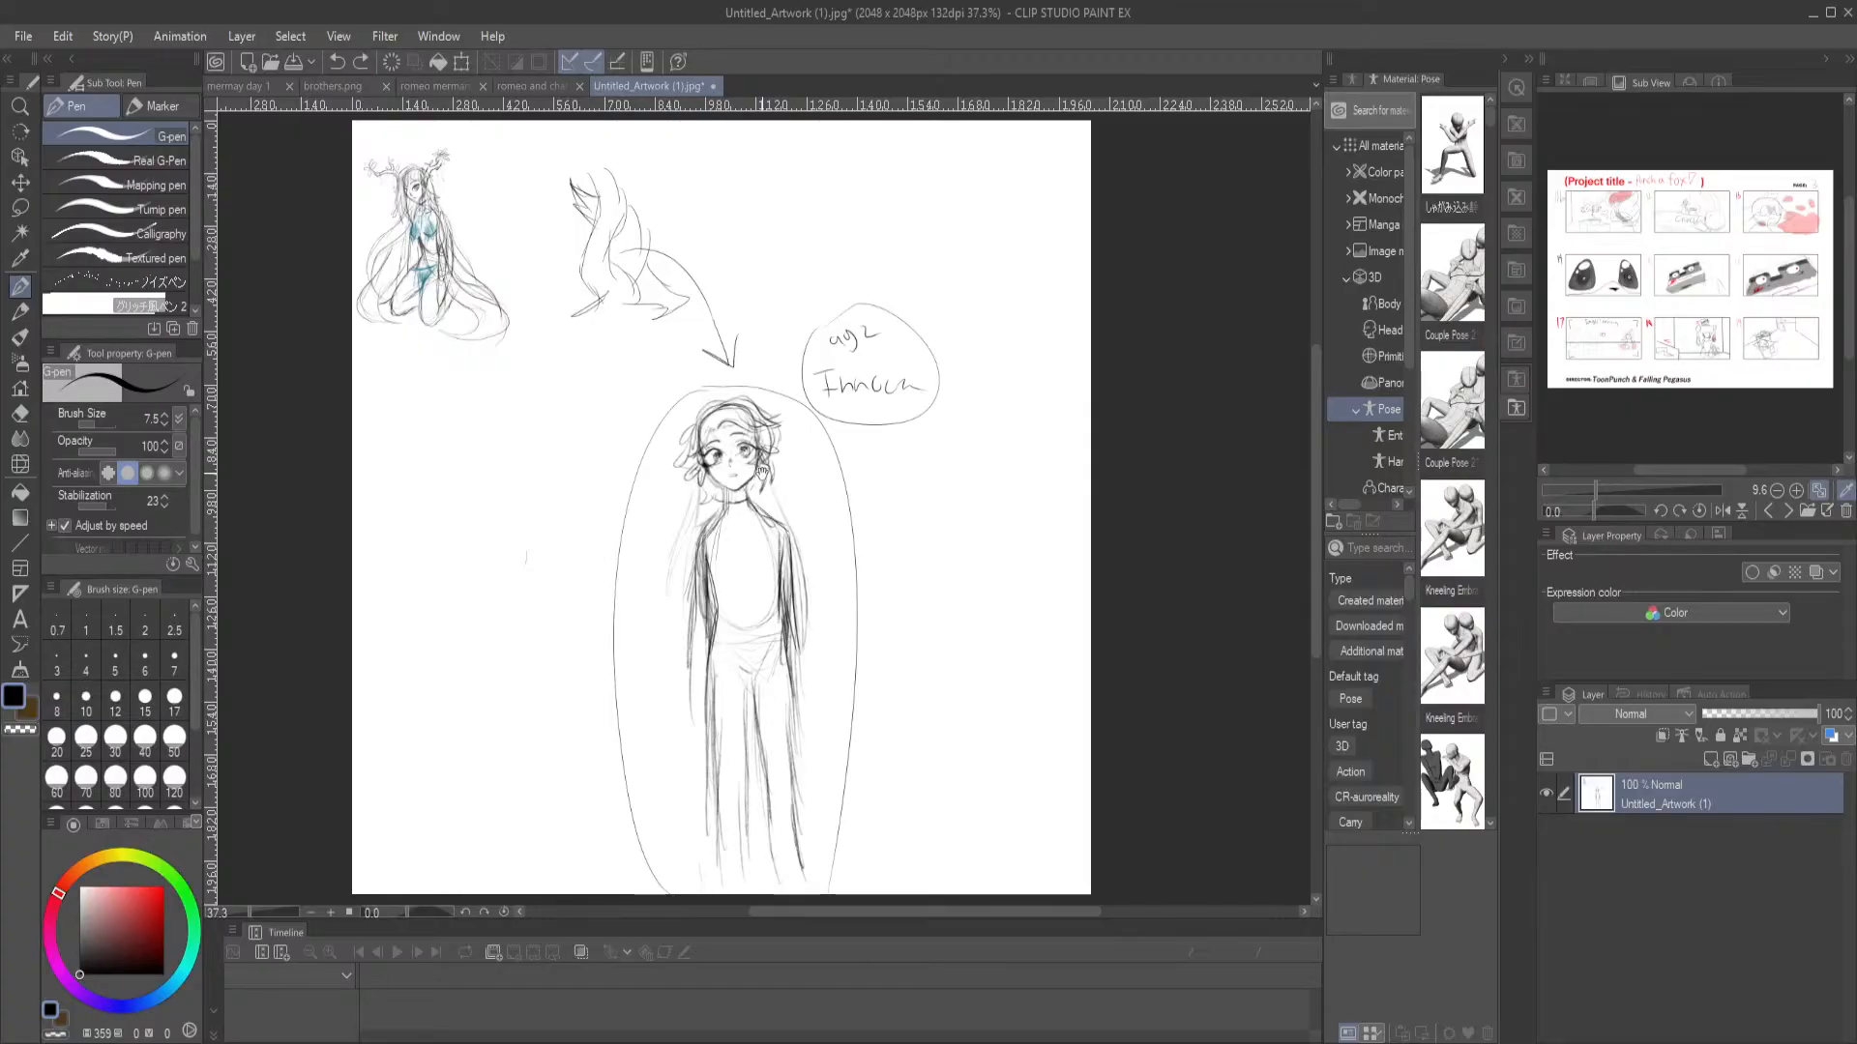
{"action": "left_click_drag", "start_coordinate": [801, 515], "coordinate": [780, 491]}
{"action": "scroll", "coordinate": [781, 490], "scroll_direction": "up", "scroll_amount": 3}
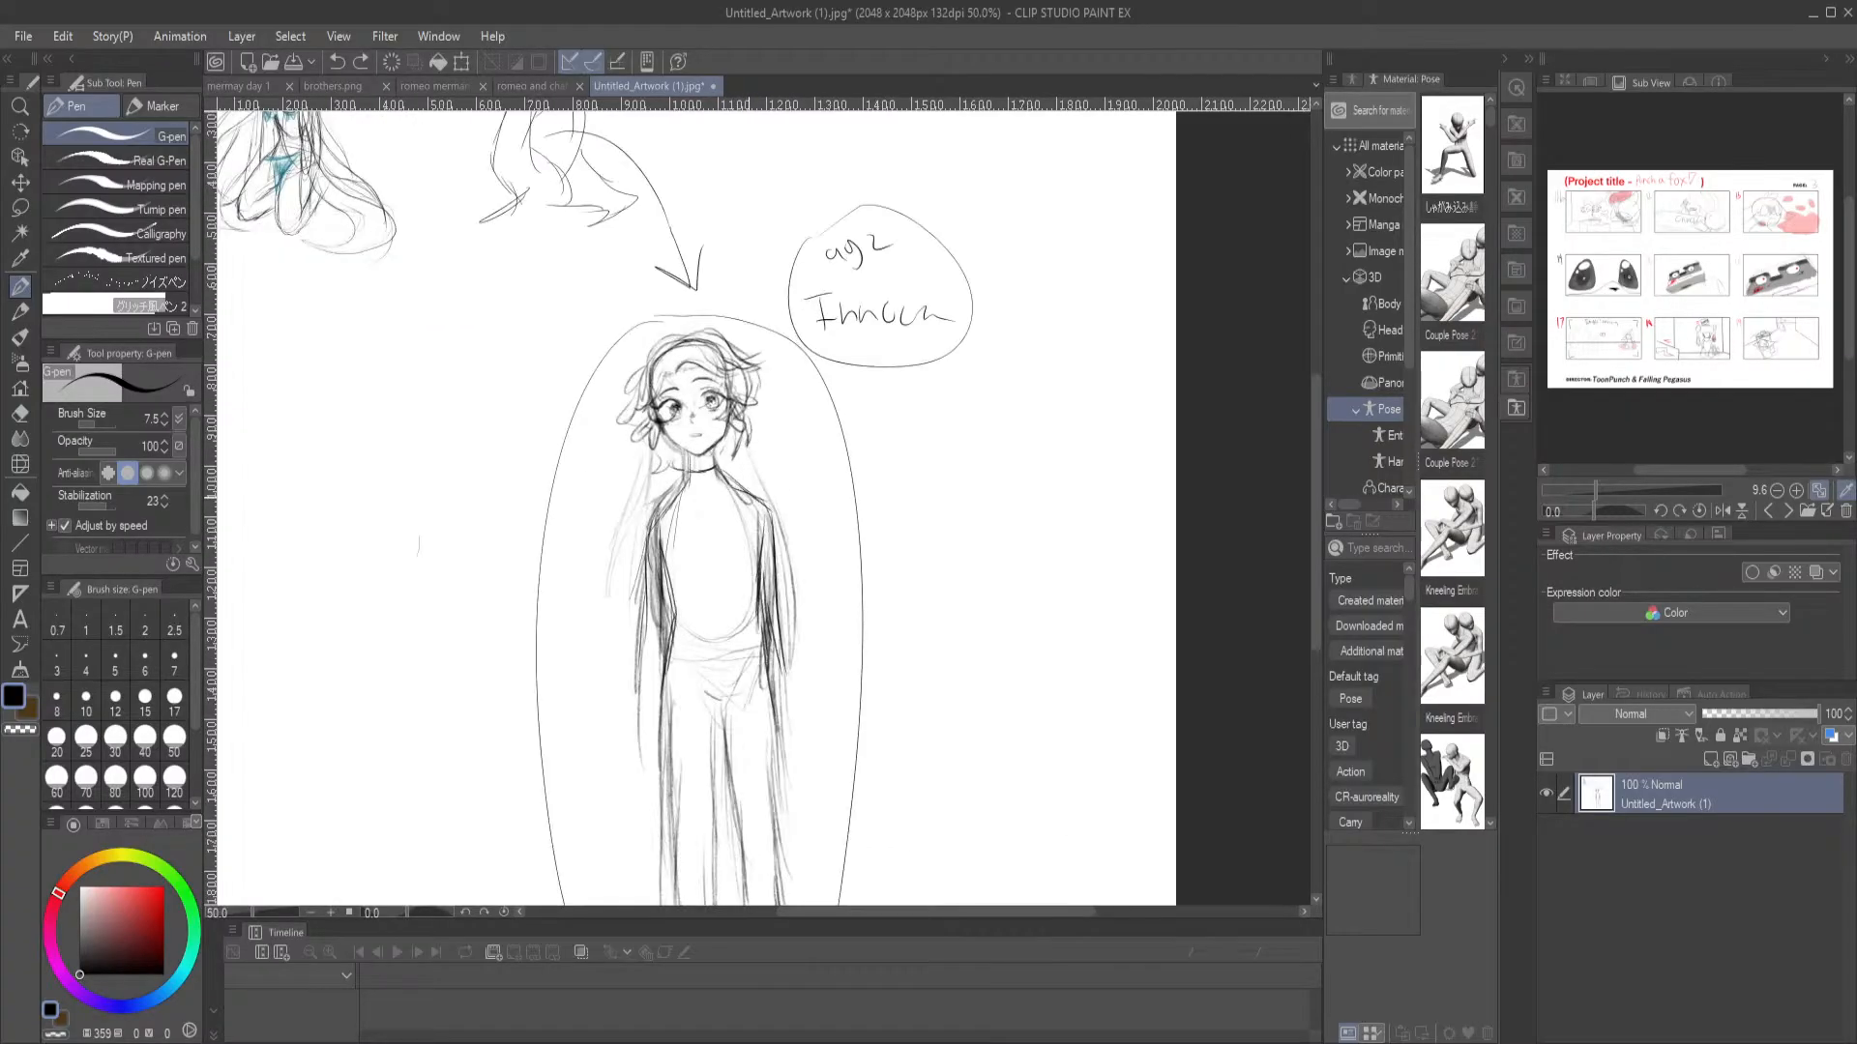
{"action": "left_click_drag", "start_coordinate": [626, 478], "coordinate": [631, 331]}
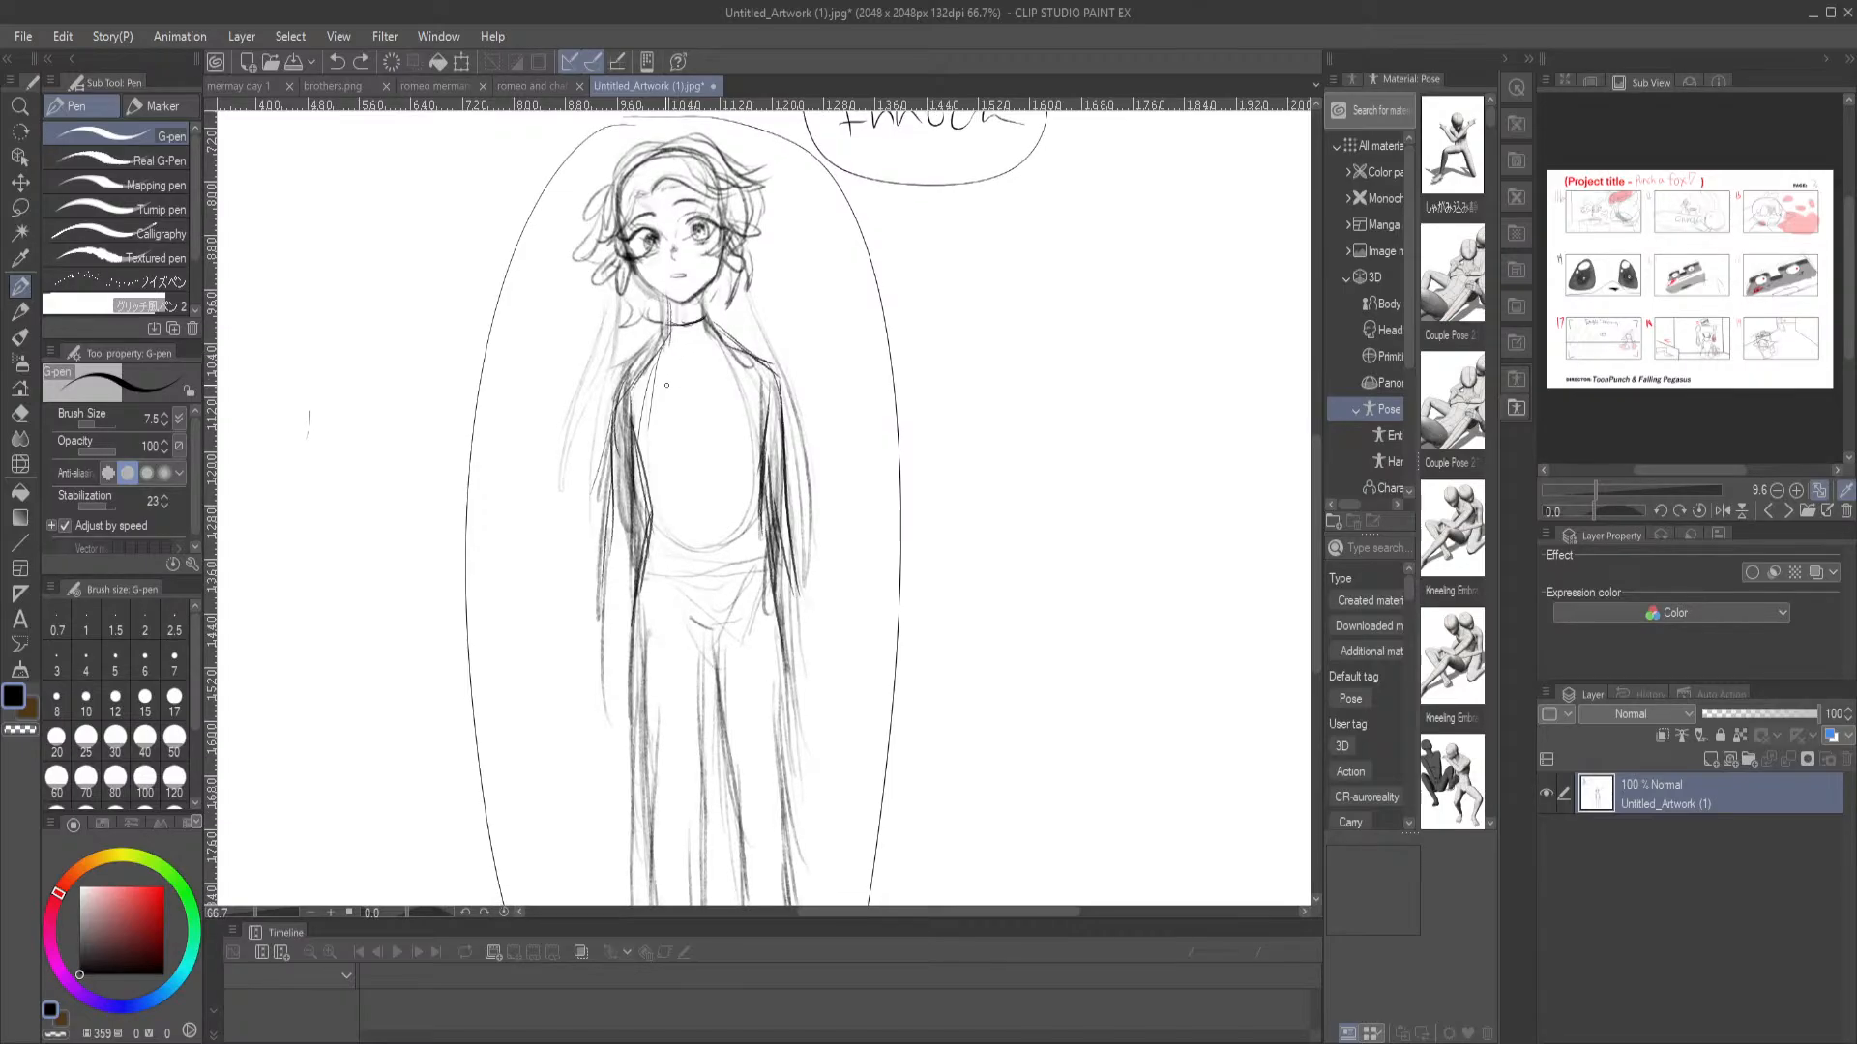
{"action": "left_click_drag", "start_coordinate": [572, 464], "coordinate": [601, 500]}
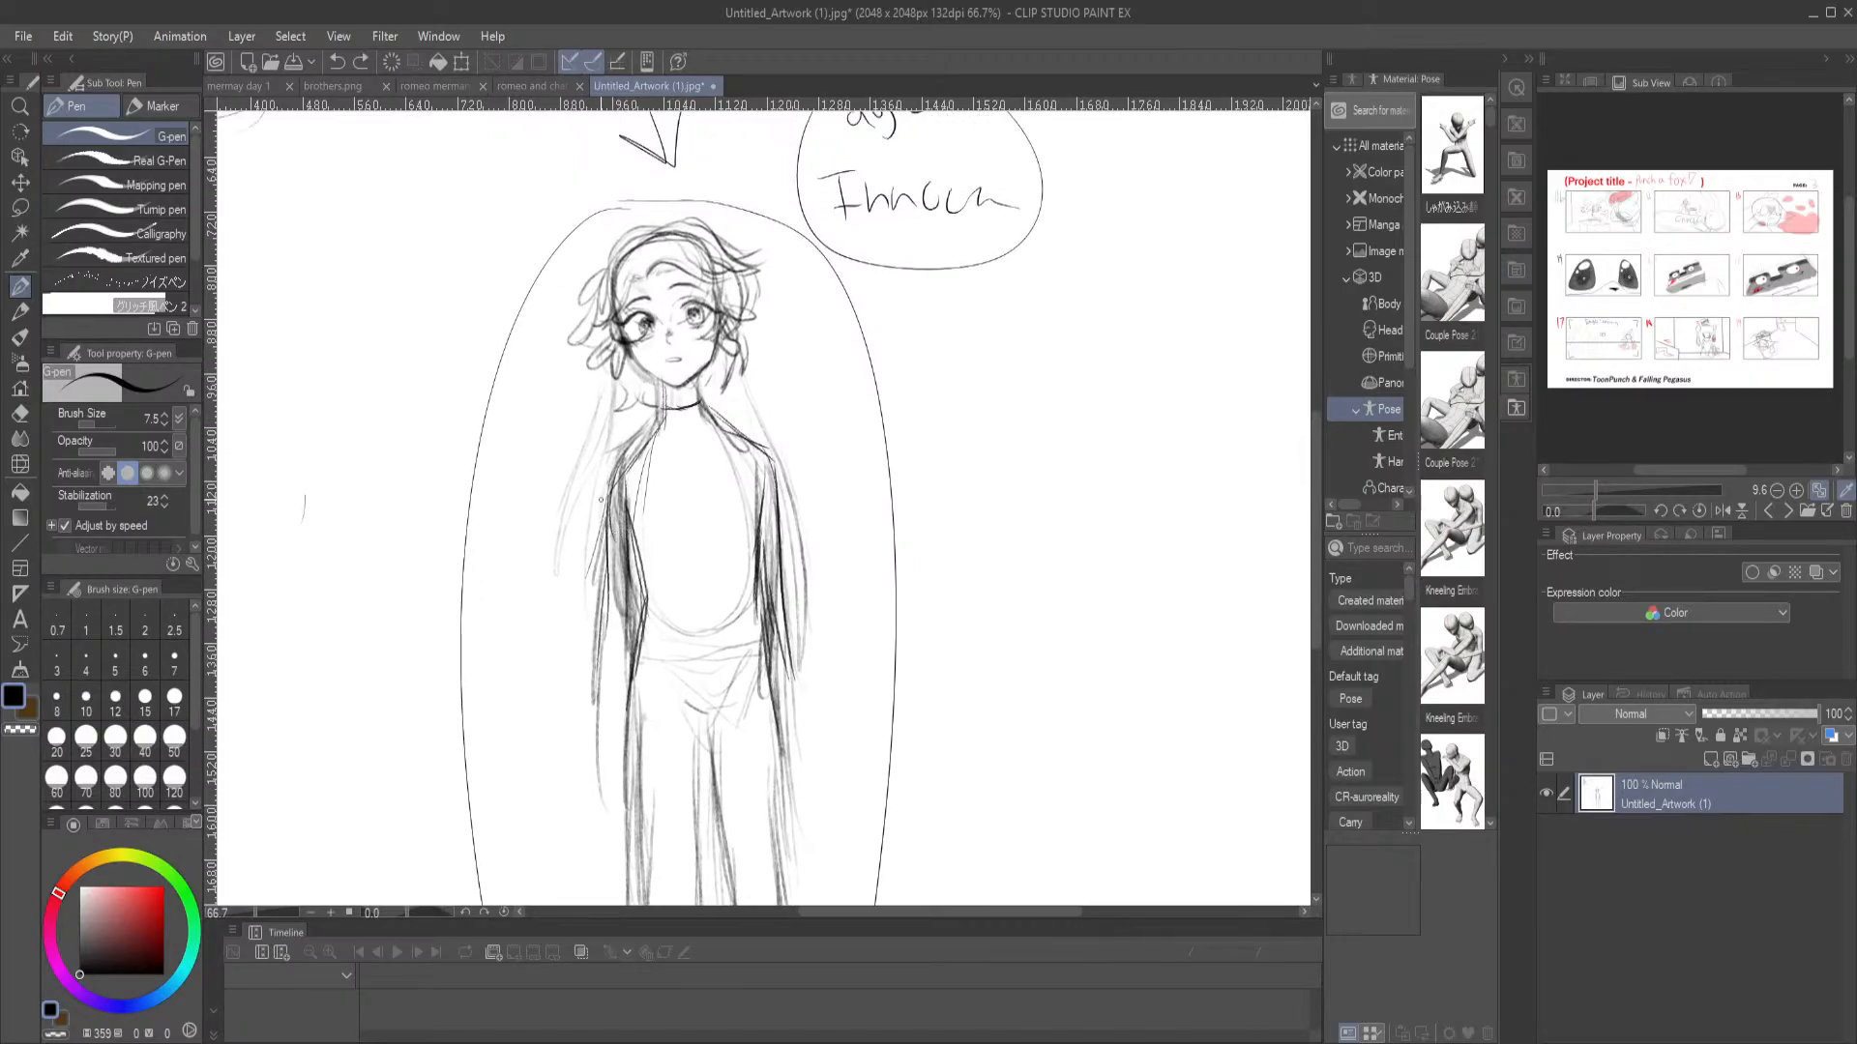
{"action": "scroll", "coordinate": [904, 609], "scroll_direction": "down", "scroll_amount": 2}
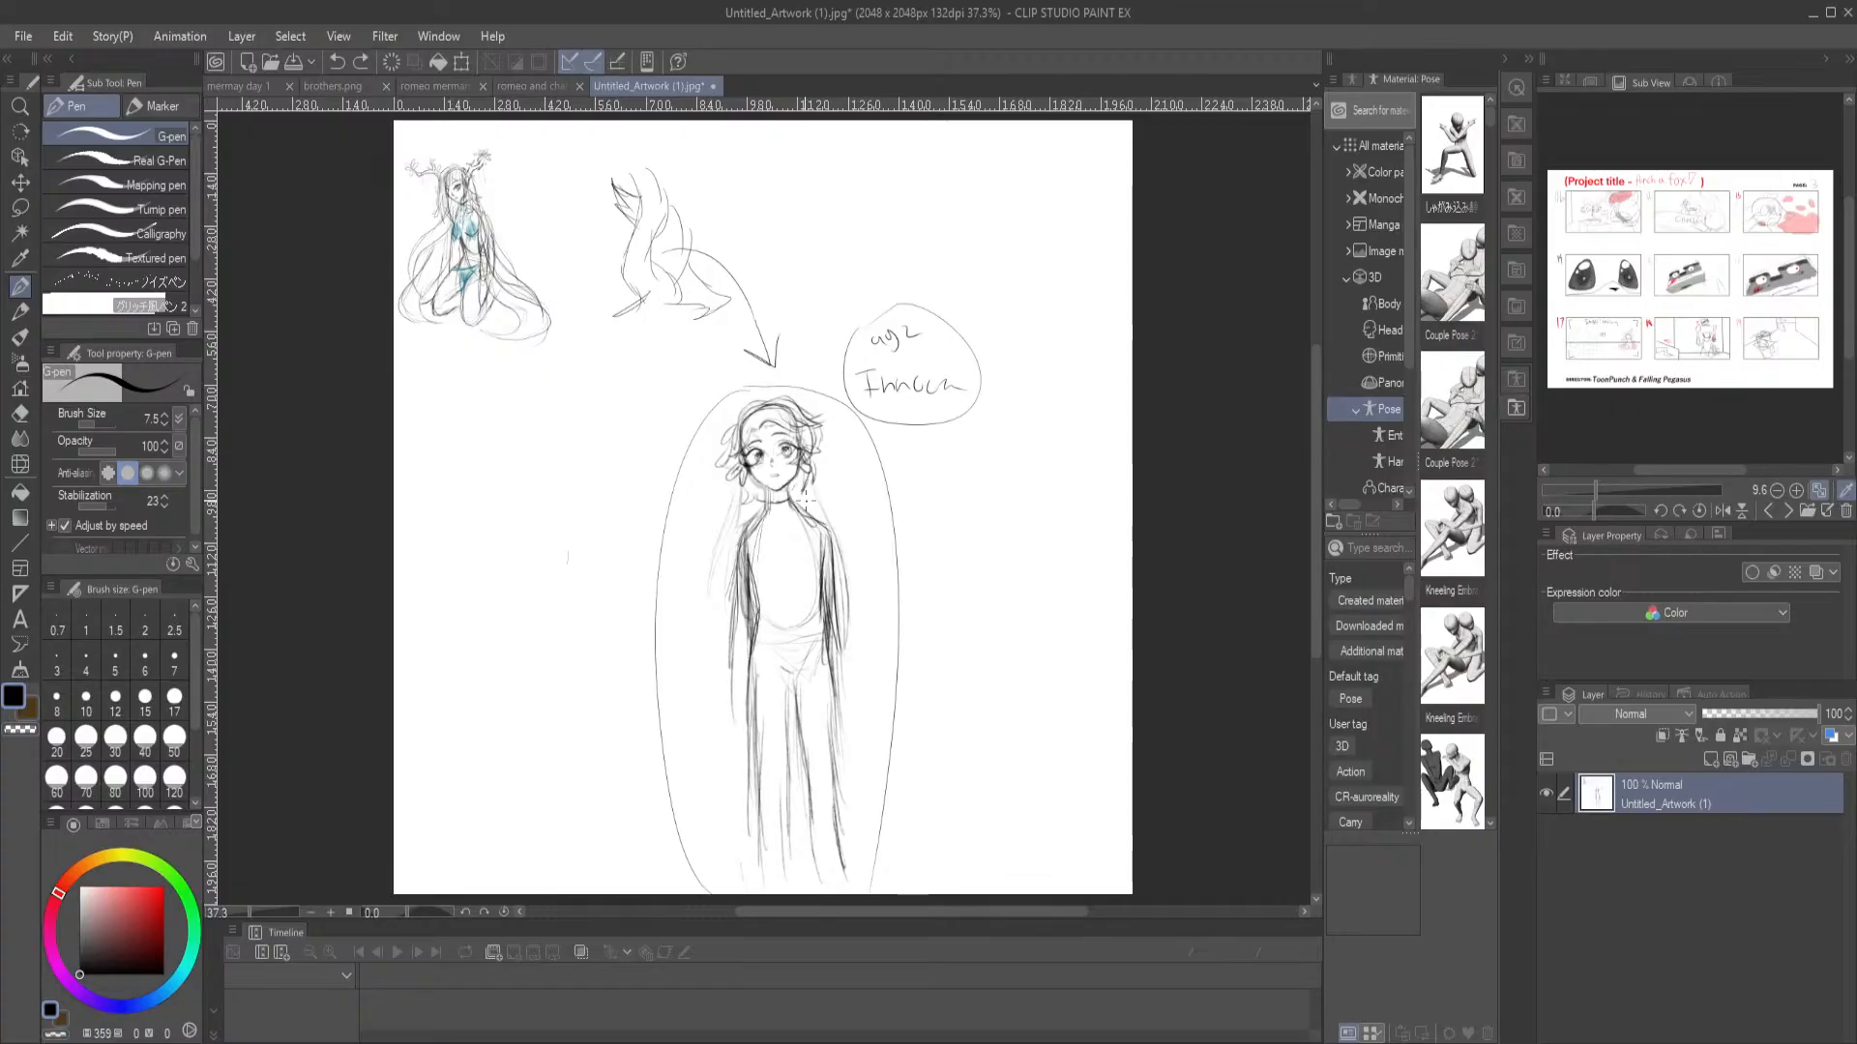
{"action": "left_click_drag", "start_coordinate": [677, 633], "coordinate": [682, 542]}
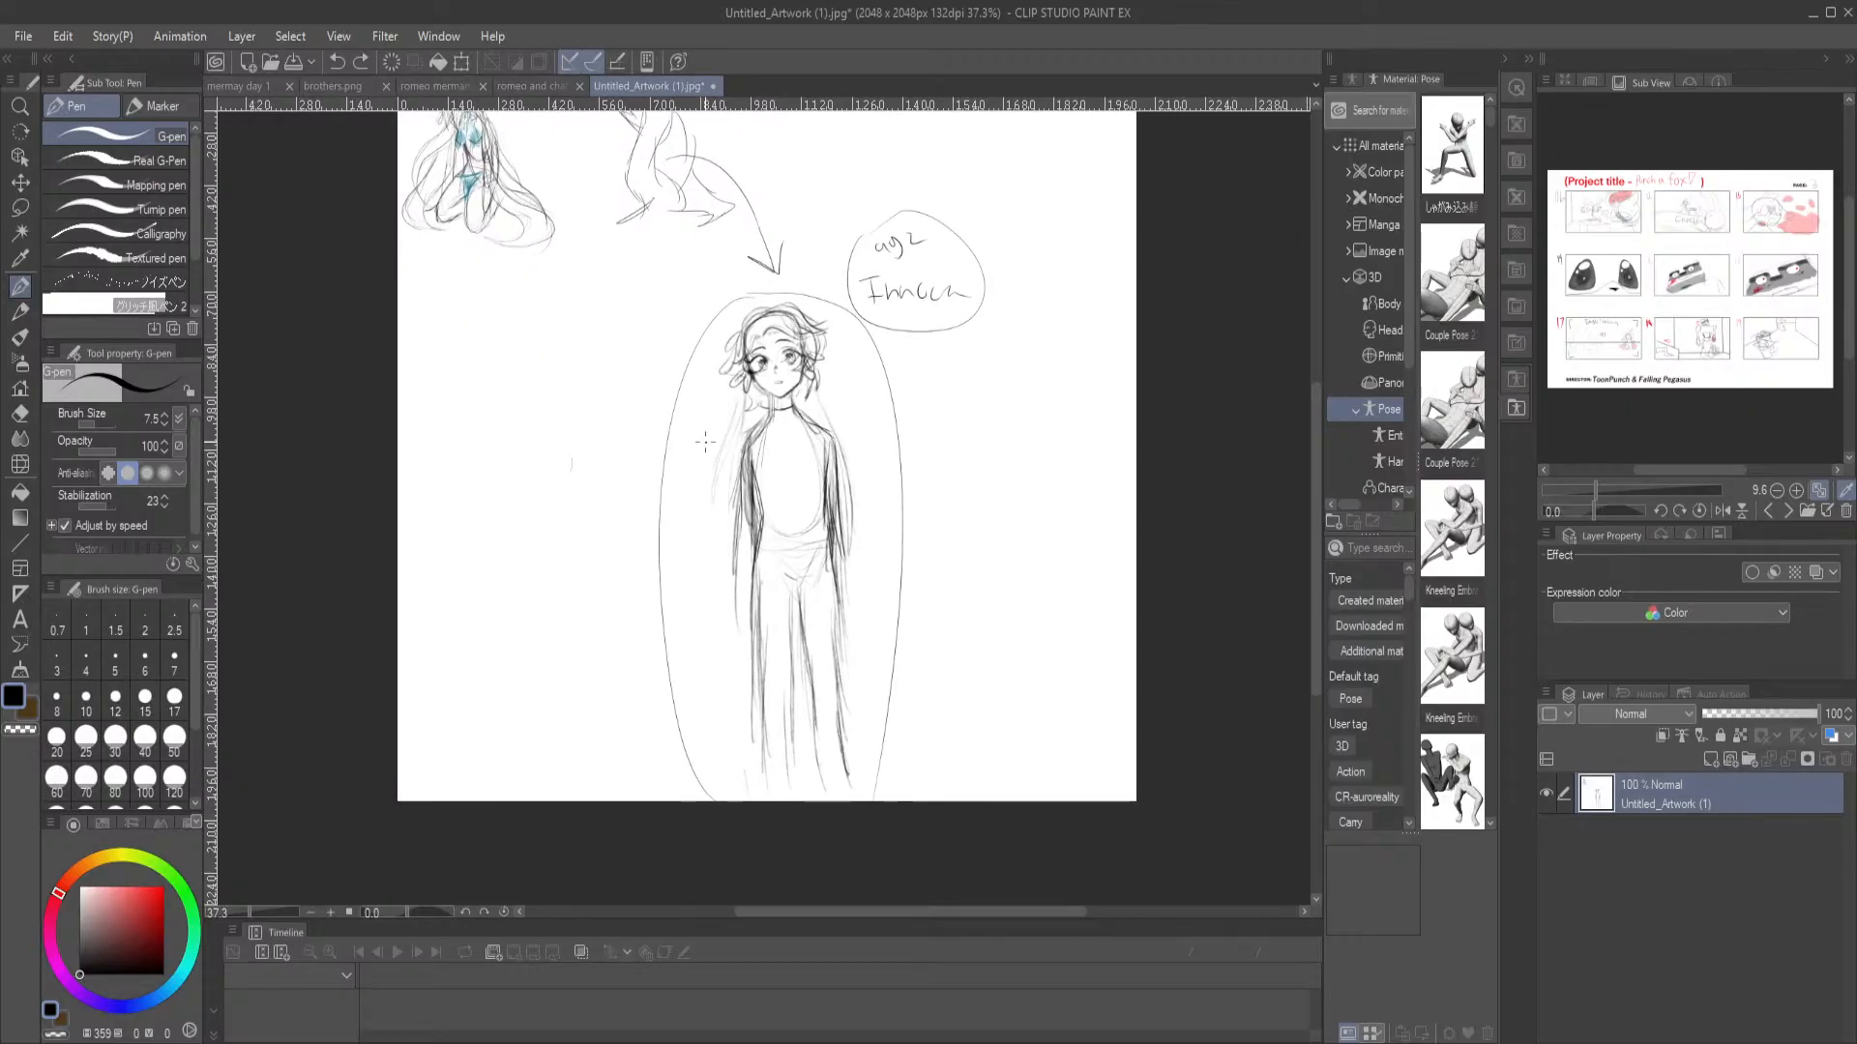
{"action": "scroll", "coordinate": [706, 561], "scroll_direction": "up", "scroll_amount": 1}
{"action": "left_click_drag", "start_coordinate": [822, 459], "coordinate": [705, 432]}
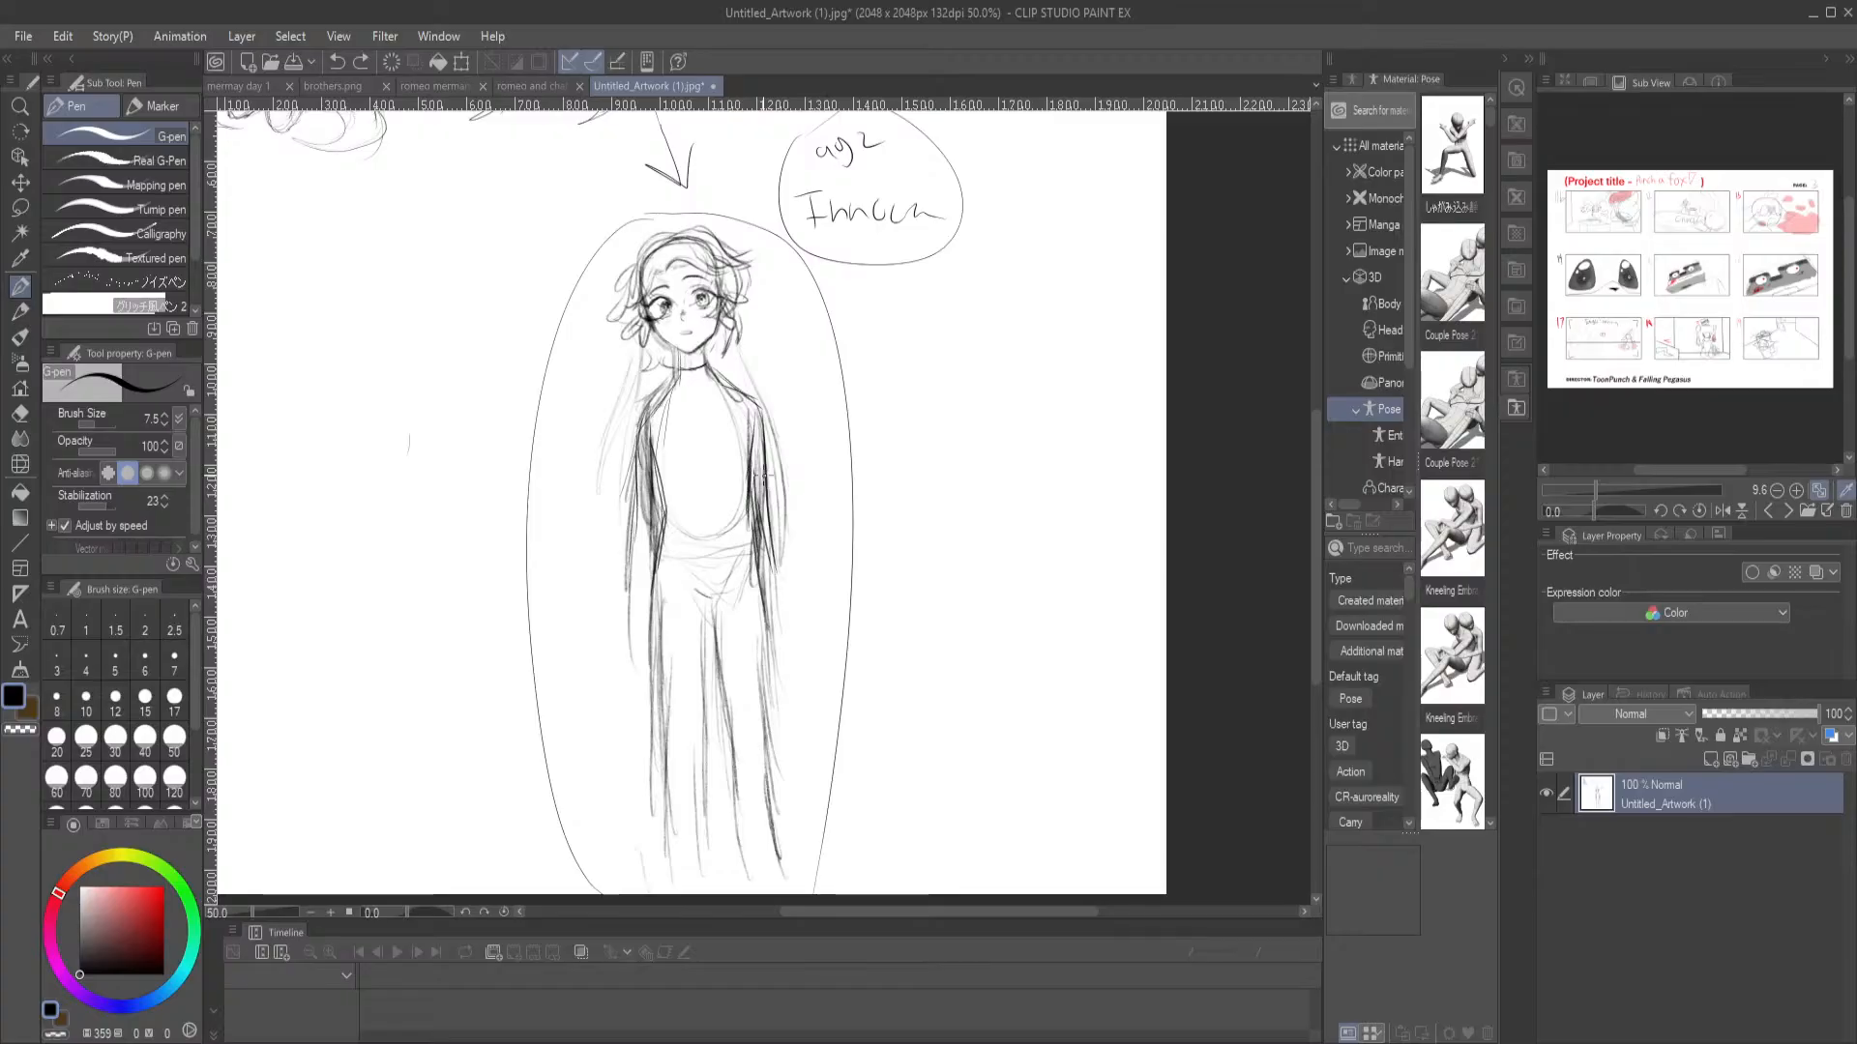
{"action": "mouse_move", "coordinate": [591, 525]}
{"action": "left_mouse_down"}
{"action": "mouse_move", "coordinate": [649, 390]}
{"action": "mouse_move", "coordinate": [689, 554]}
{"action": "mouse_move", "coordinate": [663, 569]}
{"action": "left_mouse_up"}
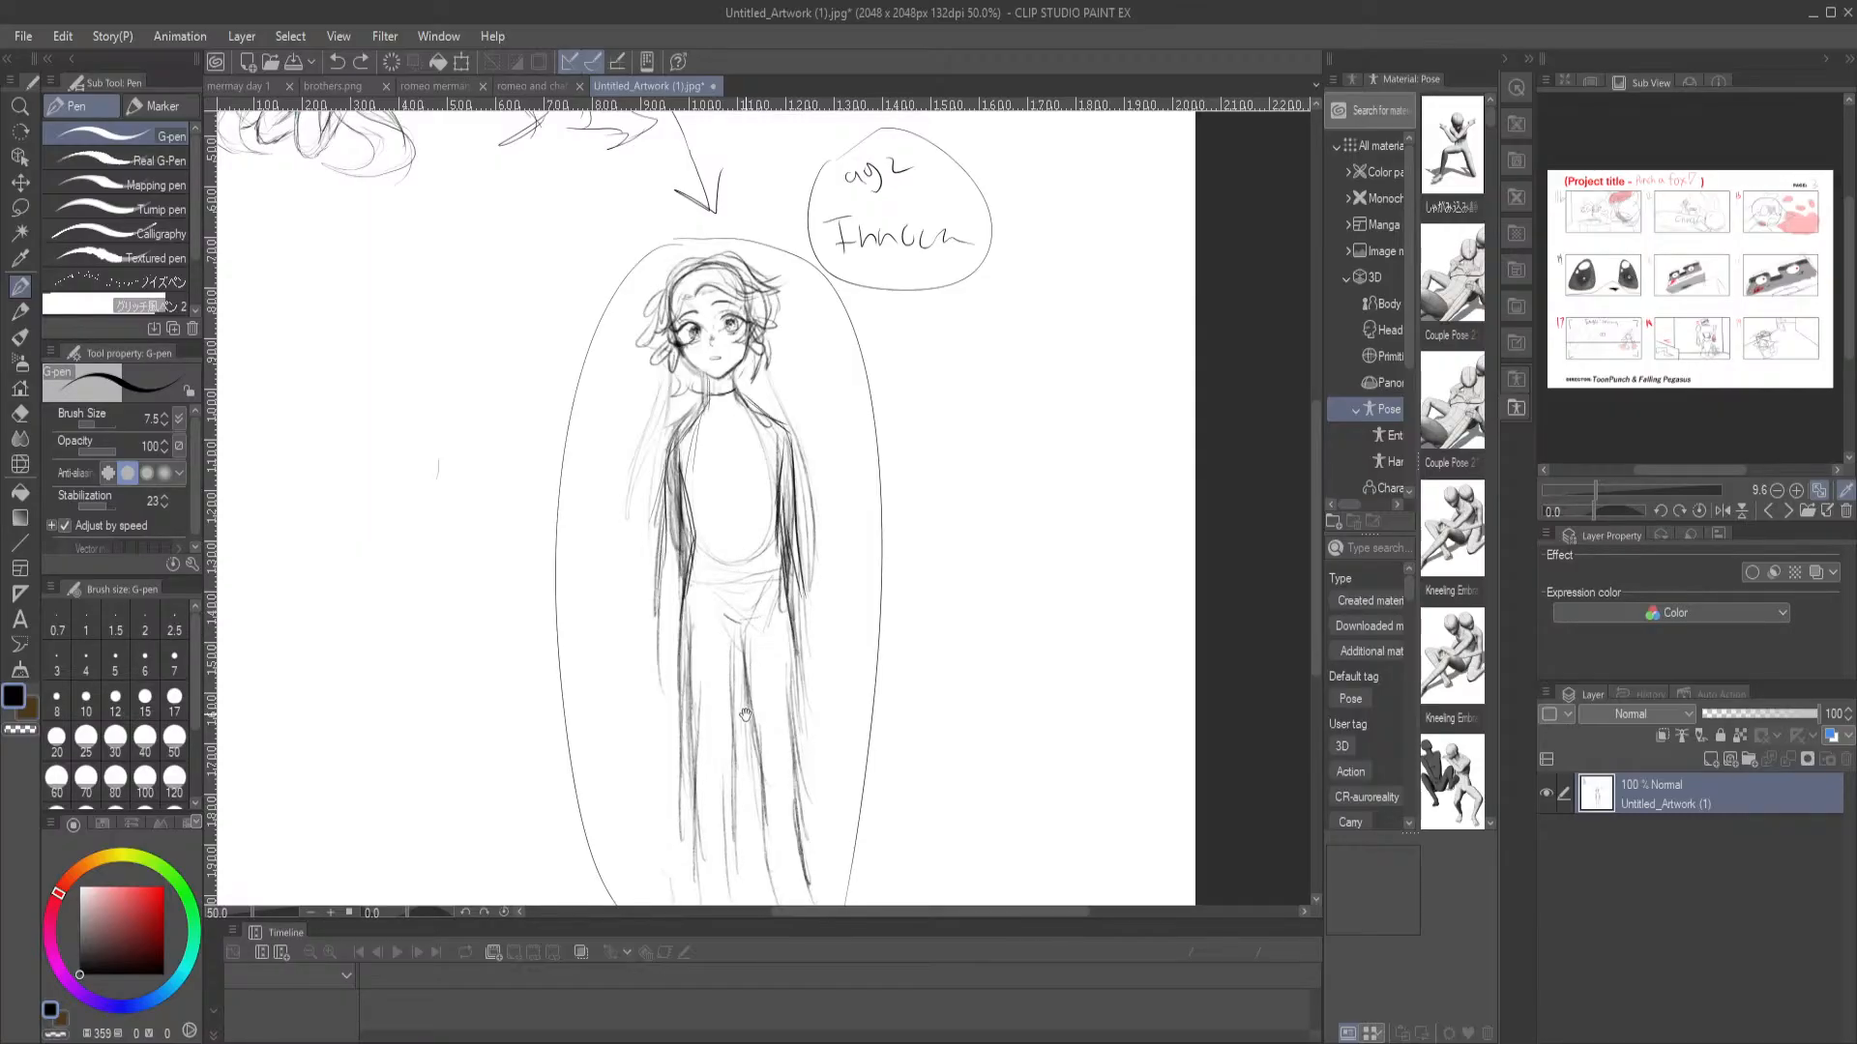
{"action": "left_click_drag", "start_coordinate": [729, 727], "coordinate": [737, 703]}
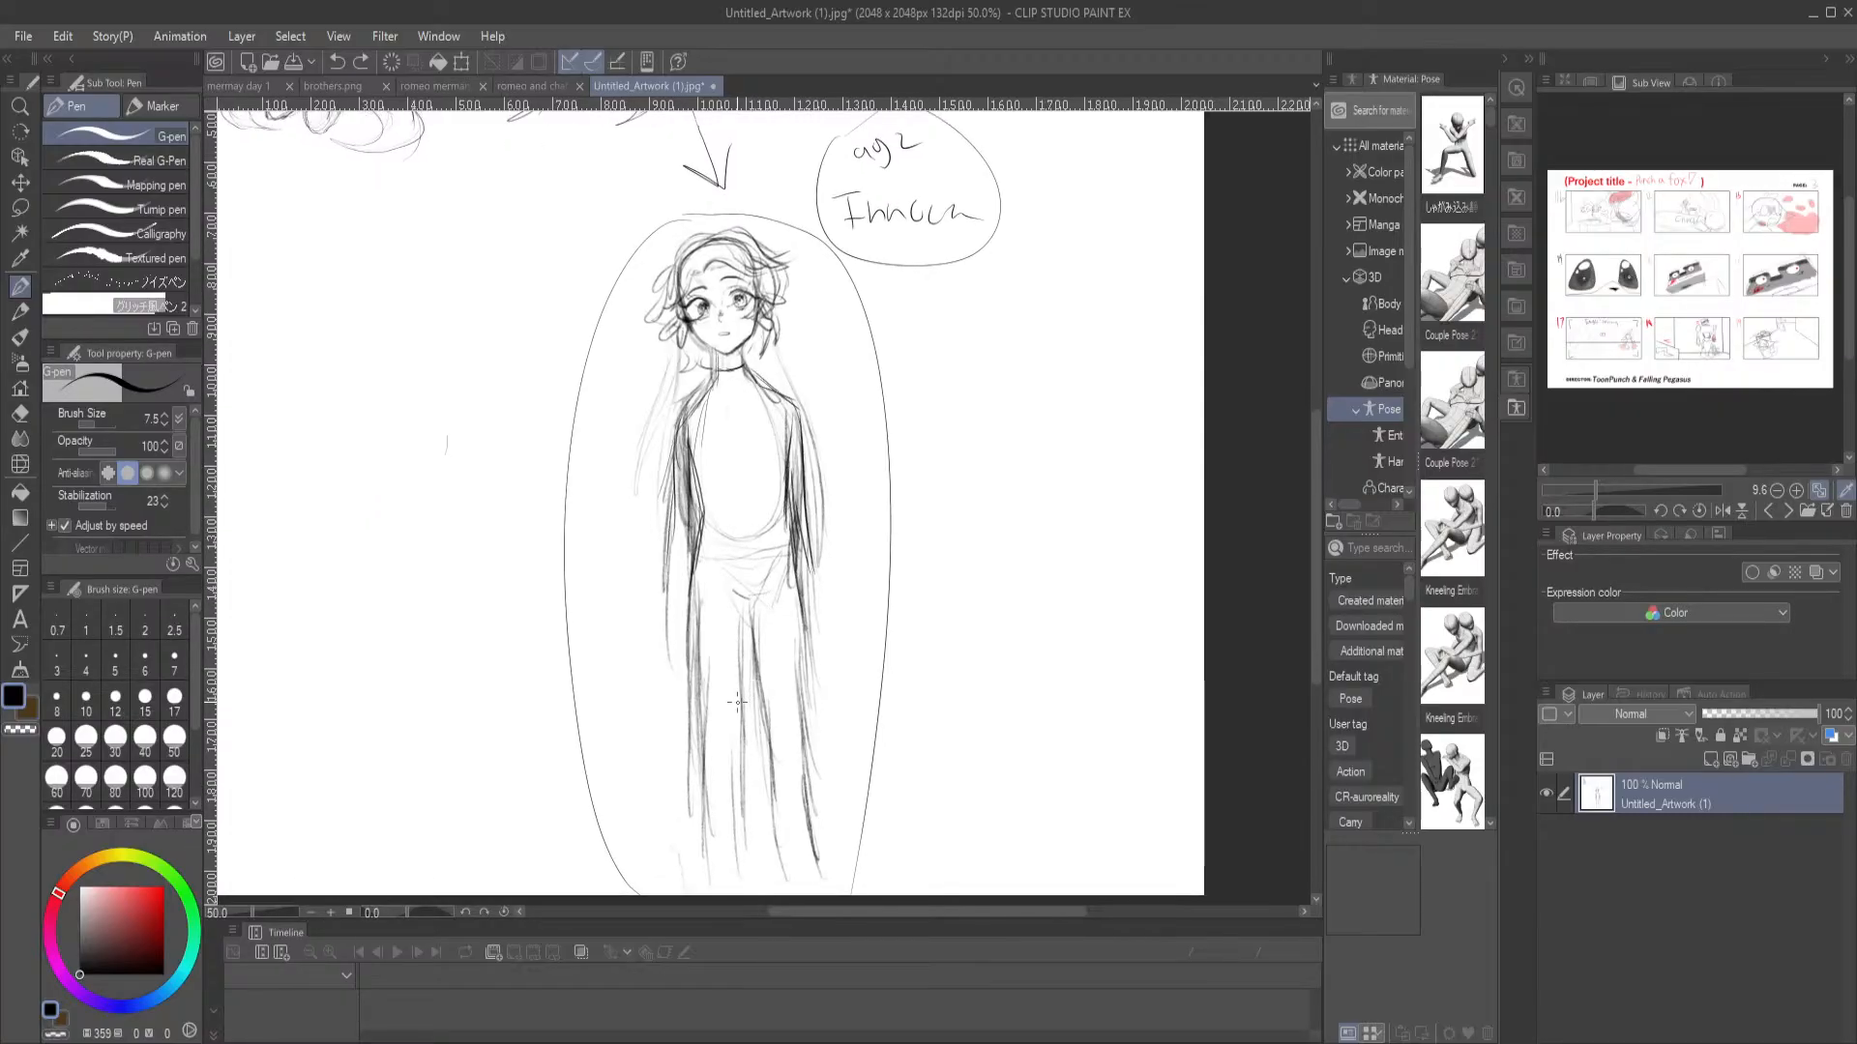
Switch to the browser, play the Wolf Children clip, and replay the scene of the girl from near its beginning, pausing on her
{"action": "left_click", "coordinate": [1179, 1041]}
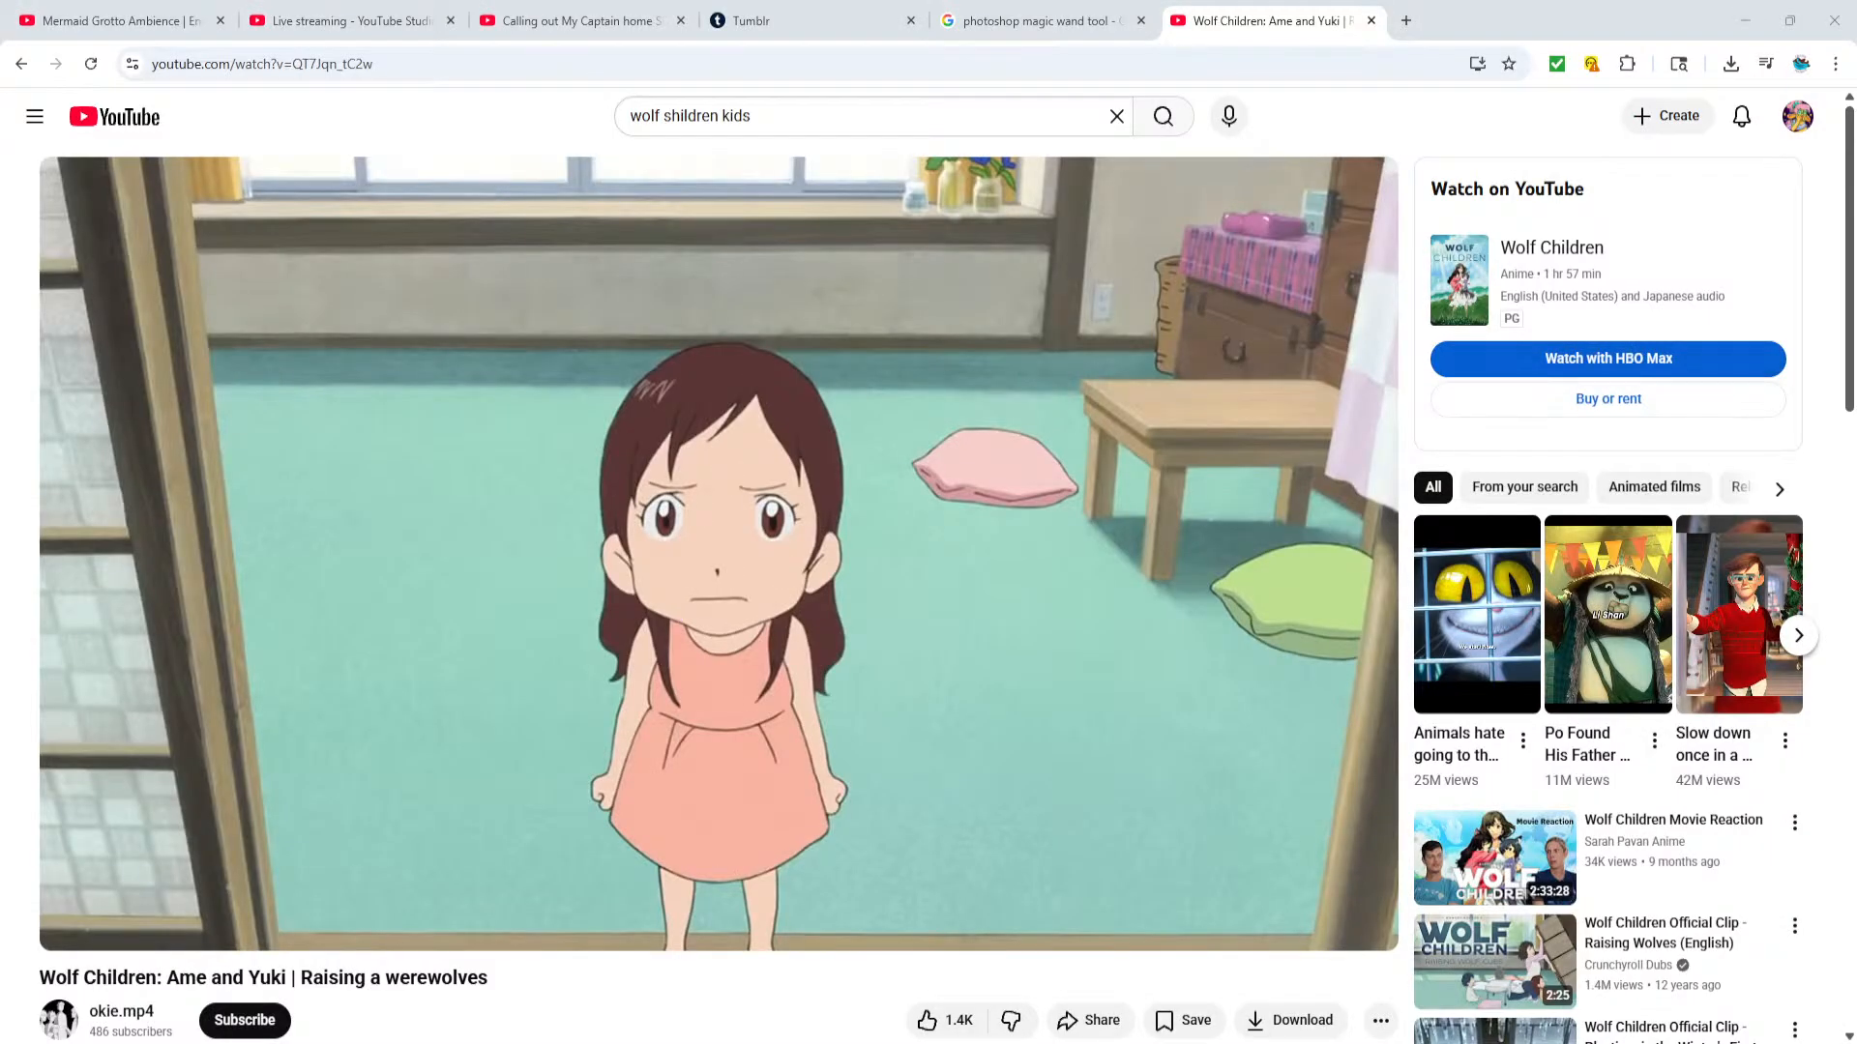
{"action": "left_click", "coordinate": [704, 730]}
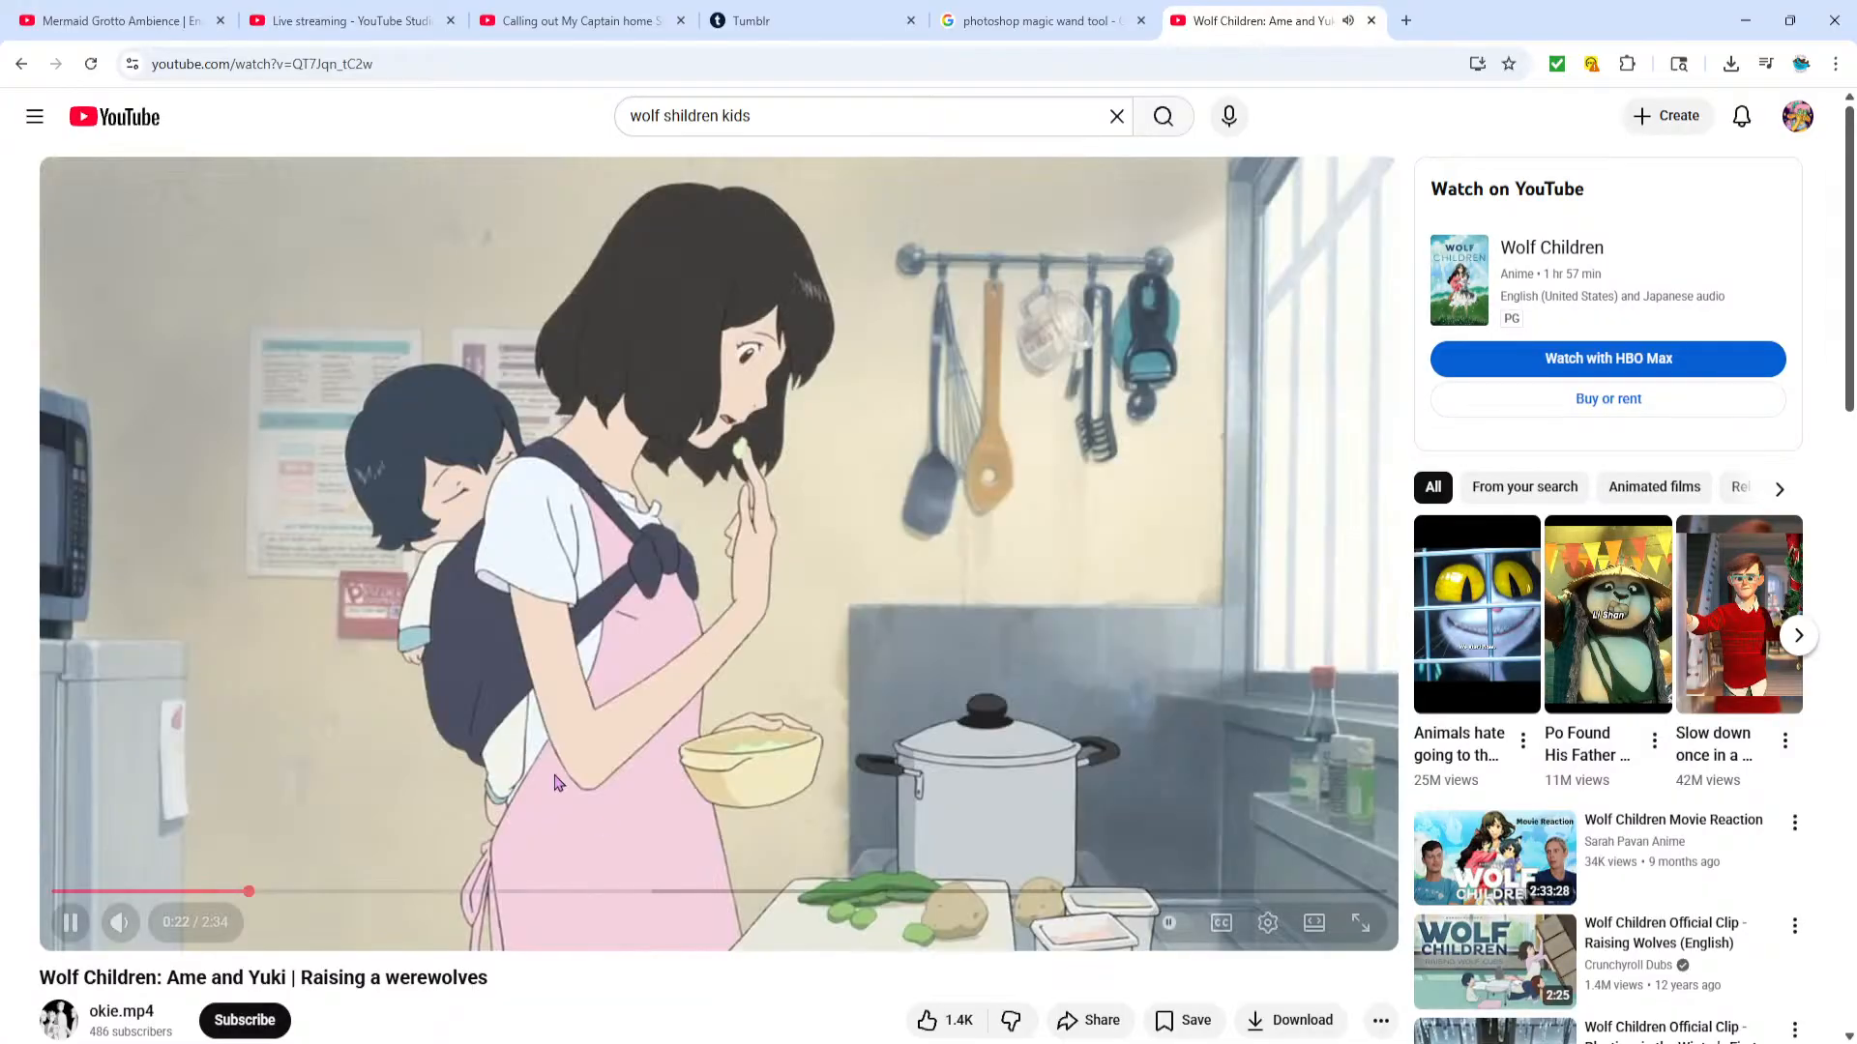
{"action": "left_click", "coordinate": [321, 826]}
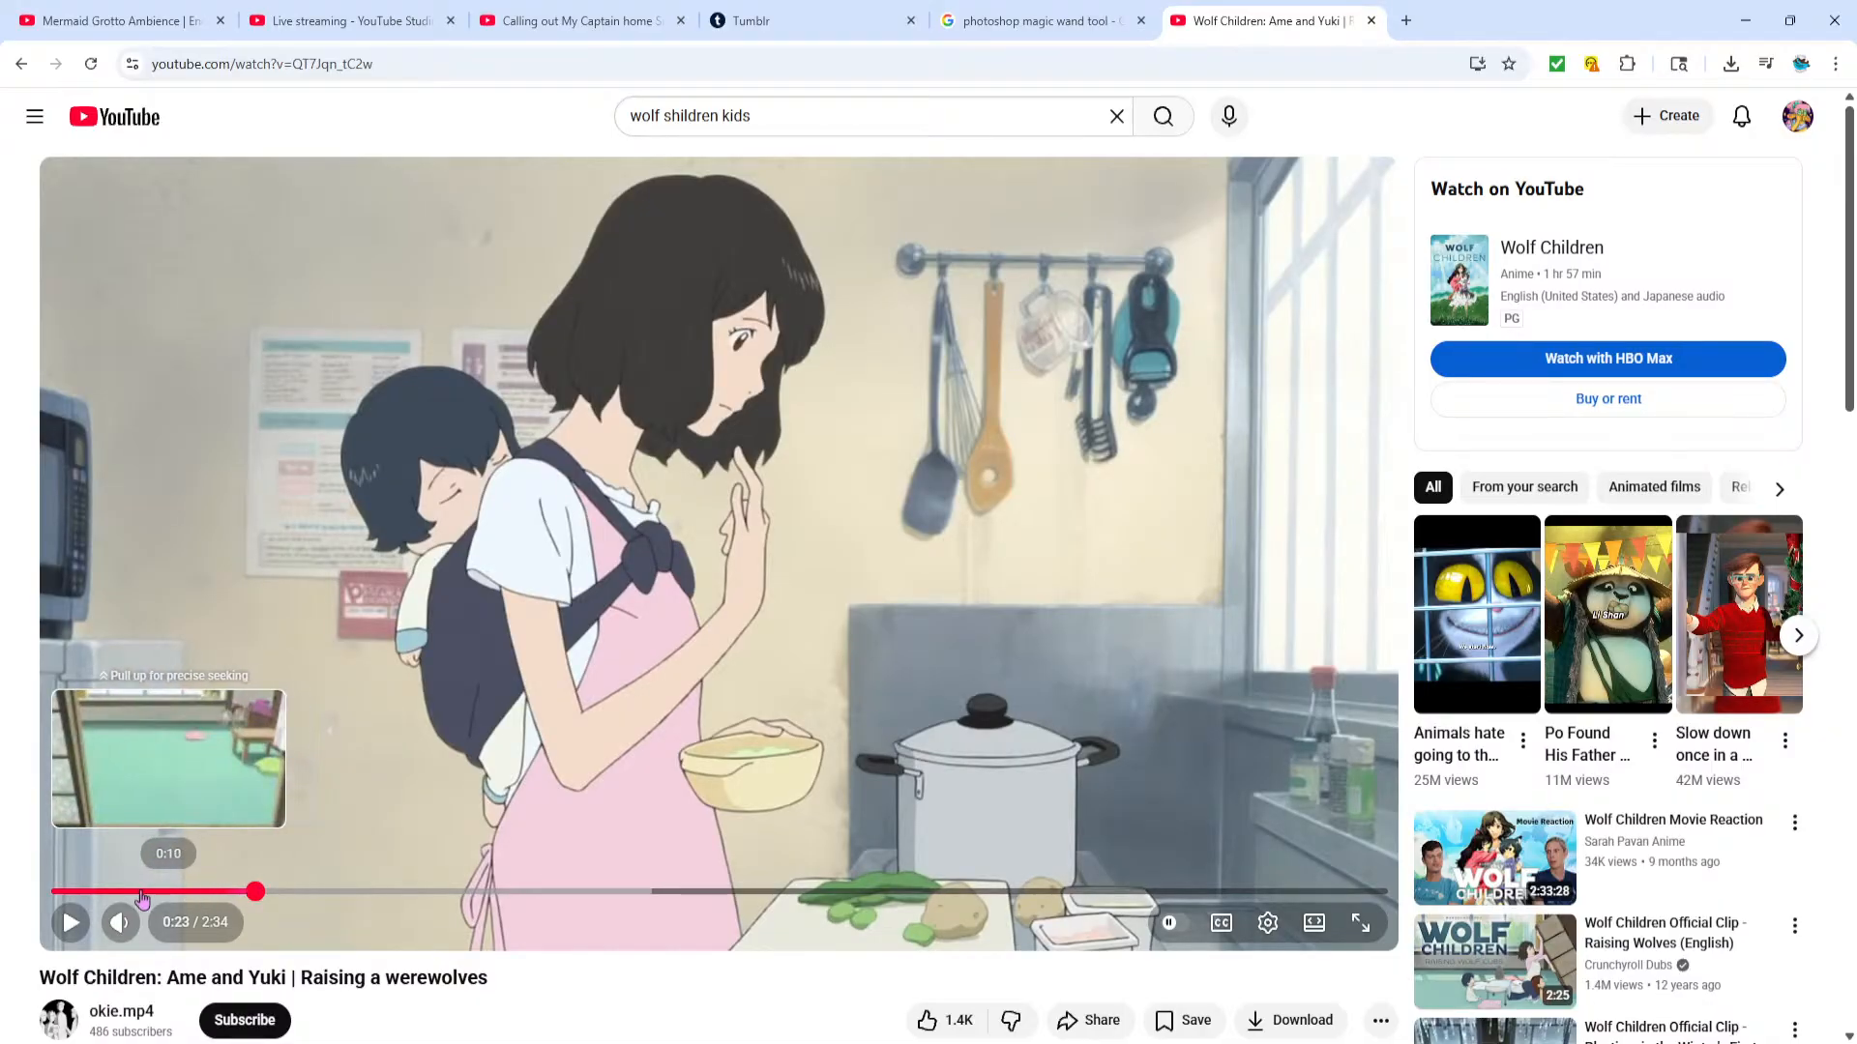
{"action": "left_click", "coordinate": [96, 896]}
{"action": "left_click", "coordinate": [67, 925]}
{"action": "left_click", "coordinate": [67, 926]}
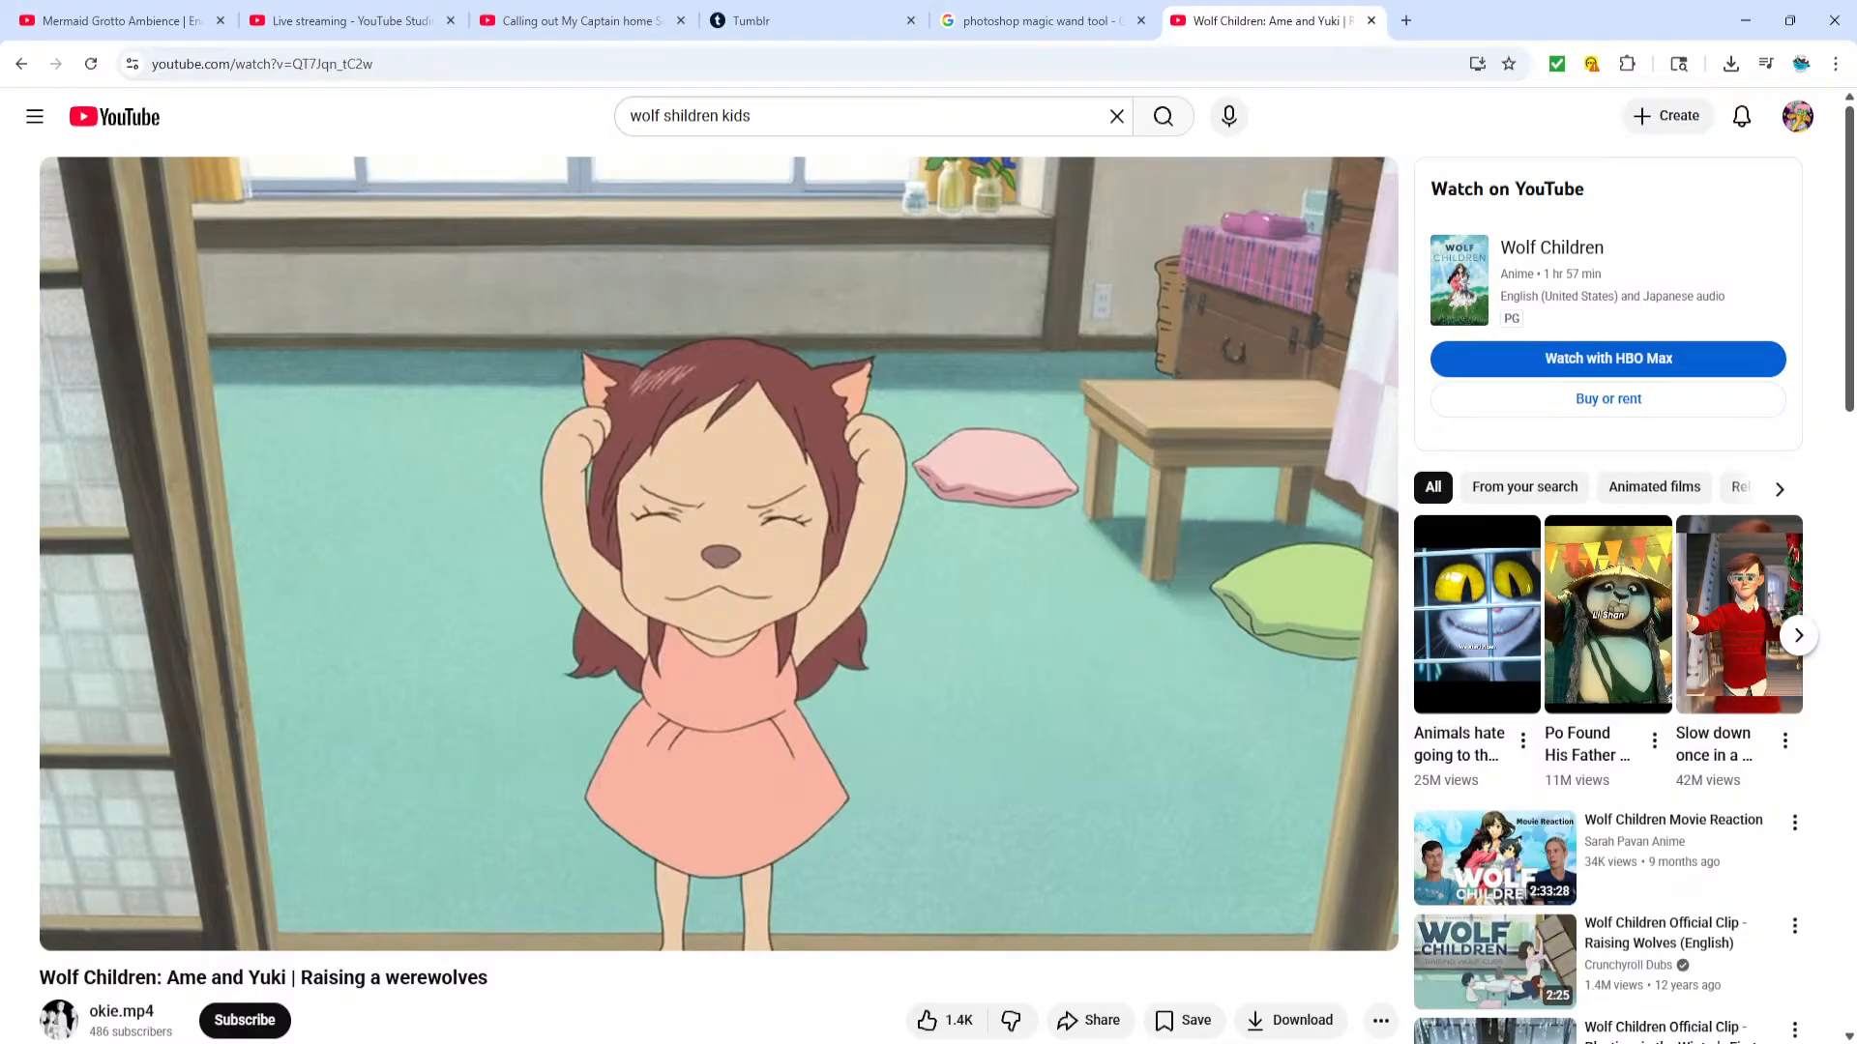
Resume the Mermaid Grotto Ambience video, look through the other open pages and return to the Wolf Children video
{"action": "left_click", "coordinate": [116, 20]}
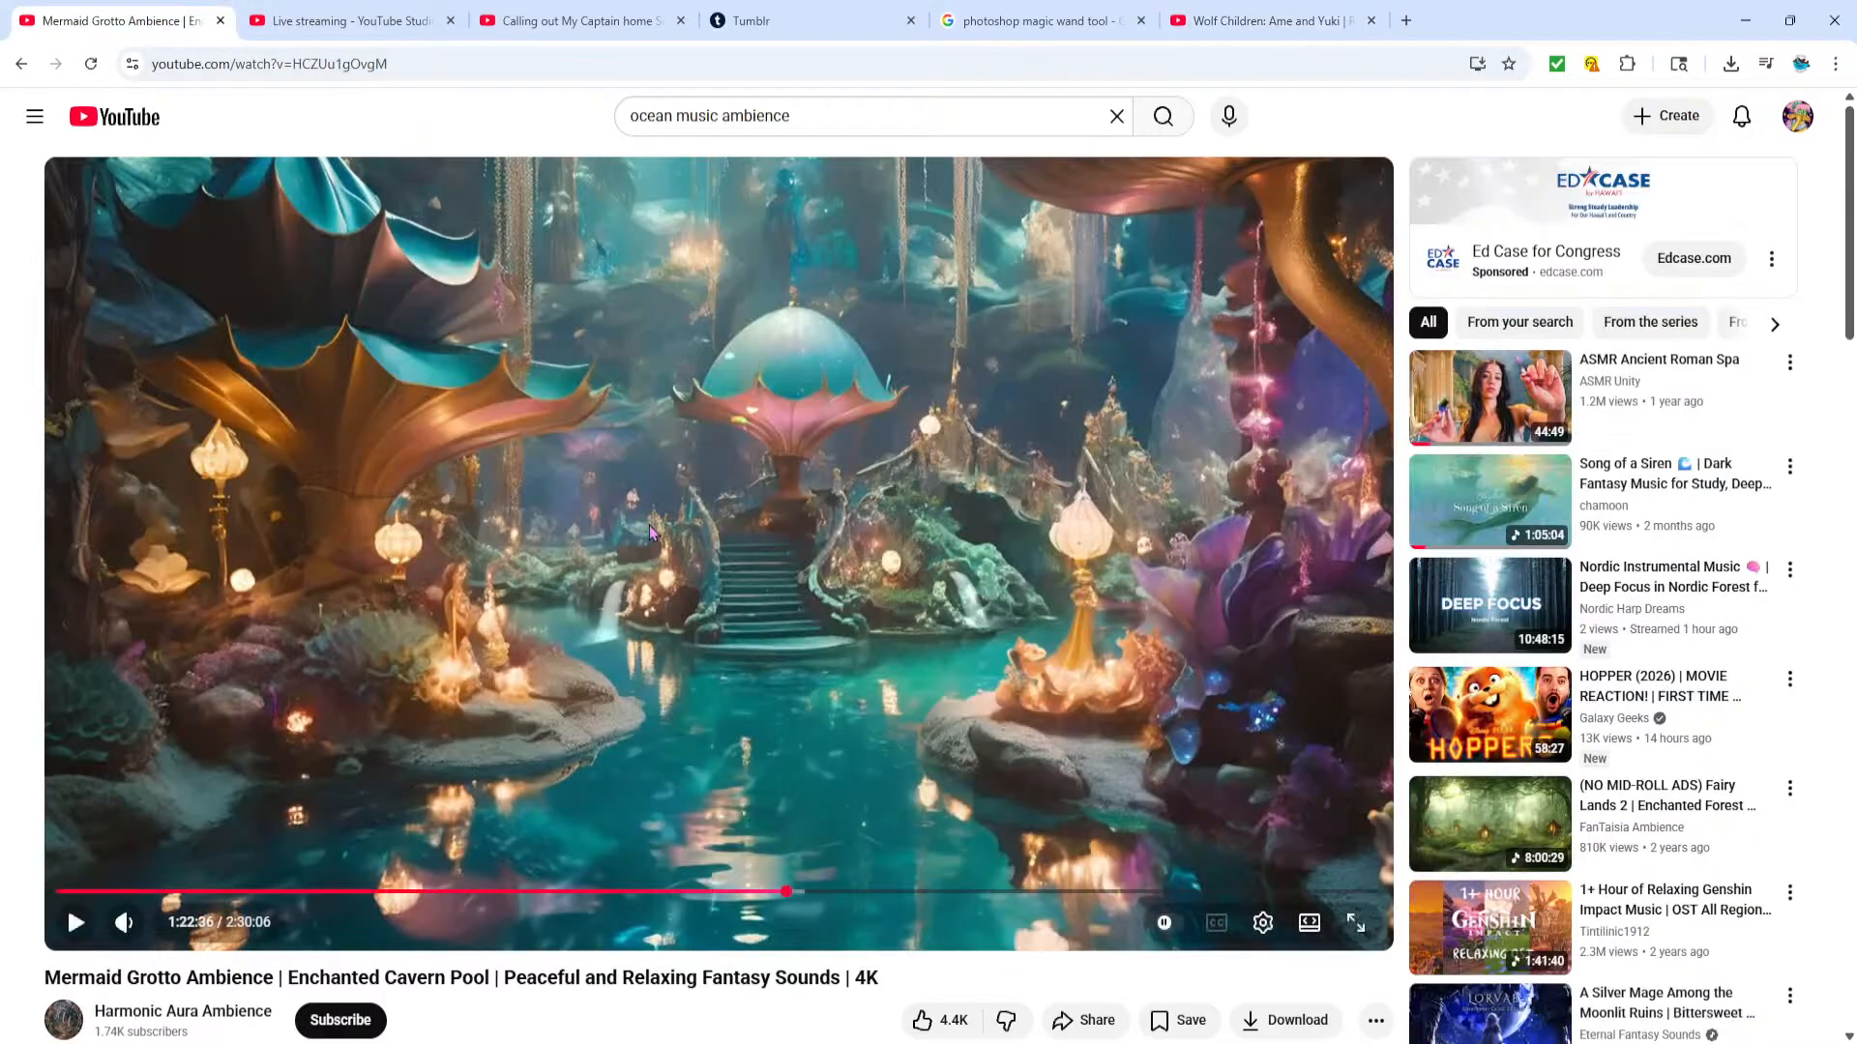
{"action": "left_click", "coordinate": [649, 531]}
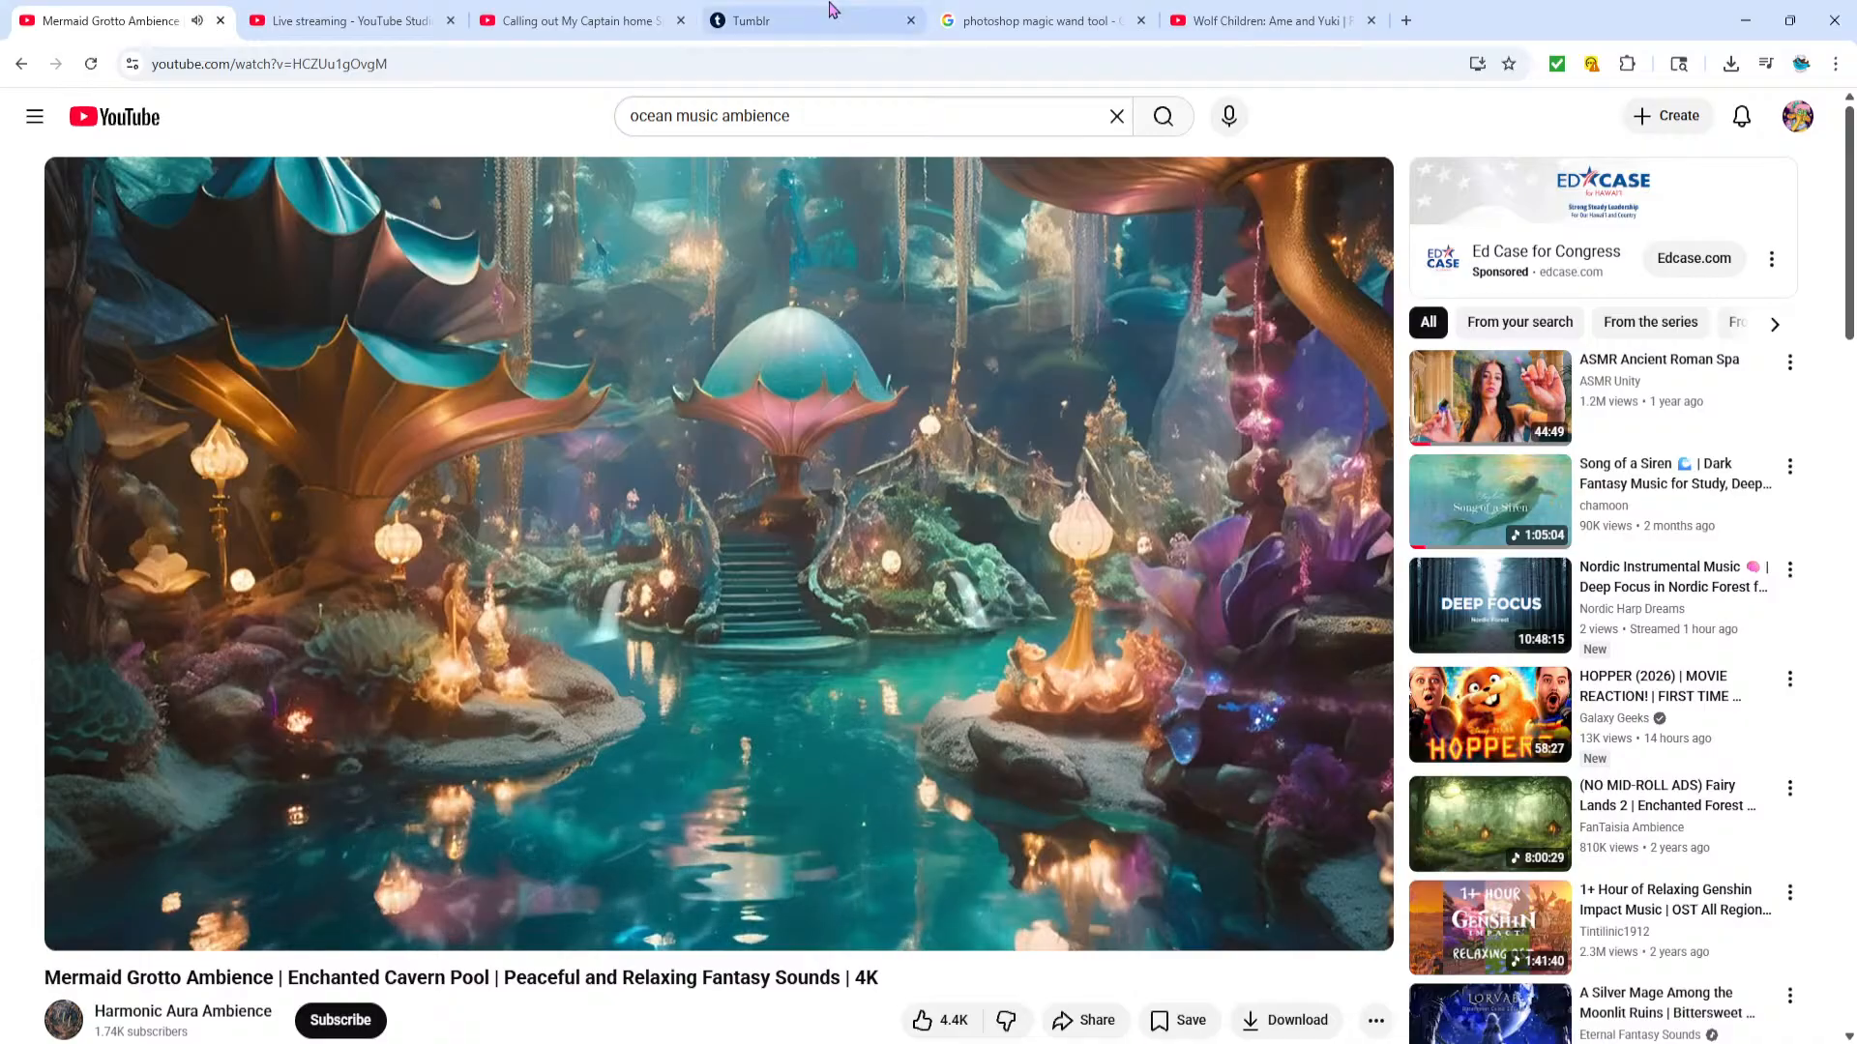
{"action": "left_click", "coordinate": [799, 27]}
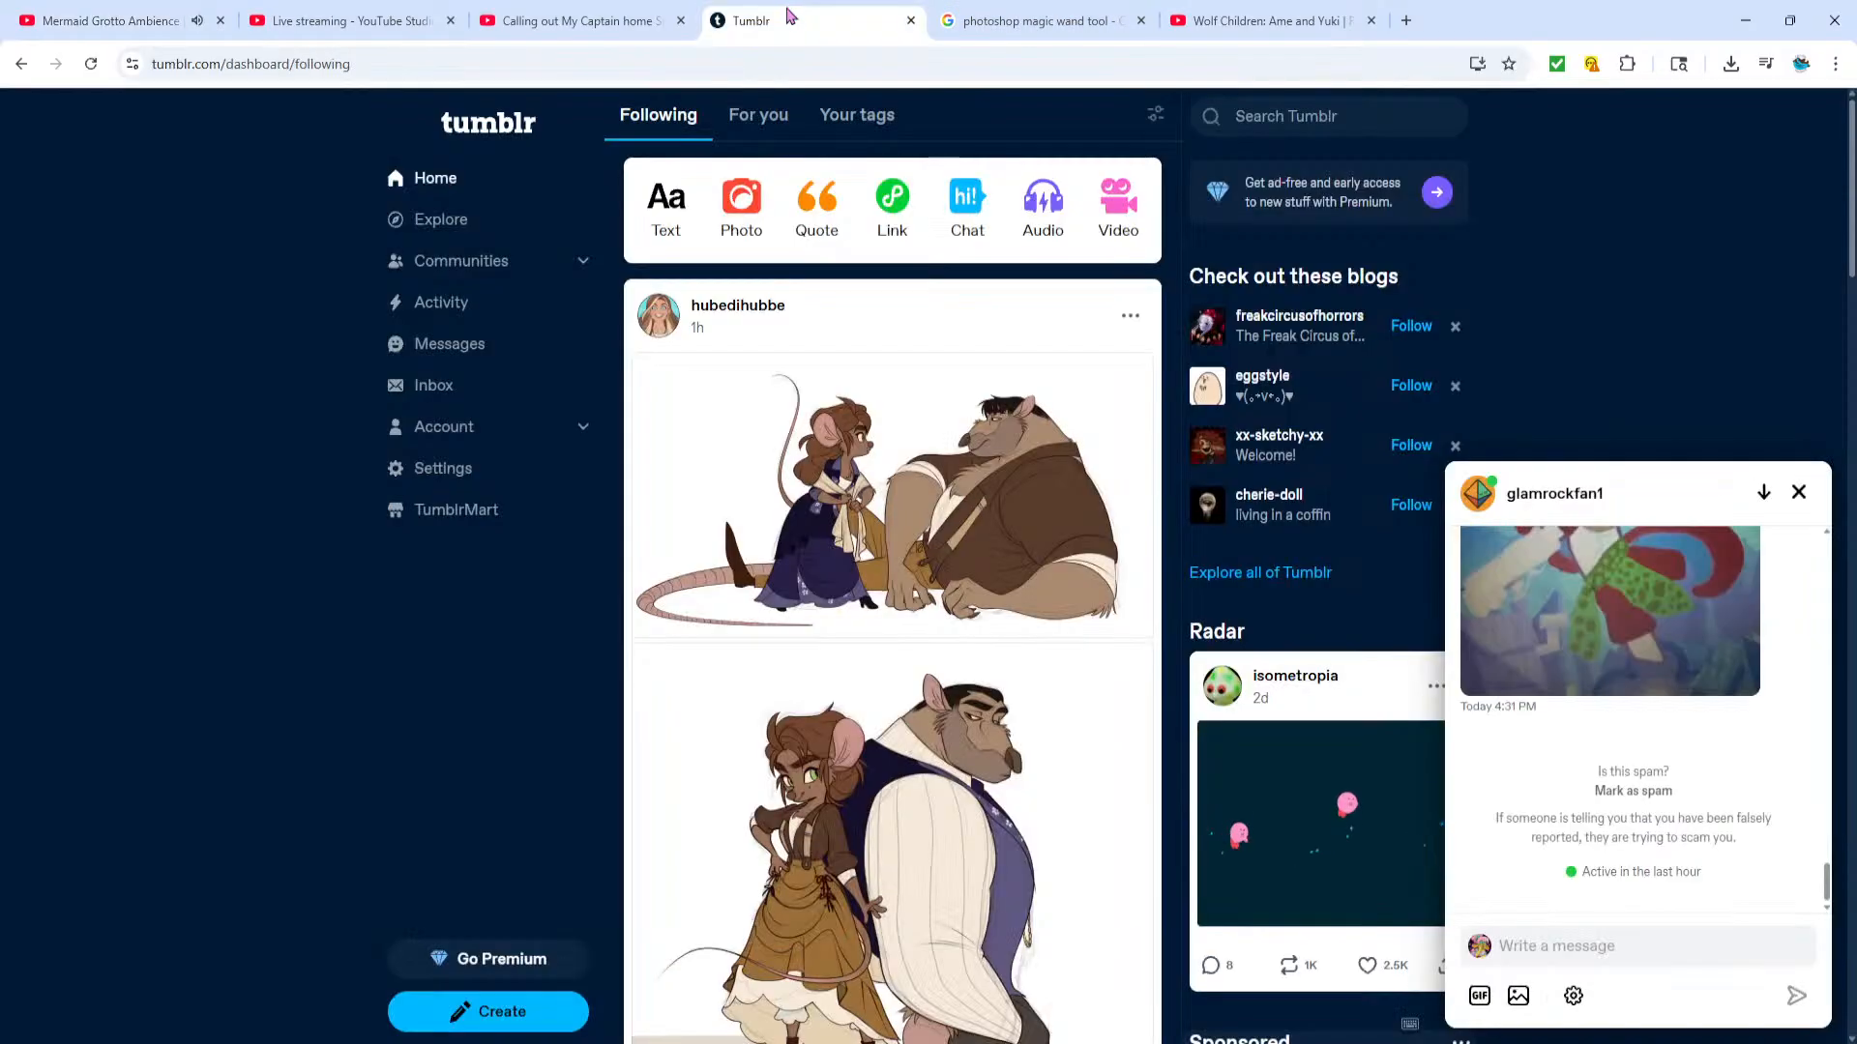
{"action": "left_click", "coordinate": [571, 20]}
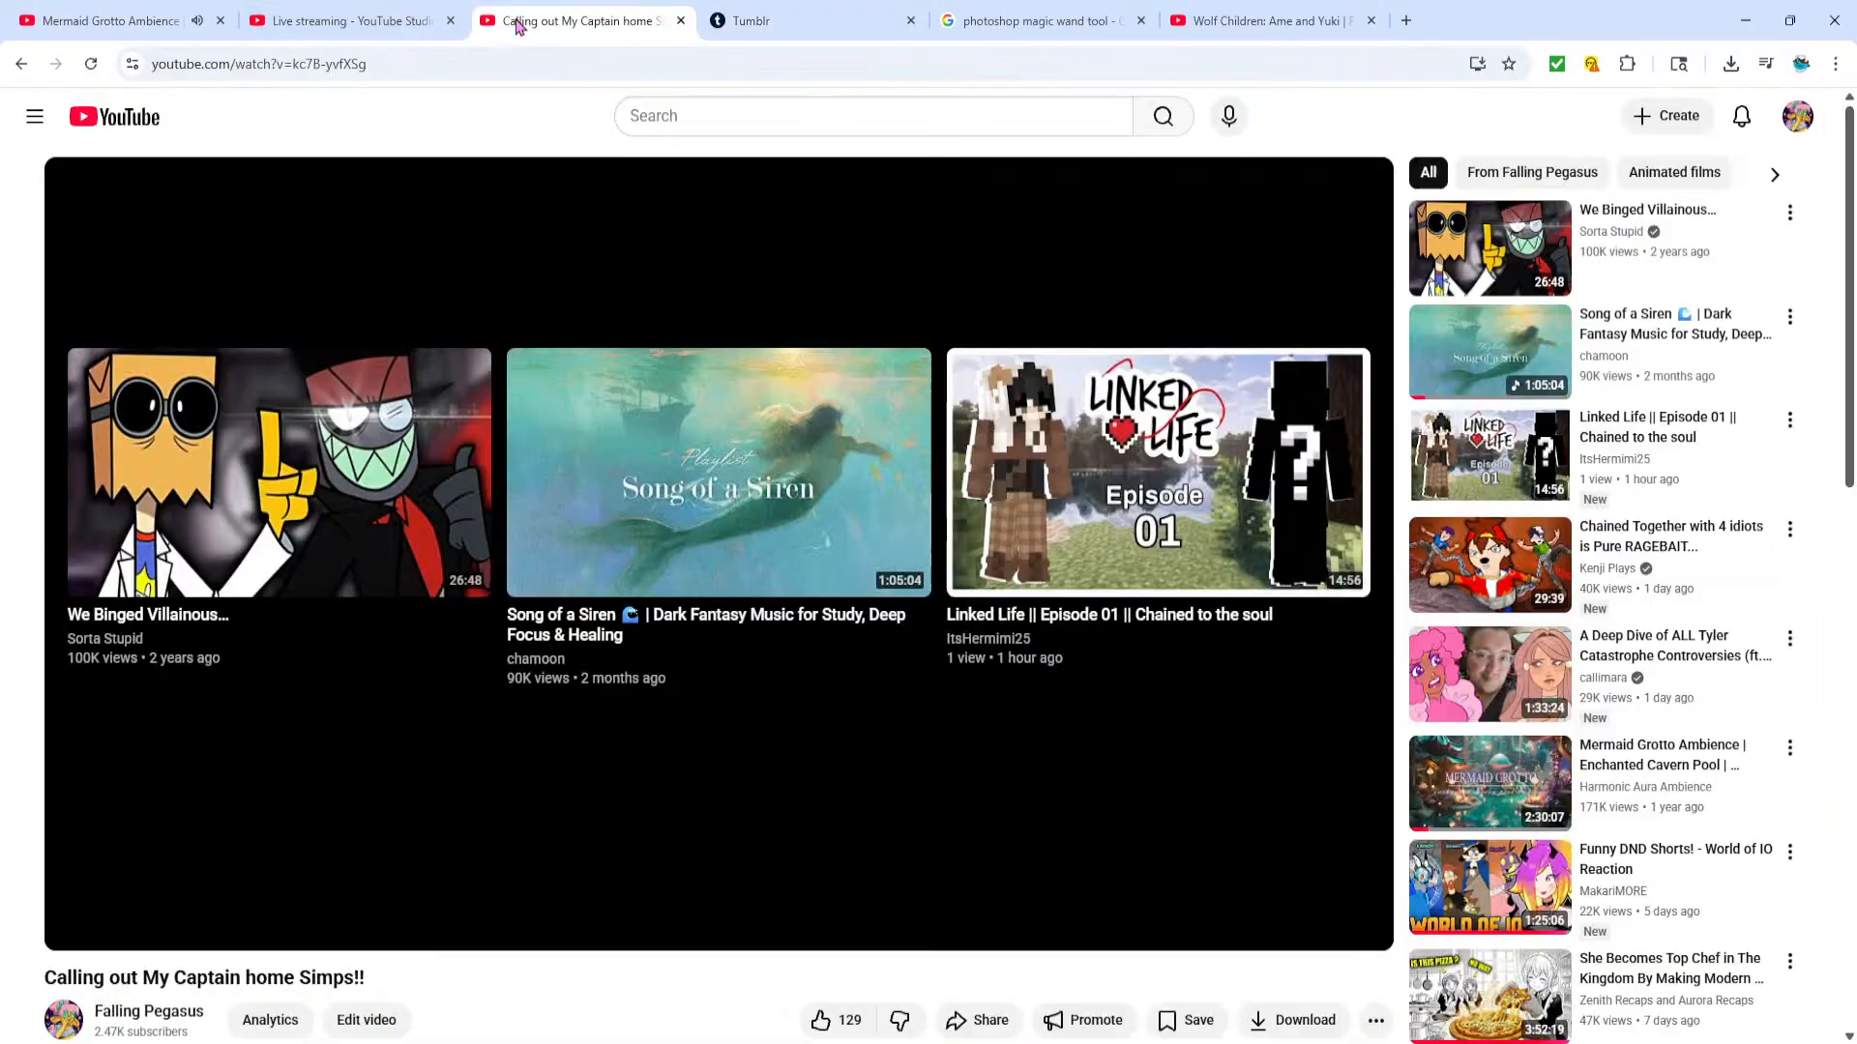
{"action": "left_click", "coordinate": [1267, 20]}
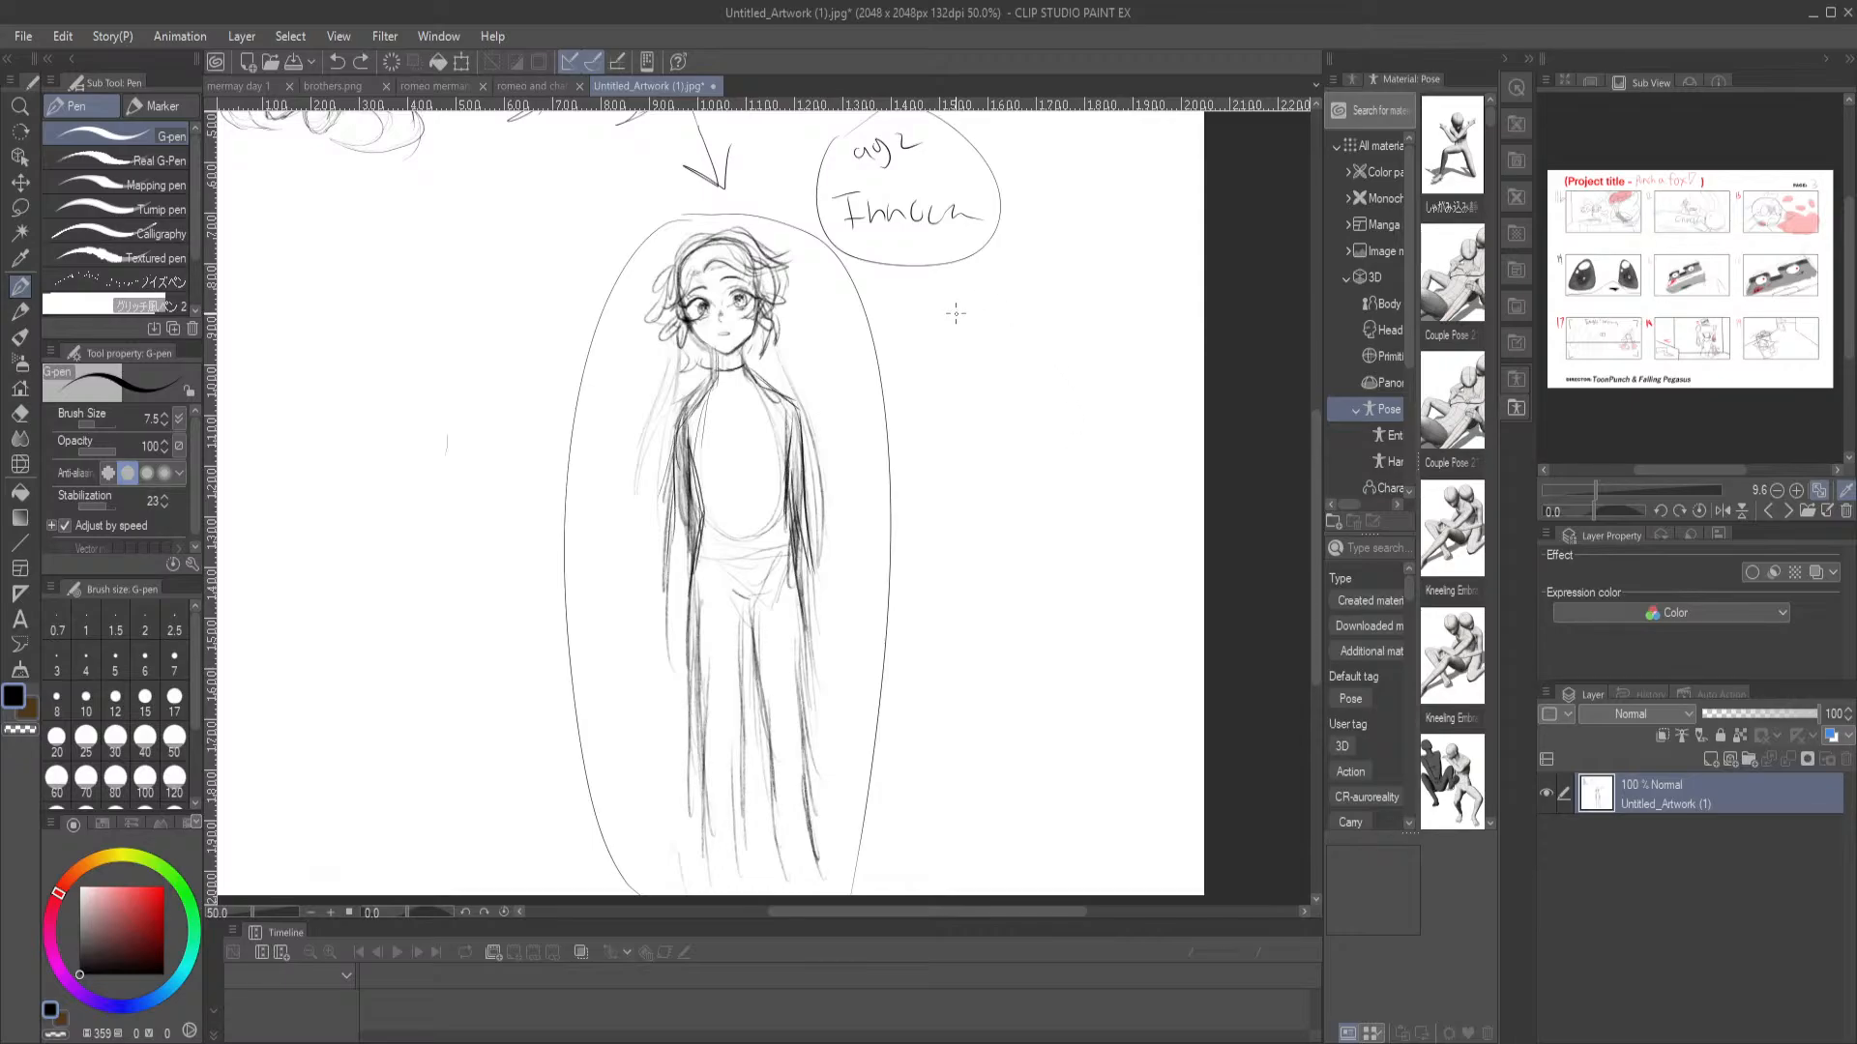
Try to erase the faint hair strokes beside the standing character's shoulder with the Hard eraser, and undo it
{"action": "left_click_drag", "start_coordinate": [696, 407], "coordinate": [699, 501]}
{"action": "scroll", "coordinate": [737, 522], "scroll_direction": "up", "scroll_amount": 1}
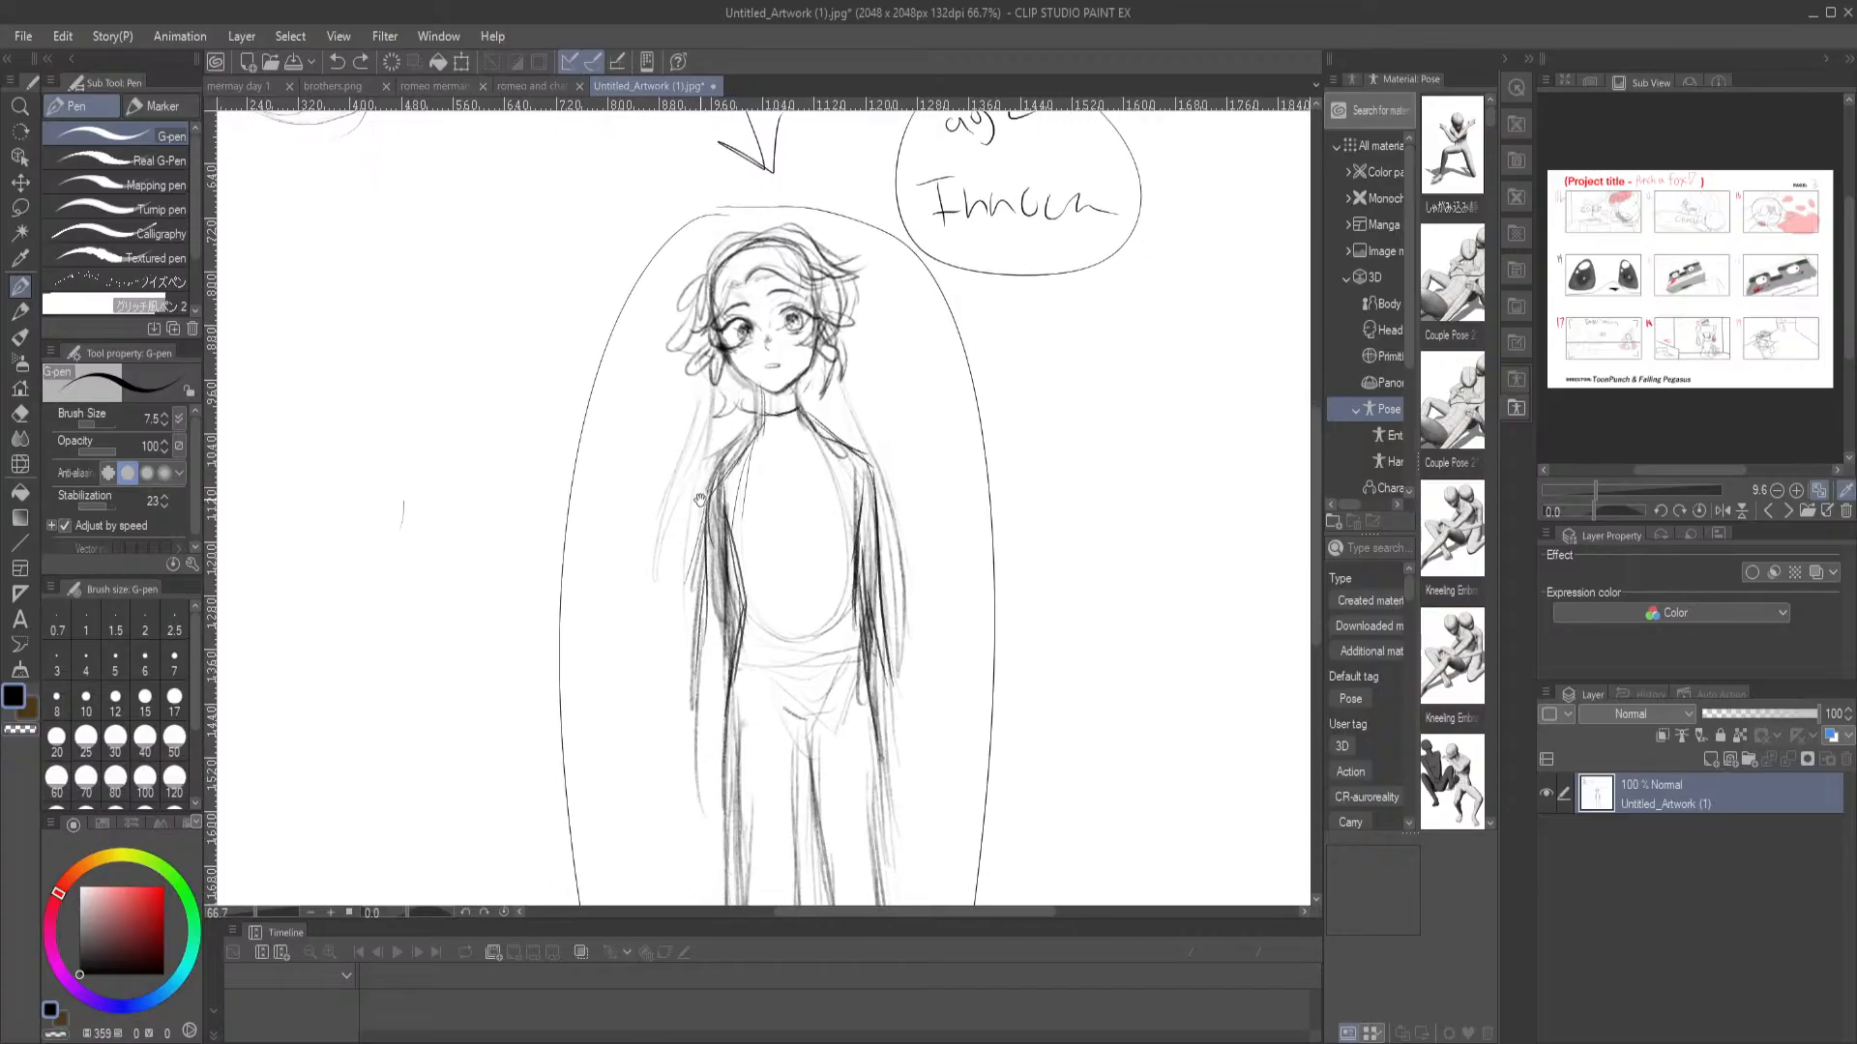
{"action": "key", "text": "e"}
{"action": "left_click_drag", "start_coordinate": [698, 418], "coordinate": [695, 431]}
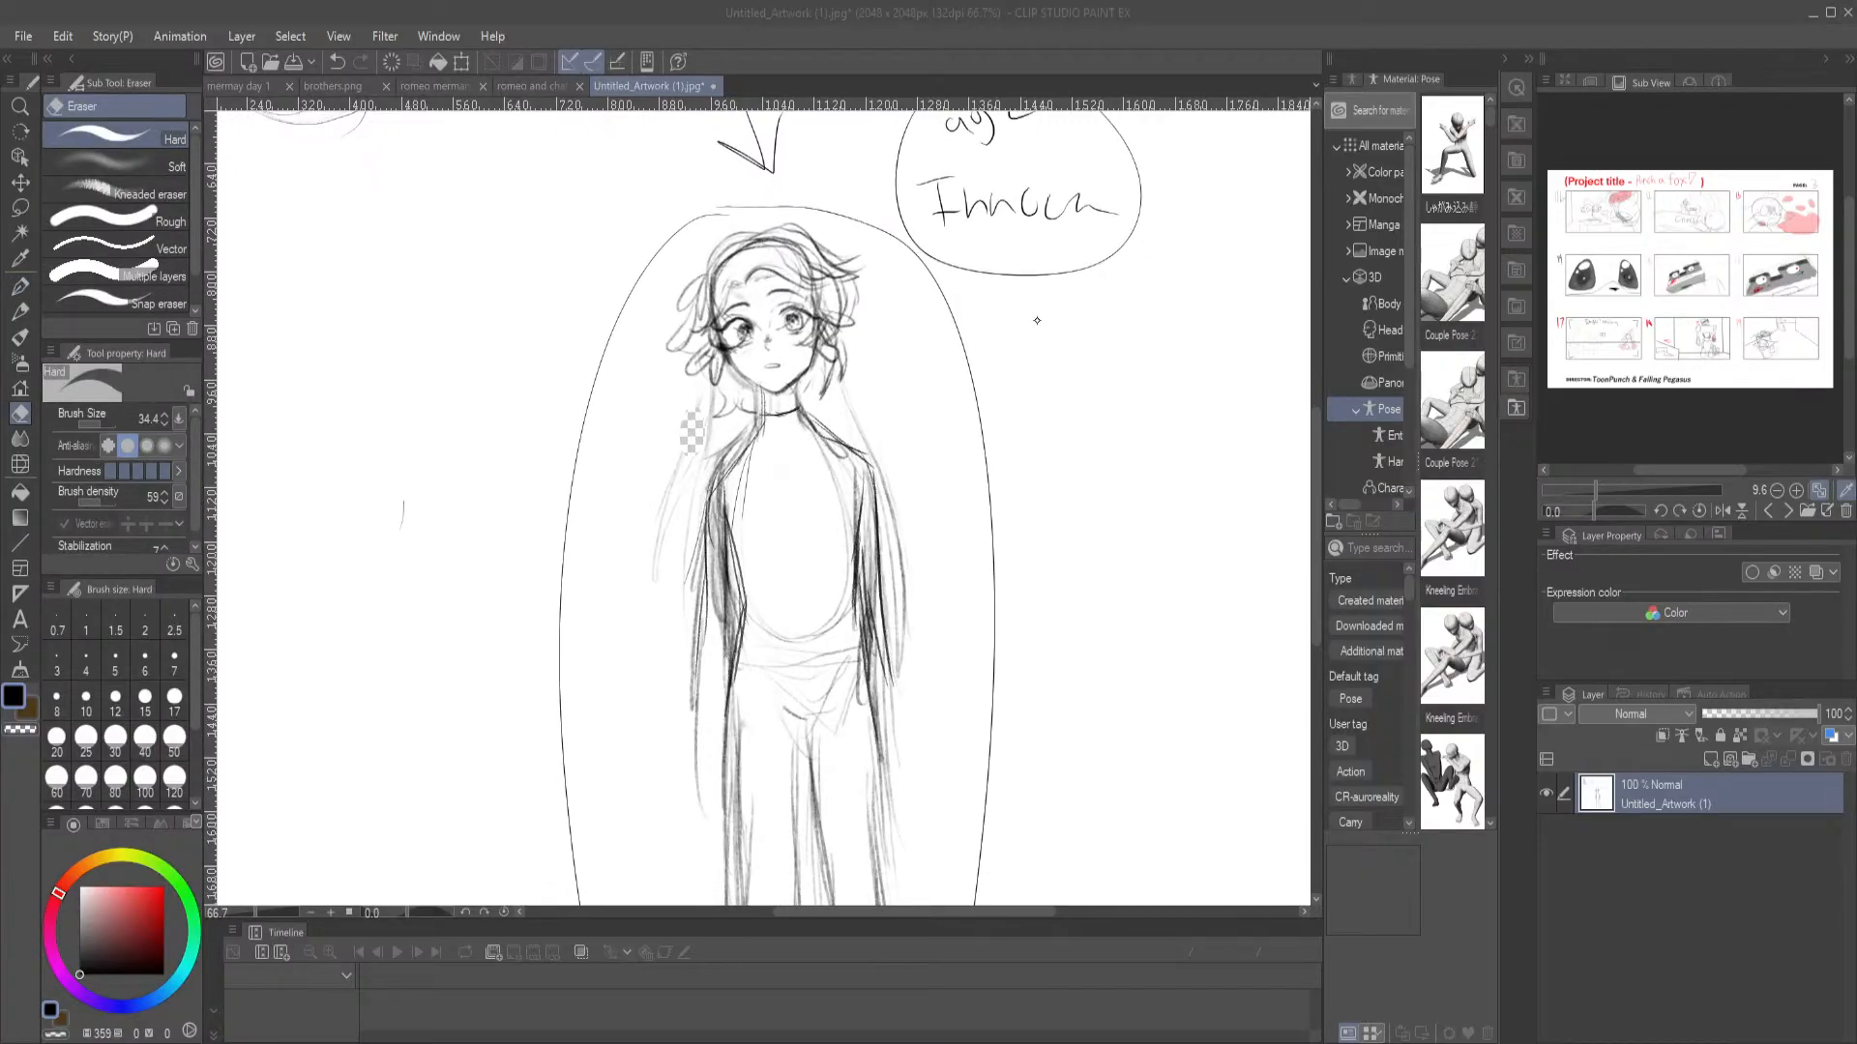
{"action": "key", "text": "ctrl+z"}
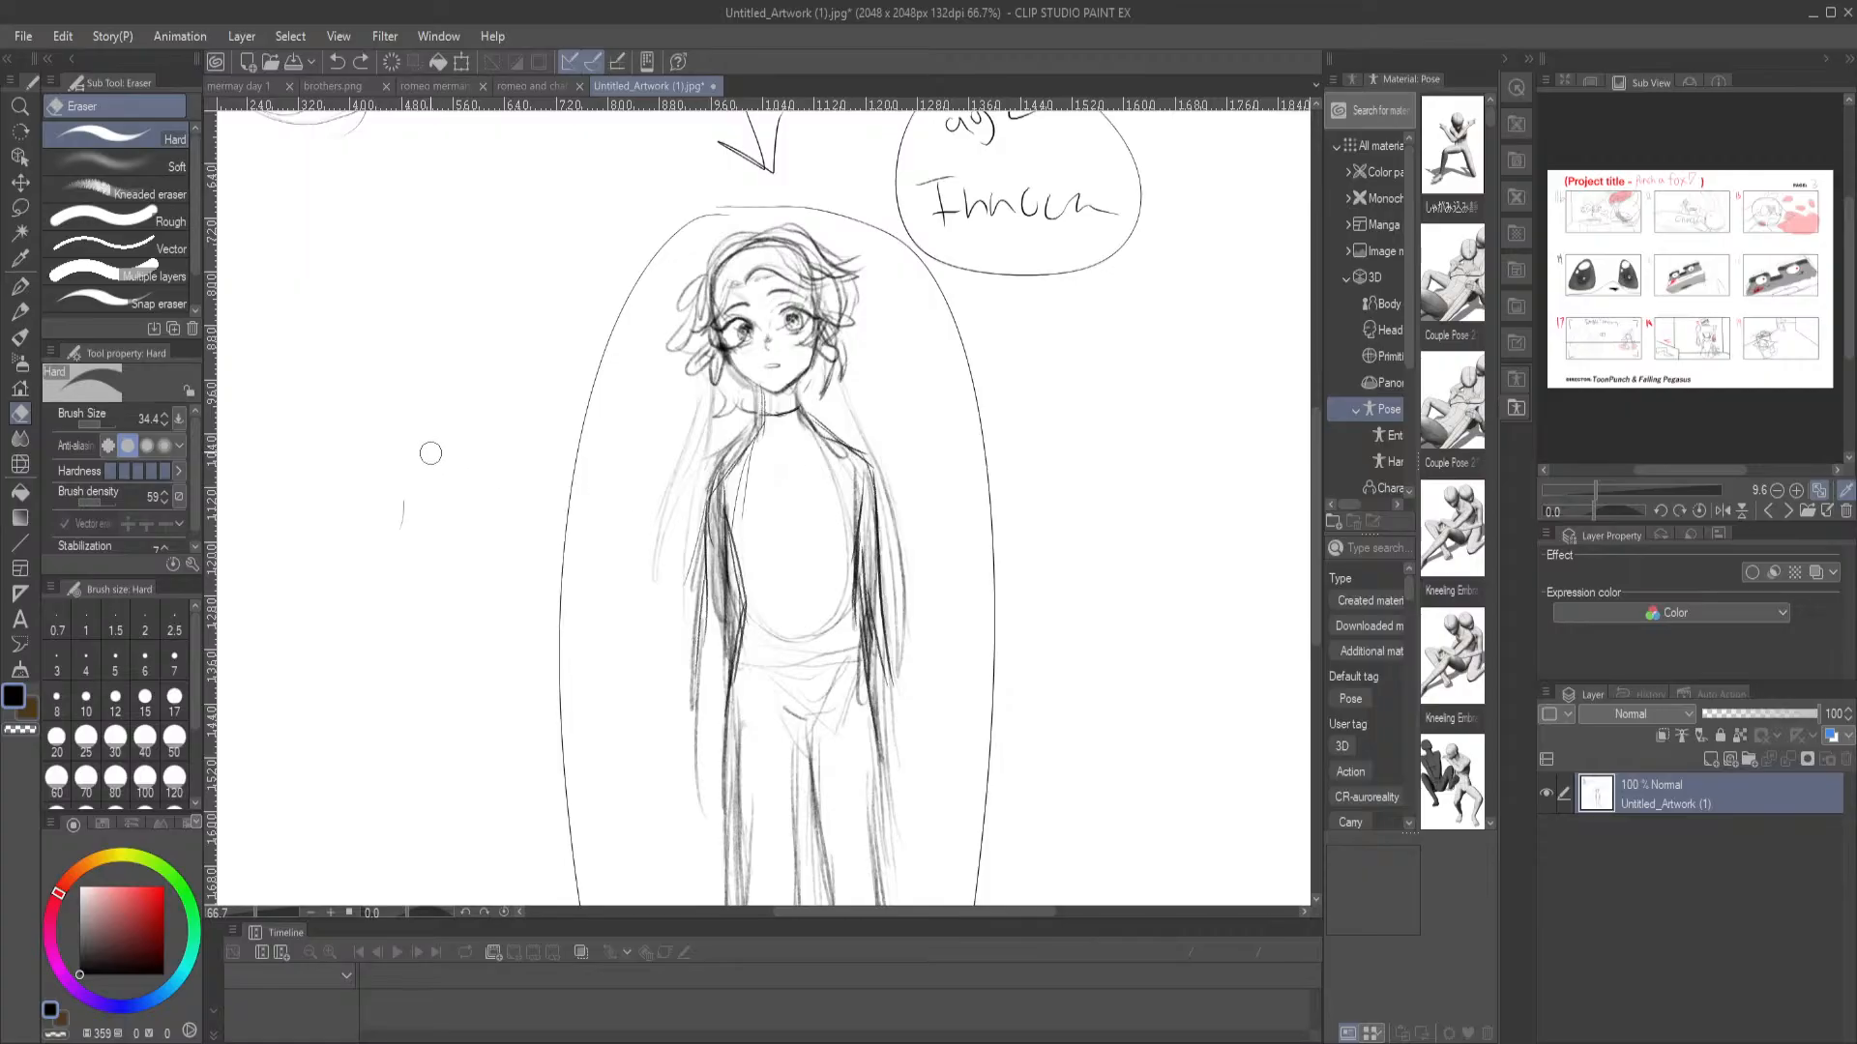
Paint over the faint long hair strokes on both sides of the standing character in white with the Round mixing brush
{"action": "left_click_drag", "start_coordinate": [97, 914], "coordinate": [76, 858]}
{"action": "left_click", "coordinate": [19, 336]}
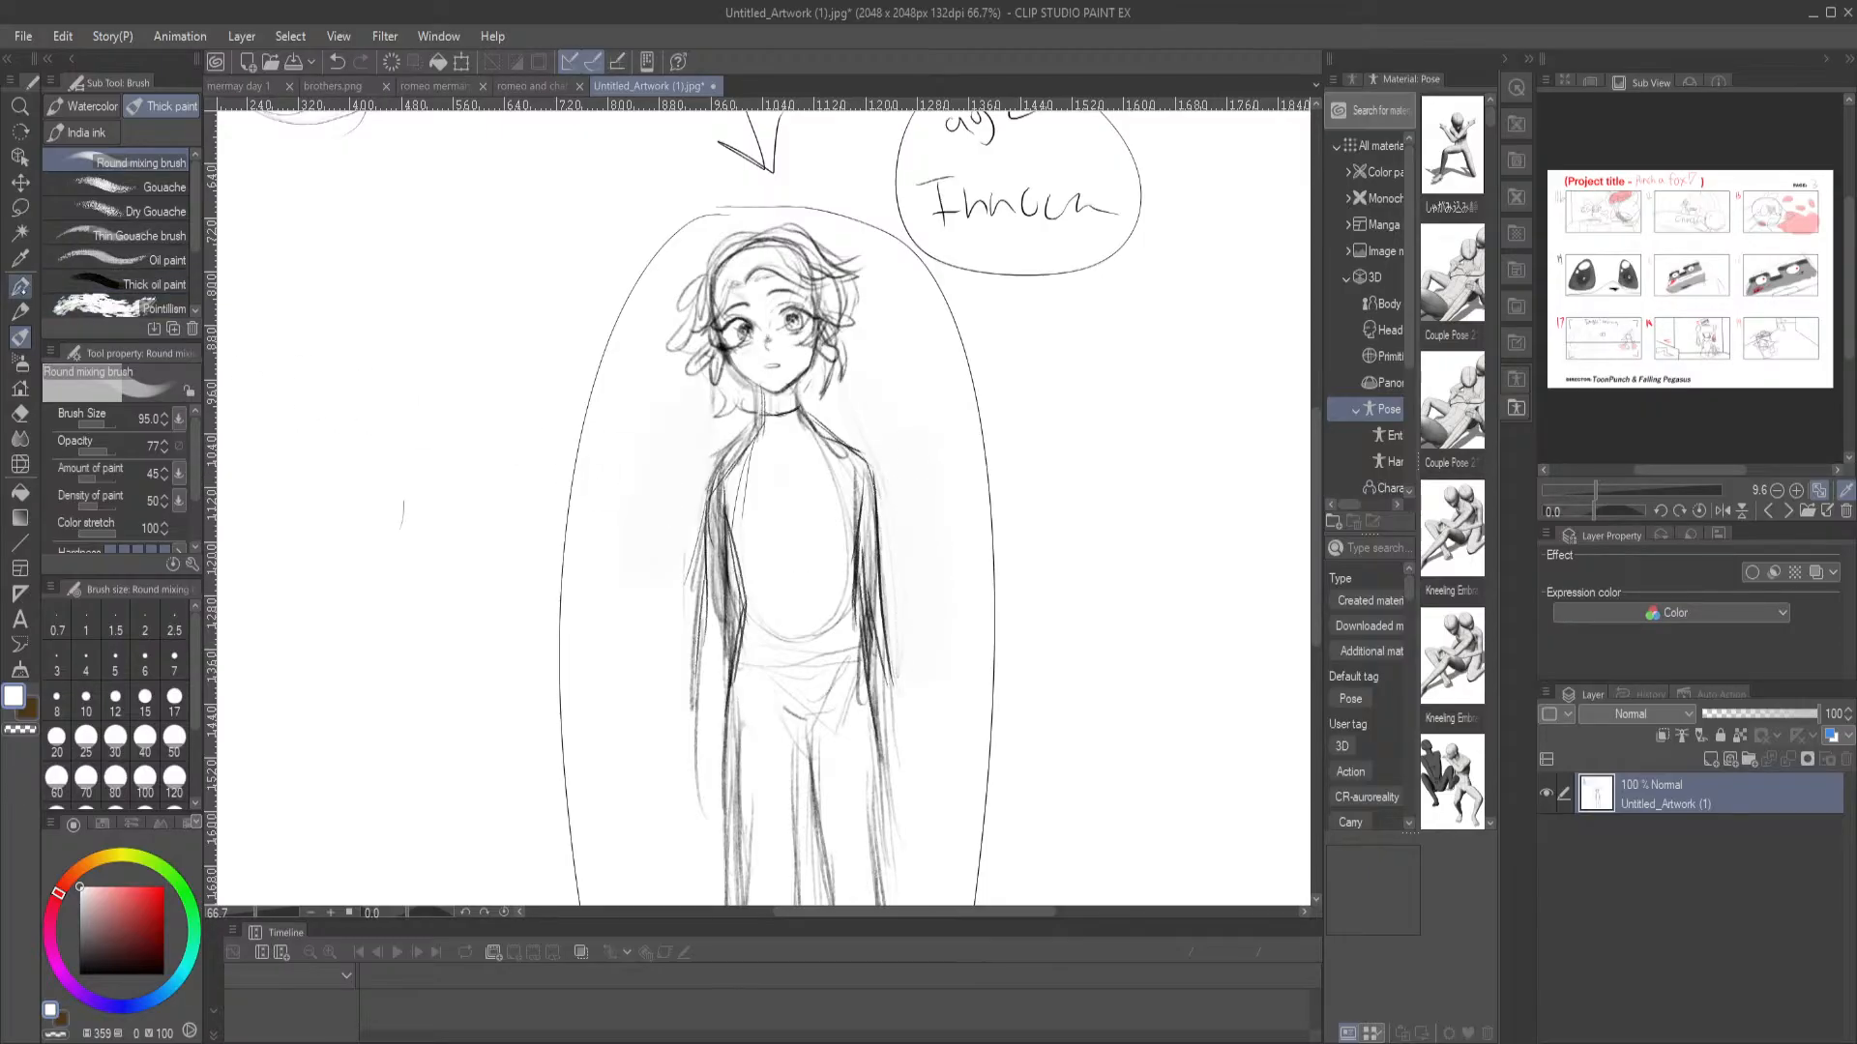
Redraw and darken the outer lines of the standing character's arms and sleeves in black with the size 12 Mechanical pencil
{"action": "left_click", "coordinate": [19, 286]}
{"action": "left_click", "coordinate": [19, 311]}
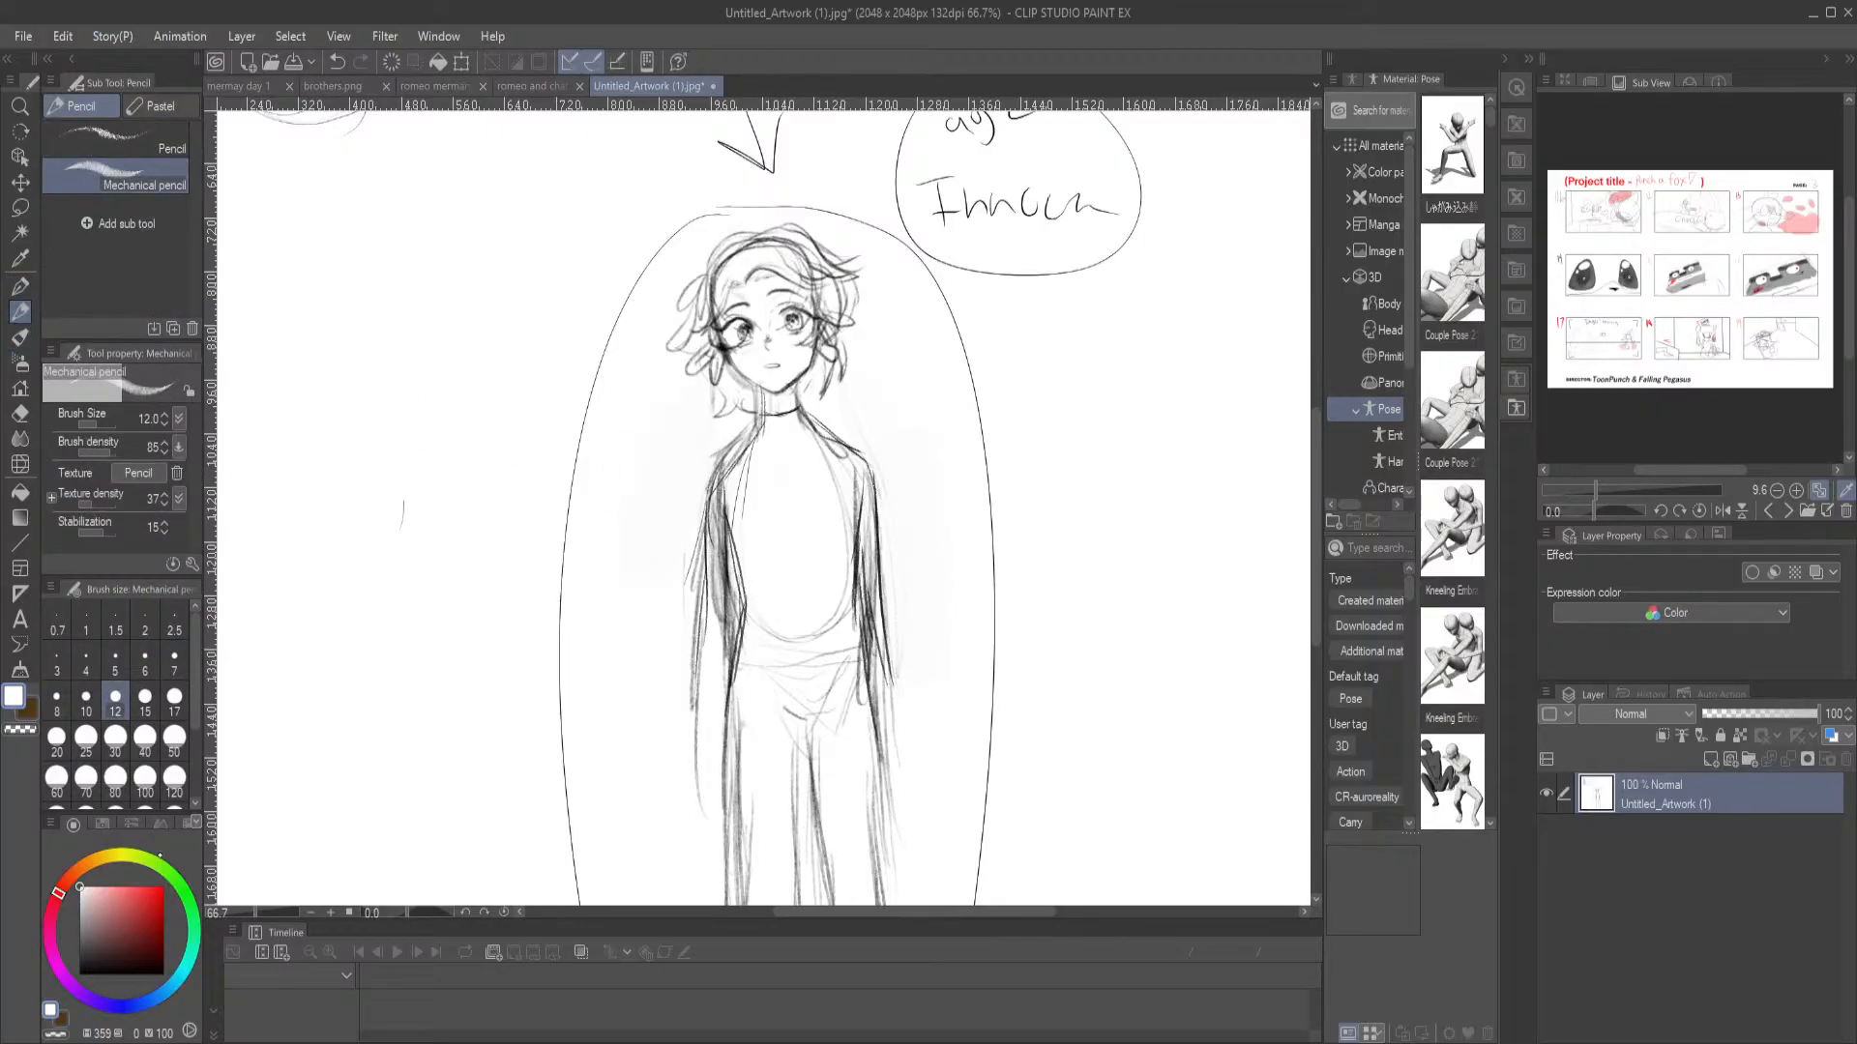
{"action": "left_click", "coordinate": [83, 975]}
{"action": "left_click_drag", "start_coordinate": [551, 567], "coordinate": [591, 390]}
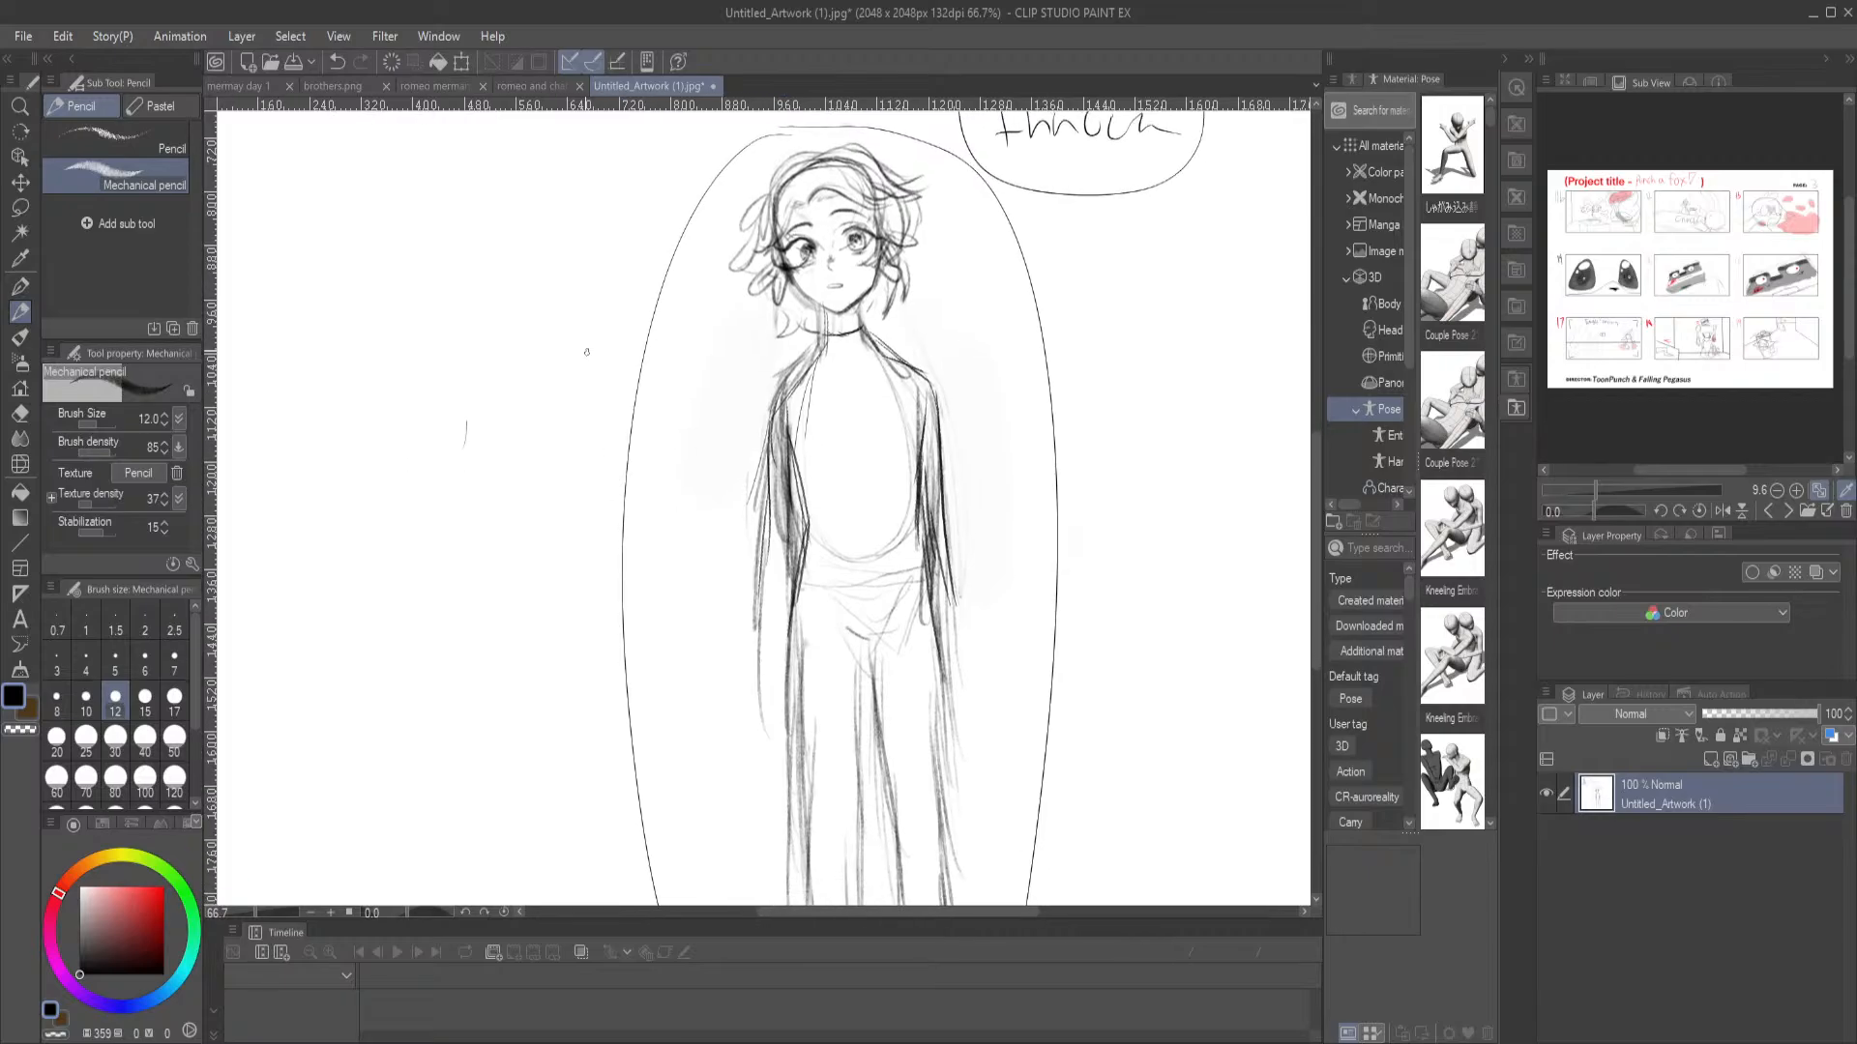
{"action": "scroll", "coordinate": [691, 716], "scroll_direction": "down", "scroll_amount": 3}
{"action": "left_click_drag", "start_coordinate": [889, 679], "coordinate": [820, 624]}
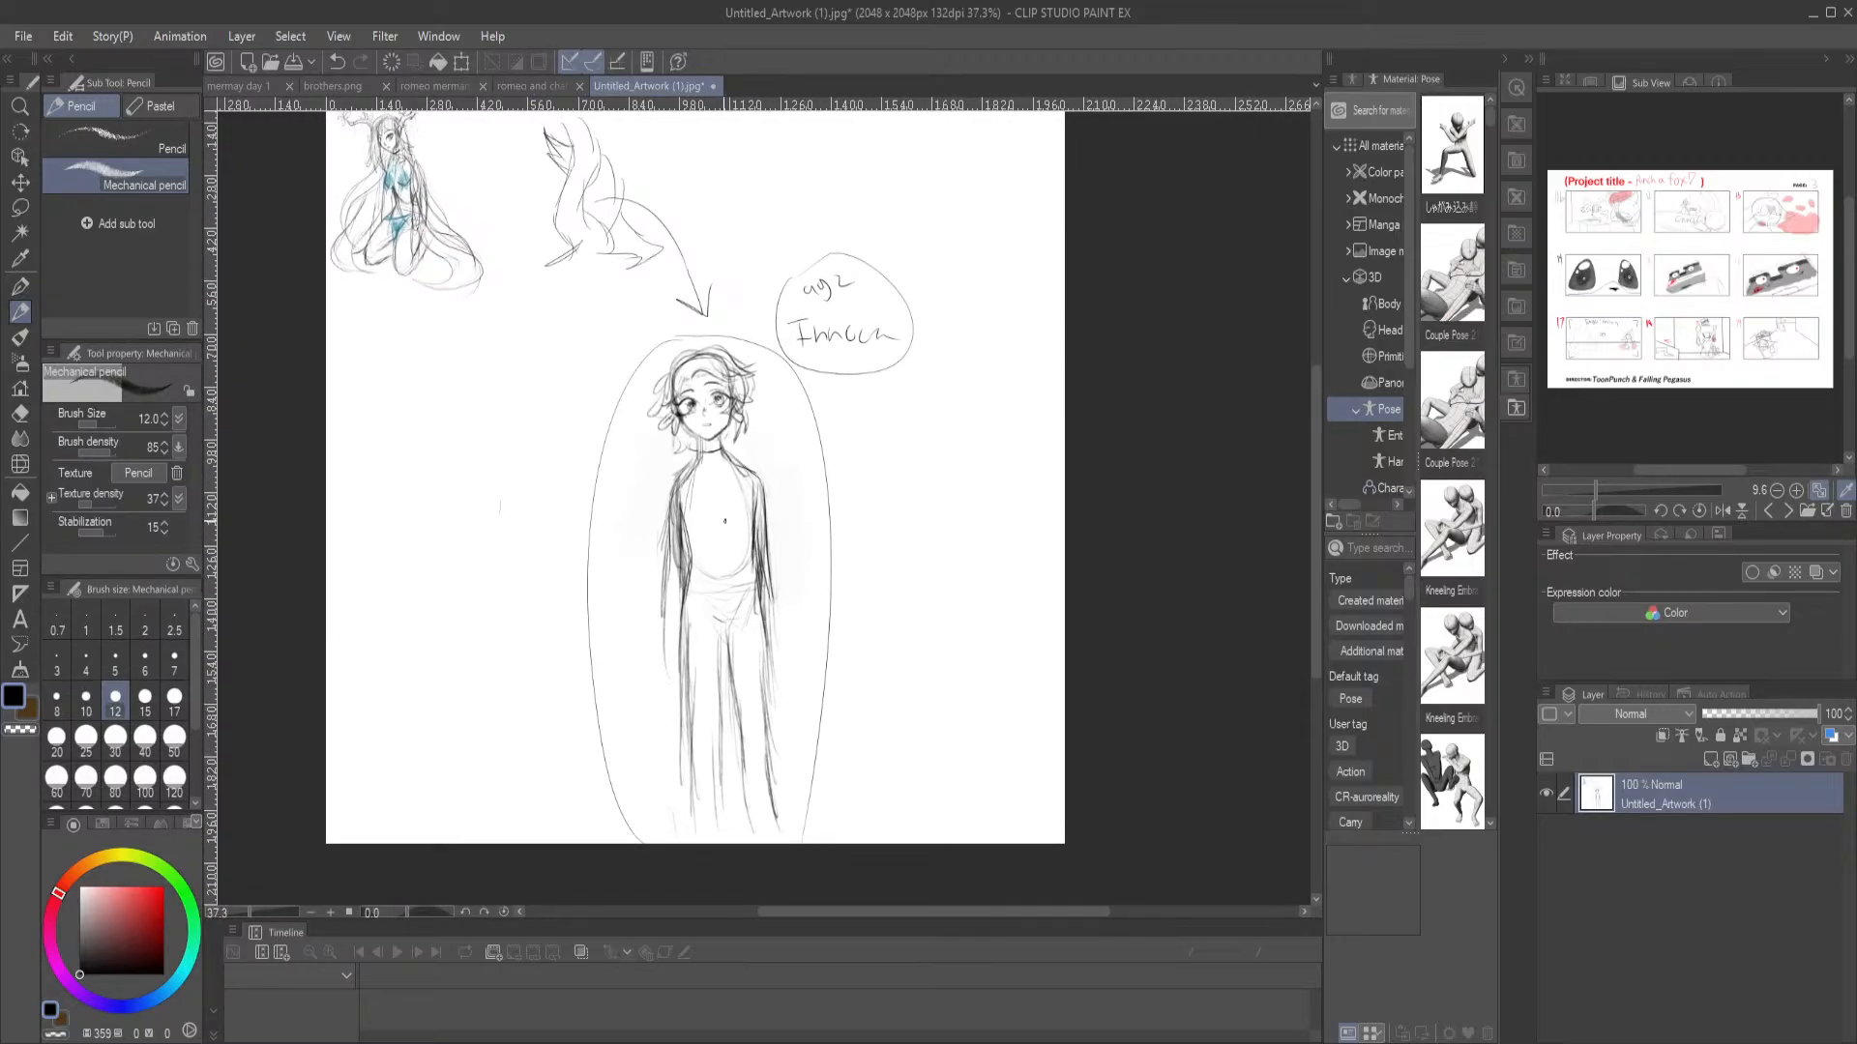
{"action": "left_click_drag", "start_coordinate": [762, 488], "coordinate": [770, 594]}
{"action": "left_click_drag", "start_coordinate": [771, 535], "coordinate": [775, 615]}
{"action": "left_click_drag", "start_coordinate": [667, 538], "coordinate": [675, 699]}
{"action": "left_click_drag", "start_coordinate": [777, 612], "coordinate": [779, 719]}
Examine the kneeling antlered character, the wavy shape beside it and the standing character up close
{"action": "mouse_move", "coordinate": [585, 334]}
{"action": "left_mouse_down"}
{"action": "mouse_move", "coordinate": [704, 498]}
{"action": "mouse_move", "coordinate": [597, 384]}
{"action": "left_mouse_up"}
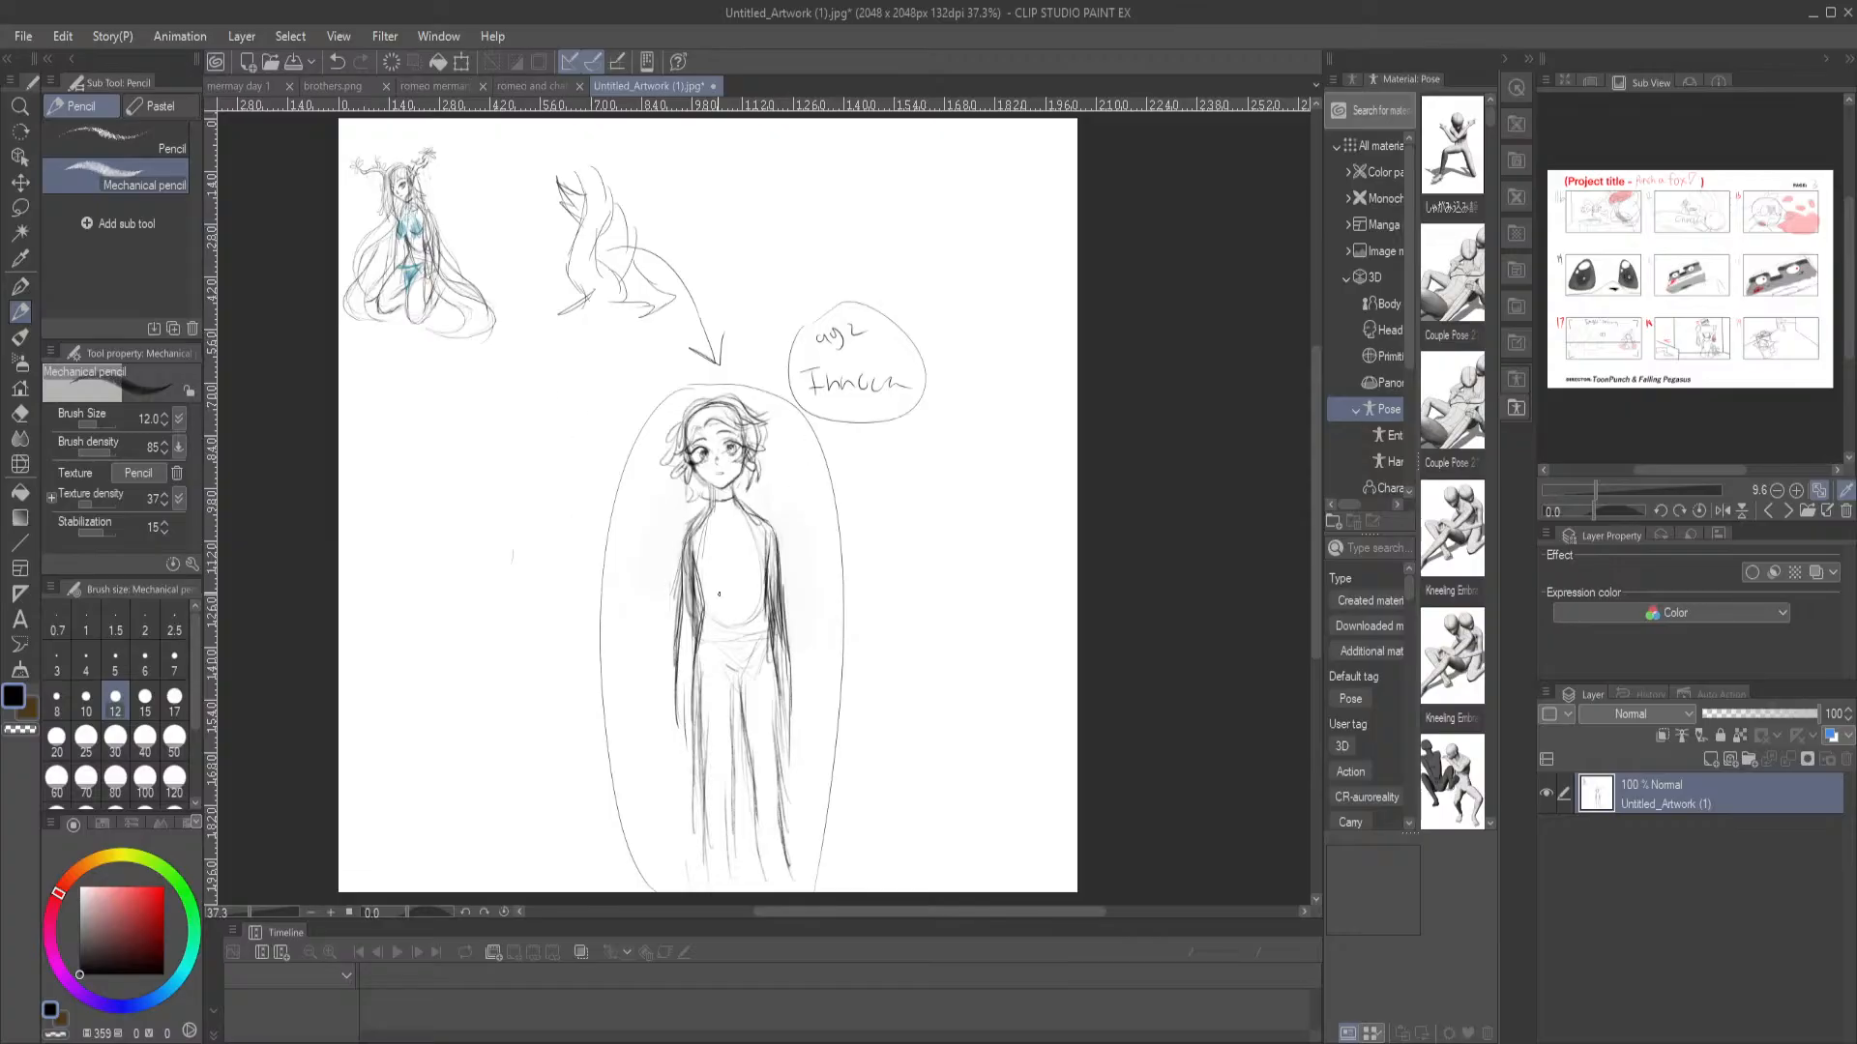
{"action": "left_click_drag", "start_coordinate": [642, 459], "coordinate": [780, 685]}
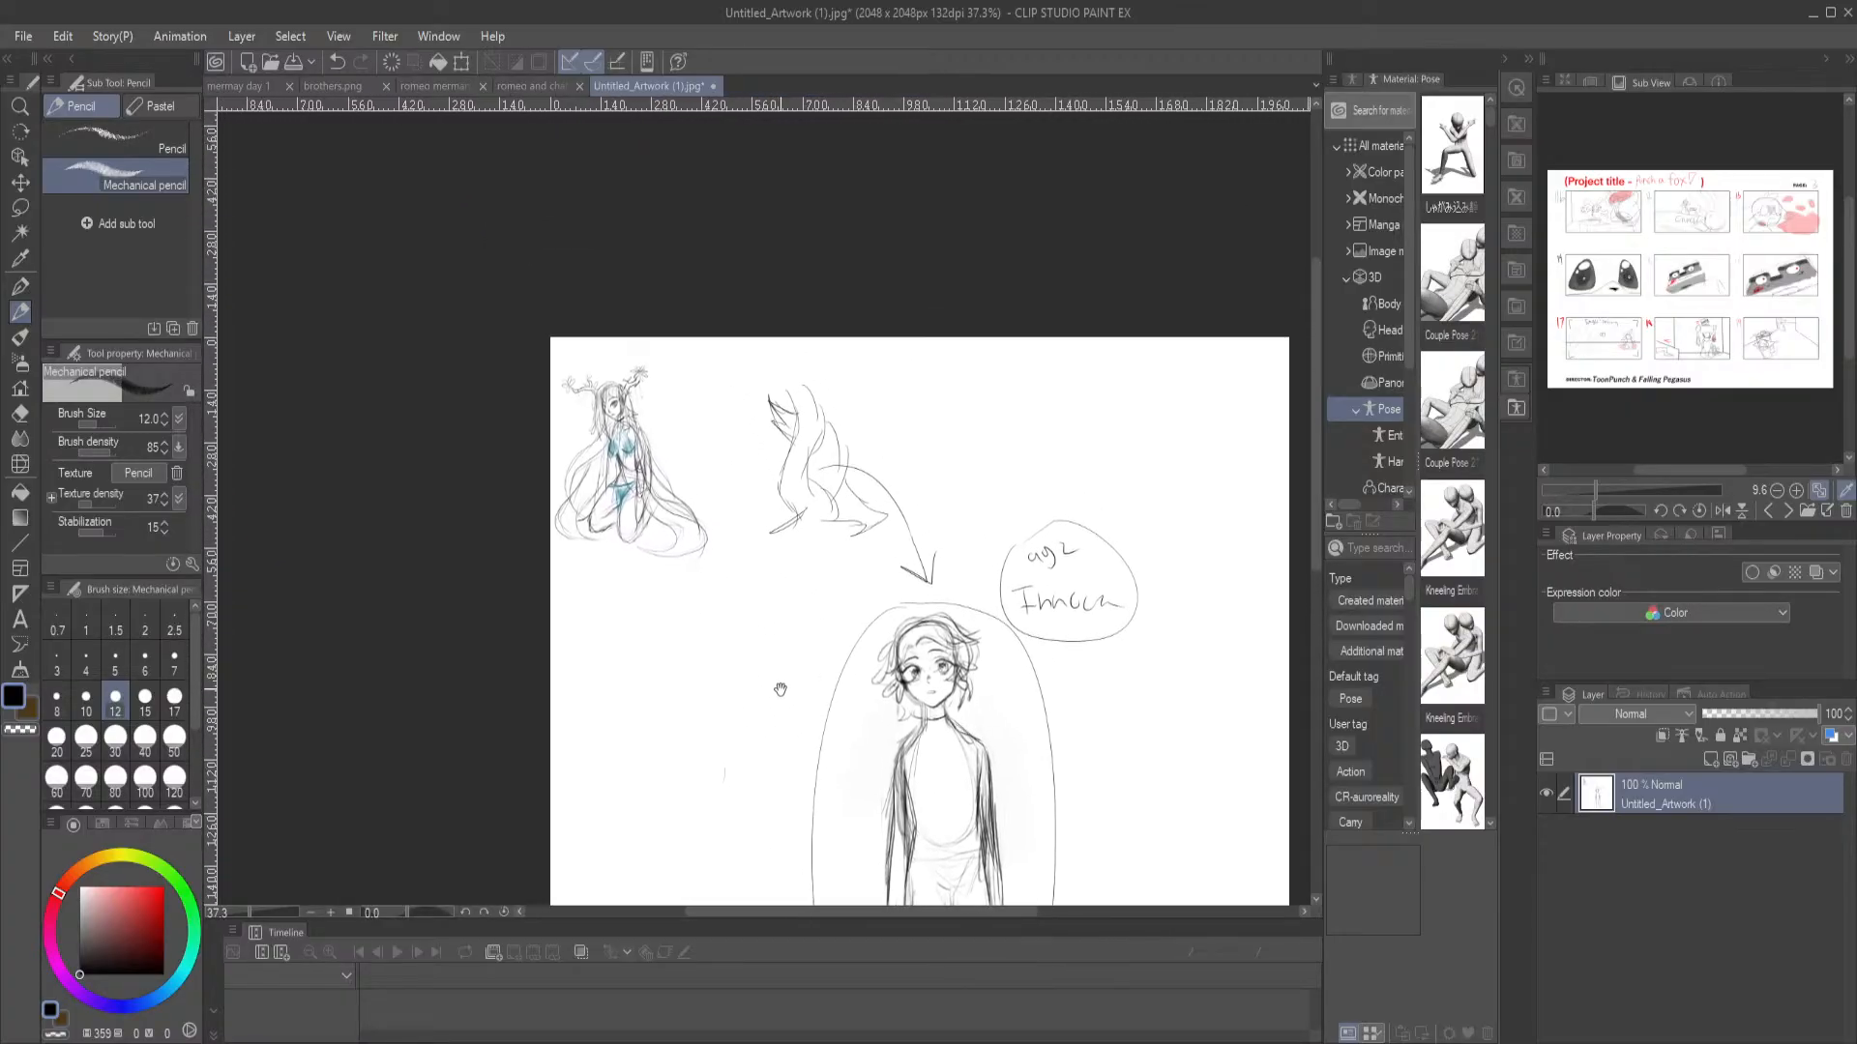
{"action": "scroll", "coordinate": [740, 634], "scroll_direction": "up", "scroll_amount": 3}
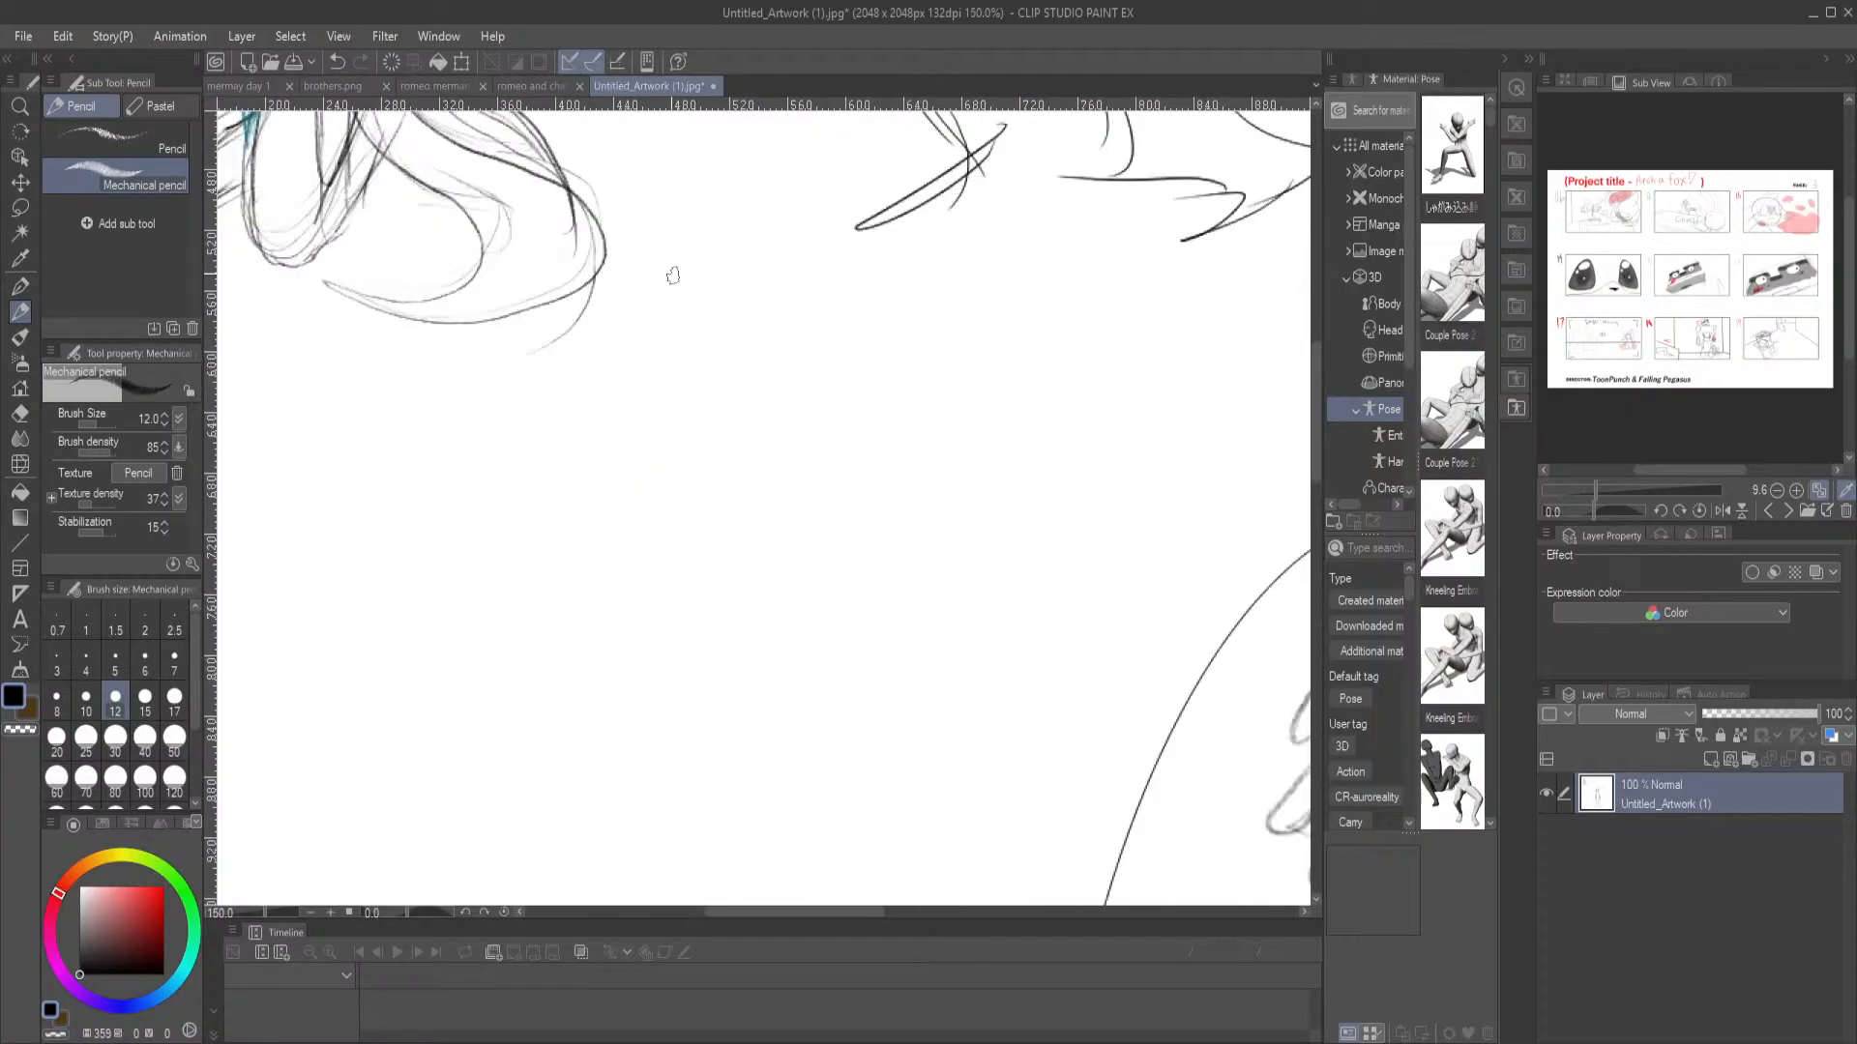
{"action": "scroll", "coordinate": [764, 499], "scroll_direction": "down", "scroll_amount": 2}
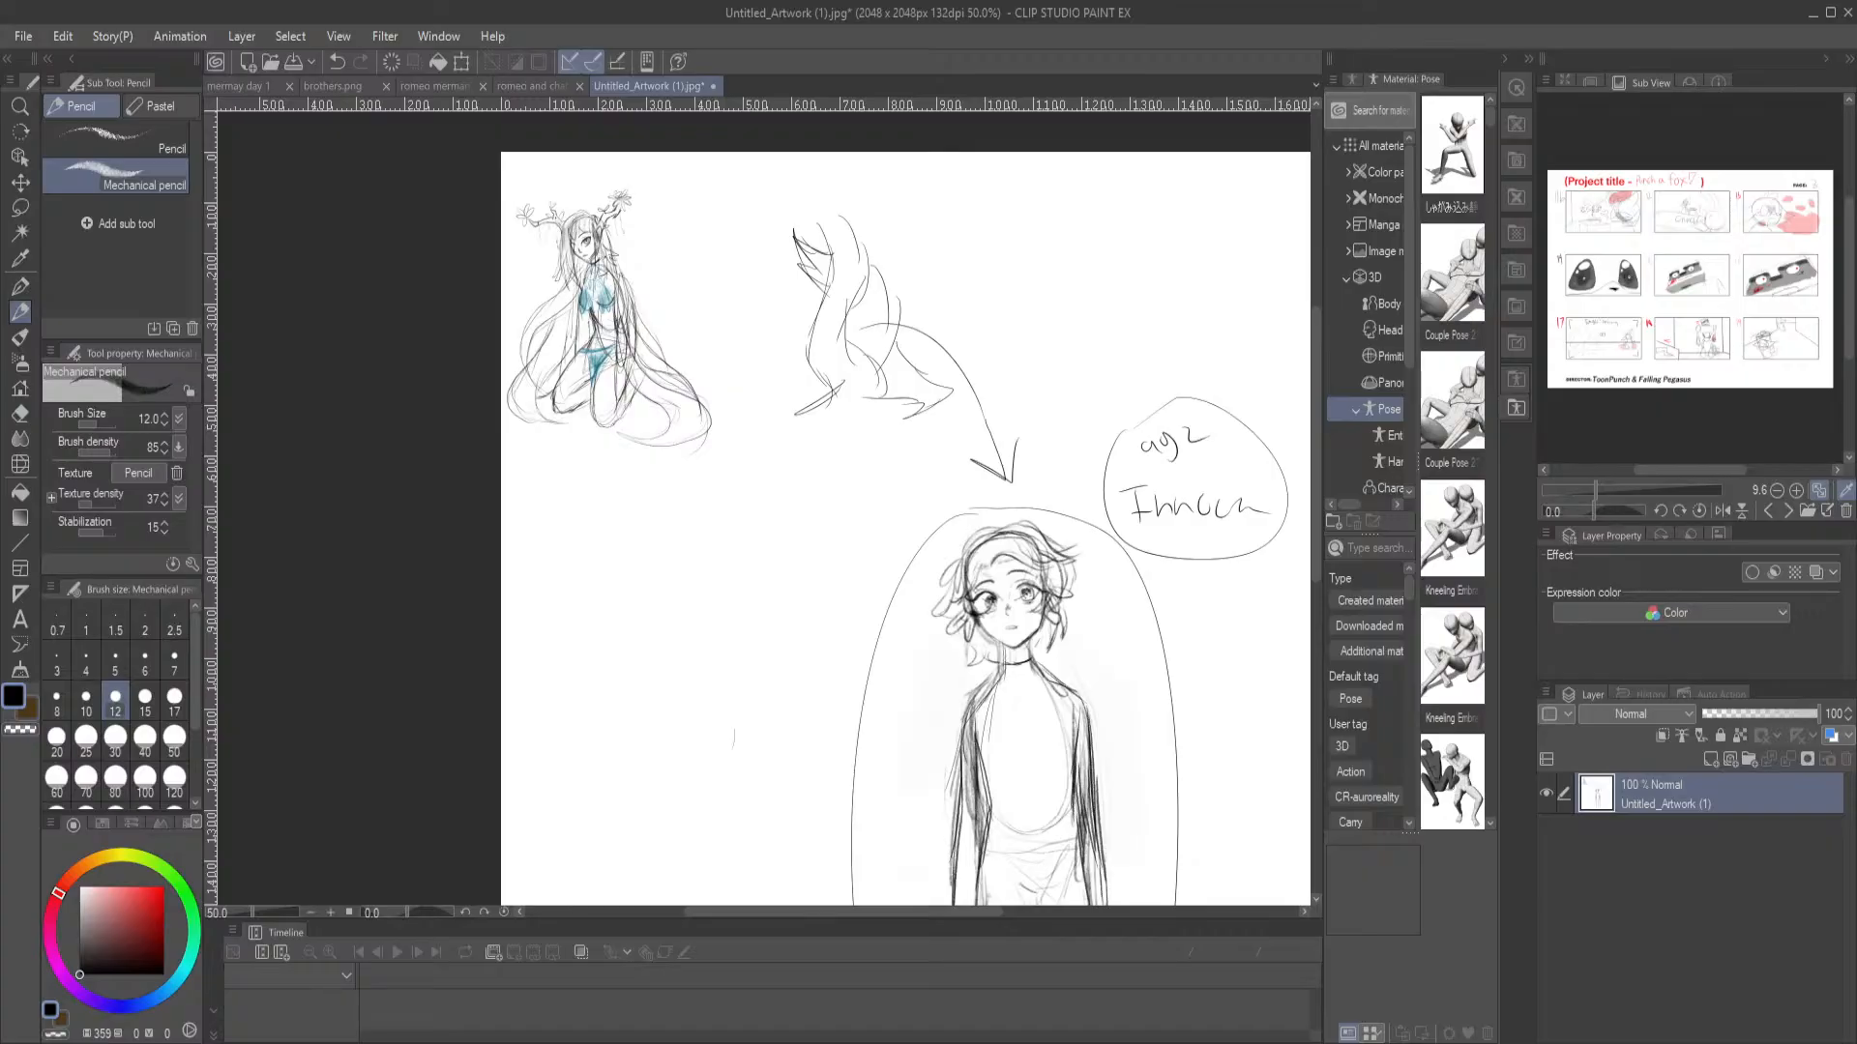
{"action": "left_click_drag", "start_coordinate": [873, 507], "coordinate": [585, 377]}
{"action": "mouse_move", "coordinate": [720, 510]}
{"action": "left_mouse_down"}
{"action": "mouse_move", "coordinate": [746, 345]}
{"action": "mouse_move", "coordinate": [909, 641]}
{"action": "left_mouse_up"}
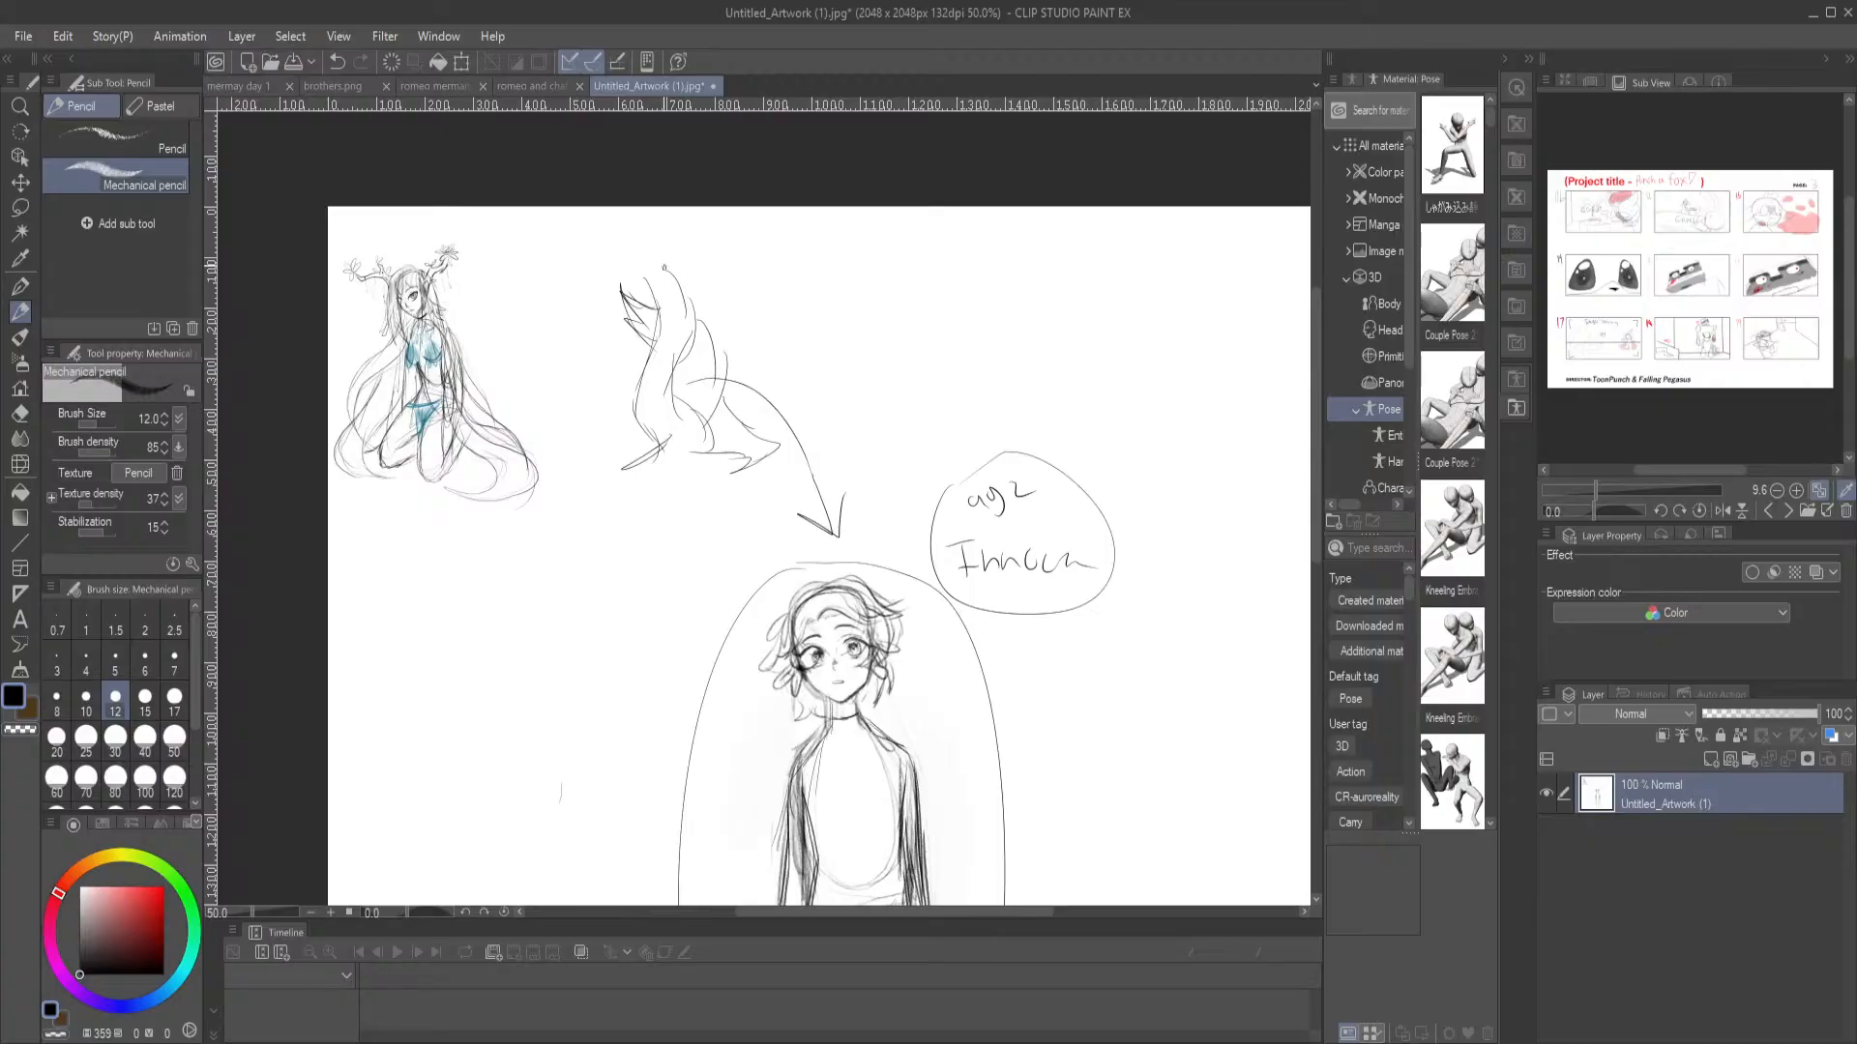
{"action": "scroll", "coordinate": [665, 268], "scroll_direction": "up", "scroll_amount": 3}
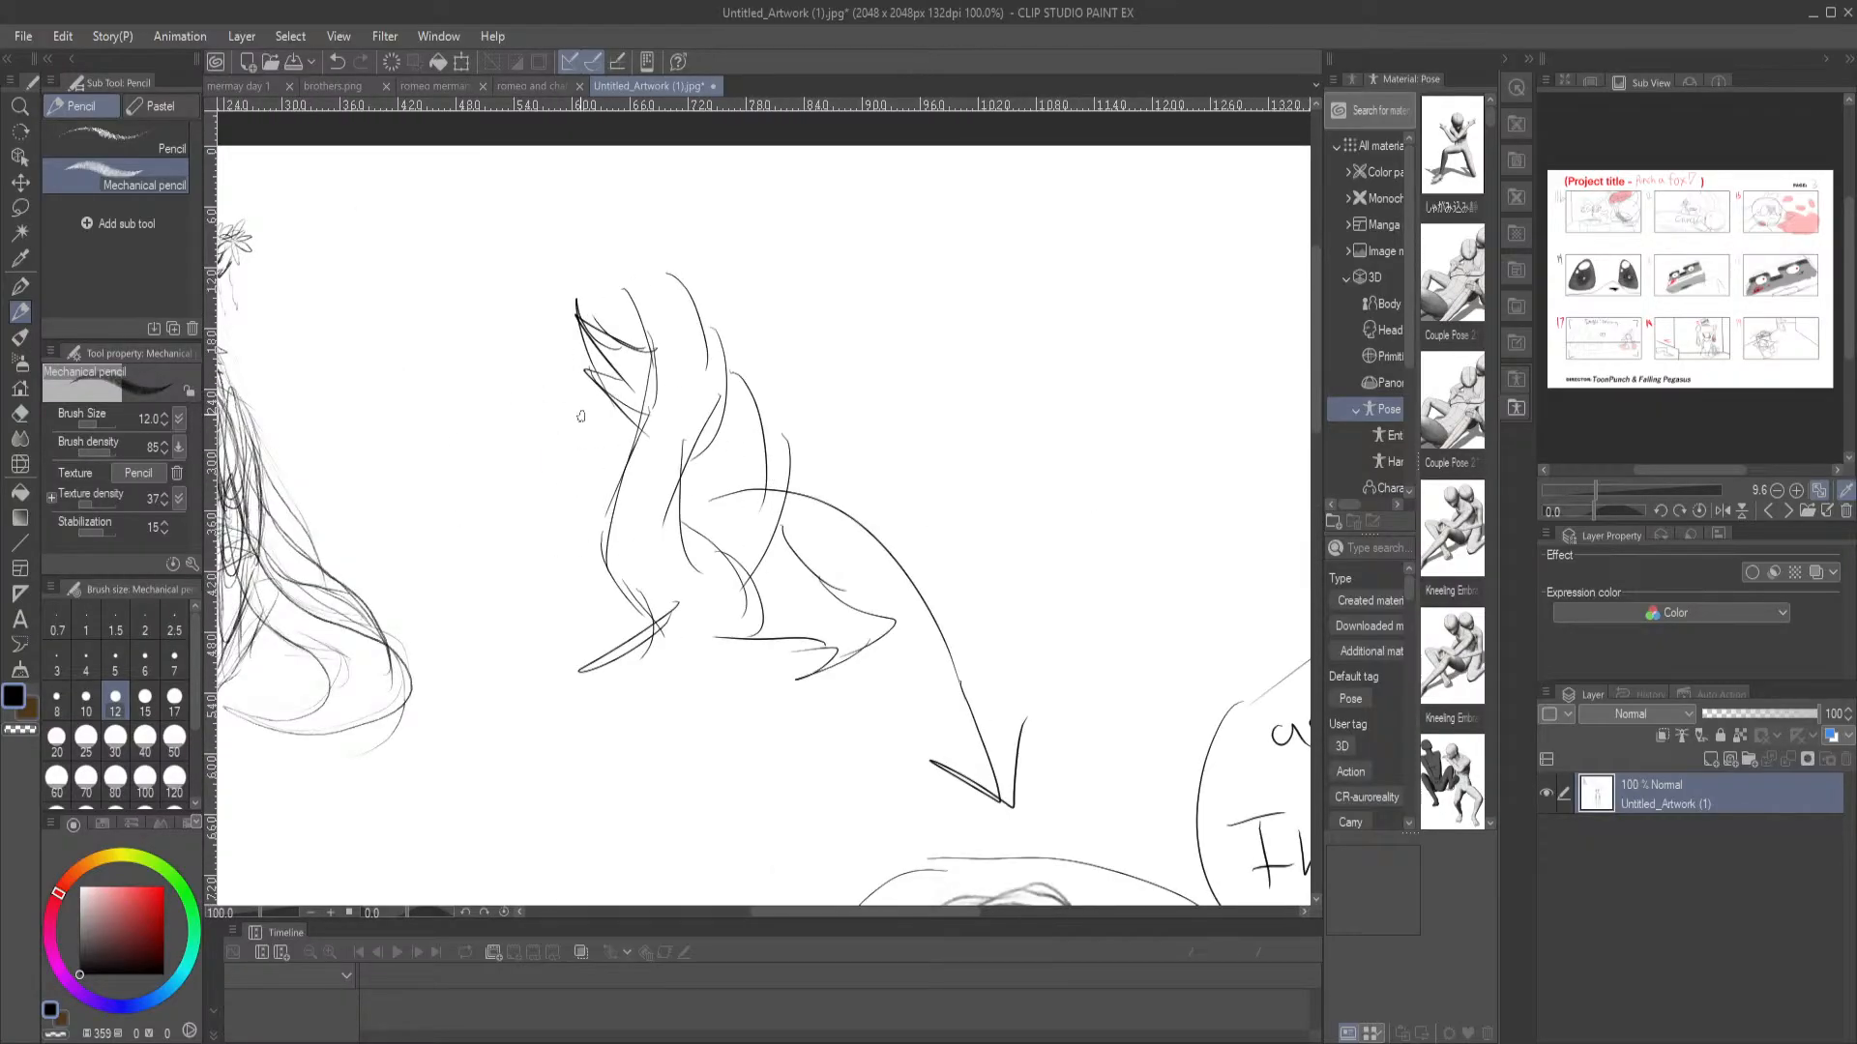
{"action": "left_click_drag", "start_coordinate": [523, 454], "coordinate": [780, 441]}
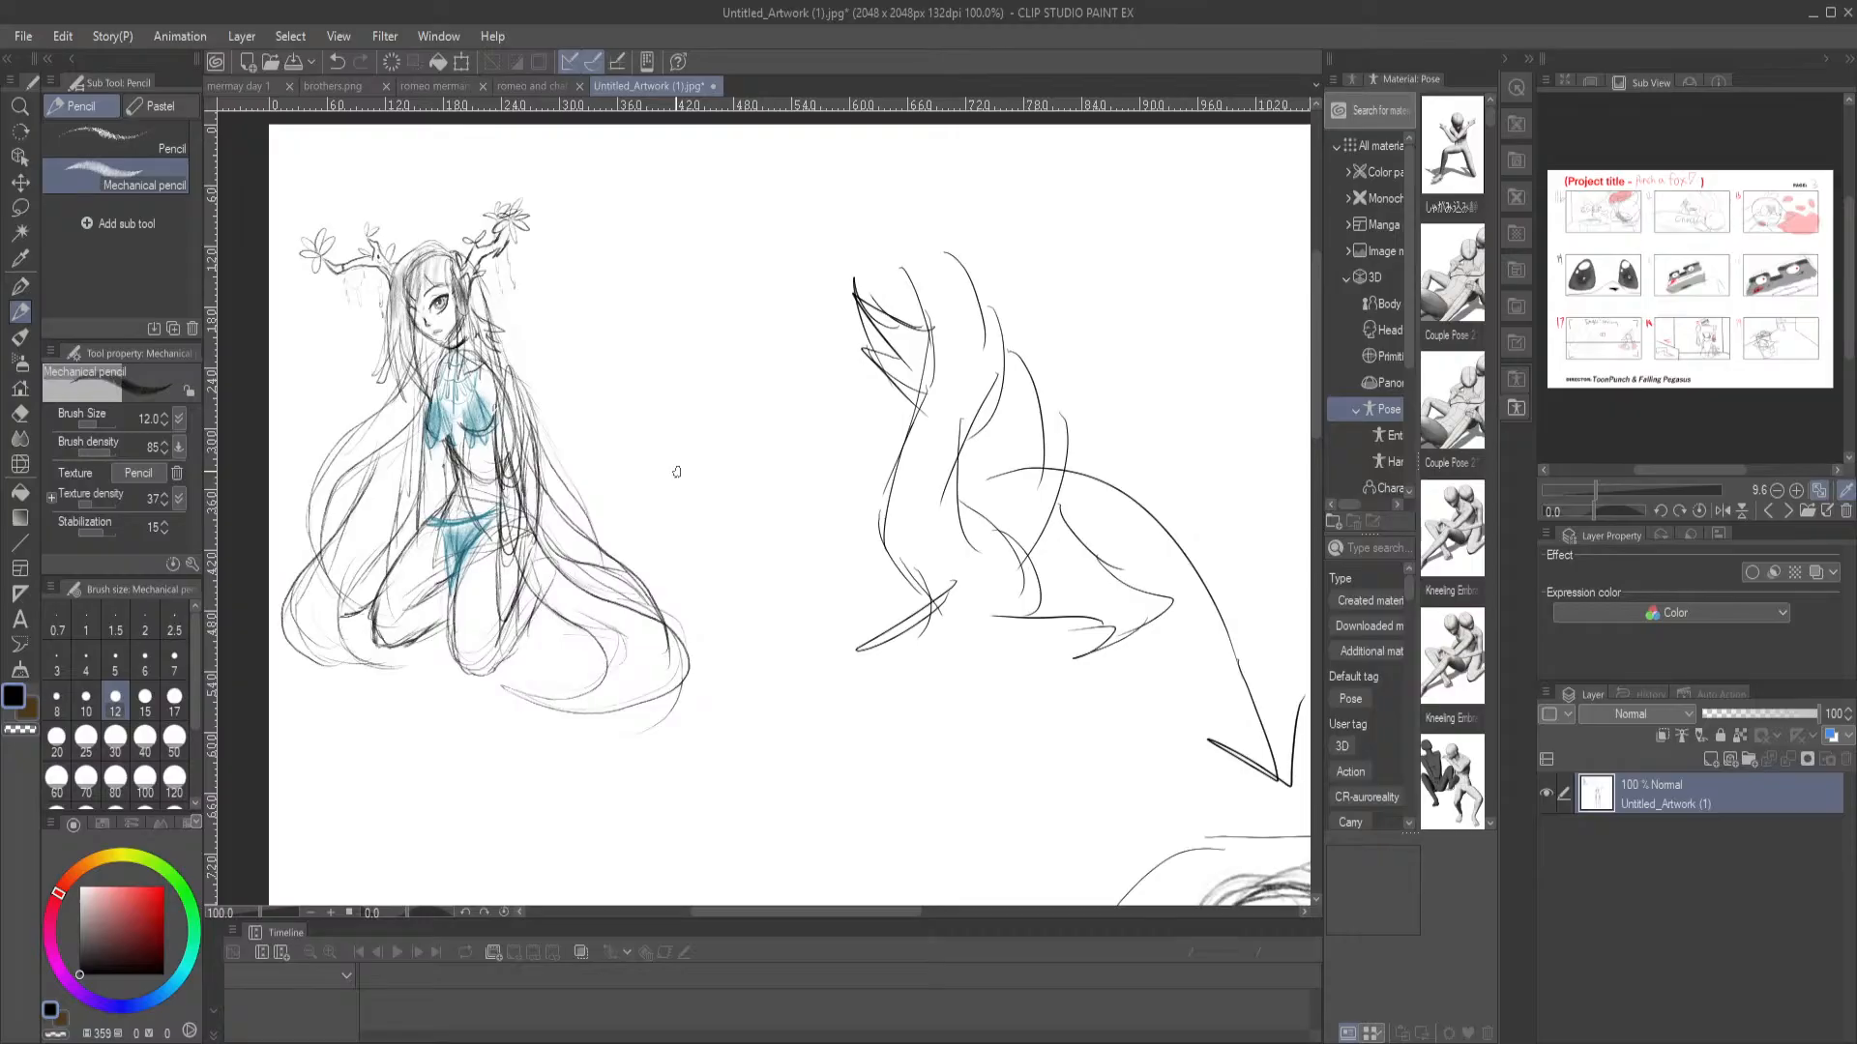
{"action": "left_click_drag", "start_coordinate": [830, 661], "coordinate": [687, 576]}
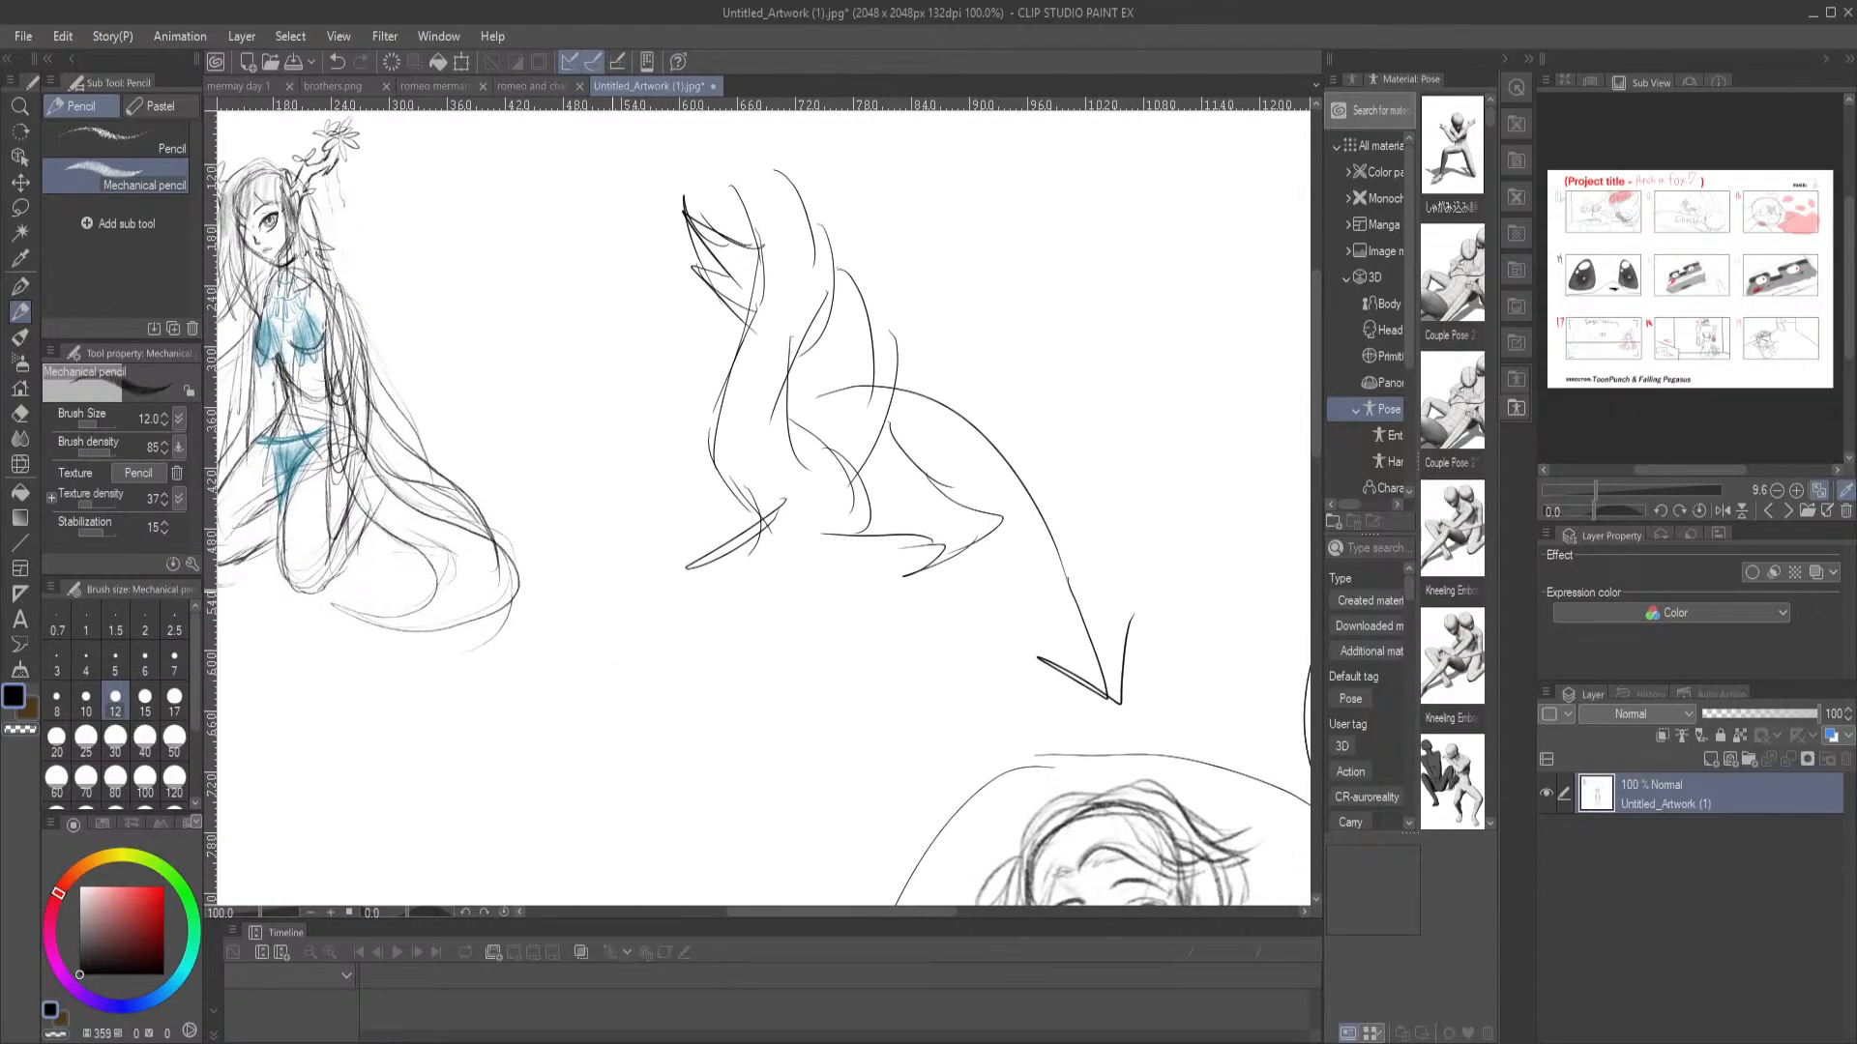
{"action": "scroll", "coordinate": [612, 592], "scroll_direction": "down", "scroll_amount": 2}
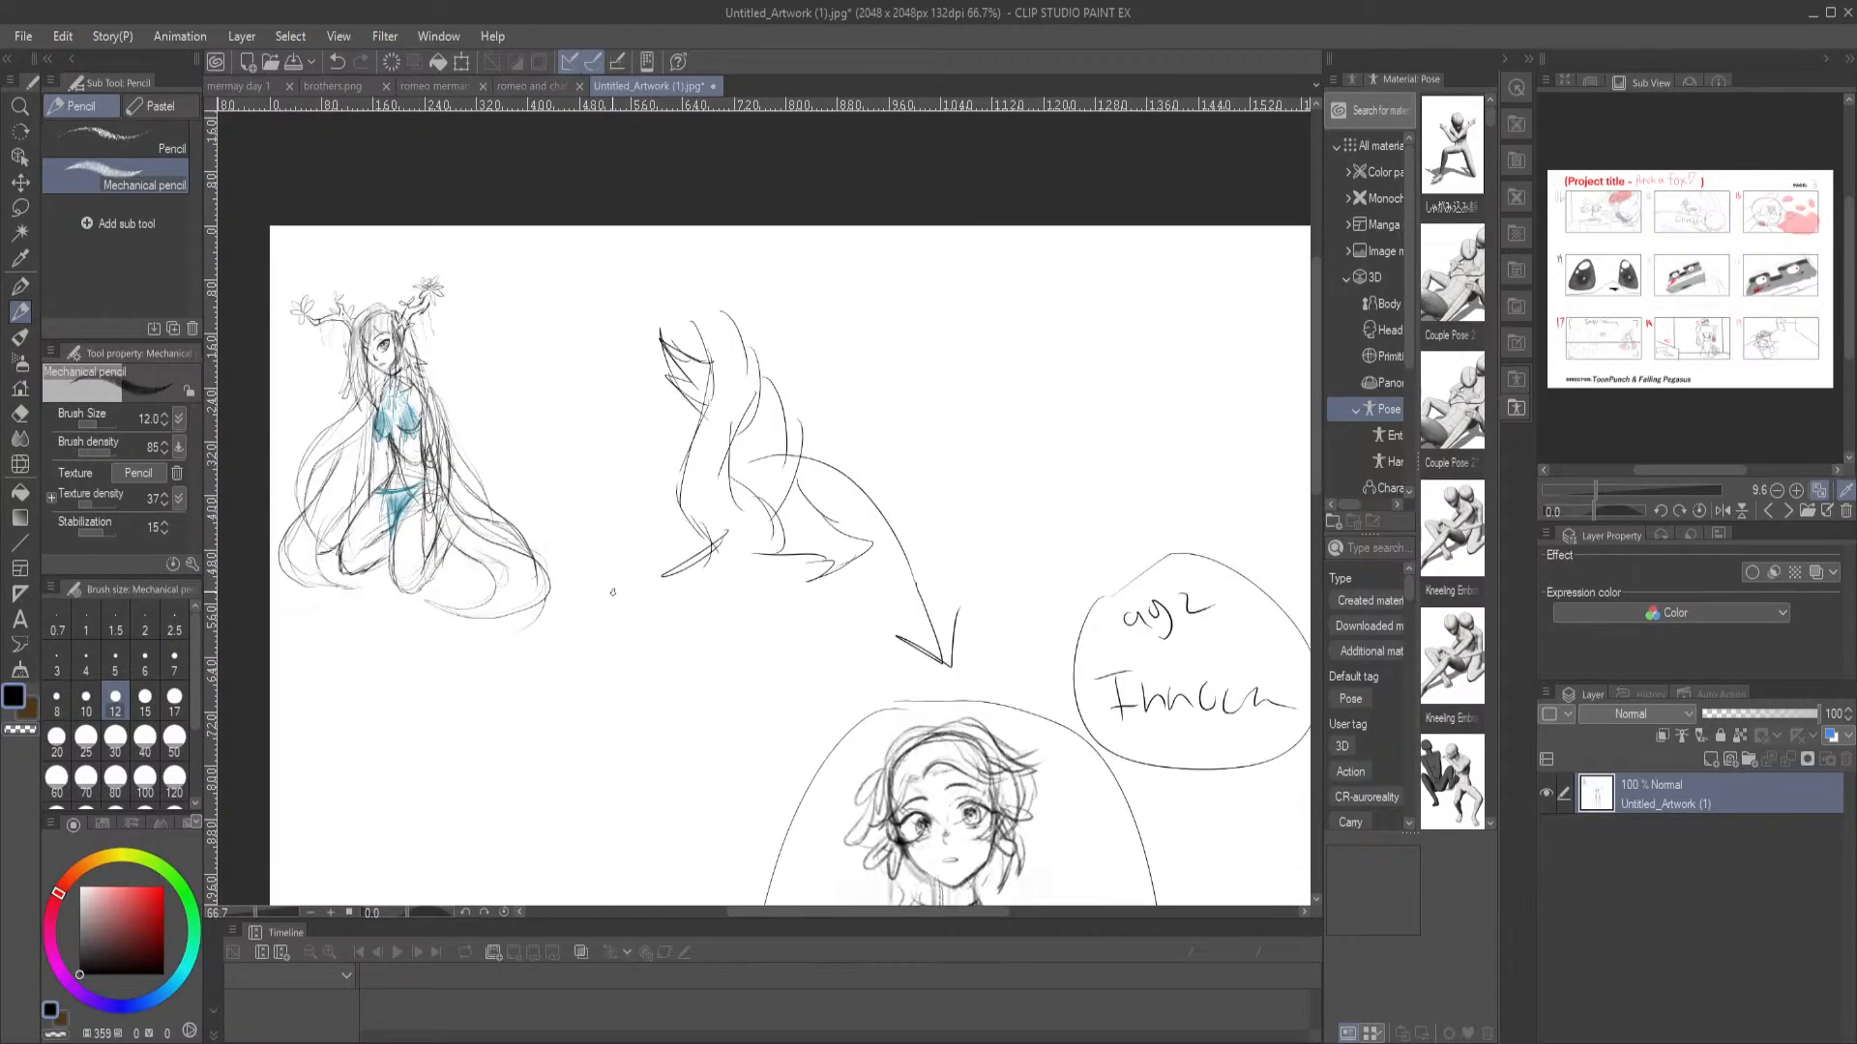
{"action": "left_click_drag", "start_coordinate": [575, 513], "coordinate": [438, 355]}
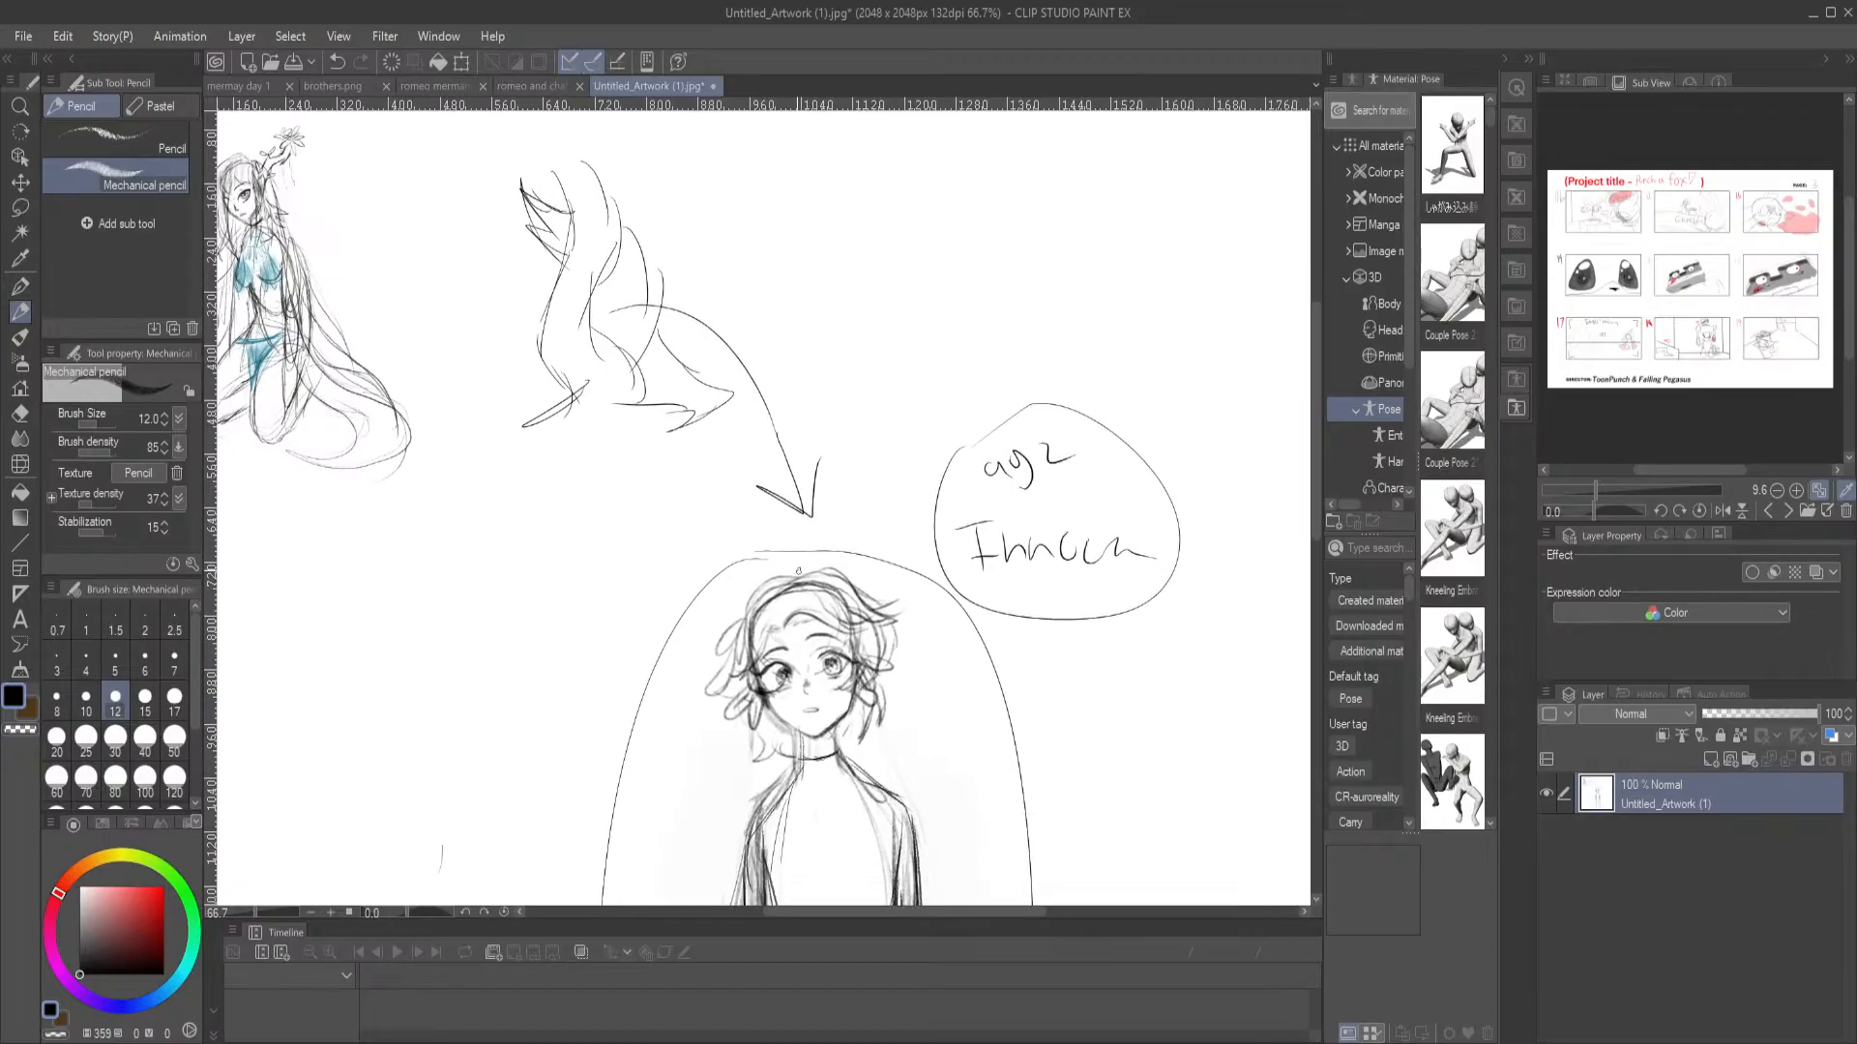
{"action": "left_click_drag", "start_coordinate": [813, 701], "coordinate": [791, 385]}
{"action": "left_click_drag", "start_coordinate": [525, 236], "coordinate": [738, 634]}
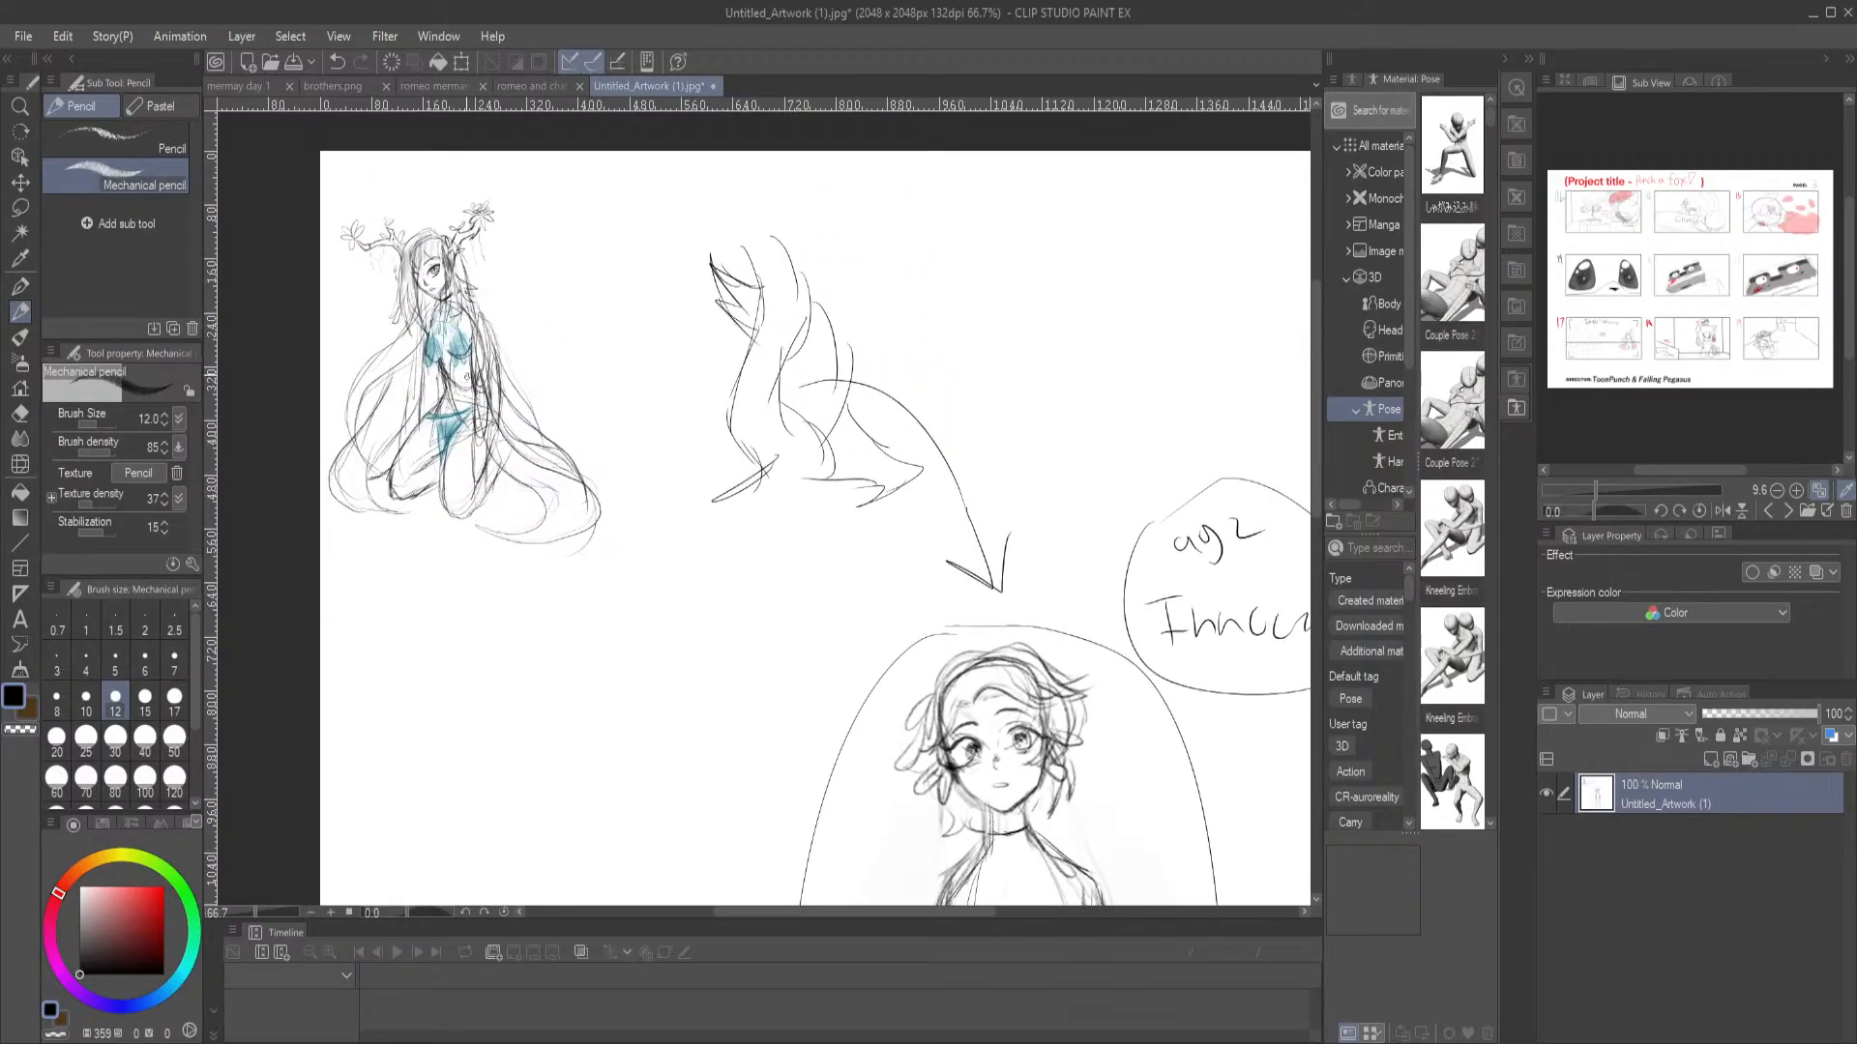
Add flowing inner and lower curves to the wavy shape beside the kneeling character with the size 12 Mechanical pencil
{"action": "mouse_move", "coordinate": [855, 664]}
{"action": "left_mouse_down"}
{"action": "mouse_move", "coordinate": [629, 509]}
{"action": "mouse_move", "coordinate": [879, 691]}
{"action": "left_mouse_up"}
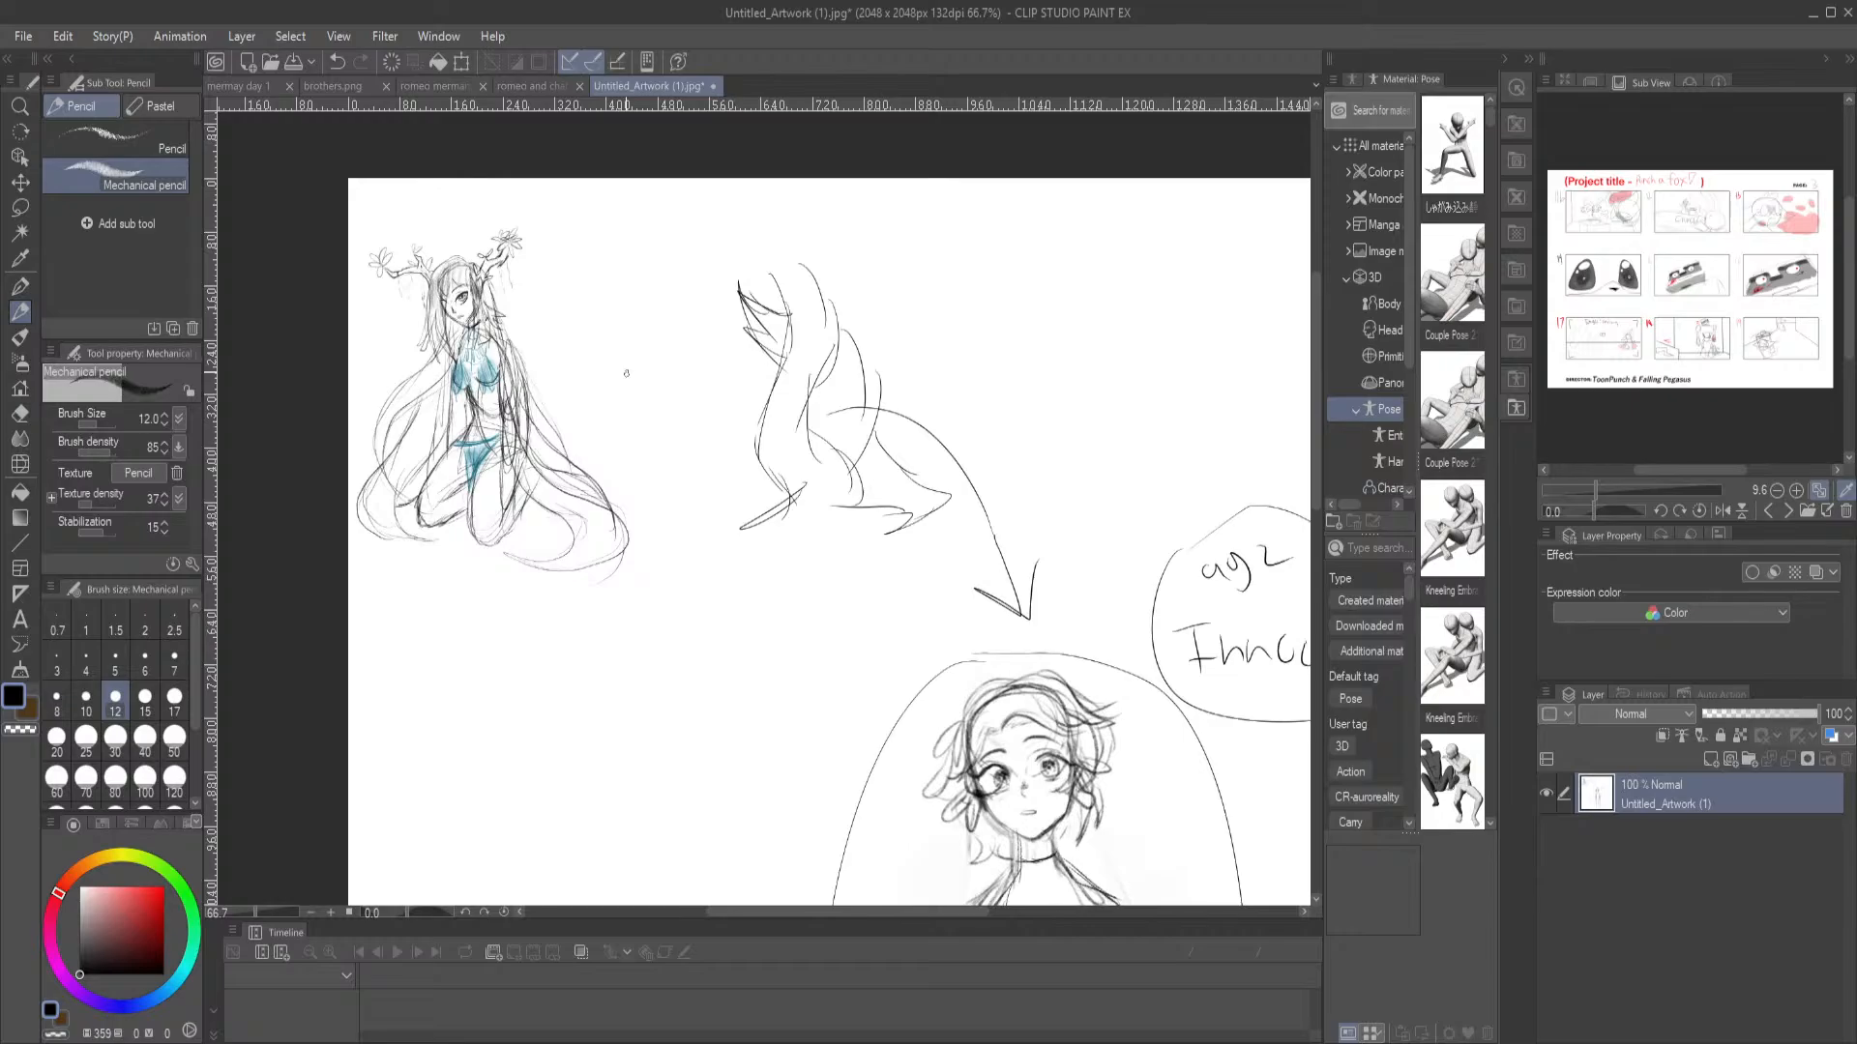
{"action": "mouse_move", "coordinate": [671, 415]}
{"action": "left_mouse_down"}
{"action": "mouse_move", "coordinate": [571, 344]}
{"action": "mouse_move", "coordinate": [526, 340]}
{"action": "mouse_move", "coordinate": [531, 315]}
{"action": "left_mouse_up"}
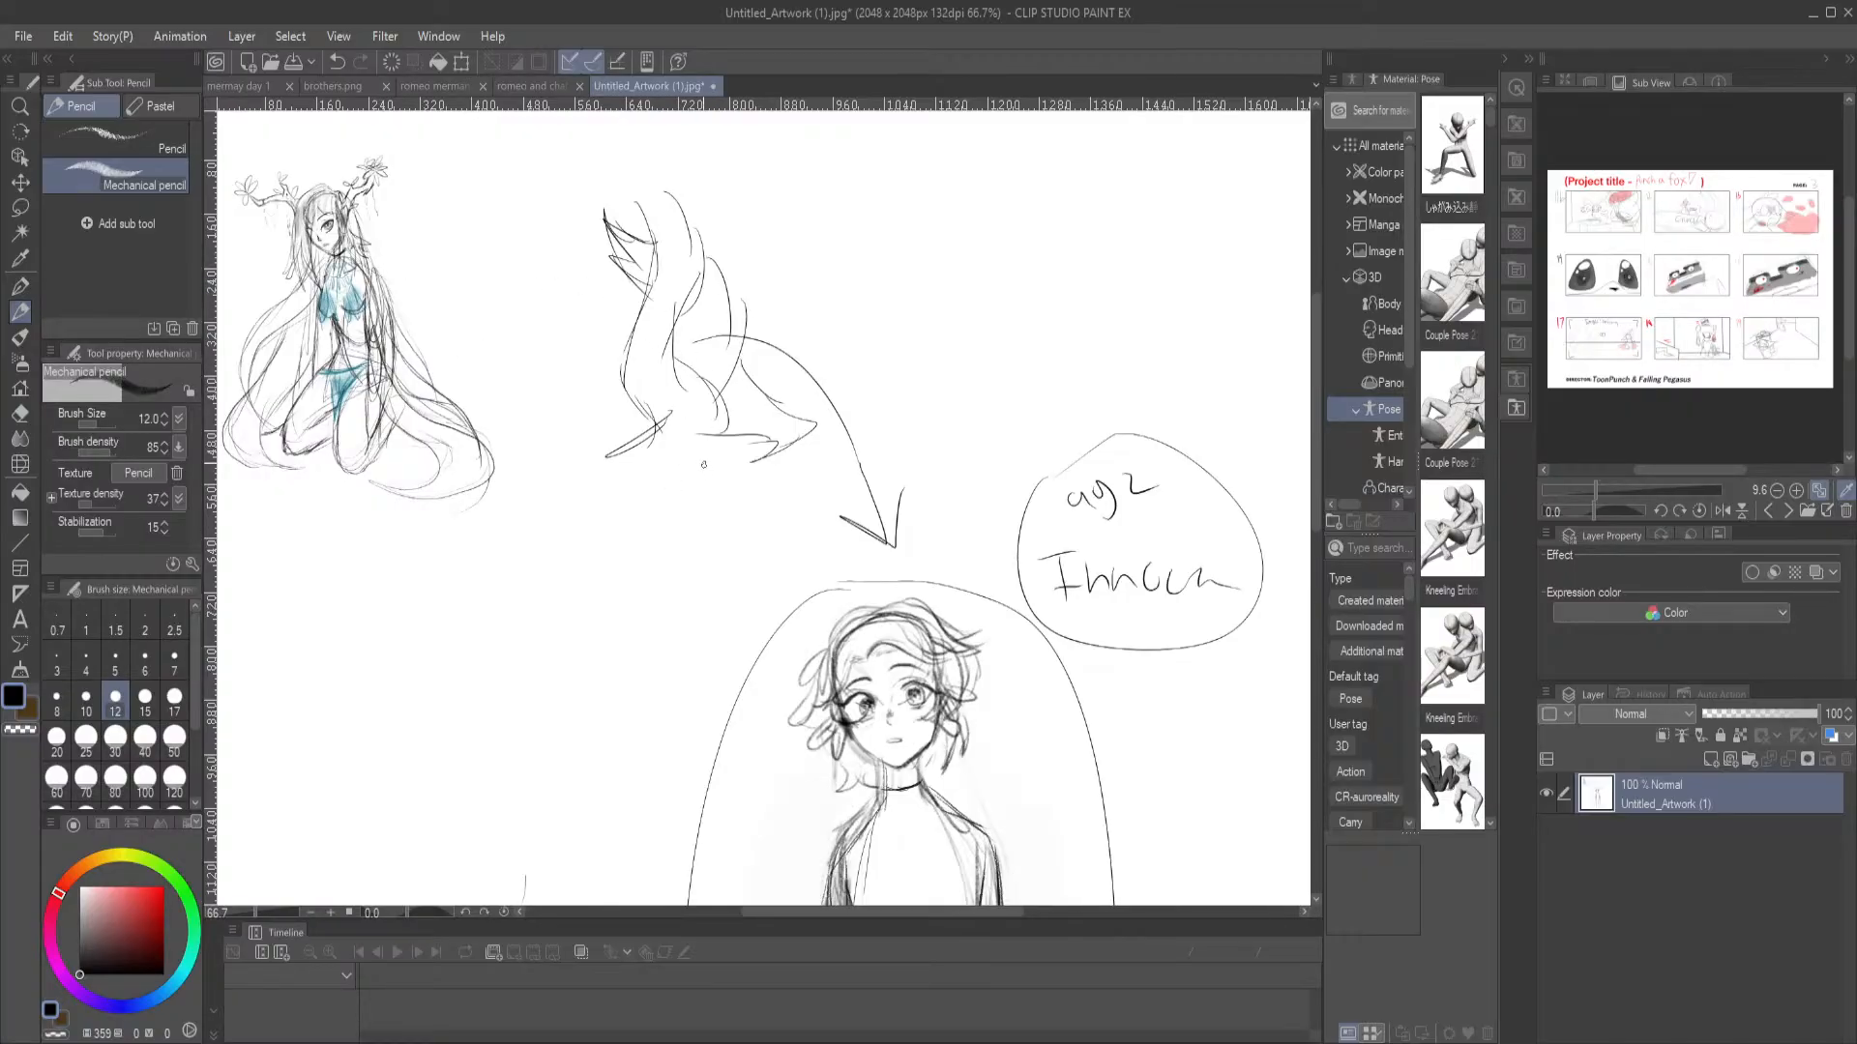
{"action": "mouse_move", "coordinate": [634, 452]}
{"action": "left_mouse_down"}
{"action": "mouse_move", "coordinate": [610, 366]}
{"action": "mouse_move", "coordinate": [672, 245]}
{"action": "mouse_move", "coordinate": [653, 228]}
{"action": "mouse_move", "coordinate": [722, 225]}
{"action": "mouse_move", "coordinate": [668, 374]}
{"action": "mouse_move", "coordinate": [716, 447]}
{"action": "mouse_move", "coordinate": [750, 423]}
{"action": "mouse_move", "coordinate": [744, 464]}
{"action": "mouse_move", "coordinate": [726, 471]}
{"action": "mouse_move", "coordinate": [705, 439]}
{"action": "mouse_move", "coordinate": [655, 443]}
{"action": "left_mouse_up"}
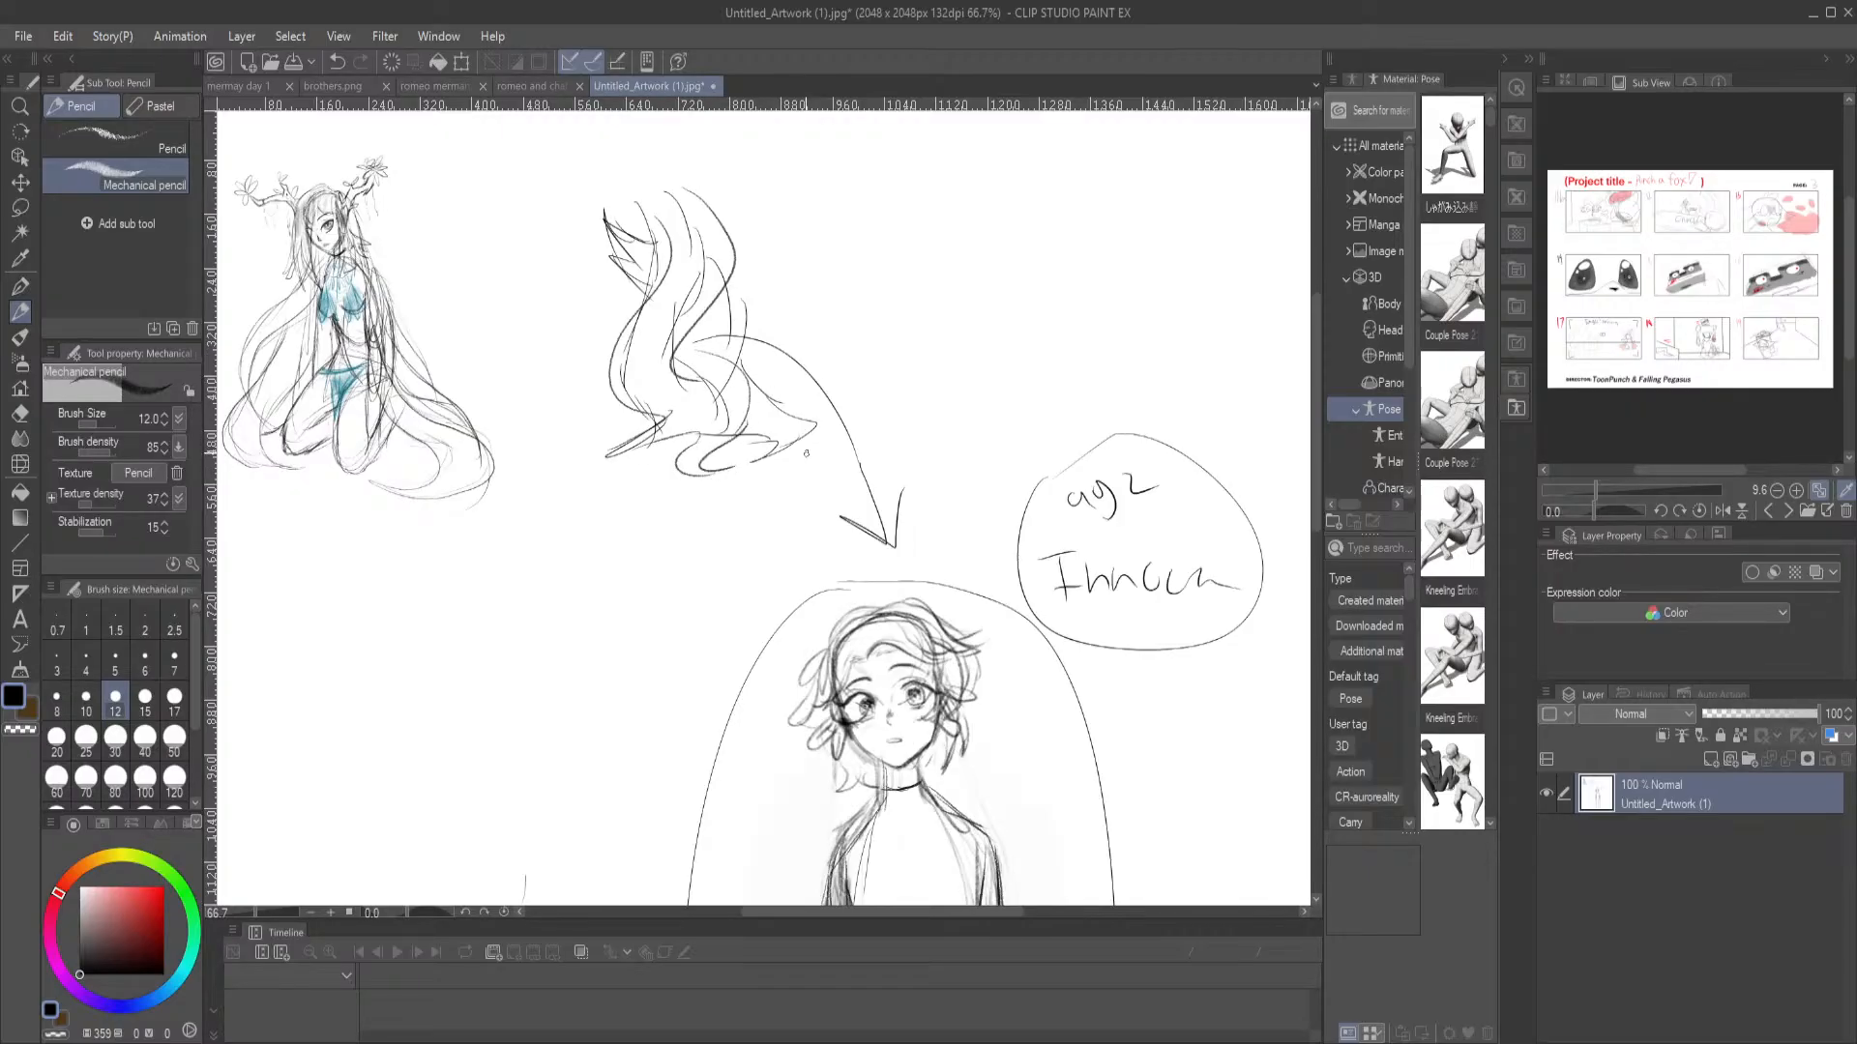
Draw a long curved arrow from the standing character to the kneeling character, and a short one from the kneeling character to the wavy shape
{"action": "scroll", "coordinate": [804, 452], "scroll_direction": "down", "scroll_amount": 5}
{"action": "scroll", "coordinate": [735, 464], "scroll_direction": "up", "scroll_amount": 6}
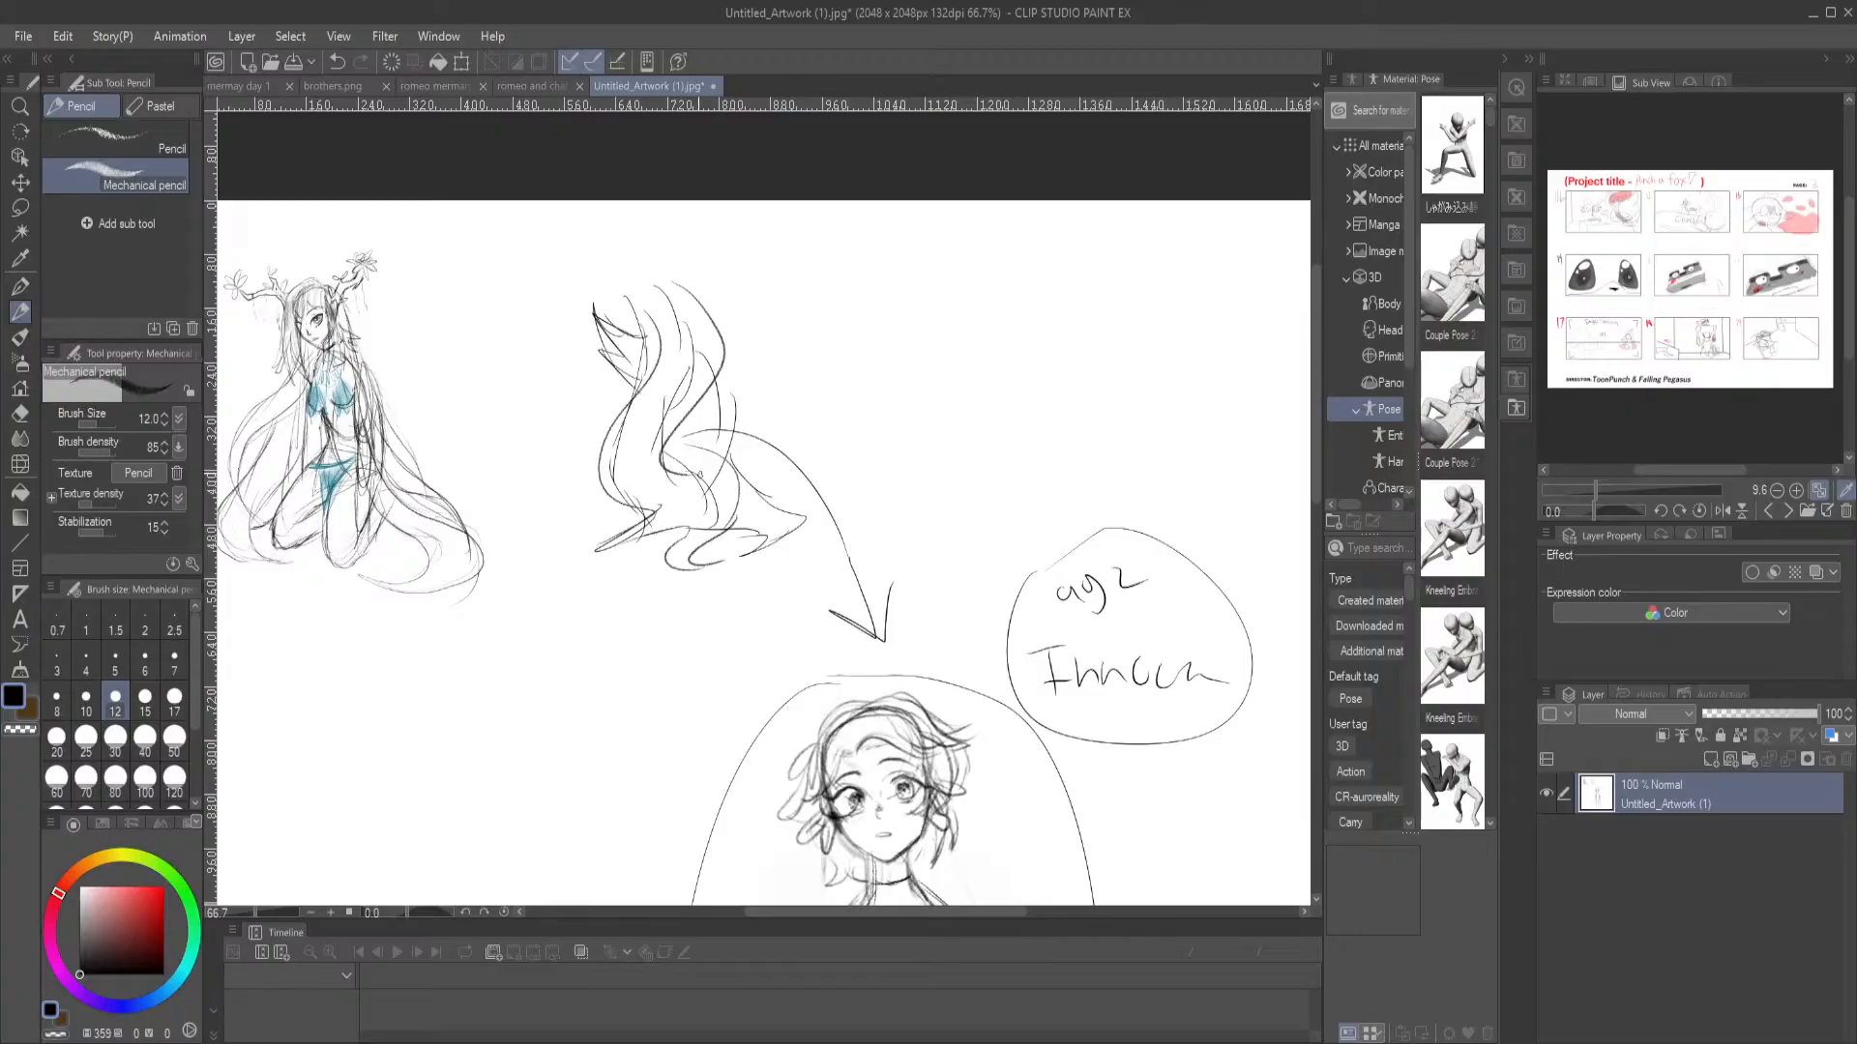
{"action": "left_click_drag", "start_coordinate": [728, 638], "coordinate": [813, 582]}
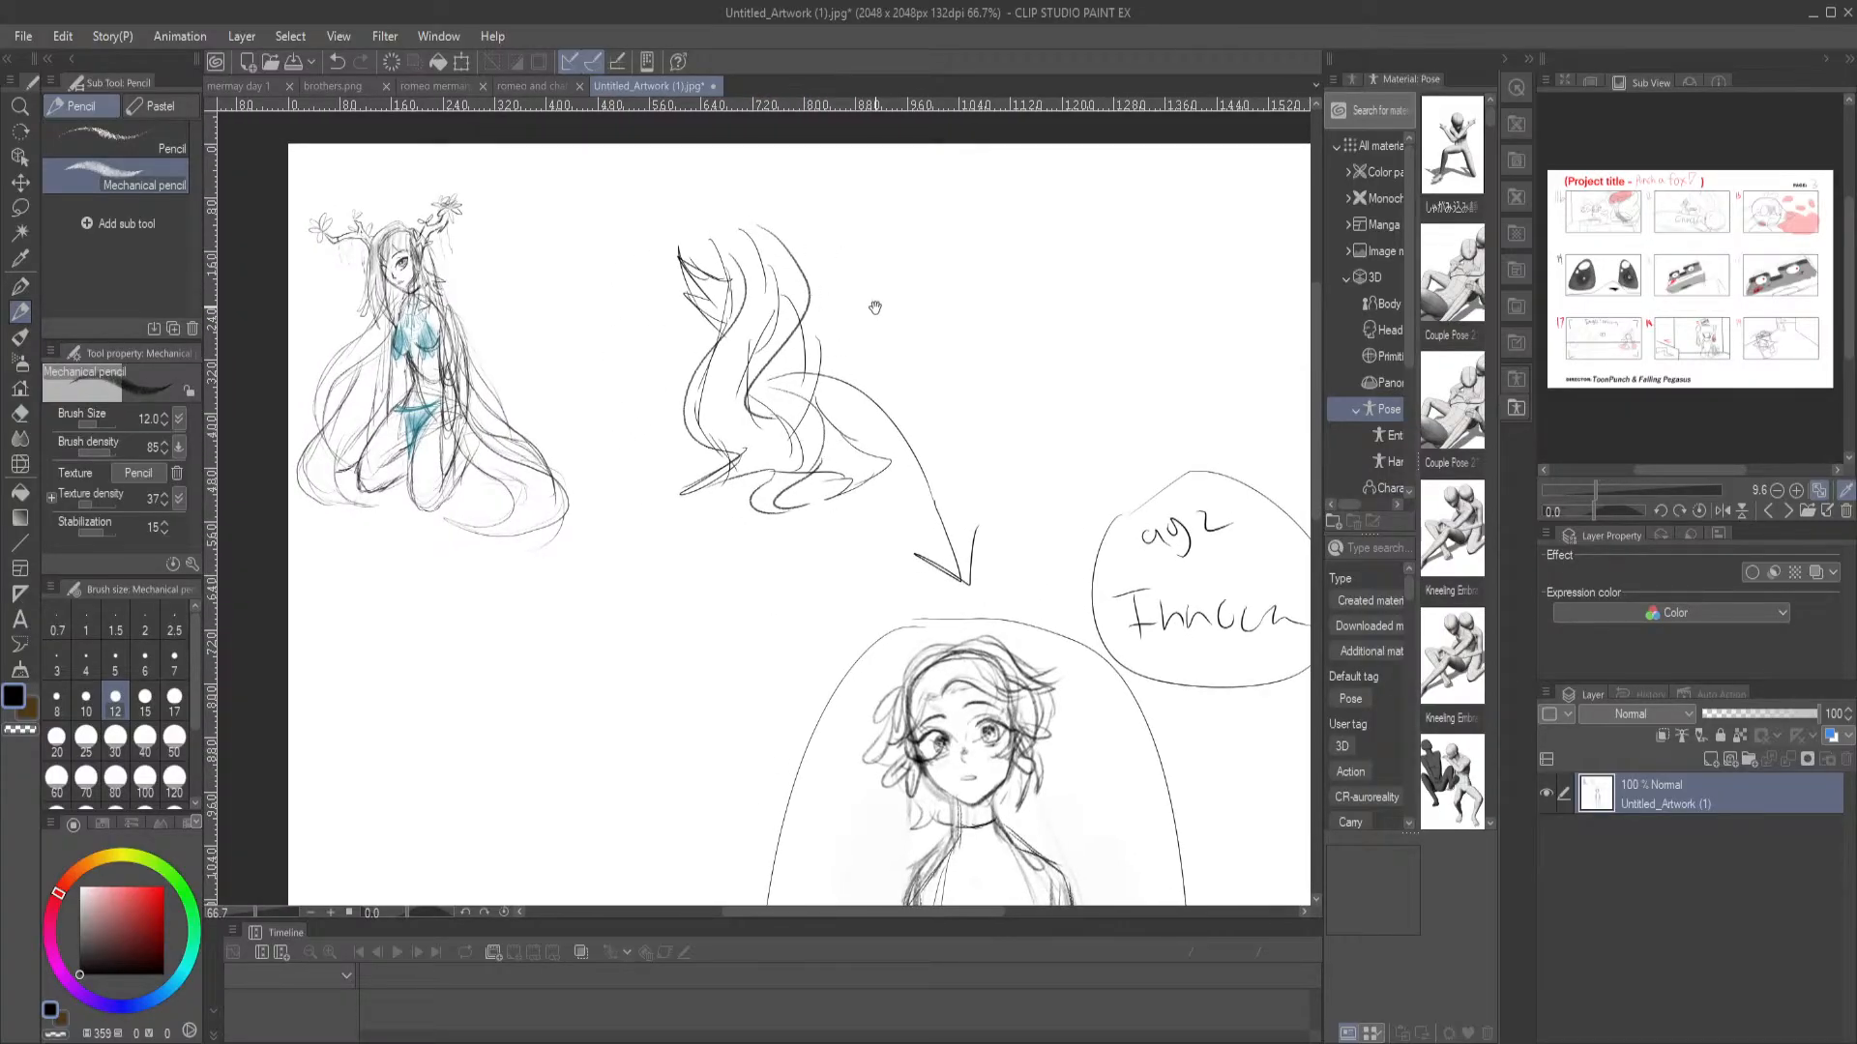
{"action": "left_click_drag", "start_coordinate": [871, 302], "coordinate": [796, 292]}
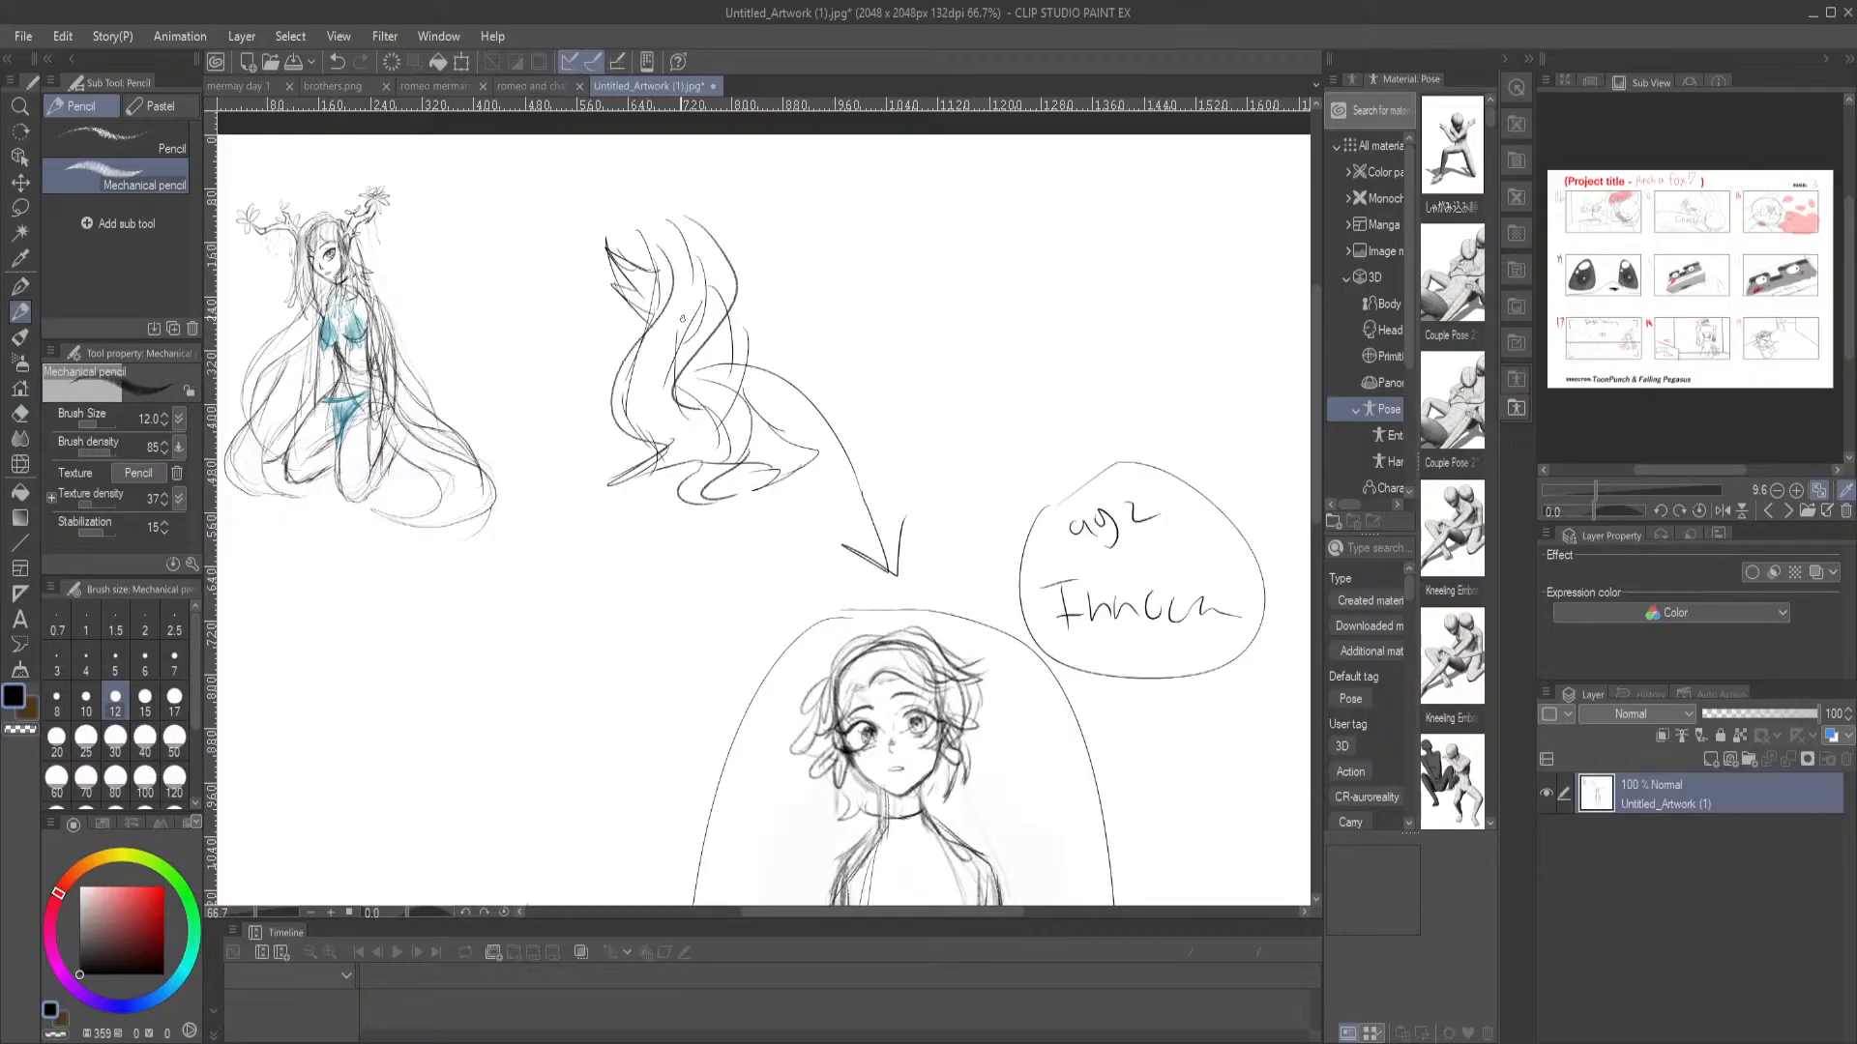
{"action": "mouse_move", "coordinate": [786, 631]}
{"action": "left_mouse_down"}
{"action": "mouse_move", "coordinate": [771, 443]}
{"action": "mouse_move", "coordinate": [584, 179]}
{"action": "mouse_move", "coordinate": [568, 90]}
{"action": "left_mouse_up"}
{"action": "left_click_drag", "start_coordinate": [592, 337], "coordinate": [722, 693]}
{"action": "left_click_drag", "start_coordinate": [682, 277], "coordinate": [719, 526]}
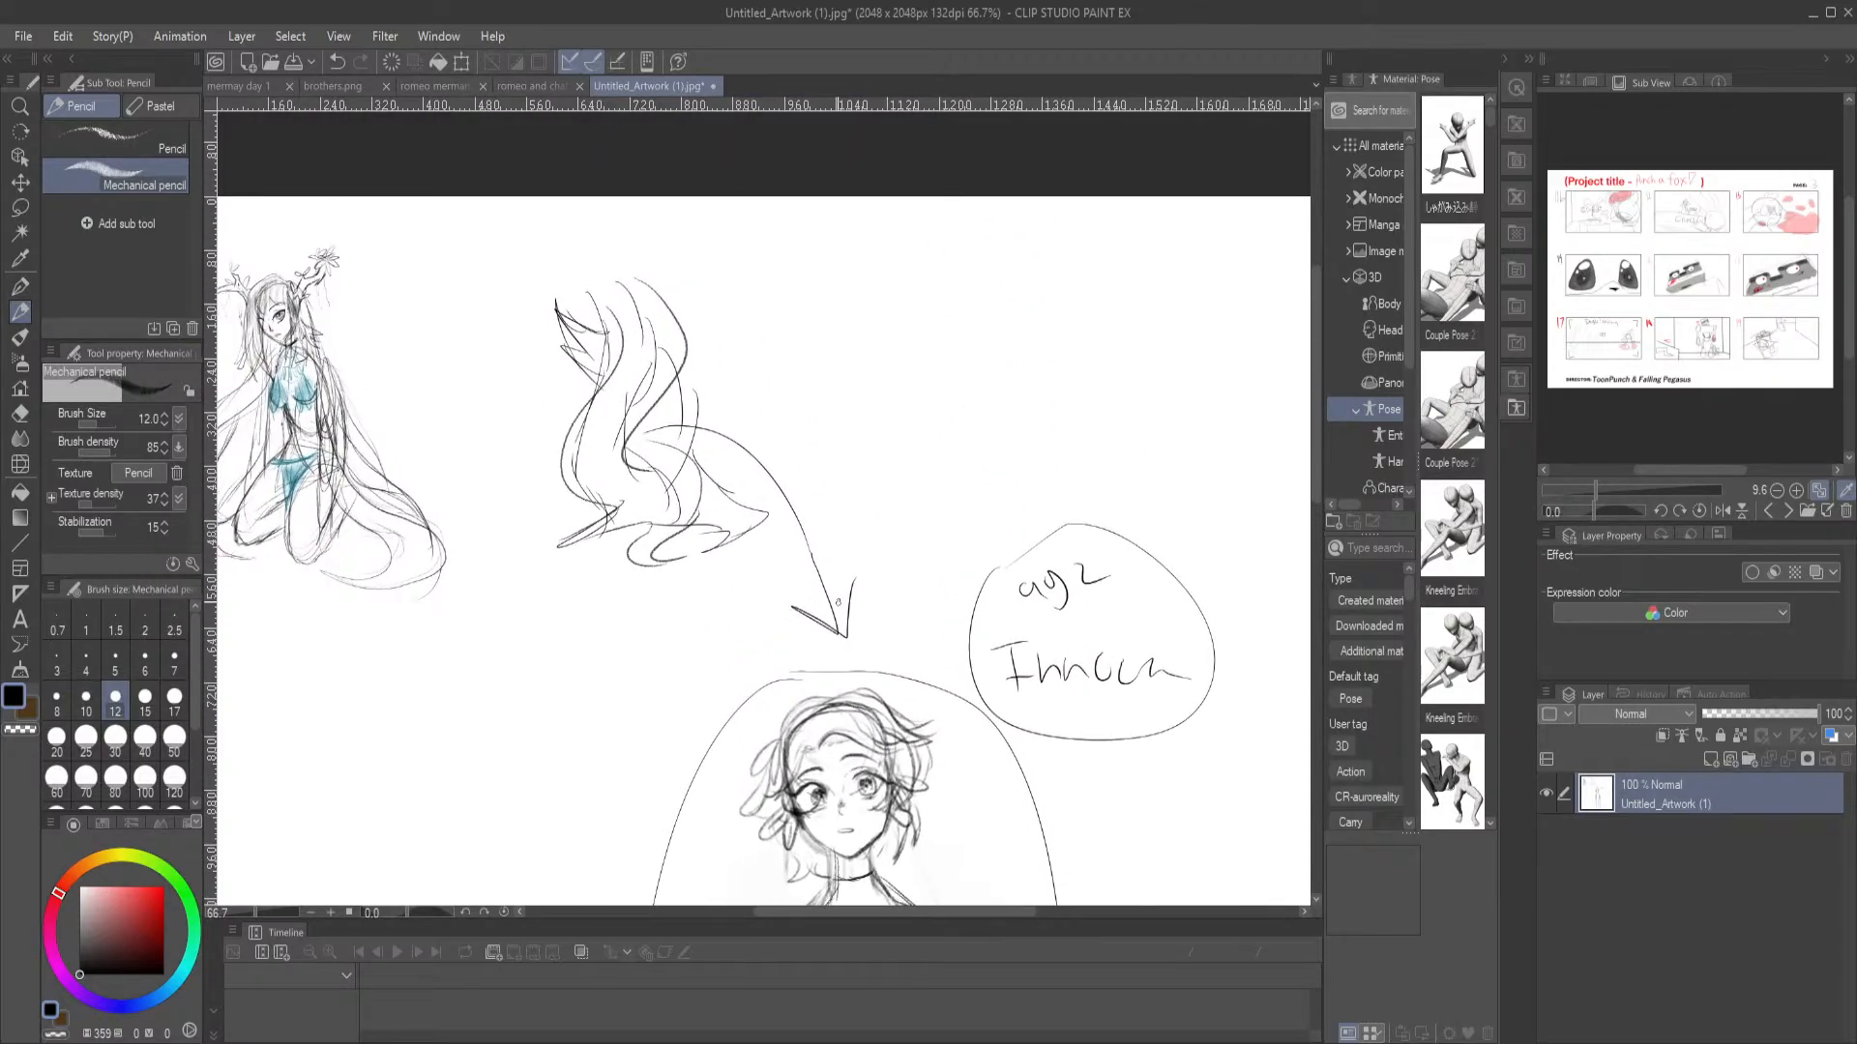
{"action": "key", "text": "ctrl+0"}
{"action": "left_click_drag", "start_coordinate": [709, 550], "coordinate": [473, 398]}
{"action": "mouse_move", "coordinate": [529, 224]}
{"action": "left_mouse_down"}
{"action": "mouse_move", "coordinate": [585, 214]}
{"action": "mouse_move", "coordinate": [563, 234]}
{"action": "left_mouse_up"}
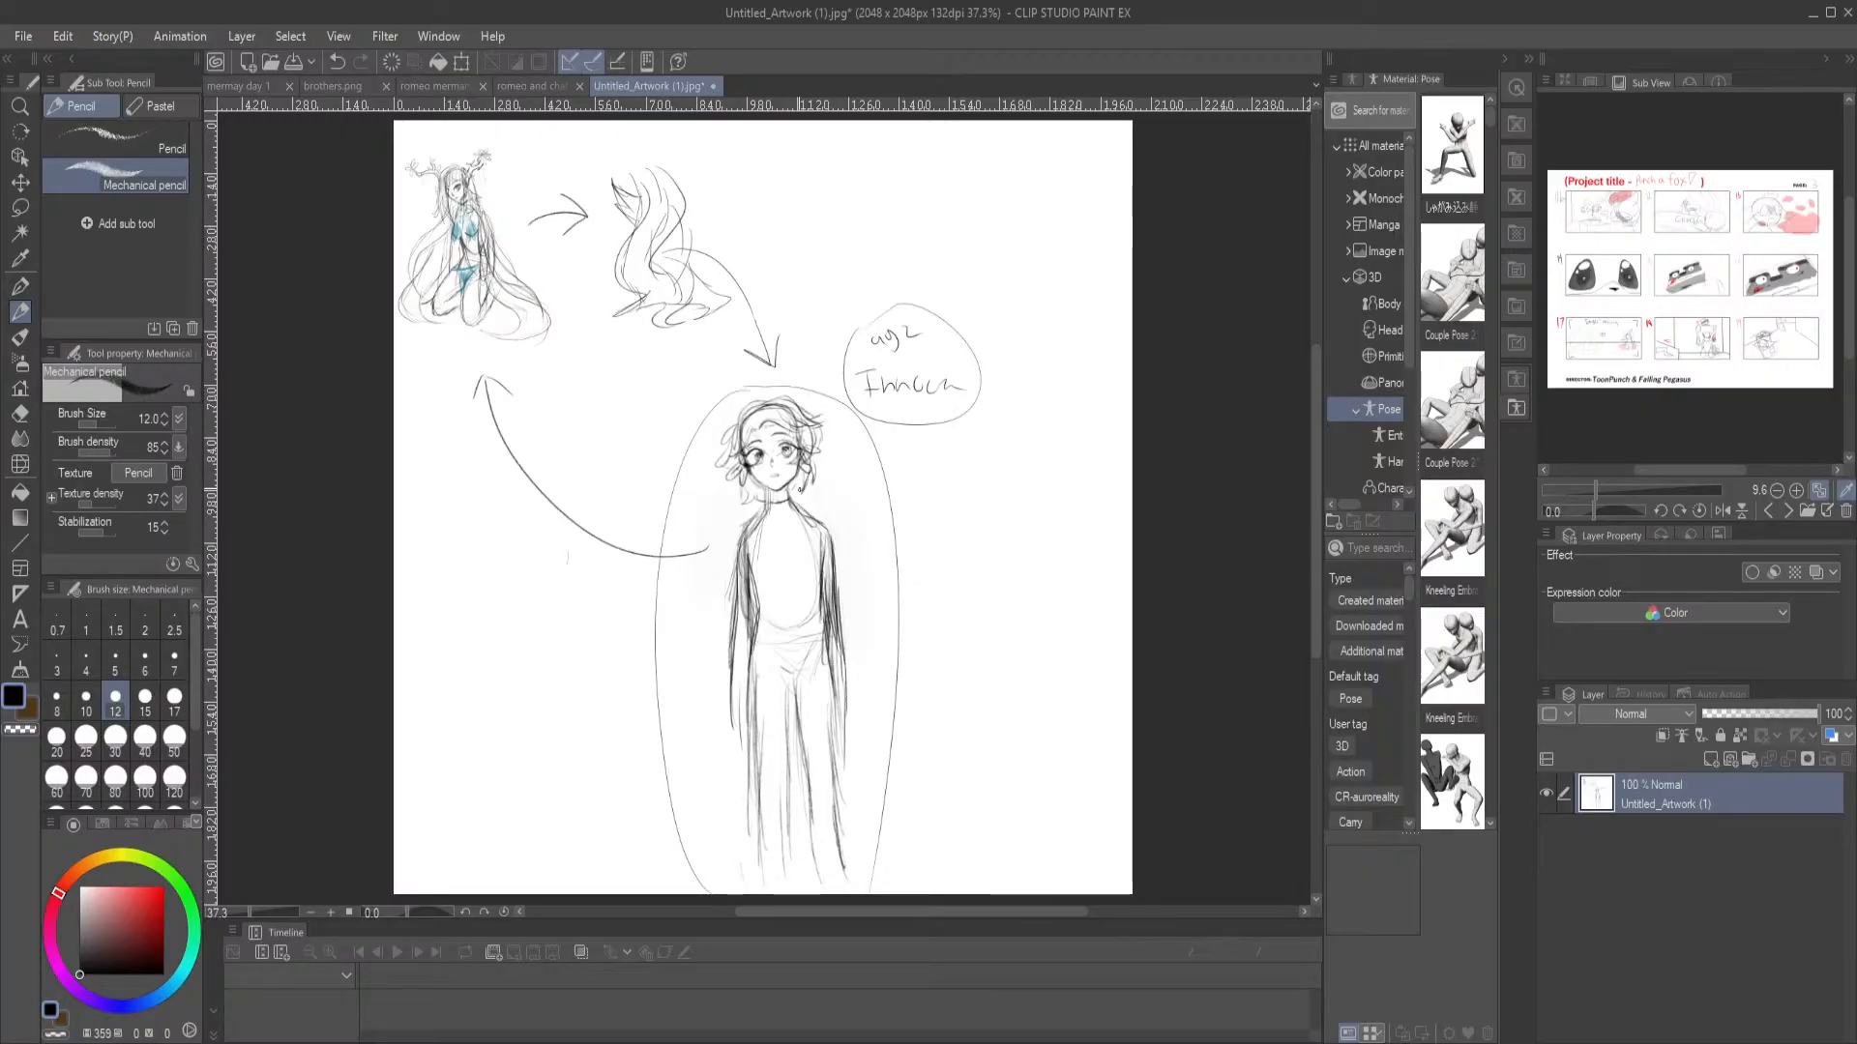
Draw a short arrow from above the standing character's head up to the base of the wavy shape, and darken it
{"action": "left_click_drag", "start_coordinate": [905, 305], "coordinate": [883, 239]}
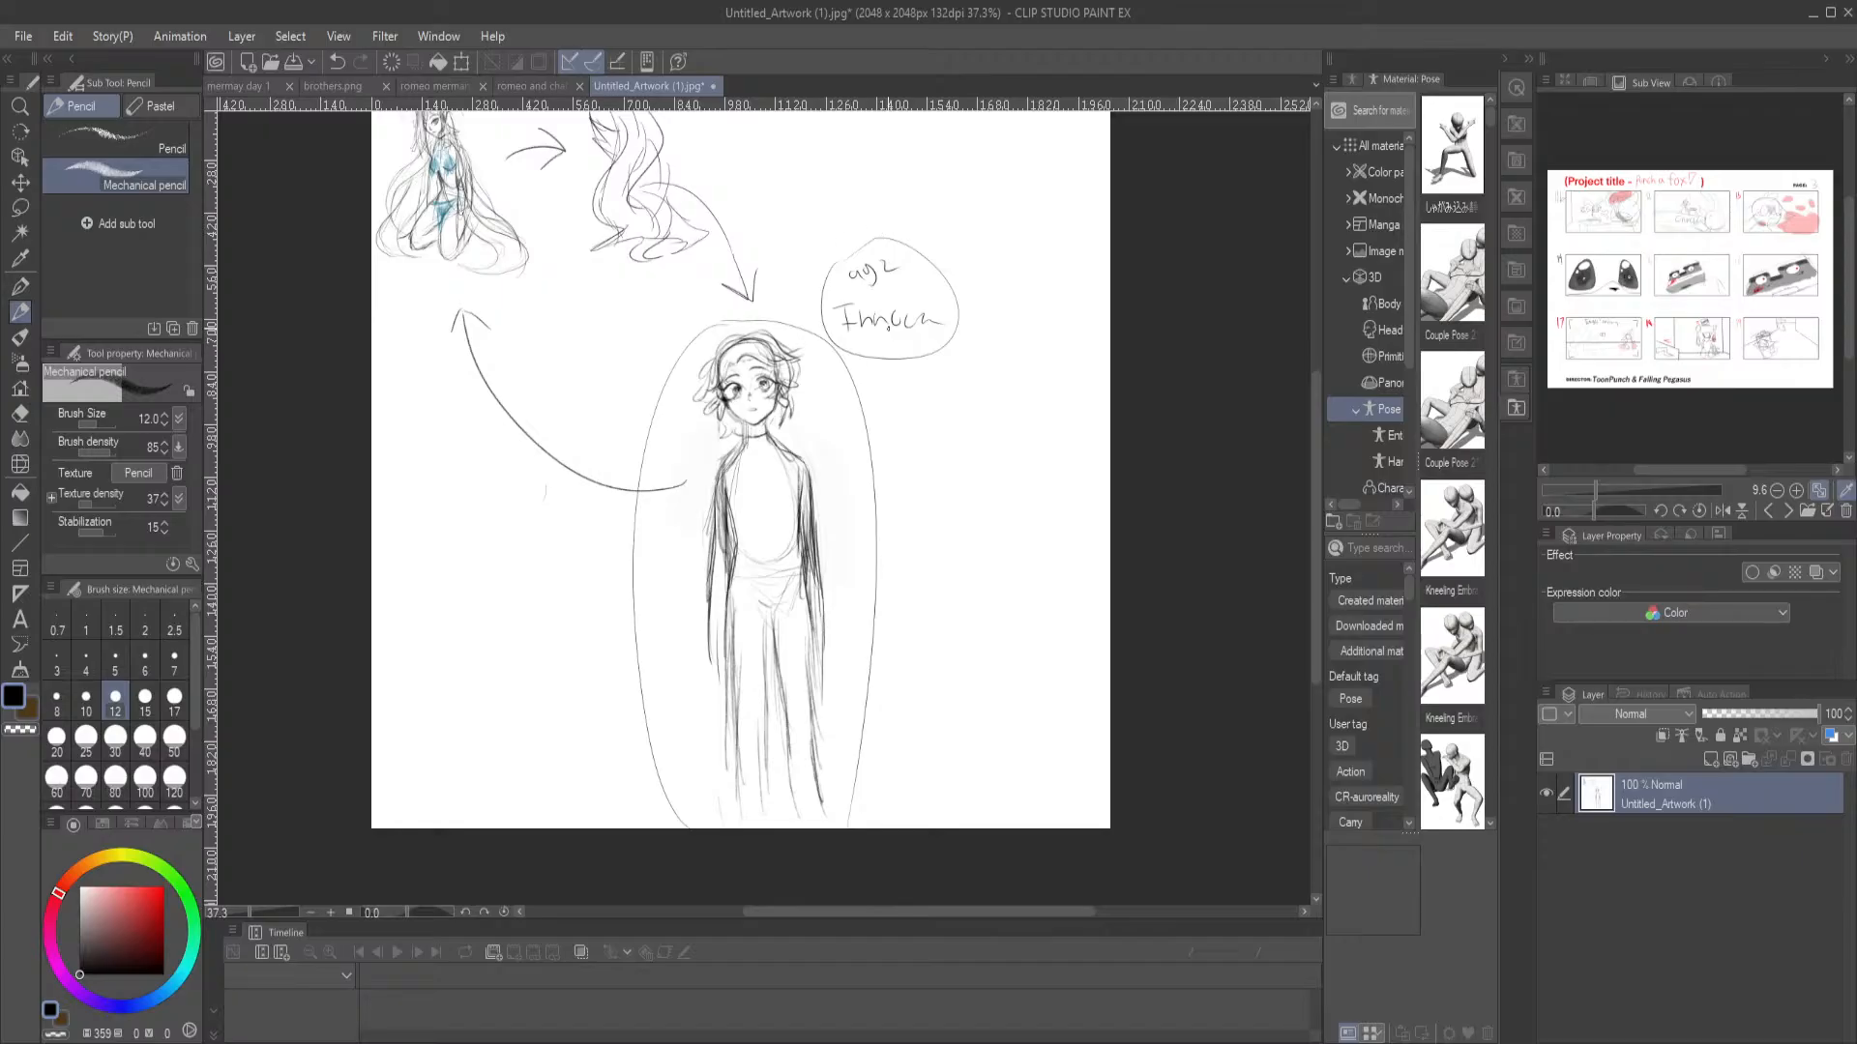
{"action": "left_click_drag", "start_coordinate": [752, 234], "coordinate": [829, 377]}
{"action": "left_click_drag", "start_coordinate": [735, 424], "coordinate": [763, 428]}
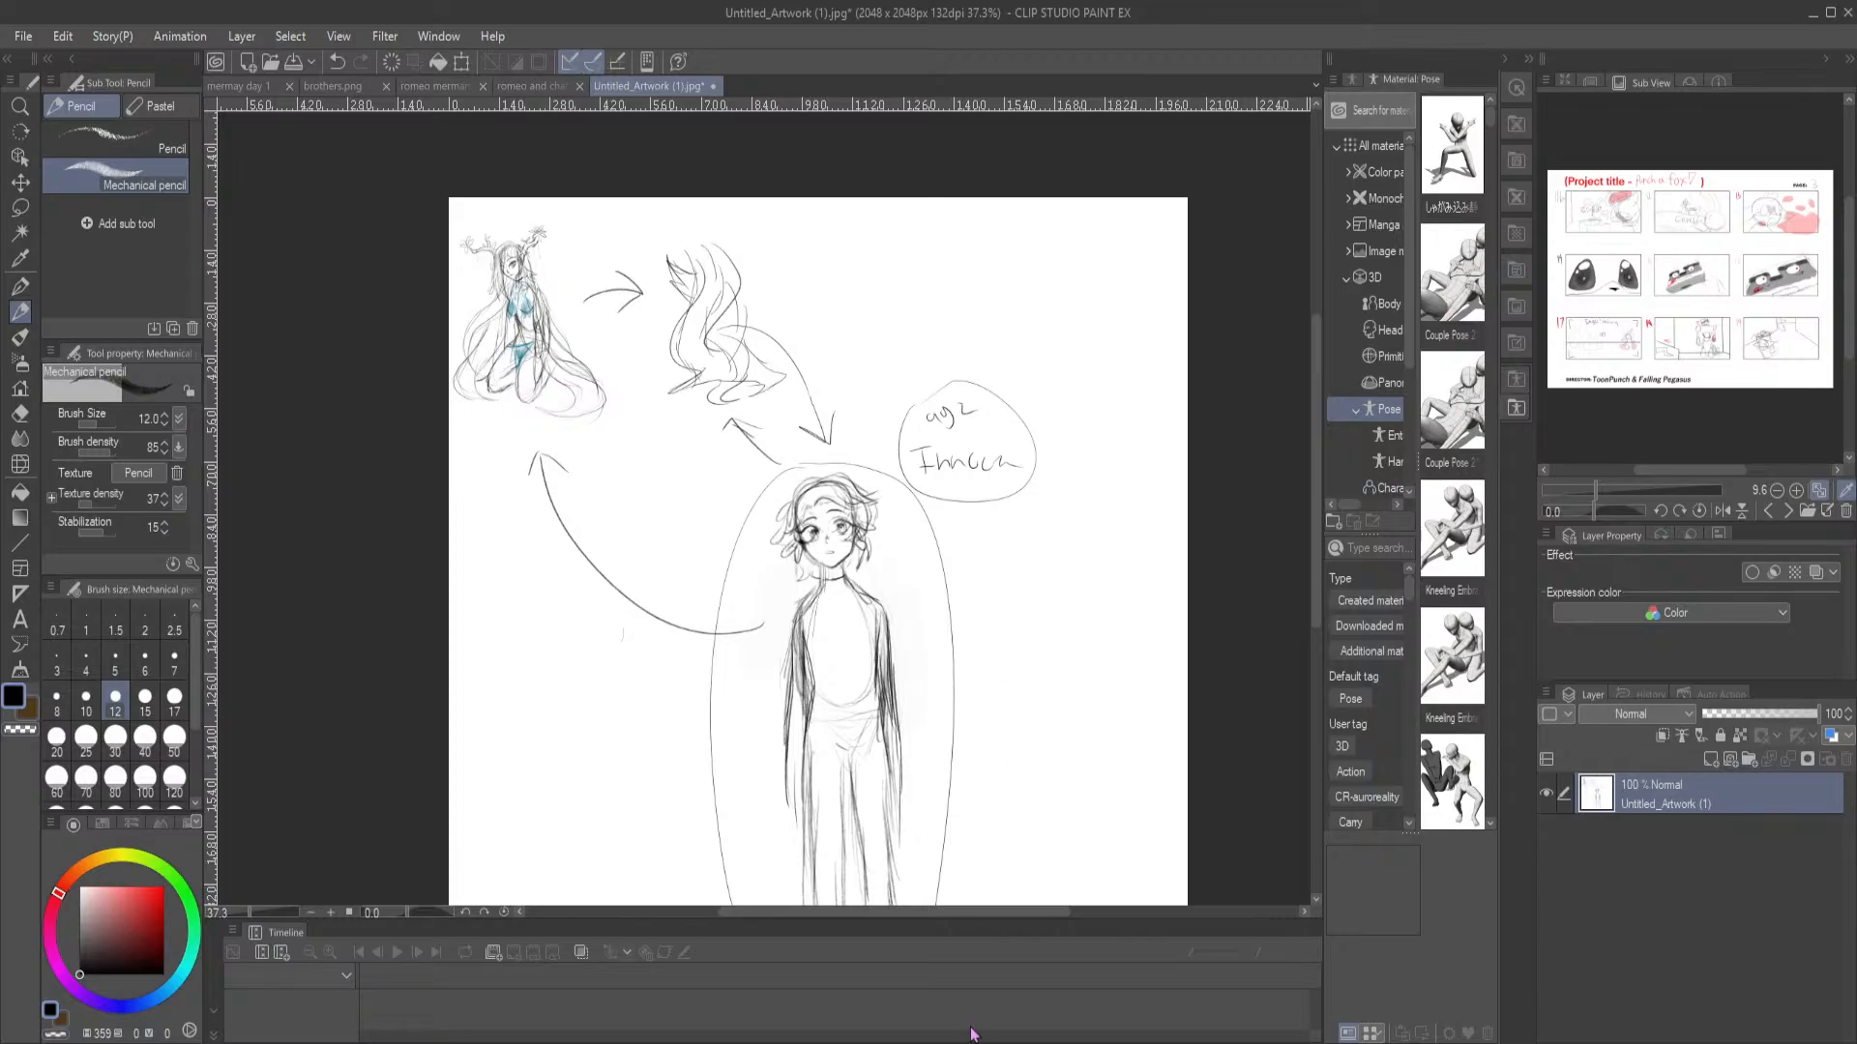
{"action": "left_click_drag", "start_coordinate": [1049, 731], "coordinate": [966, 560]}
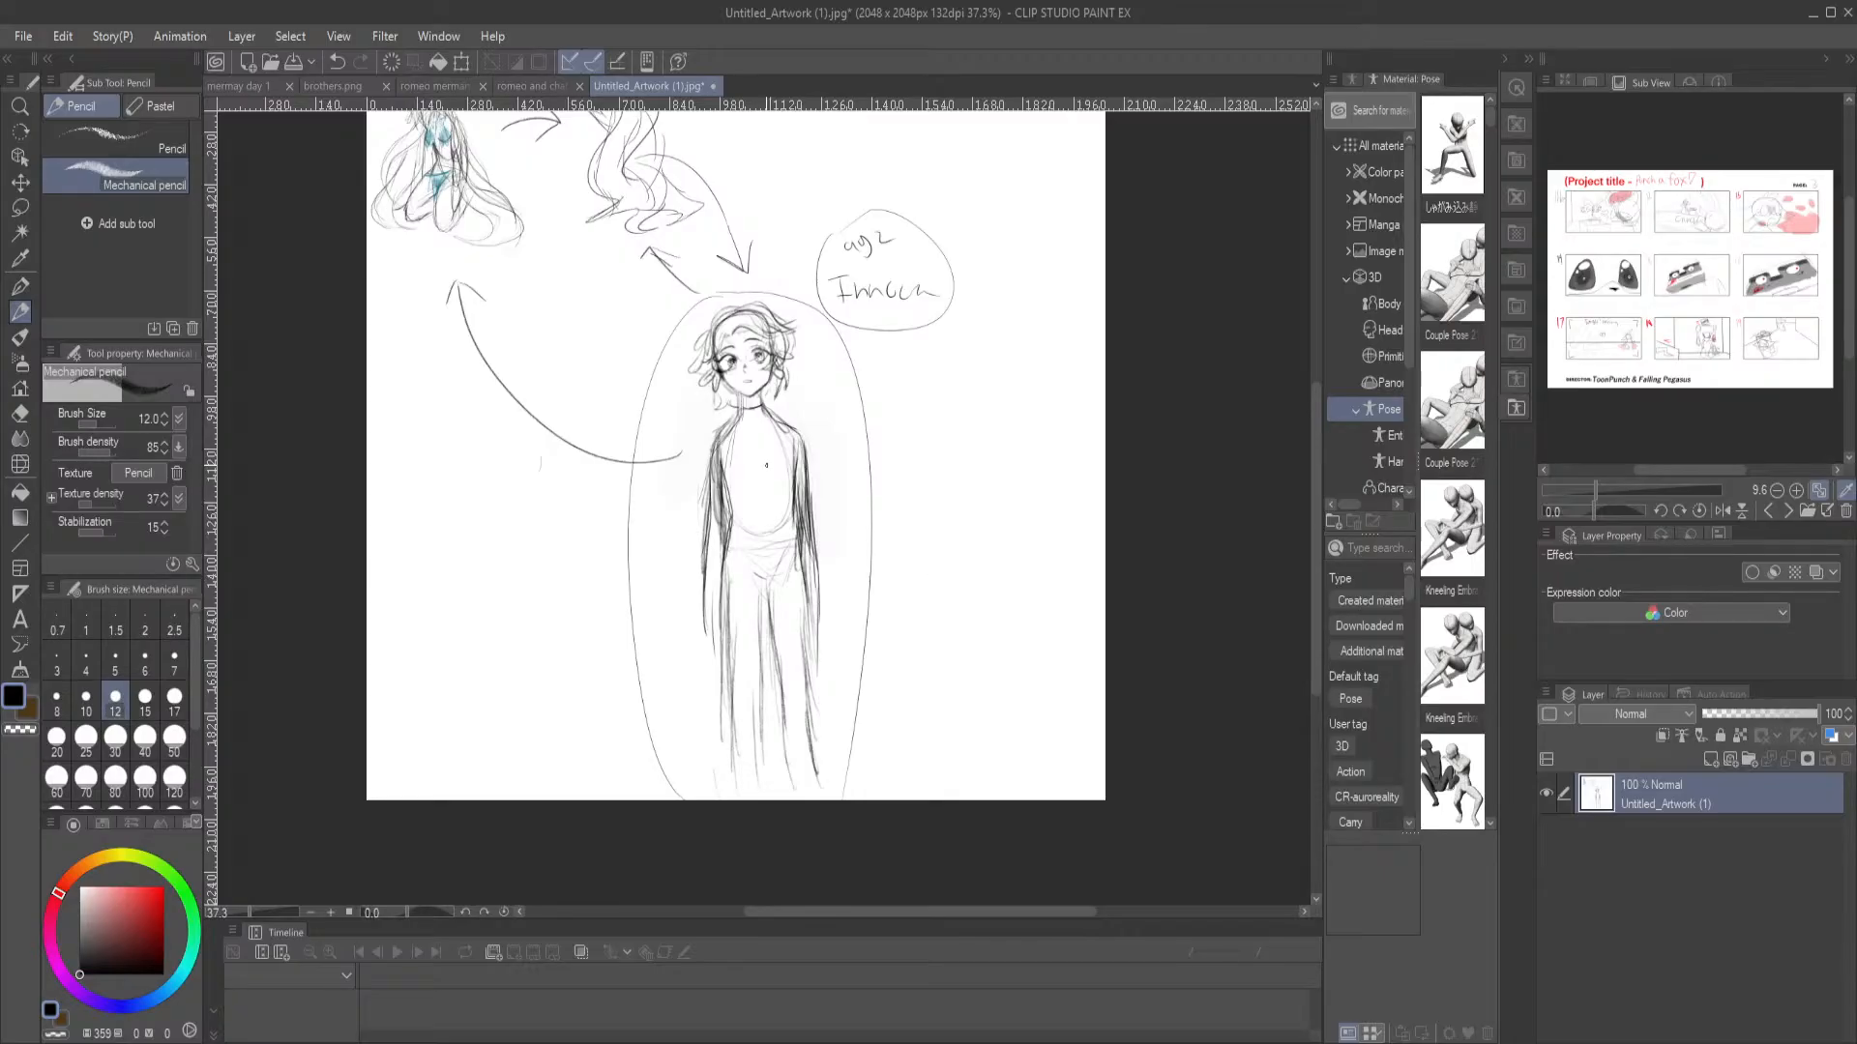
{"action": "left_click_drag", "start_coordinate": [700, 471], "coordinate": [694, 563]}
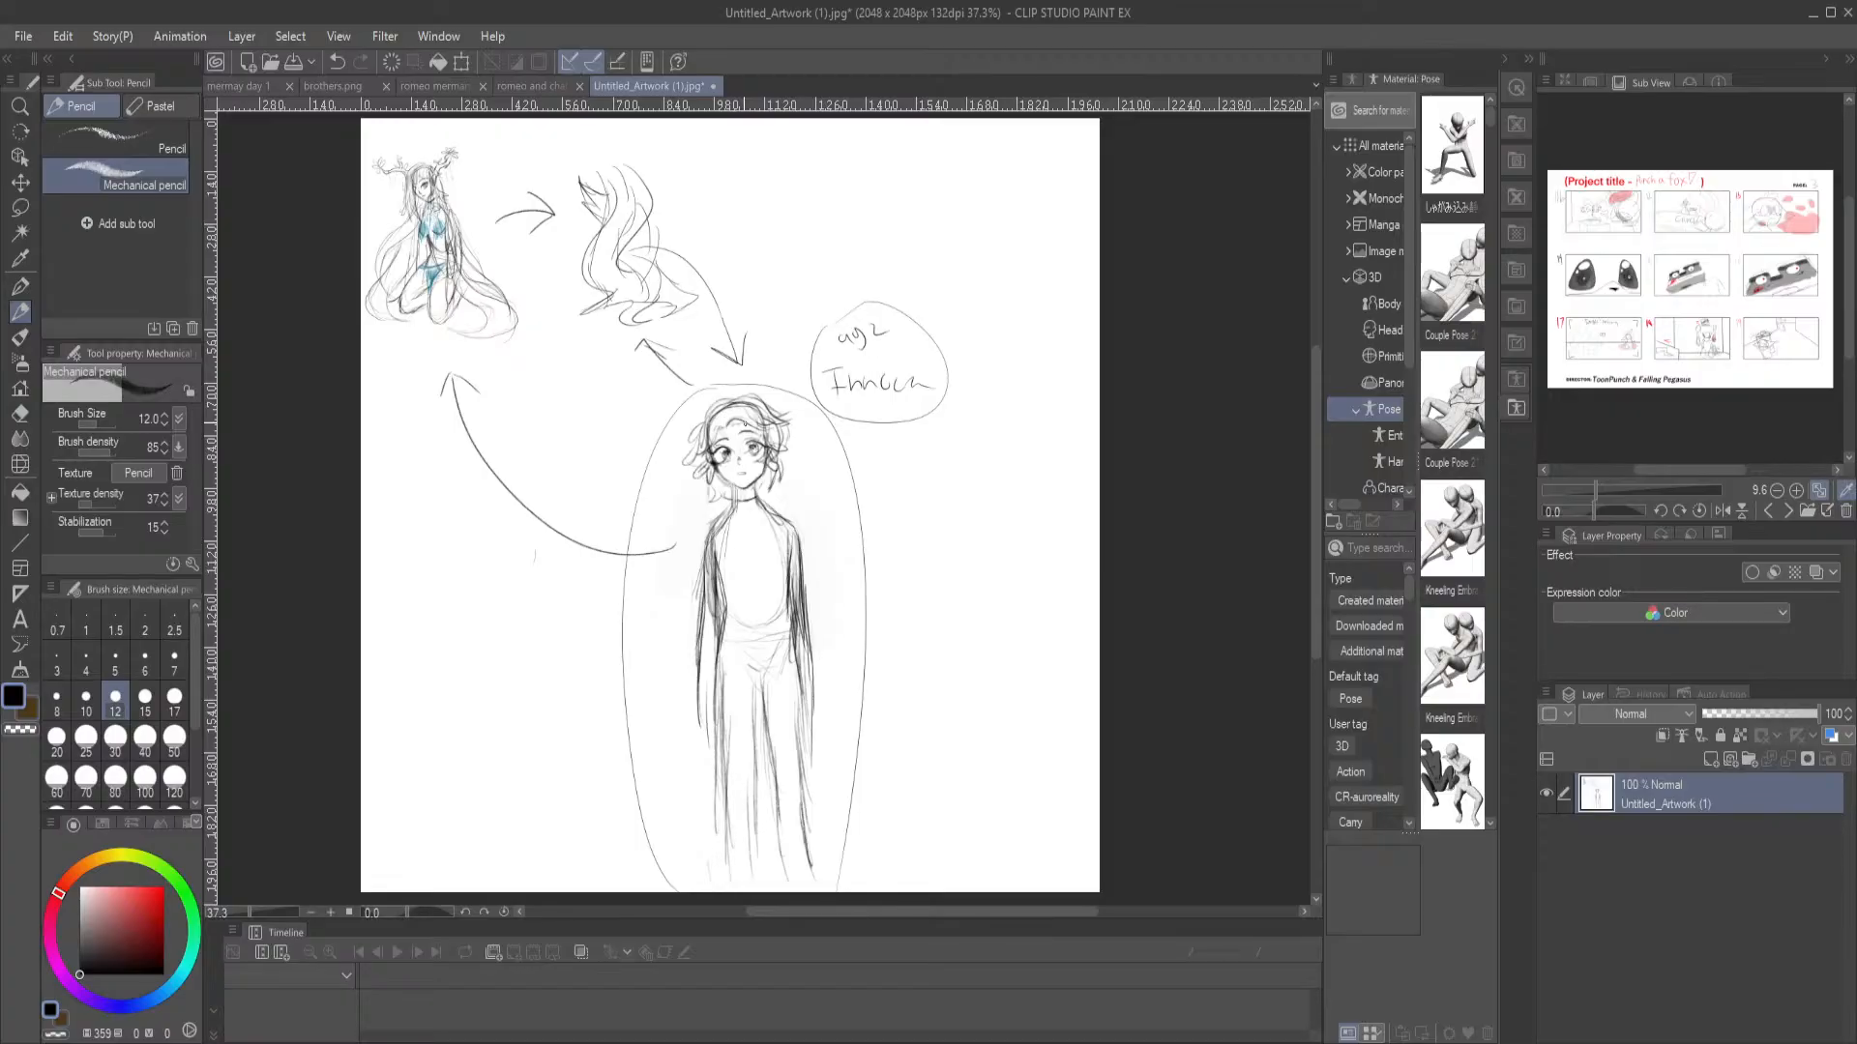
{"action": "mouse_move", "coordinate": [706, 392]}
{"action": "left_mouse_down"}
{"action": "mouse_move", "coordinate": [648, 340]}
{"action": "mouse_move", "coordinate": [633, 357]}
{"action": "mouse_move", "coordinate": [677, 354]}
{"action": "left_mouse_up"}
Sketch a second wavy shape in the page's upper-right corner and draw curved arrows from the standing character to both wavy shapes
{"action": "mouse_move", "coordinate": [949, 294]}
{"action": "left_mouse_down"}
{"action": "mouse_move", "coordinate": [938, 155]}
{"action": "mouse_move", "coordinate": [961, 182]}
{"action": "mouse_move", "coordinate": [976, 306]}
{"action": "mouse_move", "coordinate": [986, 284]}
{"action": "mouse_move", "coordinate": [963, 204]}
{"action": "mouse_move", "coordinate": [935, 193]}
{"action": "mouse_move", "coordinate": [924, 305]}
{"action": "left_mouse_up"}
{"action": "mouse_move", "coordinate": [968, 220]}
{"action": "left_mouse_down"}
{"action": "mouse_move", "coordinate": [993, 174]}
{"action": "mouse_move", "coordinate": [989, 291]}
{"action": "mouse_move", "coordinate": [1024, 319]}
{"action": "mouse_move", "coordinate": [924, 319]}
{"action": "left_mouse_up"}
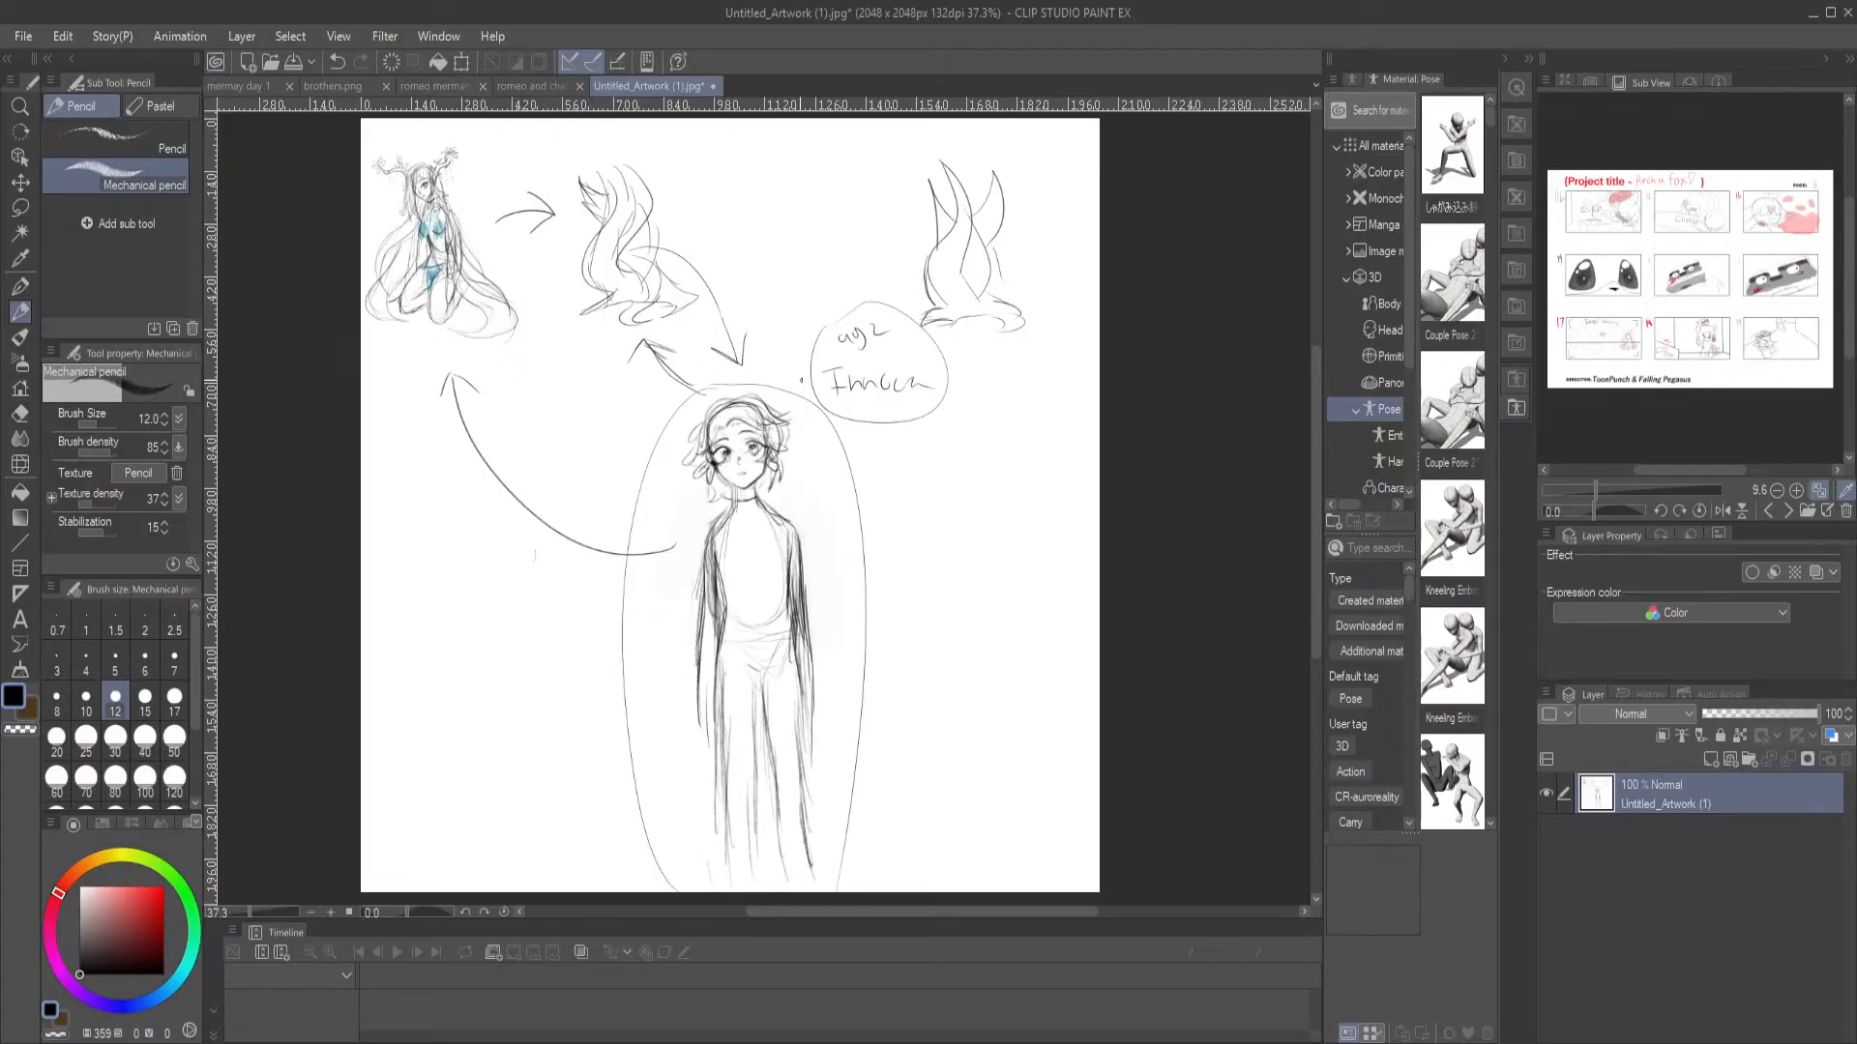
{"action": "mouse_move", "coordinate": [774, 377]}
{"action": "left_mouse_down"}
{"action": "mouse_move", "coordinate": [778, 353]}
{"action": "mouse_move", "coordinate": [903, 272]}
{"action": "mouse_move", "coordinate": [872, 248]}
{"action": "mouse_move", "coordinate": [884, 285]}
{"action": "left_mouse_up"}
{"action": "left_click_drag", "start_coordinate": [764, 354], "coordinate": [689, 220]}
{"action": "mouse_move", "coordinate": [853, 639]}
{"action": "left_mouse_down"}
{"action": "mouse_move", "coordinate": [866, 577]}
{"action": "mouse_move", "coordinate": [862, 605]}
{"action": "left_mouse_up"}
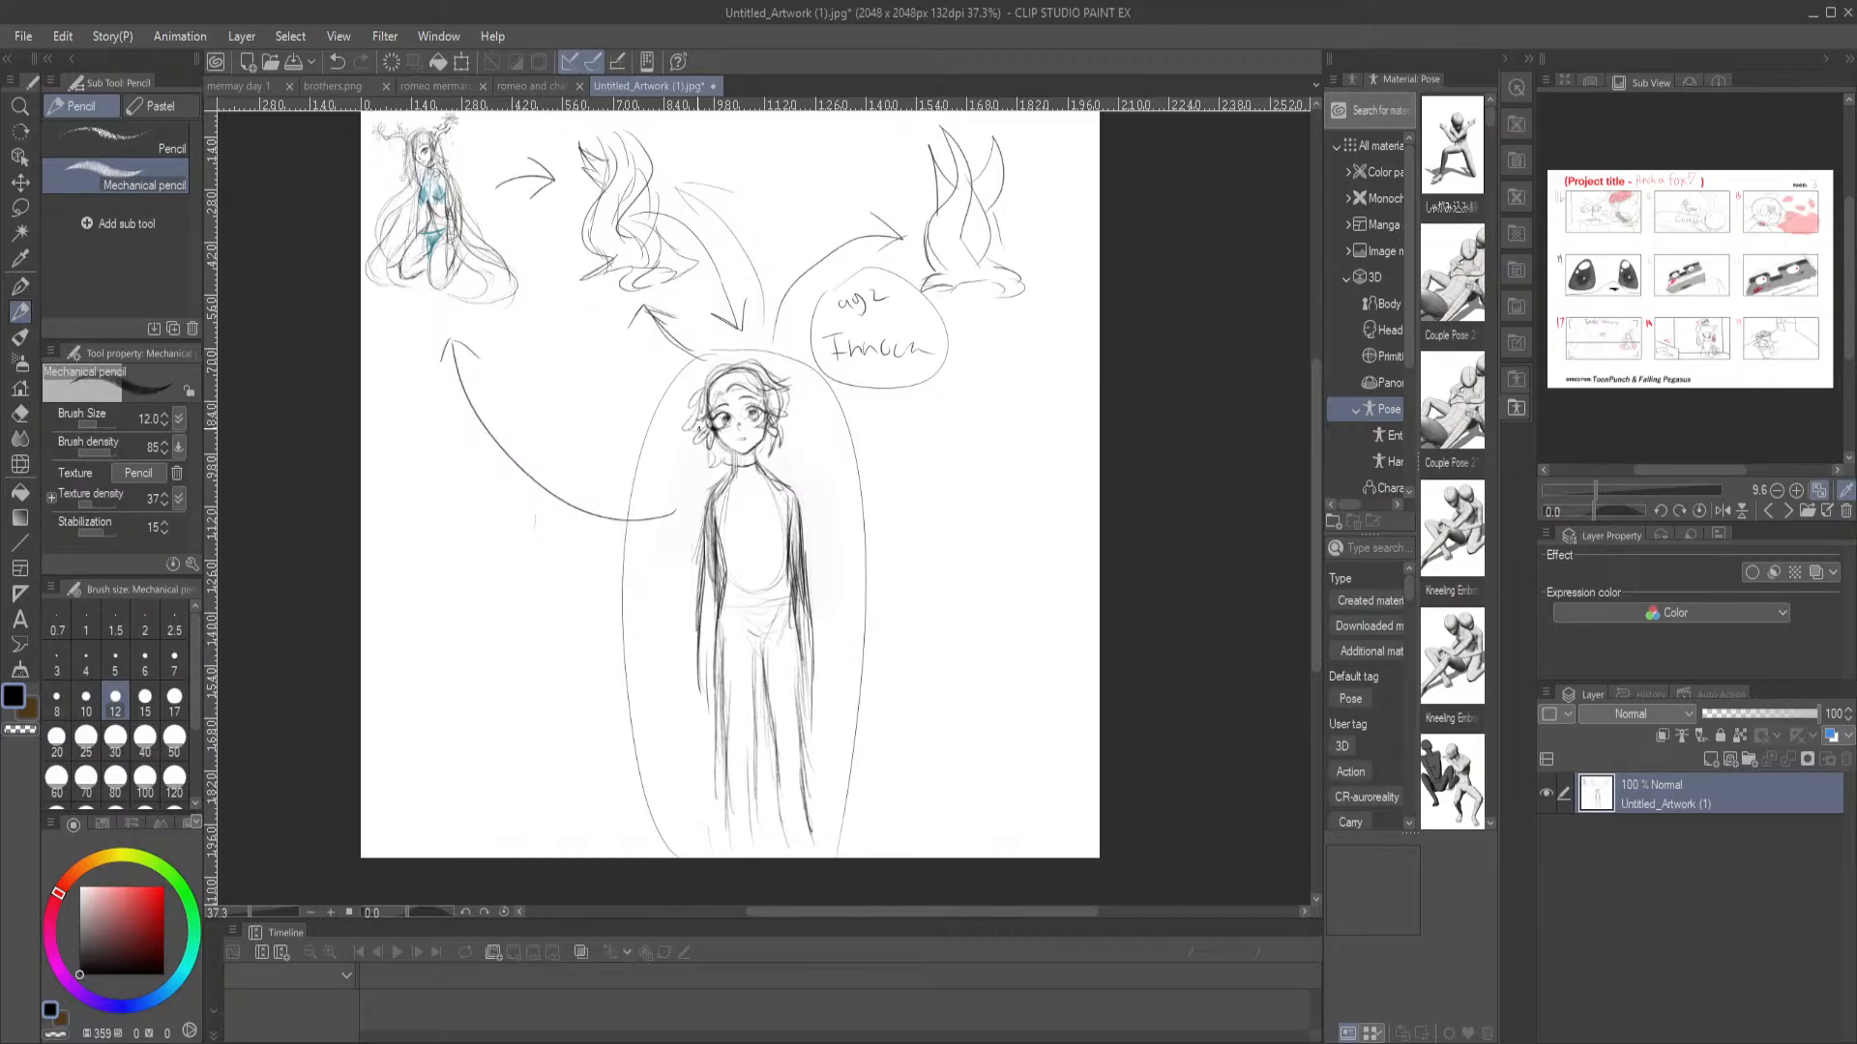
Add a curved strand at the outer end of the kneeling character's long hair
{"action": "left_click_drag", "start_coordinate": [719, 221], "coordinate": [655, 305]}
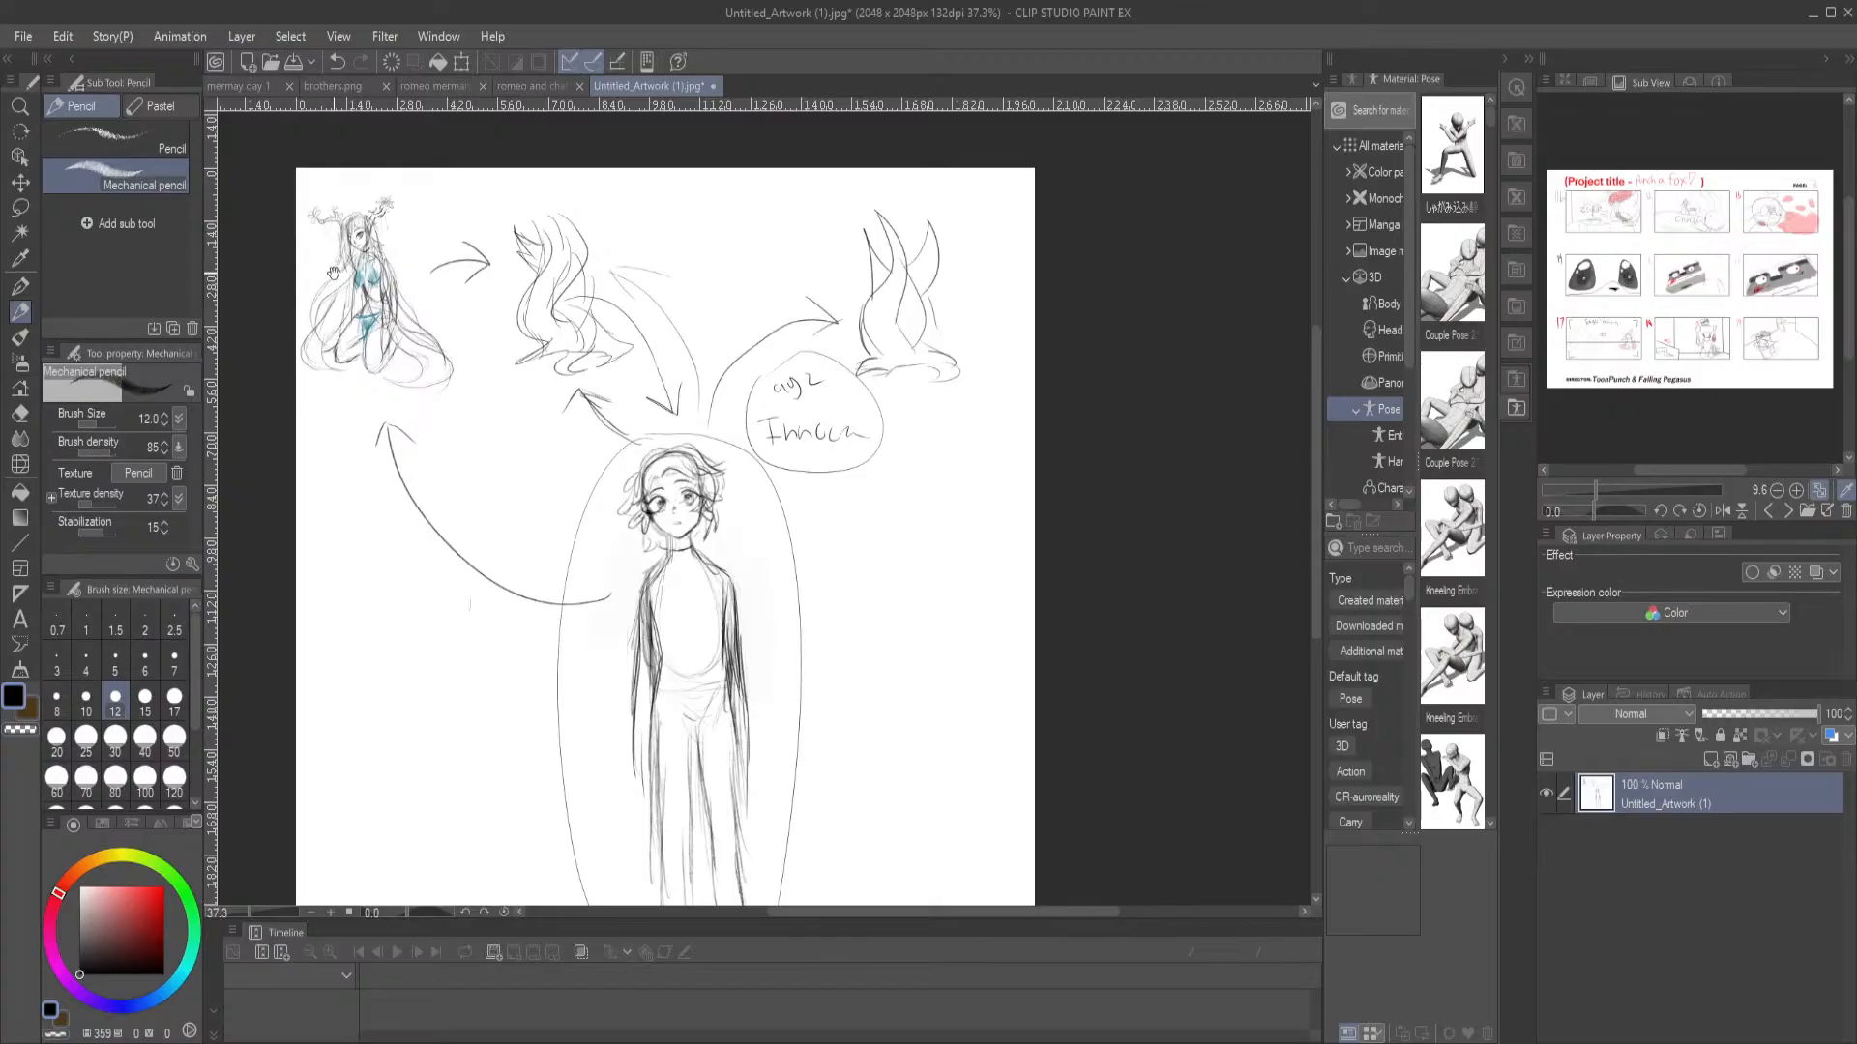
{"action": "scroll", "coordinate": [334, 273], "scroll_direction": "up", "scroll_amount": 5}
{"action": "scroll", "coordinate": [522, 277], "scroll_direction": "up", "scroll_amount": 3}
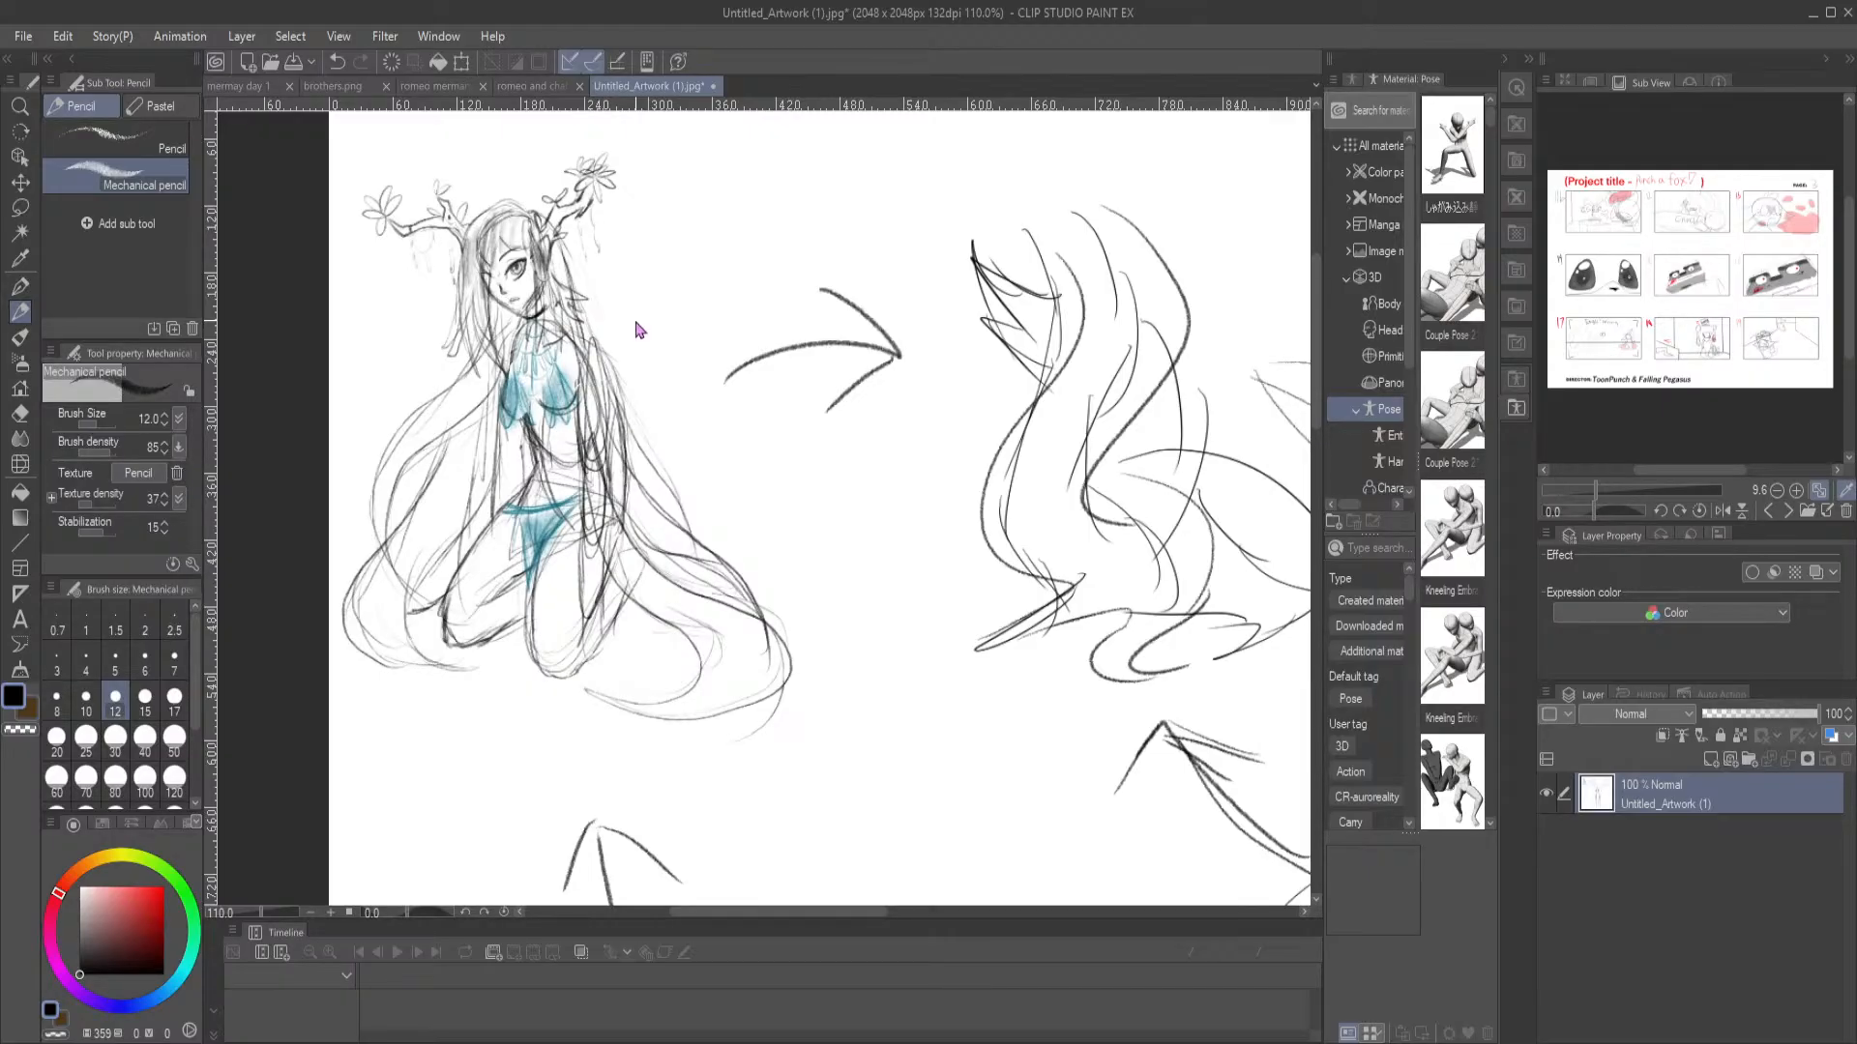
{"action": "key", "text": "ctrl+0"}
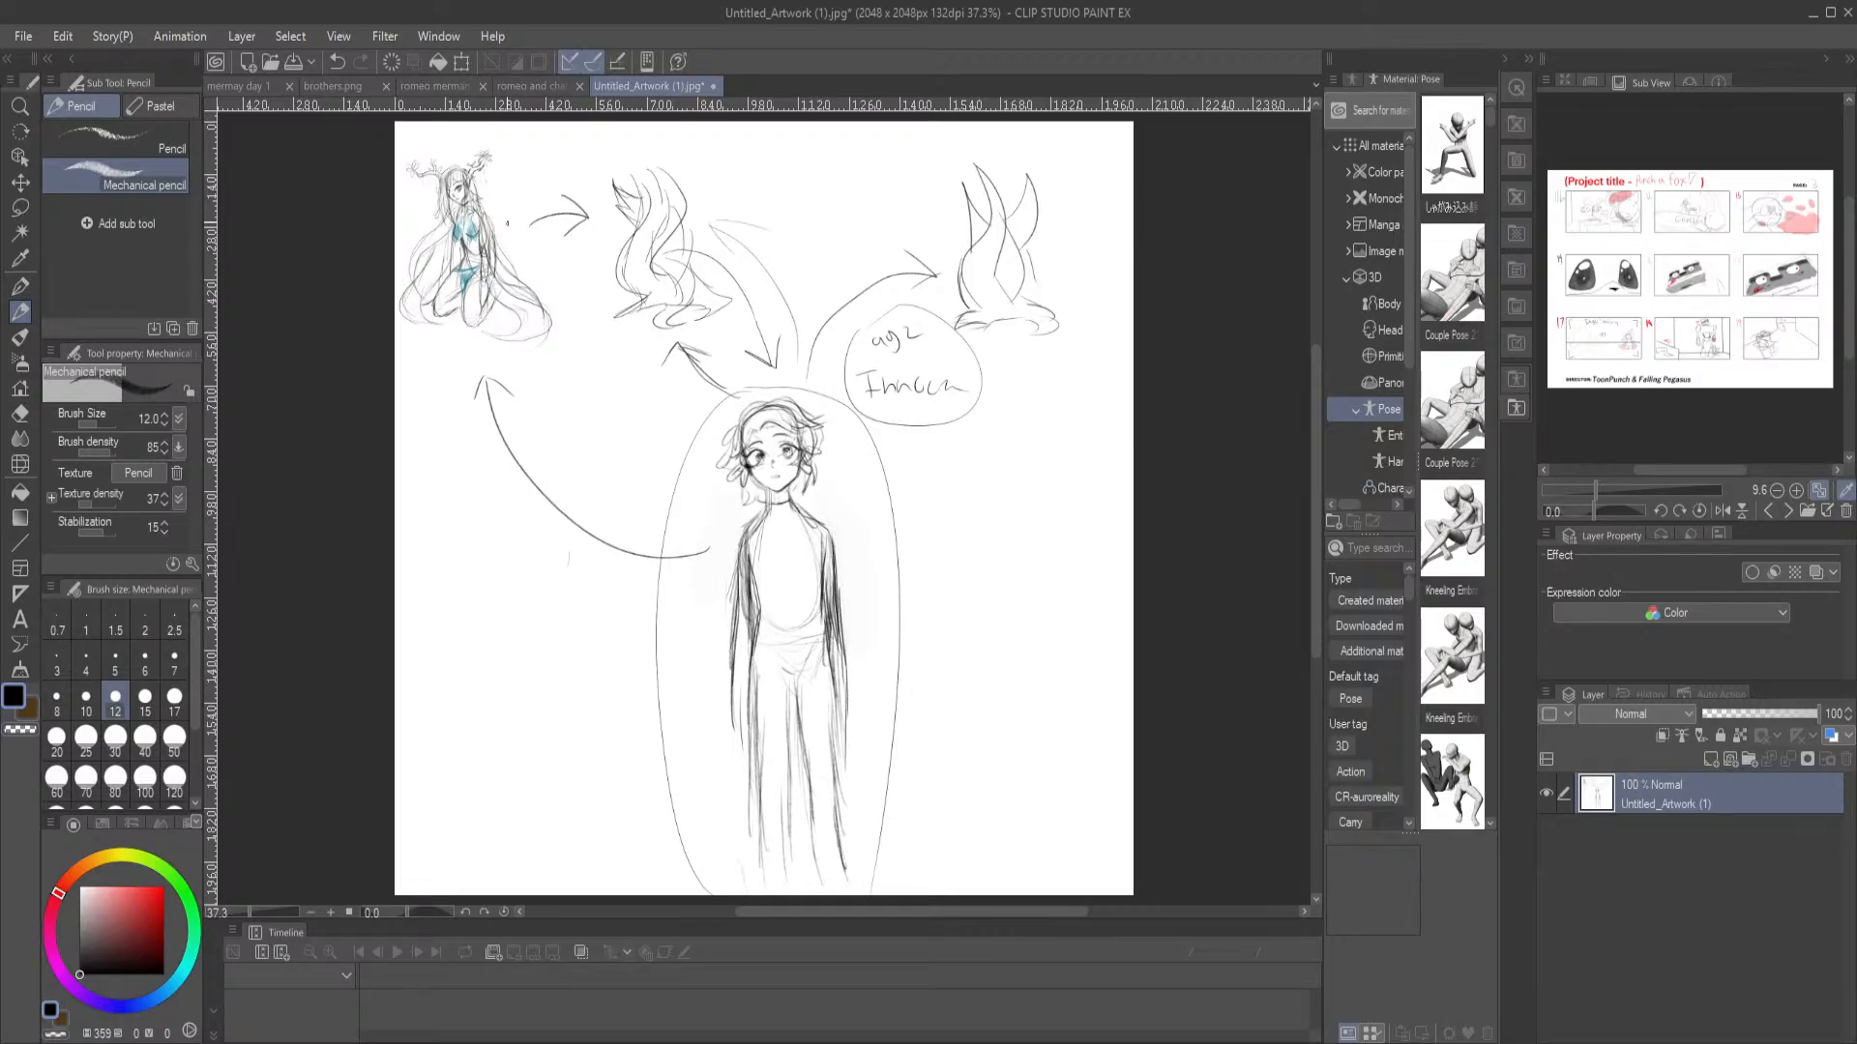
{"action": "mouse_move", "coordinate": [521, 278]}
{"action": "left_mouse_down"}
{"action": "mouse_move", "coordinate": [513, 253]}
{"action": "mouse_move", "coordinate": [539, 299]}
{"action": "left_mouse_up"}
{"action": "left_click_drag", "start_coordinate": [873, 571], "coordinate": [894, 604]}
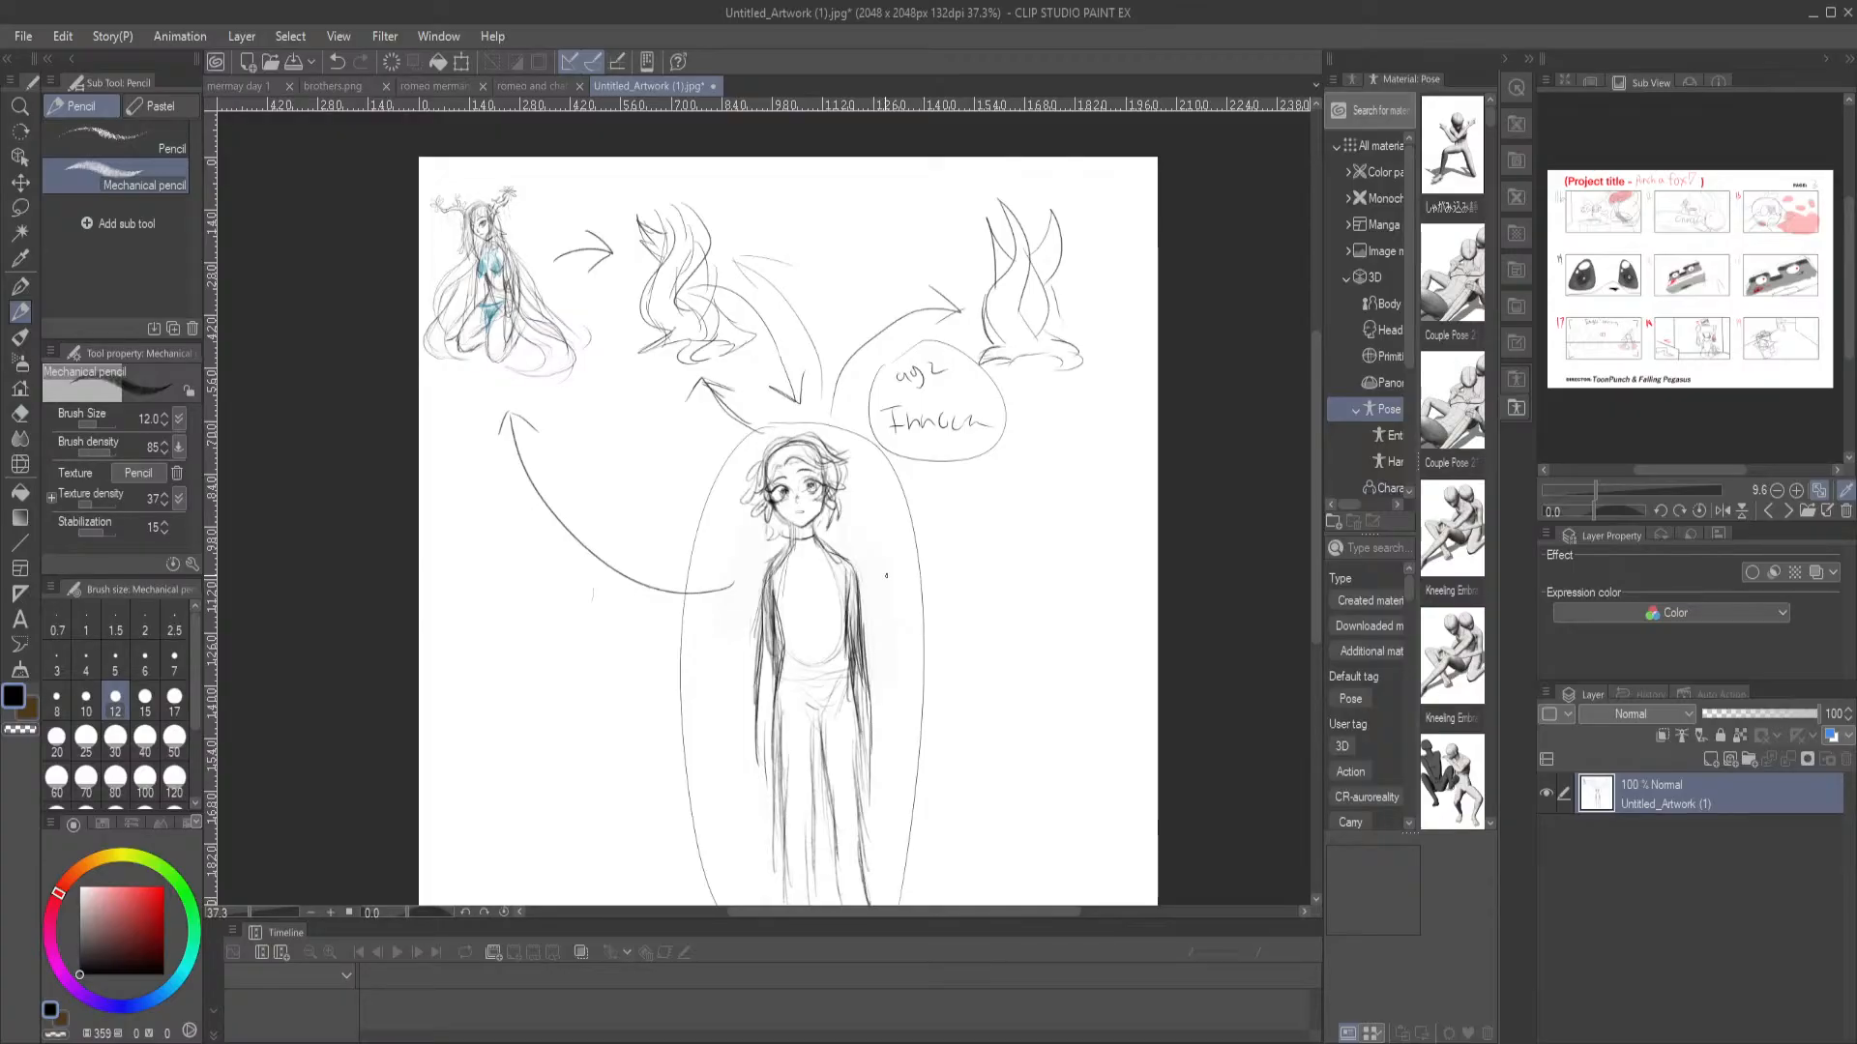
Review the kneeling character, the wavy shapes and the connecting arrows, both up close and on the whole page
{"action": "scroll", "coordinate": [886, 575], "scroll_direction": "up", "scroll_amount": 2}
{"action": "left_click_drag", "start_coordinate": [405, 231], "coordinate": [807, 687]}
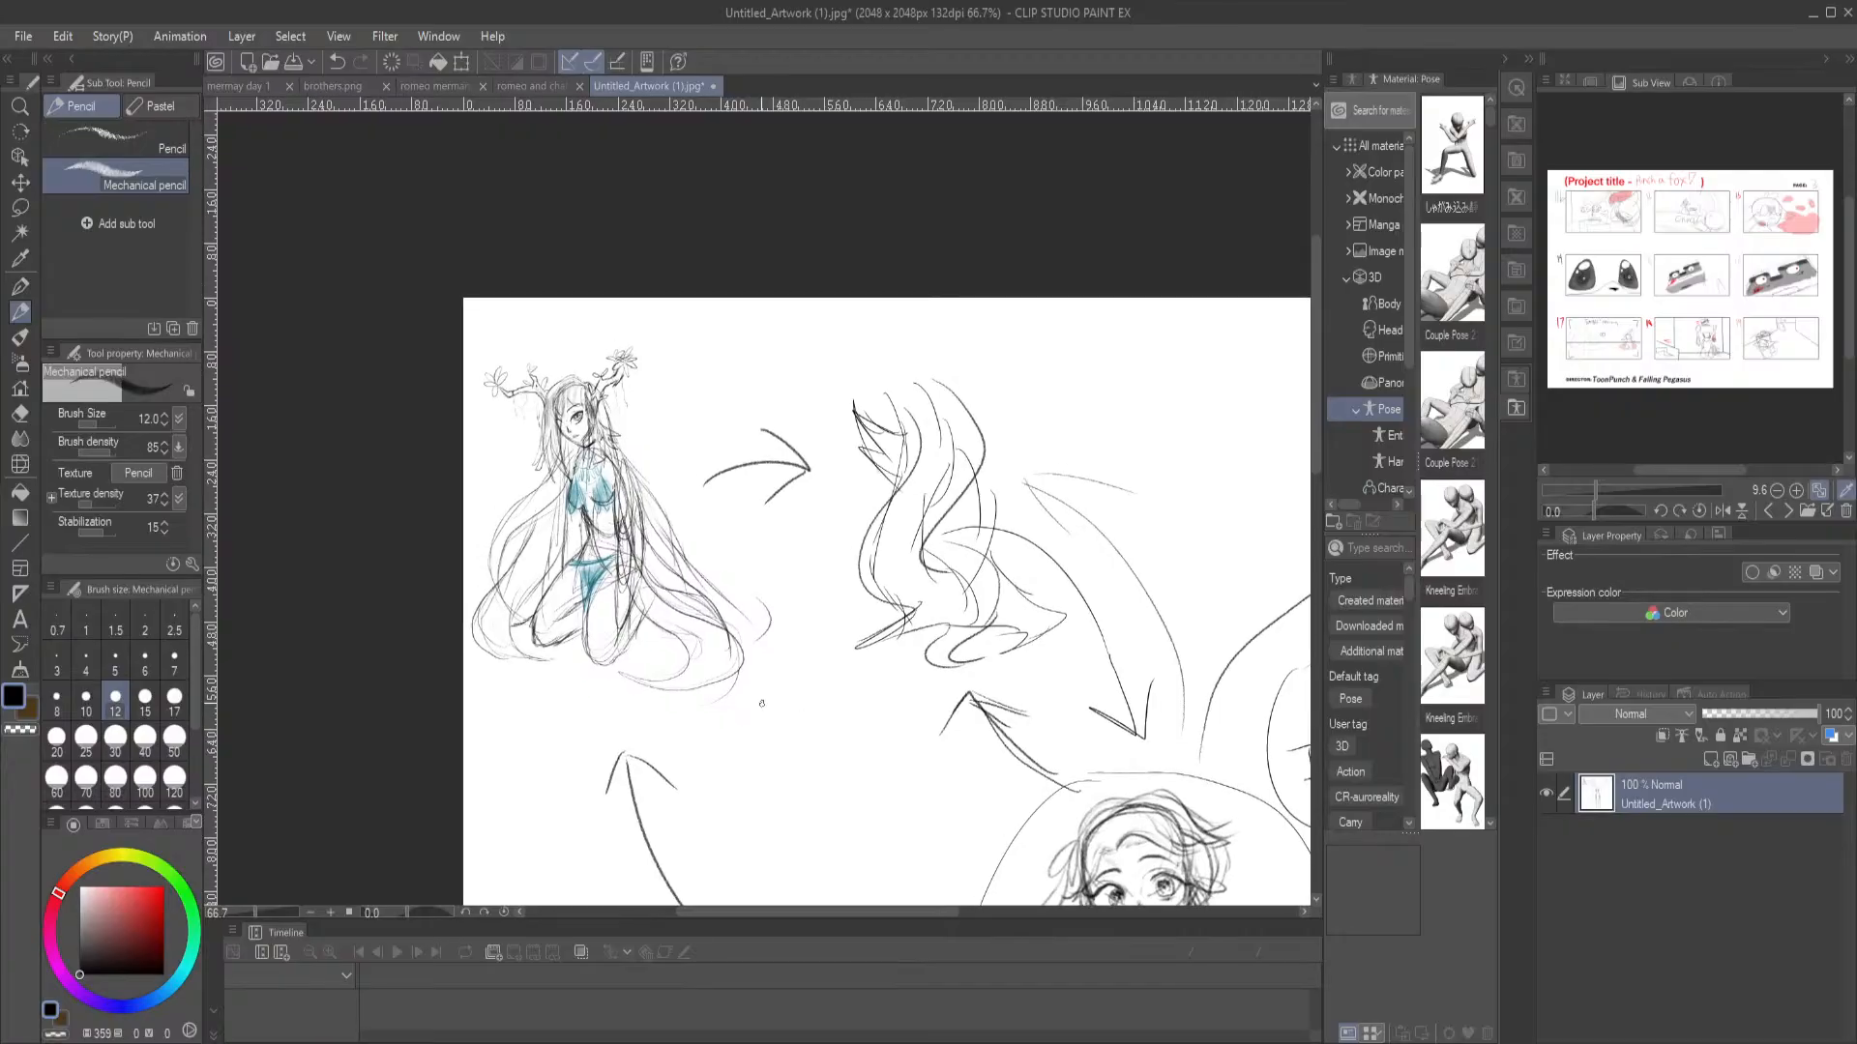
{"action": "scroll", "coordinate": [754, 706], "scroll_direction": "up", "scroll_amount": 2}
{"action": "scroll", "coordinate": [465, 297], "scroll_direction": "down", "scroll_amount": 1}
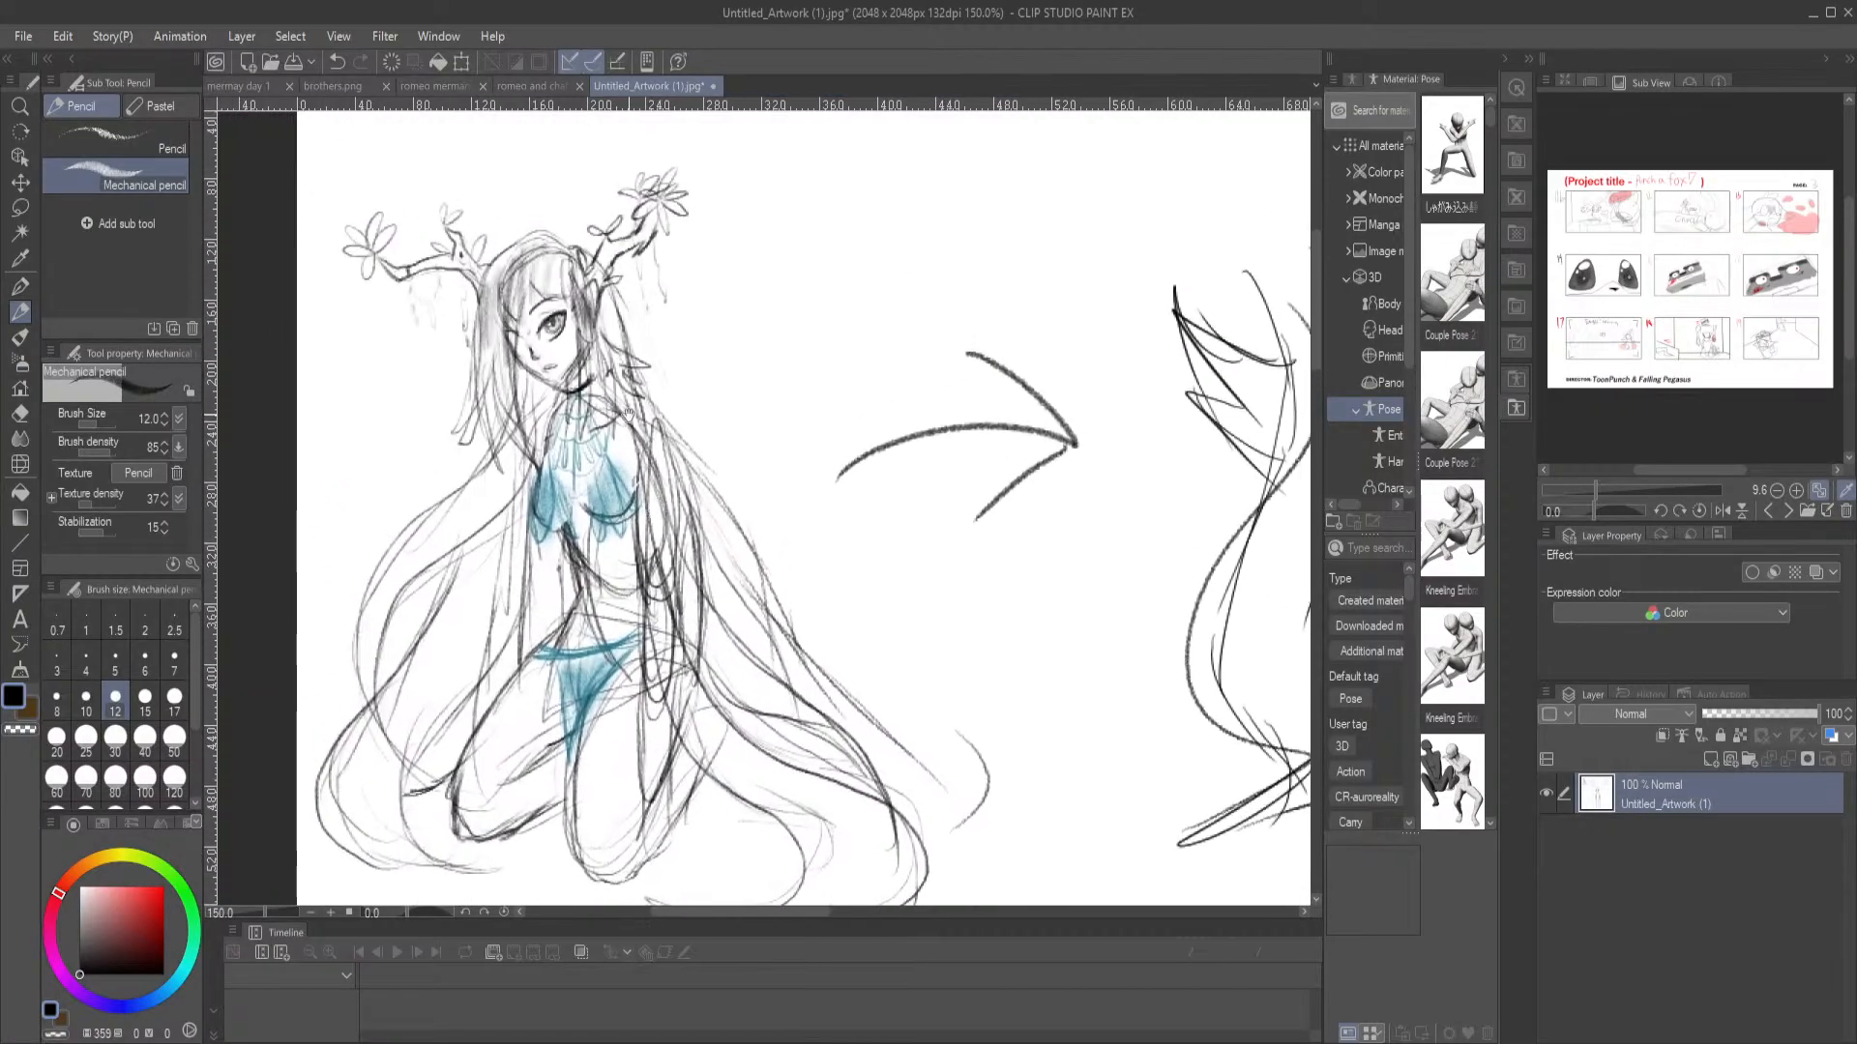
{"action": "scroll", "coordinate": [628, 373], "scroll_direction": "up", "scroll_amount": 1}
{"action": "left_click_drag", "start_coordinate": [629, 373], "coordinate": [957, 474]}
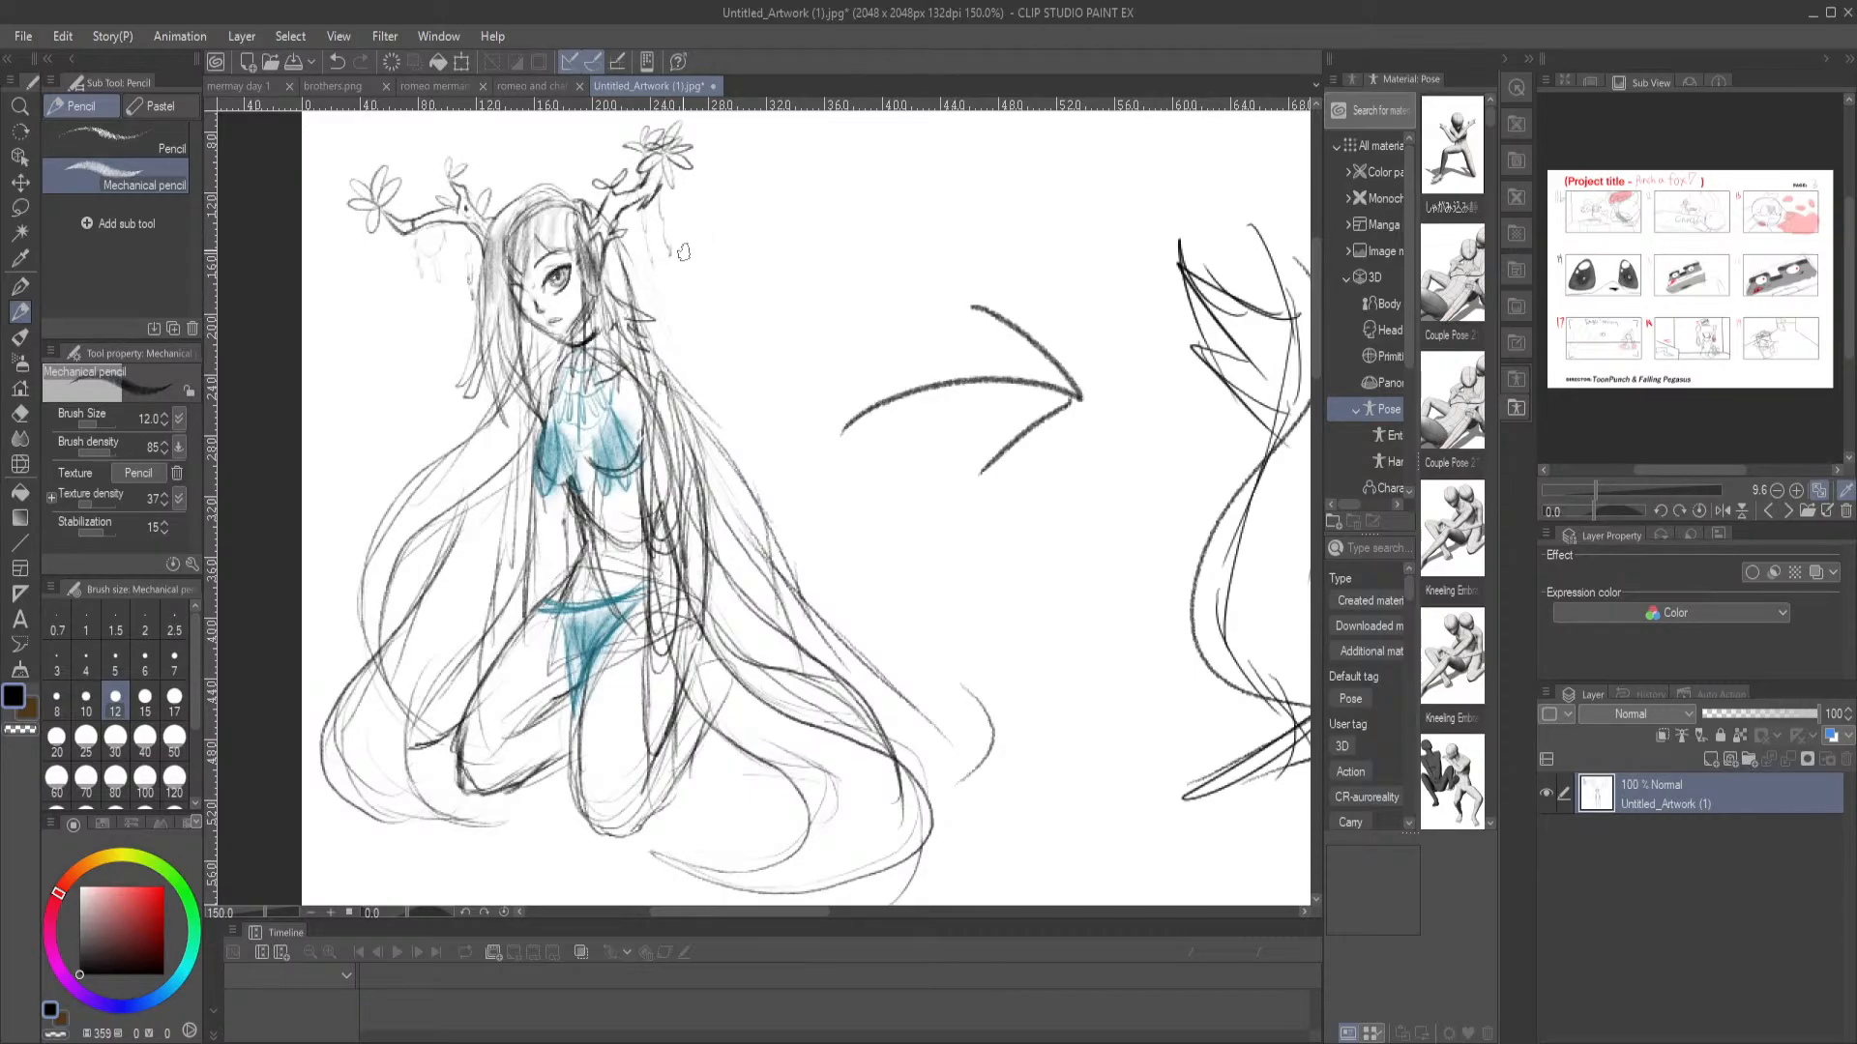
{"action": "mouse_move", "coordinate": [985, 667]}
{"action": "left_mouse_down"}
{"action": "mouse_move", "coordinate": [945, 663]}
{"action": "mouse_move", "coordinate": [593, 364]}
{"action": "left_mouse_up"}
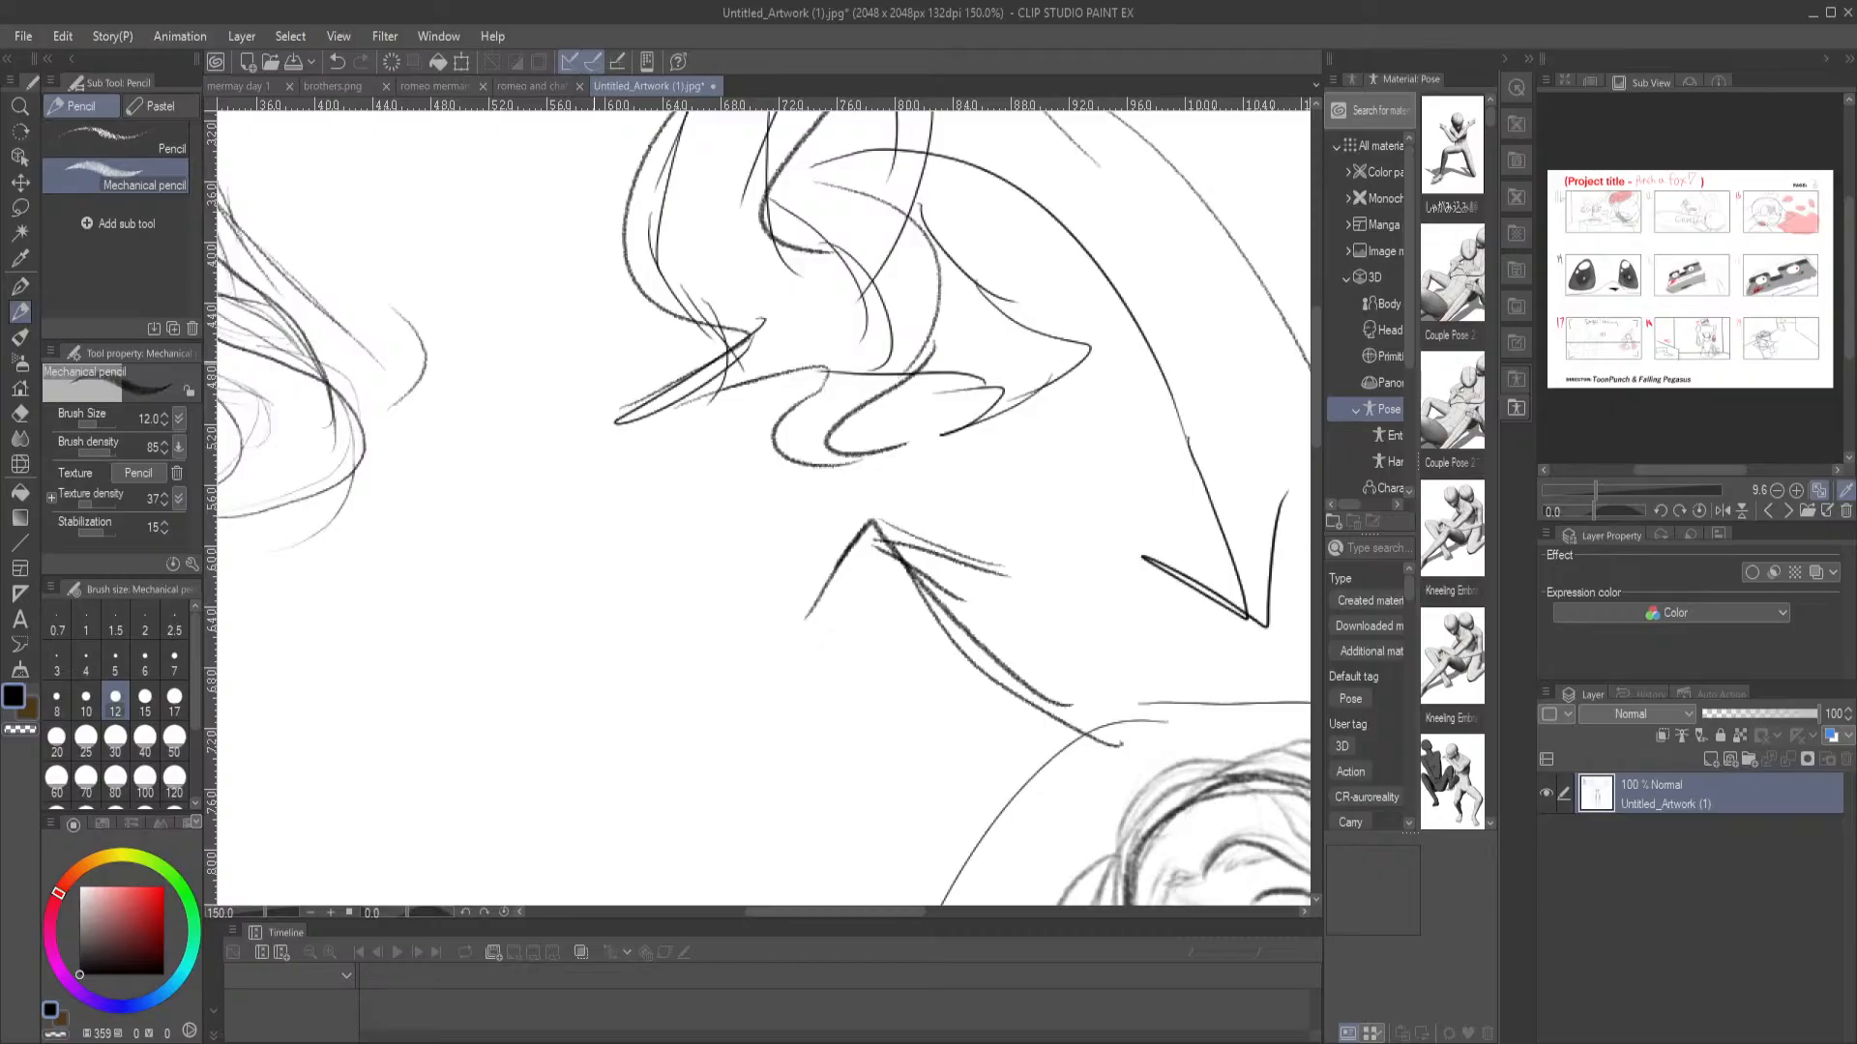
{"action": "key", "text": "ctrl+0"}
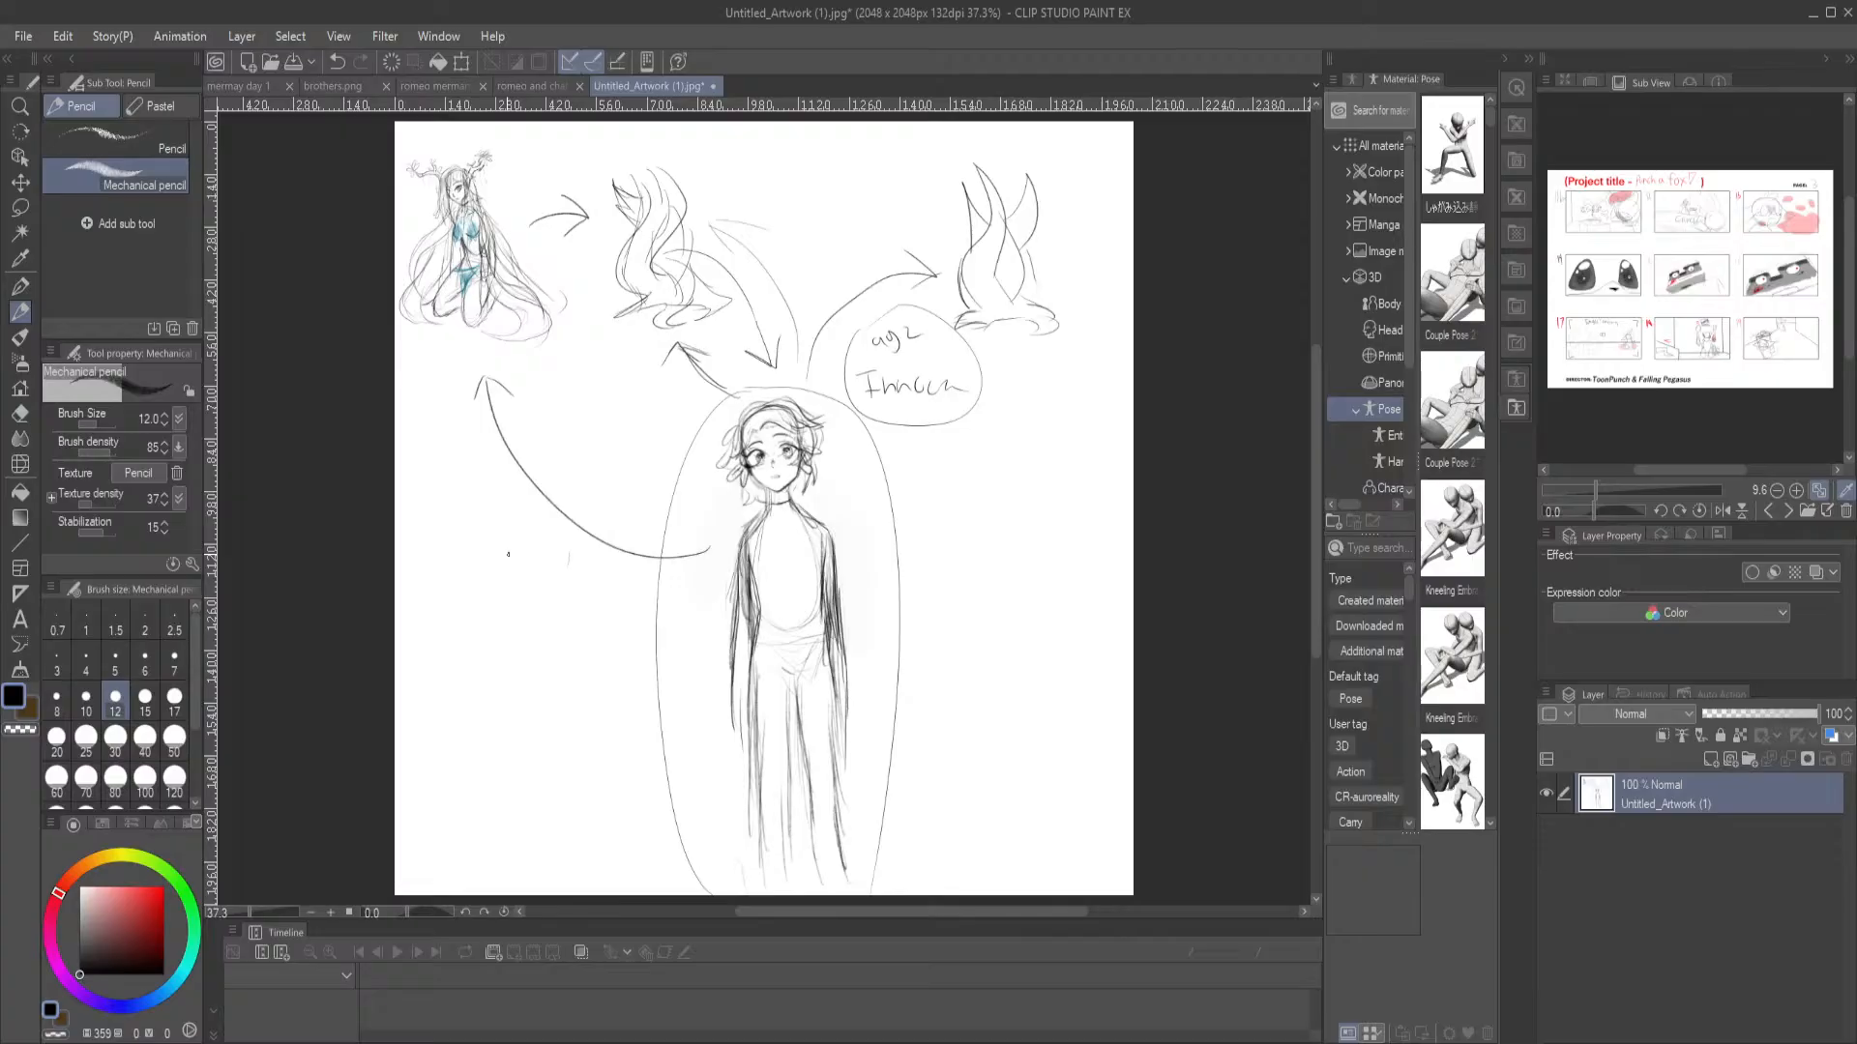
{"action": "left_click_drag", "start_coordinate": [938, 720], "coordinate": [926, 697]}
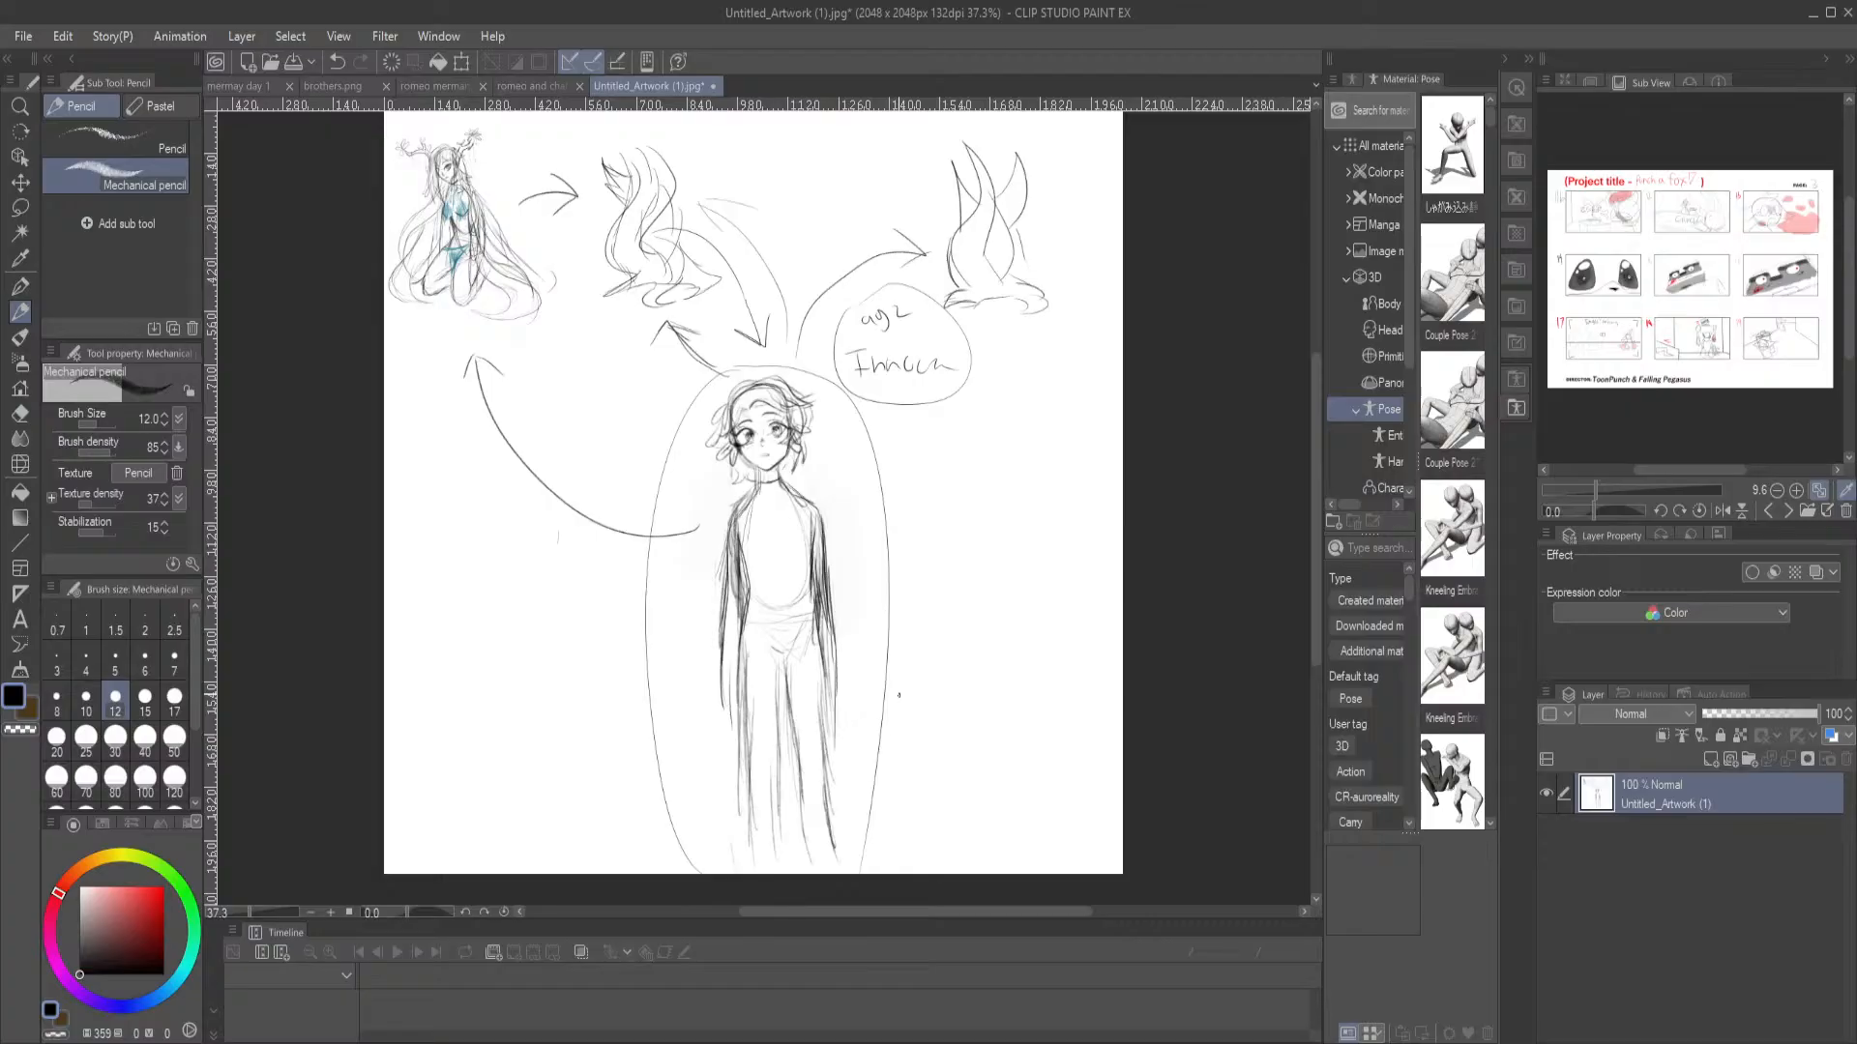
Inspect the kneeling character and the neighbouring wavy shape up close, along with the arrows linking the upper sketches
{"action": "scroll", "coordinate": [488, 316], "scroll_direction": "up", "scroll_amount": 4}
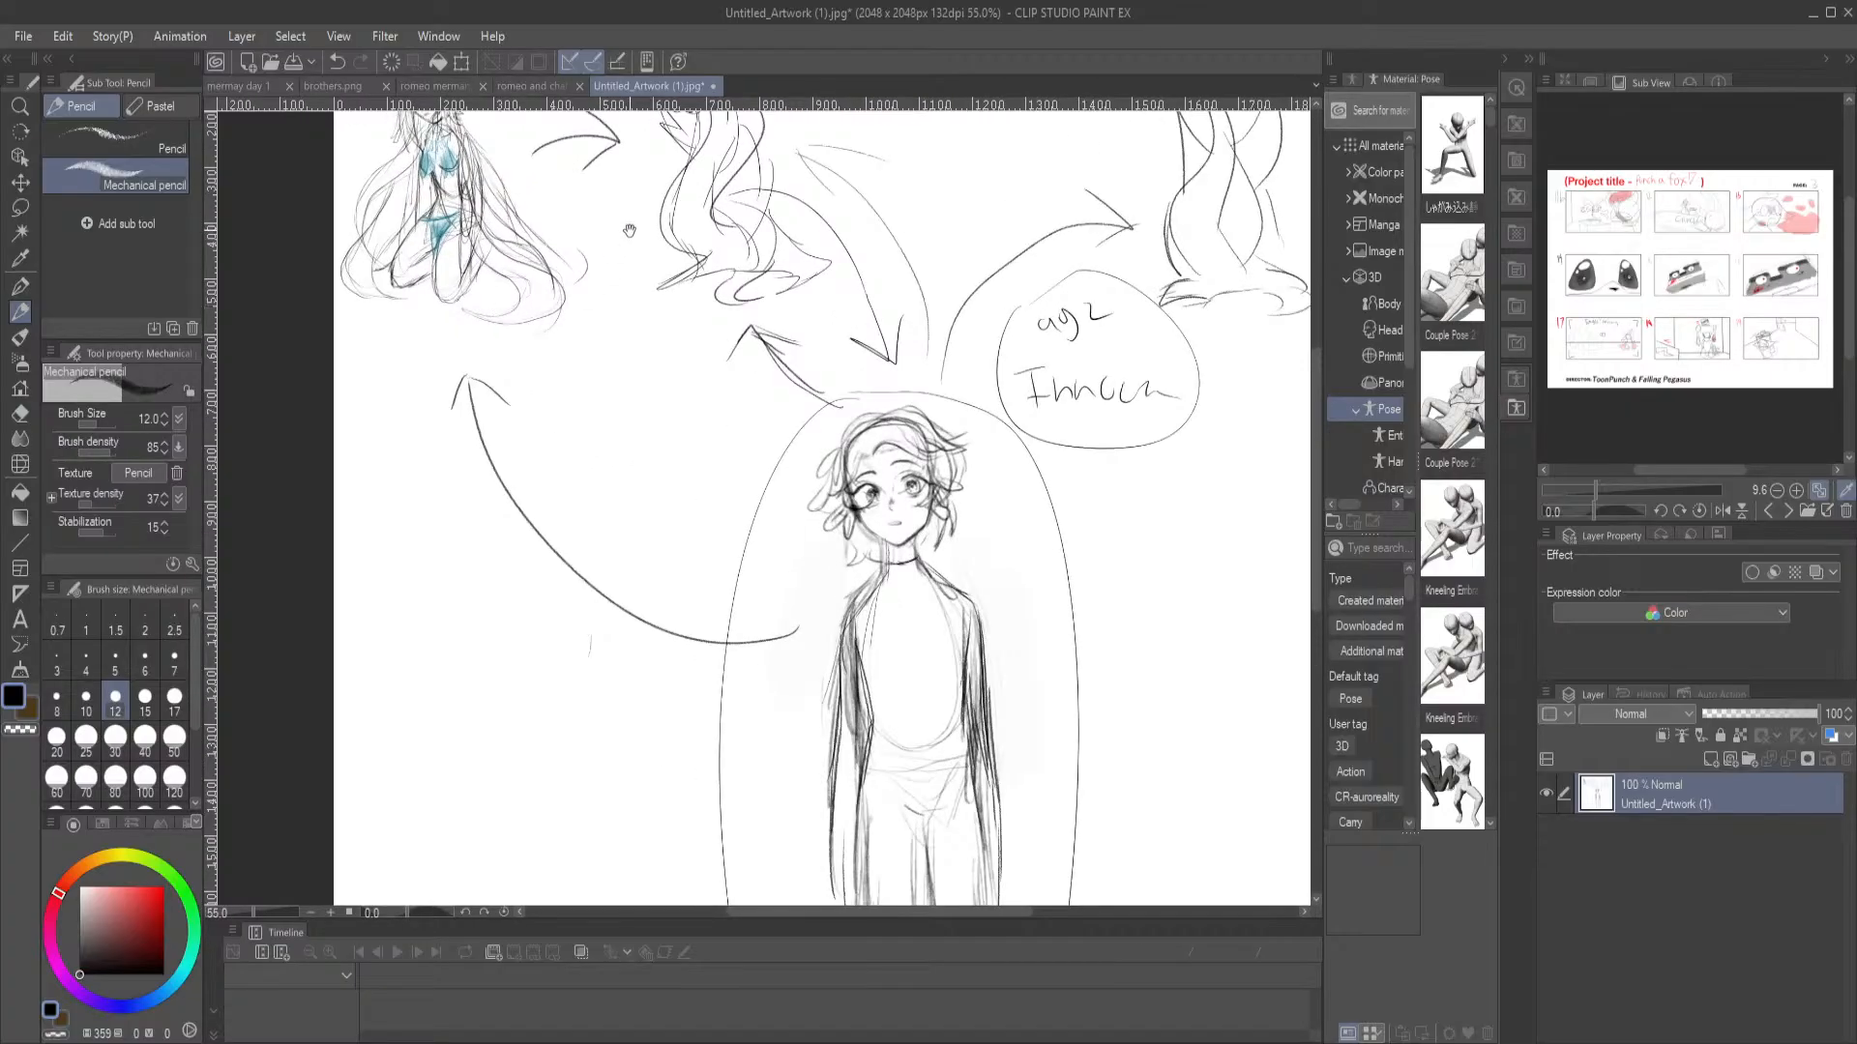
{"action": "left_click_drag", "start_coordinate": [631, 232], "coordinate": [696, 506]}
{"action": "scroll", "coordinate": [520, 385], "scroll_direction": "up", "scroll_amount": 6}
{"action": "scroll", "coordinate": [627, 516], "scroll_direction": "up", "scroll_amount": 2}
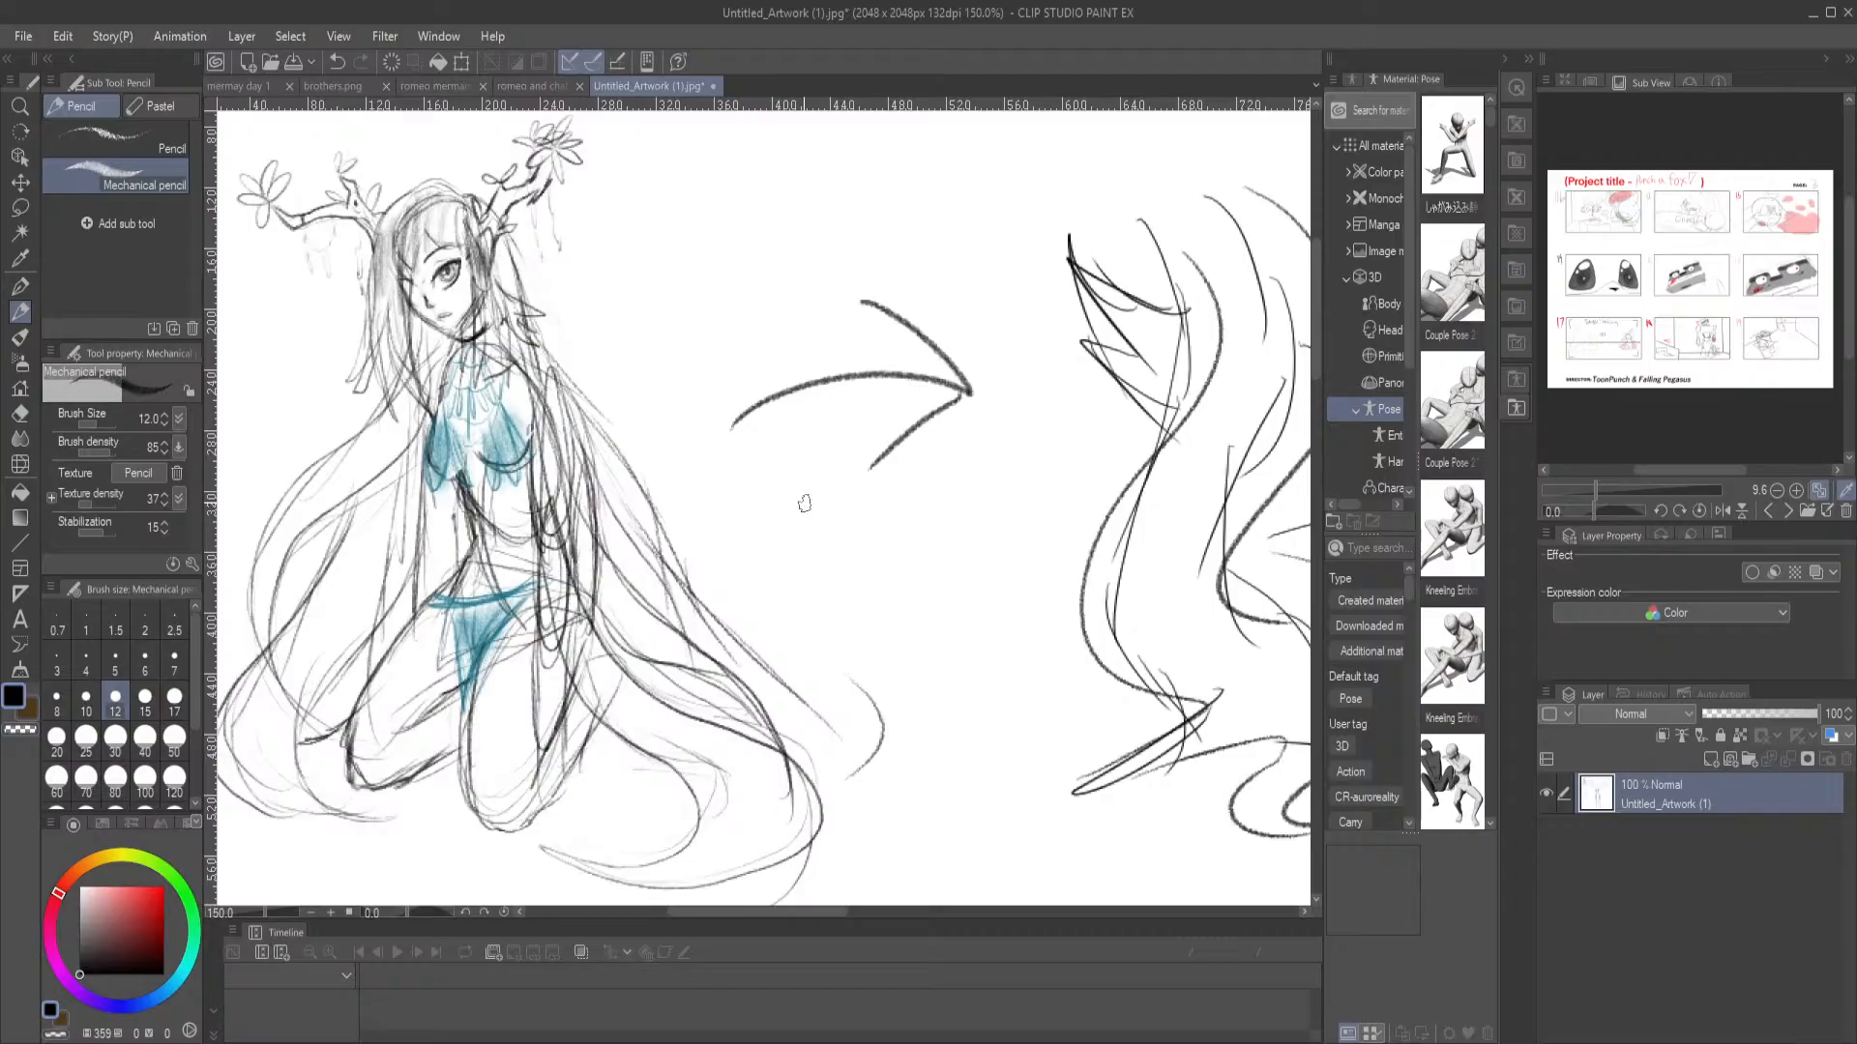
{"action": "scroll", "coordinate": [804, 503], "scroll_direction": "down", "scroll_amount": 3}
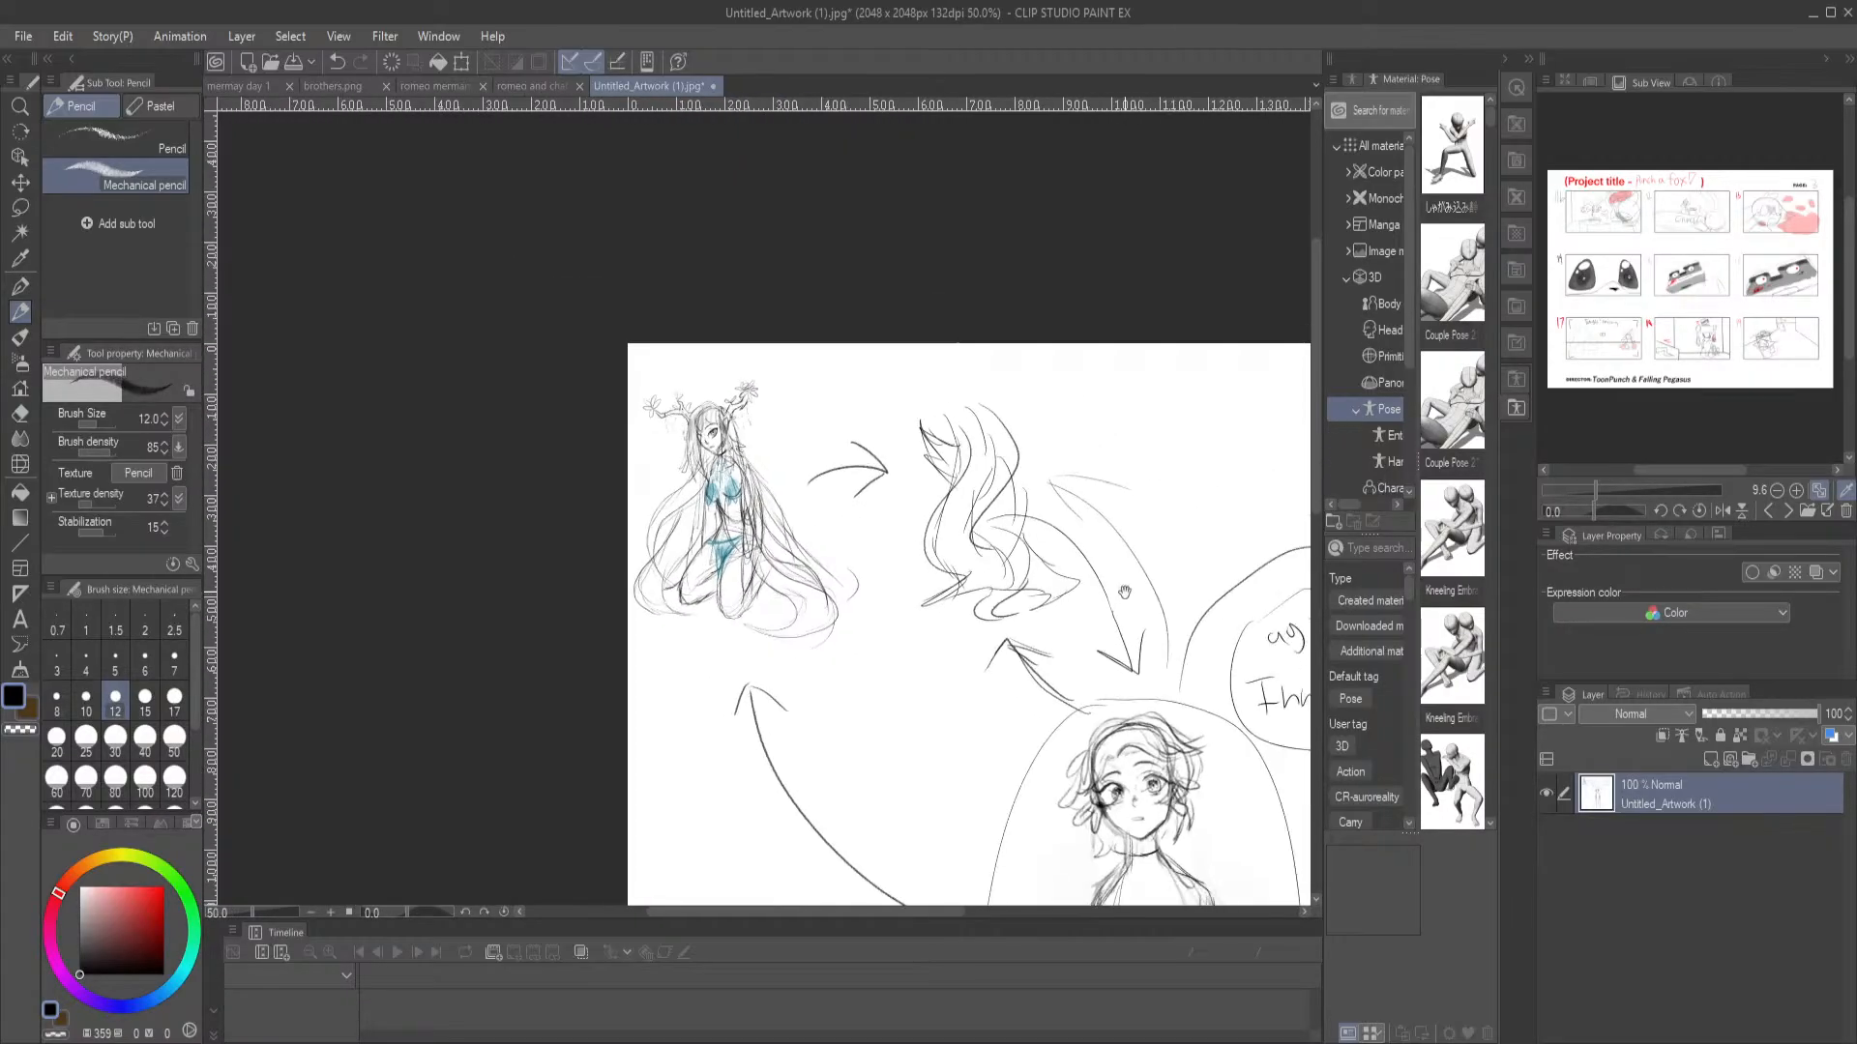
{"action": "left_click_drag", "start_coordinate": [1039, 535], "coordinate": [795, 356]}
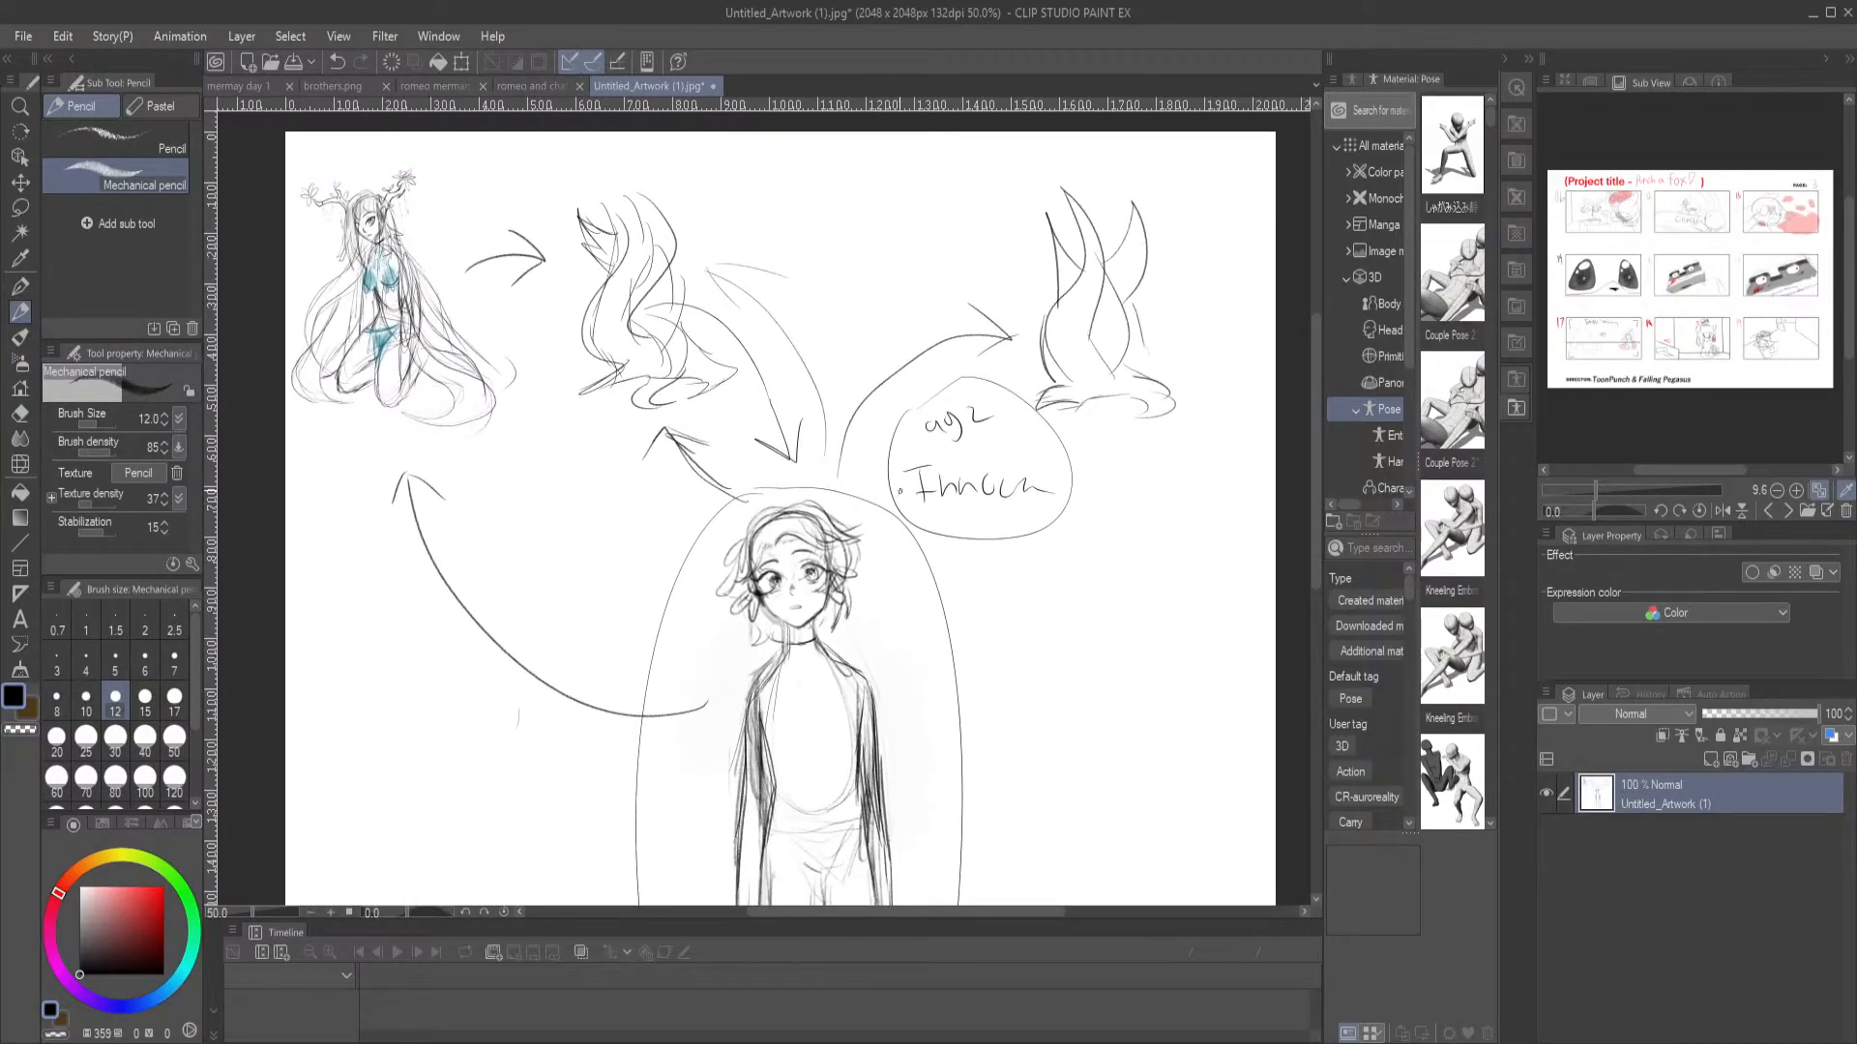
{"action": "scroll", "coordinate": [551, 319], "scroll_direction": "up", "scroll_amount": 2}
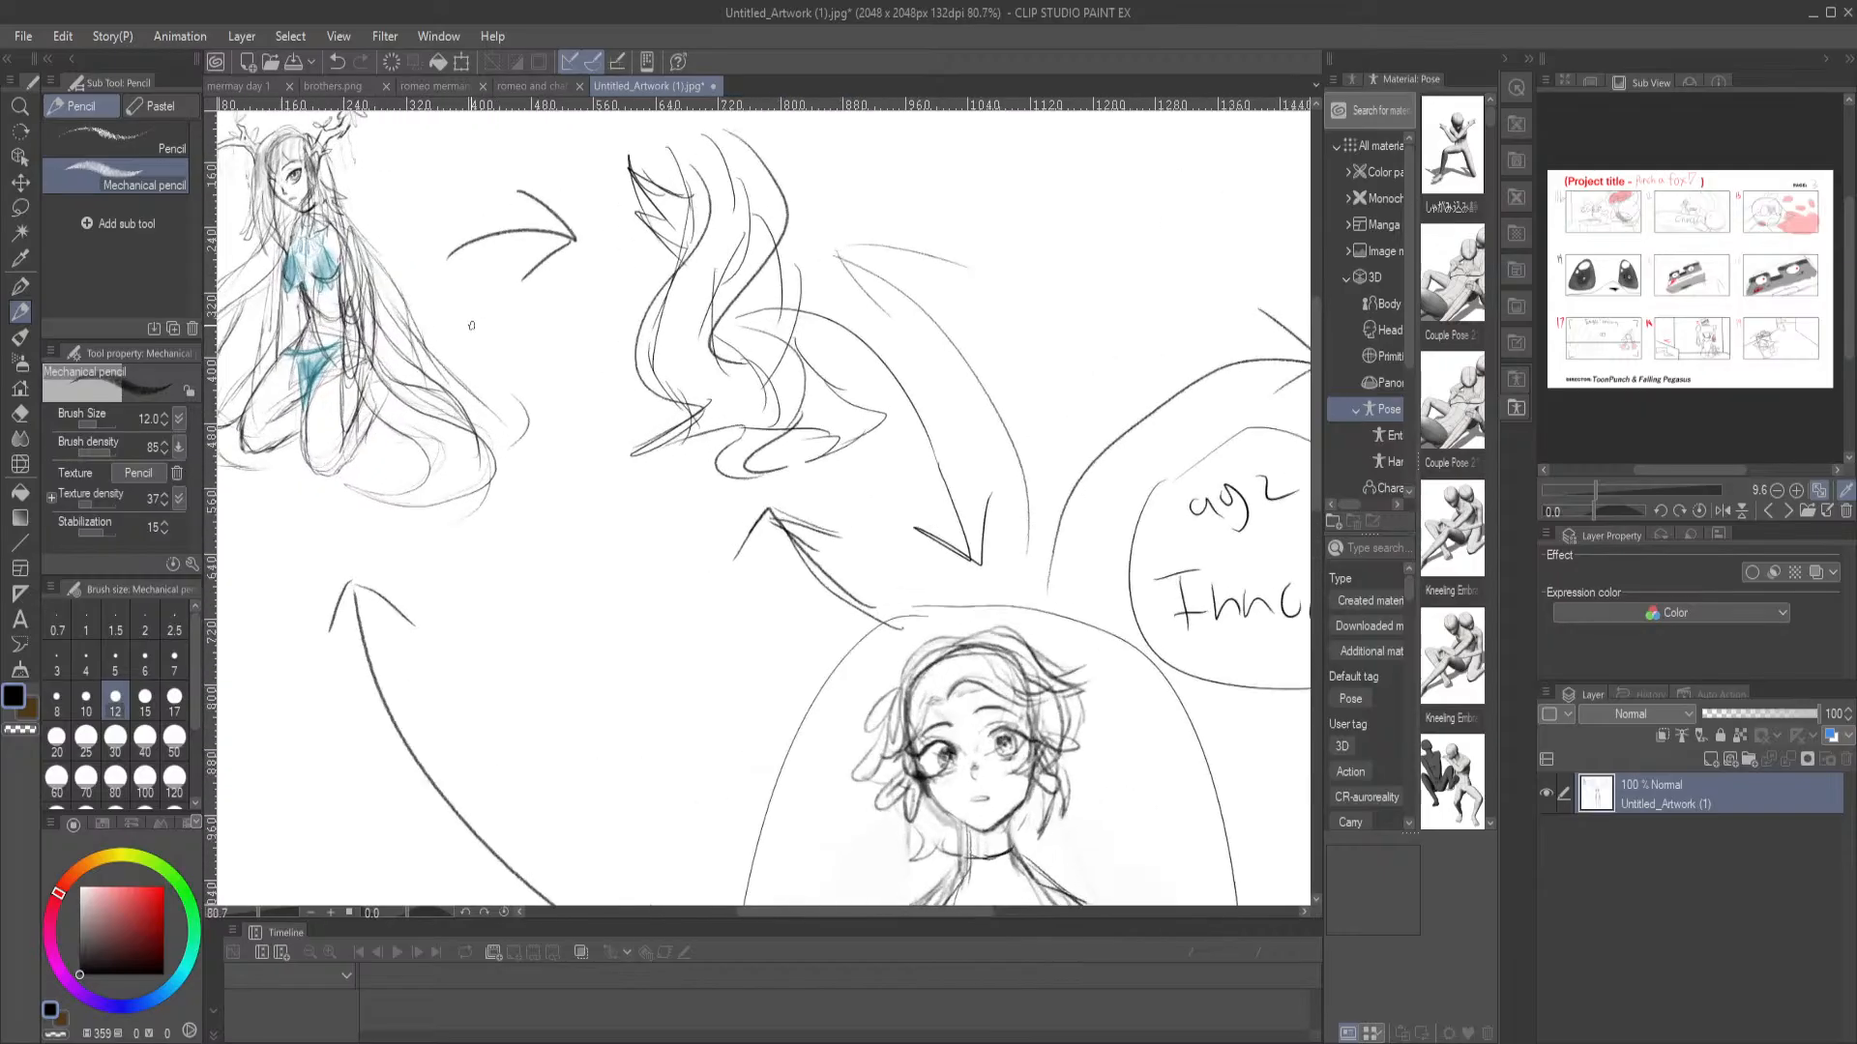
{"action": "scroll", "coordinate": [469, 328], "scroll_direction": "down", "scroll_amount": 2}
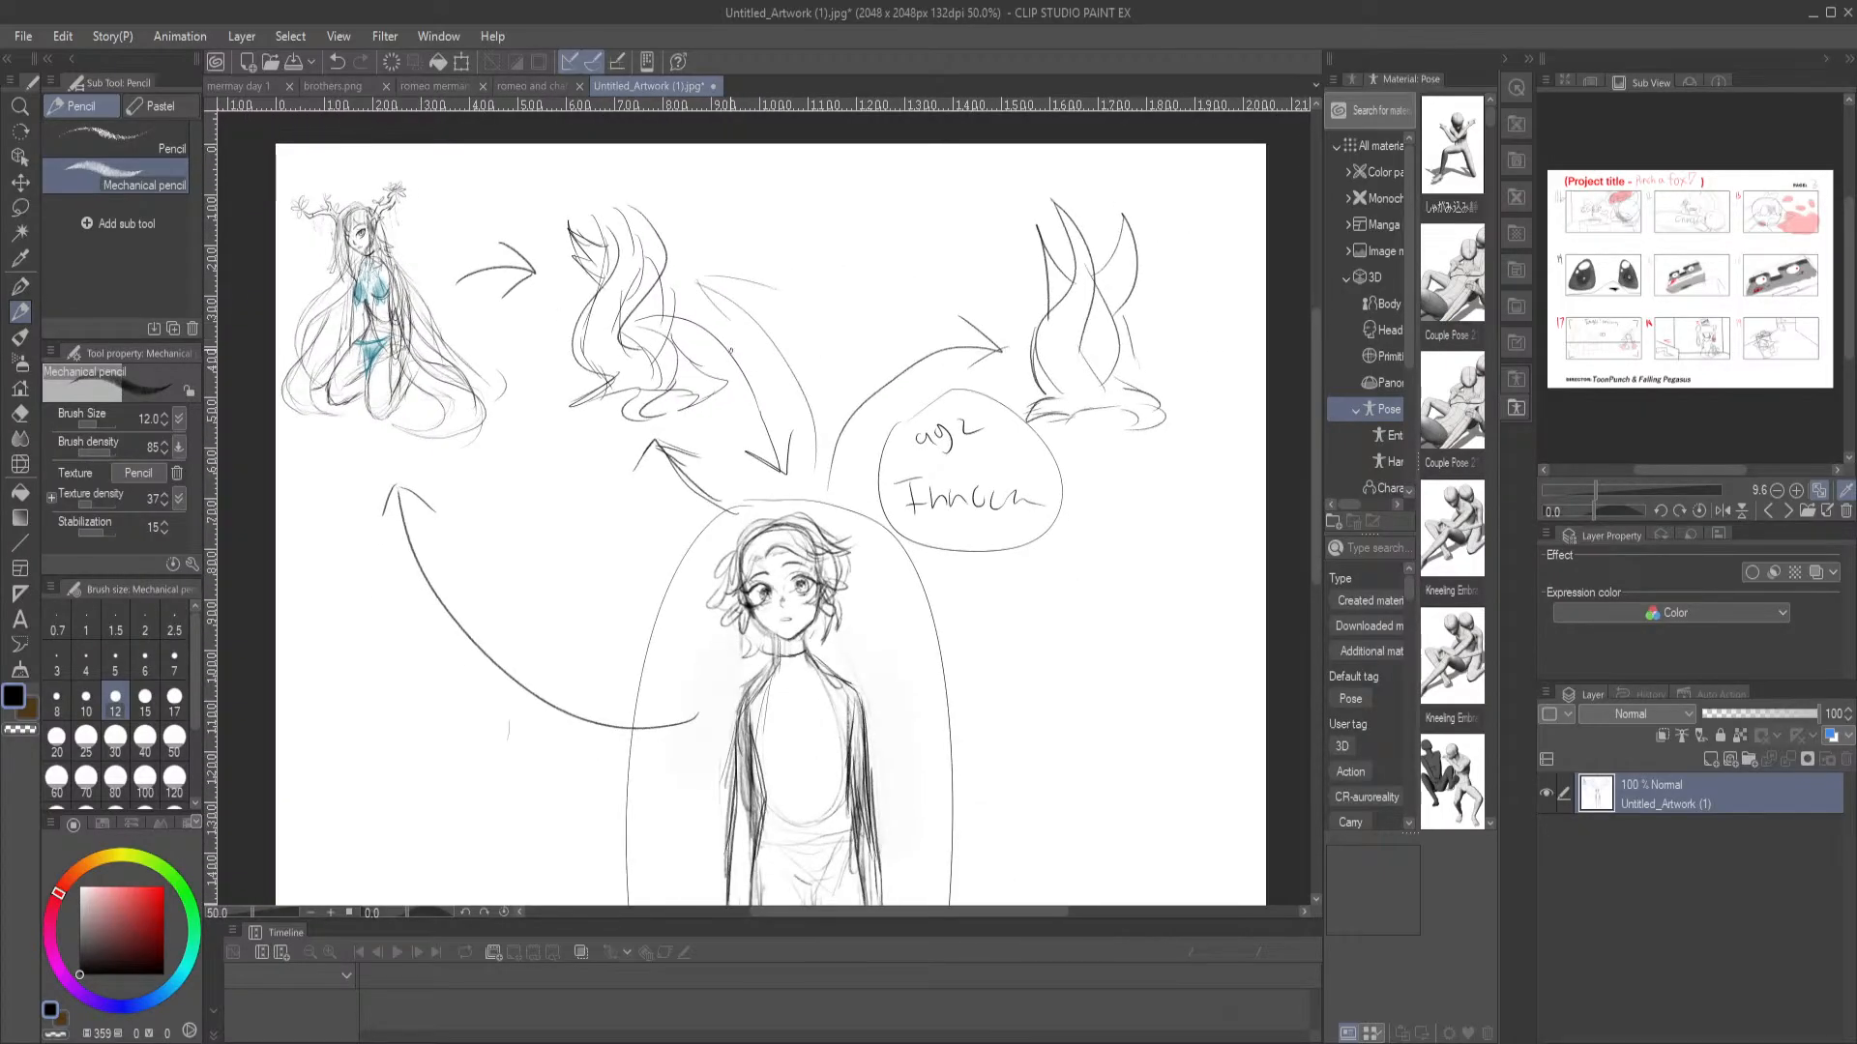
Review the encircled standing character and its handwritten note, then the whole annotated page
{"action": "scroll", "coordinate": [706, 345], "scroll_direction": "down", "scroll_amount": 3}
{"action": "scroll", "coordinate": [976, 551], "scroll_direction": "up", "scroll_amount": 2}
{"action": "scroll", "coordinate": [893, 475], "scroll_direction": "up", "scroll_amount": 1}
{"action": "left_click_drag", "start_coordinate": [946, 486], "coordinate": [858, 390]}
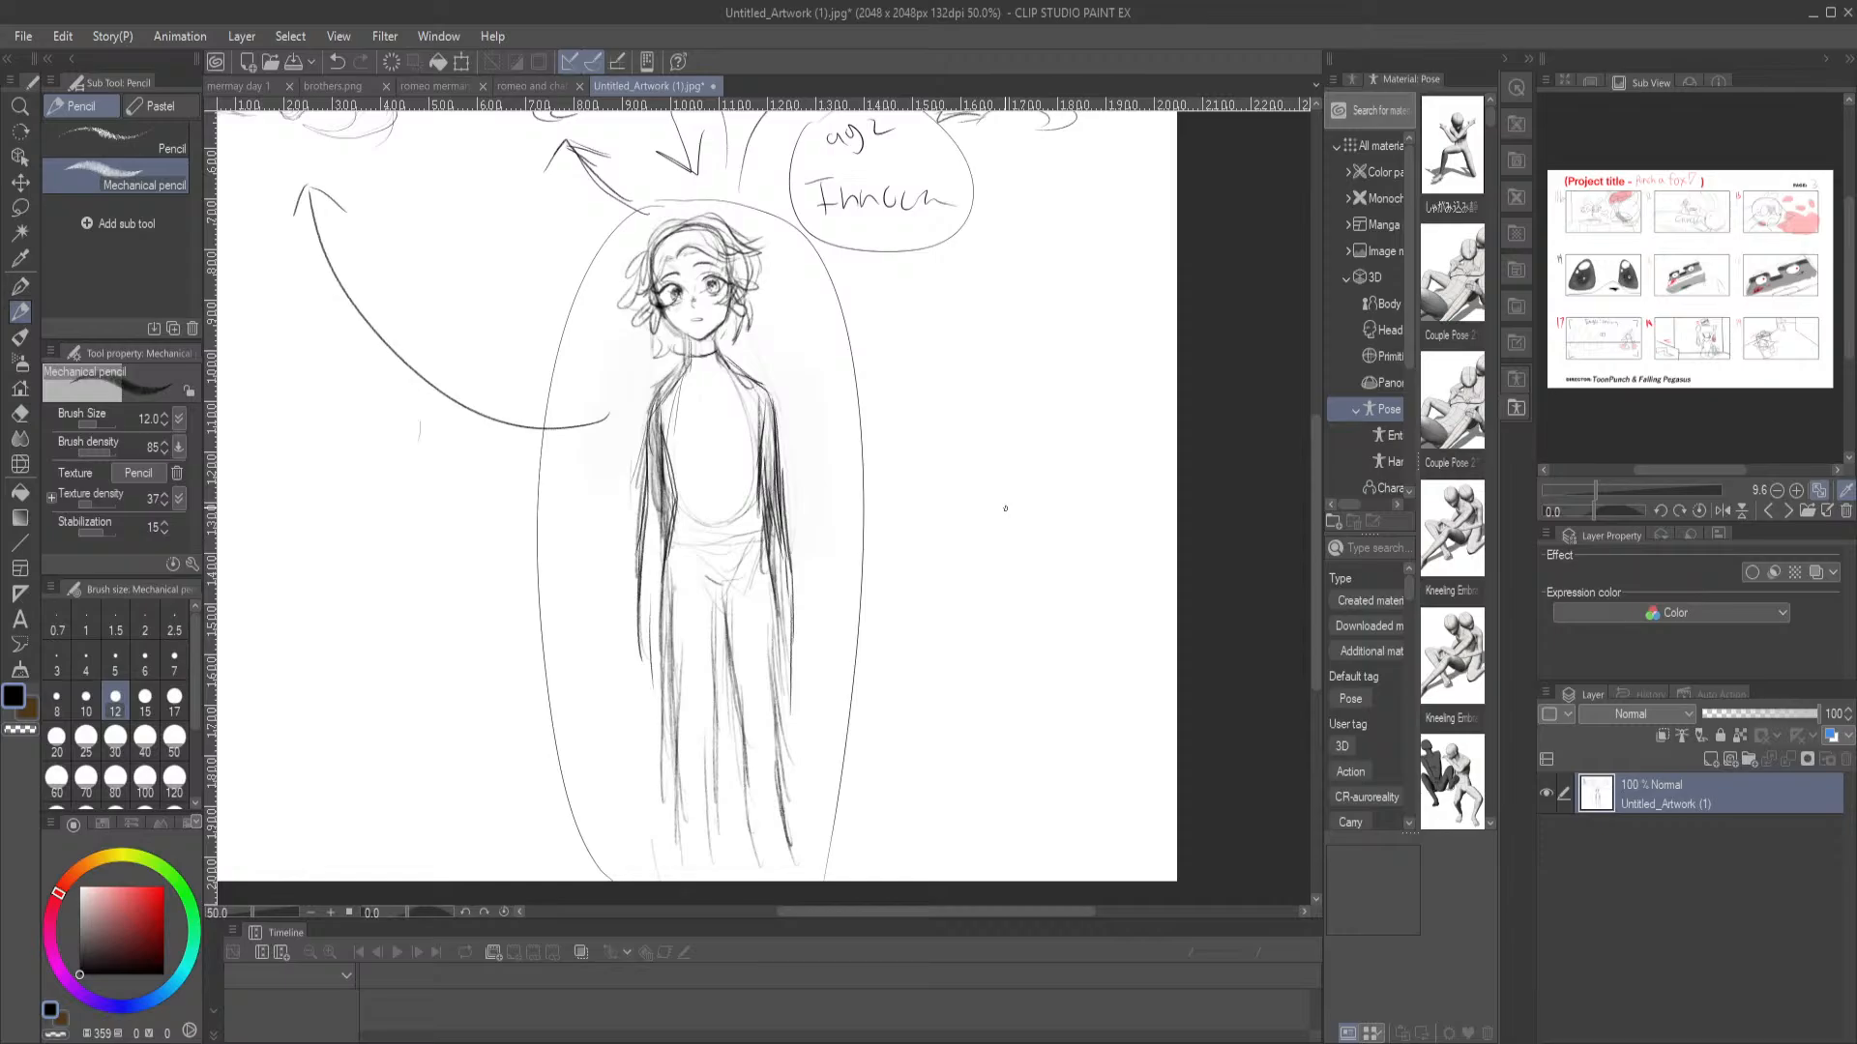
{"action": "scroll", "coordinate": [859, 503], "scroll_direction": "down", "scroll_amount": 2}
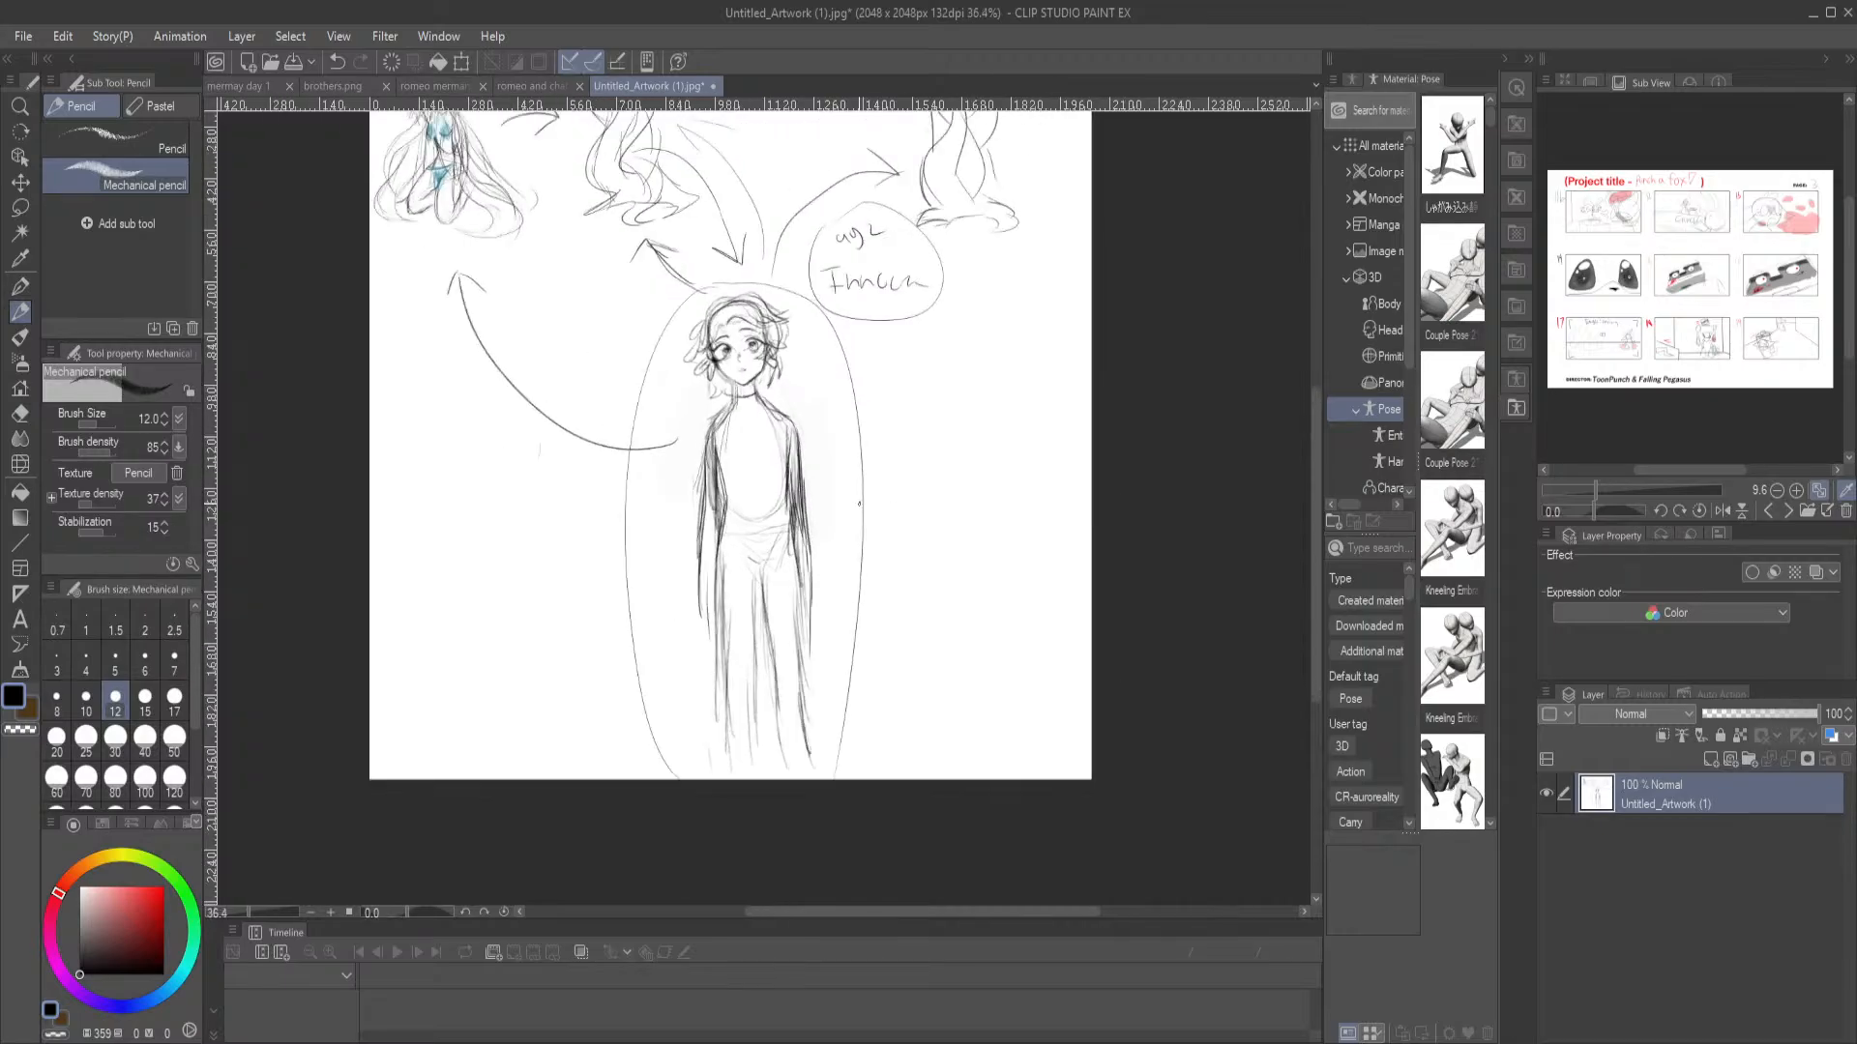
{"action": "left_click_drag", "start_coordinate": [937, 398], "coordinate": [879, 502]}
{"action": "scroll", "coordinate": [788, 563], "scroll_direction": "up", "scroll_amount": 2}
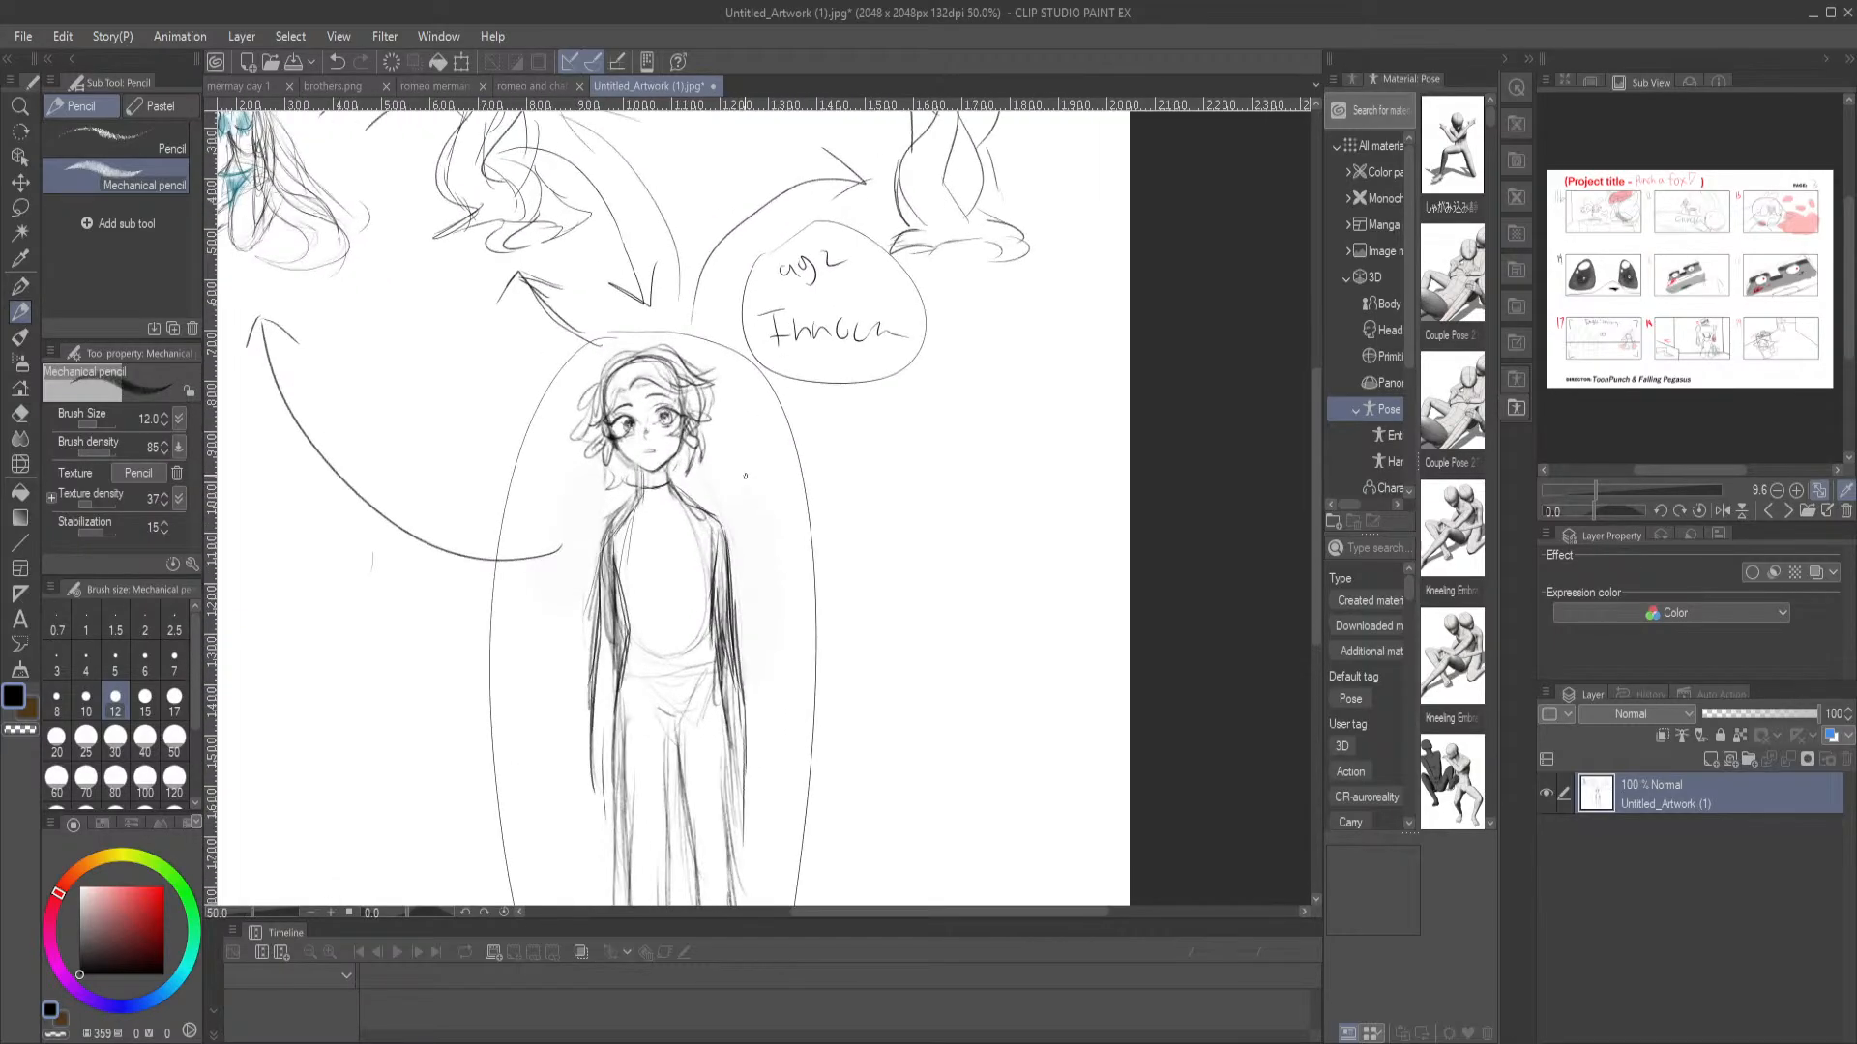
{"action": "left_click_drag", "start_coordinate": [721, 519], "coordinate": [715, 416]}
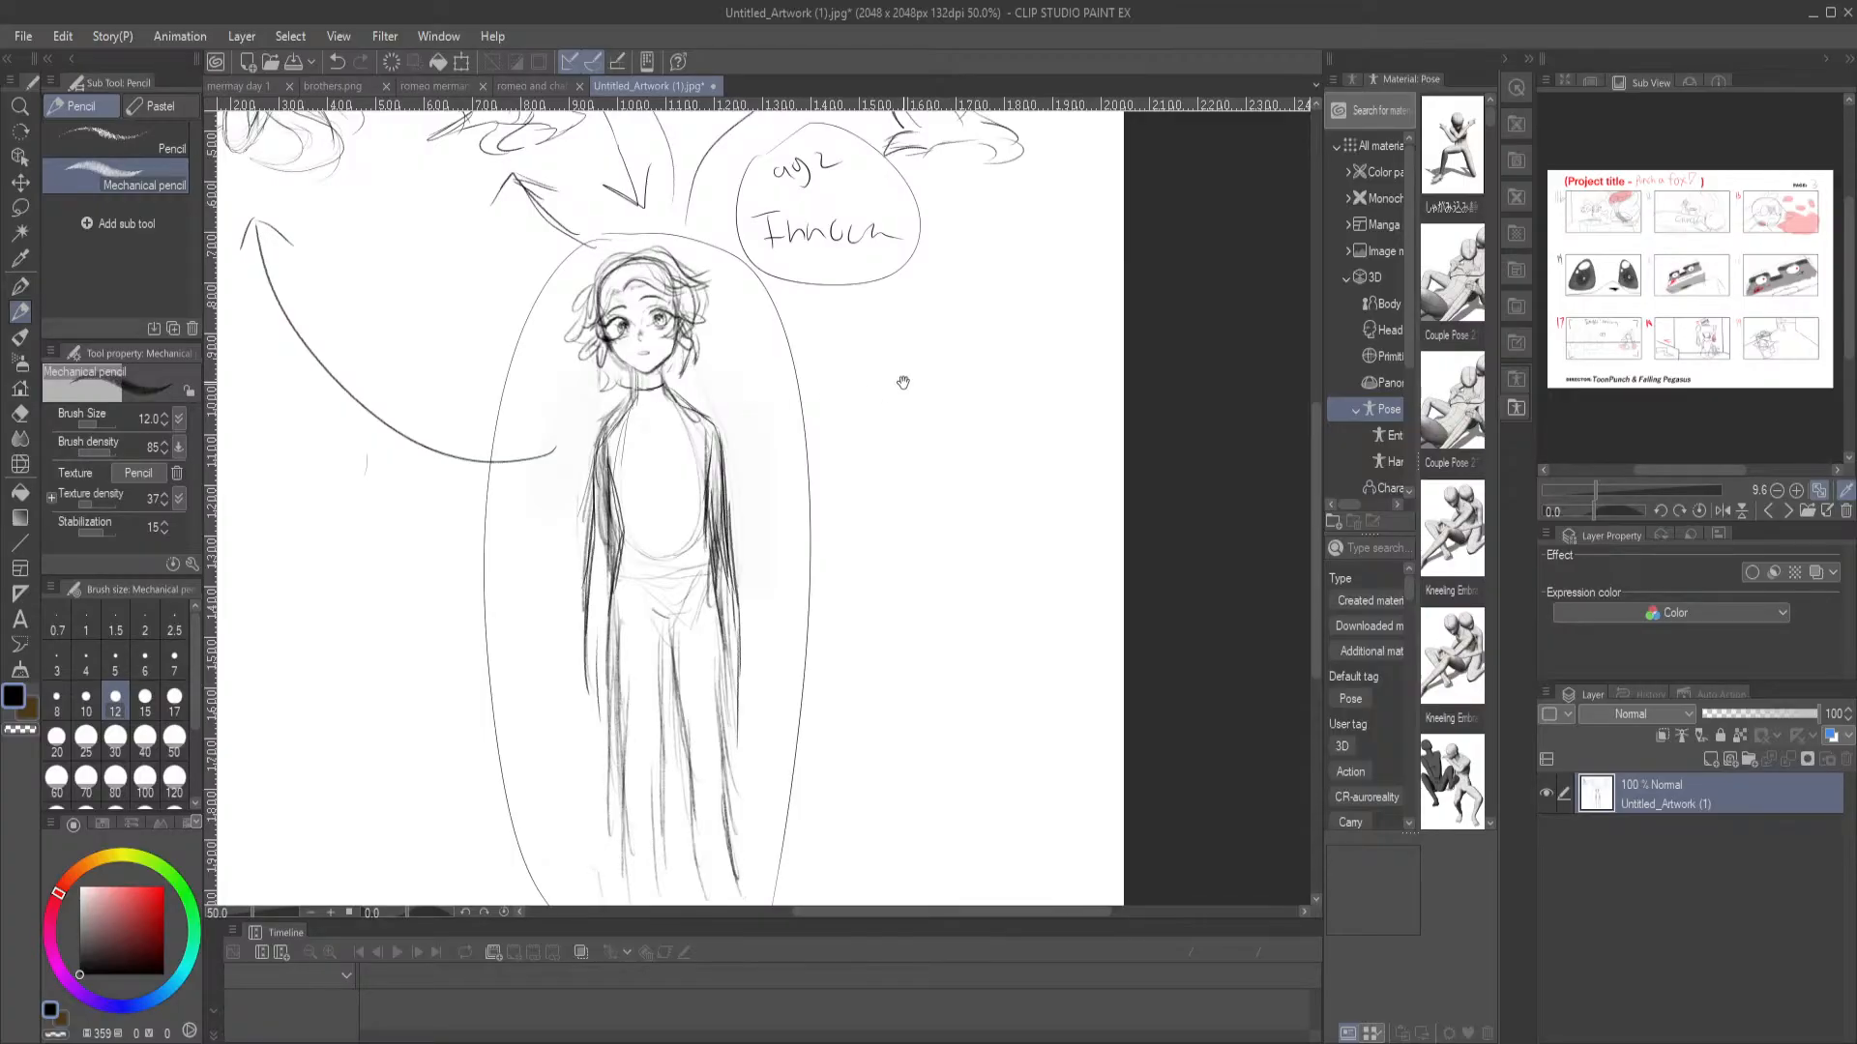
{"action": "left_click_drag", "start_coordinate": [903, 383], "coordinate": [858, 484]}
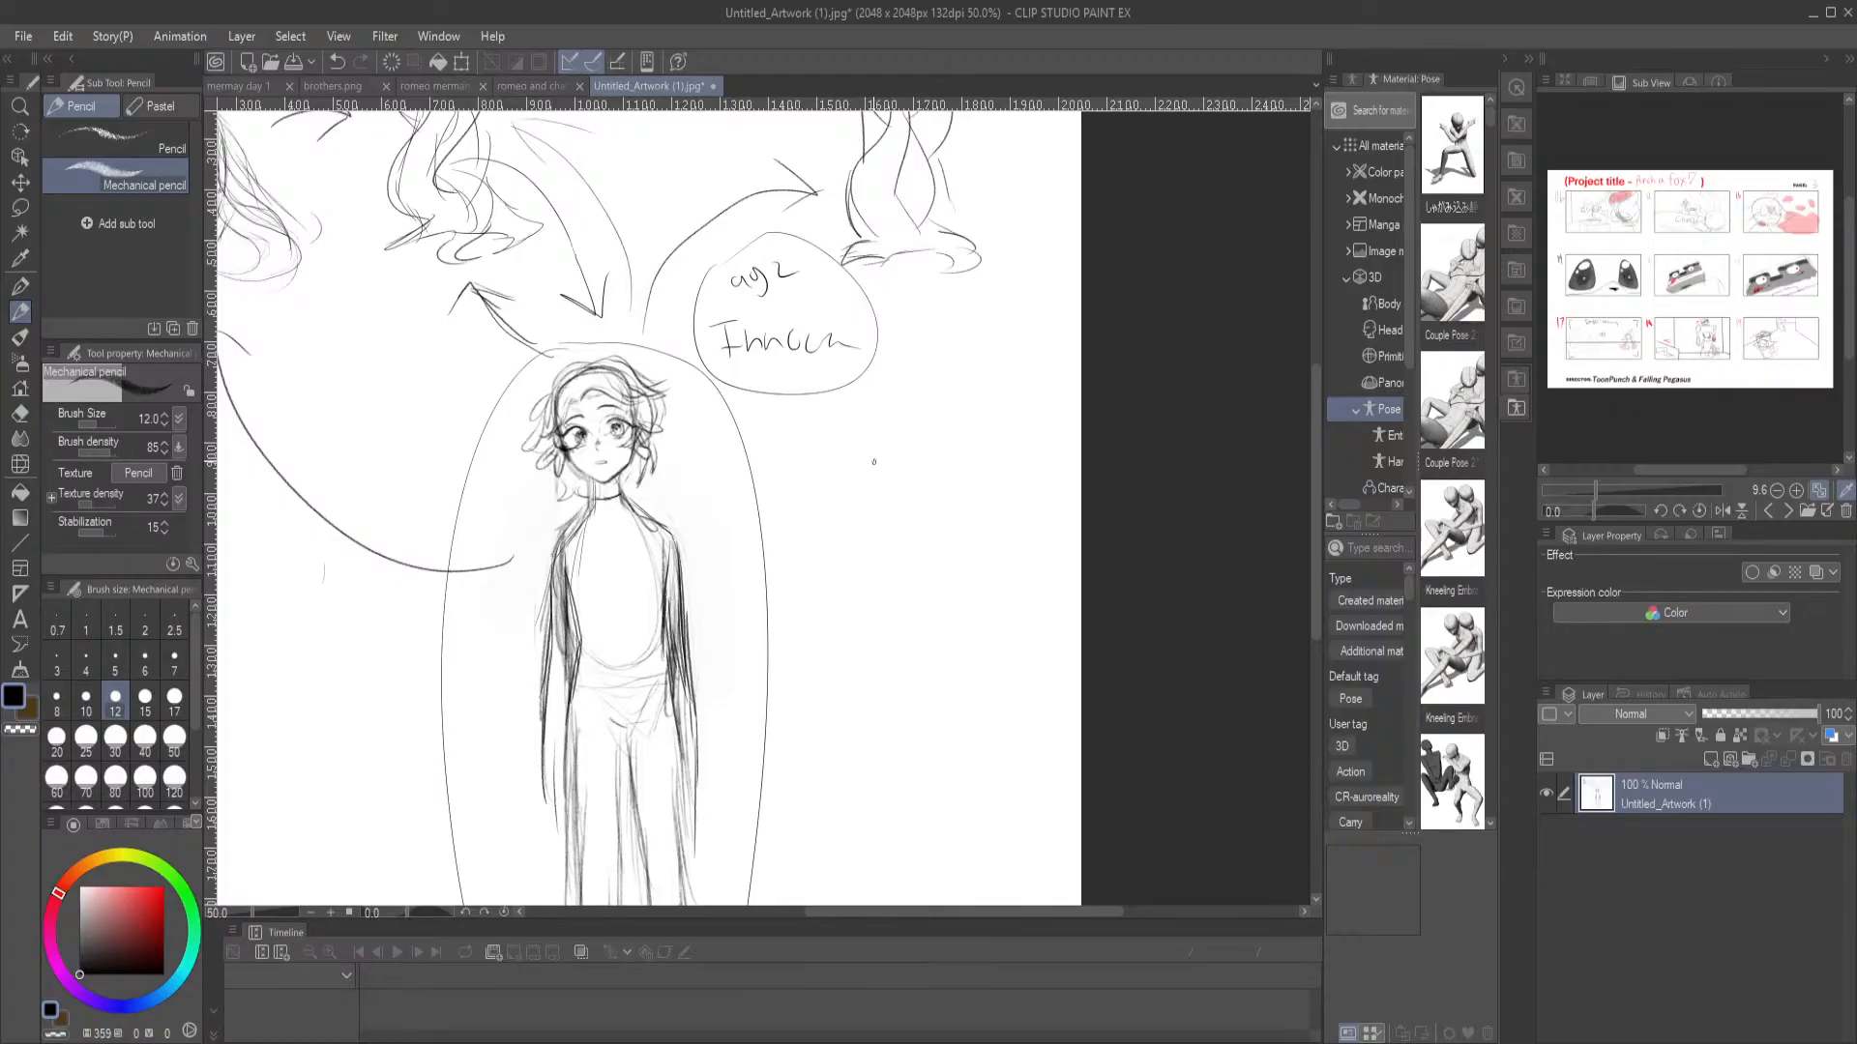
{"action": "left_click_drag", "start_coordinate": [690, 650], "coordinate": [808, 477]}
{"action": "left_click_drag", "start_coordinate": [821, 361], "coordinate": [812, 362]}
{"action": "scroll", "coordinate": [812, 361], "scroll_direction": "up", "scroll_amount": 1}
{"action": "scroll", "coordinate": [812, 362], "scroll_direction": "down", "scroll_amount": 2}
{"action": "mouse_move", "coordinate": [886, 185]}
{"action": "left_mouse_down"}
{"action": "mouse_move", "coordinate": [857, 451]}
{"action": "mouse_move", "coordinate": [878, 331]}
{"action": "left_mouse_up"}
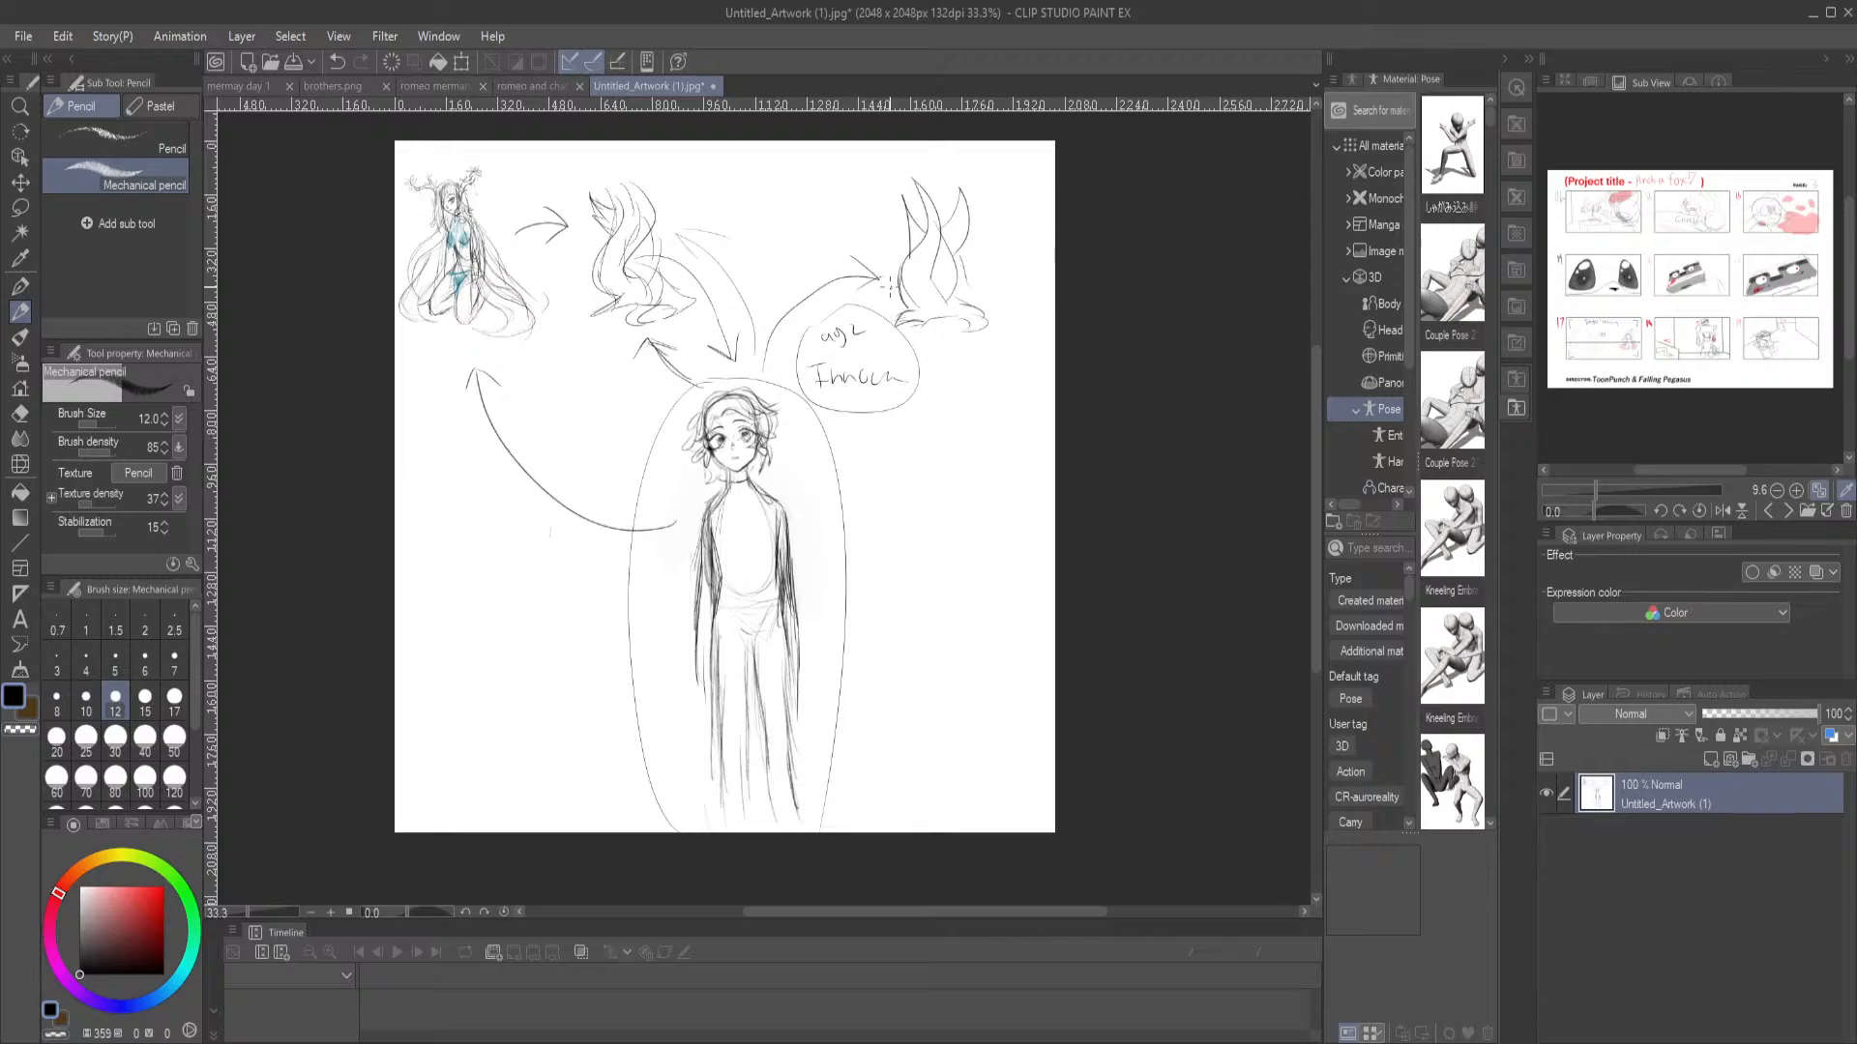
{"action": "scroll", "coordinate": [758, 310], "scroll_direction": "up", "scroll_amount": 1}
{"action": "scroll", "coordinate": [759, 310], "scroll_direction": "down", "scroll_amount": 3}
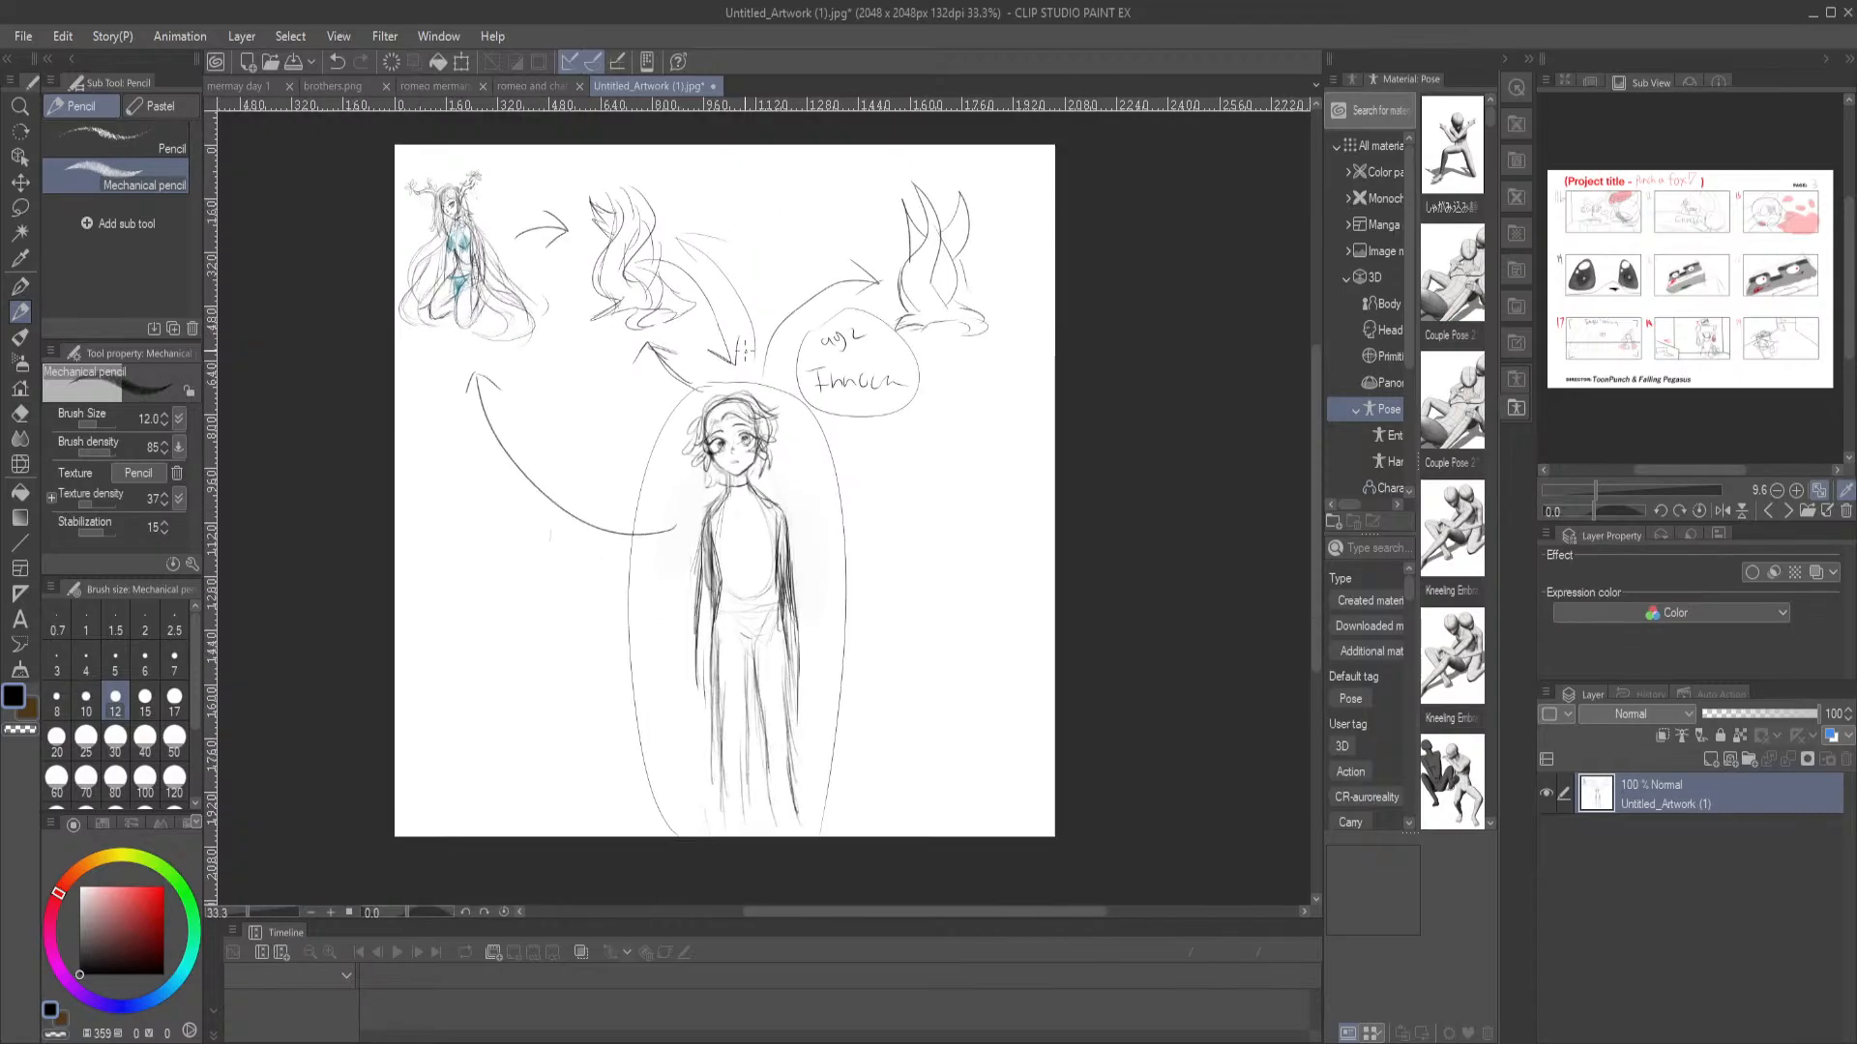
{"action": "scroll", "coordinate": [749, 353], "scroll_direction": "up", "scroll_amount": 2}
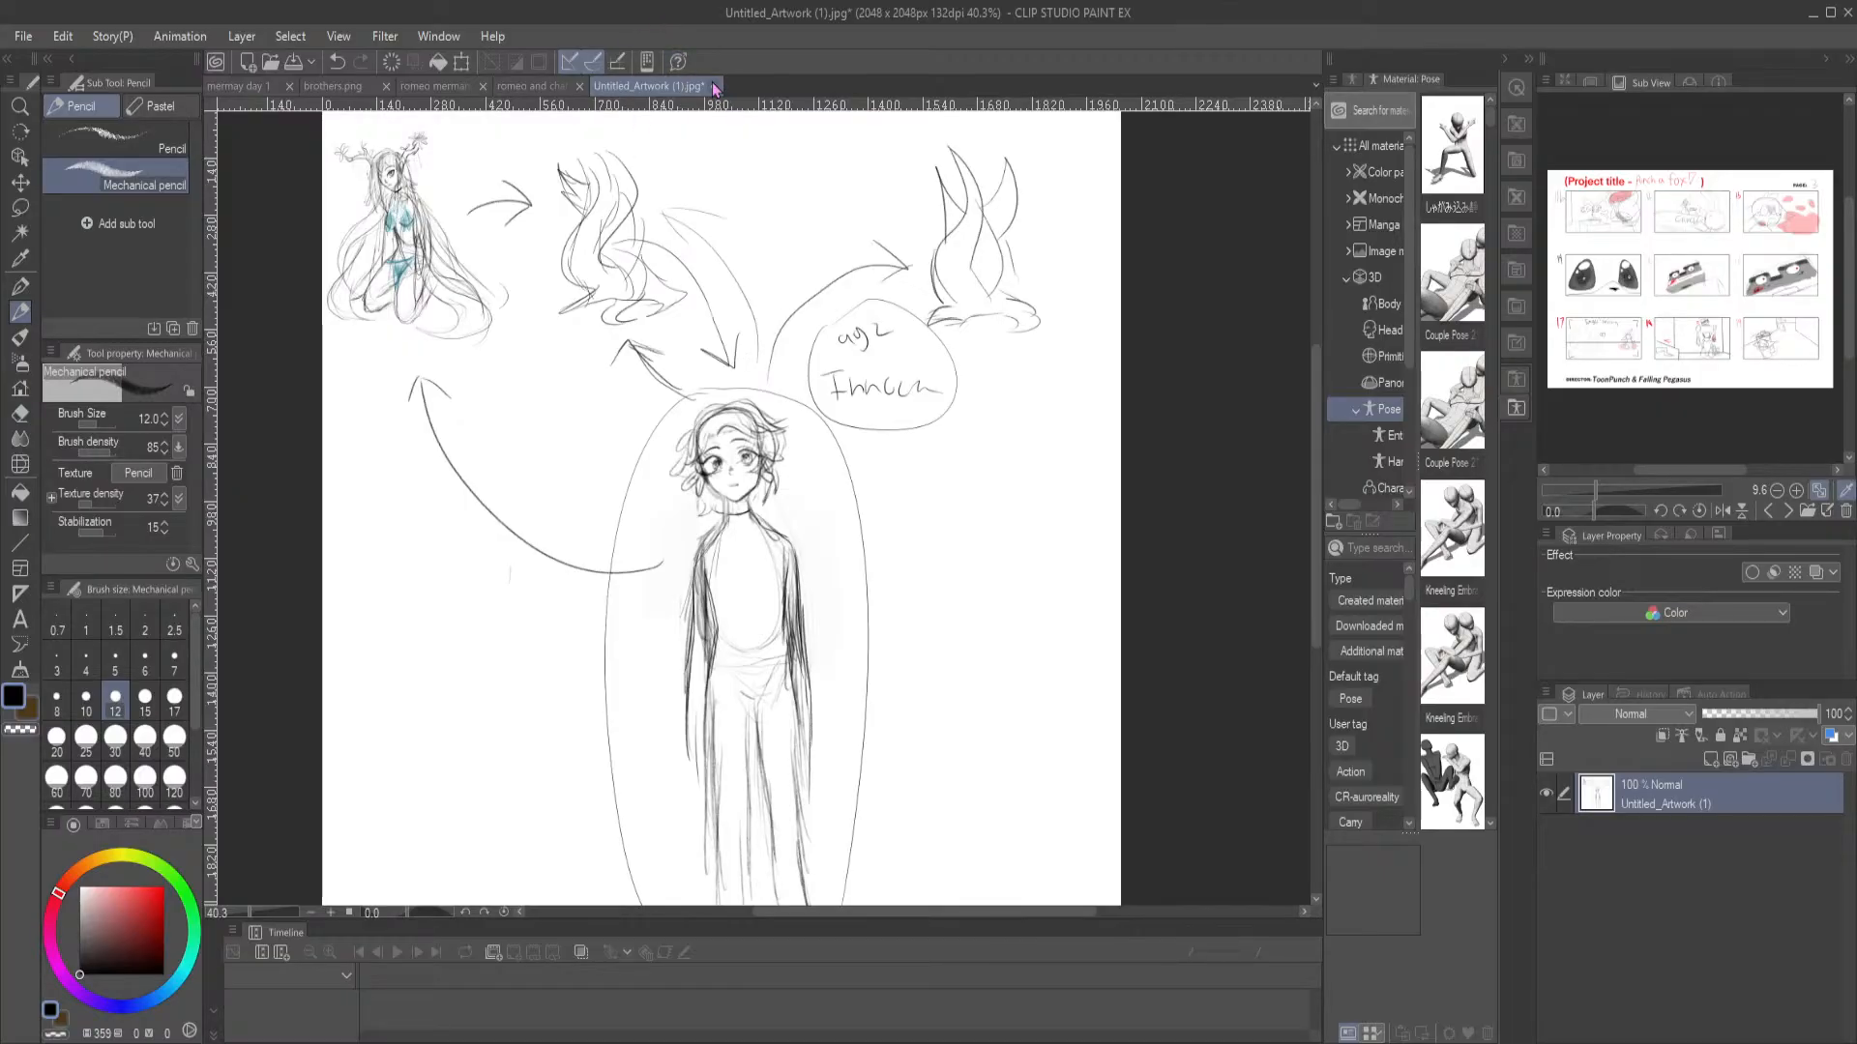
Close the annotated Untitled_Artwork (1).jpg and return to the merman's head in the mermay day 1 illustration
{"action": "left_click", "coordinate": [968, 398]}
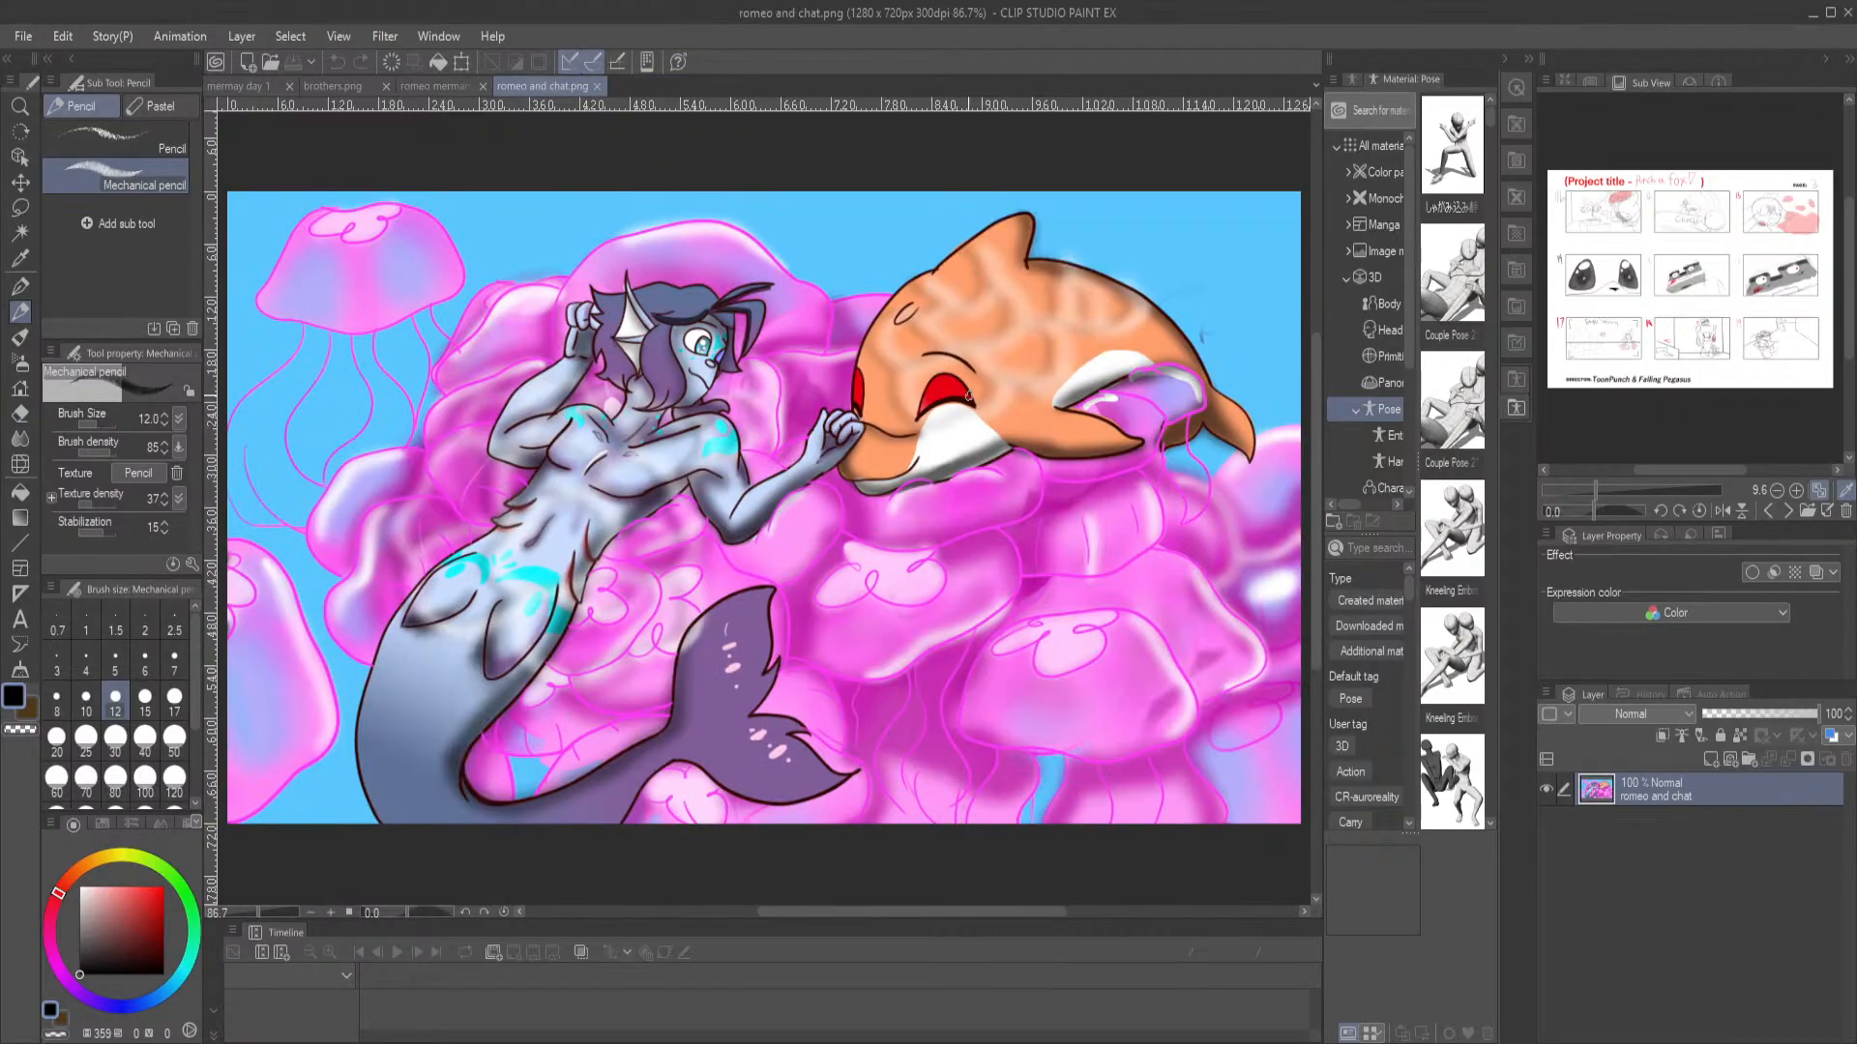
{"action": "left_click", "coordinate": [271, 91]}
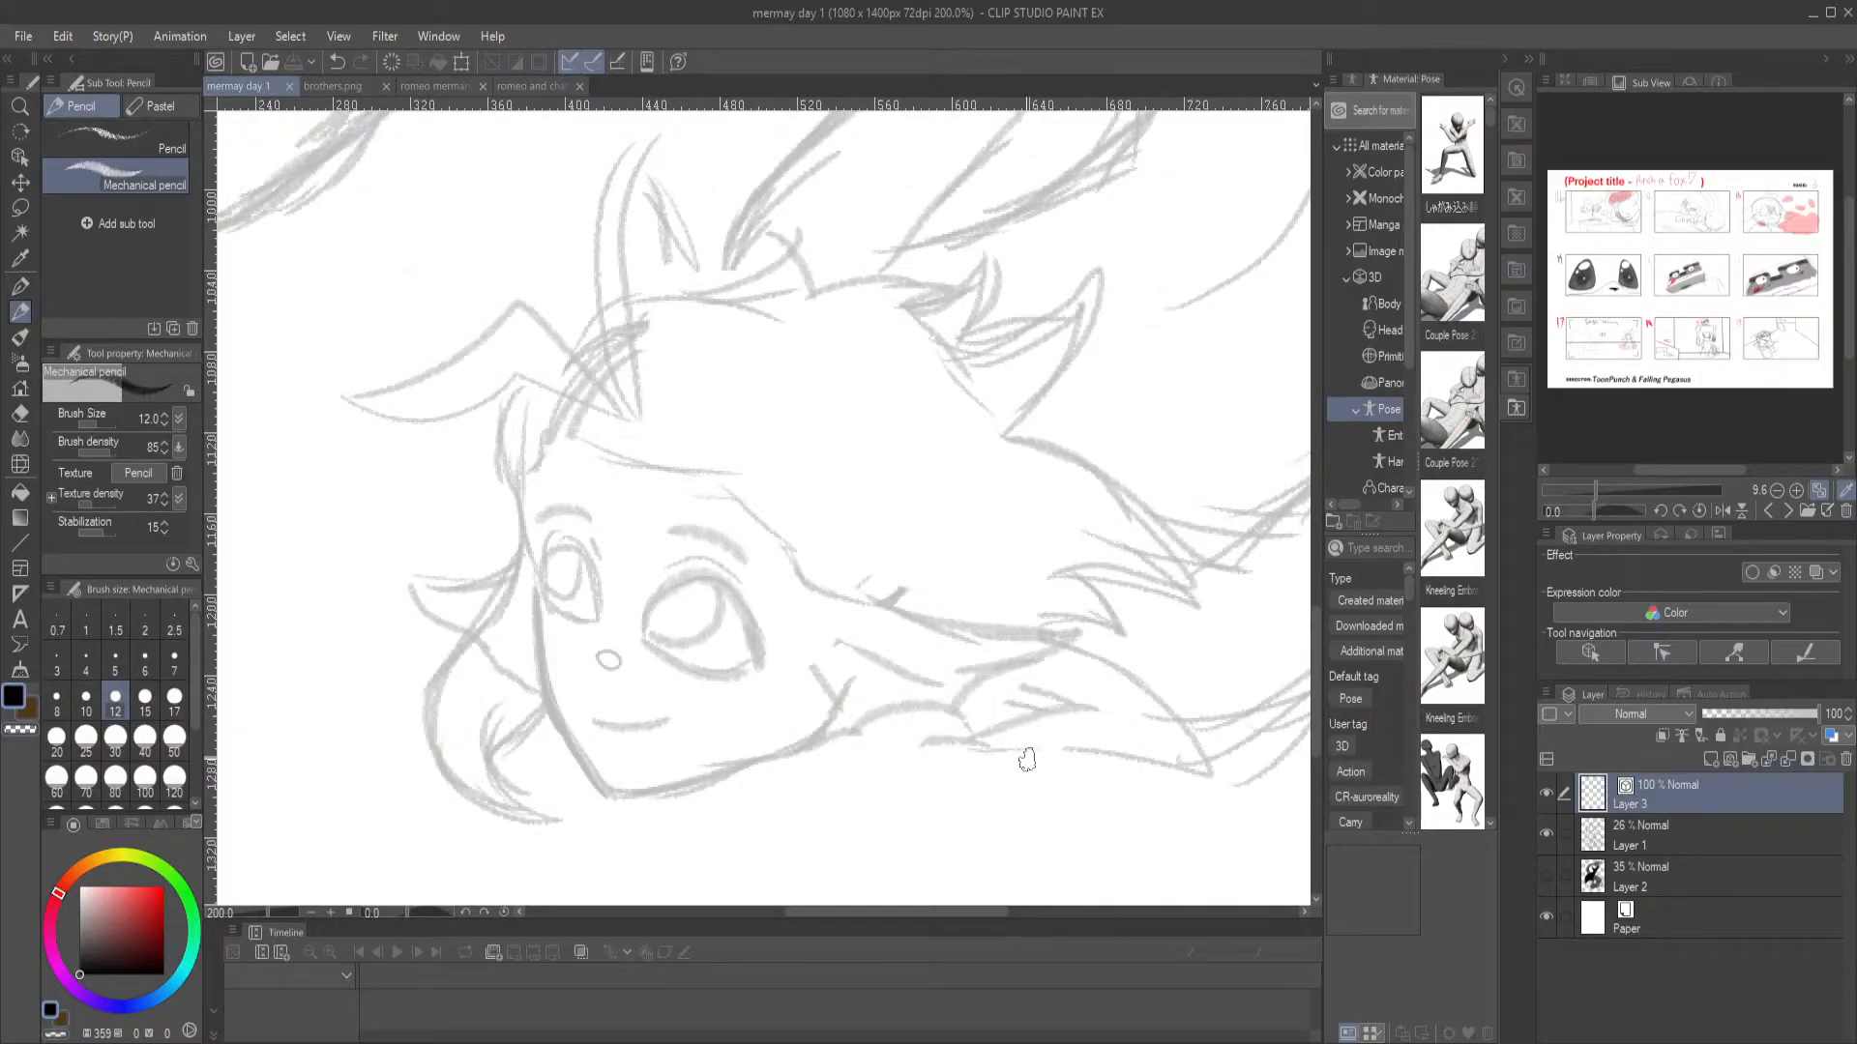
{"action": "scroll", "coordinate": [1027, 759], "scroll_direction": "down", "scroll_amount": 1}
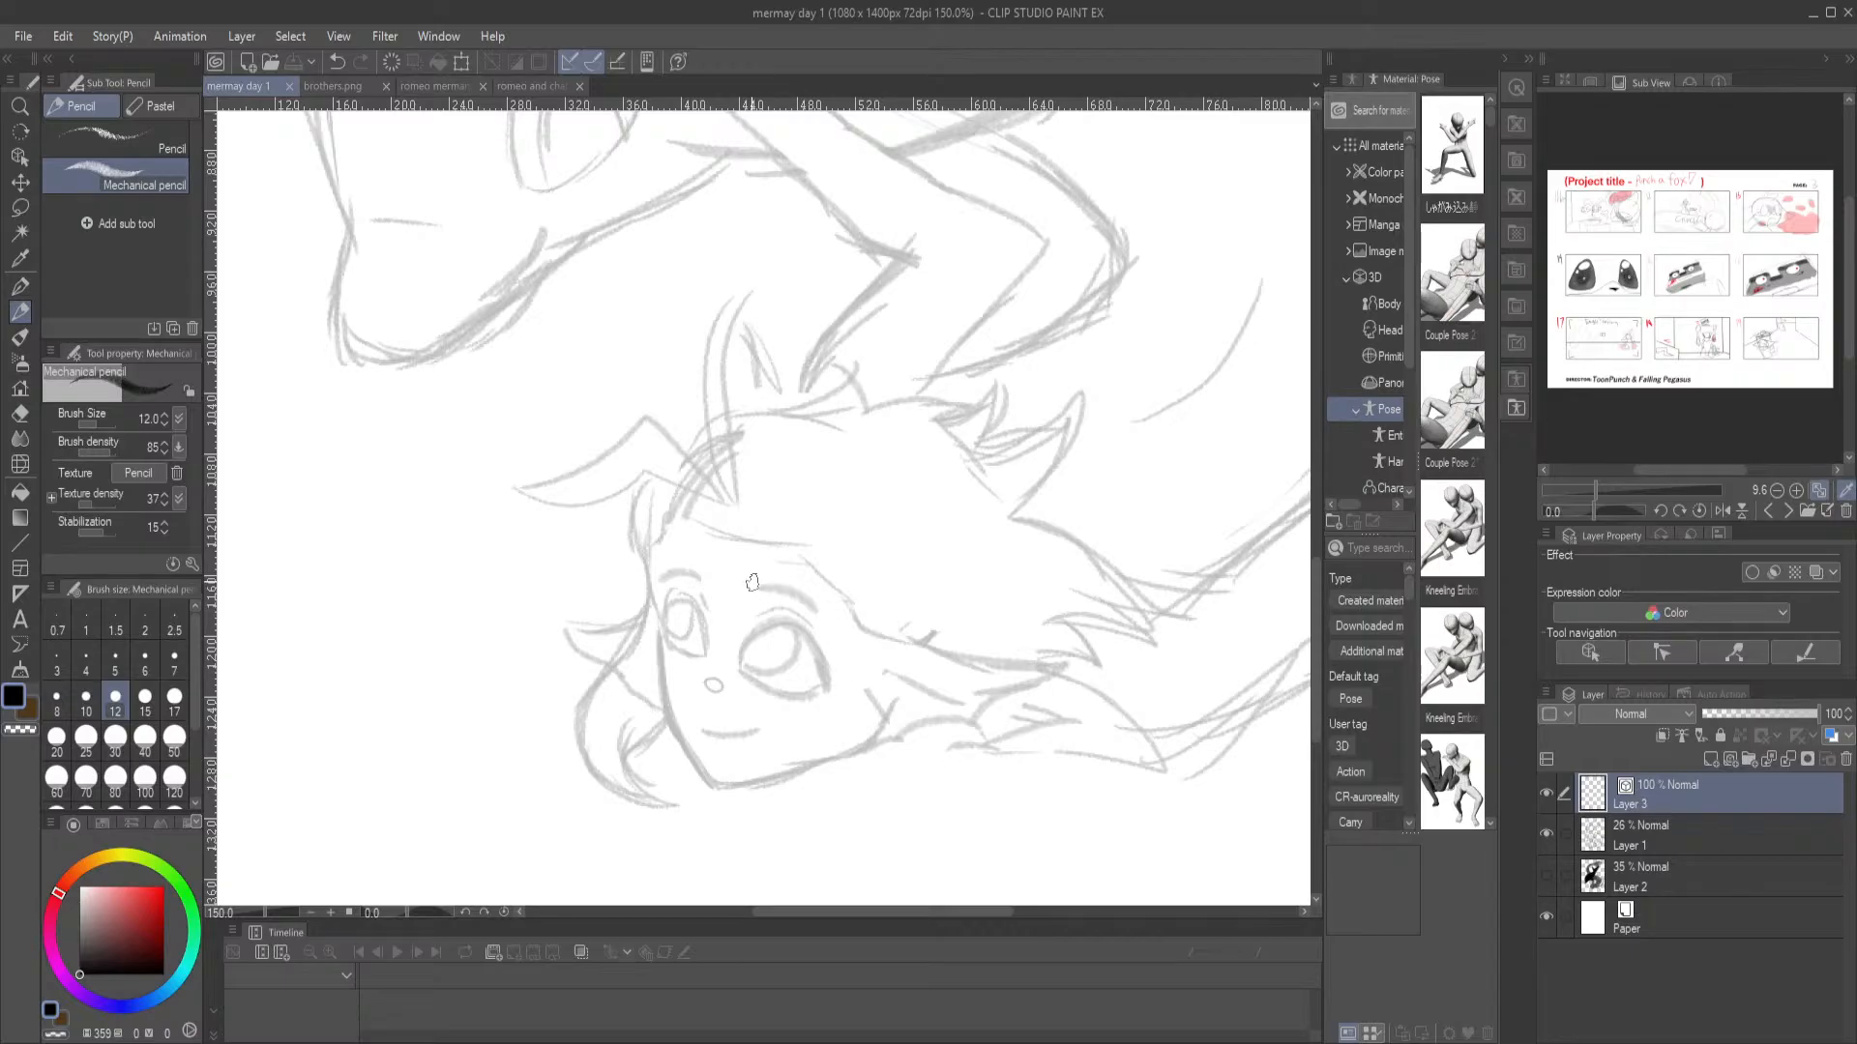
{"action": "key", "text": "ctrl+0"}
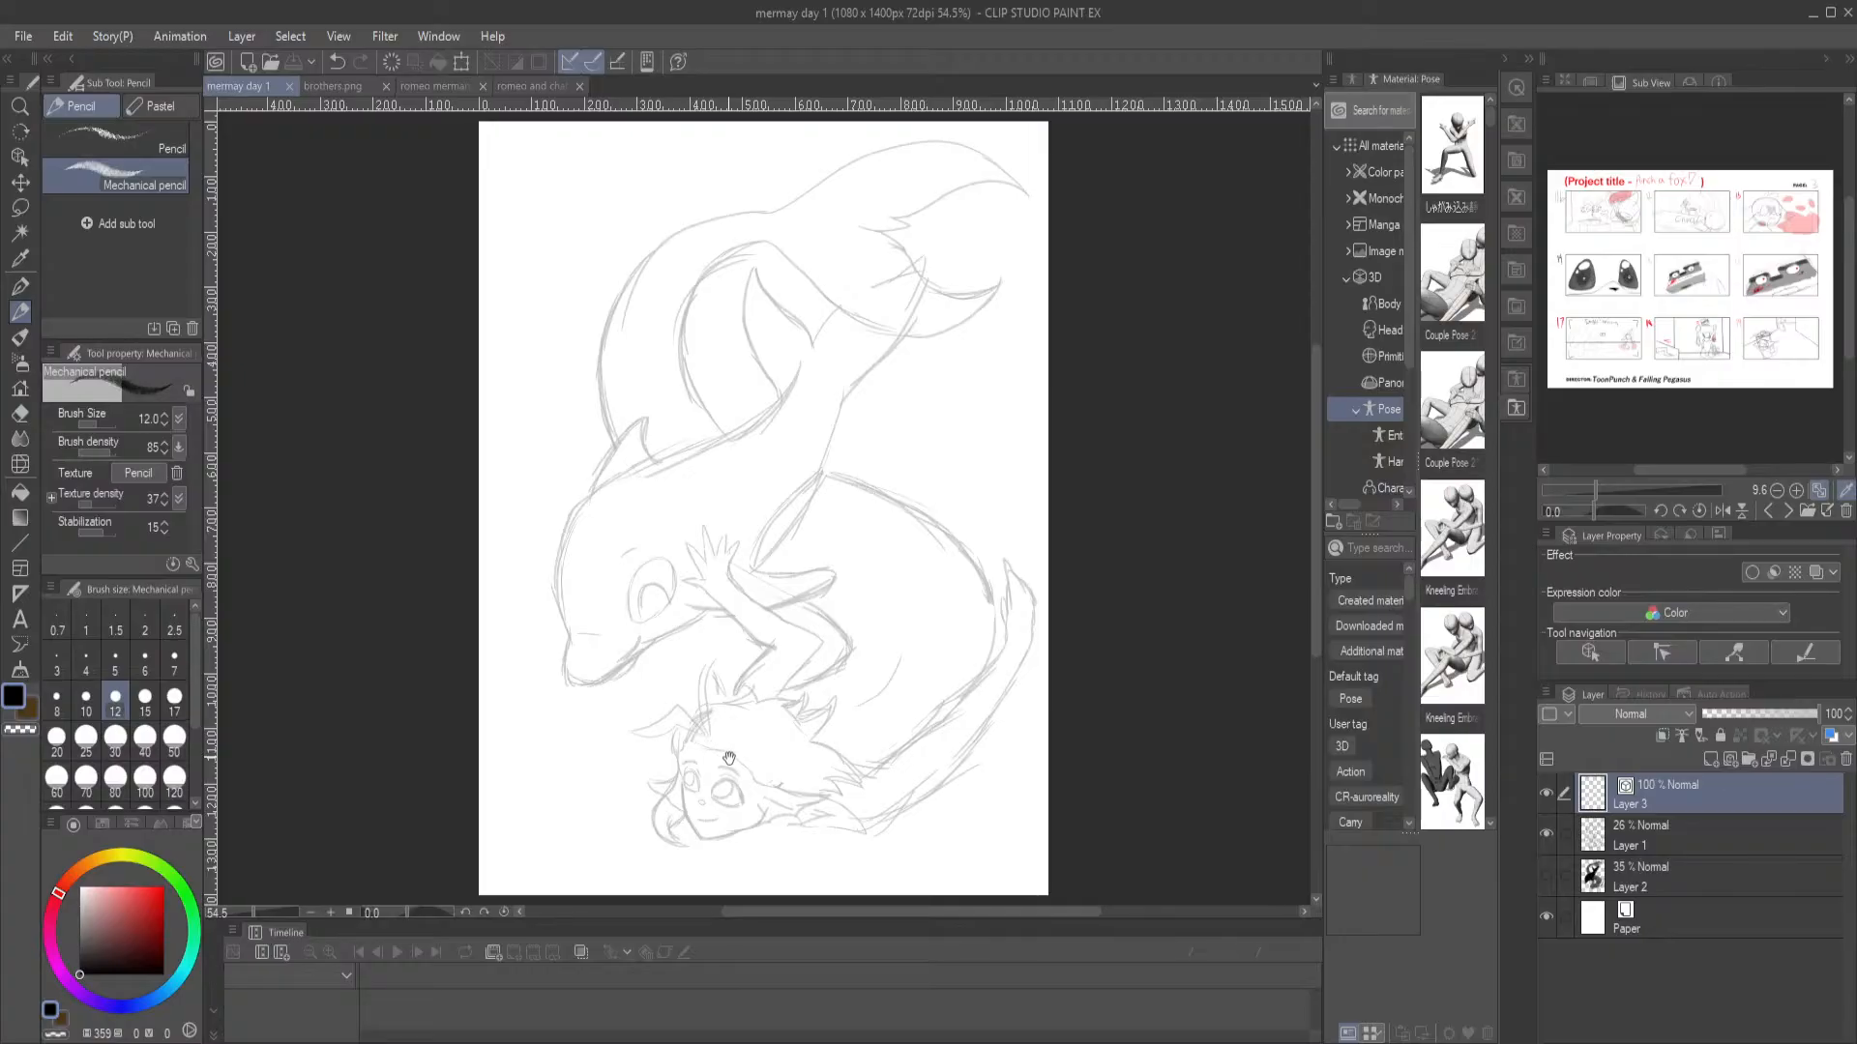
{"action": "left_click_drag", "start_coordinate": [727, 757], "coordinate": [698, 685]}
{"action": "scroll", "coordinate": [729, 683], "scroll_direction": "up", "scroll_amount": 4}
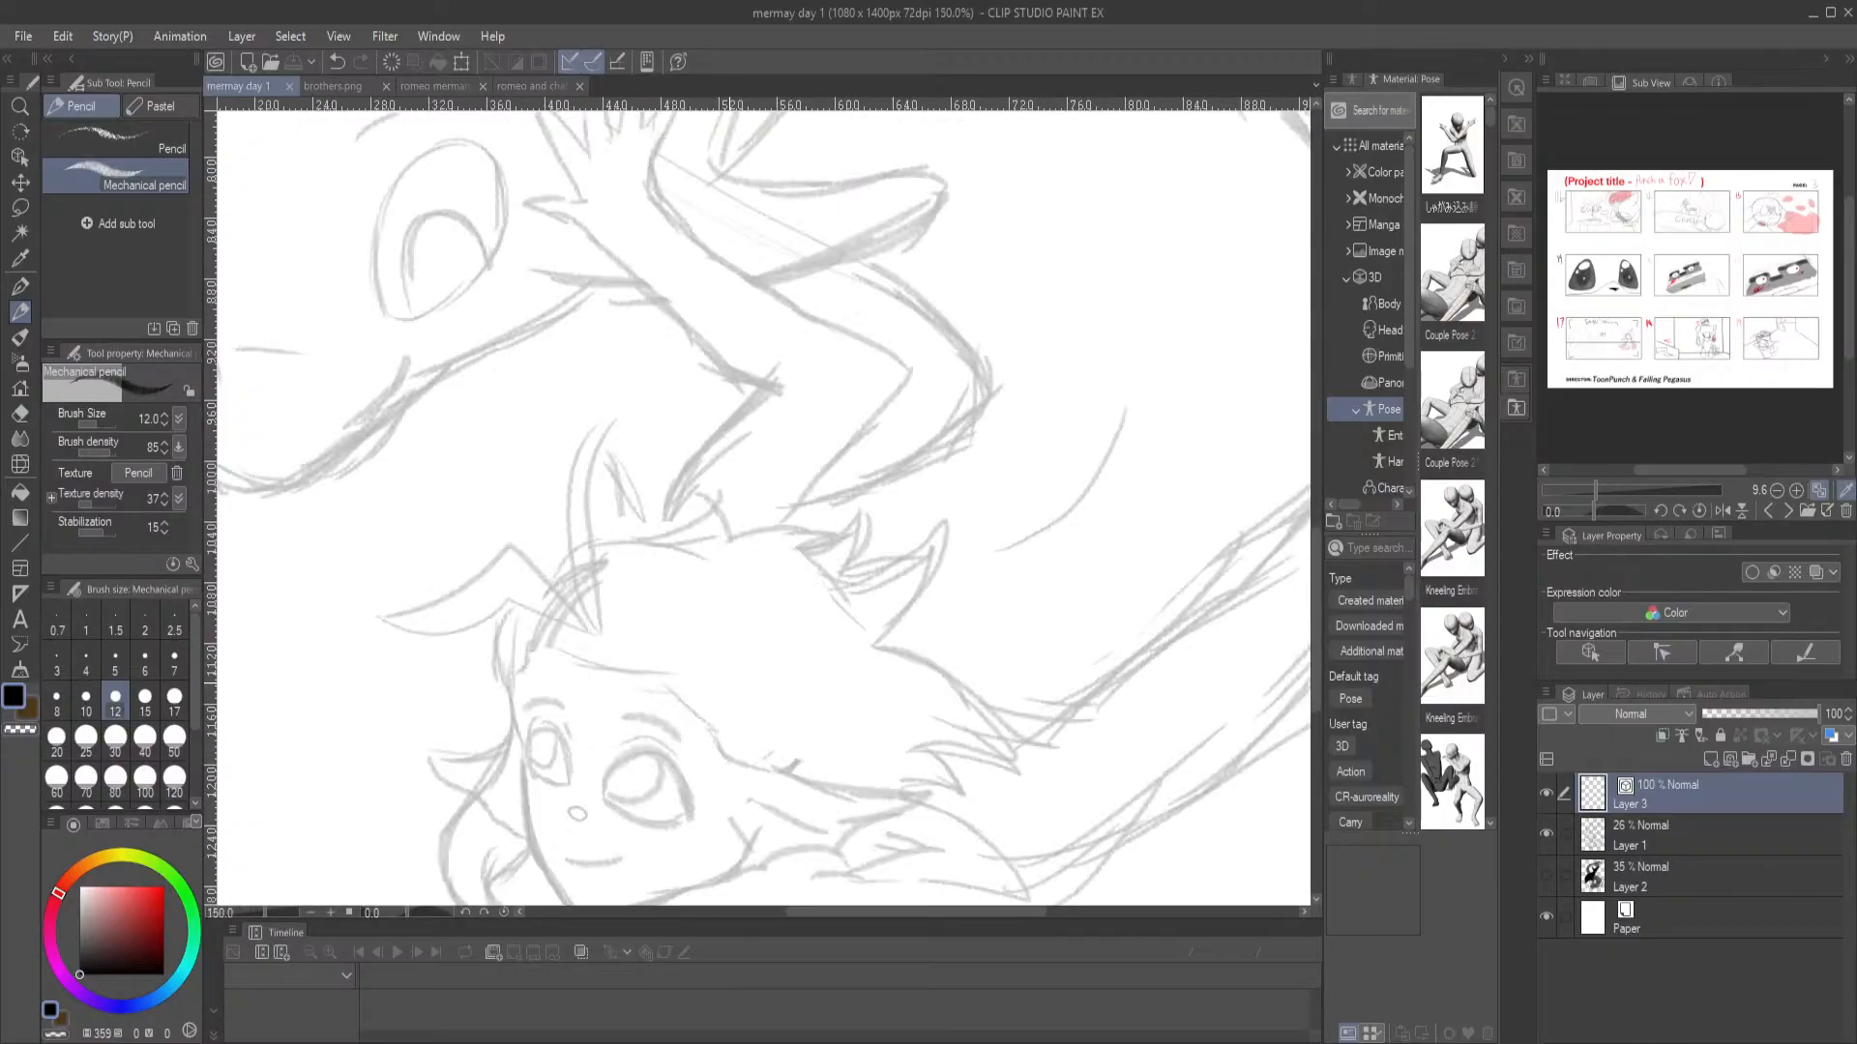
{"action": "mouse_move", "coordinate": [594, 629]}
{"action": "left_mouse_down"}
{"action": "mouse_move", "coordinate": [508, 530]}
{"action": "mouse_move", "coordinate": [395, 622]}
{"action": "mouse_move", "coordinate": [364, 576]}
{"action": "mouse_move", "coordinate": [472, 631]}
{"action": "mouse_move", "coordinate": [508, 601]}
{"action": "mouse_move", "coordinate": [582, 637]}
{"action": "left_mouse_up"}
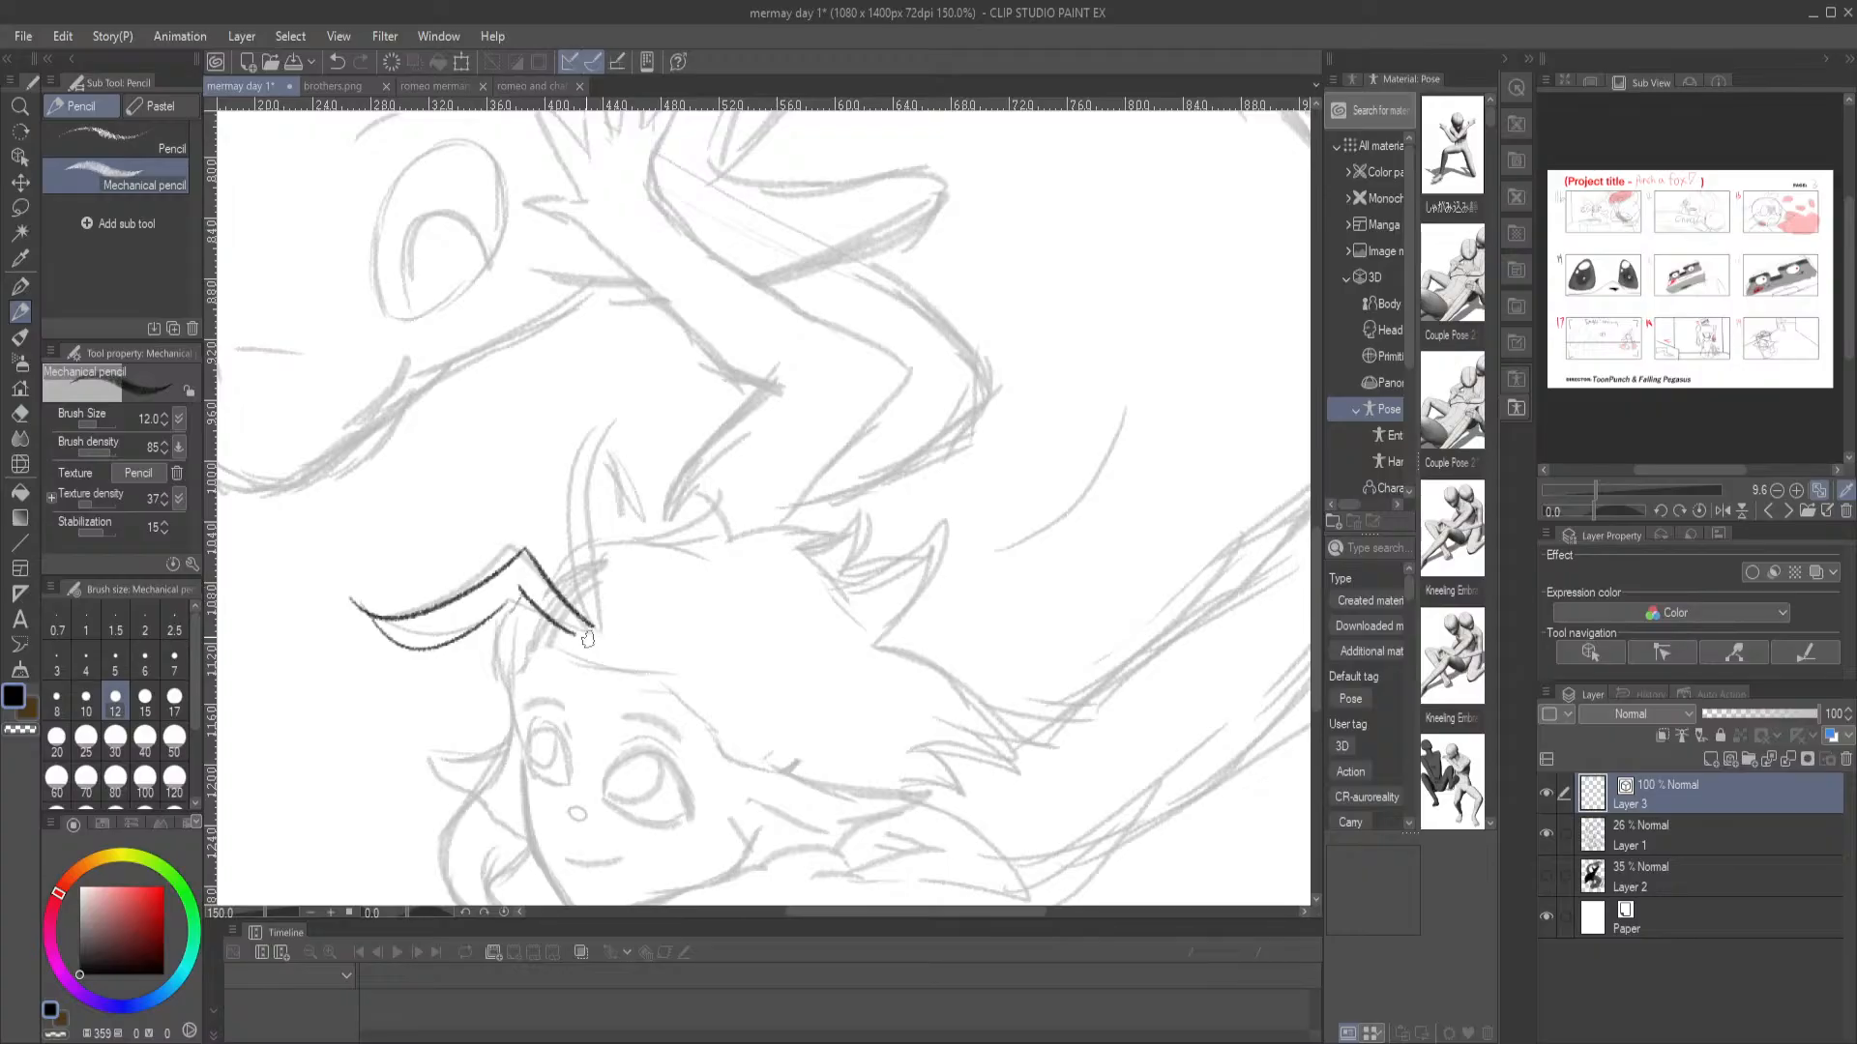
{"action": "key", "text": "ctrl+z"}
{"action": "key", "text": "ctrl+z"}
{"action": "key", "text": "ctrl+z"}
Switch to the G-pen and ink the long curved hair strand sweeping outward over the merman's forehead
{"action": "key", "text": "p"}
{"action": "key", "text": "ctrl+z"}
{"action": "key", "text": "ctrl+z"}
{"action": "mouse_move", "coordinate": [510, 541]}
{"action": "left_mouse_down"}
{"action": "mouse_move", "coordinate": [605, 627]}
{"action": "mouse_move", "coordinate": [522, 551]}
{"action": "mouse_move", "coordinate": [370, 588]}
{"action": "left_mouse_up"}
{"action": "key", "text": "ctrl+z"}
{"action": "key", "text": "ctrl+z"}
{"action": "mouse_move", "coordinate": [590, 630]}
{"action": "left_mouse_down"}
{"action": "mouse_move", "coordinate": [530, 578]}
{"action": "mouse_move", "coordinate": [418, 630]}
{"action": "mouse_move", "coordinate": [370, 599]}
{"action": "mouse_move", "coordinate": [385, 630]}
{"action": "mouse_move", "coordinate": [492, 642]}
{"action": "mouse_move", "coordinate": [552, 613]}
{"action": "mouse_move", "coordinate": [592, 637]}
{"action": "left_mouse_up"}
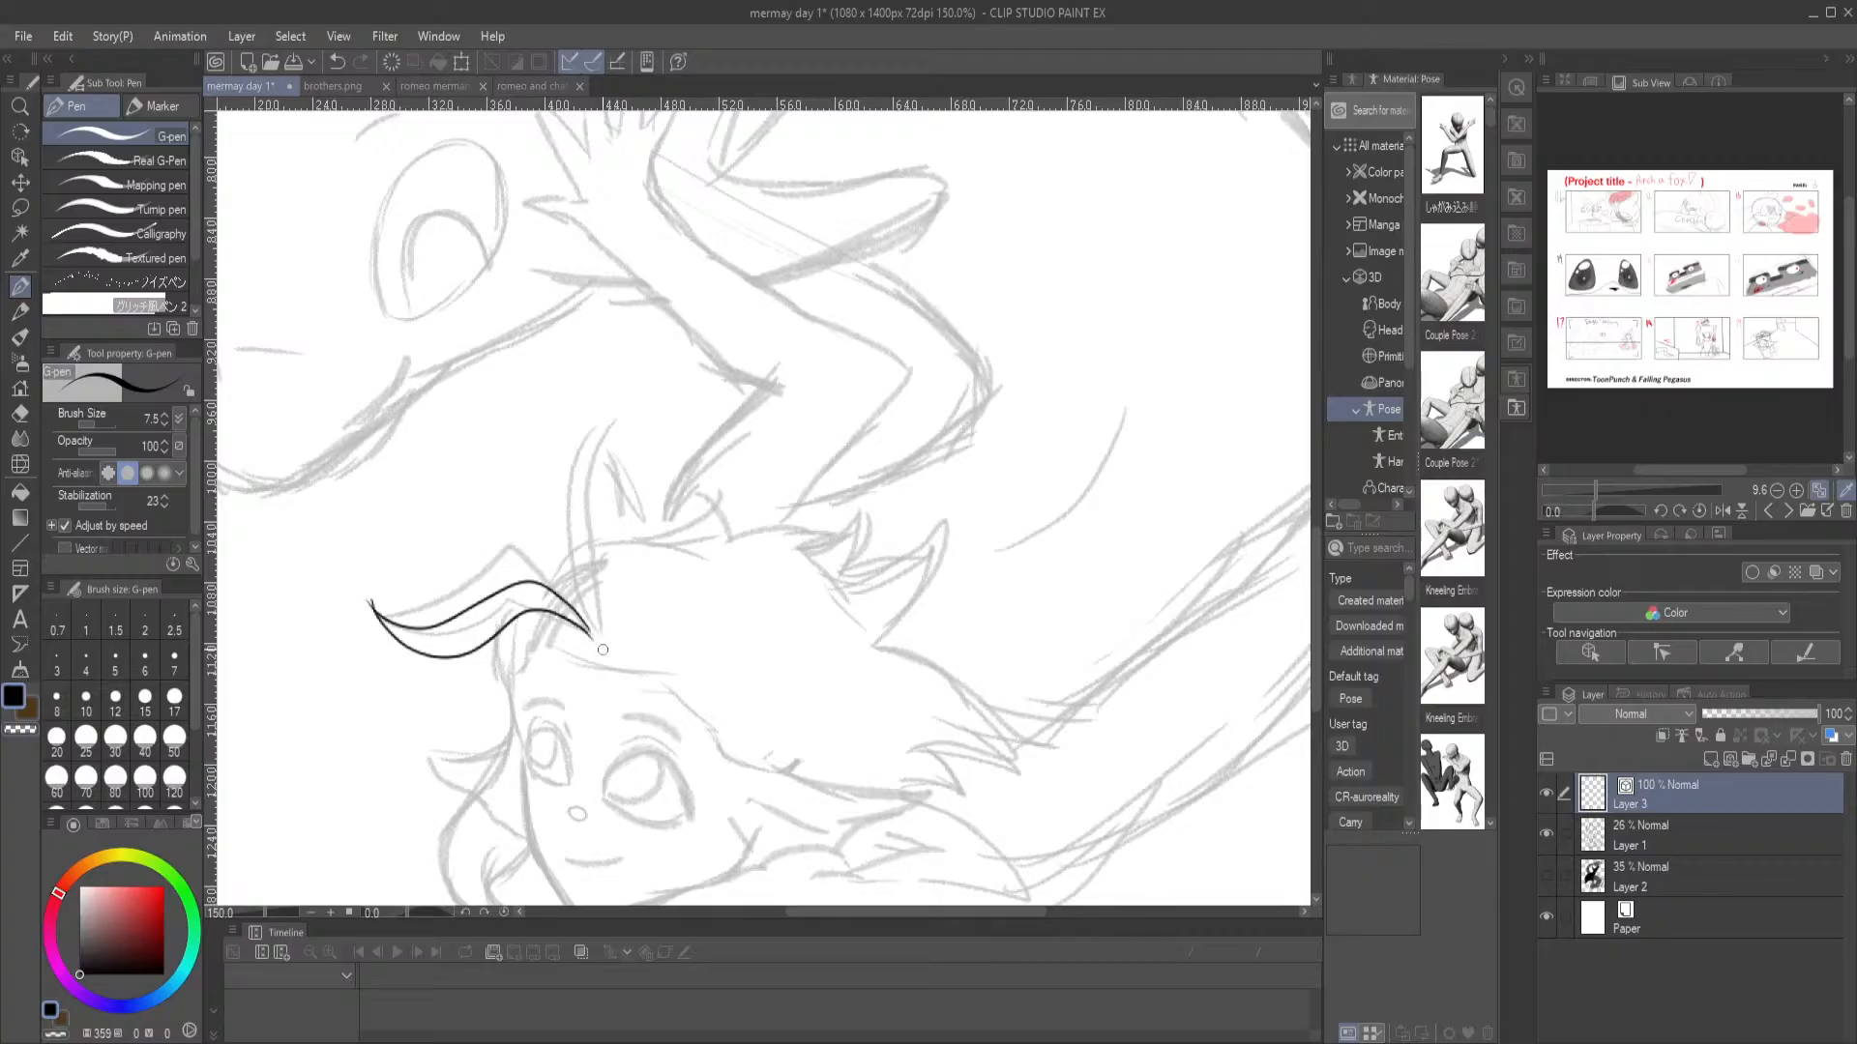
Ink the merman's hairline across the forehead and down the near side of the face, plus the small upright front tuft
{"action": "mouse_move", "coordinate": [583, 614]}
{"action": "left_mouse_down"}
{"action": "mouse_move", "coordinate": [484, 648]}
{"action": "mouse_move", "coordinate": [499, 545]}
{"action": "mouse_move", "coordinate": [488, 688]}
{"action": "mouse_move", "coordinate": [505, 698]}
{"action": "left_mouse_up"}
{"action": "mouse_move", "coordinate": [475, 771]}
{"action": "left_mouse_down"}
{"action": "mouse_move", "coordinate": [585, 582]}
{"action": "mouse_move", "coordinate": [694, 591]}
{"action": "mouse_move", "coordinate": [730, 664]}
{"action": "mouse_move", "coordinate": [812, 685]}
{"action": "left_mouse_up"}
{"action": "mouse_move", "coordinate": [546, 558]}
{"action": "left_mouse_down"}
{"action": "mouse_move", "coordinate": [521, 623]}
{"action": "mouse_move", "coordinate": [503, 595]}
{"action": "mouse_move", "coordinate": [523, 530]}
{"action": "left_mouse_up"}
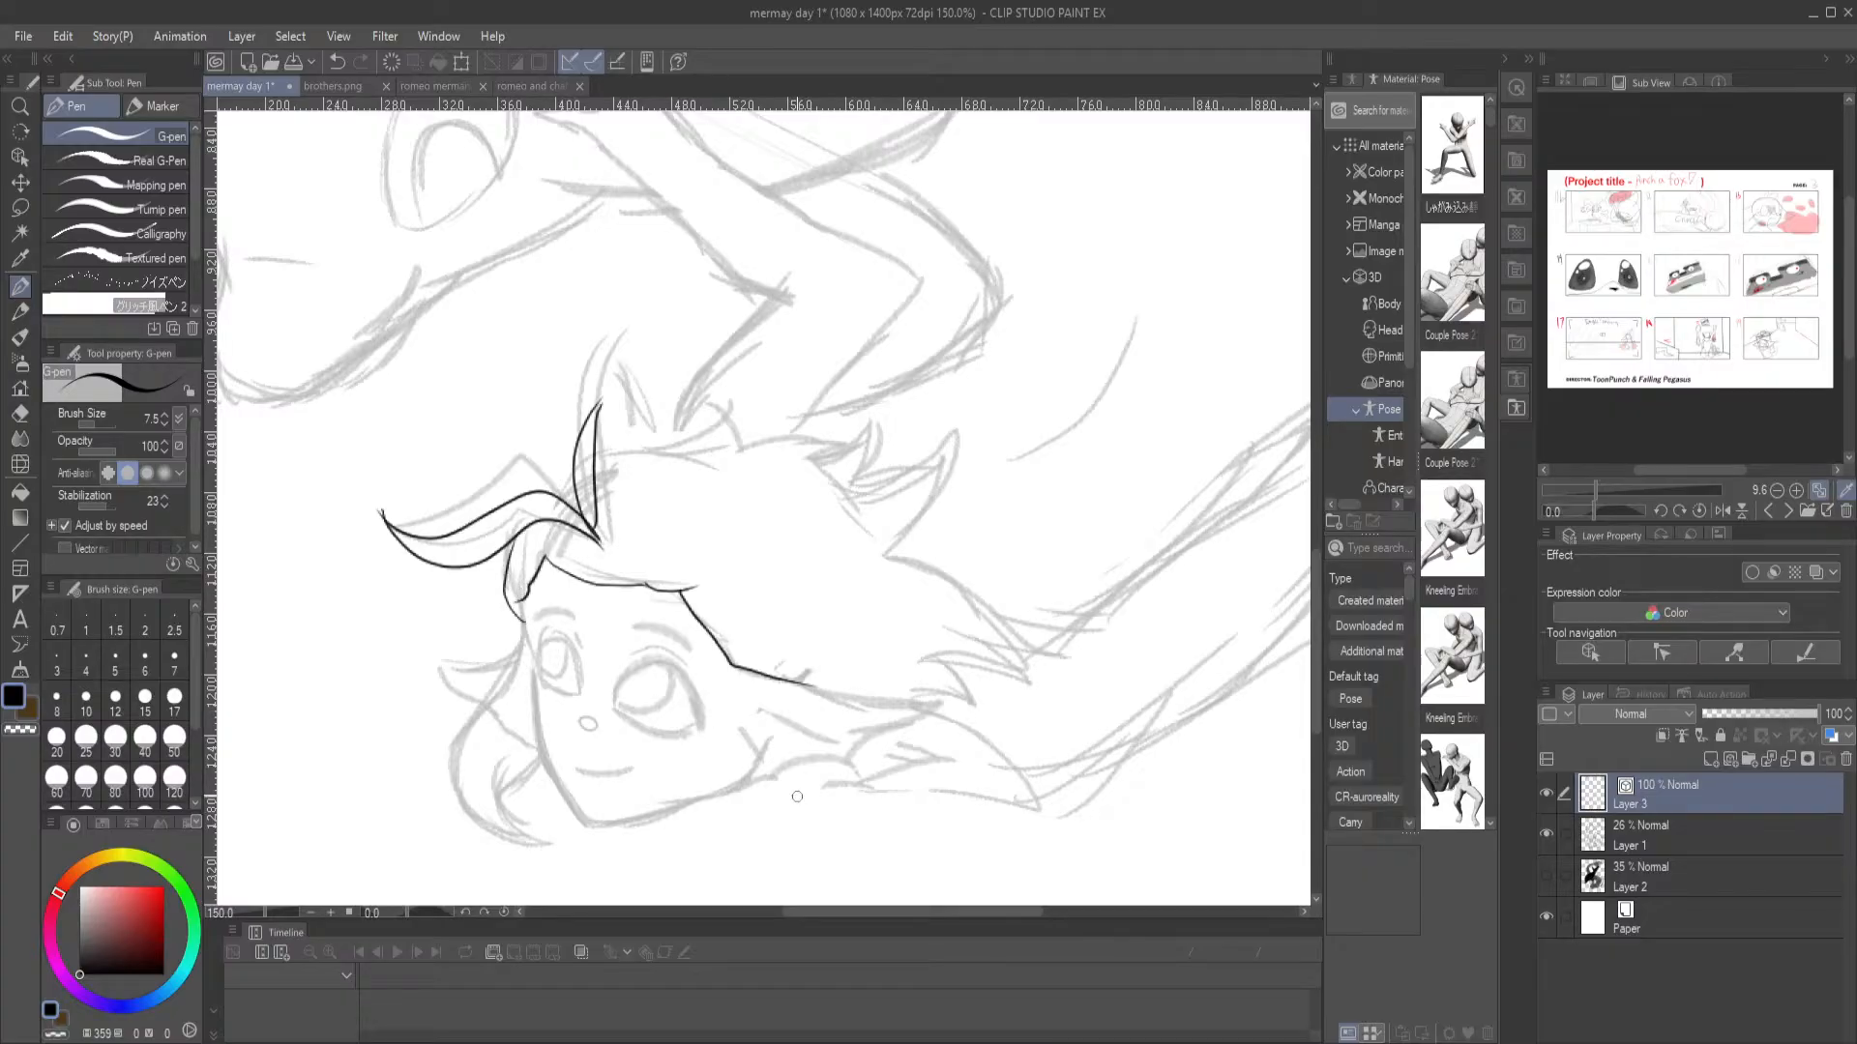
Raise the G-pen's stabilization to 100 and ink the merman's face outline from the far temple around the chin to the near jaw
{"action": "left_click", "coordinate": [1151, 1043]}
{"action": "left_click_drag", "start_coordinate": [715, 694], "coordinate": [630, 569]}
{"action": "left_click_drag", "start_coordinate": [450, 476], "coordinate": [651, 522]}
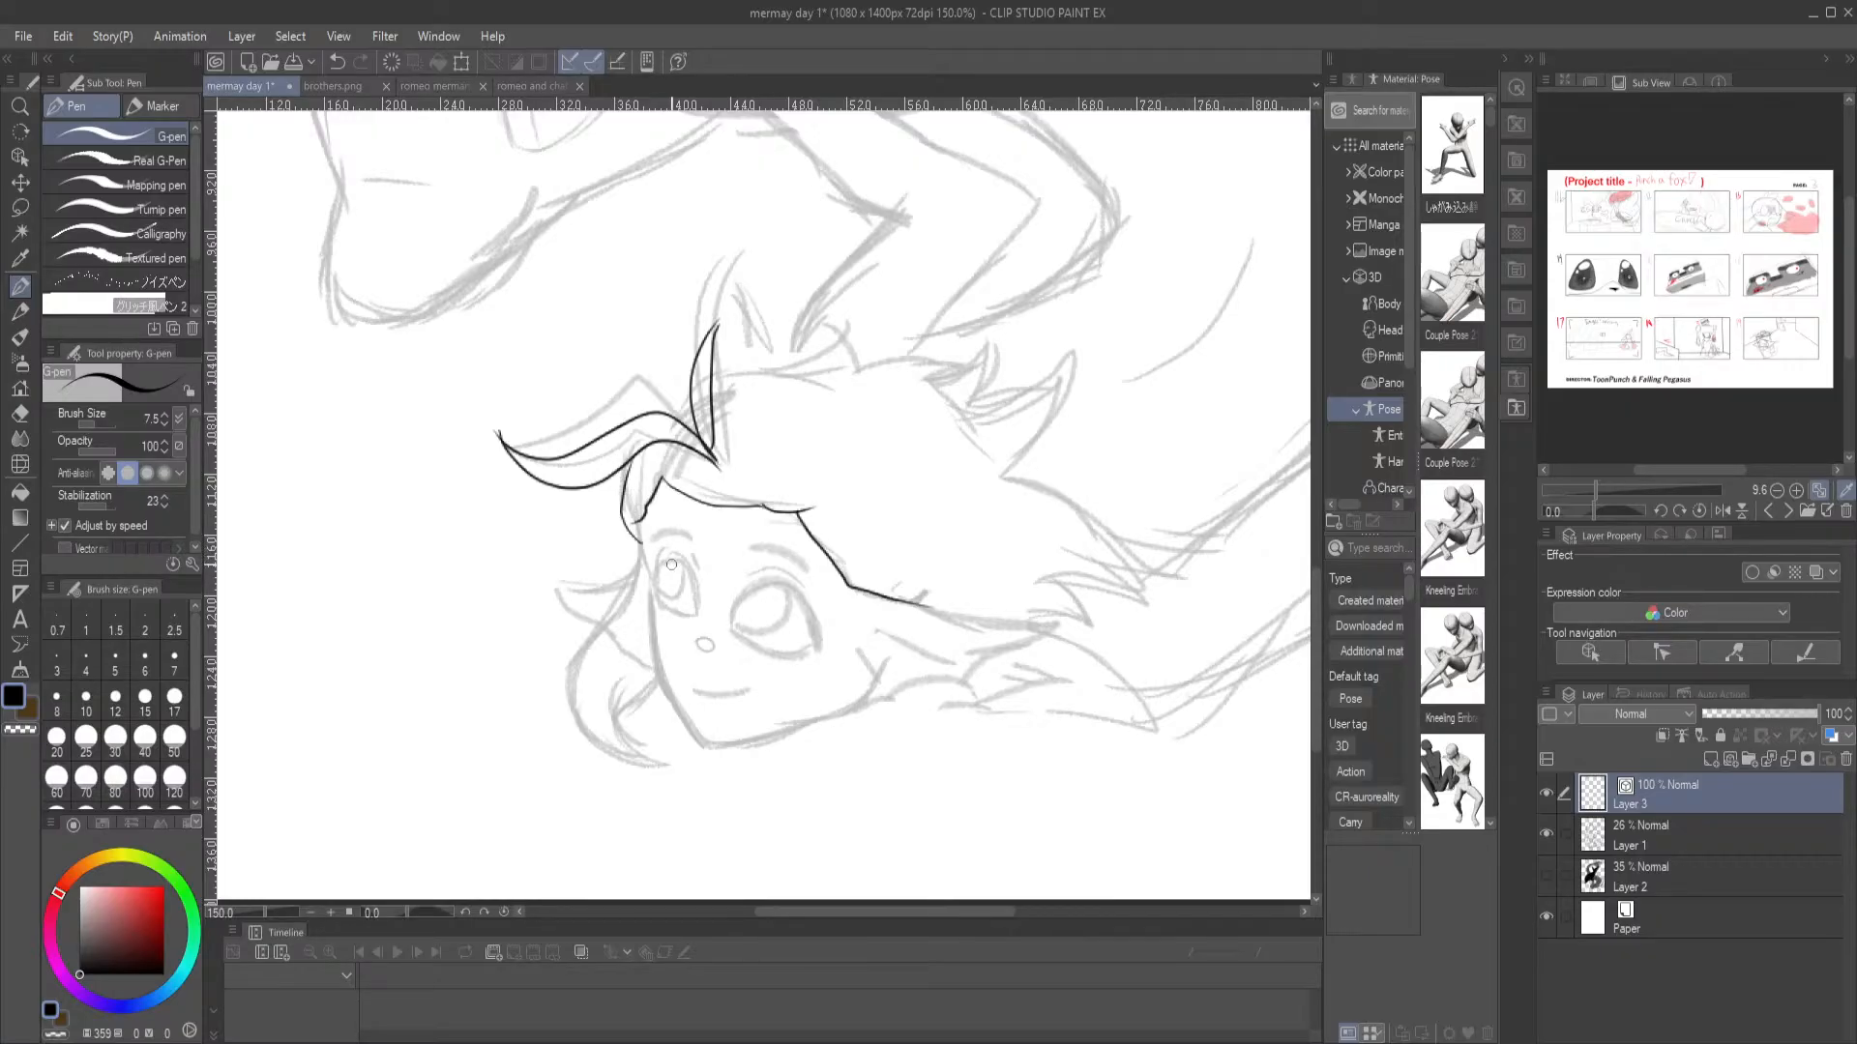
{"action": "left_click_drag", "start_coordinate": [675, 618], "coordinate": [603, 548]}
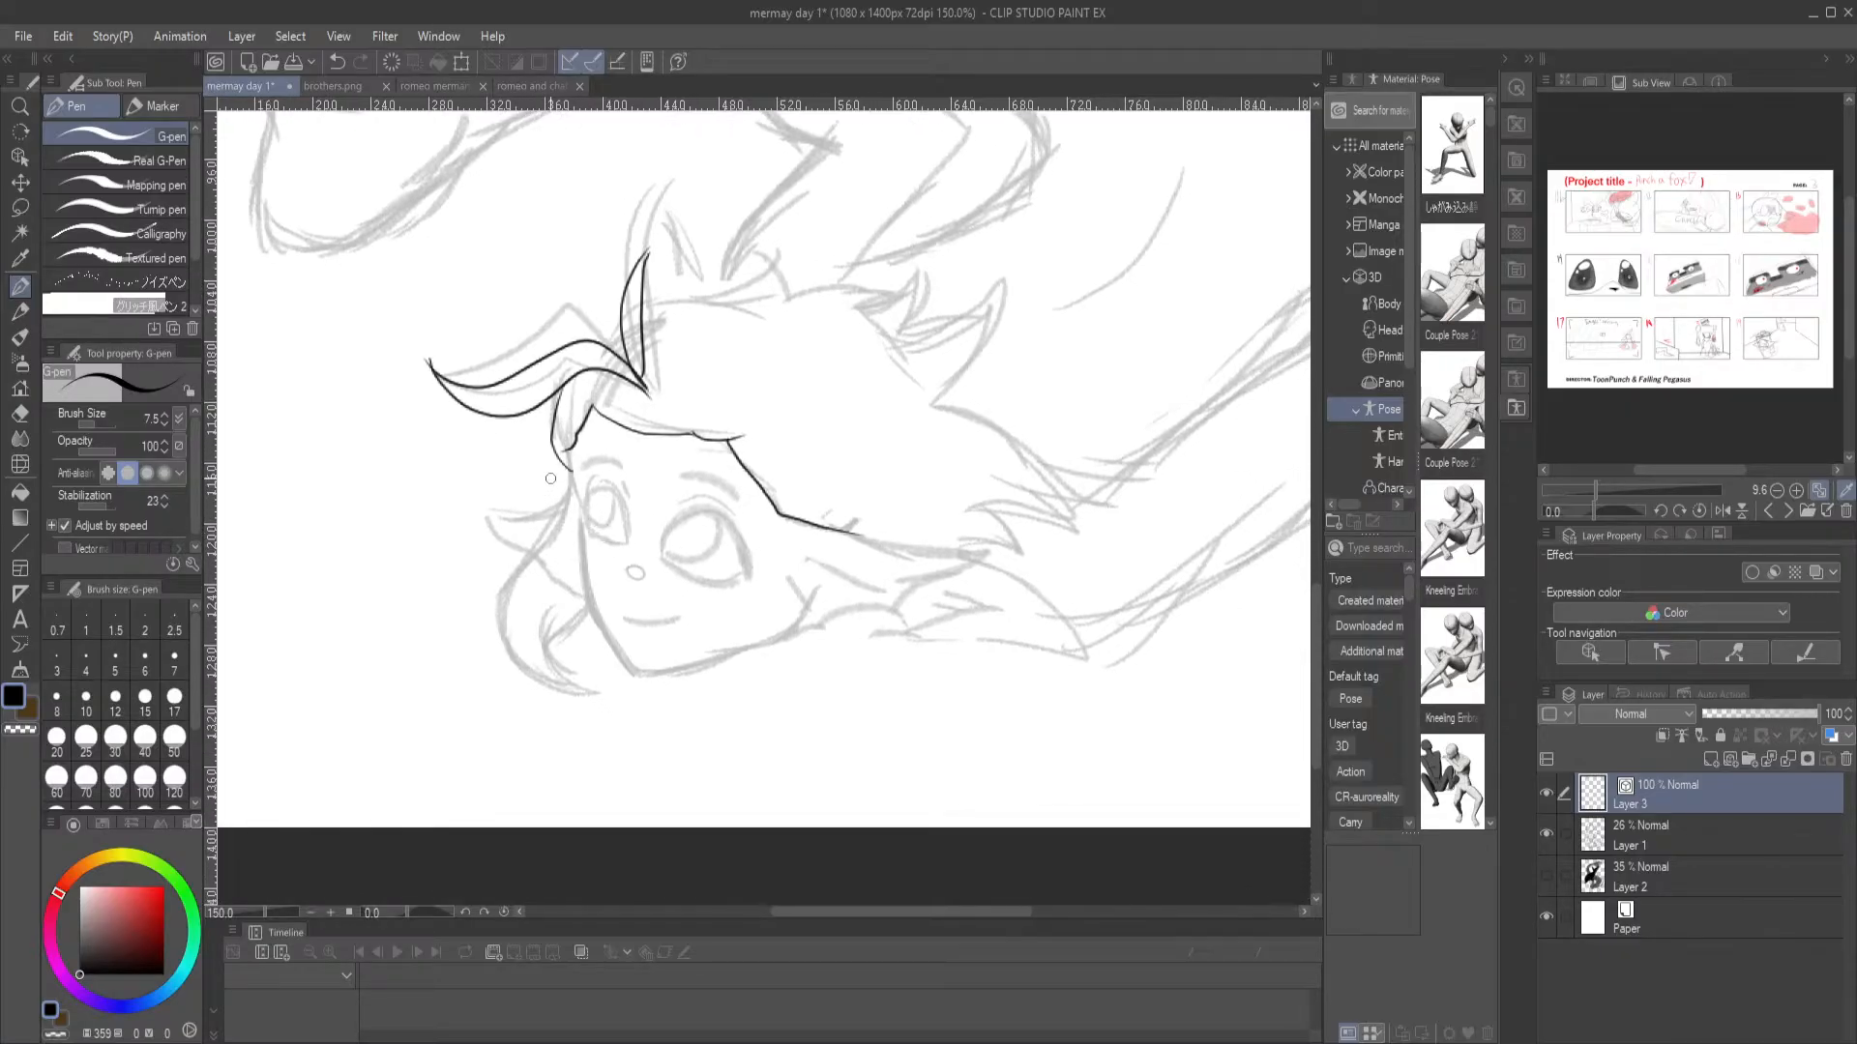
{"action": "left_click_drag", "start_coordinate": [569, 460], "coordinate": [579, 533]}
{"action": "key", "text": "ctrl+z"}
{"action": "mouse_move", "coordinate": [569, 461]}
{"action": "left_mouse_down"}
{"action": "mouse_move", "coordinate": [580, 584]}
{"action": "mouse_move", "coordinate": [617, 672]}
{"action": "mouse_move", "coordinate": [731, 658]}
{"action": "mouse_move", "coordinate": [791, 613]}
{"action": "left_mouse_up"}
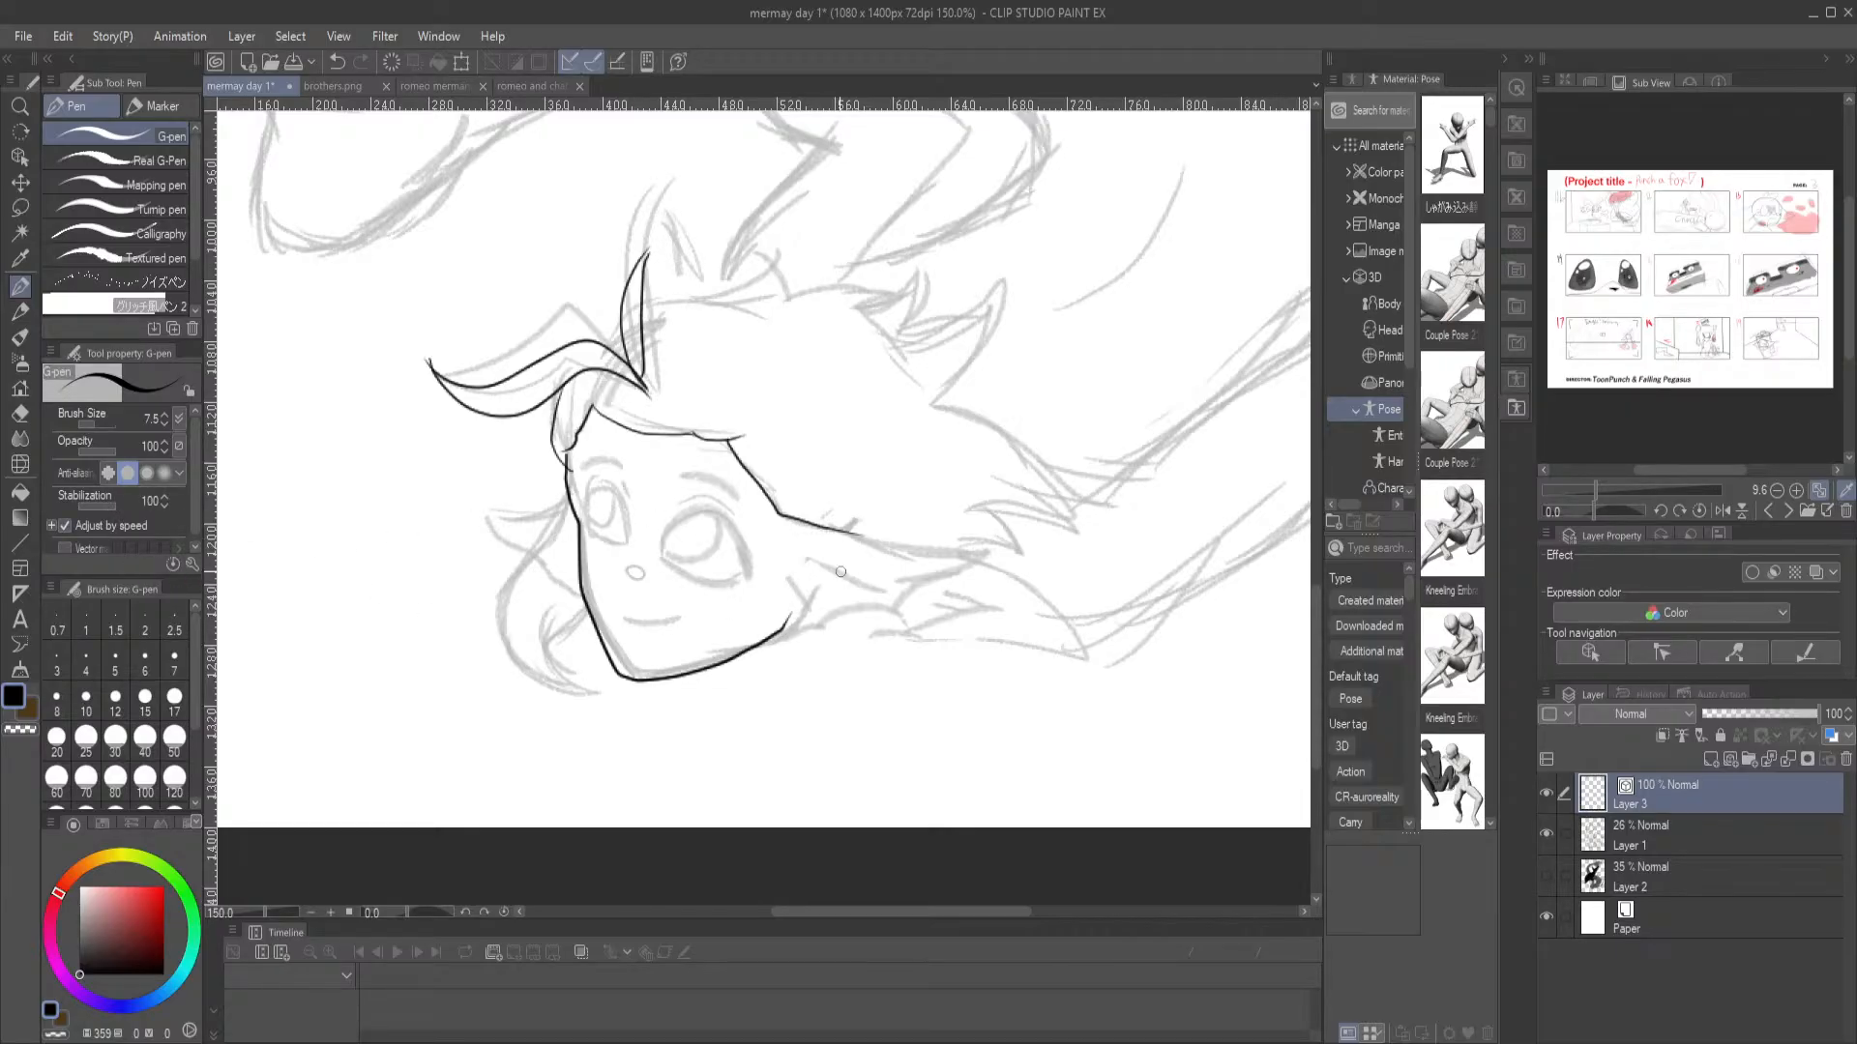
Ink the pointed, scalloped ear fin on the near side of the merman's head, including its inner spines
{"action": "mouse_move", "coordinate": [834, 532]}
{"action": "left_mouse_down"}
{"action": "mouse_move", "coordinate": [996, 553]}
{"action": "mouse_move", "coordinate": [902, 629]}
{"action": "mouse_move", "coordinate": [774, 636]}
{"action": "left_mouse_up"}
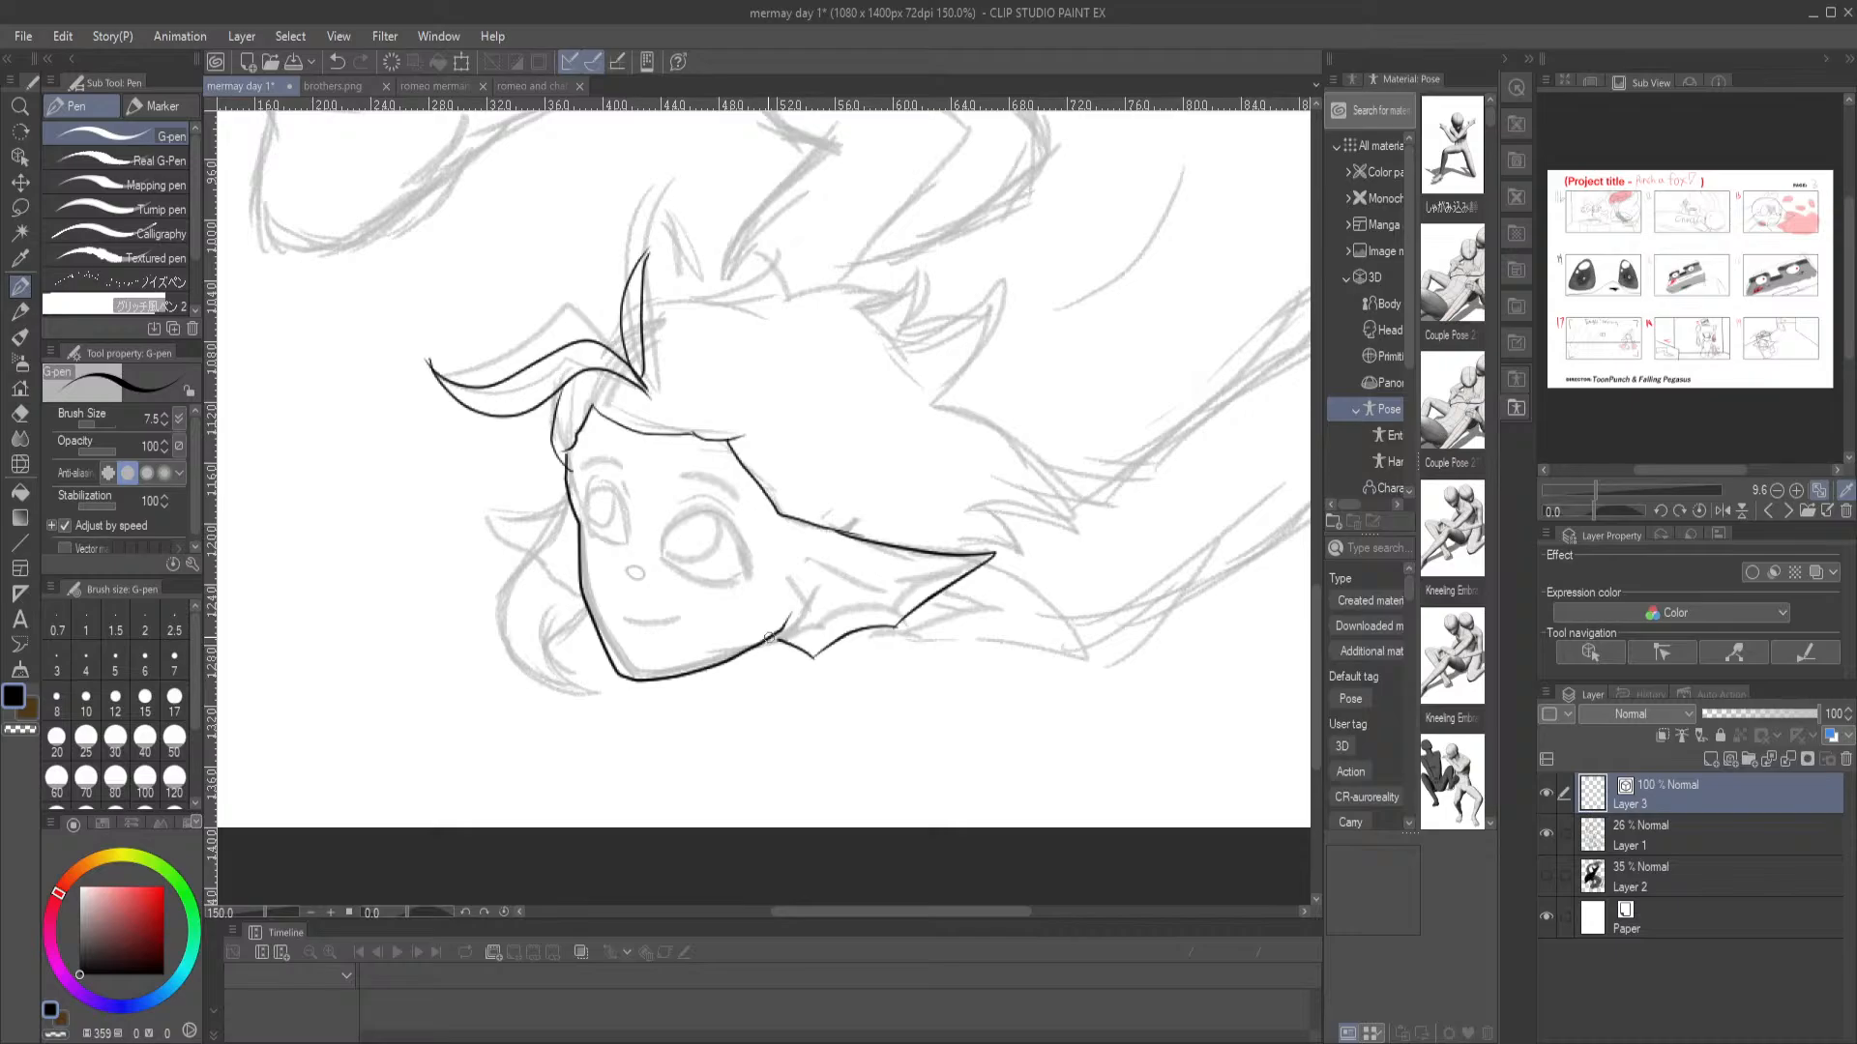
{"action": "left_click_drag", "start_coordinate": [793, 538], "coordinate": [992, 559]}
{"action": "mouse_move", "coordinate": [883, 607]}
{"action": "left_mouse_down"}
{"action": "mouse_move", "coordinate": [792, 539]}
{"action": "mouse_move", "coordinate": [800, 578]}
{"action": "left_mouse_up"}
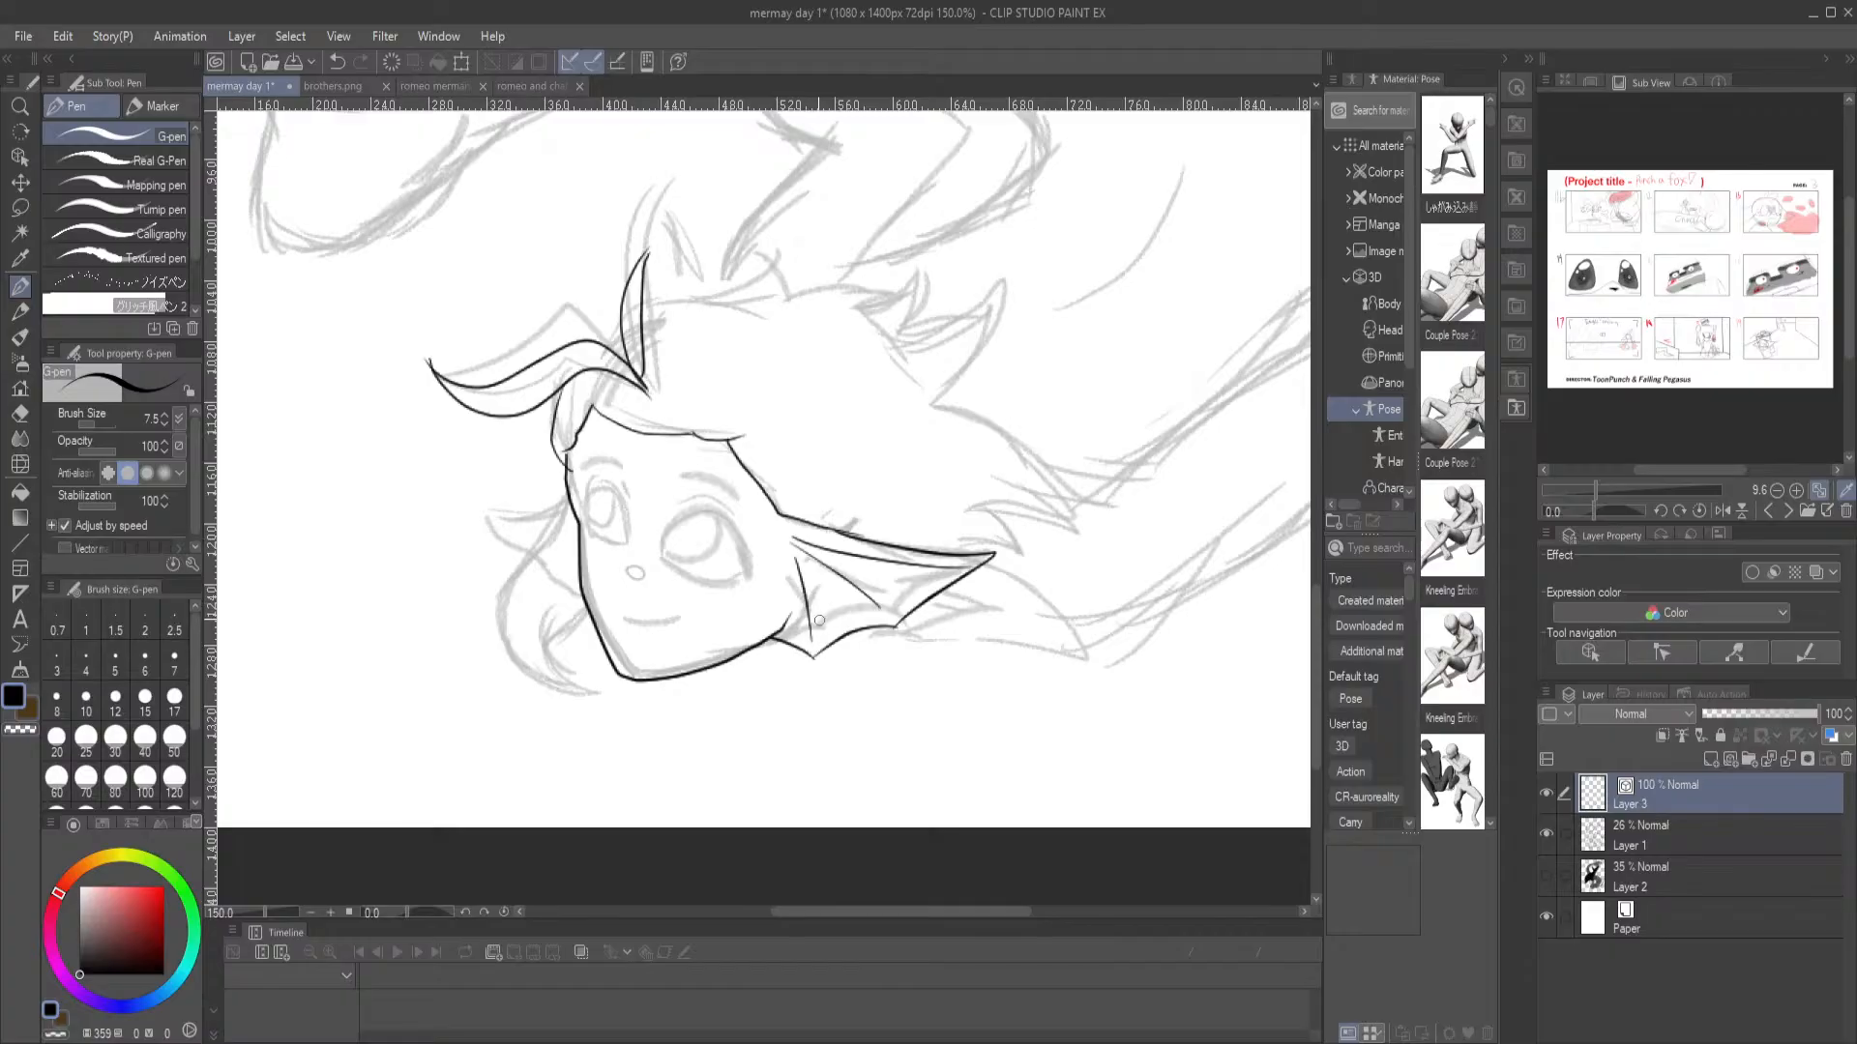
{"action": "key", "text": "ctrl+z"}
{"action": "key", "text": "ctrl+z"}
{"action": "mouse_move", "coordinate": [895, 615]}
{"action": "left_mouse_down"}
{"action": "mouse_move", "coordinate": [793, 555]}
{"action": "mouse_move", "coordinate": [813, 654]}
{"action": "mouse_move", "coordinate": [799, 608]}
{"action": "mouse_move", "coordinate": [784, 624]}
{"action": "left_mouse_up"}
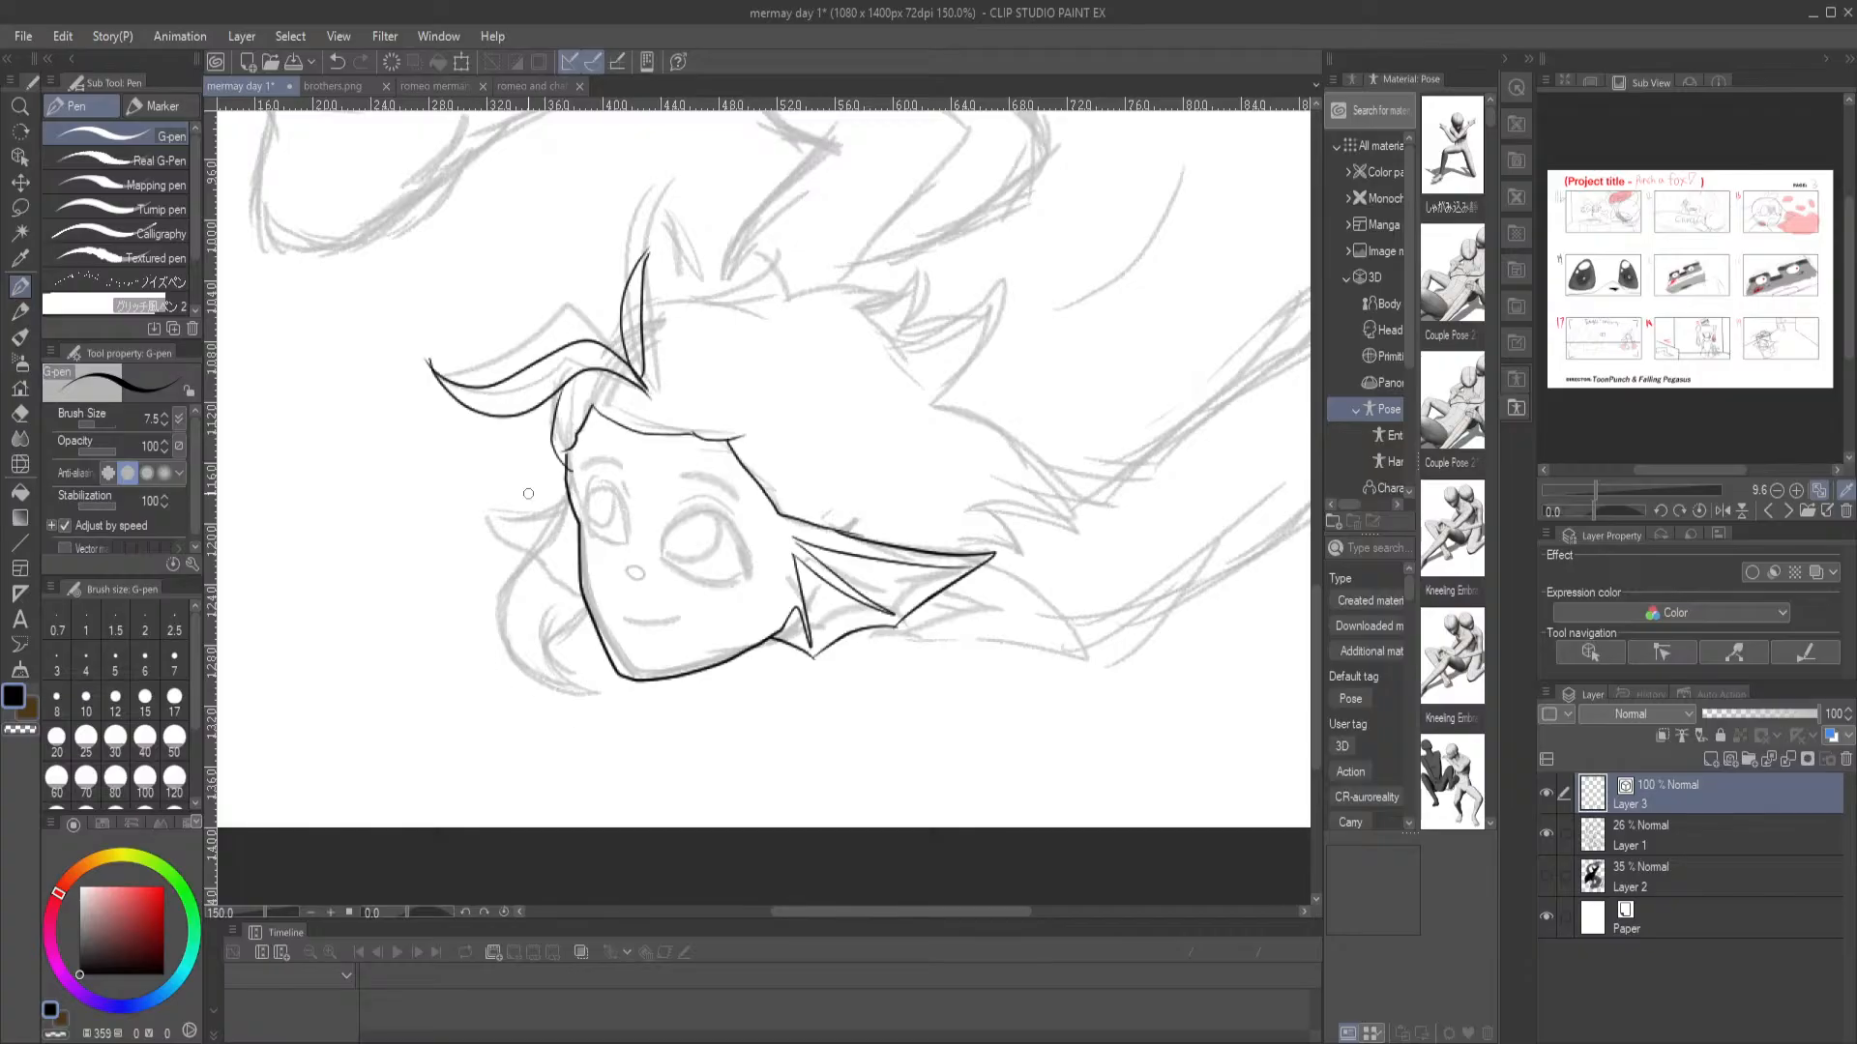
Ink the merman's spiky hair from the crown over the back of the head down to the tips behind the ear fin
{"action": "mouse_move", "coordinate": [603, 345]}
{"action": "left_mouse_down"}
{"action": "mouse_move", "coordinate": [650, 302]}
{"action": "mouse_move", "coordinate": [772, 254]}
{"action": "left_mouse_up"}
{"action": "key", "text": "ctrl+z"}
{"action": "mouse_move", "coordinate": [639, 304]}
{"action": "left_mouse_down"}
{"action": "mouse_move", "coordinate": [706, 298]}
{"action": "mouse_move", "coordinate": [764, 327]}
{"action": "mouse_move", "coordinate": [723, 289]}
{"action": "mouse_move", "coordinate": [764, 240]}
{"action": "left_mouse_up"}
{"action": "key", "text": "ctrl+z"}
{"action": "mouse_move", "coordinate": [701, 307]}
{"action": "left_mouse_down"}
{"action": "mouse_move", "coordinate": [763, 235]}
{"action": "mouse_move", "coordinate": [783, 294]}
{"action": "mouse_move", "coordinate": [929, 298]}
{"action": "mouse_move", "coordinate": [909, 304]}
{"action": "mouse_move", "coordinate": [955, 256]}
{"action": "mouse_move", "coordinate": [919, 322]}
{"action": "left_mouse_up"}
{"action": "mouse_move", "coordinate": [920, 321]}
{"action": "left_mouse_down"}
{"action": "mouse_move", "coordinate": [1020, 263]}
{"action": "mouse_move", "coordinate": [1012, 314]}
{"action": "mouse_move", "coordinate": [917, 406]}
{"action": "mouse_move", "coordinate": [1036, 435]}
{"action": "mouse_move", "coordinate": [1090, 499]}
{"action": "mouse_move", "coordinate": [1005, 463]}
{"action": "left_mouse_up"}
{"action": "key", "text": "ctrl+z"}
{"action": "key", "text": "ctrl+z"}
{"action": "mouse_move", "coordinate": [934, 402]}
{"action": "left_mouse_down"}
{"action": "mouse_move", "coordinate": [1039, 393]}
{"action": "mouse_move", "coordinate": [1021, 396]}
{"action": "mouse_move", "coordinate": [1060, 421]}
{"action": "mouse_move", "coordinate": [1000, 415]}
{"action": "mouse_move", "coordinate": [1047, 440]}
{"action": "mouse_move", "coordinate": [1108, 532]}
{"action": "mouse_move", "coordinate": [989, 509]}
{"action": "left_mouse_up"}
{"action": "key", "text": "ctrl+z"}
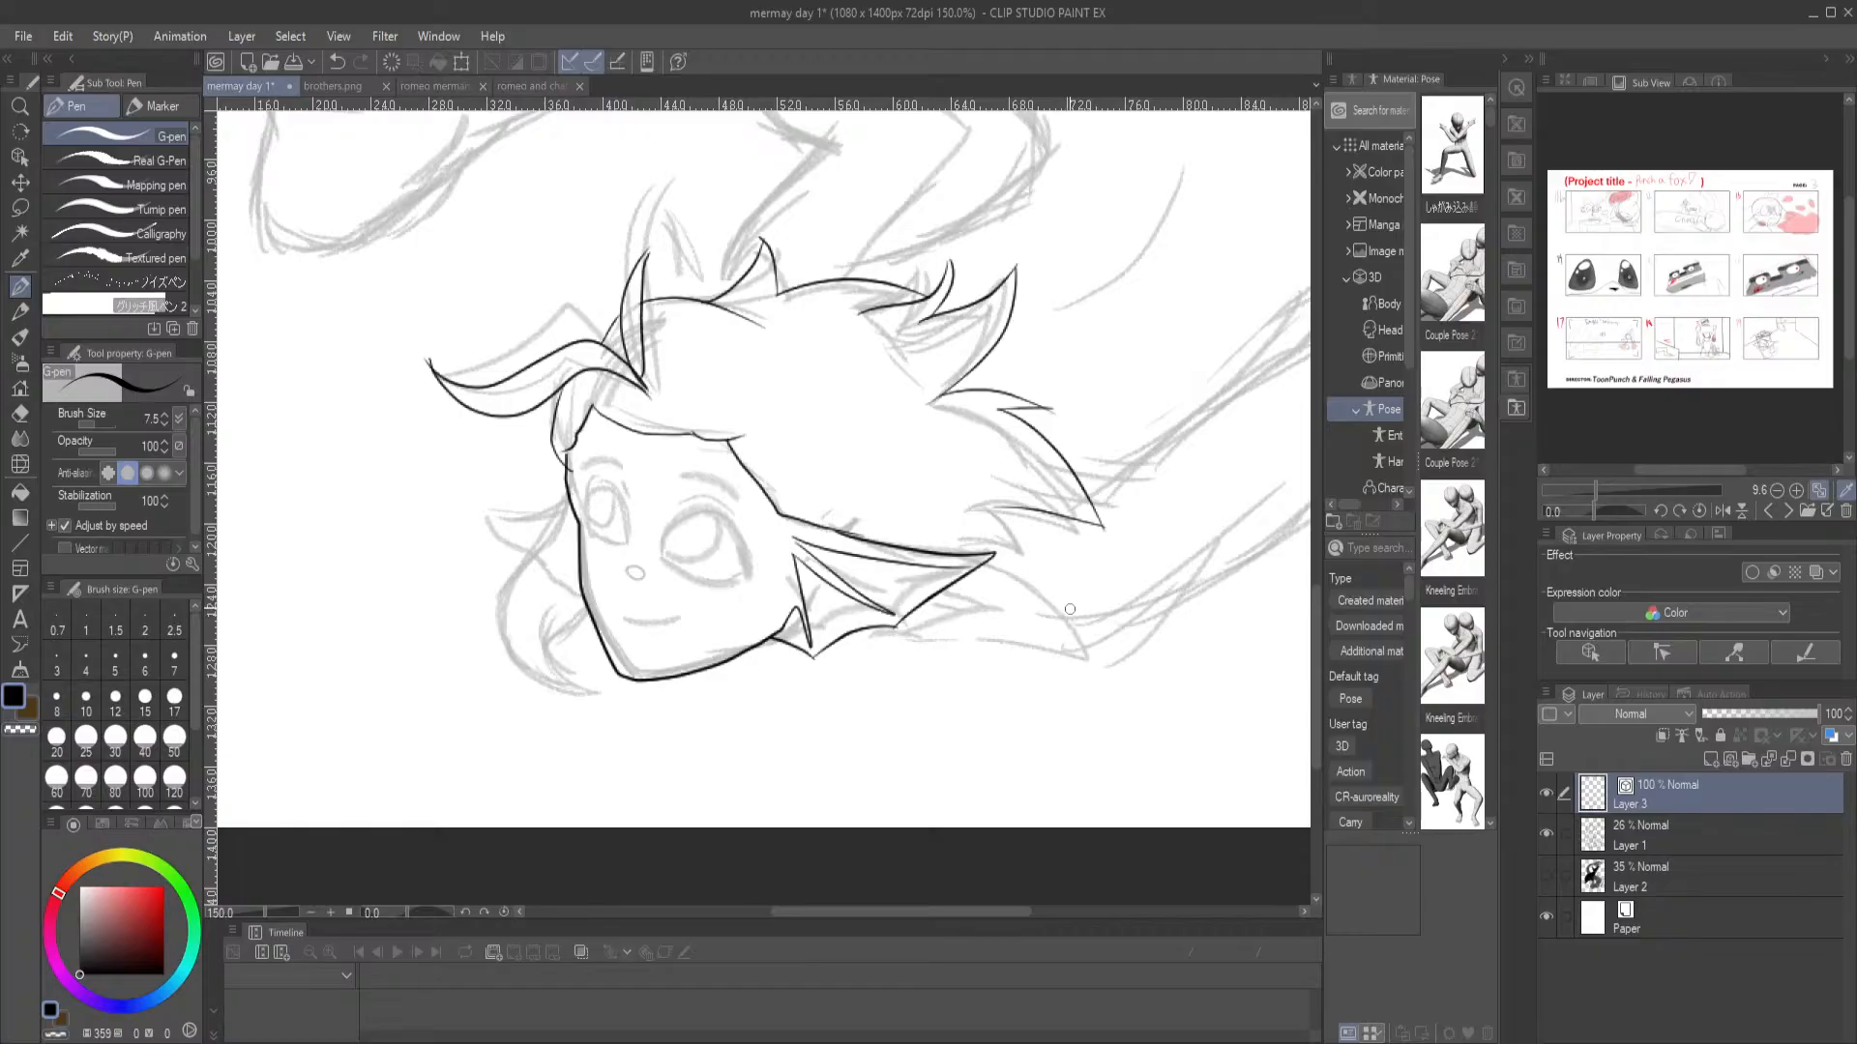
{"action": "left_click_drag", "start_coordinate": [975, 570], "coordinate": [1064, 518]}
{"action": "mouse_move", "coordinate": [570, 498]}
{"action": "left_mouse_down"}
{"action": "mouse_move", "coordinate": [478, 517]}
{"action": "mouse_move", "coordinate": [587, 598]}
{"action": "mouse_move", "coordinate": [578, 515]}
{"action": "mouse_move", "coordinate": [507, 525]}
{"action": "mouse_move", "coordinate": [577, 523]}
{"action": "mouse_move", "coordinate": [541, 573]}
{"action": "mouse_move", "coordinate": [582, 543]}
{"action": "left_mouse_up"}
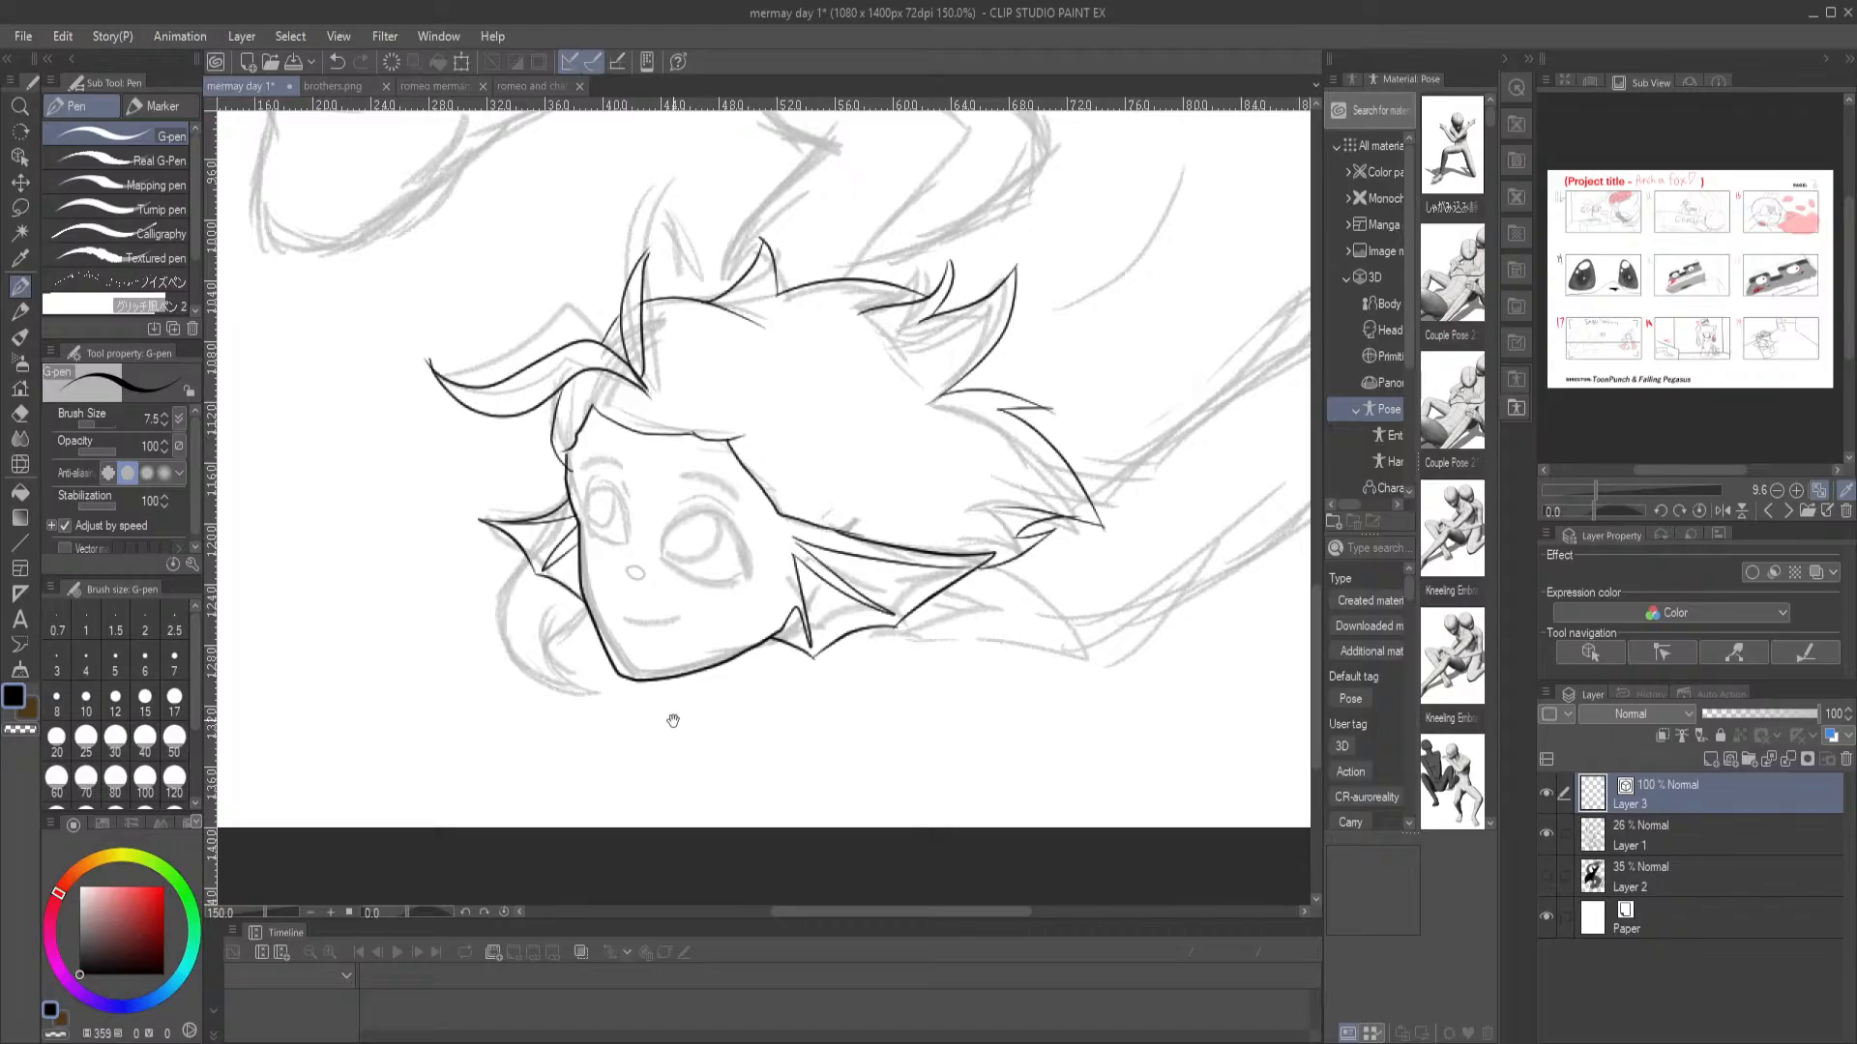
{"action": "scroll", "coordinate": [677, 721], "scroll_direction": "down", "scroll_amount": 2}
{"action": "key", "text": "ctrl+z"}
{"action": "key", "text": "ctrl+z"}
{"action": "key", "text": "ctrl+z"}
{"action": "key", "text": "ctrl+z"}
Ink the small pointed tuft and the curved lock hanging beside the merman's far cheek
{"action": "key", "text": "ctrl+z"}
{"action": "mouse_move", "coordinate": [578, 425]}
{"action": "left_mouse_down"}
{"action": "mouse_move", "coordinate": [499, 581]}
{"action": "mouse_move", "coordinate": [558, 621]}
{"action": "mouse_move", "coordinate": [596, 615]}
{"action": "mouse_move", "coordinate": [570, 615]}
{"action": "mouse_move", "coordinate": [542, 570]}
{"action": "mouse_move", "coordinate": [569, 611]}
{"action": "mouse_move", "coordinate": [552, 600]}
{"action": "mouse_move", "coordinate": [572, 529]}
{"action": "left_mouse_up"}
{"action": "key", "text": "ctrl+z"}
{"action": "mouse_move", "coordinate": [580, 616]}
{"action": "left_mouse_down"}
{"action": "mouse_move", "coordinate": [564, 571]}
{"action": "mouse_move", "coordinate": [592, 526]}
{"action": "left_mouse_up"}
{"action": "mouse_move", "coordinate": [578, 433]}
{"action": "left_mouse_down"}
{"action": "mouse_move", "coordinate": [488, 442]}
{"action": "mouse_move", "coordinate": [547, 489]}
{"action": "left_mouse_up"}
Ink the merman's small oval nose with the short line above it, and the curved smile below
{"action": "left_click_drag", "start_coordinate": [829, 341], "coordinate": [720, 694]}
{"action": "left_click_drag", "start_coordinate": [698, 467], "coordinate": [702, 252]}
{"action": "left_click_drag", "start_coordinate": [858, 578], "coordinate": [621, 485]}
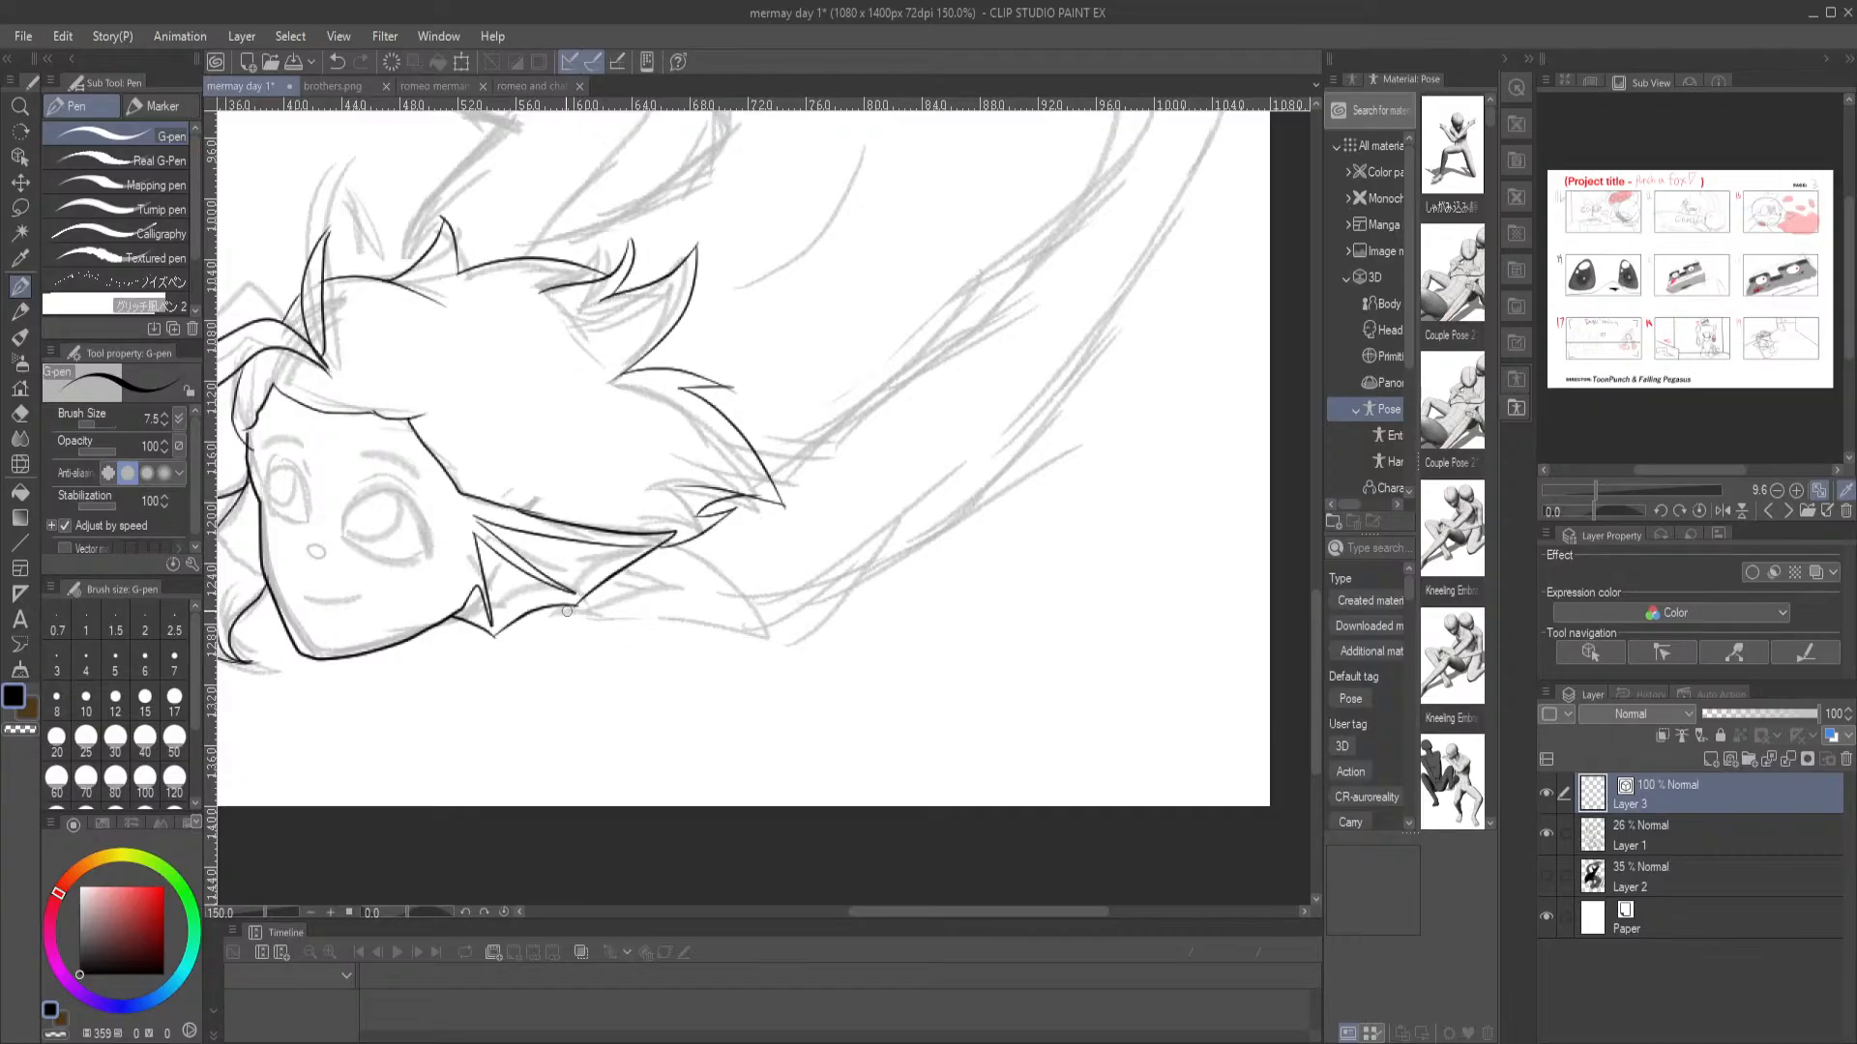
{"action": "left_click_drag", "start_coordinate": [449, 462], "coordinate": [664, 462]}
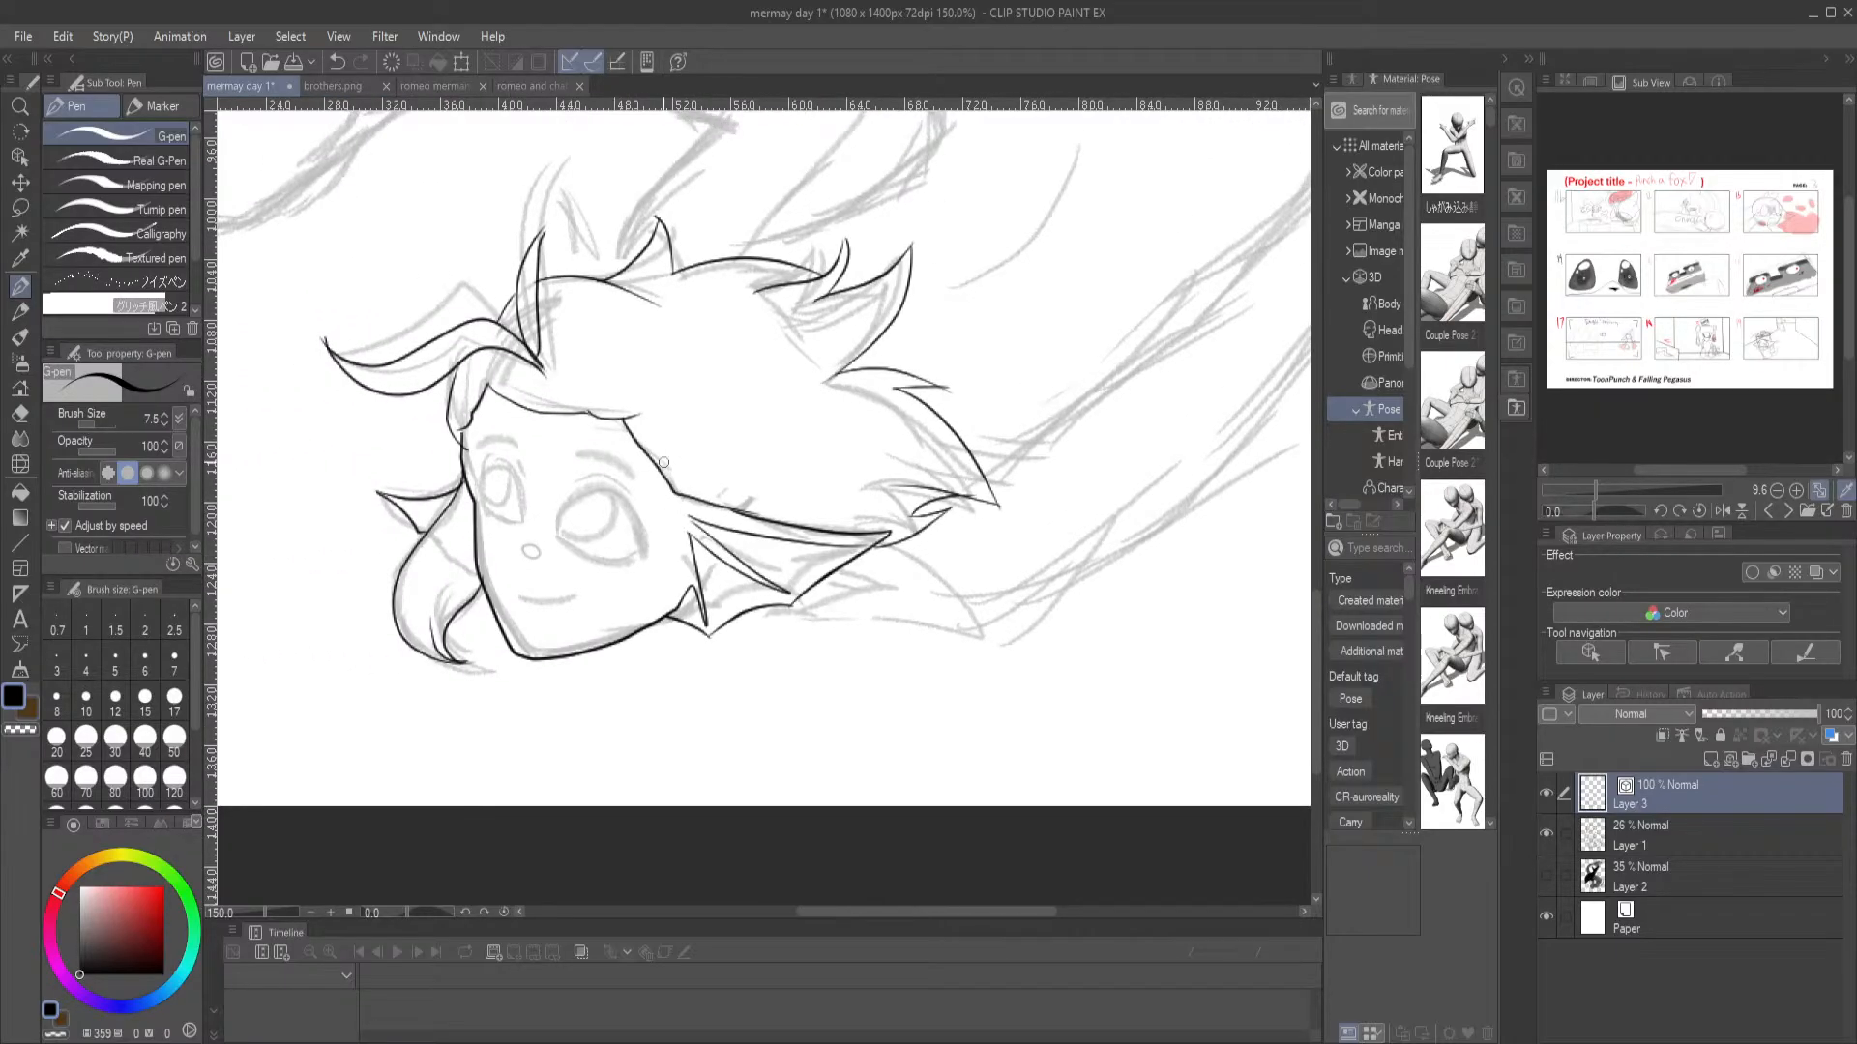
{"action": "scroll", "coordinate": [546, 563], "scroll_direction": "up", "scroll_amount": 5}
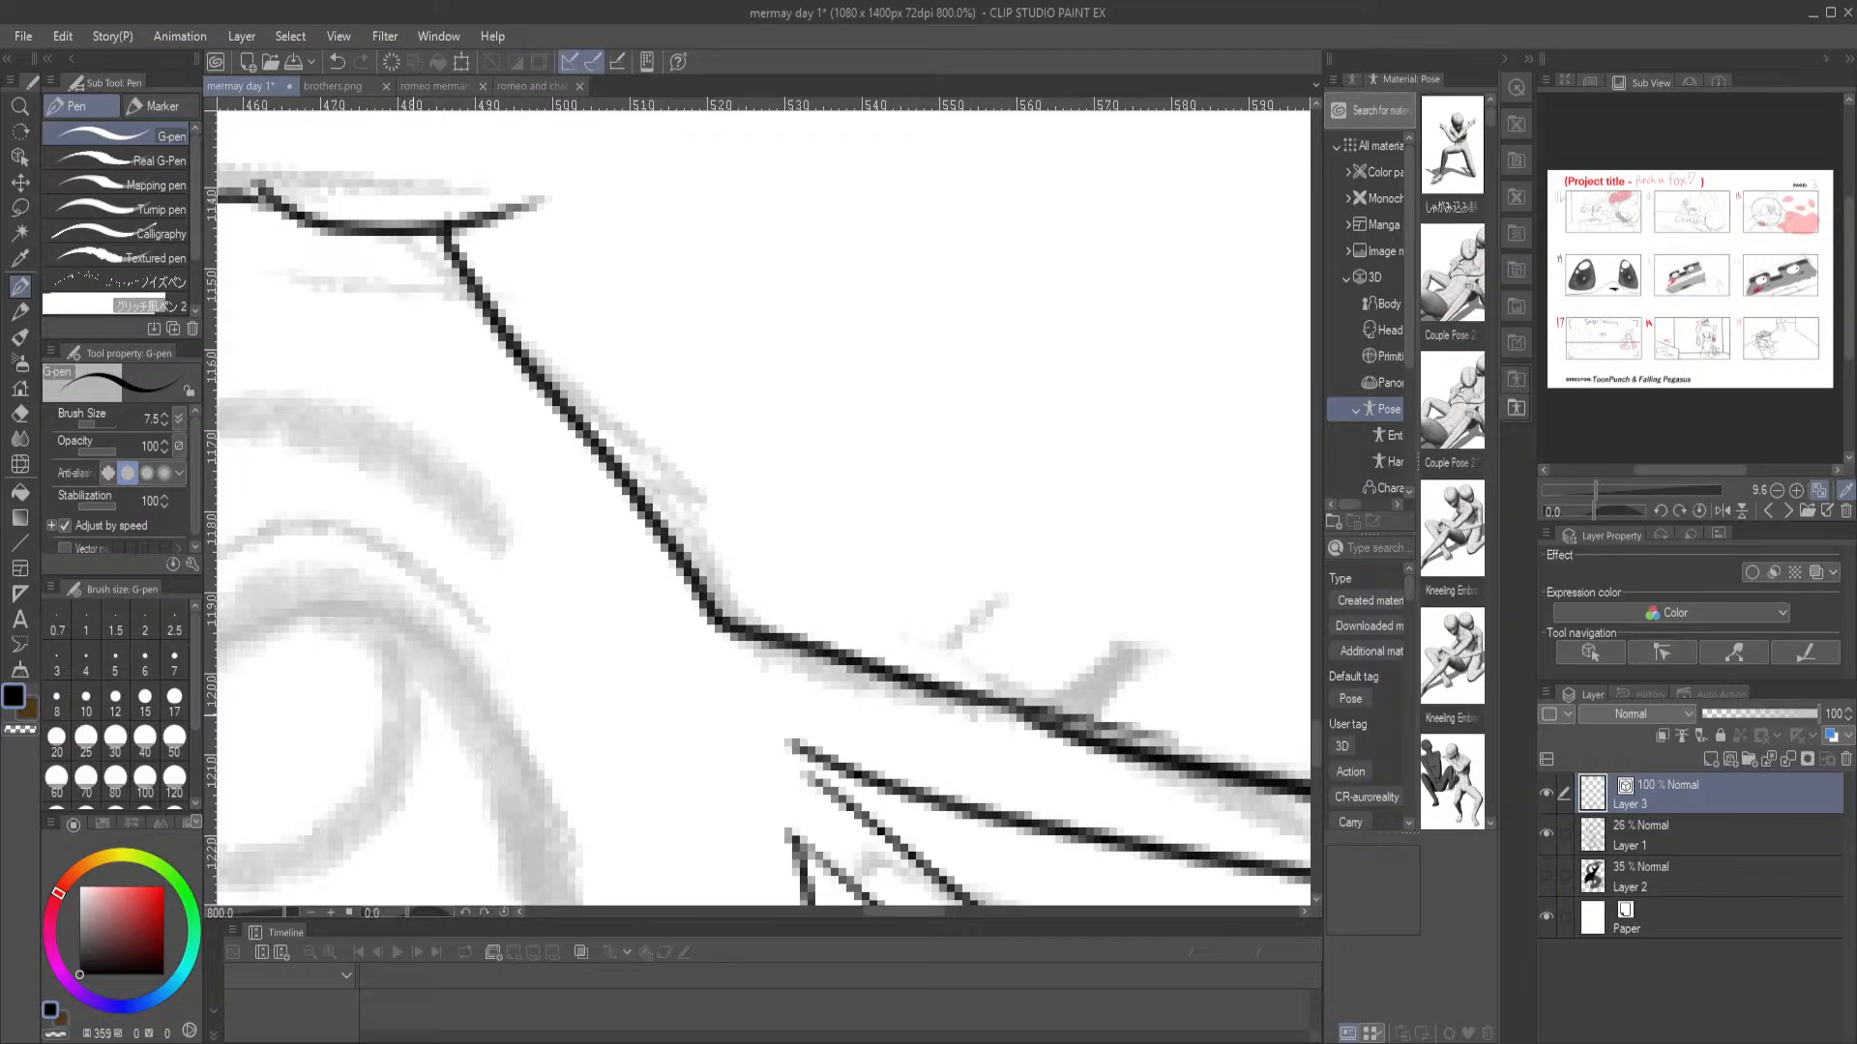
{"action": "mouse_move", "coordinate": [398, 531]}
{"action": "left_mouse_down"}
{"action": "mouse_move", "coordinate": [604, 545]}
{"action": "mouse_move", "coordinate": [551, 504]}
{"action": "mouse_move", "coordinate": [602, 546]}
{"action": "mouse_move", "coordinate": [685, 533]}
{"action": "mouse_move", "coordinate": [626, 474]}
{"action": "mouse_move", "coordinate": [556, 514]}
{"action": "left_mouse_up"}
{"action": "left_click_drag", "start_coordinate": [674, 407], "coordinate": [766, 450]}
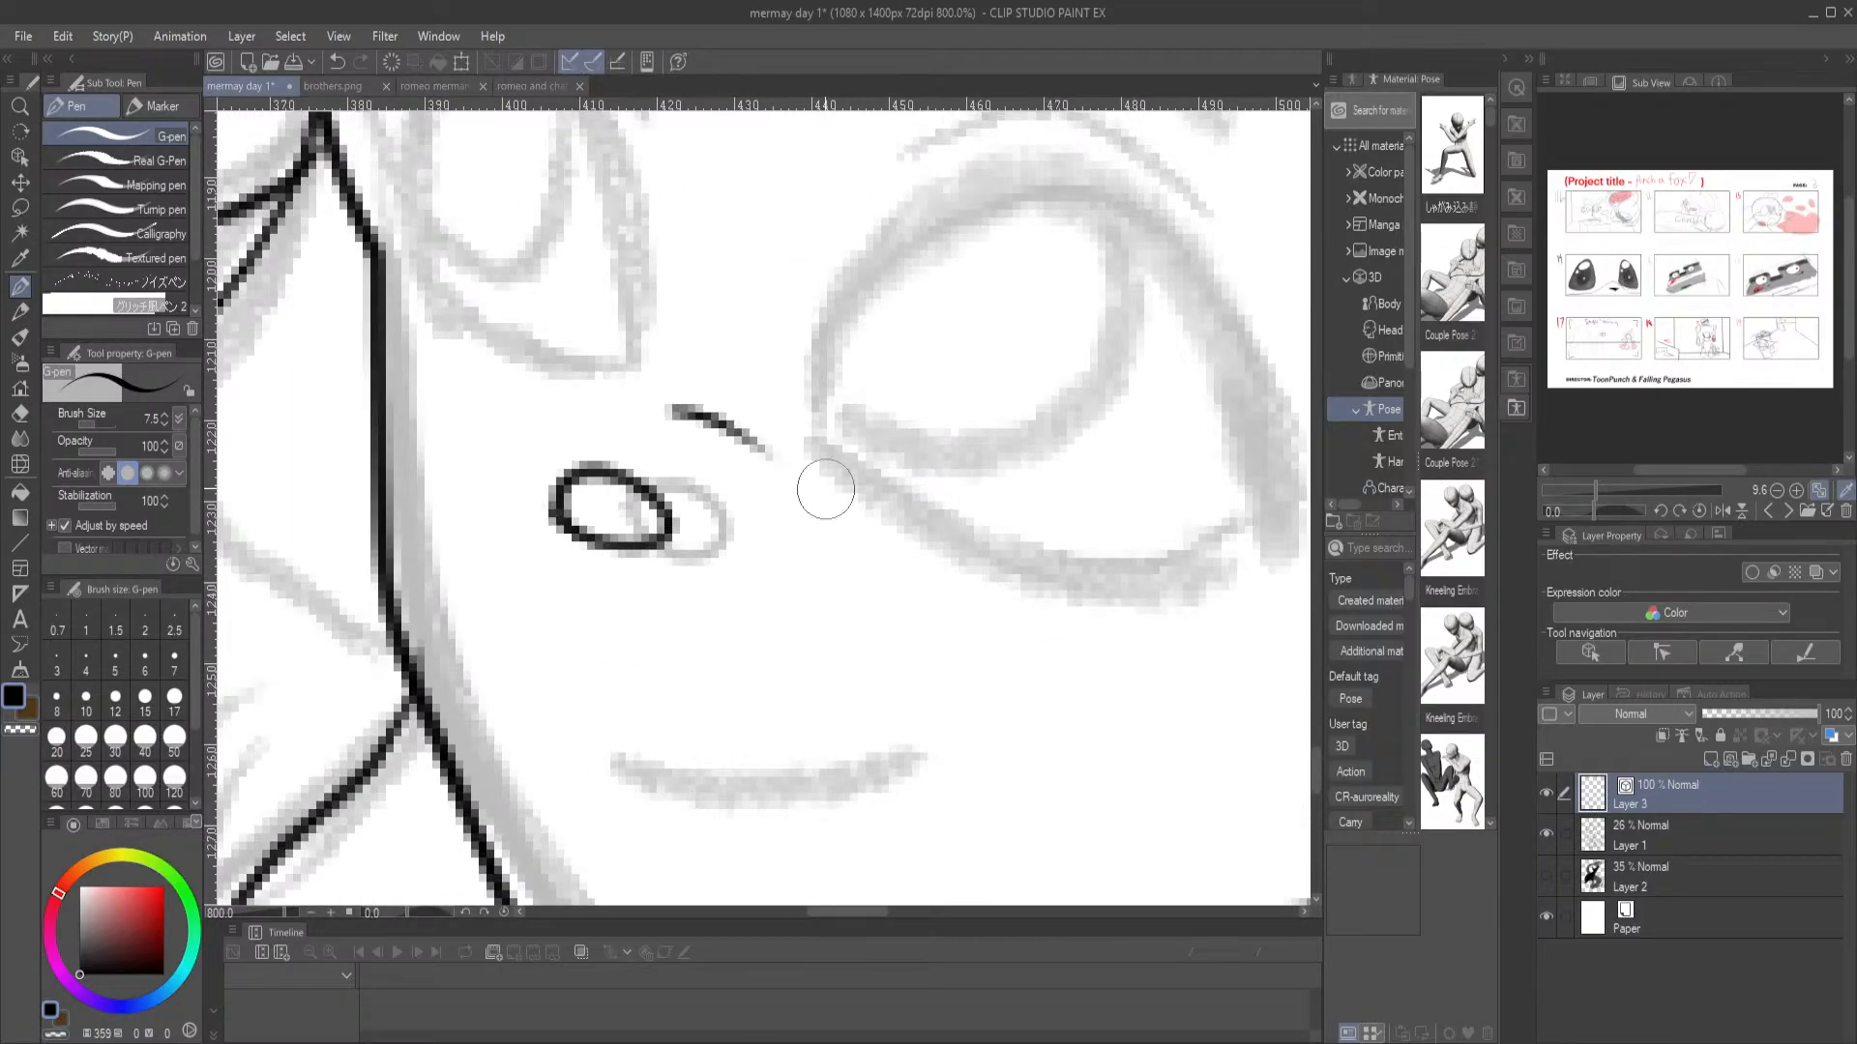
{"action": "left_click_drag", "start_coordinate": [776, 387], "coordinate": [681, 232]}
{"action": "mouse_move", "coordinate": [427, 577]}
{"action": "left_mouse_down"}
{"action": "mouse_move", "coordinate": [744, 655]}
{"action": "mouse_move", "coordinate": [892, 622]}
{"action": "left_mouse_up"}
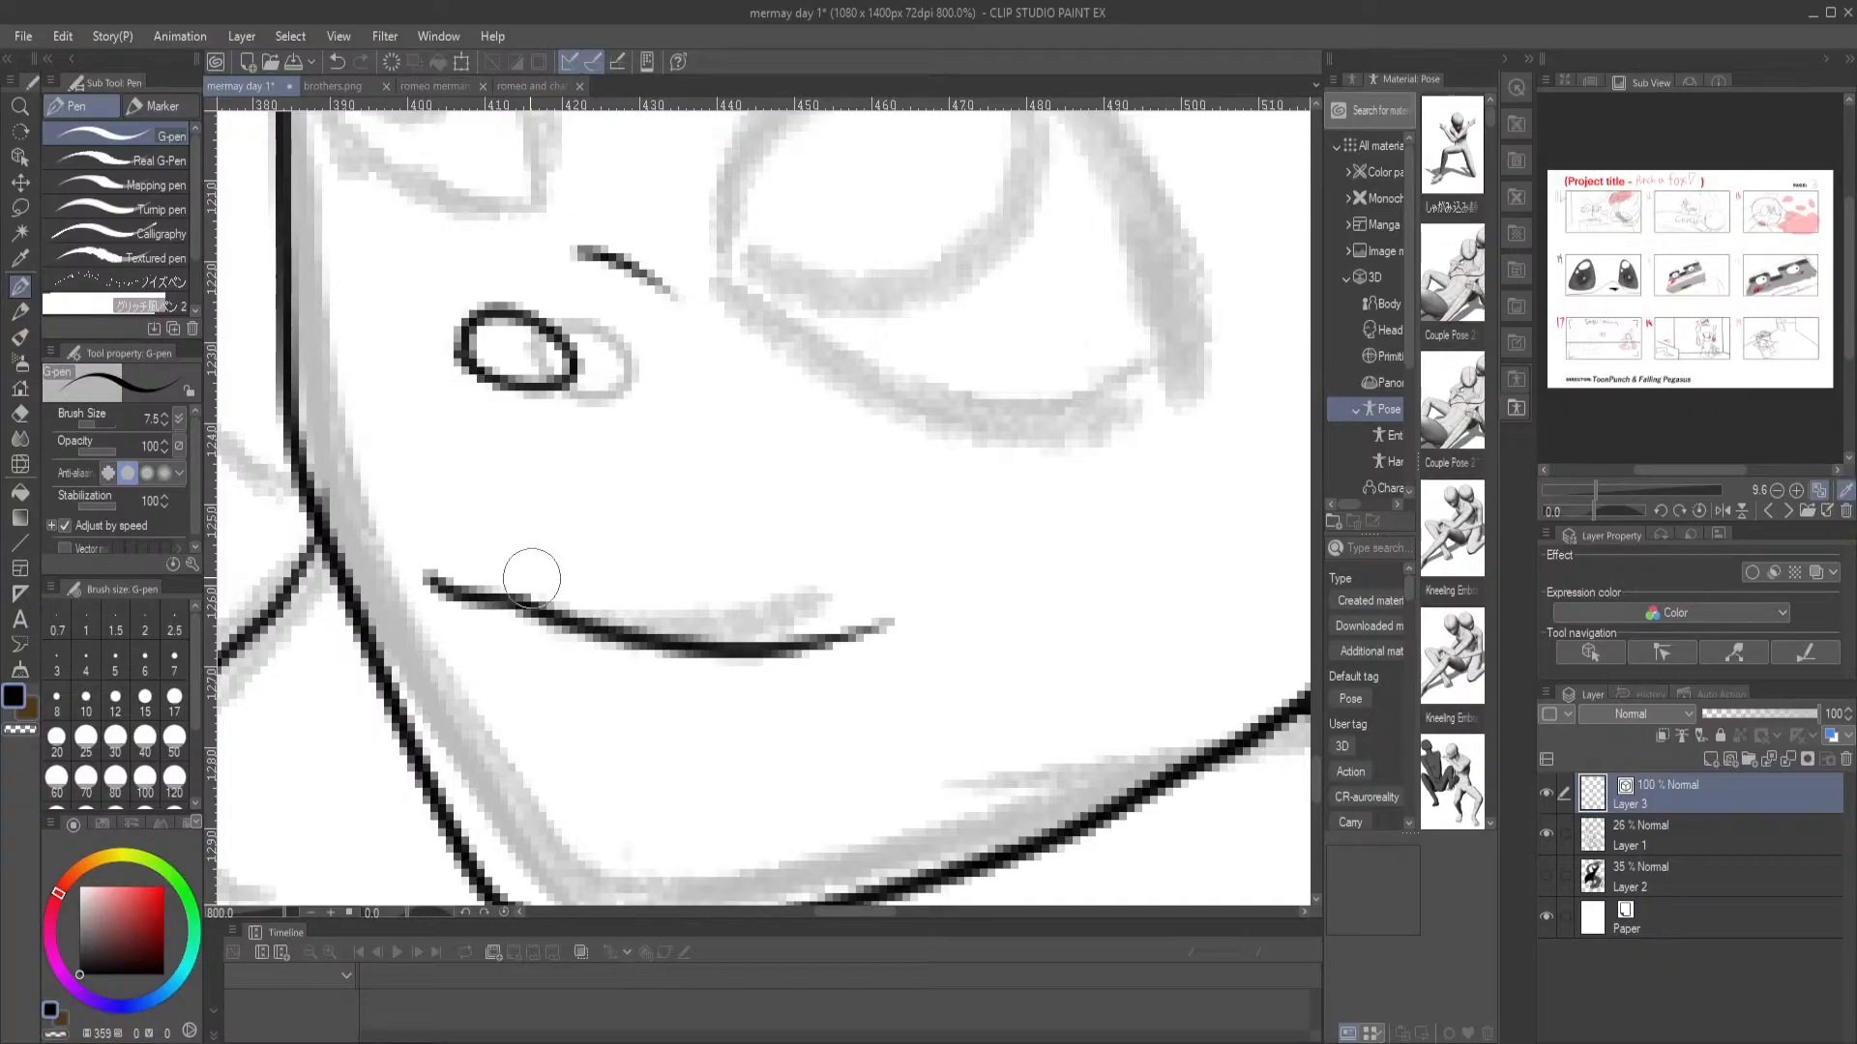
Redo the merman's smile as a wavy line starting nearer the far cheek and add a short lower-lip line beneath it
{"action": "mouse_move", "coordinate": [368, 542]}
{"action": "left_mouse_down"}
{"action": "mouse_move", "coordinate": [424, 586]}
{"action": "mouse_move", "coordinate": [570, 626]}
{"action": "left_mouse_up"}
{"action": "key", "text": "ctrl+z"}
{"action": "key", "text": "ctrl+z"}
{"action": "mouse_move", "coordinate": [373, 538]}
{"action": "left_mouse_down"}
{"action": "mouse_move", "coordinate": [402, 577]}
{"action": "mouse_move", "coordinate": [723, 667]}
{"action": "mouse_move", "coordinate": [850, 634]}
{"action": "left_mouse_up"}
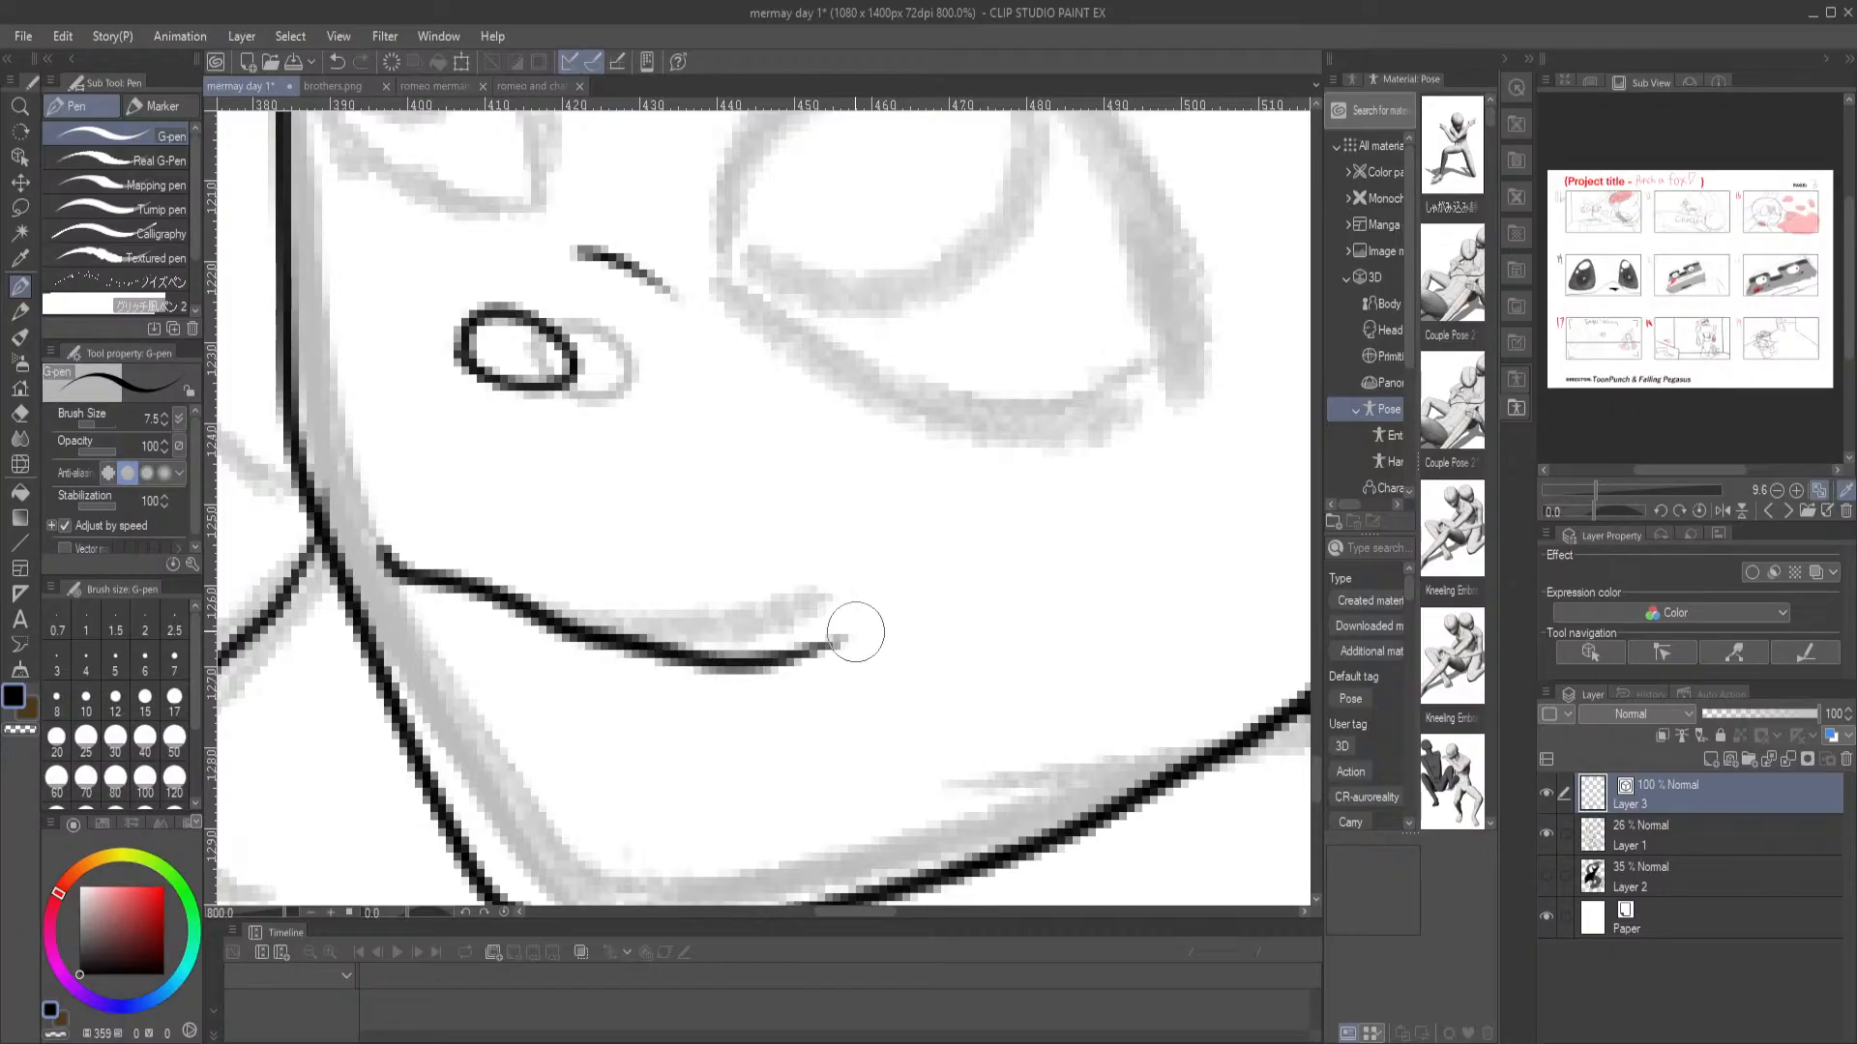
{"action": "left_click_drag", "start_coordinate": [633, 459], "coordinate": [671, 626]}
Ink the merman's near eye outline, the thick tapered eyebrow above it and the short eyelid crease between them
{"action": "mouse_move", "coordinate": [727, 488]}
{"action": "left_mouse_down"}
{"action": "mouse_move", "coordinate": [593, 502]}
{"action": "mouse_move", "coordinate": [476, 632]}
{"action": "left_mouse_up"}
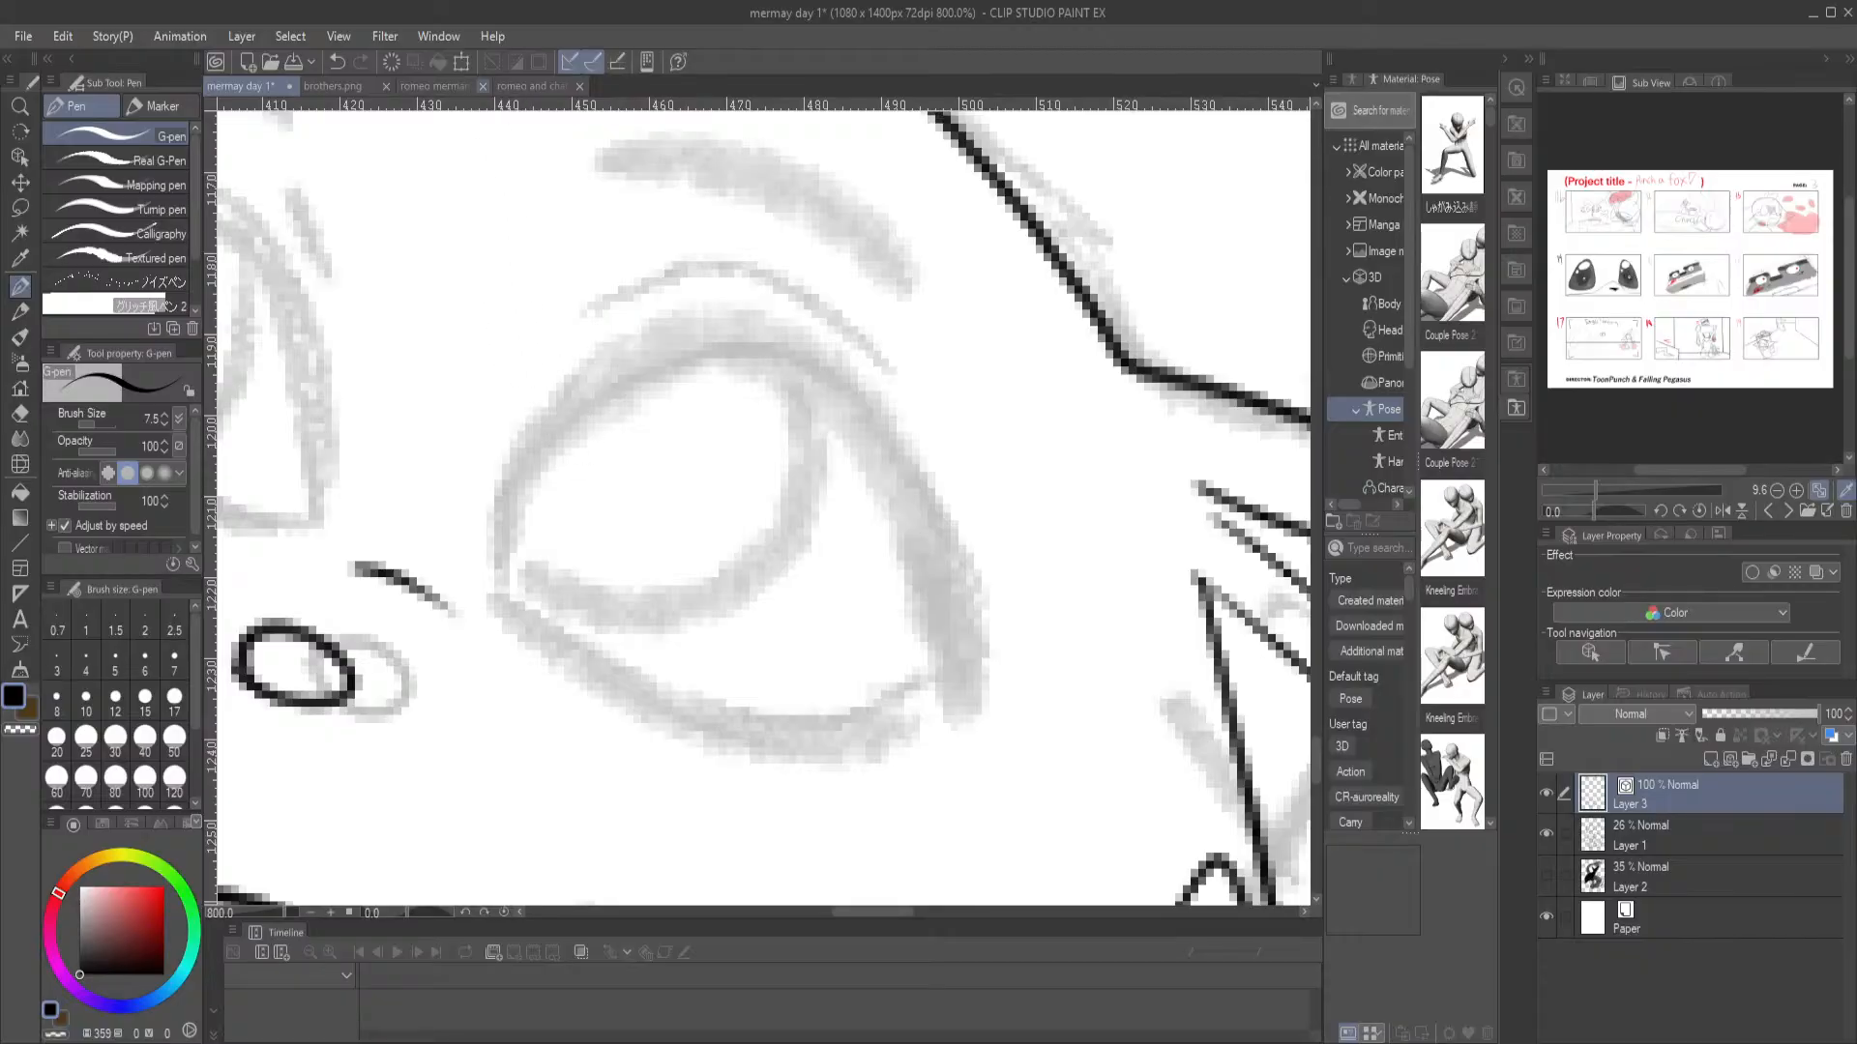
{"action": "key", "text": "ctrl+minus"}
{"action": "mouse_move", "coordinate": [667, 520]}
{"action": "left_mouse_down"}
{"action": "mouse_move", "coordinate": [626, 556]}
{"action": "mouse_move", "coordinate": [592, 517]}
{"action": "mouse_move", "coordinate": [657, 430]}
{"action": "mouse_move", "coordinate": [788, 488]}
{"action": "mouse_move", "coordinate": [837, 658]}
{"action": "left_mouse_up"}
{"action": "mouse_move", "coordinate": [602, 581]}
{"action": "left_mouse_down"}
{"action": "mouse_move", "coordinate": [646, 629]}
{"action": "mouse_move", "coordinate": [775, 660]}
{"action": "mouse_move", "coordinate": [837, 638]}
{"action": "left_mouse_up"}
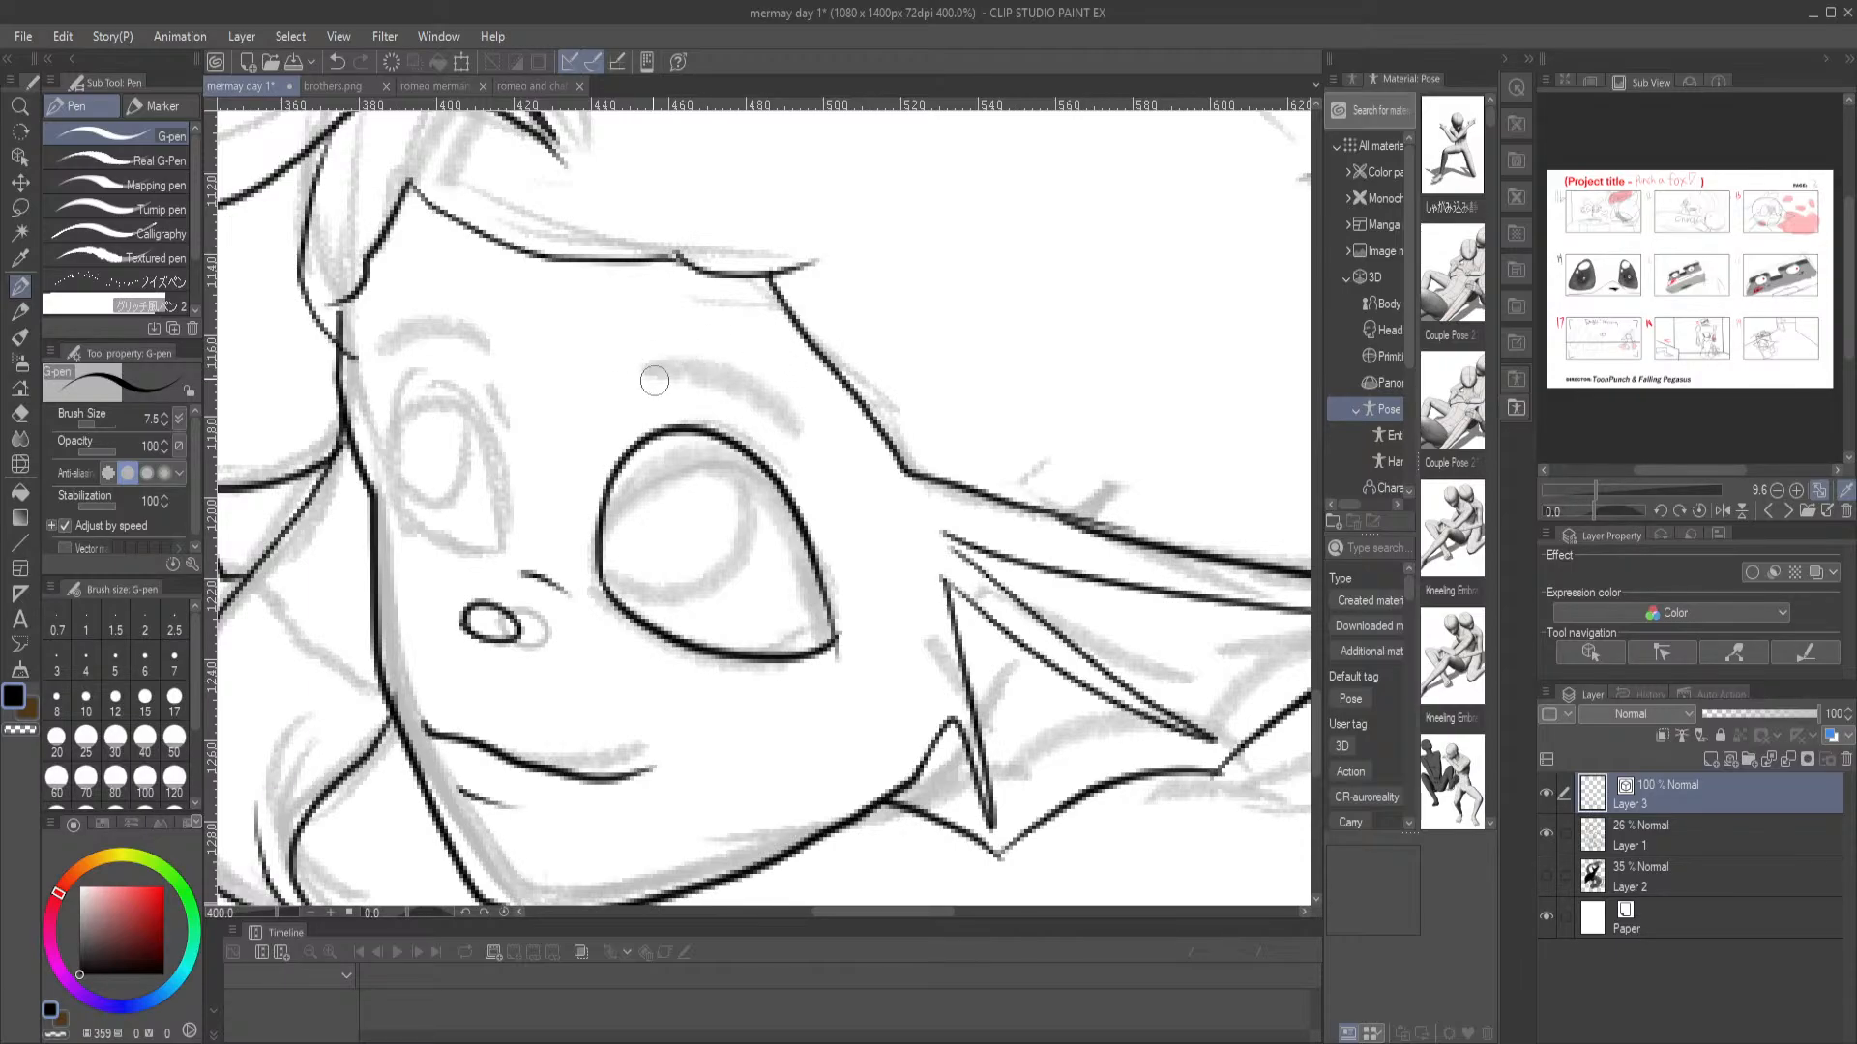
{"action": "mouse_move", "coordinate": [624, 374]}
{"action": "left_mouse_down"}
{"action": "mouse_move", "coordinate": [751, 379]}
{"action": "mouse_move", "coordinate": [834, 481]}
{"action": "left_mouse_up"}
{"action": "left_click_drag", "start_coordinate": [607, 453], "coordinate": [679, 408]}
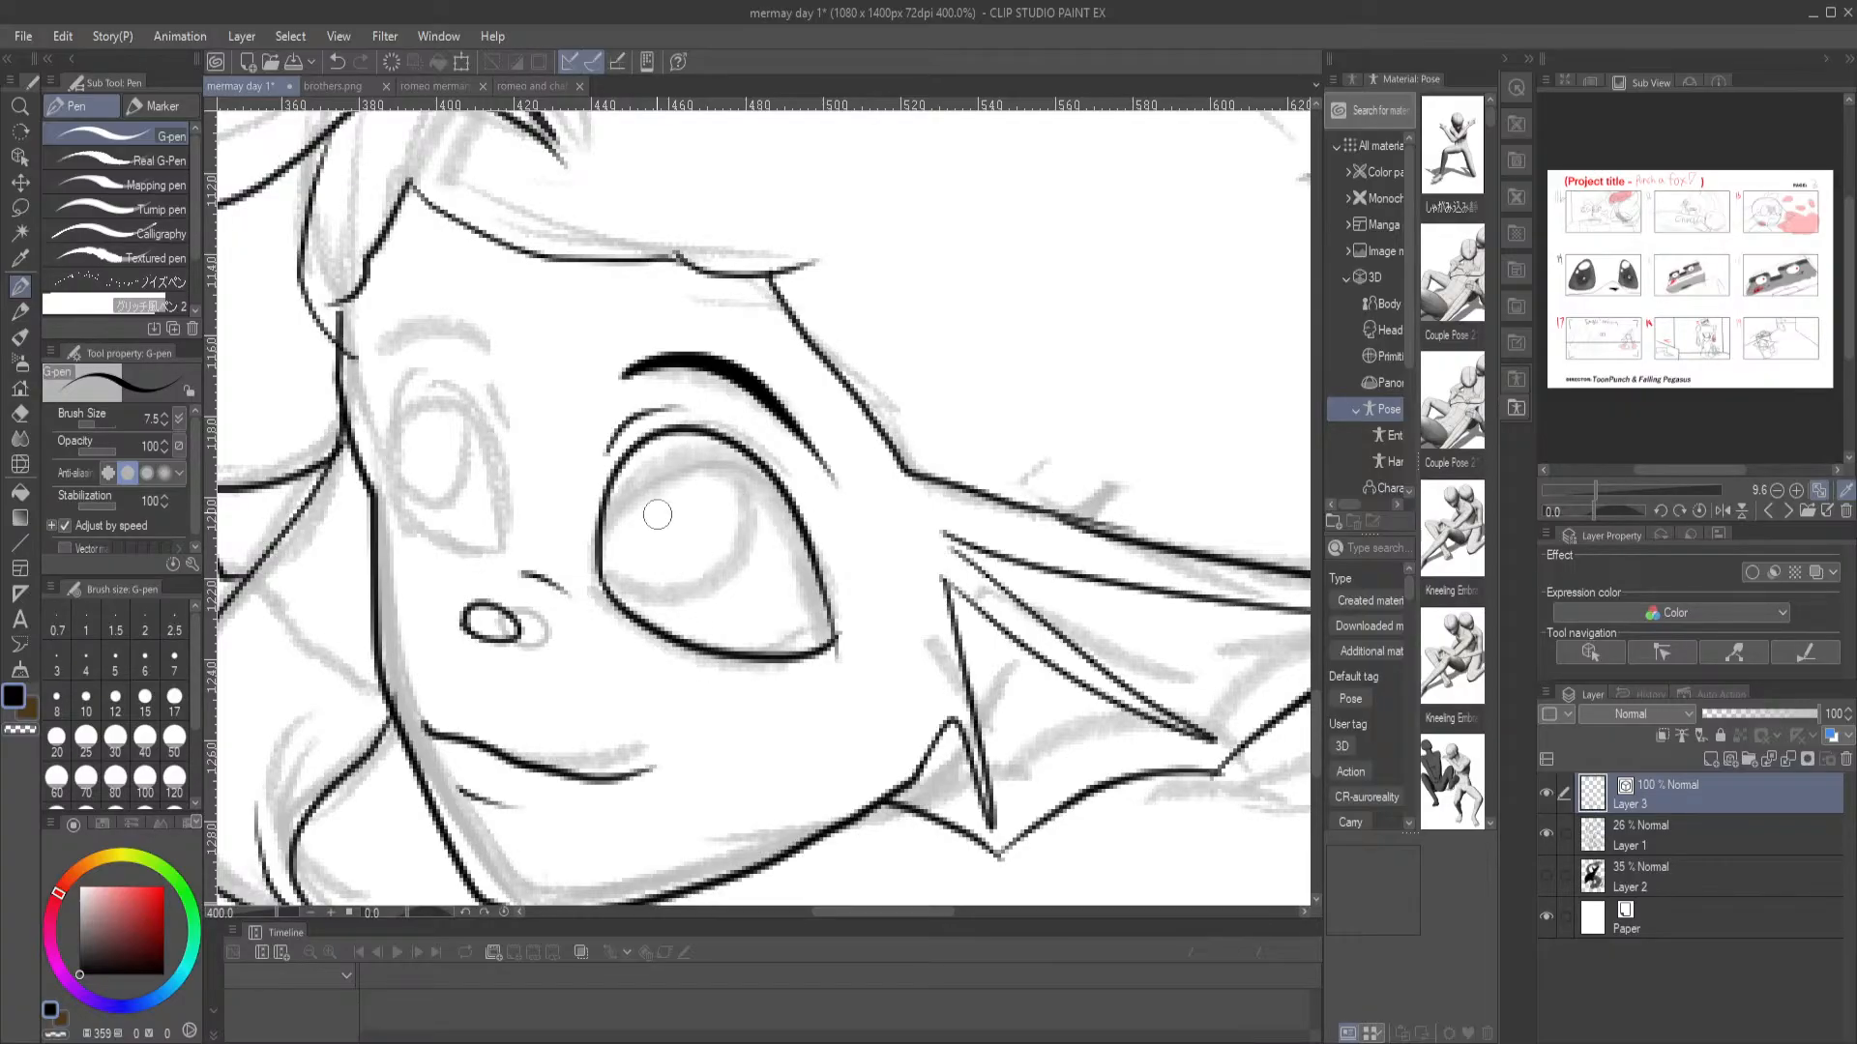
Ink the merman's far eye with its outline, narrow oval iris and short crease line, plus the arched eyebrow above
{"action": "left_click_drag", "start_coordinate": [476, 465], "coordinate": [519, 531]}
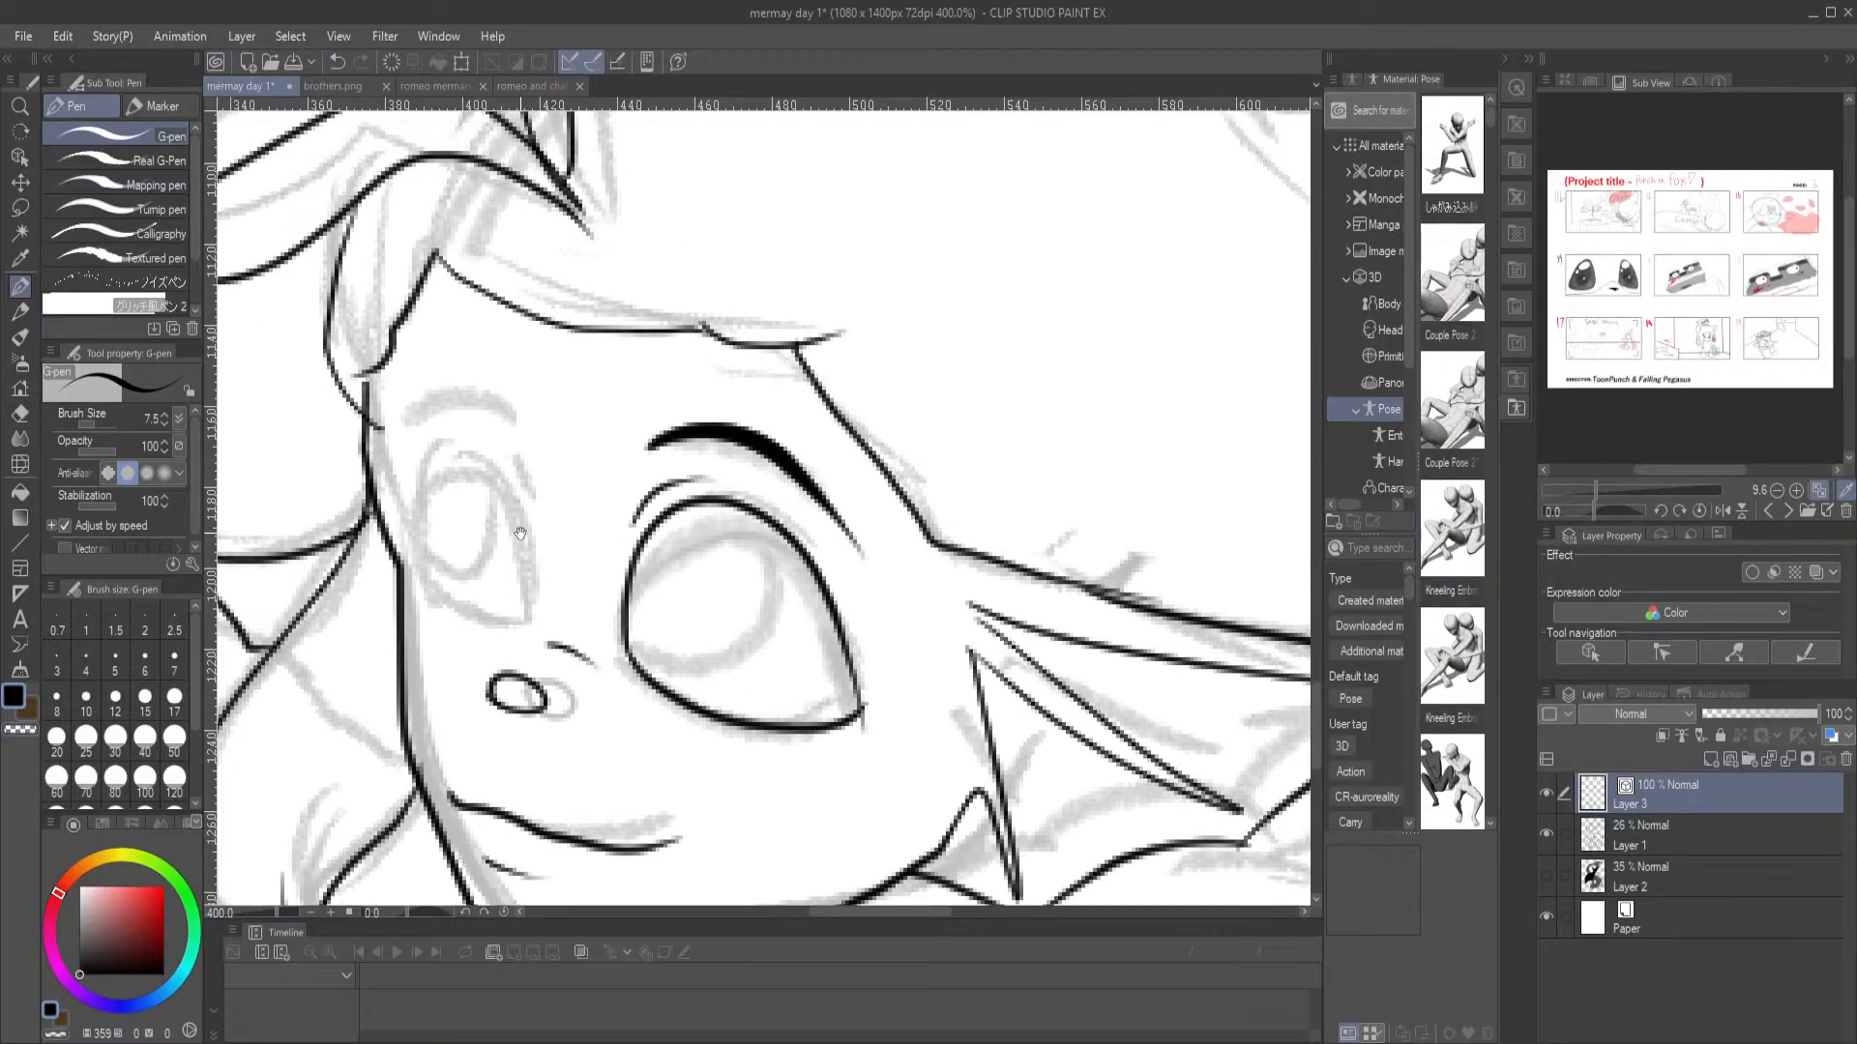
{"action": "mouse_move", "coordinate": [532, 608]}
{"action": "left_mouse_down"}
{"action": "mouse_move", "coordinate": [530, 522]}
{"action": "mouse_move", "coordinate": [455, 456]}
{"action": "mouse_move", "coordinate": [418, 479]}
{"action": "mouse_move", "coordinate": [418, 585]}
{"action": "mouse_move", "coordinate": [464, 629]}
{"action": "mouse_move", "coordinate": [530, 637]}
{"action": "mouse_move", "coordinate": [510, 526]}
{"action": "left_mouse_up"}
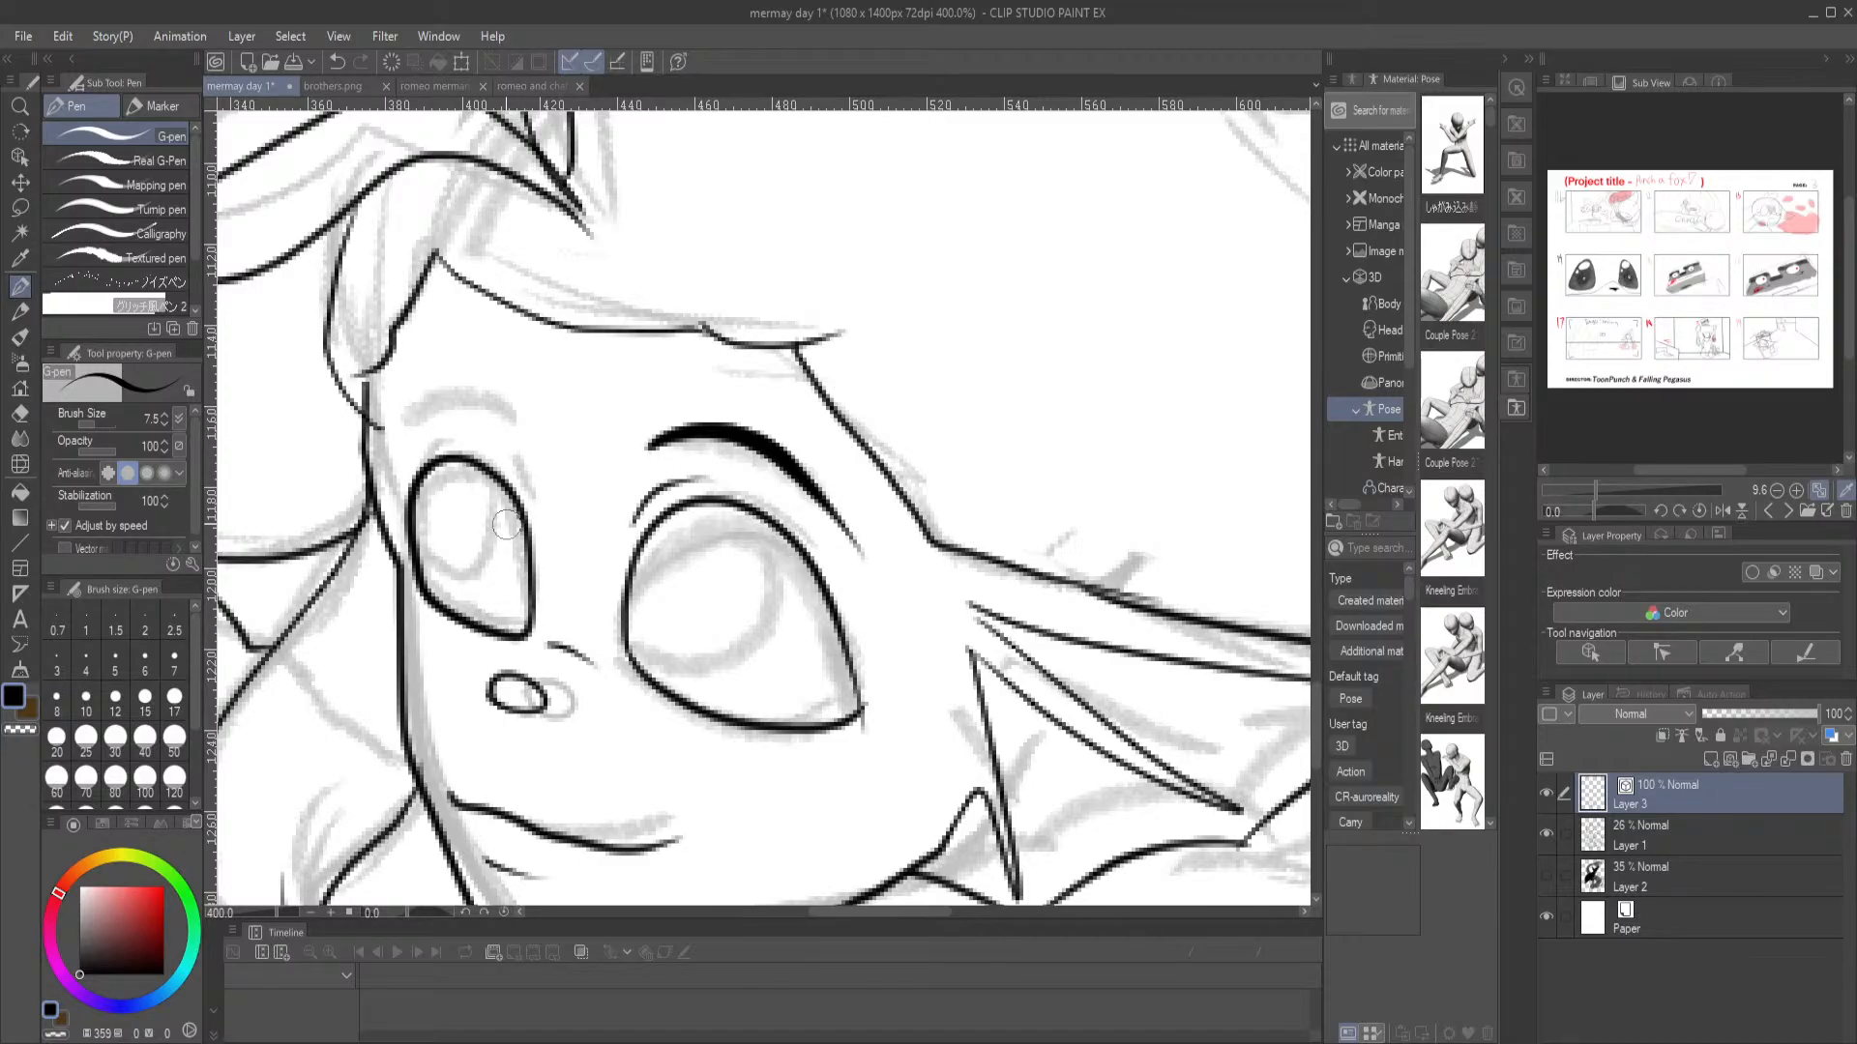
{"action": "mouse_move", "coordinate": [467, 462]}
{"action": "left_mouse_down"}
{"action": "mouse_move", "coordinate": [482, 565]}
{"action": "mouse_move", "coordinate": [458, 590]}
{"action": "mouse_move", "coordinate": [426, 513]}
{"action": "left_mouse_up"}
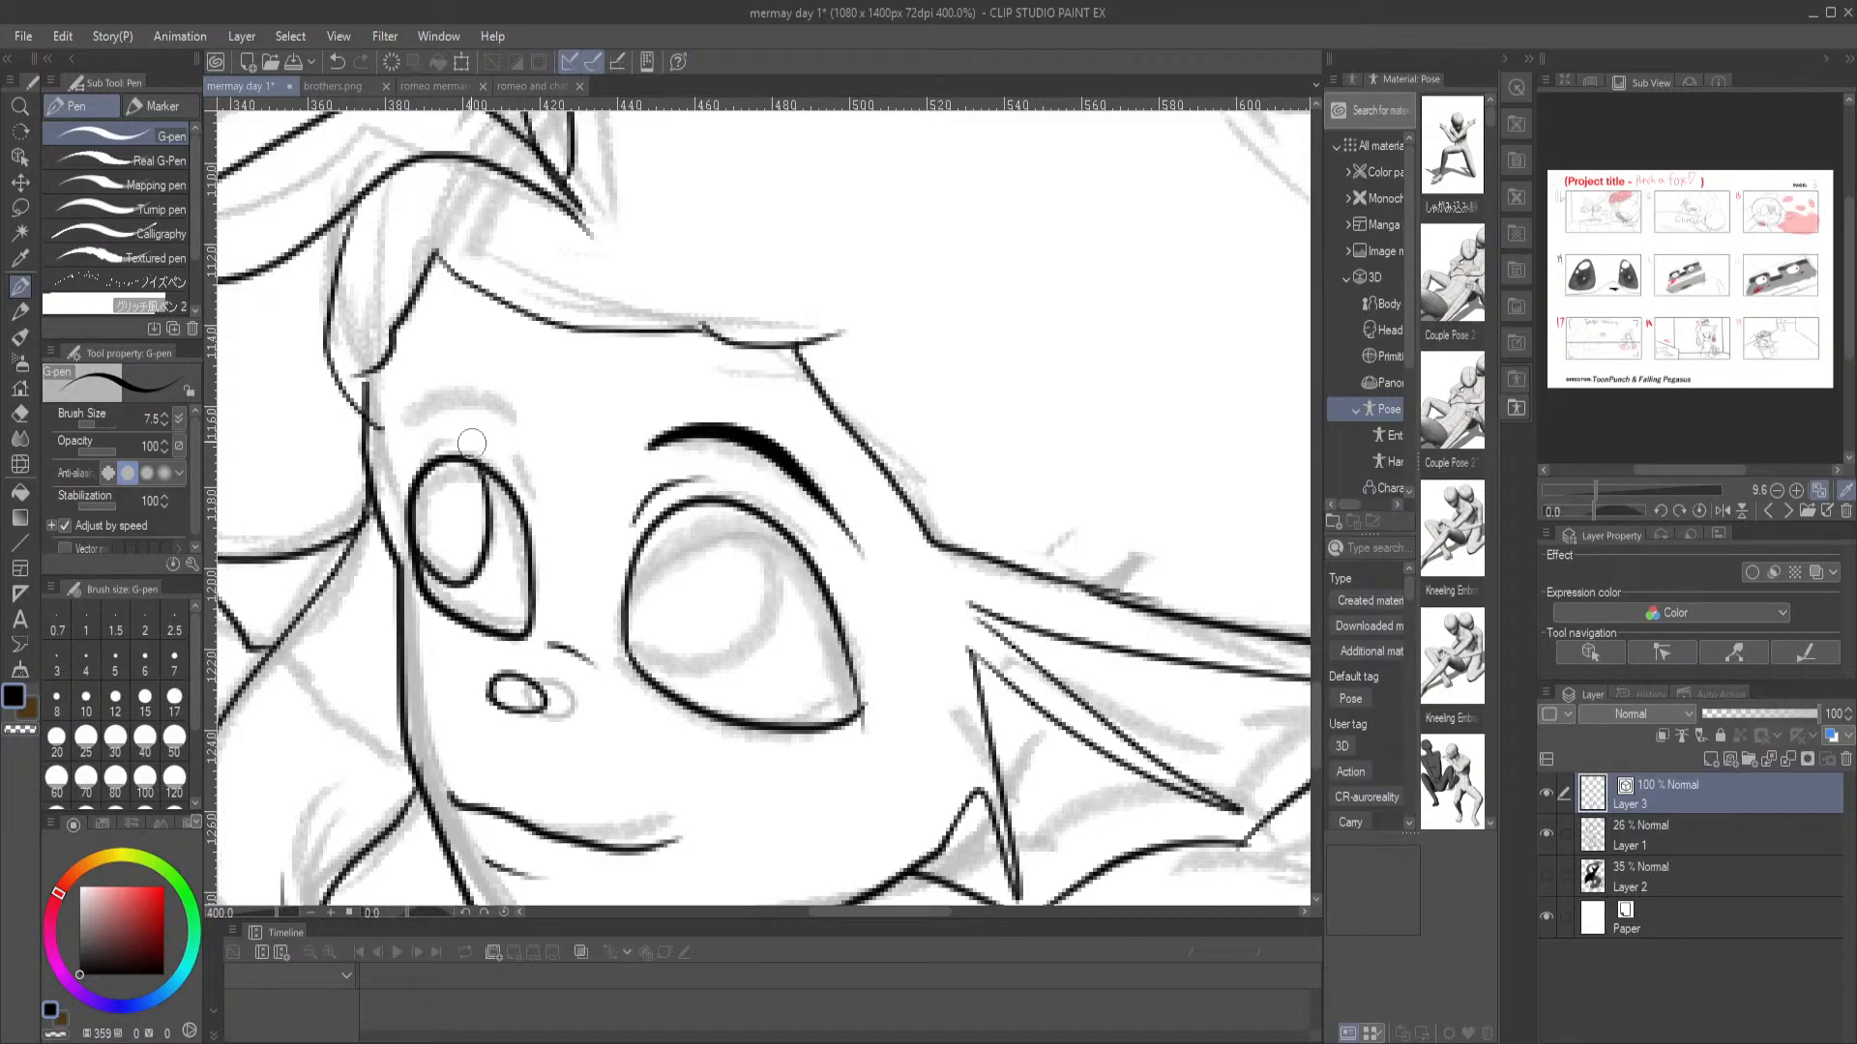
{"action": "left_click_drag", "start_coordinate": [536, 498], "coordinate": [539, 541]}
{"action": "mouse_move", "coordinate": [553, 445]}
{"action": "left_mouse_down"}
{"action": "mouse_move", "coordinate": [515, 405]}
{"action": "mouse_move", "coordinate": [465, 400]}
{"action": "mouse_move", "coordinate": [418, 435]}
{"action": "left_mouse_up"}
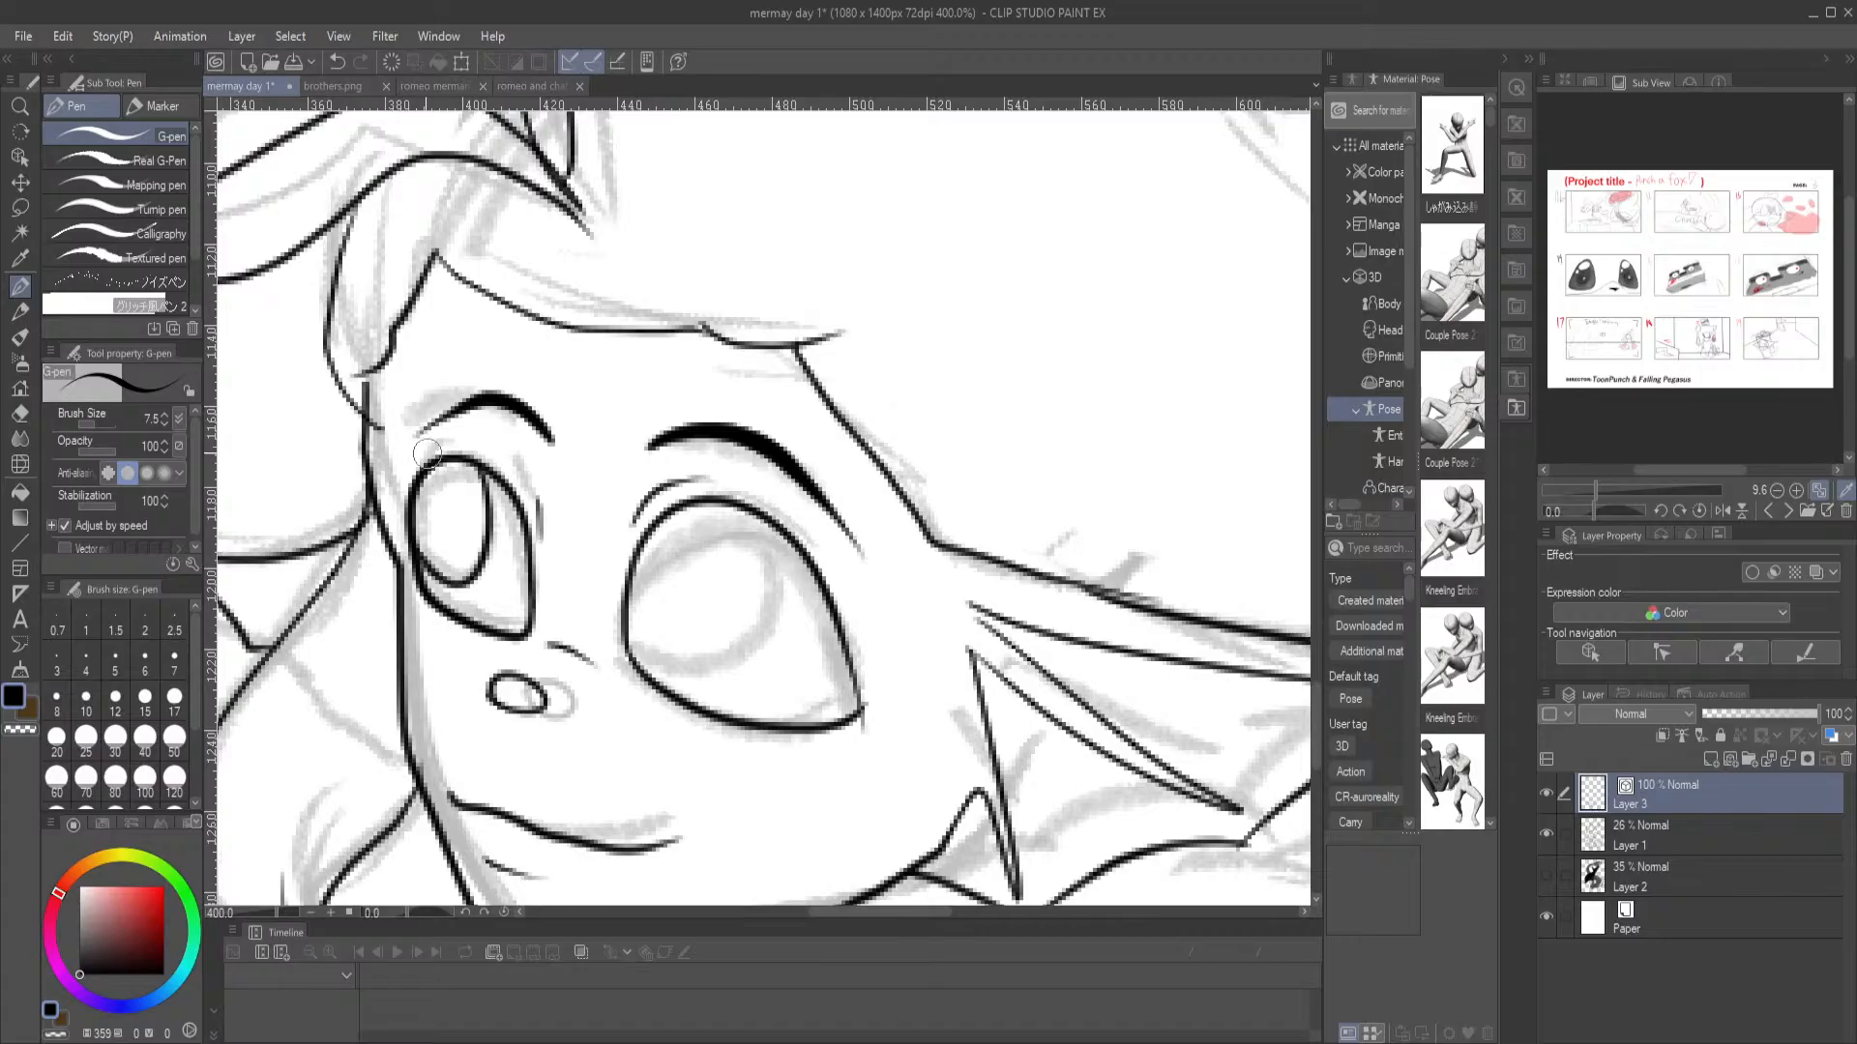
Try to ink a tall oval iris against the inner side of the merman's near eye
{"action": "key", "text": "e"}
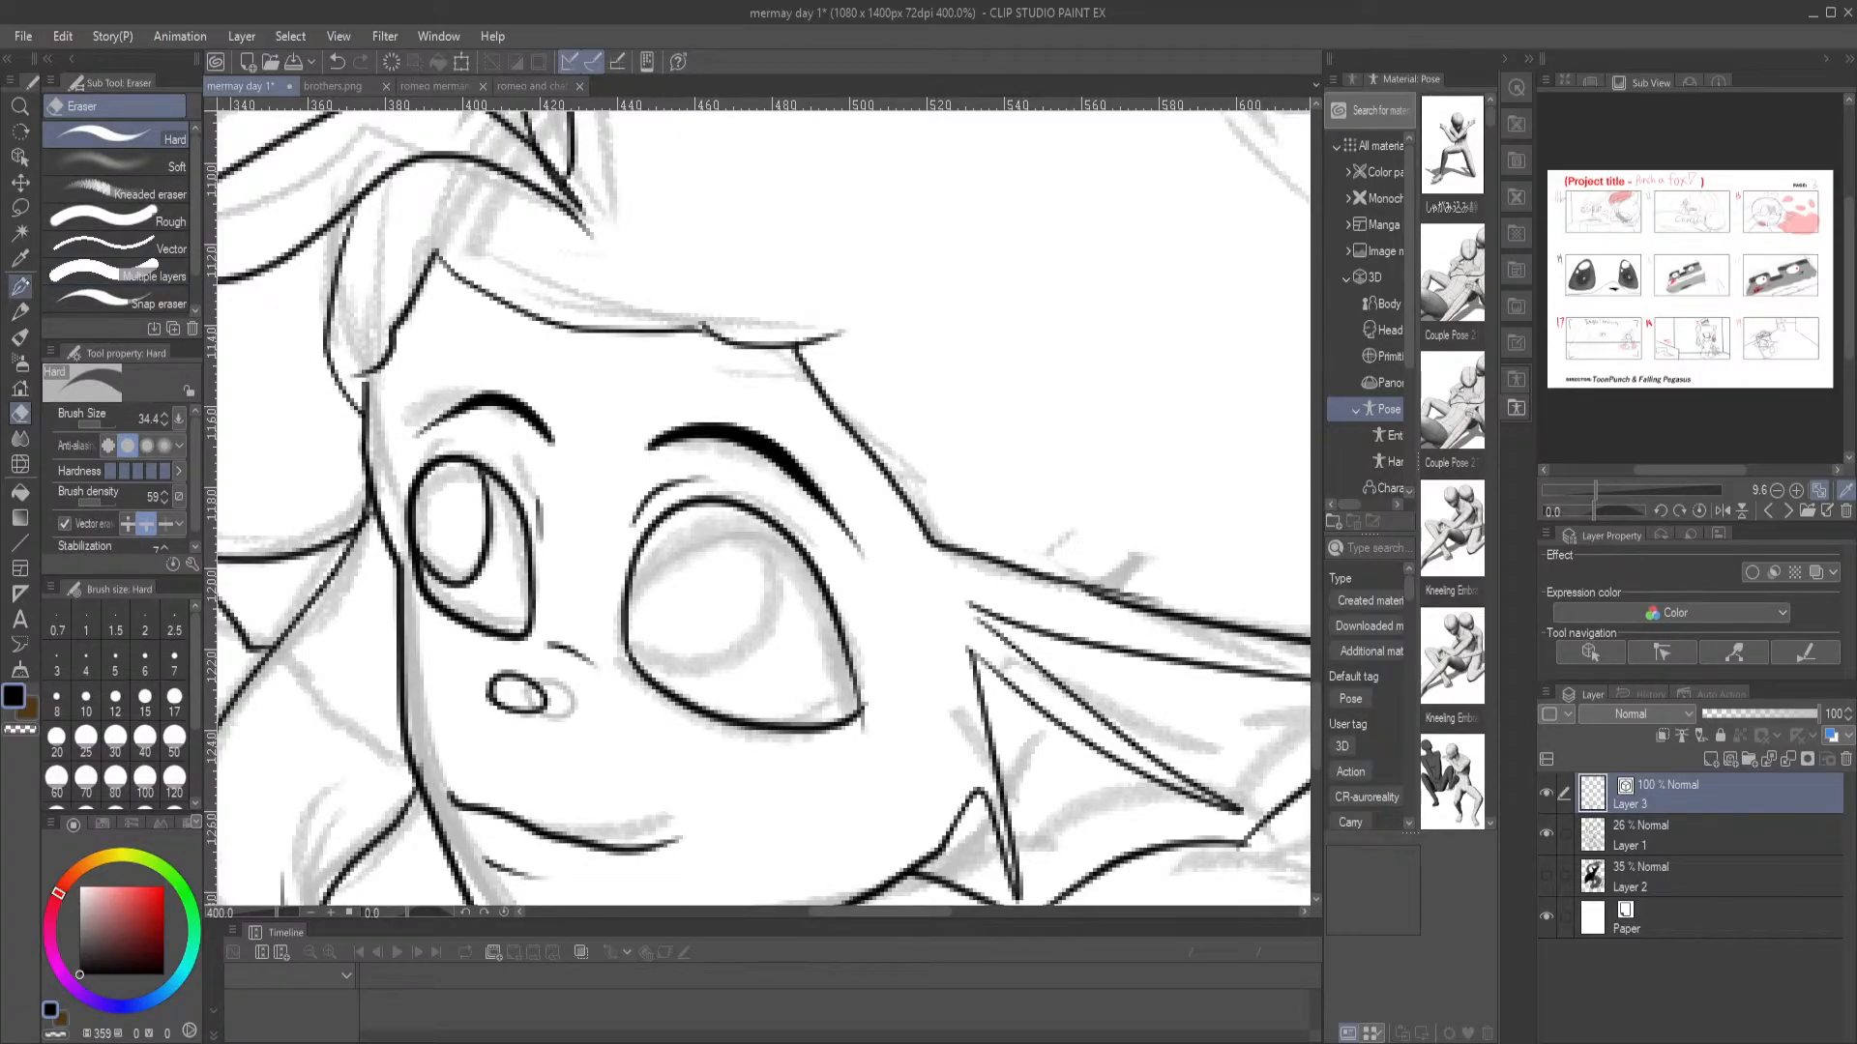
{"action": "left_click", "coordinate": [19, 286]}
{"action": "mouse_move", "coordinate": [708, 505]}
{"action": "left_mouse_down"}
{"action": "mouse_move", "coordinate": [704, 633]}
{"action": "mouse_move", "coordinate": [663, 641]}
{"action": "mouse_move", "coordinate": [631, 565]}
{"action": "left_mouse_up"}
{"action": "mouse_move", "coordinate": [709, 698]}
{"action": "left_mouse_down"}
{"action": "mouse_move", "coordinate": [712, 447]}
{"action": "mouse_move", "coordinate": [739, 426]}
{"action": "left_mouse_up"}
{"action": "key", "text": "ctrl+z"}
{"action": "mouse_move", "coordinate": [737, 227]}
{"action": "left_mouse_down"}
{"action": "mouse_move", "coordinate": [759, 279]}
{"action": "mouse_move", "coordinate": [752, 365]}
{"action": "mouse_move", "coordinate": [716, 385]}
{"action": "mouse_move", "coordinate": [685, 364]}
{"action": "mouse_move", "coordinate": [687, 275]}
{"action": "mouse_move", "coordinate": [703, 269]}
{"action": "mouse_move", "coordinate": [677, 354]}
{"action": "mouse_move", "coordinate": [705, 390]}
{"action": "mouse_move", "coordinate": [754, 364]}
{"action": "mouse_move", "coordinate": [756, 285]}
{"action": "mouse_move", "coordinate": [704, 257]}
{"action": "left_mouse_up"}
{"action": "key", "text": "ctrl+z"}
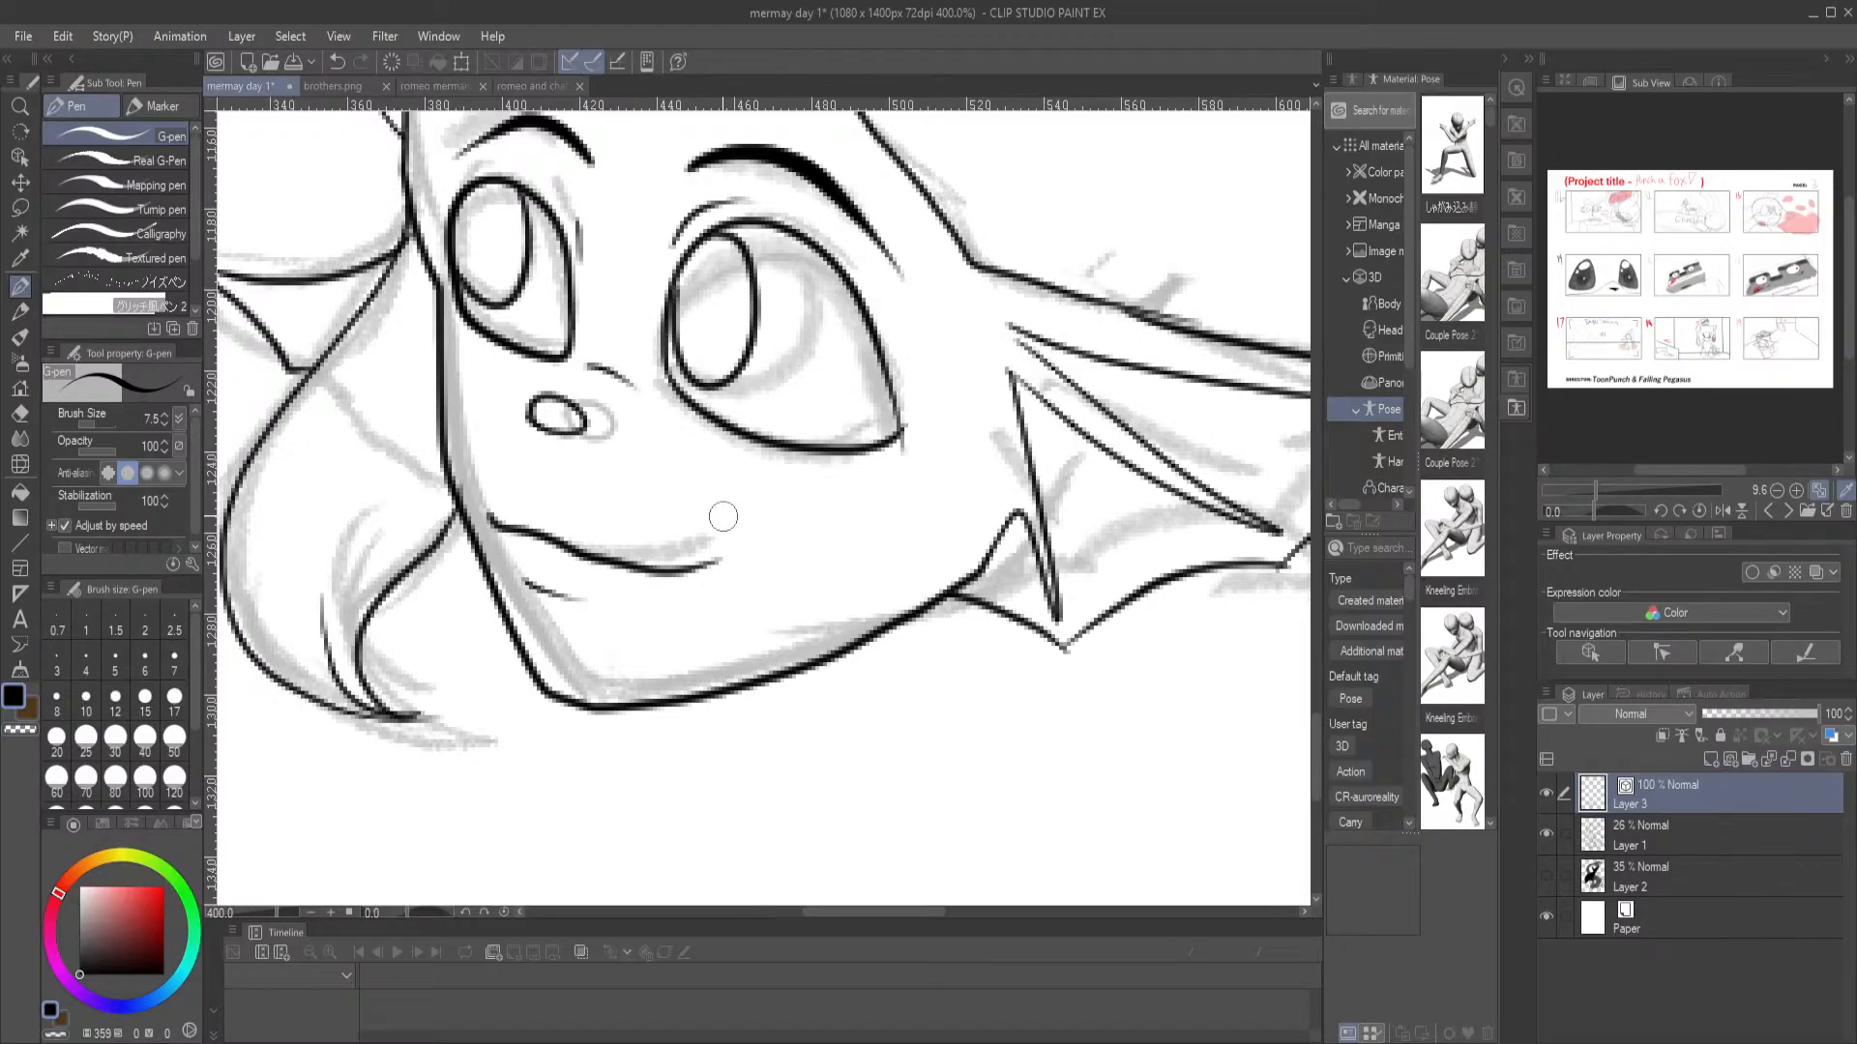
{"action": "key", "text": "ctrl+0"}
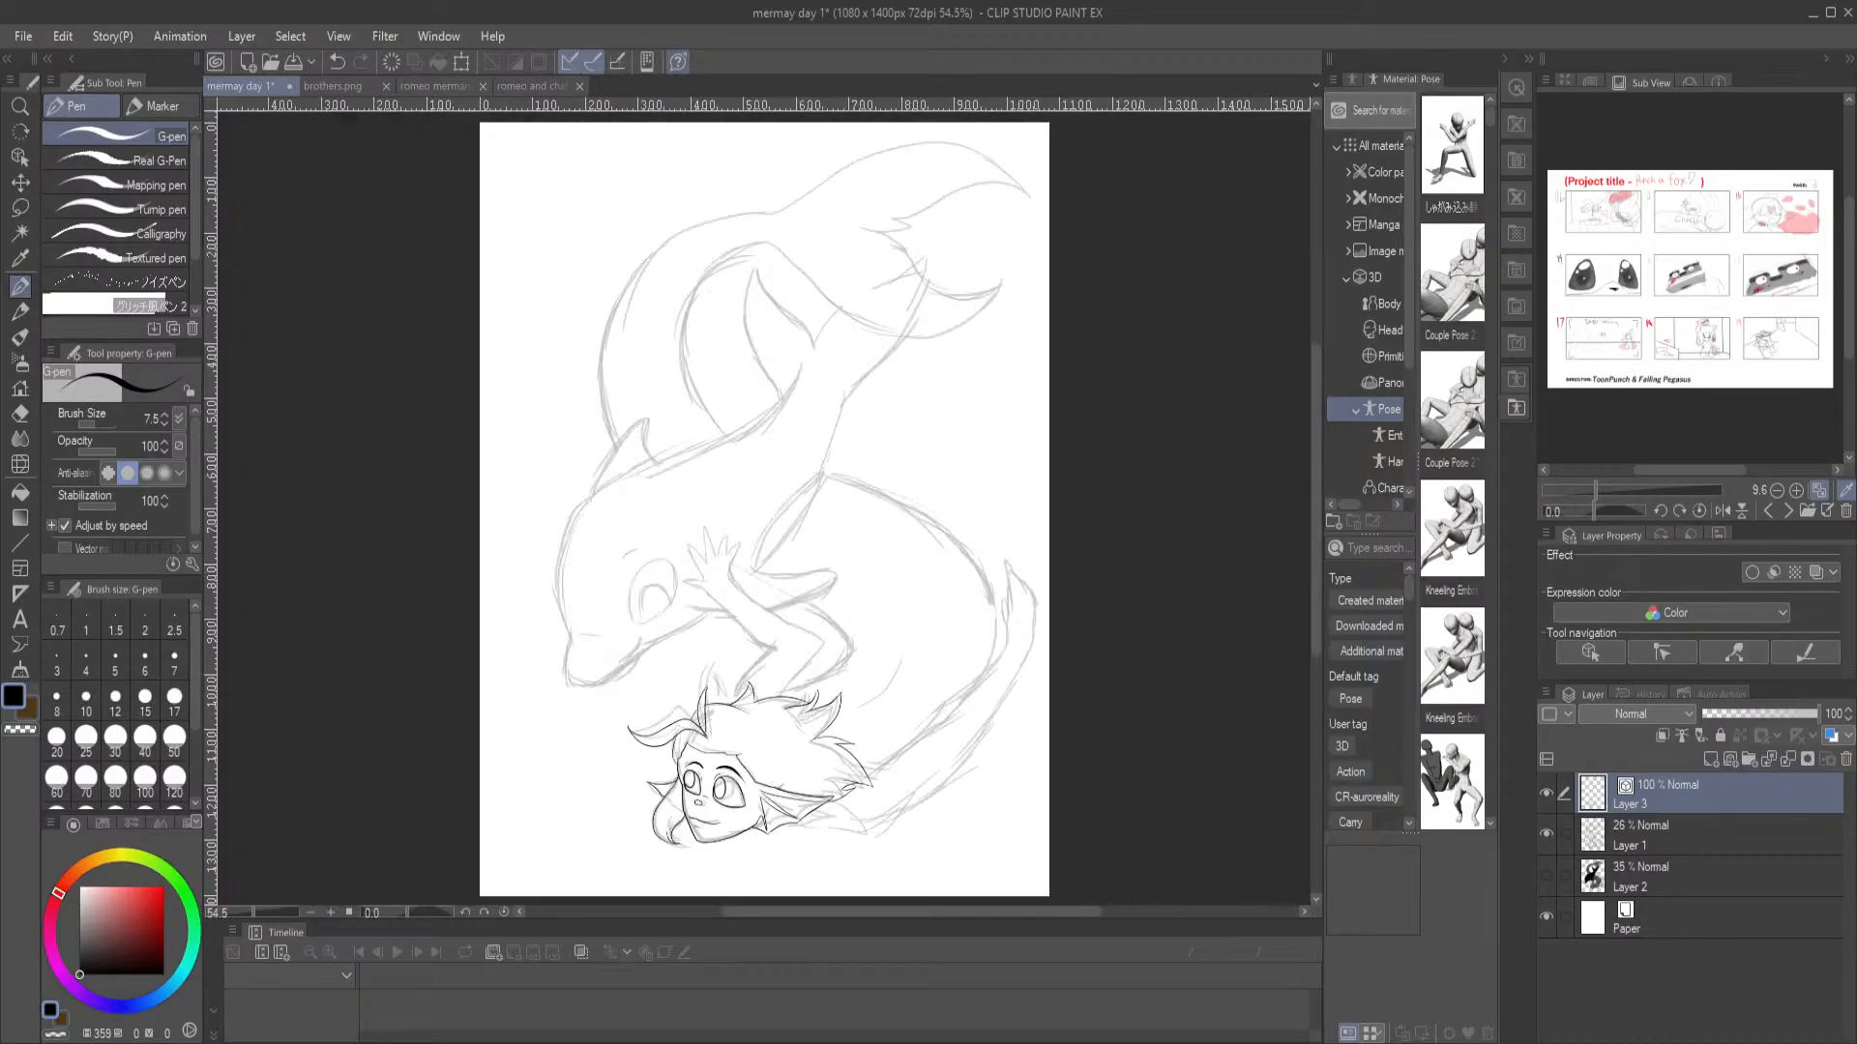
{"action": "key", "text": "ctrl+z"}
Select the merman's near eye outline with a lasso, leaving out the eyelid crease and eyebrow
{"action": "key", "text": "ctrl+plus"}
{"action": "key", "text": "ctrl+plus"}
{"action": "key", "text": "ctrl+plus"}
{"action": "key", "text": "ctrl+plus"}
{"action": "left_click_drag", "start_coordinate": [711, 832], "coordinate": [685, 246]}
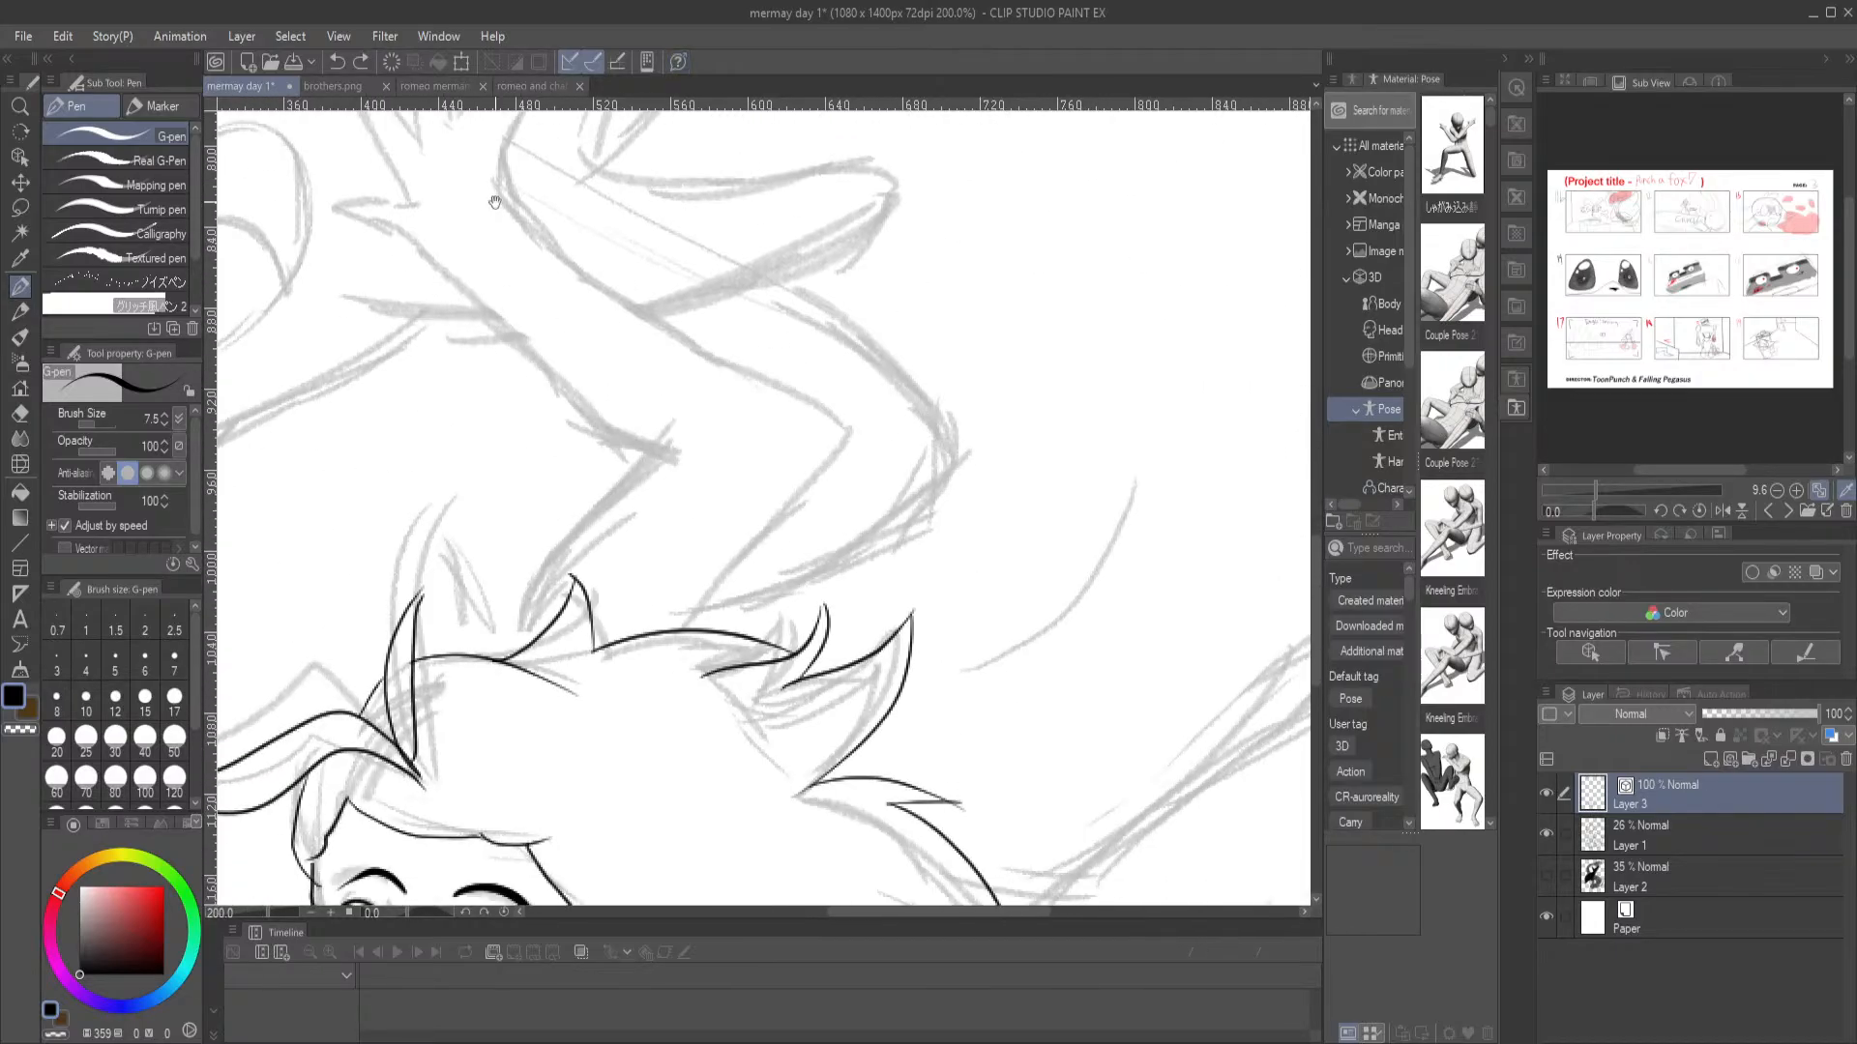
{"action": "left_click_drag", "start_coordinate": [696, 719], "coordinate": [640, 340]}
{"action": "scroll", "coordinate": [604, 296], "scroll_direction": "up", "scroll_amount": 2}
{"action": "left_click_drag", "start_coordinate": [427, 722], "coordinate": [511, 264]}
{"action": "key", "text": "m"}
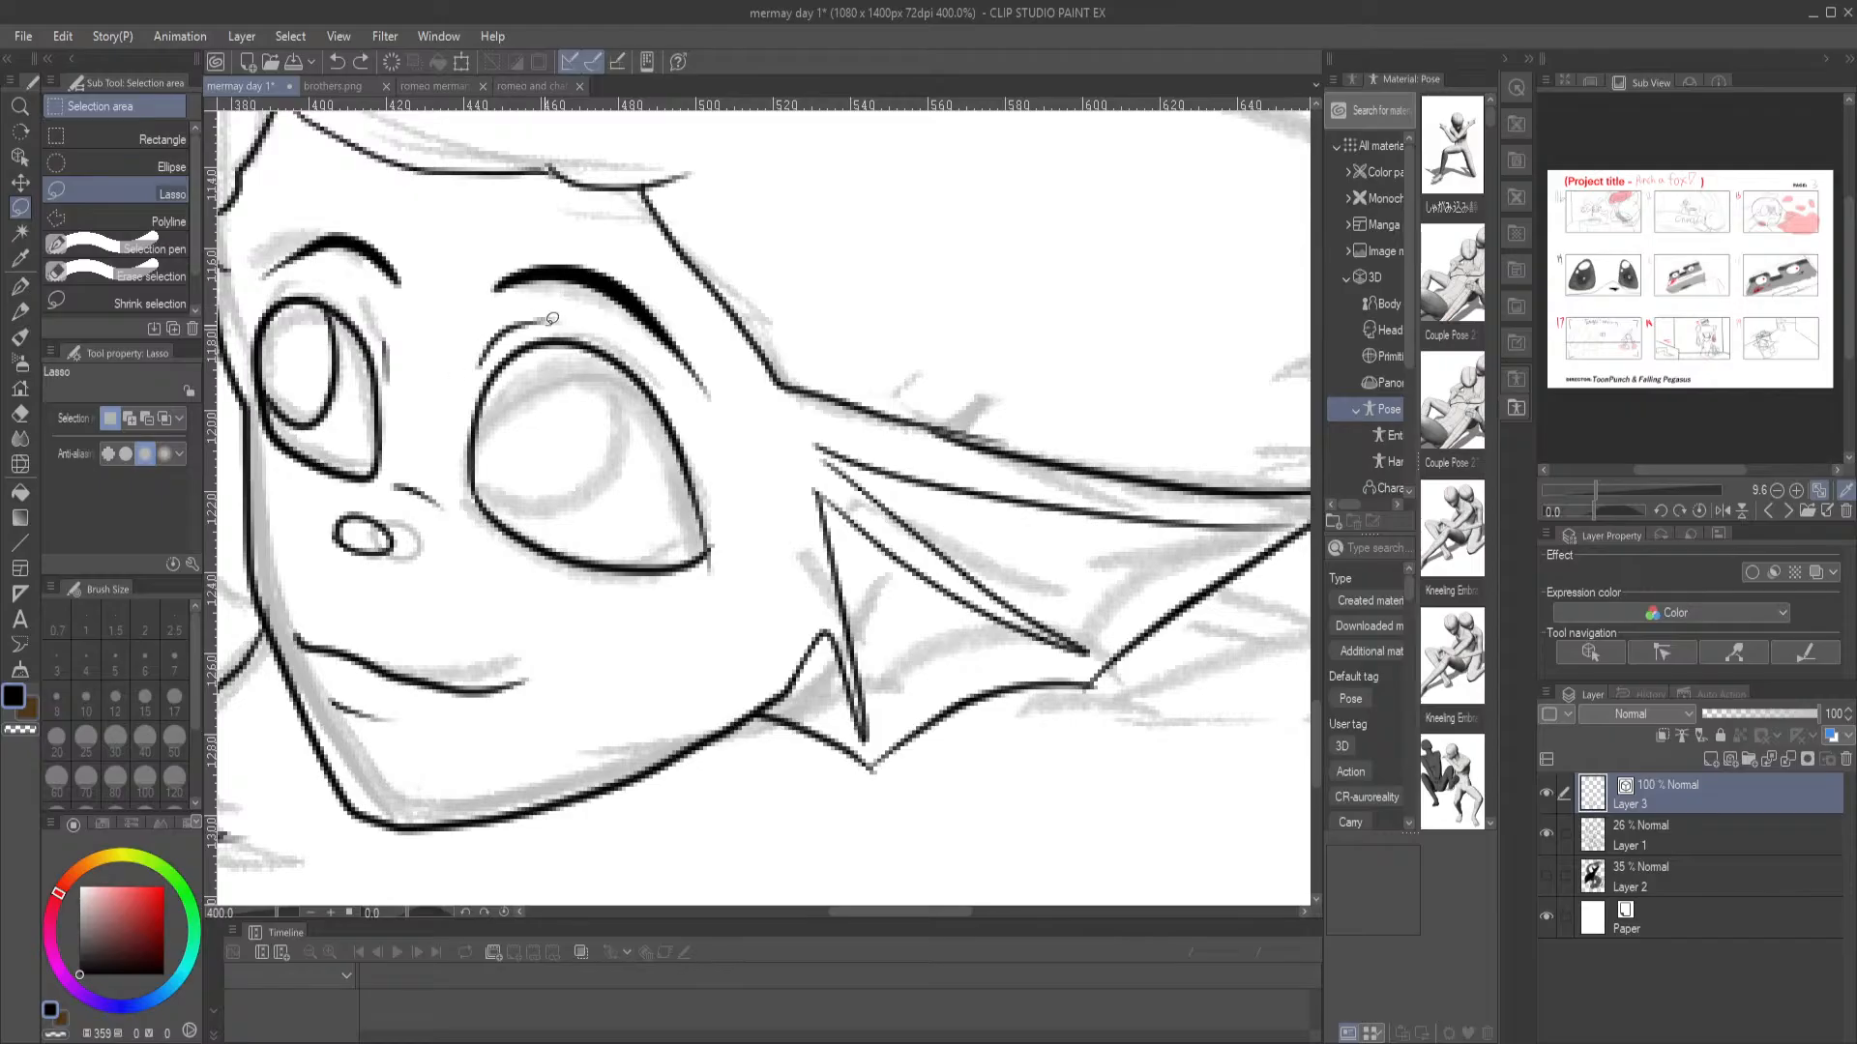
{"action": "left_click_drag", "start_coordinate": [569, 327], "coordinate": [503, 340]}
{"action": "left_click_drag", "start_coordinate": [565, 321], "coordinate": [567, 323]}
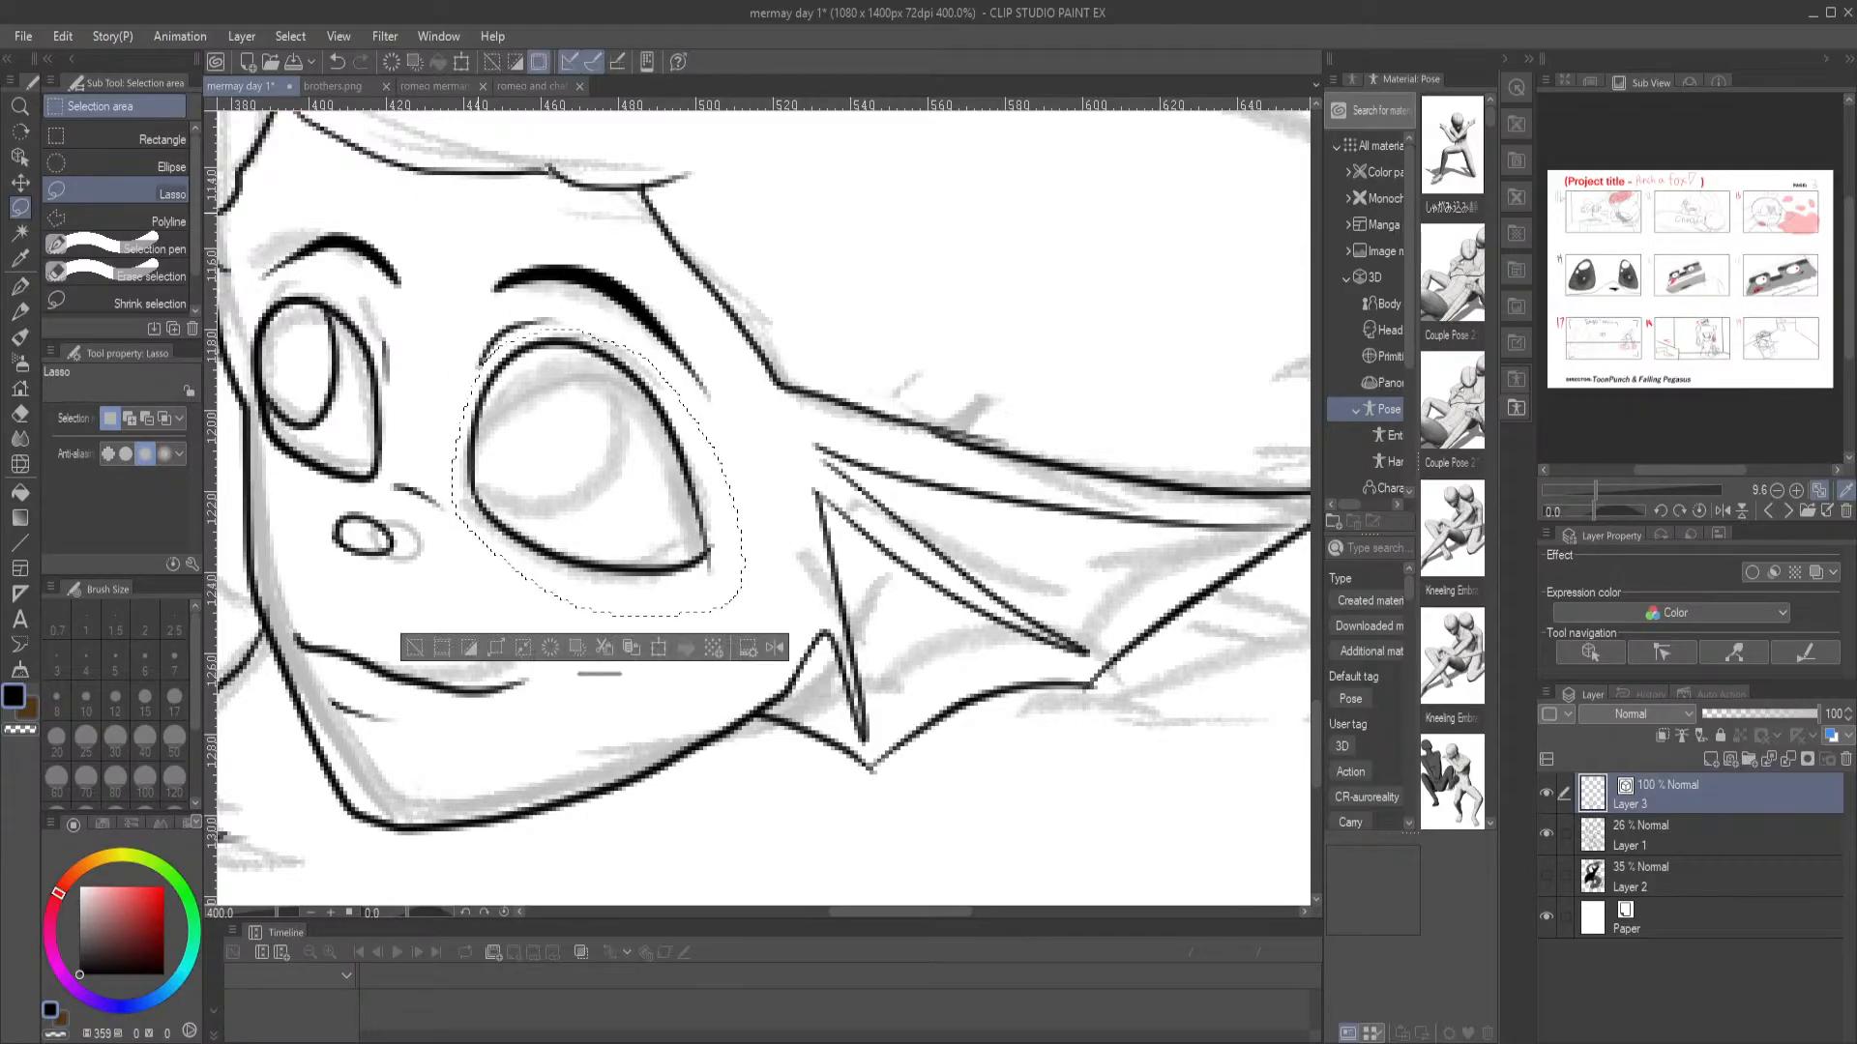
Try to adjust the selected near eye with a scale/rotate transformation
{"action": "key", "text": "ctrl+t"}
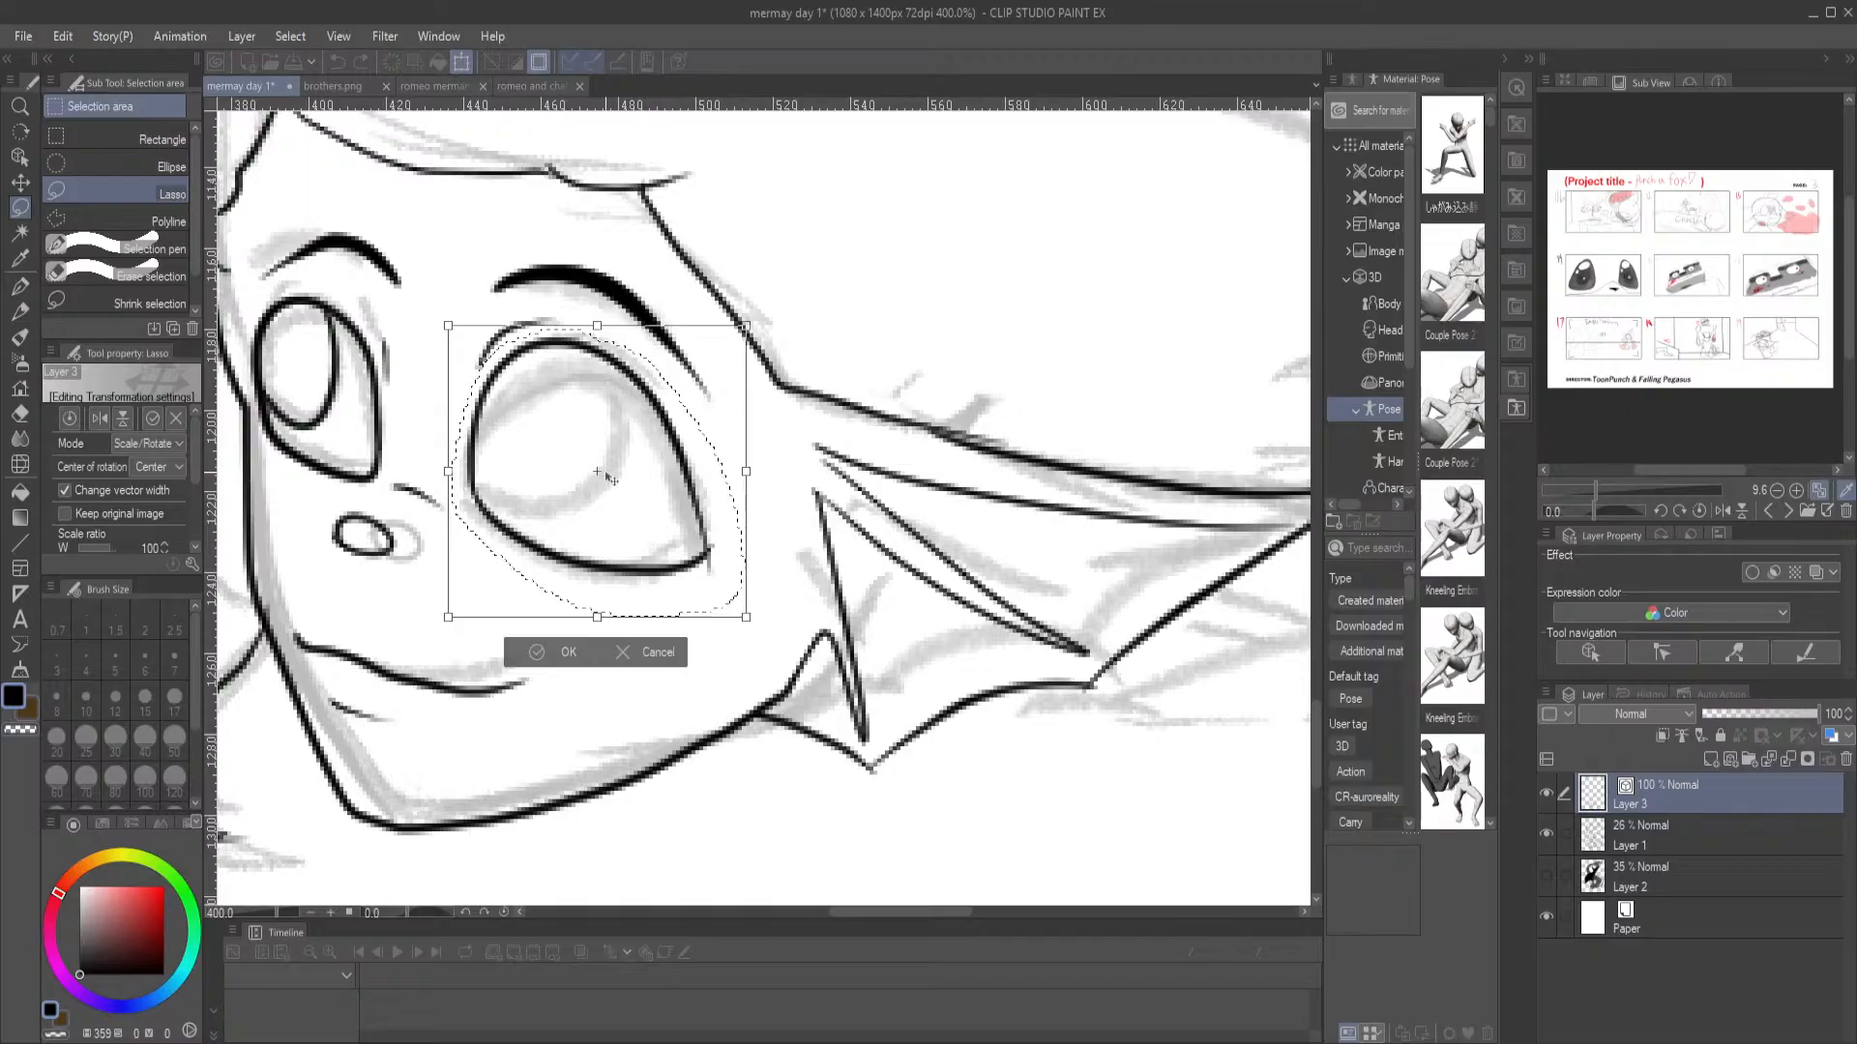
{"action": "left_click_drag", "start_coordinate": [607, 473], "coordinate": [563, 542]}
{"action": "left_click_drag", "start_coordinate": [590, 348], "coordinate": [596, 366]}
{"action": "key", "text": "ctrl+z"}
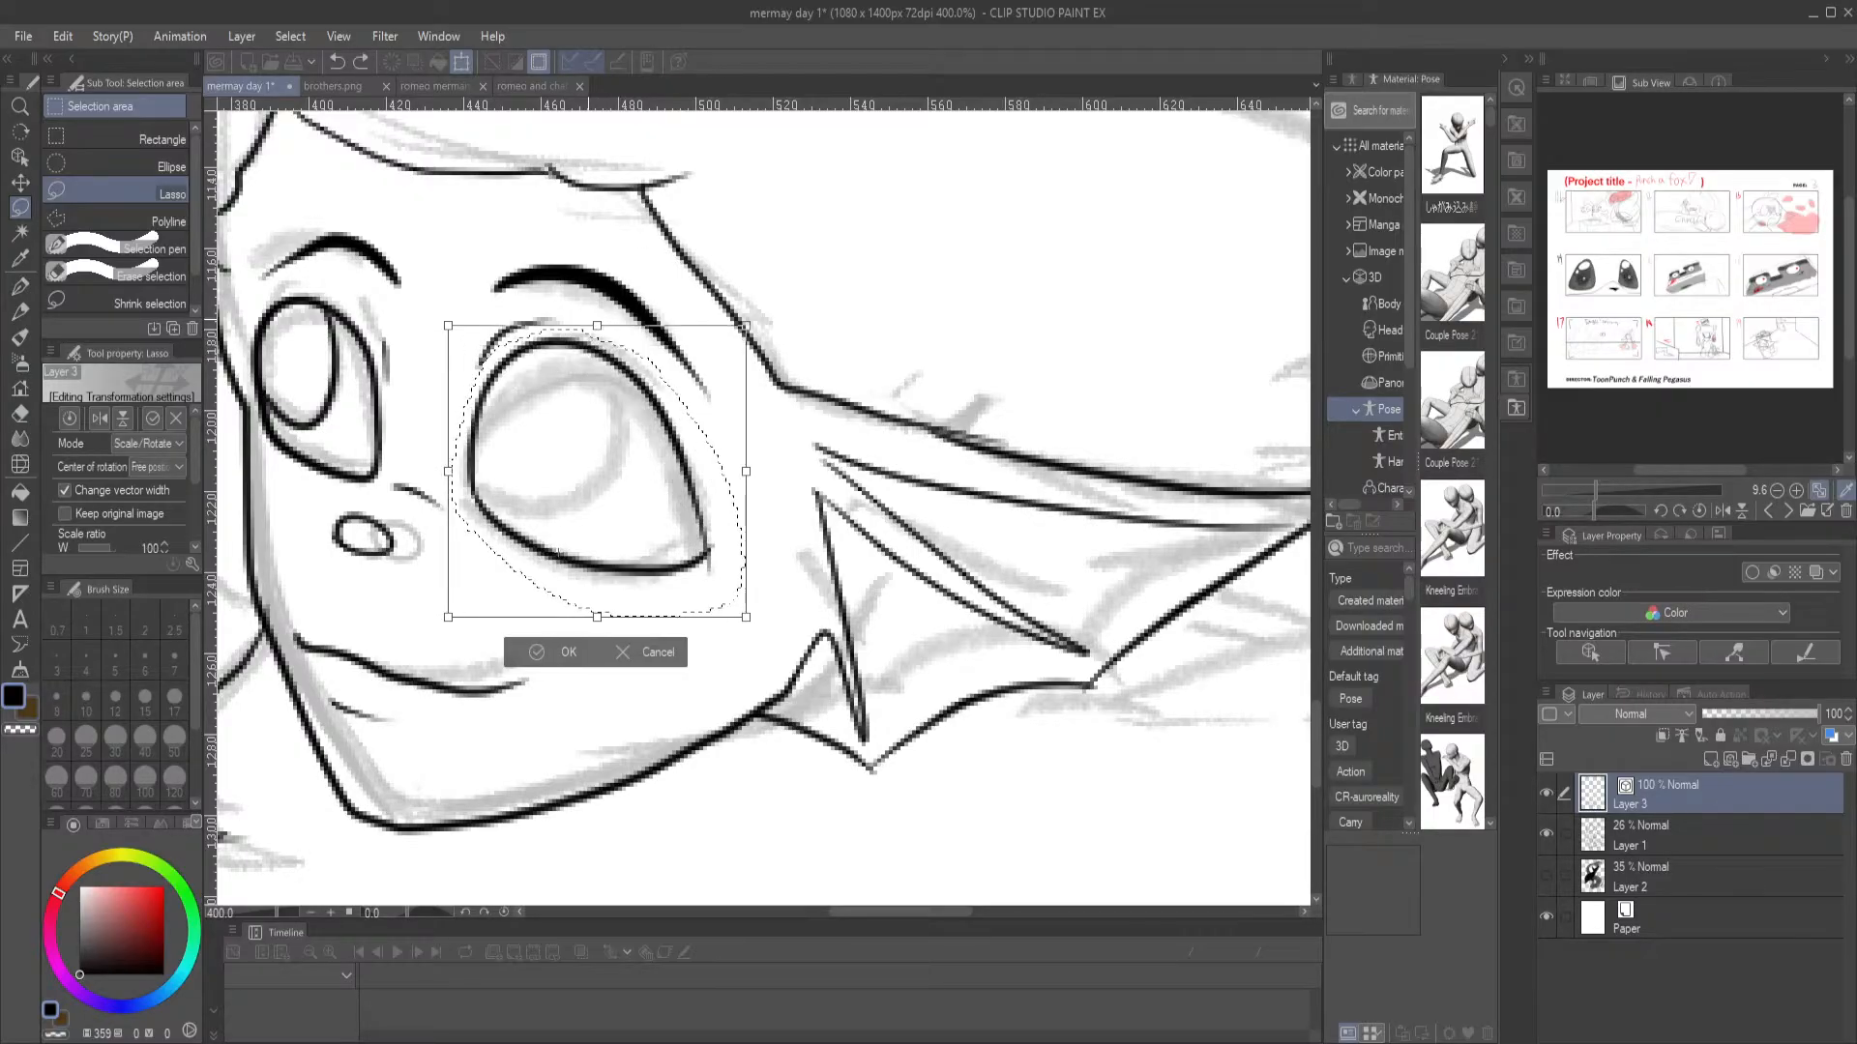
Flatten the near eye from above with a free transform, shift it slightly upward, apply the change and deselect
{"action": "key", "text": "ctrl+shift+t"}
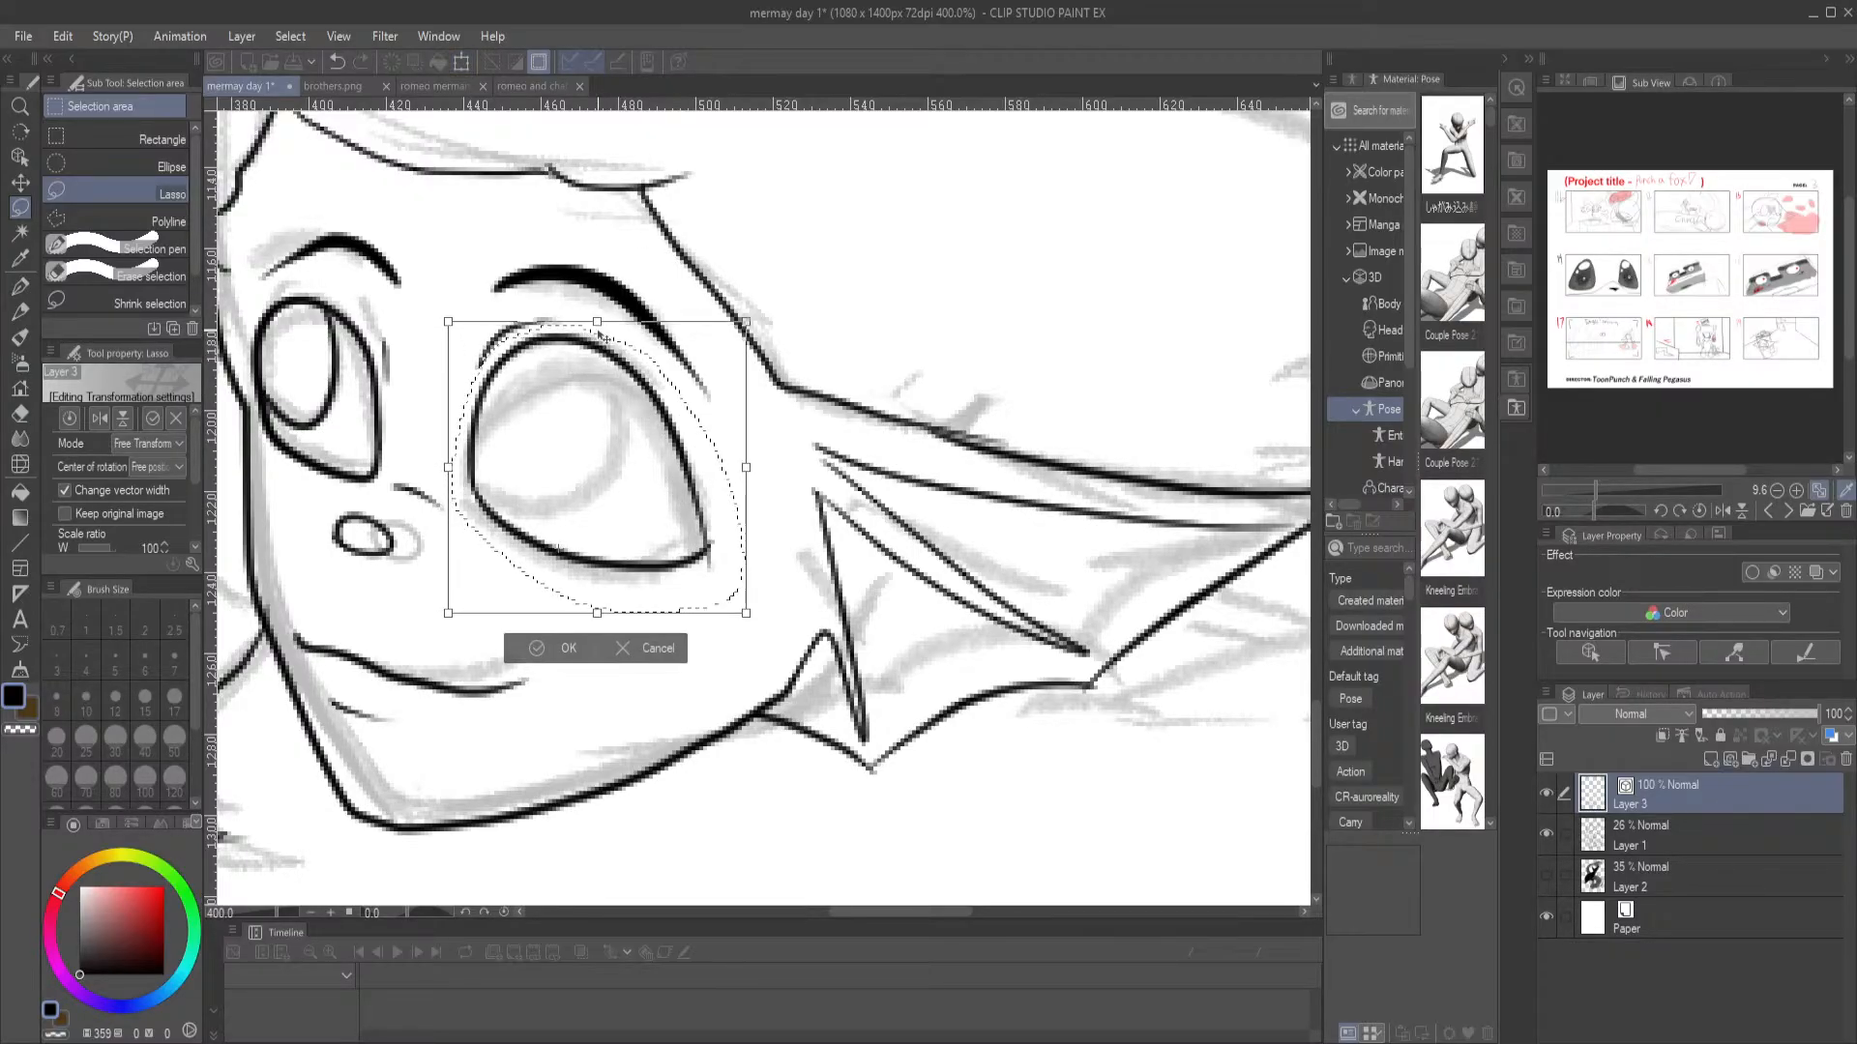
{"action": "left_click_drag", "start_coordinate": [598, 332], "coordinate": [594, 341]}
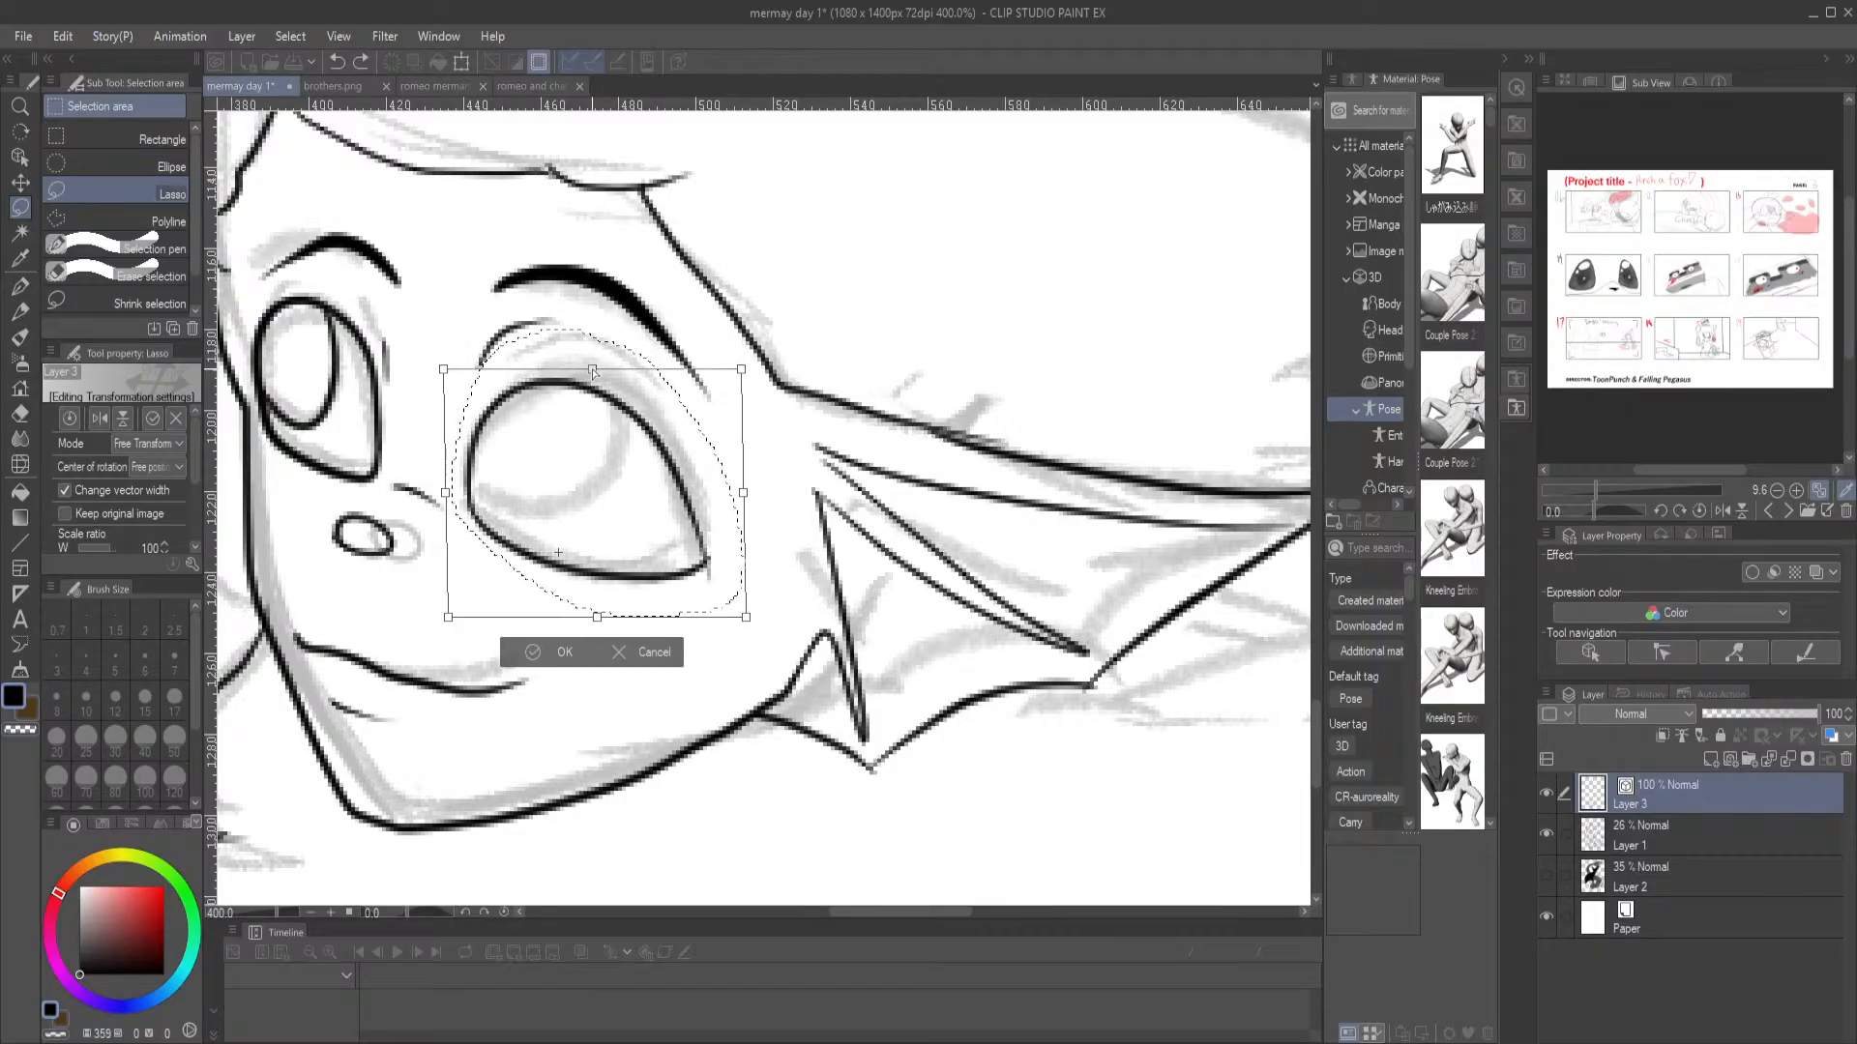
{"action": "left_click_drag", "start_coordinate": [619, 425], "coordinate": [619, 414]}
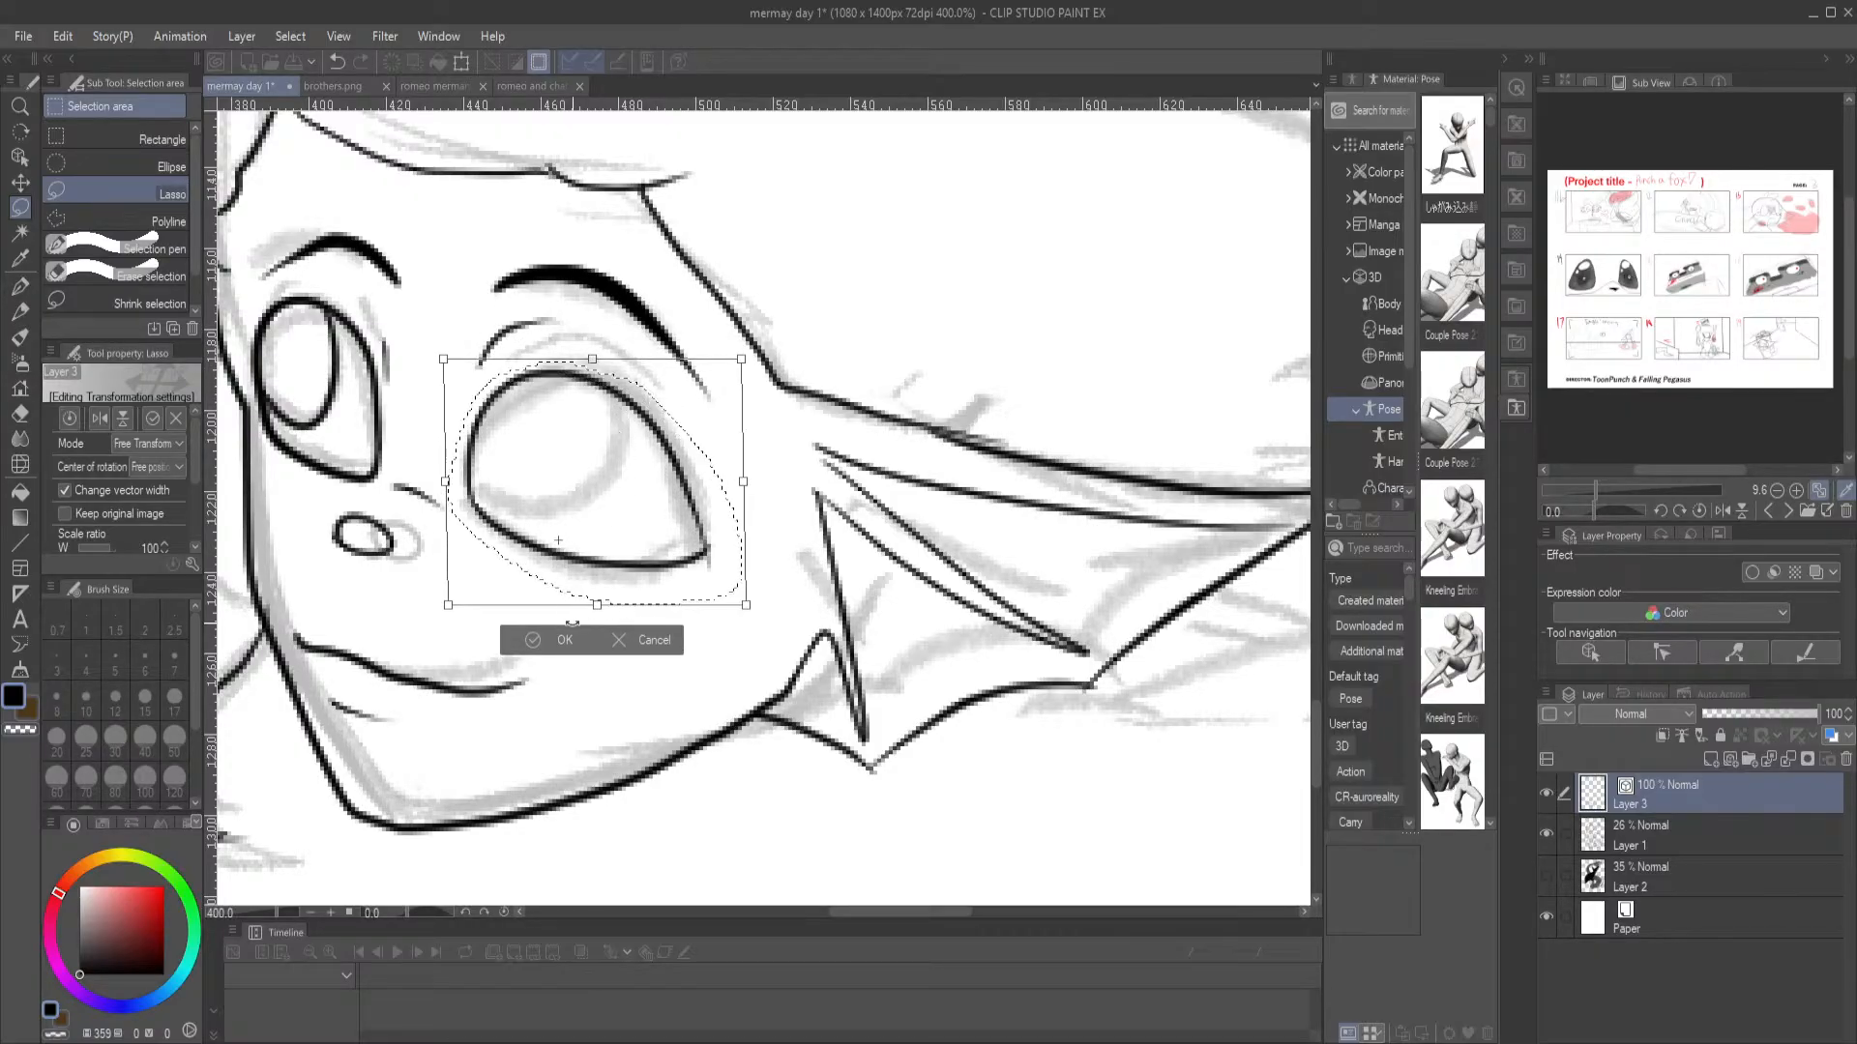
{"action": "left_click", "coordinate": [540, 643]}
{"action": "key", "text": "ctrl+d"}
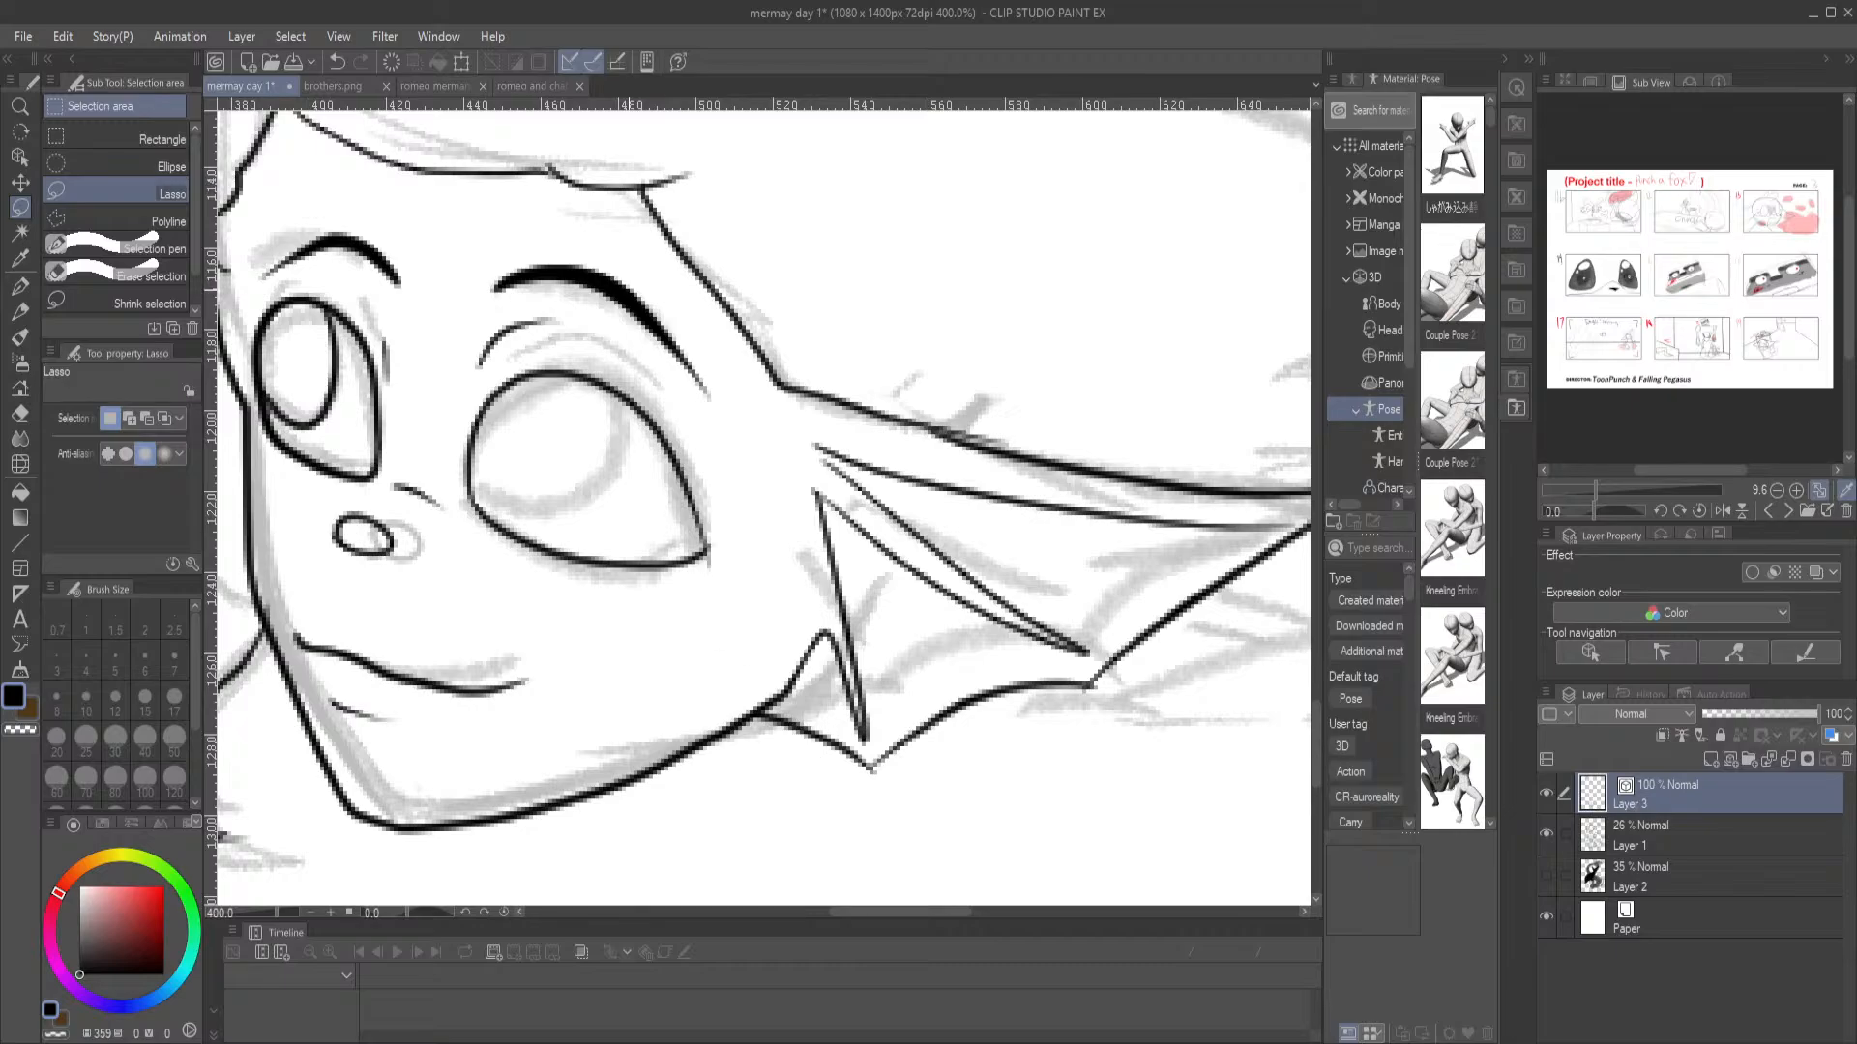
{"action": "key", "text": "ctrl+0"}
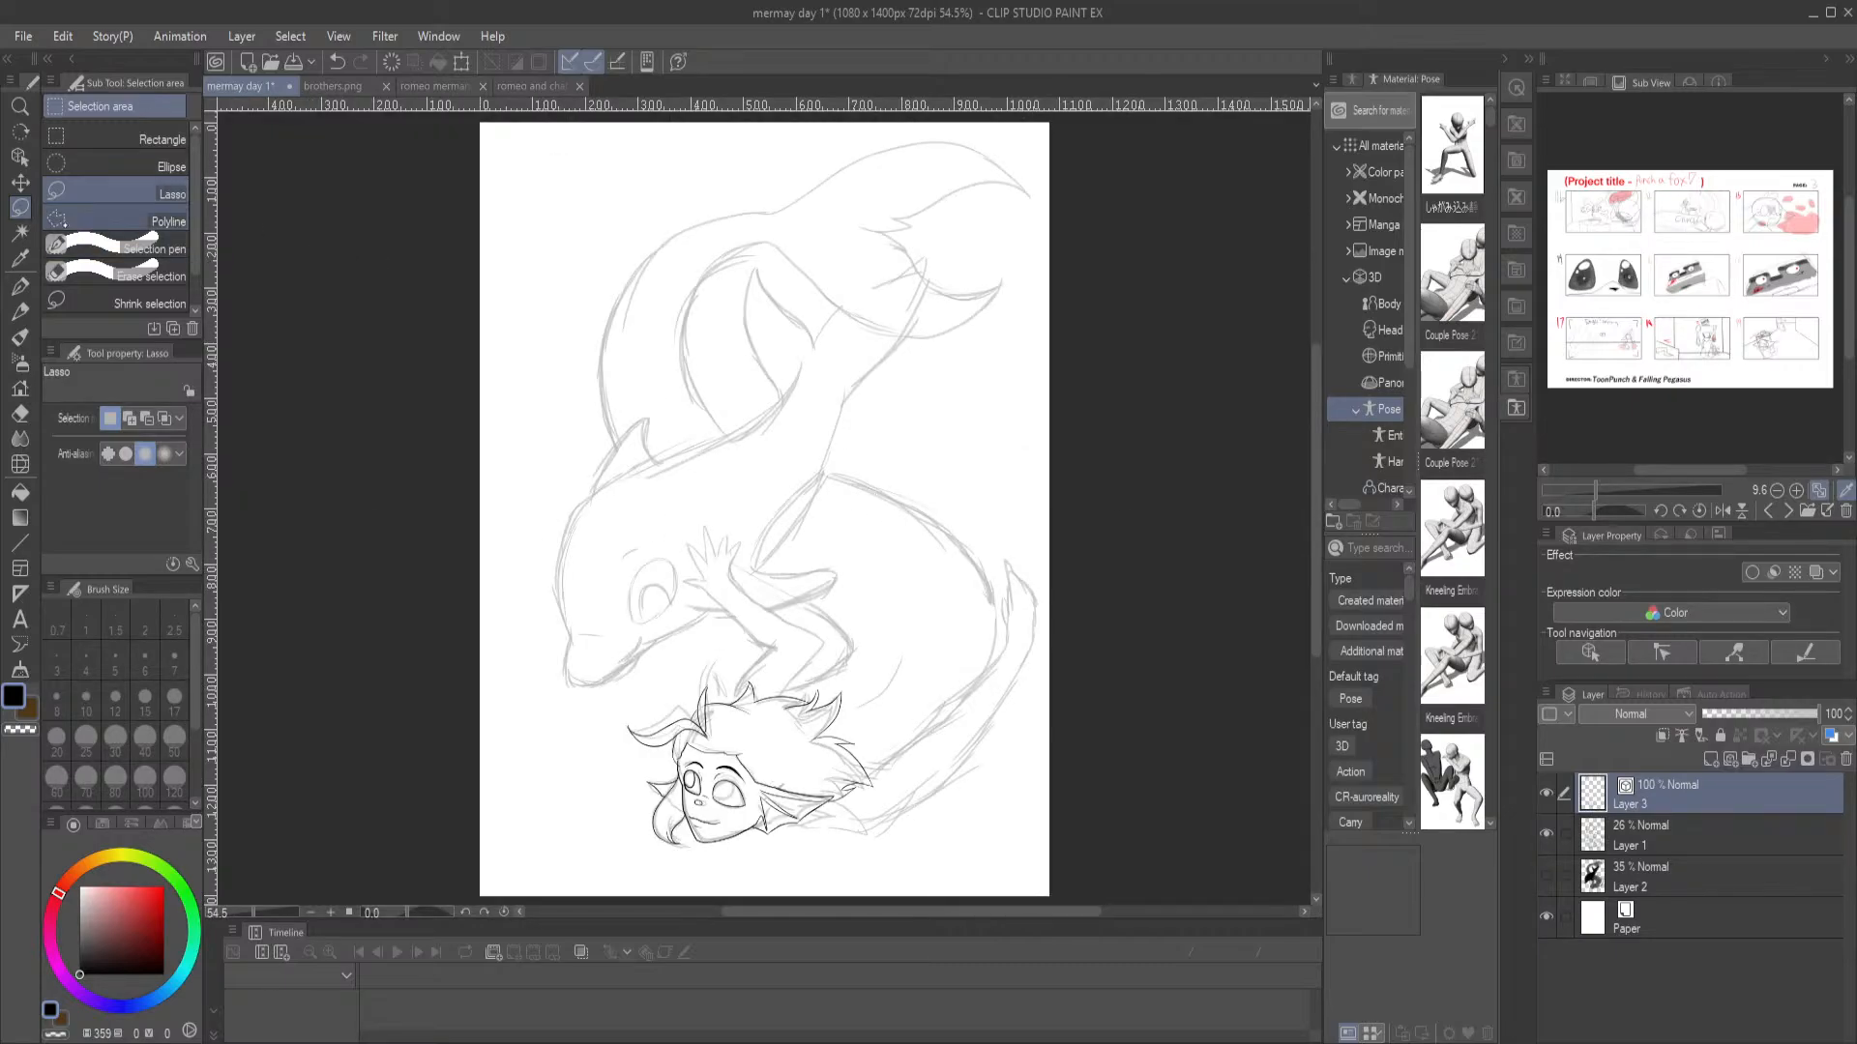
{"action": "left_click", "coordinate": [19, 286]}
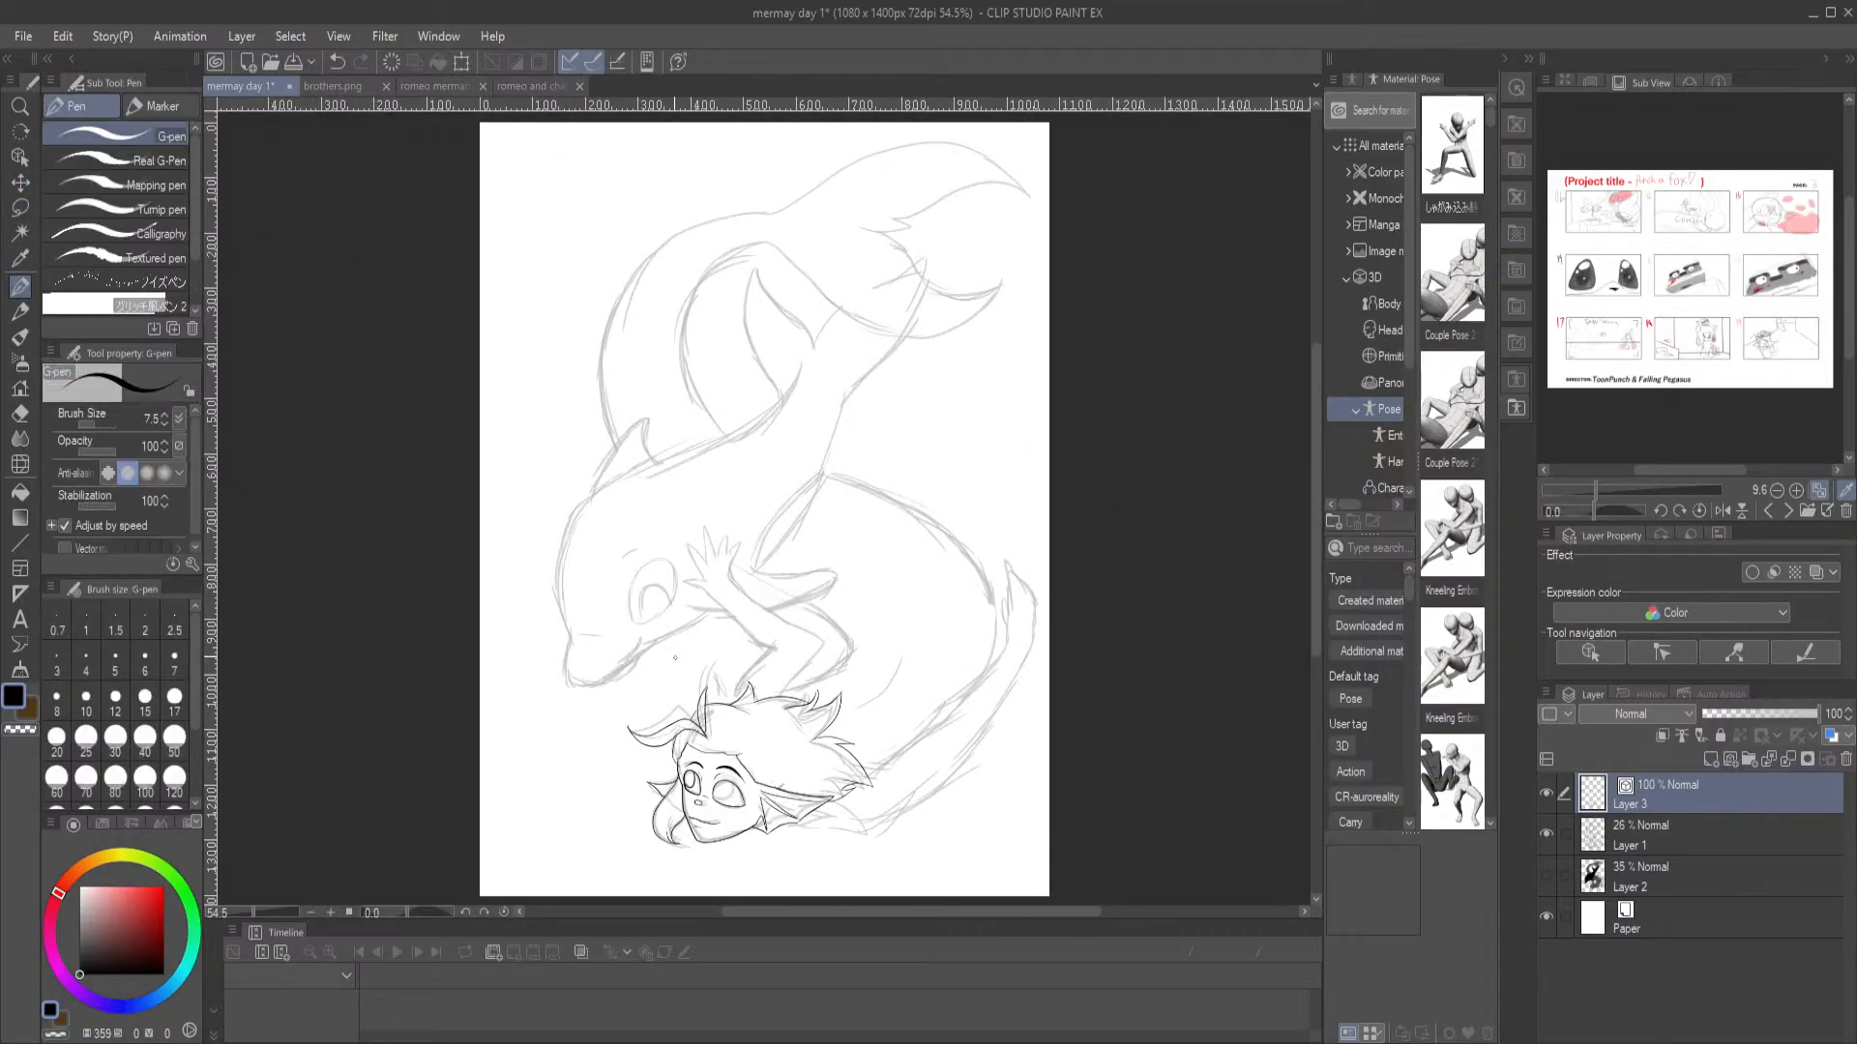
{"action": "left_click_drag", "start_coordinate": [928, 677], "coordinate": [865, 589]}
{"action": "scroll", "coordinate": [865, 589], "scroll_direction": "up", "scroll_amount": 5}
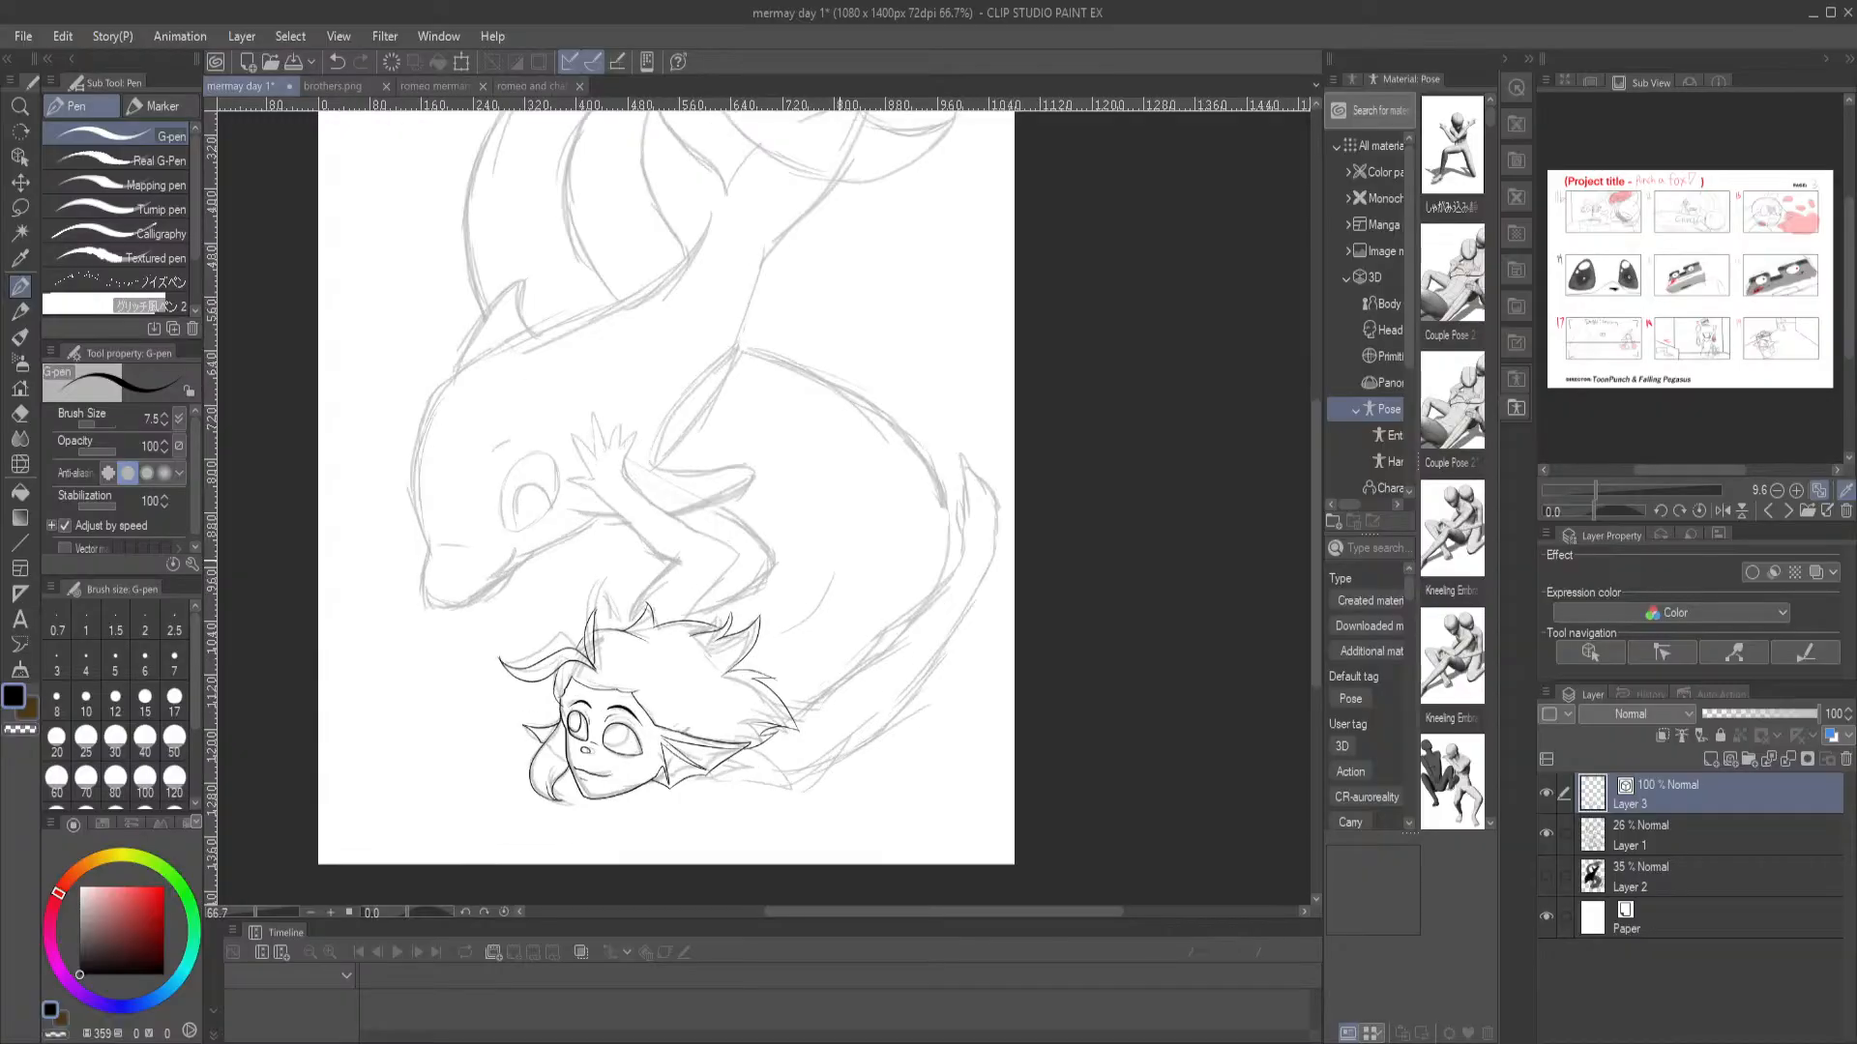
{"action": "left_click_drag", "start_coordinate": [550, 648], "coordinate": [562, 472]}
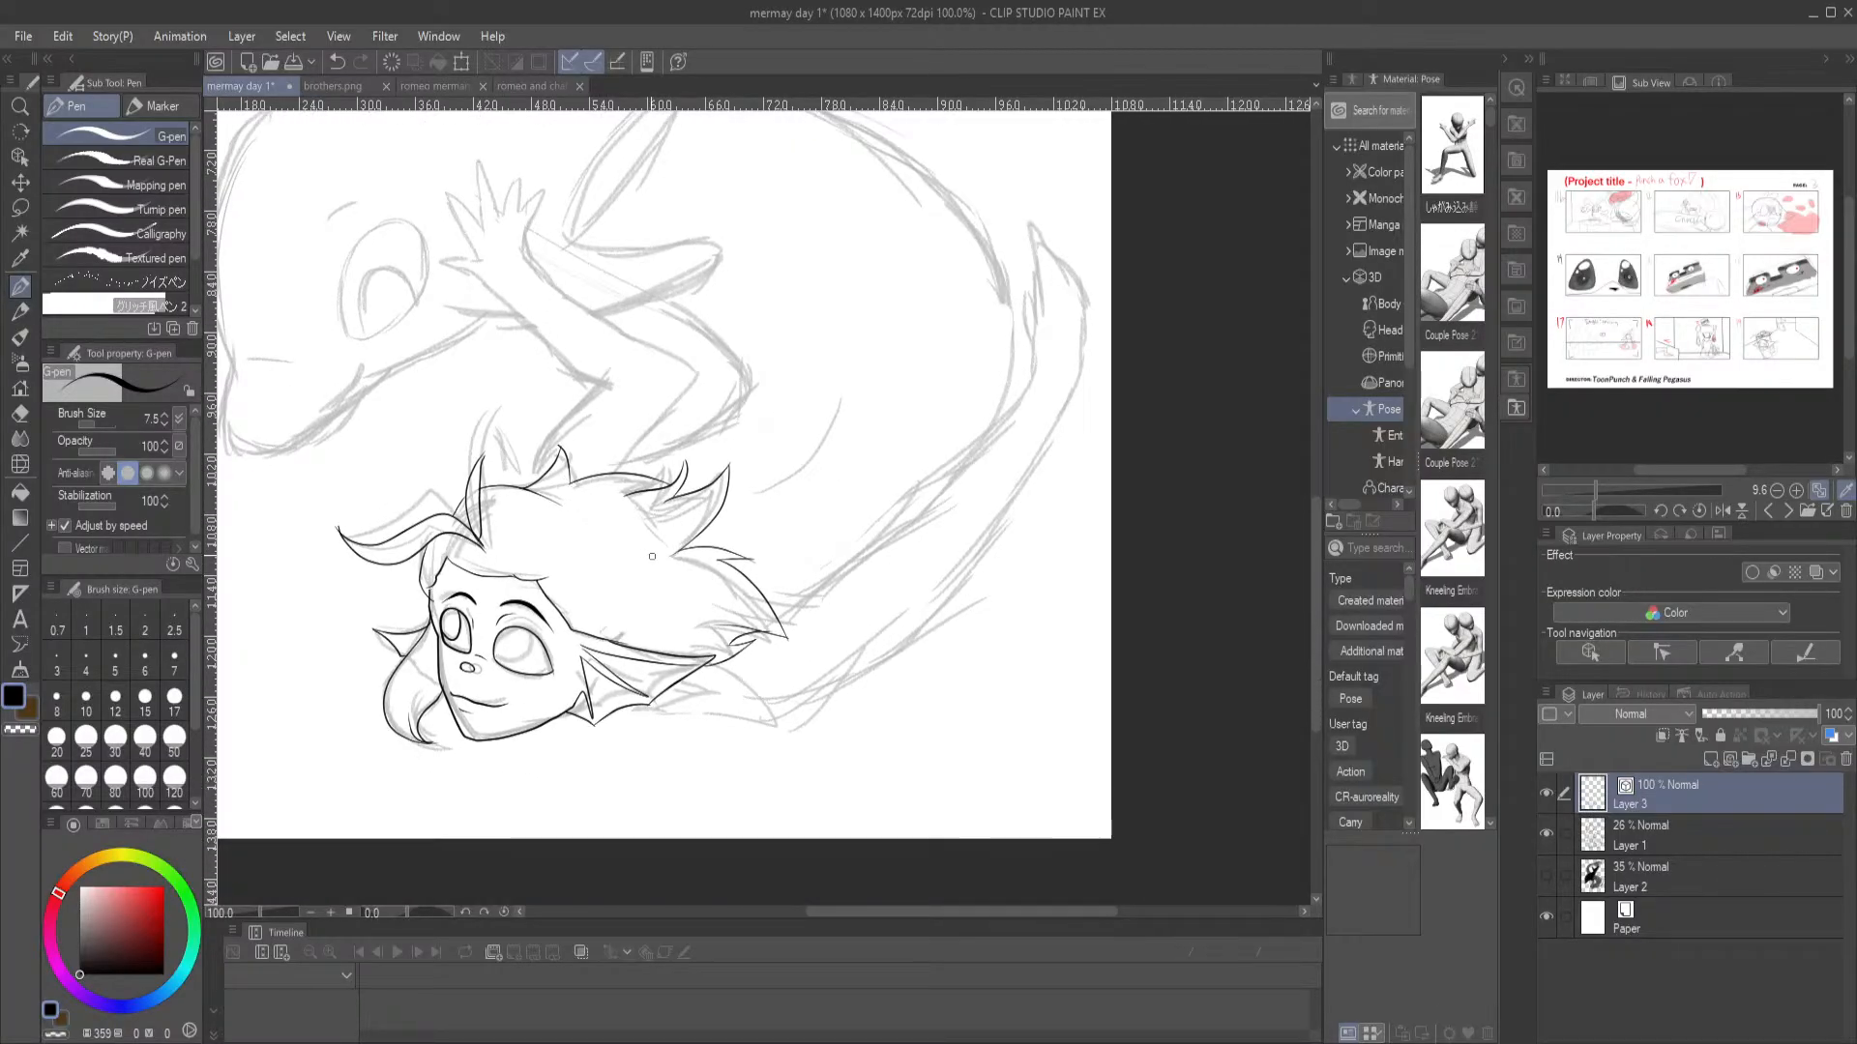
{"action": "key", "text": "e"}
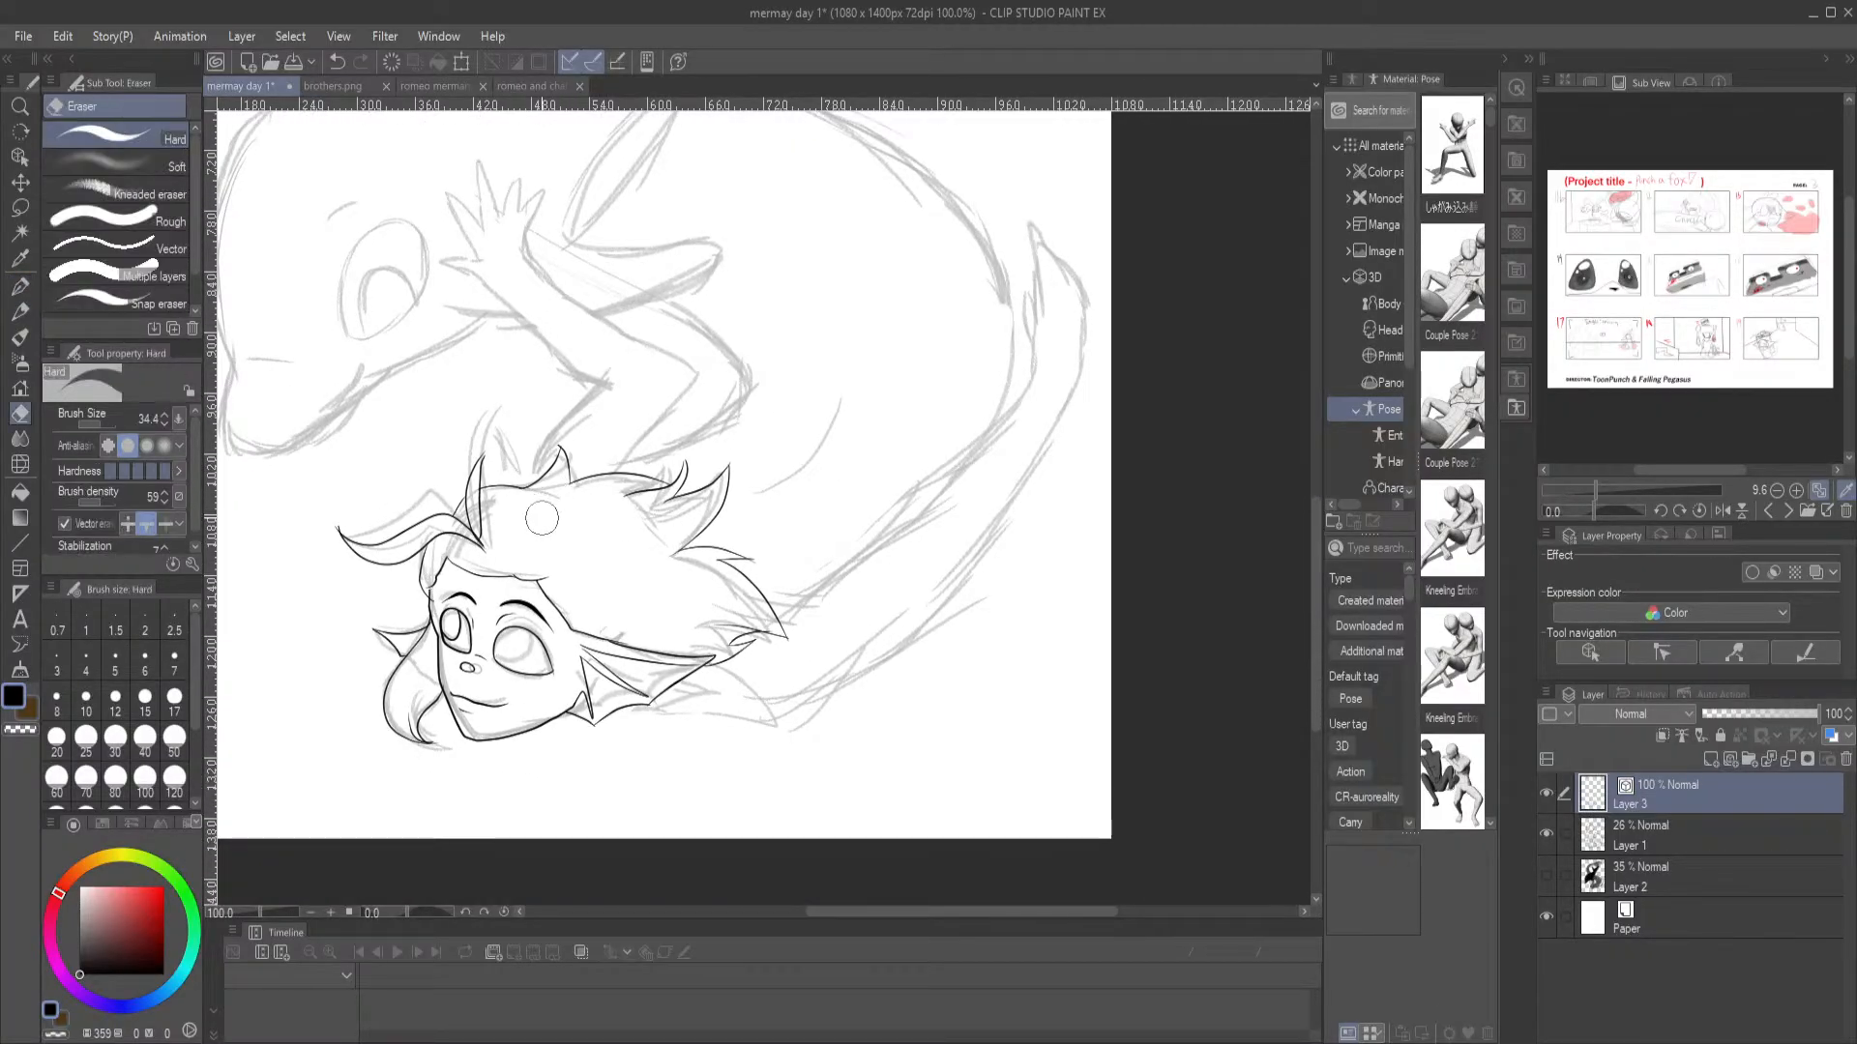
{"action": "left_click", "coordinate": [19, 286]}
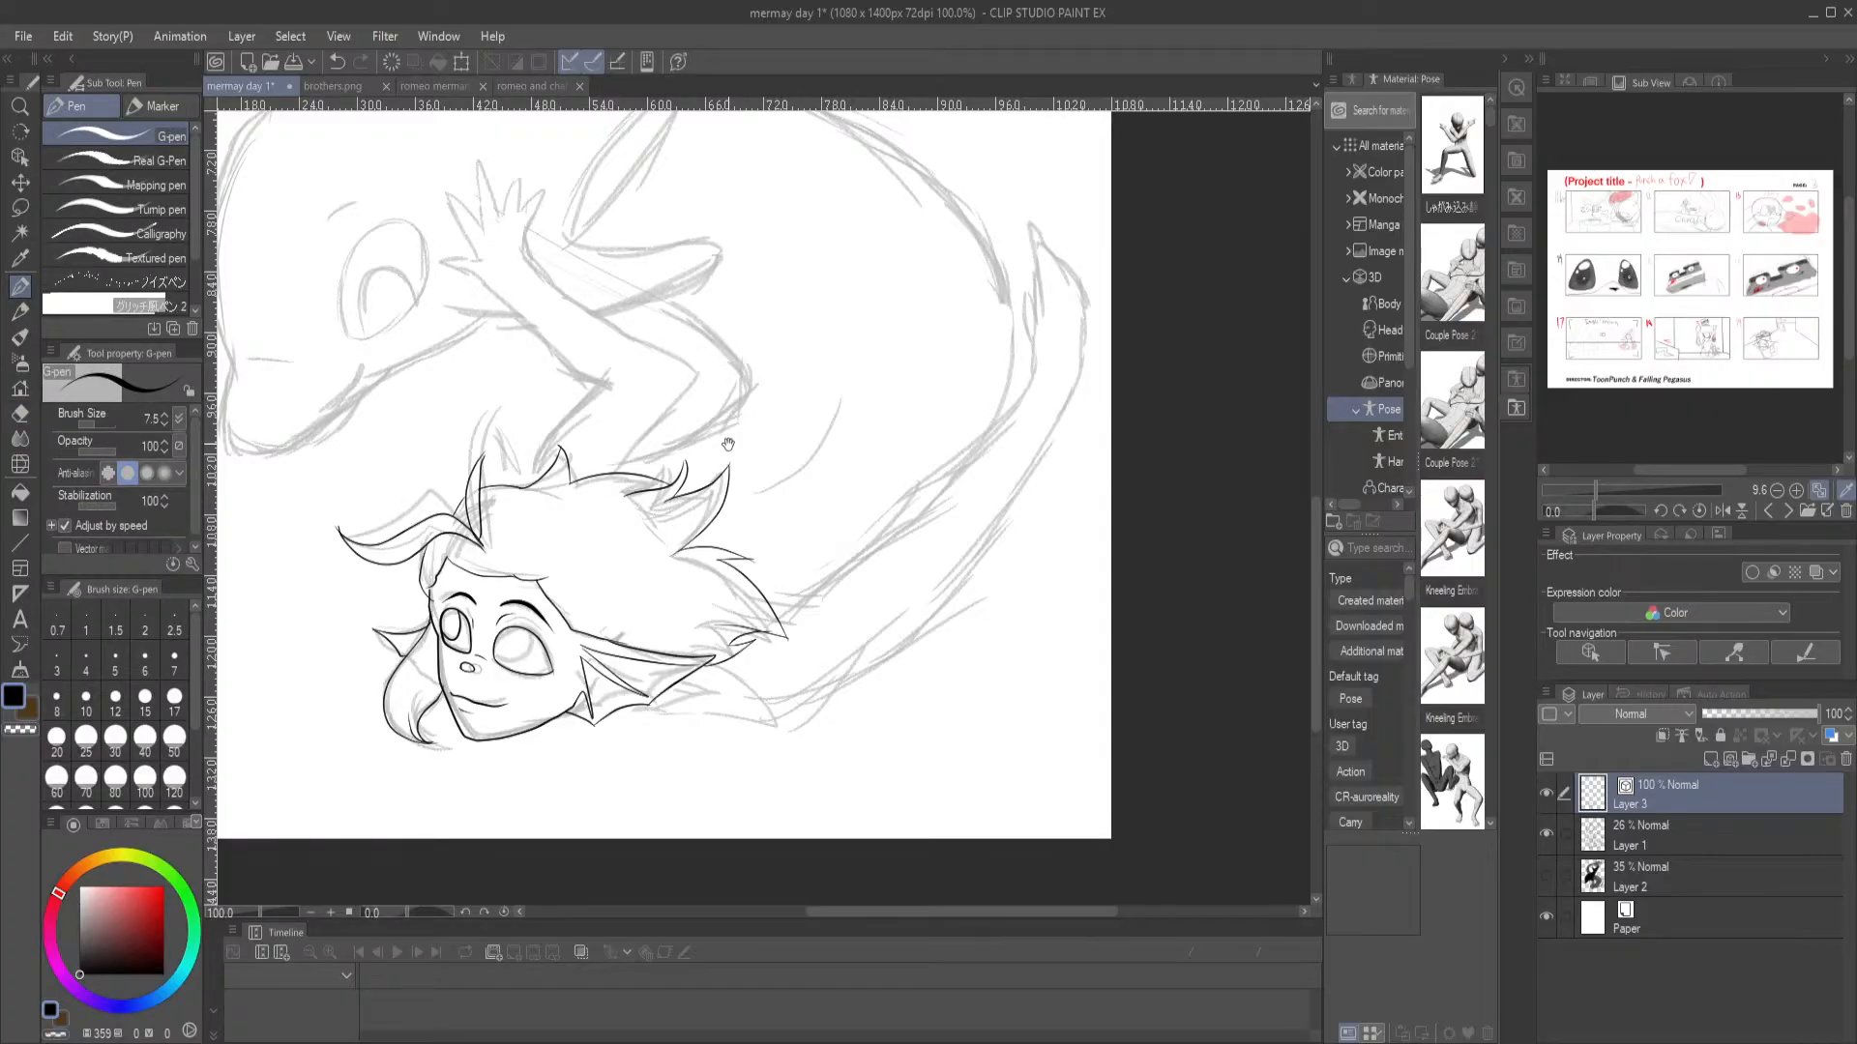
{"action": "left_click_drag", "start_coordinate": [726, 449], "coordinate": [700, 492]}
{"action": "left_click_drag", "start_coordinate": [503, 529], "coordinate": [565, 418]}
{"action": "mouse_move", "coordinate": [501, 297]}
{"action": "left_mouse_down"}
{"action": "mouse_move", "coordinate": [652, 428]}
{"action": "mouse_move", "coordinate": [599, 520]}
{"action": "left_mouse_up"}
{"action": "key", "text": "ctrl+z"}
{"action": "key", "text": "ctrl+z"}
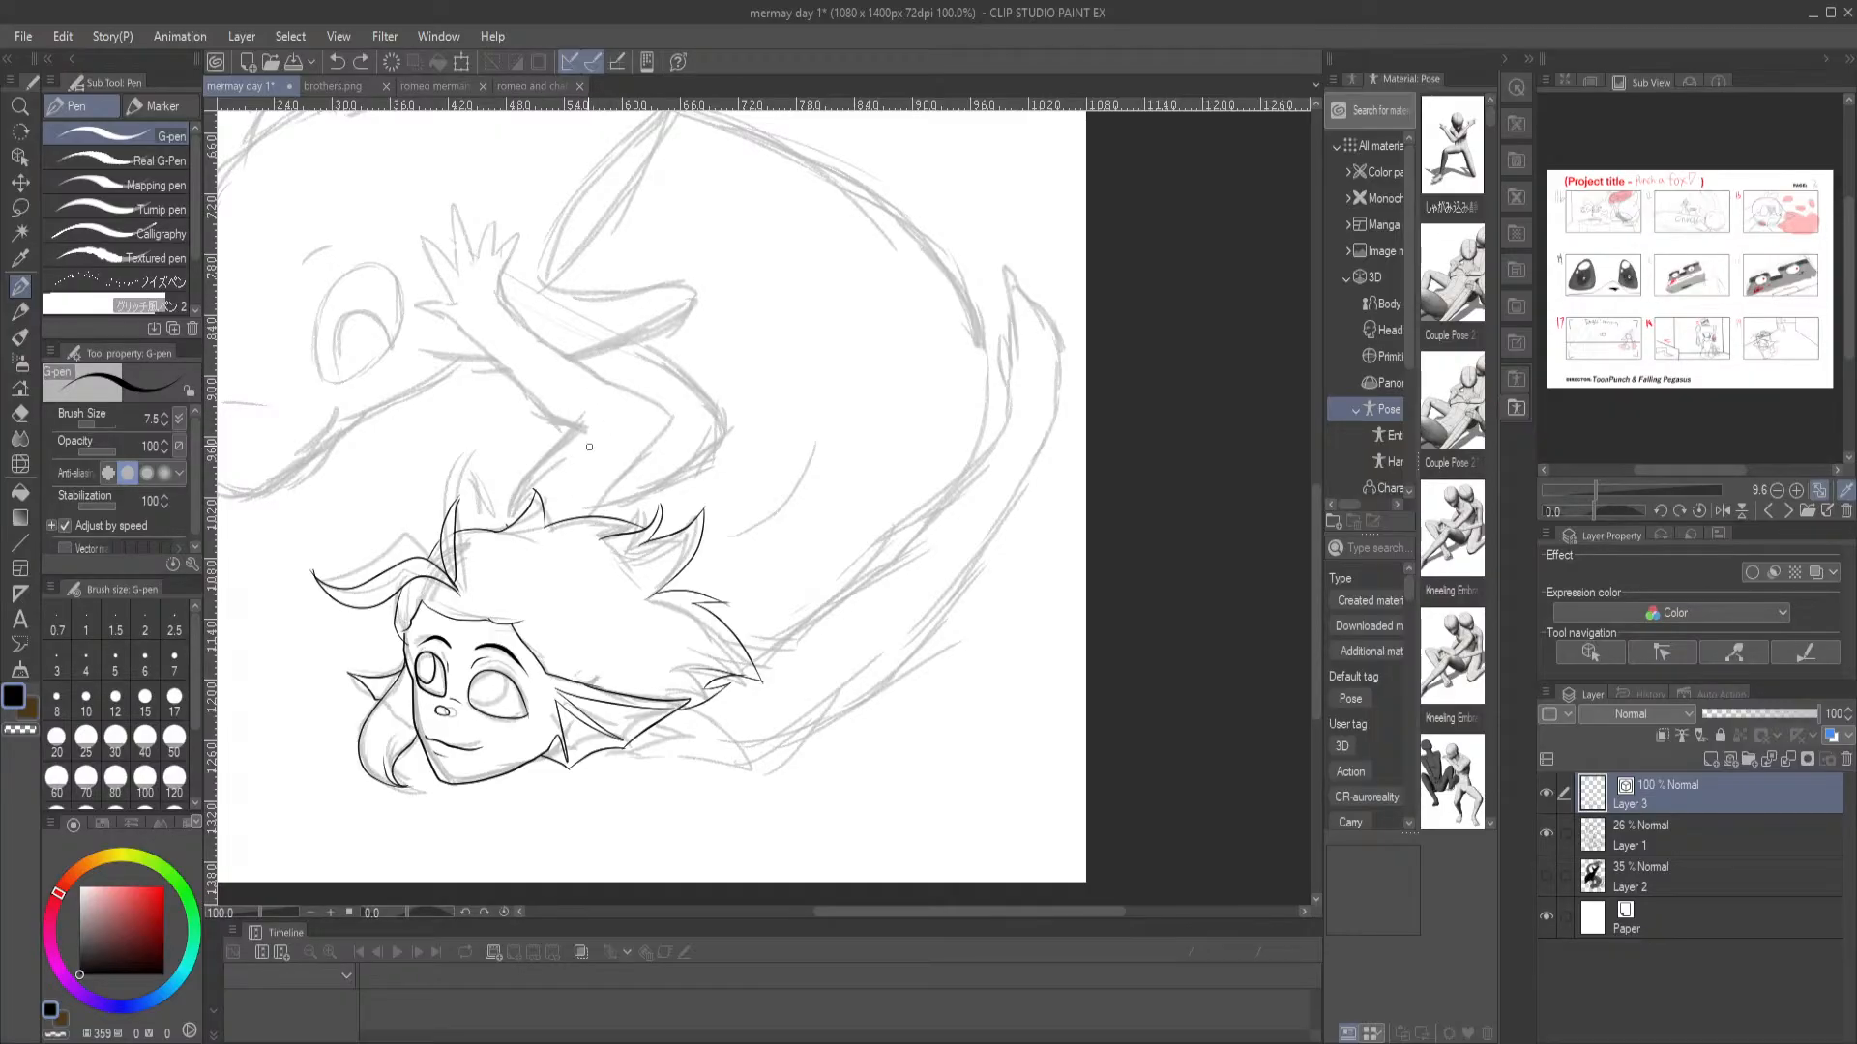
Ink the merman's raised arms where they emerge from the hair, including the curved underside running out to the elbow
{"action": "left_click_drag", "start_coordinate": [594, 450], "coordinate": [683, 514]}
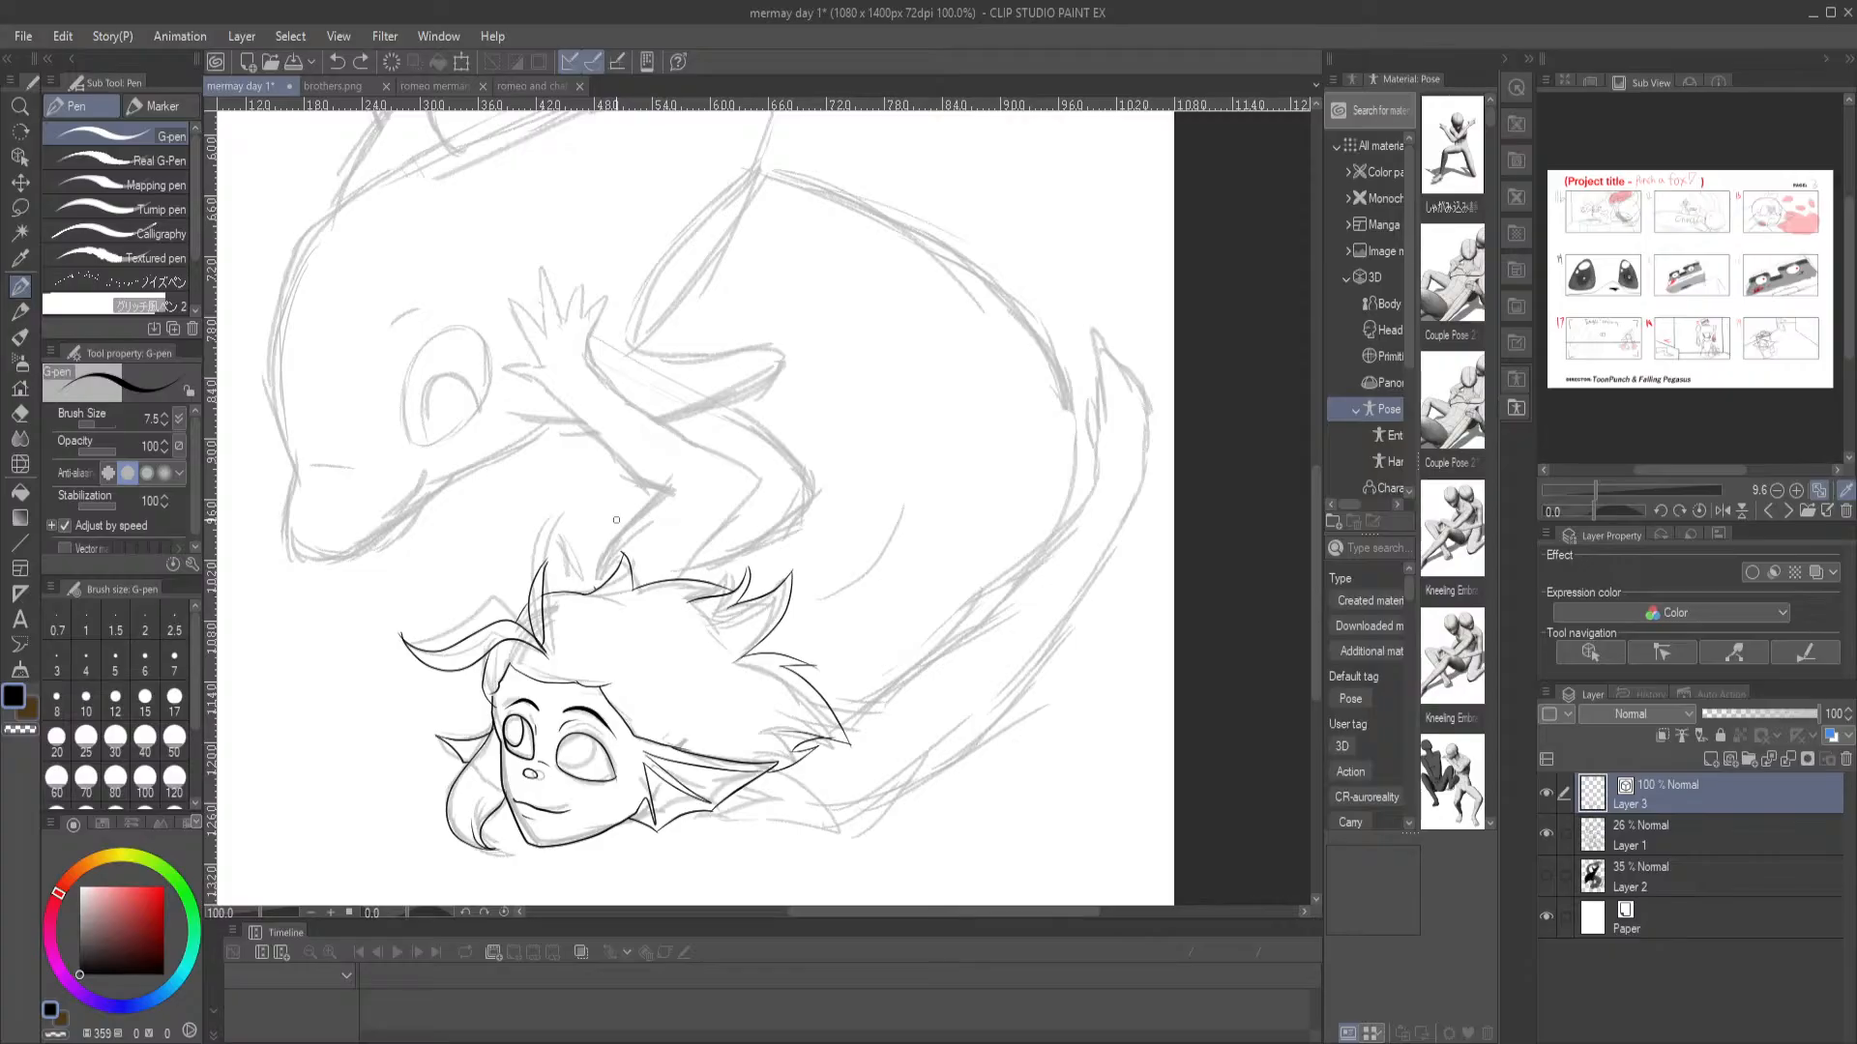
{"action": "mouse_move", "coordinate": [593, 595]}
{"action": "left_mouse_down"}
{"action": "mouse_move", "coordinate": [600, 545]}
{"action": "mouse_move", "coordinate": [636, 525]}
{"action": "left_mouse_up"}
{"action": "left_click_drag", "start_coordinate": [655, 494], "coordinate": [674, 480]}
{"action": "key", "text": "ctrl+z"}
{"action": "left_click_drag", "start_coordinate": [678, 464], "coordinate": [637, 530]}
{"action": "key", "text": "ctrl+z"}
{"action": "left_click_drag", "start_coordinate": [603, 372], "coordinate": [751, 492]}
{"action": "key", "text": "ctrl+z"}
{"action": "left_click_drag", "start_coordinate": [670, 578], "coordinate": [822, 489]}
Ink the merman's long outer body curve from behind the hair, the short inner curve beside it and the raised arm's outer edge
{"action": "left_click_drag", "start_coordinate": [1029, 559], "coordinate": [843, 738]}
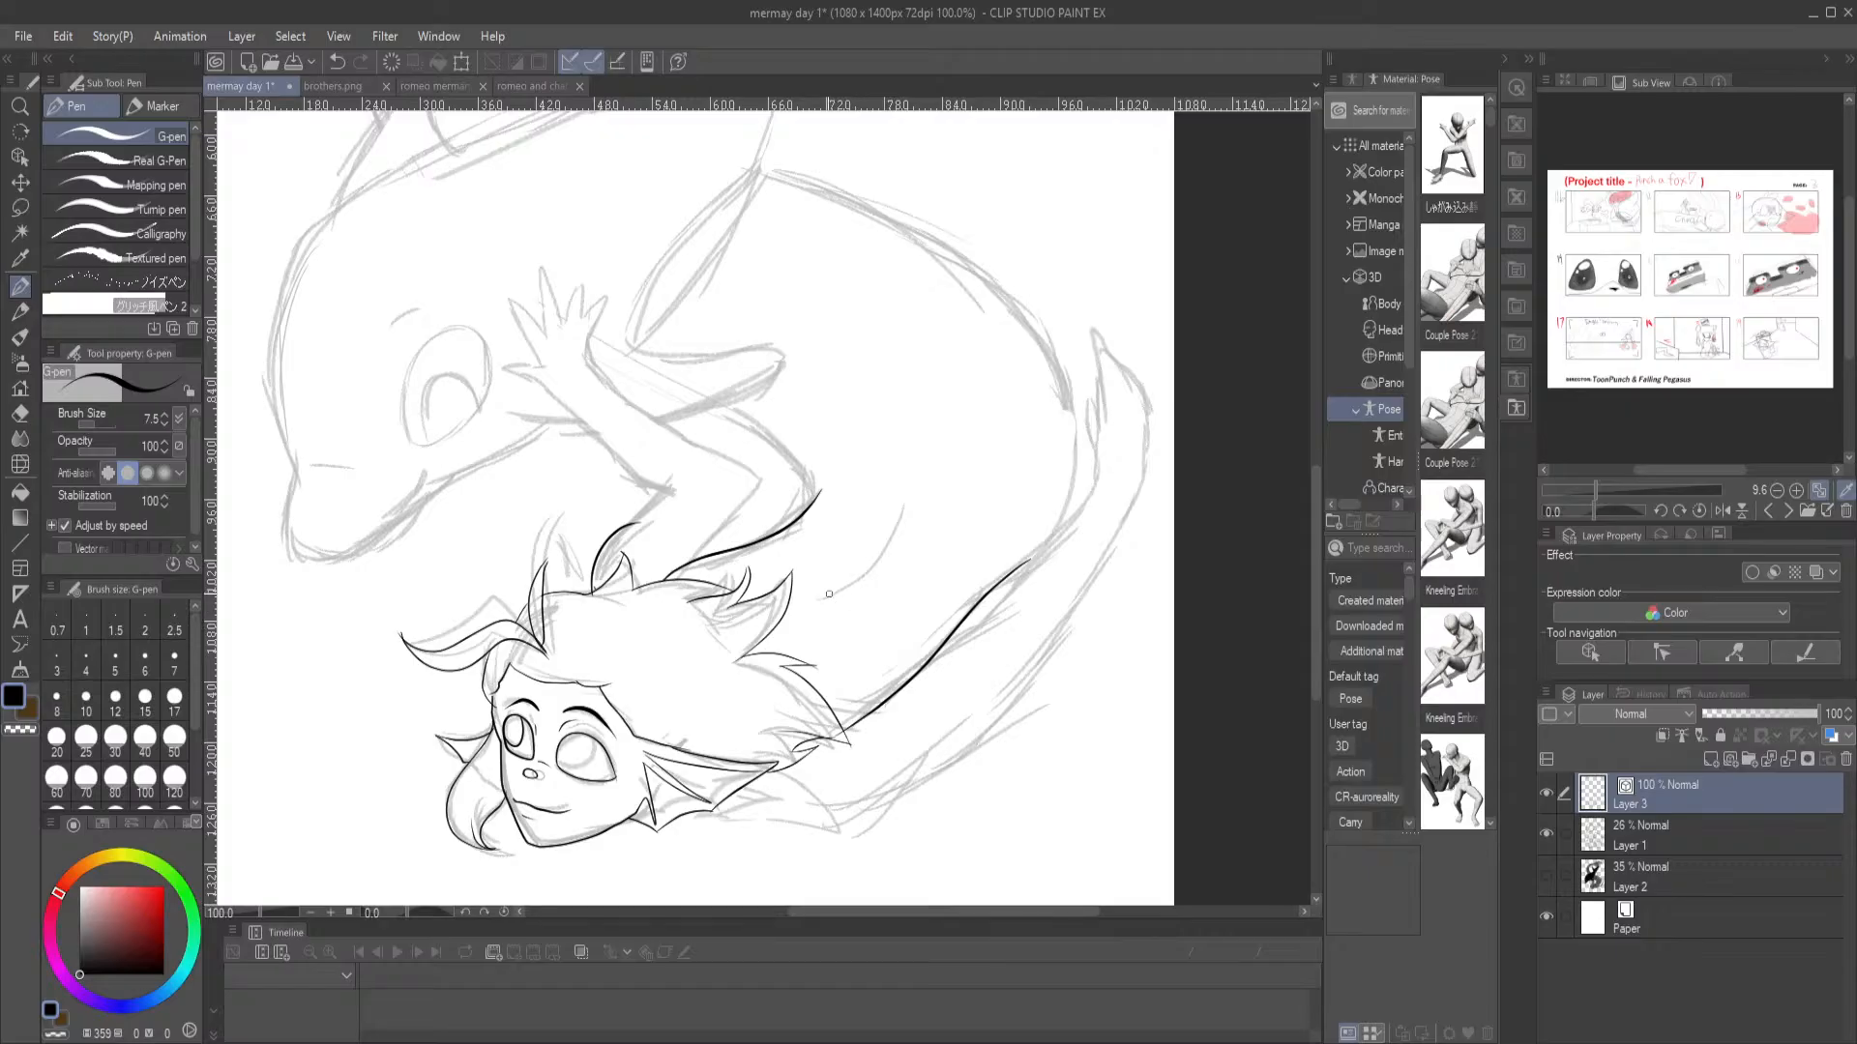
{"action": "mouse_move", "coordinate": [807, 599]}
{"action": "left_mouse_down"}
{"action": "mouse_move", "coordinate": [908, 507]}
{"action": "mouse_move", "coordinate": [852, 573]}
{"action": "mouse_move", "coordinate": [791, 599]}
{"action": "left_mouse_up"}
{"action": "key", "text": "ctrl+z"}
{"action": "left_click_drag", "start_coordinate": [765, 445], "coordinate": [704, 406]}
{"action": "mouse_move", "coordinate": [767, 174]}
{"action": "left_mouse_down"}
{"action": "mouse_move", "coordinate": [921, 223]}
{"action": "mouse_move", "coordinate": [1051, 308]}
{"action": "mouse_move", "coordinate": [1080, 357]}
{"action": "mouse_move", "coordinate": [1082, 447]}
{"action": "mouse_move", "coordinate": [1063, 523]}
{"action": "mouse_move", "coordinate": [1008, 577]}
{"action": "left_mouse_up"}
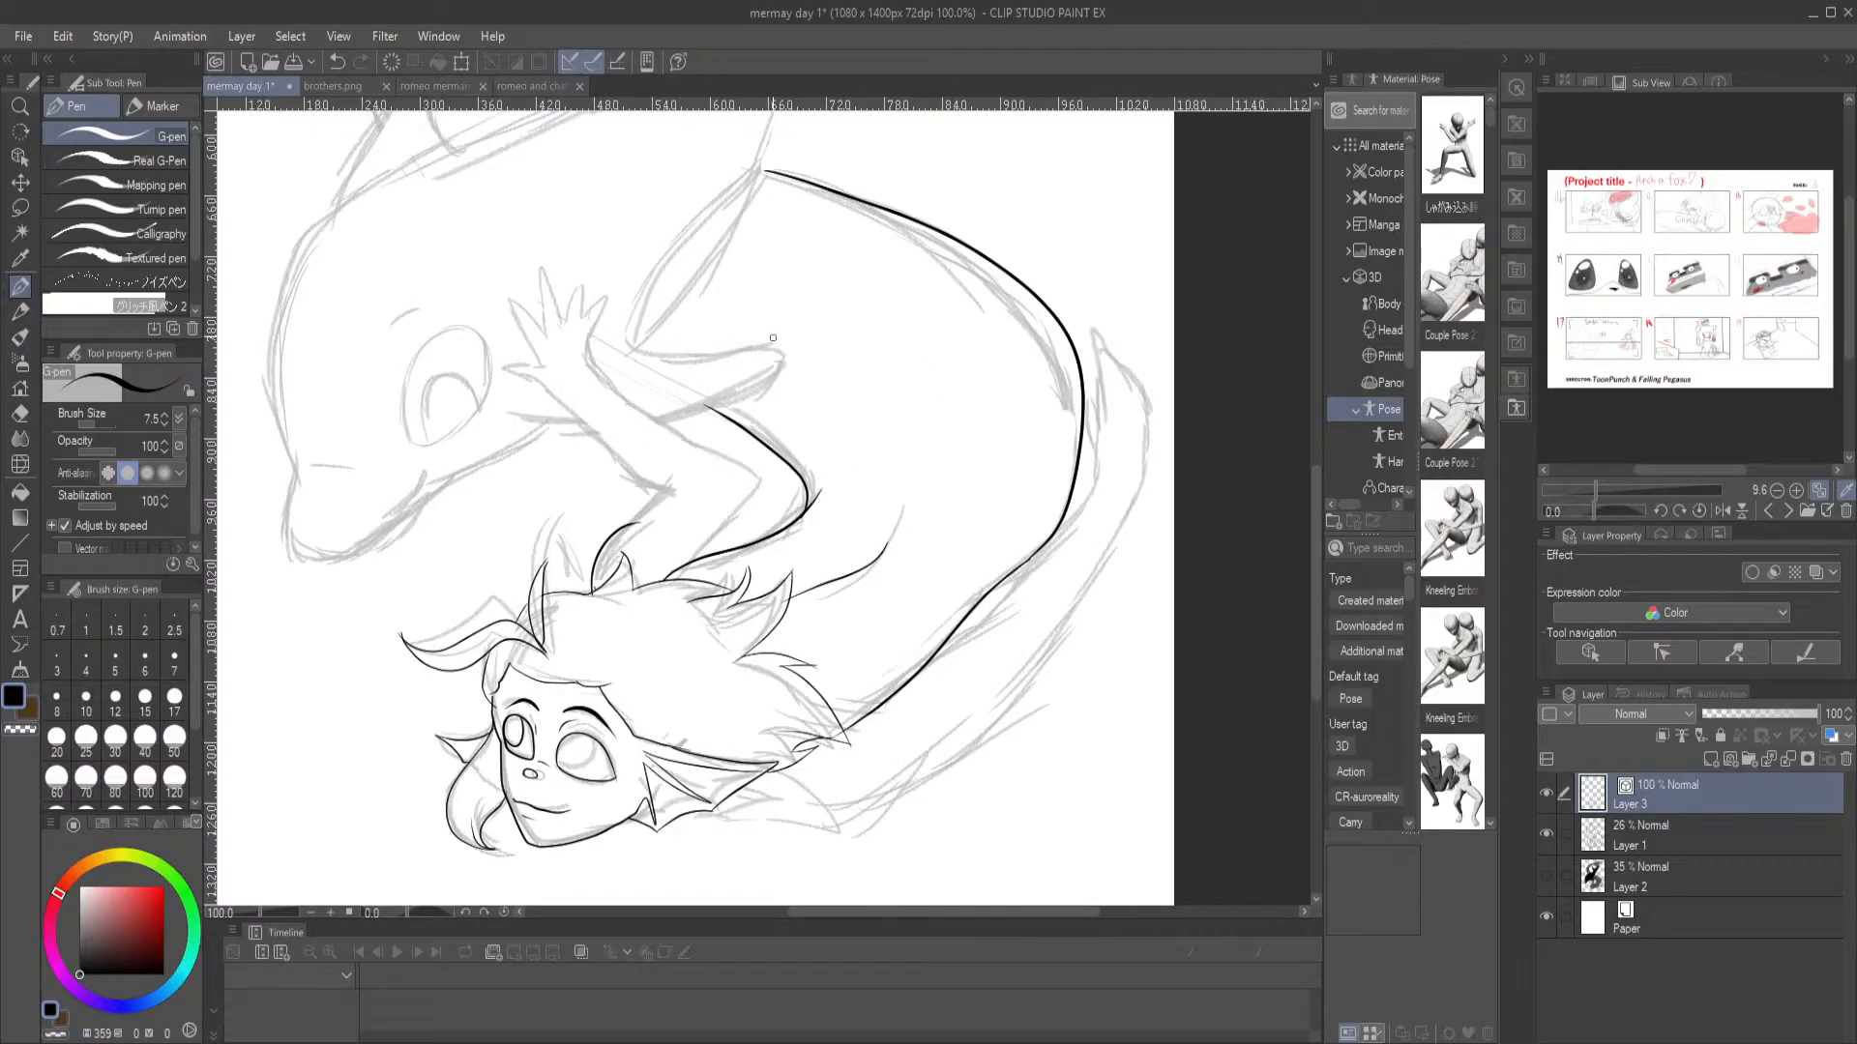
Check the merman's design in the open reference drawings, including romeo merman.png and brothers.png, and return to the mermay day 1 illustration
{"action": "left_click", "coordinate": [440, 86]}
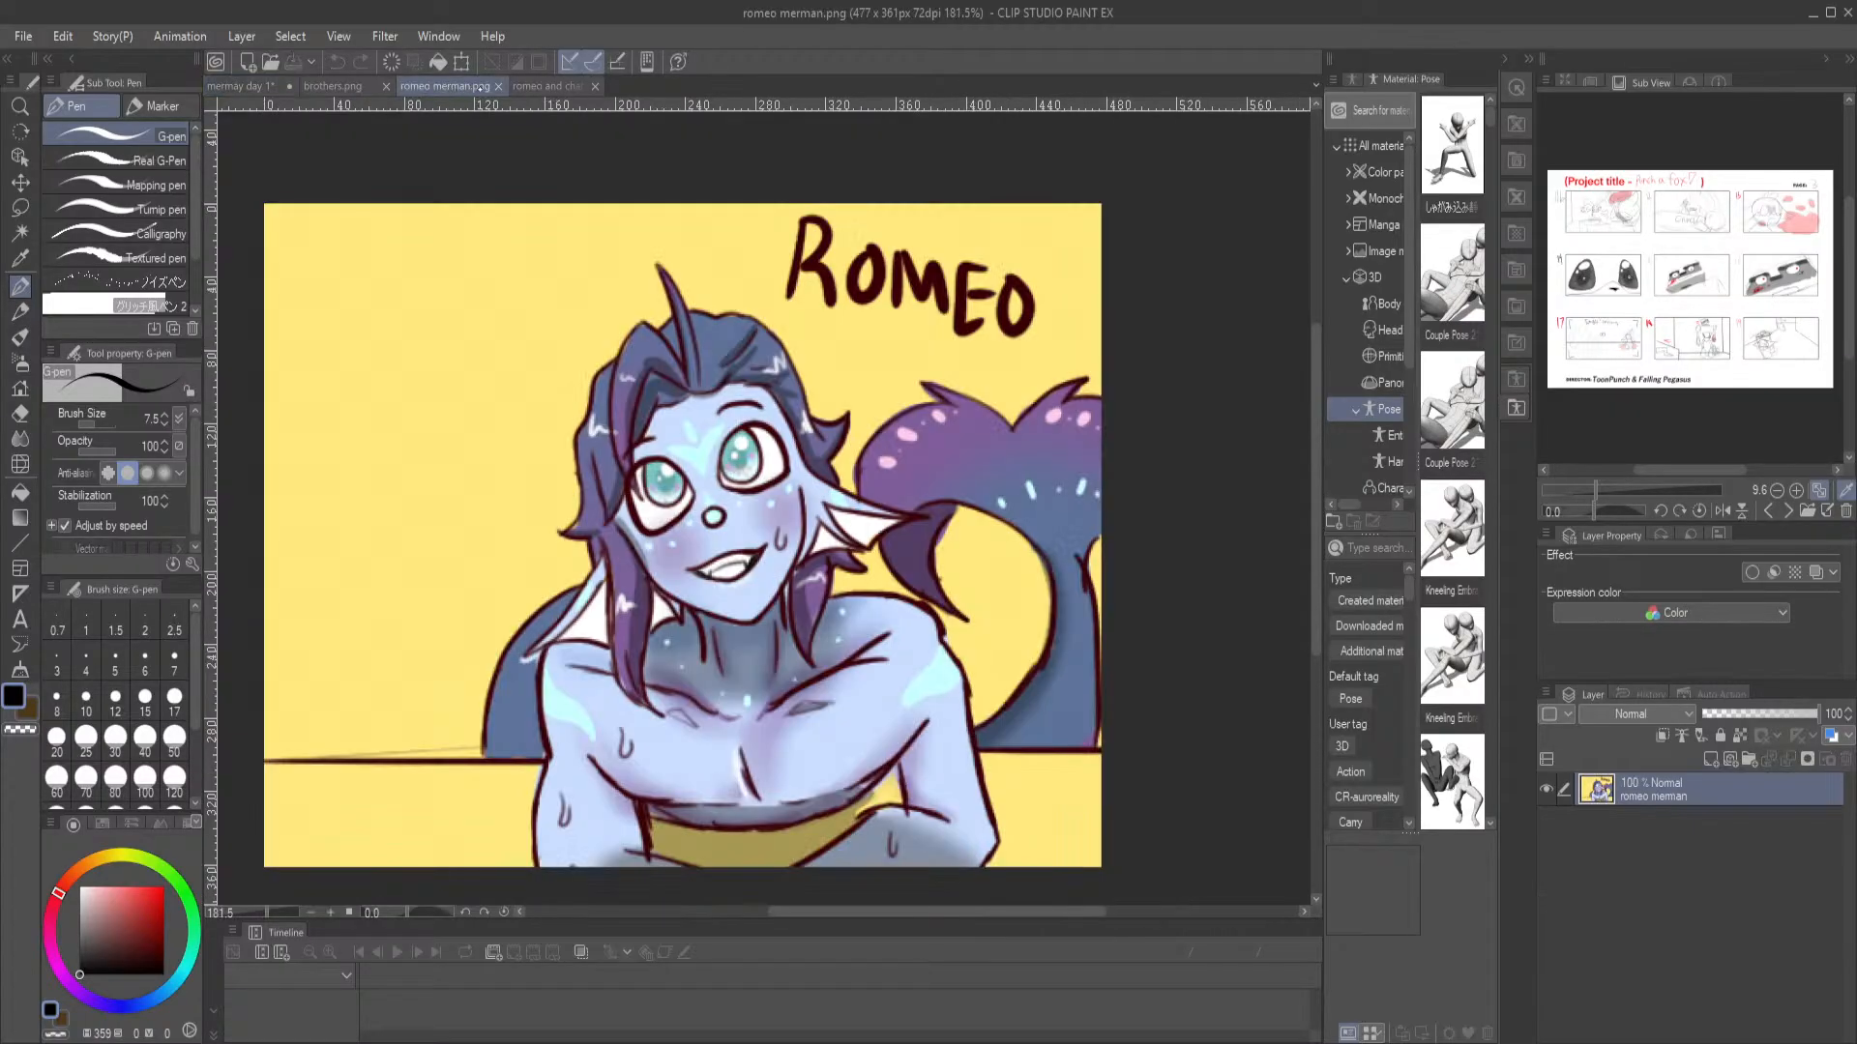
{"action": "left_click", "coordinate": [543, 86]}
{"action": "left_click", "coordinate": [333, 86]}
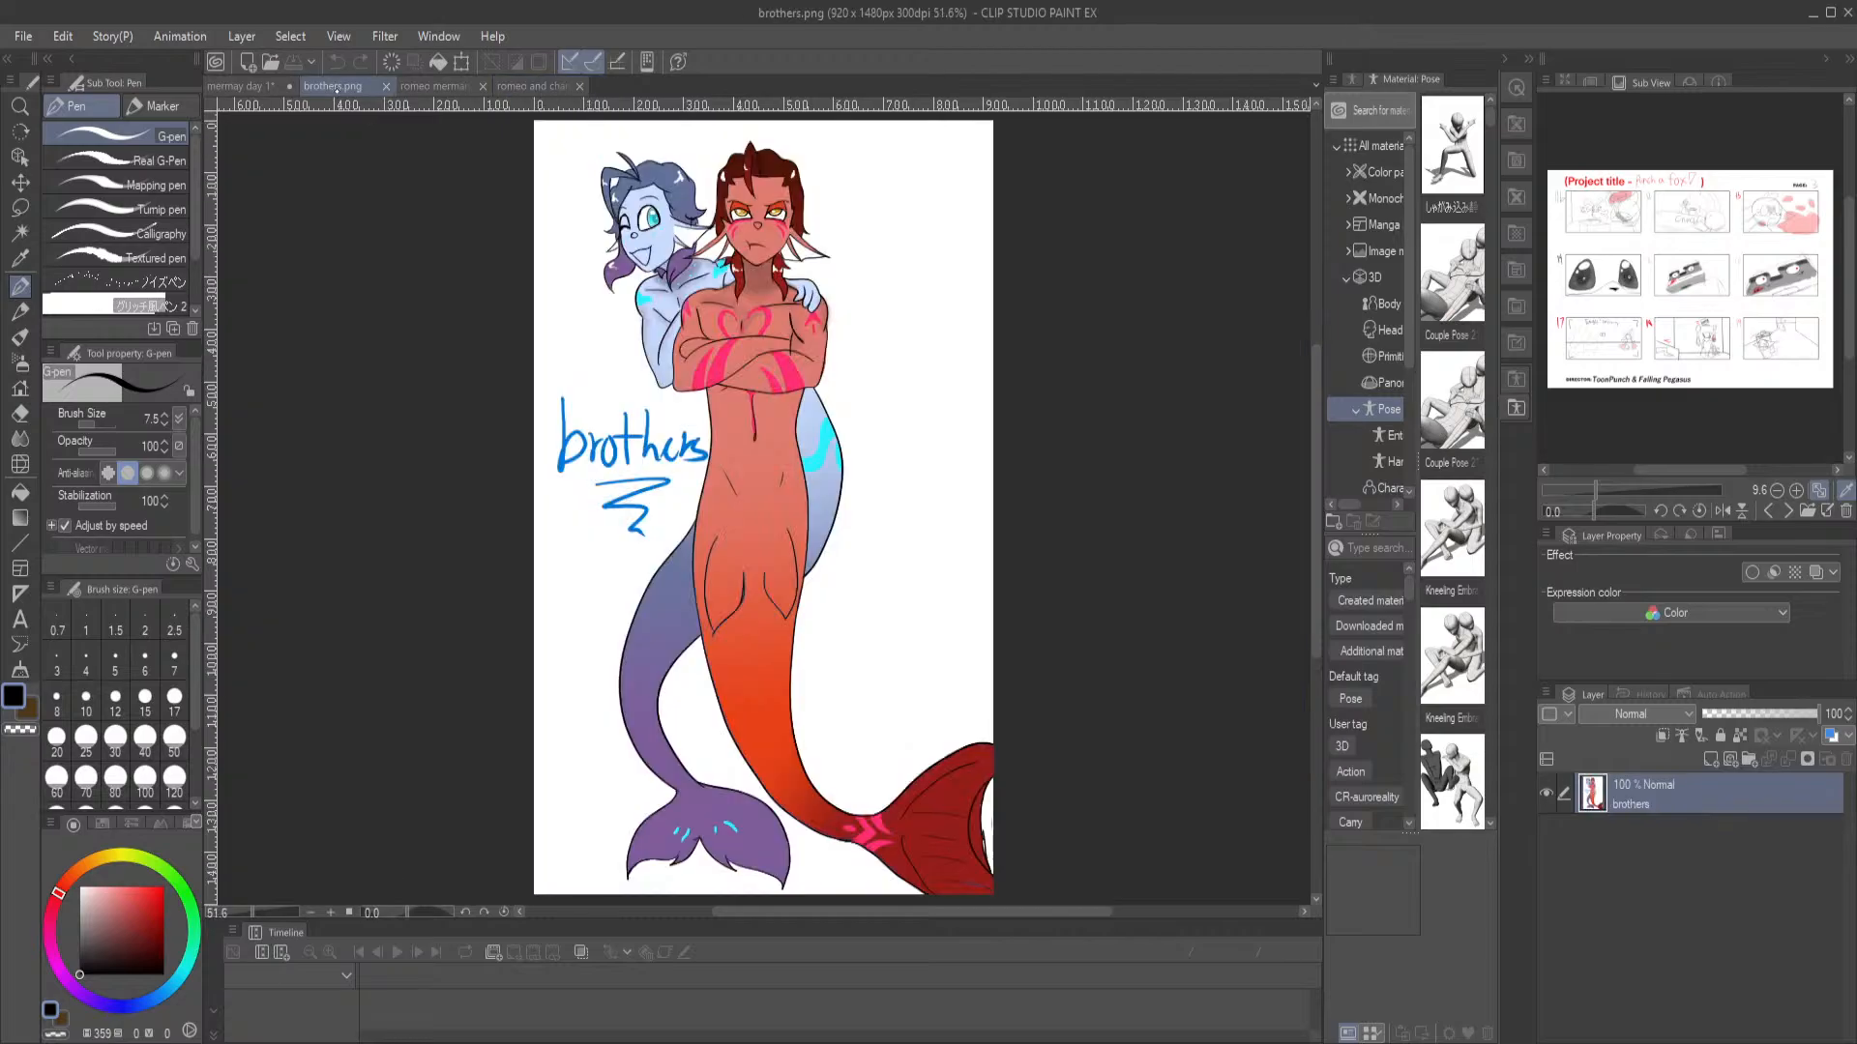
{"action": "left_click", "coordinate": [243, 86]}
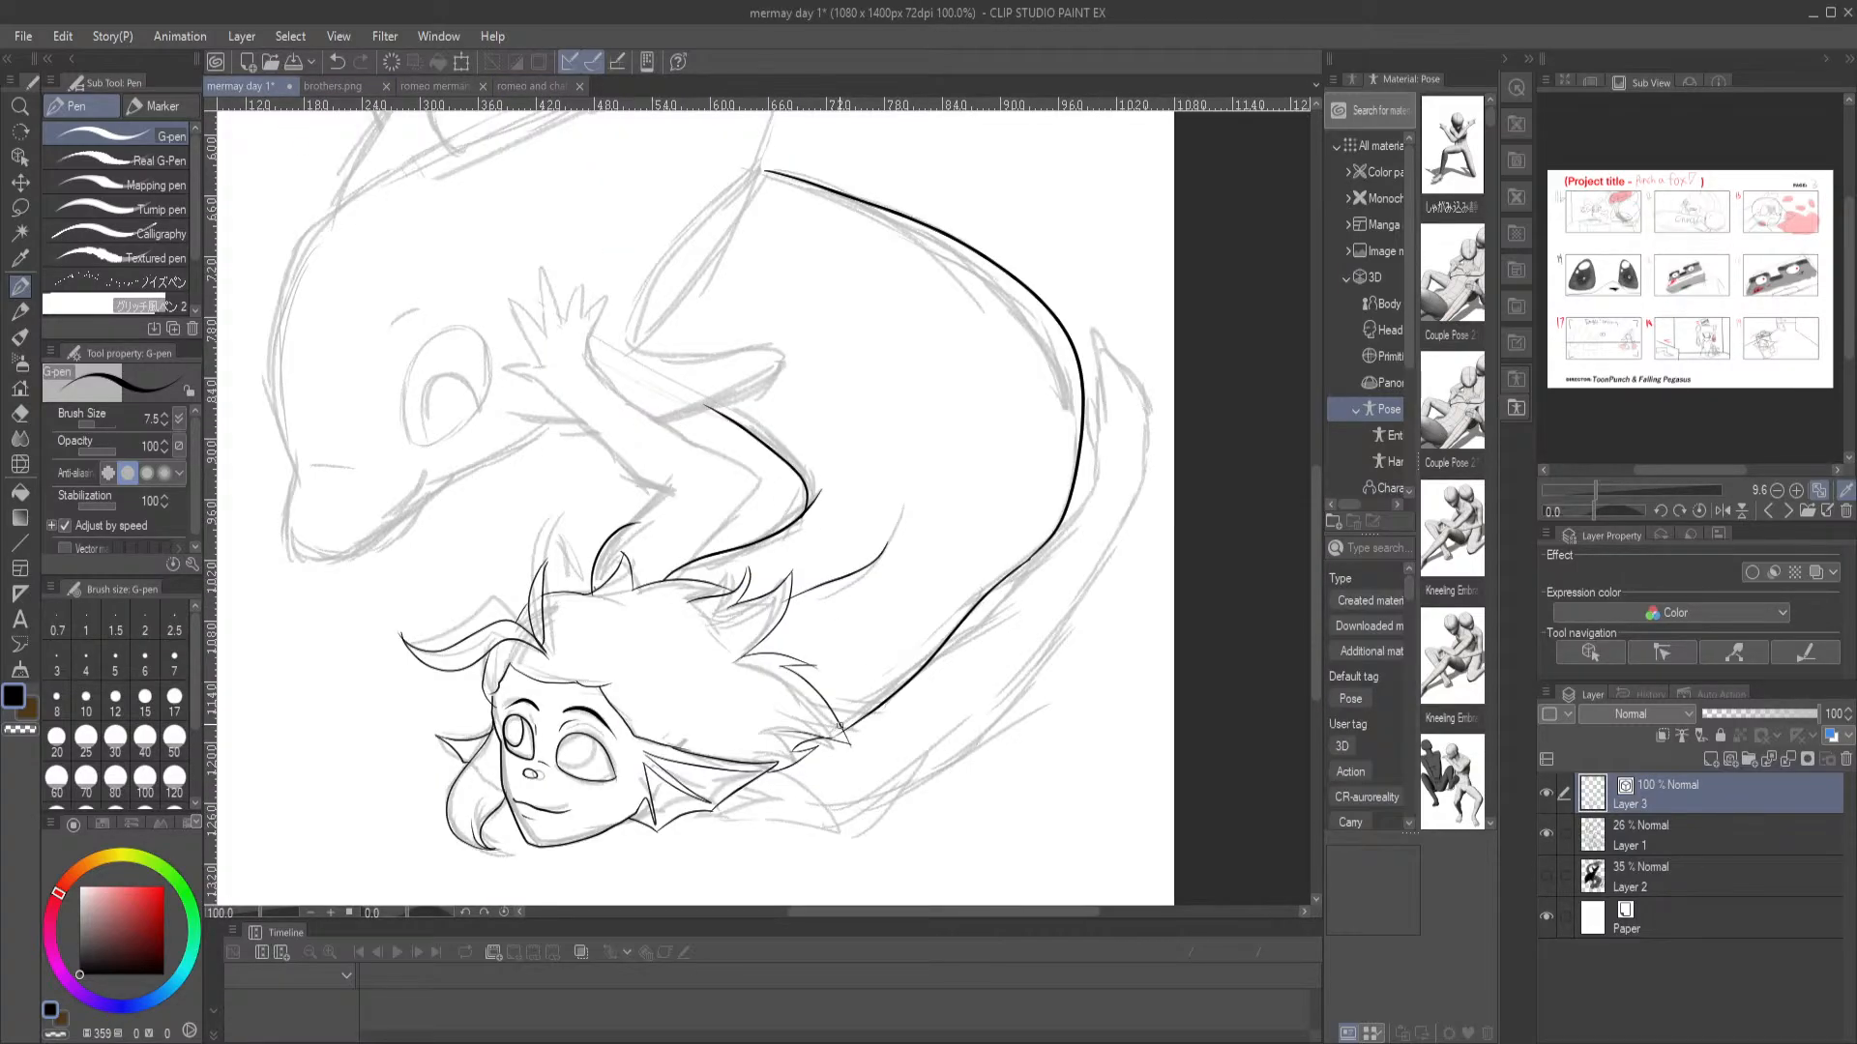
Ink the long lower edge of the curved limb running from below the ear fin, and erase the overlapping line end beside the hair
{"action": "left_click_drag", "start_coordinate": [841, 716], "coordinate": [914, 694]}
{"action": "mouse_move", "coordinate": [771, 799]}
{"action": "left_mouse_down"}
{"action": "mouse_move", "coordinate": [829, 810]}
{"action": "mouse_move", "coordinate": [967, 742]}
{"action": "mouse_move", "coordinate": [1097, 597]}
{"action": "mouse_move", "coordinate": [1129, 492]}
{"action": "mouse_move", "coordinate": [1015, 570]}
{"action": "mouse_move", "coordinate": [887, 709]}
{"action": "left_mouse_up"}
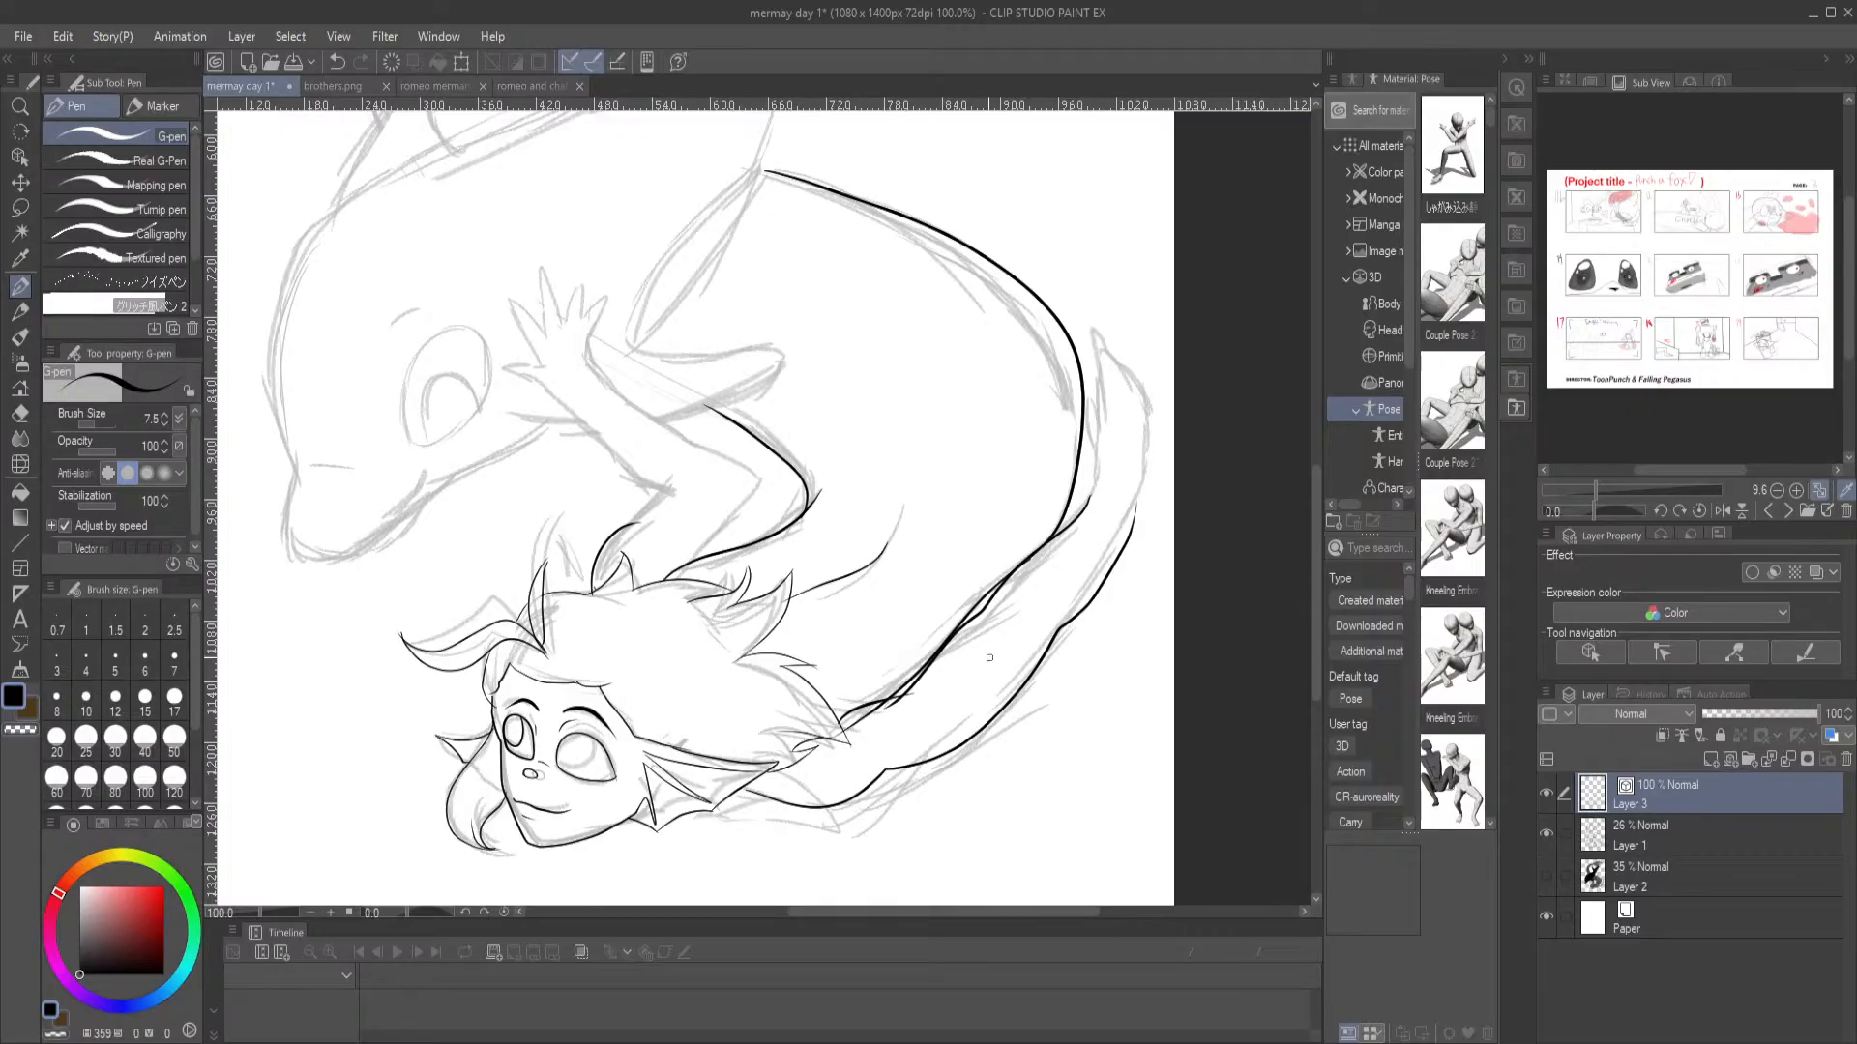
{"action": "key", "text": "e"}
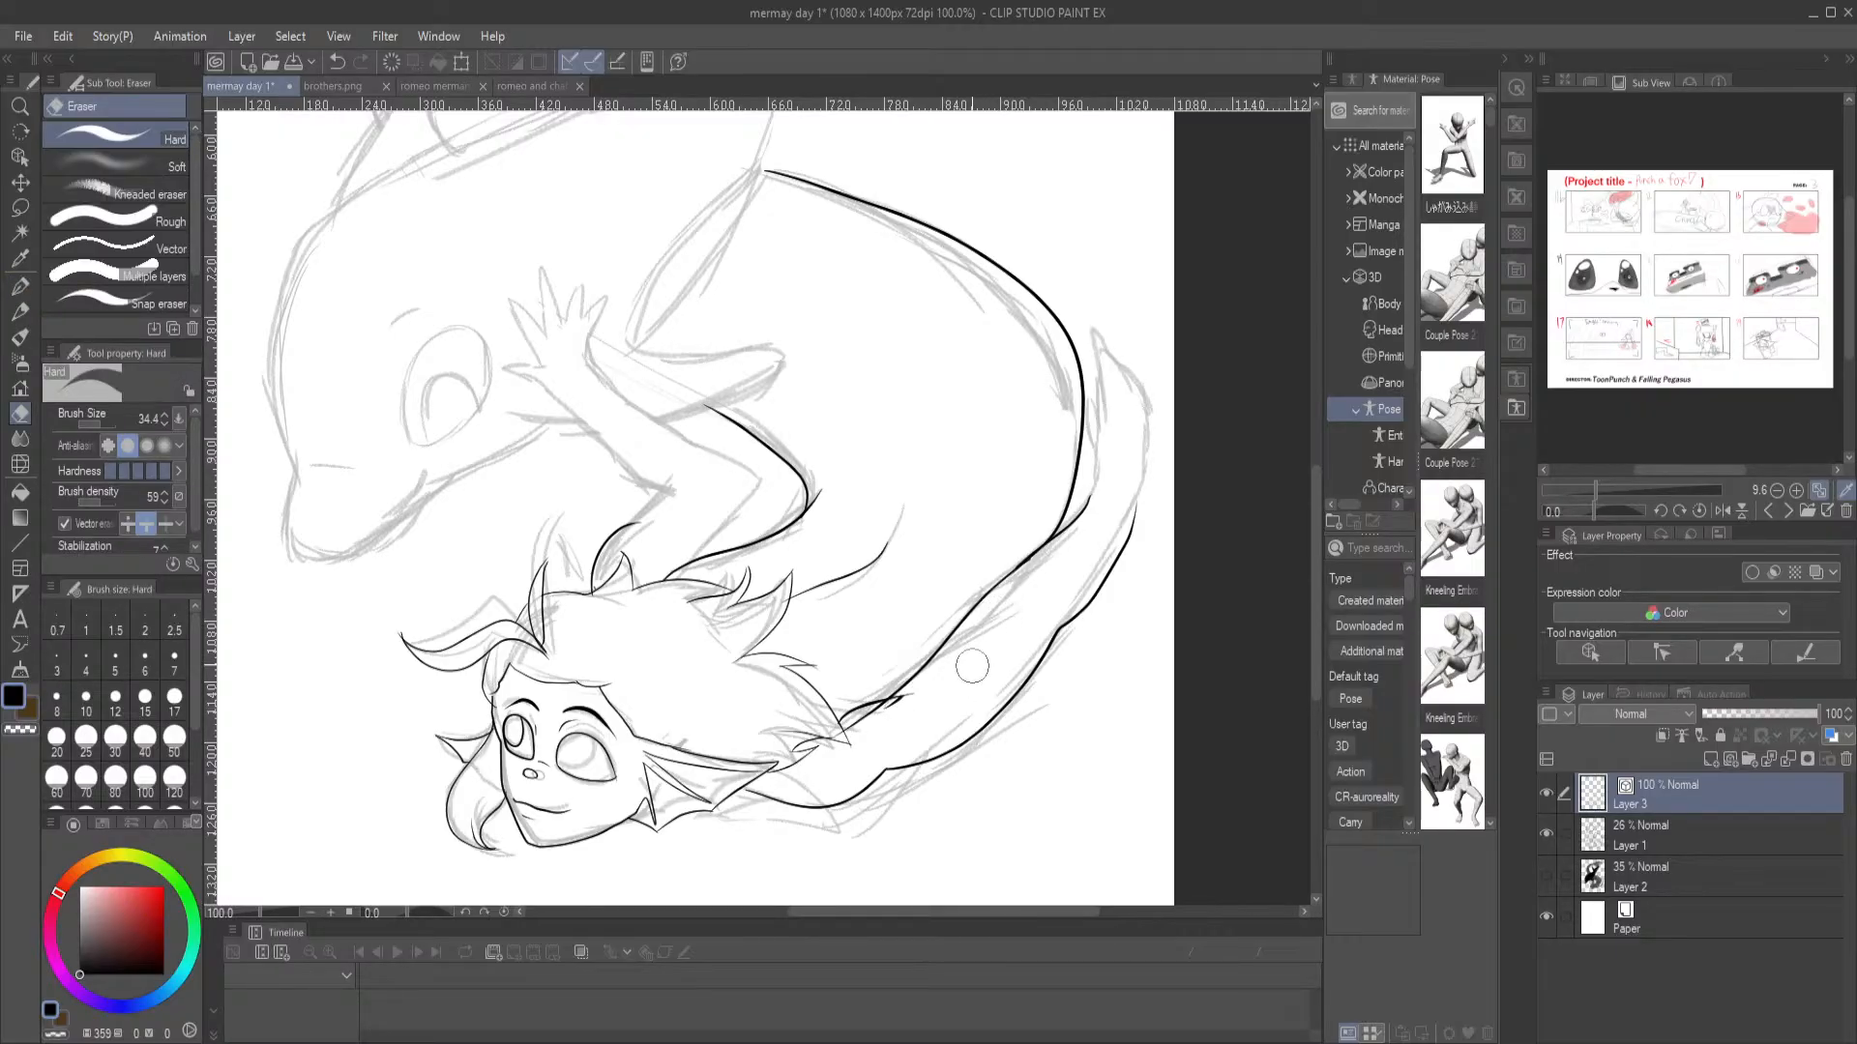
{"action": "left_click_drag", "start_coordinate": [918, 696], "coordinate": [900, 709]}
{"action": "left_click", "coordinate": [19, 285]}
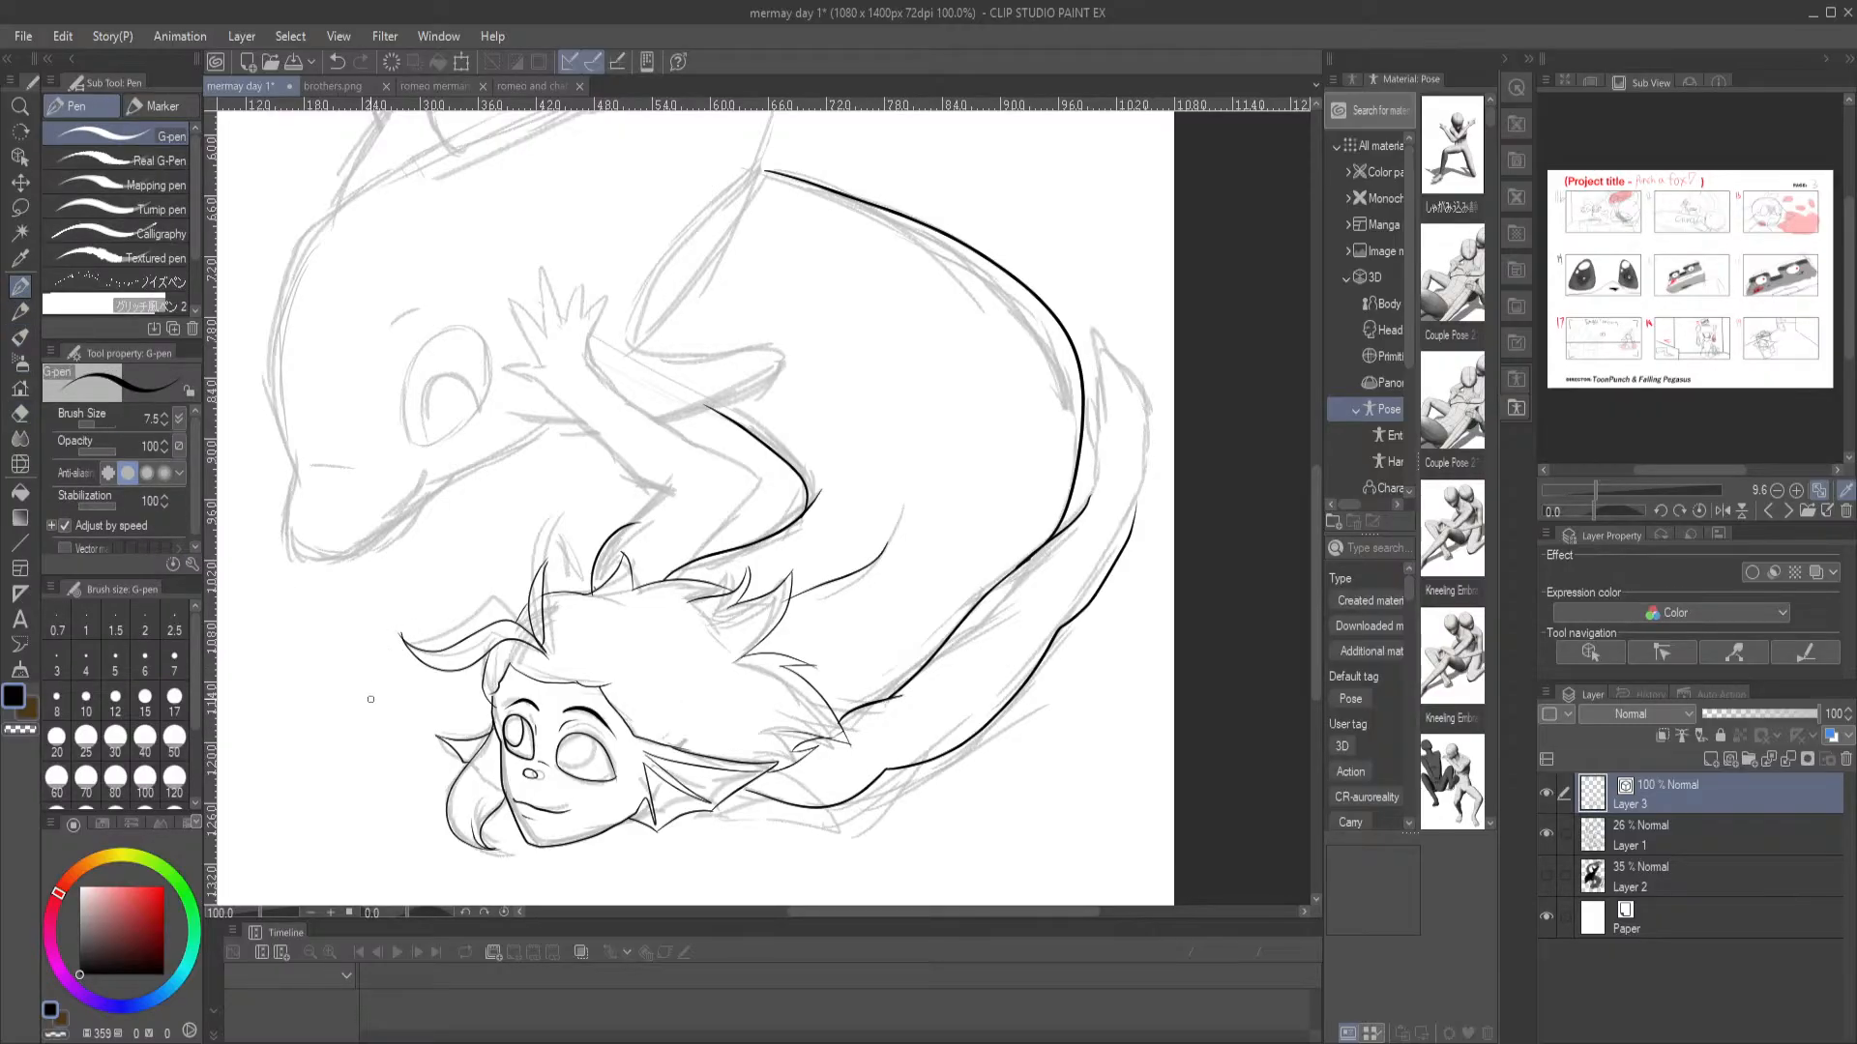
Ink the limb's upper section beside the body curve, with its inner edge, pointed tip, finger lines and outer edge
{"action": "left_click_drag", "start_coordinate": [892, 675], "coordinate": [744, 659]}
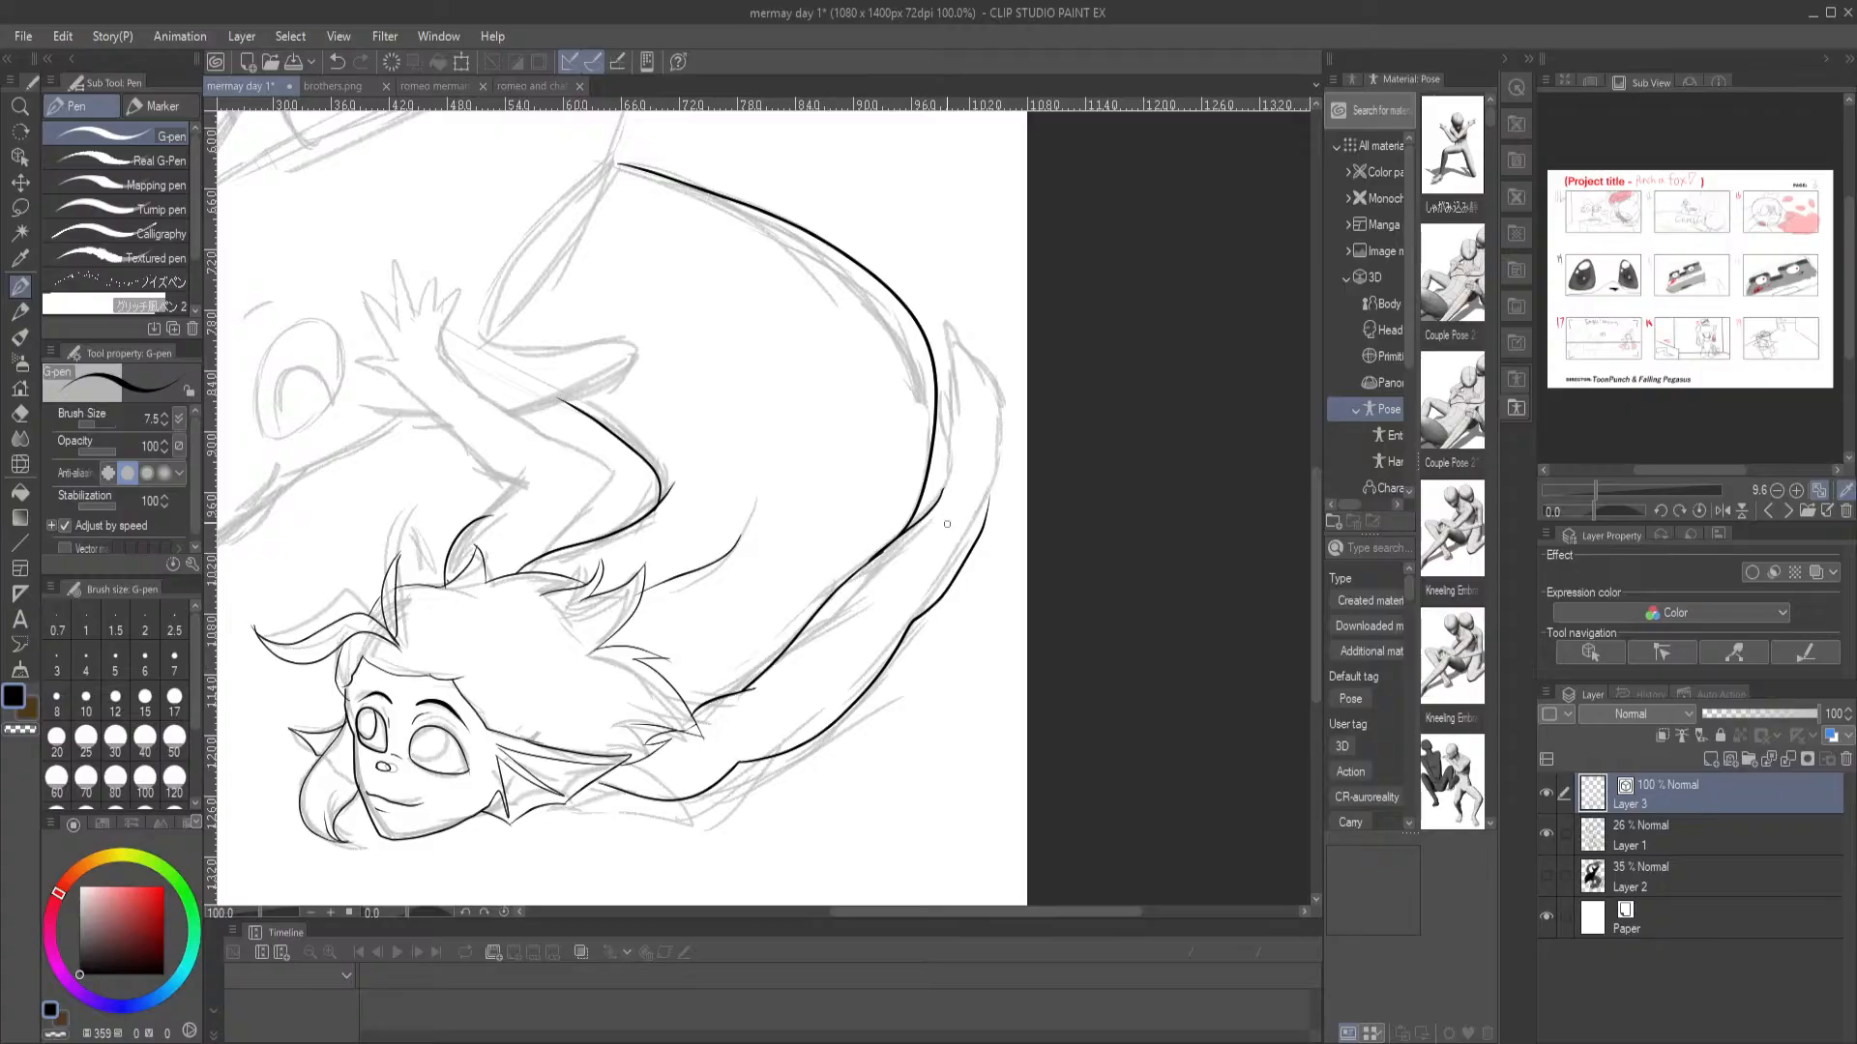
{"action": "scroll", "coordinate": [851, 188], "scroll_direction": "up", "scroll_amount": 3}
{"action": "left_click_drag", "start_coordinate": [974, 615], "coordinate": [733, 533]}
{"action": "mouse_move", "coordinate": [714, 646]}
{"action": "left_mouse_down"}
{"action": "mouse_move", "coordinate": [730, 517]}
{"action": "mouse_move", "coordinate": [714, 322]}
{"action": "left_mouse_up"}
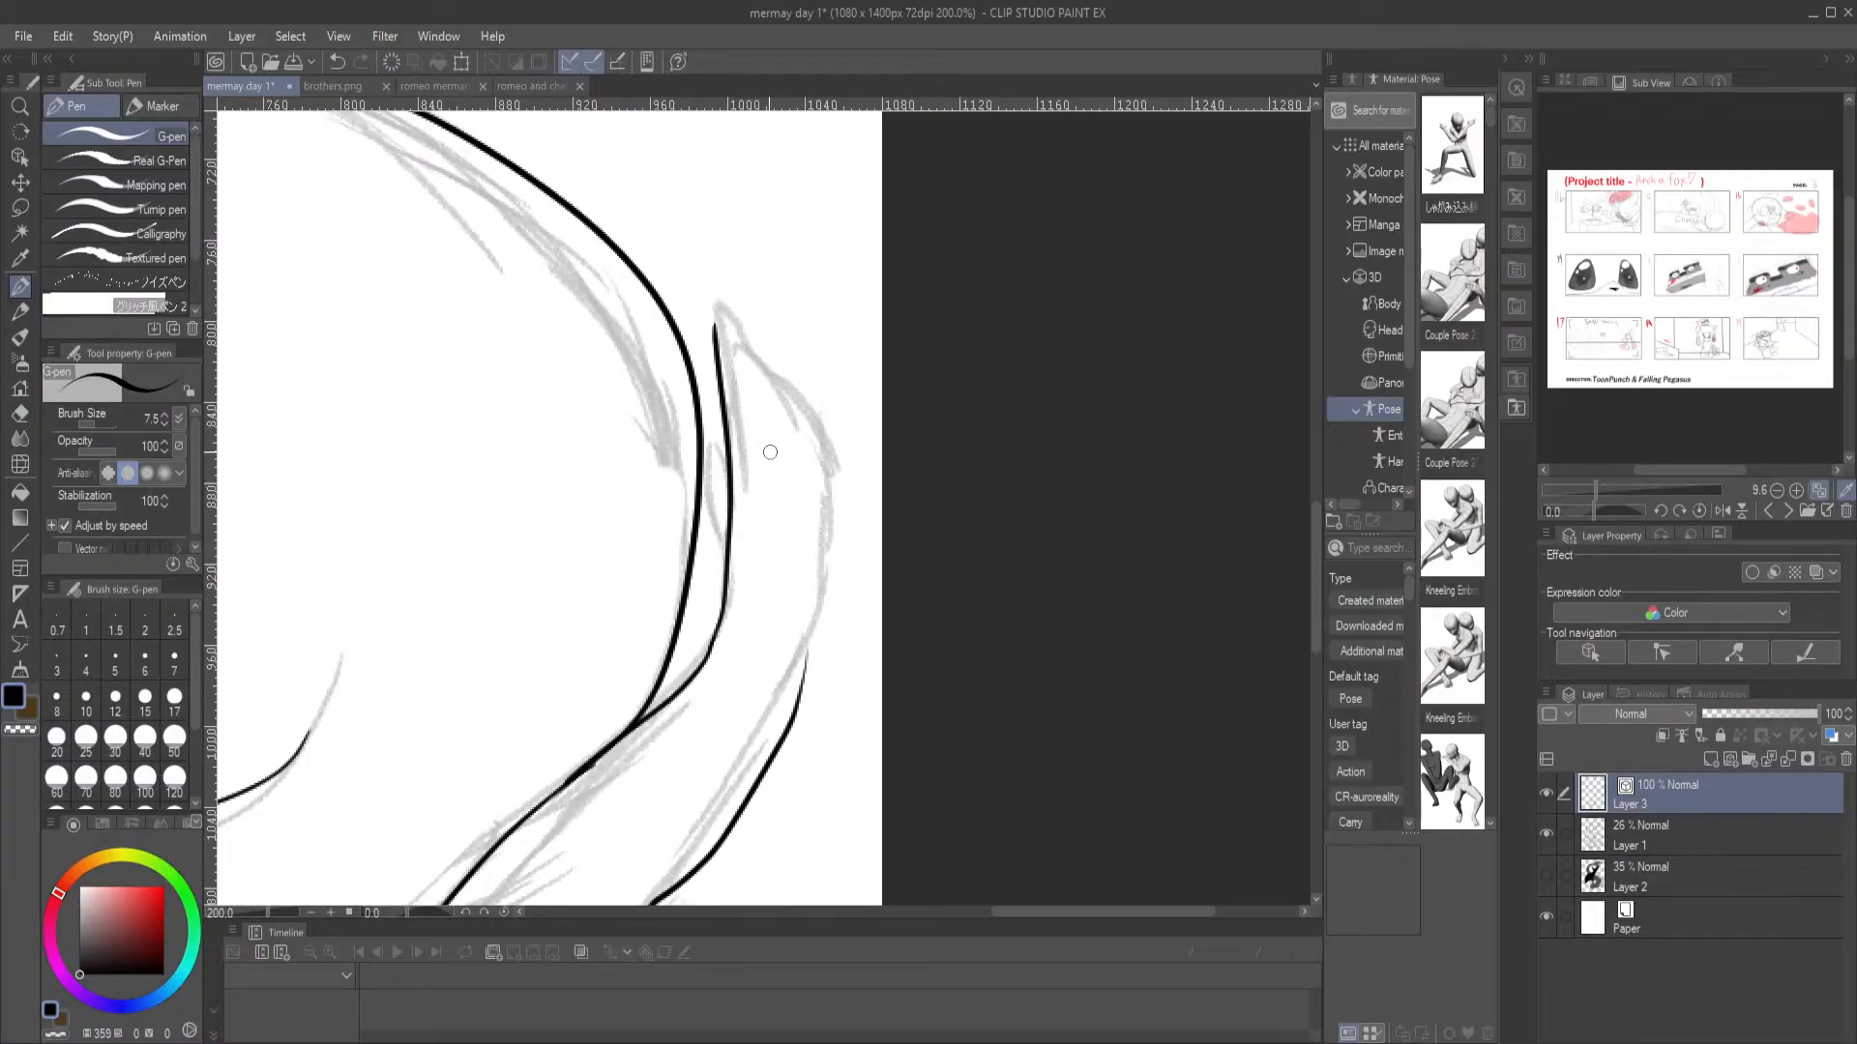
{"action": "key", "text": "ctrl+z"}
{"action": "mouse_move", "coordinate": [710, 652]}
{"action": "left_mouse_down"}
{"action": "mouse_move", "coordinate": [731, 546]}
{"action": "mouse_move", "coordinate": [722, 310]}
{"action": "mouse_move", "coordinate": [793, 454]}
{"action": "left_mouse_up"}
{"action": "mouse_move", "coordinate": [769, 374]}
{"action": "left_mouse_down"}
{"action": "mouse_move", "coordinate": [805, 402]}
{"action": "mouse_move", "coordinate": [817, 449]}
{"action": "mouse_move", "coordinate": [809, 399]}
{"action": "mouse_move", "coordinate": [837, 498]}
{"action": "left_mouse_up"}
{"action": "key", "text": "ctrl+z"}
{"action": "mouse_move", "coordinate": [813, 418]}
{"action": "left_mouse_down"}
{"action": "mouse_move", "coordinate": [835, 501]}
{"action": "mouse_move", "coordinate": [817, 665]}
{"action": "mouse_move", "coordinate": [773, 768]}
{"action": "left_mouse_up"}
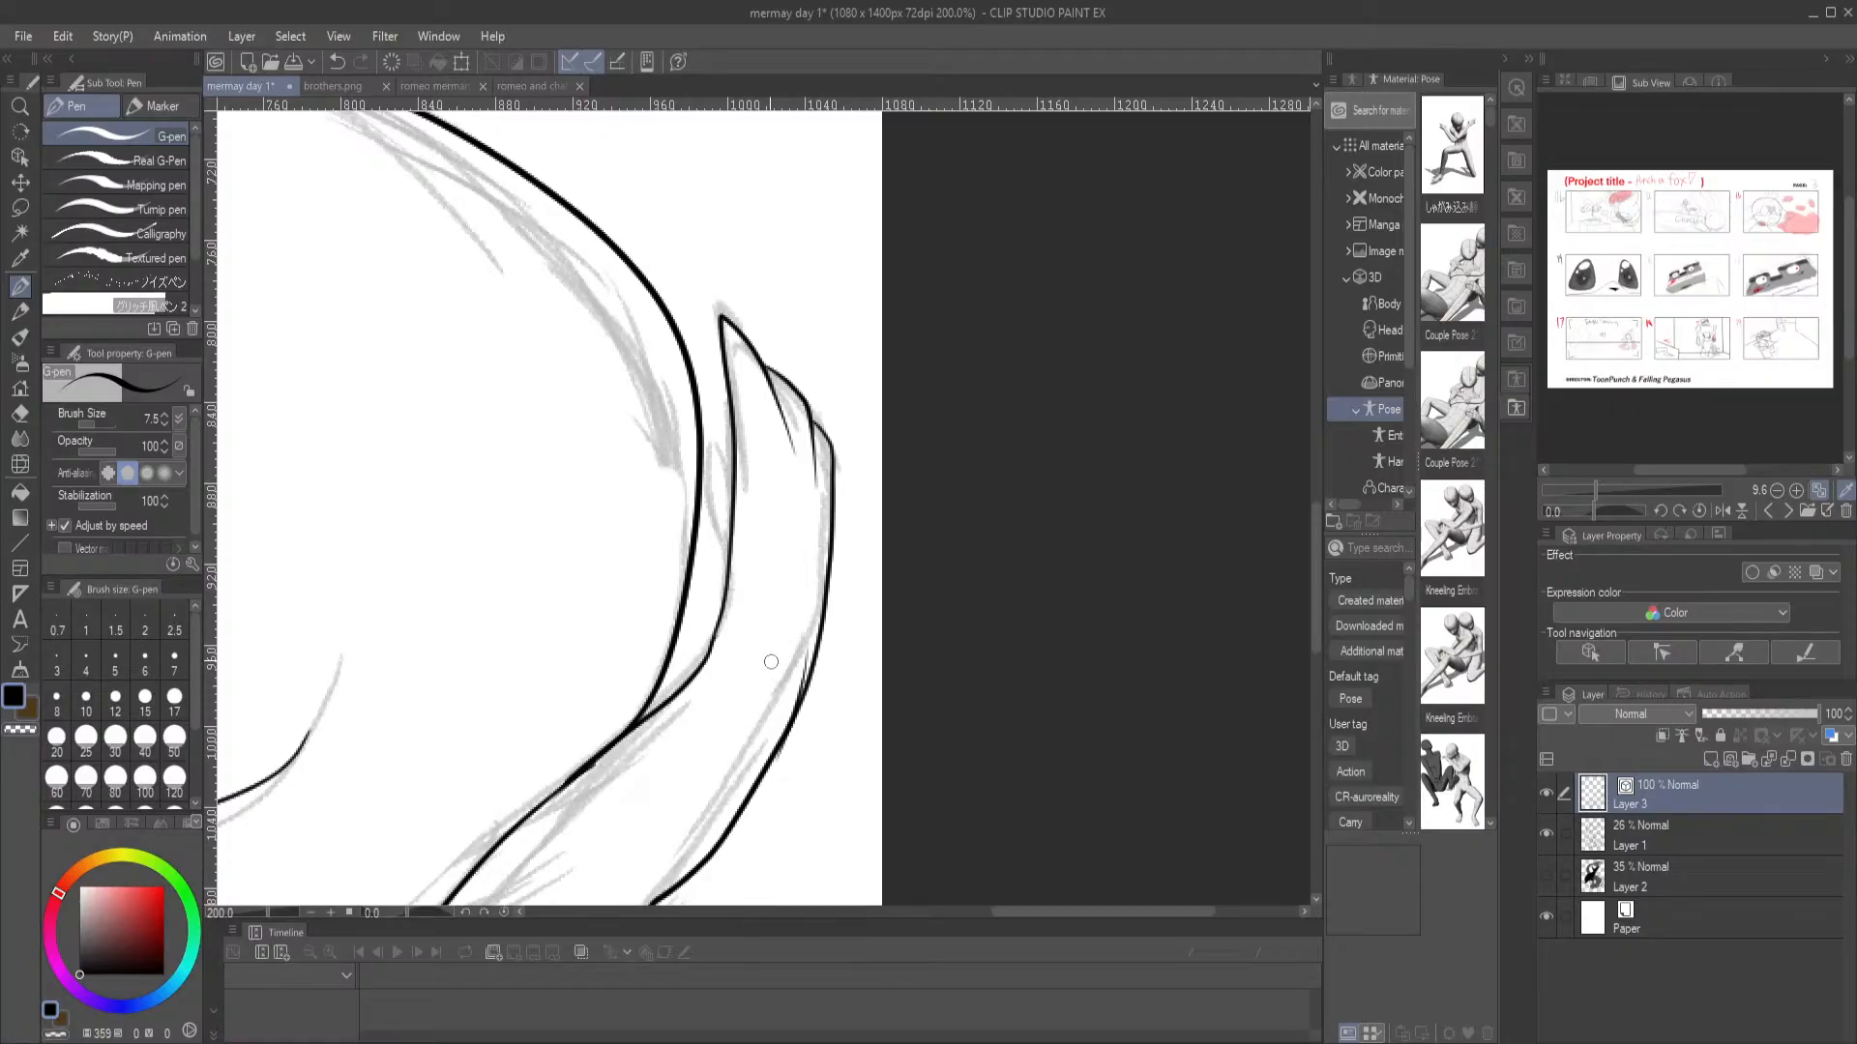
Ink both edges of the merman's raised forearm, from the bent elbow above the hair up to the wrist
{"action": "key", "text": "ctrl+0"}
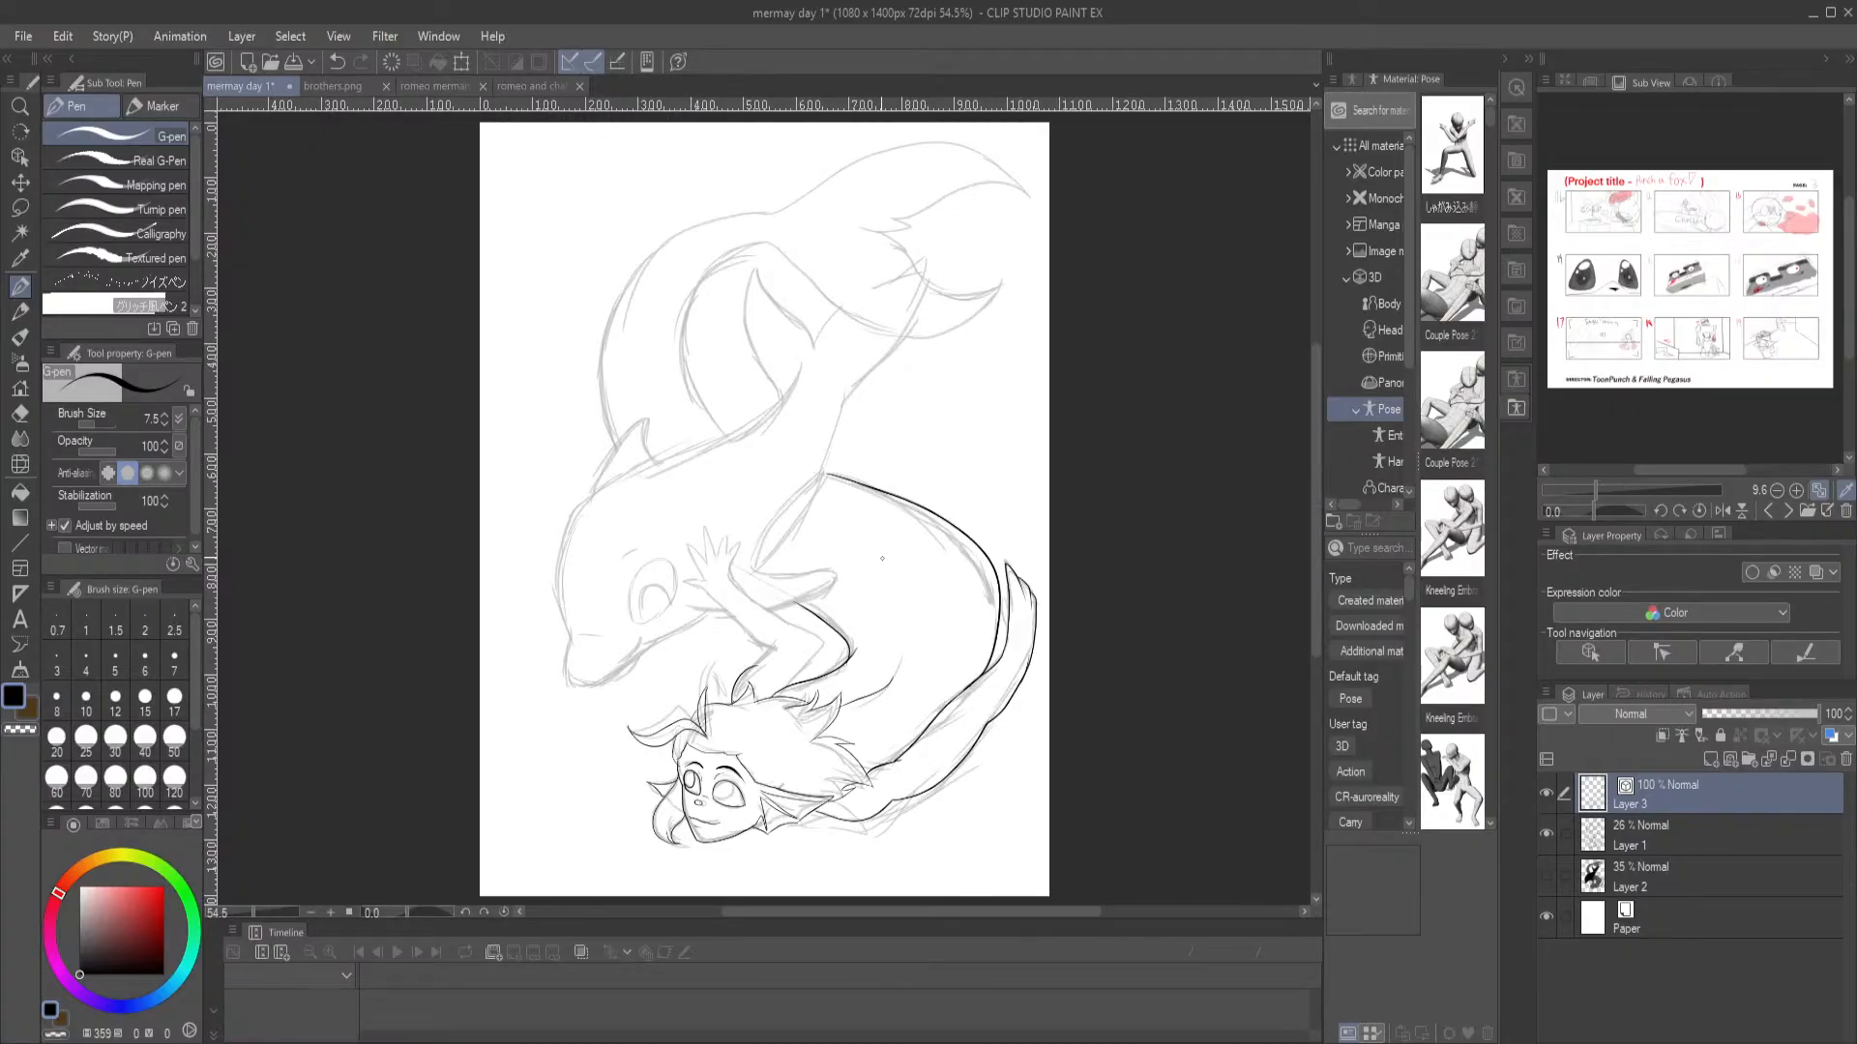
{"action": "scroll", "coordinate": [753, 152], "scroll_direction": "up", "scroll_amount": 5}
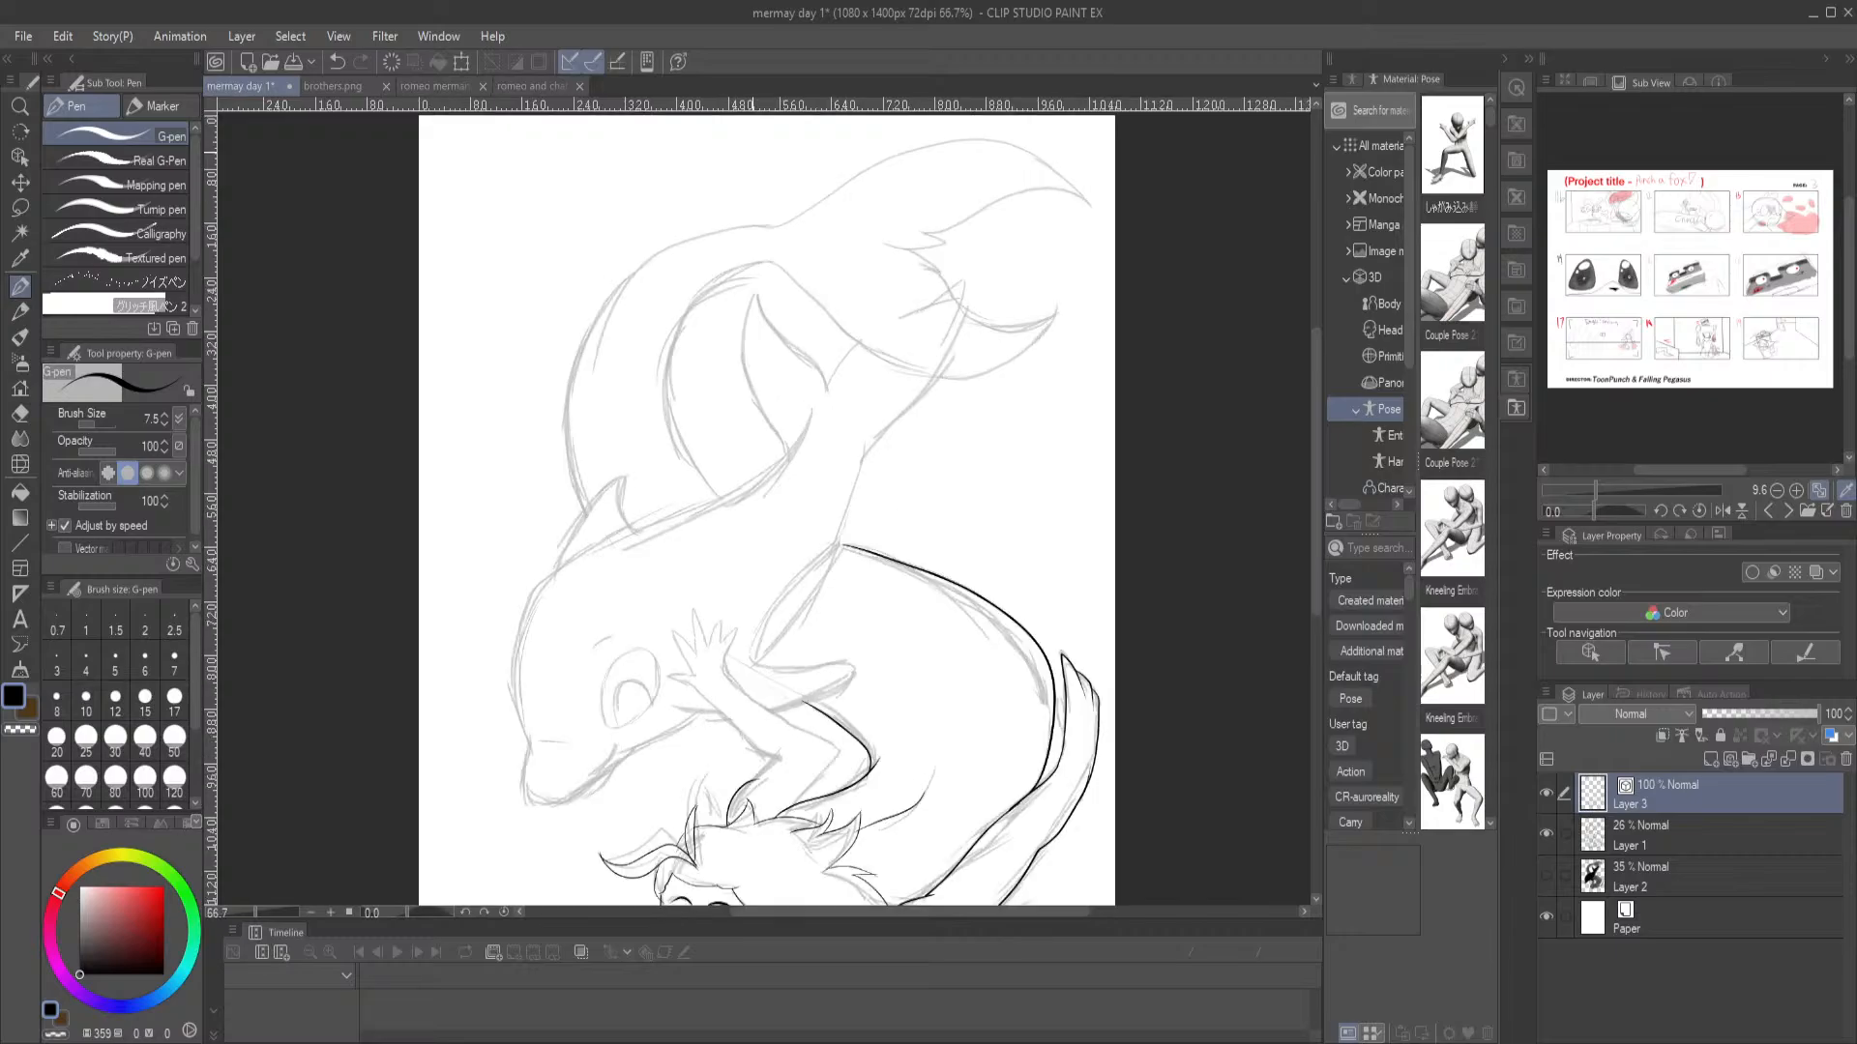
{"action": "left_click_drag", "start_coordinate": [643, 596], "coordinate": [625, 116]}
{"action": "left_click_drag", "start_coordinate": [713, 798], "coordinate": [691, 377]}
{"action": "left_click_drag", "start_coordinate": [721, 593], "coordinate": [799, 527]}
{"action": "left_click", "coordinate": [659, 346]}
{"action": "mouse_move", "coordinate": [691, 387]}
{"action": "left_mouse_down"}
{"action": "mouse_move", "coordinate": [890, 517]}
{"action": "mouse_move", "coordinate": [909, 566]}
{"action": "mouse_move", "coordinate": [773, 671]}
{"action": "left_mouse_up"}
{"action": "mouse_move", "coordinate": [757, 549]}
{"action": "left_mouse_down"}
{"action": "mouse_move", "coordinate": [602, 392]}
{"action": "mouse_move", "coordinate": [685, 383]}
{"action": "mouse_move", "coordinate": [644, 340]}
{"action": "left_mouse_up"}
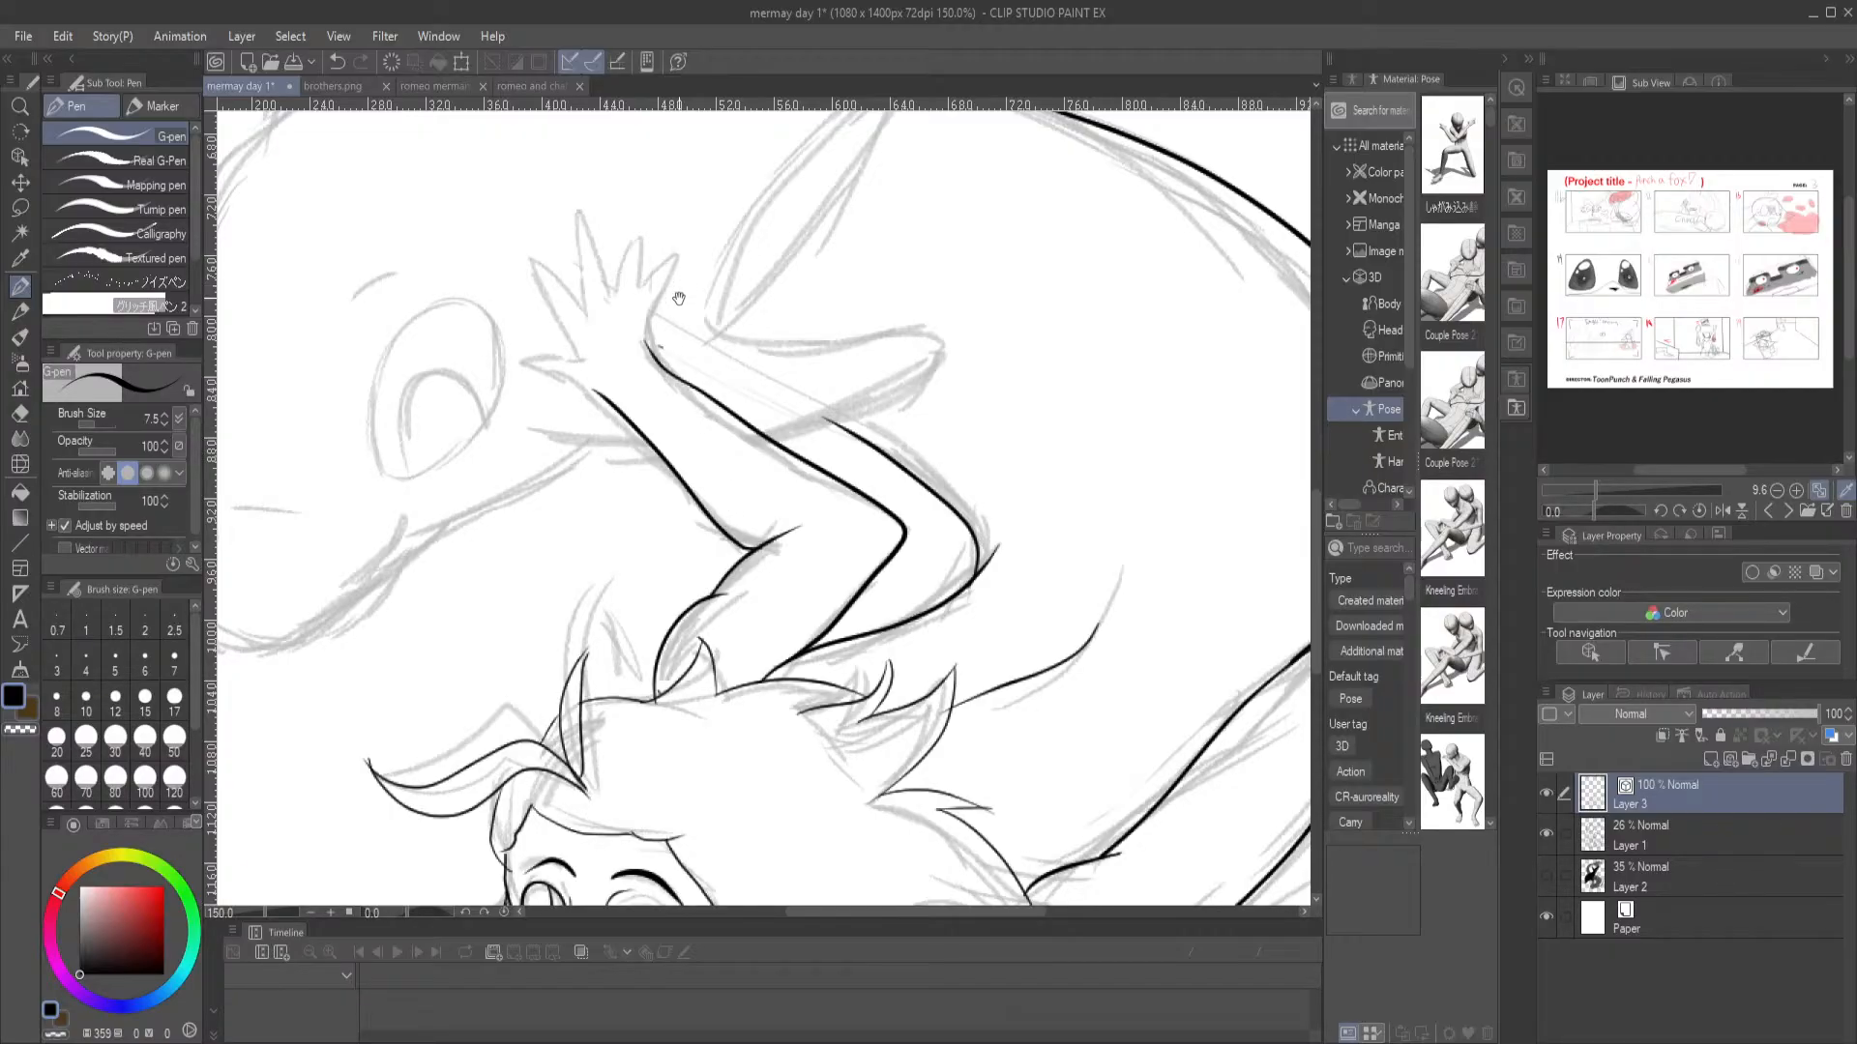
Ink the merman's raised hand with its thumb and four spread fingers, and undo the stray line across the finger bases
{"action": "mouse_move", "coordinate": [640, 375]}
{"action": "left_mouse_down"}
{"action": "mouse_move", "coordinate": [693, 451]}
{"action": "mouse_move", "coordinate": [615, 464]}
{"action": "mouse_move", "coordinate": [582, 443]}
{"action": "mouse_move", "coordinate": [640, 442]}
{"action": "mouse_move", "coordinate": [628, 431]}
{"action": "mouse_move", "coordinate": [587, 445]}
{"action": "mouse_move", "coordinate": [648, 478]}
{"action": "mouse_move", "coordinate": [616, 441]}
{"action": "mouse_move", "coordinate": [565, 446]}
{"action": "mouse_move", "coordinate": [659, 484]}
{"action": "left_mouse_up"}
{"action": "key", "text": "ctrl+z"}
{"action": "key", "text": "ctrl+z"}
{"action": "key", "text": "ctrl+z"}
{"action": "key", "text": "ctrl+z"}
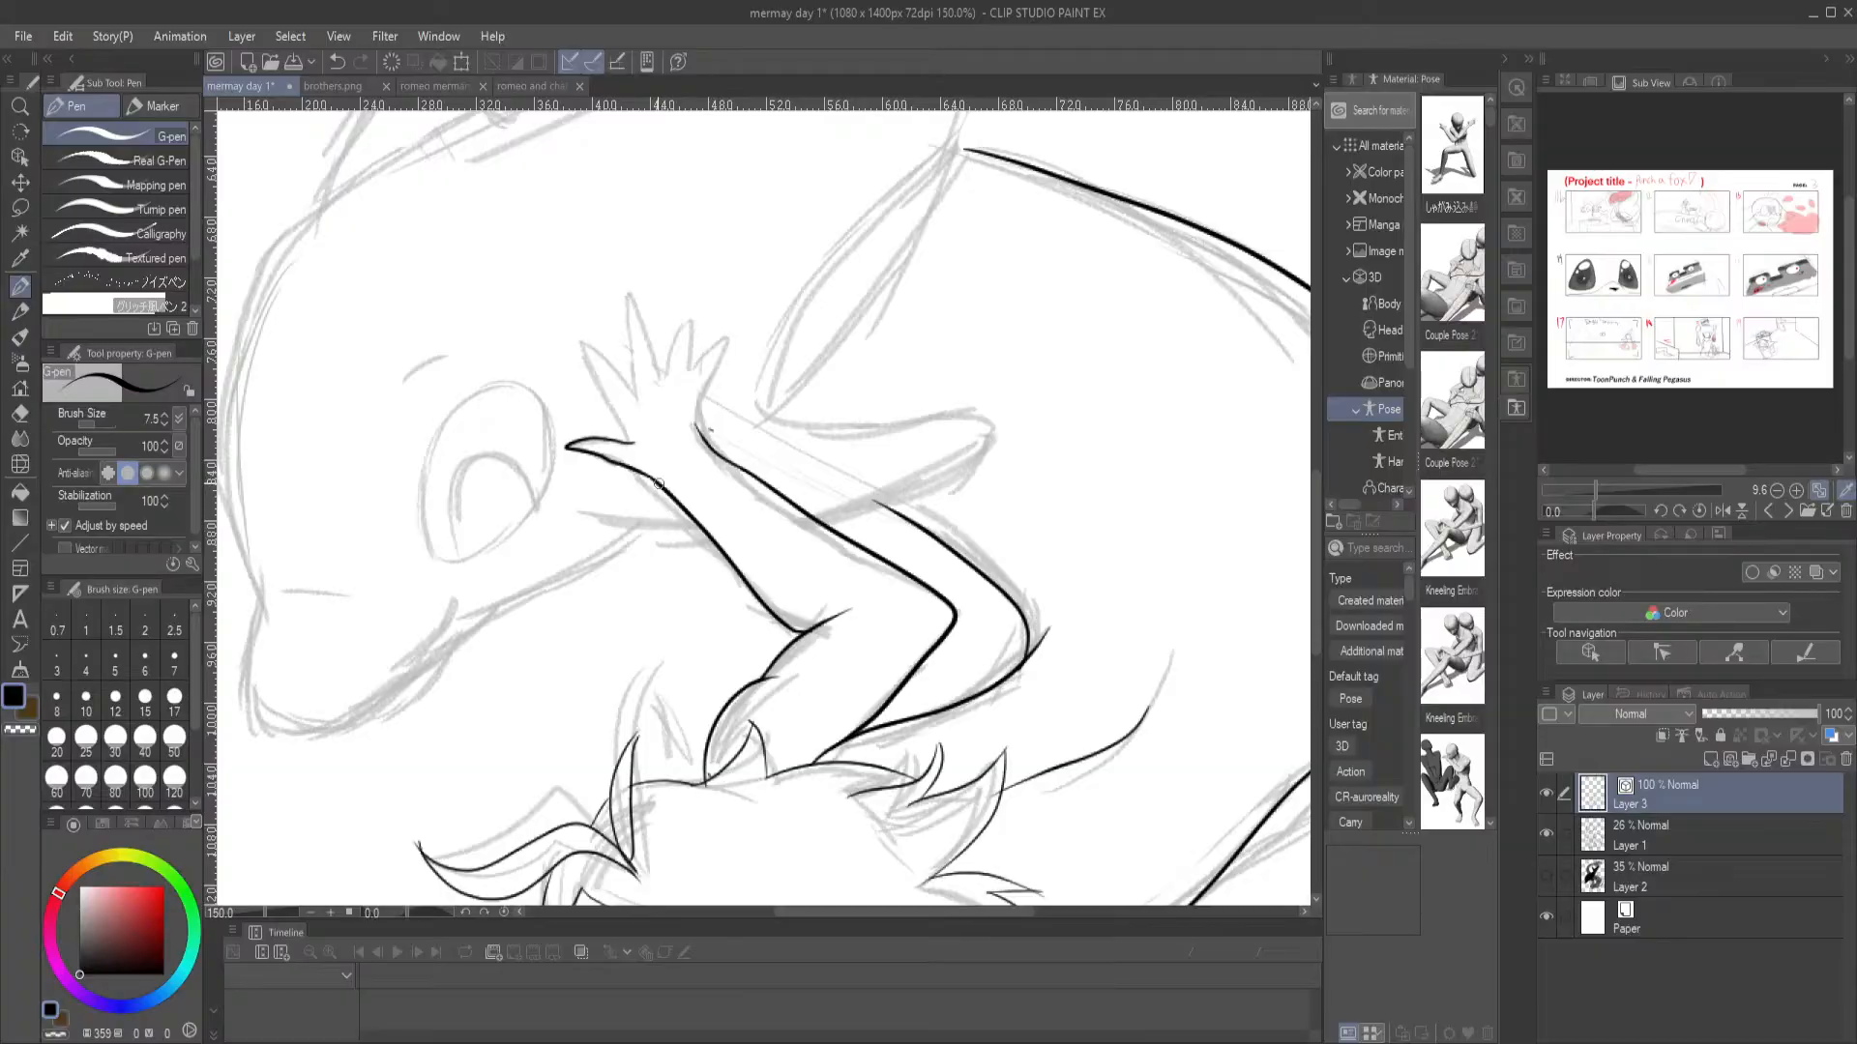
{"action": "left_click_drag", "start_coordinate": [655, 321], "coordinate": [679, 418]}
{"action": "mouse_move", "coordinate": [656, 541]}
{"action": "left_mouse_down"}
{"action": "mouse_move", "coordinate": [603, 438]}
{"action": "mouse_move", "coordinate": [663, 493]}
{"action": "mouse_move", "coordinate": [650, 375]}
{"action": "mouse_move", "coordinate": [686, 484]}
{"action": "mouse_move", "coordinate": [707, 410]}
{"action": "mouse_move", "coordinate": [713, 485]}
{"action": "mouse_move", "coordinate": [732, 445]}
{"action": "mouse_move", "coordinate": [711, 488]}
{"action": "mouse_move", "coordinate": [737, 479]}
{"action": "left_mouse_up"}
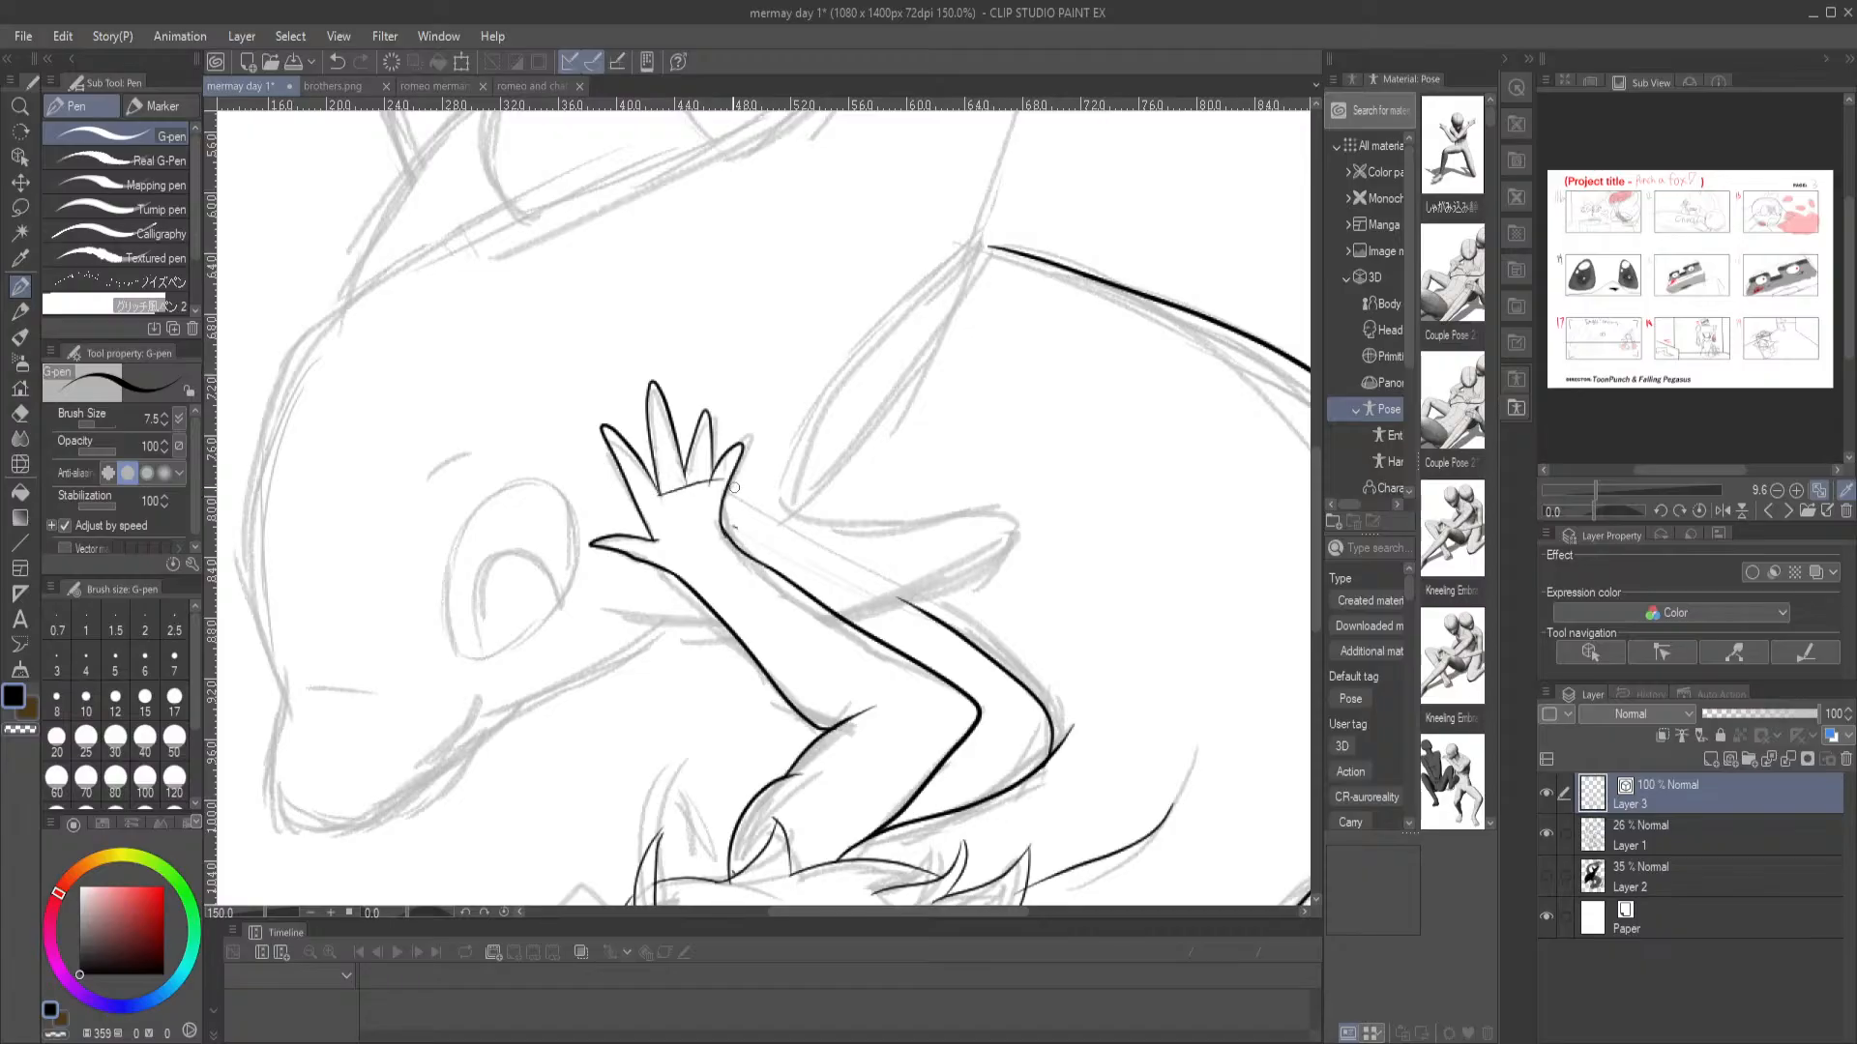
{"action": "key", "text": "ctrl+z"}
Ink the dolphin's pointed dorsal fin, with its curved front and back edges
{"action": "key", "text": "space"}
{"action": "left_click_drag", "start_coordinate": [698, 700], "coordinate": [668, 573]}
{"action": "left_click_drag", "start_coordinate": [406, 434], "coordinate": [485, 491]}
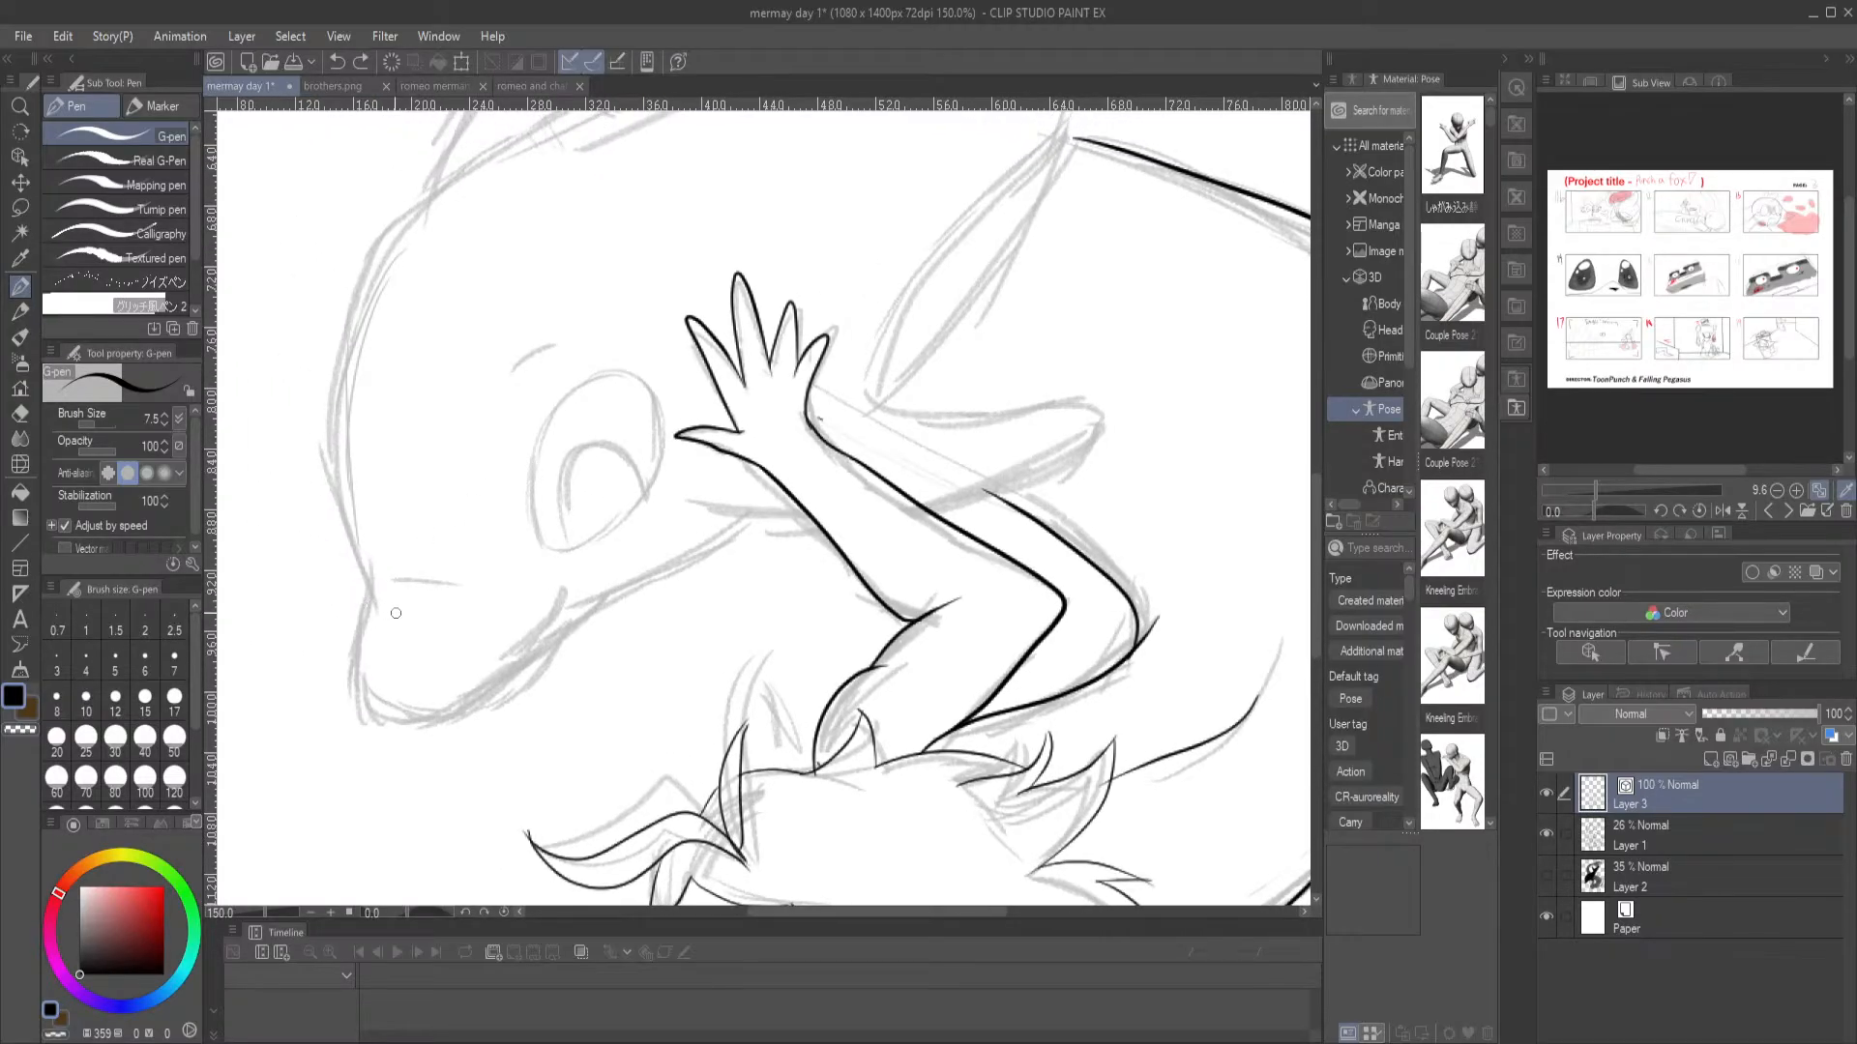
{"action": "left_click_drag", "start_coordinate": [397, 582], "coordinate": [487, 589]}
{"action": "key", "text": "ctrl+z"}
{"action": "left_click_drag", "start_coordinate": [447, 227], "coordinate": [593, 345]}
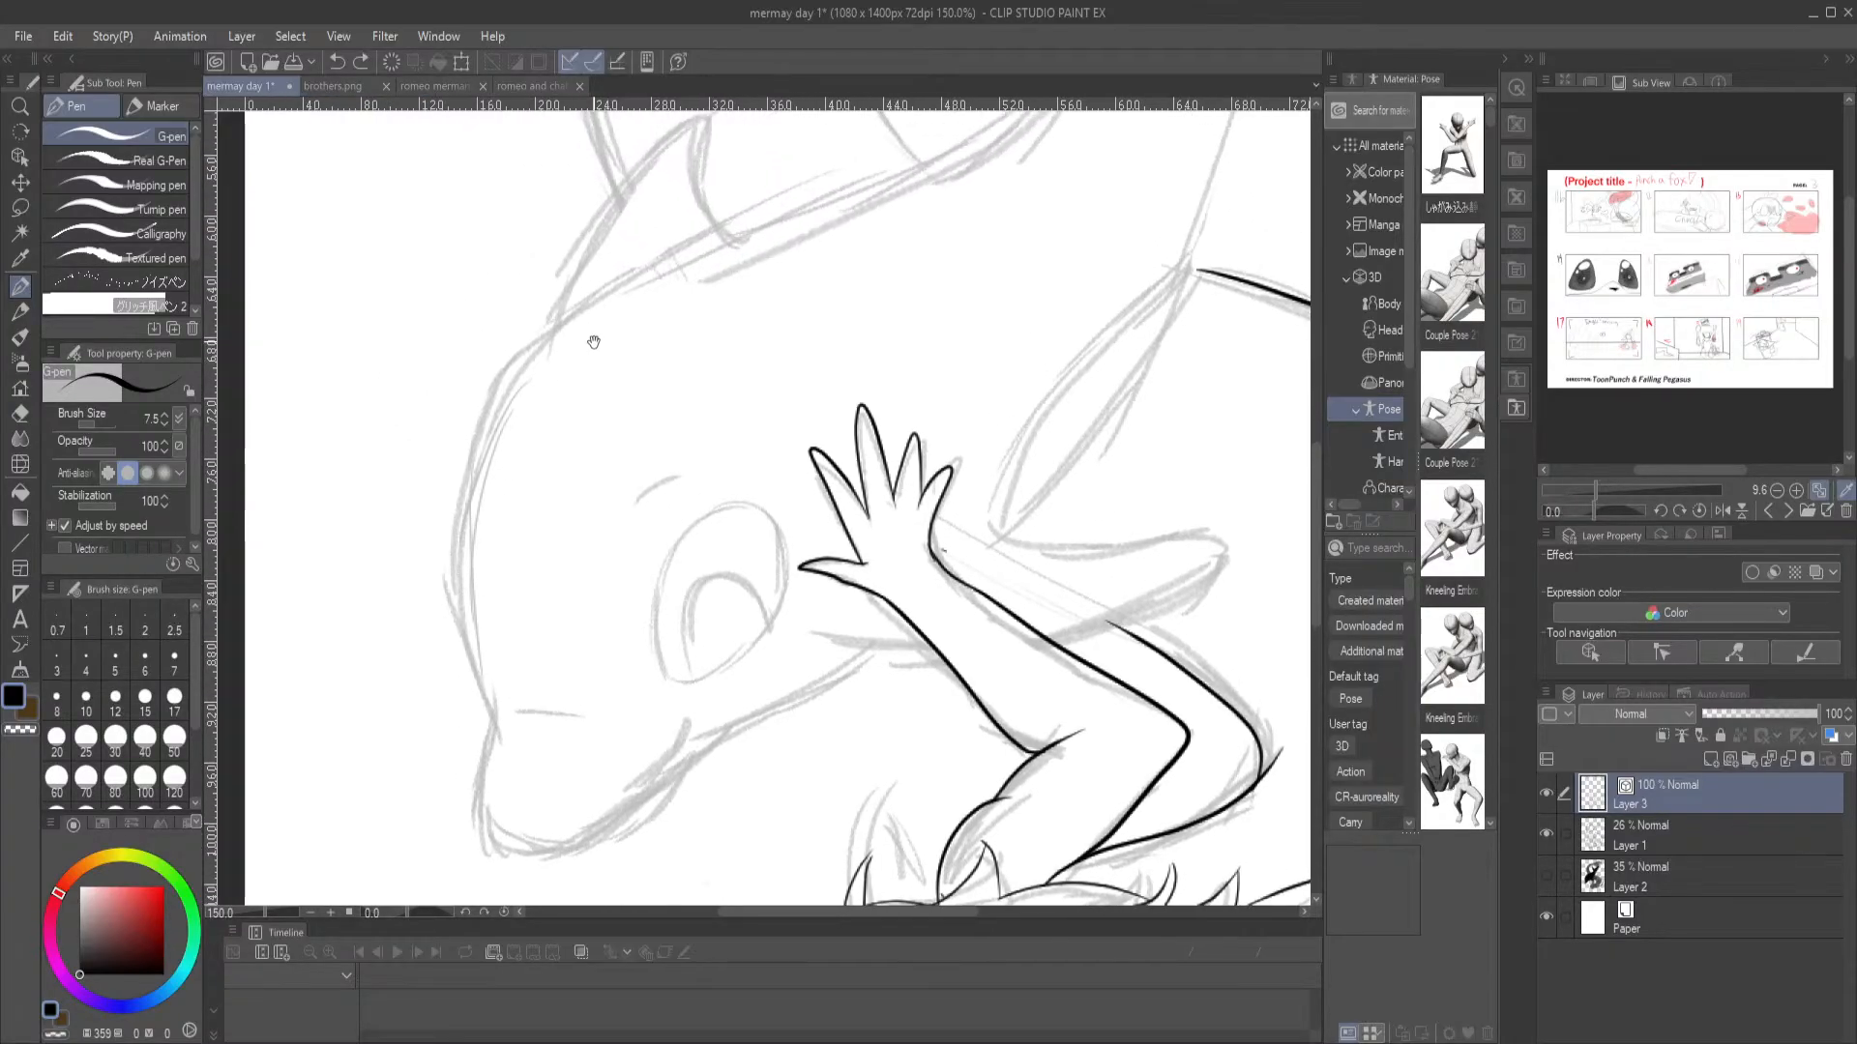
{"action": "left_click_drag", "start_coordinate": [618, 244], "coordinate": [579, 438]}
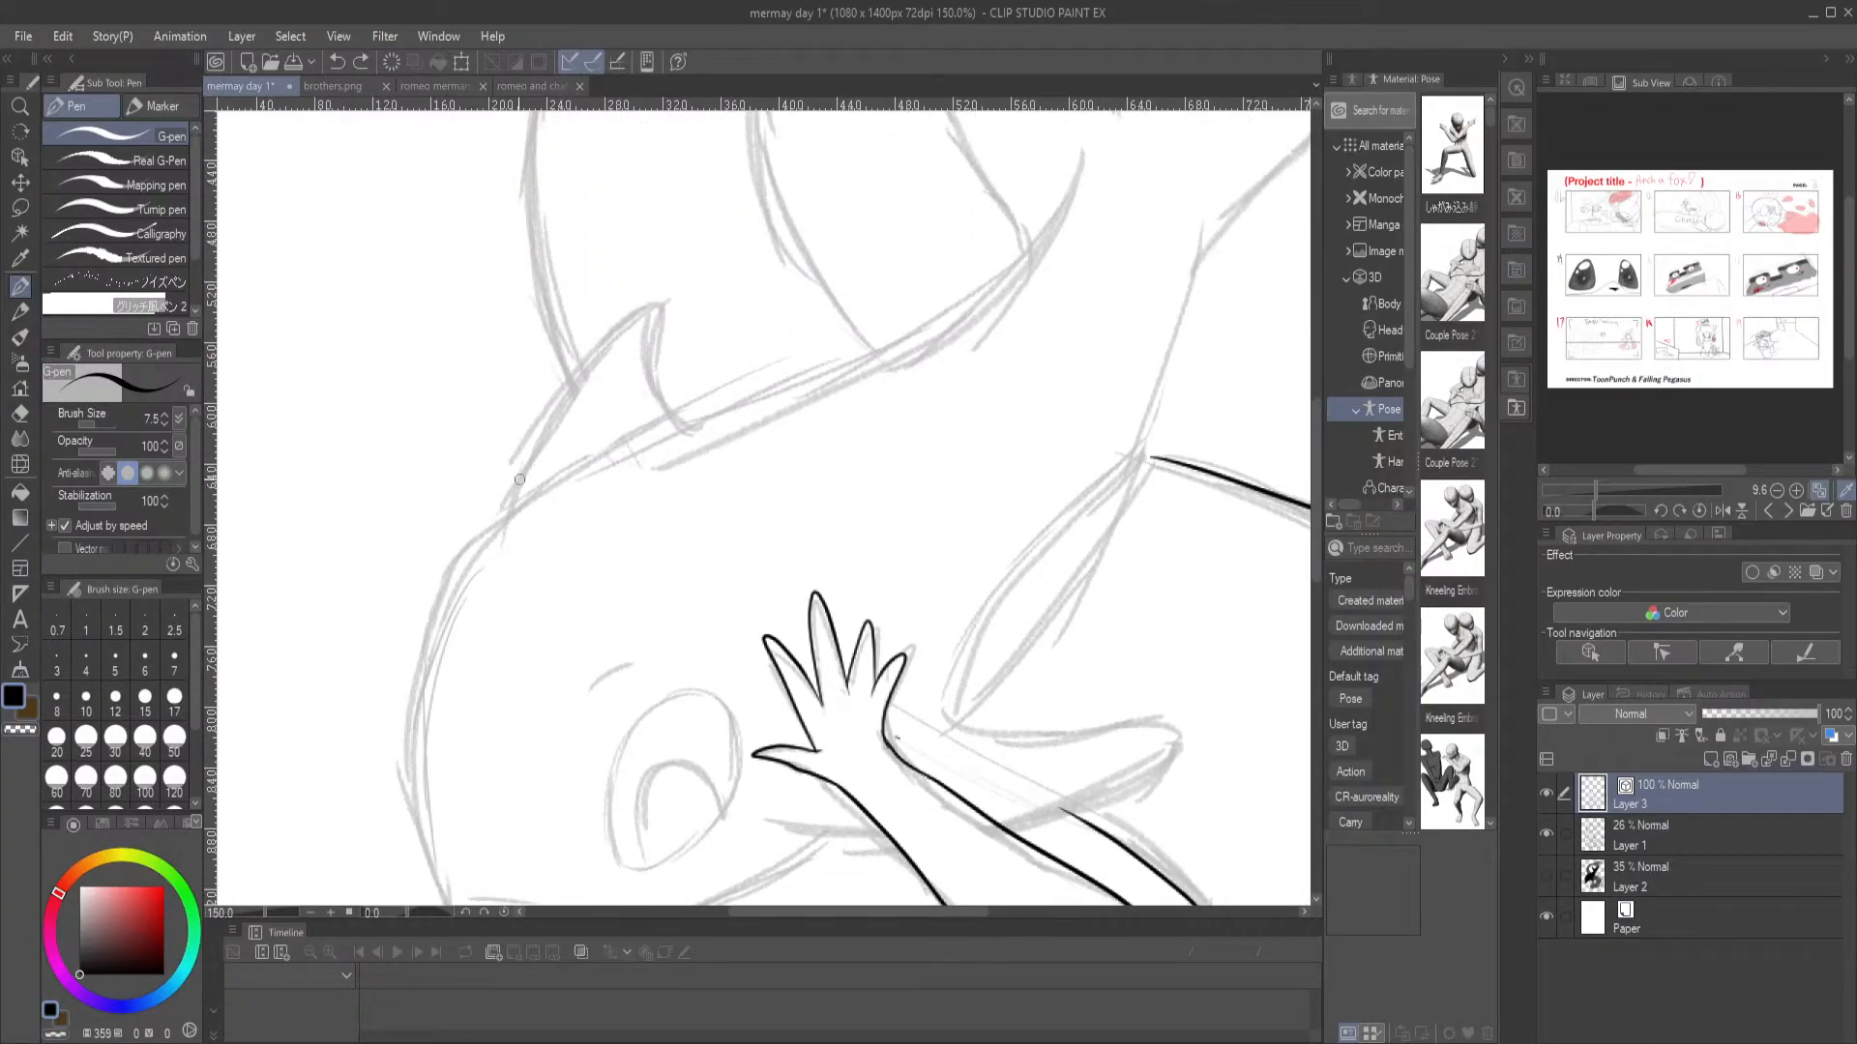
{"action": "mouse_move", "coordinate": [502, 533]}
{"action": "left_mouse_down"}
{"action": "mouse_move", "coordinate": [597, 354]}
{"action": "mouse_move", "coordinate": [665, 306]}
{"action": "mouse_move", "coordinate": [662, 382]}
{"action": "mouse_move", "coordinate": [700, 455]}
{"action": "left_mouse_up"}
{"action": "left_click_drag", "start_coordinate": [579, 467], "coordinate": [644, 334]}
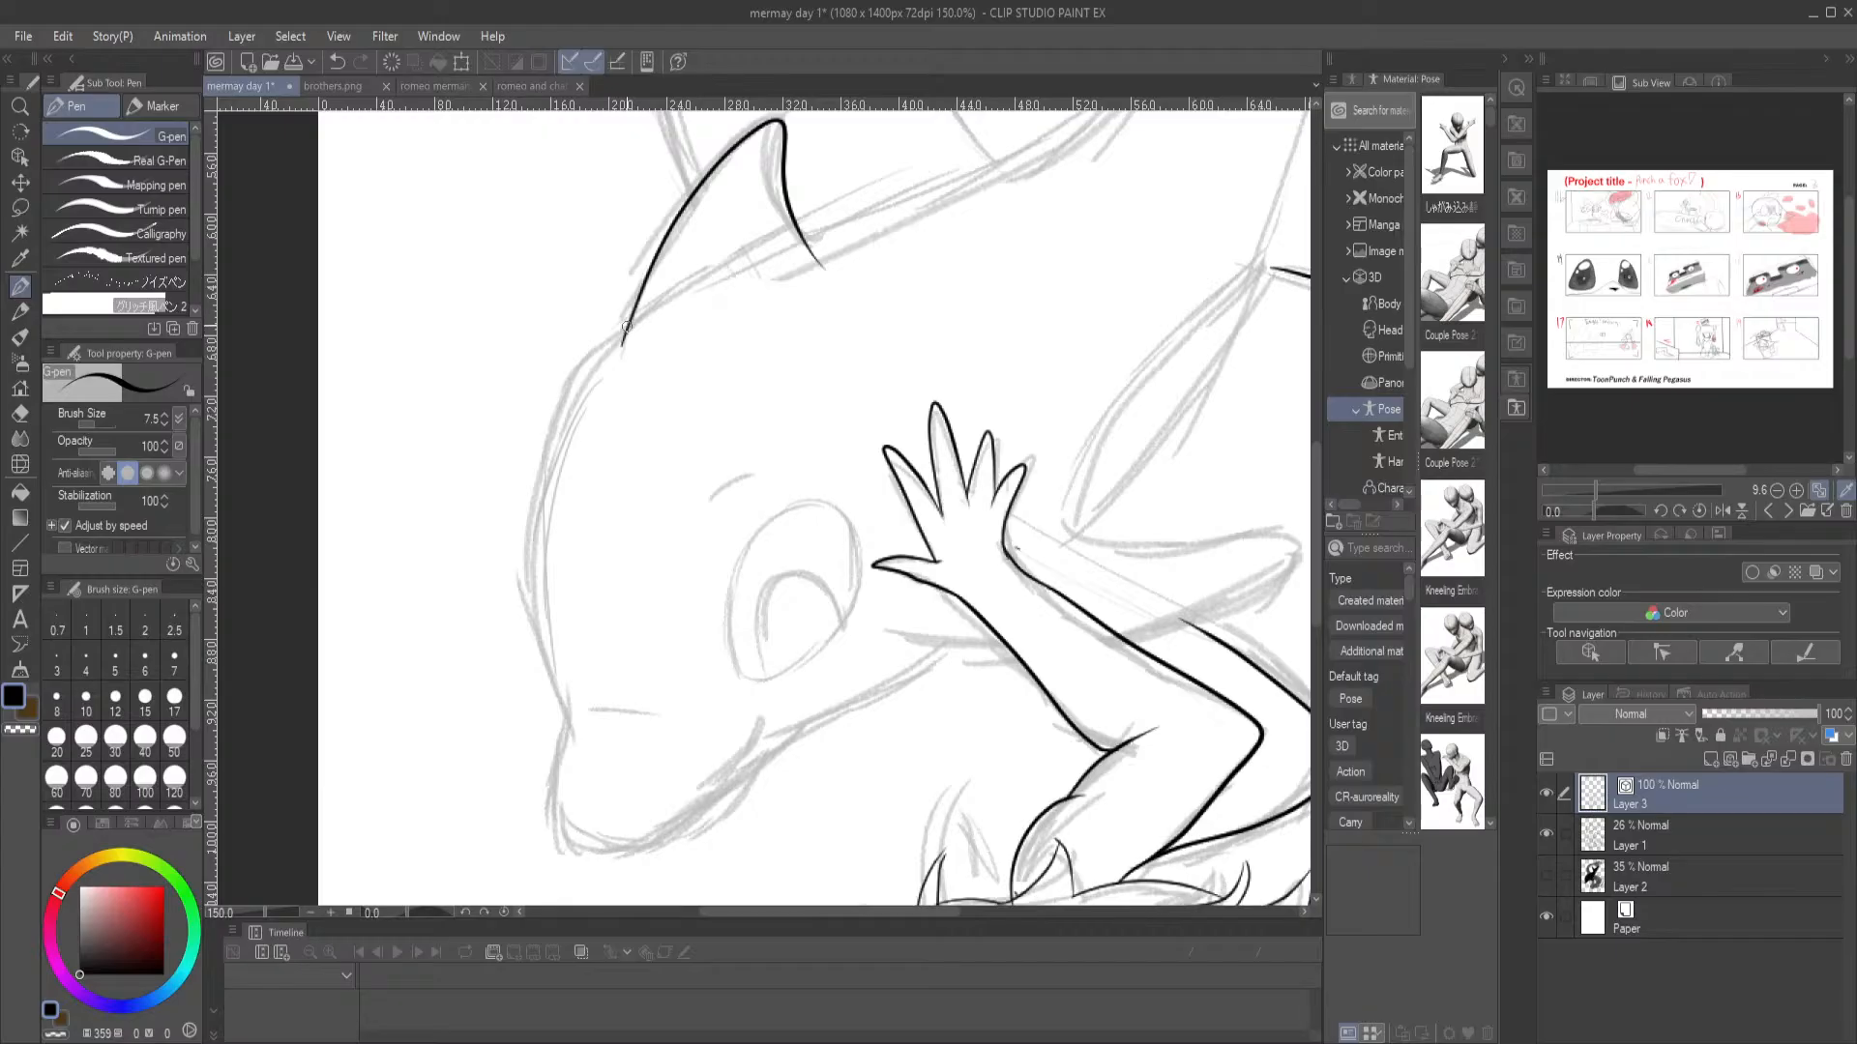
Ink the dolphin's rounded forehead from the base of the dorsal fin down to the start of the snout
{"action": "left_click_drag", "start_coordinate": [624, 330], "coordinate": [572, 397]}
{"action": "key", "text": "ctrl+z"}
{"action": "mouse_move", "coordinate": [627, 329]}
{"action": "left_mouse_down"}
{"action": "mouse_move", "coordinate": [561, 404]}
{"action": "mouse_move", "coordinate": [526, 520]}
{"action": "mouse_move", "coordinate": [535, 646]}
{"action": "mouse_move", "coordinate": [580, 735]}
{"action": "left_mouse_up"}
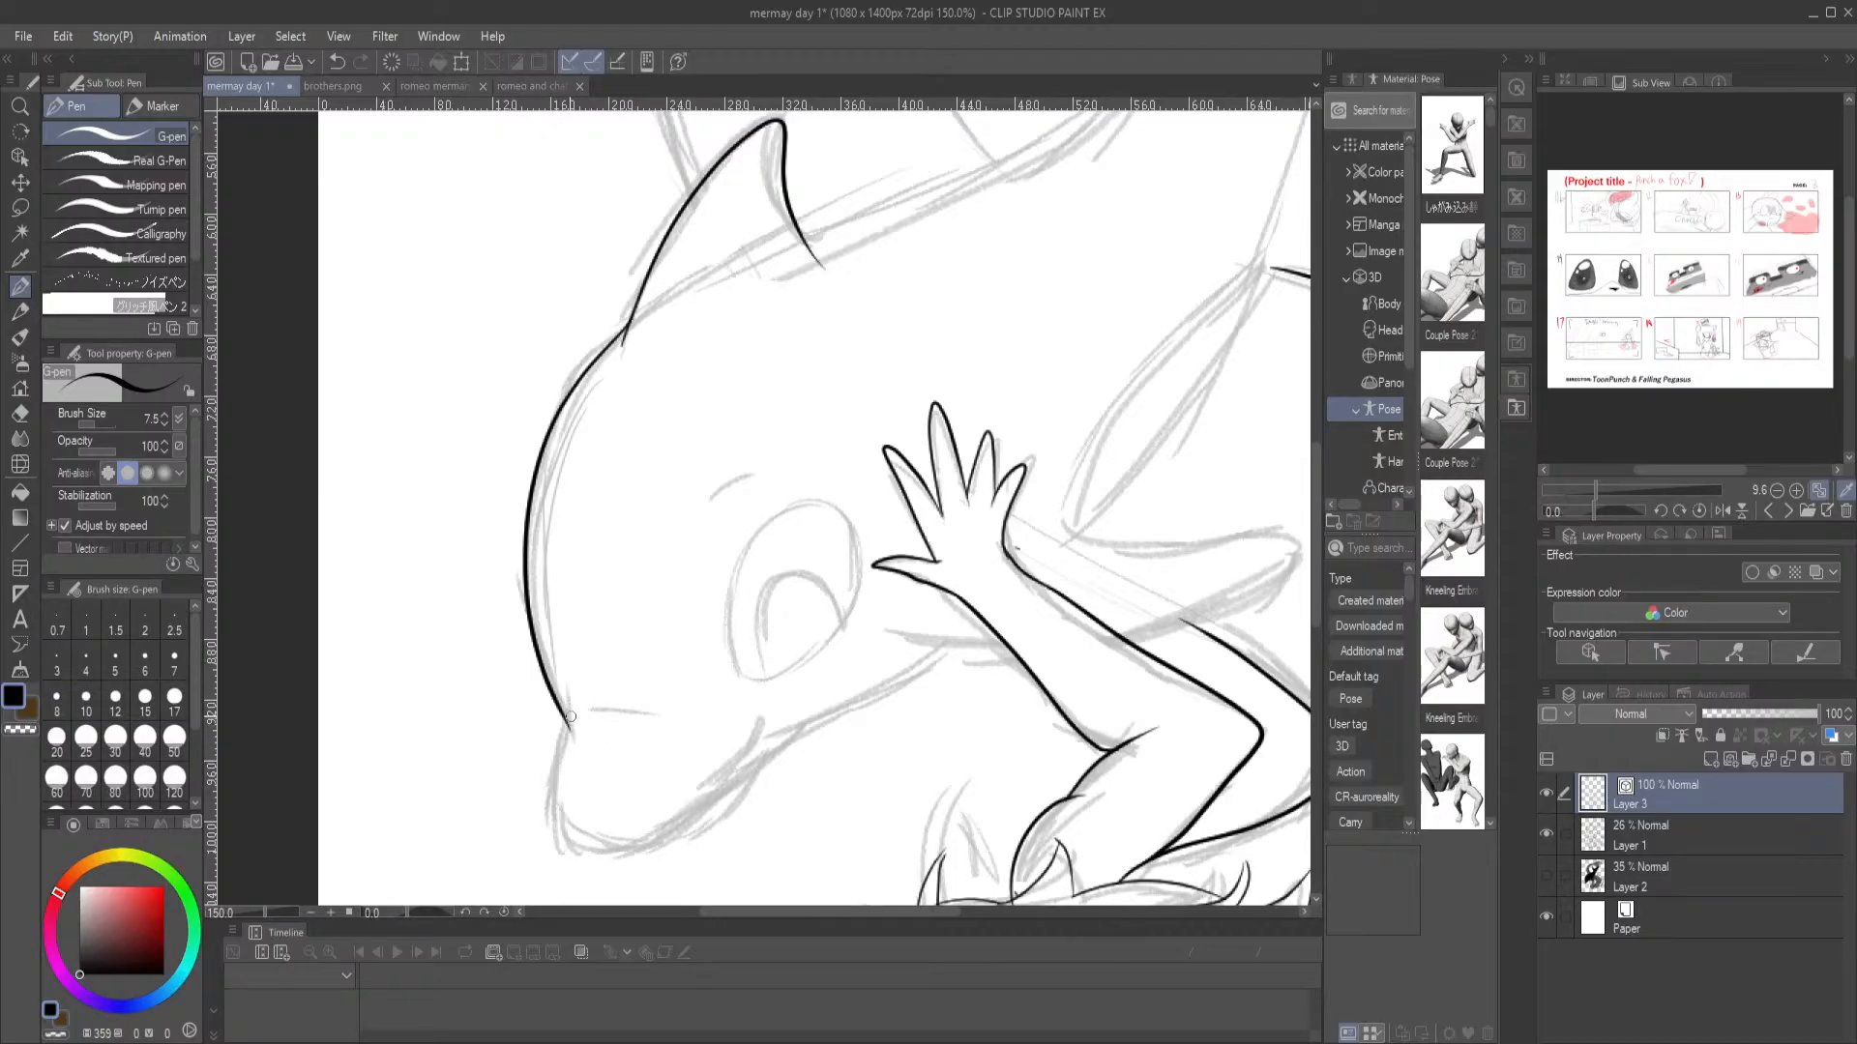
{"action": "mouse_move", "coordinate": [571, 716]}
{"action": "left_mouse_down"}
{"action": "mouse_move", "coordinate": [549, 781]}
{"action": "mouse_move", "coordinate": [559, 837]}
{"action": "mouse_move", "coordinate": [602, 858]}
{"action": "left_mouse_up"}
{"action": "left_click_drag", "start_coordinate": [680, 786], "coordinate": [536, 699]}
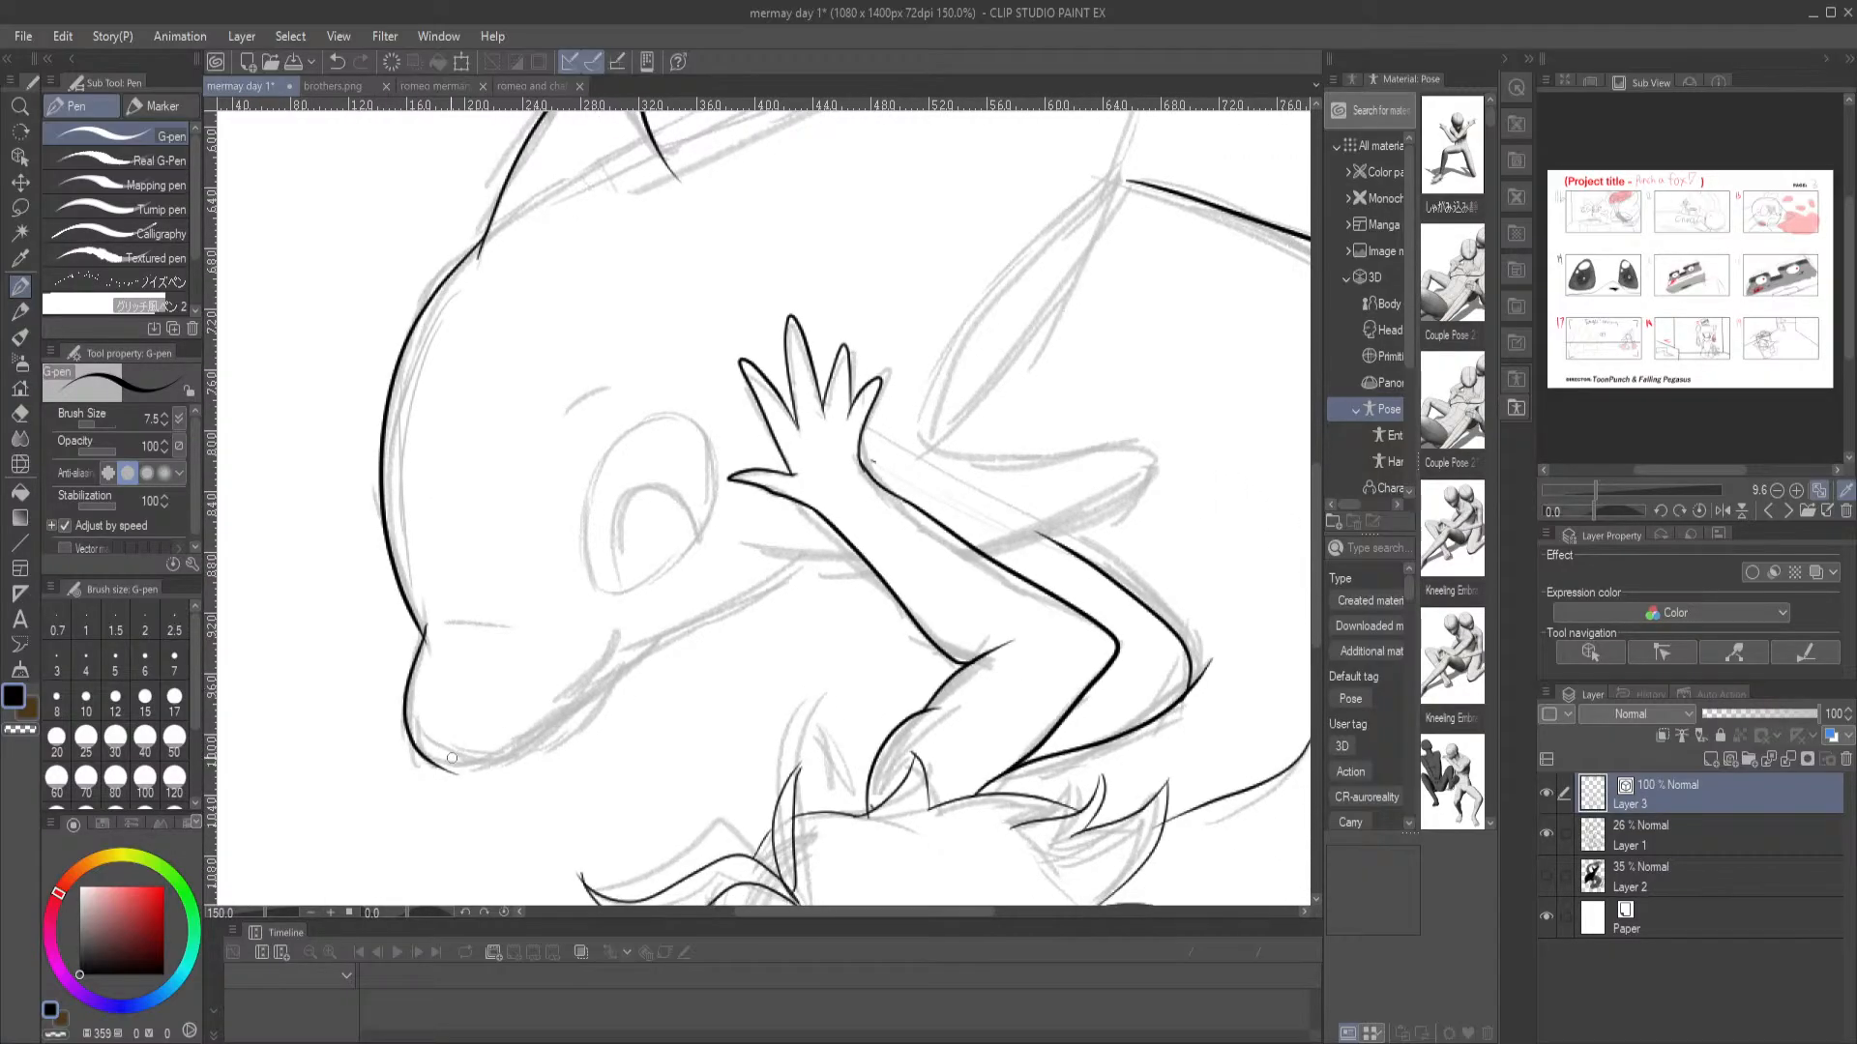
{"action": "mouse_move", "coordinate": [432, 762]}
{"action": "left_mouse_down"}
{"action": "mouse_move", "coordinate": [552, 735]}
{"action": "mouse_move", "coordinate": [639, 625]}
{"action": "mouse_move", "coordinate": [521, 754]}
{"action": "mouse_move", "coordinate": [433, 762]}
{"action": "mouse_move", "coordinate": [524, 754]}
{"action": "mouse_move", "coordinate": [623, 641]}
{"action": "left_mouse_up"}
{"action": "key", "text": "ctrl+z"}
{"action": "key", "text": "ctrl+z"}
{"action": "key", "text": "ctrl+z"}
{"action": "key", "text": "e"}
{"action": "left_click_drag", "start_coordinate": [438, 701], "coordinate": [421, 685]}
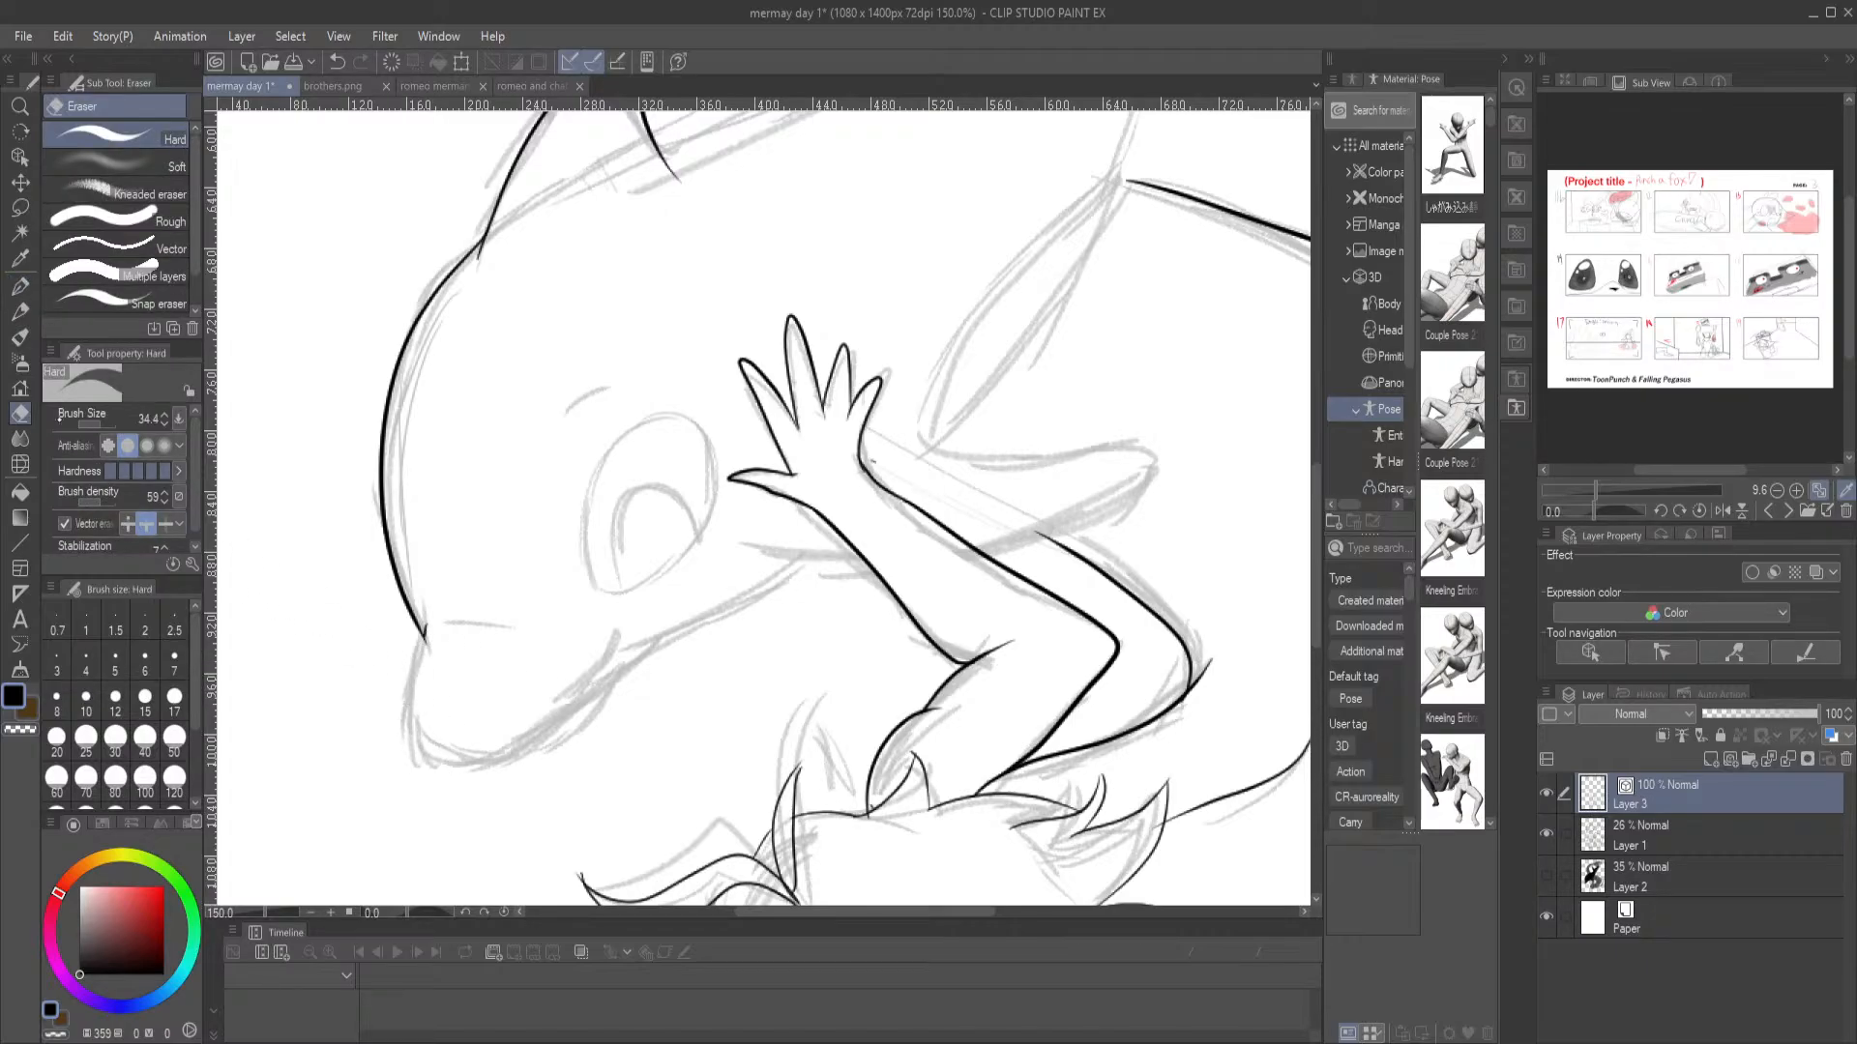
Ink the dolphin's snout and lower jaw, the short line behind the merman's forearm, the snout crease and the brow above the eye
{"action": "key", "text": "p"}
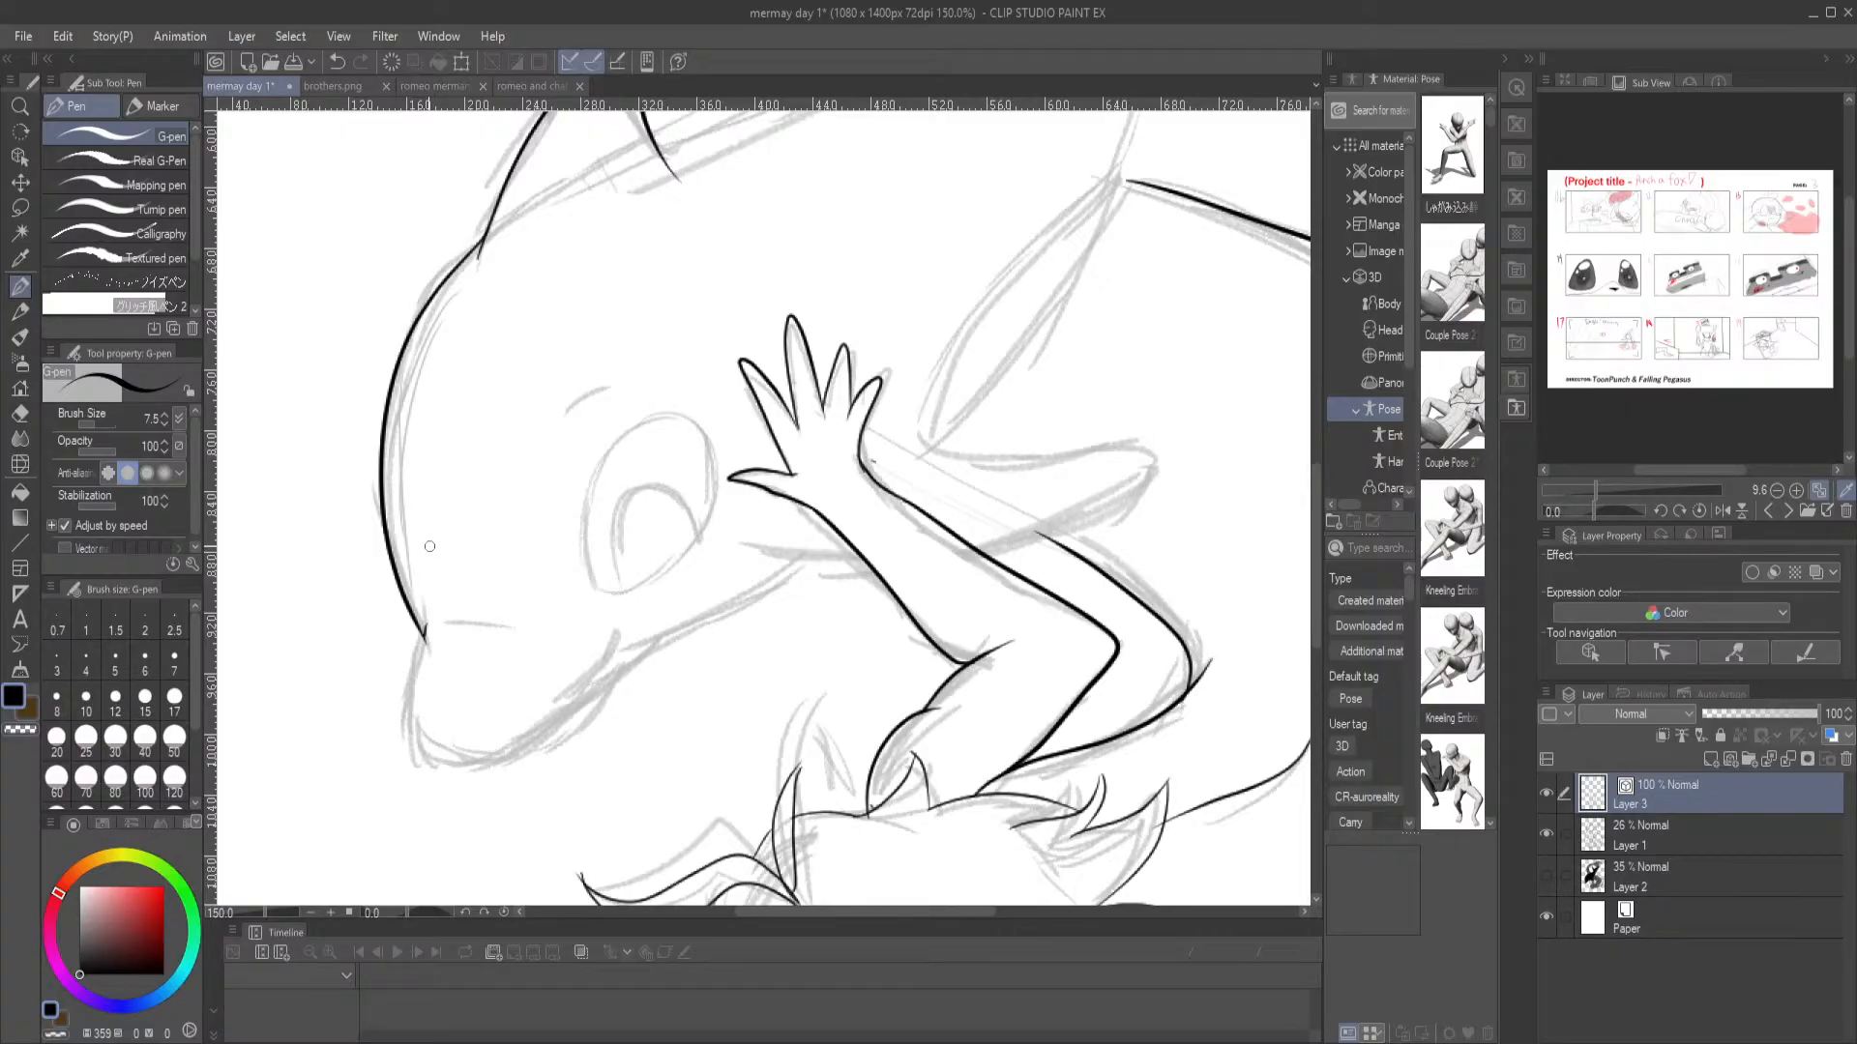
{"action": "mouse_move", "coordinate": [428, 631]}
{"action": "left_mouse_down"}
{"action": "mouse_move", "coordinate": [408, 695]}
{"action": "mouse_move", "coordinate": [426, 741]}
{"action": "mouse_move", "coordinate": [461, 752]}
{"action": "left_mouse_up"}
{"action": "left_click_drag", "start_coordinate": [748, 549], "coordinate": [873, 572]}
{"action": "mouse_move", "coordinate": [800, 564]}
{"action": "left_mouse_down"}
{"action": "mouse_move", "coordinate": [517, 737]}
{"action": "mouse_move", "coordinate": [407, 732]}
{"action": "left_mouse_up"}
{"action": "left_click_drag", "start_coordinate": [450, 633], "coordinate": [538, 638]}
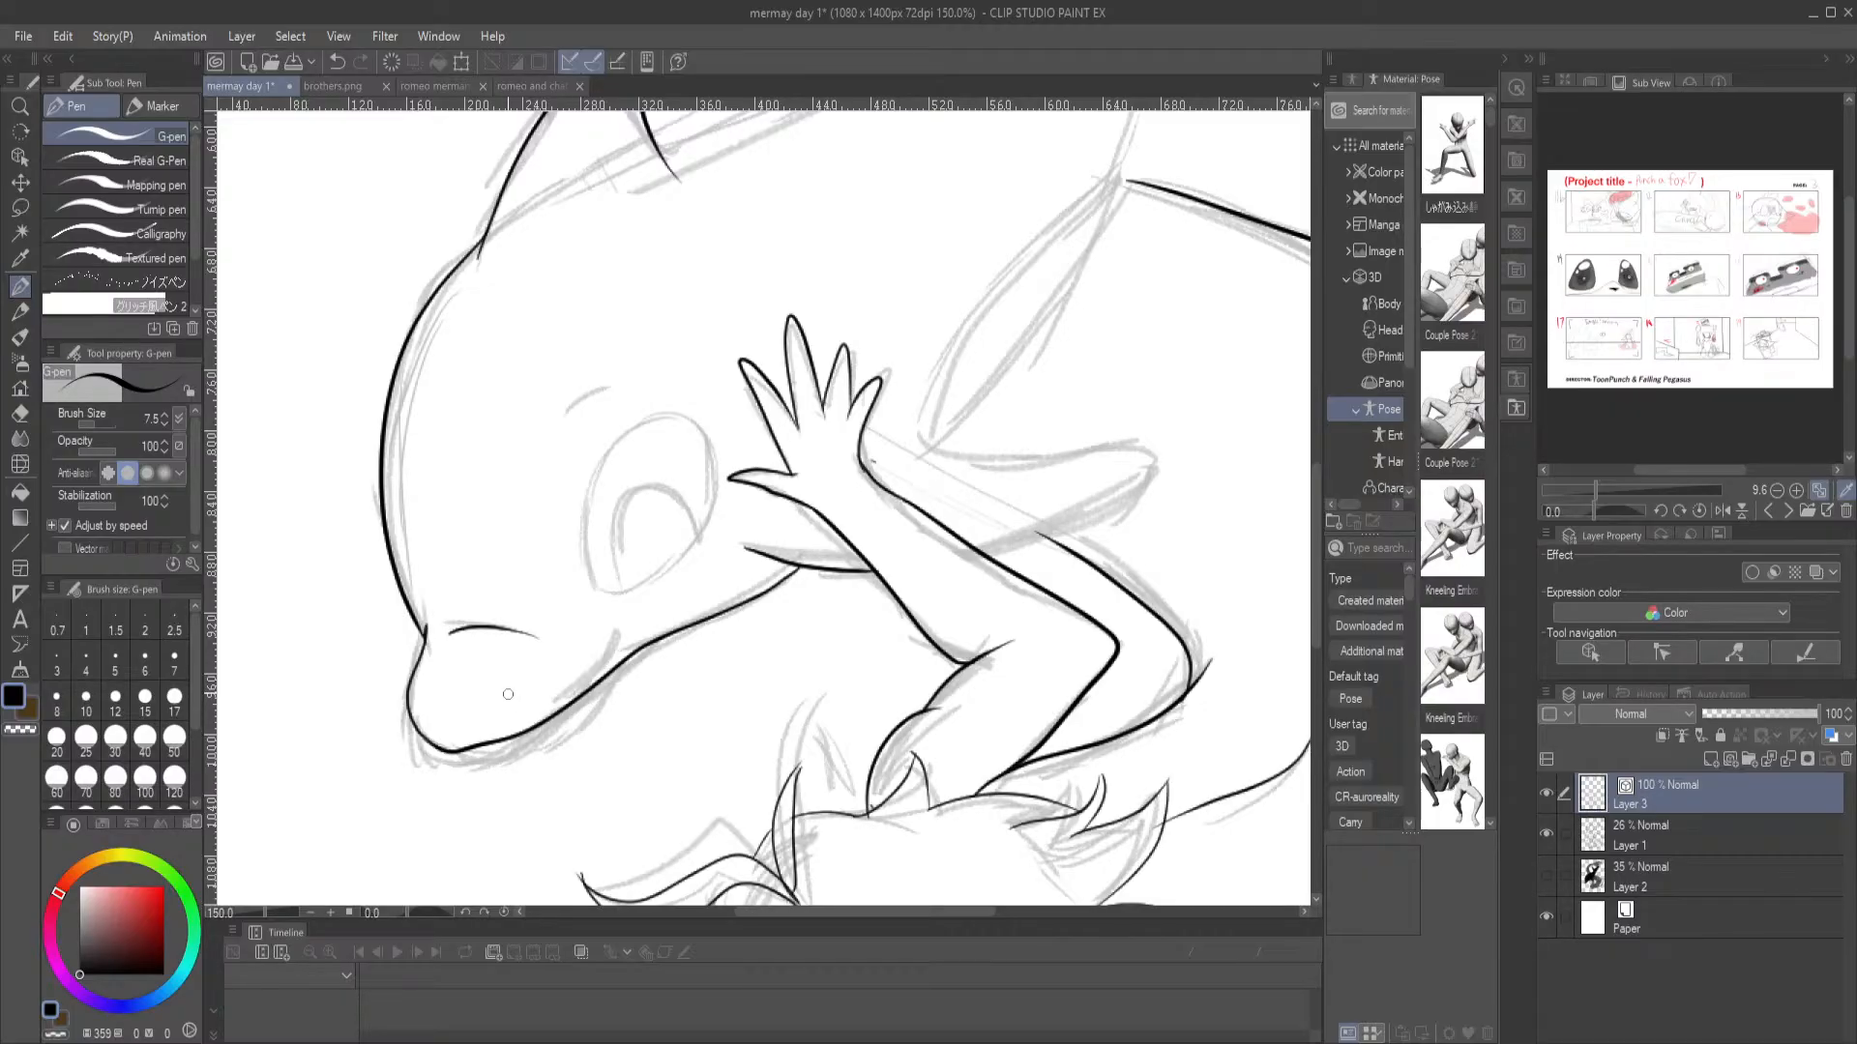
{"action": "left_click_drag", "start_coordinate": [721, 395], "coordinate": [701, 499]}
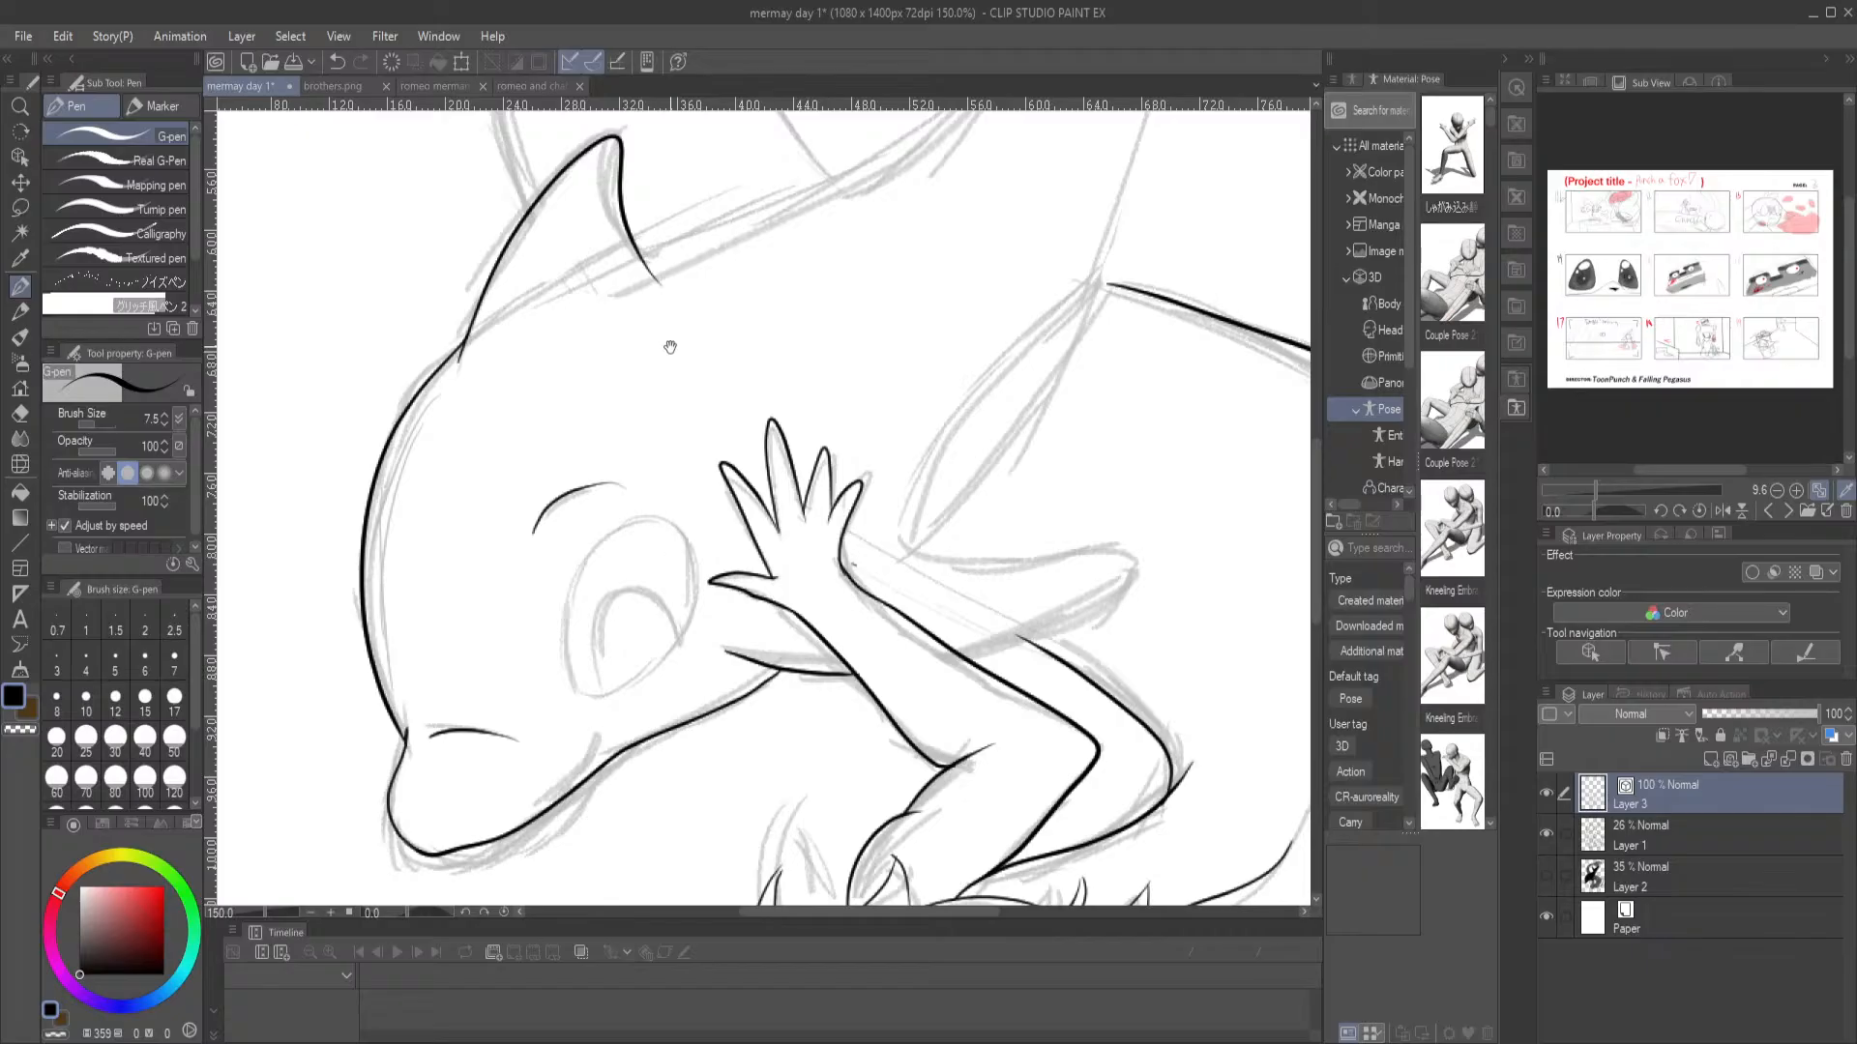
{"action": "left_click_drag", "start_coordinate": [669, 283], "coordinate": [615, 506]}
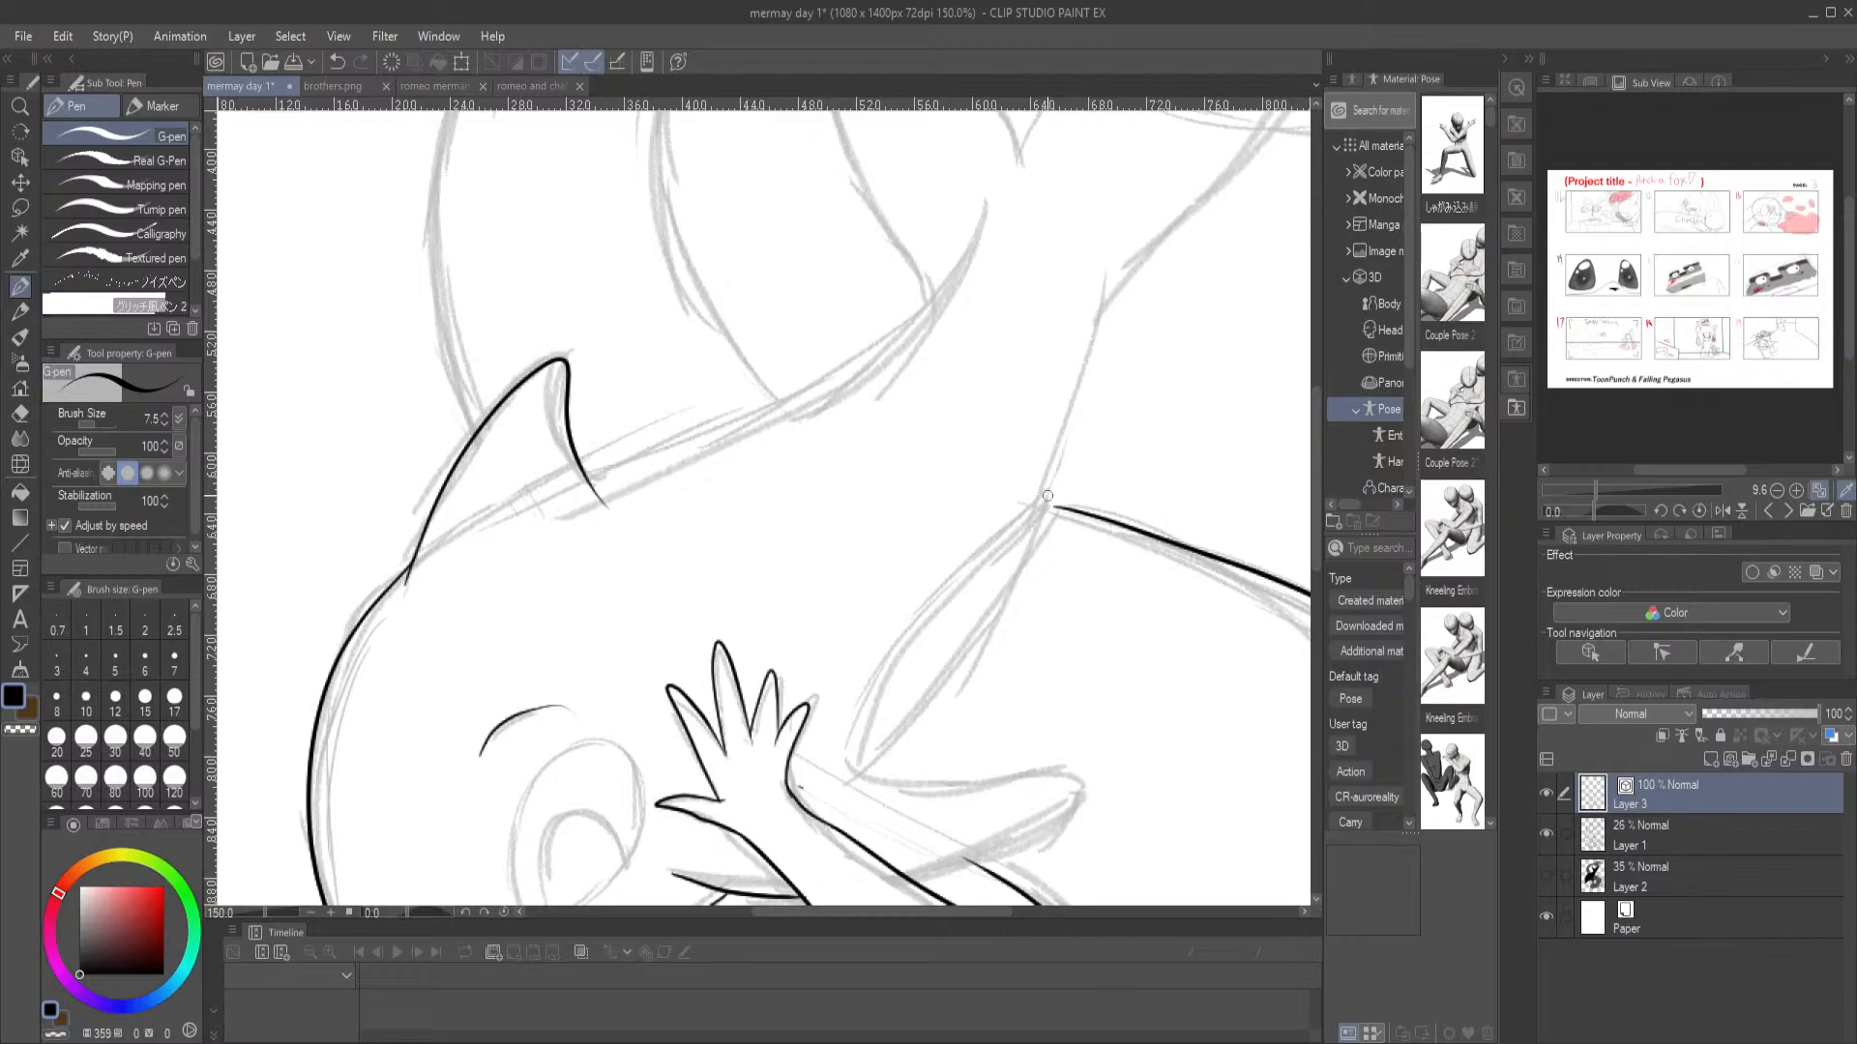
Ink the dolphin's side flipper behind the merman's hand and the belly line from the flipper up to the tail base
{"action": "scroll", "coordinate": [1050, 498], "scroll_direction": "down", "scroll_amount": 1}
{"action": "left_click_drag", "start_coordinate": [1011, 743], "coordinate": [927, 482]}
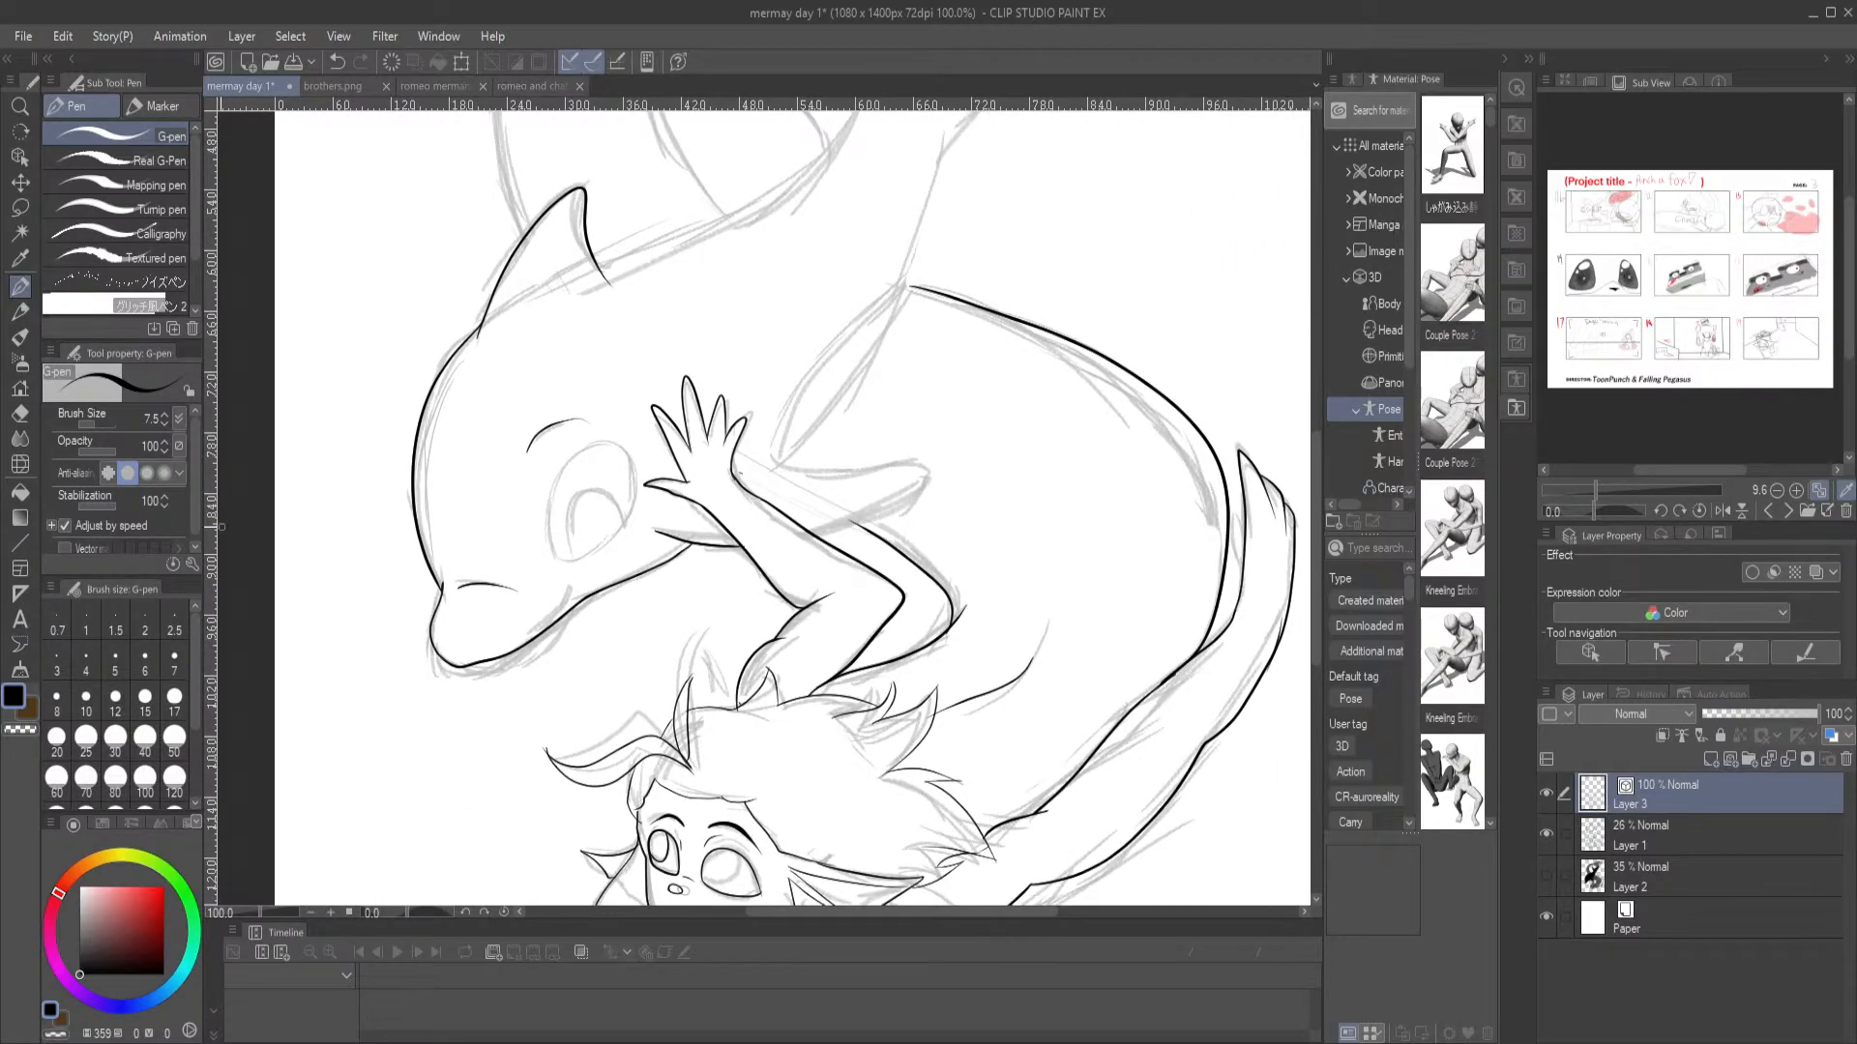
{"action": "mouse_move", "coordinate": [809, 533]}
{"action": "left_mouse_down"}
{"action": "mouse_move", "coordinate": [909, 495]}
{"action": "mouse_move", "coordinate": [885, 465]}
{"action": "mouse_move", "coordinate": [770, 454]}
{"action": "left_mouse_up"}
{"action": "left_click_drag", "start_coordinate": [752, 273], "coordinate": [601, 439]}
{"action": "mouse_move", "coordinate": [798, 306]}
{"action": "left_mouse_down"}
{"action": "mouse_move", "coordinate": [737, 515]}
{"action": "mouse_move", "coordinate": [625, 642]}
{"action": "left_mouse_up"}
{"action": "key", "text": "e"}
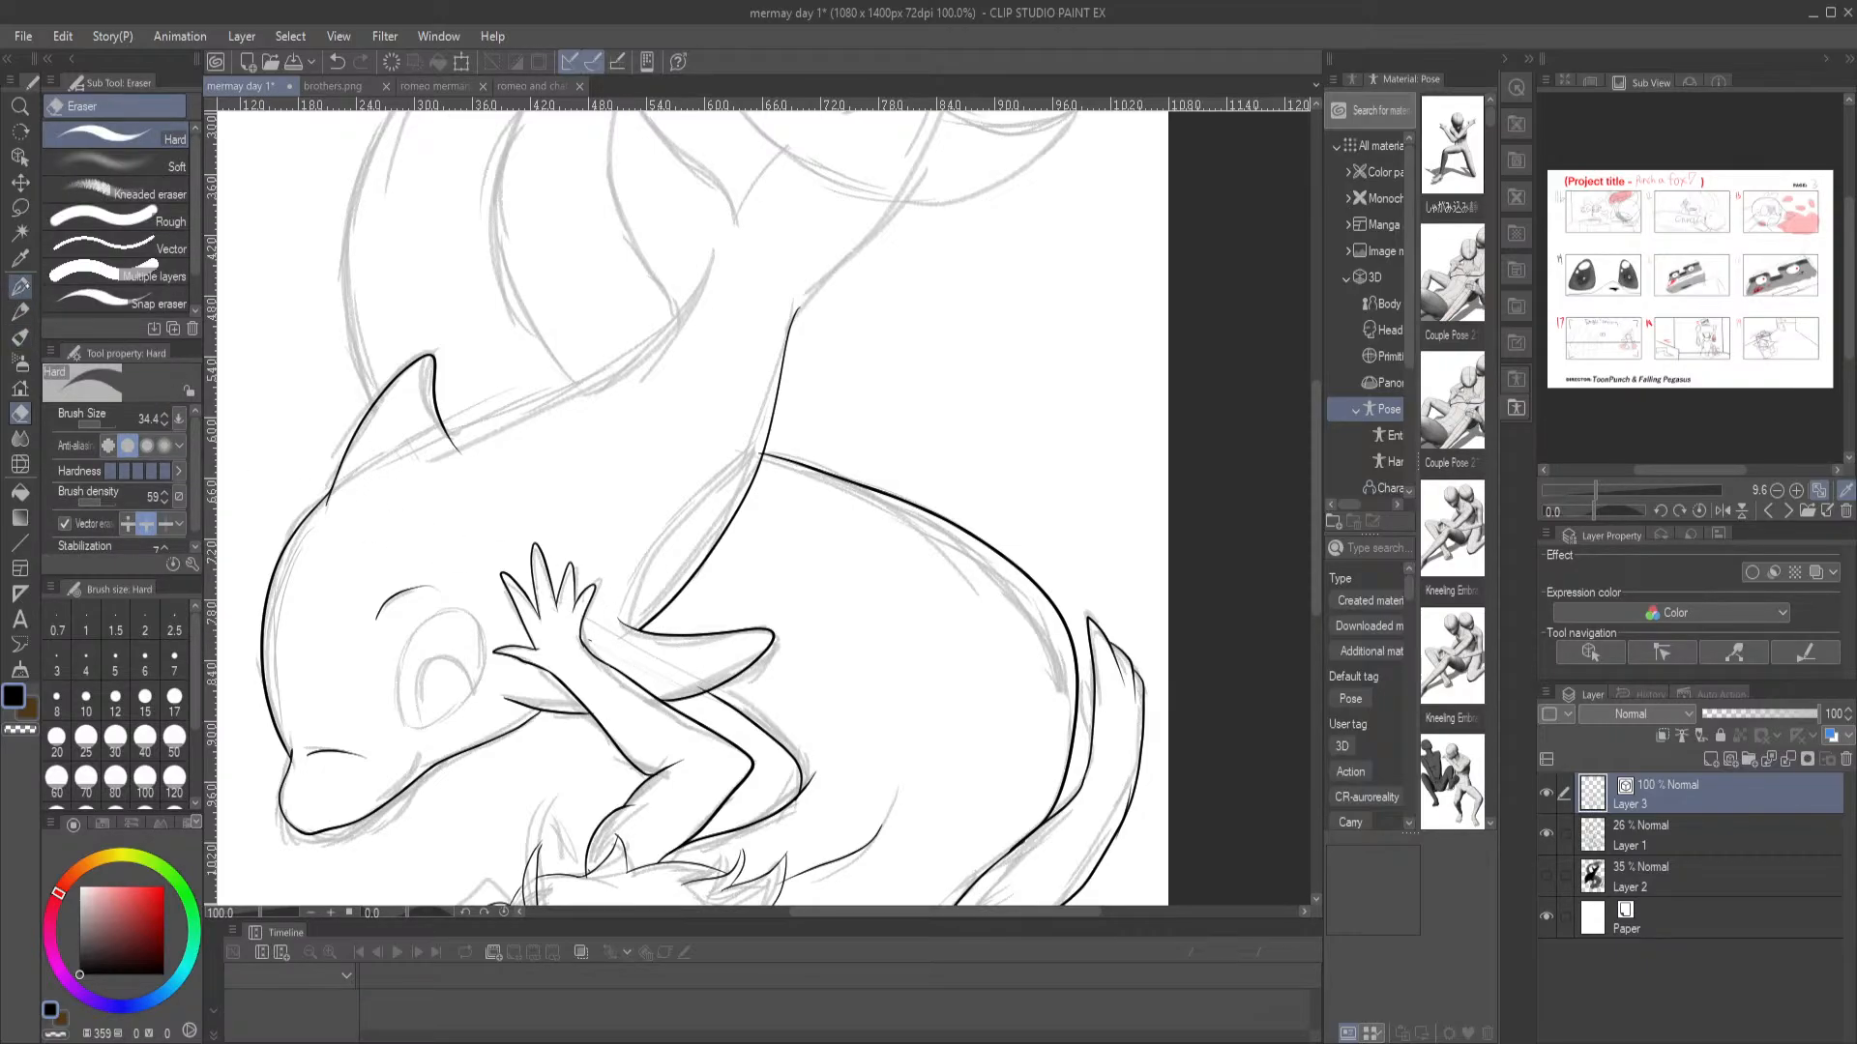
{"action": "left_click", "coordinate": [19, 287]}
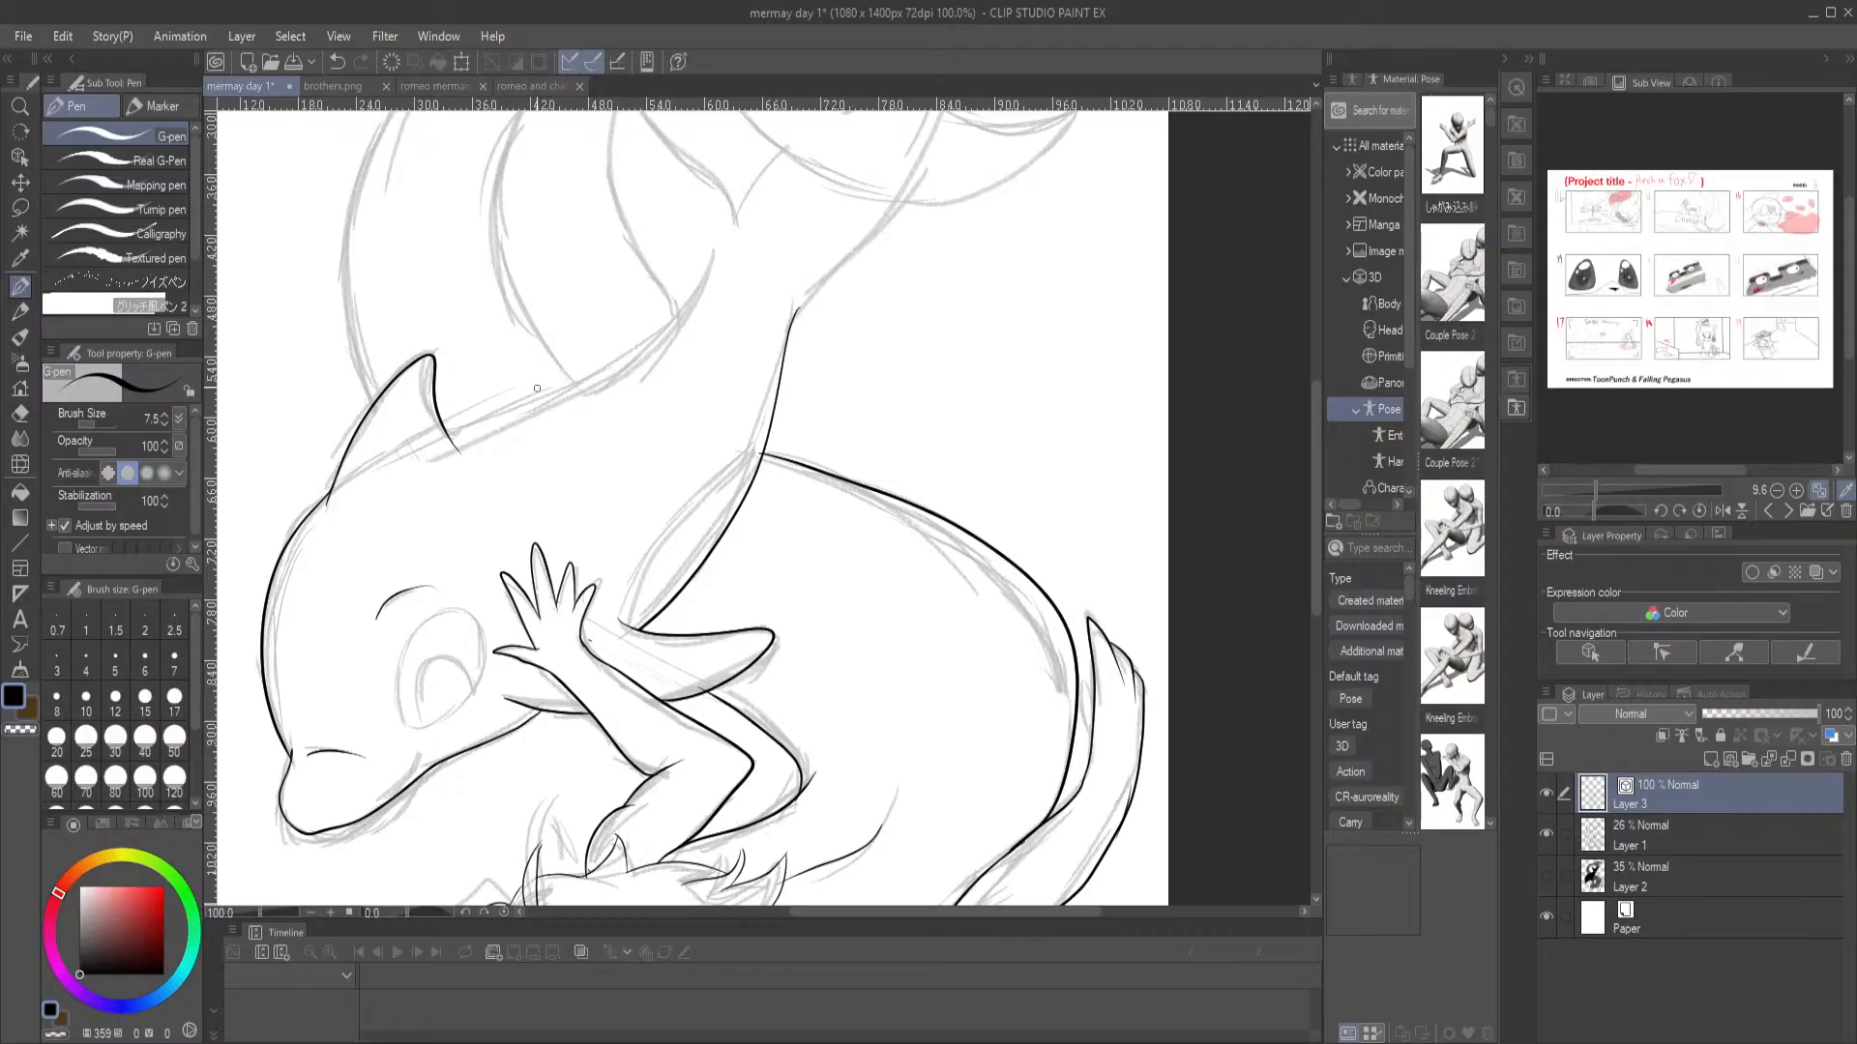
Ink the dolphin's back from the dorsal fin to the tail, and both pointed tail flukes with the notch between them
{"action": "mouse_move", "coordinate": [688, 304]}
{"action": "left_mouse_down"}
{"action": "mouse_move", "coordinate": [601, 386]}
{"action": "mouse_move", "coordinate": [454, 446]}
{"action": "left_mouse_up"}
{"action": "mouse_move", "coordinate": [705, 247]}
{"action": "left_mouse_down"}
{"action": "mouse_move", "coordinate": [619, 516]}
{"action": "mouse_move", "coordinate": [627, 449]}
{"action": "mouse_move", "coordinate": [585, 419]}
{"action": "mouse_move", "coordinate": [548, 345]}
{"action": "mouse_move", "coordinate": [533, 369]}
{"action": "mouse_move", "coordinate": [529, 476]}
{"action": "mouse_move", "coordinate": [598, 588]}
{"action": "left_mouse_up"}
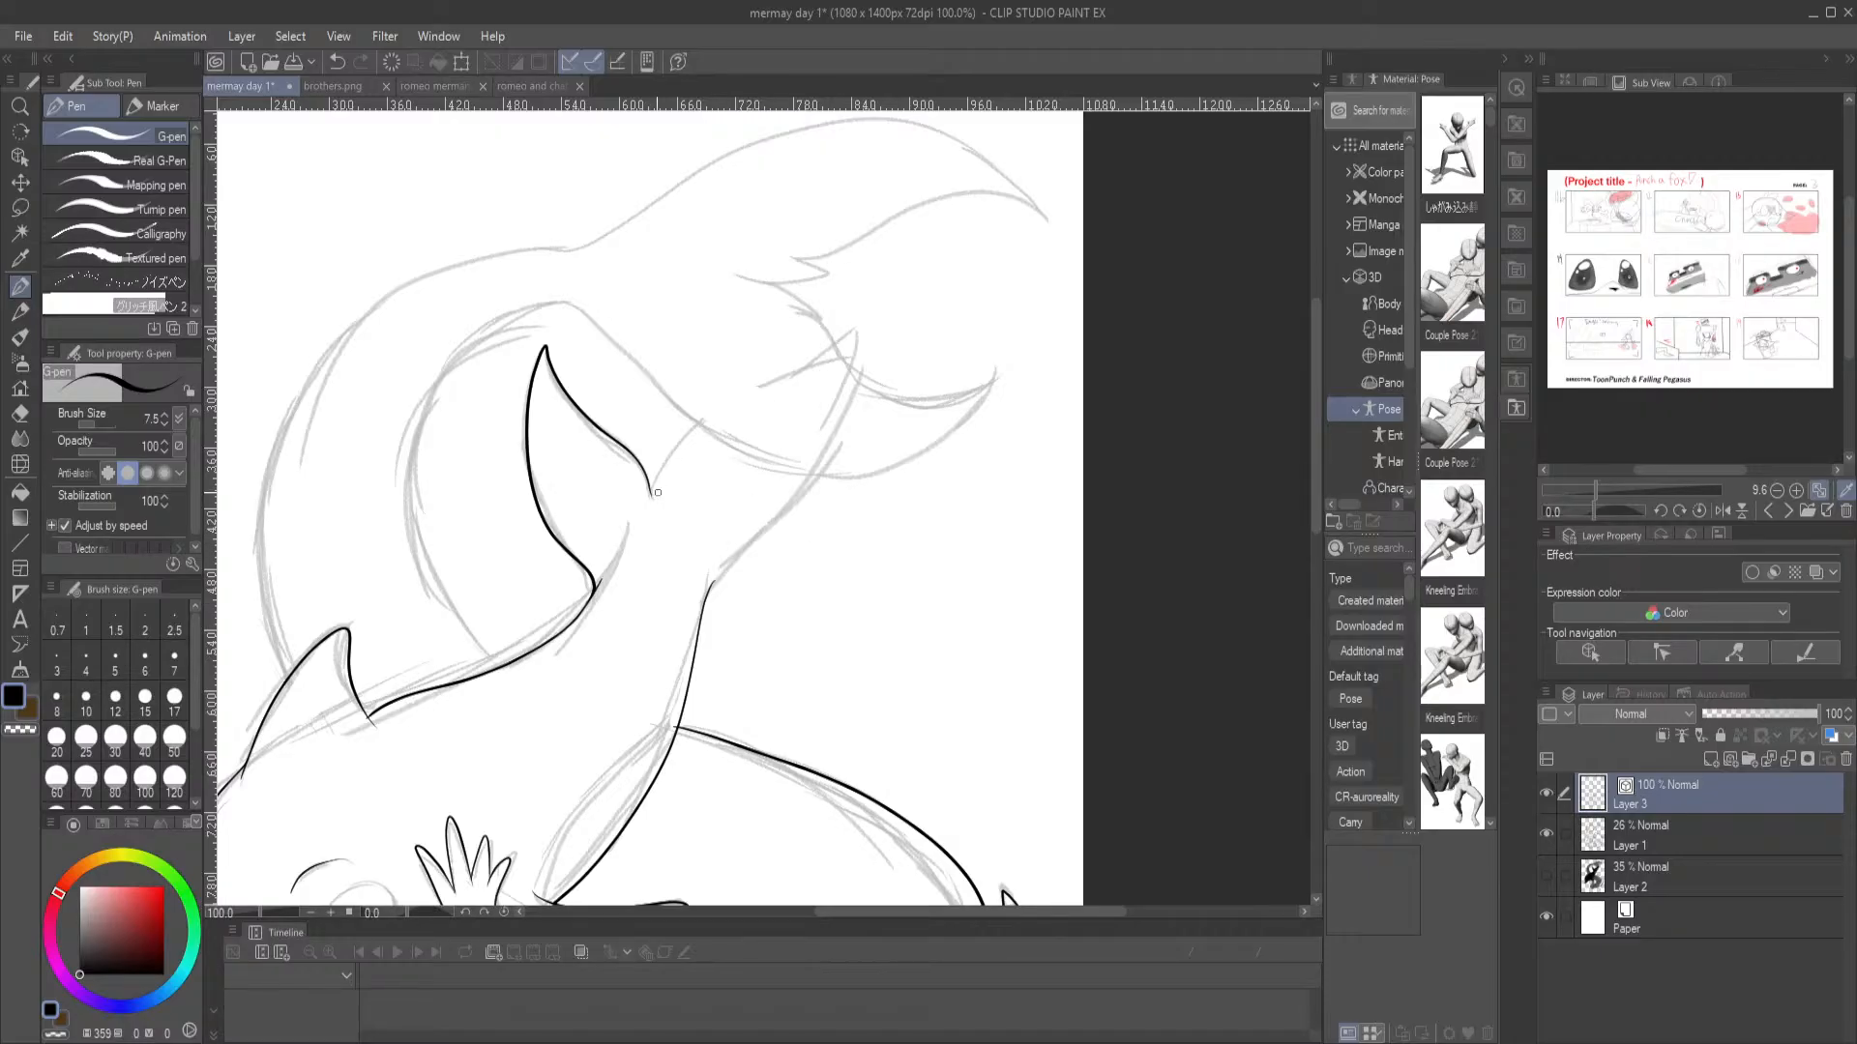
{"action": "mouse_move", "coordinate": [651, 493]}
{"action": "left_mouse_down"}
{"action": "mouse_move", "coordinate": [706, 413]}
{"action": "mouse_move", "coordinate": [855, 328]}
{"action": "mouse_move", "coordinate": [828, 471]}
{"action": "mouse_move", "coordinate": [703, 587]}
{"action": "left_mouse_up"}
{"action": "key", "text": "ctrl+z"}
{"action": "mouse_move", "coordinate": [653, 494]}
{"action": "left_mouse_down"}
{"action": "mouse_move", "coordinate": [722, 394]}
{"action": "mouse_move", "coordinate": [852, 330]}
{"action": "mouse_move", "coordinate": [832, 439]}
{"action": "mouse_move", "coordinate": [709, 622]}
{"action": "left_mouse_up"}
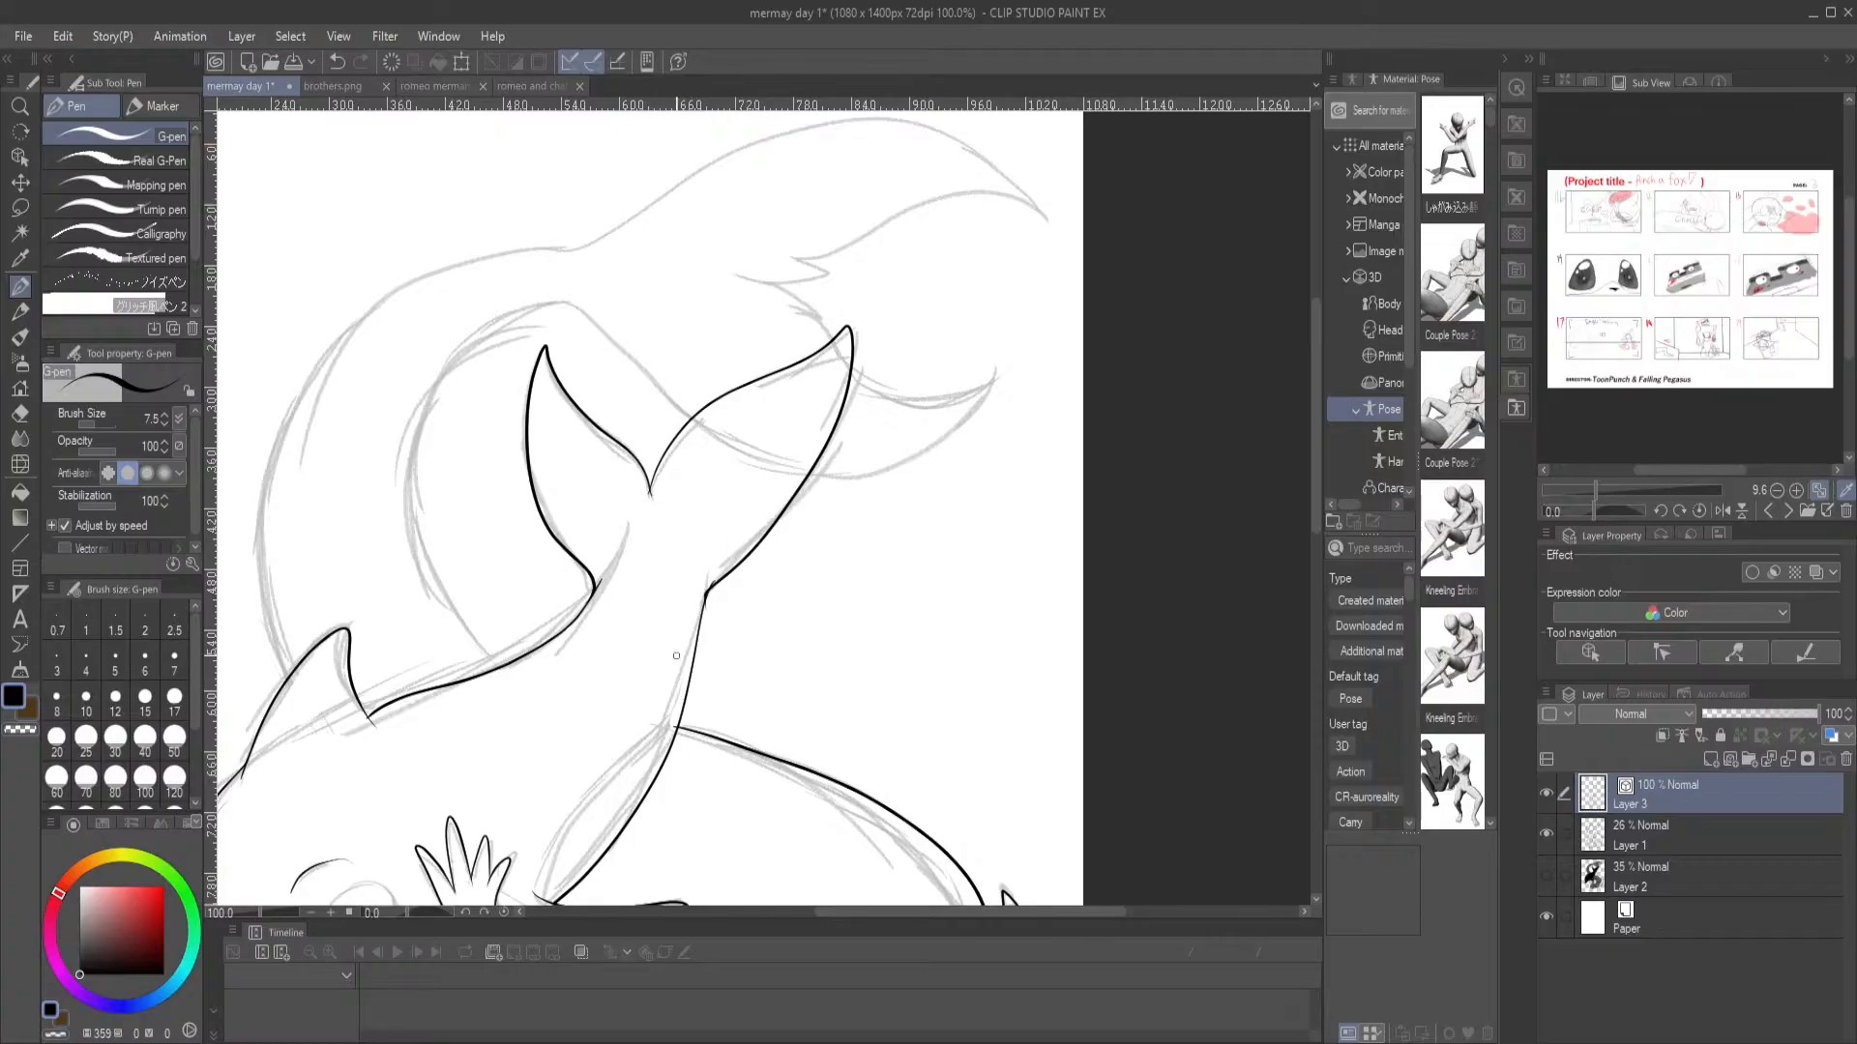
{"action": "left_click_drag", "start_coordinate": [619, 616], "coordinate": [908, 554]}
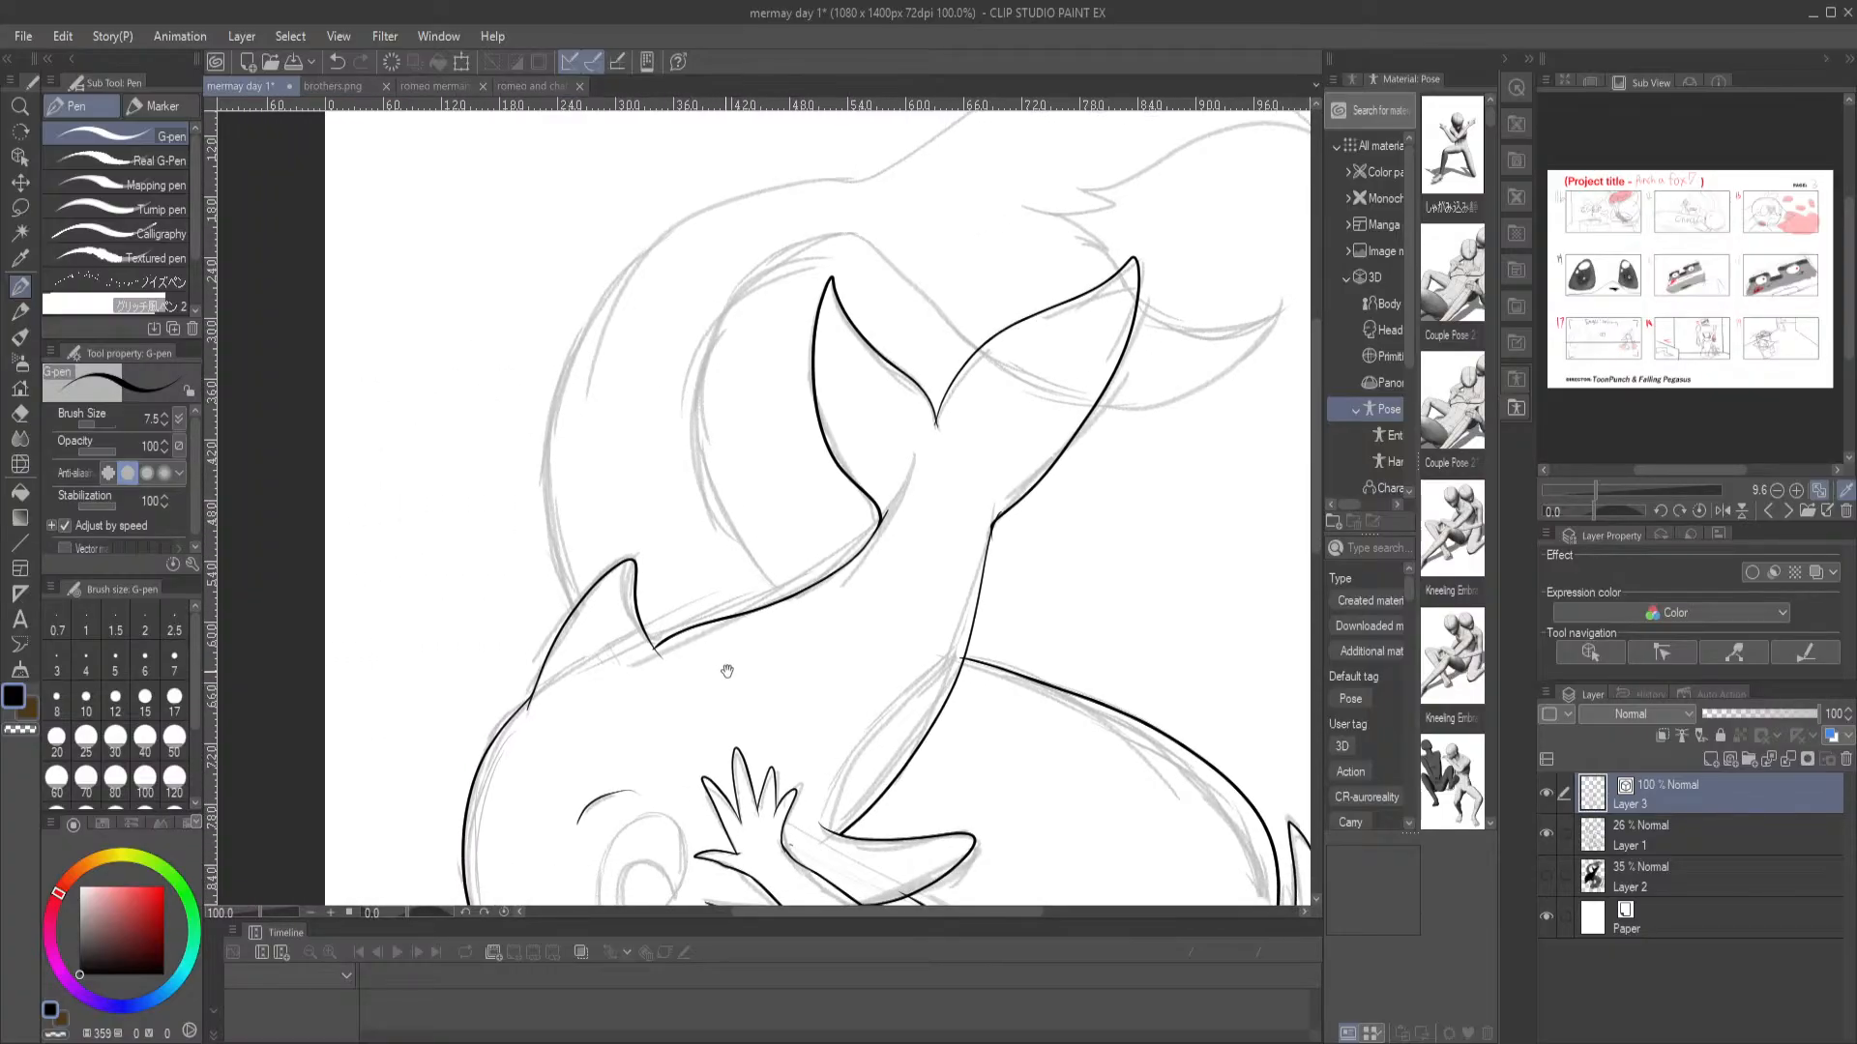
Erase the dolphin's back line, redraw it as one smooth curve from tail to dorsal fin, and trim the overlap at the fin
{"action": "key", "text": "e"}
{"action": "left_click", "coordinate": [890, 513]}
{"action": "left_click", "coordinate": [19, 285]}
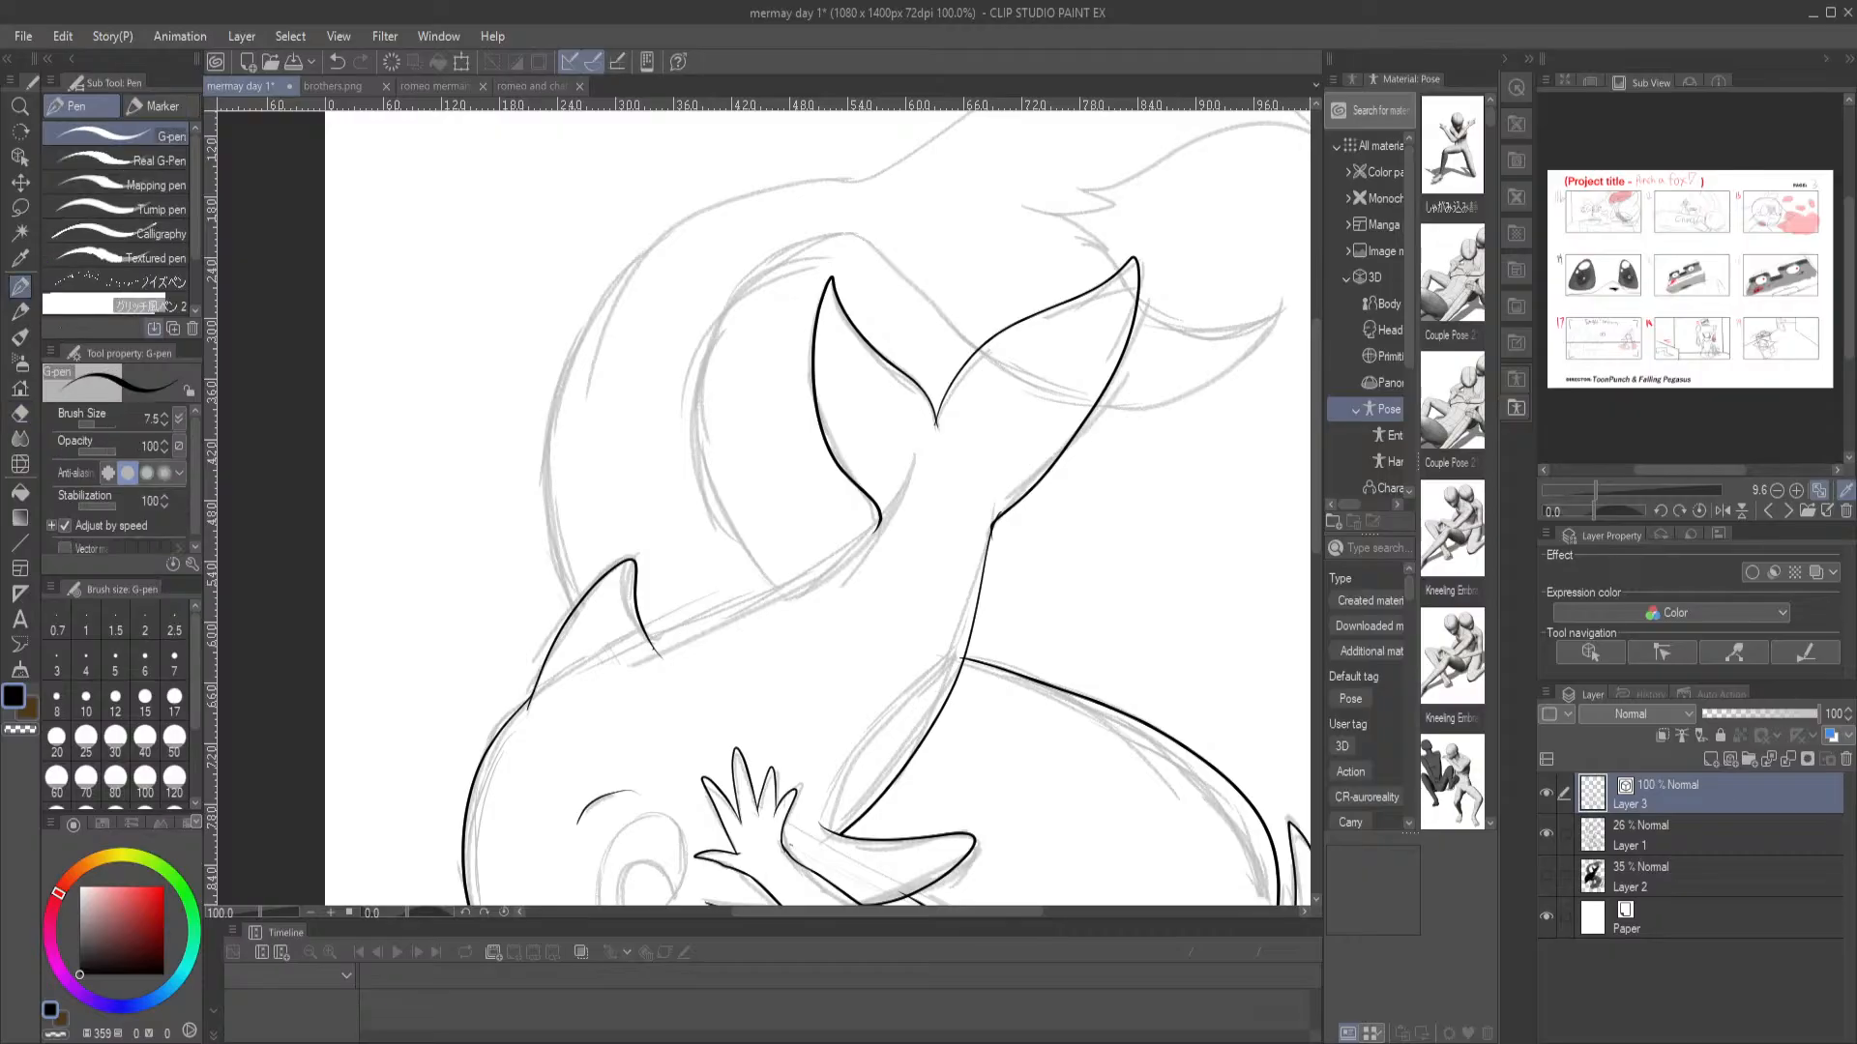
{"action": "key", "text": "ctrl+plus"}
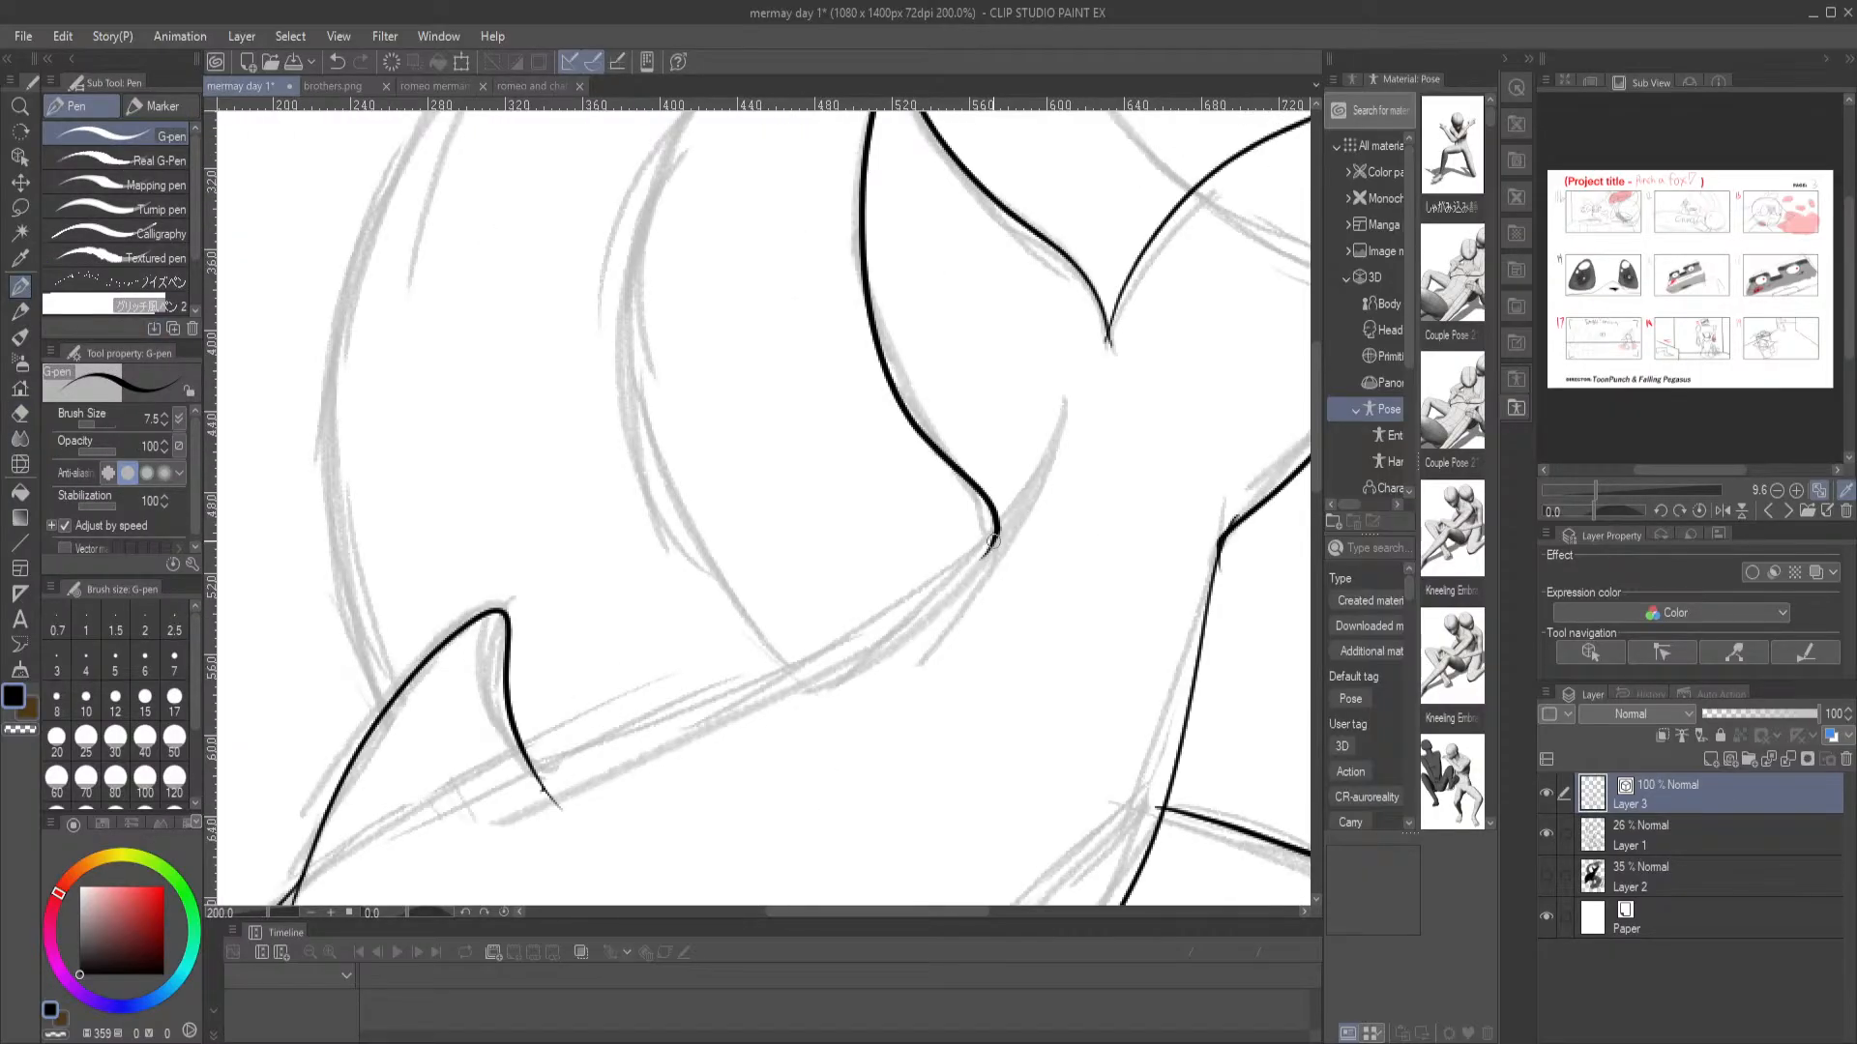
{"action": "mouse_move", "coordinate": [969, 571]}
{"action": "left_mouse_down"}
{"action": "mouse_move", "coordinate": [708, 675]}
{"action": "mouse_move", "coordinate": [534, 796]}
{"action": "left_mouse_up"}
{"action": "key", "text": "e"}
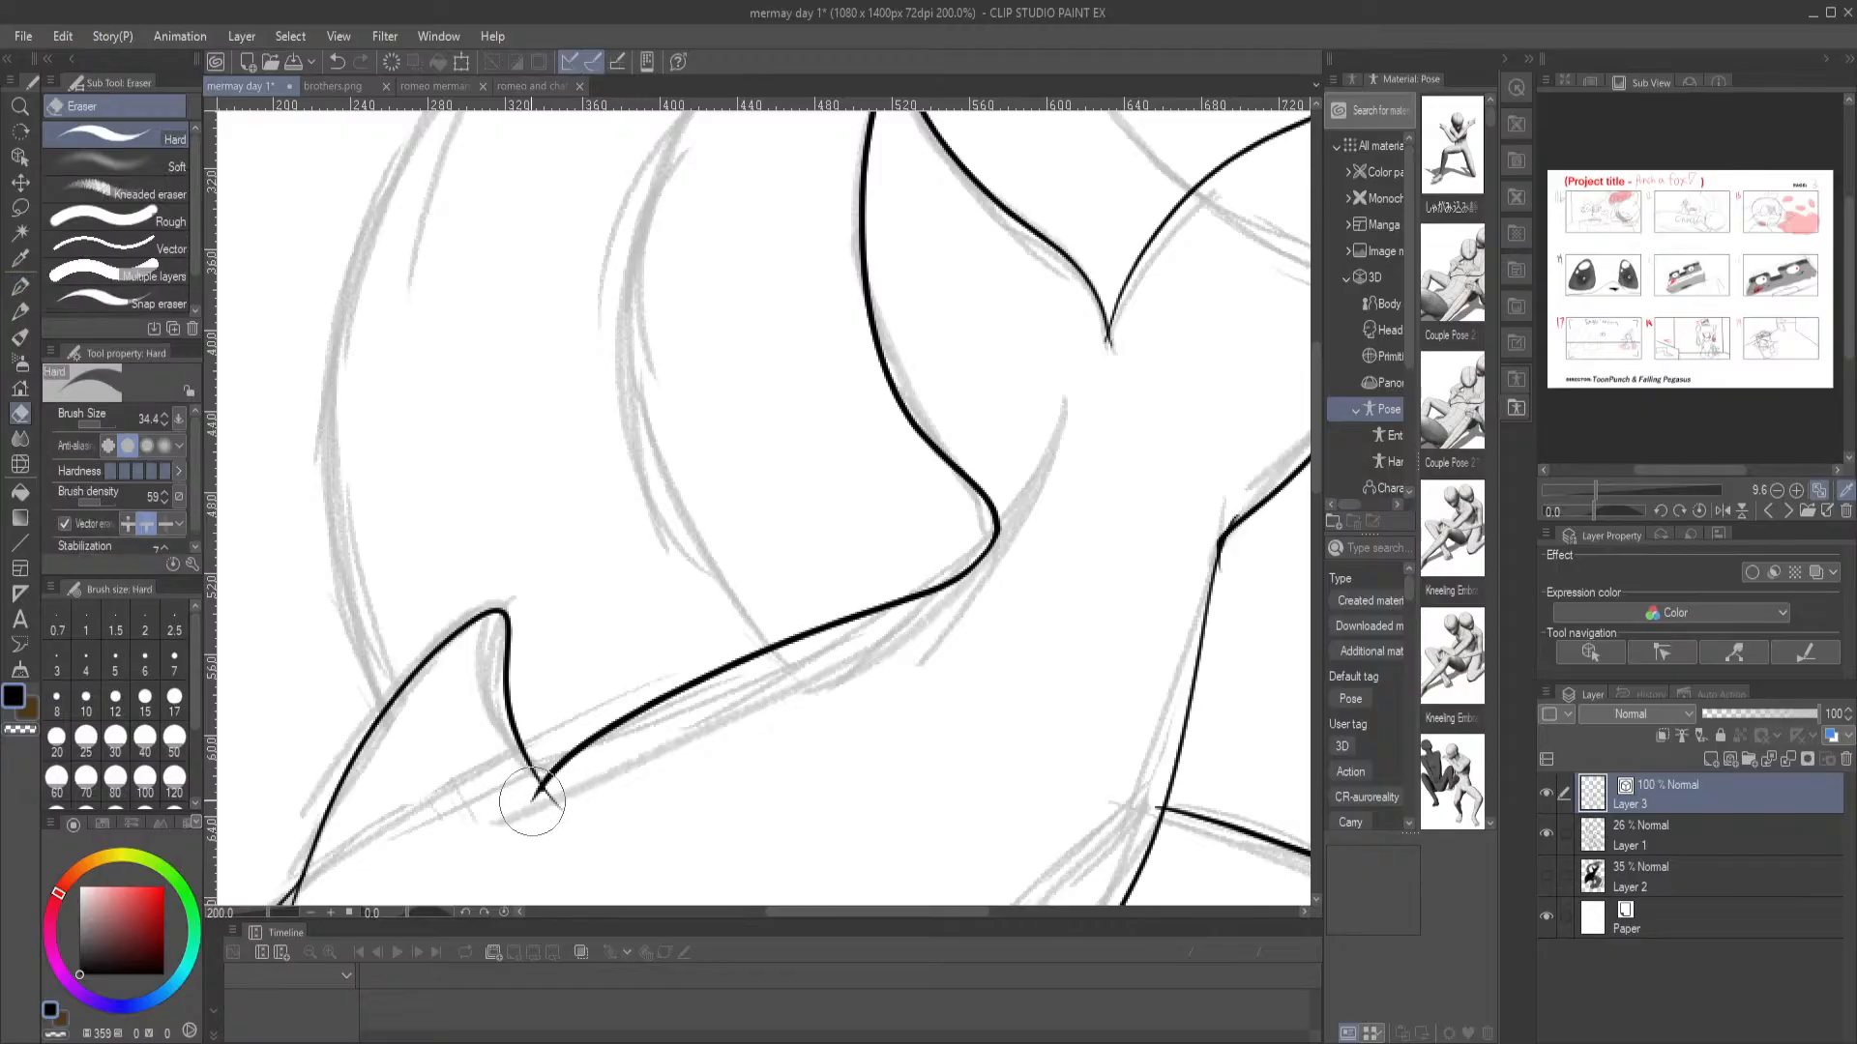
{"action": "key", "text": "p"}
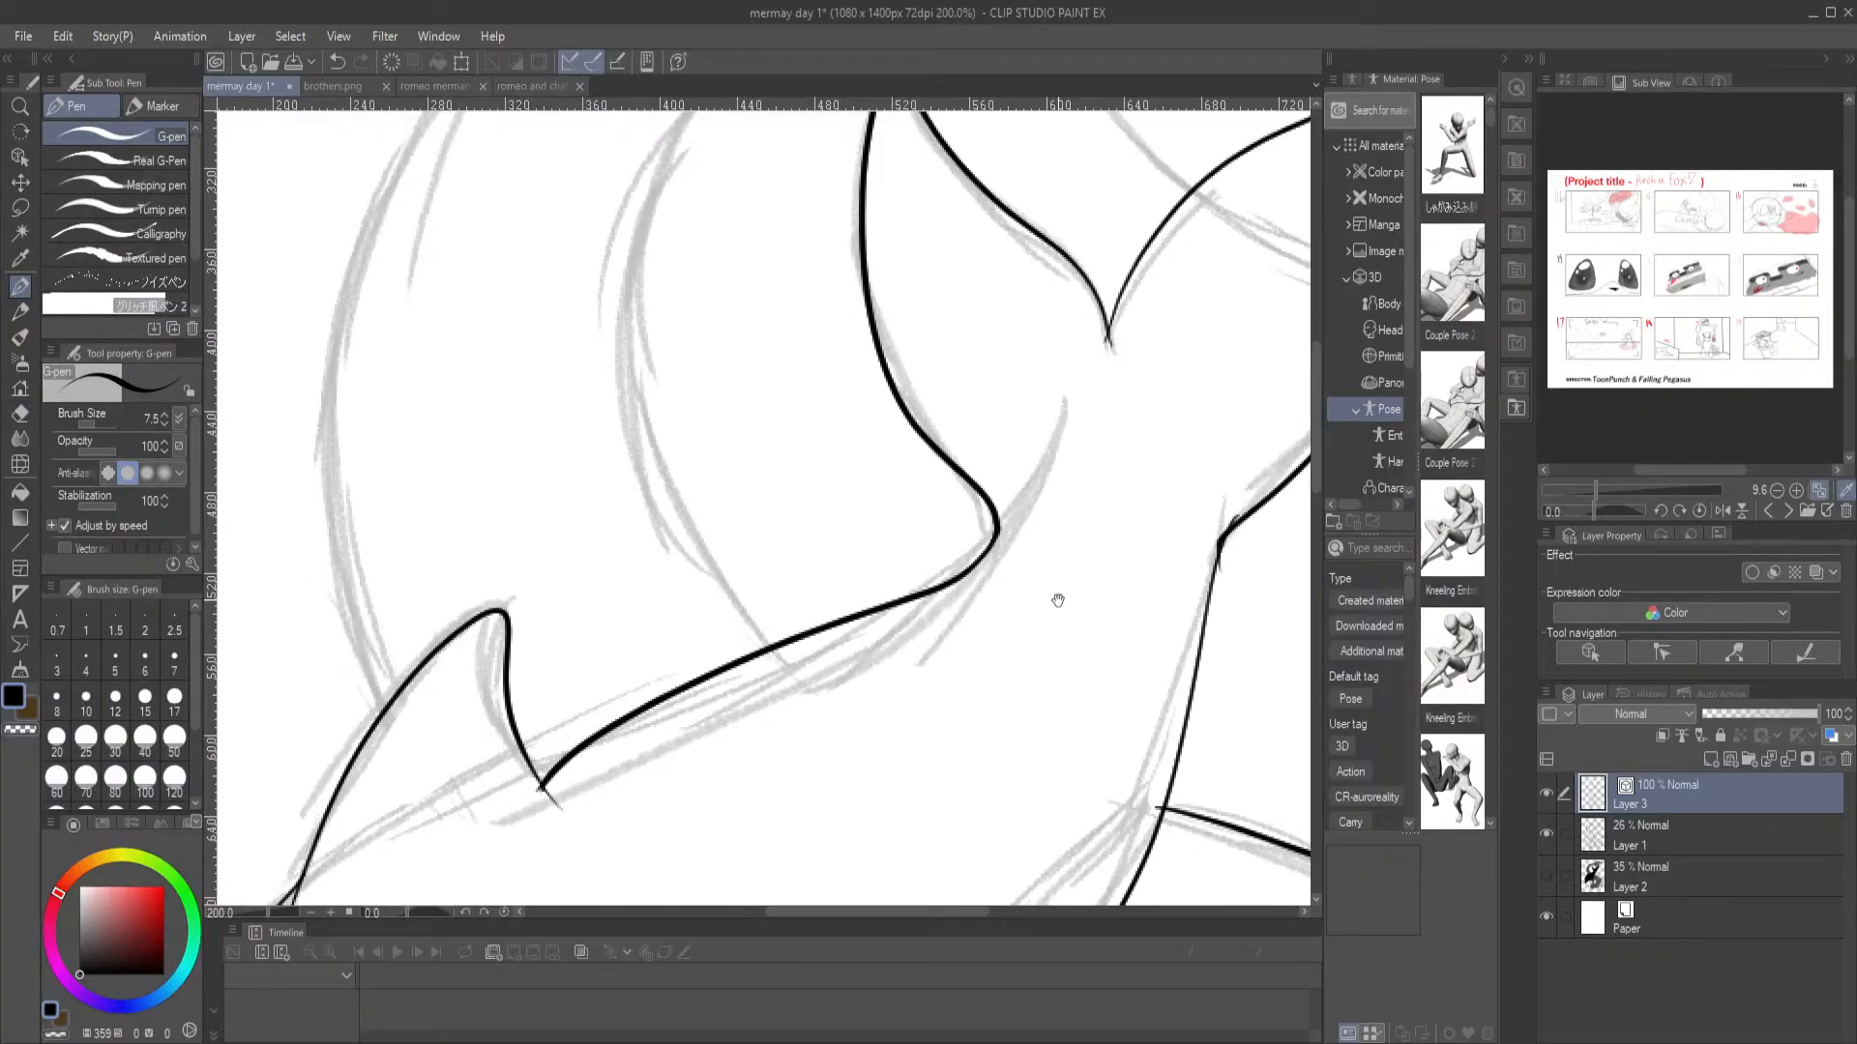
Erase the overlapping line end where the dolphin's outer tail fluke meets the belly line
{"action": "left_click_drag", "start_coordinate": [1085, 633], "coordinate": [745, 579]}
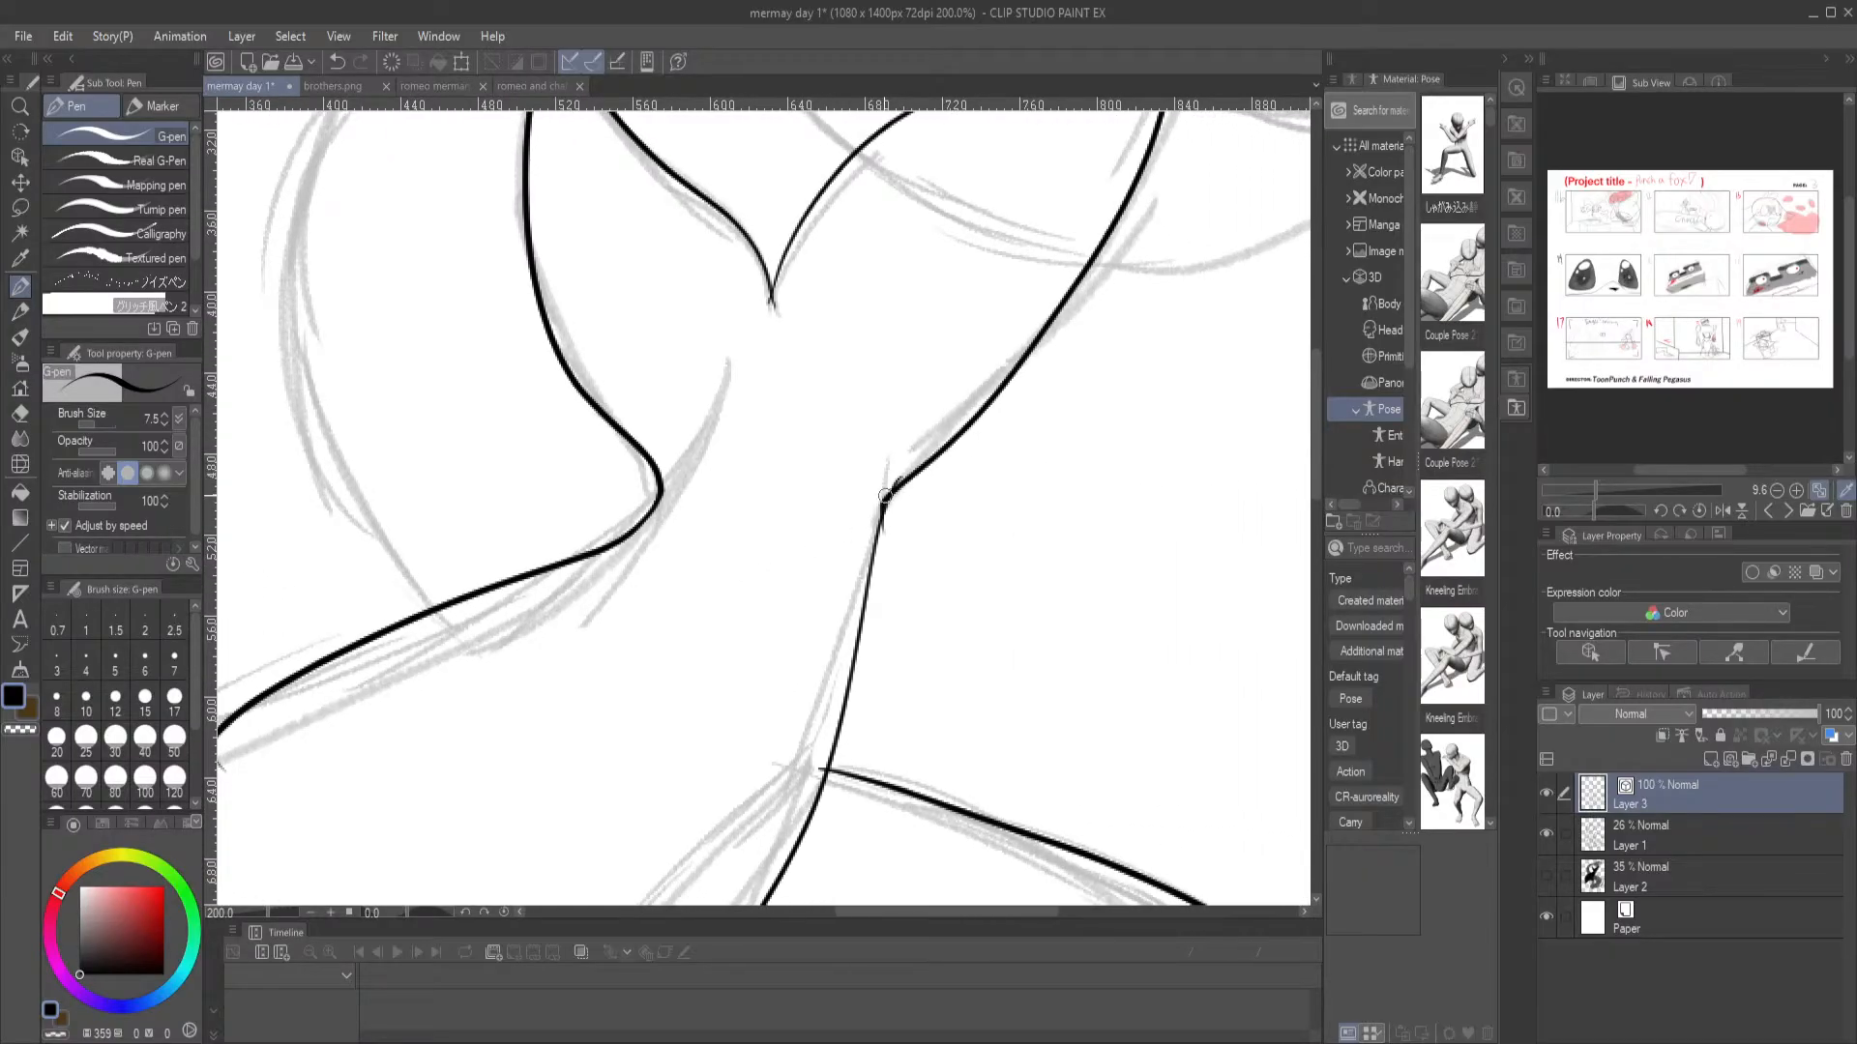
{"action": "key", "text": "e"}
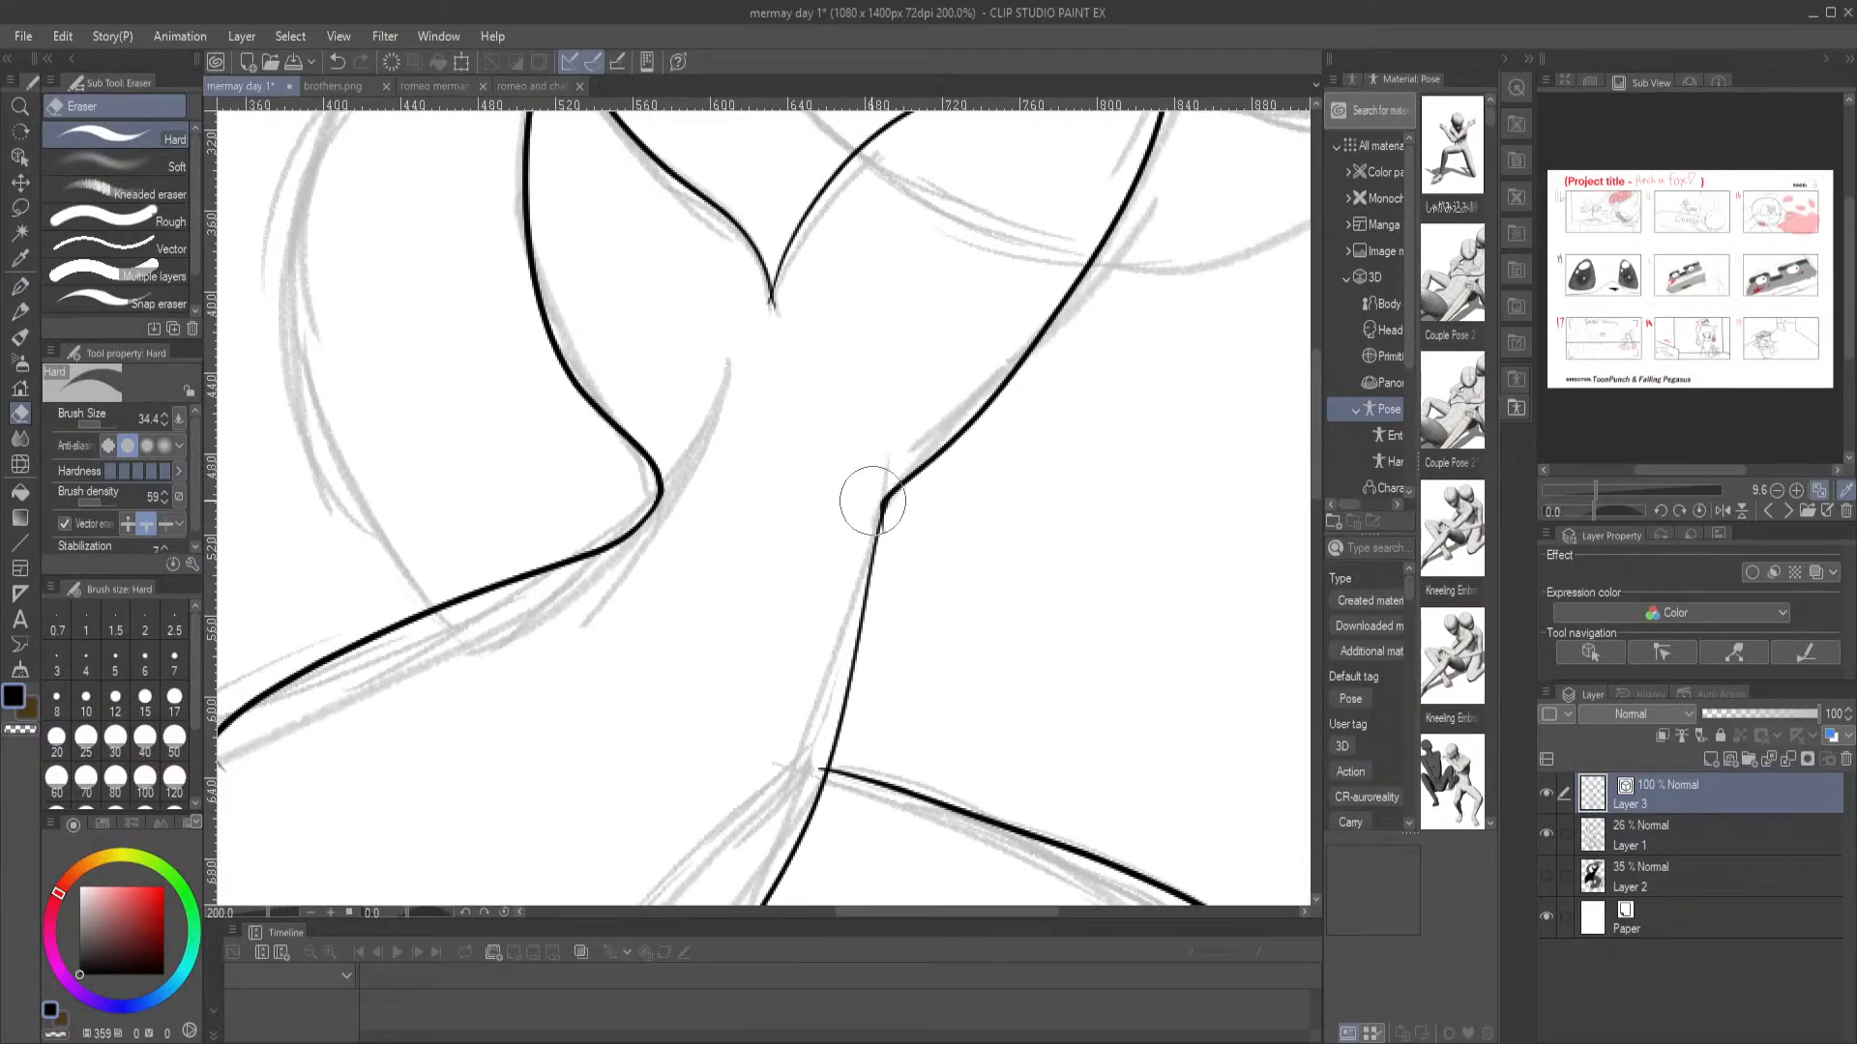
{"action": "left_click", "coordinate": [20, 287]}
Ink the large rounded outline of the dolphin's eye with a pointed lower corner
{"action": "mouse_move", "coordinate": [636, 790]}
{"action": "left_mouse_down"}
{"action": "mouse_move", "coordinate": [650, 509]}
{"action": "mouse_move", "coordinate": [735, 377]}
{"action": "left_mouse_up"}
{"action": "left_click_drag", "start_coordinate": [737, 515], "coordinate": [1086, 259]}
{"action": "mouse_move", "coordinate": [563, 641]}
{"action": "left_mouse_down"}
{"action": "mouse_move", "coordinate": [544, 528]}
{"action": "mouse_move", "coordinate": [559, 472]}
{"action": "mouse_move", "coordinate": [639, 415]}
{"action": "mouse_move", "coordinate": [689, 426]}
{"action": "mouse_move", "coordinate": [721, 459]}
{"action": "mouse_move", "coordinate": [726, 539]}
{"action": "mouse_move", "coordinate": [620, 639]}
{"action": "mouse_move", "coordinate": [560, 654]}
{"action": "mouse_move", "coordinate": [569, 616]}
{"action": "left_mouse_up"}
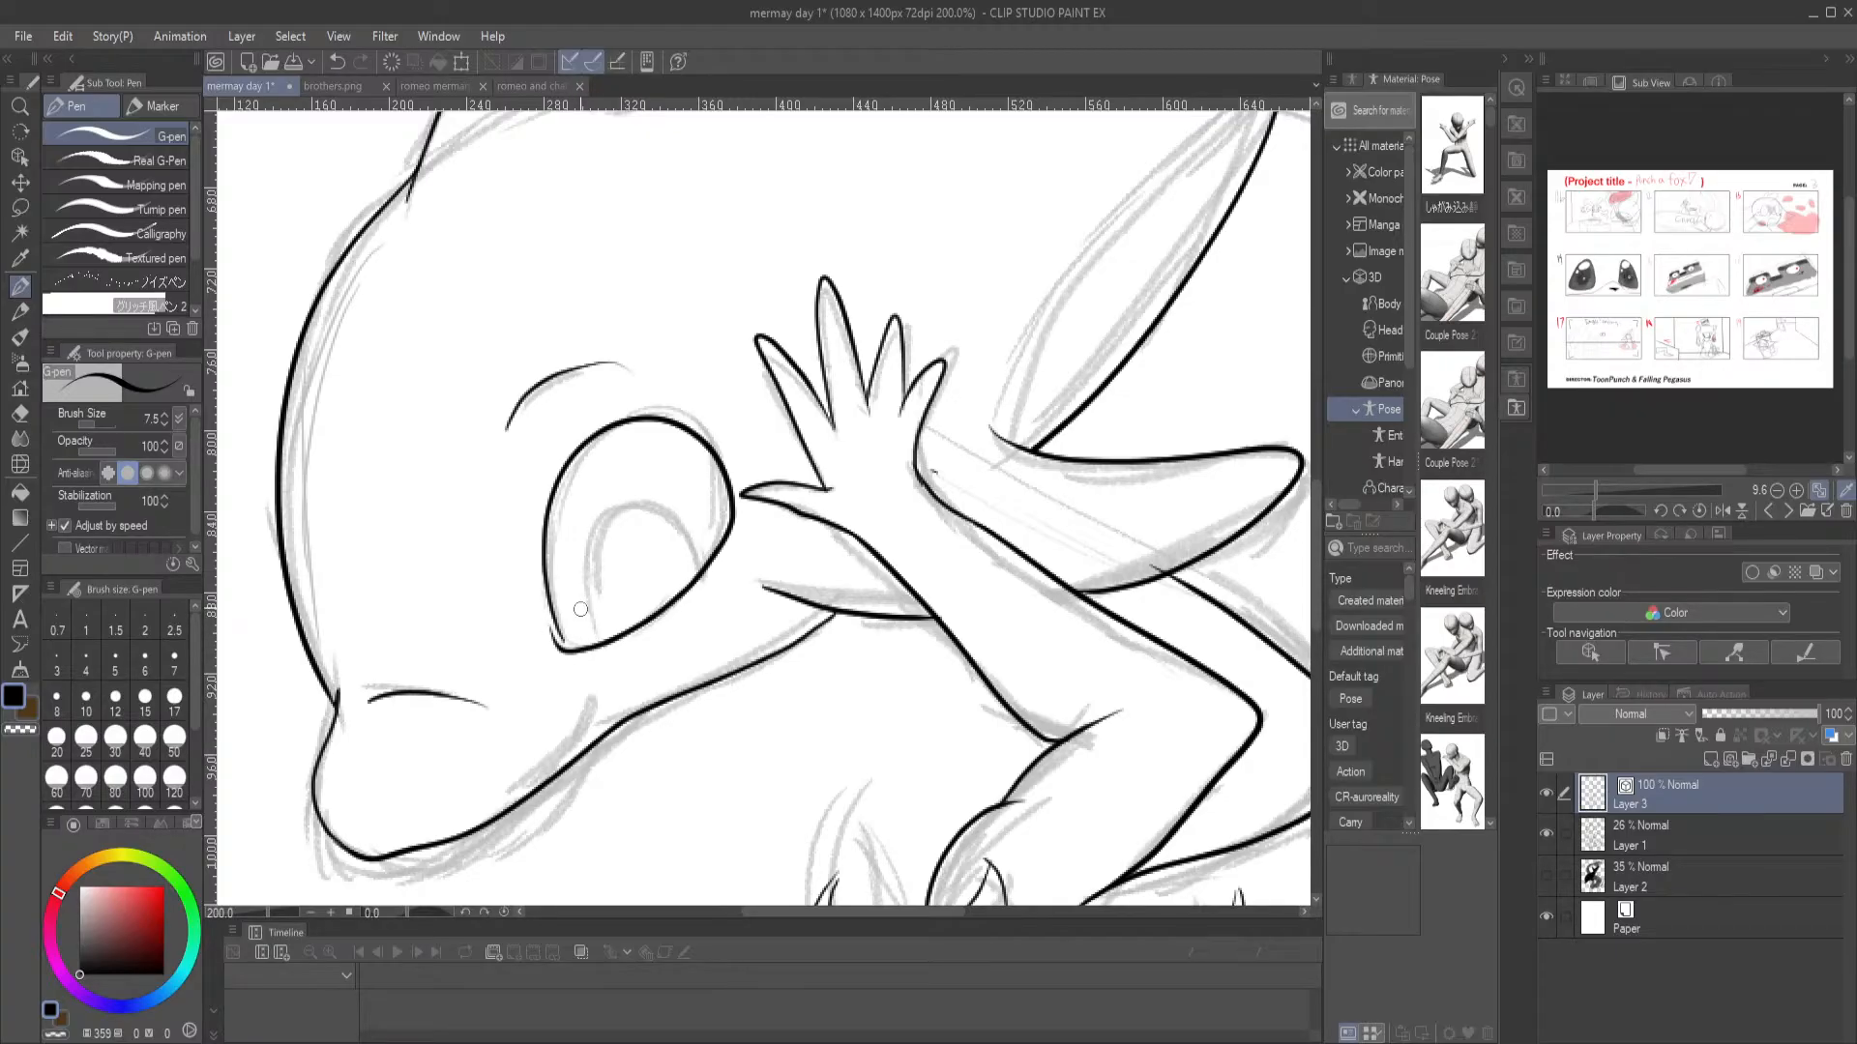
{"action": "mouse_move", "coordinate": [544, 531]}
{"action": "left_mouse_down"}
{"action": "mouse_move", "coordinate": [546, 643]}
{"action": "mouse_move", "coordinate": [567, 649]}
{"action": "mouse_move", "coordinate": [542, 604]}
{"action": "mouse_move", "coordinate": [547, 494]}
{"action": "mouse_move", "coordinate": [604, 437]}
{"action": "left_mouse_up"}
{"action": "key", "text": "ctrl+z"}
{"action": "key", "text": "e"}
{"action": "left_click", "coordinate": [560, 618]}
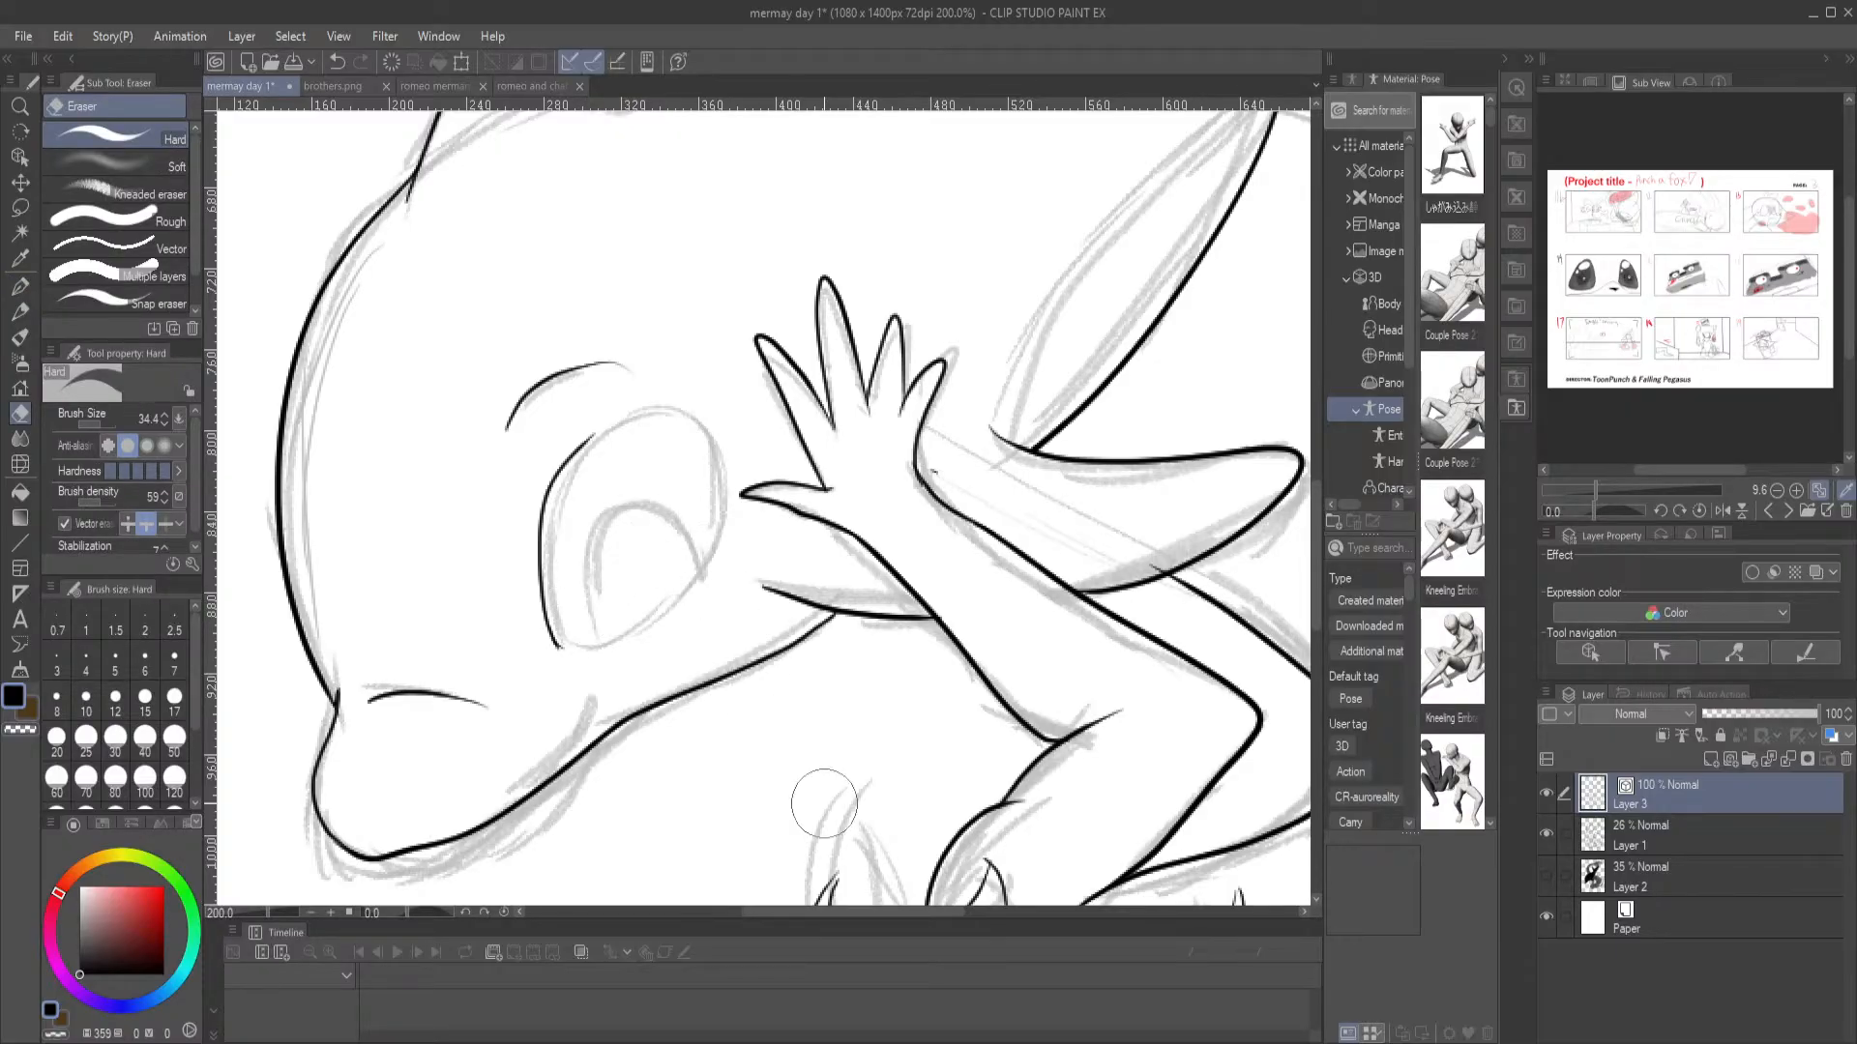
{"action": "left_click", "coordinate": [1155, 1043]}
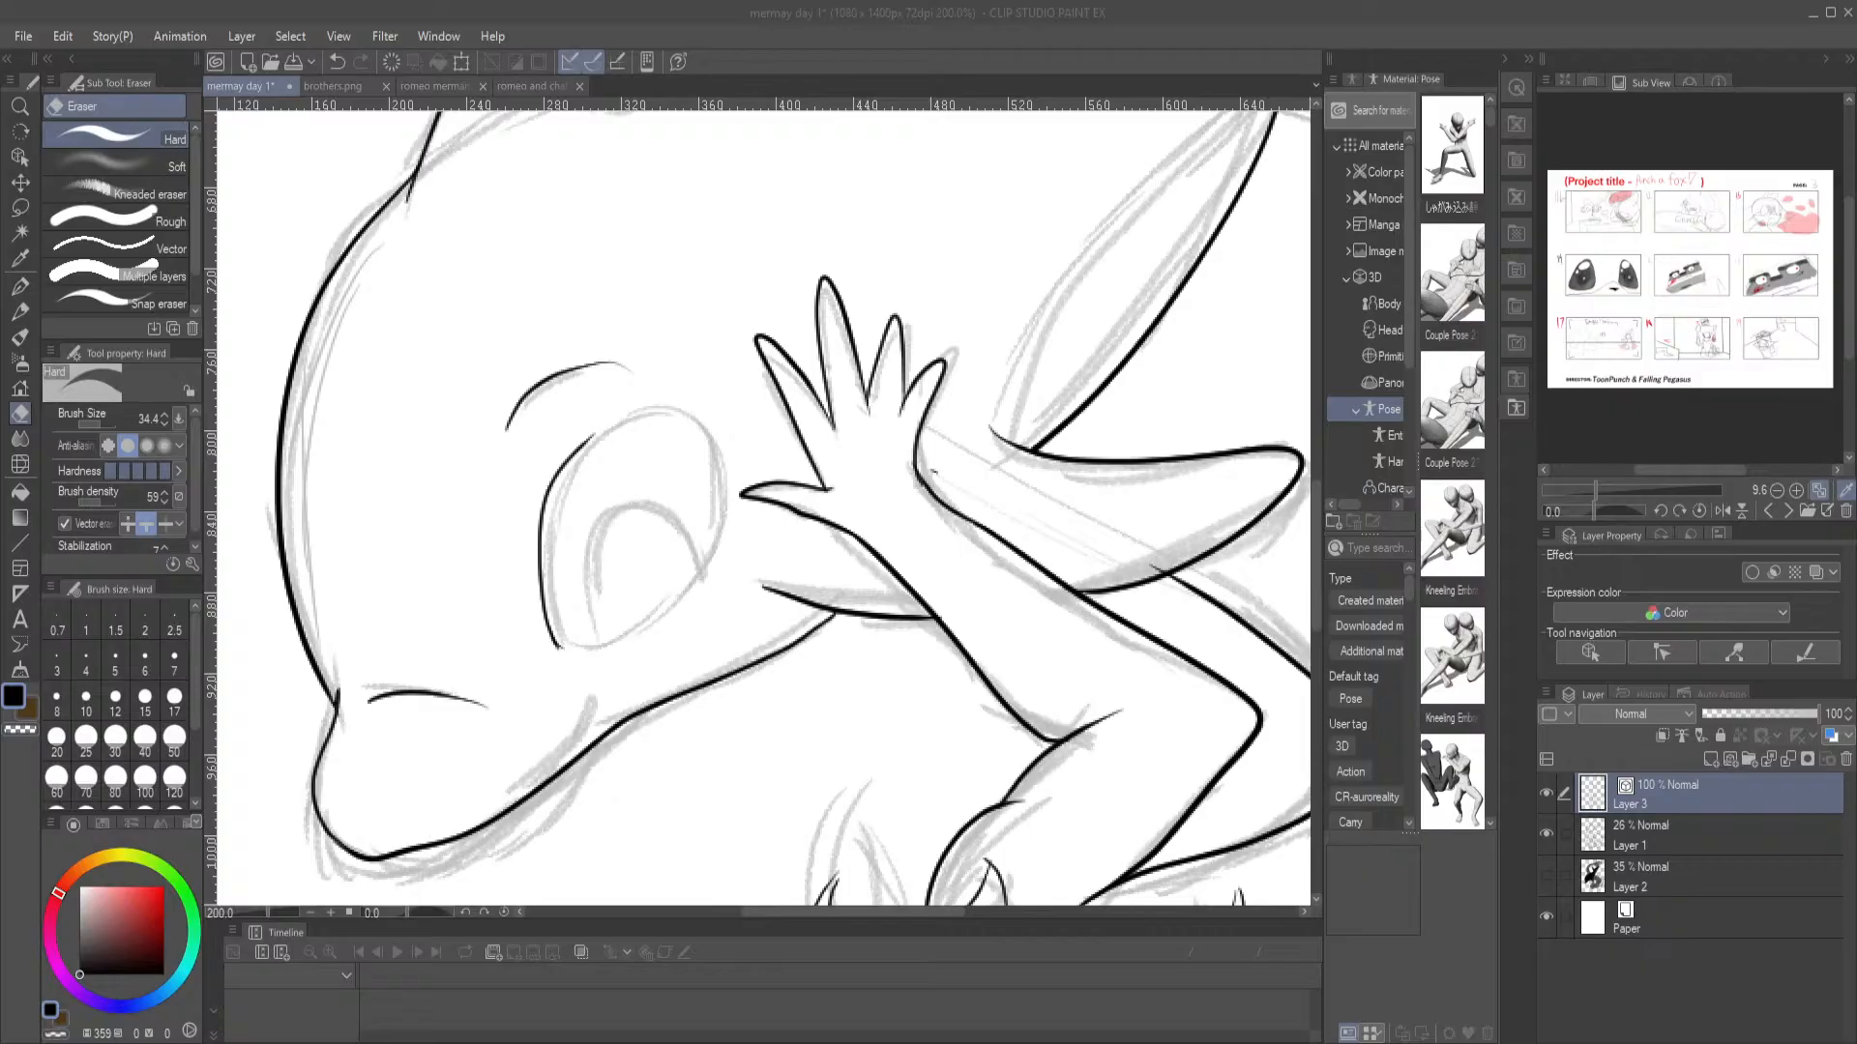
{"action": "scroll", "coordinate": [1092, 376], "scroll_direction": "down", "scroll_amount": 4}
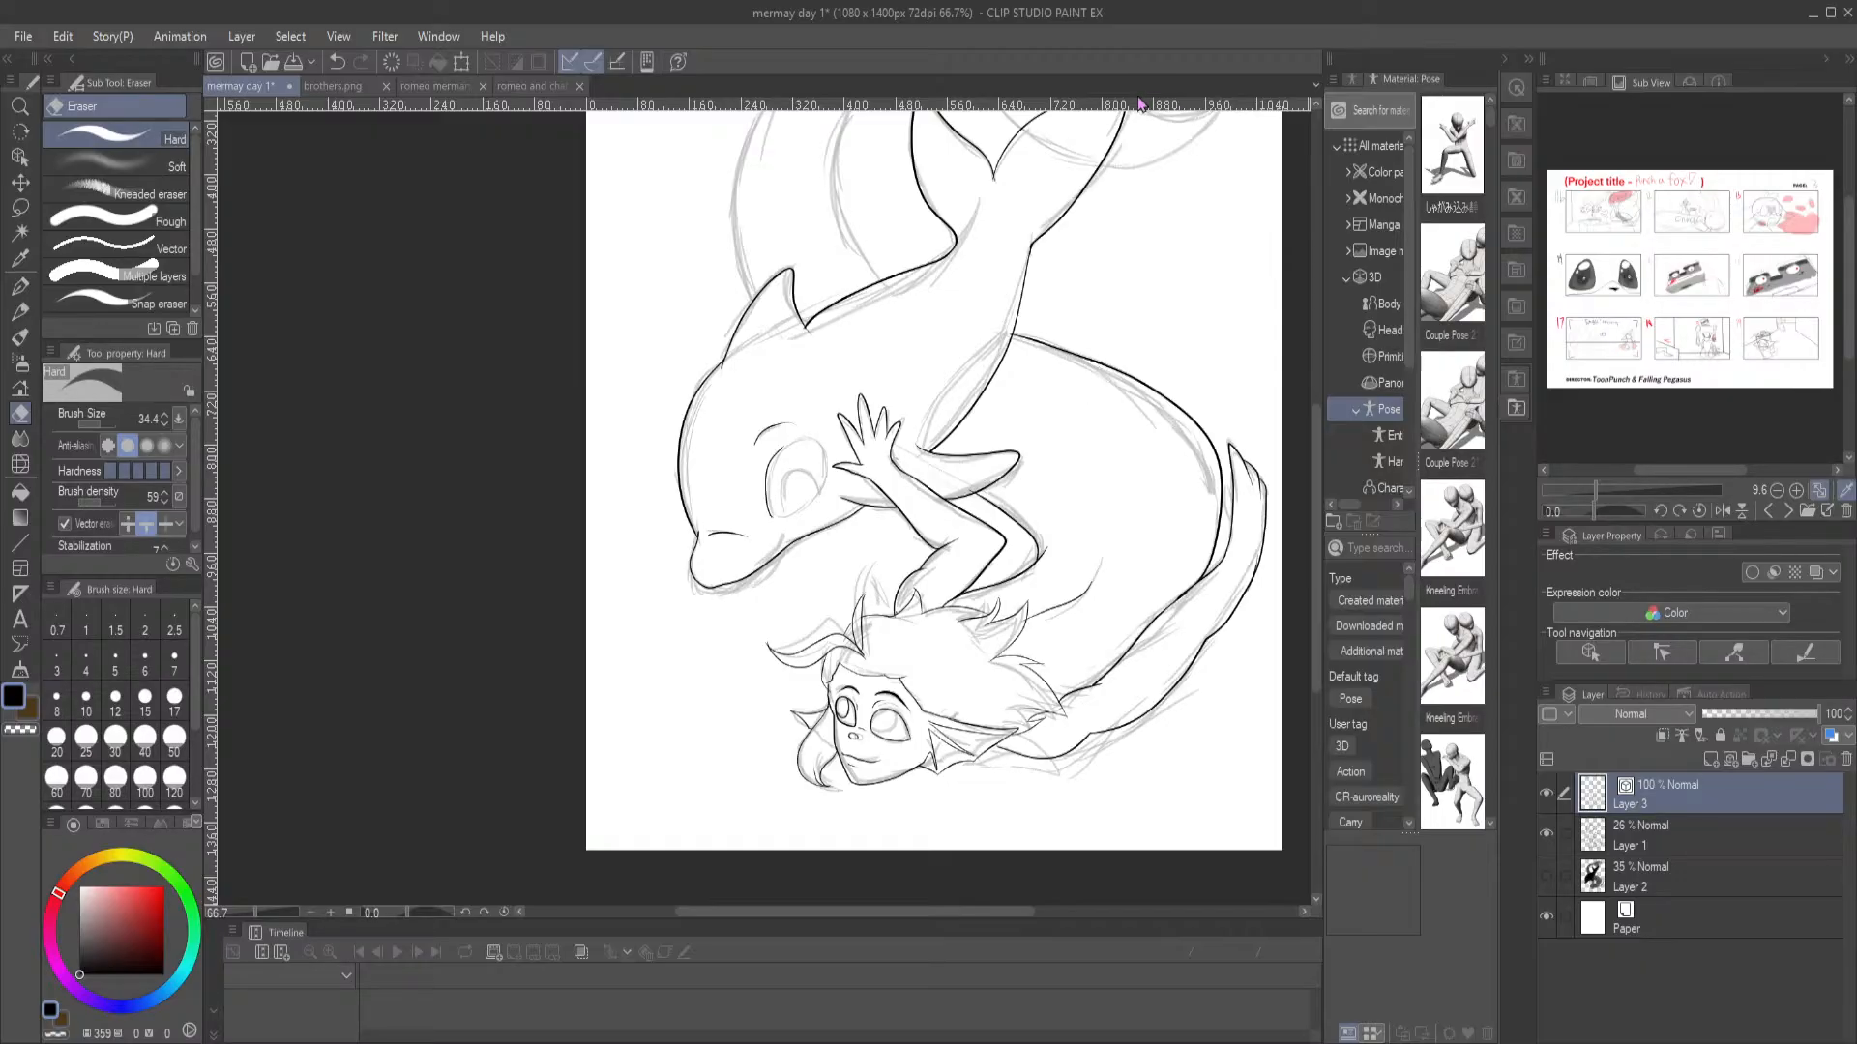
{"action": "scroll", "coordinate": [1070, 309], "scroll_direction": "up", "scroll_amount": 2}
{"action": "scroll", "coordinate": [483, 440], "scroll_direction": "up", "scroll_amount": 1}
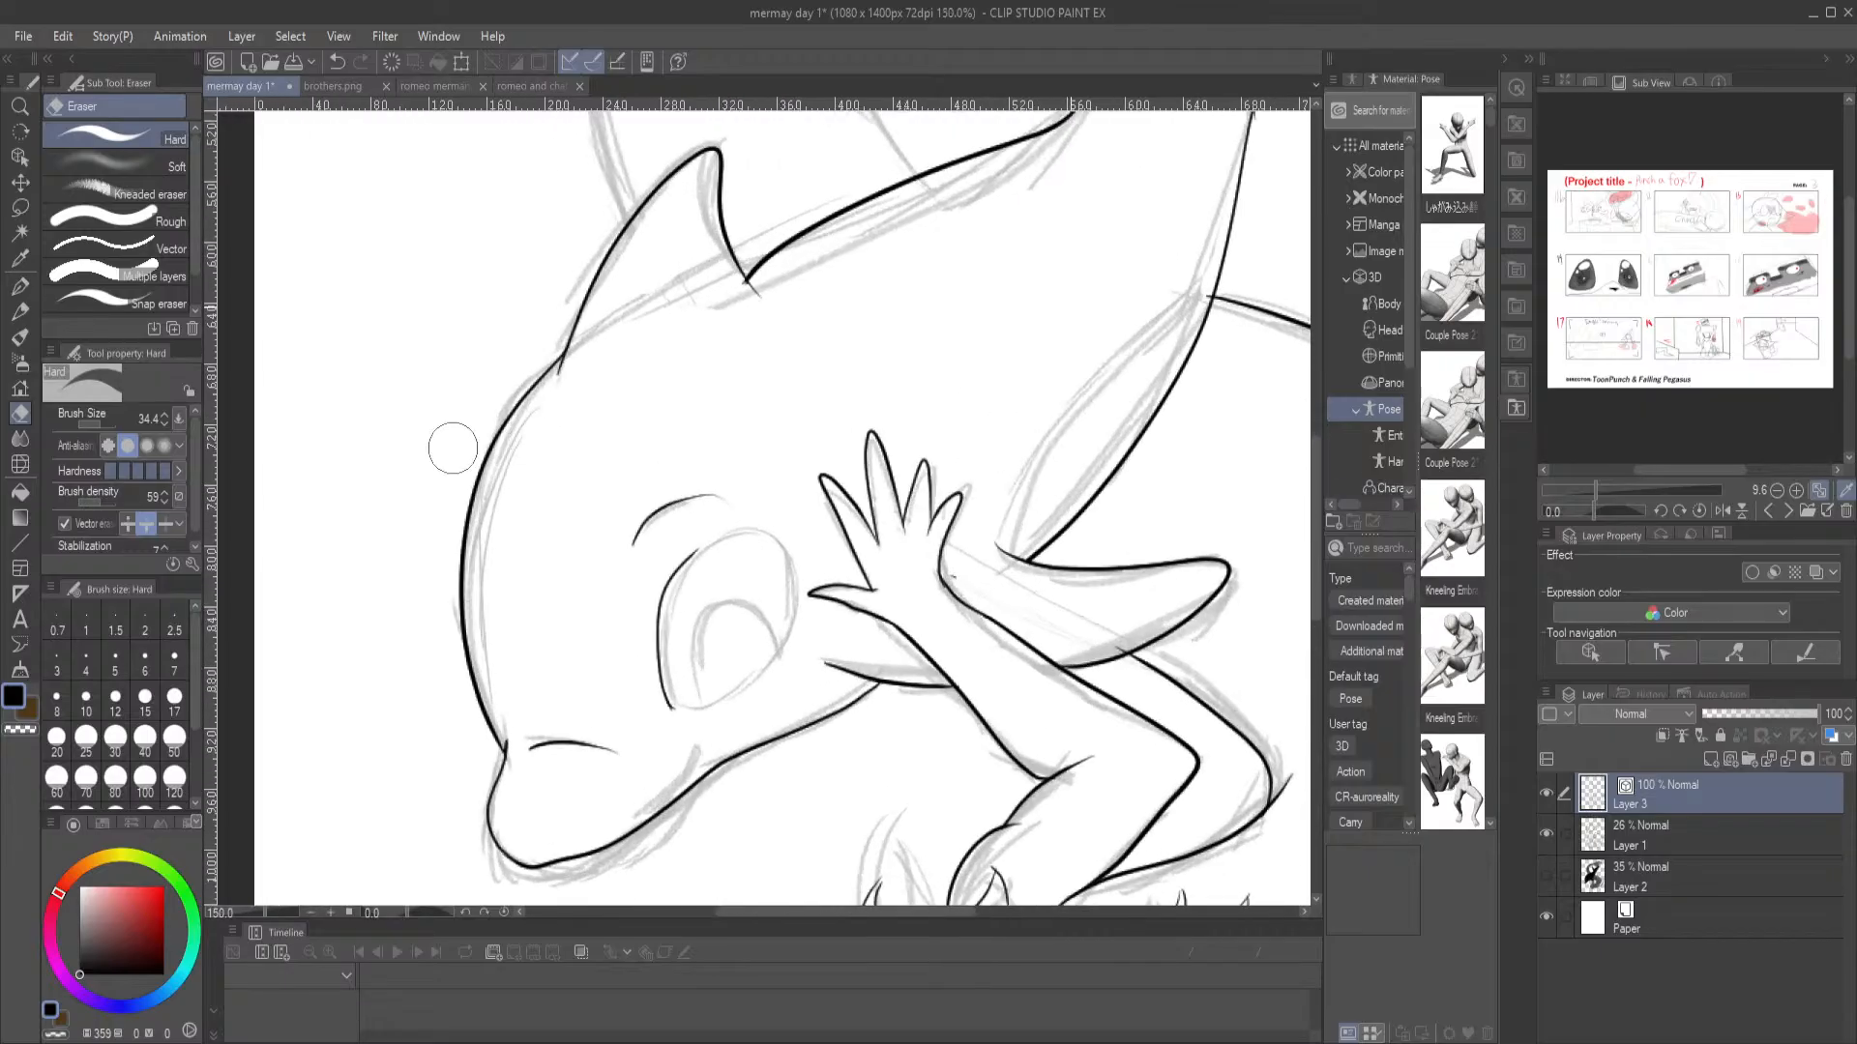
{"action": "key", "text": "ctrl+z"}
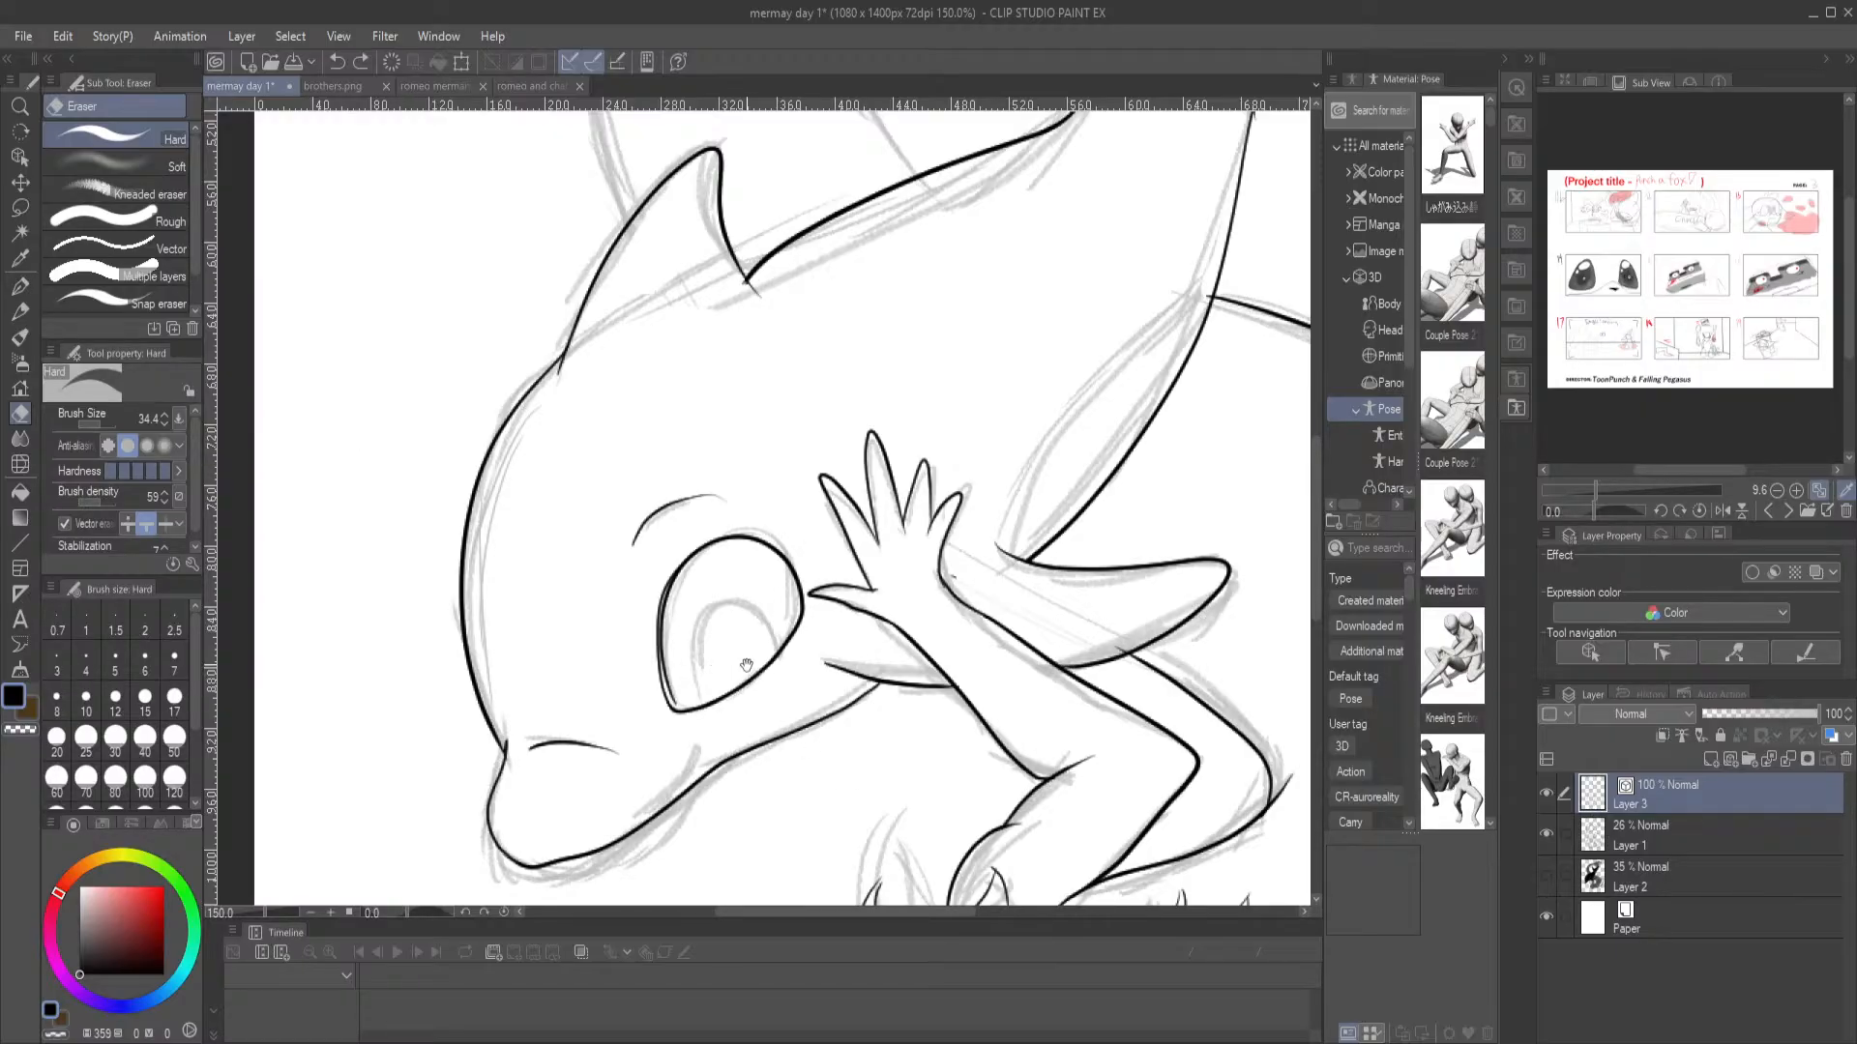
Ink the rounded iris inside the dolphin's eye, resting on the lower edge of the eye outline
{"action": "key", "text": "p"}
{"action": "left_click_drag", "start_coordinate": [771, 654], "coordinate": [692, 551]}
{"action": "scroll", "coordinate": [646, 439], "scroll_direction": "up", "scroll_amount": 3}
{"action": "left_click_drag", "start_coordinate": [598, 675], "coordinate": [617, 565]}
{"action": "mouse_move", "coordinate": [644, 744]}
{"action": "left_mouse_down"}
{"action": "mouse_move", "coordinate": [590, 704]}
{"action": "mouse_move", "coordinate": [566, 592]}
{"action": "mouse_move", "coordinate": [596, 504]}
{"action": "mouse_move", "coordinate": [648, 450]}
{"action": "mouse_move", "coordinate": [747, 465]}
{"action": "mouse_move", "coordinate": [789, 513]}
{"action": "mouse_move", "coordinate": [810, 567]}
{"action": "mouse_move", "coordinate": [786, 650]}
{"action": "left_mouse_up"}
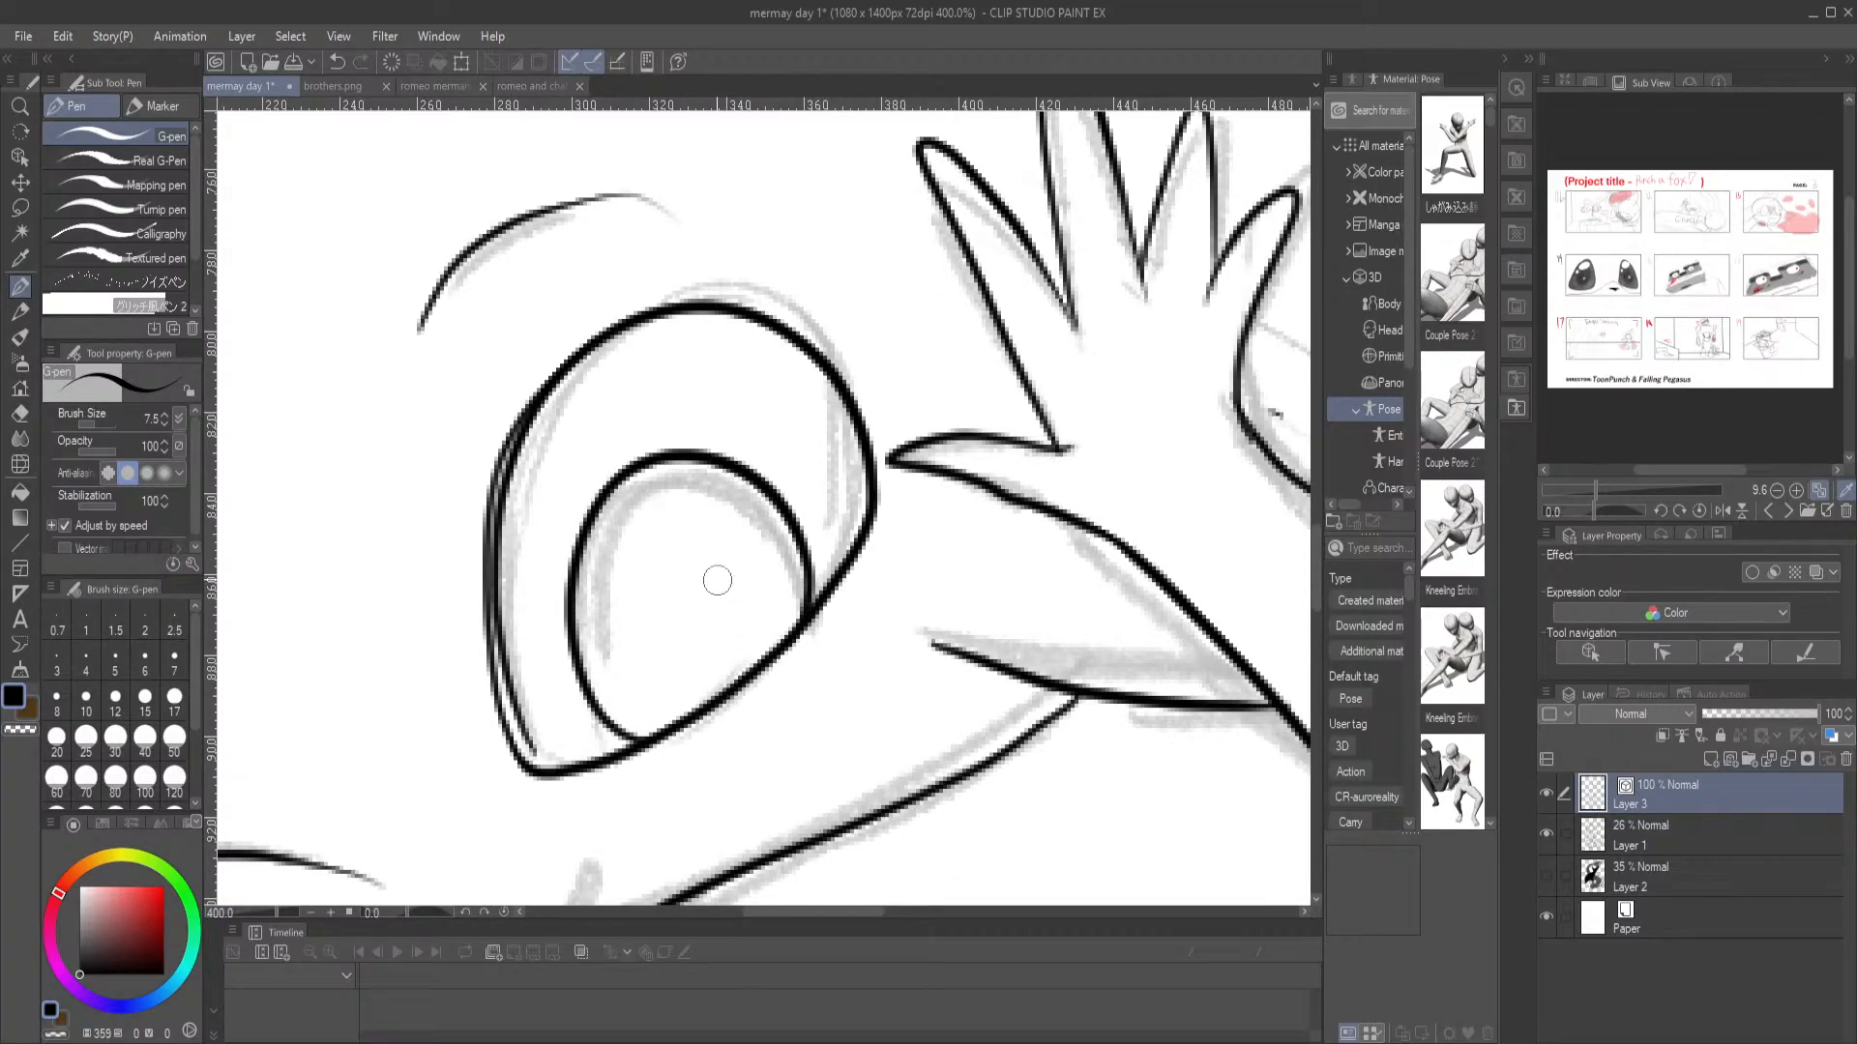
Smooth the join between the dolphin's snout tip and lower jaw with a new line, and erase the overlapping ends
{"action": "mouse_move", "coordinate": [673, 750]}
{"action": "left_mouse_down"}
{"action": "mouse_move", "coordinate": [631, 345]}
{"action": "mouse_move", "coordinate": [842, 484]}
{"action": "mouse_move", "coordinate": [1148, 287]}
{"action": "left_mouse_up"}
{"action": "mouse_move", "coordinate": [570, 738]}
{"action": "left_mouse_down"}
{"action": "mouse_move", "coordinate": [545, 744]}
{"action": "mouse_move", "coordinate": [683, 731]}
{"action": "mouse_move", "coordinate": [851, 611]}
{"action": "left_mouse_up"}
{"action": "key", "text": "e"}
{"action": "left_click_drag", "start_coordinate": [638, 706], "coordinate": [644, 679]}
{"action": "left_click", "coordinate": [19, 287]}
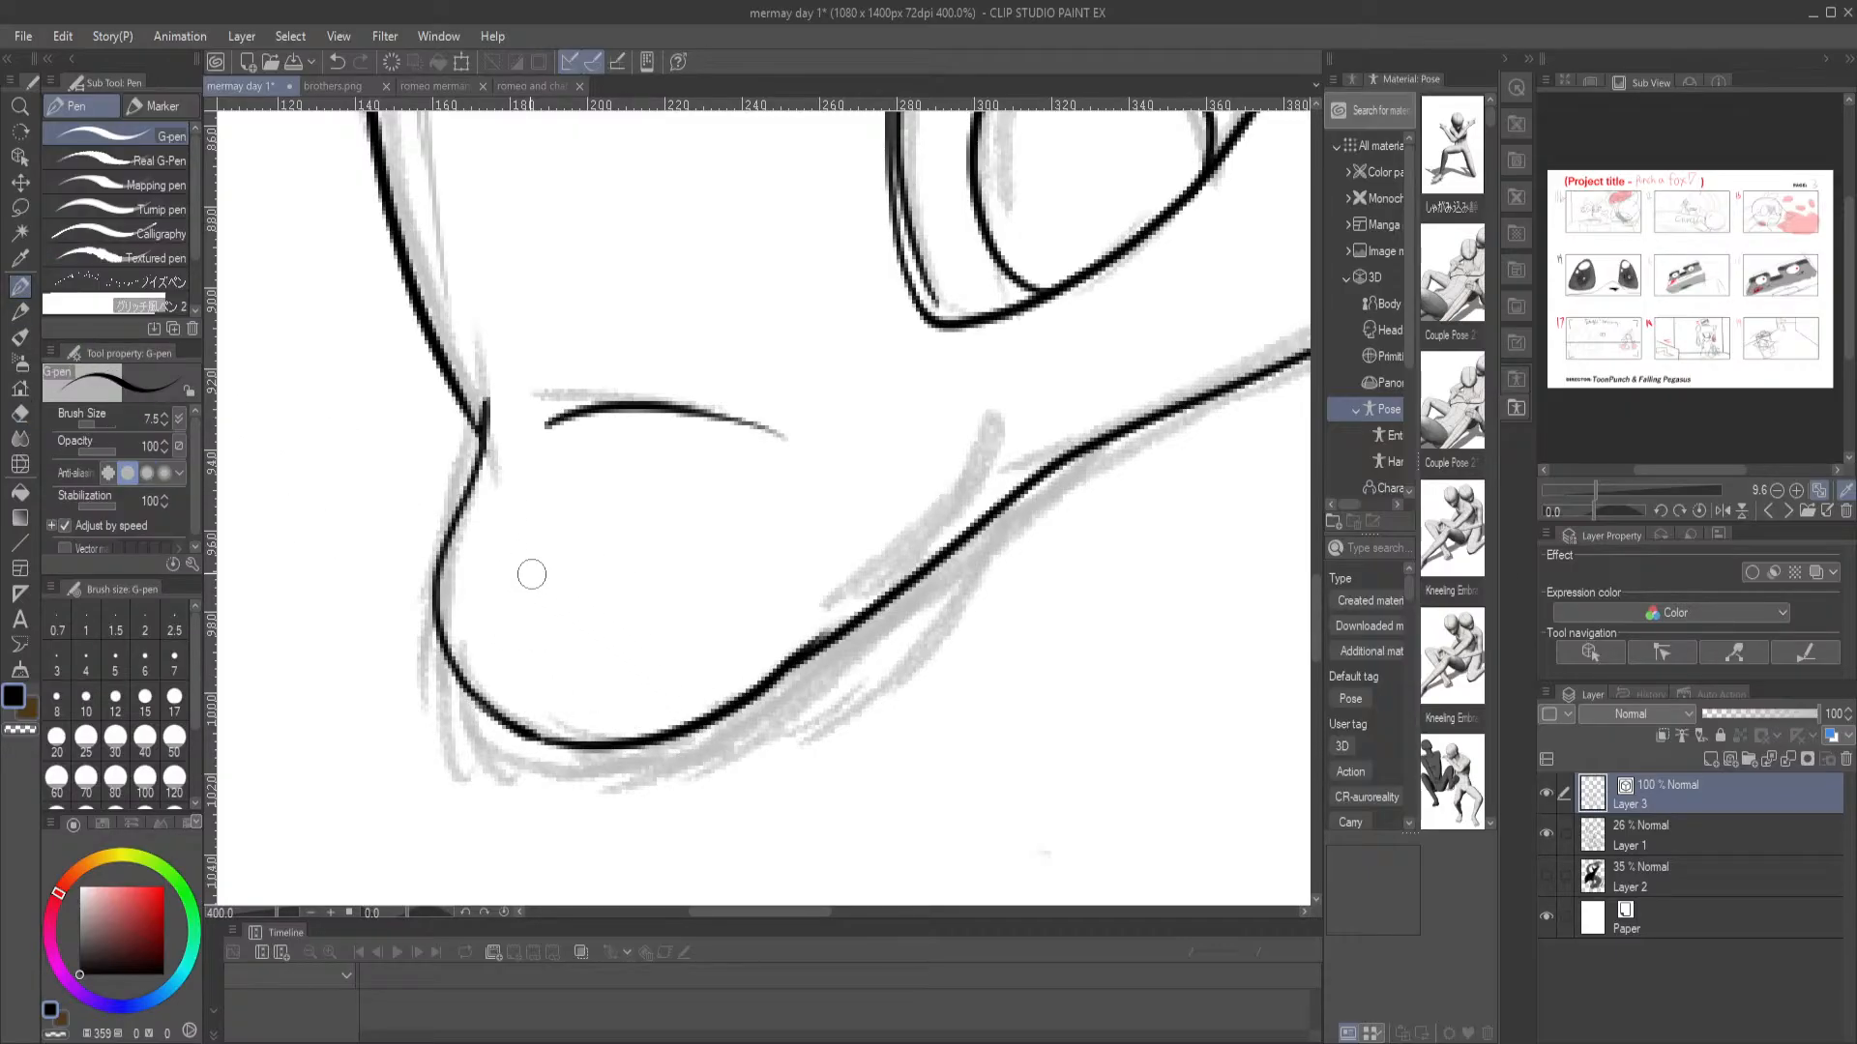
{"action": "left_click_drag", "start_coordinate": [938, 603], "coordinate": [706, 482]}
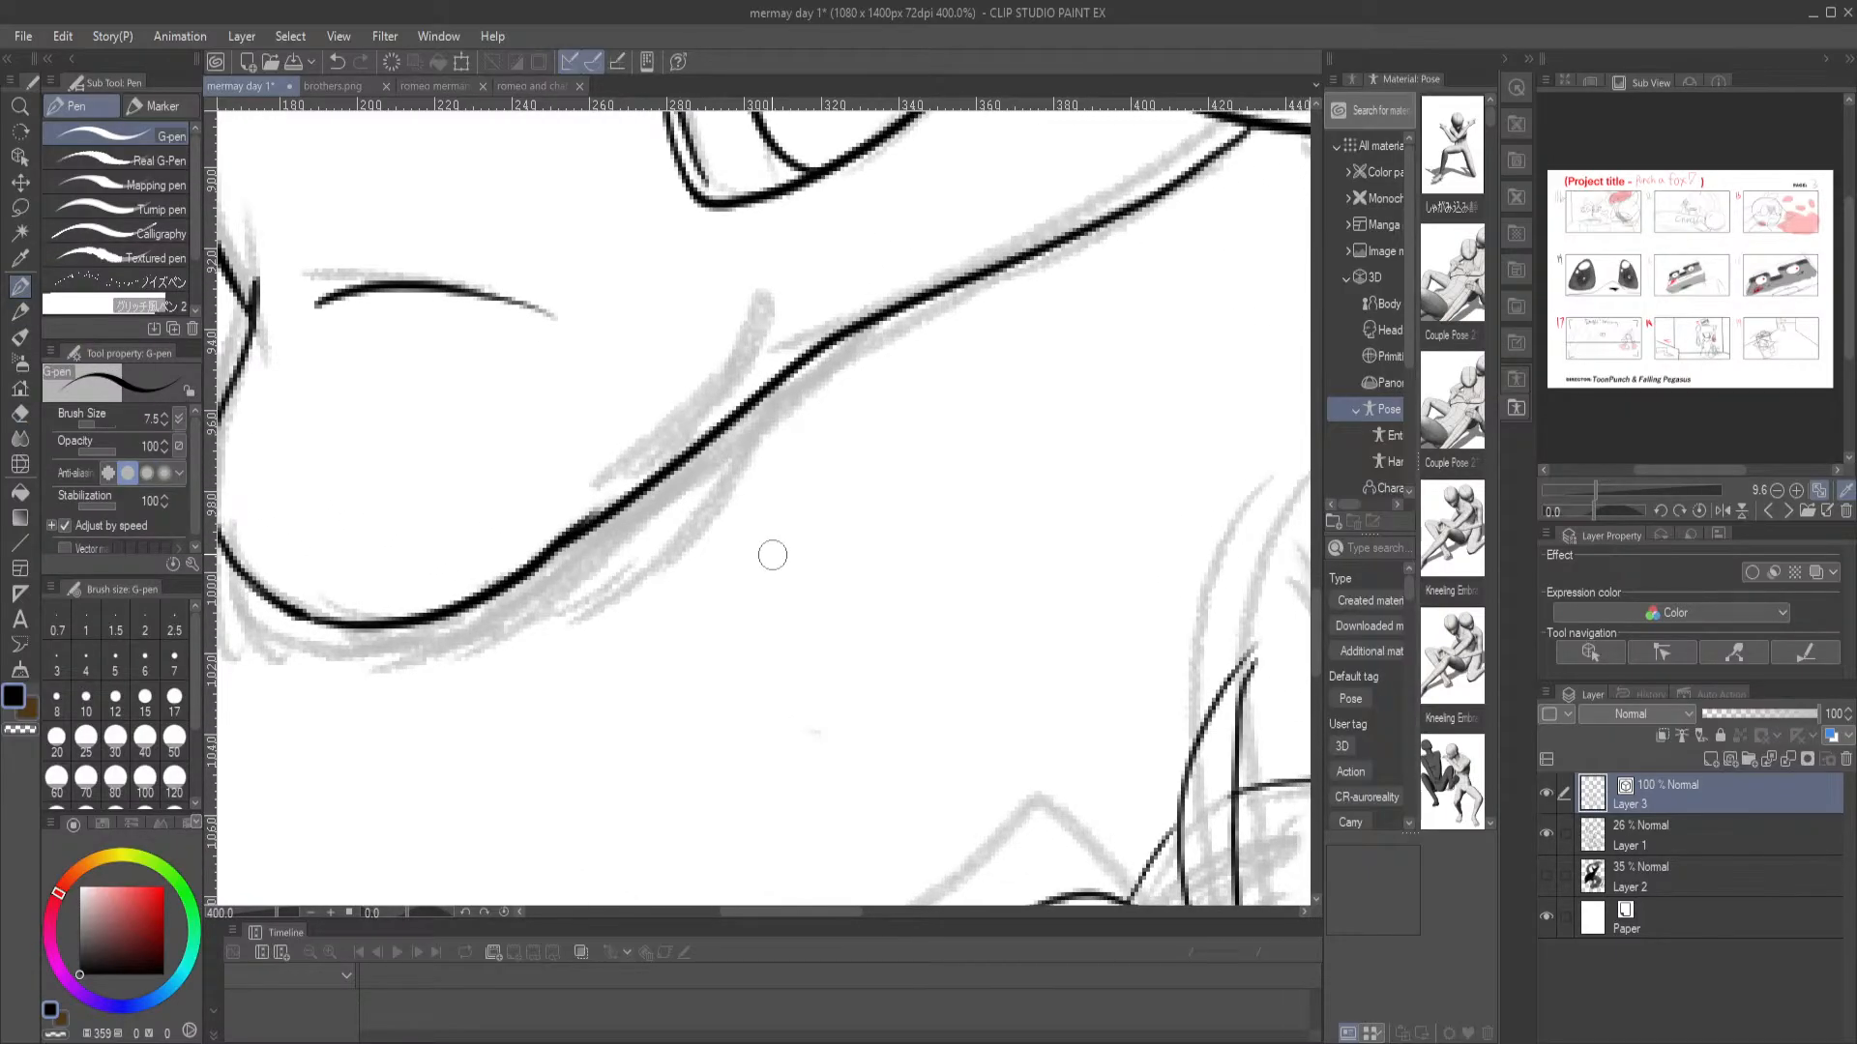
Erase the doubled parts of the dolphin's eye outline and redraw its upper and outer edge as a single curve
{"action": "left_click_drag", "start_coordinate": [717, 304], "coordinate": [653, 767]}
{"action": "key", "text": "e"}
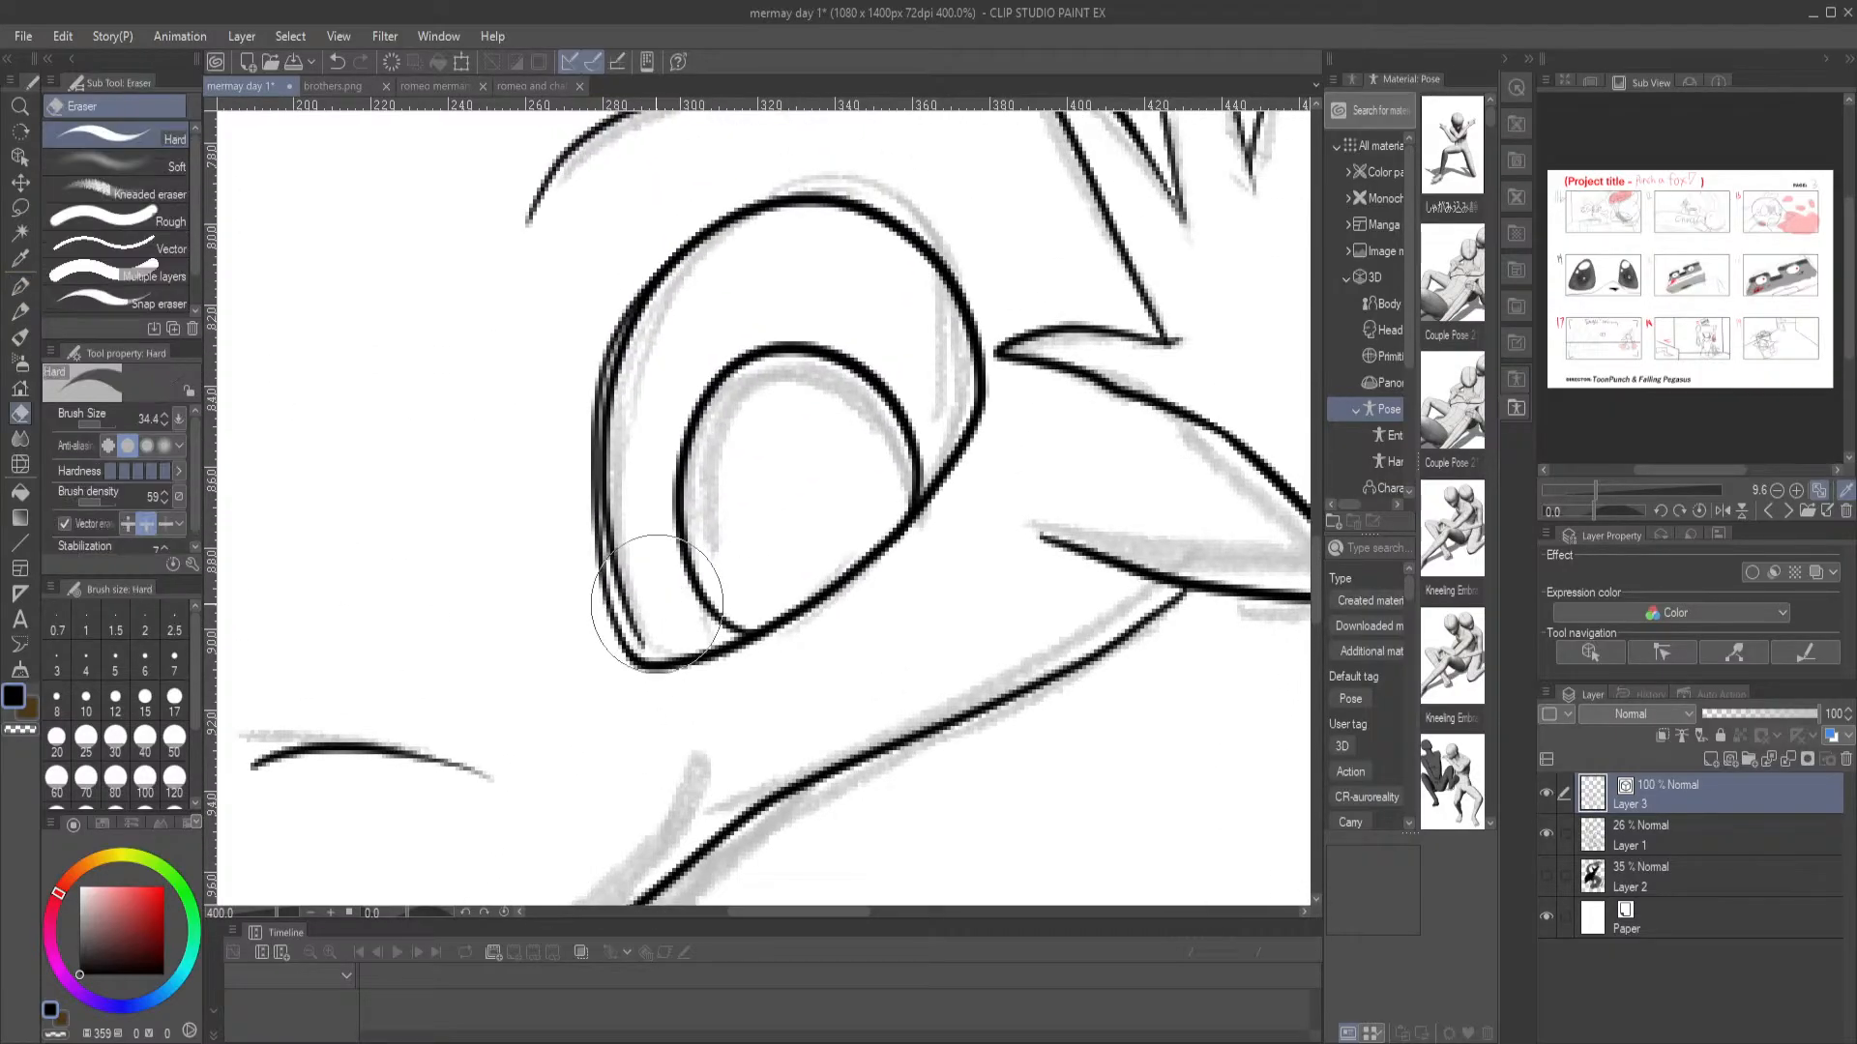
{"action": "left_click", "coordinate": [610, 602]}
{"action": "left_click", "coordinate": [21, 286]}
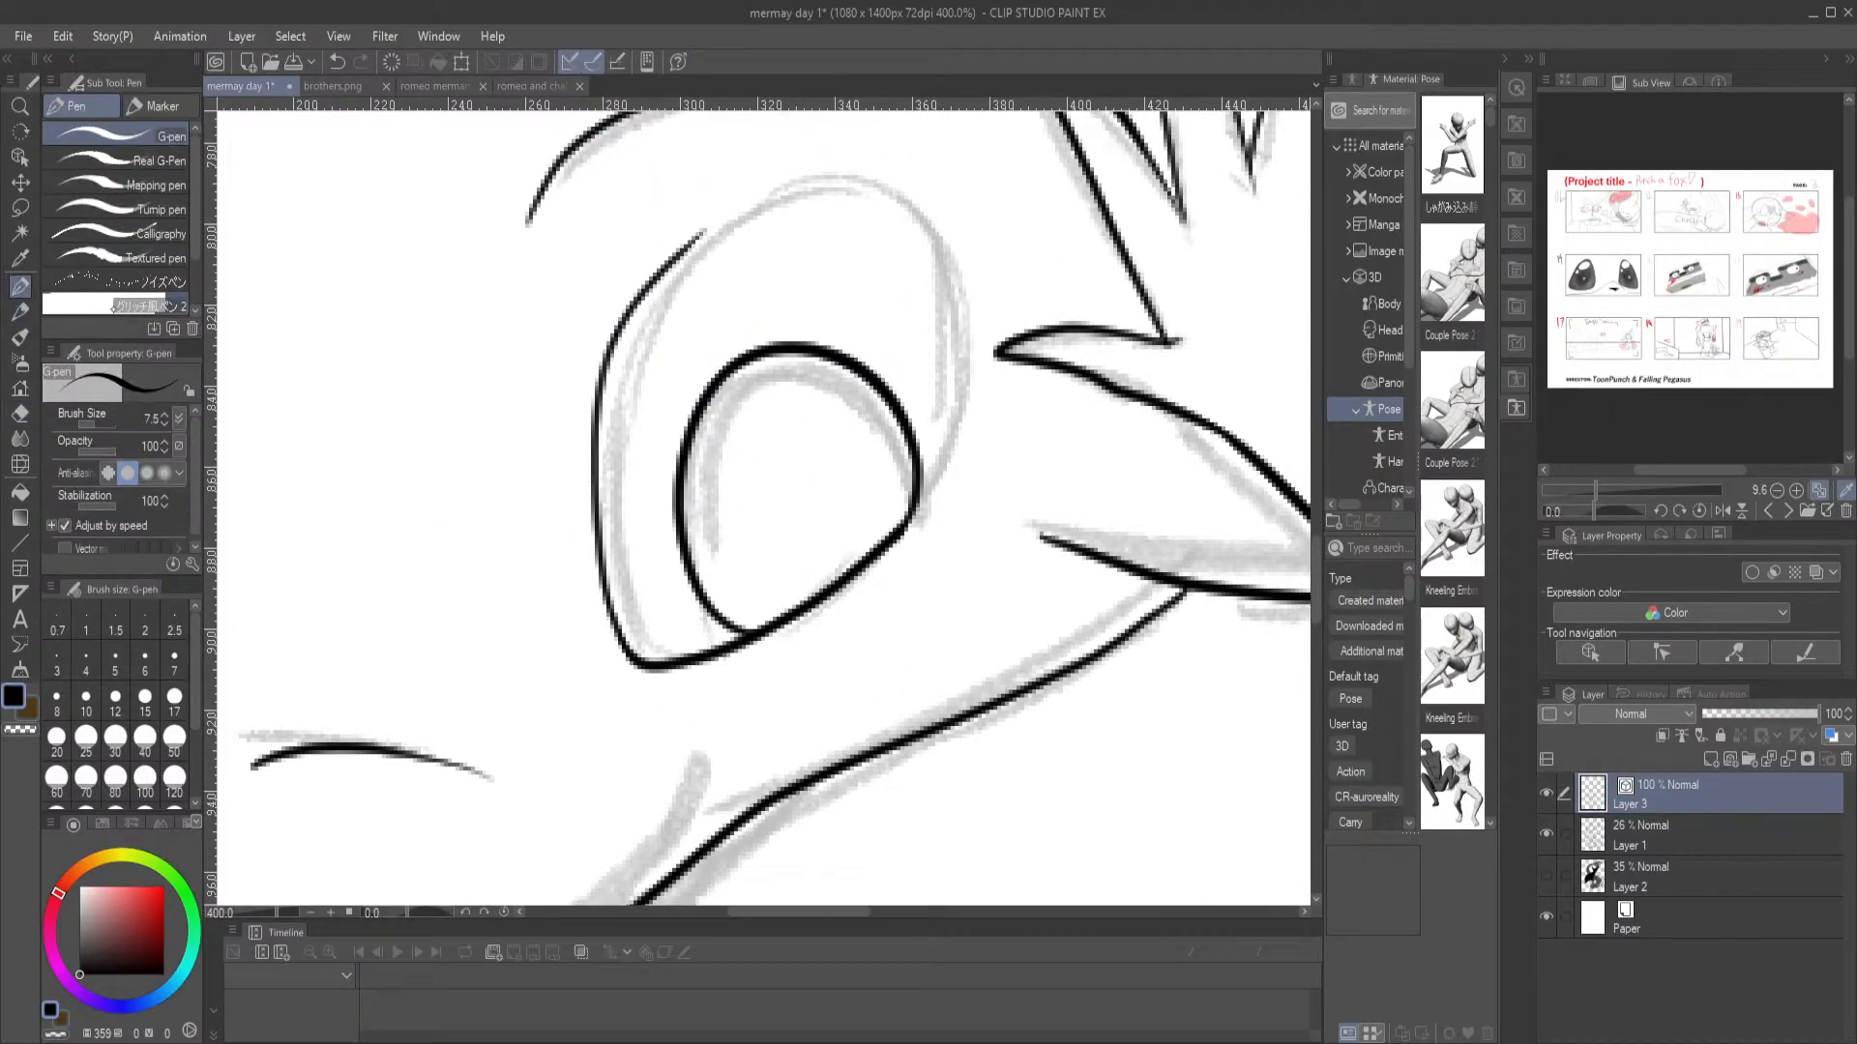
{"action": "mouse_move", "coordinate": [657, 280]}
{"action": "left_mouse_down"}
{"action": "mouse_move", "coordinate": [766, 192]}
{"action": "mouse_move", "coordinate": [847, 178]}
{"action": "mouse_move", "coordinate": [915, 205]}
{"action": "mouse_move", "coordinate": [971, 398]}
{"action": "mouse_move", "coordinate": [899, 534]}
{"action": "left_mouse_up"}
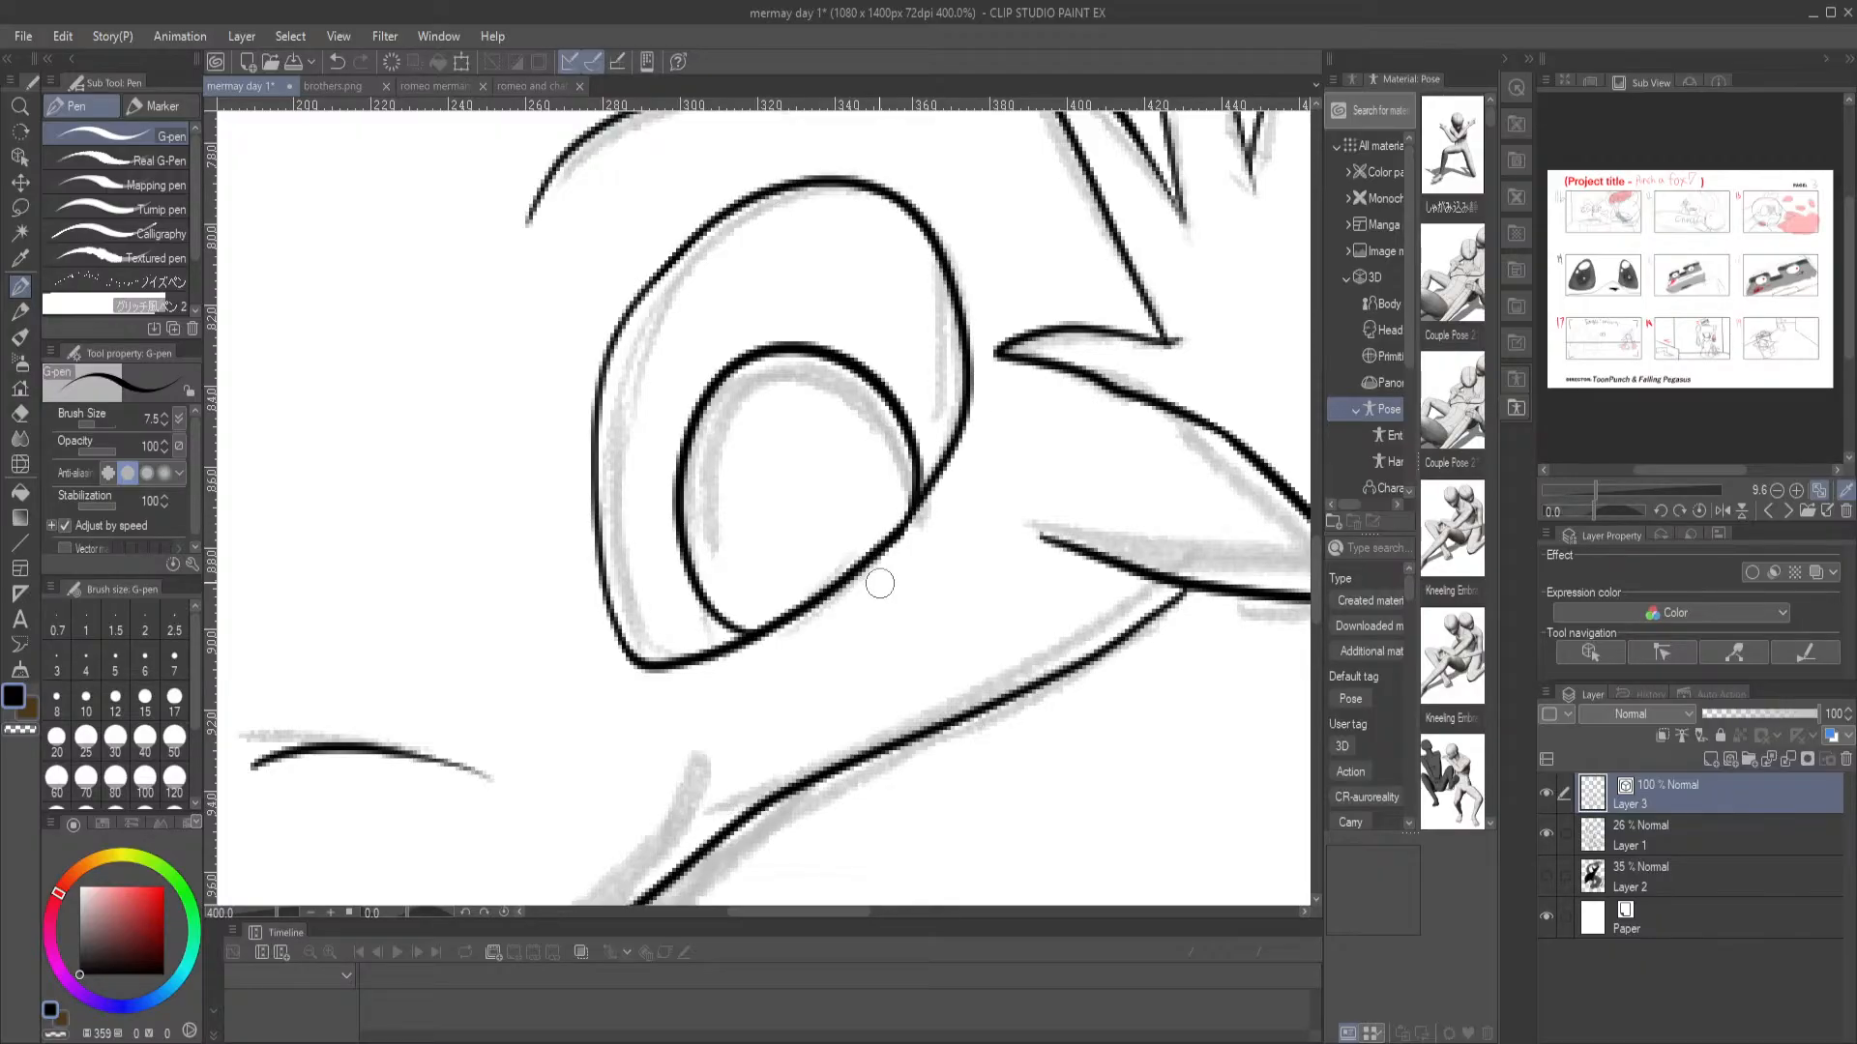
{"action": "left_click_drag", "start_coordinate": [720, 449], "coordinate": [634, 324]}
{"action": "left_click_drag", "start_coordinate": [656, 543], "coordinate": [768, 415]}
{"action": "key", "text": "ctrl+0"}
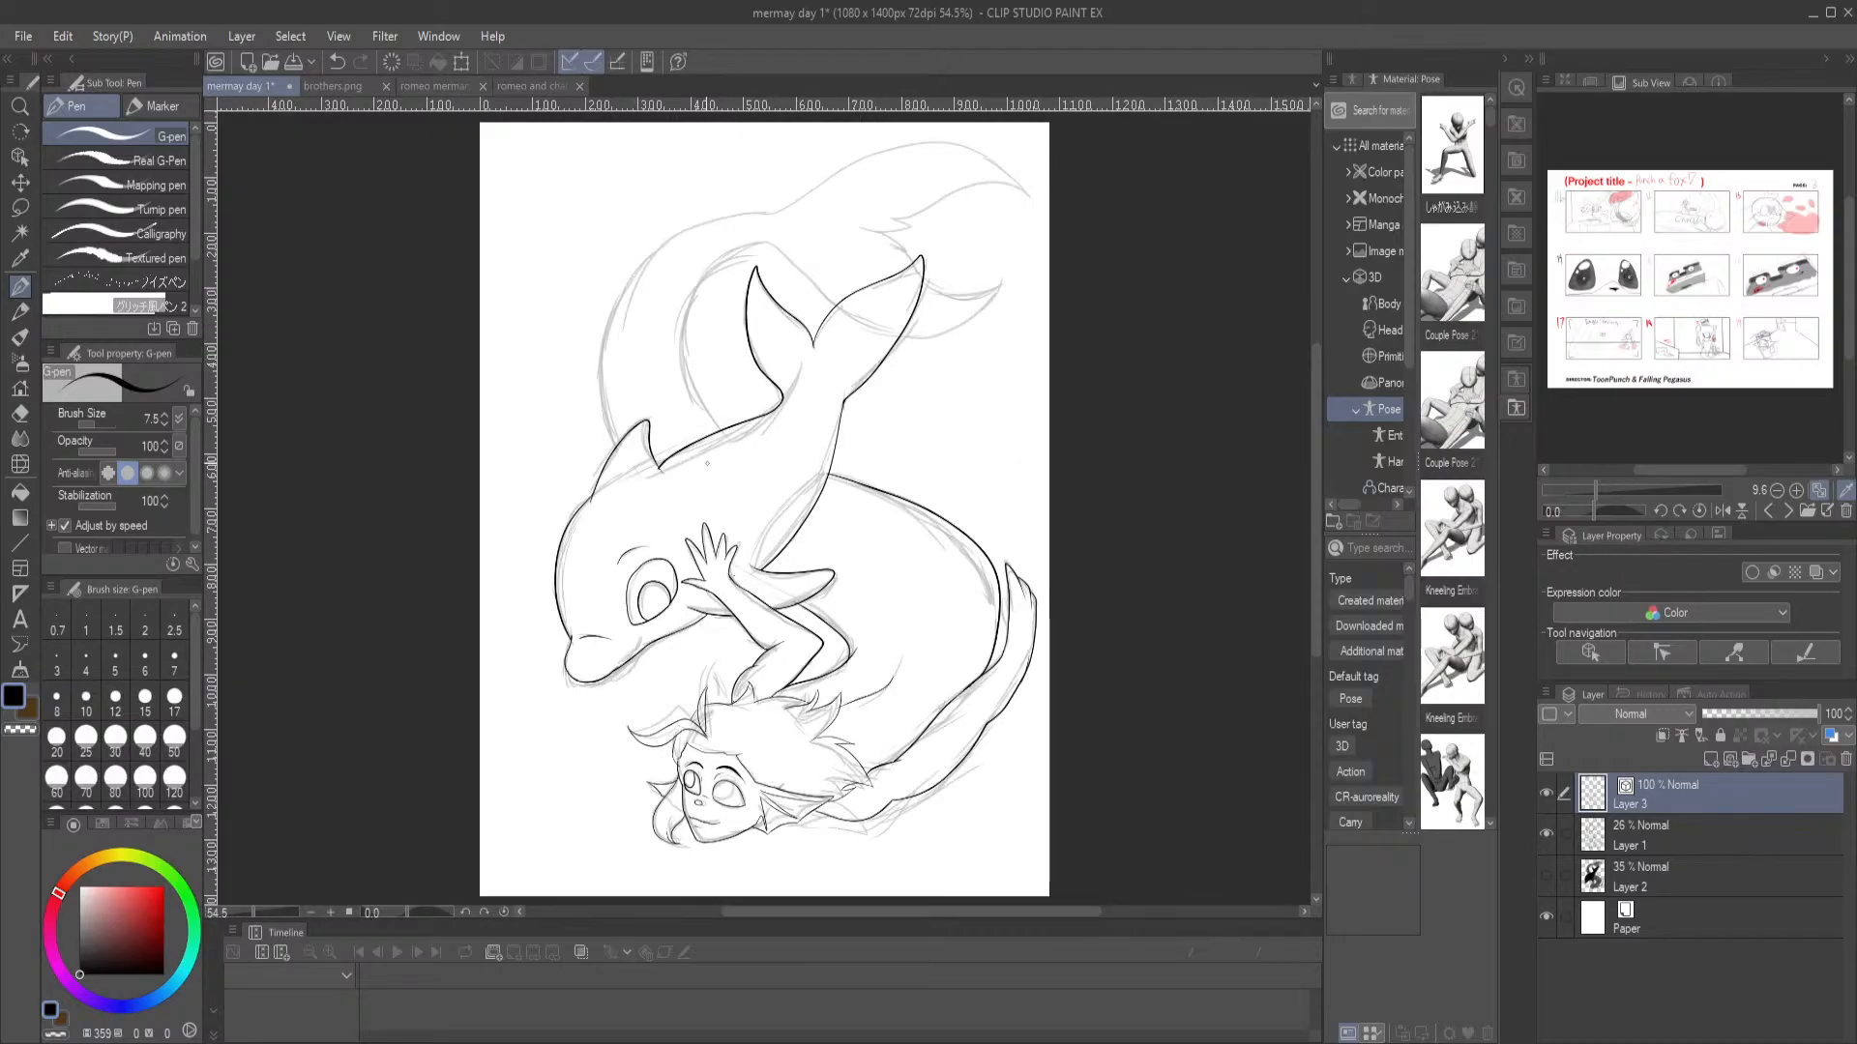
Ink the merman's tail arching behind the dolphin, with its outer and inner curves and the ragged-edged tail fin
{"action": "mouse_move", "coordinate": [616, 433]}
{"action": "left_mouse_down"}
{"action": "mouse_move", "coordinate": [618, 307]}
{"action": "mouse_move", "coordinate": [646, 255]}
{"action": "mouse_move", "coordinate": [951, 143]}
{"action": "mouse_move", "coordinate": [995, 159]}
{"action": "mouse_move", "coordinate": [1033, 212]}
{"action": "mouse_move", "coordinate": [1009, 189]}
{"action": "mouse_move", "coordinate": [892, 213]}
{"action": "mouse_move", "coordinate": [919, 222]}
{"action": "mouse_move", "coordinate": [882, 230]}
{"action": "mouse_move", "coordinate": [910, 247]}
{"action": "mouse_move", "coordinate": [889, 251]}
{"action": "mouse_move", "coordinate": [974, 305]}
{"action": "mouse_move", "coordinate": [1010, 289]}
{"action": "mouse_move", "coordinate": [895, 346]}
{"action": "left_mouse_up"}
{"action": "key", "text": "ctrl+z"}
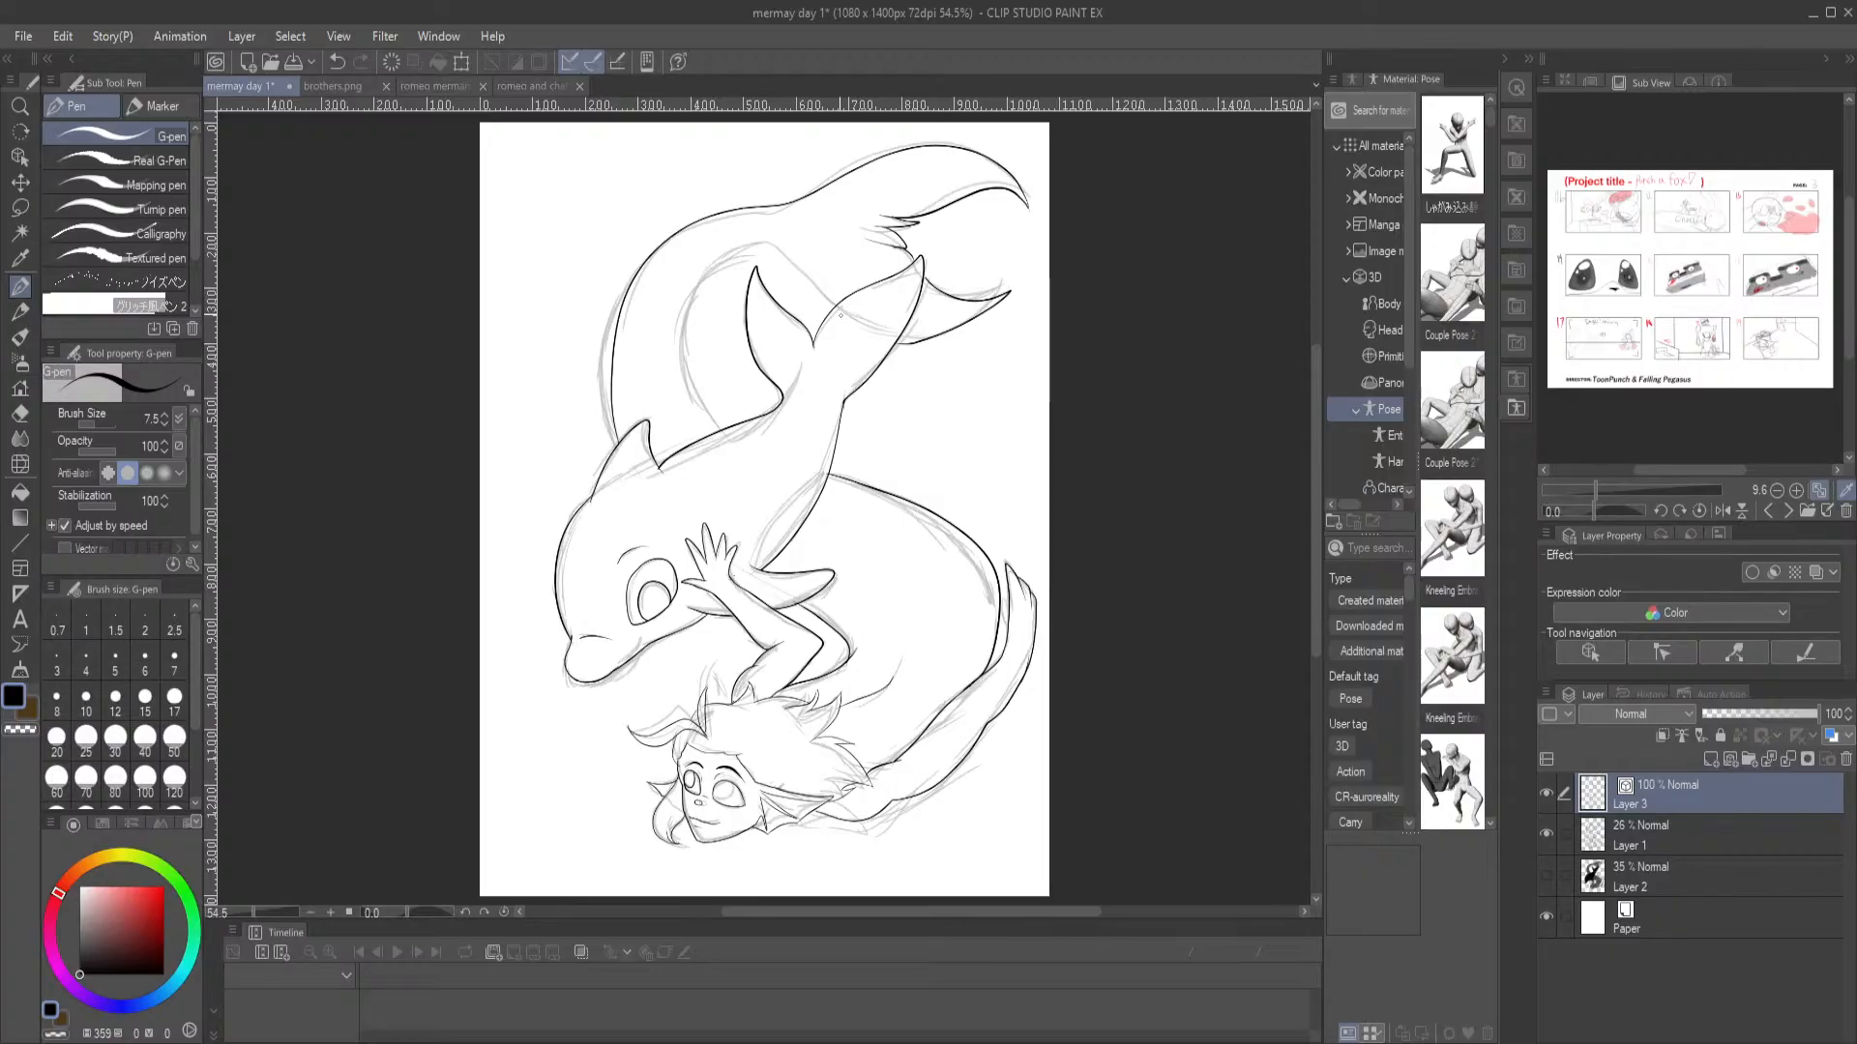
{"action": "mouse_move", "coordinate": [815, 284]}
{"action": "left_mouse_down"}
{"action": "mouse_move", "coordinate": [763, 245]}
{"action": "mouse_move", "coordinate": [701, 276]}
{"action": "mouse_move", "coordinate": [688, 328]}
{"action": "mouse_move", "coordinate": [735, 431]}
{"action": "left_mouse_up"}
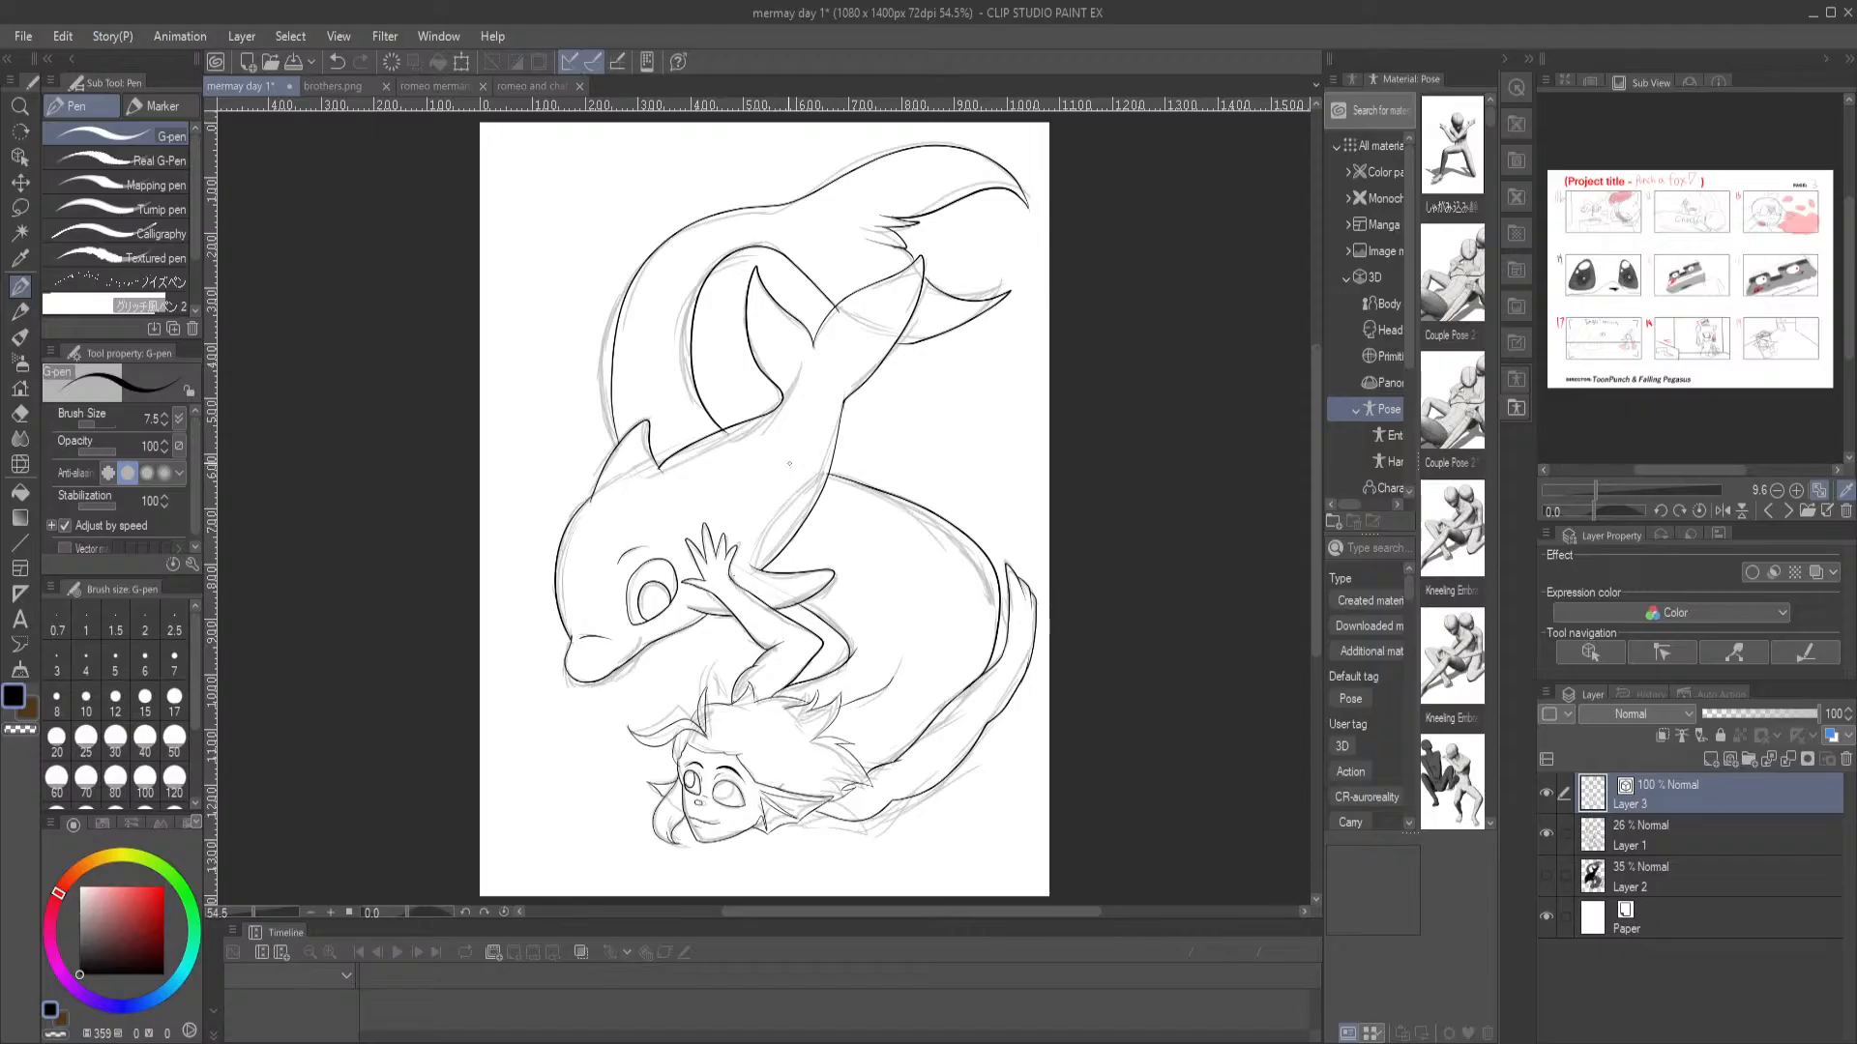
Erase the ends of the merman's inner tail line that overlap the dolphin's back and tail fluke
{"action": "key", "text": "e"}
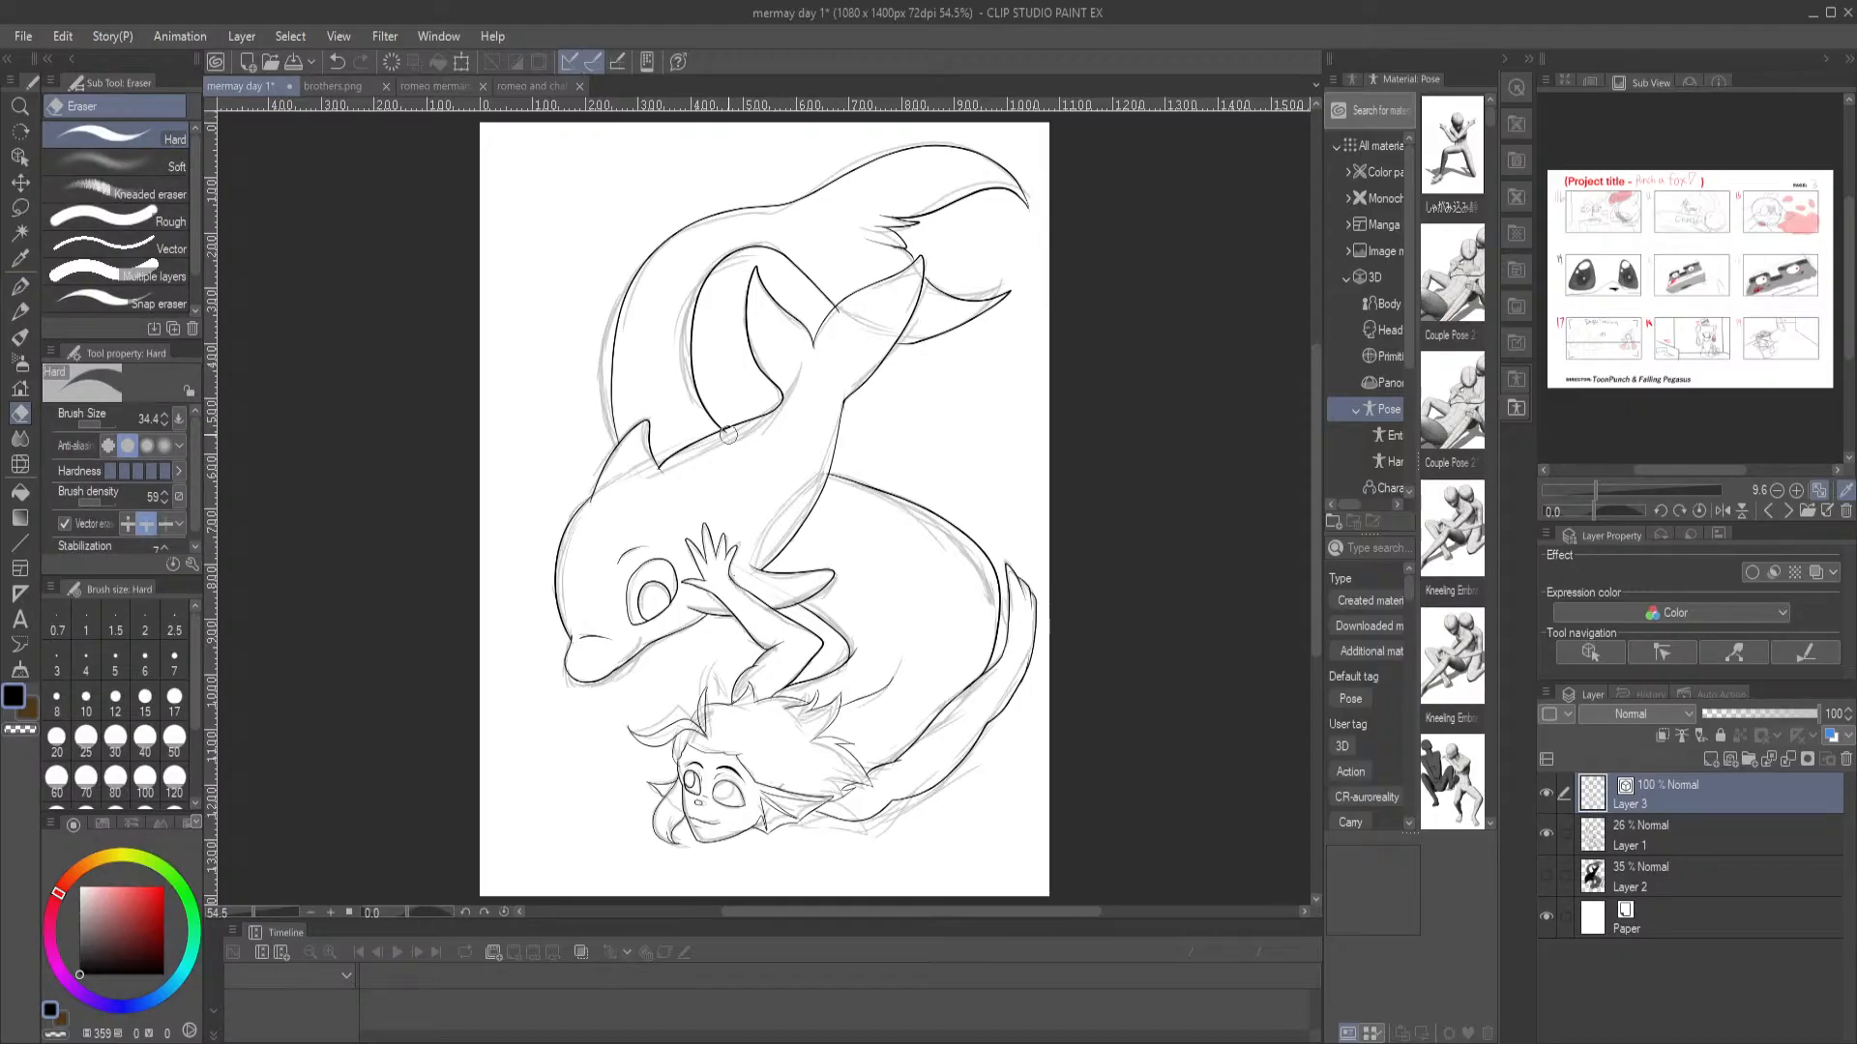
{"action": "scroll", "coordinate": [784, 499], "scroll_direction": "up", "scroll_amount": 4}
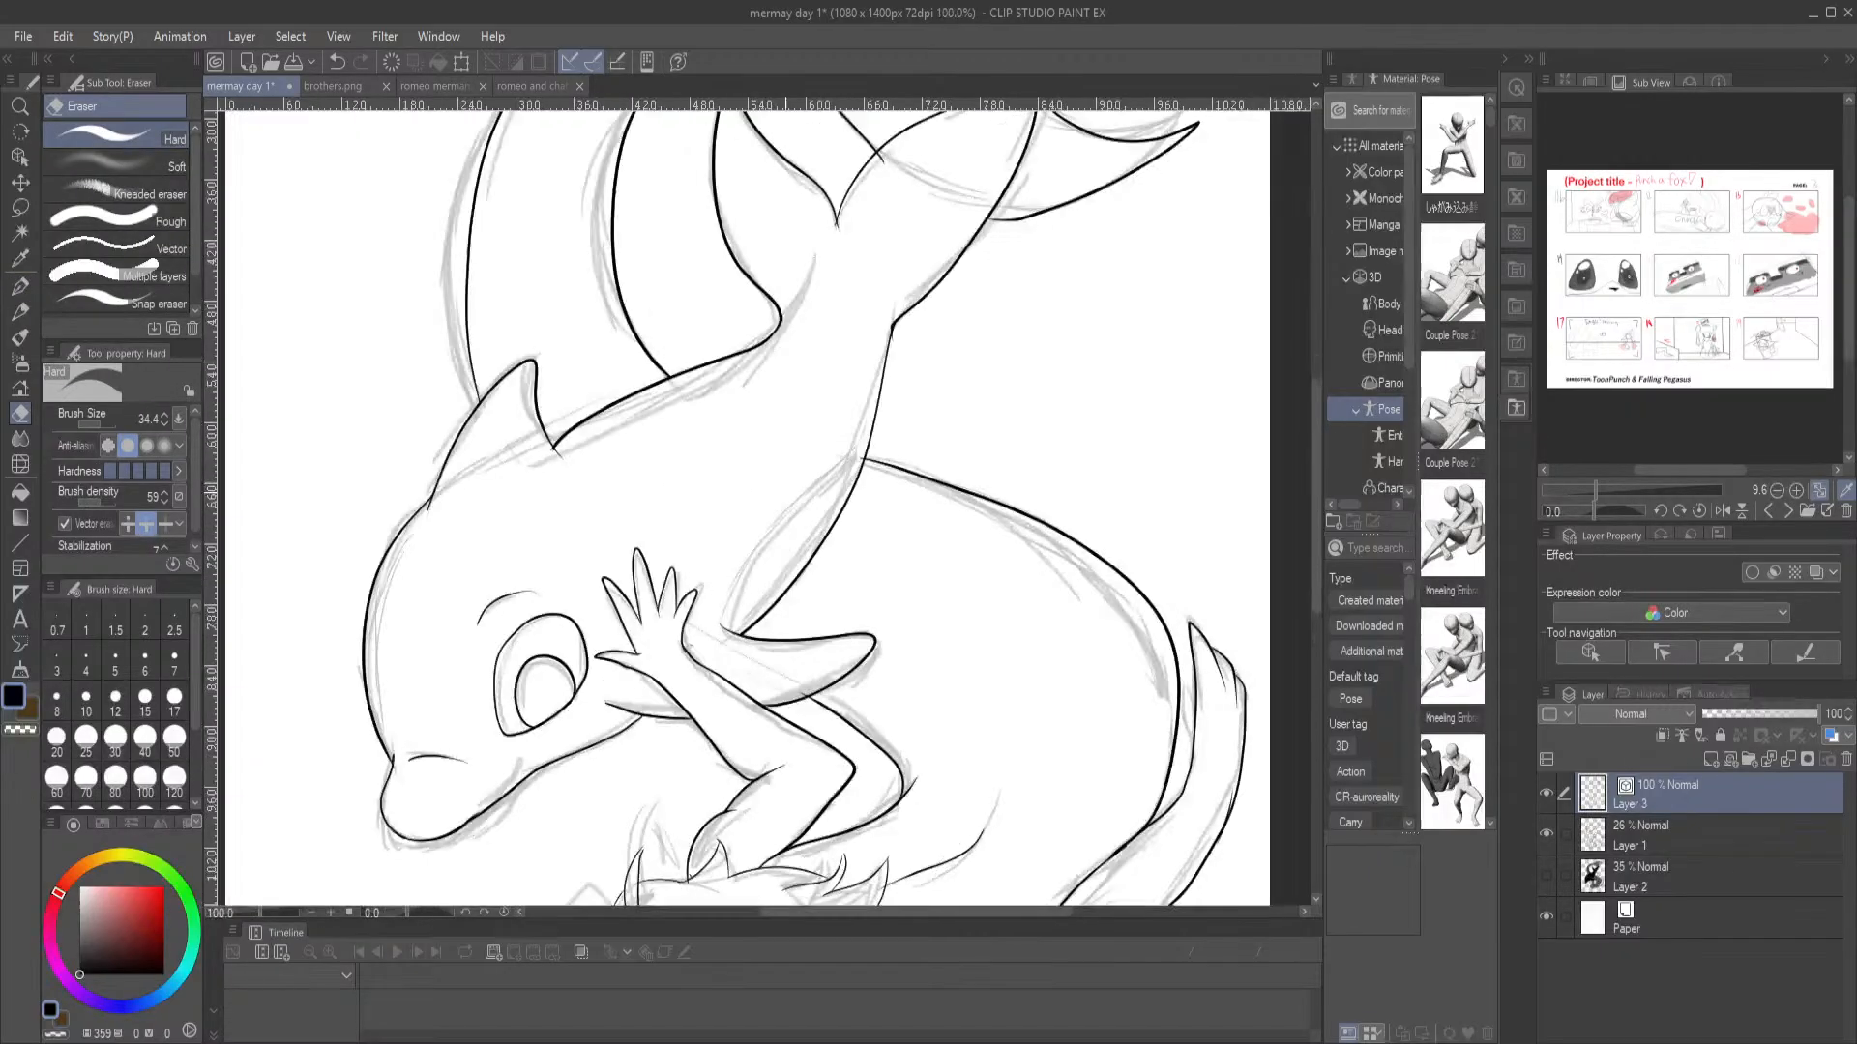
{"action": "left_click_drag", "start_coordinate": [851, 302], "coordinate": [647, 673]}
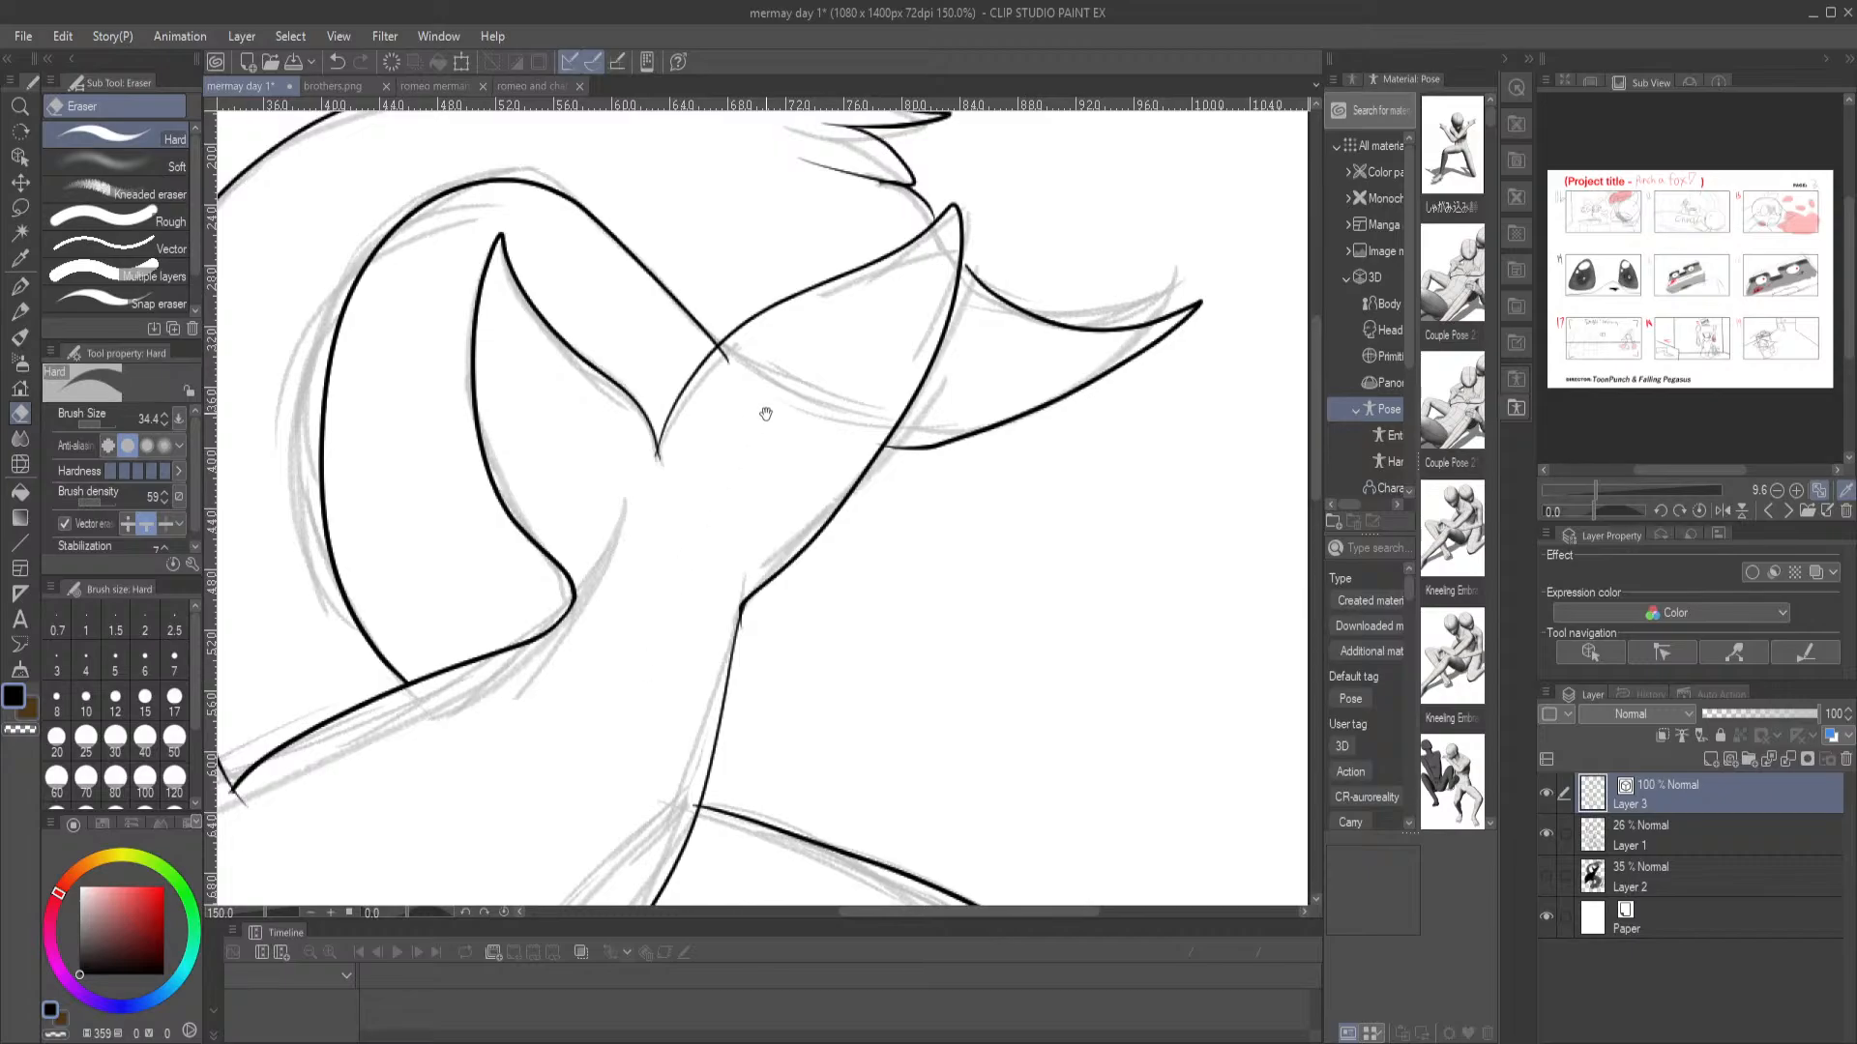
{"action": "key", "text": "ctrl+s"}
{"action": "left_click_drag", "start_coordinate": [735, 375], "coordinate": [734, 357]}
{"action": "left_click", "coordinate": [19, 287]}
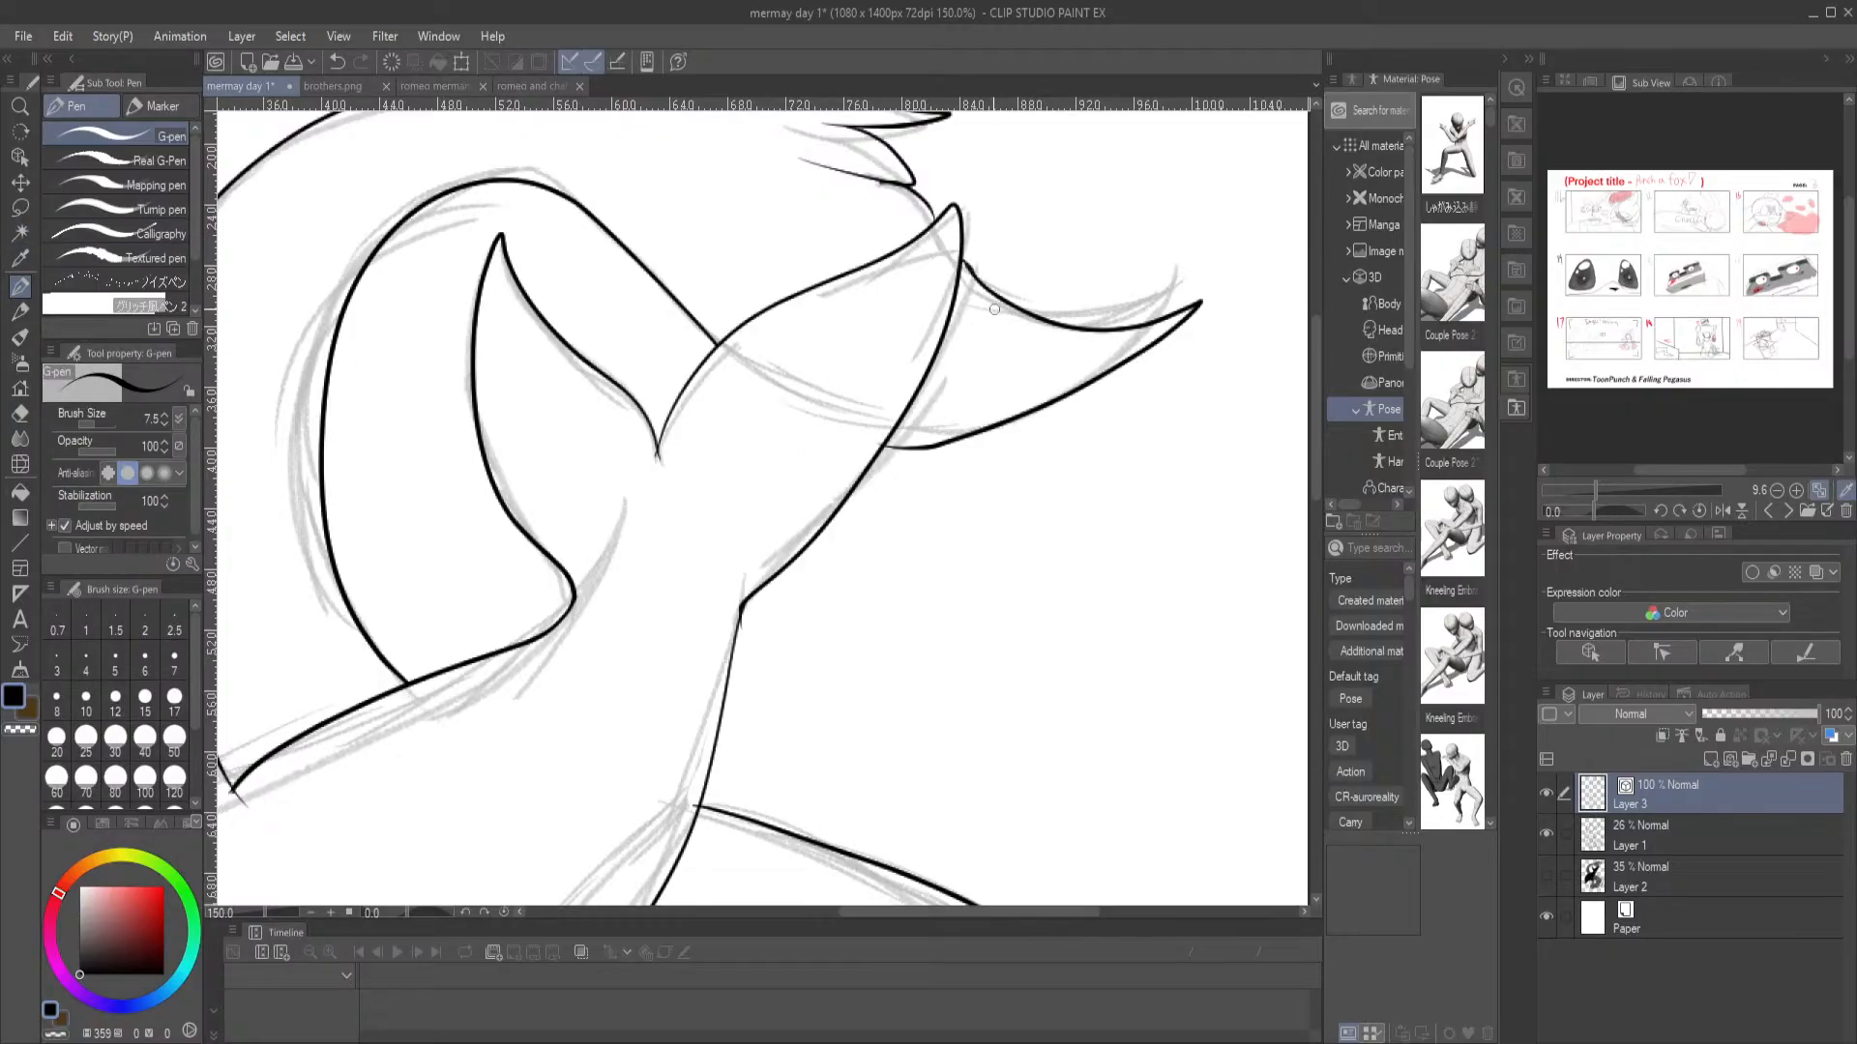
{"action": "left_click_drag", "start_coordinate": [863, 201], "coordinate": [950, 511]}
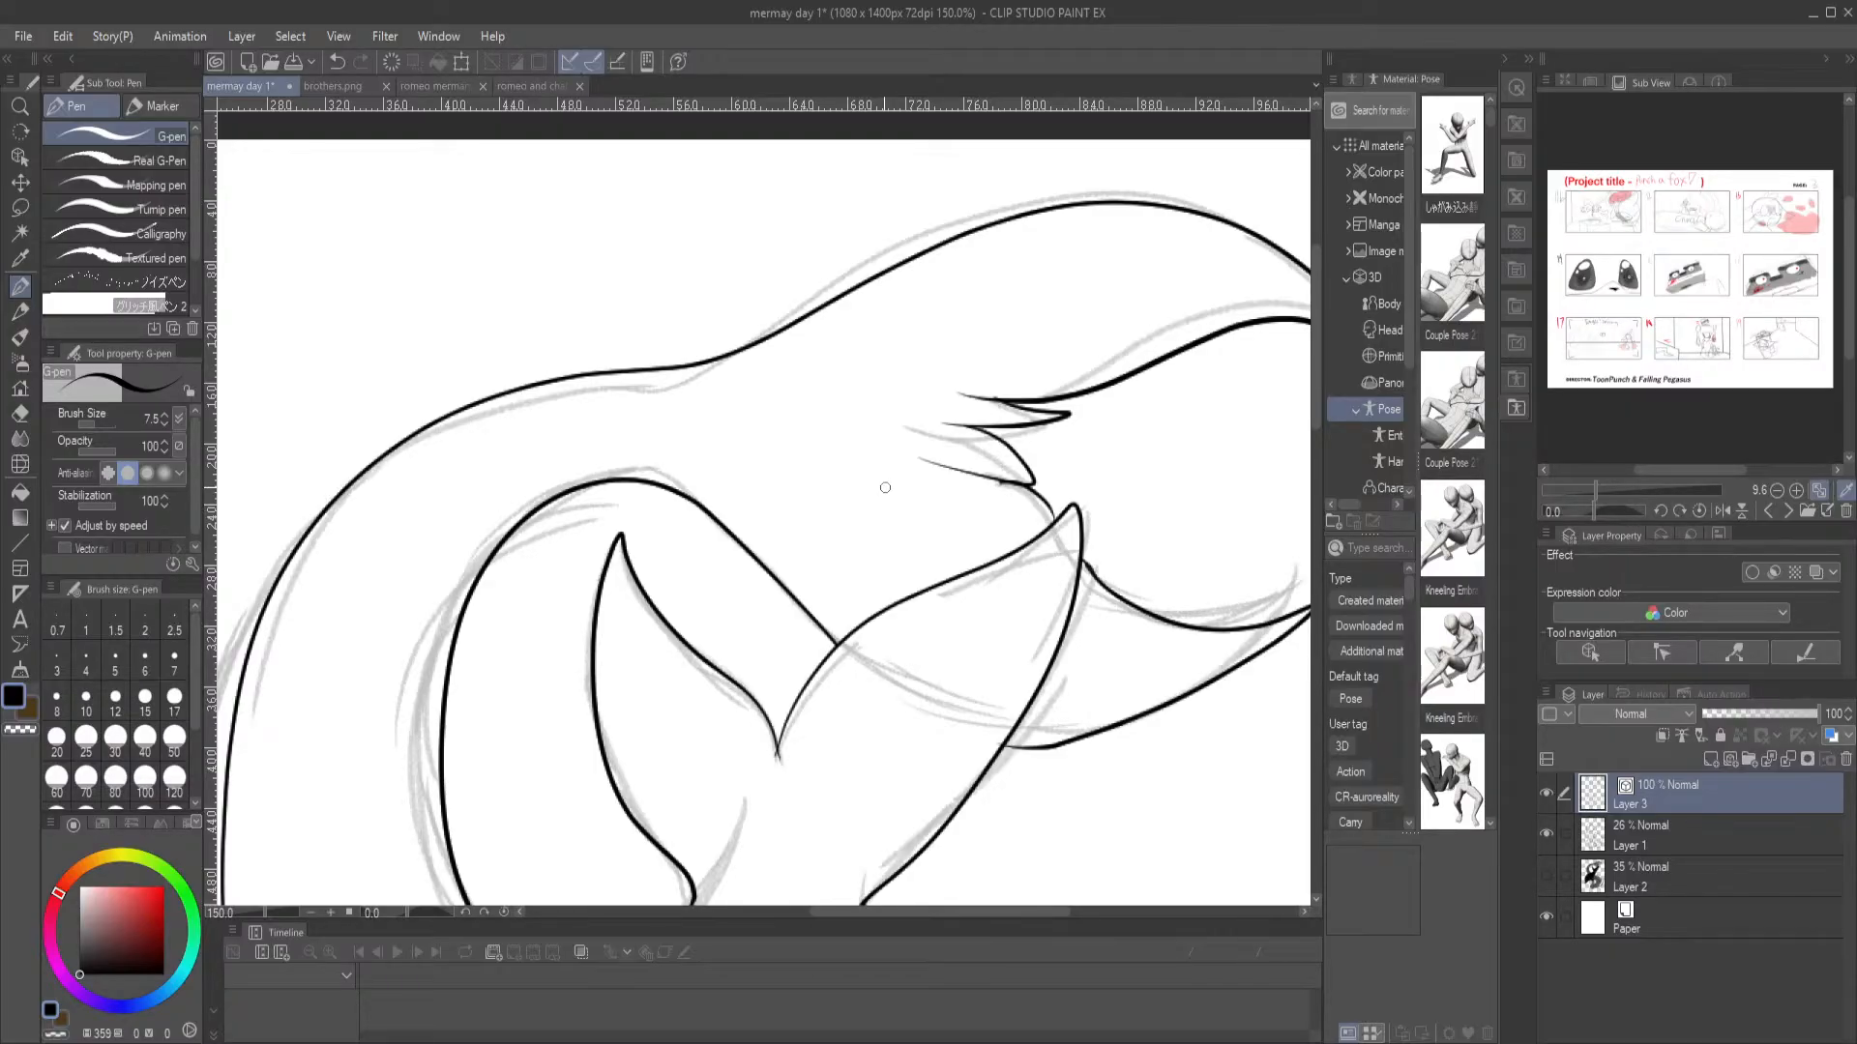
{"action": "key", "text": "ctrl+0"}
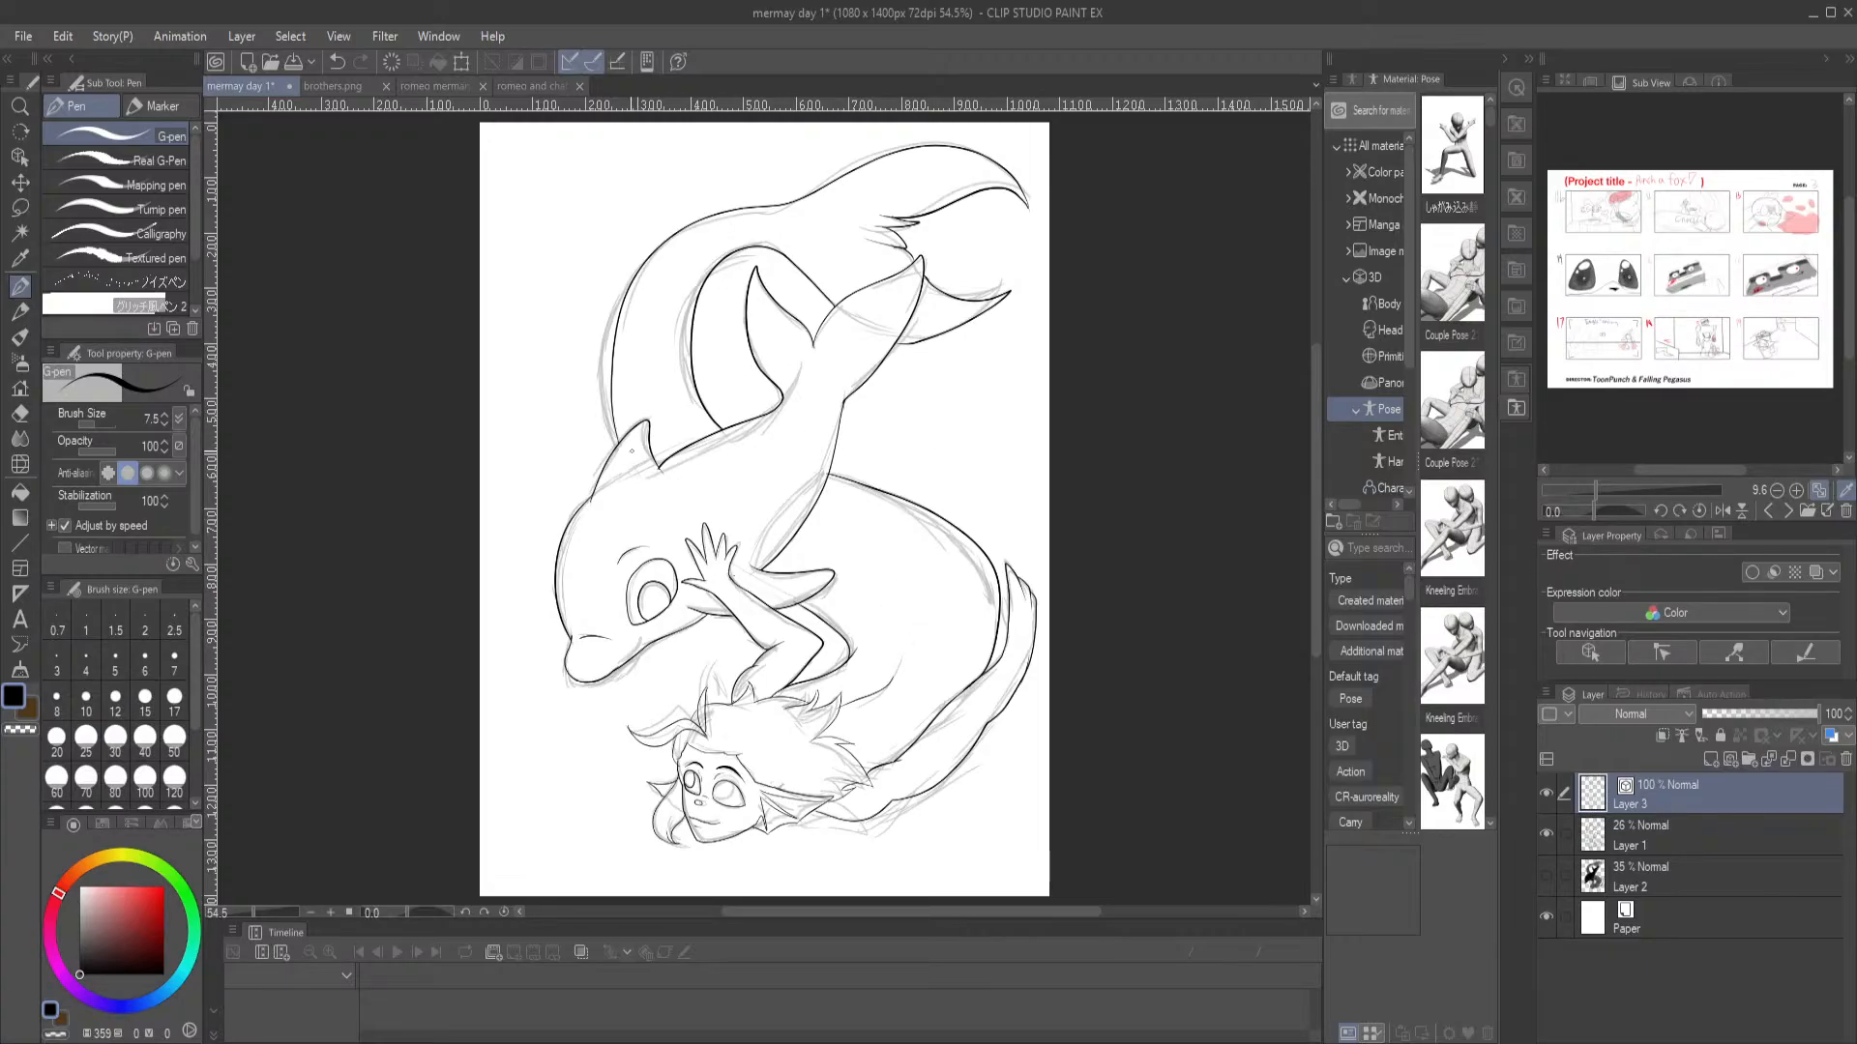
{"action": "scroll", "coordinate": [623, 304], "scroll_direction": "up", "scroll_amount": 1}
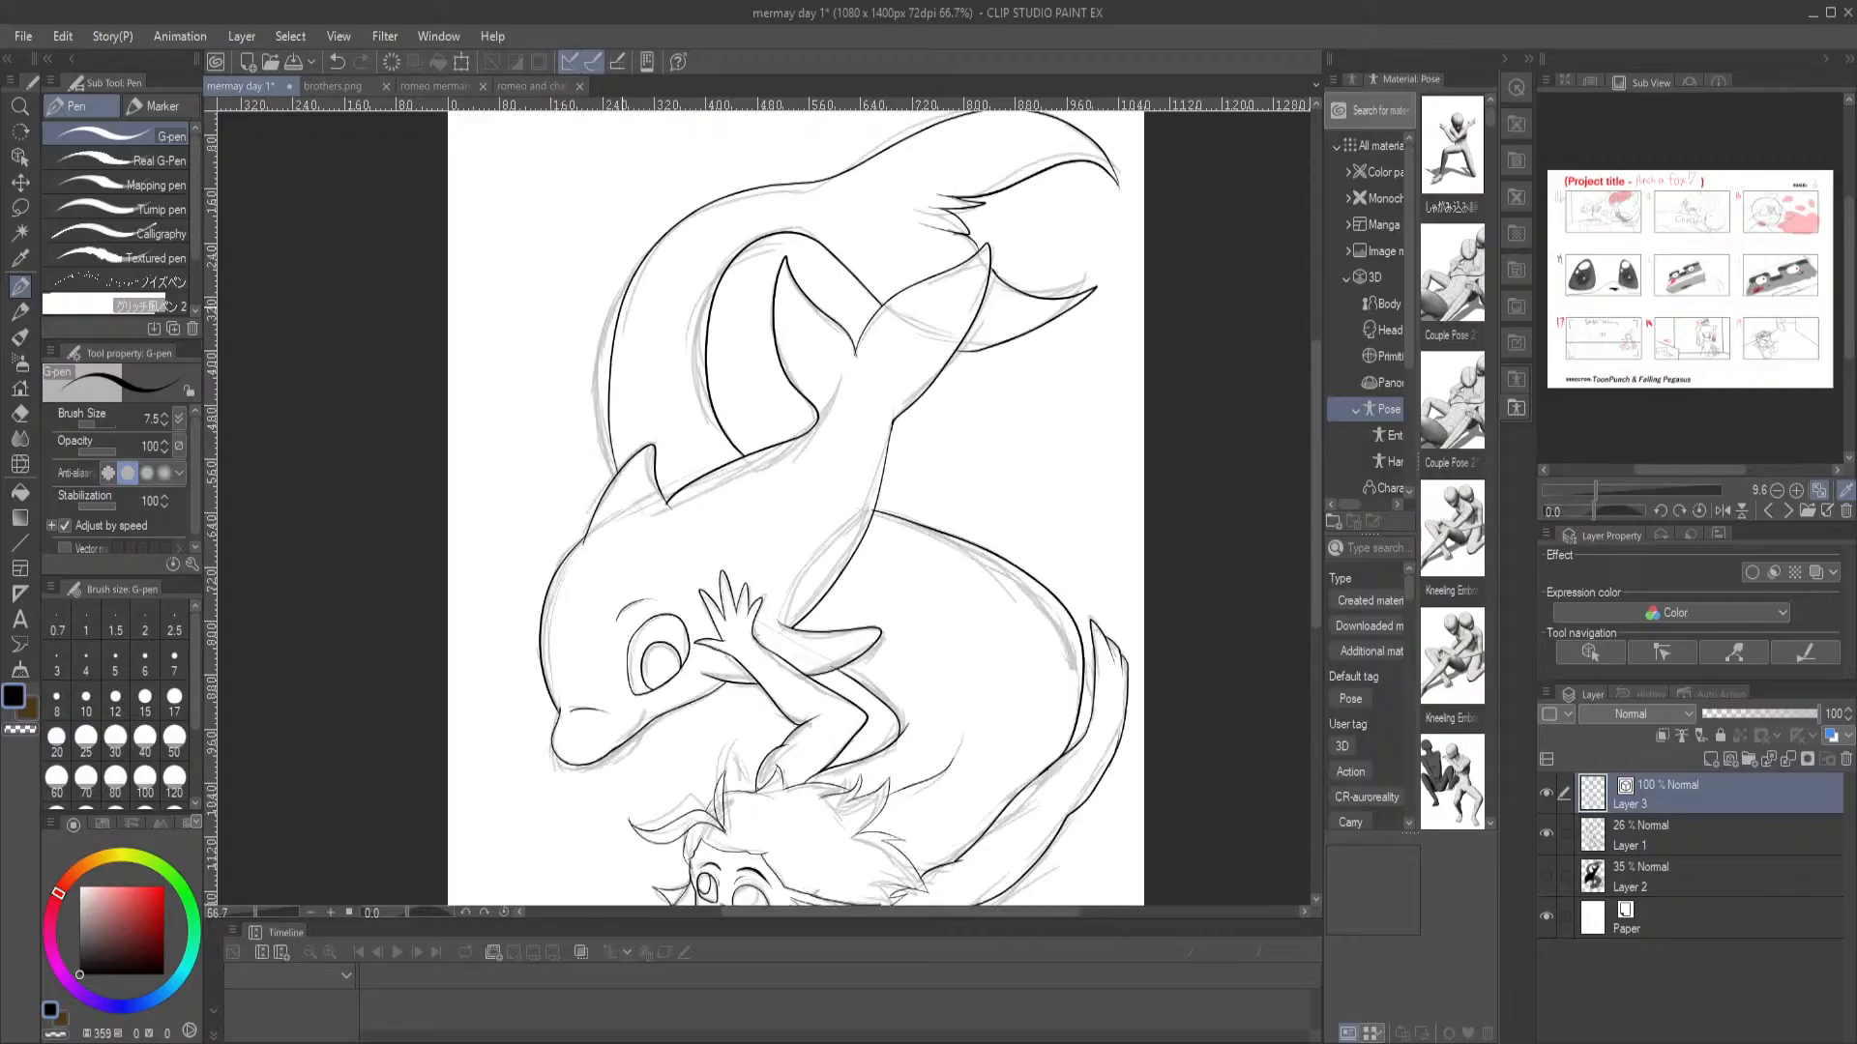
{"action": "scroll", "coordinate": [620, 306], "scroll_direction": "up", "scroll_amount": 2}
{"action": "left_click_drag", "start_coordinate": [891, 759], "coordinate": [731, 258]}
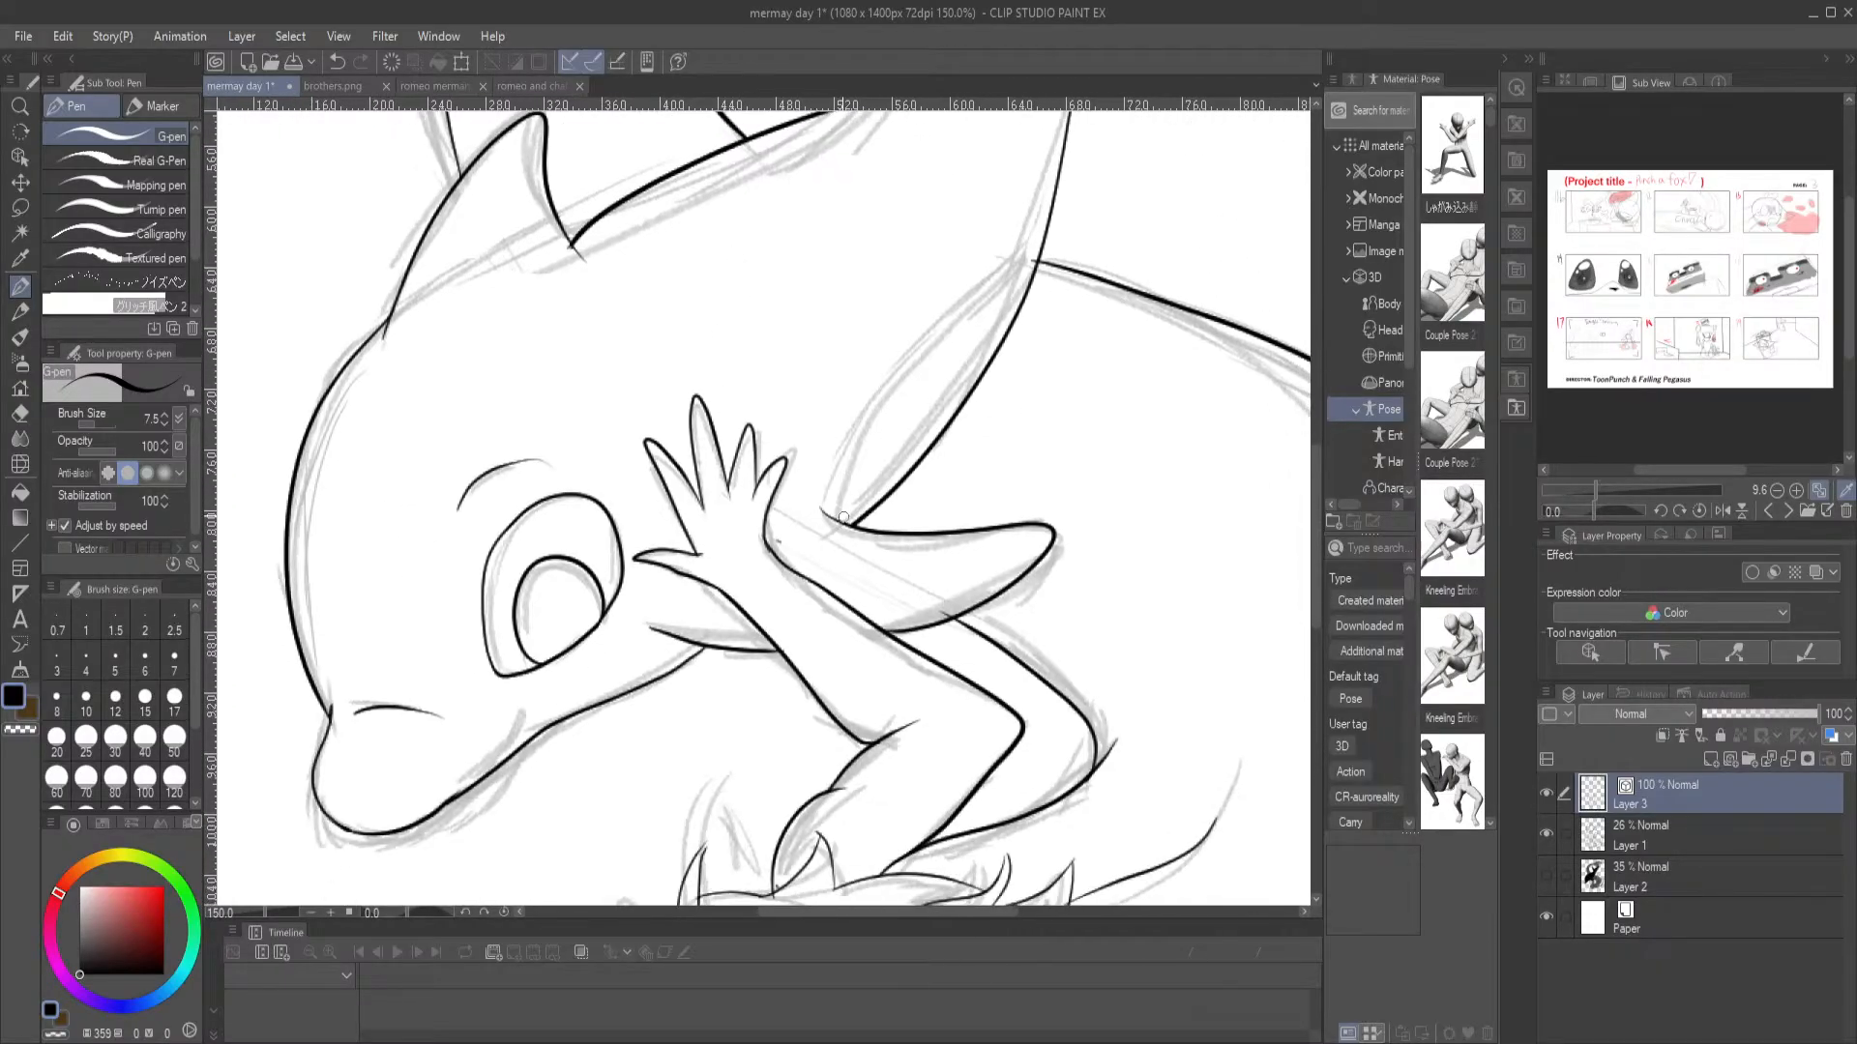
Ink a second curved line along the dolphin's belly from the pectoral fin's base to the merman's tail, and erase its overshooting upper end
{"action": "mouse_move", "coordinate": [838, 517]}
{"action": "left_mouse_down"}
{"action": "mouse_move", "coordinate": [846, 464]}
{"action": "mouse_move", "coordinate": [965, 347]}
{"action": "mouse_move", "coordinate": [1055, 188]}
{"action": "left_mouse_up"}
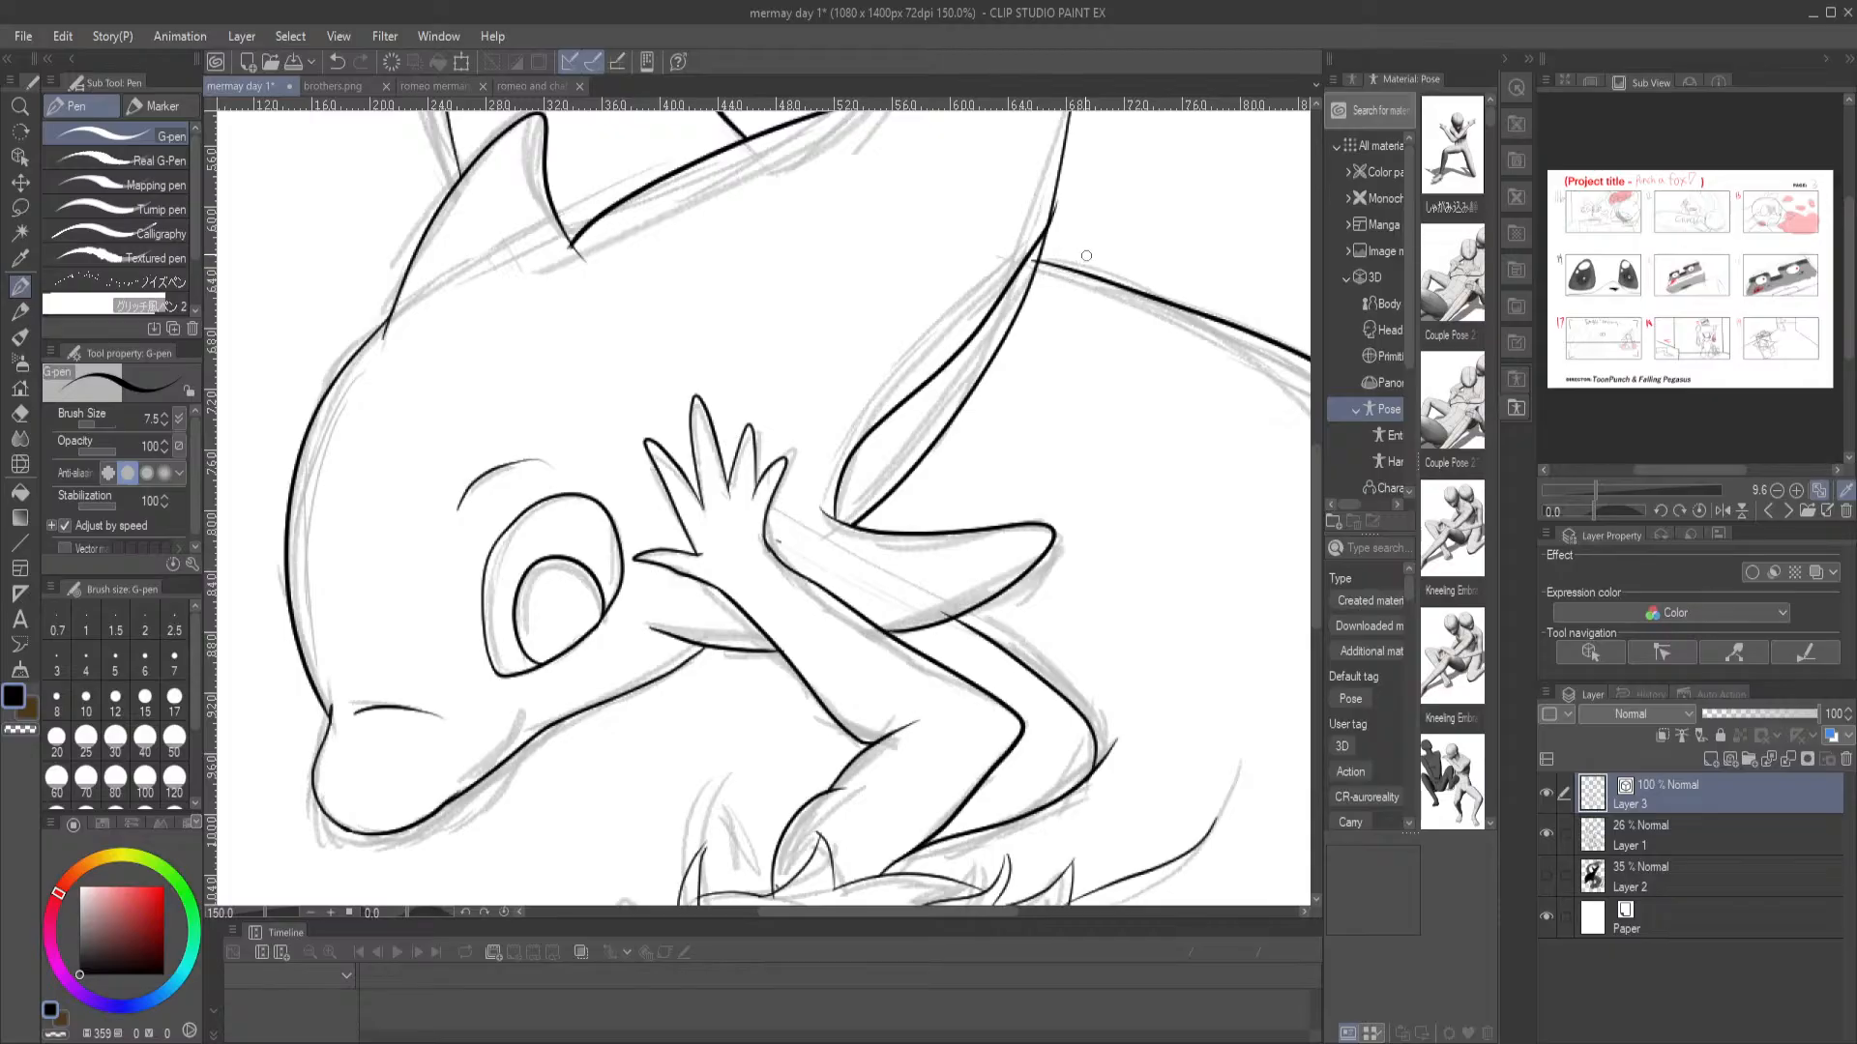
{"action": "key", "text": "e"}
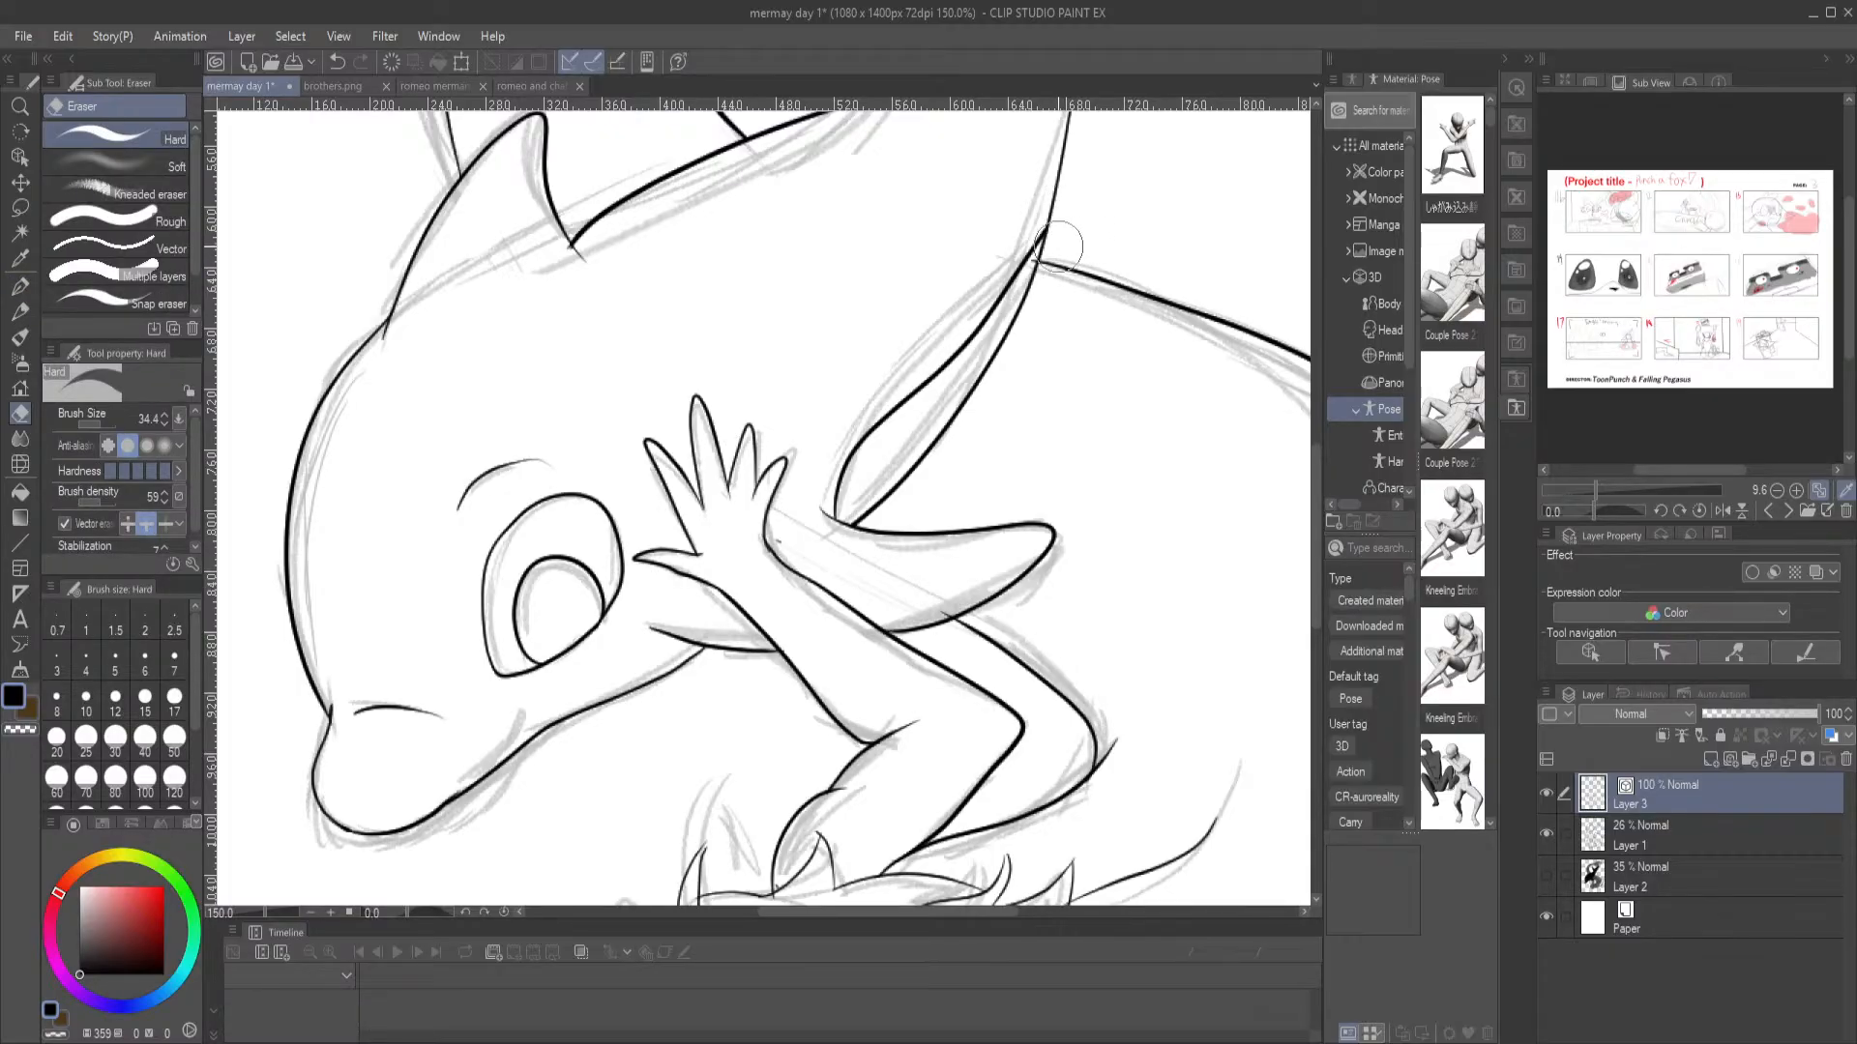
{"action": "key", "text": "p"}
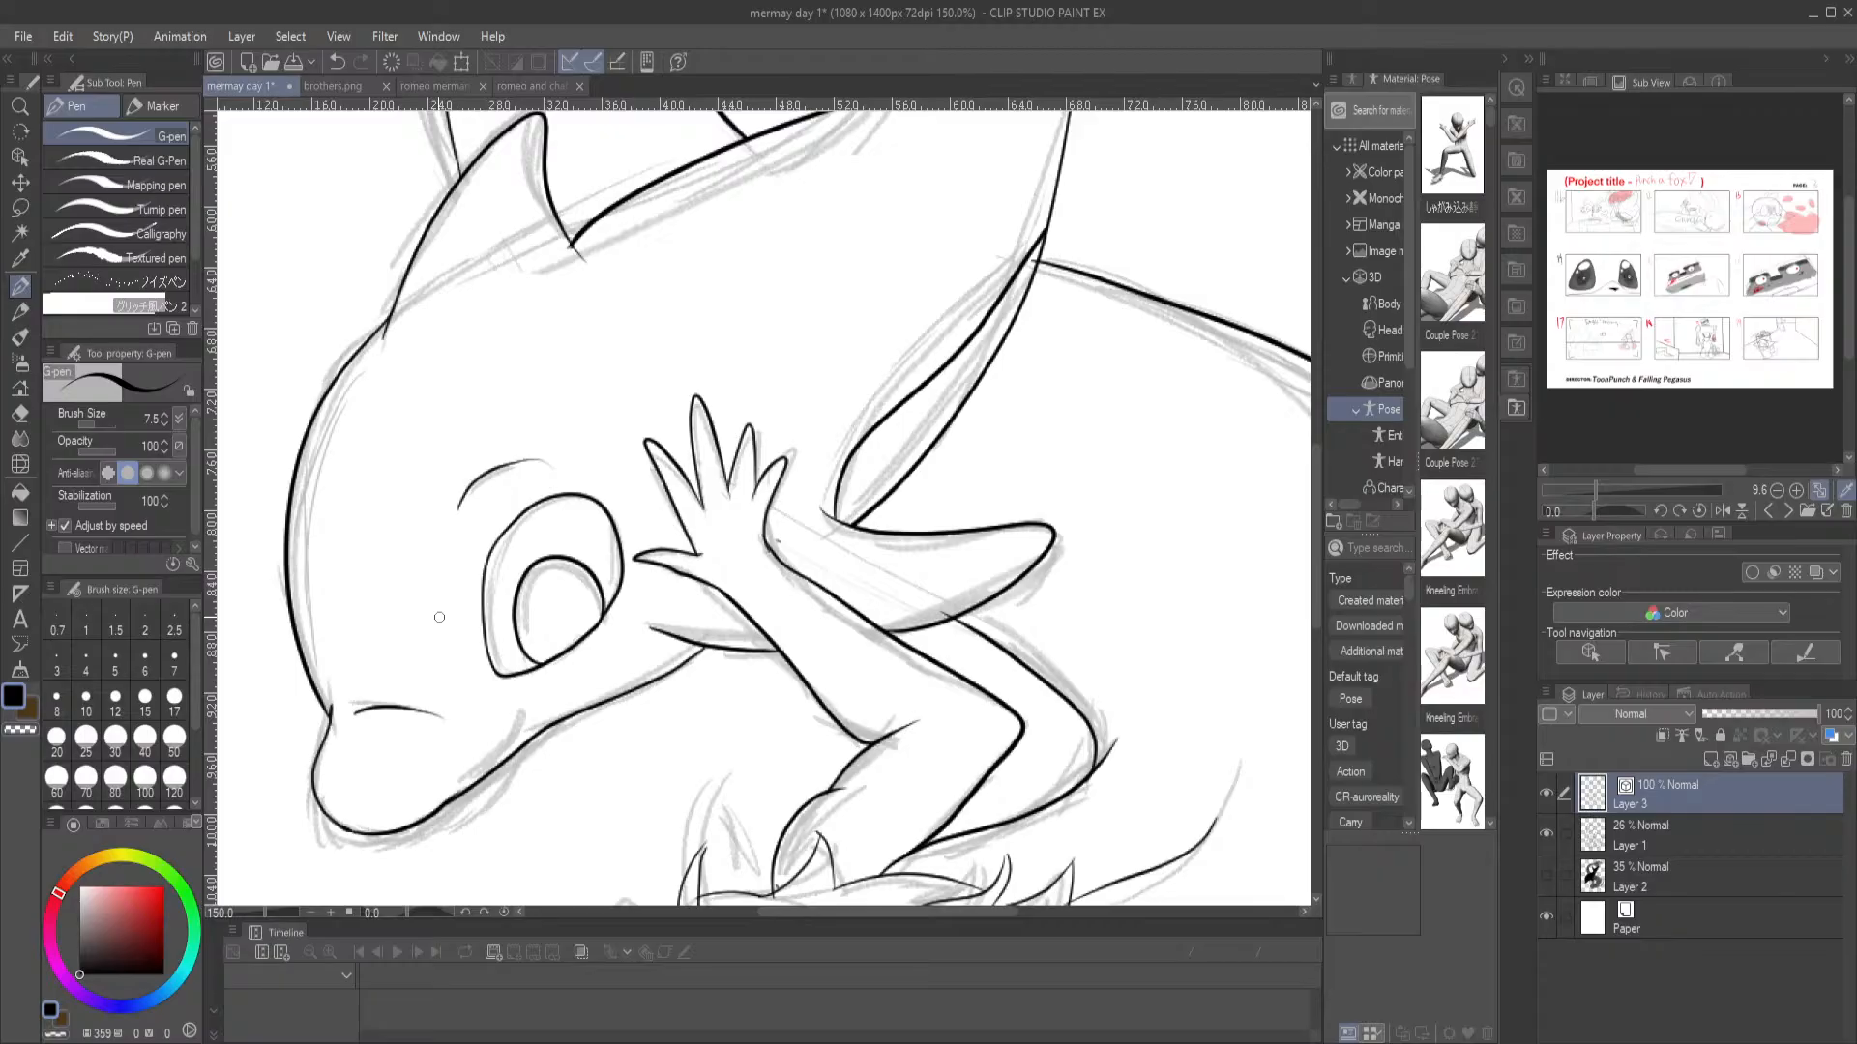
Examine the inked line art as a whole and close up, checking the joins at the dolphin's belly, fluke and the merman's lower tail
{"action": "left_click_drag", "start_coordinate": [524, 314], "coordinate": [657, 397]}
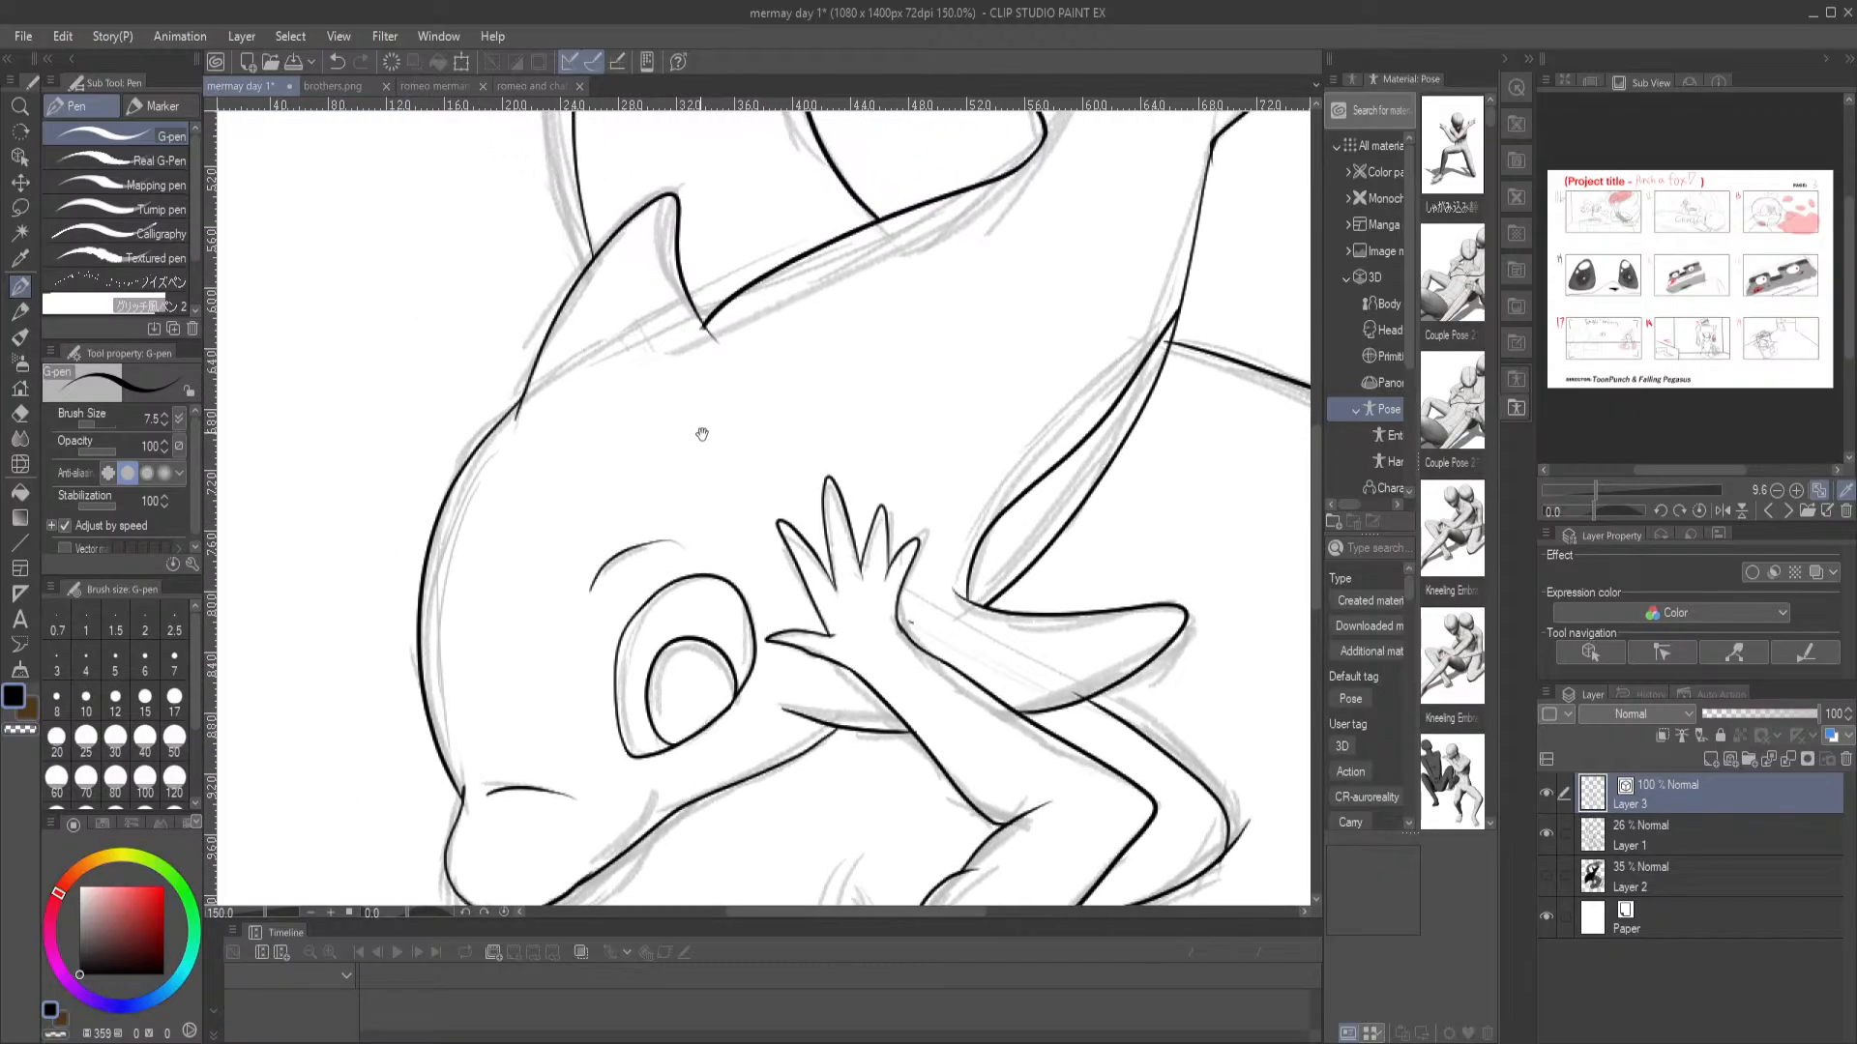
{"action": "key", "text": "ctrl+0"}
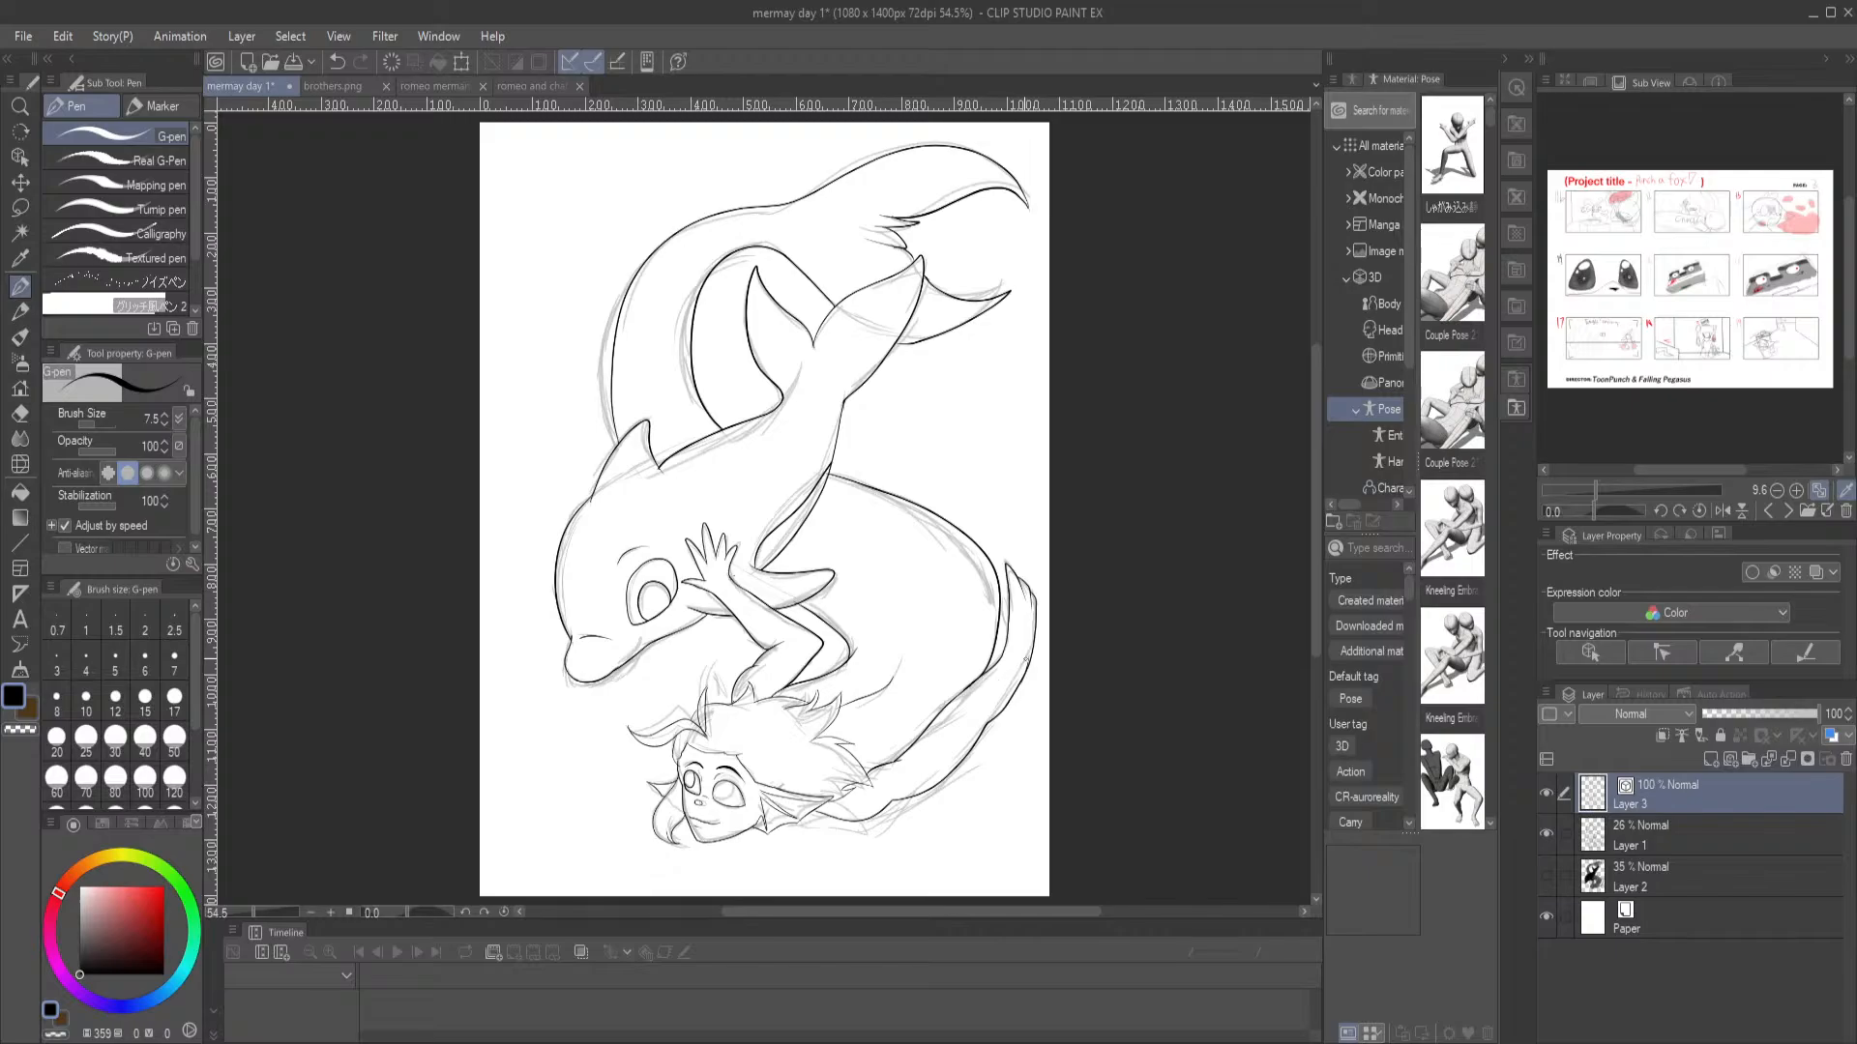
{"action": "key", "text": "e"}
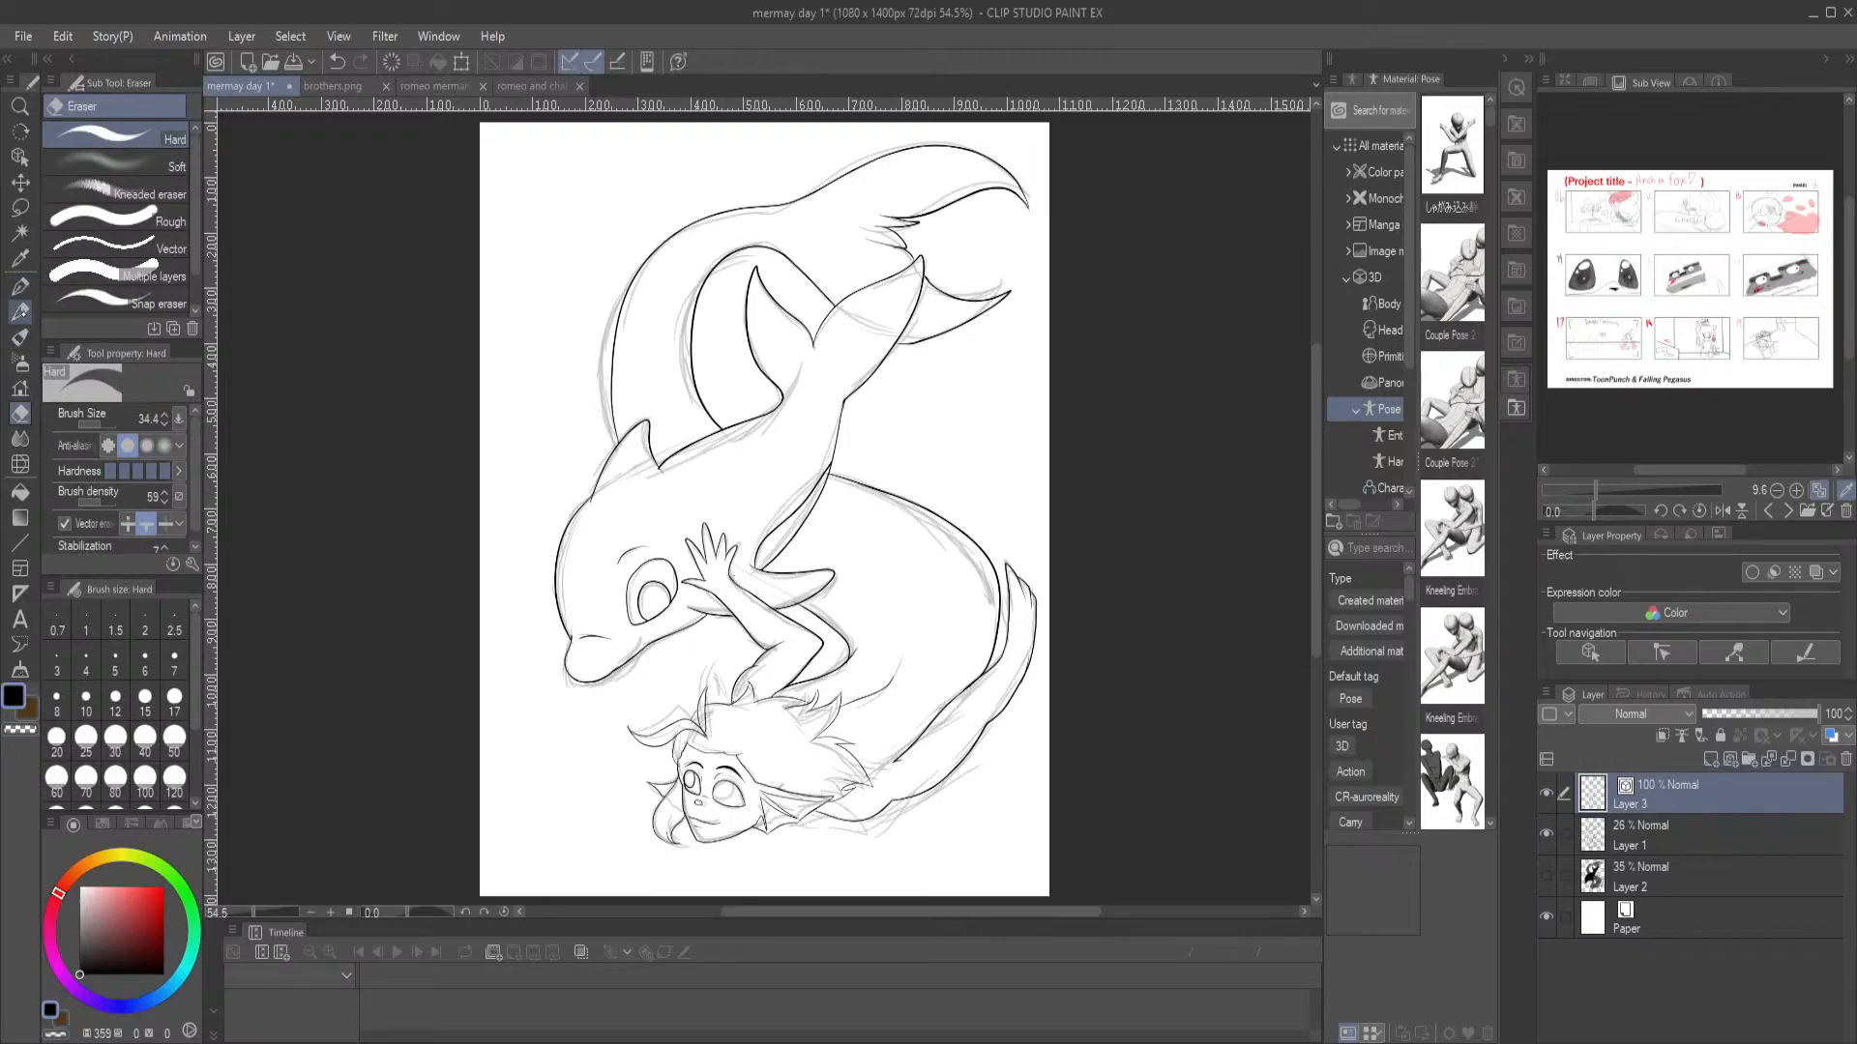
{"action": "left_click", "coordinate": [20, 286]}
{"action": "mouse_move", "coordinate": [846, 750]}
{"action": "left_mouse_down"}
{"action": "mouse_move", "coordinate": [784, 743]}
{"action": "mouse_move", "coordinate": [852, 760]}
{"action": "left_mouse_up"}
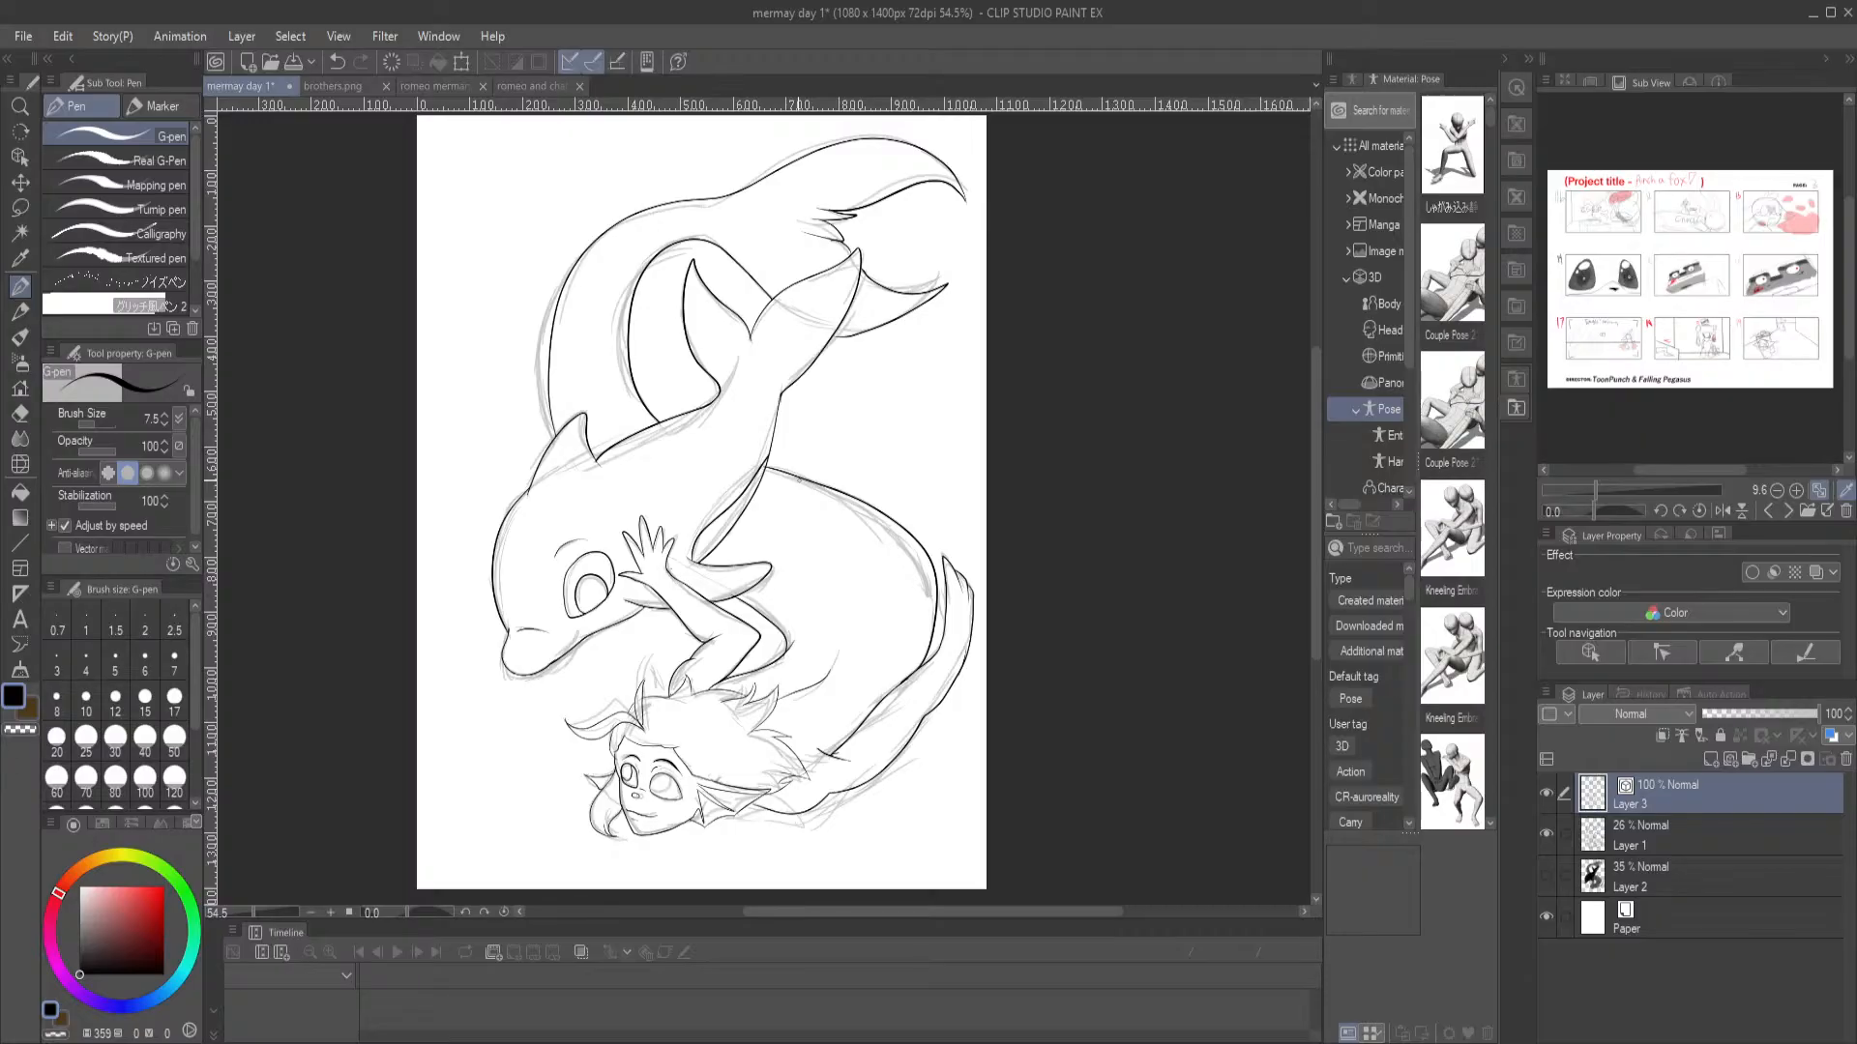
{"action": "scroll", "coordinate": [798, 482], "scroll_direction": "up", "scroll_amount": 5}
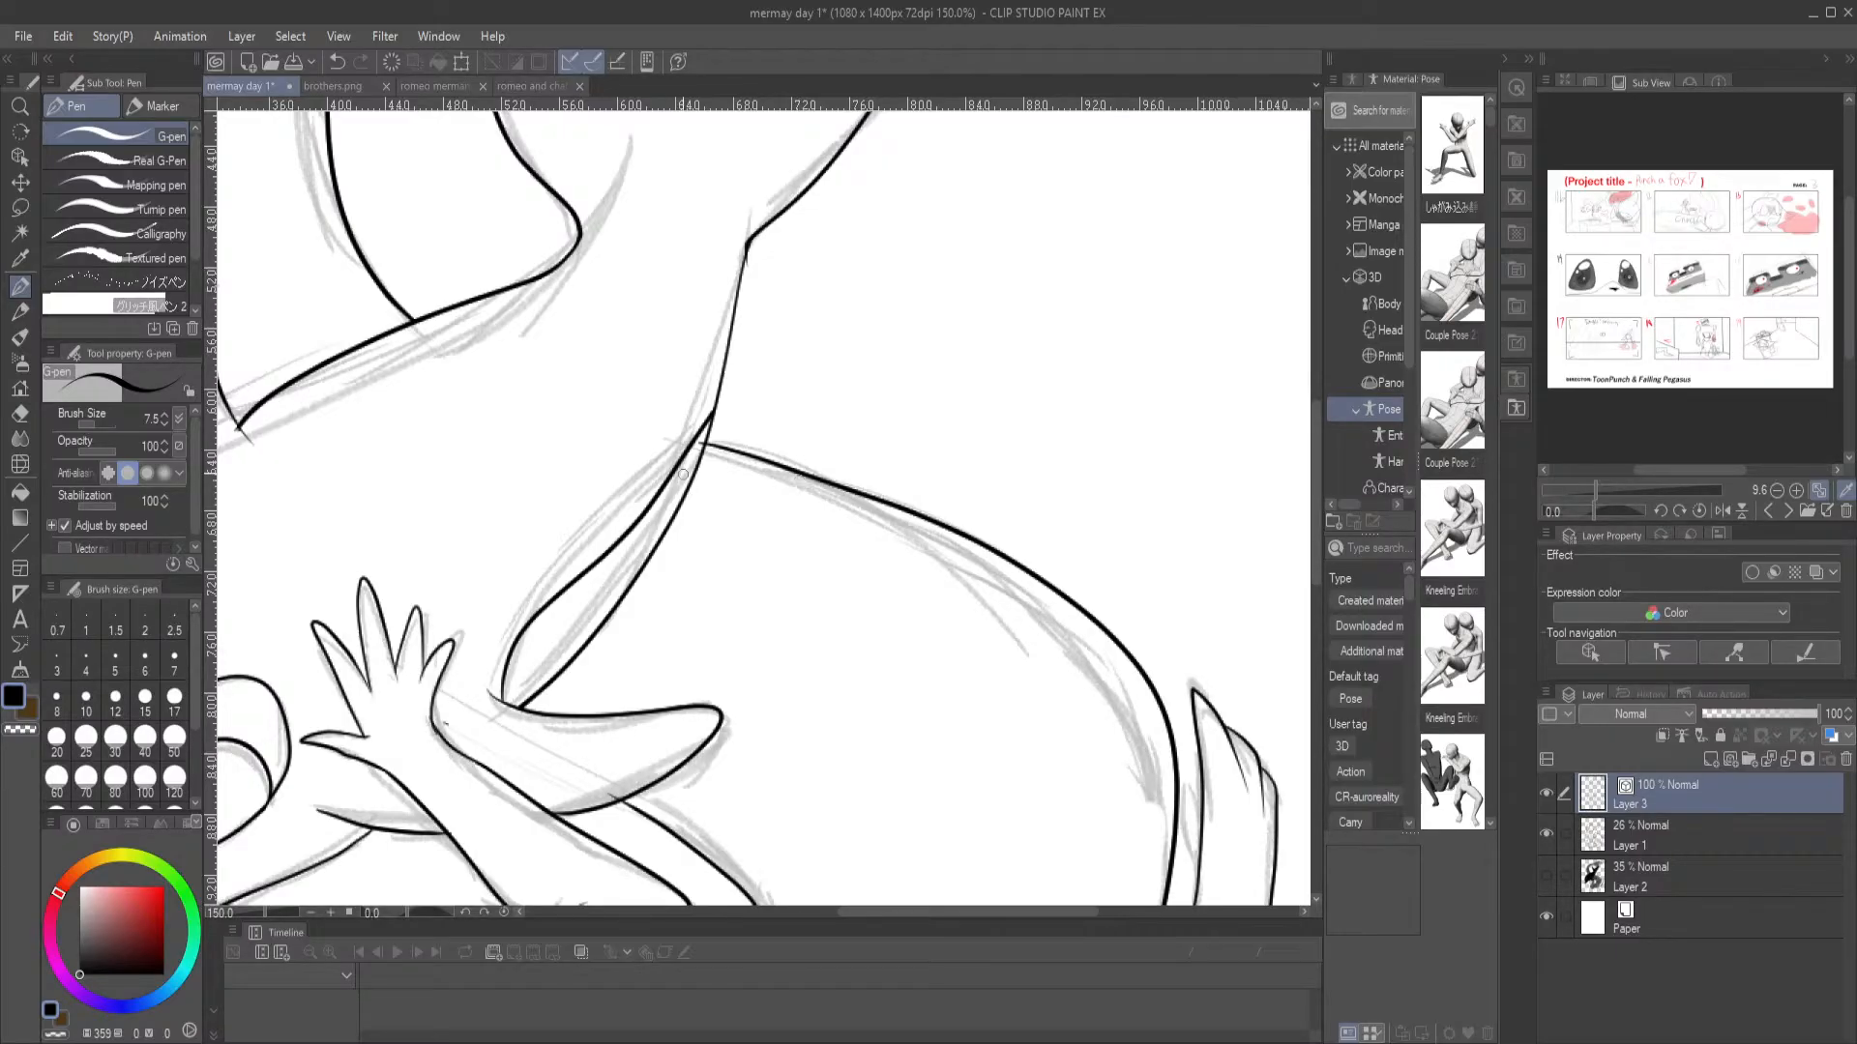
{"action": "left_click_drag", "start_coordinate": [663, 449], "coordinate": [858, 112]}
{"action": "scroll", "coordinate": [859, 114], "scroll_direction": "down", "scroll_amount": 1}
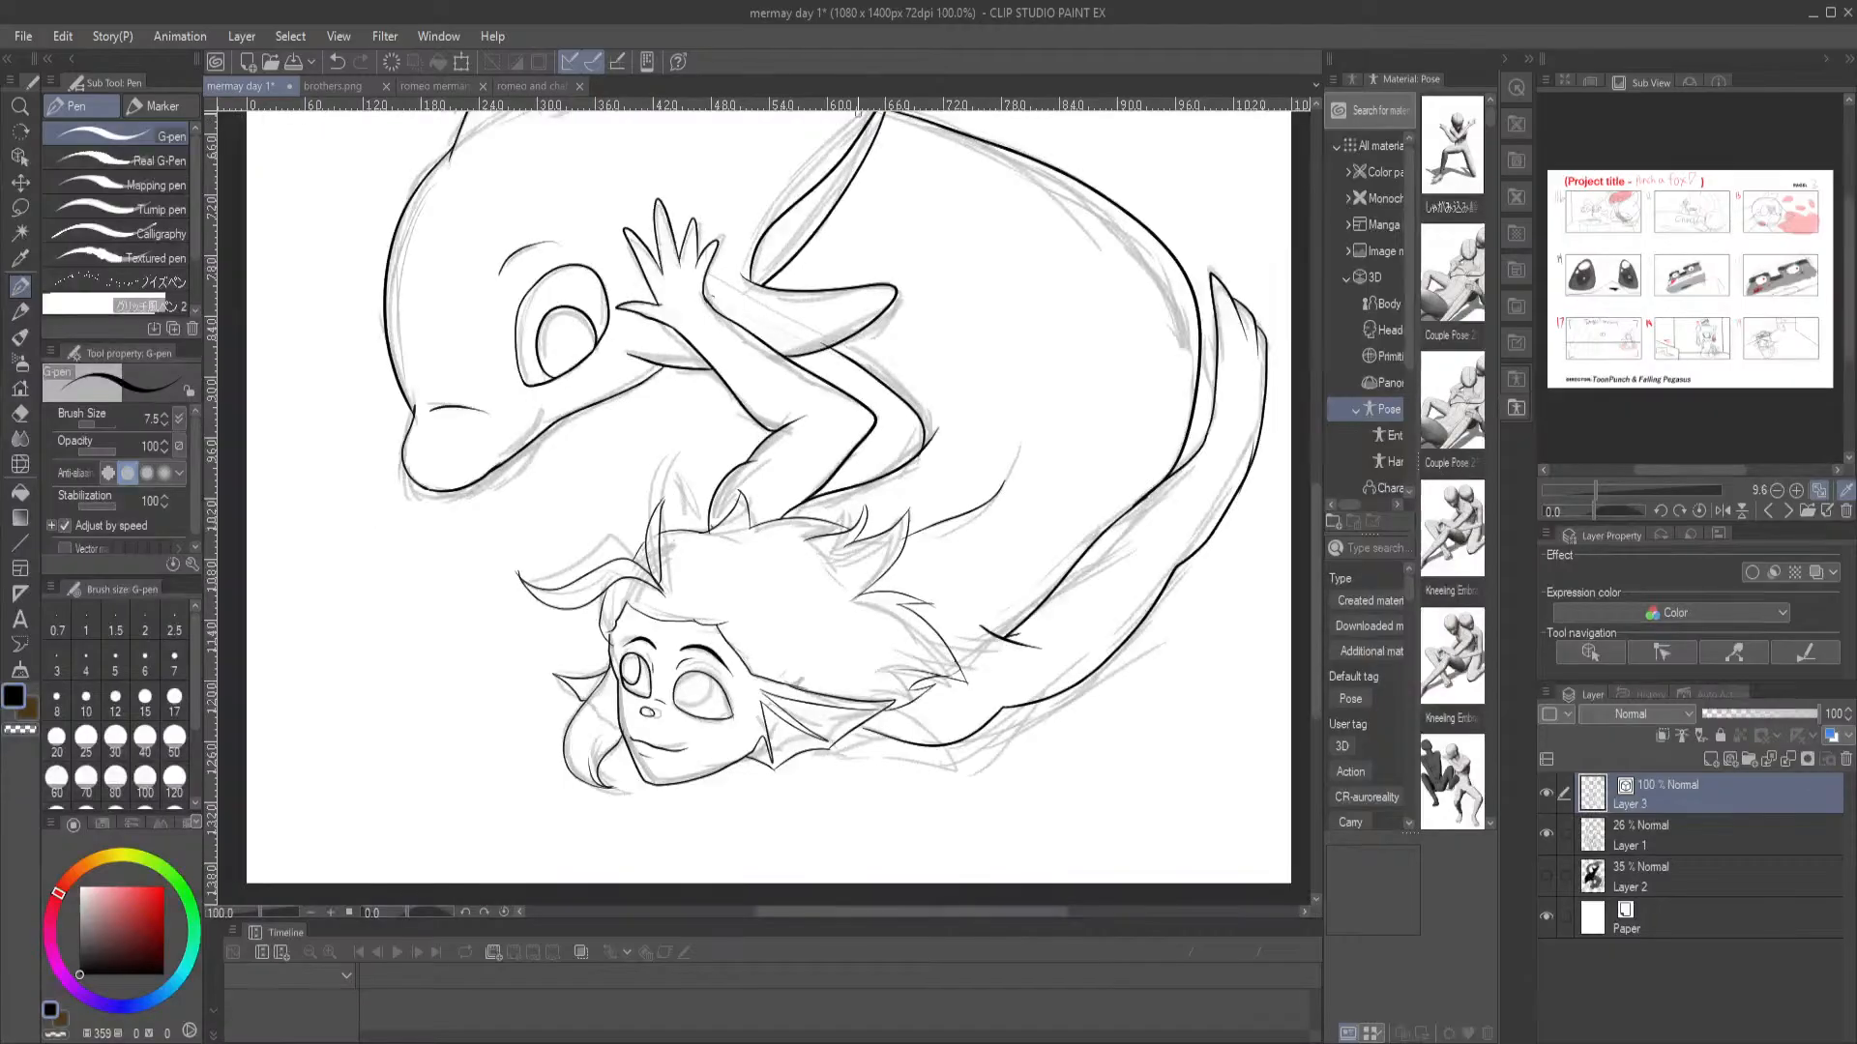
{"action": "left_click_drag", "start_coordinate": [774, 314], "coordinate": [740, 387]}
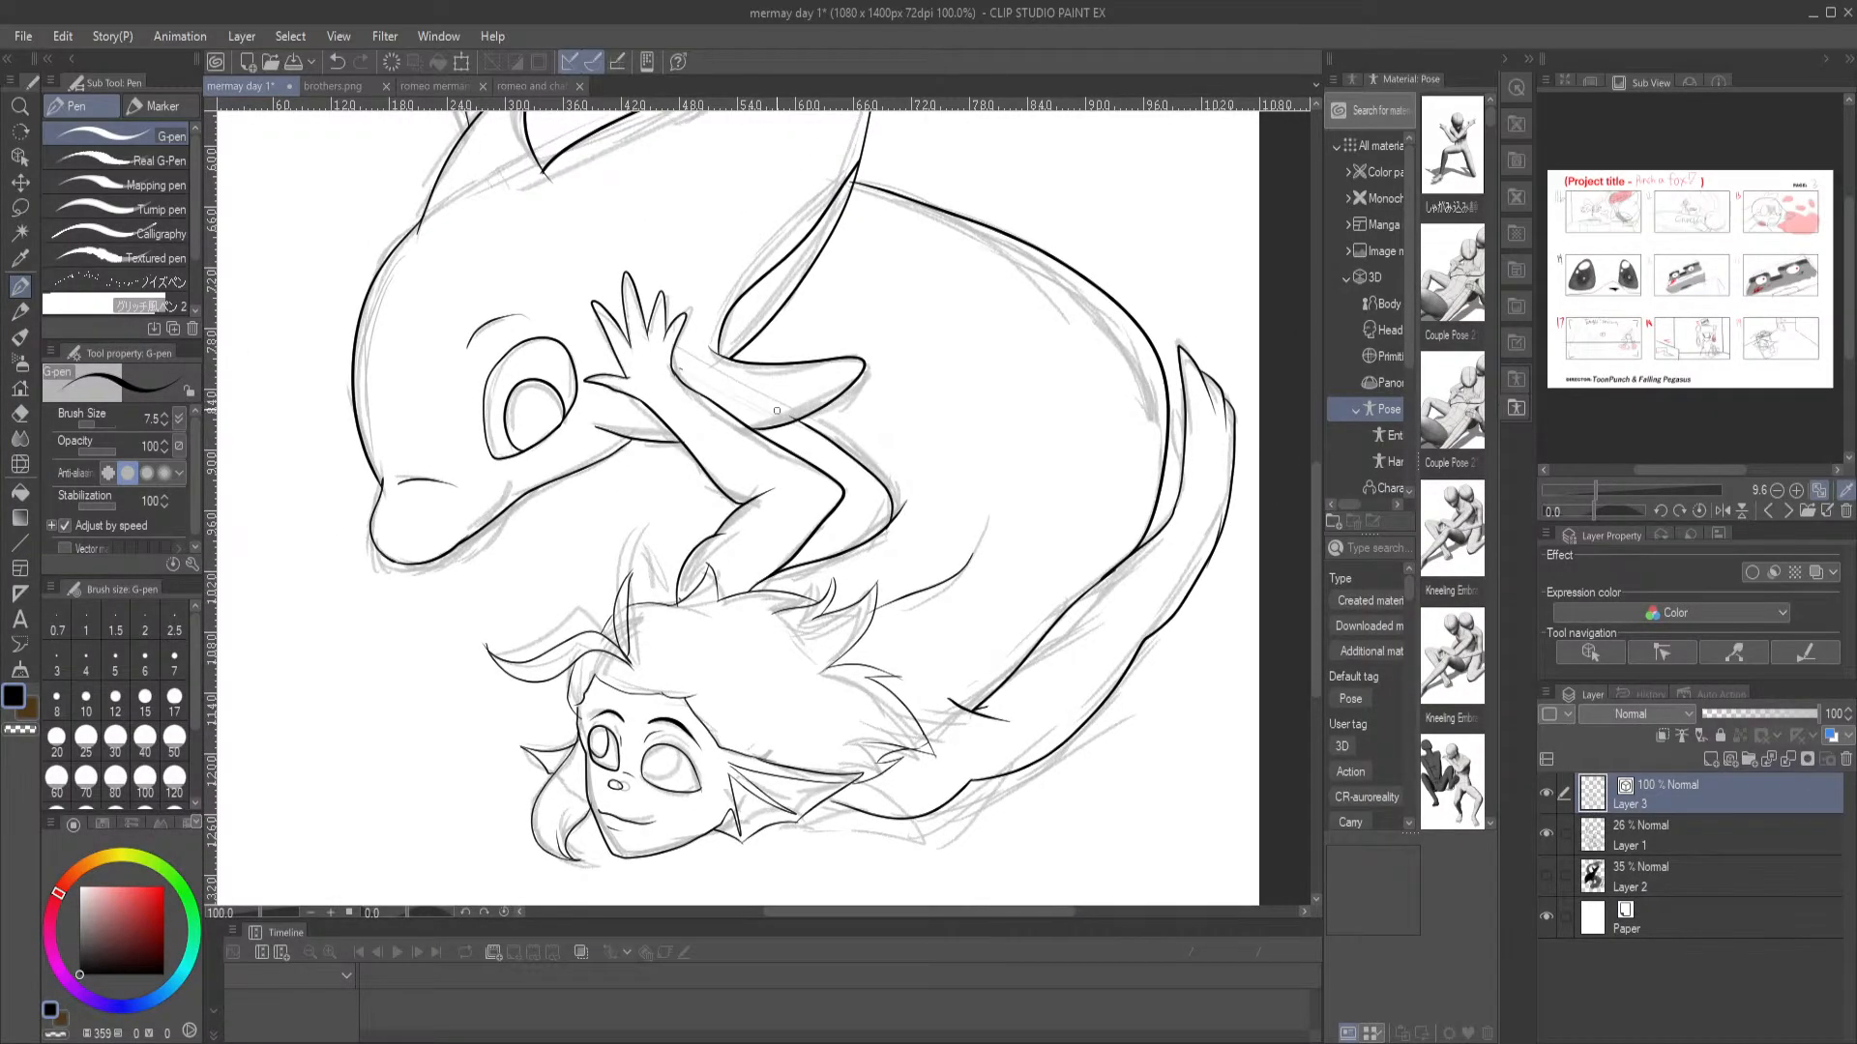
{"action": "key", "text": "e"}
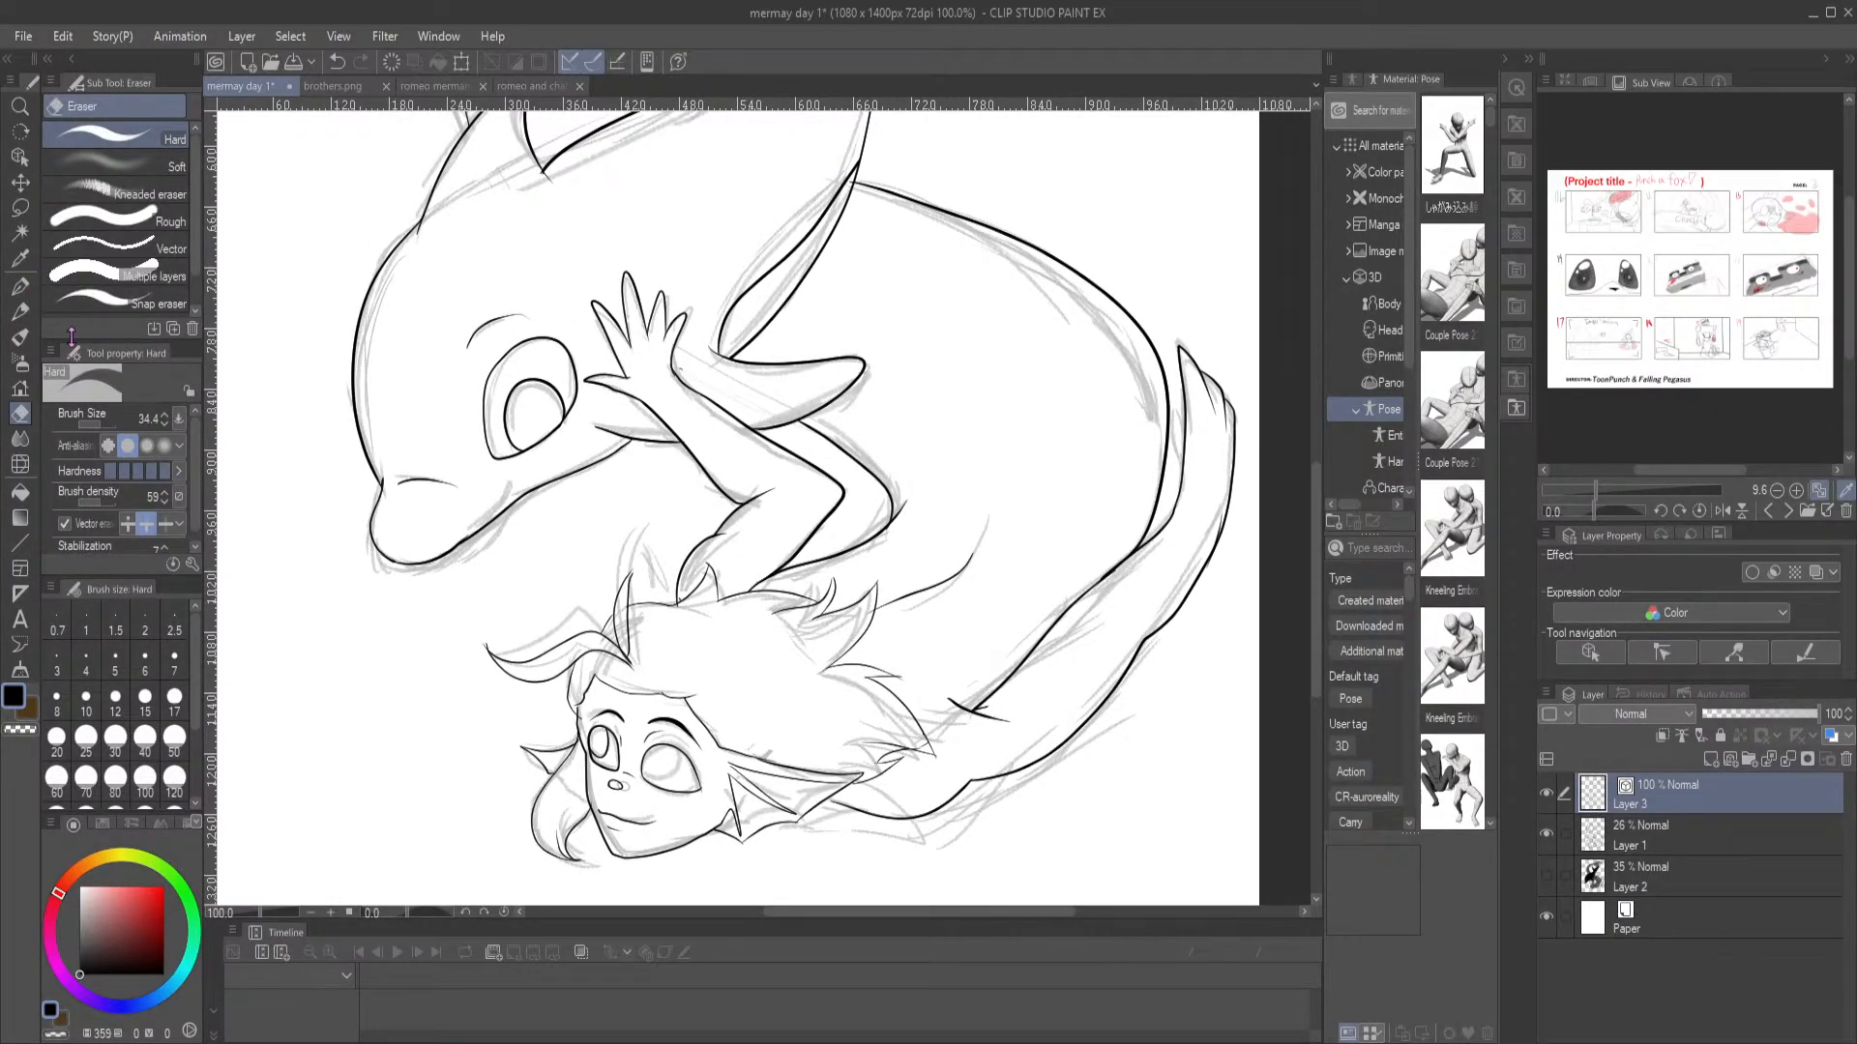
{"action": "left_click", "coordinate": [20, 285]}
{"action": "left_click_drag", "start_coordinate": [680, 239], "coordinate": [611, 538]}
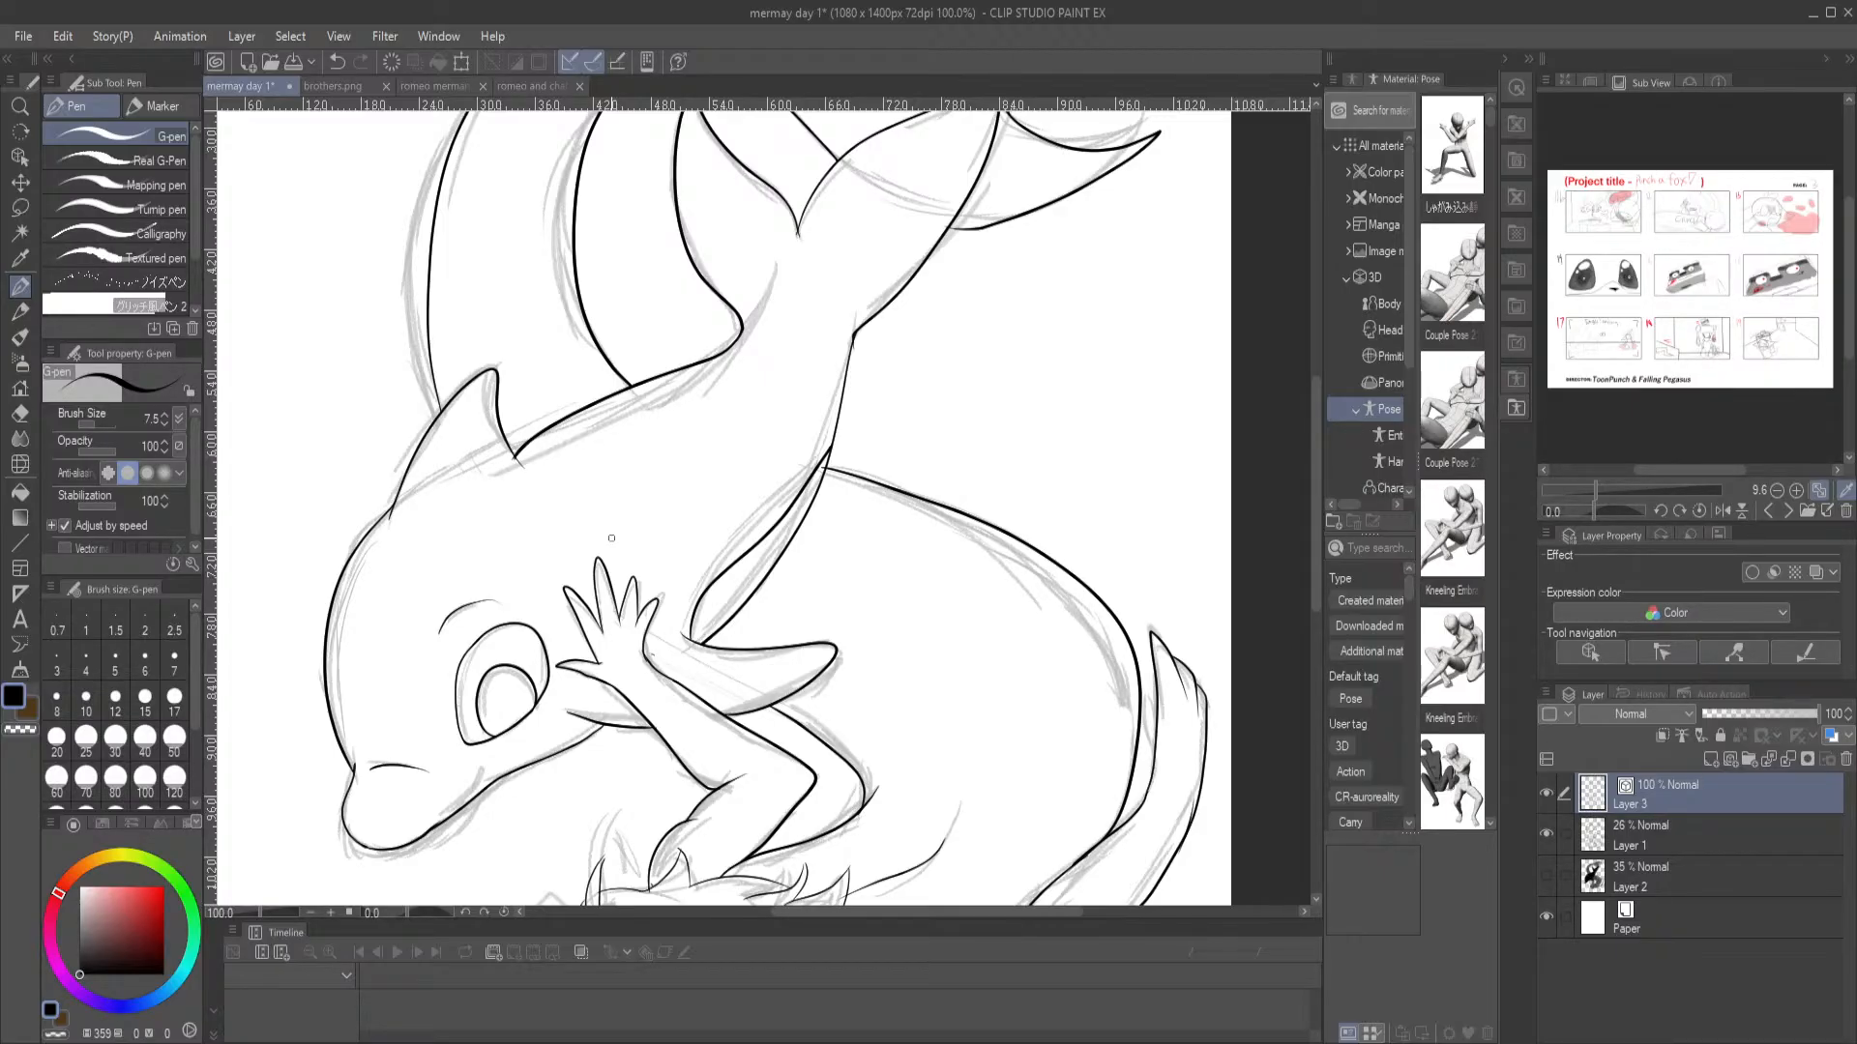
{"action": "left_click_drag", "start_coordinate": [801, 262], "coordinate": [778, 398]}
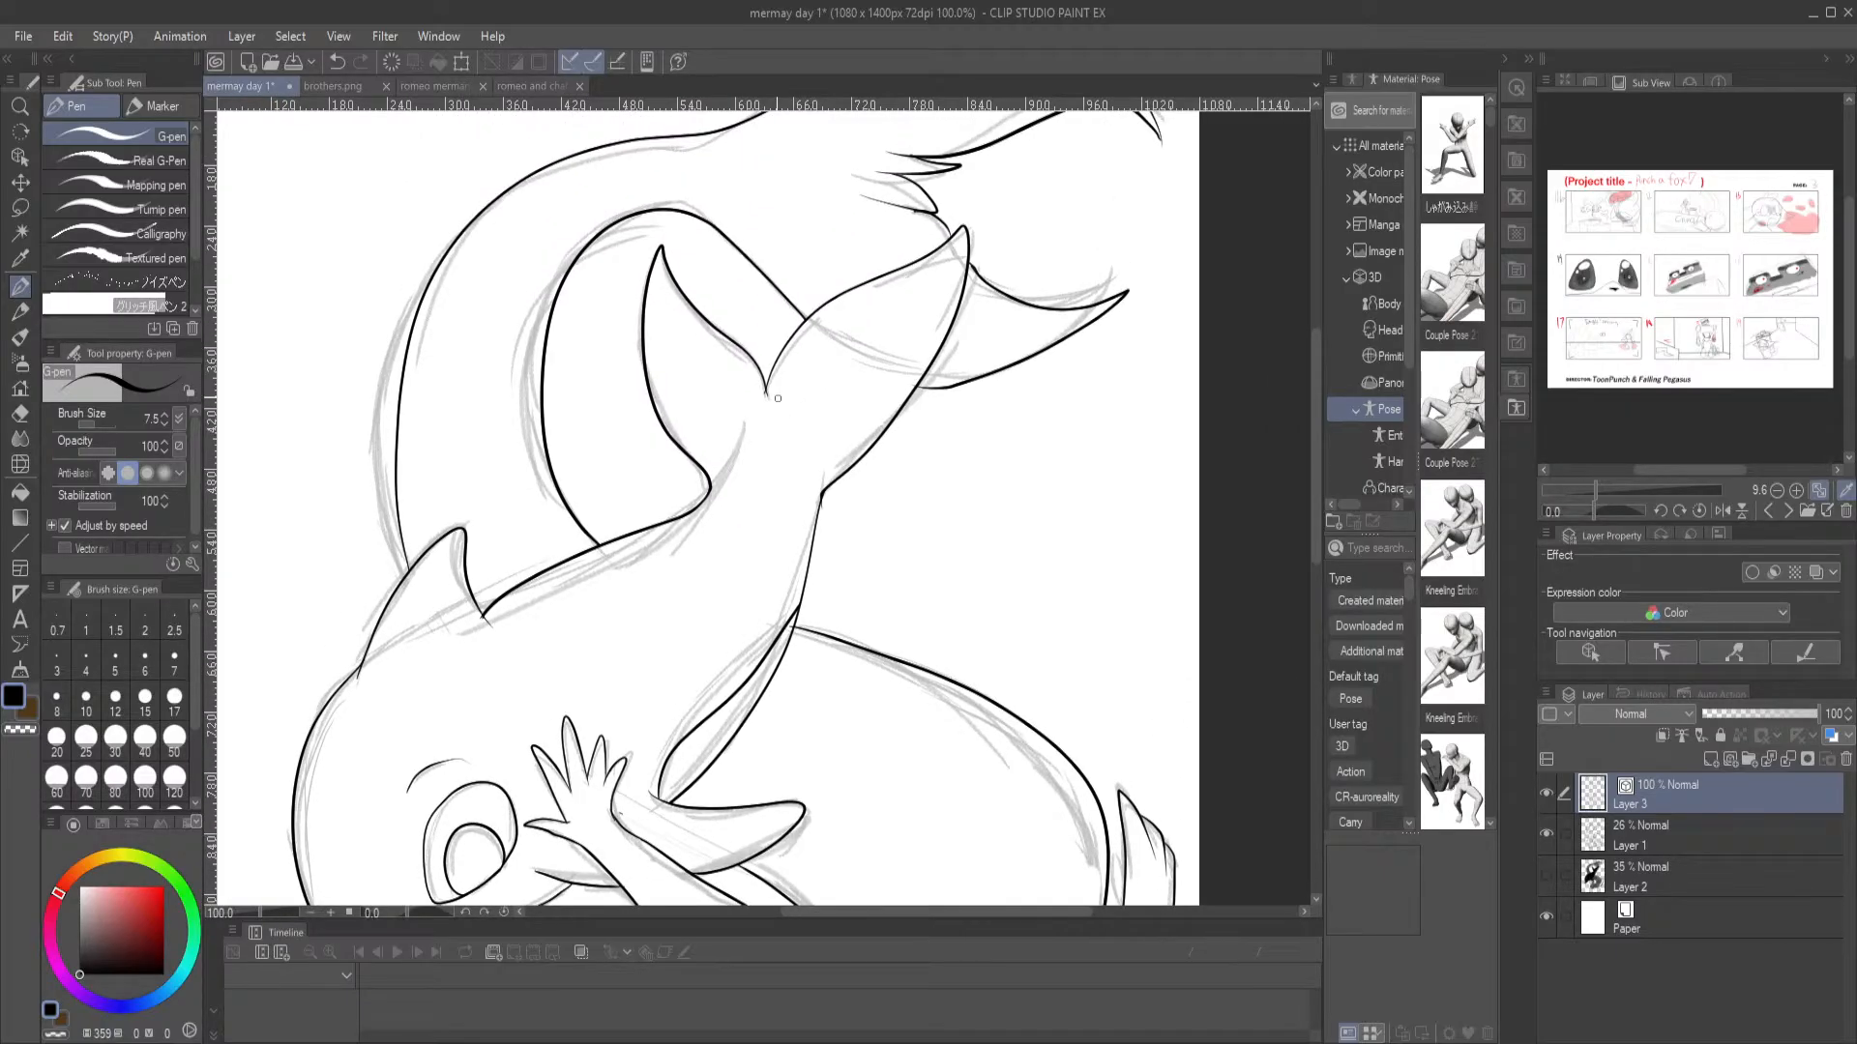
{"action": "scroll", "coordinate": [777, 397], "scroll_direction": "up", "scroll_amount": 4}
{"action": "key", "text": "e"}
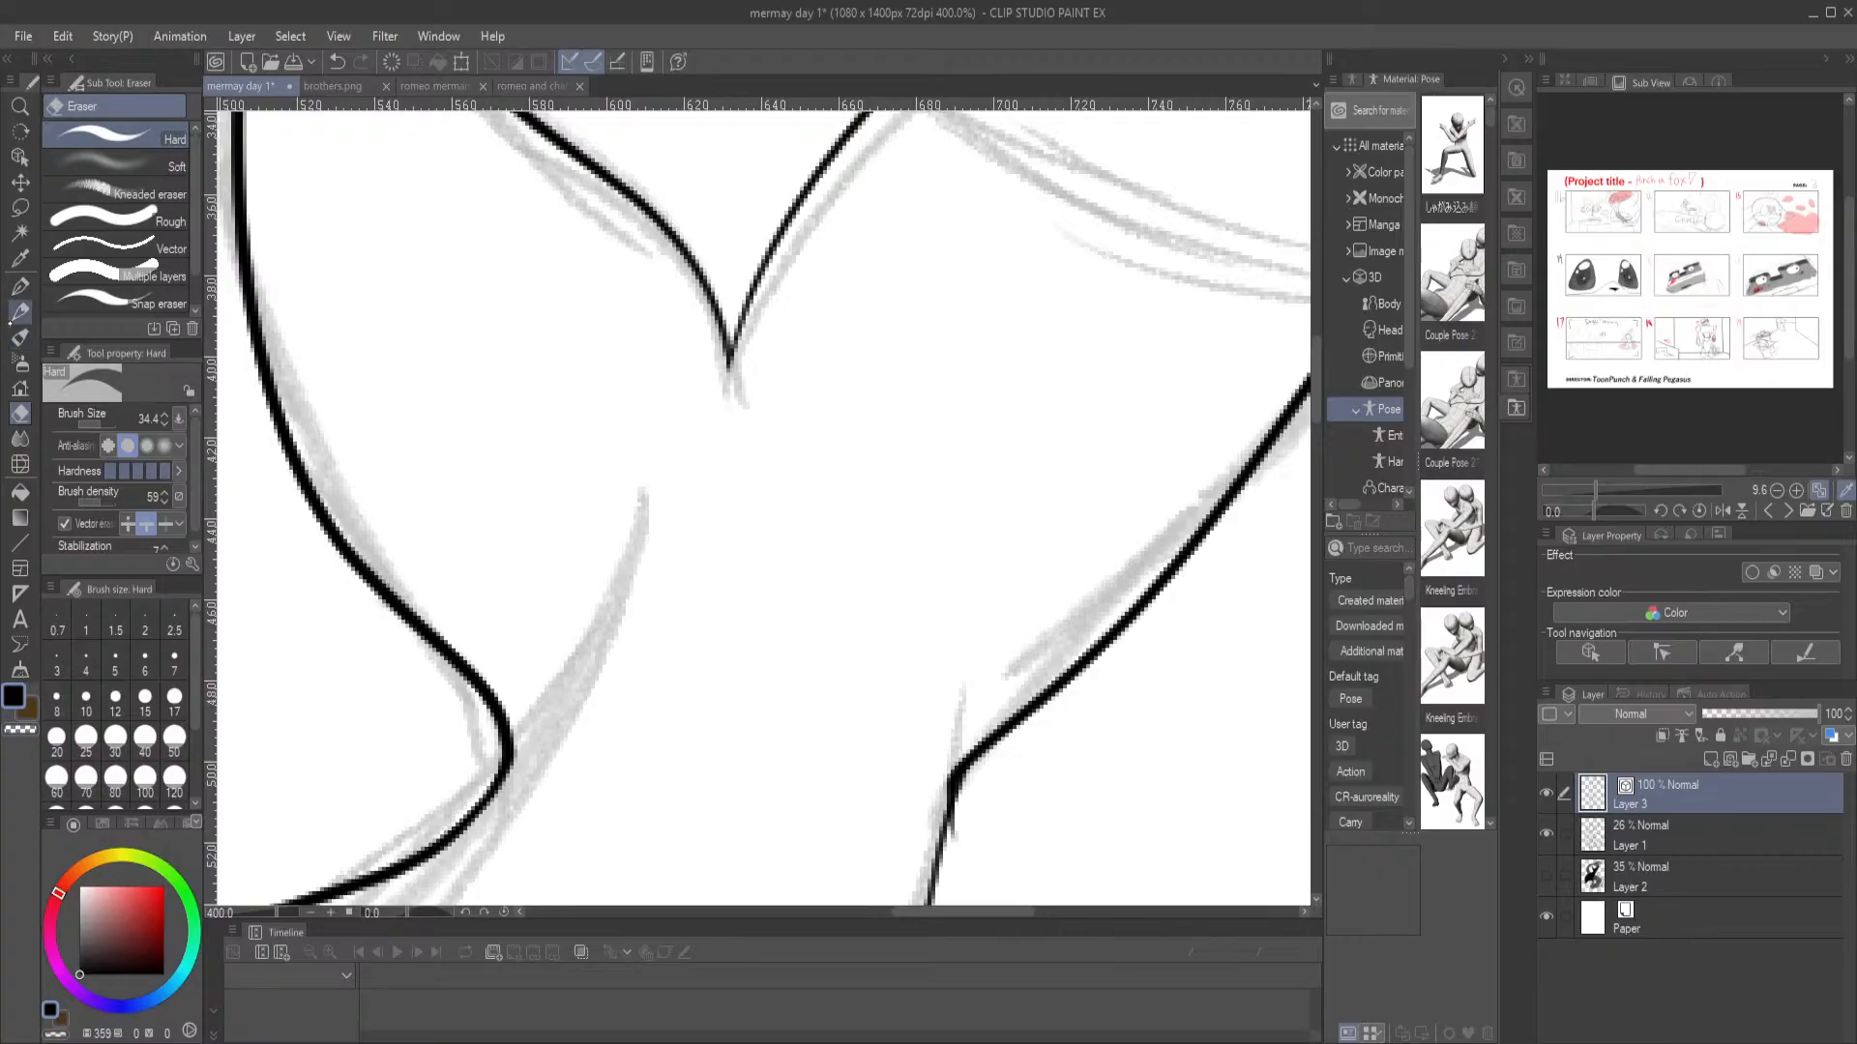
{"action": "left_click", "coordinate": [19, 285]}
{"action": "key", "text": "ctrl+0"}
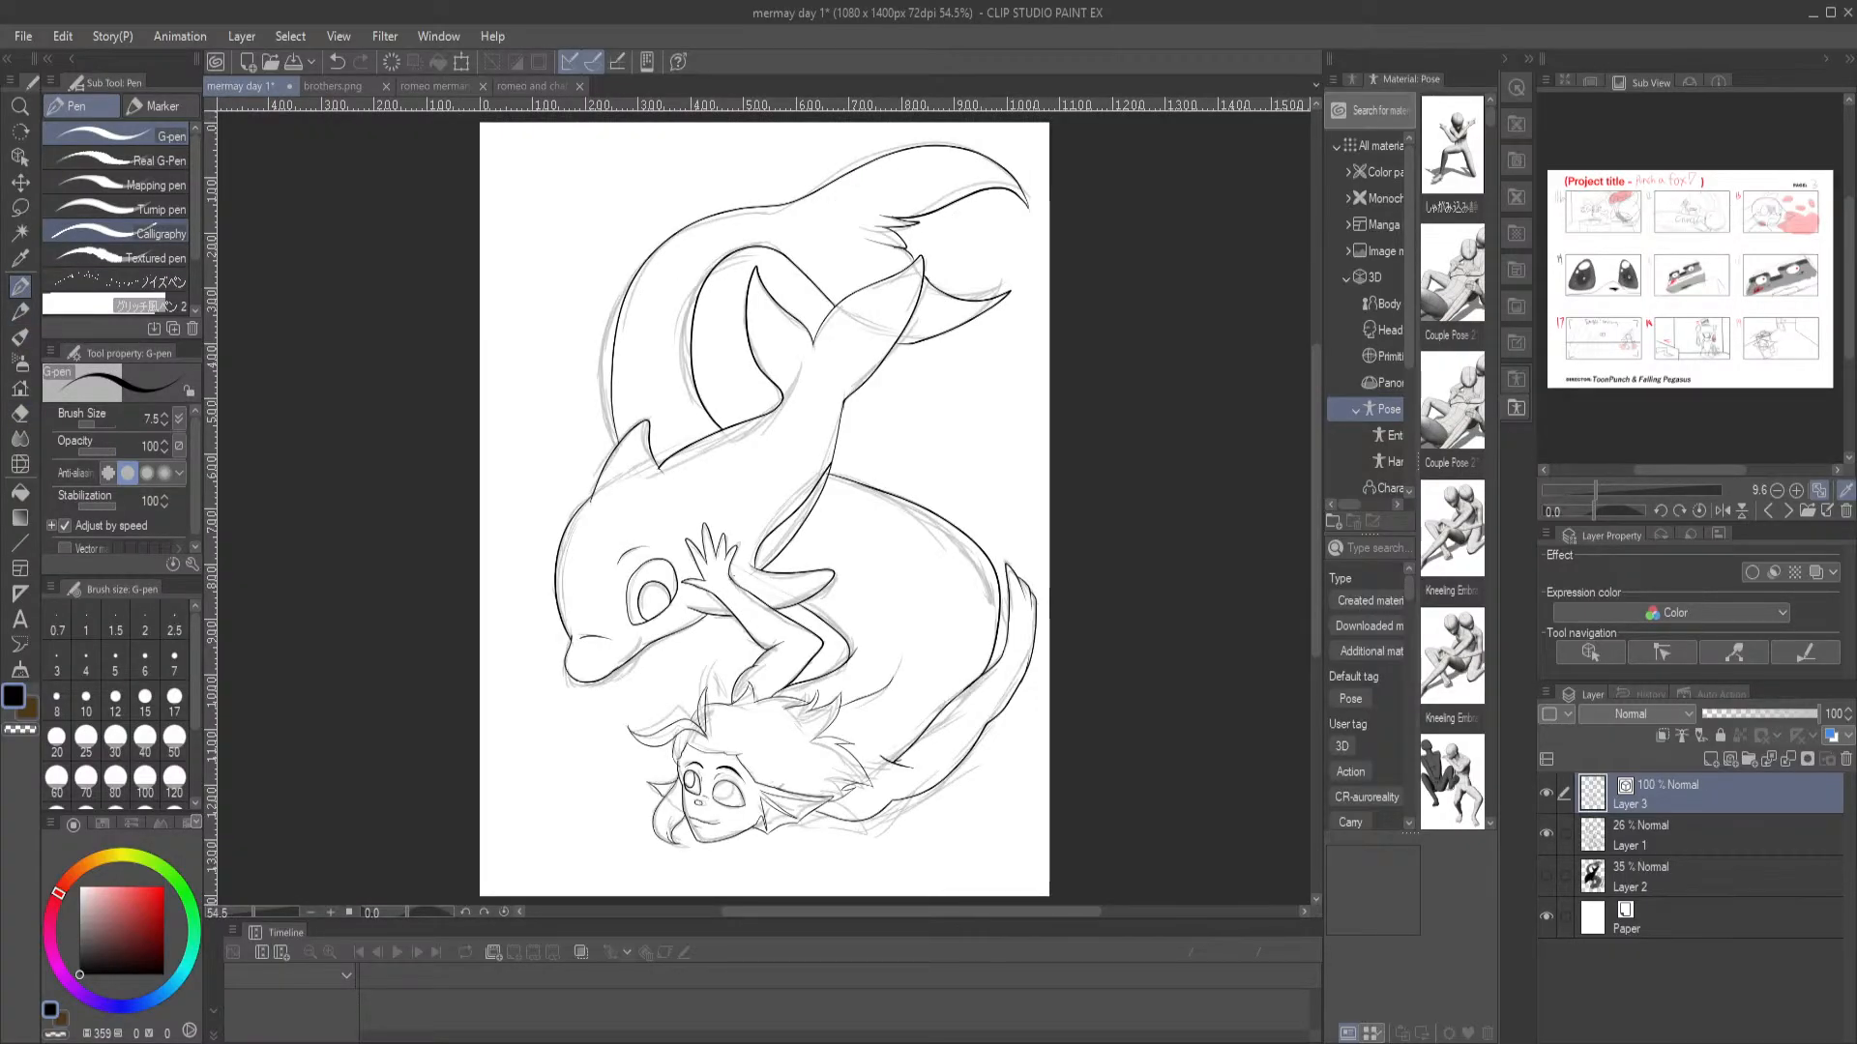
{"action": "key", "text": "ctrl+plus"}
{"action": "key", "text": "ctrl+plus"}
{"action": "key", "text": "ctrl+plus"}
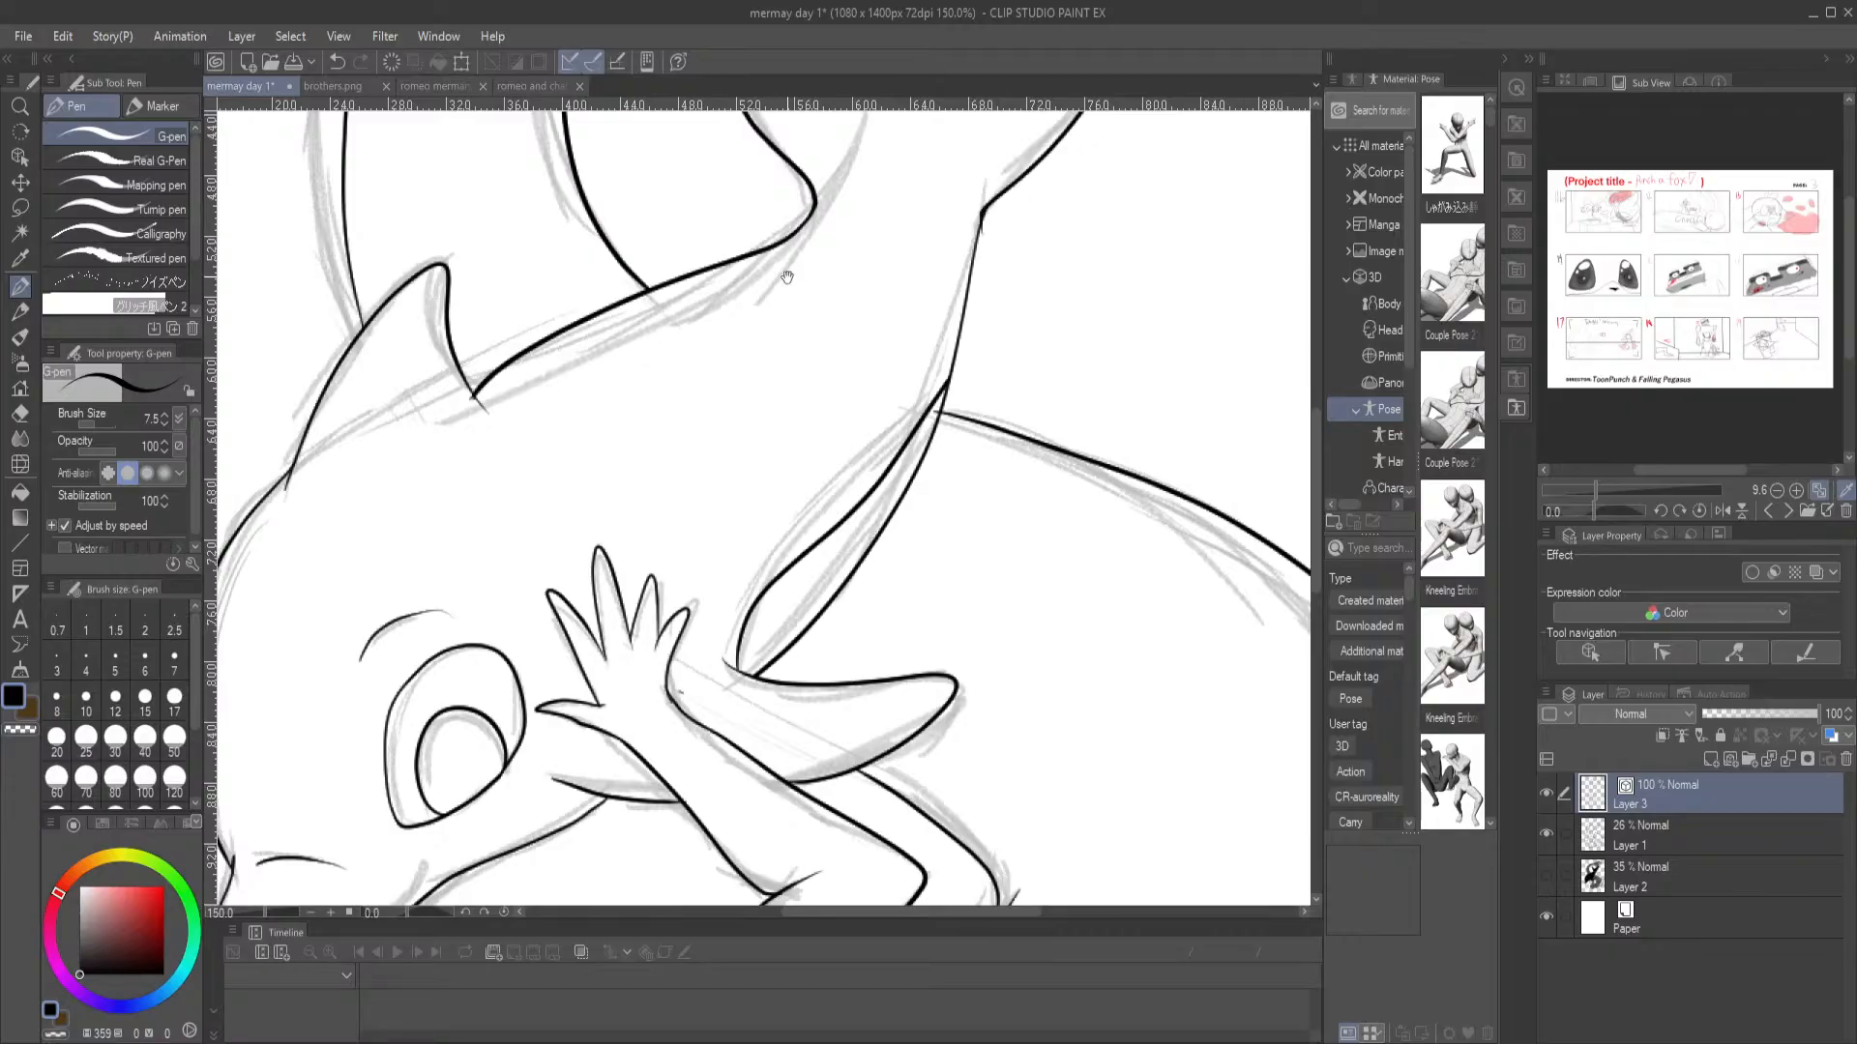
{"action": "left_click_drag", "start_coordinate": [784, 274], "coordinate": [531, 652]}
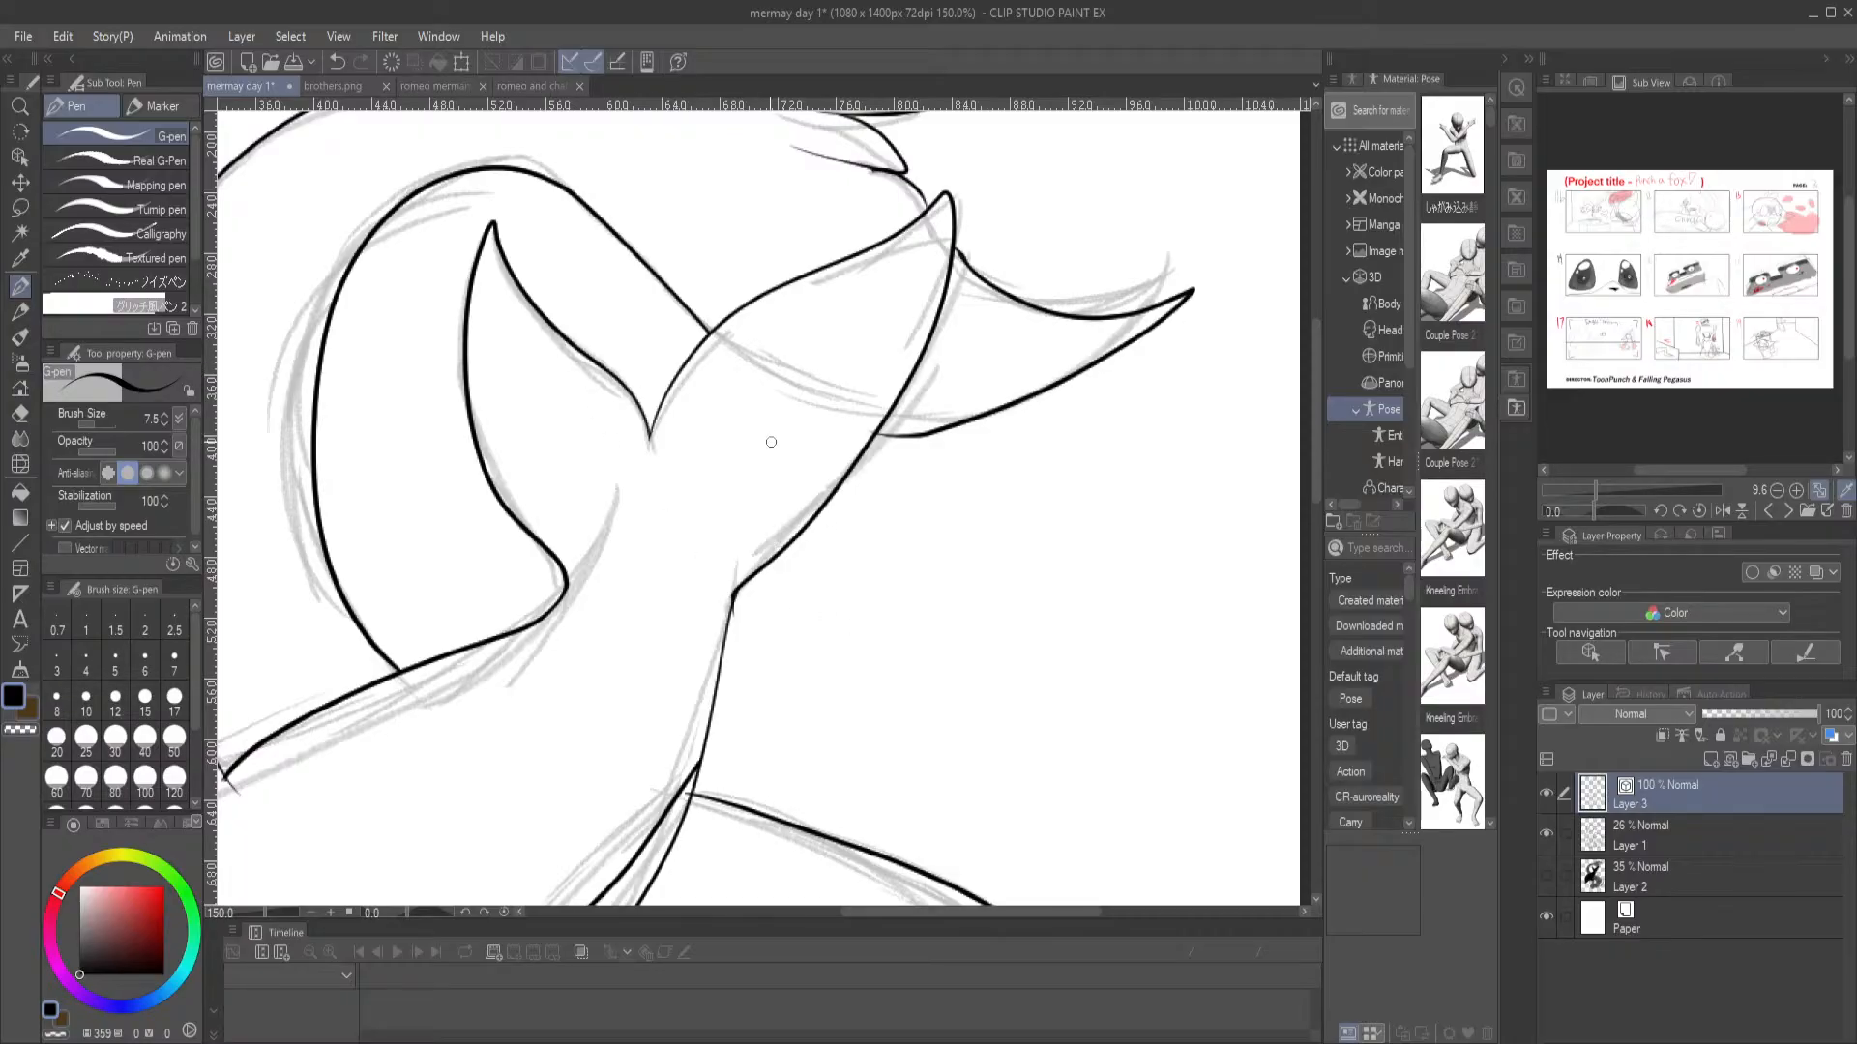
{"action": "left_click_drag", "start_coordinate": [695, 532], "coordinate": [857, 404]}
{"action": "scroll", "coordinate": [815, 355], "scroll_direction": "down", "scroll_amount": 2}
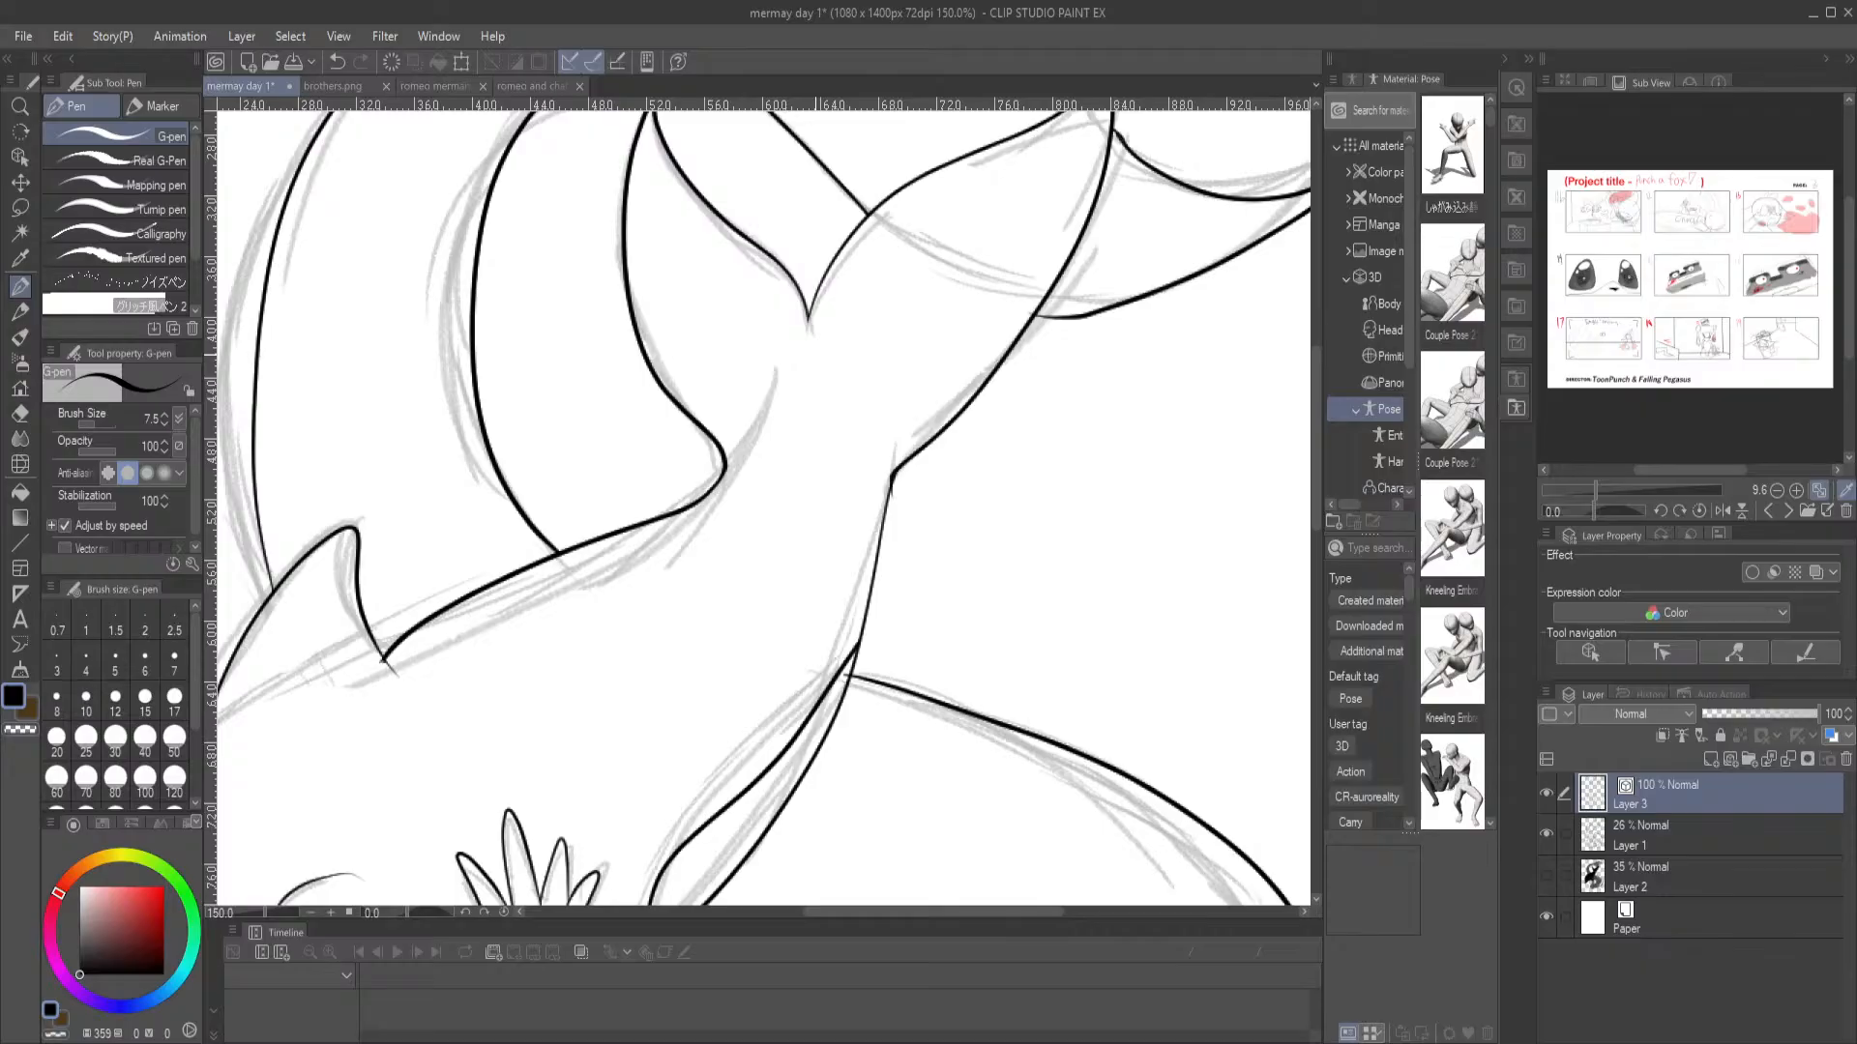
{"action": "left_click_drag", "start_coordinate": [850, 651], "coordinate": [758, 386]}
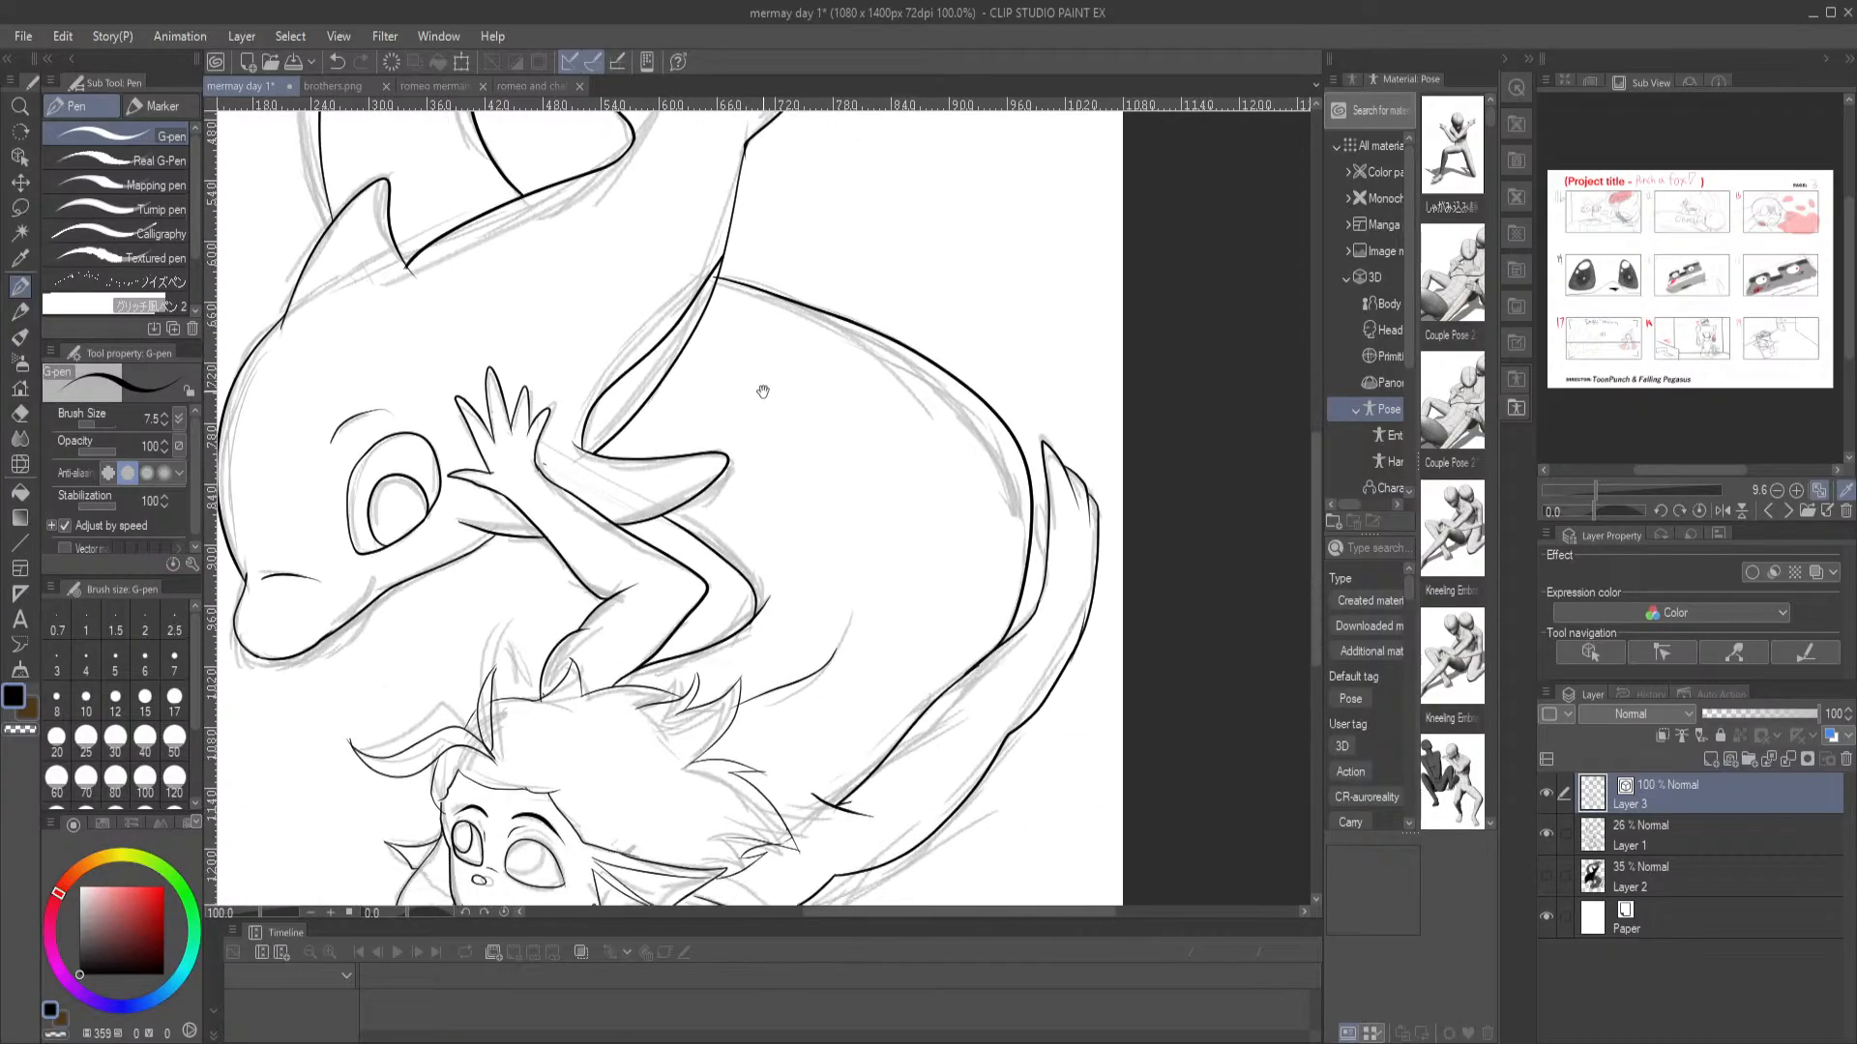
{"action": "mouse_move", "coordinate": [875, 826]}
{"action": "left_mouse_down"}
{"action": "mouse_move", "coordinate": [804, 735]}
{"action": "mouse_move", "coordinate": [810, 684]}
{"action": "left_mouse_up"}
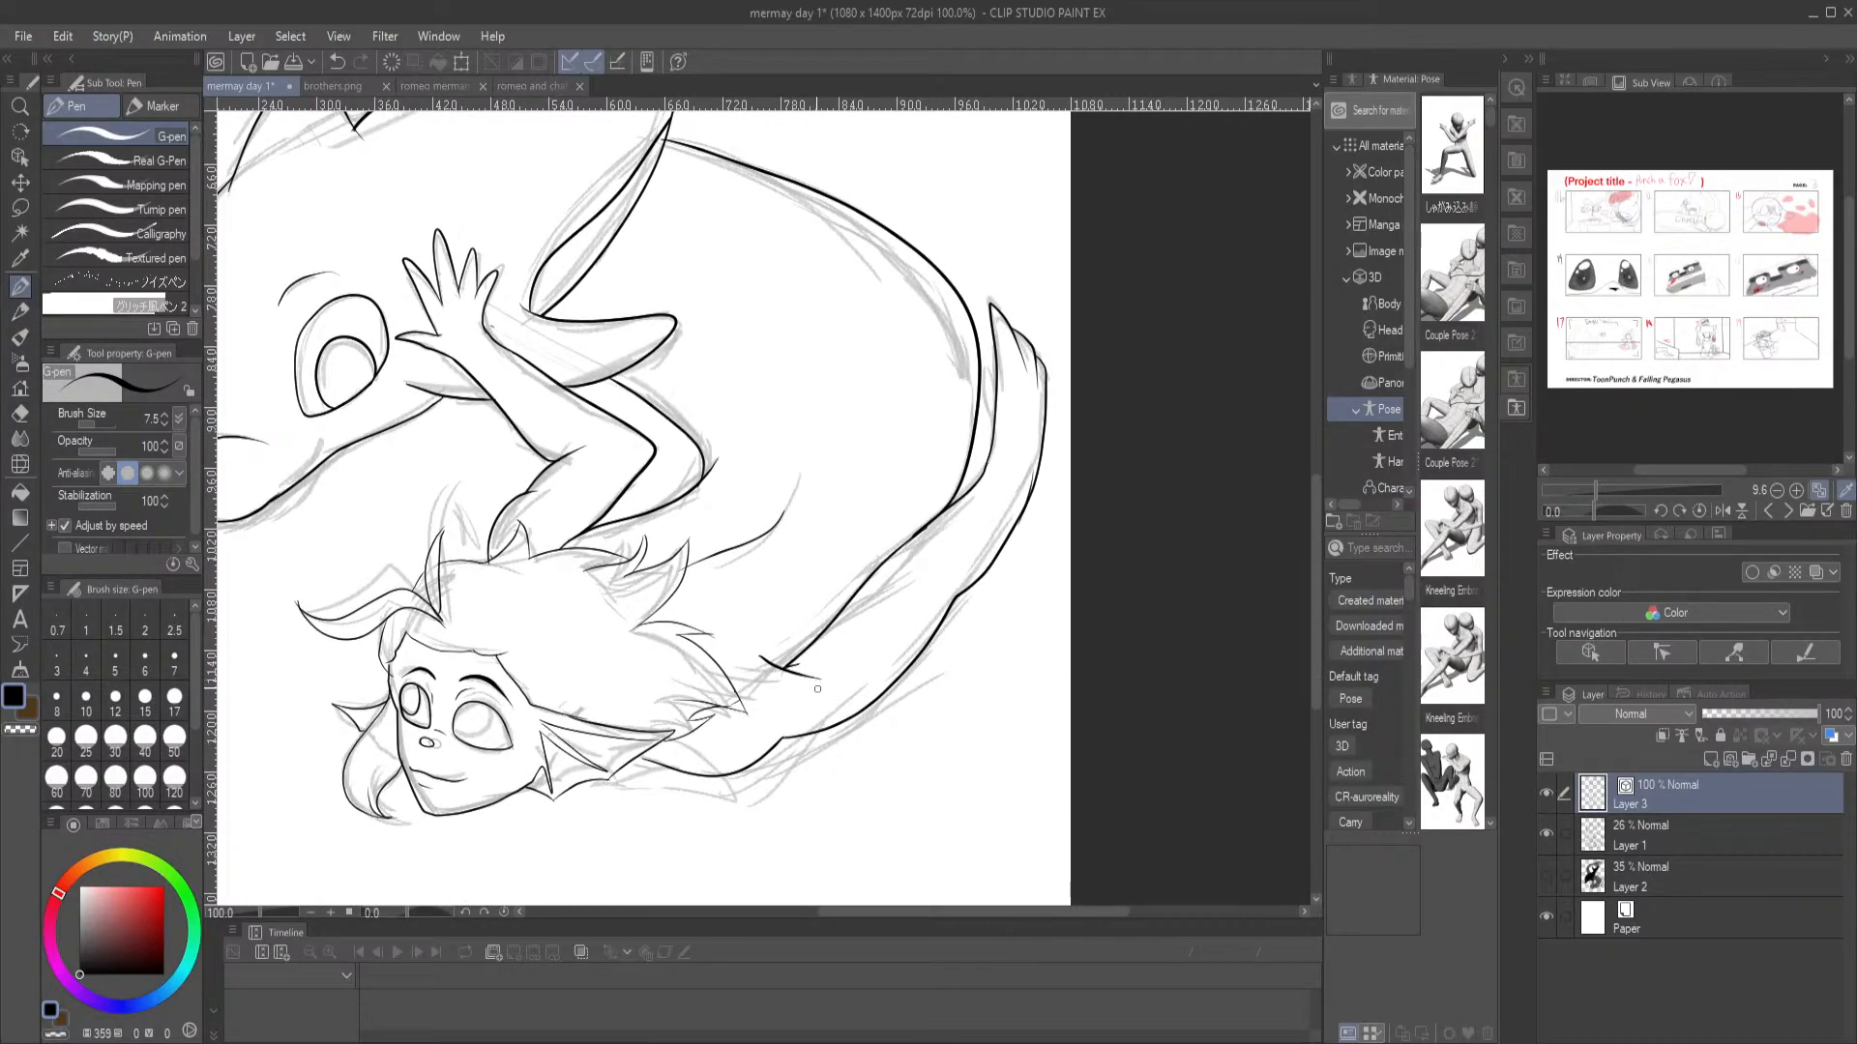
{"action": "key", "text": "e"}
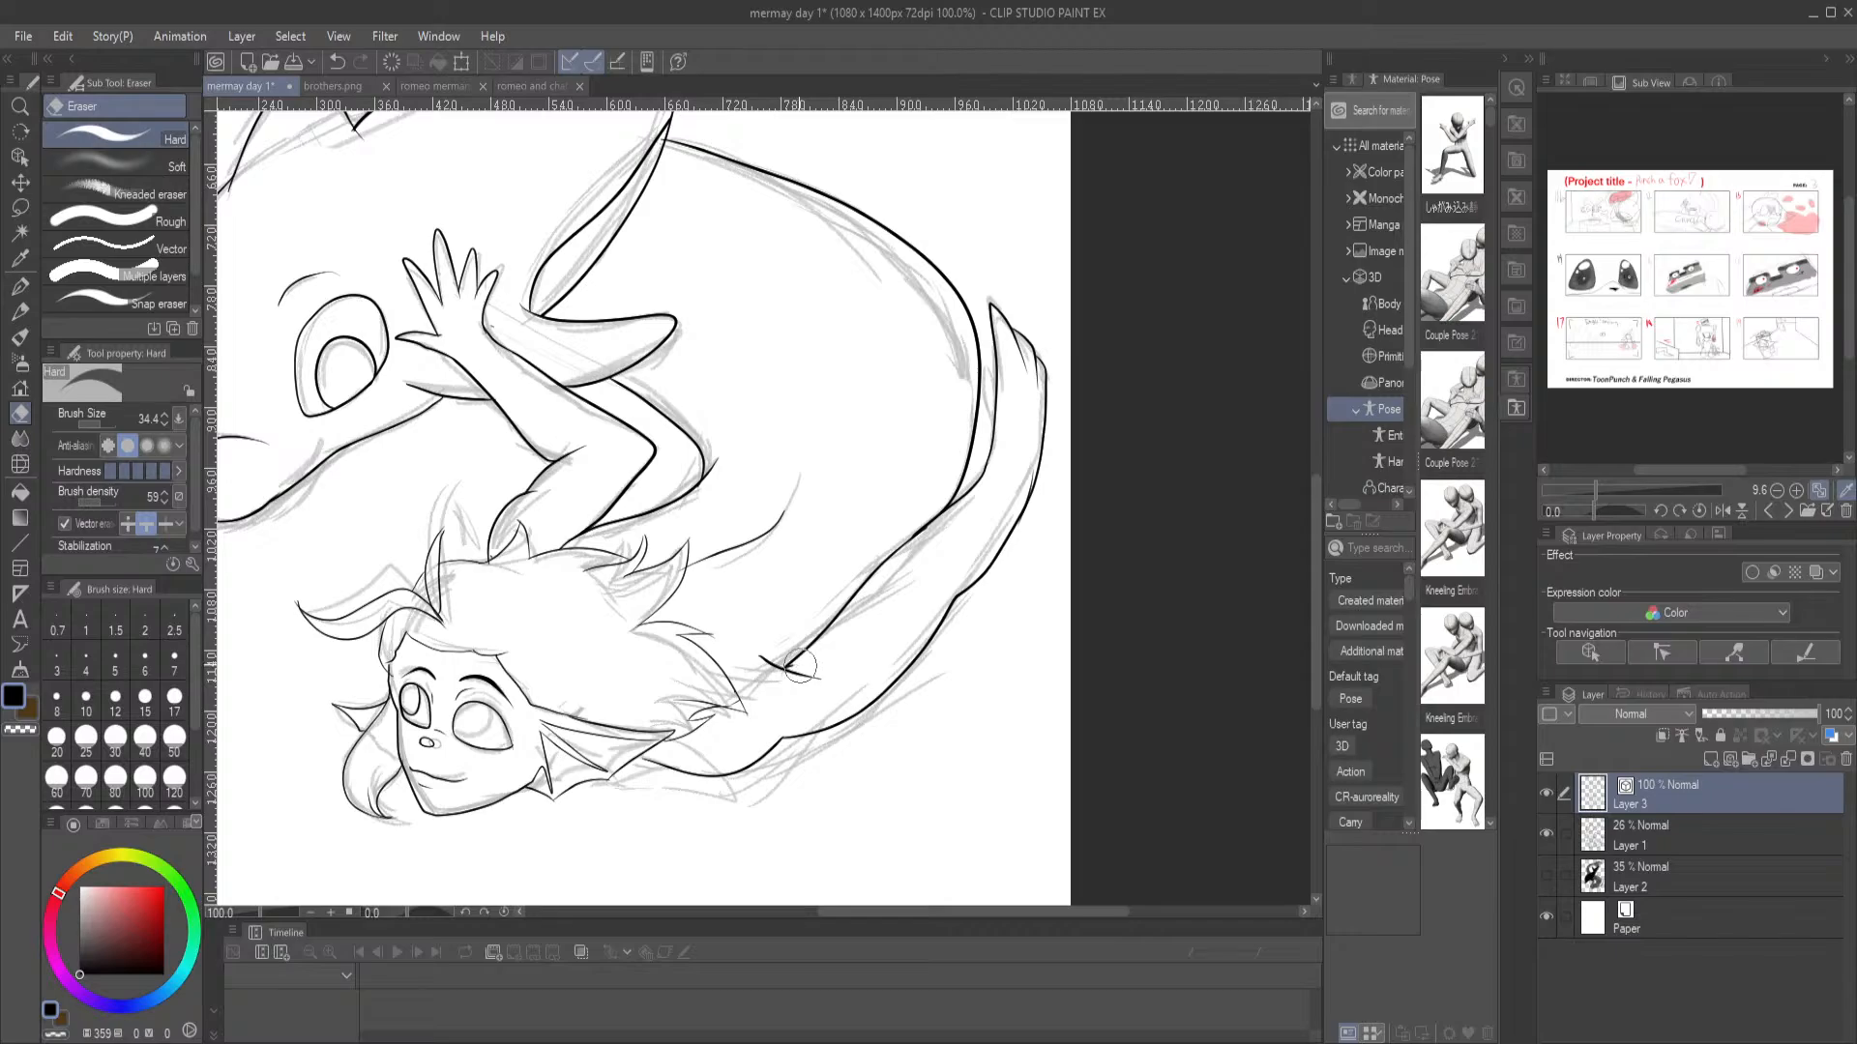
{"action": "key", "text": "p"}
{"action": "left_click_drag", "start_coordinate": [797, 422], "coordinate": [866, 601]}
{"action": "key", "text": "ctrl+minus"}
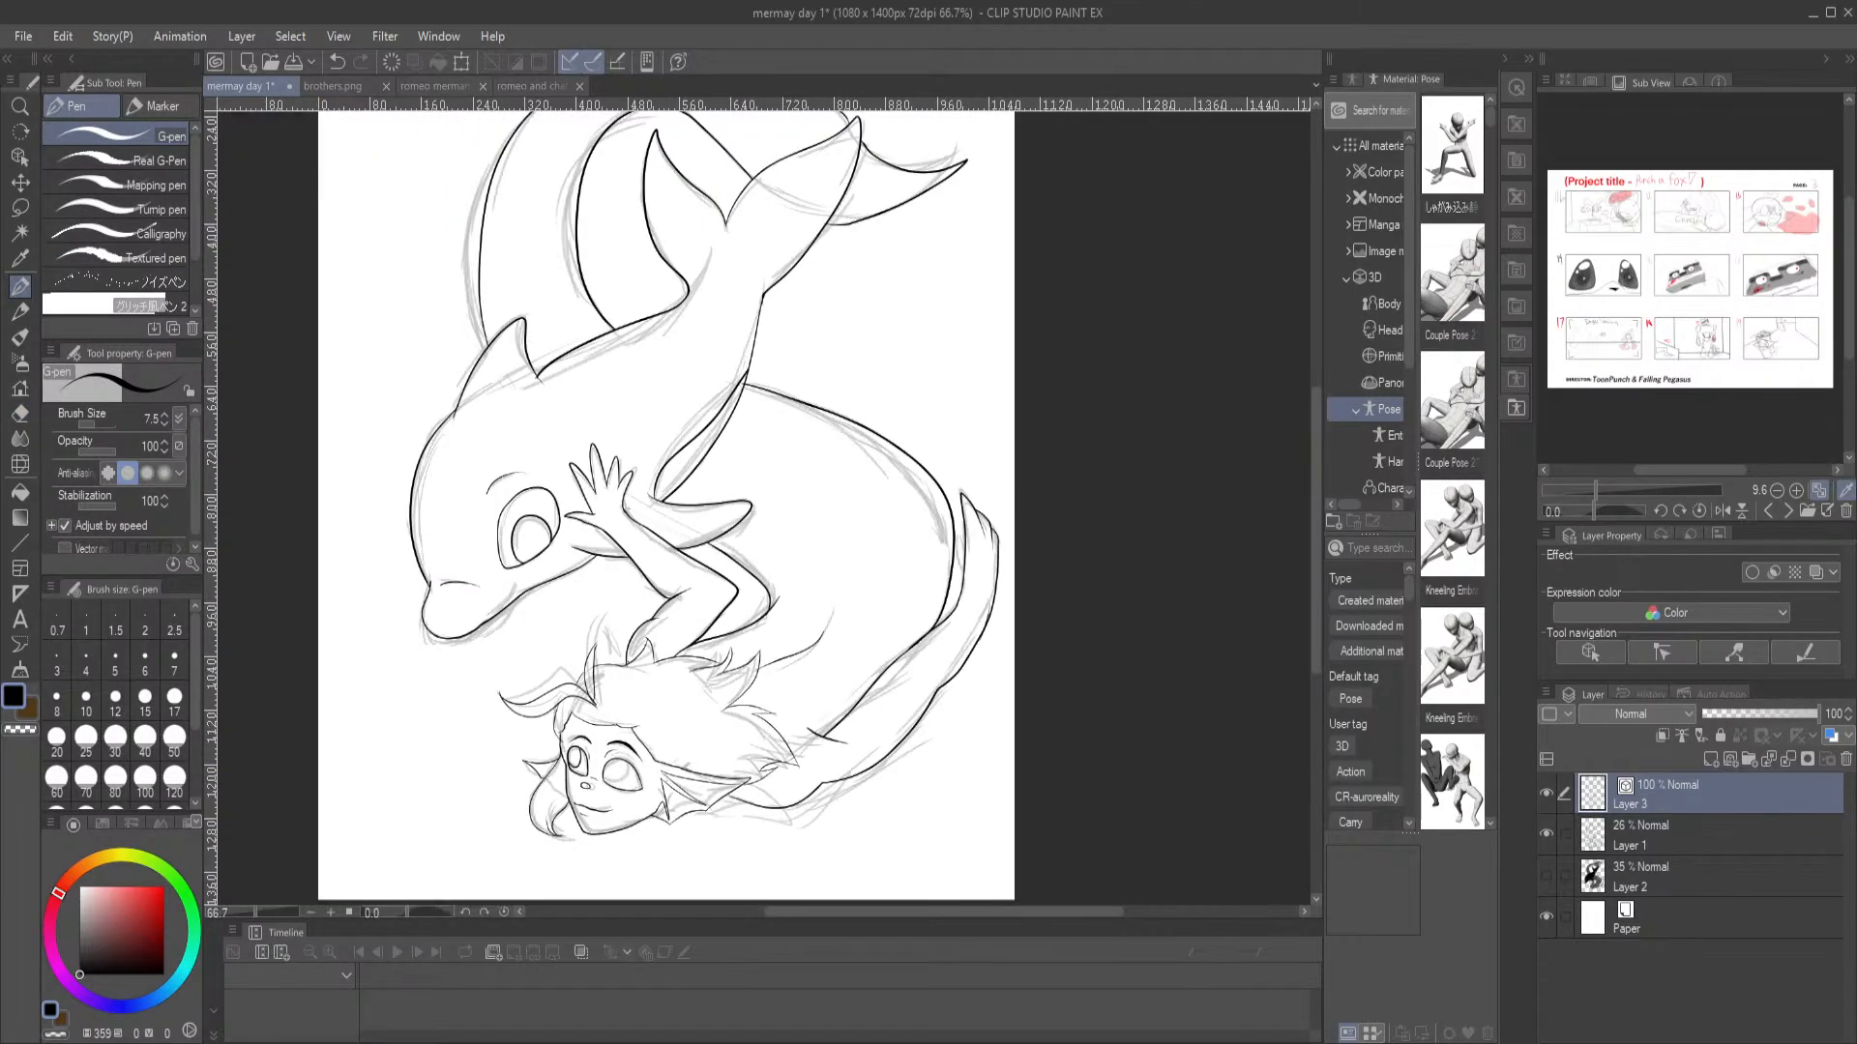
{"action": "left_click_drag", "start_coordinate": [764, 420], "coordinate": [793, 574]}
{"action": "key", "text": "ctrl+0"}
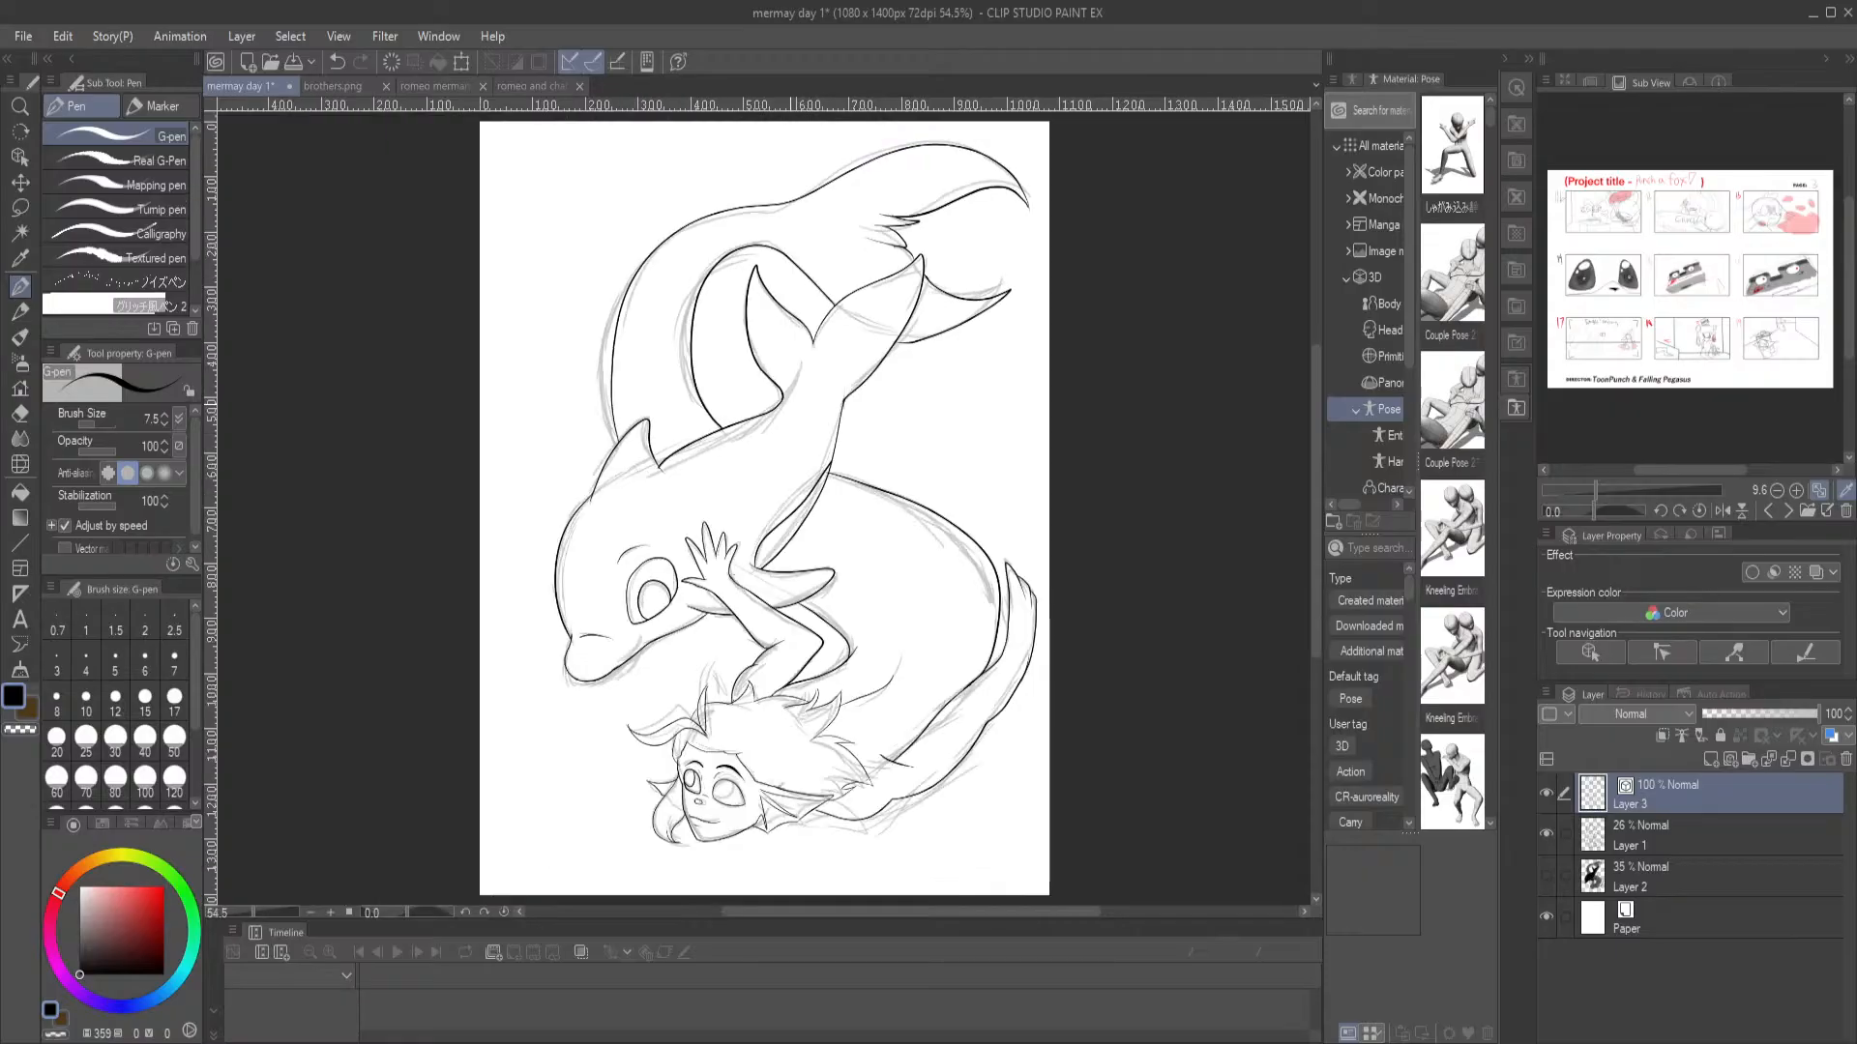
Select the merman's larger eye outline with the Lasso, narrow it to 85% width with a free transform, and deselect it
{"action": "scroll", "coordinate": [1019, 513], "scroll_direction": "up", "scroll_amount": 3}
{"action": "left_click_drag", "start_coordinate": [430, 693], "coordinate": [901, 216]}
{"action": "scroll", "coordinate": [737, 563], "scroll_direction": "up", "scroll_amount": 3}
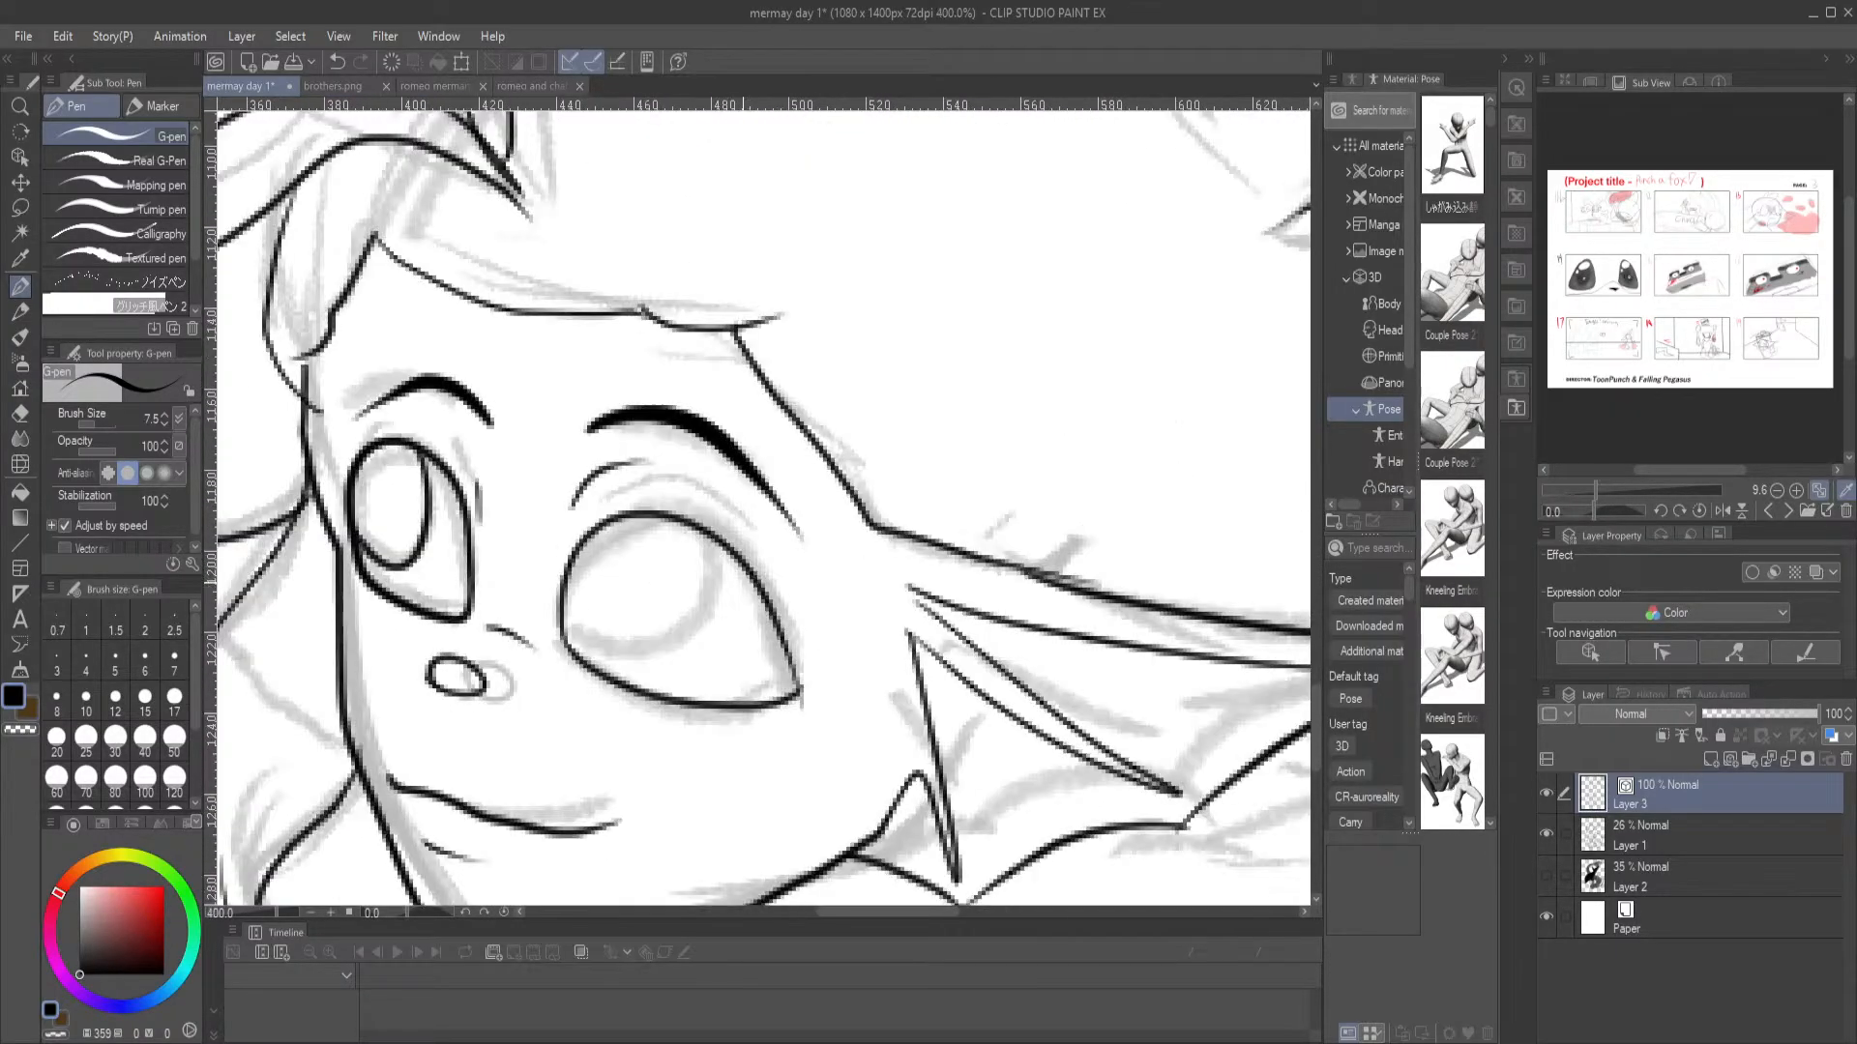
{"action": "key", "text": "m"}
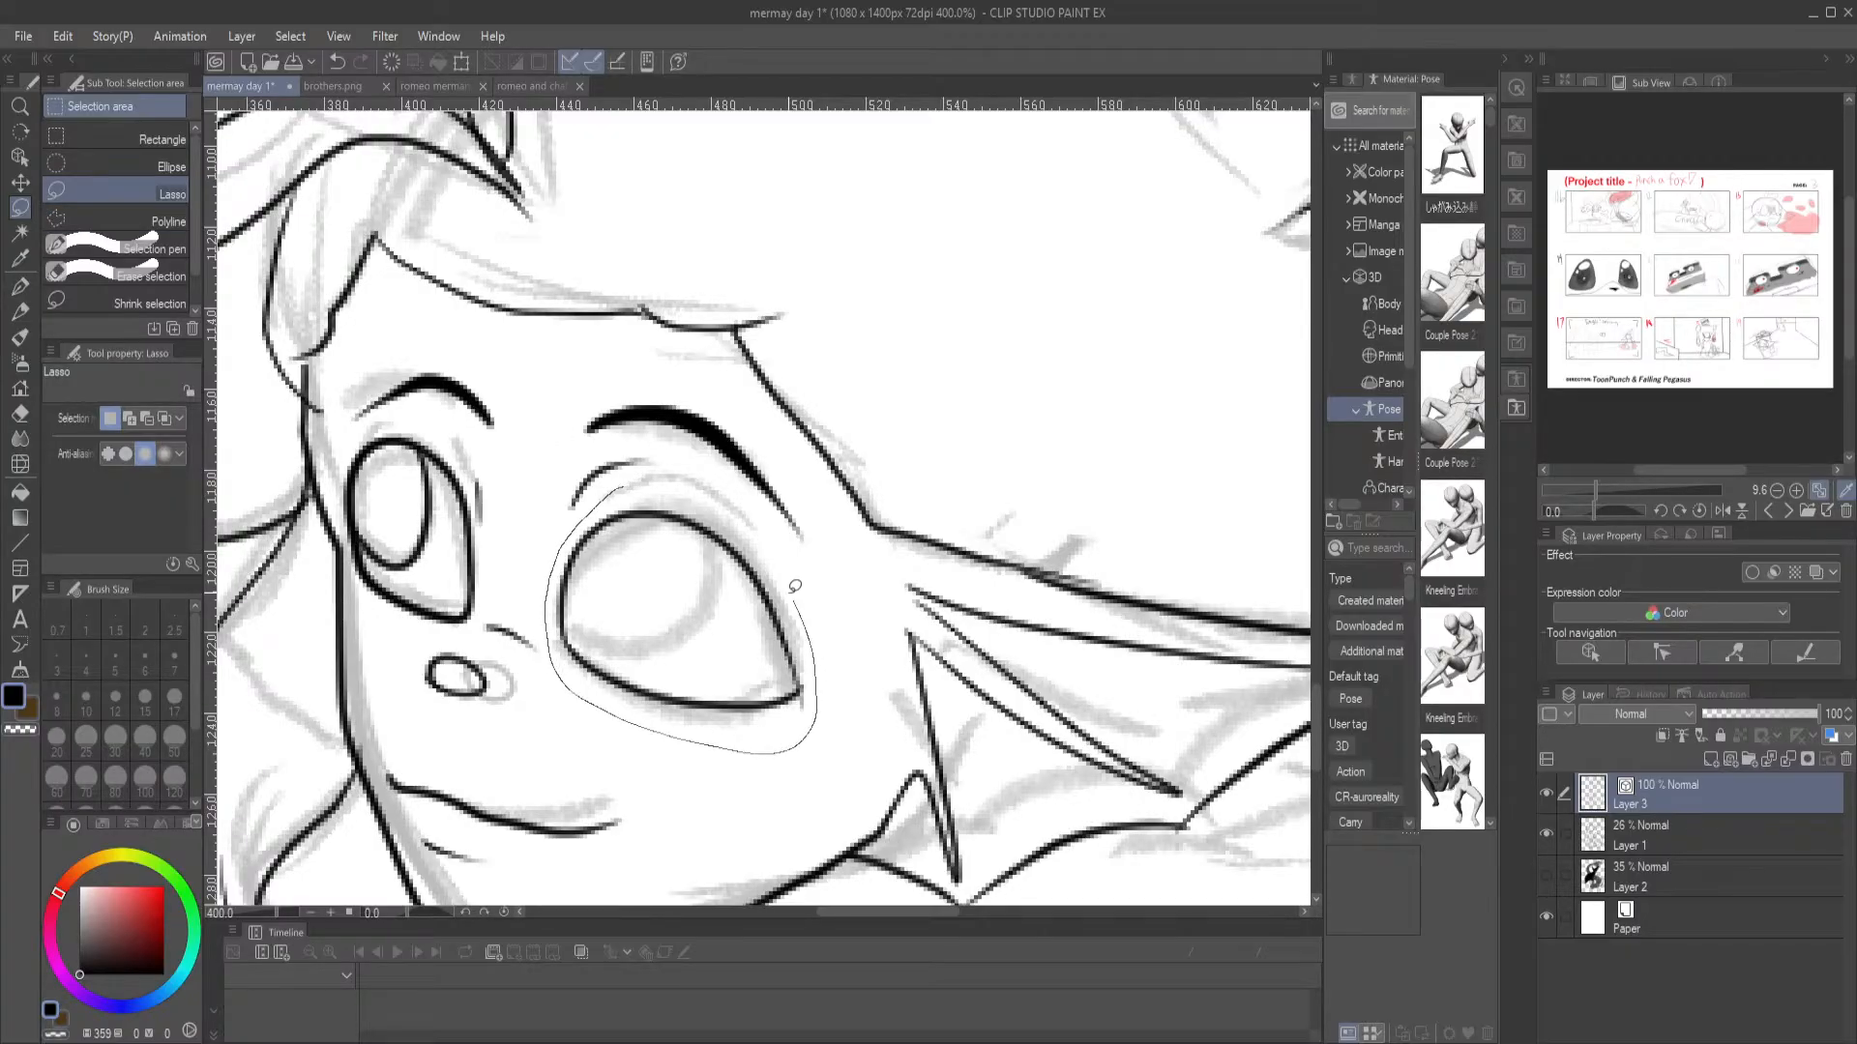
{"action": "left_click_drag", "start_coordinate": [635, 488], "coordinate": [637, 490]}
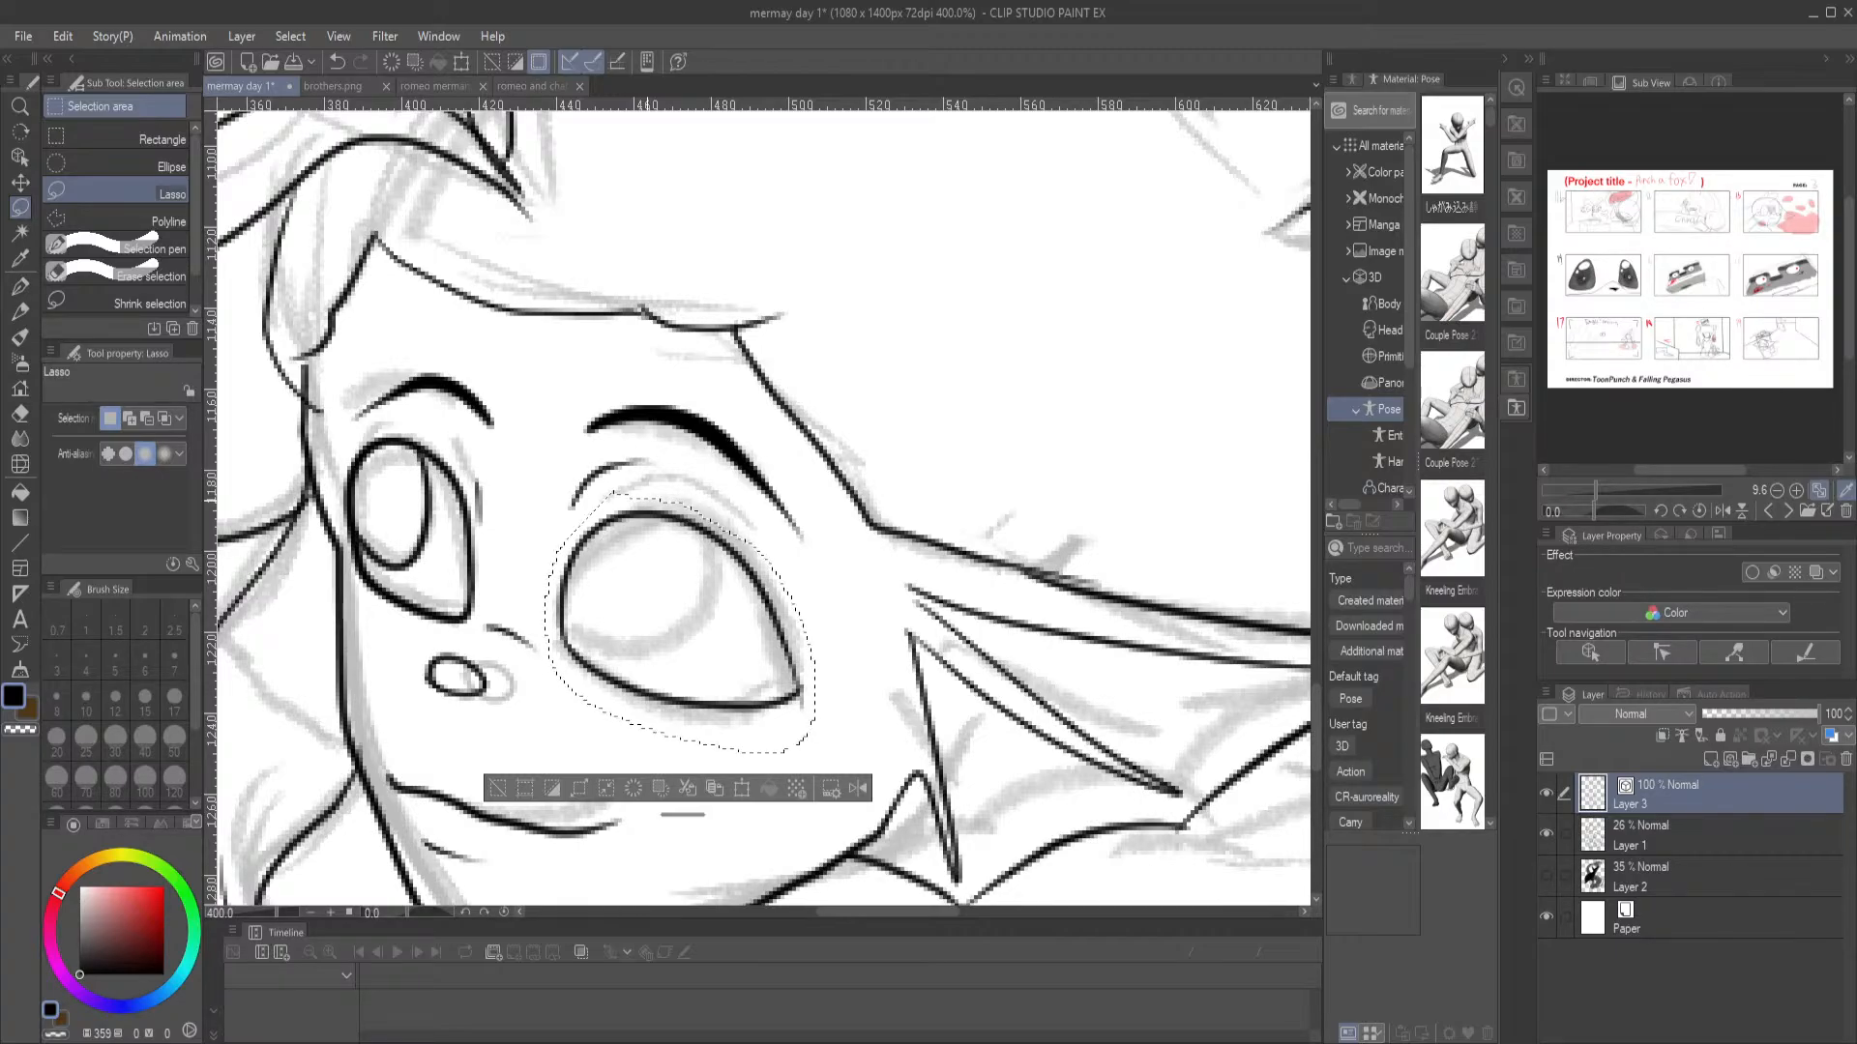
{"action": "key", "text": "ctrl+shift+t"}
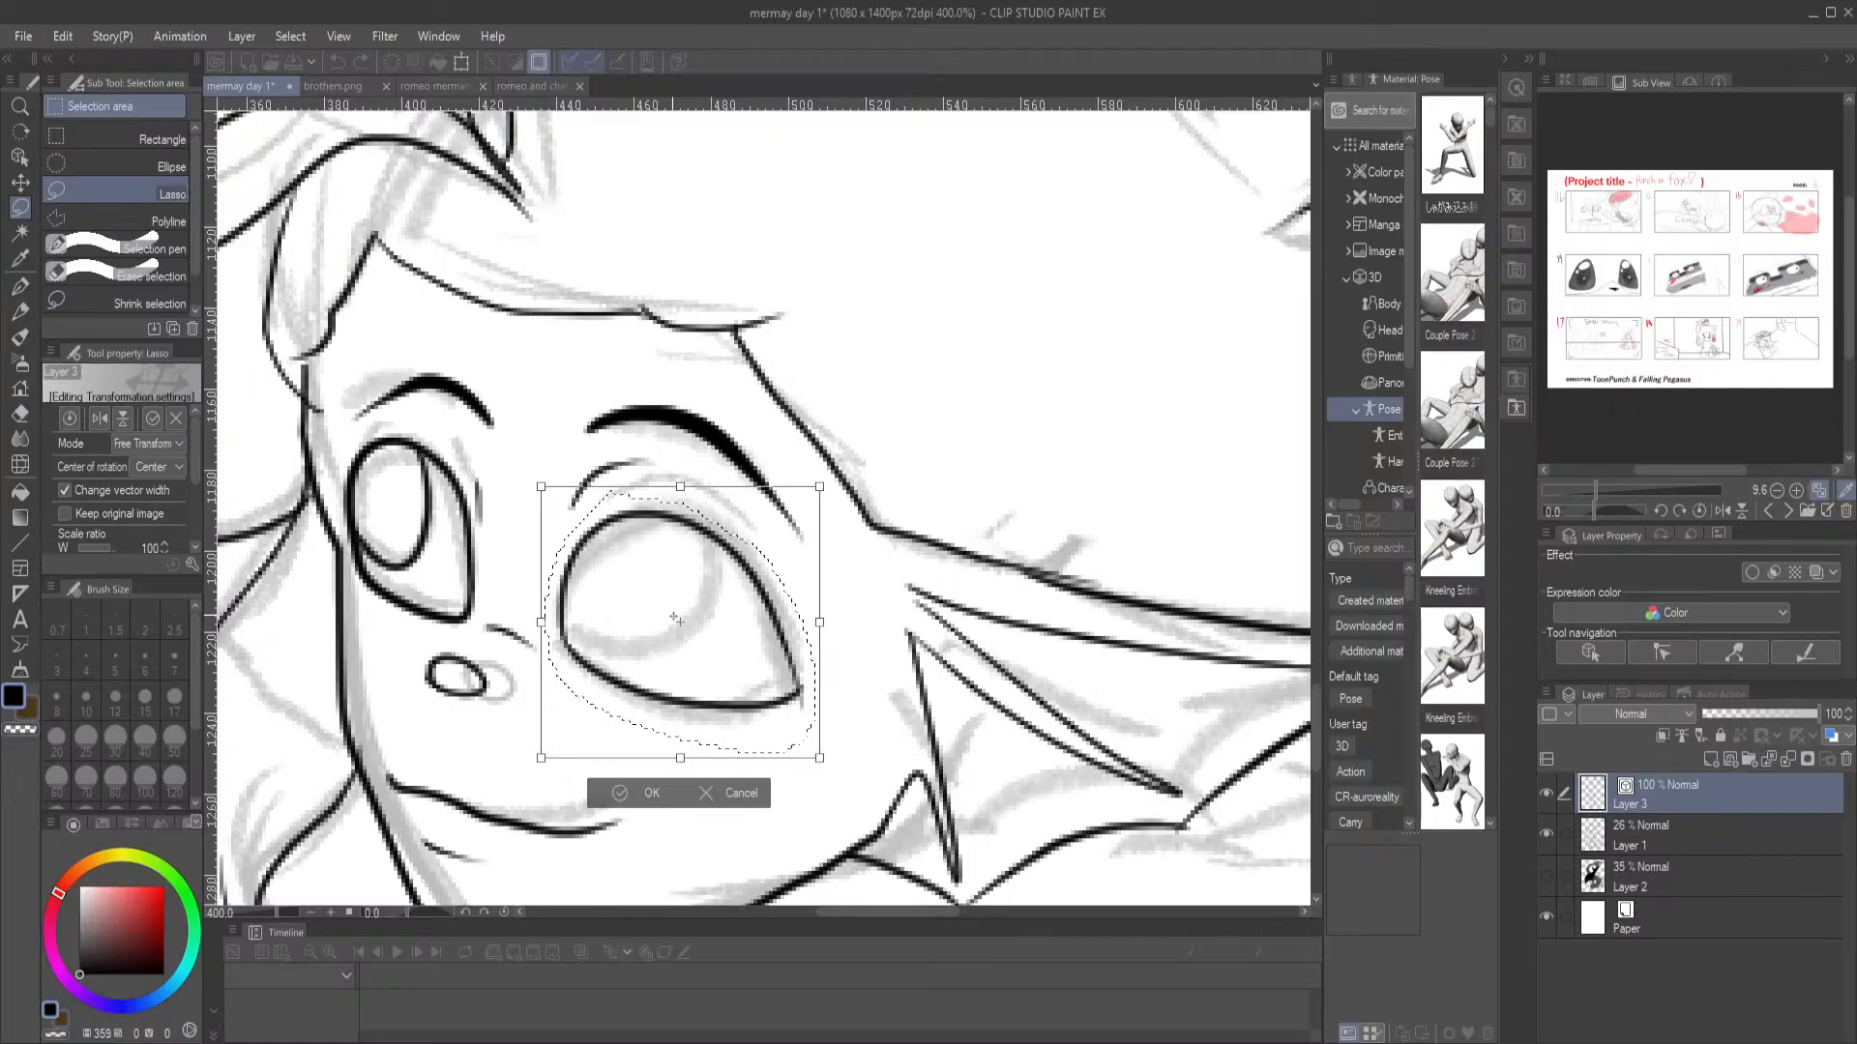
{"action": "left_click_drag", "start_coordinate": [679, 622], "coordinate": [568, 634]}
{"action": "left_click_drag", "start_coordinate": [822, 625], "coordinate": [778, 629]}
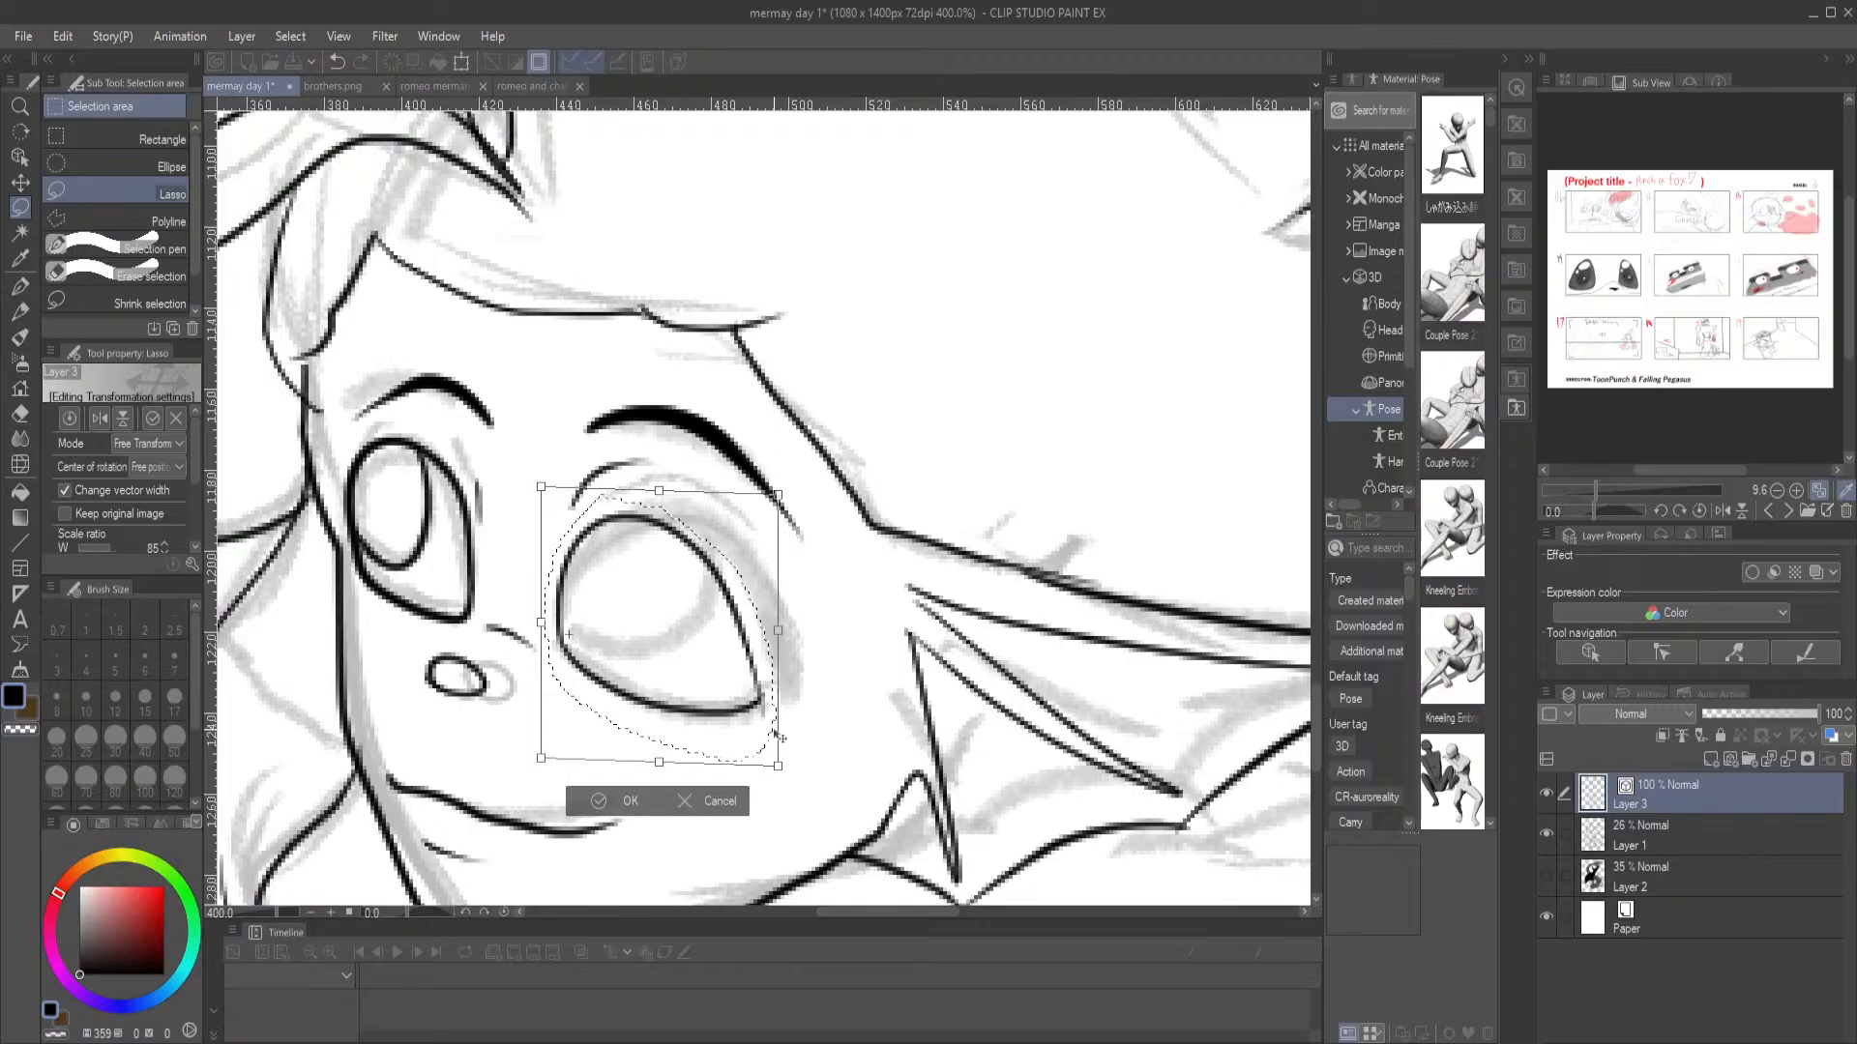
{"action": "key", "text": "Return"}
{"action": "key", "text": "ctrl+d"}
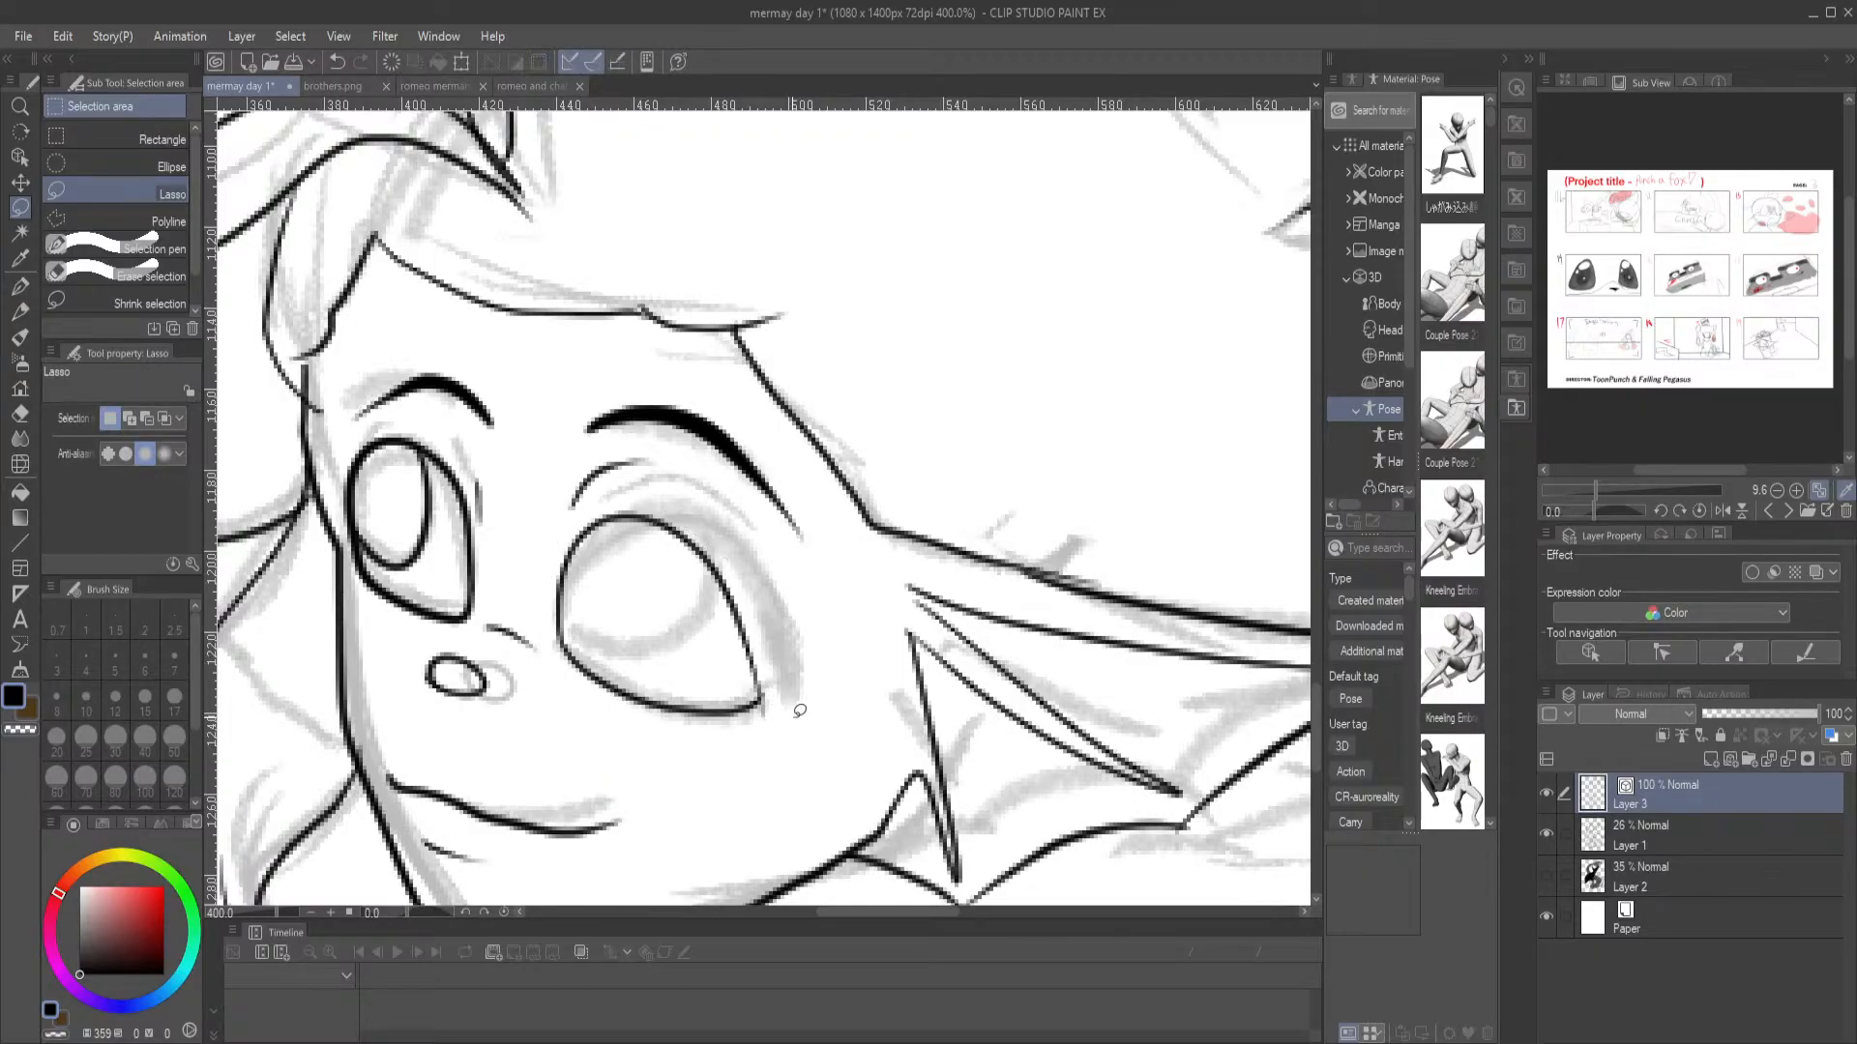
Ink the iris inside the merman's larger eye as a curve along its inner side, undoing strokes until the shape fits
{"action": "left_click", "coordinate": [20, 285]}
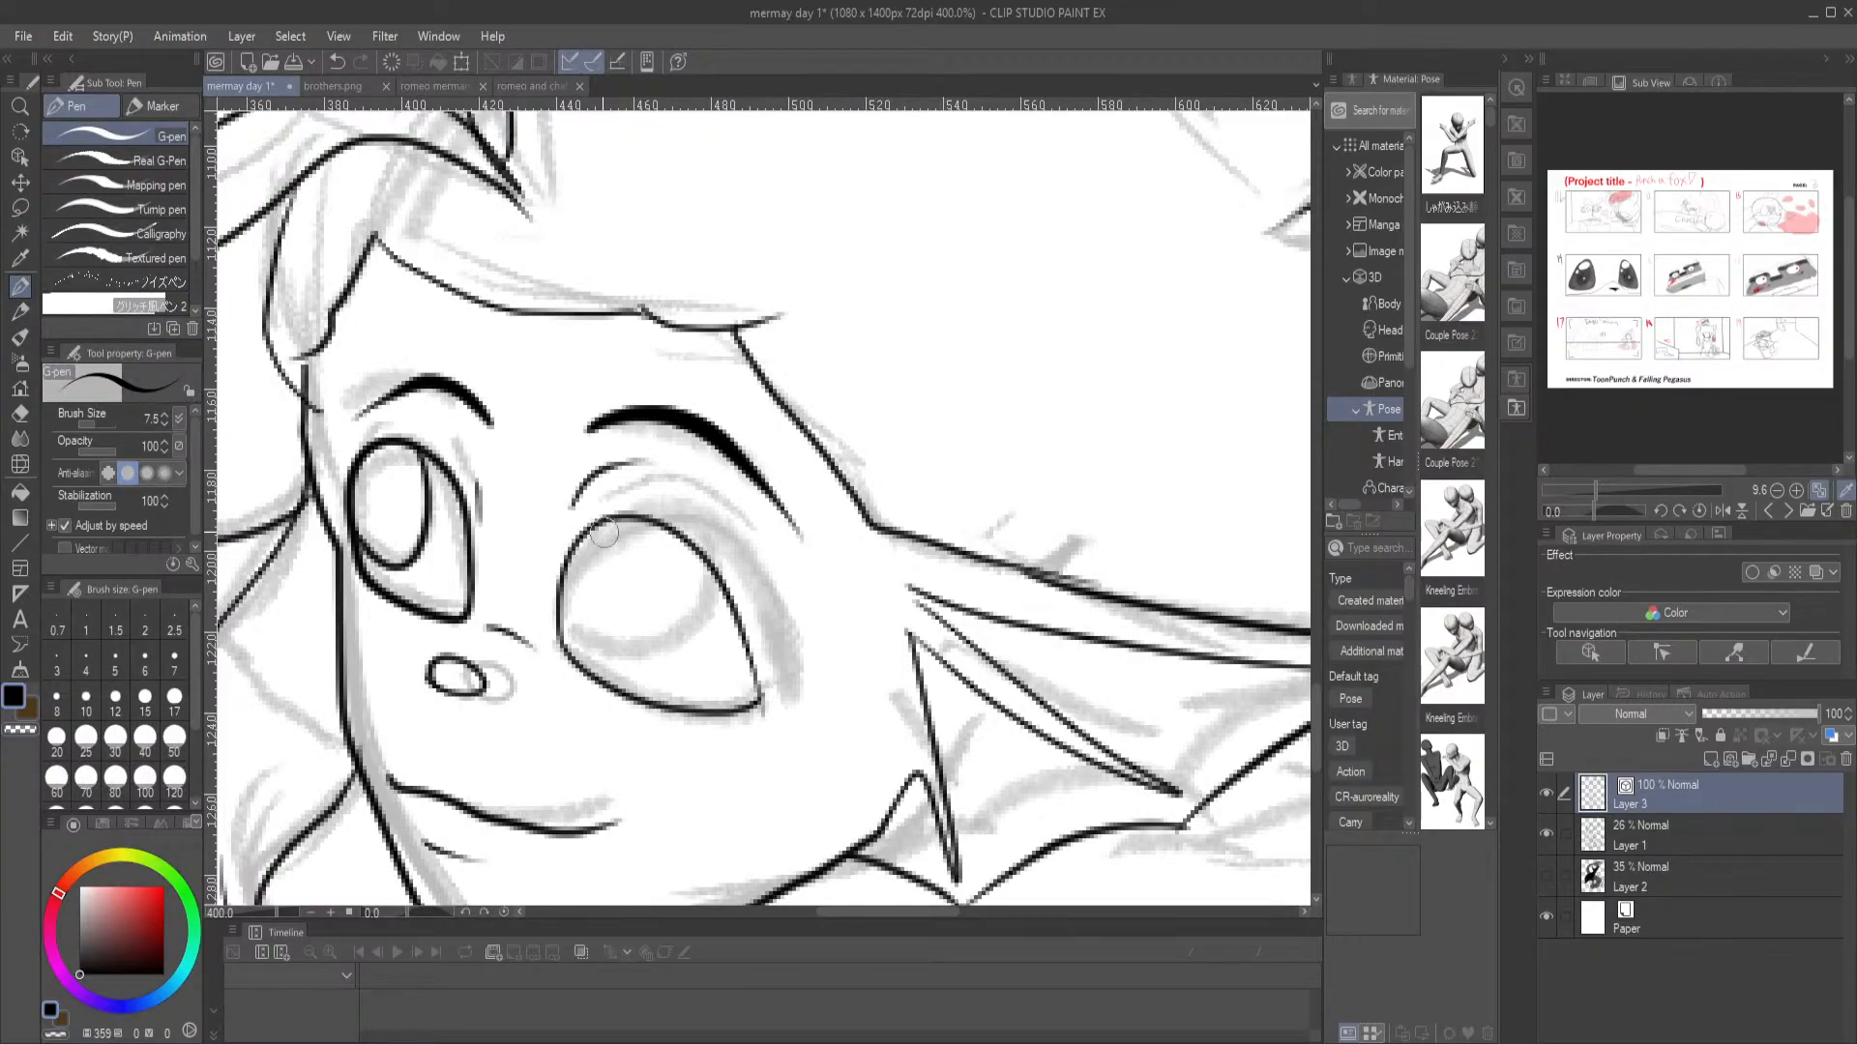
{"action": "mouse_move", "coordinate": [639, 520]}
{"action": "left_mouse_down"}
{"action": "mouse_move", "coordinate": [649, 645]}
{"action": "mouse_move", "coordinate": [629, 675]}
{"action": "mouse_move", "coordinate": [577, 655]}
{"action": "left_mouse_up"}
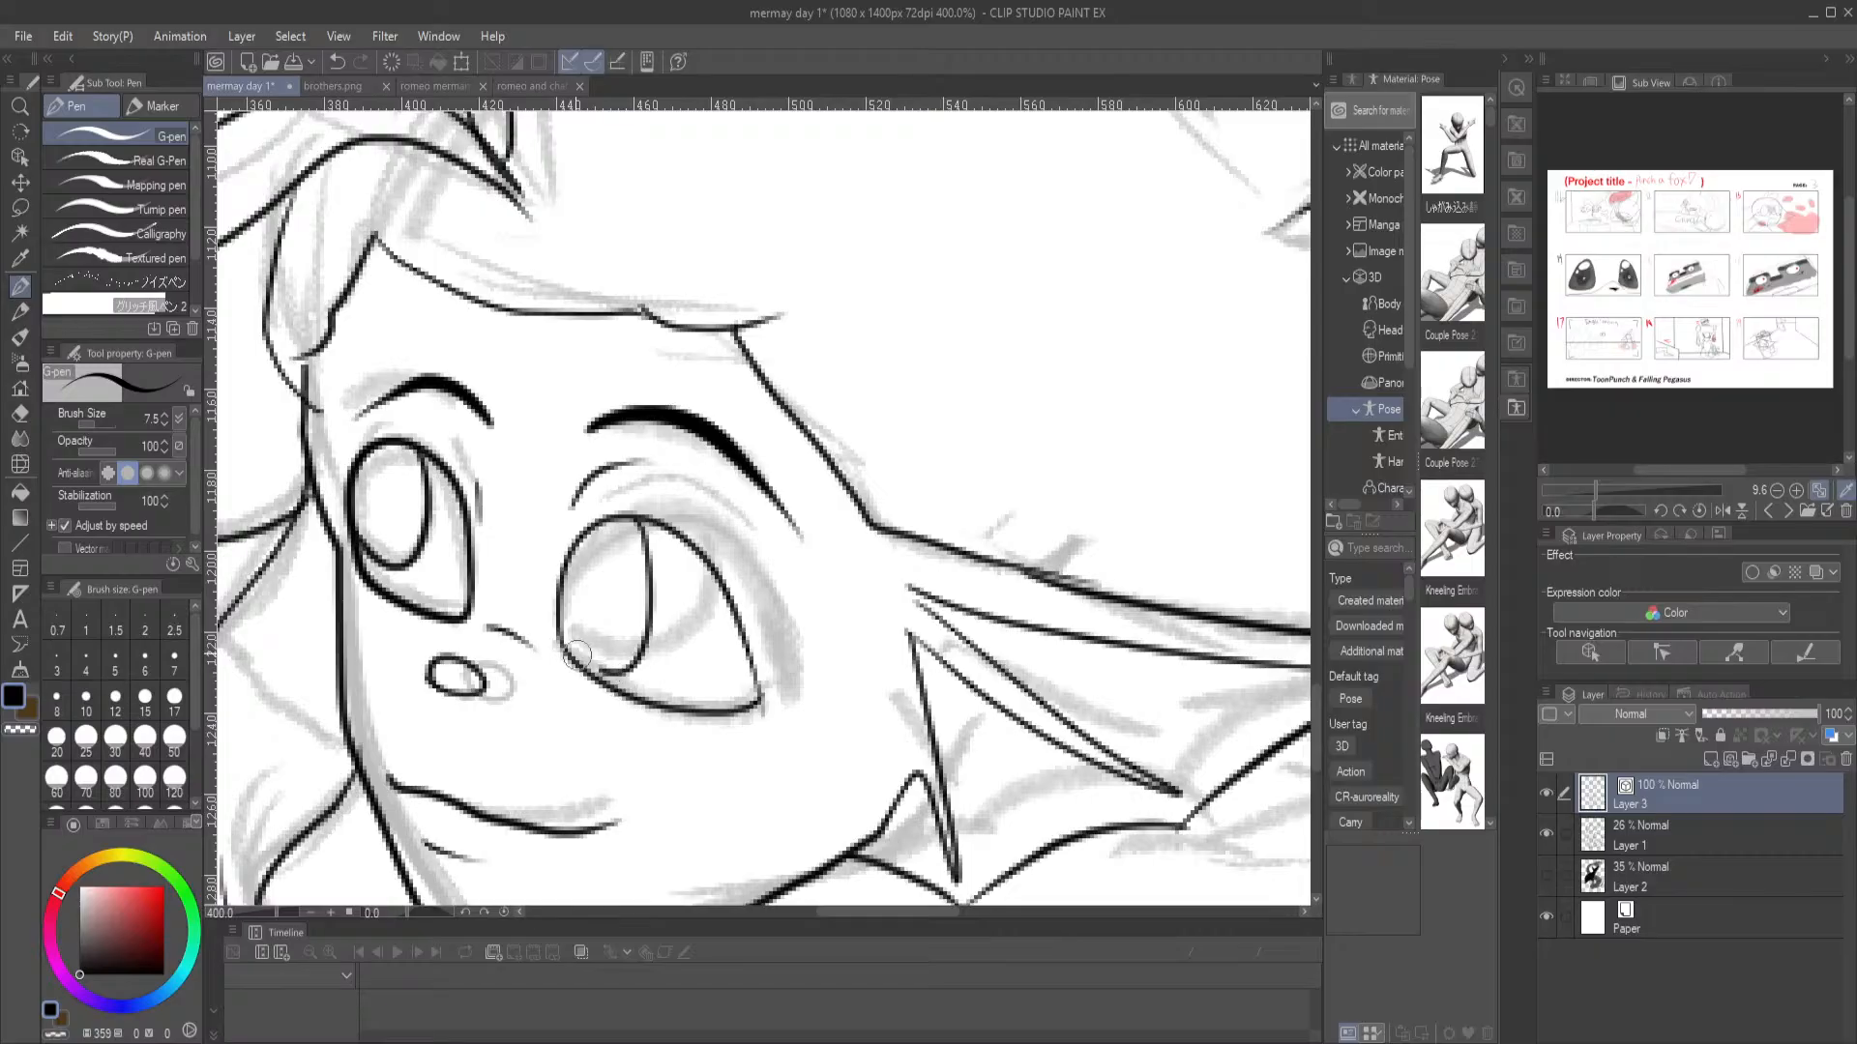
{"action": "key", "text": "ctrl+z"}
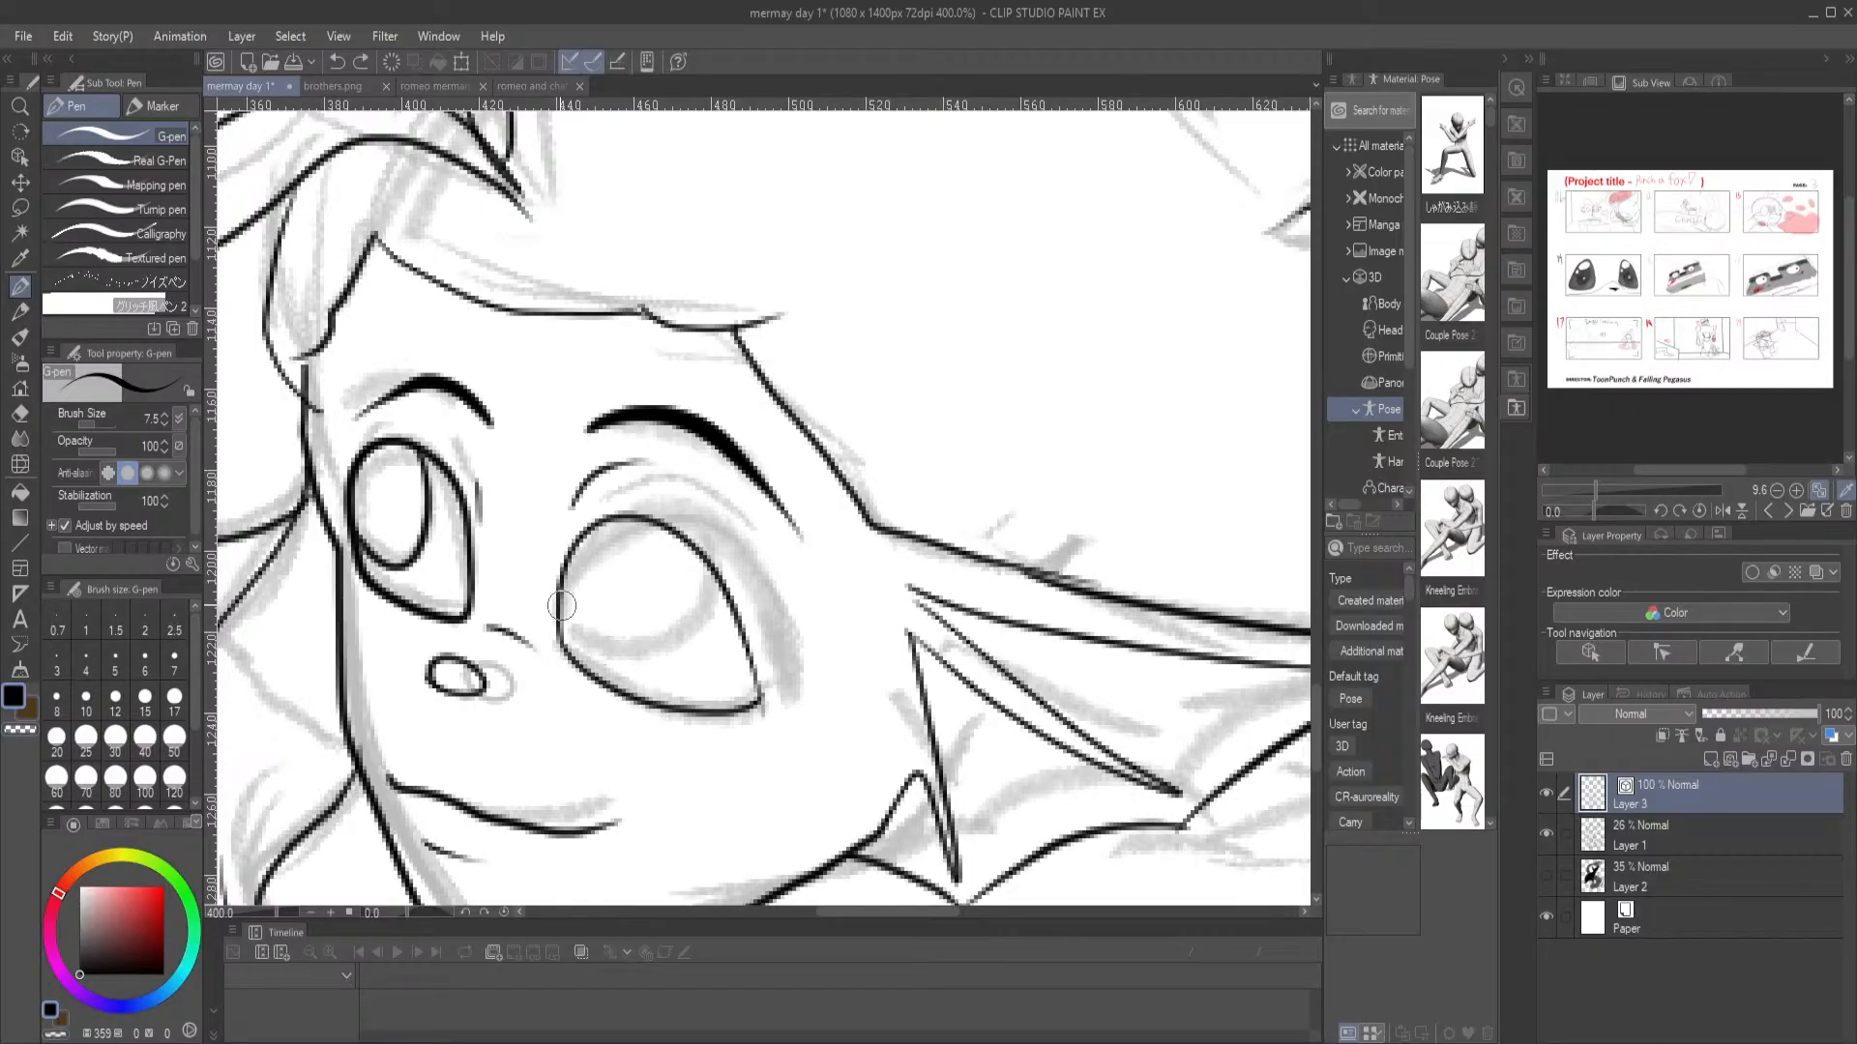
{"action": "mouse_move", "coordinate": [564, 631]}
{"action": "left_mouse_down"}
{"action": "mouse_move", "coordinate": [591, 659]}
{"action": "mouse_move", "coordinate": [622, 619]}
{"action": "left_mouse_up"}
{"action": "key", "text": "ctrl+z"}
{"action": "mouse_move", "coordinate": [638, 519]}
{"action": "left_mouse_down"}
{"action": "mouse_move", "coordinate": [644, 639]}
{"action": "mouse_move", "coordinate": [622, 666]}
{"action": "mouse_move", "coordinate": [575, 648]}
{"action": "mouse_move", "coordinate": [564, 572]}
{"action": "left_mouse_up"}
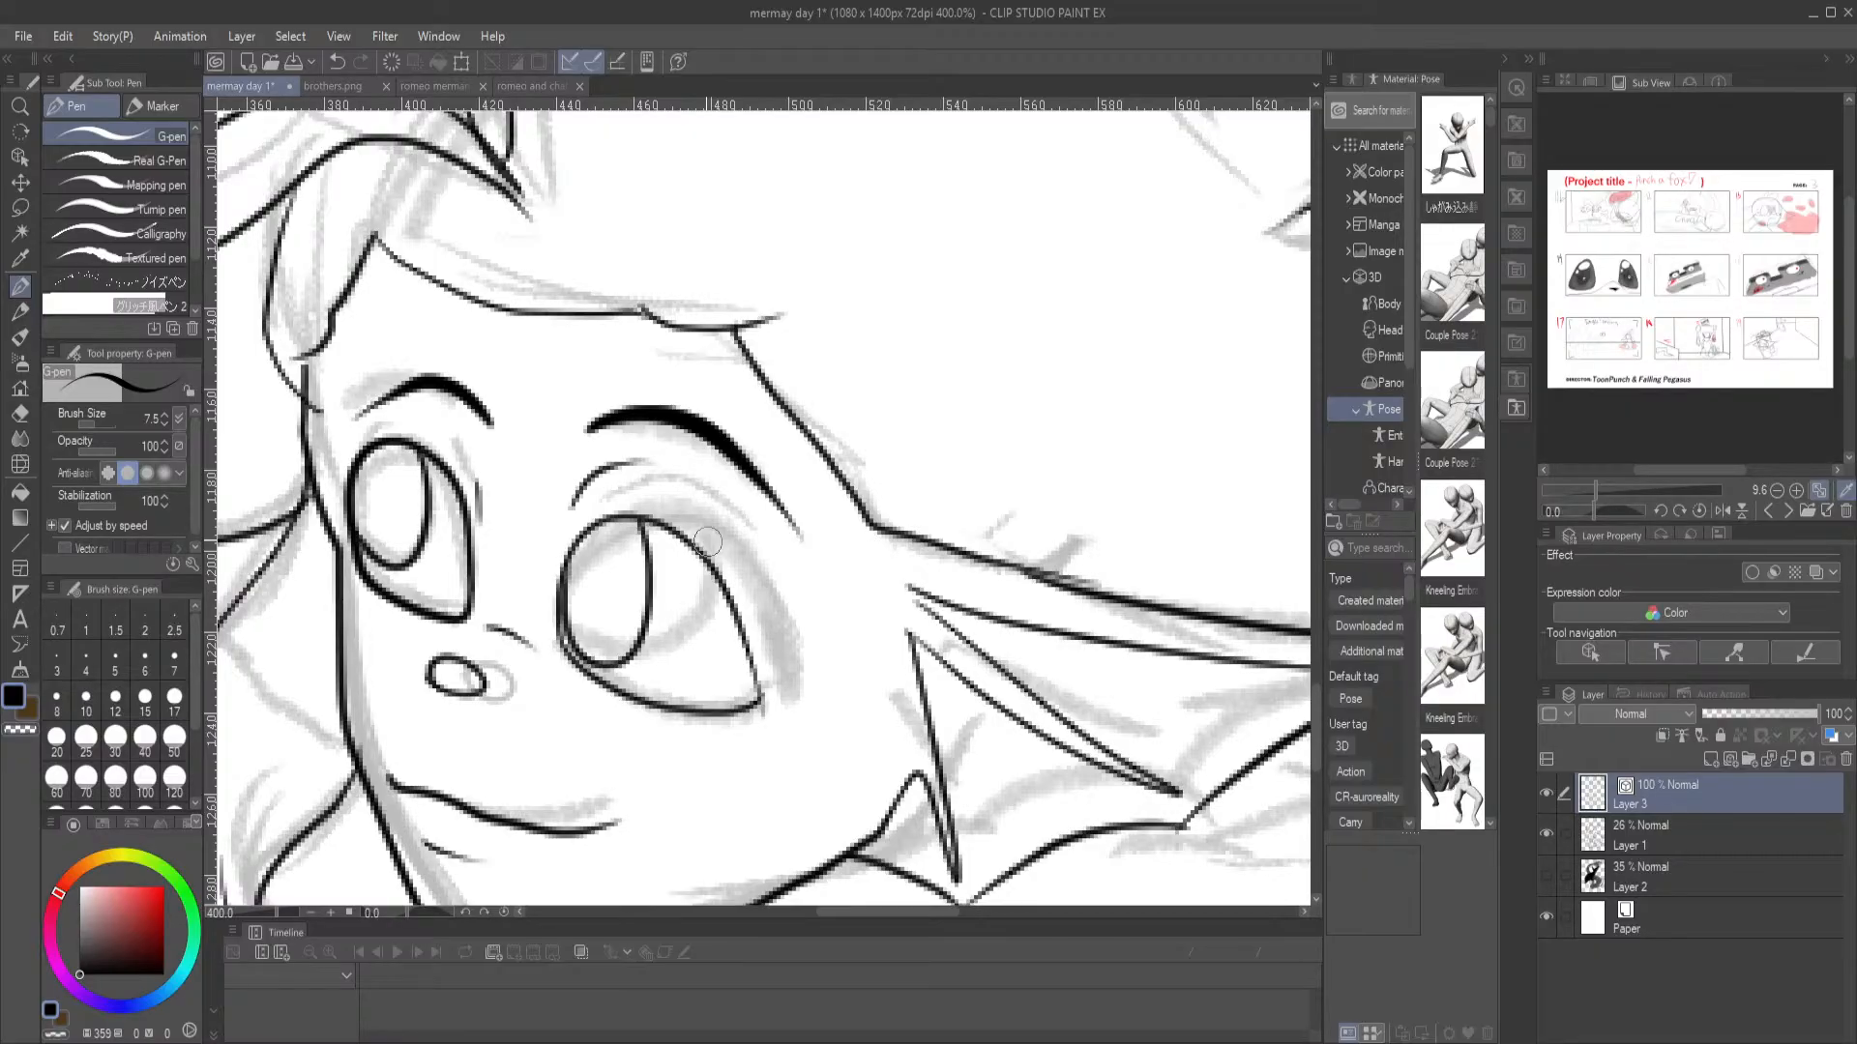
{"action": "key", "text": "ctrl+0"}
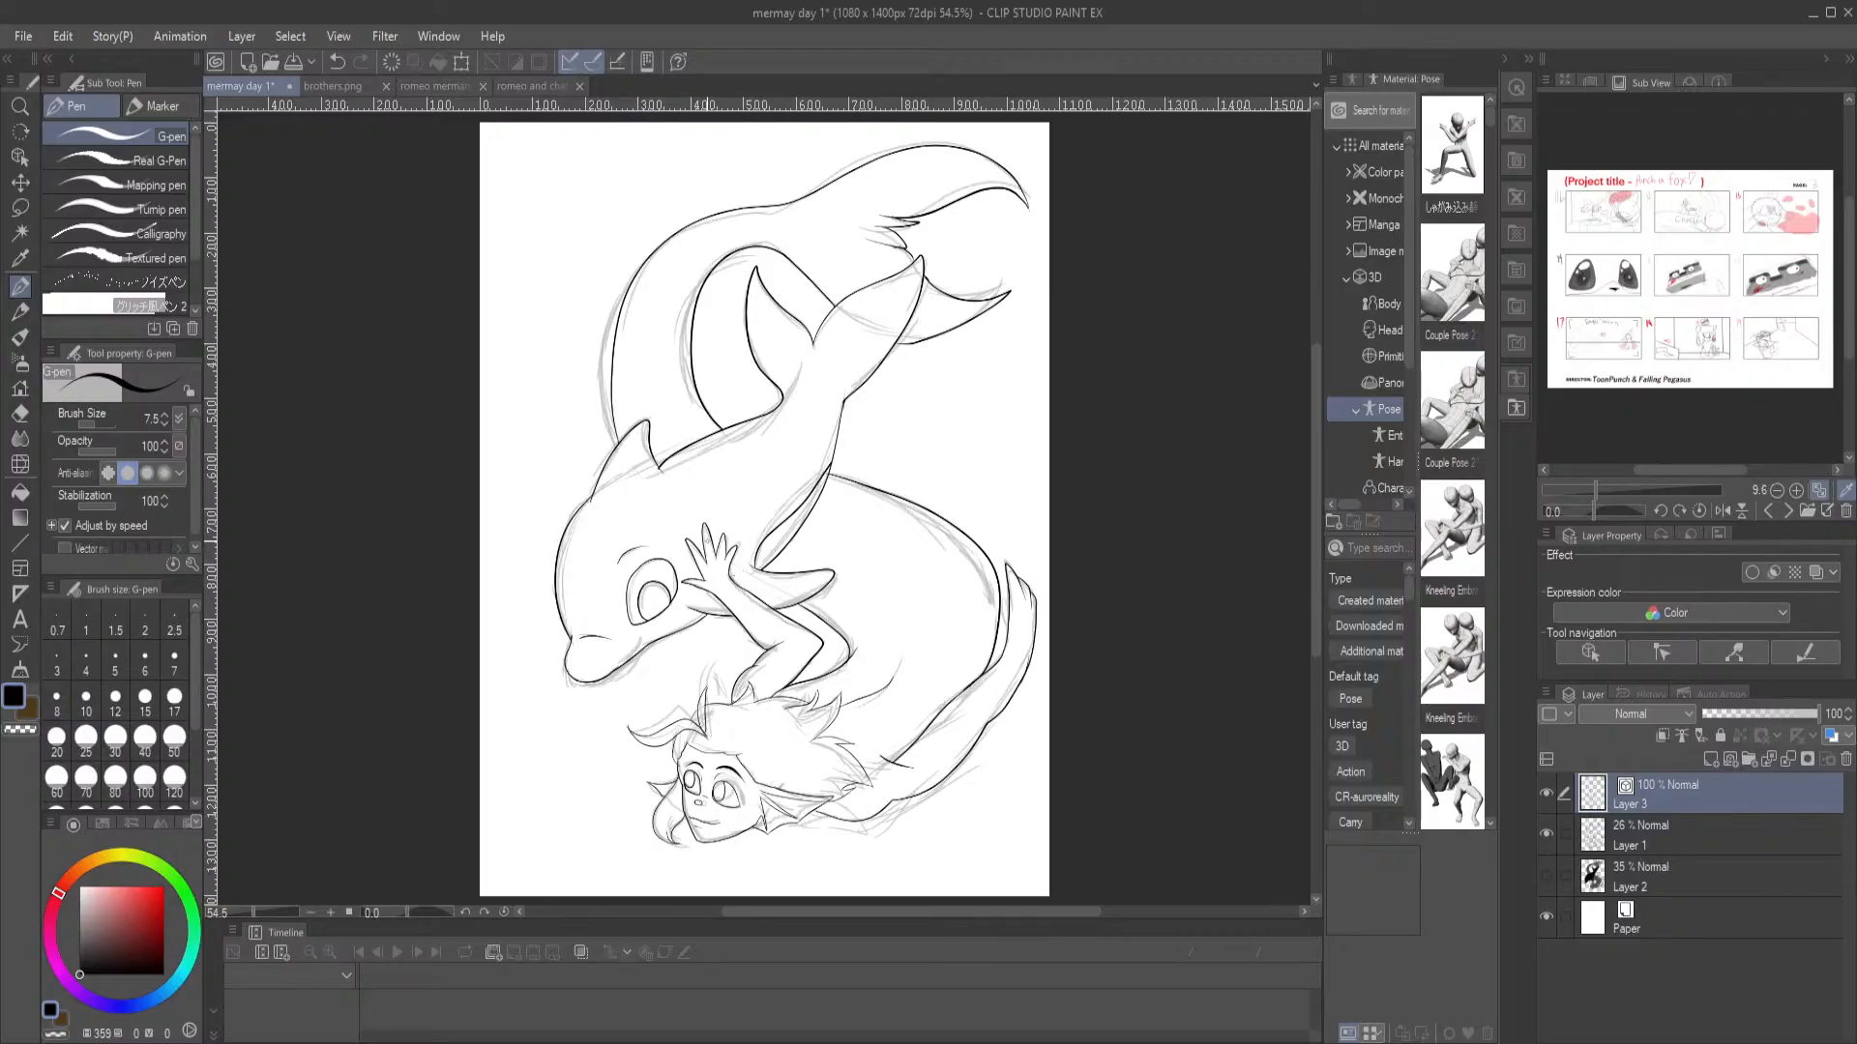
{"action": "scroll", "coordinate": [697, 496], "scroll_direction": "up", "scroll_amount": 3}
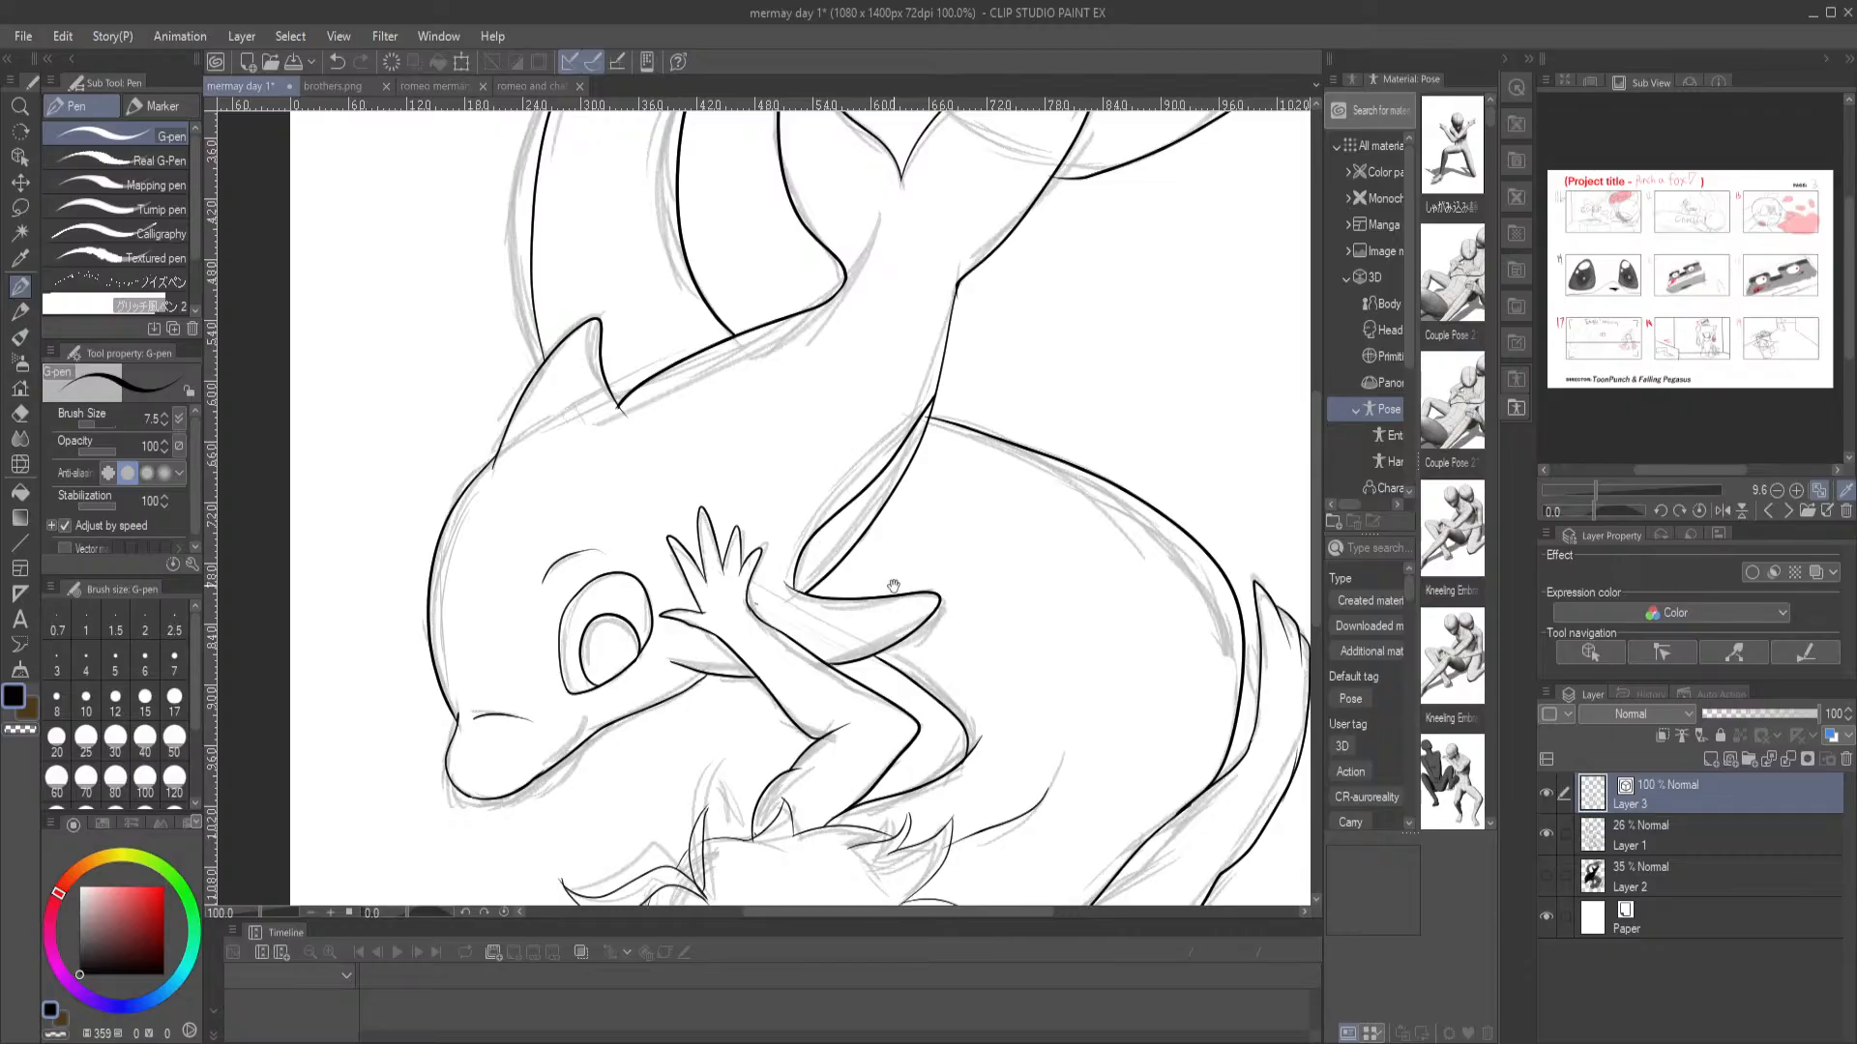
Ink a short curve crossing the dolphin's jawline as the corner of its mouth, and undo the extra stroke made after it
{"action": "left_click_drag", "start_coordinate": [903, 596], "coordinate": [823, 483]}
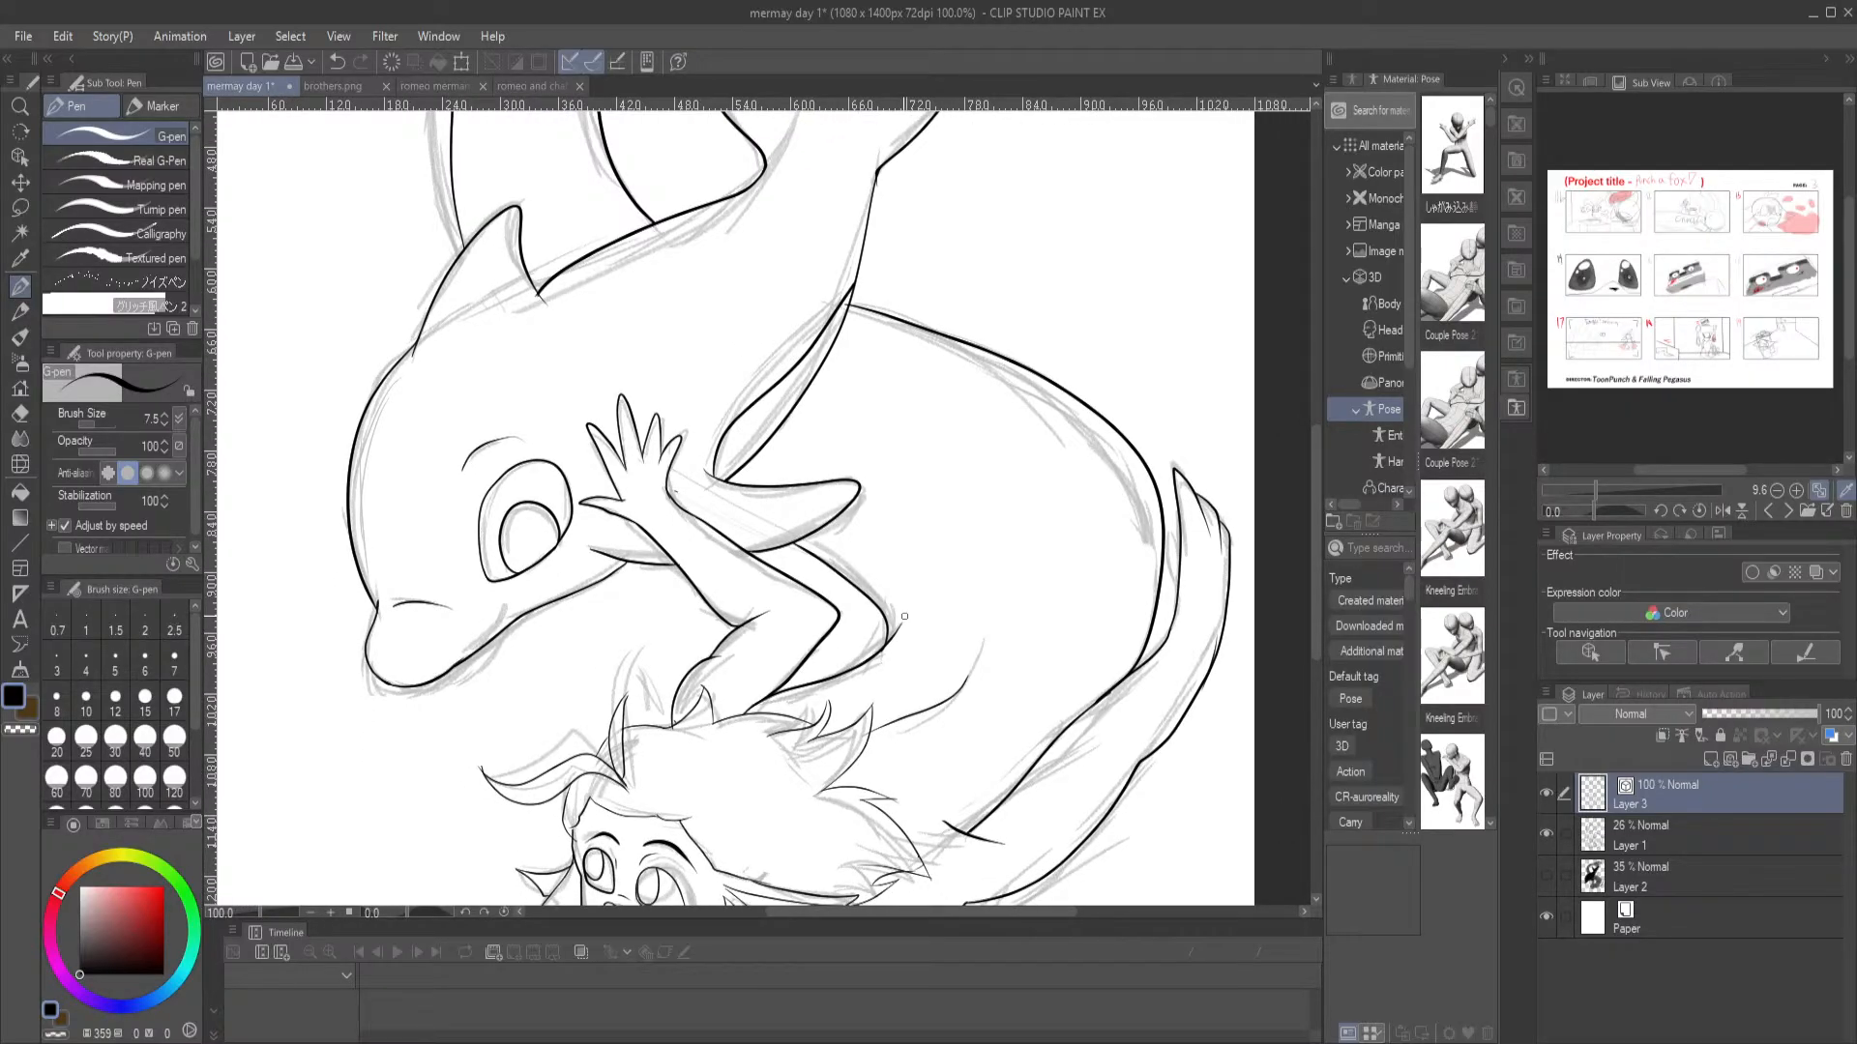
{"action": "scroll", "coordinate": [815, 586], "scroll_direction": "down", "scroll_amount": 1}
{"action": "left_click_drag", "start_coordinate": [856, 233], "coordinate": [815, 580]}
{"action": "left_click_drag", "start_coordinate": [898, 751], "coordinate": [876, 437]}
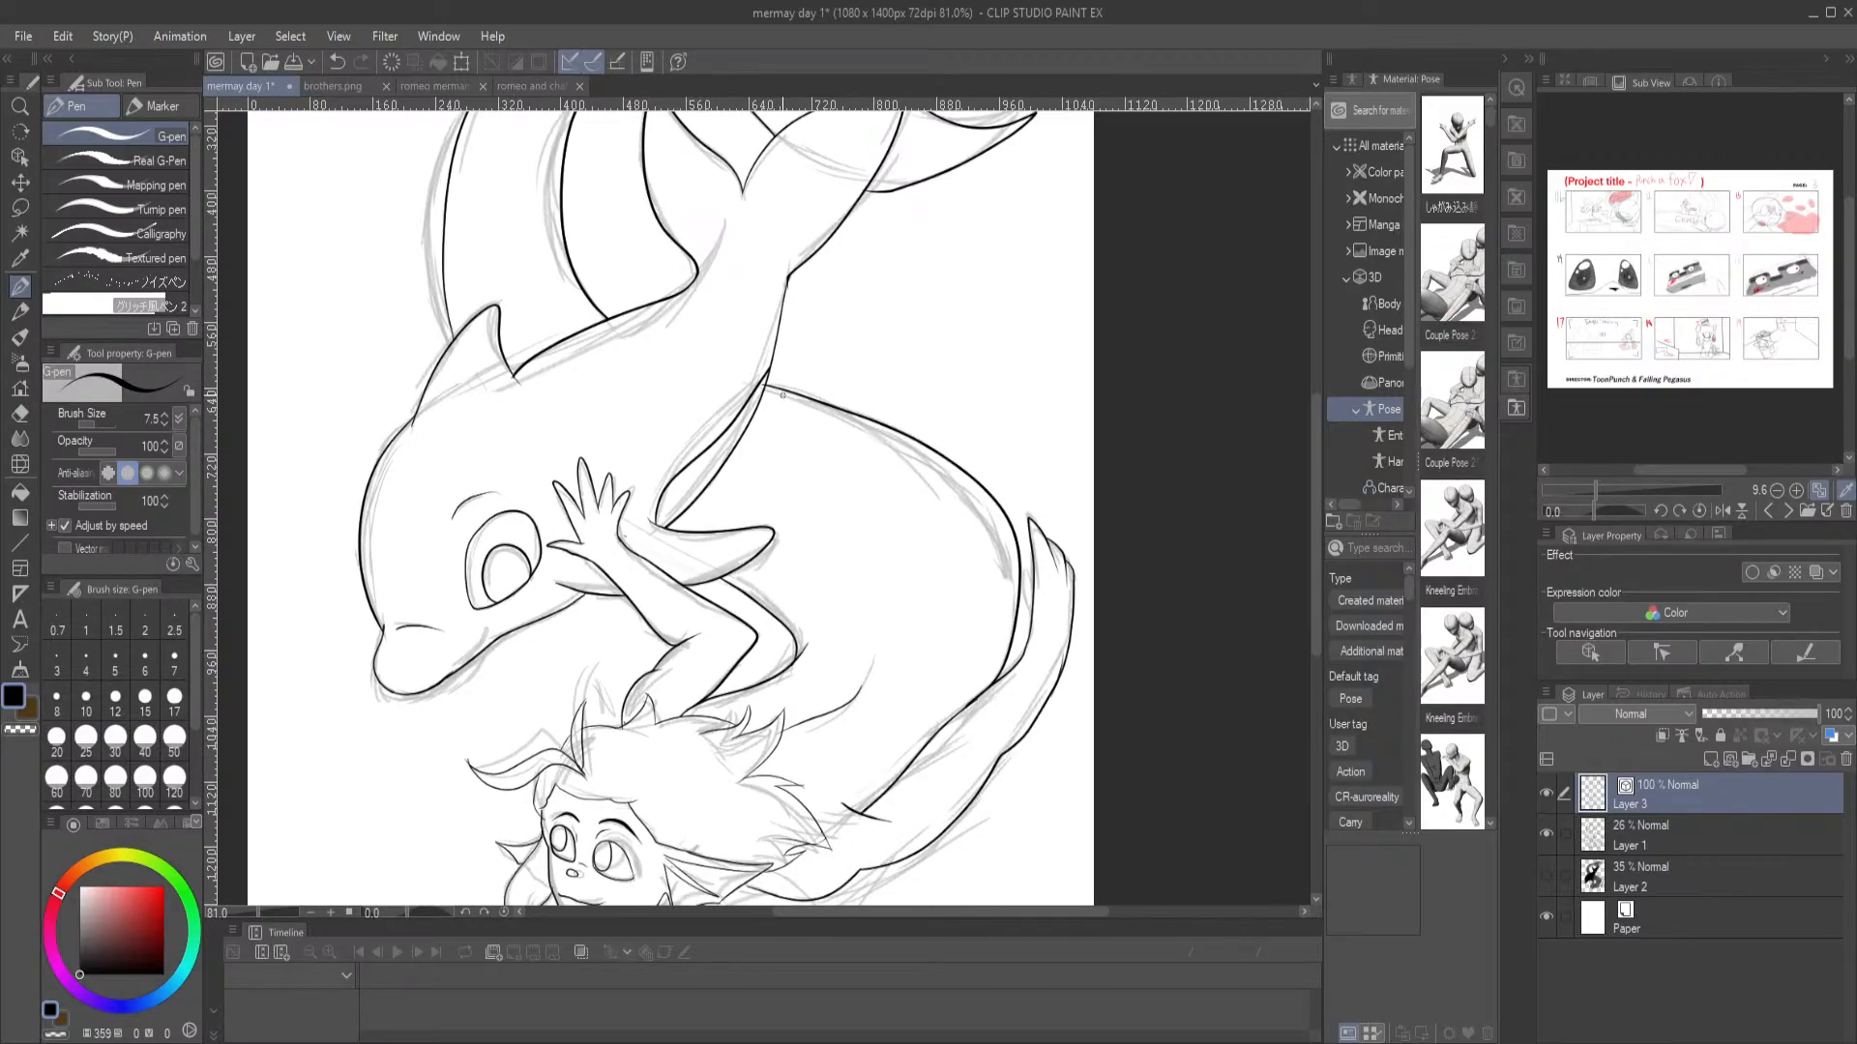
{"action": "scroll", "coordinate": [669, 428], "scroll_direction": "up", "scroll_amount": 1}
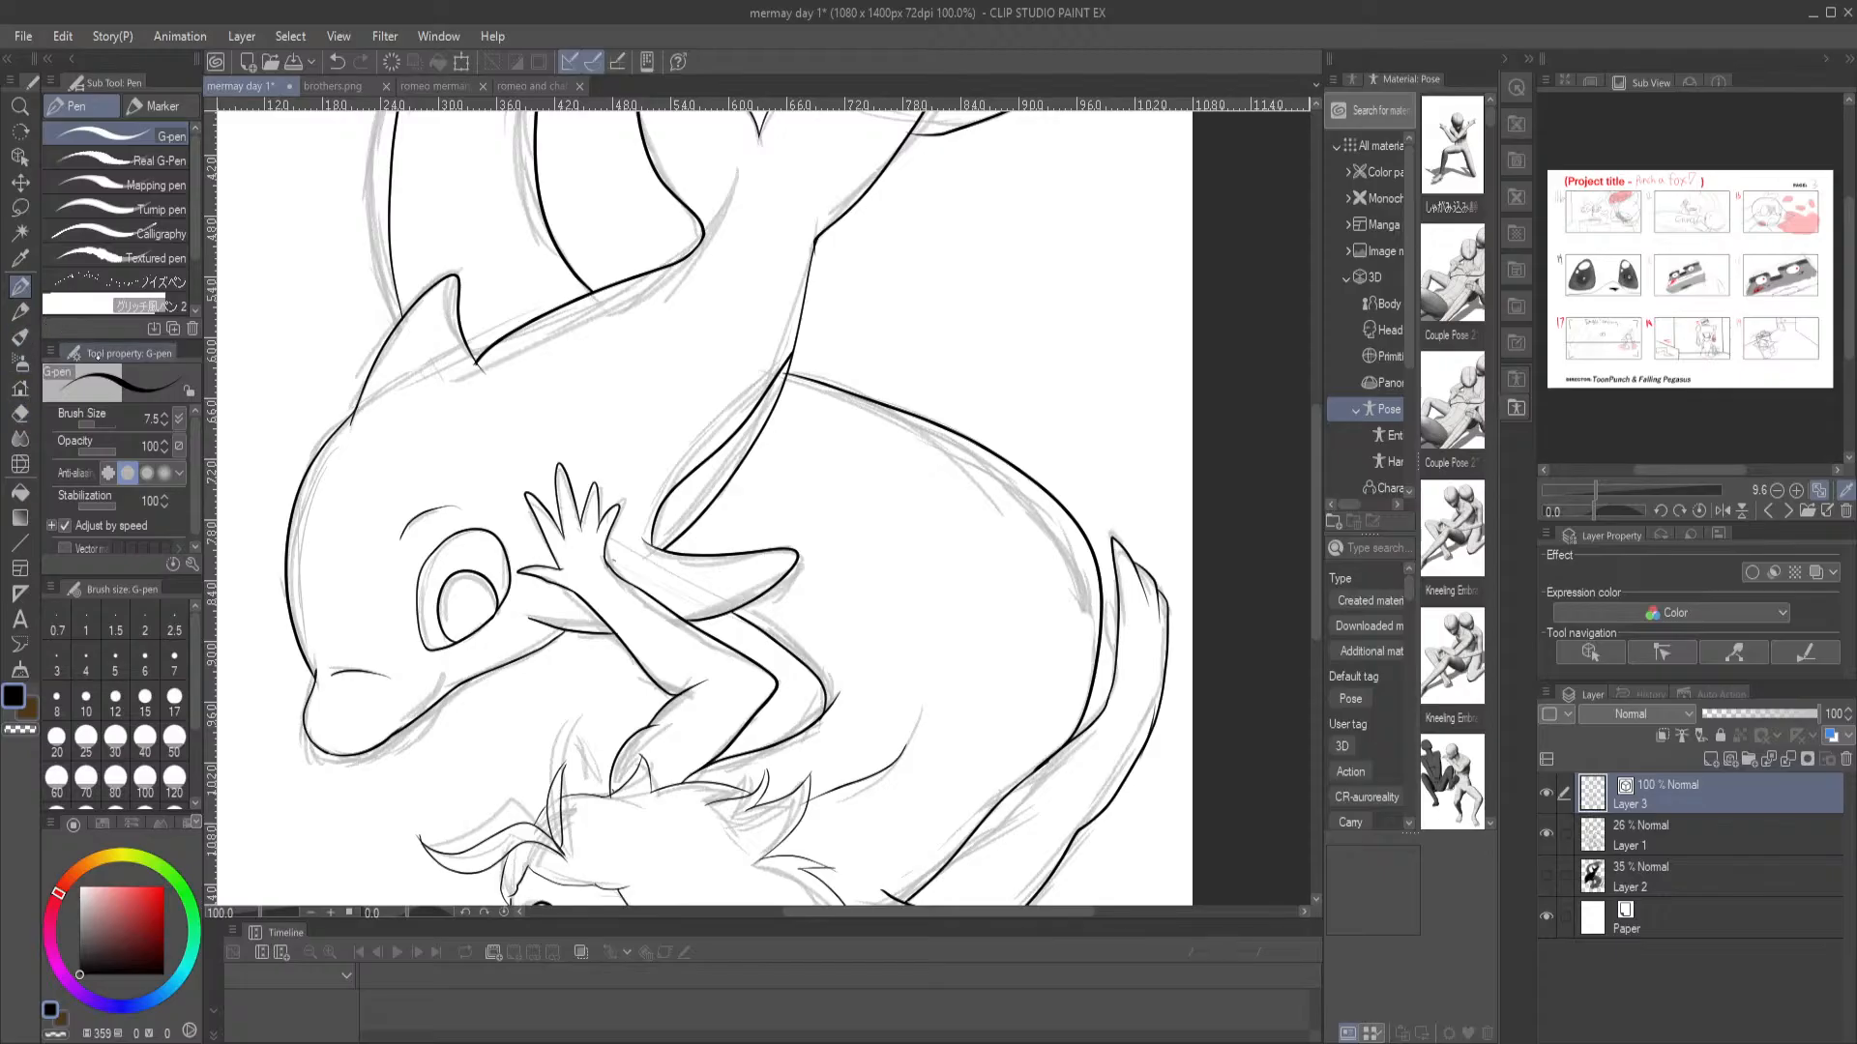
{"action": "left_click_drag", "start_coordinate": [489, 444], "coordinate": [580, 360]}
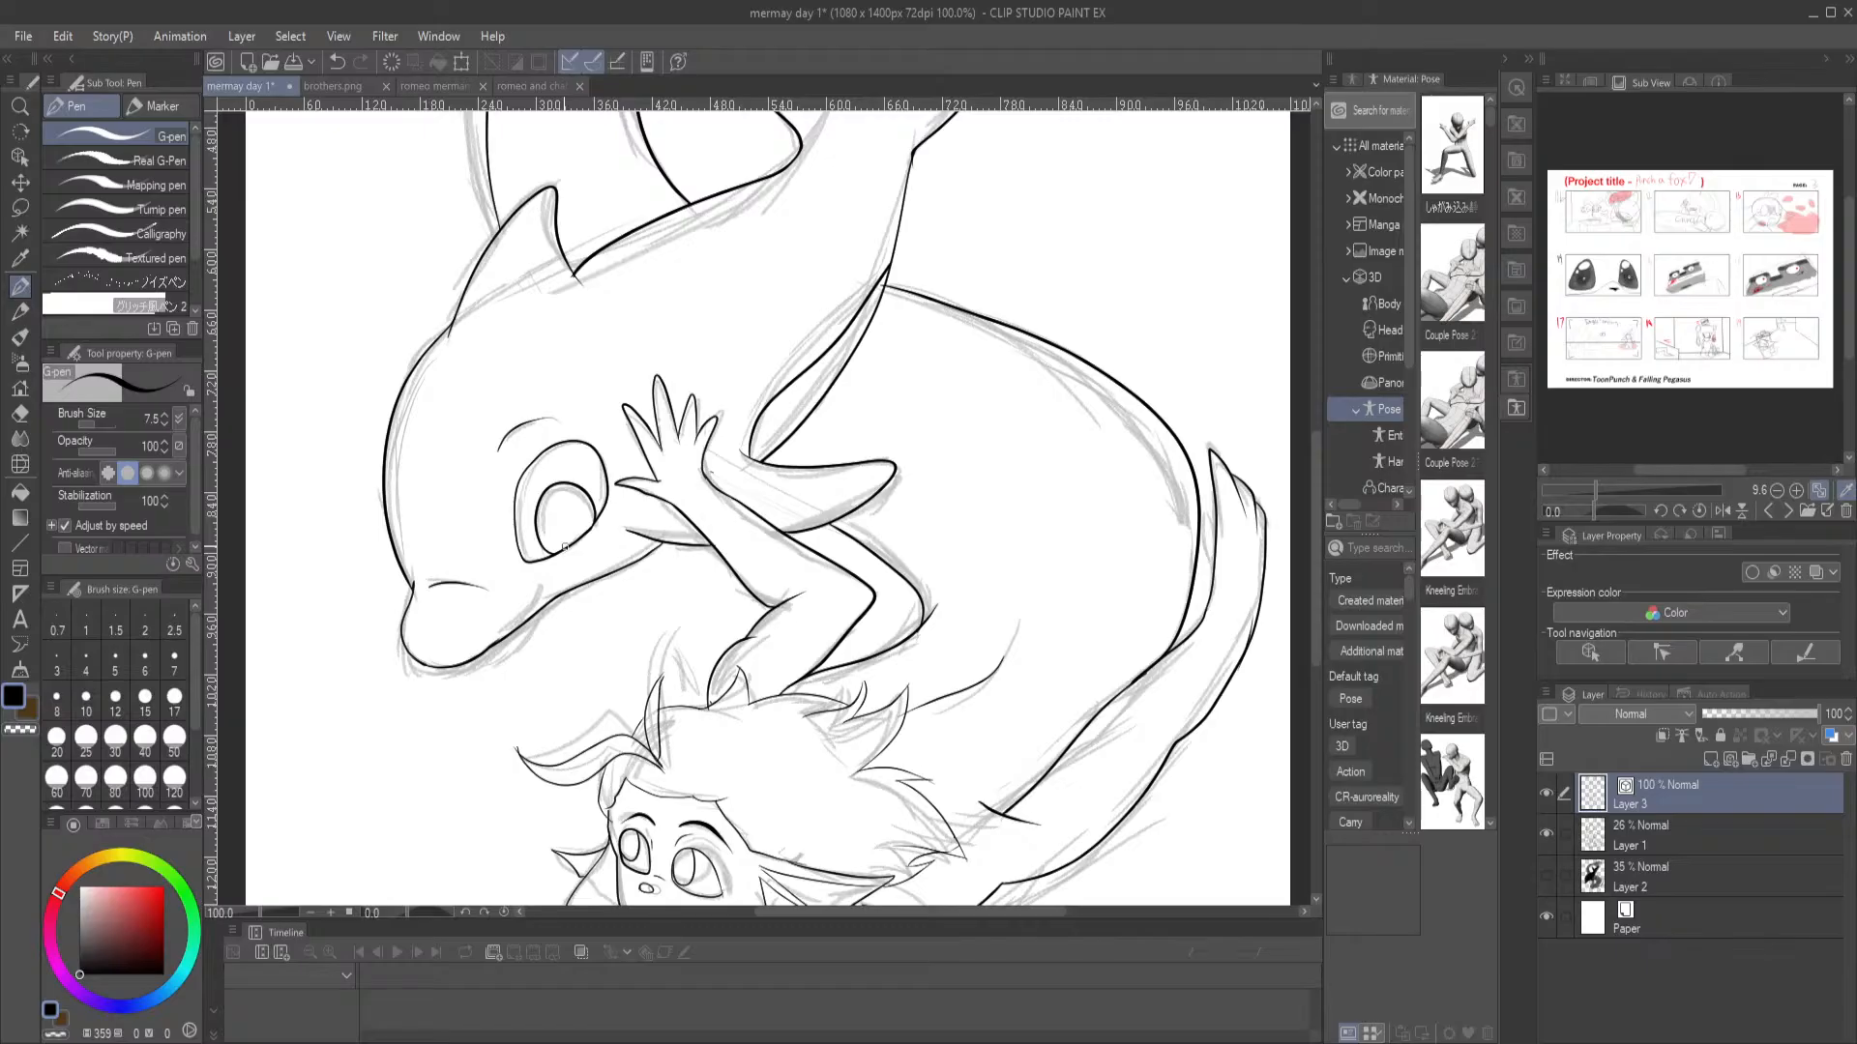
{"action": "scroll", "coordinate": [565, 547], "scroll_direction": "up", "scroll_amount": 3}
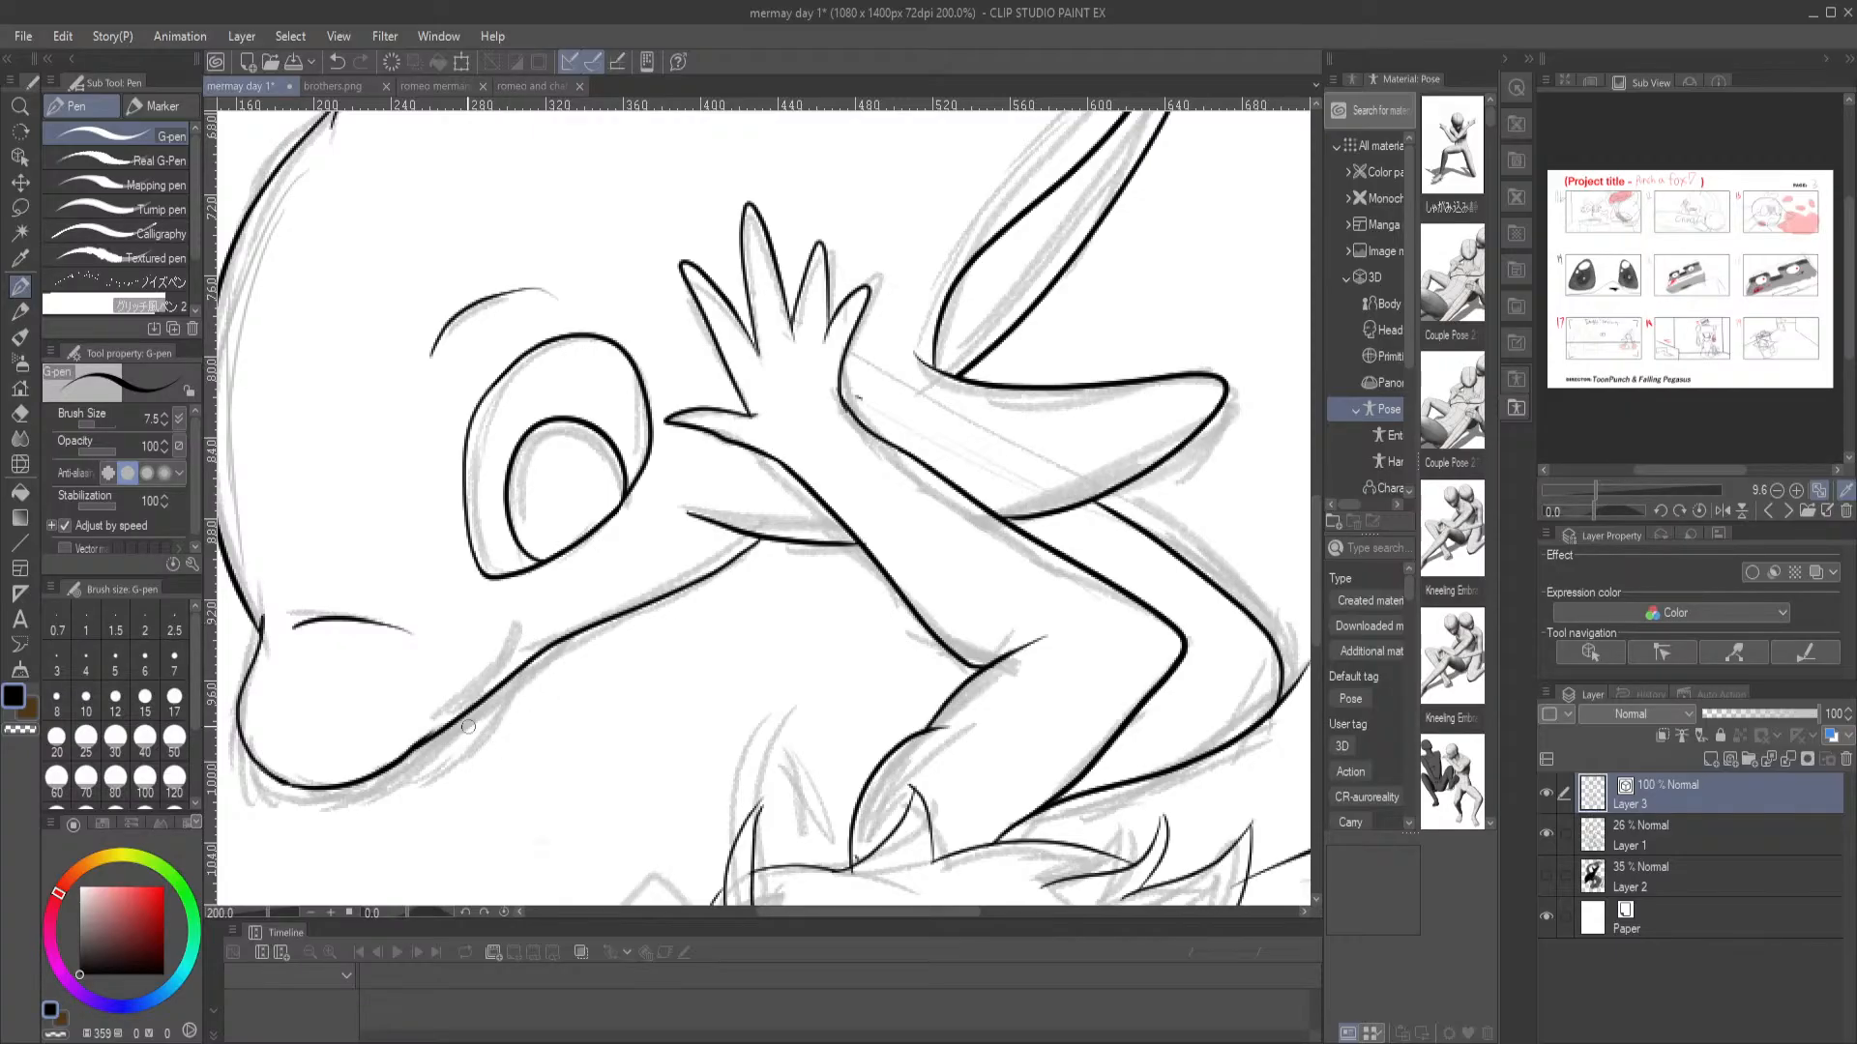
{"action": "left_click_drag", "start_coordinate": [527, 622], "coordinate": [512, 669]}
{"action": "left_click_drag", "start_coordinate": [614, 578], "coordinate": [729, 699]}
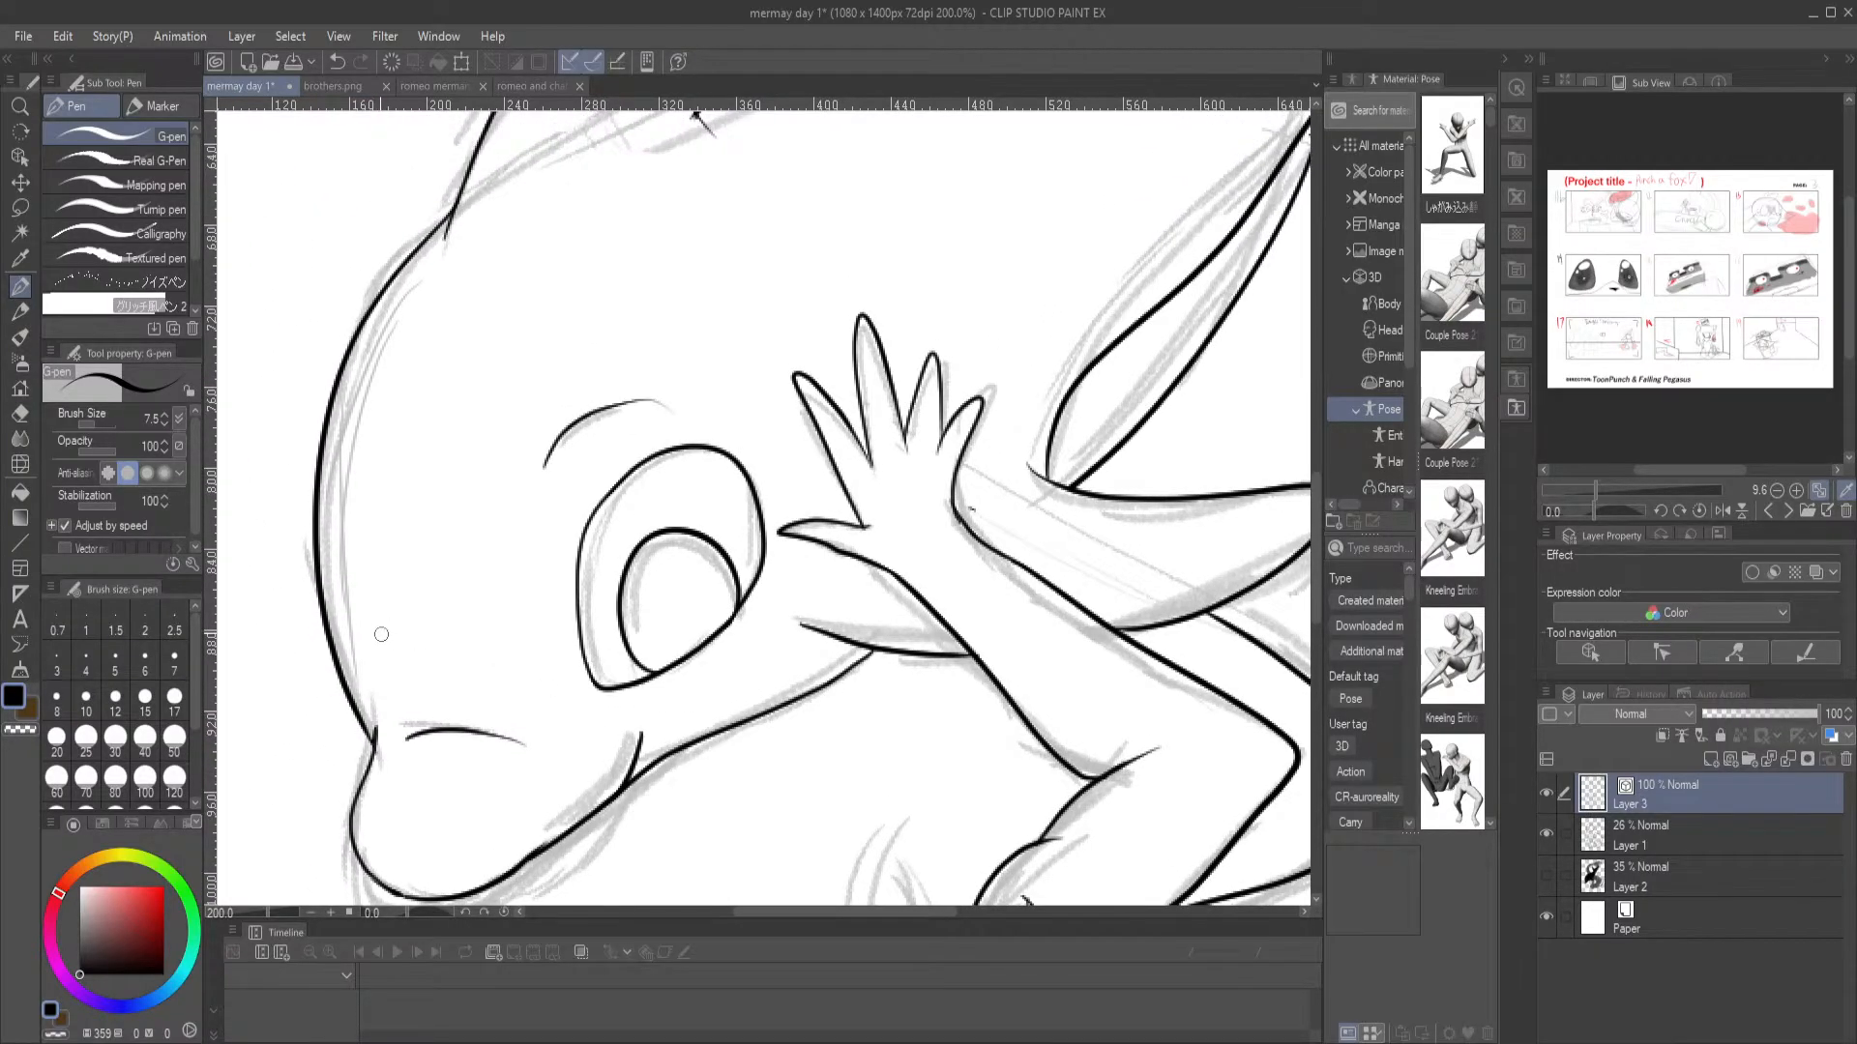
{"action": "mouse_move", "coordinate": [381, 657]}
{"action": "left_mouse_down"}
{"action": "mouse_move", "coordinate": [343, 501]}
{"action": "mouse_move", "coordinate": [321, 505]}
{"action": "left_mouse_up"}
{"action": "key", "text": "ctrl+z"}
{"action": "key", "text": "ctrl+0"}
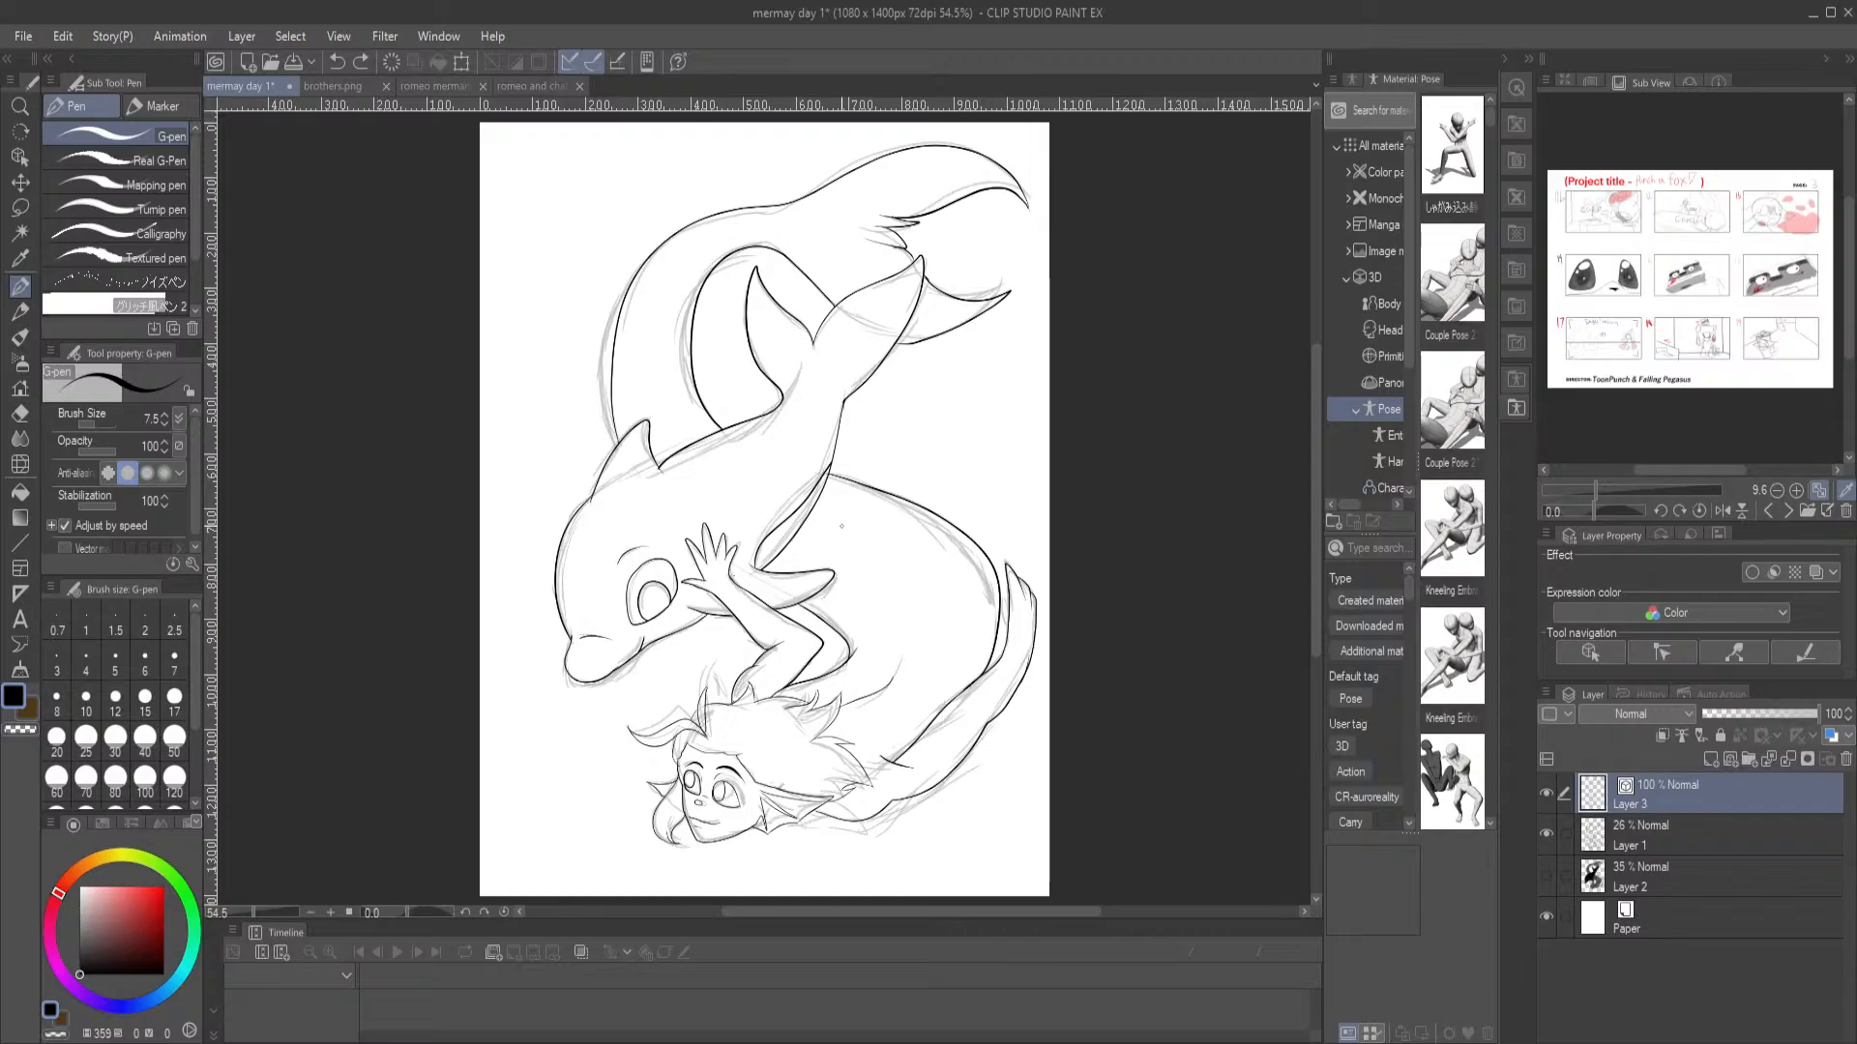
Hide the sketch on Layer 1 and check the clean line art without it
{"action": "left_click_drag", "start_coordinate": [940, 629], "coordinate": [855, 609]}
{"action": "left_click_drag", "start_coordinate": [850, 386], "coordinate": [879, 437]}
{"action": "left_click", "coordinate": [1546, 833]}
{"action": "left_click_drag", "start_coordinate": [1014, 646], "coordinate": [1069, 613]}
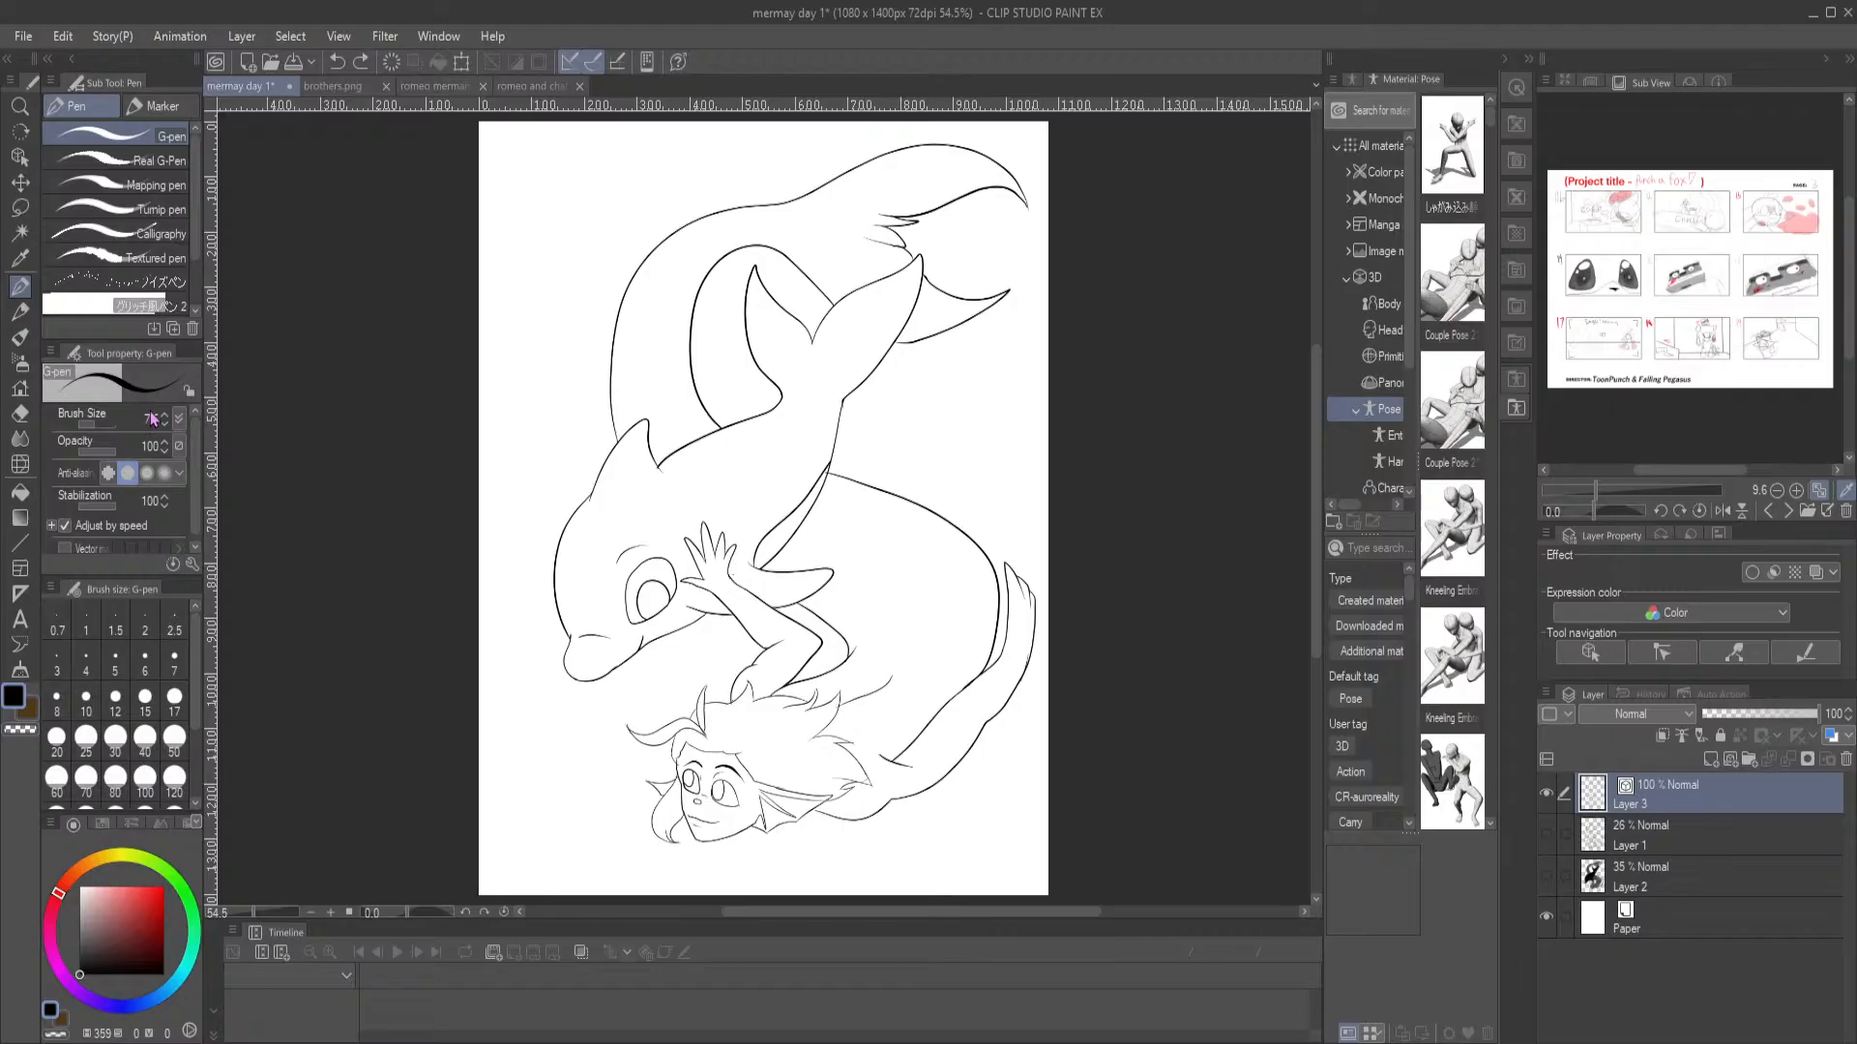
{"action": "scroll", "coordinate": [707, 637], "scroll_direction": "up", "scroll_amount": 2}
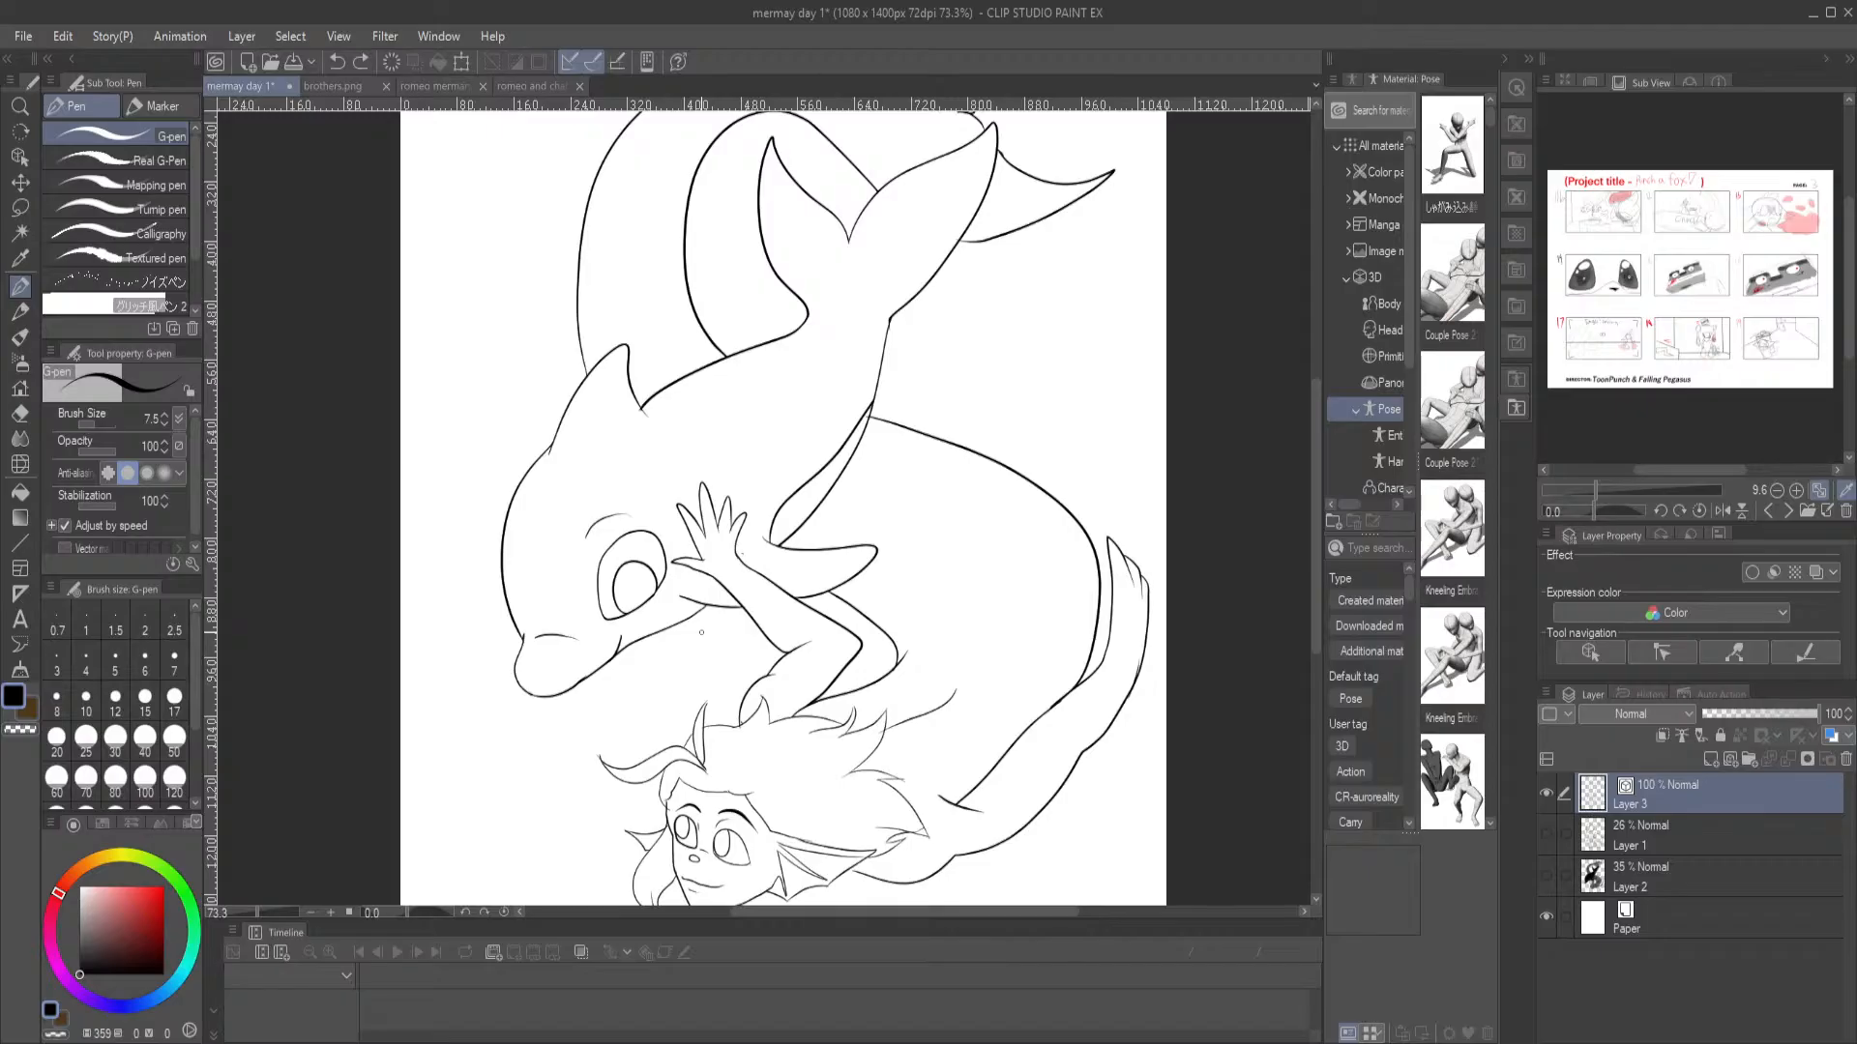
{"action": "left_click_drag", "start_coordinate": [757, 451], "coordinate": [735, 386]}
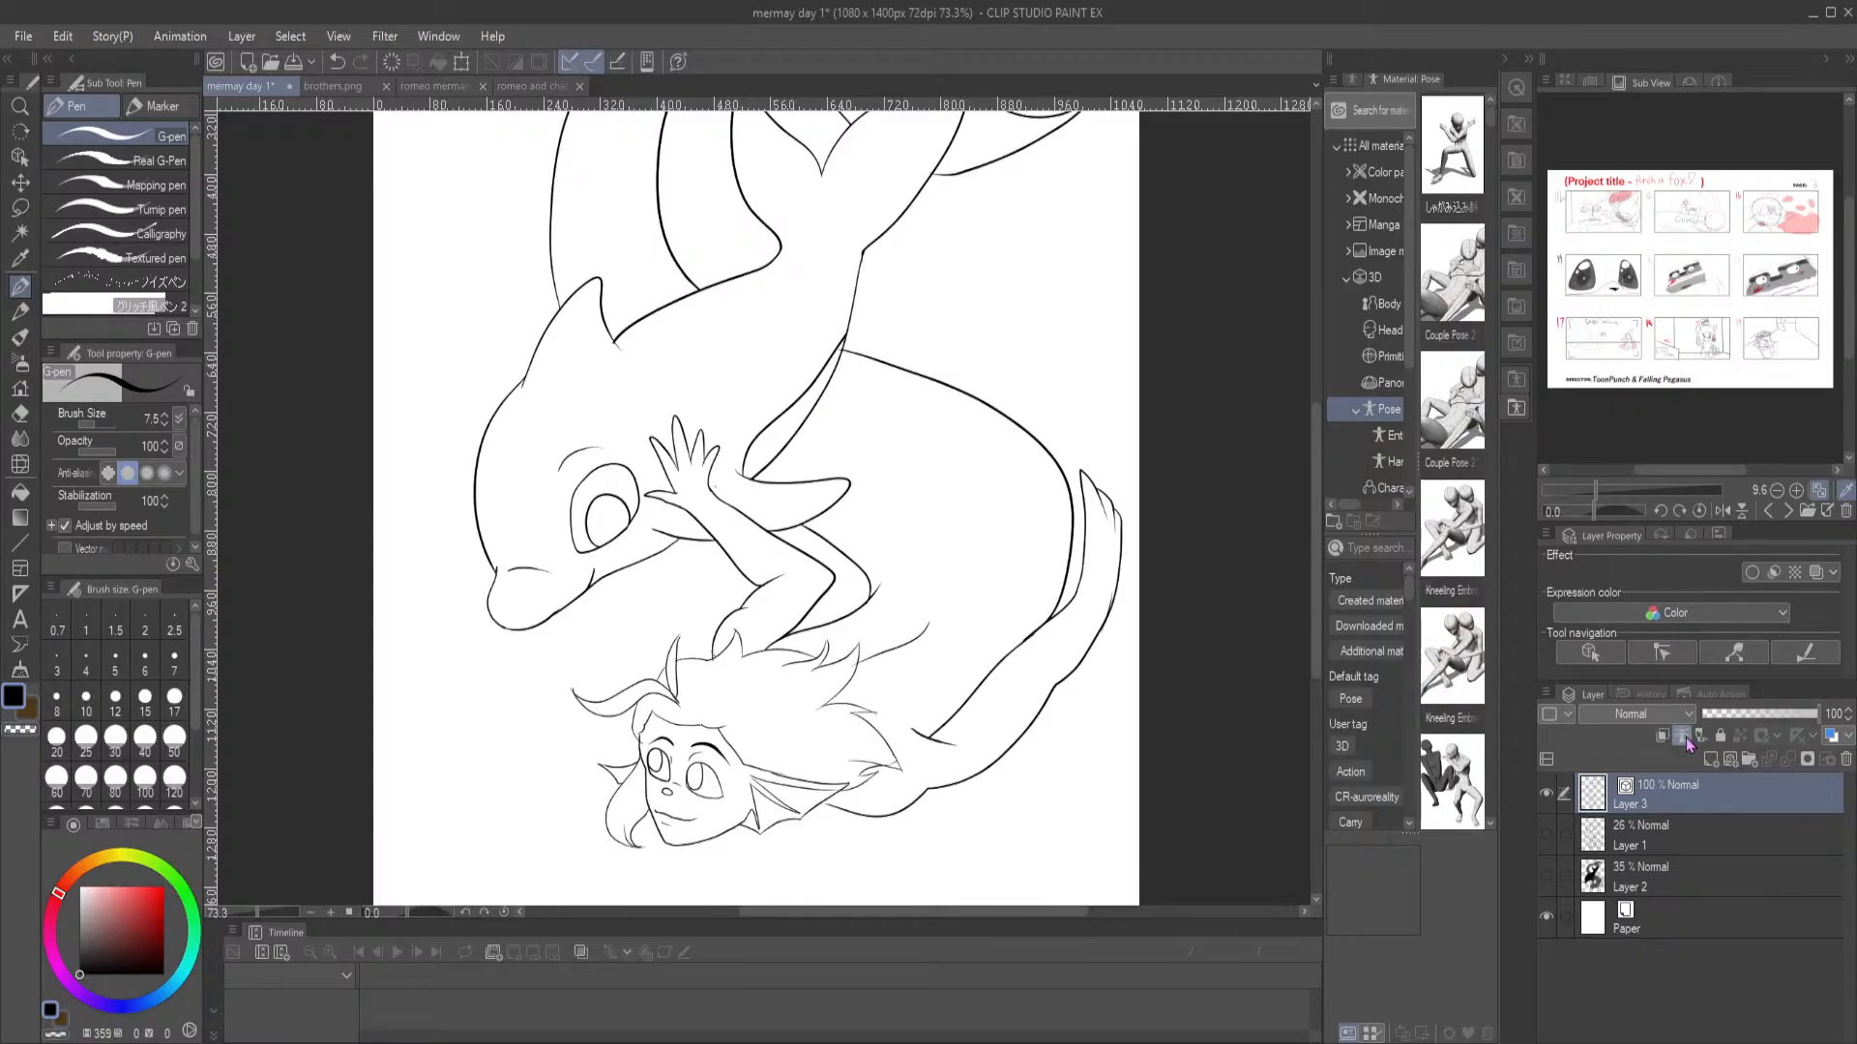
Delete the 26% sketch layer and add four new raster layers between the line art and Layer 2
{"action": "left_click", "coordinate": [1702, 846]}
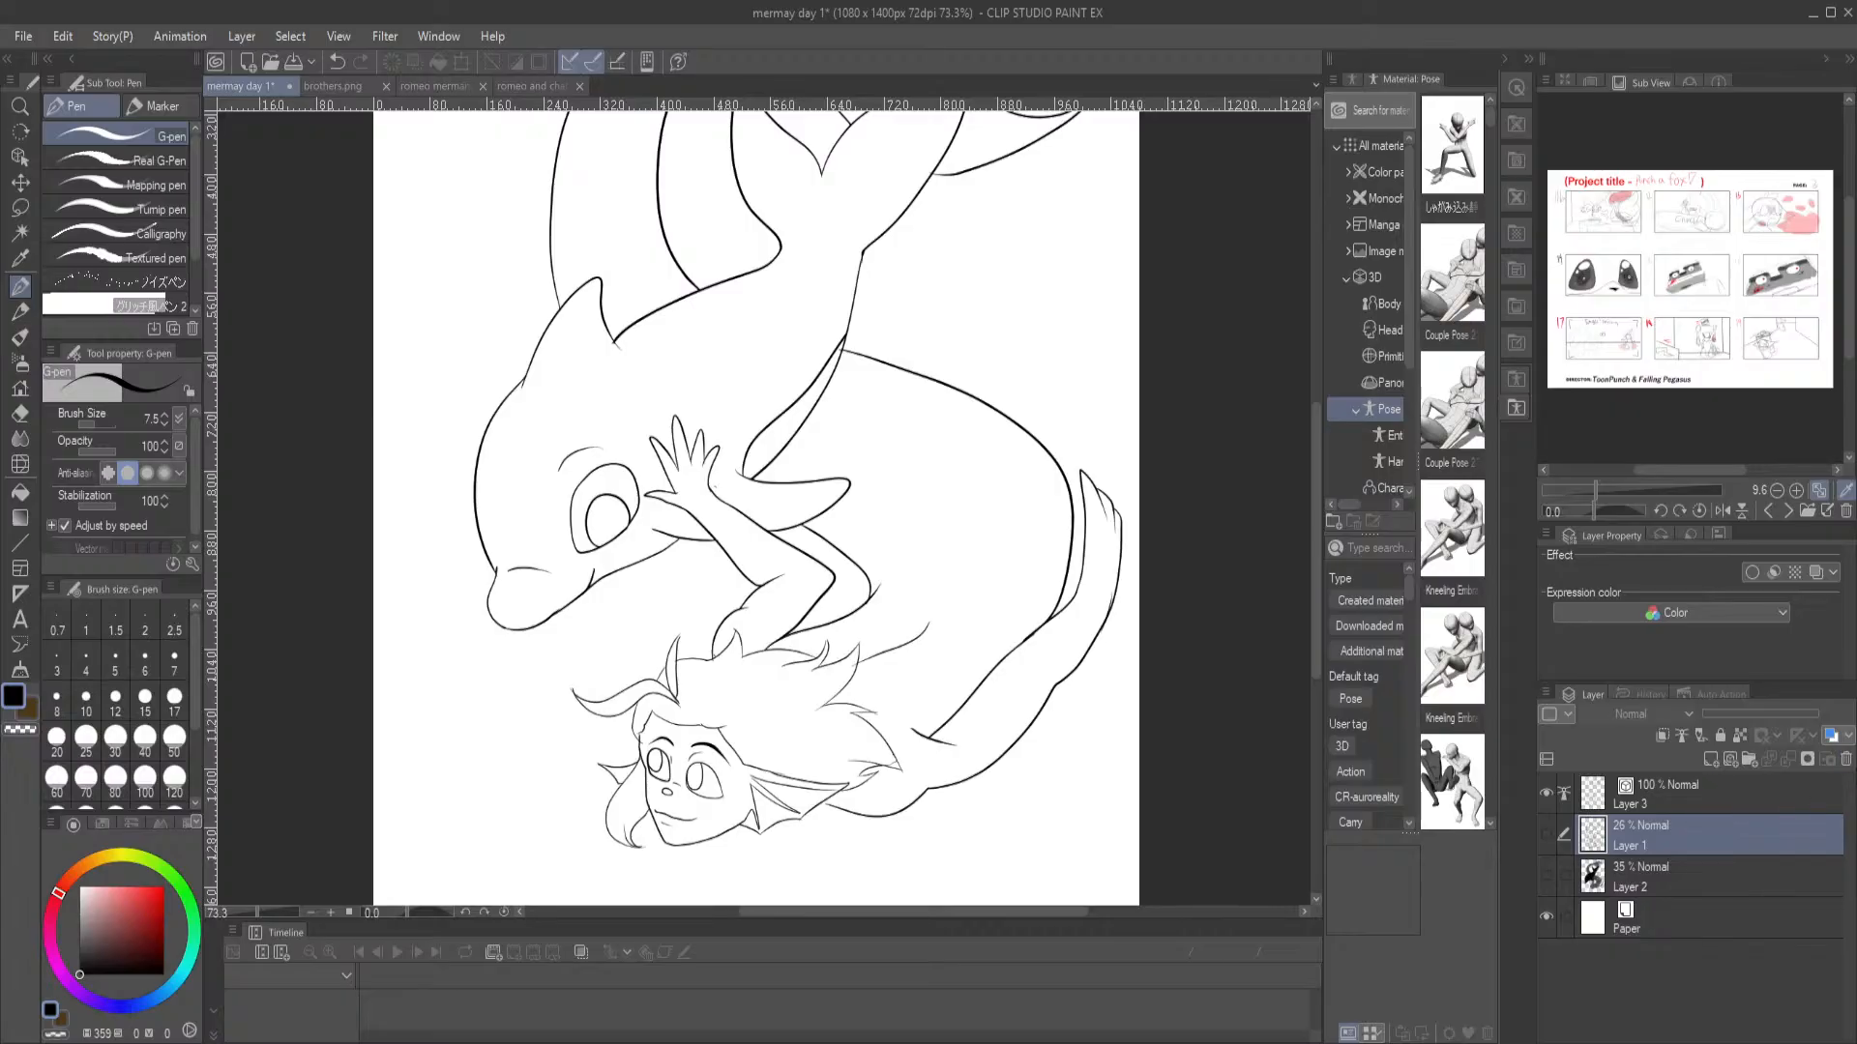
{"action": "left_click", "coordinate": [1845, 760]}
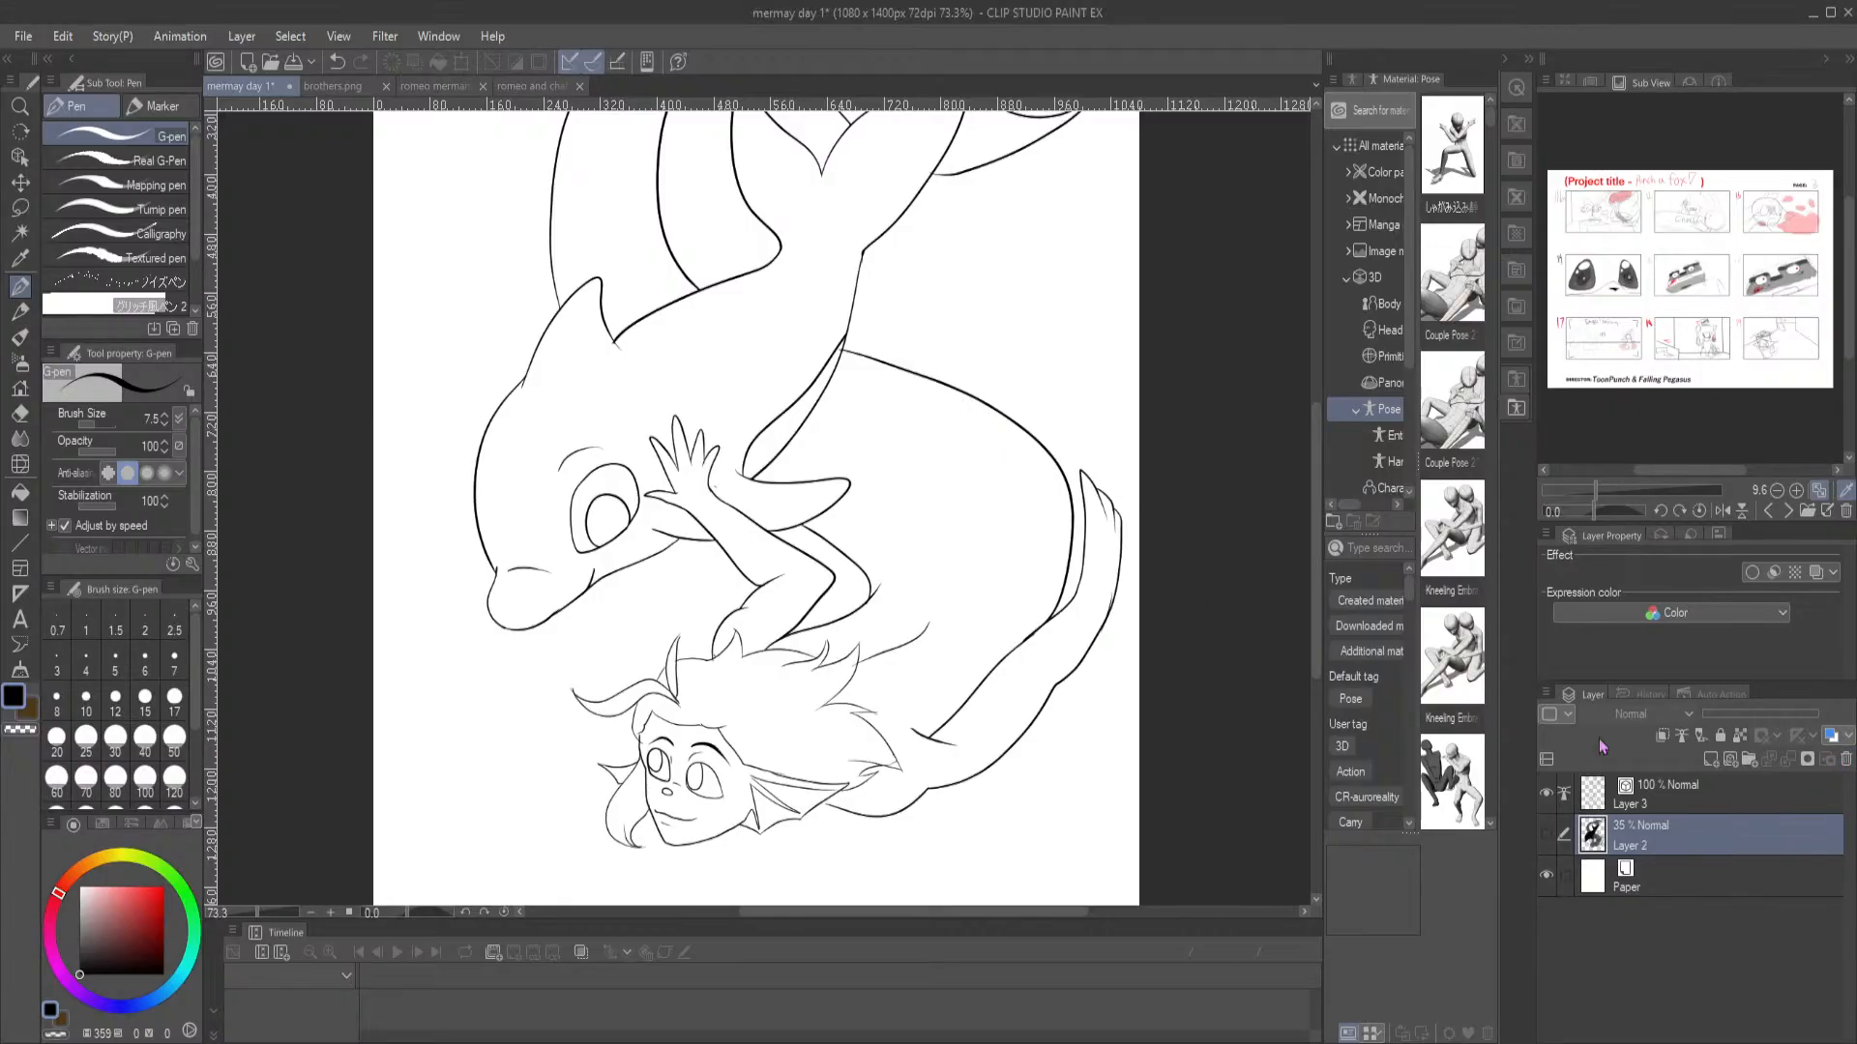
{"action": "left_click", "coordinate": [1710, 761]}
{"action": "left_click", "coordinate": [1710, 760]}
{"action": "left_click", "coordinate": [1711, 760]}
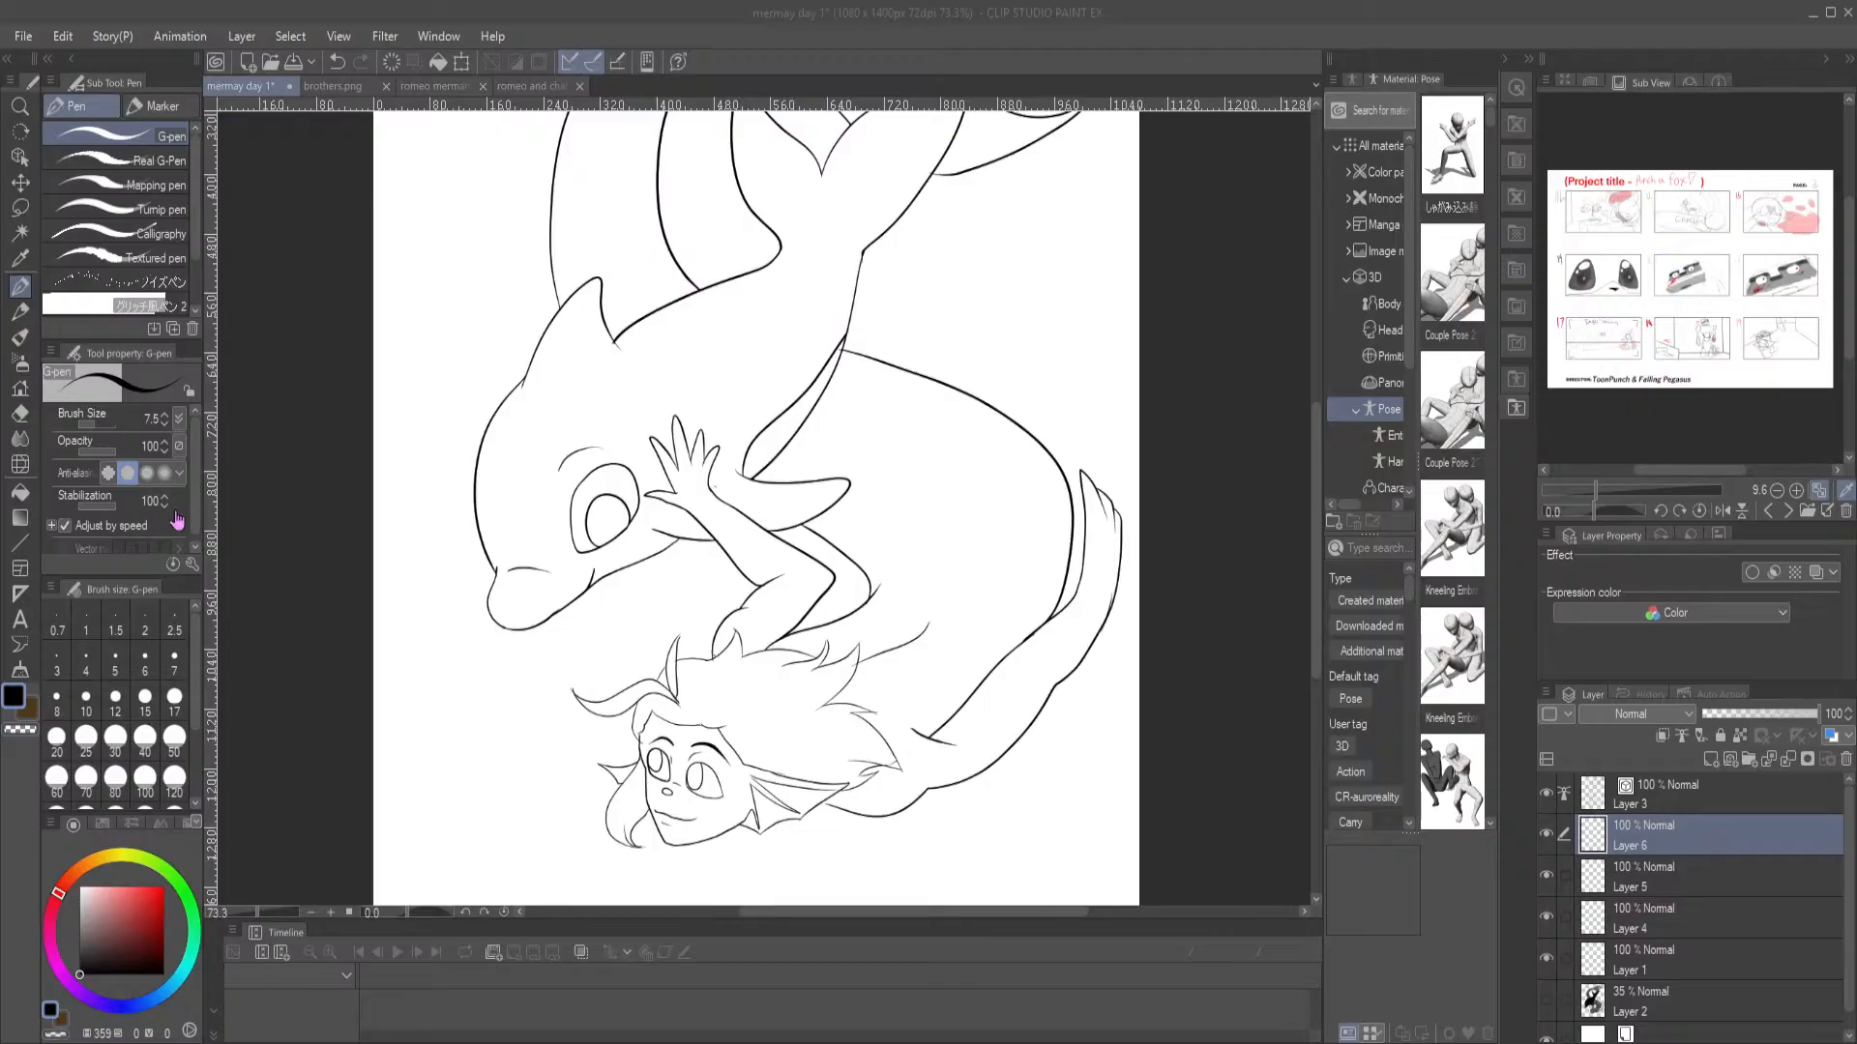
Bring up the "brothers" reference image, enlarge the blue merman's face, and sample his pale blue skin colour
{"action": "left_click", "coordinate": [1789, 511]}
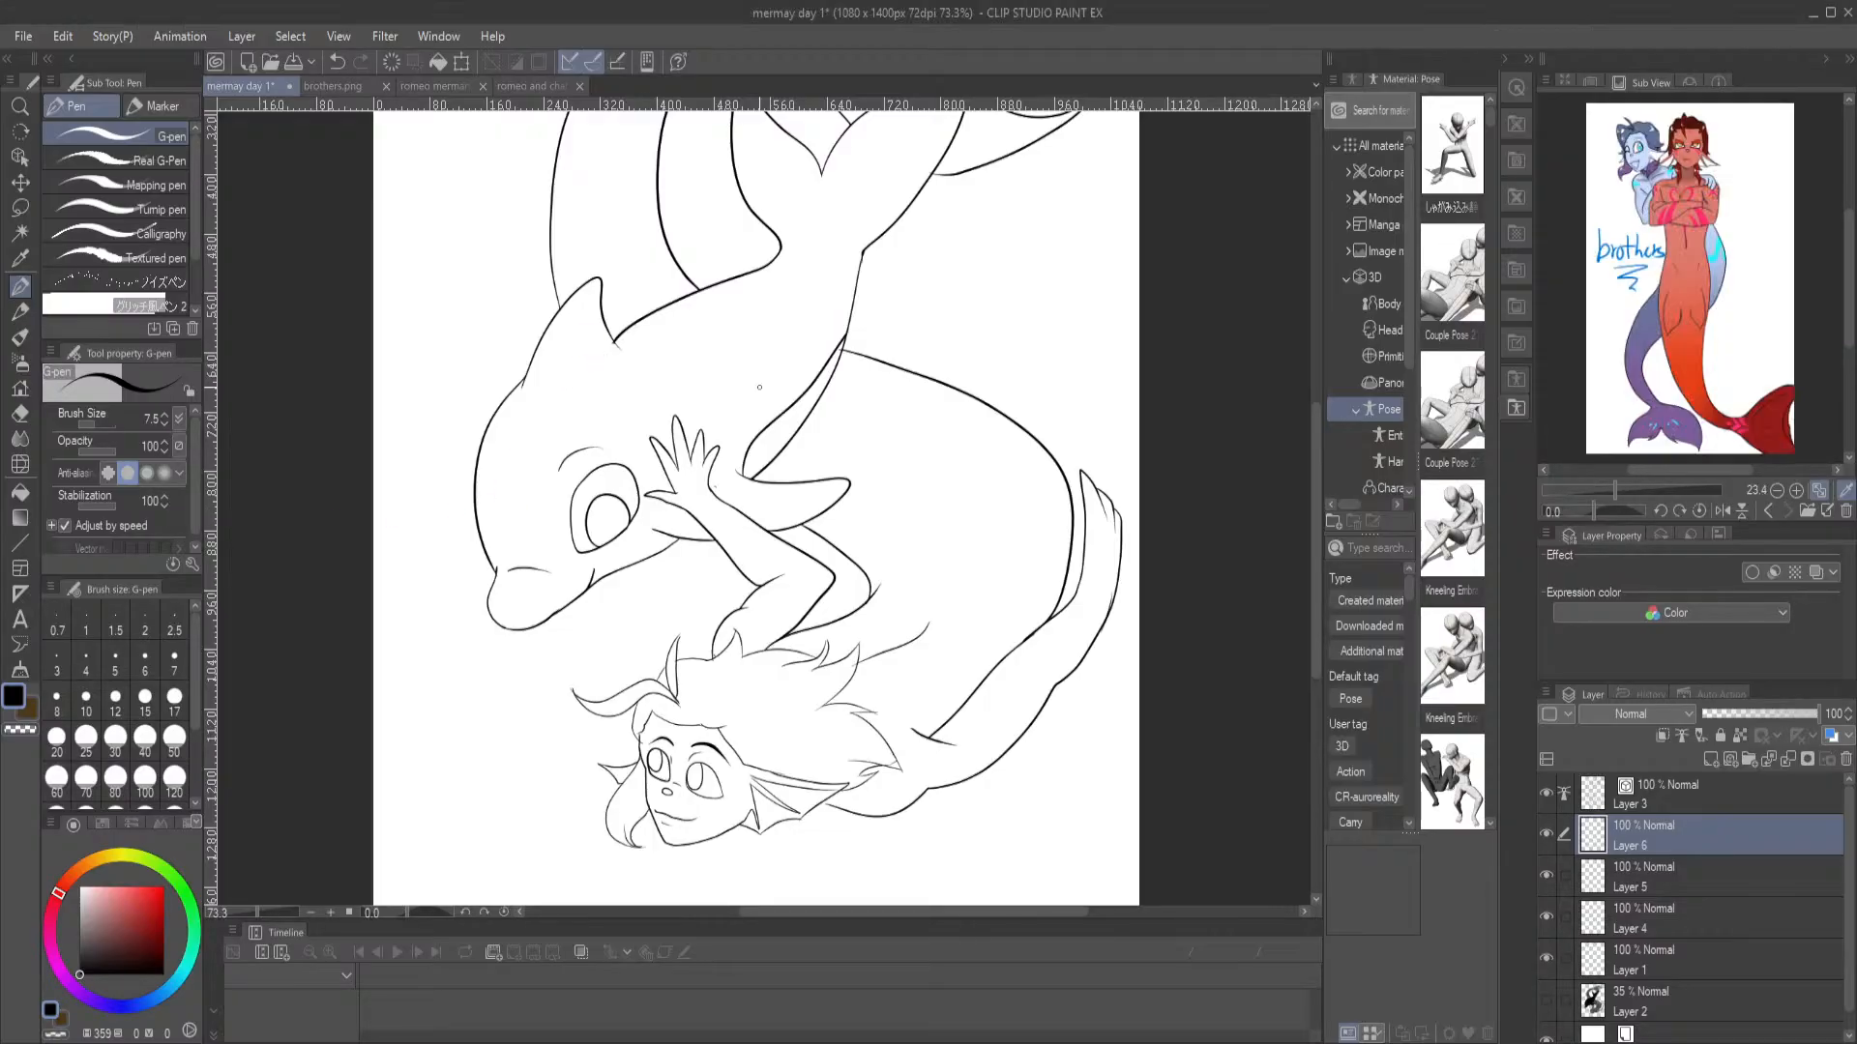
{"action": "scroll", "coordinate": [1679, 161], "scroll_direction": "up", "scroll_amount": 6}
{"action": "left_click_drag", "start_coordinate": [1628, 164], "coordinate": [1816, 329]}
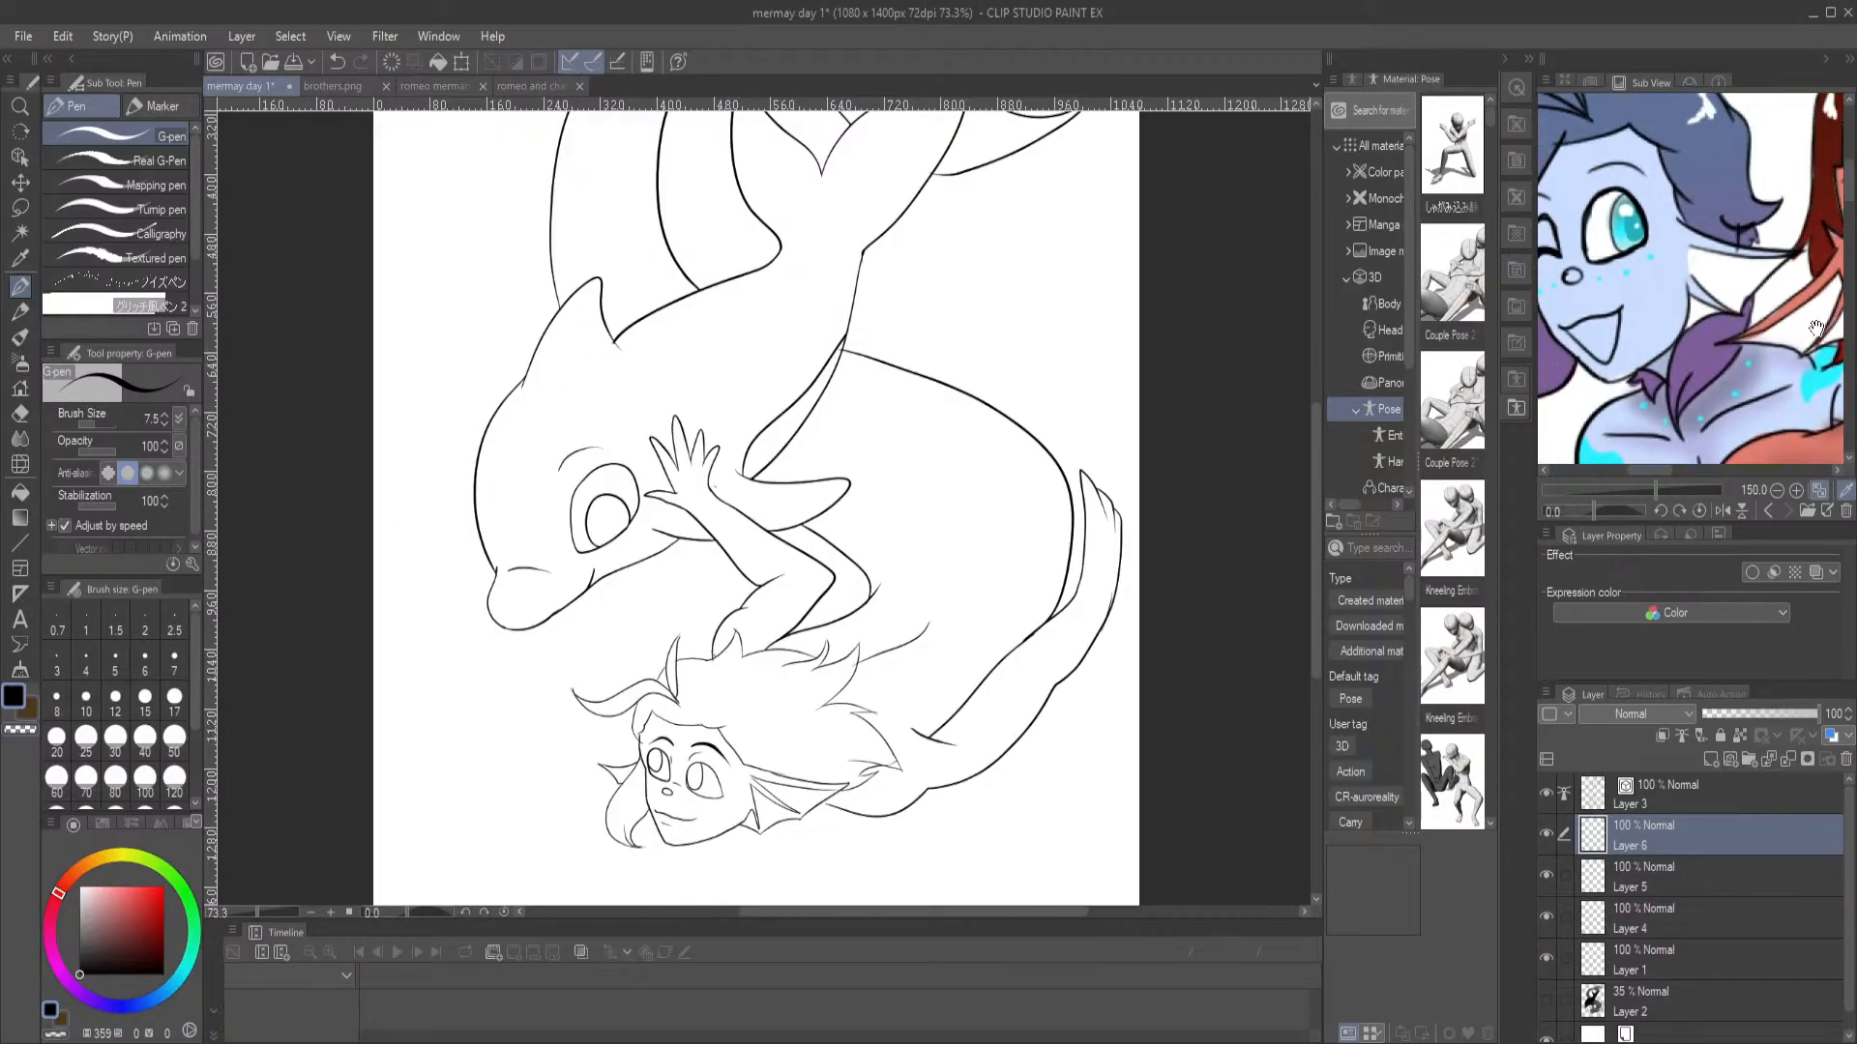
{"action": "left_click", "coordinate": [1669, 196]}
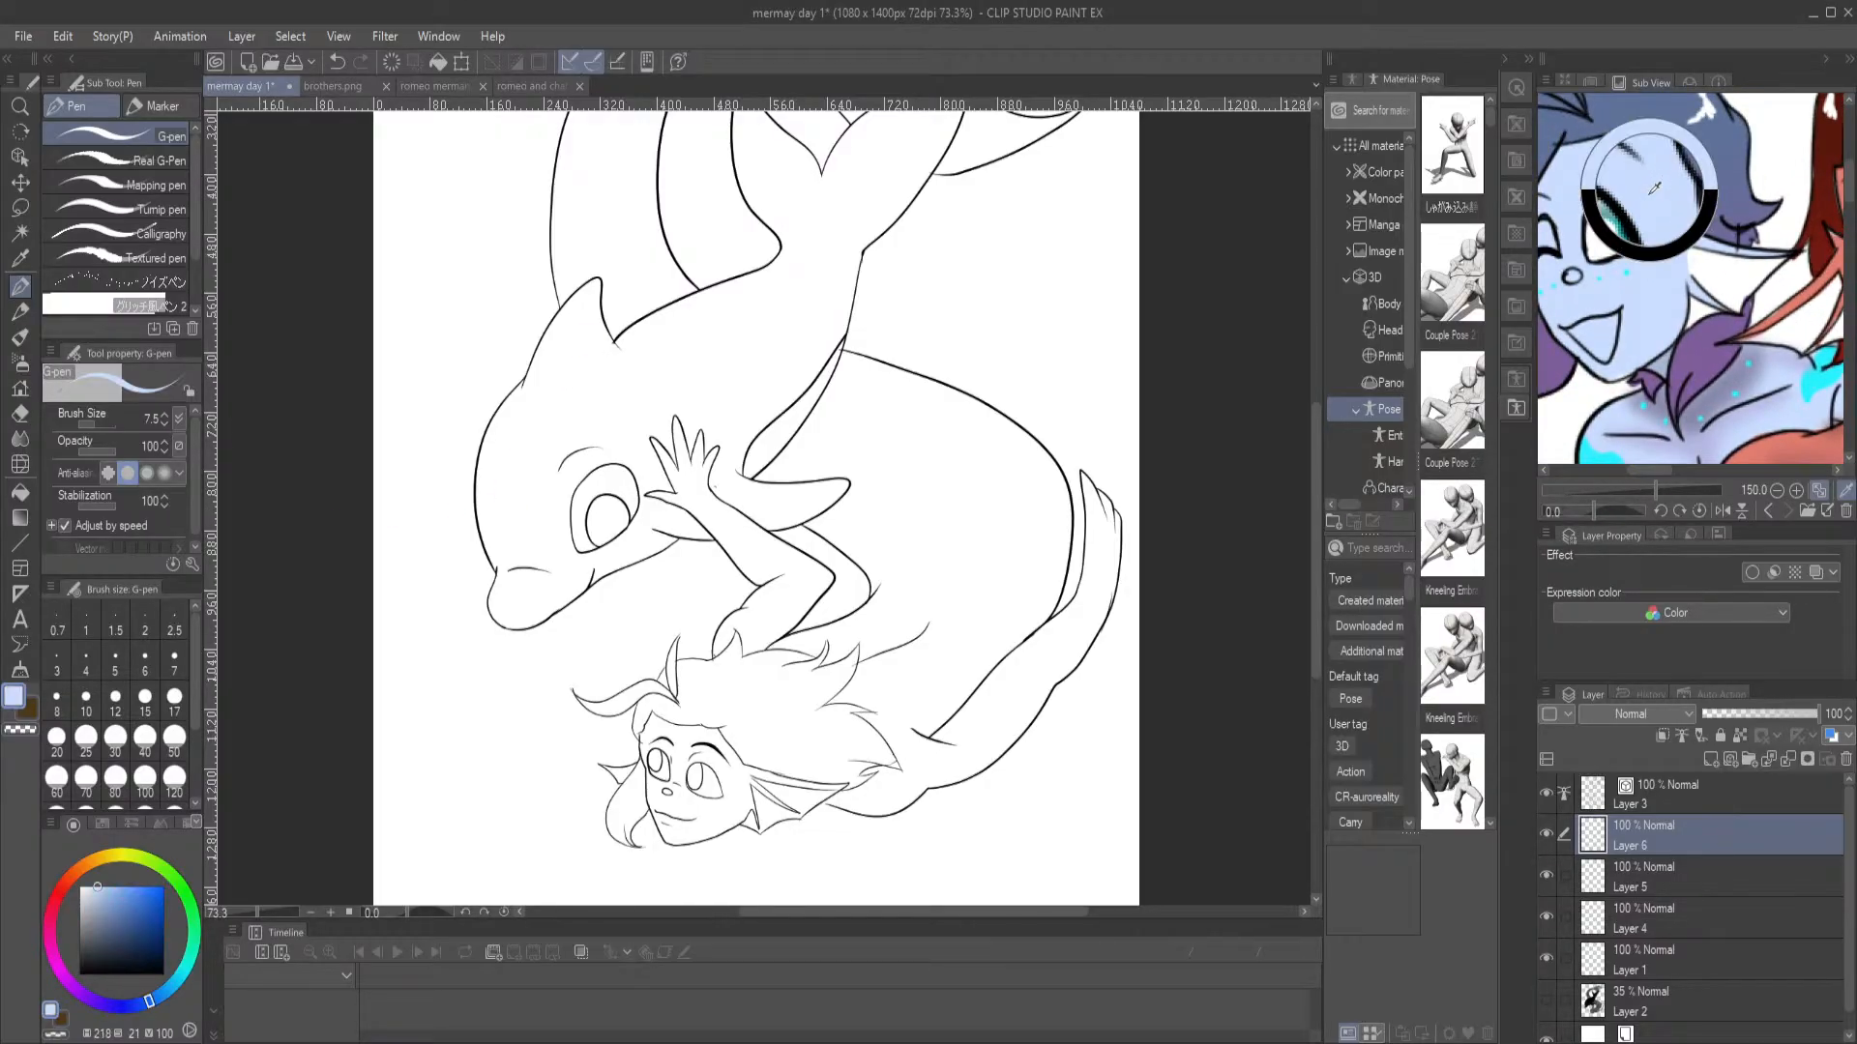
Fill the merman's face with pale blue on the new Layer 1, using a fill tolerance of 33.3 for the remaining gap
{"action": "left_click", "coordinate": [1678, 967]}
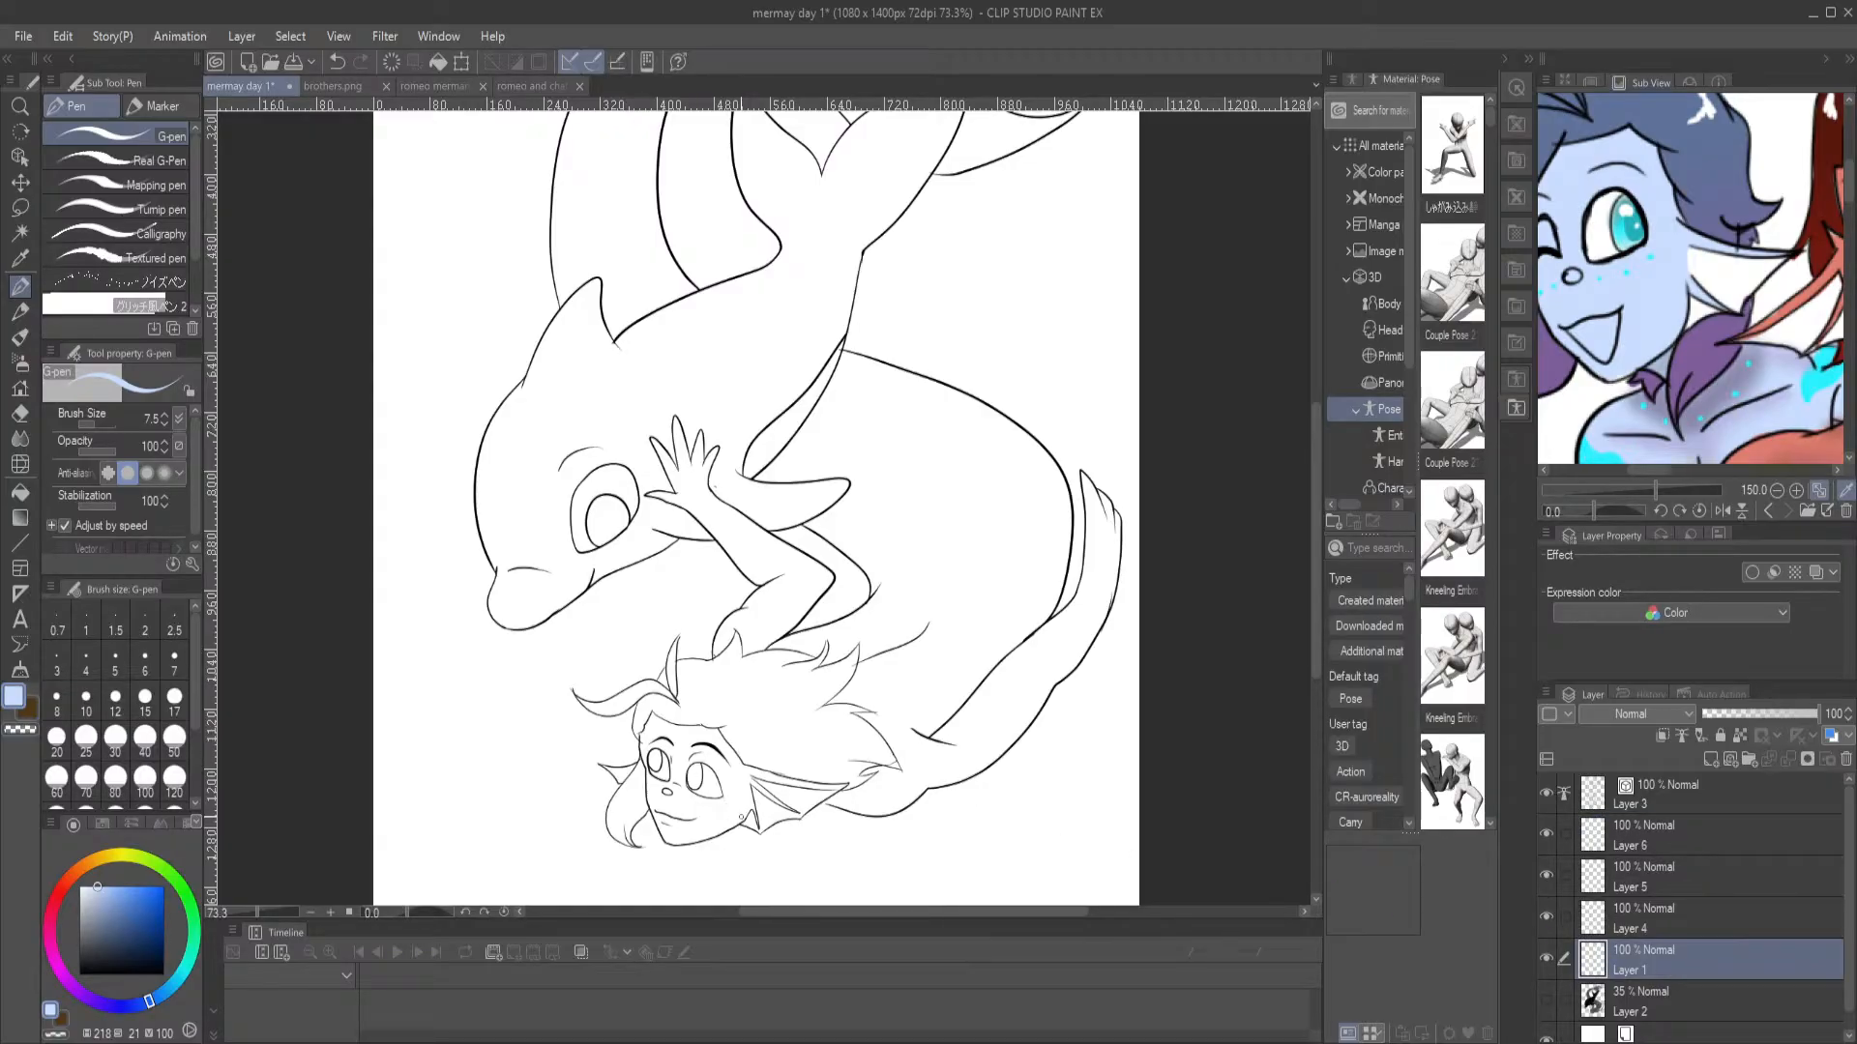
{"action": "key", "text": "g"}
{"action": "left_click", "coordinate": [710, 802]}
{"action": "left_click", "coordinate": [687, 733]}
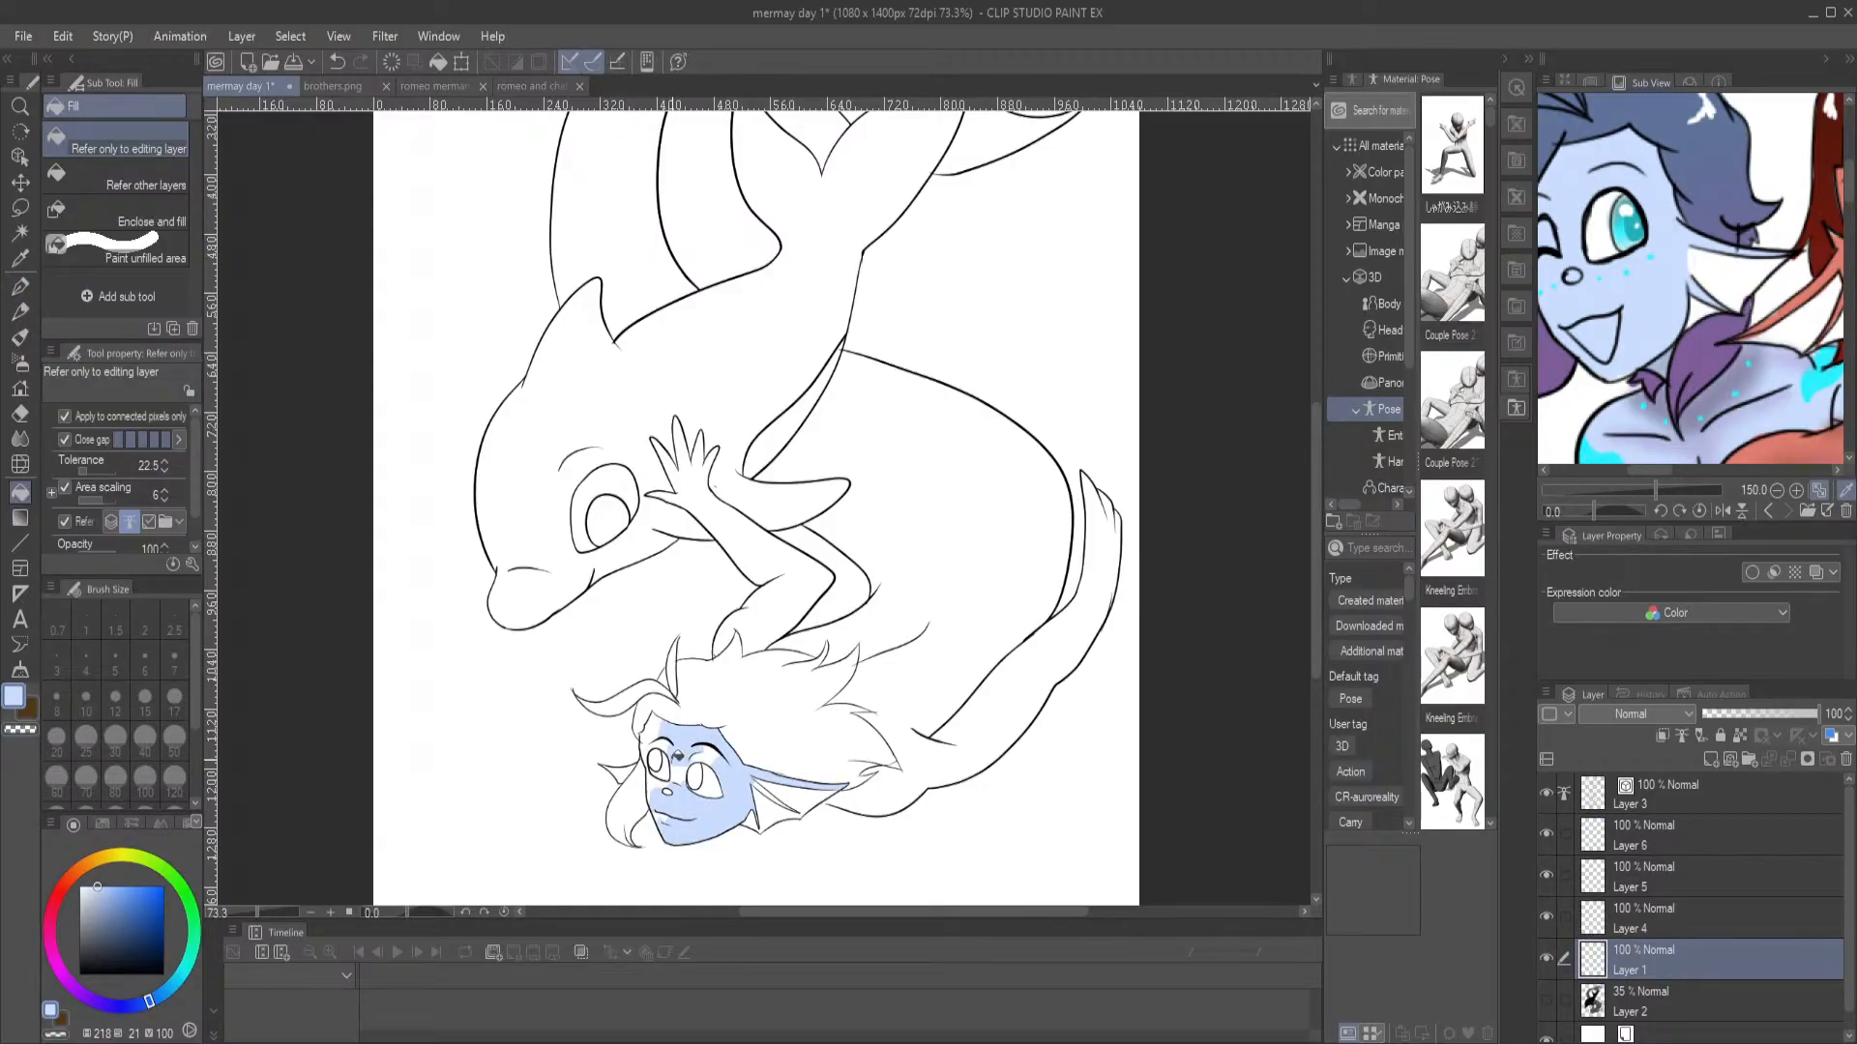
{"action": "left_click", "coordinate": [90, 473]}
{"action": "left_click", "coordinate": [652, 731]}
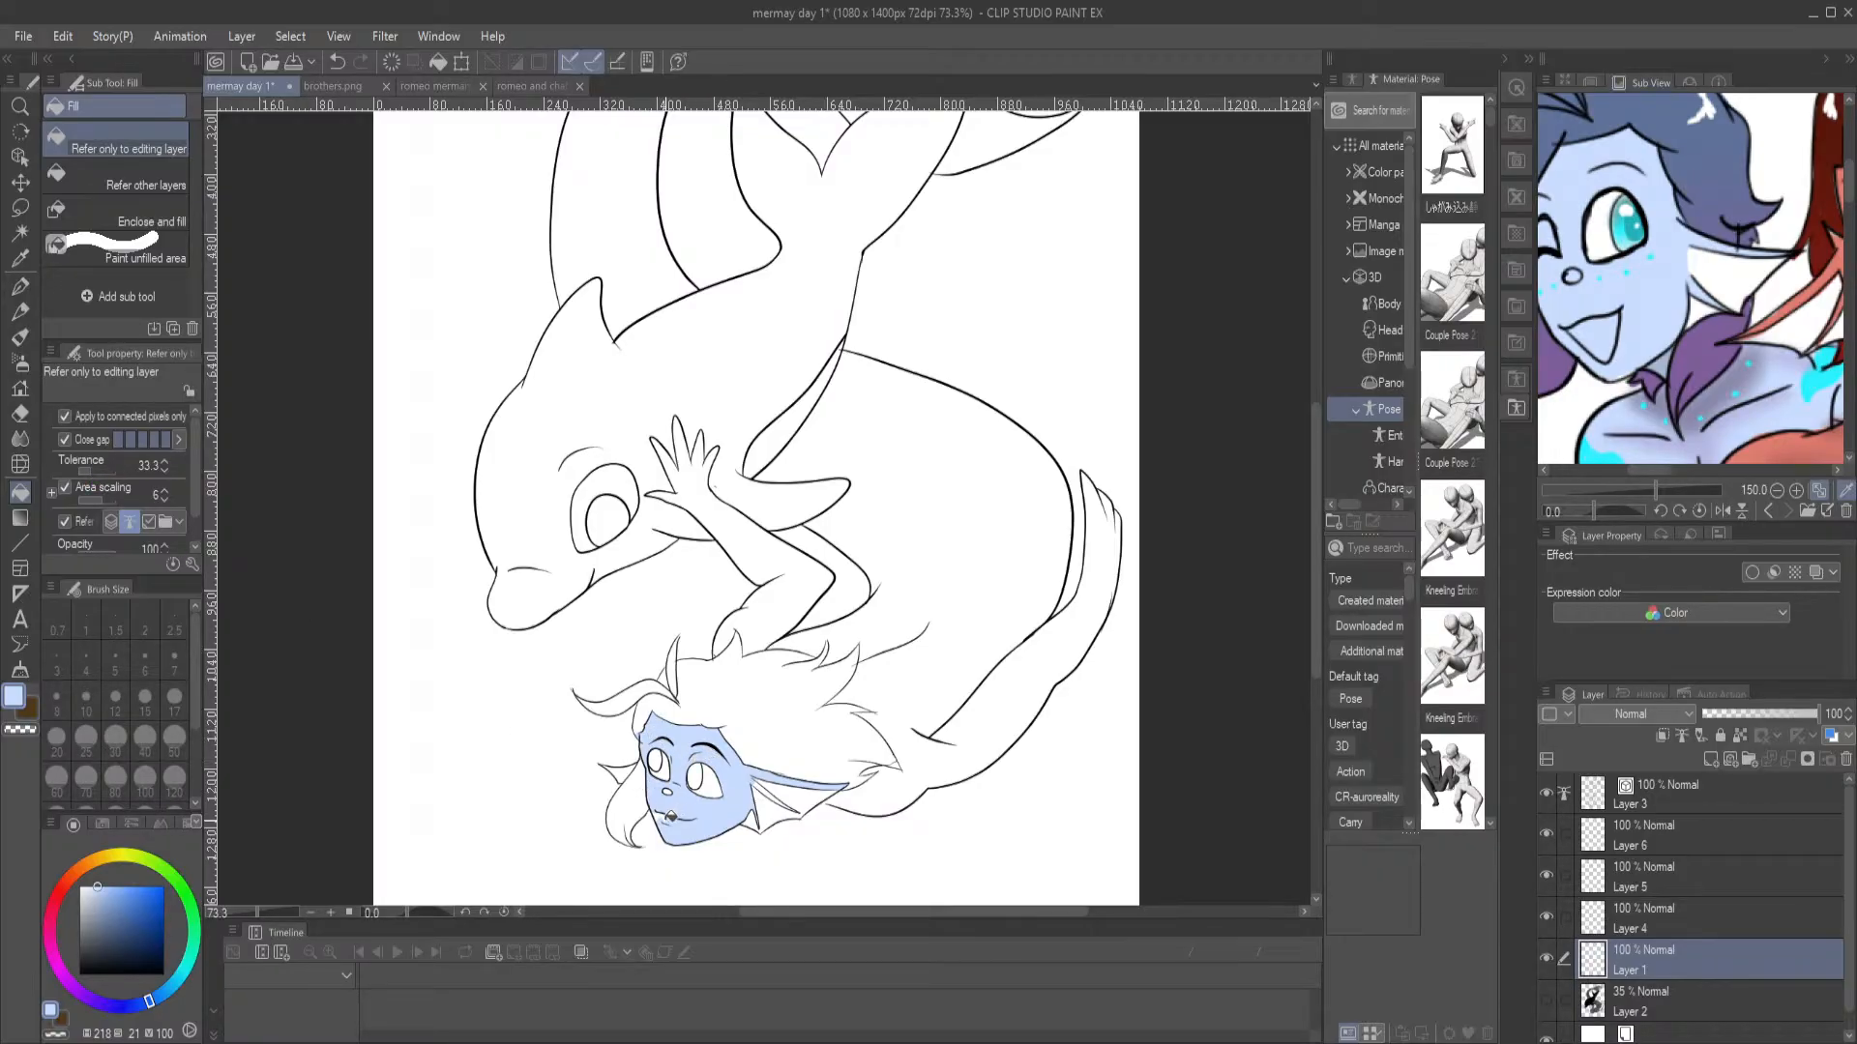
Fill the merman's body, raised arm, upper tail and remaining tail fin lobe with the same pale blue
{"action": "left_click", "coordinate": [973, 727]}
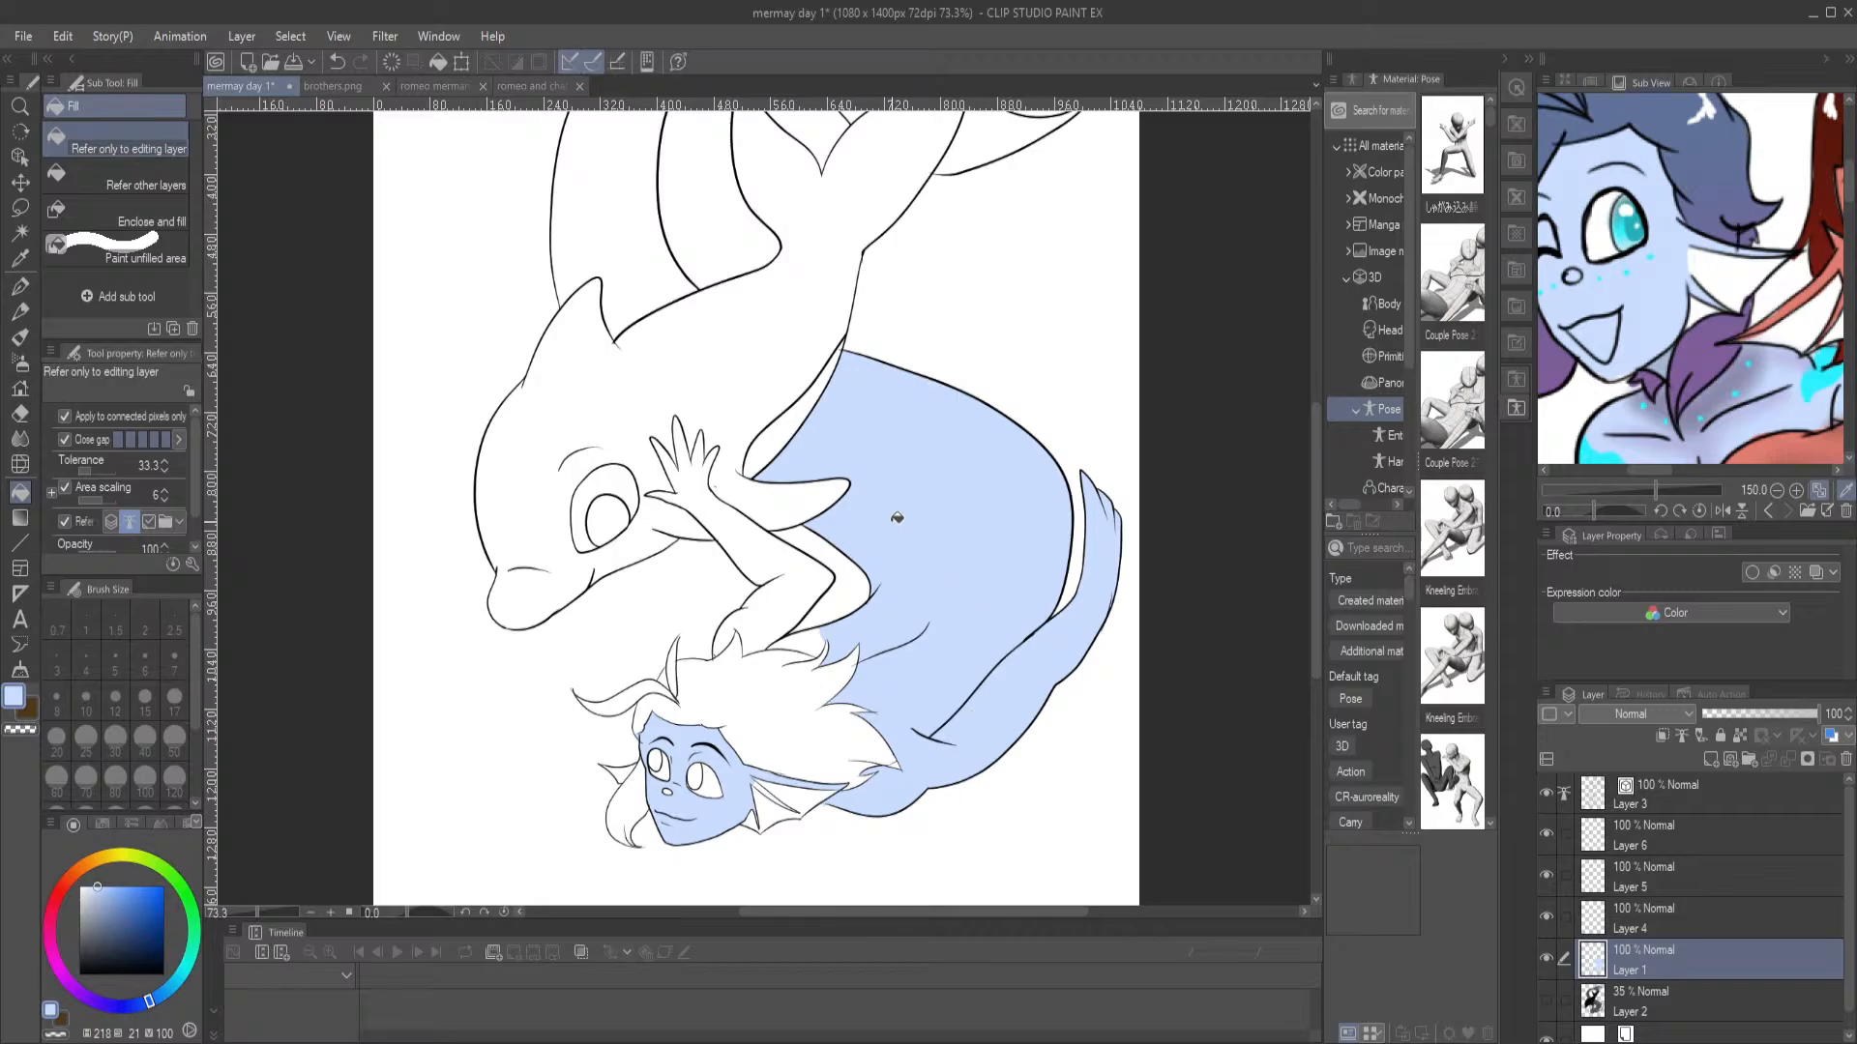
{"action": "left_click", "coordinate": [771, 611]}
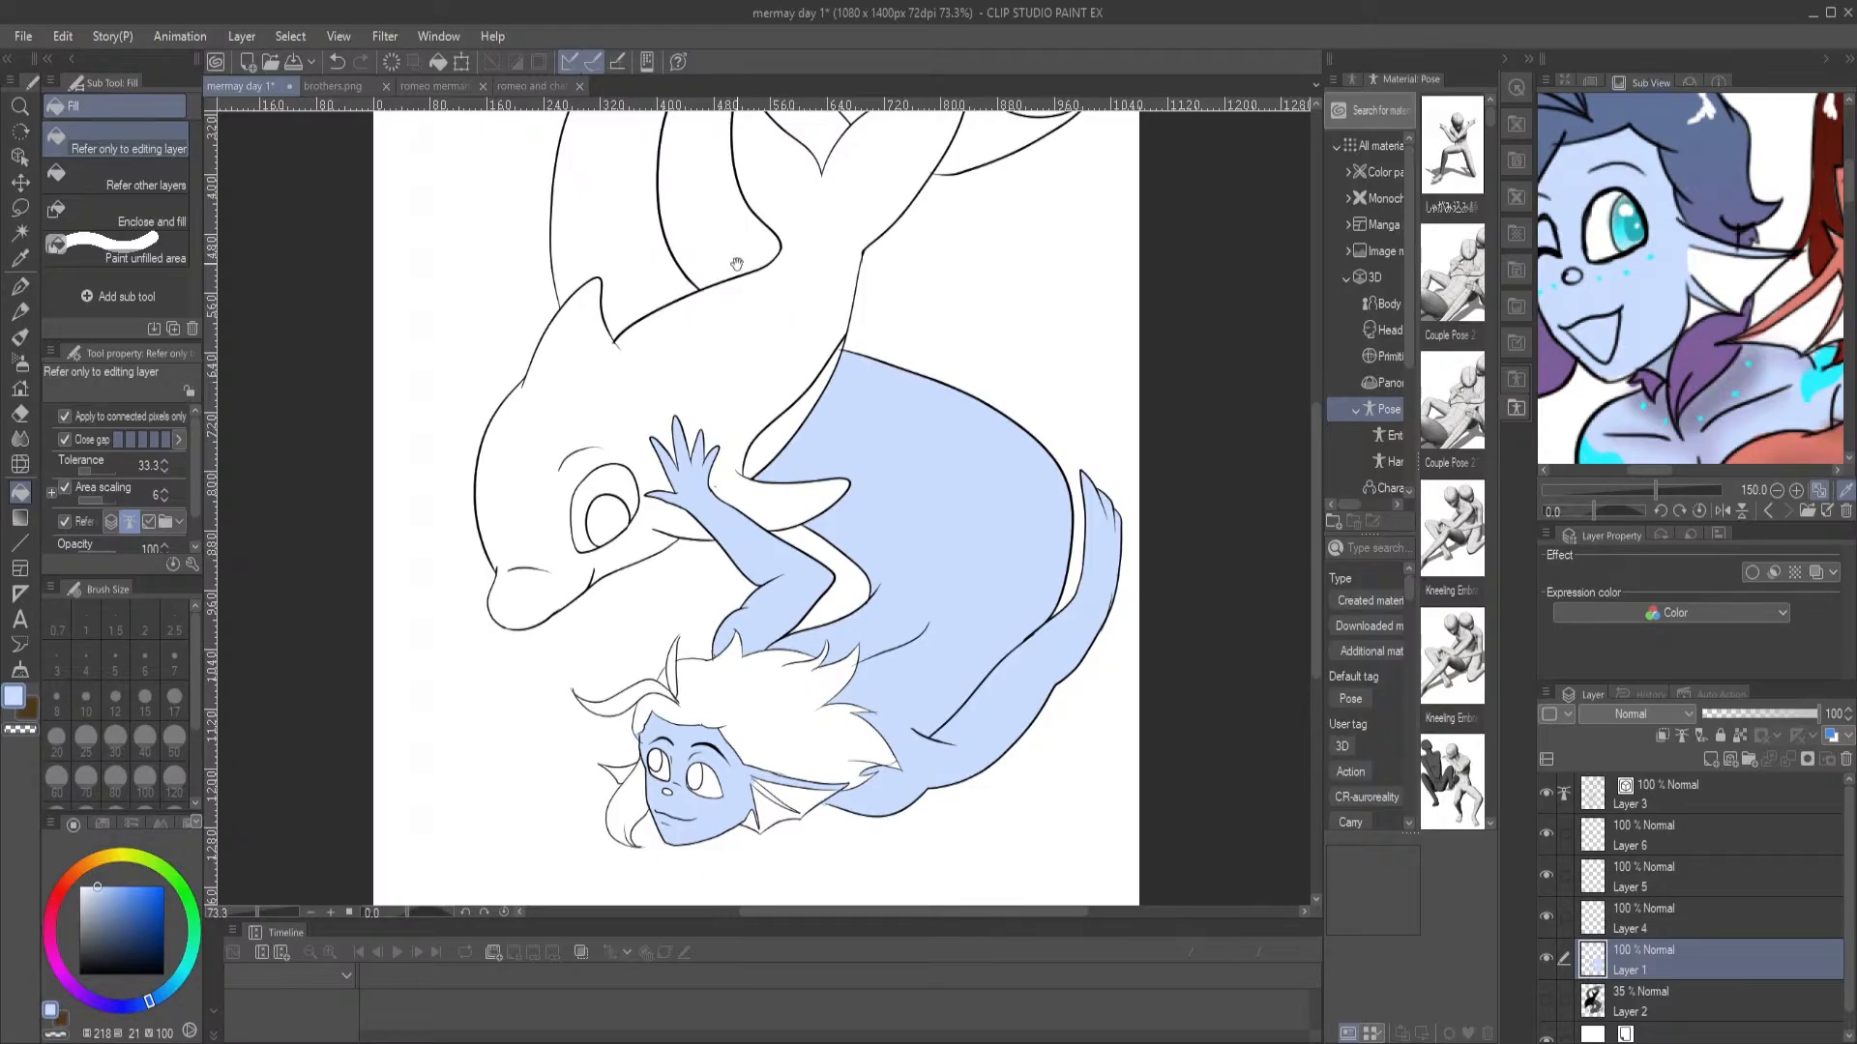
{"action": "scroll", "coordinate": [737, 264], "scroll_direction": "up", "scroll_amount": 5}
{"action": "left_click", "coordinate": [631, 392]}
{"action": "left_click", "coordinate": [958, 384]}
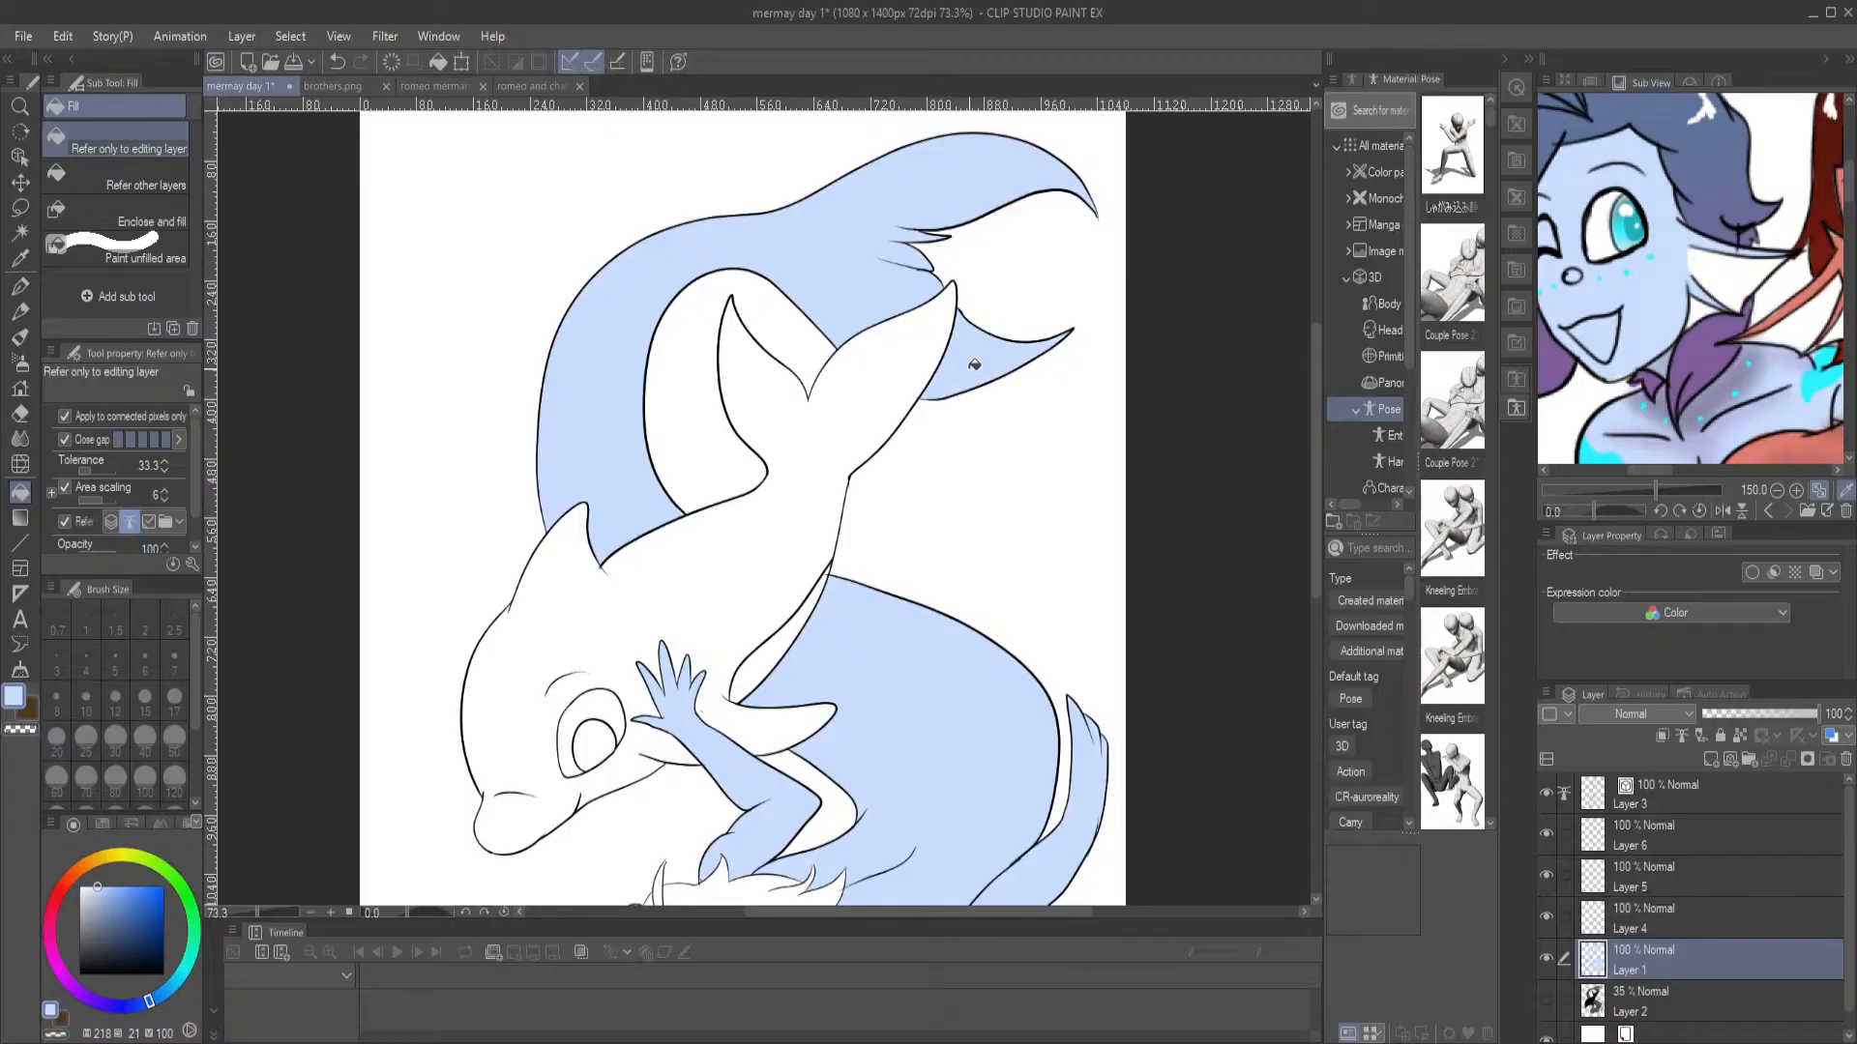
{"action": "scroll", "coordinate": [597, 471], "scroll_direction": "down", "scroll_amount": 3}
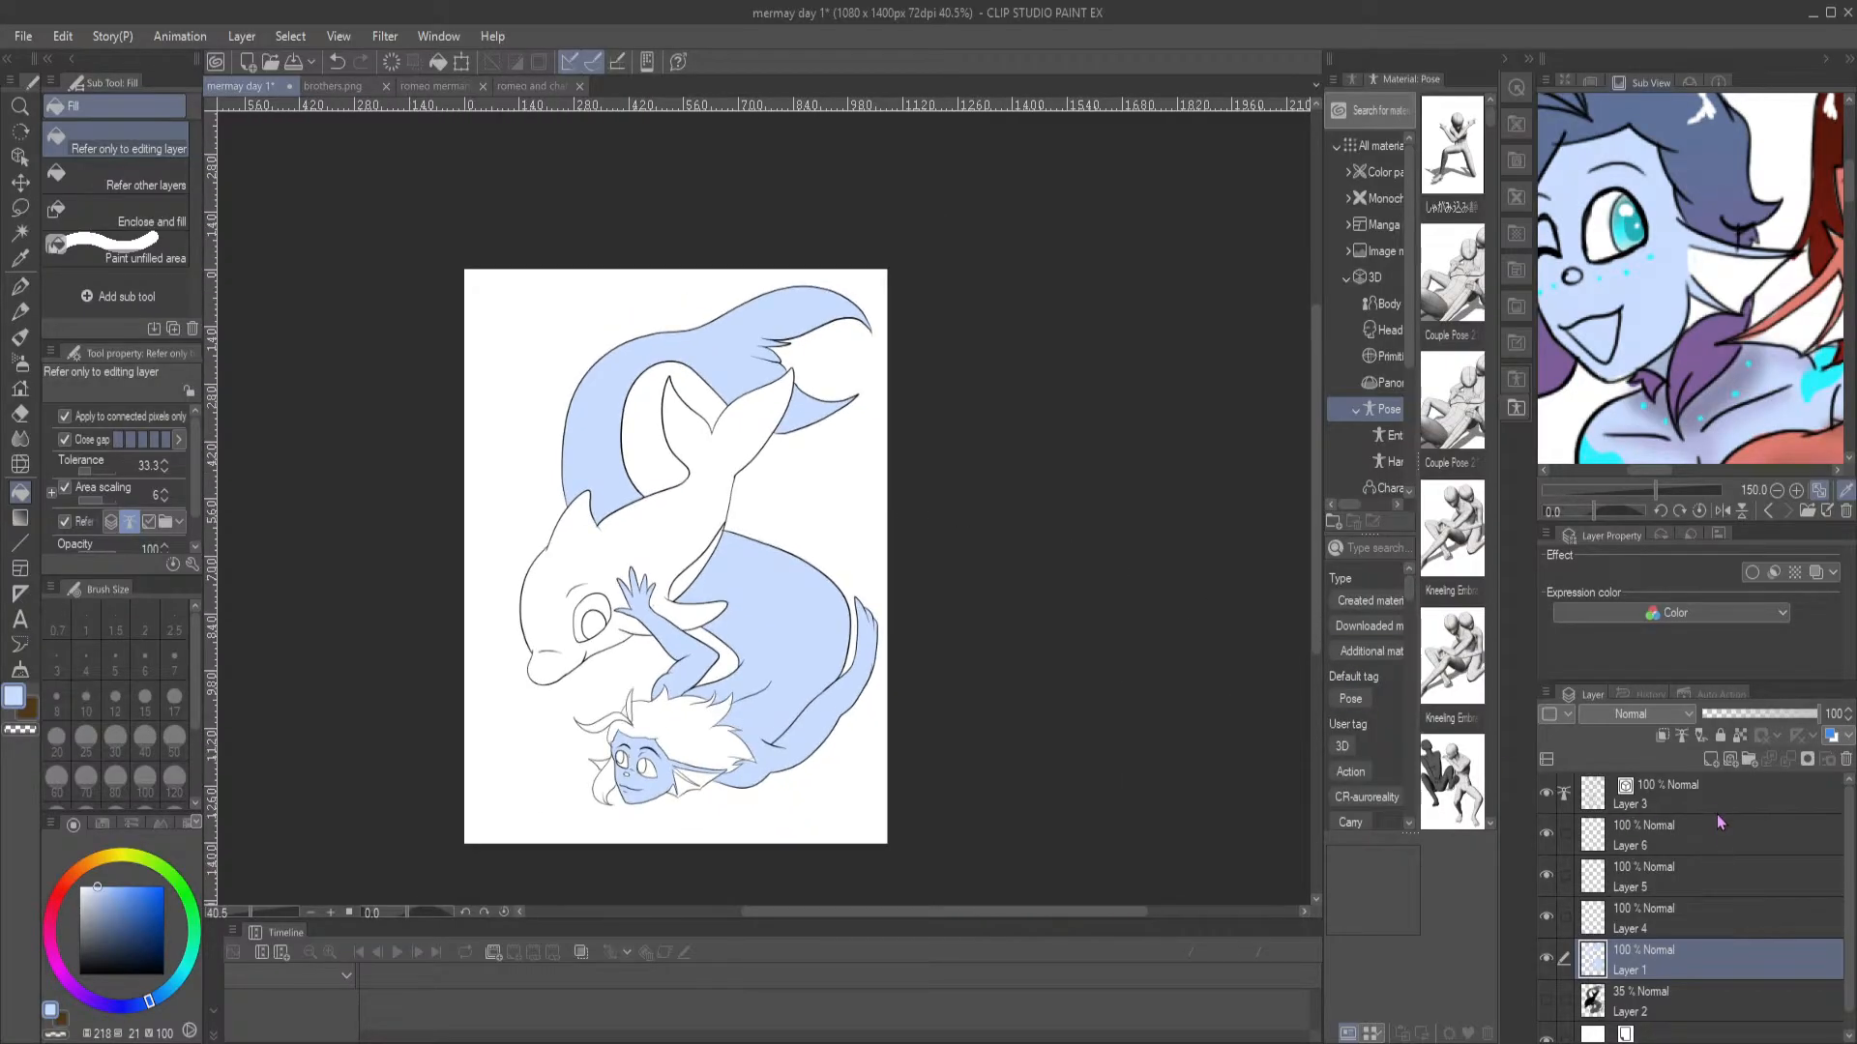
Lock the transparent pixels of Layer 1 and sample the purple of the reference merman's tail
{"action": "left_click", "coordinate": [1740, 736]}
{"action": "scroll", "coordinate": [1747, 221], "scroll_direction": "down", "scroll_amount": 10}
{"action": "scroll", "coordinate": [1749, 323], "scroll_direction": "up", "scroll_amount": 9}
{"action": "left_click", "coordinate": [1764, 392]}
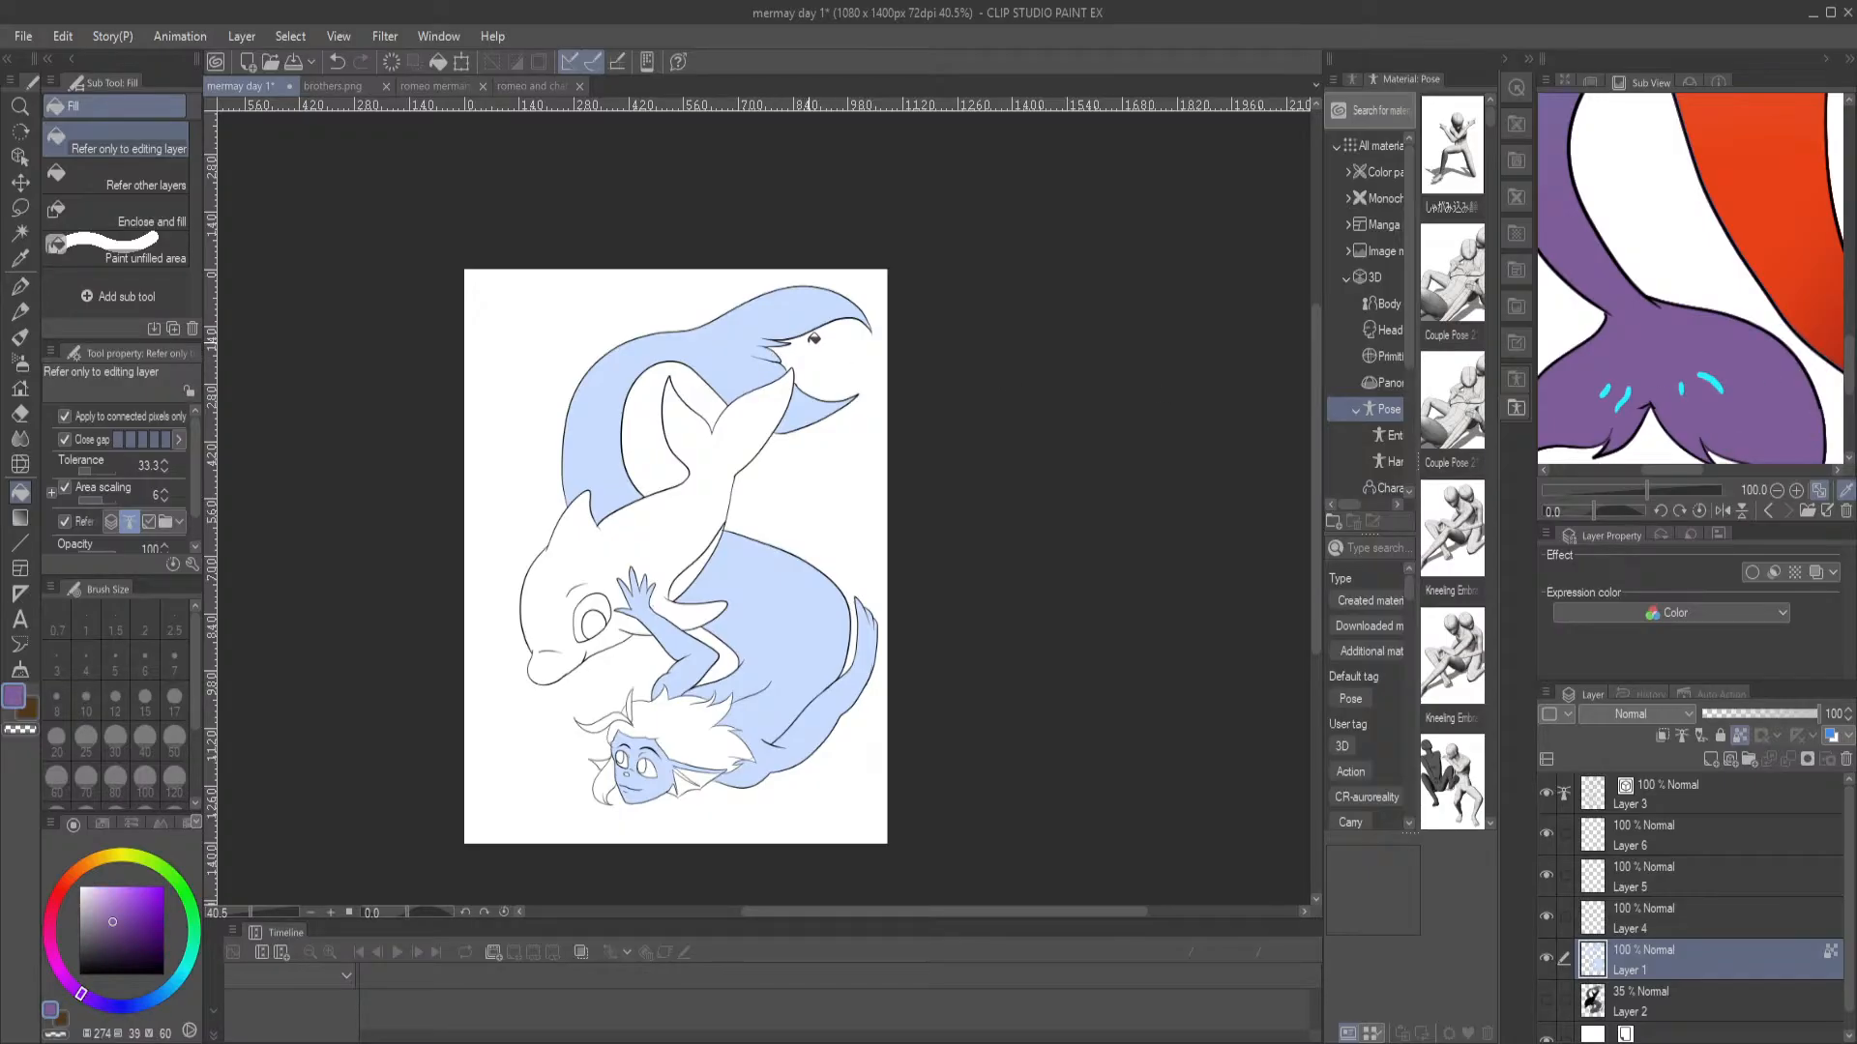
Auto-select the upper tail on the line art, shade it on Layer 1 with a purple foreground-to-transparent gradient, and deselect
{"action": "key", "text": "w"}
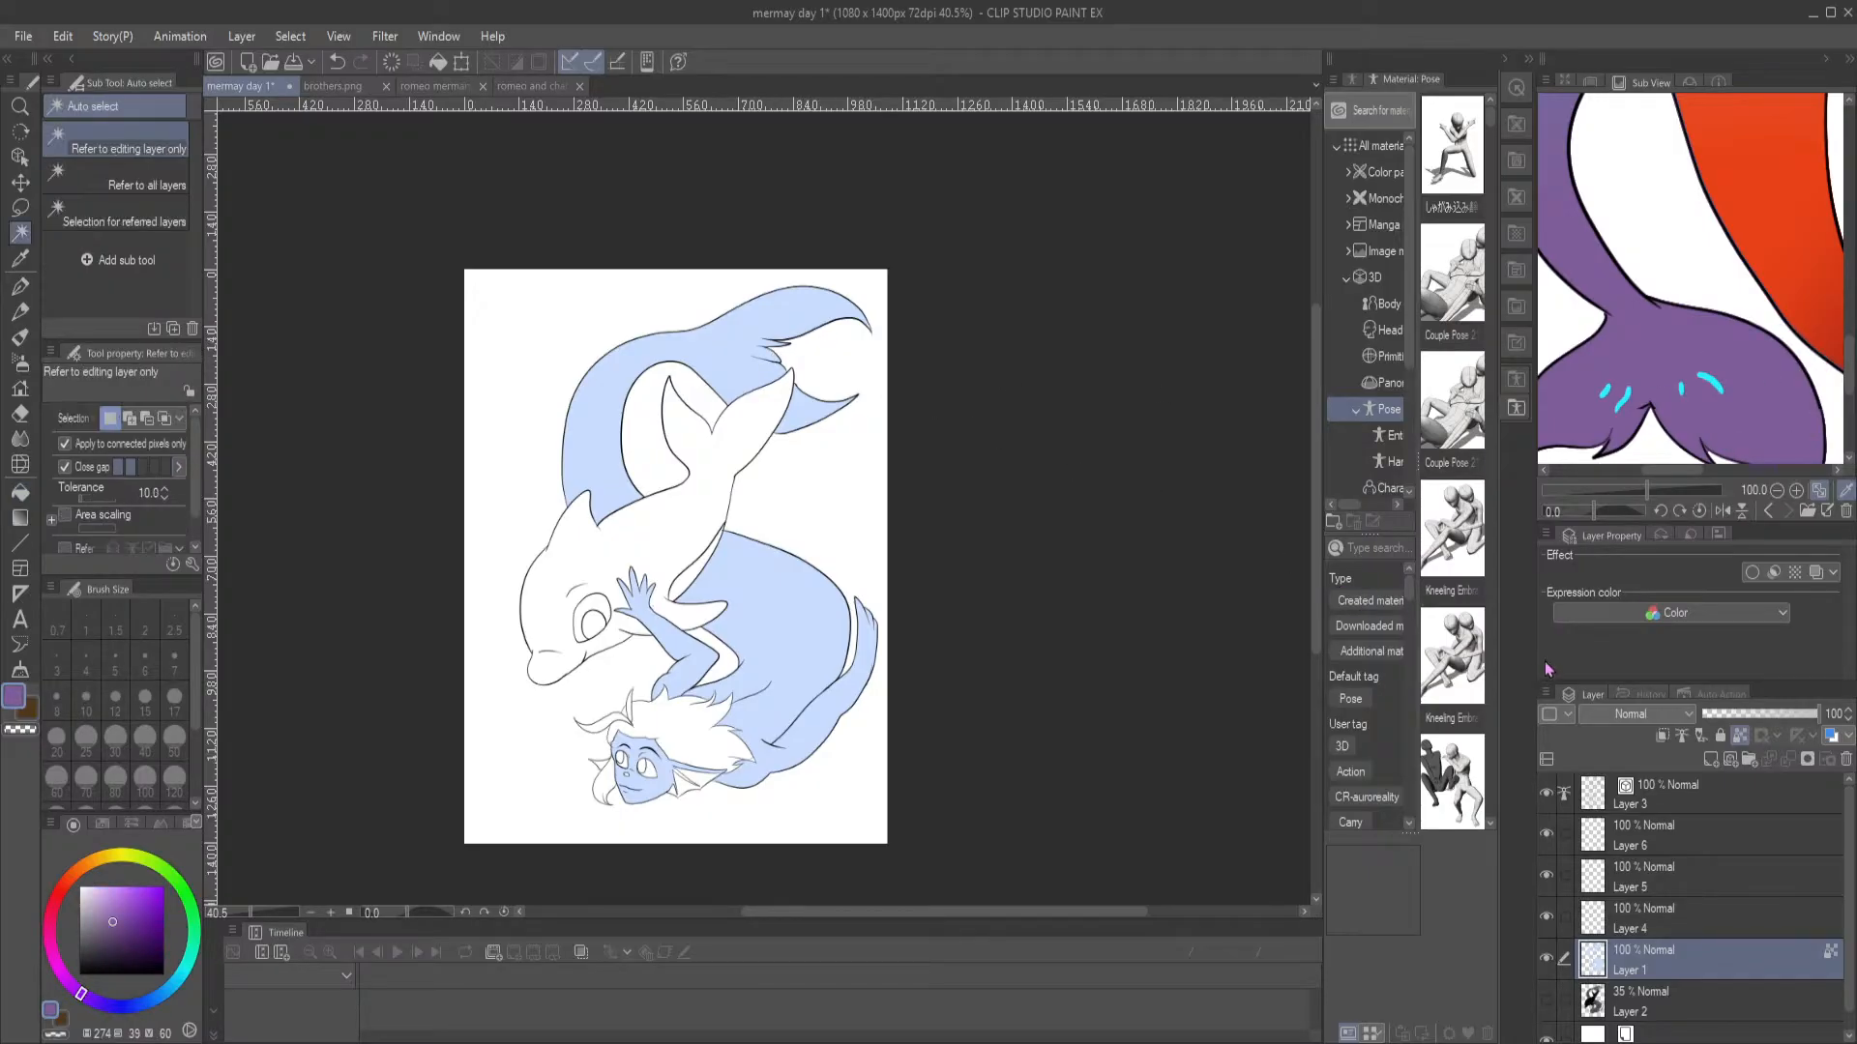
{"action": "left_click", "coordinate": [1694, 795]}
{"action": "left_click", "coordinate": [610, 463]}
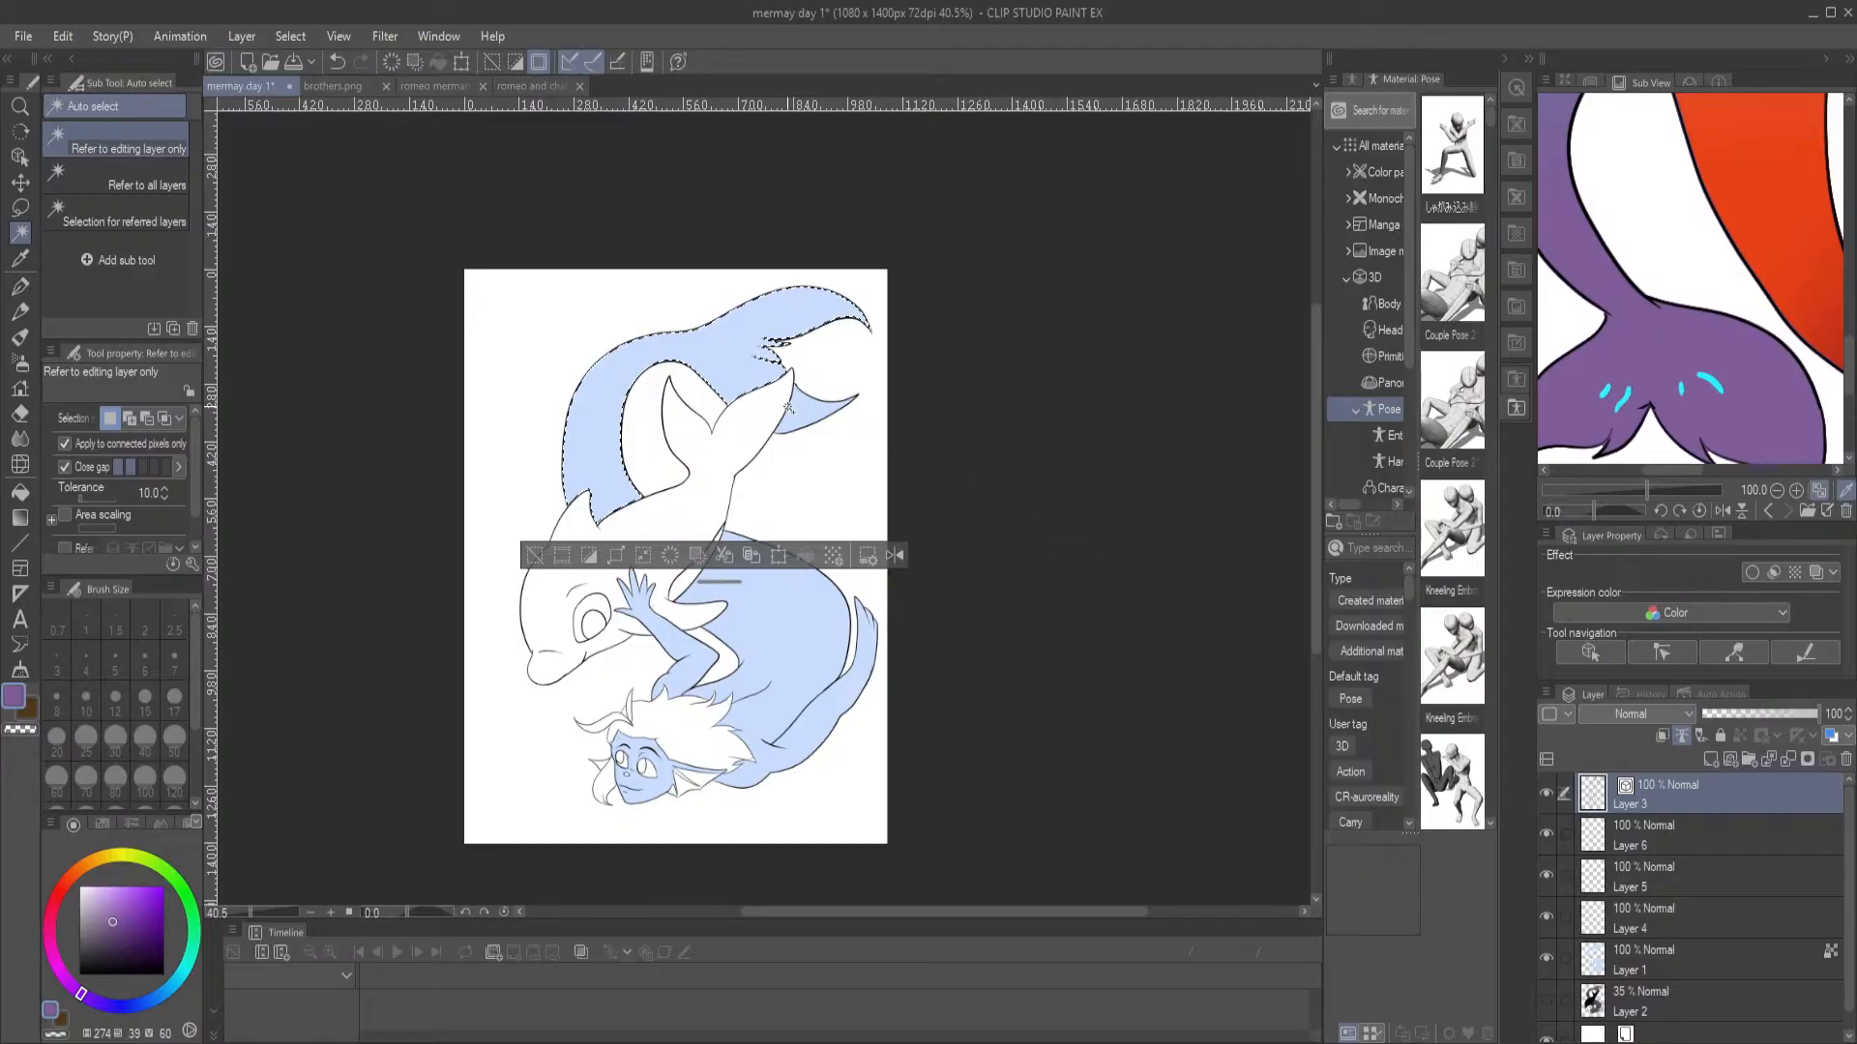
{"action": "left_click", "coordinate": [1665, 960]}
{"action": "left_click", "coordinate": [27, 520]}
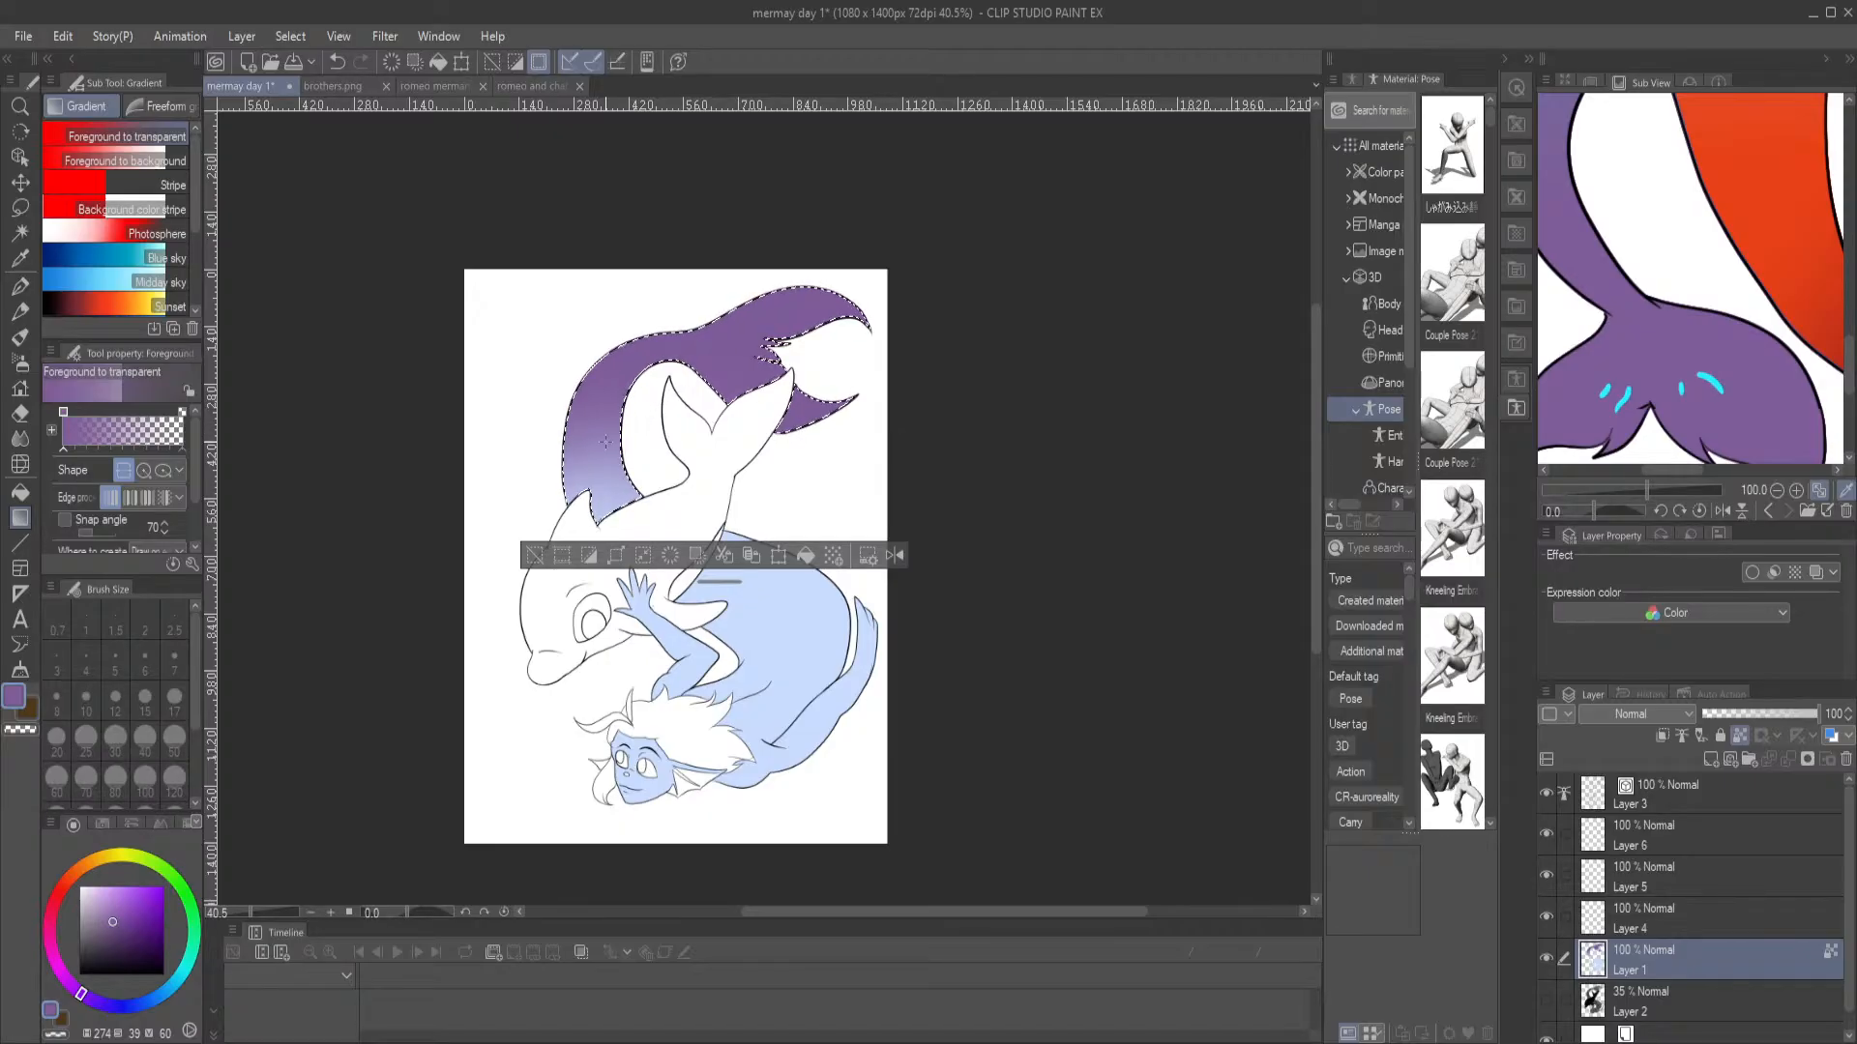
{"action": "left_click_drag", "start_coordinate": [607, 440], "coordinate": [675, 634]}
{"action": "key", "text": "ctrl+d"}
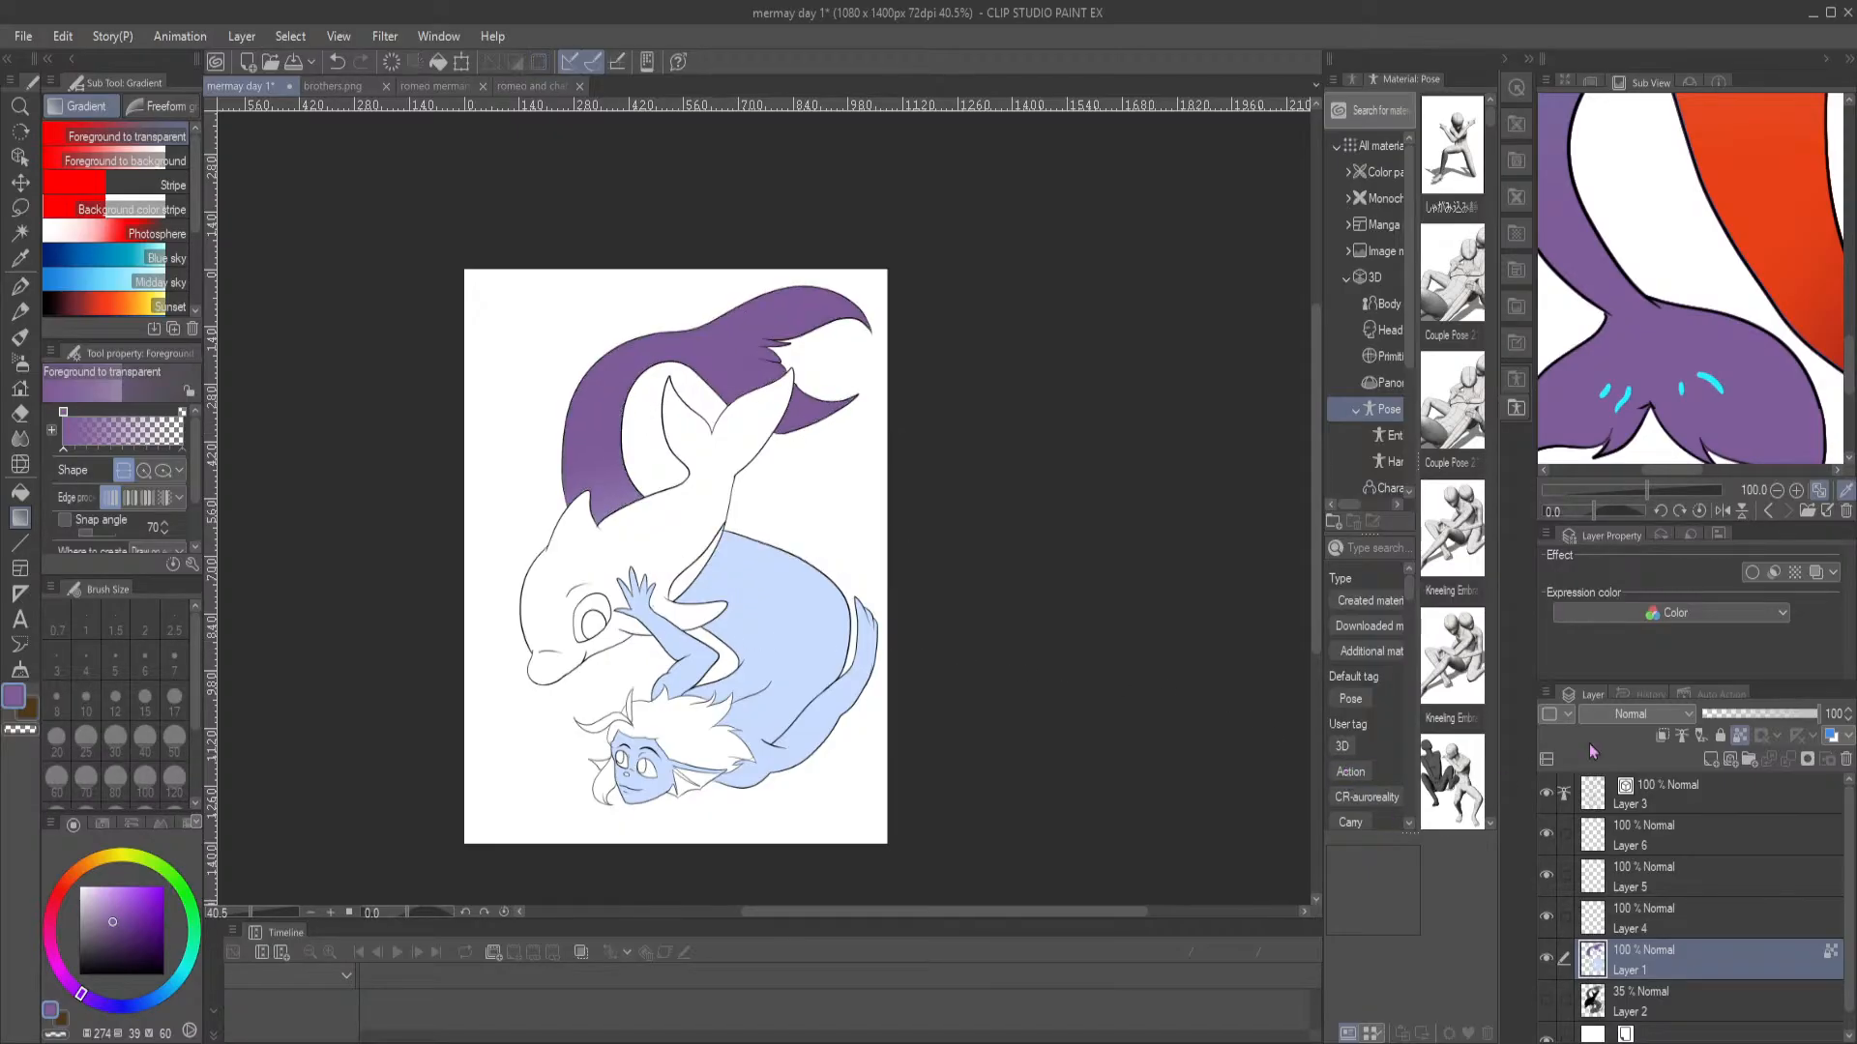
Auto-select the merman's torso on the Layer 3 line art and limit the selection to the tail base with the Lasso
{"action": "left_click", "coordinate": [1745, 816]}
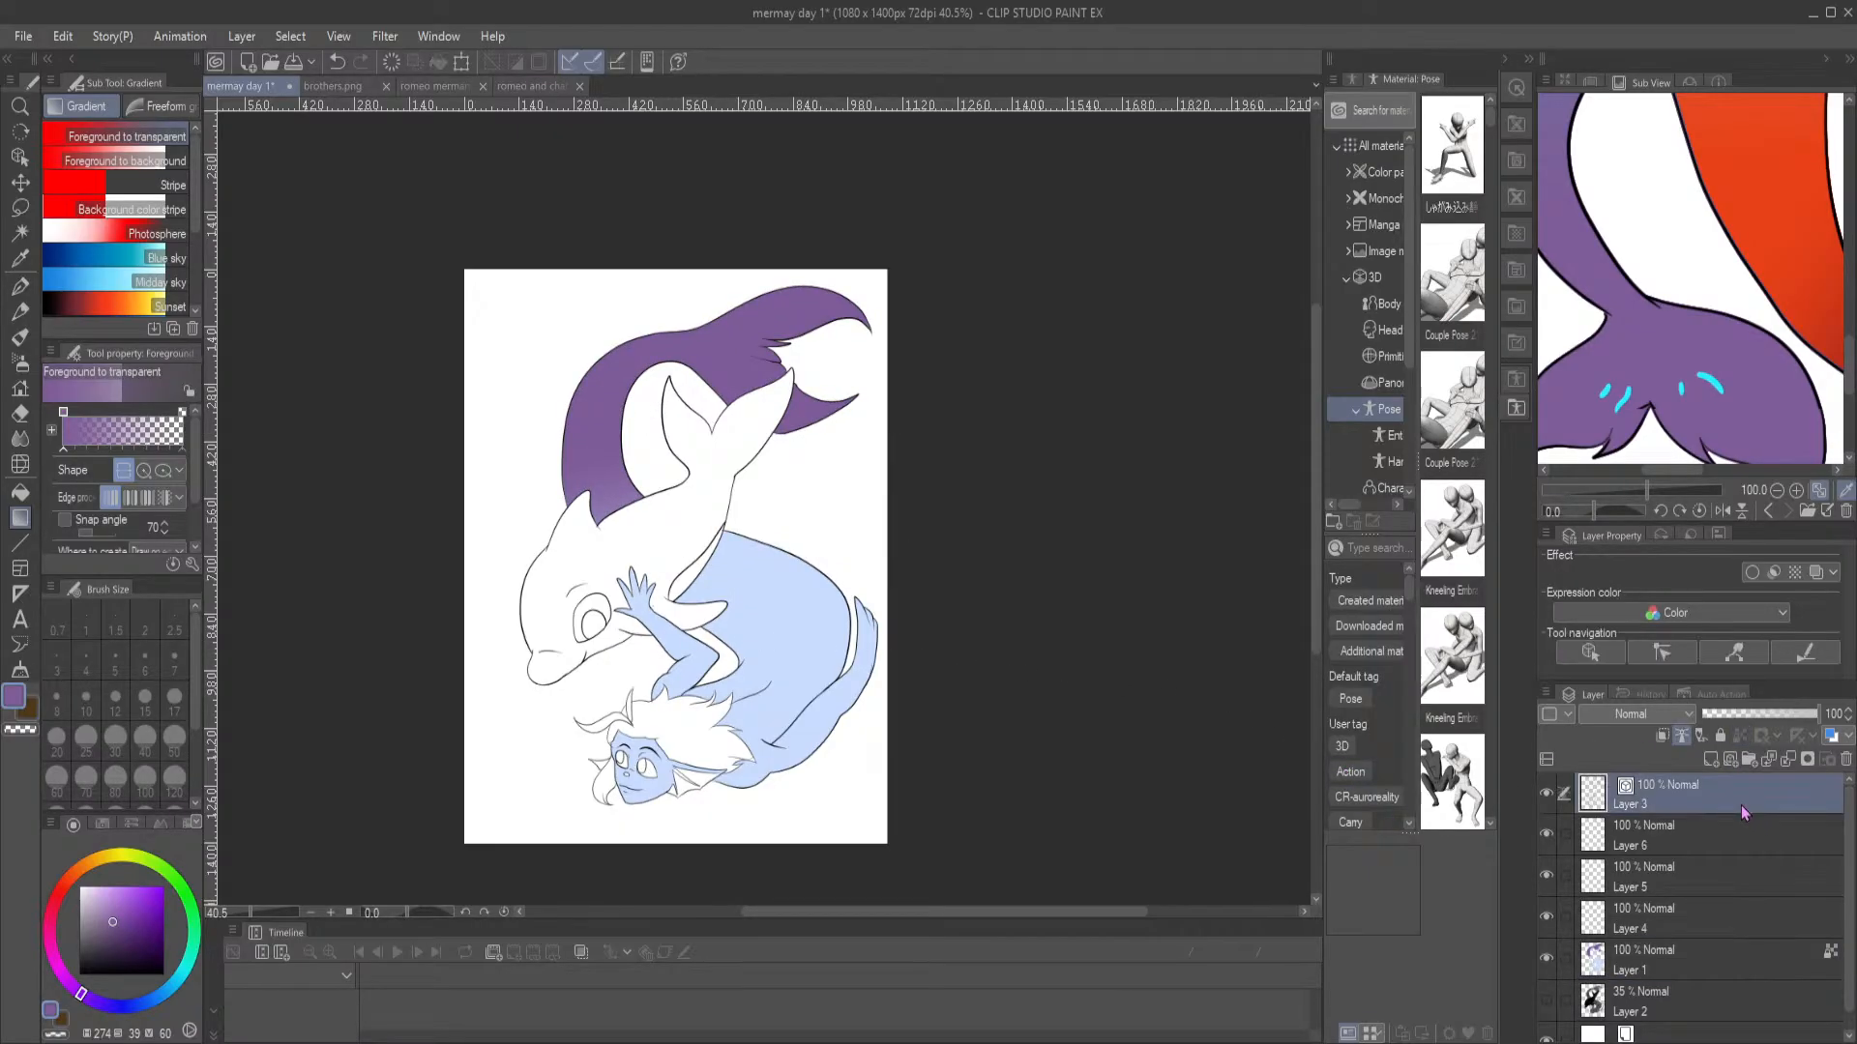
{"action": "left_click", "coordinate": [1728, 964]}
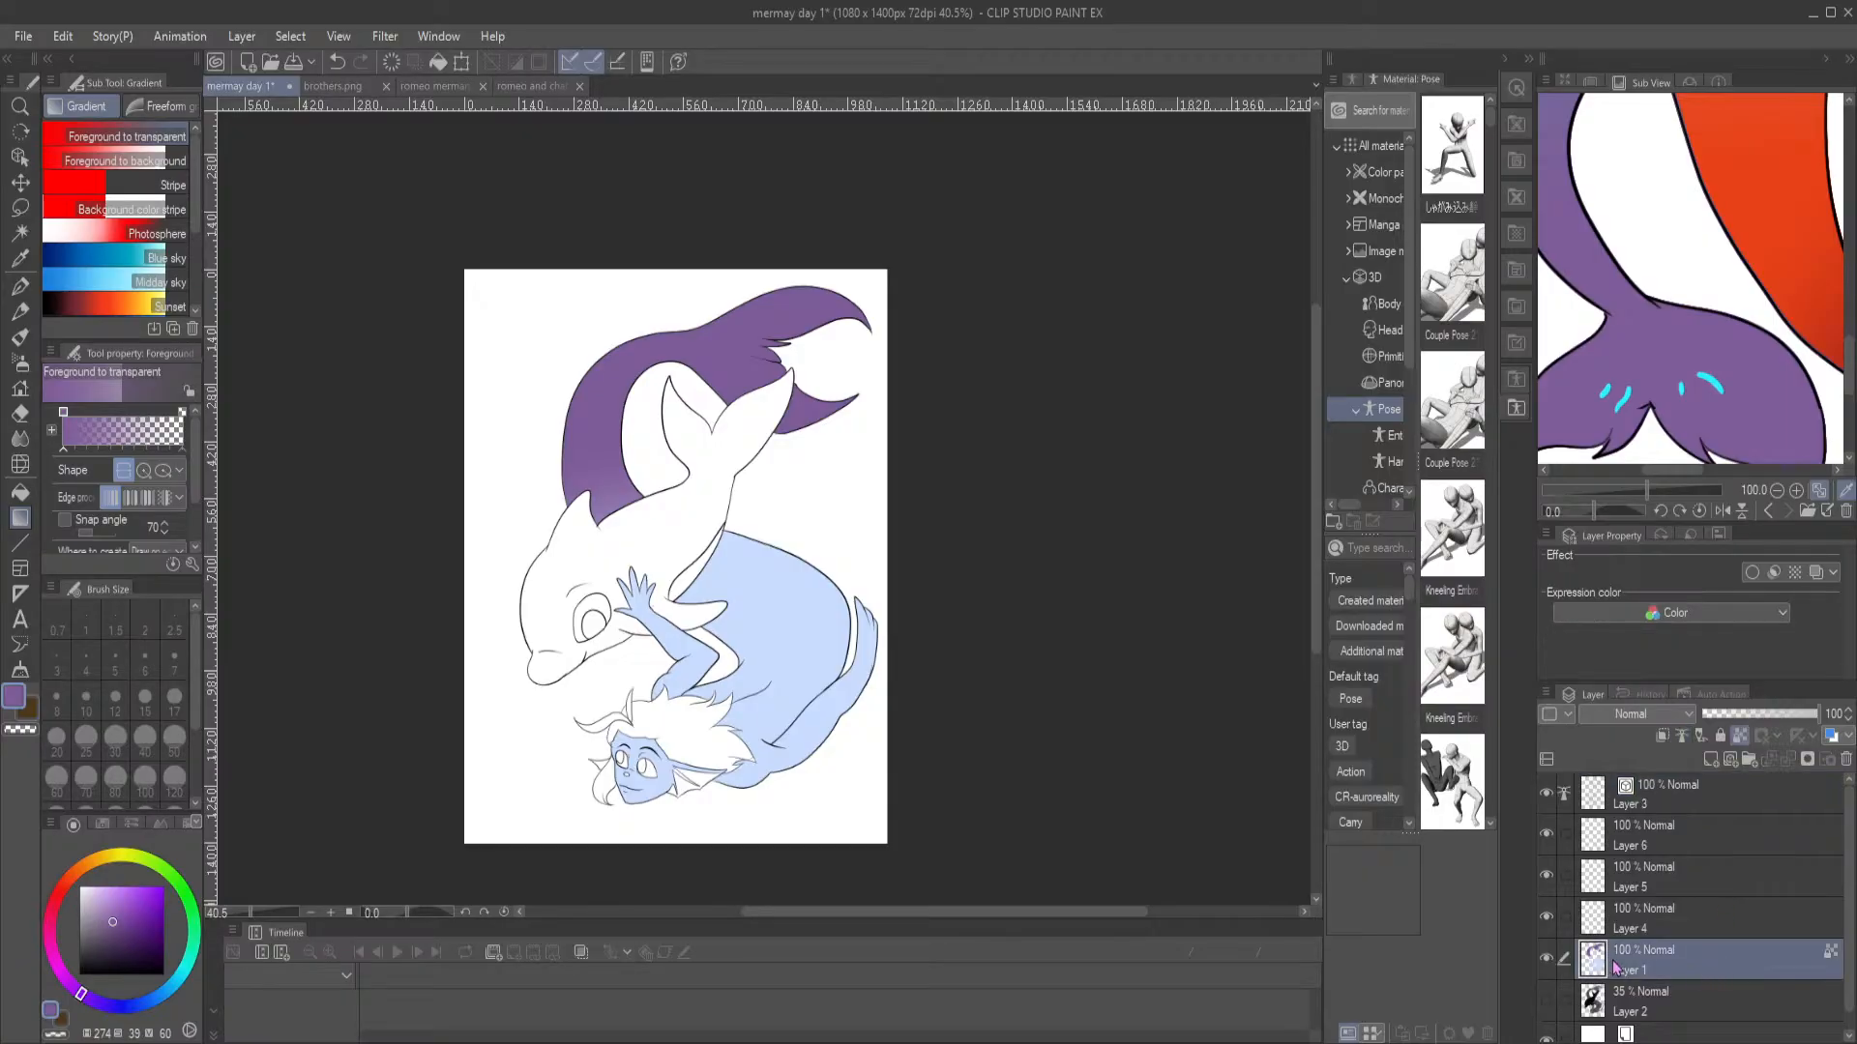
{"action": "left_click", "coordinate": [1683, 799]}
{"action": "key", "text": "w"}
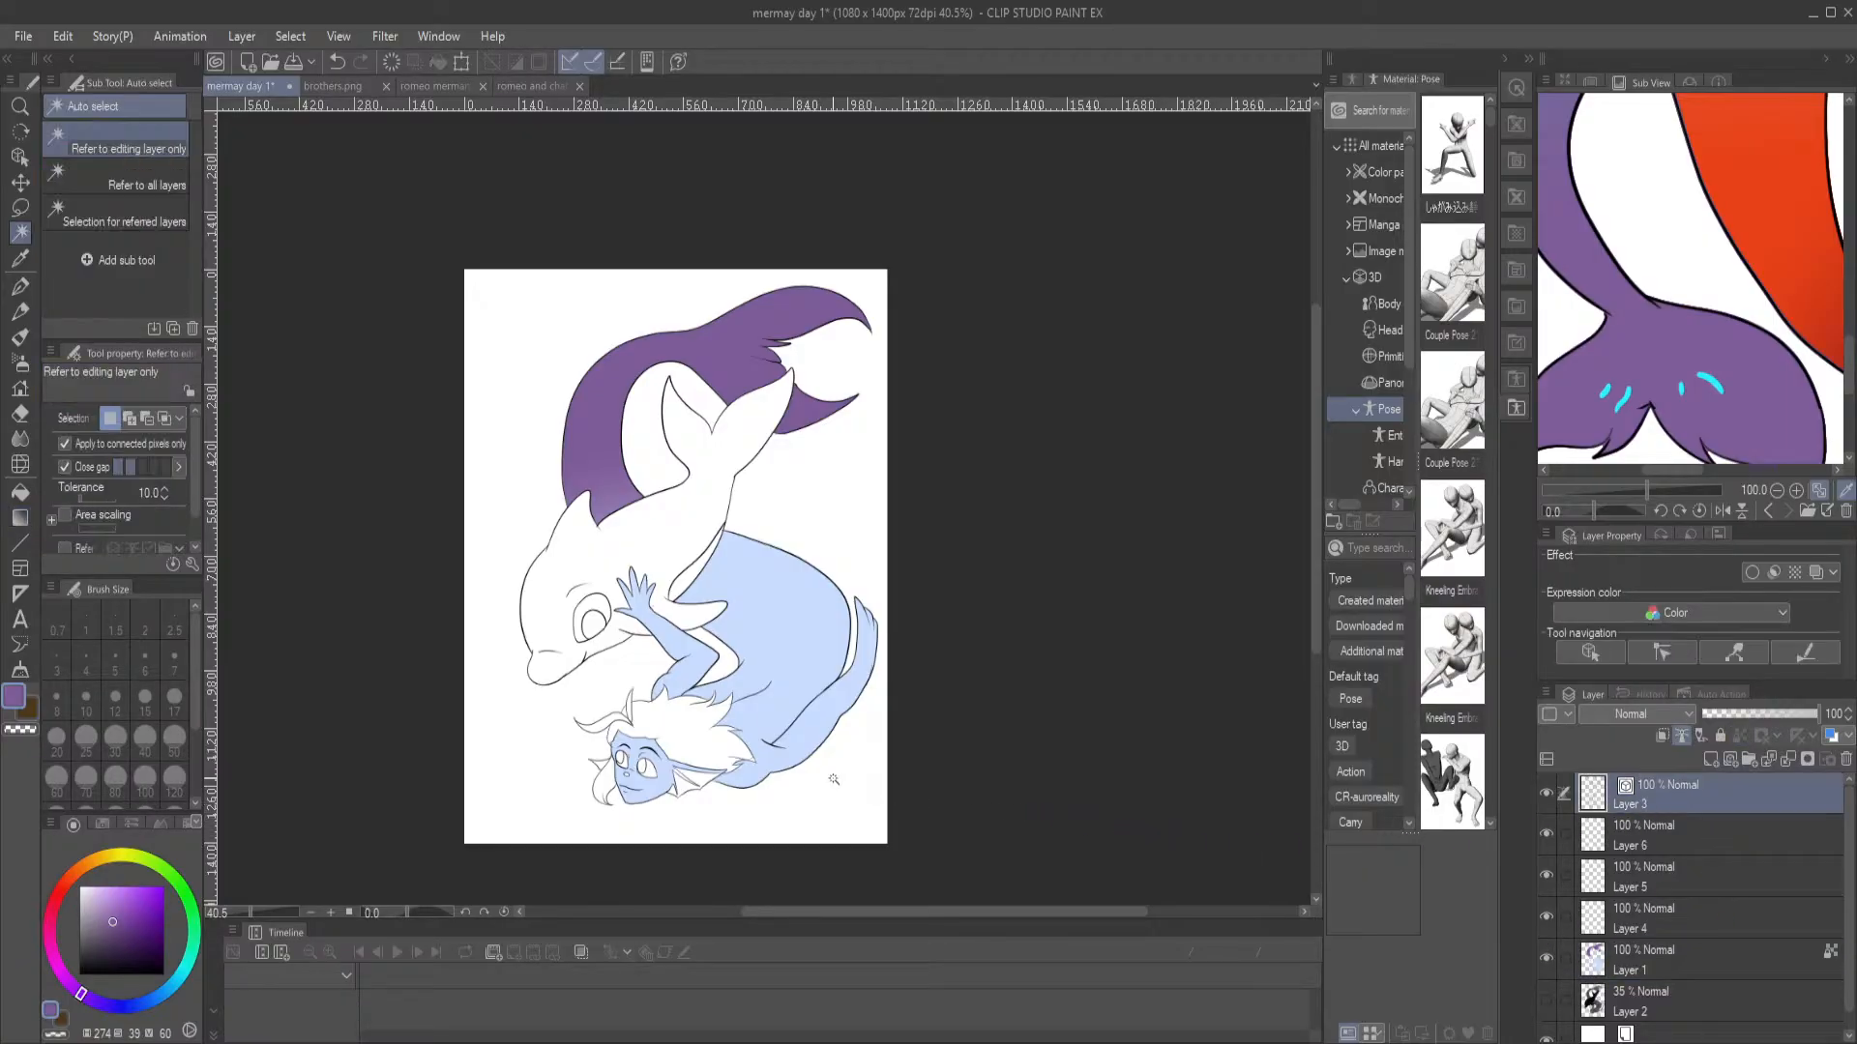
{"action": "left_click", "coordinate": [785, 637]}
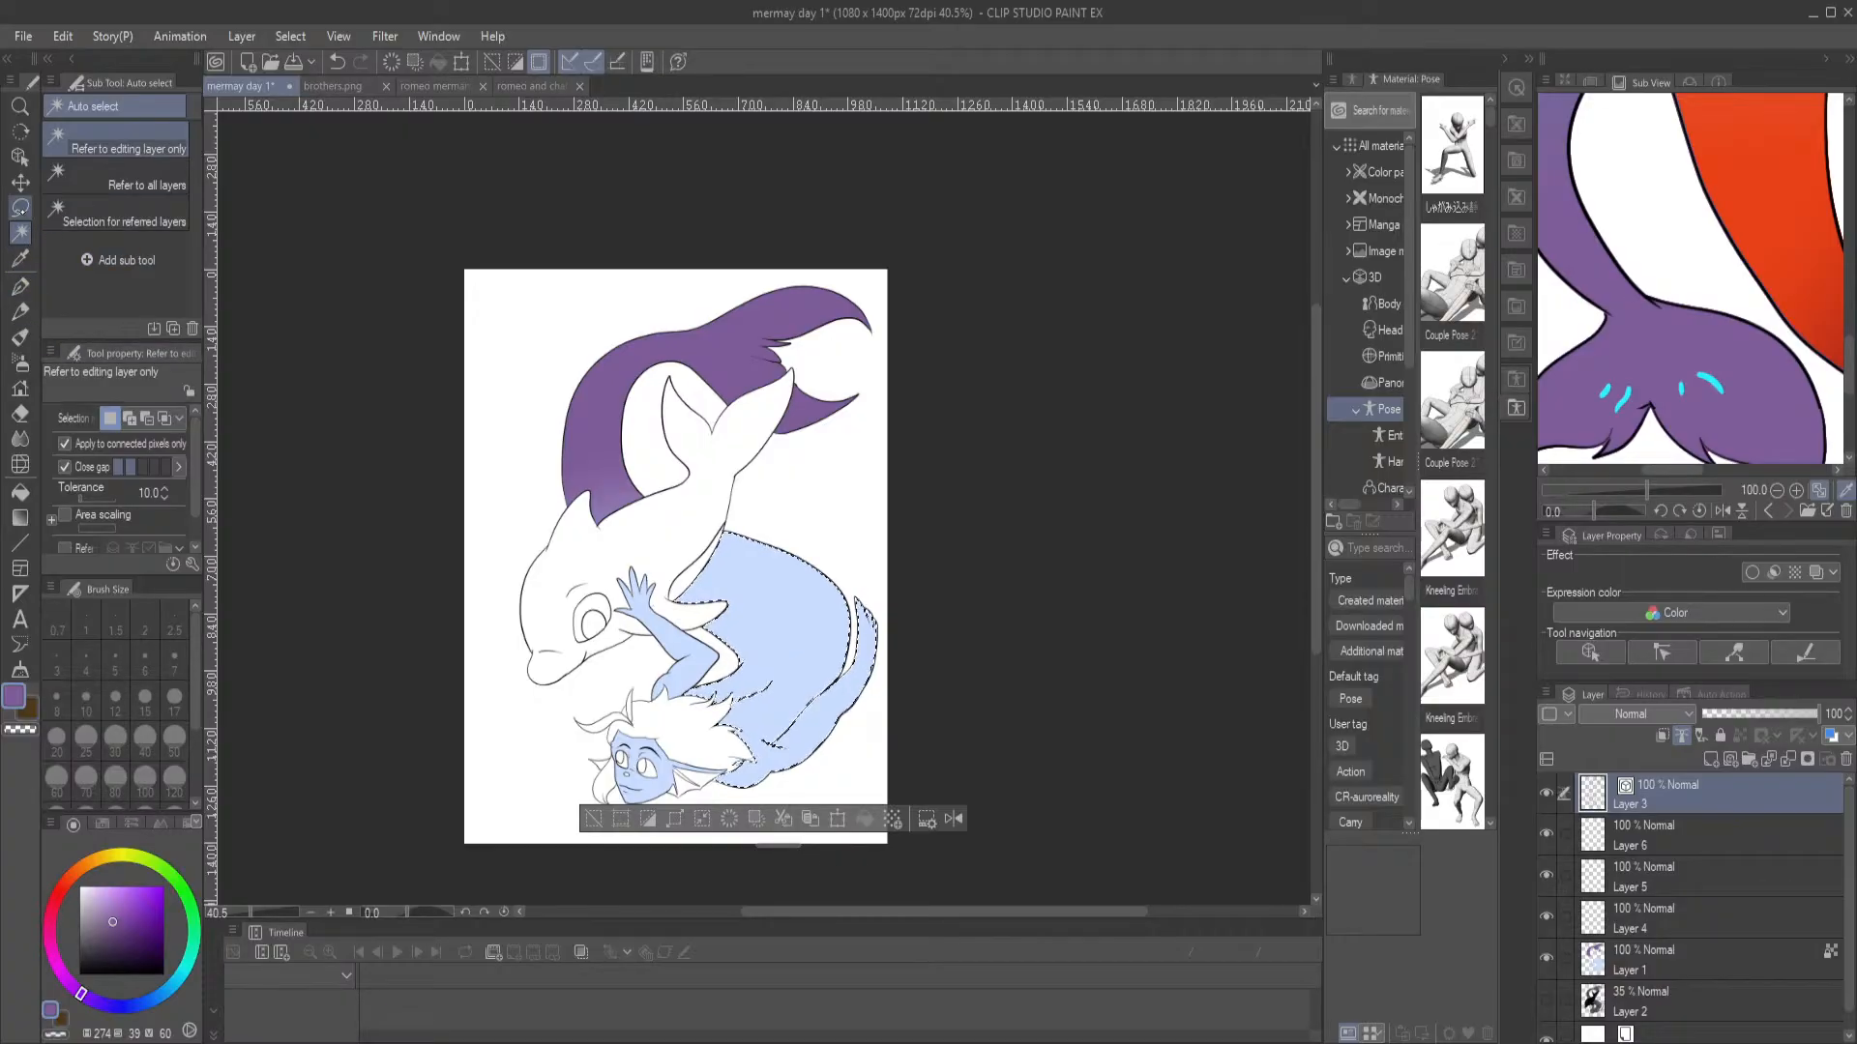
{"action": "left_click", "coordinate": [20, 207]}
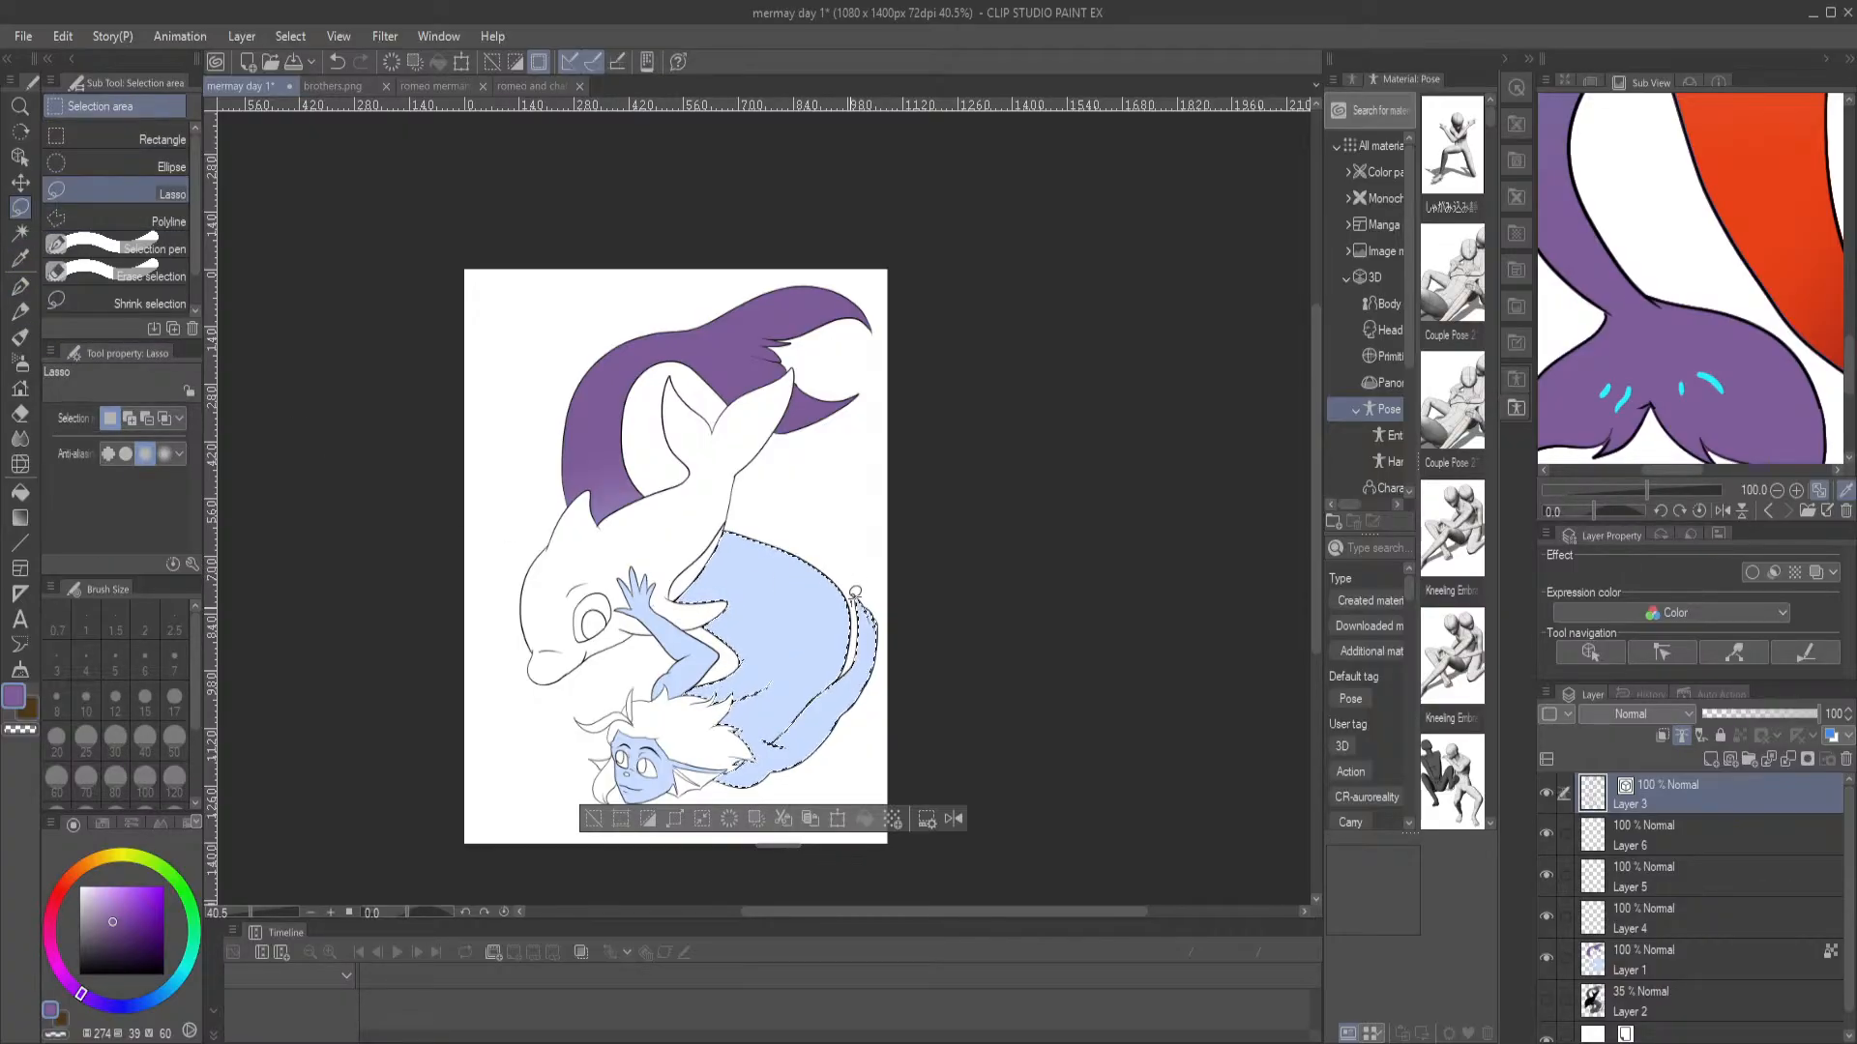
{"action": "mouse_move", "coordinate": [846, 680]}
{"action": "left_mouse_down"}
{"action": "mouse_move", "coordinate": [776, 647]}
{"action": "mouse_move", "coordinate": [822, 798]}
{"action": "mouse_move", "coordinate": [885, 696]}
{"action": "mouse_move", "coordinate": [896, 630]}
{"action": "left_mouse_up"}
Shade the selected tail base on Layer 1 with a purple foreground-to-transparent gradient fading into the pale blue, and deselect
{"action": "left_click", "coordinate": [1705, 945]}
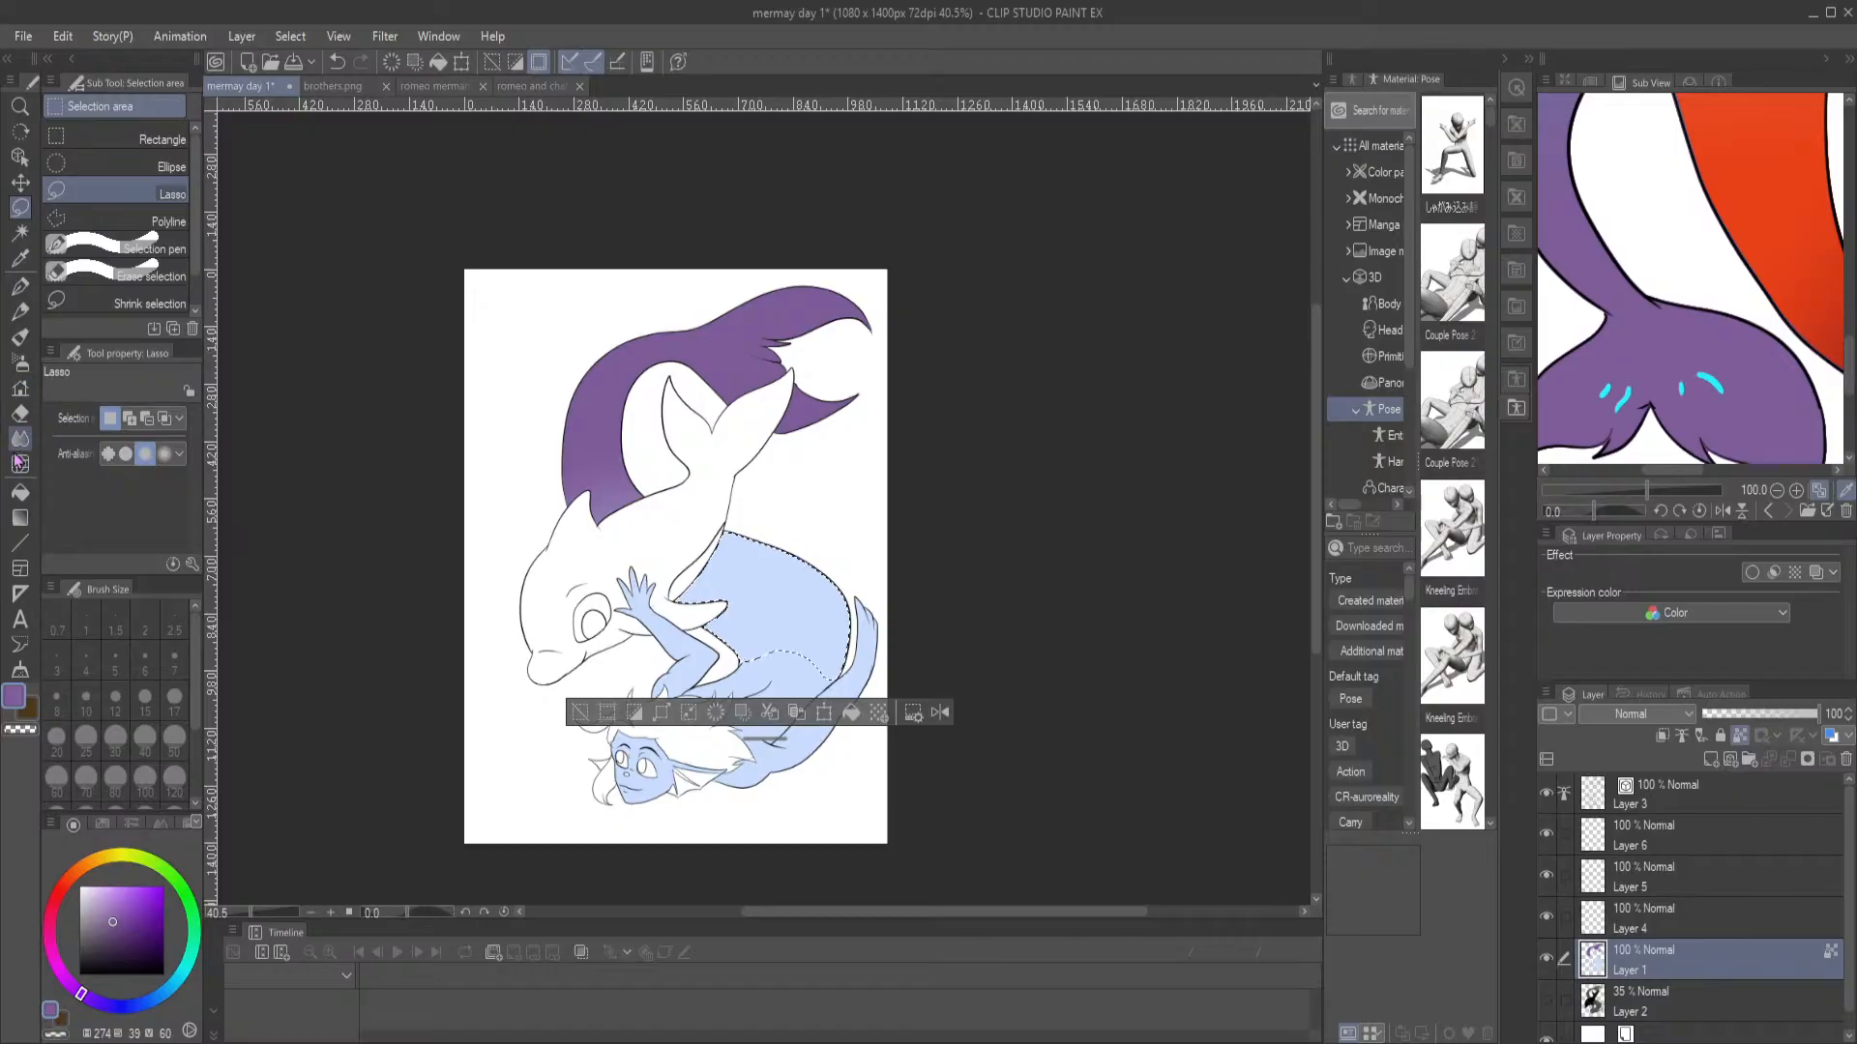
{"action": "left_click", "coordinate": [19, 519]}
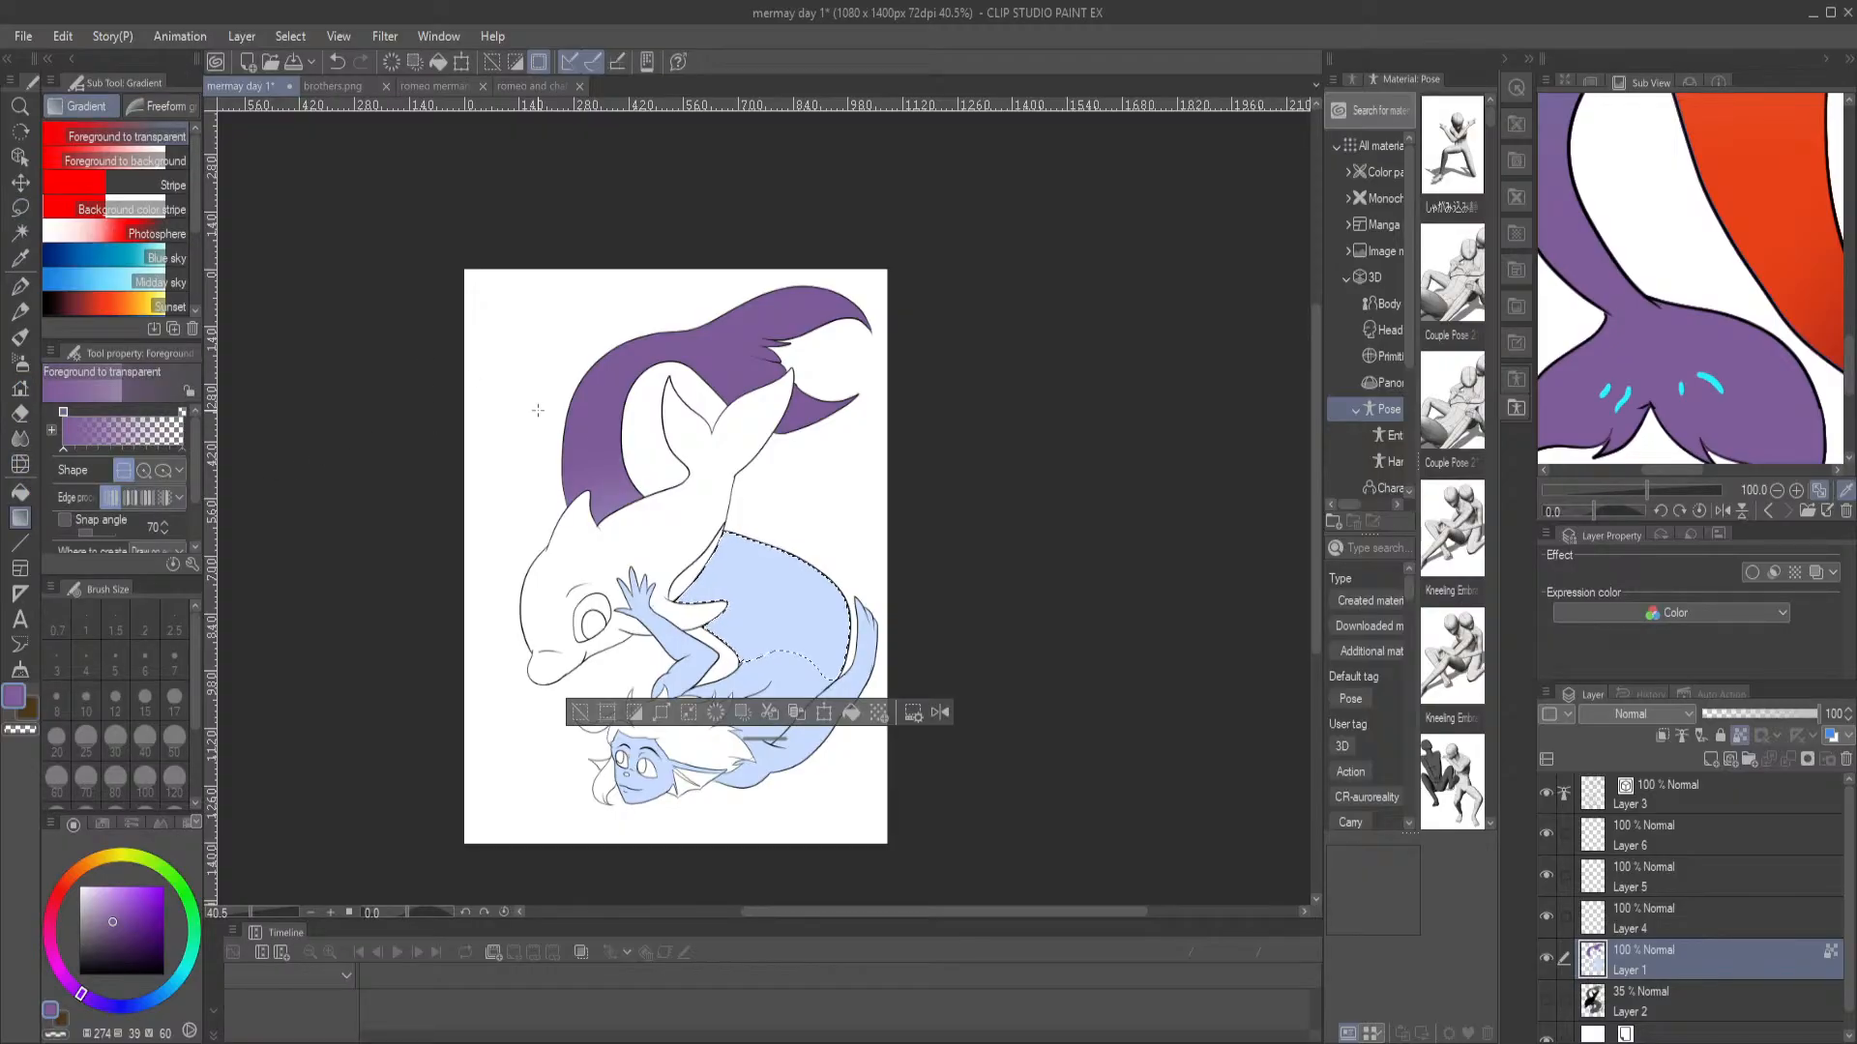
{"action": "left_click_drag", "start_coordinate": [605, 394], "coordinate": [837, 683]}
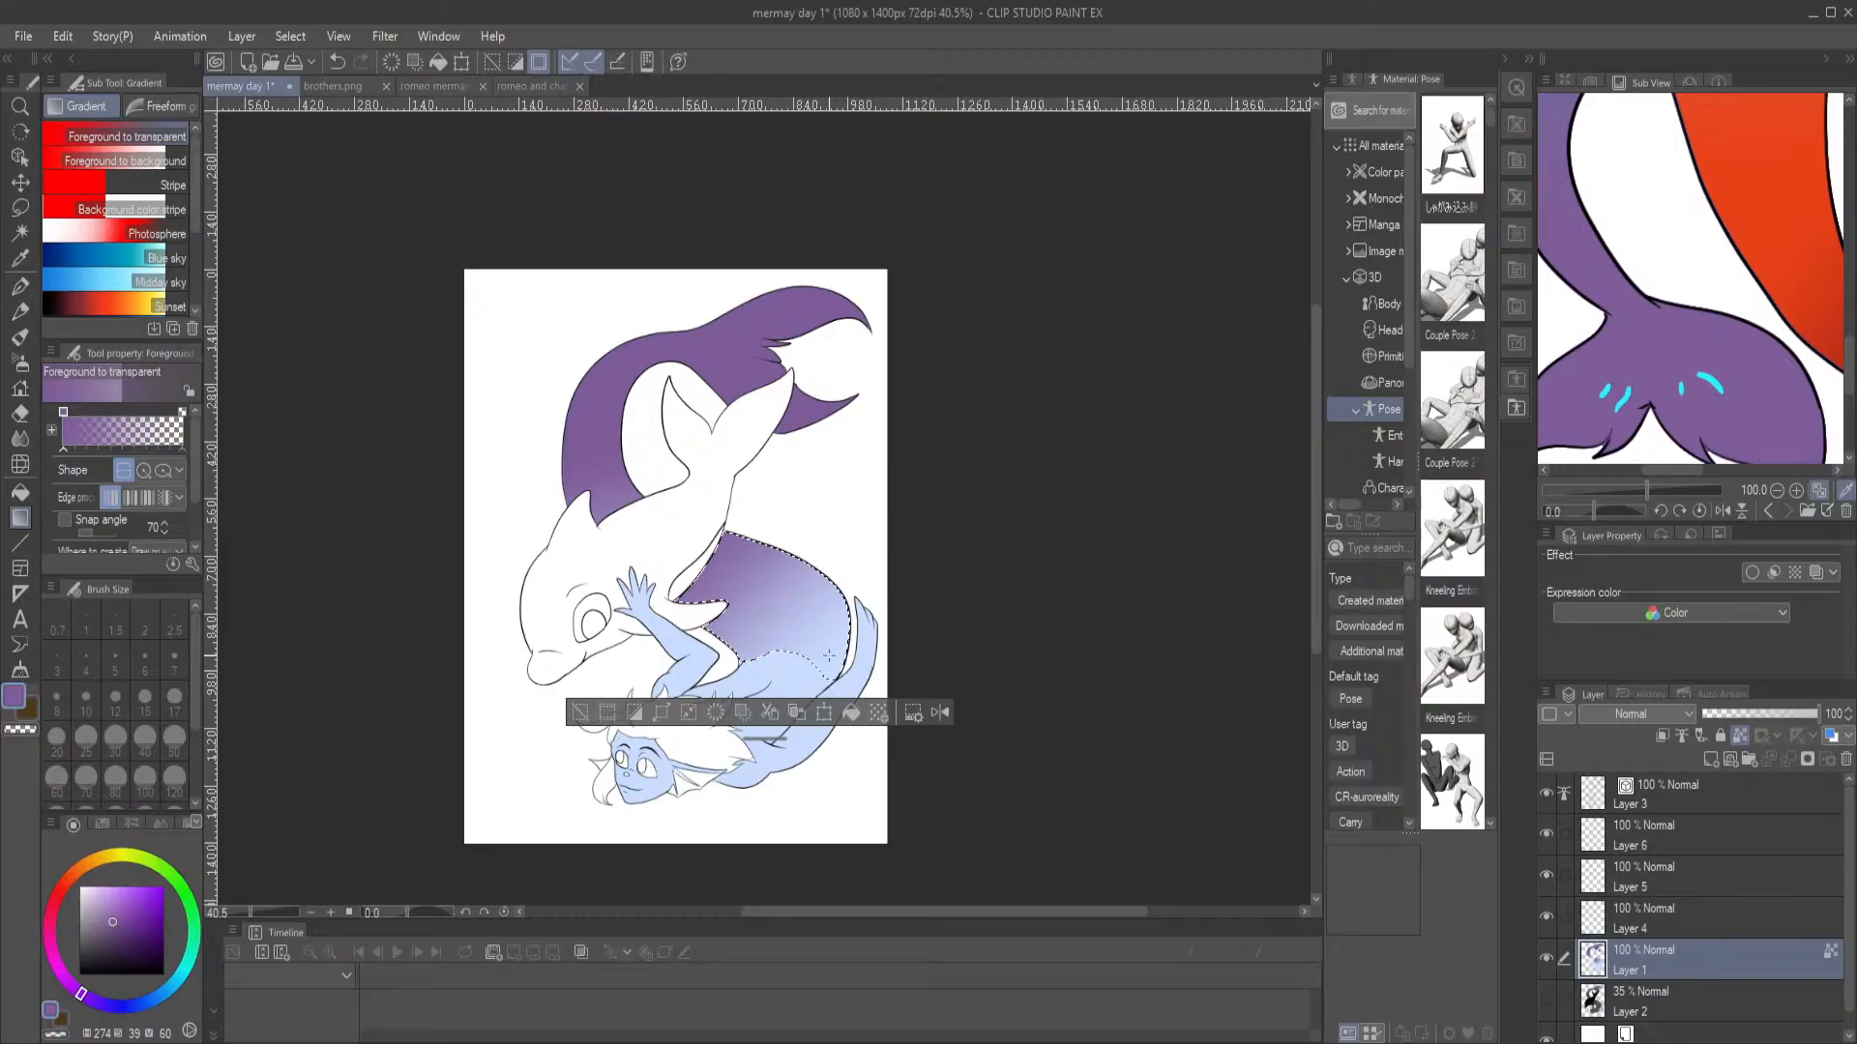
{"action": "key", "text": "ctrl+d"}
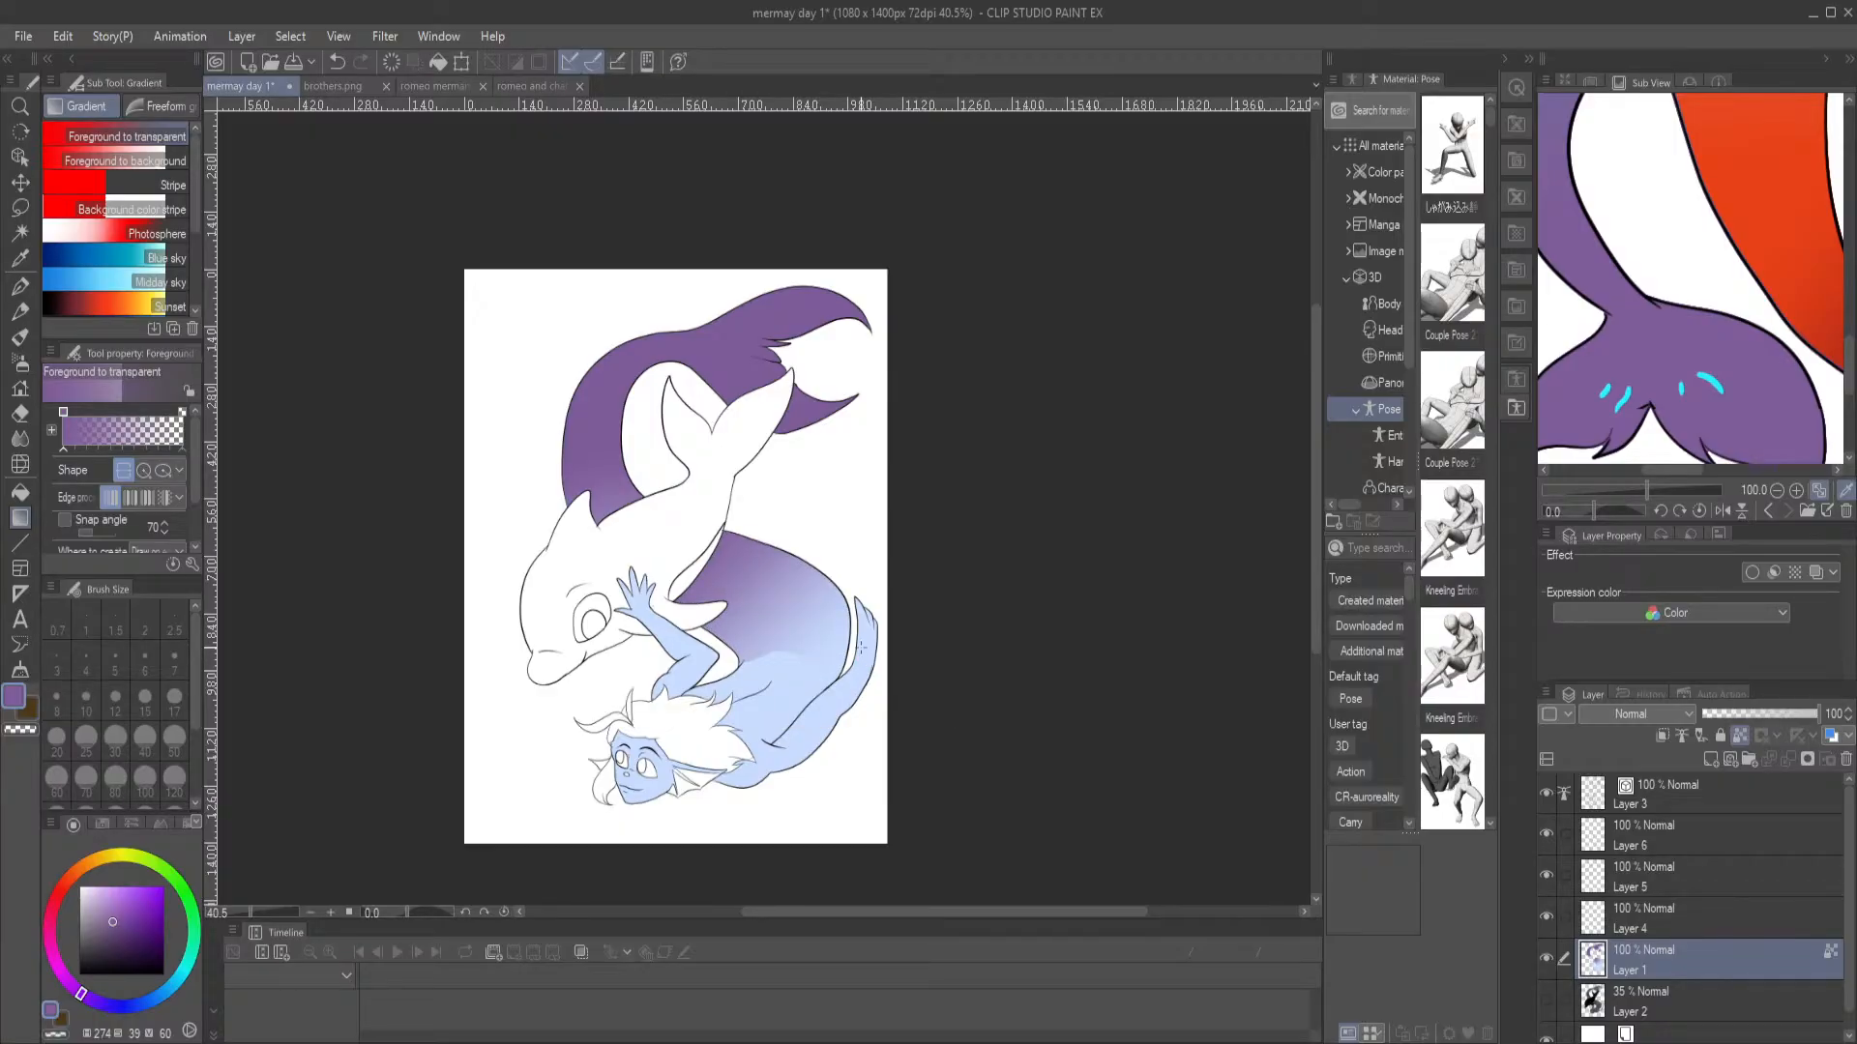
Sample the bright cyan of the reference tail markings and set up the G-pen on Layer 4 at the merman's tail fin
{"action": "left_click", "coordinate": [19, 438]}
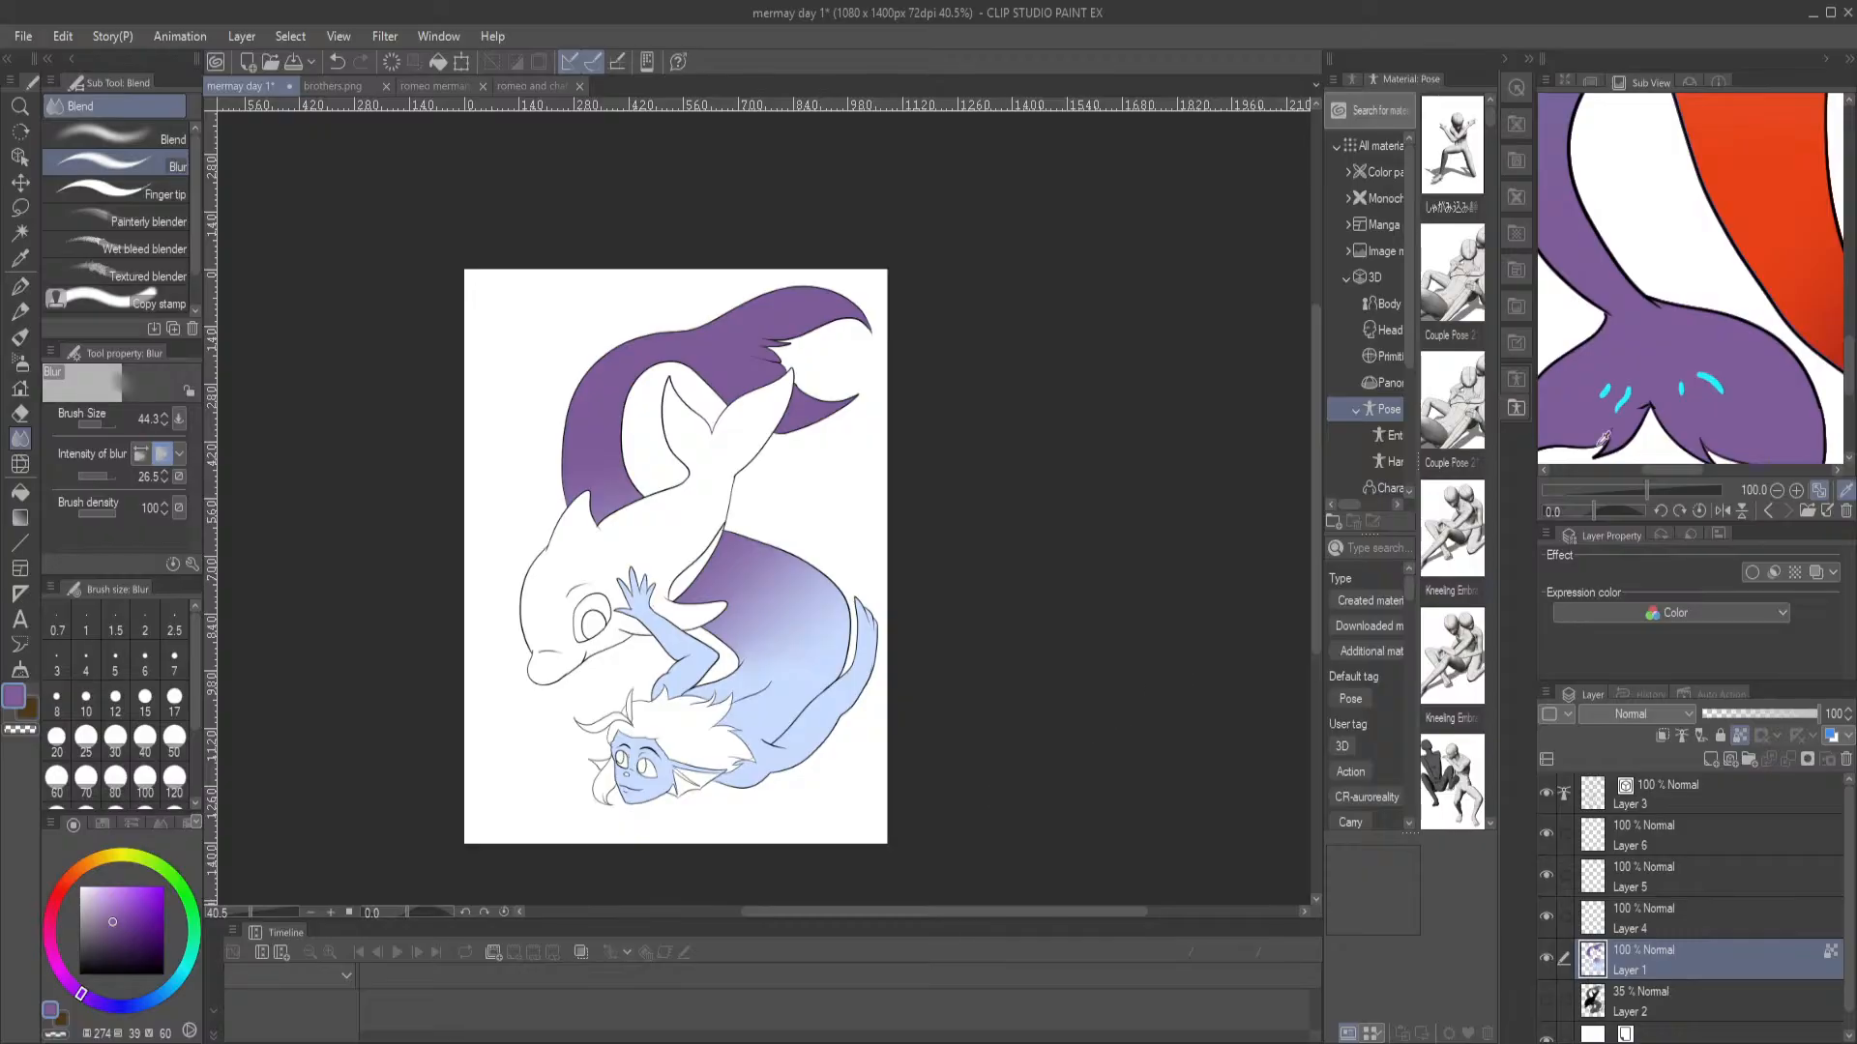
{"action": "left_click", "coordinate": [1711, 381]}
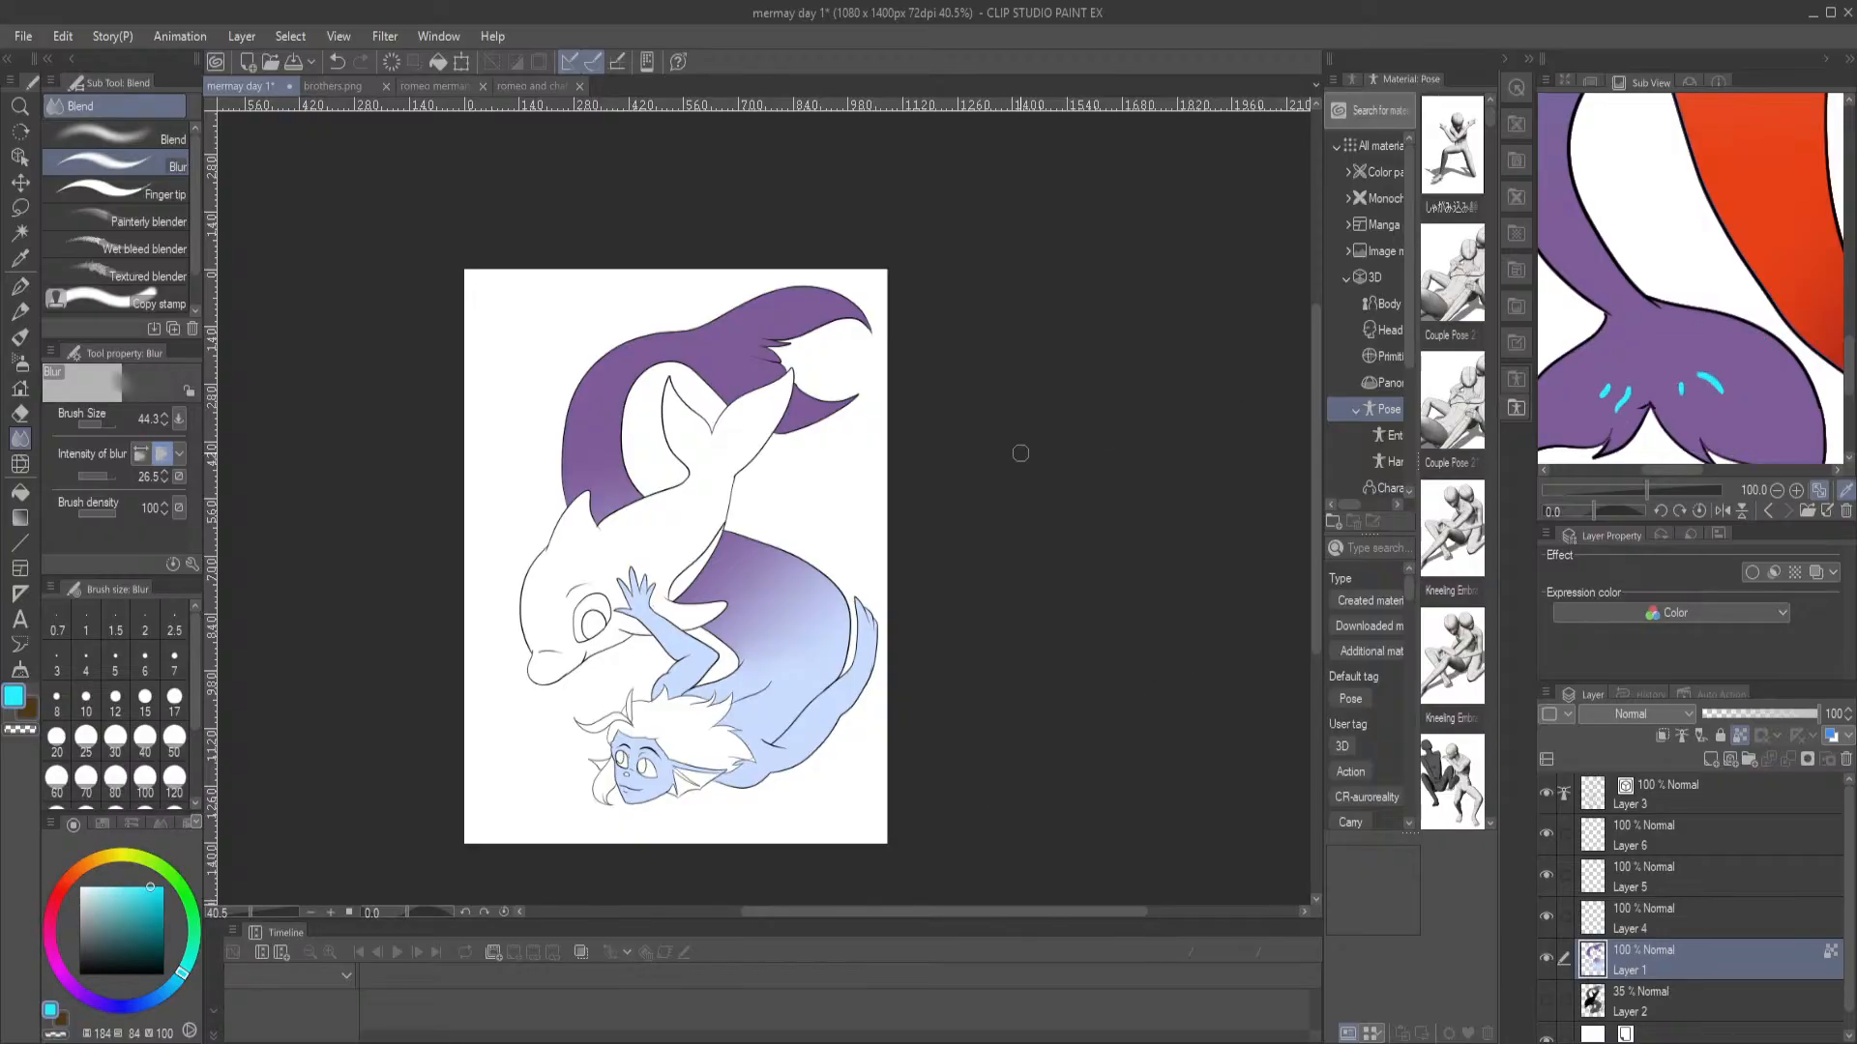
{"action": "left_click", "coordinate": [19, 286]}
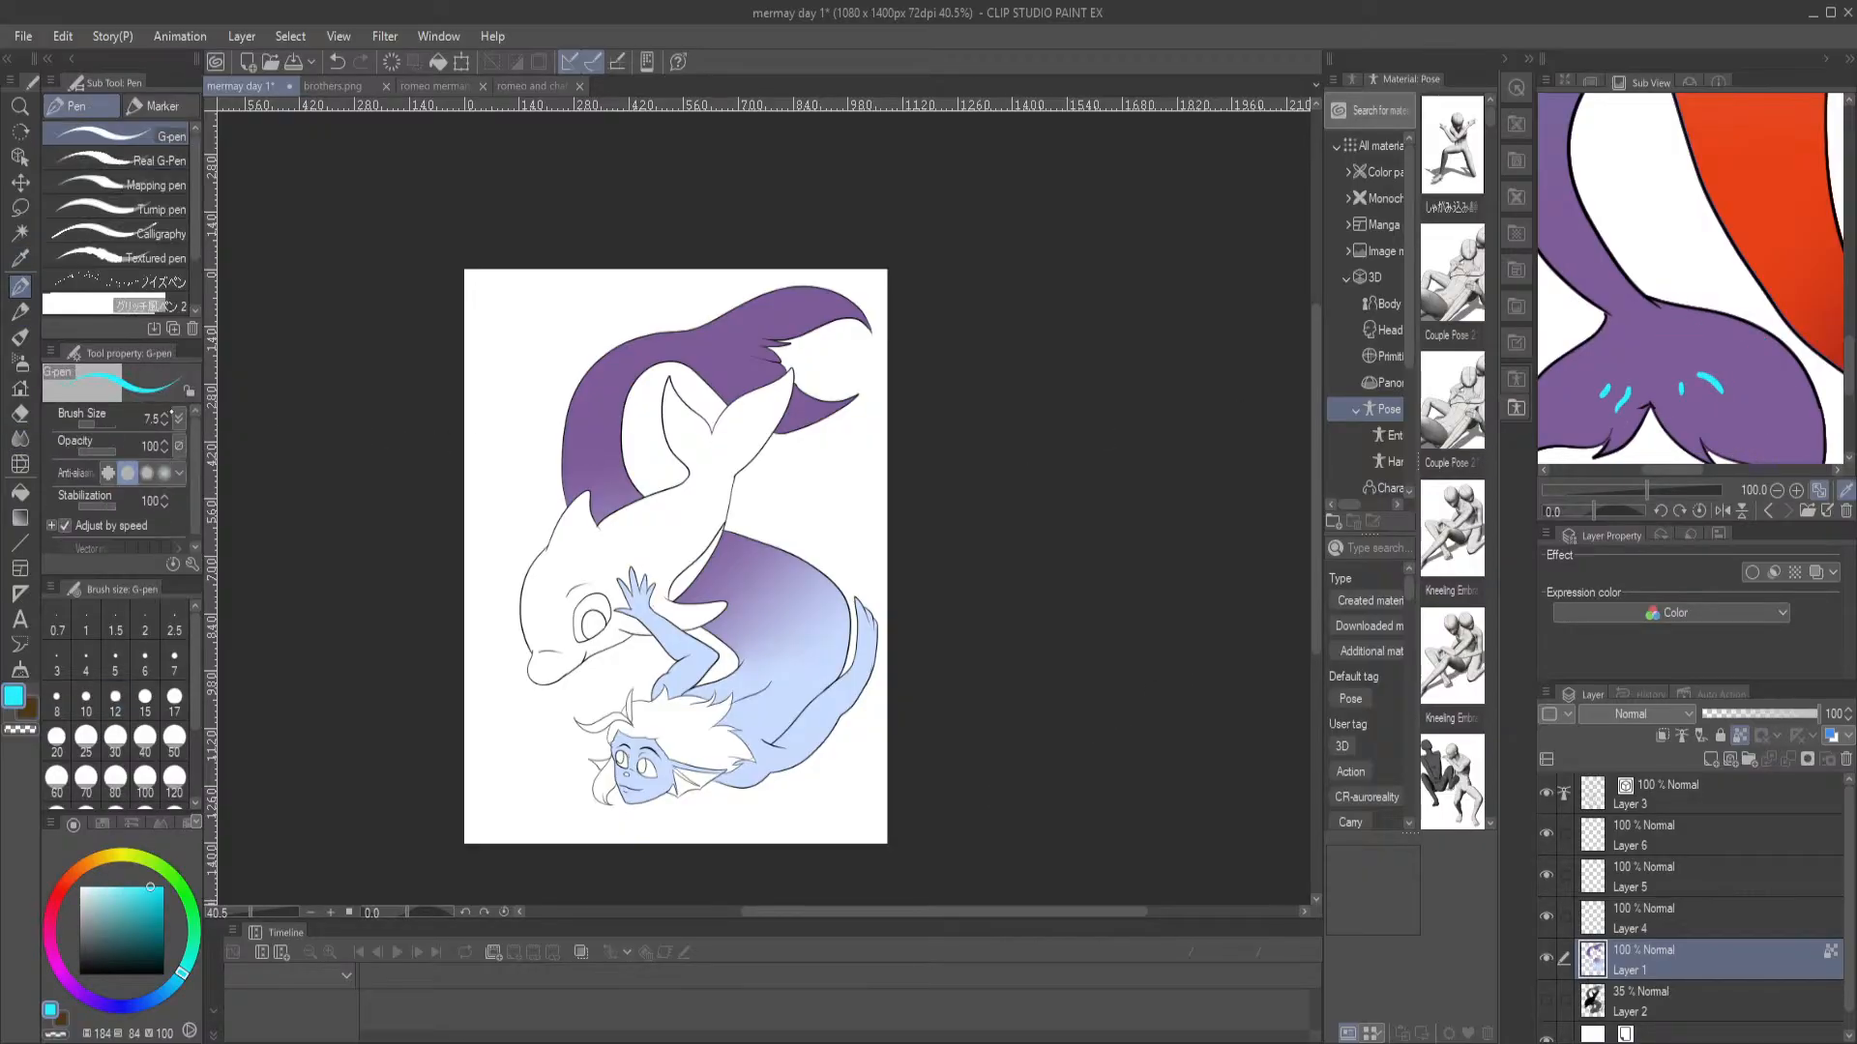
{"action": "left_click", "coordinate": [1730, 922]}
{"action": "key", "text": "ctrl+plus"}
{"action": "key", "text": "ctrl+plus"}
{"action": "key", "text": "ctrl+plus"}
{"action": "key", "text": "ctrl+plus"}
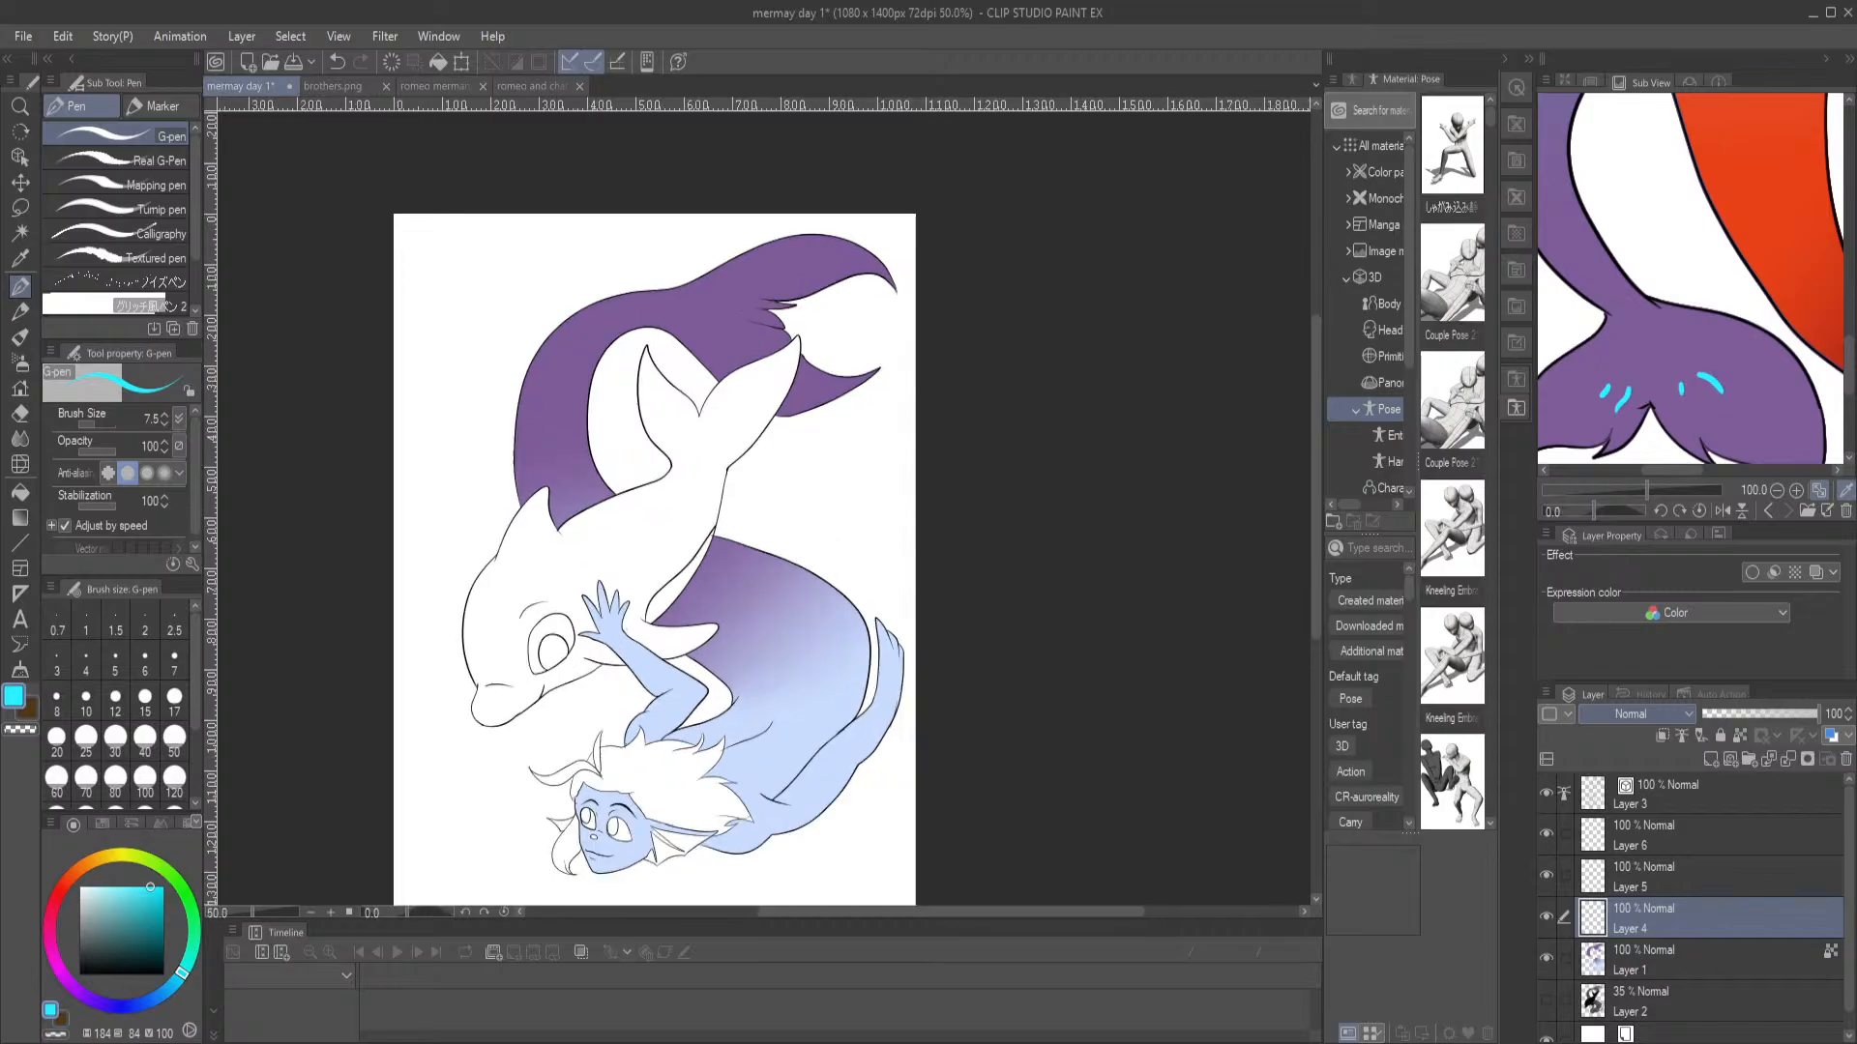
{"action": "left_click_drag", "start_coordinate": [545, 320], "coordinate": [618, 727]}
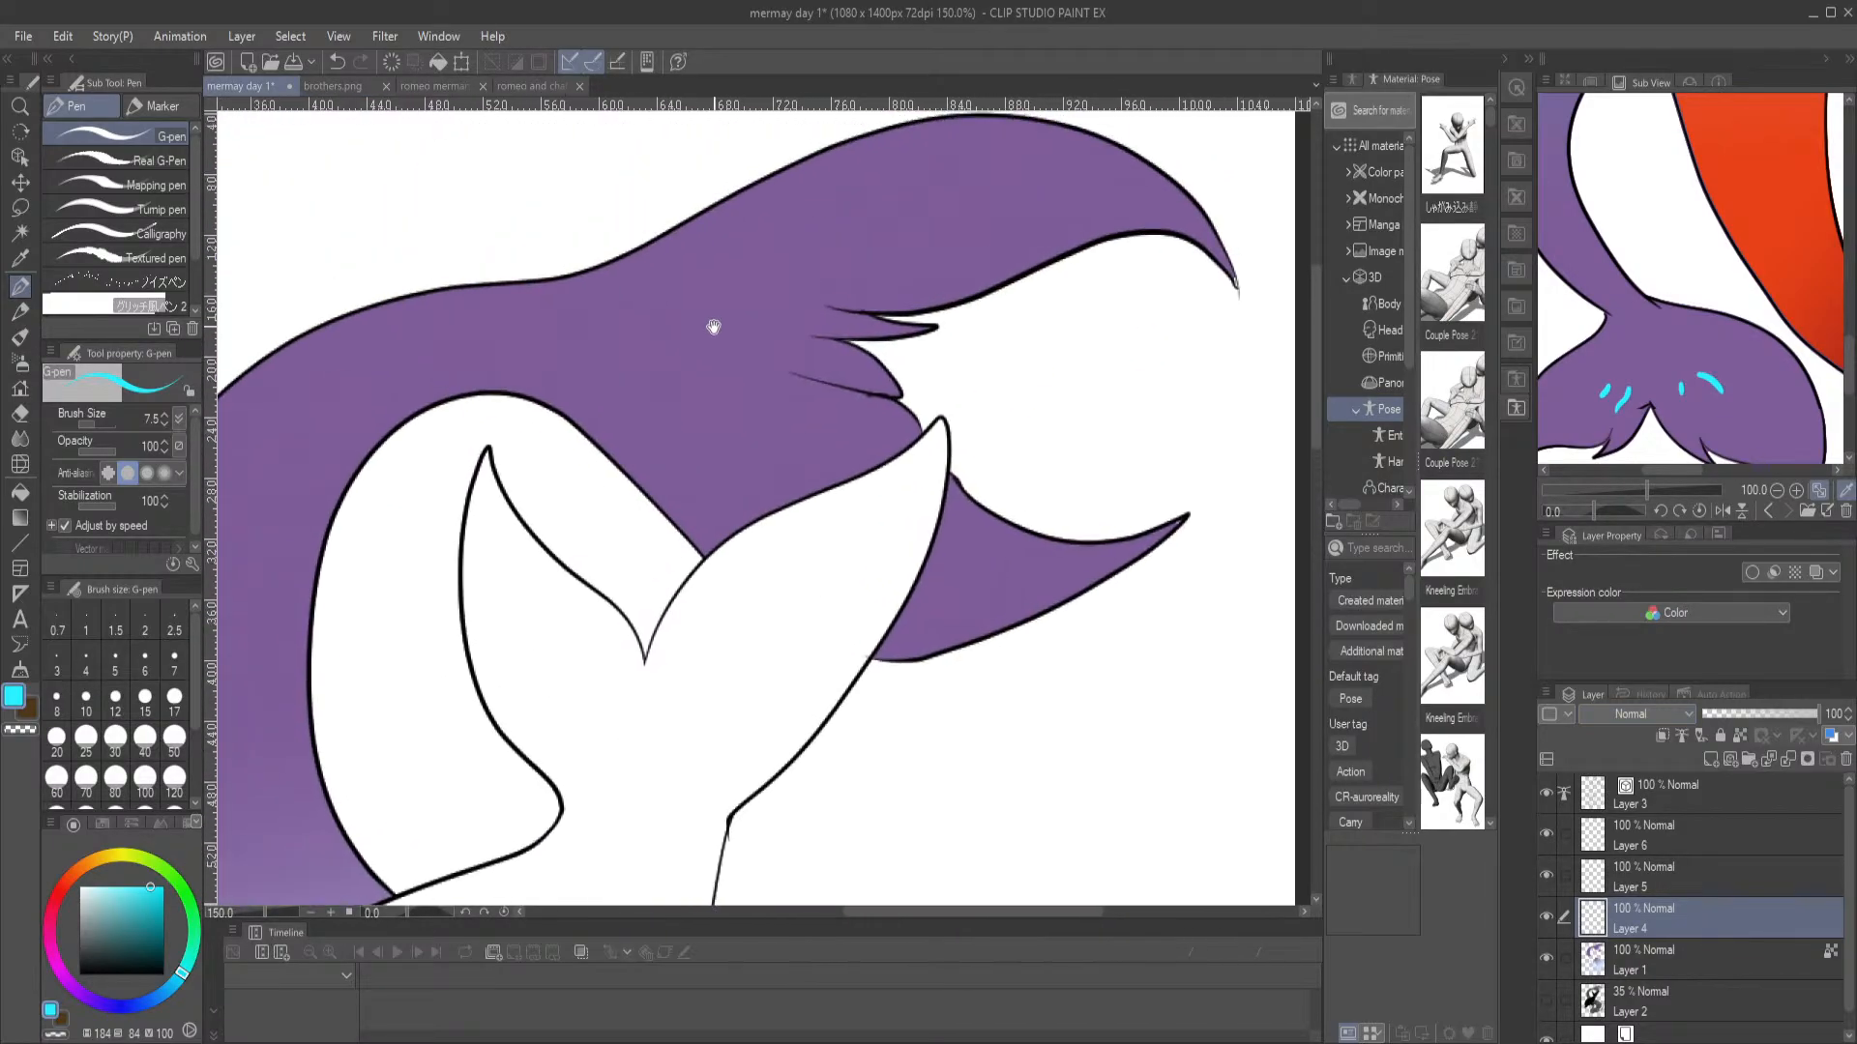
{"action": "left_click_drag", "start_coordinate": [699, 290], "coordinate": [764, 258]}
{"action": "left_click", "coordinate": [138, 414]}
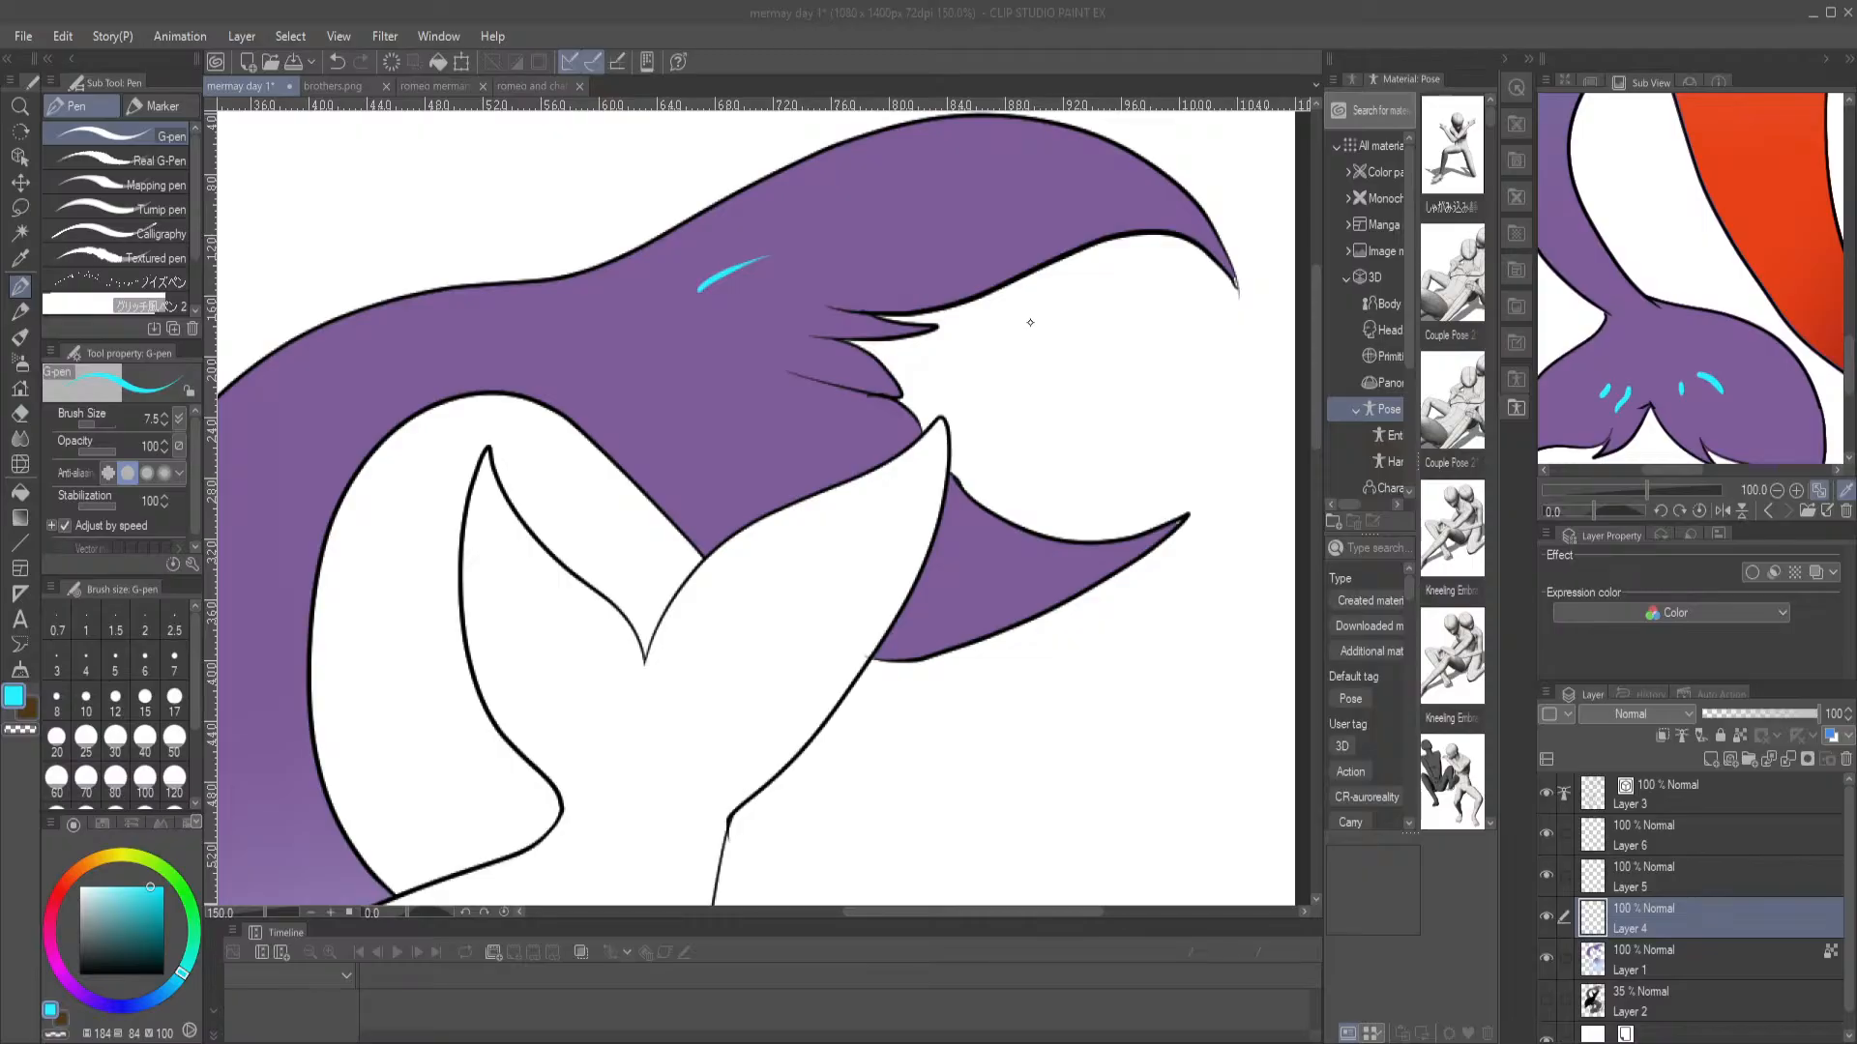
{"action": "key", "text": "ctrl+z"}
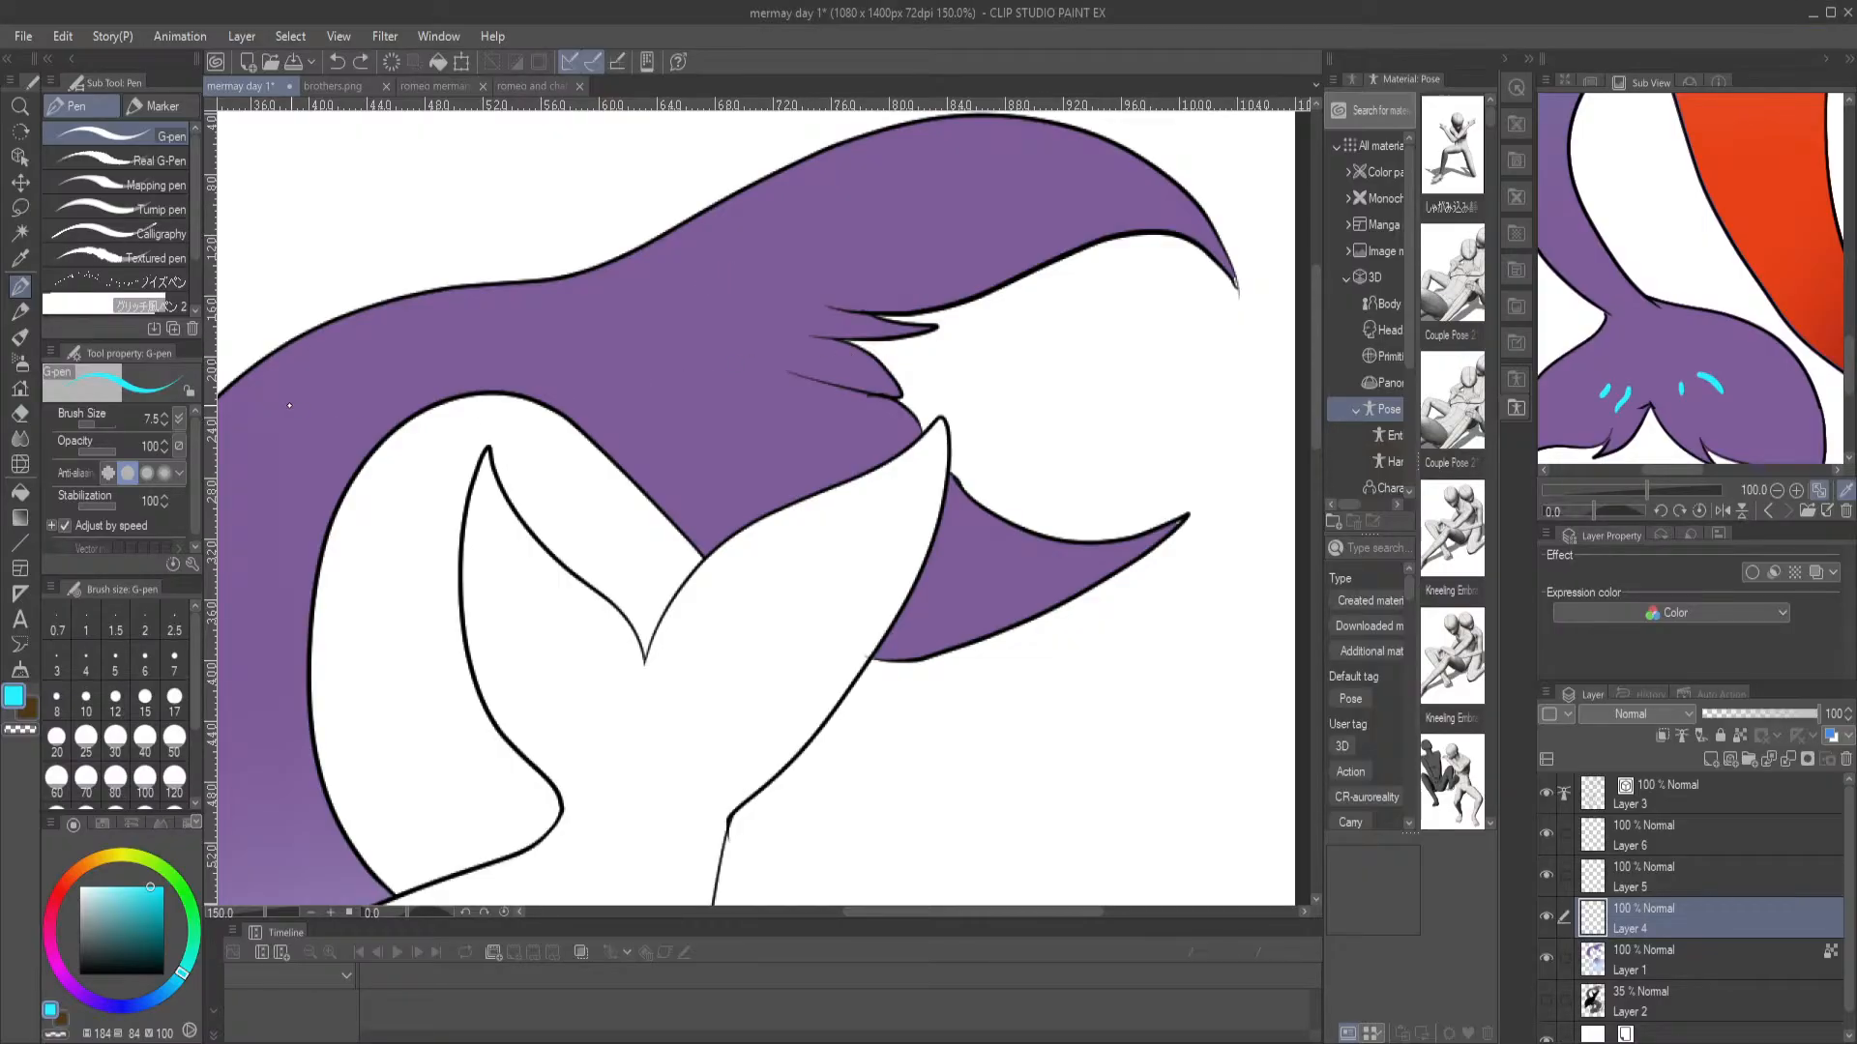
Draw two pairs of curved cyan marks at the base of the tail fin with the G-pen at size 9
{"action": "key", "text": "]"}
{"action": "key", "text": "]"}
{"action": "mouse_move", "coordinate": [691, 292]}
{"action": "left_mouse_down"}
{"action": "mouse_move", "coordinate": [779, 268]}
{"action": "mouse_move", "coordinate": [720, 311]}
{"action": "mouse_move", "coordinate": [707, 378]}
{"action": "mouse_move", "coordinate": [749, 440]}
{"action": "left_mouse_up"}
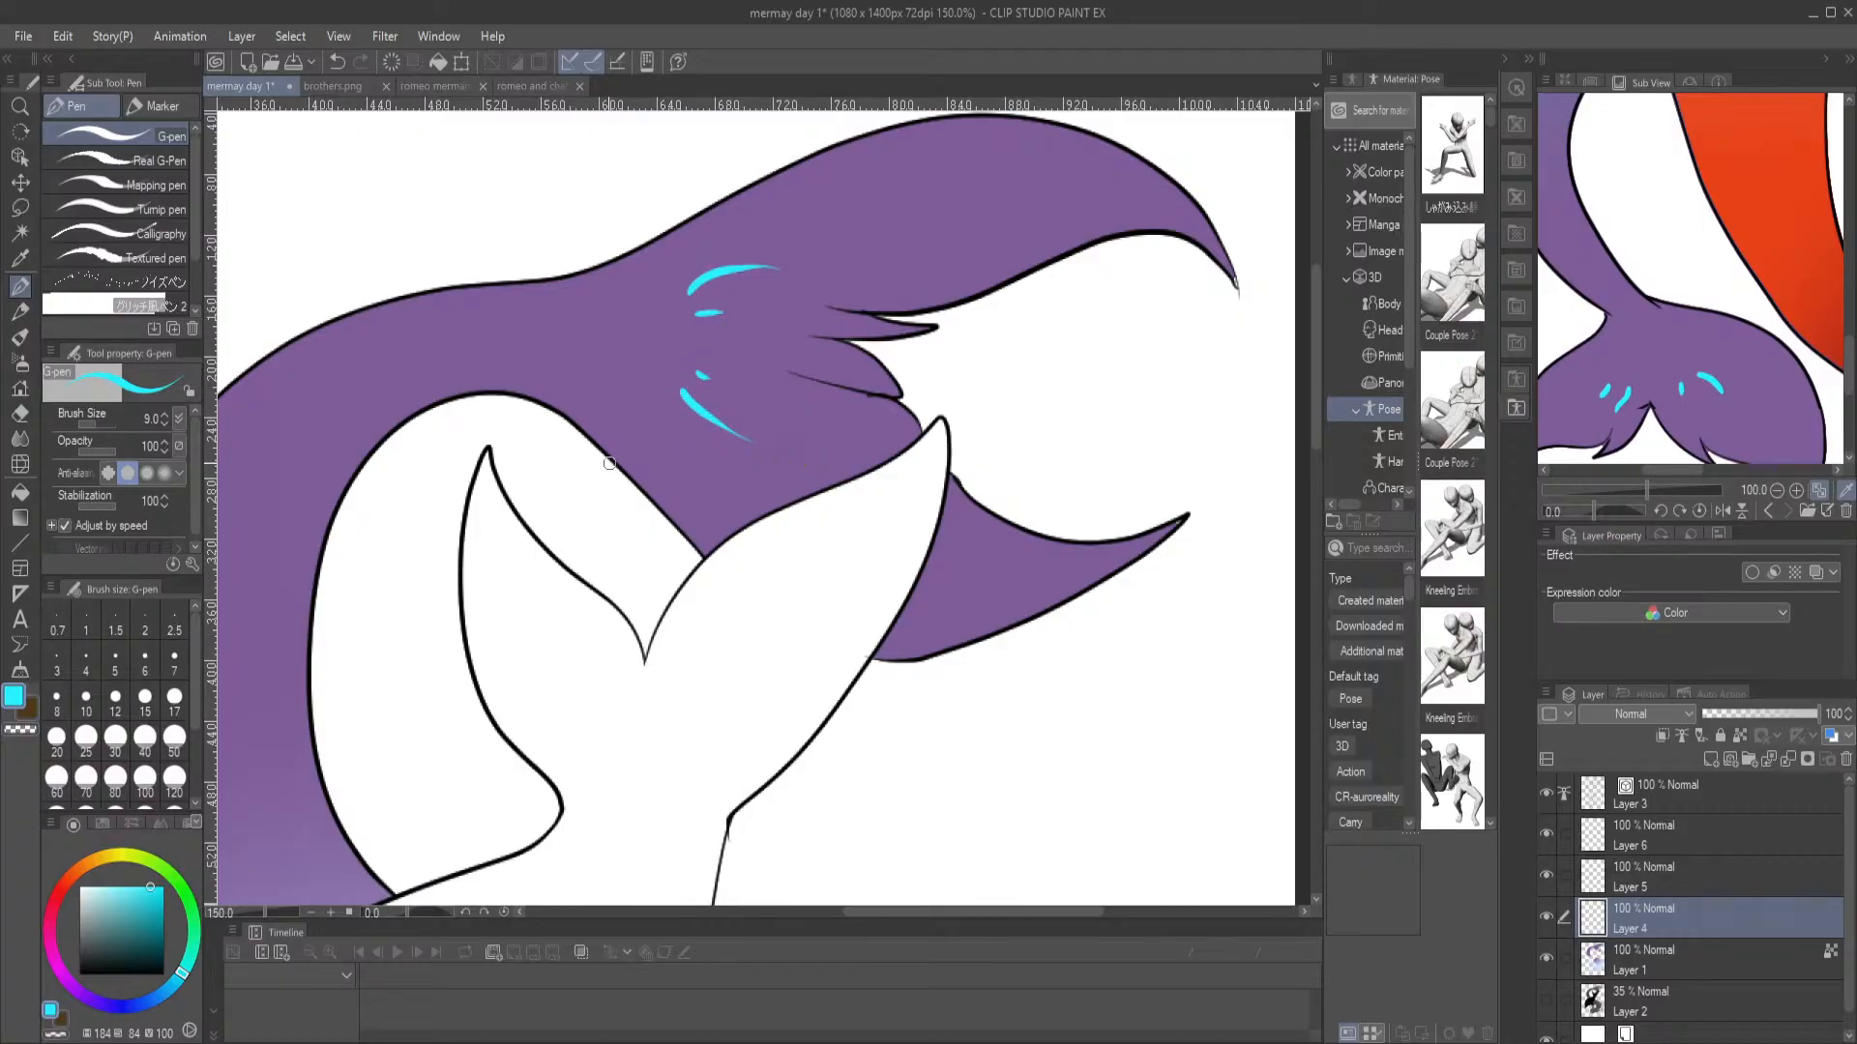
Load the reference picture of the reclining blue merman into the Sub View and enlarge it to show his tail markings
{"action": "left_click_drag", "start_coordinate": [1697, 287], "coordinate": [1678, 421]}
{"action": "left_click_drag", "start_coordinate": [1667, 315], "coordinate": [1677, 439]}
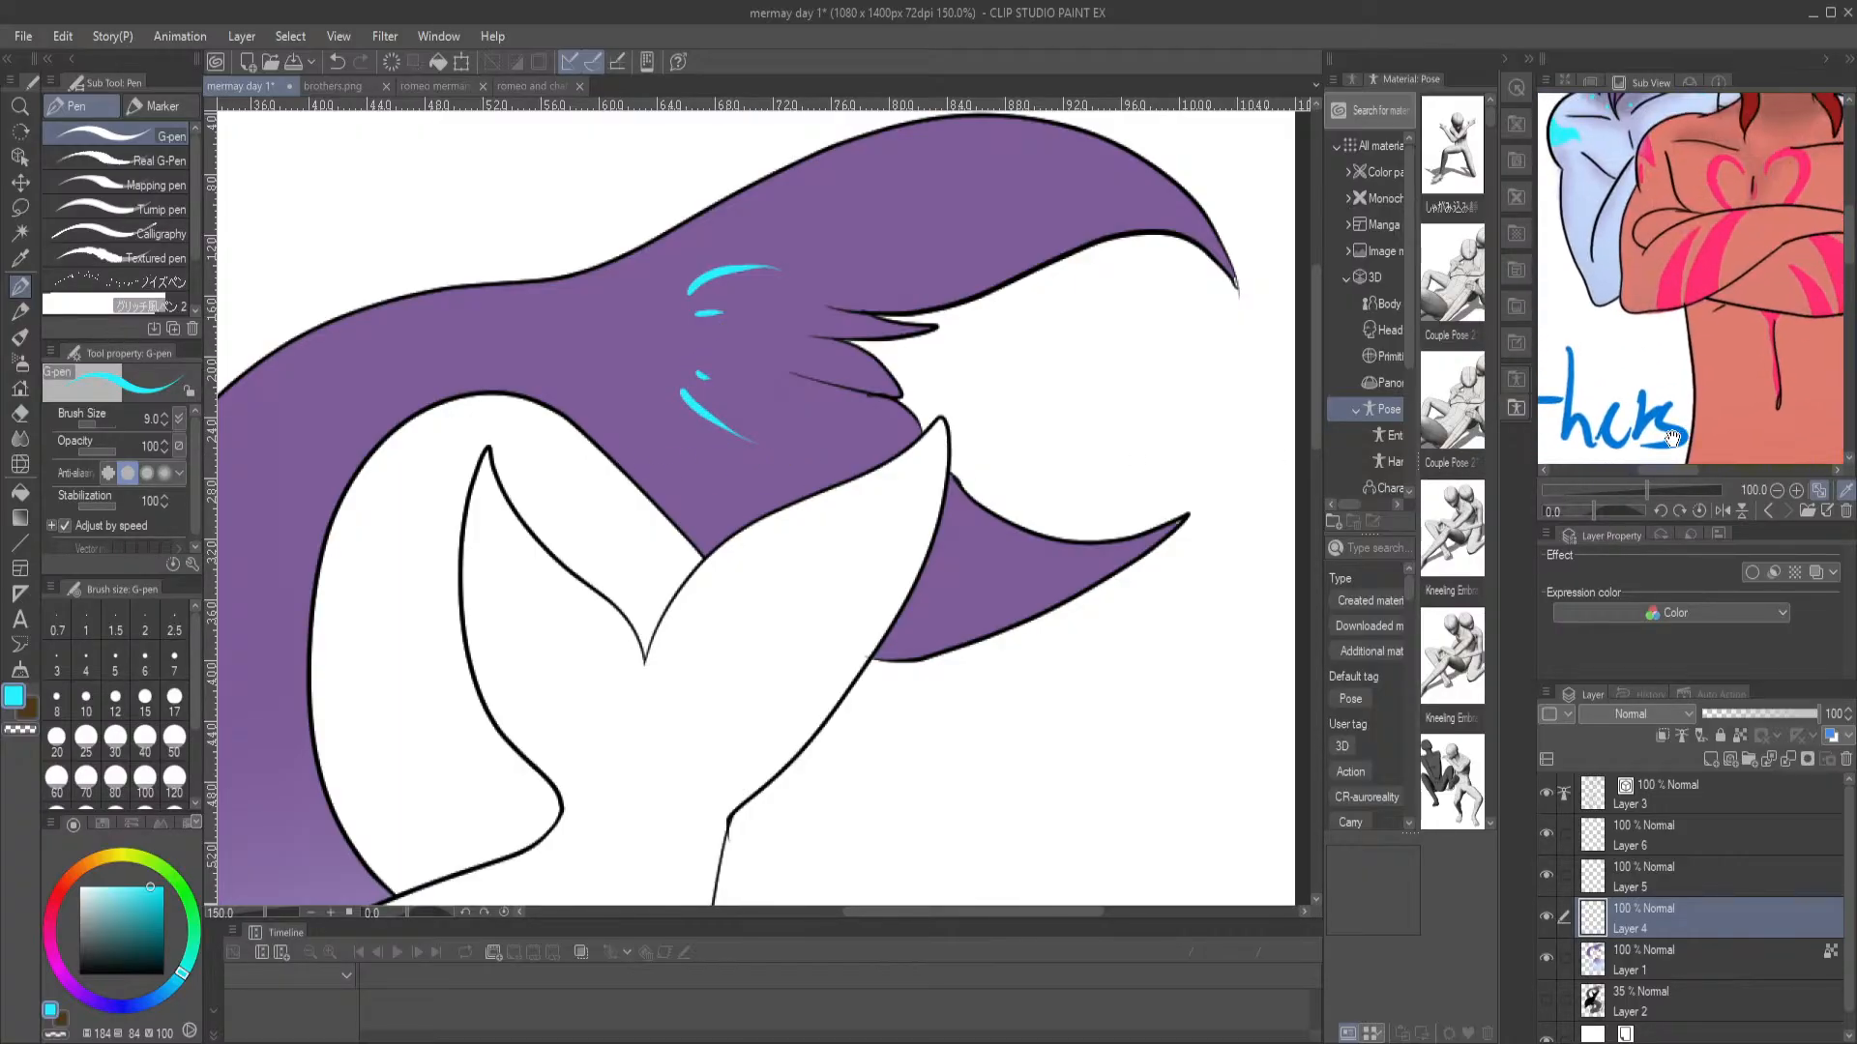
{"action": "left_click", "coordinate": [1807, 511]}
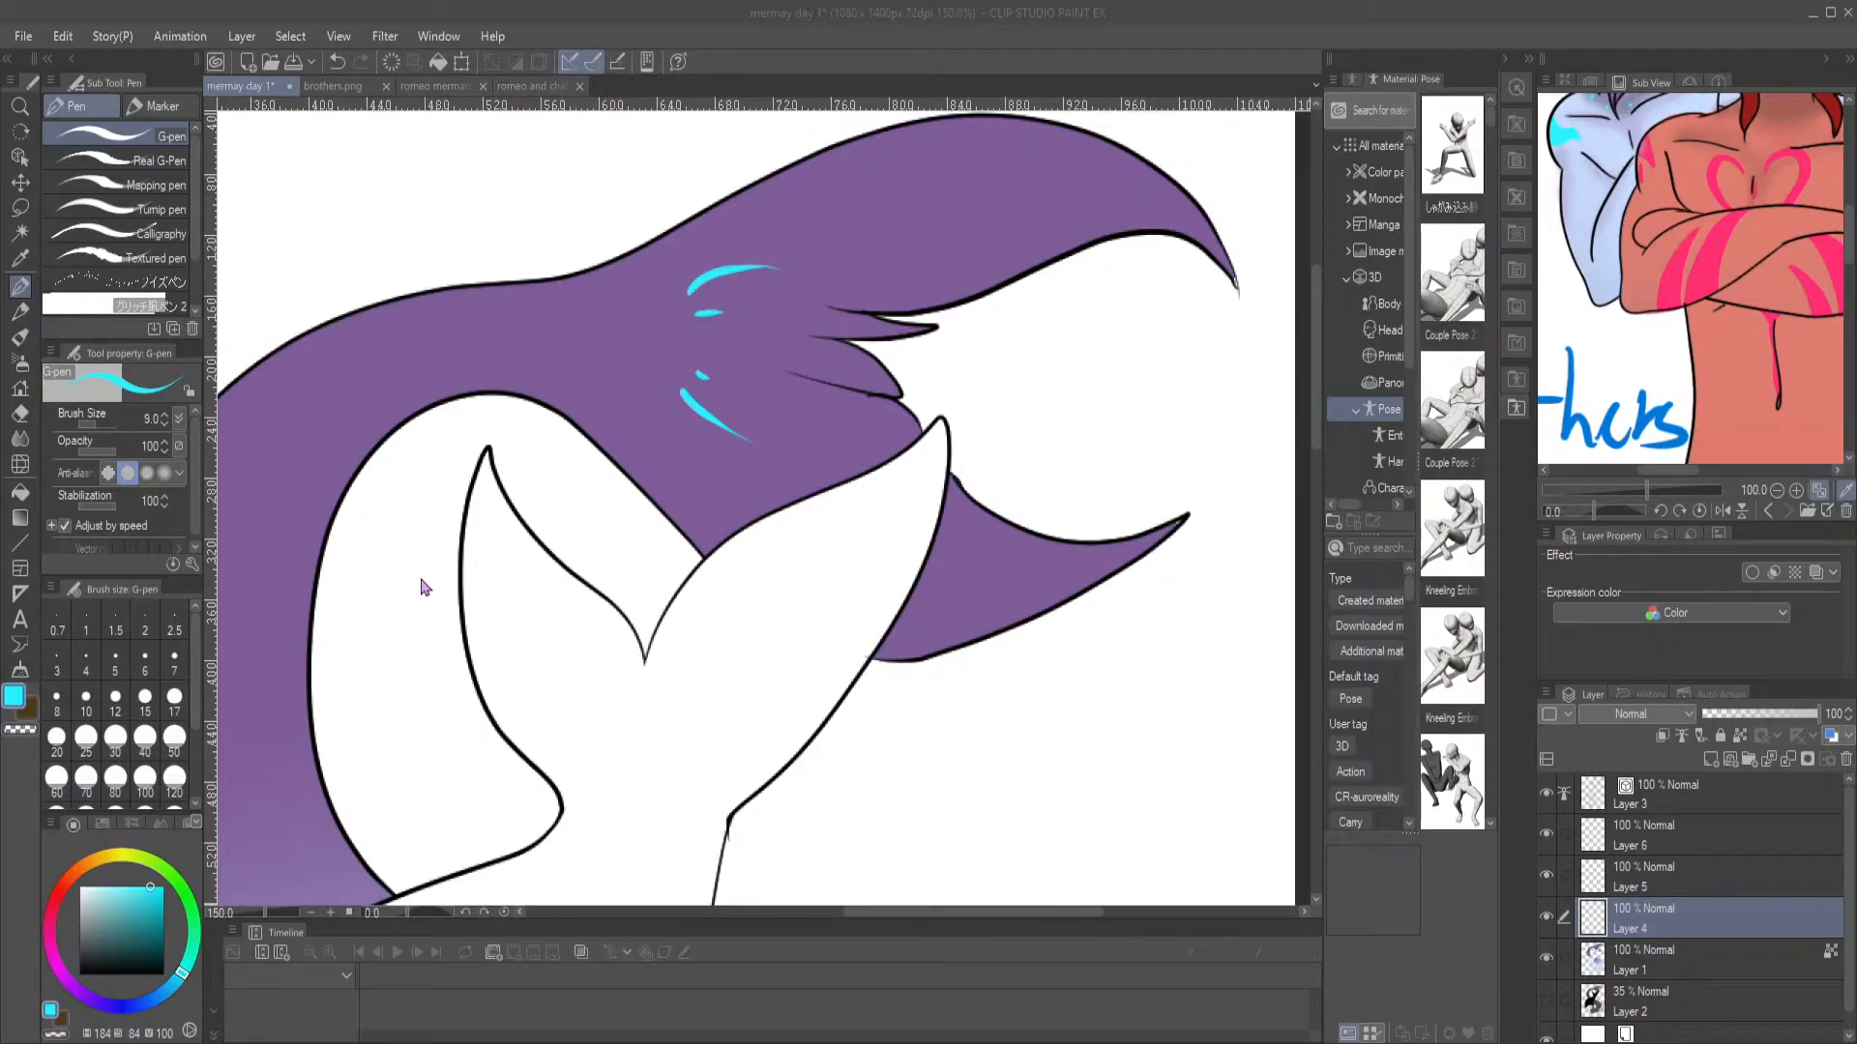
{"action": "double_click", "coordinate": [711, 589]}
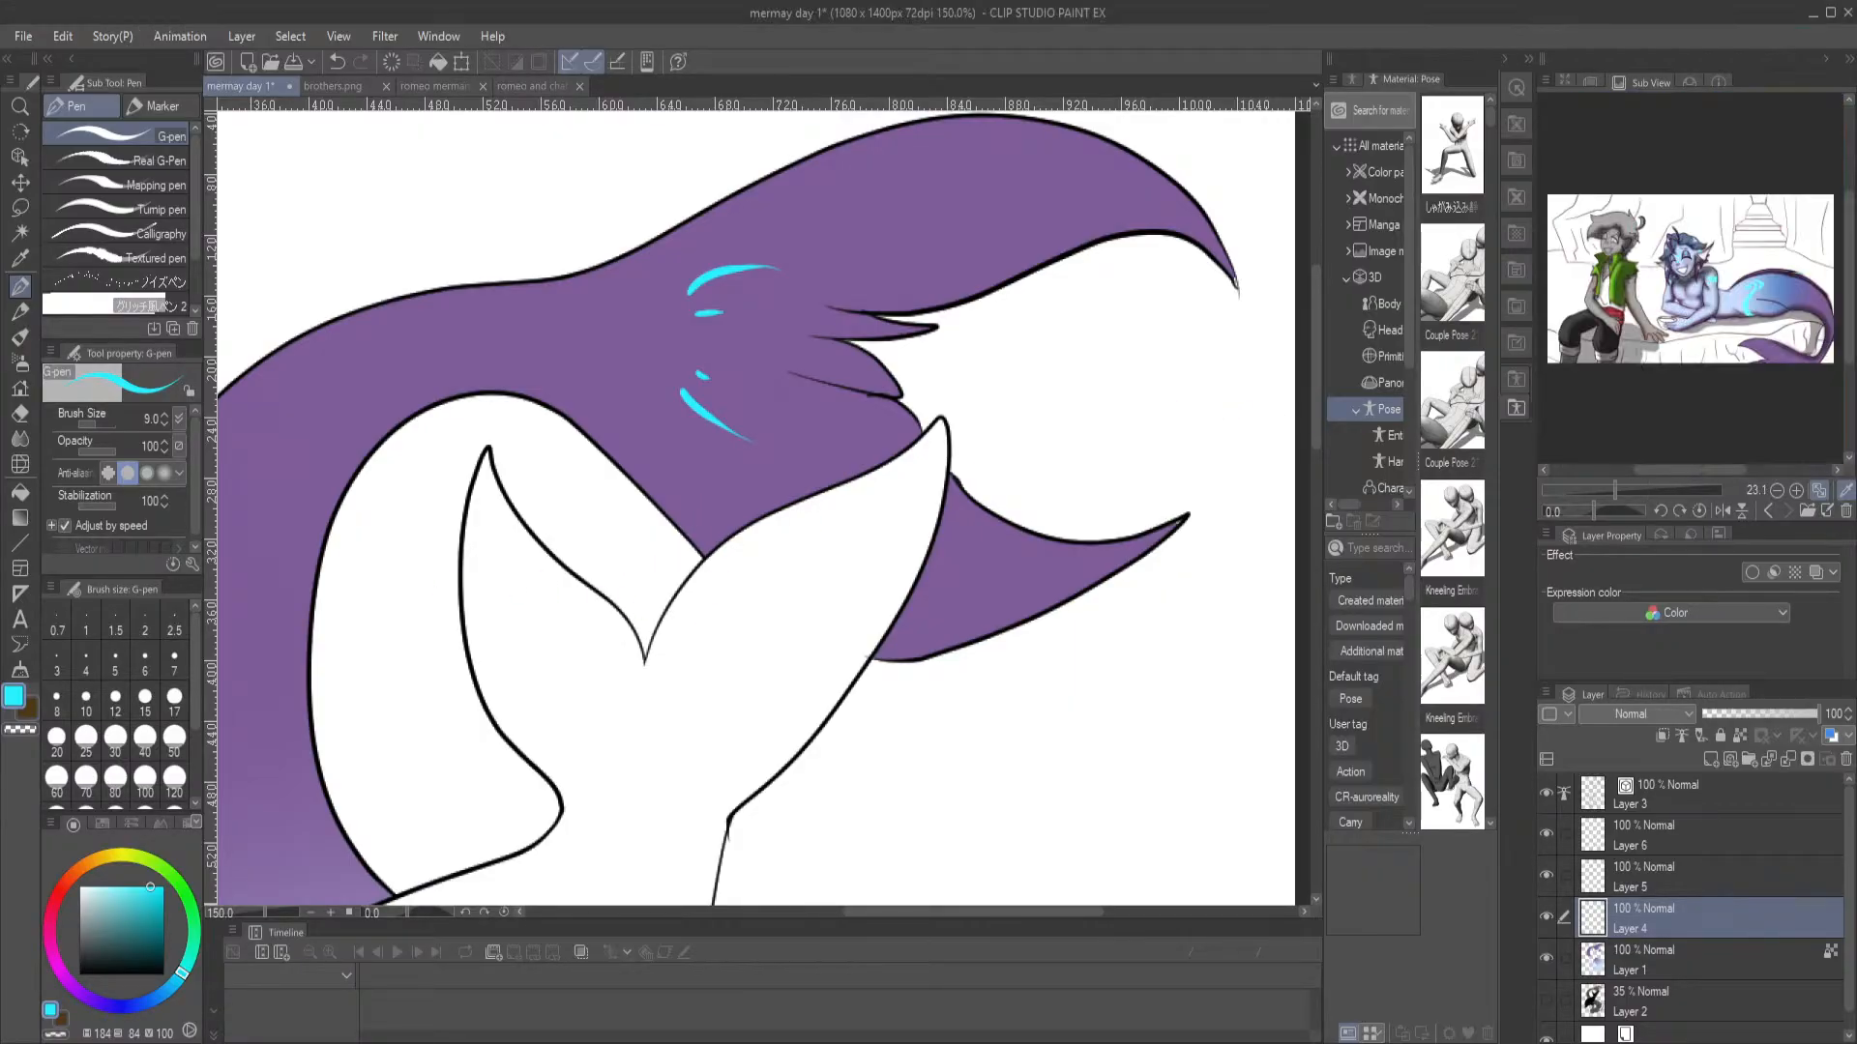
{"action": "scroll", "coordinate": [1803, 248], "scroll_direction": "up", "scroll_amount": 4}
{"action": "scroll", "coordinate": [1804, 250], "scroll_direction": "down", "scroll_amount": 4}
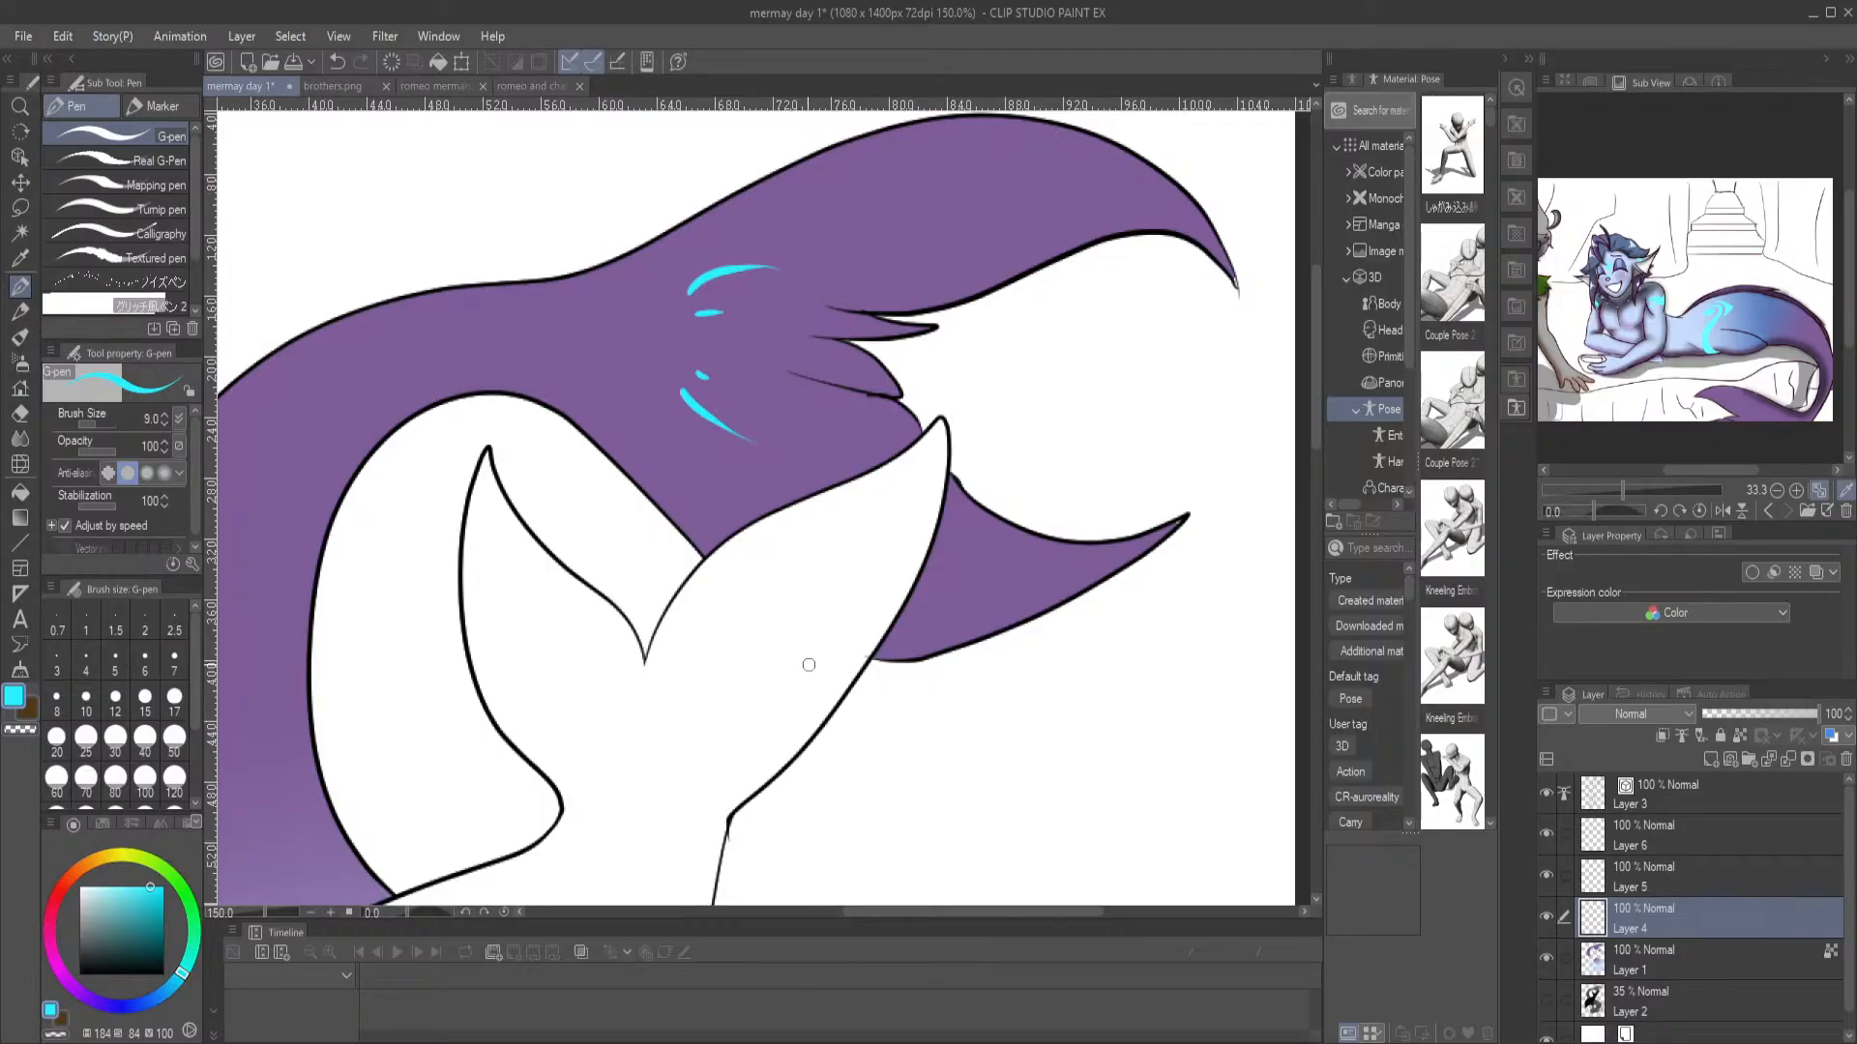
Outline a slanted oval marking in cyan on the purple part of the merman's tail base and fill it
{"action": "left_click_drag", "start_coordinate": [661, 588], "coordinate": [941, 162]}
{"action": "left_click_drag", "start_coordinate": [805, 496], "coordinate": [800, 192]}
{"action": "mouse_move", "coordinate": [1100, 523]}
{"action": "left_mouse_down"}
{"action": "mouse_move", "coordinate": [782, 514]}
{"action": "mouse_move", "coordinate": [811, 584]}
{"action": "mouse_move", "coordinate": [774, 513]}
{"action": "mouse_move", "coordinate": [799, 573]}
{"action": "left_mouse_up"}
{"action": "key", "text": "ctrl+z"}
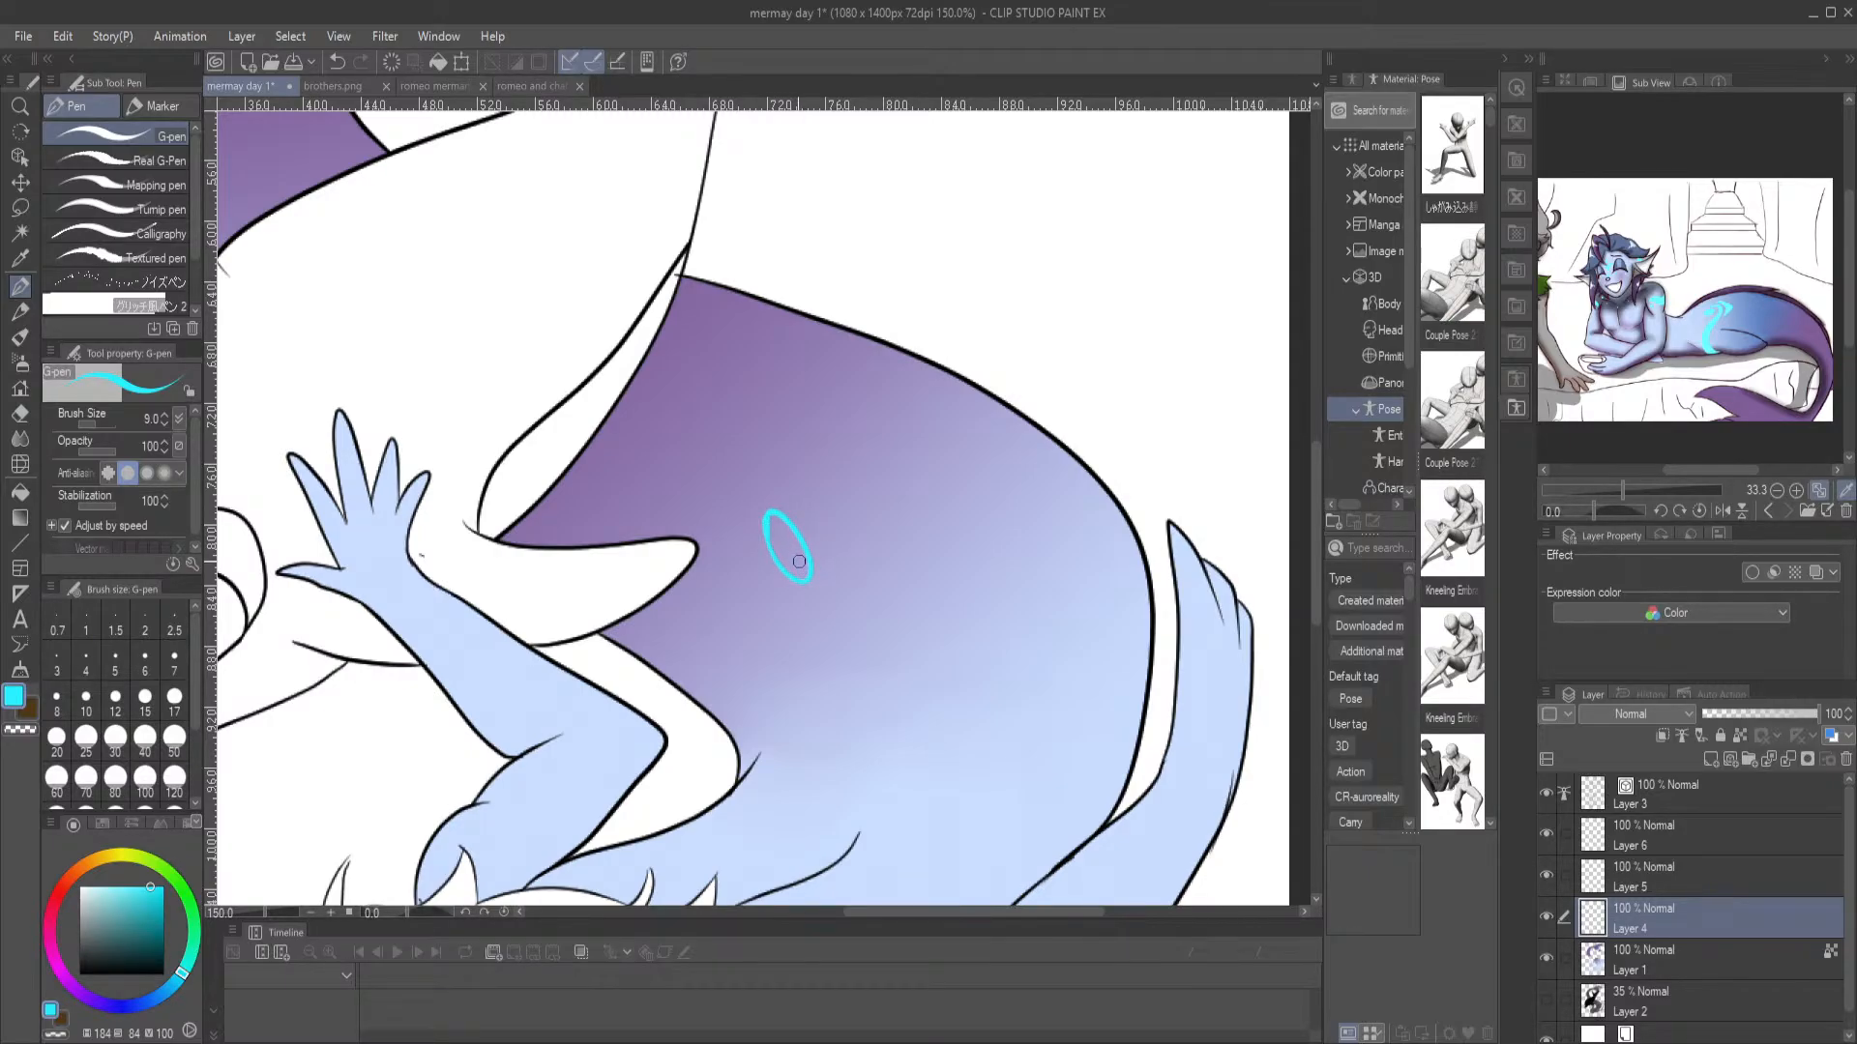
{"action": "key", "text": "g"}
{"action": "left_click", "coordinate": [791, 547]}
{"action": "key", "text": "p"}
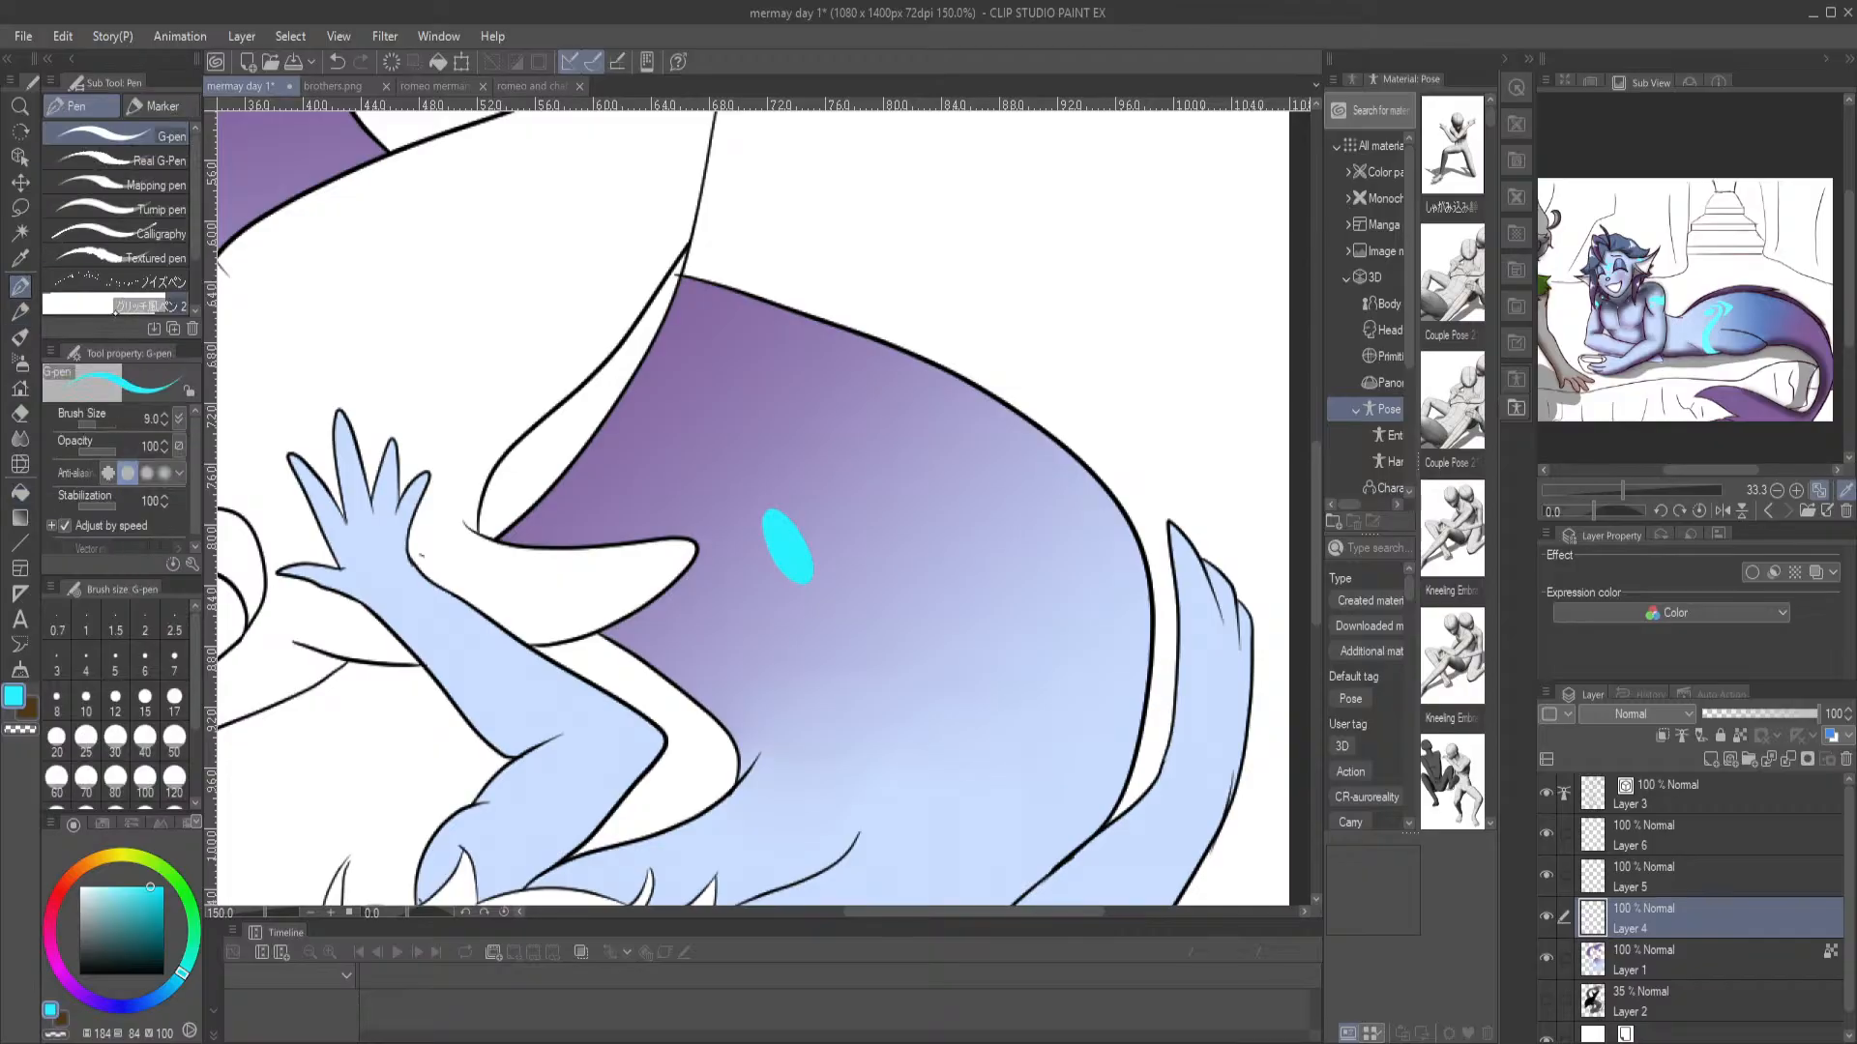
Outline a second narrow cyan oval near the outer edge of the tail base and fill it
{"action": "mouse_move", "coordinate": [1074, 483]}
{"action": "left_mouse_down"}
{"action": "mouse_move", "coordinate": [1096, 550]}
{"action": "mouse_move", "coordinate": [1116, 548]}
{"action": "mouse_move", "coordinate": [1077, 496]}
{"action": "left_mouse_up"}
{"action": "key", "text": "g"}
{"action": "left_click", "coordinate": [1098, 517]}
{"action": "key", "text": "ctrl+0"}
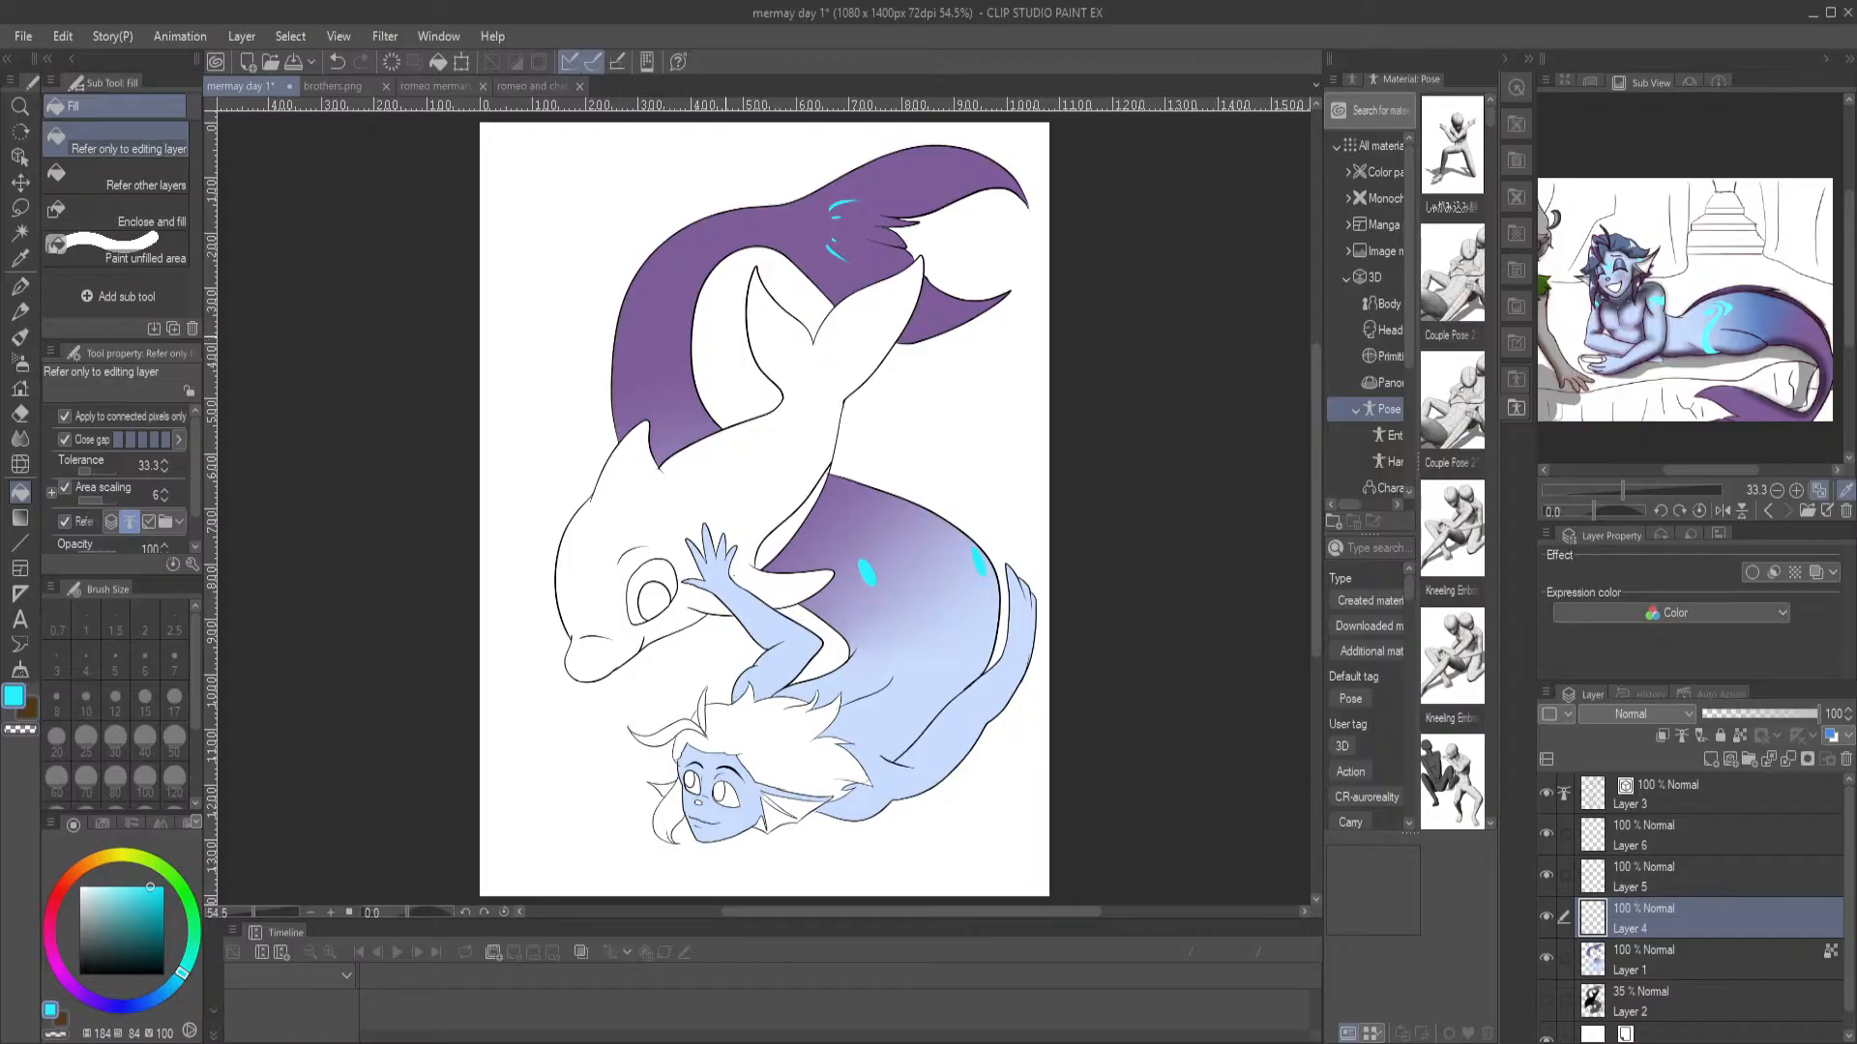
Draw a curling cyan stripe with an arrowhead tip around the first oval on the tail base and fill both shapes
{"action": "scroll", "coordinate": [728, 338], "scroll_direction": "up", "scroll_amount": 3}
{"action": "left_click_drag", "start_coordinate": [1141, 878], "coordinate": [754, 370]}
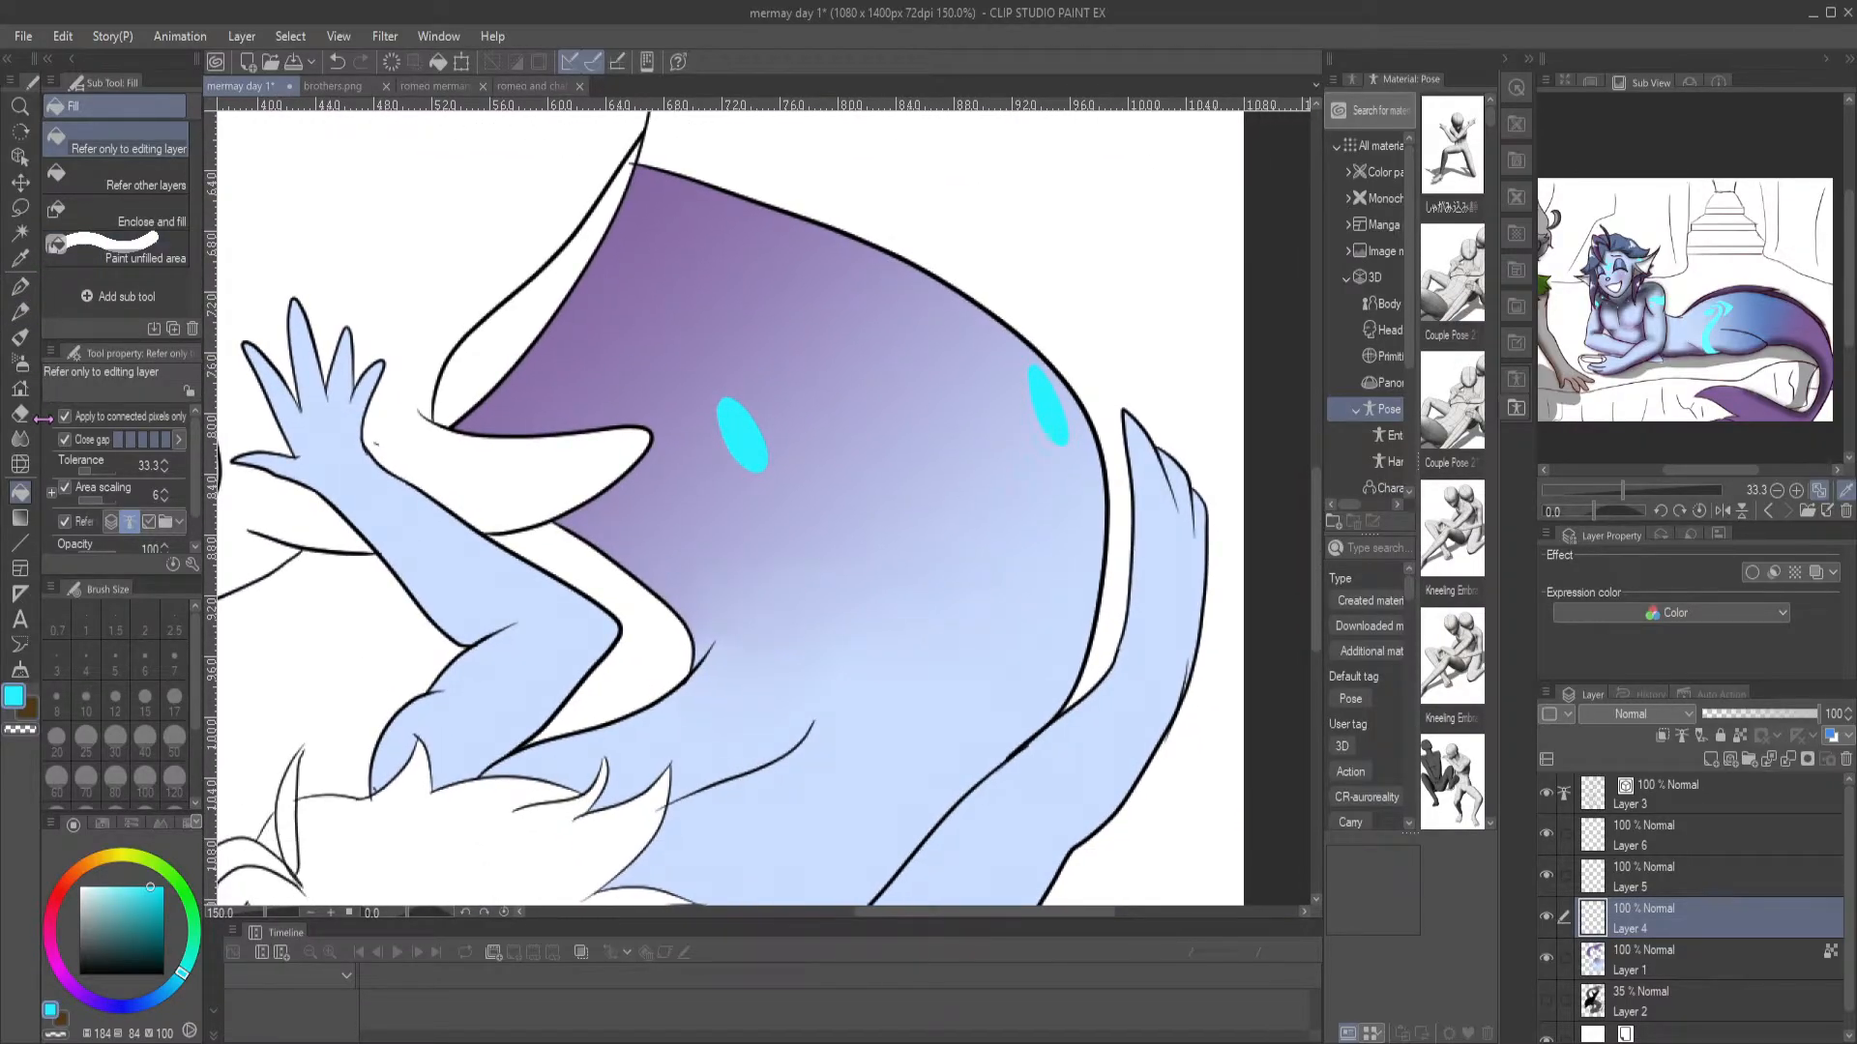
{"action": "left_click", "coordinate": [20, 286]}
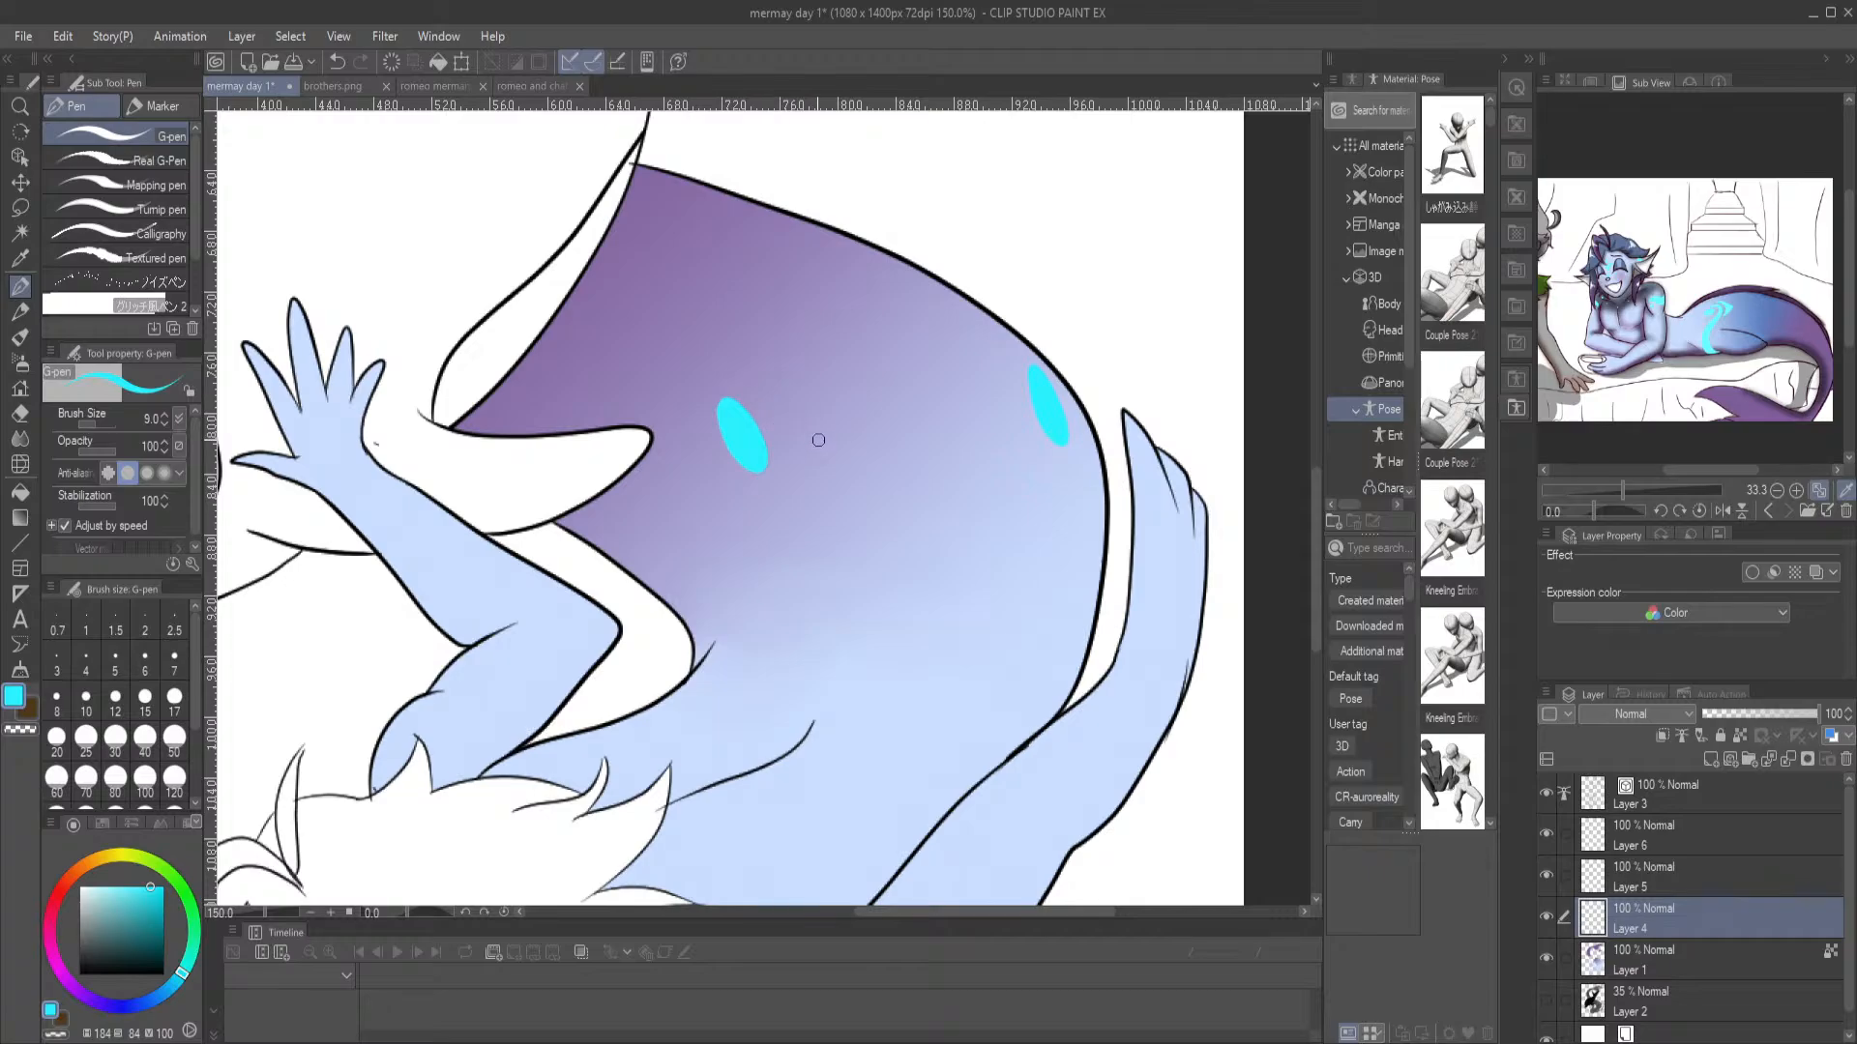
{"action": "mouse_move", "coordinate": [767, 405]}
{"action": "left_mouse_down"}
{"action": "mouse_move", "coordinate": [697, 384]}
{"action": "mouse_move", "coordinate": [689, 420]}
{"action": "mouse_move", "coordinate": [734, 538]}
{"action": "mouse_move", "coordinate": [686, 633]}
{"action": "mouse_move", "coordinate": [677, 594]}
{"action": "mouse_move", "coordinate": [699, 556]}
{"action": "mouse_move", "coordinate": [677, 388]}
{"action": "mouse_move", "coordinate": [720, 357]}
{"action": "mouse_move", "coordinate": [783, 431]}
{"action": "left_mouse_up"}
{"action": "mouse_move", "coordinate": [741, 346]}
{"action": "left_mouse_down"}
{"action": "mouse_move", "coordinate": [688, 349]}
{"action": "mouse_move", "coordinate": [666, 392]}
{"action": "mouse_move", "coordinate": [648, 317]}
{"action": "mouse_move", "coordinate": [735, 346]}
{"action": "left_mouse_up"}
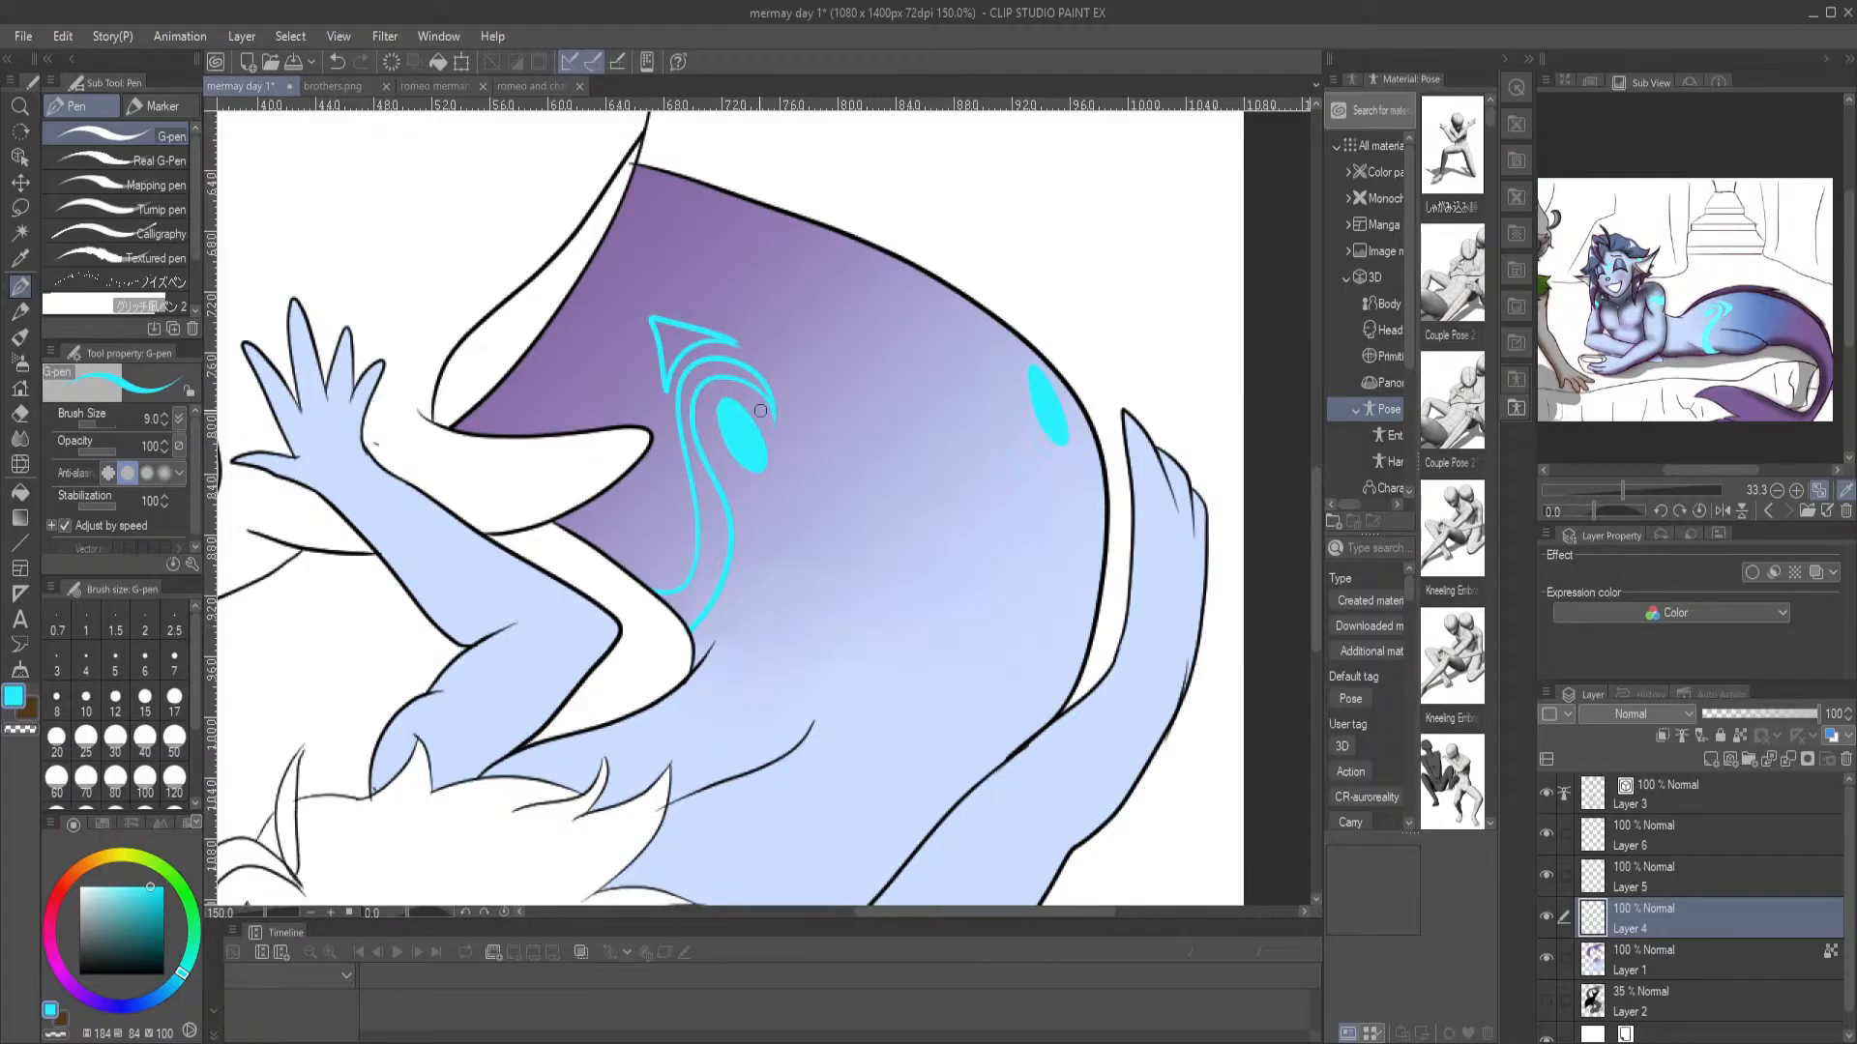
{"action": "key", "text": "g"}
{"action": "key", "text": "g"}
{"action": "left_click", "coordinate": [680, 334]}
{"action": "left_click", "coordinate": [710, 365]}
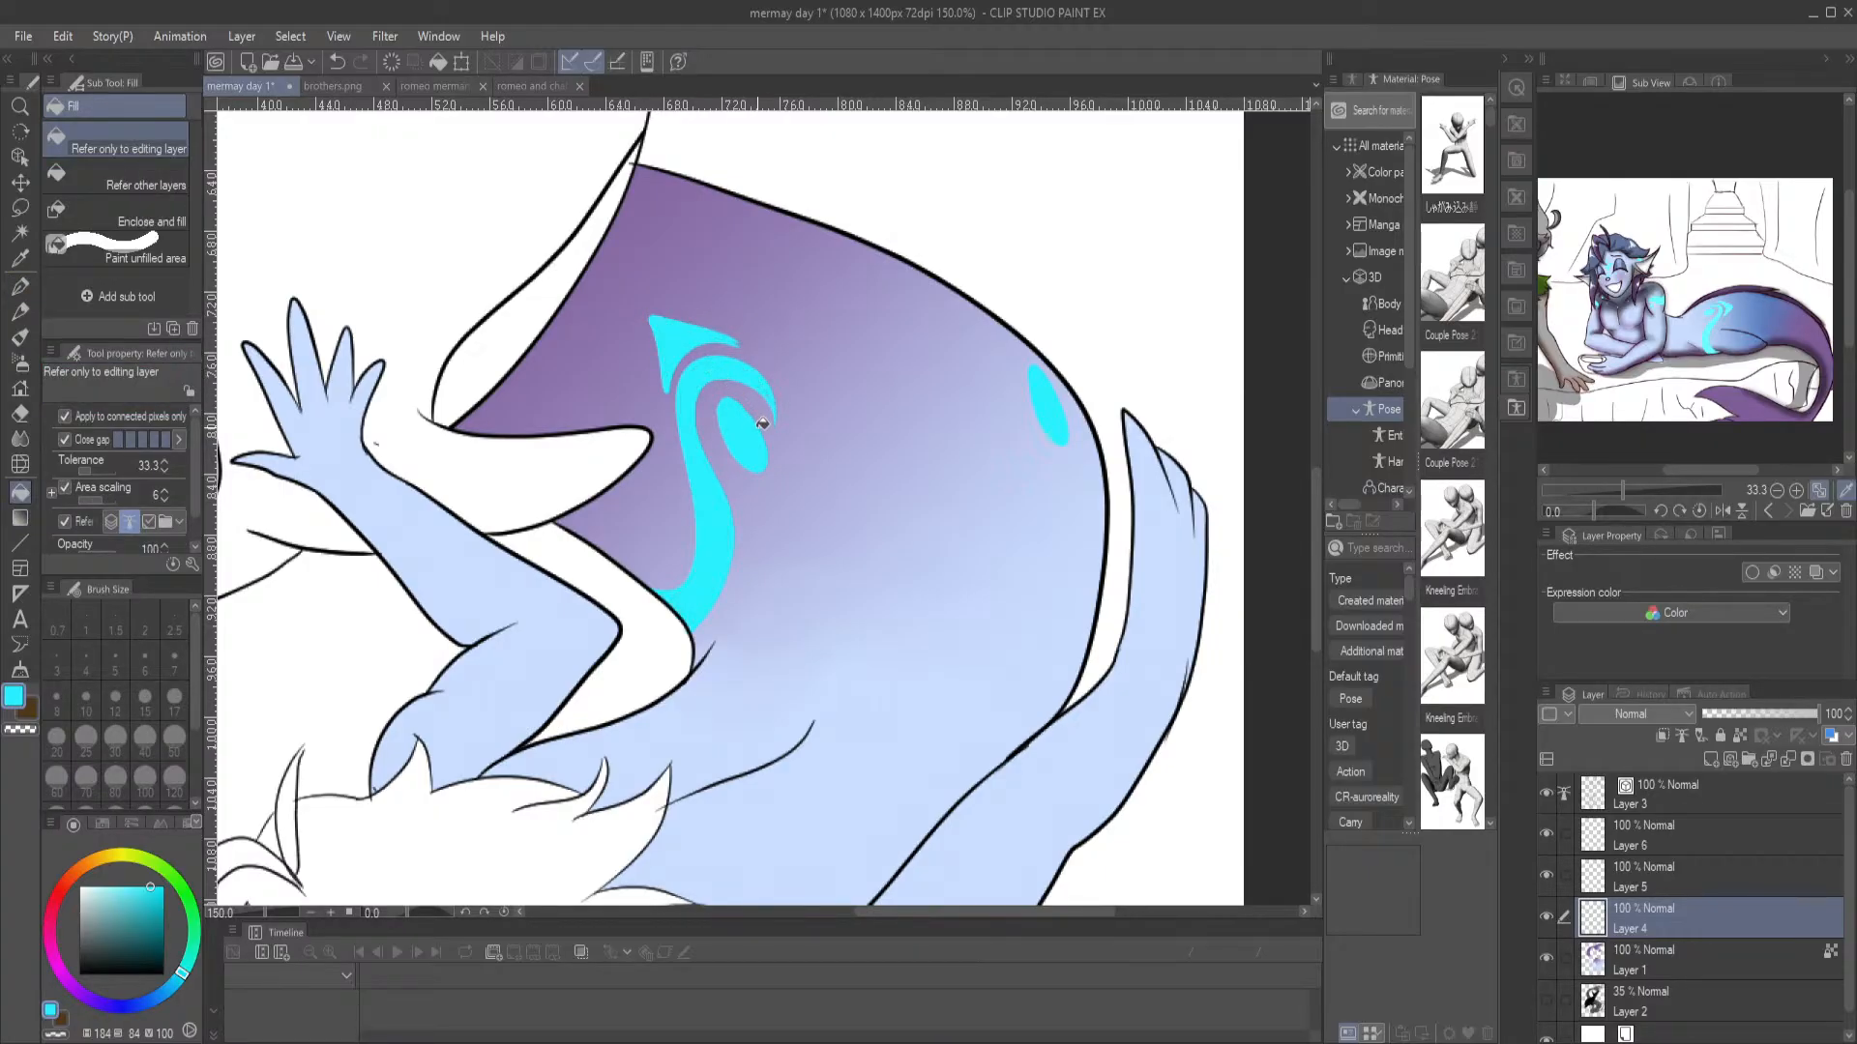
{"action": "key", "text": "ctrl+0"}
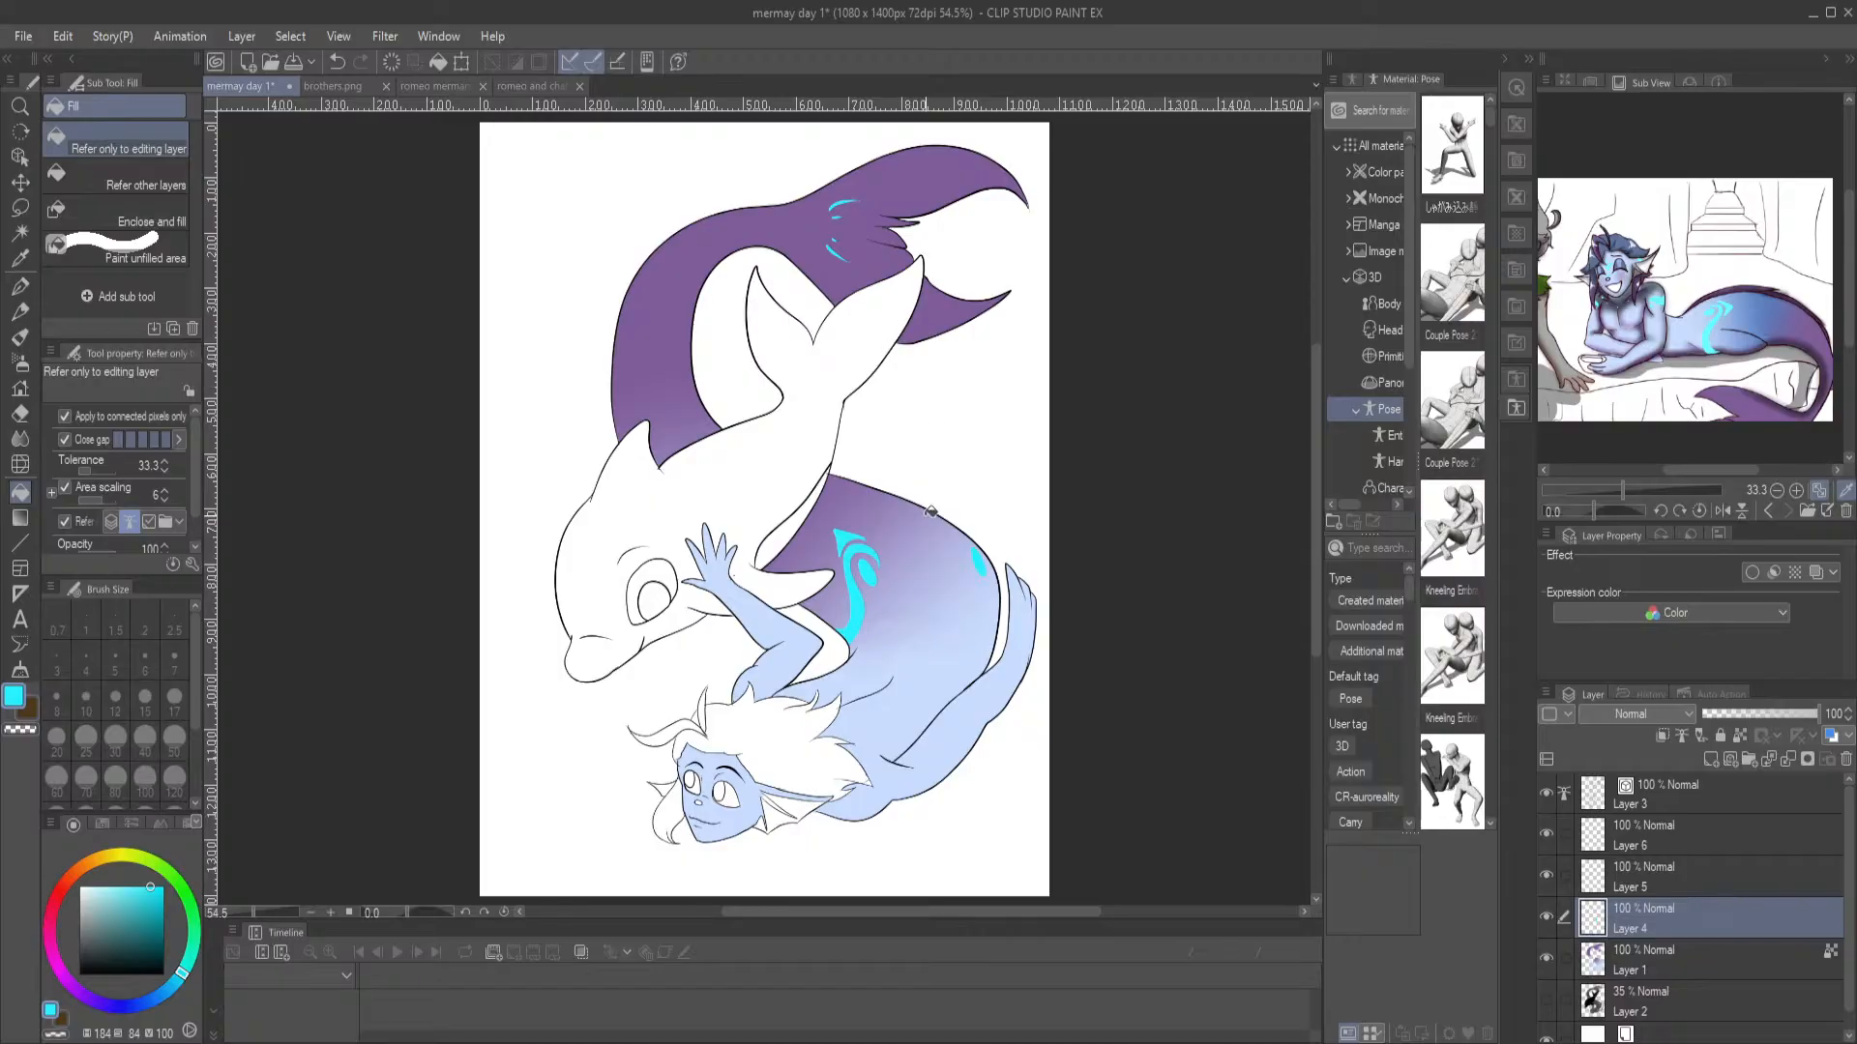
Draw a small matching cyan curl and arrowhead above the oval at the tail's outer edge and fill them
{"action": "key", "text": "p"}
{"action": "left_click_drag", "start_coordinate": [938, 473], "coordinate": [705, 531]}
{"action": "scroll", "coordinate": [717, 446], "scroll_direction": "up", "scroll_amount": 2}
{"action": "scroll", "coordinate": [716, 423], "scroll_direction": "up", "scroll_amount": 1}
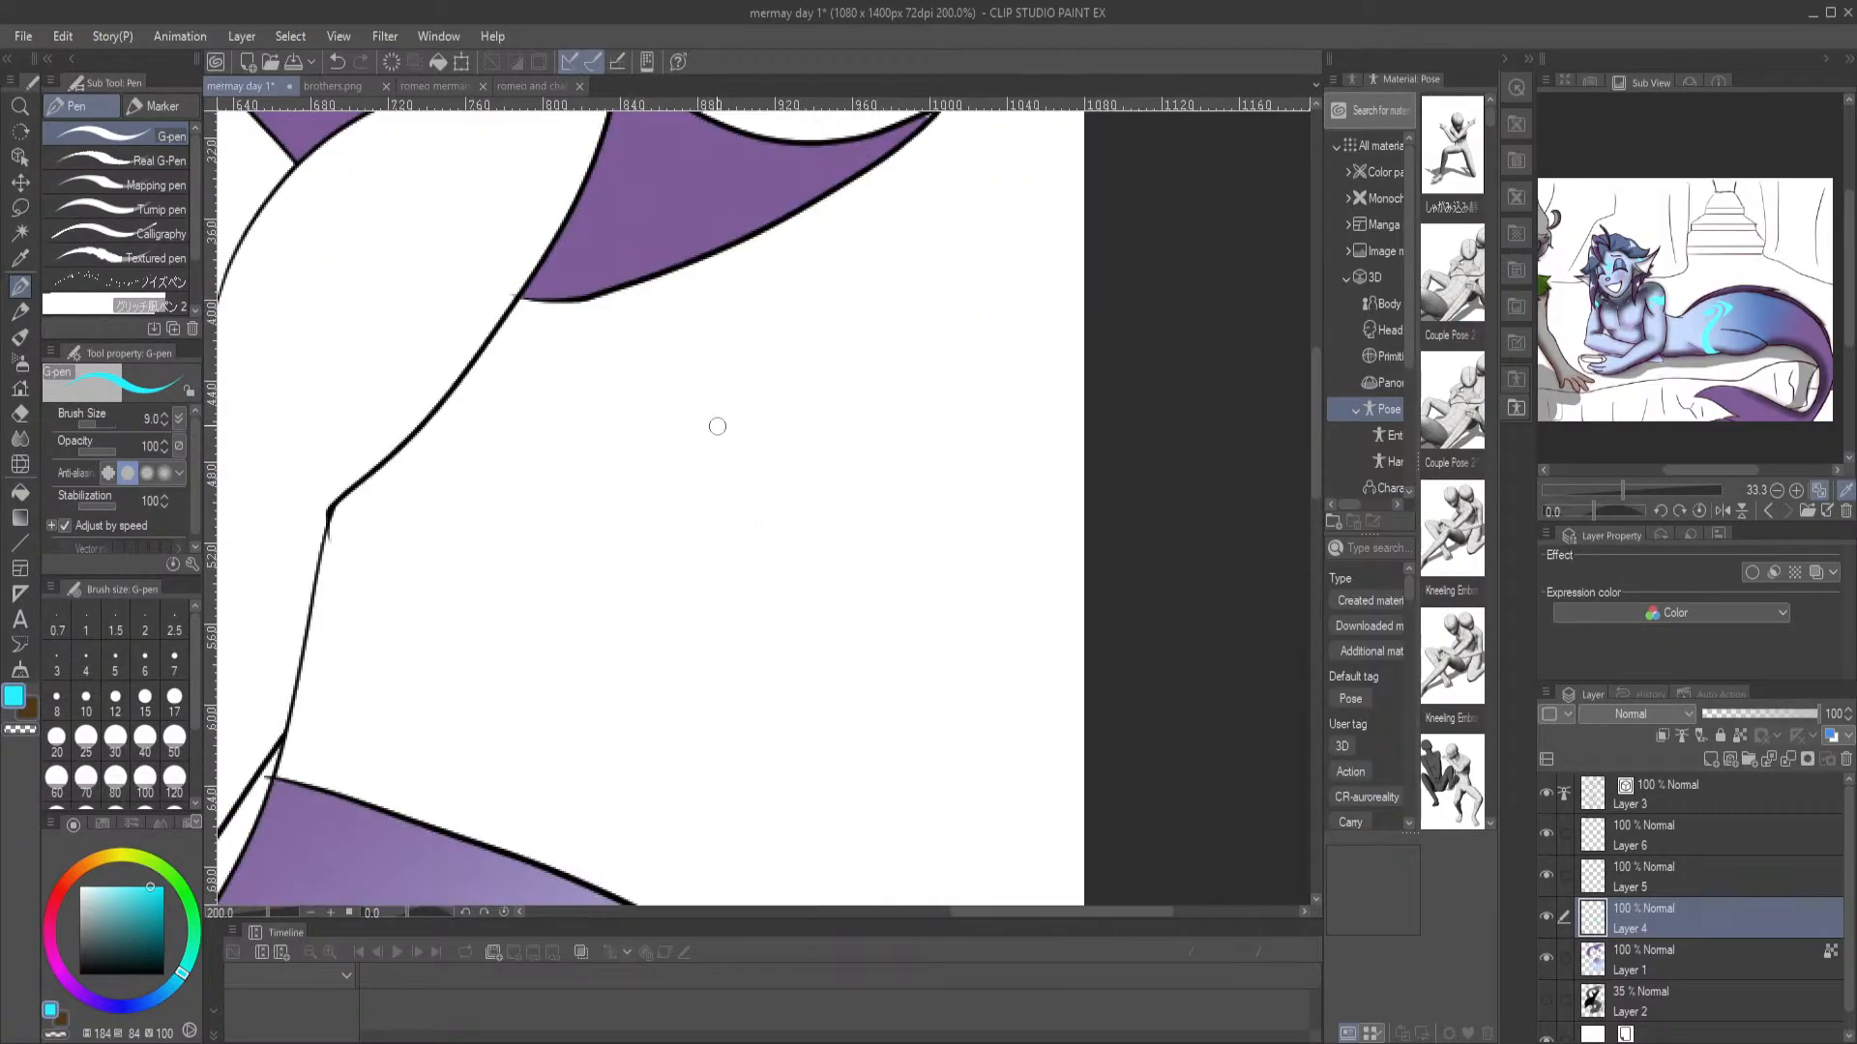
{"action": "scroll", "coordinate": [642, 419], "scroll_direction": "up", "scroll_amount": 1}
{"action": "mouse_move", "coordinate": [755, 630]}
{"action": "left_mouse_down"}
{"action": "mouse_move", "coordinate": [815, 619]}
{"action": "mouse_move", "coordinate": [756, 627]}
{"action": "mouse_move", "coordinate": [745, 582]}
{"action": "mouse_move", "coordinate": [764, 569]}
{"action": "mouse_move", "coordinate": [716, 586]}
{"action": "left_mouse_up"}
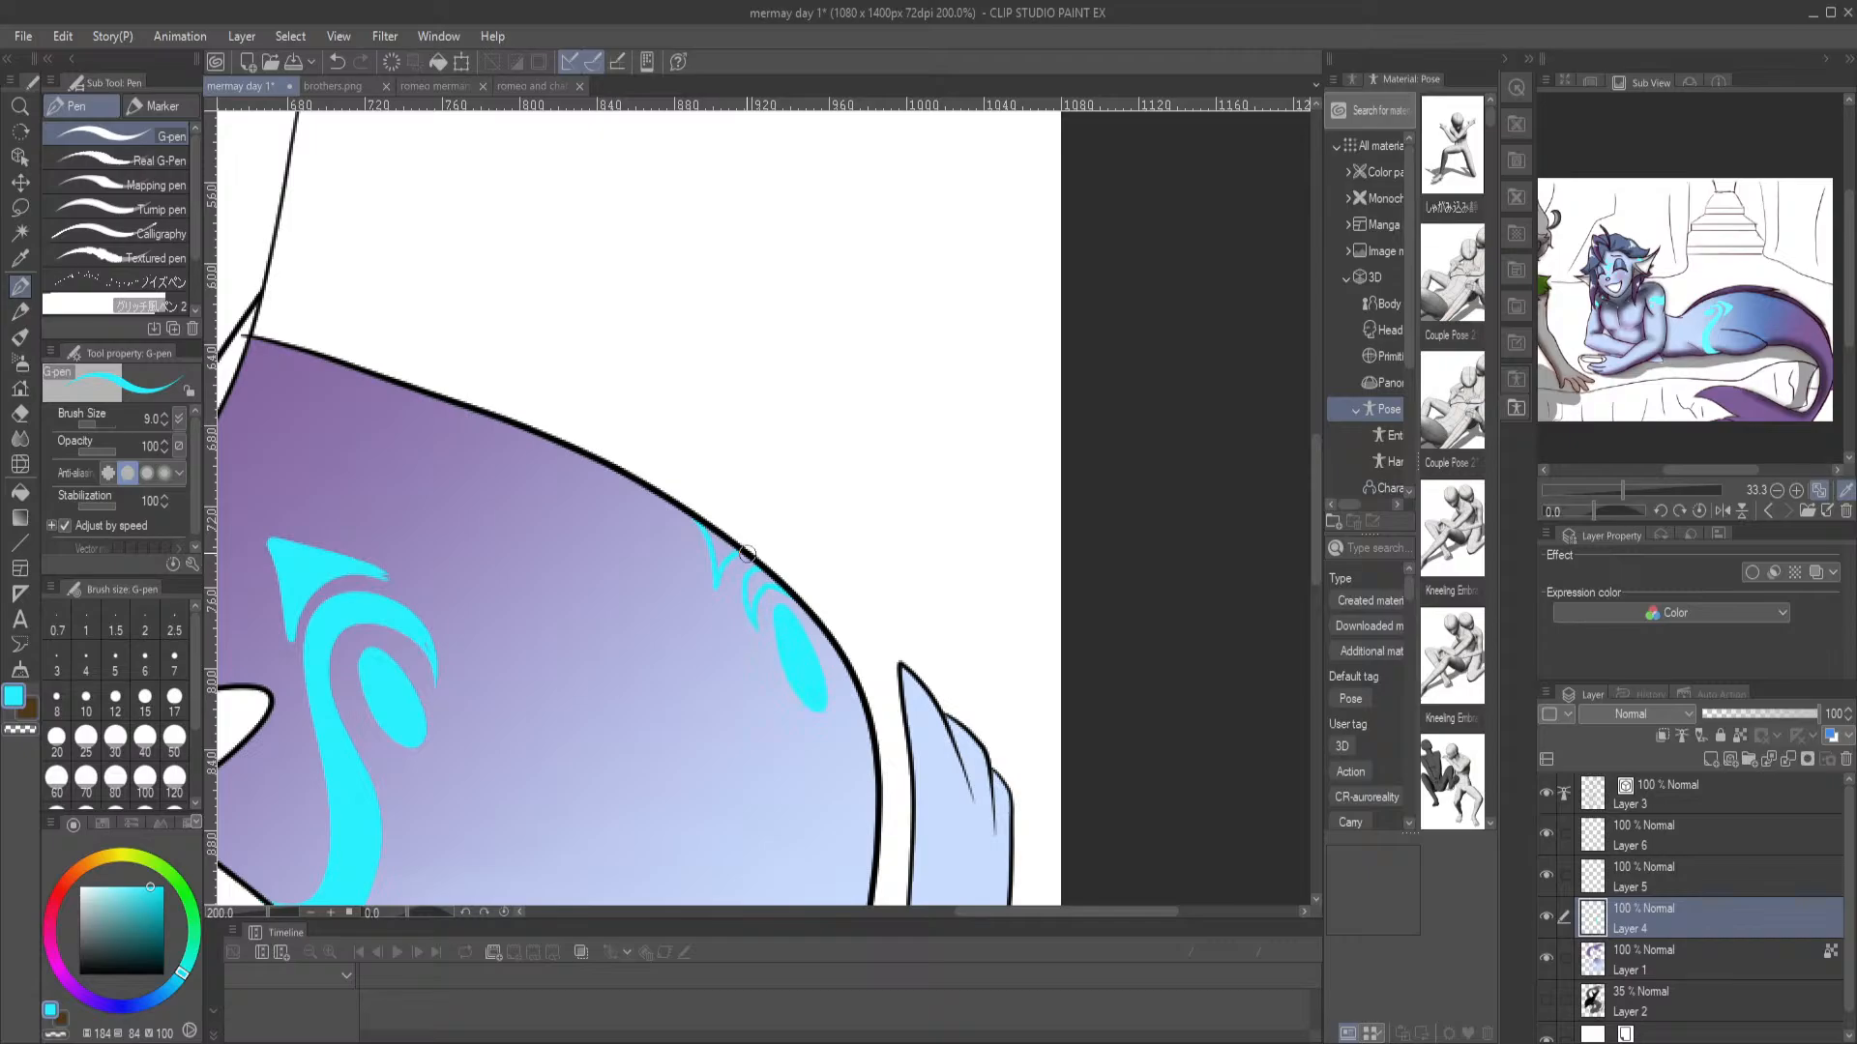
{"action": "key", "text": "g"}
{"action": "left_click", "coordinate": [765, 580]}
{"action": "left_click", "coordinate": [728, 547]}
{"action": "key", "text": "ctrl+0"}
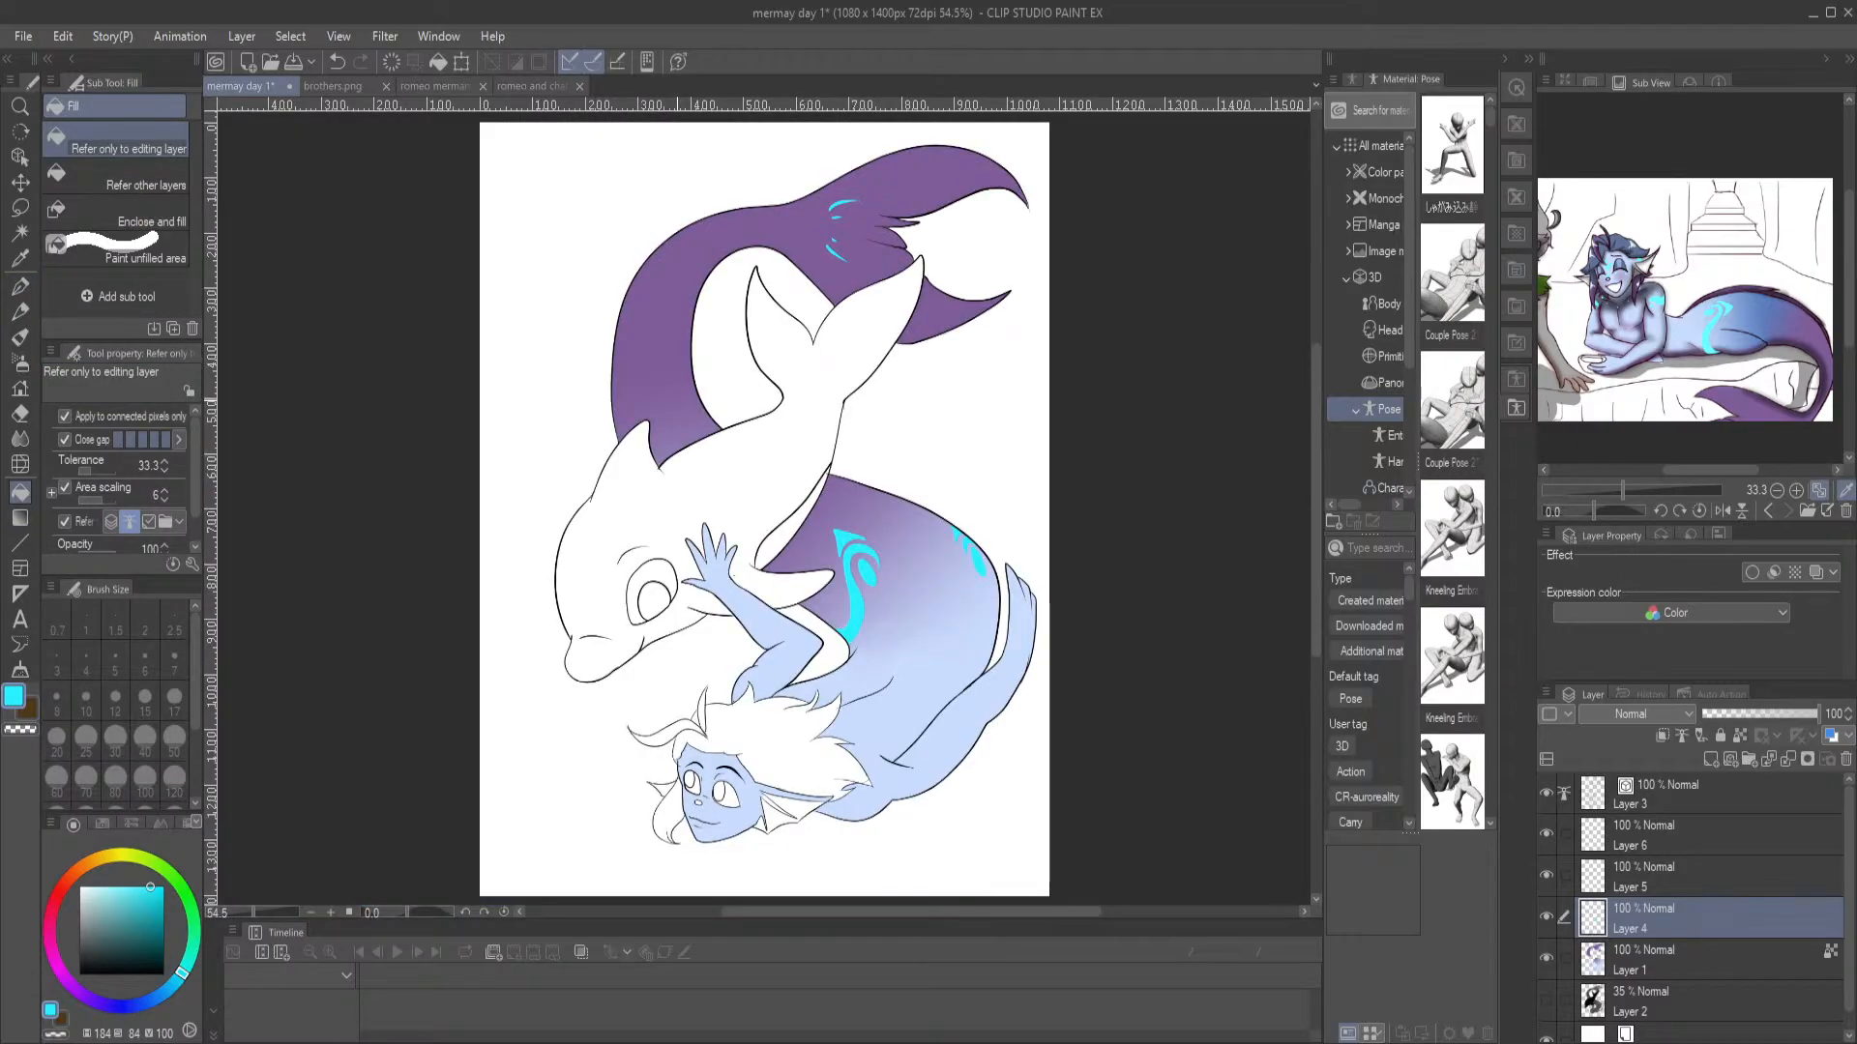
Outline a curved, tapering cyan stripe across the merman's shoulder beside the hair on Layer 4 and fill it
{"action": "left_click_drag", "start_coordinate": [1773, 374], "coordinate": [1738, 326]}
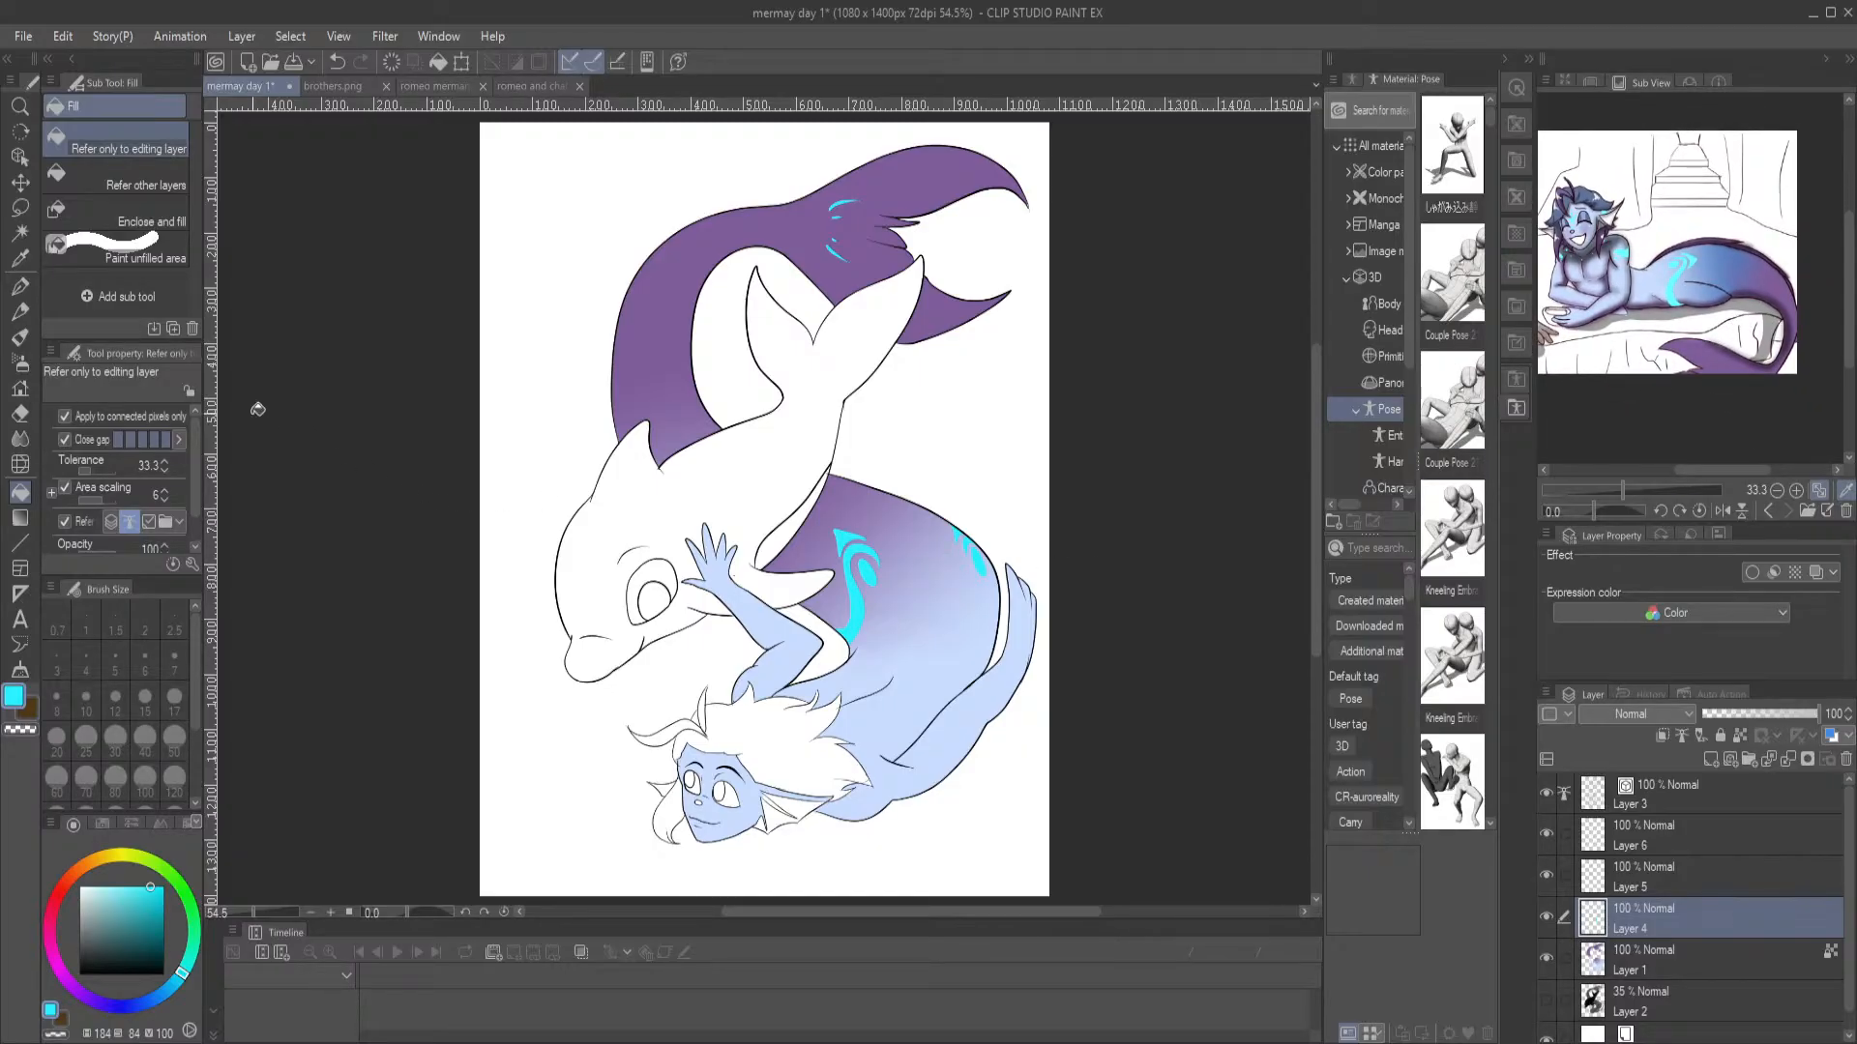
{"action": "left_click", "coordinate": [19, 287]}
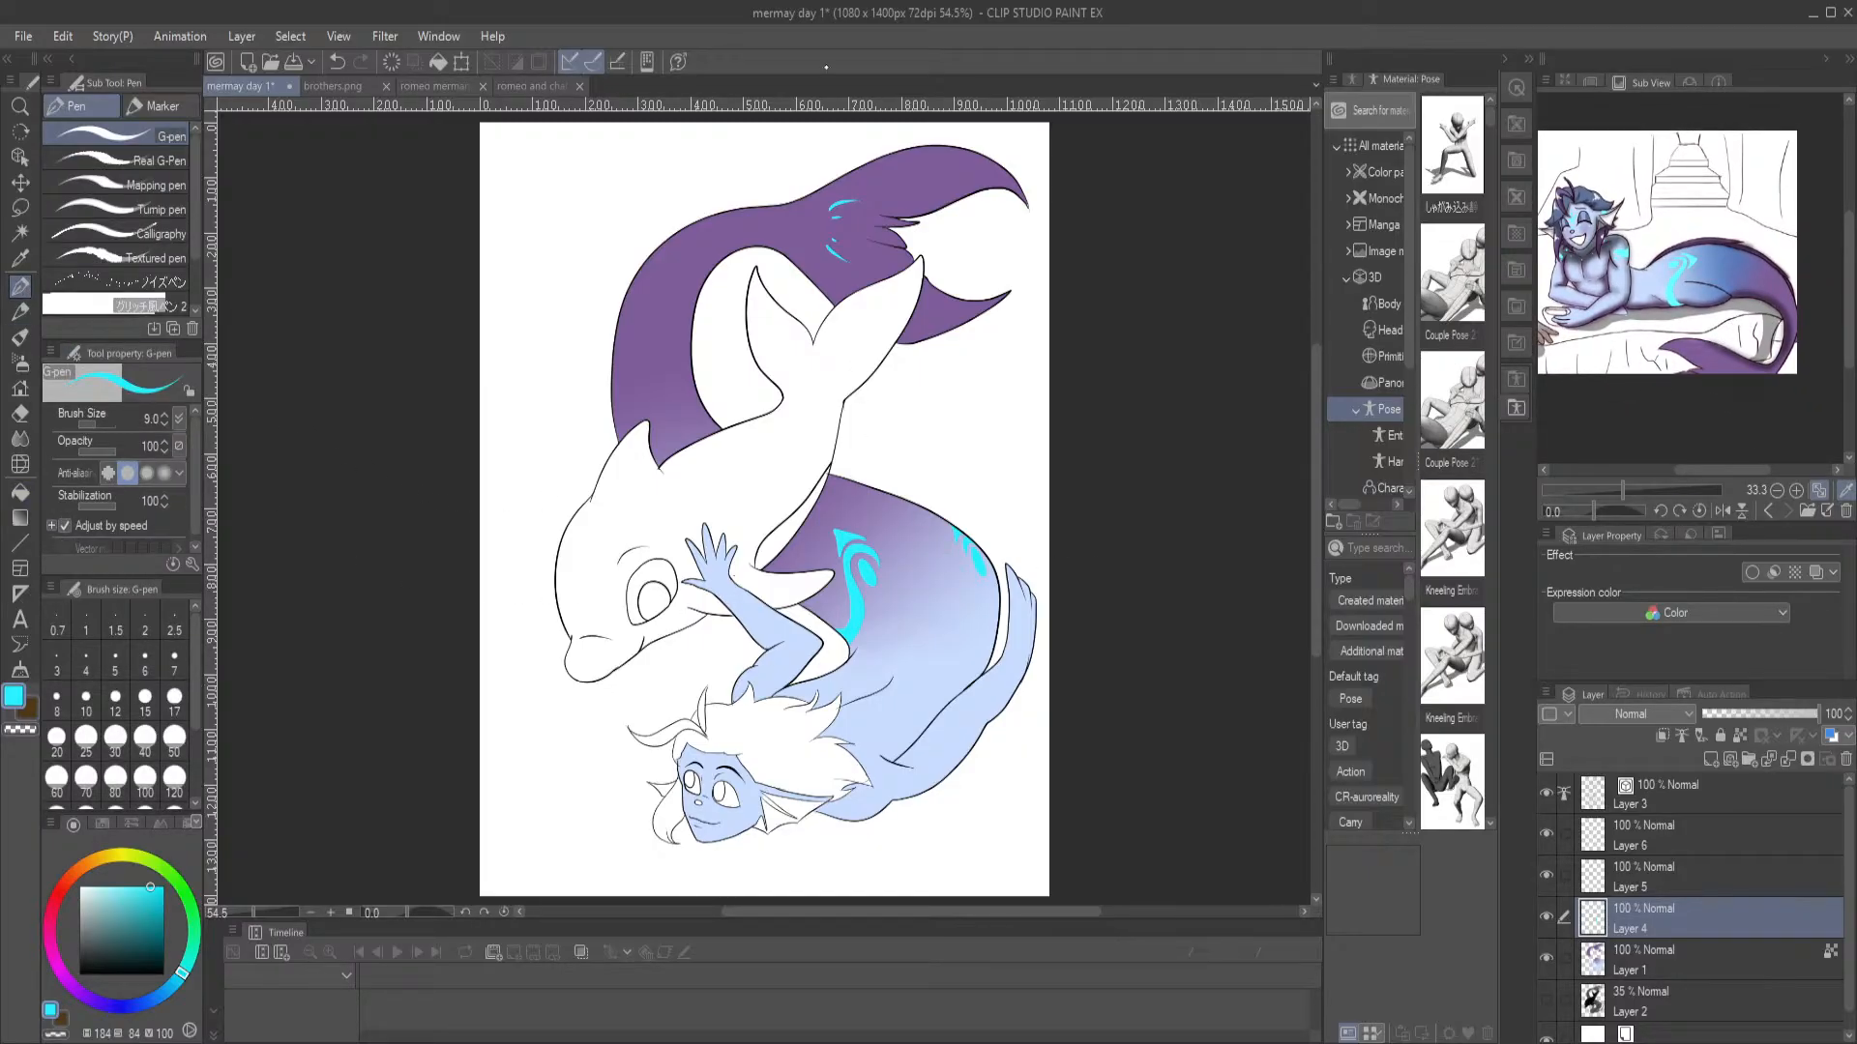
{"action": "scroll", "coordinate": [735, 596], "scroll_direction": "up", "scroll_amount": 5}
{"action": "left_click_drag", "start_coordinate": [958, 652], "coordinate": [637, 467]}
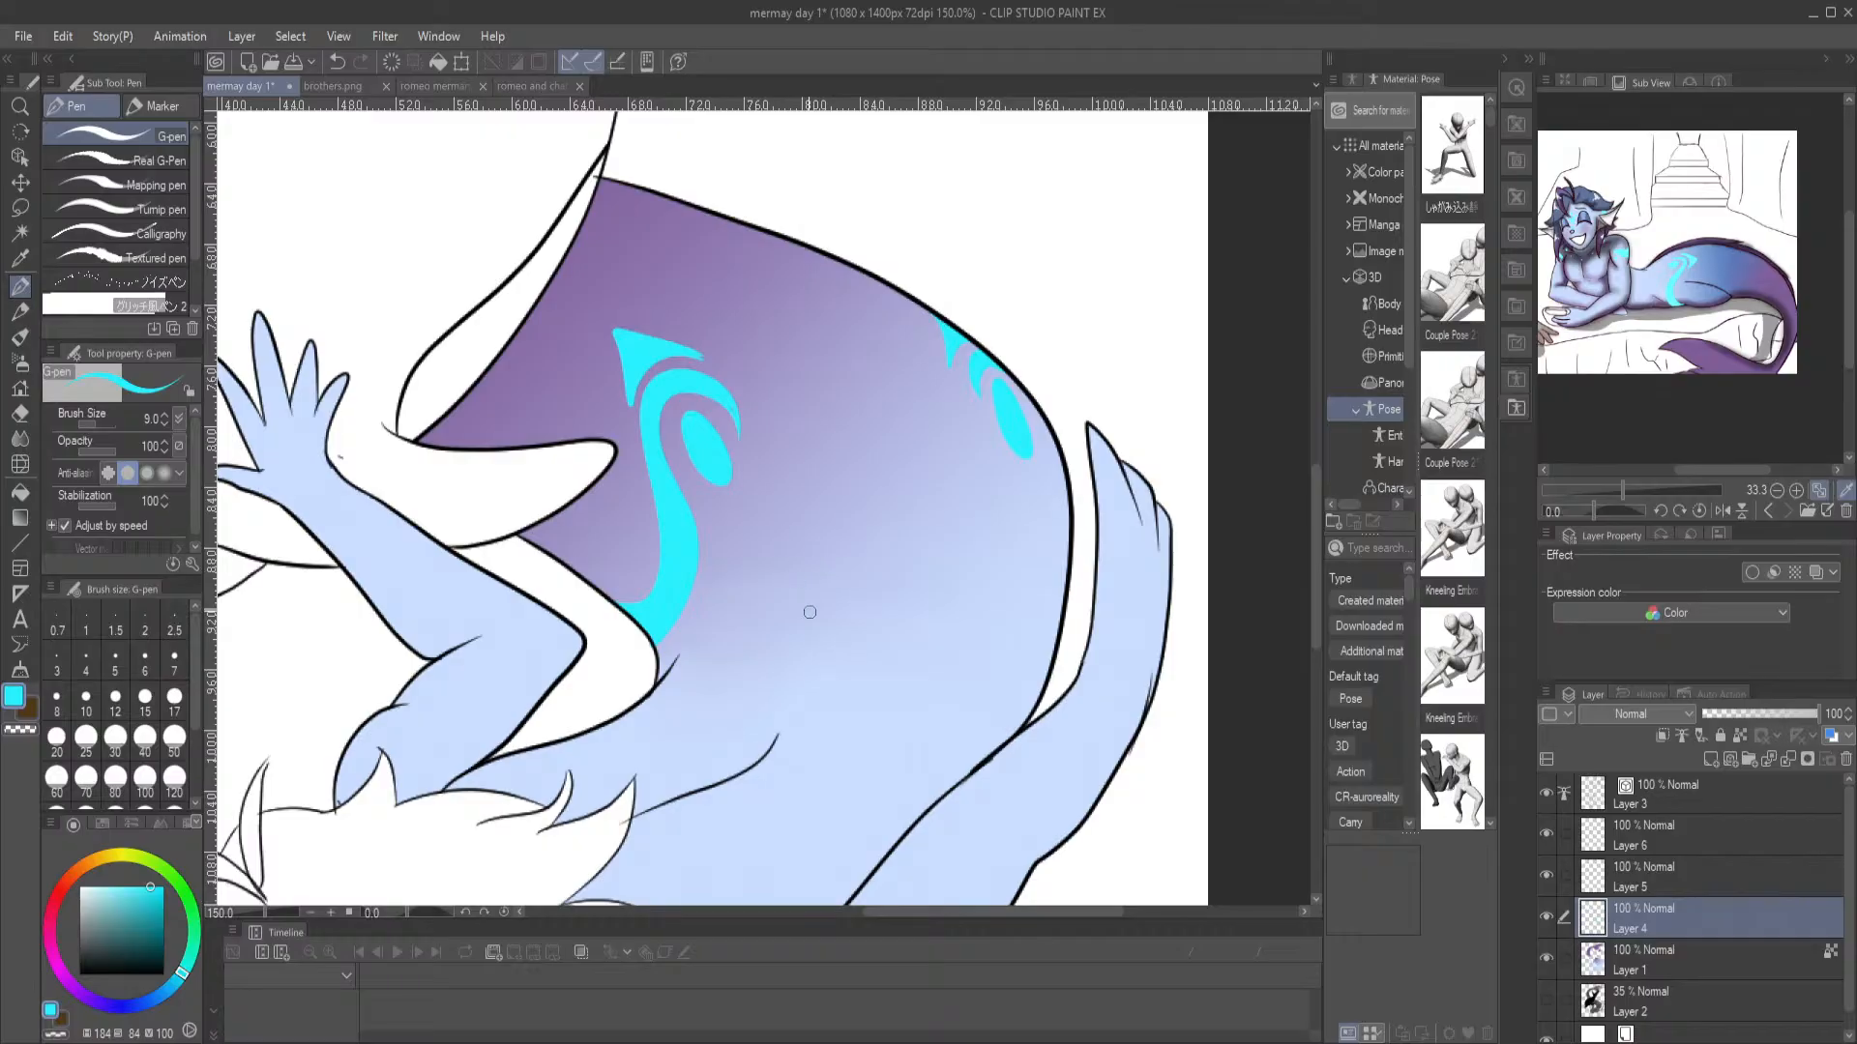
{"action": "left_click_drag", "start_coordinate": [938, 760], "coordinate": [779, 503]}
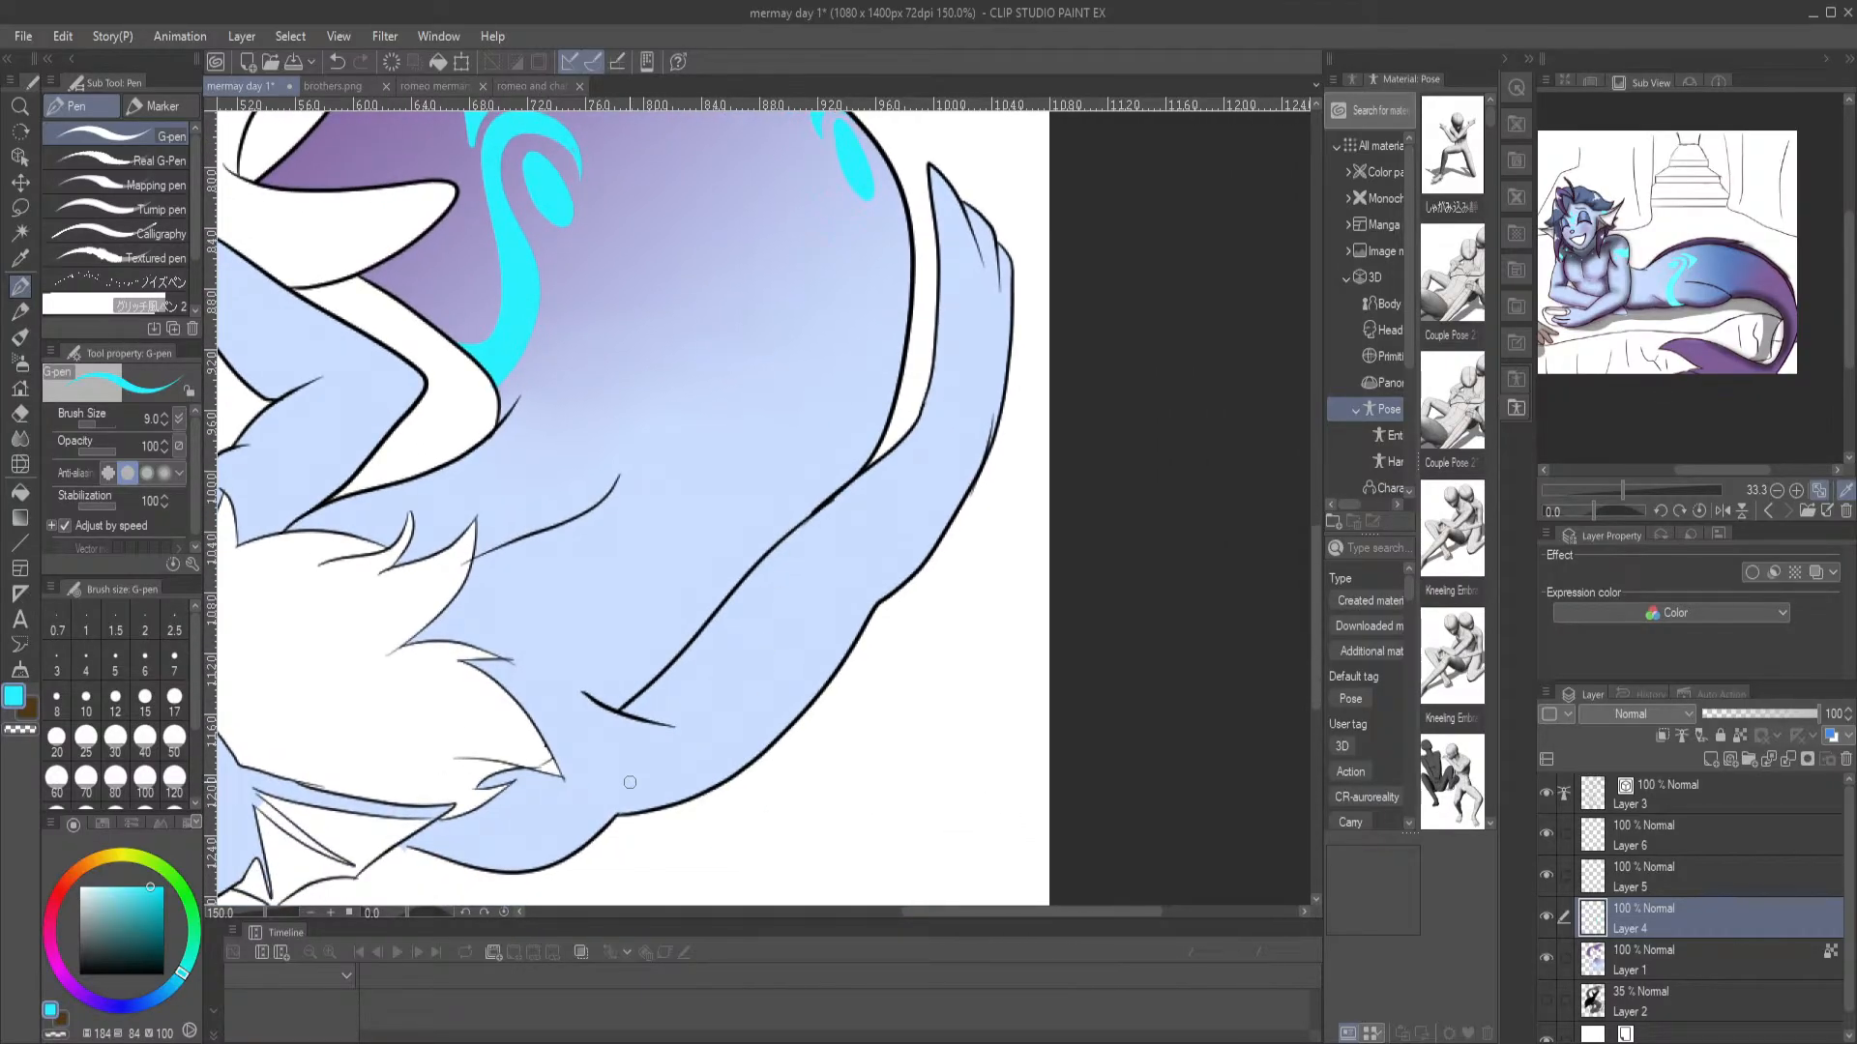
{"action": "mouse_move", "coordinate": [590, 770]}
{"action": "left_mouse_down"}
{"action": "mouse_move", "coordinate": [615, 746]}
{"action": "mouse_move", "coordinate": [510, 870]}
{"action": "mouse_move", "coordinate": [580, 822]}
{"action": "mouse_move", "coordinate": [828, 775]}
{"action": "mouse_move", "coordinate": [944, 629]}
{"action": "left_mouse_up"}
{"action": "key", "text": "g"}
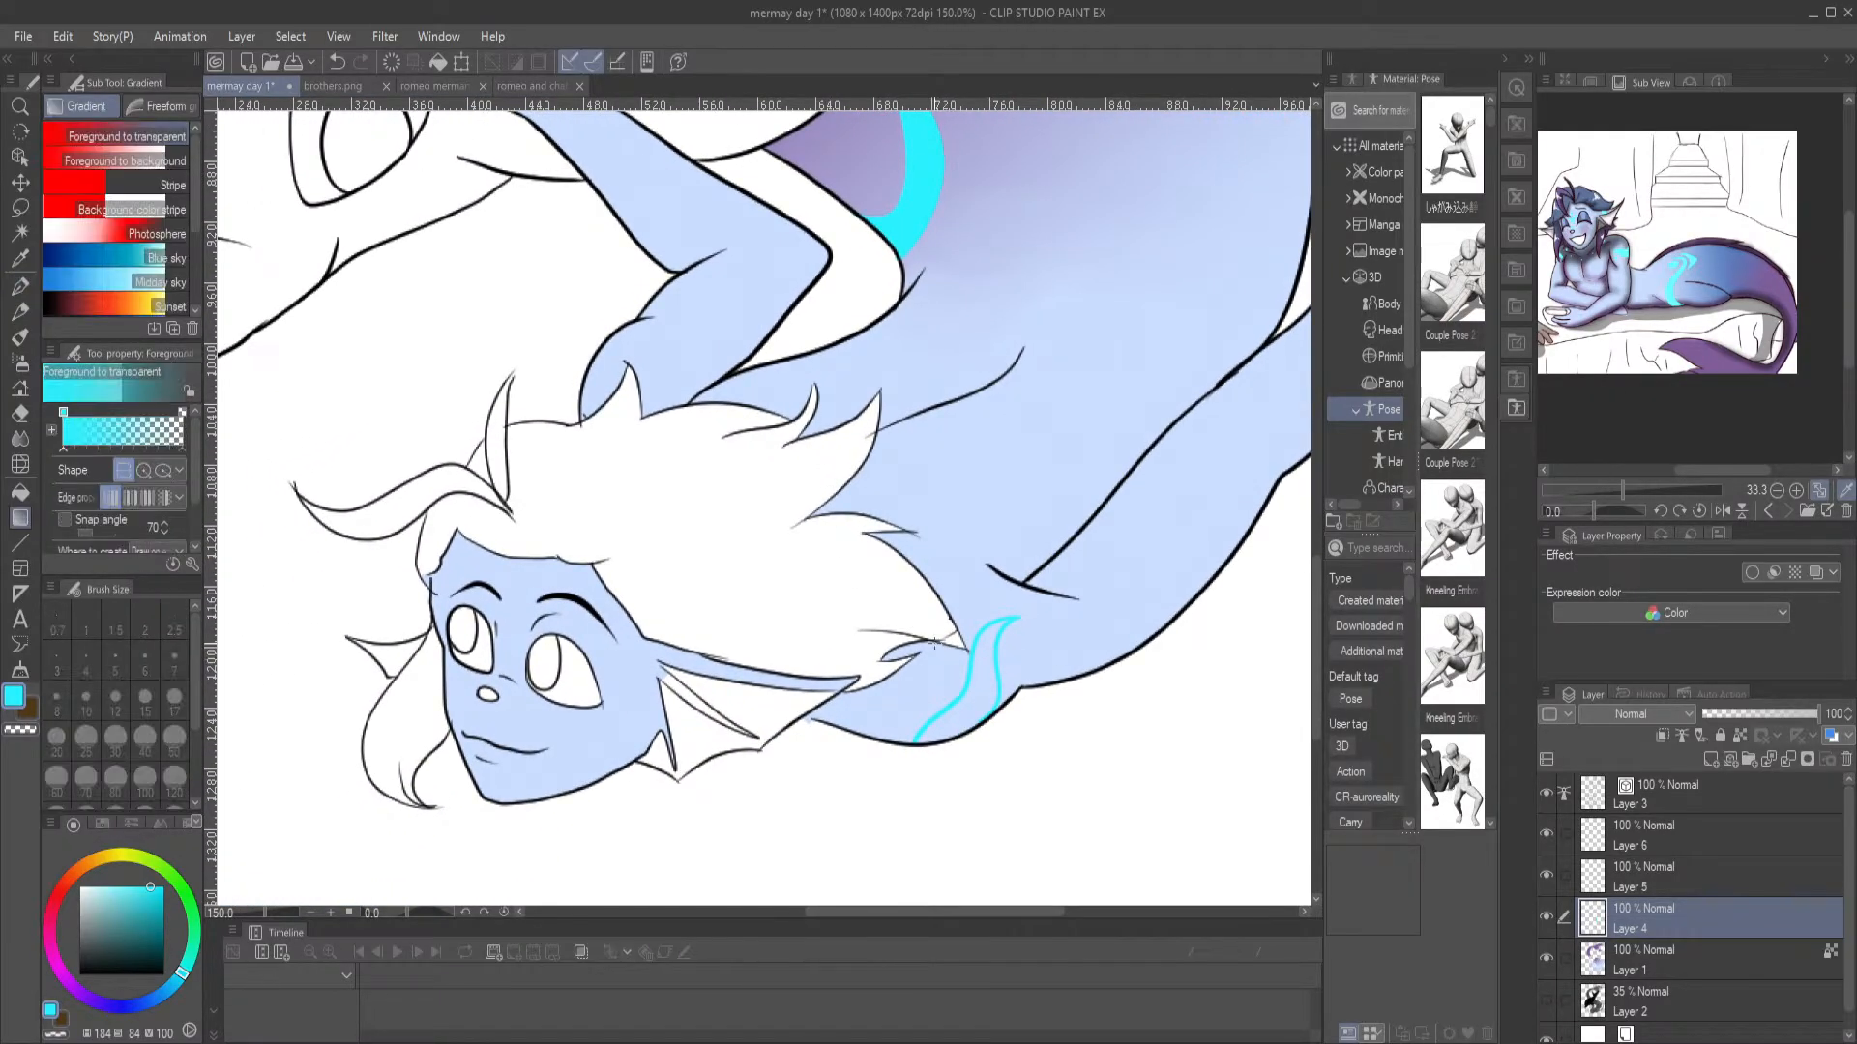
{"action": "key", "text": "g"}
{"action": "left_click", "coordinate": [946, 687]}
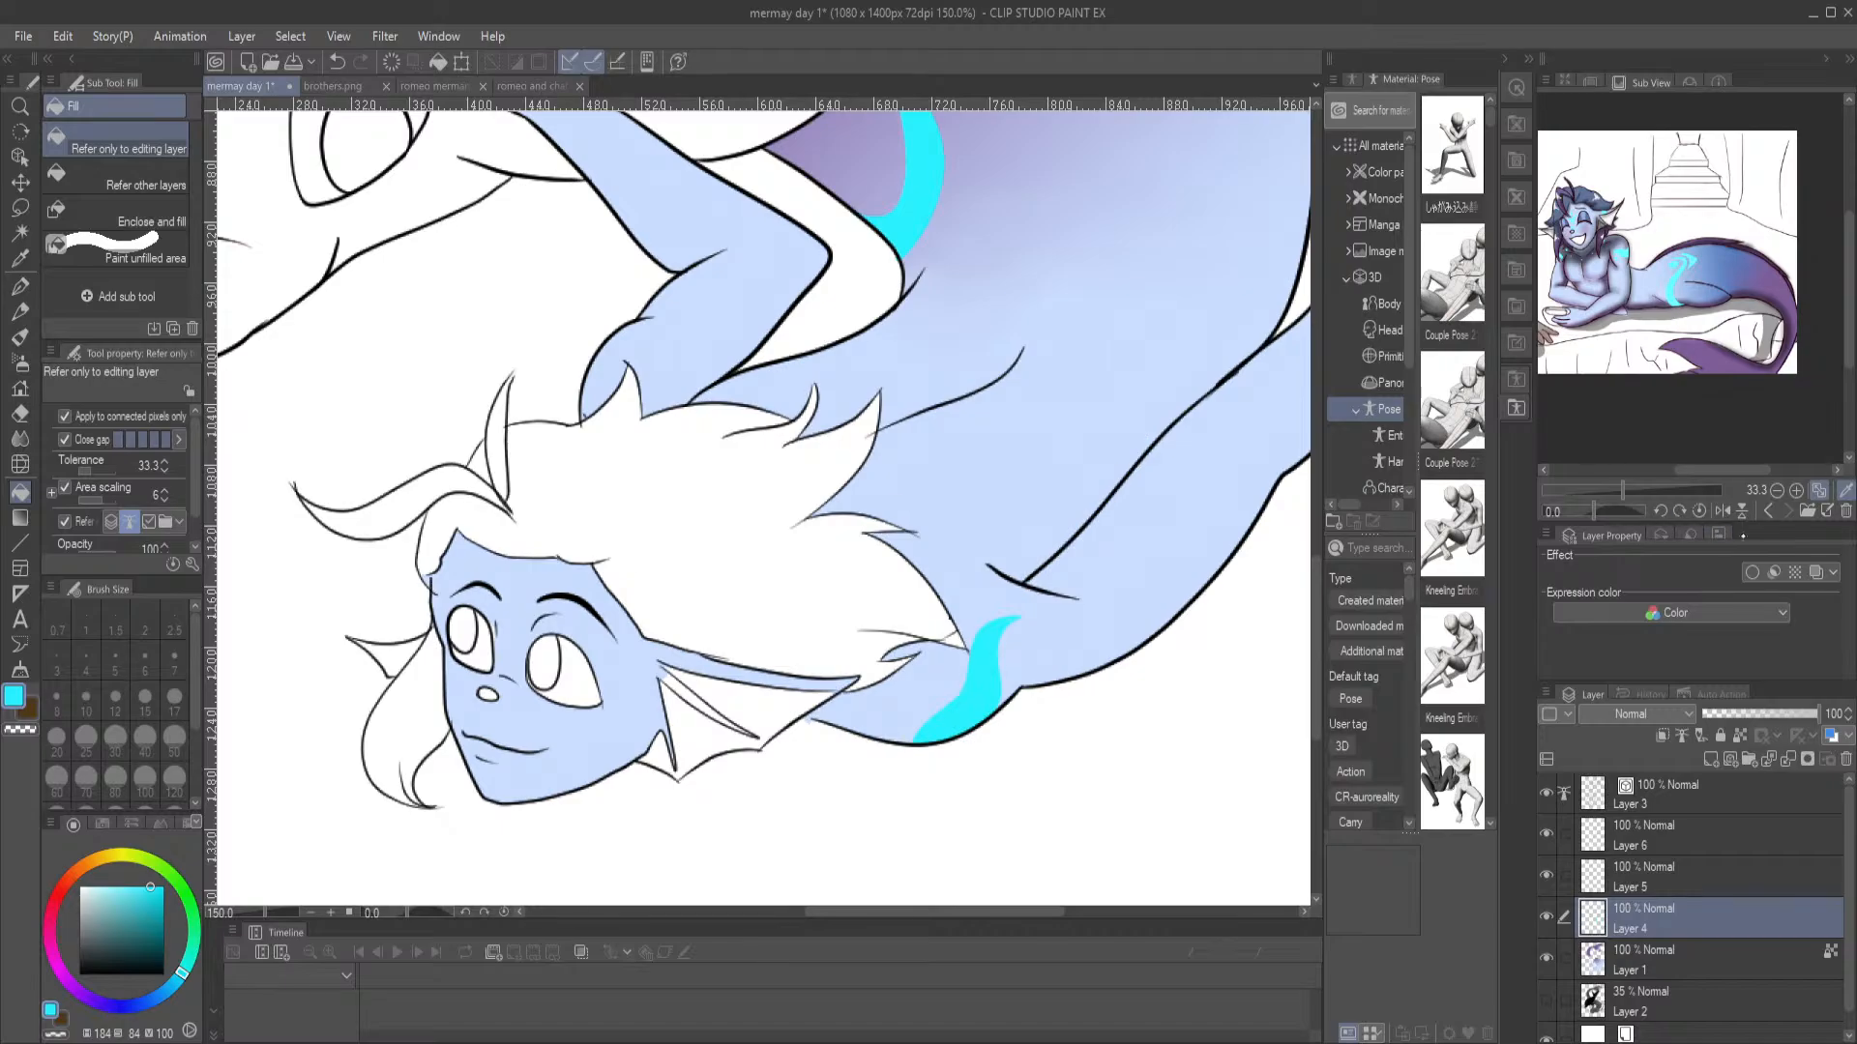
Enlarge the reference to its face at 100% and draw a filled cyan marking along the merman's nose bridge
{"action": "left_click", "coordinate": [1796, 491]}
{"action": "left_click", "coordinate": [1796, 491]}
{"action": "left_click", "coordinate": [1796, 490]}
{"action": "left_click_drag", "start_coordinate": [1622, 284], "coordinate": [1787, 368]}
{"action": "left_click_drag", "start_coordinate": [1653, 237], "coordinate": [1811, 321]}
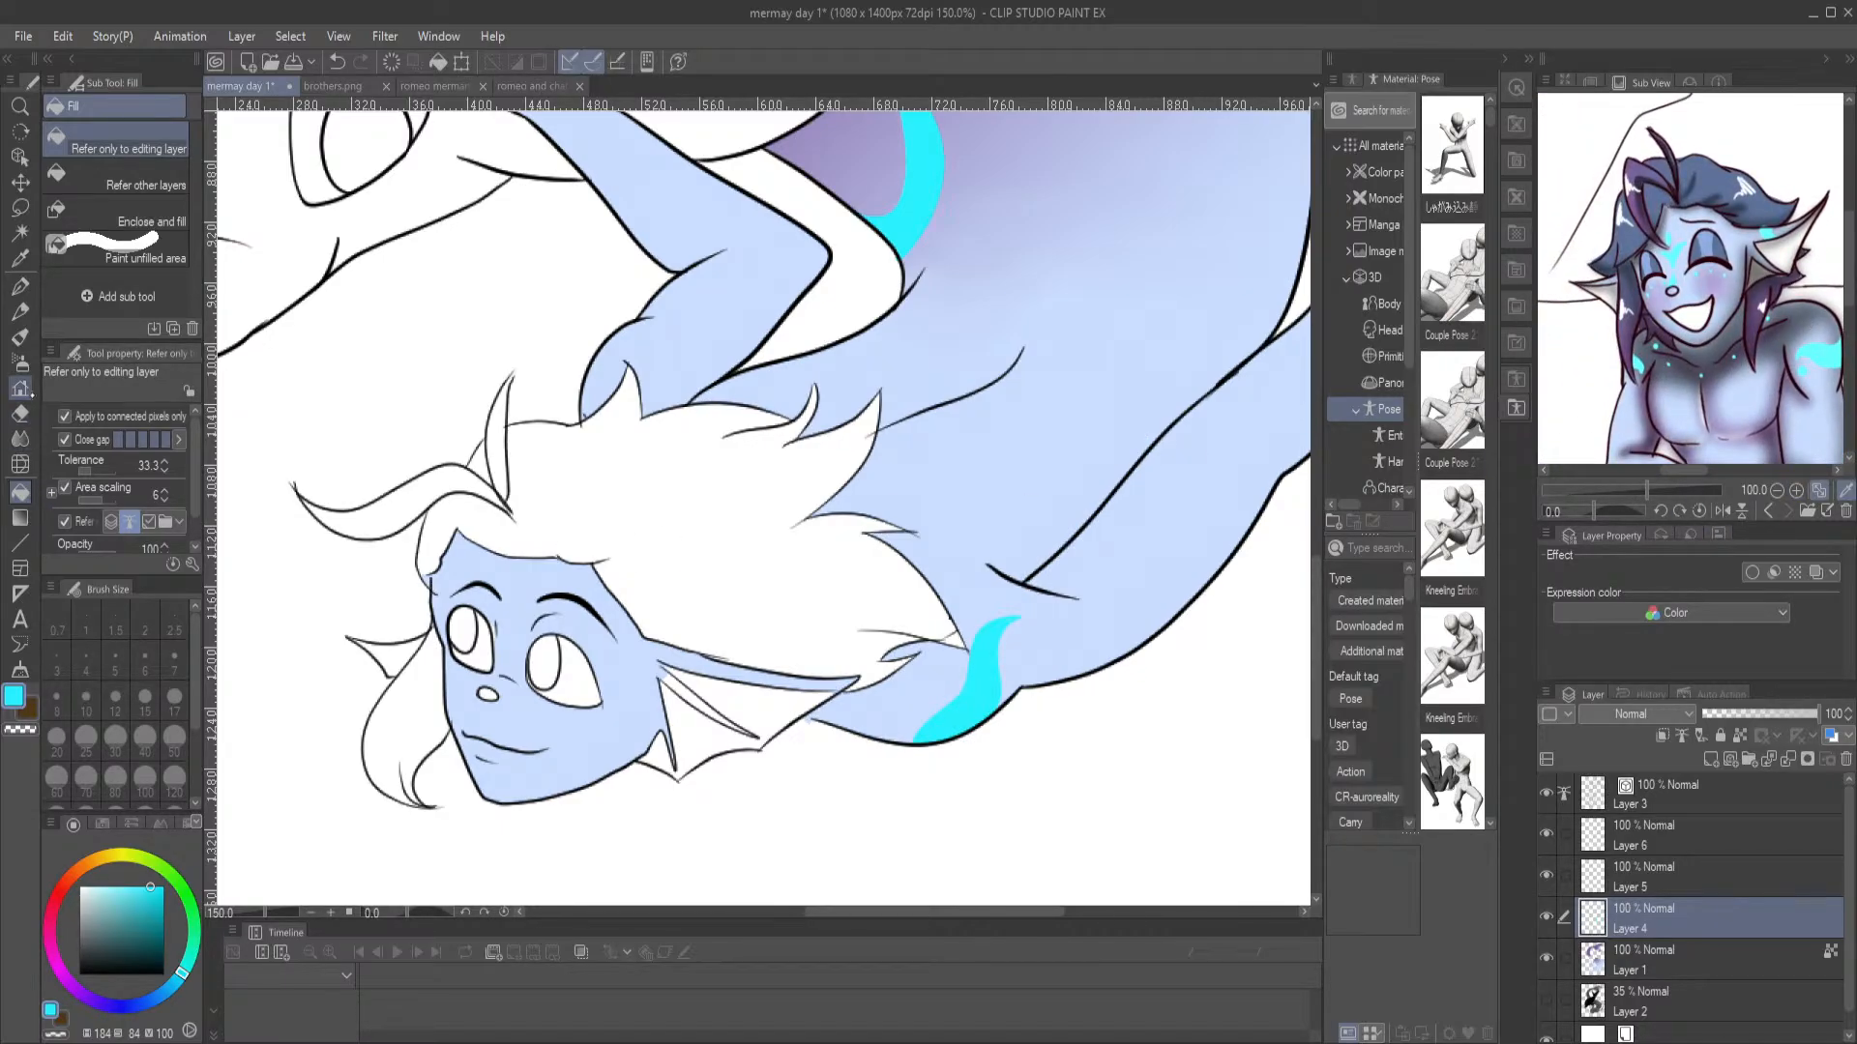
{"action": "left_click", "coordinate": [19, 285]}
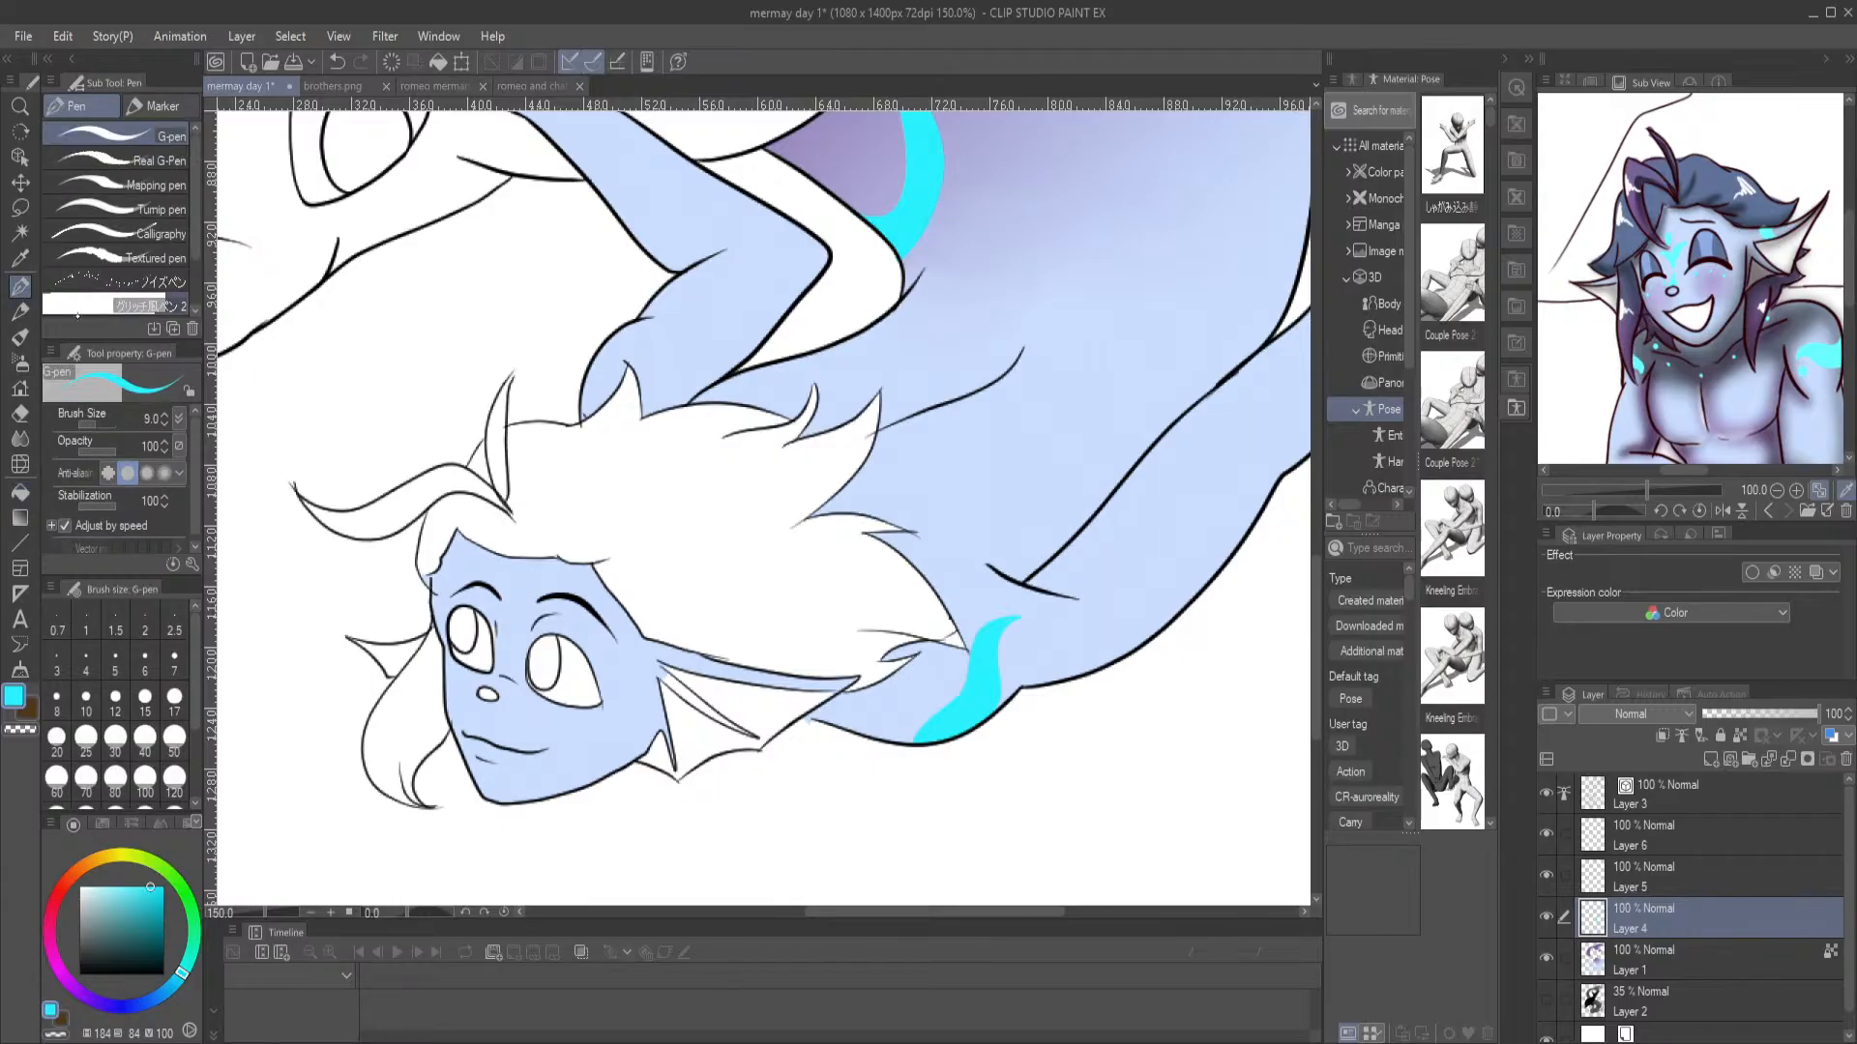
{"action": "left_click_drag", "start_coordinate": [505, 661], "coordinate": [510, 659]}
{"action": "key", "text": "g"}
{"action": "key", "text": "g"}
{"action": "left_click", "coordinate": [505, 677]}
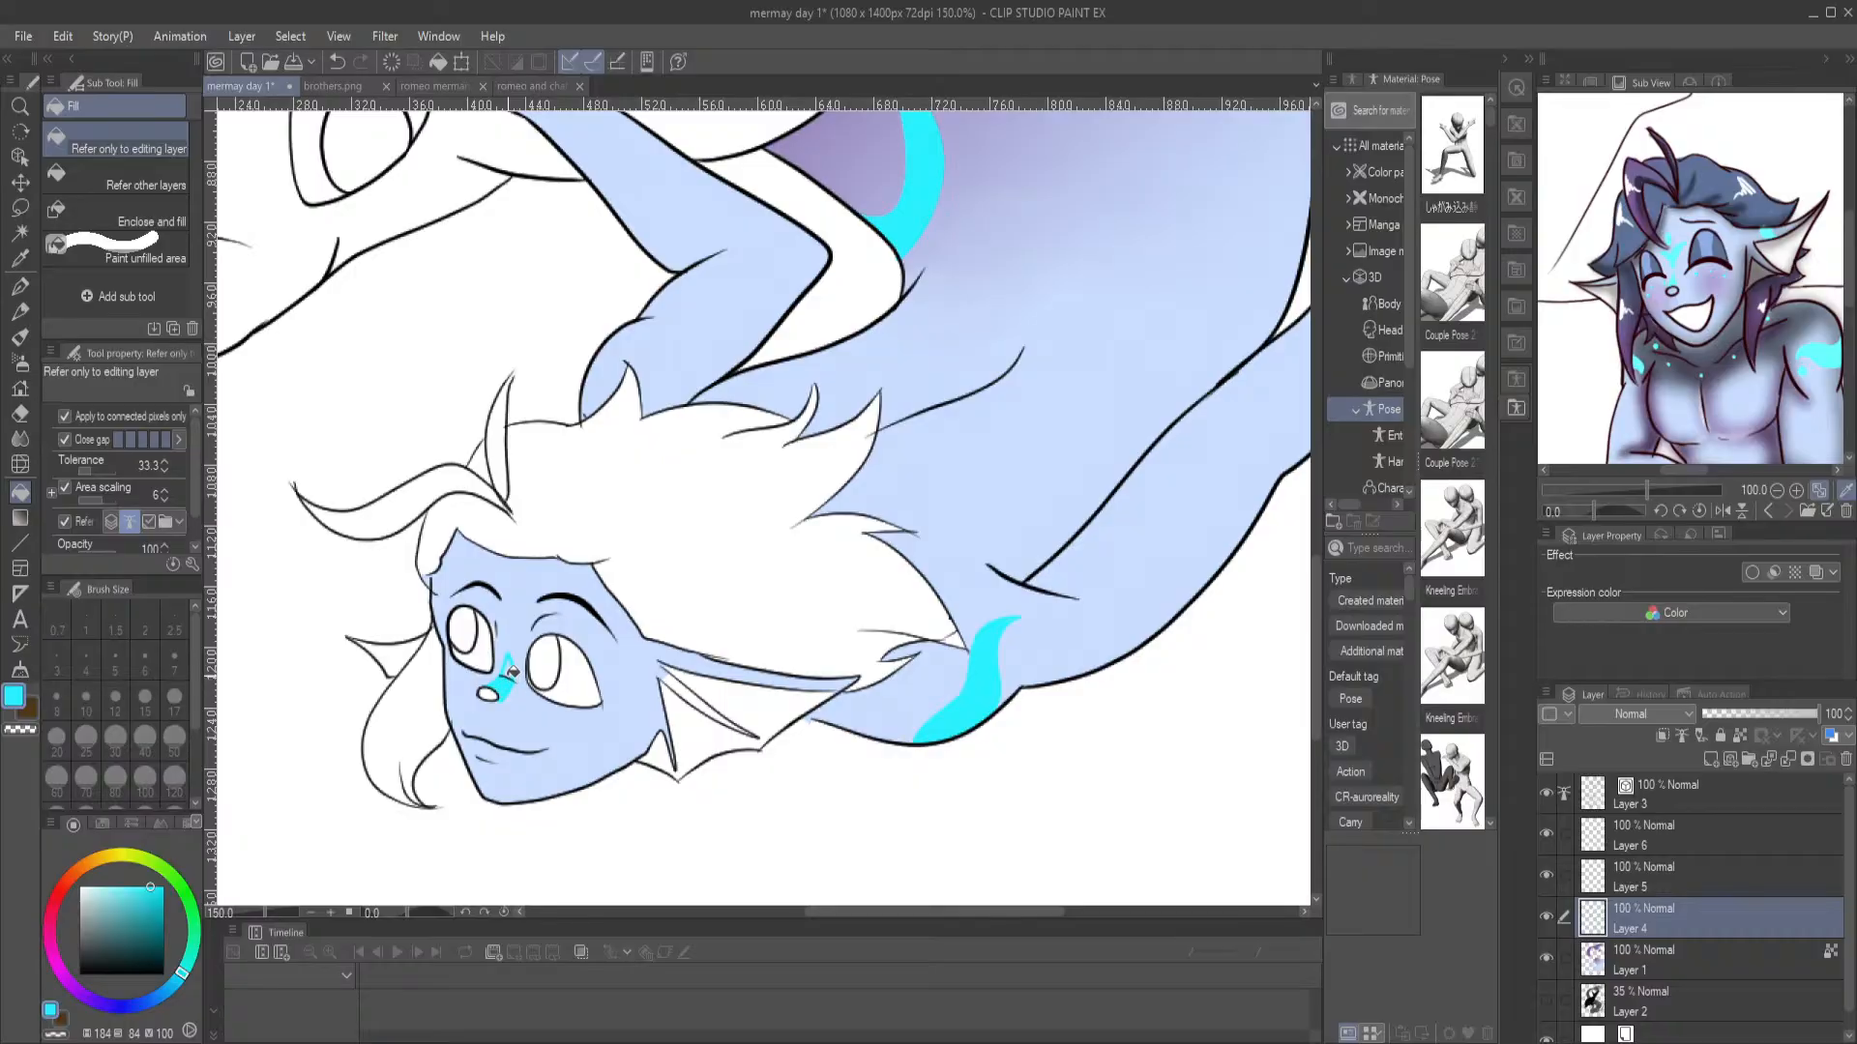
Add a filled cyan V shape and a small oval between the merman's brows, plus cyan freckle dots on the cheeks
{"action": "key", "text": "p"}
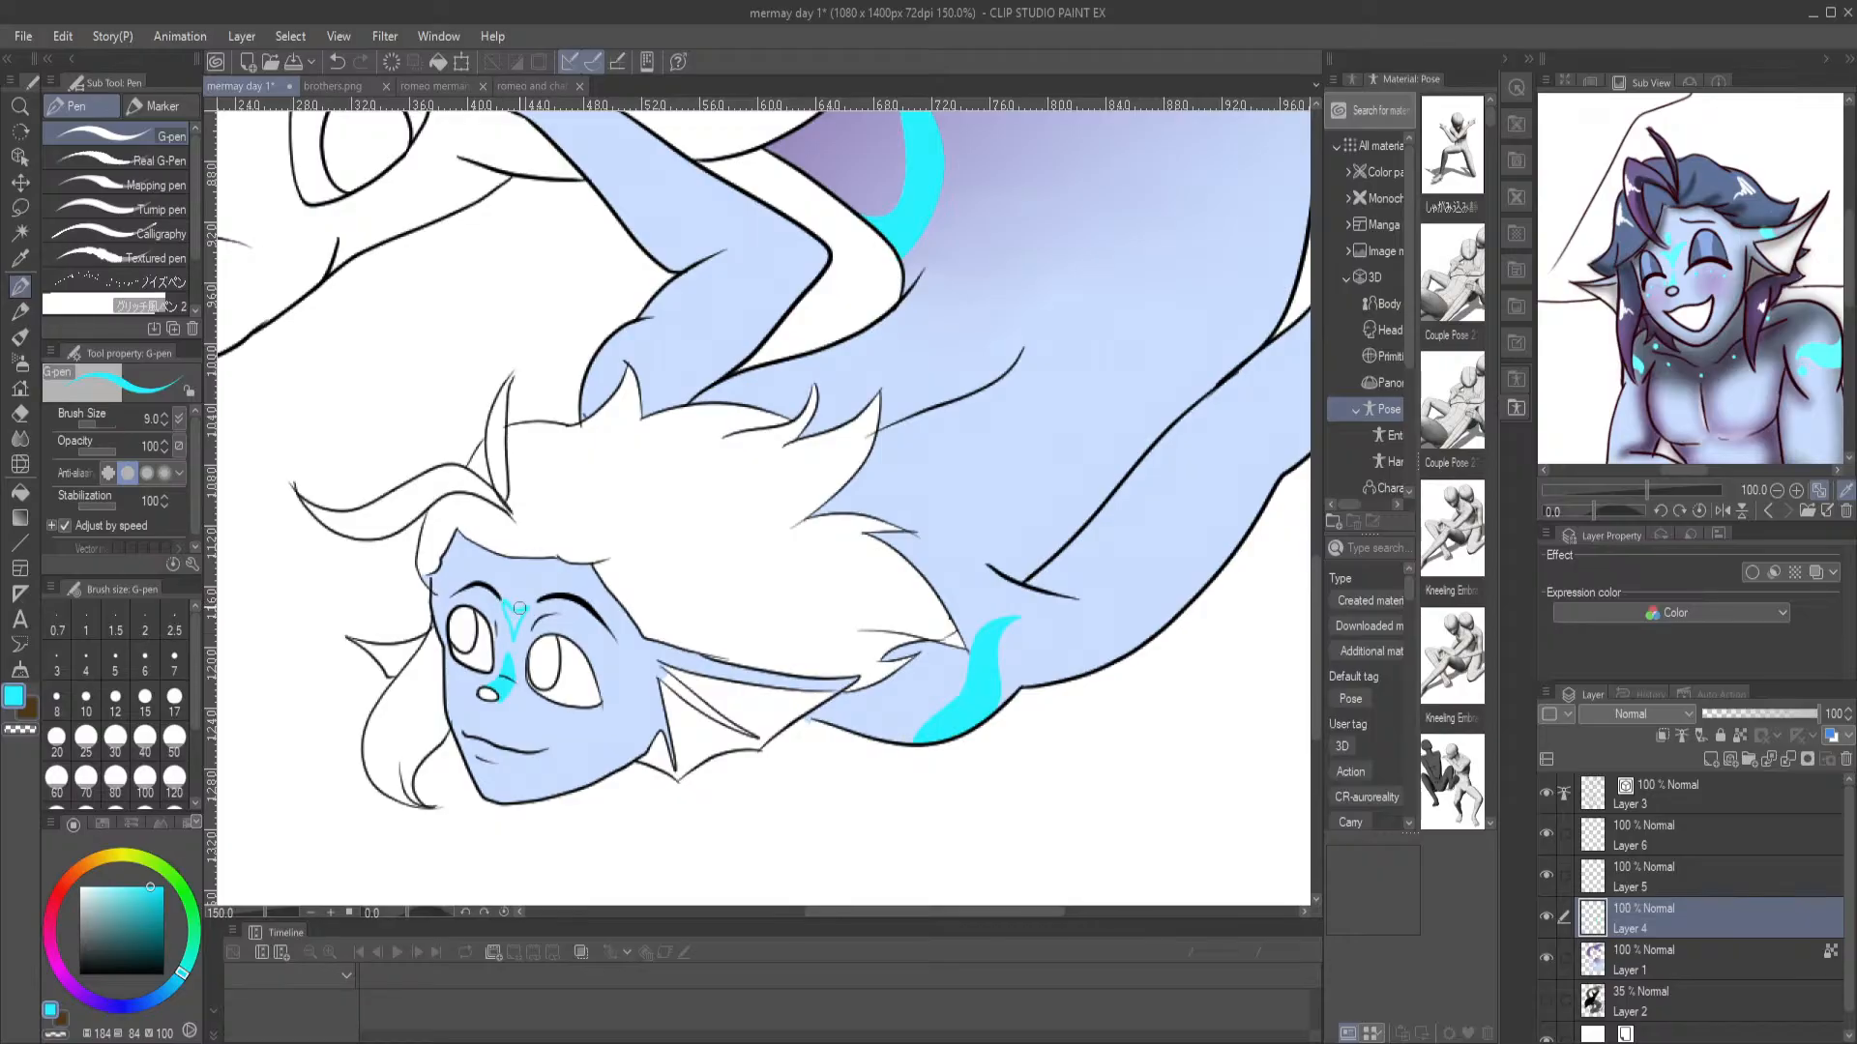
{"action": "left_click_drag", "start_coordinate": [518, 576], "coordinate": [513, 593]}
{"action": "key", "text": "g"}
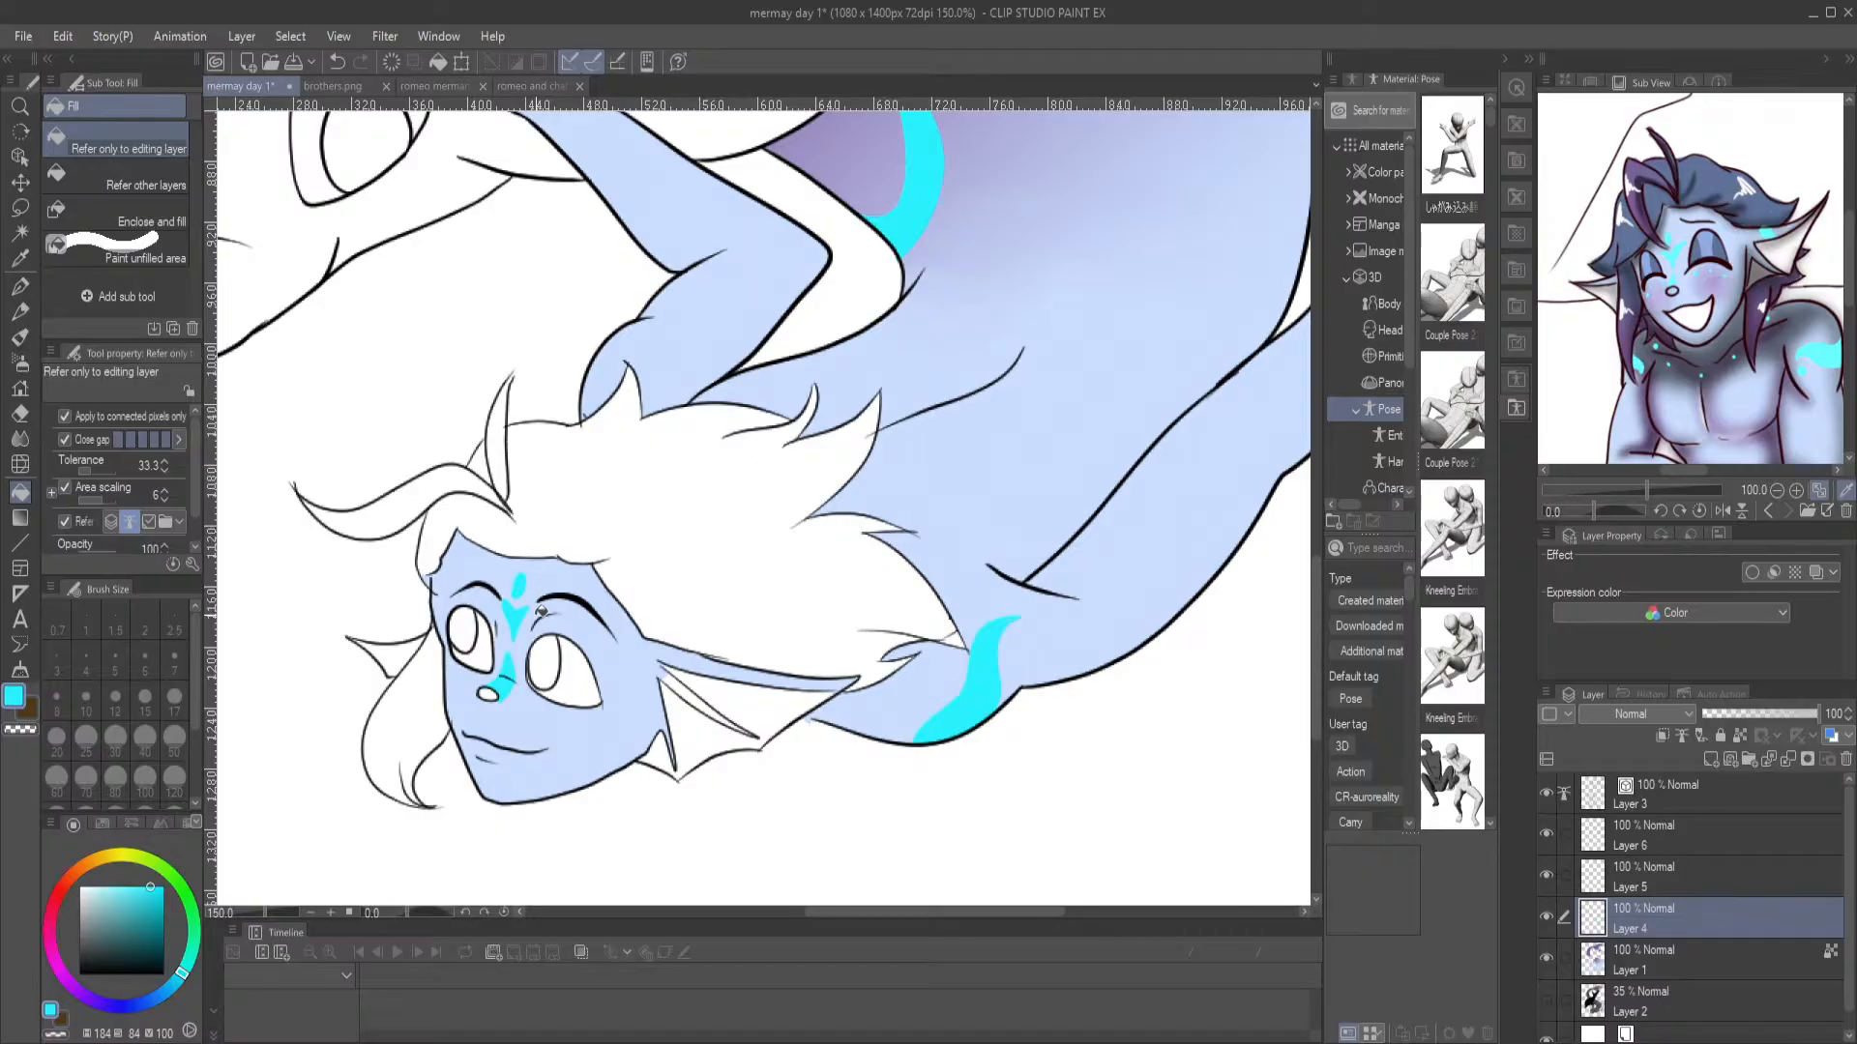
{"action": "left_click", "coordinate": [21, 288]}
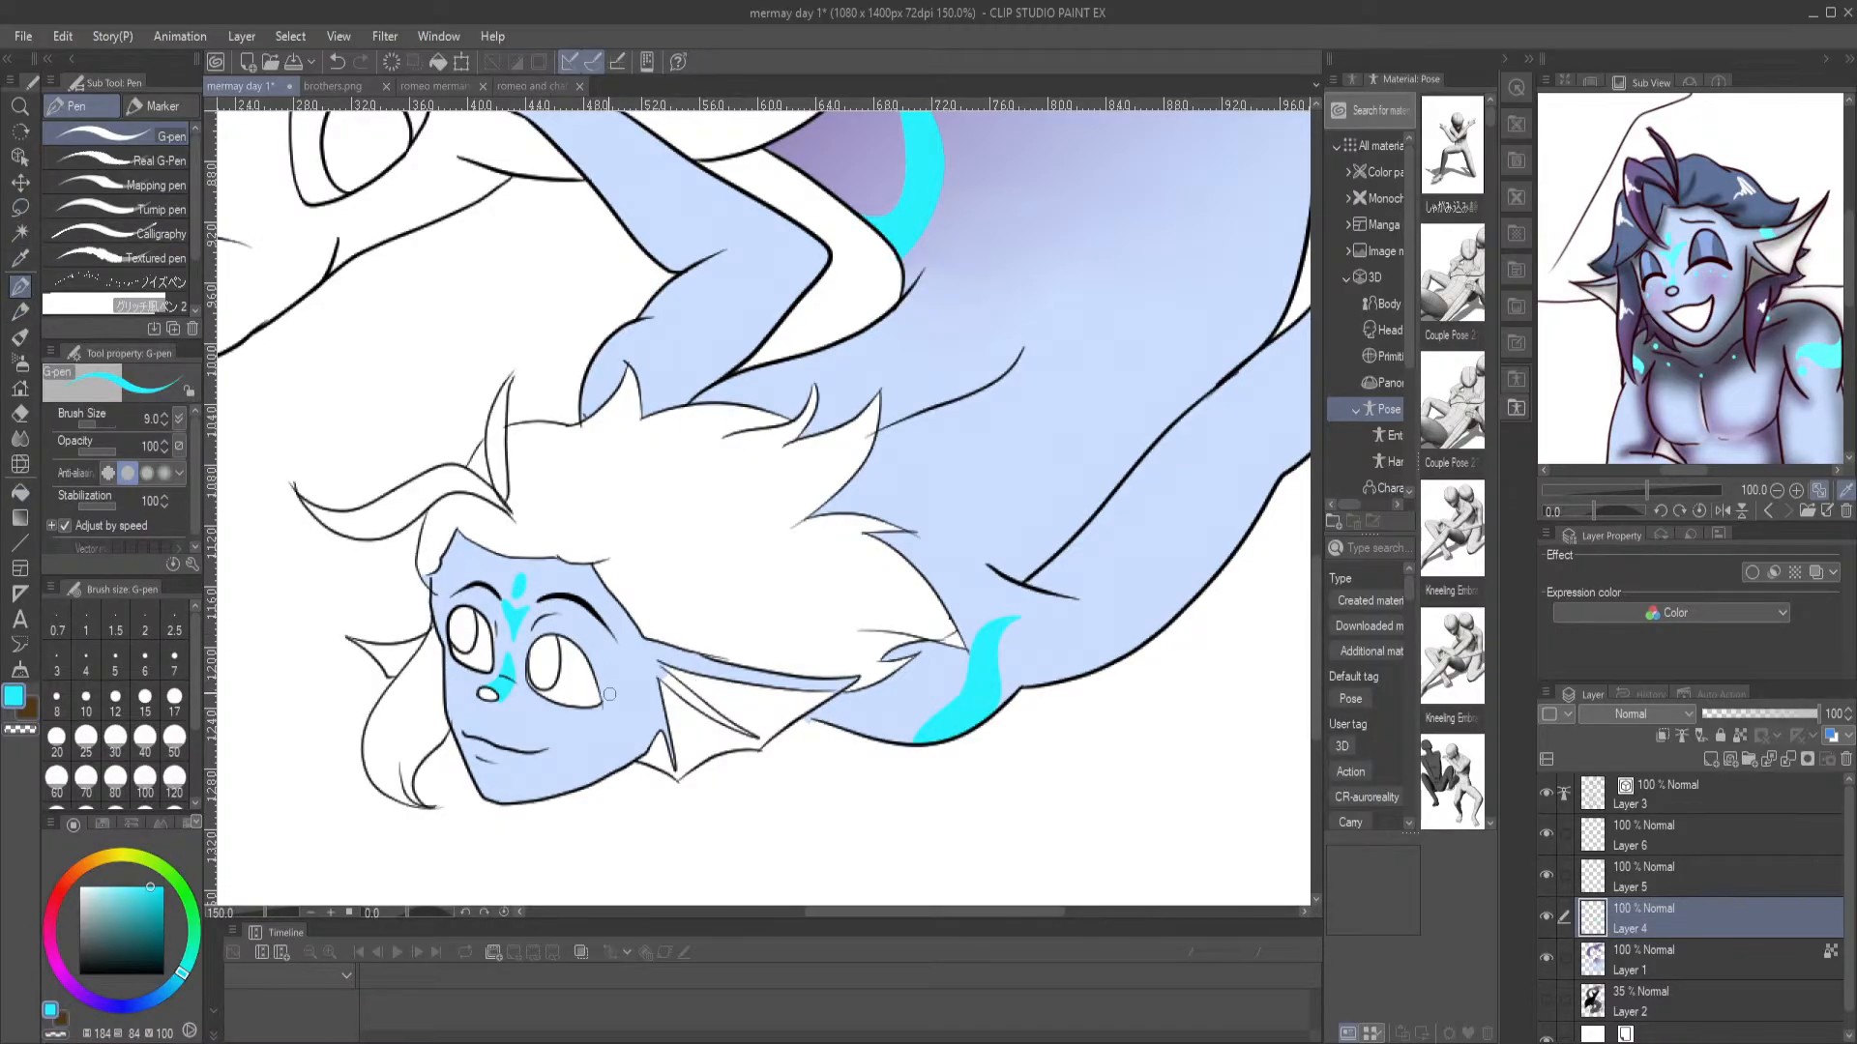
{"action": "left_click", "coordinate": [556, 724]}
Sample the slate blue of the reference's hair and fill all of the merman's hair sections with it on Layer 1
{"action": "left_click_drag", "start_coordinate": [641, 370], "coordinate": [738, 670]}
{"action": "left_click", "coordinate": [1716, 175]}
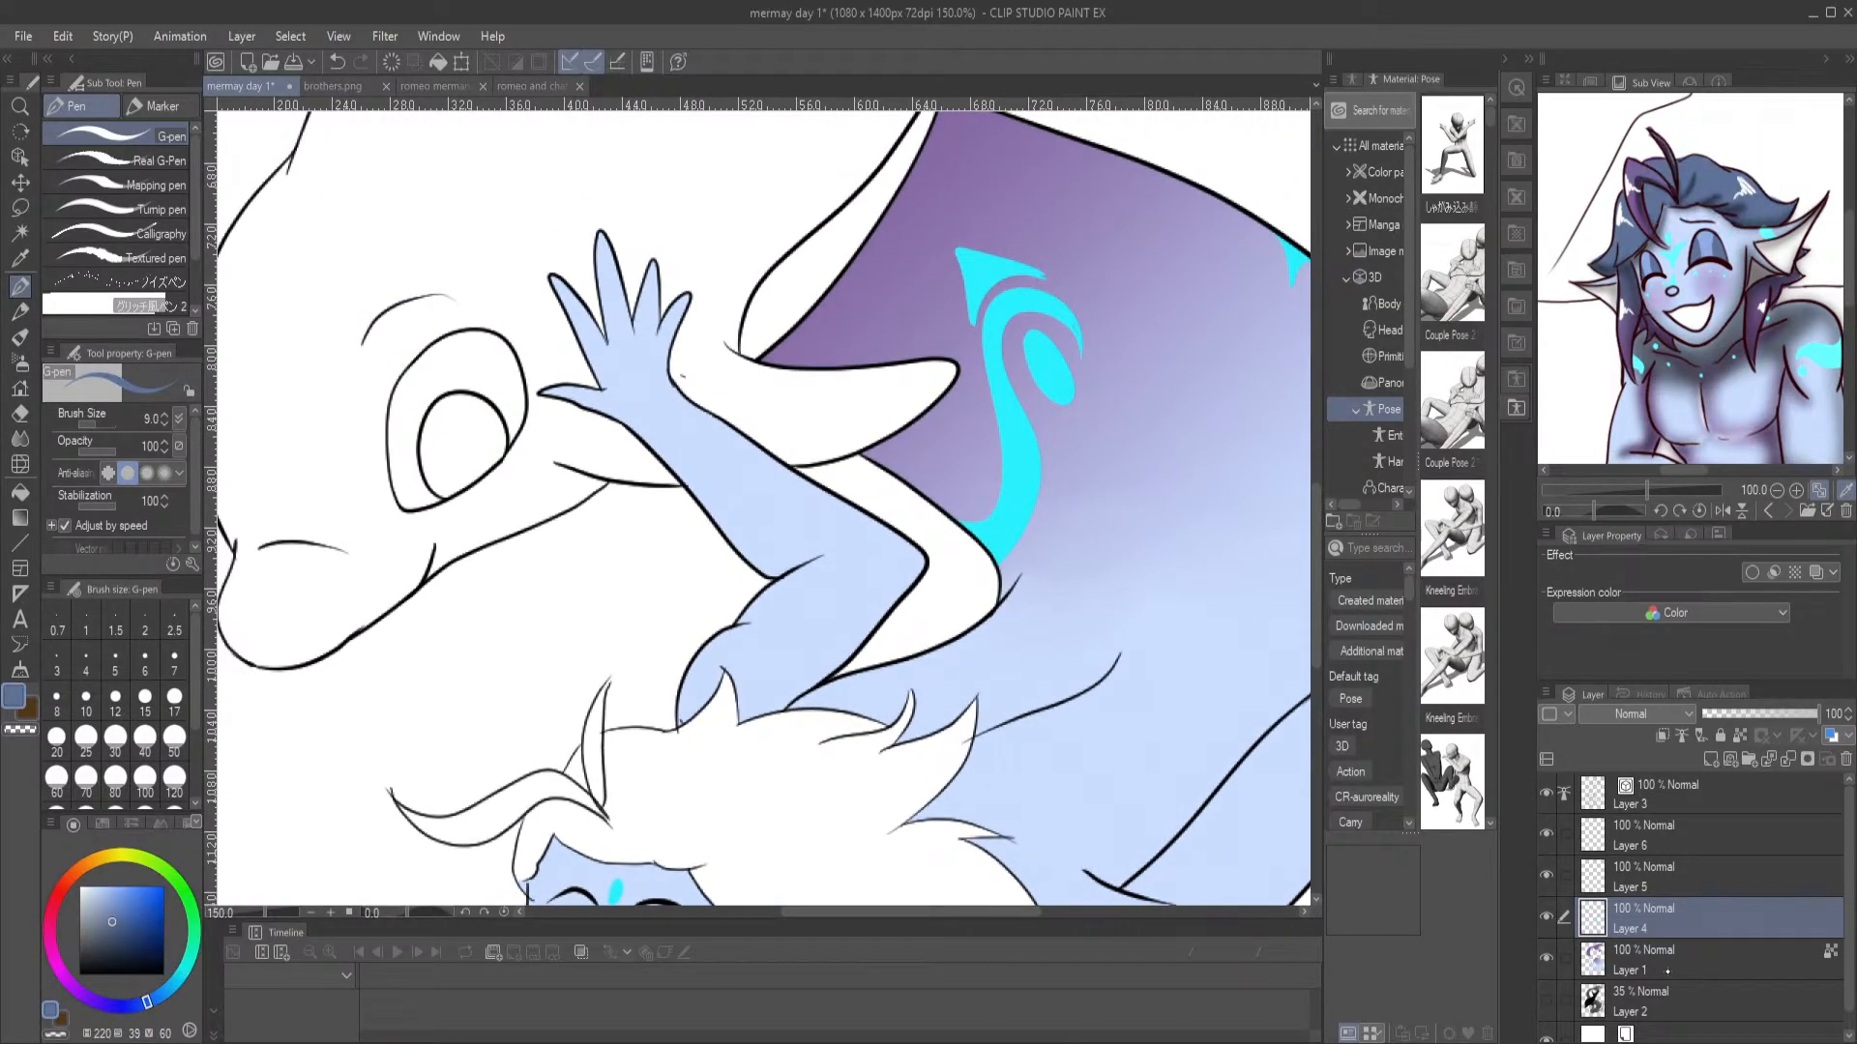
{"action": "left_click", "coordinate": [1668, 970]}
{"action": "left_click_drag", "start_coordinate": [641, 691], "coordinate": [695, 469]}
{"action": "key", "text": "g"}
{"action": "left_click", "coordinate": [769, 571]}
{"action": "left_click", "coordinate": [641, 550]}
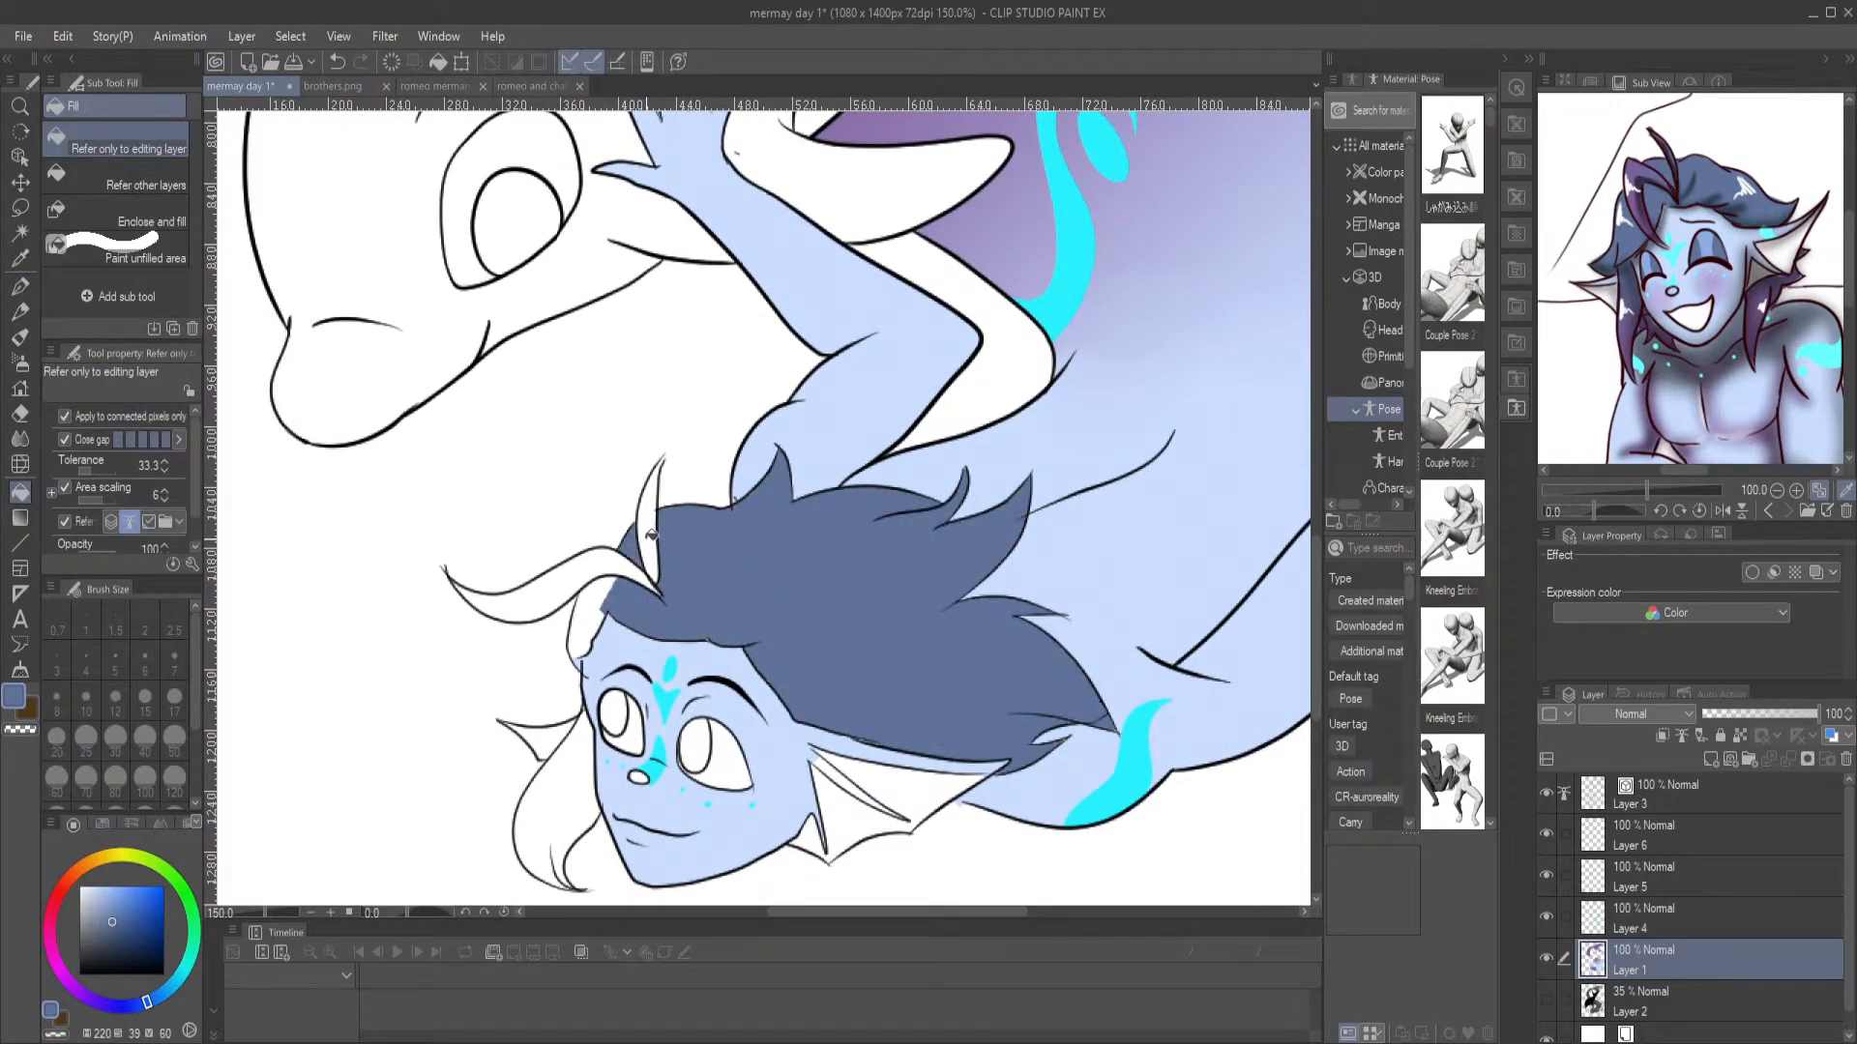
{"action": "left_click", "coordinate": [649, 537]}
{"action": "left_click", "coordinate": [610, 571]}
{"action": "left_click", "coordinate": [592, 612]}
{"action": "left_click", "coordinate": [482, 597]}
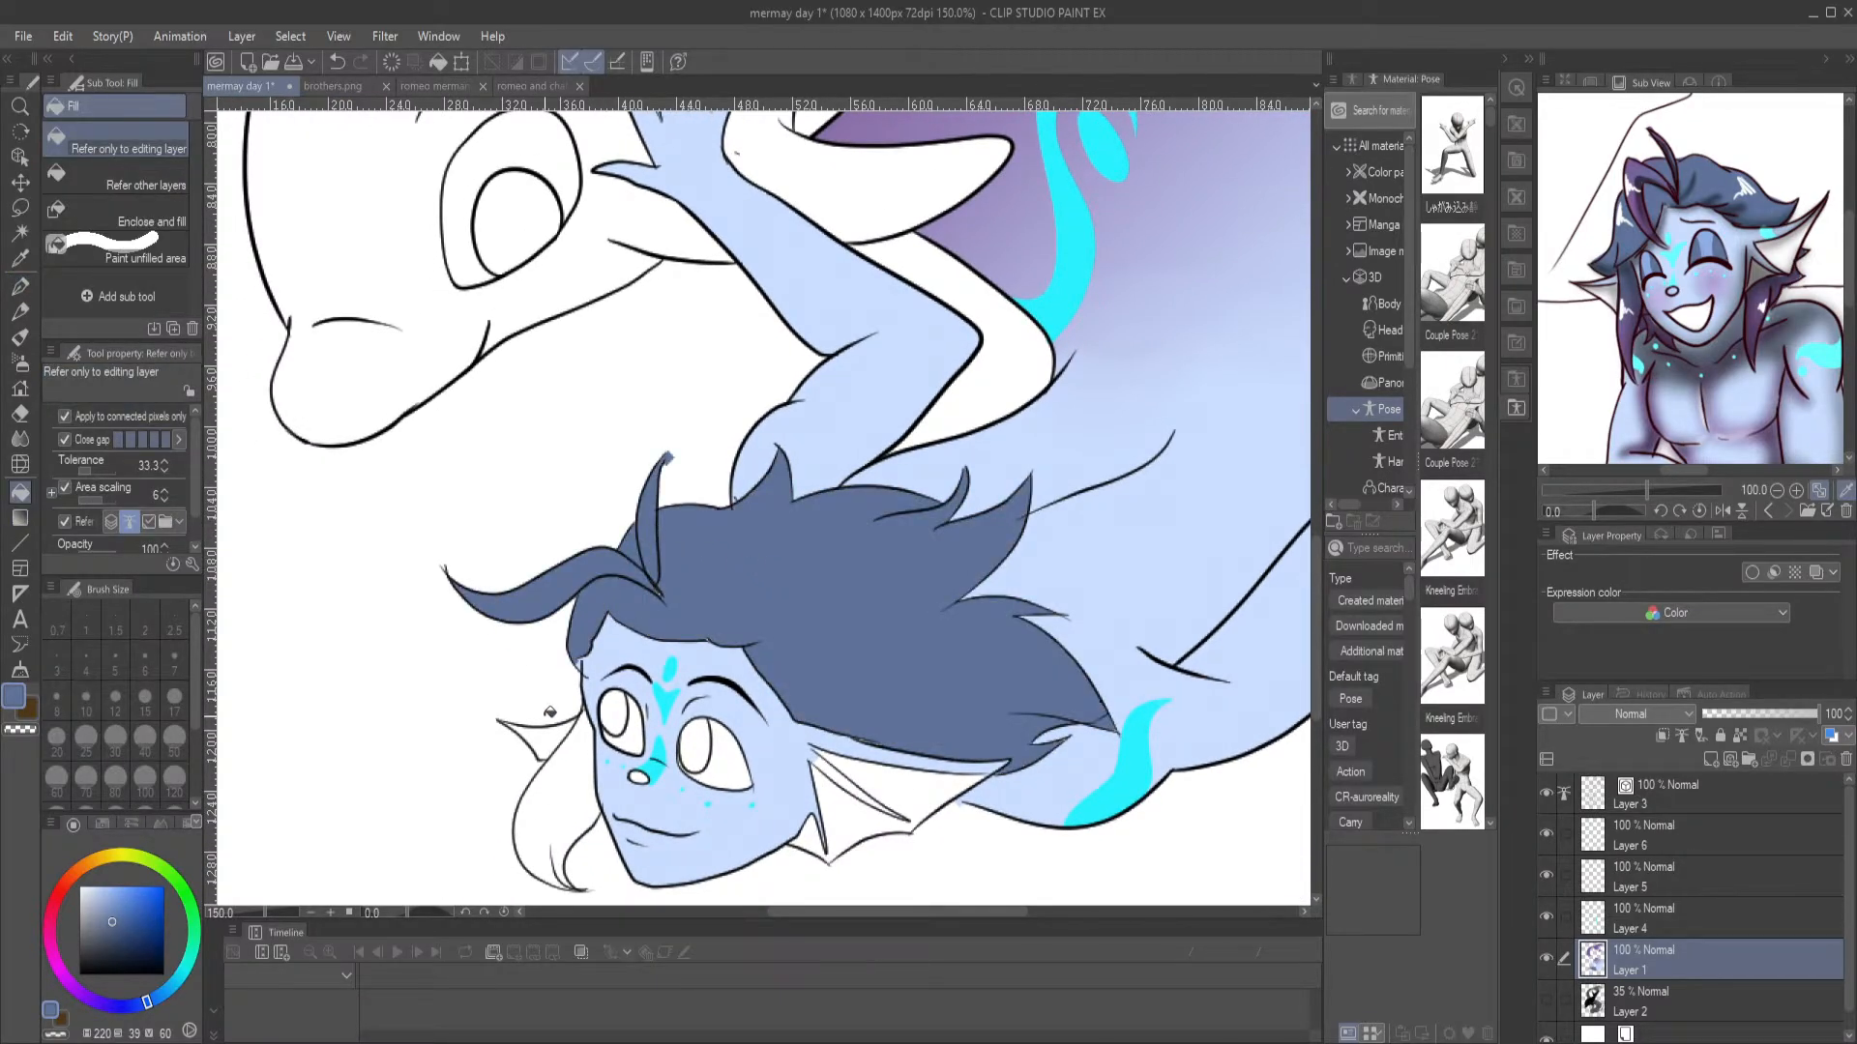
{"action": "left_click", "coordinate": [581, 772]}
{"action": "scroll", "coordinate": [788, 659], "scroll_direction": "down", "scroll_amount": 2}
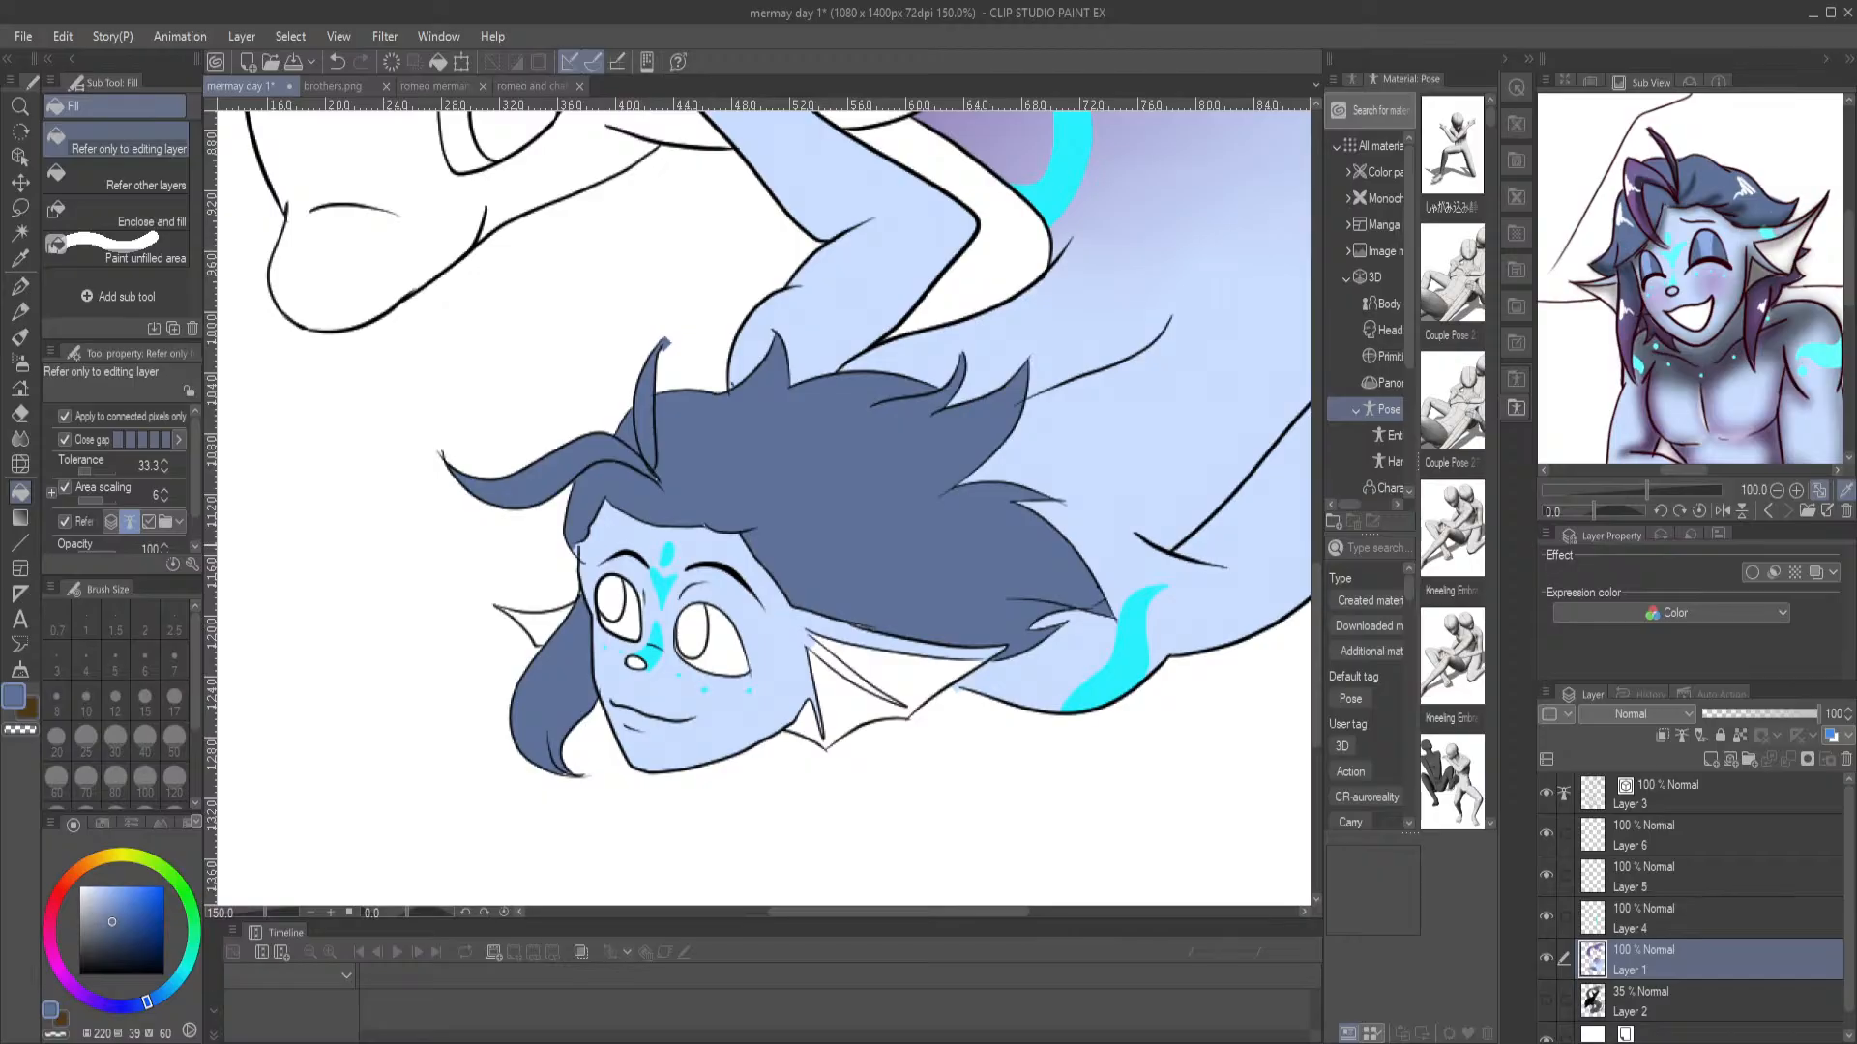
Compare the open reference images, choose a light orange (hue 24, saturation 67, value 100) and fill the dolphin's body with it
{"action": "key", "text": "ctrl+0"}
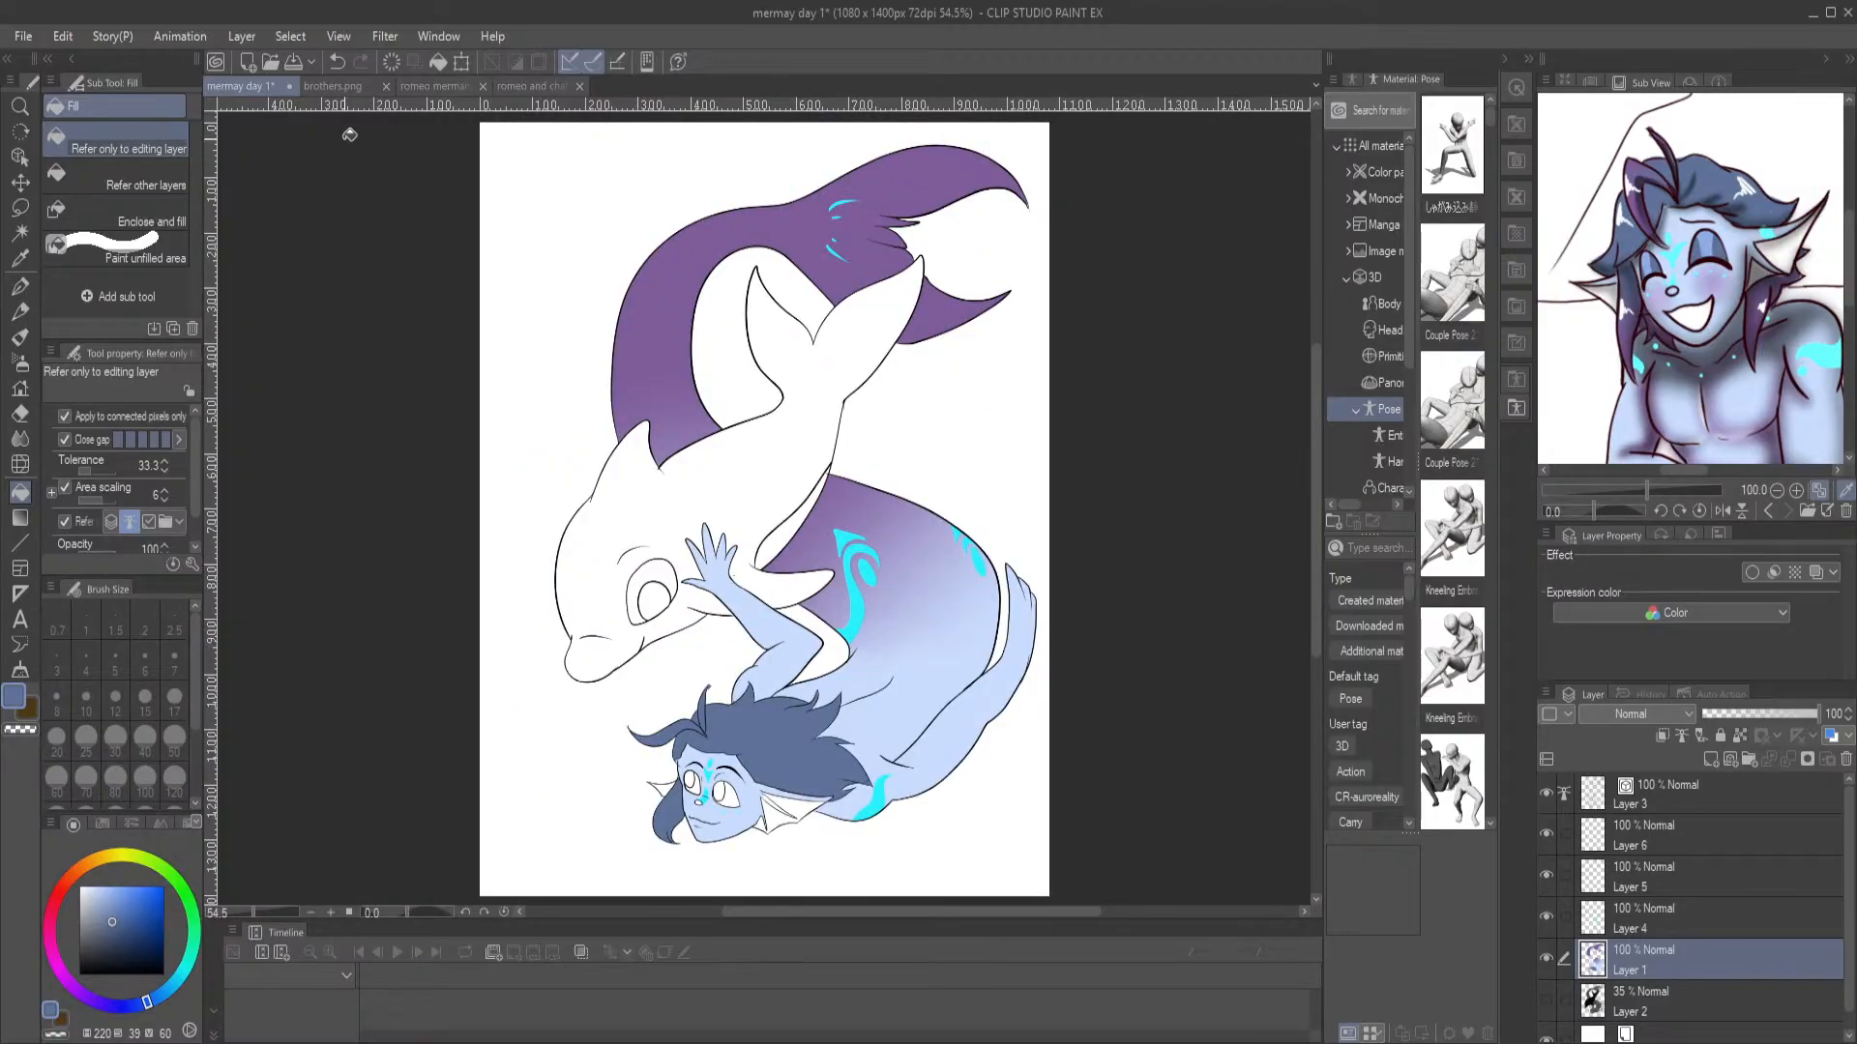
{"action": "left_click", "coordinate": [339, 87]}
{"action": "left_click", "coordinate": [431, 86]}
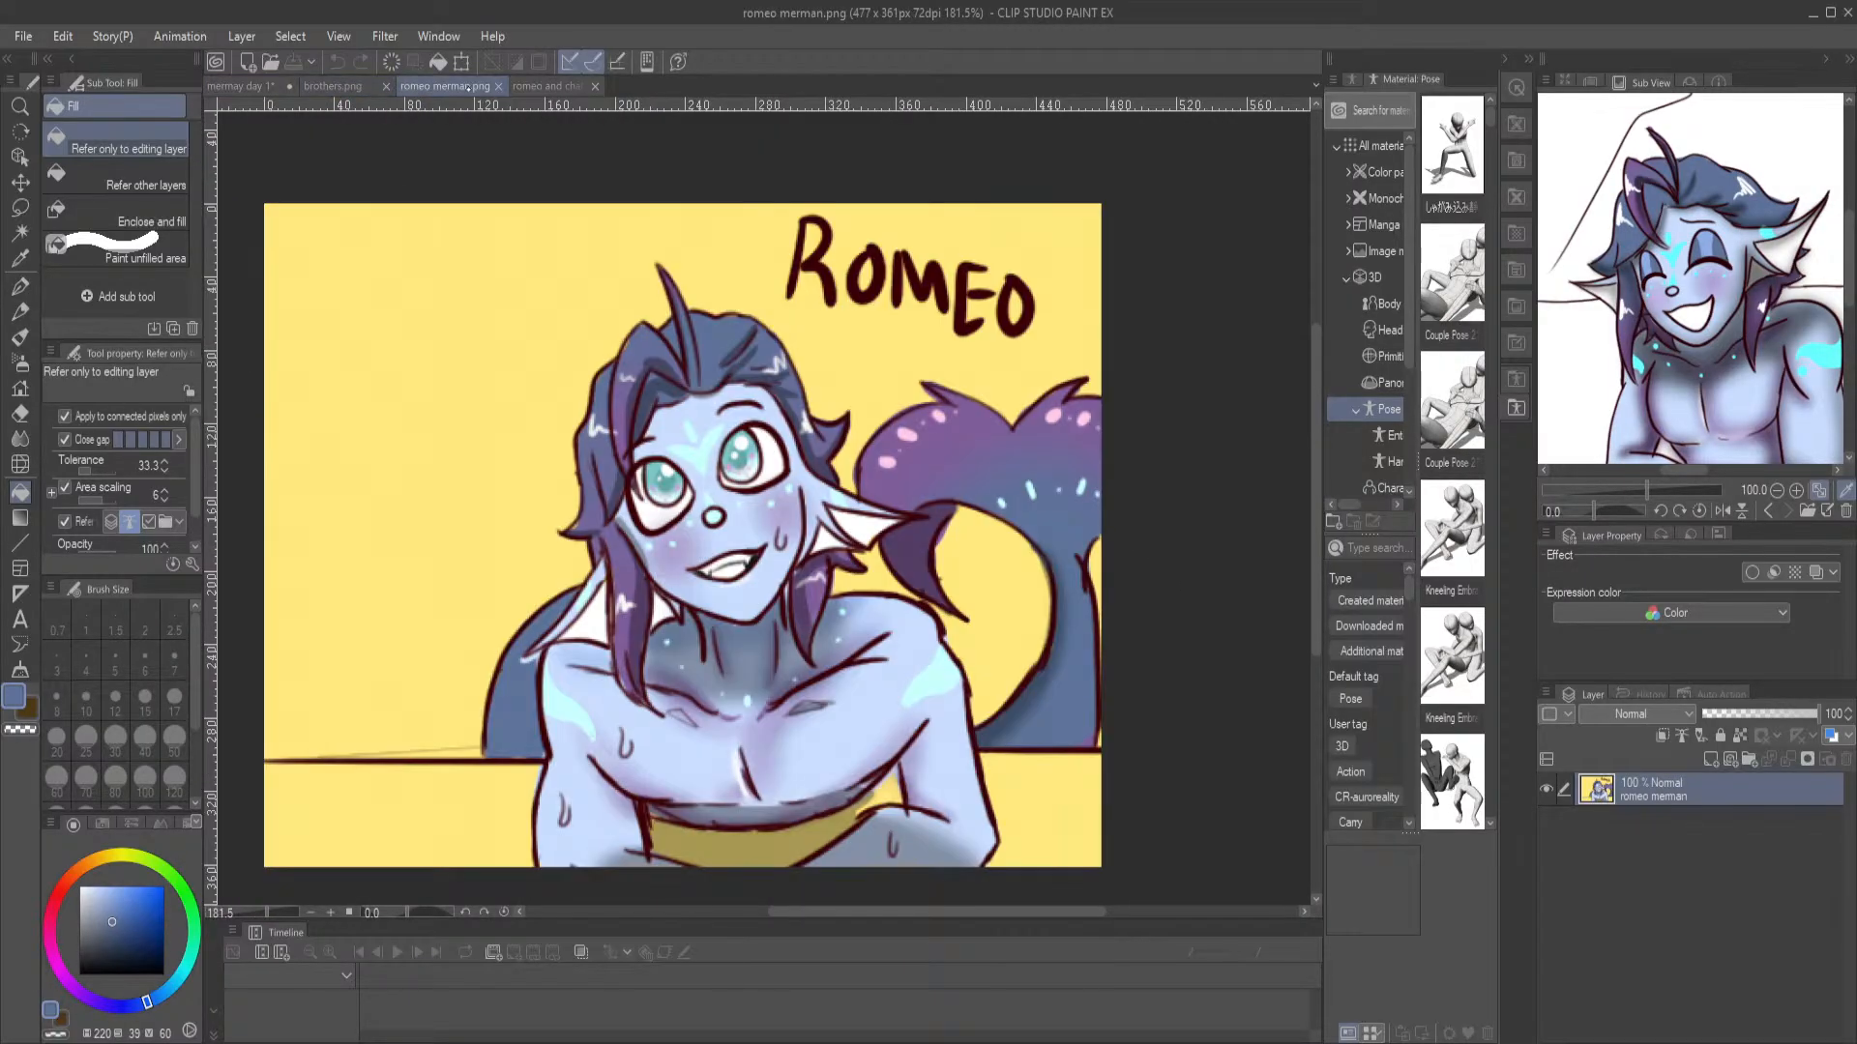
{"action": "left_click", "coordinate": [543, 86]}
{"action": "left_click", "coordinate": [259, 87]}
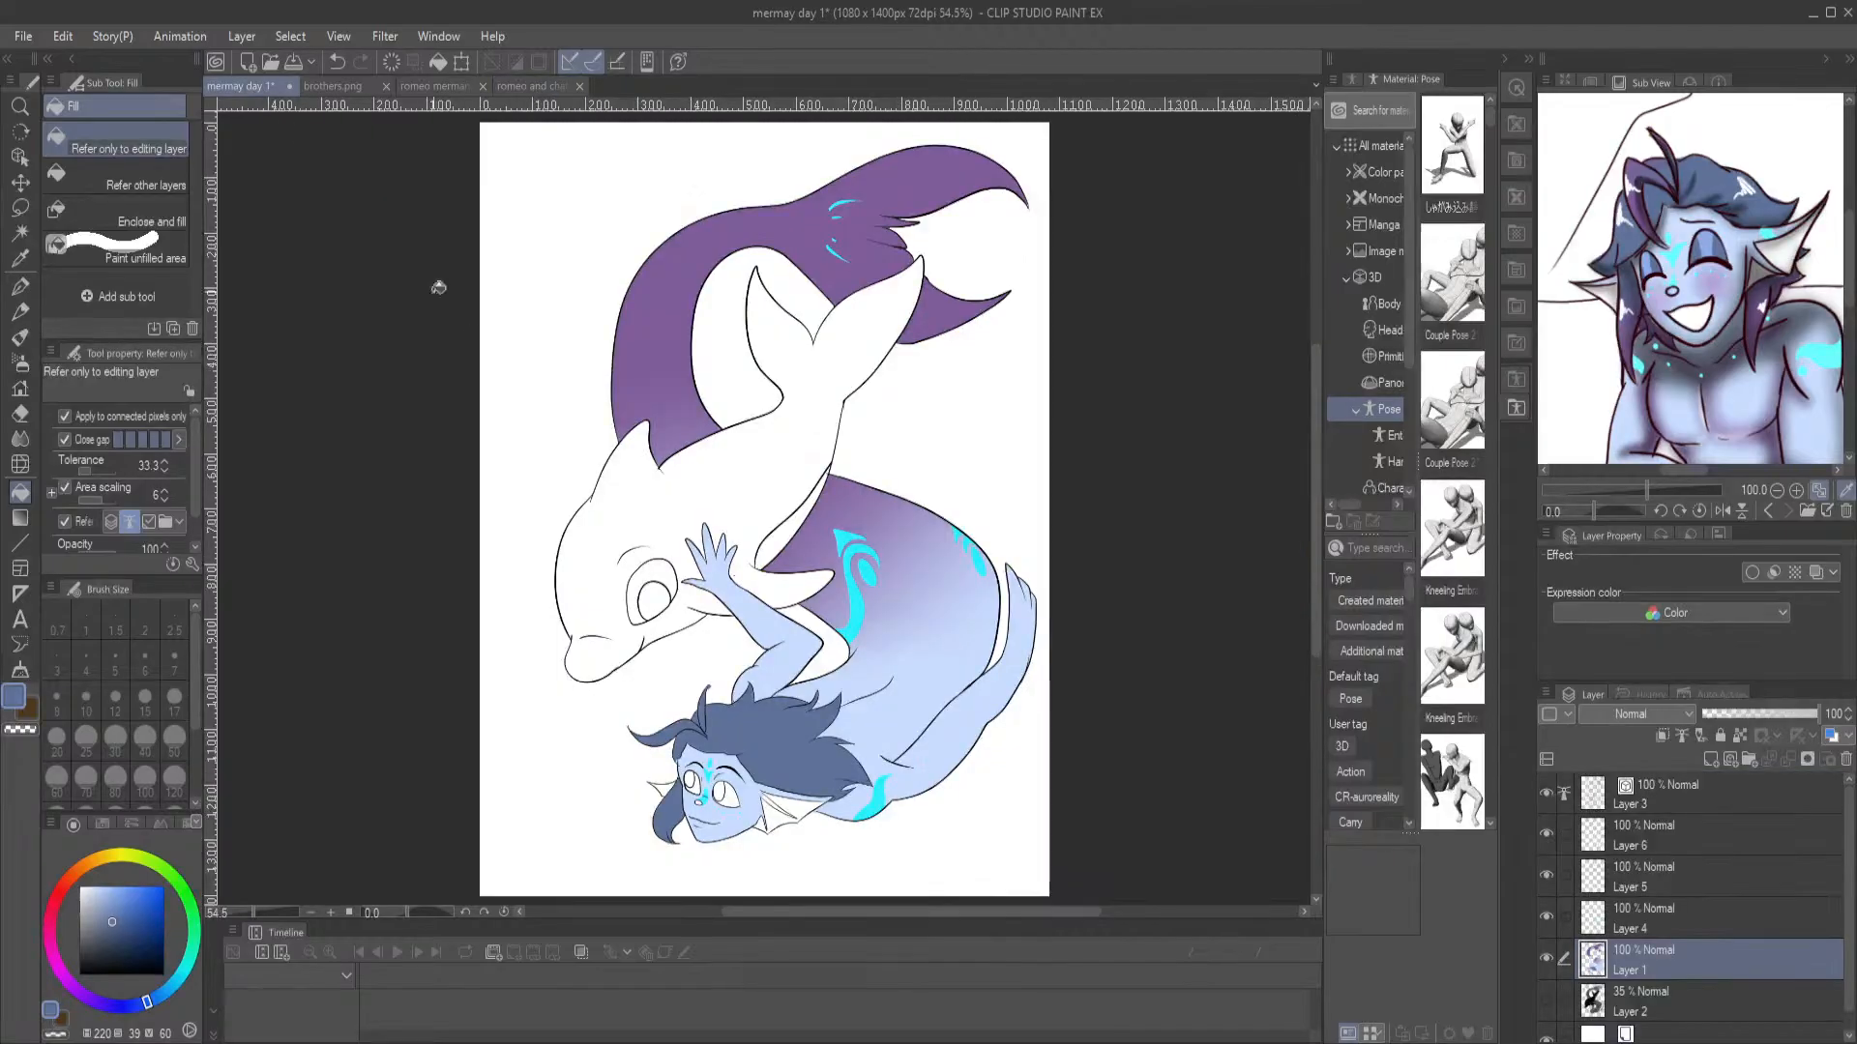
{"action": "left_click", "coordinate": [79, 870]}
{"action": "left_click_drag", "start_coordinate": [121, 903], "coordinate": [135, 892]}
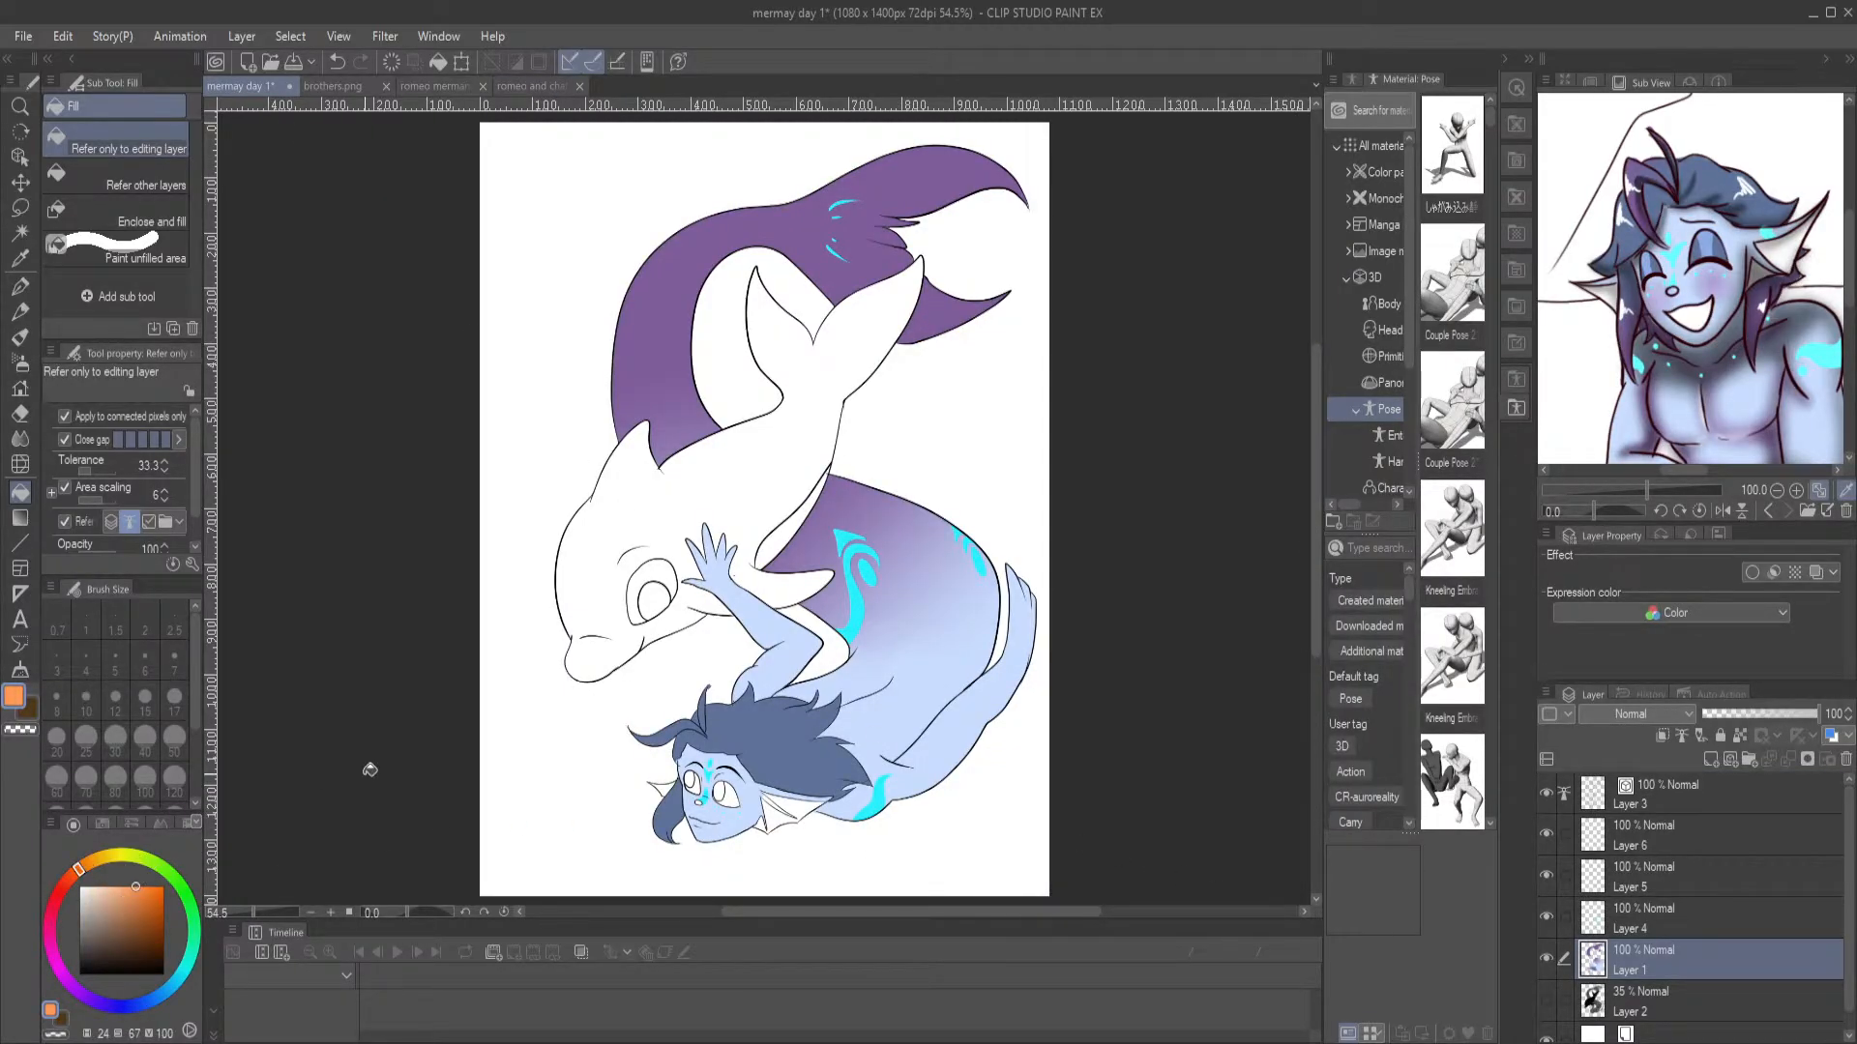
{"action": "left_click", "coordinate": [760, 486]}
{"action": "left_click", "coordinate": [679, 608]}
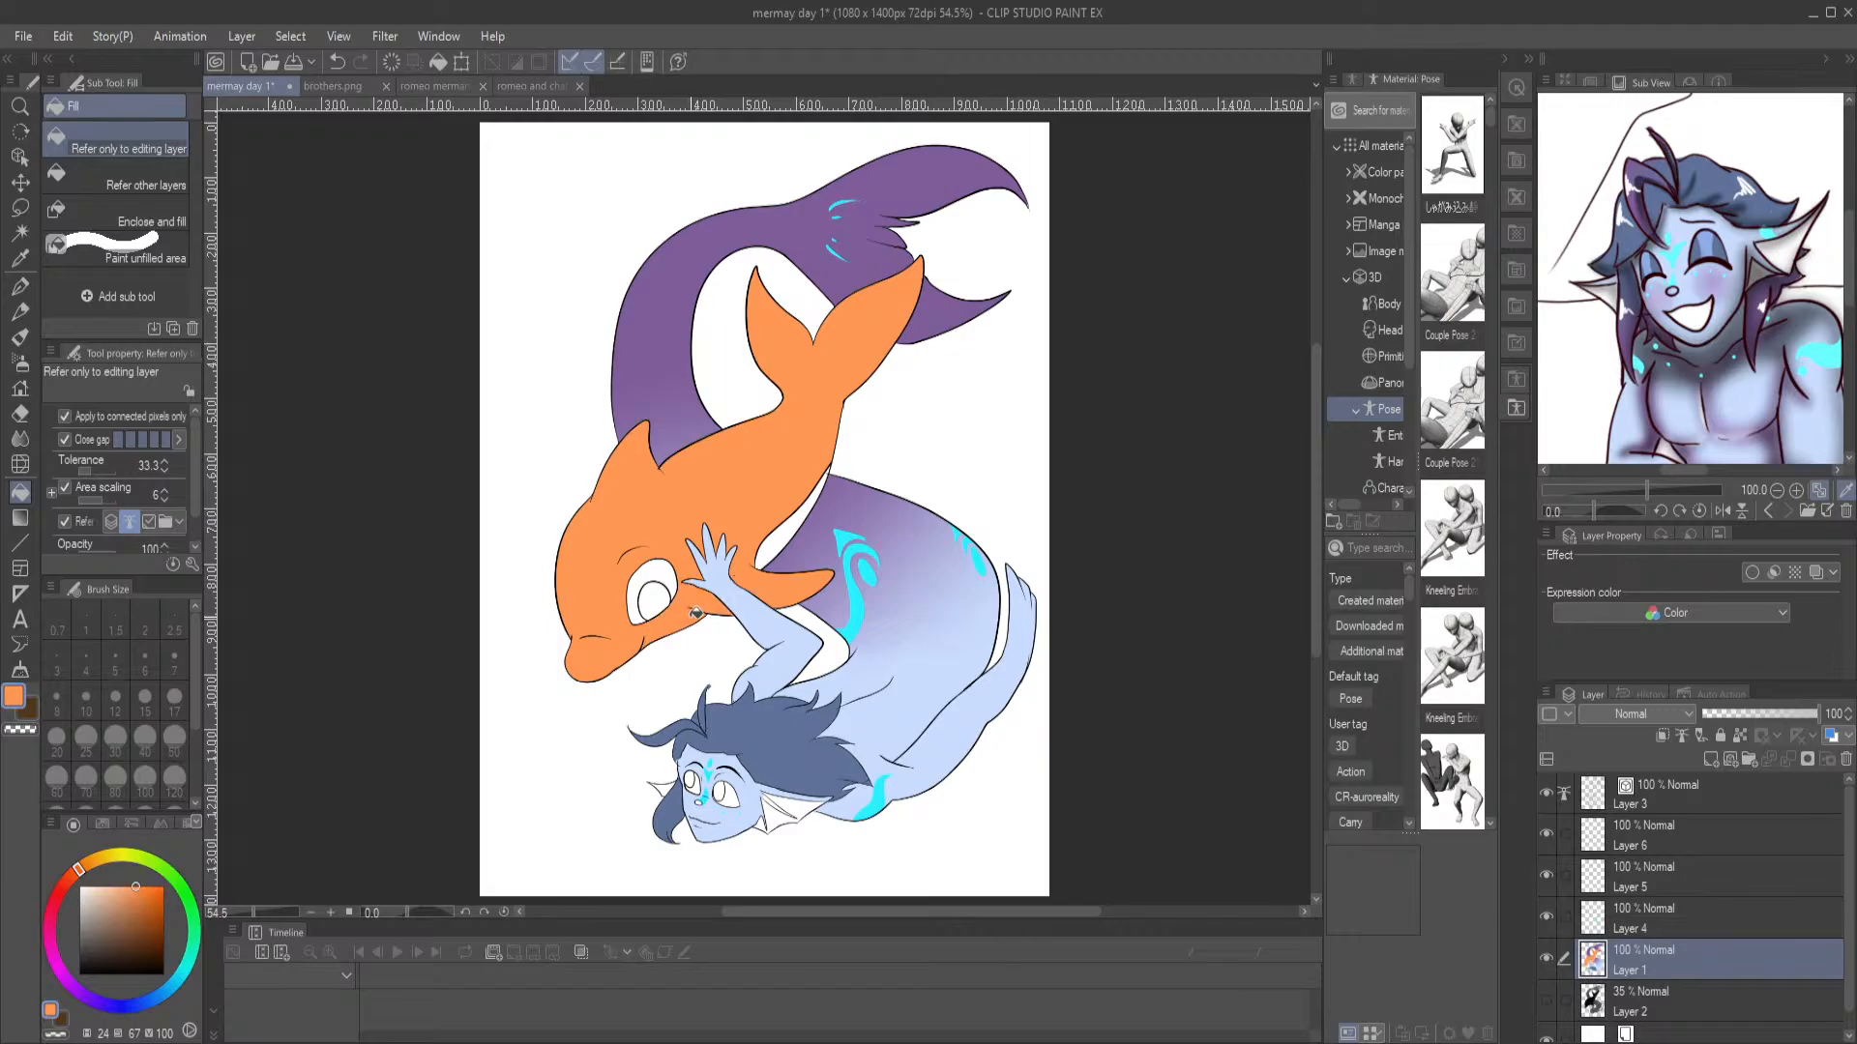
Check the reference images and sample the dark teal of the character's eye in romeo merman.png
{"action": "left_click", "coordinate": [532, 86]}
{"action": "left_click", "coordinate": [240, 86]}
{"action": "left_click", "coordinate": [523, 88]}
{"action": "left_click", "coordinate": [445, 86]}
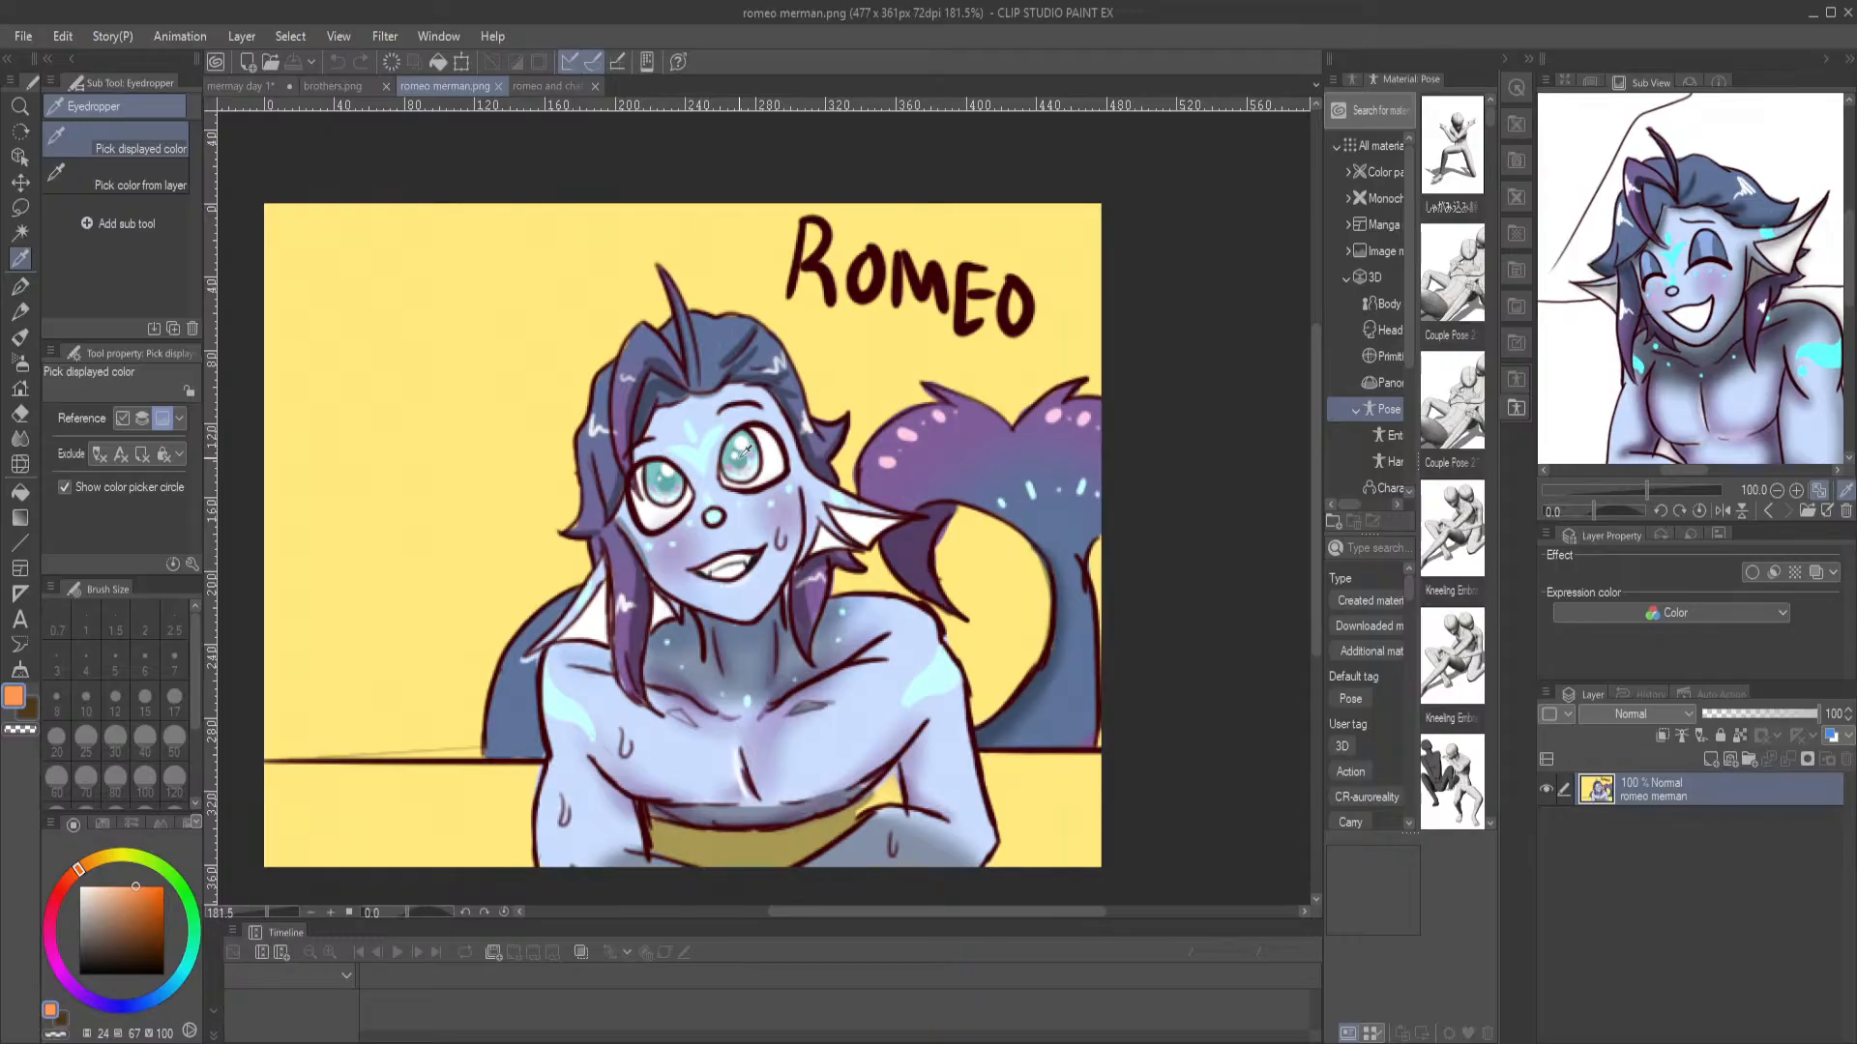
{"action": "left_click", "coordinate": [743, 450], "text": "alt"}
{"action": "left_click", "coordinate": [251, 86]}
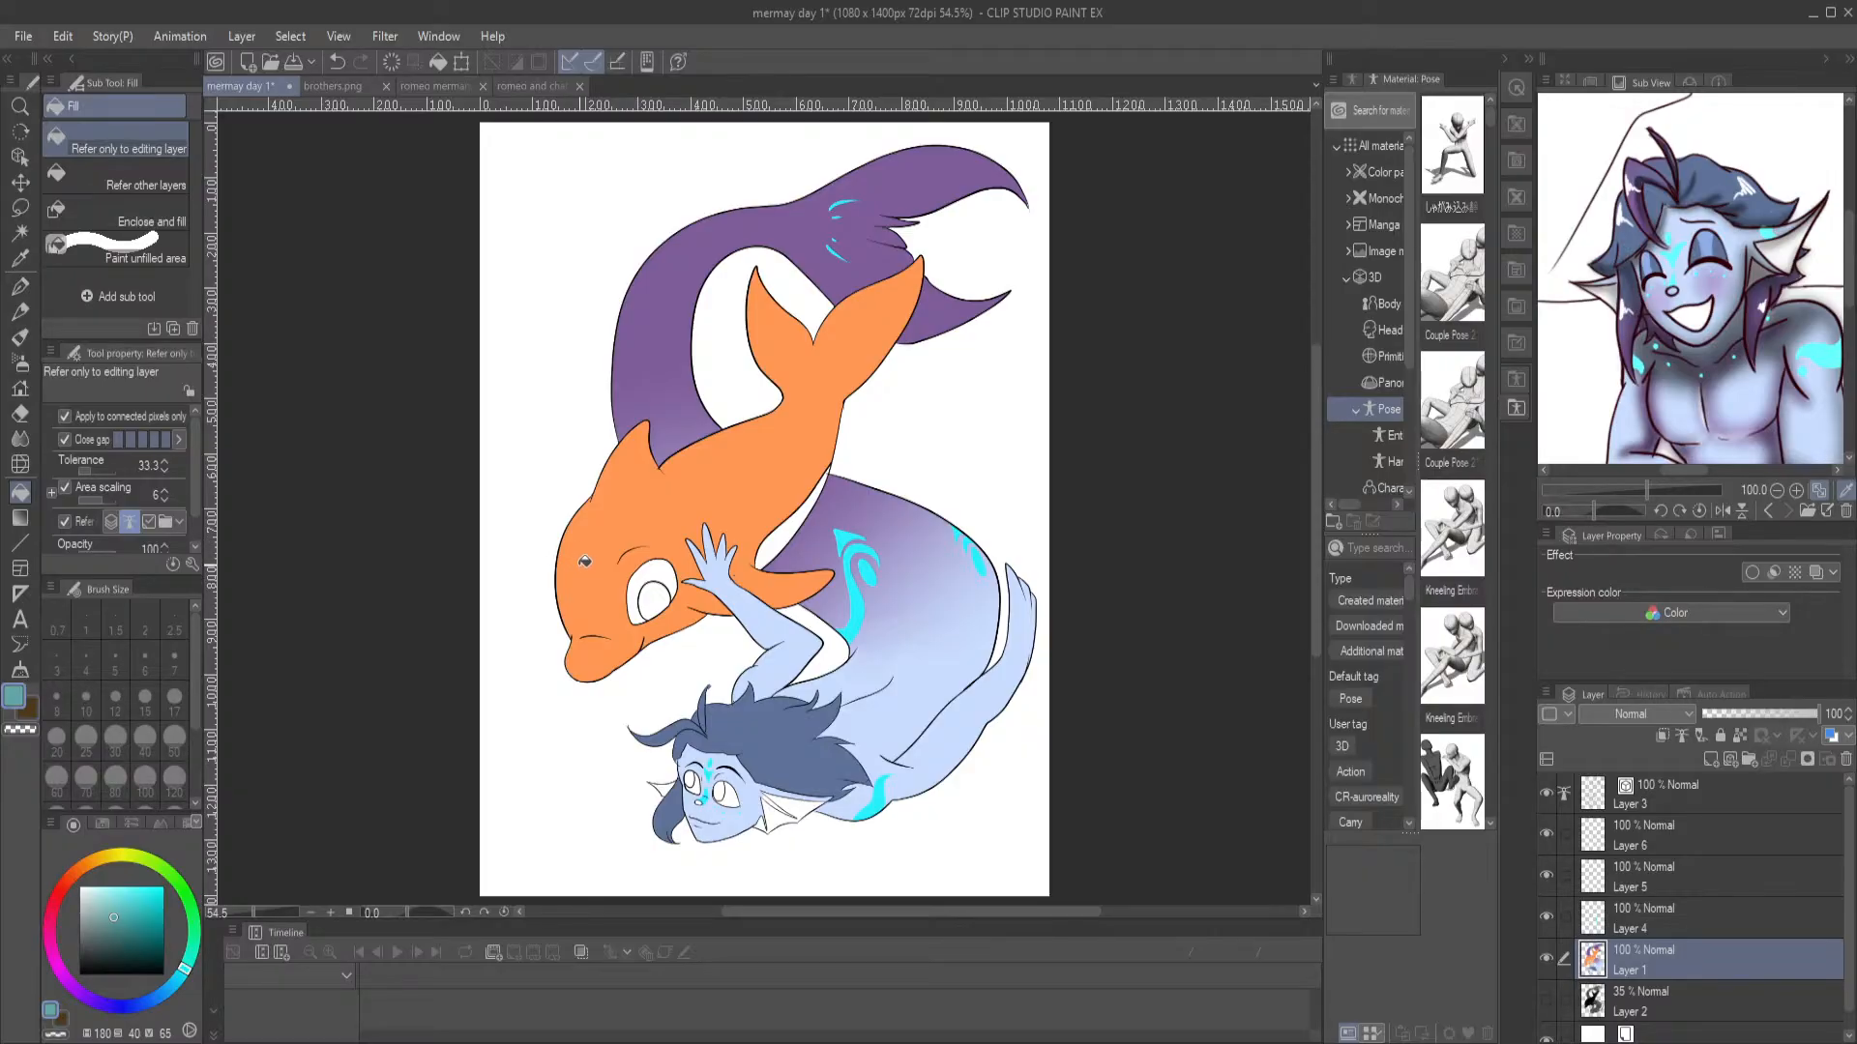
Prepare the G-pen at the merman's face and resample the dark teal (180, 40, 65) from the eye in romeo merman.png
{"action": "scroll", "coordinate": [485, 352], "scroll_direction": "up", "scroll_amount": 3}
{"action": "left_click_drag", "start_coordinate": [571, 663], "coordinate": [385, 141]}
{"action": "left_click_drag", "start_coordinate": [786, 670], "coordinate": [611, 203]}
{"action": "left_click", "coordinate": [19, 286]}
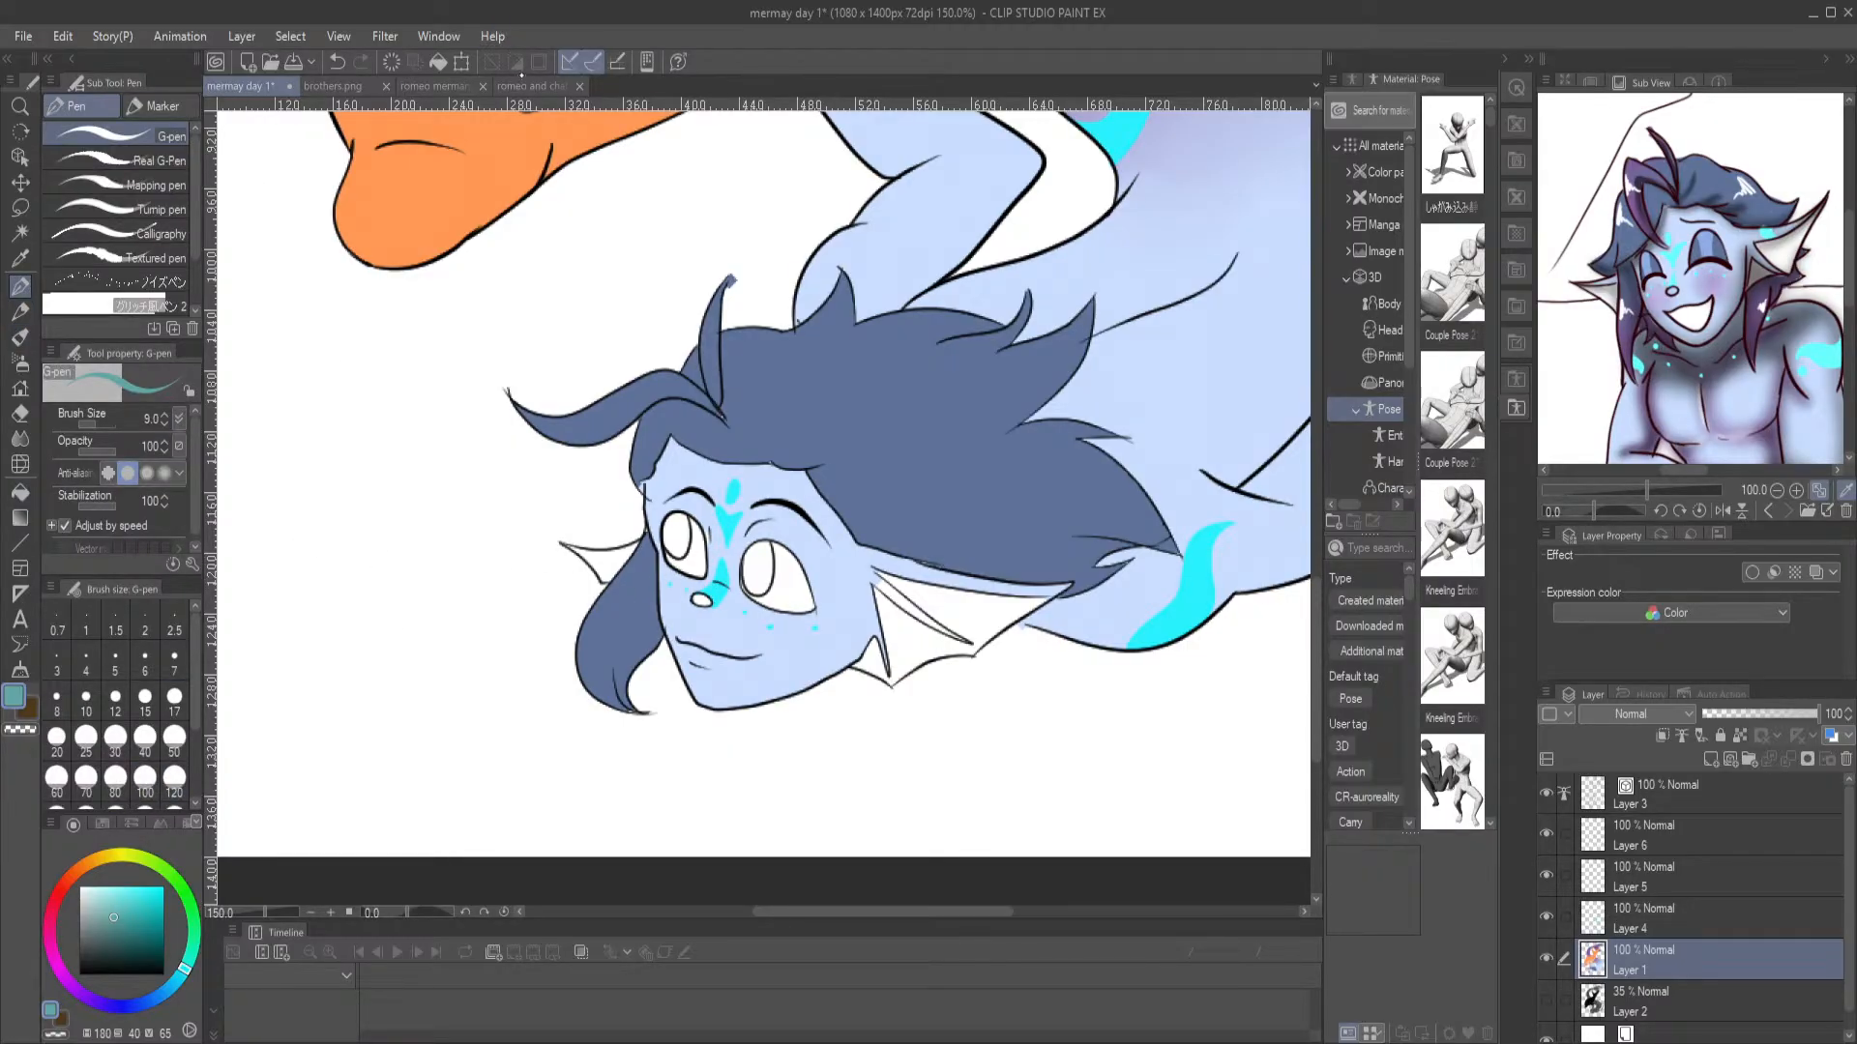
{"action": "left_click", "coordinate": [531, 86]}
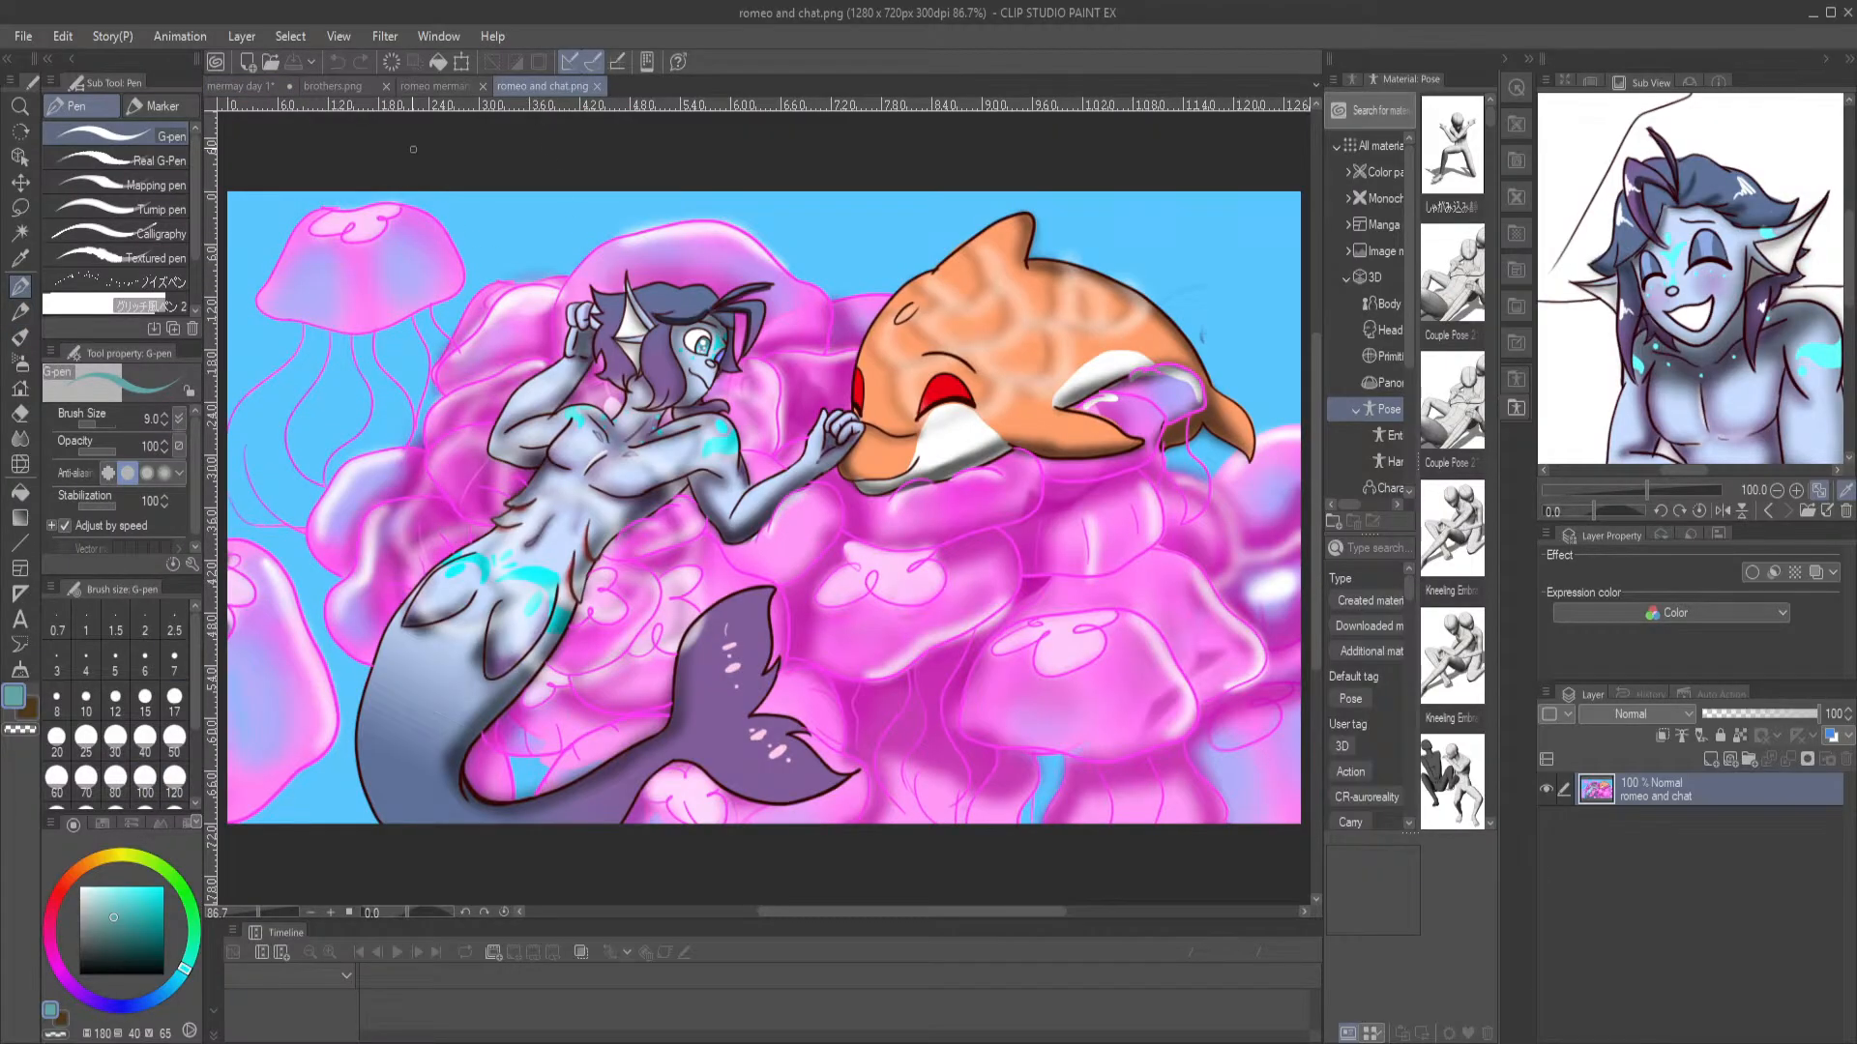
{"action": "left_click", "coordinate": [435, 86]}
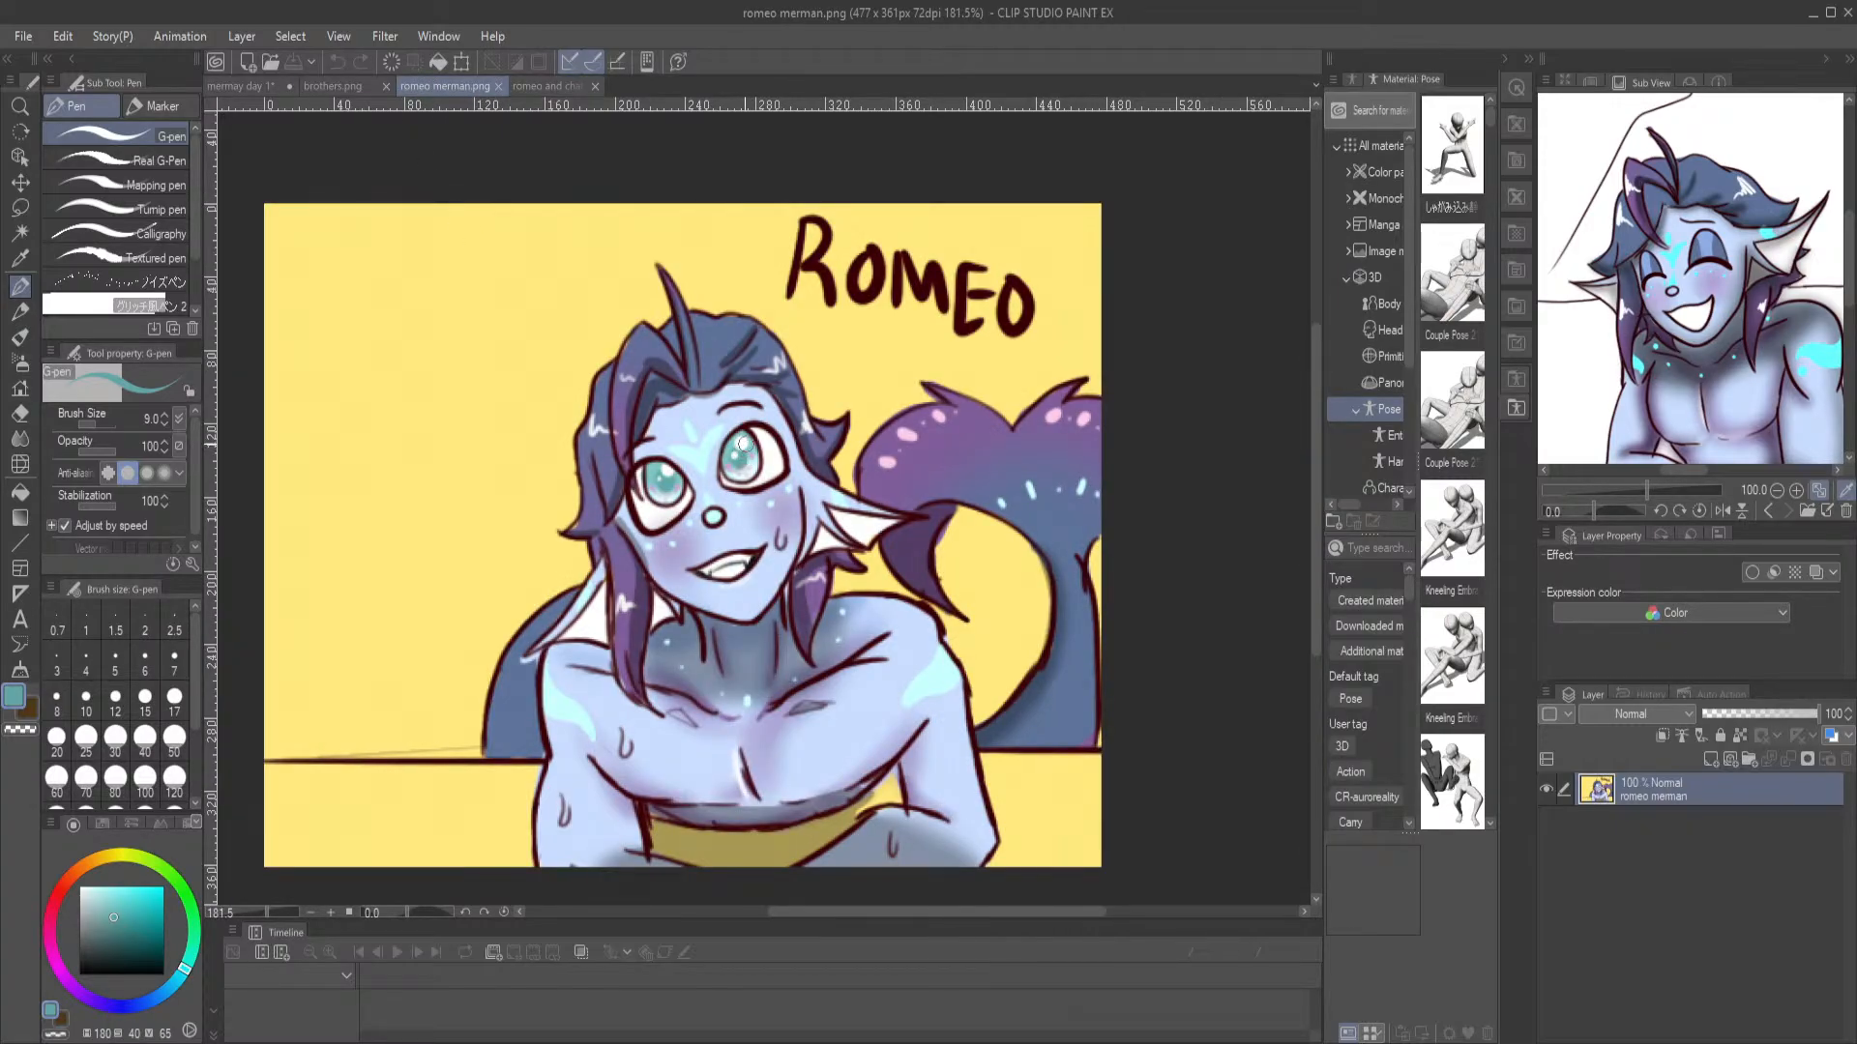
{"action": "key", "text": "i"}
{"action": "left_click_drag", "start_coordinate": [744, 454], "coordinate": [731, 463]}
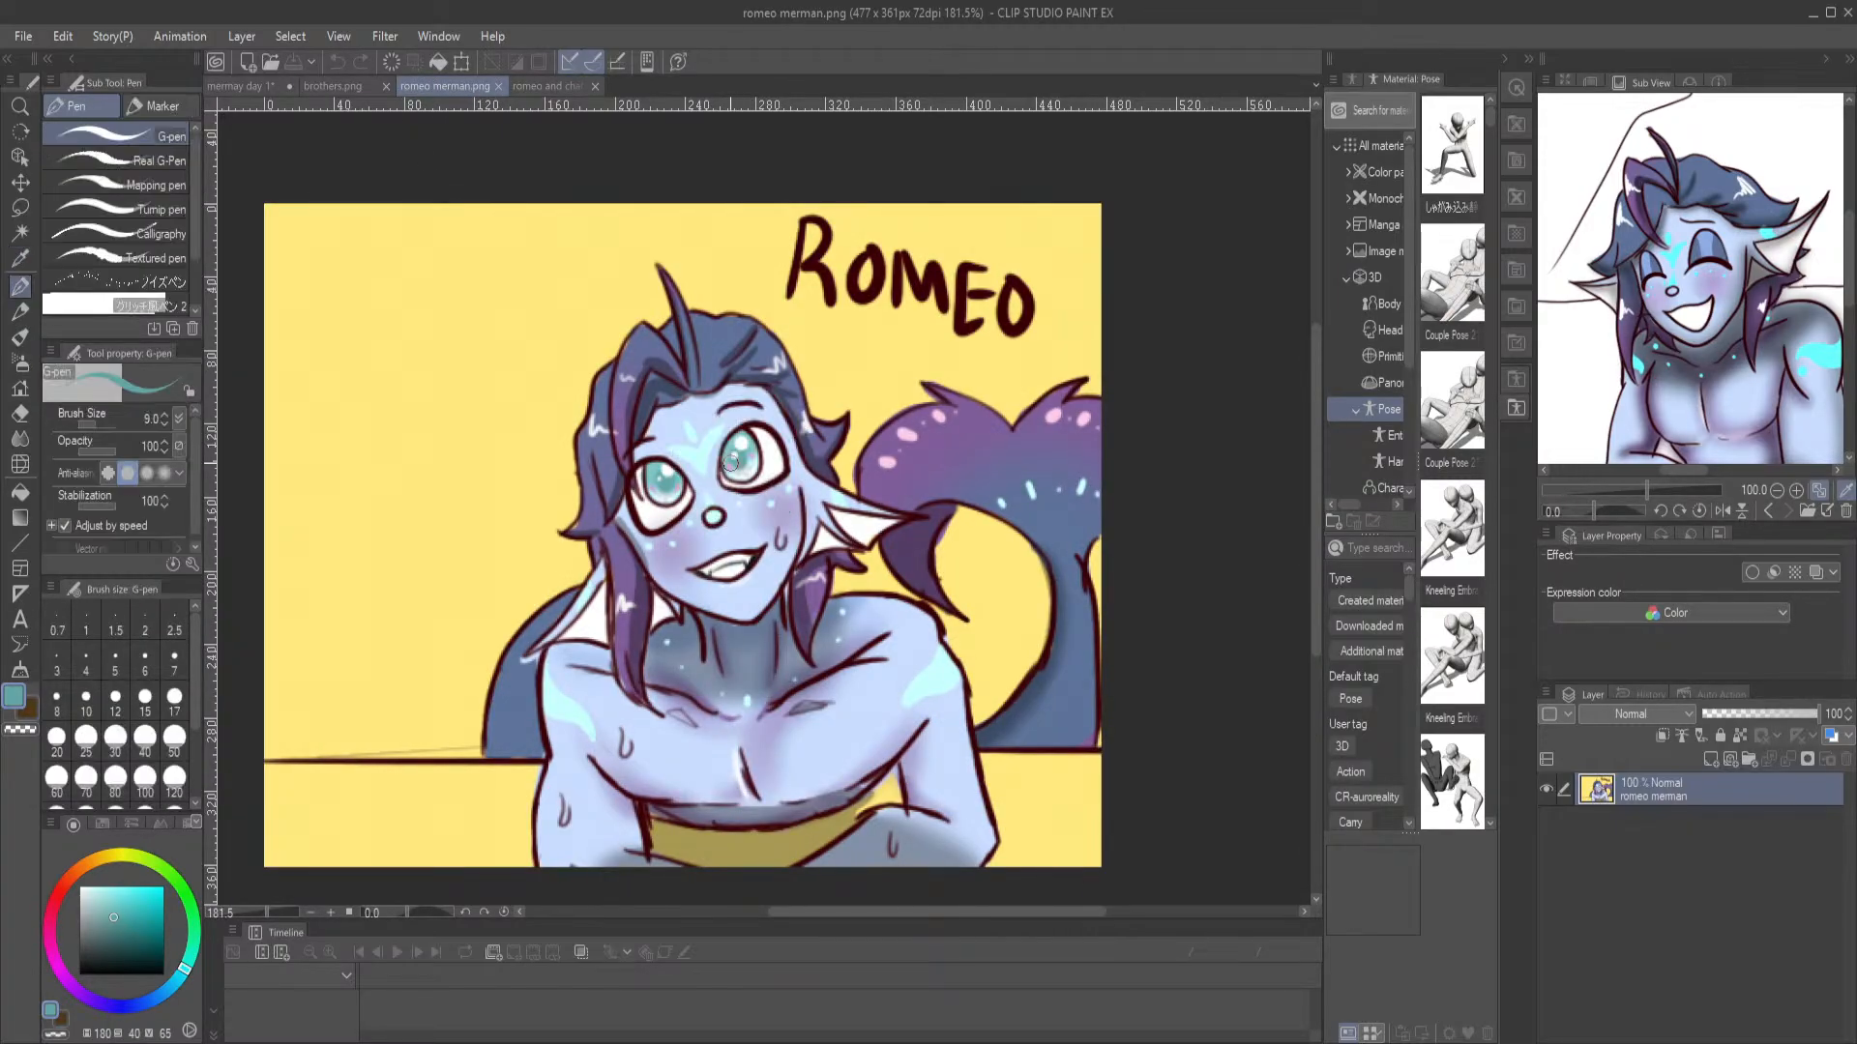
{"action": "left_click", "coordinate": [240, 86]}
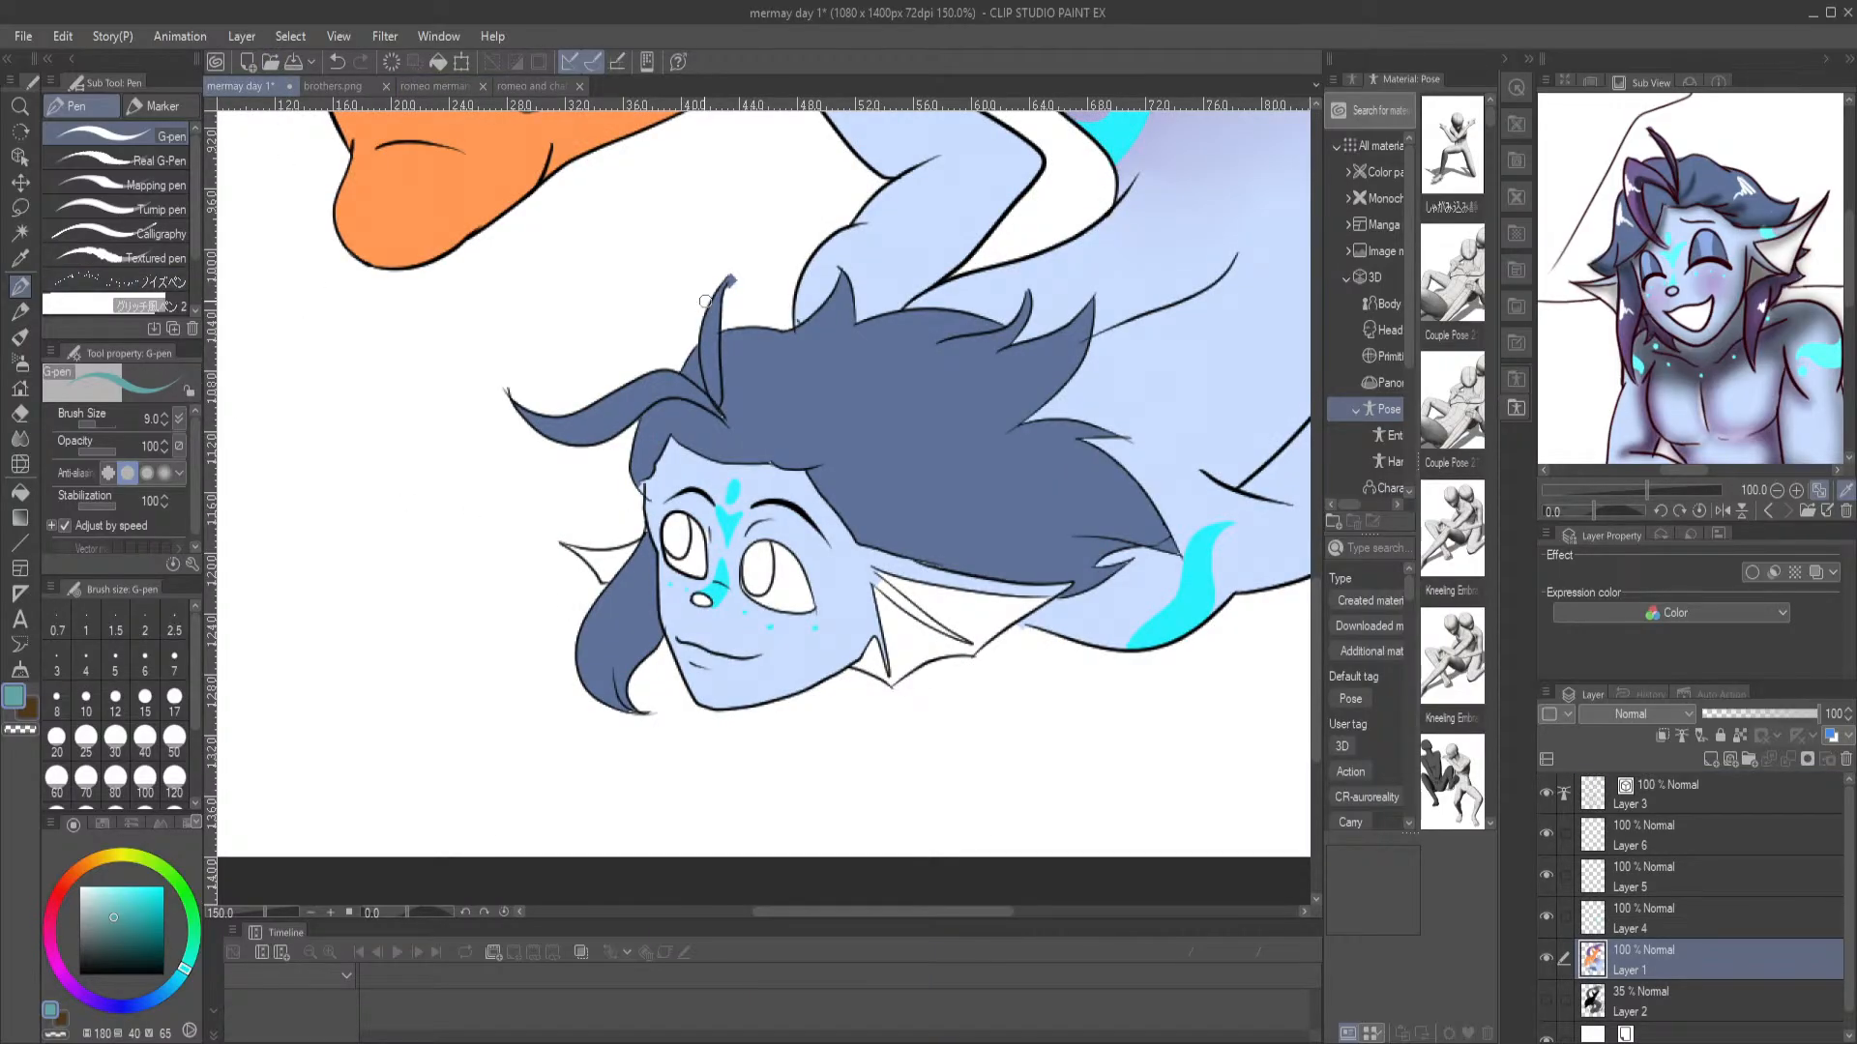
Paint a dark teal oval pupil inside each of the merman's irises on Layer 4
{"action": "scroll", "coordinate": [706, 302], "scroll_direction": "up", "scroll_amount": 3}
{"action": "left_click_drag", "start_coordinate": [610, 351], "coordinate": [628, 184]}
{"action": "left_click_drag", "start_coordinate": [630, 737], "coordinate": [742, 496]}
{"action": "left_click", "coordinate": [1621, 910]}
{"action": "mouse_move", "coordinate": [647, 742]}
{"action": "left_mouse_down"}
{"action": "mouse_move", "coordinate": [665, 794]}
{"action": "mouse_move", "coordinate": [676, 731]}
{"action": "mouse_move", "coordinate": [652, 693]}
{"action": "mouse_move", "coordinate": [637, 765]}
{"action": "mouse_move", "coordinate": [661, 797]}
{"action": "mouse_move", "coordinate": [848, 779]}
{"action": "mouse_move", "coordinate": [648, 510]}
{"action": "left_mouse_up"}
{"action": "mouse_move", "coordinate": [842, 658]}
{"action": "left_mouse_down"}
{"action": "mouse_move", "coordinate": [878, 687]}
{"action": "mouse_move", "coordinate": [894, 606]}
{"action": "mouse_move", "coordinate": [869, 591]}
{"action": "mouse_move", "coordinate": [866, 696]}
{"action": "mouse_move", "coordinate": [897, 683]}
{"action": "mouse_move", "coordinate": [905, 605]}
{"action": "mouse_move", "coordinate": [879, 564]}
{"action": "mouse_move", "coordinate": [855, 598]}
{"action": "mouse_move", "coordinate": [847, 692]}
{"action": "mouse_move", "coordinate": [872, 721]}
{"action": "mouse_move", "coordinate": [907, 678]}
{"action": "mouse_move", "coordinate": [890, 515]}
{"action": "mouse_move", "coordinate": [912, 571]}
{"action": "mouse_move", "coordinate": [907, 556]}
{"action": "mouse_move", "coordinate": [839, 611]}
{"action": "left_mouse_up"}
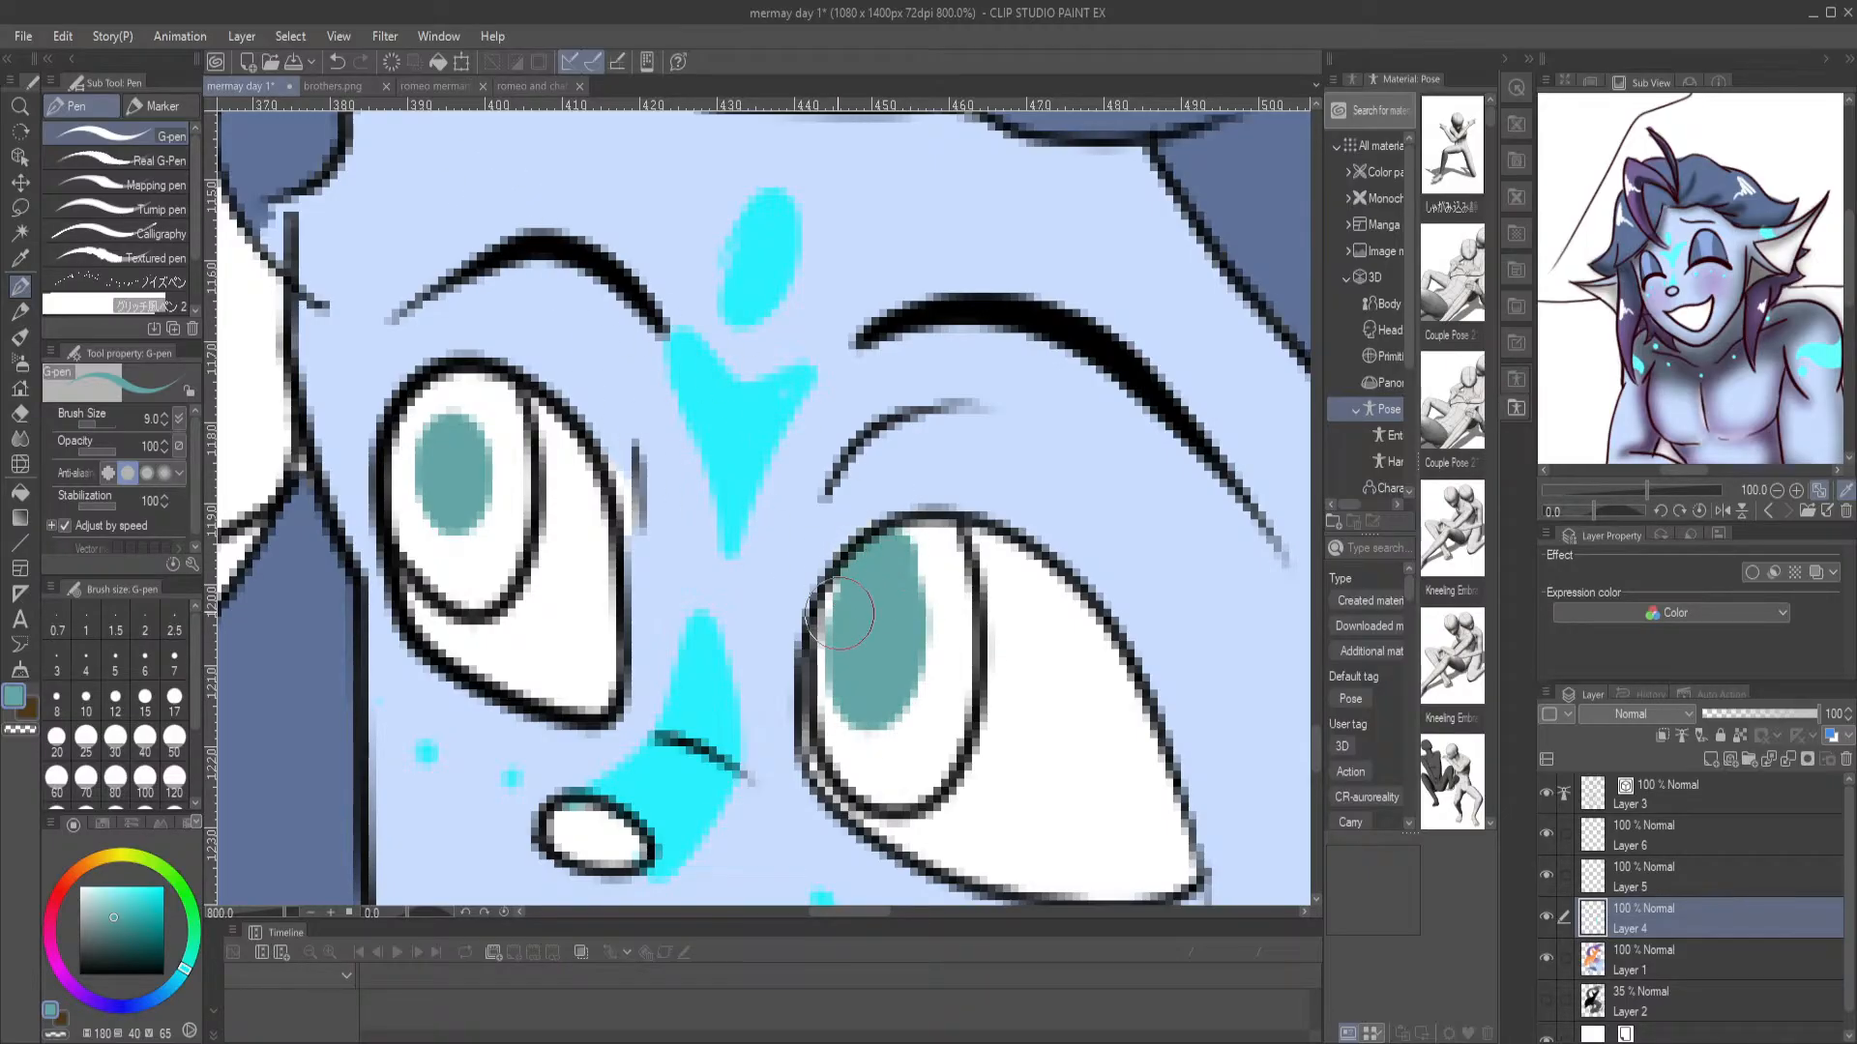
Sample the lighter teal (180, 34, 78) of the iris in romeo merman.png for the pen
{"action": "left_click", "coordinate": [434, 86]}
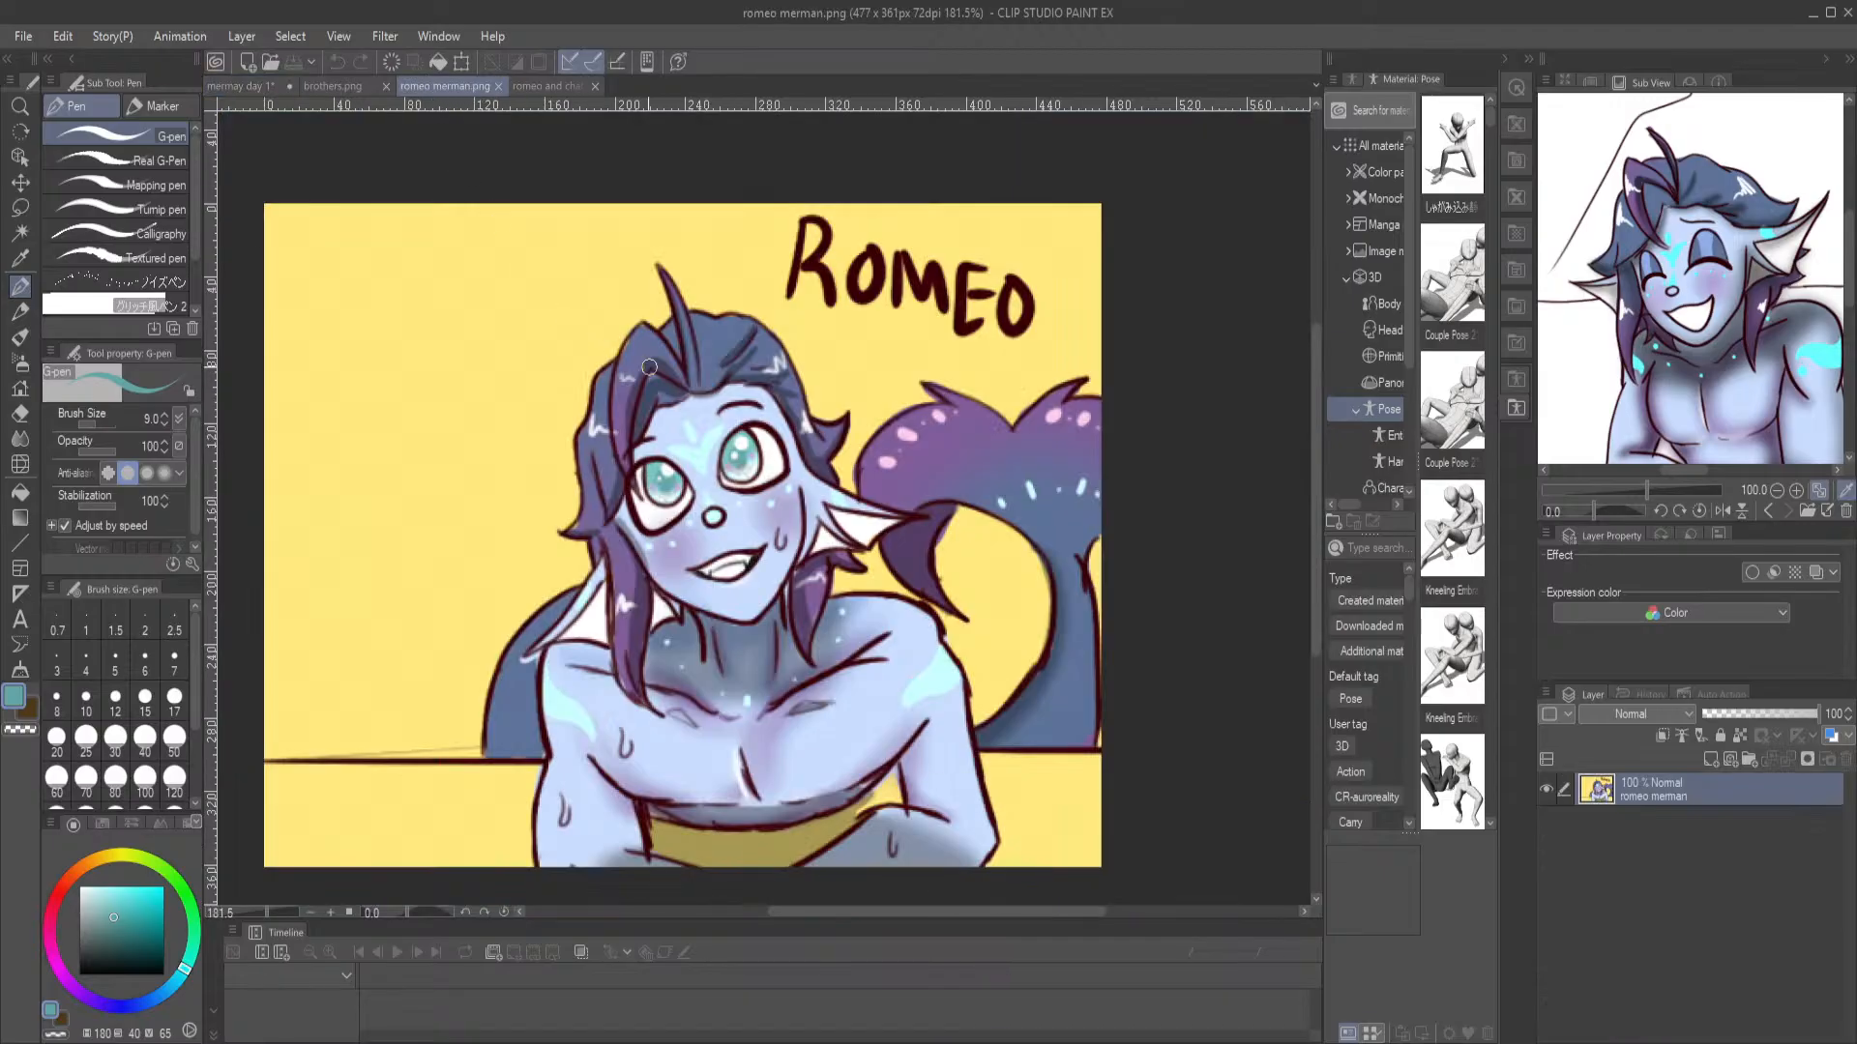
{"action": "key", "text": "i"}
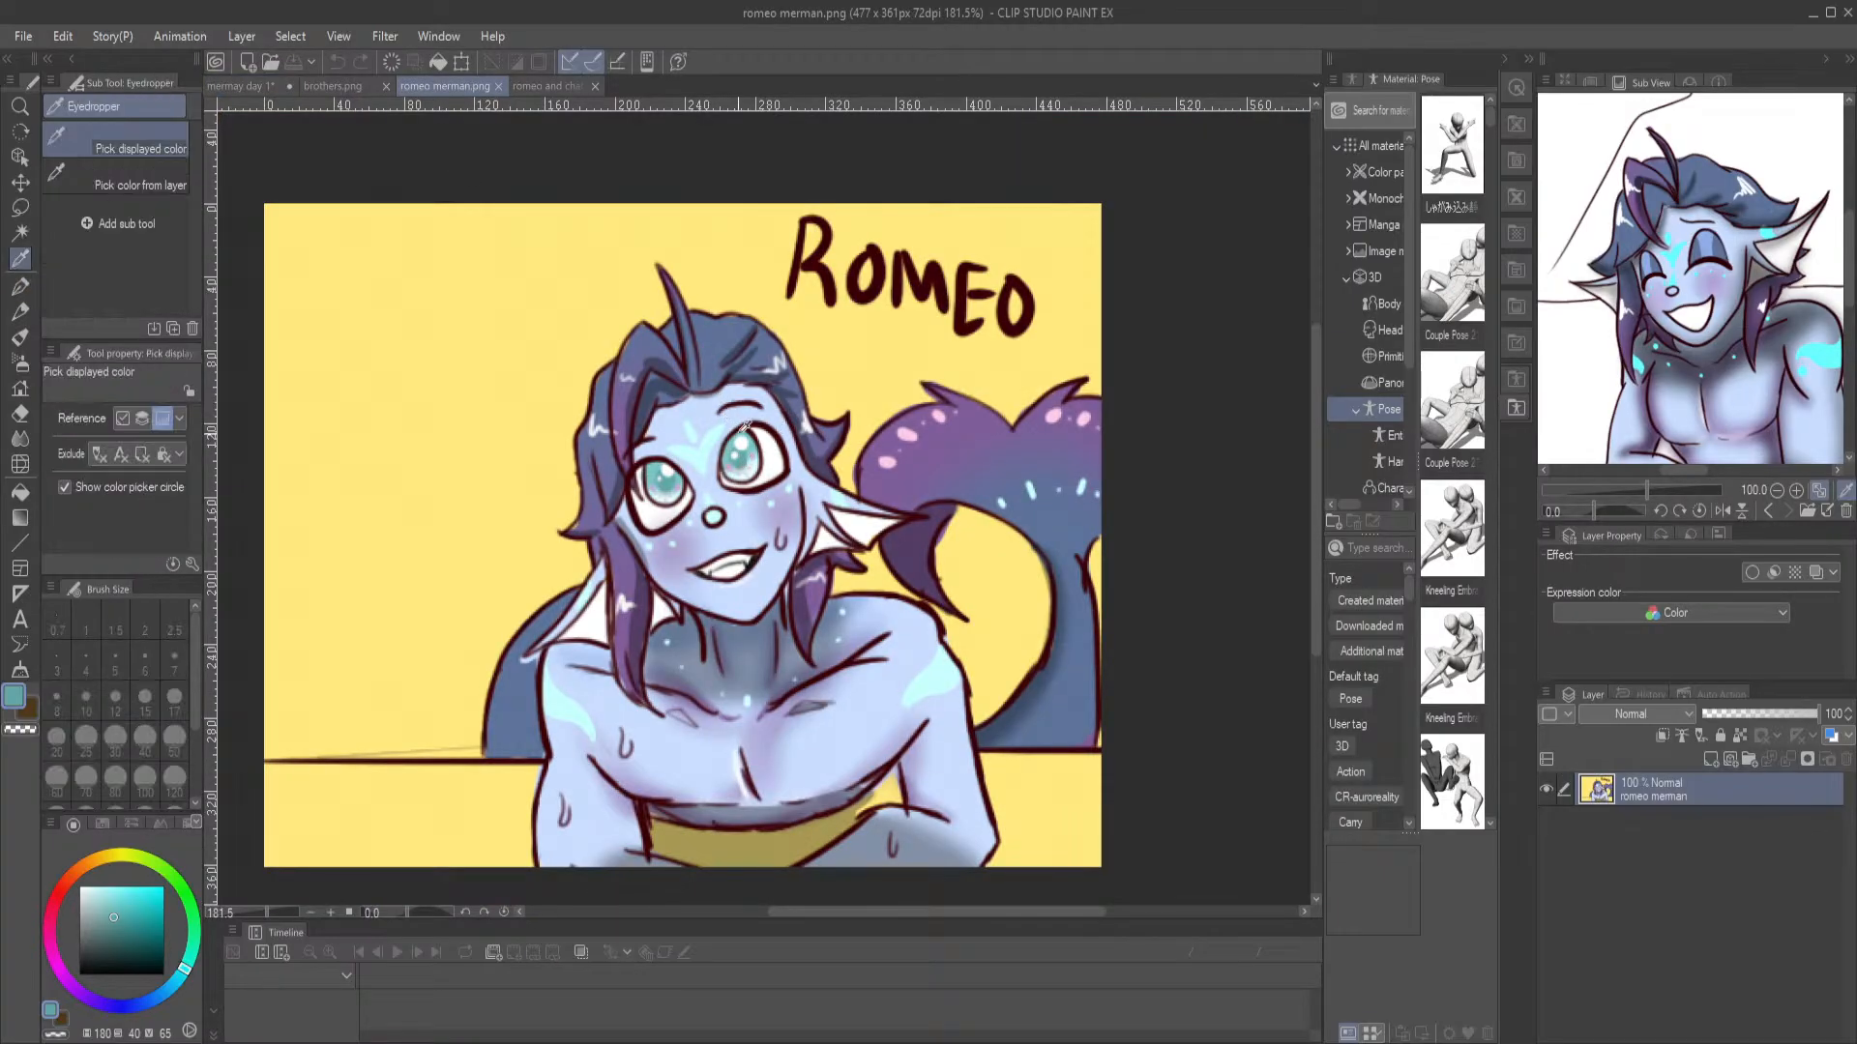
{"action": "left_click", "coordinate": [756, 435]}
{"action": "left_click_drag", "start_coordinate": [756, 437], "coordinate": [751, 427]}
{"action": "key", "text": "p"}
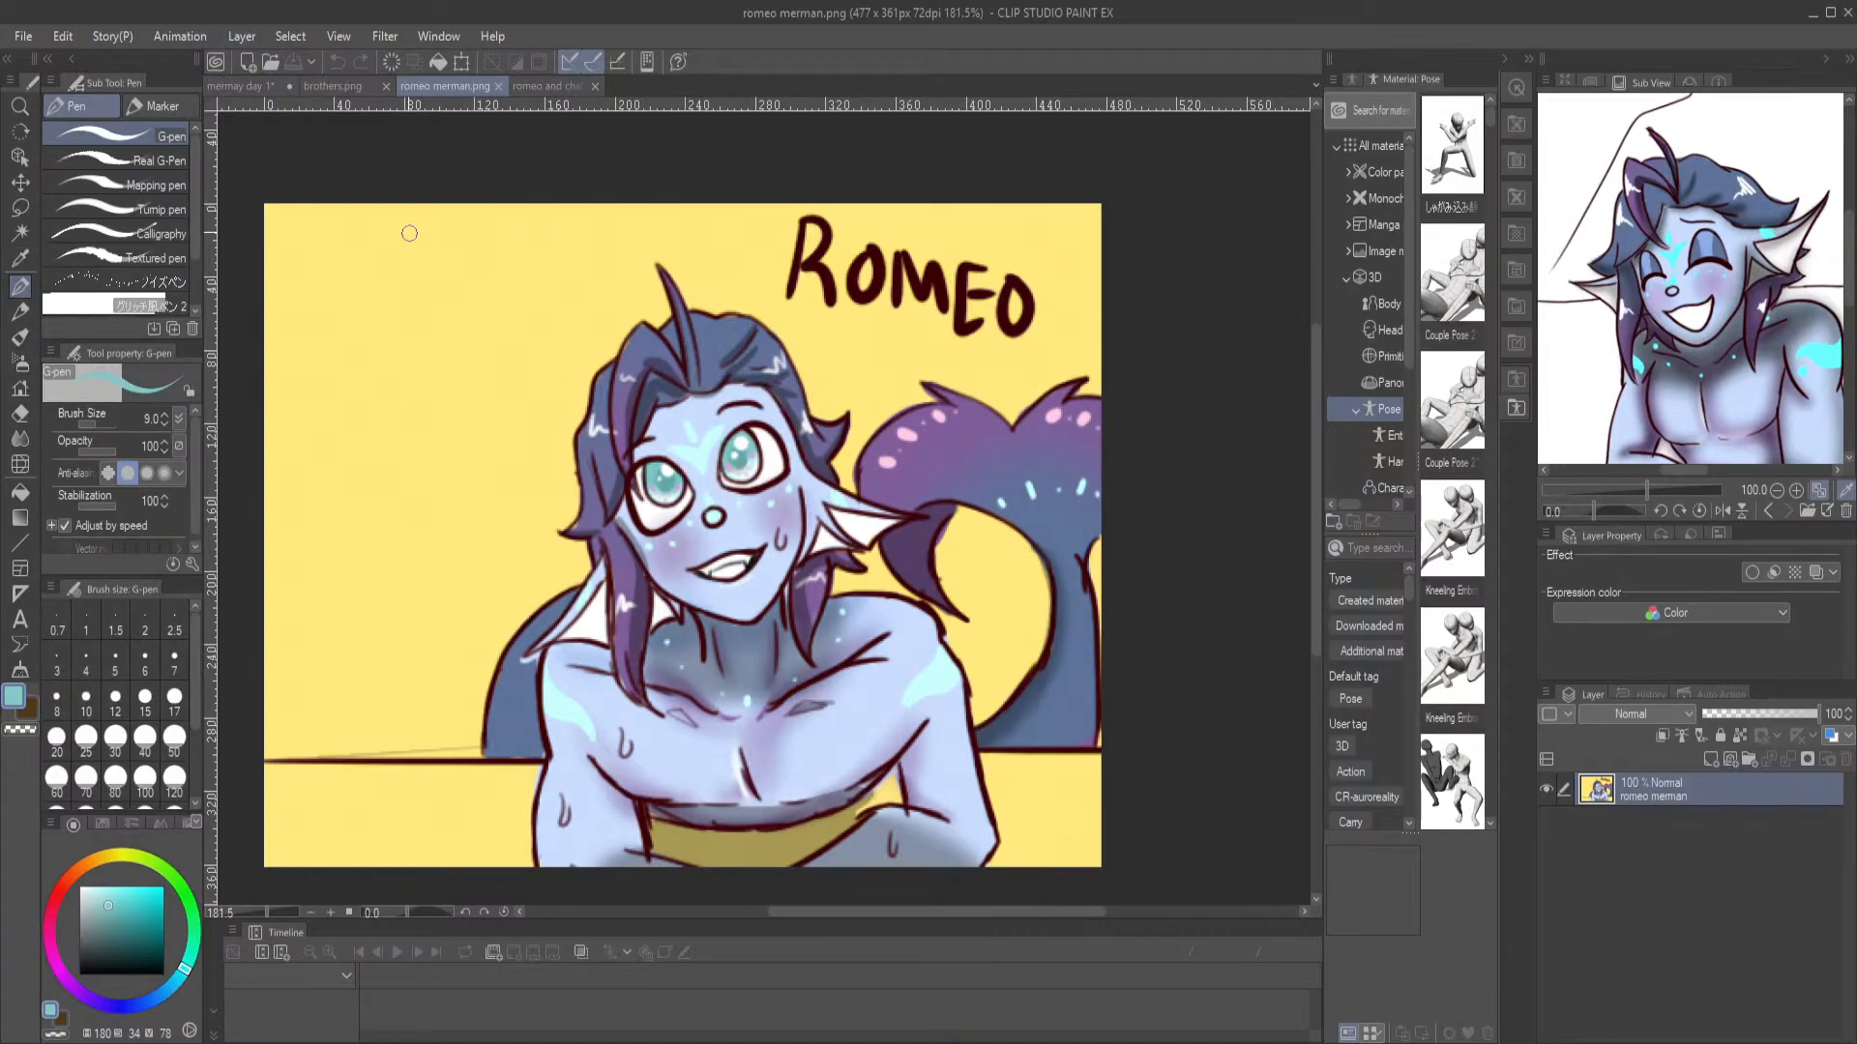
Fill both of the merman's irises with the lighter teal on Layer 1 of the mermay day 1 drawing
{"action": "left_click", "coordinate": [240, 85]}
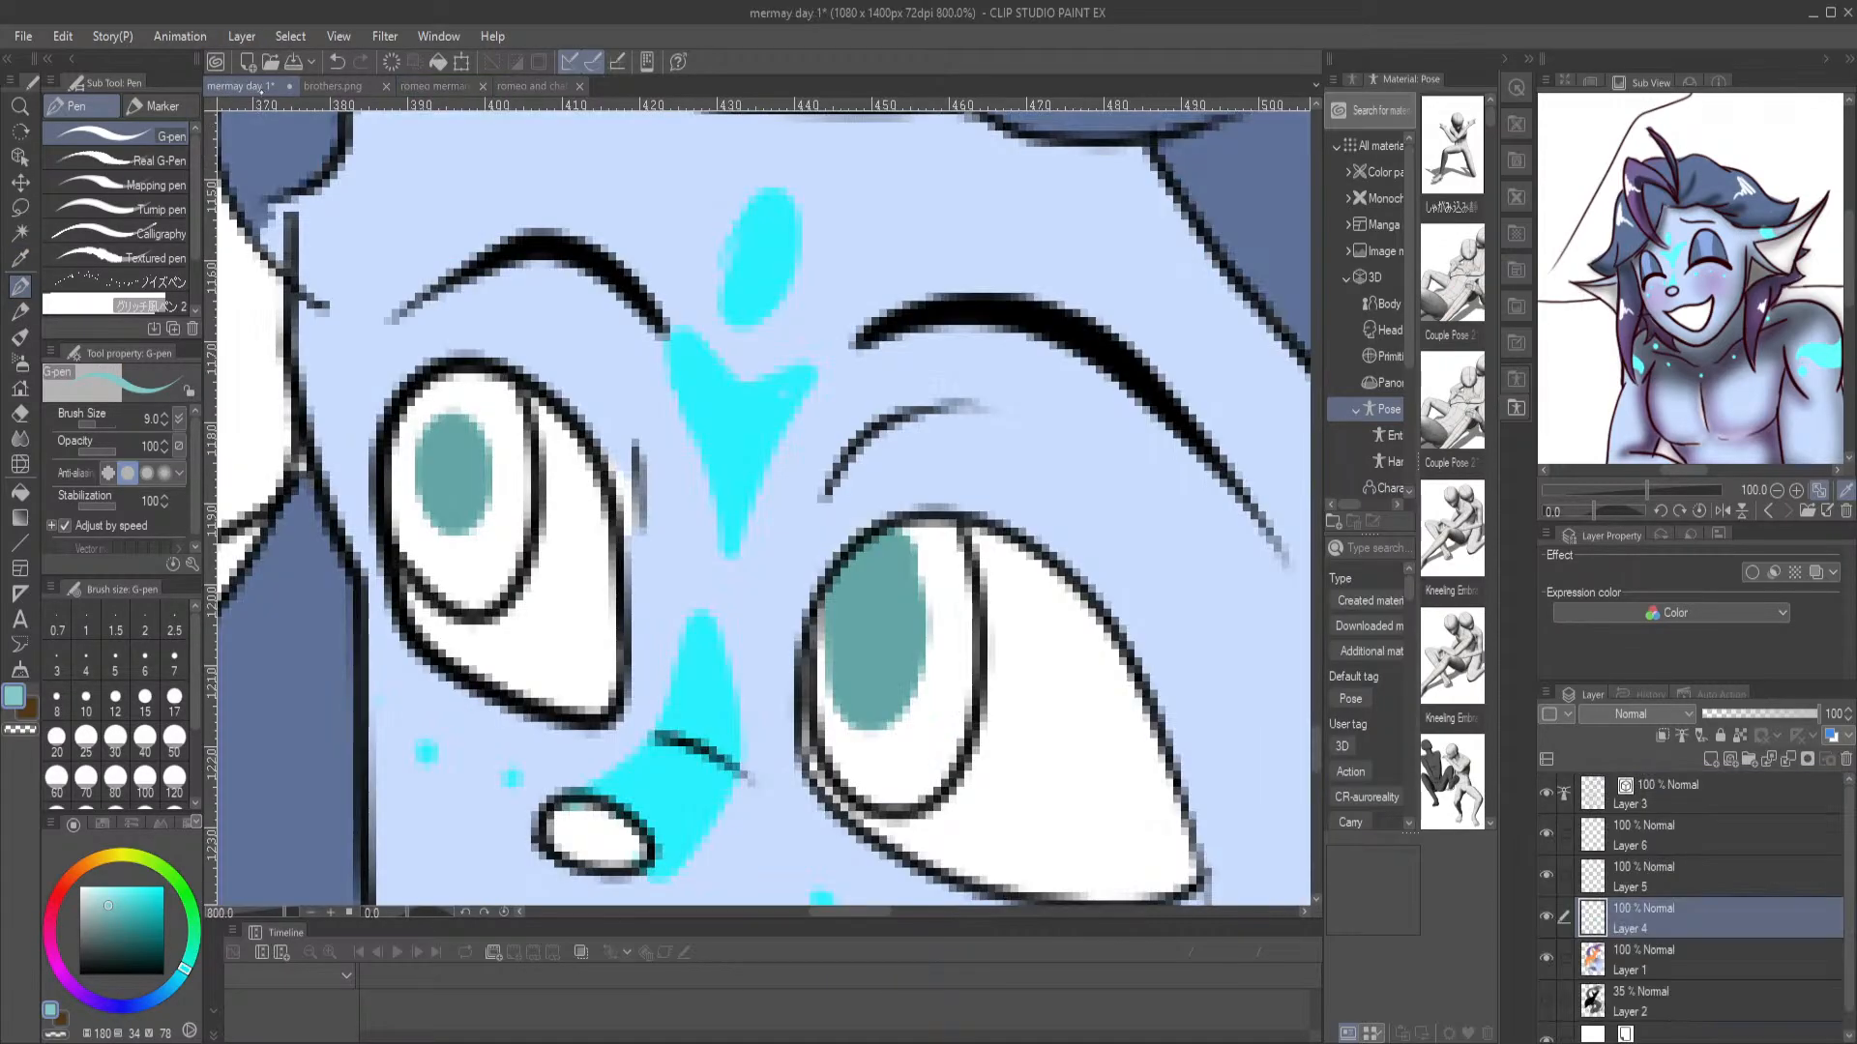
{"action": "left_click", "coordinate": [1660, 959]}
{"action": "mouse_move", "coordinate": [931, 536]}
{"action": "left_mouse_down"}
{"action": "mouse_move", "coordinate": [895, 547]}
{"action": "mouse_move", "coordinate": [955, 586]}
{"action": "mouse_move", "coordinate": [879, 585]}
{"action": "mouse_move", "coordinate": [953, 630]}
{"action": "mouse_move", "coordinate": [949, 599]}
{"action": "mouse_move", "coordinate": [957, 662]}
{"action": "mouse_move", "coordinate": [926, 794]}
{"action": "mouse_move", "coordinate": [877, 802]}
{"action": "mouse_move", "coordinate": [843, 756]}
{"action": "mouse_move", "coordinate": [851, 601]}
{"action": "mouse_move", "coordinate": [856, 731]}
{"action": "mouse_move", "coordinate": [912, 770]}
{"action": "mouse_move", "coordinate": [926, 561]}
{"action": "left_mouse_up"}
{"action": "key", "text": "g"}
{"action": "left_click", "coordinate": [487, 532]}
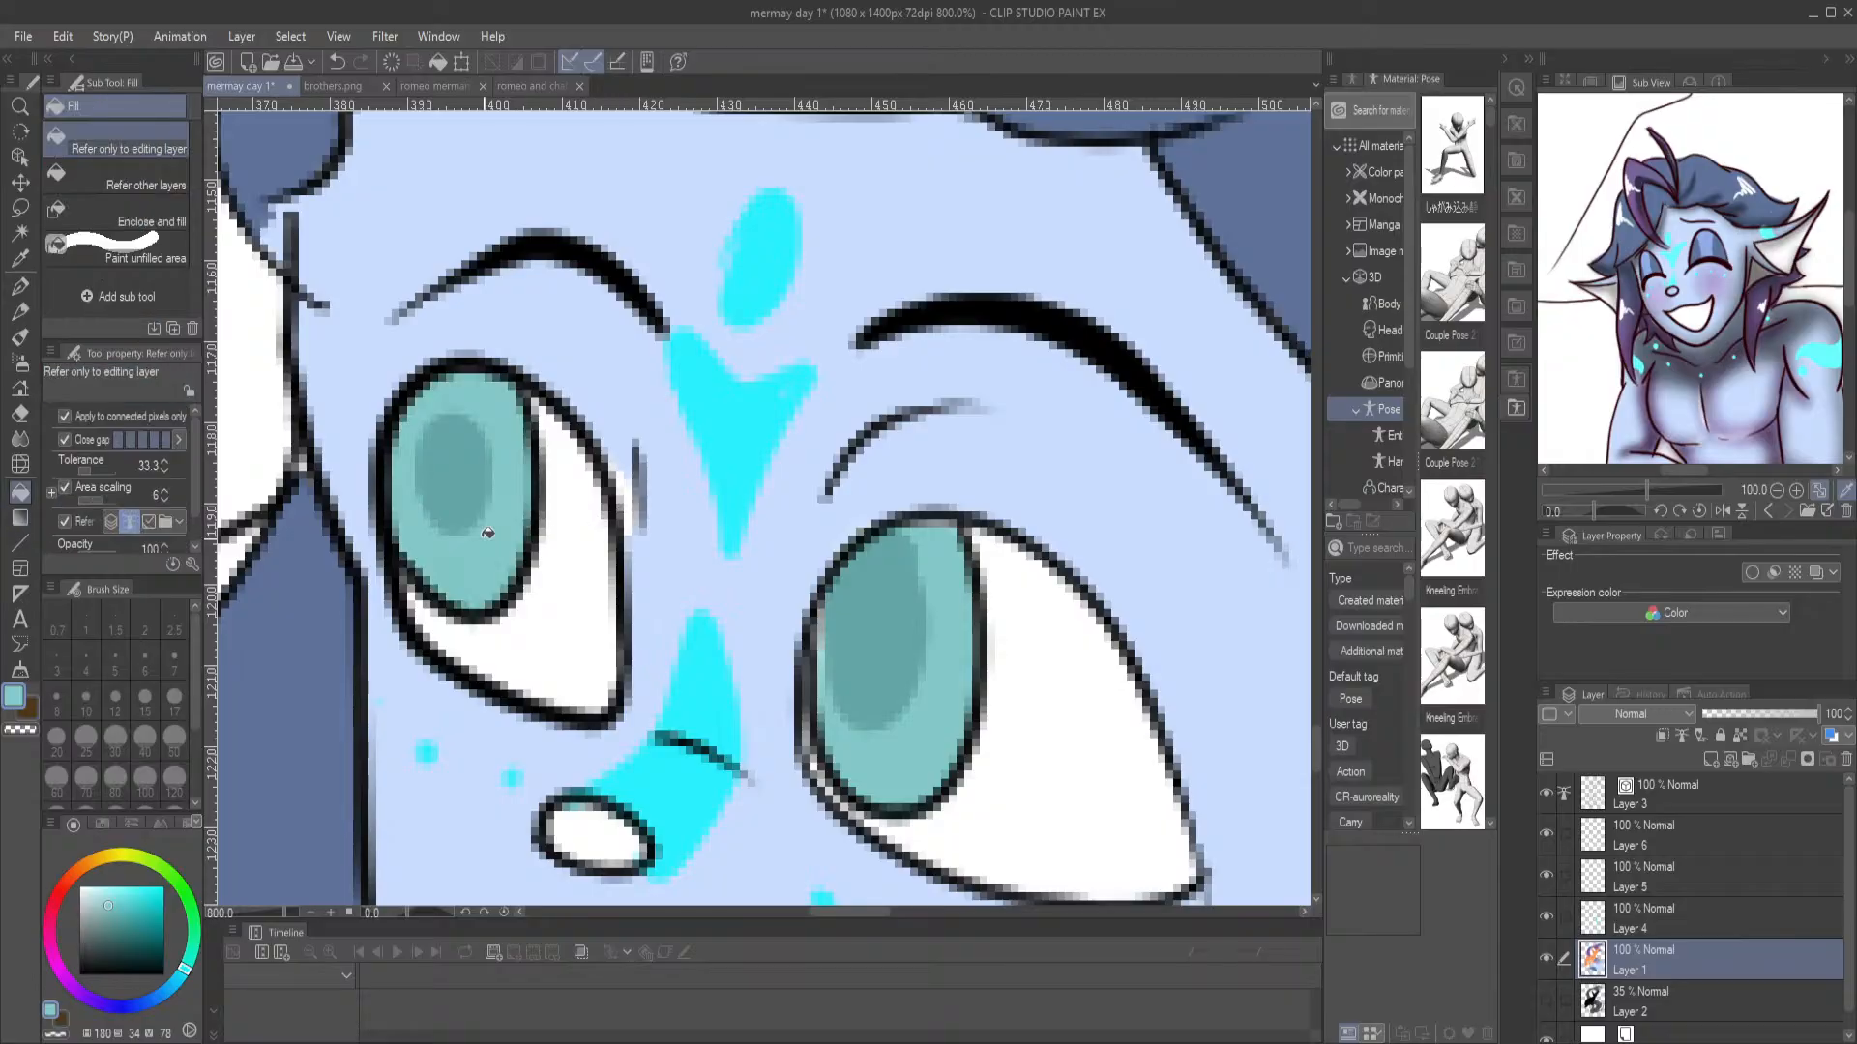
Paint the lower part of both of the merman's irises with pale teal (180, 28, 96) on Layer 1 using stabilization 11
{"action": "left_click", "coordinate": [105, 887]}
{"action": "left_click", "coordinate": [19, 286]}
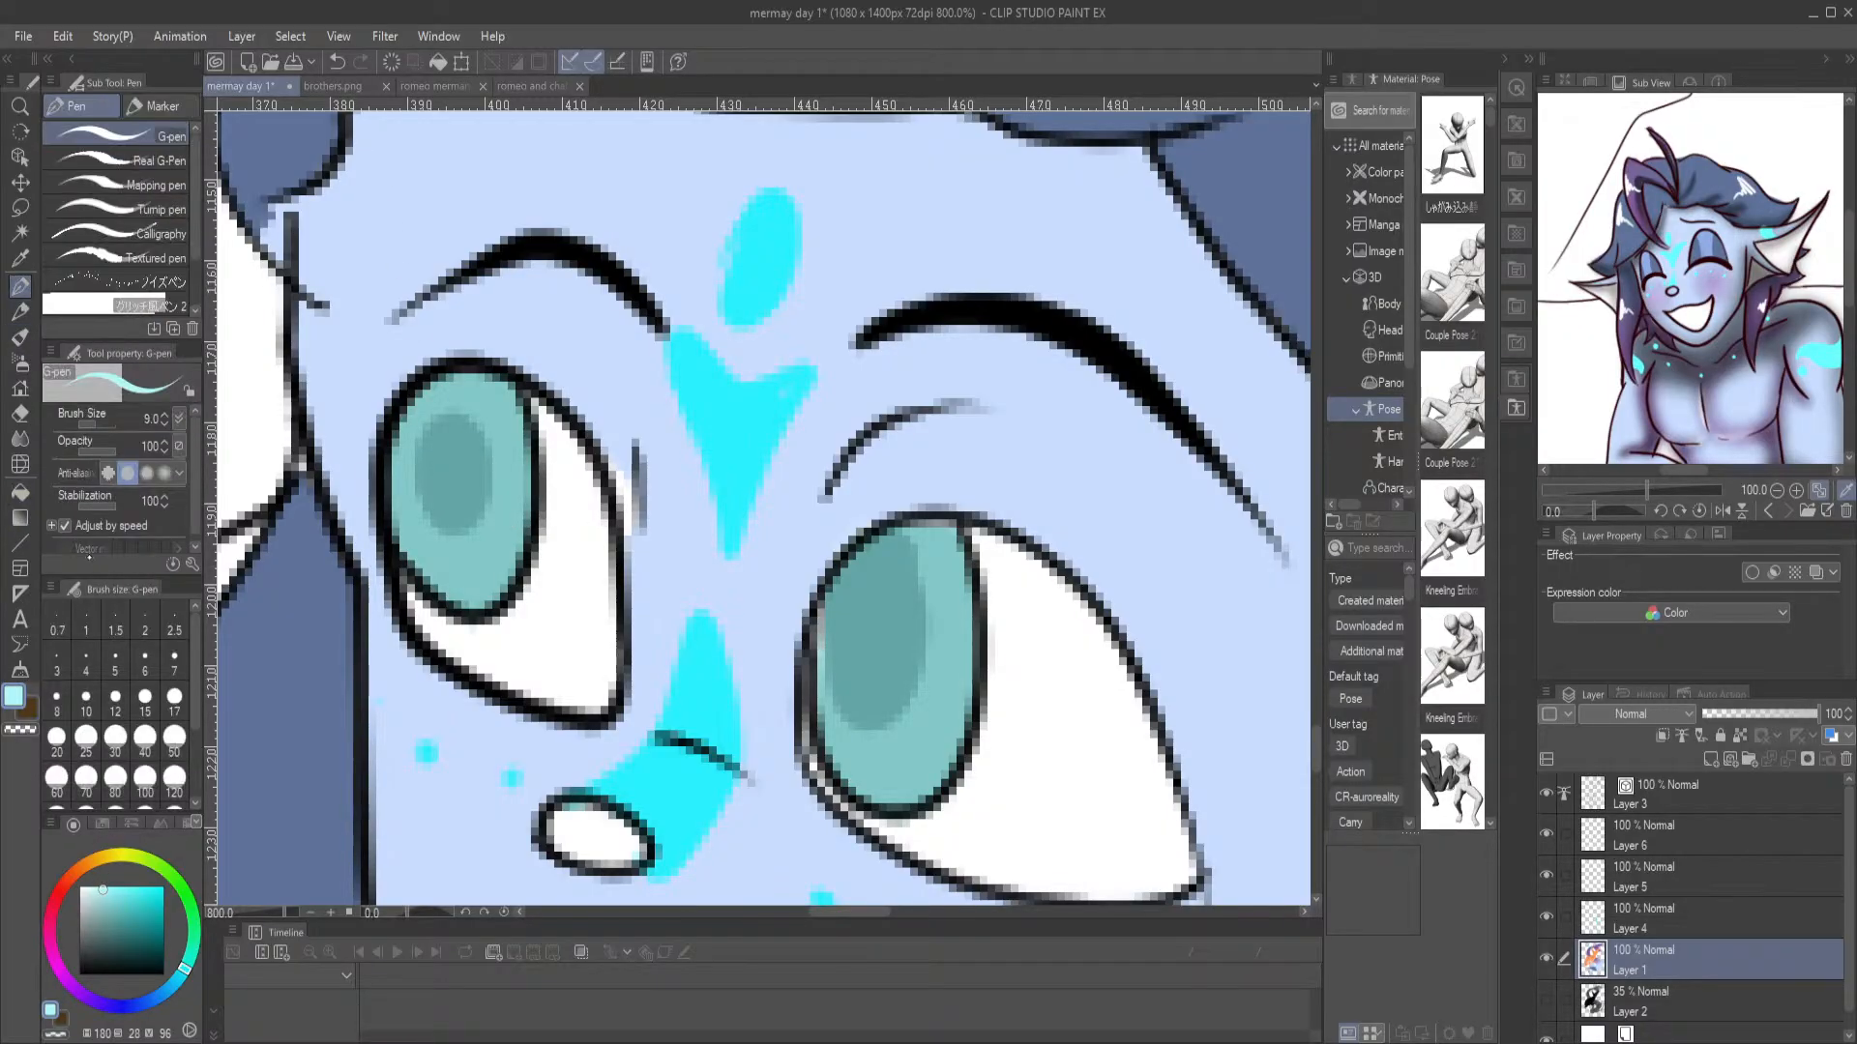
{"action": "left_click", "coordinate": [104, 506]}
{"action": "mouse_move", "coordinate": [866, 729]}
{"action": "left_mouse_down"}
{"action": "mouse_move", "coordinate": [921, 756]}
{"action": "mouse_move", "coordinate": [861, 730]}
{"action": "mouse_move", "coordinate": [883, 679]}
{"action": "mouse_move", "coordinate": [880, 721]}
{"action": "left_mouse_up"}
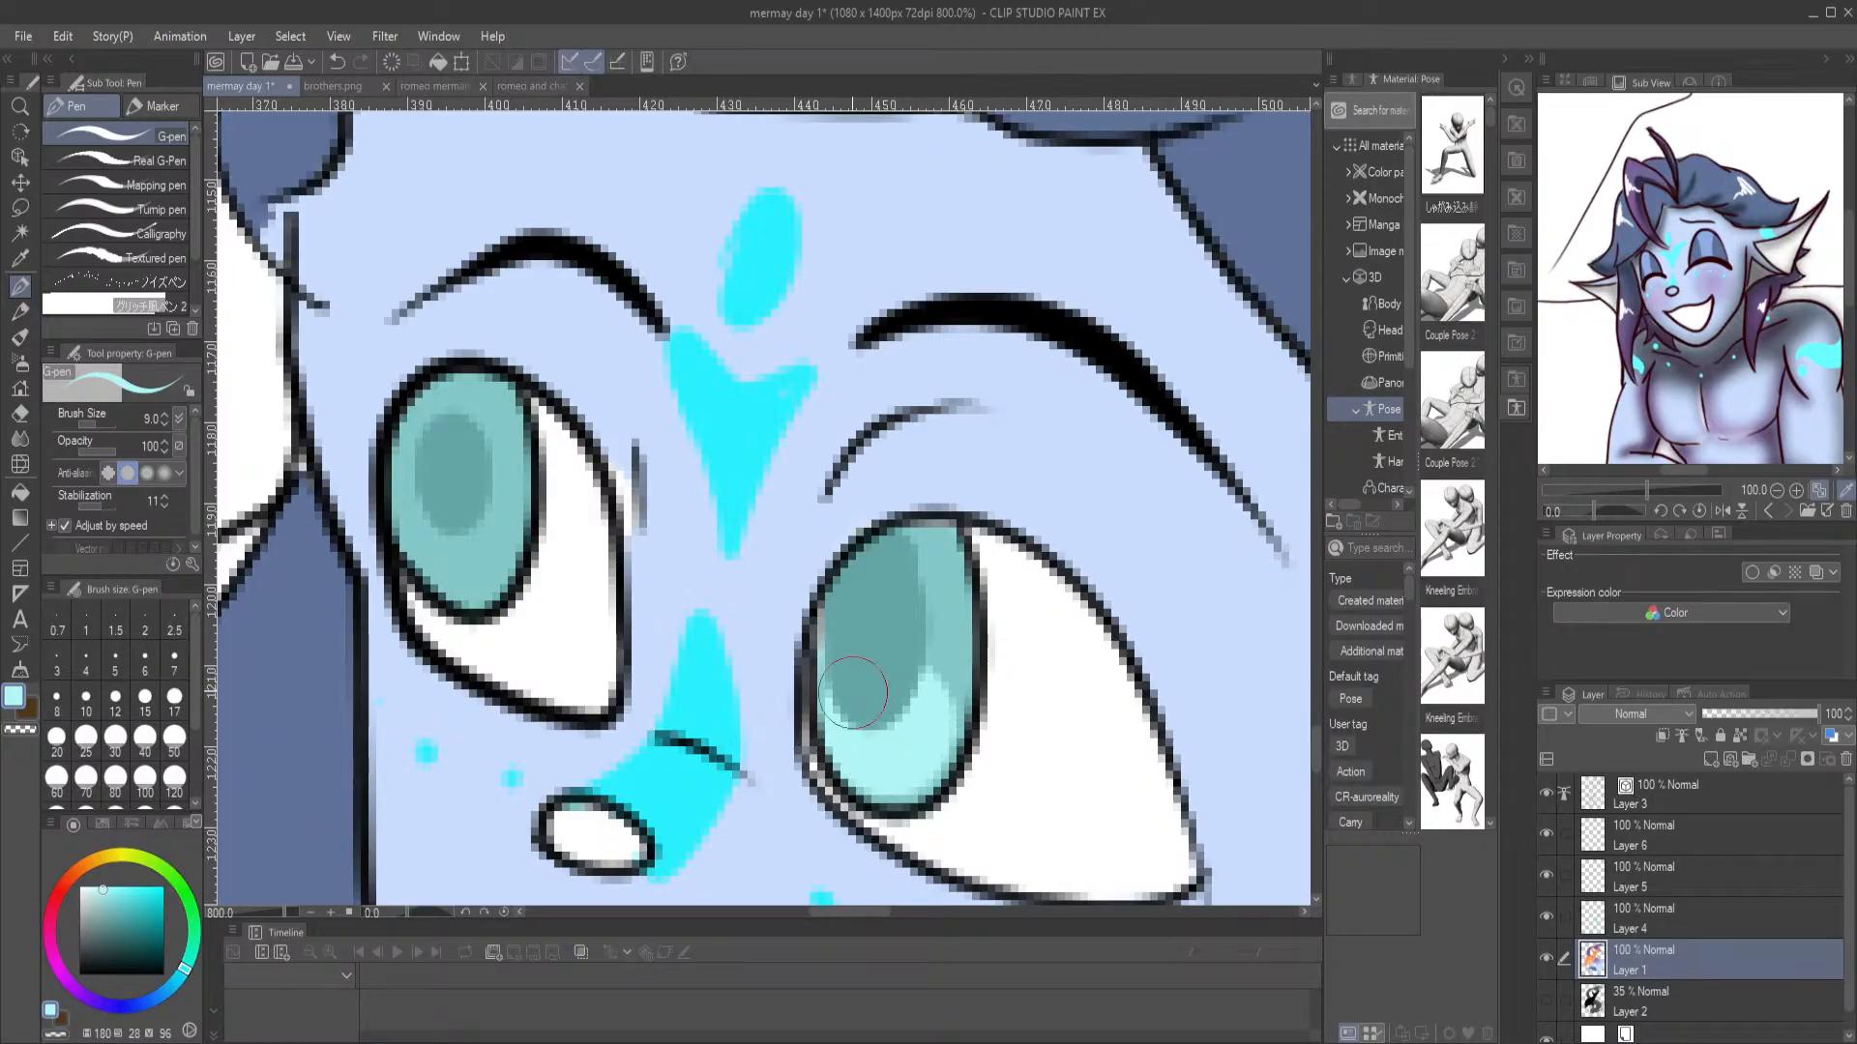
{"action": "mouse_move", "coordinate": [436, 541]}
{"action": "left_mouse_down"}
{"action": "mouse_move", "coordinate": [466, 574]}
{"action": "mouse_move", "coordinate": [430, 517]}
{"action": "mouse_move", "coordinate": [484, 551]}
{"action": "left_mouse_up"}
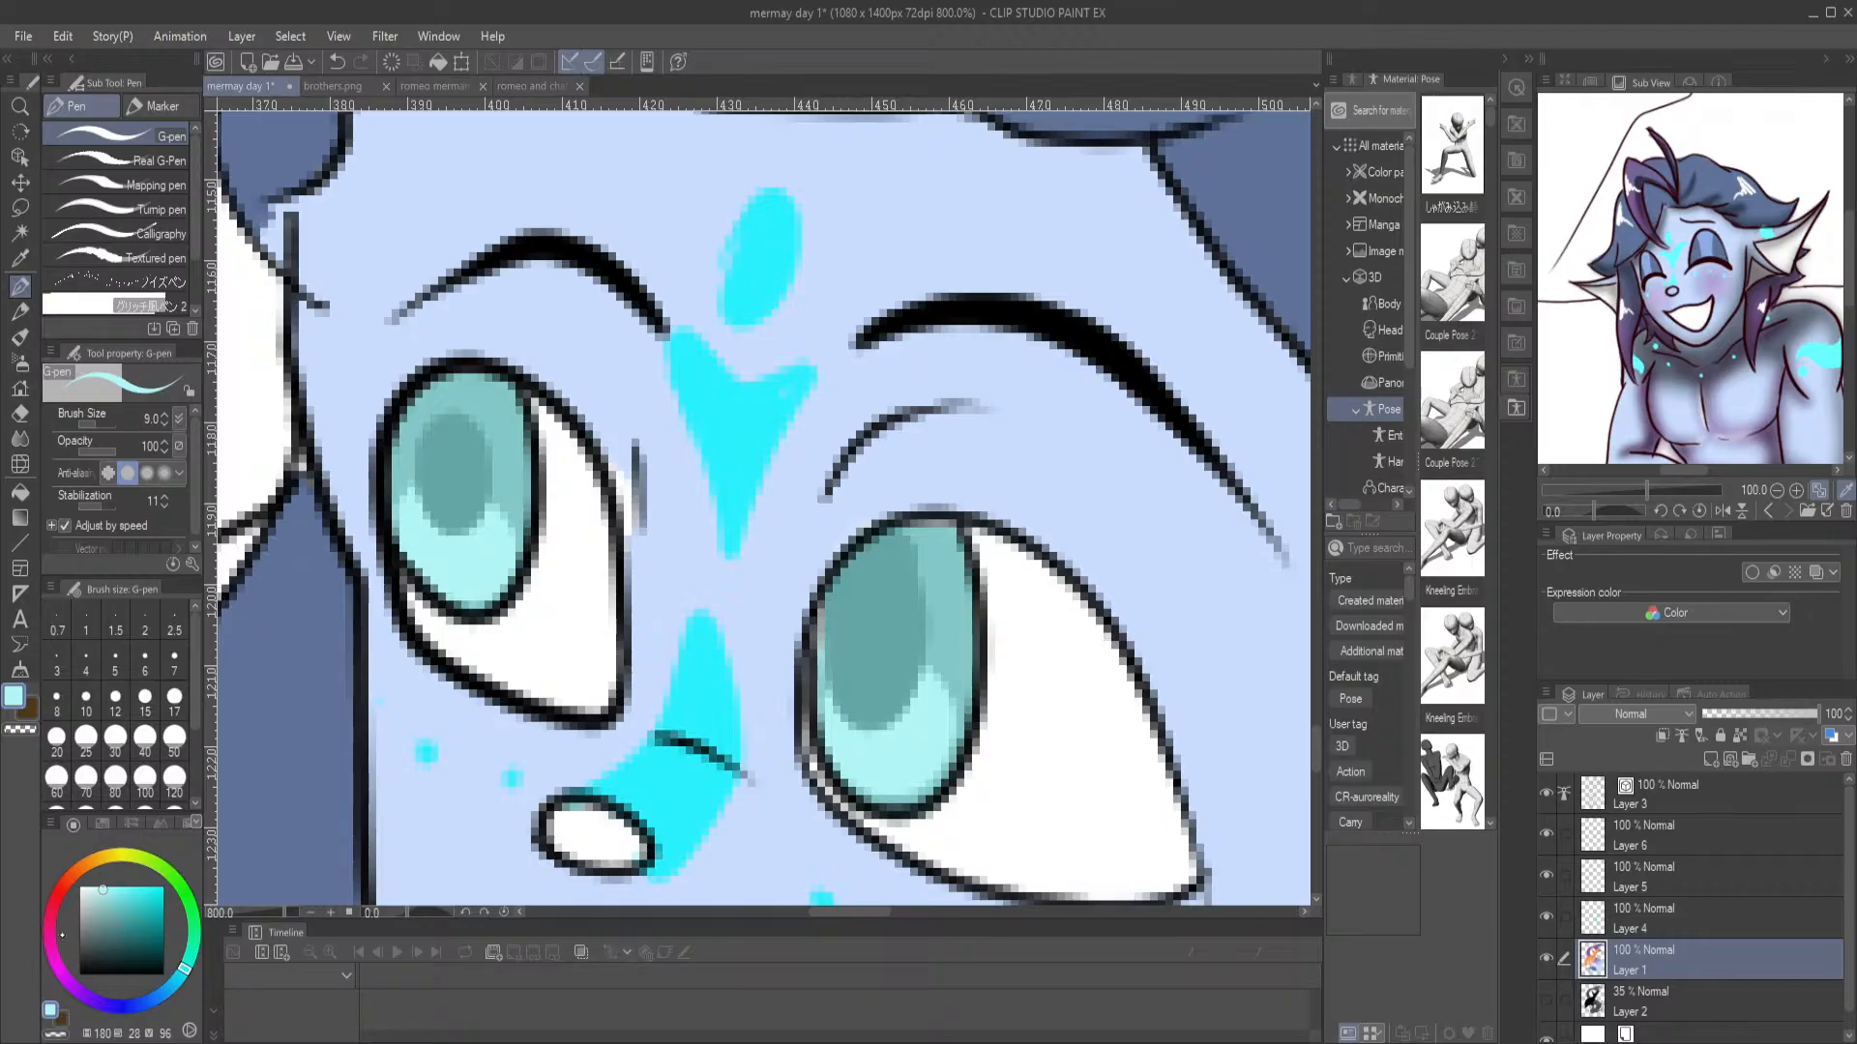
Add thin magenta (300, 52, 90) streaks inside both of the merman's irises with a 4.5 px G-pen
{"action": "left_click", "coordinate": [58, 967]}
{"action": "left_click", "coordinate": [123, 895]}
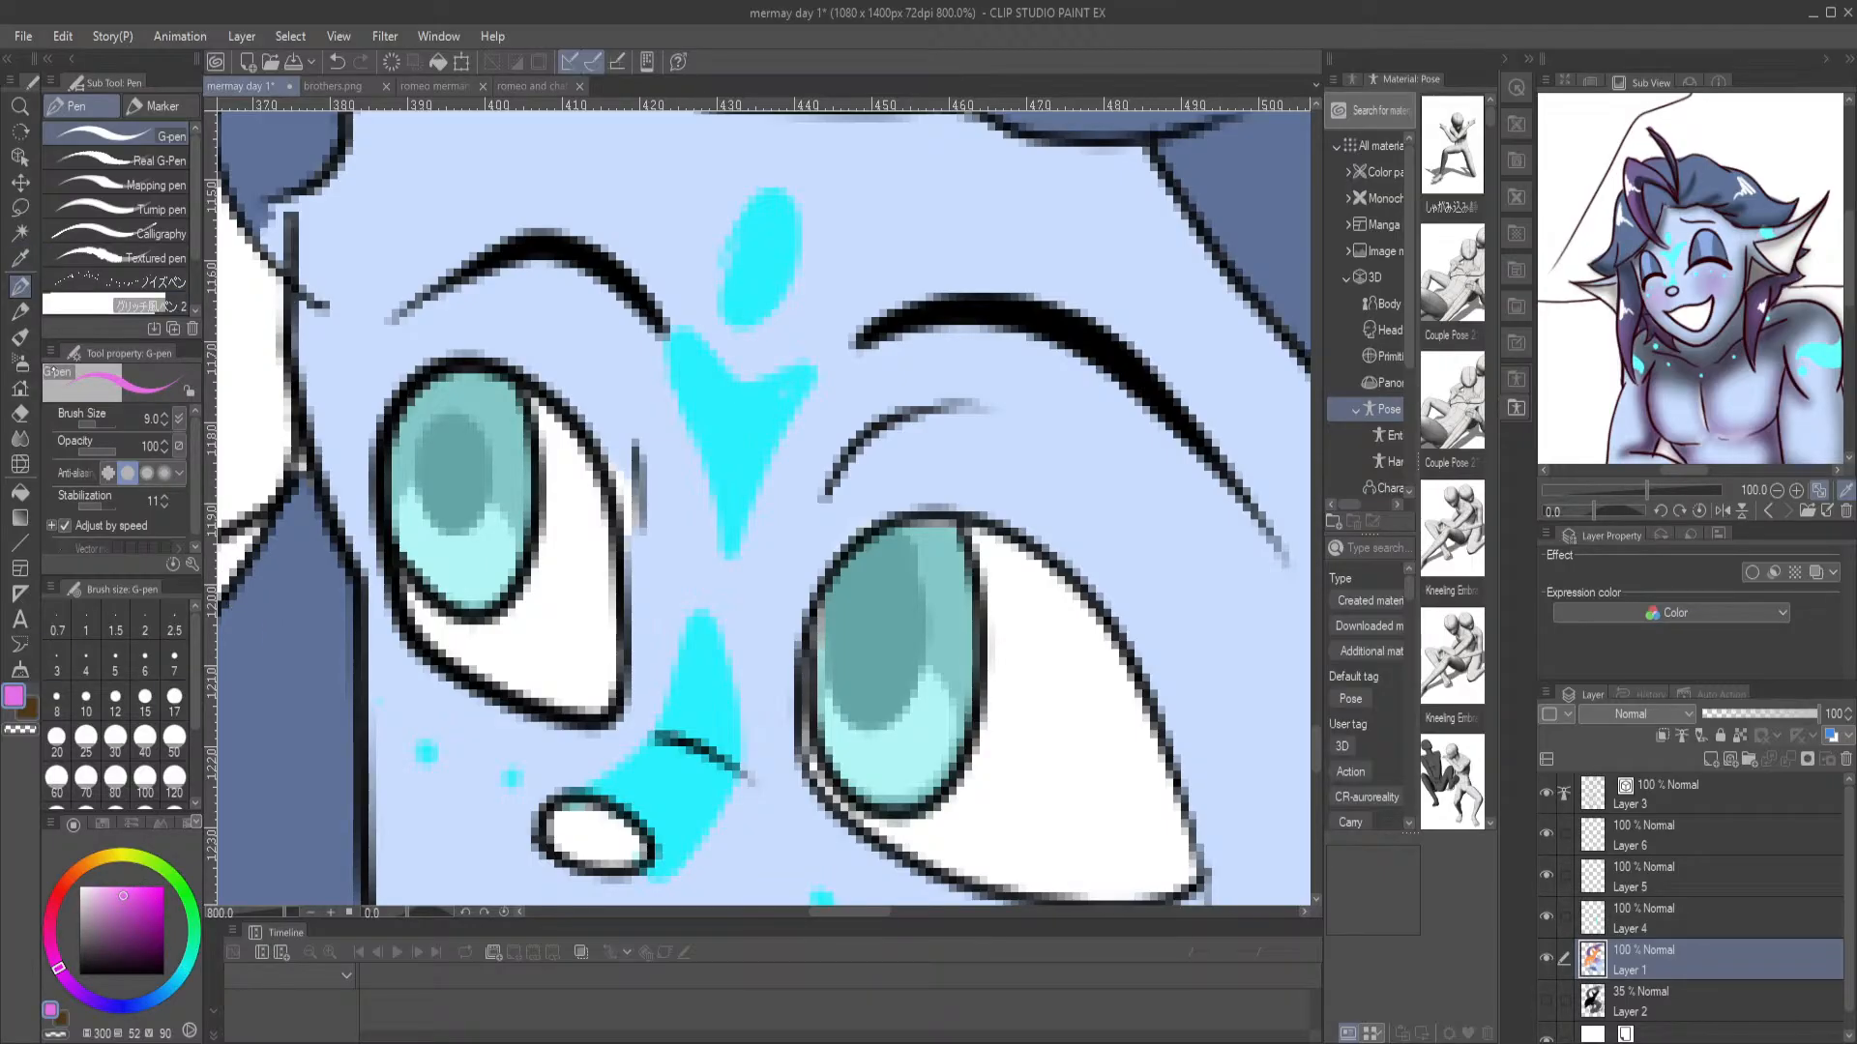
{"action": "left_click", "coordinate": [93, 427]}
{"action": "mouse_move", "coordinate": [929, 622]}
{"action": "left_mouse_down"}
{"action": "mouse_move", "coordinate": [950, 677]}
{"action": "mouse_move", "coordinate": [926, 747]}
{"action": "left_mouse_up"}
{"action": "left_click_drag", "start_coordinate": [817, 626], "coordinate": [851, 756]}
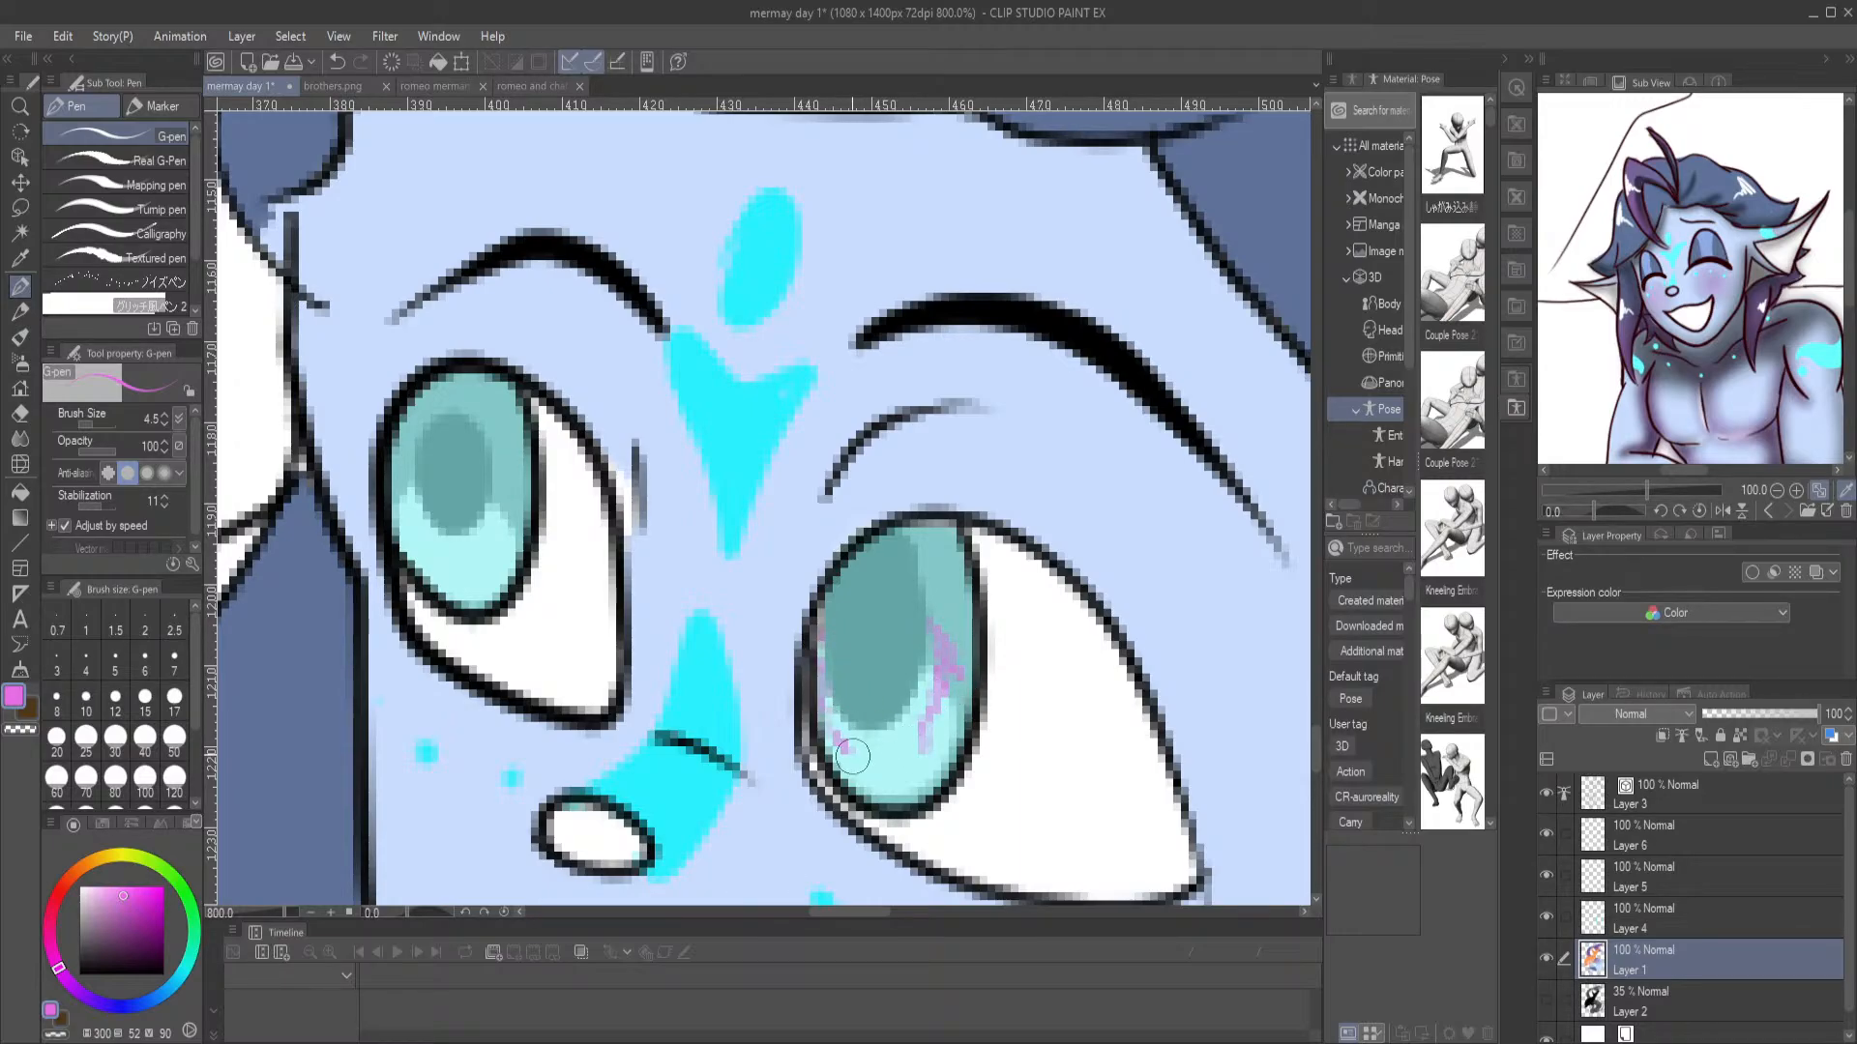
{"action": "mouse_move", "coordinate": [507, 453]}
{"action": "left_mouse_down"}
{"action": "mouse_move", "coordinate": [518, 536]}
{"action": "mouse_move", "coordinate": [479, 562]}
{"action": "mouse_move", "coordinate": [413, 530]}
{"action": "mouse_move", "coordinate": [399, 442]}
{"action": "left_mouse_up"}
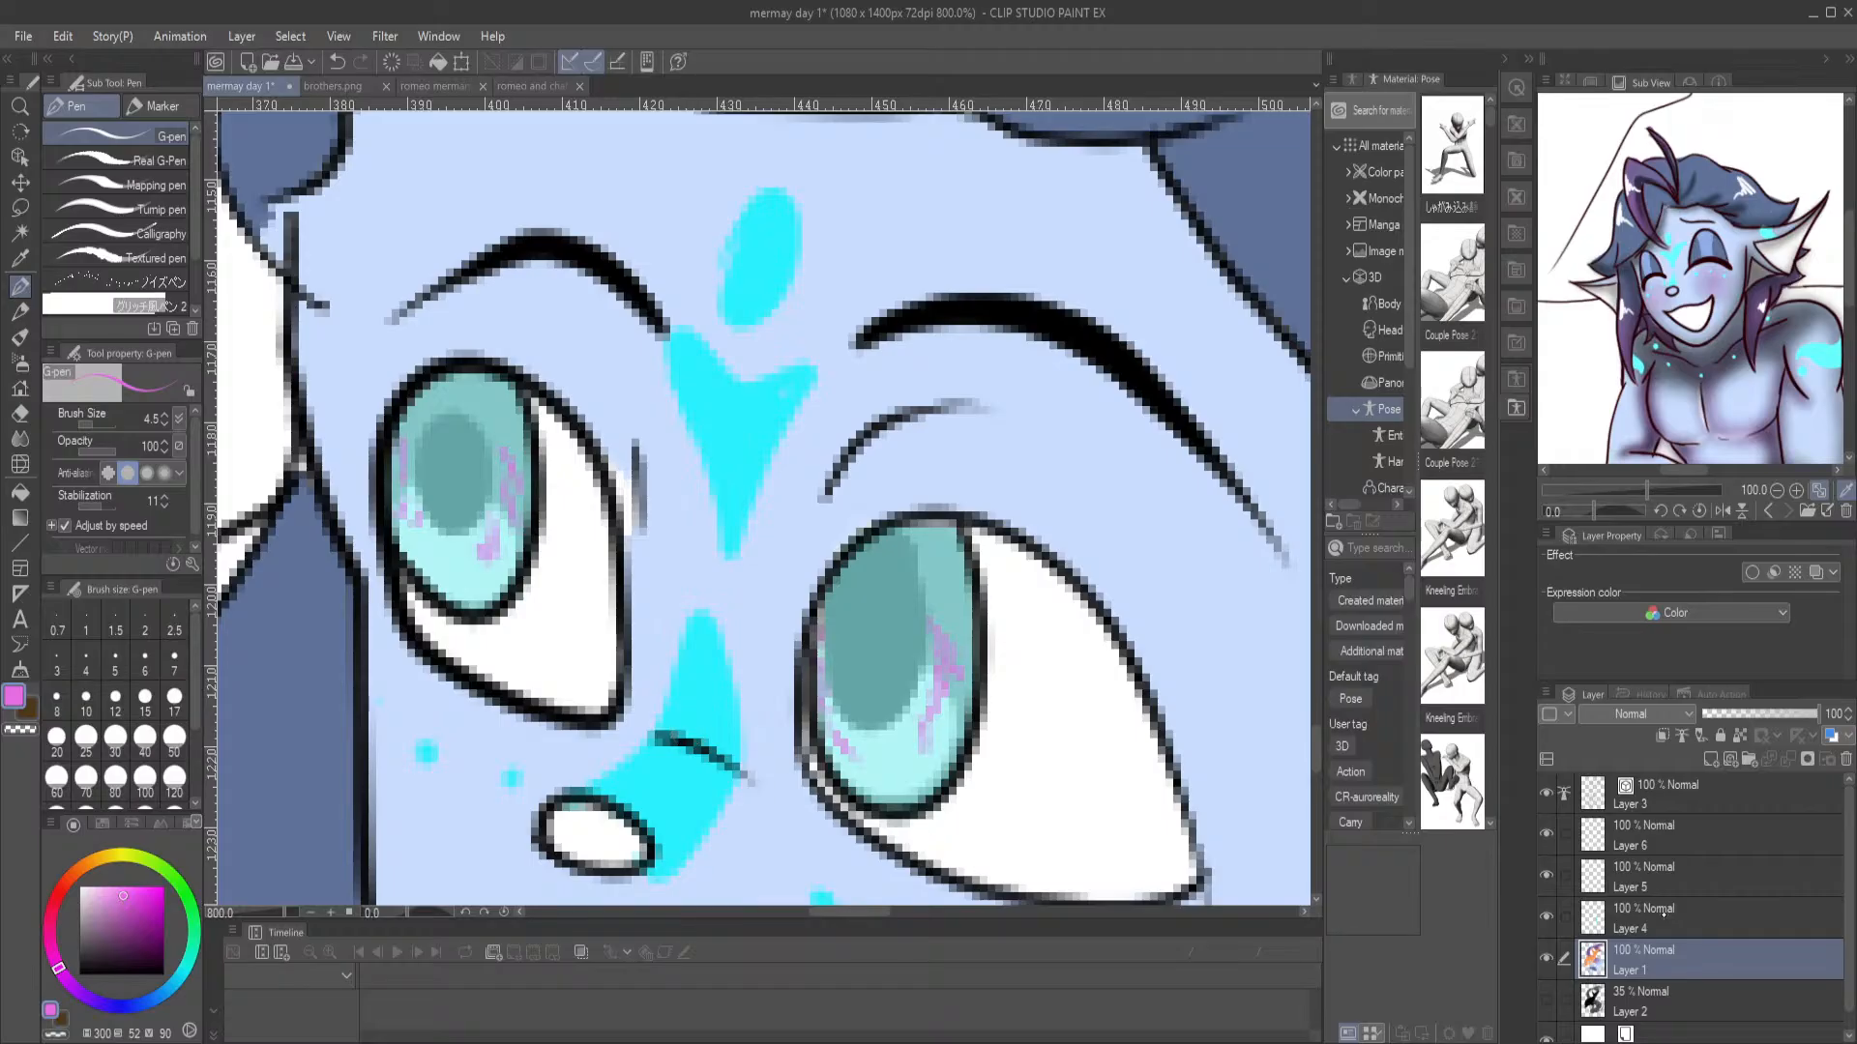
Paint white highlights in both of the merman's eyes on Layer 4
{"action": "left_click", "coordinate": [1702, 917]}
{"action": "left_click", "coordinate": [80, 886]}
{"action": "mouse_move", "coordinate": [437, 412]}
{"action": "left_mouse_down"}
{"action": "mouse_move", "coordinate": [407, 431]}
{"action": "mouse_move", "coordinate": [440, 418]}
{"action": "mouse_move", "coordinate": [430, 434]}
{"action": "left_mouse_up"}
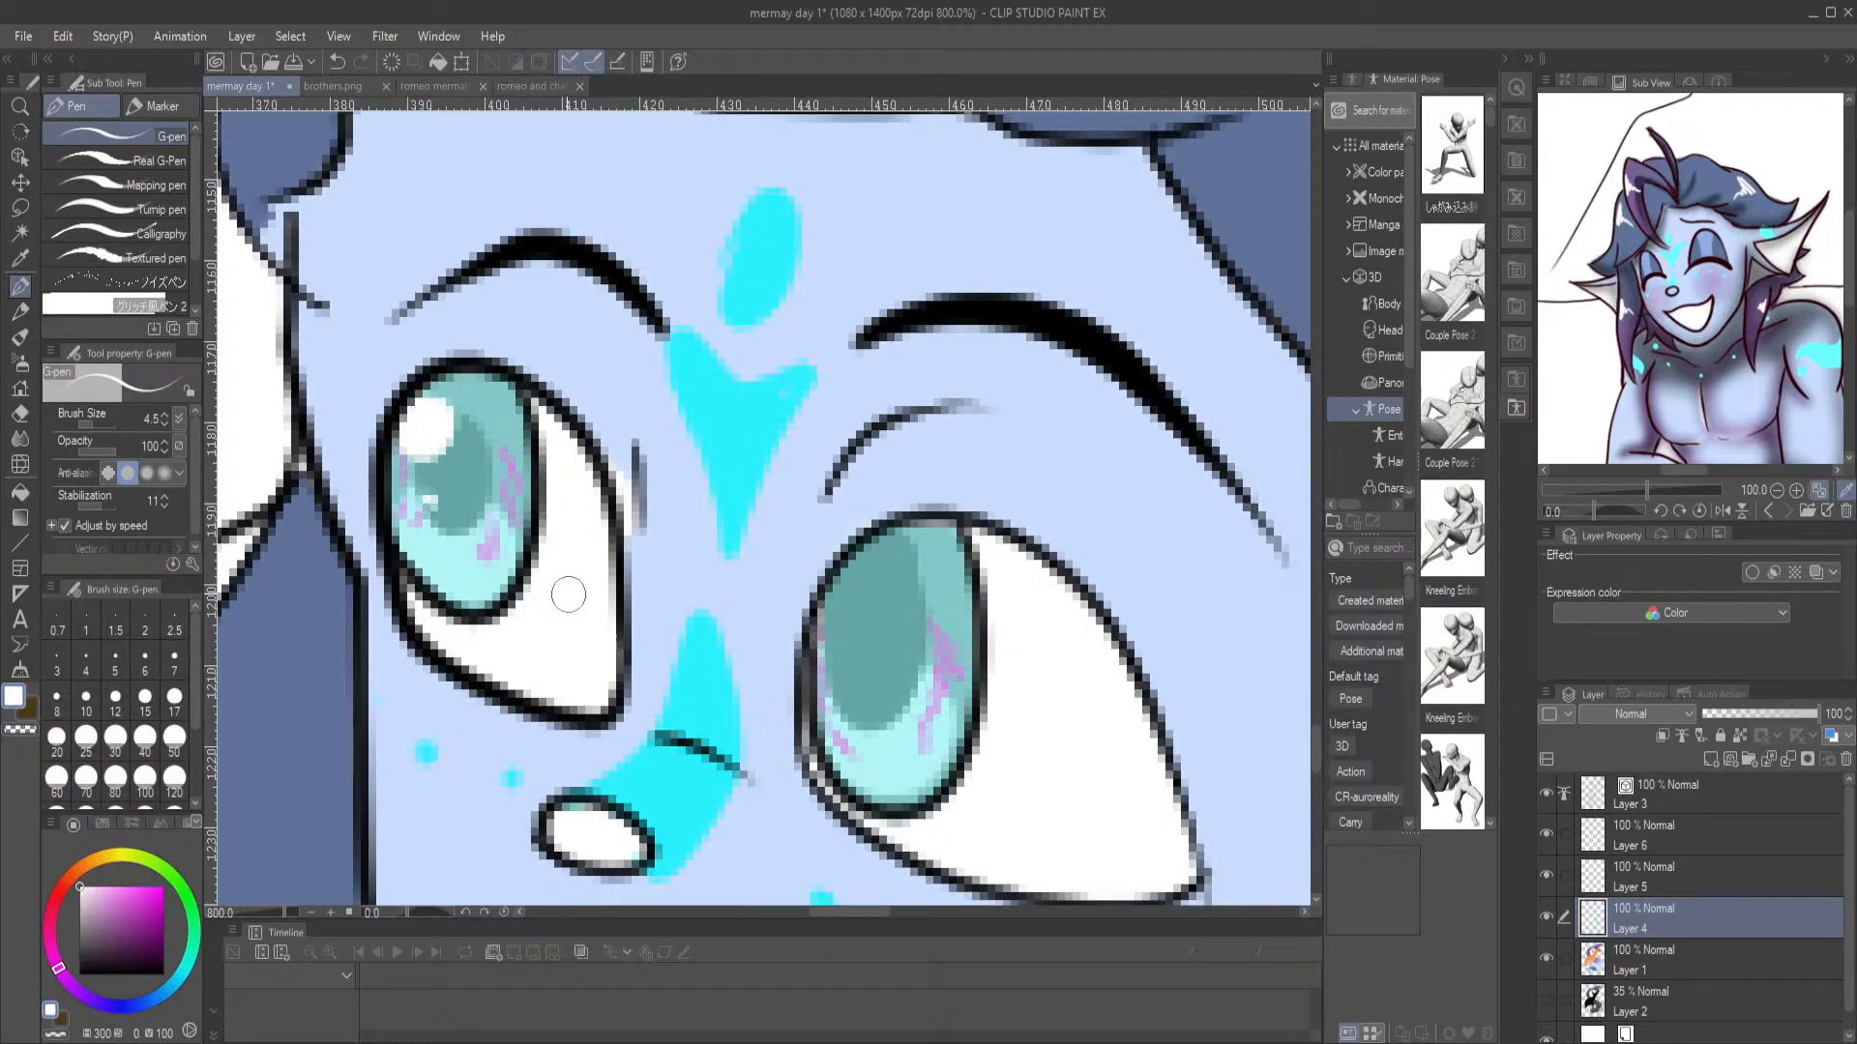
{"action": "mouse_move", "coordinate": [882, 556]}
{"action": "left_mouse_down"}
{"action": "mouse_move", "coordinate": [834, 595]}
{"action": "mouse_move", "coordinate": [851, 627]}
{"action": "mouse_move", "coordinate": [842, 598]}
{"action": "left_mouse_up"}
{"action": "key", "text": "ctrl+0"}
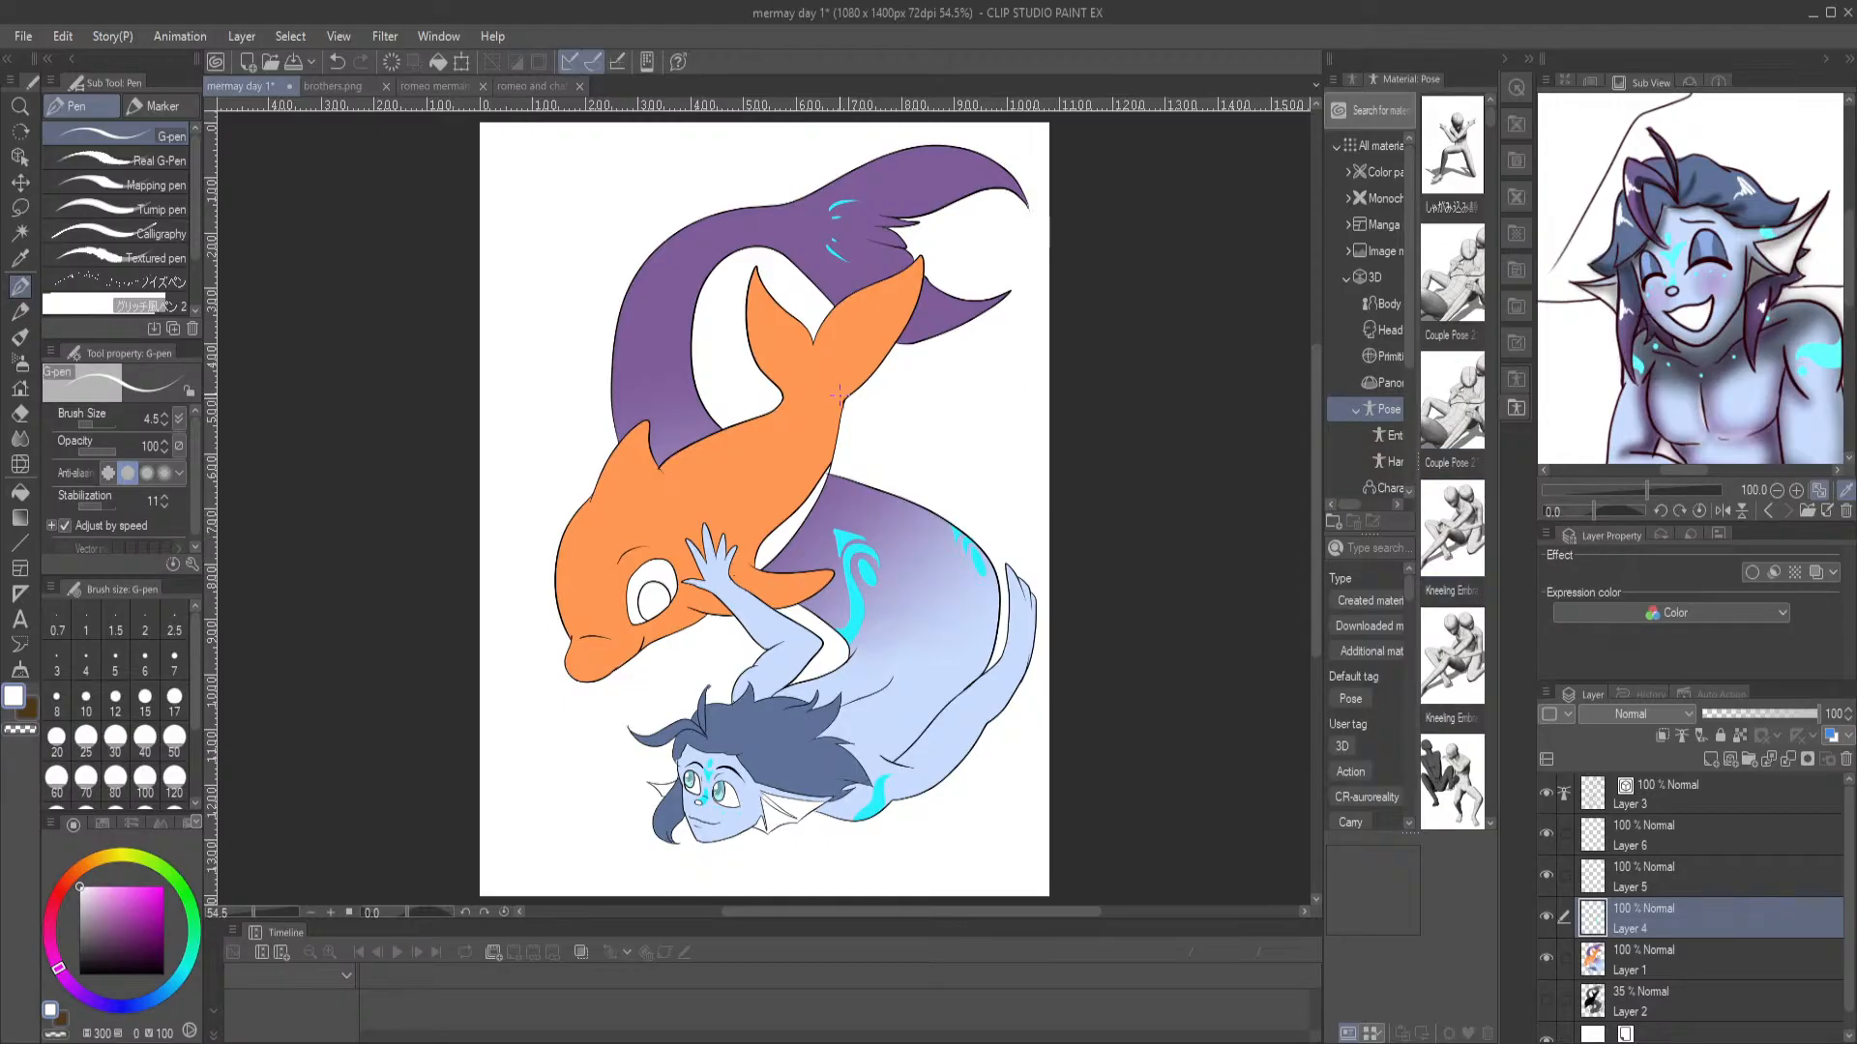
Outline an oval pupil inside the dolphin's iris on Layer 4 in dark red (352, 94, 71)
{"action": "left_click_drag", "start_coordinate": [985, 513], "coordinate": [948, 516]}
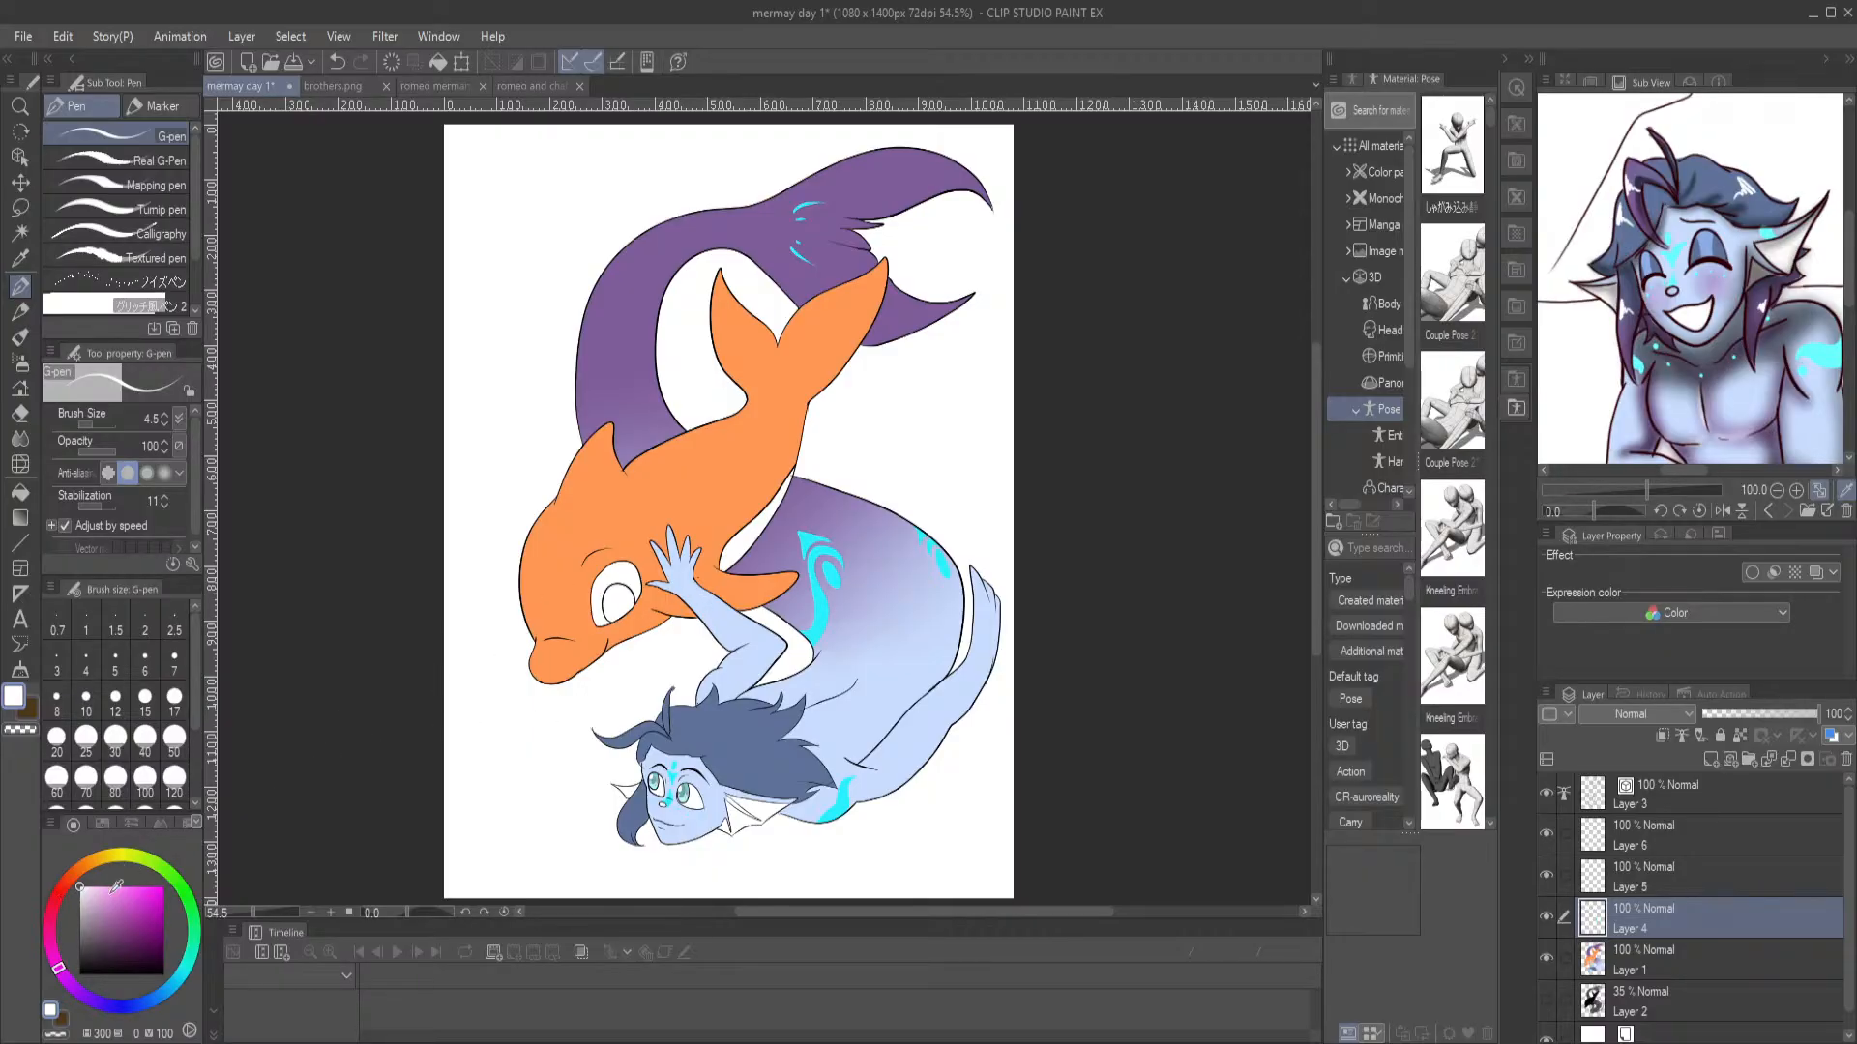
{"action": "left_click", "coordinate": [55, 902]}
{"action": "left_click", "coordinate": [160, 897]}
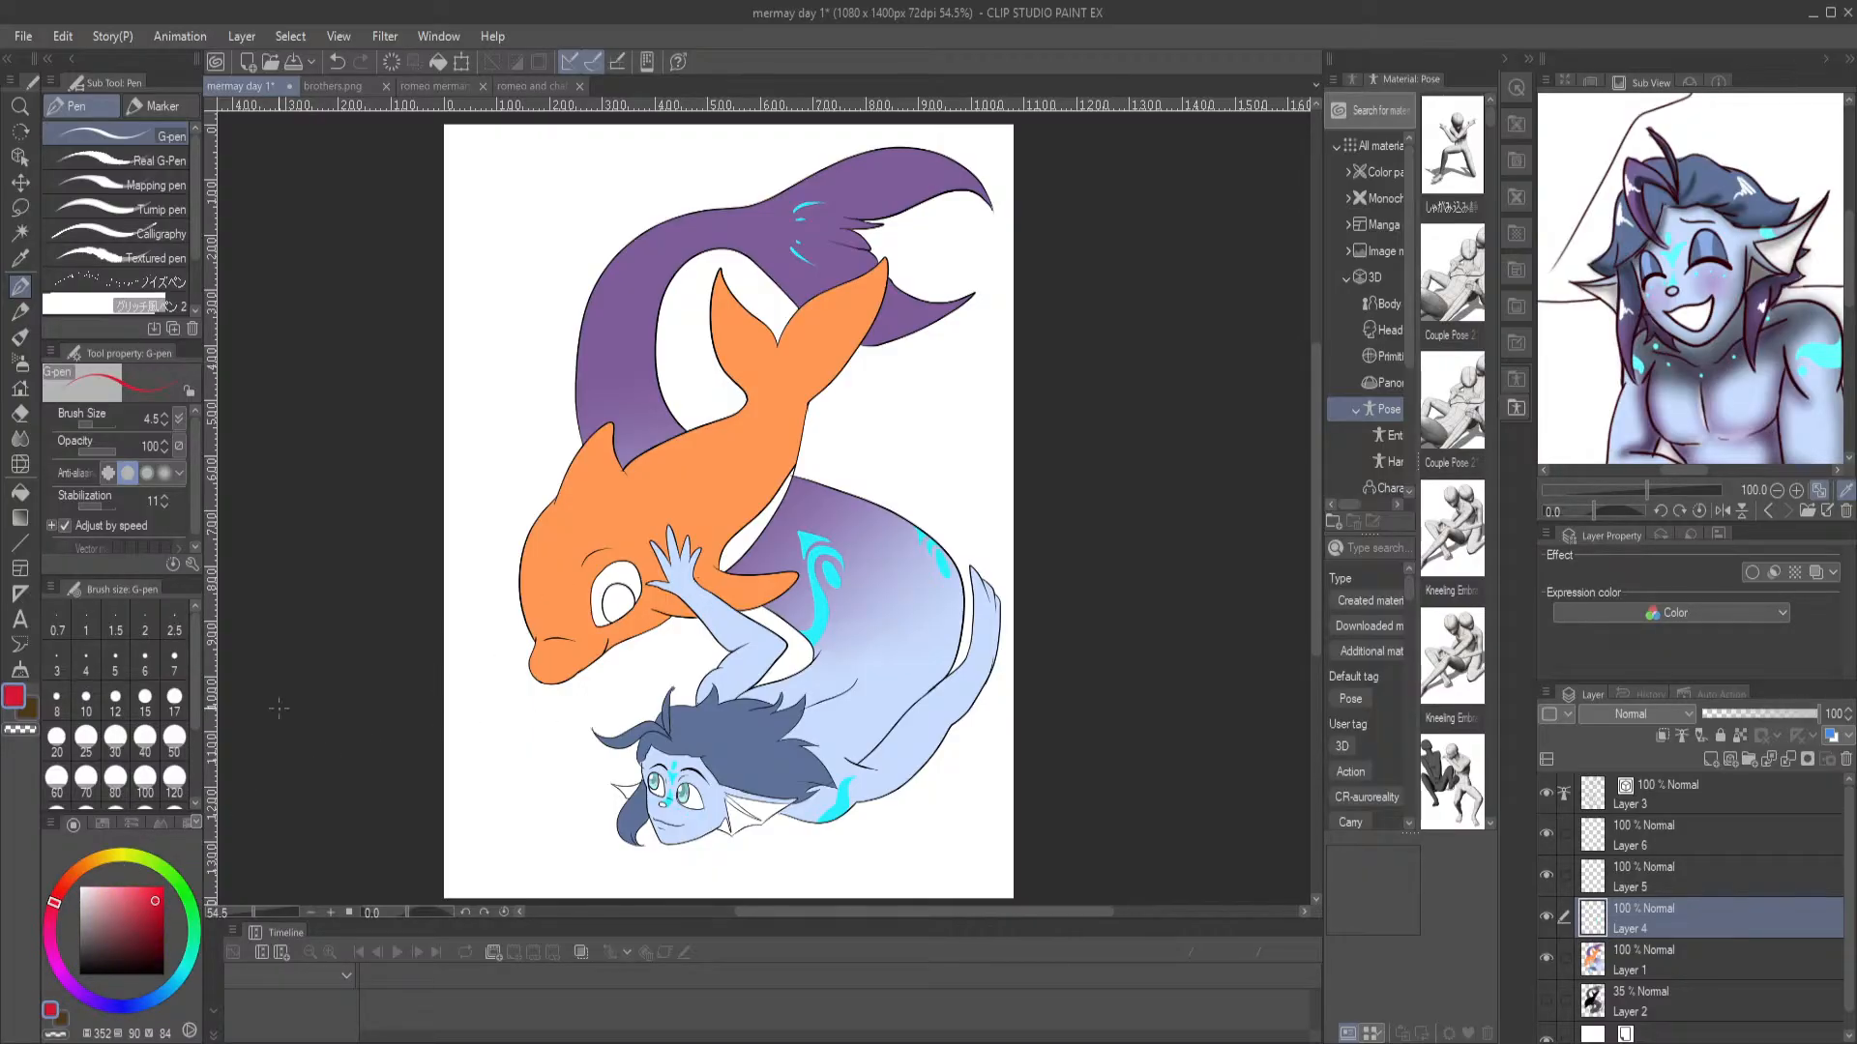
{"action": "left_click_drag", "start_coordinate": [161, 897], "coordinate": [163, 909]}
{"action": "key", "text": "ctrl+plus"}
{"action": "key", "text": "ctrl+plus"}
{"action": "key", "text": "ctrl+plus"}
{"action": "key", "text": "ctrl+plus"}
{"action": "left_click_drag", "start_coordinate": [387, 720], "coordinate": [807, 500]}
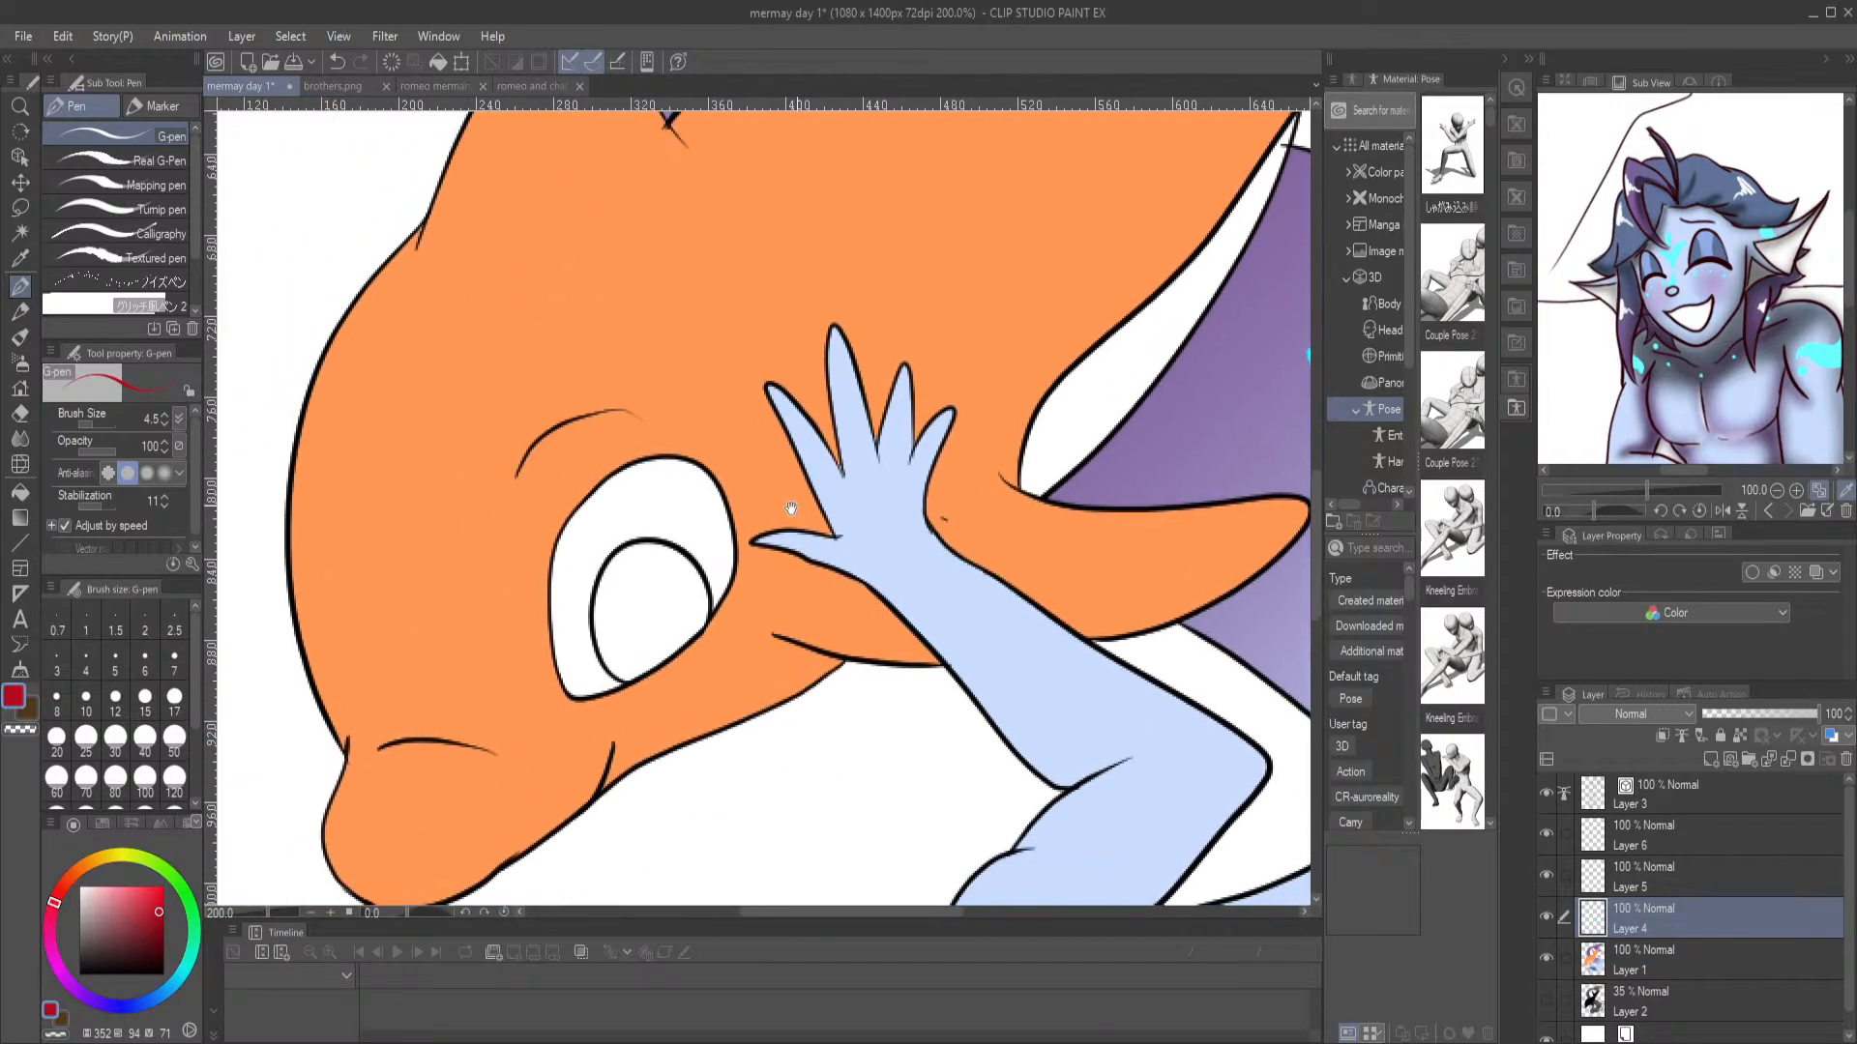
{"action": "scroll", "coordinate": [518, 275], "scroll_direction": "up", "scroll_amount": 4}
{"action": "left_click_drag", "start_coordinate": [586, 658], "coordinate": [758, 126]}
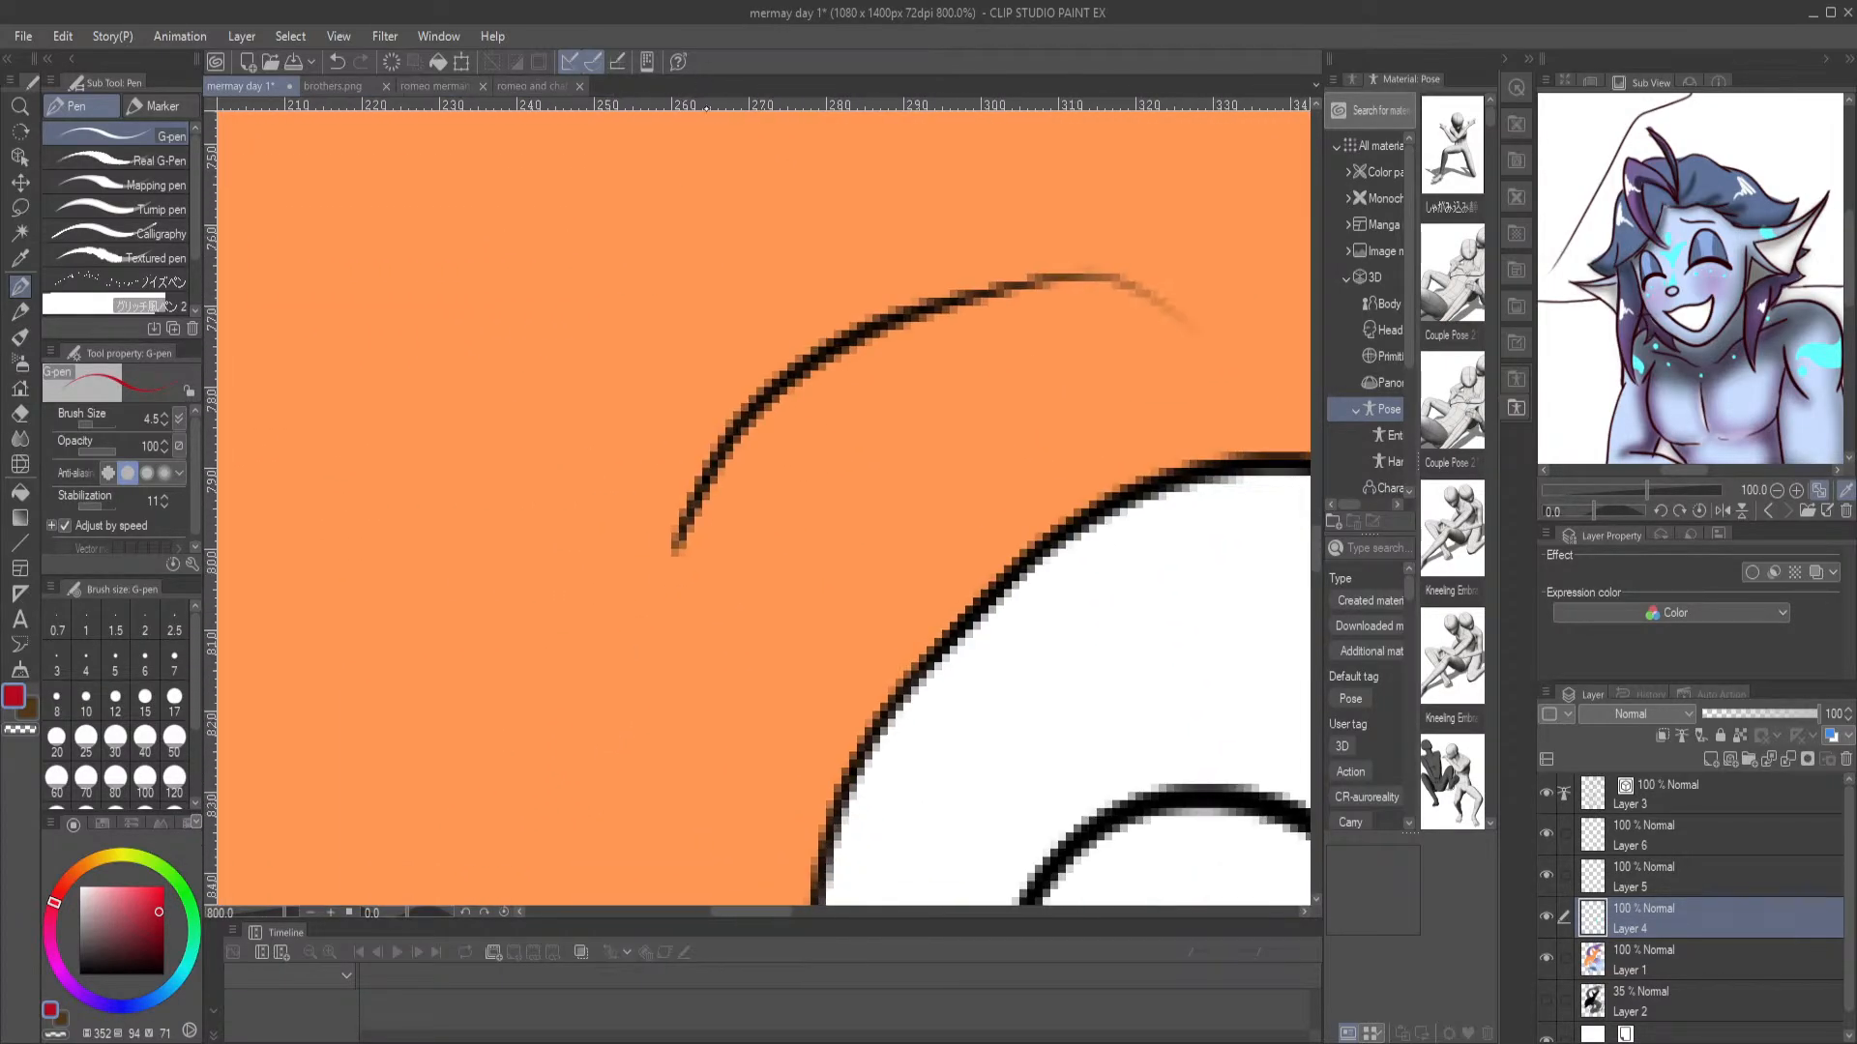
{"action": "left_click_drag", "start_coordinate": [907, 716], "coordinate": [426, 321]}
{"action": "left_click_drag", "start_coordinate": [717, 620], "coordinate": [484, 398]}
{"action": "mouse_move", "coordinate": [514, 640]}
{"action": "left_mouse_down"}
{"action": "mouse_move", "coordinate": [461, 609]}
{"action": "mouse_move", "coordinate": [432, 481]}
{"action": "mouse_move", "coordinate": [465, 377]}
{"action": "mouse_move", "coordinate": [561, 379]}
{"action": "mouse_move", "coordinate": [617, 482]}
{"action": "mouse_move", "coordinate": [606, 606]}
{"action": "mouse_move", "coordinate": [522, 641]}
{"action": "left_mouse_up"}
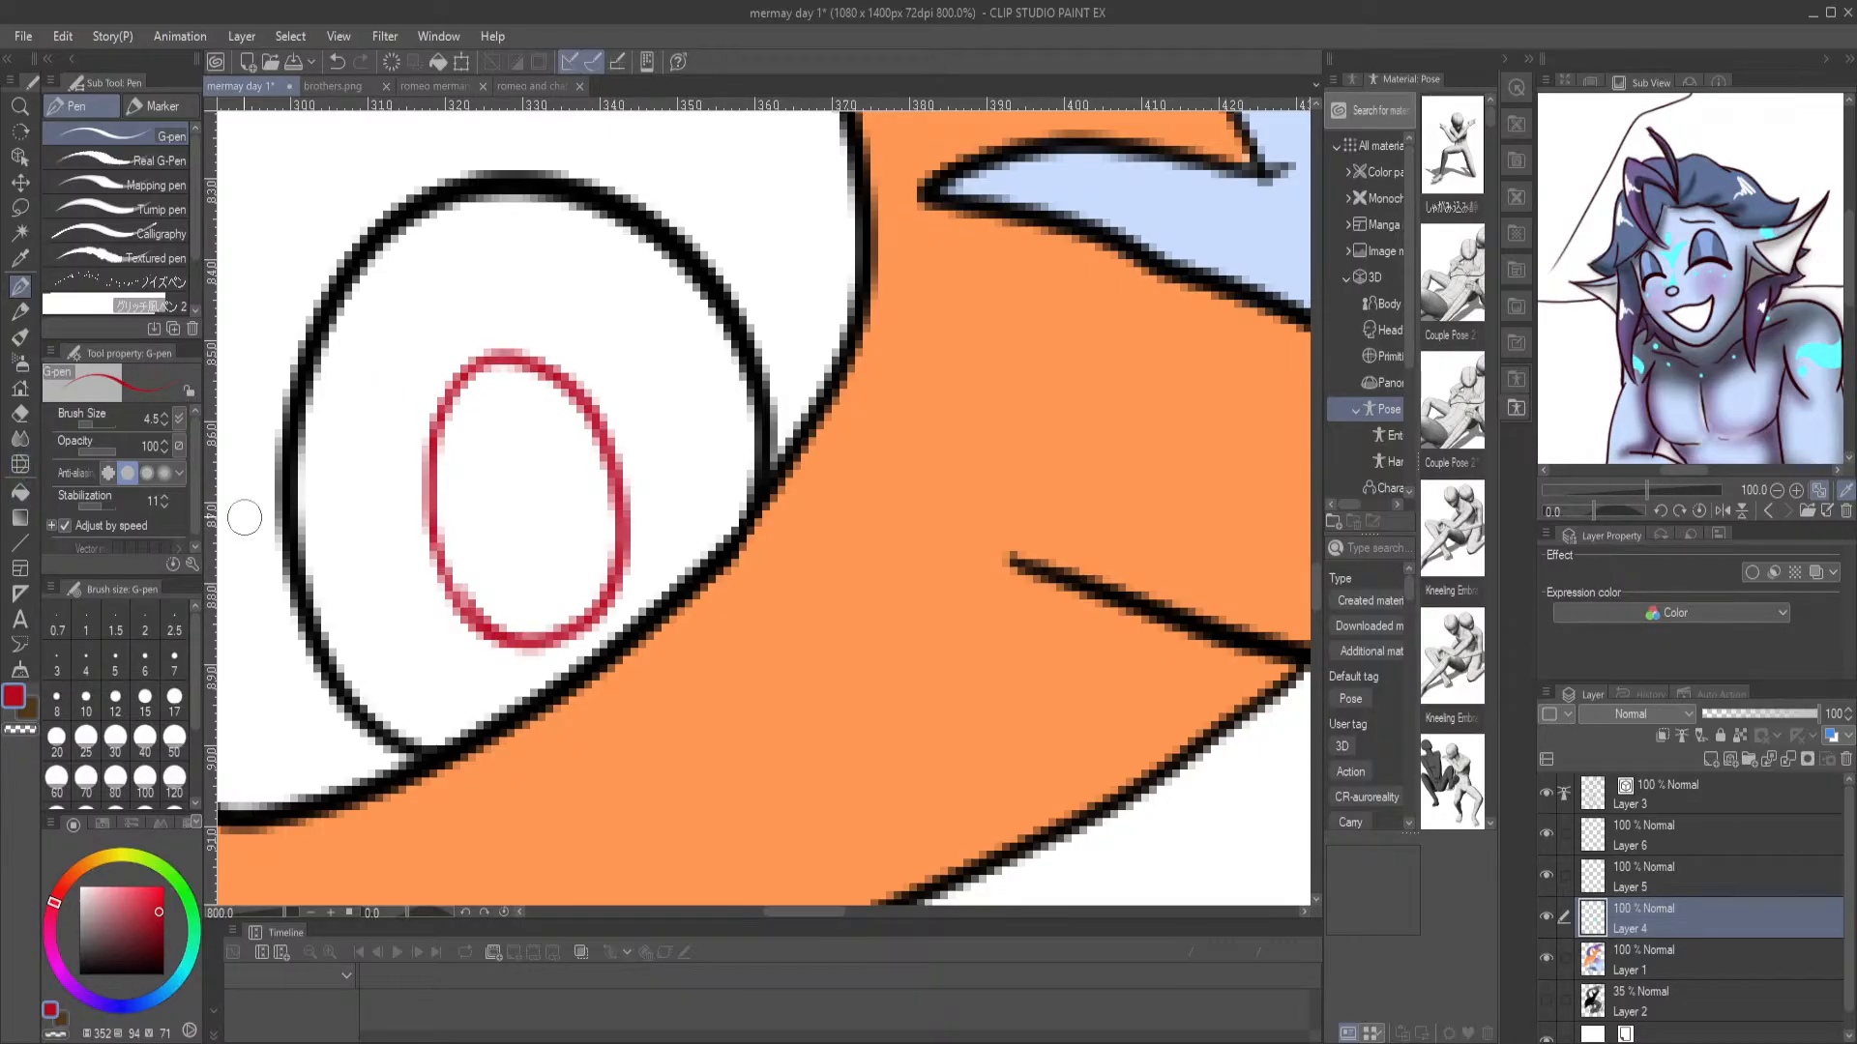
Fill the dolphin's outlined pupil with the same dark red
{"action": "left_click", "coordinate": [20, 491]}
{"action": "left_click", "coordinate": [525, 532]}
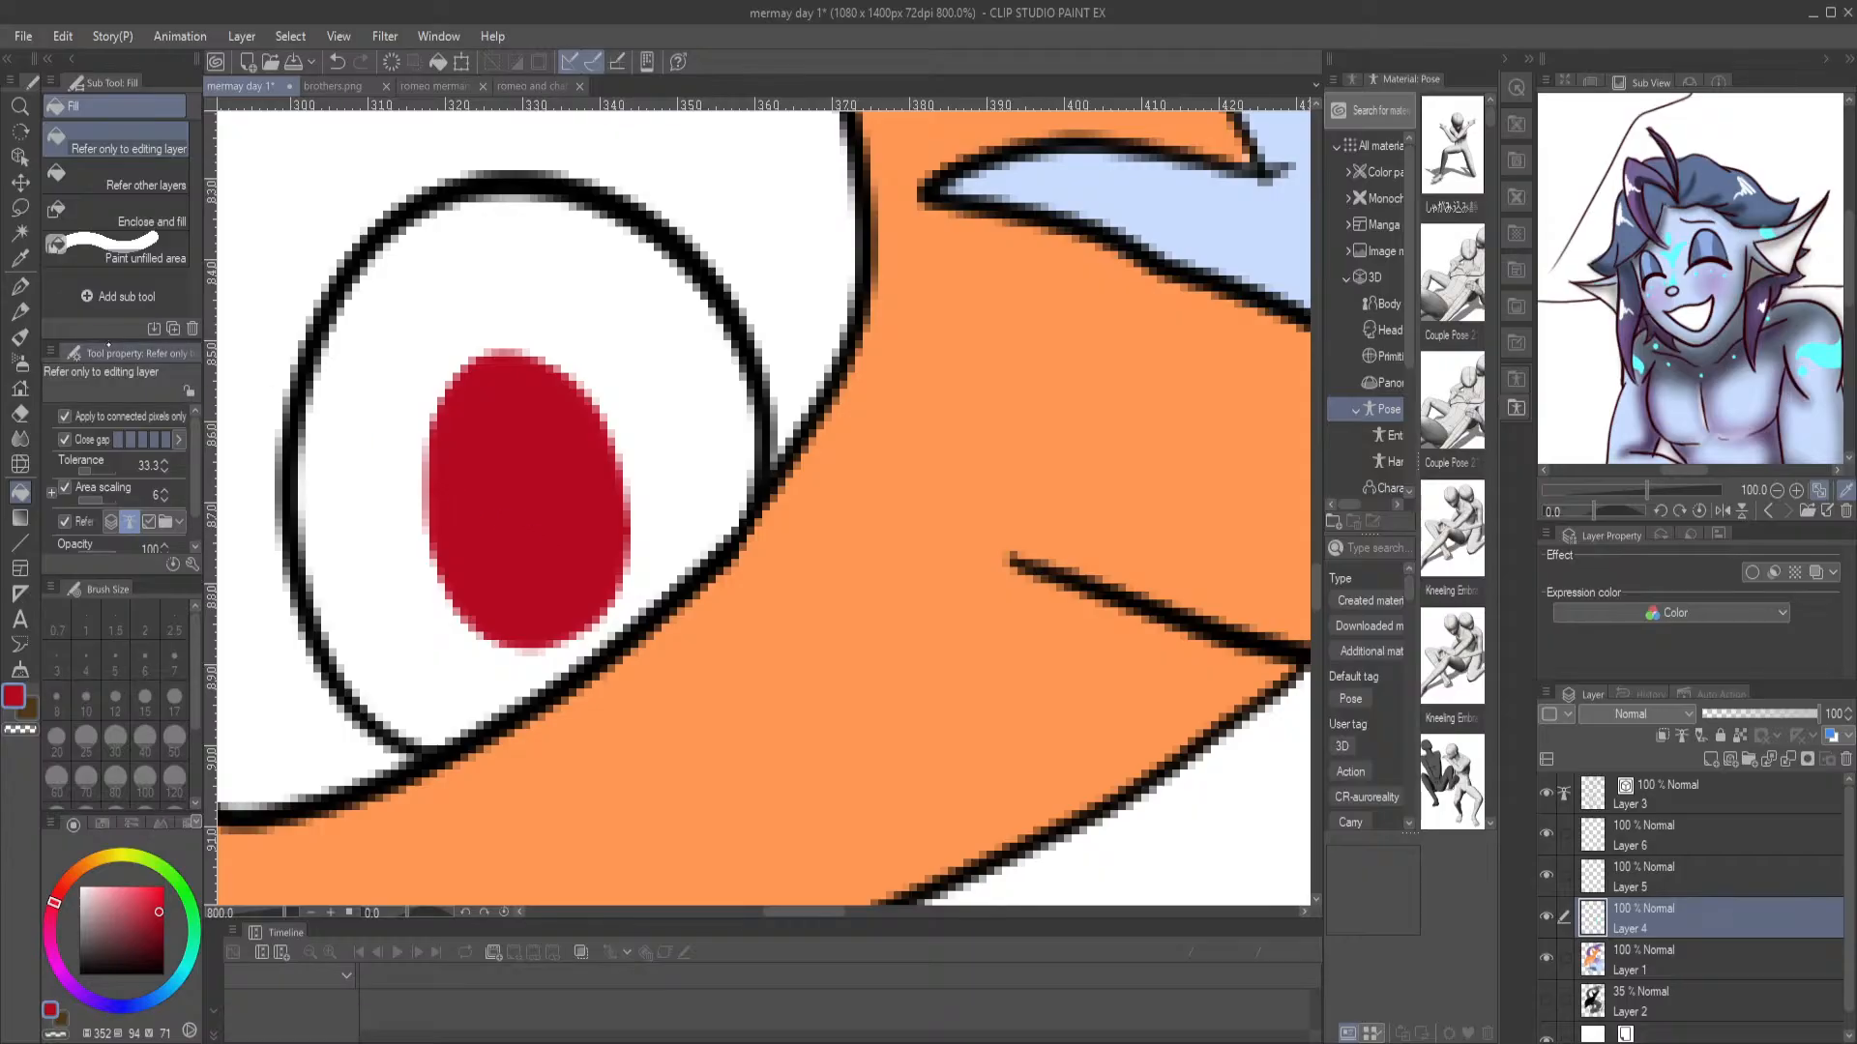
{"action": "key", "text": "ctrl+0"}
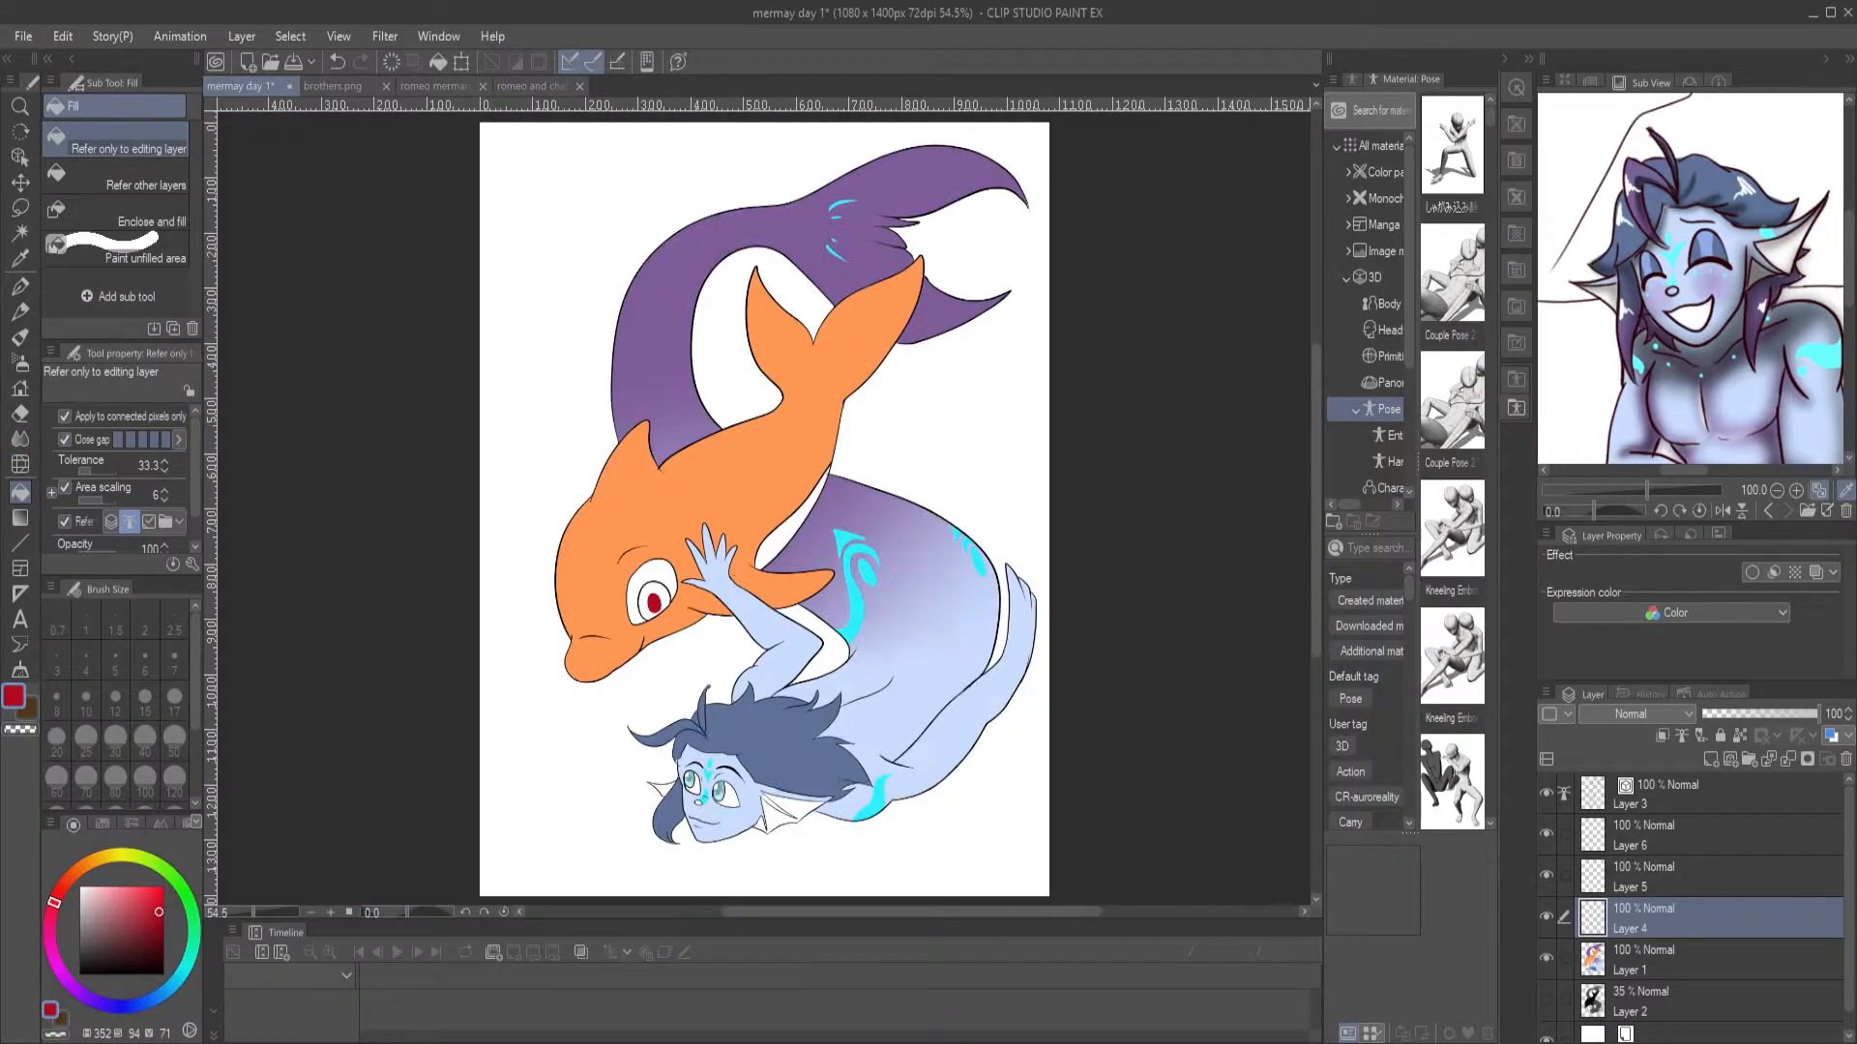
Fill the dolphin's iris around the pupil with a brighter red on Layer 1, undoing the misplaced fill on Layer 4
{"action": "left_click", "coordinate": [158, 892]}
{"action": "left_click", "coordinate": [650, 589]}
{"action": "key", "text": "ctrl+z"}
{"action": "left_click", "coordinate": [1685, 944]}
{"action": "left_click", "coordinate": [662, 594]}
Lock Layer 1's transparent pixels and paint light pink (352, 45, 100) over the lower part of the dolphin's iris with a 44.3 px G-pen
{"action": "left_click_drag", "start_coordinate": [156, 891], "coordinate": [117, 886]}
{"action": "key", "text": "ctrl+plus"}
{"action": "key", "text": "ctrl+plus"}
{"action": "key", "text": "ctrl+plus"}
{"action": "key", "text": "ctrl+plus"}
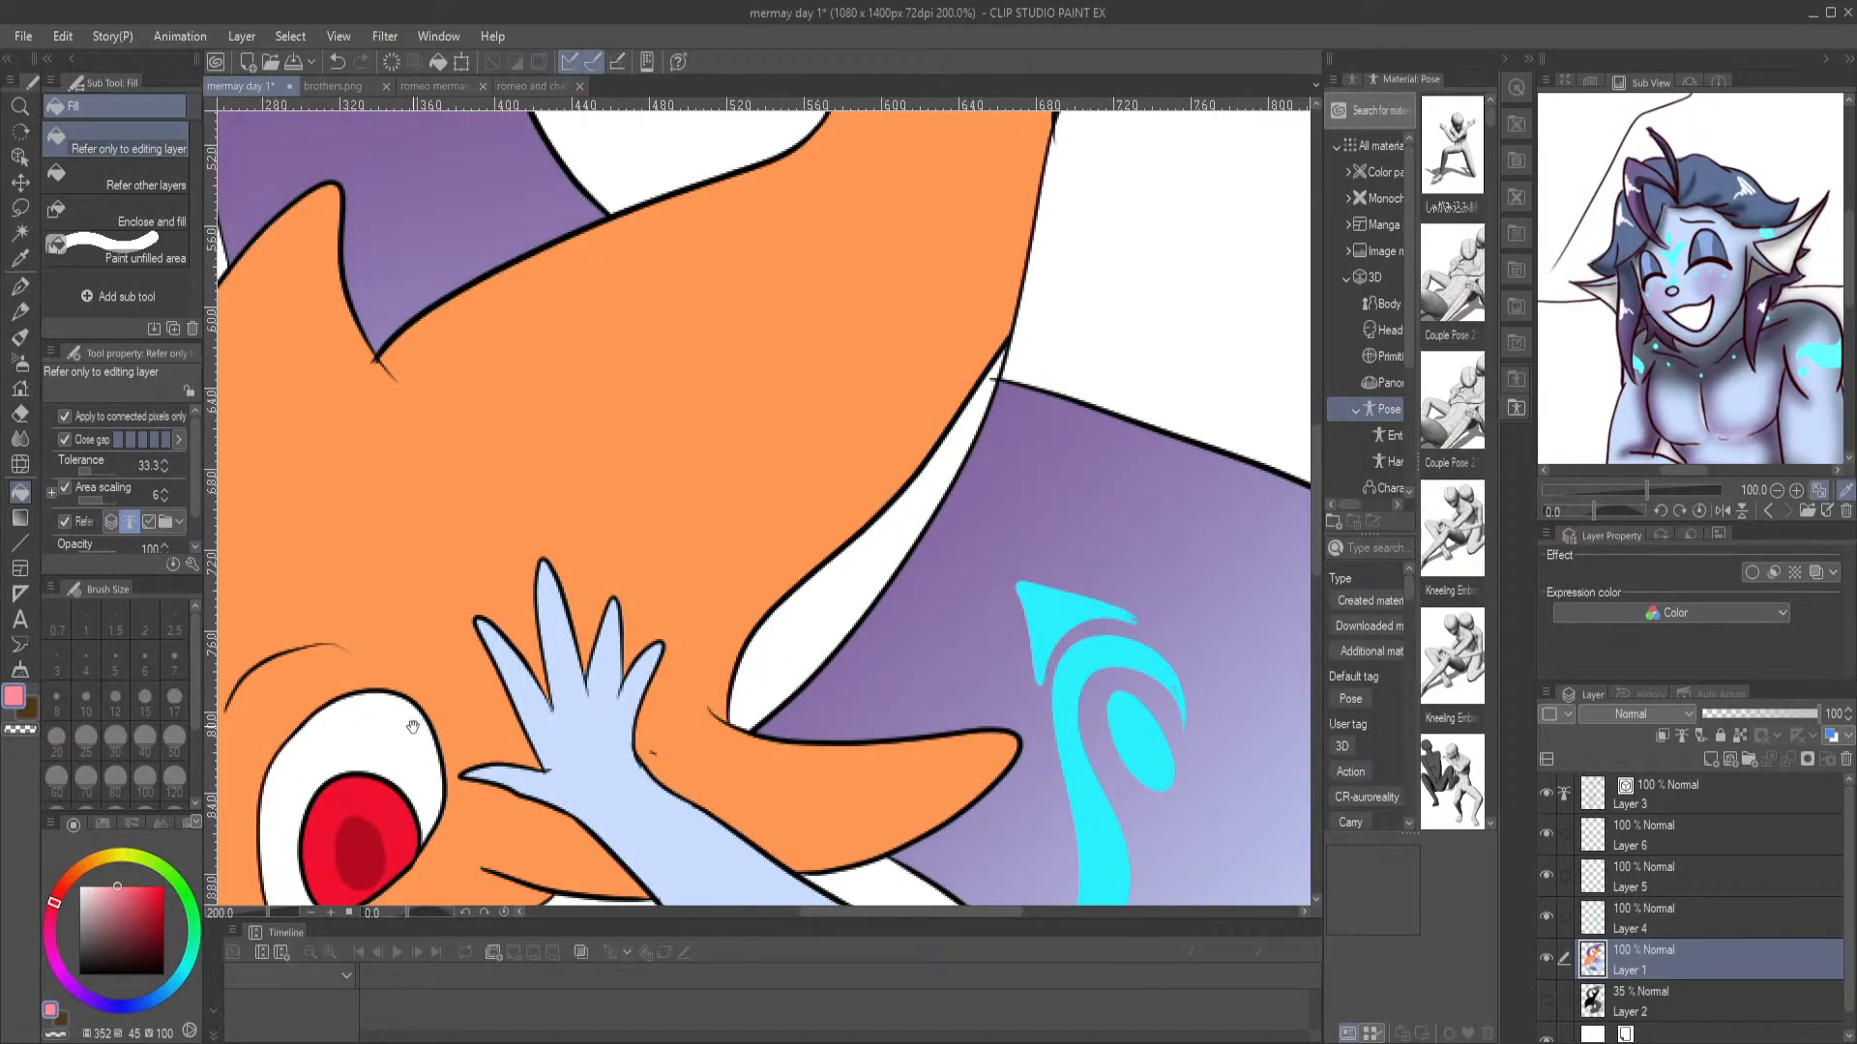
{"action": "left_click_drag", "start_coordinate": [410, 725], "coordinate": [511, 435]}
{"action": "left_click", "coordinate": [20, 286]}
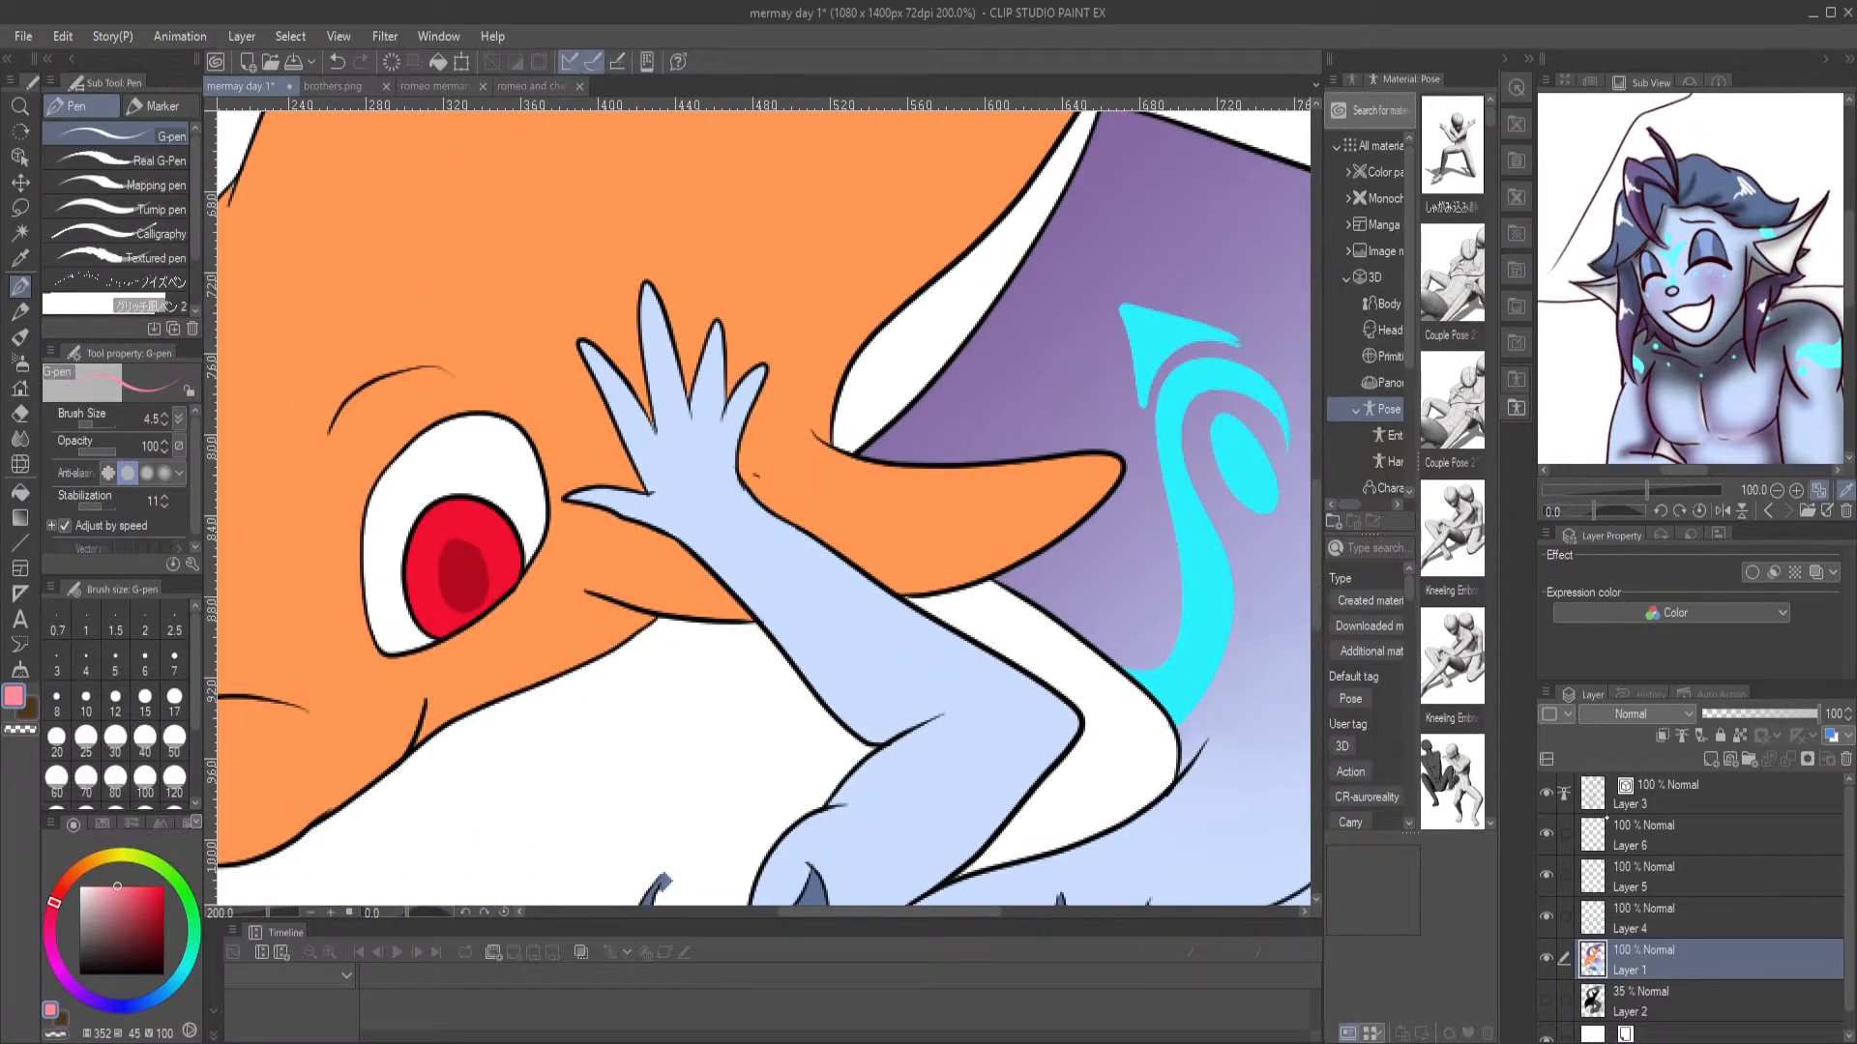
{"action": "left_click", "coordinate": [1740, 735]}
{"action": "left_click", "coordinate": [104, 423]}
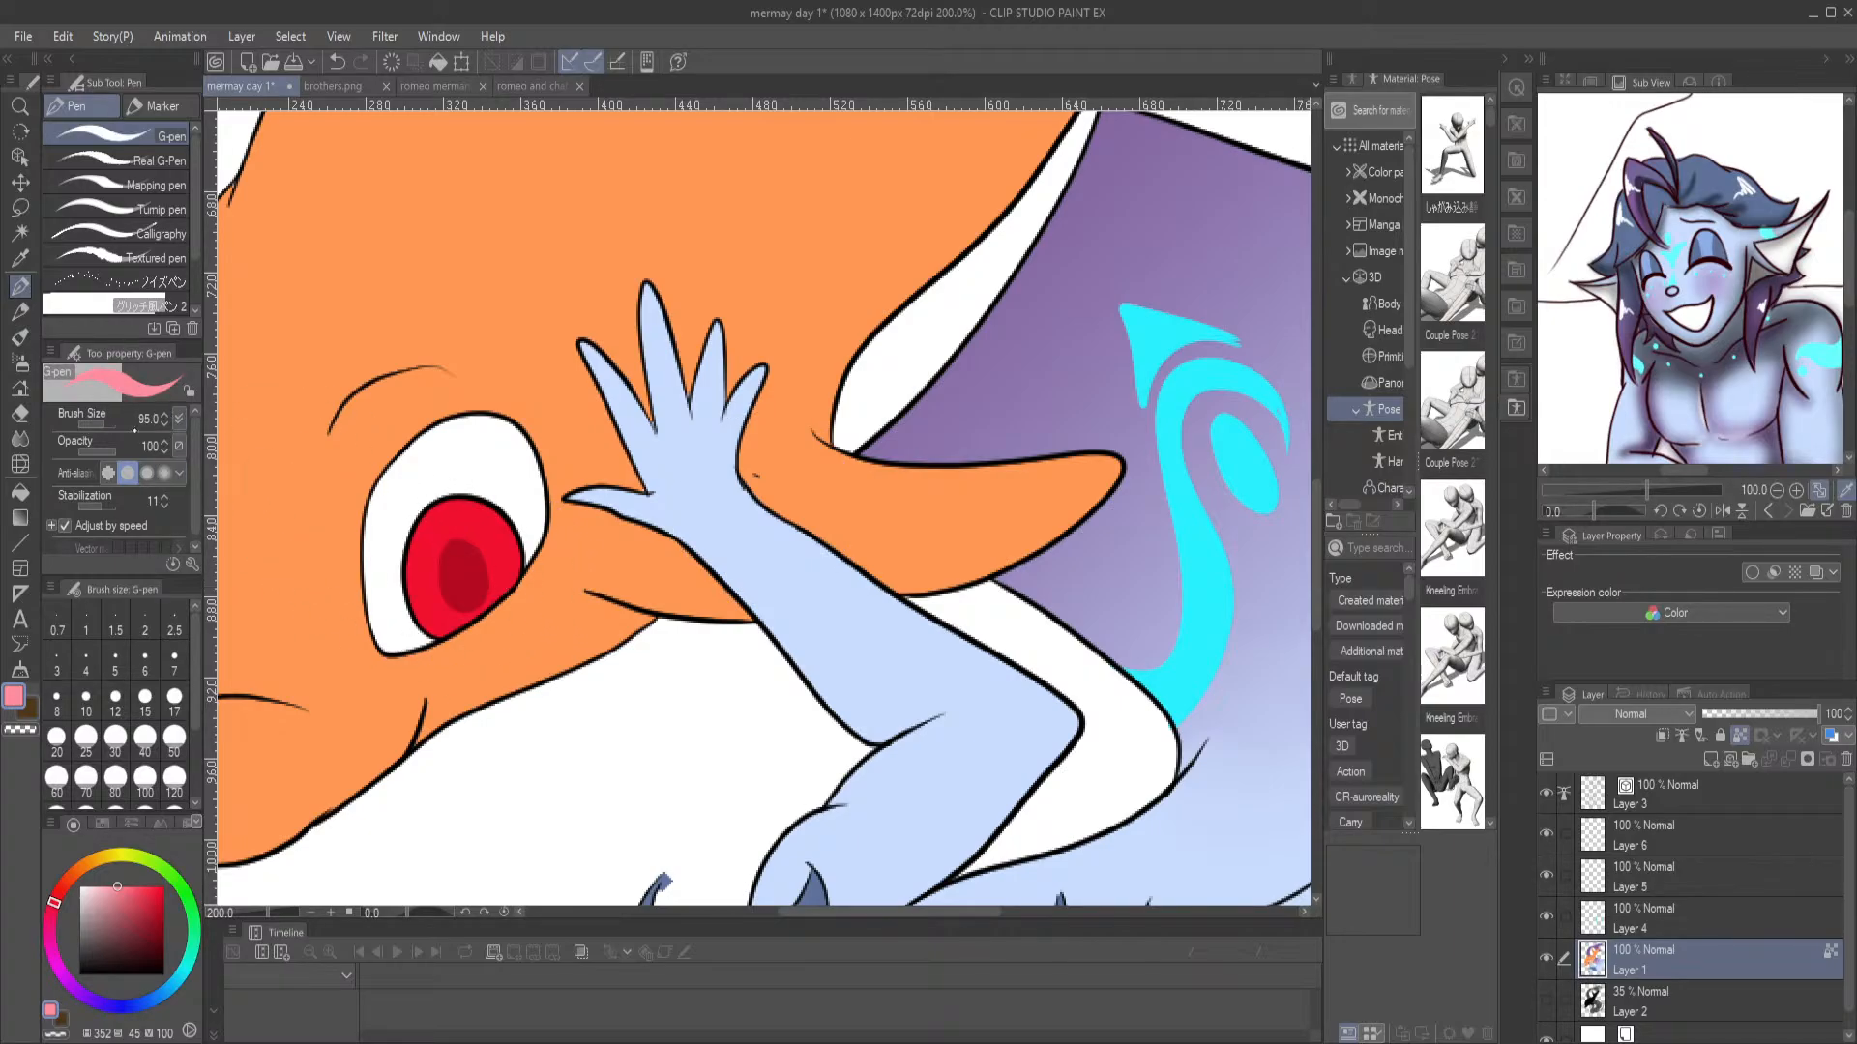
{"action": "left_click", "coordinate": [101, 423]}
{"action": "left_click", "coordinate": [458, 594]}
{"action": "mouse_move", "coordinate": [471, 606]}
{"action": "left_mouse_down"}
{"action": "mouse_move", "coordinate": [446, 584]}
{"action": "mouse_move", "coordinate": [481, 574]}
{"action": "left_mouse_up"}
Sample the dolphin's orange skin and paint over the pink that spilled below its eye
{"action": "key", "text": "i"}
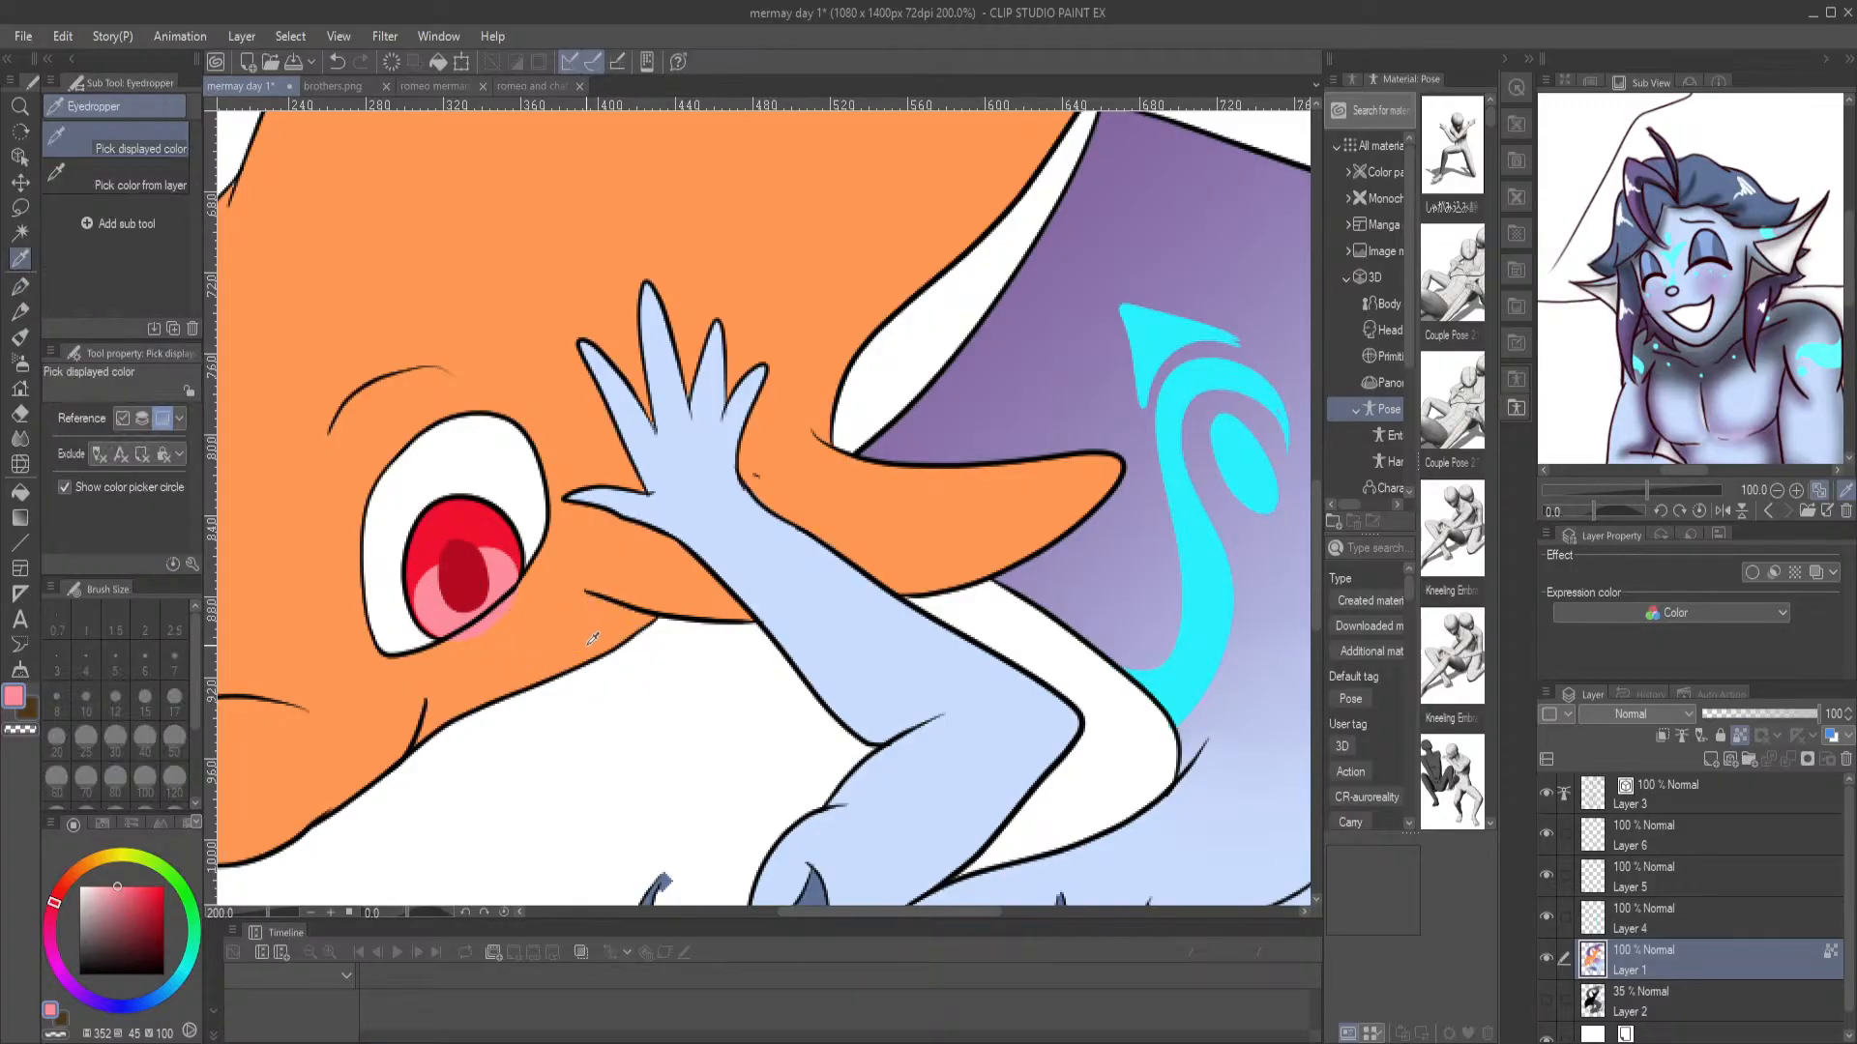
{"action": "left_click", "coordinate": [560, 634]}
{"action": "key", "text": "p"}
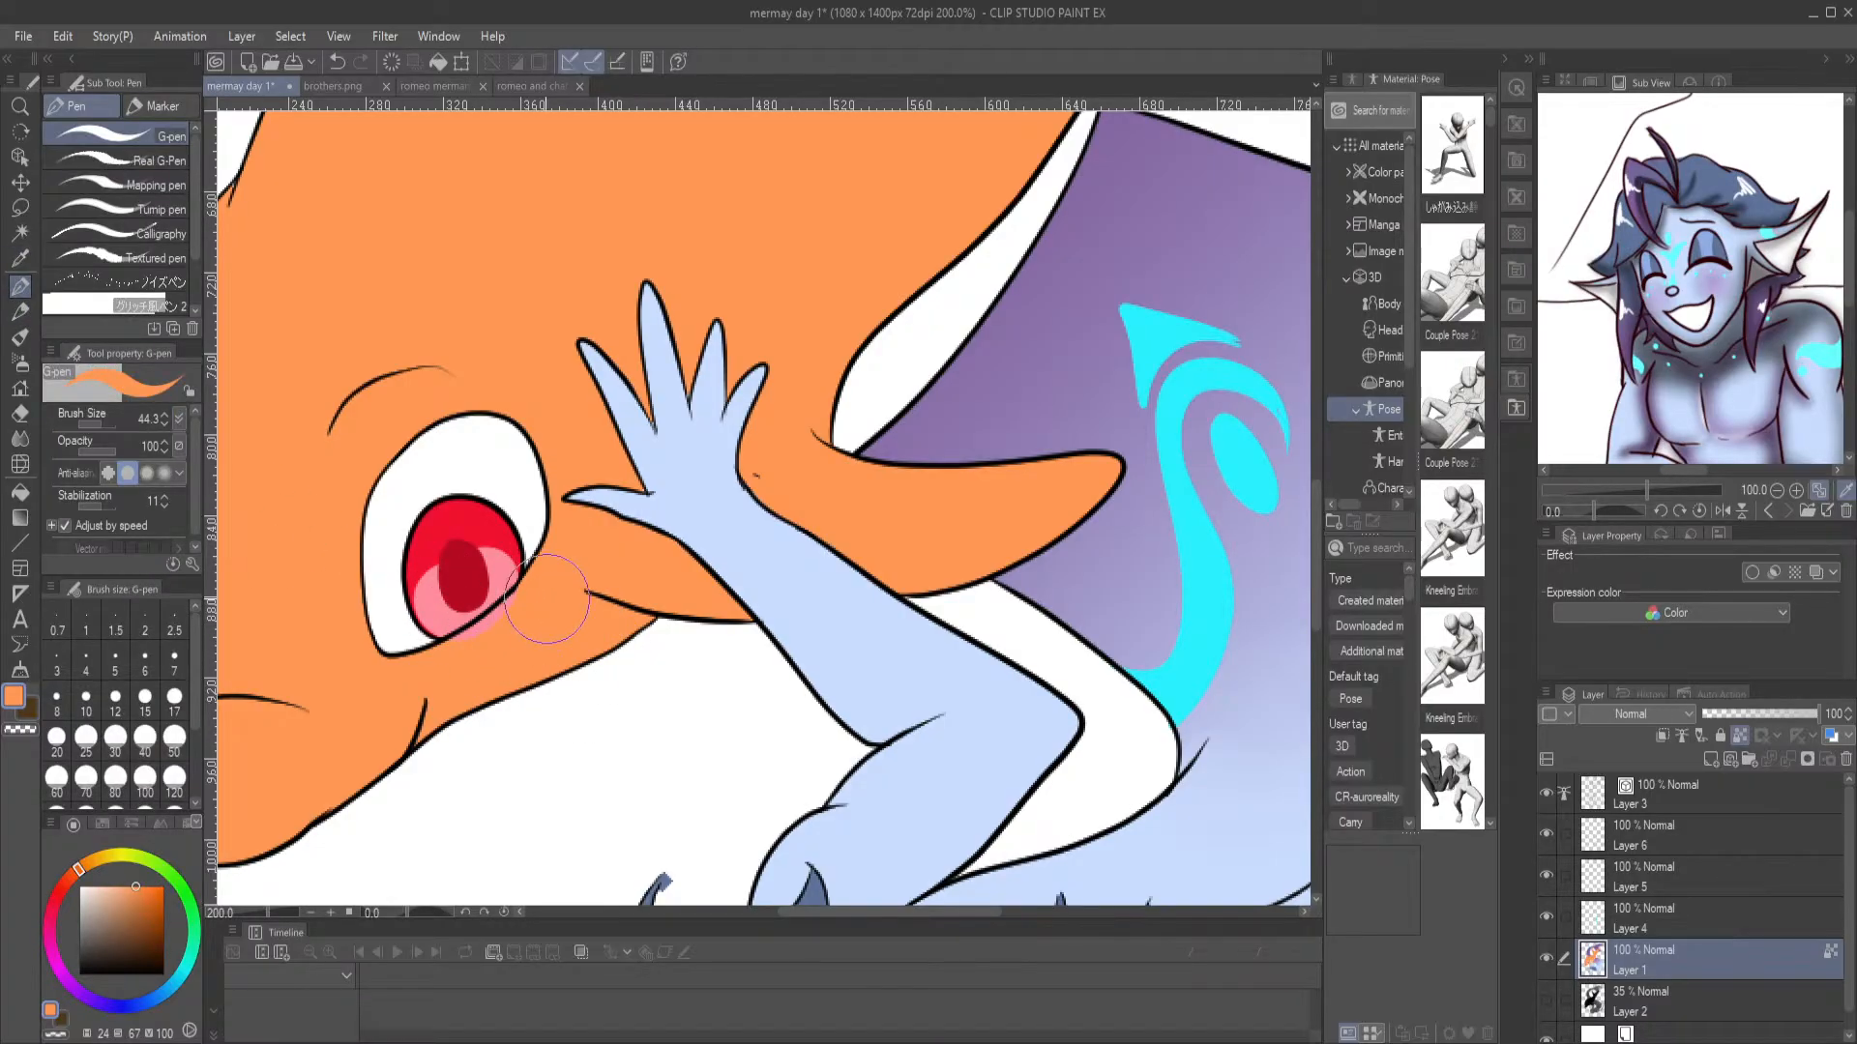
{"action": "mouse_move", "coordinate": [478, 650]}
{"action": "left_mouse_down"}
{"action": "mouse_move", "coordinate": [545, 601]}
{"action": "mouse_move", "coordinate": [464, 647]}
{"action": "mouse_move", "coordinate": [496, 658]}
{"action": "mouse_move", "coordinate": [408, 681]}
{"action": "left_mouse_up"}
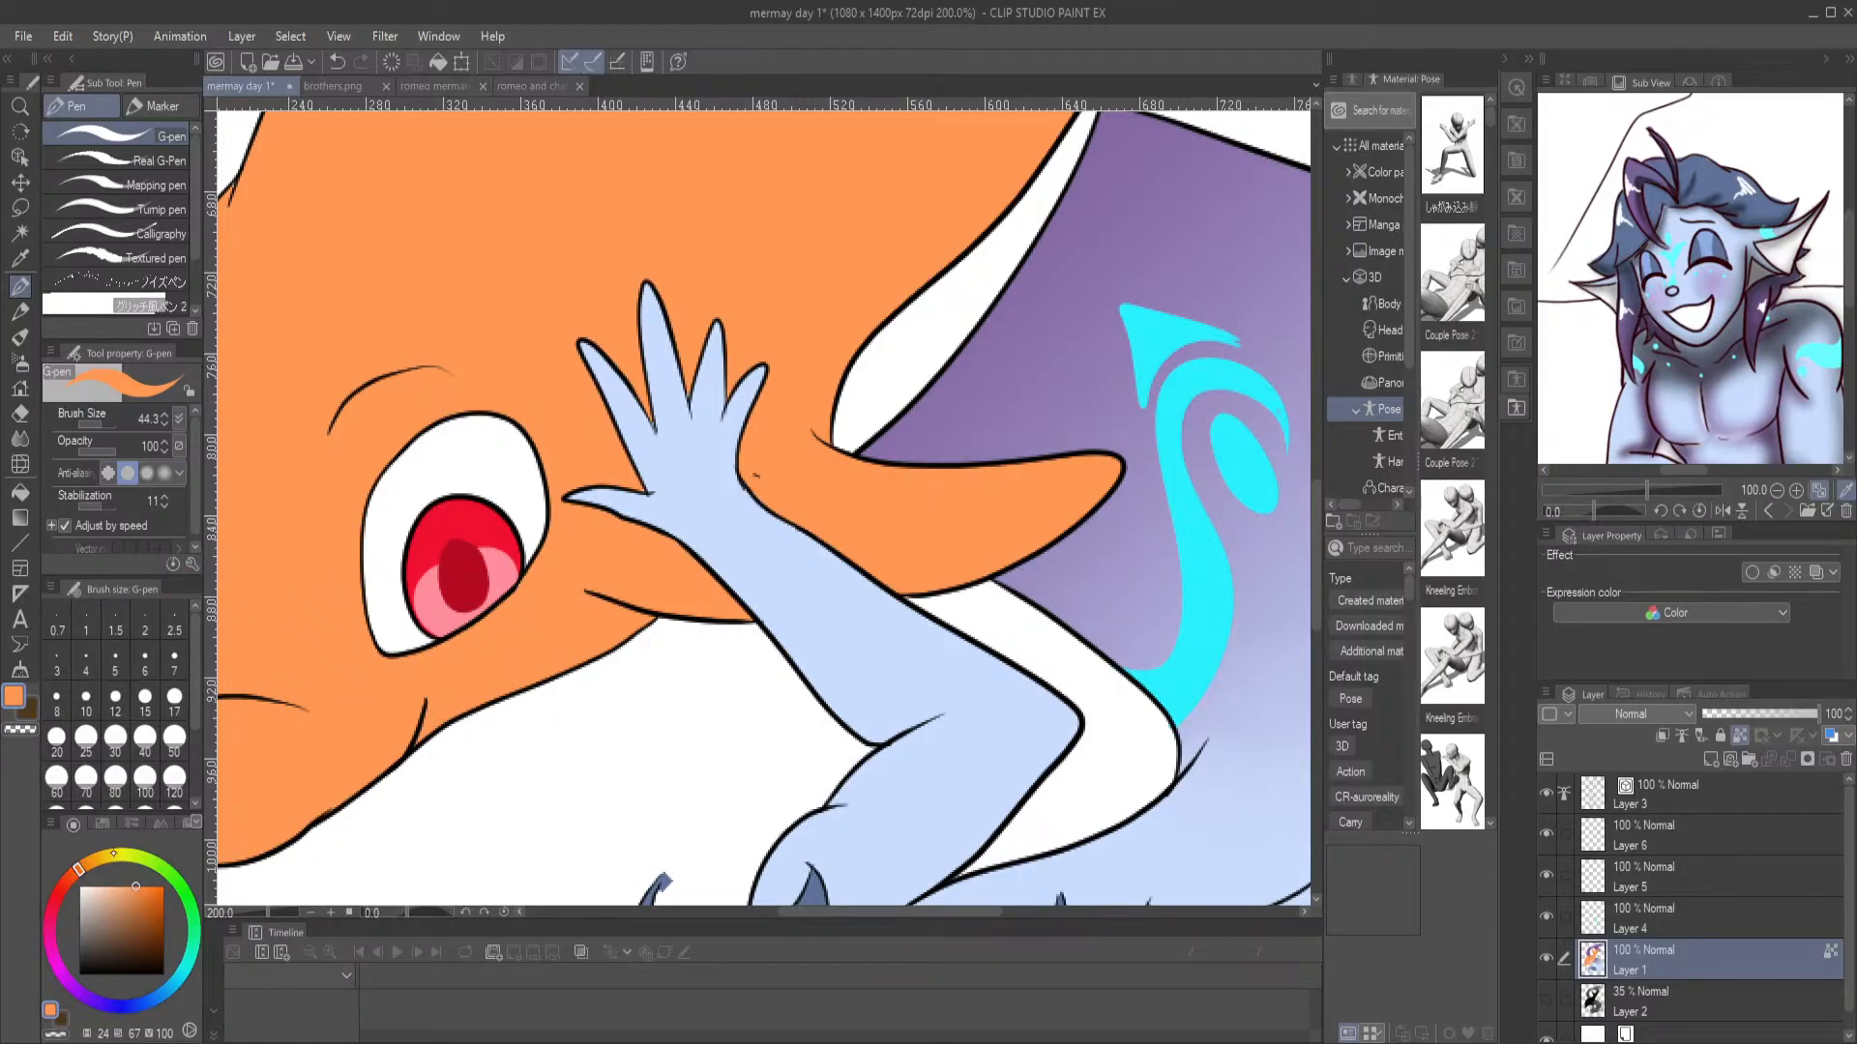
Paint two white highlights in the dolphin's eye on Layer 4 with a 9.7 px G-pen
{"action": "left_click", "coordinate": [83, 887]}
{"action": "left_click_drag", "start_coordinate": [86, 870], "coordinate": [75, 866]}
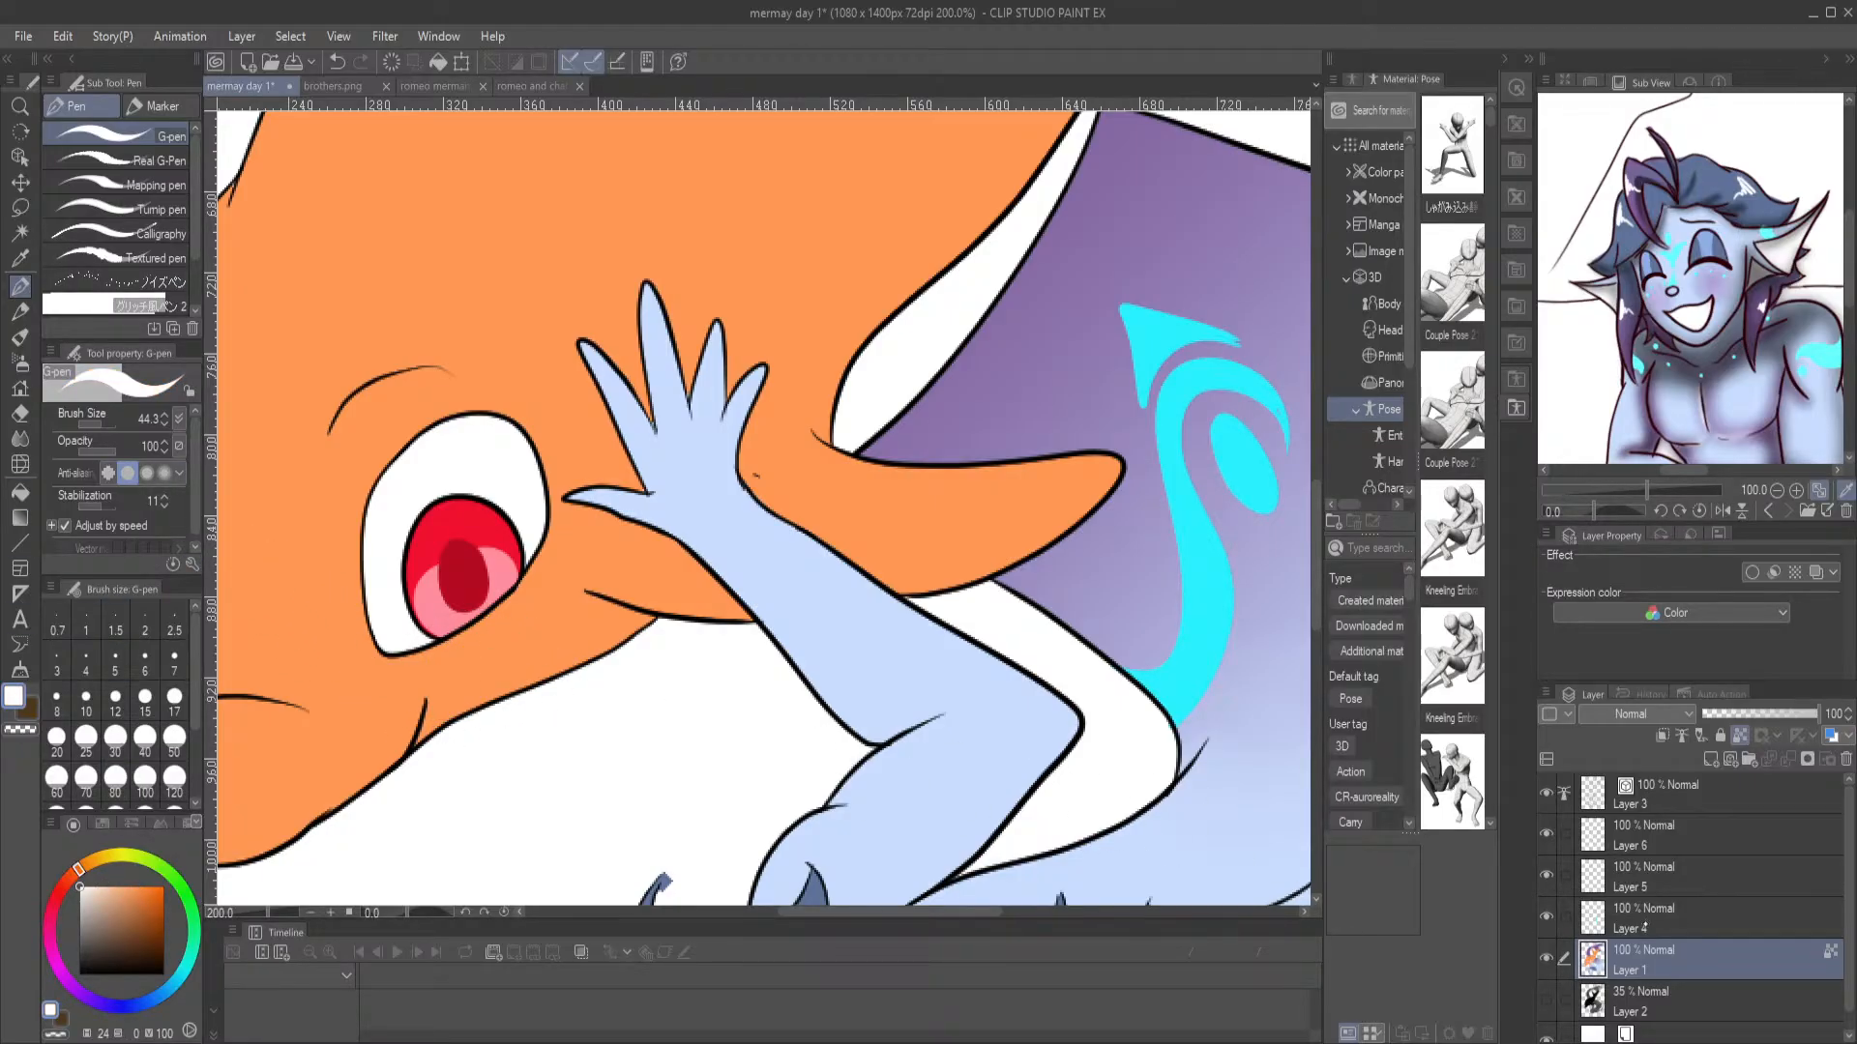
{"action": "left_click", "coordinate": [1683, 918]}
{"action": "left_click_drag", "start_coordinate": [88, 423], "coordinate": [69, 423]}
{"action": "mouse_move", "coordinate": [427, 548]}
{"action": "left_mouse_down"}
{"action": "mouse_move", "coordinate": [451, 561]}
{"action": "mouse_move", "coordinate": [425, 551]}
{"action": "mouse_move", "coordinate": [439, 599]}
{"action": "left_mouse_up"}
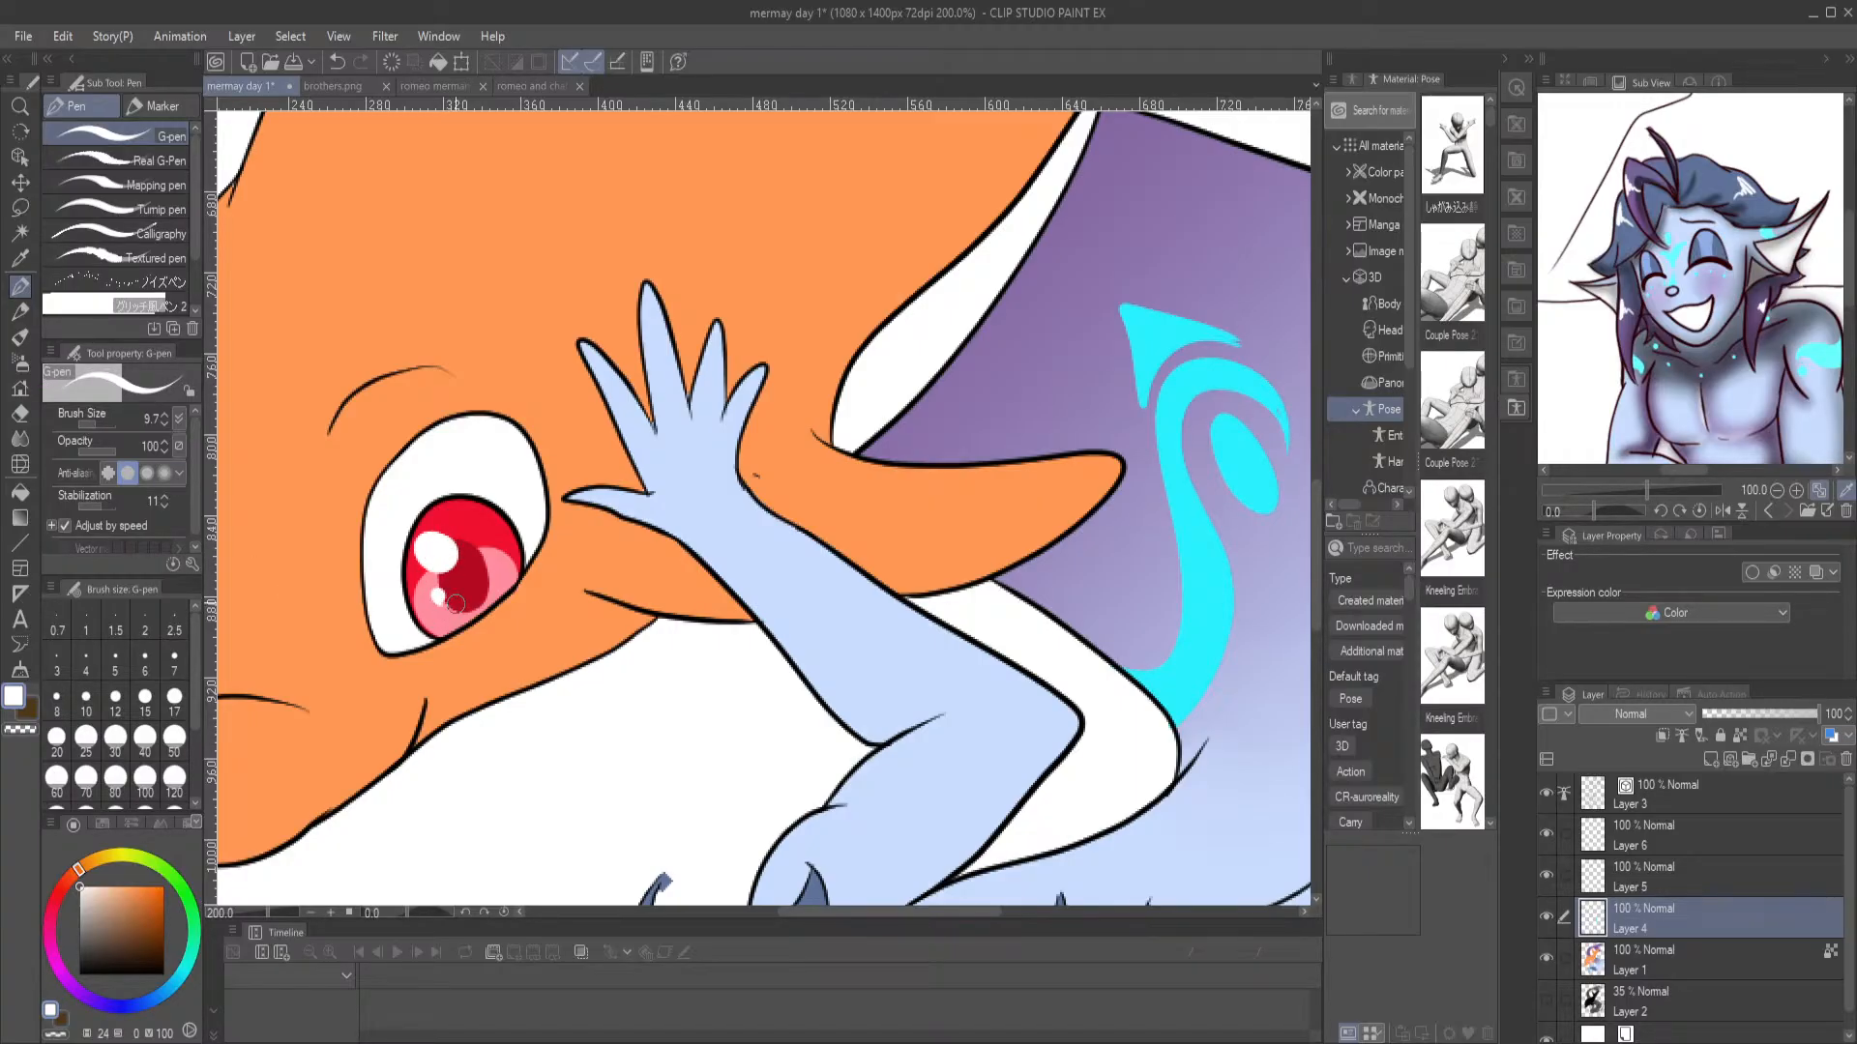
{"action": "key", "text": "ctrl+0"}
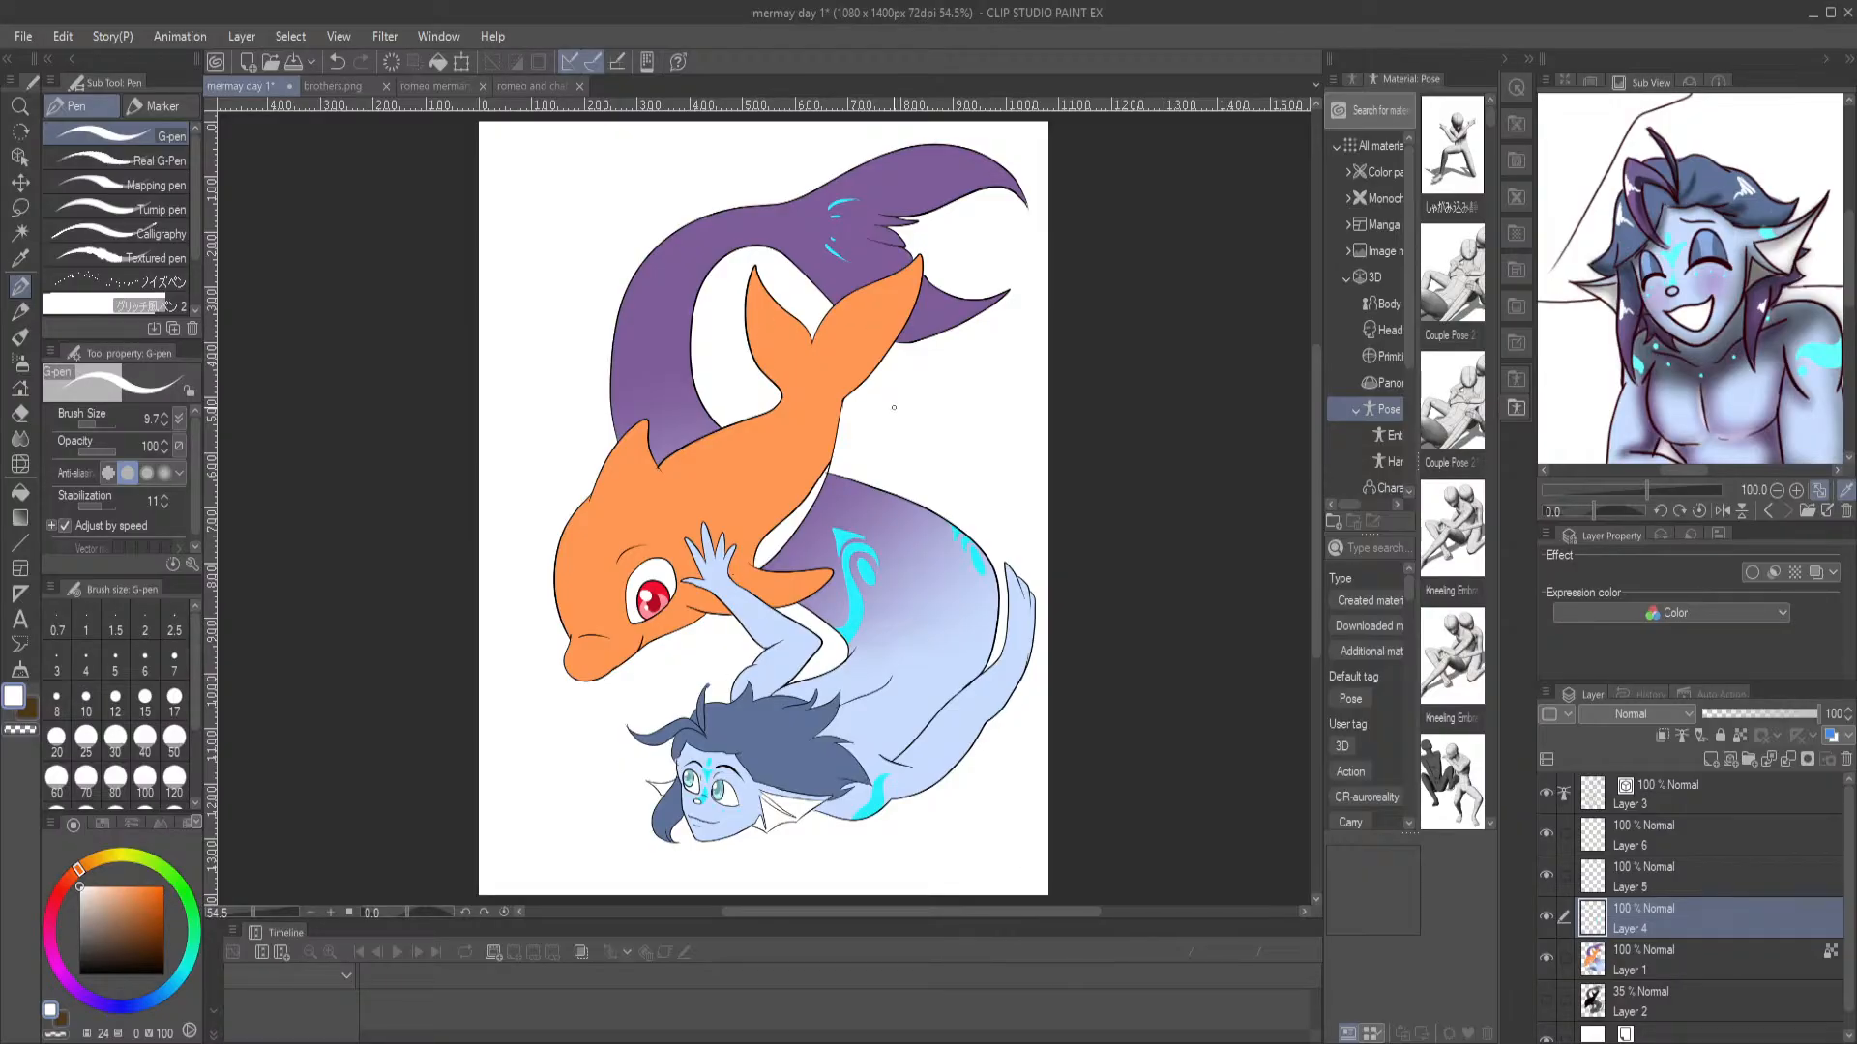
Unlock Layer 1's transparent pixels and sample the merman's light blue skin colour (218, 21, 100) for the Fill tool
{"action": "scroll", "coordinate": [776, 668], "scroll_direction": "up", "scroll_amount": 5}
{"action": "scroll", "coordinate": [776, 580], "scroll_direction": "down", "scroll_amount": 2}
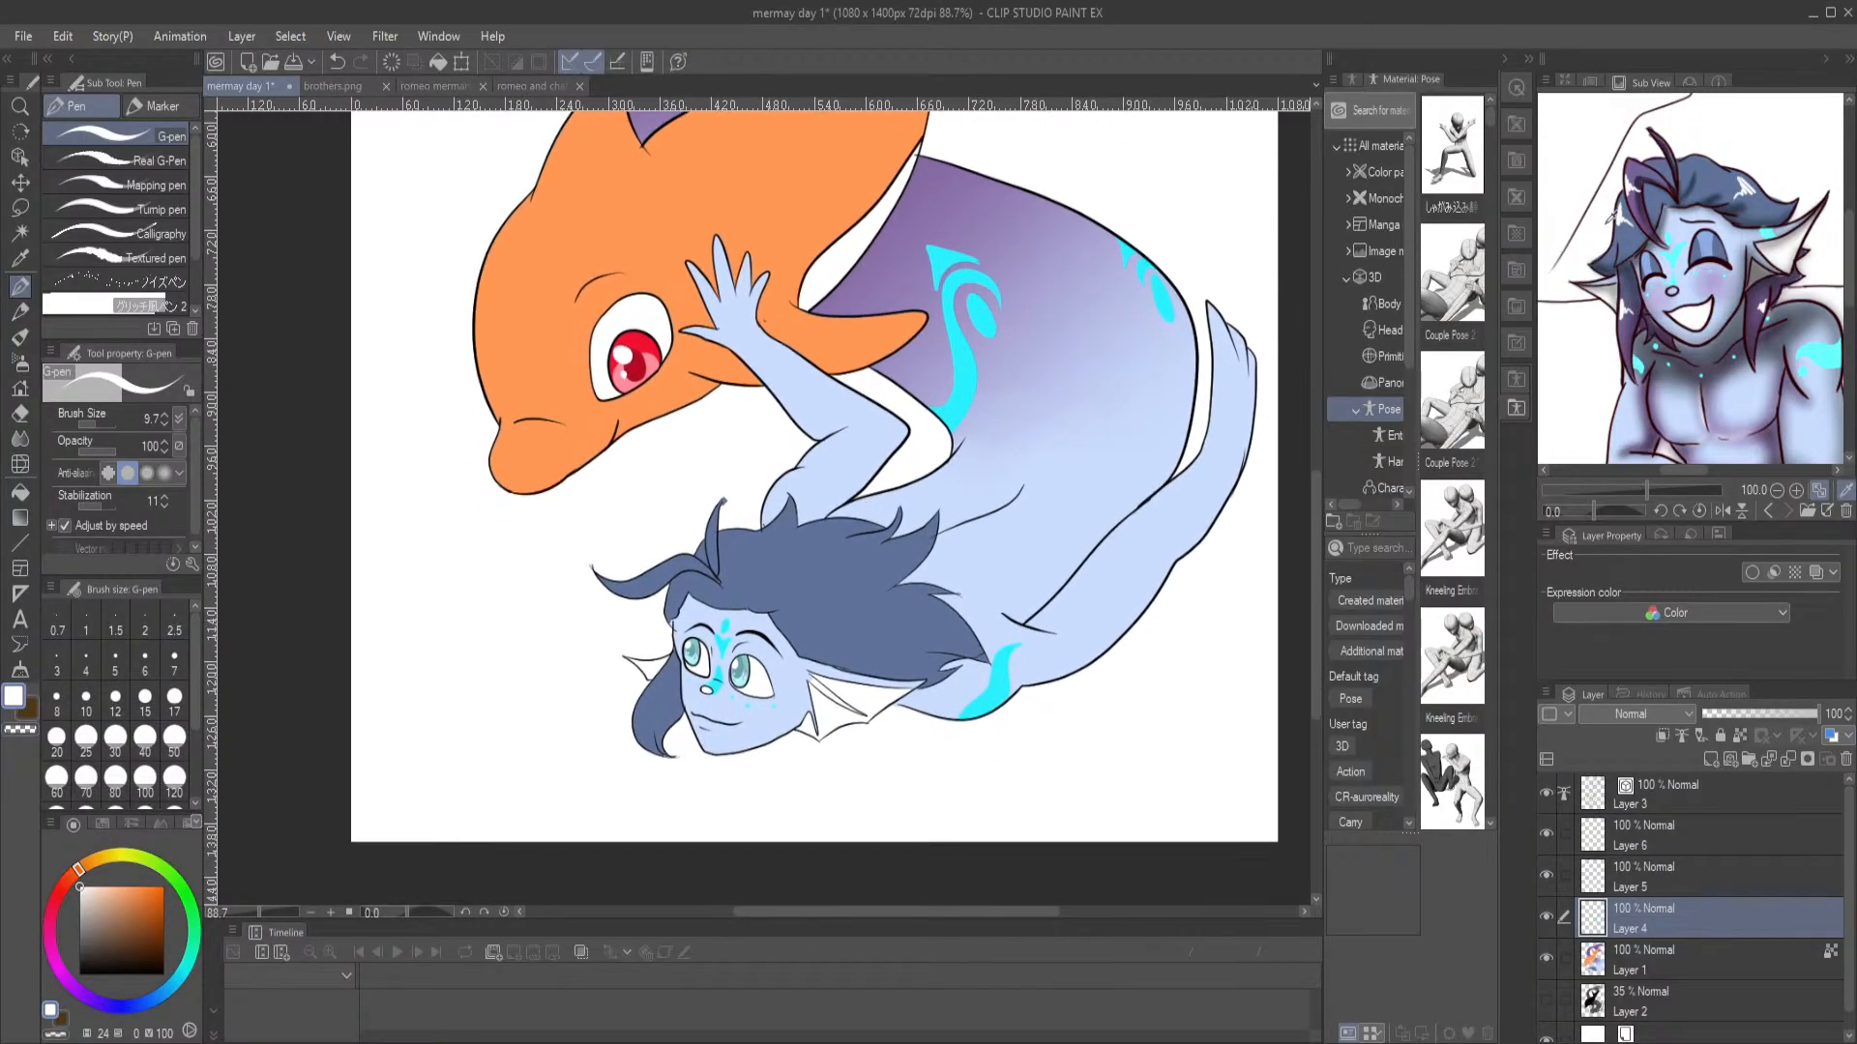
{"action": "scroll", "coordinate": [1114, 545], "scroll_direction": "up", "scroll_amount": 2}
{"action": "left_click", "coordinate": [1702, 960]}
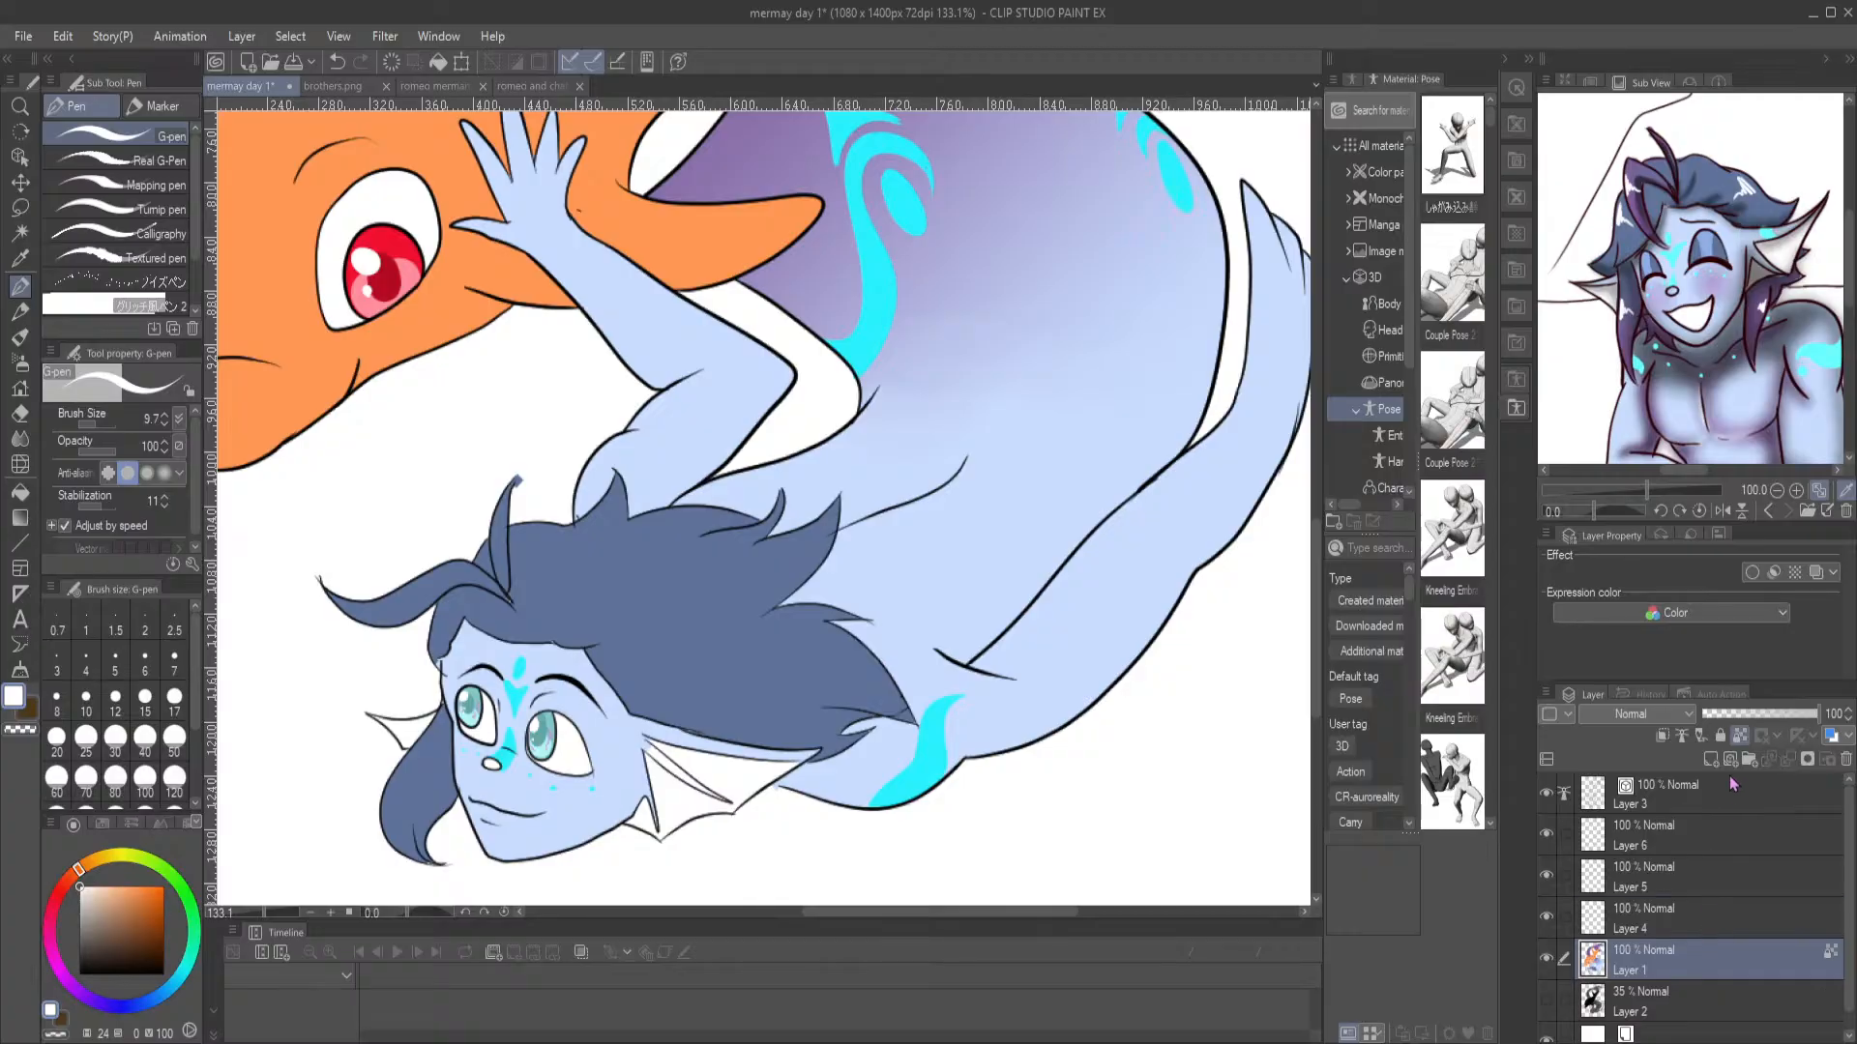
{"action": "key", "text": "i"}
{"action": "left_click", "coordinate": [1084, 657]}
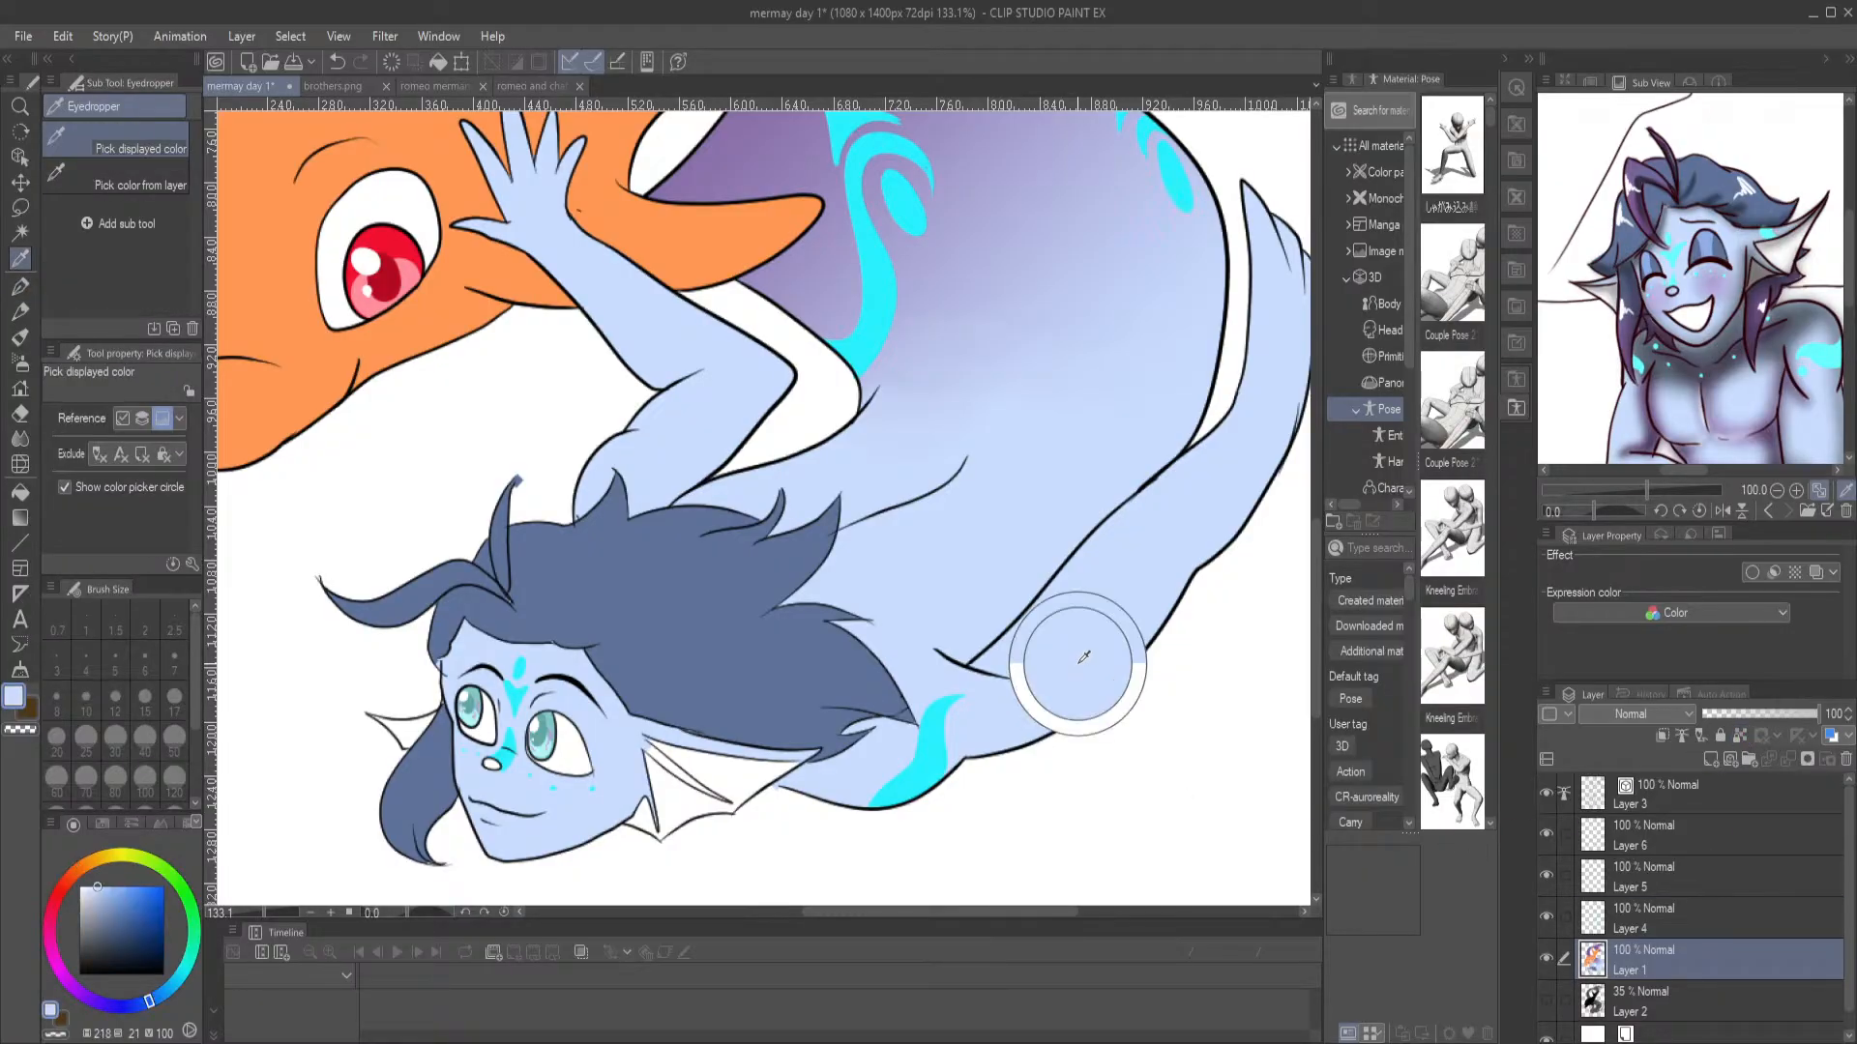
{"action": "key", "text": "p"}
{"action": "scroll", "coordinate": [558, 797], "scroll_direction": "up", "scroll_amount": 5}
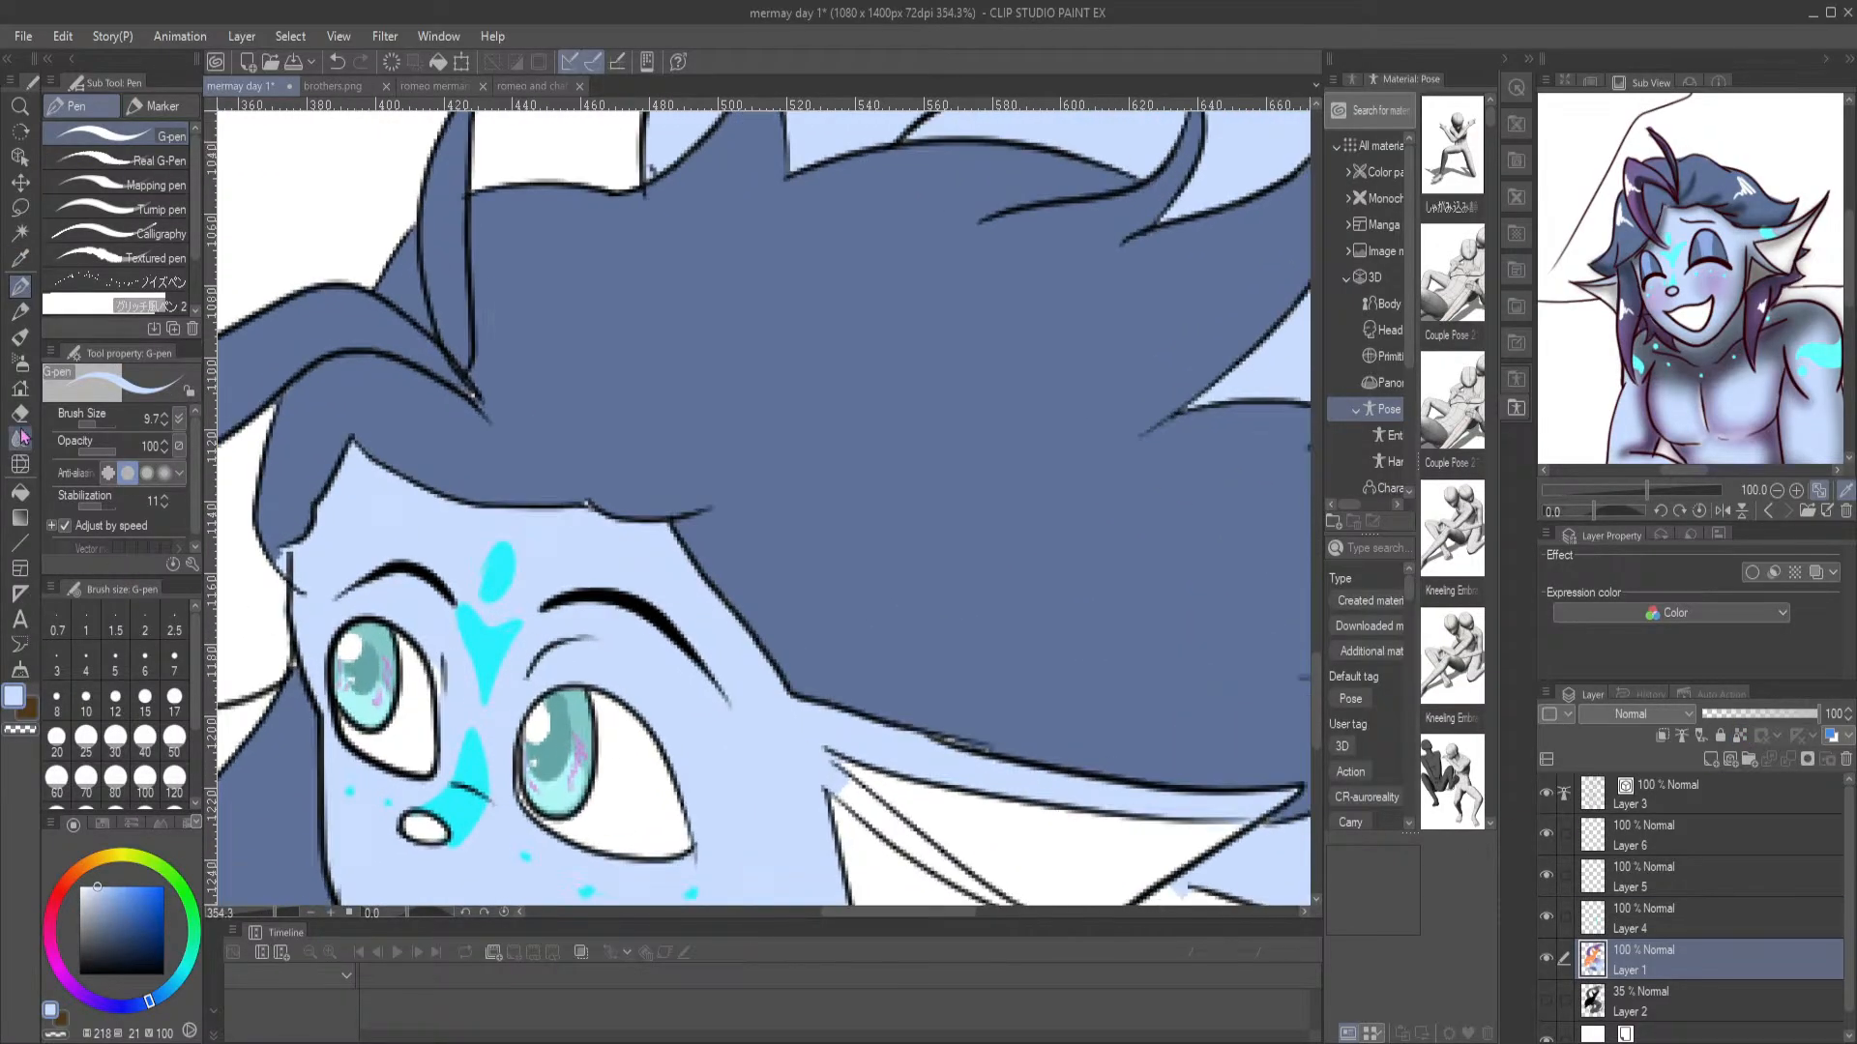
{"action": "left_click", "coordinate": [19, 492]}
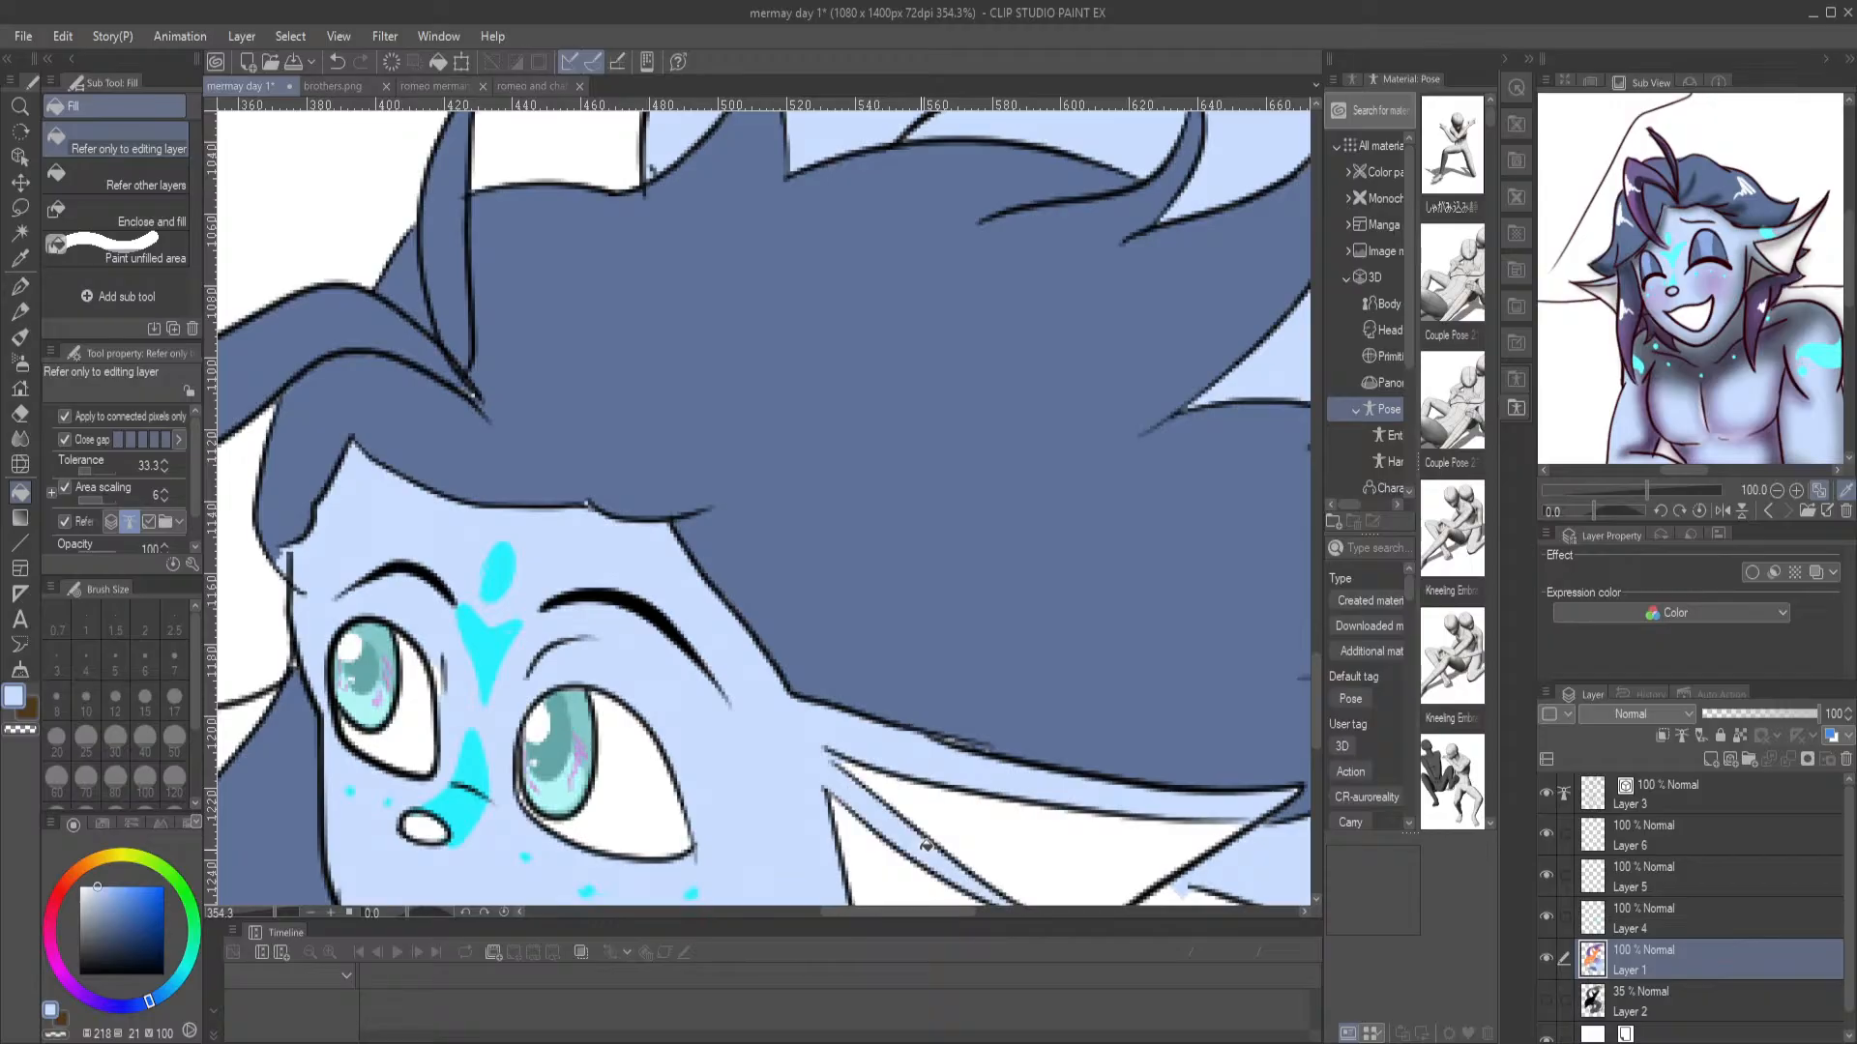
Fill the merman's nose with medium blue (218, 52, 82) on Layer 1
{"action": "scroll", "coordinate": [926, 845], "scroll_direction": "down", "scroll_amount": 5}
{"action": "left_click_drag", "start_coordinate": [860, 827], "coordinate": [999, 701]}
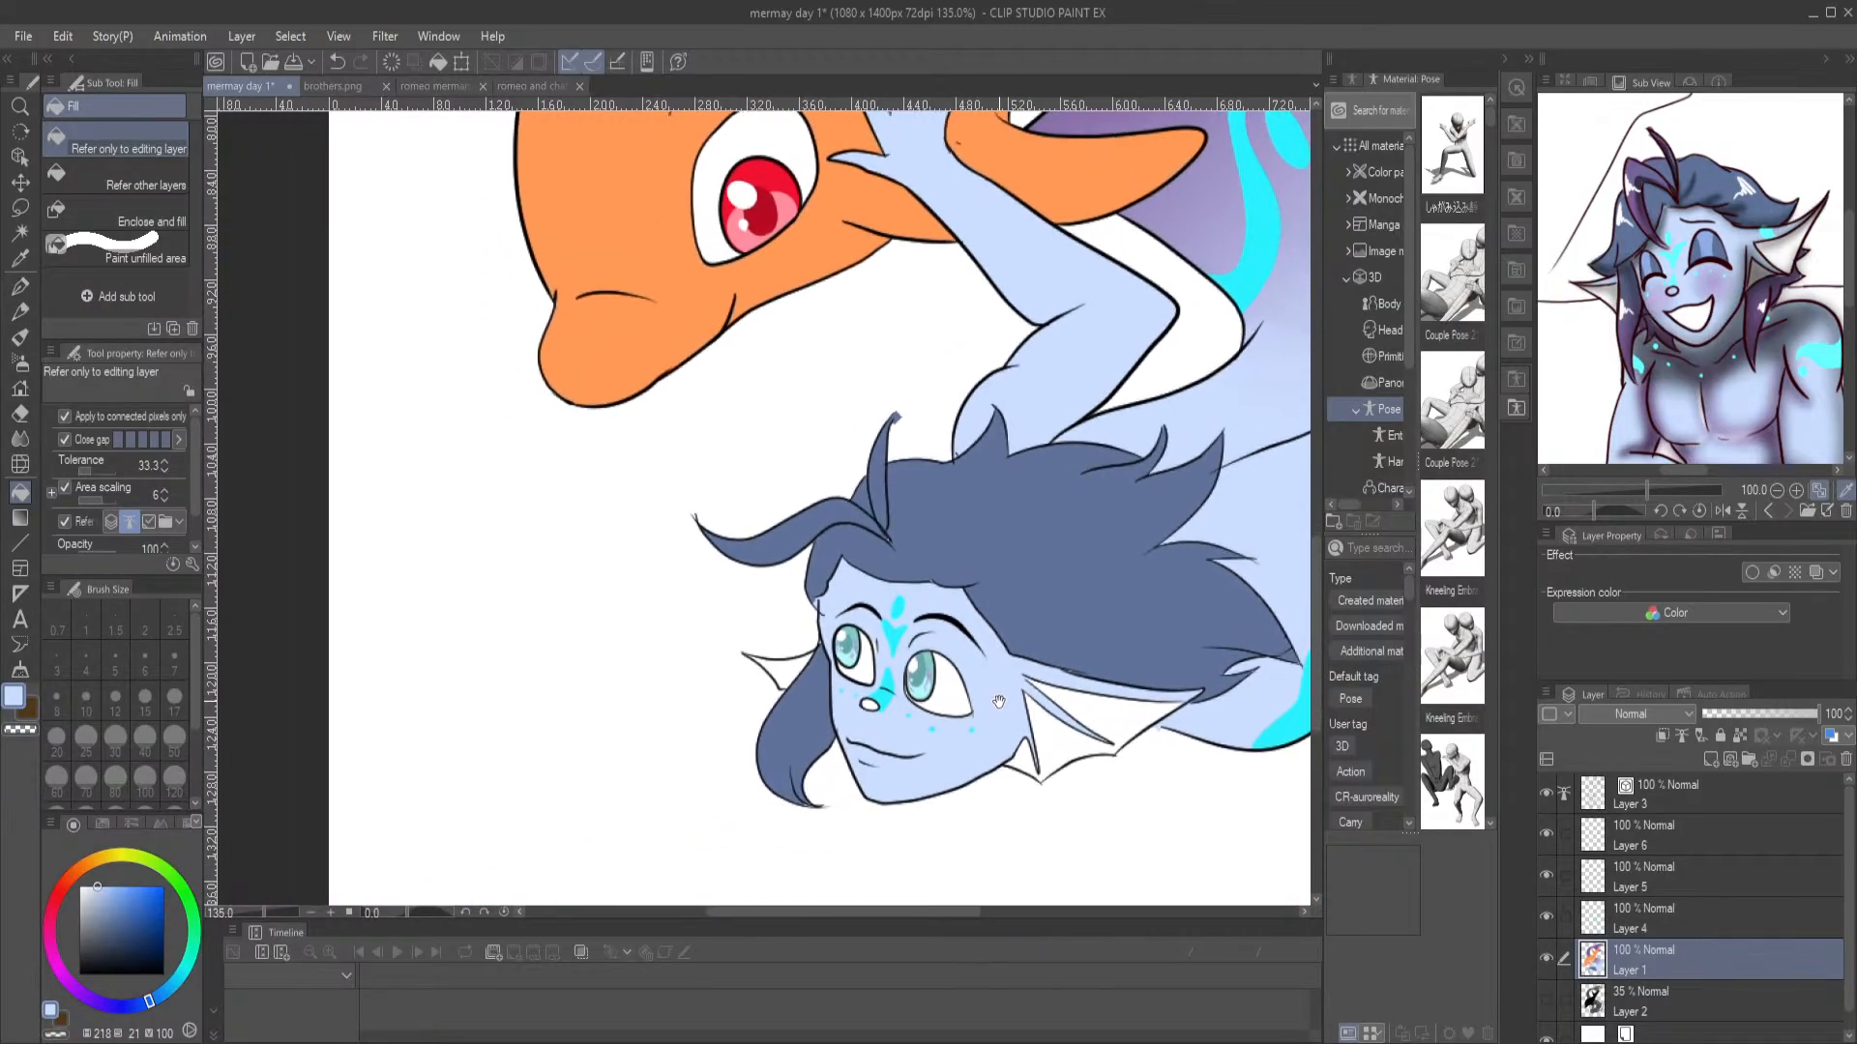
{"action": "scroll", "coordinate": [807, 660], "scroll_direction": "up", "scroll_amount": 5}
{"action": "scroll", "coordinate": [1050, 661], "scroll_direction": "down", "scroll_amount": 6}
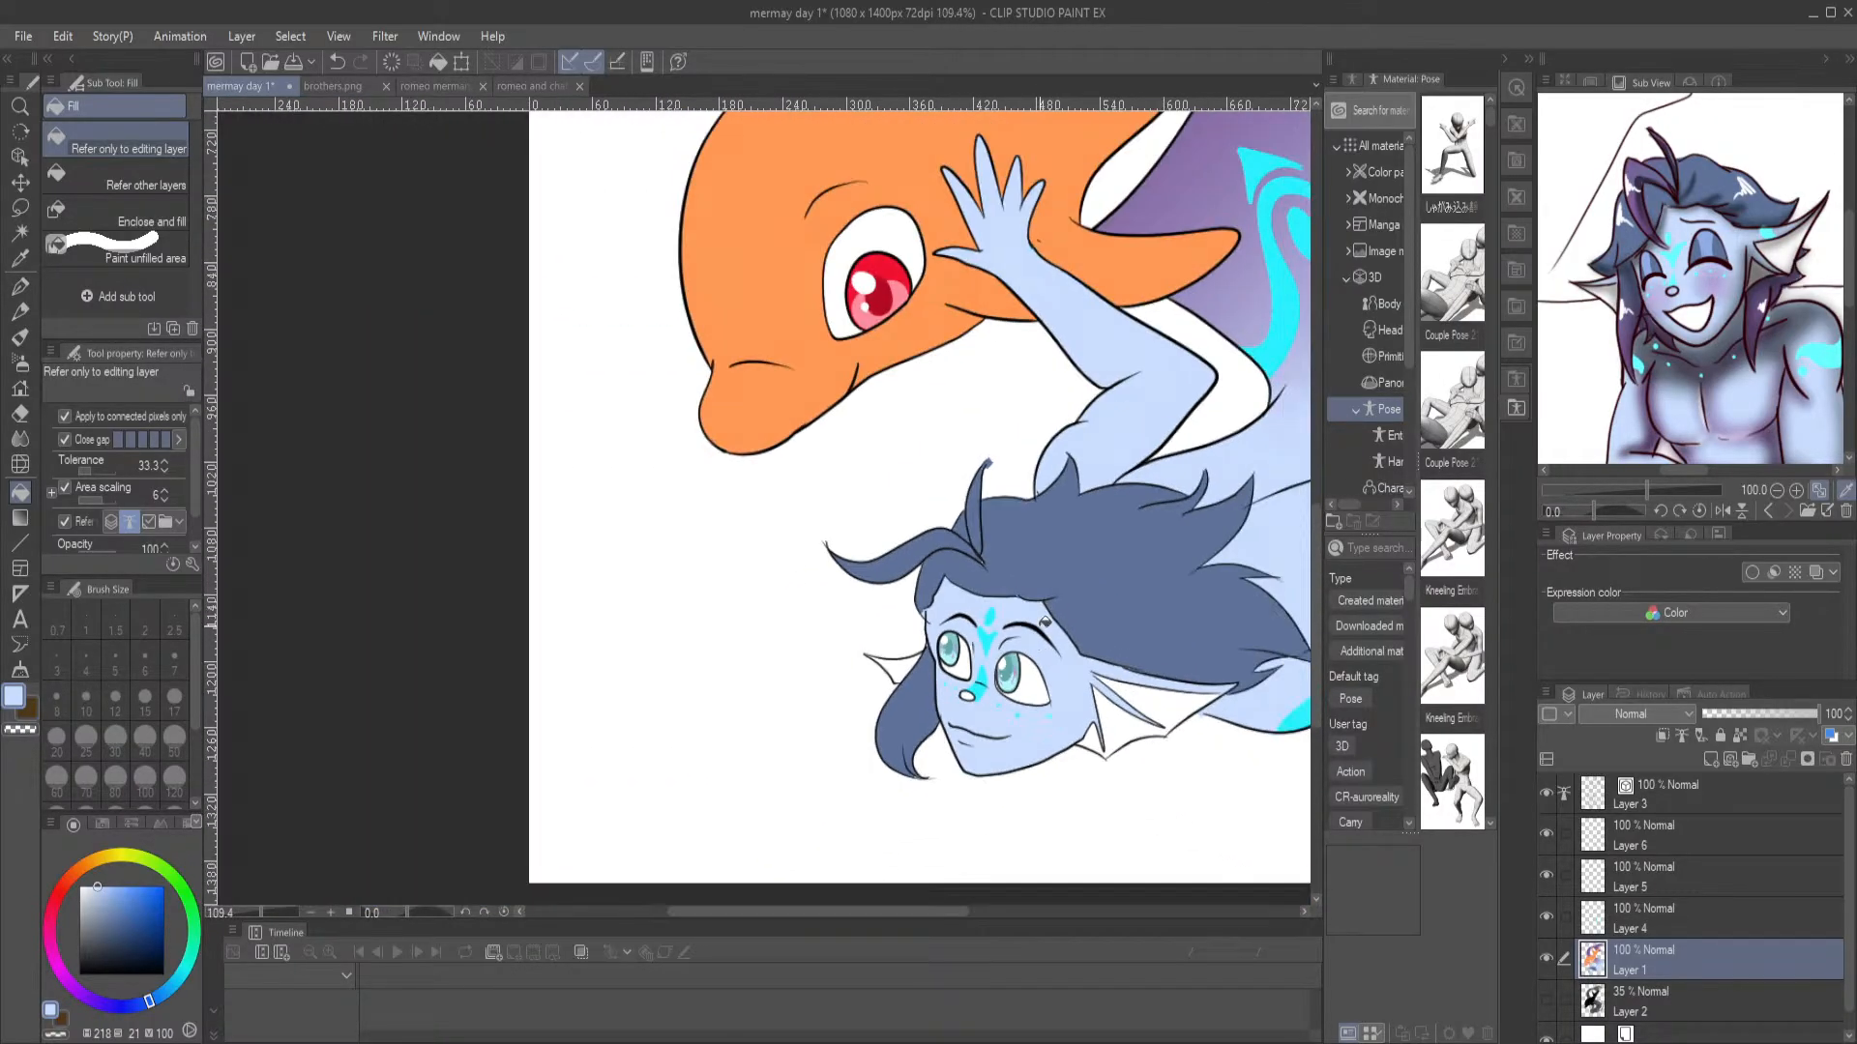
{"action": "scroll", "coordinate": [1042, 626], "scroll_direction": "down", "scroll_amount": 3}
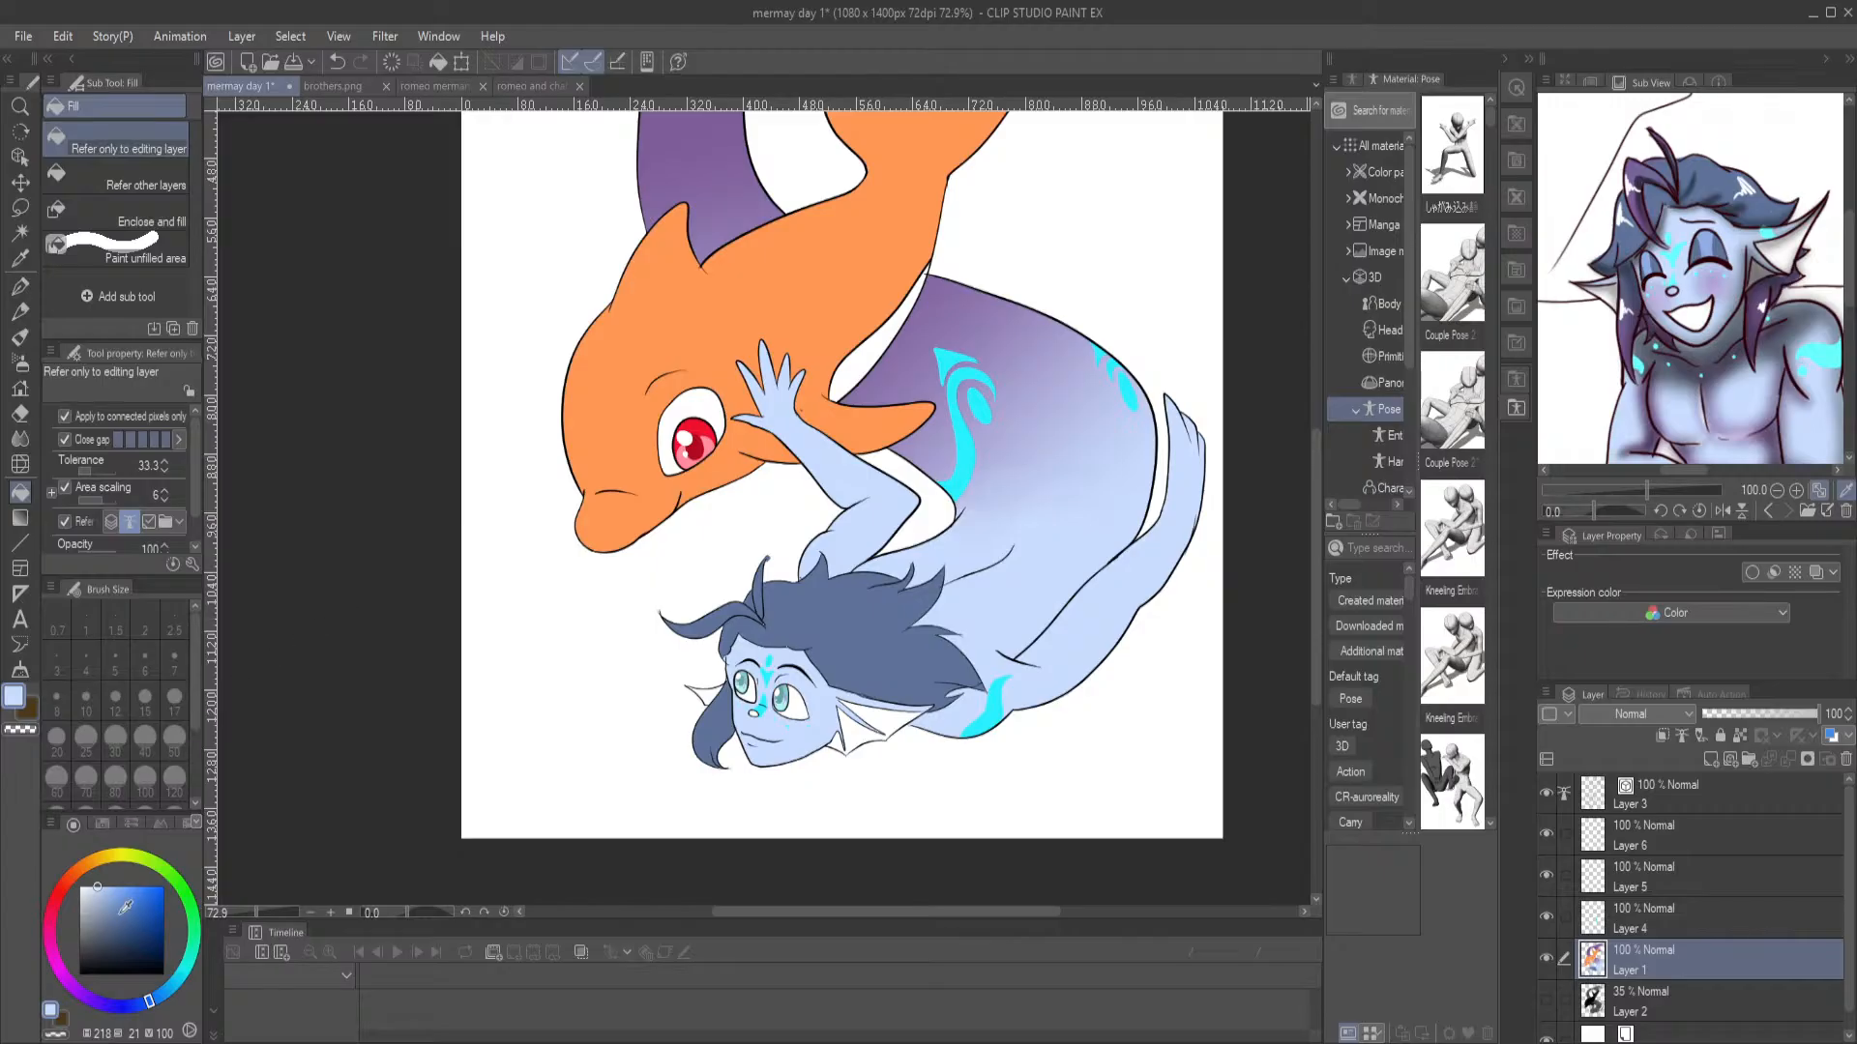
{"action": "left_click", "coordinate": [123, 903]}
{"action": "scroll", "coordinate": [759, 750], "scroll_direction": "up", "scroll_amount": 8}
{"action": "left_click", "coordinate": [771, 771]}
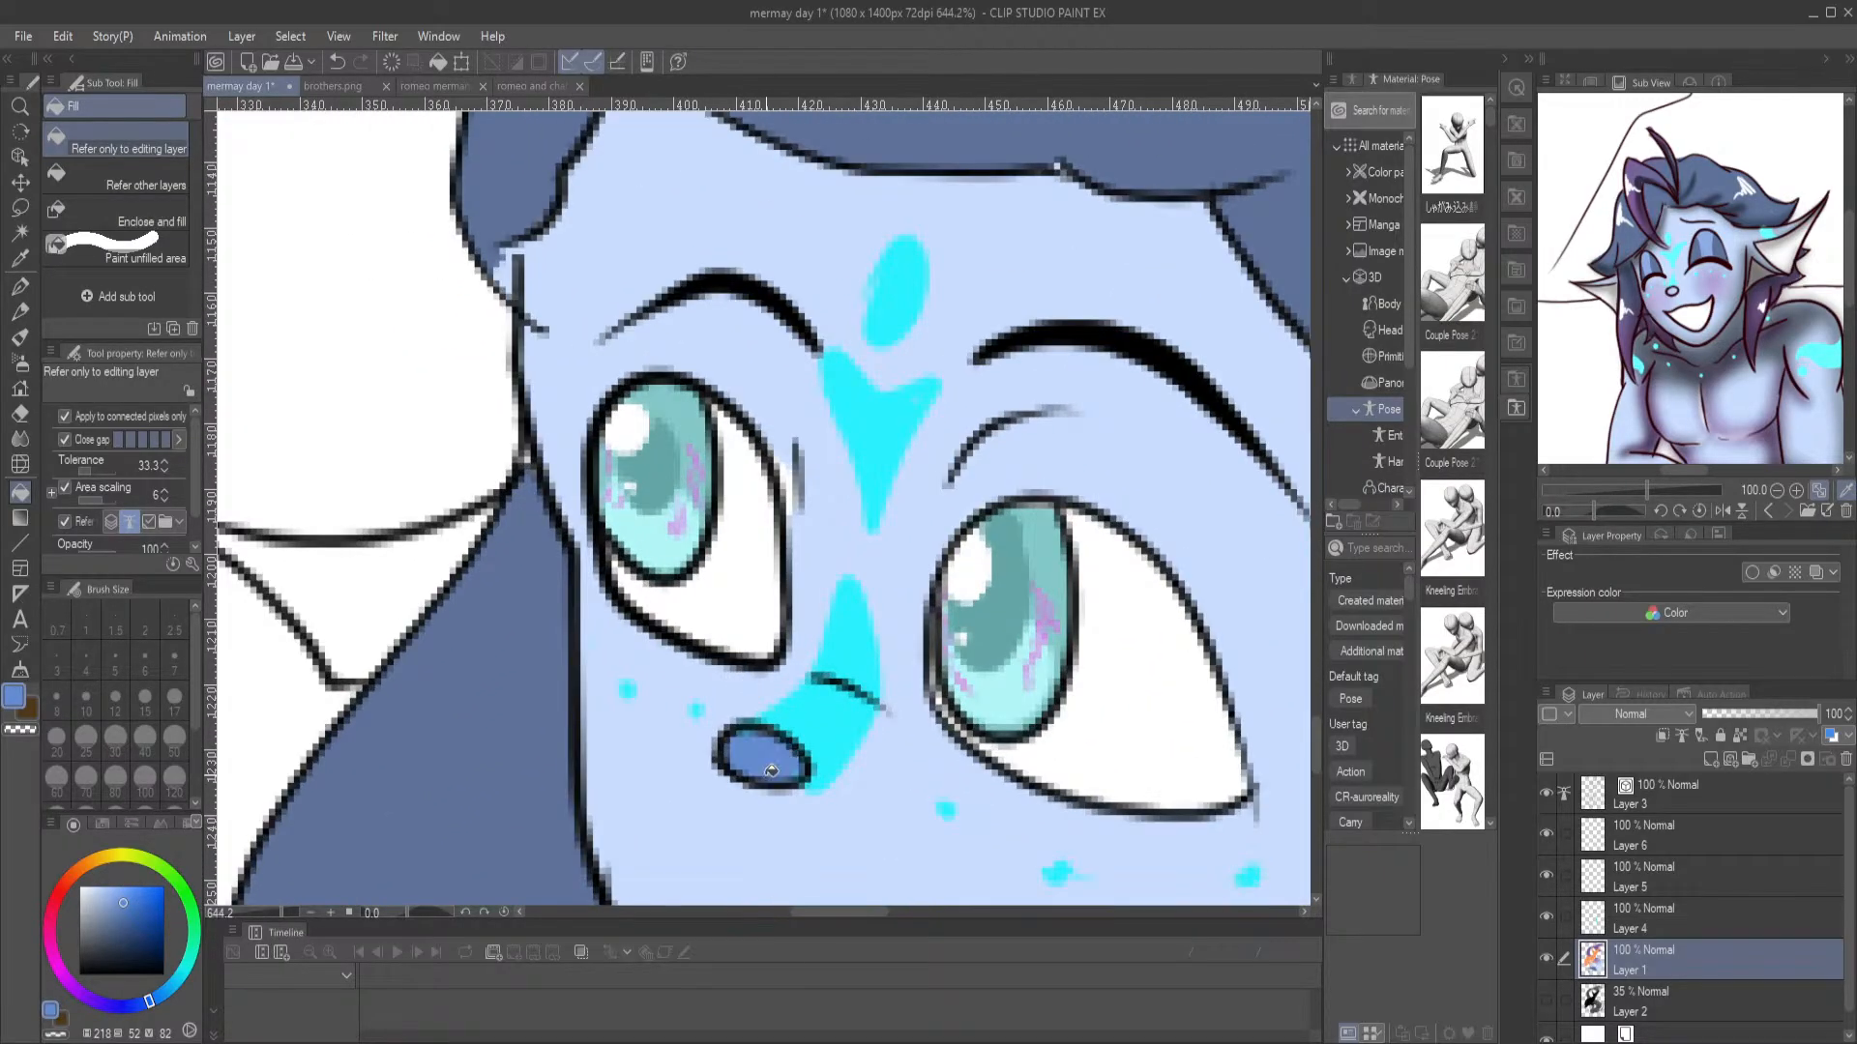
{"action": "scroll", "coordinate": [771, 770], "scroll_direction": "down", "scroll_amount": 8}
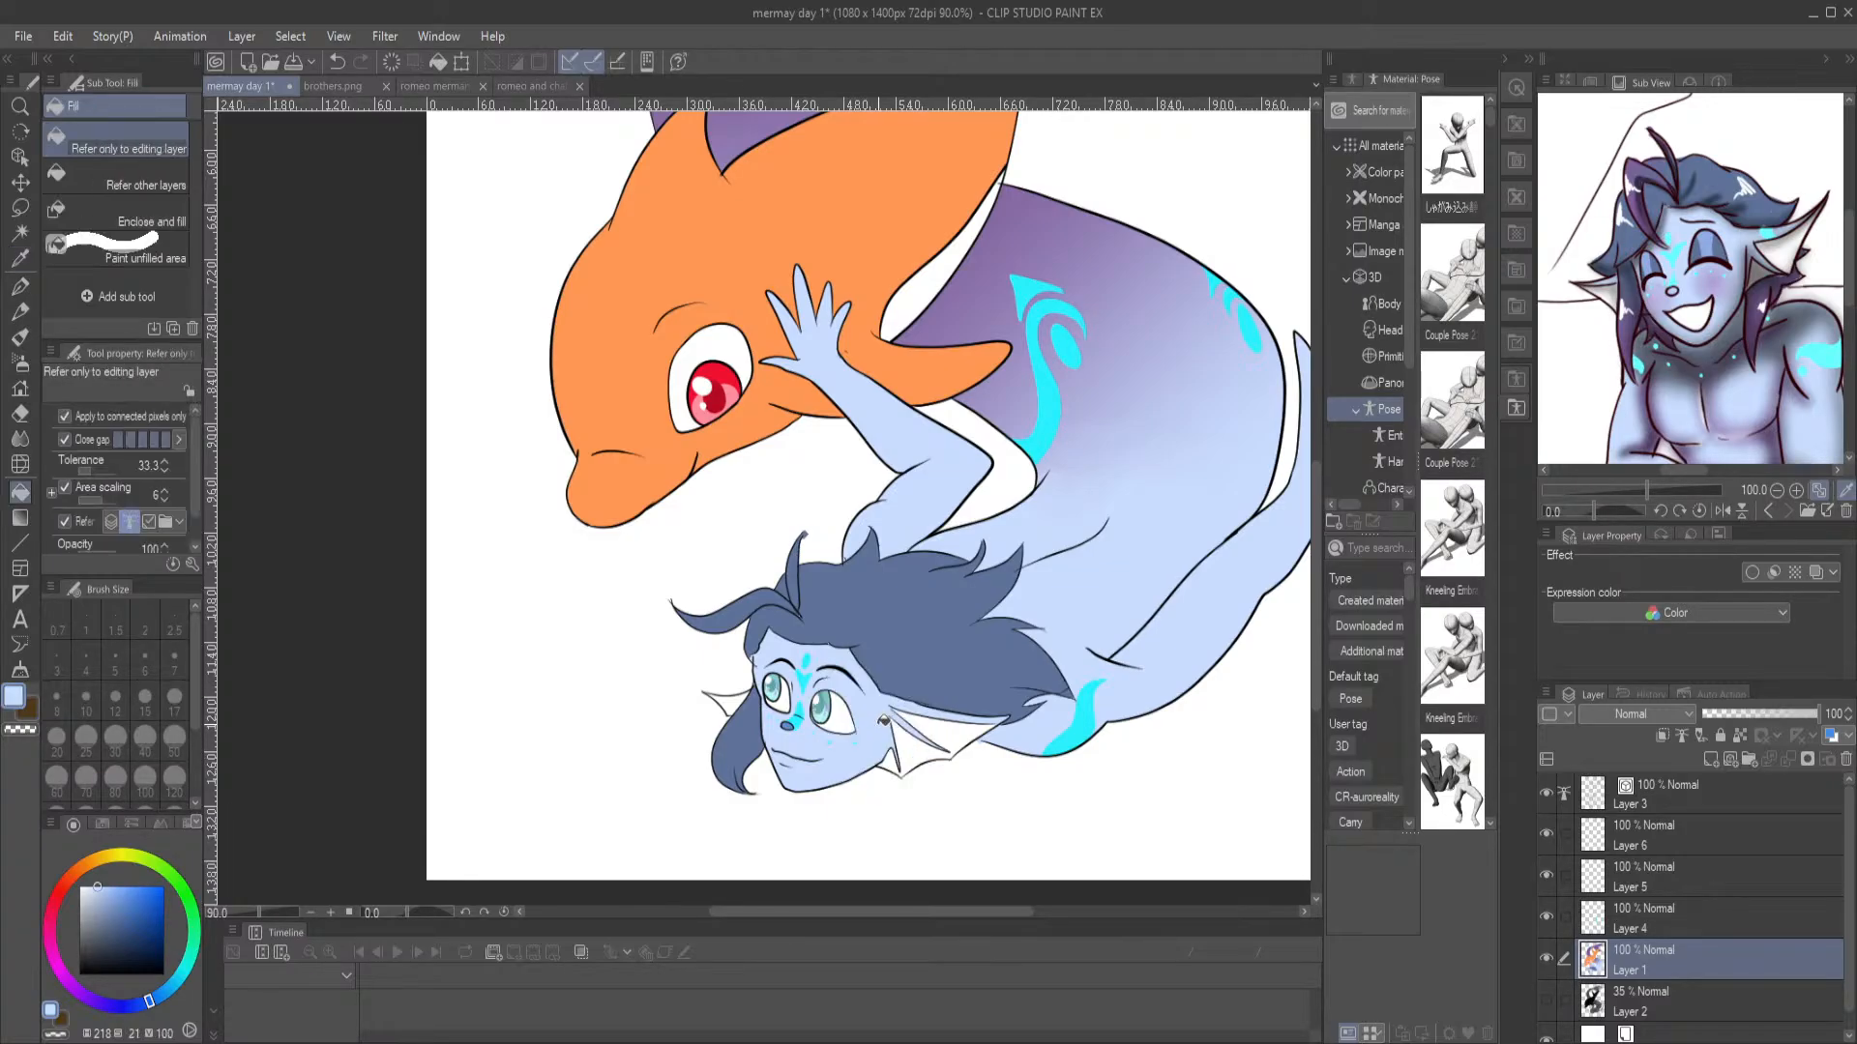
{"action": "scroll", "coordinate": [744, 711], "scroll_direction": "up", "scroll_amount": 2}
{"action": "scroll", "coordinate": [747, 711], "scroll_direction": "up", "scroll_amount": 1}
{"action": "scroll", "coordinate": [837, 740], "scroll_direction": "down", "scroll_amount": 4}
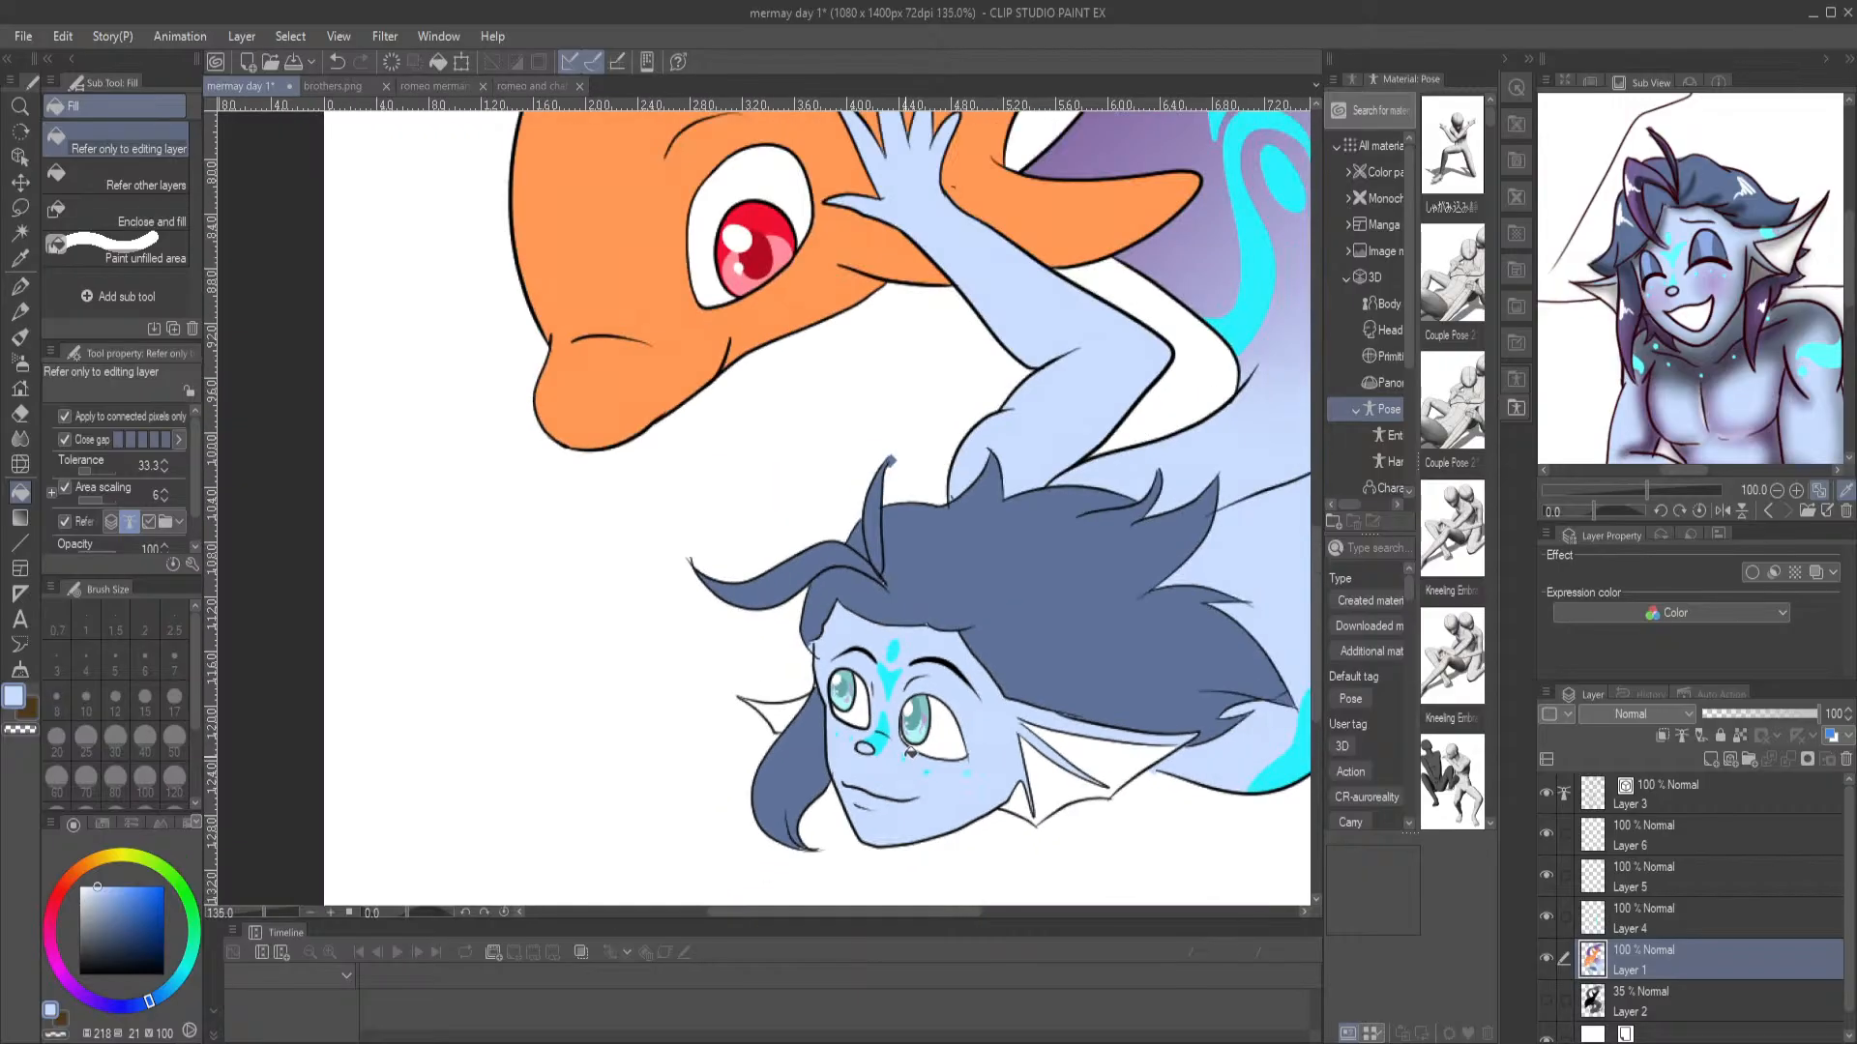
{"action": "scroll", "coordinate": [996, 715], "scroll_direction": "down", "scroll_amount": 2}
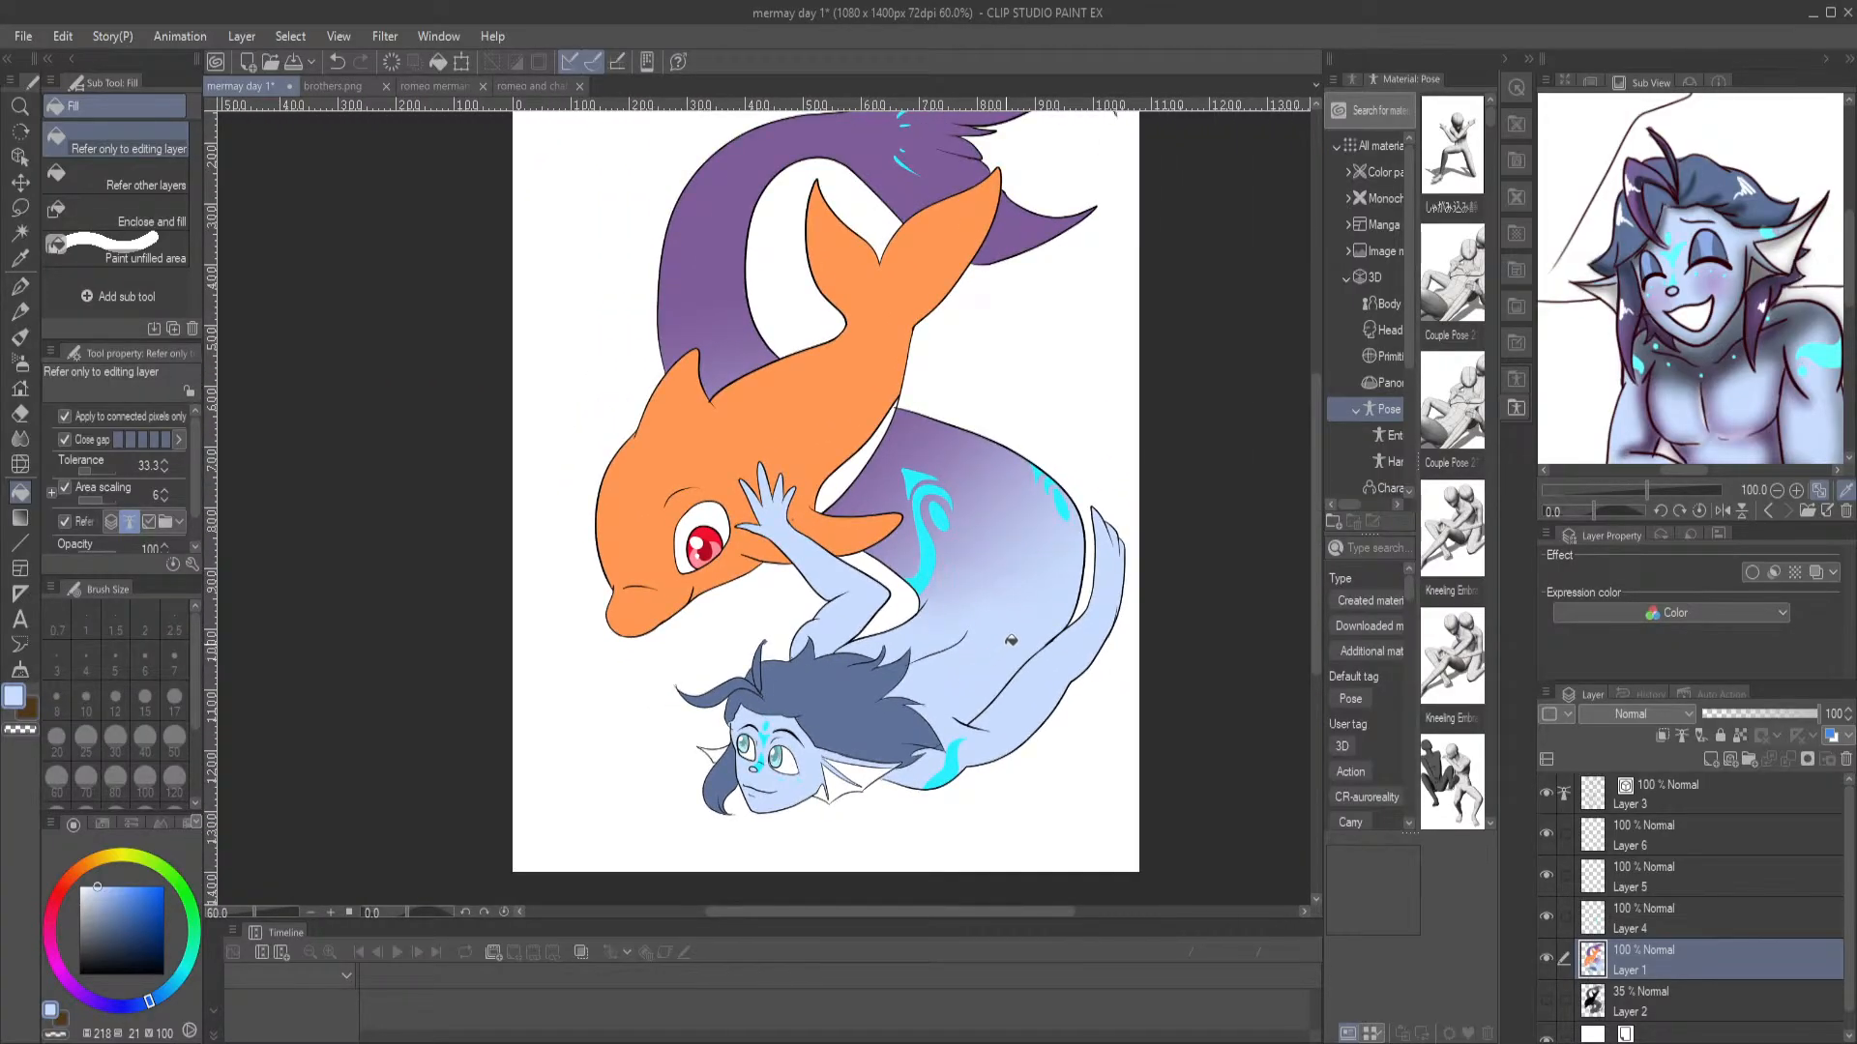
Save the mermay day 1 illustration with its current flat colours
{"action": "left_click_drag", "start_coordinate": [1004, 544], "coordinate": [901, 630]}
{"action": "scroll", "coordinate": [901, 629], "scroll_direction": "down", "scroll_amount": 1}
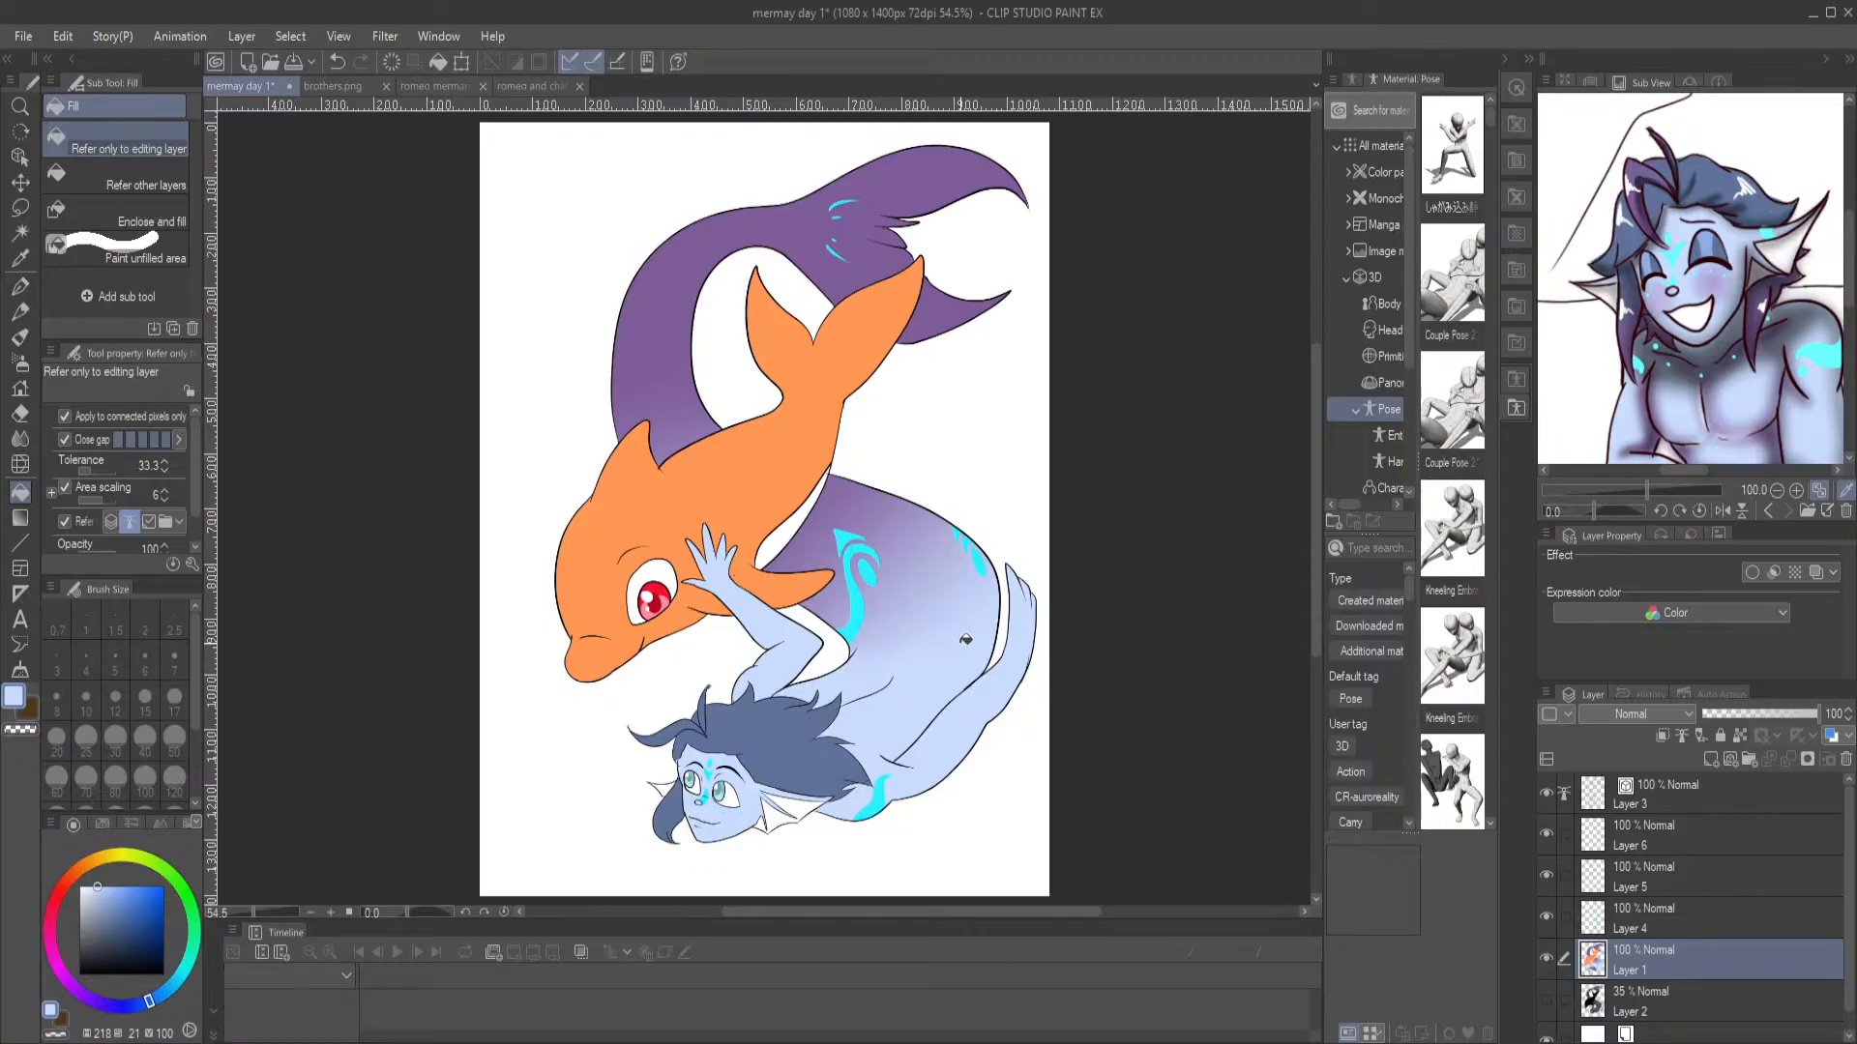
{"action": "key", "text": "ctrl+s"}
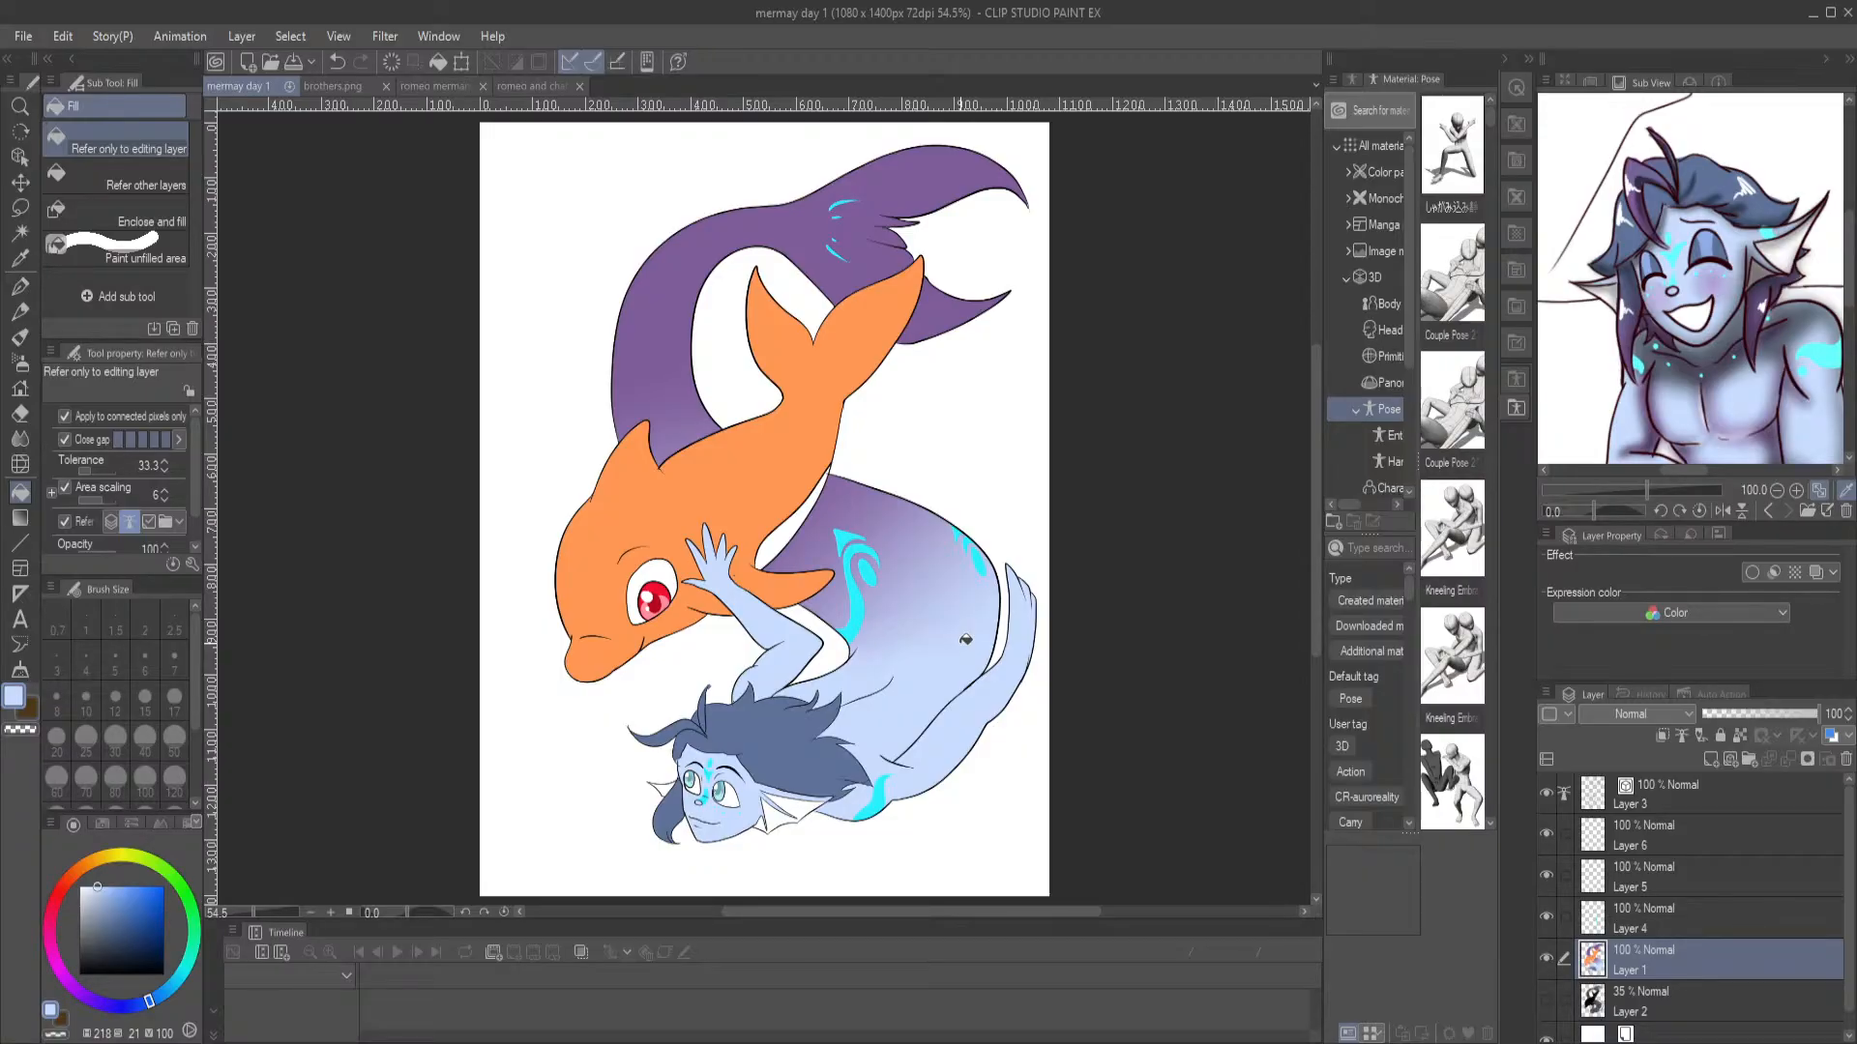
{"action": "left_click", "coordinate": [965, 639]}
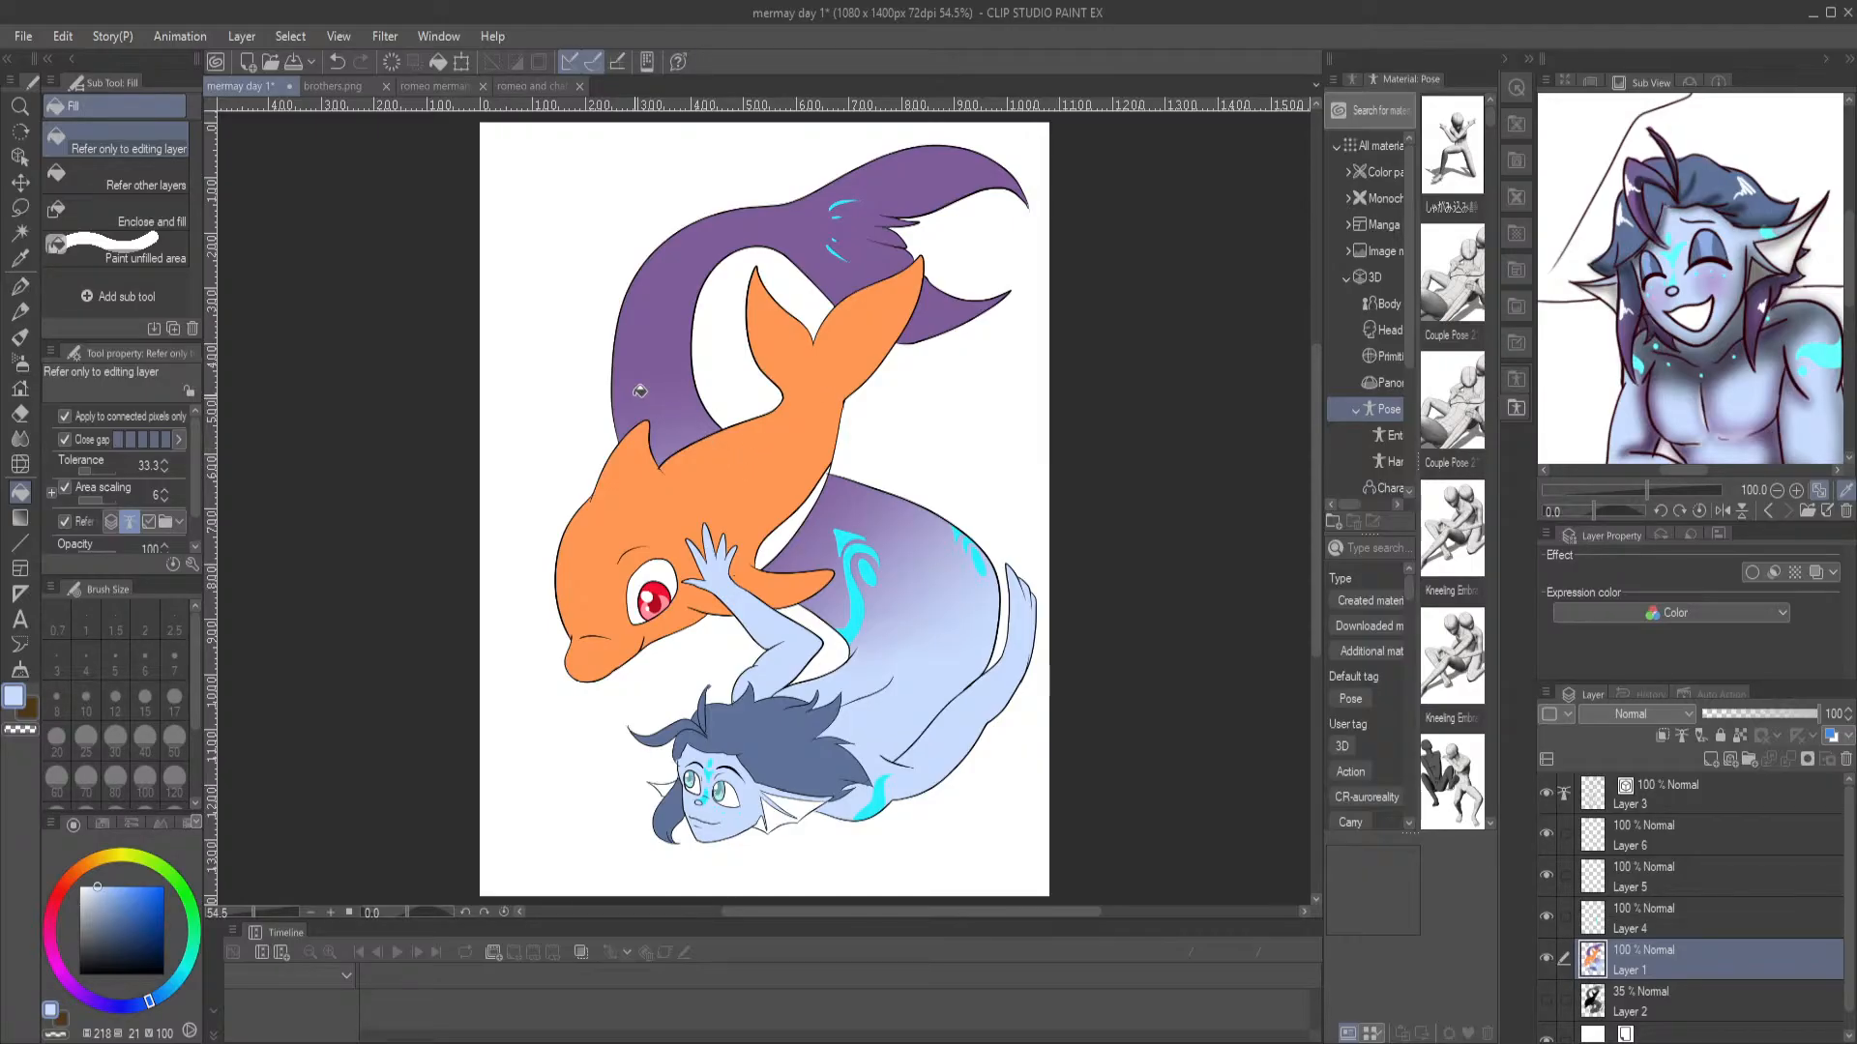
{"action": "key", "text": "ctrl+s"}
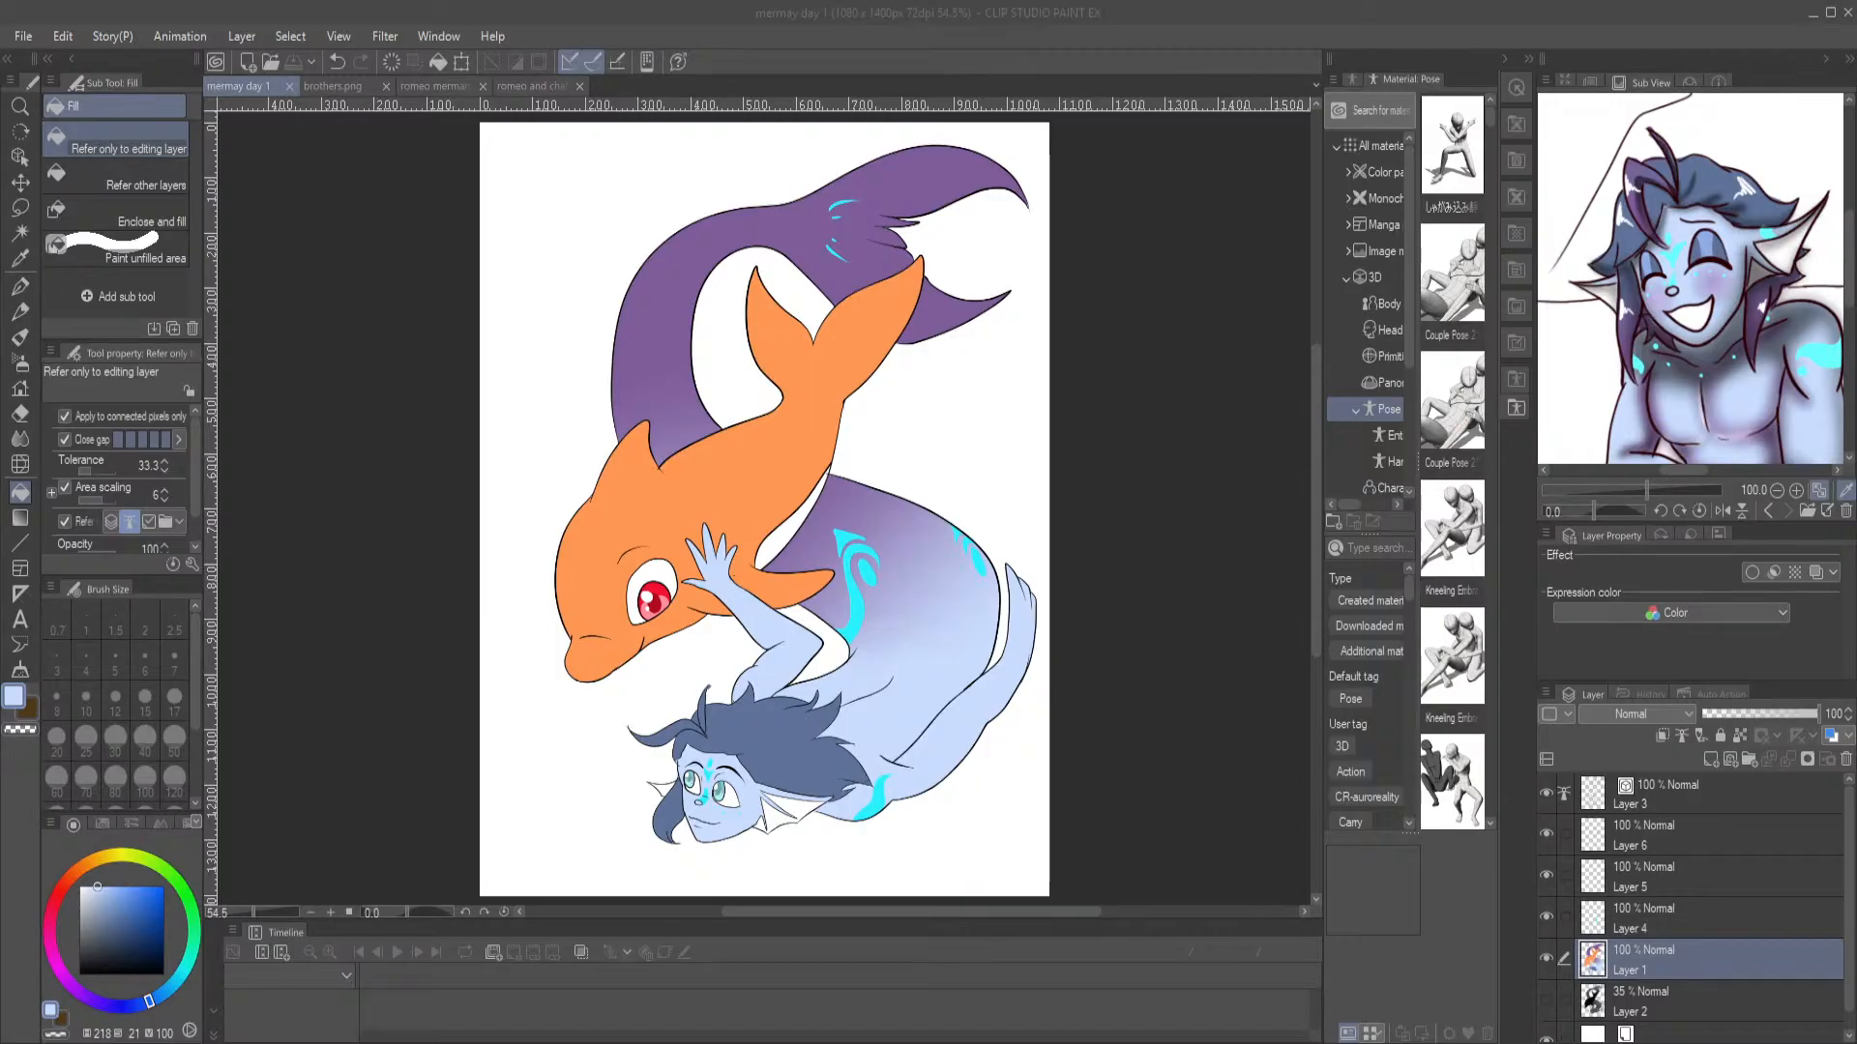
Close the illustration and all reference images, and open the sketch file Untitled_Artwork (1).jpg
{"action": "left_click", "coordinate": [293, 89]}
{"action": "left_click", "coordinate": [293, 89]}
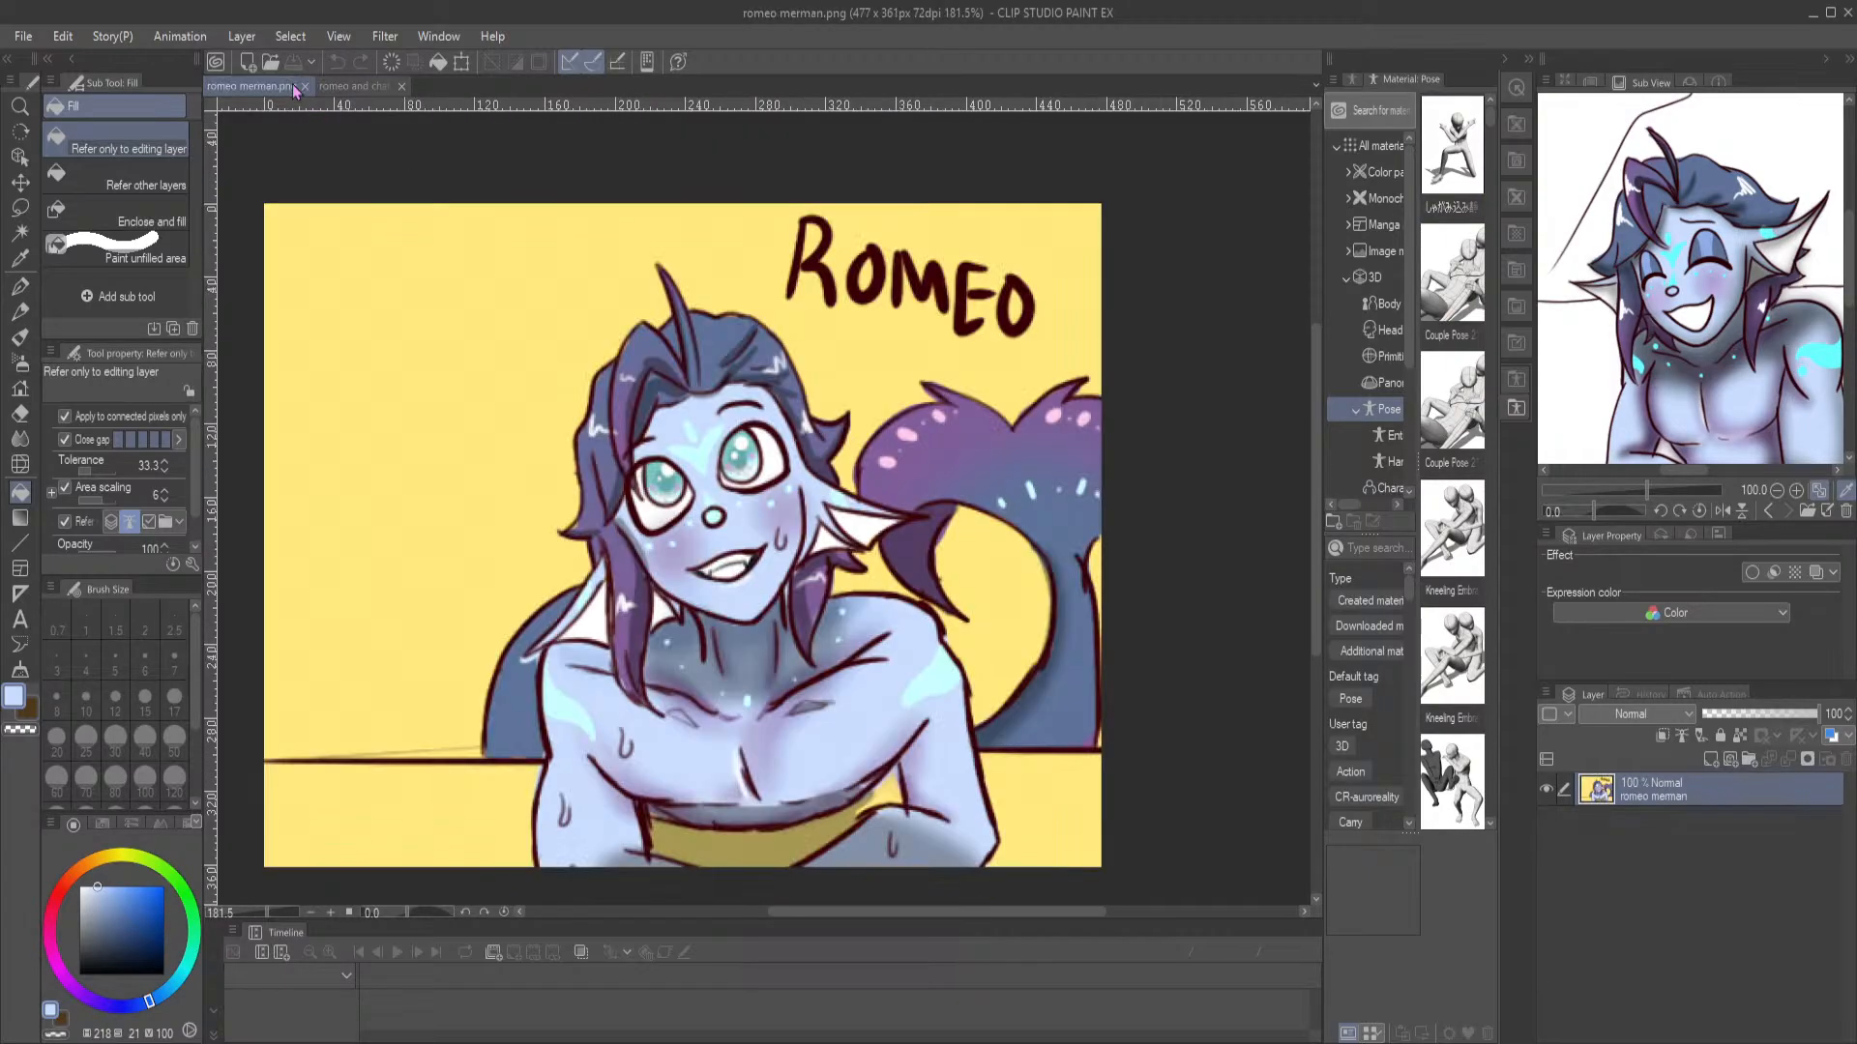
{"action": "left_click", "coordinate": [296, 89]}
{"action": "left_click", "coordinate": [304, 89]}
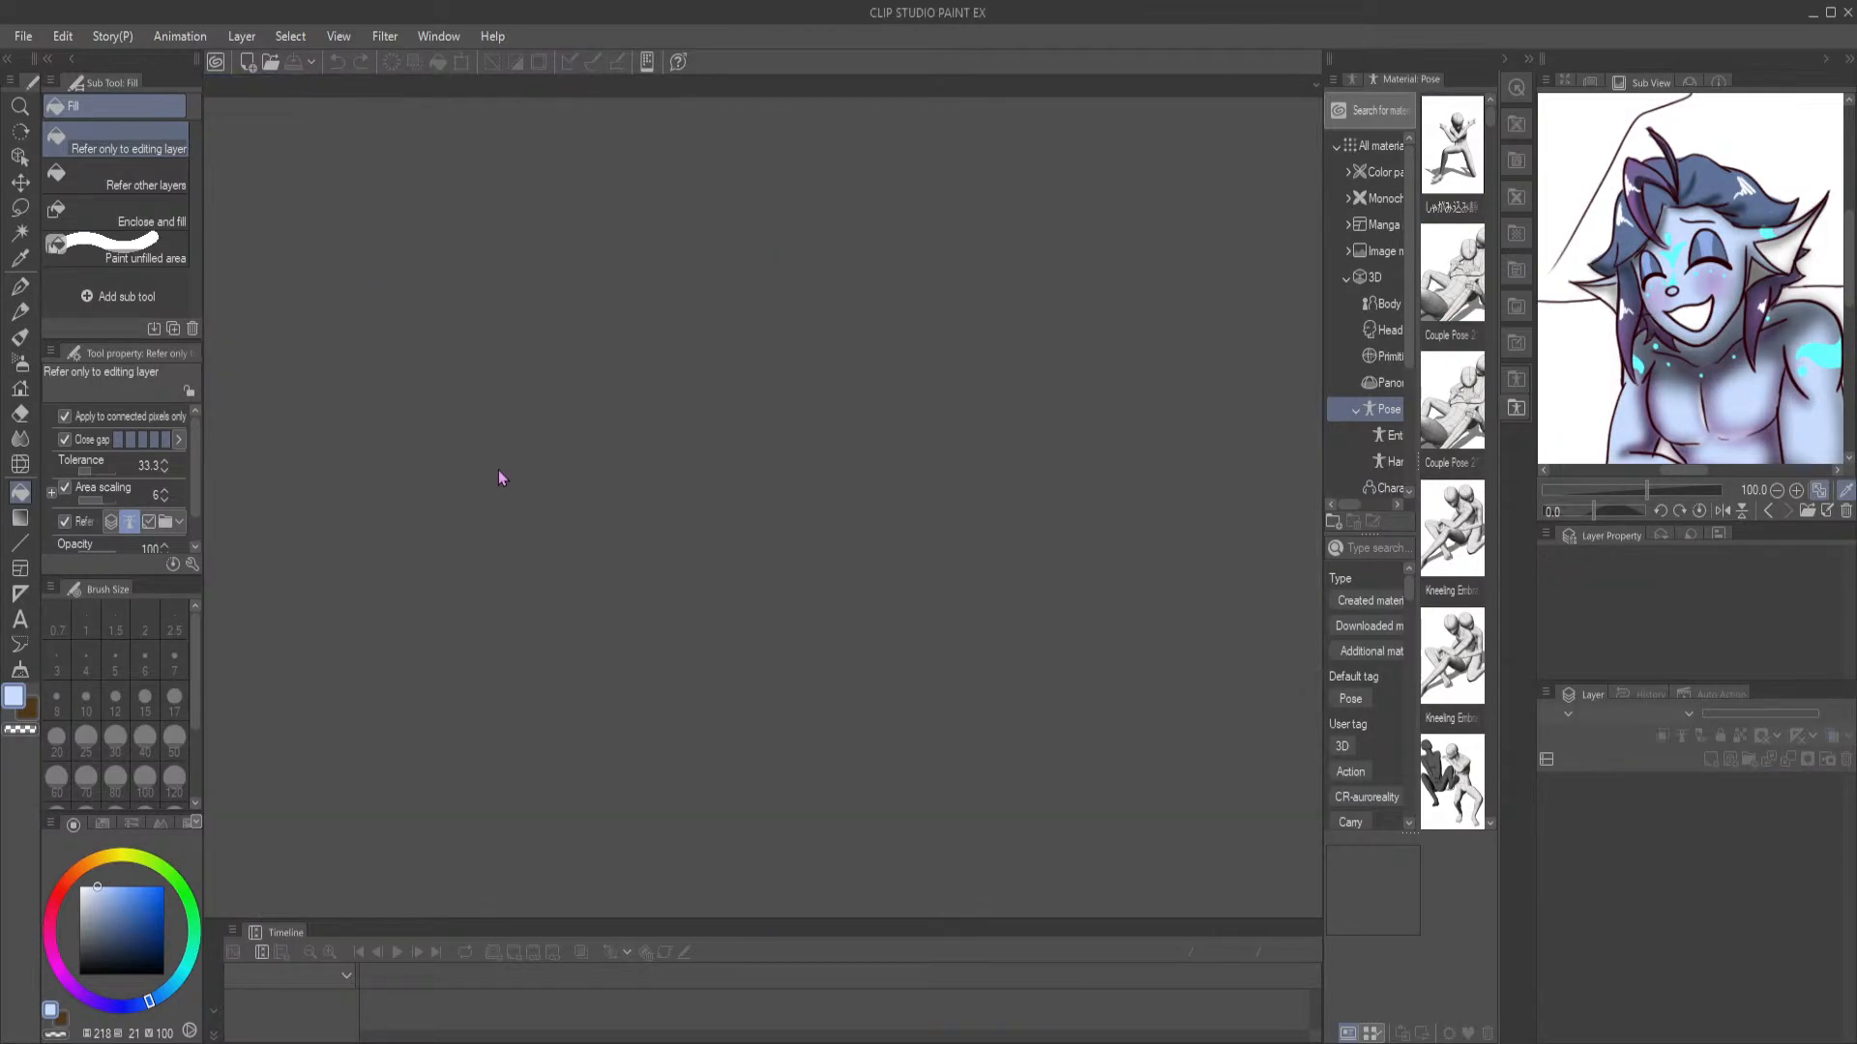
{"action": "left_click", "coordinate": [270, 66]}
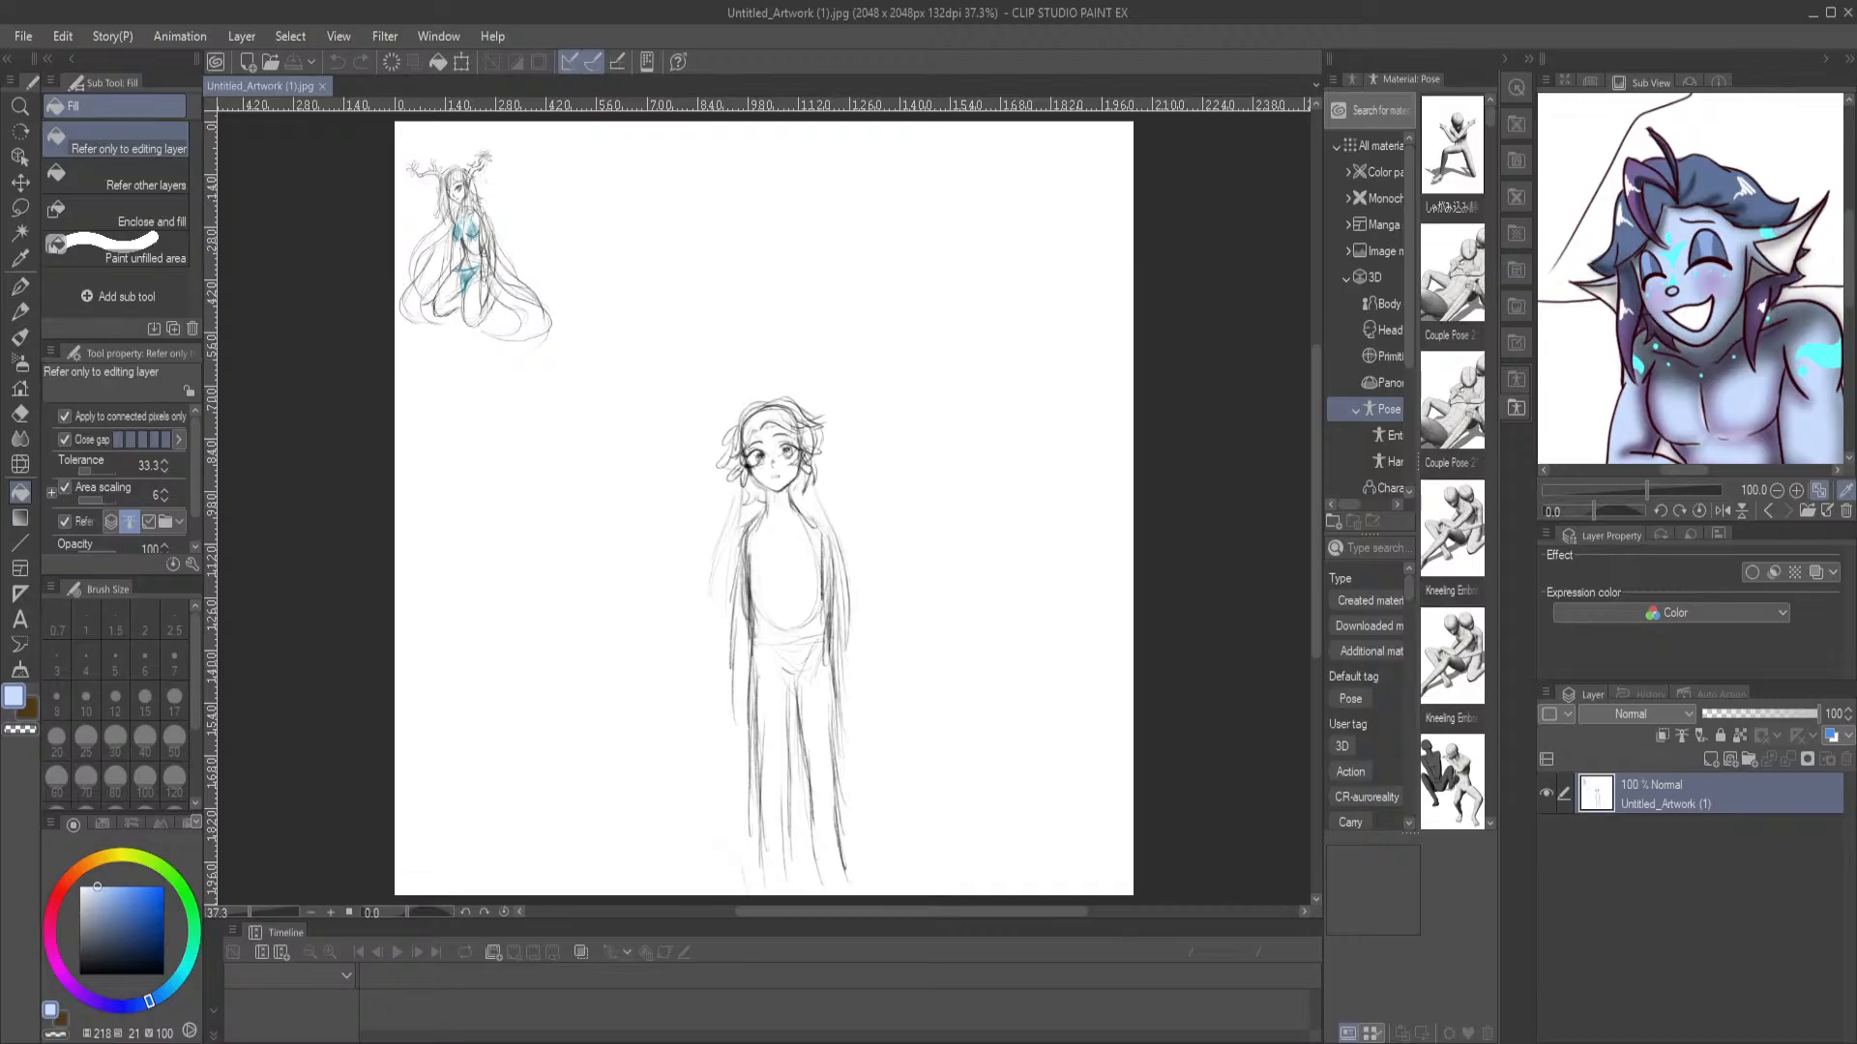
Add a new raster layer above the sketch and set up the G-pen with black for drawing around the figure's head
{"action": "left_click", "coordinate": [1710, 761]}
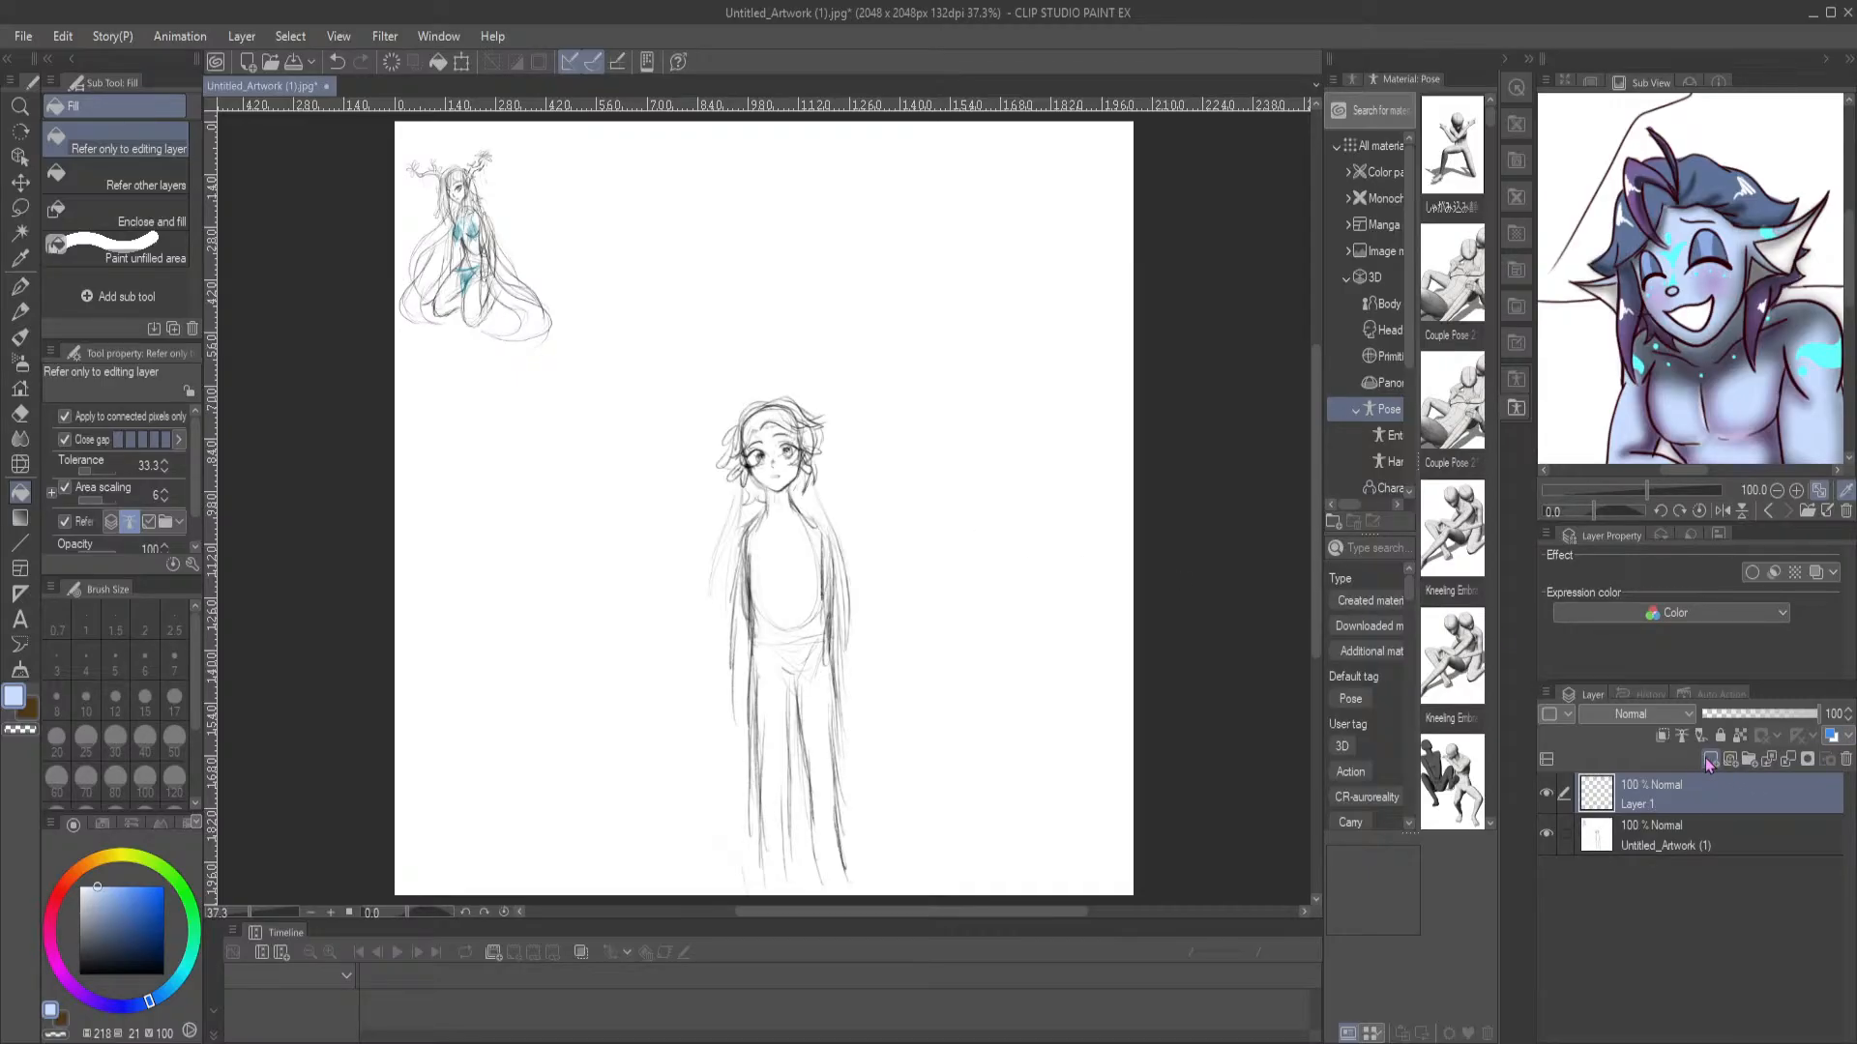
{"action": "left_click", "coordinate": [19, 286]}
{"action": "left_click", "coordinate": [79, 975]}
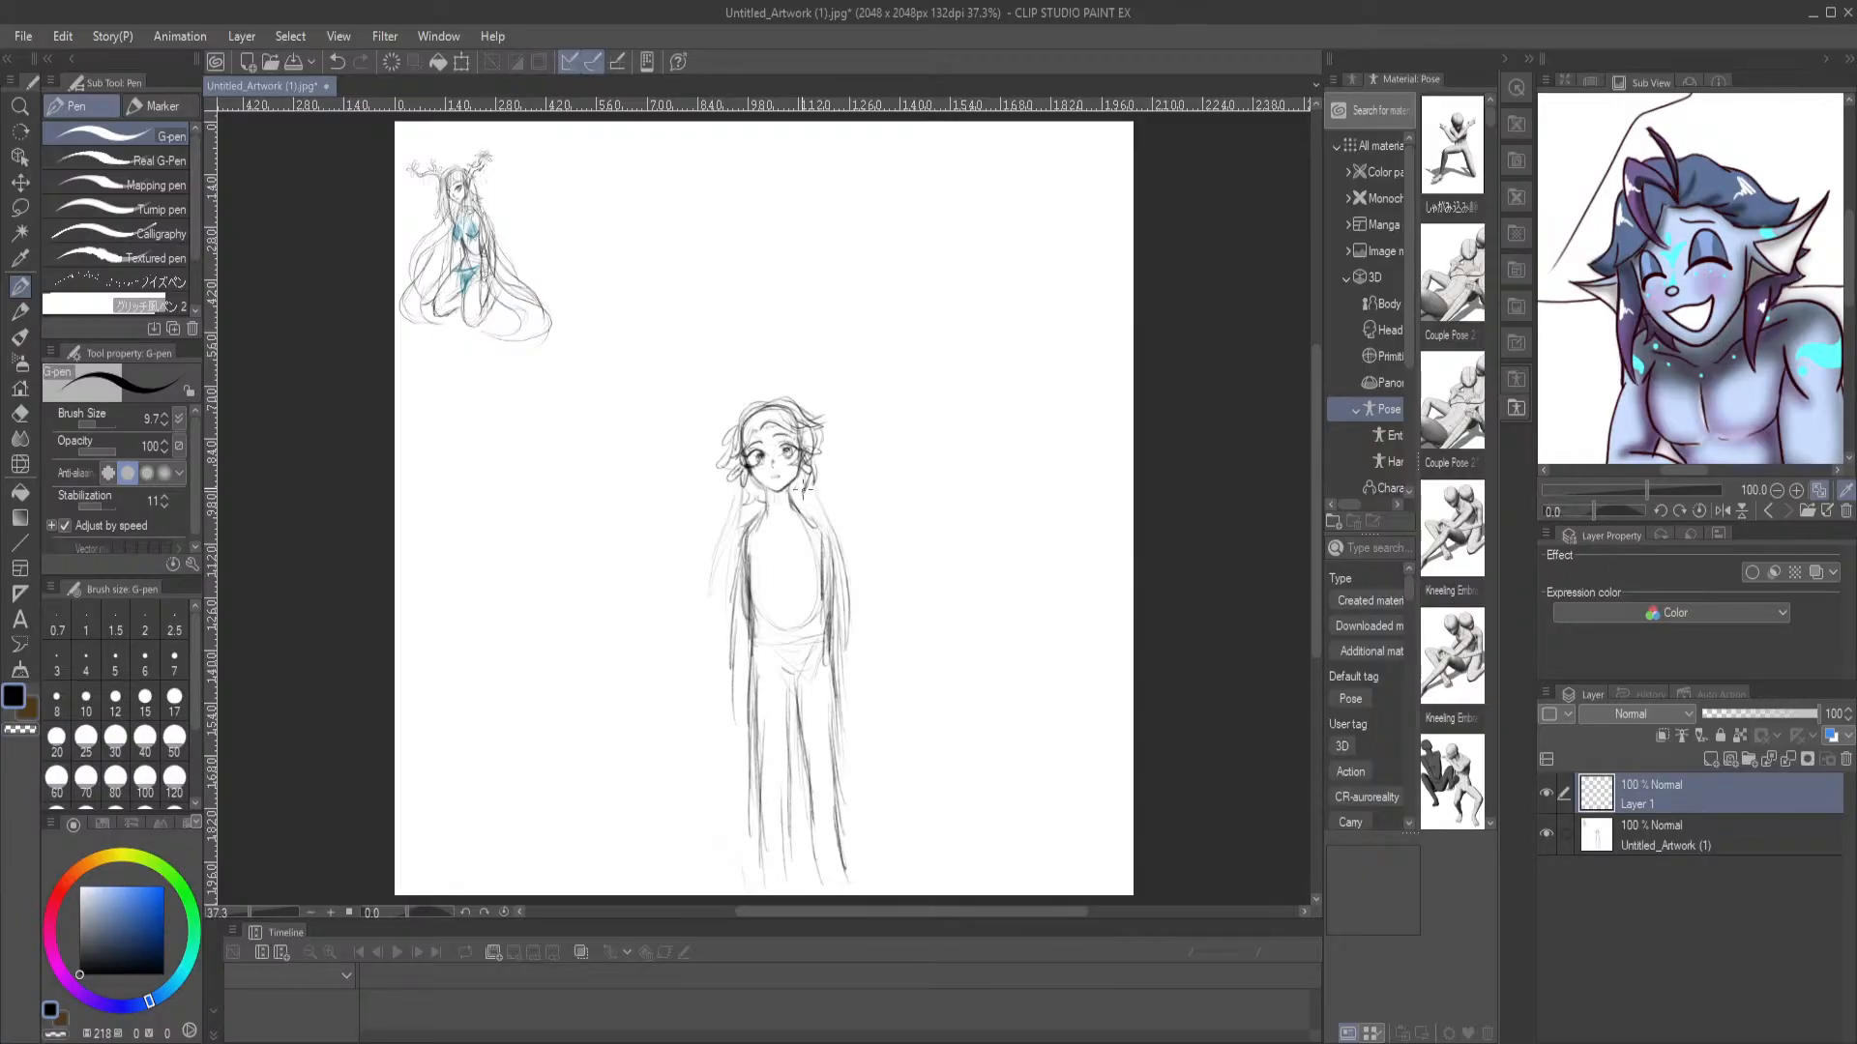
{"action": "scroll", "coordinate": [878, 159], "scroll_direction": "up", "scroll_amount": 3}
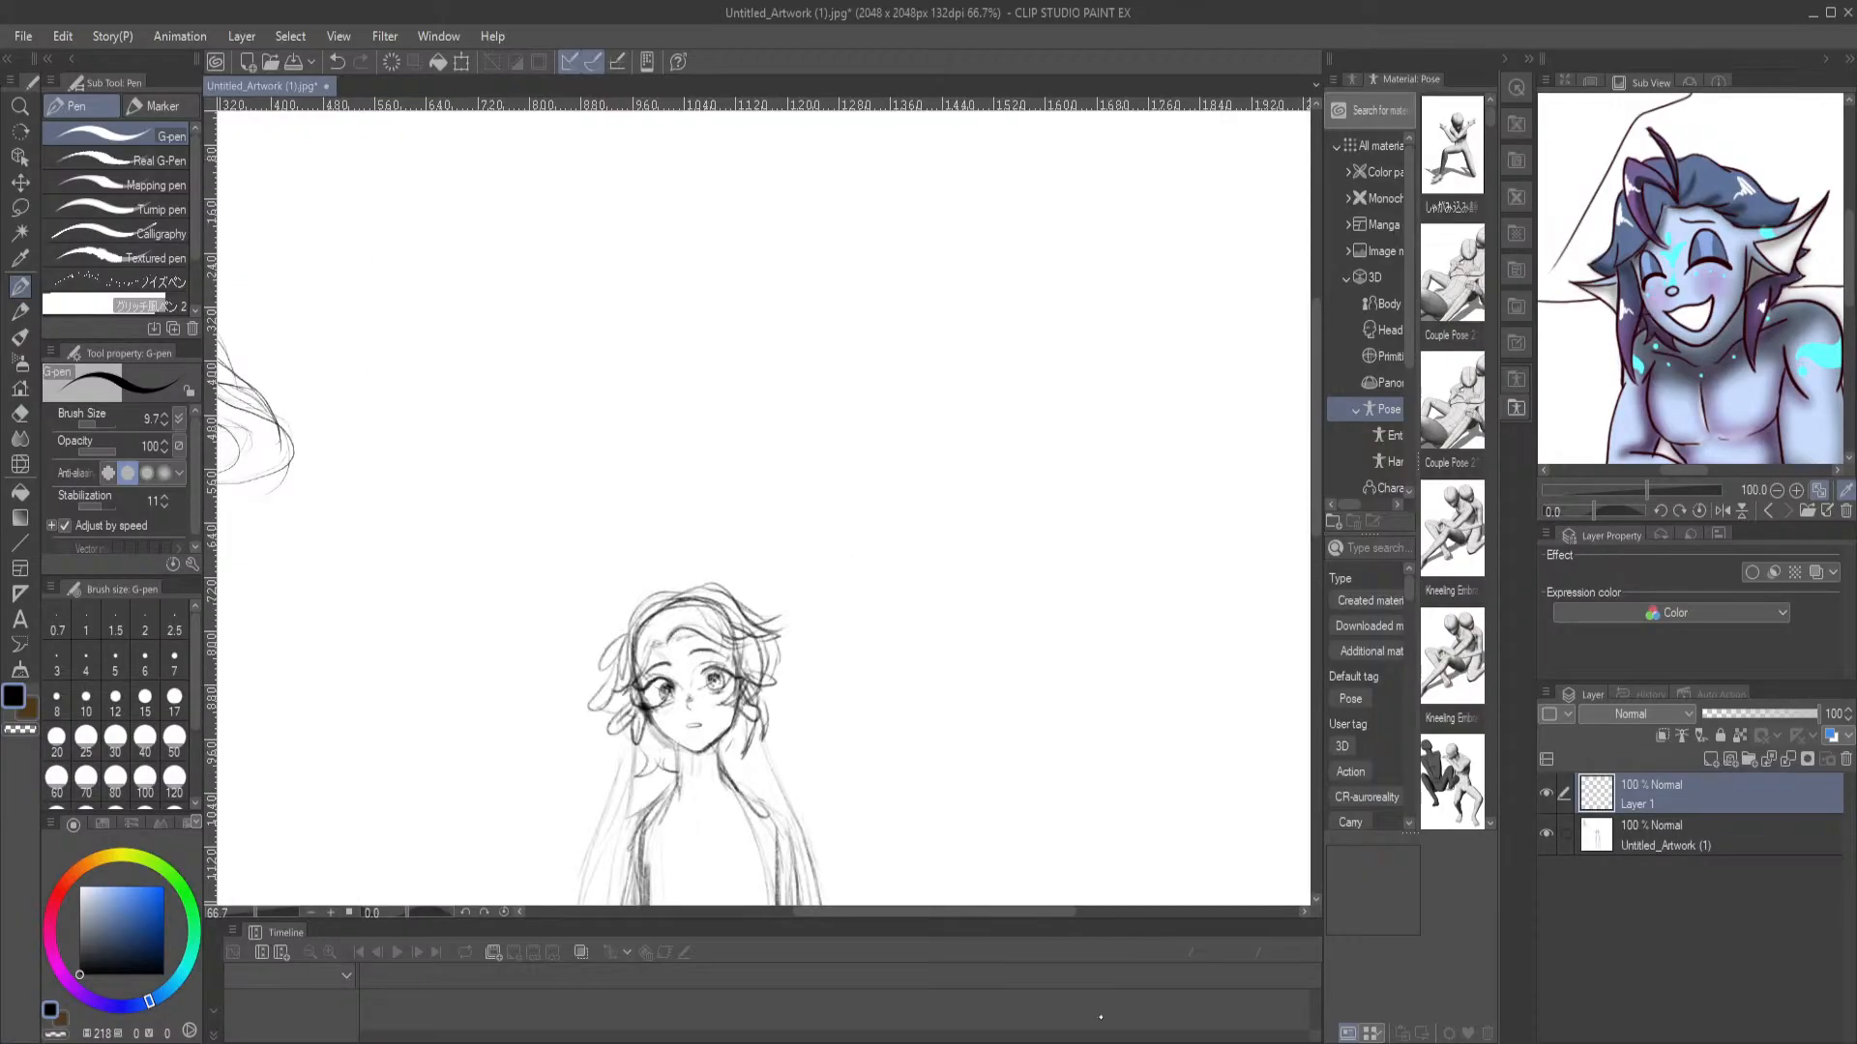
{"action": "left_click", "coordinate": [1102, 1043]}
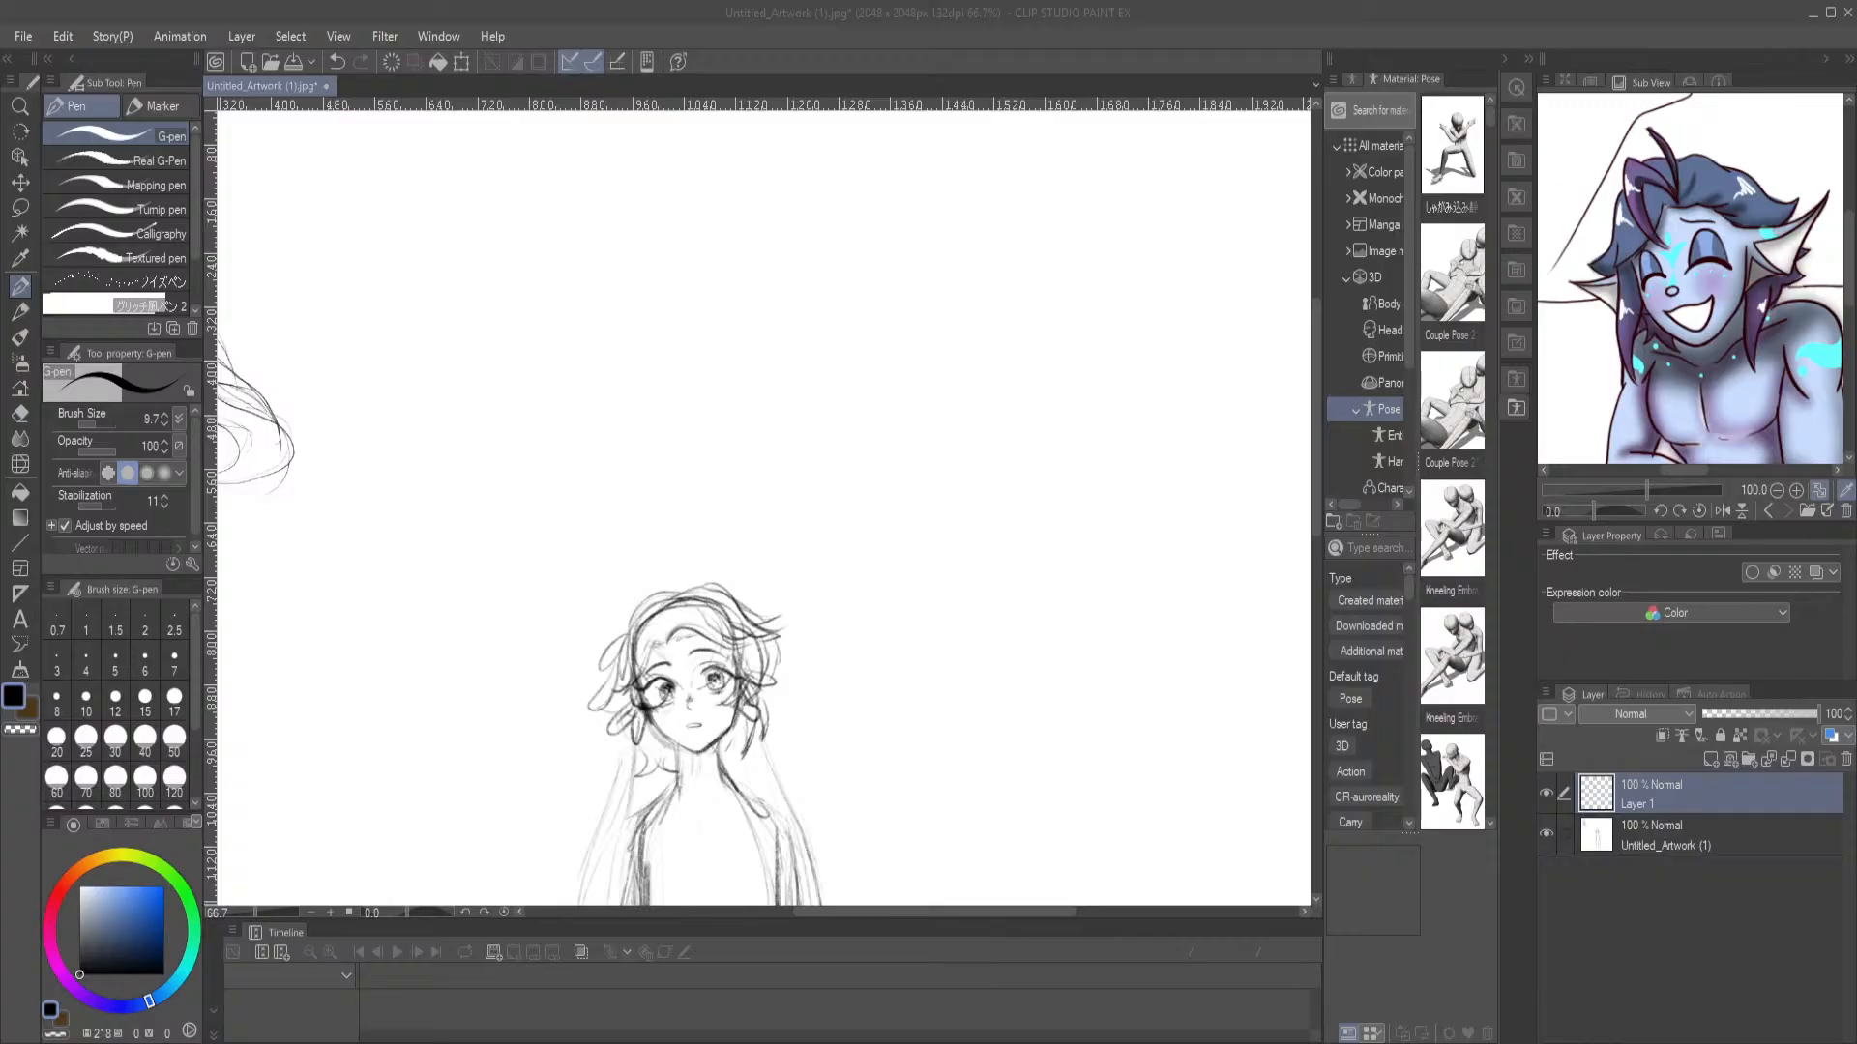
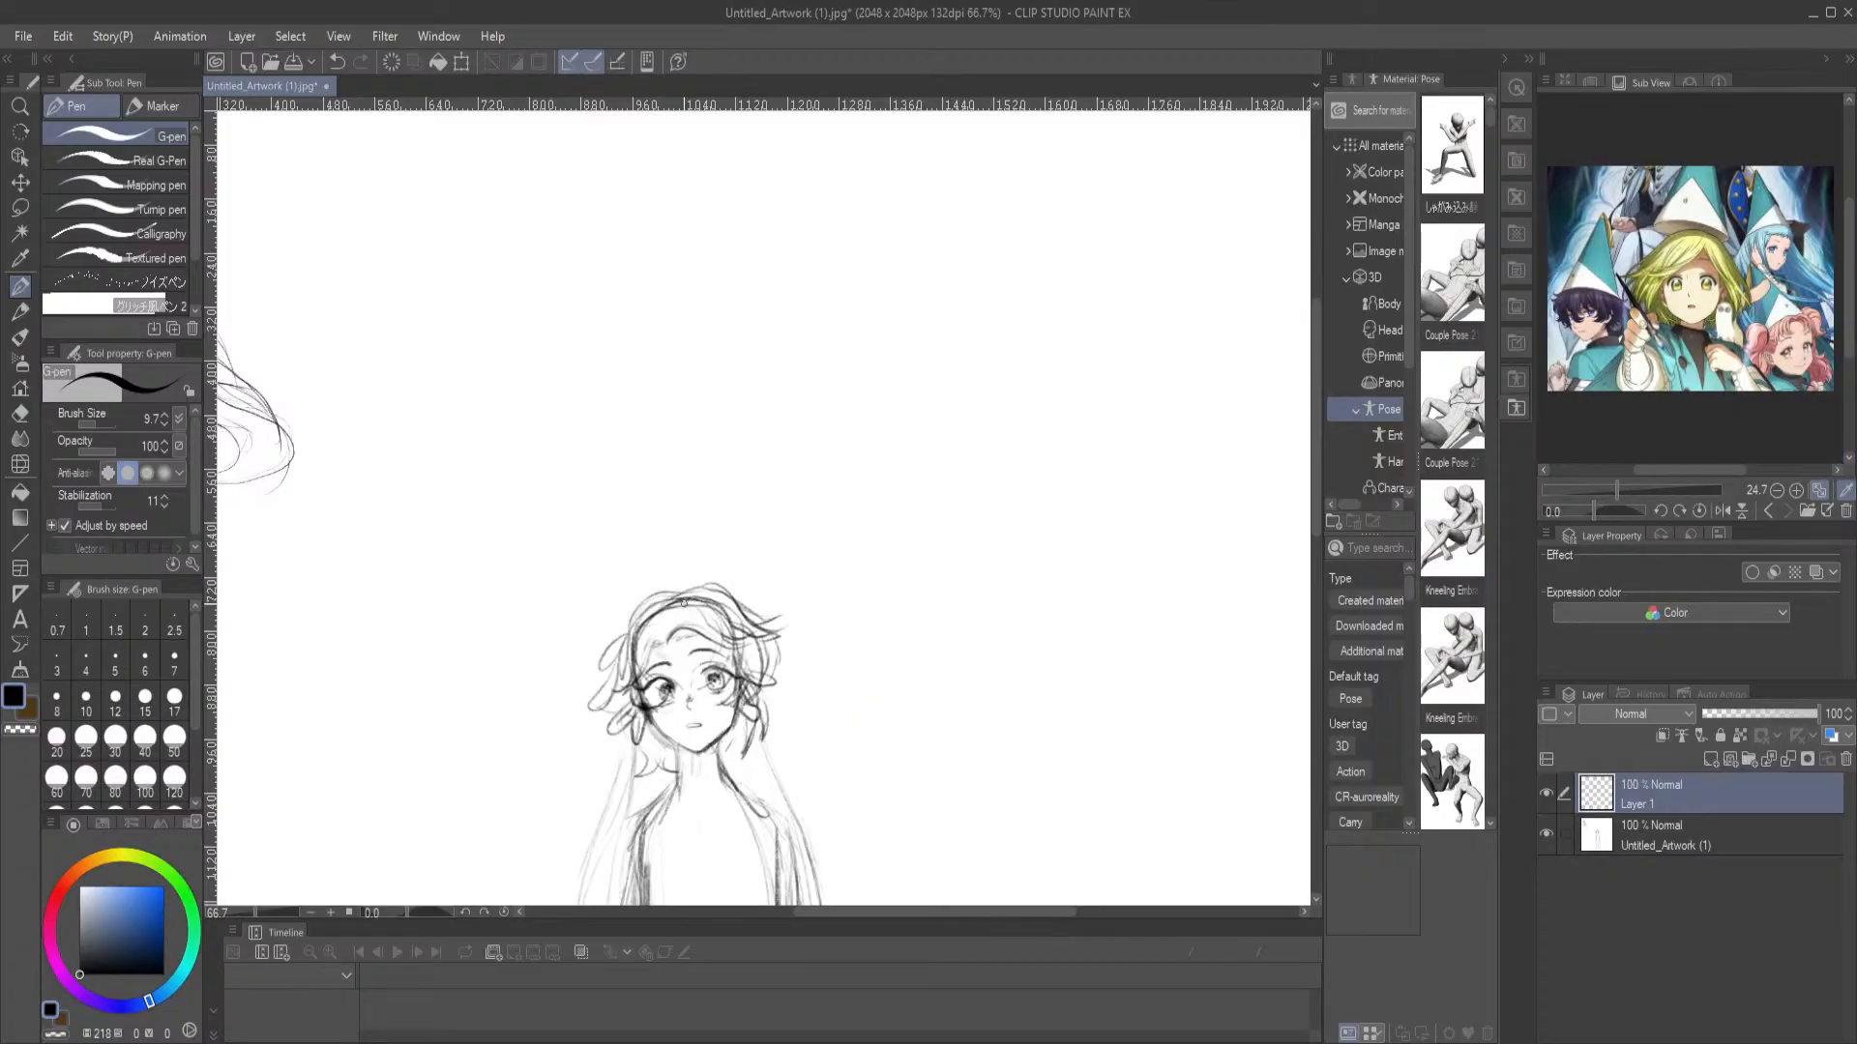
Paint over the central figure sketch in white on Layer 1, using the G-pen at brush size 561.8
{"action": "scroll", "coordinate": [684, 602], "scroll_direction": "down", "scroll_amount": 2}
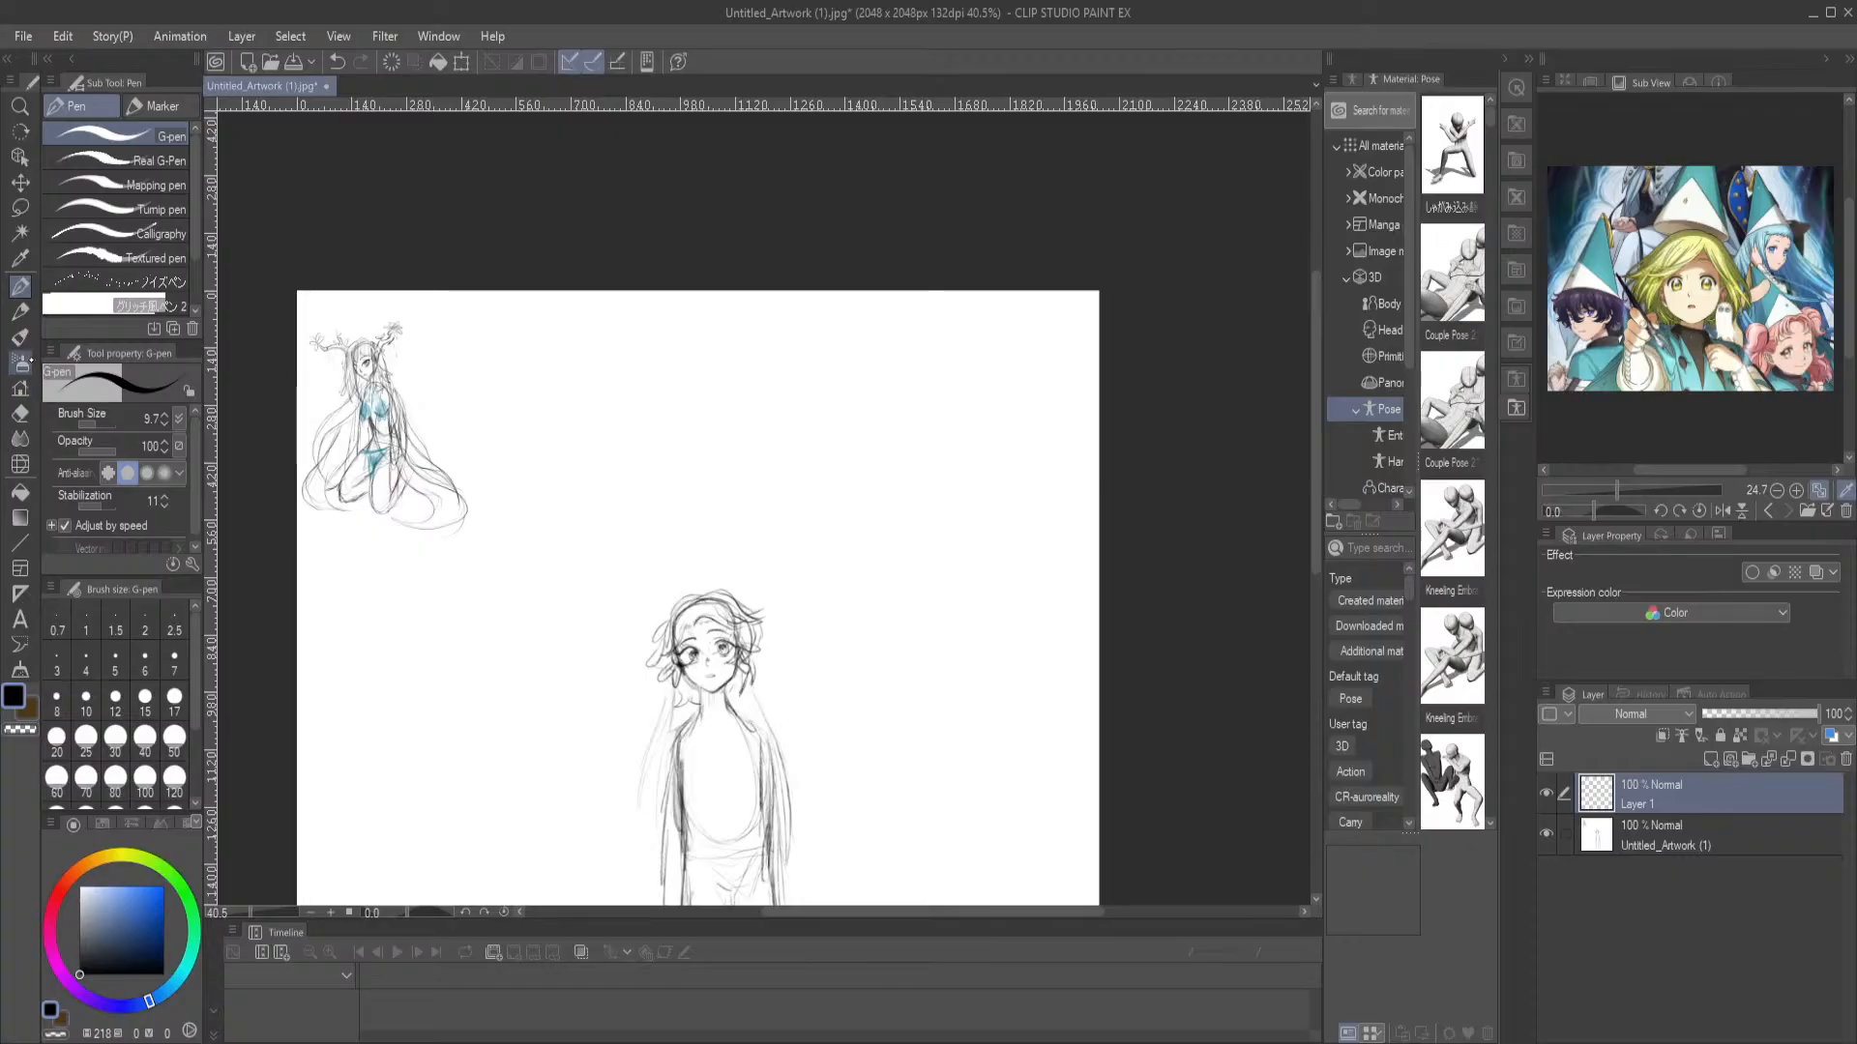
{"action": "left_click_drag", "start_coordinate": [688, 657], "coordinate": [700, 529]}
{"action": "left_click", "coordinate": [80, 888]}
{"action": "left_click", "coordinate": [111, 425]}
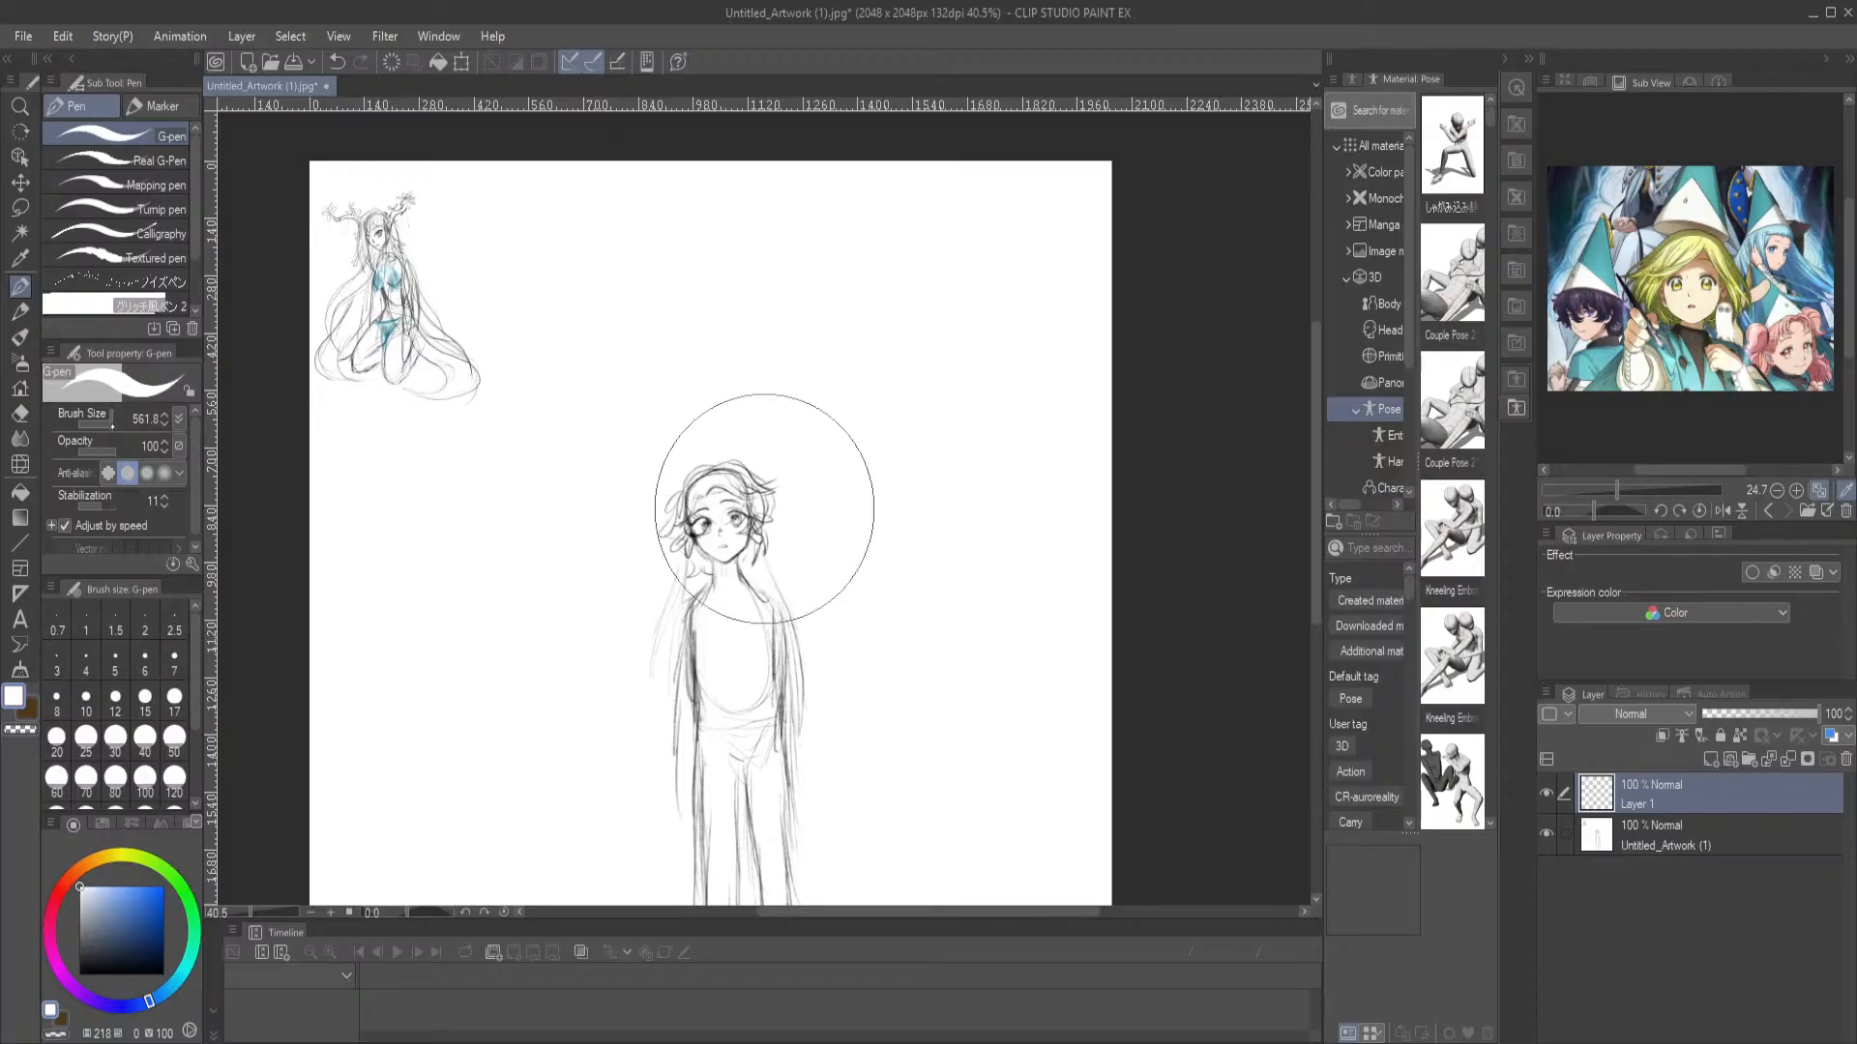
{"action": "mouse_move", "coordinate": [685, 545]}
{"action": "left_mouse_down"}
{"action": "mouse_move", "coordinate": [736, 891]}
{"action": "mouse_move", "coordinate": [761, 553]}
{"action": "mouse_move", "coordinate": [772, 665]}
{"action": "left_mouse_up"}
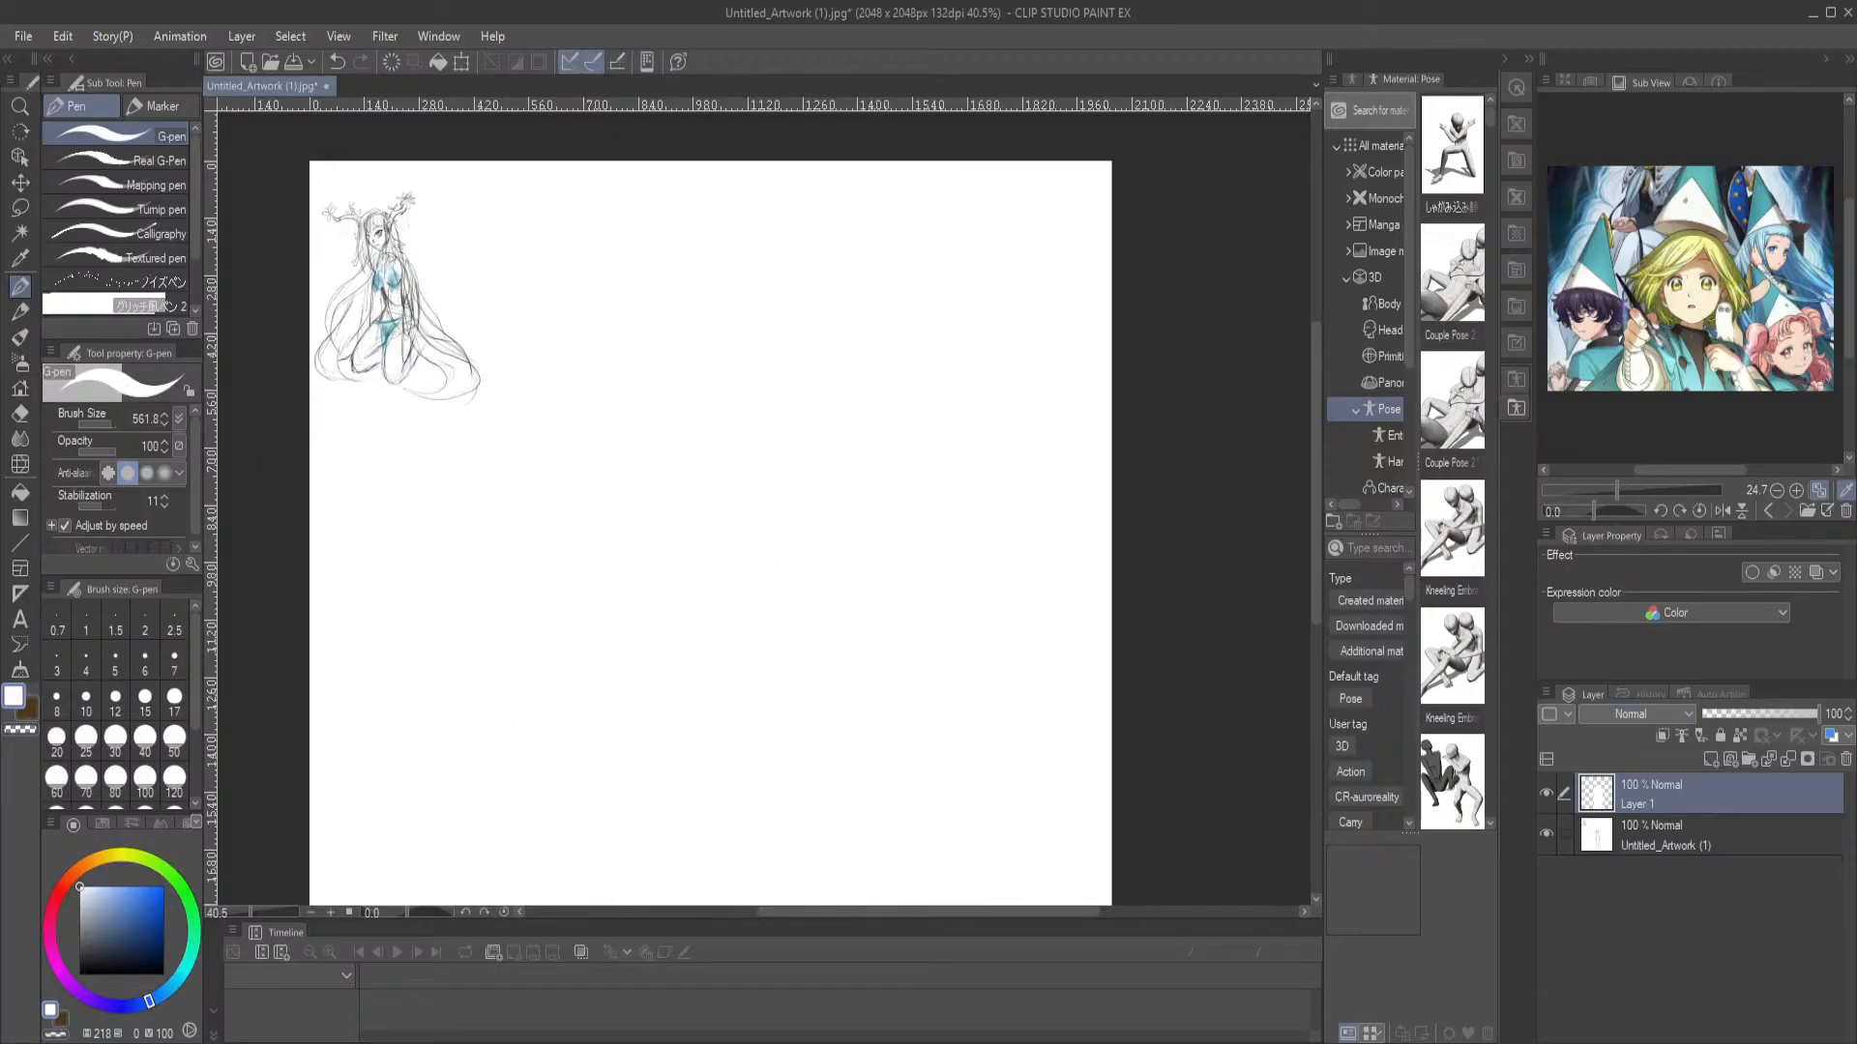
Lower Layer 1's opacity to 83% and add a new layer above it
{"action": "left_click", "coordinate": [1789, 714]}
{"action": "left_click", "coordinate": [1800, 714]}
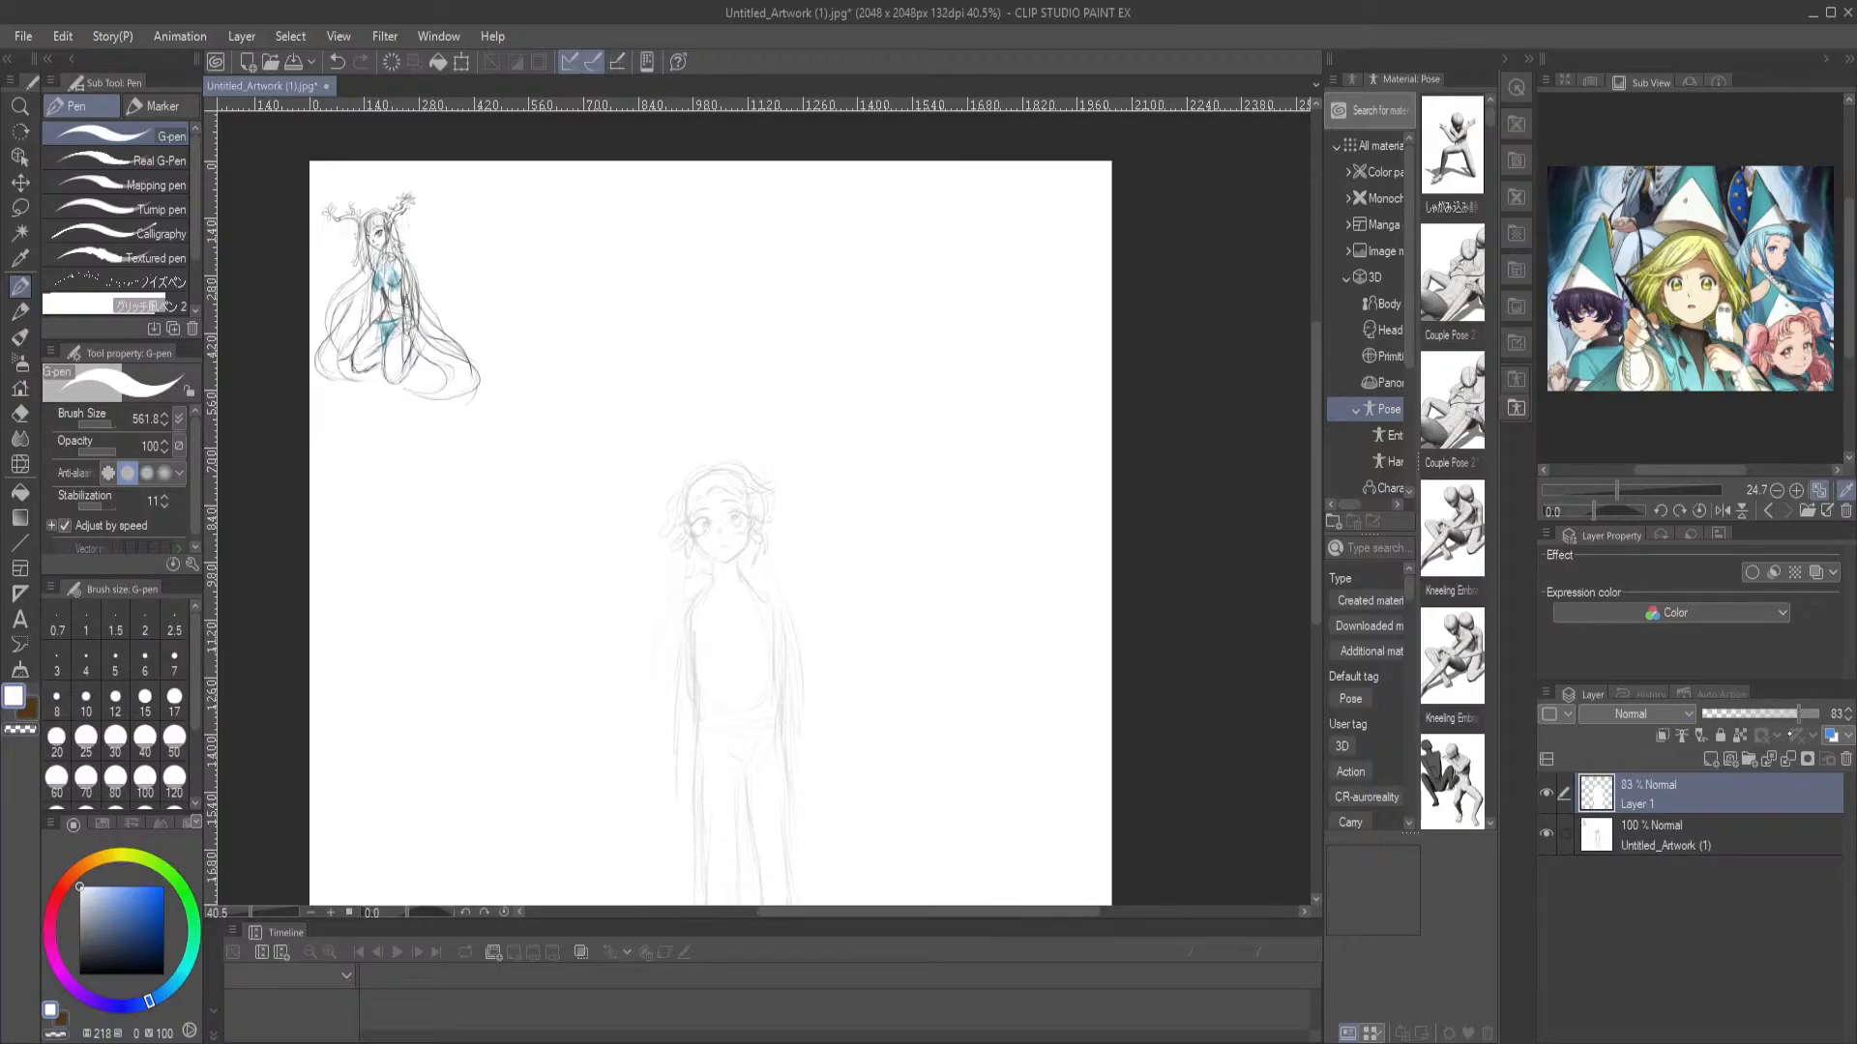
{"action": "left_click", "coordinate": [1710, 760]}
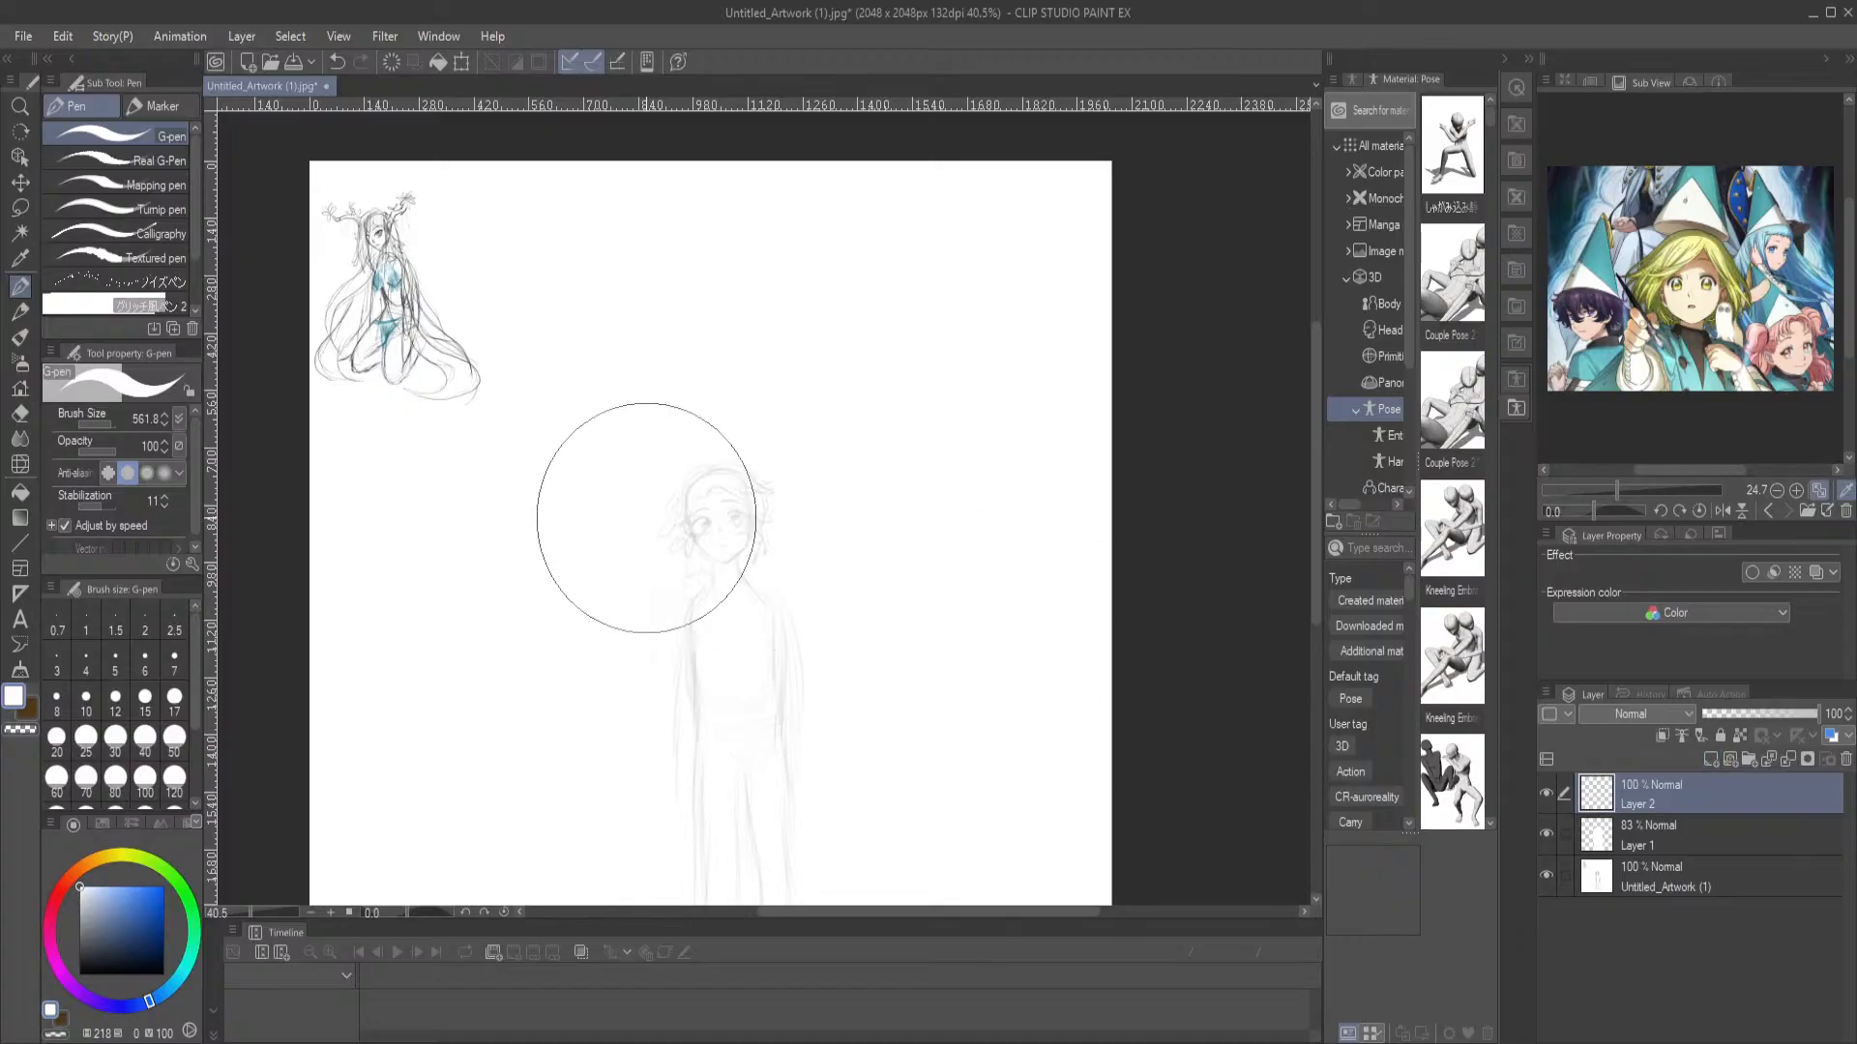
Set the drawing colour to black and the G-pen's brush size to 7.5
{"action": "left_click", "coordinate": [96, 929]}
{"action": "left_click_drag", "start_coordinate": [96, 929], "coordinate": [78, 976]}
{"action": "left_click_drag", "start_coordinate": [110, 425], "coordinate": [94, 424]}
{"action": "mouse_move", "coordinate": [762, 538]}
{"action": "left_mouse_down"}
{"action": "mouse_move", "coordinate": [716, 677]}
{"action": "mouse_move", "coordinate": [764, 721]}
{"action": "left_mouse_up"}
{"action": "key", "text": "ctrl+z"}
Place the tongari_KV_E-tate-1-1200x900 reference image over the faded head sketch and lower its opacity to 45%
{"action": "left_click_drag", "start_coordinate": [684, 457], "coordinate": [868, 444]}
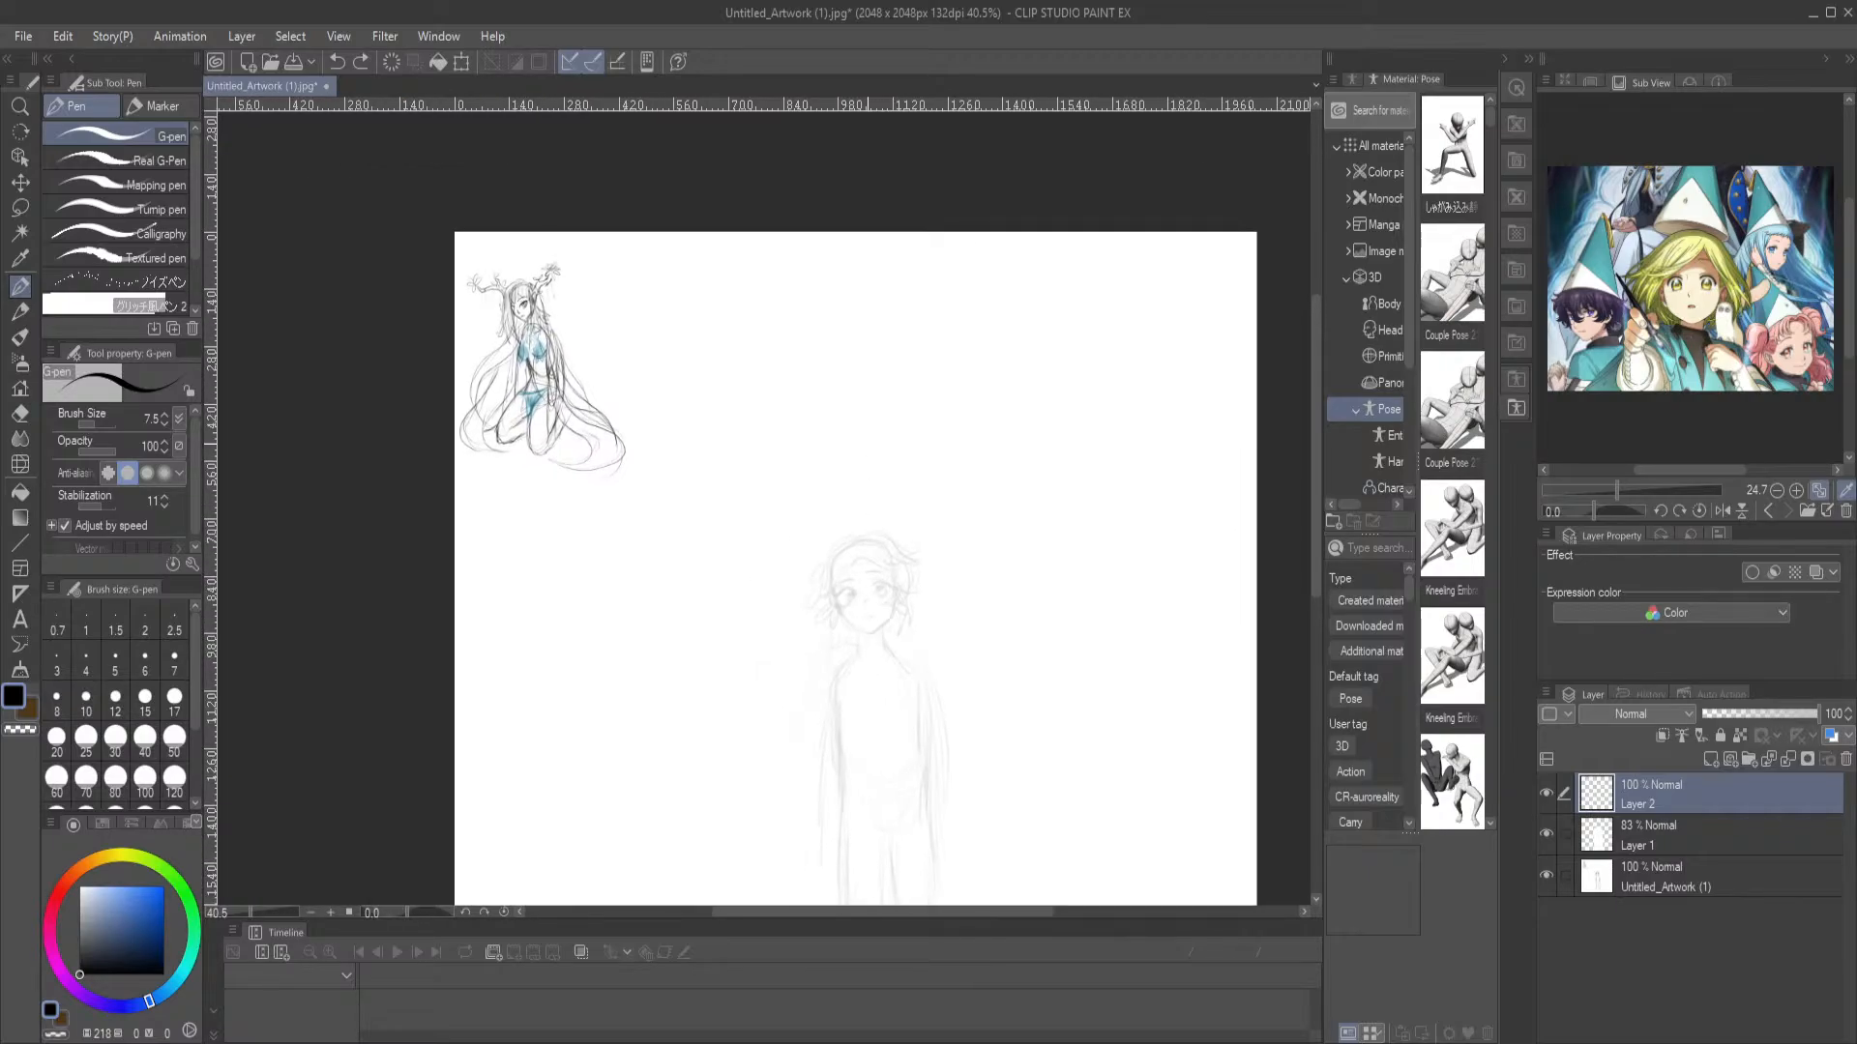
{"action": "scroll", "coordinate": [868, 444], "scroll_direction": "up", "scroll_amount": 2}
{"action": "left_click_drag", "start_coordinate": [793, 499], "coordinate": [798, 412]}
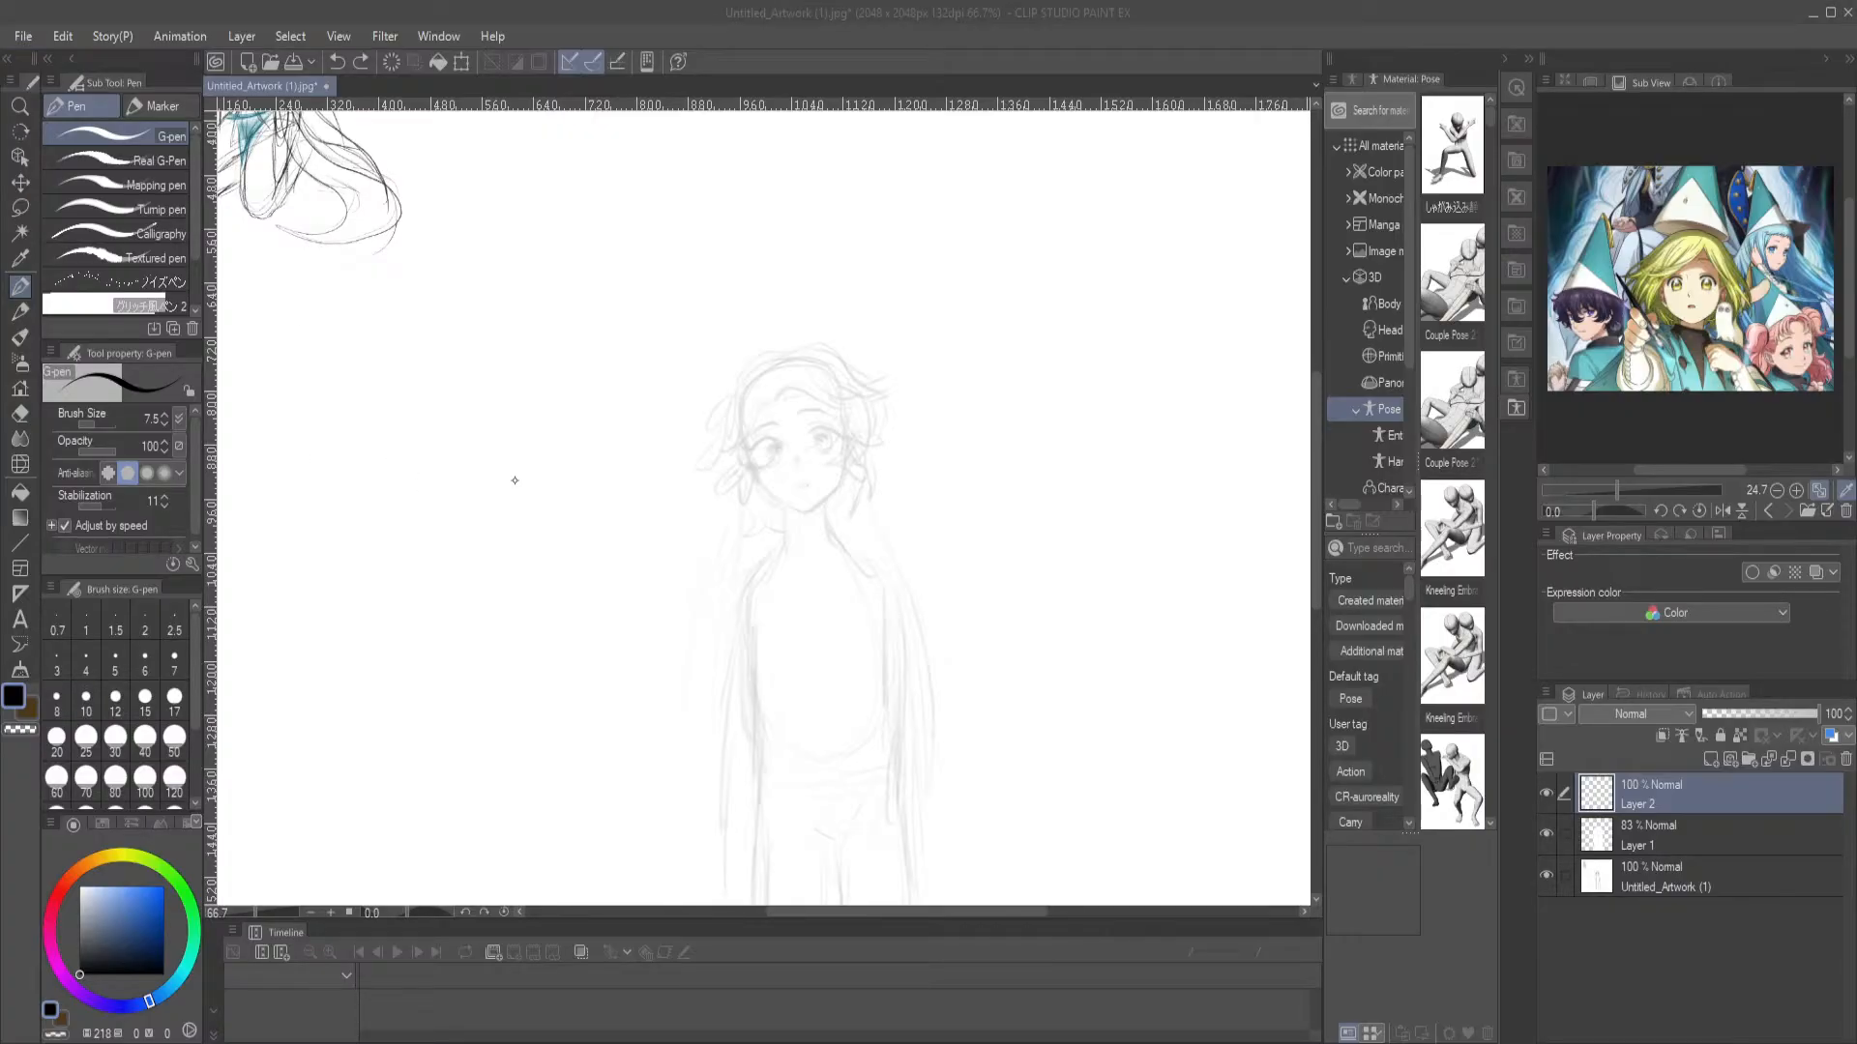
{"action": "double_click", "coordinate": [521, 528]}
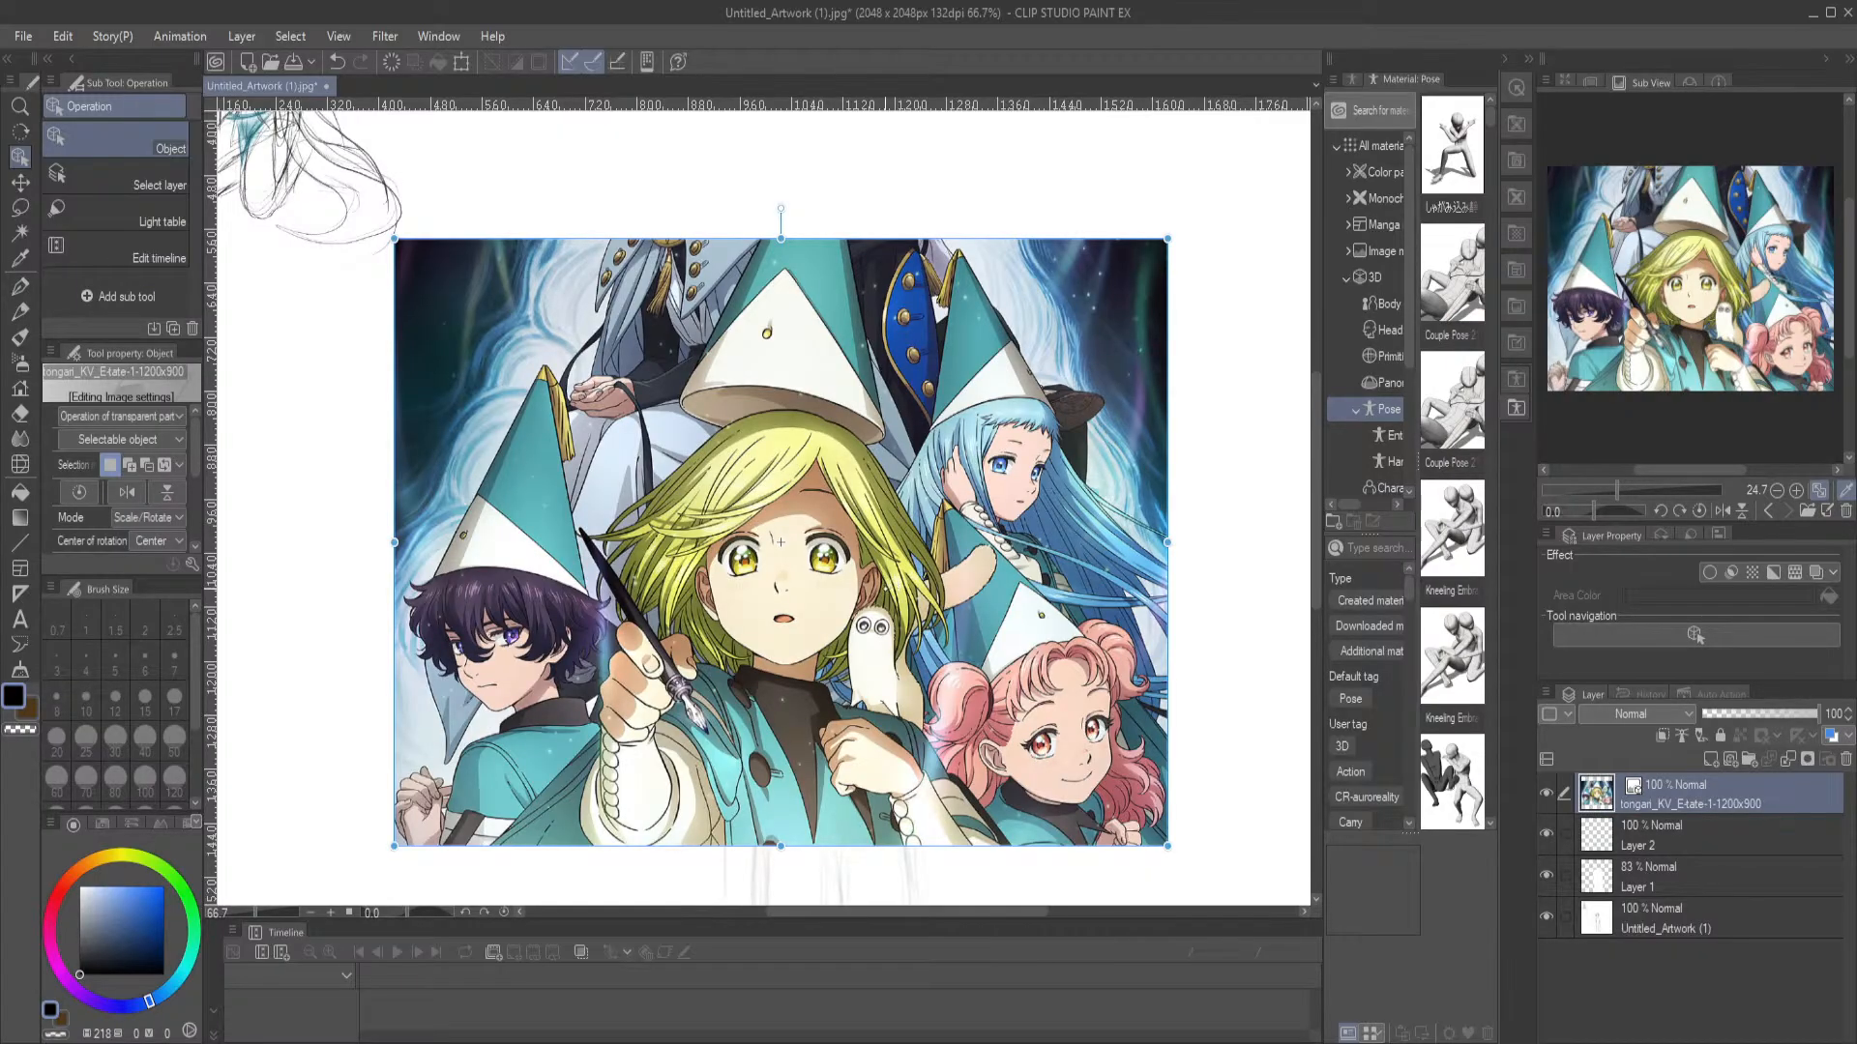
{"action": "left_click_drag", "start_coordinate": [780, 541], "coordinate": [819, 421]}
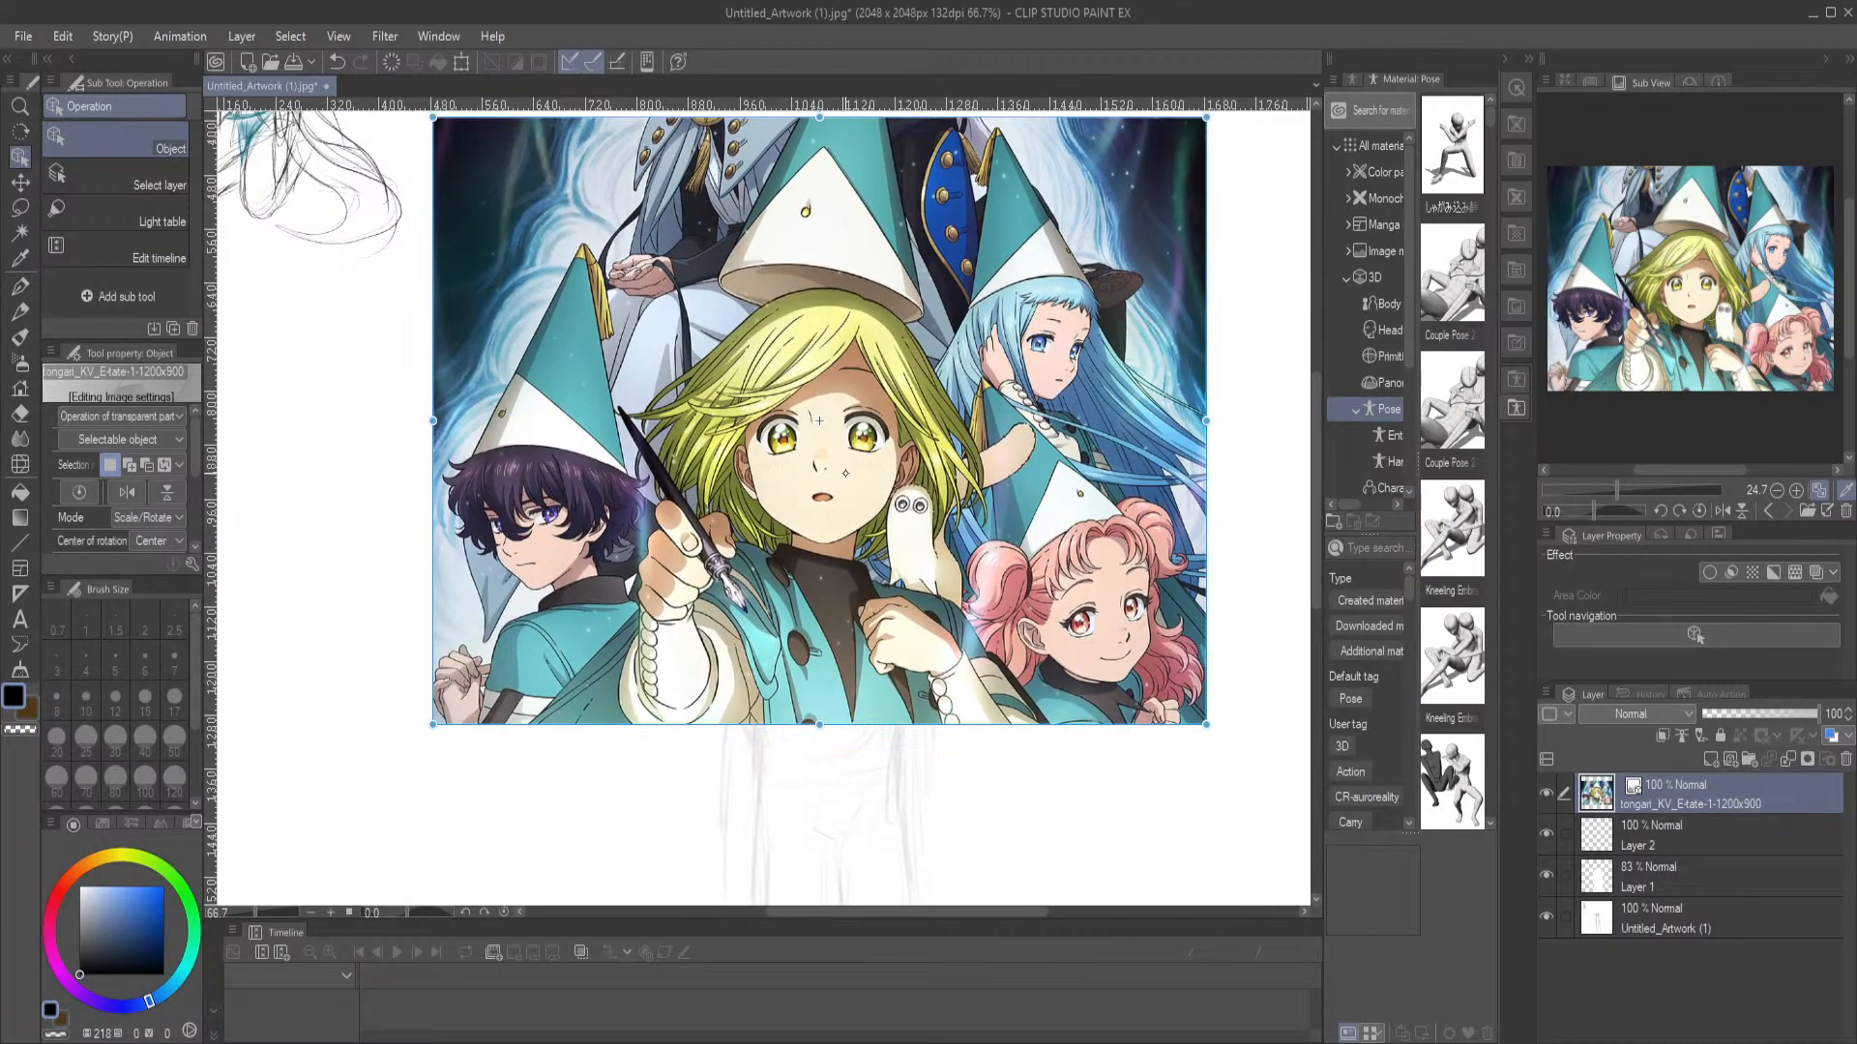
{"action": "left_click", "coordinate": [1770, 714]}
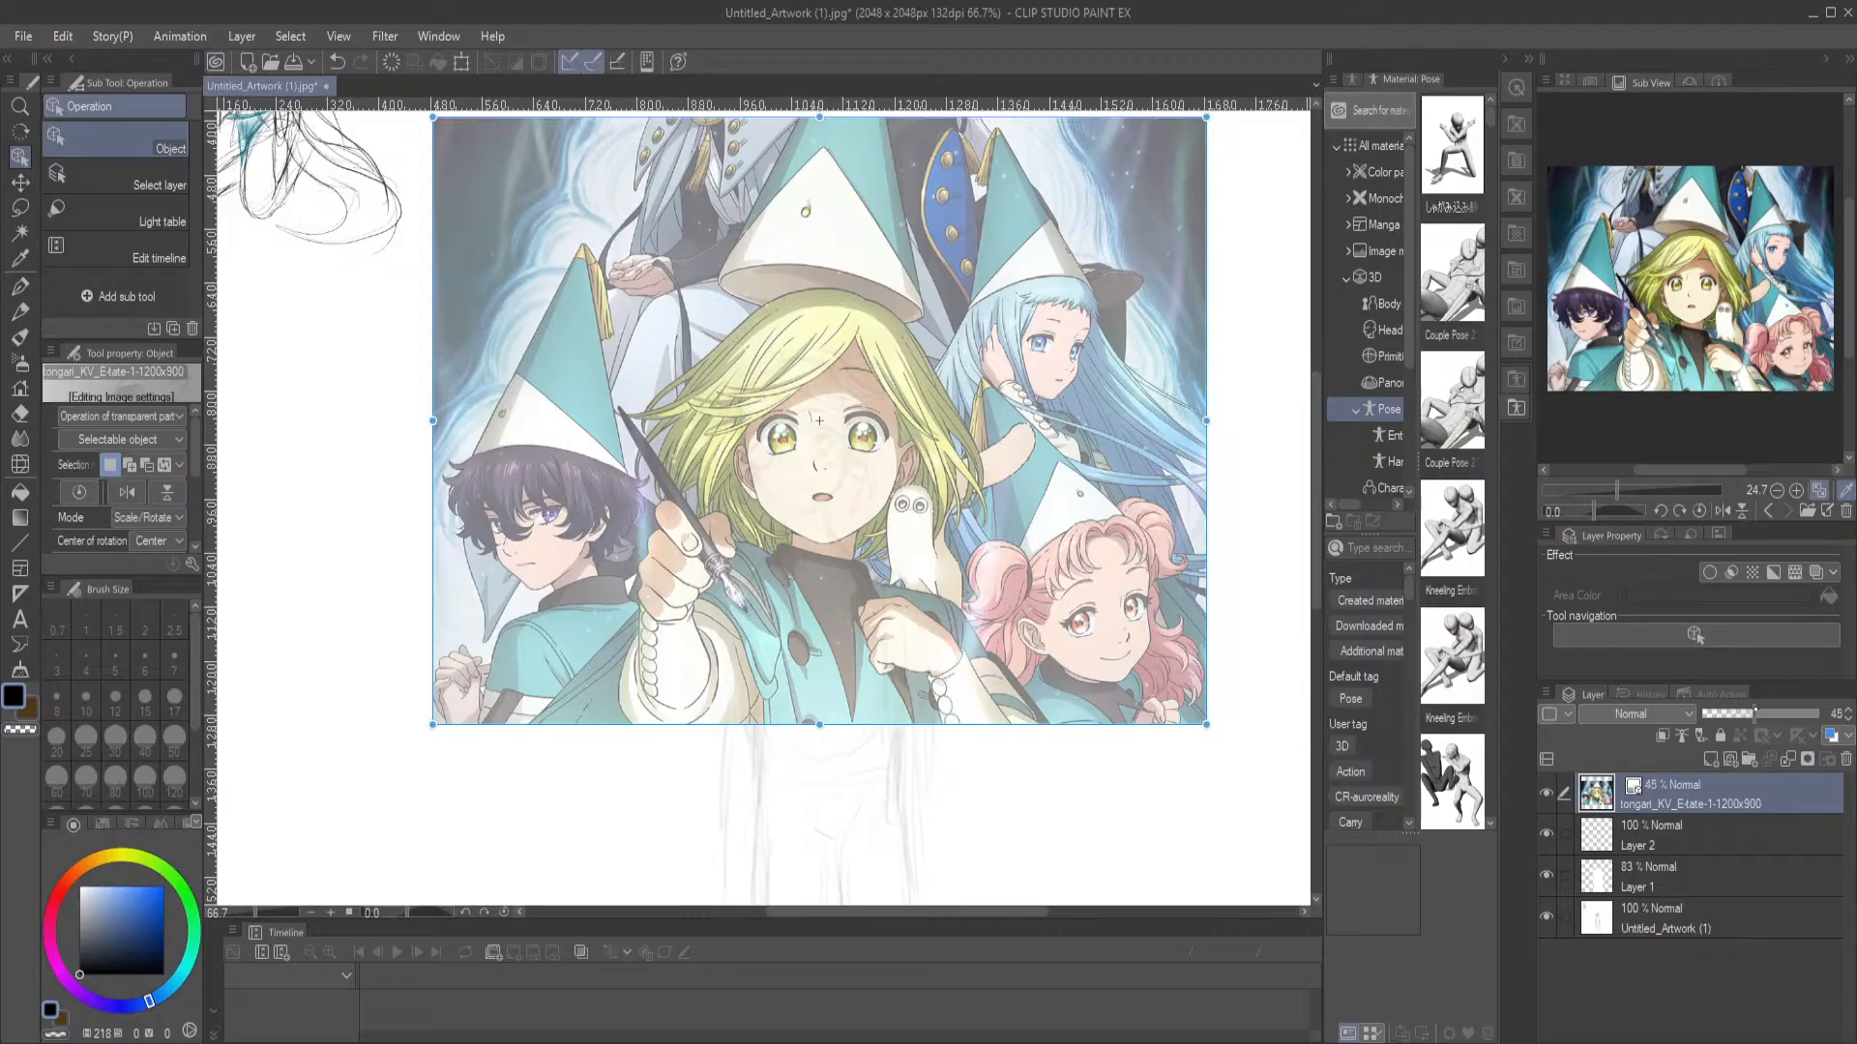
{"action": "left_click", "coordinate": [1756, 713]}
Set Layer 1's opacity to 100% and move Layer 2 above the reference image layer
{"action": "left_click", "coordinate": [1562, 875]}
{"action": "left_click", "coordinate": [1687, 873]}
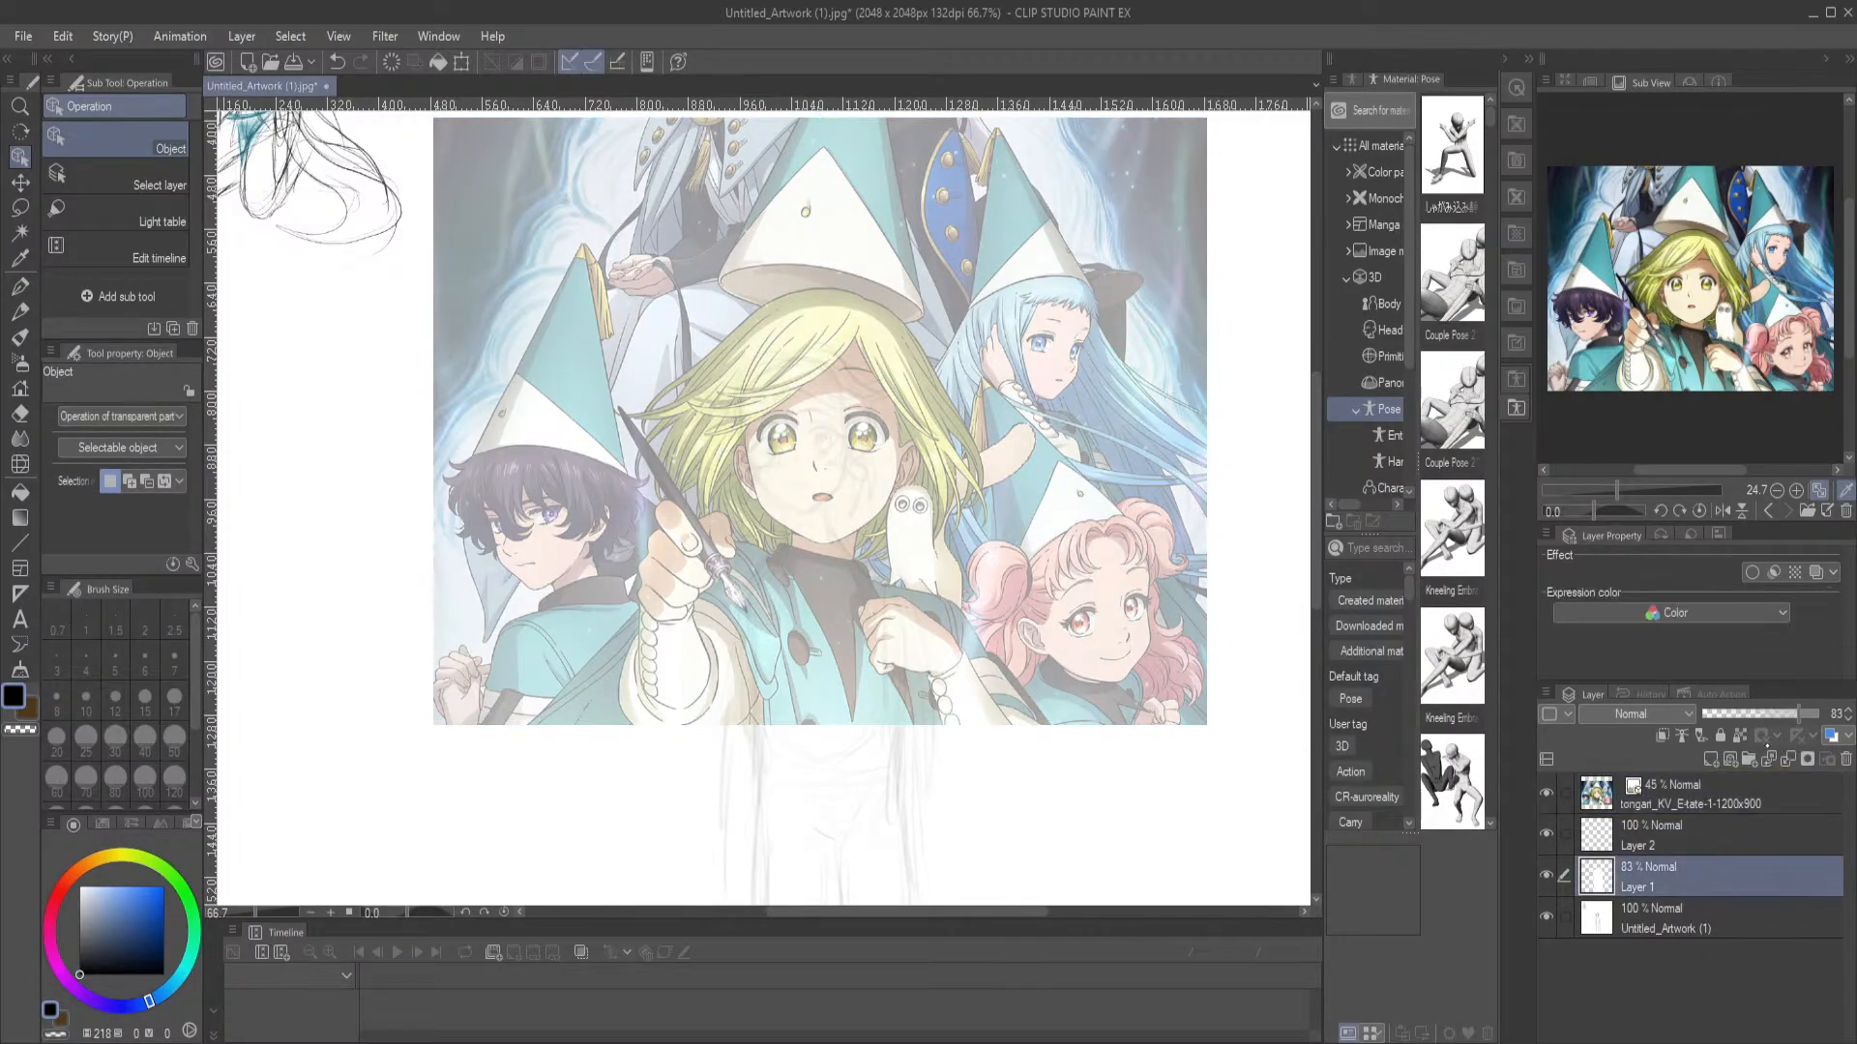
{"action": "left_click", "coordinate": [1701, 839]}
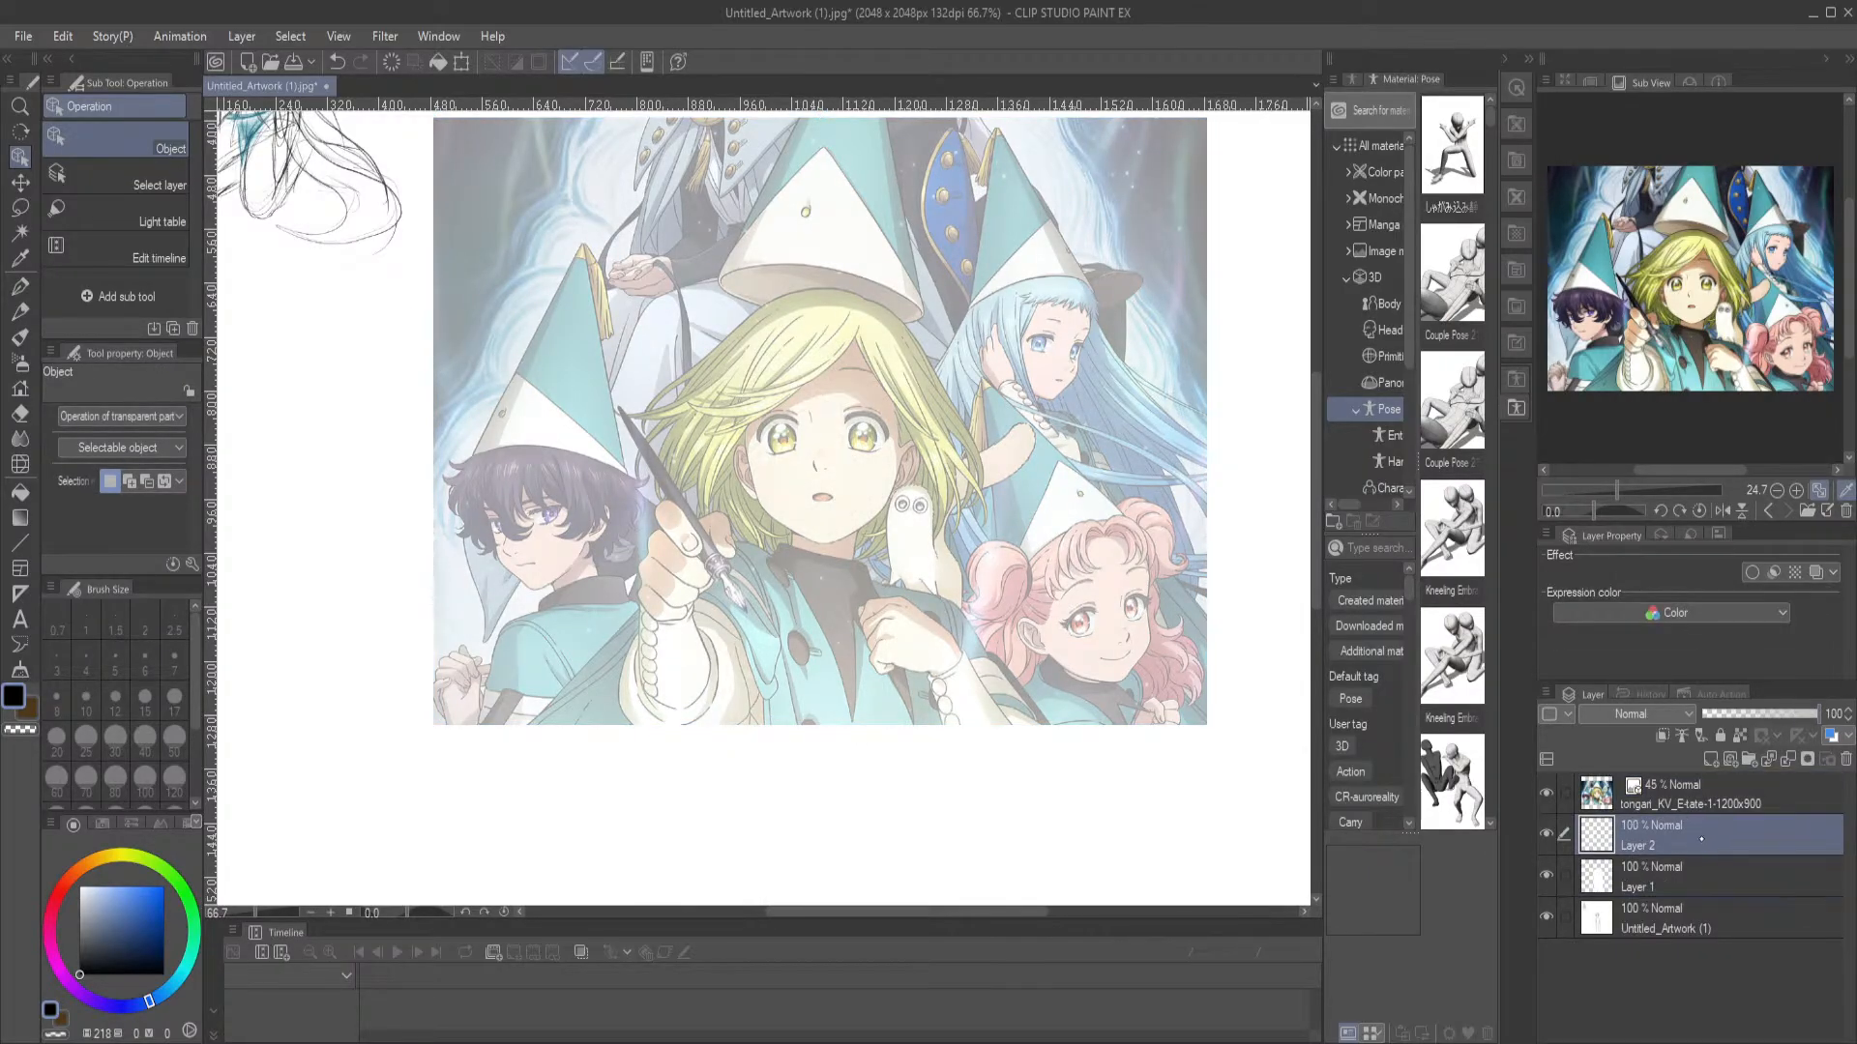
{"action": "left_click_drag", "start_coordinate": [1706, 821], "coordinate": [1721, 783]}
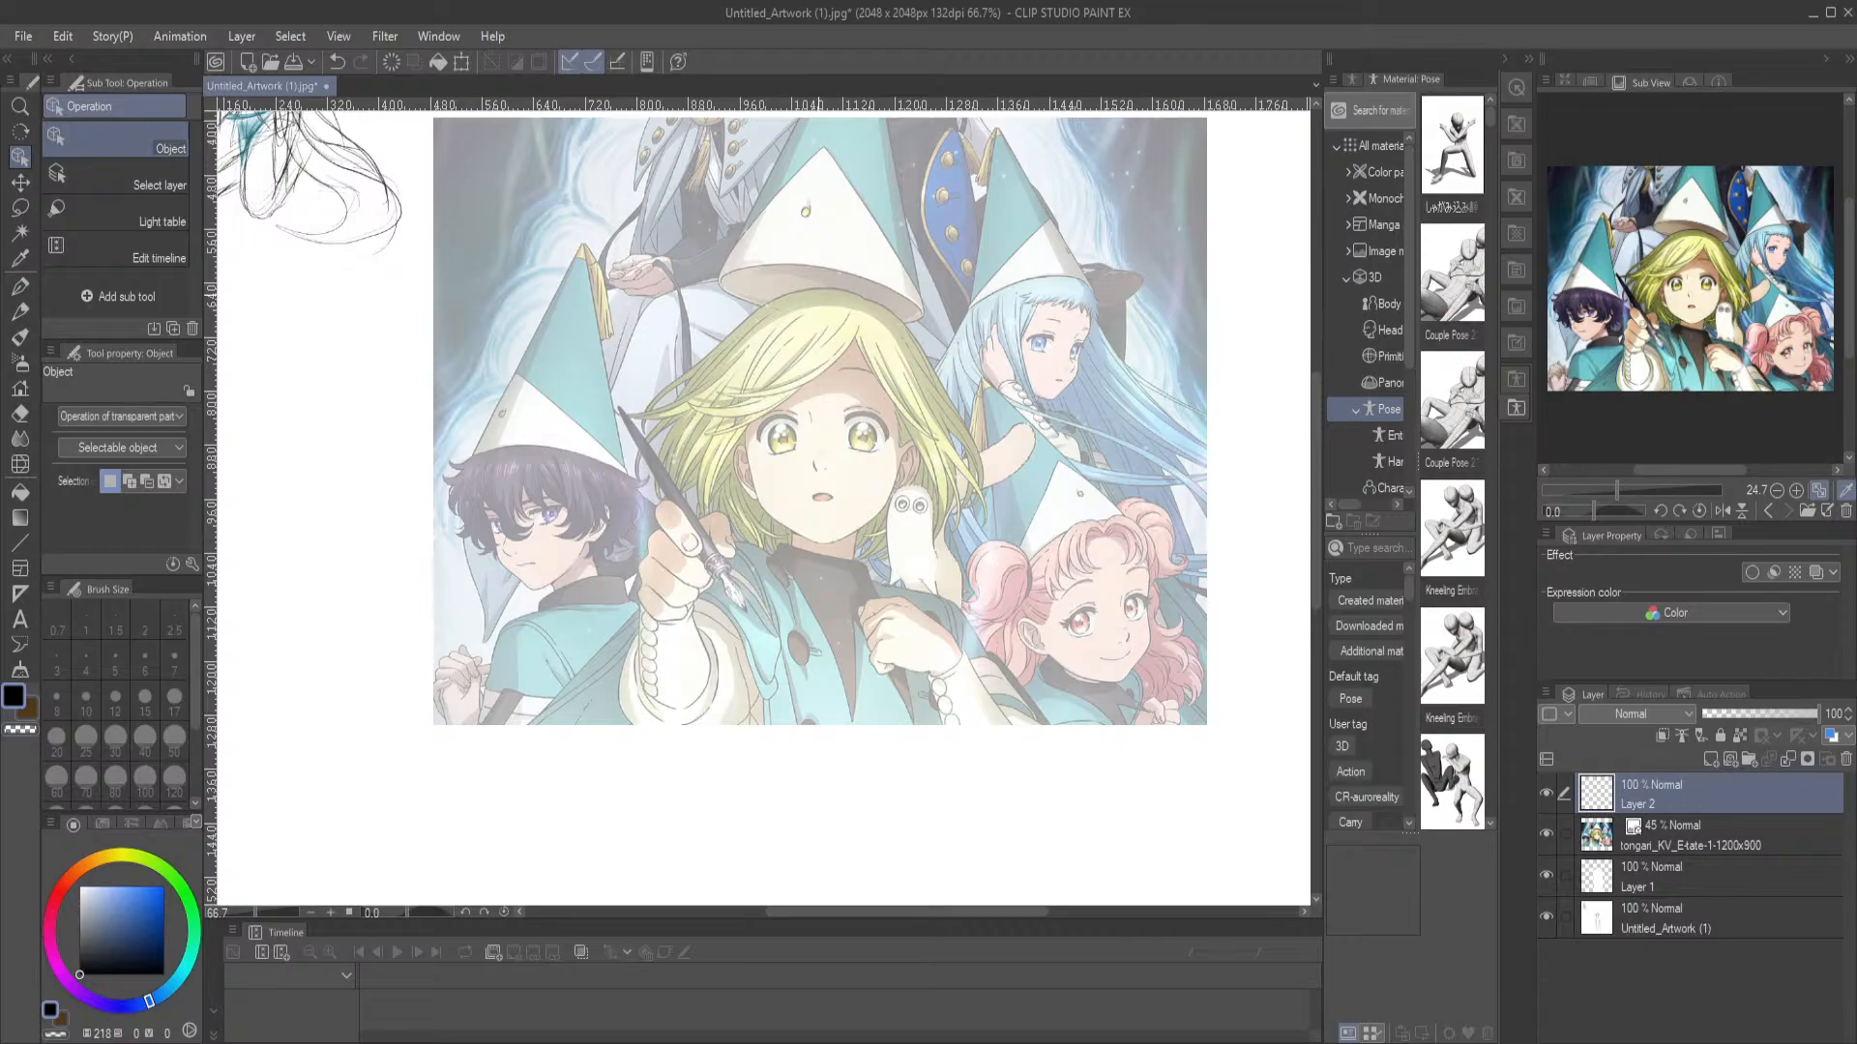
Trace the left cheek line of the blonde girl's face on Layer 2 with the G-pen at size 3.5
{"action": "scroll", "coordinate": [818, 295], "scroll_direction": "up", "scroll_amount": 3}
{"action": "left_click_drag", "start_coordinate": [666, 593], "coordinate": [618, 462]}
{"action": "left_click", "coordinate": [639, 540]}
{"action": "mouse_move", "coordinate": [639, 540]}
{"action": "left_mouse_down"}
{"action": "mouse_move", "coordinate": [648, 626]}
{"action": "mouse_move", "coordinate": [645, 533]}
{"action": "left_mouse_up"}
{"action": "key", "text": "p"}
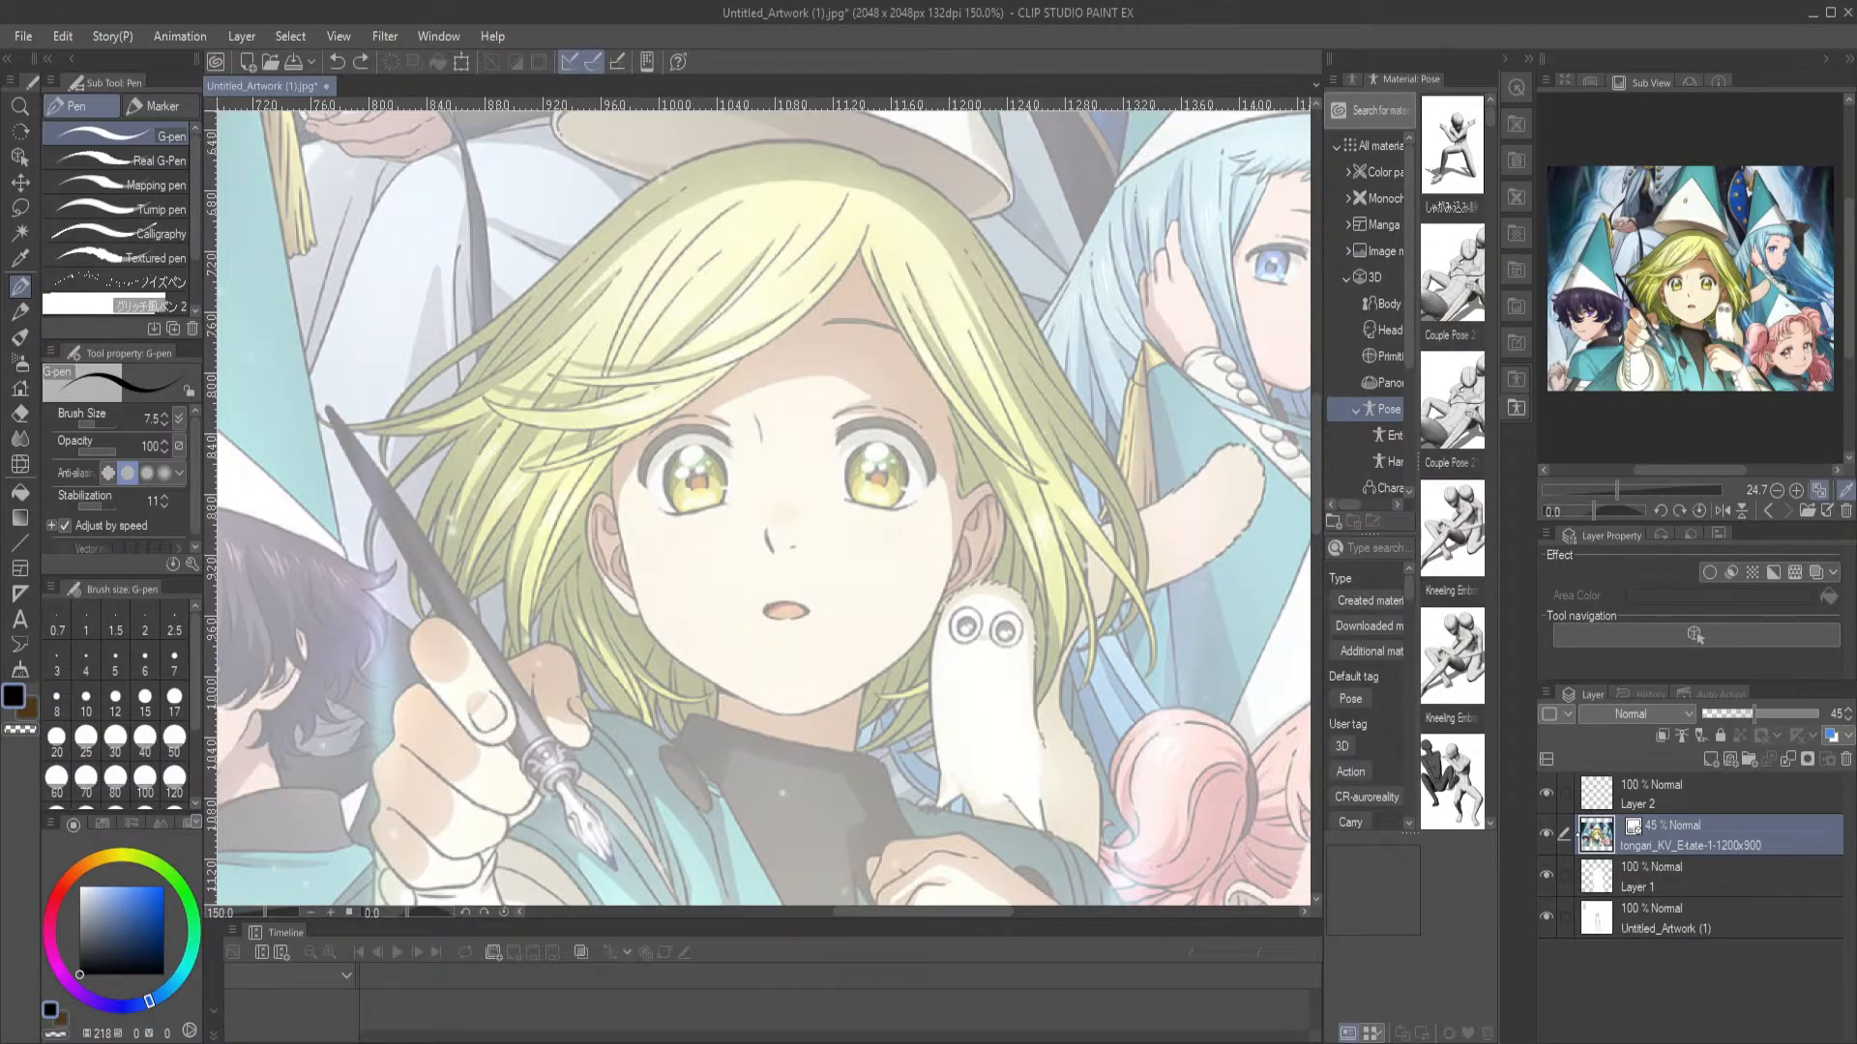
{"action": "left_click", "coordinate": [1671, 801]}
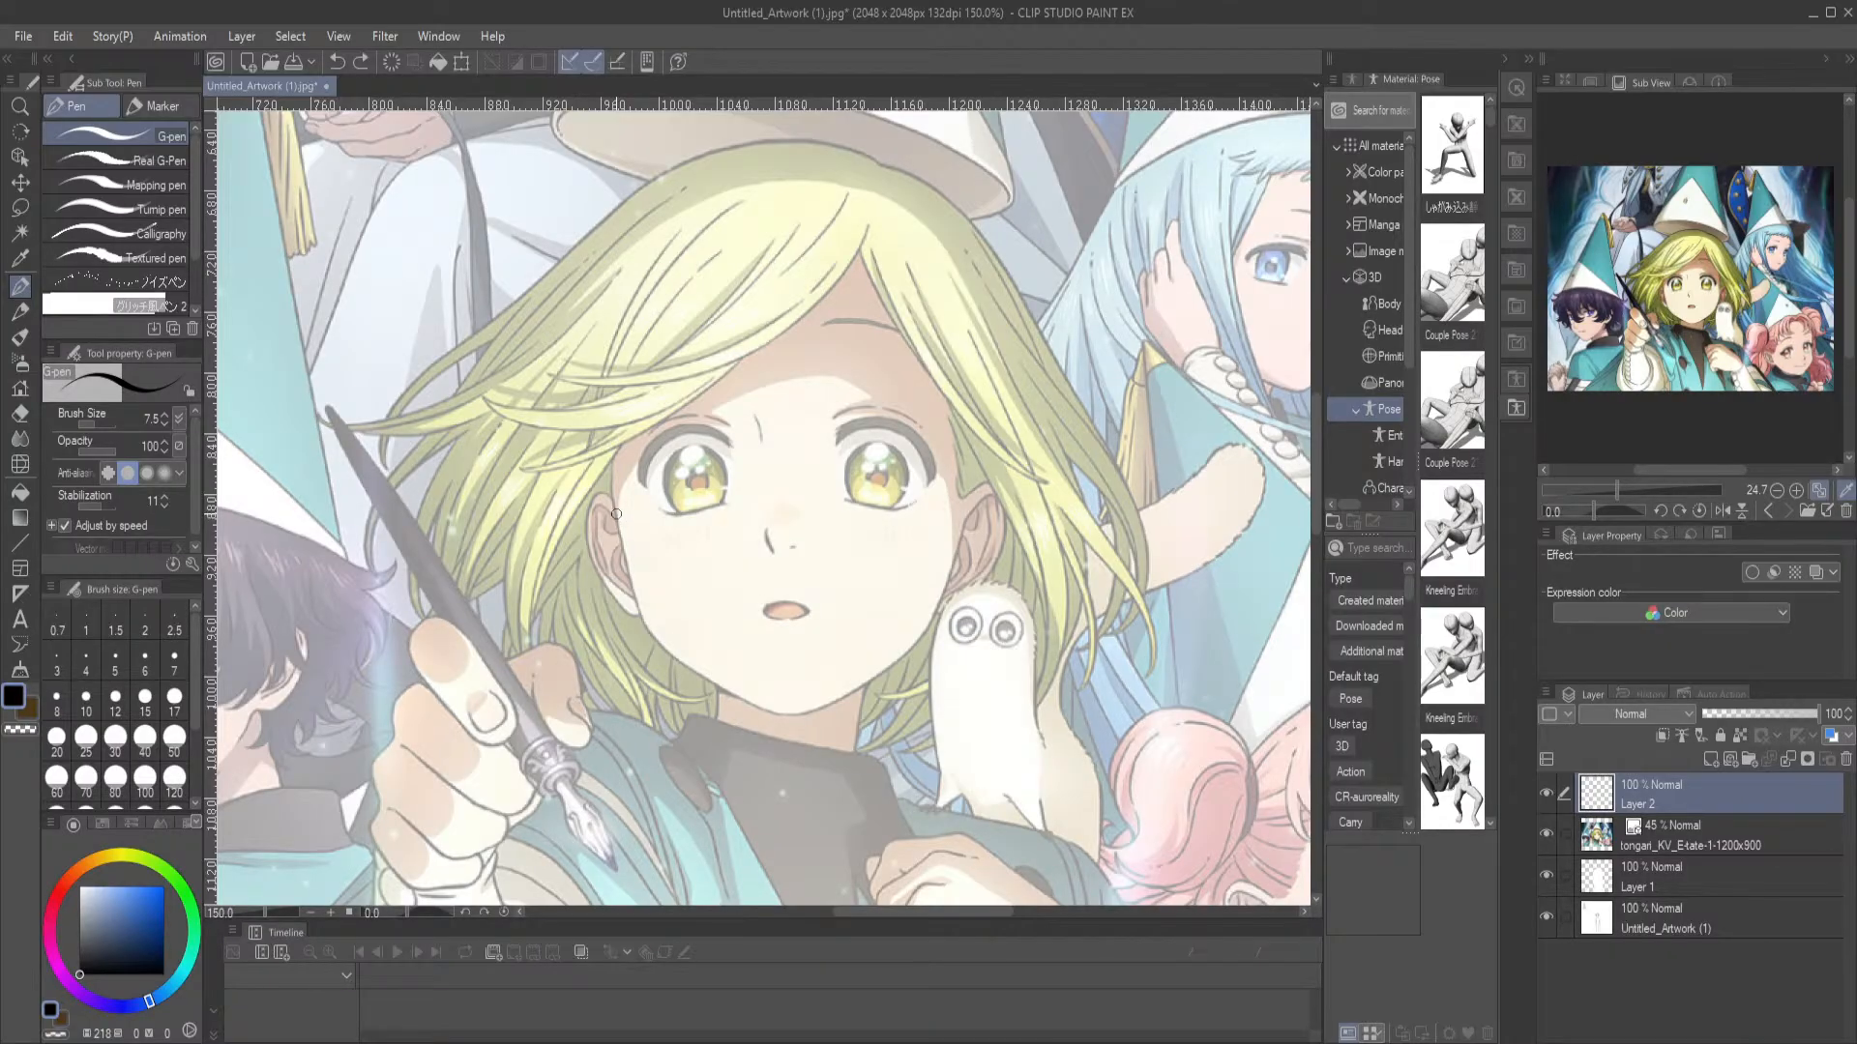
{"action": "key", "text": "bracketleft"}
{"action": "key", "text": "bracketleft"}
{"action": "key", "text": "bracketleft"}
{"action": "key", "text": "bracketleft"}
{"action": "left_click_drag", "start_coordinate": [615, 495], "coordinate": [642, 619]}
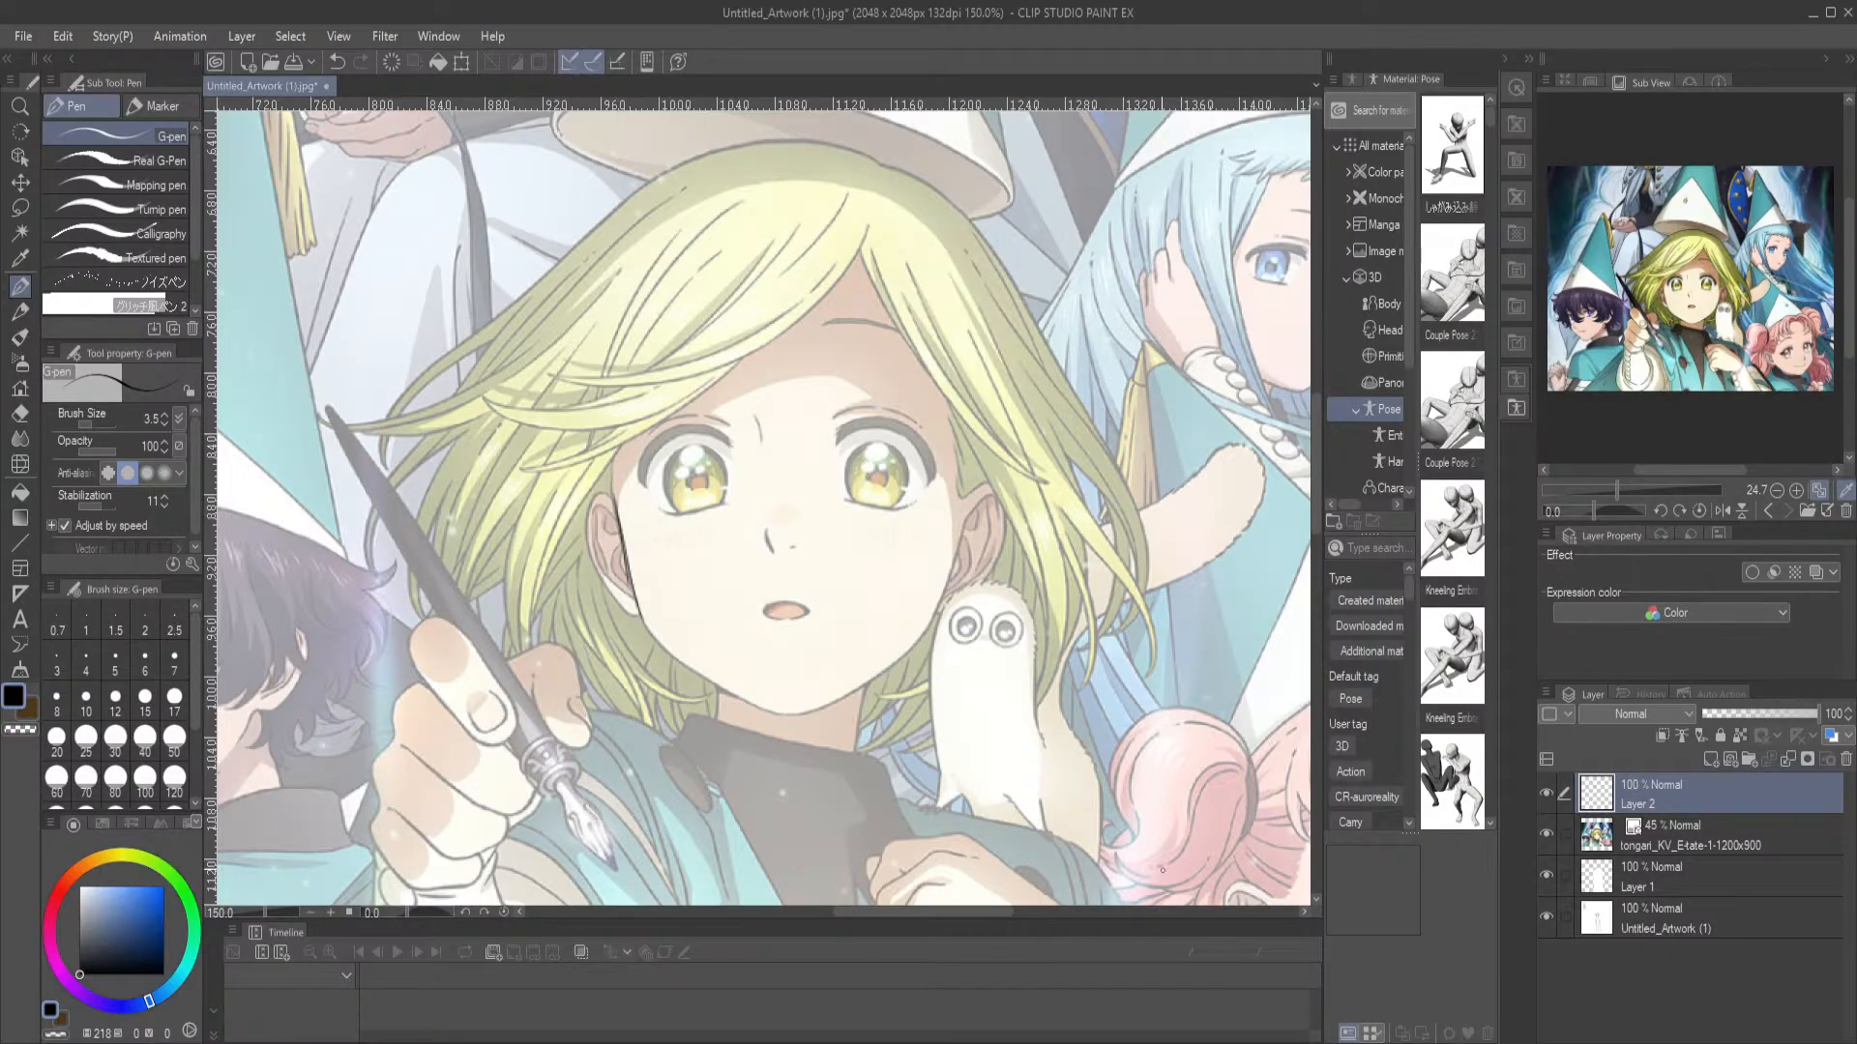
Lower the reference image layer's opacity to 29% and make Layer 2 active again
{"action": "left_click", "coordinate": [1727, 841]}
{"action": "left_click", "coordinate": [1736, 714]}
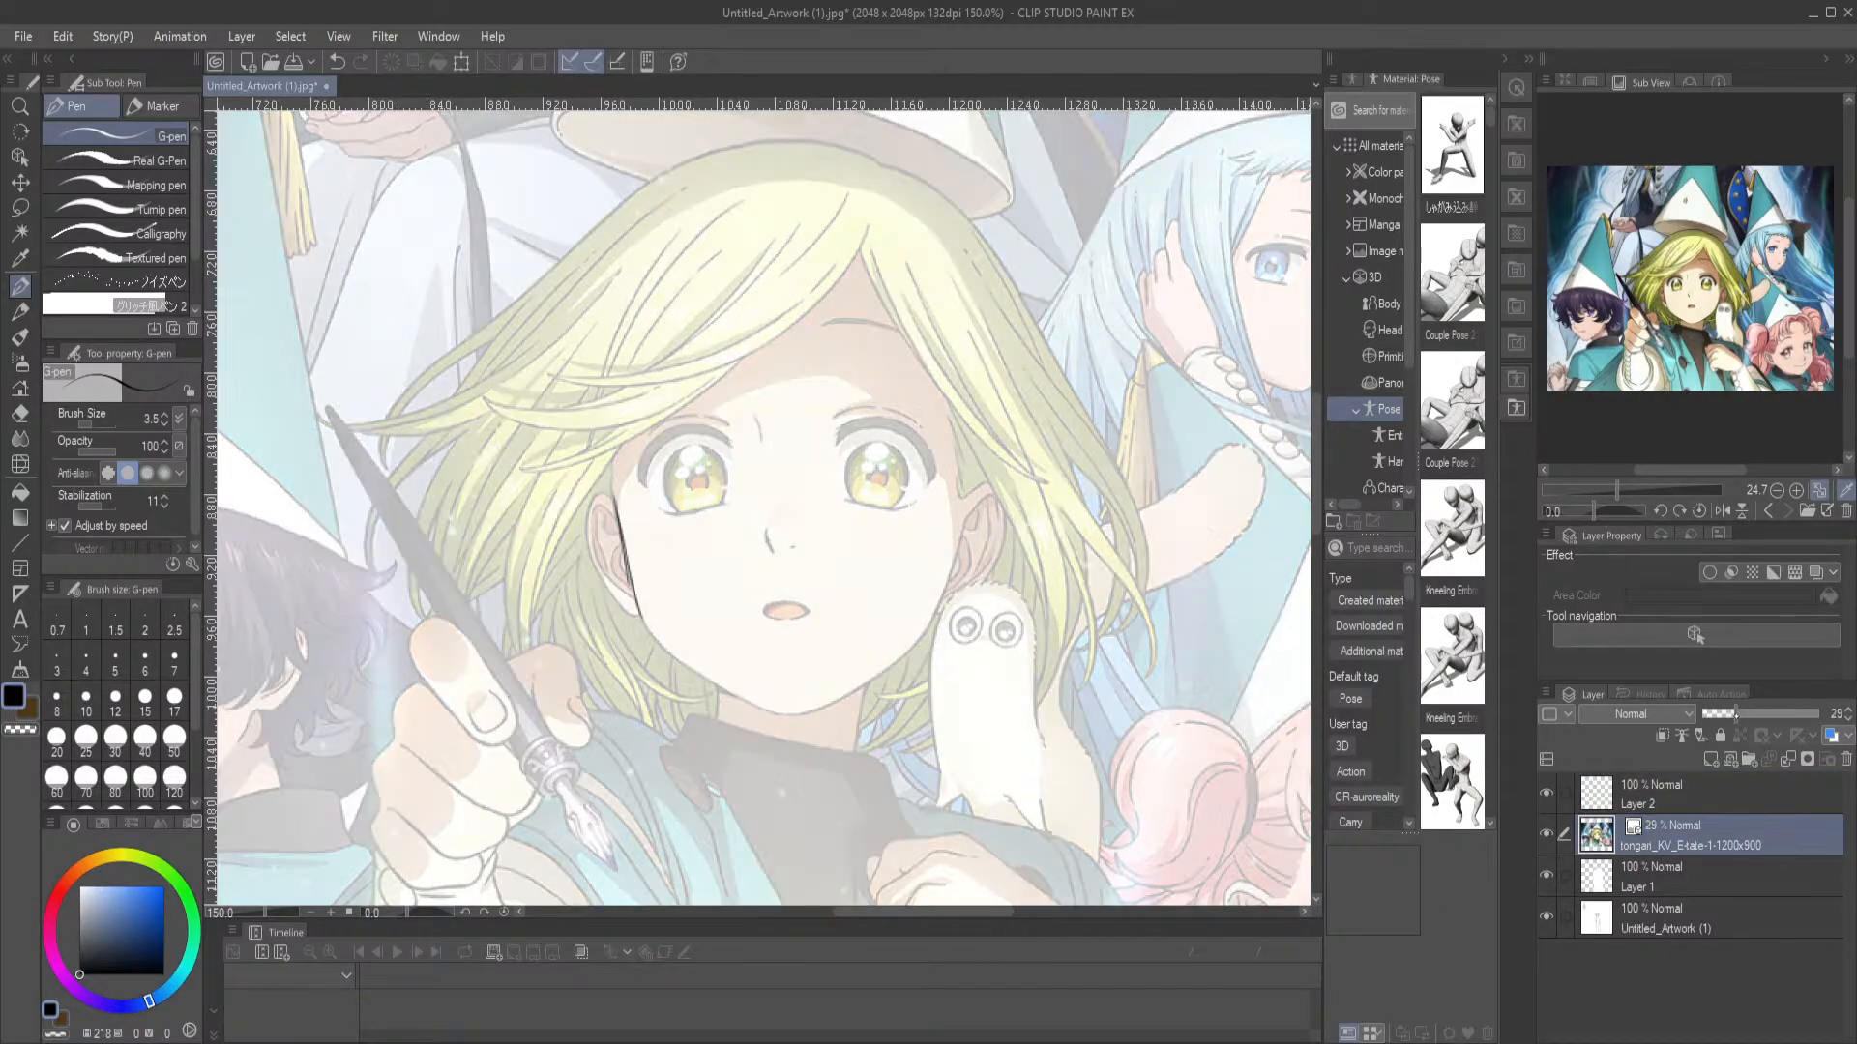
{"action": "left_click", "coordinate": [1726, 807]}
Trace the blonde girl's jawline and draw a construction circle for the skull around the upper head
{"action": "mouse_move", "coordinate": [634, 601]}
{"action": "left_mouse_down"}
{"action": "mouse_move", "coordinate": [755, 701]}
{"action": "mouse_move", "coordinate": [797, 707]}
{"action": "mouse_move", "coordinate": [888, 671]}
{"action": "mouse_move", "coordinate": [940, 614]}
{"action": "mouse_move", "coordinate": [966, 527]}
{"action": "mouse_move", "coordinate": [953, 561]}
{"action": "mouse_move", "coordinate": [960, 450]}
{"action": "left_mouse_up"}
{"action": "mouse_move", "coordinate": [767, 175]}
{"action": "left_mouse_down"}
{"action": "mouse_move", "coordinate": [618, 284]}
{"action": "mouse_move", "coordinate": [653, 529]}
{"action": "mouse_move", "coordinate": [611, 410]}
{"action": "mouse_move", "coordinate": [775, 559]}
{"action": "mouse_move", "coordinate": [724, 526]}
{"action": "mouse_move", "coordinate": [962, 498]}
{"action": "left_mouse_up"}
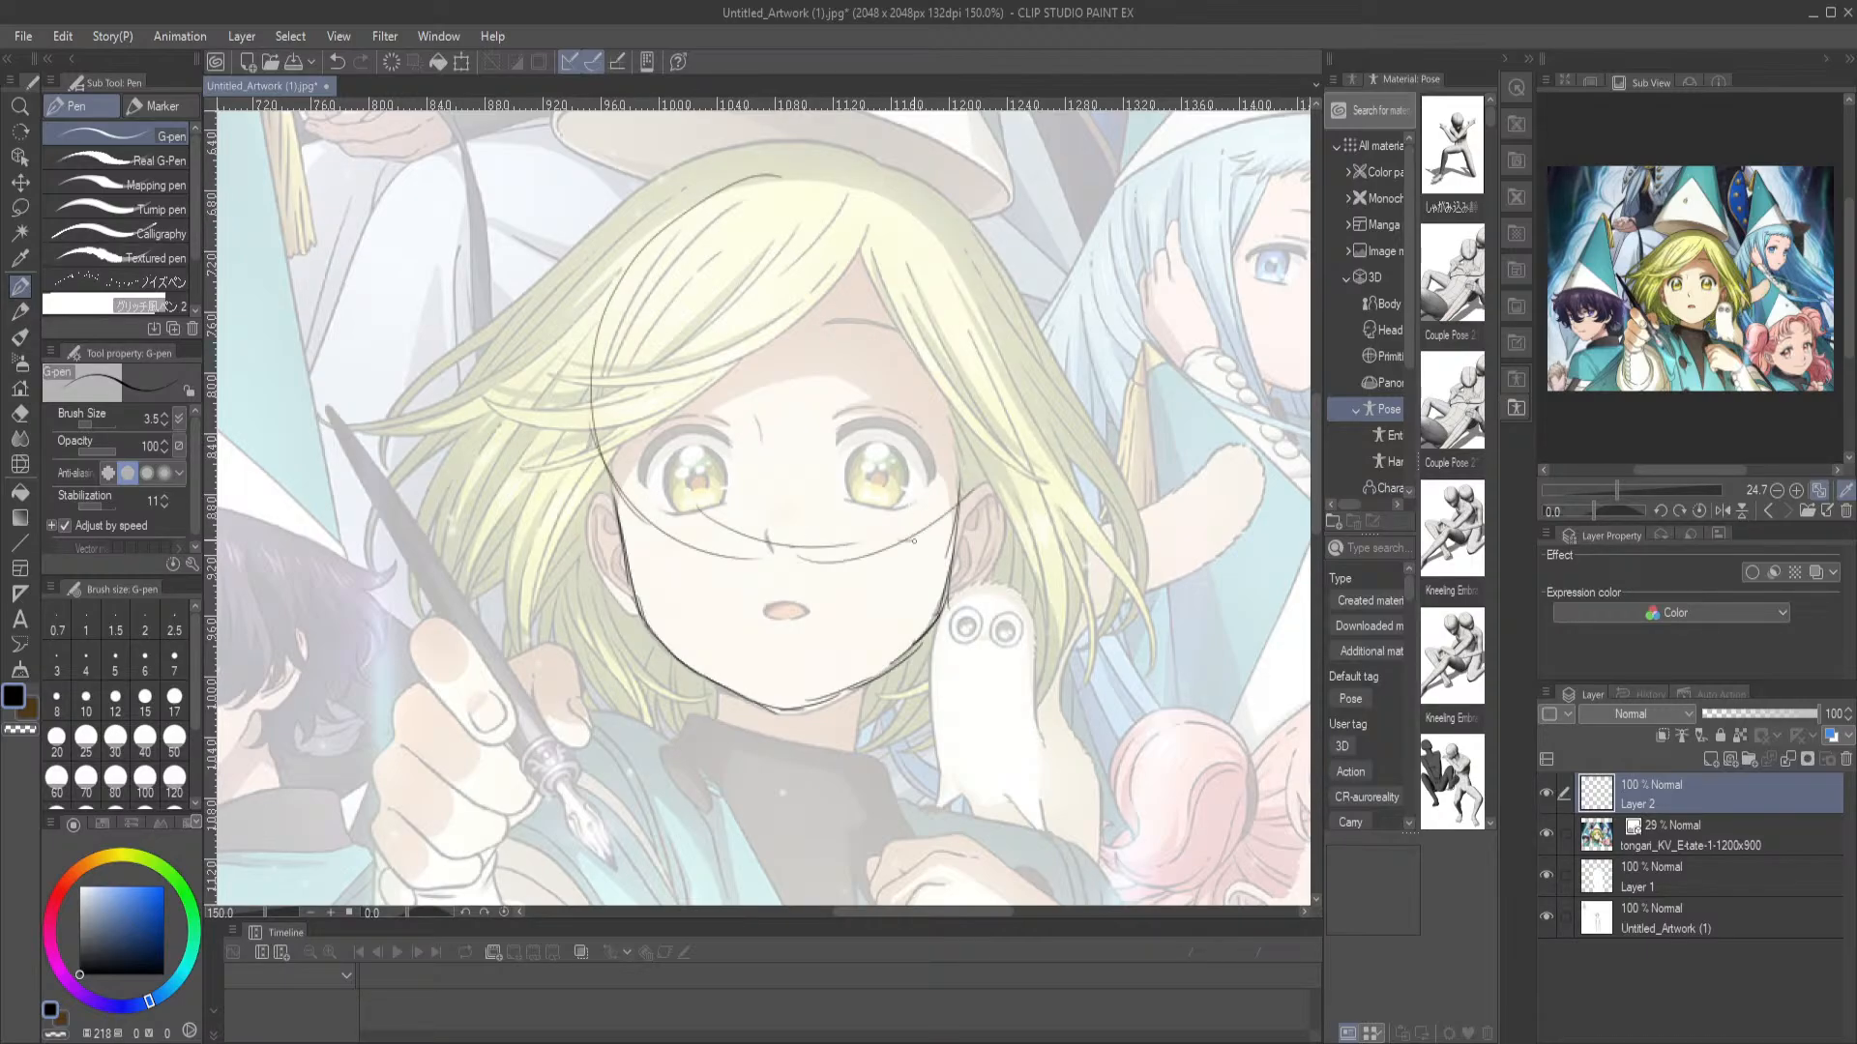
{"action": "mouse_move", "coordinate": [727, 175]}
{"action": "left_mouse_down"}
{"action": "mouse_move", "coordinate": [909, 198]}
{"action": "mouse_move", "coordinate": [972, 319]}
{"action": "mouse_move", "coordinate": [987, 447]}
{"action": "left_mouse_up"}
{"action": "mouse_move", "coordinate": [987, 369]}
{"action": "left_mouse_down"}
{"action": "mouse_move", "coordinate": [915, 536]}
{"action": "mouse_move", "coordinate": [992, 414]}
{"action": "mouse_move", "coordinate": [941, 240]}
{"action": "mouse_move", "coordinate": [782, 170]}
{"action": "mouse_move", "coordinate": [624, 287]}
{"action": "left_mouse_up"}
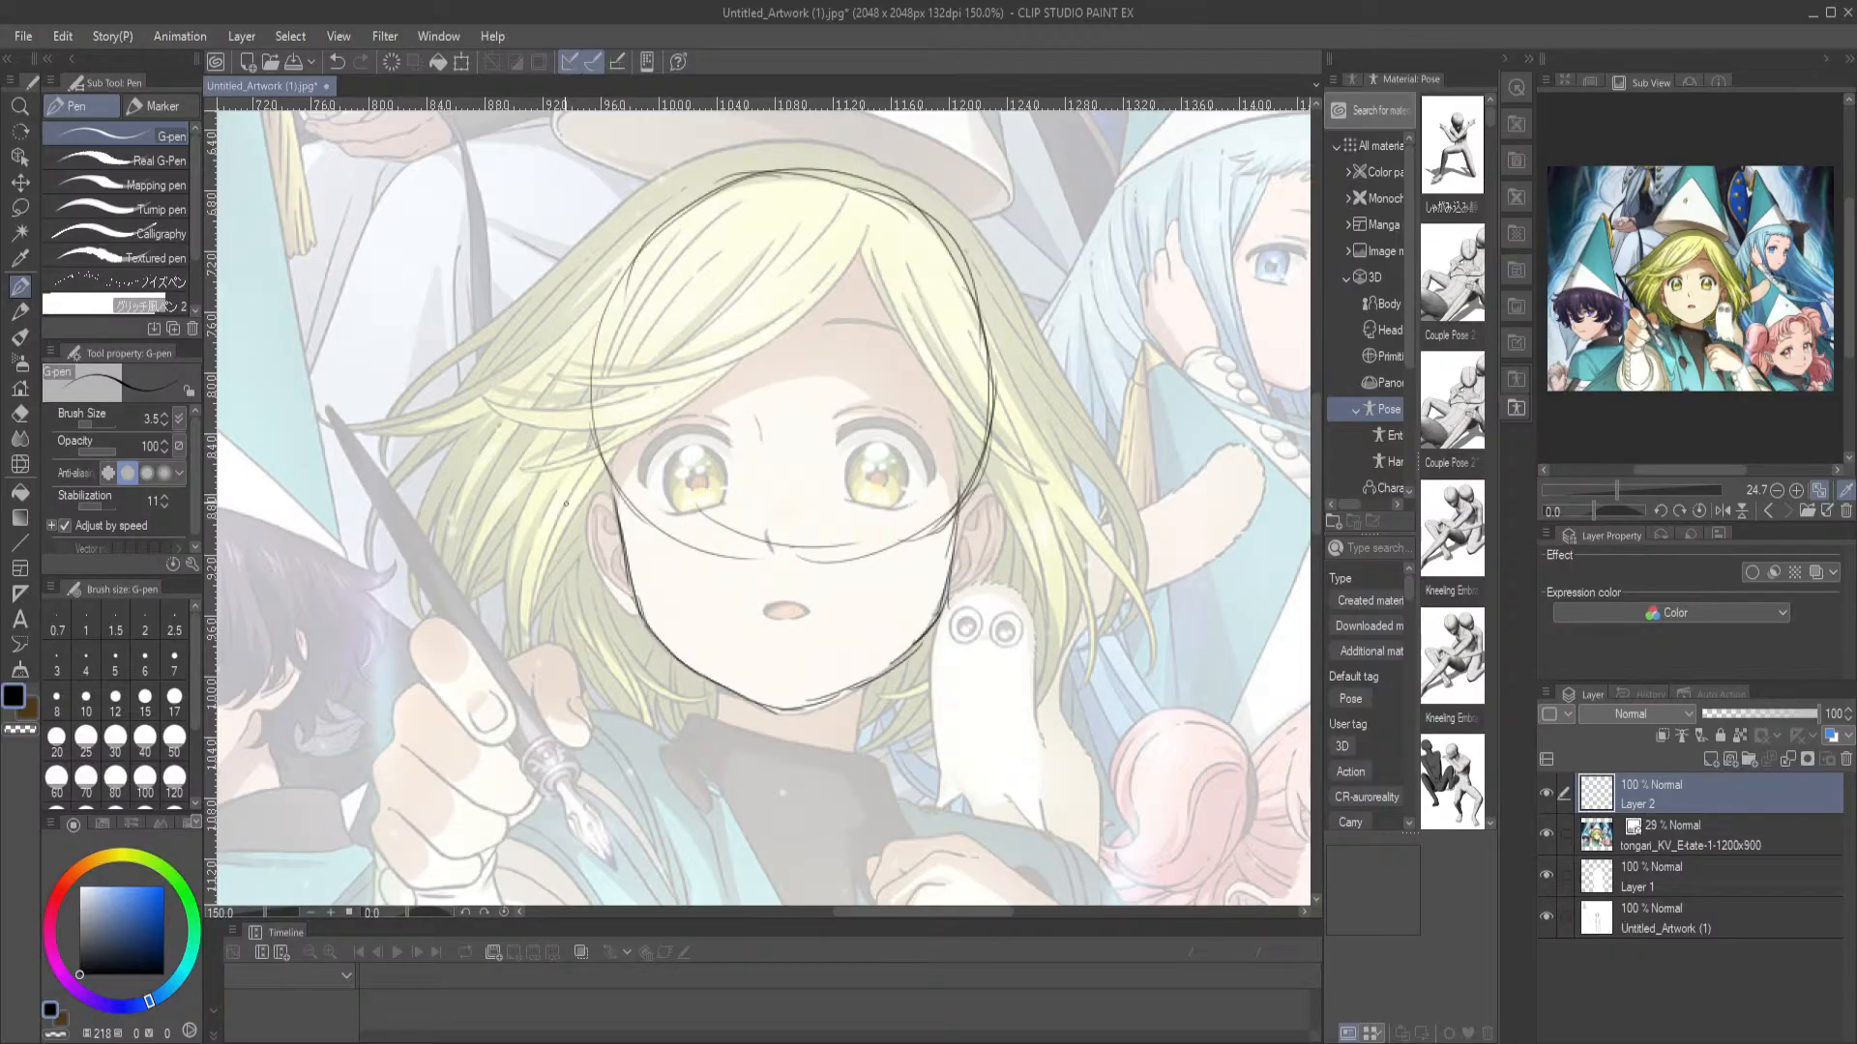
Draw pointed ears on both sides of the head and erase the stray marks on the forehead
{"action": "mouse_move", "coordinate": [614, 500]}
{"action": "left_mouse_down"}
{"action": "mouse_move", "coordinate": [569, 473]}
{"action": "mouse_move", "coordinate": [644, 630]}
{"action": "left_mouse_up"}
{"action": "mouse_move", "coordinate": [974, 495]}
{"action": "left_mouse_down"}
{"action": "mouse_move", "coordinate": [1005, 477]}
{"action": "mouse_move", "coordinate": [987, 580]}
{"action": "mouse_move", "coordinate": [957, 597]}
{"action": "mouse_move", "coordinate": [1012, 484]}
{"action": "mouse_move", "coordinate": [999, 552]}
{"action": "mouse_move", "coordinate": [960, 603]}
{"action": "left_mouse_up"}
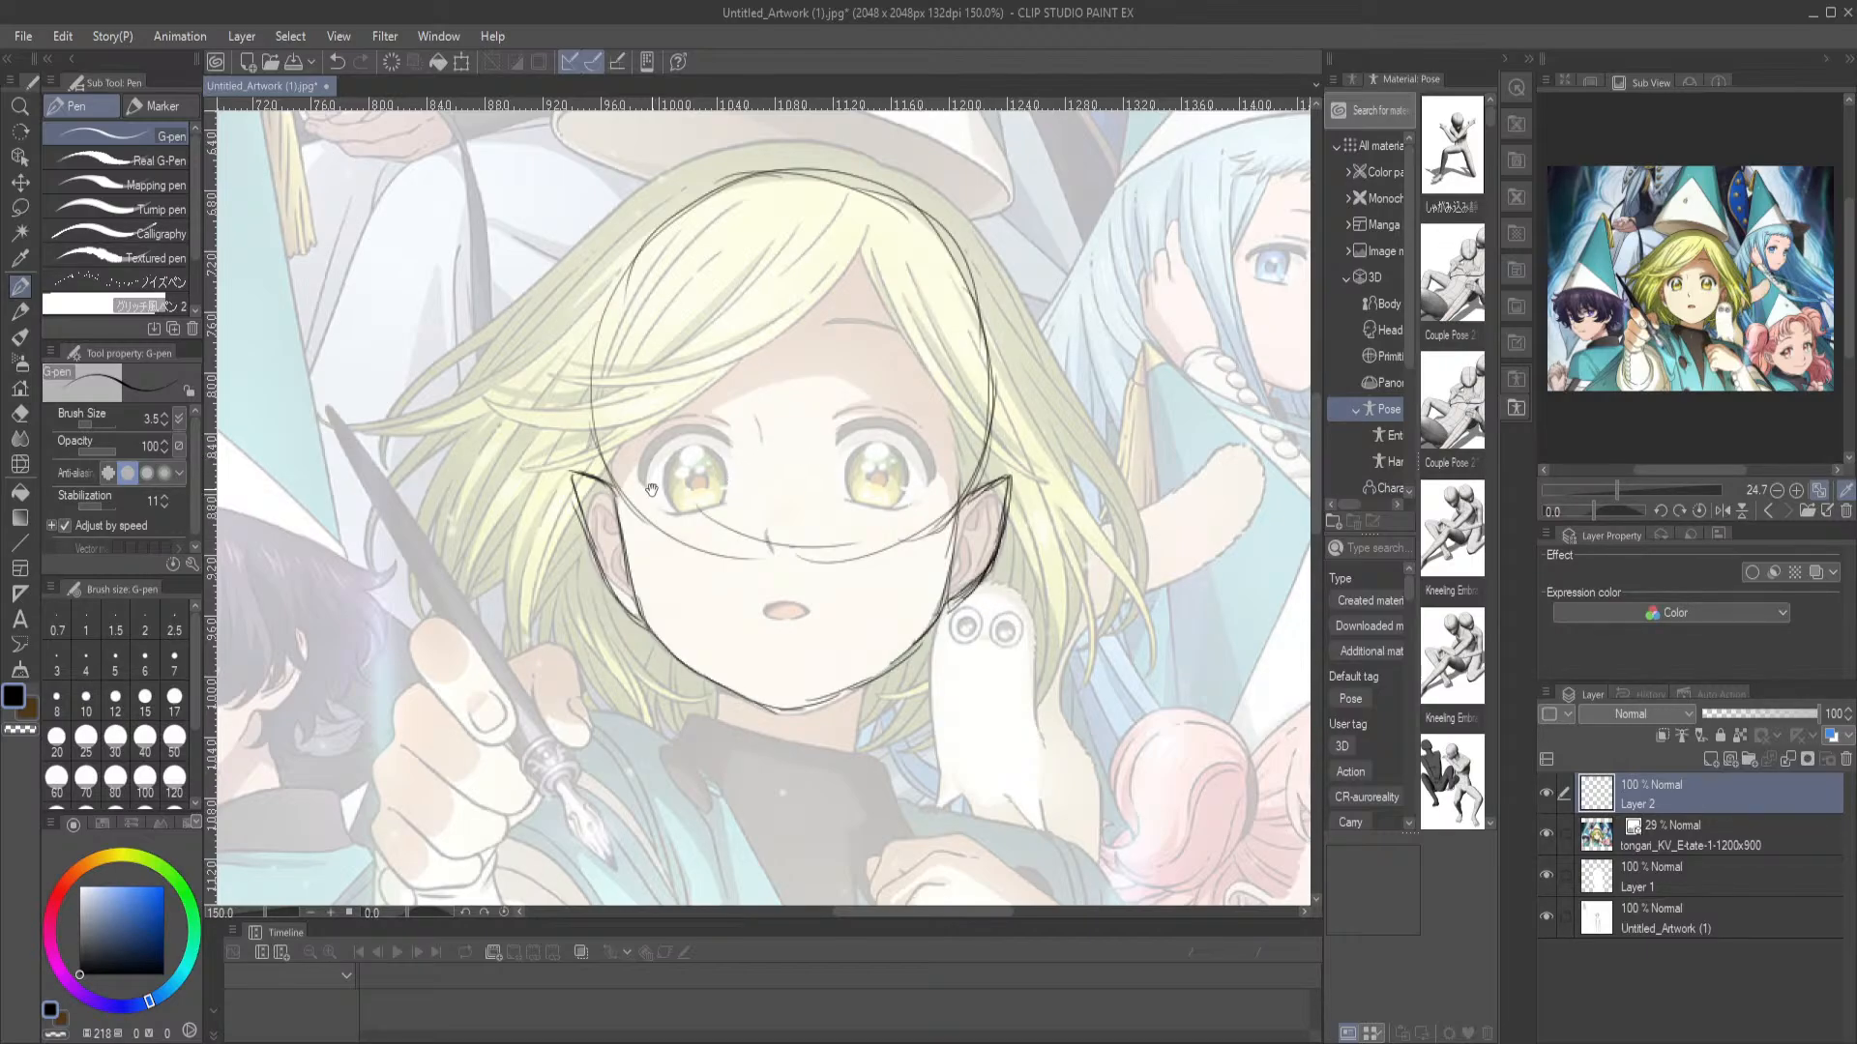
{"action": "mouse_move", "coordinate": [563, 472]}
{"action": "left_mouse_down"}
{"action": "mouse_move", "coordinate": [629, 618]}
{"action": "mouse_move", "coordinate": [664, 641]}
{"action": "left_mouse_up"}
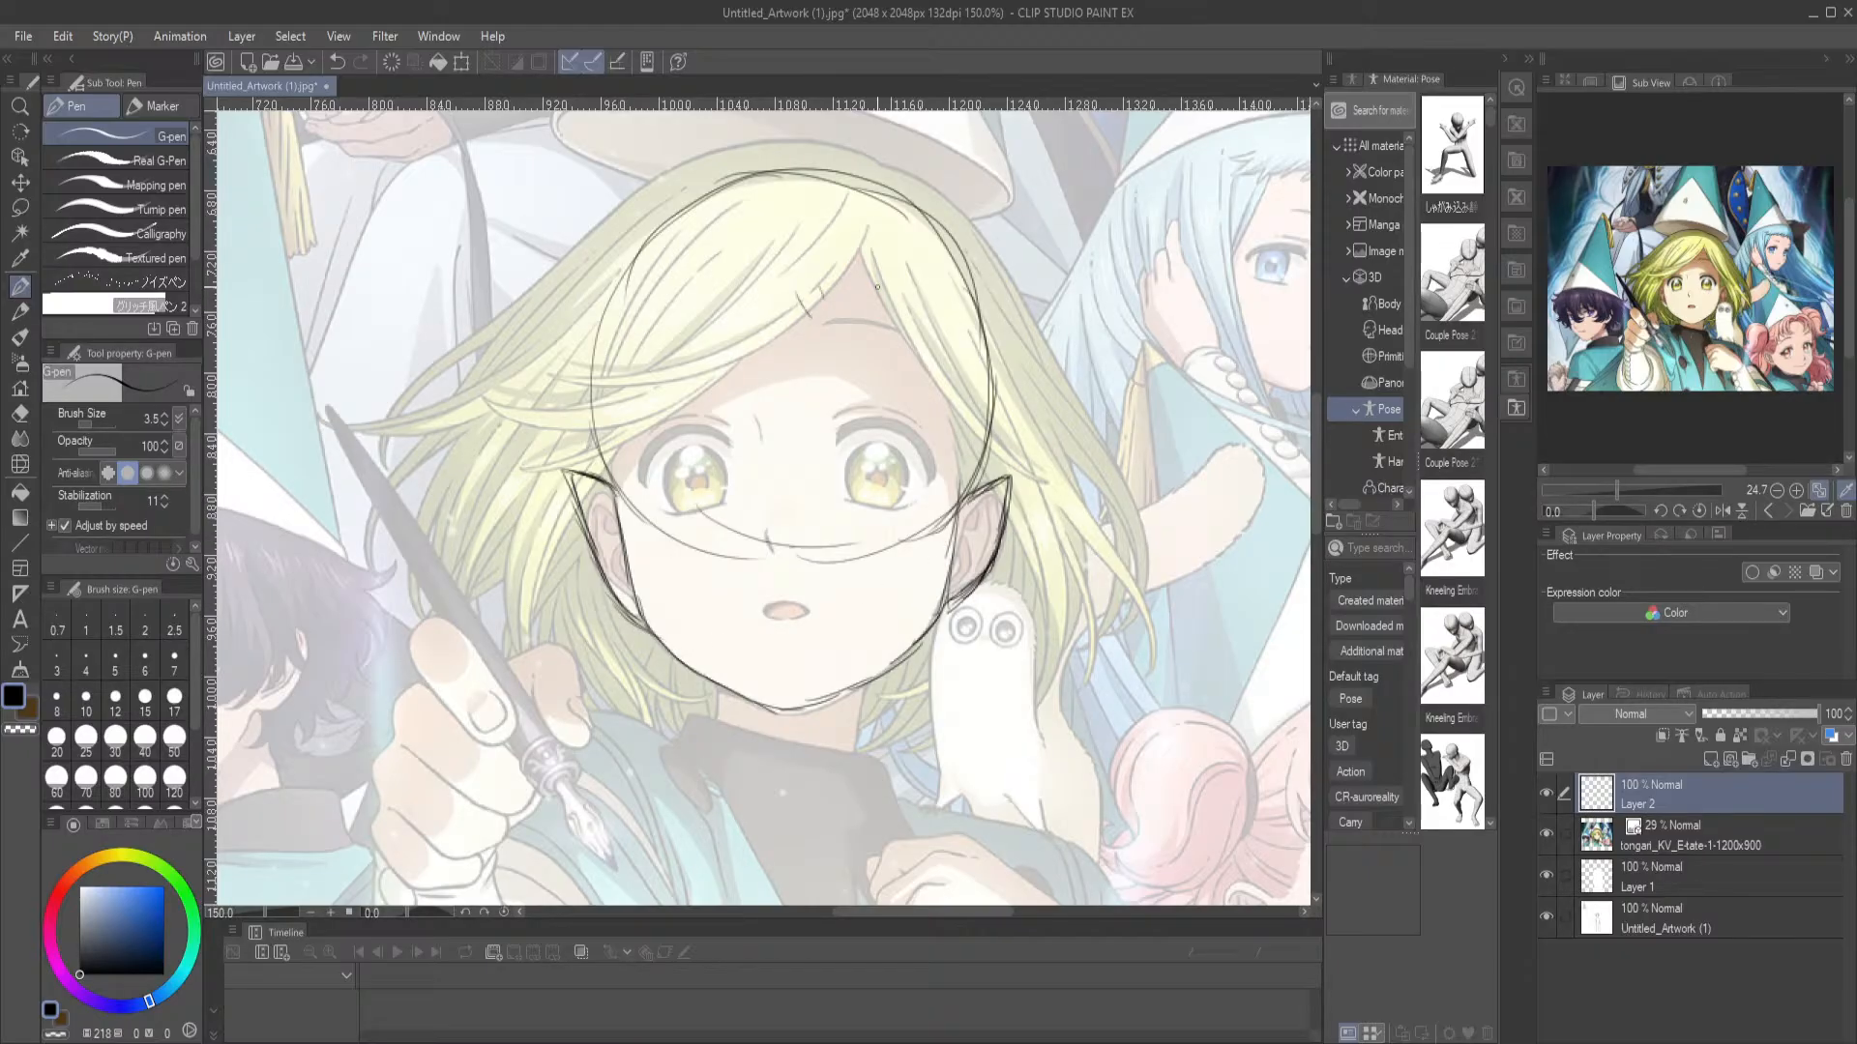
{"action": "key", "text": "e"}
{"action": "left_click_drag", "start_coordinate": [804, 302], "coordinate": [844, 281]}
Draw the two sides of the neck below the jaw with the G-pen
{"action": "left_click", "coordinate": [23, 290]}
{"action": "scroll", "coordinate": [731, 593], "scroll_direction": "down", "scroll_amount": 2}
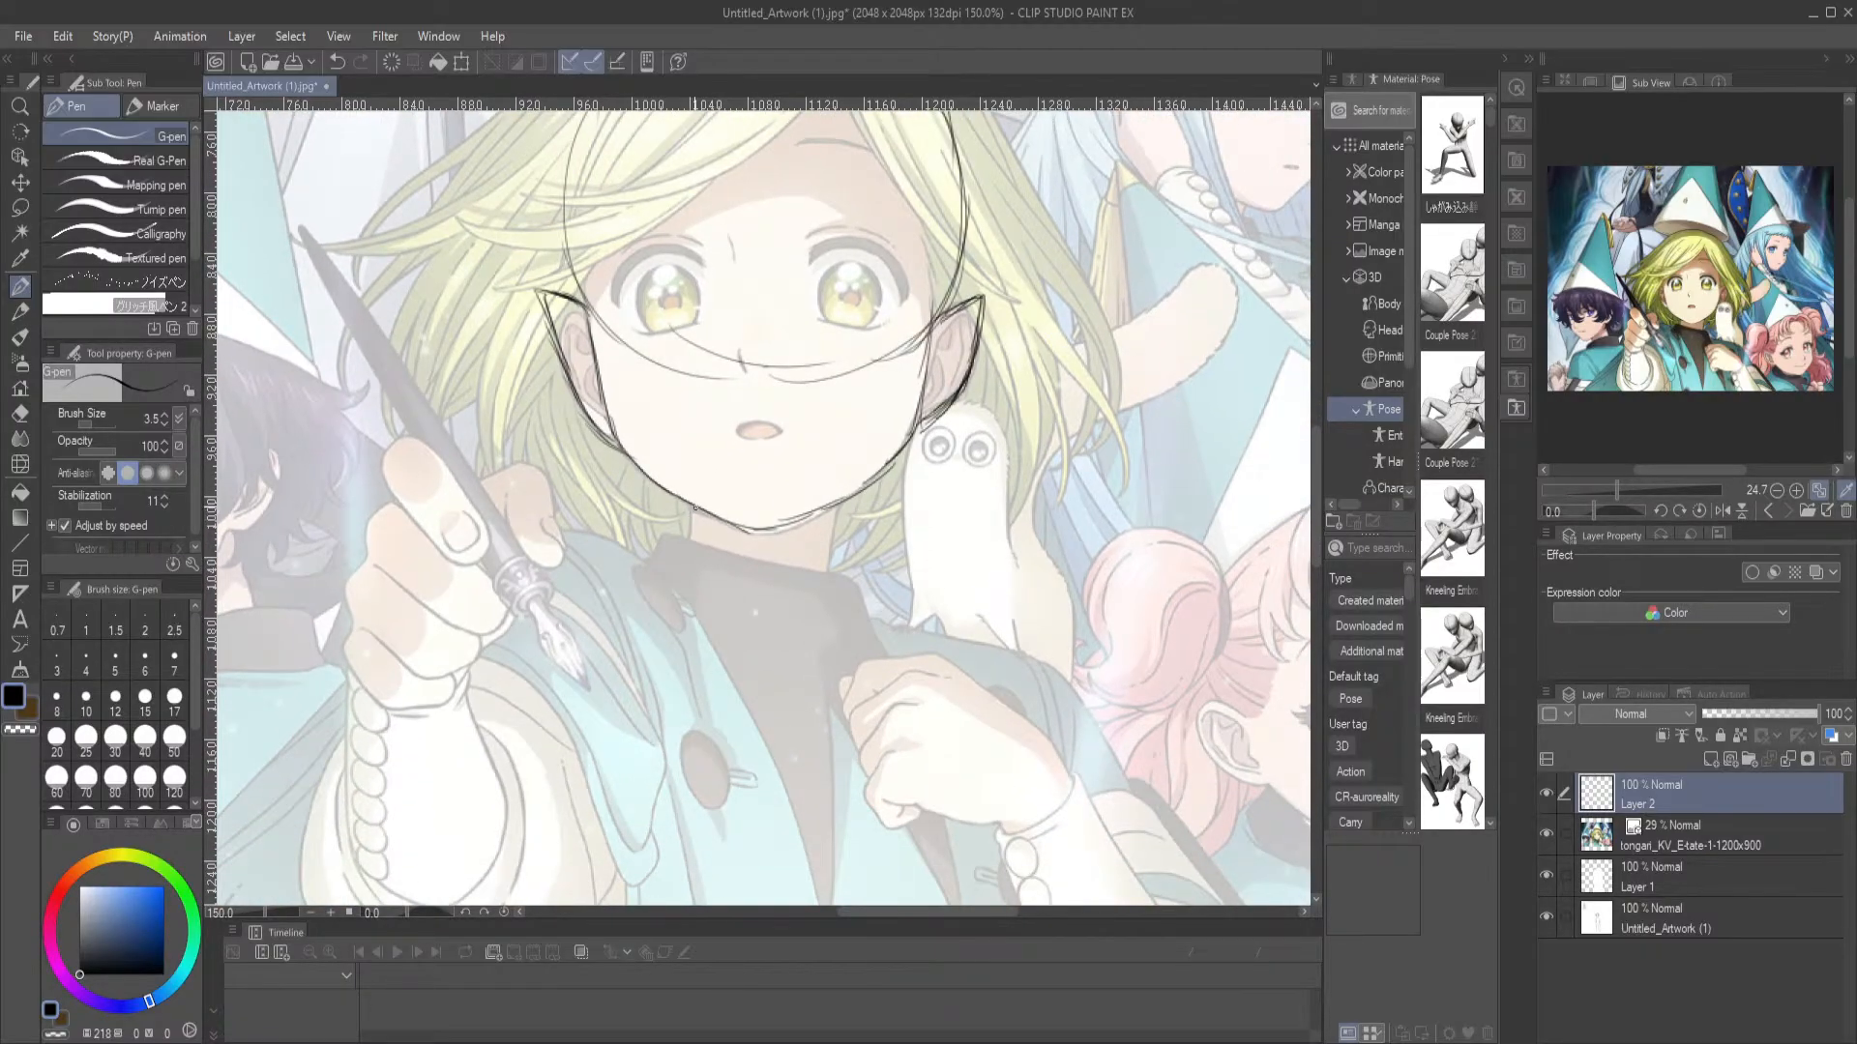
{"action": "left_click_drag", "start_coordinate": [693, 504], "coordinate": [692, 550]}
{"action": "left_click_drag", "start_coordinate": [850, 504], "coordinate": [838, 630]}
Outline the thick upper lash of the right-hand eye over the reference, redrawing strokes until the shape closes
{"action": "scroll", "coordinate": [820, 560], "scroll_direction": "up", "scroll_amount": 3}
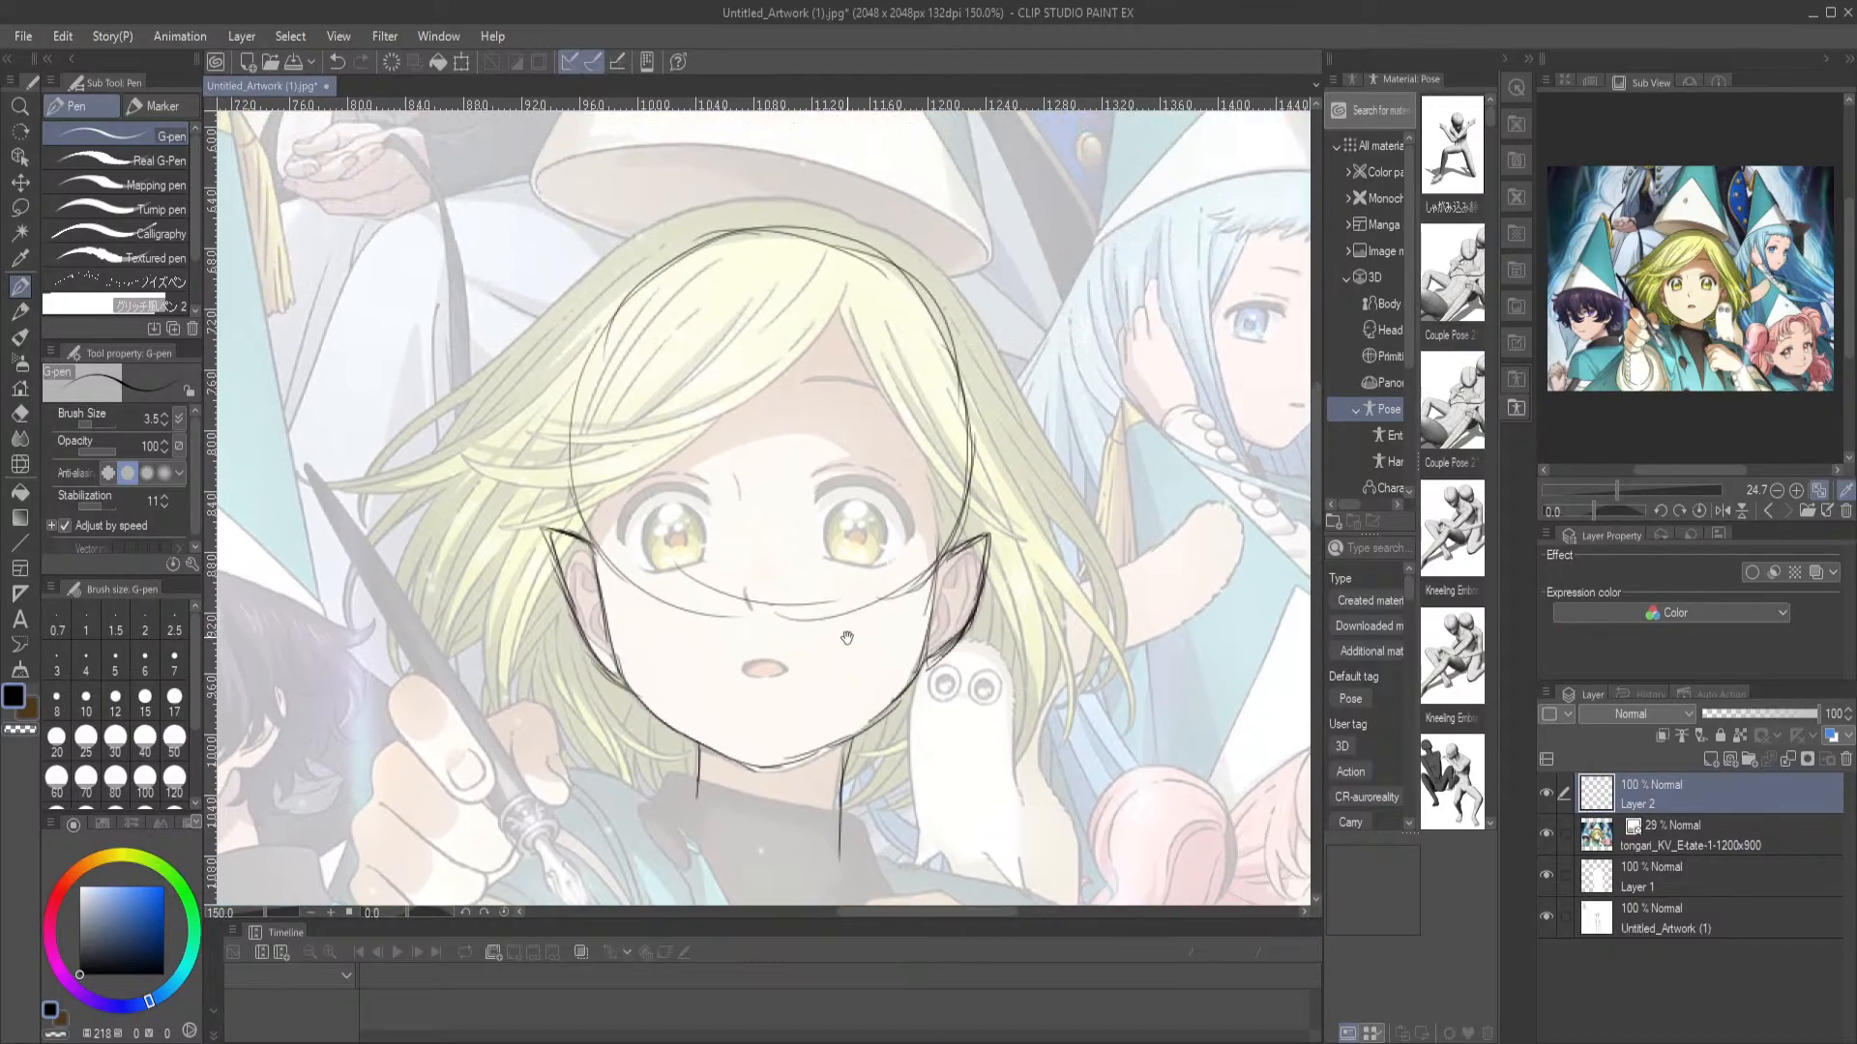
{"action": "key", "text": "ctrl+0"}
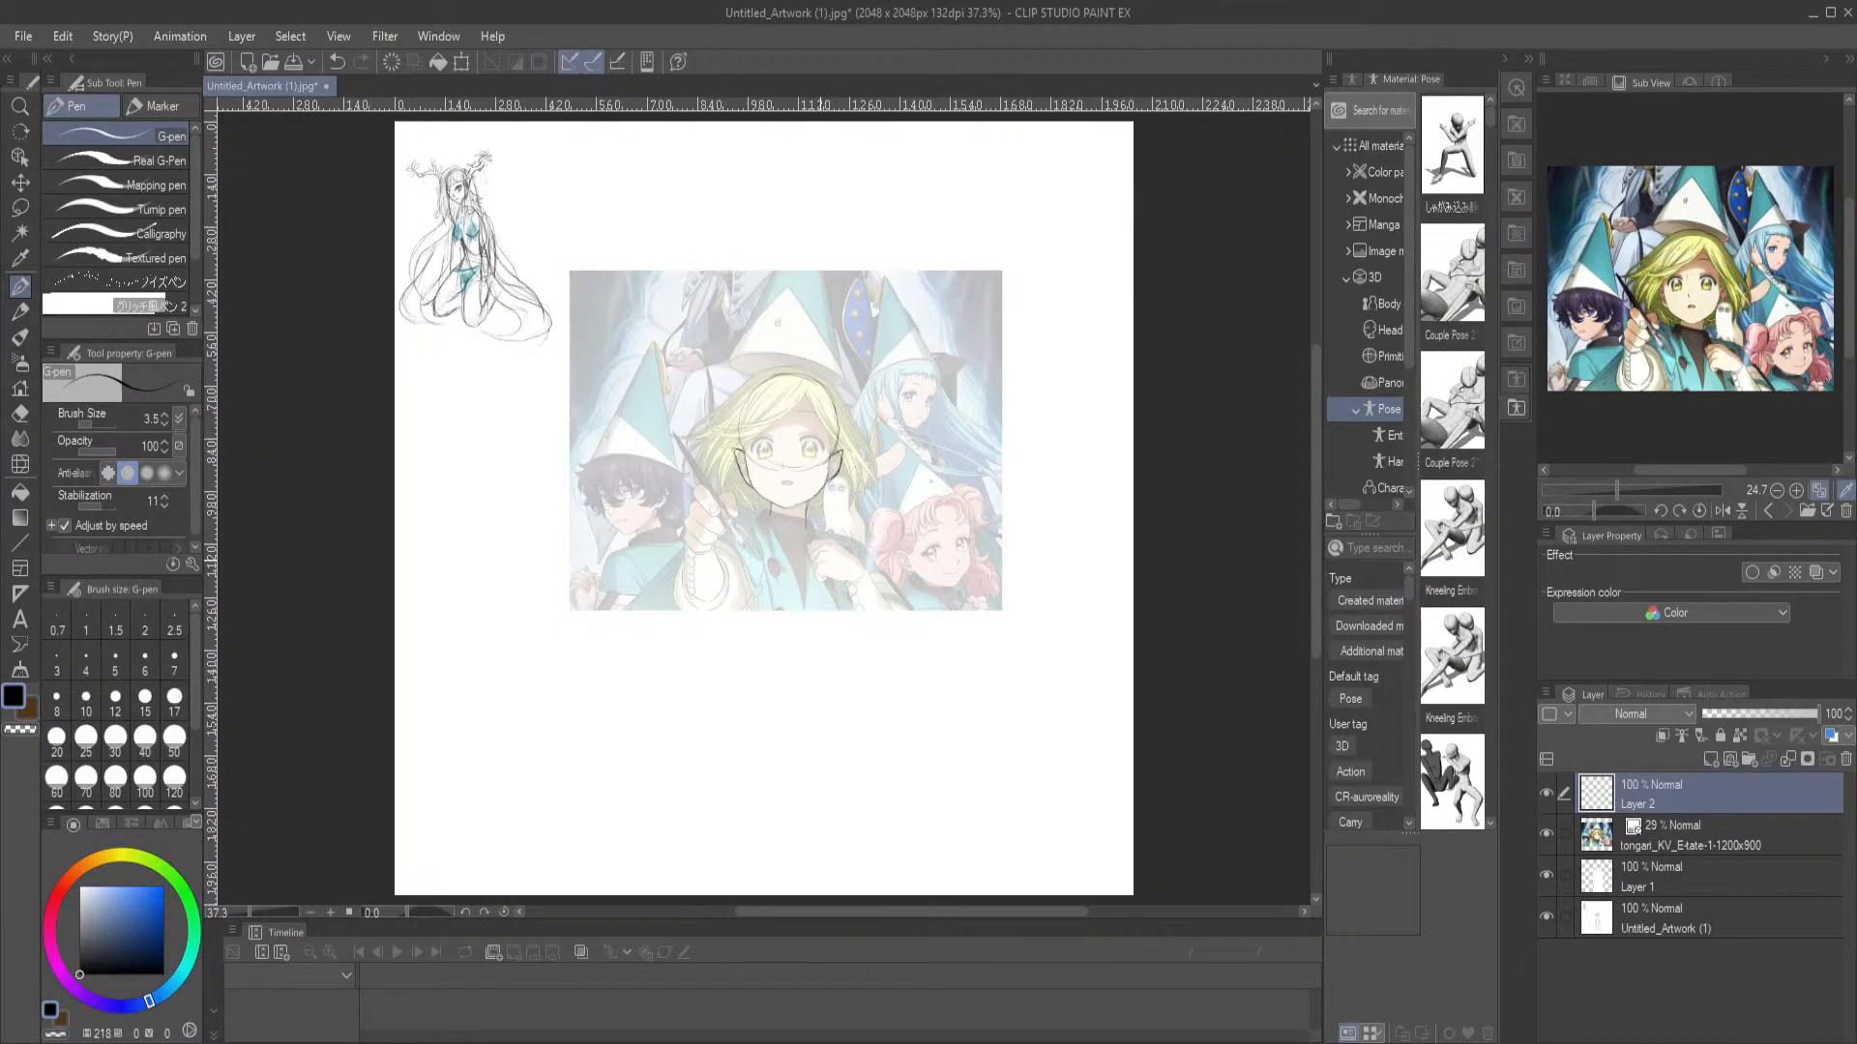
{"action": "scroll", "coordinate": [820, 559], "scroll_direction": "up", "scroll_amount": 3}
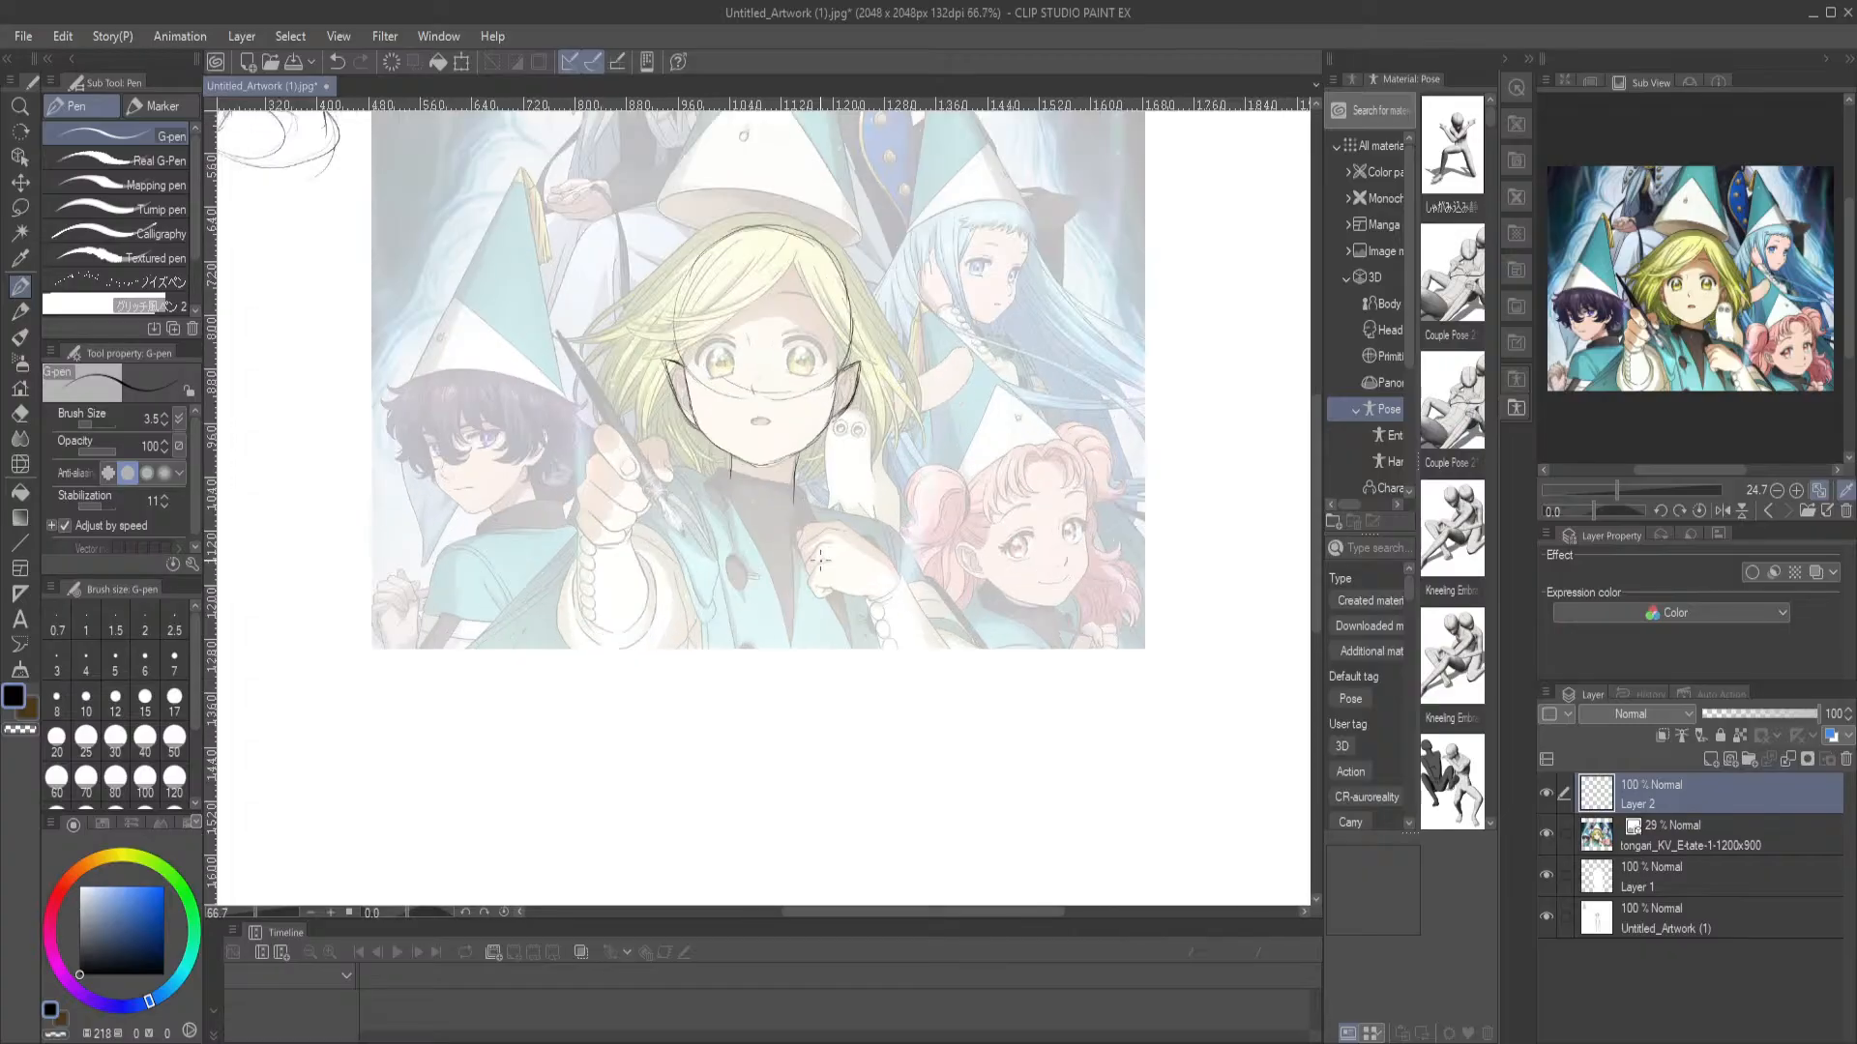
{"action": "scroll", "coordinate": [798, 130], "scroll_direction": "up", "scroll_amount": 5}
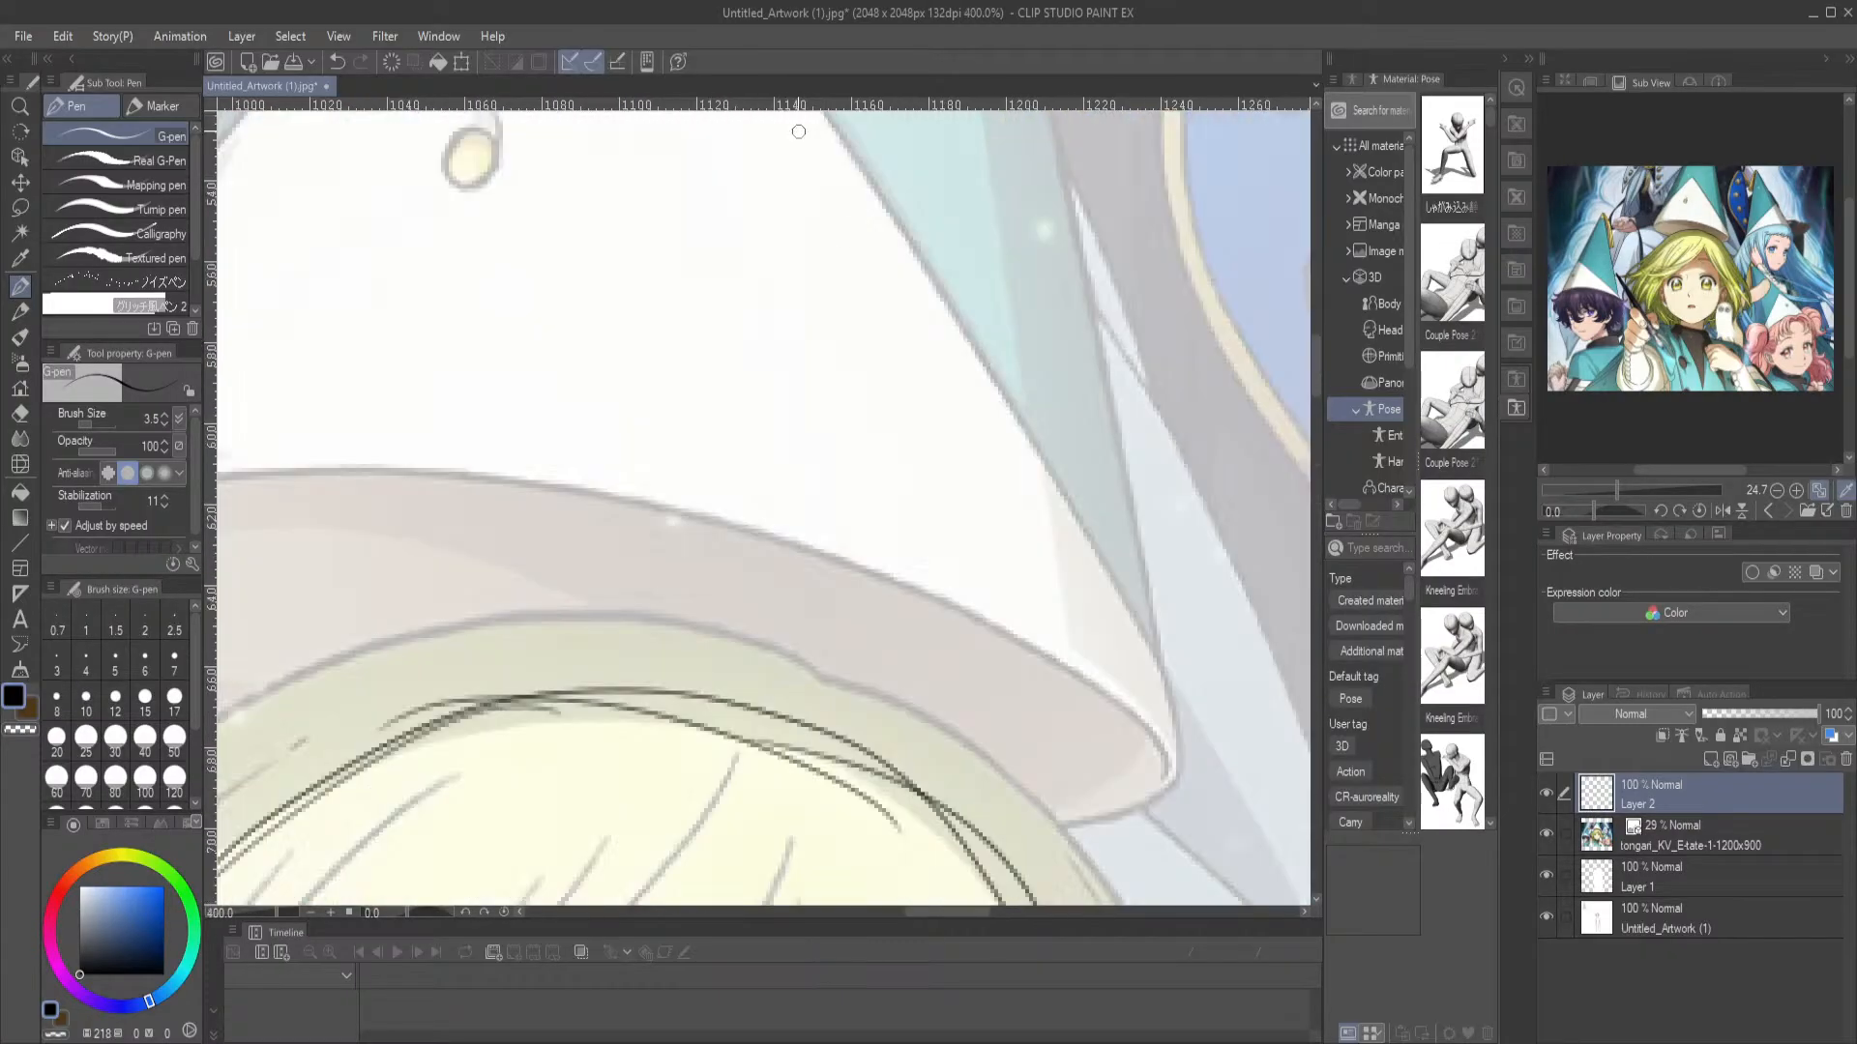
{"action": "left_click_drag", "start_coordinate": [720, 727], "coordinate": [718, 255]}
{"action": "mouse_move", "coordinate": [682, 510]}
{"action": "left_mouse_down"}
{"action": "mouse_move", "coordinate": [771, 471]}
{"action": "mouse_move", "coordinate": [833, 479]}
{"action": "mouse_move", "coordinate": [940, 602]}
{"action": "mouse_move", "coordinate": [946, 621]}
{"action": "mouse_move", "coordinate": [919, 637]}
{"action": "left_mouse_up"}
{"action": "mouse_move", "coordinate": [680, 509]}
{"action": "left_mouse_down"}
{"action": "mouse_move", "coordinate": [700, 455]}
{"action": "mouse_move", "coordinate": [750, 442]}
{"action": "mouse_move", "coordinate": [887, 465]}
{"action": "mouse_move", "coordinate": [994, 616]}
{"action": "mouse_move", "coordinate": [913, 634]}
{"action": "left_mouse_up"}
{"action": "key", "text": "ctrl+z"}
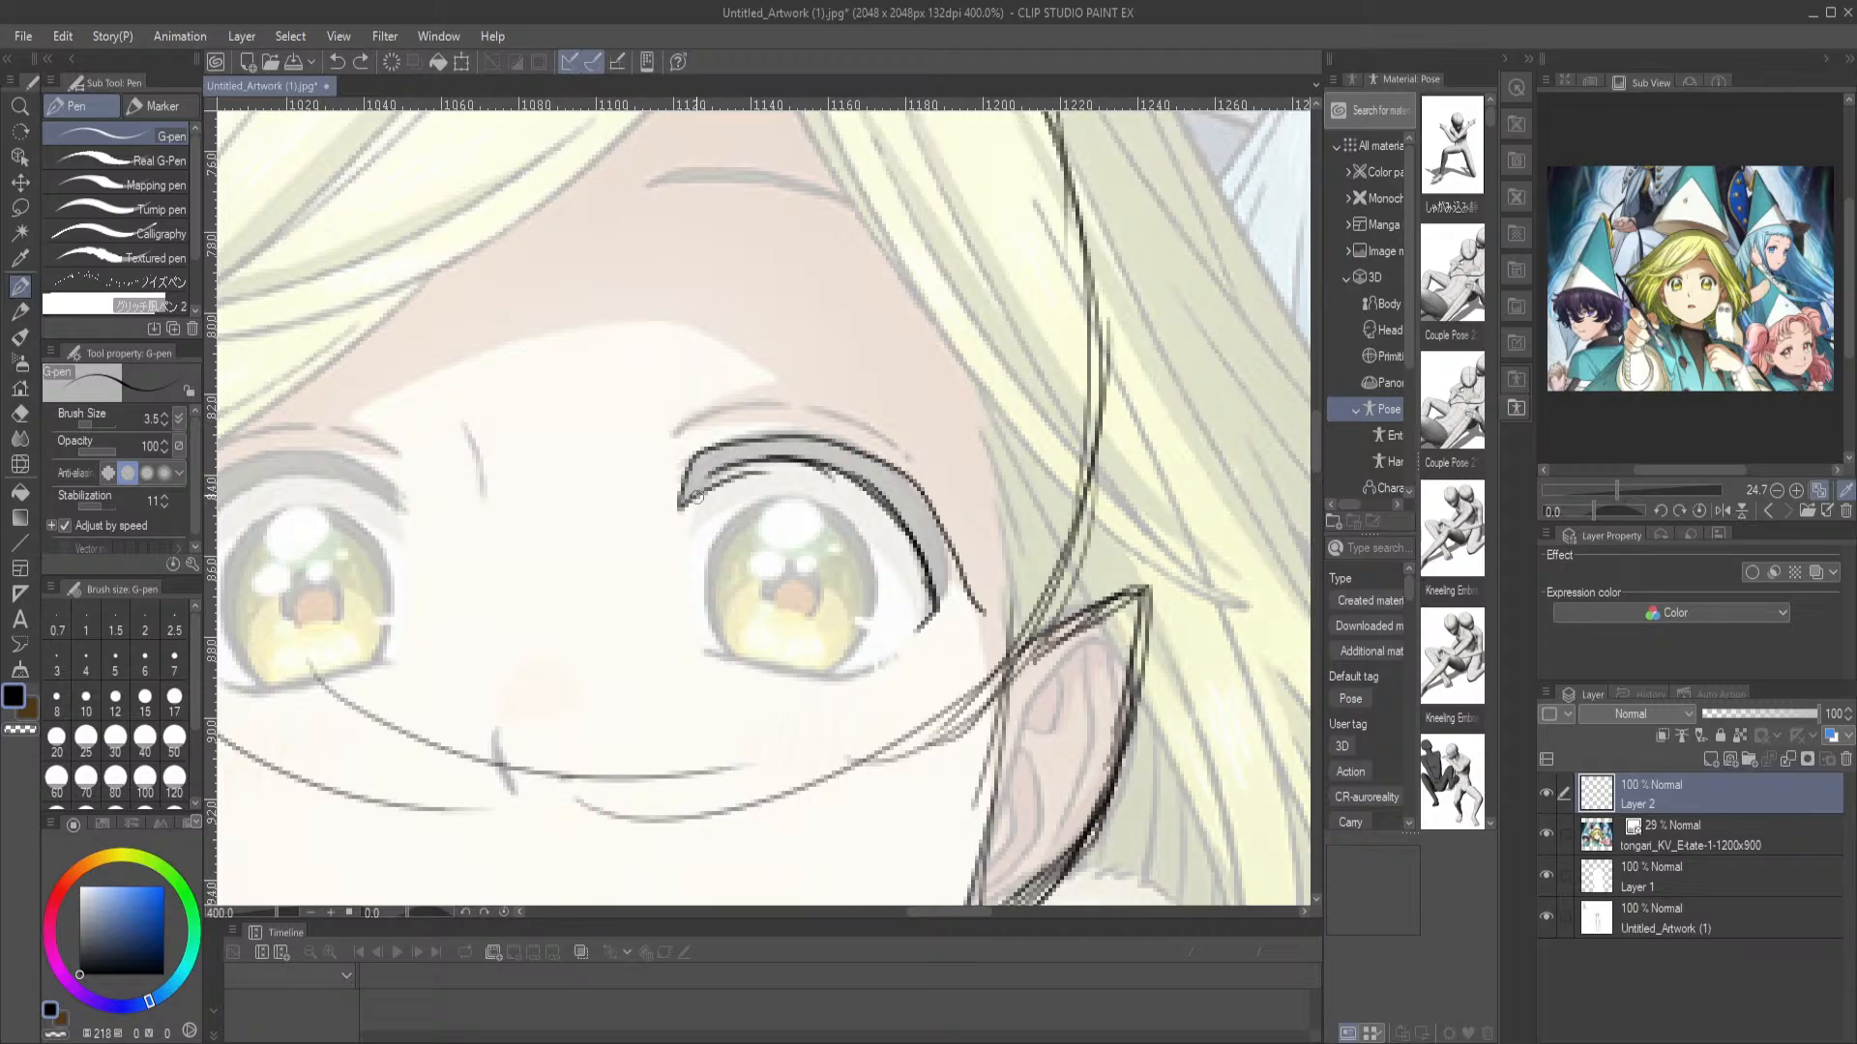
{"action": "key", "text": "ctrl+z"}
{"action": "mouse_move", "coordinate": [679, 512]}
{"action": "left_mouse_down"}
{"action": "mouse_move", "coordinate": [693, 457]}
{"action": "mouse_move", "coordinate": [735, 437]}
{"action": "mouse_move", "coordinate": [880, 451]}
{"action": "mouse_move", "coordinate": [1006, 627]}
{"action": "left_mouse_up"}
{"action": "key", "text": "ctrl+z"}
{"action": "mouse_move", "coordinate": [685, 474]}
{"action": "left_mouse_down"}
{"action": "mouse_move", "coordinate": [689, 451]}
{"action": "mouse_move", "coordinate": [764, 433]}
{"action": "mouse_move", "coordinate": [882, 462]}
{"action": "mouse_move", "coordinate": [986, 611]}
{"action": "mouse_move", "coordinate": [916, 627]}
{"action": "left_mouse_up"}
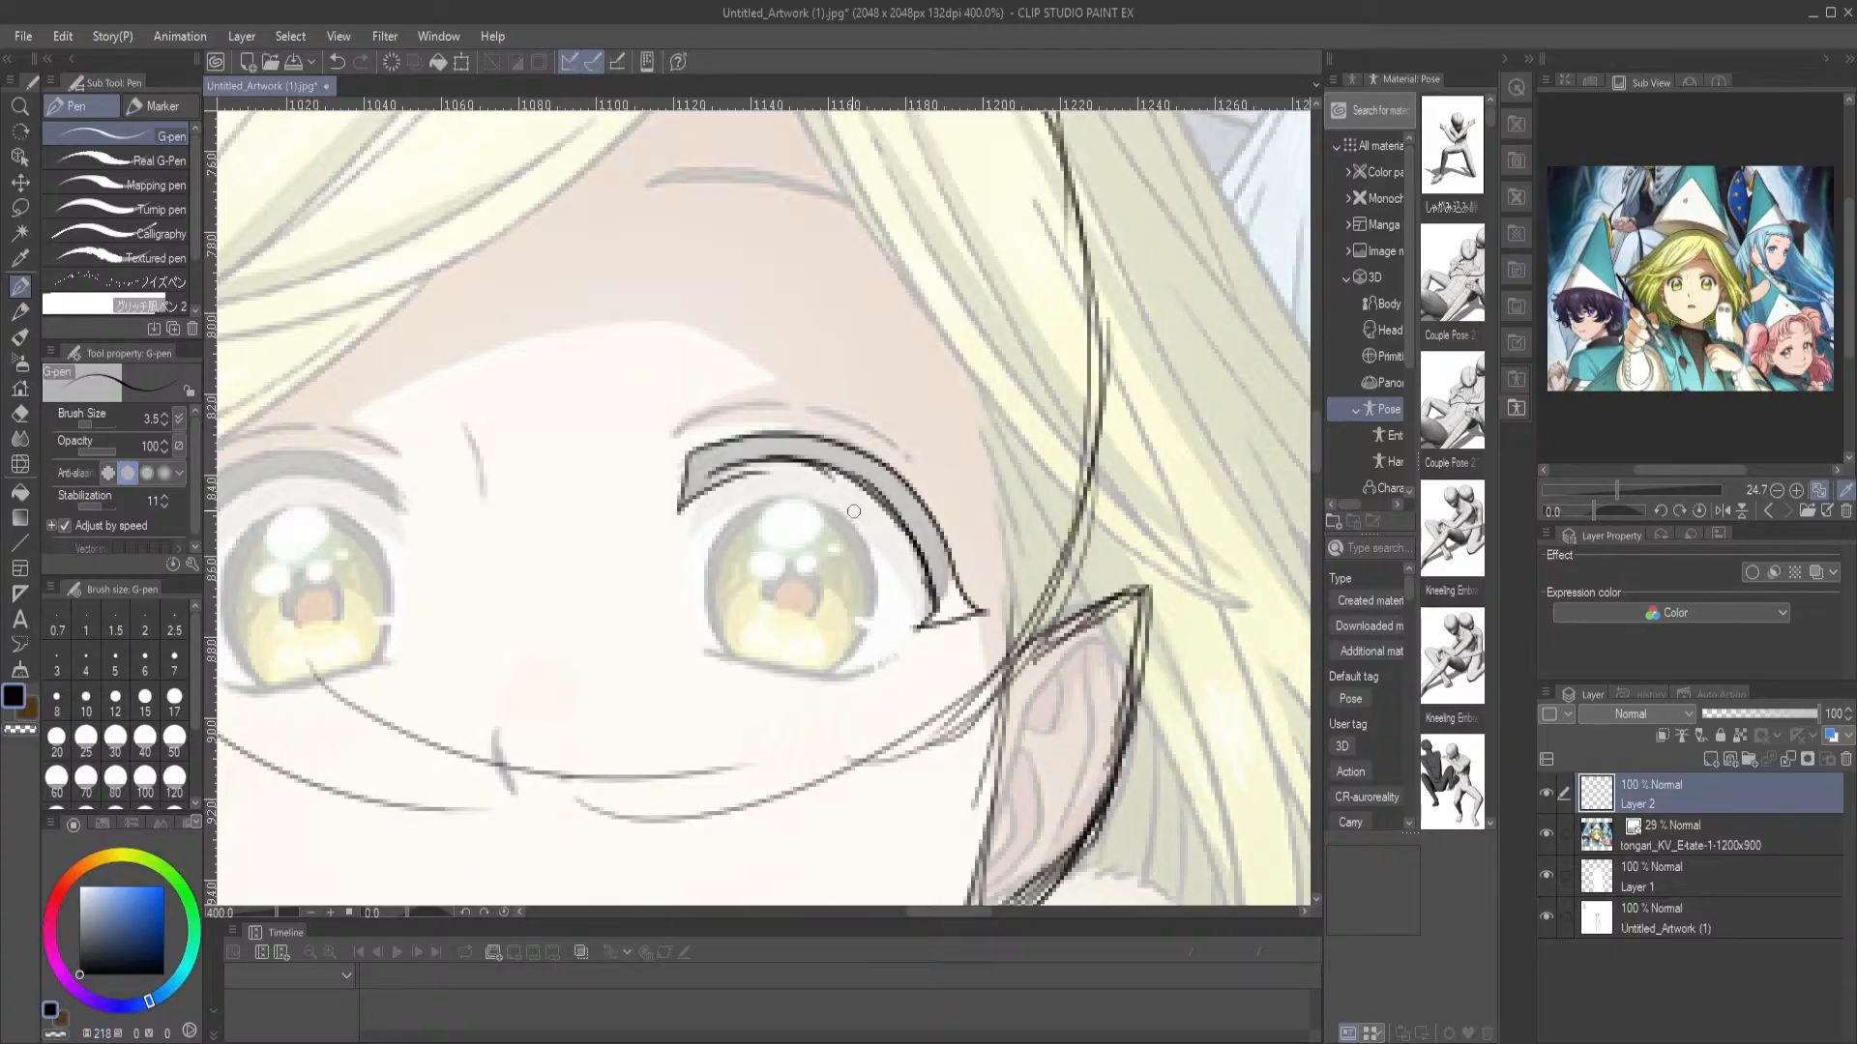
Try to fill the right-hand eye's upper lash outline with solid black
{"action": "key", "text": "g"}
{"action": "left_click", "coordinate": [883, 498]}
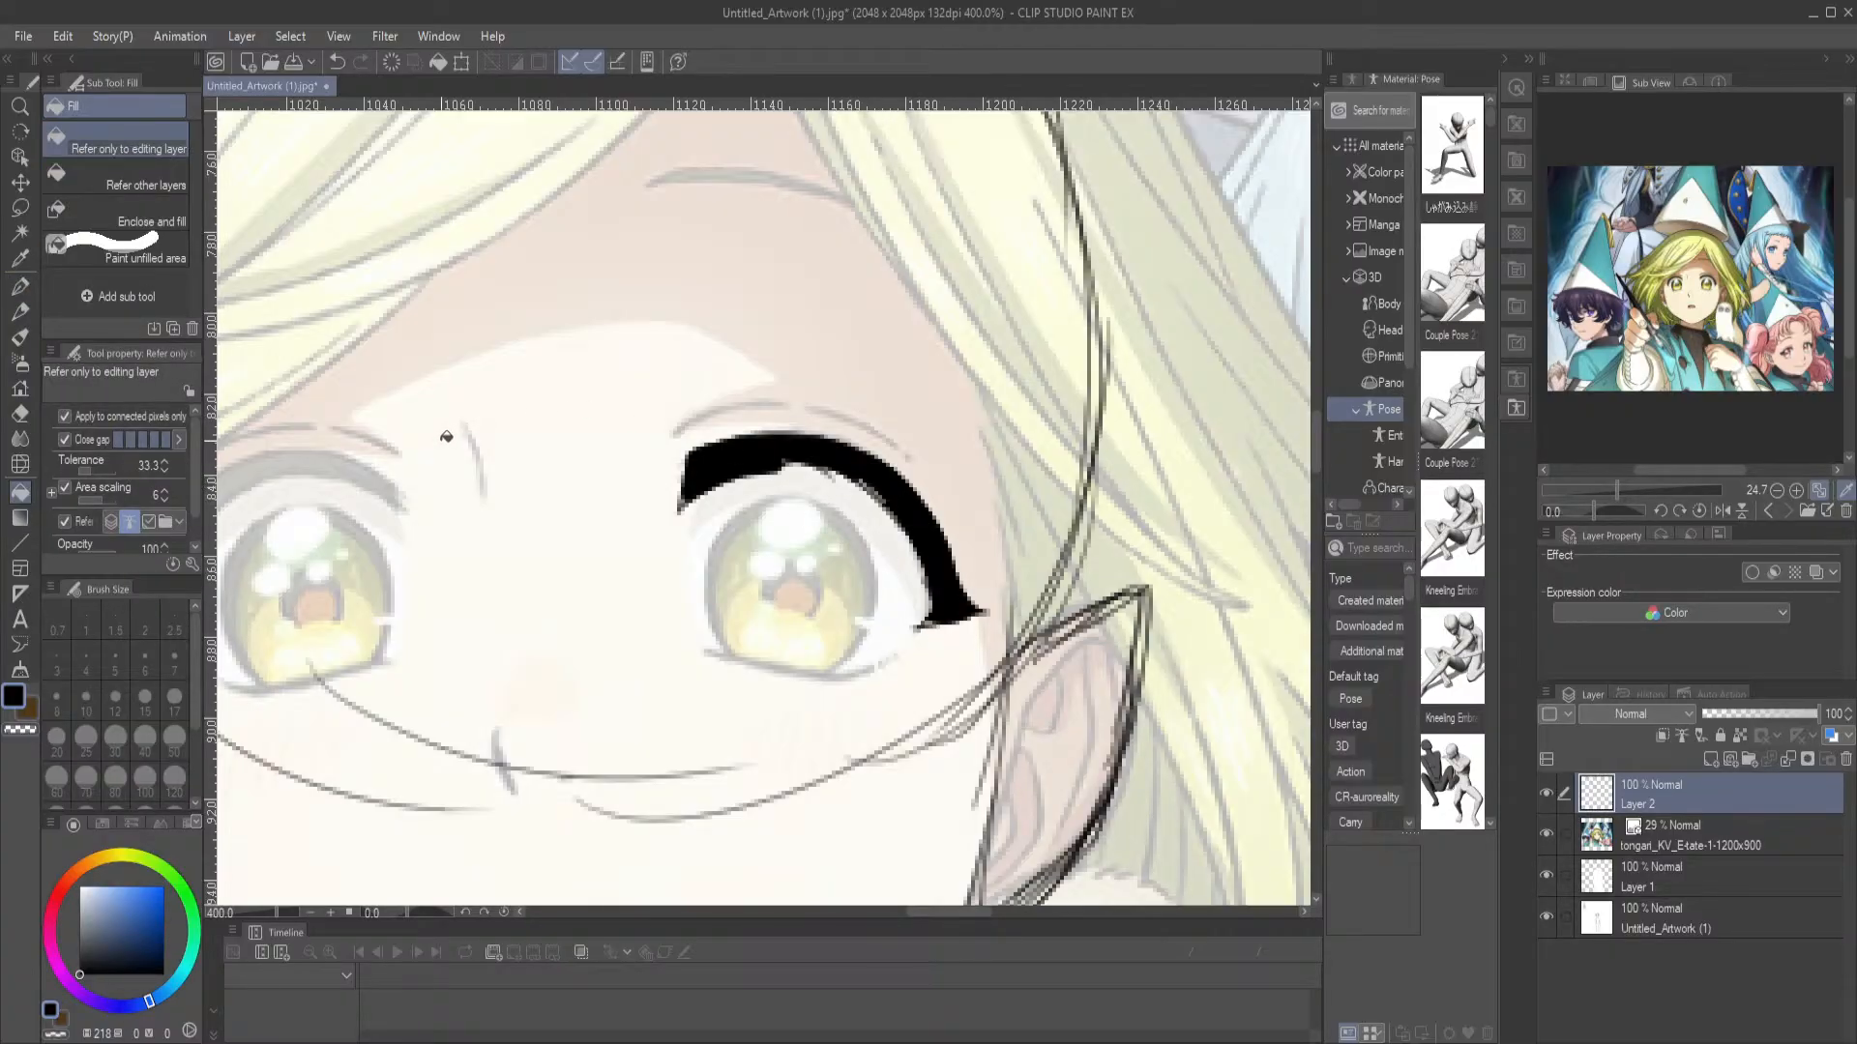
{"action": "key", "text": "ctrl+z"}
Shade the right-hand eye's upper lash in black with the Mechanical pencil at size 12
{"action": "key", "text": "p"}
{"action": "mouse_move", "coordinate": [692, 481]}
{"action": "left_mouse_down"}
{"action": "mouse_move", "coordinate": [801, 462]}
{"action": "mouse_move", "coordinate": [749, 450]}
{"action": "mouse_move", "coordinate": [846, 462]}
{"action": "mouse_move", "coordinate": [926, 532]}
{"action": "mouse_move", "coordinate": [952, 621]}
{"action": "mouse_move", "coordinate": [1000, 608]}
{"action": "left_mouse_up"}
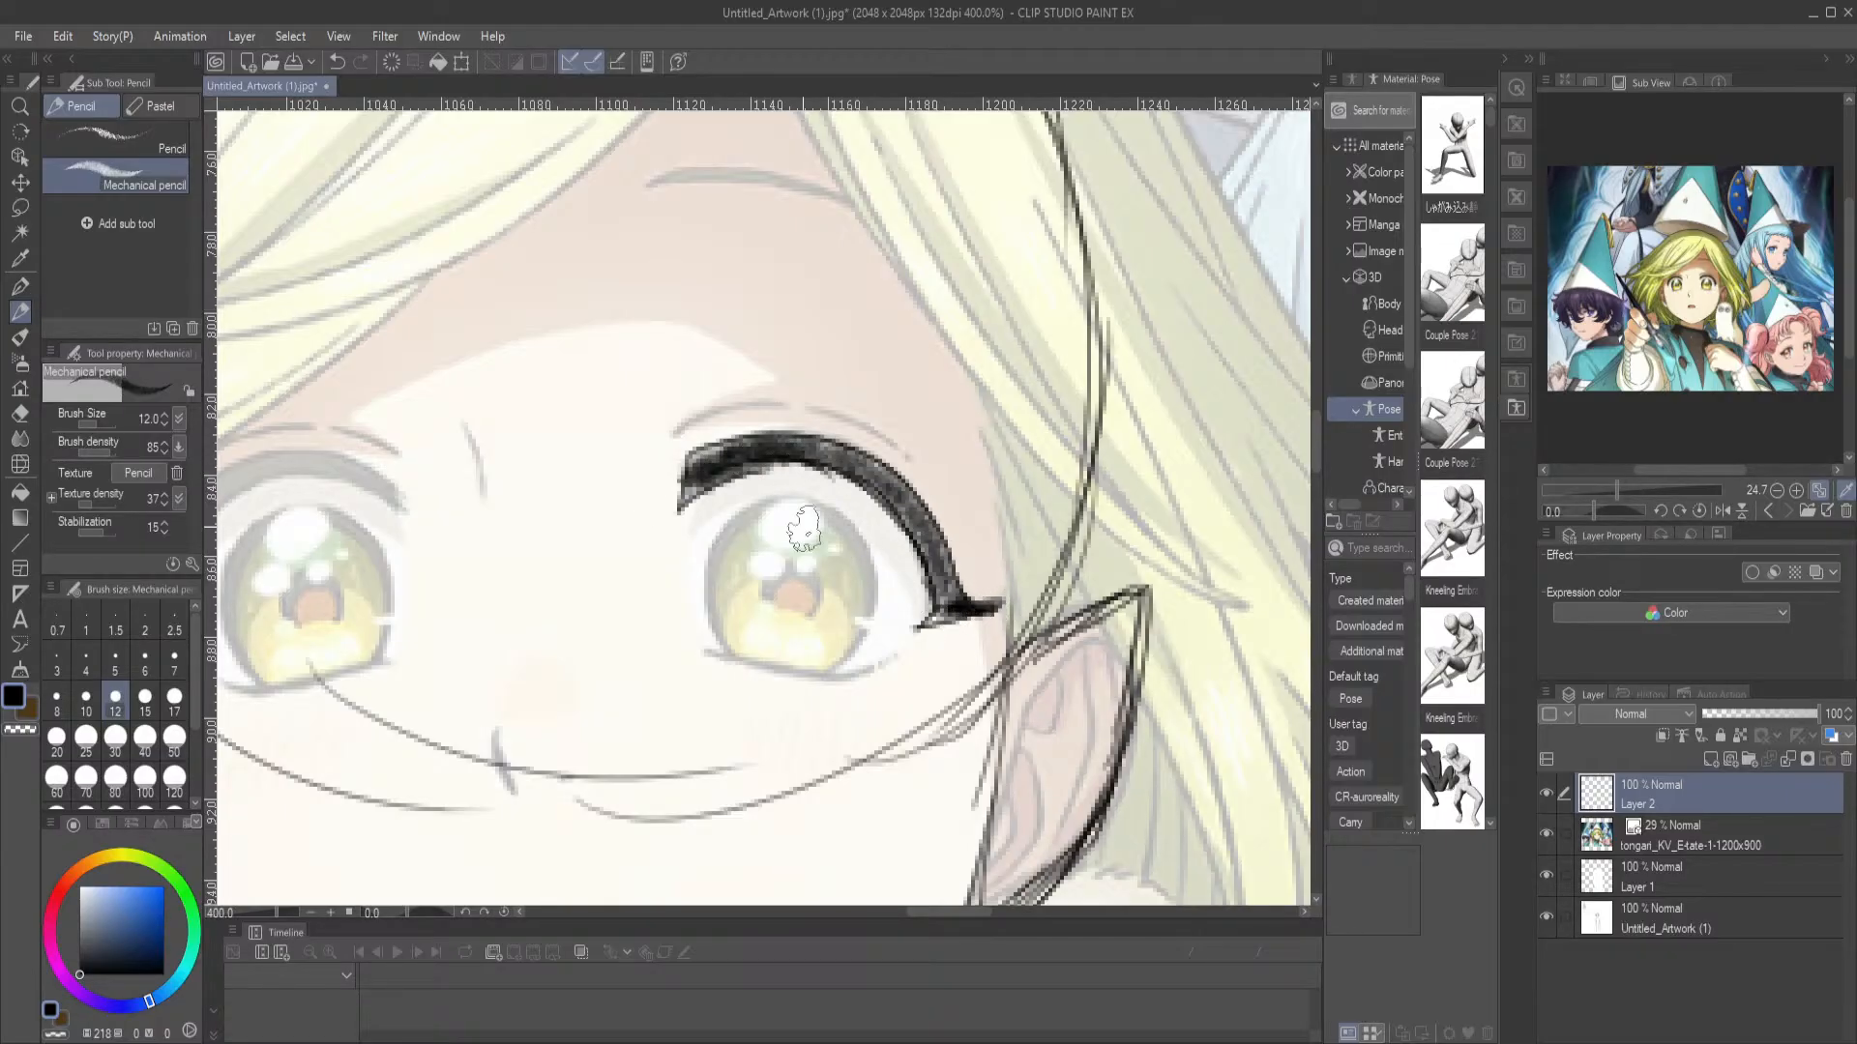
Trace the lower lash line of the right-hand eye with the G-pen, retrying the curve until it matches the reference
{"action": "left_click", "coordinate": [20, 285]}
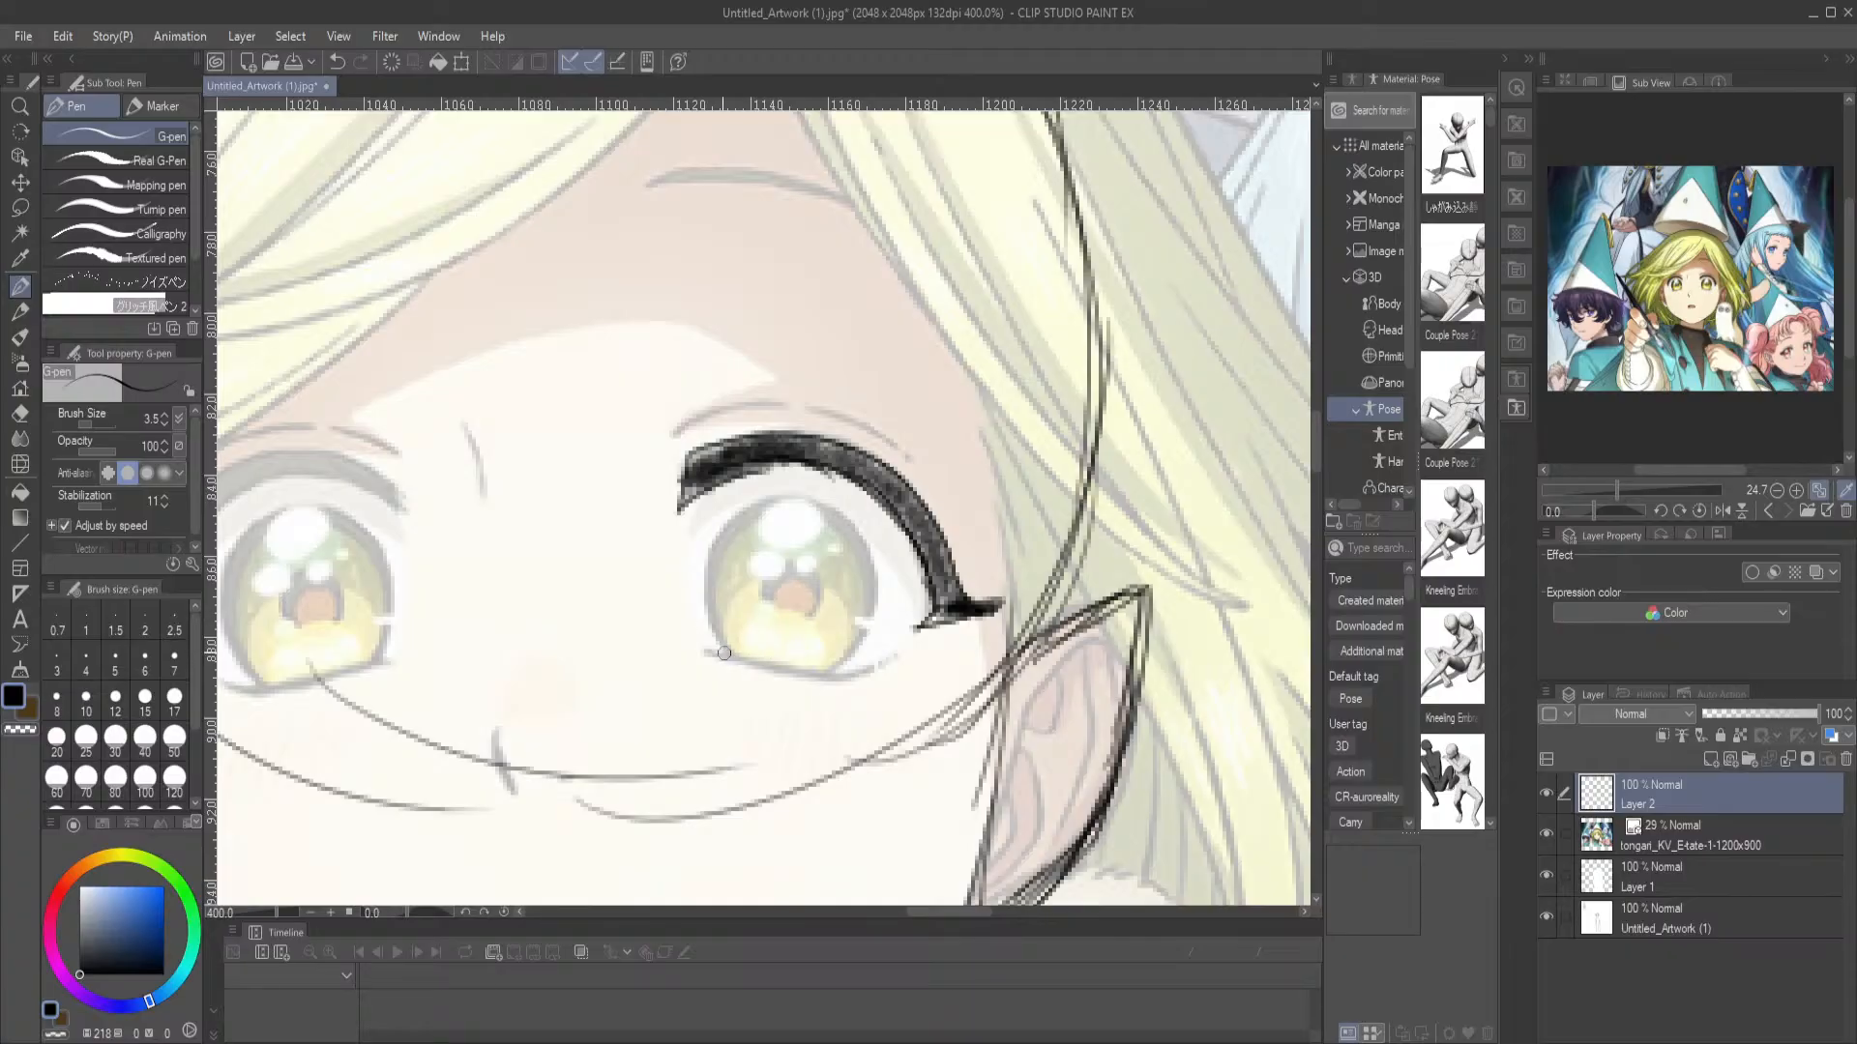
{"action": "left_click_drag", "start_coordinate": [705, 651], "coordinate": [820, 688]}
{"action": "key", "text": "ctrl+z"}
{"action": "mouse_move", "coordinate": [704, 653]}
{"action": "left_mouse_down"}
{"action": "mouse_move", "coordinate": [799, 682]}
{"action": "mouse_move", "coordinate": [885, 672]}
{"action": "mouse_move", "coordinate": [943, 628]}
{"action": "left_mouse_up"}
{"action": "key", "text": "ctrl+z"}
{"action": "left_click_drag", "start_coordinate": [707, 653], "coordinate": [847, 690]}
{"action": "key", "text": "ctrl+z"}
{"action": "mouse_move", "coordinate": [707, 653]}
{"action": "left_mouse_down"}
{"action": "mouse_move", "coordinate": [822, 689]}
{"action": "mouse_move", "coordinate": [886, 666]}
{"action": "left_mouse_up"}
Outline the thick upper lash of the left-hand eye over the reference
{"action": "left_click_drag", "start_coordinate": [628, 574], "coordinate": [995, 491]}
{"action": "mouse_move", "coordinate": [810, 400]}
{"action": "left_mouse_down"}
{"action": "mouse_move", "coordinate": [549, 315]}
{"action": "mouse_move", "coordinate": [752, 398]}
{"action": "mouse_move", "coordinate": [618, 407]}
{"action": "mouse_move", "coordinate": [555, 443]}
{"action": "mouse_move", "coordinate": [523, 488]}
{"action": "mouse_move", "coordinate": [546, 566]}
{"action": "left_mouse_up"}
{"action": "mouse_move", "coordinate": [738, 445]}
{"action": "left_mouse_down"}
{"action": "mouse_move", "coordinate": [704, 397]}
{"action": "mouse_move", "coordinate": [596, 393]}
{"action": "mouse_move", "coordinate": [545, 431]}
{"action": "mouse_move", "coordinate": [480, 538]}
{"action": "left_mouse_up"}
{"action": "key", "text": "ctrl+z"}
{"action": "mouse_move", "coordinate": [747, 426]}
{"action": "left_mouse_down"}
{"action": "mouse_move", "coordinate": [743, 445]}
{"action": "mouse_move", "coordinate": [736, 411]}
{"action": "mouse_move", "coordinate": [689, 385]}
{"action": "mouse_move", "coordinate": [593, 386]}
{"action": "mouse_move", "coordinate": [522, 447]}
{"action": "mouse_move", "coordinate": [475, 557]}
{"action": "mouse_move", "coordinate": [548, 569]}
{"action": "left_mouse_up"}
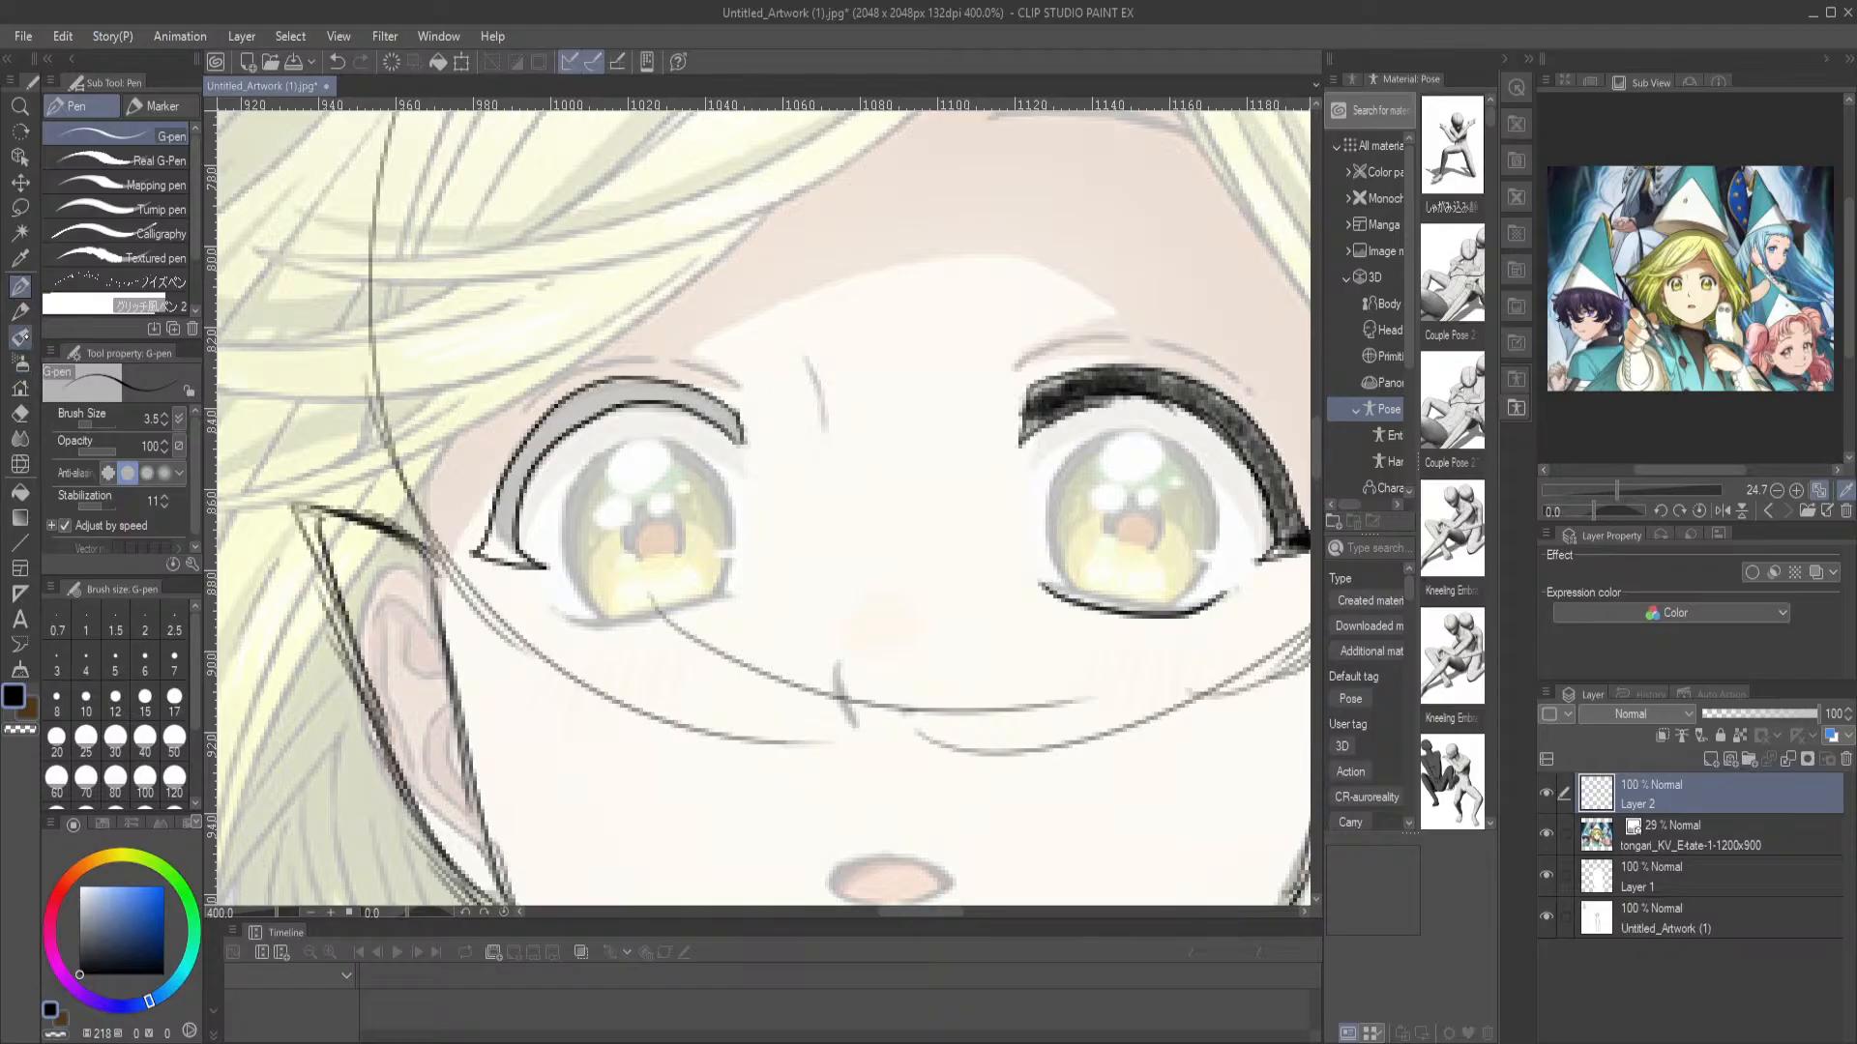
Shade the left-hand eye's upper lash in black with the Mechanical pencil at size 12, then return to the G-pen
{"action": "left_click", "coordinate": [26, 337]}
{"action": "left_click", "coordinate": [22, 312]}
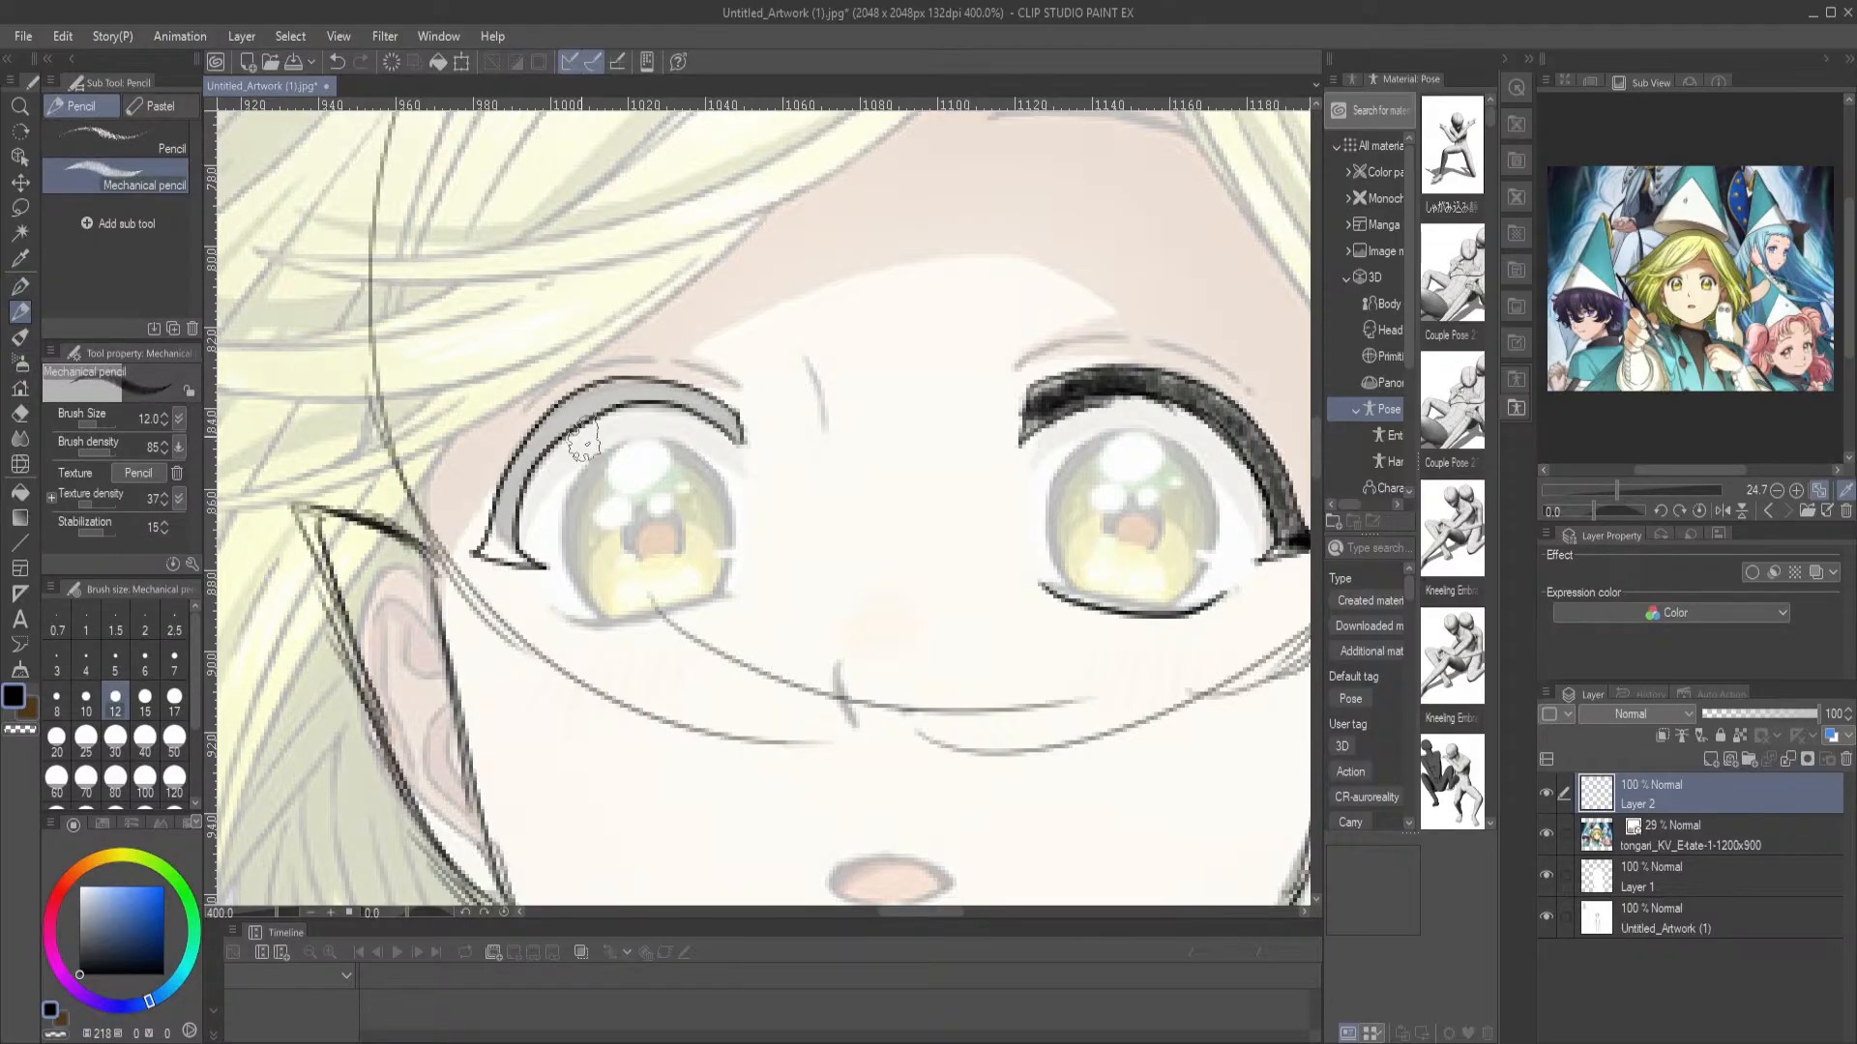
{"action": "mouse_move", "coordinate": [739, 428]}
{"action": "left_mouse_down"}
{"action": "mouse_move", "coordinate": [668, 383]}
{"action": "mouse_move", "coordinate": [714, 408]}
{"action": "mouse_move", "coordinate": [616, 391]}
{"action": "left_mouse_up"}
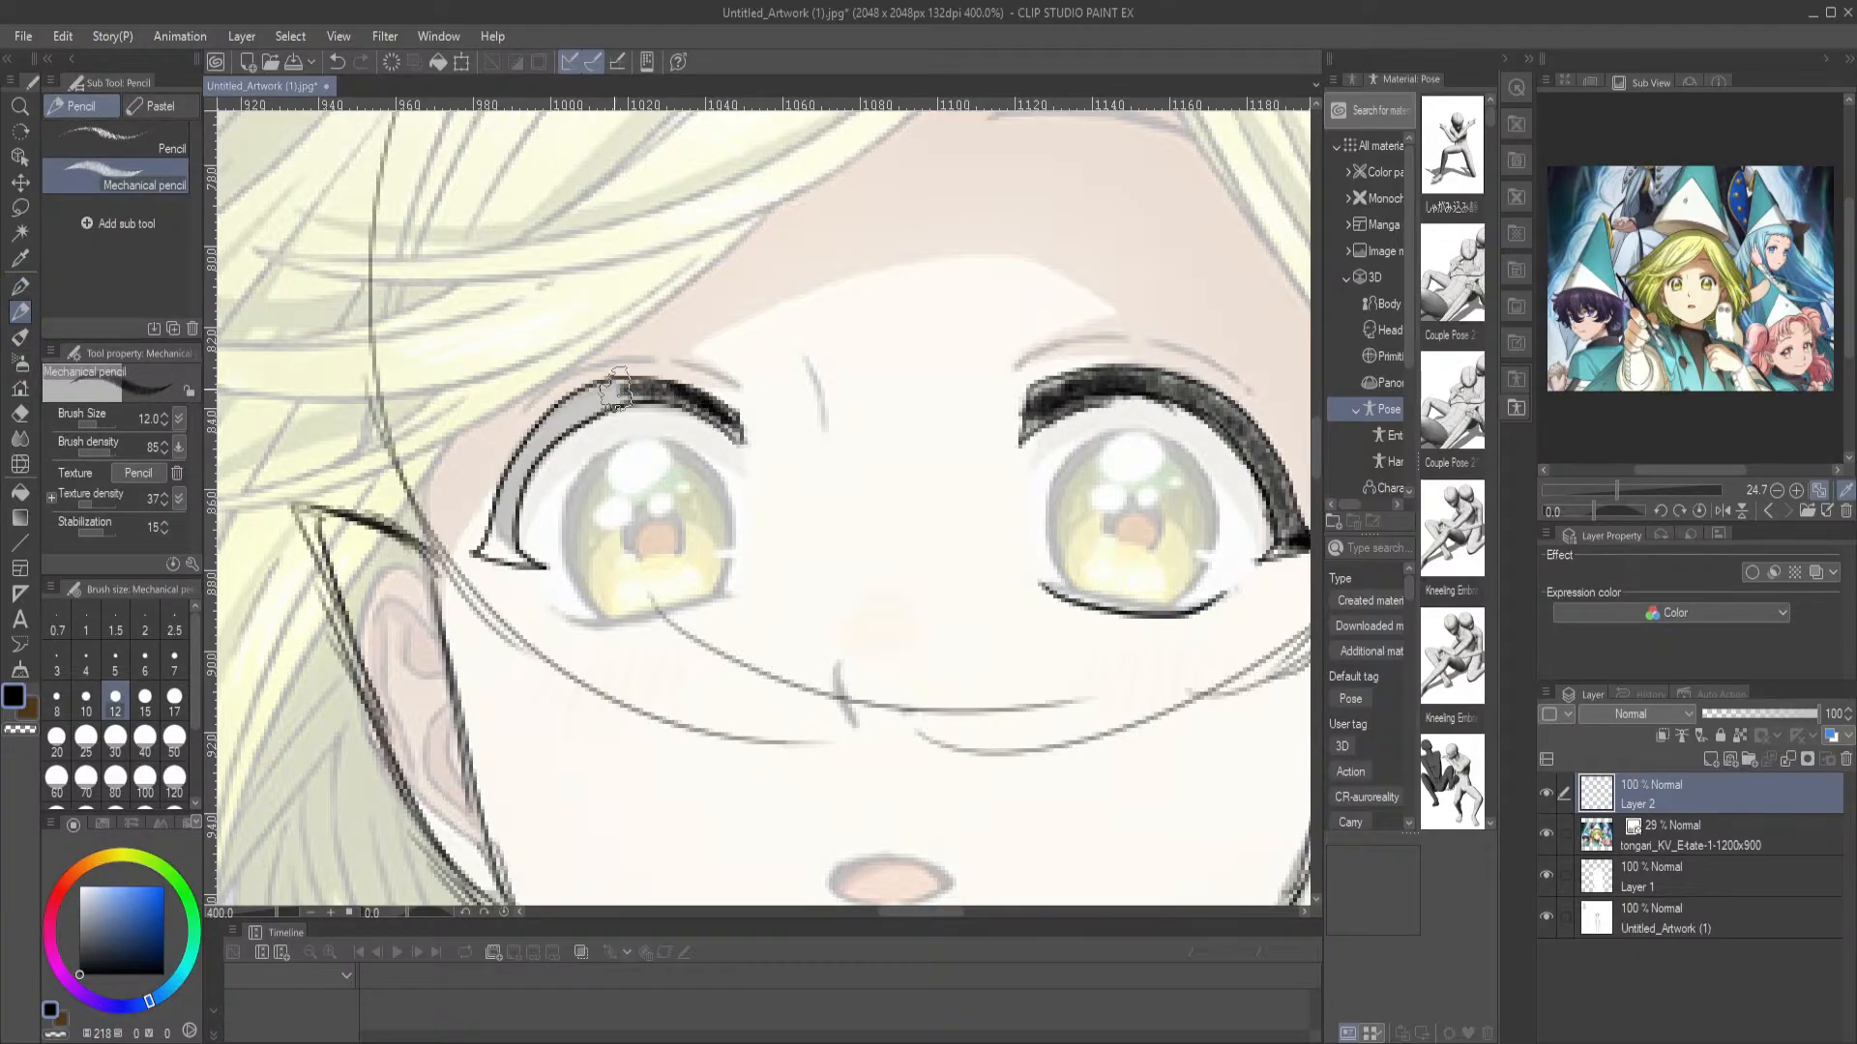
{"action": "key", "text": "ctrl+z"}
{"action": "key", "text": "ctrl+z"}
{"action": "key", "text": "ctrl+z"}
{"action": "mouse_move", "coordinate": [732, 426]}
{"action": "left_mouse_down"}
{"action": "mouse_move", "coordinate": [702, 397]}
{"action": "mouse_move", "coordinate": [621, 381]}
{"action": "mouse_move", "coordinate": [548, 410]}
{"action": "mouse_move", "coordinate": [483, 559]}
{"action": "mouse_move", "coordinate": [530, 563]}
{"action": "left_mouse_up"}
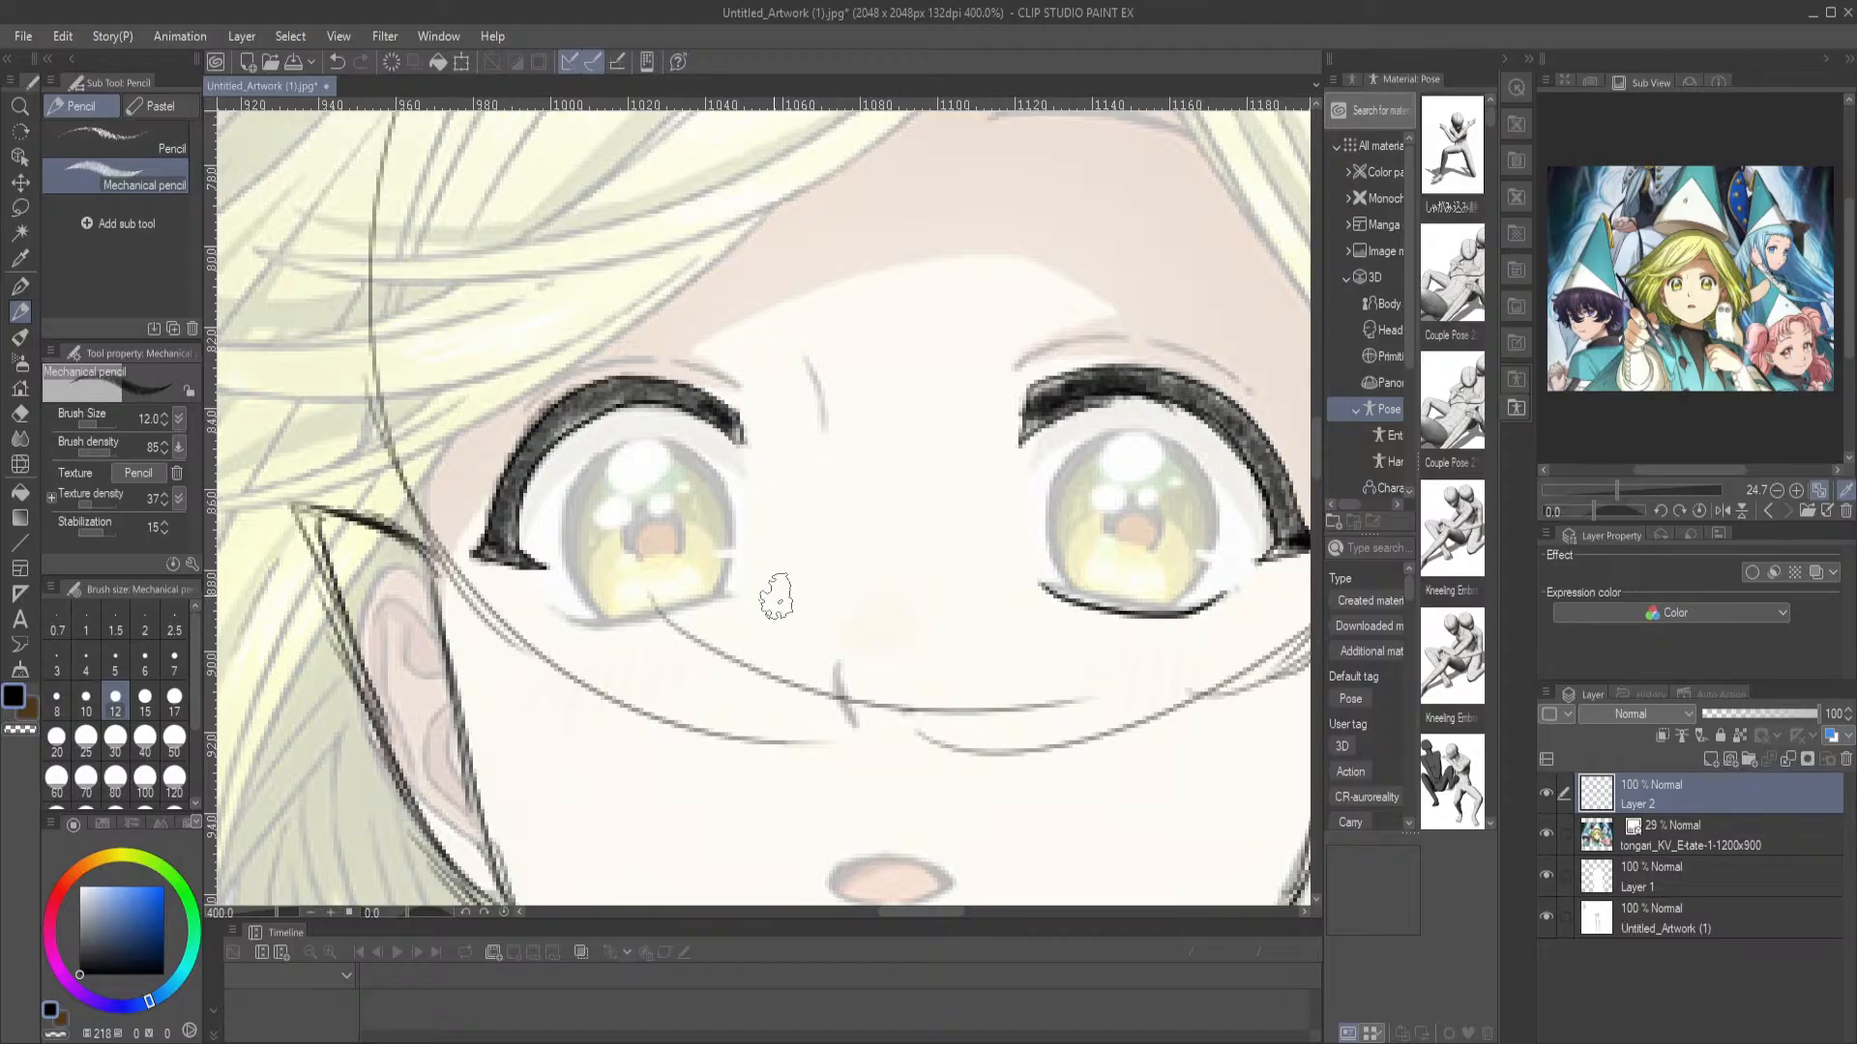
{"action": "left_click", "coordinate": [19, 286]}
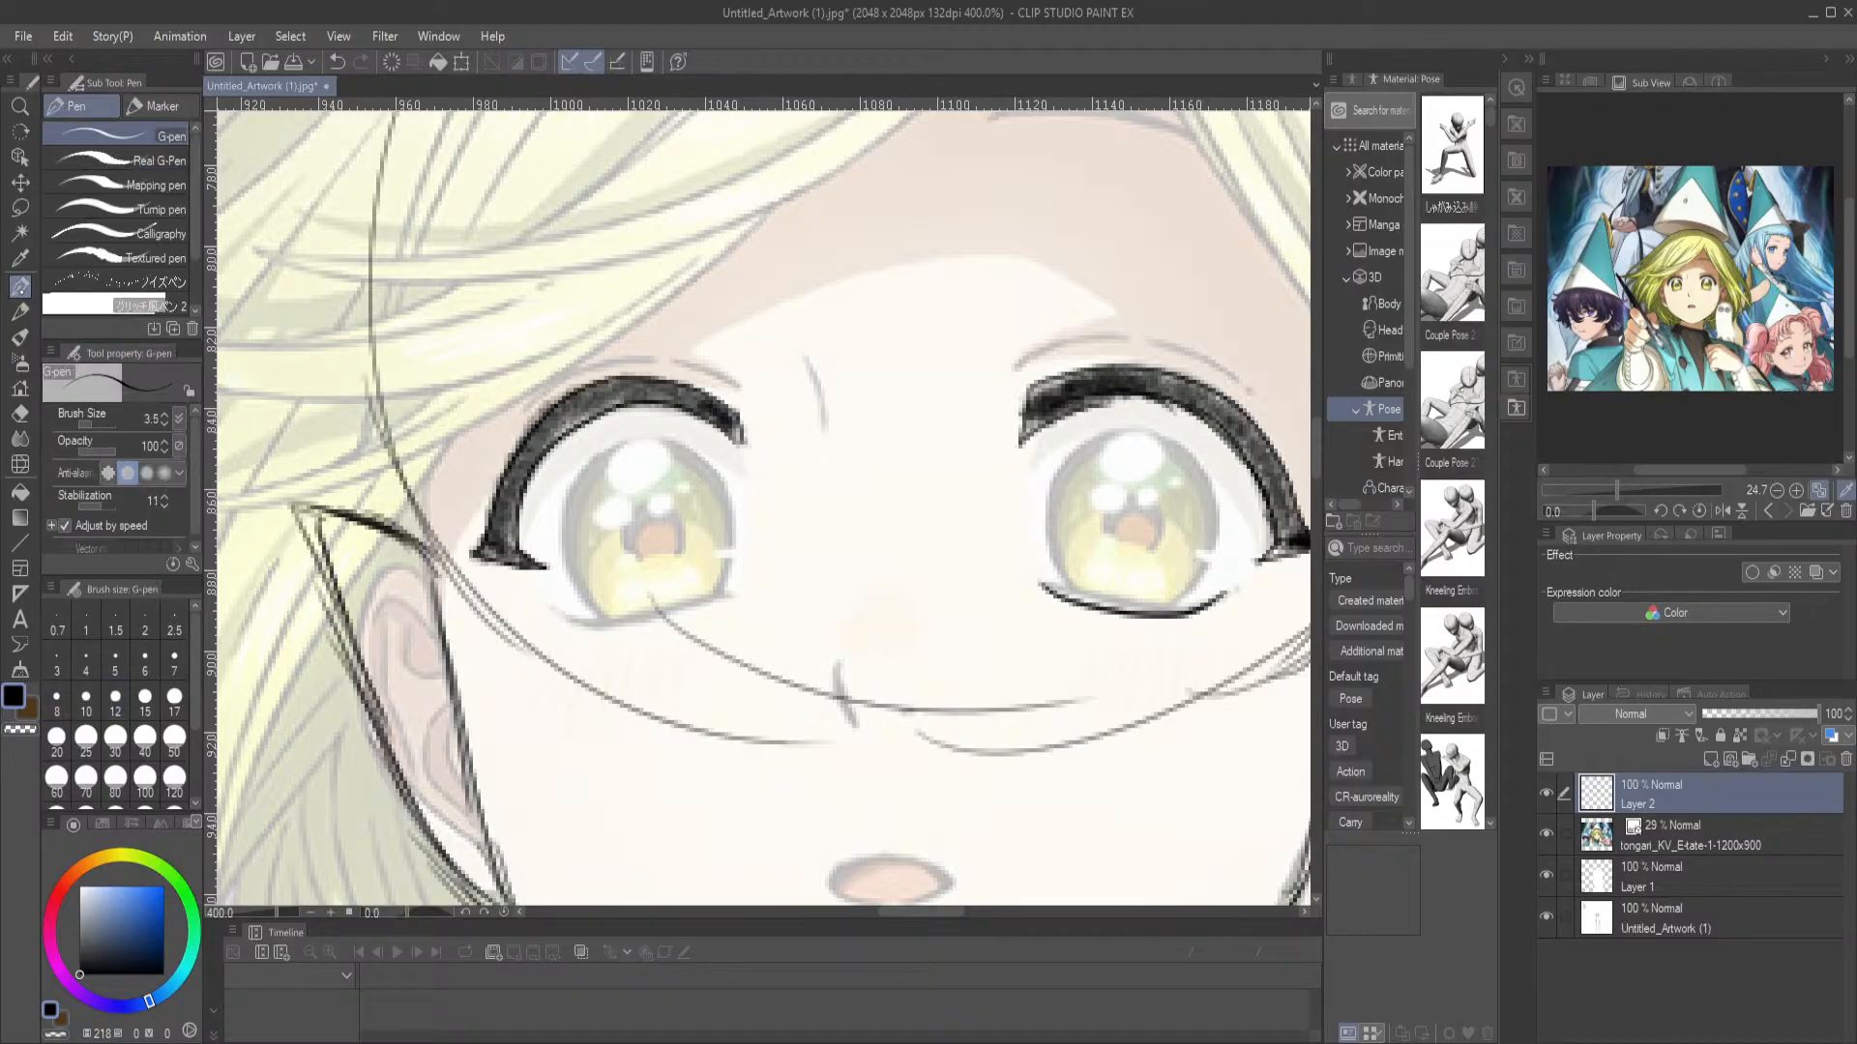
Trace the lower lash line of the left-hand eye over the reference, redrawing the first curve
{"action": "mouse_move", "coordinate": [553, 610]}
{"action": "left_mouse_down"}
{"action": "mouse_move", "coordinate": [587, 624]}
{"action": "mouse_move", "coordinate": [753, 584]}
{"action": "left_mouse_up"}
{"action": "key", "text": "ctrl+z"}
{"action": "mouse_move", "coordinate": [566, 611]}
{"action": "left_mouse_down"}
{"action": "mouse_move", "coordinate": [661, 623]}
{"action": "mouse_move", "coordinate": [741, 587]}
{"action": "left_mouse_up"}
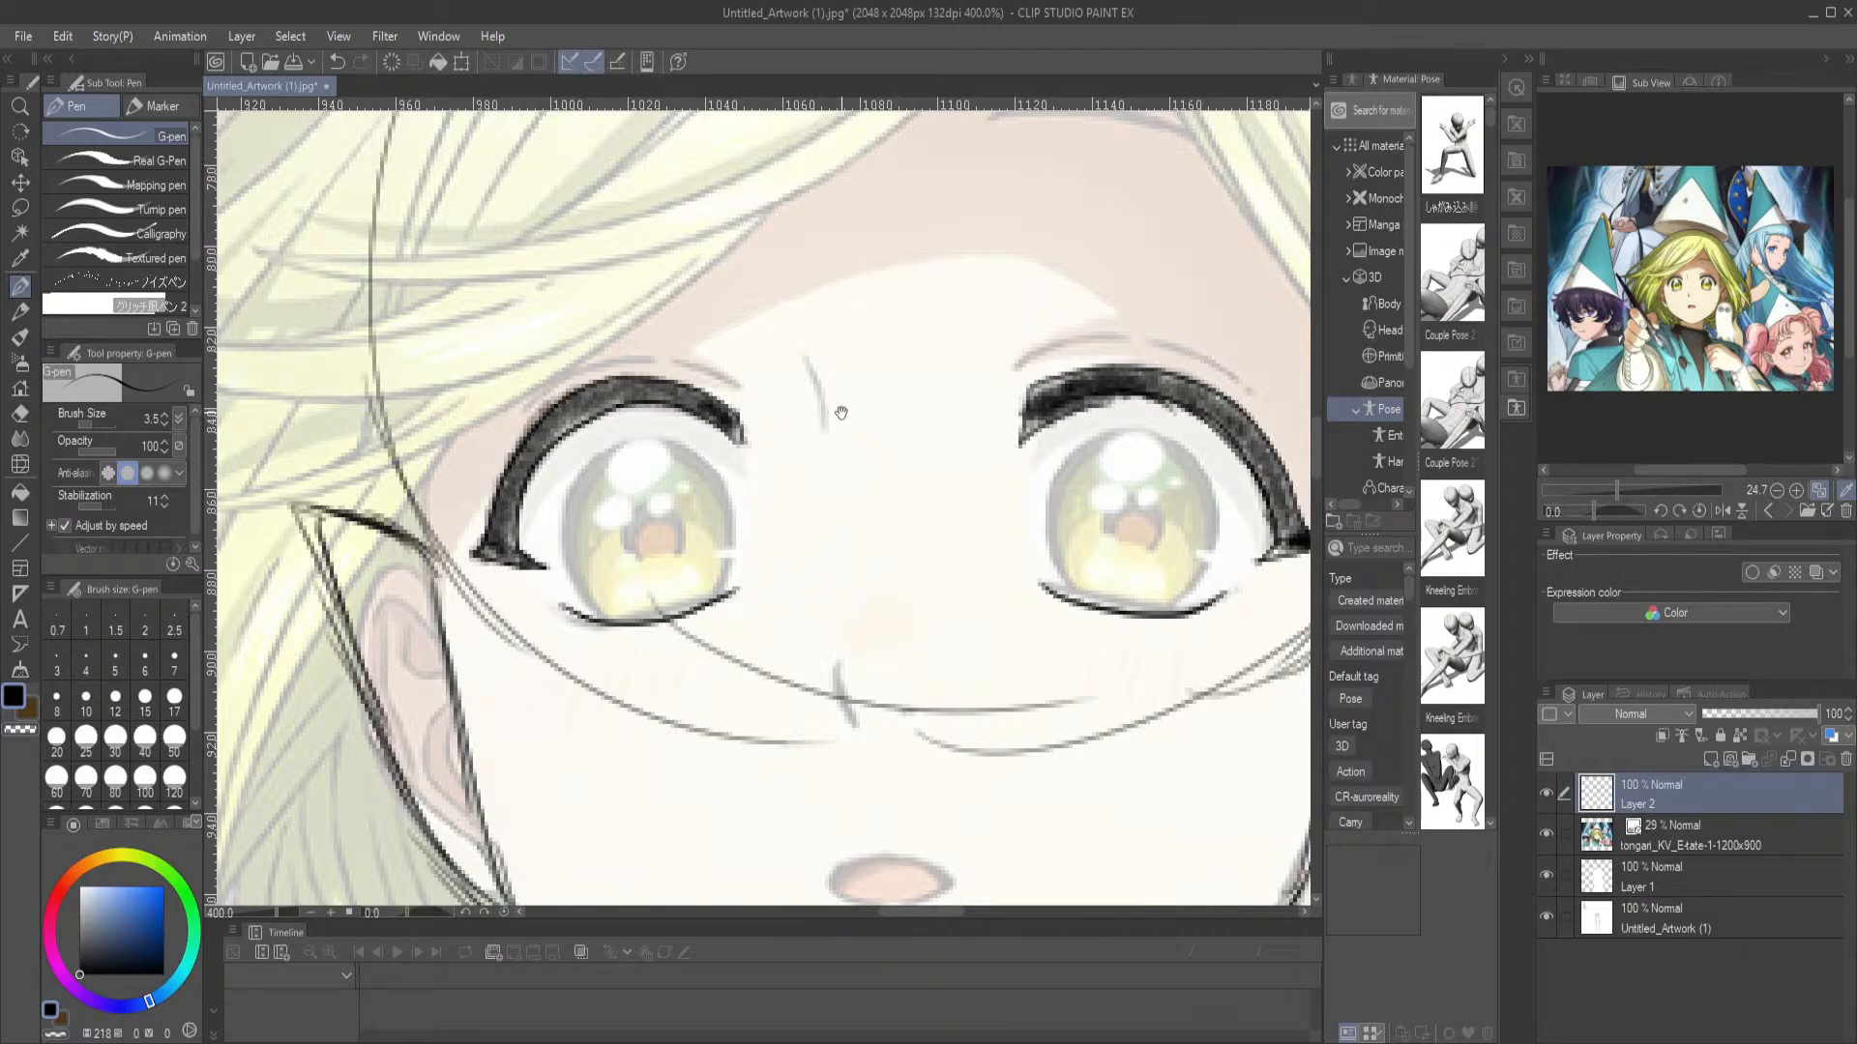
Draw the short curved mark between the brows and the nose line with the G-pen, undoing the extra stroke
{"action": "left_click_drag", "start_coordinate": [768, 346], "coordinate": [801, 414]}
{"action": "mouse_move", "coordinate": [857, 682]}
{"action": "left_mouse_down"}
{"action": "mouse_move", "coordinate": [765, 595]}
{"action": "mouse_move", "coordinate": [726, 476]}
{"action": "mouse_move", "coordinate": [732, 565]}
{"action": "left_mouse_up"}
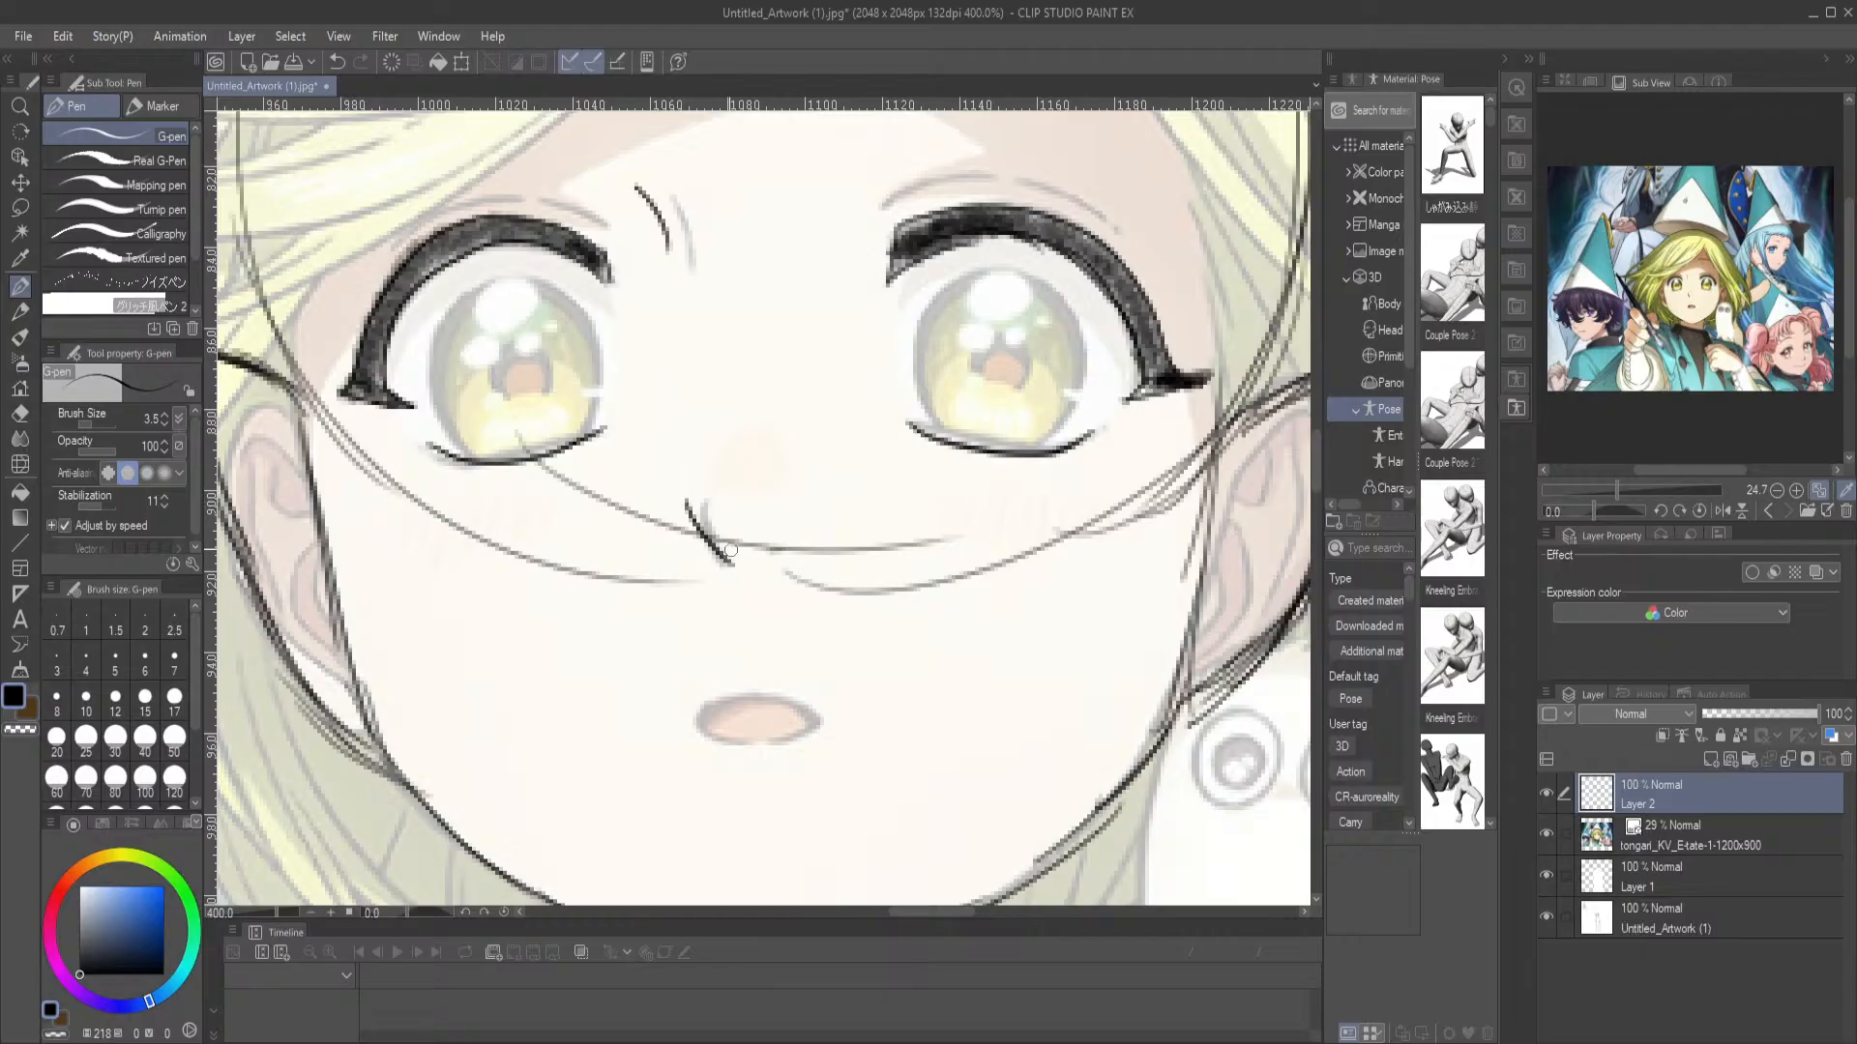
{"action": "left_click_drag", "start_coordinate": [682, 476], "coordinate": [693, 379]}
{"action": "key", "text": "ctrl+z"}
Trace the thin broken eyelid creases above the upper lashes of both eyes
{"action": "scroll", "coordinate": [721, 387], "scroll_direction": "up", "scroll_amount": 3}
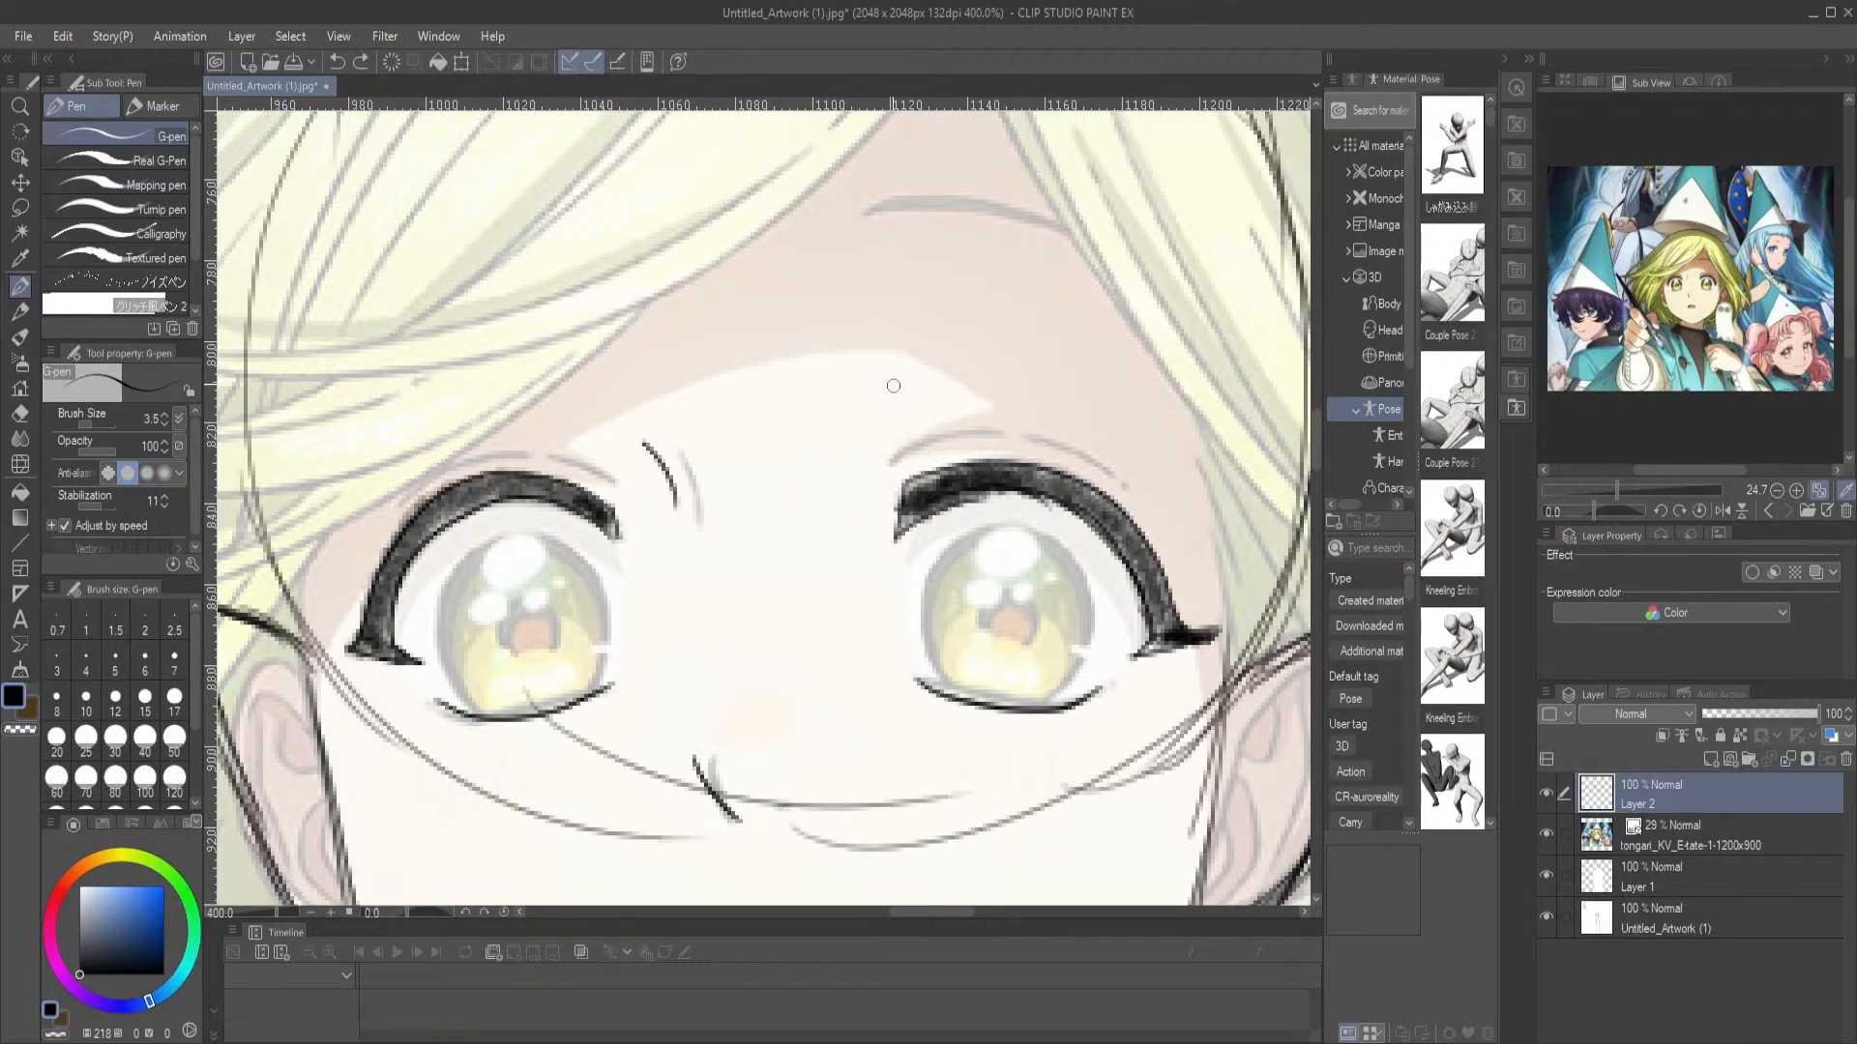
{"action": "mouse_move", "coordinate": [888, 461]}
{"action": "left_mouse_down"}
{"action": "mouse_move", "coordinate": [1070, 448]}
{"action": "mouse_move", "coordinate": [1139, 503]}
{"action": "left_mouse_up"}
{"action": "mouse_move", "coordinate": [617, 481]}
{"action": "left_mouse_down"}
{"action": "mouse_move", "coordinate": [504, 450]}
{"action": "mouse_move", "coordinate": [399, 505]}
{"action": "left_mouse_up"}
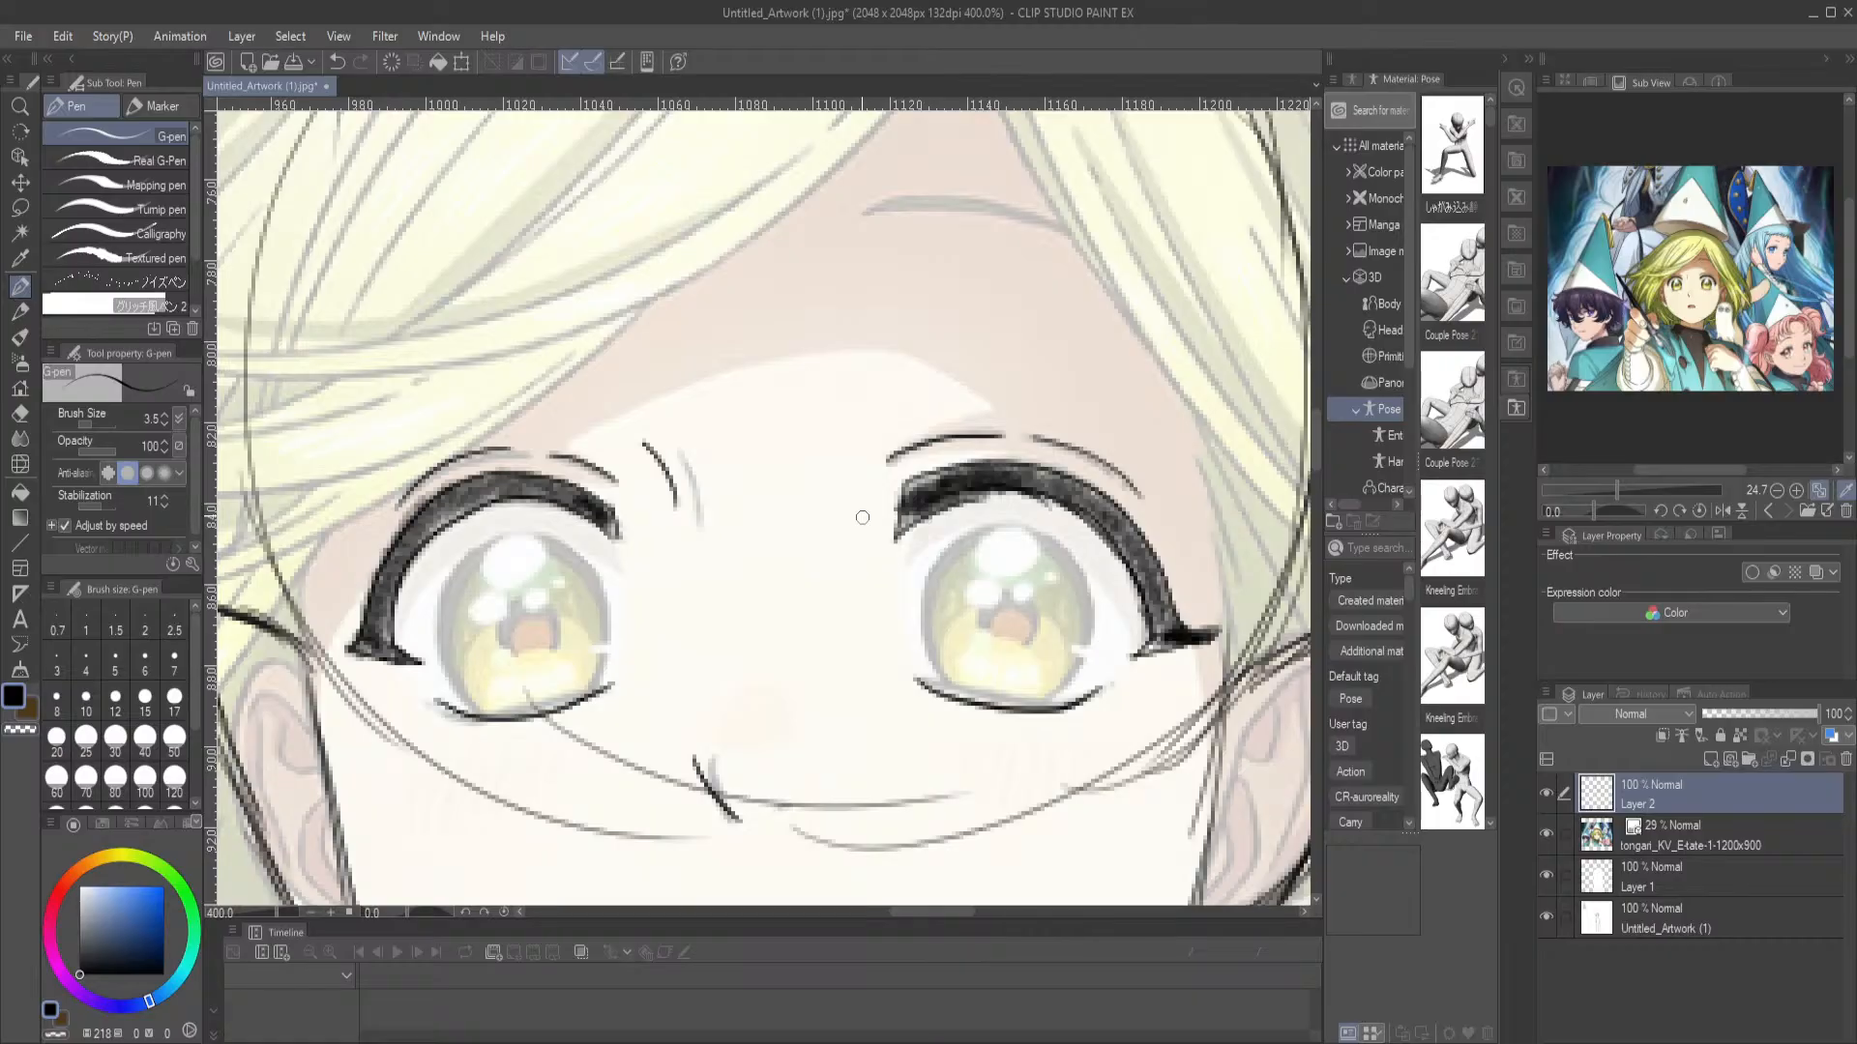
Hide the reference layer and sketch the sides of the neck sloping down into narrow shoulders and upper arms
{"action": "key", "text": "ctrl+0"}
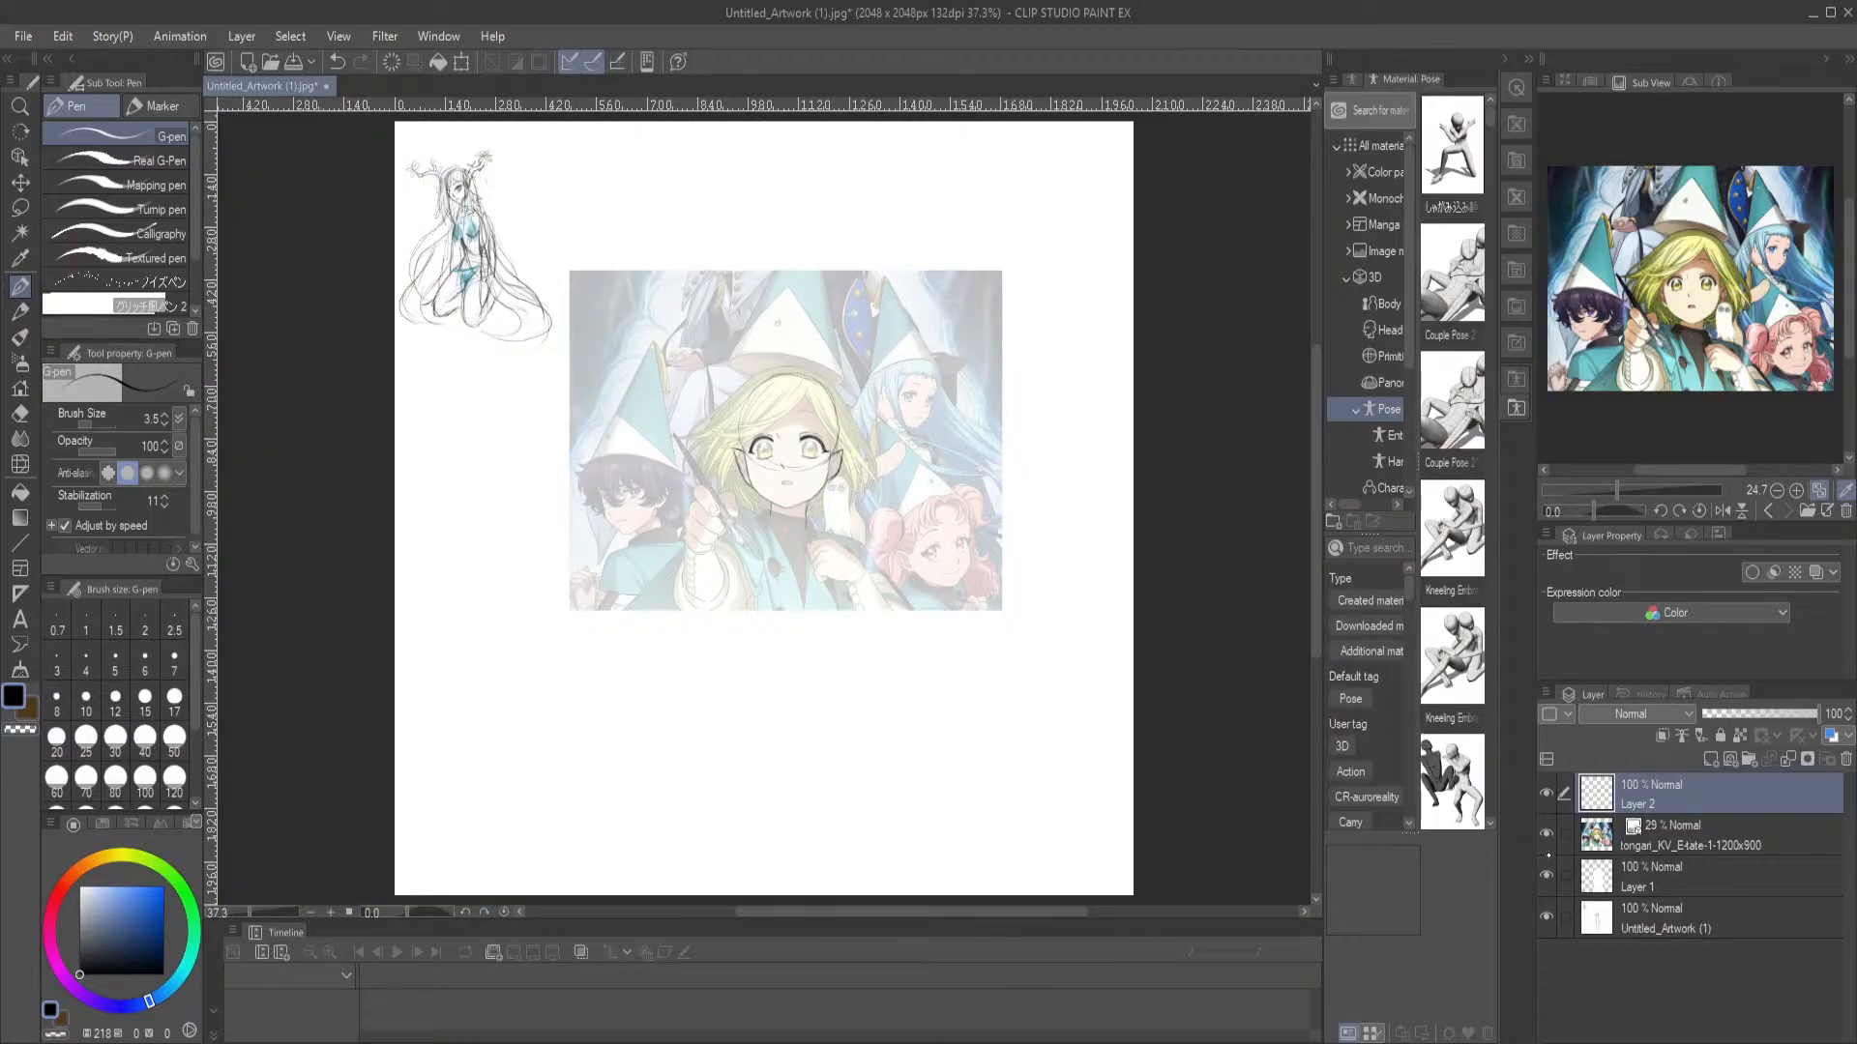
{"action": "key", "text": "ctrl+plus"}
{"action": "key", "text": "ctrl+plus"}
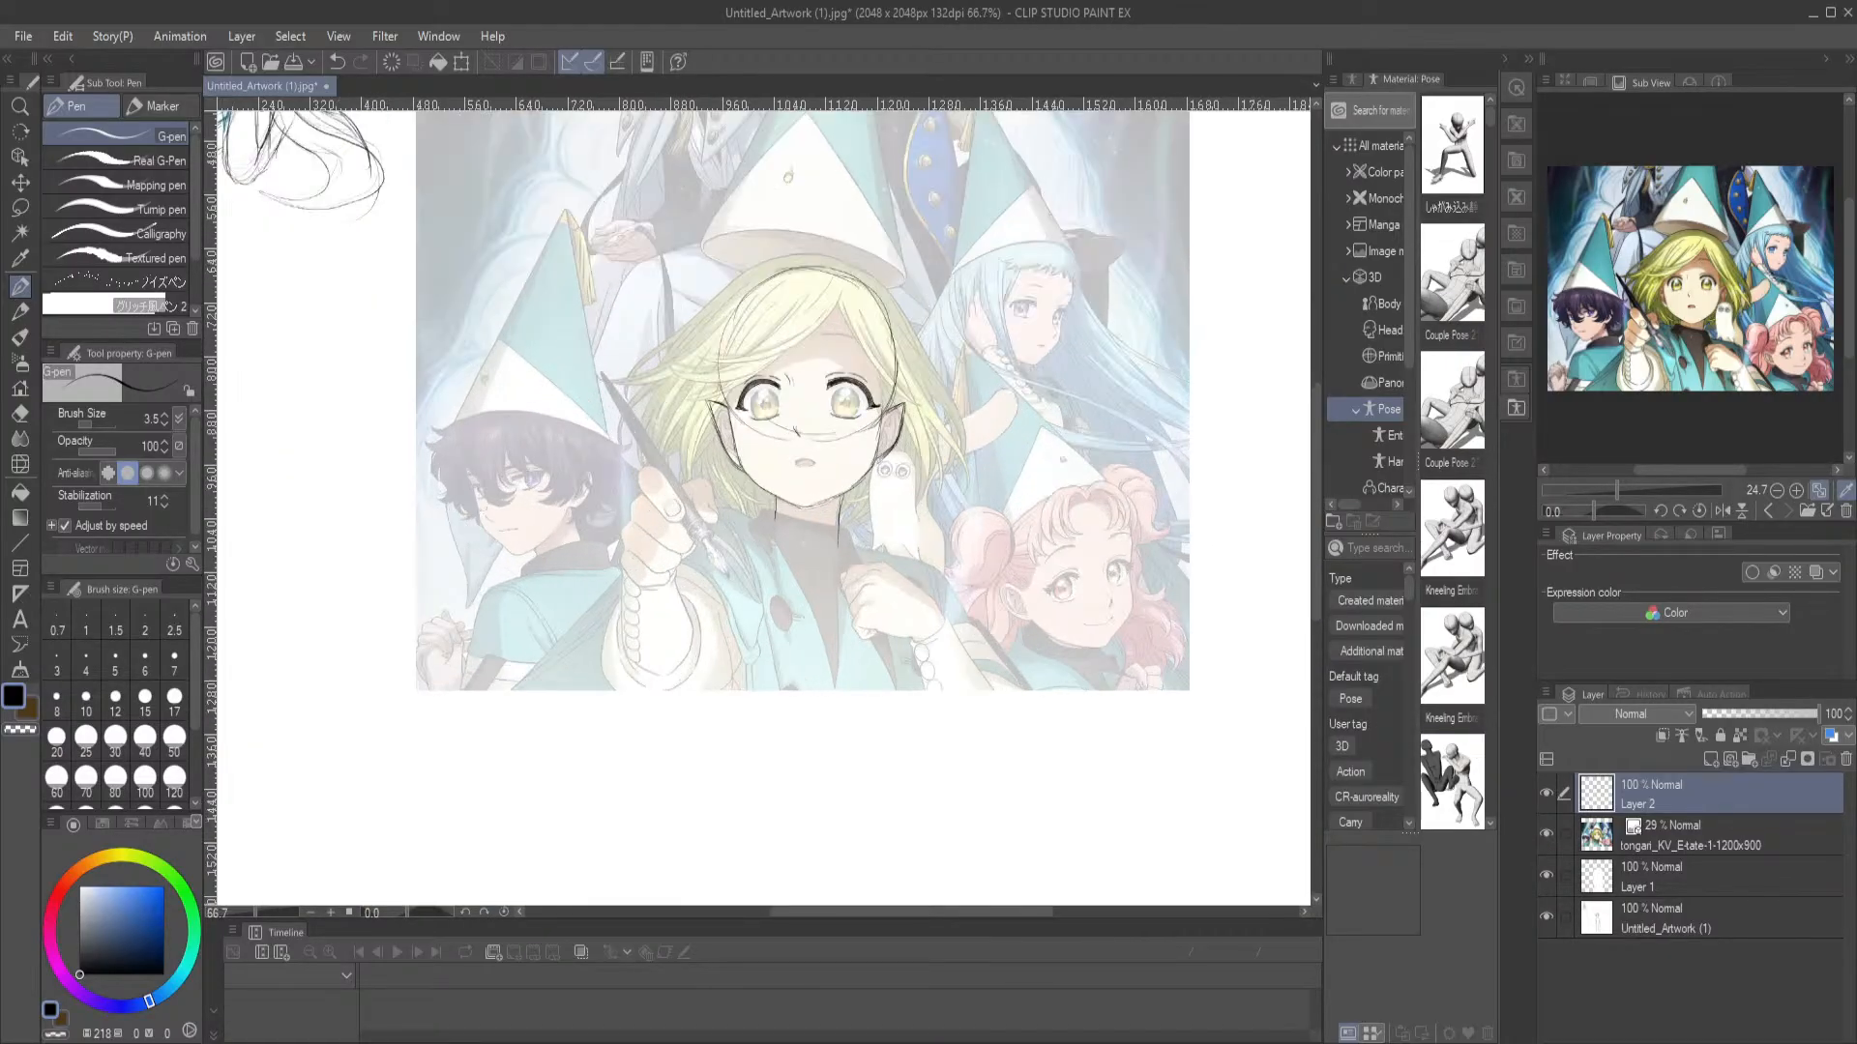
{"action": "left_click", "coordinate": [1545, 835]}
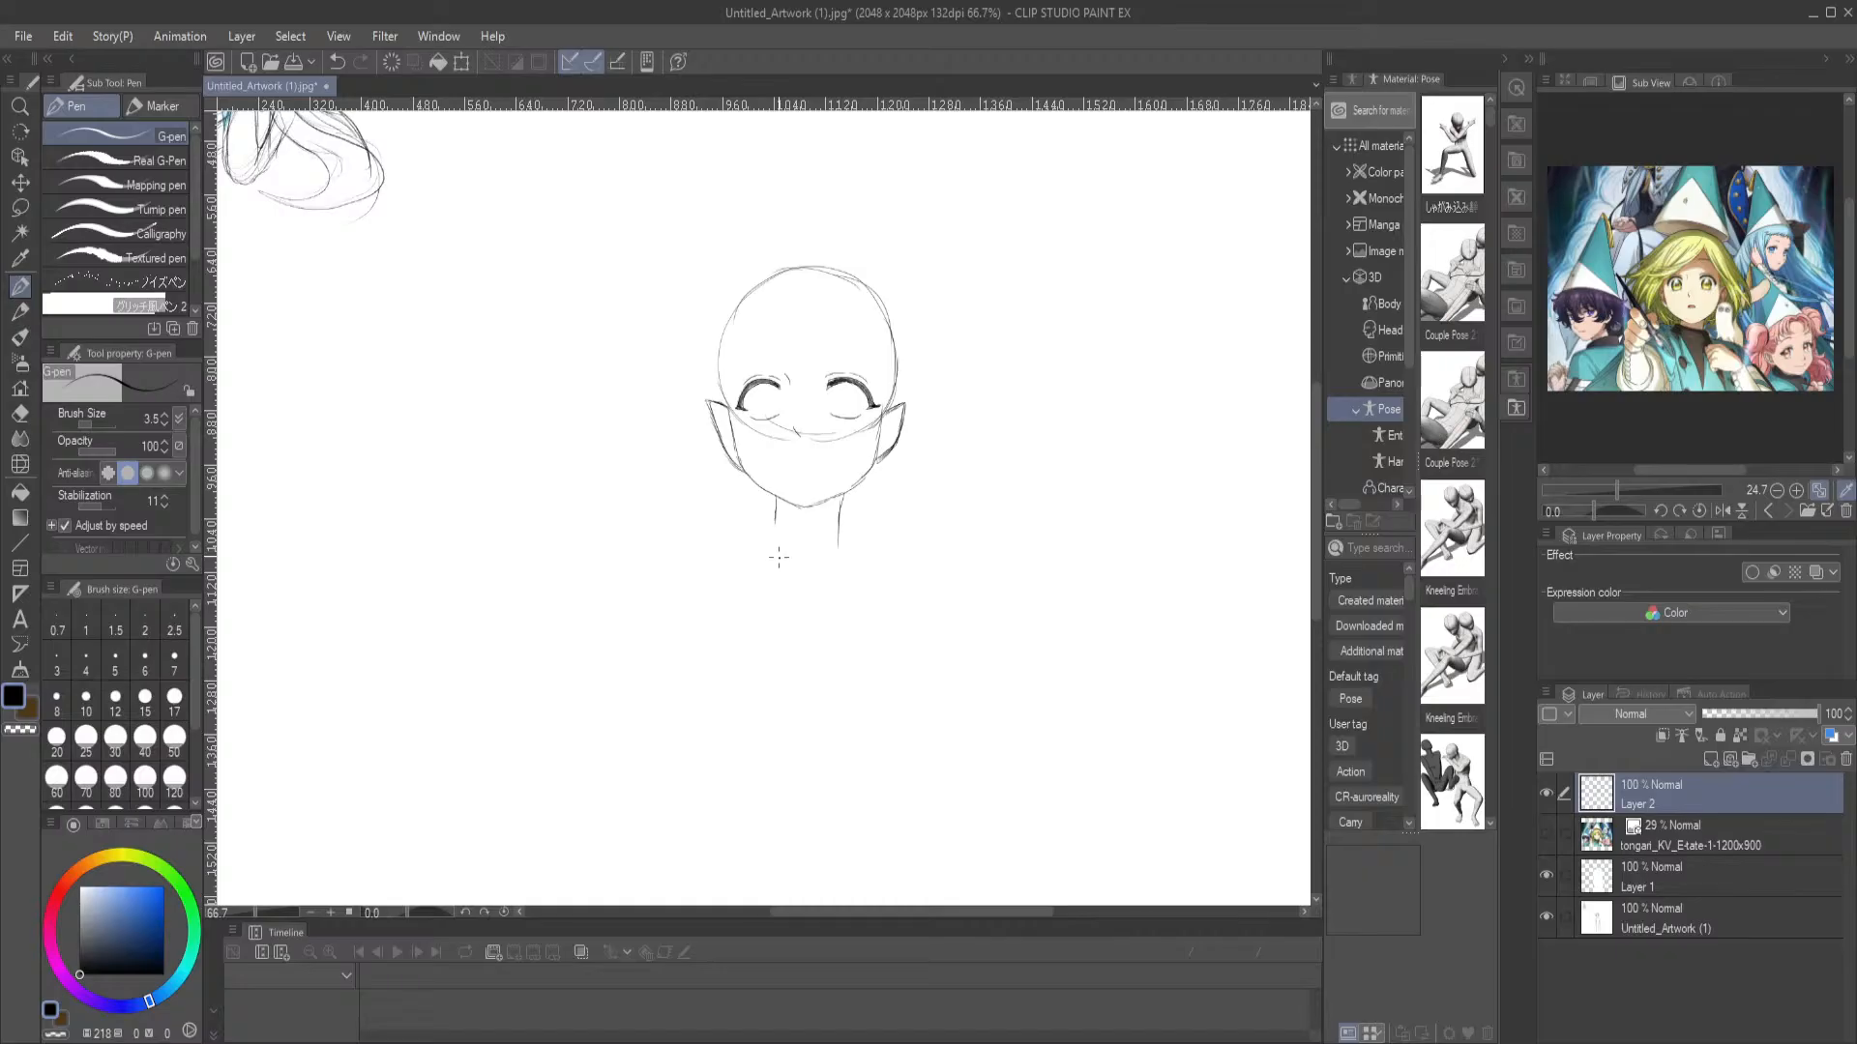
{"action": "mouse_move", "coordinate": [776, 500]}
{"action": "left_mouse_down"}
{"action": "mouse_move", "coordinate": [764, 546]}
{"action": "mouse_move", "coordinate": [718, 565]}
{"action": "mouse_move", "coordinate": [717, 600]}
{"action": "left_mouse_up"}
{"action": "mouse_move", "coordinate": [840, 529]}
{"action": "left_mouse_down"}
{"action": "mouse_move", "coordinate": [902, 606]}
{"action": "mouse_move", "coordinate": [902, 677]}
{"action": "left_mouse_up"}
{"action": "mouse_move", "coordinate": [764, 544]}
{"action": "left_mouse_down"}
{"action": "mouse_move", "coordinate": [706, 599]}
{"action": "mouse_move", "coordinate": [701, 657]}
{"action": "left_mouse_up"}
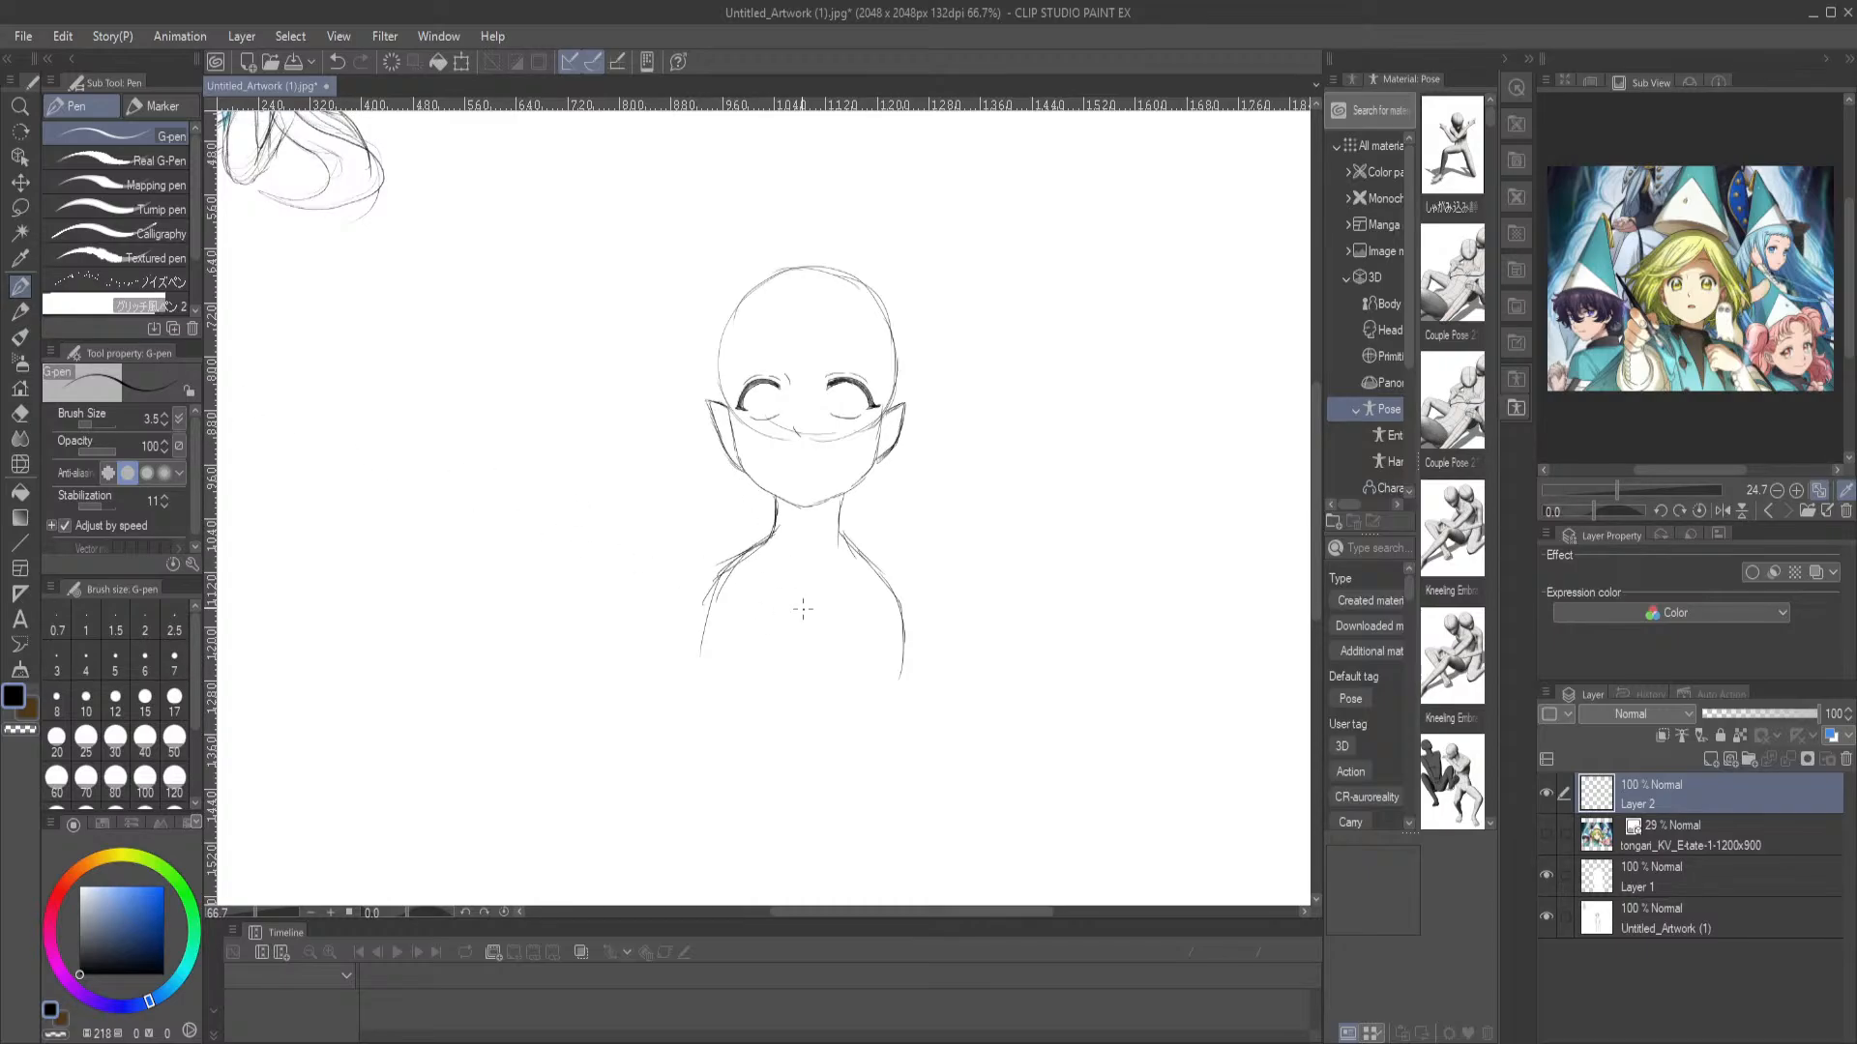
{"action": "left_click_drag", "start_coordinate": [844, 670], "coordinate": [838, 689]}
Show the reference layer again and sketch wider shoulders with long arm lines extending below the image's lower edge
{"action": "left_click", "coordinate": [1548, 835]}
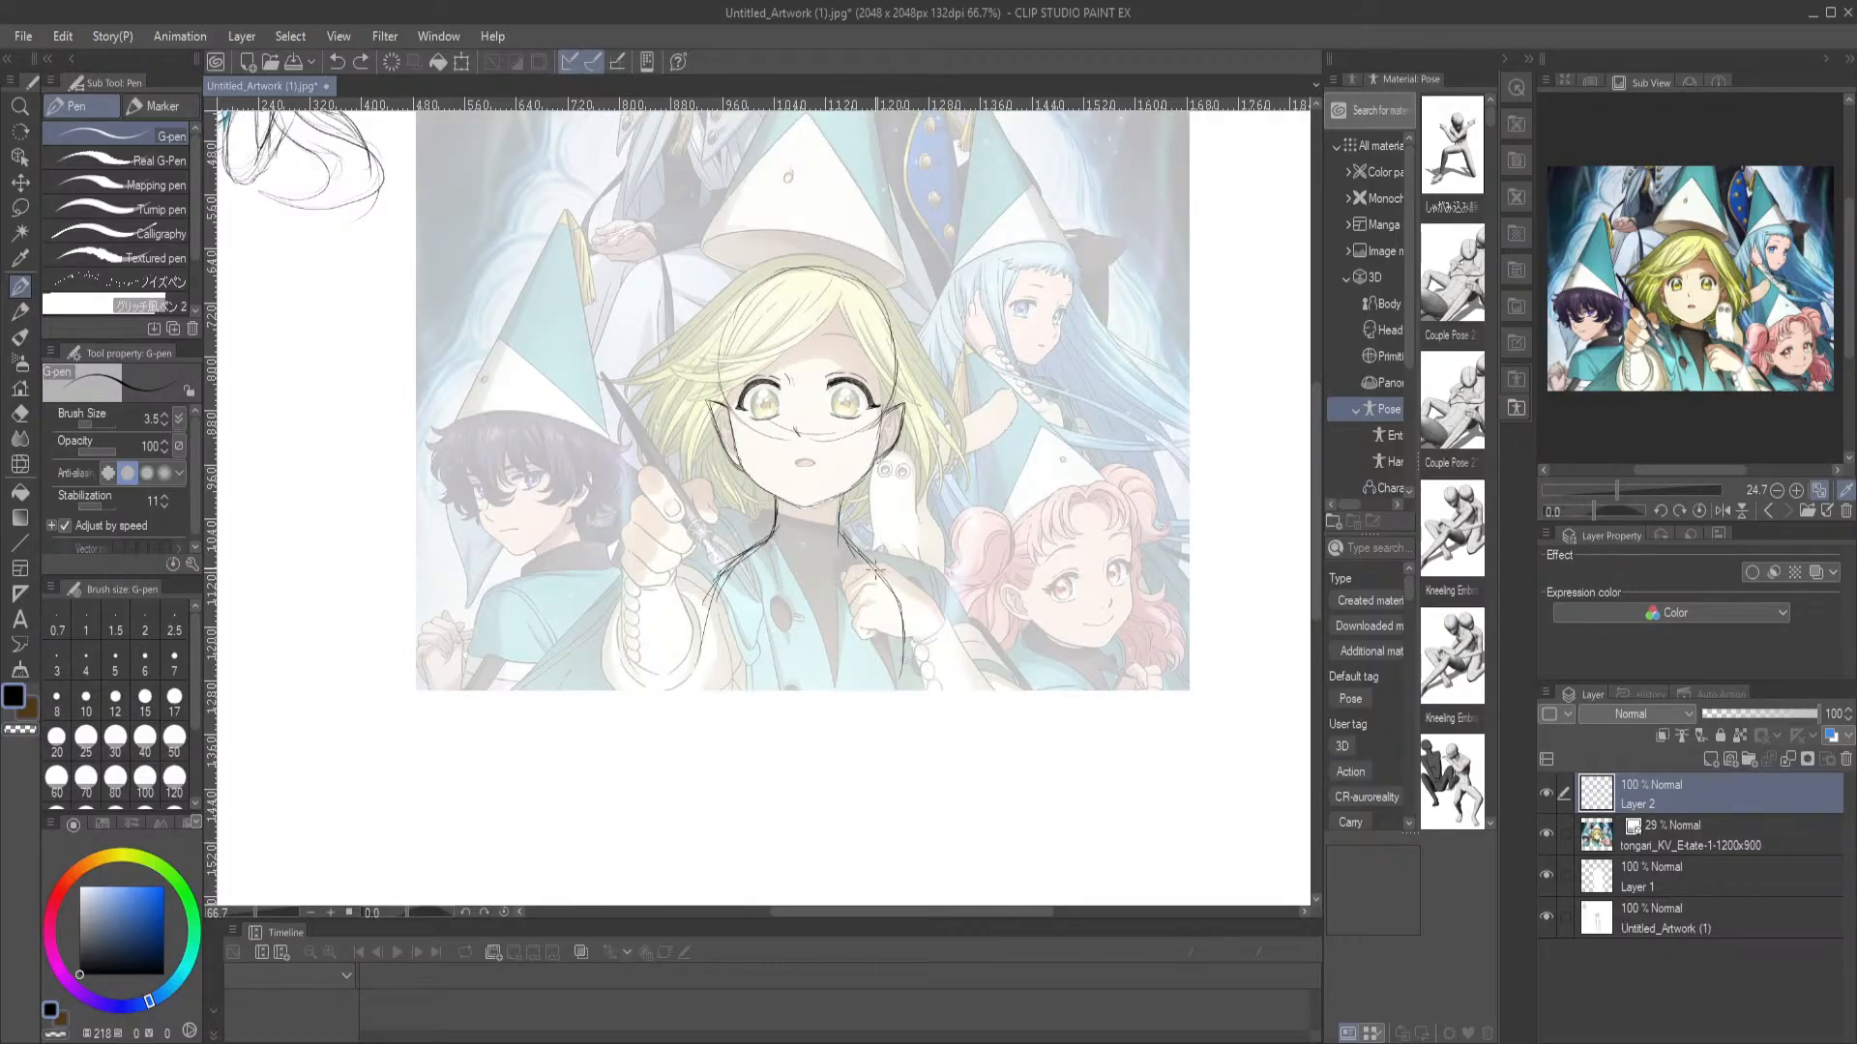
{"action": "mouse_move", "coordinate": [848, 539]}
{"action": "left_mouse_down"}
{"action": "mouse_move", "coordinate": [918, 550]}
{"action": "mouse_move", "coordinate": [896, 549]}
{"action": "mouse_move", "coordinate": [950, 597]}
{"action": "left_mouse_up"}
{"action": "mouse_move", "coordinate": [766, 528]}
{"action": "left_mouse_down"}
{"action": "mouse_move", "coordinate": [709, 515]}
{"action": "mouse_move", "coordinate": [674, 586]}
{"action": "mouse_move", "coordinate": [706, 672]}
{"action": "left_mouse_up"}
{"action": "left_click_drag", "start_coordinate": [938, 611], "coordinate": [904, 762]}
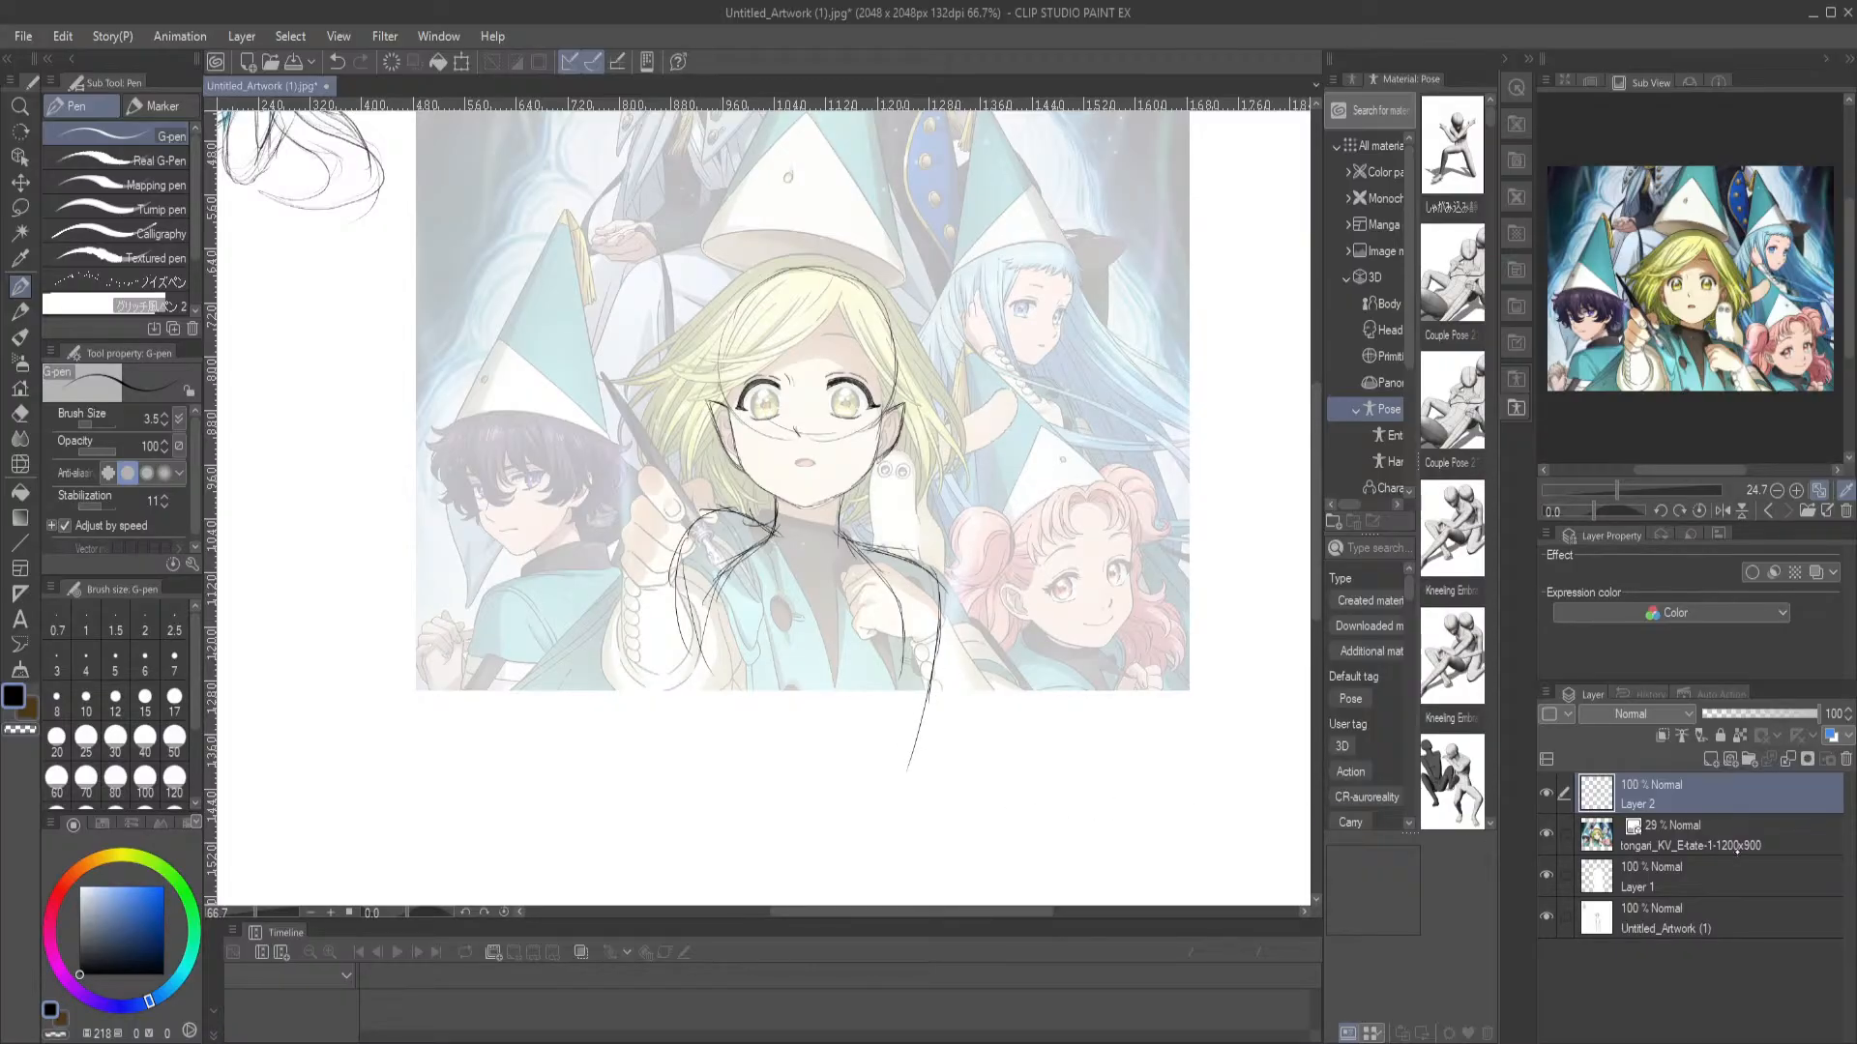
{"action": "mouse_move", "coordinate": [674, 548]}
{"action": "left_mouse_down"}
{"action": "mouse_move", "coordinate": [696, 686]}
{"action": "mouse_move", "coordinate": [699, 743]}
{"action": "left_mouse_up"}
{"action": "left_click_drag", "start_coordinate": [697, 681], "coordinate": [680, 769]}
{"action": "left_click_drag", "start_coordinate": [947, 626], "coordinate": [868, 823]}
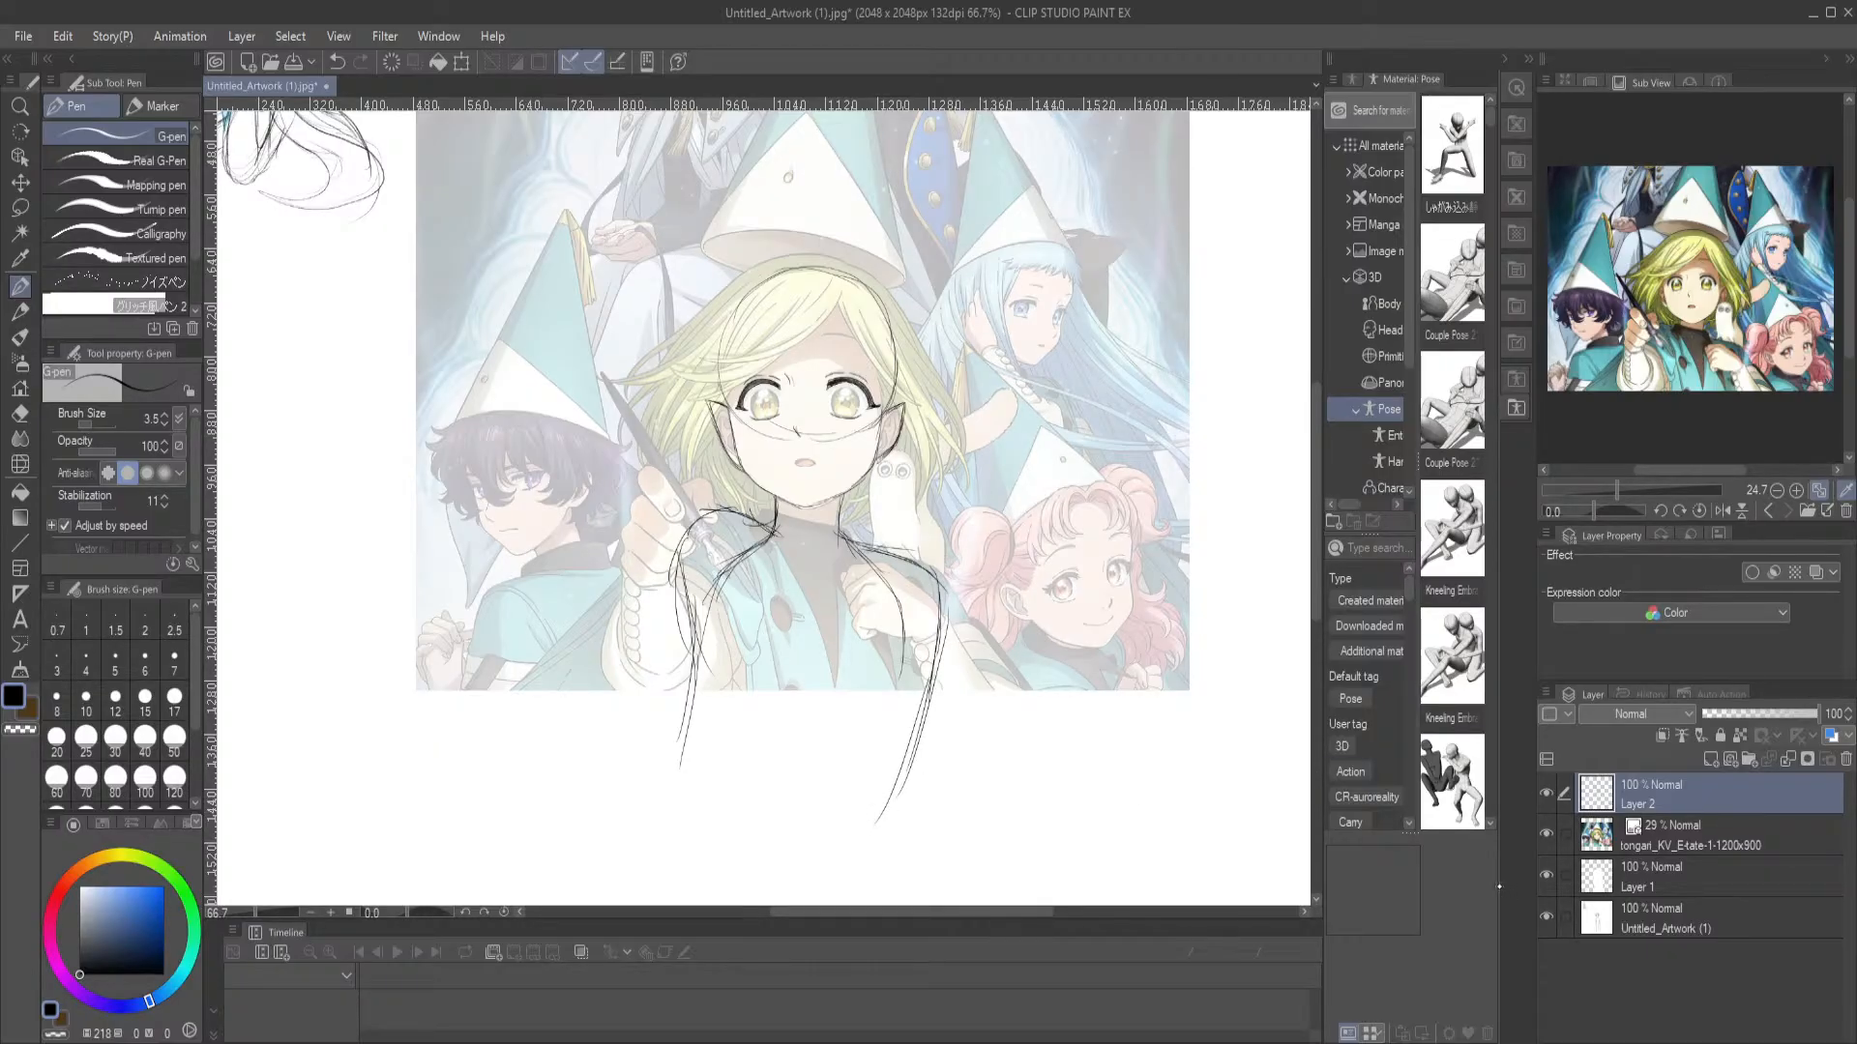
Hide the reference layer and outline a round iris in each eye with the G-pen, undoing the first attempt
{"action": "left_click", "coordinate": [1547, 834]}
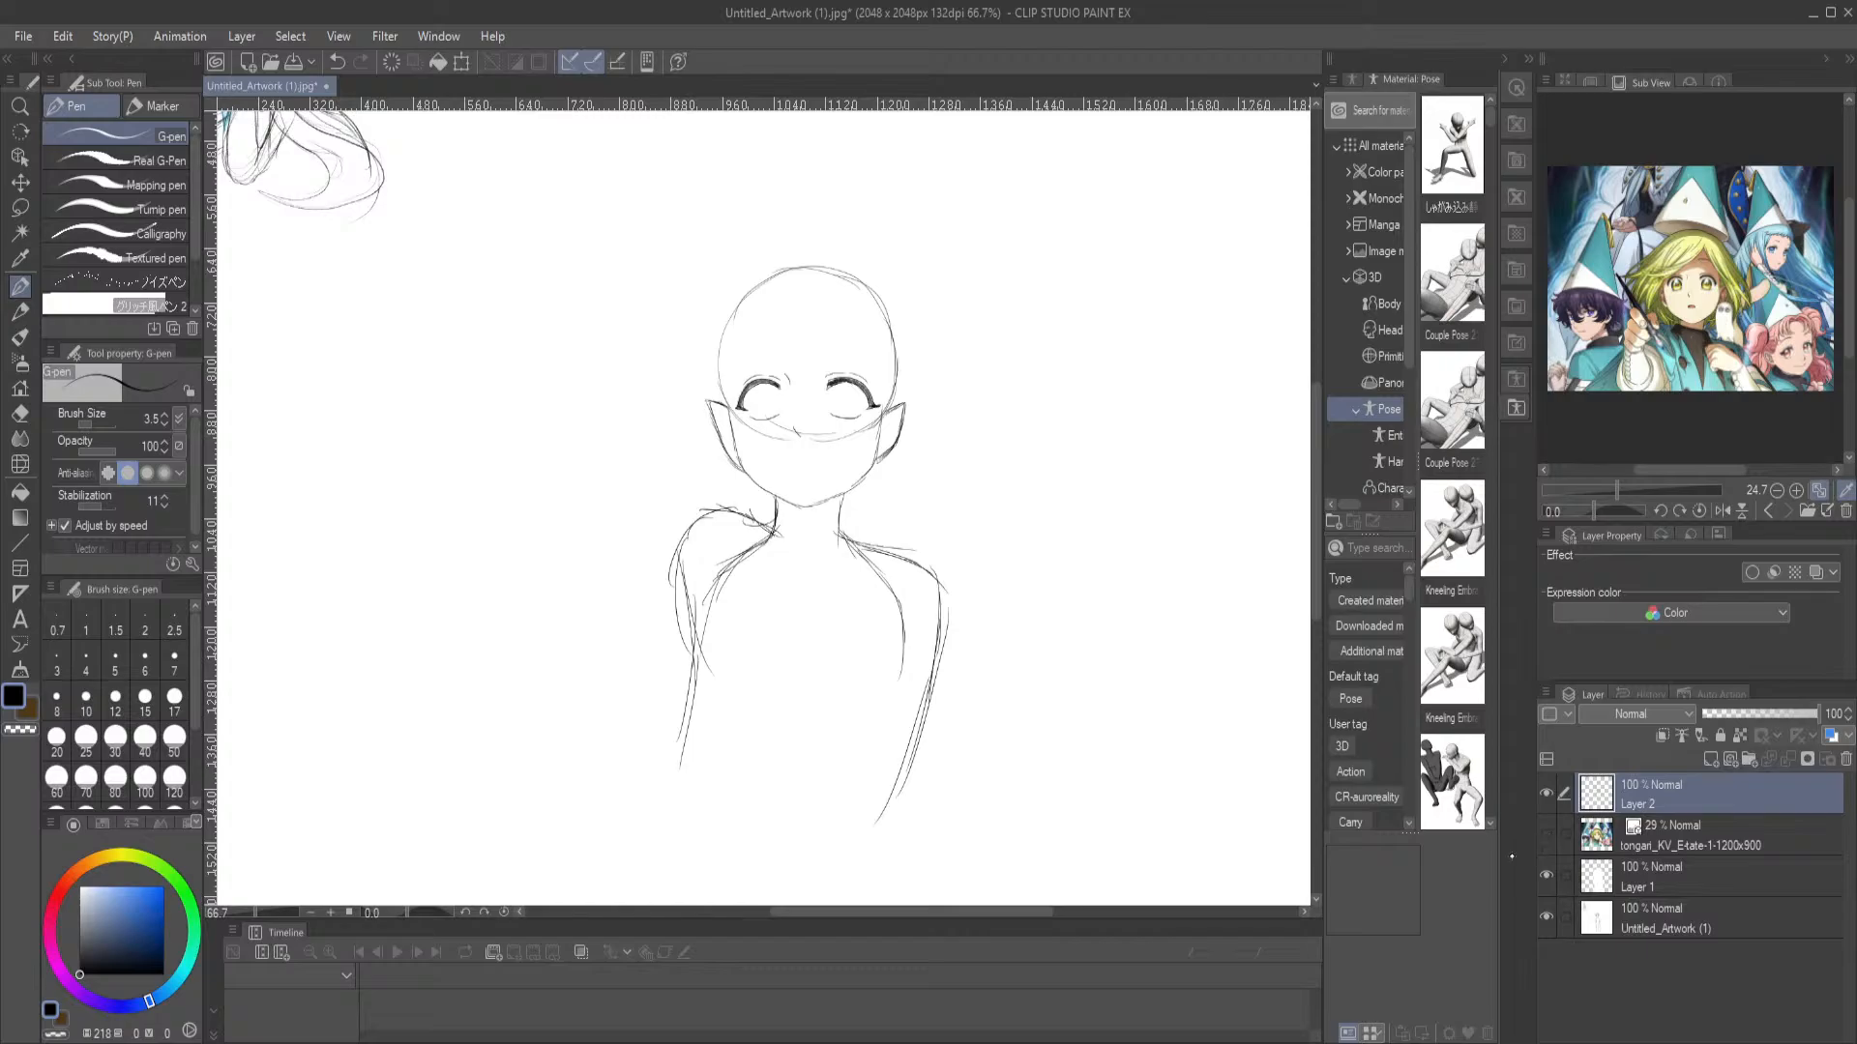
{"action": "scroll", "coordinate": [1080, 376], "scroll_direction": "up", "scroll_amount": 5}
{"action": "left_click_drag", "start_coordinate": [435, 572], "coordinate": [1202, 684]}
{"action": "left_click_drag", "start_coordinate": [702, 564], "coordinate": [898, 572]}
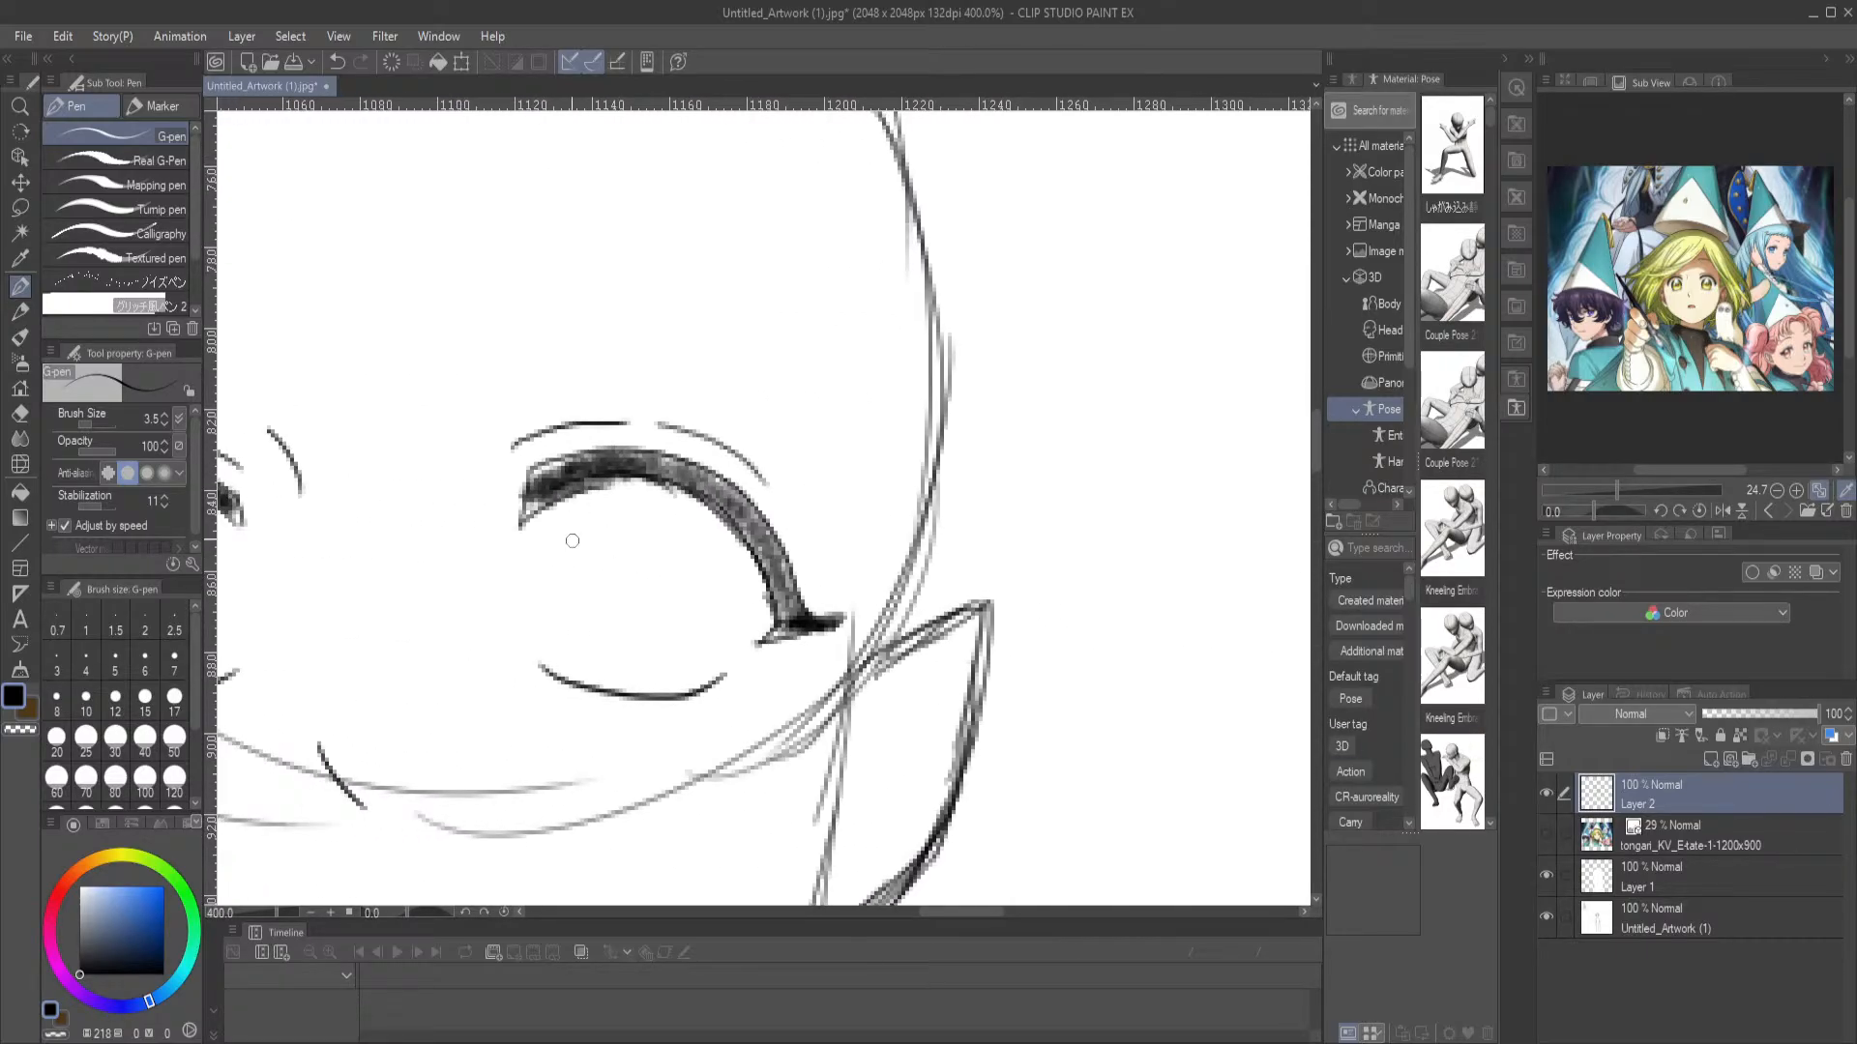
{"action": "mouse_move", "coordinate": [563, 503]}
{"action": "left_mouse_down"}
{"action": "mouse_move", "coordinate": [538, 541]}
{"action": "mouse_move", "coordinate": [533, 611]}
{"action": "mouse_move", "coordinate": [558, 666]}
{"action": "mouse_move", "coordinate": [673, 690]}
{"action": "mouse_move", "coordinate": [720, 644]}
{"action": "mouse_move", "coordinate": [725, 572]}
{"action": "mouse_move", "coordinate": [690, 519]}
{"action": "mouse_move", "coordinate": [582, 517]}
{"action": "mouse_move", "coordinate": [545, 557]}
{"action": "mouse_move", "coordinate": [552, 660]}
{"action": "mouse_move", "coordinate": [546, 597]}
{"action": "mouse_move", "coordinate": [580, 530]}
{"action": "mouse_move", "coordinate": [636, 502]}
{"action": "mouse_move", "coordinate": [696, 526]}
{"action": "mouse_move", "coordinate": [731, 584]}
{"action": "mouse_move", "coordinate": [733, 647]}
{"action": "mouse_move", "coordinate": [699, 683]}
{"action": "mouse_move", "coordinate": [613, 693]}
{"action": "left_mouse_up"}
{"action": "key", "text": "ctrl+z"}
{"action": "left_click_drag", "start_coordinate": [481, 523], "coordinate": [905, 595]}
{"action": "mouse_move", "coordinate": [625, 755]}
{"action": "left_mouse_down"}
{"action": "mouse_move", "coordinate": [652, 689]}
{"action": "mouse_move", "coordinate": [587, 584]}
{"action": "mouse_move", "coordinate": [537, 608]}
{"action": "left_mouse_up"}
{"action": "left_click", "coordinate": [1030, 1043]}
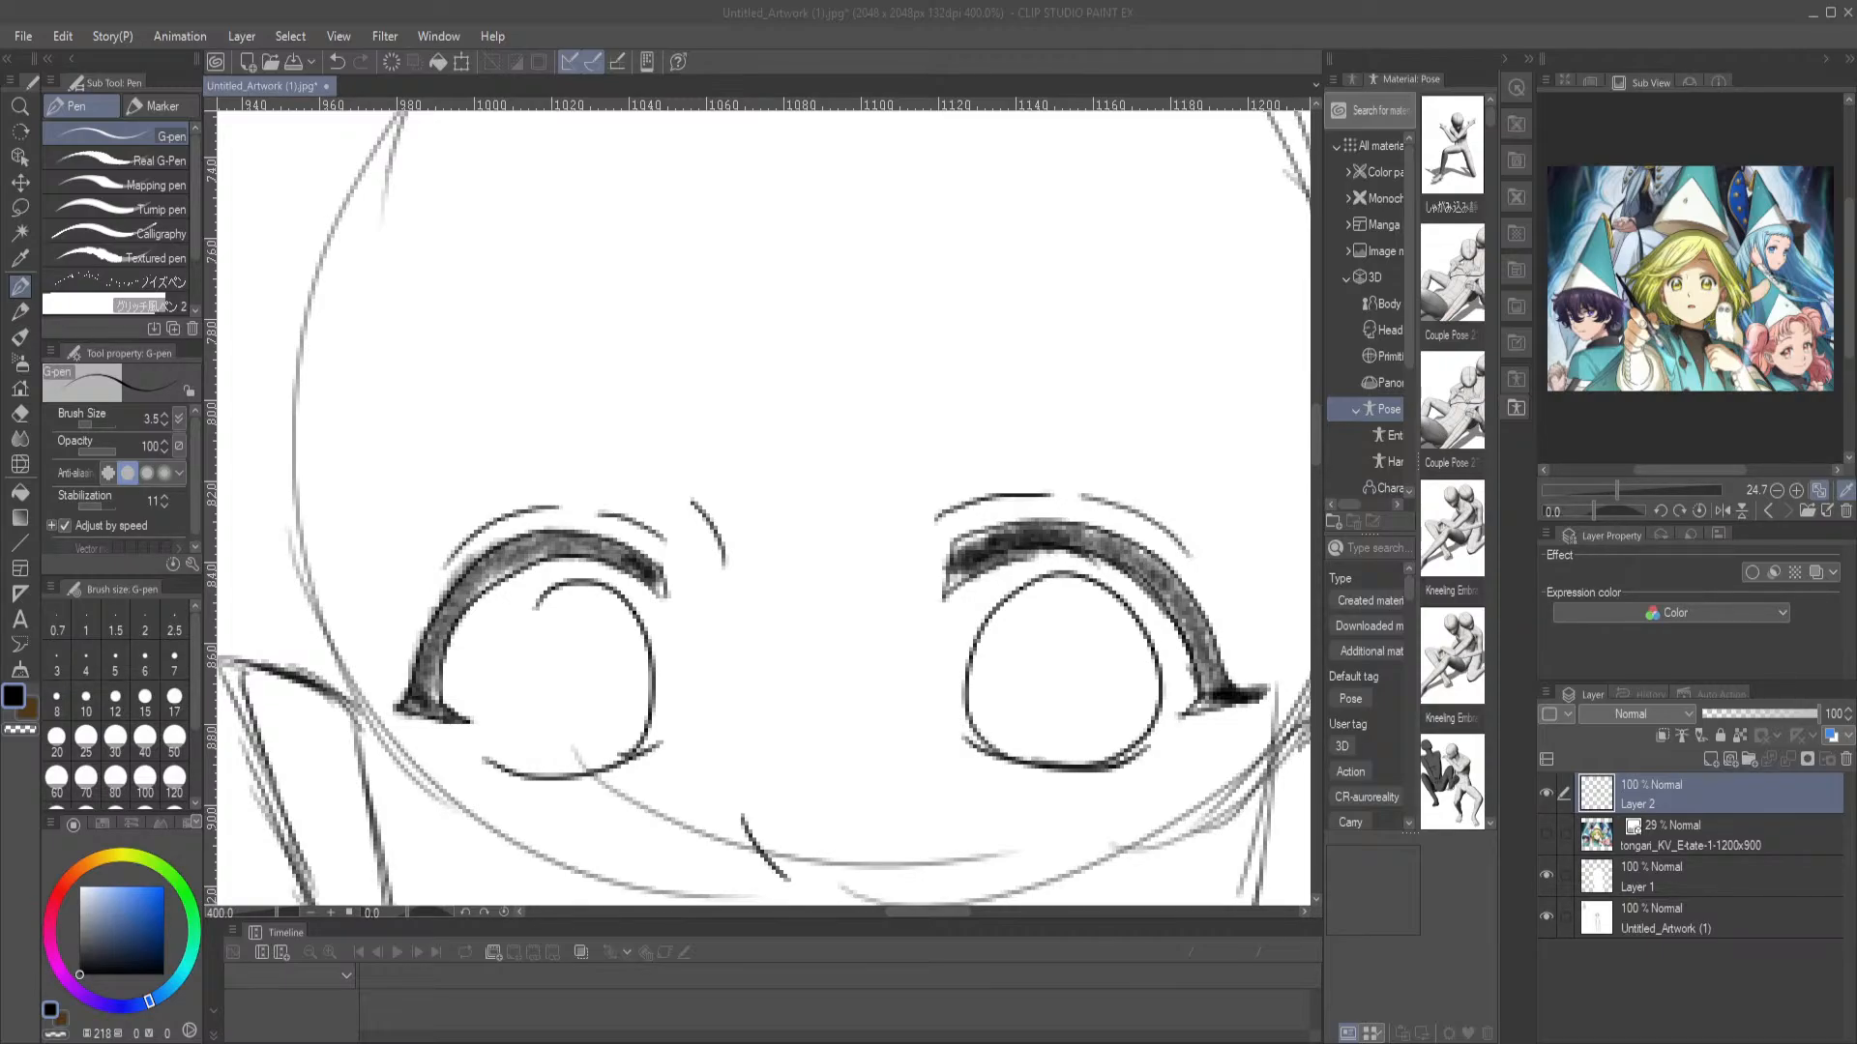
{"action": "left_click", "coordinate": [1092, 1038]}
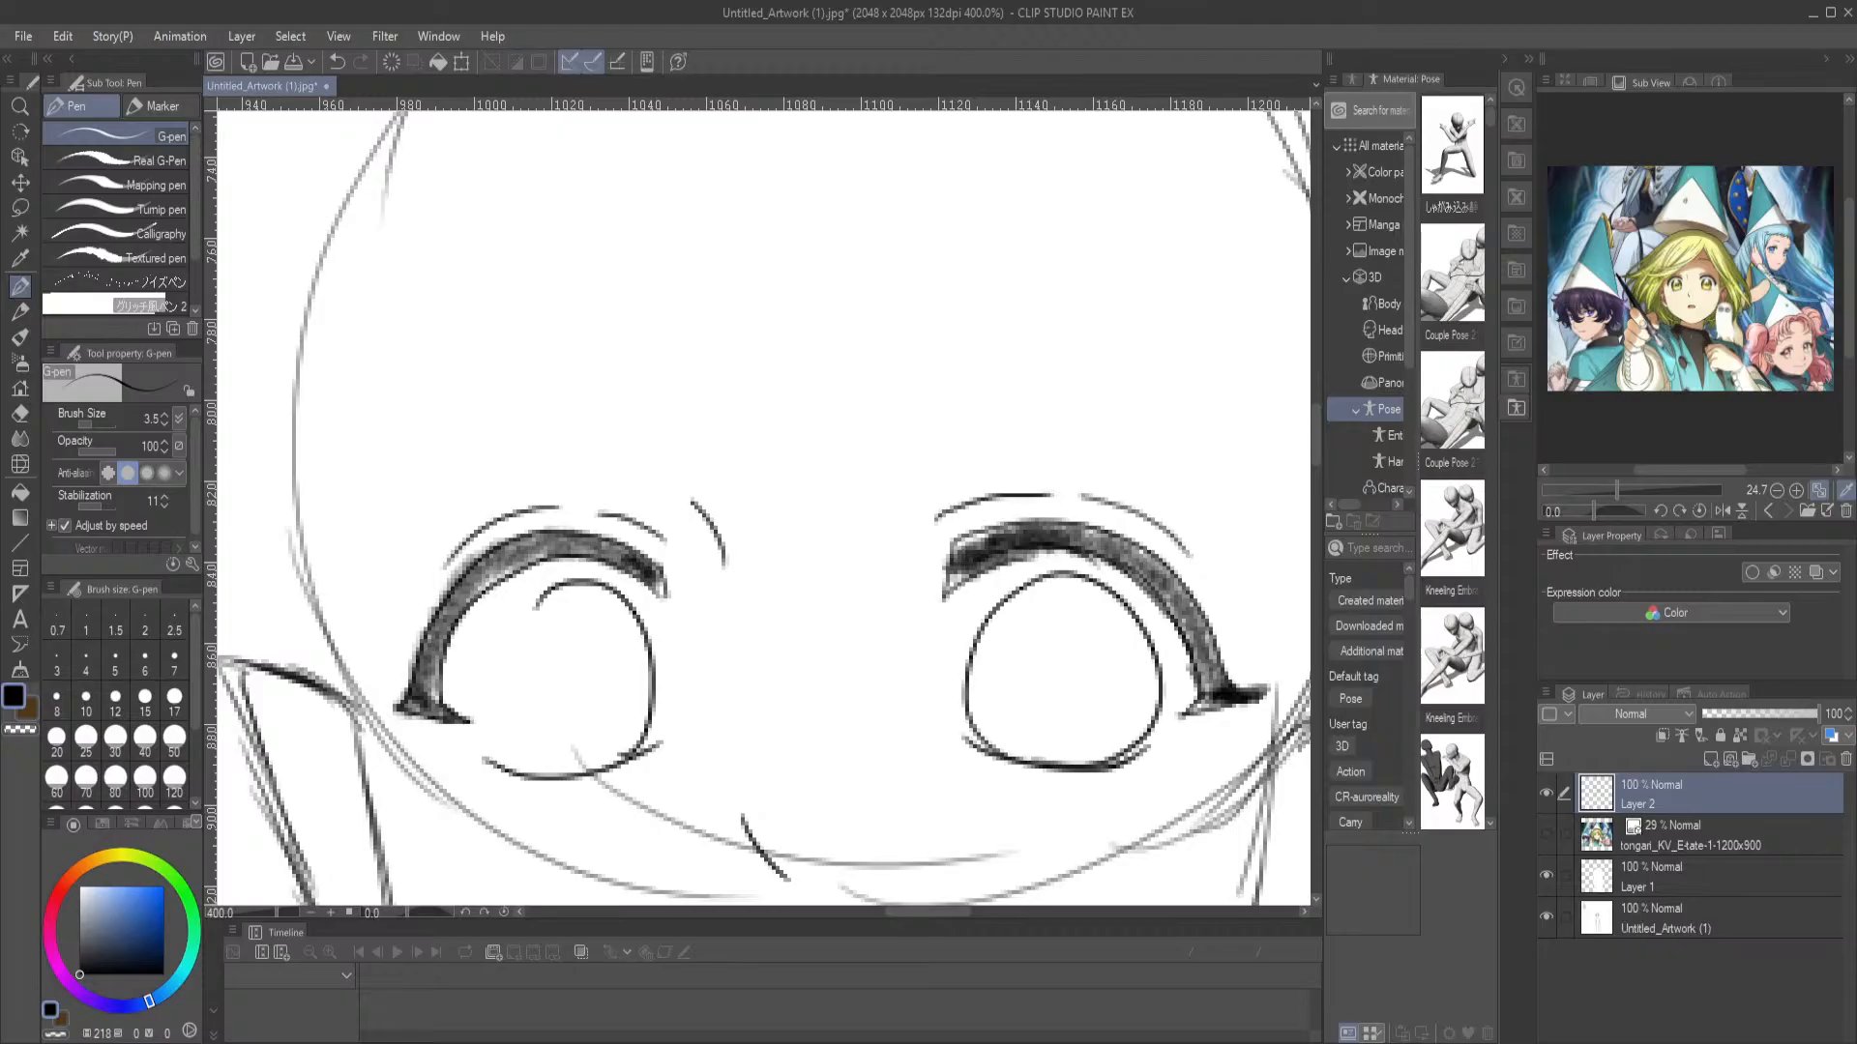
Erase the left-hand eye's iris outline and lower lash line with the Hard eraser, then return to the G-pen
{"action": "key", "text": "e"}
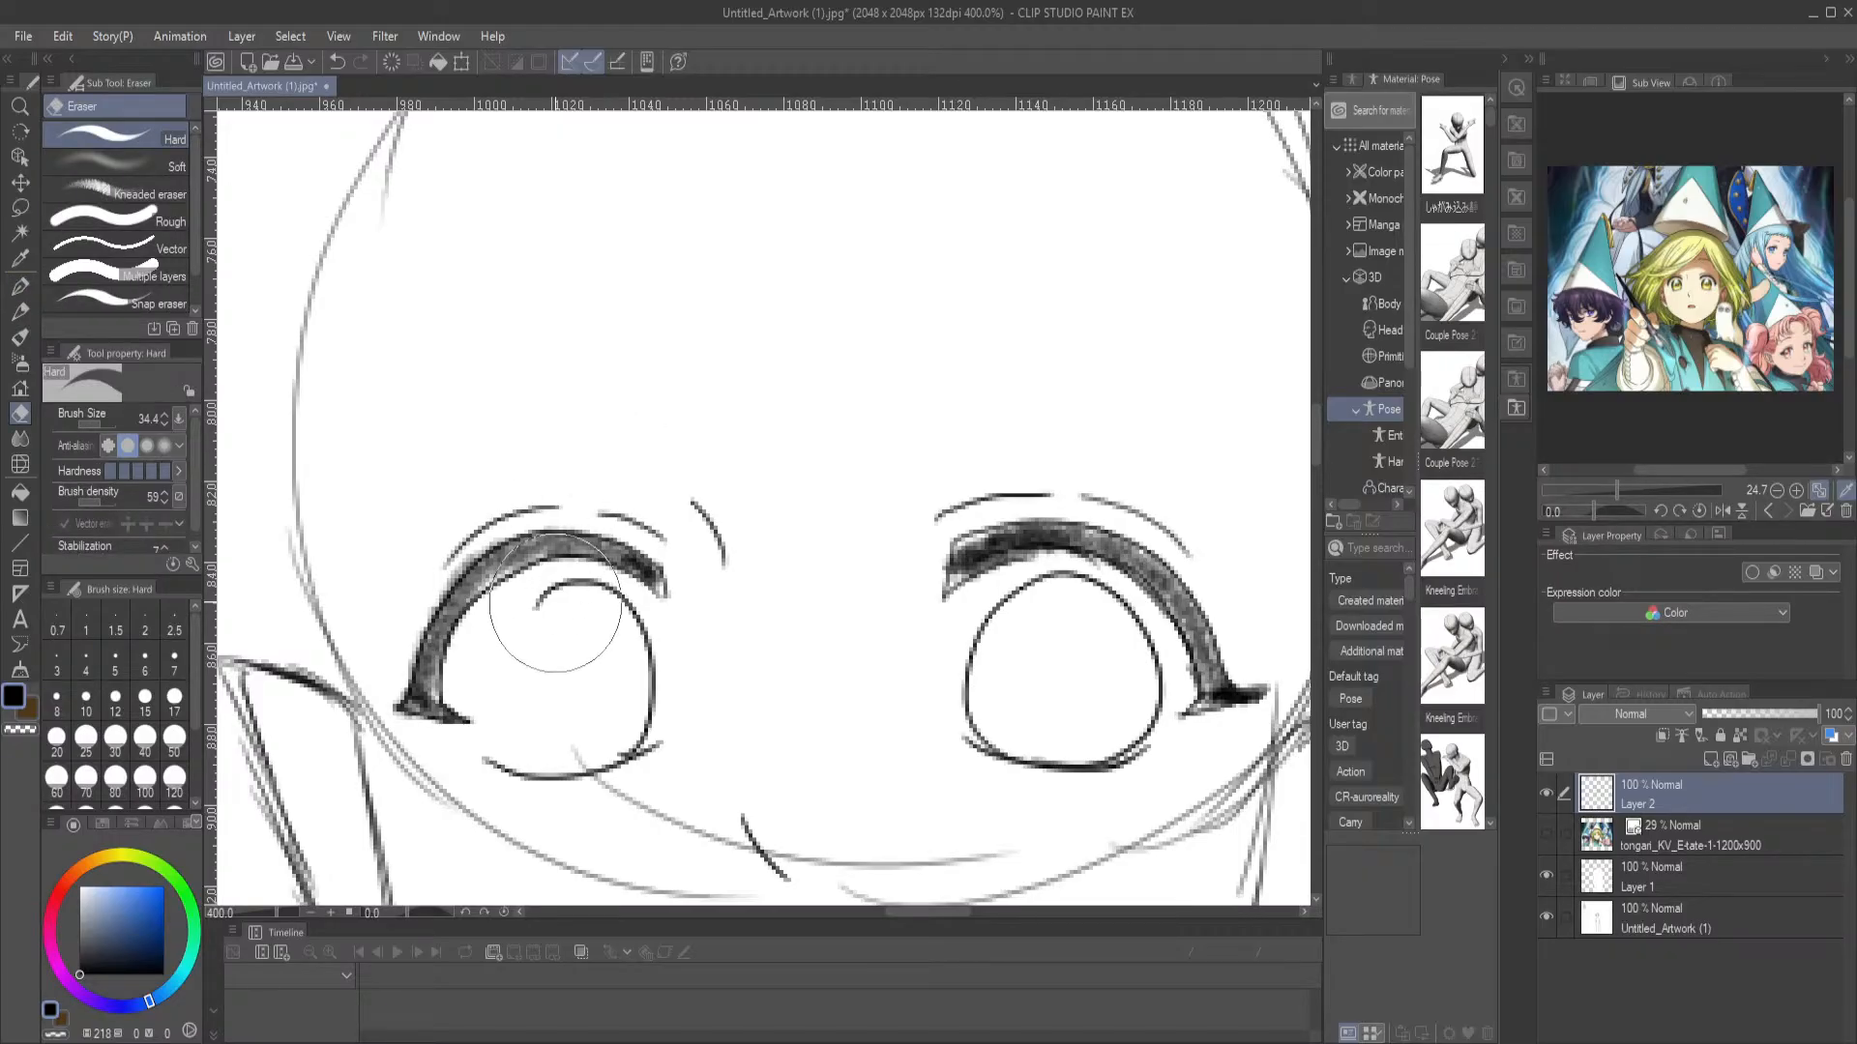
{"action": "mouse_move", "coordinate": [560, 621]}
{"action": "left_mouse_down"}
{"action": "mouse_move", "coordinate": [554, 606]}
{"action": "mouse_move", "coordinate": [642, 705]}
{"action": "mouse_move", "coordinate": [580, 712]}
{"action": "left_mouse_up"}
{"action": "left_click", "coordinate": [20, 286]}
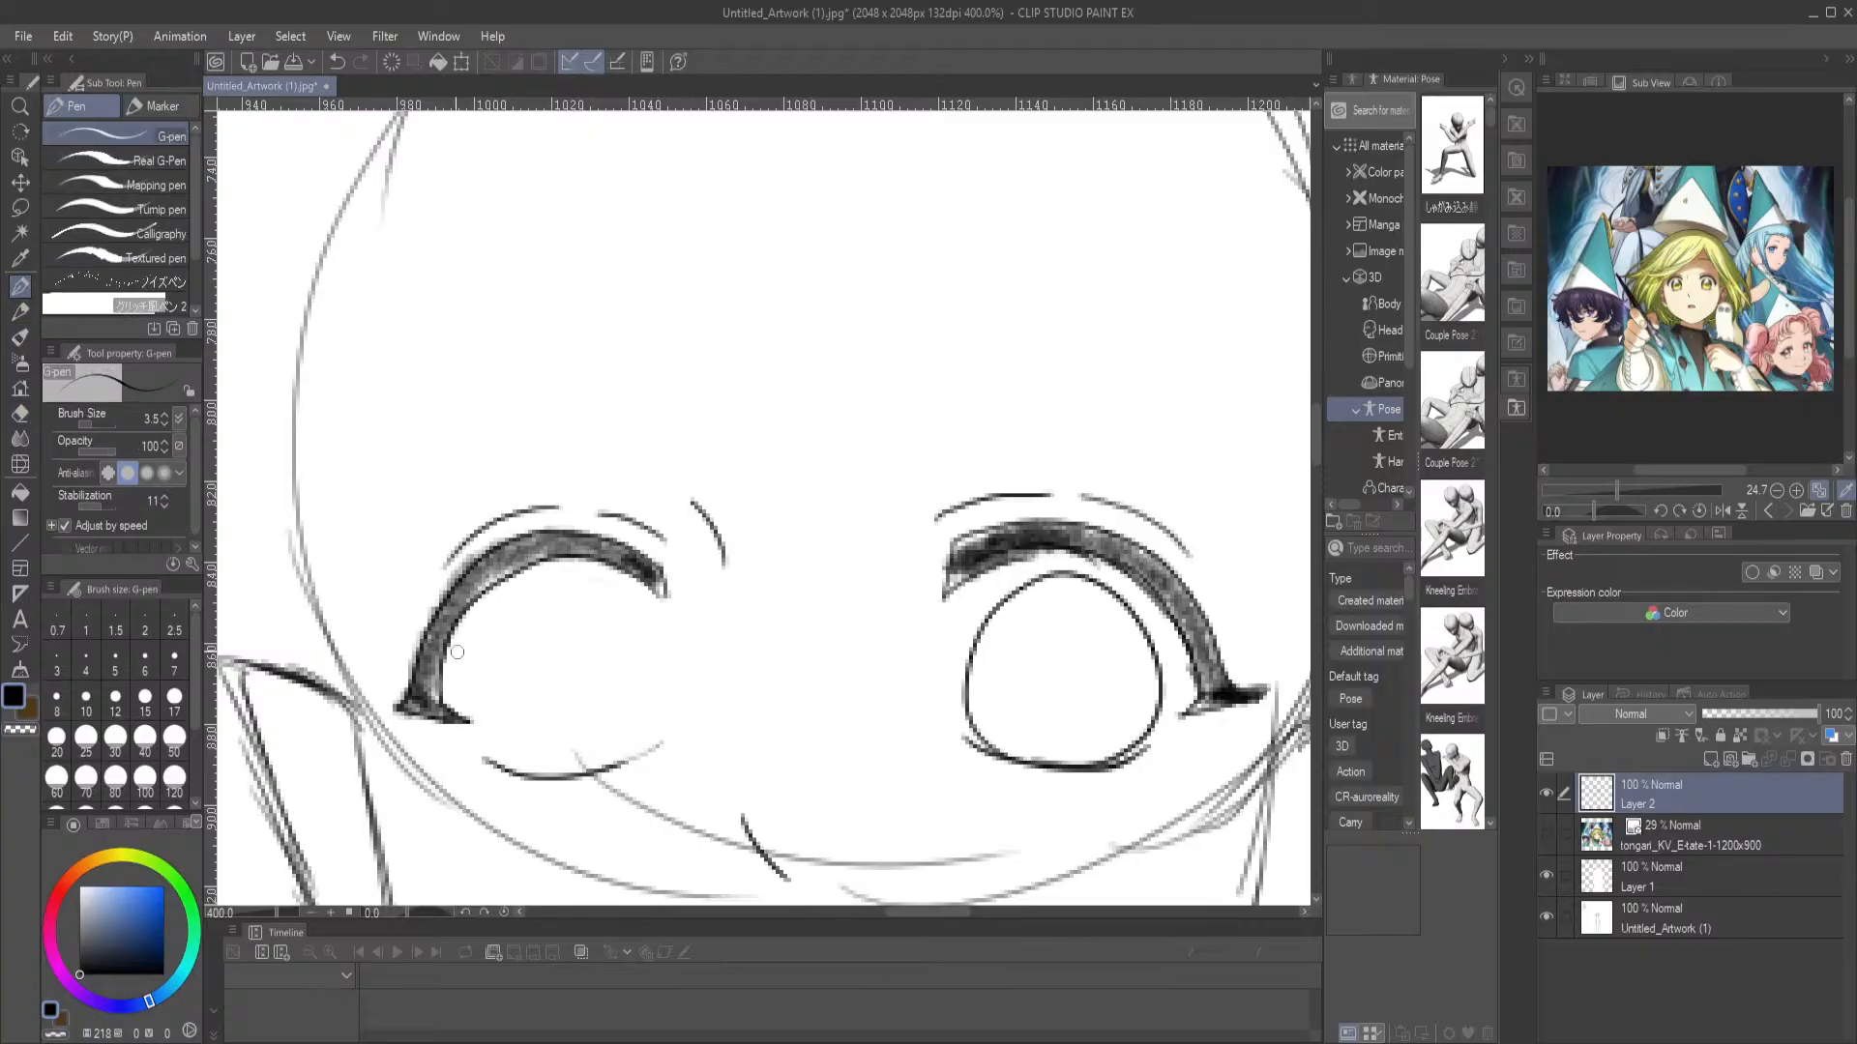
{"action": "left_click_drag", "start_coordinate": [636, 758], "coordinate": [580, 776]}
{"action": "left_click_drag", "start_coordinate": [586, 701], "coordinate": [597, 497]}
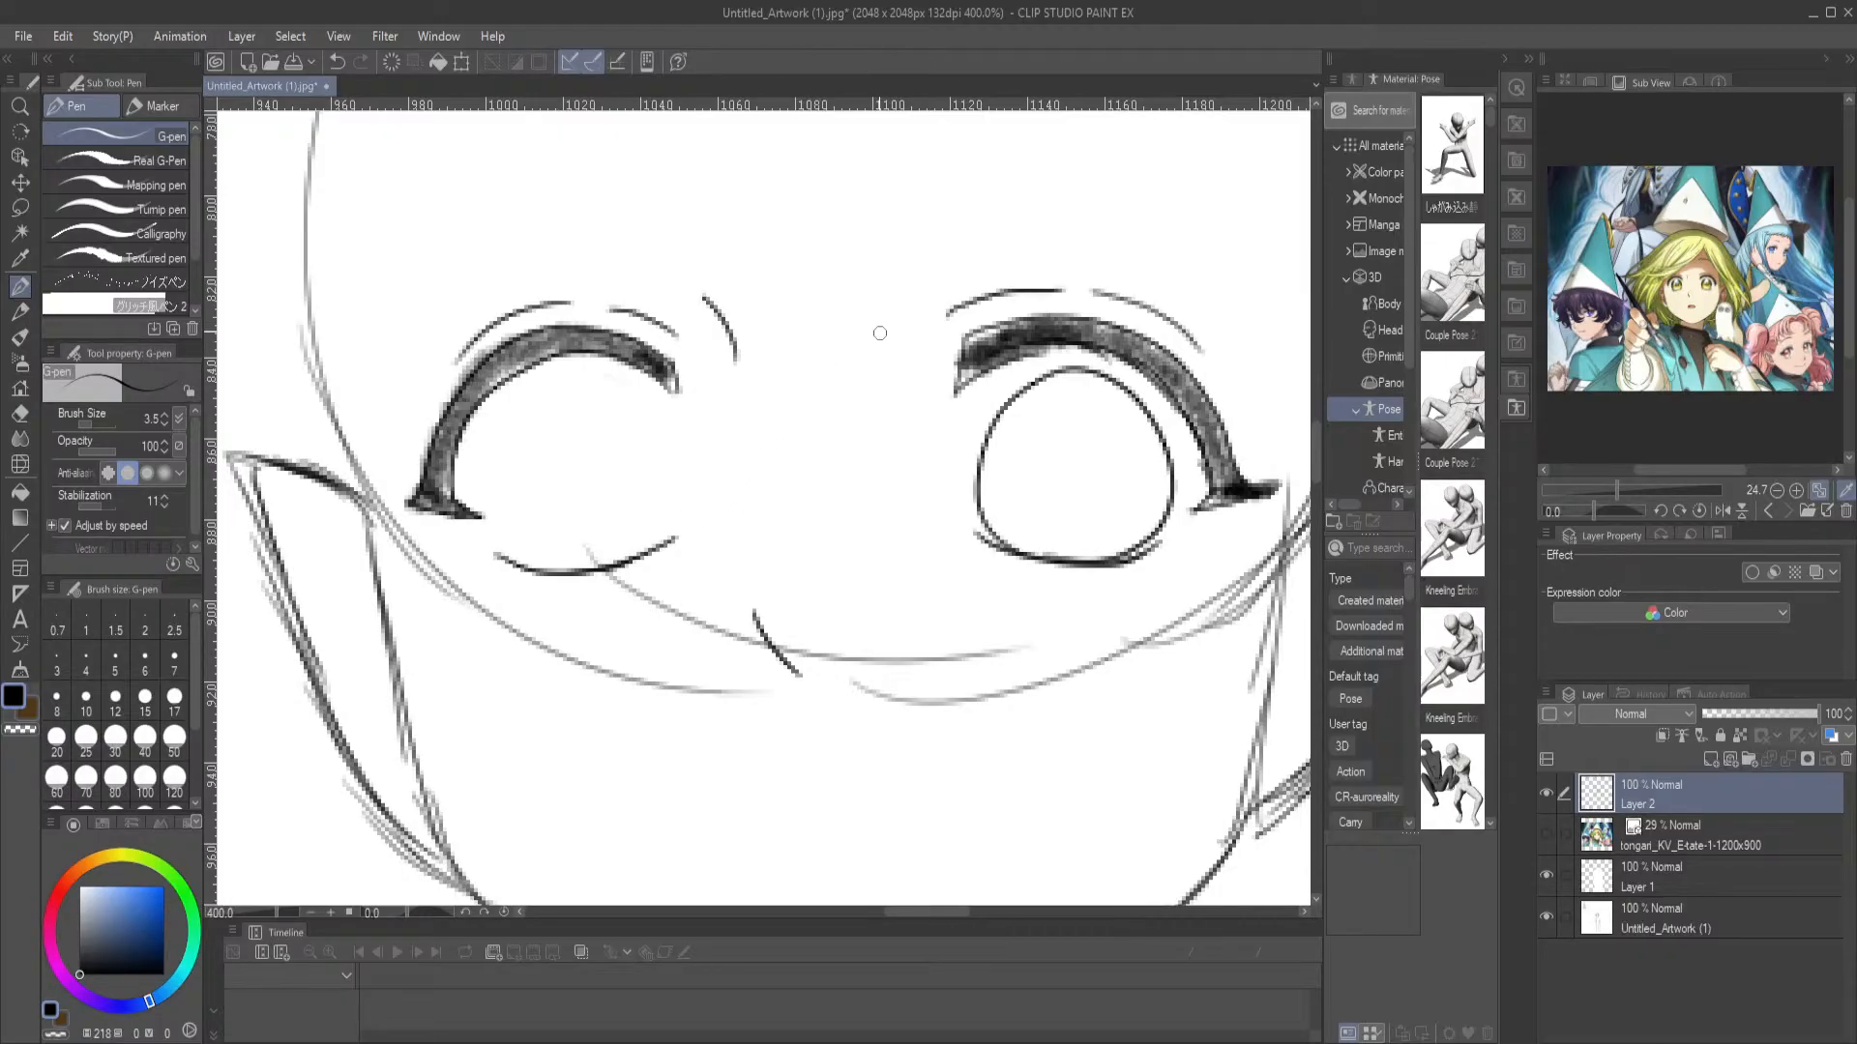
{"action": "left_click_drag", "start_coordinate": [730, 351], "coordinate": [742, 549]}
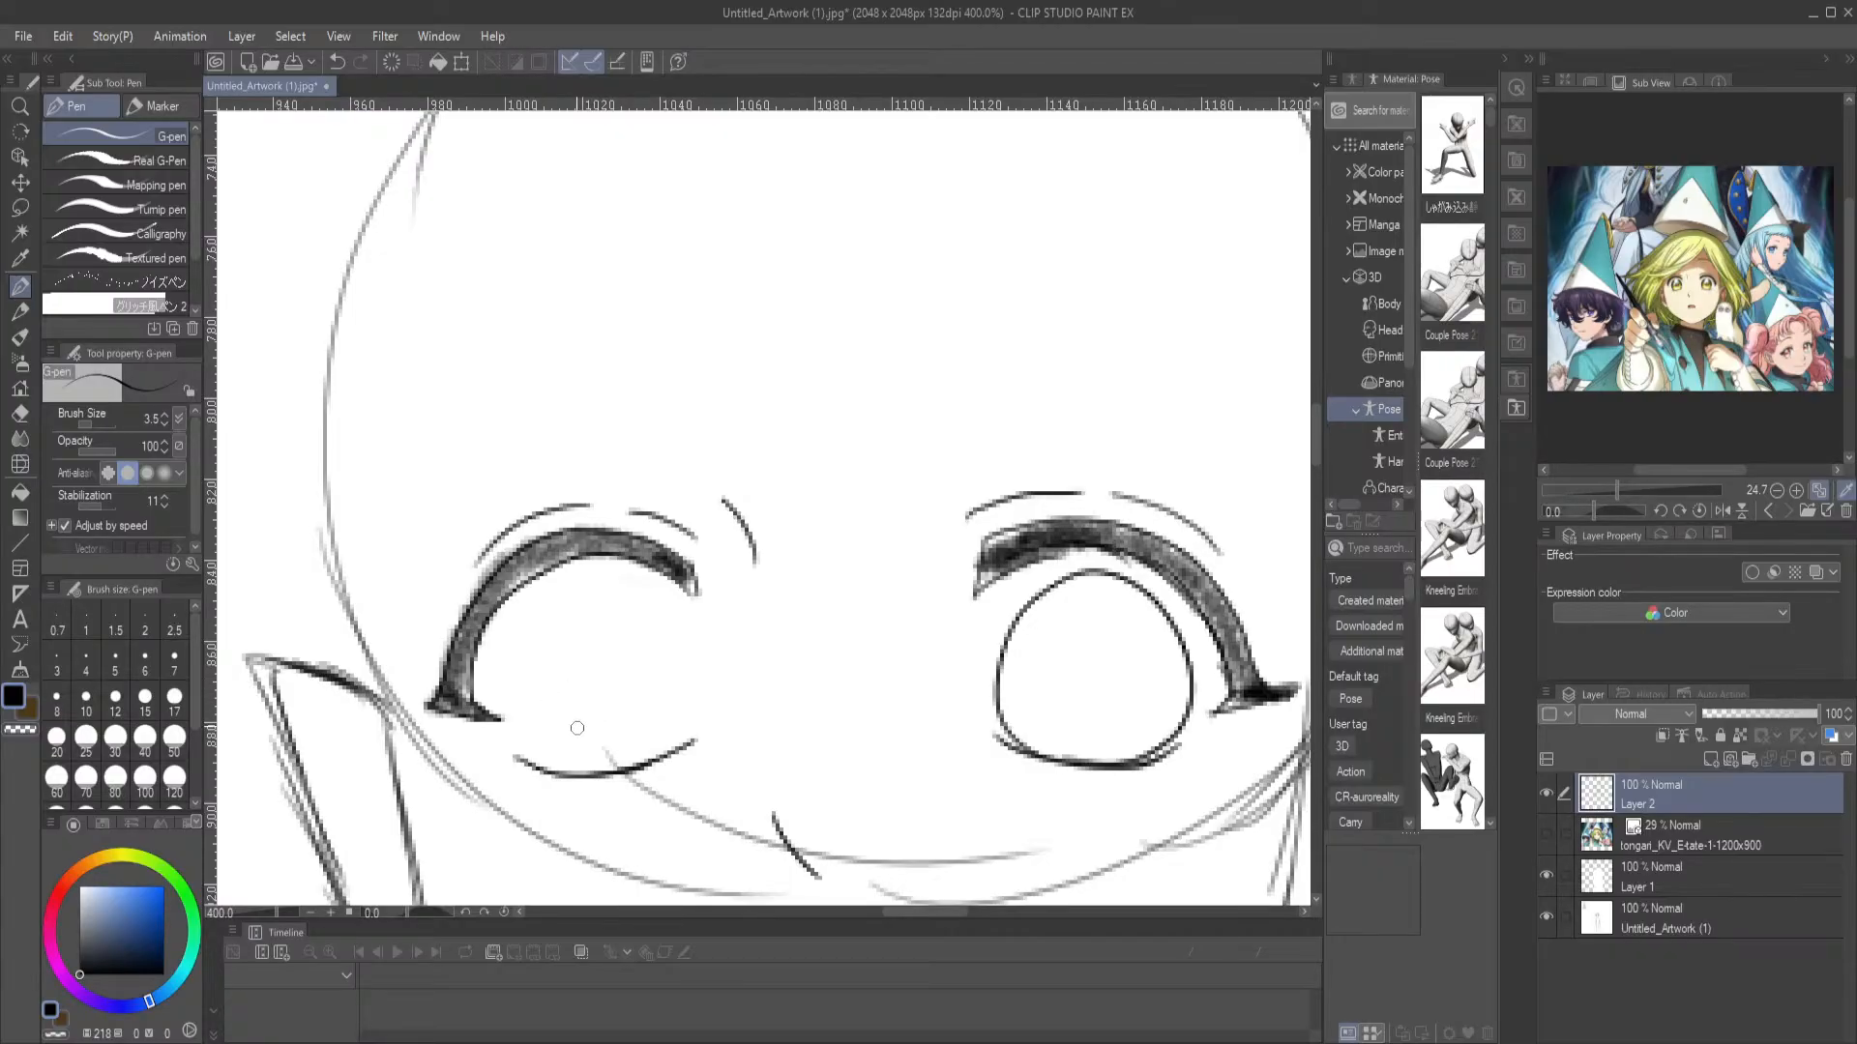
{"action": "key", "text": "e"}
{"action": "left_click_drag", "start_coordinate": [560, 746], "coordinate": [655, 754]}
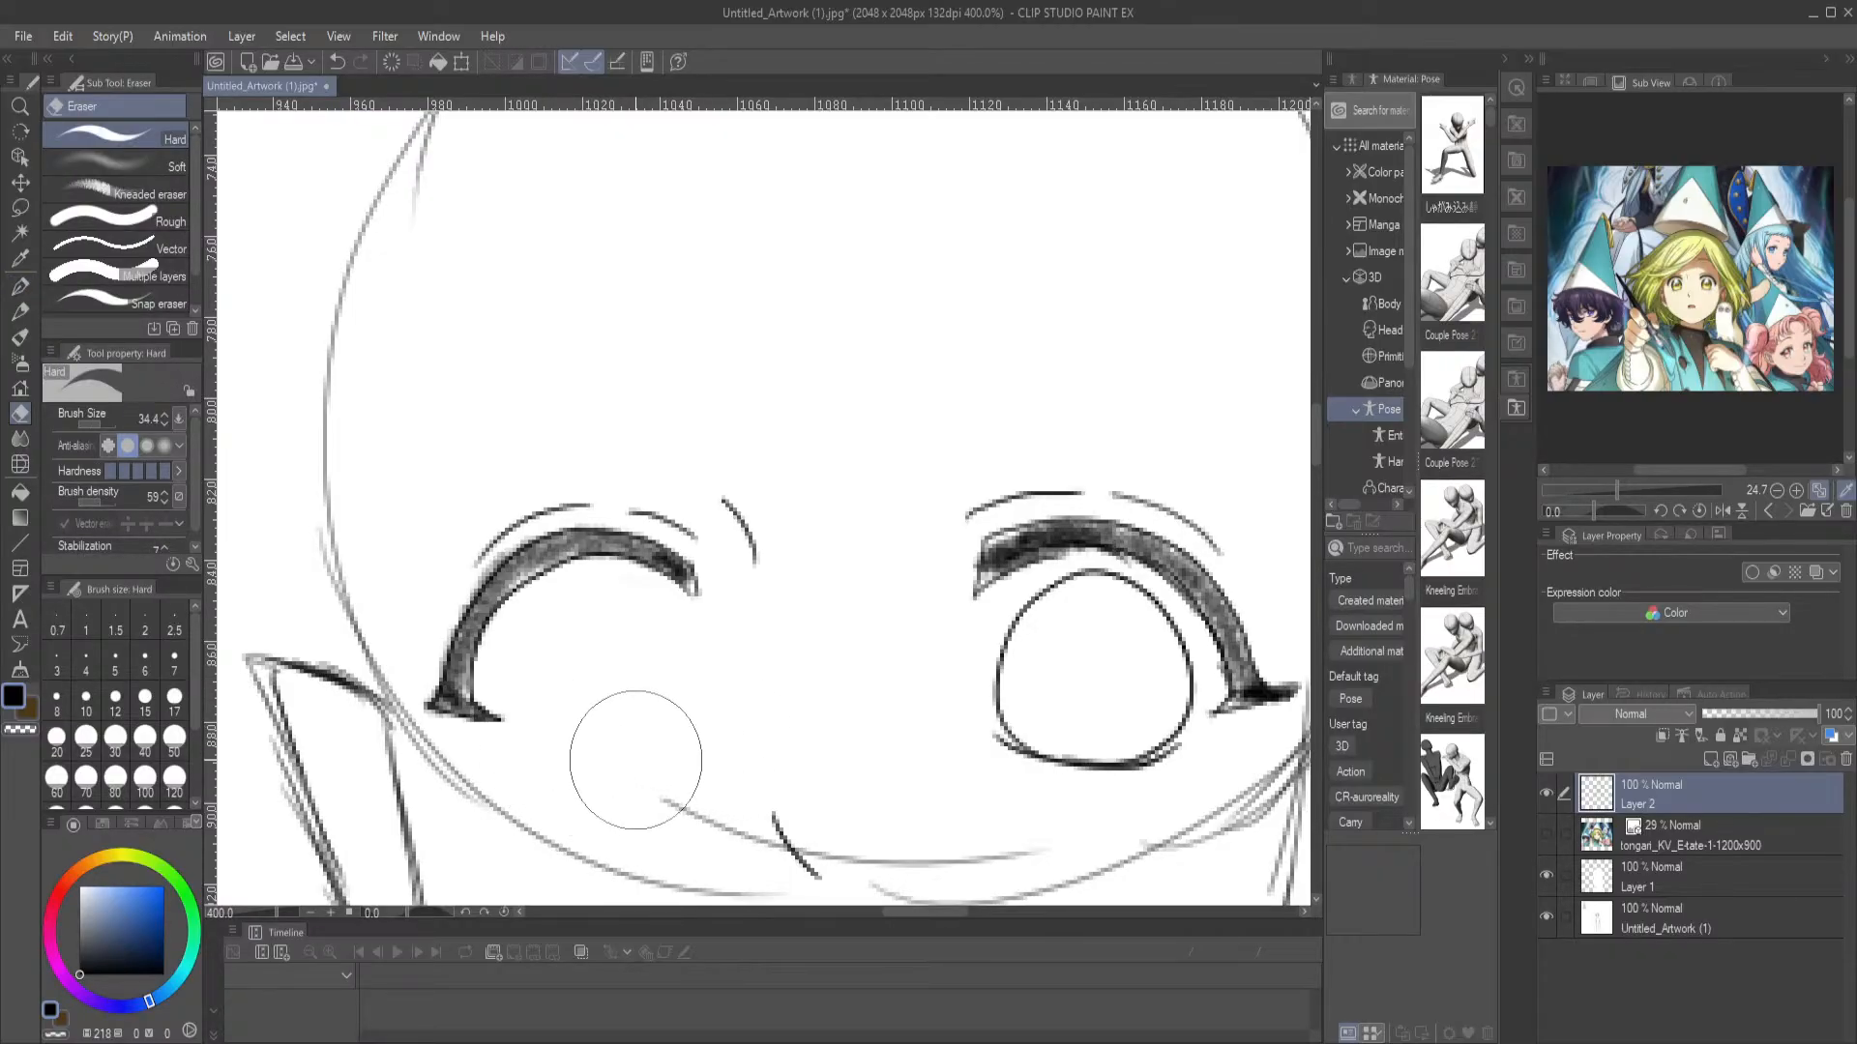
{"action": "left_click", "coordinate": [19, 287]}
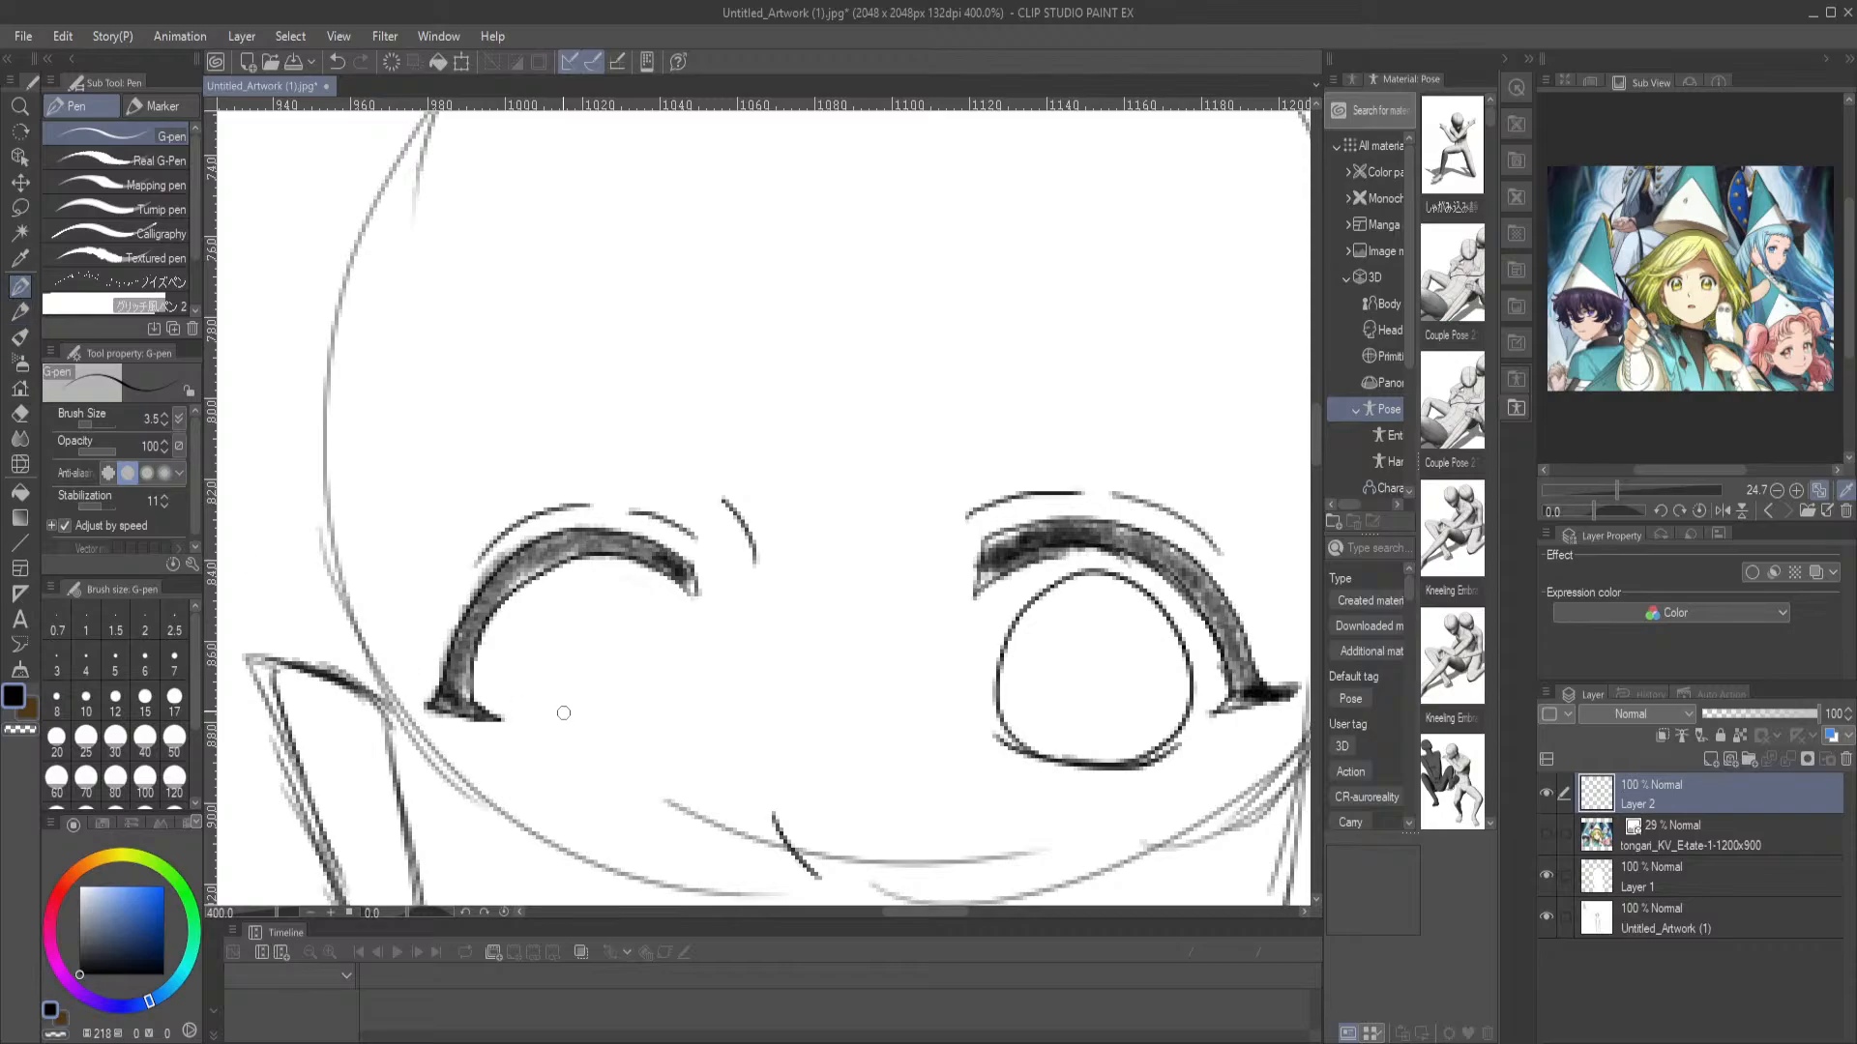
Redraw the left-hand eye's lower lash as a short flat line and undo the trial iris stroke, keeping black as the drawing colour
{"action": "left_click_drag", "start_coordinate": [552, 751], "coordinate": [680, 746]}
{"action": "mouse_move", "coordinate": [590, 582]}
{"action": "left_mouse_down"}
{"action": "mouse_move", "coordinate": [549, 600]}
{"action": "mouse_move", "coordinate": [527, 668]}
{"action": "mouse_move", "coordinate": [546, 728]}
{"action": "mouse_move", "coordinate": [652, 743]}
{"action": "mouse_move", "coordinate": [689, 714]}
{"action": "mouse_move", "coordinate": [692, 662]}
{"action": "mouse_move", "coordinate": [666, 613]}
{"action": "mouse_move", "coordinate": [541, 594]}
{"action": "left_mouse_up"}
{"action": "left_click_drag", "start_coordinate": [596, 702], "coordinate": [662, 549]}
{"action": "key", "text": "x"}
{"action": "key", "text": "ctrl+z"}
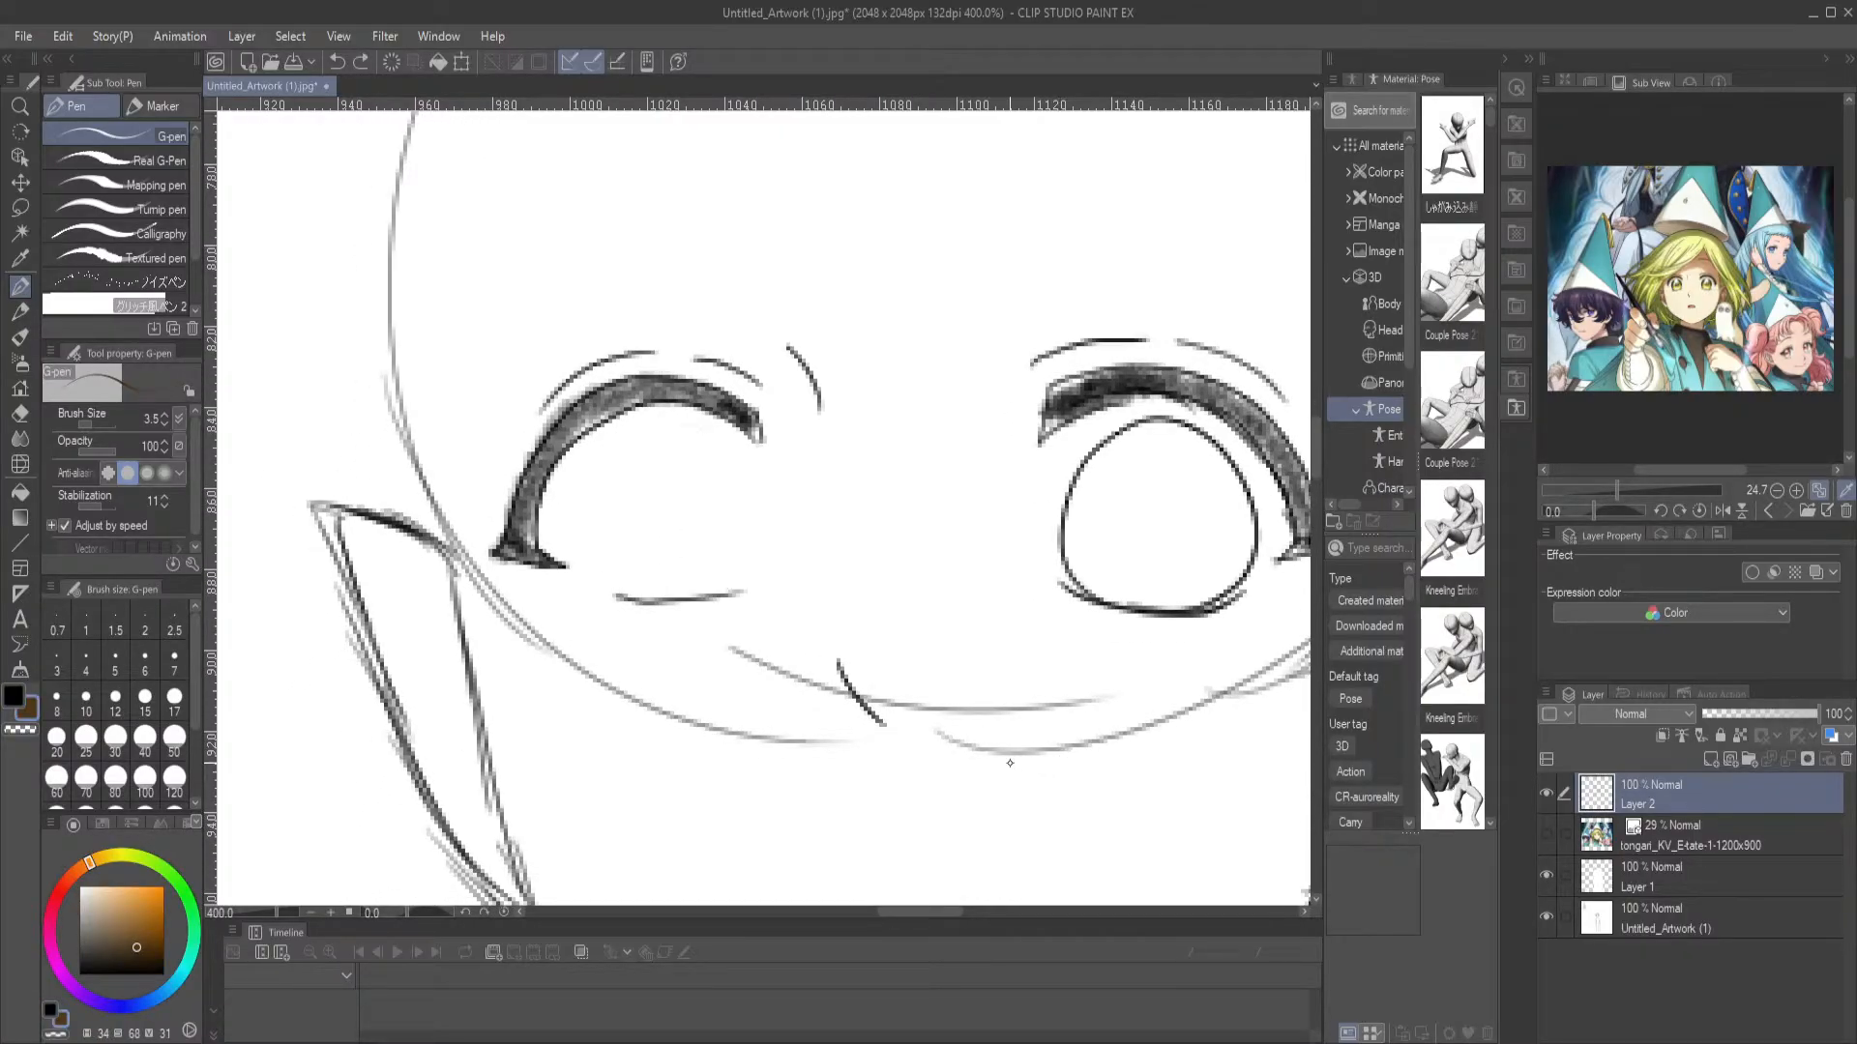
{"action": "key", "text": "x"}
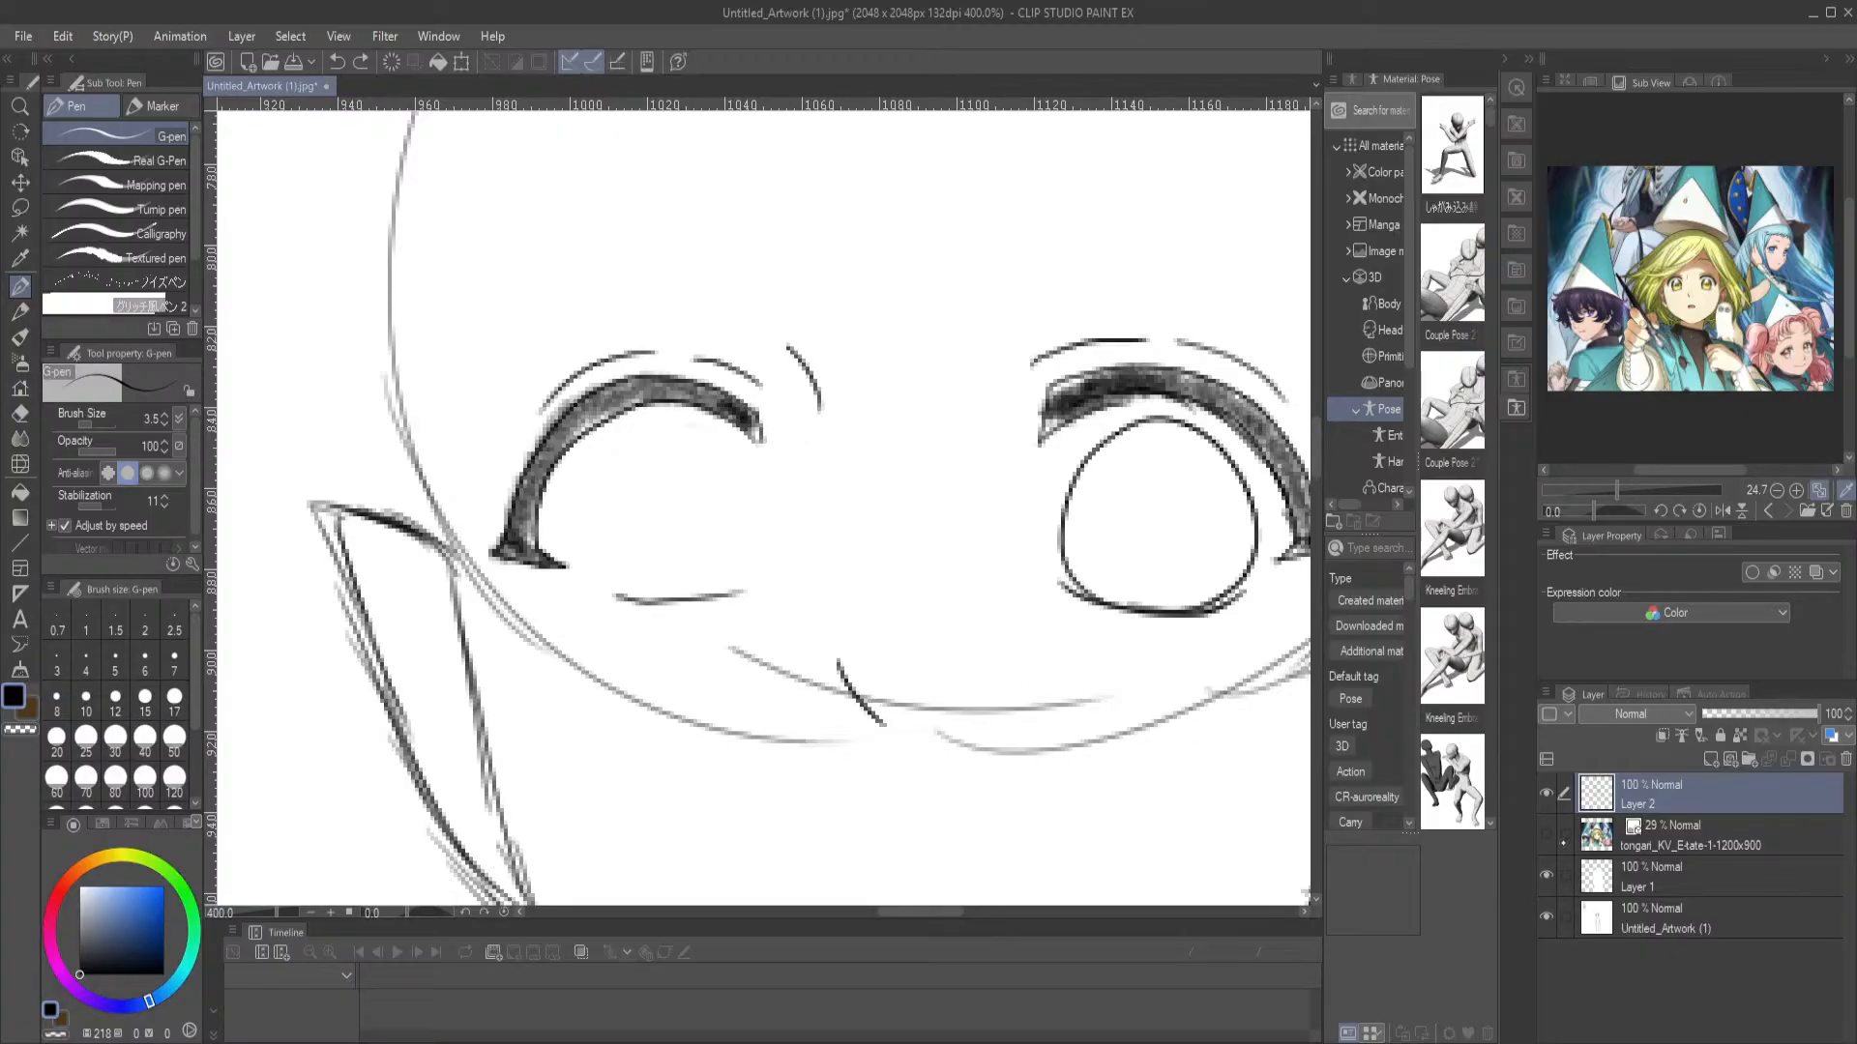
Show the reference layer and trace the left-hand eye's lower lash line and iris outline over it
{"action": "left_click", "coordinate": [1547, 835]}
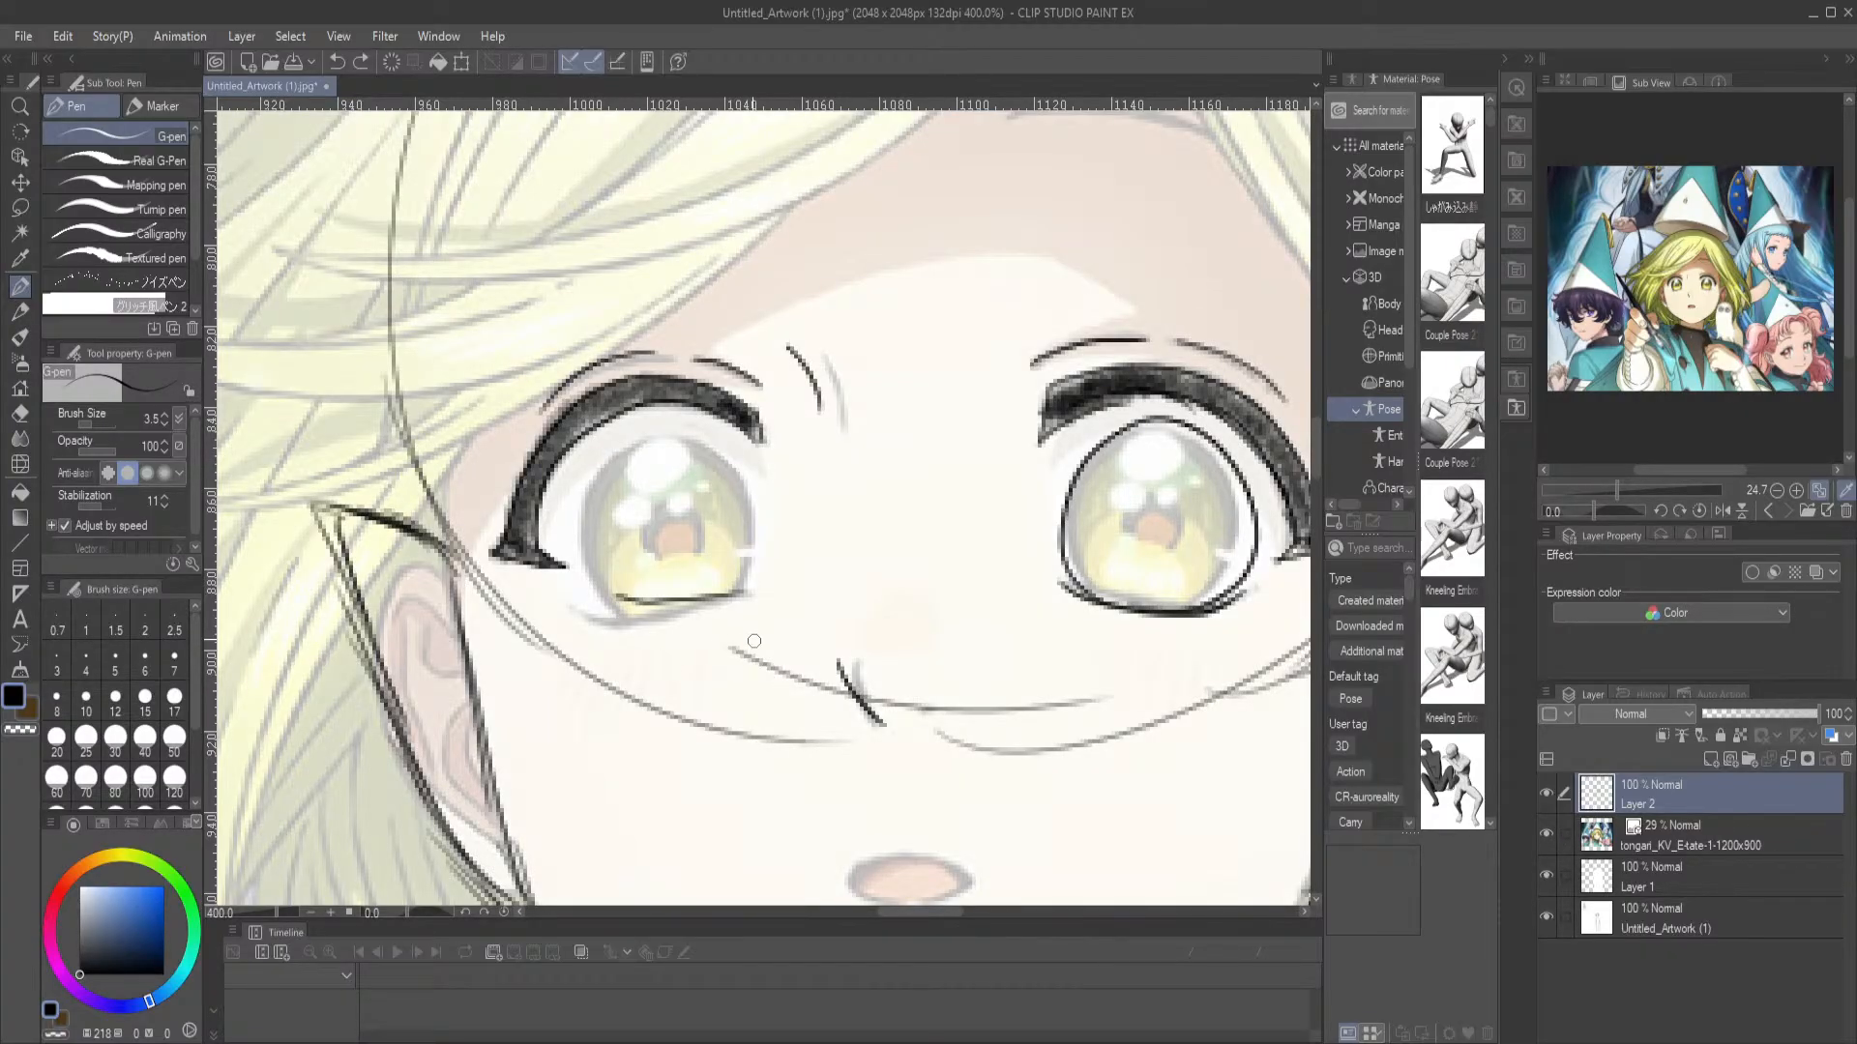
{"action": "left_click_drag", "start_coordinate": [592, 619], "coordinate": [747, 583]}
{"action": "key", "text": "e"}
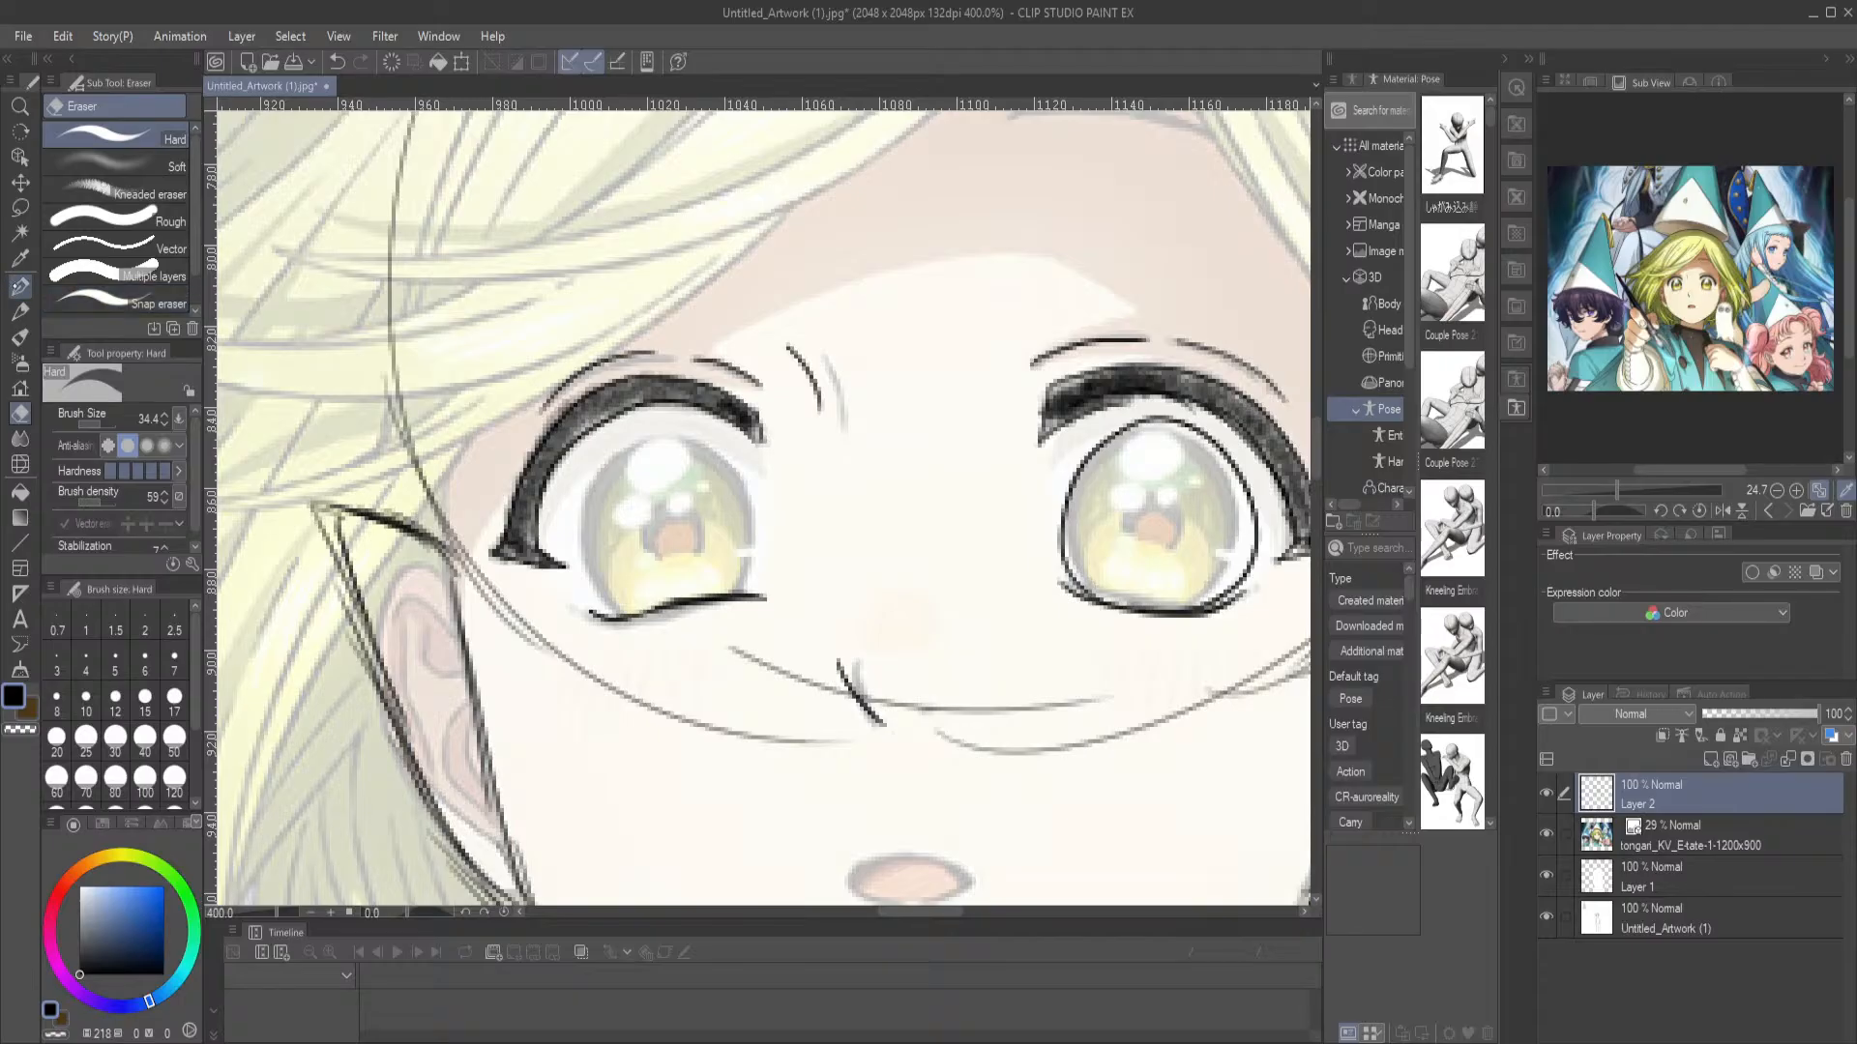
{"action": "key", "text": "p"}
{"action": "mouse_move", "coordinate": [634, 616]}
{"action": "left_mouse_down"}
{"action": "mouse_move", "coordinate": [599, 579]}
{"action": "mouse_move", "coordinate": [587, 517]}
{"action": "mouse_move", "coordinate": [612, 461]}
{"action": "mouse_move", "coordinate": [651, 444]}
{"action": "mouse_move", "coordinate": [703, 452]}
{"action": "mouse_move", "coordinate": [740, 491]}
{"action": "mouse_move", "coordinate": [746, 596]}
{"action": "left_mouse_up"}
Outline the right-hand eyebrow as a tapered arch over the reference and fill it with black
{"action": "left_click_drag", "start_coordinate": [981, 562], "coordinate": [823, 458]}
{"action": "left_click_drag", "start_coordinate": [849, 352], "coordinate": [868, 710]}
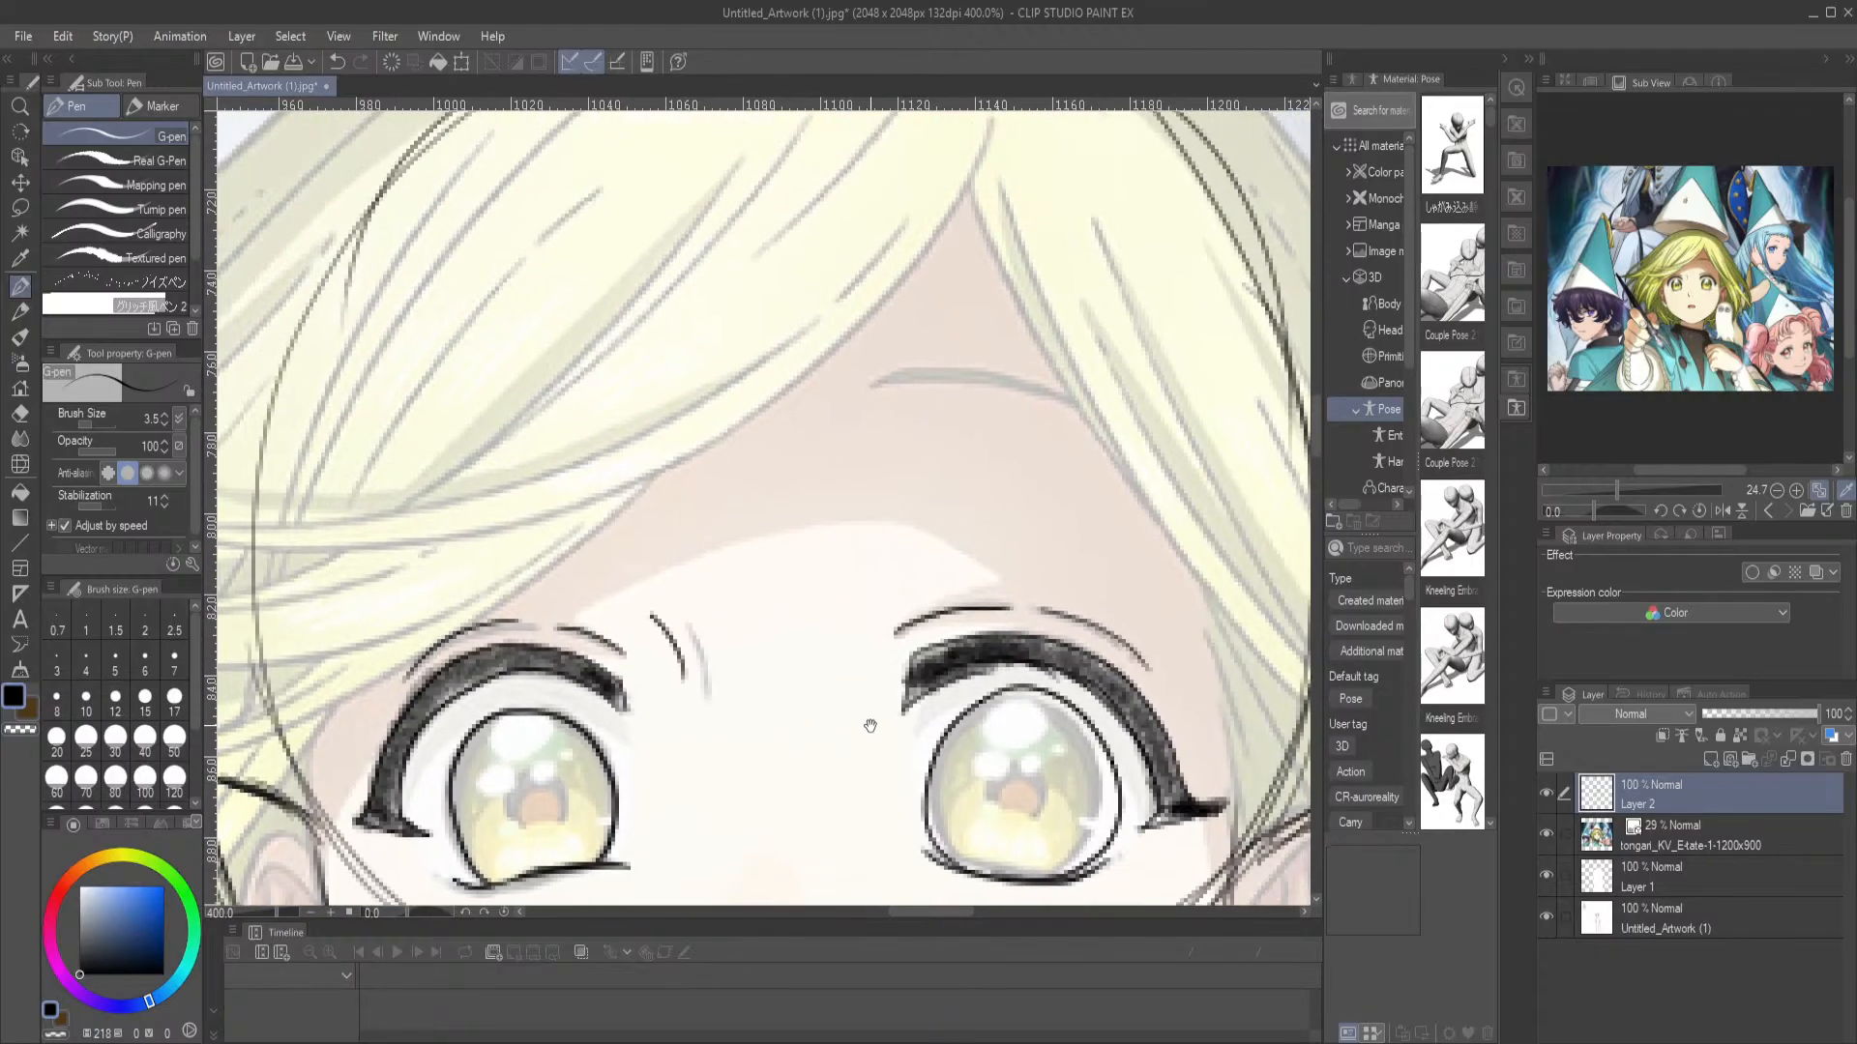
{"action": "mouse_move", "coordinate": [892, 374]}
{"action": "left_mouse_down"}
{"action": "mouse_move", "coordinate": [855, 414]}
{"action": "mouse_move", "coordinate": [1087, 410]}
{"action": "left_mouse_up"}
{"action": "left_click_drag", "start_coordinate": [895, 369], "coordinate": [1088, 410]}
{"action": "key", "text": "g"}
{"action": "key", "text": "g"}
{"action": "left_click", "coordinate": [961, 395]}
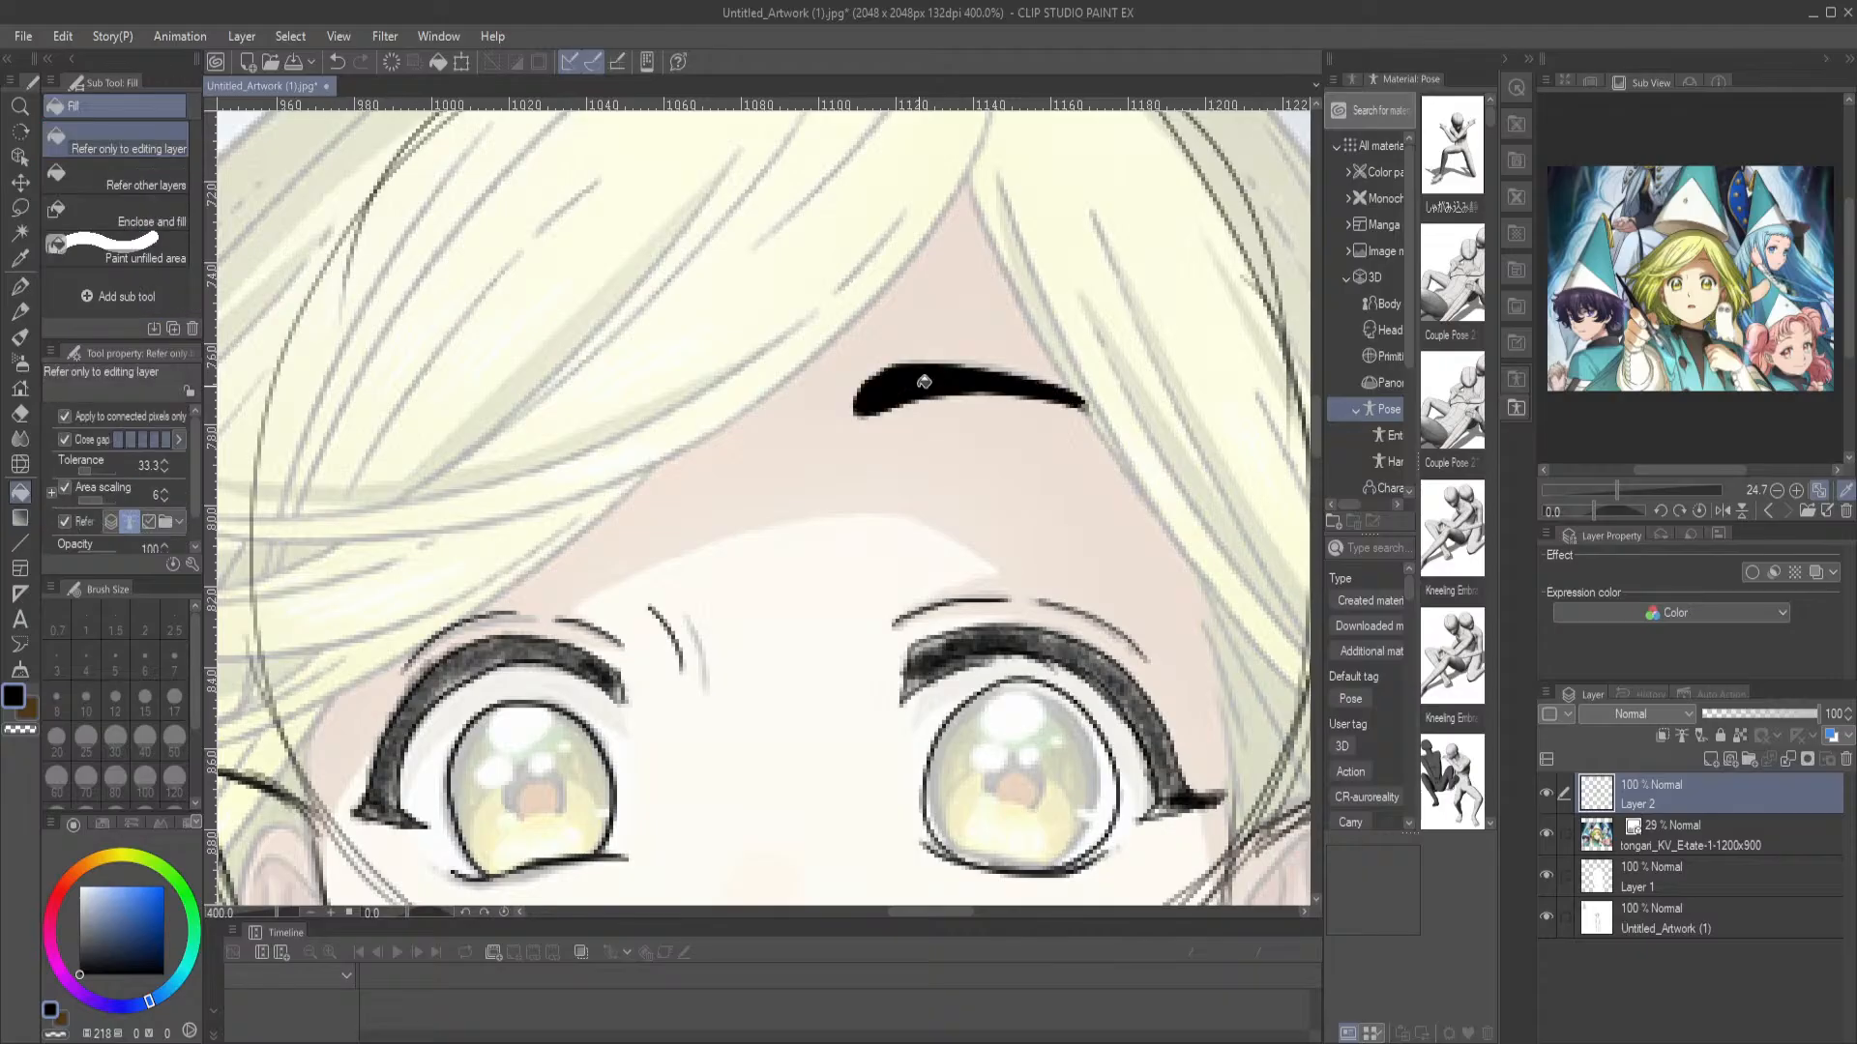
Hide the reference layer and review the line drawing of the whole figure, undoing the stray fill
{"action": "left_click_drag", "start_coordinate": [876, 677], "coordinate": [888, 361]}
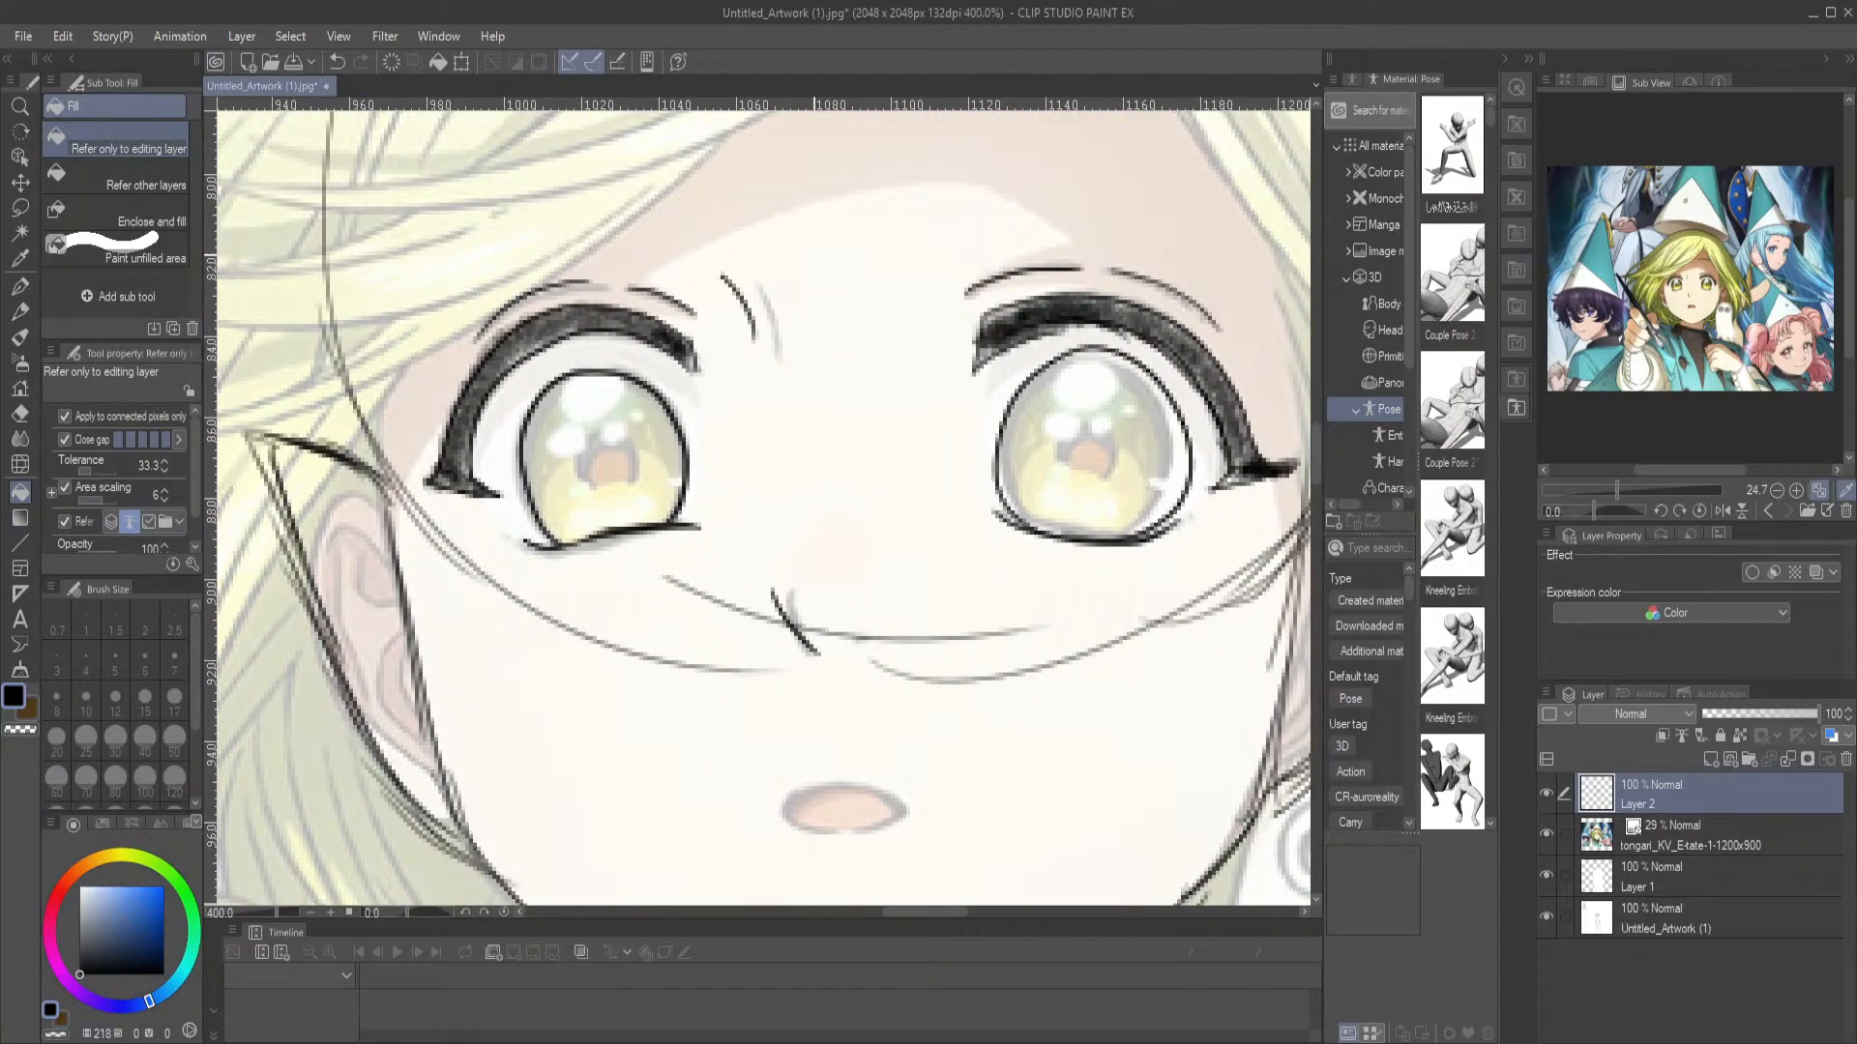
{"action": "key", "text": "ctrl+0"}
{"action": "left_click", "coordinate": [1546, 834]}
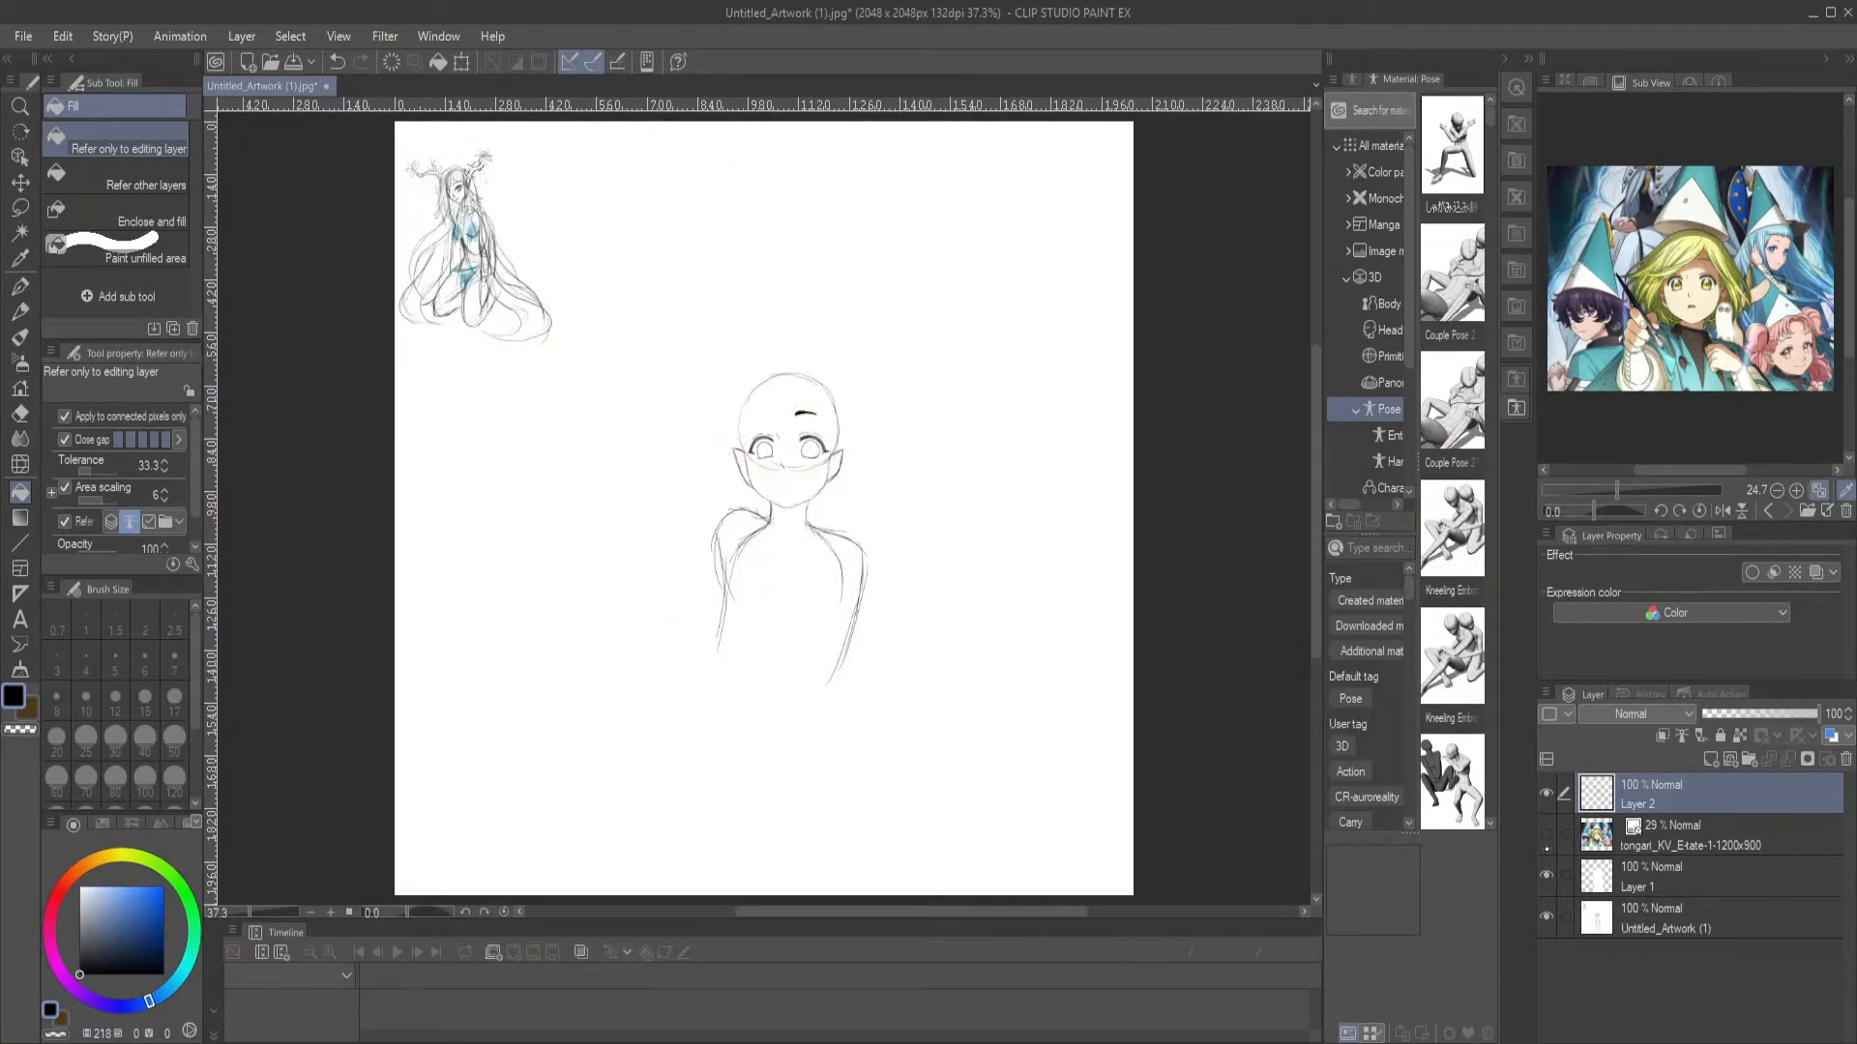
{"action": "key", "text": "ctrl+alt+0"}
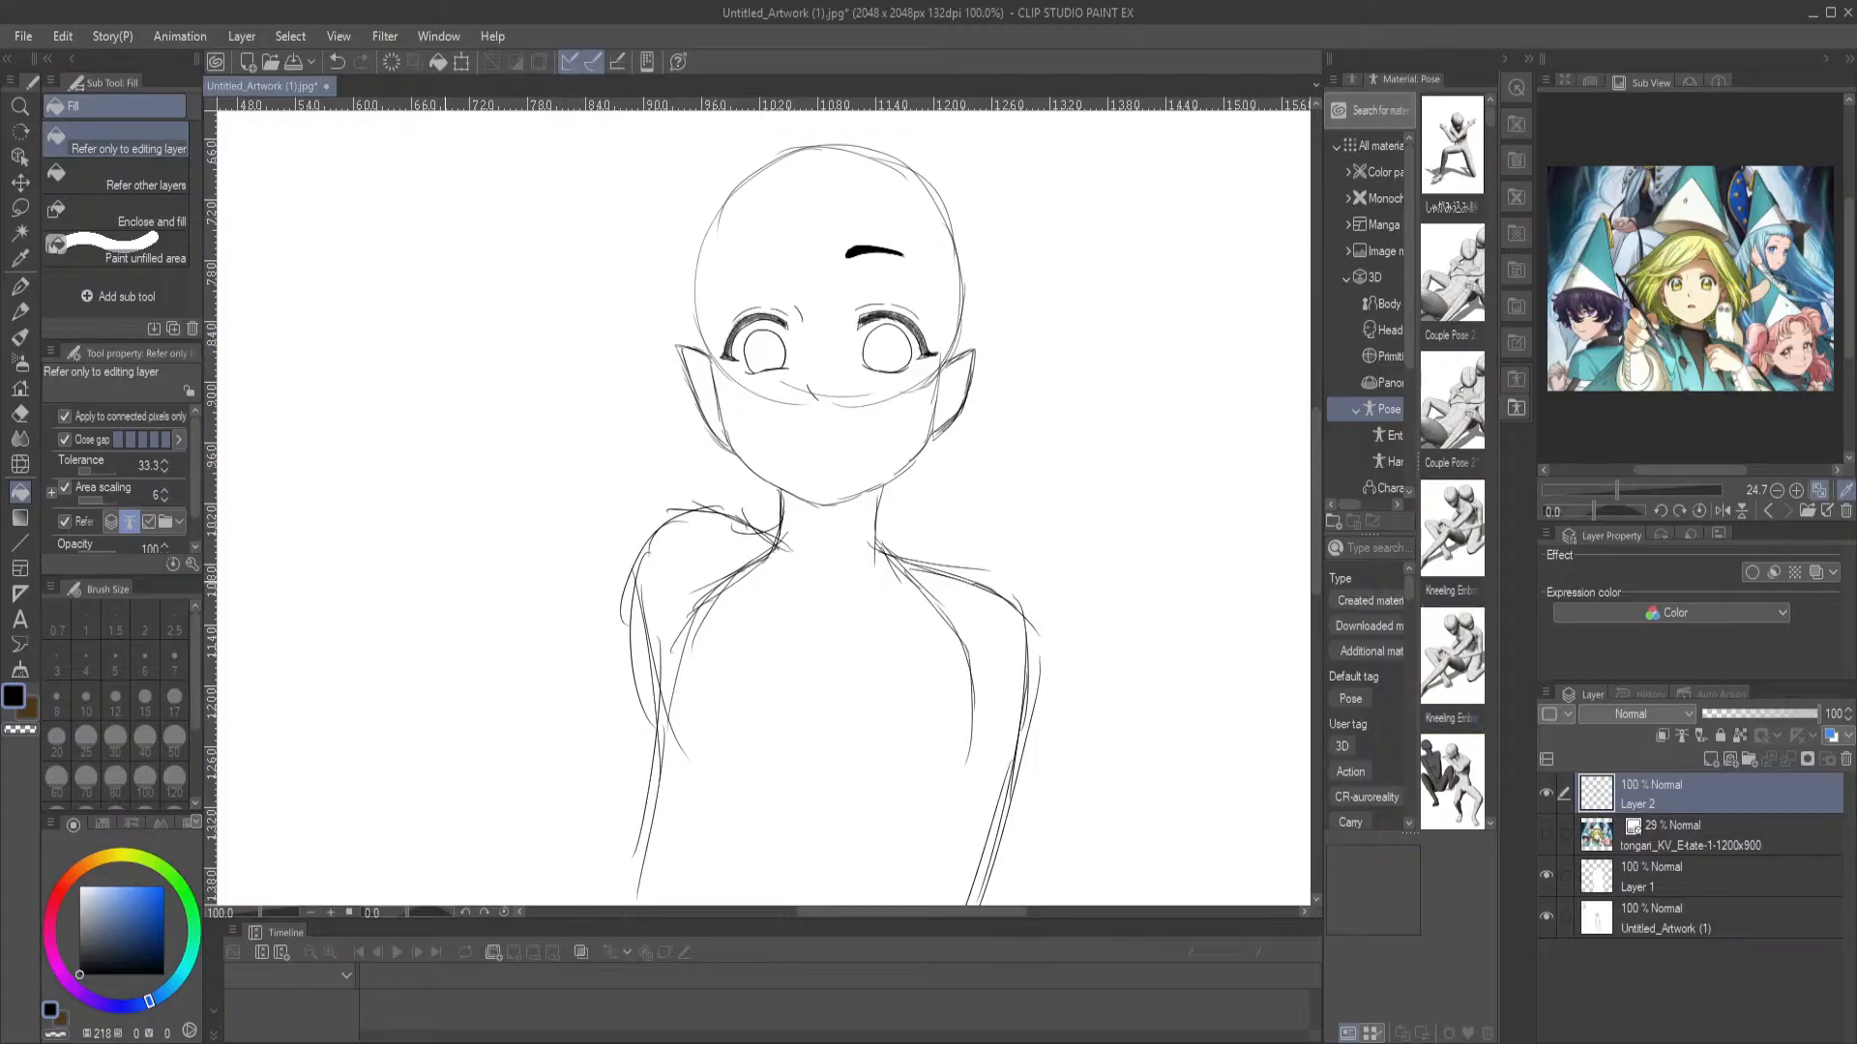
{"action": "left_click", "coordinate": [356, 409]}
{"action": "key", "text": "ctrl+z"}
Show the reference layer and outline the slightly open mouth with the G-pen, redrawing the lower lip as a shallower curve
{"action": "key", "text": "p"}
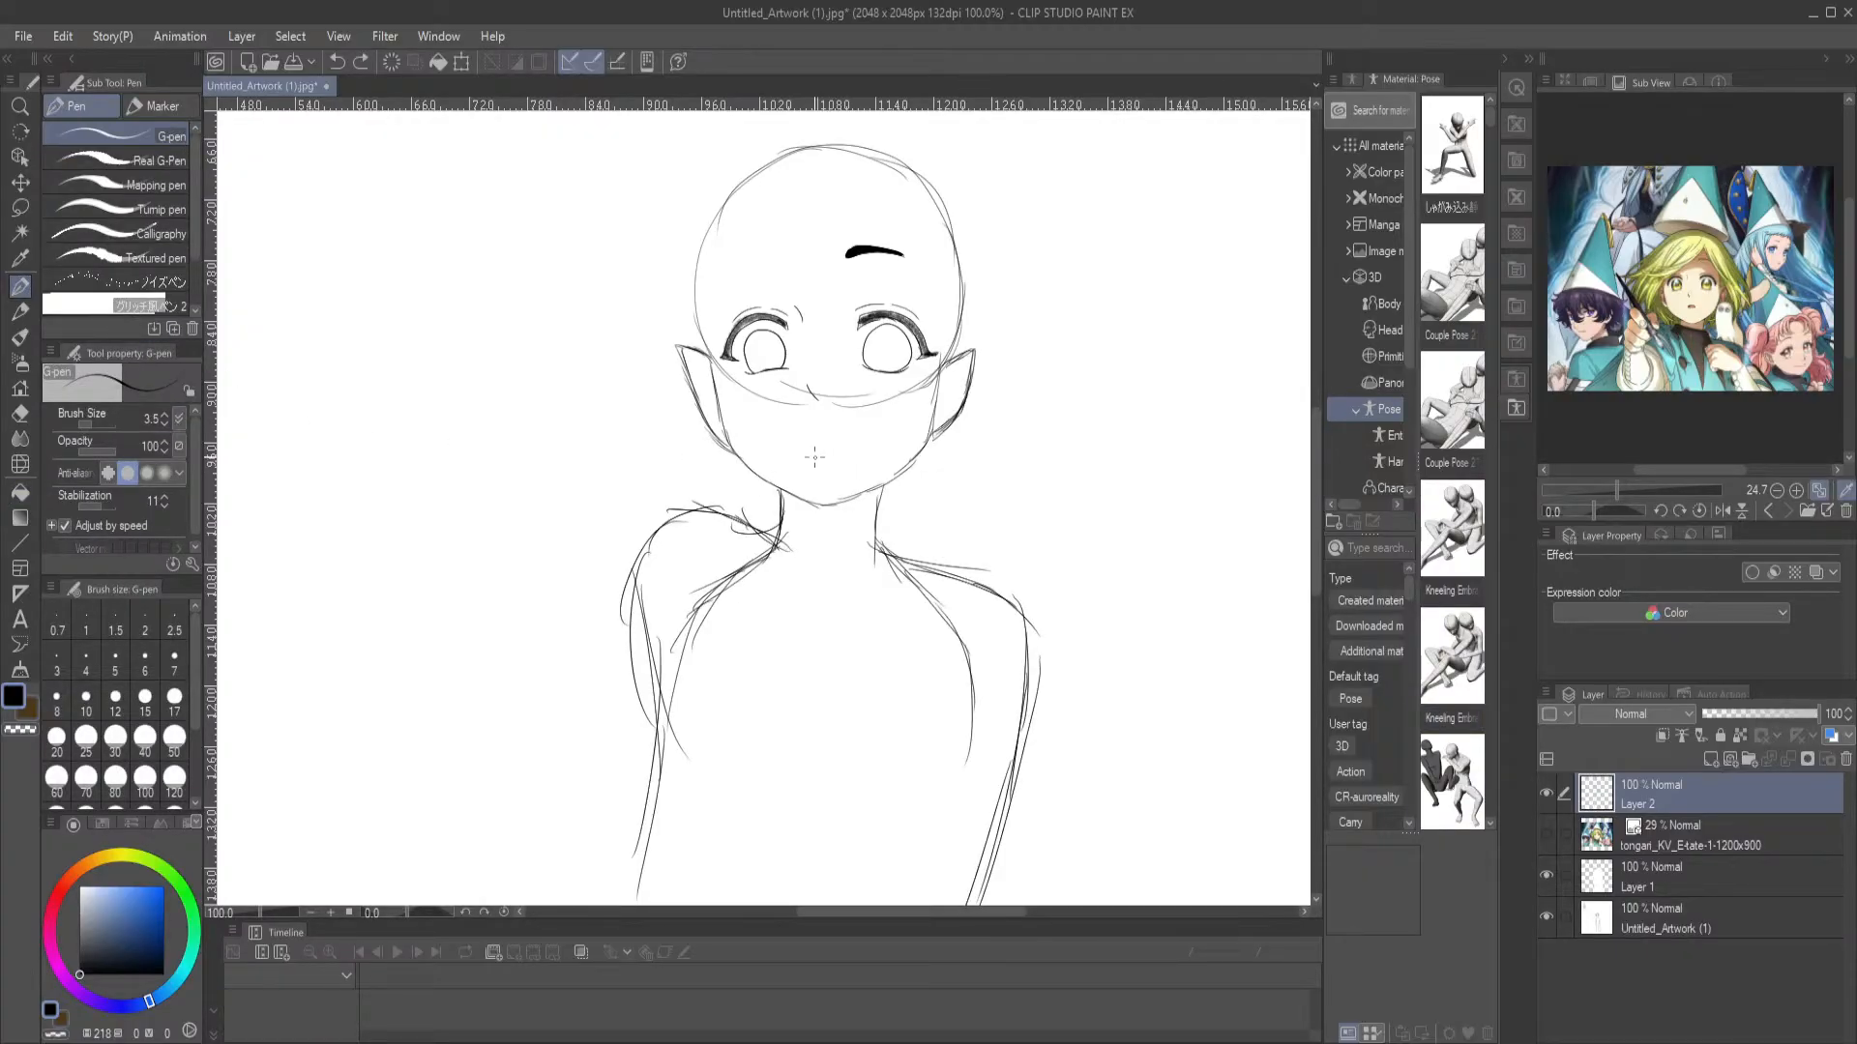
{"action": "left_click_drag", "start_coordinate": [835, 455], "coordinate": [821, 445]}
{"action": "key", "text": "ctrl+z"}
{"action": "left_click", "coordinate": [1545, 833]}
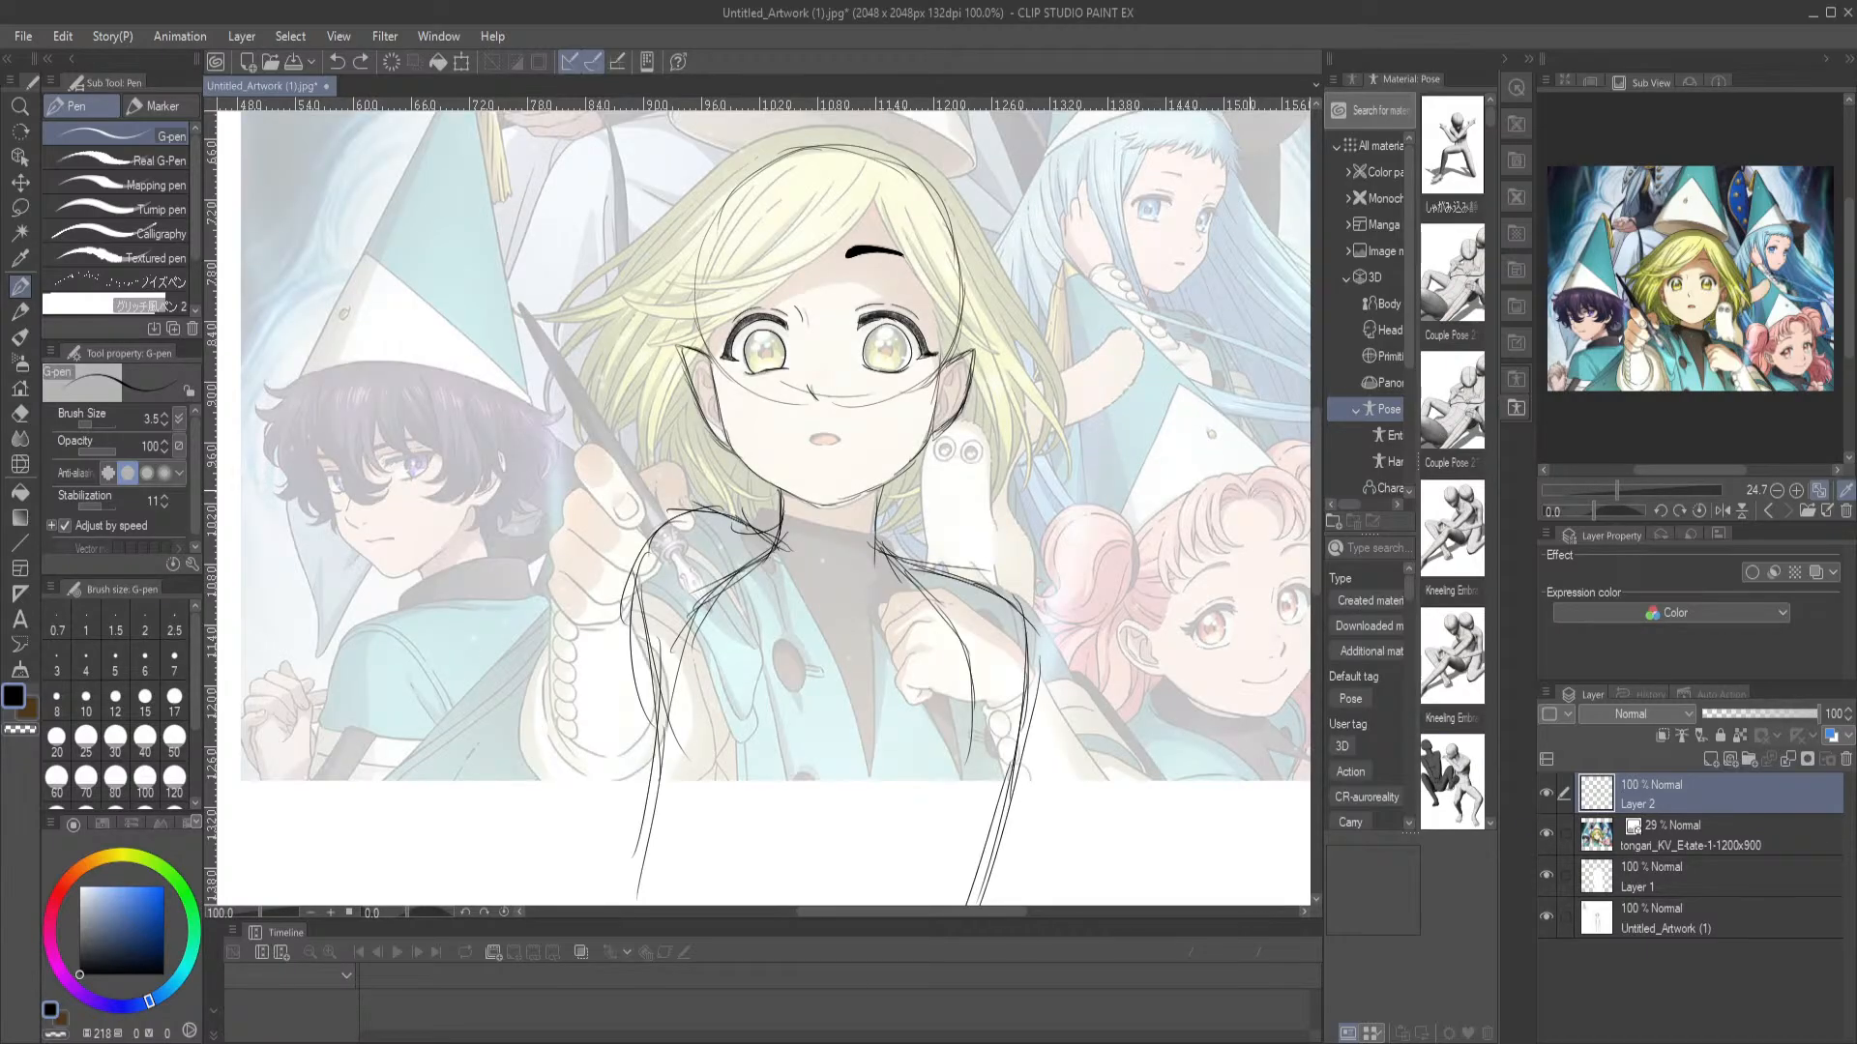
{"action": "scroll", "coordinate": [1251, 491], "scroll_direction": "up", "scroll_amount": 4}
{"action": "mouse_move", "coordinate": [349, 535]}
{"action": "left_mouse_down"}
{"action": "mouse_move", "coordinate": [1141, 758]}
{"action": "mouse_move", "coordinate": [578, 585]}
{"action": "left_mouse_up"}
{"action": "mouse_move", "coordinate": [473, 532]}
{"action": "left_mouse_down"}
{"action": "mouse_move", "coordinate": [540, 507]}
{"action": "mouse_move", "coordinate": [650, 538]}
{"action": "left_mouse_up"}
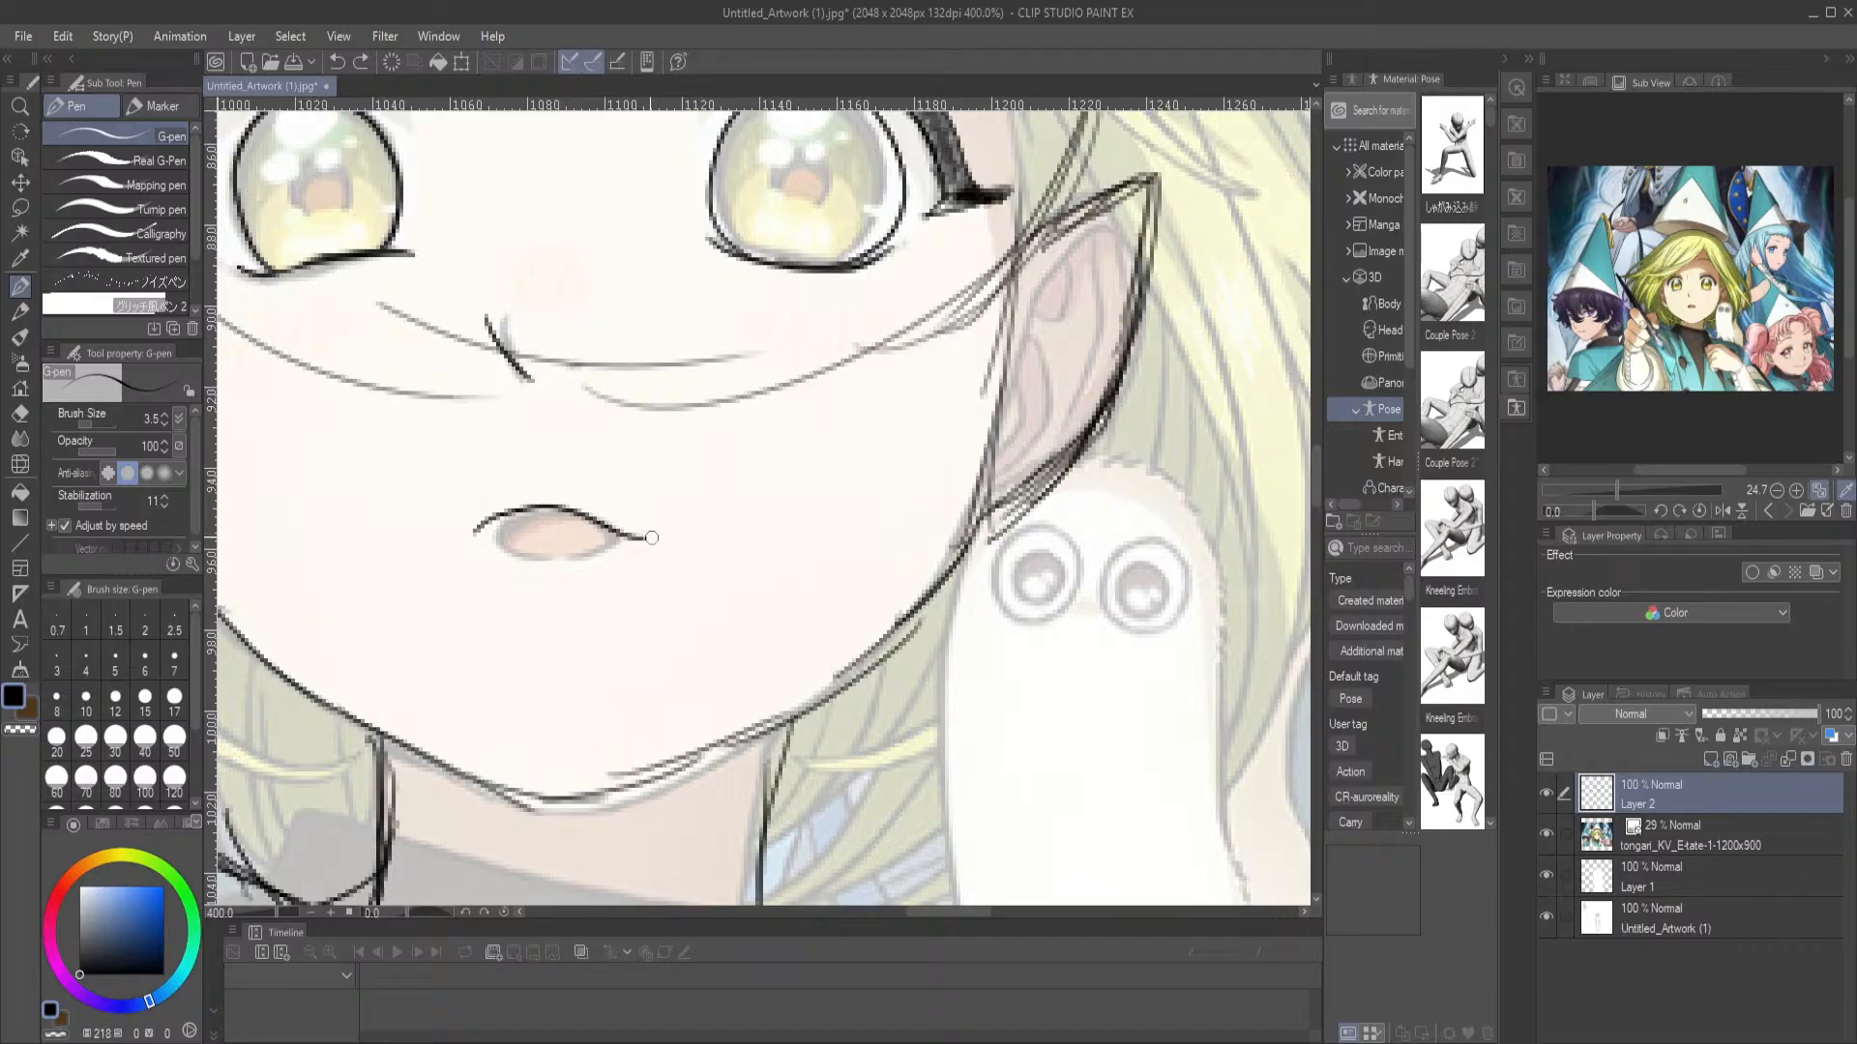
{"action": "mouse_move", "coordinate": [495, 520]}
{"action": "left_mouse_down"}
{"action": "mouse_move", "coordinate": [446, 547]}
{"action": "mouse_move", "coordinate": [537, 575]}
{"action": "mouse_move", "coordinate": [657, 538]}
{"action": "left_mouse_up"}
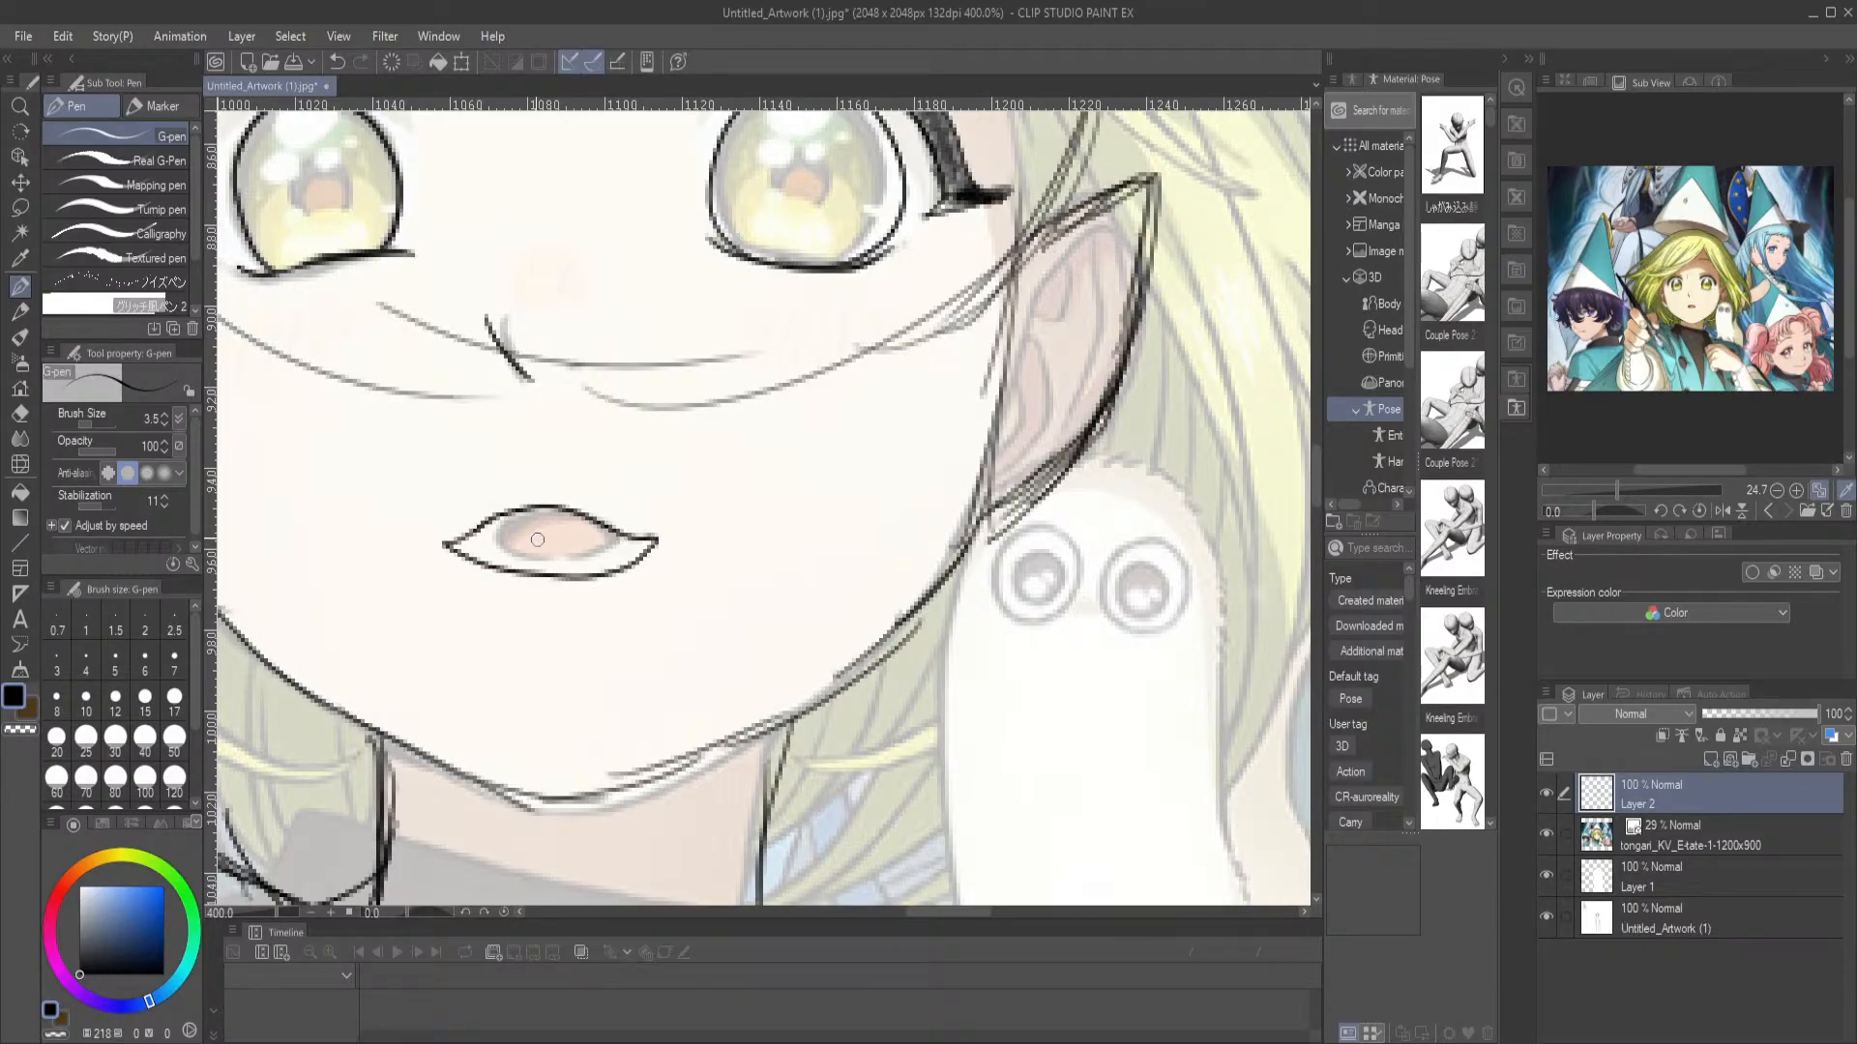
{"action": "key", "text": "ctrl+z"}
{"action": "mouse_move", "coordinate": [465, 536]}
{"action": "left_mouse_down"}
{"action": "mouse_move", "coordinate": [447, 541]}
{"action": "mouse_move", "coordinate": [576, 571]}
{"action": "mouse_move", "coordinate": [662, 532]}
{"action": "left_mouse_up"}
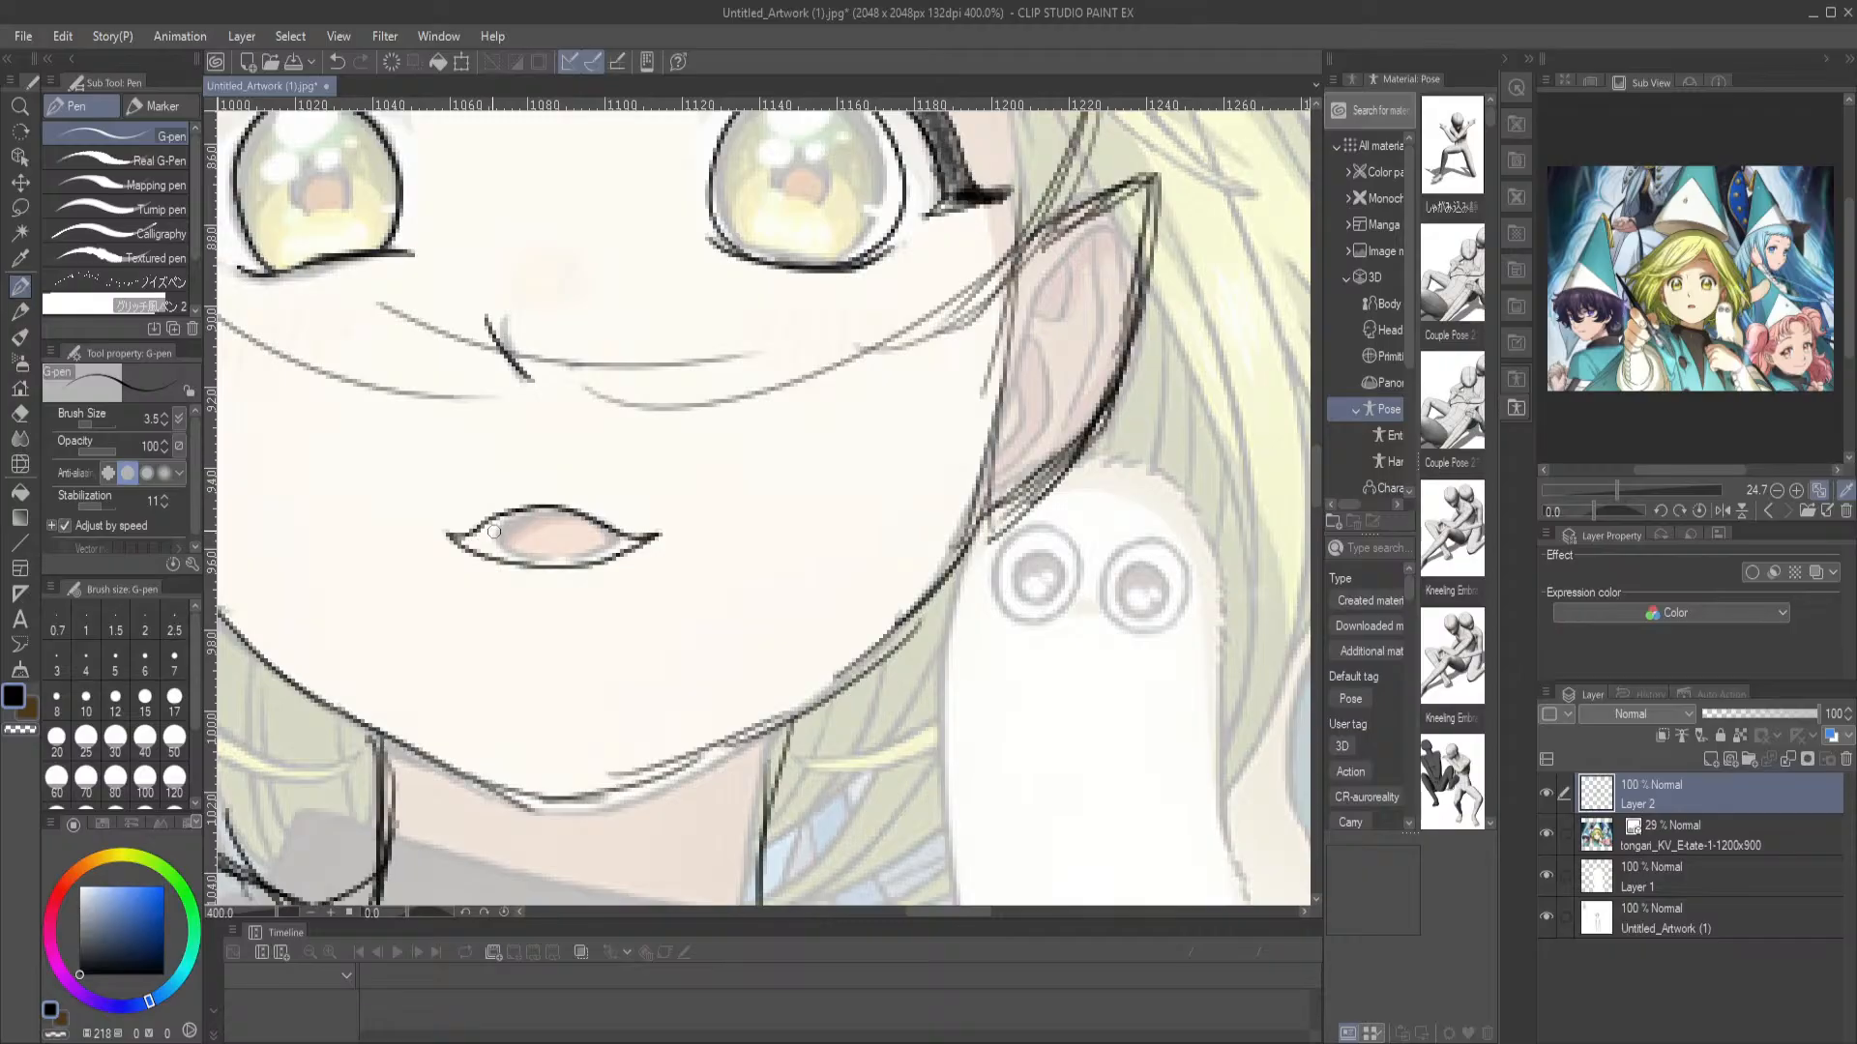
Undo the last stroke and hide the reference layer to review the line drawing of the figure
{"action": "key", "text": "ctrl+z"}
{"action": "left_click", "coordinate": [1546, 831]}
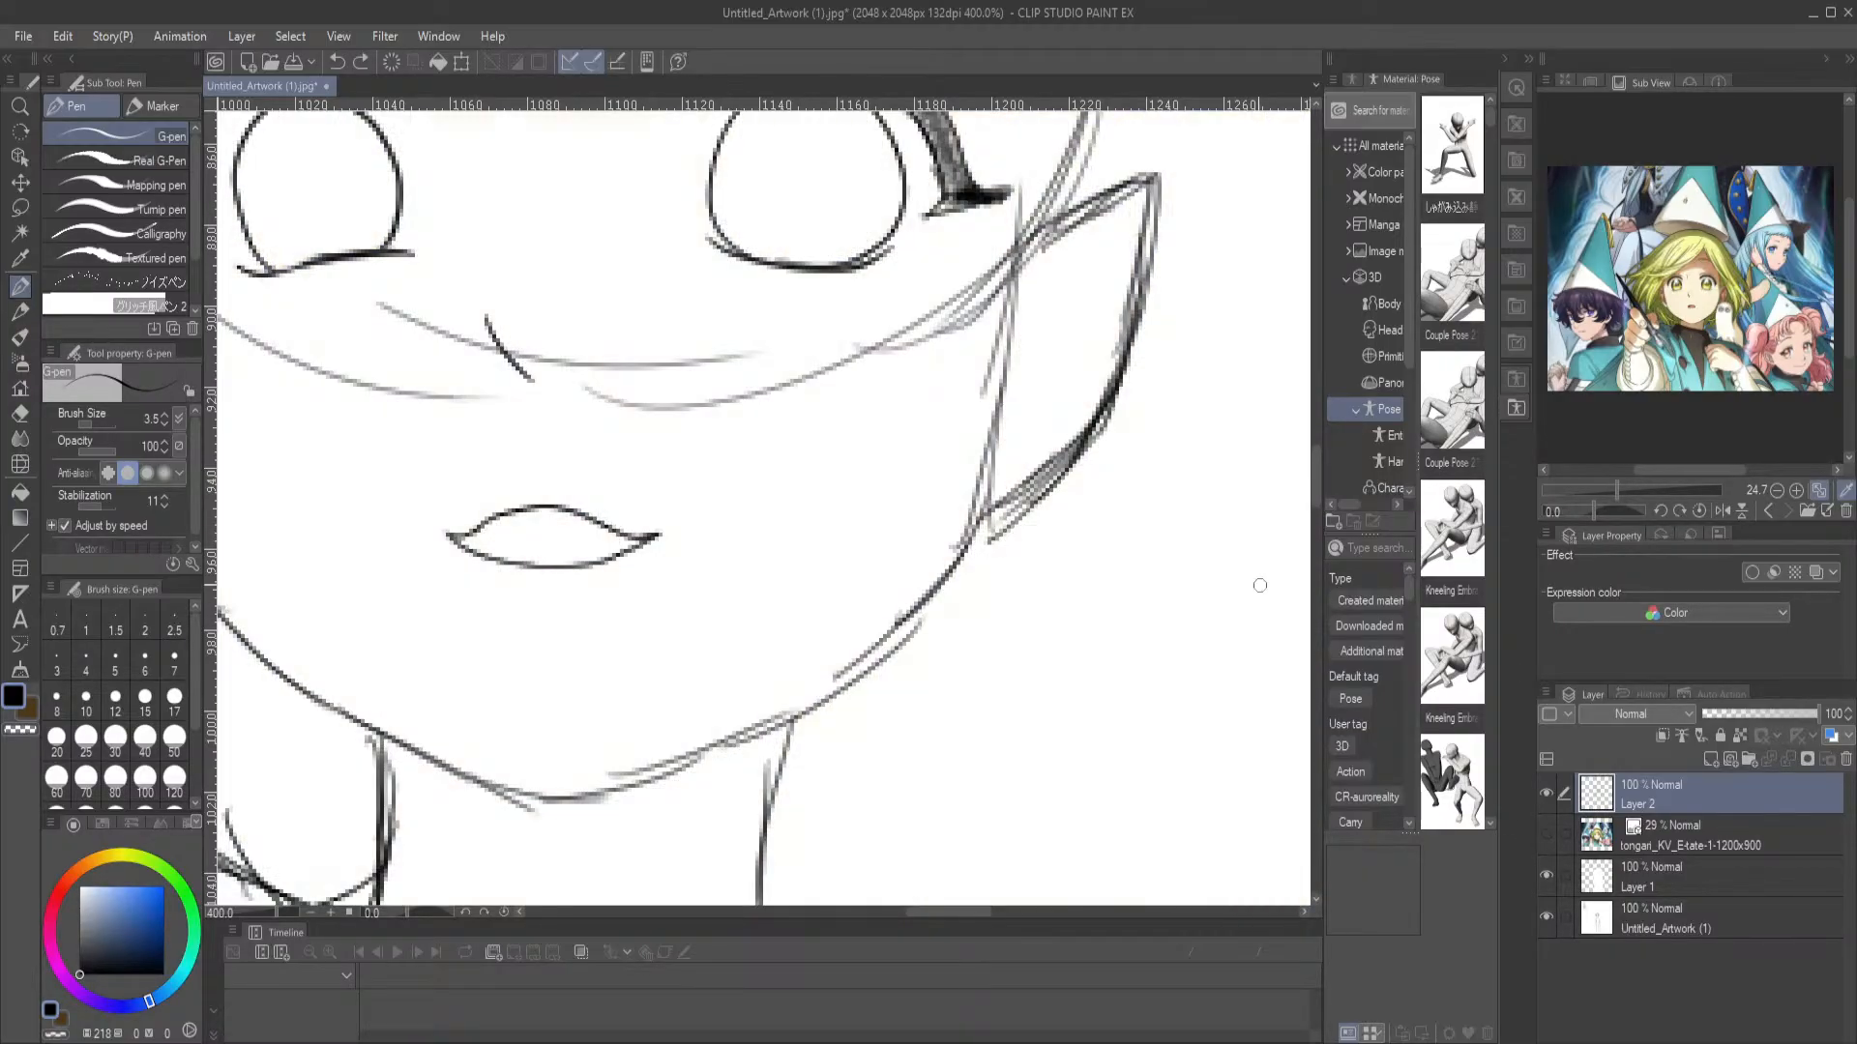
{"action": "key", "text": "ctrl+0"}
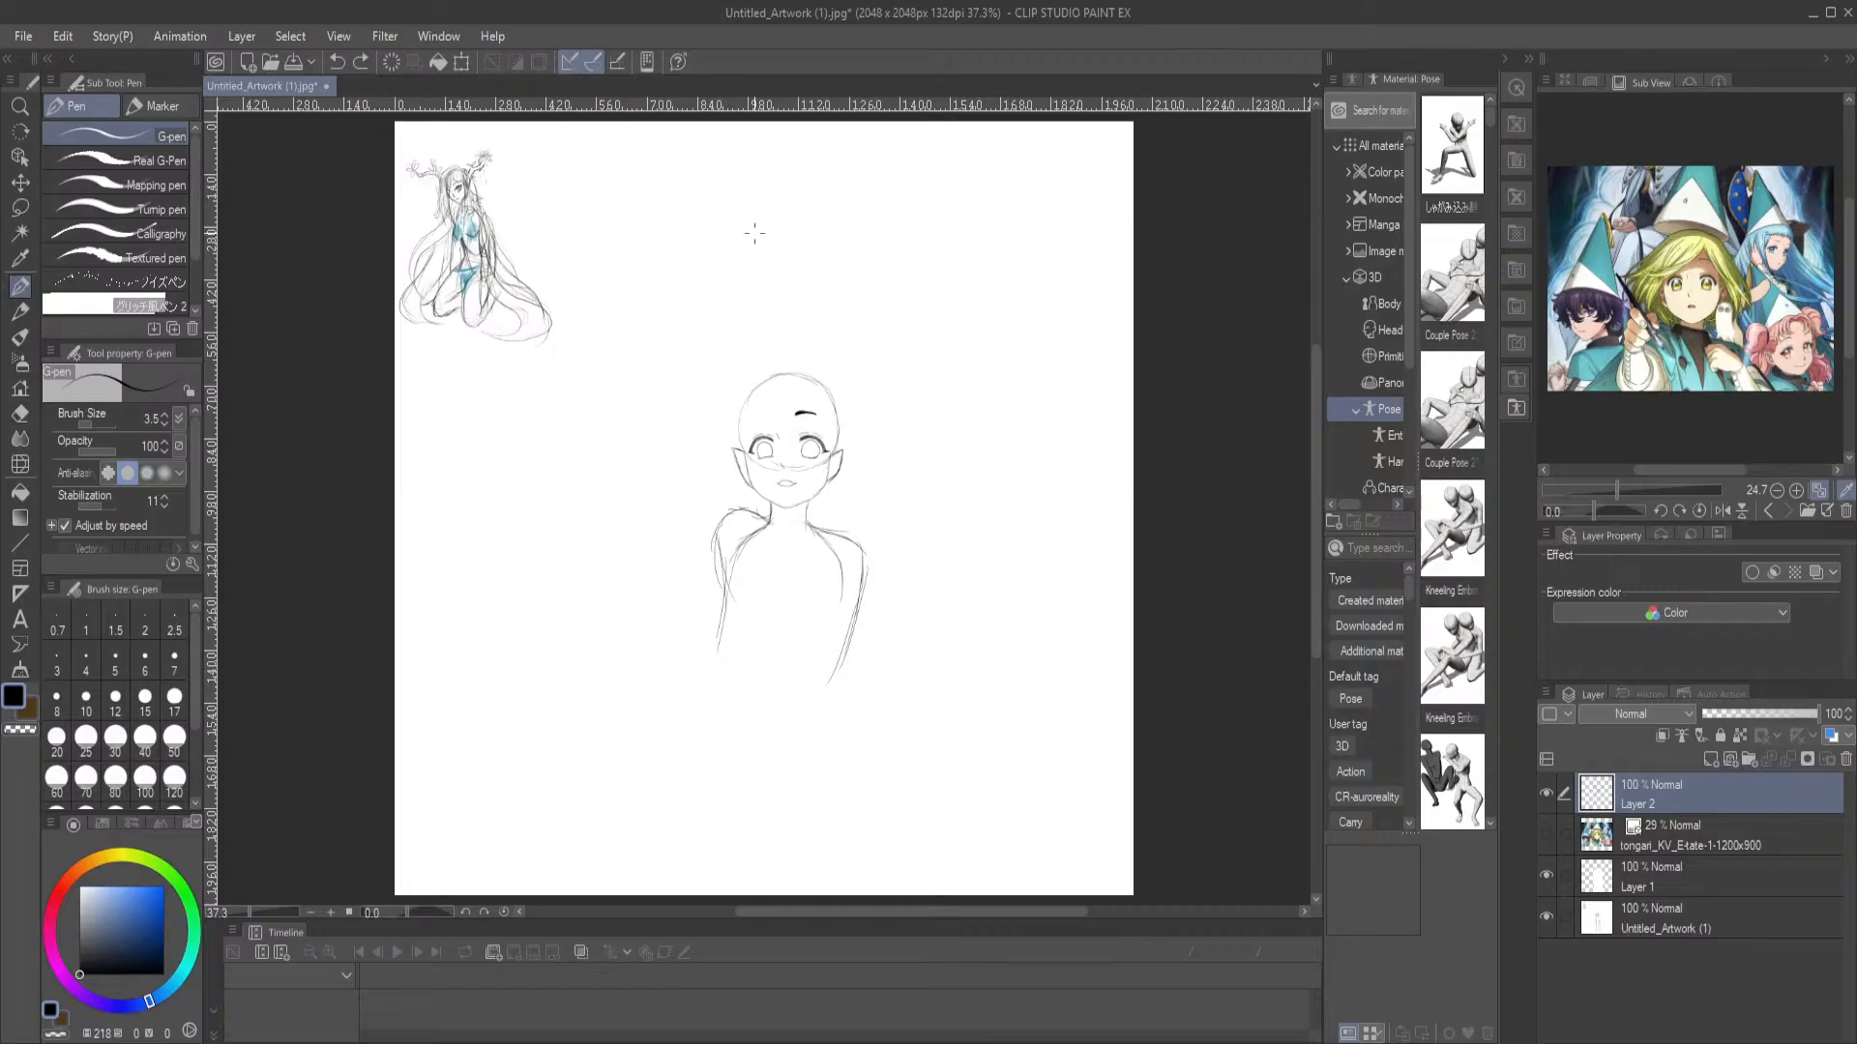
{"action": "scroll", "coordinate": [755, 232], "scroll_direction": "up", "scroll_amount": 6}
{"action": "scroll", "coordinate": [752, 170], "scroll_direction": "down", "scroll_amount": 10}
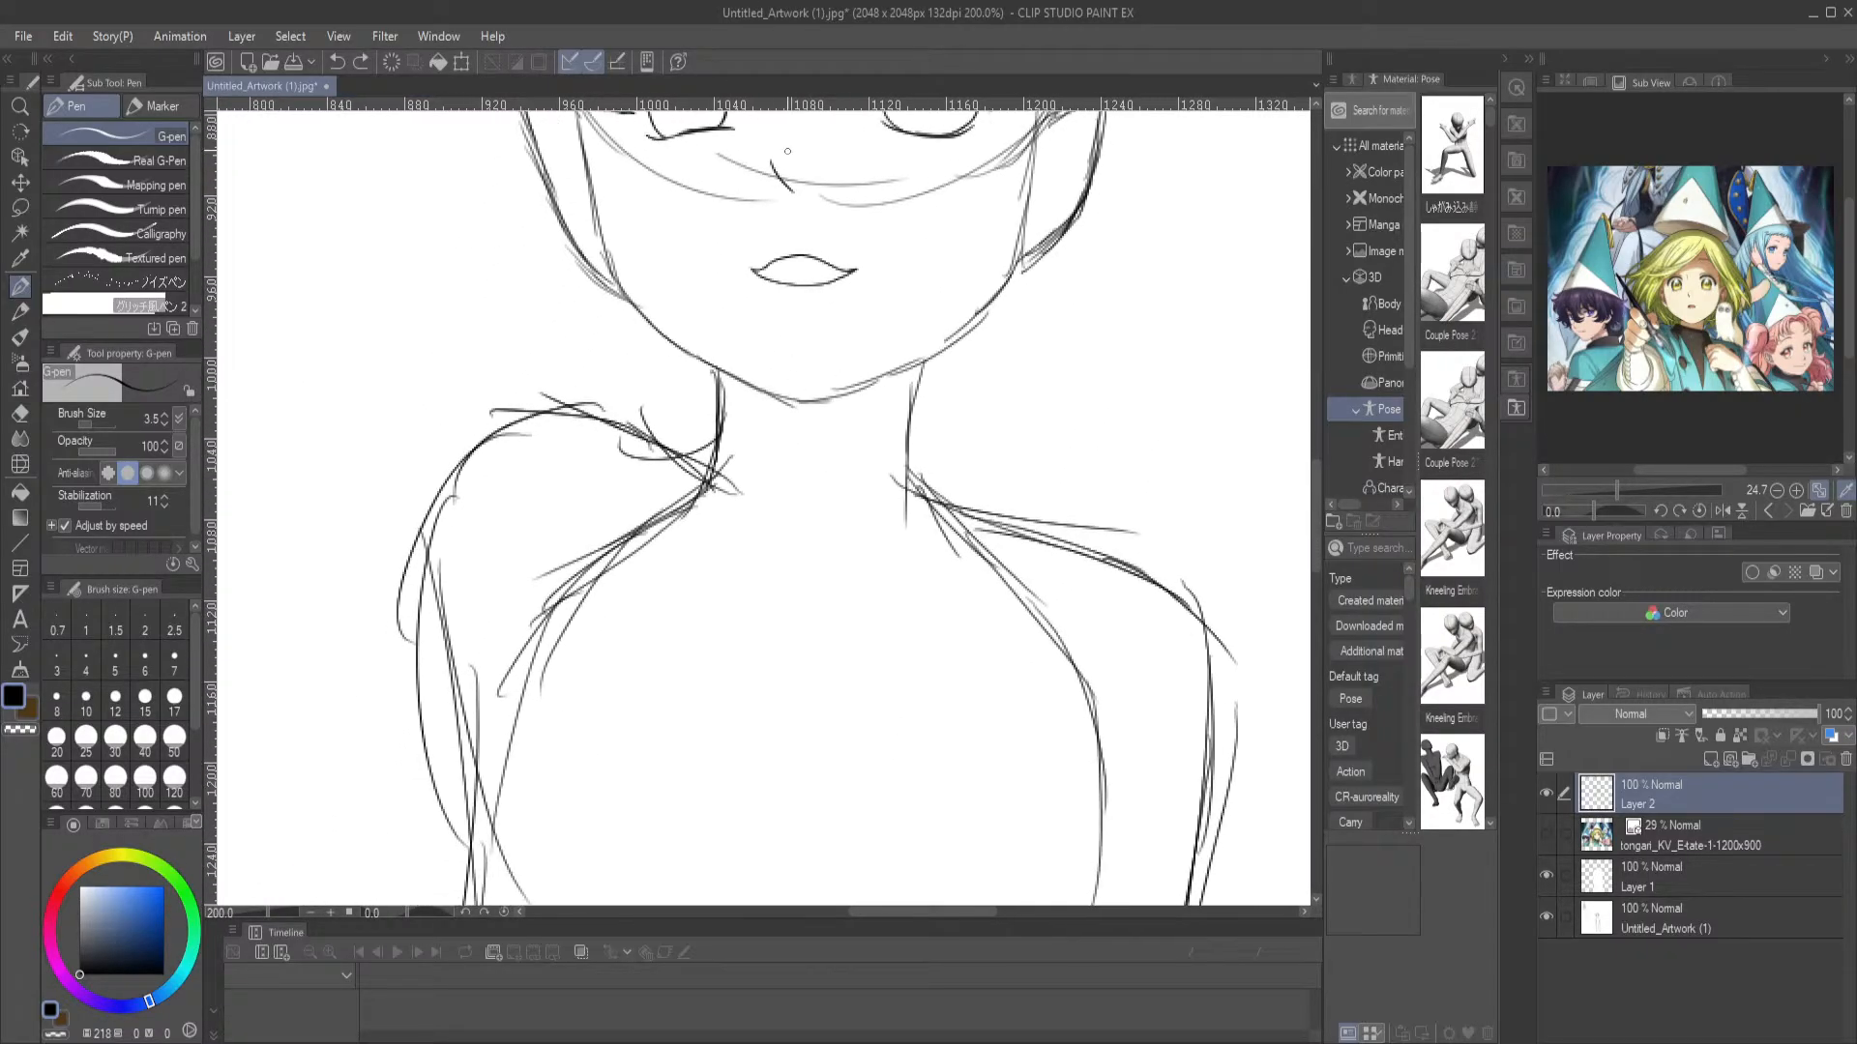
{"action": "scroll", "coordinate": [788, 145], "scroll_direction": "down", "scroll_amount": 3}
Sketch the left-hand arm's inner upper arm, bent elbow and the forearm rising toward the chest
{"action": "left_click_drag", "start_coordinate": [689, 328], "coordinate": [733, 514]}
{"action": "mouse_move", "coordinate": [643, 290]}
{"action": "left_mouse_down"}
{"action": "mouse_move", "coordinate": [612, 552]}
{"action": "mouse_move", "coordinate": [687, 665]}
{"action": "left_mouse_up"}
{"action": "left_click_drag", "start_coordinate": [684, 316], "coordinate": [727, 615]}
{"action": "left_click_drag", "start_coordinate": [713, 448], "coordinate": [735, 688]}
{"action": "left_click_drag", "start_coordinate": [721, 670], "coordinate": [663, 527]}
{"action": "left_click_drag", "start_coordinate": [822, 389], "coordinate": [735, 572]}
{"action": "left_click_drag", "start_coordinate": [768, 460], "coordinate": [745, 573]}
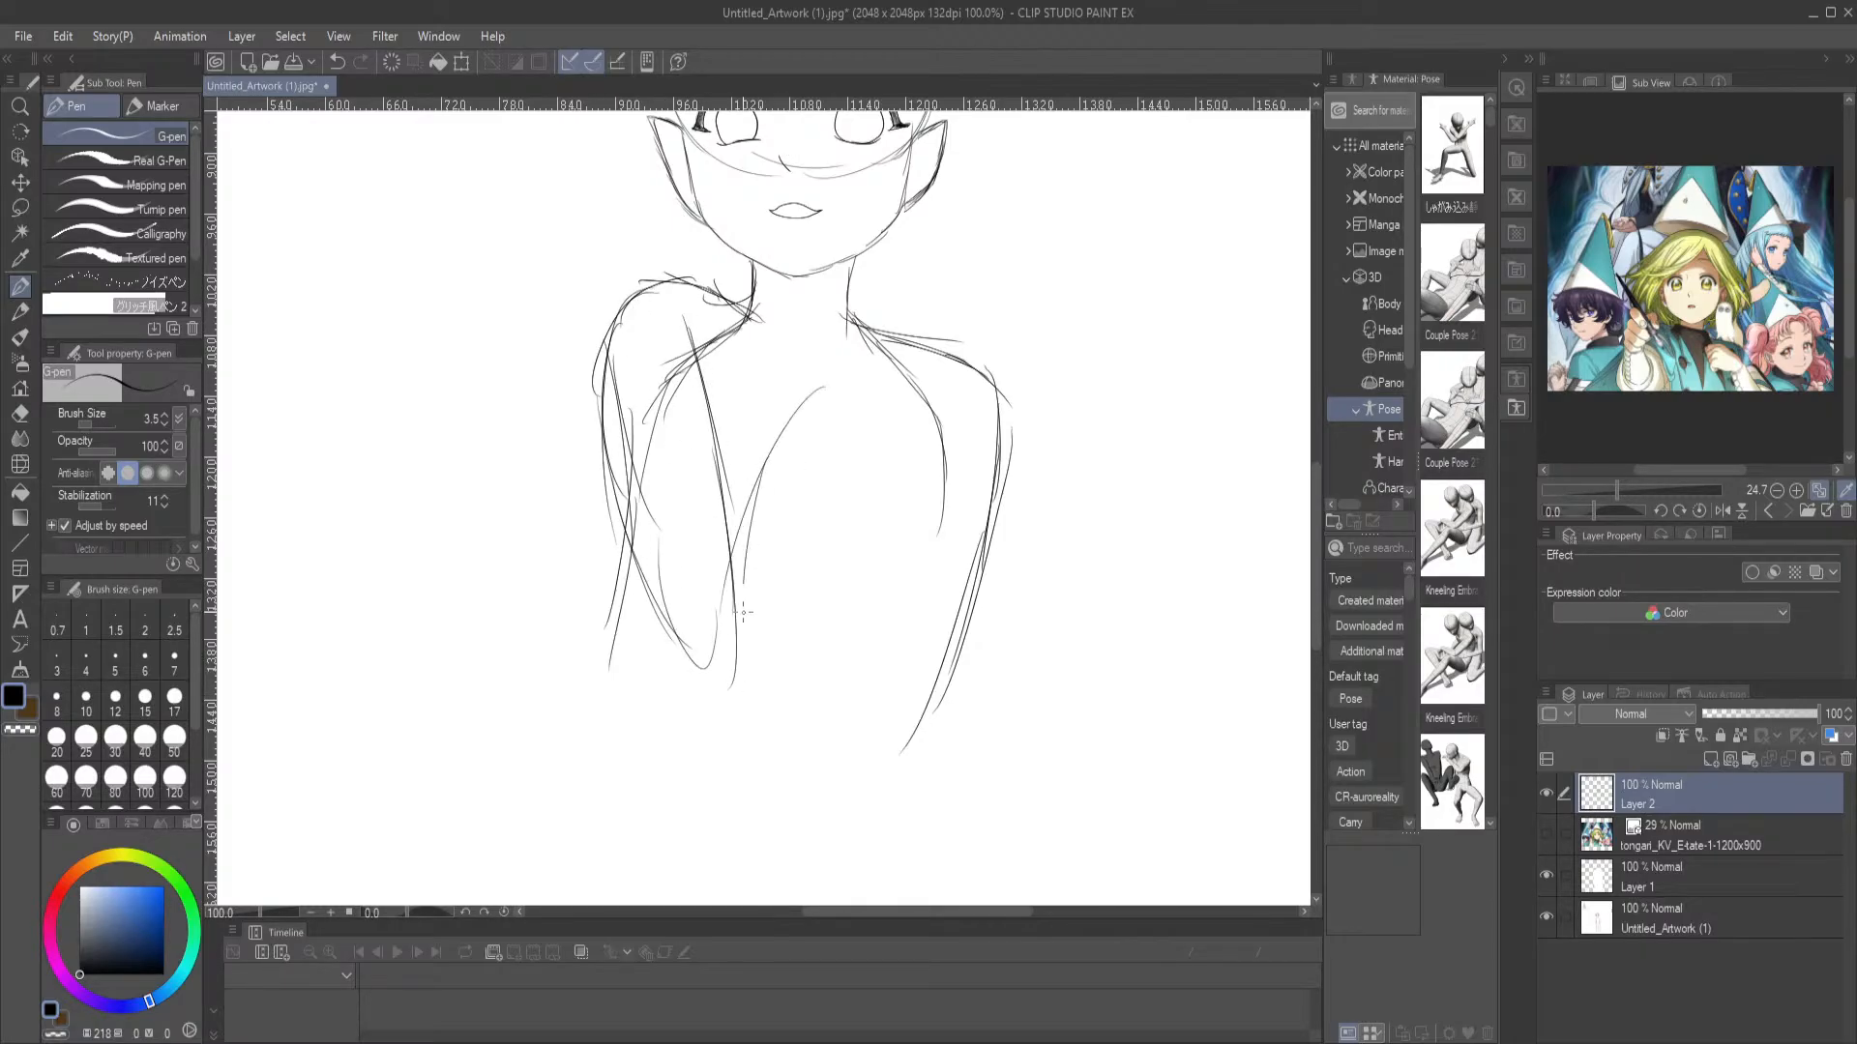
Sketch the right-hand bent arm with its forearm raised and the hand resting on the chest
{"action": "mouse_move", "coordinate": [1010, 384]}
{"action": "left_mouse_down"}
{"action": "mouse_move", "coordinate": [988, 580]}
{"action": "mouse_move", "coordinate": [919, 750]}
{"action": "mouse_move", "coordinate": [845, 406]}
{"action": "left_mouse_up"}
{"action": "left_click_drag", "start_coordinate": [845, 481], "coordinate": [868, 597]}
{"action": "left_click_drag", "start_coordinate": [861, 392], "coordinate": [929, 513]}
{"action": "mouse_move", "coordinate": [907, 416]}
{"action": "left_mouse_down"}
{"action": "mouse_move", "coordinate": [960, 644]}
{"action": "mouse_move", "coordinate": [890, 398]}
{"action": "mouse_move", "coordinate": [766, 359]}
{"action": "mouse_move", "coordinate": [859, 502]}
{"action": "left_mouse_up"}
{"action": "left_click_drag", "start_coordinate": [854, 378], "coordinate": [908, 443]}
Reinforce the left-hand arm's elbow and forearm outline with additional curved lines
{"action": "left_click_drag", "start_coordinate": [623, 491], "coordinate": [726, 670]}
{"action": "left_click_drag", "start_coordinate": [684, 605], "coordinate": [750, 694]}
{"action": "mouse_move", "coordinate": [718, 694]}
{"action": "left_mouse_down"}
{"action": "mouse_move", "coordinate": [818, 555]}
{"action": "mouse_move", "coordinate": [773, 650]}
{"action": "left_mouse_up"}
{"action": "left_click_drag", "start_coordinate": [684, 591], "coordinate": [779, 445]}
{"action": "scroll", "coordinate": [707, 517], "scroll_direction": "up", "scroll_amount": 5}
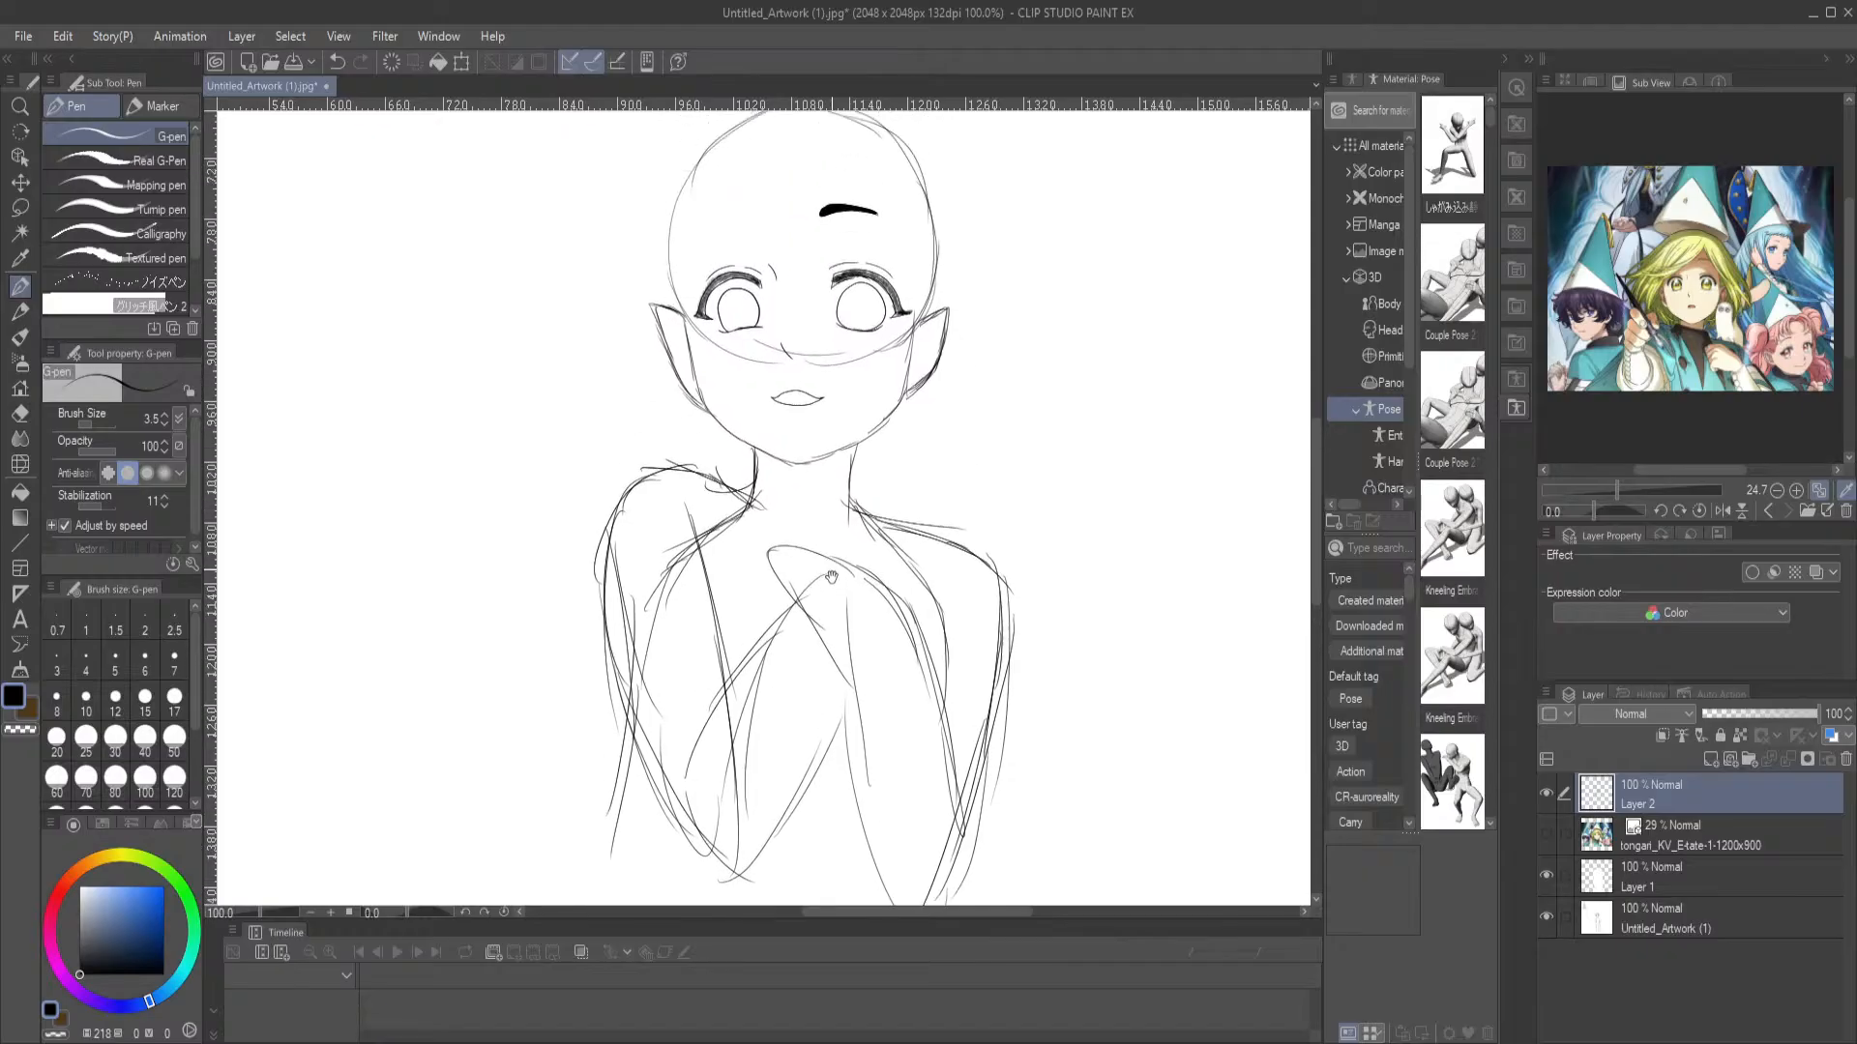
Refine the left-hand arm and erase the overlapping construction lines inside its shoulder, upper arm and forearm
{"action": "mouse_move", "coordinate": [809, 733]}
{"action": "left_mouse_down"}
{"action": "mouse_move", "coordinate": [802, 534]}
{"action": "mouse_move", "coordinate": [797, 638]}
{"action": "mouse_move", "coordinate": [743, 716]}
{"action": "left_mouse_up"}
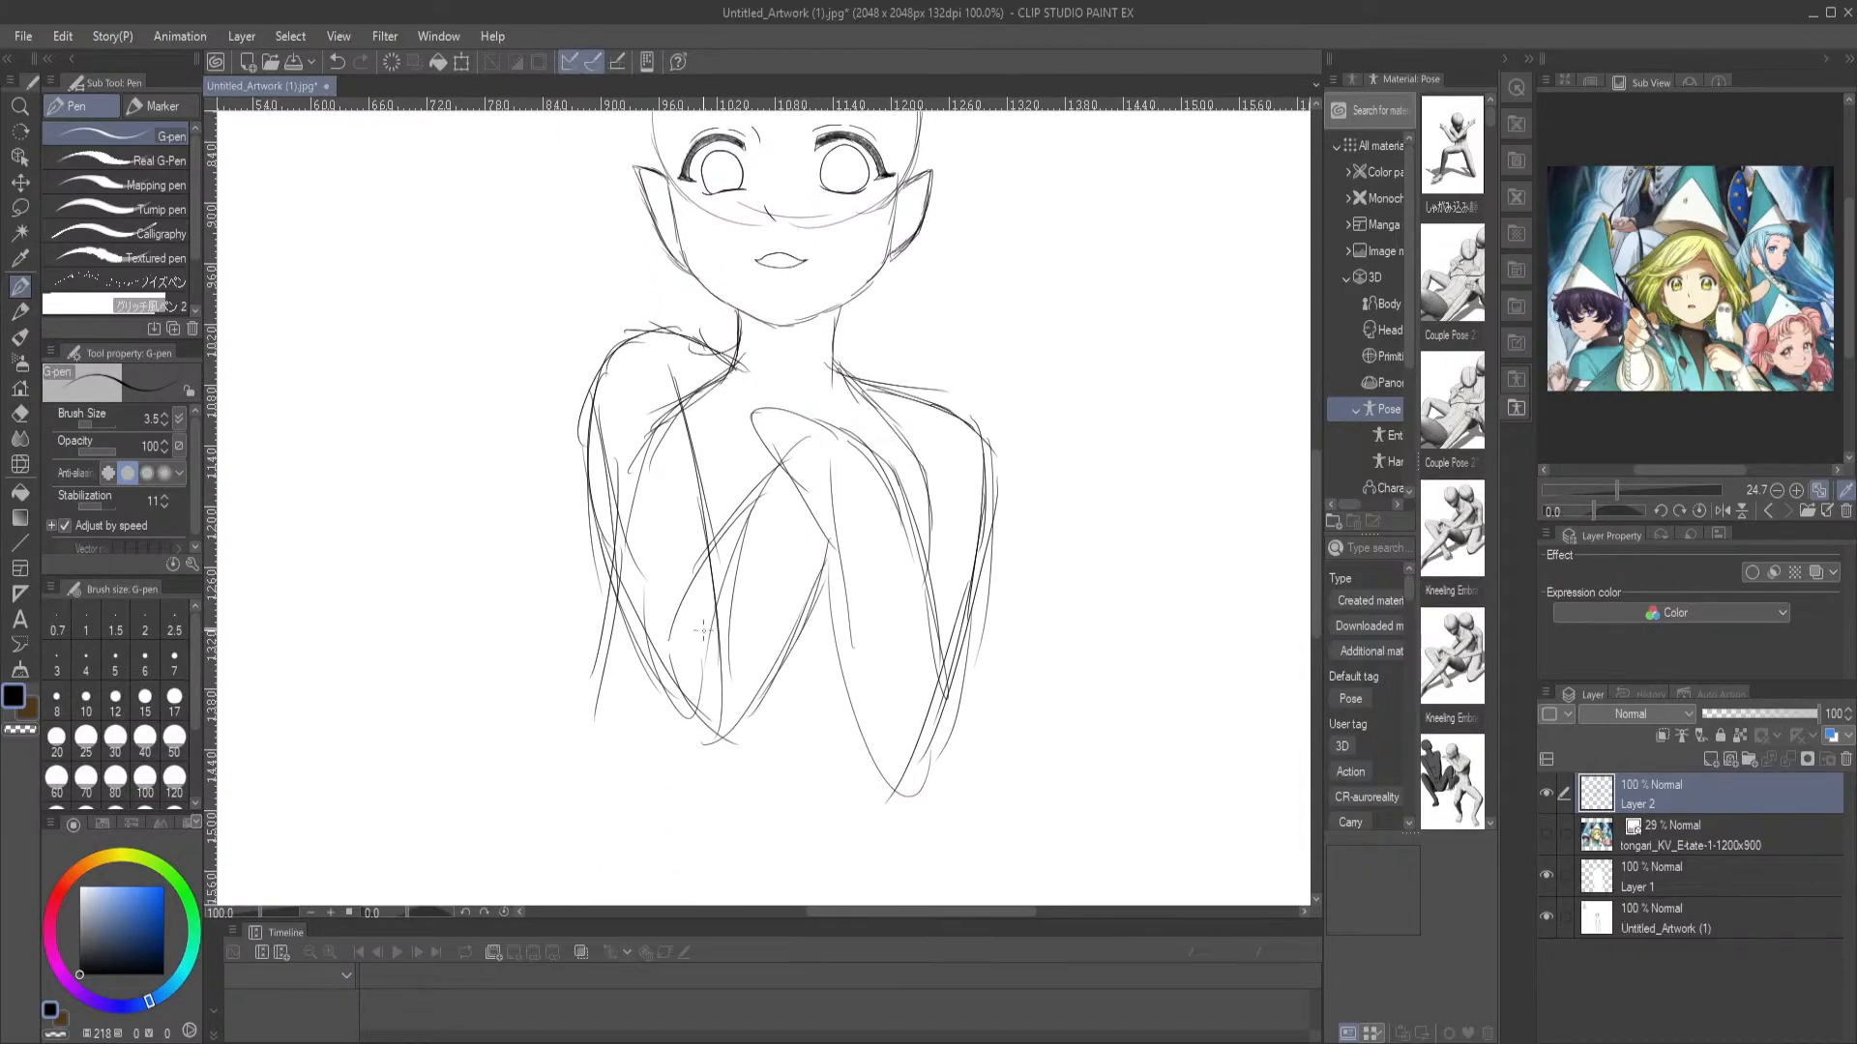
{"action": "mouse_move", "coordinate": [689, 659]}
{"action": "left_mouse_down"}
{"action": "mouse_move", "coordinate": [735, 507]}
{"action": "mouse_move", "coordinate": [789, 528]}
{"action": "mouse_move", "coordinate": [740, 724]}
{"action": "mouse_move", "coordinate": [656, 704]}
{"action": "left_mouse_up"}
{"action": "mouse_move", "coordinate": [602, 437]}
{"action": "left_mouse_down"}
{"action": "mouse_move", "coordinate": [601, 624]}
{"action": "mouse_move", "coordinate": [689, 731]}
{"action": "mouse_move", "coordinate": [728, 727]}
{"action": "mouse_move", "coordinate": [743, 673]}
{"action": "left_mouse_up"}
{"action": "mouse_move", "coordinate": [703, 437]}
{"action": "left_mouse_down"}
{"action": "mouse_move", "coordinate": [707, 519]}
{"action": "mouse_move", "coordinate": [691, 454]}
{"action": "mouse_move", "coordinate": [725, 475]}
{"action": "left_mouse_up"}
{"action": "key", "text": "e"}
{"action": "mouse_move", "coordinate": [757, 451]}
{"action": "left_mouse_down"}
{"action": "mouse_move", "coordinate": [683, 474]}
{"action": "mouse_move", "coordinate": [662, 579]}
{"action": "mouse_move", "coordinate": [649, 489]}
{"action": "mouse_move", "coordinate": [652, 709]}
{"action": "mouse_move", "coordinate": [624, 500]}
{"action": "left_mouse_up"}
{"action": "mouse_move", "coordinate": [638, 668]}
{"action": "left_mouse_down"}
{"action": "mouse_move", "coordinate": [718, 788]}
{"action": "mouse_move", "coordinate": [724, 659]}
{"action": "mouse_move", "coordinate": [746, 751]}
{"action": "mouse_move", "coordinate": [727, 698]}
{"action": "mouse_move", "coordinate": [740, 627]}
{"action": "mouse_move", "coordinate": [720, 794]}
{"action": "left_mouse_up"}
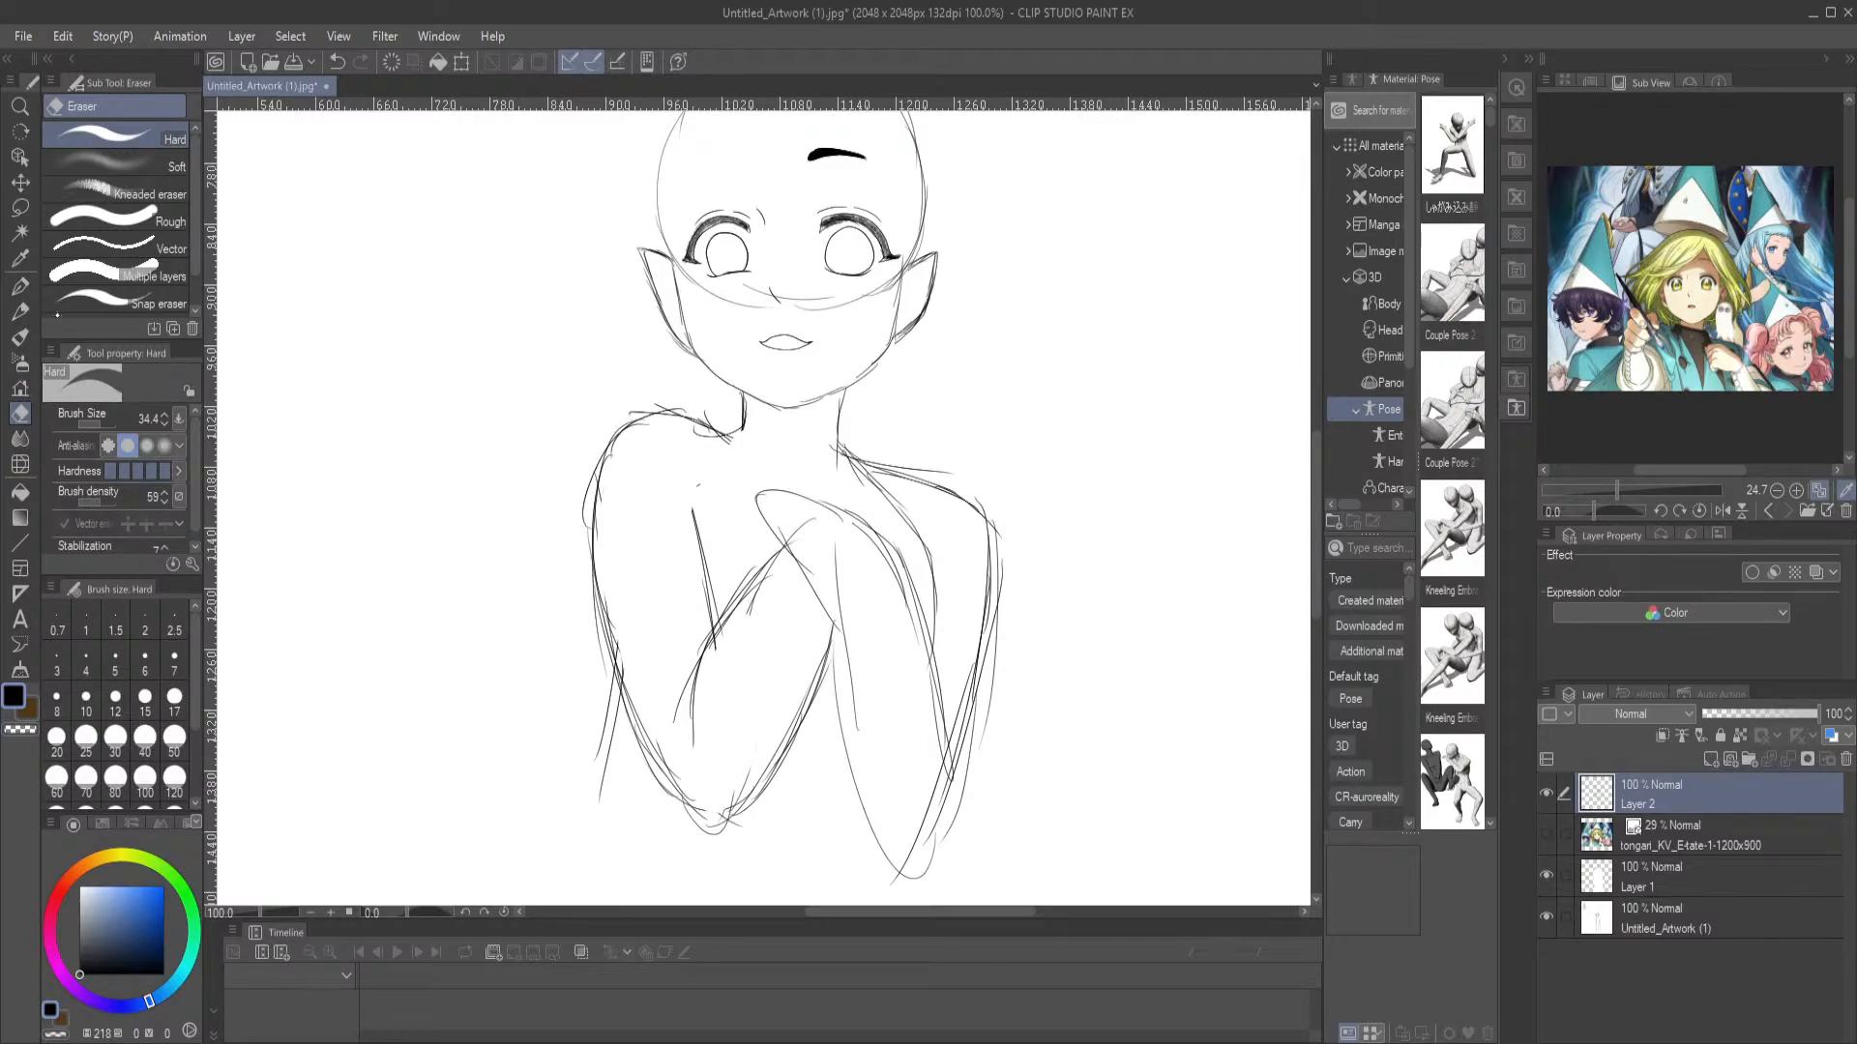
Darken the inner contour of the left-hand upper arm with repeated short strokes
{"action": "left_click", "coordinate": [19, 311]}
{"action": "left_click_drag", "start_coordinate": [695, 514], "coordinate": [701, 603]}
{"action": "left_click", "coordinate": [19, 286]}
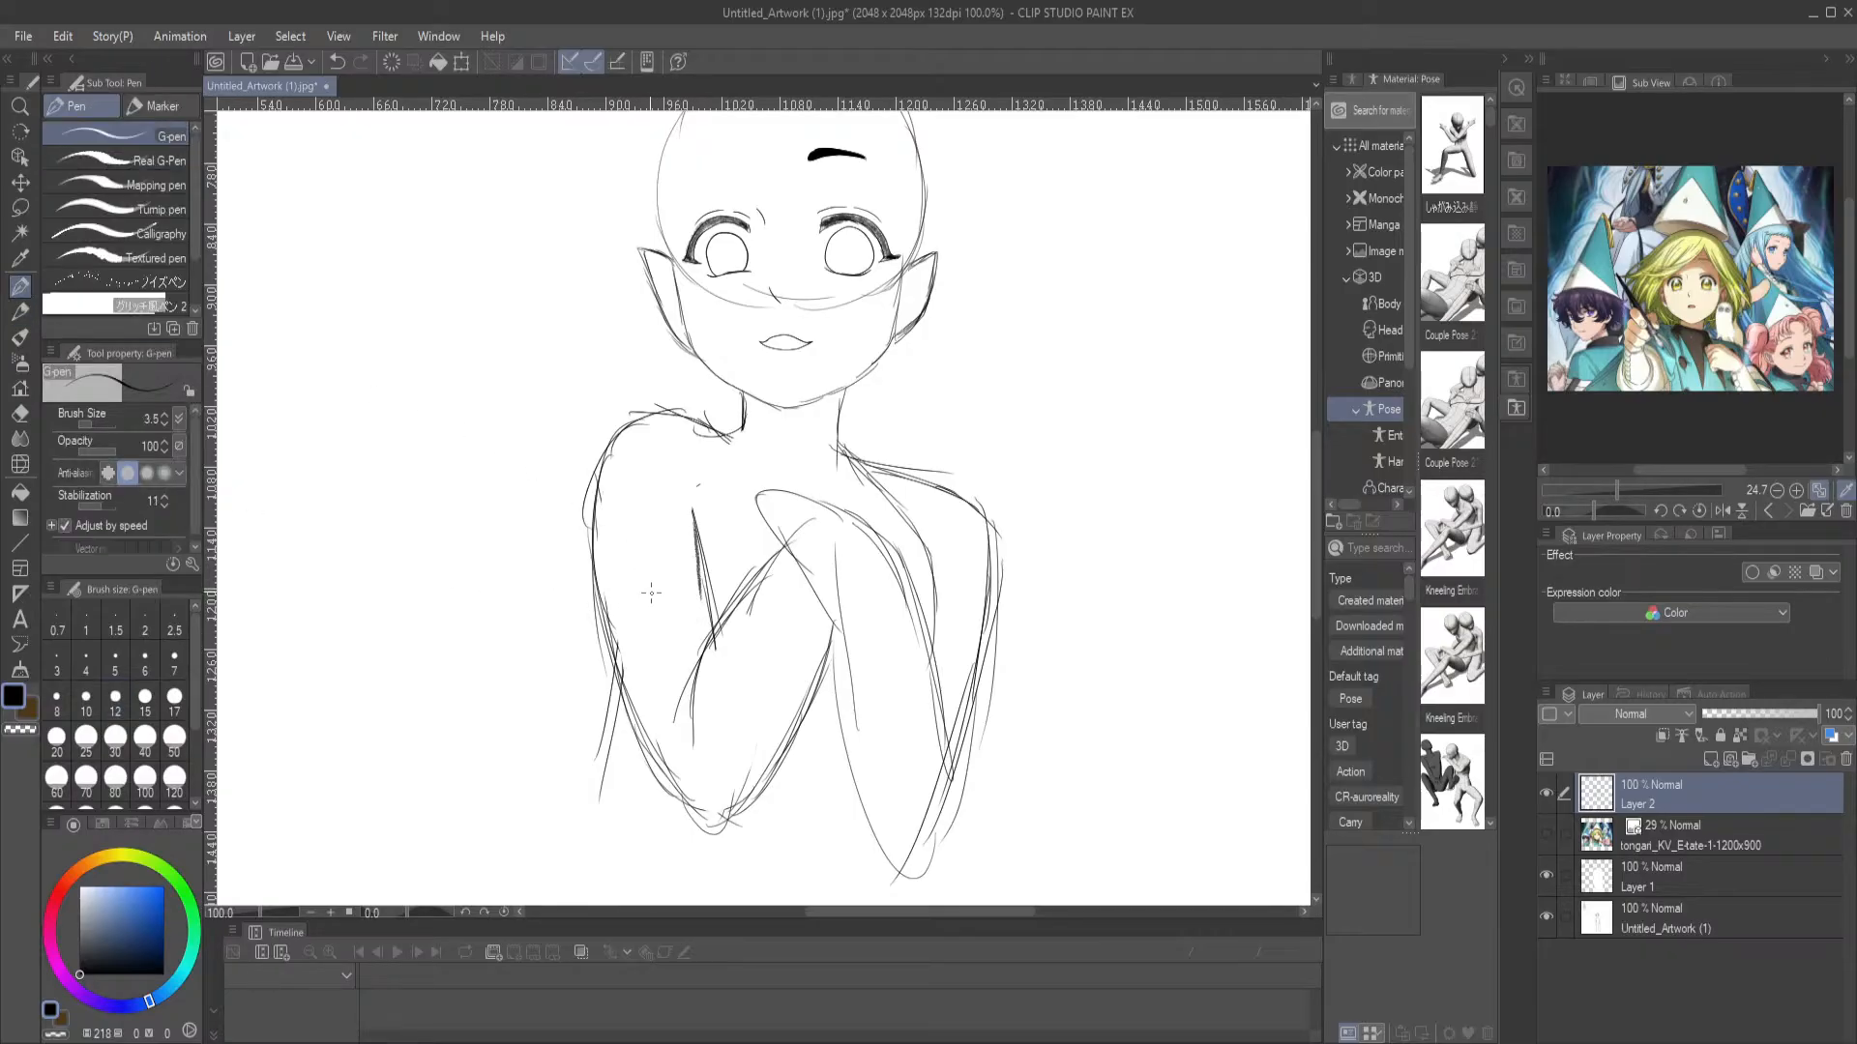
{"action": "left_click_drag", "start_coordinate": [704, 572], "coordinate": [711, 606]}
{"action": "left_click_drag", "start_coordinate": [703, 521], "coordinate": [710, 646]}
Erase stray lines around the right-hand shoulder, forearm and hand, and darken the left-hand neck-shoulder junction with the Mechanical pencil
{"action": "key", "text": "e"}
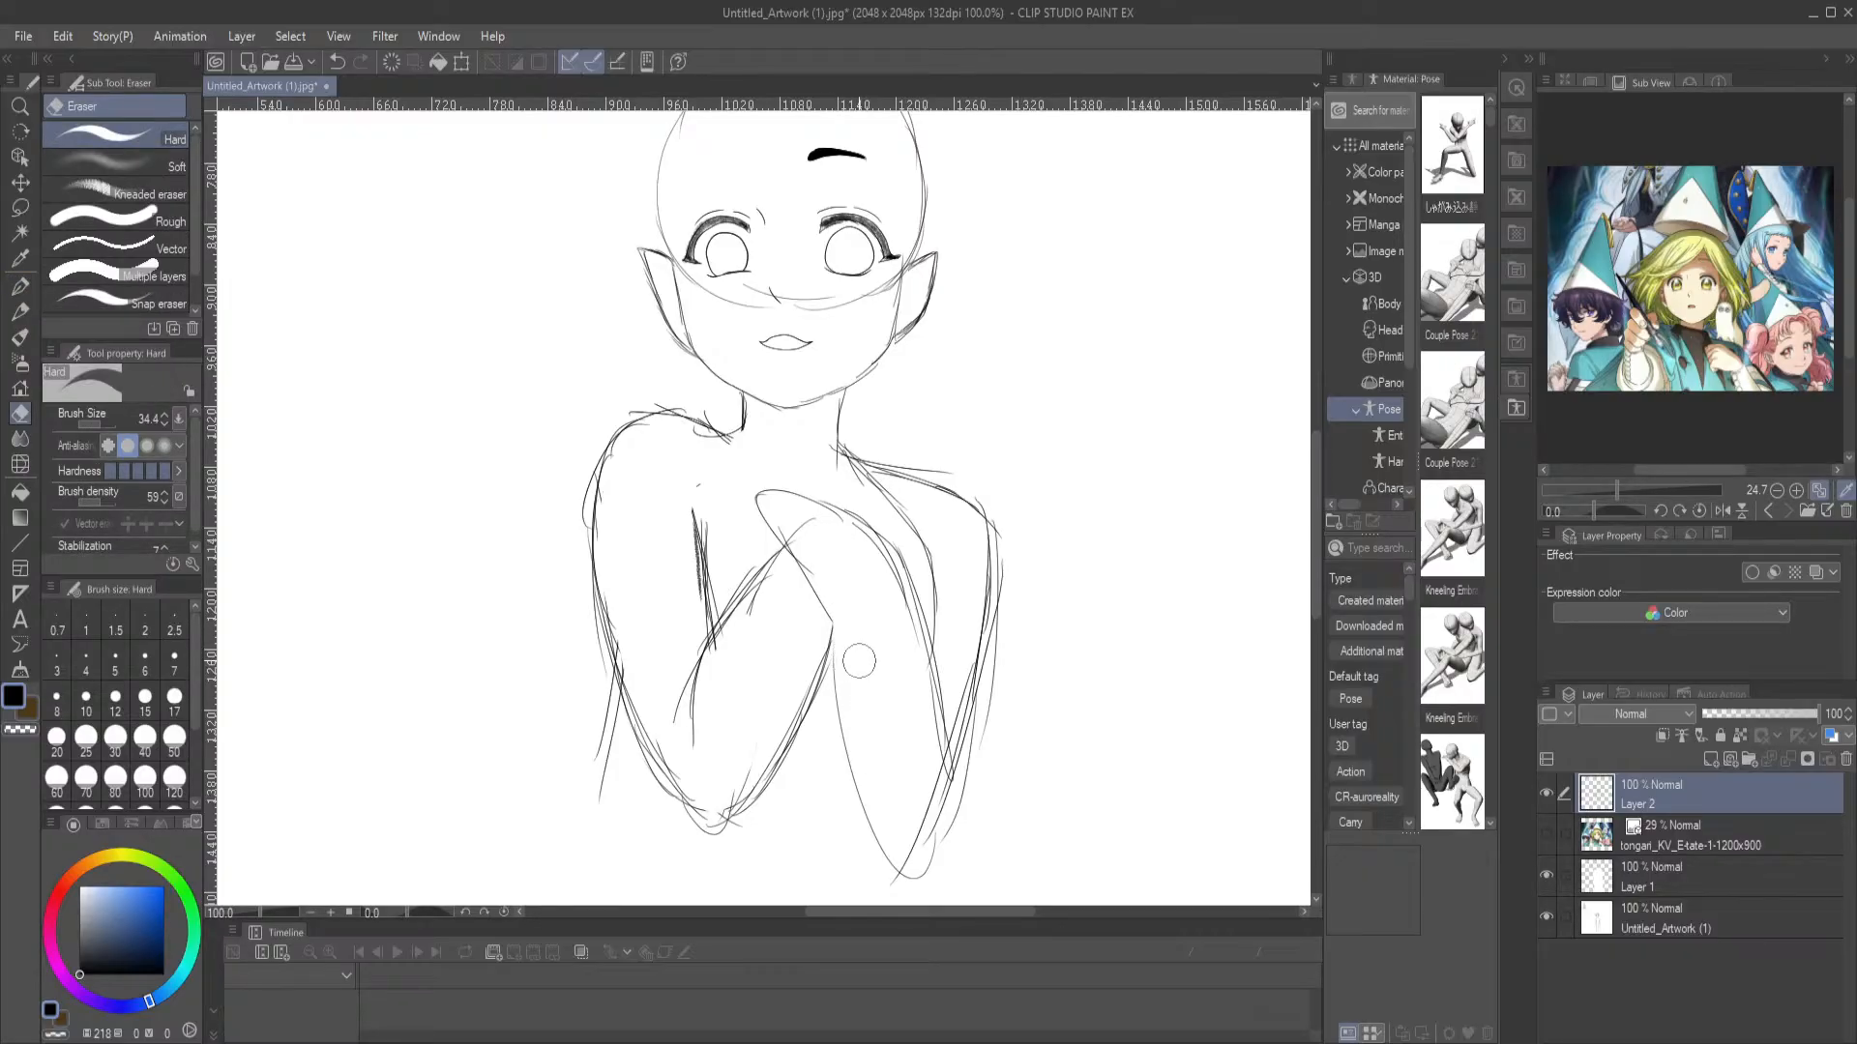
{"action": "left_click_drag", "start_coordinate": [813, 526], "coordinate": [799, 534]}
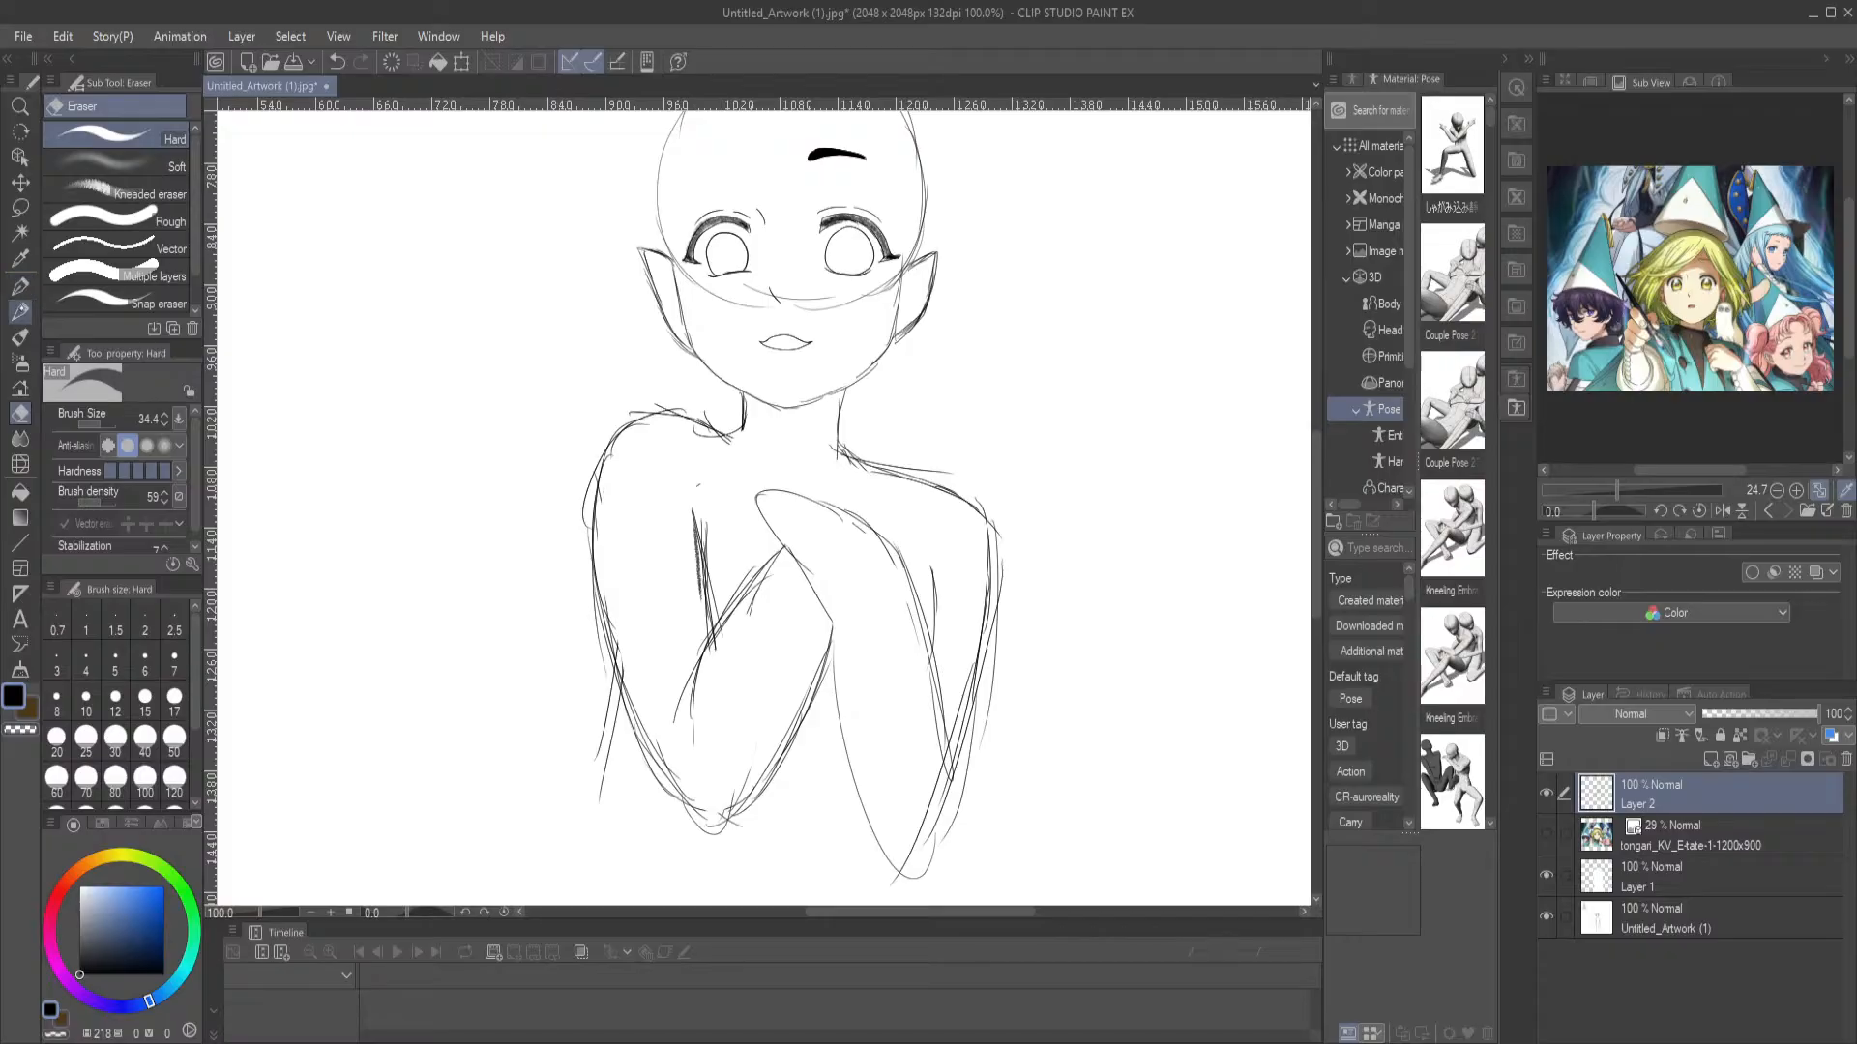
{"action": "left_click", "coordinate": [20, 312]}
{"action": "left_click", "coordinate": [20, 287]}
{"action": "left_click", "coordinate": [20, 311]}
{"action": "mouse_move", "coordinate": [706, 425]}
{"action": "left_mouse_down"}
{"action": "mouse_move", "coordinate": [753, 448]}
{"action": "mouse_move", "coordinate": [714, 438]}
{"action": "left_mouse_up"}
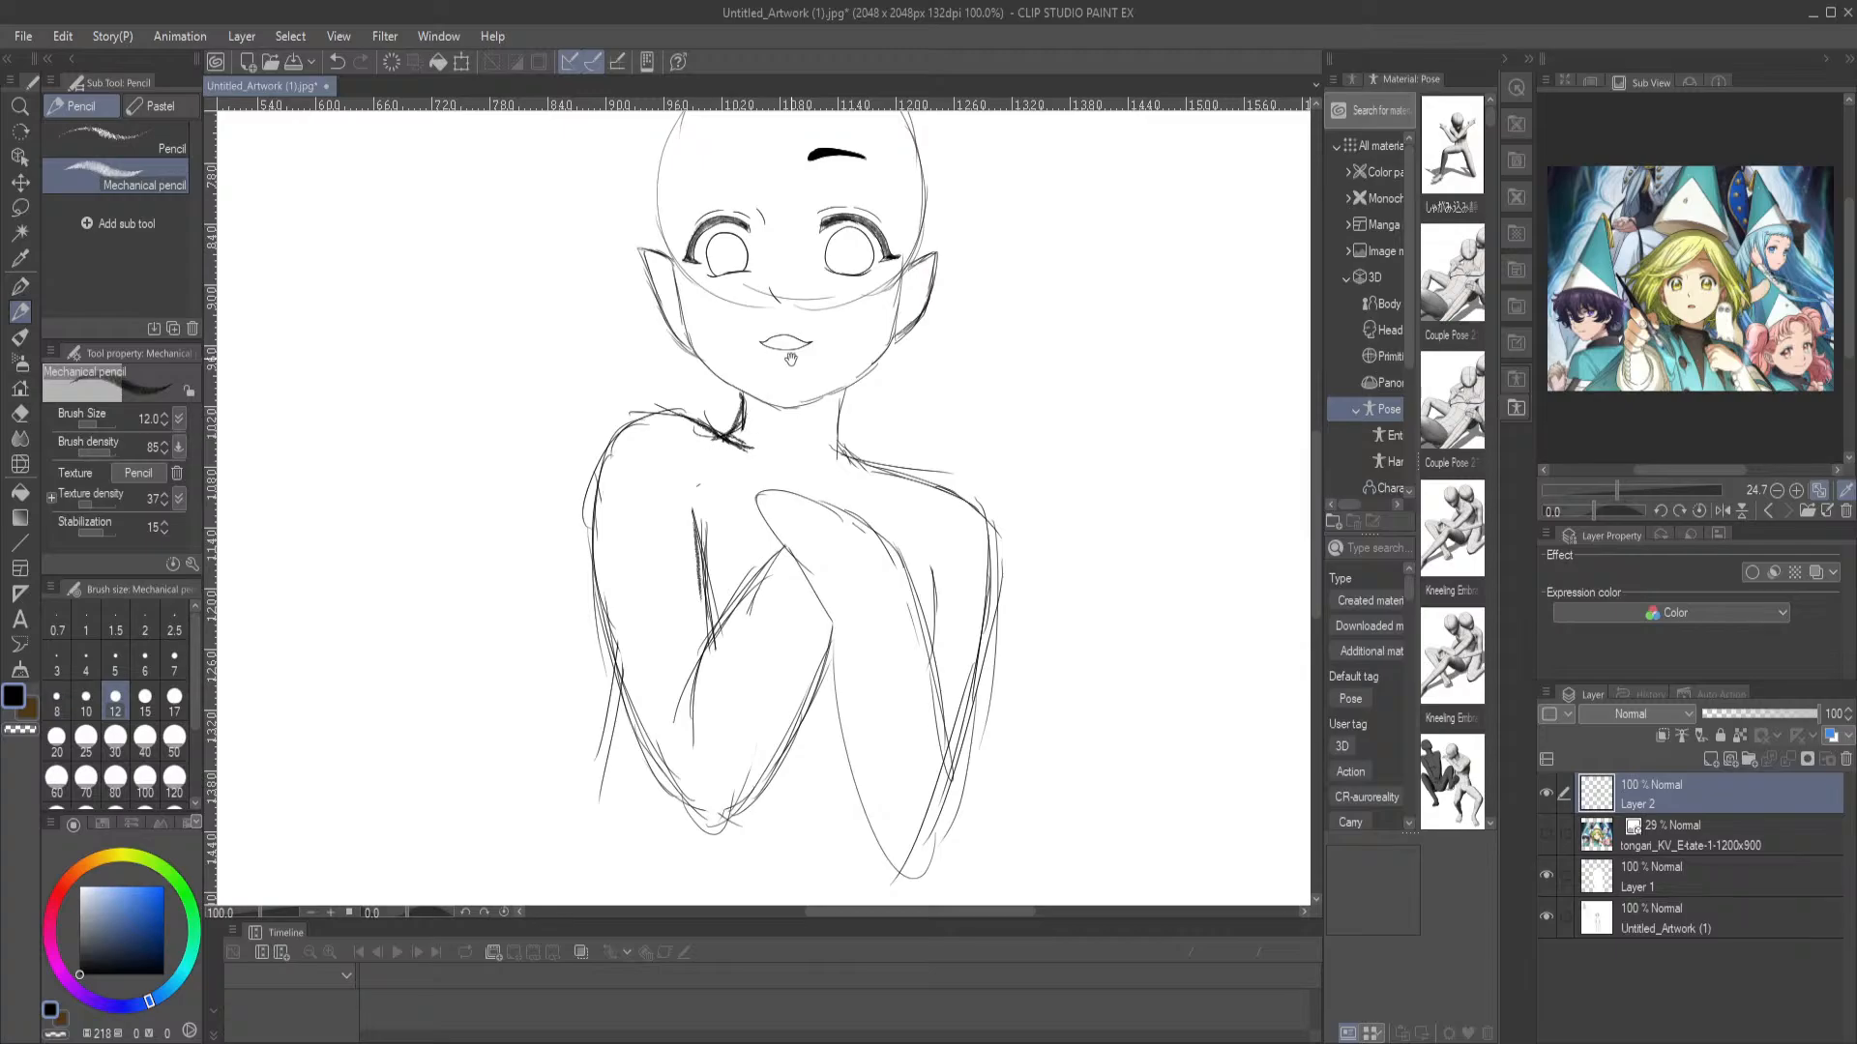
Draw a dark body line flaring outward and down from behind the left-hand elbow with the Mechanical pencil
{"action": "left_click_drag", "start_coordinate": [791, 364], "coordinate": [771, 584]}
{"action": "left_click_drag", "start_coordinate": [759, 680], "coordinate": [789, 557]}
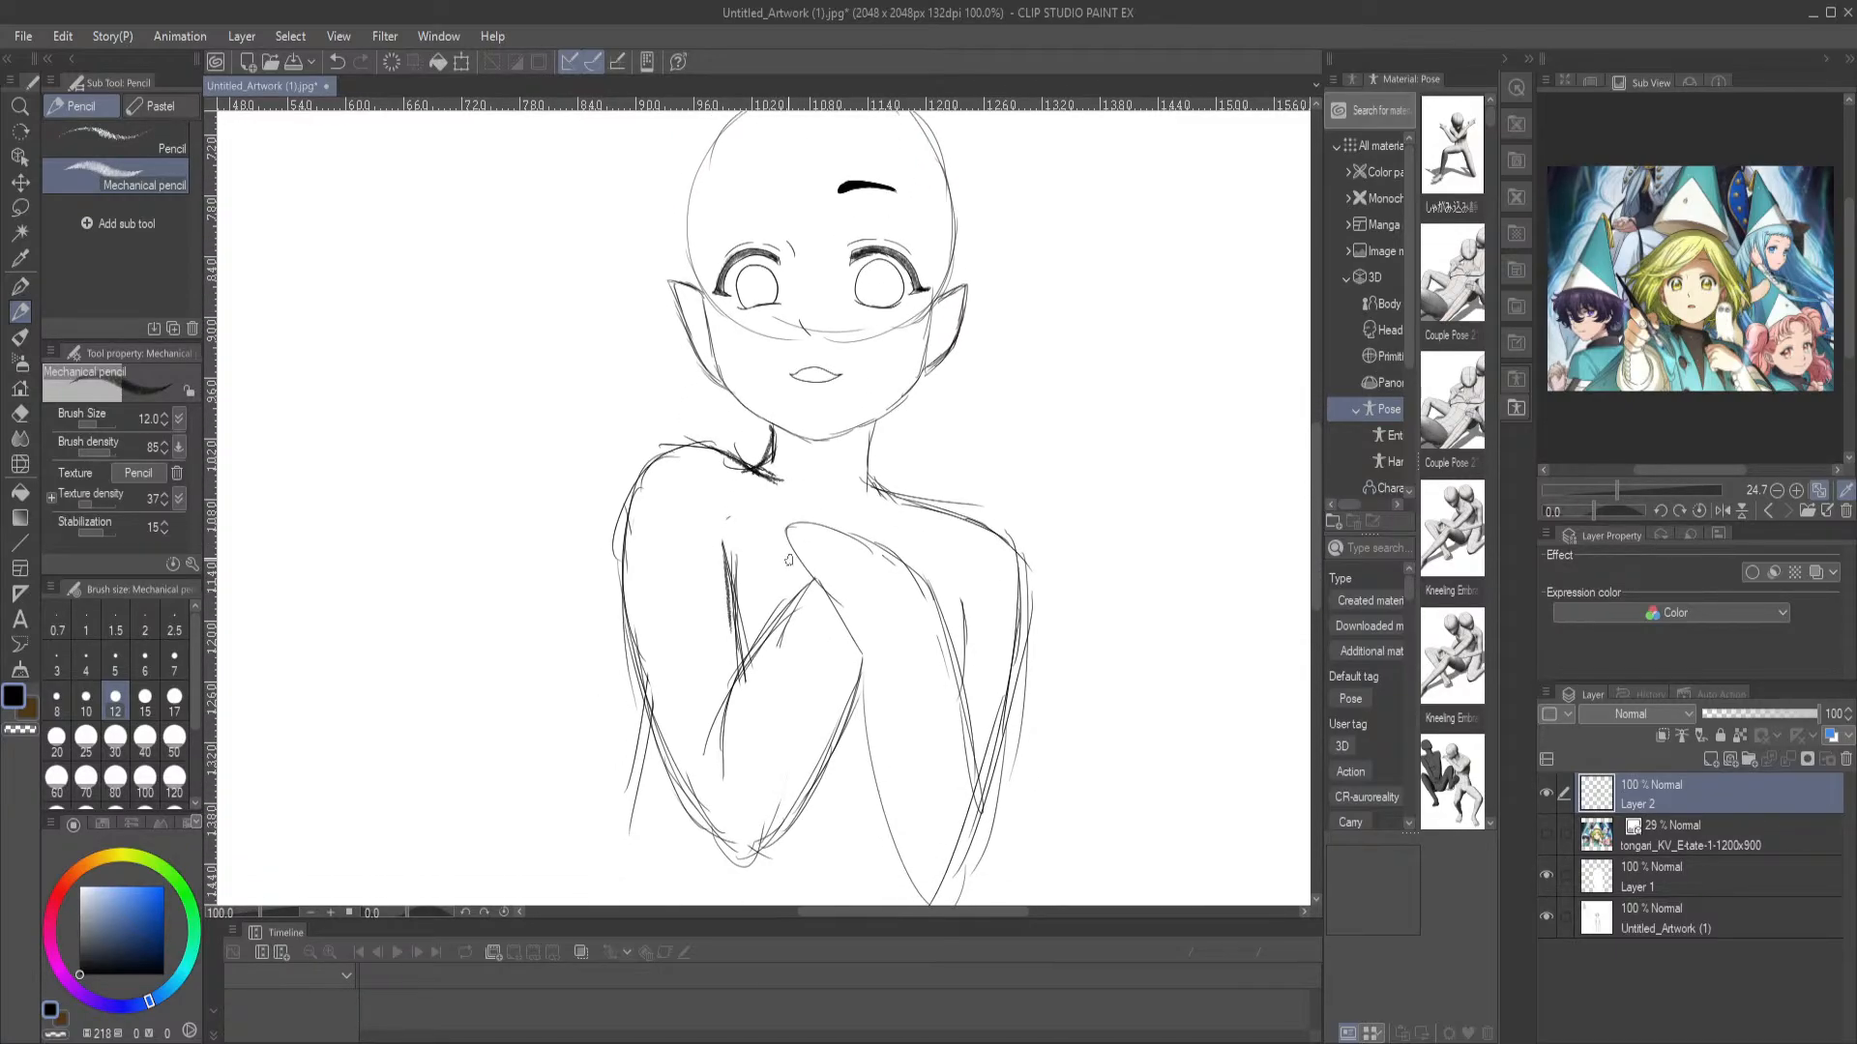
{"action": "left_click_drag", "start_coordinate": [699, 561], "coordinate": [721, 319]}
{"action": "mouse_move", "coordinate": [671, 483]}
{"action": "left_mouse_down"}
{"action": "mouse_move", "coordinate": [663, 552]}
{"action": "mouse_move", "coordinate": [592, 630]}
{"action": "left_mouse_up"}
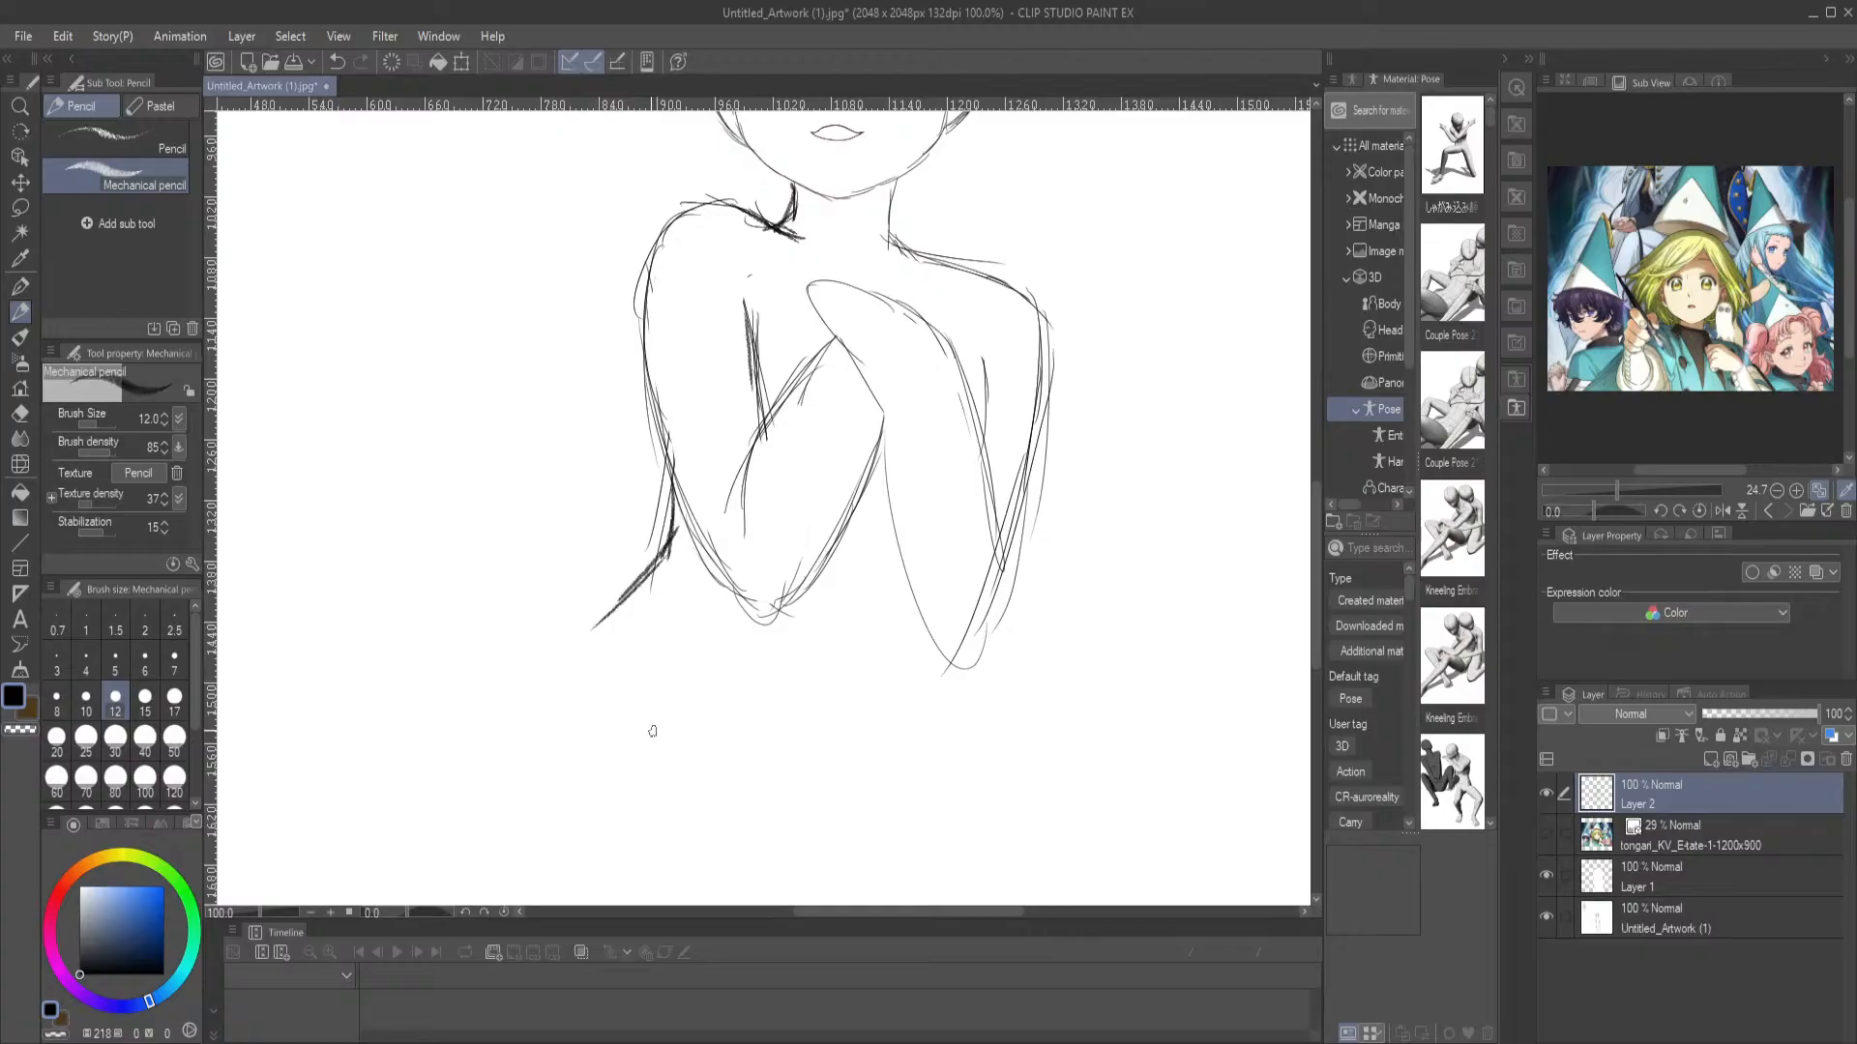
Draw the left-hand eyebrow as a thick stroke slanting up toward the center of the forehead, undoing the first attempt
{"action": "left_click_drag", "start_coordinate": [840, 145], "coordinate": [804, 609]}
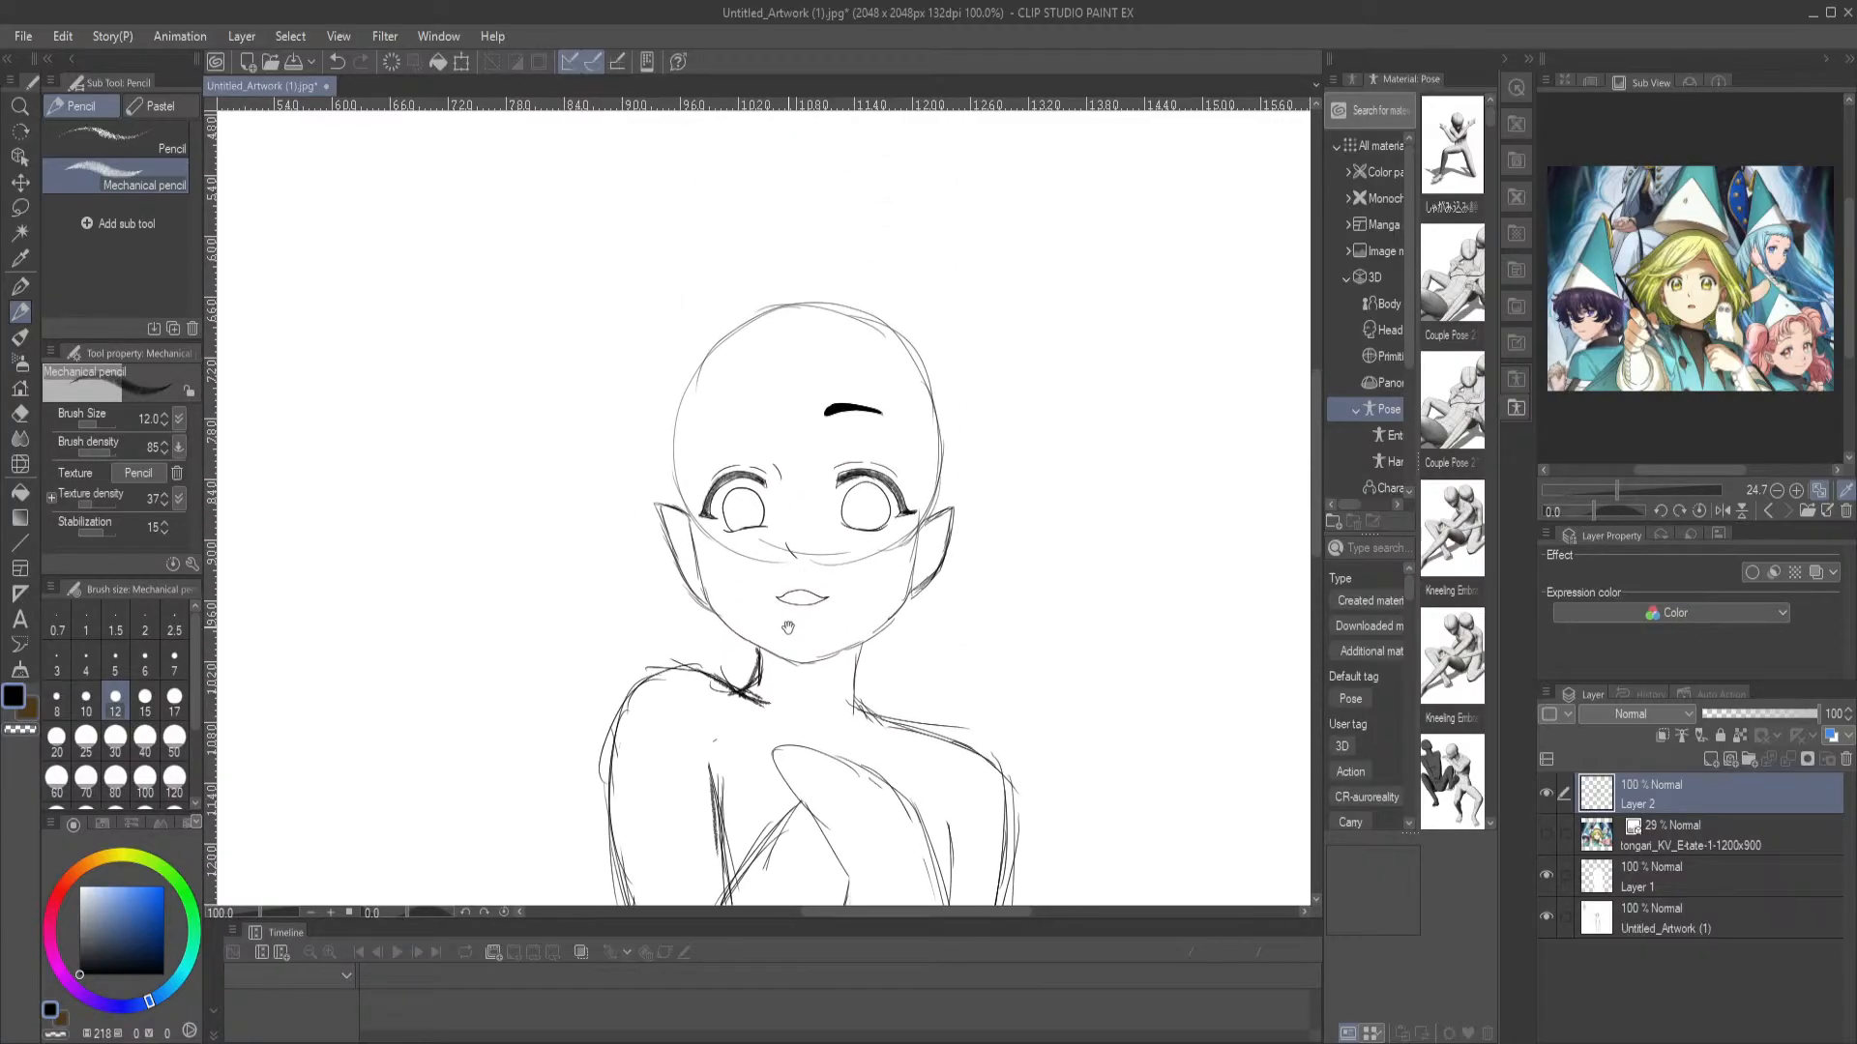
{"action": "mouse_move", "coordinate": [752, 415]}
{"action": "left_mouse_down"}
{"action": "mouse_move", "coordinate": [707, 432]}
{"action": "mouse_move", "coordinate": [758, 411]}
{"action": "mouse_move", "coordinate": [745, 422]}
{"action": "left_mouse_up"}
{"action": "key", "text": "ctrl+z"}
{"action": "left_click_drag", "start_coordinate": [889, 759], "coordinate": [961, 350]}
{"action": "left_click_drag", "start_coordinate": [835, 391], "coordinate": [832, 521]}
{"action": "key", "text": "ctrl+0"}
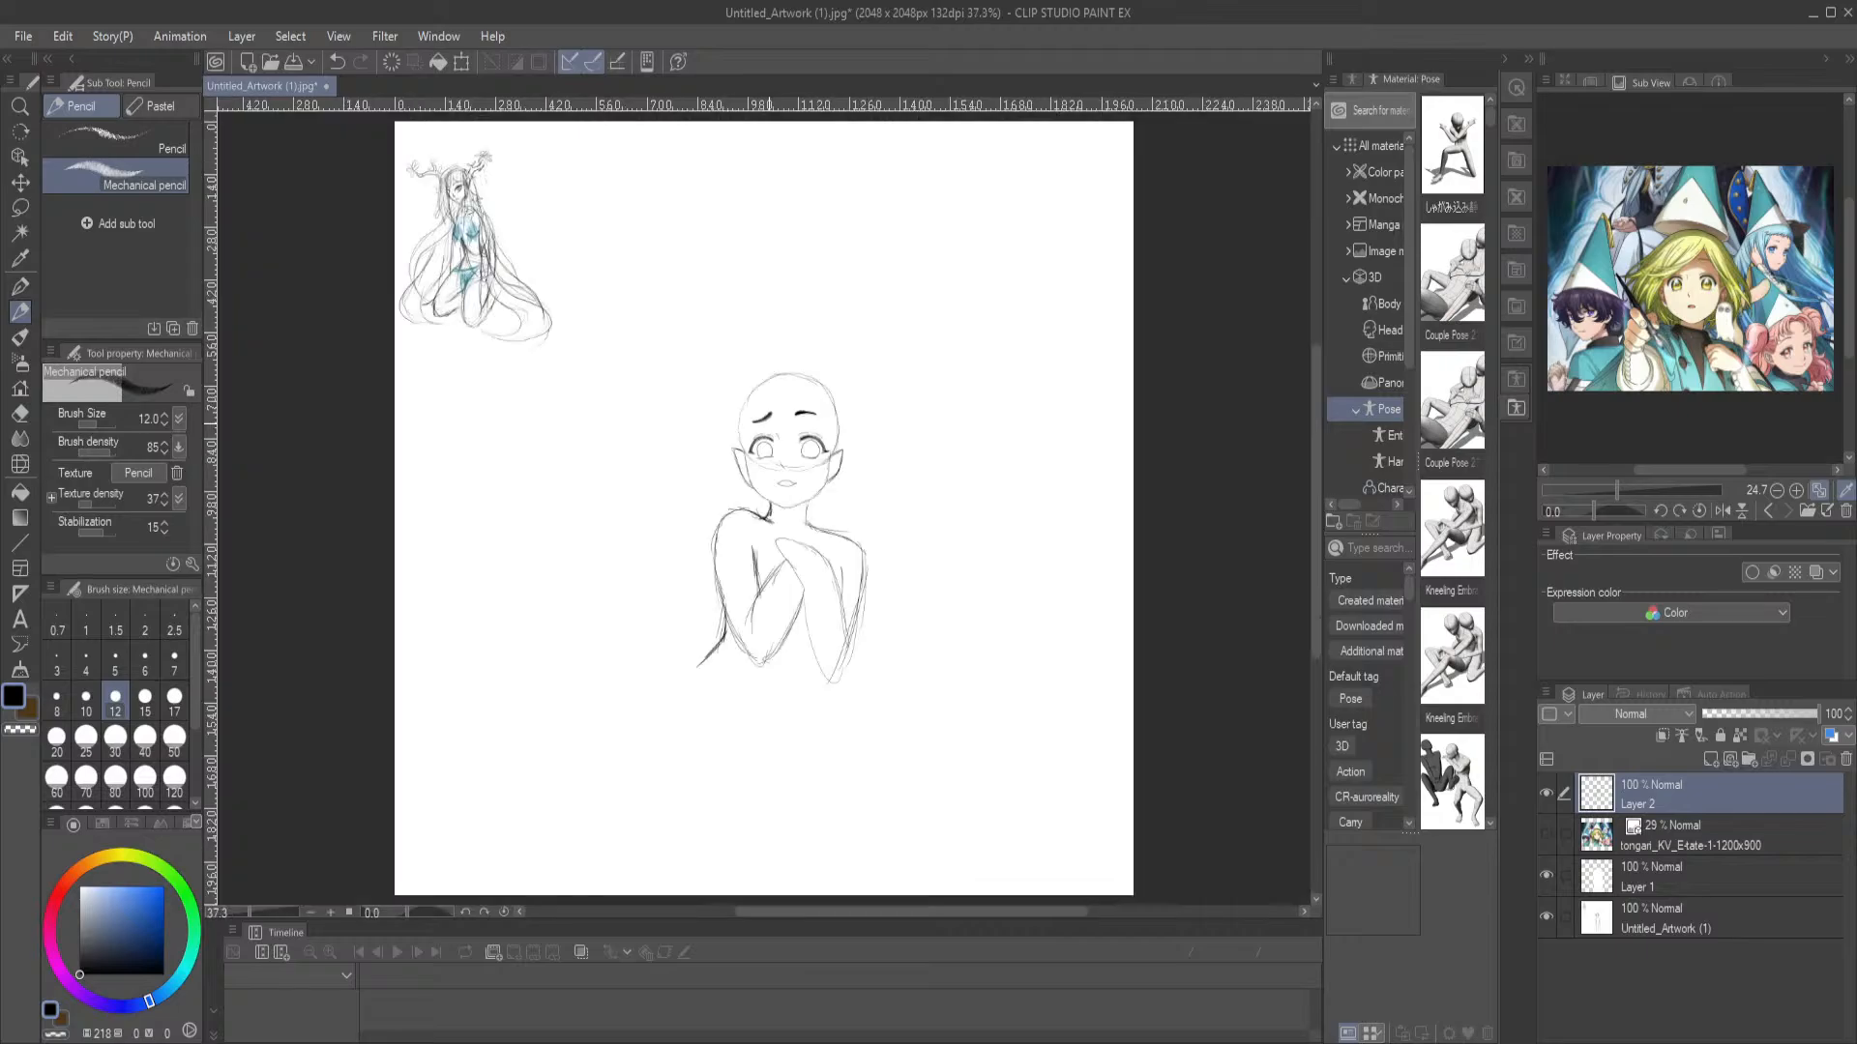
Draw a small black pupil in the middle of each iris with the Mechanical pencil
{"action": "scroll", "coordinate": [766, 457], "scroll_direction": "up", "scroll_amount": 5}
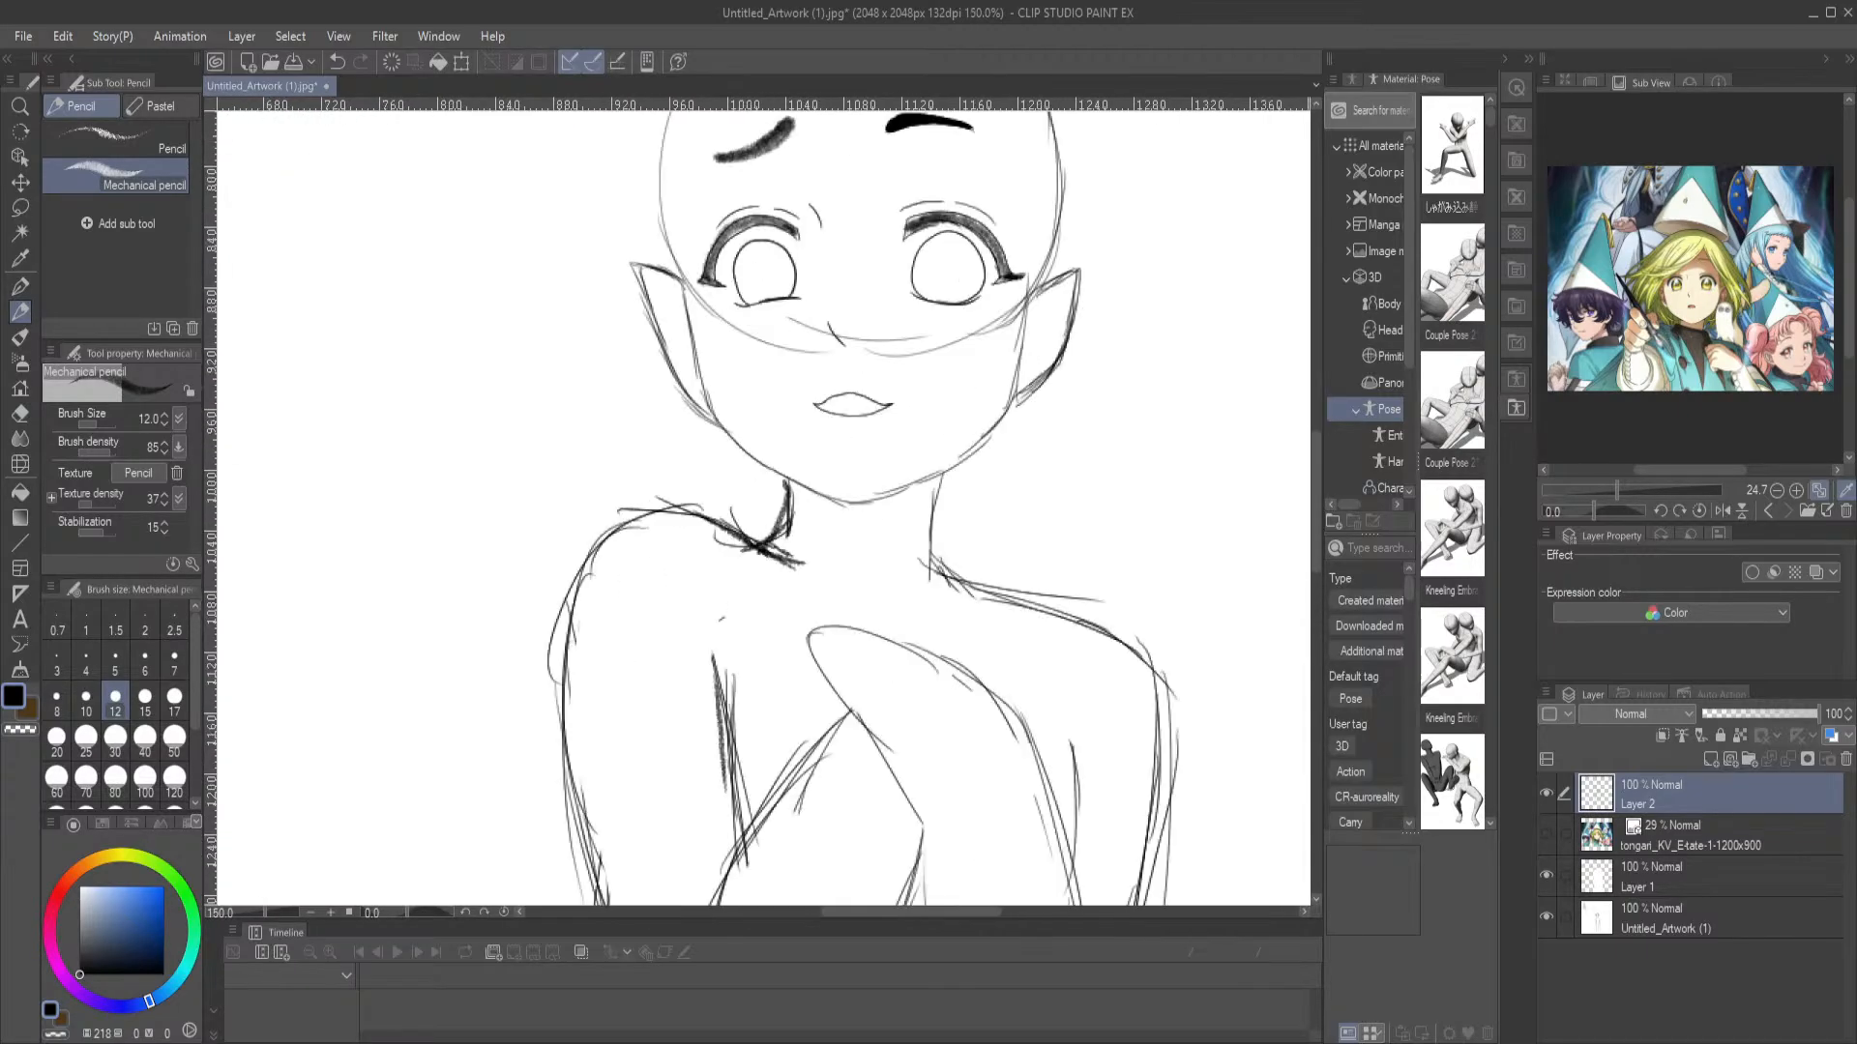
{"action": "left_click_drag", "start_coordinate": [920, 426], "coordinate": [866, 537]}
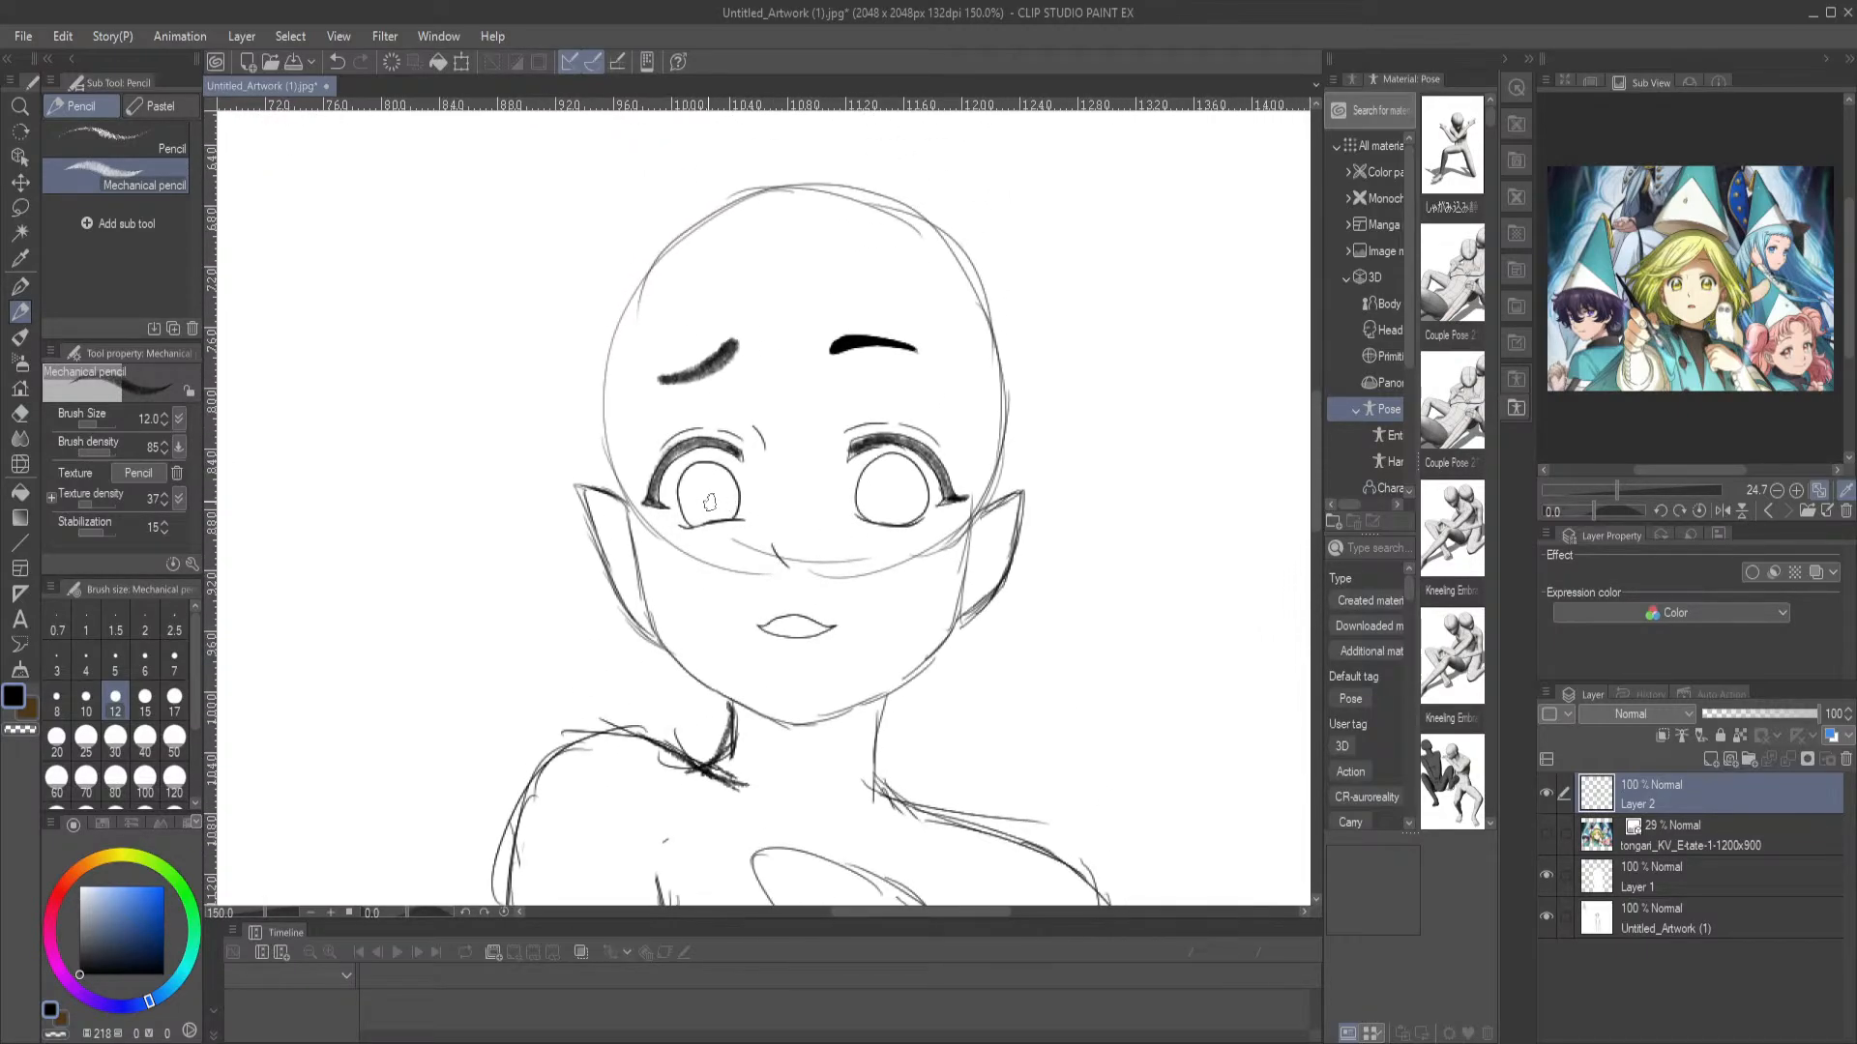
{"action": "left_click_drag", "start_coordinate": [704, 493], "coordinate": [706, 495]}
{"action": "left_click_drag", "start_coordinate": [888, 492], "coordinate": [892, 498]}
{"action": "left_click_drag", "start_coordinate": [841, 784], "coordinate": [859, 714]}
Erase the right-hand pupil and redraw it slightly higher and closer to the nose
{"action": "scroll", "coordinate": [833, 399], "scroll_direction": "up", "scroll_amount": 6}
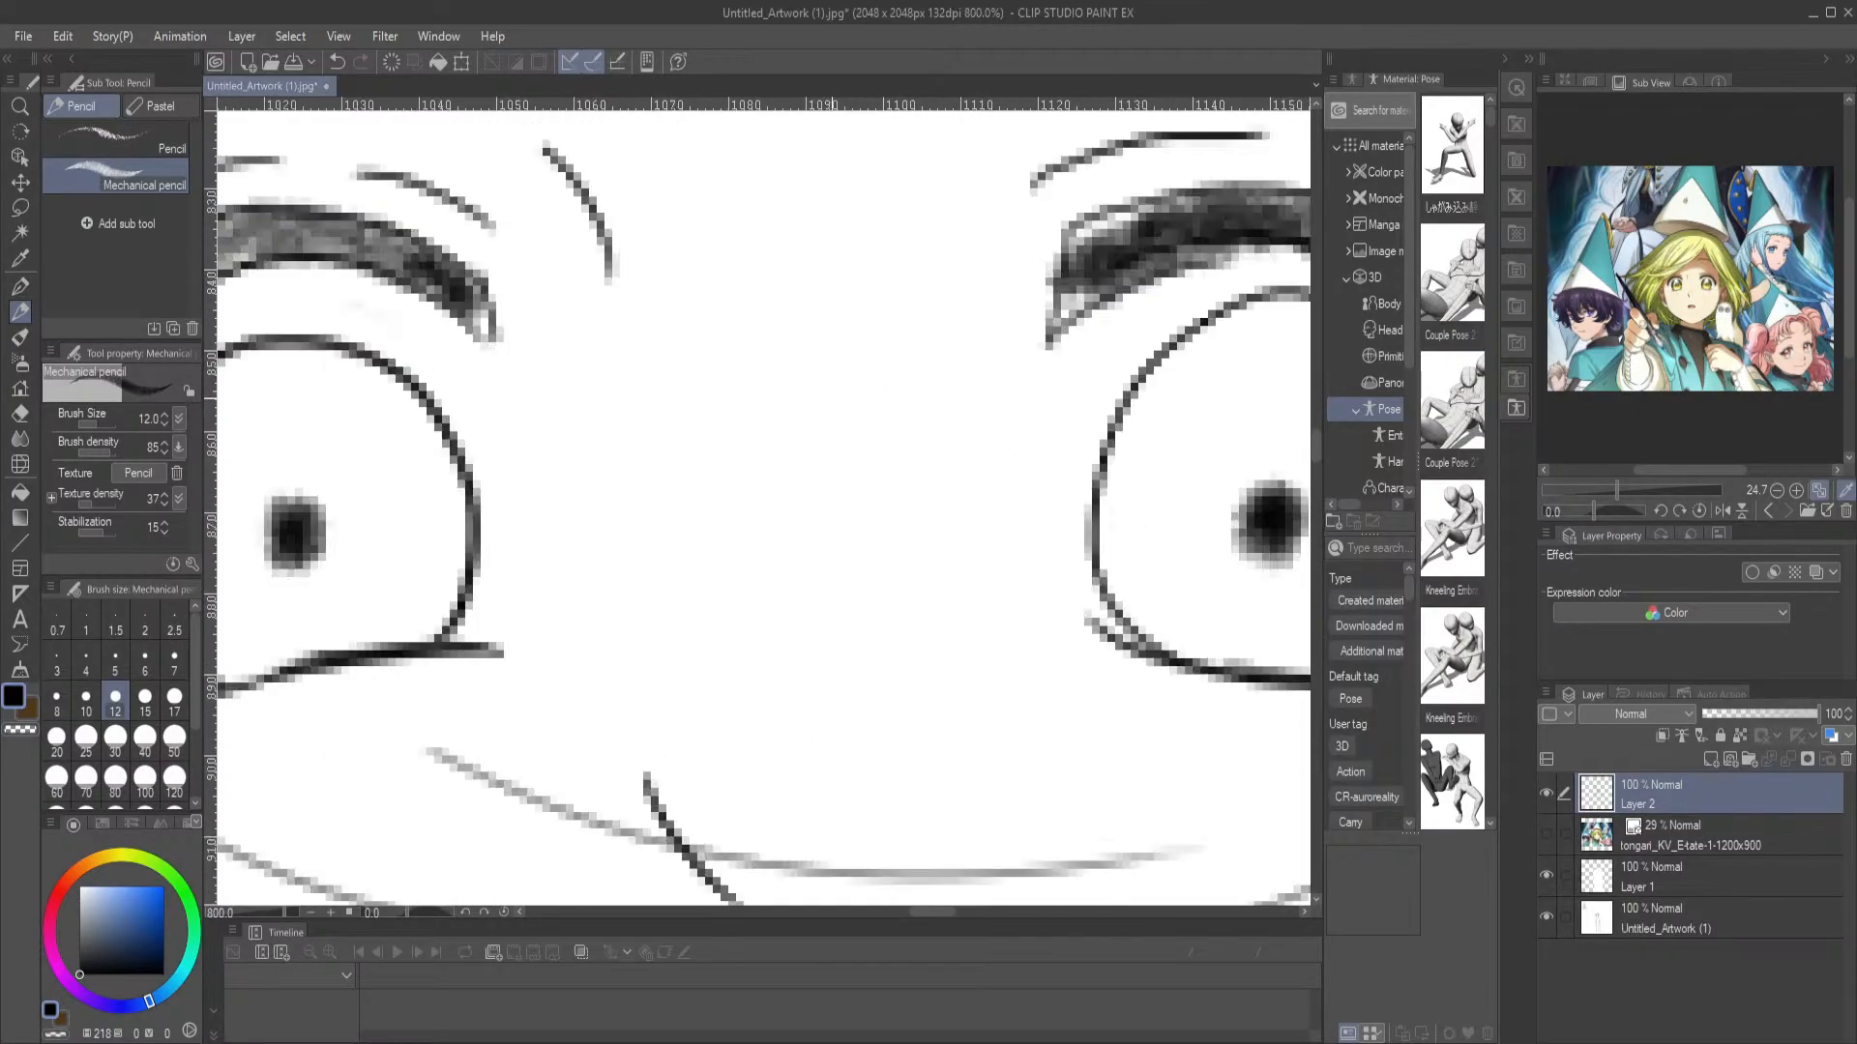
{"action": "scroll", "coordinate": [833, 398], "scroll_direction": "down", "scroll_amount": 2}
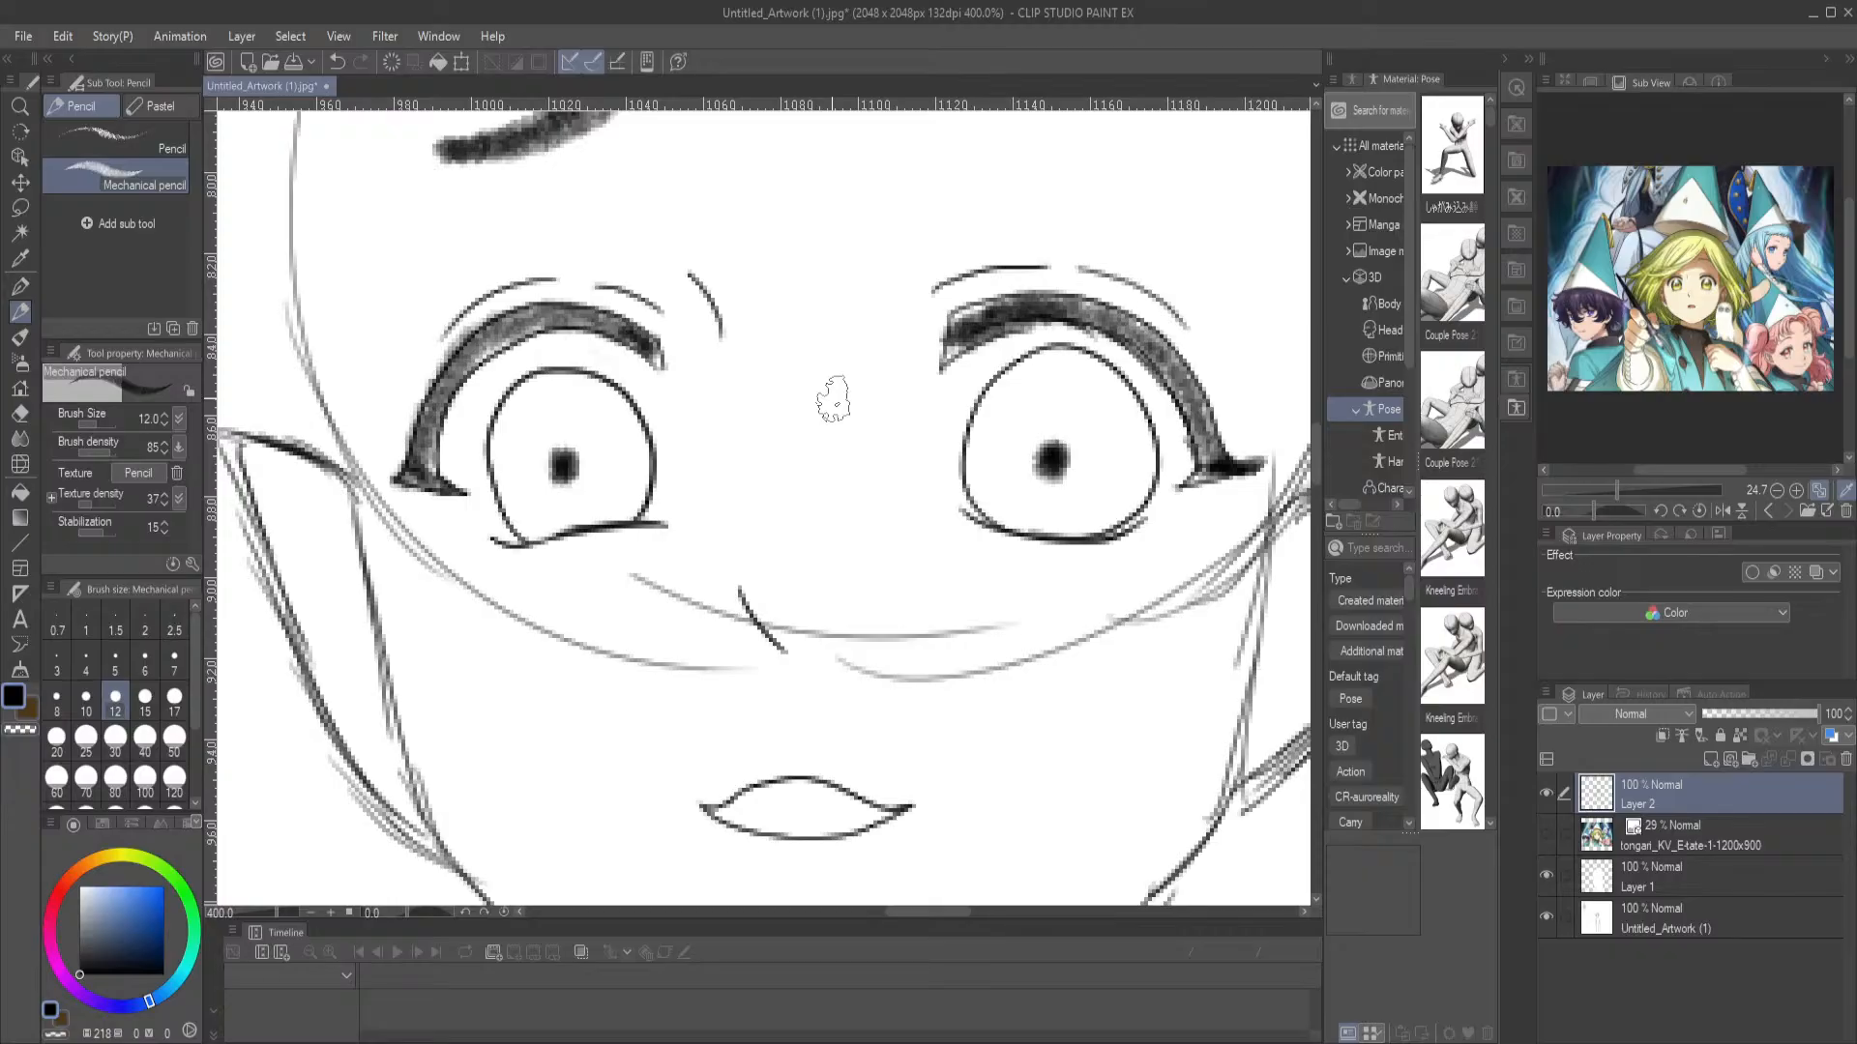
{"action": "scroll", "coordinate": [832, 399], "scroll_direction": "down", "scroll_amount": 4}
{"action": "scroll", "coordinate": [833, 398], "scroll_direction": "down", "scroll_amount": 1}
{"action": "scroll", "coordinate": [833, 398], "scroll_direction": "up", "scroll_amount": 5}
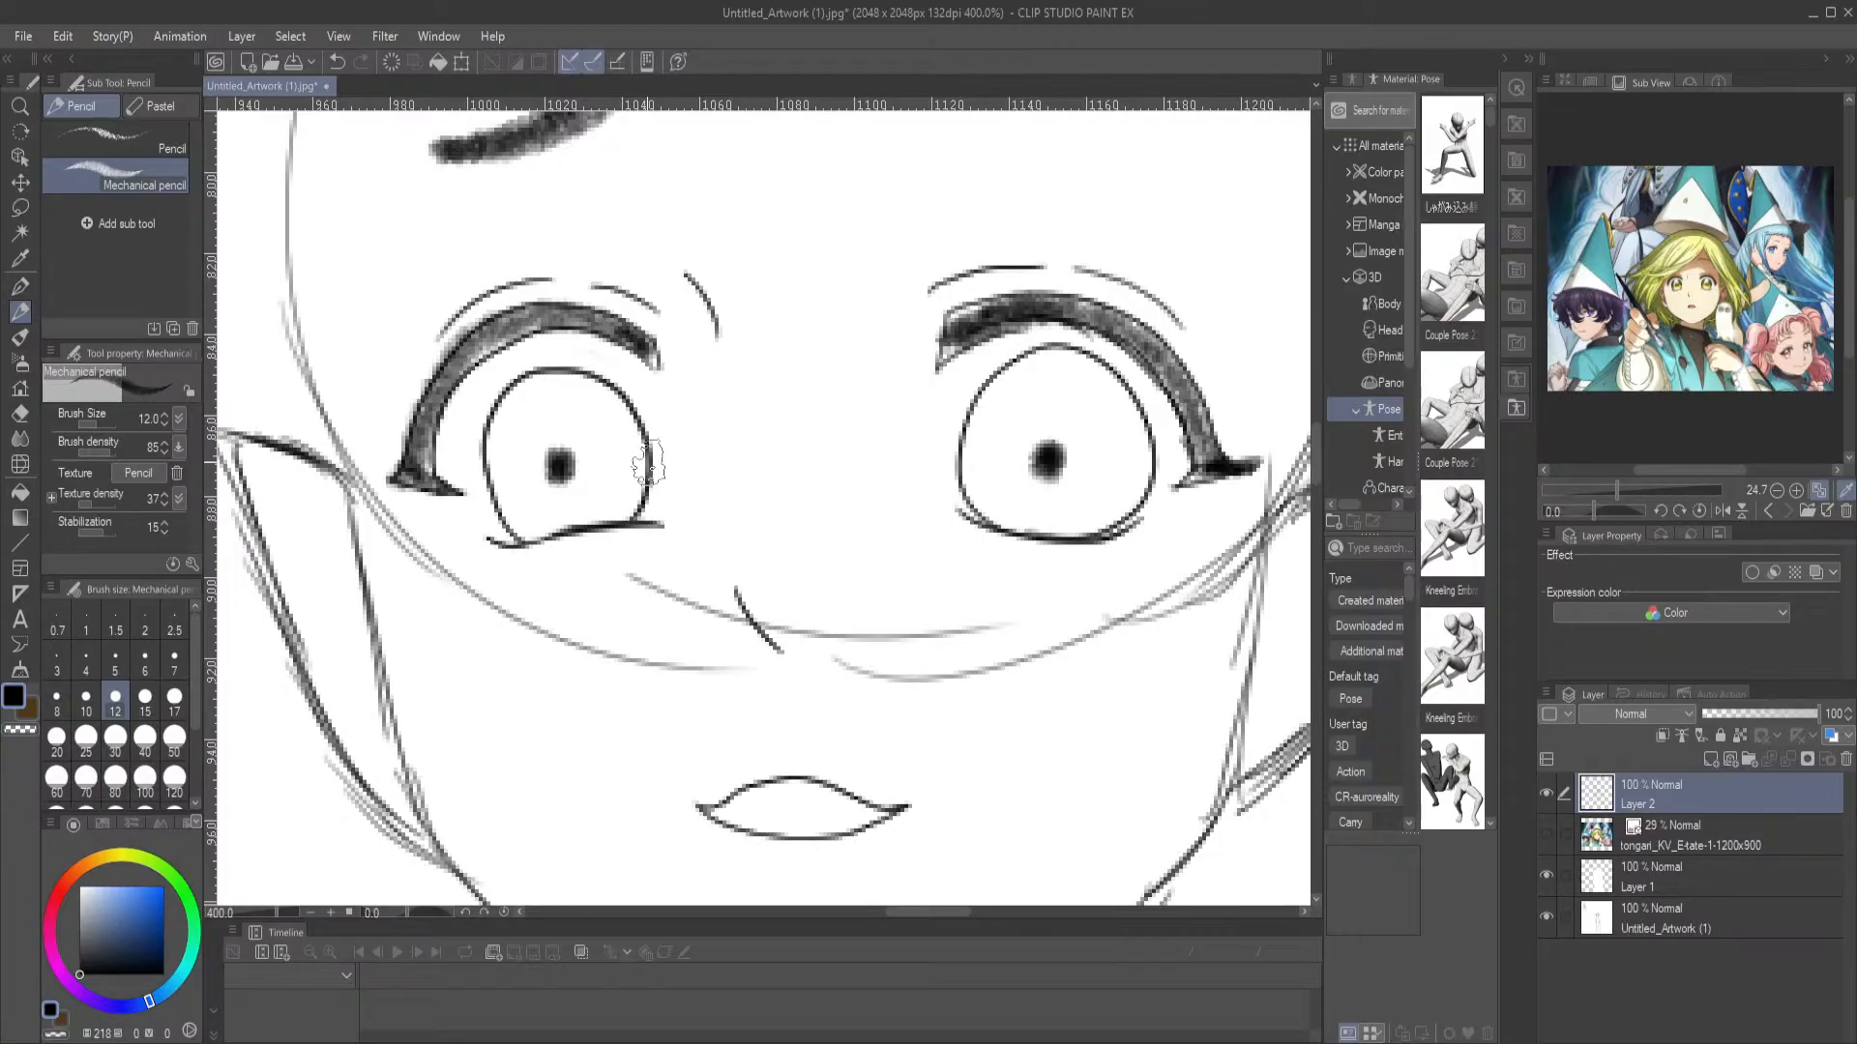
{"action": "left_click_drag", "start_coordinate": [676, 406], "coordinate": [795, 499]}
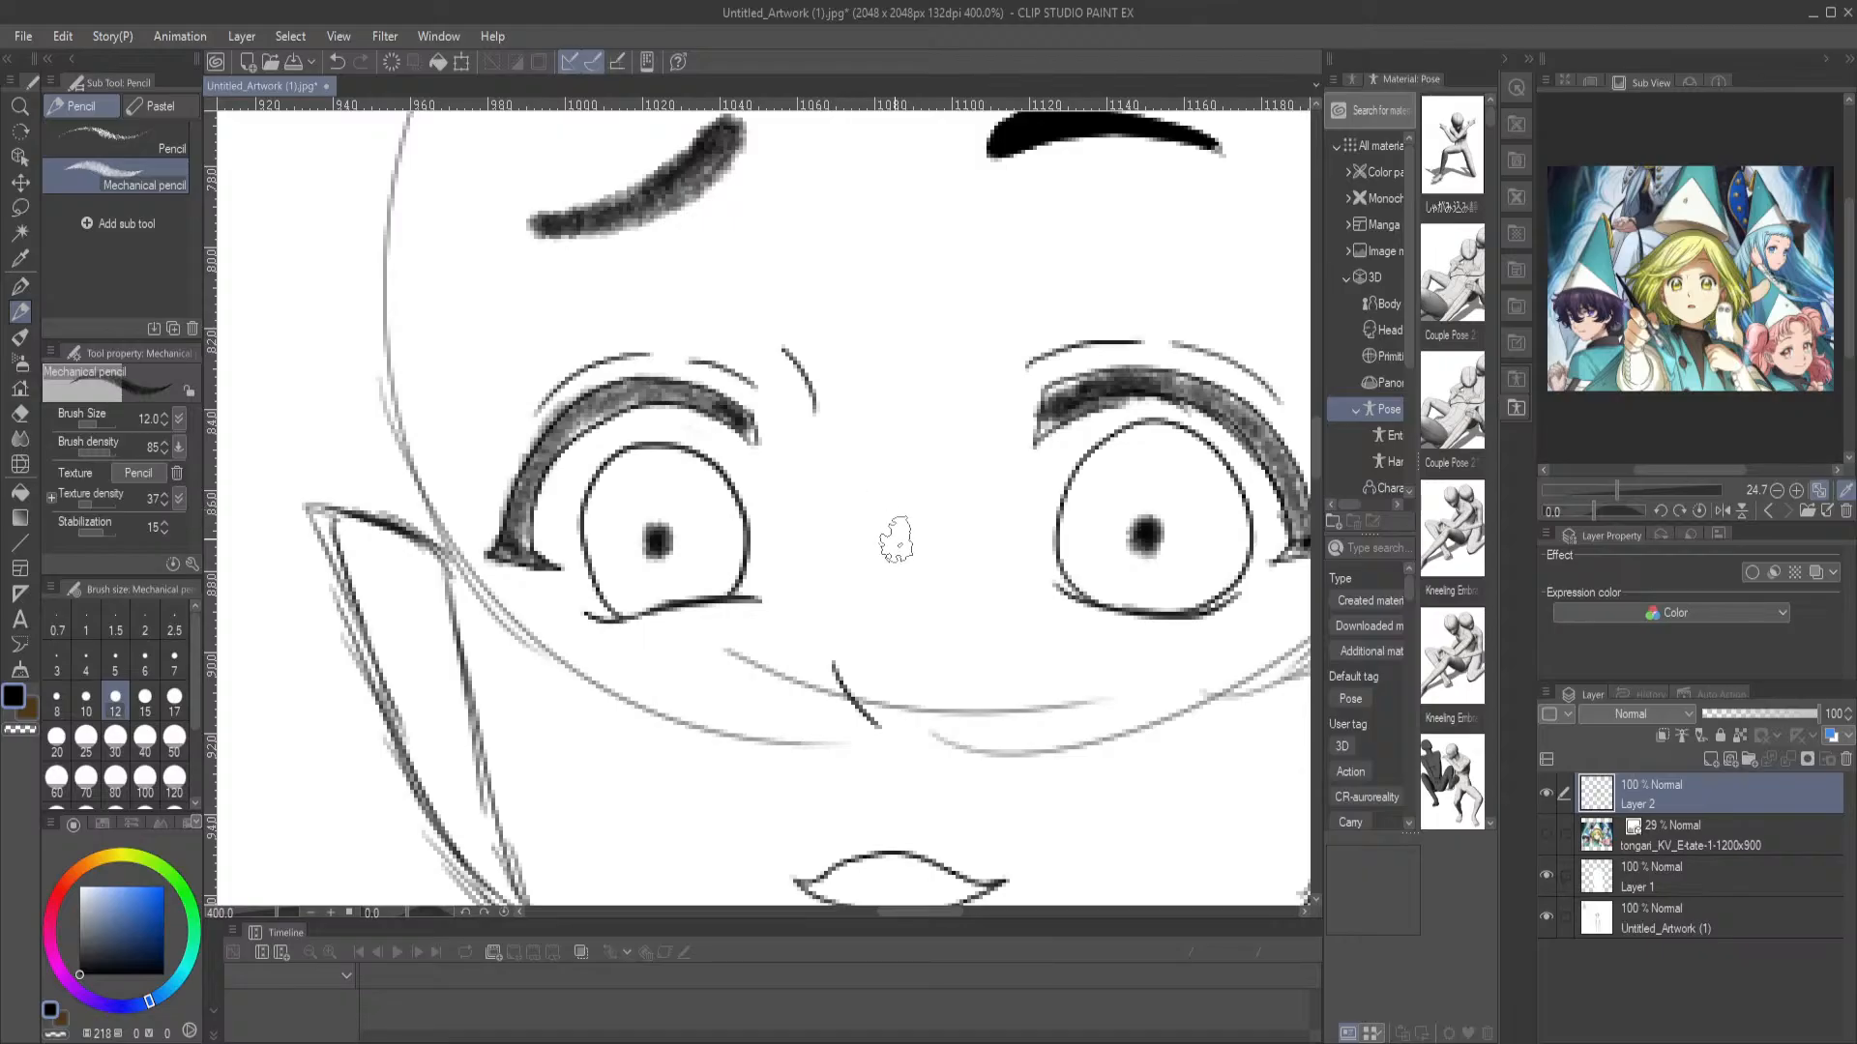
{"action": "key", "text": "e"}
{"action": "left_click_drag", "start_coordinate": [1144, 539], "coordinate": [1141, 538]}
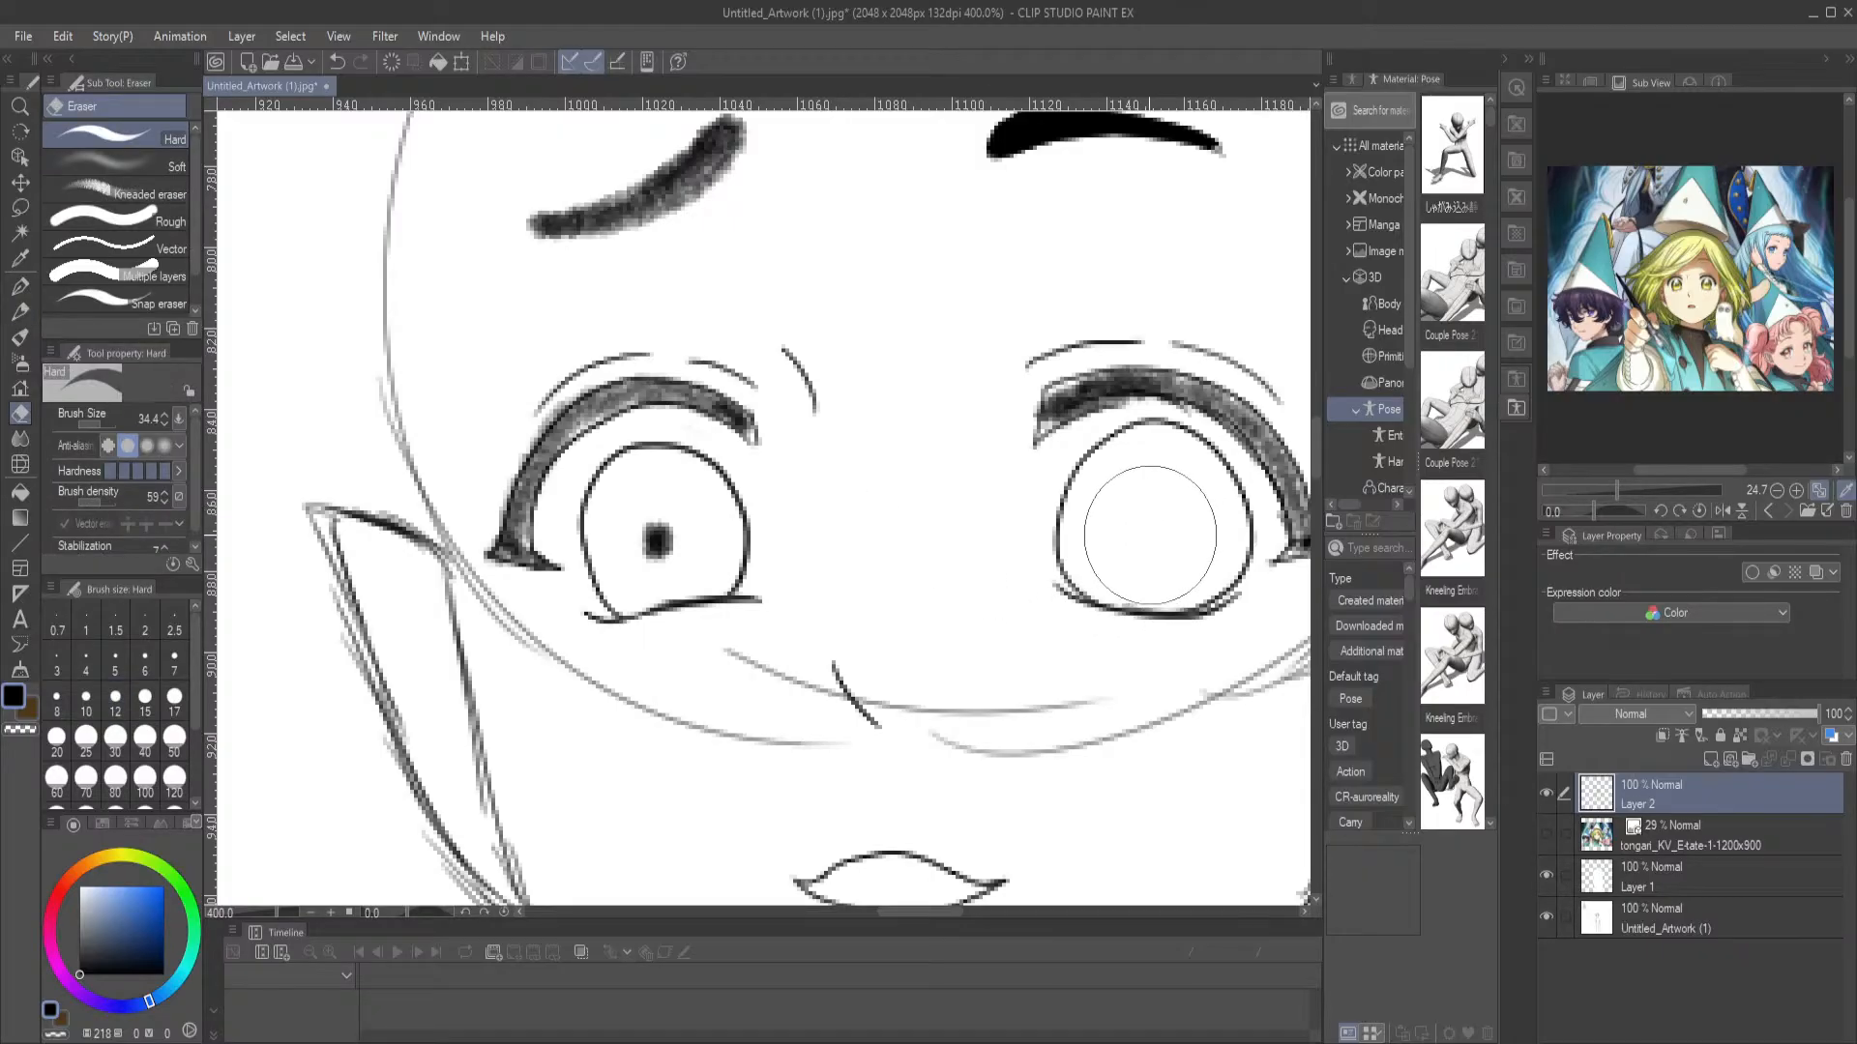
{"action": "left_click", "coordinate": [21, 311]}
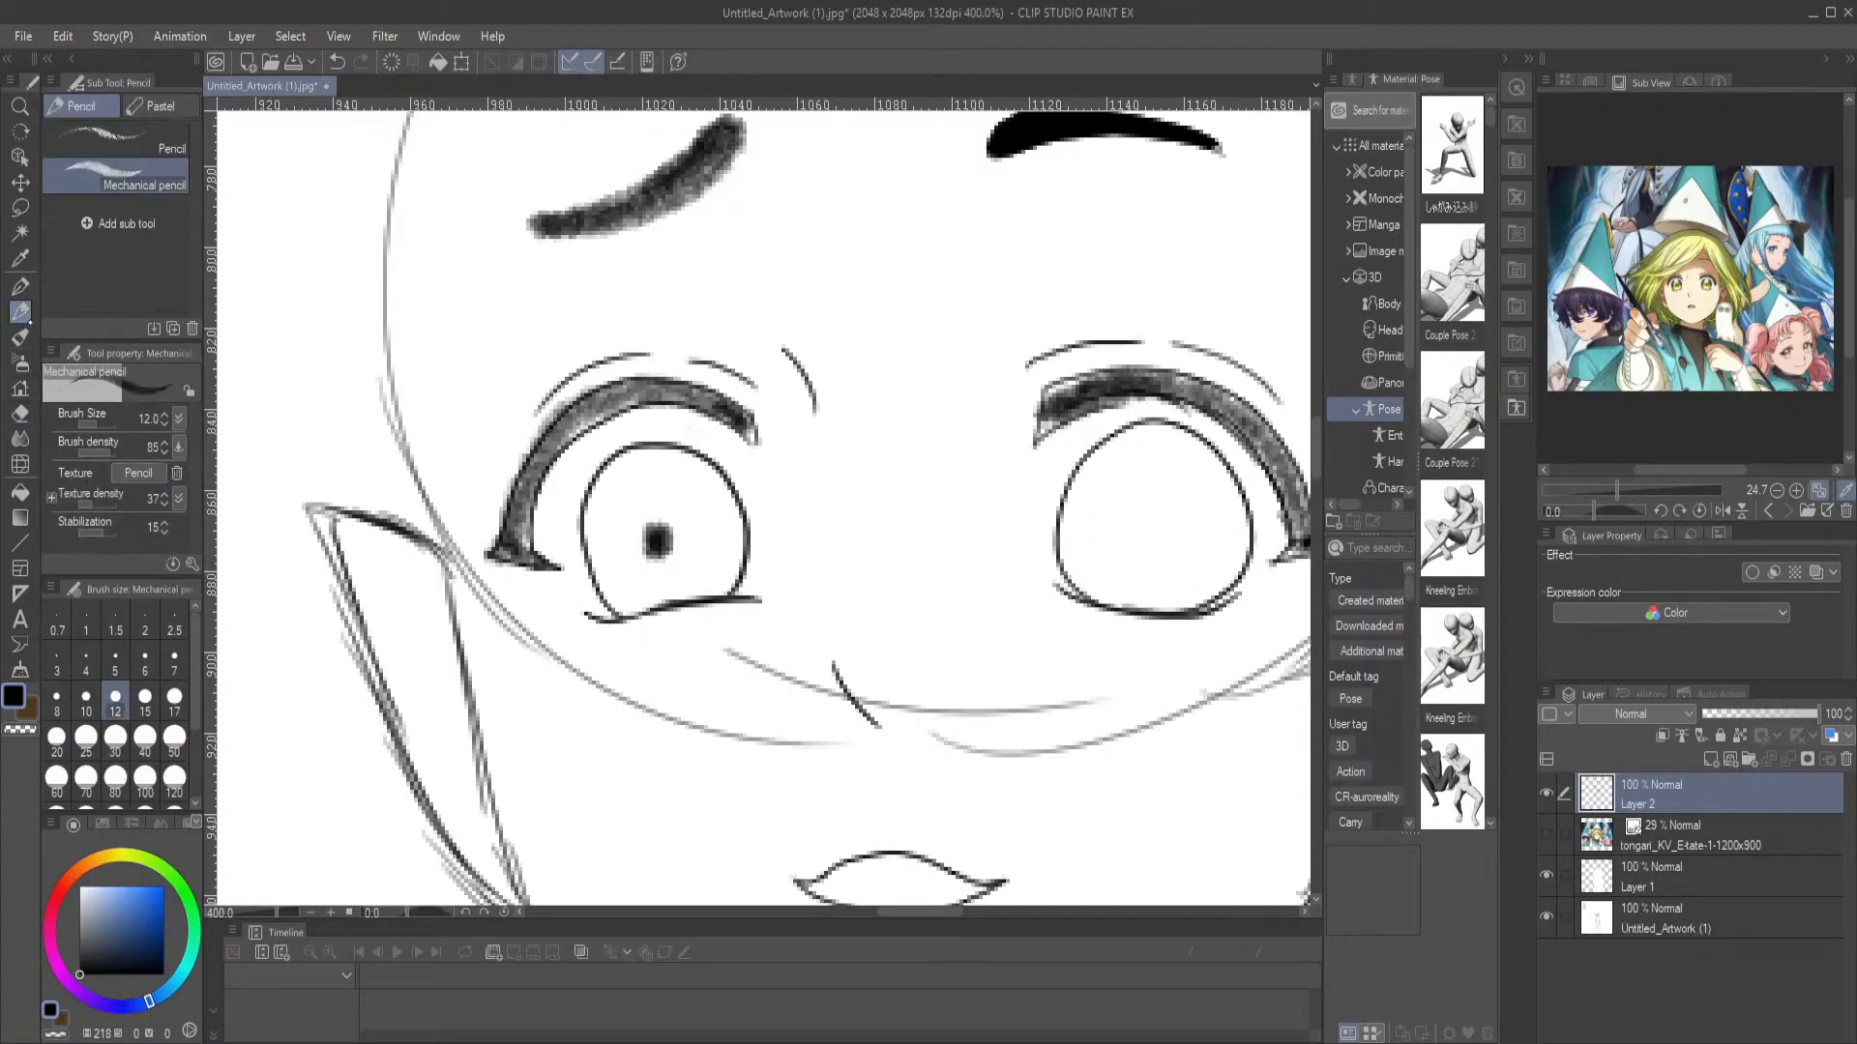
{"action": "left_click_drag", "start_coordinate": [1115, 525], "coordinate": [1132, 532]}
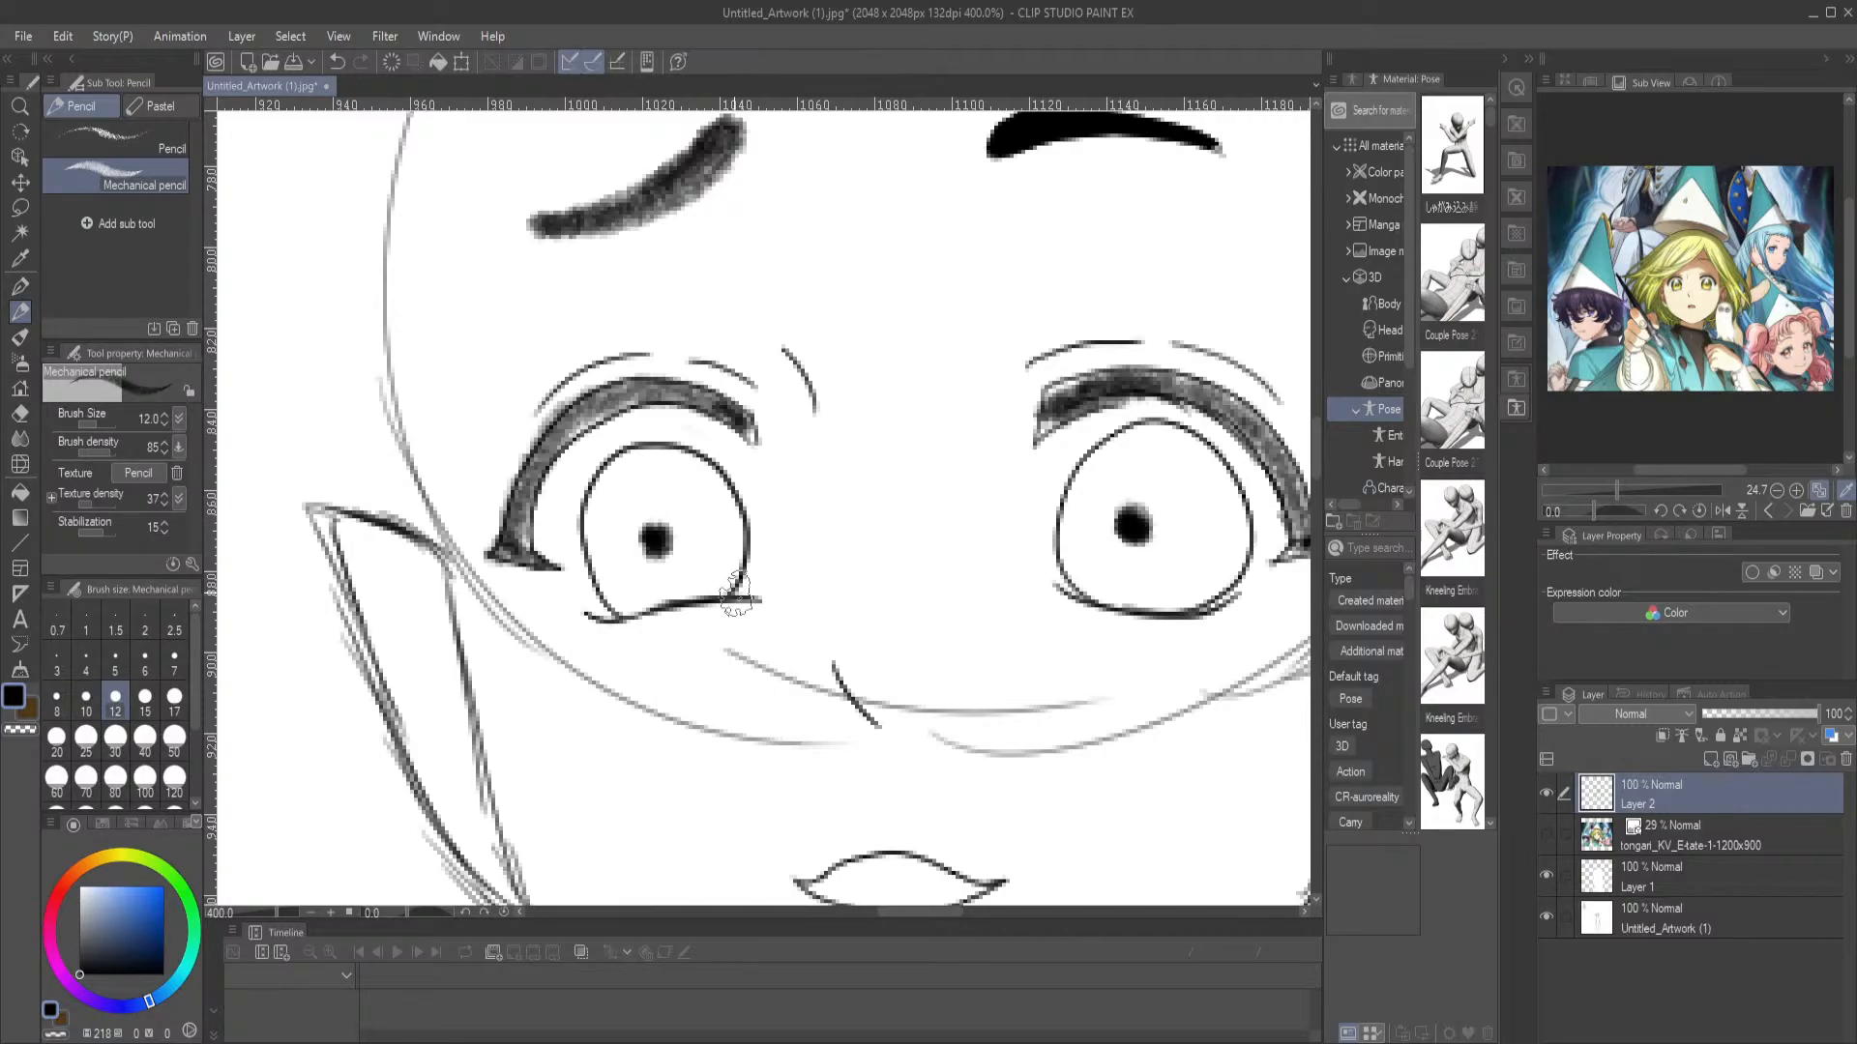
{"action": "key", "text": "ctrl+0"}
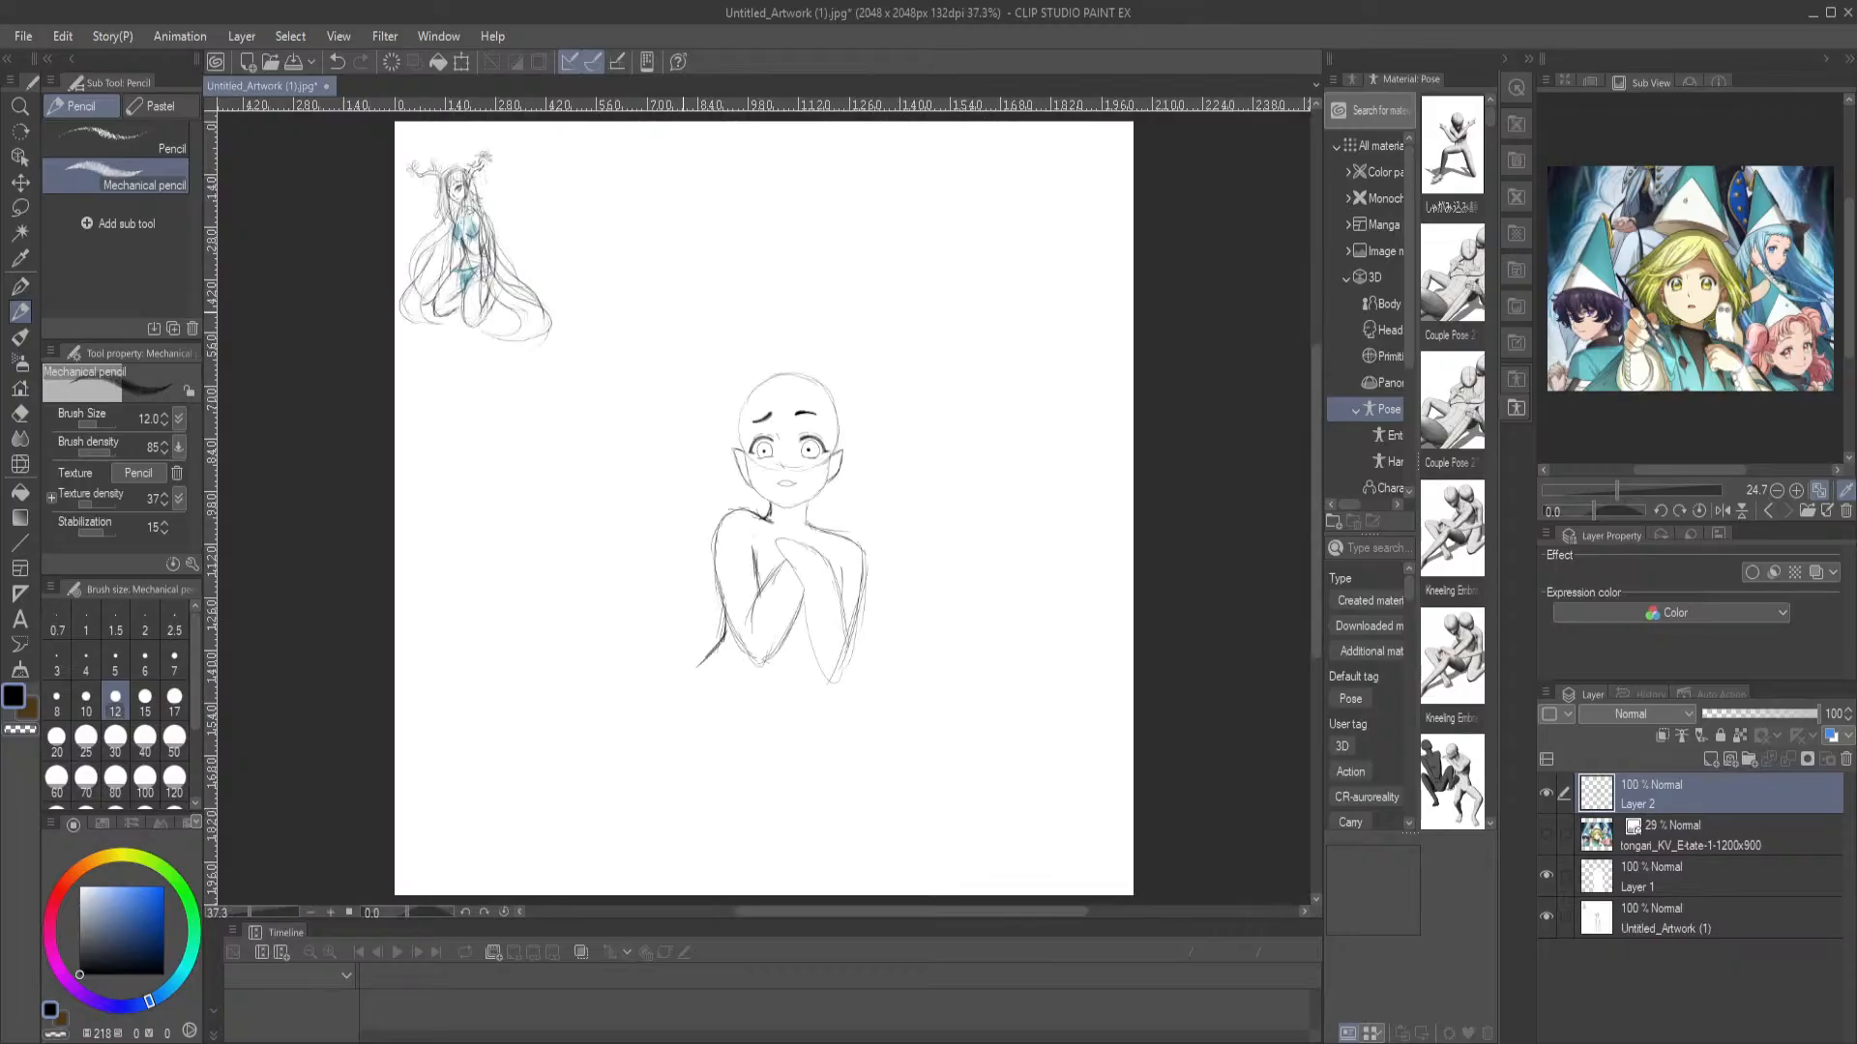
Try shading the left-hand iris with the Mechanical pencil at brush size 26.7 and brush density 47, and undo it
{"action": "scroll", "coordinate": [680, 317], "scroll_direction": "up", "scroll_amount": 6}
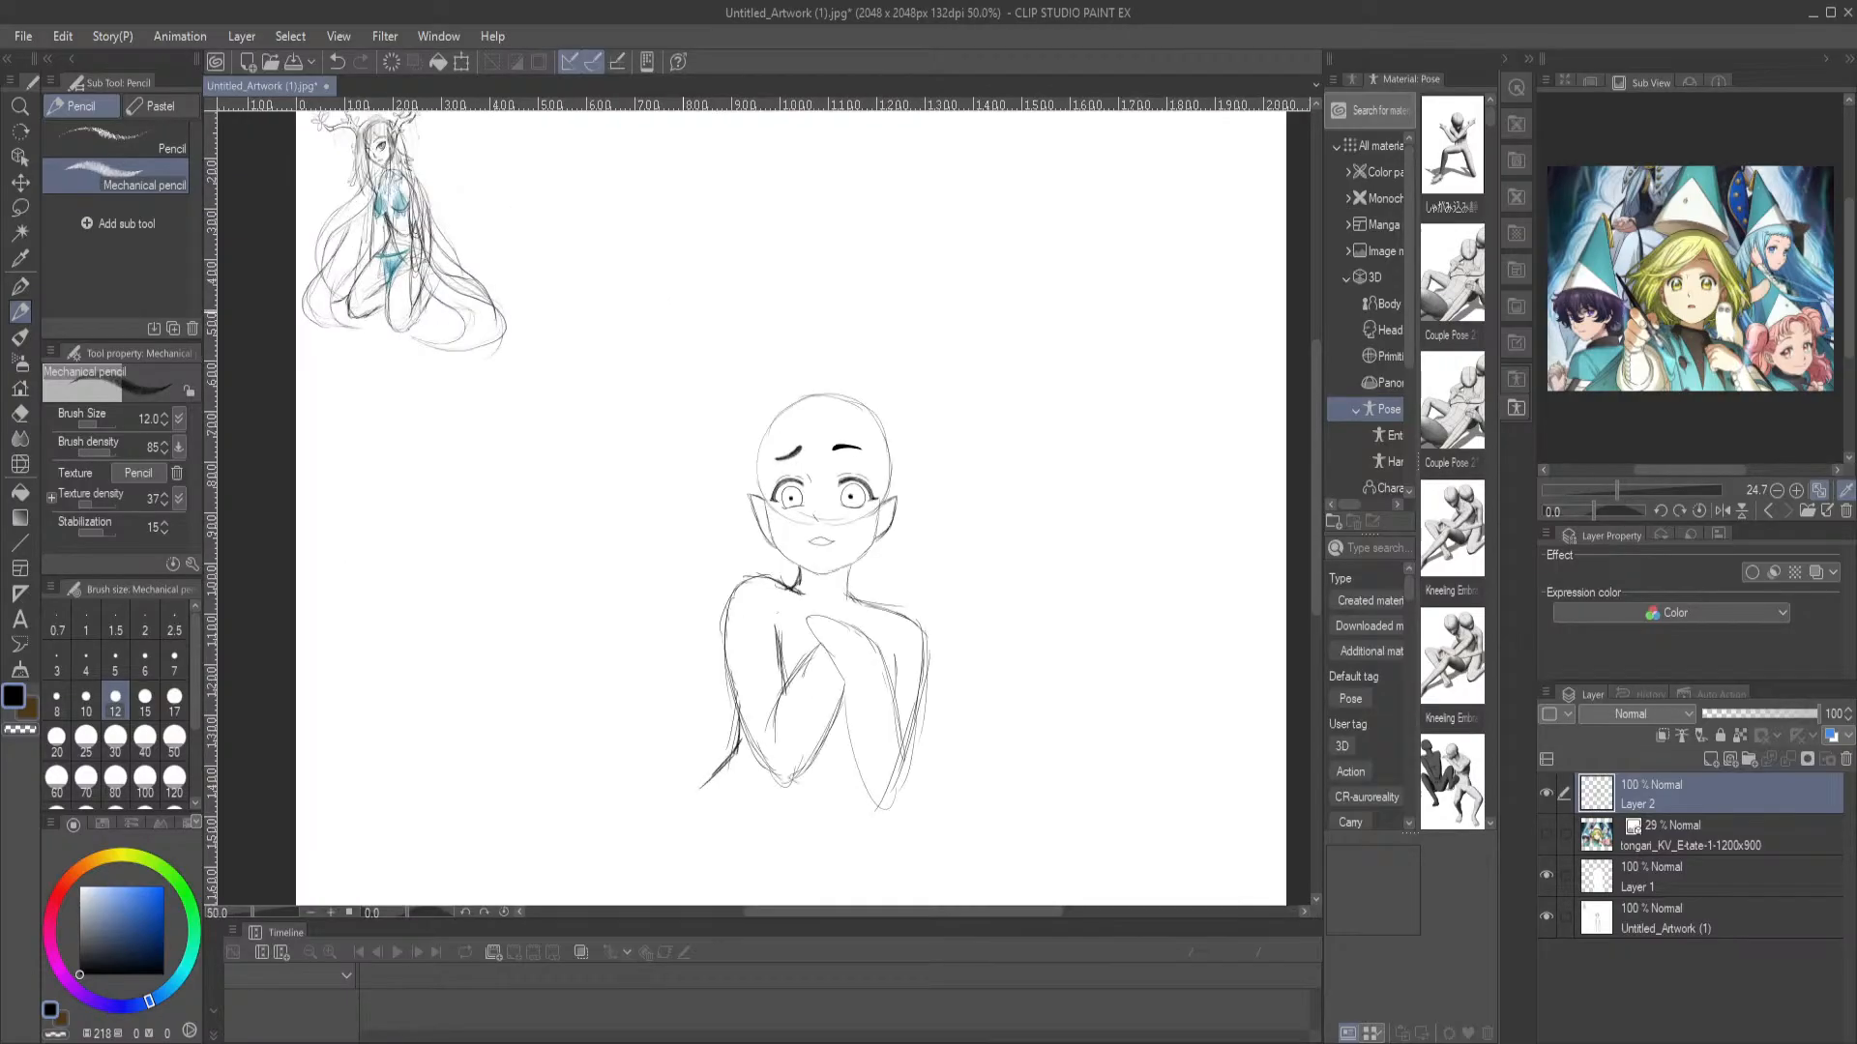
{"action": "left_click_drag", "start_coordinate": [868, 661], "coordinate": [564, 415]}
{"action": "left_click_drag", "start_coordinate": [755, 595], "coordinate": [673, 546]}
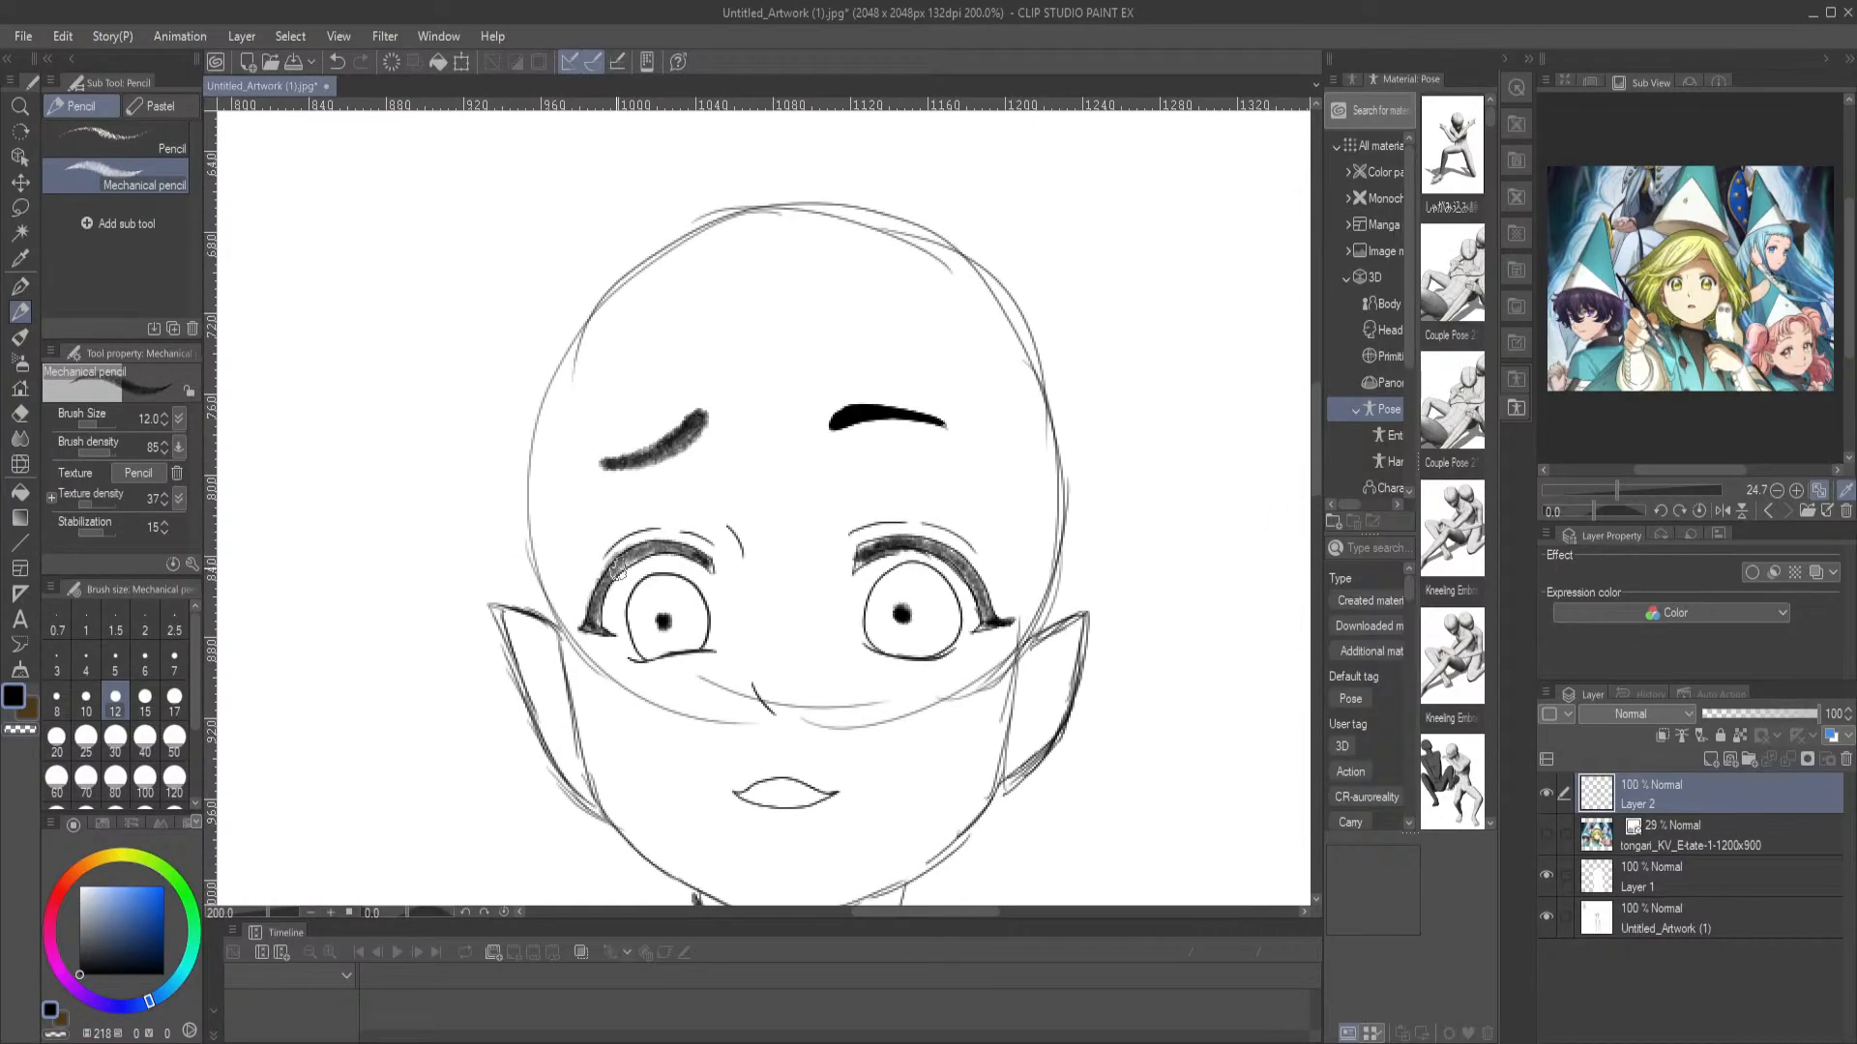
{"action": "left_click", "coordinate": [108, 422]}
{"action": "left_click", "coordinate": [94, 425]}
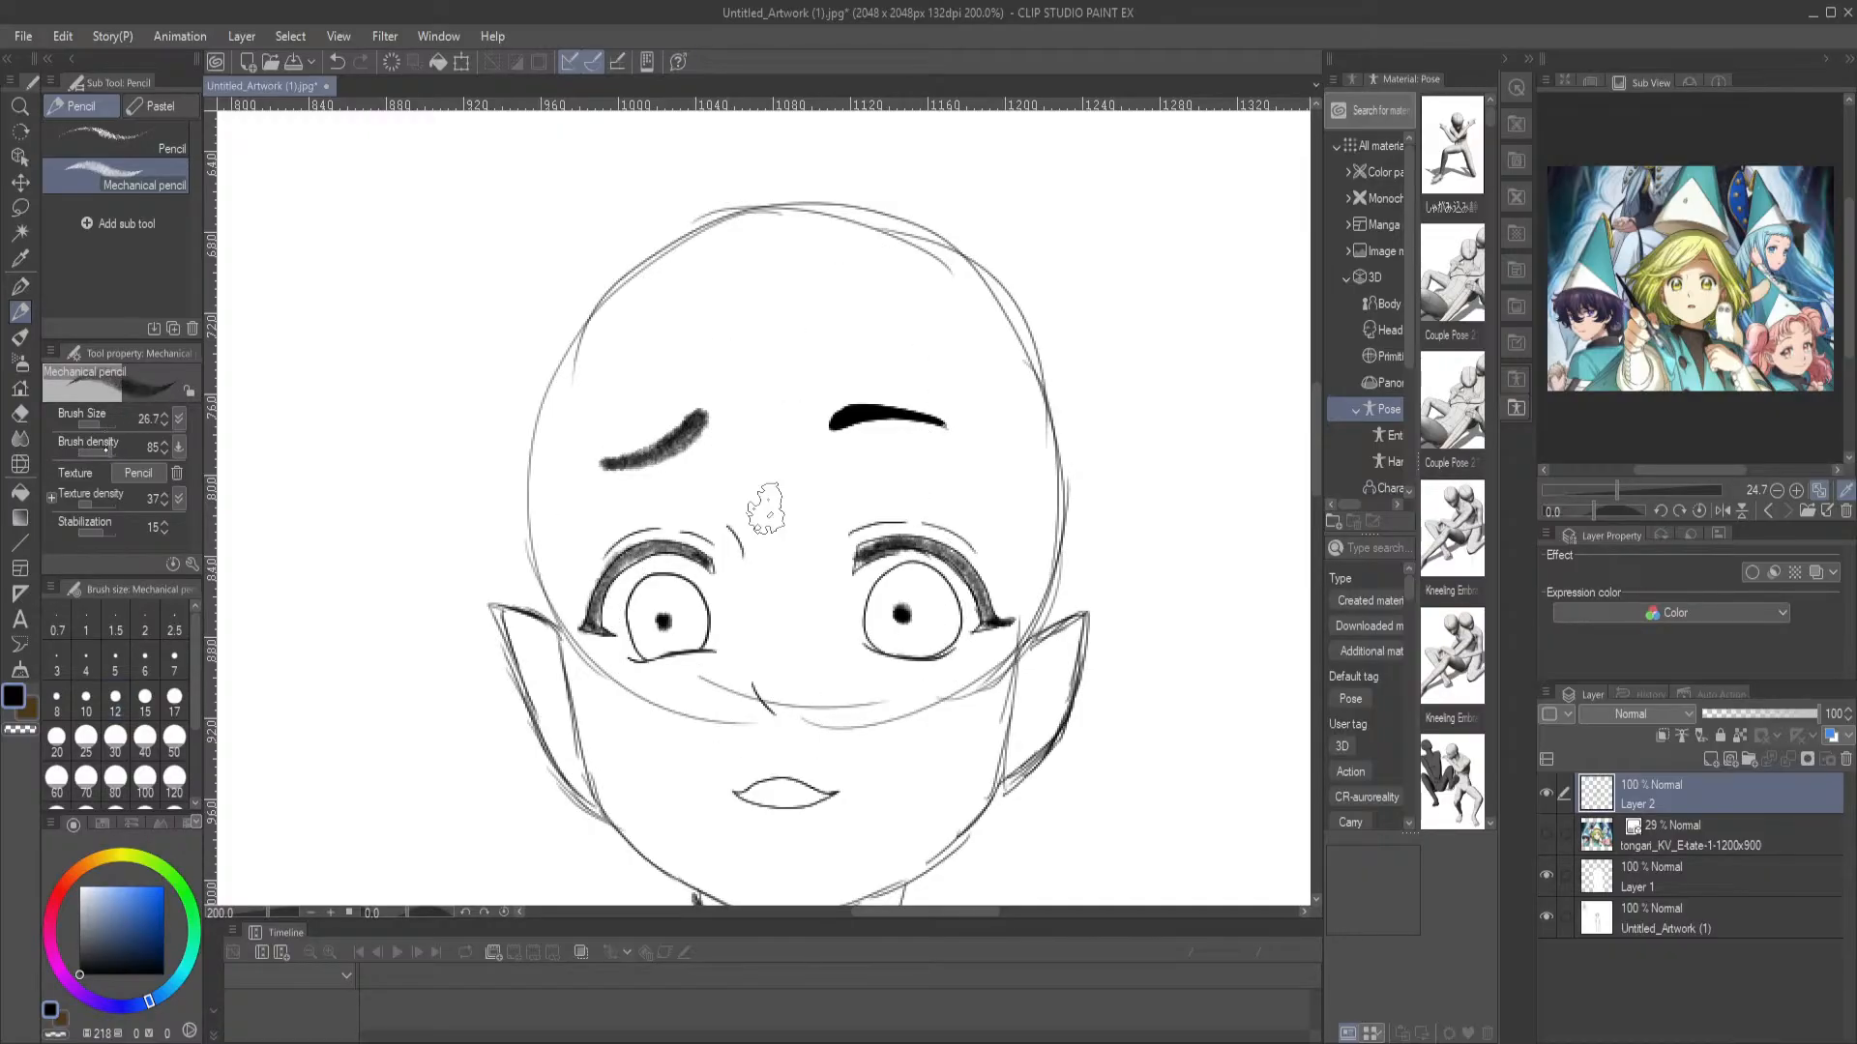
{"action": "left_click", "coordinate": [94, 451]}
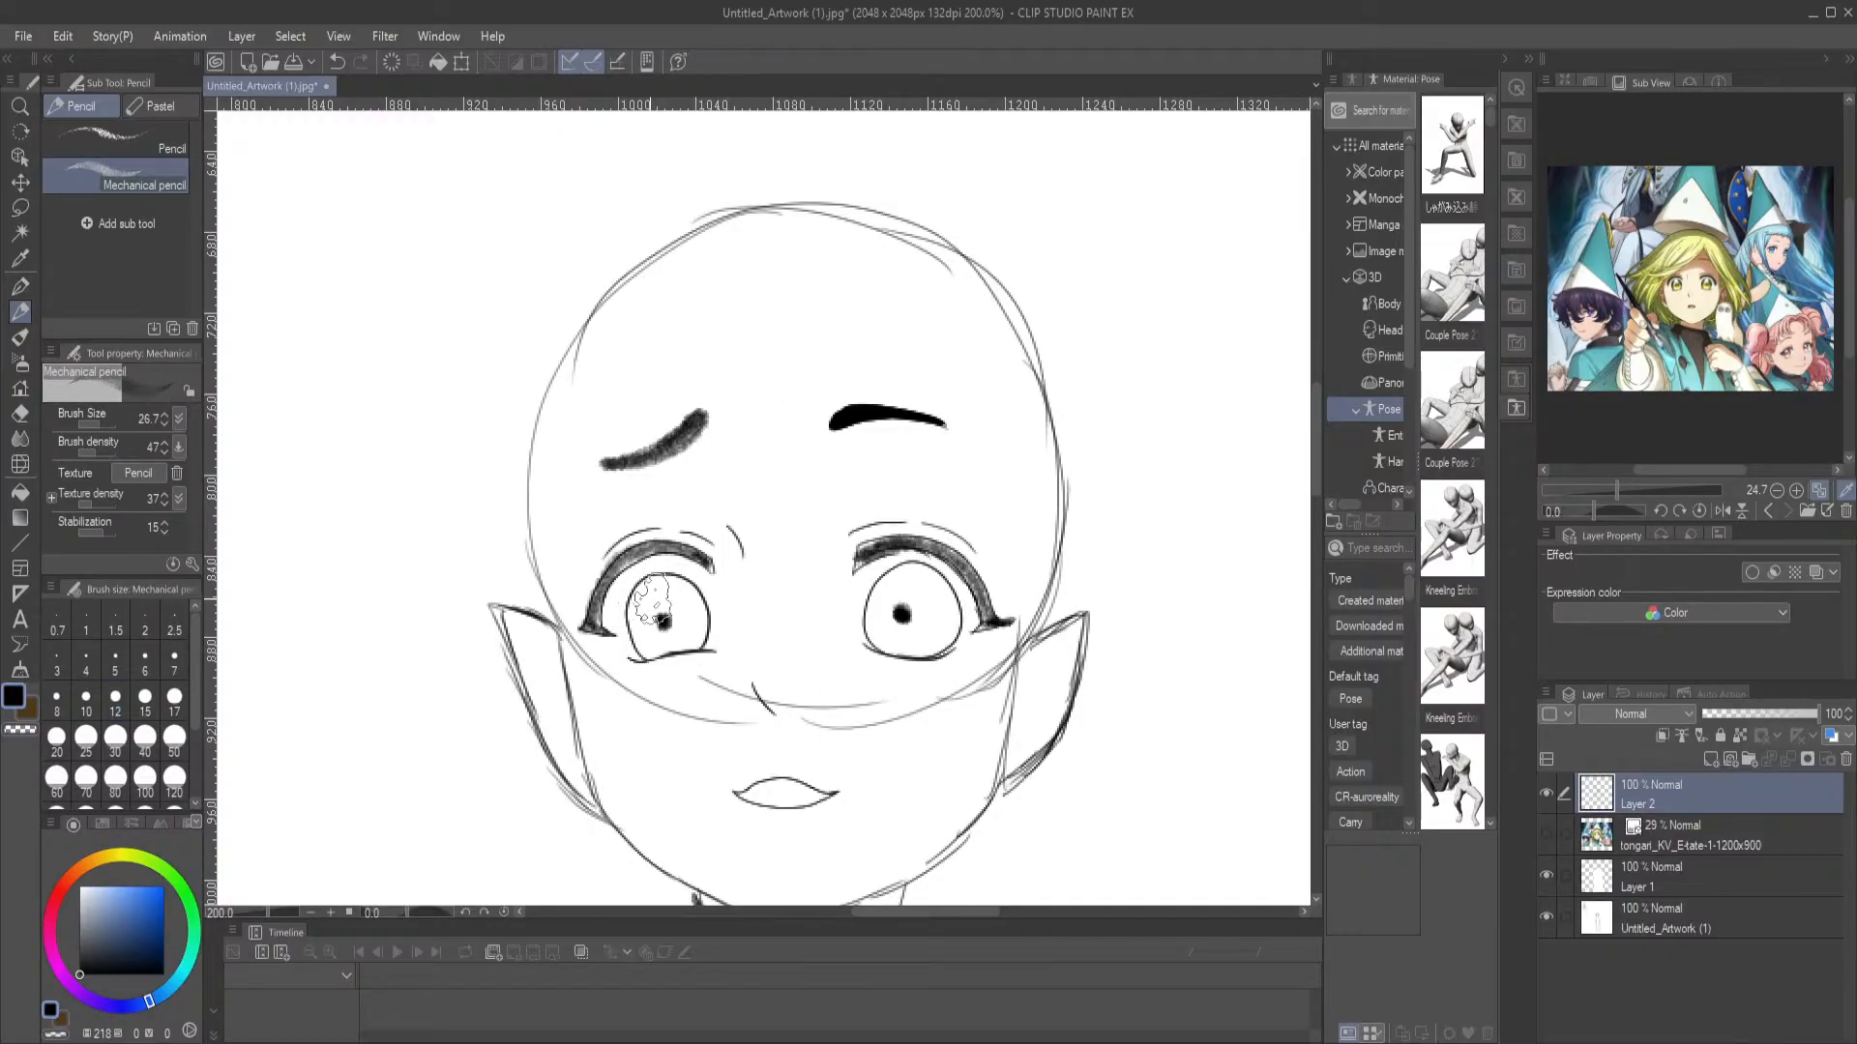
{"action": "left_click_drag", "start_coordinate": [646, 598], "coordinate": [654, 607]}
{"action": "key", "text": "ctrl+z"}
Test the pencil on the left-hand iris at brush density 19, and try brush size 57.2 with density 24
{"action": "left_click", "coordinate": [84, 453]}
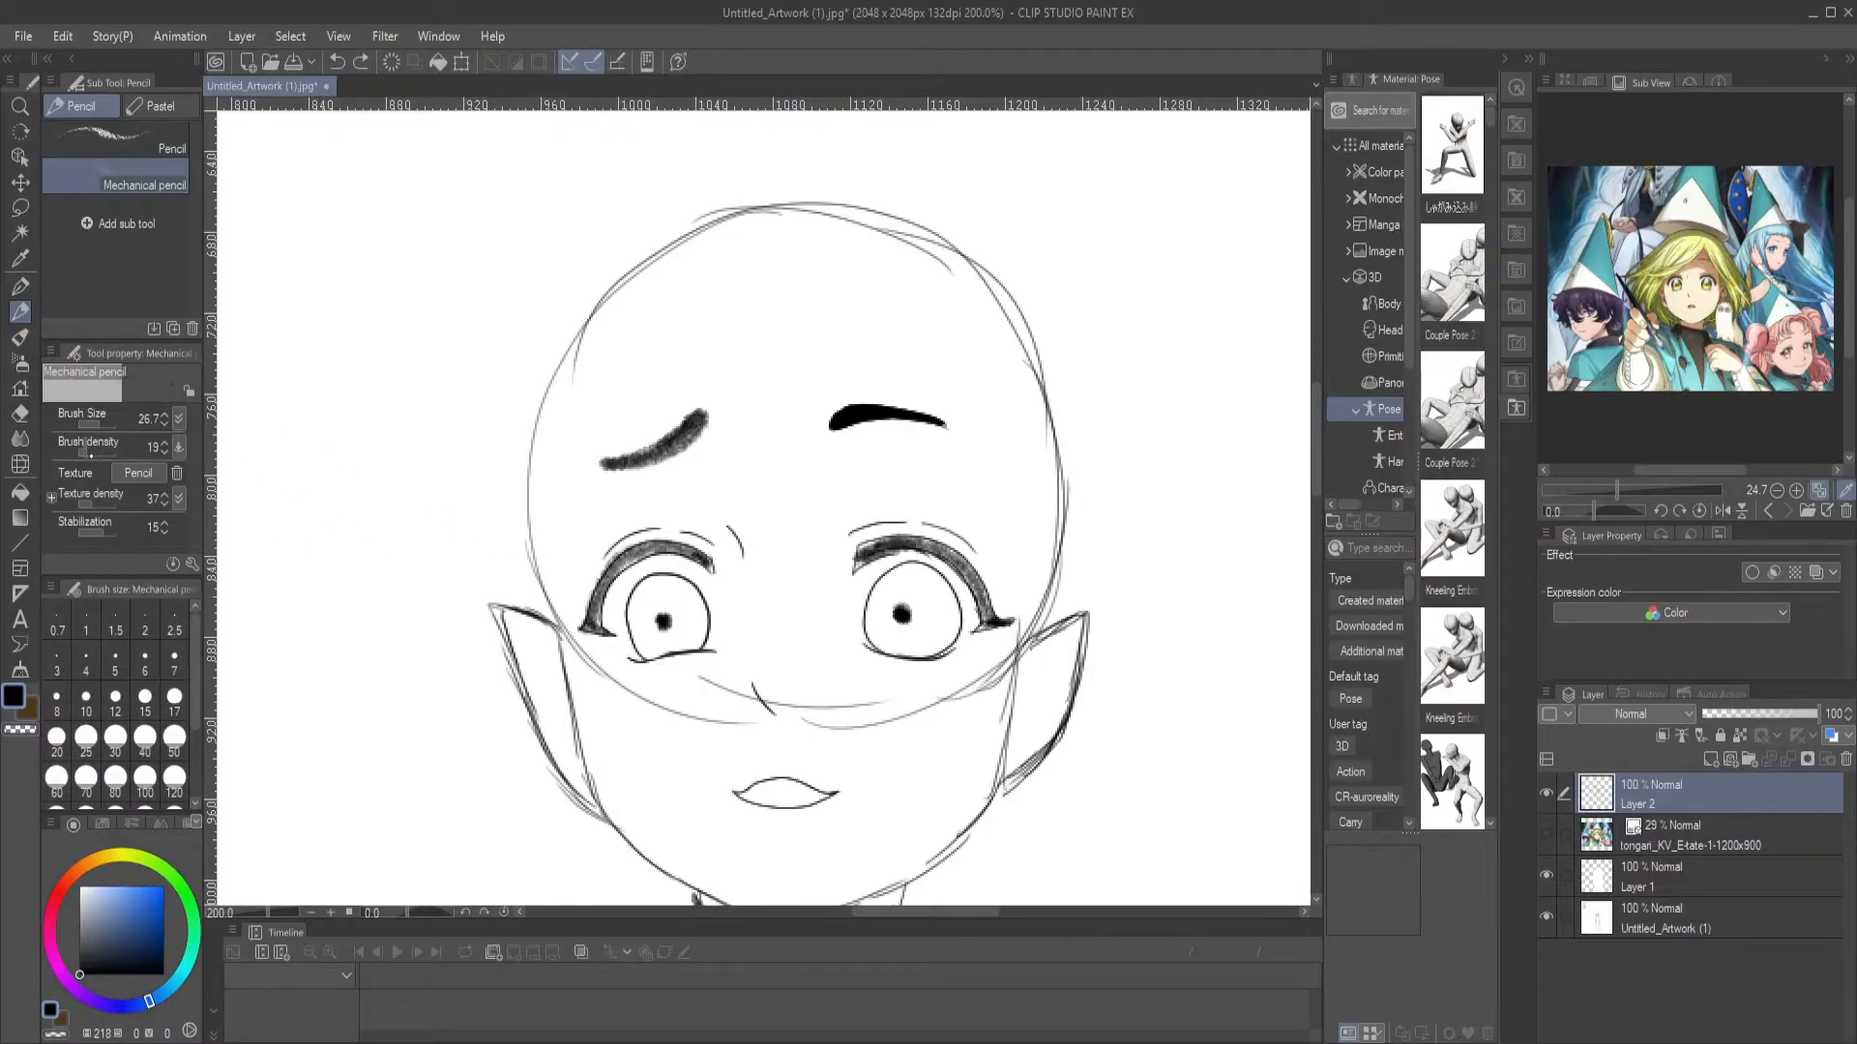
{"action": "left_click", "coordinate": [664, 619]}
{"action": "left_click", "coordinate": [102, 425]}
{"action": "left_click", "coordinate": [90, 452]}
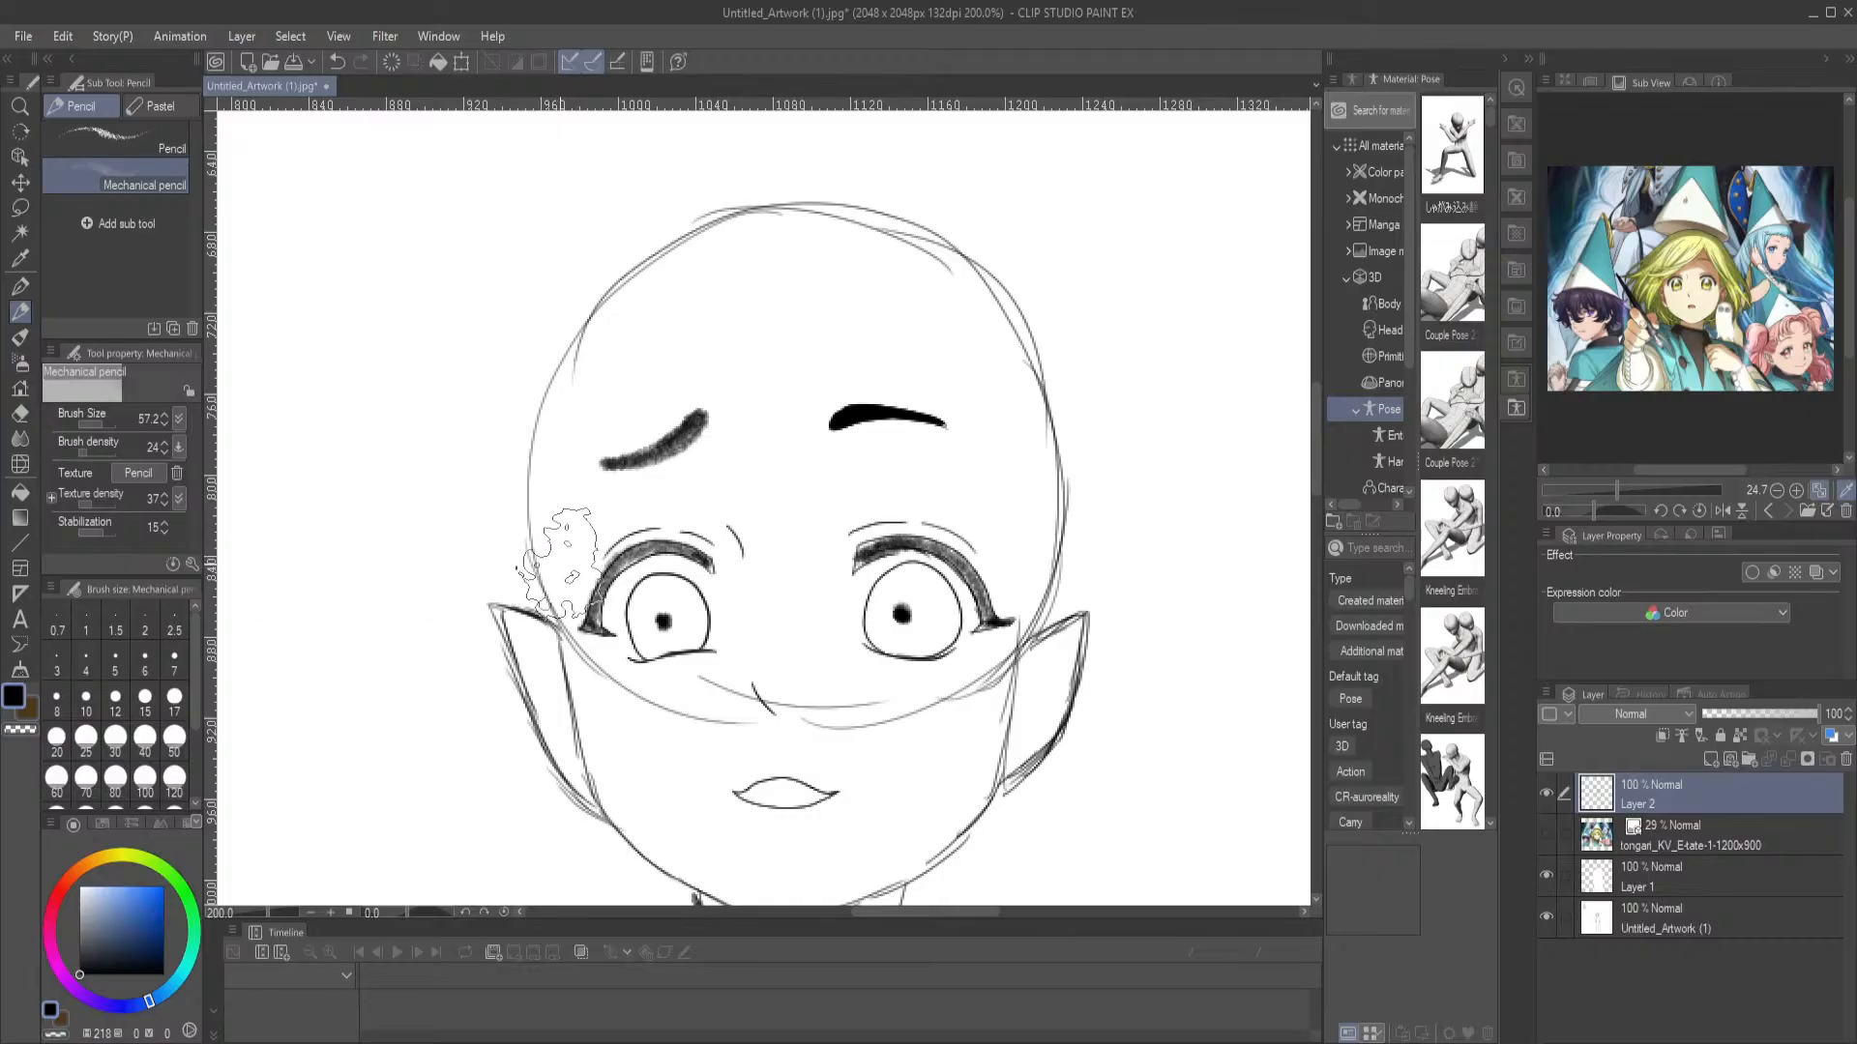
Set the Mechanical pencil to brush size 26.7 and density 44, and shade the left-hand iris around its pupil, darkest in the upper part
{"action": "left_click", "coordinate": [99, 423]}
{"action": "left_click", "coordinate": [97, 454]}
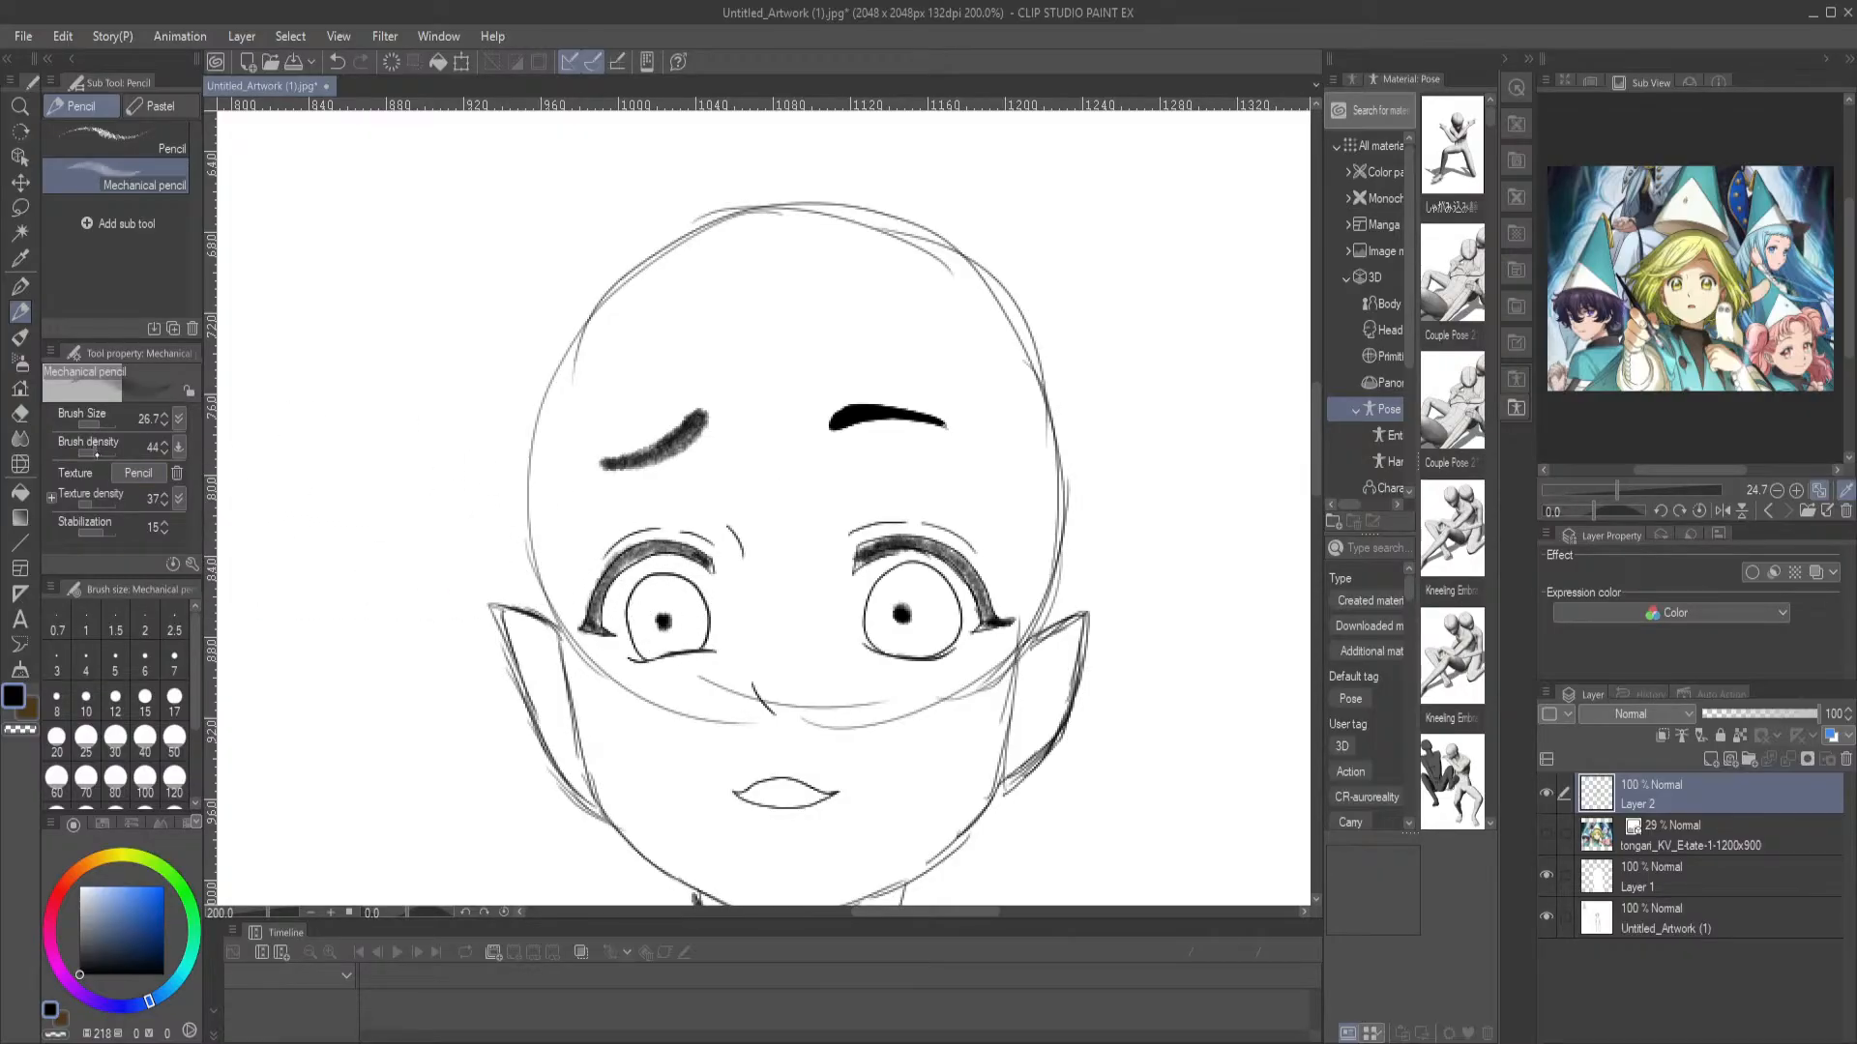
{"action": "mouse_move", "coordinate": [696, 595]}
{"action": "left_mouse_down"}
{"action": "mouse_move", "coordinate": [653, 604]}
{"action": "mouse_move", "coordinate": [655, 638]}
{"action": "mouse_move", "coordinate": [642, 613]}
{"action": "mouse_move", "coordinate": [702, 590]}
{"action": "left_mouse_up"}
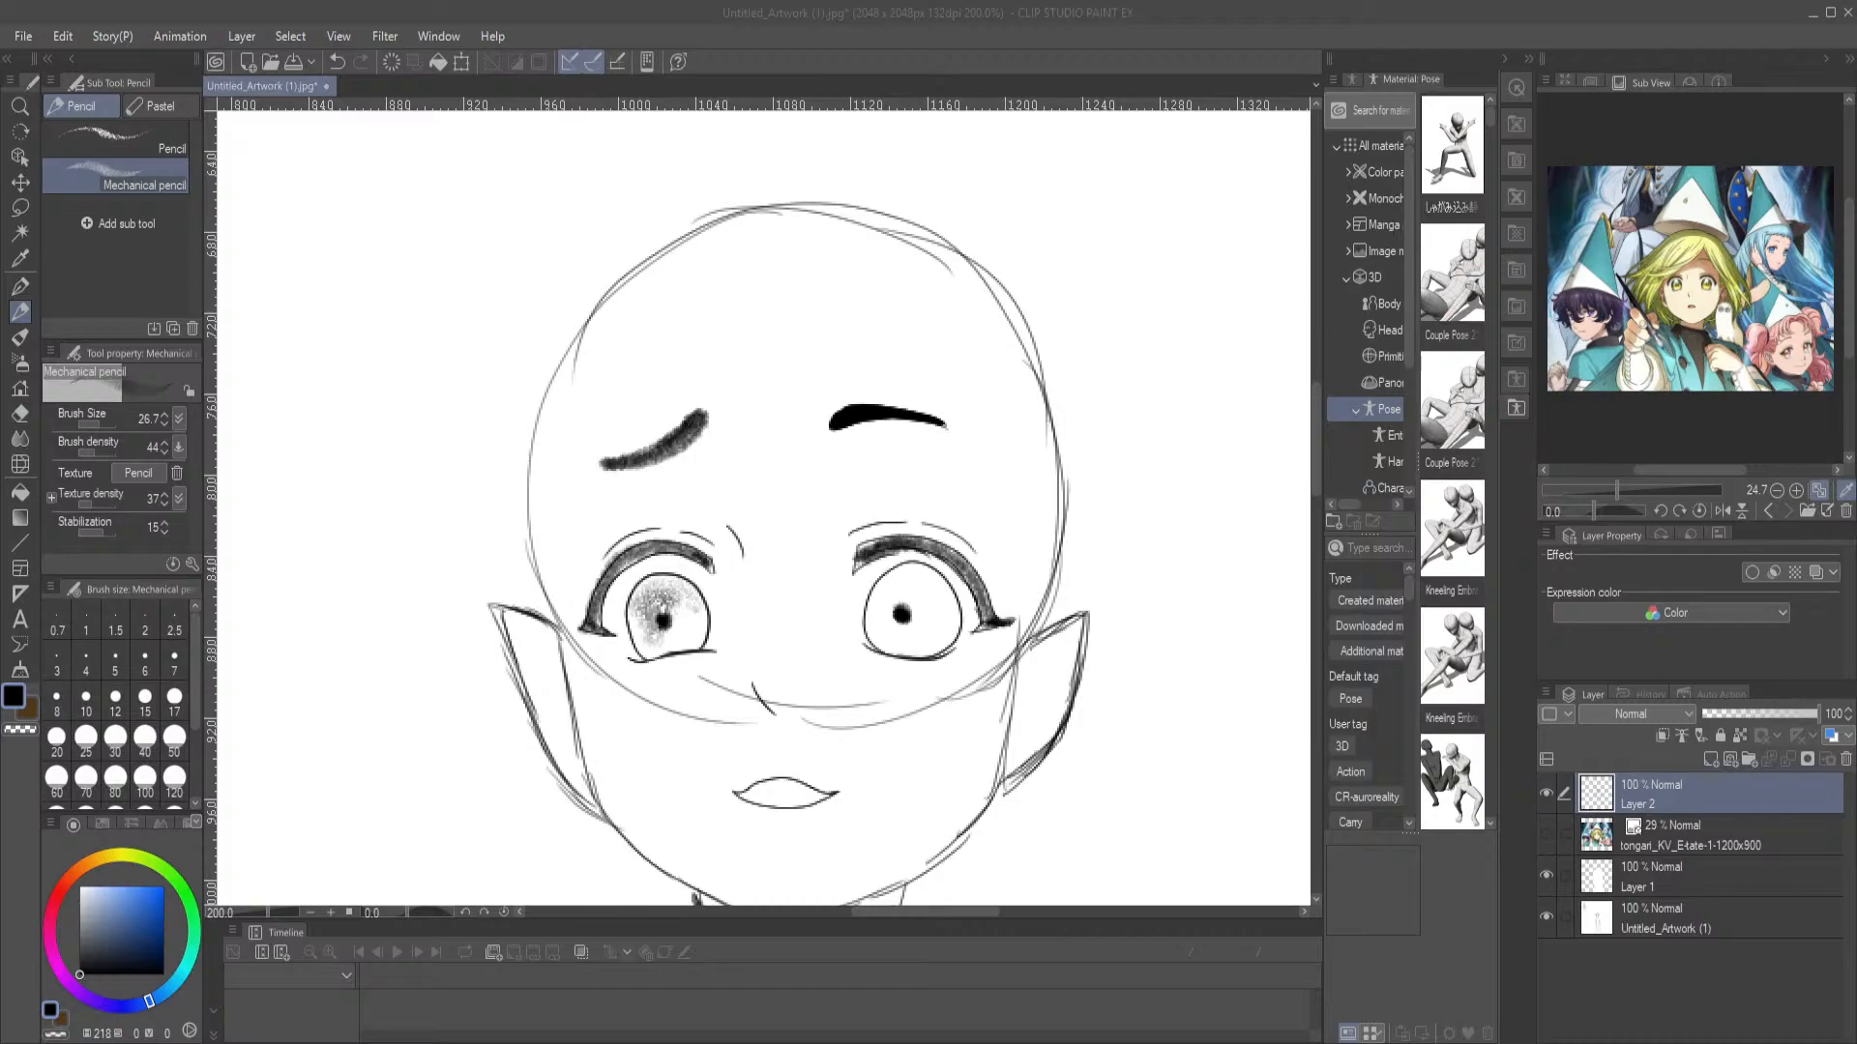
{"action": "left_click", "coordinate": [921, 570]}
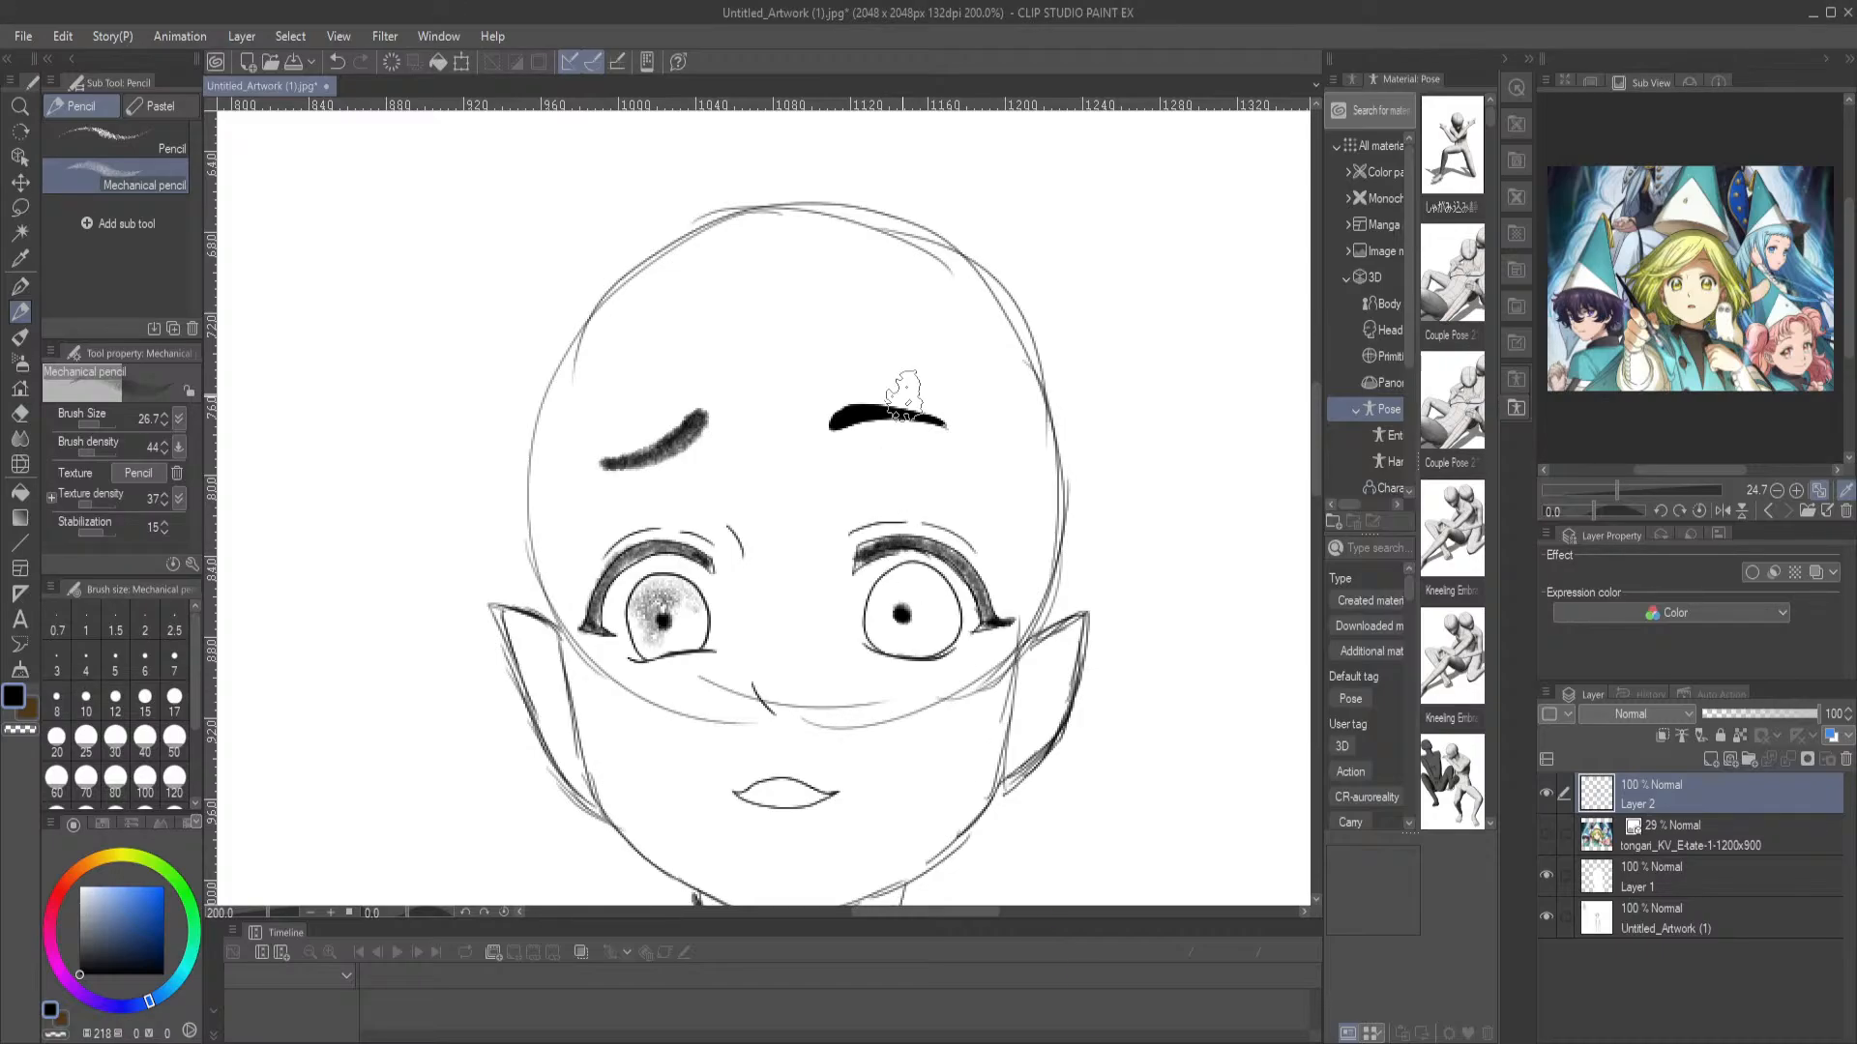
{"action": "mouse_move", "coordinate": [694, 596]}
{"action": "left_mouse_down"}
{"action": "mouse_move", "coordinate": [660, 580]}
{"action": "mouse_move", "coordinate": [636, 614]}
{"action": "mouse_move", "coordinate": [662, 595]}
{"action": "mouse_move", "coordinate": [696, 619]}
{"action": "mouse_move", "coordinate": [692, 578]}
{"action": "mouse_move", "coordinate": [662, 619]}
{"action": "mouse_move", "coordinate": [648, 607]}
{"action": "mouse_move", "coordinate": [686, 594]}
{"action": "left_mouse_up"}
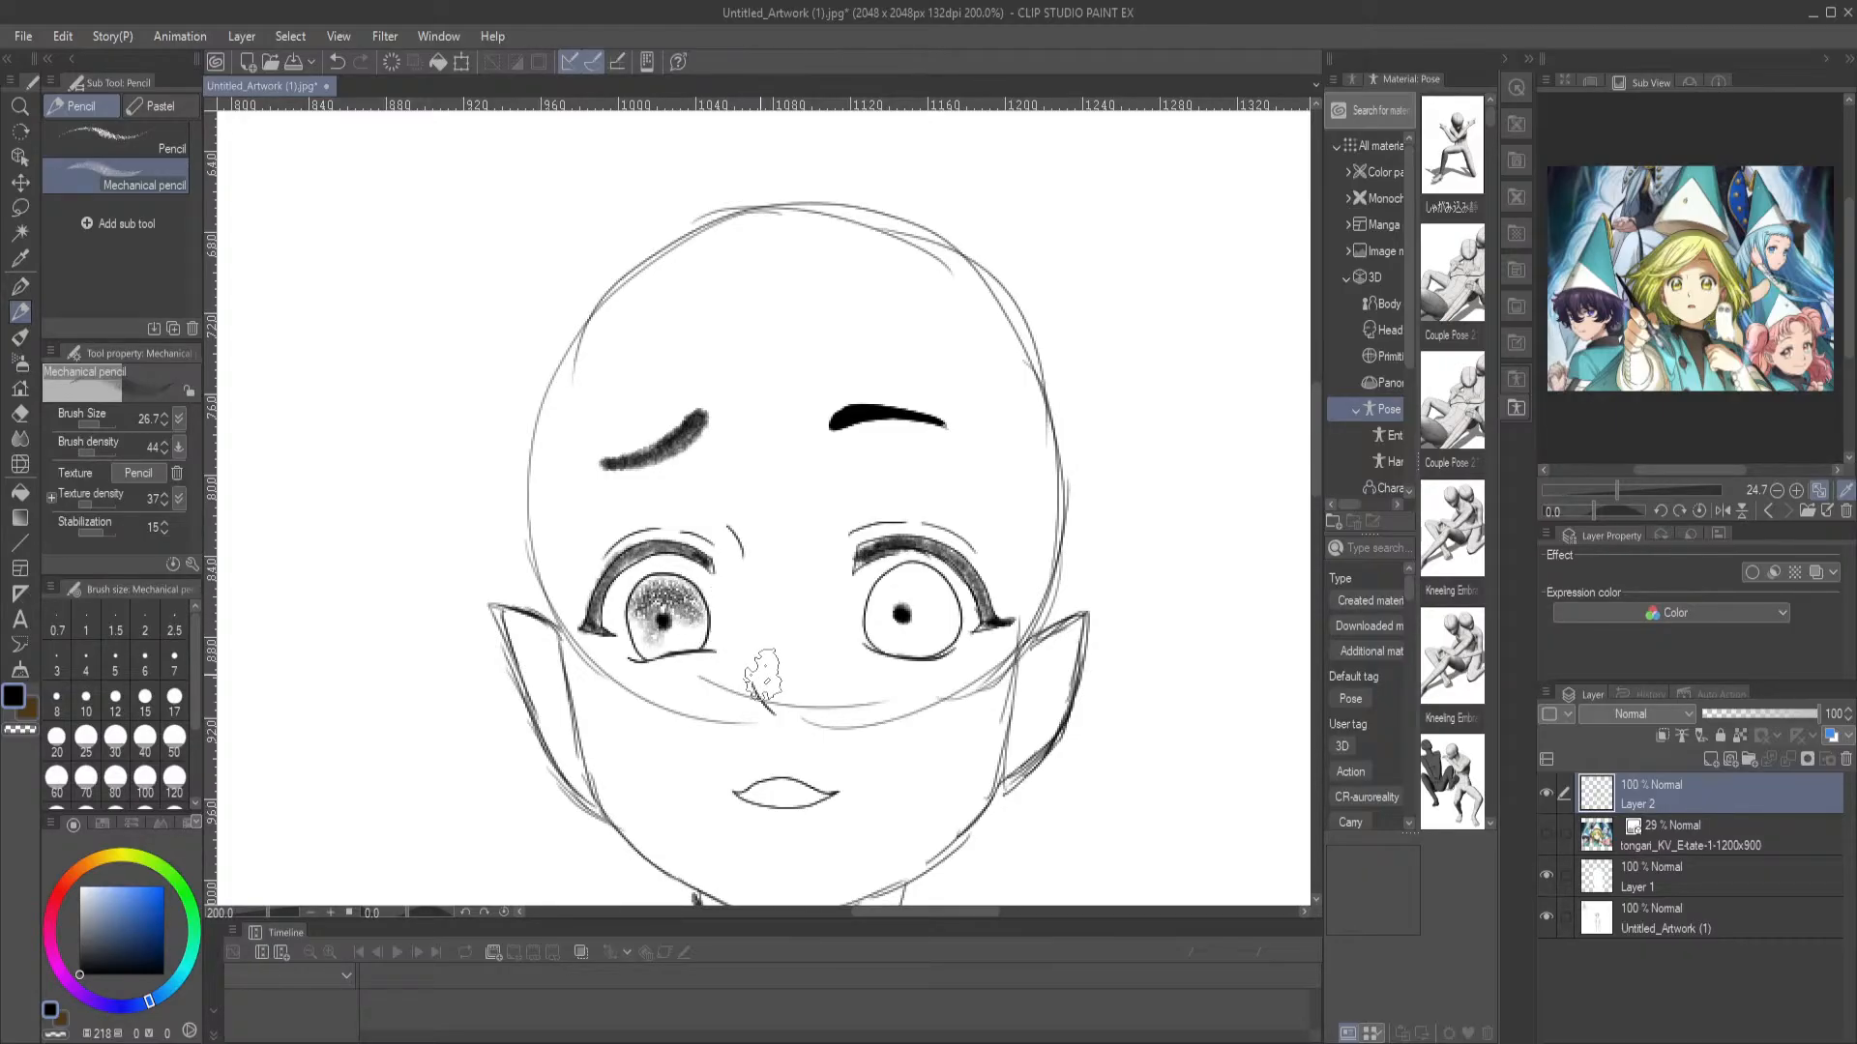
Undo the pencil shading on the left-hand iris, keeping only its pupil
{"action": "key", "text": "ctrl+z"}
{"action": "key", "text": "ctrl+z"}
{"action": "key", "text": "ctrl+z"}
Add a new layer above Layer 2 and turn on its blue layer color for sketching the hair
{"action": "mouse_move", "coordinate": [758, 662]}
{"action": "left_mouse_down"}
{"action": "mouse_move", "coordinate": [808, 623]}
{"action": "mouse_move", "coordinate": [772, 368]}
{"action": "left_mouse_up"}
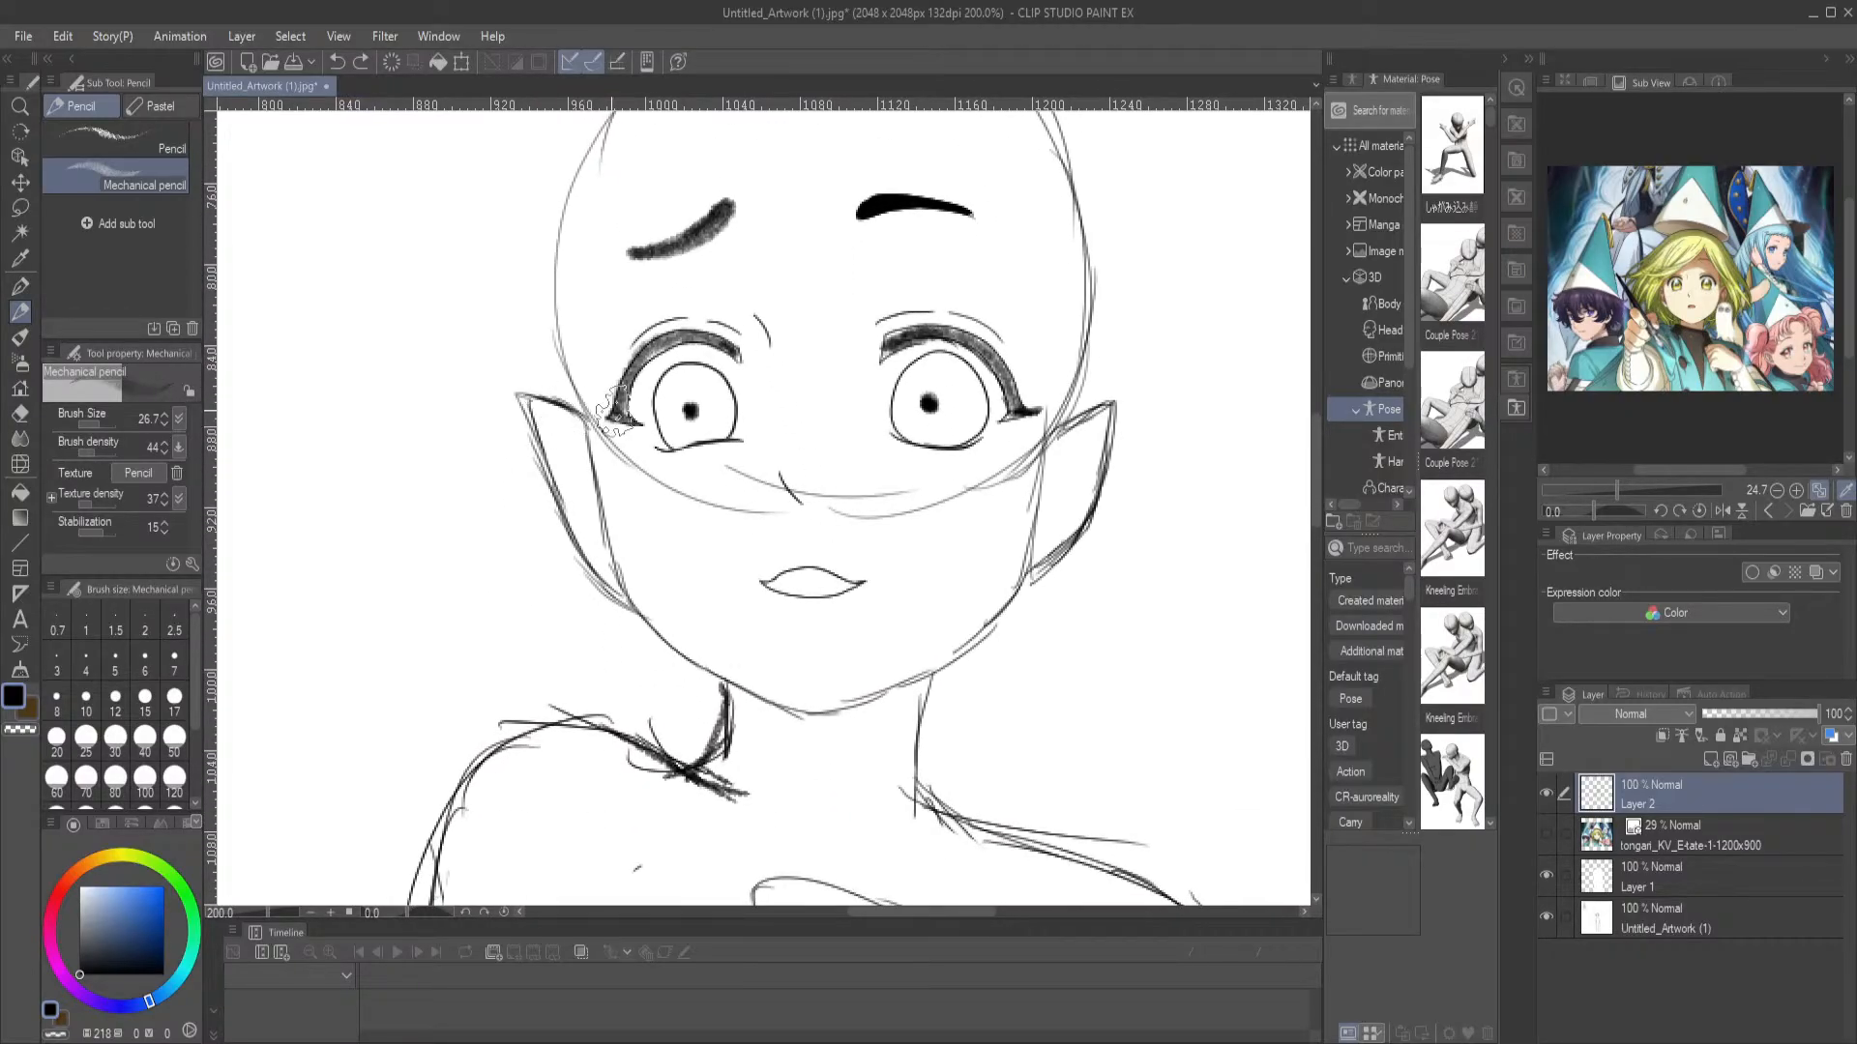
{"action": "left_click_drag", "start_coordinate": [956, 441], "coordinate": [873, 441]}
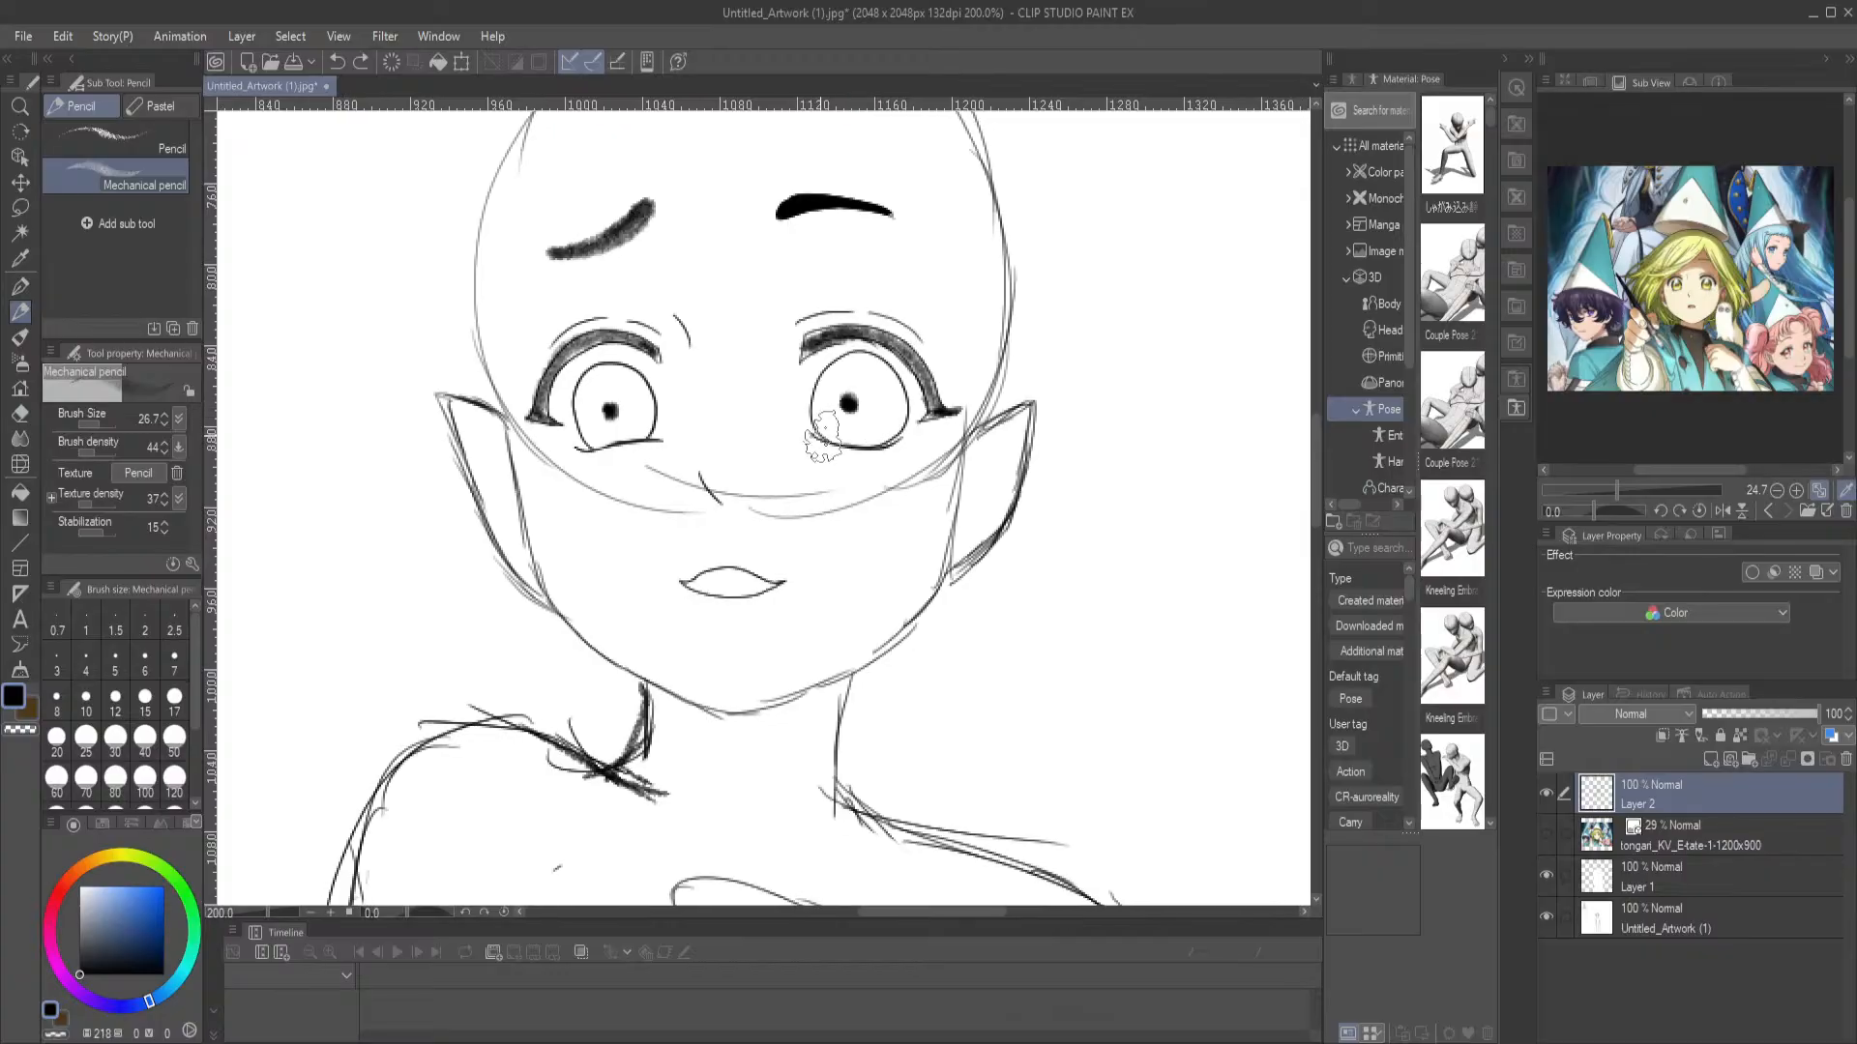
{"action": "scroll", "coordinate": [740, 744], "scroll_direction": "up", "scroll_amount": 5}
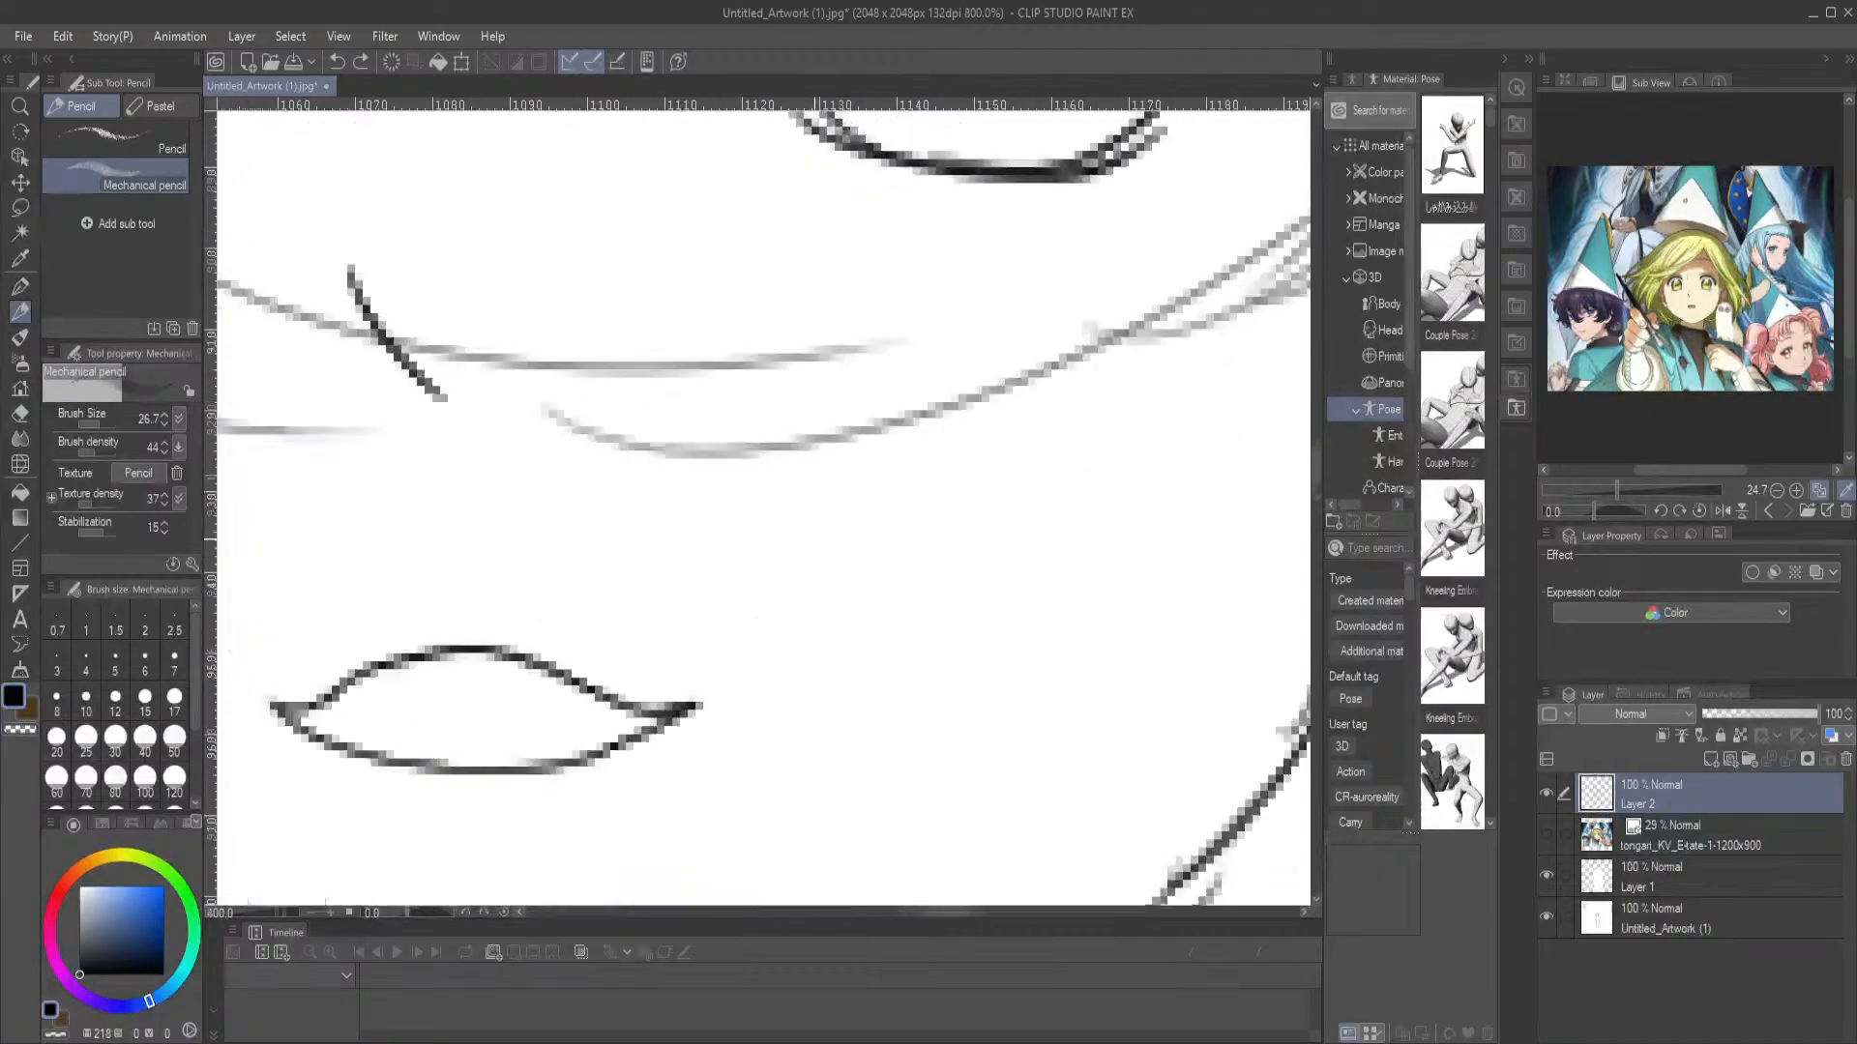
{"action": "key", "text": "ctrl+0"}
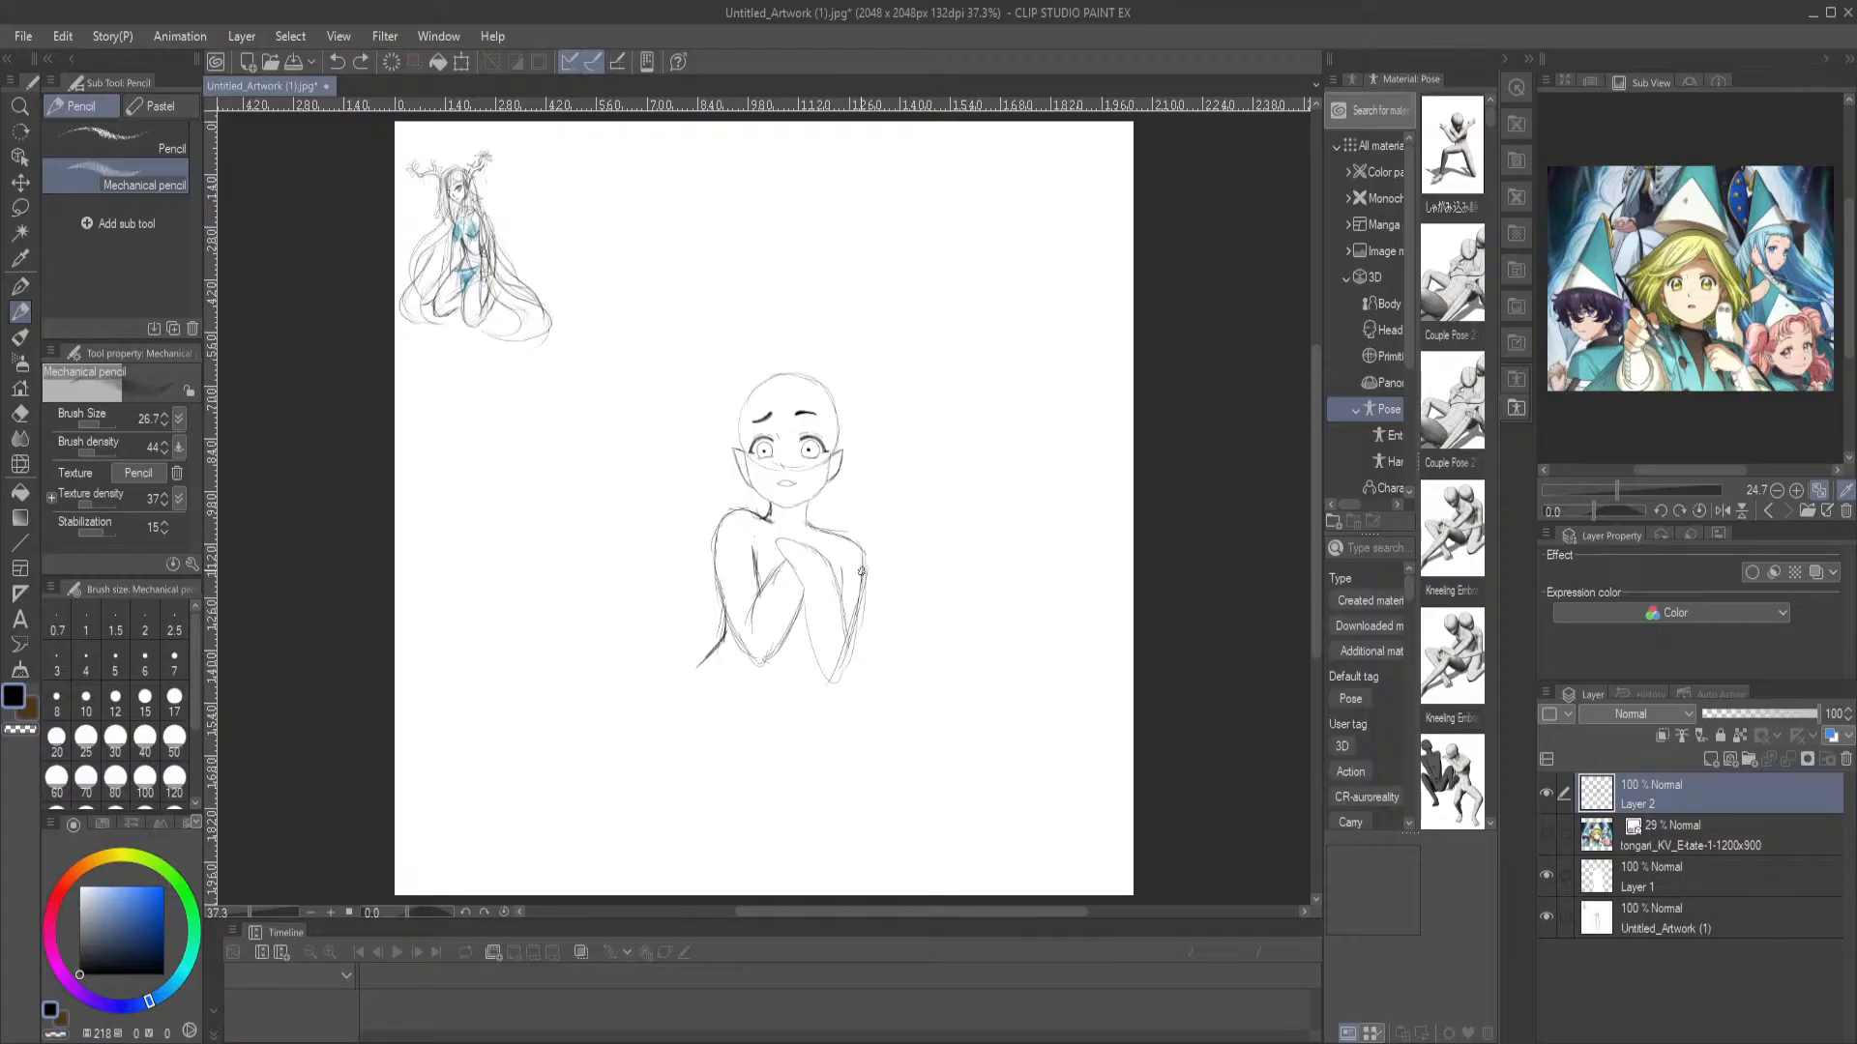
{"action": "key", "text": "ctrl+alt+0"}
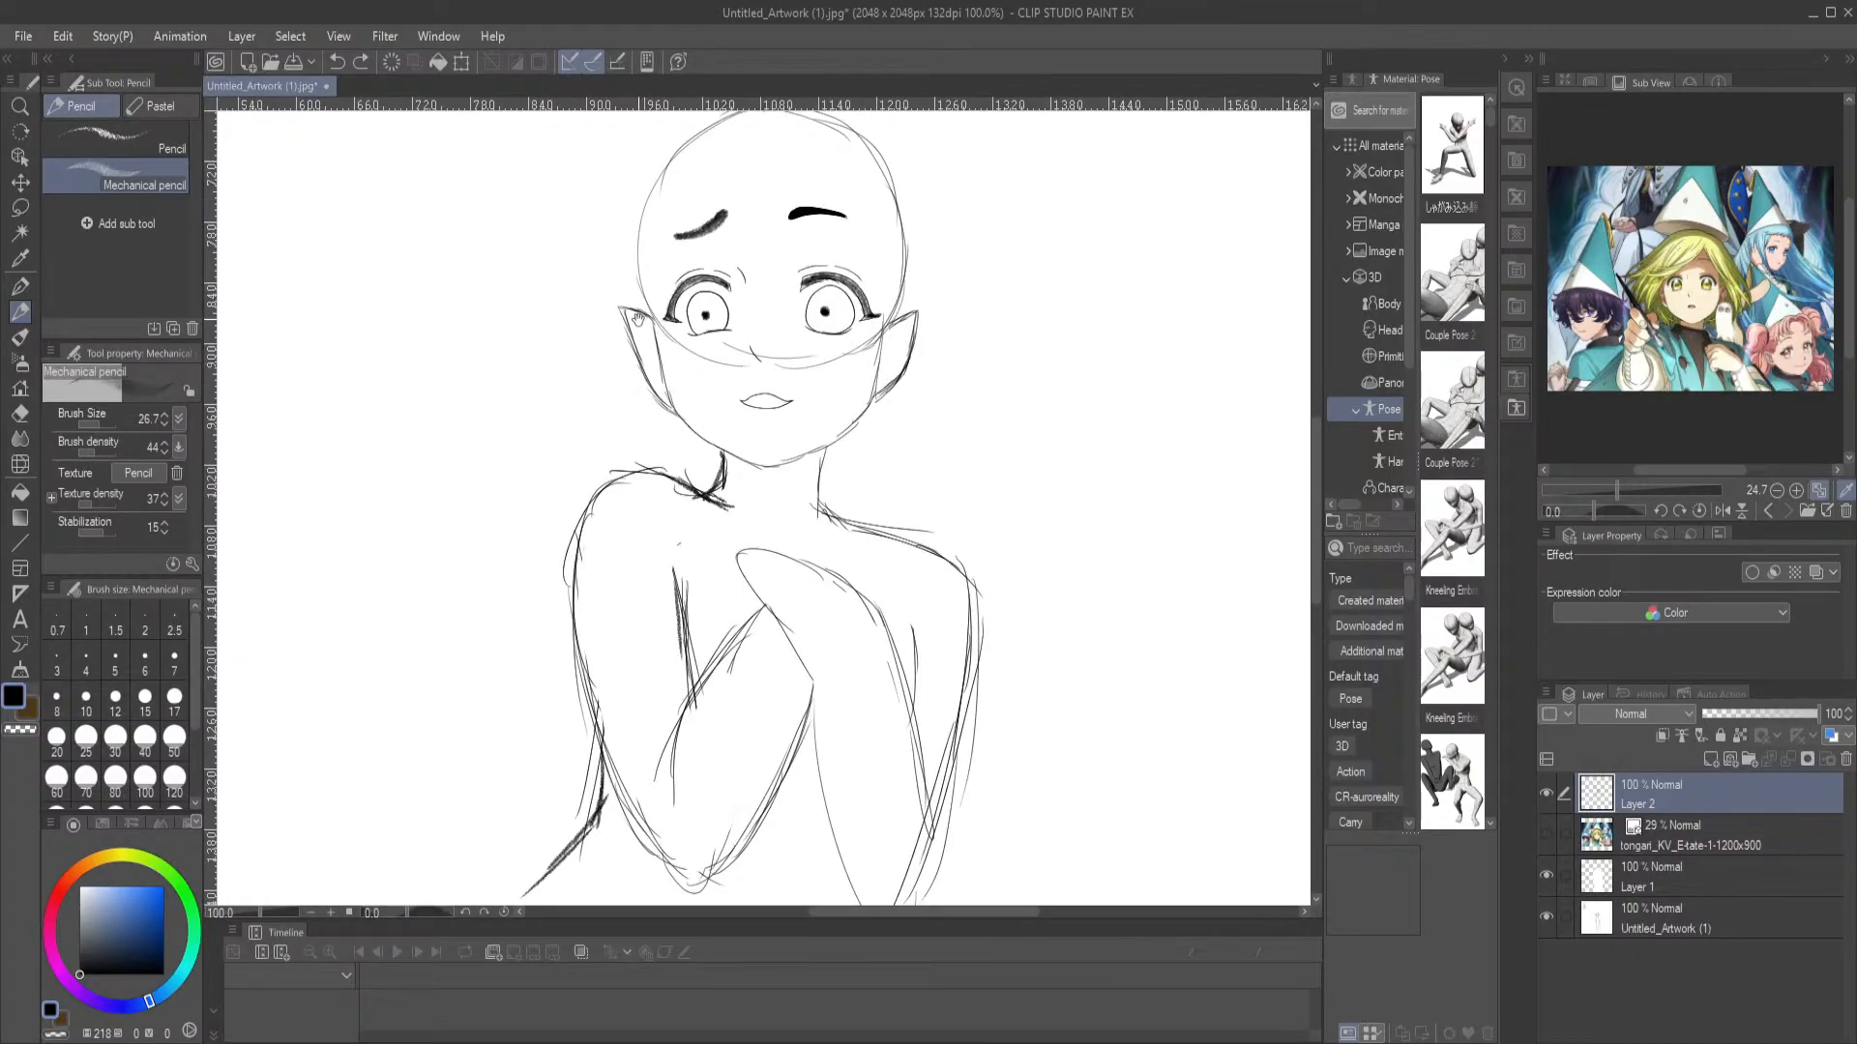
{"action": "left_click_drag", "start_coordinate": [484, 244], "coordinate": [499, 413]}
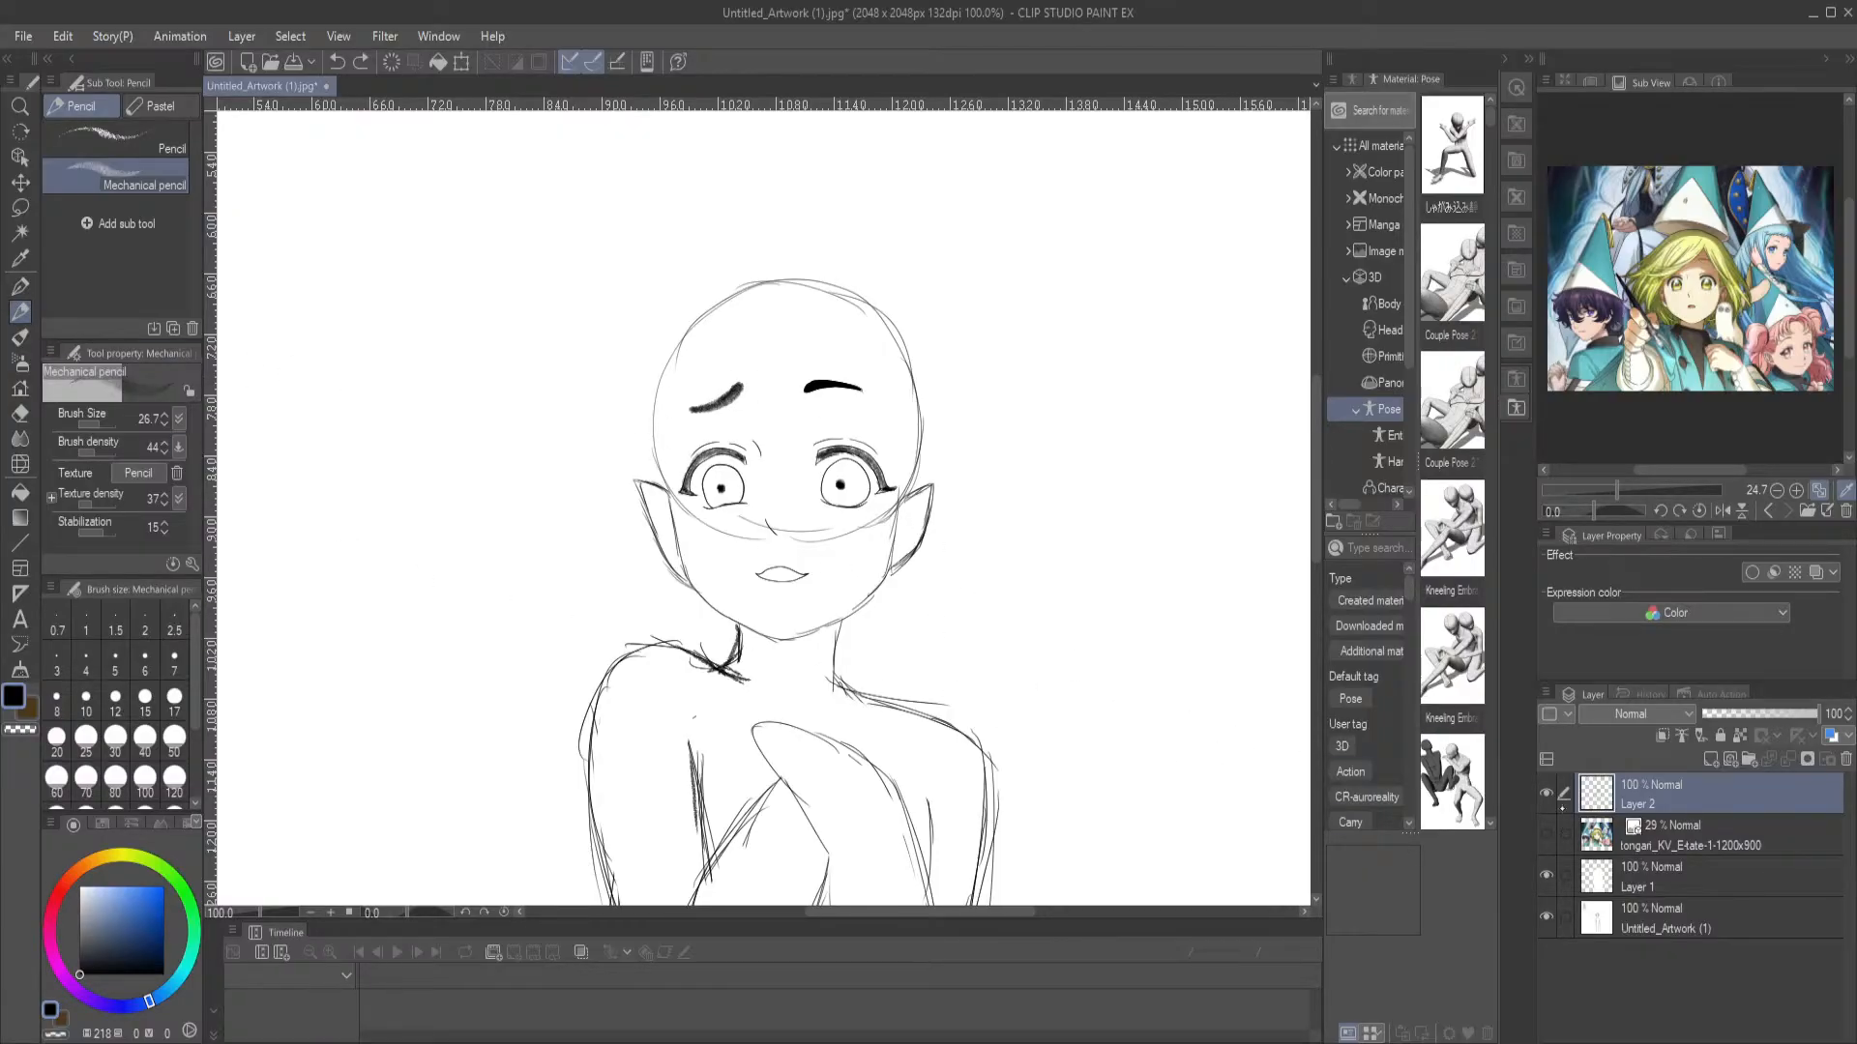
{"action": "left_click", "coordinate": [1711, 760]}
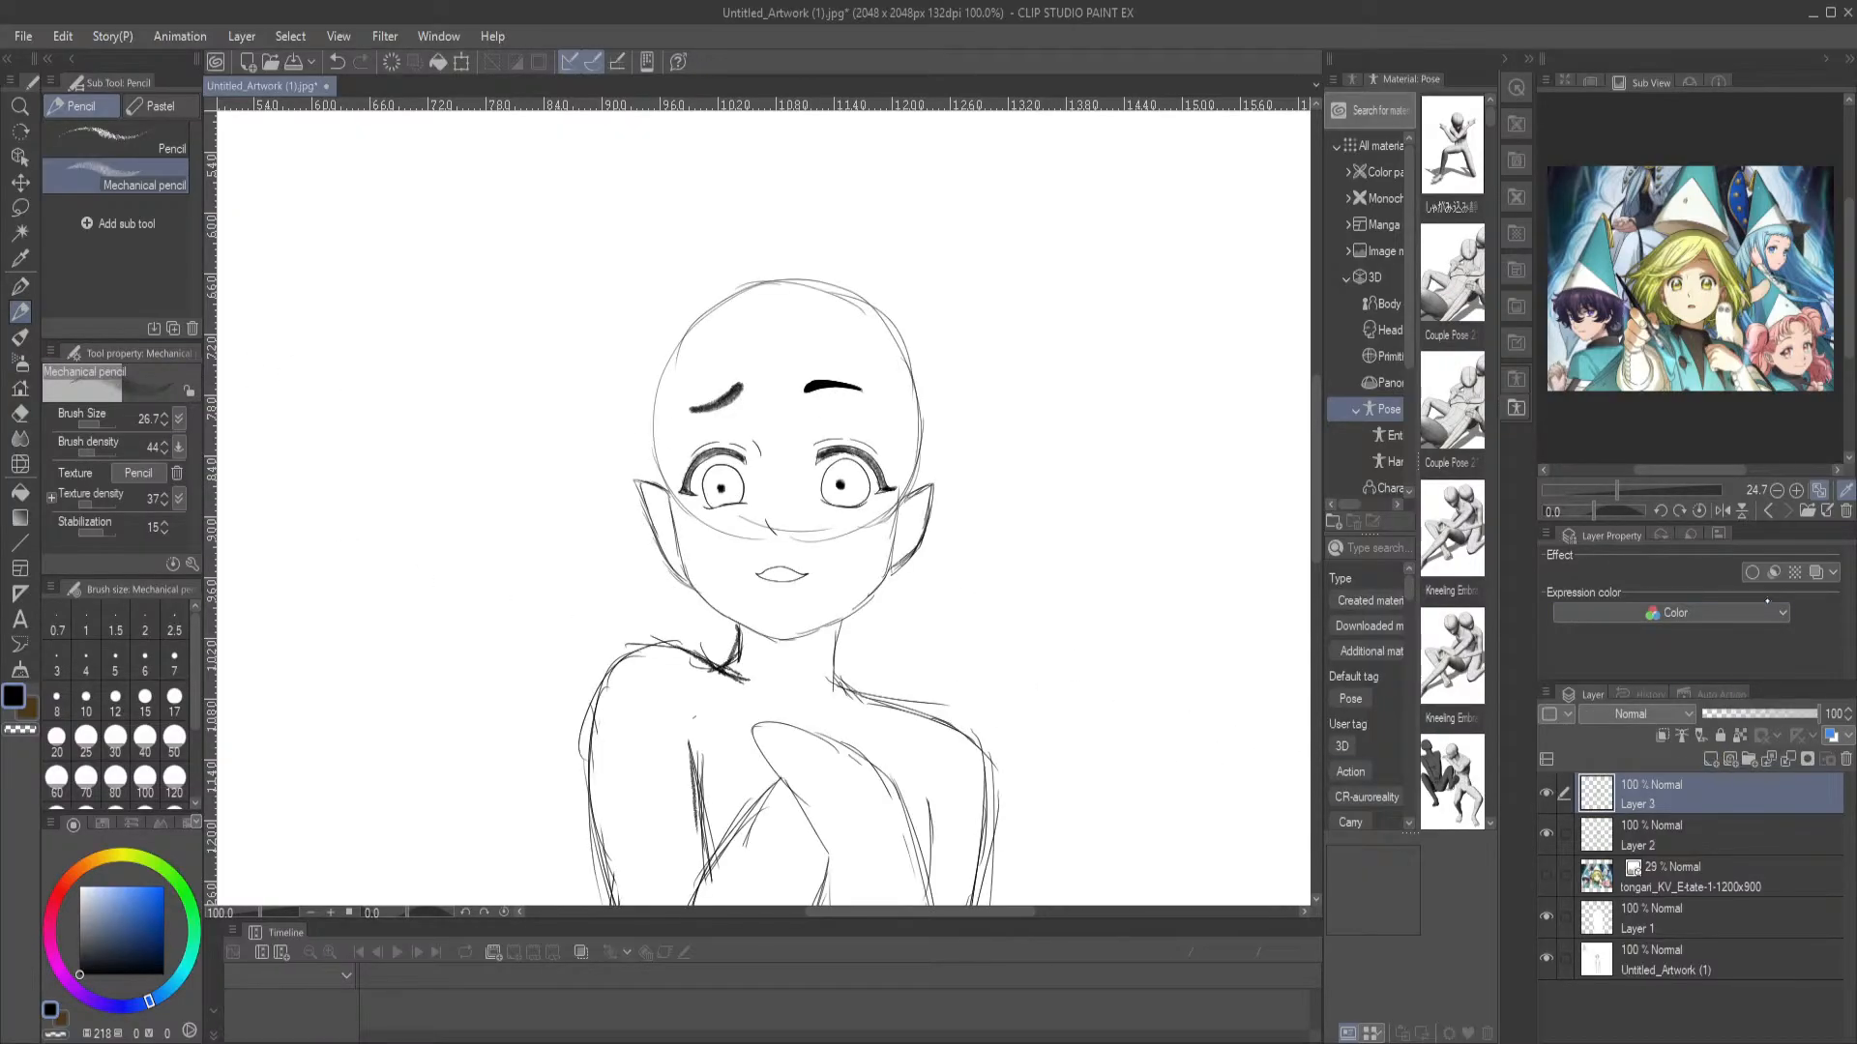
{"action": "left_click", "coordinate": [1813, 574]}
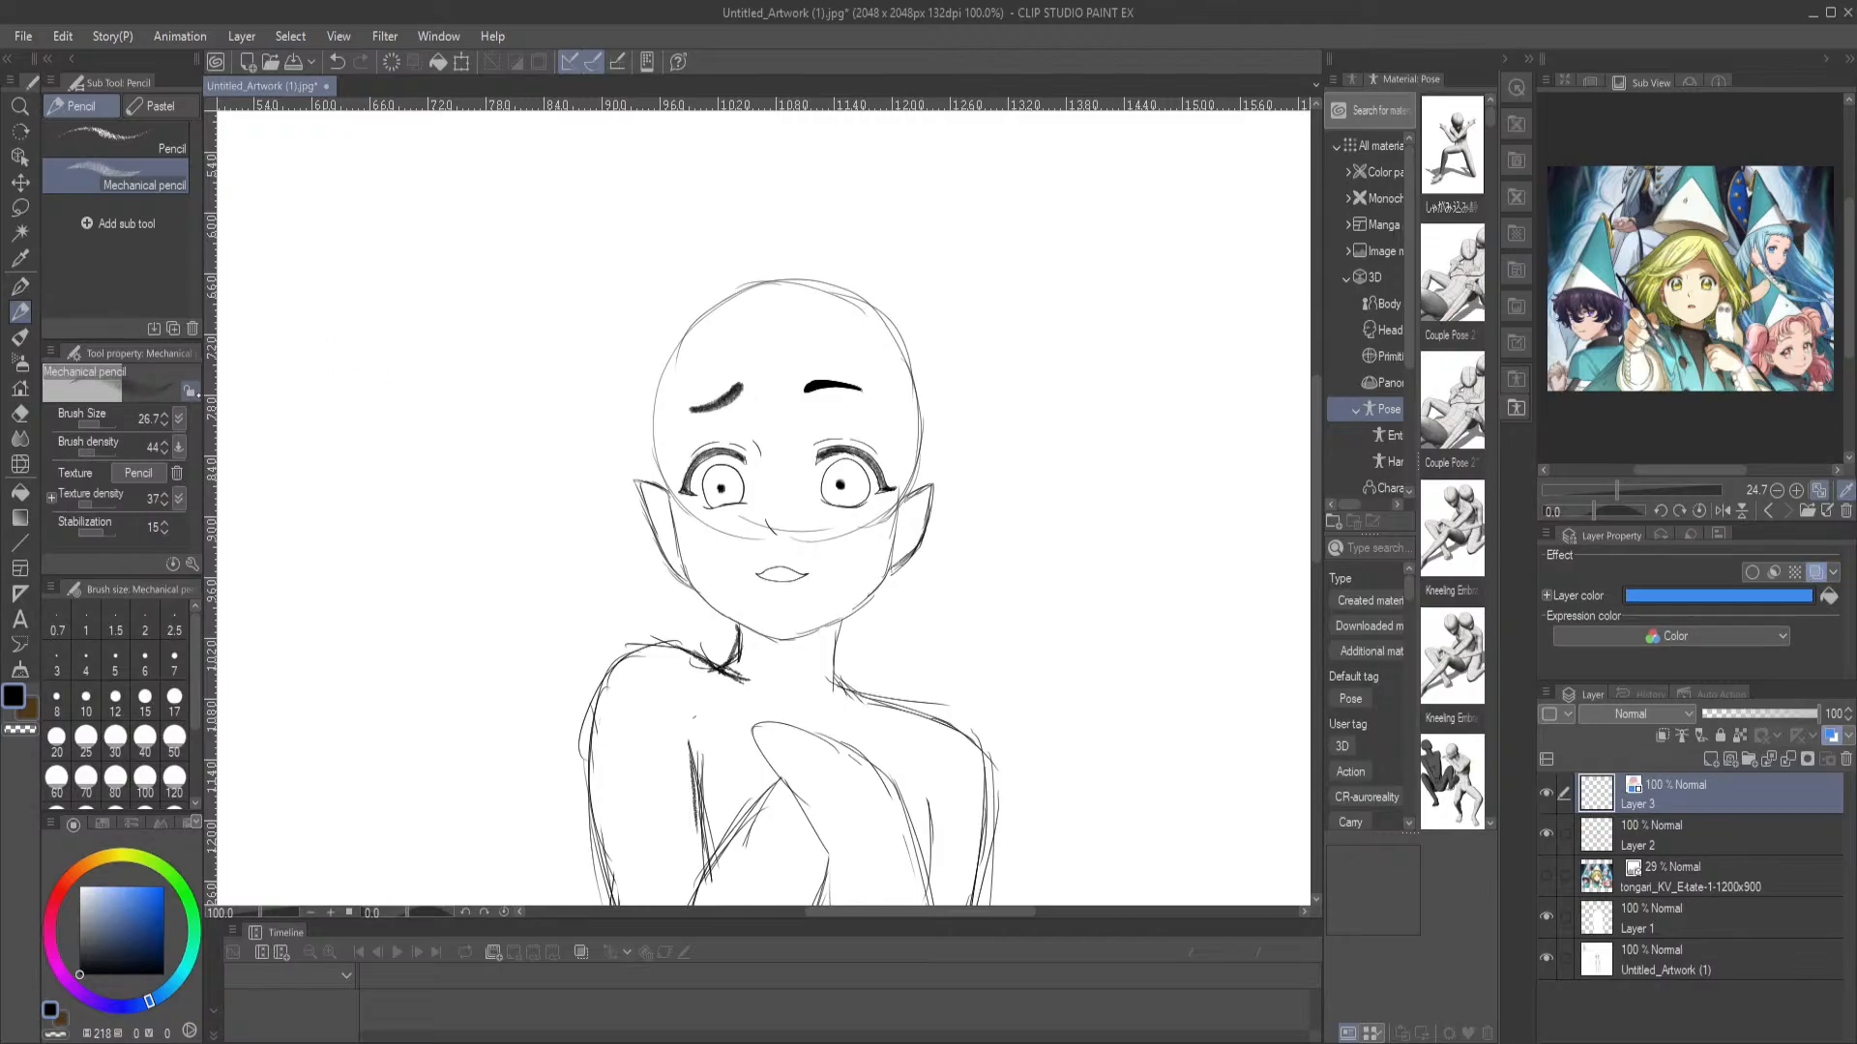
Try sketching wide hair strands from the parting at the top of the head out past the left-hand ear to the shoulder
{"action": "mouse_move", "coordinate": [783, 286]}
{"action": "left_mouse_down"}
{"action": "mouse_move", "coordinate": [762, 436]}
{"action": "mouse_move", "coordinate": [795, 349]}
{"action": "mouse_move", "coordinate": [678, 500]}
{"action": "mouse_move", "coordinate": [708, 494]}
{"action": "mouse_move", "coordinate": [707, 555]}
{"action": "mouse_move", "coordinate": [629, 640]}
{"action": "left_mouse_up"}
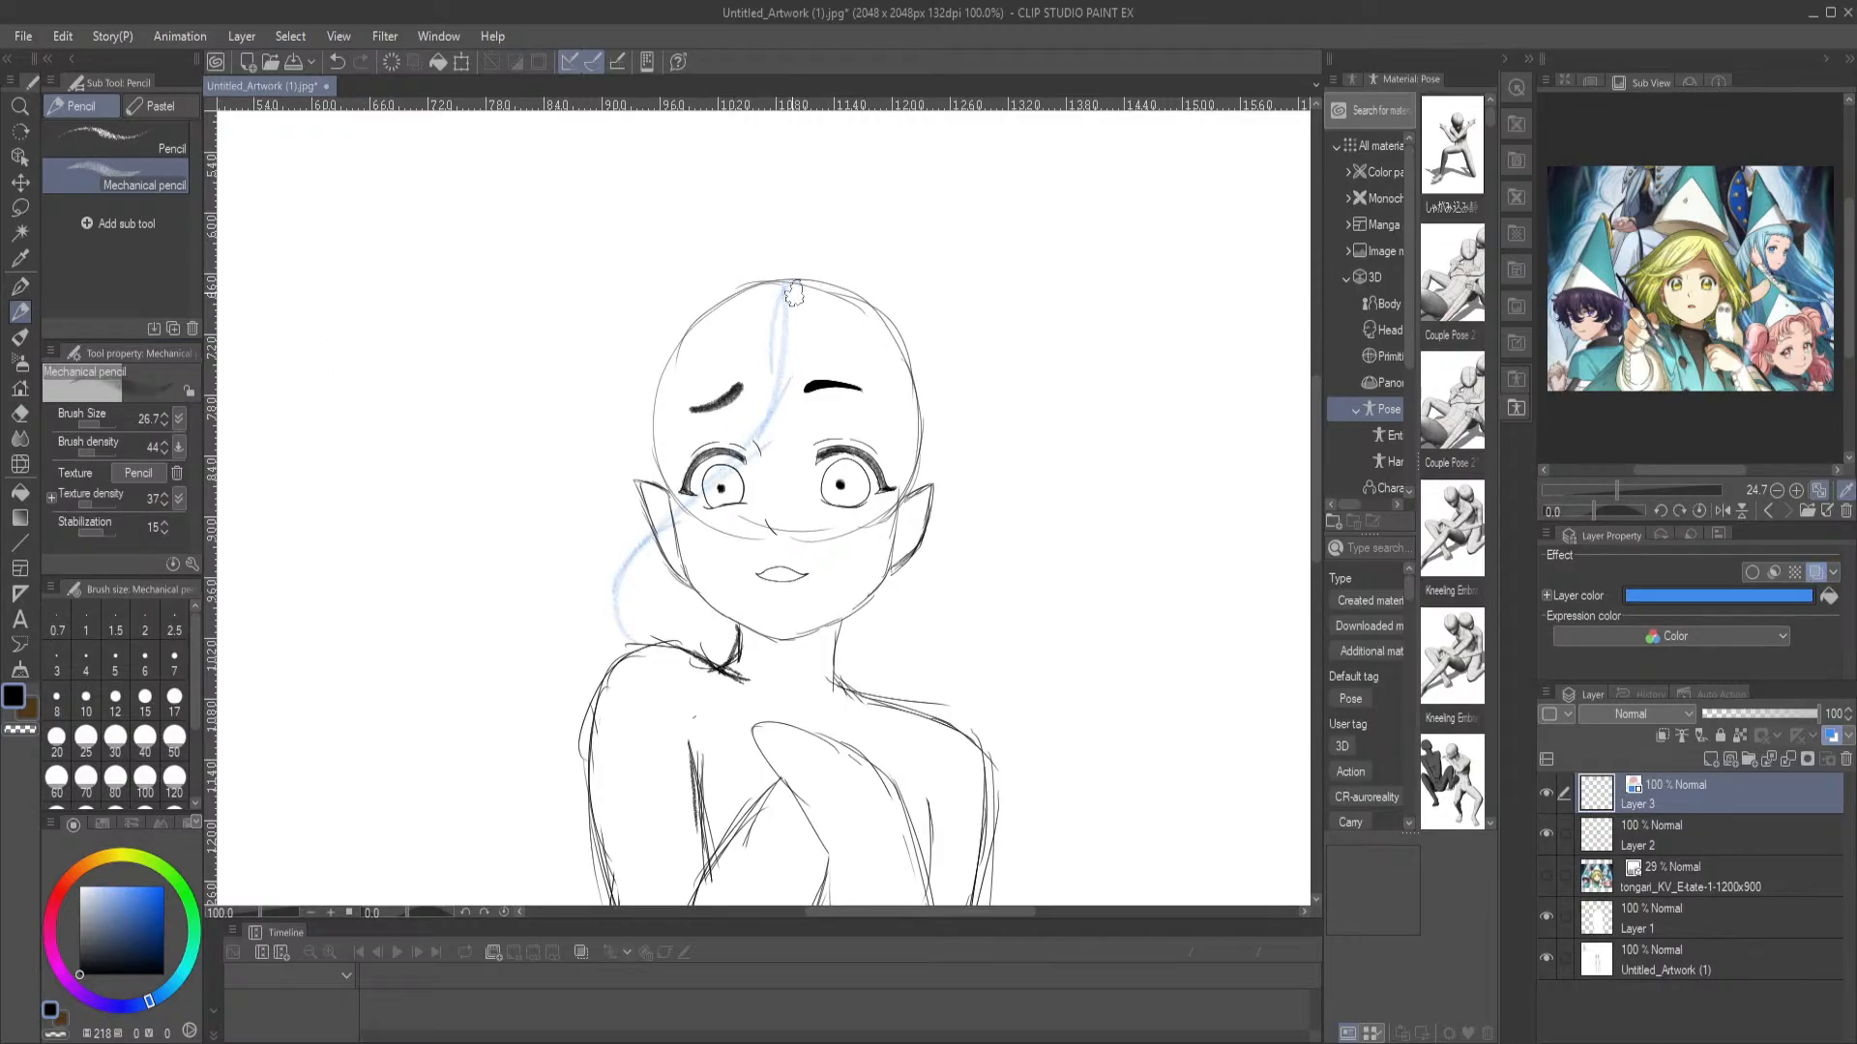
{"action": "mouse_move", "coordinate": [791, 278]}
{"action": "left_mouse_down"}
{"action": "mouse_move", "coordinate": [699, 434]}
{"action": "mouse_move", "coordinate": [560, 556]}
{"action": "mouse_move", "coordinate": [596, 592]}
{"action": "mouse_move", "coordinate": [609, 670]}
{"action": "mouse_move", "coordinate": [706, 709]}
{"action": "left_mouse_up"}
{"action": "key", "text": "ctrl+z"}
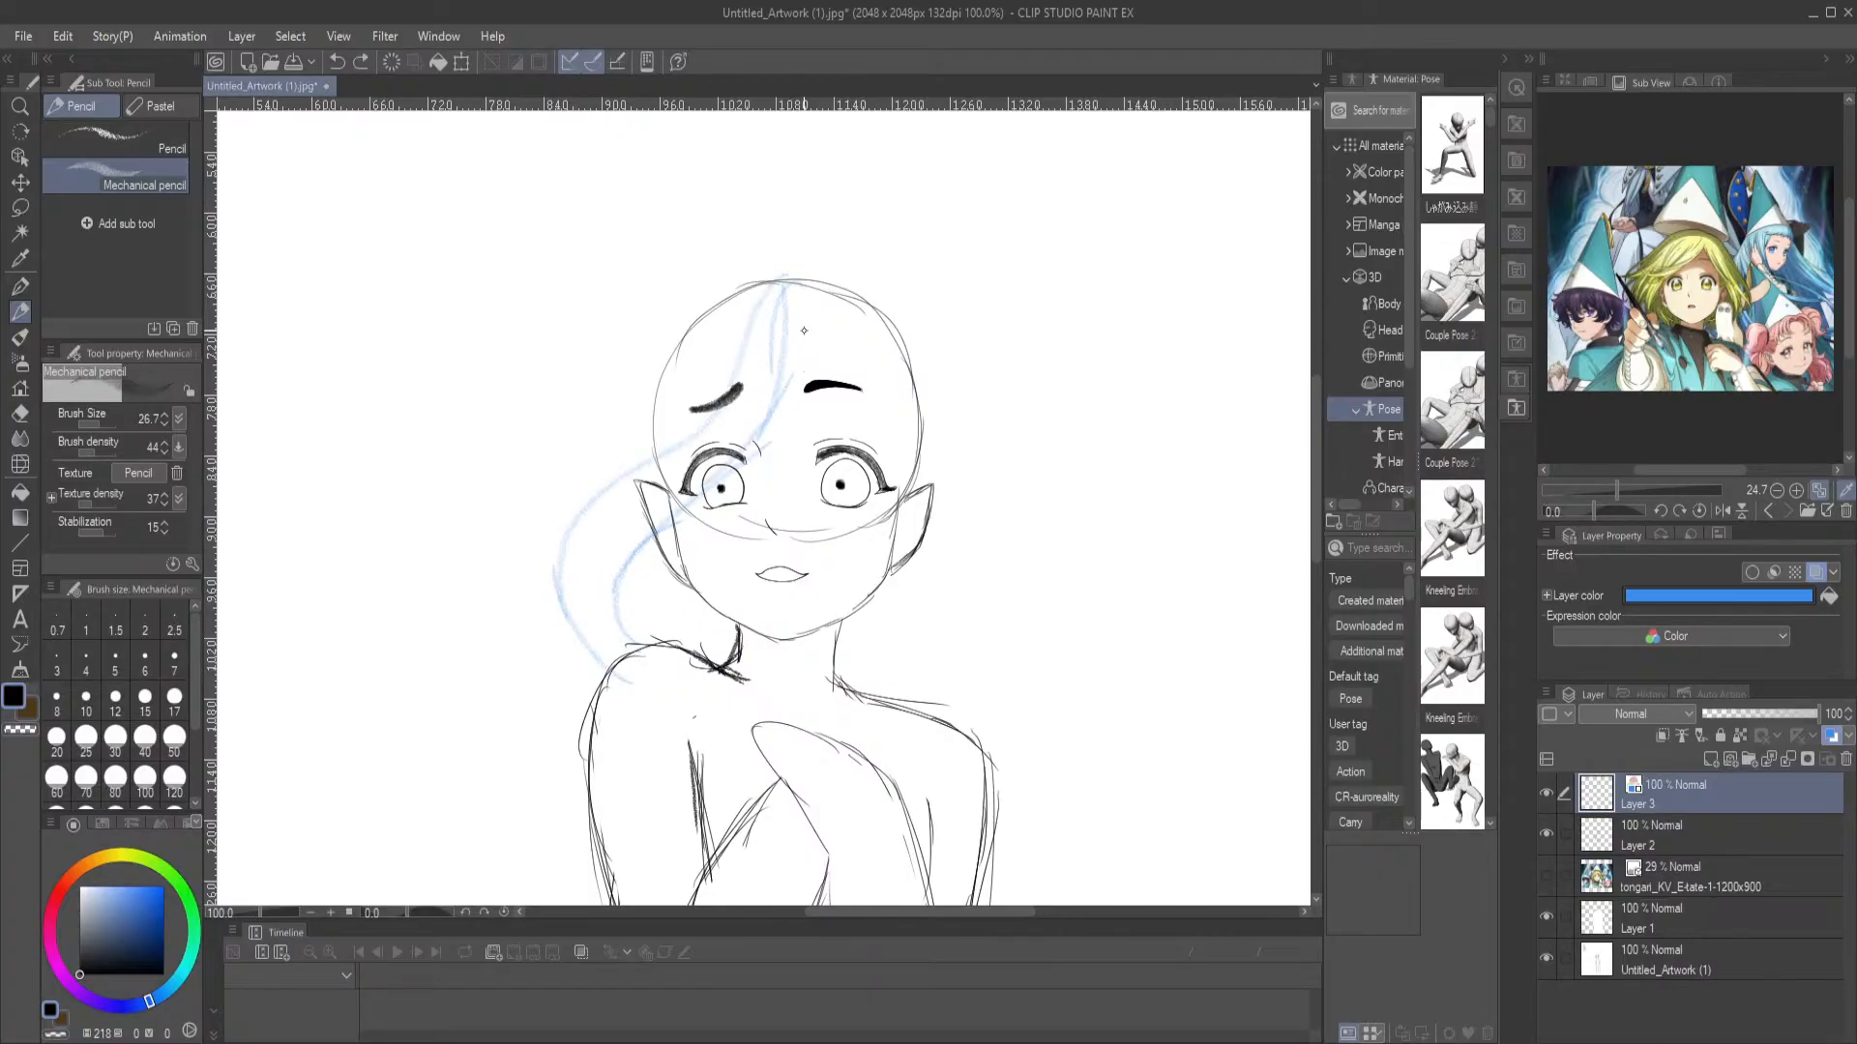
{"action": "key", "text": "ctrl+z"}
{"action": "key", "text": "ctrl+z"}
Sketch bangs from a parting at the top of the head, sweeping past the left-hand eye and down to the right-hand ear
{"action": "mouse_move", "coordinate": [791, 282]}
{"action": "left_mouse_down"}
{"action": "mouse_move", "coordinate": [763, 415]}
{"action": "mouse_move", "coordinate": [683, 527]}
{"action": "left_mouse_up"}
{"action": "mouse_move", "coordinate": [779, 291]}
{"action": "left_mouse_down"}
{"action": "mouse_move", "coordinate": [679, 472]}
{"action": "mouse_move", "coordinate": [691, 633]}
{"action": "left_mouse_up"}
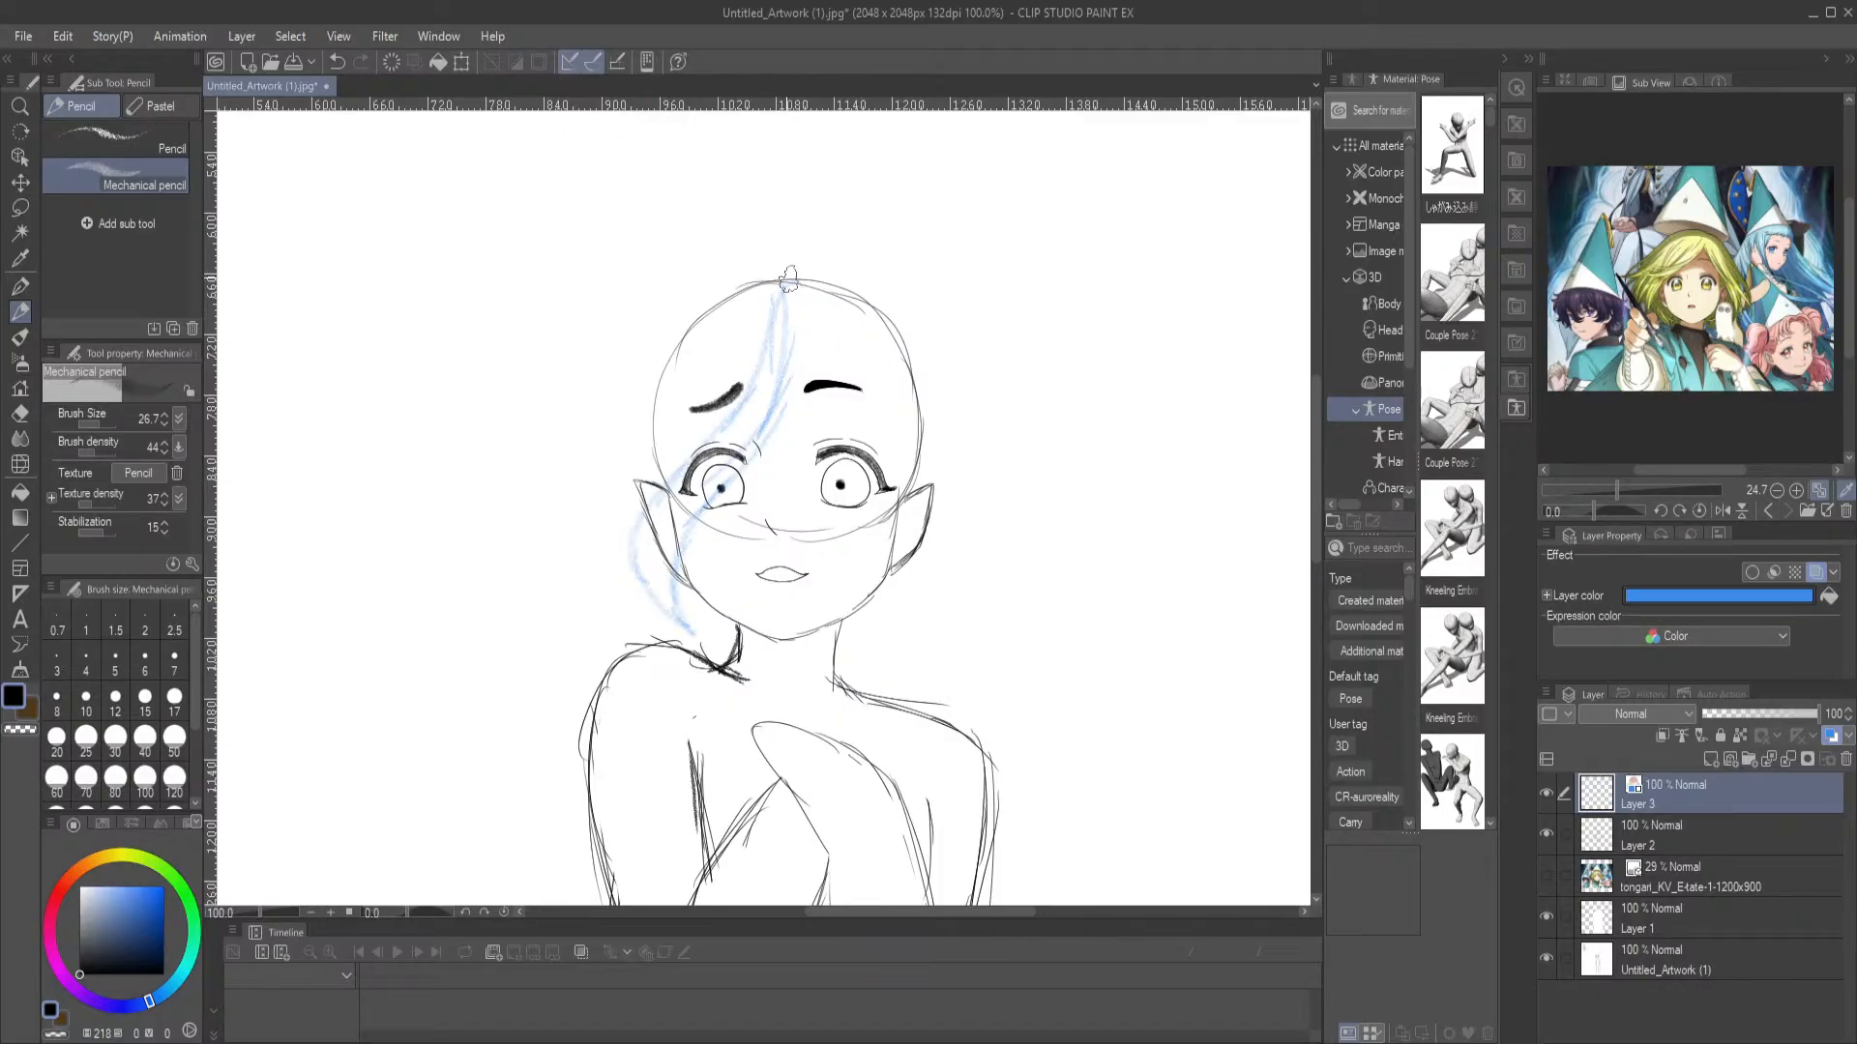
{"action": "mouse_move", "coordinate": [784, 282]}
{"action": "left_mouse_down"}
{"action": "mouse_move", "coordinate": [842, 399]}
{"action": "mouse_move", "coordinate": [834, 382]}
{"action": "mouse_move", "coordinate": [903, 428]}
{"action": "left_mouse_up"}
{"action": "mouse_move", "coordinate": [849, 369]}
{"action": "left_mouse_down"}
{"action": "mouse_move", "coordinate": [918, 453]}
{"action": "mouse_move", "coordinate": [906, 514]}
{"action": "mouse_move", "coordinate": [935, 456]}
{"action": "mouse_move", "coordinate": [930, 498]}
{"action": "left_mouse_up"}
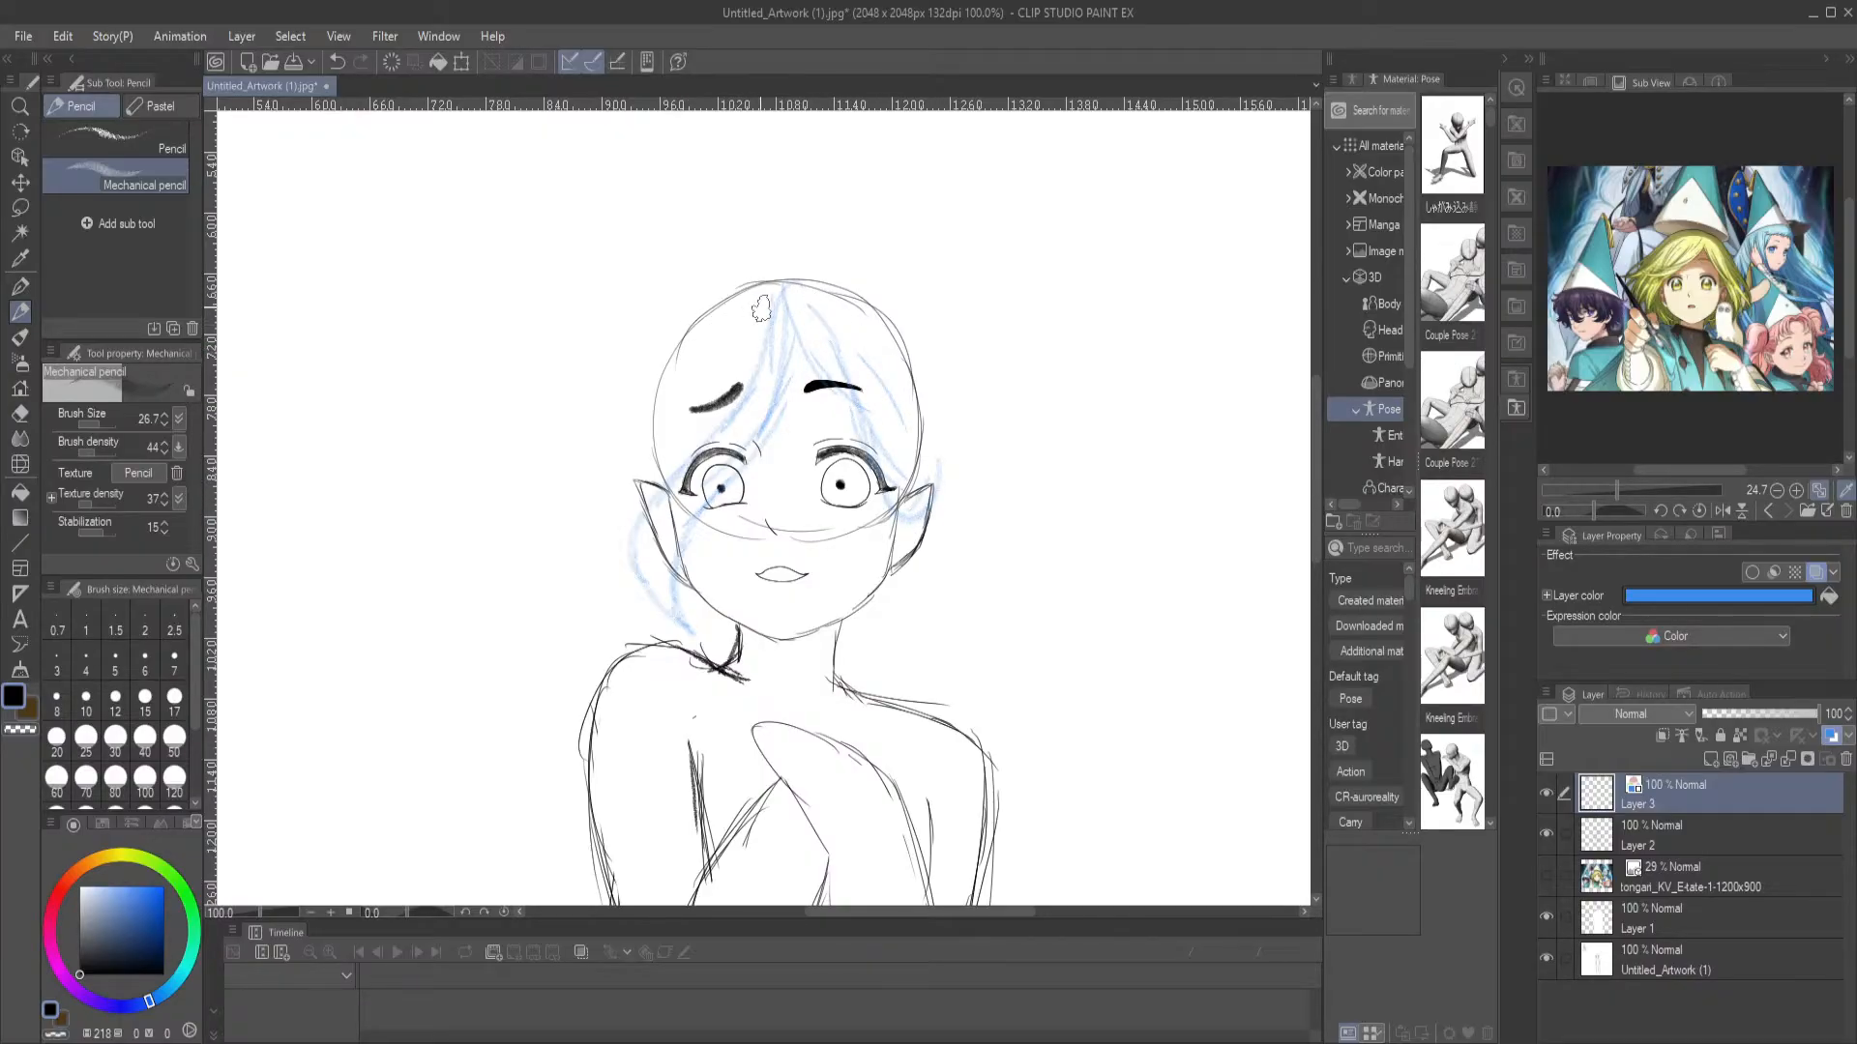
Sketch hair strands along both sides of the head, falling outside the ears toward the shoulders
{"action": "left_click_drag", "start_coordinate": [856, 282], "coordinate": [913, 360]}
{"action": "mouse_move", "coordinate": [929, 430]}
{"action": "left_mouse_down"}
{"action": "mouse_move", "coordinate": [980, 501]}
{"action": "mouse_move", "coordinate": [941, 682]}
{"action": "mouse_move", "coordinate": [941, 520]}
{"action": "mouse_move", "coordinate": [960, 543]}
{"action": "mouse_move", "coordinate": [931, 711]}
{"action": "mouse_move", "coordinate": [942, 462]}
{"action": "left_mouse_up"}
{"action": "left_click_drag", "start_coordinate": [772, 290], "coordinate": [701, 335]}
{"action": "mouse_move", "coordinate": [710, 326]}
{"action": "left_mouse_down"}
{"action": "mouse_move", "coordinate": [683, 389]}
{"action": "mouse_move", "coordinate": [593, 447]}
{"action": "mouse_move", "coordinate": [579, 573]}
{"action": "mouse_move", "coordinate": [624, 638]}
{"action": "left_mouse_up"}
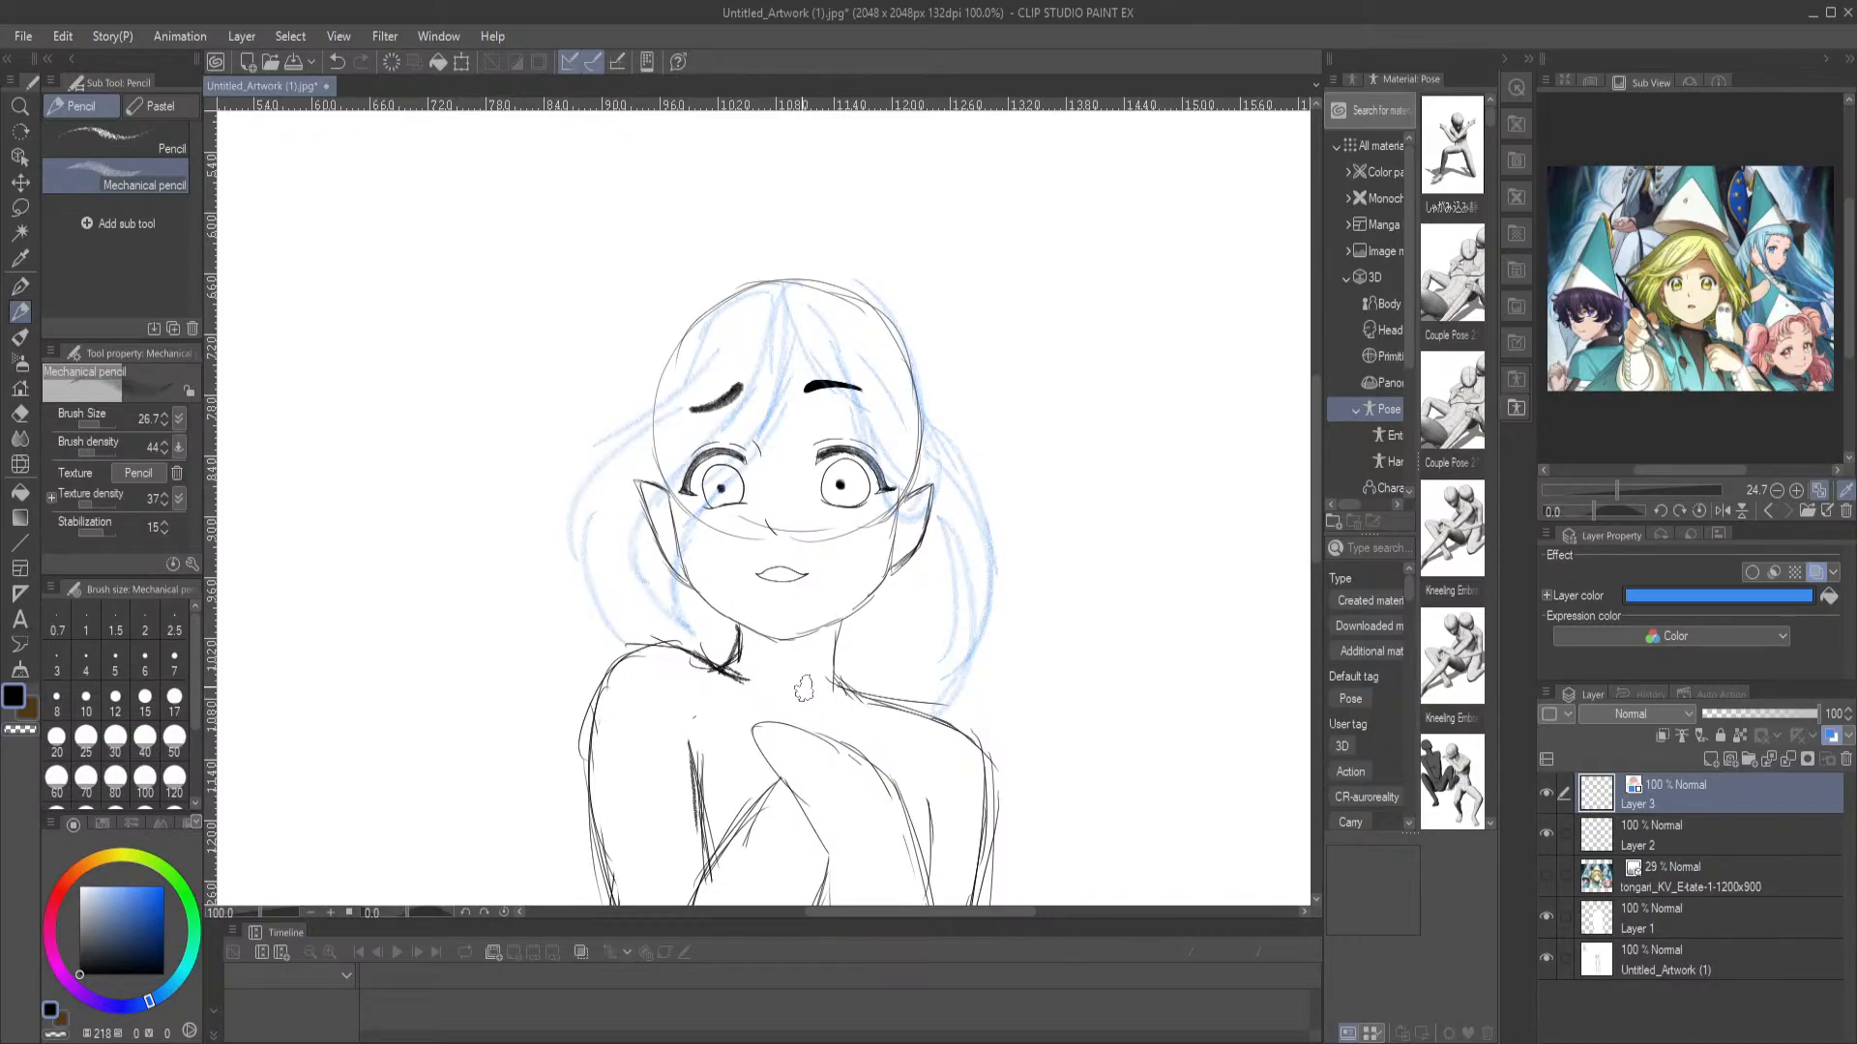
Undo the last left-hand side strands and redraw them as fuller hair falling from the temple over the shoulder
{"action": "key", "text": "ctrl+z"}
{"action": "key", "text": "ctrl+z"}
{"action": "key", "text": "ctrl+z"}
{"action": "key", "text": "ctrl+y"}
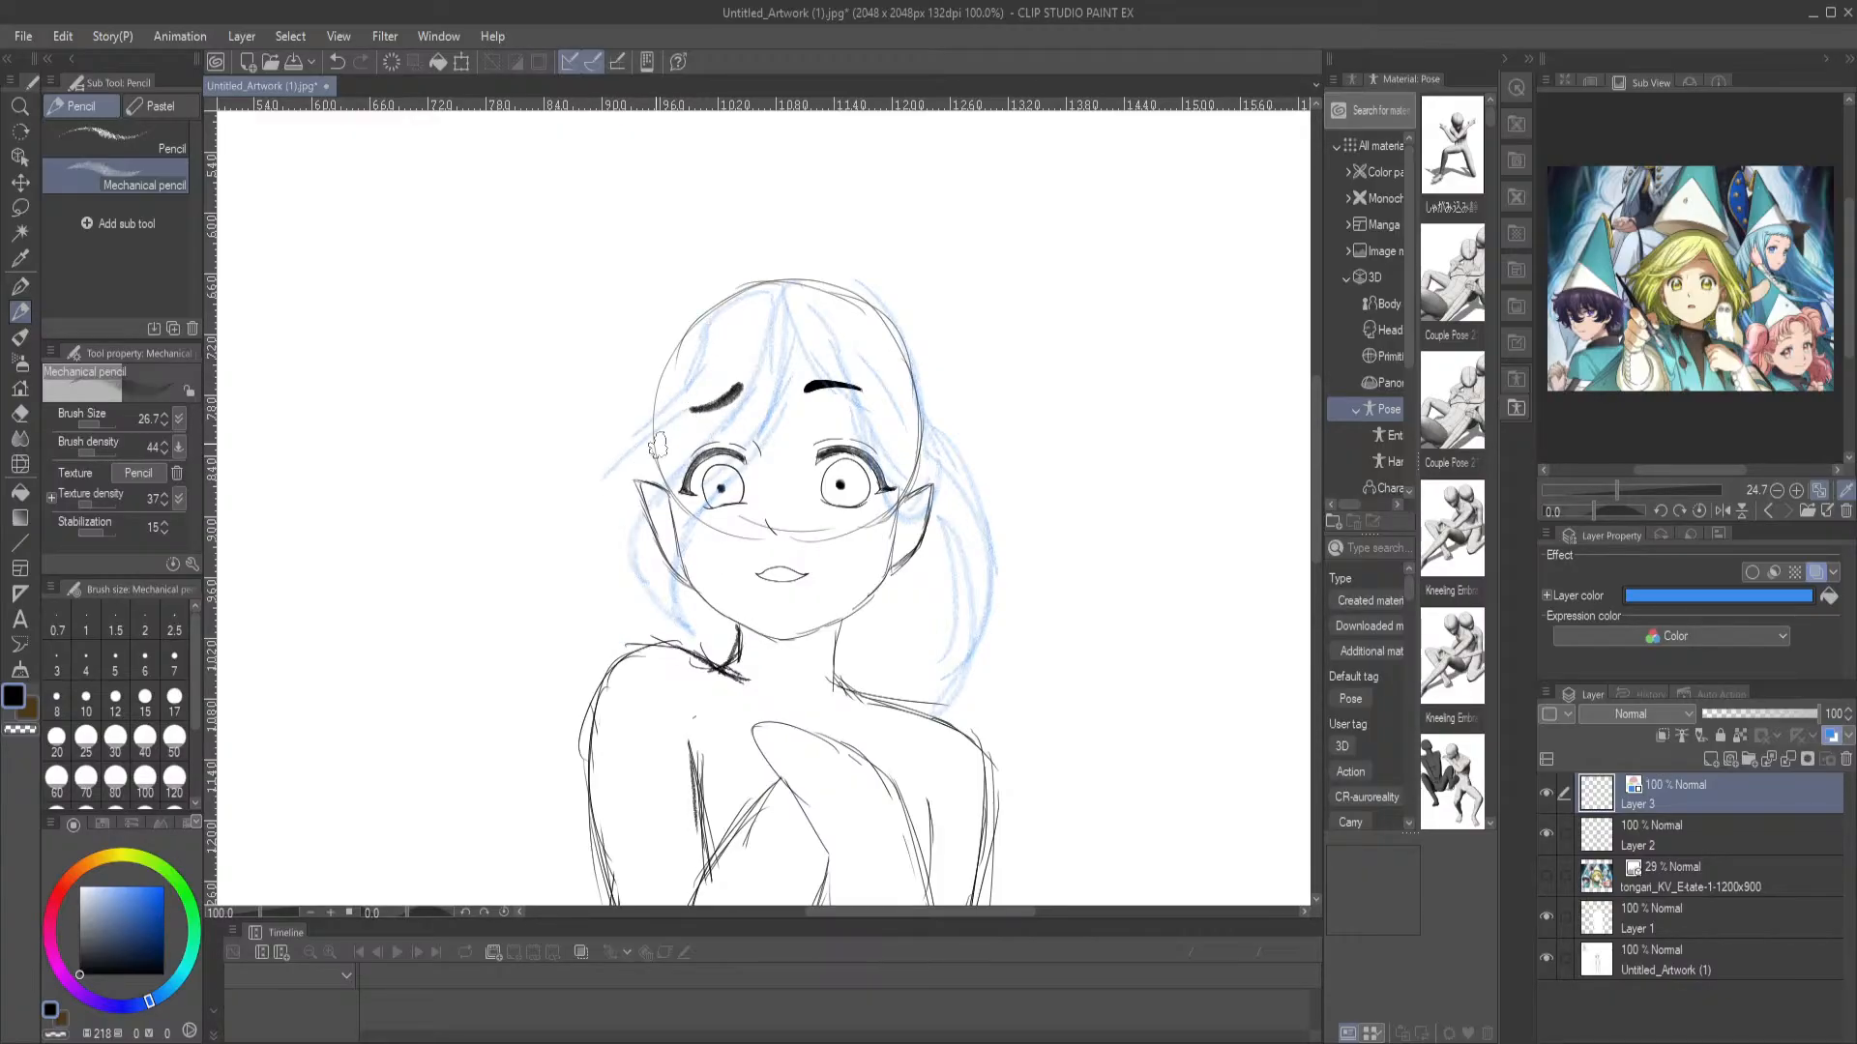
{"action": "mouse_move", "coordinate": [627, 454]}
{"action": "left_mouse_down"}
{"action": "mouse_move", "coordinate": [595, 557]}
{"action": "mouse_move", "coordinate": [608, 527]}
{"action": "mouse_move", "coordinate": [609, 671]}
{"action": "mouse_move", "coordinate": [581, 617]}
{"action": "mouse_move", "coordinate": [635, 724]}
{"action": "left_mouse_up"}
{"action": "left_click_drag", "start_coordinate": [626, 583], "coordinate": [635, 725]}
{"action": "mouse_move", "coordinate": [674, 414]}
{"action": "left_mouse_down"}
{"action": "mouse_move", "coordinate": [588, 539]}
{"action": "mouse_move", "coordinate": [608, 668]}
{"action": "left_mouse_up"}
{"action": "left_click_drag", "start_coordinate": [613, 674], "coordinate": [680, 743]}
{"action": "left_click_drag", "start_coordinate": [632, 583], "coordinate": [628, 634]}
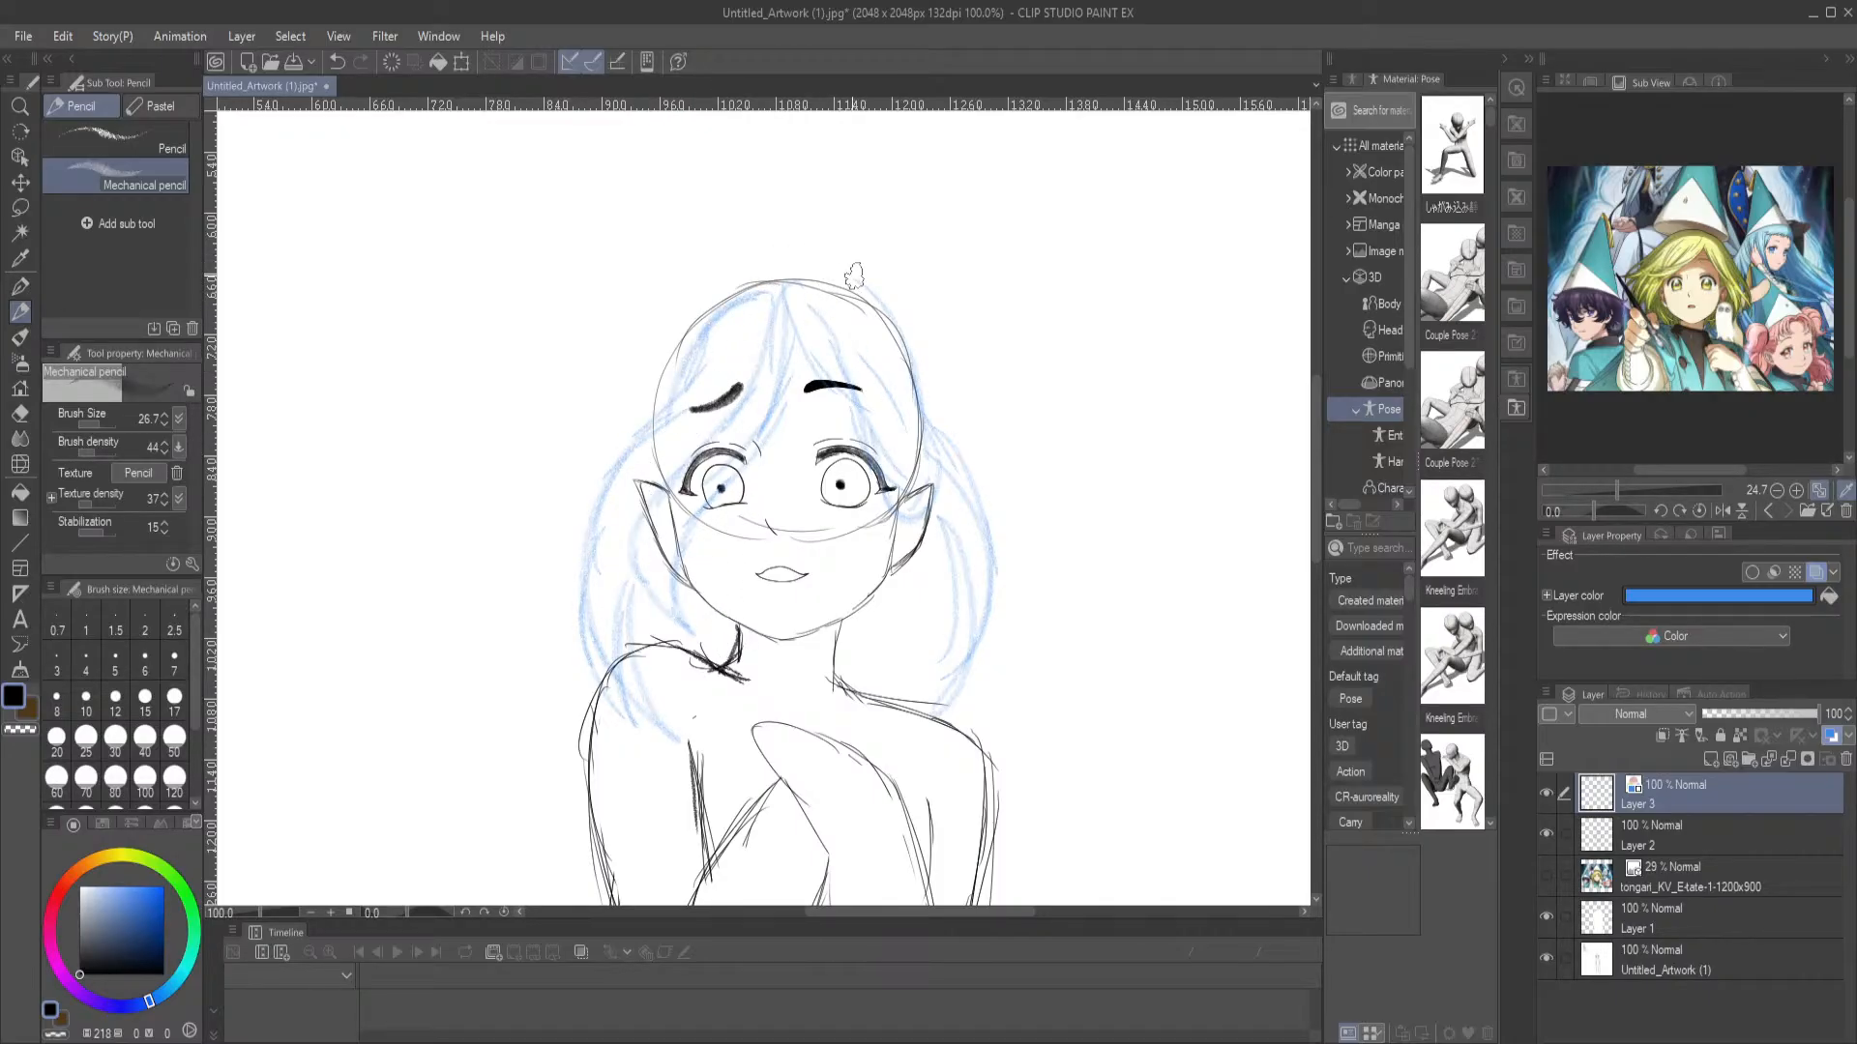
Sketch the outer hair outline slightly above the skull, across the top of the head
{"action": "mouse_move", "coordinate": [870, 290]}
{"action": "left_mouse_down"}
{"action": "mouse_move", "coordinate": [793, 267]}
{"action": "mouse_move", "coordinate": [739, 282]}
{"action": "mouse_move", "coordinate": [783, 266]}
{"action": "mouse_move", "coordinate": [740, 290]}
{"action": "left_mouse_up"}
{"action": "key", "text": "ctrl+z"}
{"action": "mouse_move", "coordinate": [895, 314]}
{"action": "left_mouse_down"}
{"action": "mouse_move", "coordinate": [802, 263]}
{"action": "mouse_move", "coordinate": [704, 302]}
{"action": "left_mouse_up"}
Sketch a long windblown lock sweeping from the left-hand side of the head outward and down to a curved tip
{"action": "left_click_drag", "start_coordinate": [644, 392], "coordinate": [455, 546]}
{"action": "mouse_move", "coordinate": [479, 557]}
{"action": "left_mouse_down"}
{"action": "mouse_move", "coordinate": [358, 667]}
{"action": "mouse_move", "coordinate": [321, 788]}
{"action": "mouse_move", "coordinate": [363, 739]}
{"action": "left_mouse_up"}
{"action": "left_click_drag", "start_coordinate": [447, 733], "coordinate": [555, 571]}
{"action": "mouse_move", "coordinate": [632, 377]}
{"action": "left_mouse_down"}
{"action": "mouse_move", "coordinate": [453, 492]}
{"action": "mouse_move", "coordinate": [410, 747]}
{"action": "left_mouse_up"}
{"action": "mouse_move", "coordinate": [688, 316]}
{"action": "left_mouse_down"}
{"action": "mouse_move", "coordinate": [385, 697]}
{"action": "mouse_move", "coordinate": [408, 766]}
{"action": "left_mouse_up"}
{"action": "mouse_move", "coordinate": [445, 769]}
{"action": "left_mouse_down"}
{"action": "mouse_move", "coordinate": [416, 714]}
{"action": "mouse_move", "coordinate": [530, 506]}
{"action": "mouse_move", "coordinate": [684, 388]}
{"action": "mouse_move", "coordinate": [702, 328]}
{"action": "mouse_move", "coordinate": [693, 364]}
{"action": "mouse_move", "coordinate": [564, 459]}
{"action": "mouse_move", "coordinate": [401, 720]}
{"action": "left_mouse_up"}
{"action": "mouse_move", "coordinate": [711, 322]}
{"action": "left_mouse_down"}
{"action": "mouse_move", "coordinate": [592, 367]}
{"action": "mouse_move", "coordinate": [352, 634]}
{"action": "left_mouse_up"}
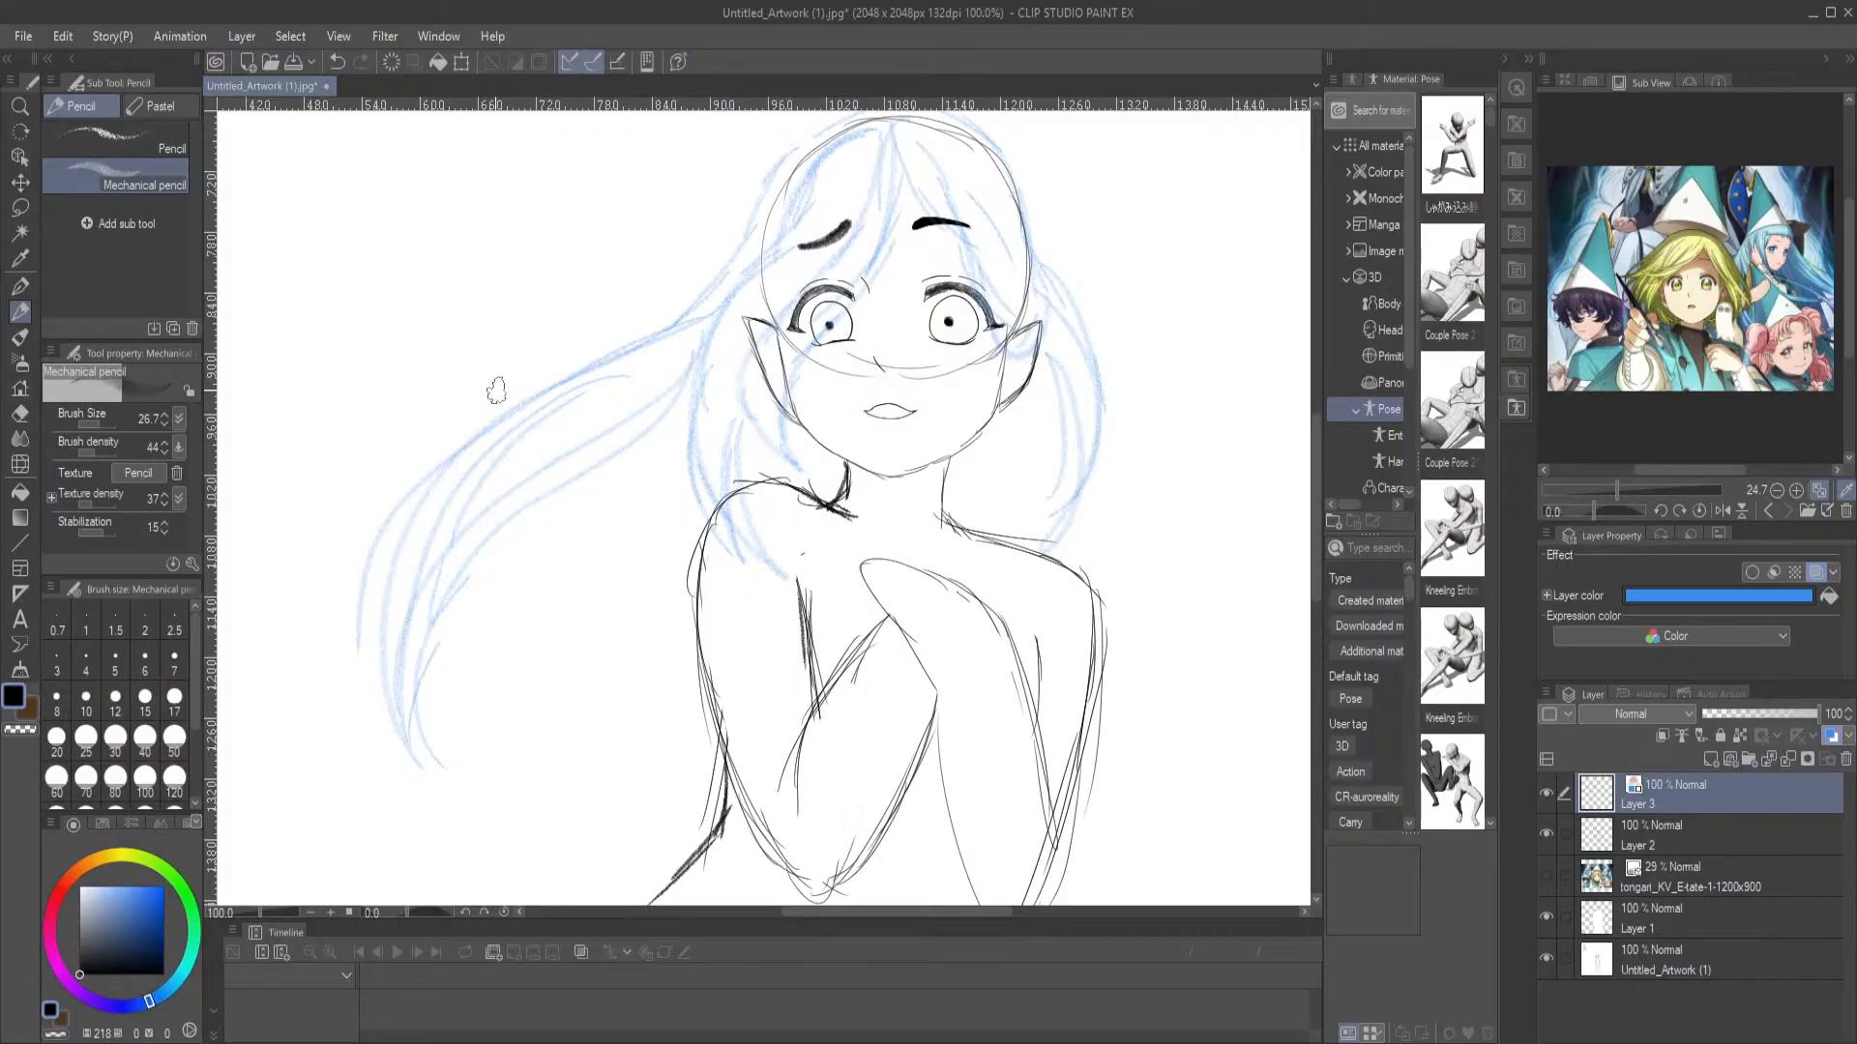
Try the G-pen with freehand scribbles and loops in the blank area above the windblown lock
{"action": "left_click", "coordinate": [20, 287]}
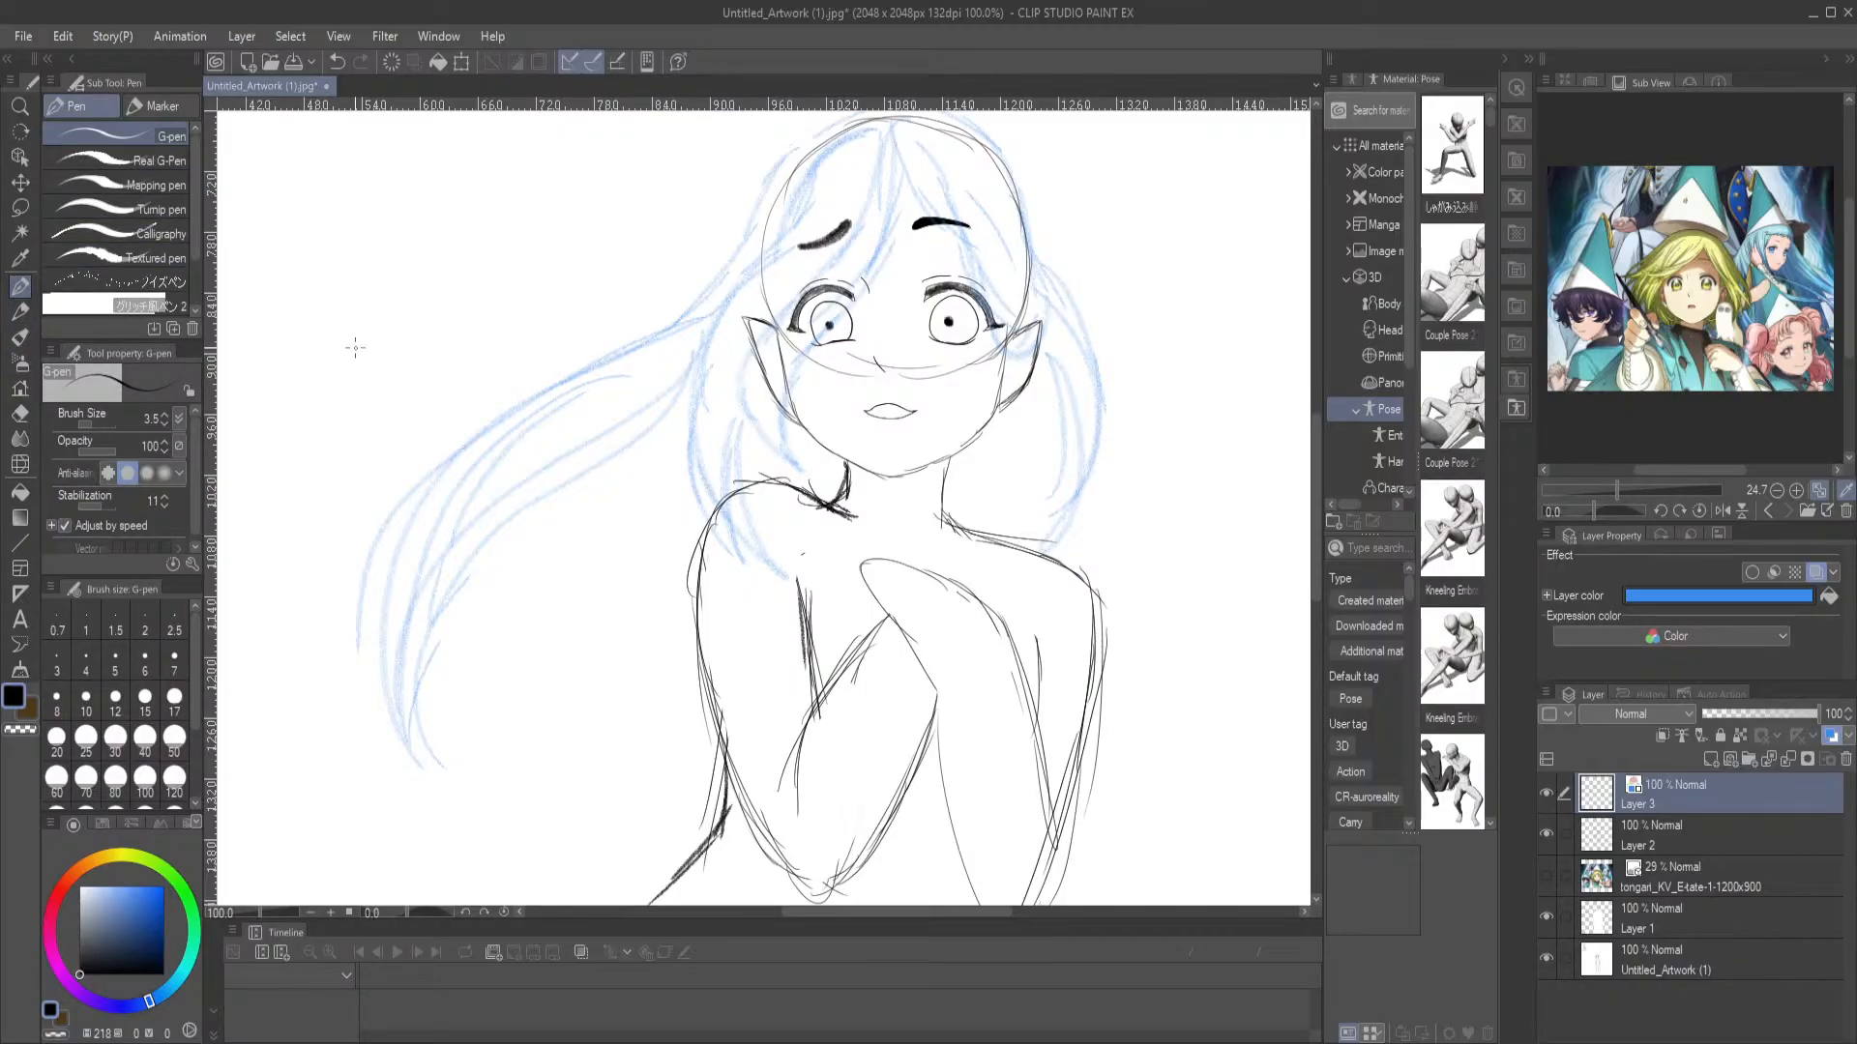
{"action": "mouse_move", "coordinate": [411, 213]}
{"action": "left_mouse_down"}
{"action": "mouse_move", "coordinate": [515, 273]}
{"action": "mouse_move", "coordinate": [439, 290]}
{"action": "mouse_move", "coordinate": [478, 322]}
{"action": "mouse_move", "coordinate": [566, 236]}
{"action": "mouse_move", "coordinate": [512, 276]}
{"action": "mouse_move", "coordinate": [585, 298]}
{"action": "mouse_move", "coordinate": [516, 189]}
{"action": "mouse_move", "coordinate": [465, 334]}
{"action": "left_mouse_up"}
{"action": "key", "text": "ctrl+z"}
{"action": "key", "text": "ctrl+z"}
{"action": "left_click", "coordinate": [19, 312]}
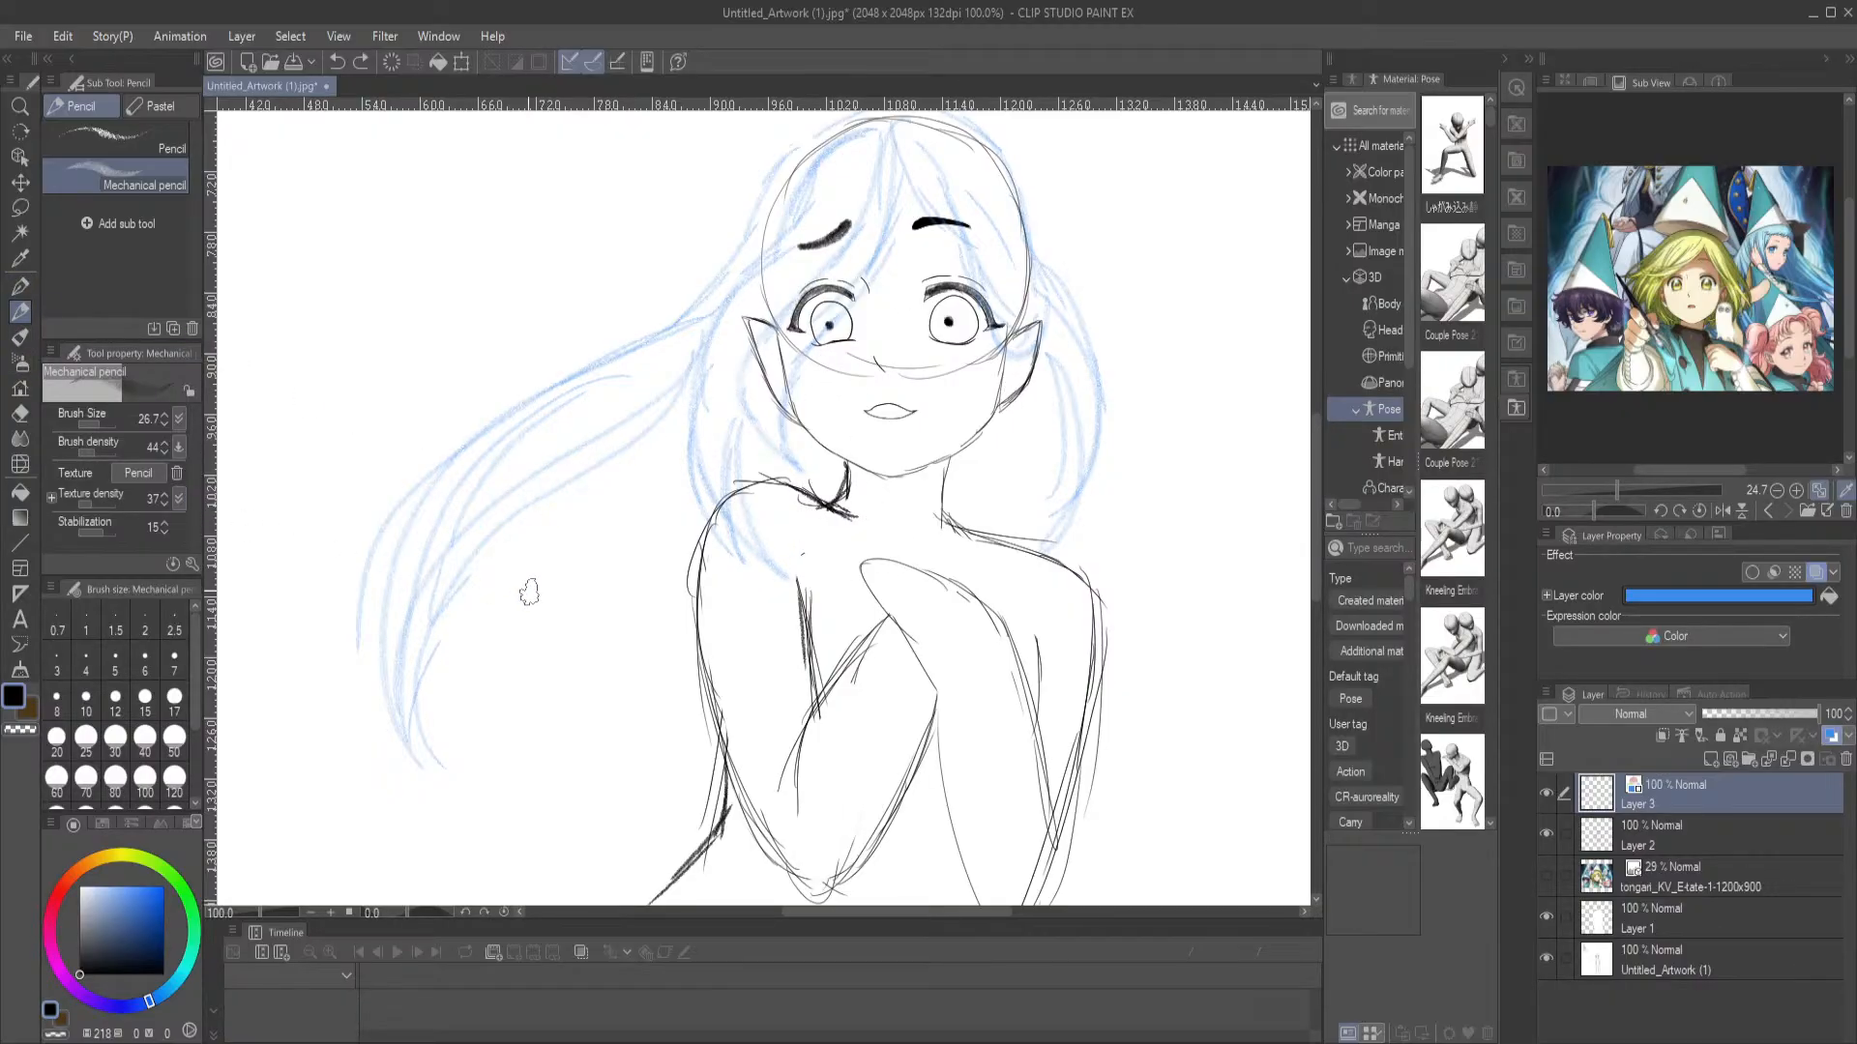
{"action": "left_click_drag", "start_coordinate": [740, 589], "coordinate": [778, 502]}
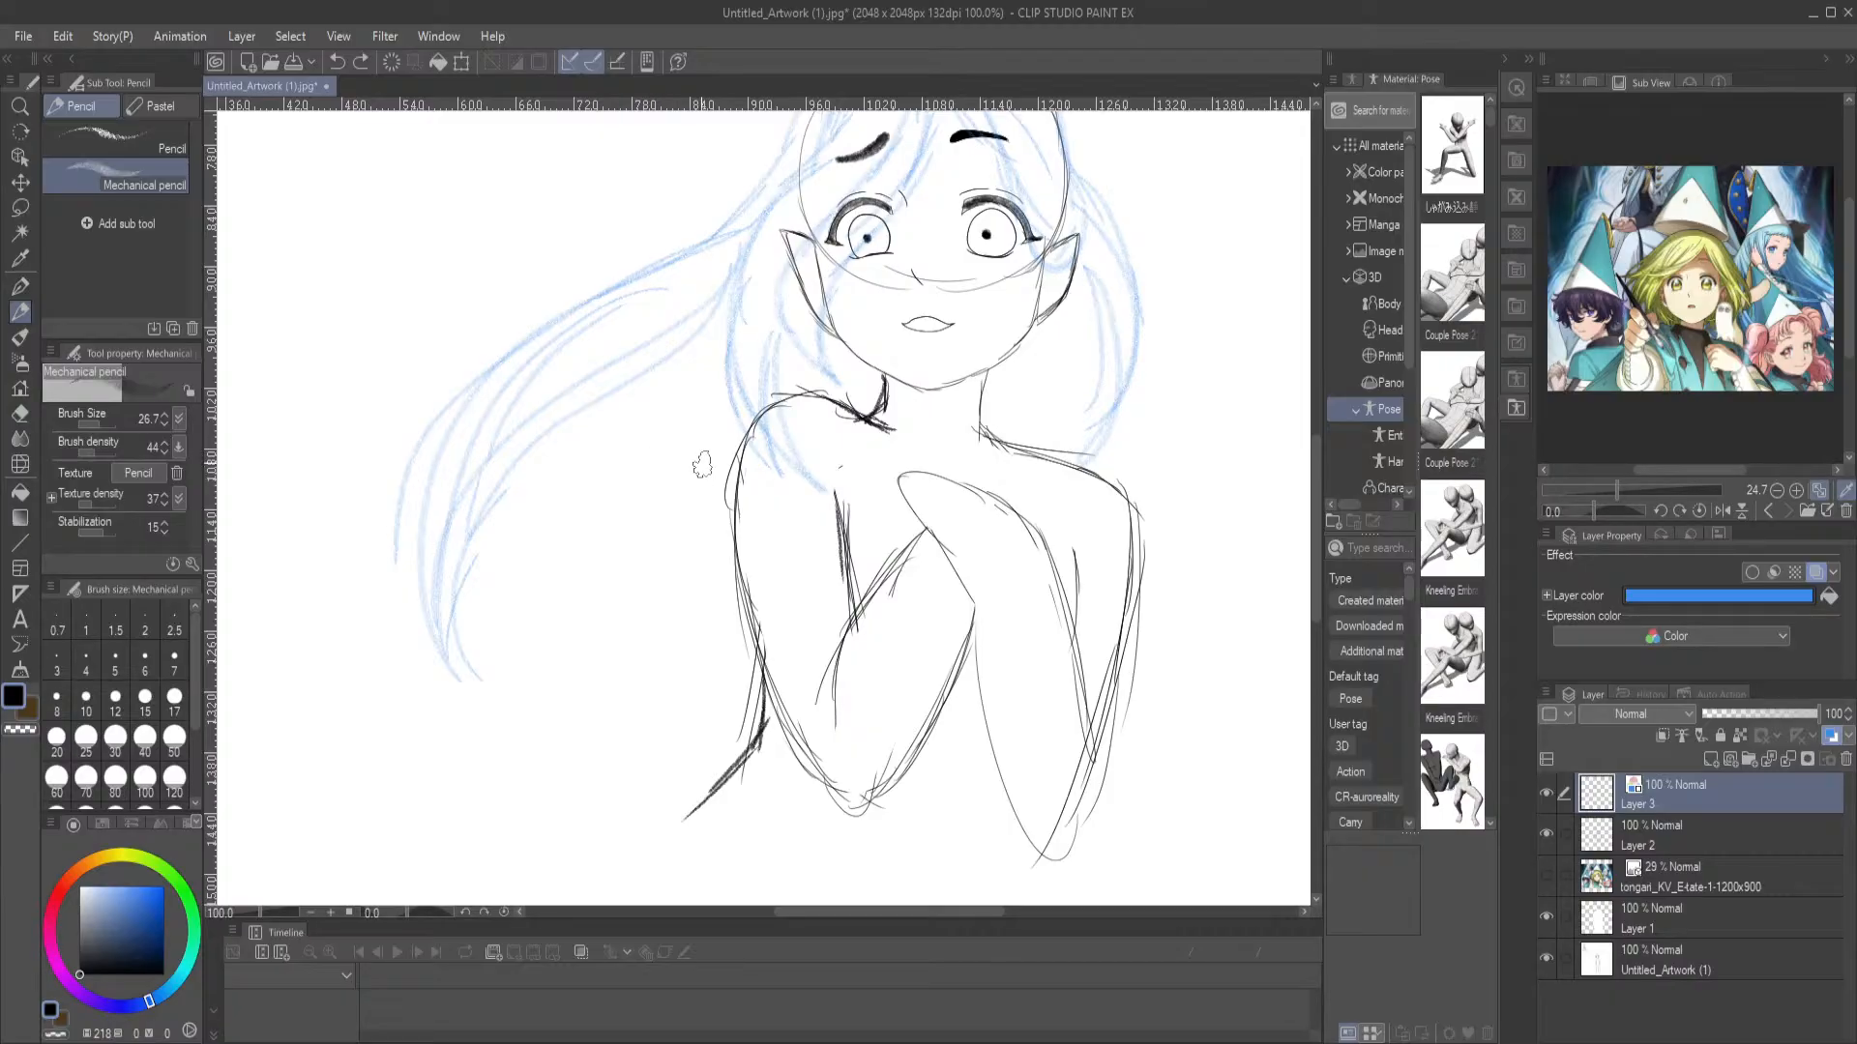
{"action": "left_click", "coordinate": [19, 285]}
{"action": "mouse_move", "coordinate": [427, 222]}
{"action": "left_mouse_down"}
{"action": "mouse_move", "coordinate": [394, 228]}
{"action": "mouse_move", "coordinate": [483, 243]}
{"action": "mouse_move", "coordinate": [542, 203]}
{"action": "mouse_move", "coordinate": [510, 258]}
{"action": "left_mouse_up"}
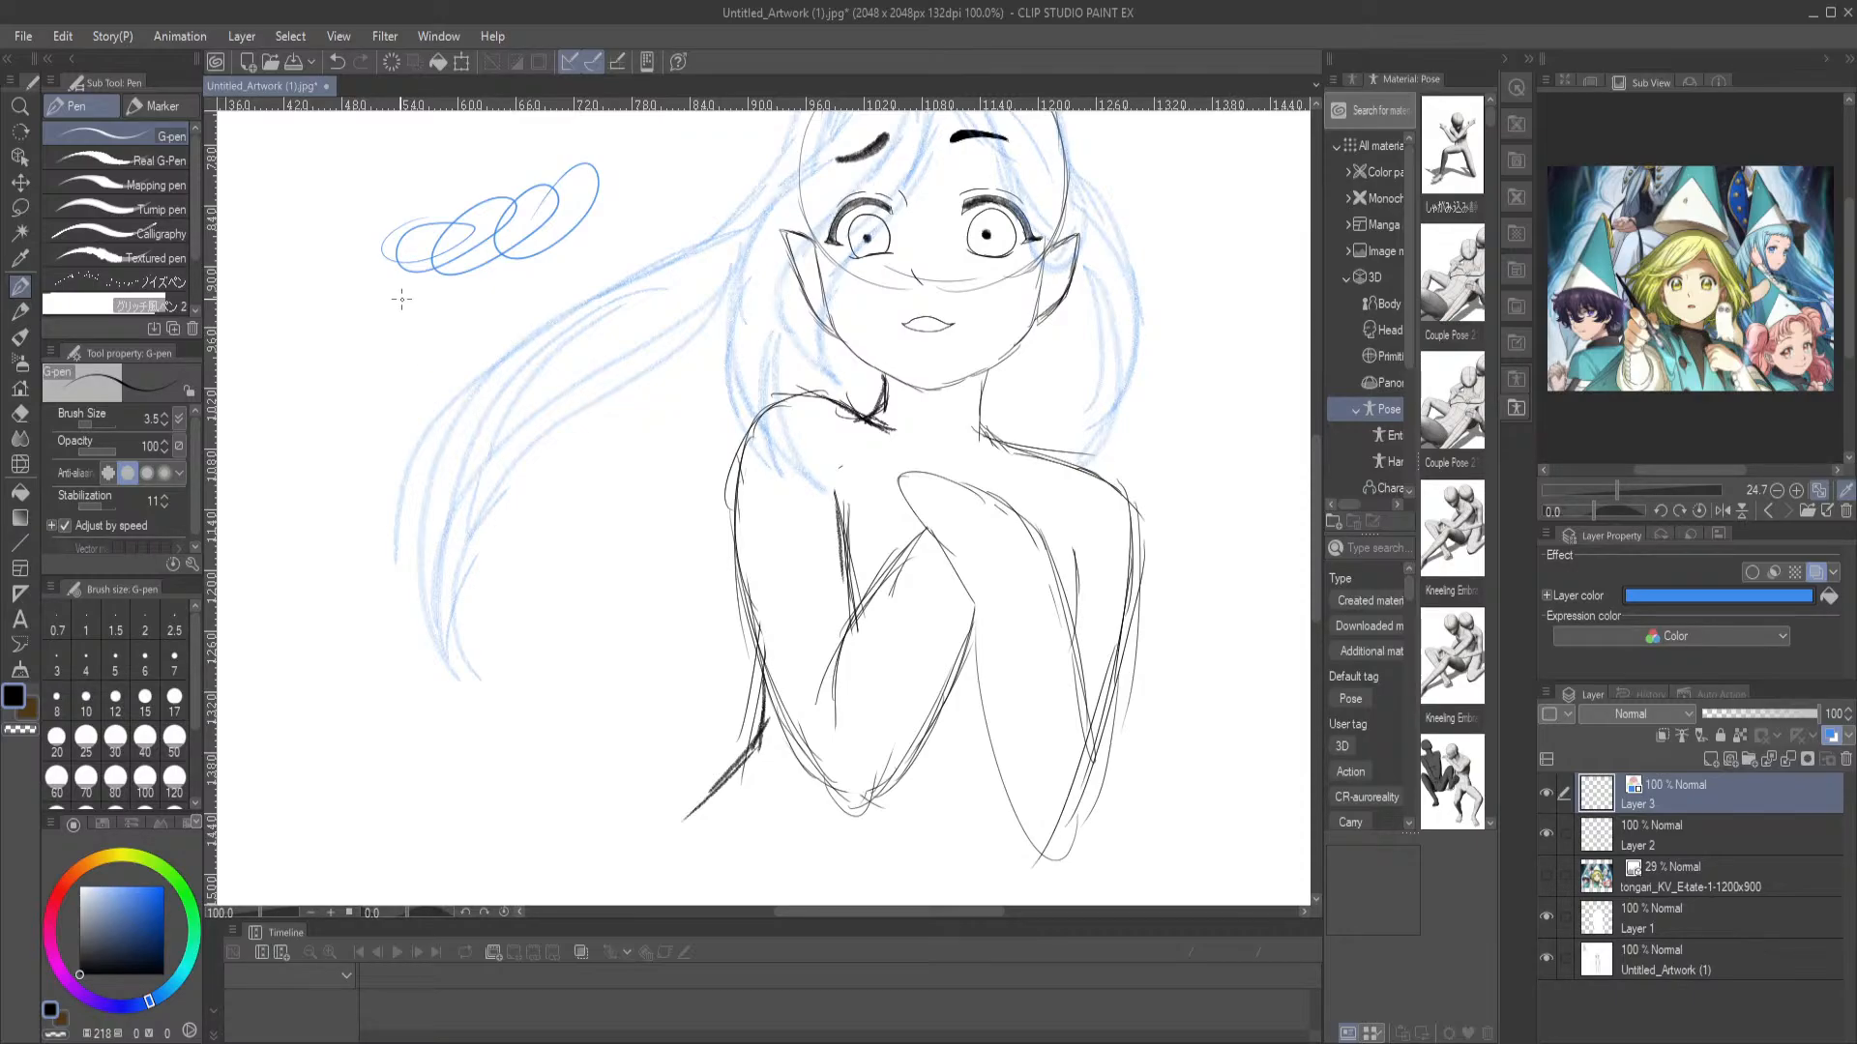
{"action": "key", "text": "ctrl+z"}
{"action": "mouse_move", "coordinate": [391, 315]}
{"action": "left_mouse_down"}
{"action": "mouse_move", "coordinate": [413, 262]}
{"action": "mouse_move", "coordinate": [496, 233]}
{"action": "mouse_move", "coordinate": [515, 258]}
{"action": "mouse_move", "coordinate": [534, 215]}
{"action": "left_mouse_up"}
{"action": "key", "text": "ctrl+z"}
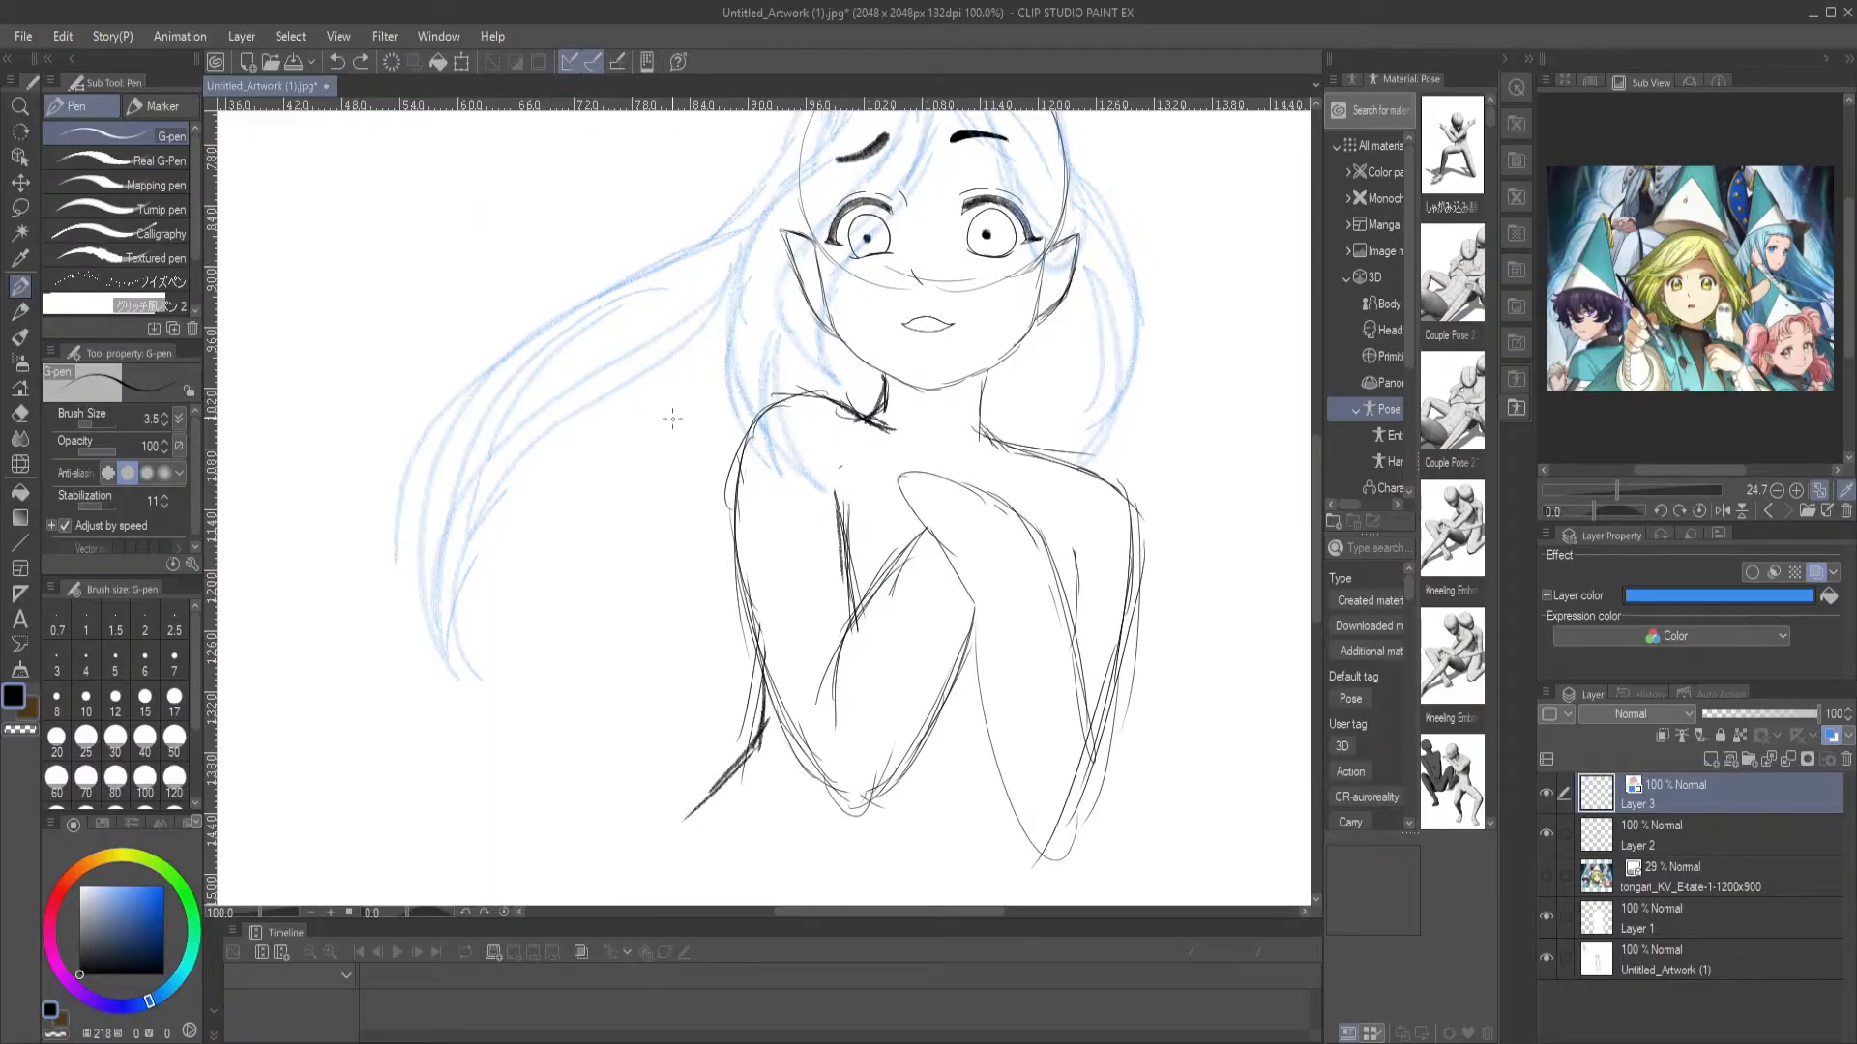
{"action": "left_click", "coordinate": [20, 311]}
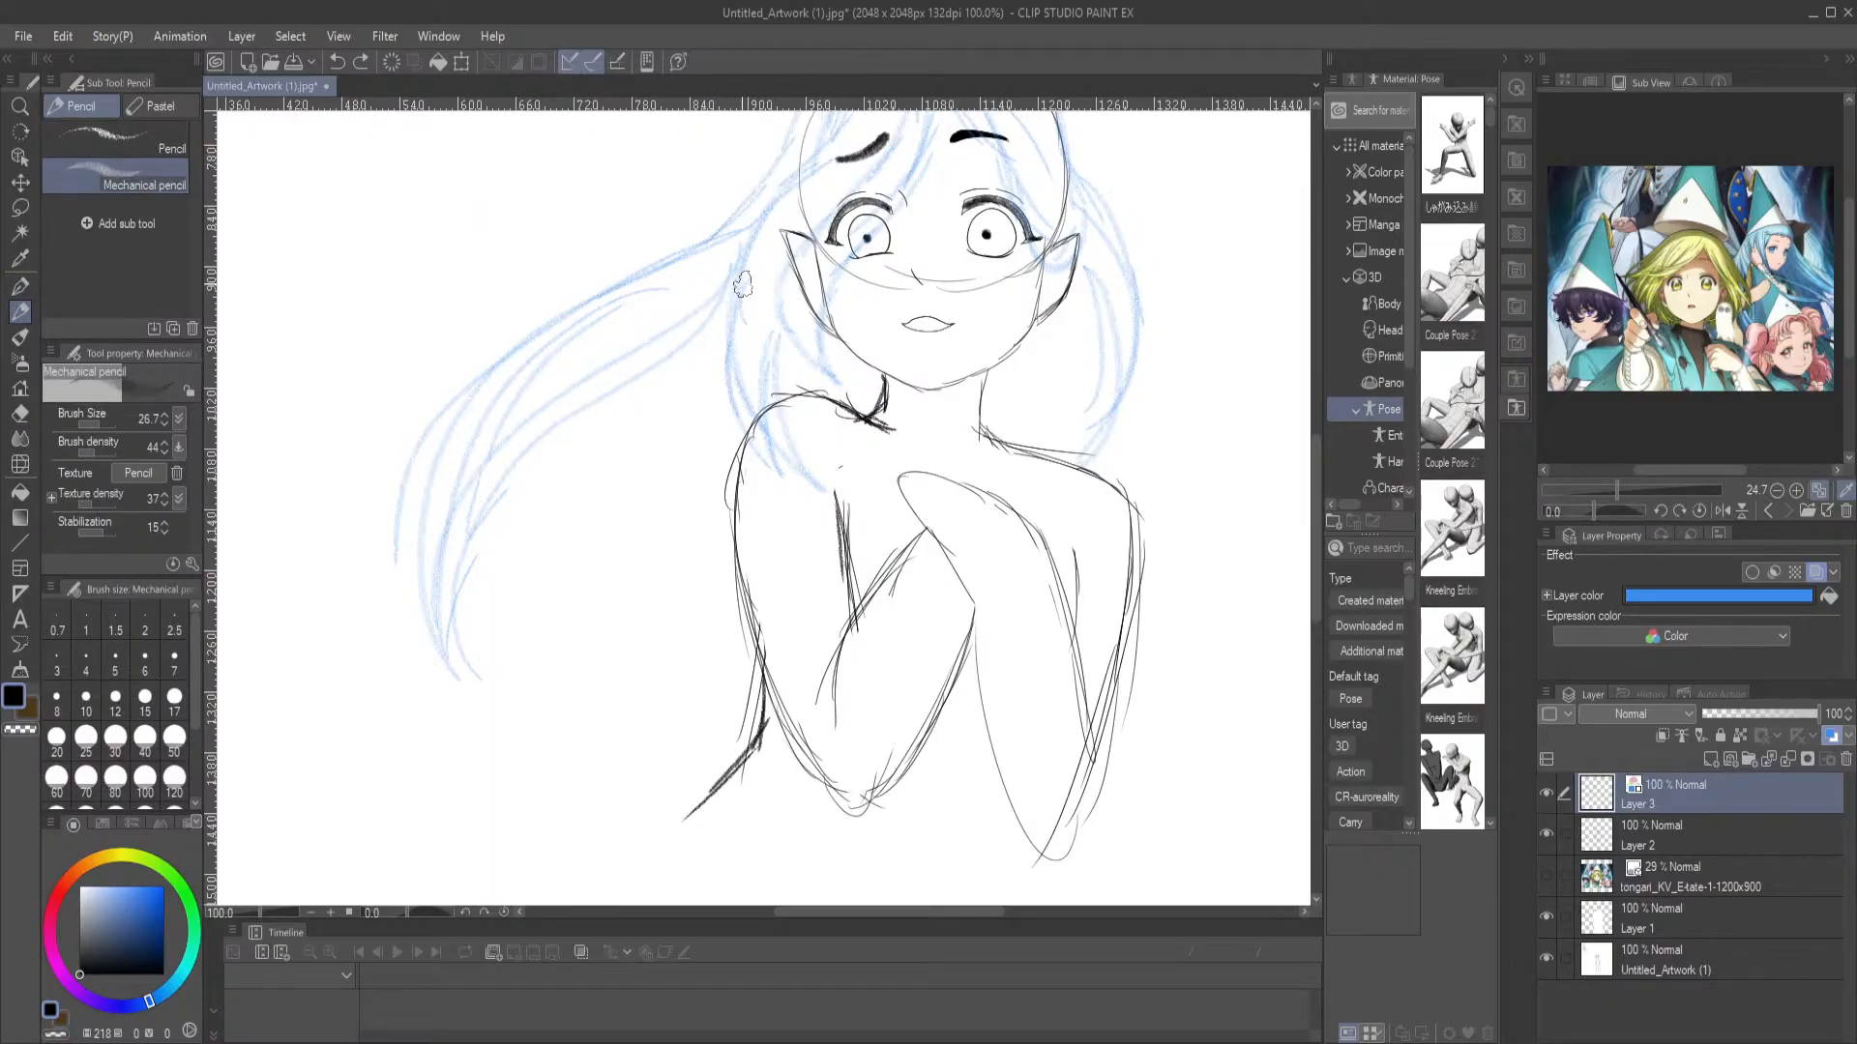
Sketch a second long lock hanging behind the left-hand shoulder with the Mechanical pencil, beneath the windblown lock
{"action": "left_click_drag", "start_coordinate": [808, 215], "coordinate": [798, 367]}
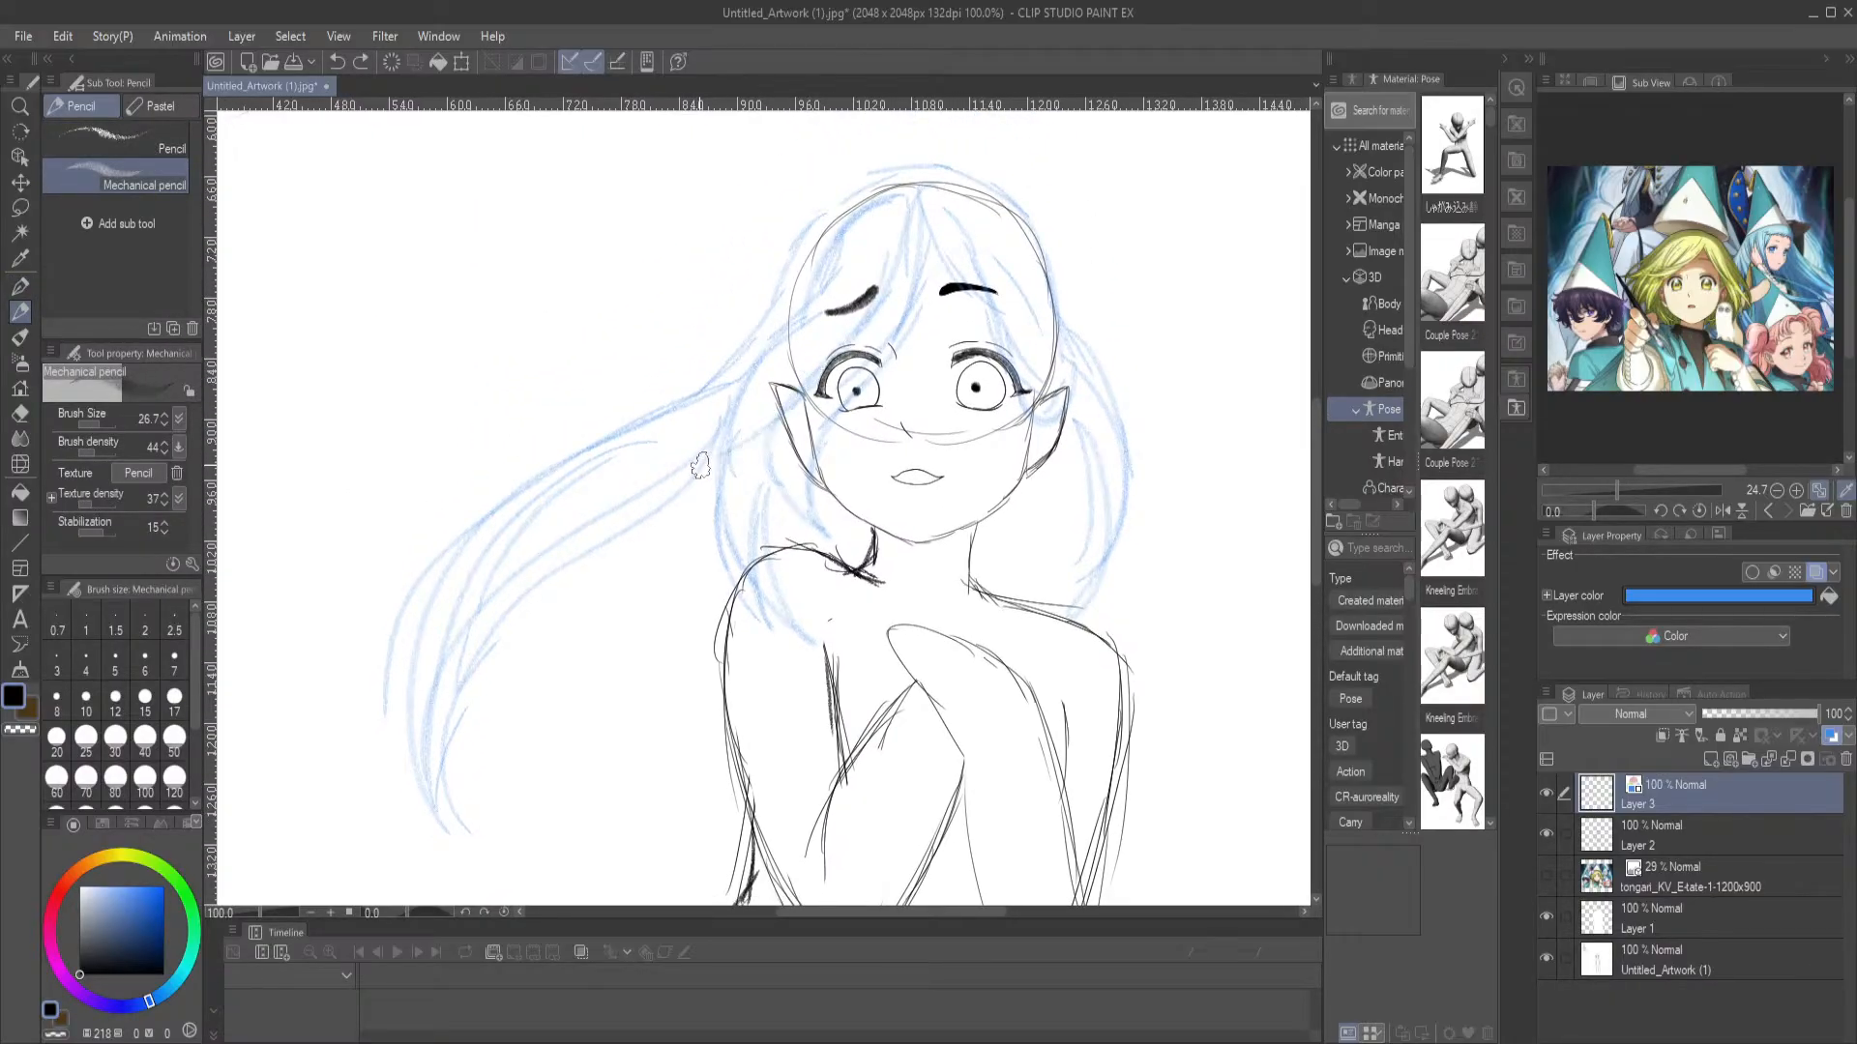
{"action": "left_click_drag", "start_coordinate": [654, 528], "coordinate": [603, 733]}
{"action": "left_click_drag", "start_coordinate": [629, 666], "coordinate": [658, 822]}
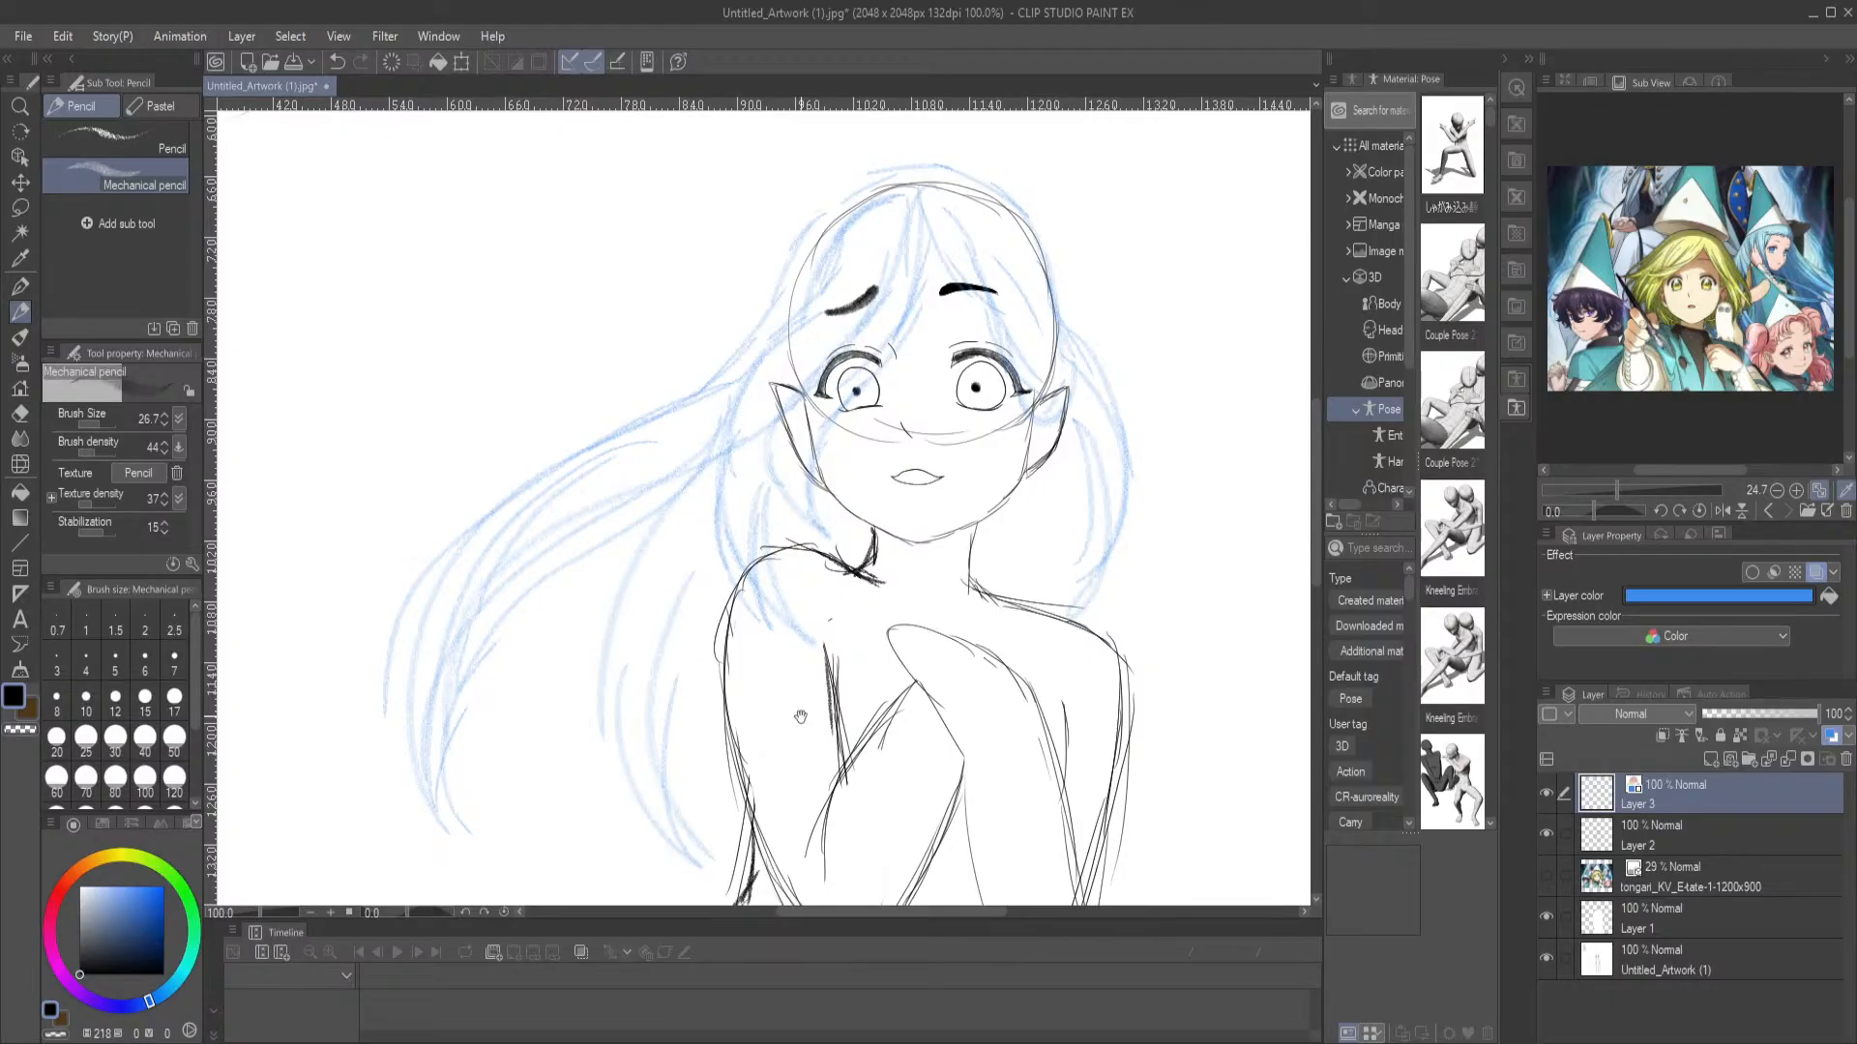
Add hair strands at the right-hand side of the head and sketch petal-shaped ornaments on both sides
{"action": "left_click_drag", "start_coordinate": [790, 735], "coordinate": [775, 512]}
{"action": "left_click_drag", "start_coordinate": [995, 190], "coordinate": [946, 377]}
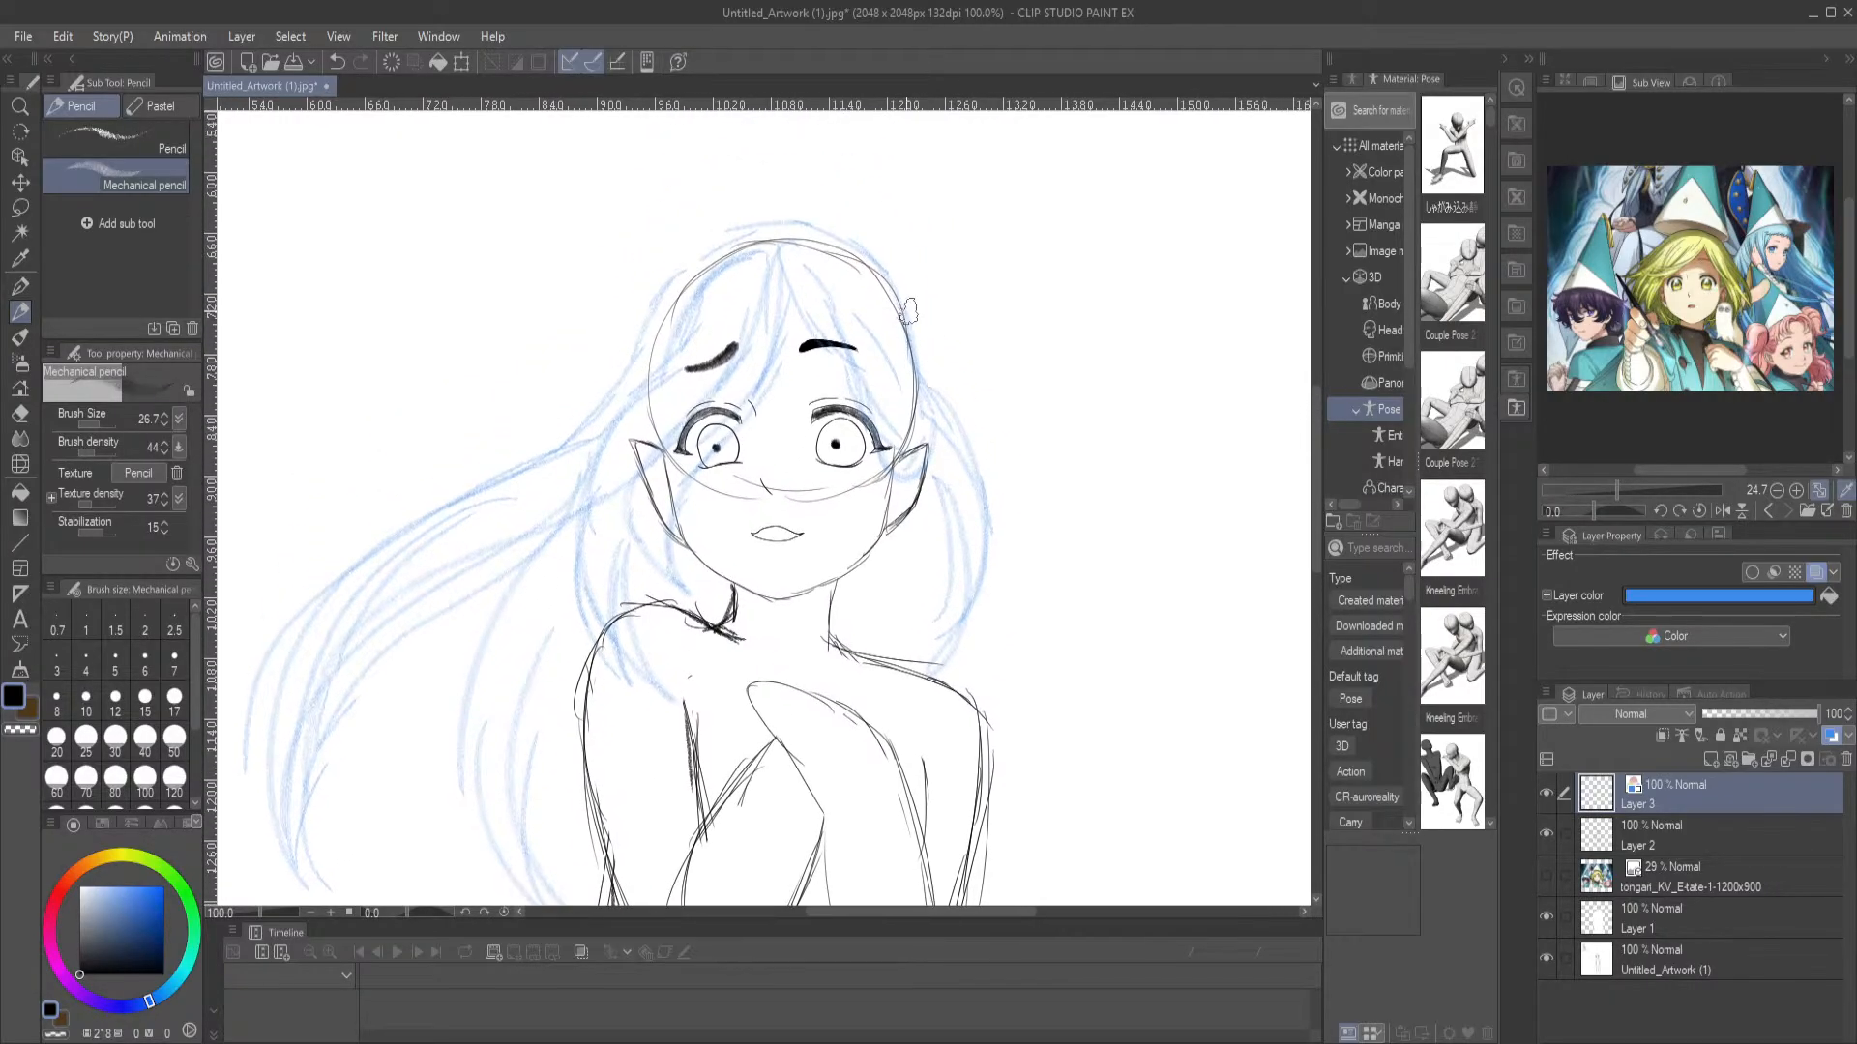
{"action": "left_click_drag", "start_coordinate": [919, 312], "coordinate": [981, 503]}
{"action": "mouse_move", "coordinate": [638, 289]}
{"action": "left_mouse_down"}
{"action": "mouse_move", "coordinate": [673, 334]}
{"action": "mouse_move", "coordinate": [615, 352]}
{"action": "left_mouse_up"}
{"action": "key", "text": "ctrl+z"}
{"action": "key", "text": "ctrl+z"}
{"action": "left_click", "coordinate": [20, 286]}
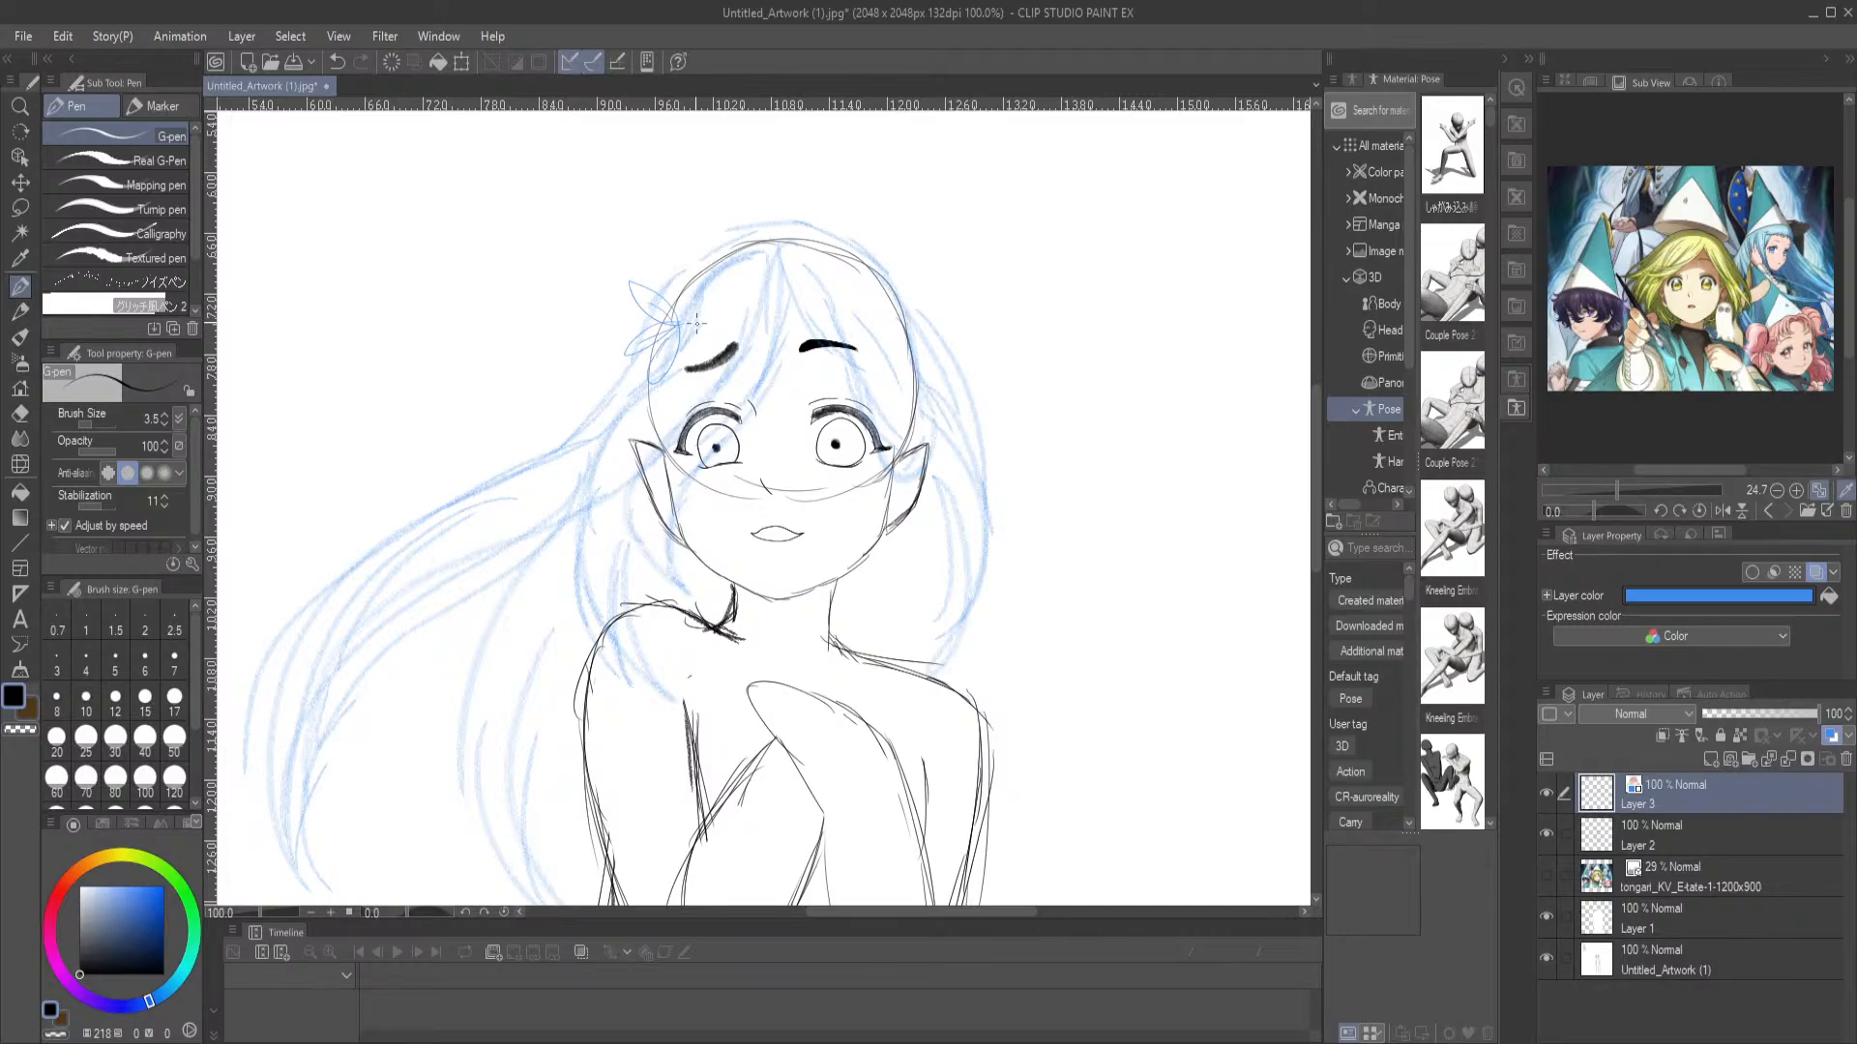
{"action": "left_click_drag", "start_coordinate": [994, 421], "coordinate": [904, 371]}
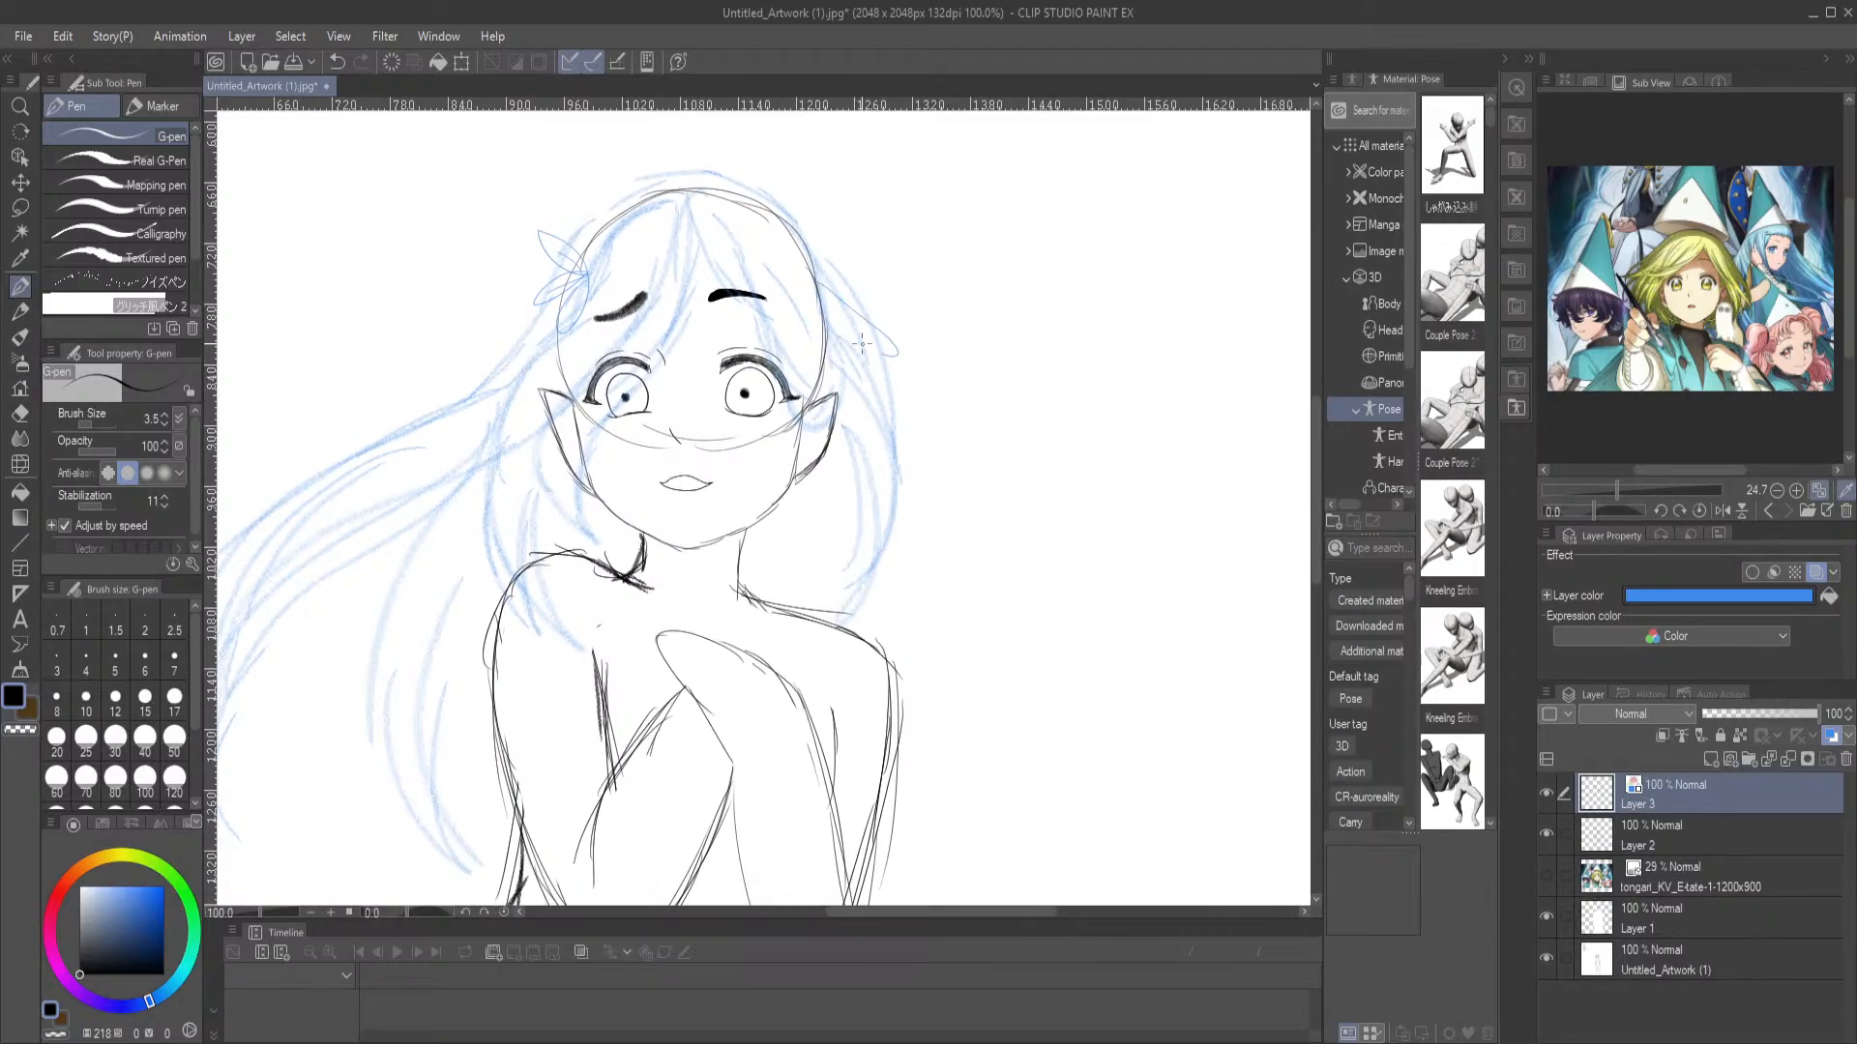
{"action": "left_click_drag", "start_coordinate": [820, 448], "coordinate": [1041, 369]}
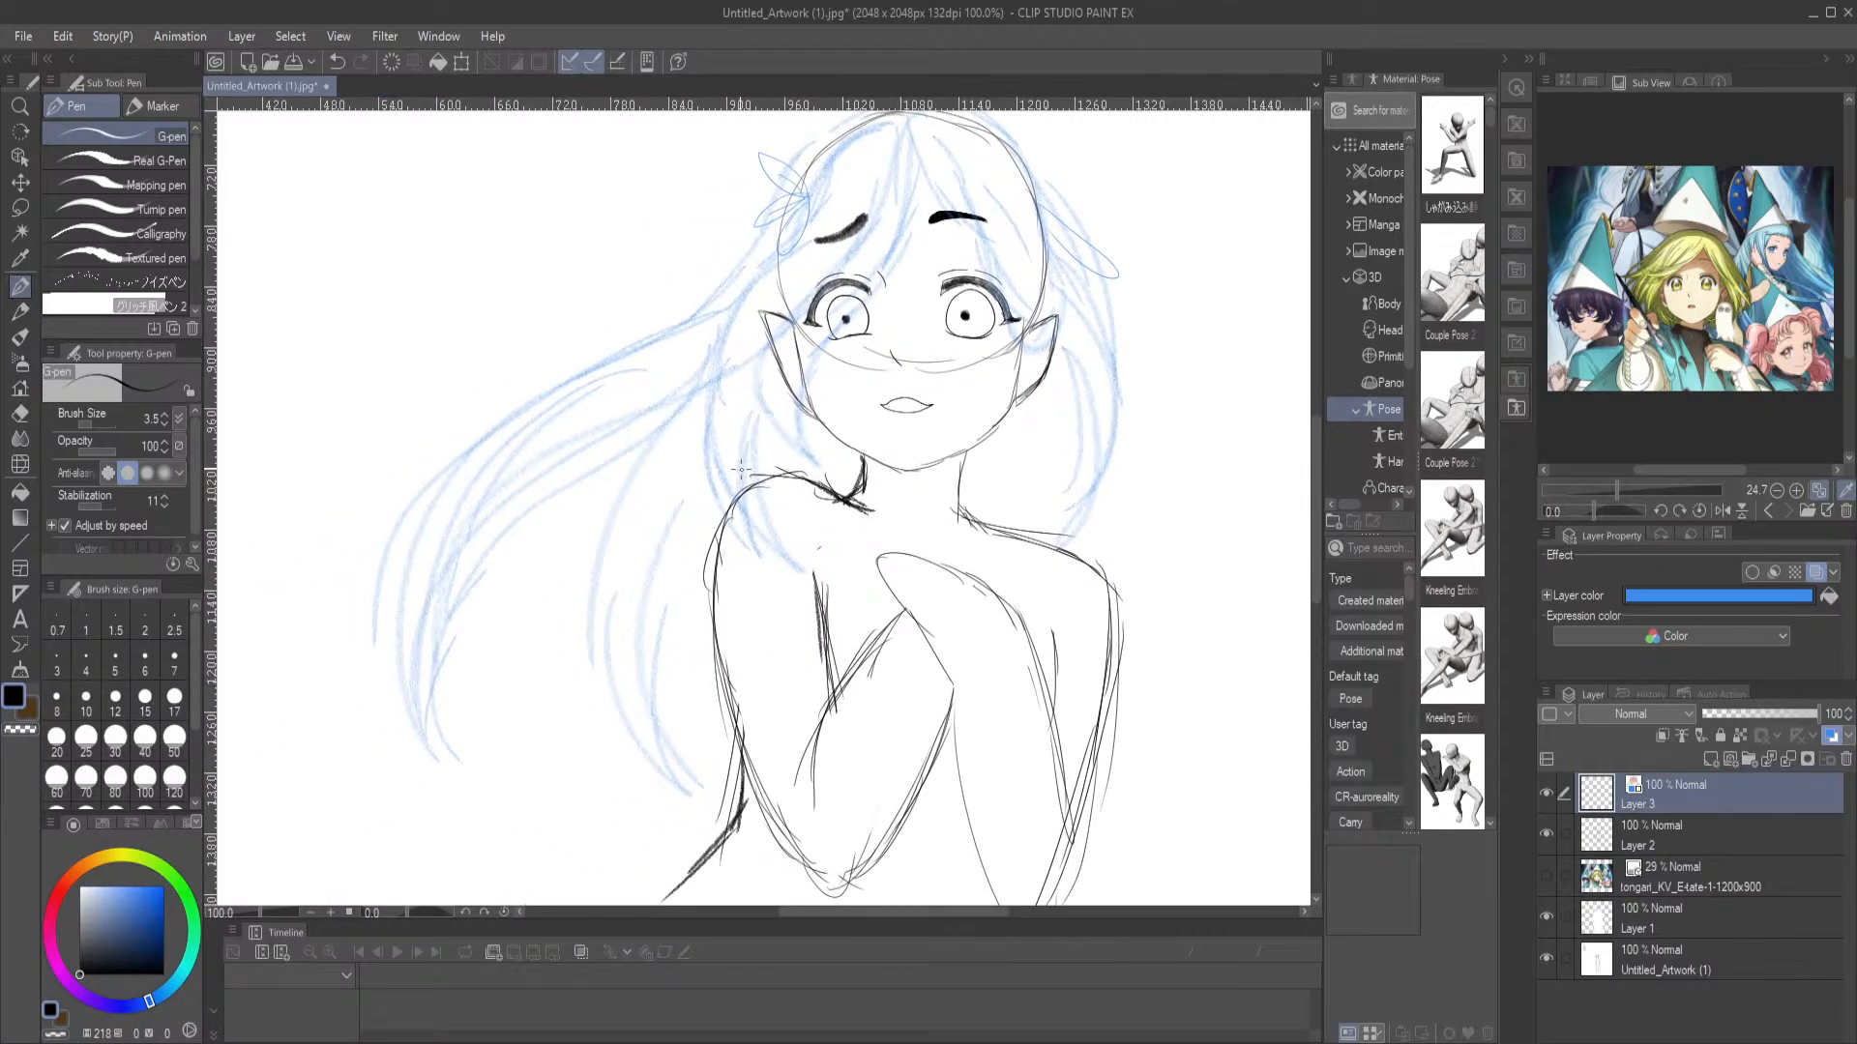
Erase the long windblown locks and the hair hanging on the right-hand side of the face with the Hard eraser
{"action": "key", "text": "e"}
{"action": "key", "text": "ctrl+minus"}
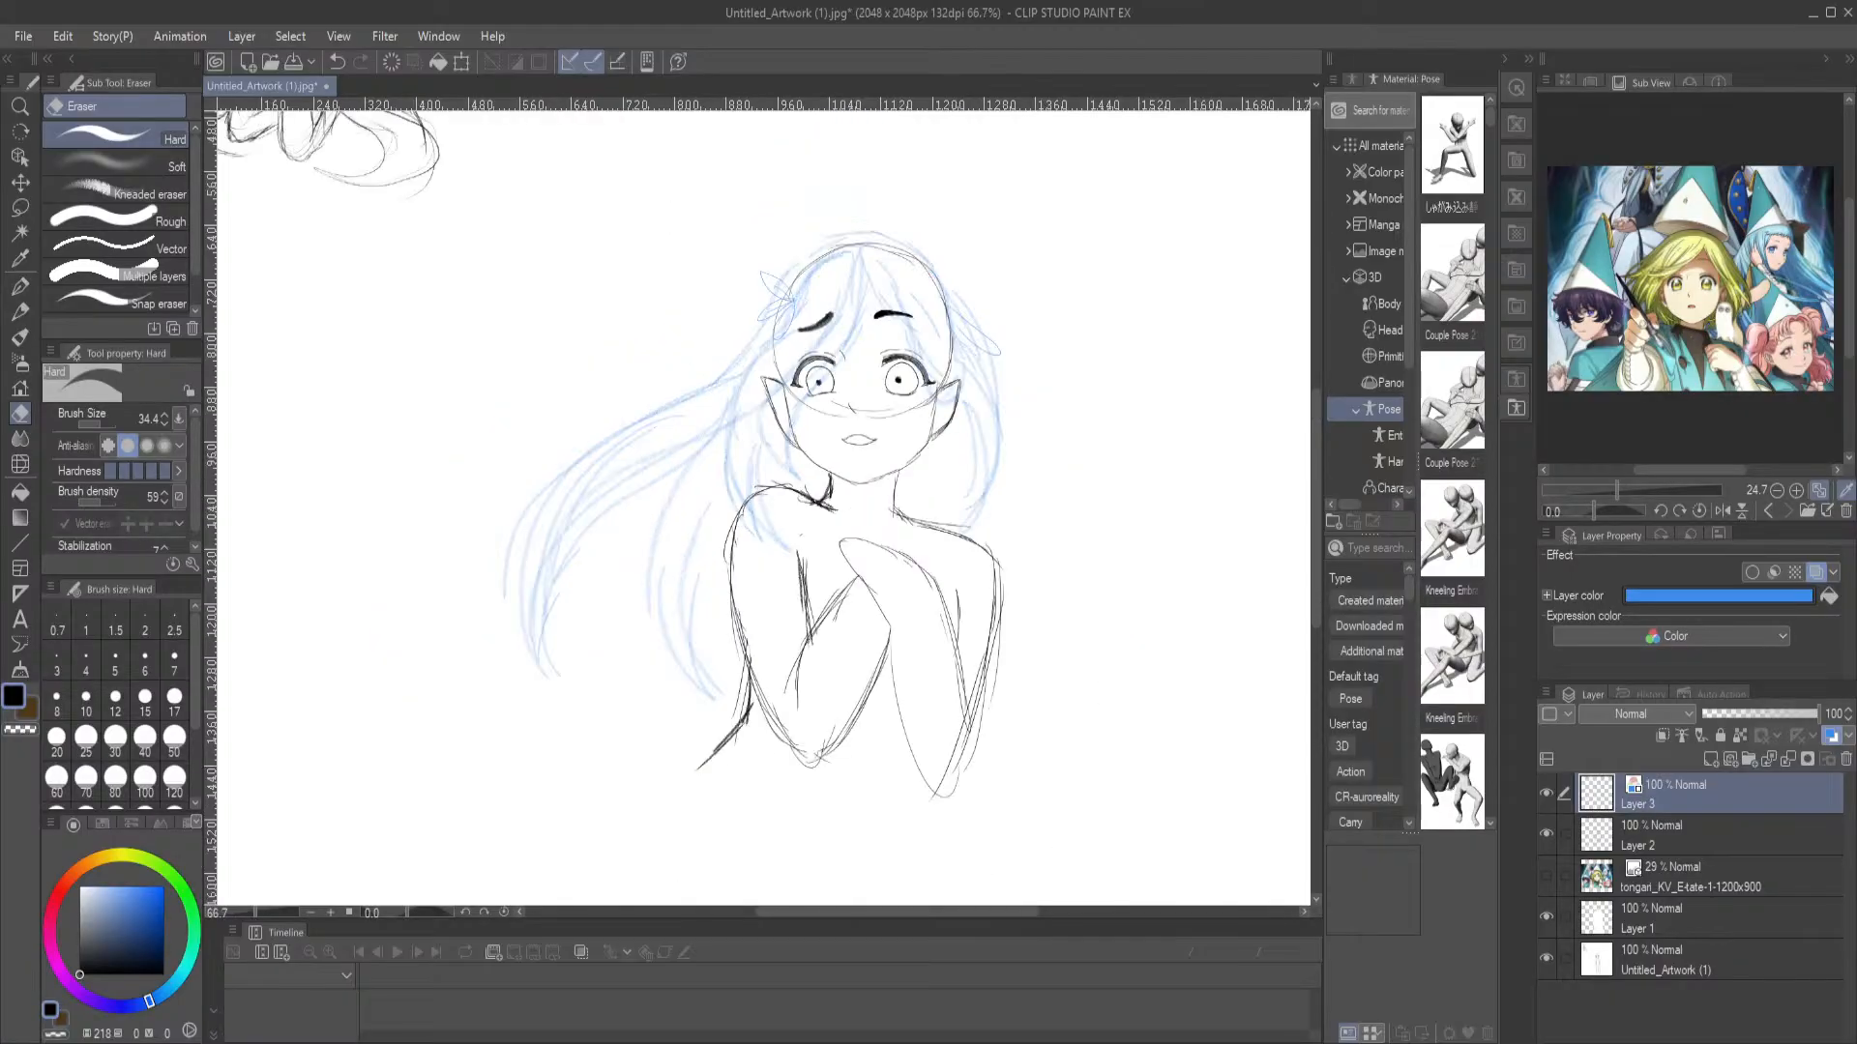
{"action": "left_click_drag", "start_coordinate": [531, 469], "coordinate": [521, 480]}
{"action": "mouse_move", "coordinate": [530, 553]}
{"action": "left_mouse_down"}
{"action": "mouse_move", "coordinate": [543, 713]}
{"action": "mouse_move", "coordinate": [561, 508]}
{"action": "left_mouse_up"}
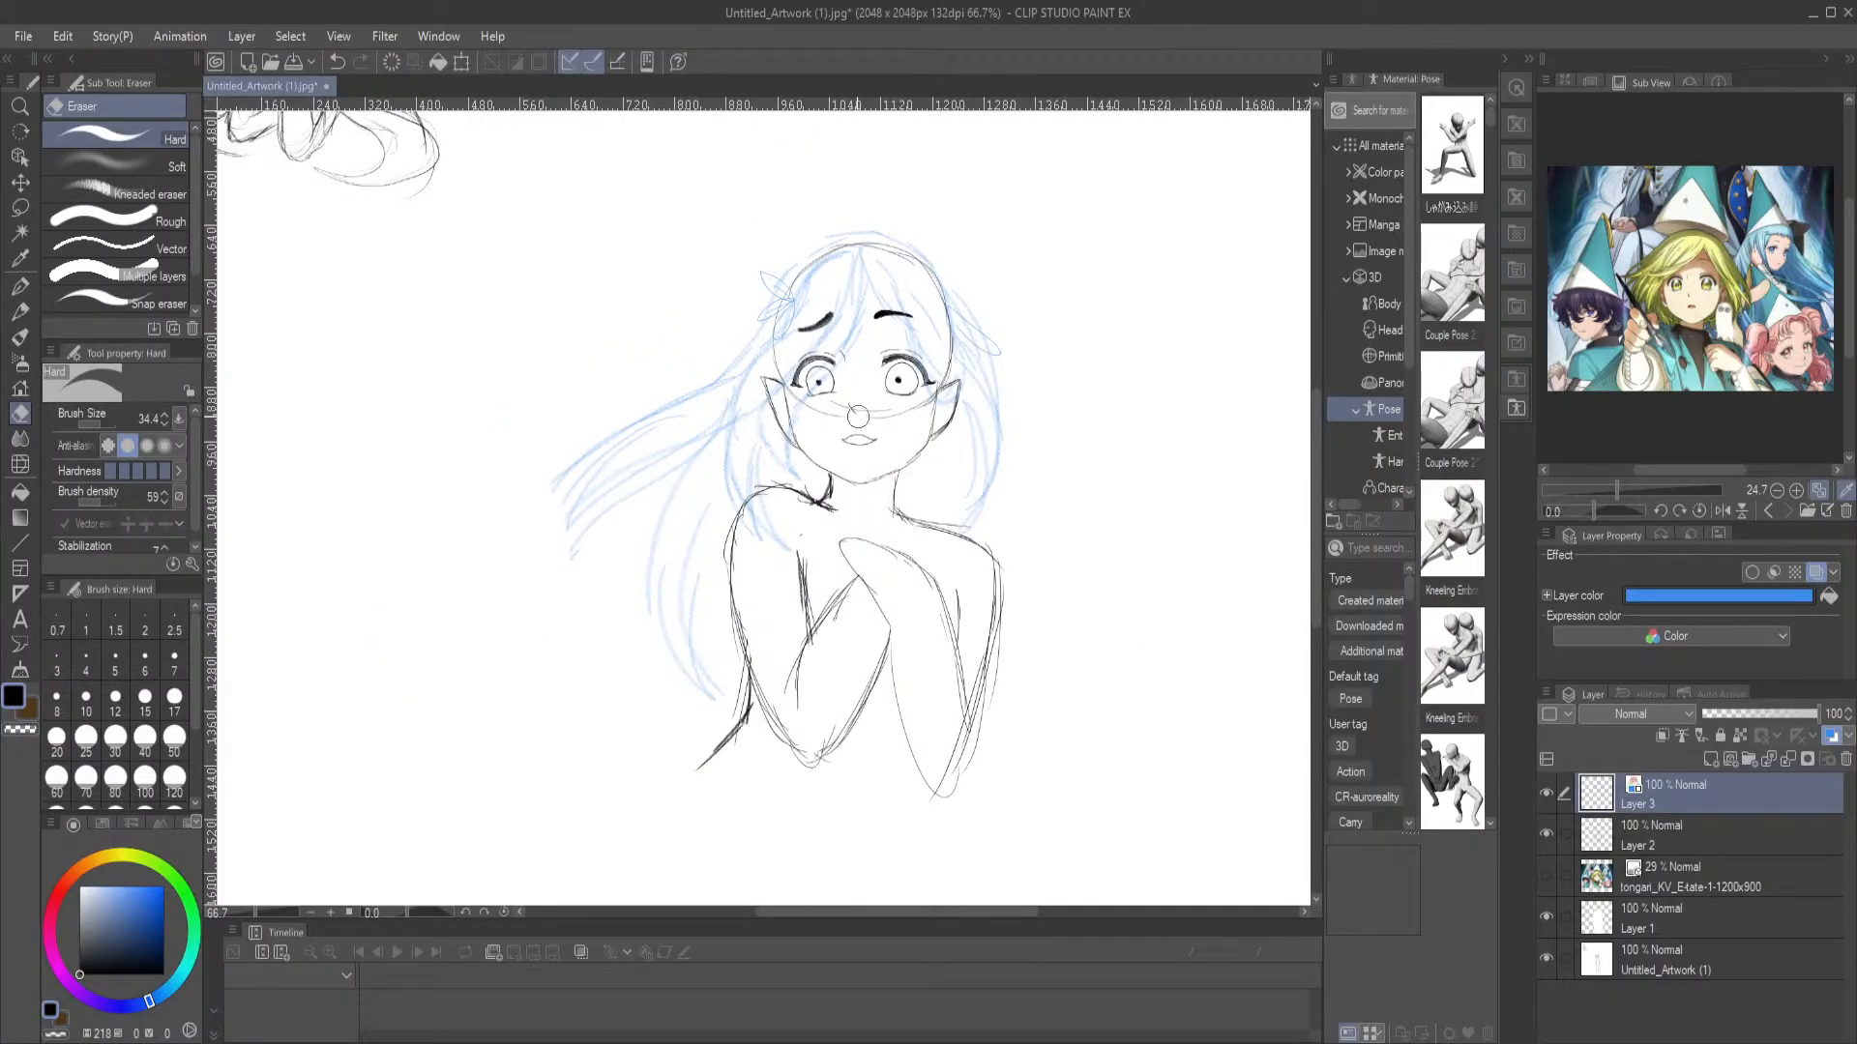
{"action": "mouse_move", "coordinate": [577, 444]}
{"action": "left_mouse_down"}
{"action": "mouse_move", "coordinate": [605, 420]}
{"action": "mouse_move", "coordinate": [629, 450]}
{"action": "mouse_move", "coordinate": [604, 558]}
{"action": "mouse_move", "coordinate": [614, 414]}
{"action": "left_mouse_up"}
{"action": "mouse_move", "coordinate": [634, 515]}
{"action": "left_mouse_down"}
{"action": "mouse_move", "coordinate": [656, 415]}
{"action": "mouse_move", "coordinate": [702, 392]}
{"action": "mouse_move", "coordinate": [687, 624]}
{"action": "mouse_move", "coordinate": [660, 508]}
{"action": "mouse_move", "coordinate": [676, 585]}
{"action": "left_mouse_up"}
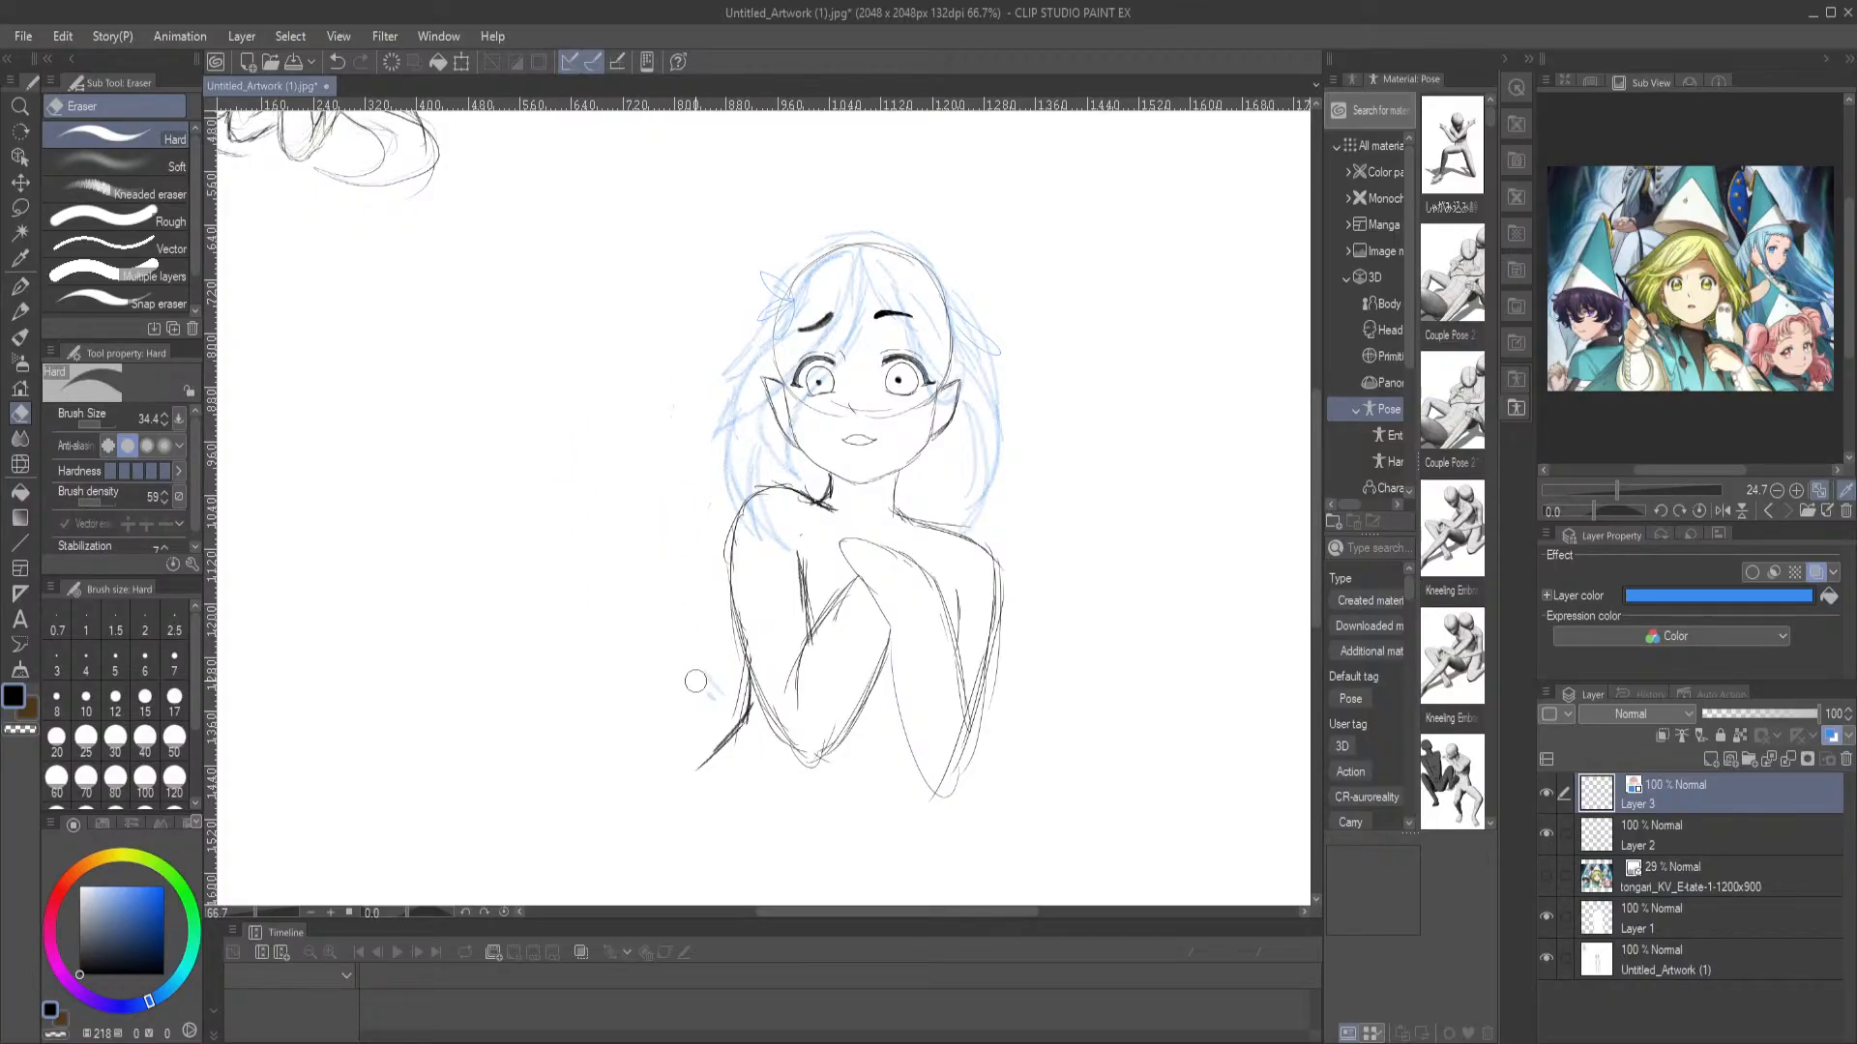
{"action": "mouse_move", "coordinate": [985, 496]}
{"action": "left_mouse_down"}
{"action": "mouse_move", "coordinate": [975, 416]}
{"action": "mouse_move", "coordinate": [986, 491]}
{"action": "mouse_move", "coordinate": [969, 509]}
{"action": "mouse_move", "coordinate": [982, 467]}
{"action": "left_mouse_up"}
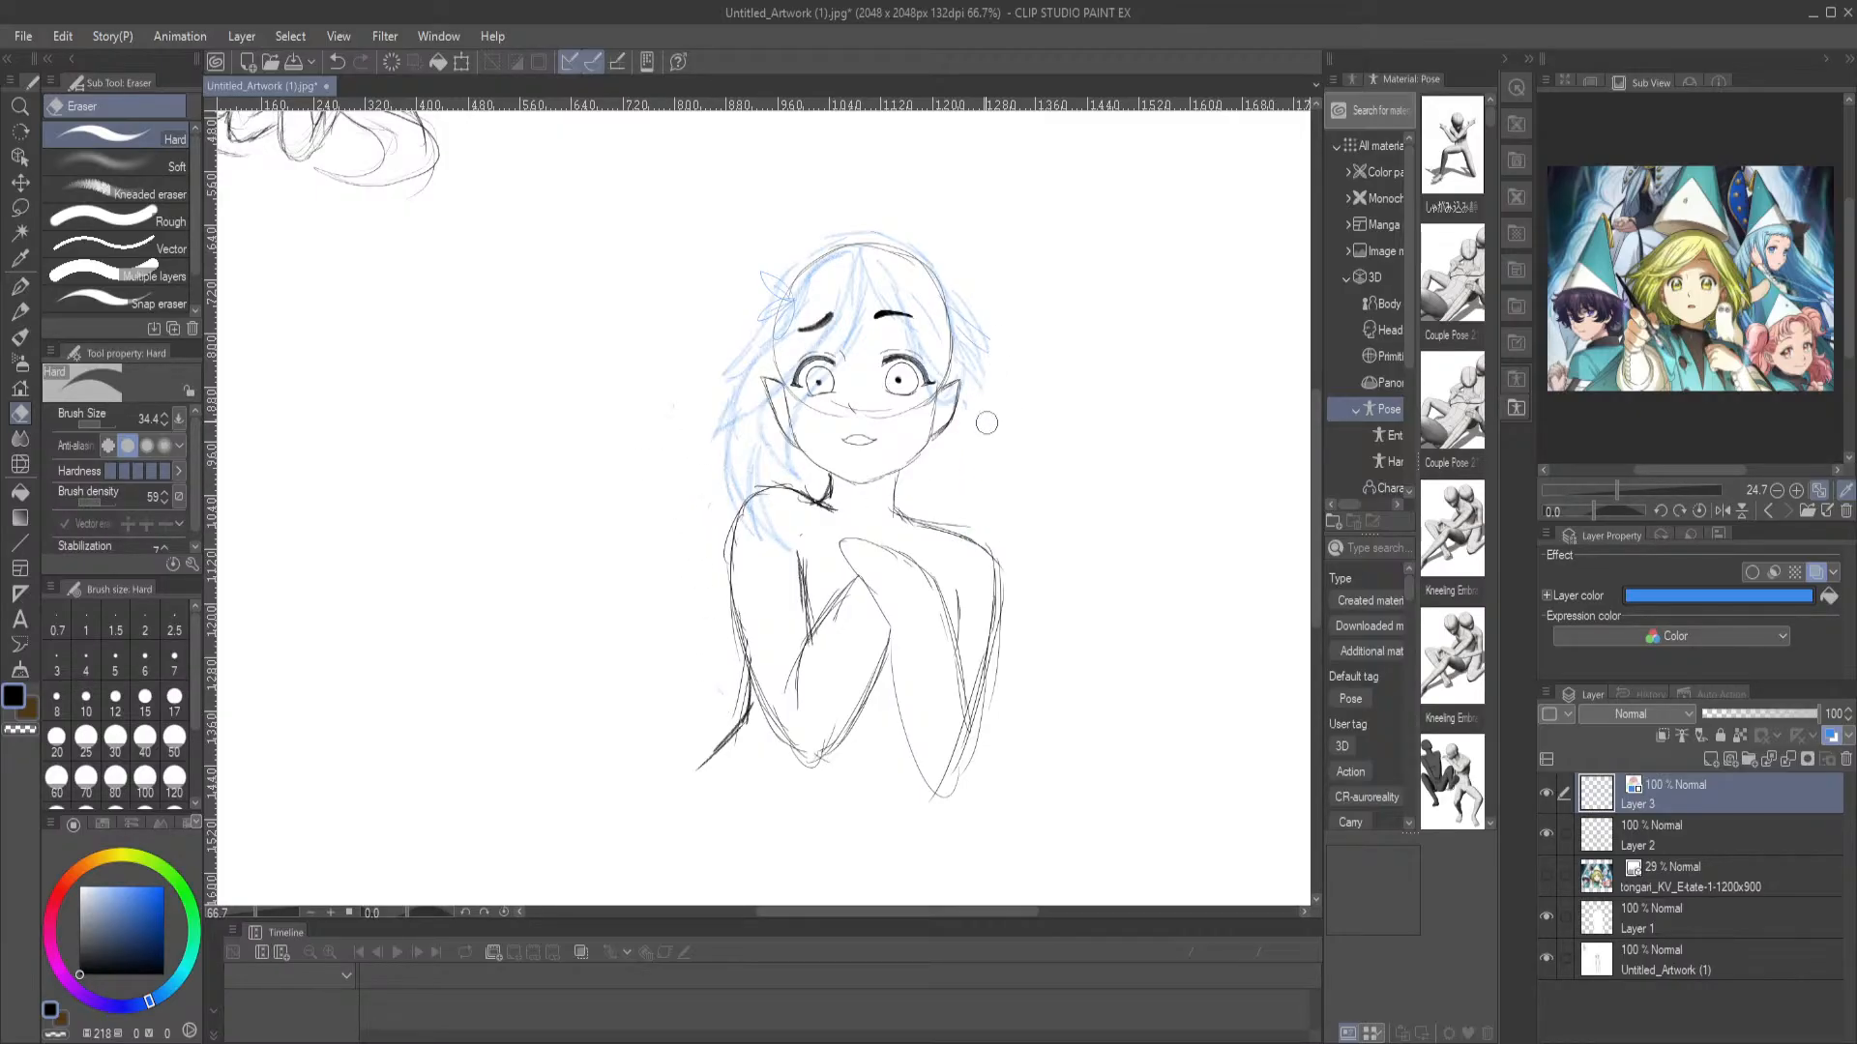
Redraw the right-hand side hair with the Mechanical pencil as straighter strands falling from the head over the shoulder
{"action": "left_click", "coordinate": [19, 311]}
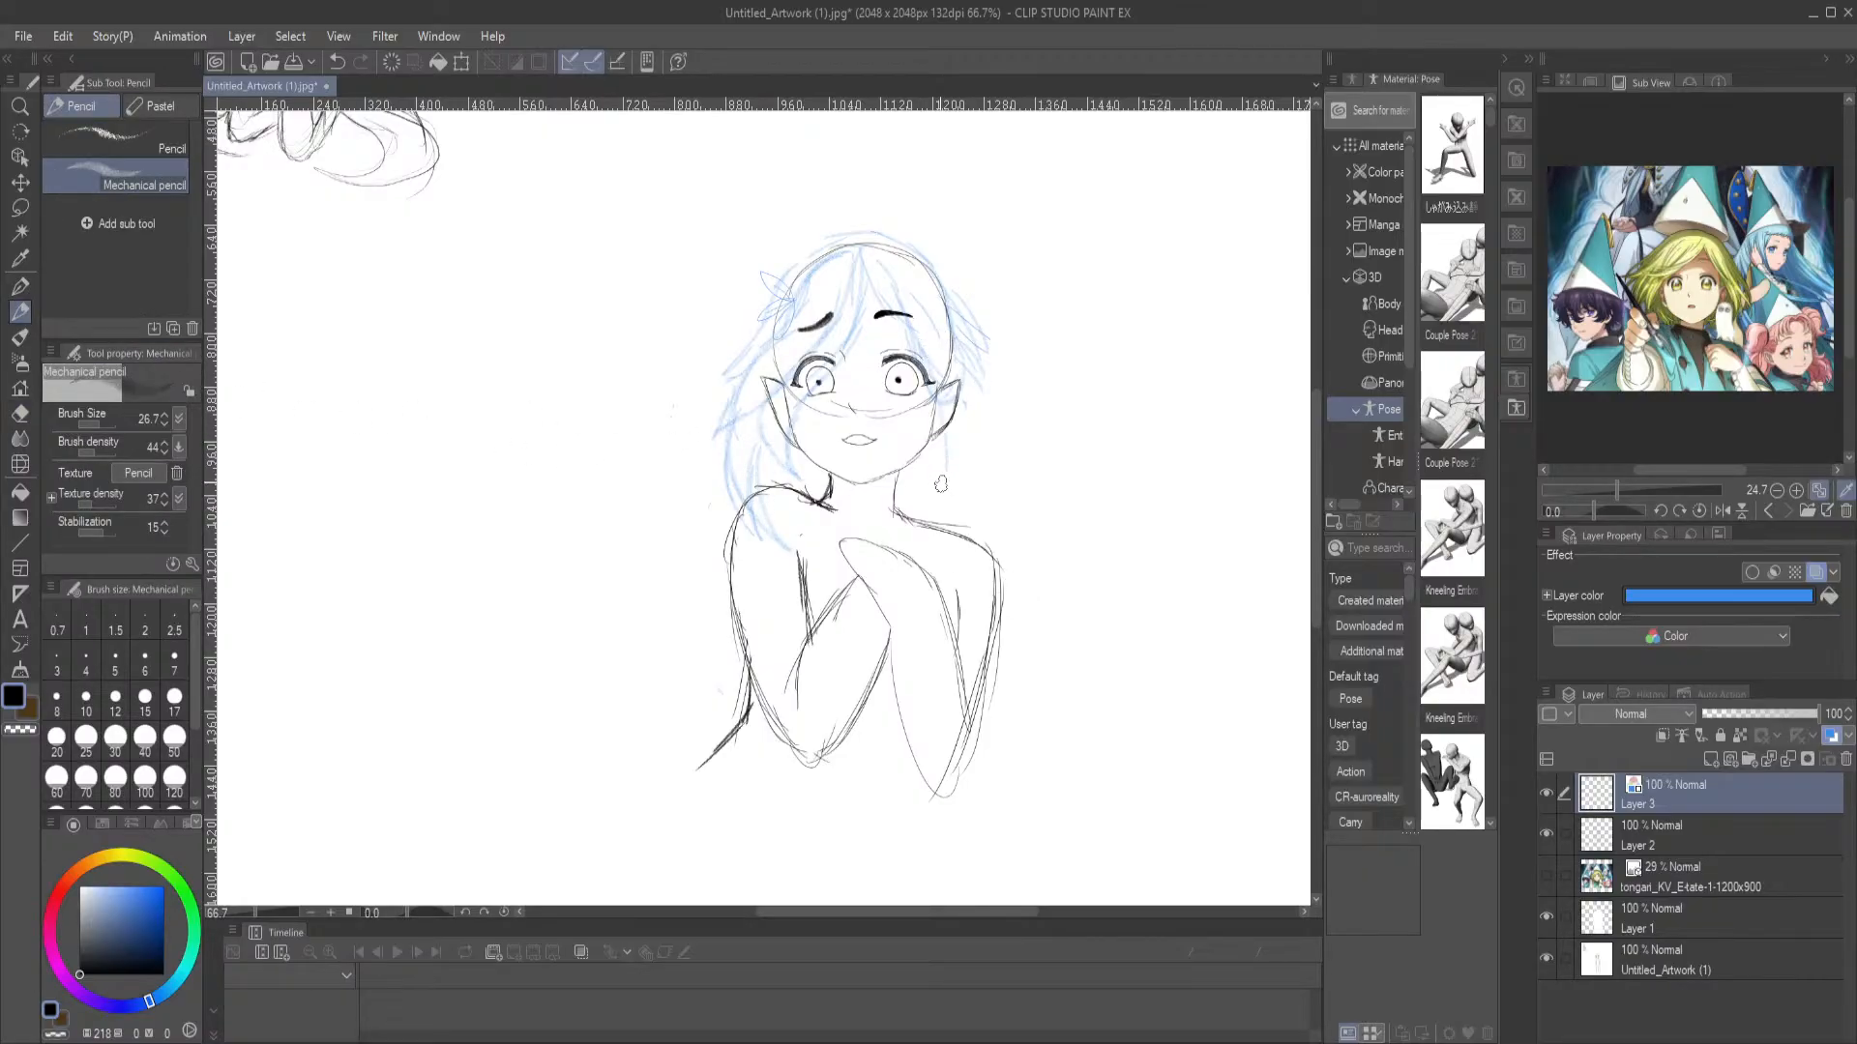
{"action": "left_click_drag", "start_coordinate": [952, 486], "coordinate": [922, 587]}
{"action": "left_click_drag", "start_coordinate": [968, 402], "coordinate": [977, 538]}
{"action": "left_click_drag", "start_coordinate": [960, 299], "coordinate": [1007, 442]}
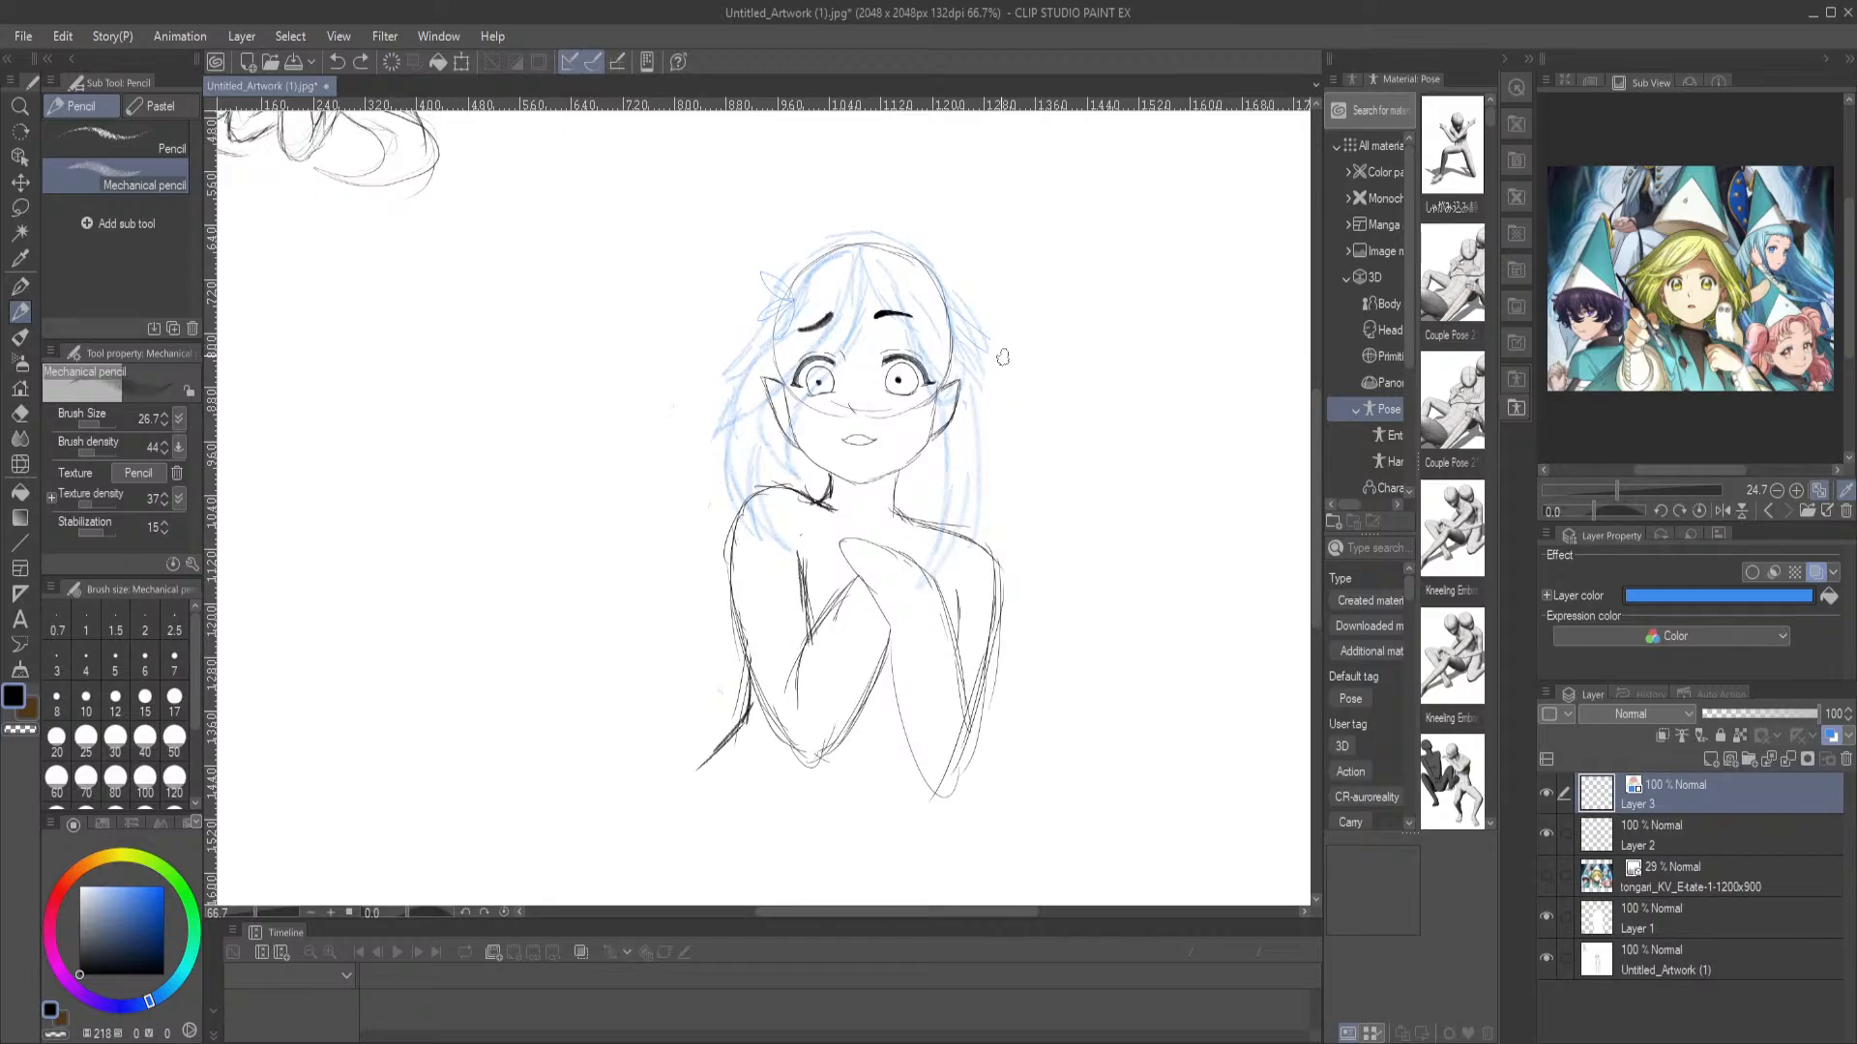
Erase the outer hair strands at the right-hand side of the head and redraw them as a wide curved lock with the Mechanical pencil
{"action": "key", "text": "e"}
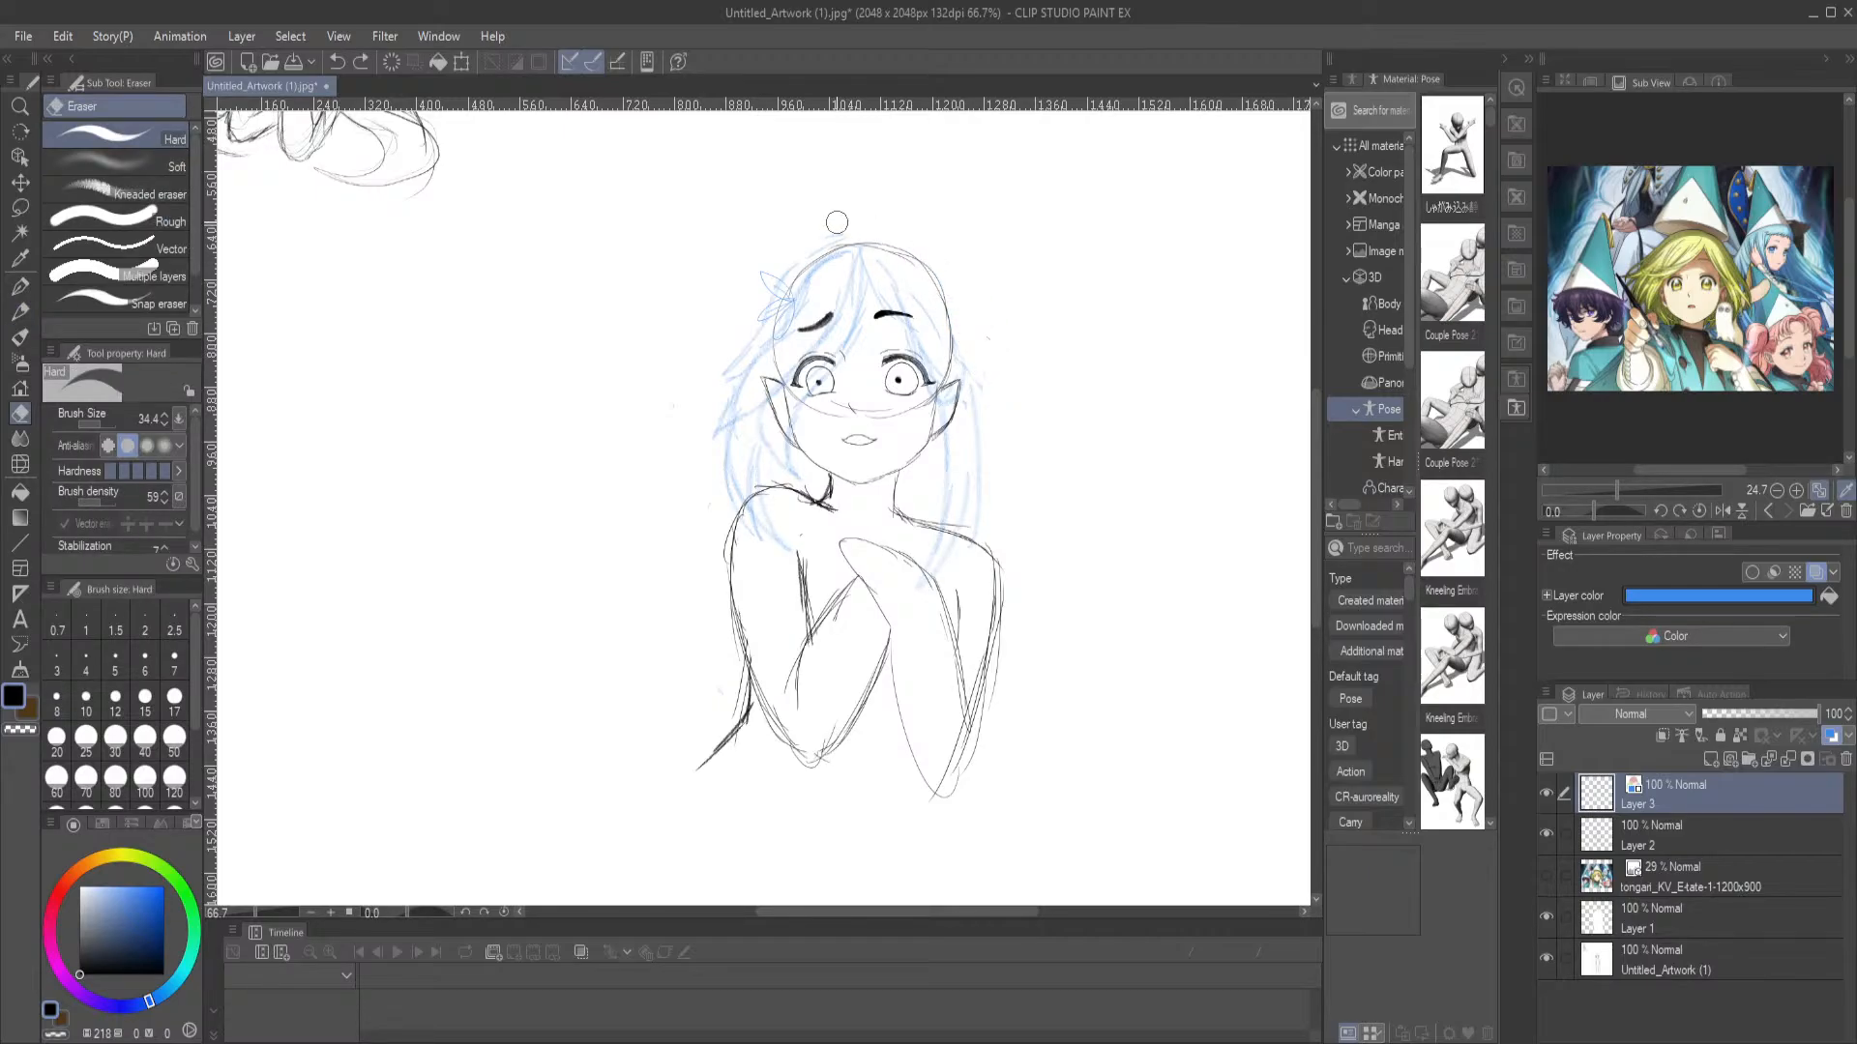
{"action": "left_click", "coordinate": [19, 287]}
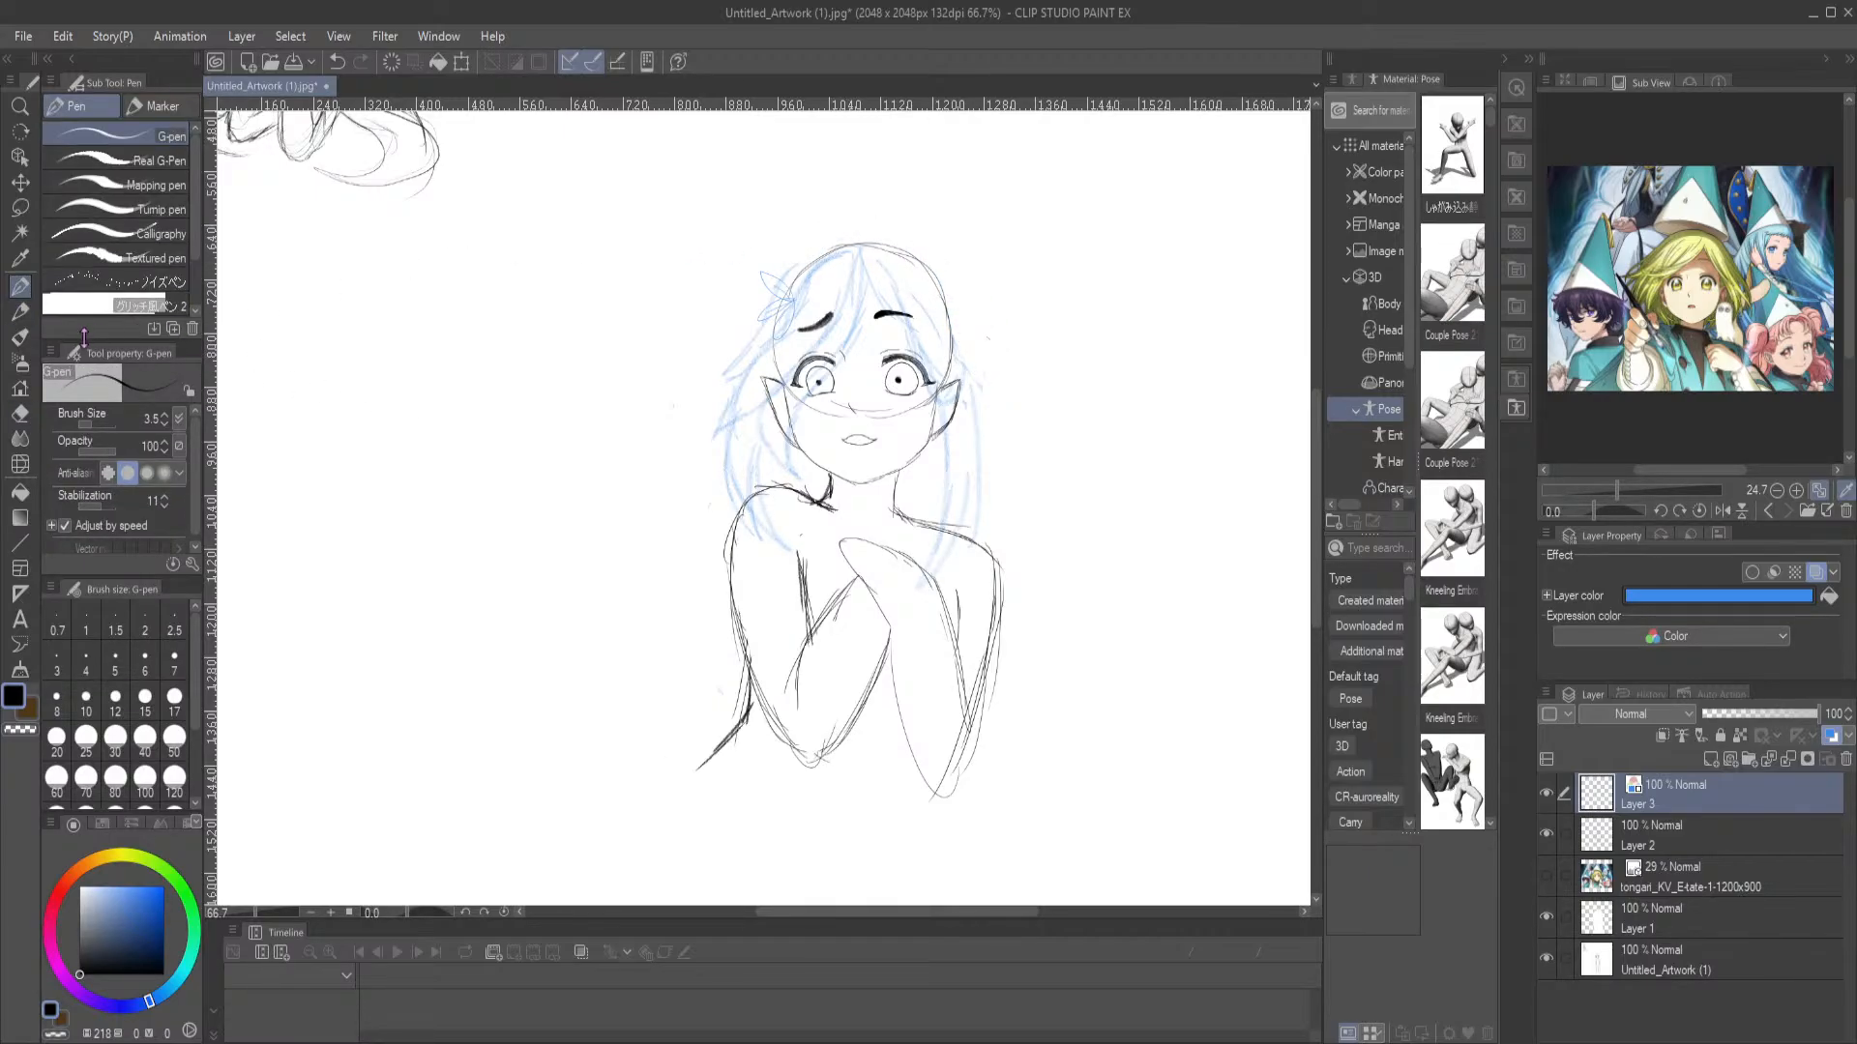
{"action": "left_click", "coordinate": [19, 311]}
{"action": "mouse_move", "coordinate": [926, 260]}
{"action": "left_mouse_down"}
{"action": "mouse_move", "coordinate": [1023, 447]}
{"action": "mouse_move", "coordinate": [999, 494]}
{"action": "mouse_move", "coordinate": [1005, 457]}
{"action": "left_mouse_up"}
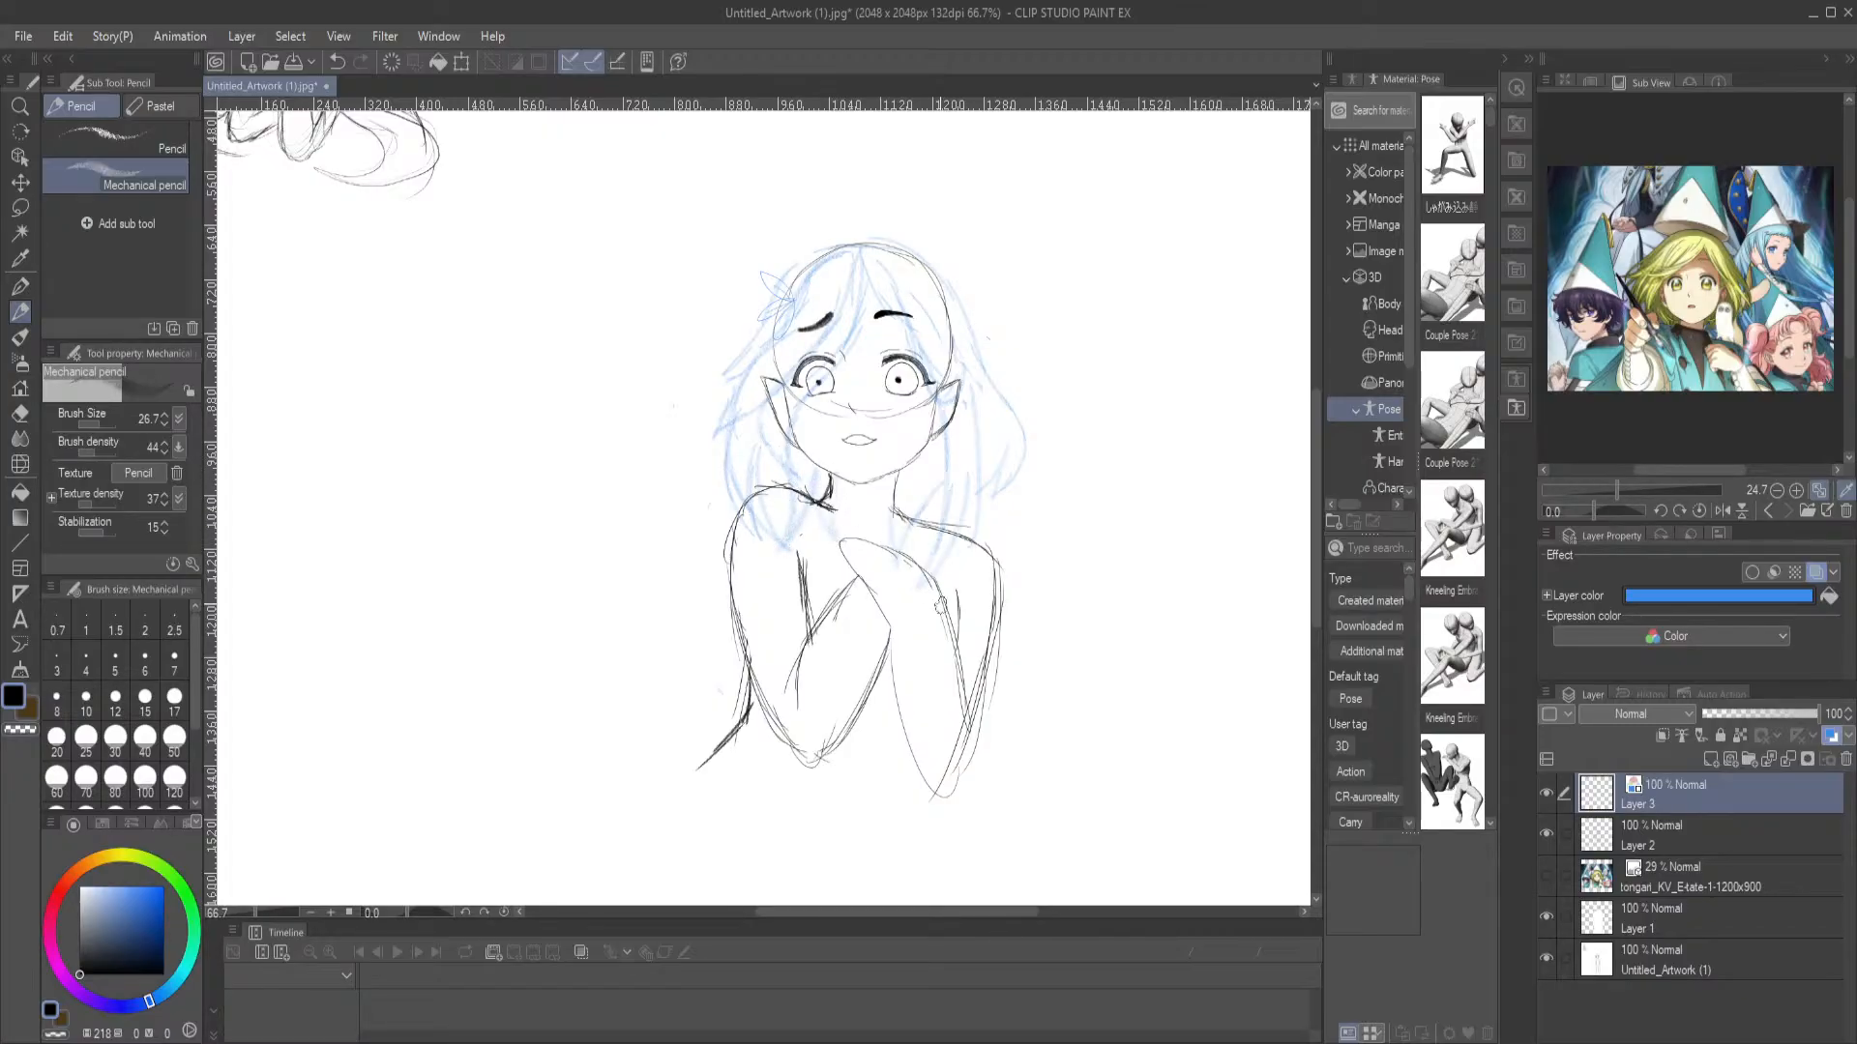
Sketch a long strand falling over the left-hand shoulder and darken the hair outline around the head with the Mechanical pencil
{"action": "mouse_move", "coordinate": [1058, 682]}
{"action": "left_mouse_down"}
{"action": "mouse_move", "coordinate": [1035, 646]}
{"action": "mouse_move", "coordinate": [1050, 727]}
{"action": "left_mouse_up"}
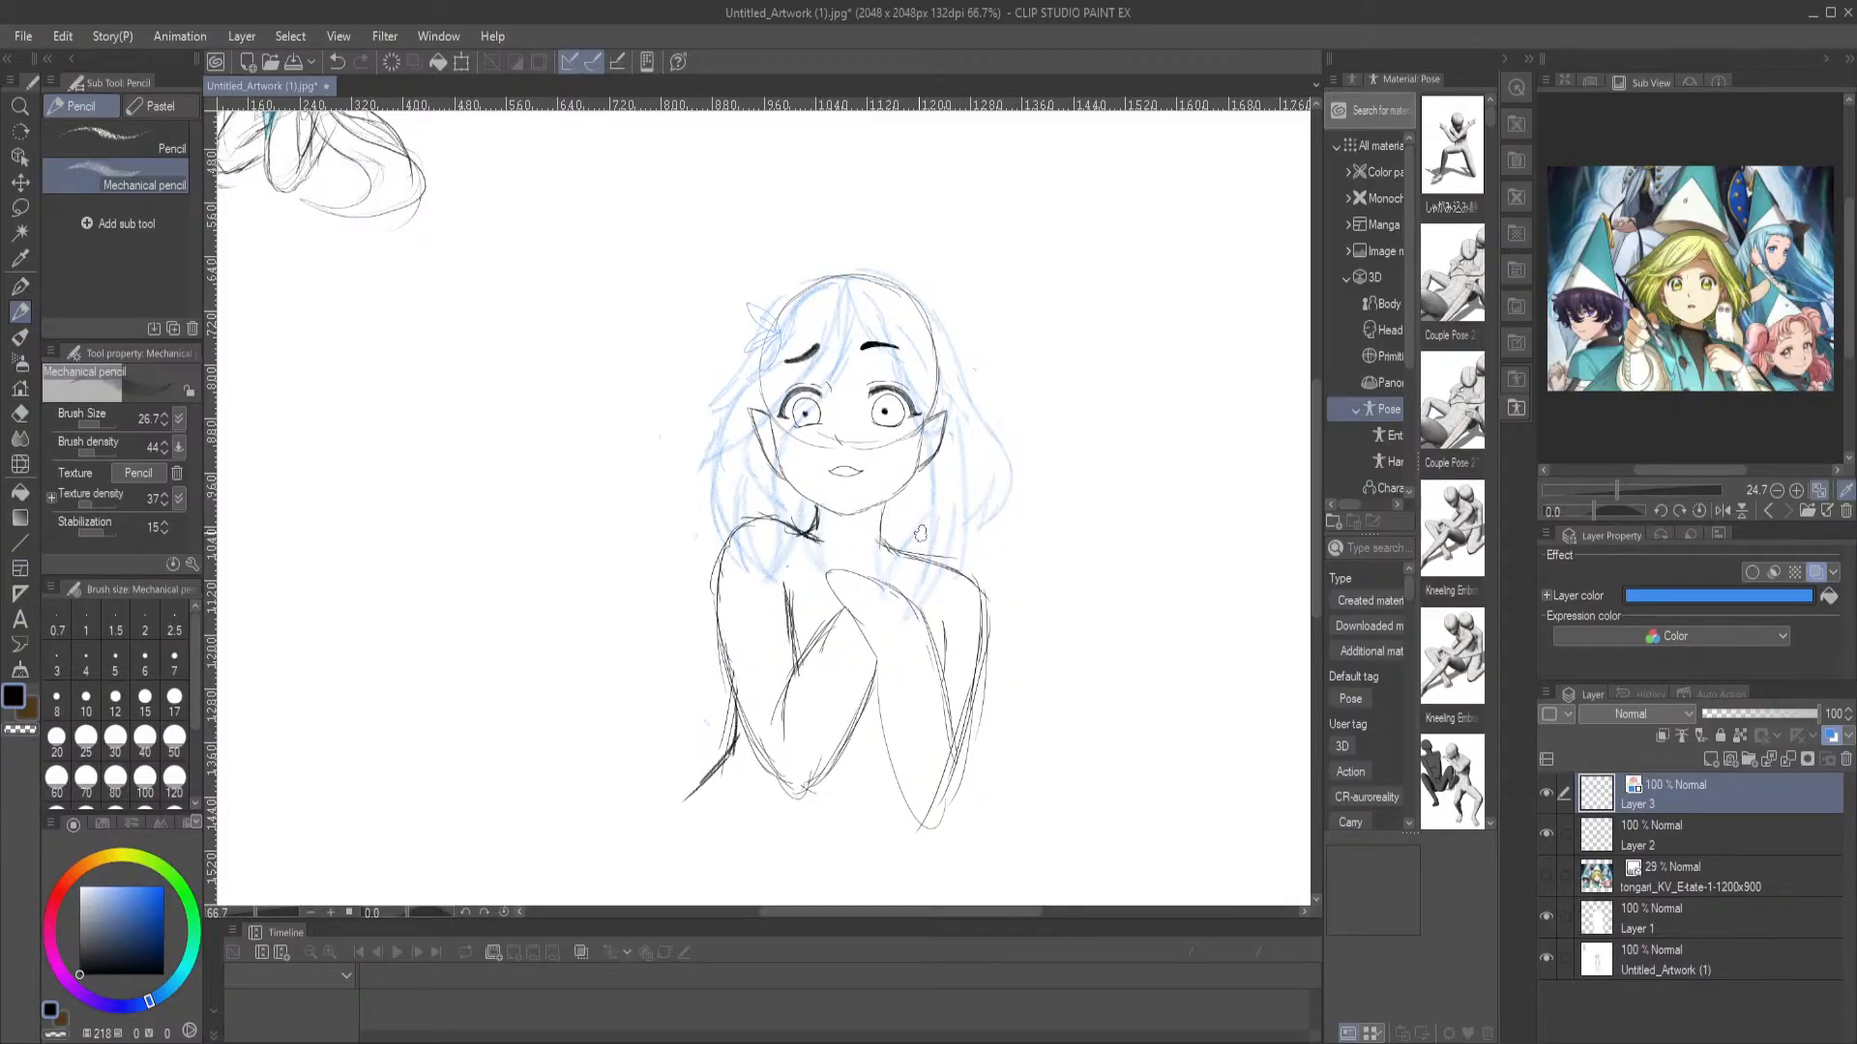
{"action": "left_click_drag", "start_coordinate": [838, 502], "coordinate": [861, 430]}
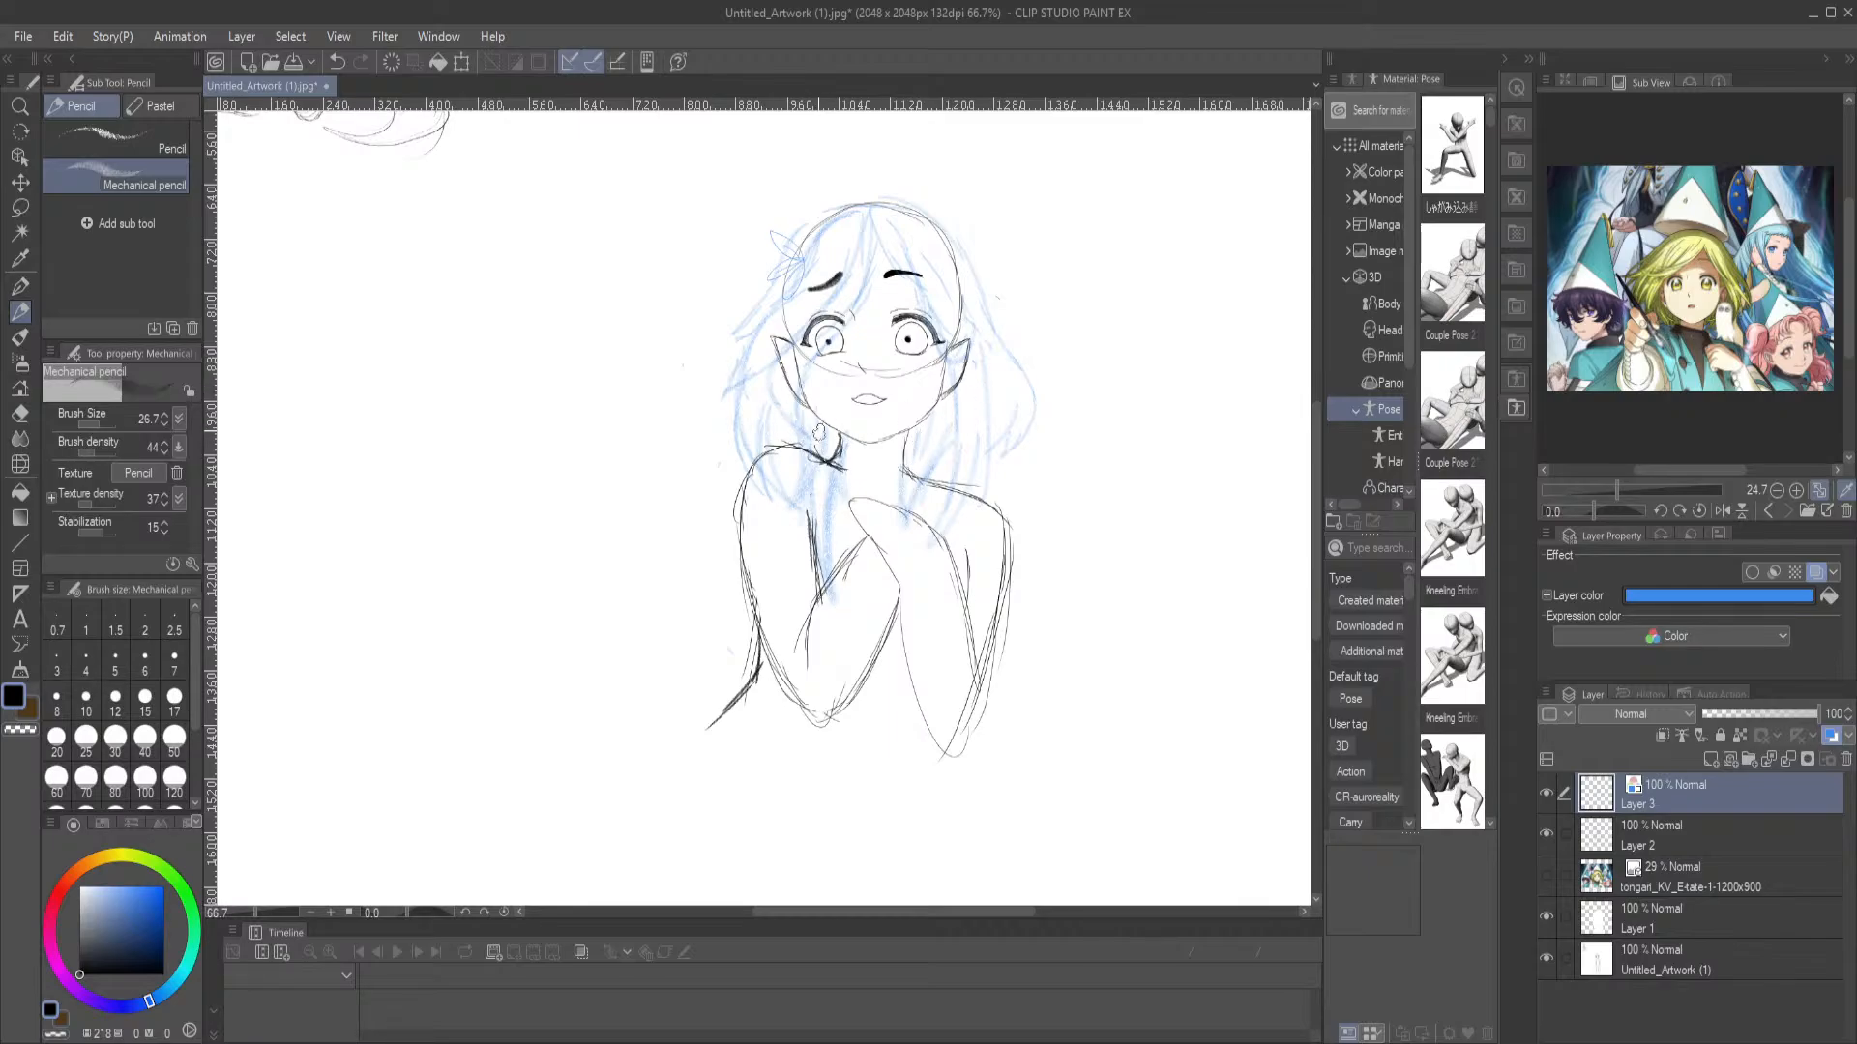
{"action": "scroll", "coordinate": [898, 242], "scroll_direction": "up", "scroll_amount": 1}
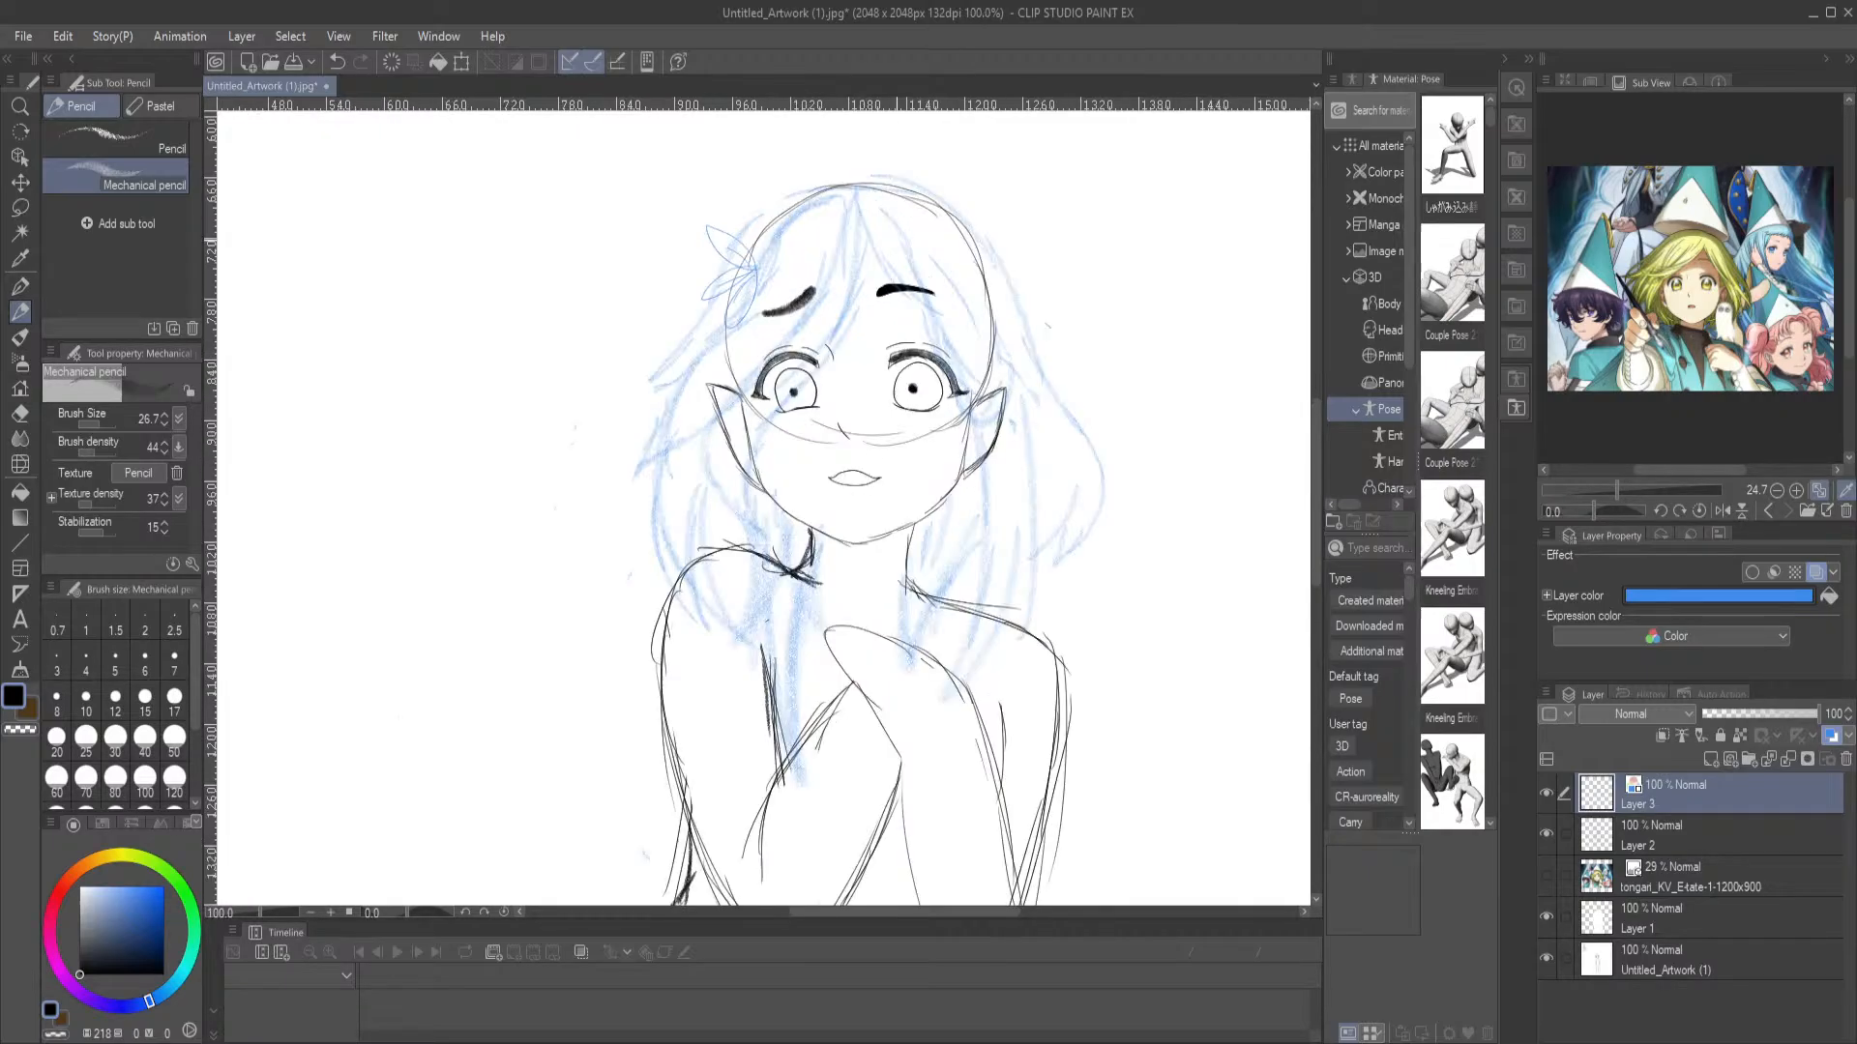
{"action": "scroll", "coordinate": [897, 242], "scroll_direction": "up", "scroll_amount": 1}
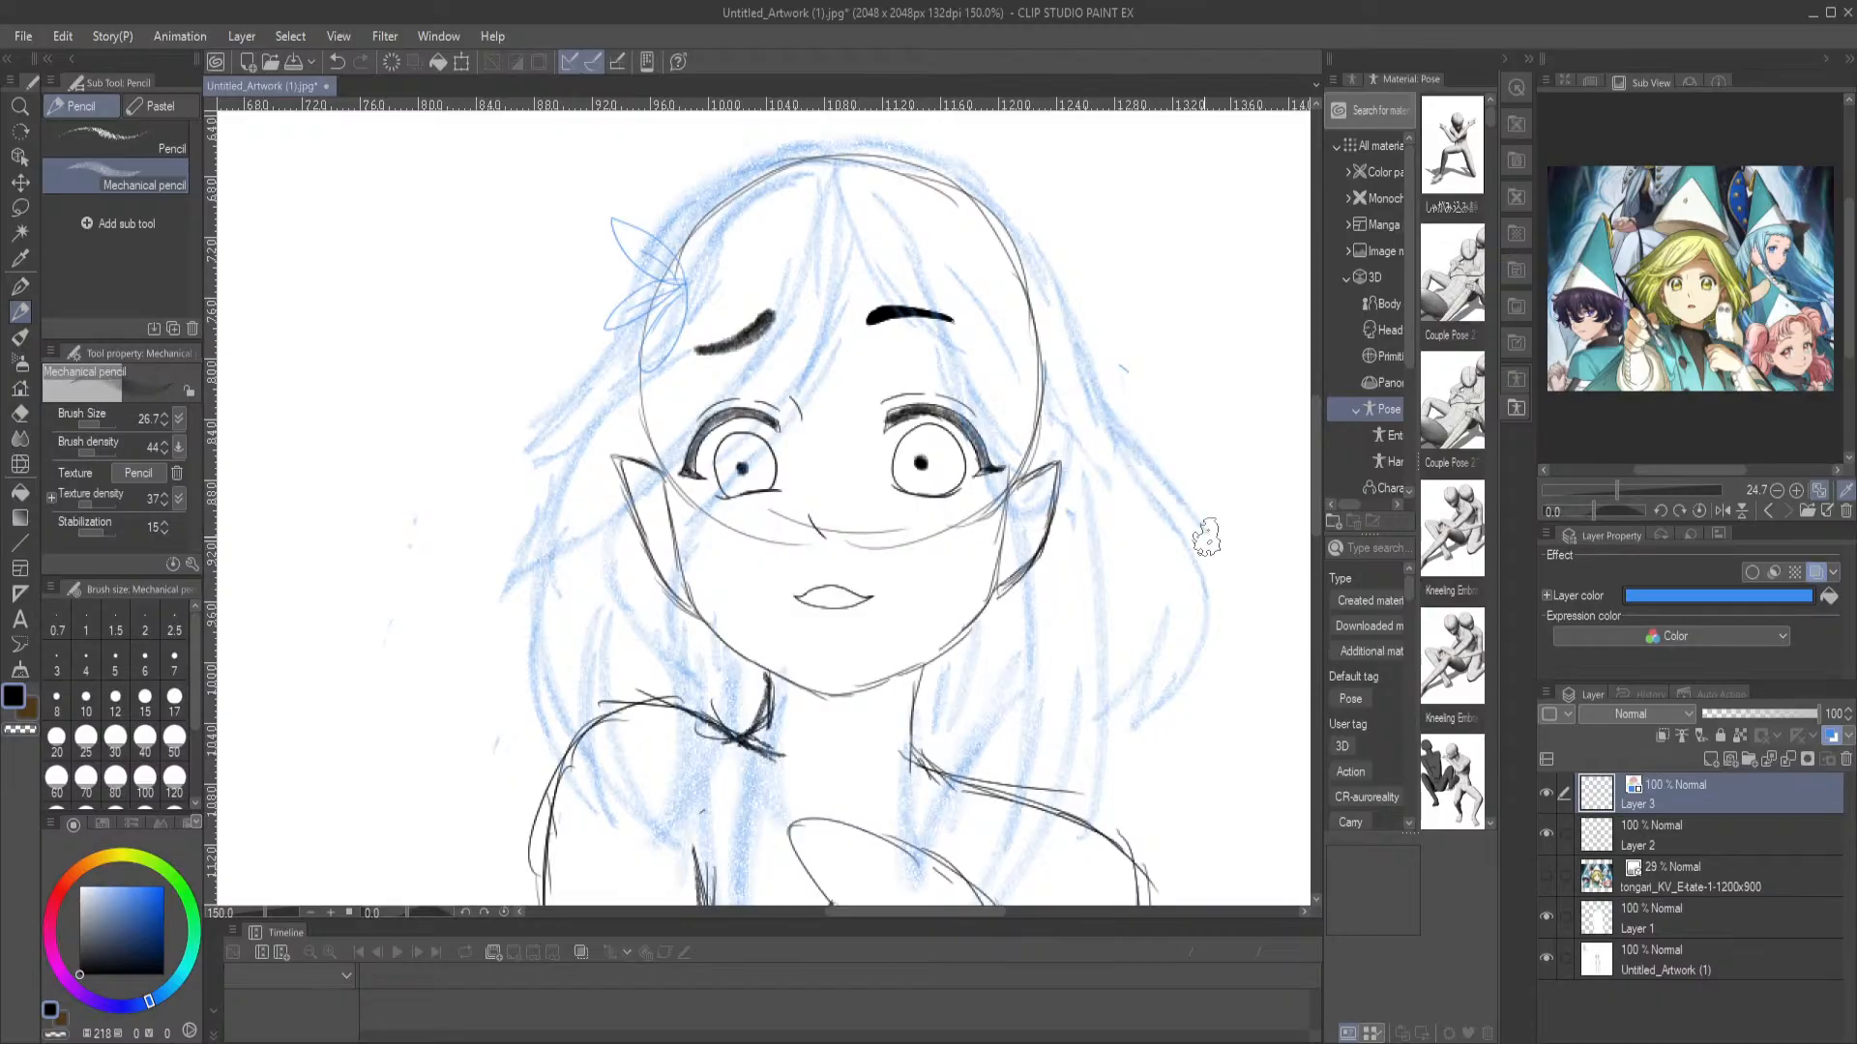
{"action": "mouse_move", "coordinate": [537, 386]}
{"action": "left_mouse_down"}
{"action": "mouse_move", "coordinate": [615, 407]}
{"action": "mouse_move", "coordinate": [644, 441]}
{"action": "mouse_move", "coordinate": [576, 506]}
{"action": "mouse_move", "coordinate": [634, 482]}
{"action": "left_mouse_up"}
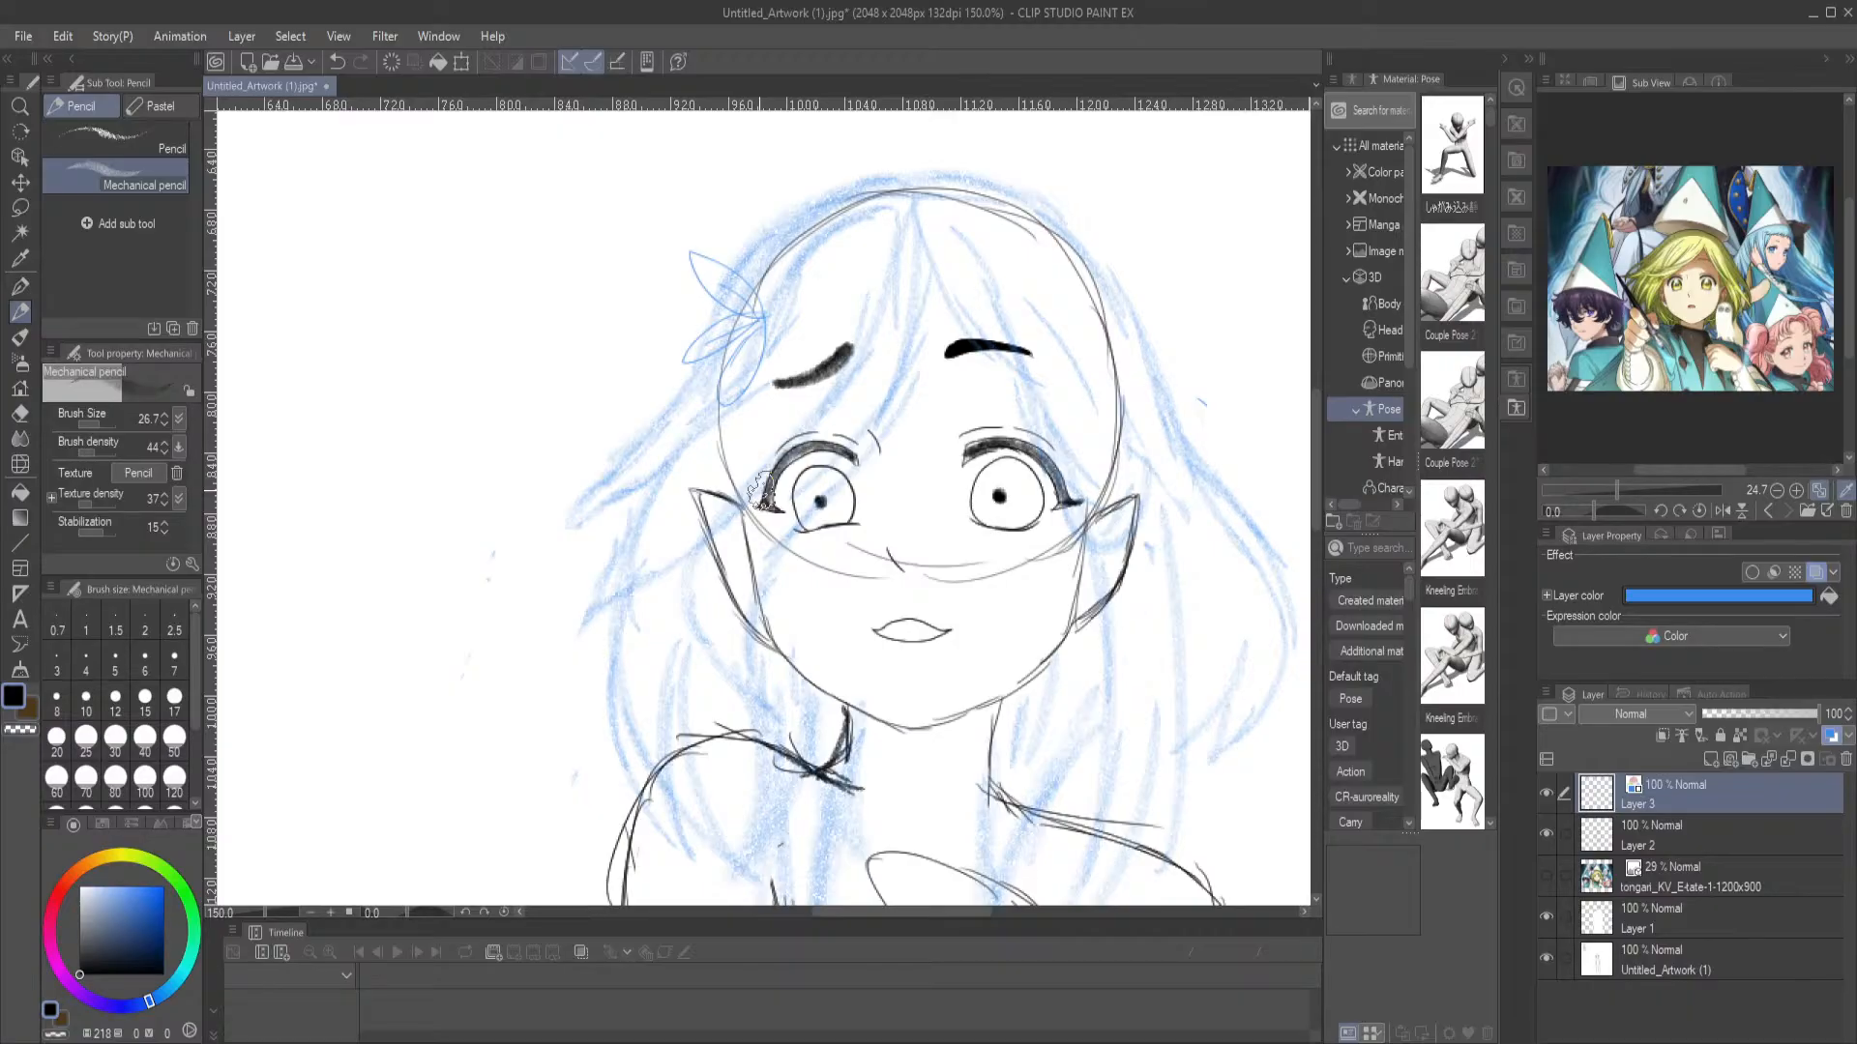
{"action": "left_click_drag", "start_coordinate": [761, 489], "coordinate": [767, 495]}
{"action": "scroll", "coordinate": [736, 488], "scroll_direction": "down", "scroll_amount": 1}
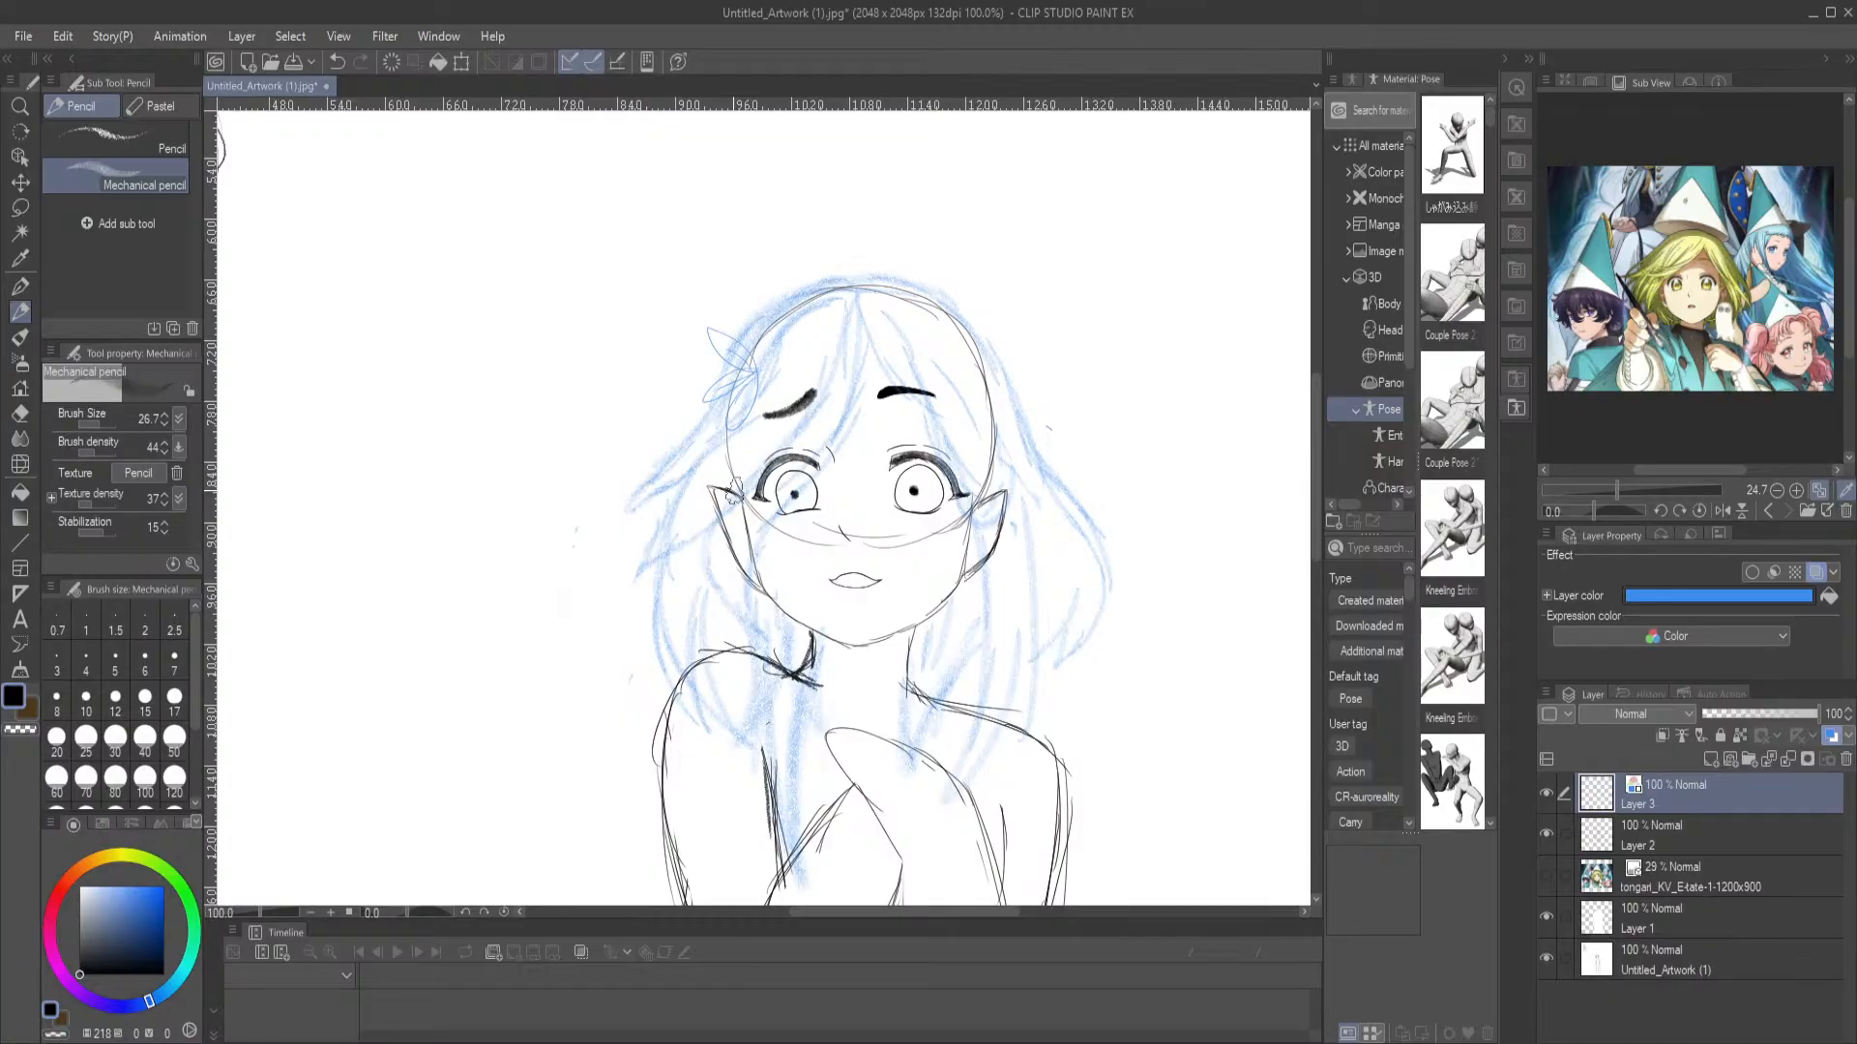
{"action": "scroll", "coordinate": [737, 489], "scroll_direction": "down", "scroll_amount": 3}
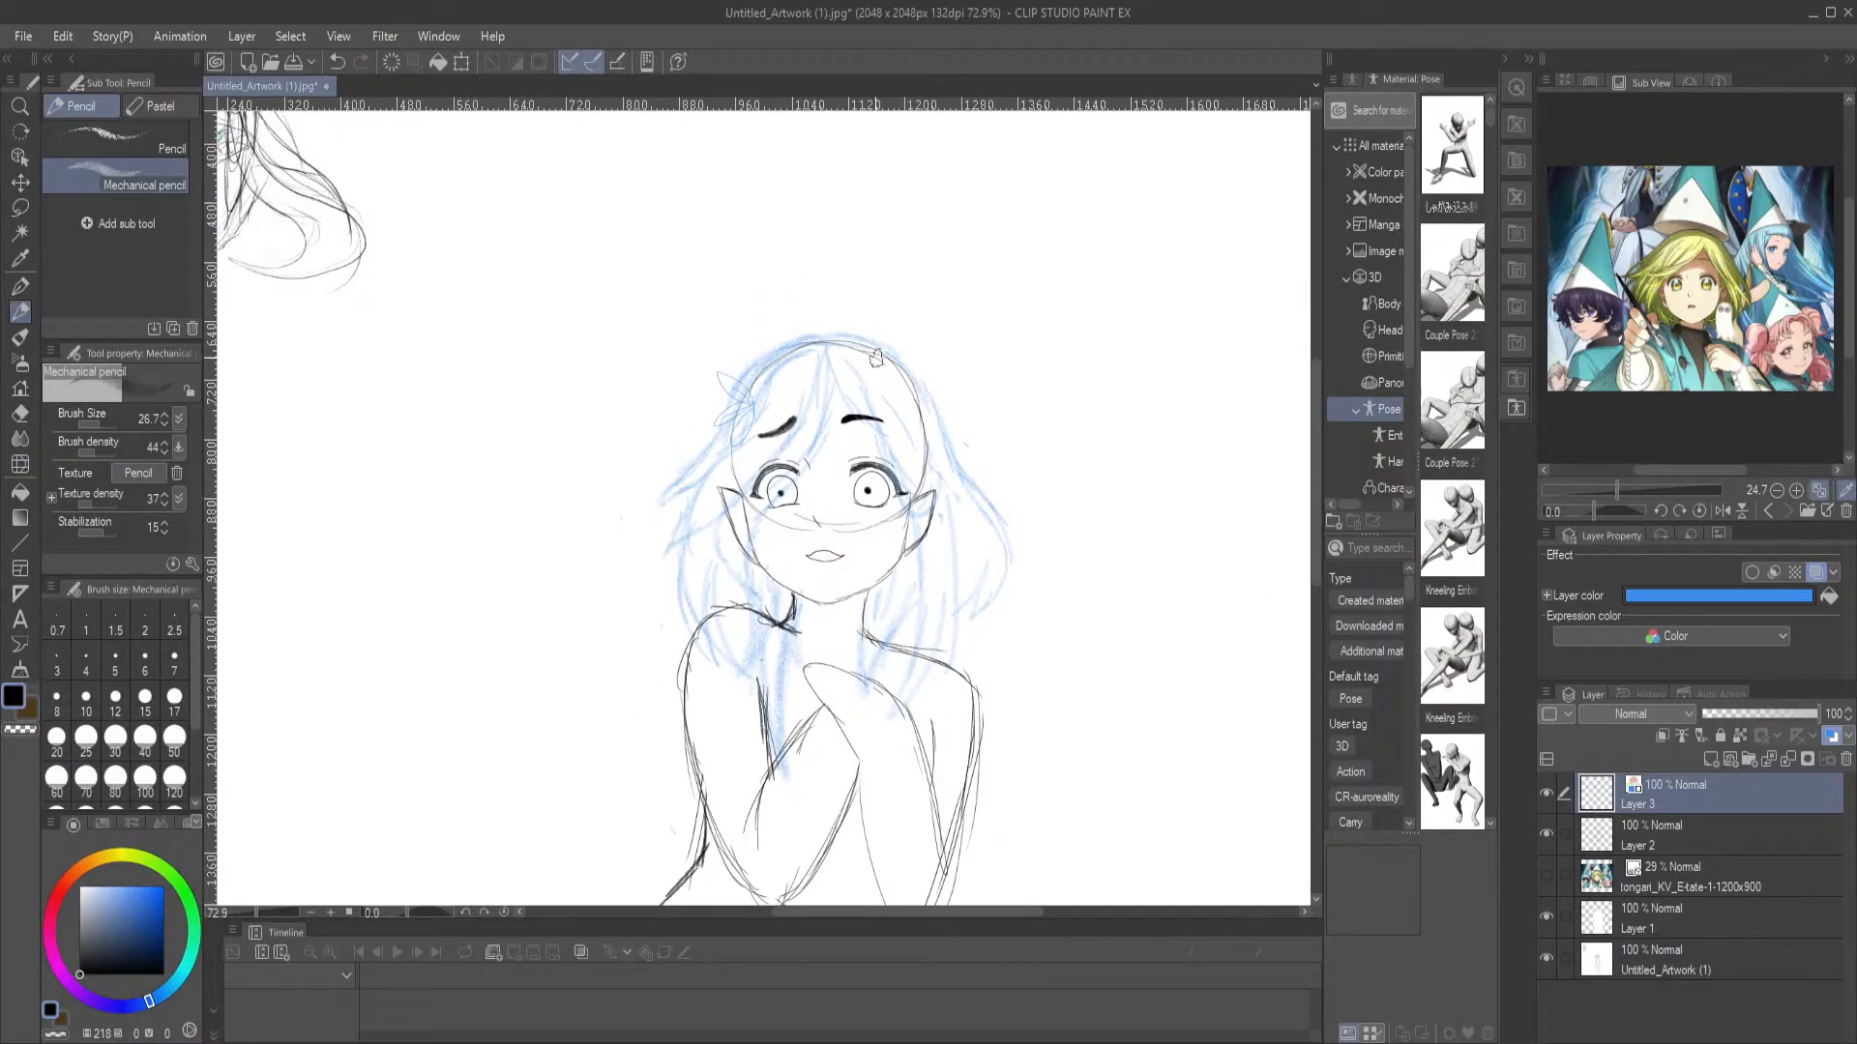
{"action": "scroll", "coordinate": [1004, 512], "scroll_direction": "up", "scroll_amount": 3}
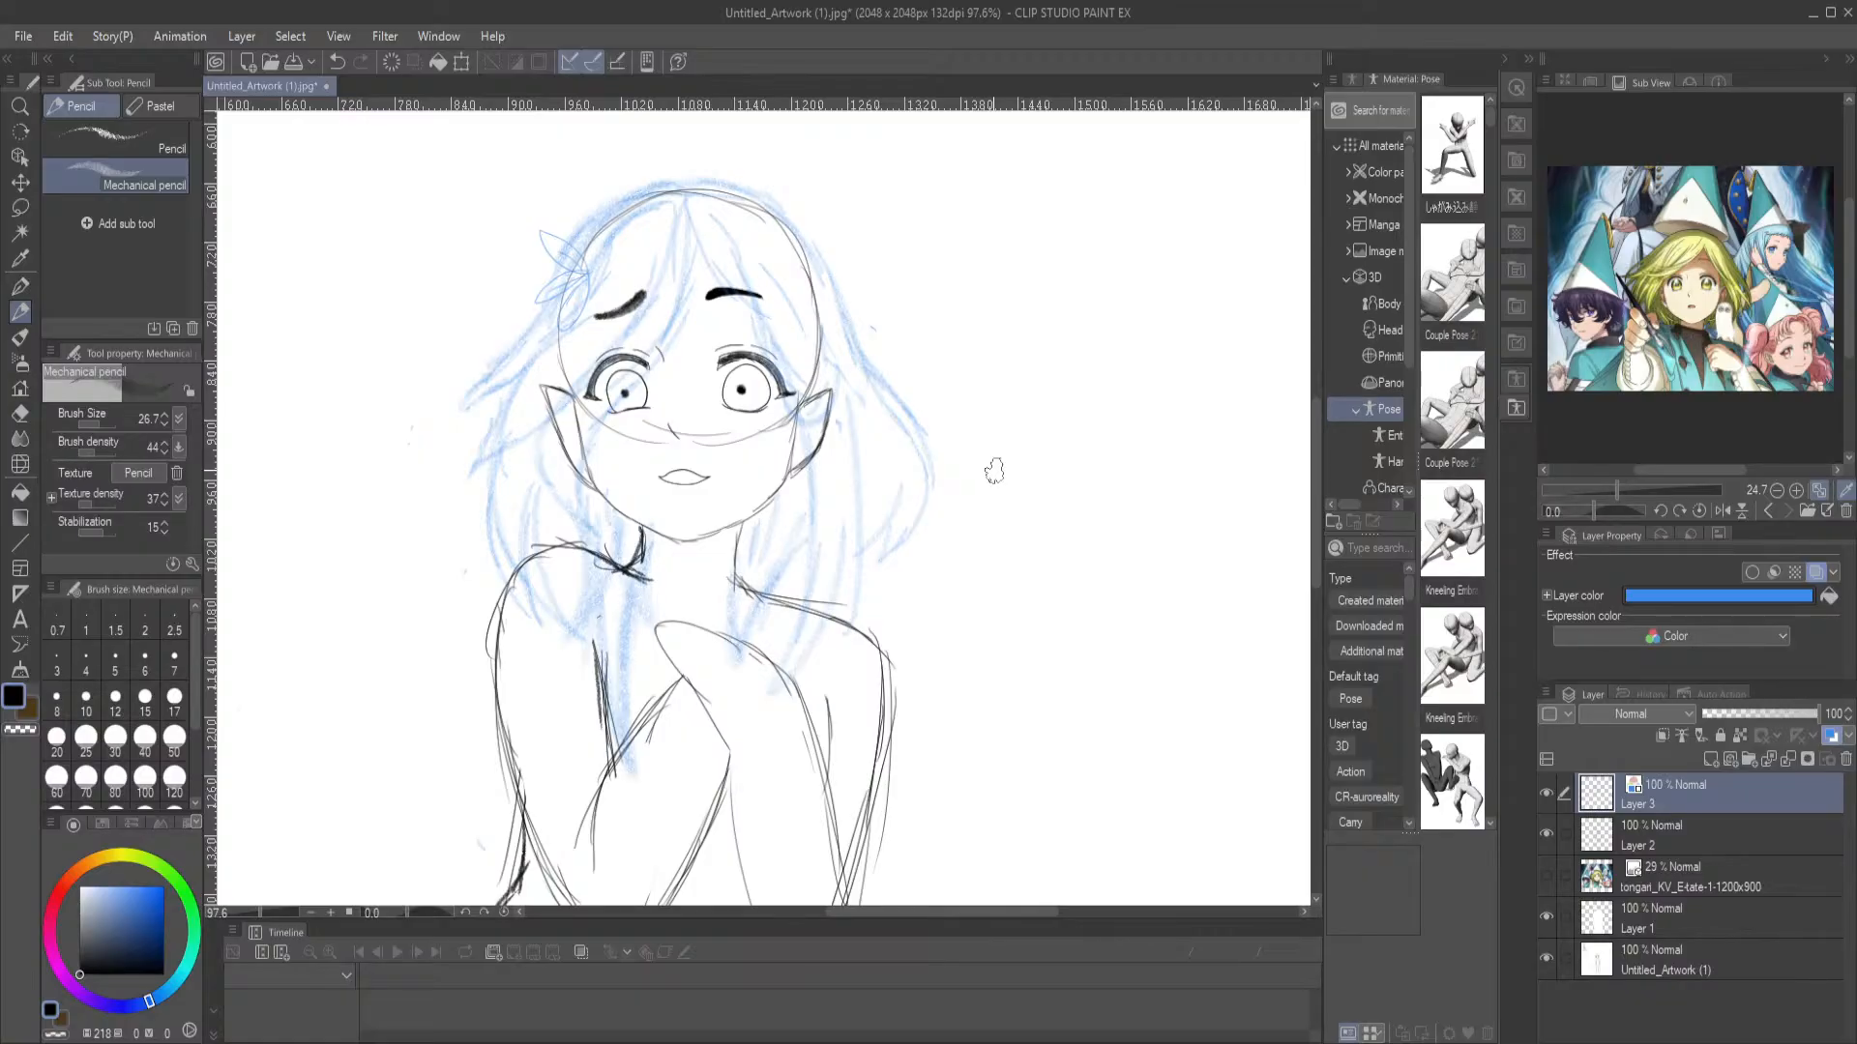
{"action": "scroll", "coordinate": [996, 454], "scroll_direction": "down", "scroll_amount": 5}
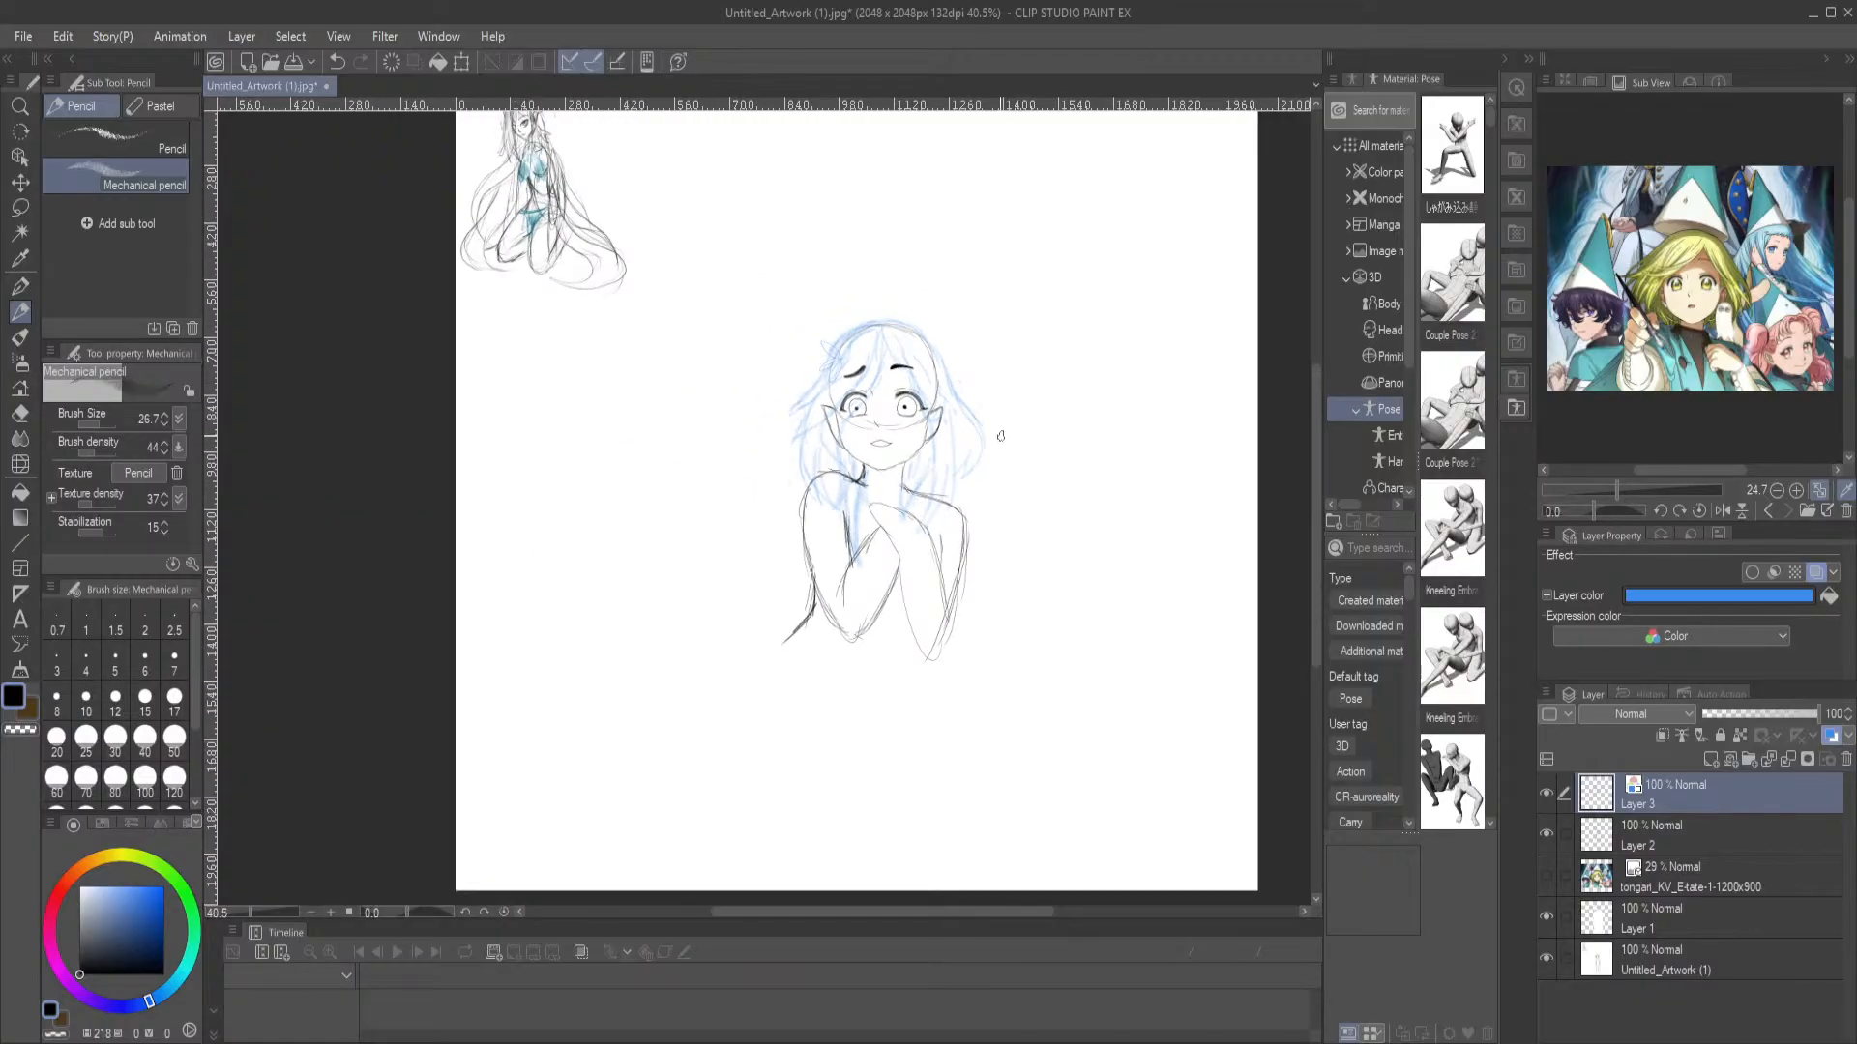
{"action": "scroll", "coordinate": [1002, 437], "scroll_direction": "up", "scroll_amount": 3}
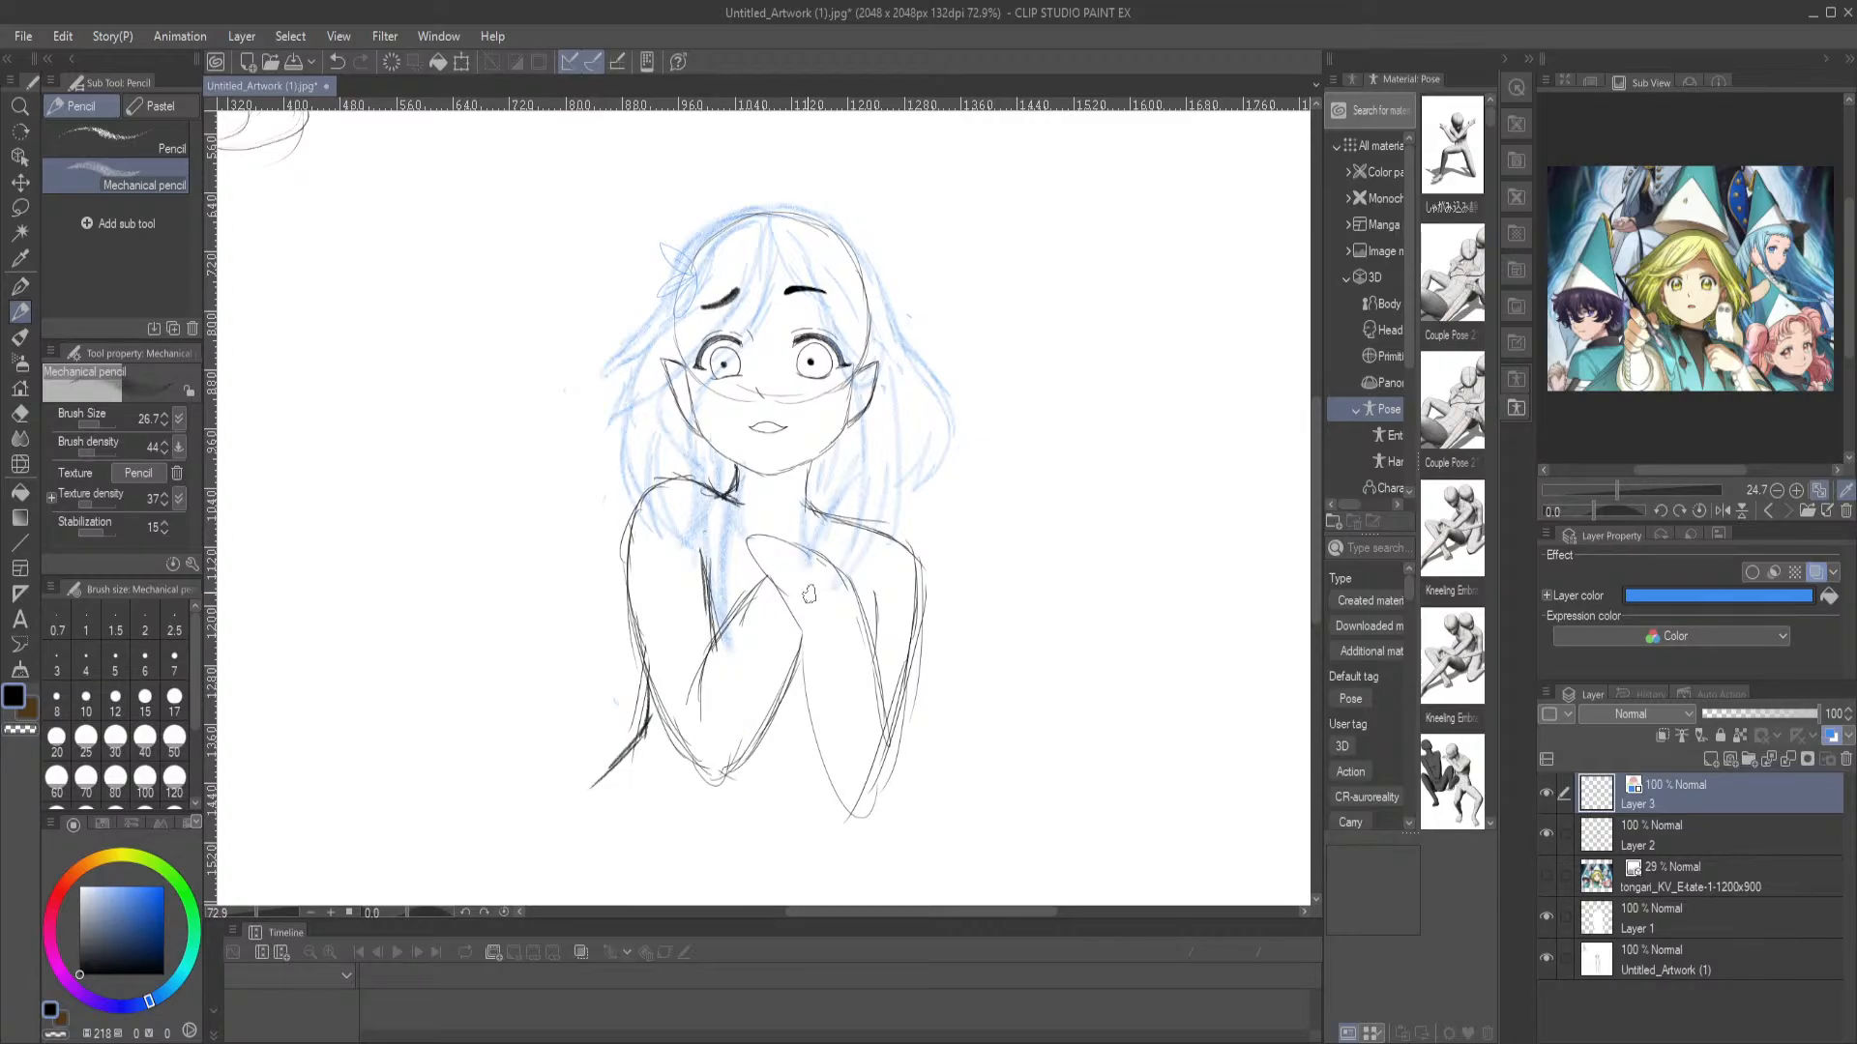
{"action": "scroll", "coordinate": [858, 468], "scroll_direction": "up", "scroll_amount": 5}
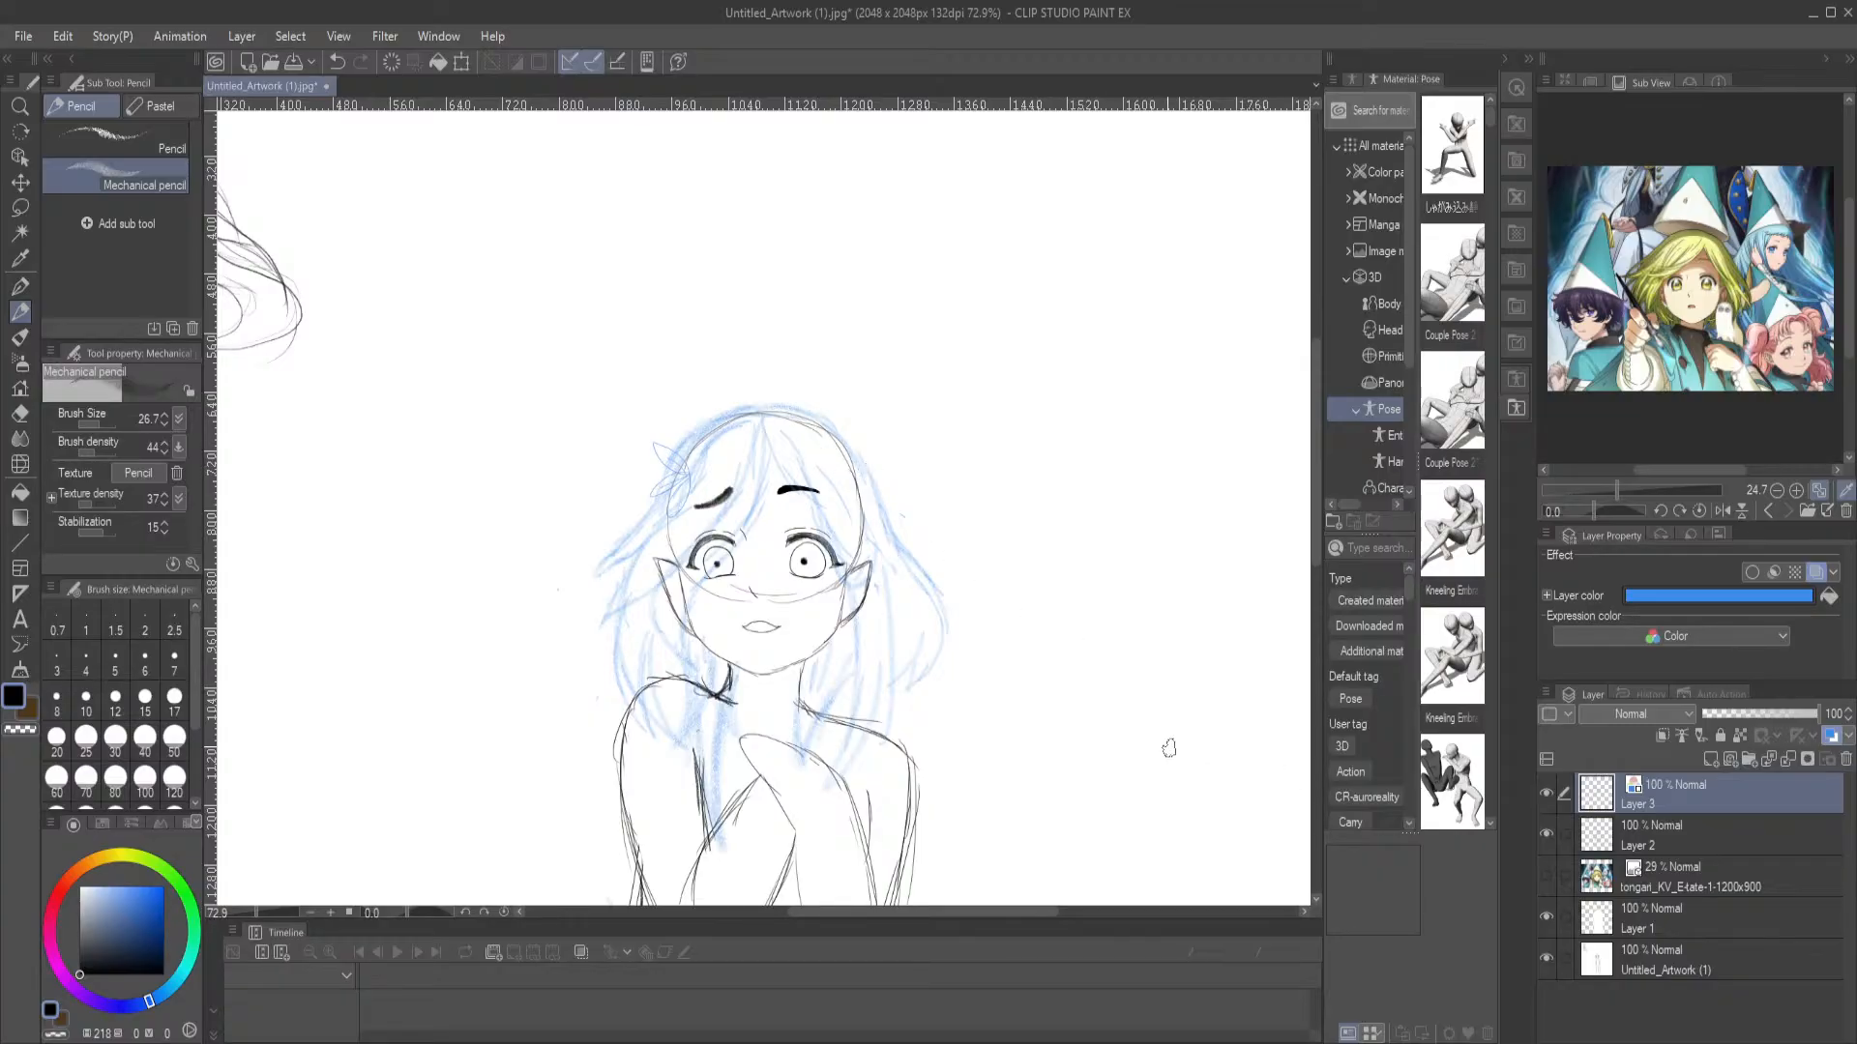
Add a new layer above the blue hair sketch and set its layer color to green
{"action": "key", "text": "p"}
{"action": "mouse_move", "coordinate": [851, 480]}
{"action": "left_mouse_down"}
{"action": "mouse_move", "coordinate": [856, 419]}
{"action": "mouse_move", "coordinate": [856, 476]}
{"action": "left_mouse_up"}
{"action": "key", "text": "ctrl+z"}
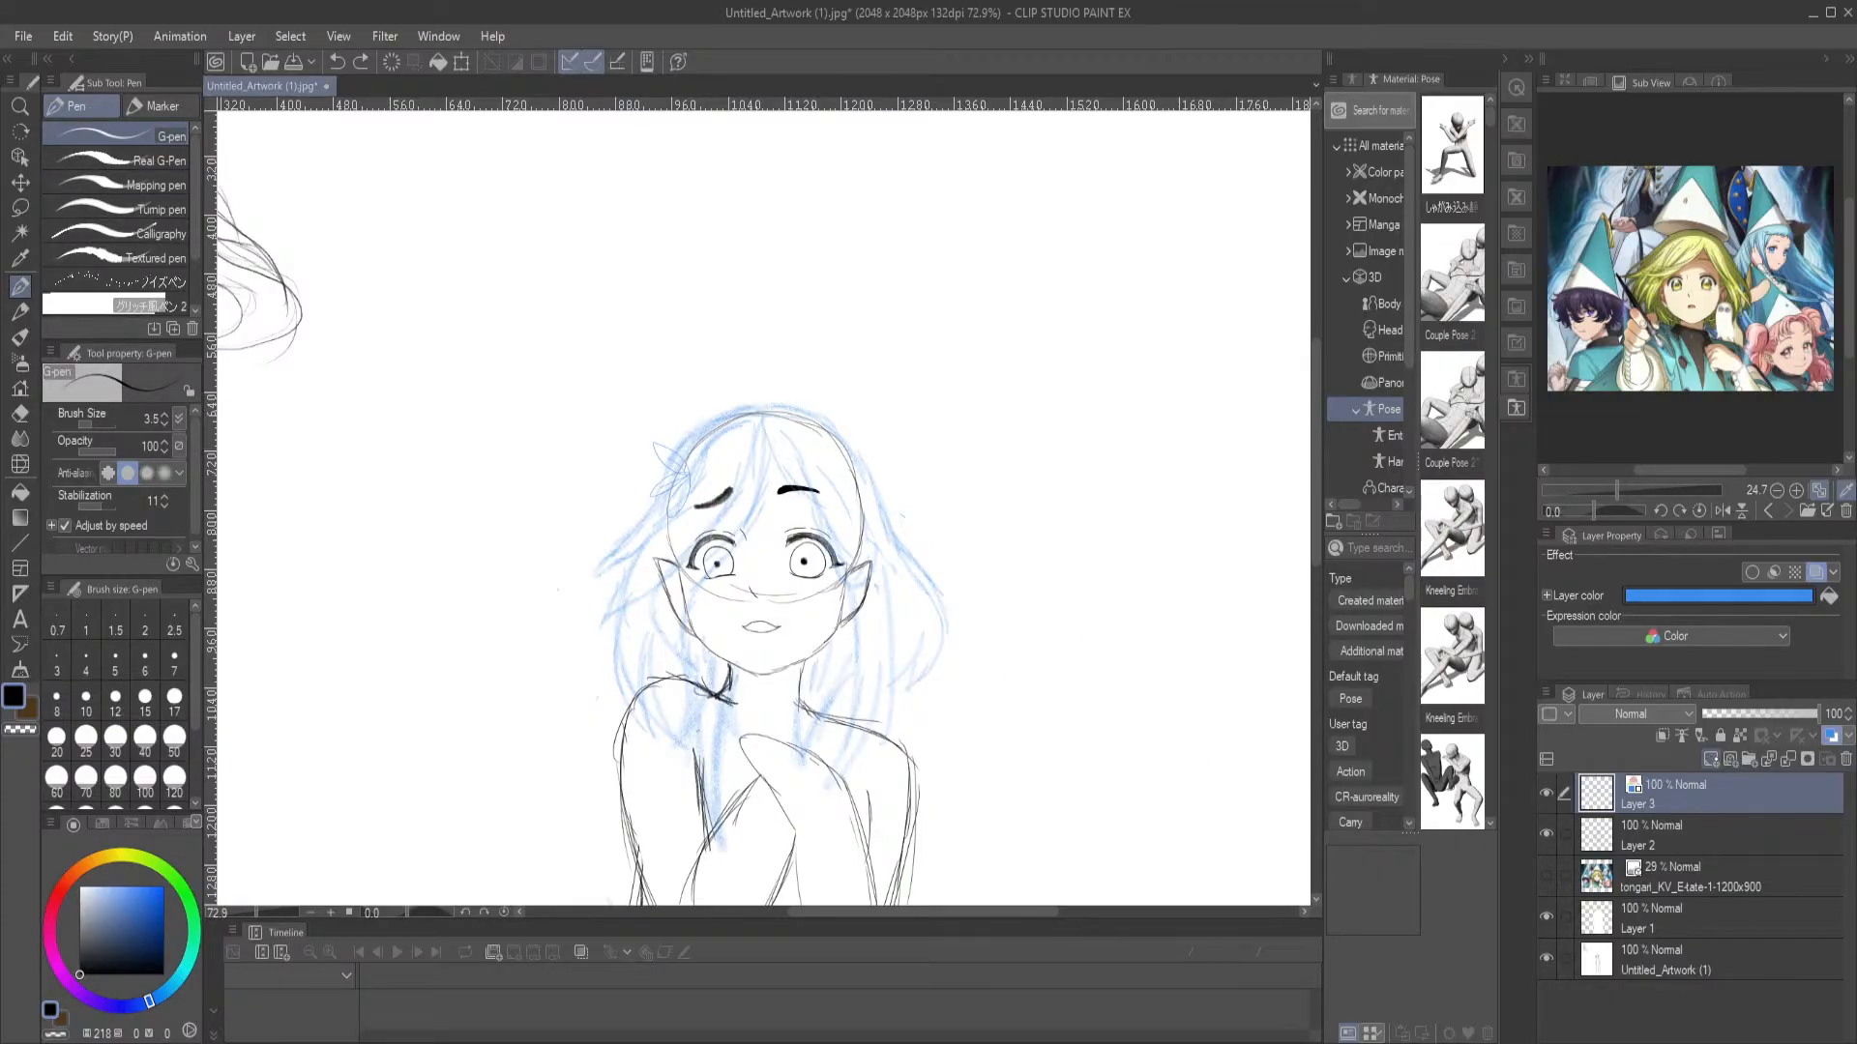
{"action": "left_click", "coordinate": [1711, 759]}
{"action": "left_click", "coordinate": [1815, 571]}
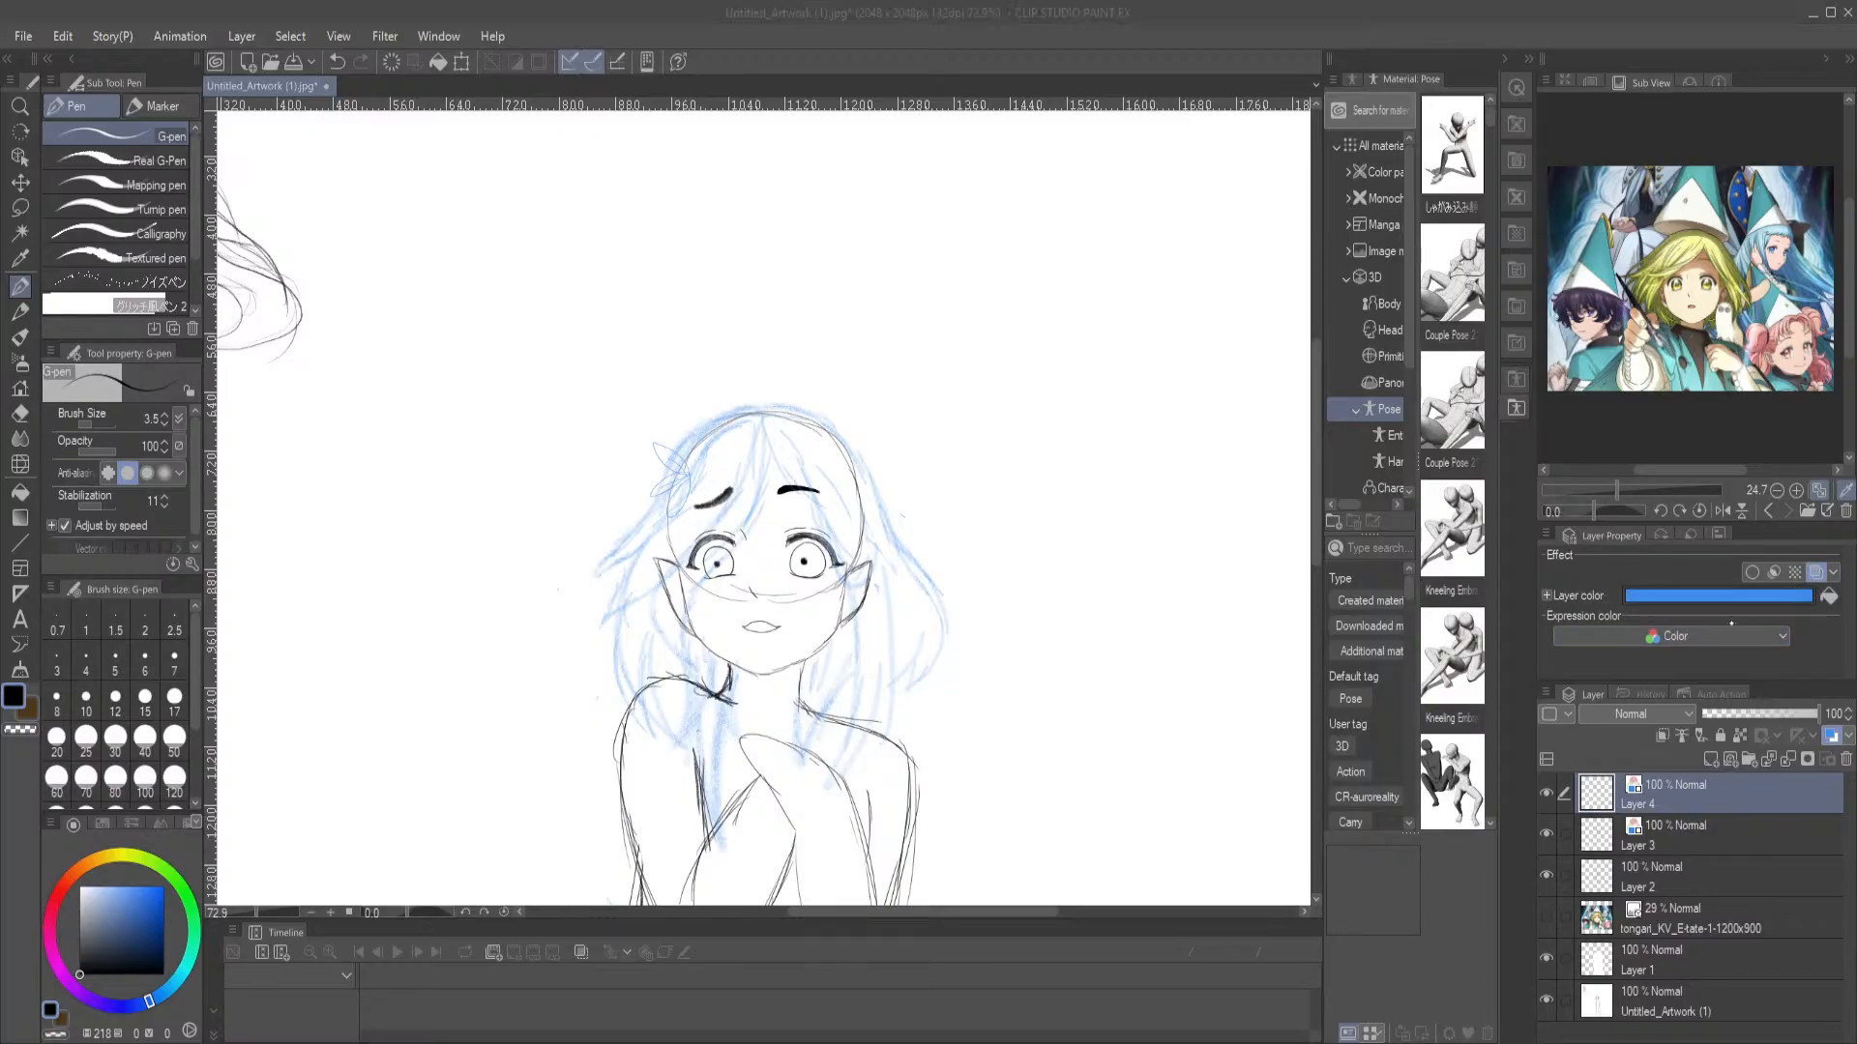
{"action": "left_click", "coordinate": [1292, 580]}
{"action": "left_click", "coordinate": [1571, 382]}
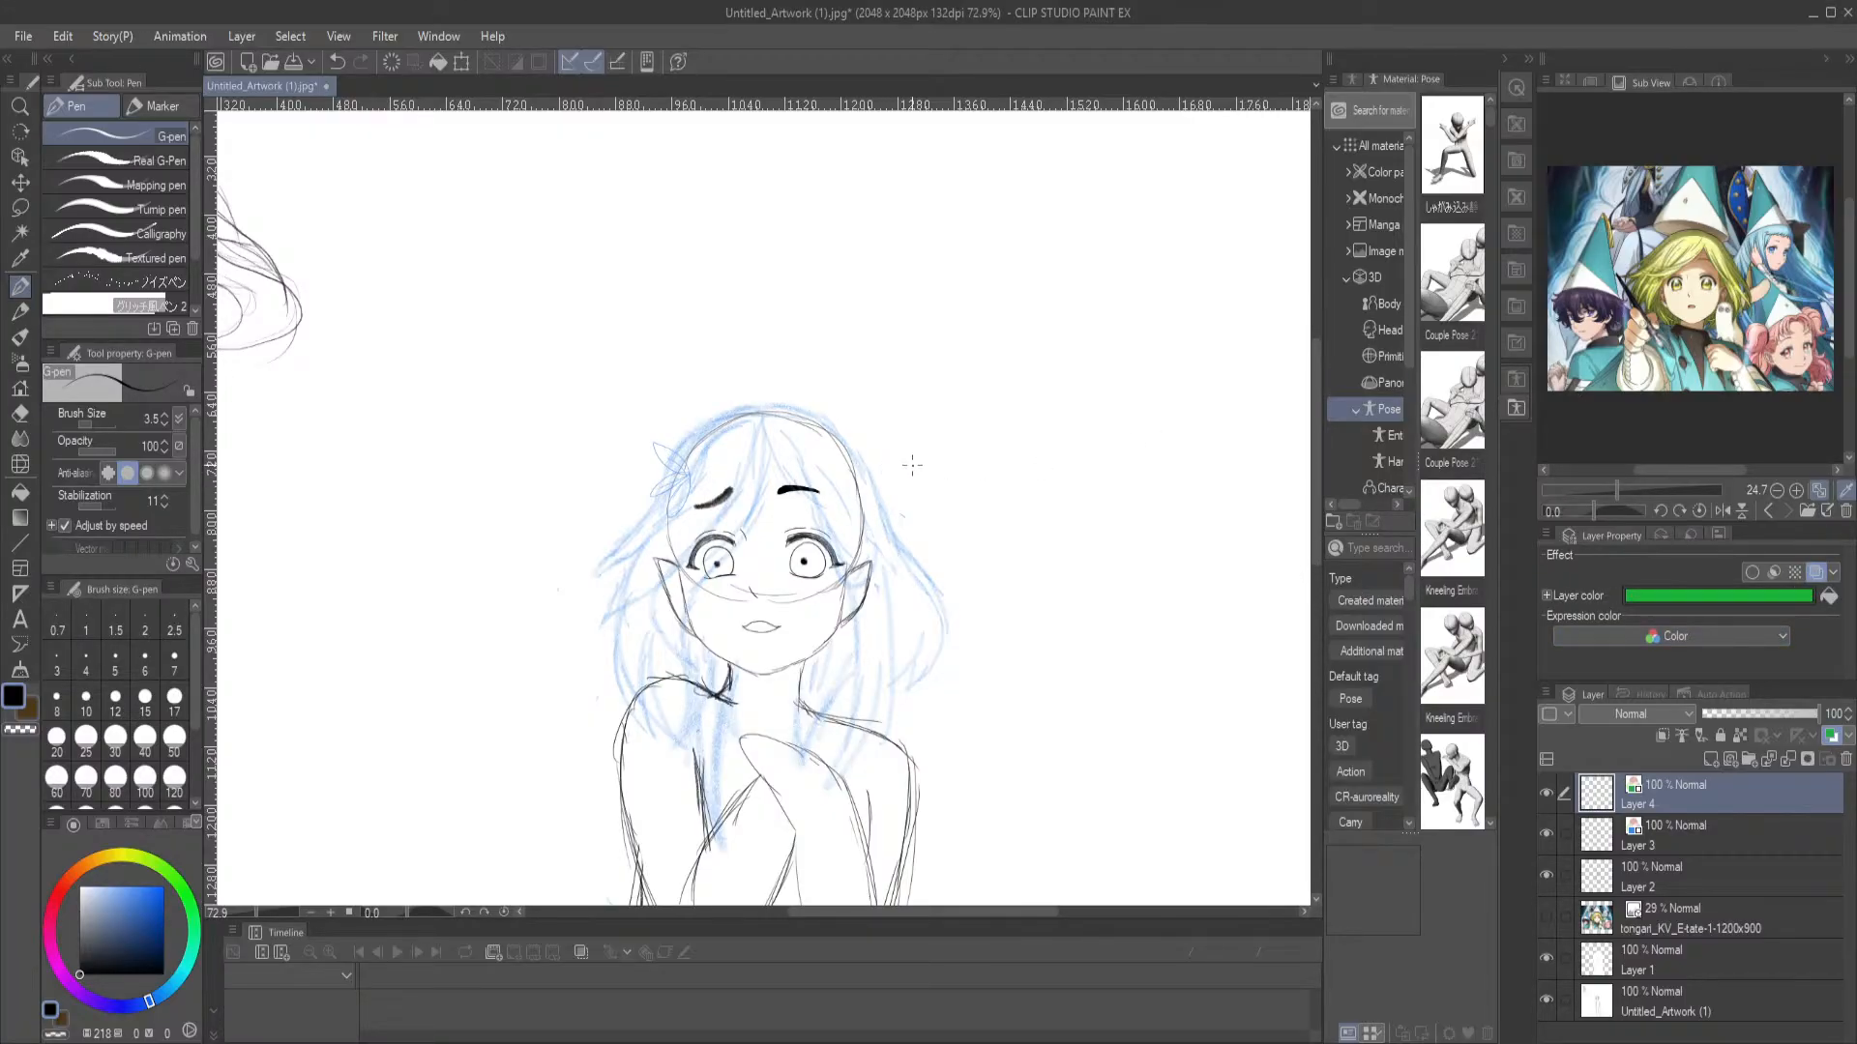
Draw a petal-shaped ornament at the right-hand side of the head and a small mark between the eyebrows with the G-pen
{"action": "left_click_drag", "start_coordinate": [858, 467], "coordinate": [863, 471]}
{"action": "mouse_move", "coordinate": [859, 451]}
{"action": "left_mouse_down"}
{"action": "mouse_move", "coordinate": [849, 517]}
{"action": "mouse_move", "coordinate": [846, 495]}
{"action": "left_mouse_up"}
{"action": "scroll", "coordinate": [755, 164], "scroll_direction": "up", "scroll_amount": 2}
{"action": "mouse_move", "coordinate": [774, 862]}
{"action": "left_mouse_down"}
{"action": "mouse_move", "coordinate": [663, 582]}
{"action": "mouse_move", "coordinate": [714, 543]}
{"action": "mouse_move", "coordinate": [650, 564]}
{"action": "left_mouse_up"}
{"action": "mouse_move", "coordinate": [771, 670]}
{"action": "left_mouse_down"}
{"action": "mouse_move", "coordinate": [752, 638]}
{"action": "mouse_move", "coordinate": [779, 408]}
{"action": "left_mouse_up"}
Draw wavy green contour lines on both cheeks, down the neck and across the chest and shoulder with the G-pen
{"action": "left_click_drag", "start_coordinate": [827, 527], "coordinate": [743, 623]}
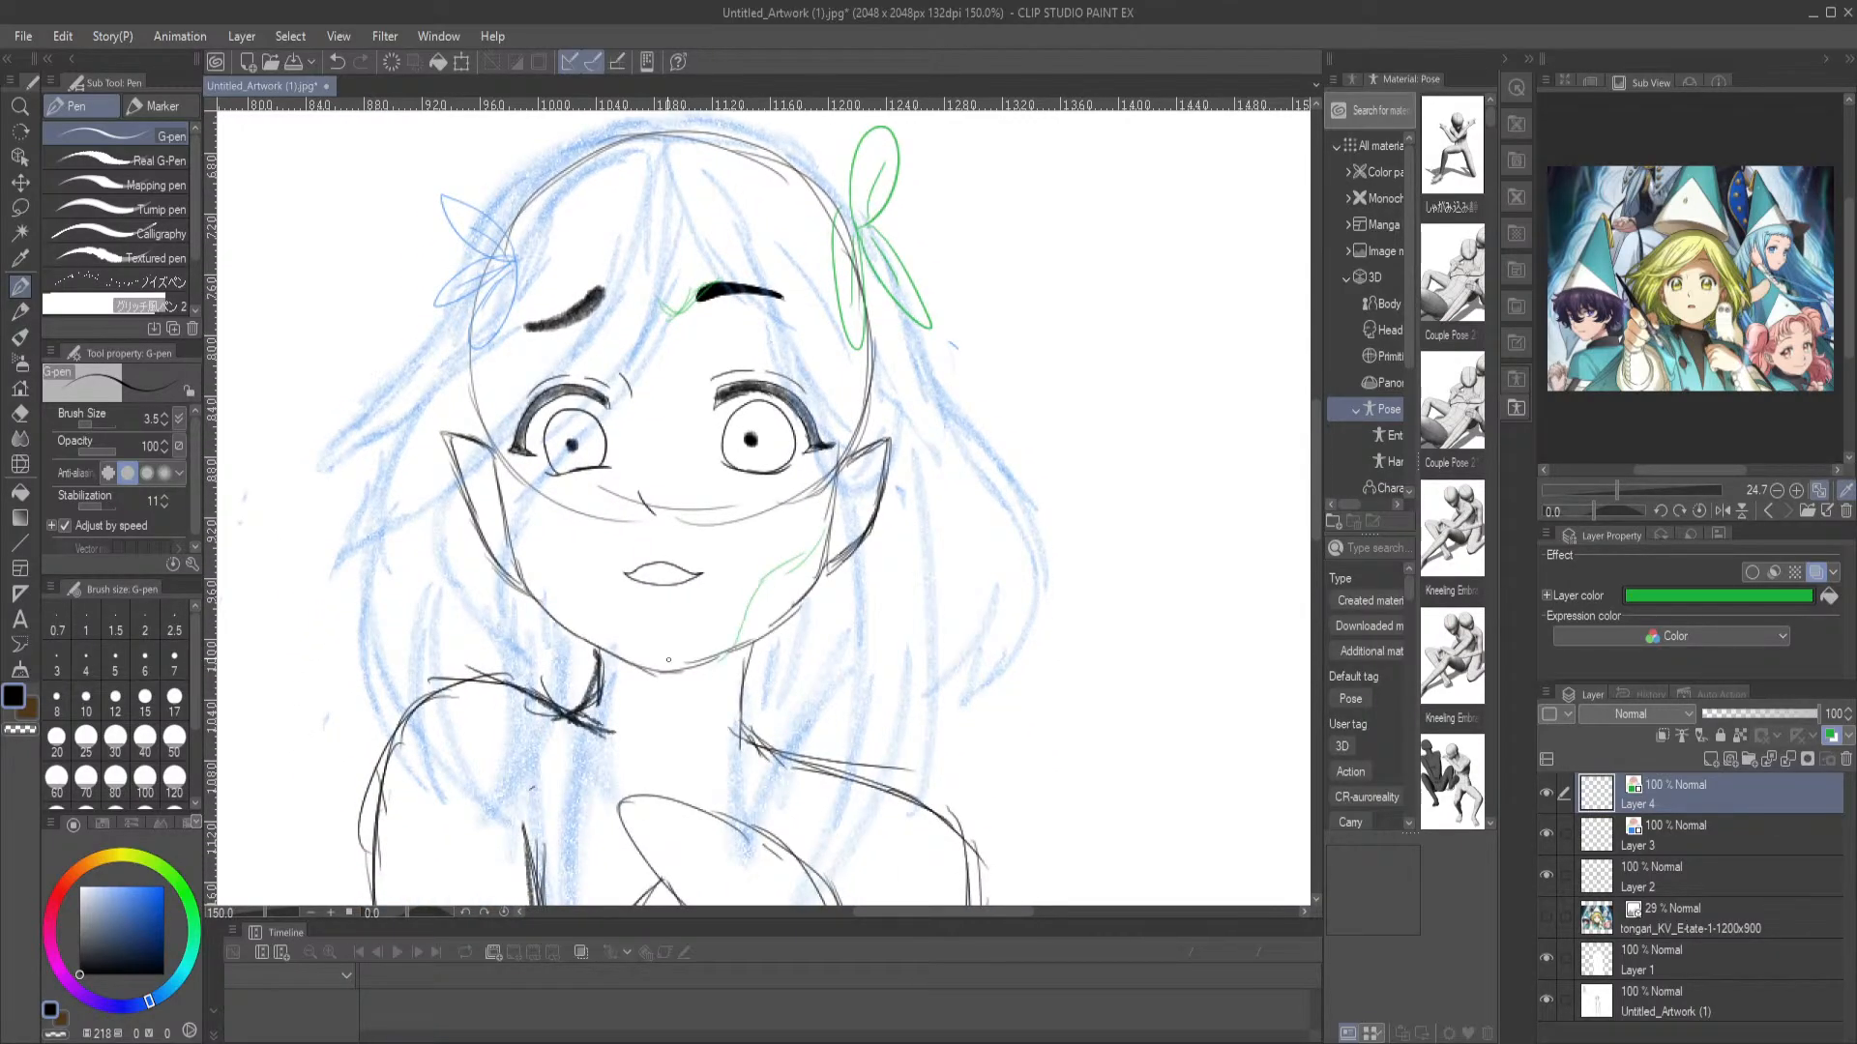
{"action": "left_click_drag", "start_coordinate": [512, 542], "coordinate": [586, 627]}
{"action": "left_click_drag", "start_coordinate": [709, 748], "coordinate": [773, 678]}
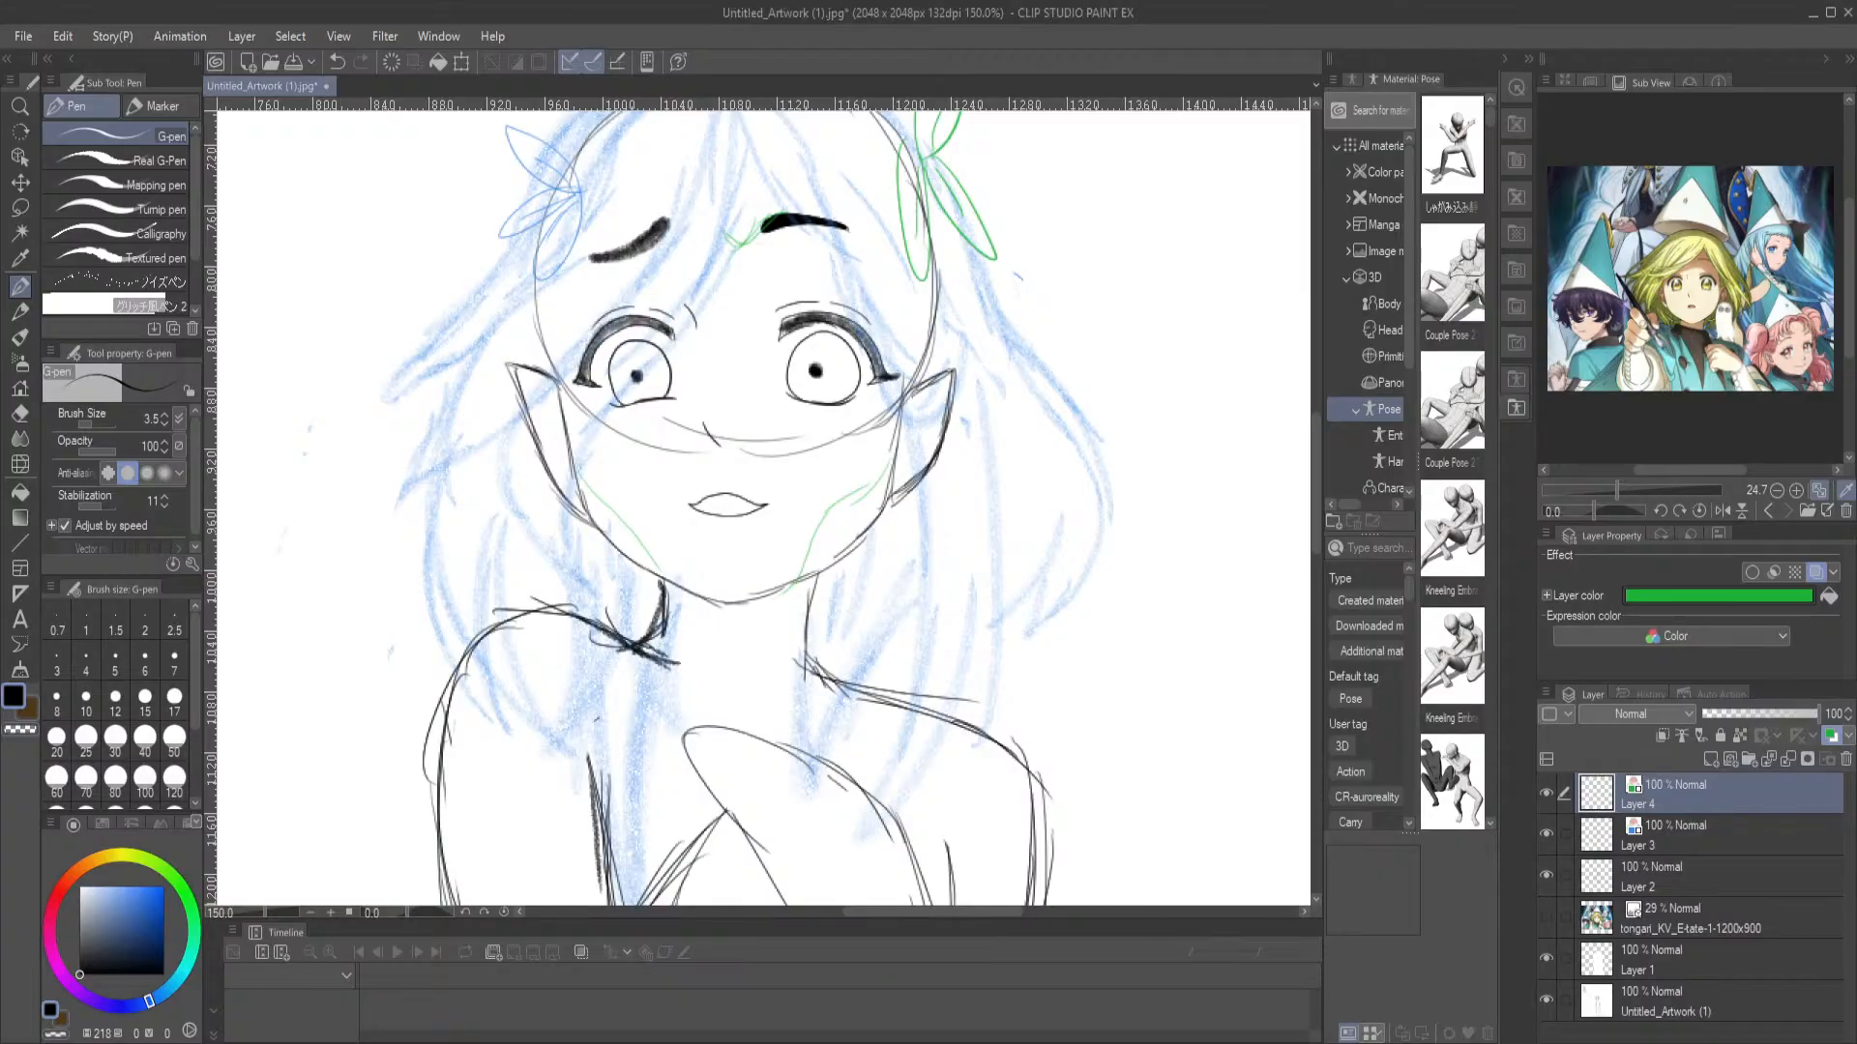
{"action": "mouse_move", "coordinate": [667, 617]}
{"action": "left_mouse_down"}
{"action": "mouse_move", "coordinate": [683, 486]}
{"action": "mouse_move", "coordinate": [716, 479]}
{"action": "mouse_move", "coordinate": [694, 601]}
{"action": "mouse_move", "coordinate": [595, 505]}
{"action": "mouse_move", "coordinate": [699, 600]}
{"action": "mouse_move", "coordinate": [740, 591]}
{"action": "mouse_move", "coordinate": [709, 486]}
{"action": "left_mouse_up"}
{"action": "mouse_move", "coordinate": [829, 469]}
{"action": "left_mouse_down"}
{"action": "mouse_move", "coordinate": [810, 513]}
{"action": "mouse_move", "coordinate": [827, 568]}
{"action": "mouse_move", "coordinate": [880, 628]}
{"action": "mouse_move", "coordinate": [976, 674]}
{"action": "mouse_move", "coordinate": [1010, 732]}
{"action": "mouse_move", "coordinate": [1054, 743]}
{"action": "left_mouse_up"}
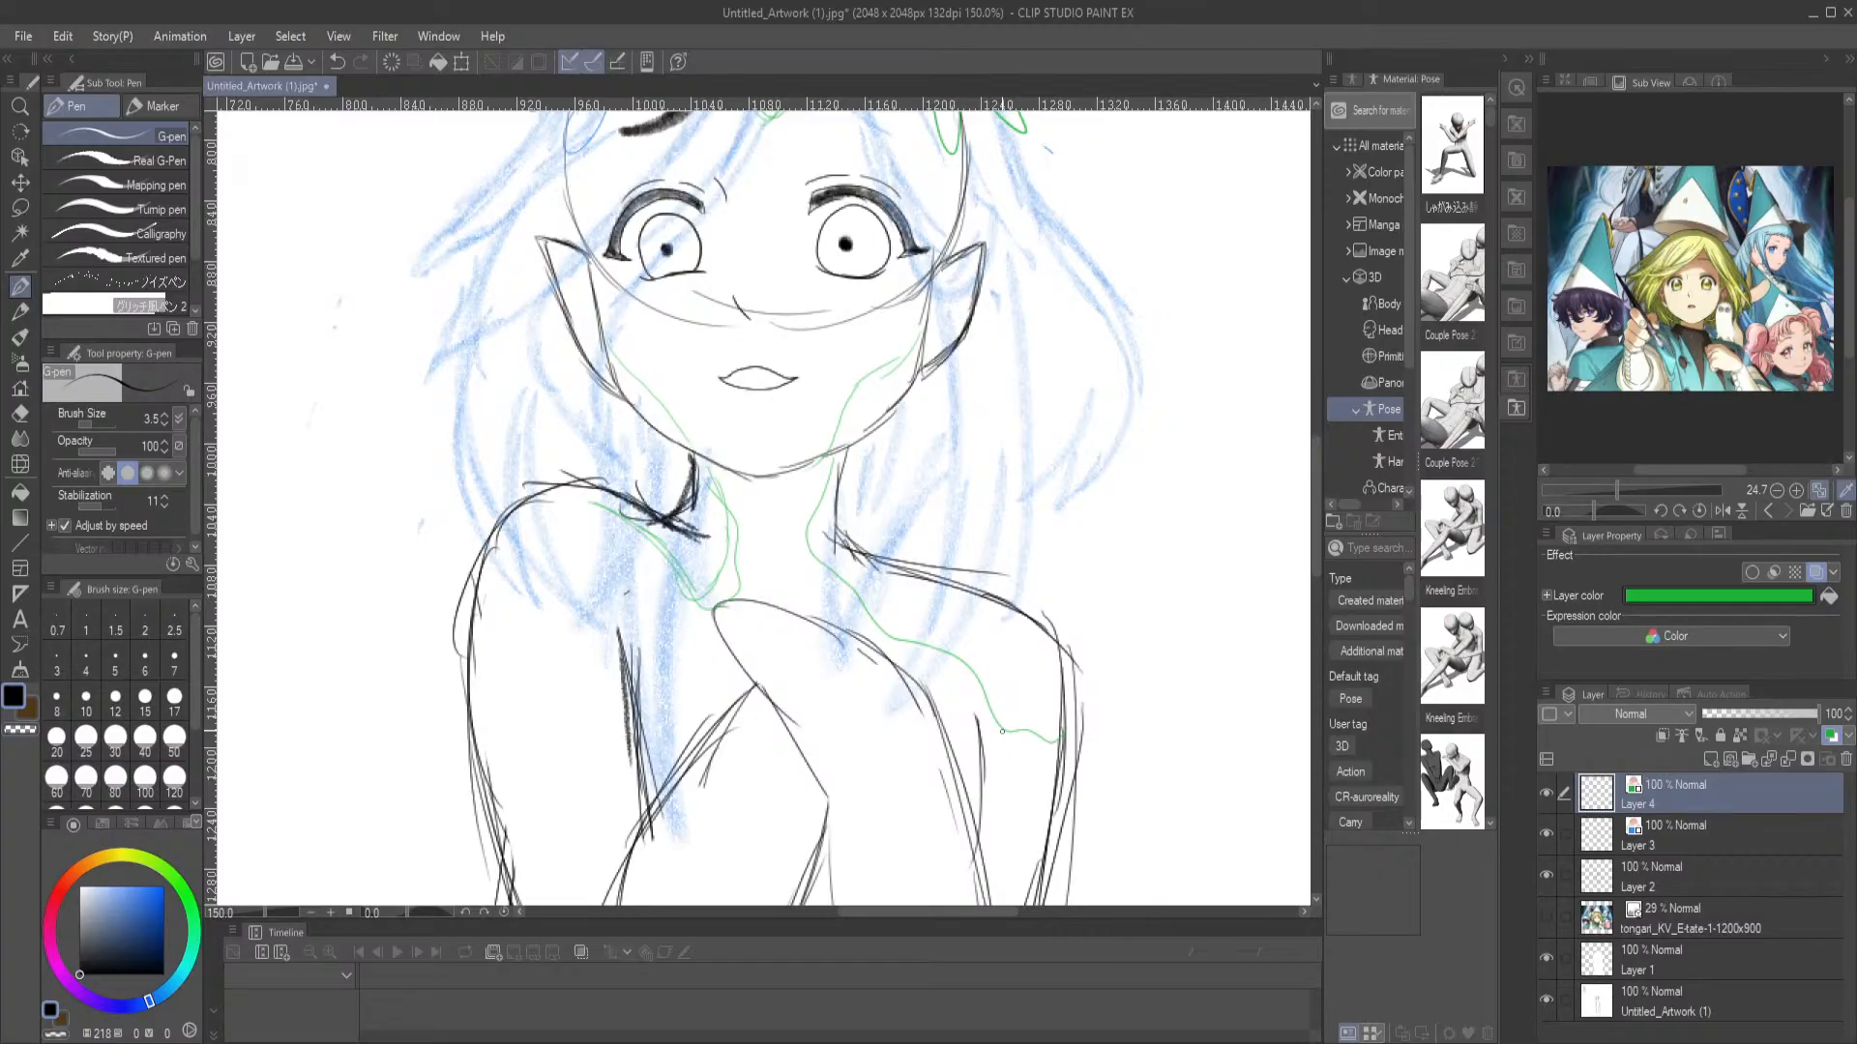
{"action": "left_click_drag", "start_coordinate": [809, 337], "coordinate": [806, 613]}
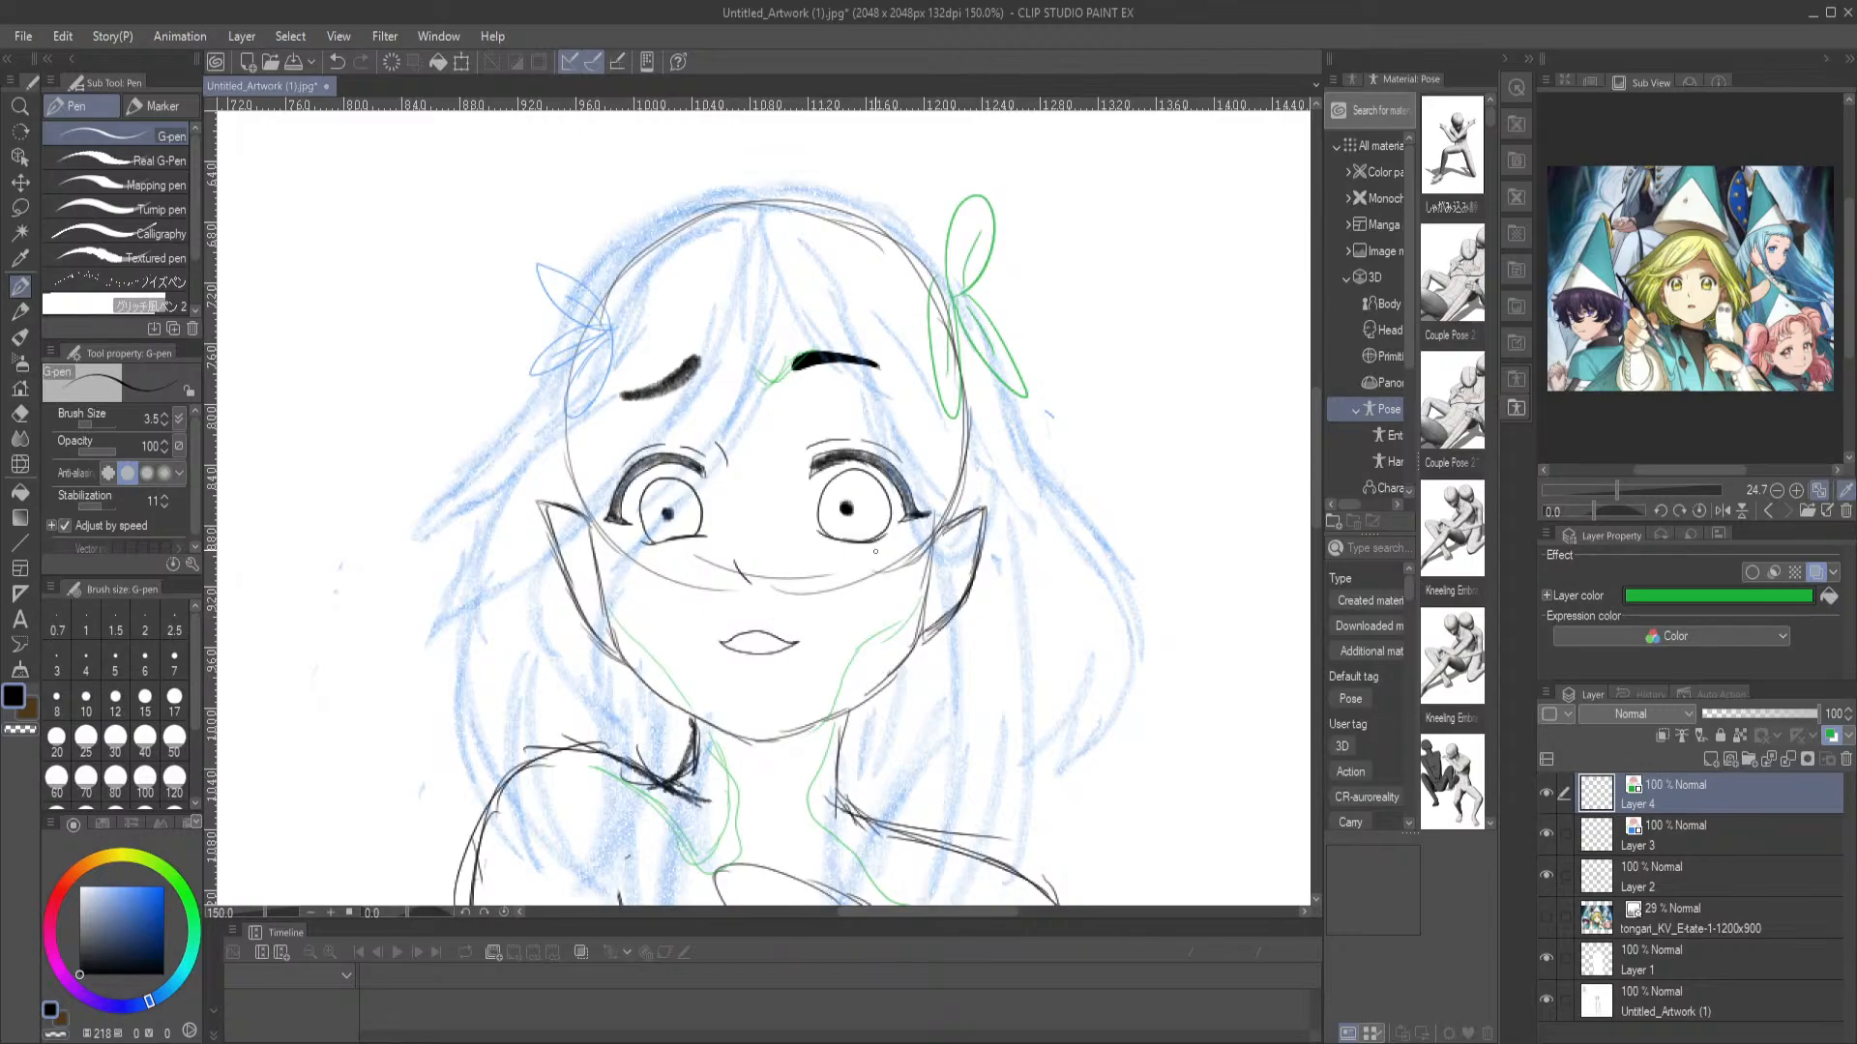
{"action": "scroll", "coordinate": [863, 624], "scroll_direction": "down", "scroll_amount": 5}
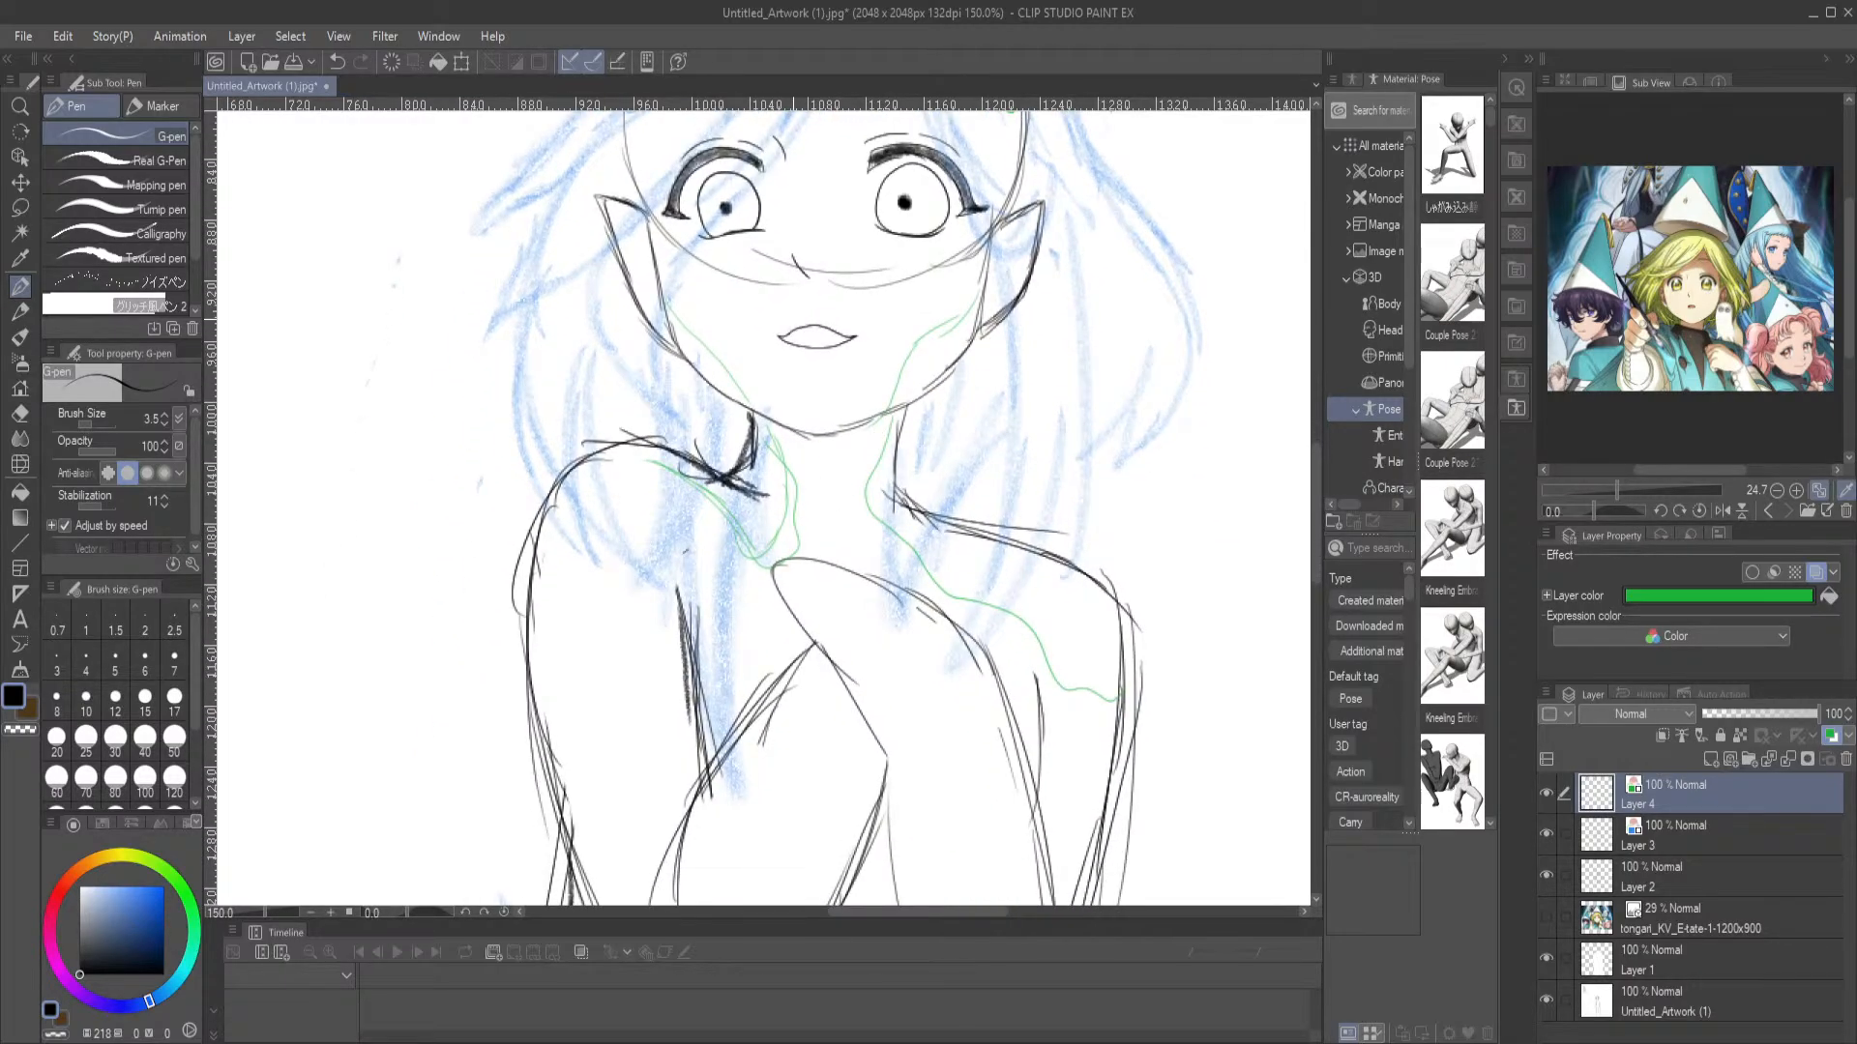
{"action": "scroll", "coordinate": [791, 319], "scroll_direction": "down", "scroll_amount": 4}
{"action": "left_click_drag", "start_coordinate": [485, 480], "coordinate": [650, 756]}
{"action": "left_click_drag", "start_coordinate": [783, 490], "coordinate": [631, 375]}
{"action": "left_click_drag", "start_coordinate": [651, 671], "coordinate": [684, 548]}
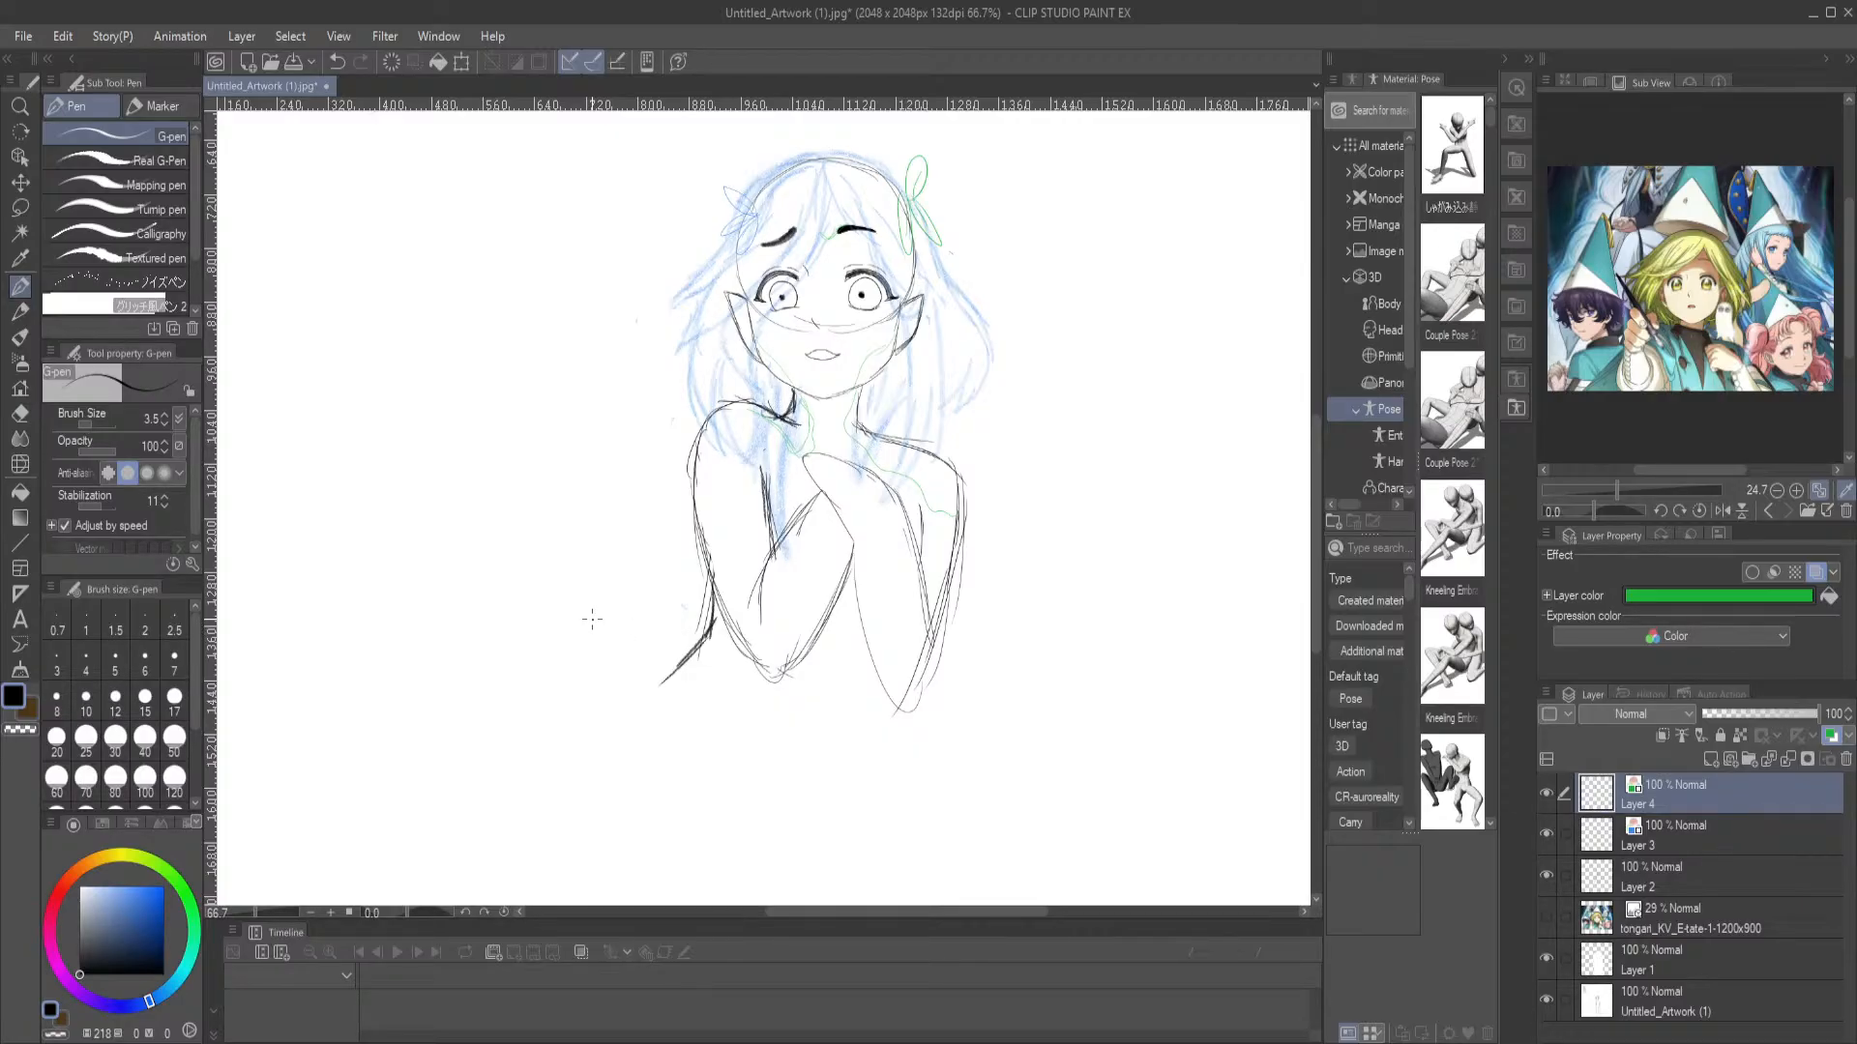
Extend the torso below the arms on Layer 2 with a curved G-pen line on each side
{"action": "scroll", "coordinate": [591, 619], "scroll_direction": "down", "scroll_amount": 3}
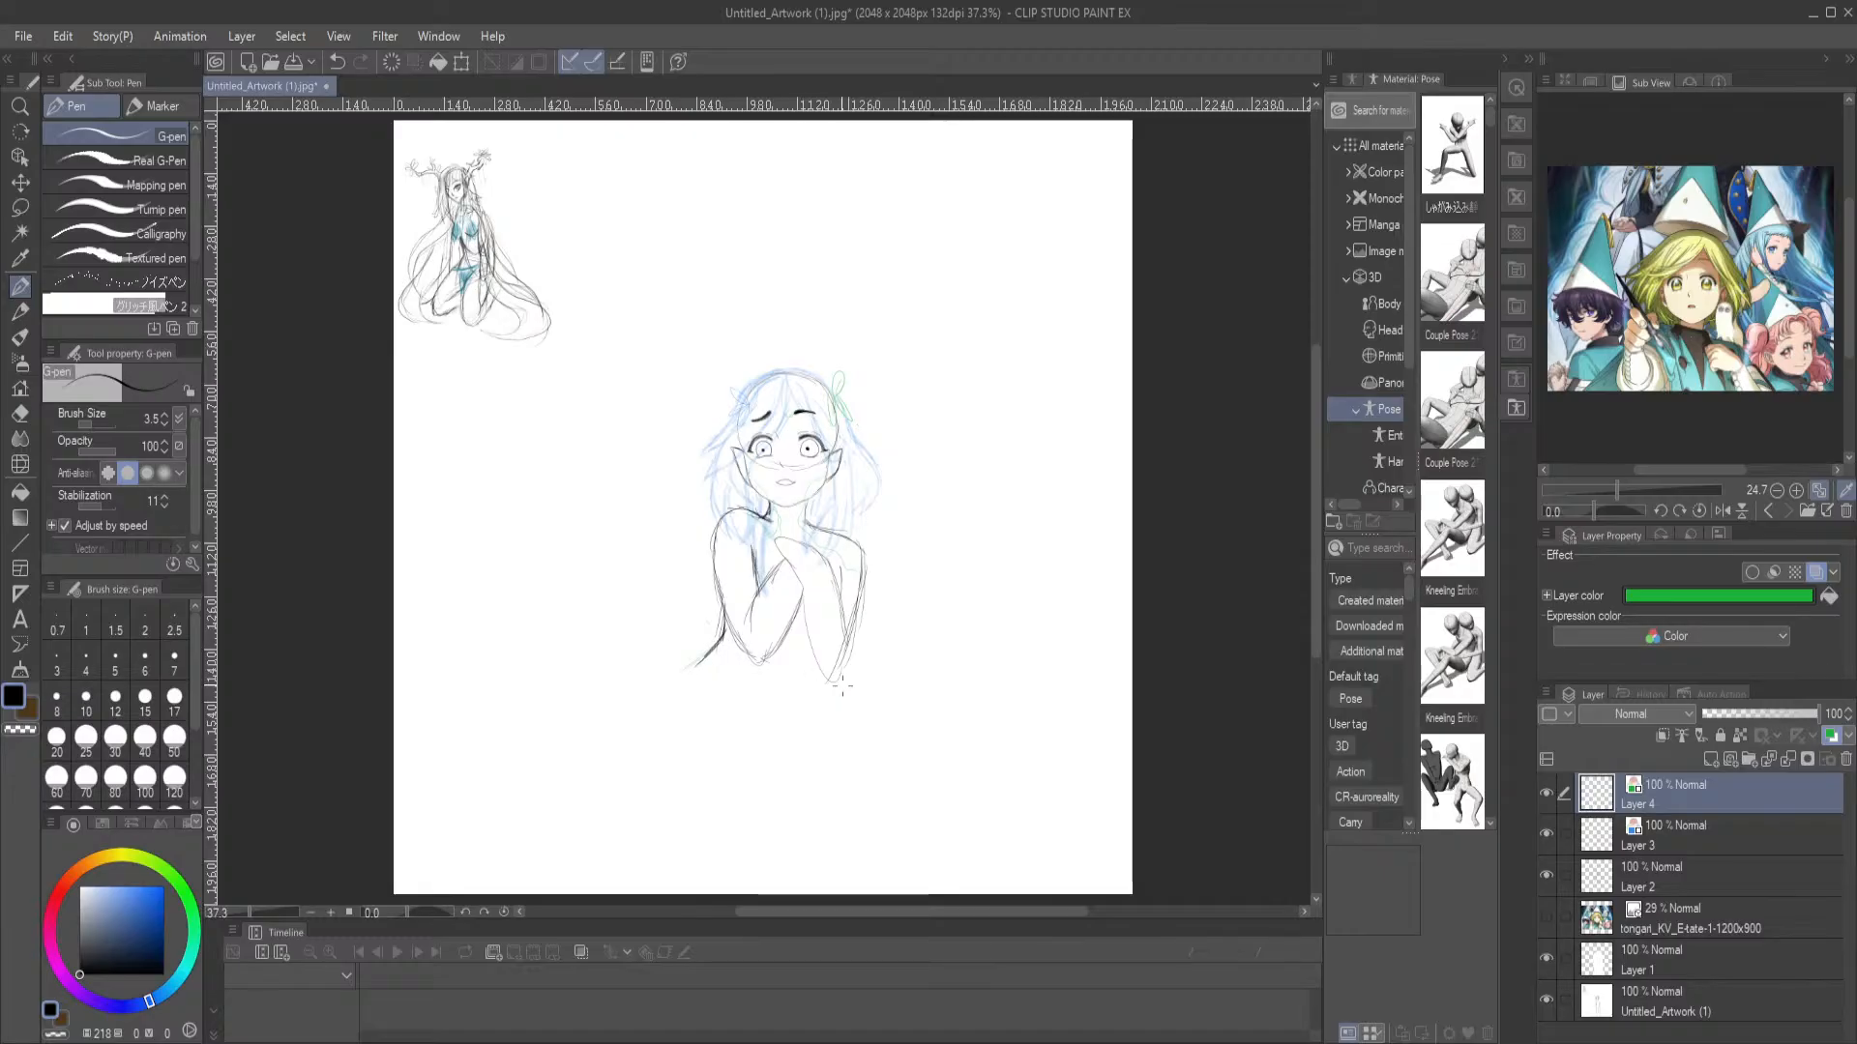
{"action": "left_click", "coordinate": [1673, 833]}
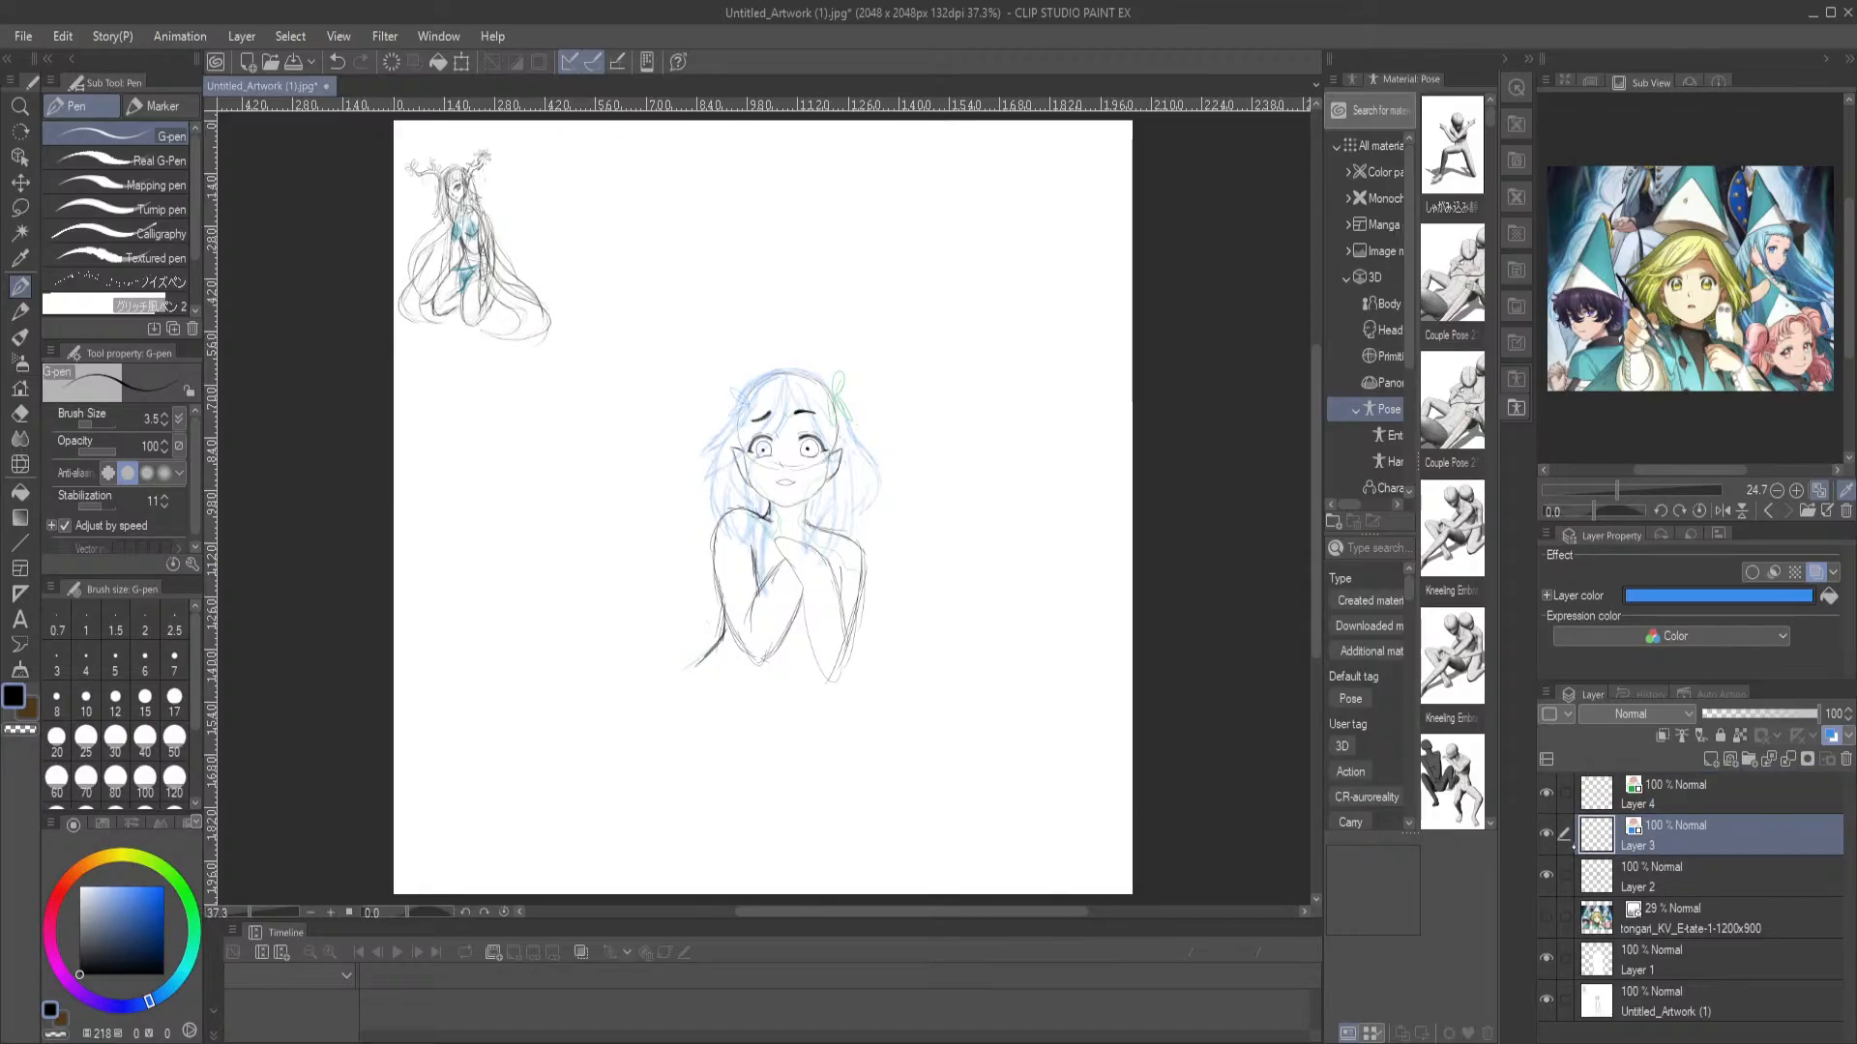
{"action": "left_click", "coordinate": [1644, 882]}
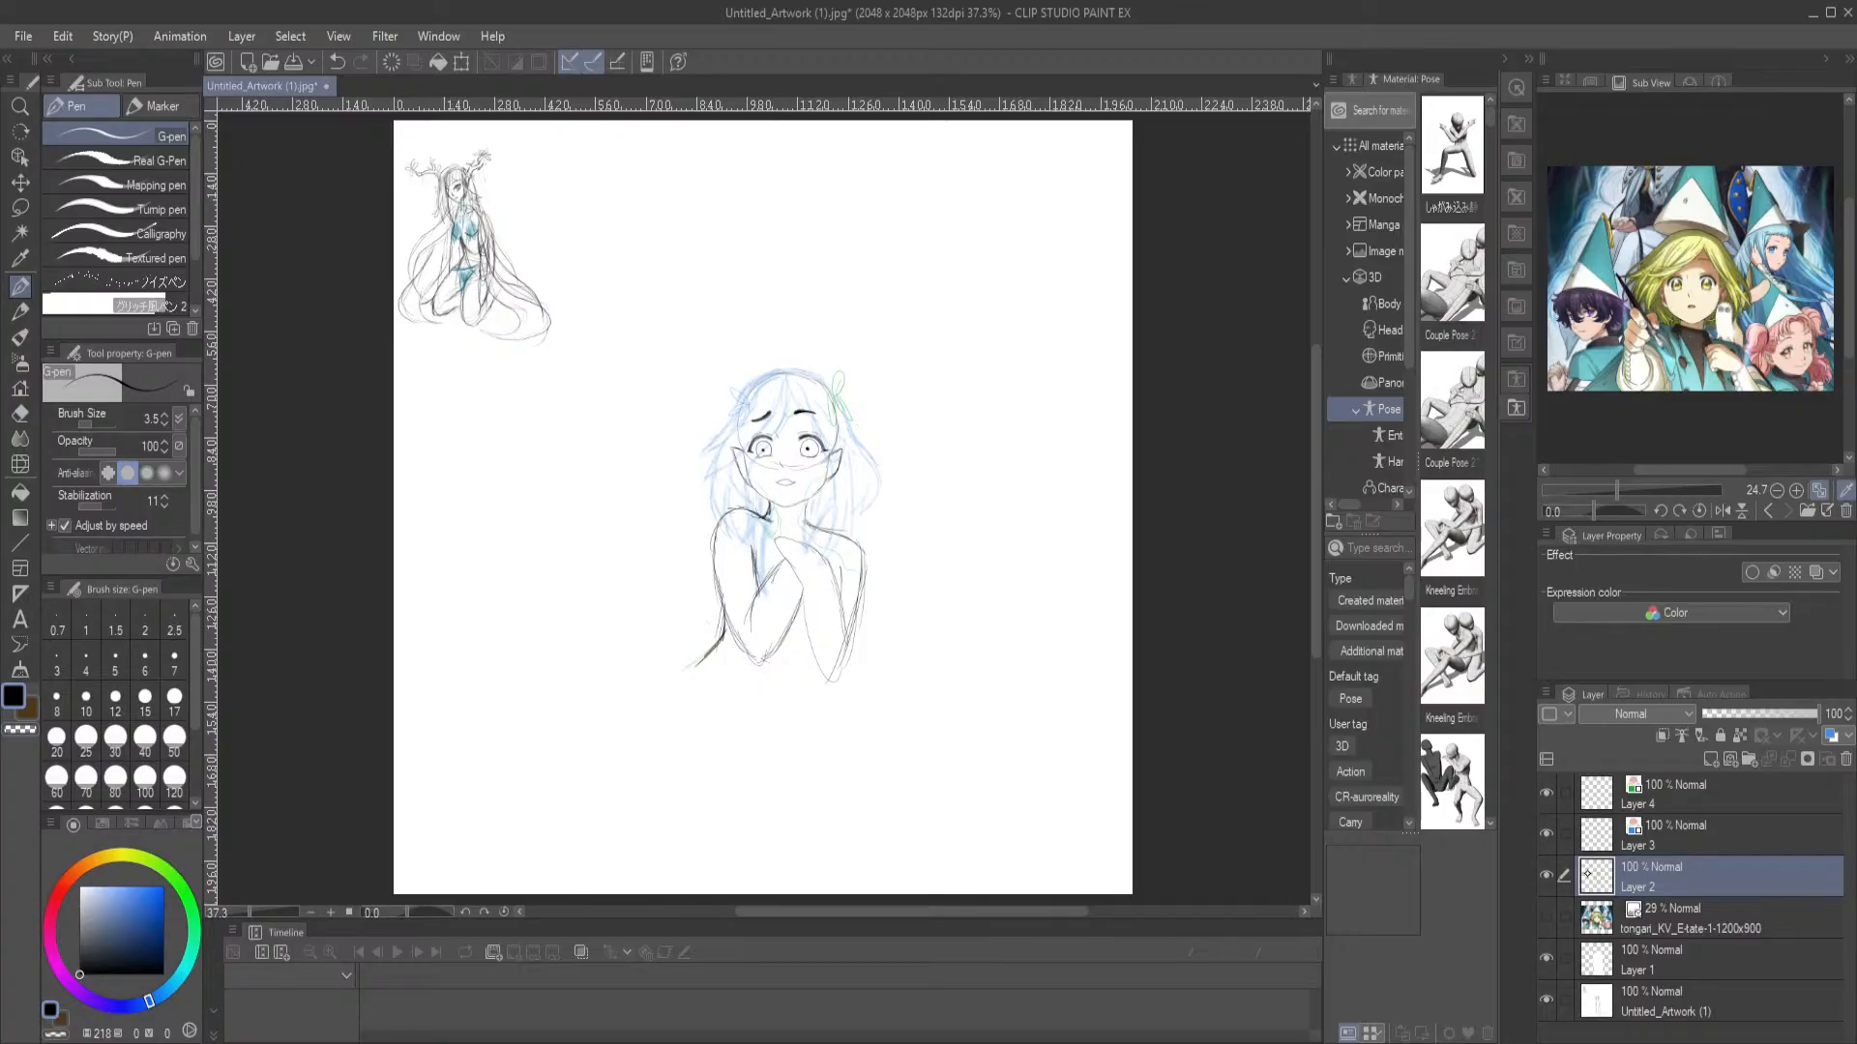
{"action": "left_click_drag", "start_coordinate": [829, 677], "coordinate": [779, 747]}
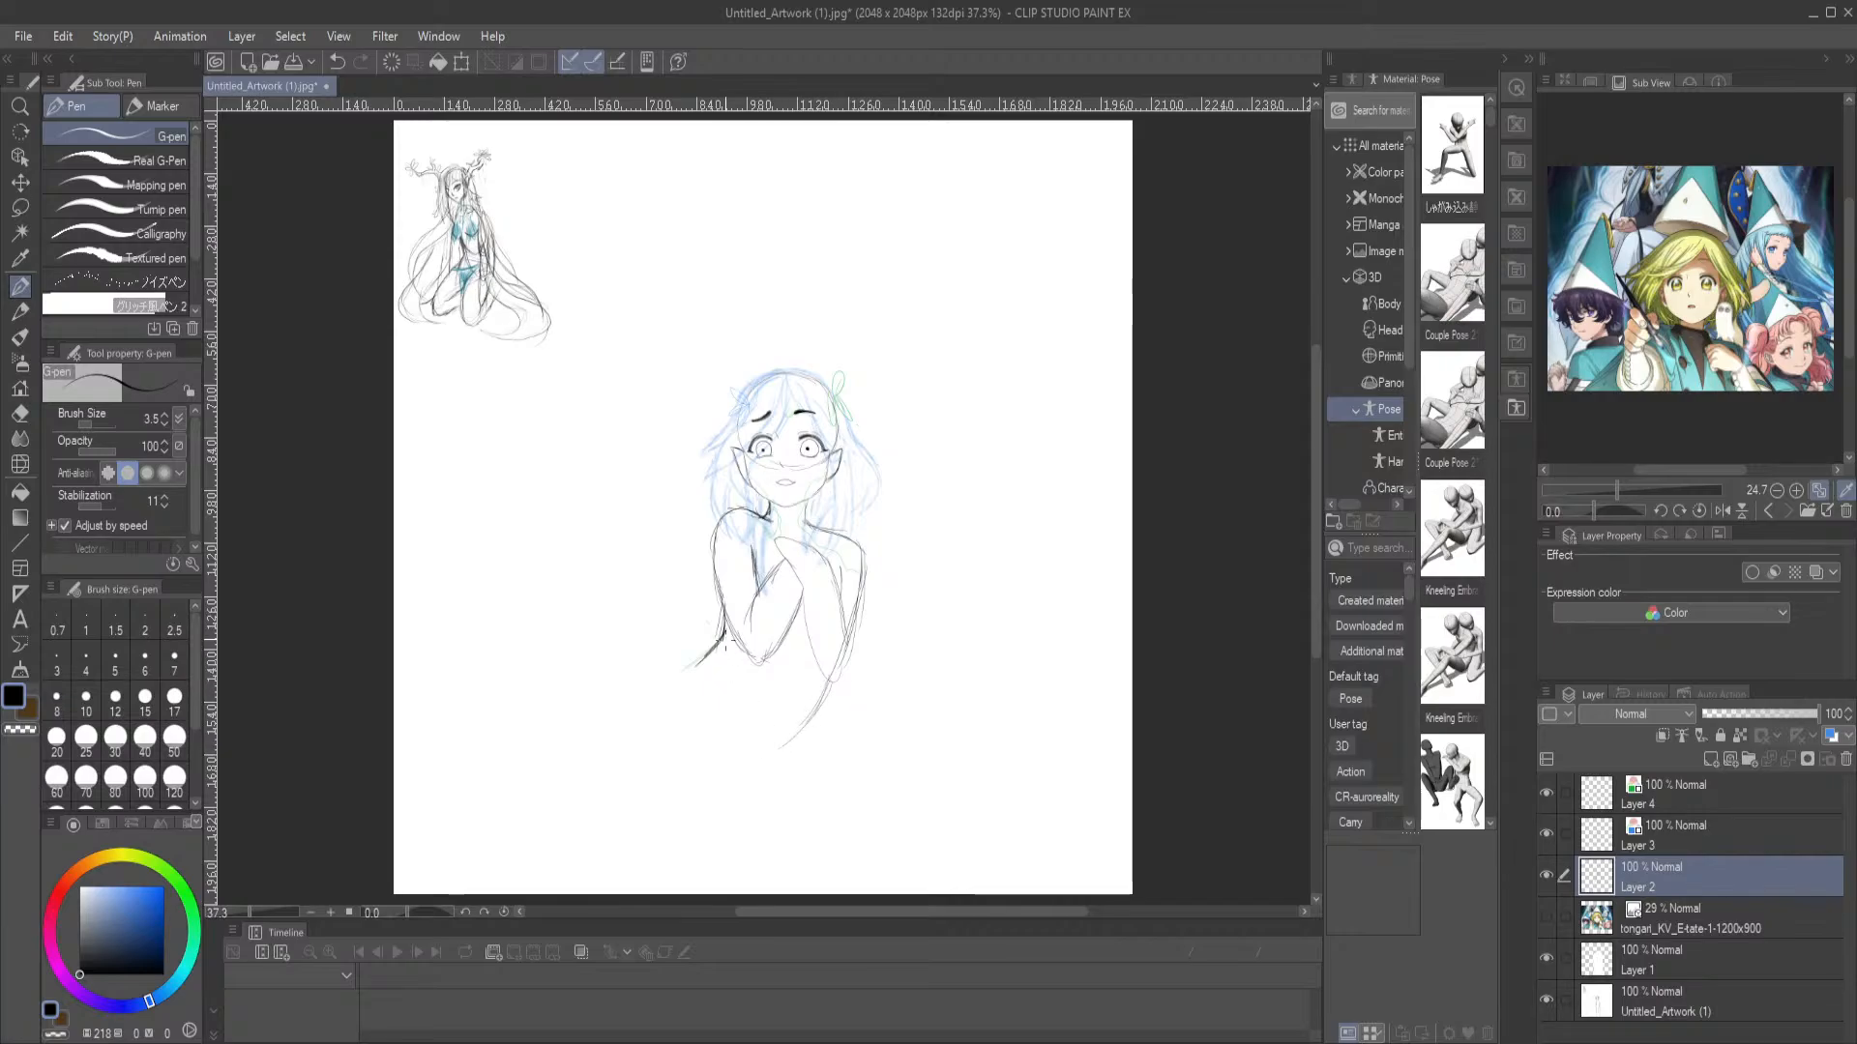
{"action": "left_click_drag", "start_coordinate": [713, 658], "coordinate": [672, 735]}
Merge Layer 2, Layer 3 and Layer 4 into one layer, and lock Layer 1
{"action": "left_click", "coordinate": [1762, 795], "text": "shift"}
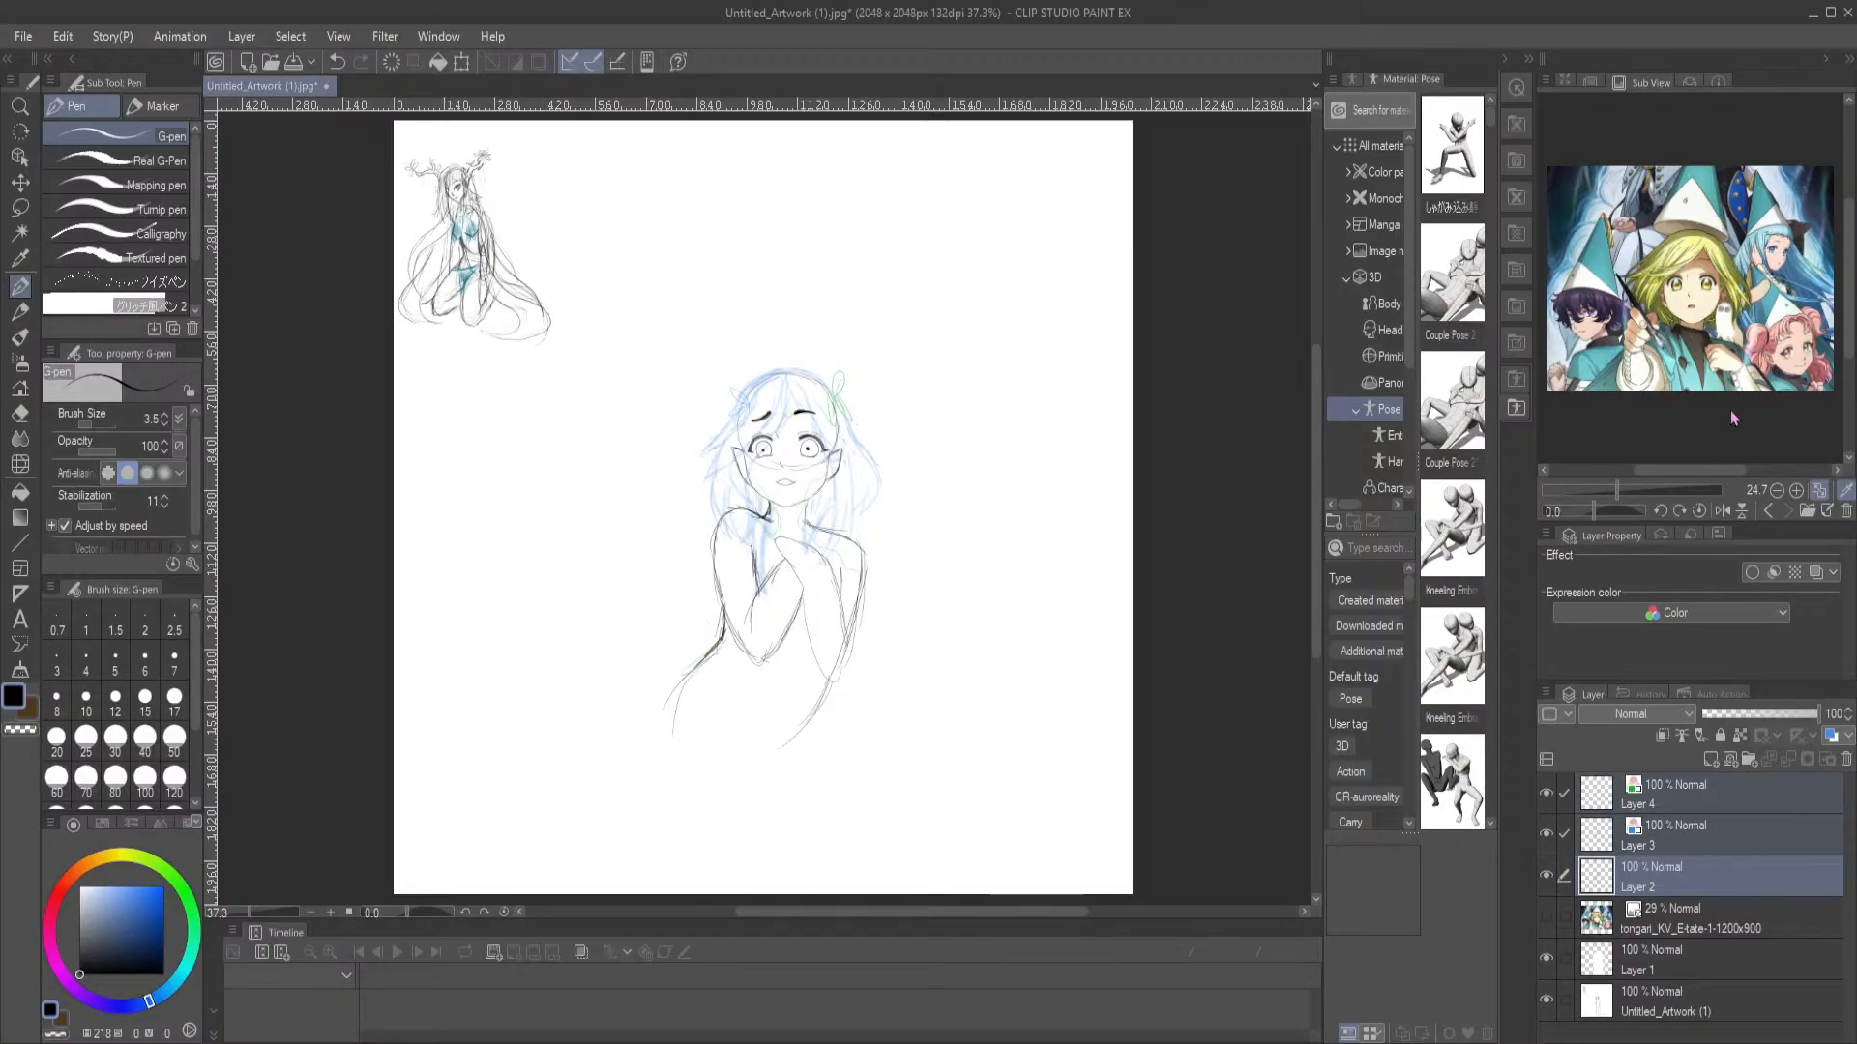
{"action": "key", "text": "shift+alt+e"}
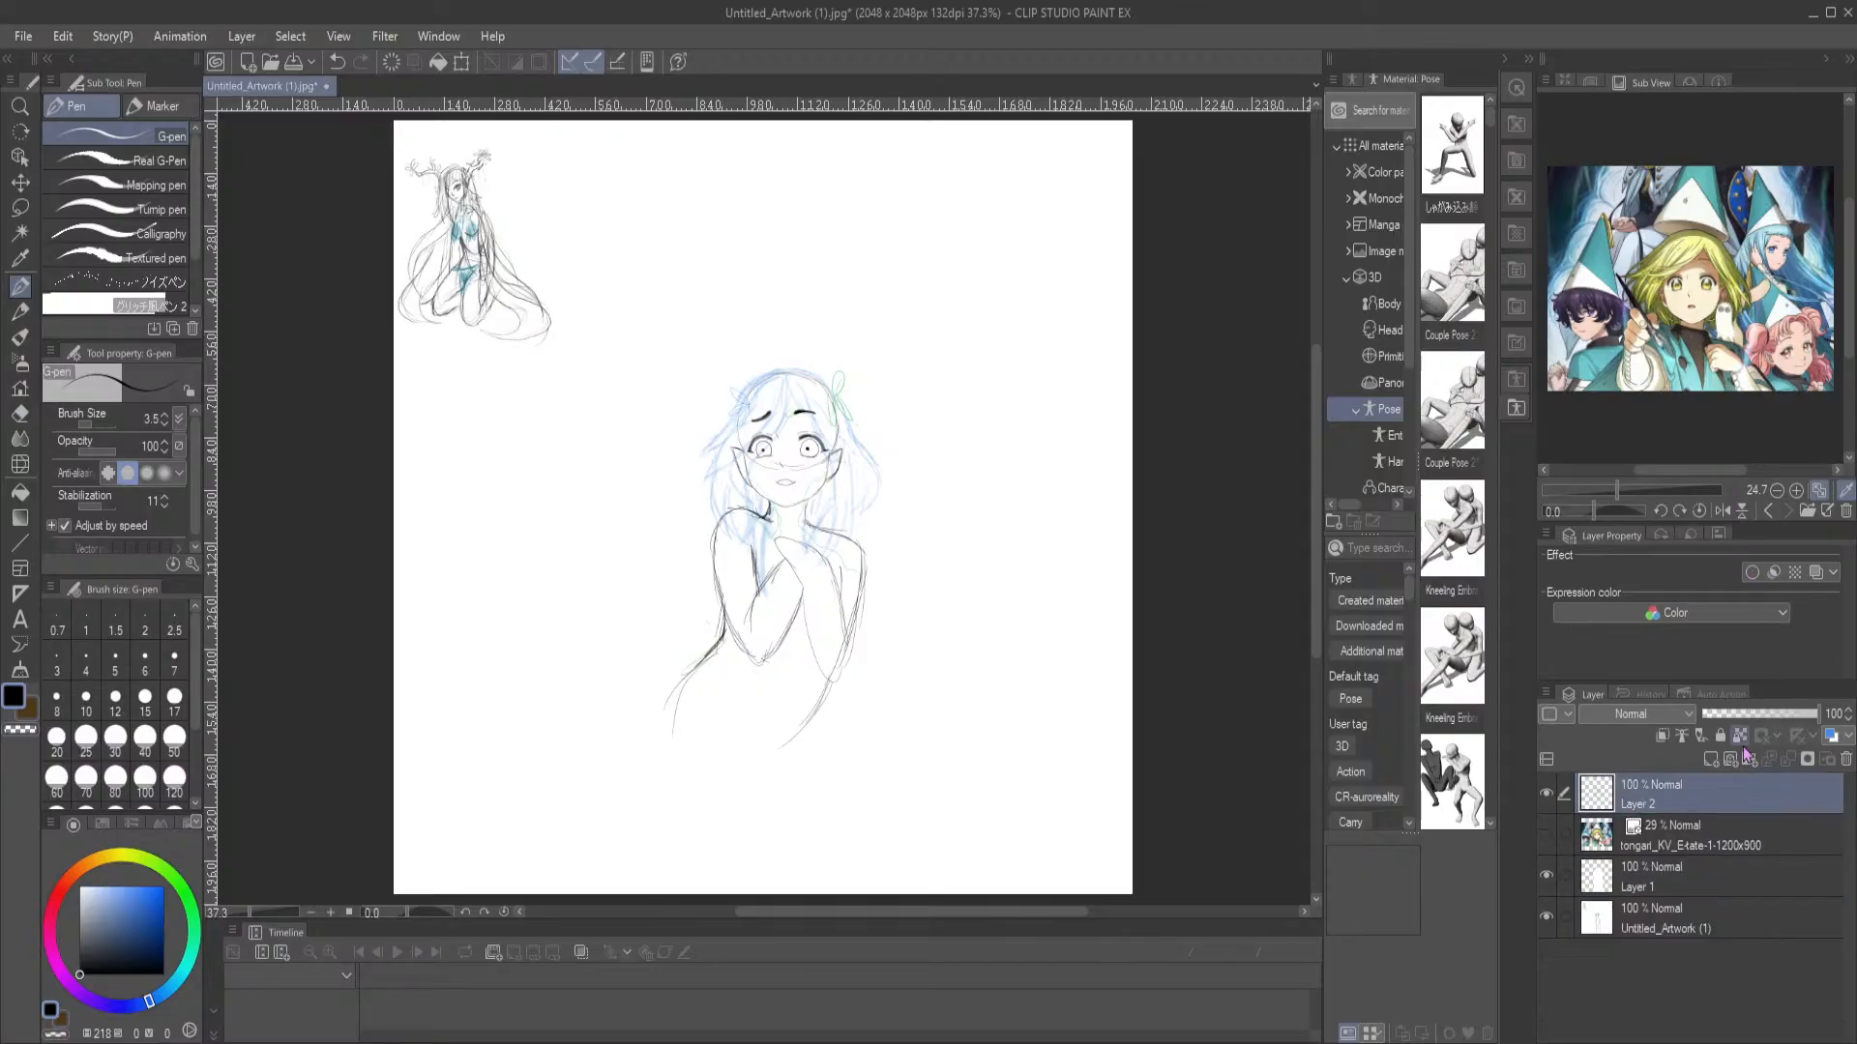
{"action": "left_click", "coordinate": [19, 155]}
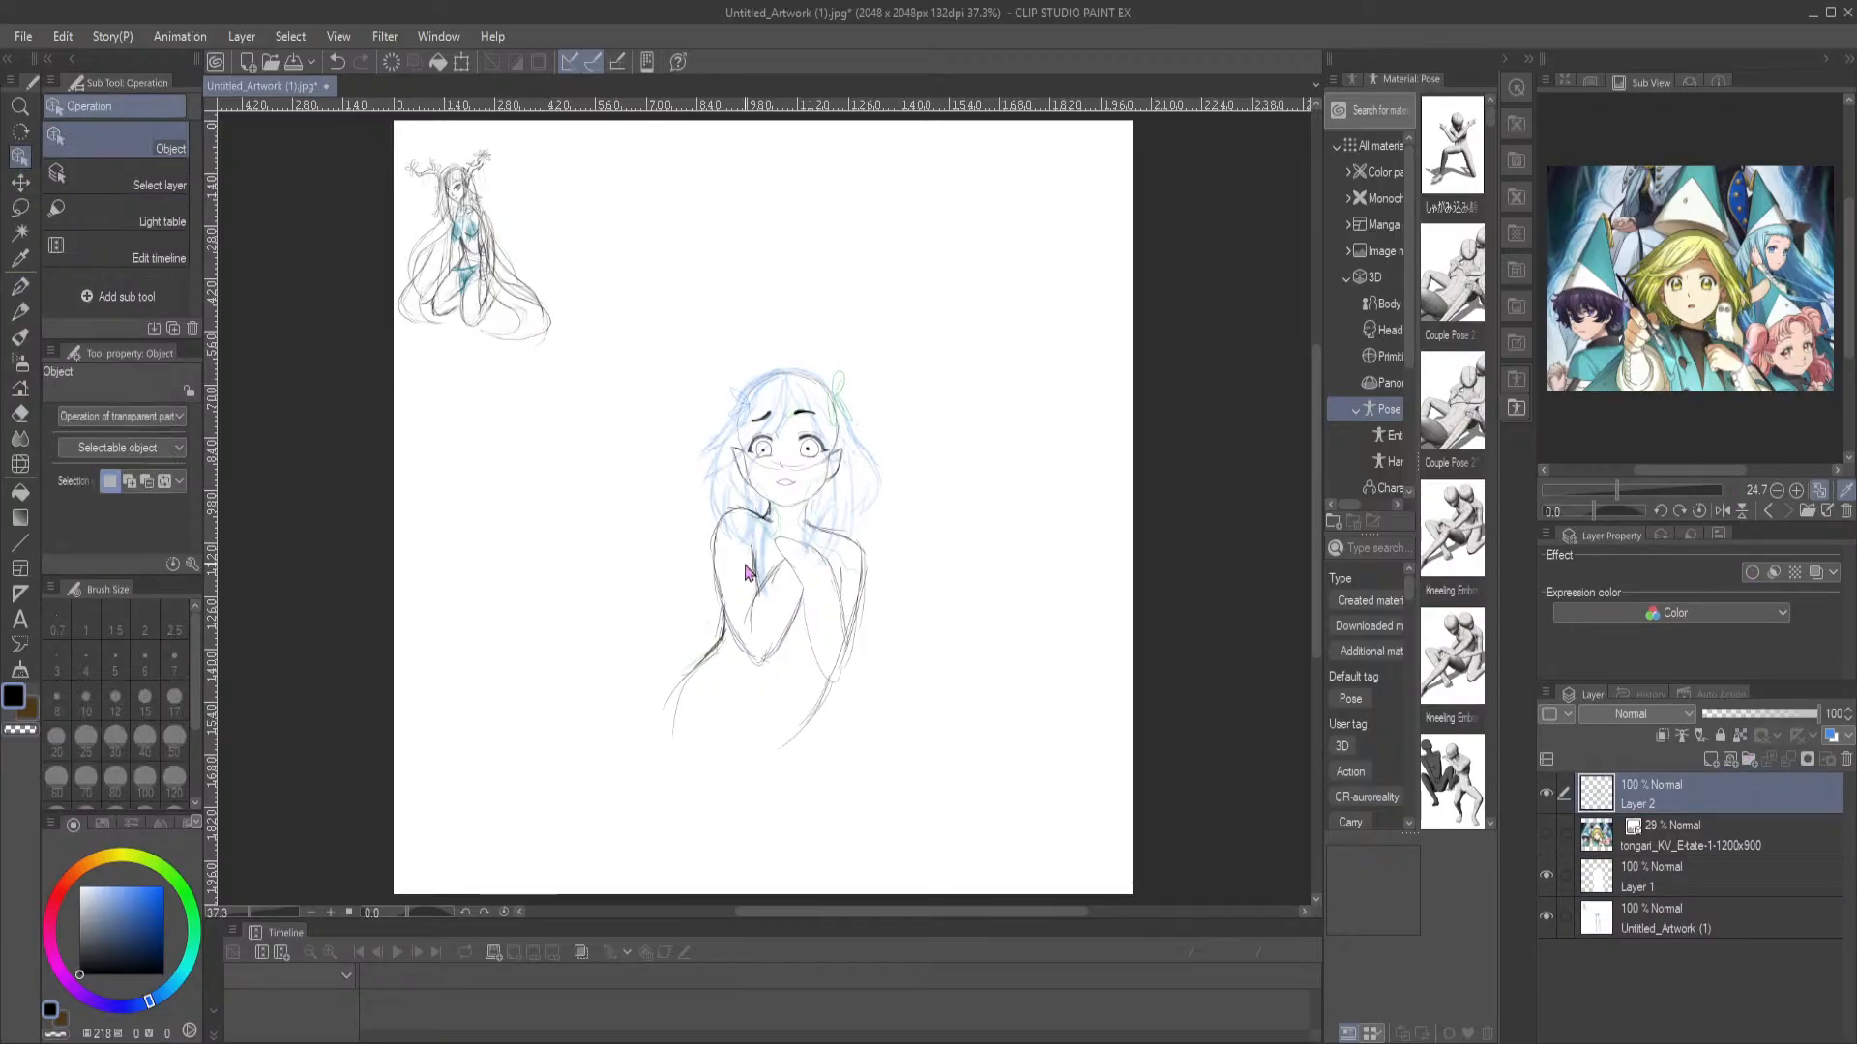
{"action": "left_click", "coordinate": [784, 510]}
{"action": "key", "text": "ctrl+z"}
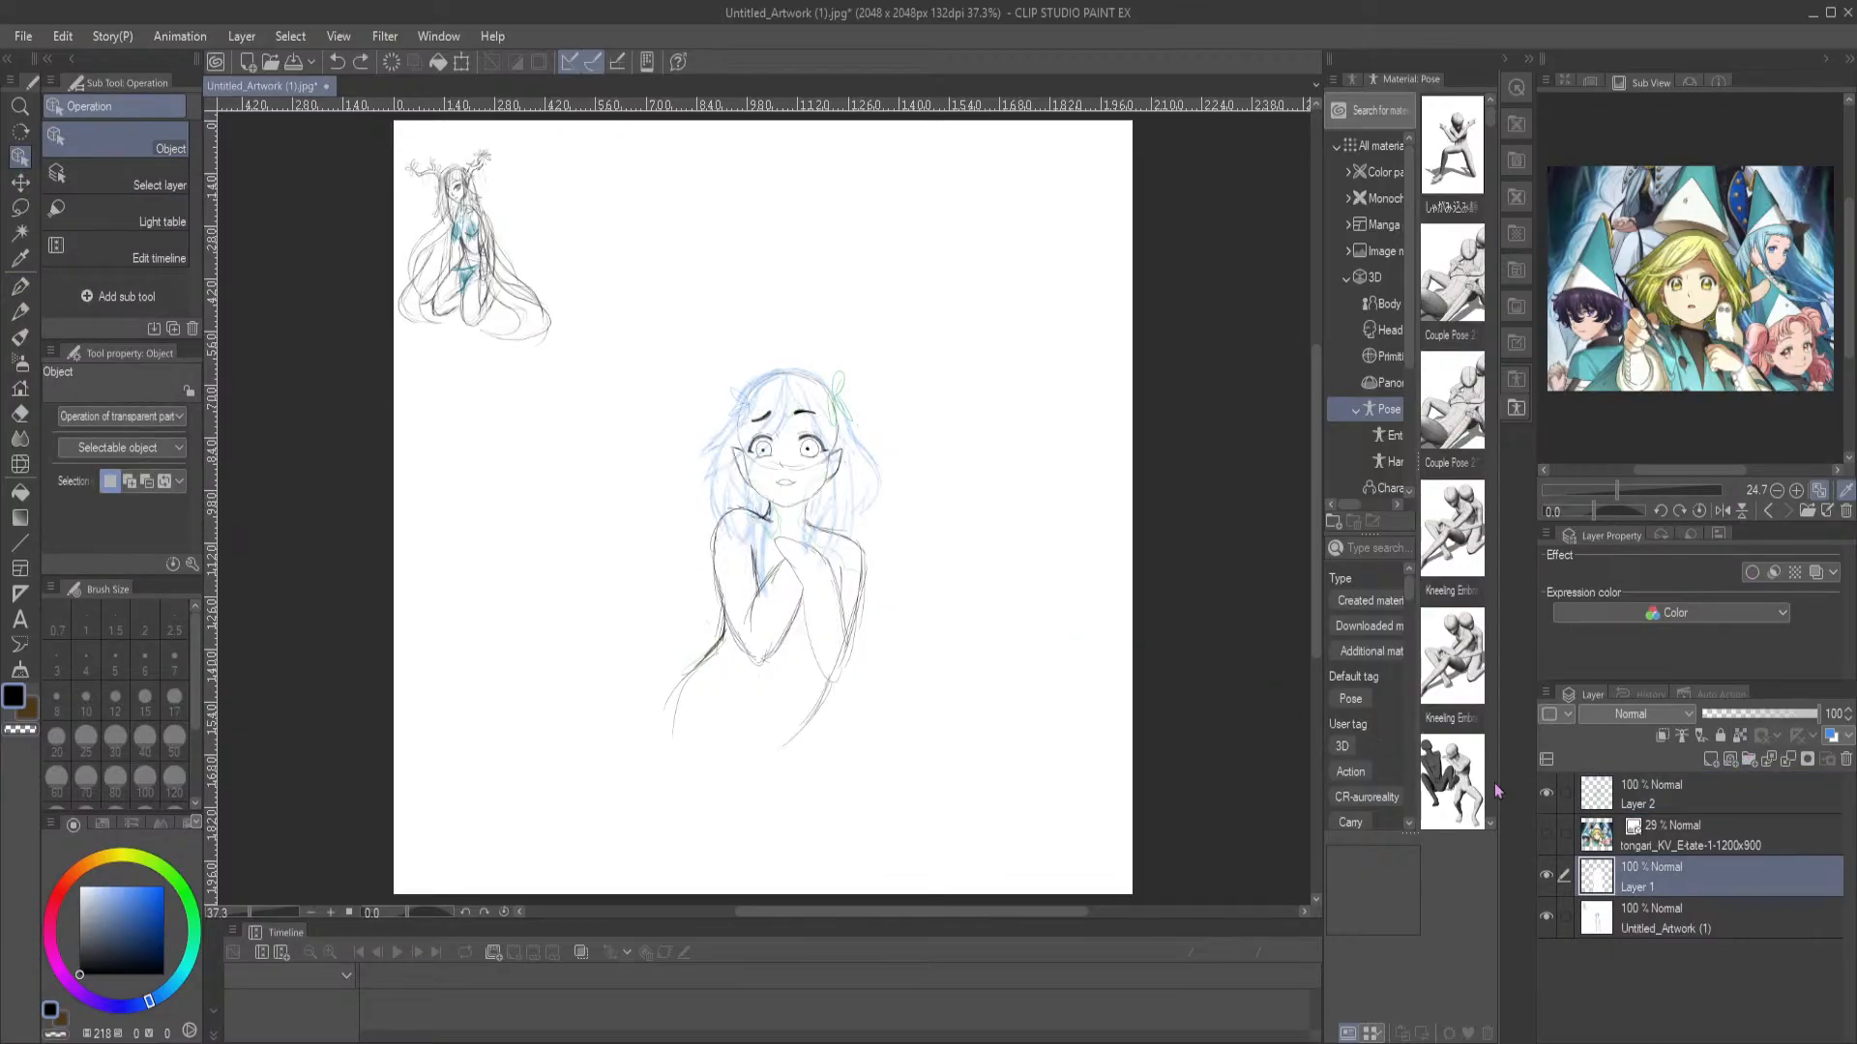
{"action": "left_click", "coordinate": [1687, 806]}
{"action": "left_click", "coordinate": [851, 463]}
{"action": "left_click", "coordinate": [1718, 737]}
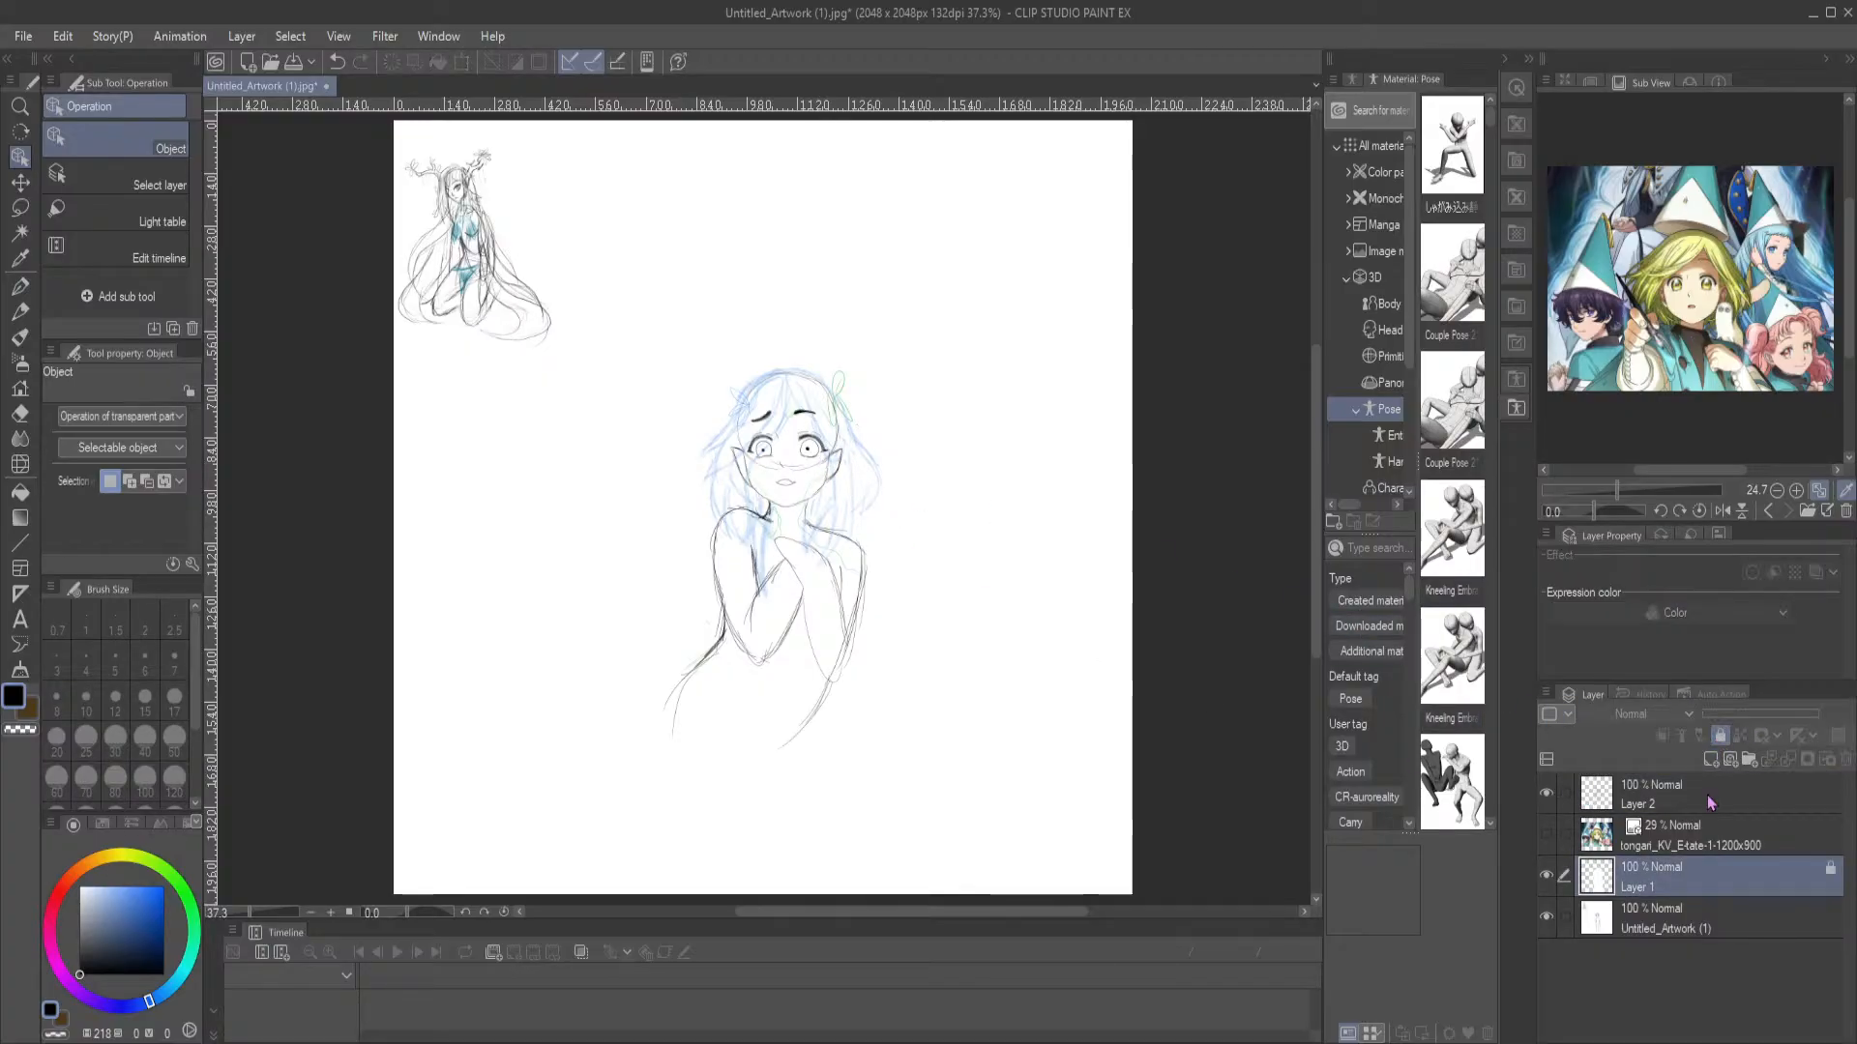
Scale the folded-arms figure on Layer 2 down to about 71% and place it directly beneath the kneeling figure
{"action": "left_click", "coordinate": [848, 535]}
{"action": "left_click_drag", "start_coordinate": [835, 491], "coordinate": [671, 515]}
{"action": "left_click", "coordinate": [670, 516]}
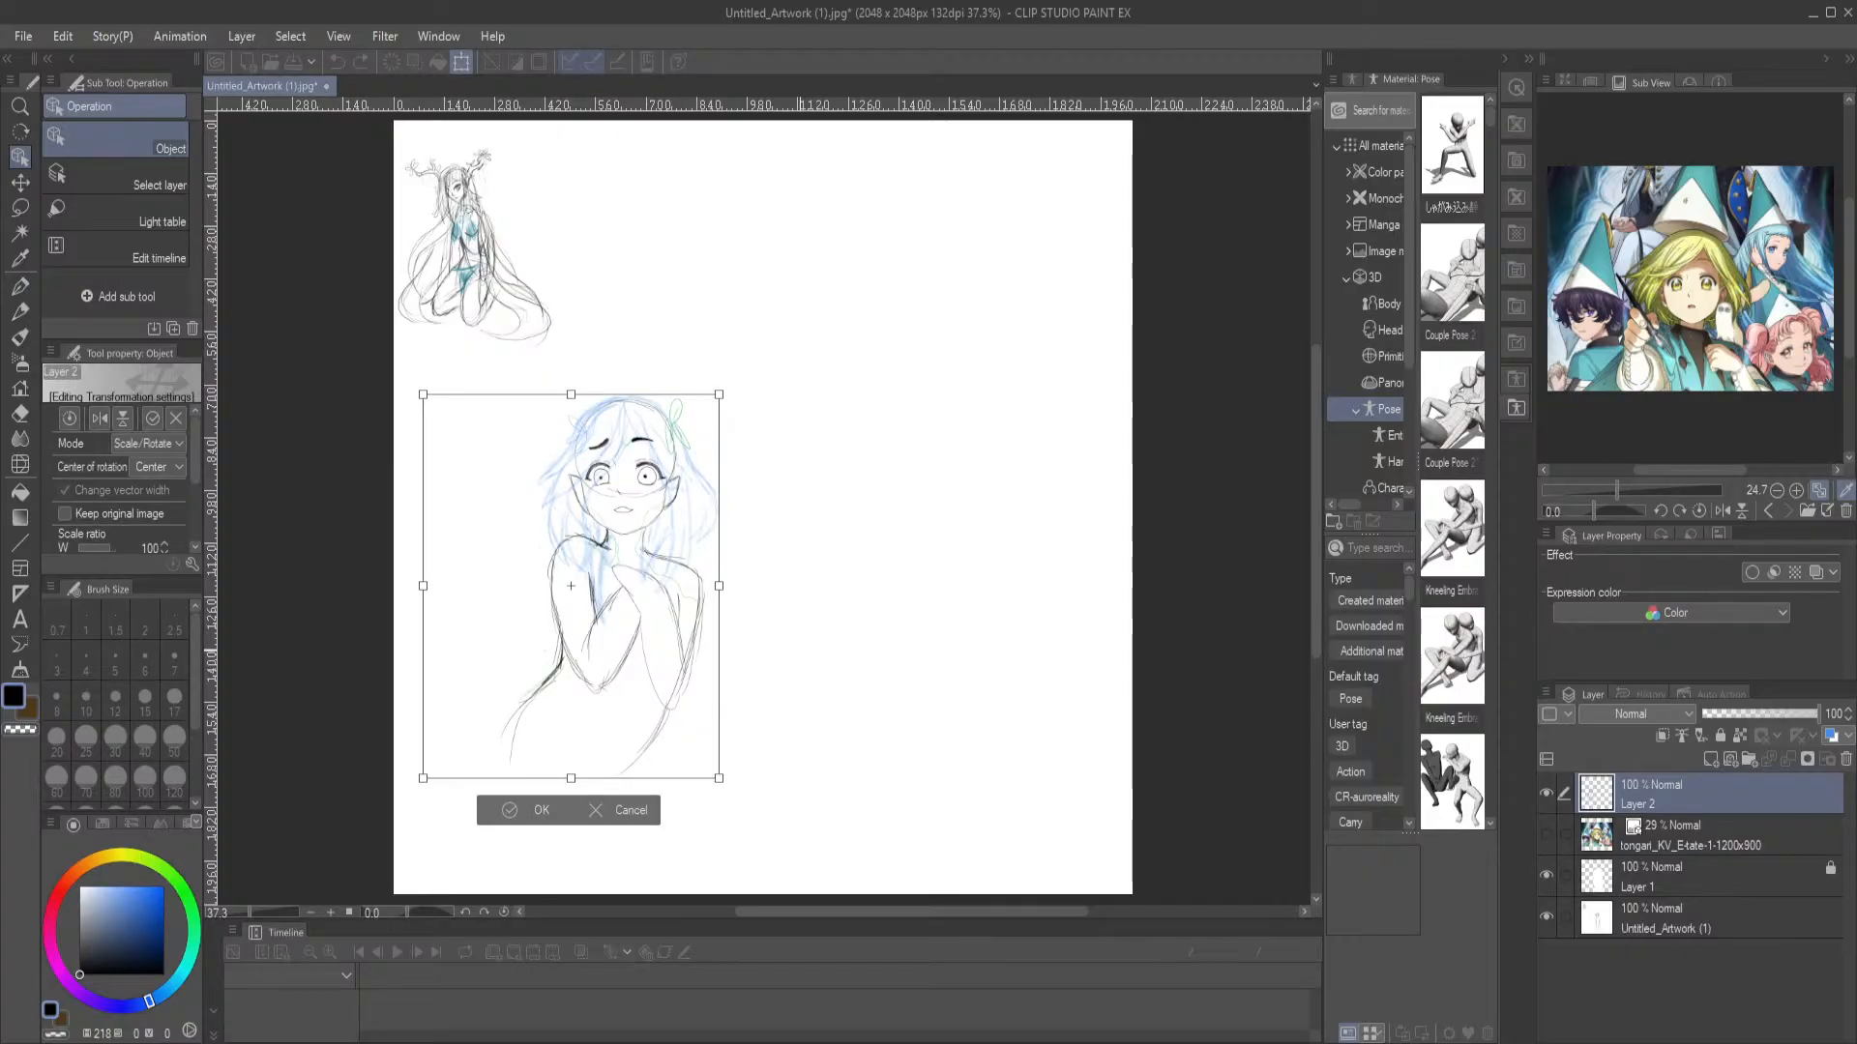
{"action": "left_click_drag", "start_coordinate": [719, 778], "coordinate": [680, 687]}
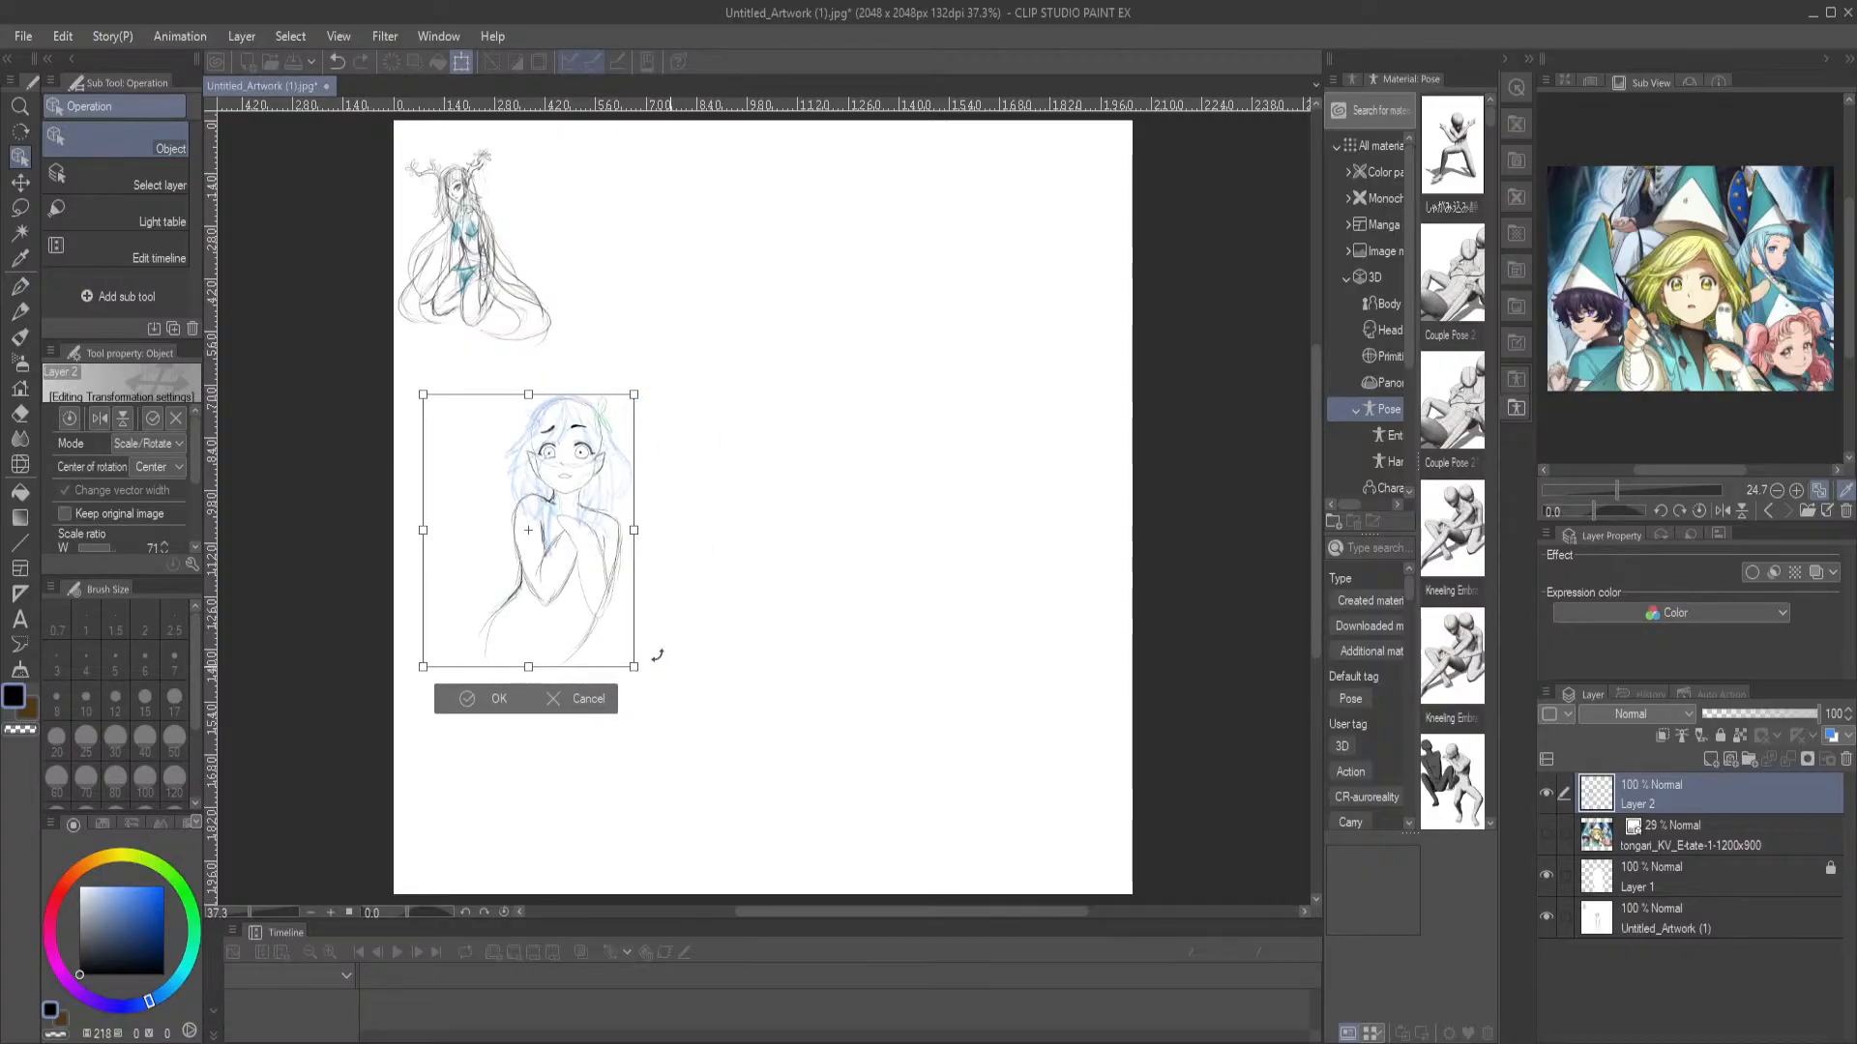
{"action": "left_click_drag", "start_coordinate": [566, 543], "coordinate": [530, 508]}
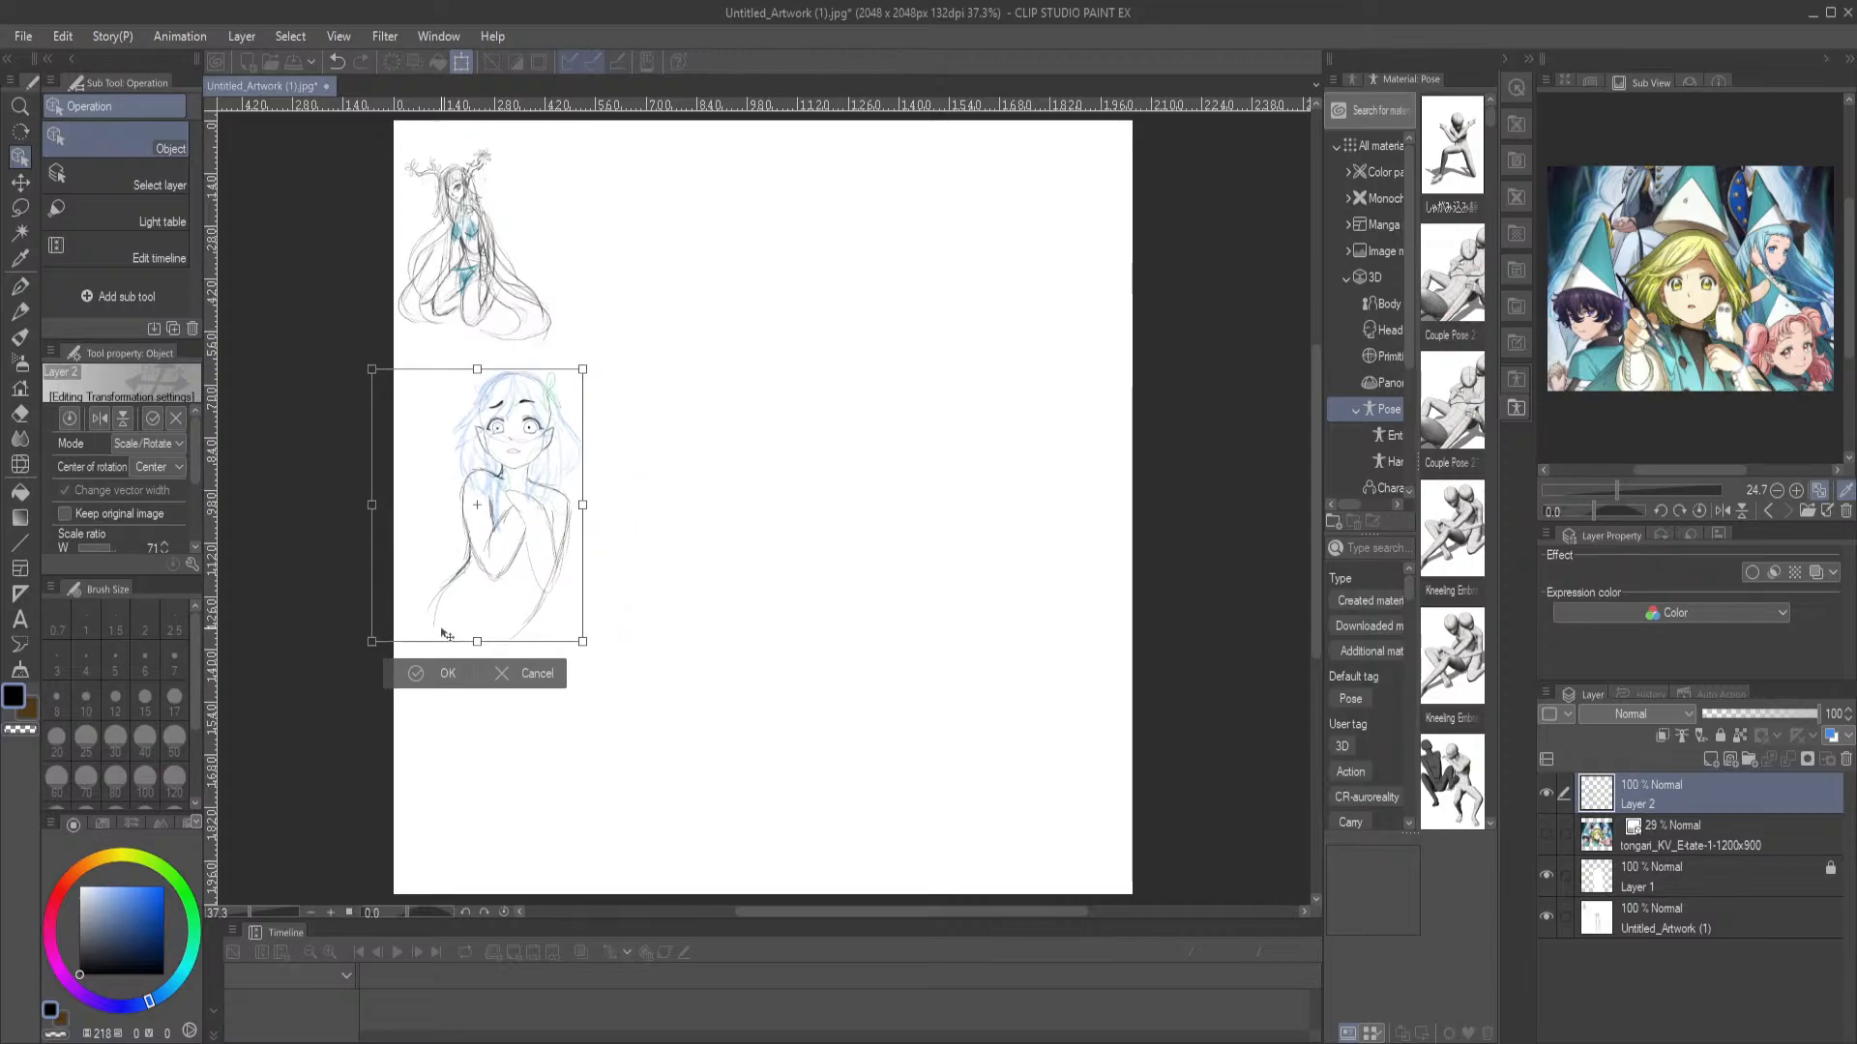
{"action": "left_click", "coordinate": [416, 673]}
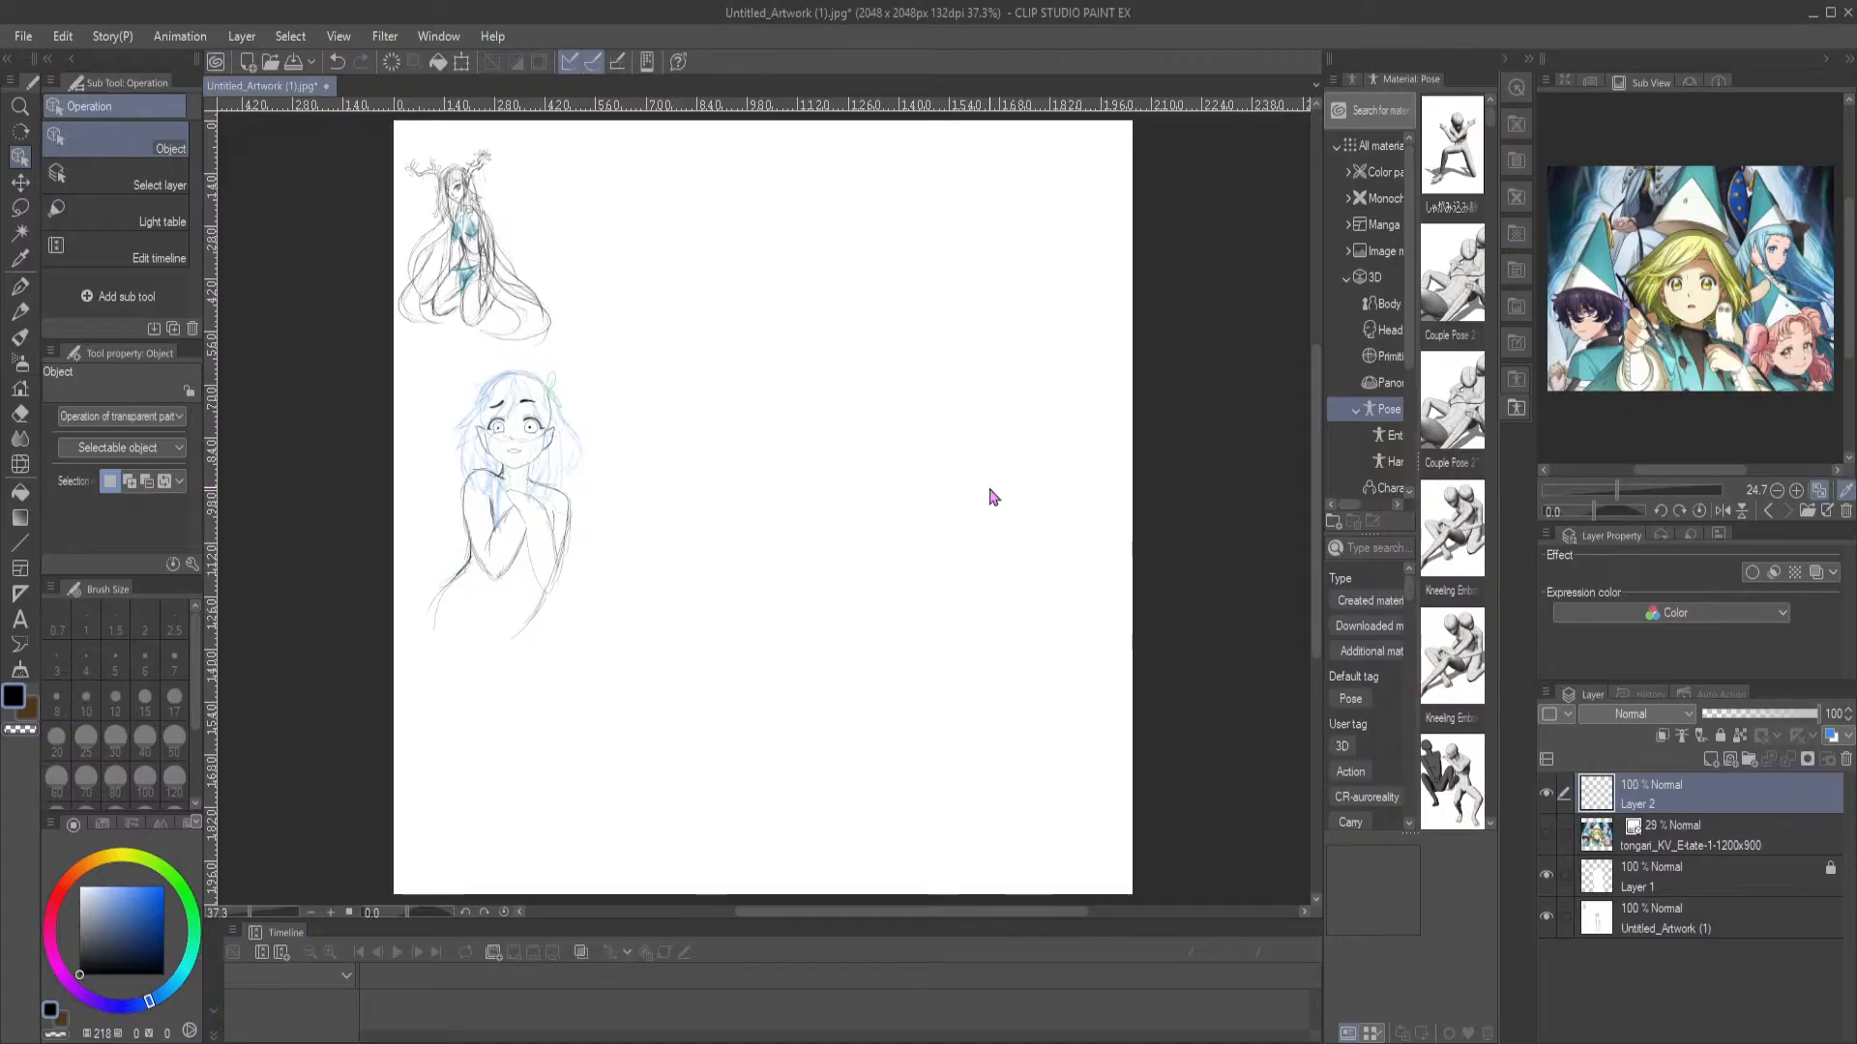
Add a new layer below Untitled_Artwork (1) and fill it with white as a background
{"action": "left_click", "coordinate": [1704, 924]}
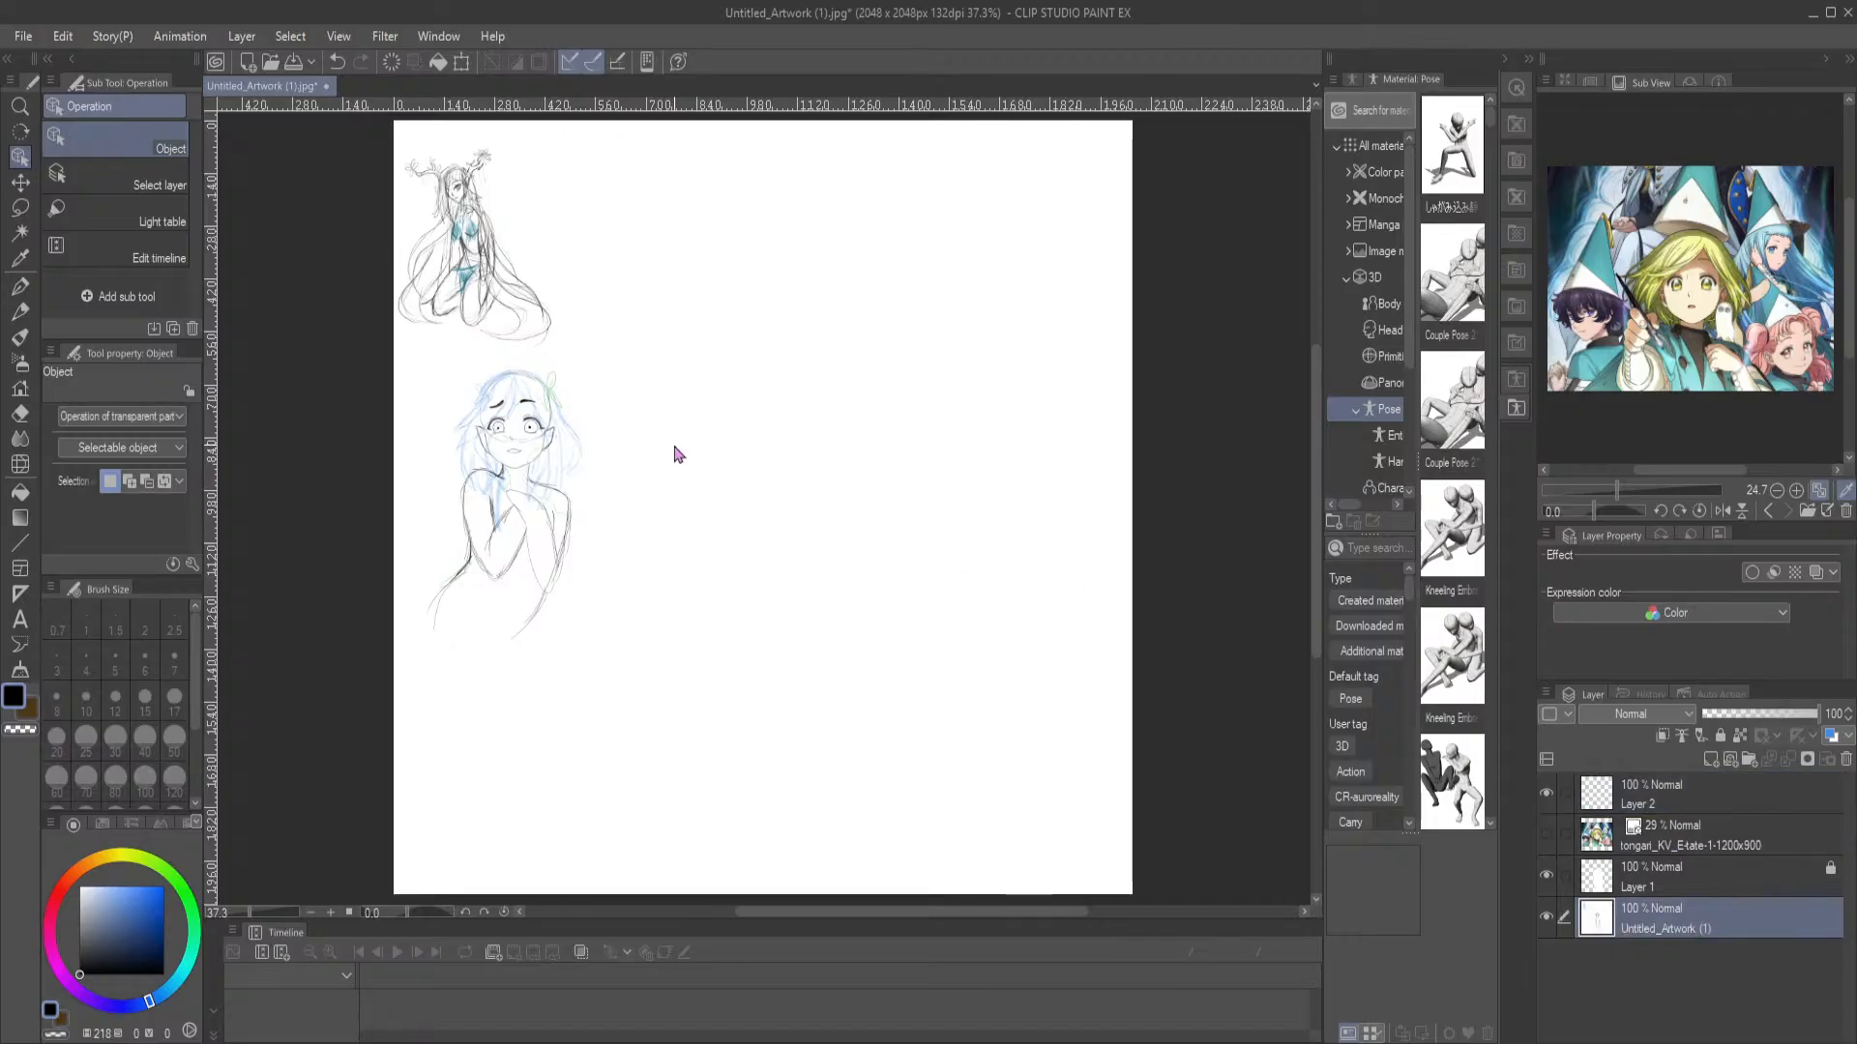
{"action": "left_click", "coordinate": [1710, 759]}
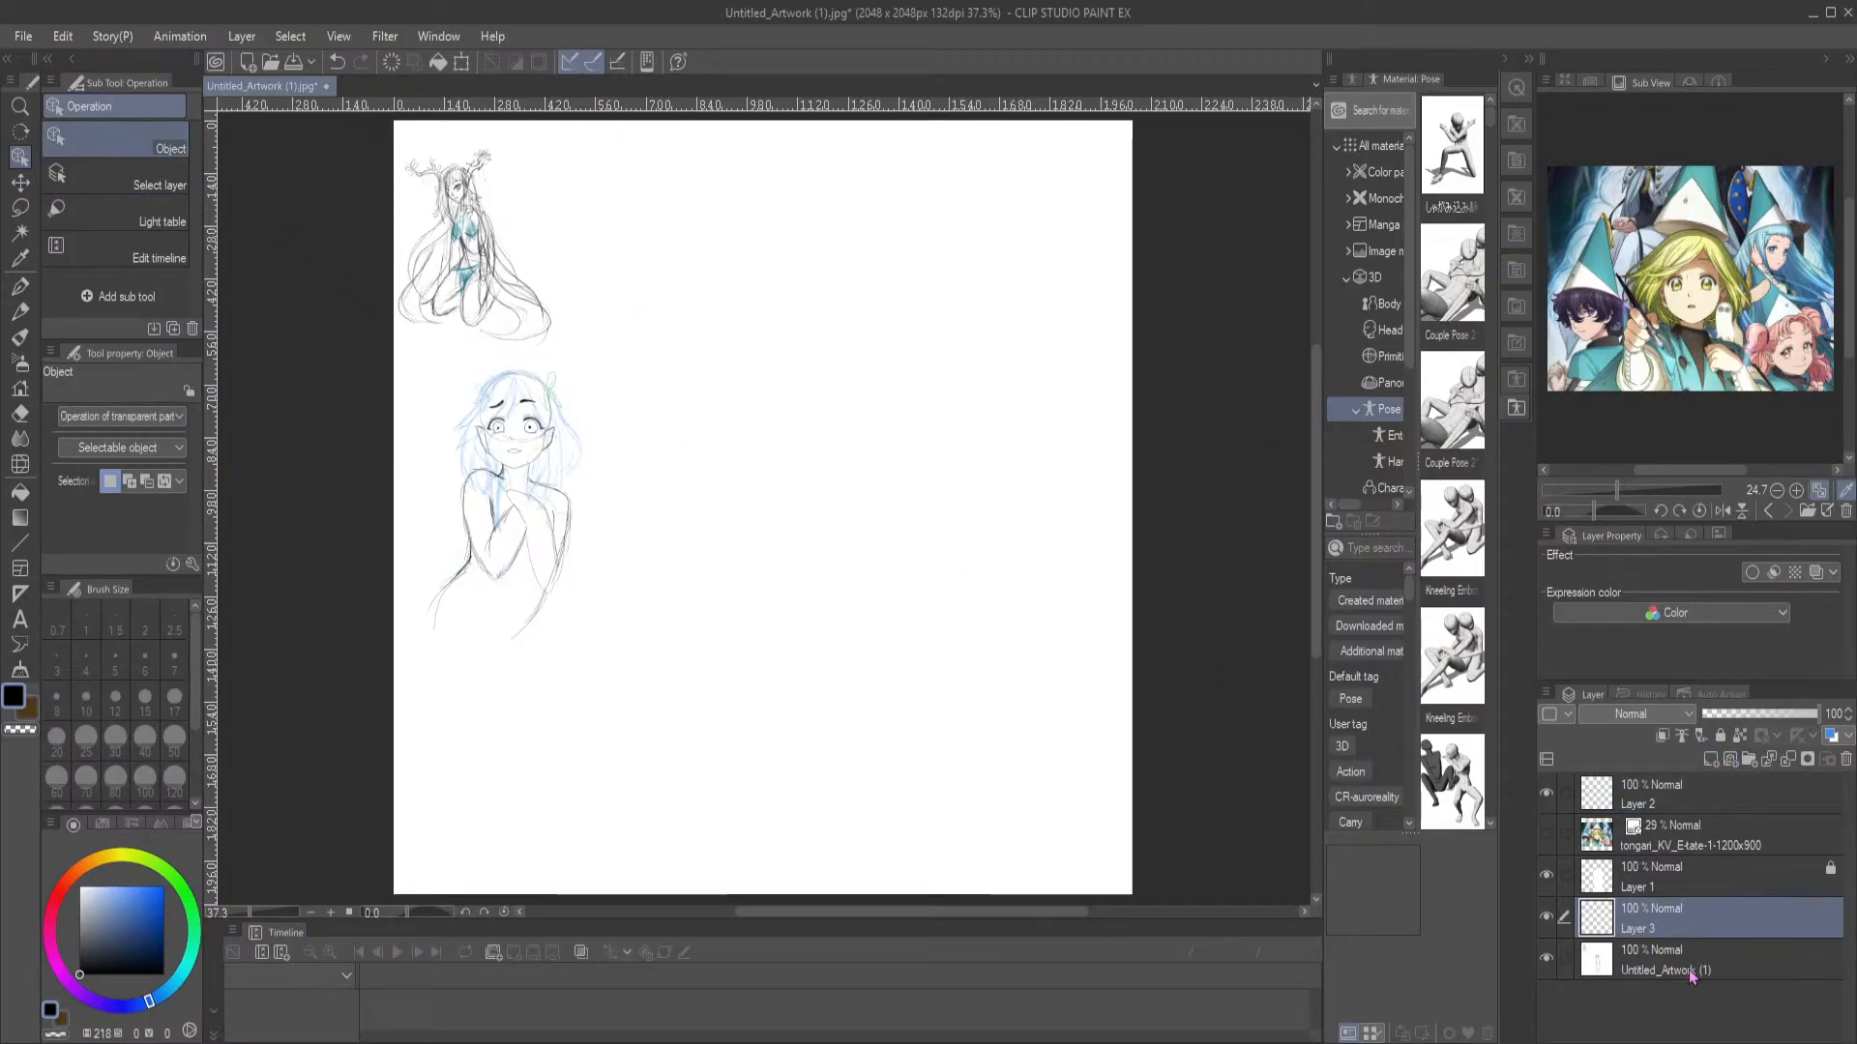
{"action": "left_click_drag", "start_coordinate": [1692, 942], "coordinate": [1710, 988]}
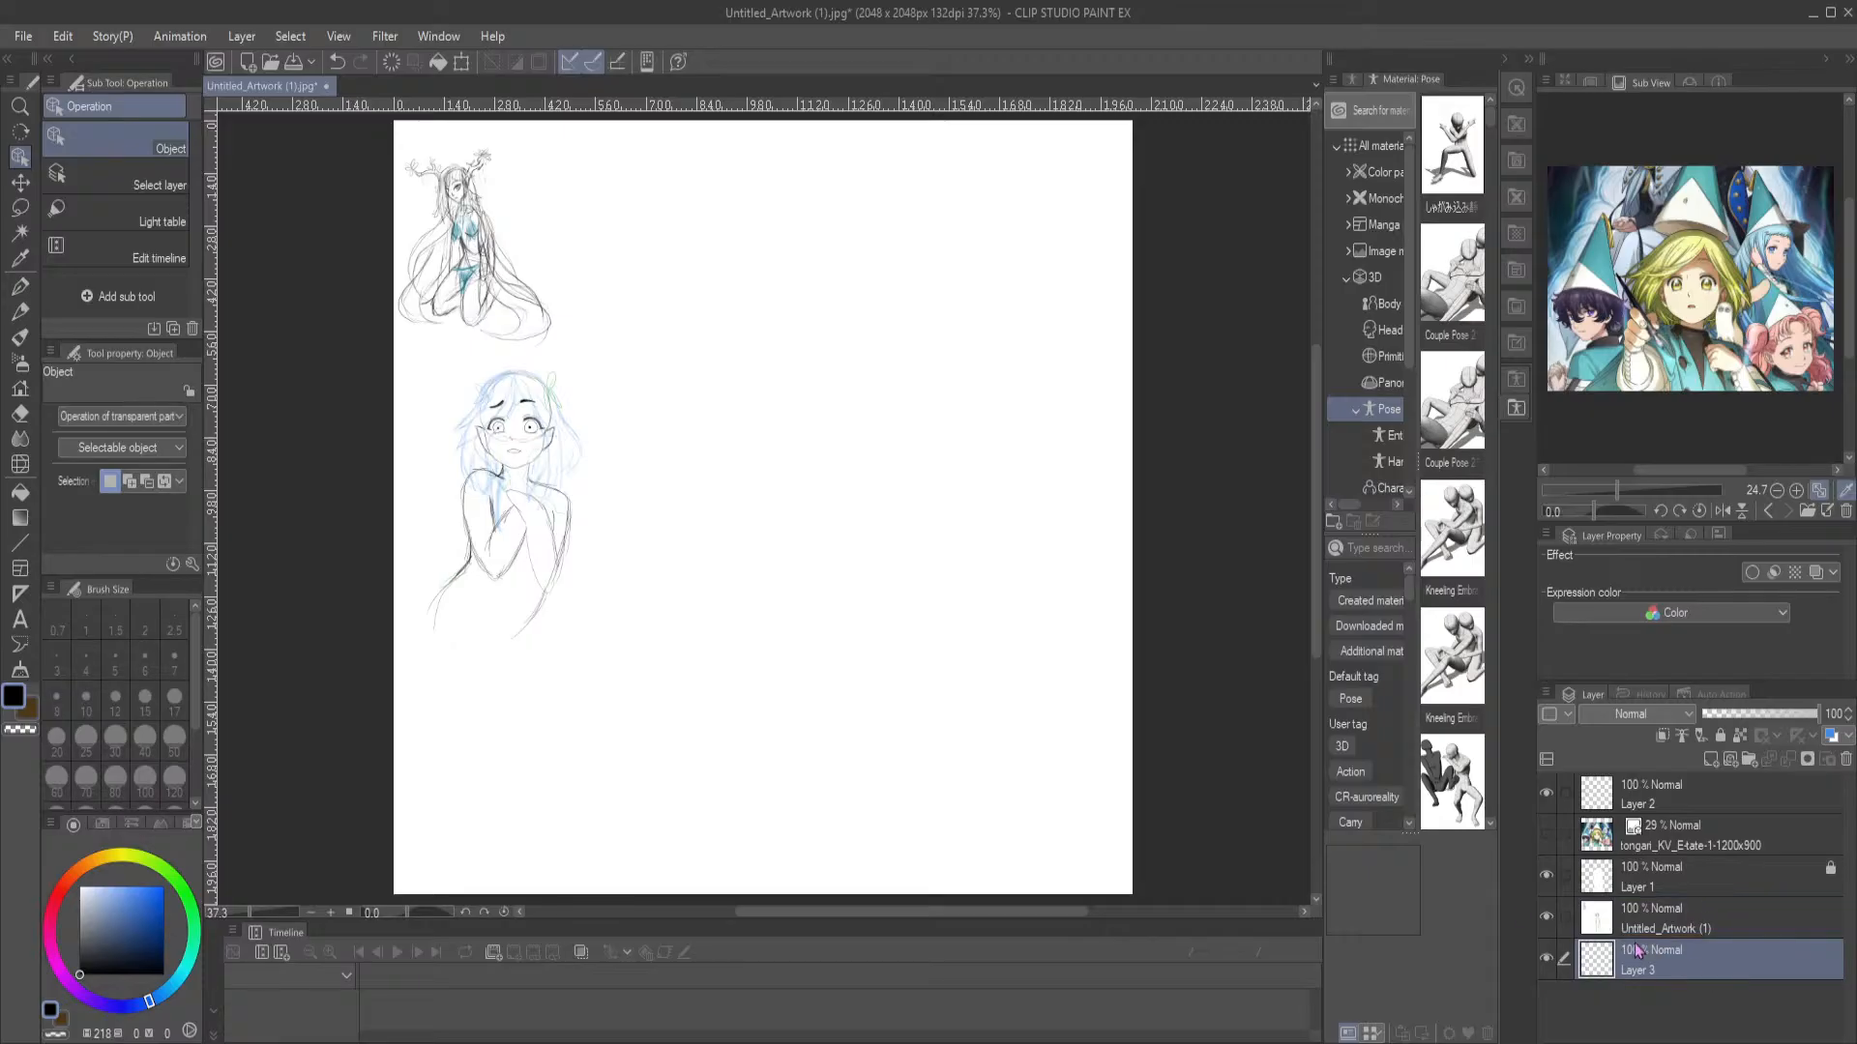
{"action": "left_click", "coordinate": [81, 888]}
{"action": "left_click", "coordinate": [19, 492]}
{"action": "left_click", "coordinate": [783, 724]}
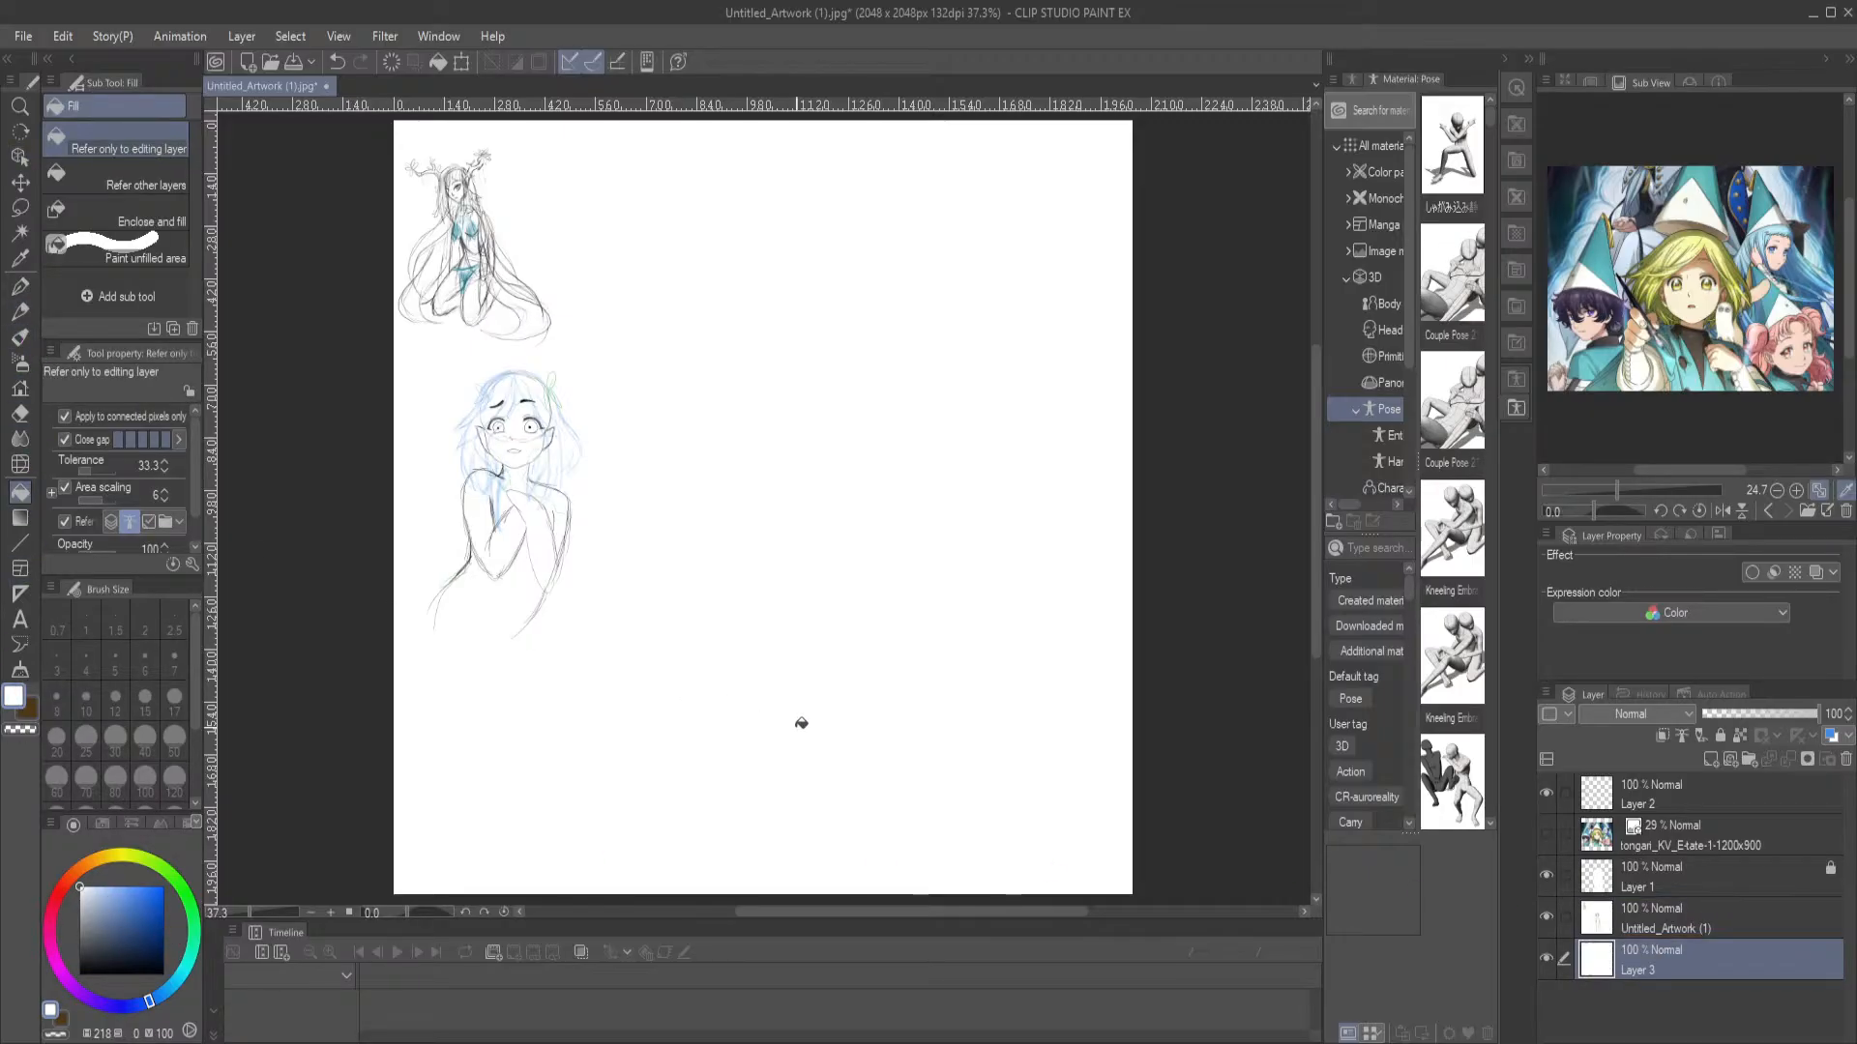
Lasso the kneeling figure on the Untitled_Artwork (1) layer and move it to the canvas's upper-right corner
{"action": "left_click", "coordinate": [1702, 917]}
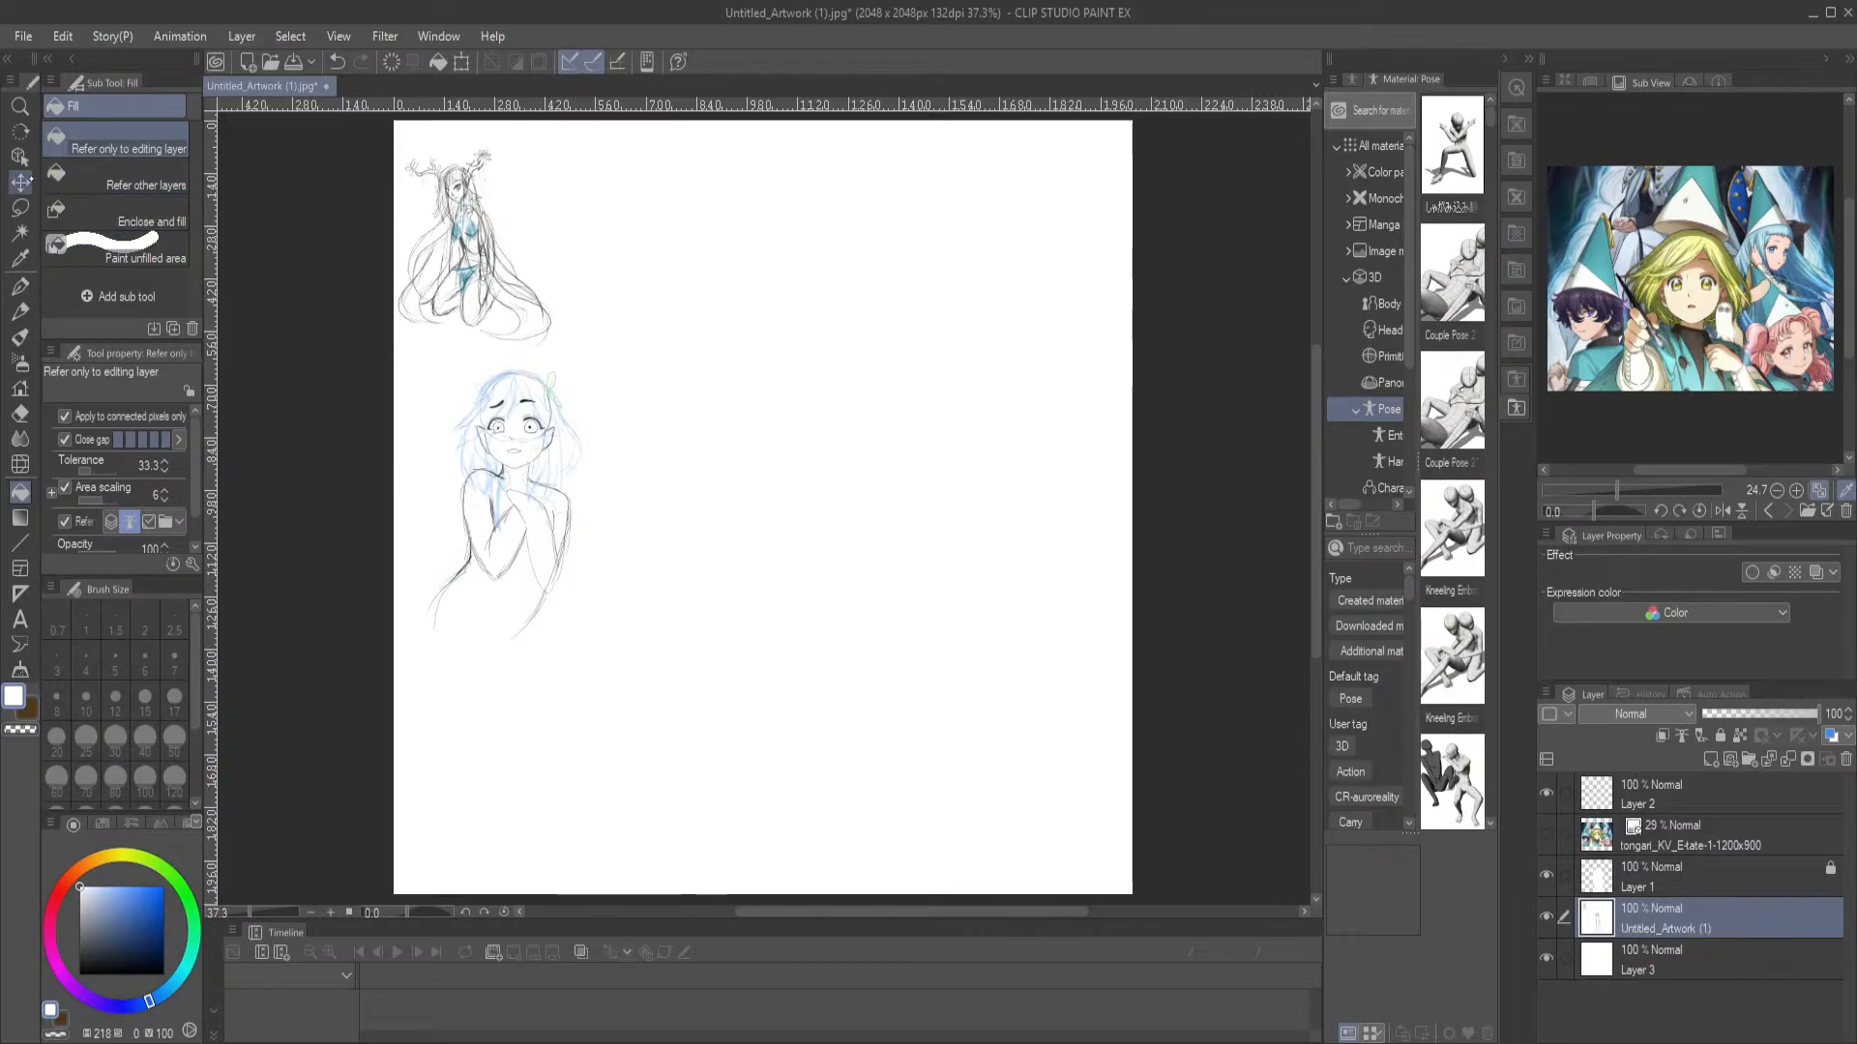
{"action": "left_click", "coordinate": [19, 207]}
{"action": "mouse_move", "coordinate": [408, 155]}
{"action": "left_mouse_down"}
{"action": "mouse_move", "coordinate": [398, 339]}
{"action": "mouse_move", "coordinate": [513, 357]}
{"action": "mouse_move", "coordinate": [574, 309]}
{"action": "mouse_move", "coordinate": [530, 168]}
{"action": "mouse_move", "coordinate": [488, 136]}
{"action": "mouse_move", "coordinate": [417, 151]}
{"action": "left_mouse_up"}
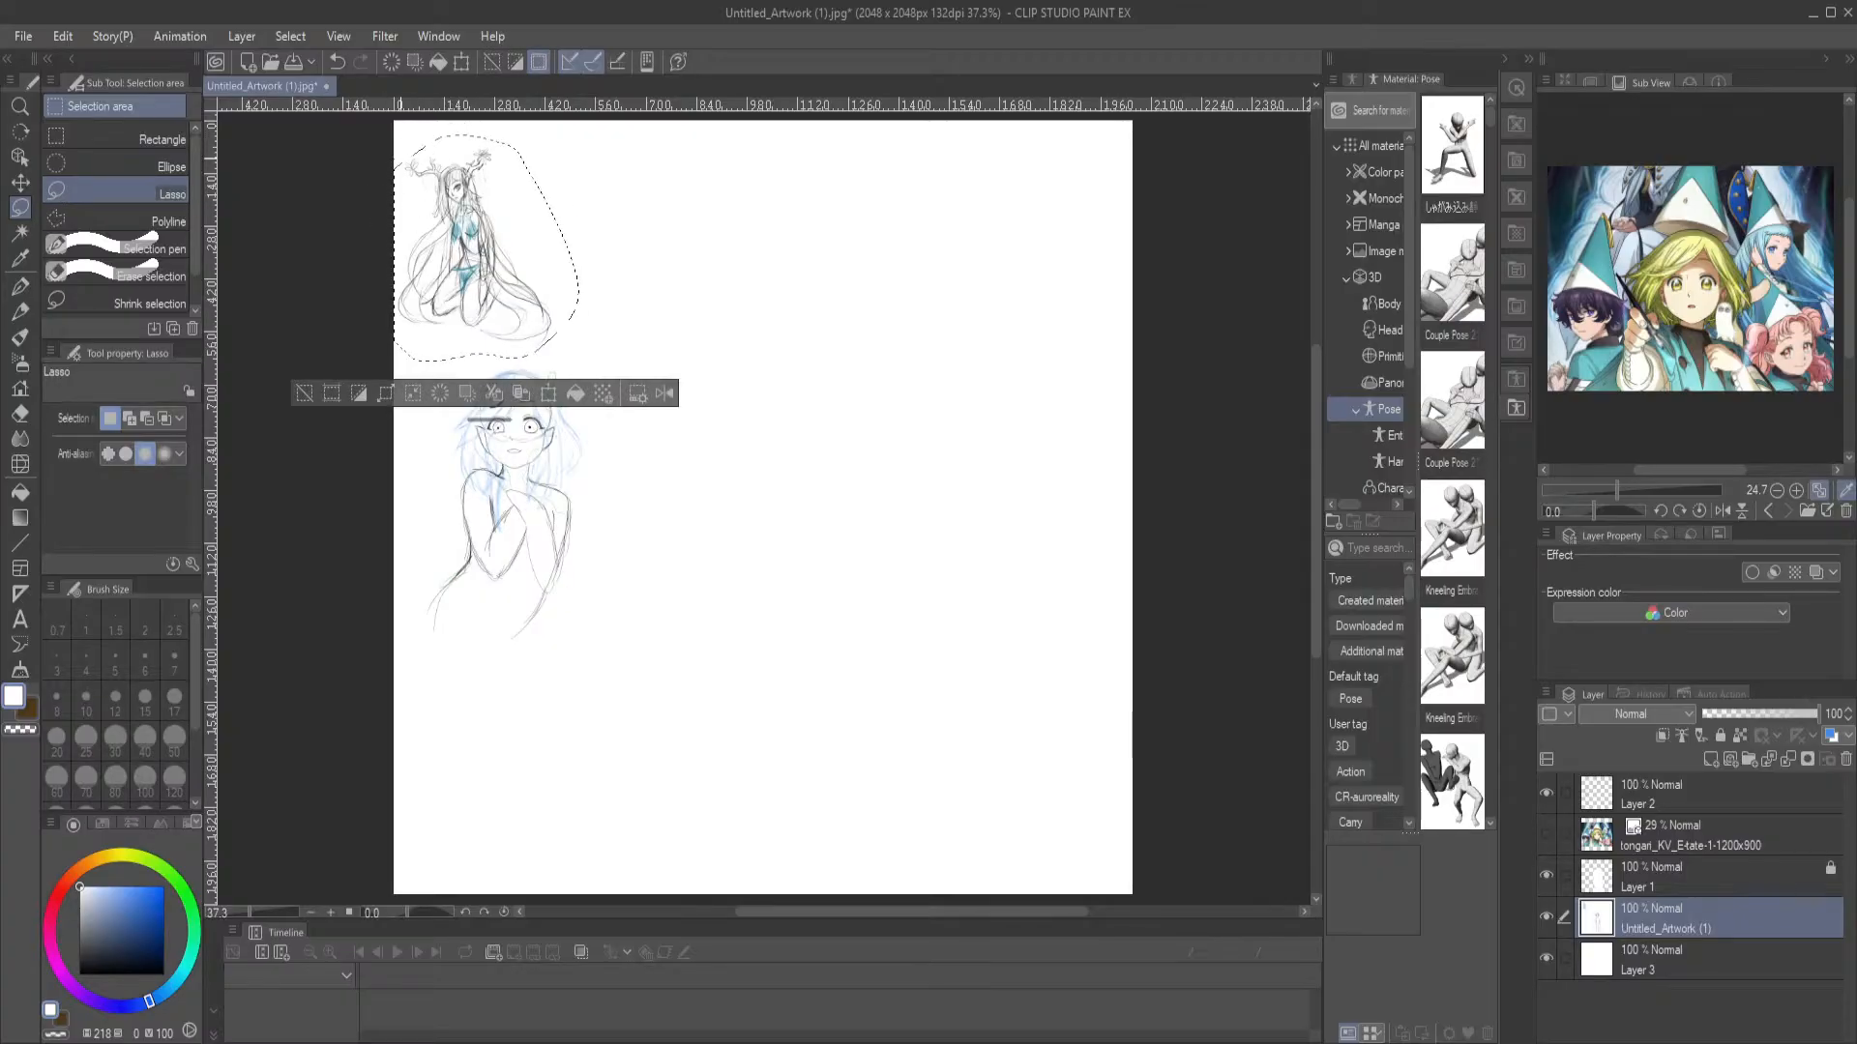
{"action": "key", "text": "ctrl+t"}
{"action": "mouse_move", "coordinate": [488, 299]}
{"action": "left_mouse_down"}
{"action": "mouse_move", "coordinate": [587, 356]}
{"action": "mouse_move", "coordinate": [793, 619]}
{"action": "left_mouse_up"}
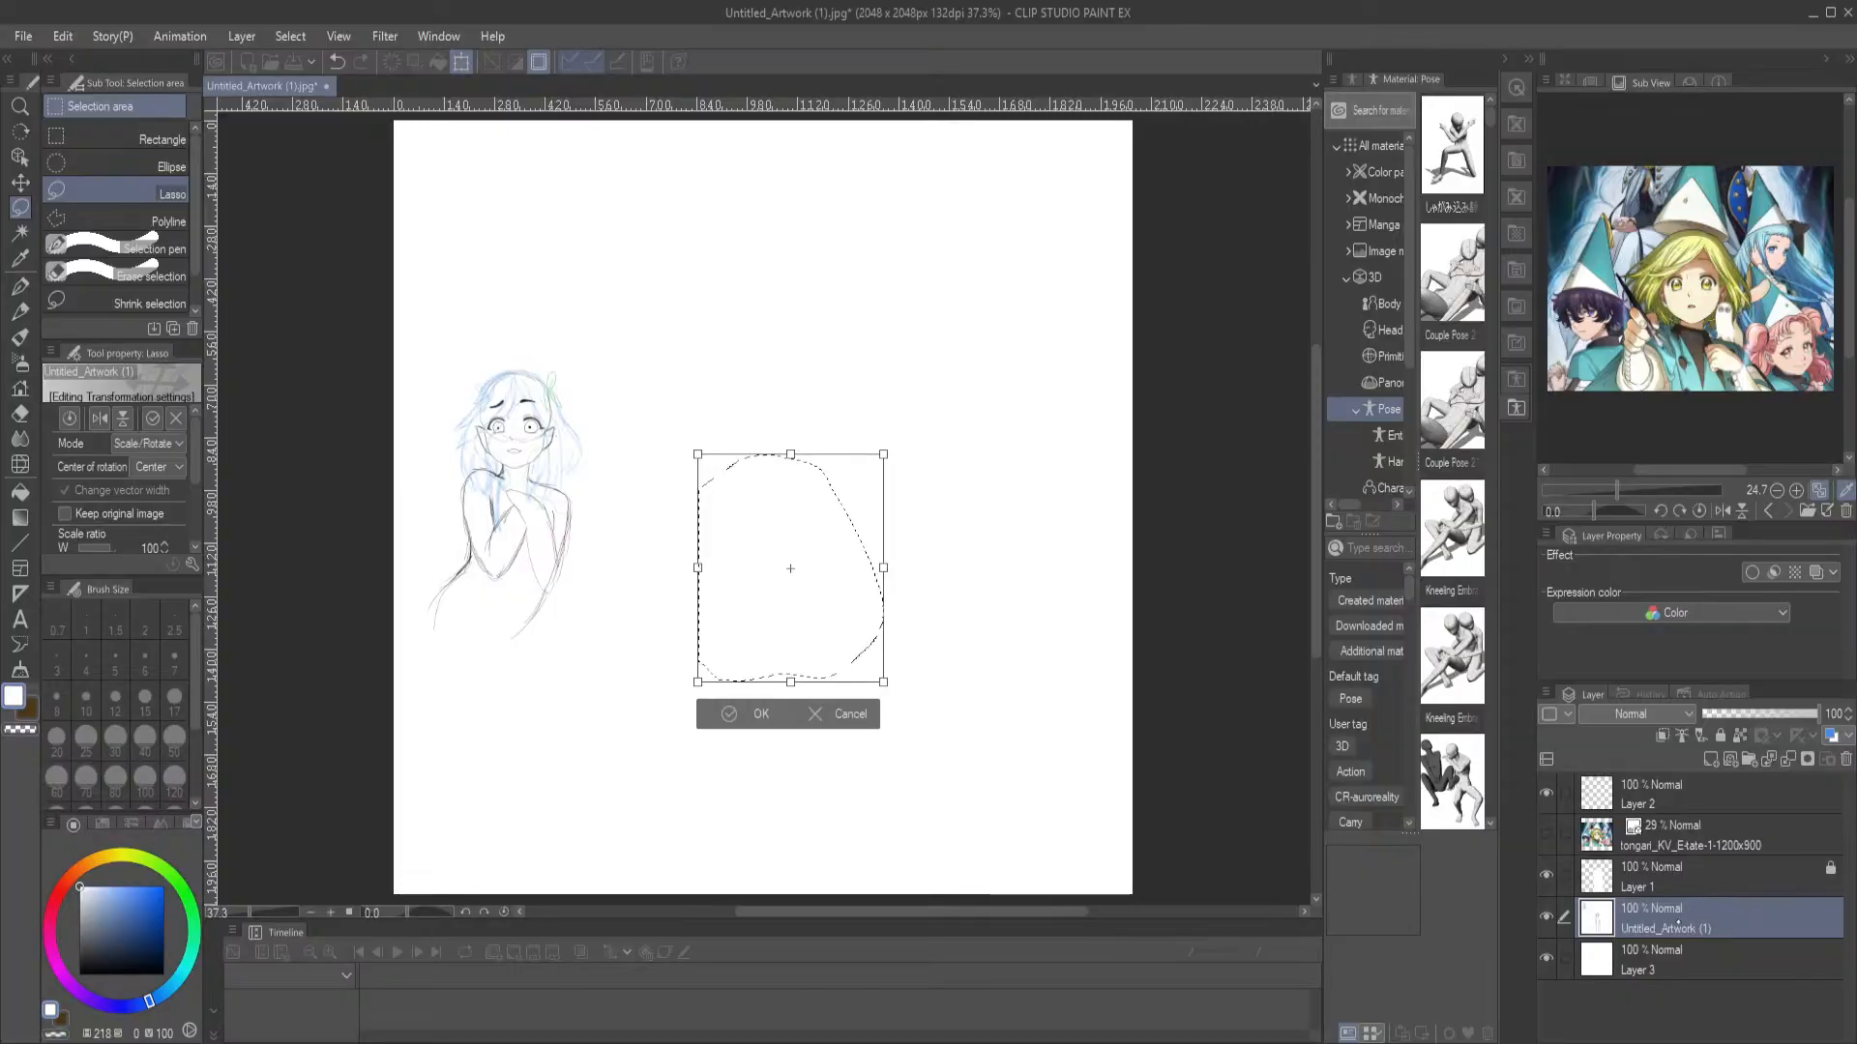
{"action": "key", "text": "ctrl+z"}
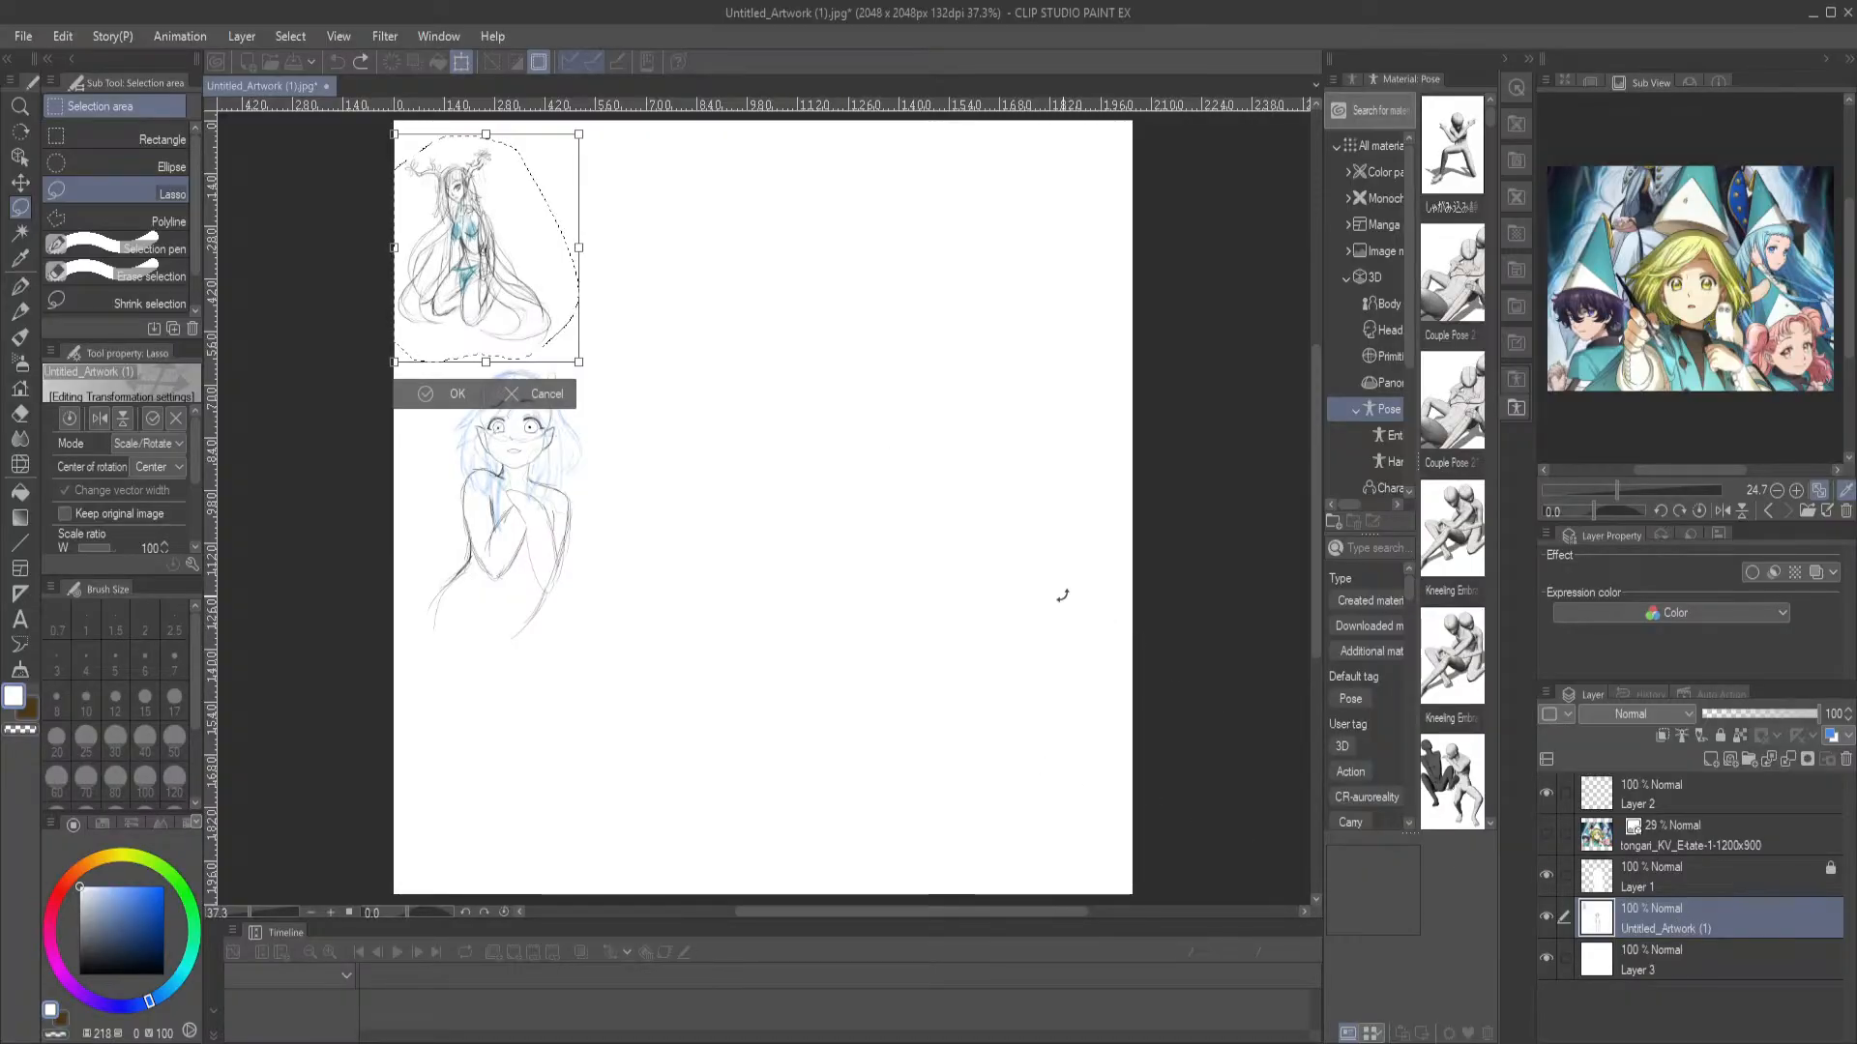
{"action": "mouse_move", "coordinate": [489, 250]}
{"action": "left_mouse_down"}
{"action": "mouse_move", "coordinate": [901, 331]}
{"action": "mouse_move", "coordinate": [1013, 315]}
{"action": "left_mouse_up"}
{"action": "mouse_move", "coordinate": [901, 322]}
{"action": "left_mouse_down"}
{"action": "mouse_move", "coordinate": [947, 285]}
{"action": "mouse_move", "coordinate": [1002, 284]}
{"action": "left_mouse_up"}
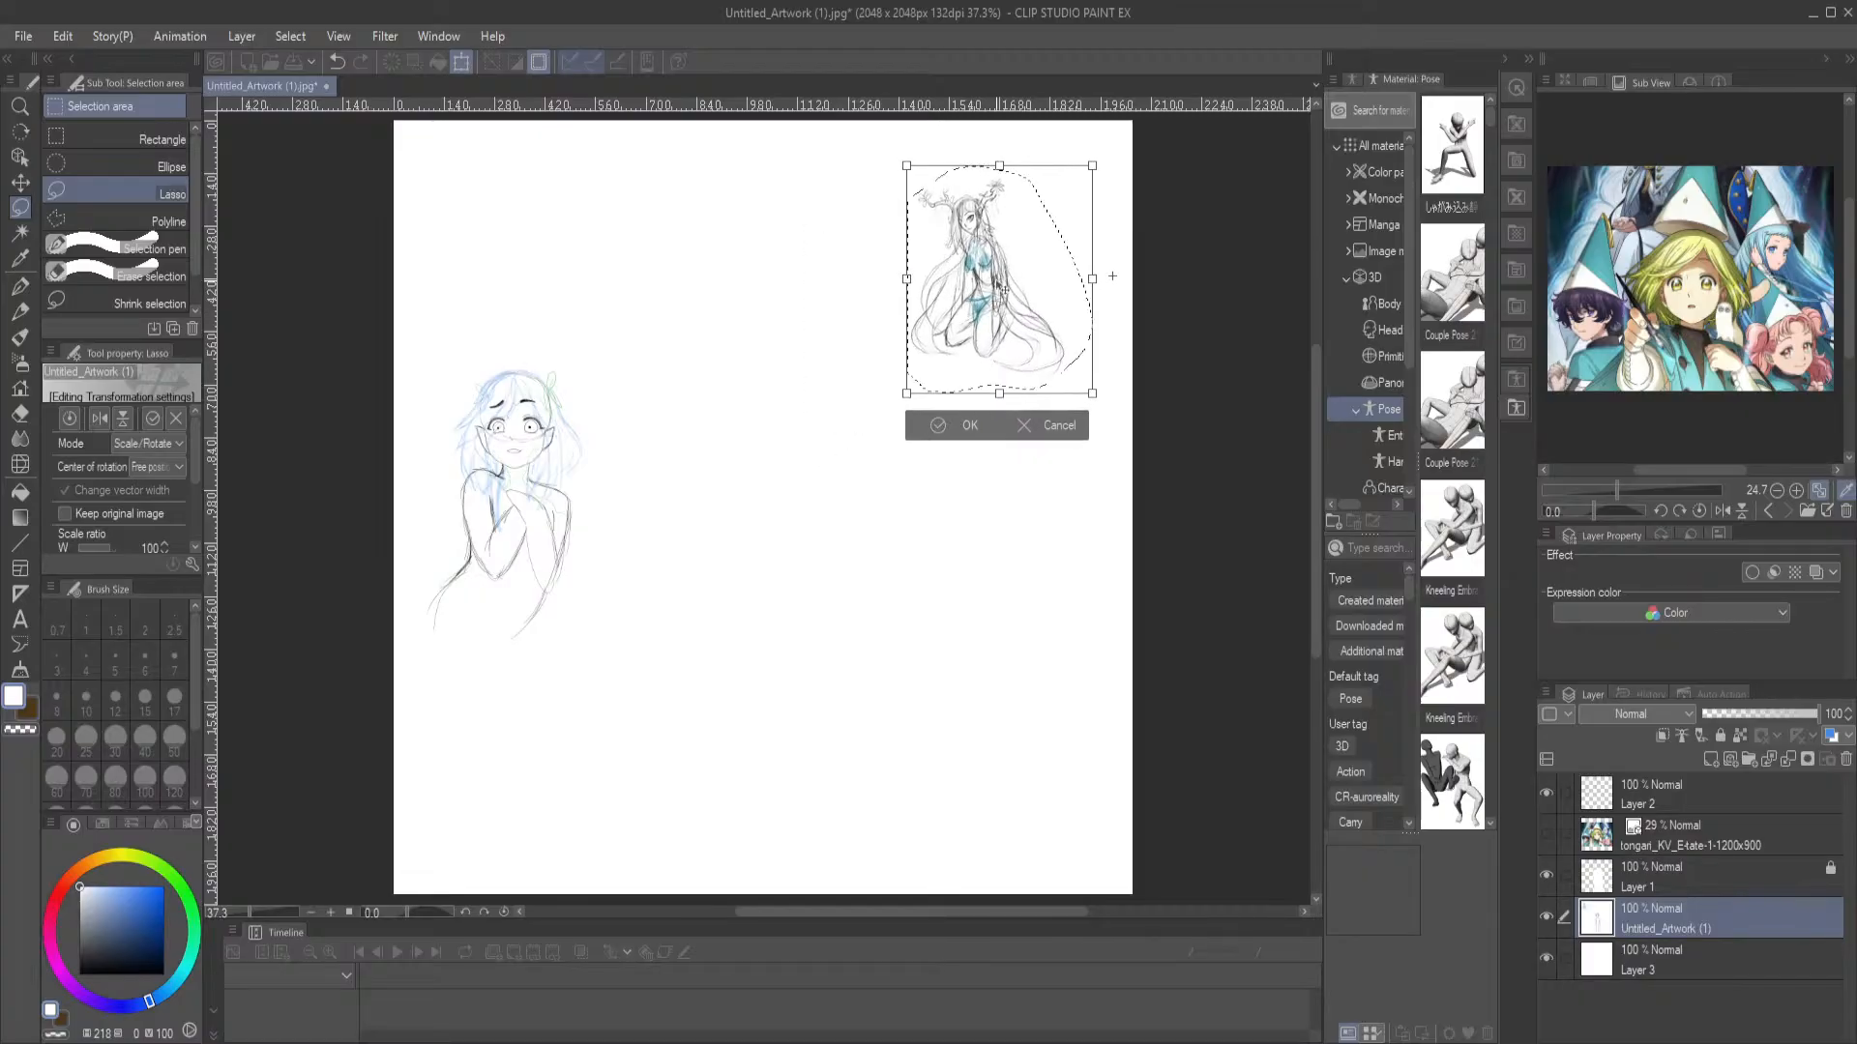
{"action": "left_click", "coordinate": [941, 426]}
Copy the kneeling figure to a new topmost layer and enlarge the copy to about 182% in the canvas's lower middle, clearing the selection
{"action": "left_click", "coordinate": [1032, 425]}
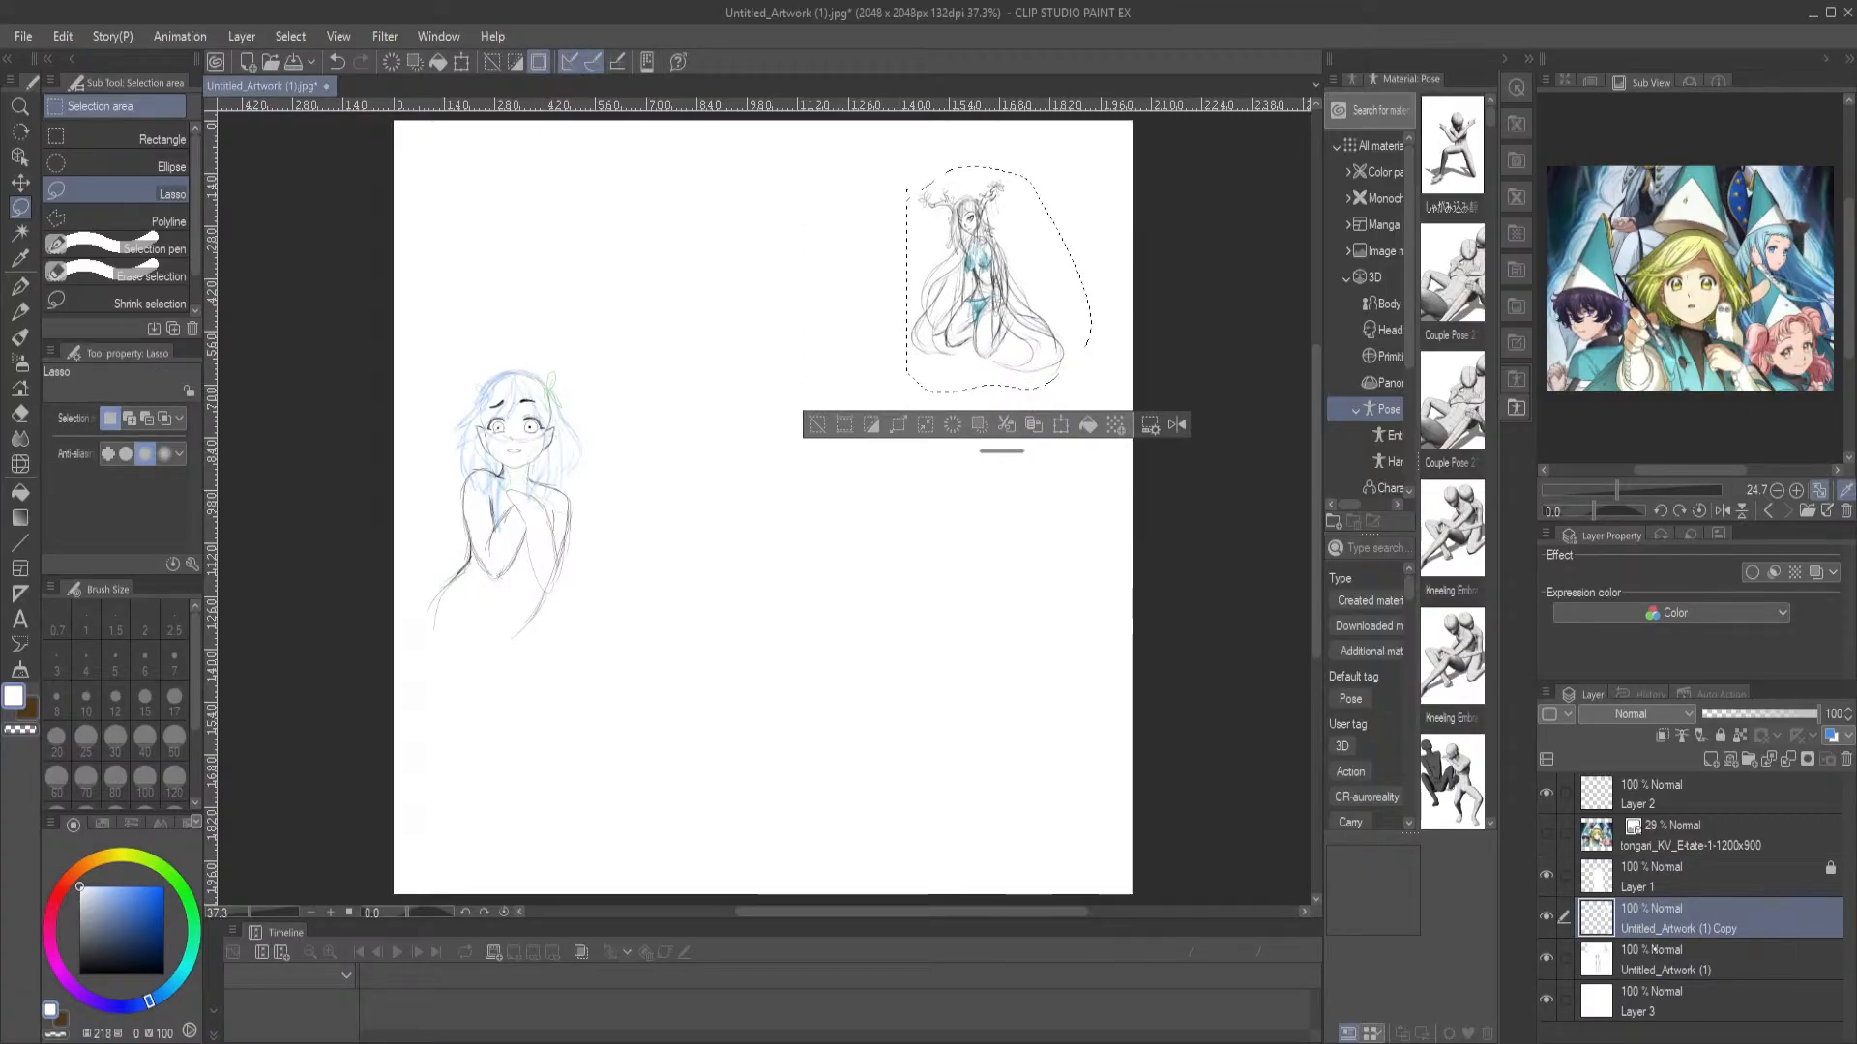
{"action": "left_click_drag", "start_coordinate": [1677, 876], "coordinate": [1687, 785]}
{"action": "key", "text": "ctrl+t"}
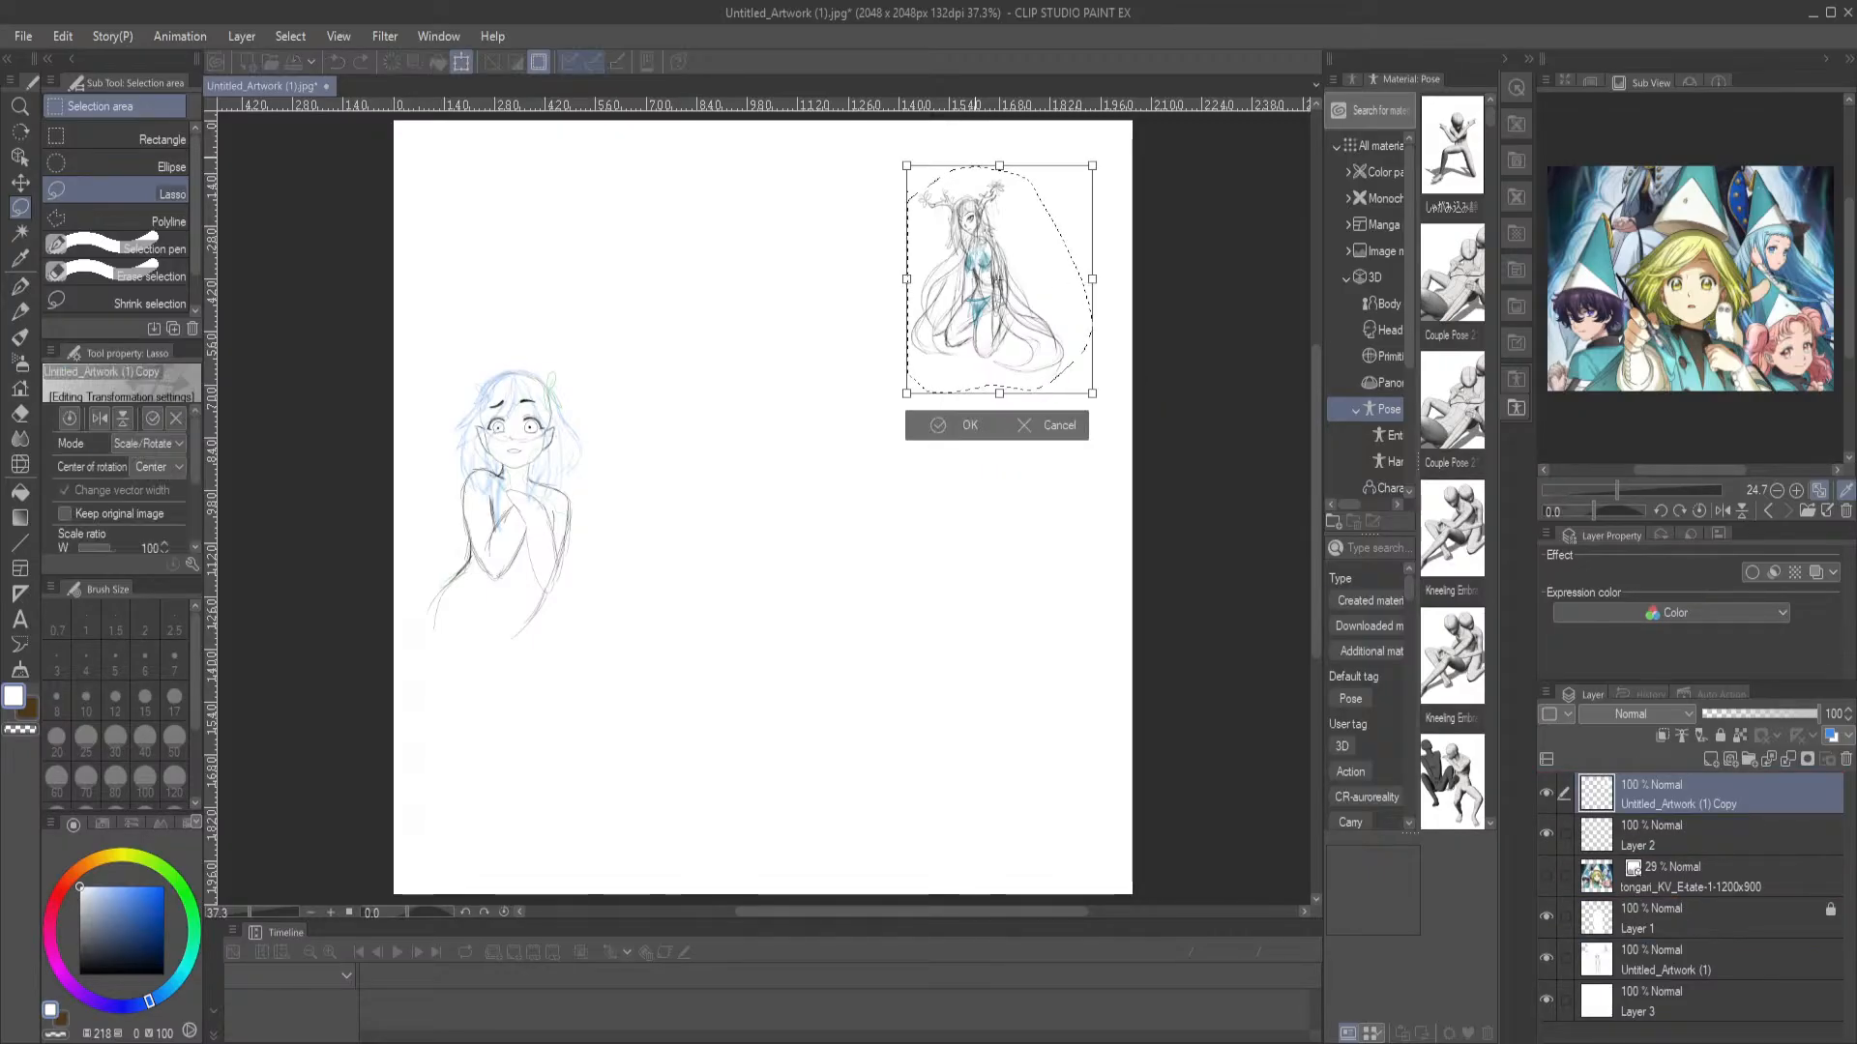
{"action": "left_click_drag", "start_coordinate": [1092, 393], "coordinate": [1247, 580]}
{"action": "left_click_drag", "start_coordinate": [1048, 438], "coordinate": [787, 708]}
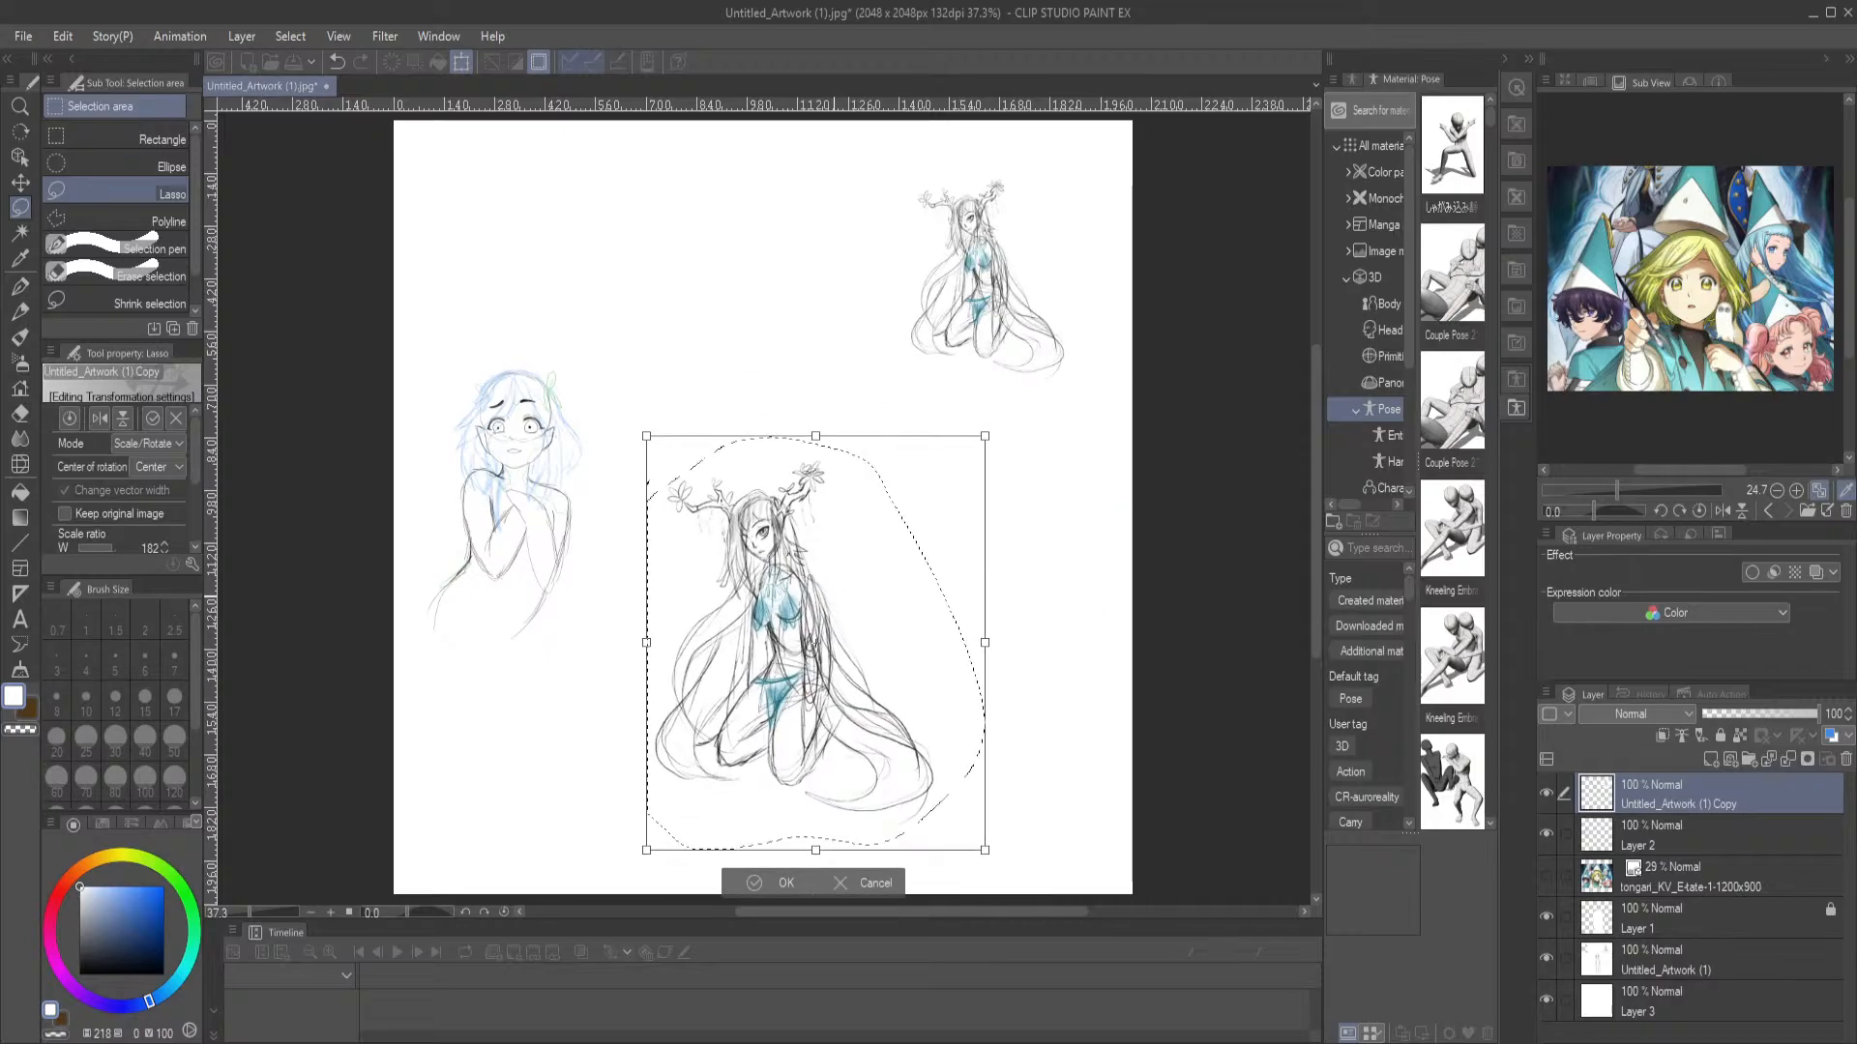
{"action": "scroll", "coordinate": [836, 595], "scroll_direction": "up", "scroll_amount": 3}
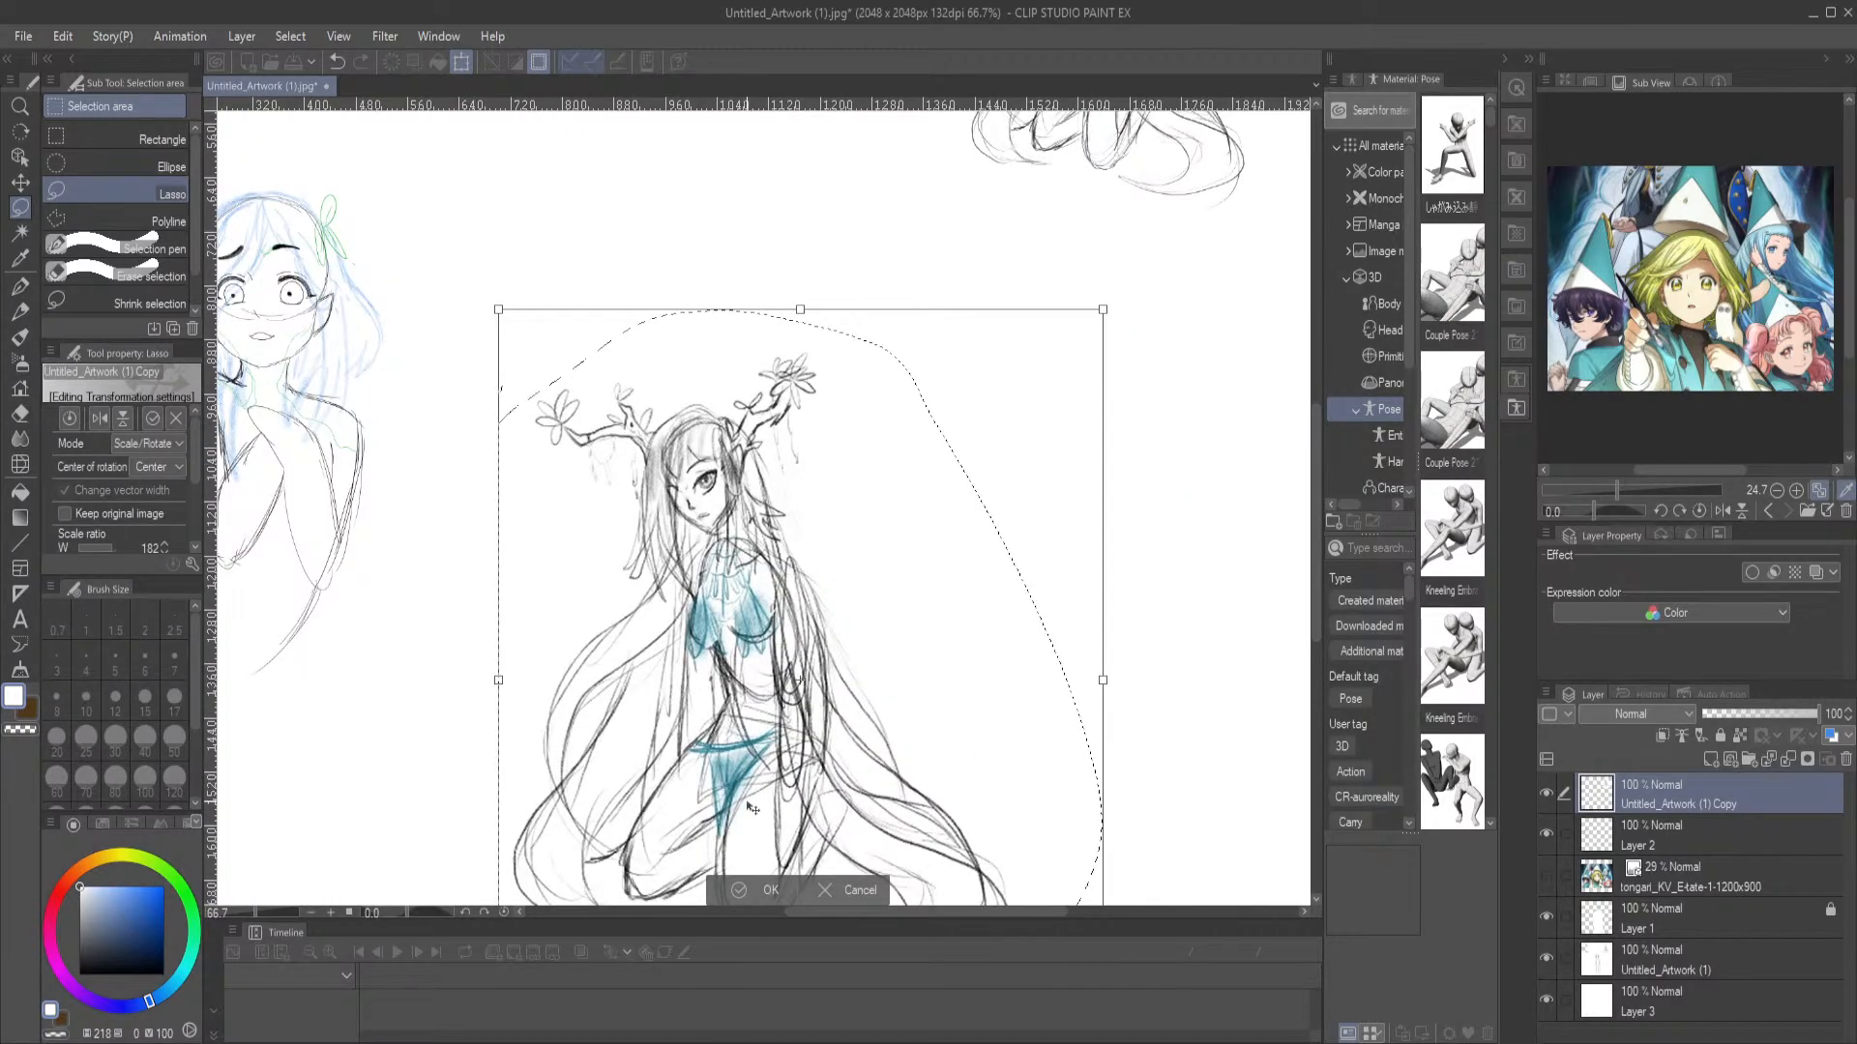
{"action": "left_click", "coordinate": [740, 890]}
{"action": "key", "text": "b"}
{"action": "mouse_move", "coordinate": [851, 706]}
{"action": "left_mouse_down"}
{"action": "mouse_move", "coordinate": [837, 658]}
{"action": "mouse_move", "coordinate": [864, 559]}
{"action": "left_mouse_up"}
{"action": "key", "text": "ctrl+d"}
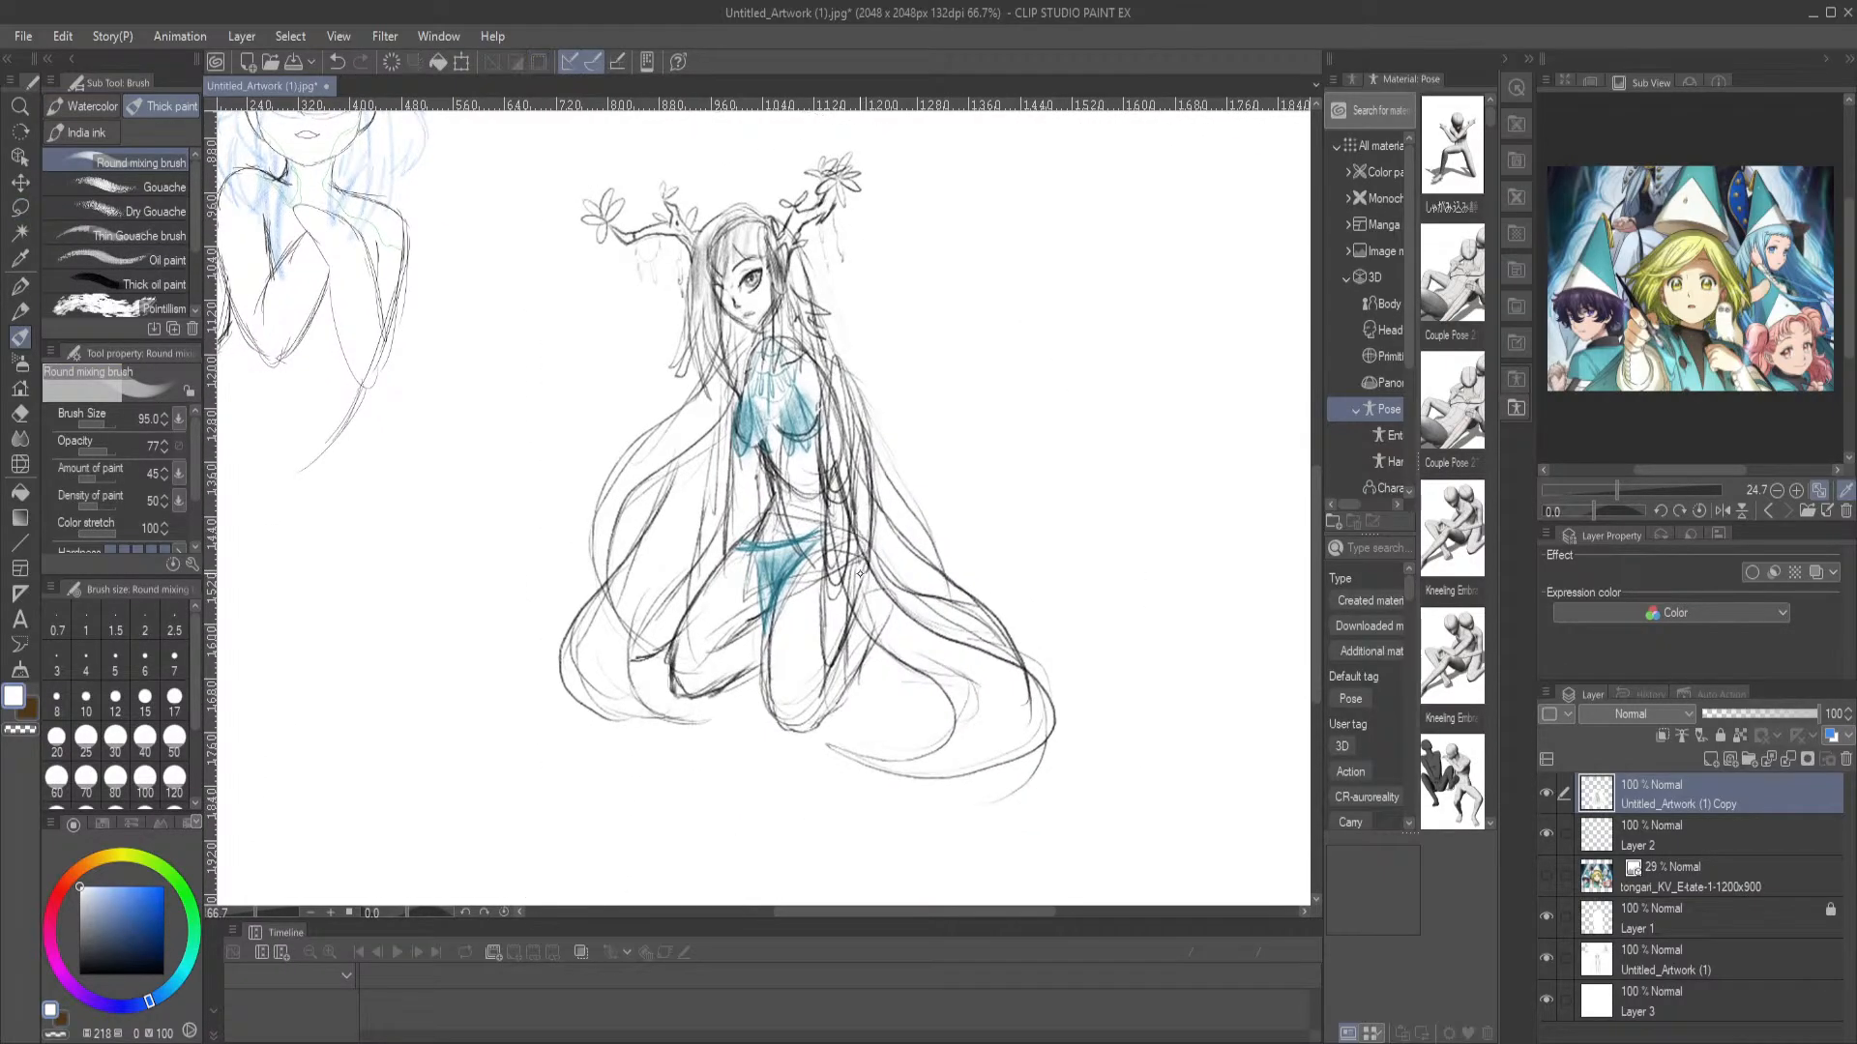
Switch to the G-pen with black and examine the enlarged kneeling figure's face, torso, legs and hair up close
{"action": "key", "text": "p"}
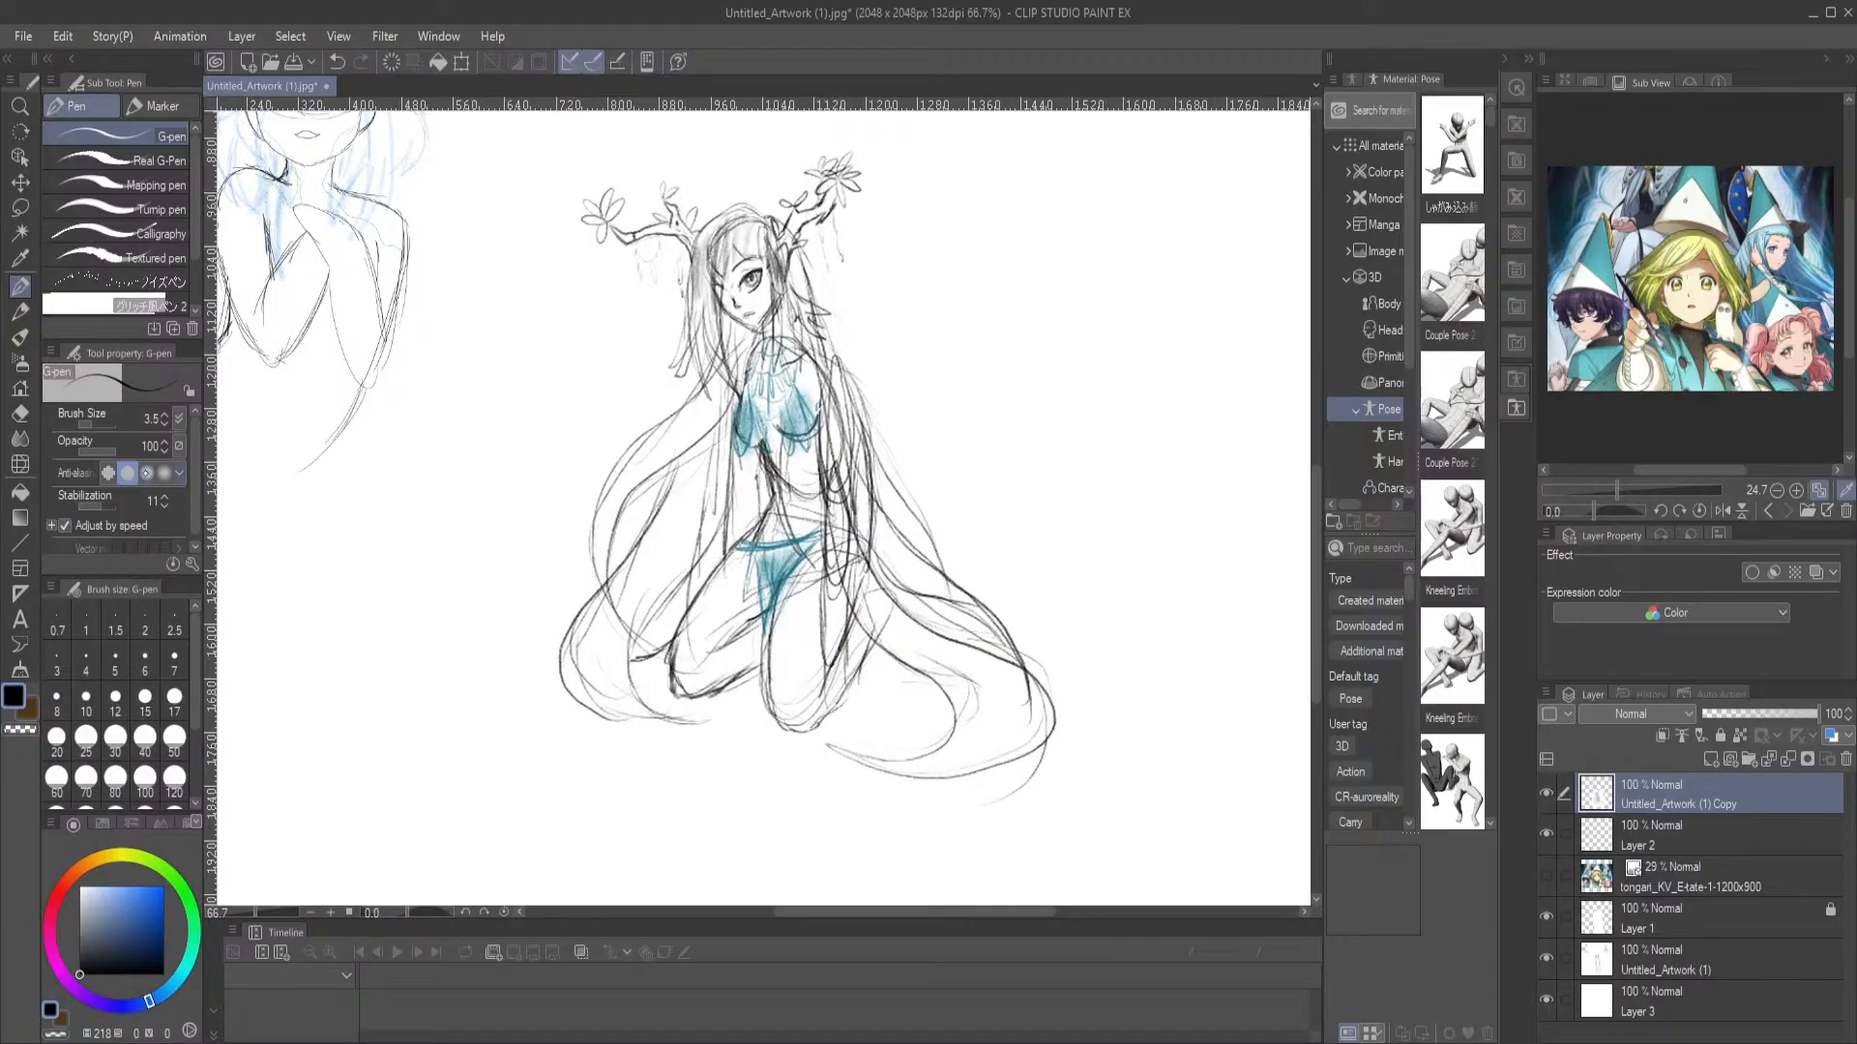
{"action": "key", "text": "ctrl+plus"}
{"action": "key", "text": "ctrl+plus"}
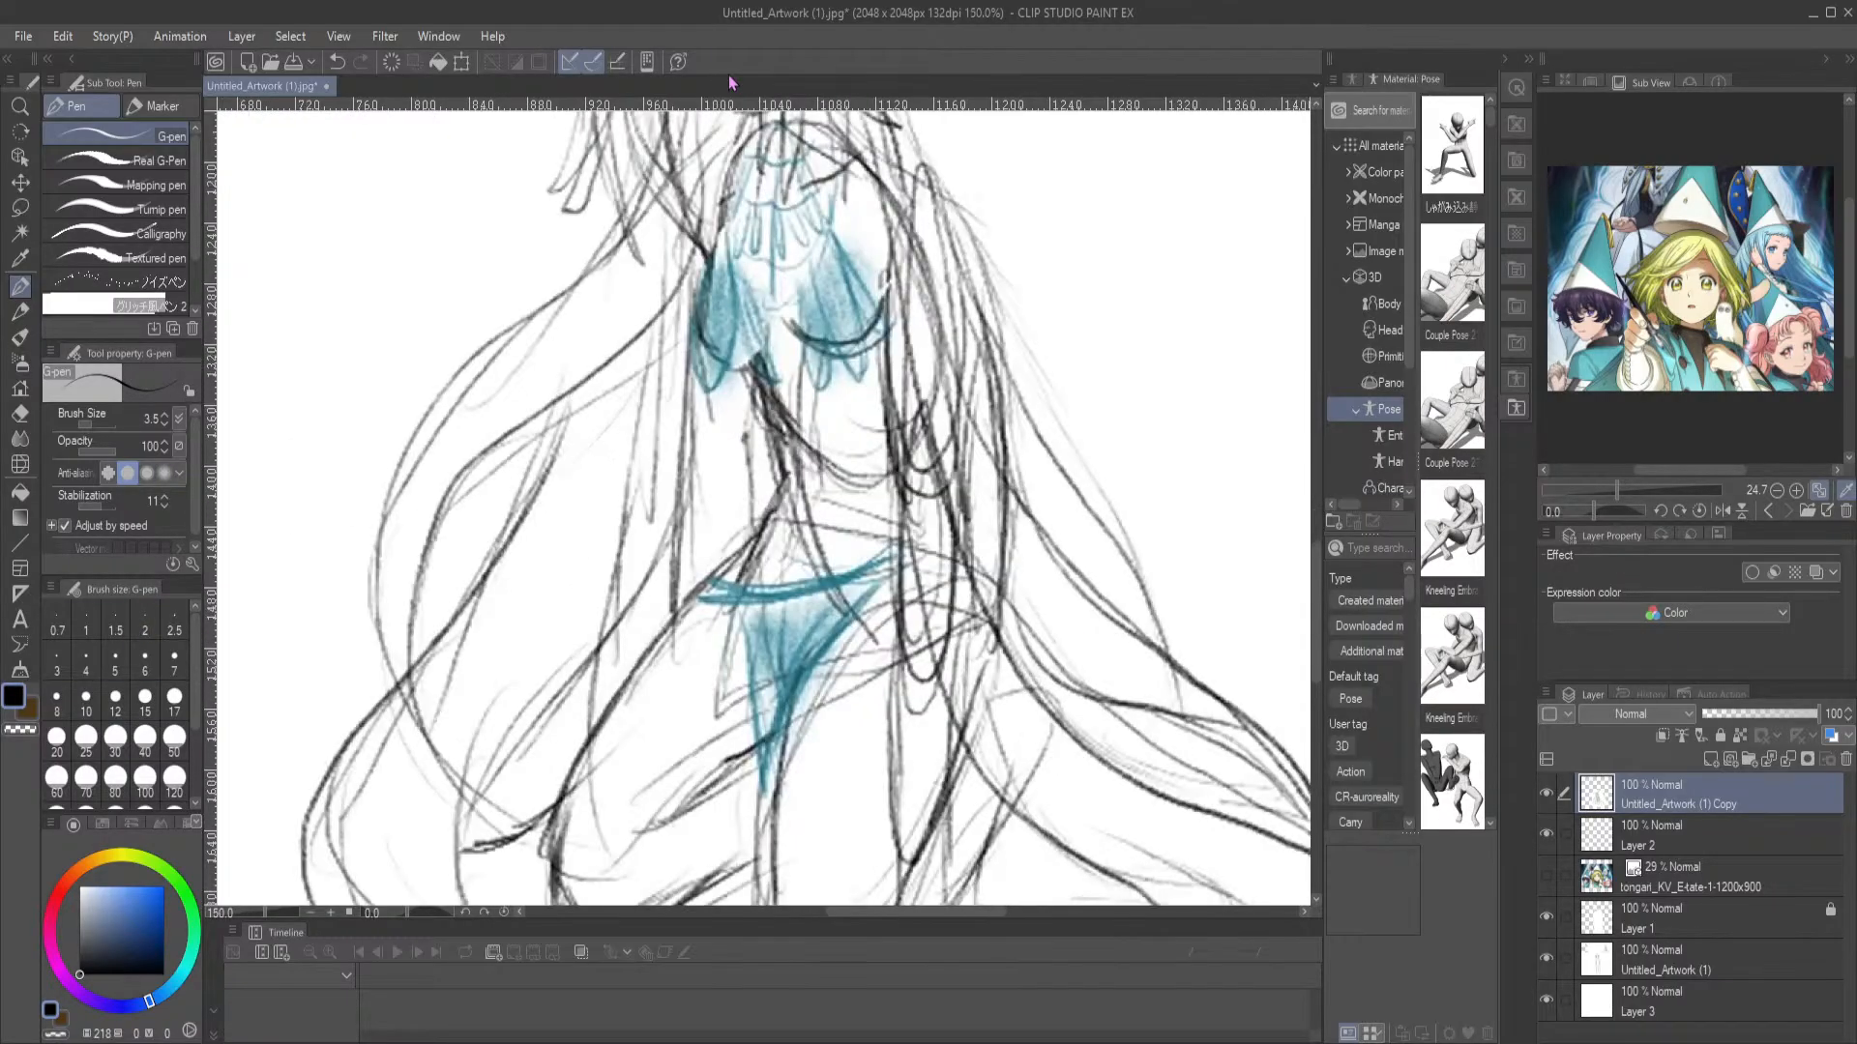
{"action": "scroll", "coordinate": [549, 381], "scroll_direction": "up", "scroll_amount": 3}
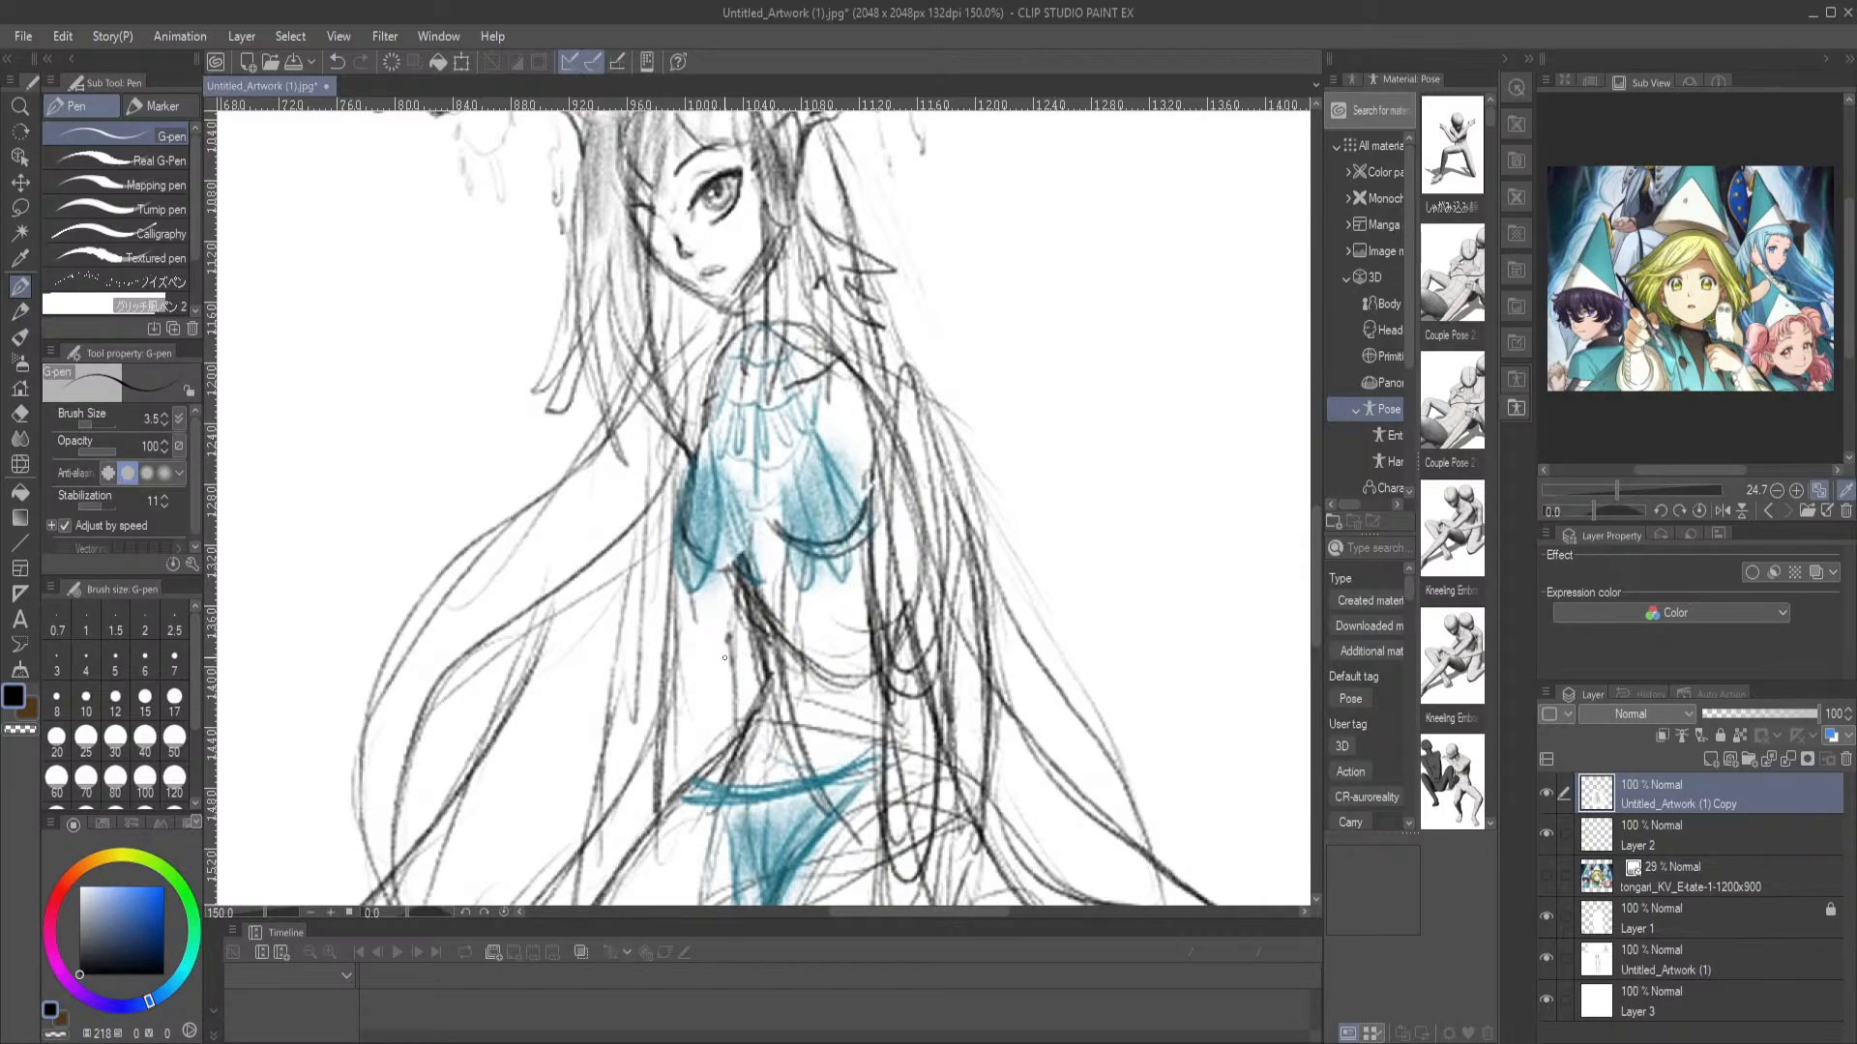
{"action": "scroll", "coordinate": [327, 377], "scroll_direction": "down", "scroll_amount": 5}
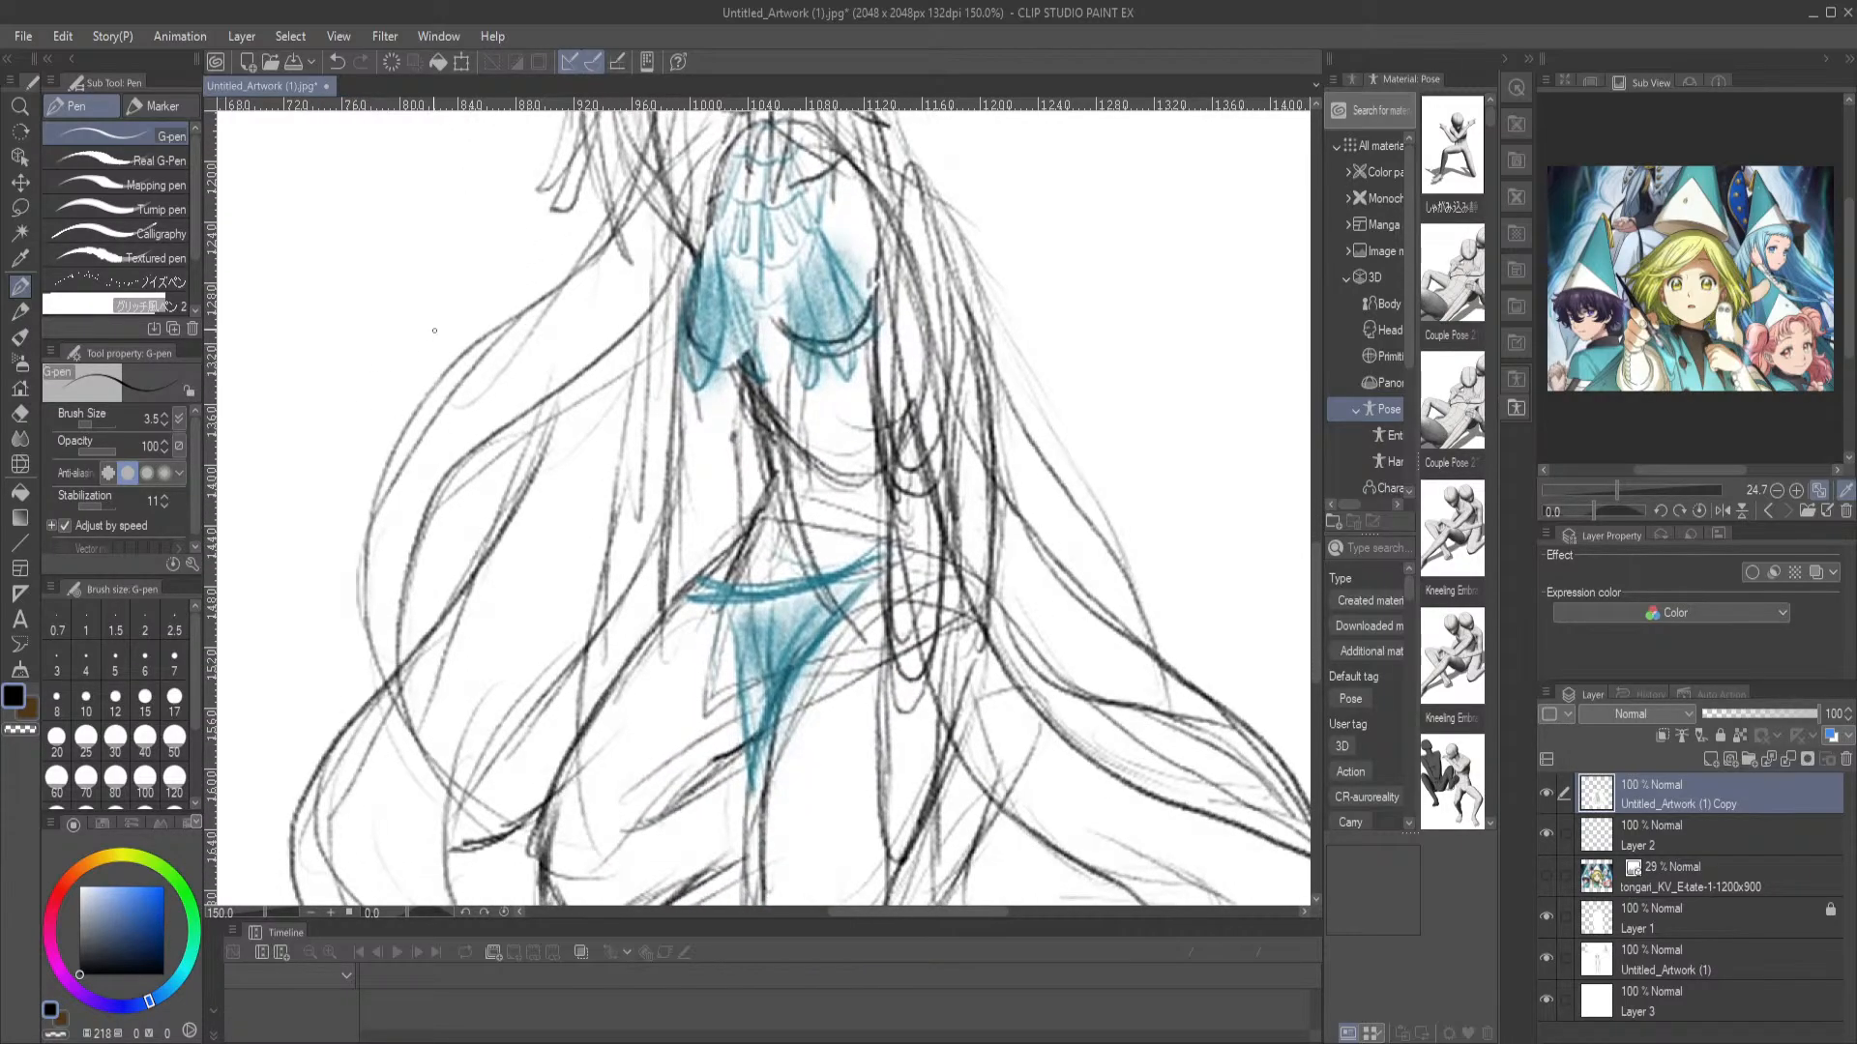
{"action": "scroll", "coordinate": [434, 331], "scroll_direction": "down", "scroll_amount": 2}
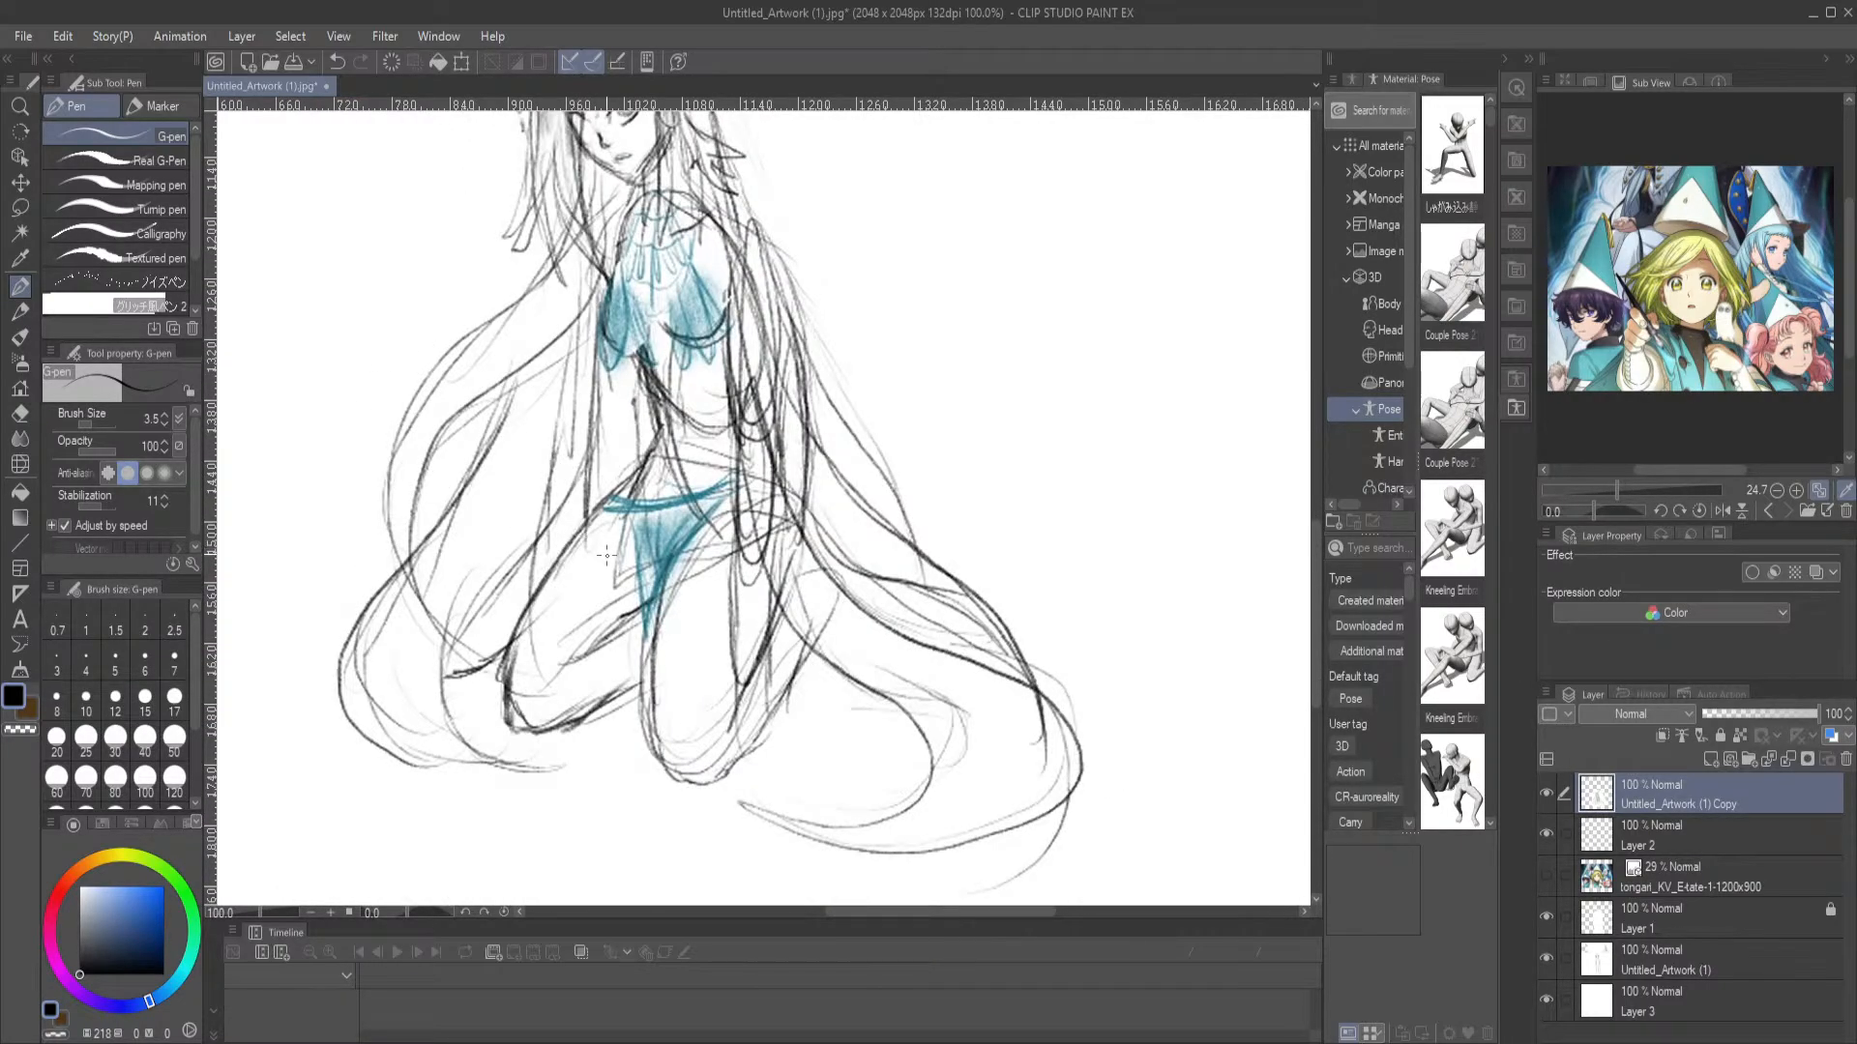
{"action": "left_click_drag", "start_coordinate": [577, 511], "coordinate": [628, 616]}
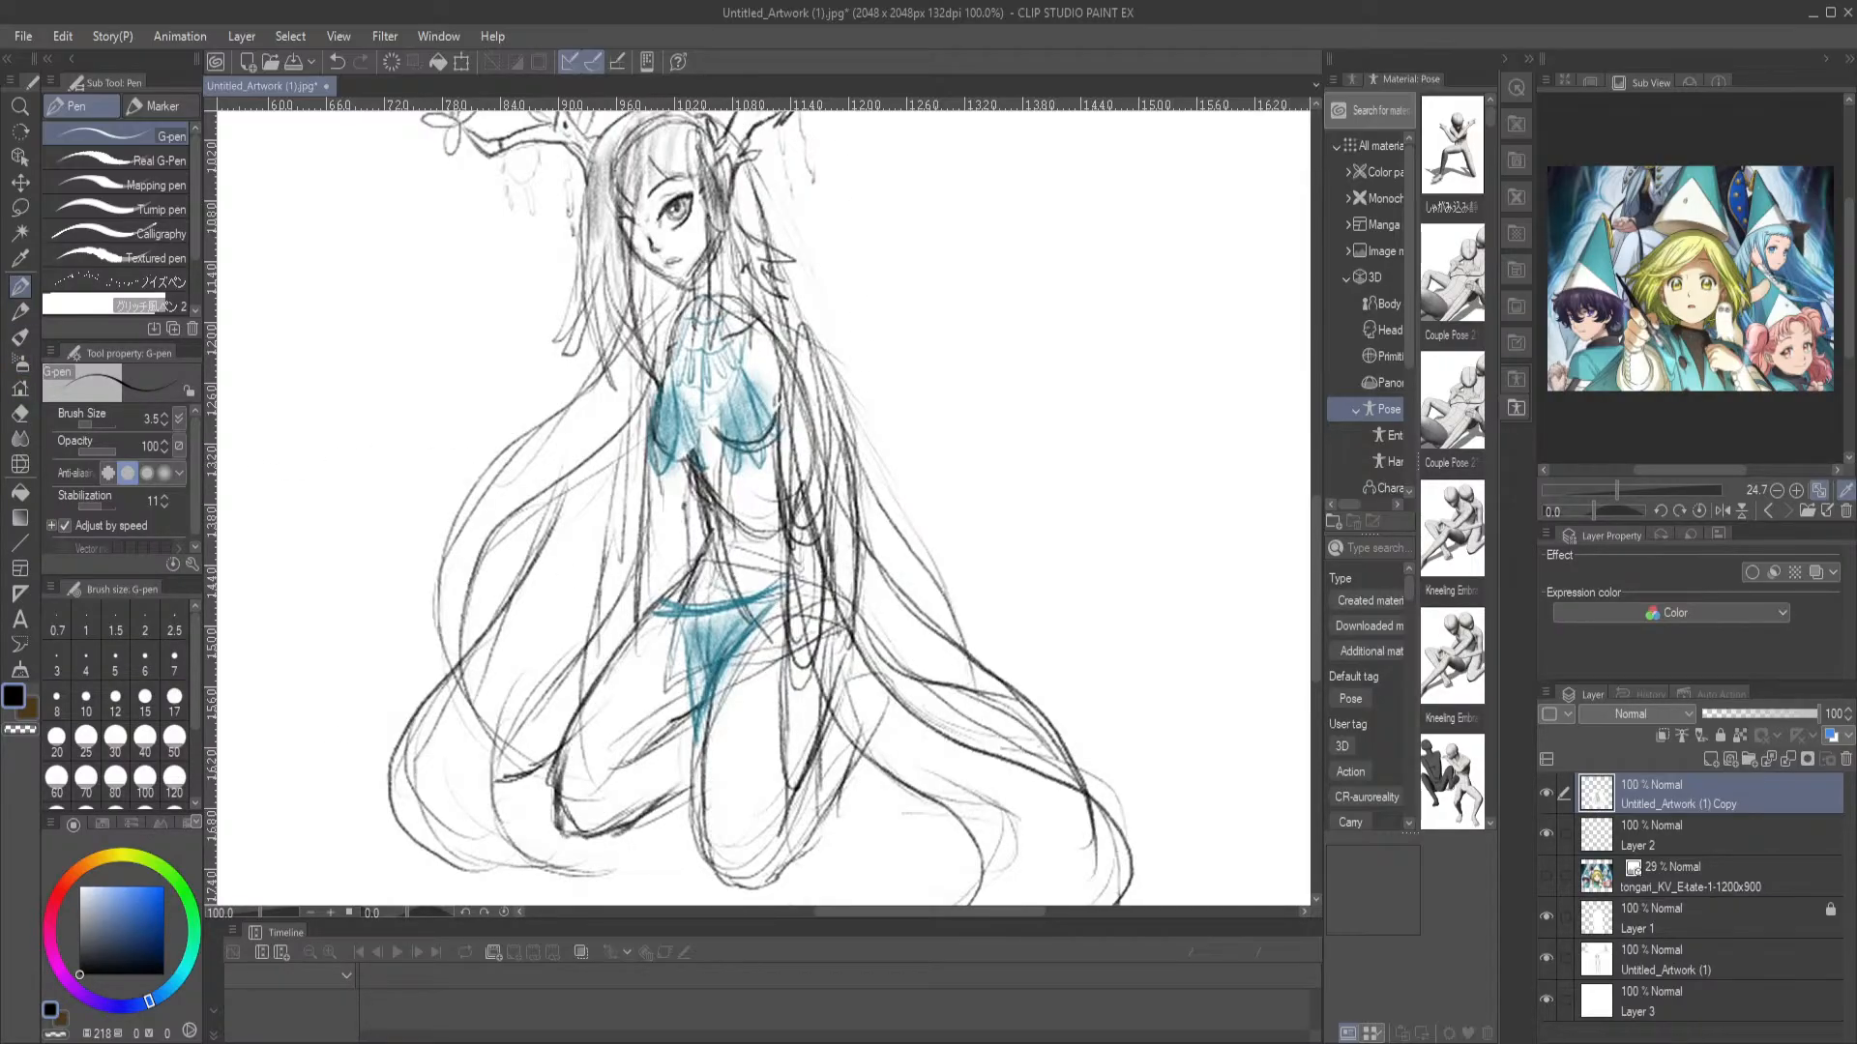
{"action": "key", "text": "ctrl+0"}
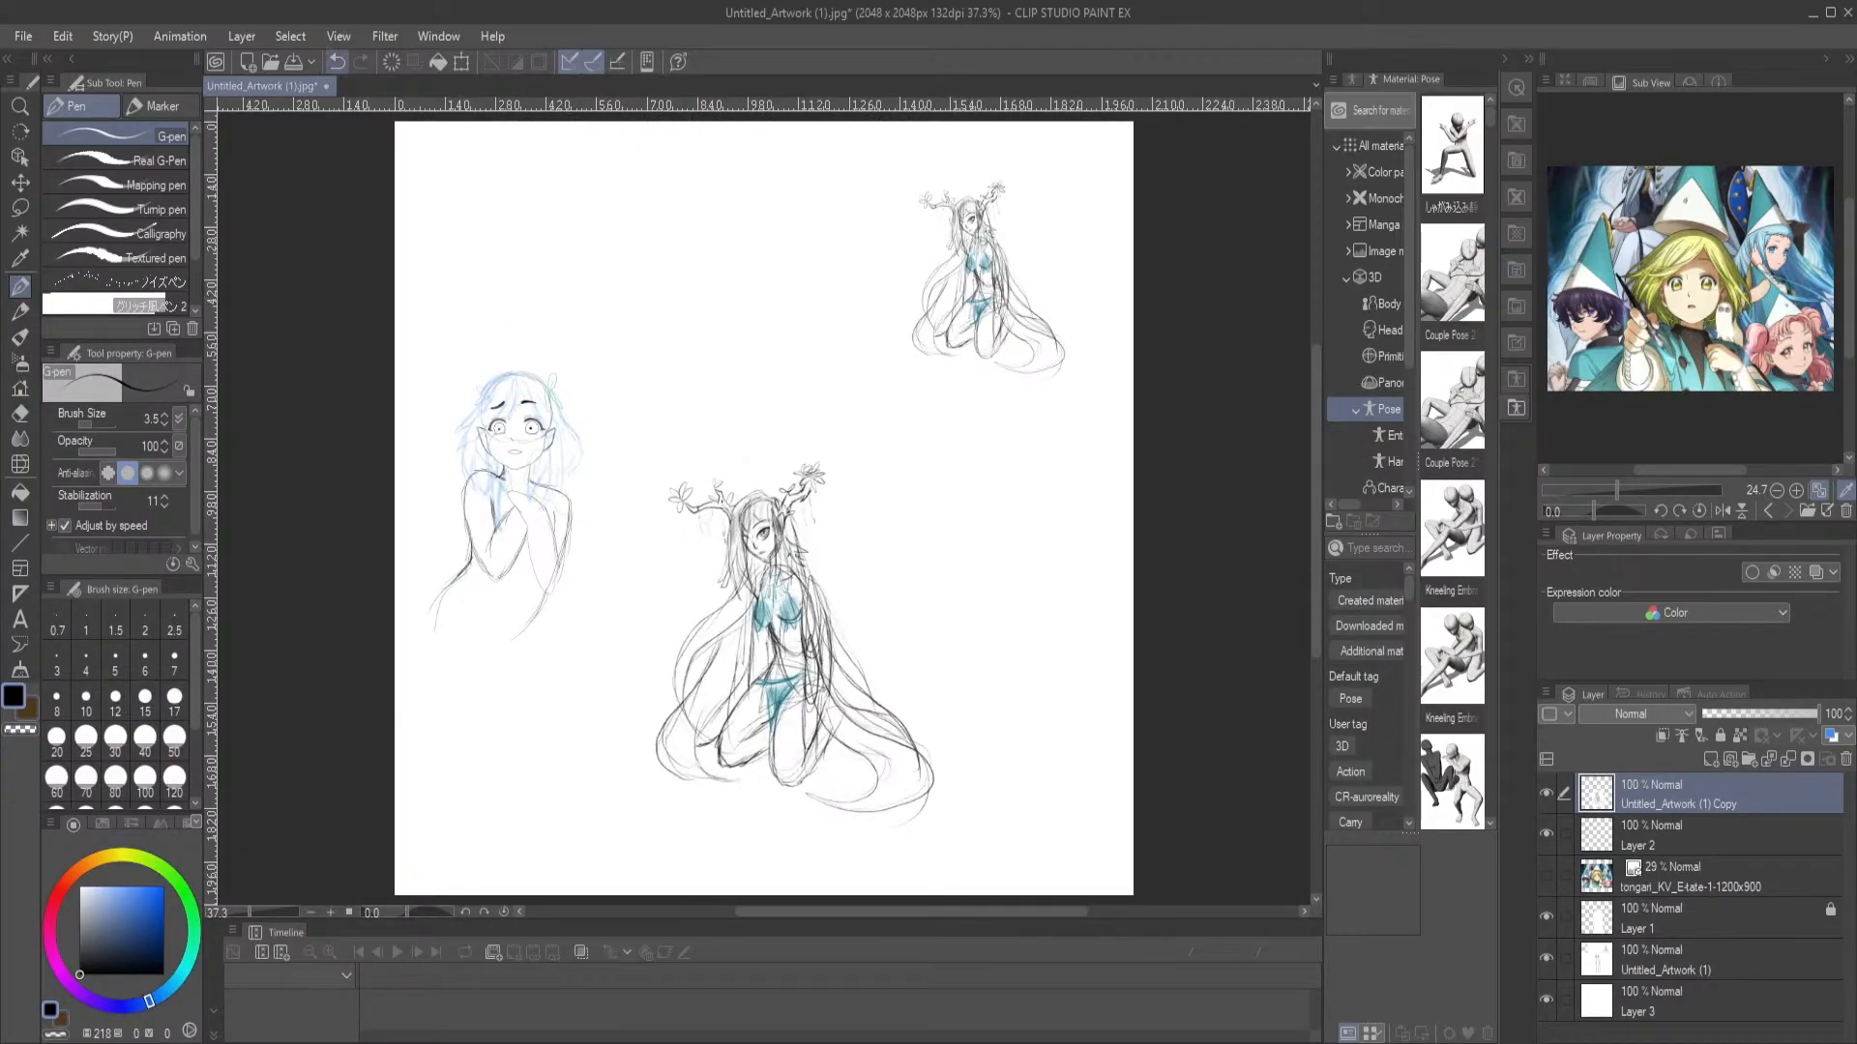
{"action": "key", "text": "ctrl+alt+0"}
{"action": "left_click_drag", "start_coordinate": [789, 676], "coordinate": [671, 302]}
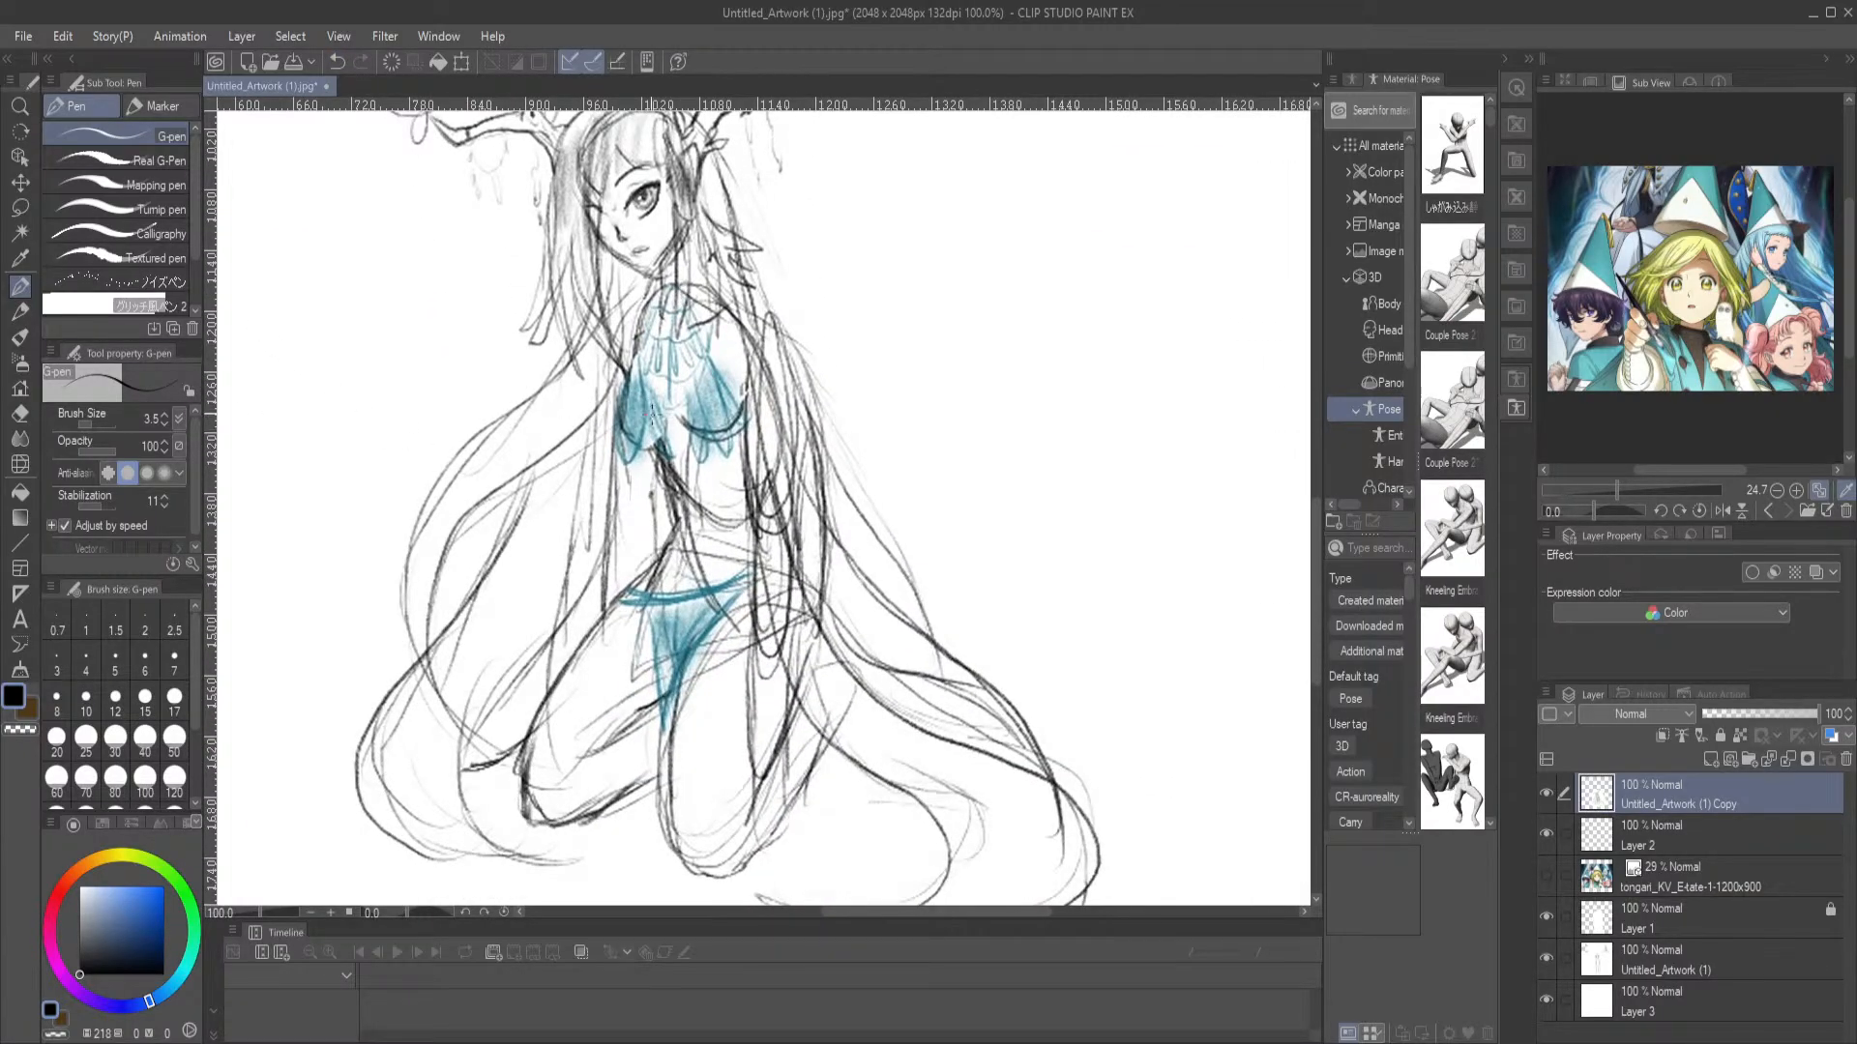
{"action": "left_click_drag", "start_coordinate": [648, 574], "coordinate": [765, 553]}
{"action": "left_click_drag", "start_coordinate": [667, 559], "coordinate": [750, 570]}
{"action": "key", "text": "ctrl+z"}
{"action": "key", "text": "ctrl+z"}
{"action": "key", "text": "ctrl+z"}
{"action": "key", "text": "ctrl+z"}
Examine the enlarged kneeling figure from the antlers down to the legs, and review the whole canvas
{"action": "left_click_drag", "start_coordinate": [632, 402], "coordinate": [761, 579]}
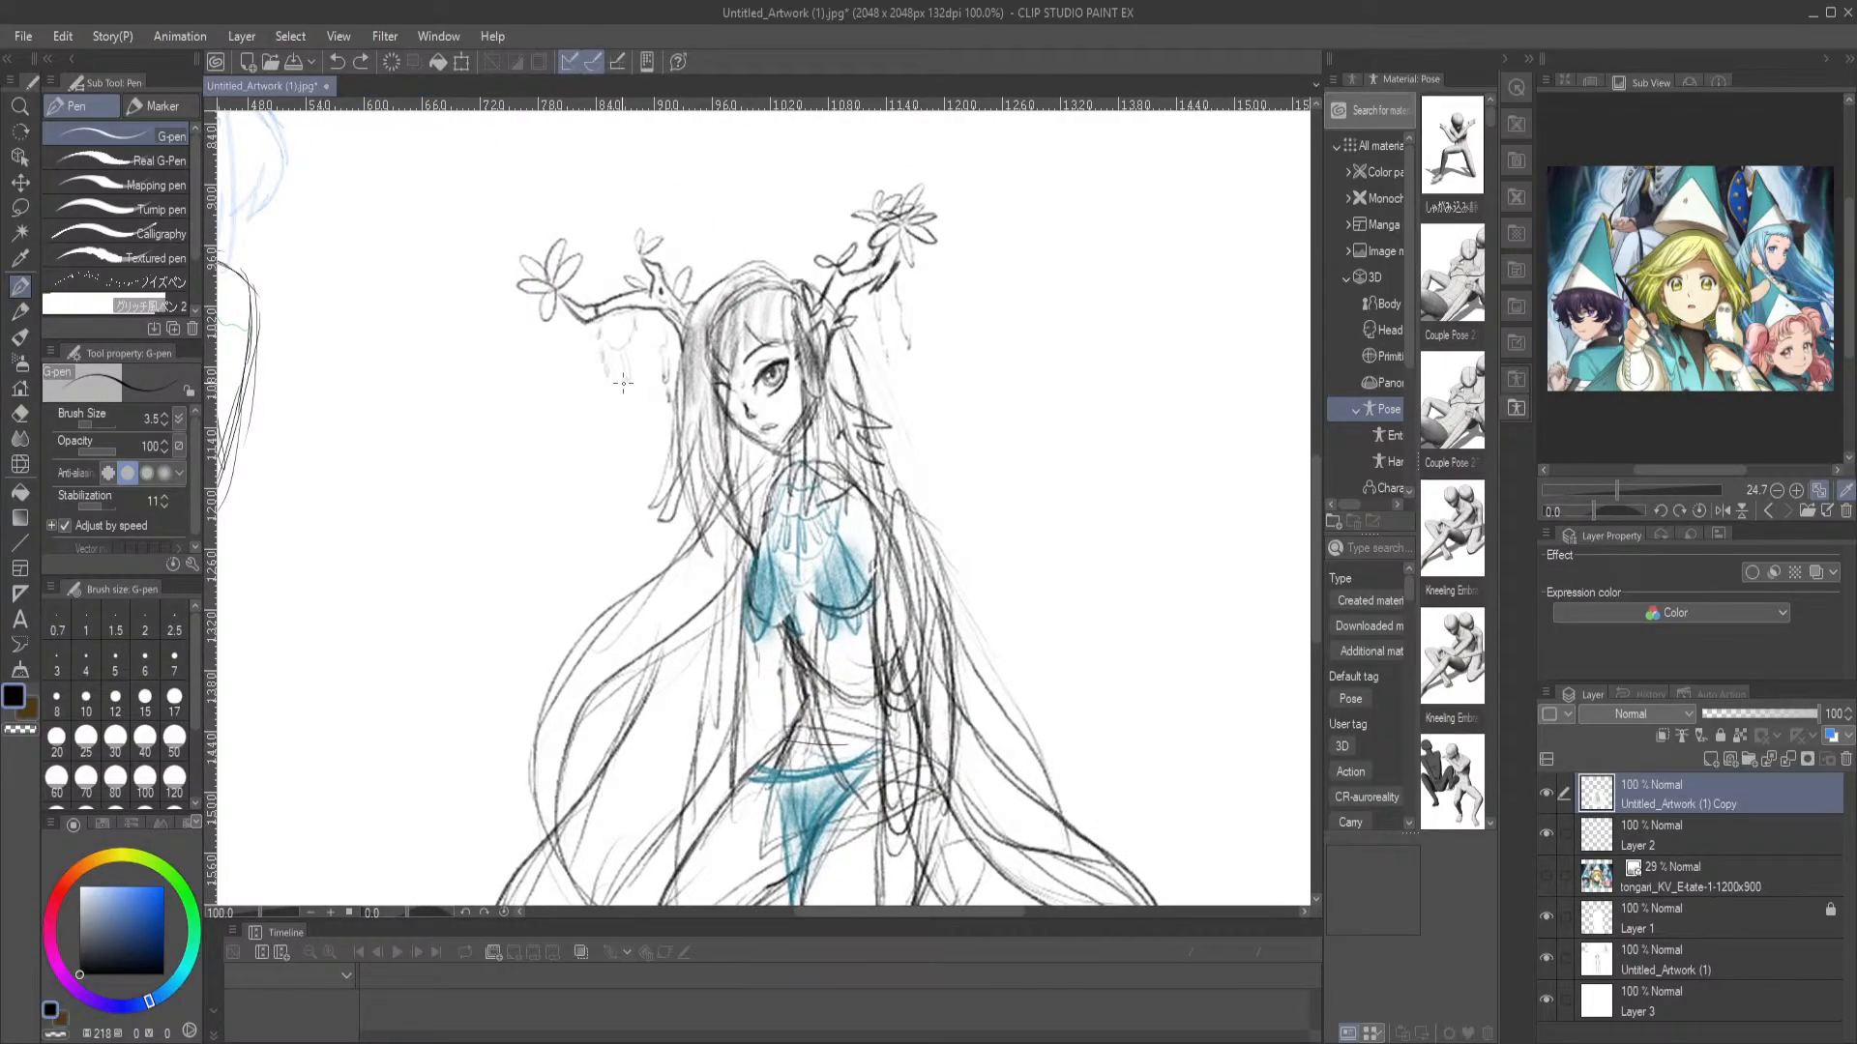
{"action": "left_click_drag", "start_coordinate": [668, 541], "coordinate": [610, 359]}
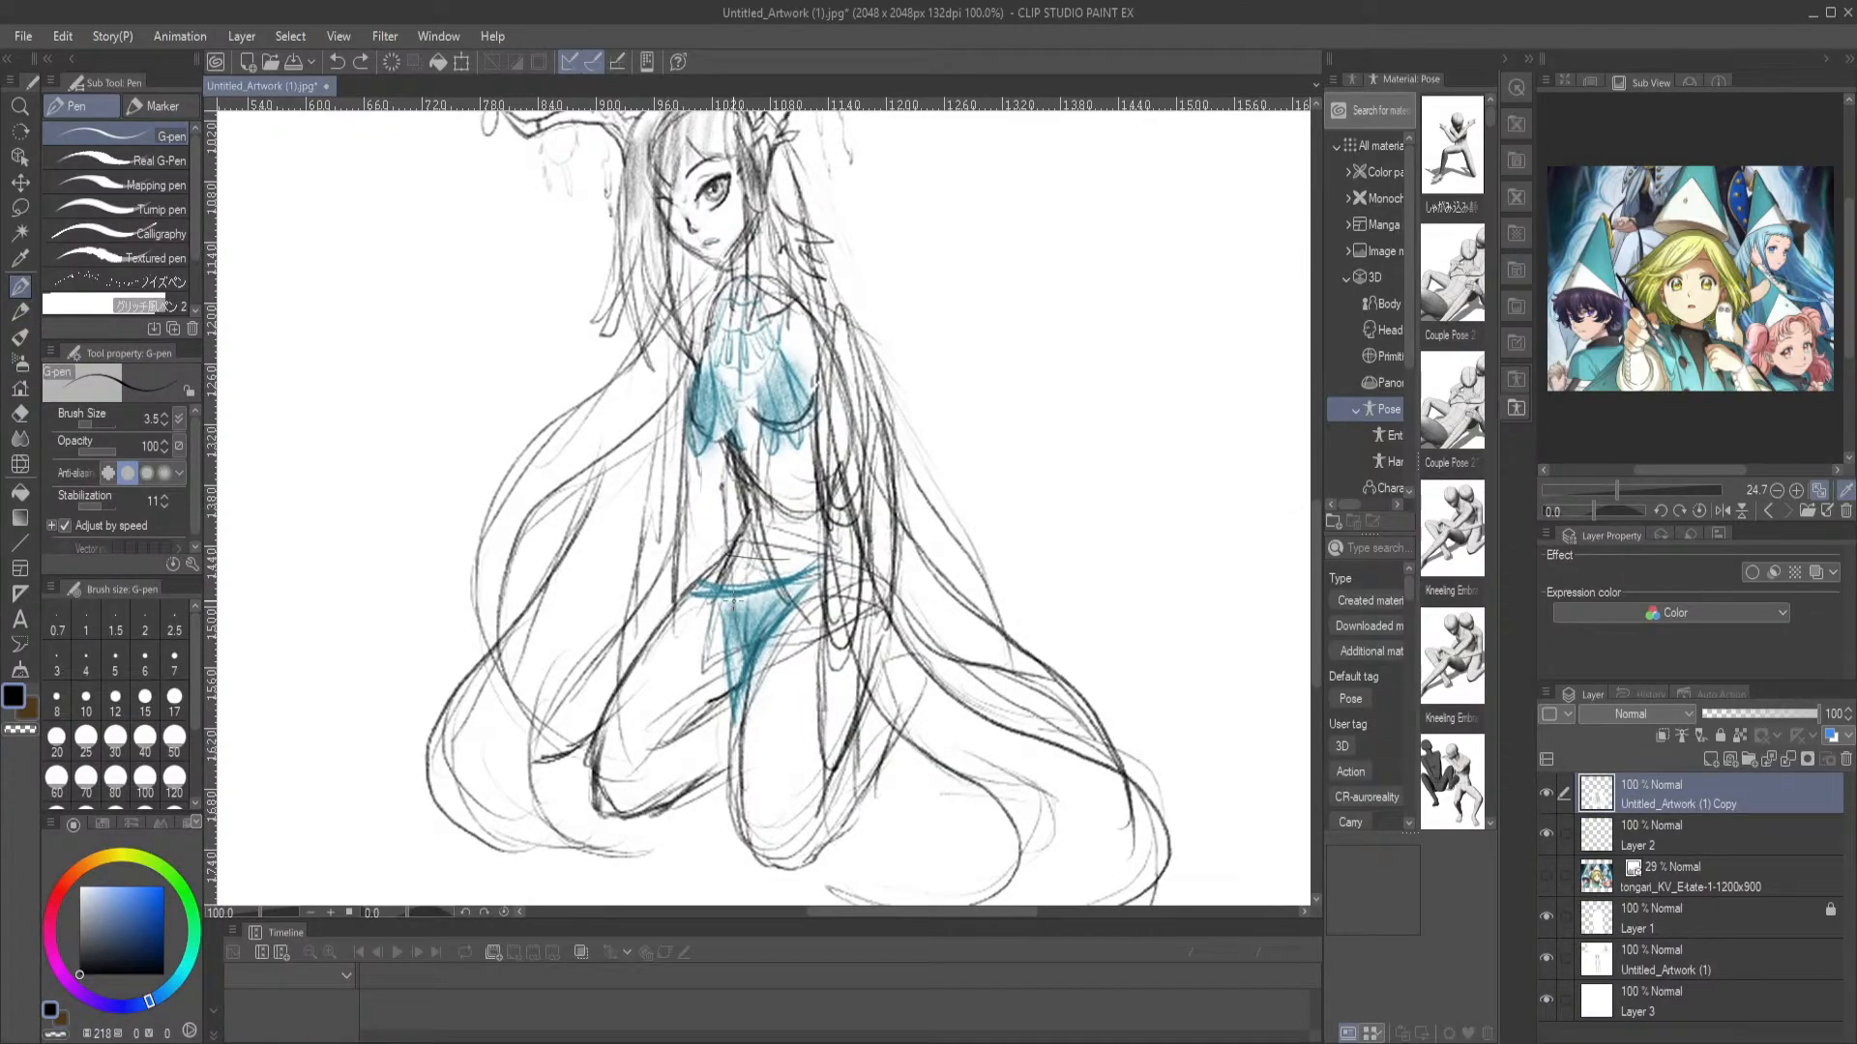
{"action": "left_click_drag", "start_coordinate": [875, 674], "coordinate": [803, 809]}
{"action": "mouse_move", "coordinate": [732, 687]}
{"action": "left_mouse_down"}
{"action": "mouse_move", "coordinate": [688, 748]}
{"action": "mouse_move", "coordinate": [648, 753]}
{"action": "left_mouse_up"}
{"action": "mouse_move", "coordinate": [697, 608]}
{"action": "left_mouse_down"}
{"action": "mouse_move", "coordinate": [600, 730]}
{"action": "mouse_move", "coordinate": [619, 807]}
{"action": "mouse_move", "coordinate": [684, 815]}
{"action": "left_mouse_up"}
{"action": "scroll", "coordinate": [668, 387], "scroll_direction": "up", "scroll_amount": 5}
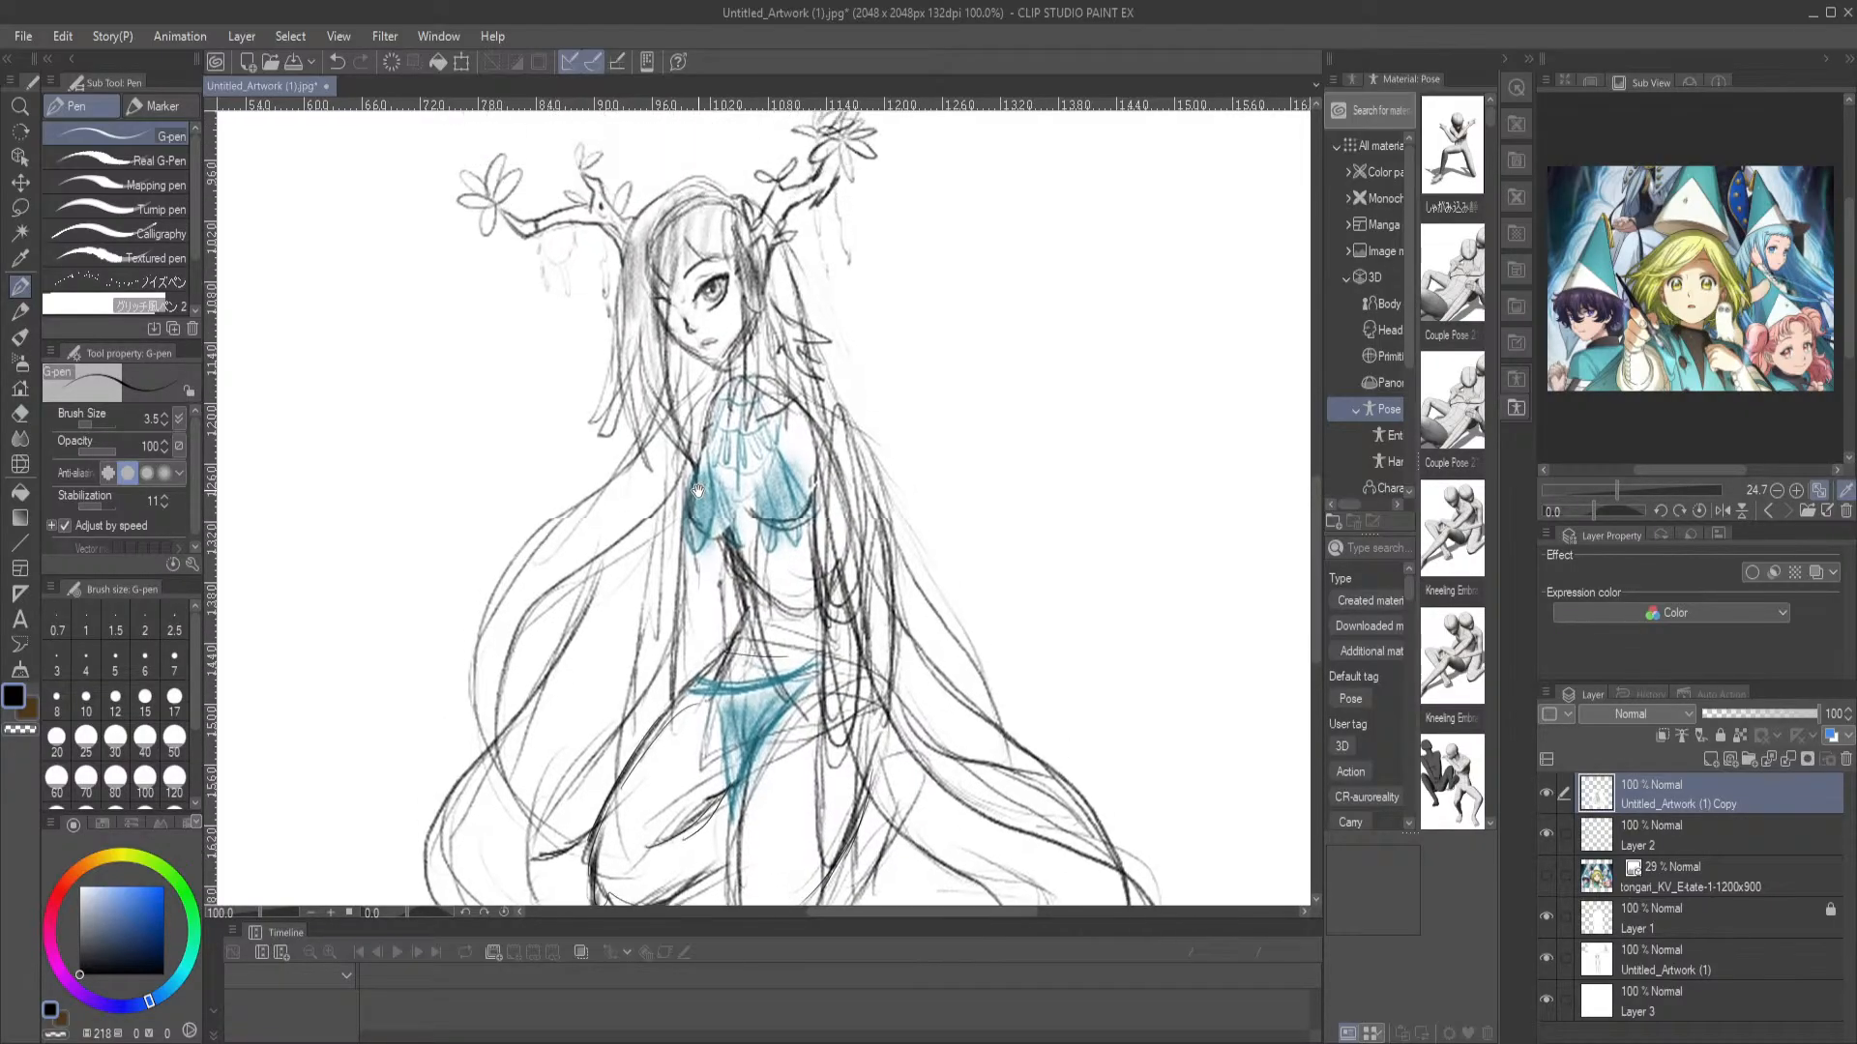
{"action": "key", "text": "ctrl+0"}
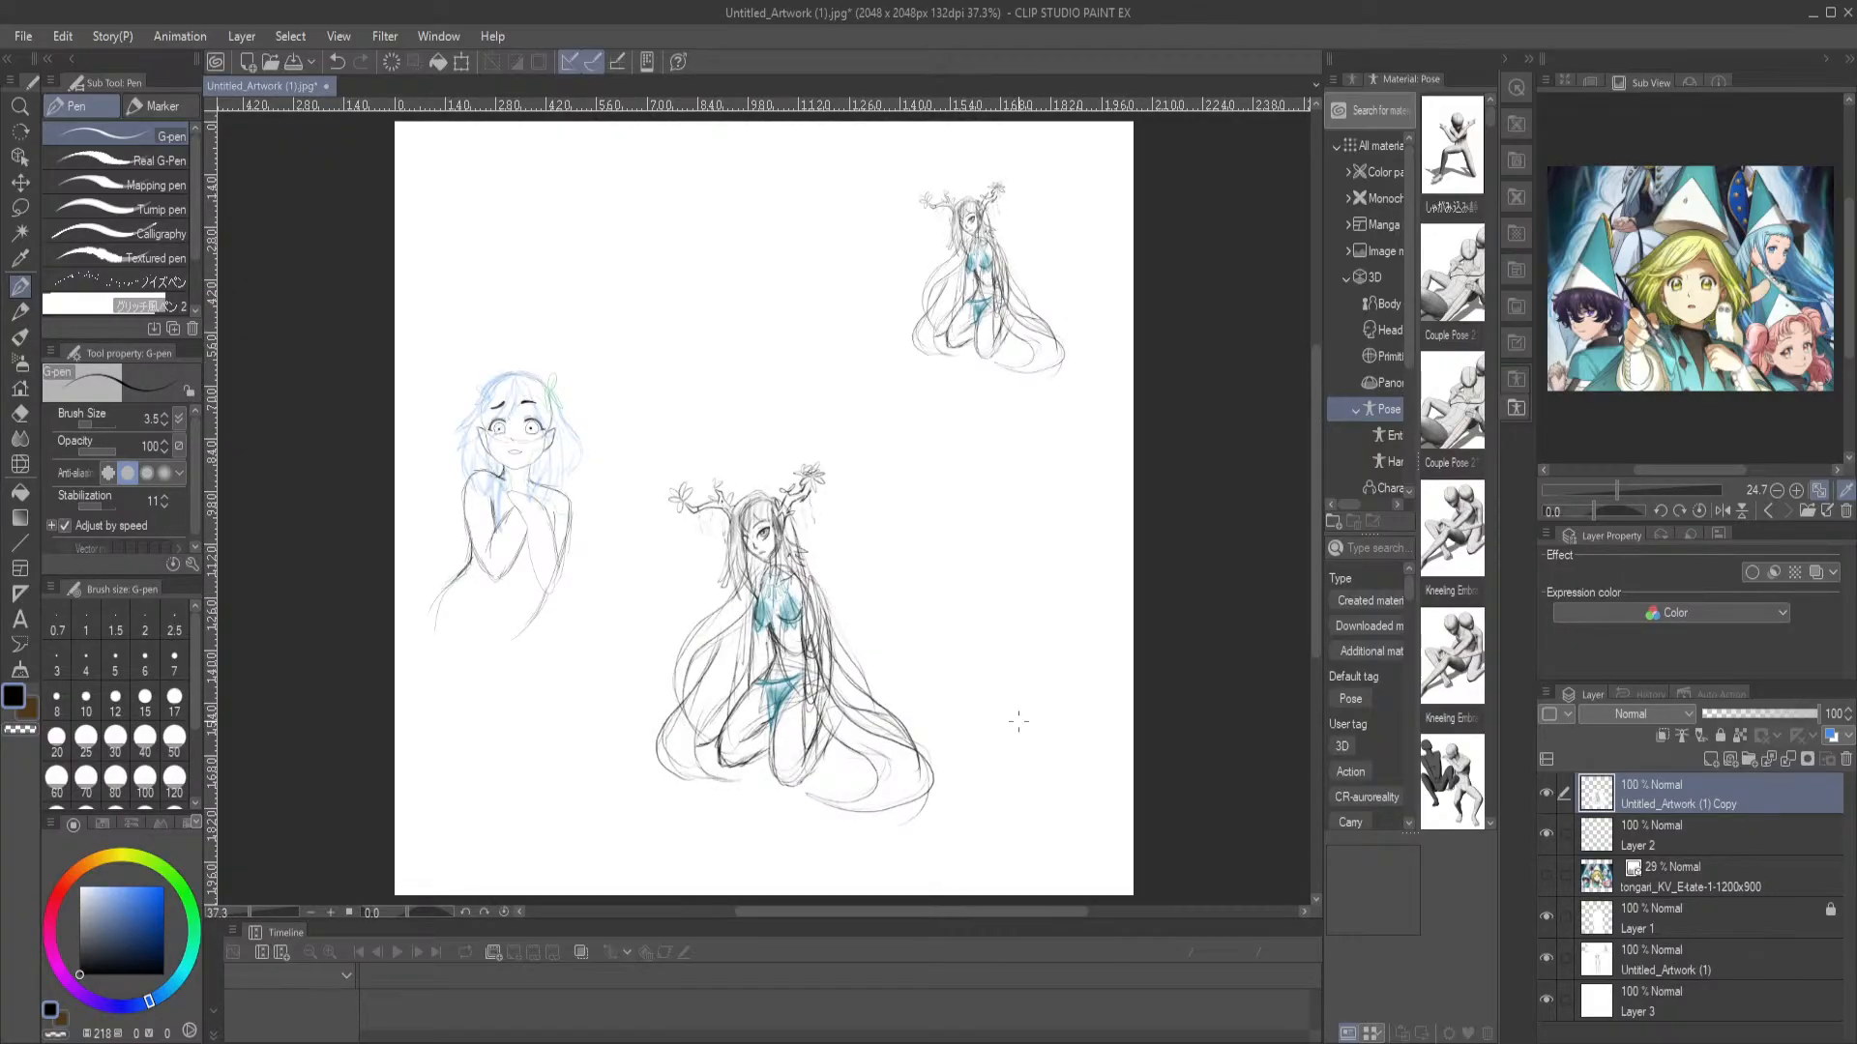
Move the enlarged kneeling figure to the canvas's upper middle, above the folded-arms character, and scale it to 80%
{"action": "key", "text": "o"}
{"action": "left_click_drag", "start_coordinate": [779, 612], "coordinate": [738, 281]}
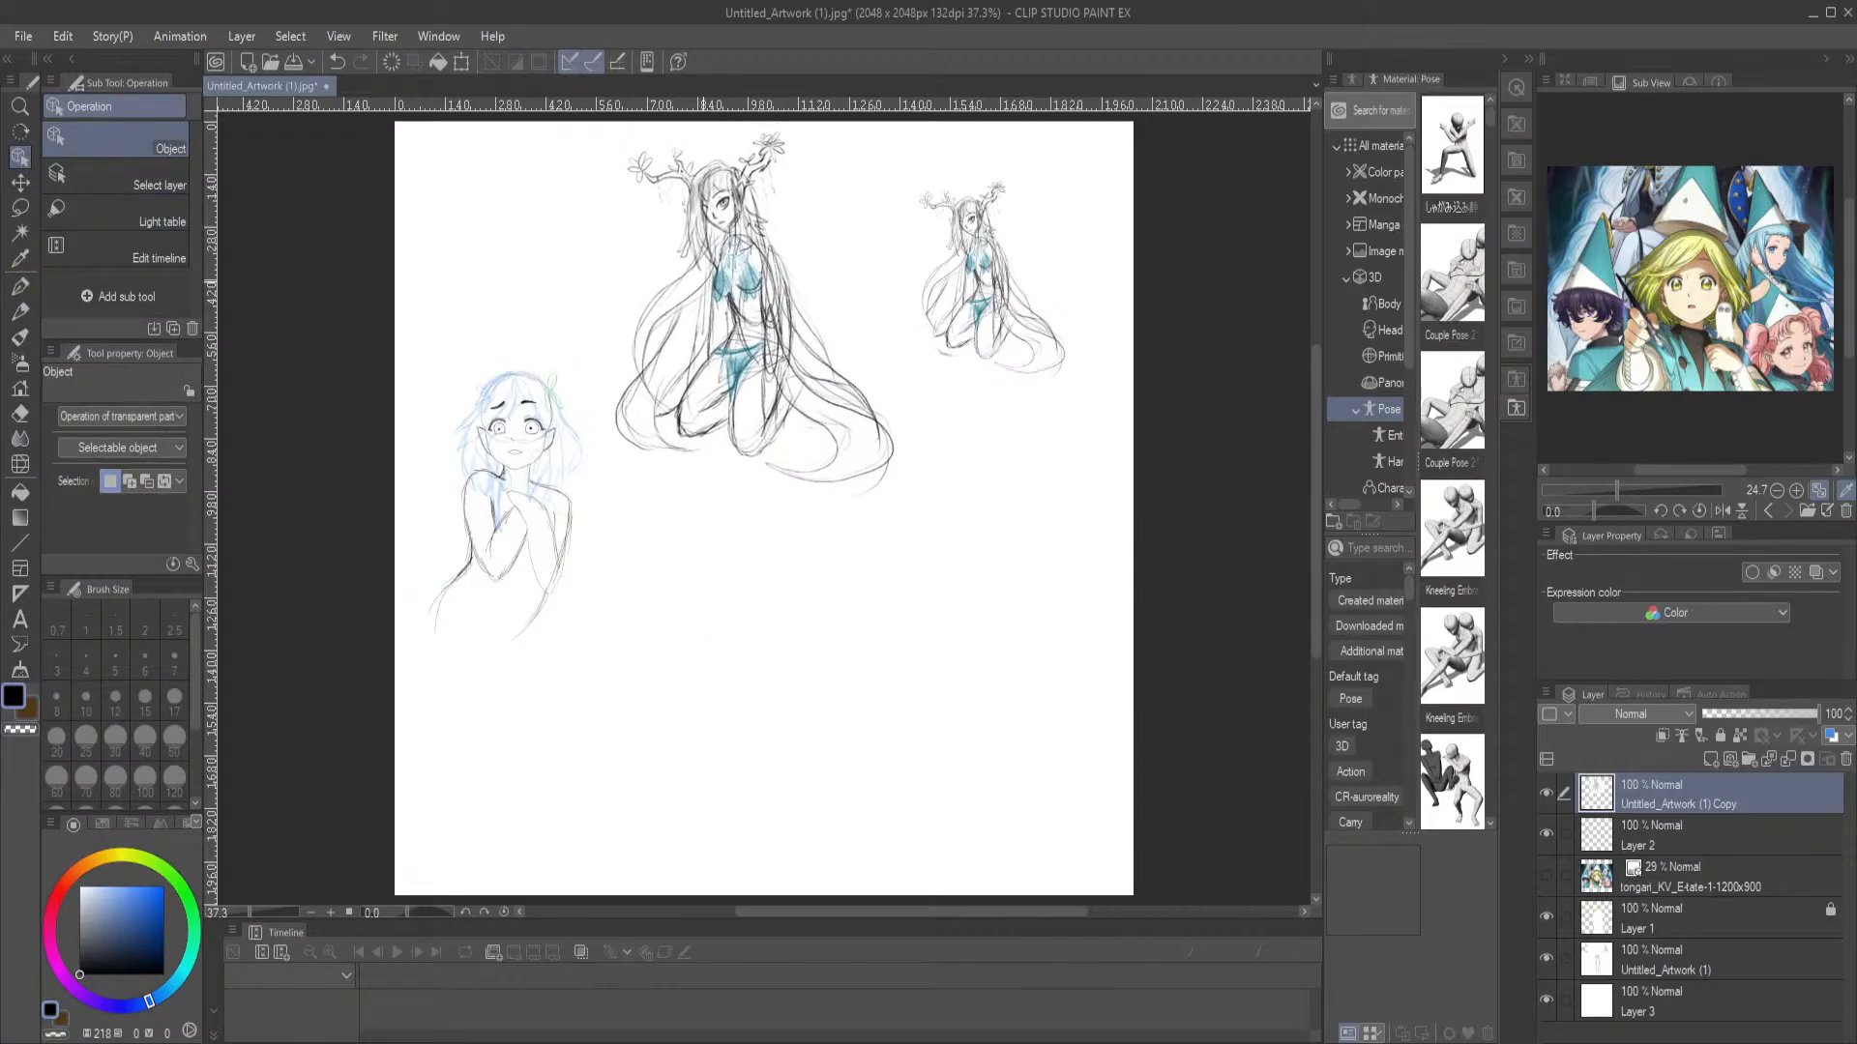
{"action": "key", "text": "ctrl+t"}
{"action": "left_click_drag", "start_coordinate": [1053, 521], "coordinate": [851, 375]}
{"action": "left_click_drag", "start_coordinate": [730, 336], "coordinate": [708, 404]}
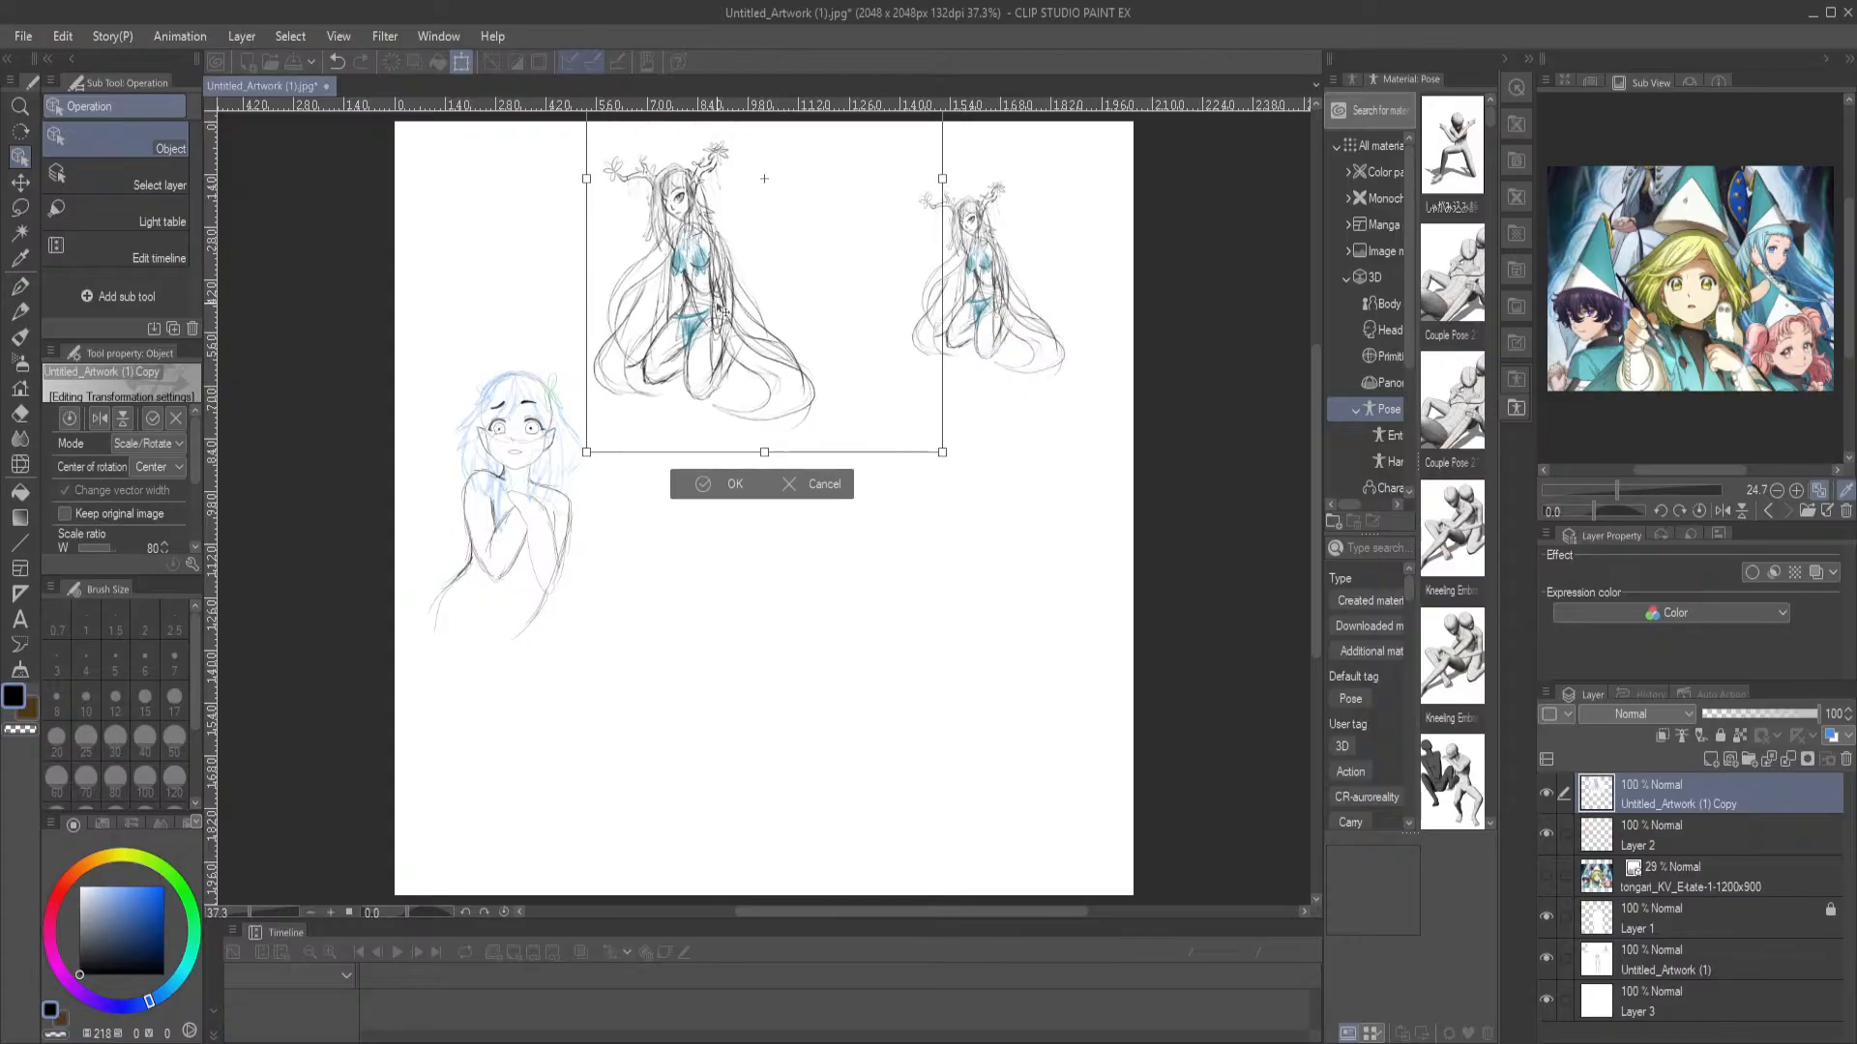
{"action": "left_click", "coordinate": [717, 486]}
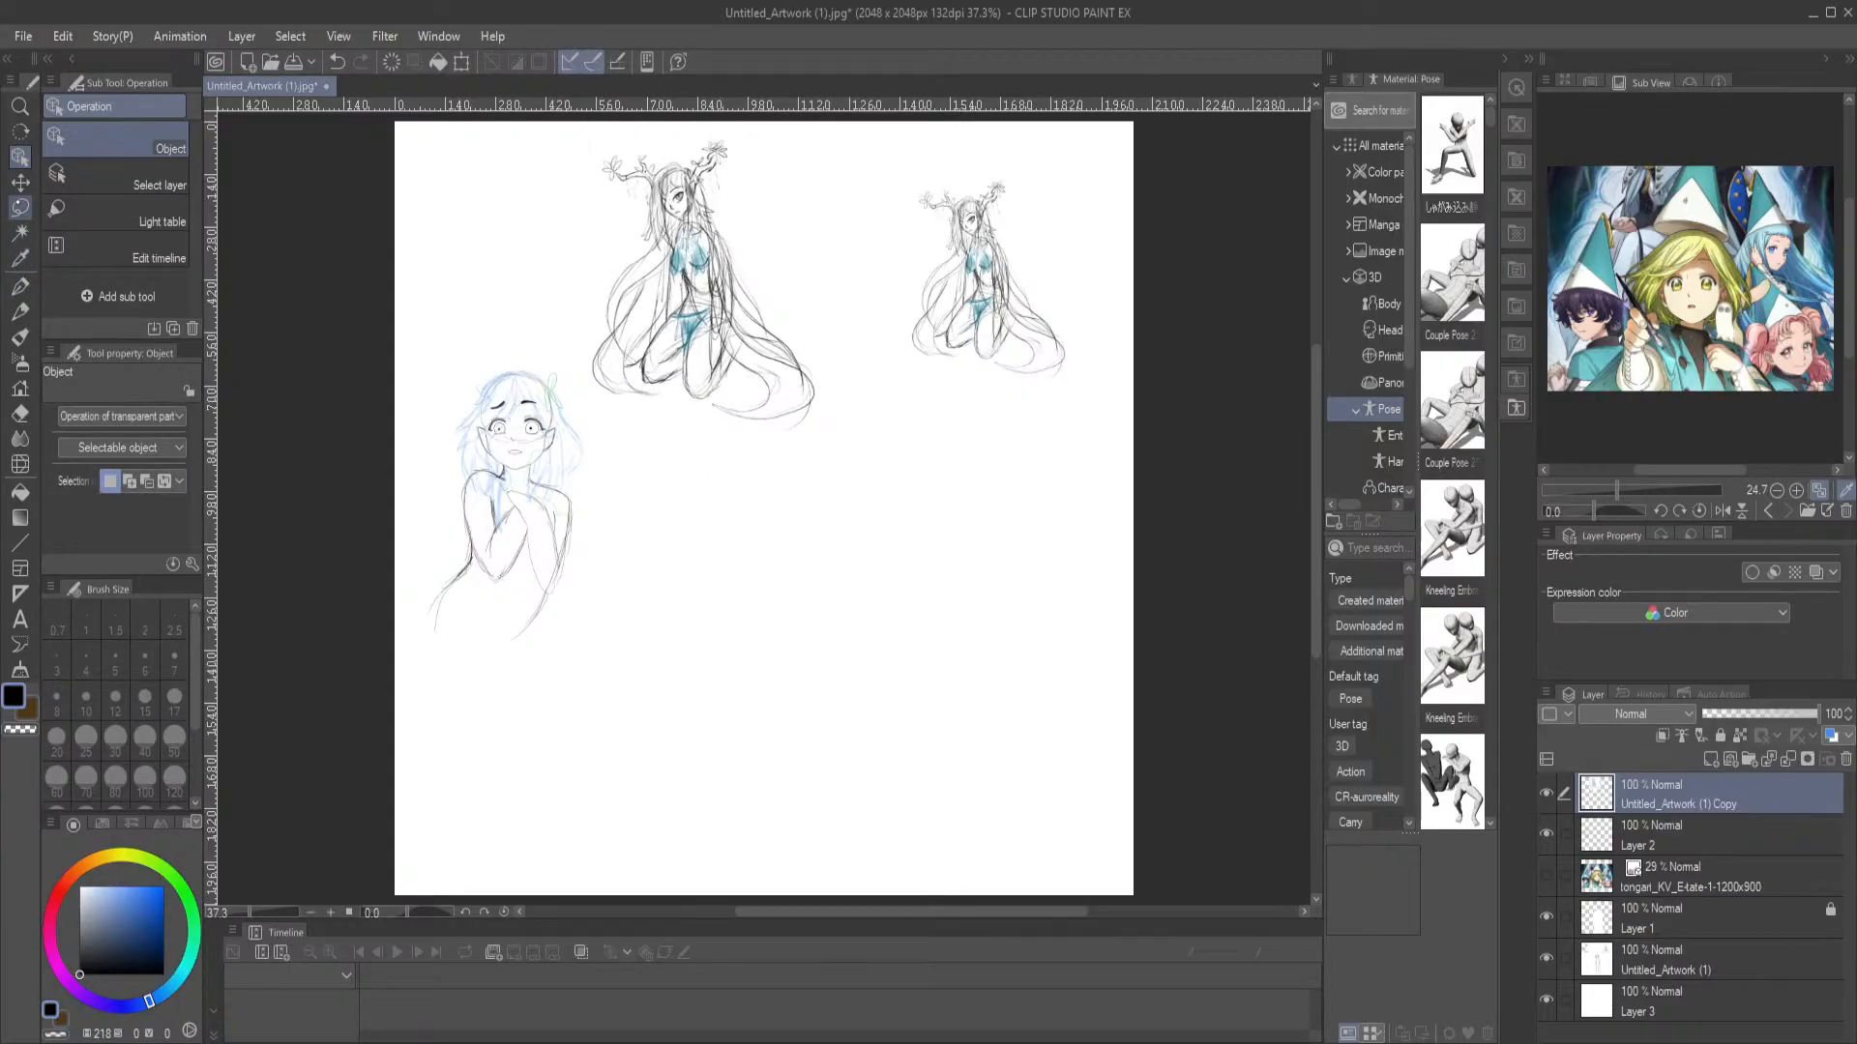
Sketch a round head about 150 px wide with the G-pen on Layer 2 below the kneeling figure, erasing its inner lines
{"action": "left_click", "coordinate": [19, 286]}
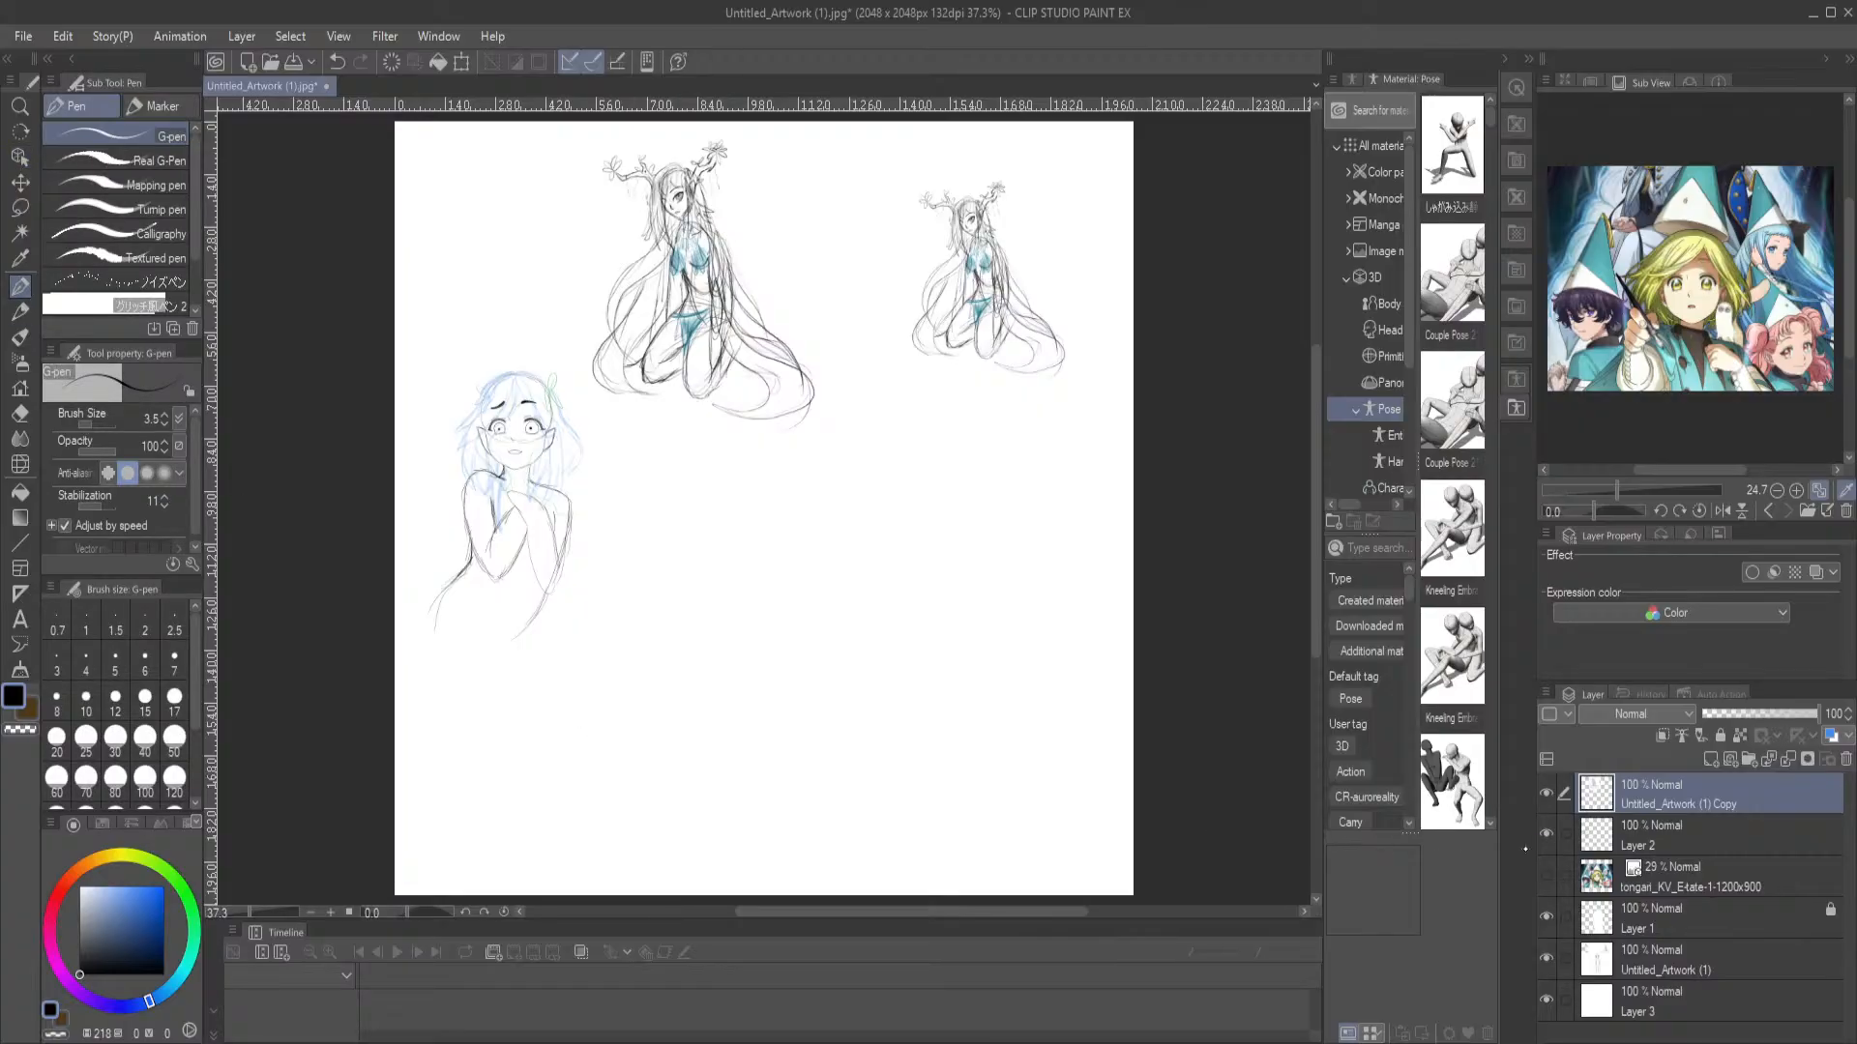
{"action": "left_click", "coordinate": [1654, 843]}
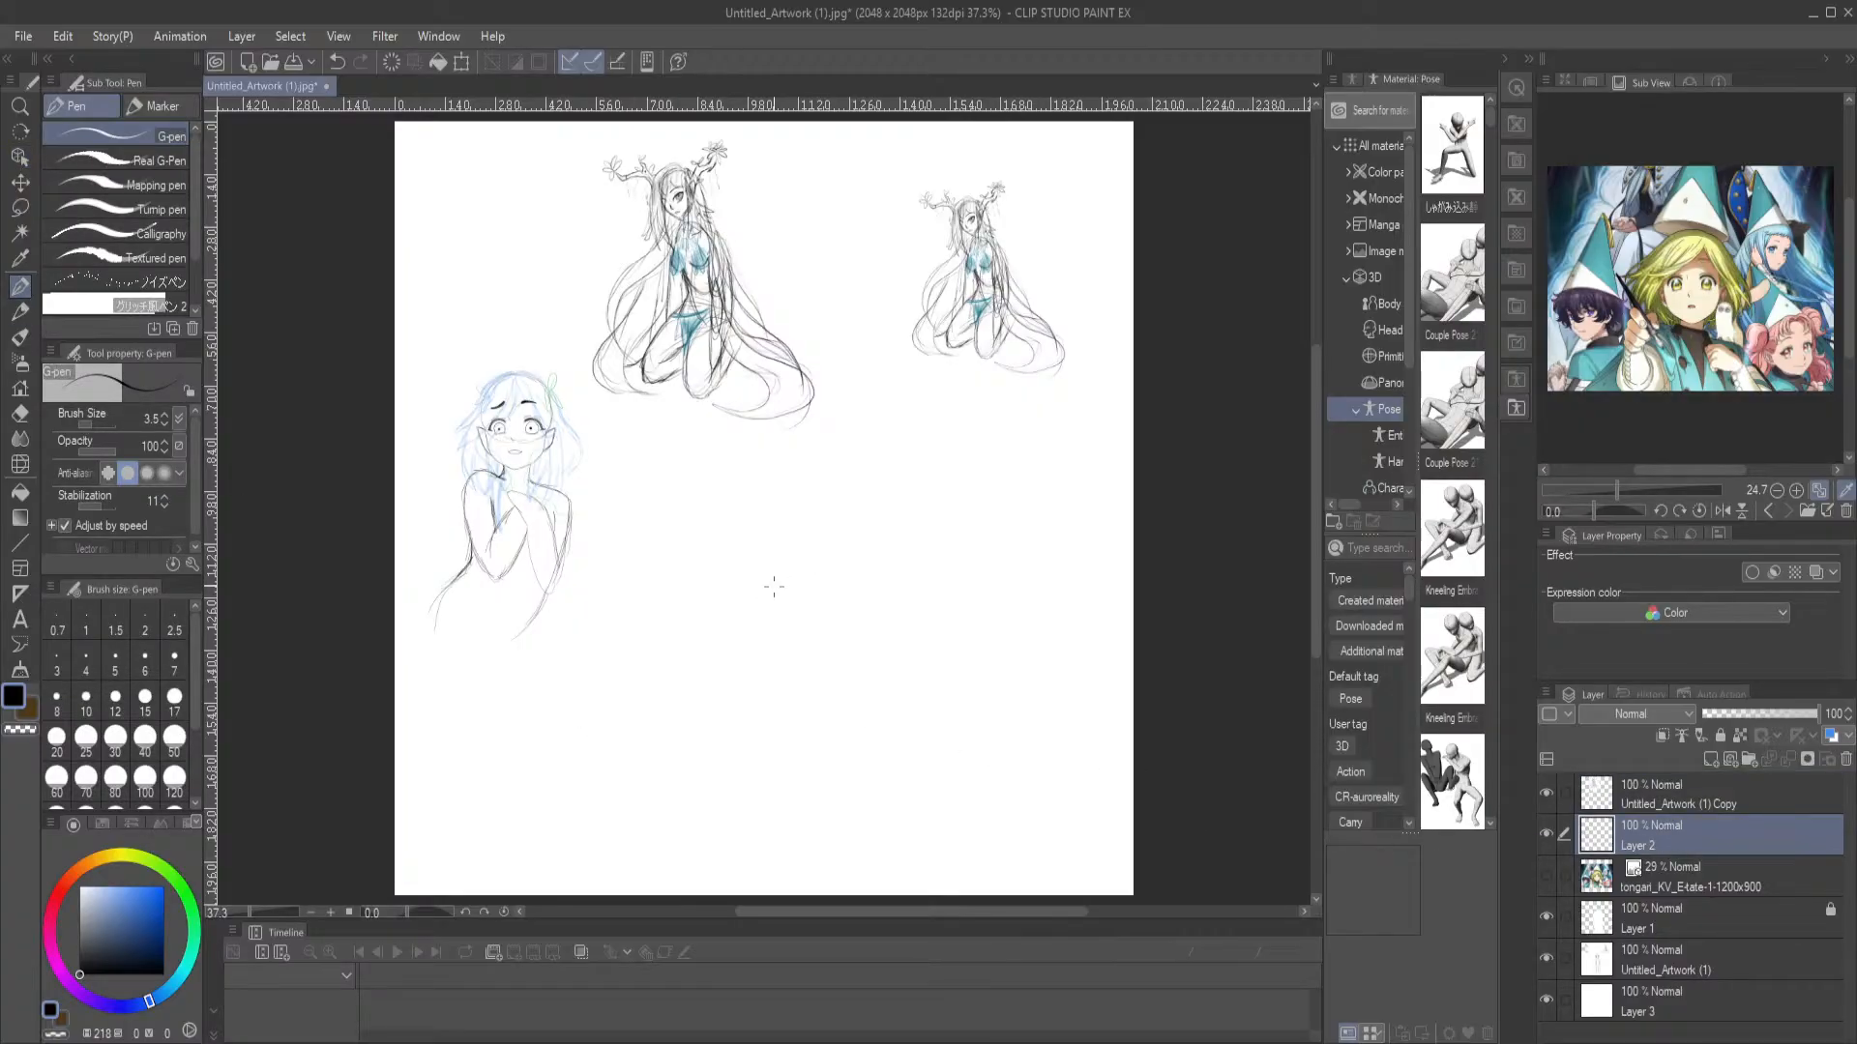
{"action": "mouse_move", "coordinate": [759, 601]}
{"action": "left_mouse_down"}
{"action": "mouse_move", "coordinate": [806, 589]}
{"action": "mouse_move", "coordinate": [779, 623]}
{"action": "mouse_move", "coordinate": [790, 576]}
{"action": "mouse_move", "coordinate": [759, 583]}
{"action": "mouse_move", "coordinate": [764, 623]}
{"action": "mouse_move", "coordinate": [799, 623]}
{"action": "mouse_move", "coordinate": [755, 646]}
{"action": "mouse_move", "coordinate": [493, 390]}
{"action": "left_mouse_up"}
{"action": "scroll", "coordinate": [766, 526], "scroll_direction": "up", "scroll_amount": 3}
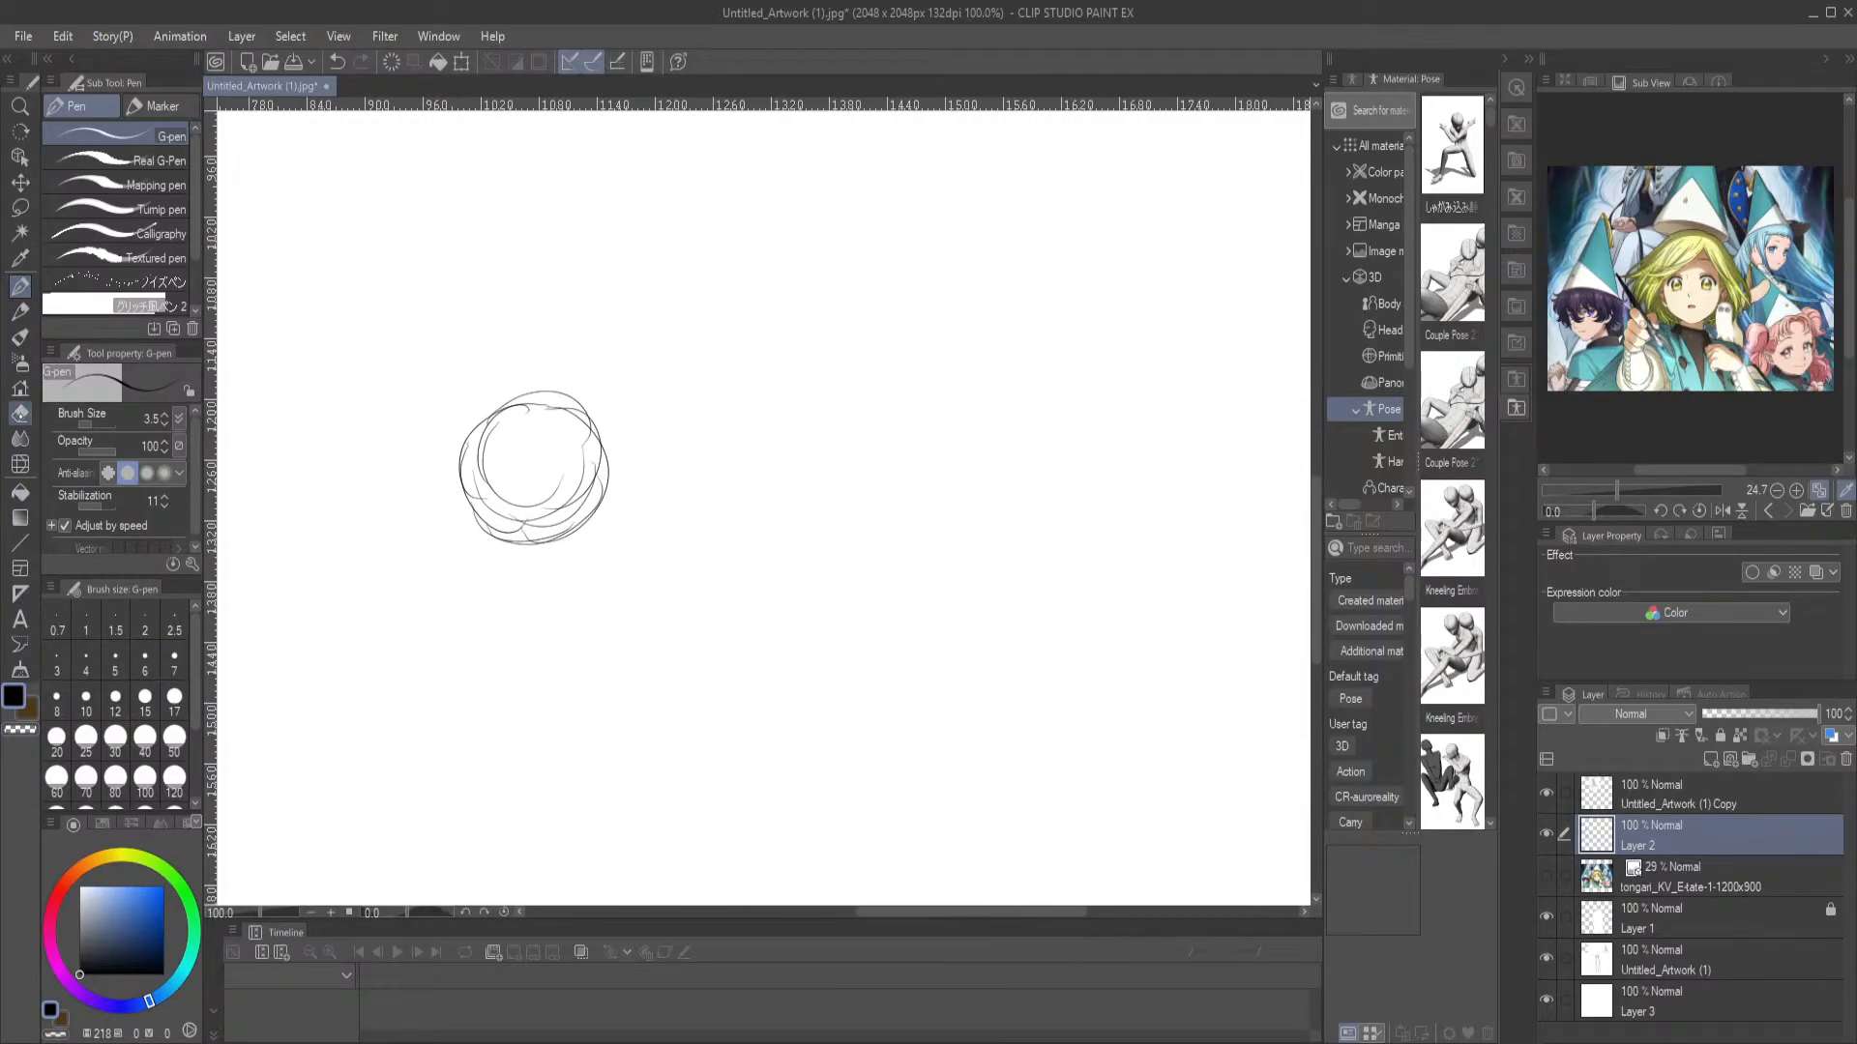
{"action": "left_click", "coordinate": [20, 413]}
{"action": "mouse_move", "coordinate": [522, 476]}
{"action": "left_mouse_down"}
{"action": "mouse_move", "coordinate": [495, 508]}
{"action": "mouse_move", "coordinate": [487, 480]}
{"action": "mouse_move", "coordinate": [579, 474]}
{"action": "mouse_move", "coordinate": [569, 507]}
{"action": "mouse_move", "coordinate": [530, 497]}
{"action": "mouse_move", "coordinate": [516, 449]}
{"action": "mouse_move", "coordinate": [563, 432]}
{"action": "mouse_move", "coordinate": [556, 475]}
{"action": "mouse_move", "coordinate": [504, 428]}
{"action": "left_mouse_up"}
{"action": "left_click", "coordinate": [20, 286]}
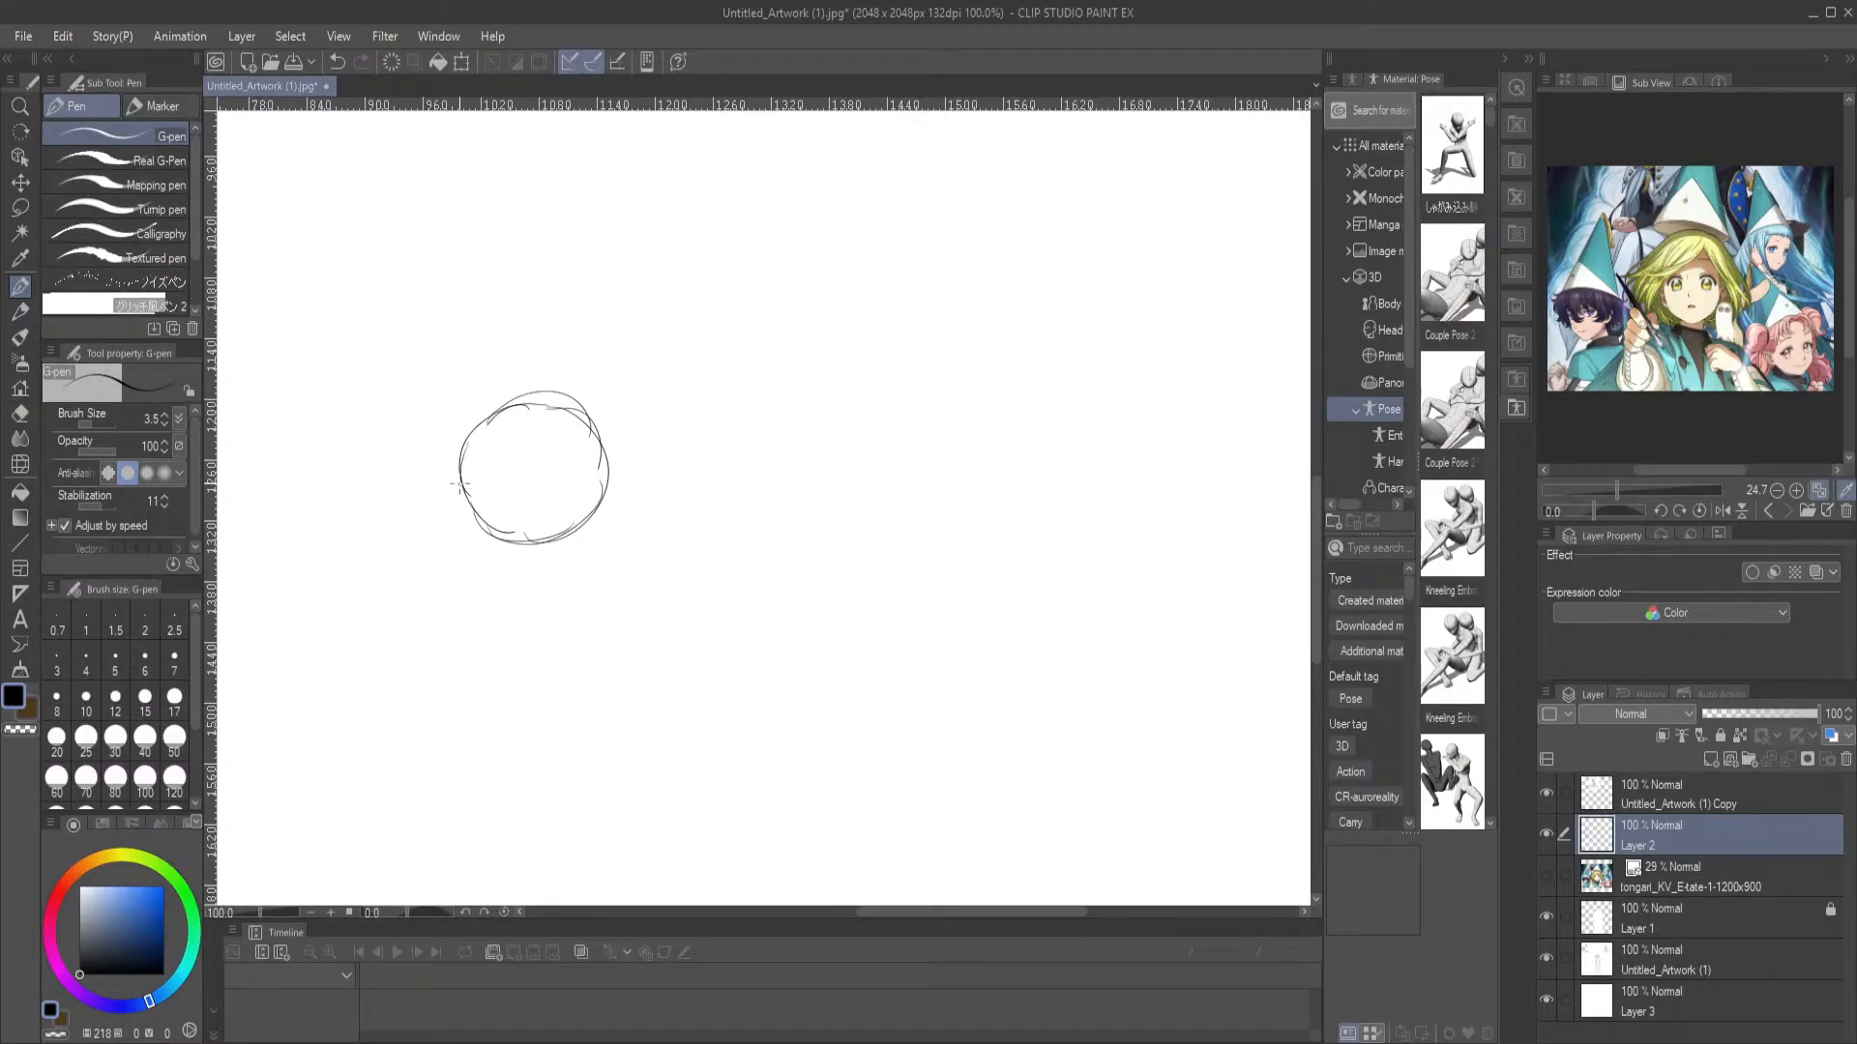
{"action": "left_click_drag", "start_coordinate": [472, 506], "coordinate": [538, 402]}
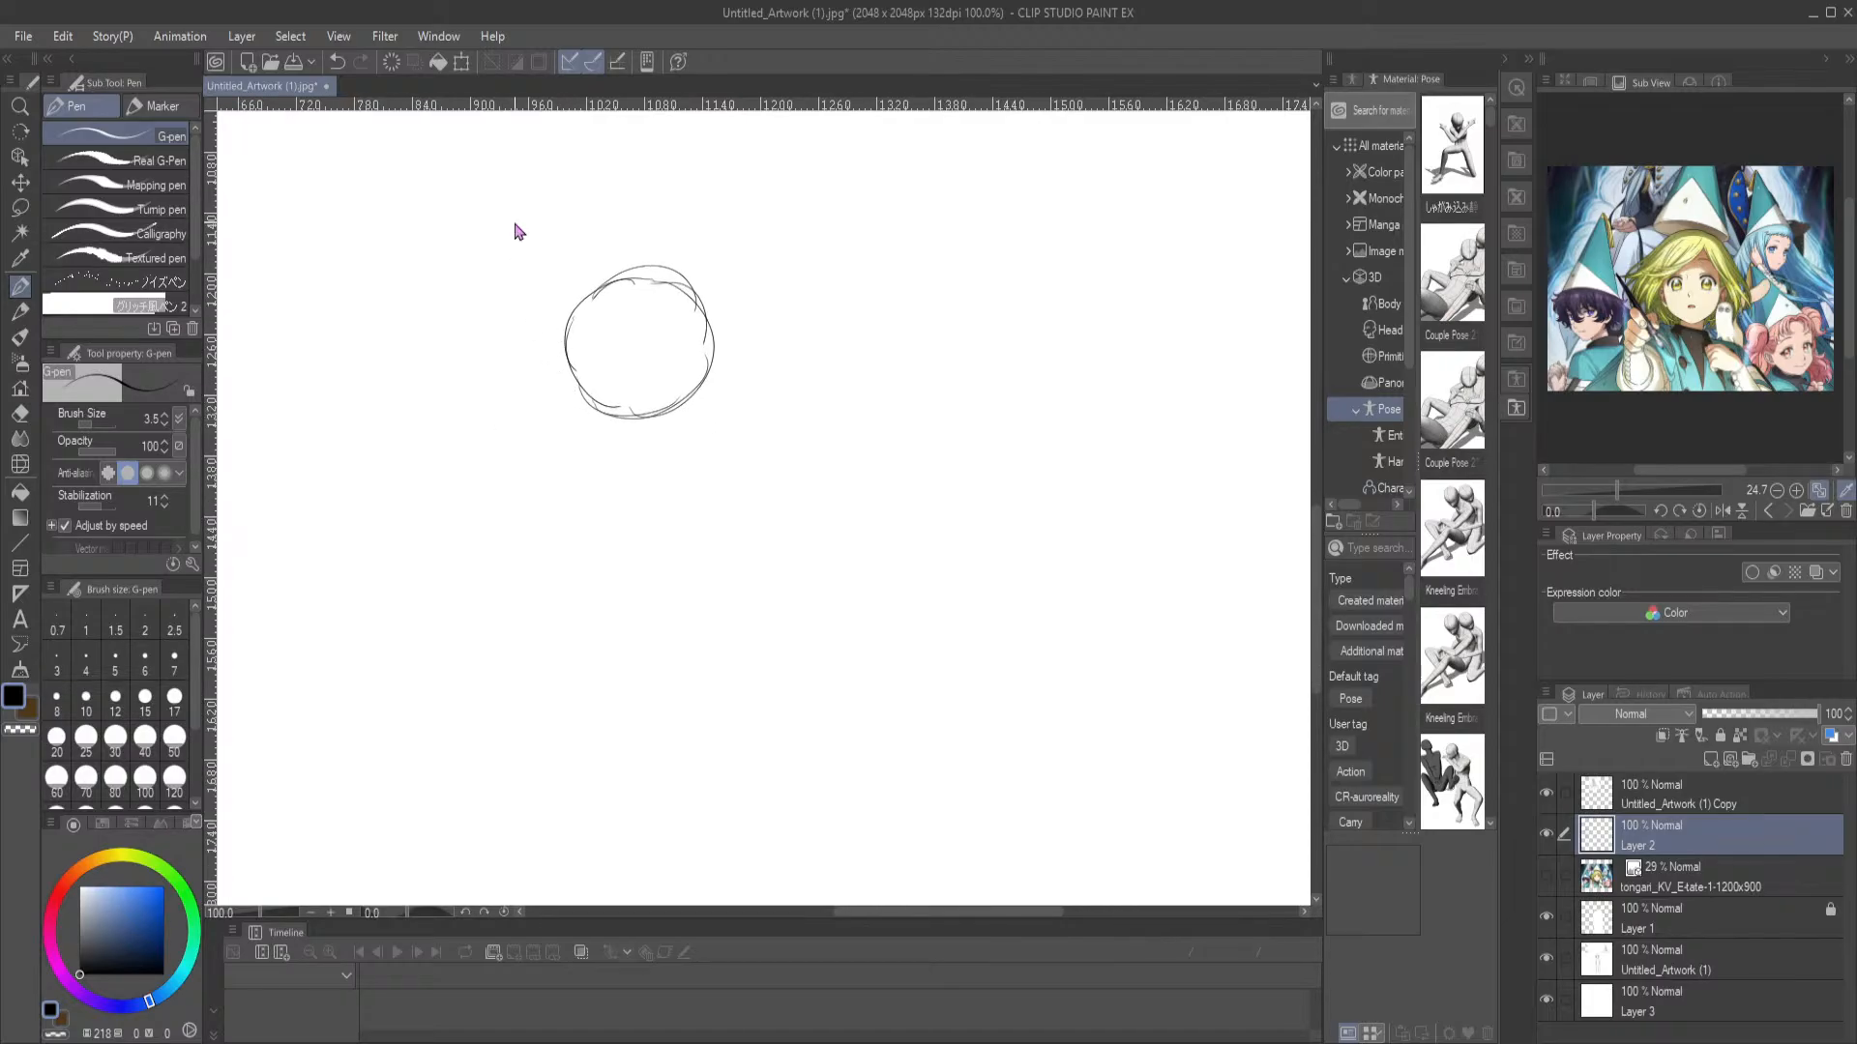
{"action": "scroll", "coordinate": [515, 221], "scroll_direction": "down", "scroll_amount": 1}
{"action": "mouse_move", "coordinate": [598, 273]}
{"action": "left_mouse_down"}
{"action": "mouse_move", "coordinate": [658, 225]}
{"action": "mouse_move", "coordinate": [618, 229]}
{"action": "mouse_move", "coordinate": [664, 223]}
{"action": "left_mouse_up"}
{"action": "left_click_drag", "start_coordinate": [714, 287], "coordinate": [721, 373]}
{"action": "left_click_drag", "start_coordinate": [617, 227], "coordinate": [603, 341]}
{"action": "left_click_drag", "start_coordinate": [630, 214], "coordinate": [588, 383]}
{"action": "key", "text": "ctrl+z"}
{"action": "key", "text": "ctrl+z"}
{"action": "key", "text": "ctrl+z"}
{"action": "key", "text": "ctrl+z"}
{"action": "key", "text": "ctrl+z"}
{"action": "key", "text": "ctrl+z"}
{"action": "key", "text": "ctrl+z"}
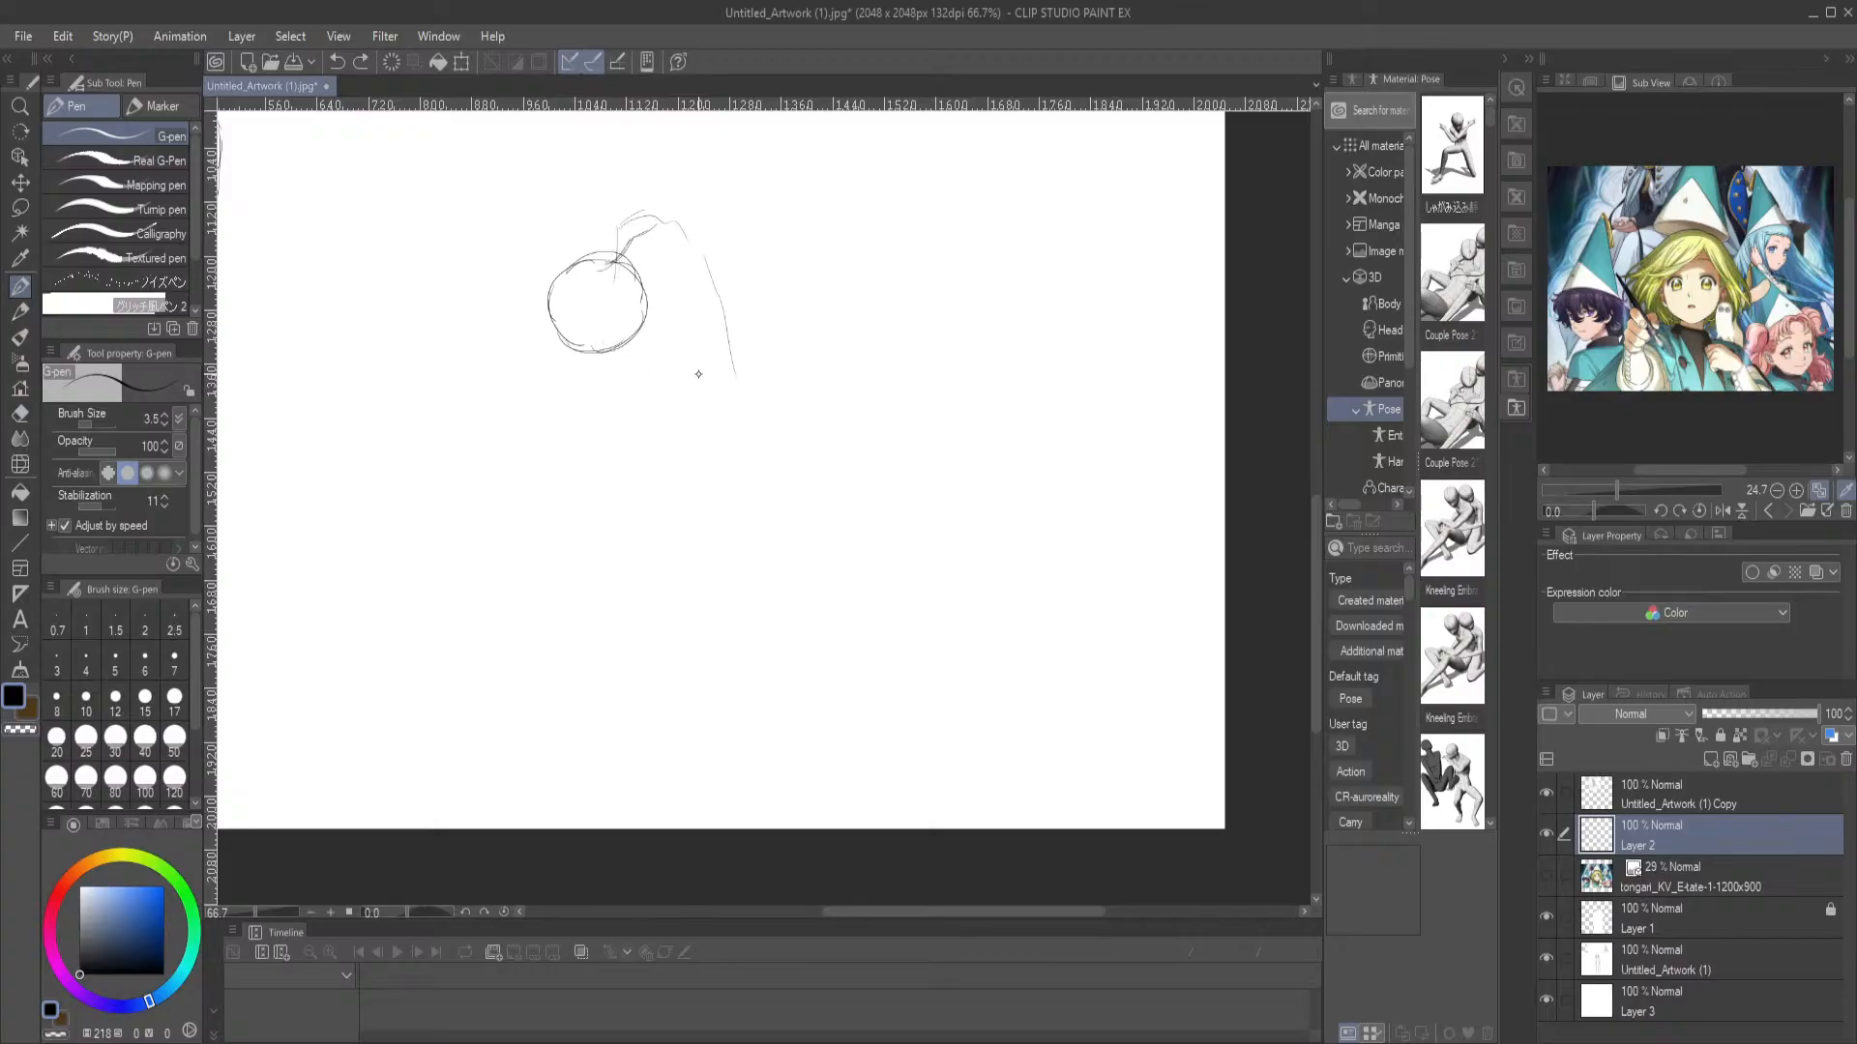
{"action": "key", "text": "ctrl+z"}
Sketch the bowed figure's jaw, neck, hunched back, chest and bent forearms with joined hands below the head circle
{"action": "mouse_move", "coordinate": [581, 337]}
{"action": "left_mouse_down"}
{"action": "mouse_move", "coordinate": [564, 348]}
{"action": "mouse_move", "coordinate": [604, 372]}
{"action": "left_mouse_up"}
{"action": "left_click_drag", "start_coordinate": [621, 326], "coordinate": [623, 351]}
{"action": "mouse_move", "coordinate": [616, 373]}
{"action": "left_mouse_down"}
{"action": "mouse_move", "coordinate": [681, 393]}
{"action": "mouse_move", "coordinate": [666, 360]}
{"action": "mouse_move", "coordinate": [619, 426]}
{"action": "mouse_move", "coordinate": [693, 462]}
{"action": "left_mouse_up"}
{"action": "mouse_move", "coordinate": [705, 381]}
{"action": "left_mouse_down"}
{"action": "mouse_move", "coordinate": [769, 492]}
{"action": "mouse_move", "coordinate": [693, 472]}
{"action": "mouse_move", "coordinate": [699, 506]}
{"action": "mouse_move", "coordinate": [776, 515]}
{"action": "left_mouse_up"}
{"action": "mouse_move", "coordinate": [621, 411]}
{"action": "left_mouse_down"}
{"action": "mouse_move", "coordinate": [625, 497]}
{"action": "mouse_move", "coordinate": [670, 543]}
{"action": "left_mouse_up"}
{"action": "left_click_drag", "start_coordinate": [645, 453], "coordinate": [674, 525]}
Sketch the figure's near arm and long trunk-like lower body, splitting the legs and flaring them into root-like ends
{"action": "mouse_move", "coordinate": [704, 404]}
{"action": "left_mouse_down"}
{"action": "mouse_move", "coordinate": [704, 504]}
{"action": "mouse_move", "coordinate": [689, 480]}
{"action": "mouse_move", "coordinate": [664, 532]}
{"action": "mouse_move", "coordinate": [685, 551]}
{"action": "mouse_move", "coordinate": [664, 532]}
{"action": "mouse_move", "coordinate": [656, 549]}
{"action": "mouse_move", "coordinate": [677, 551]}
{"action": "mouse_move", "coordinate": [683, 628]}
{"action": "left_mouse_up"}
{"action": "mouse_move", "coordinate": [685, 547]}
{"action": "left_mouse_down"}
{"action": "mouse_move", "coordinate": [675, 742]}
{"action": "mouse_move", "coordinate": [693, 612]}
{"action": "mouse_move", "coordinate": [706, 752]}
{"action": "left_mouse_up"}
{"action": "left_click_drag", "start_coordinate": [768, 484], "coordinate": [775, 570]}
{"action": "mouse_move", "coordinate": [701, 514]}
{"action": "left_mouse_down"}
{"action": "mouse_move", "coordinate": [698, 561]}
{"action": "mouse_move", "coordinate": [775, 619]}
{"action": "mouse_move", "coordinate": [799, 740]}
{"action": "mouse_move", "coordinate": [688, 588]}
{"action": "mouse_move", "coordinate": [644, 703]}
{"action": "mouse_move", "coordinate": [559, 746]}
{"action": "mouse_move", "coordinate": [627, 753]}
{"action": "mouse_move", "coordinate": [679, 724]}
{"action": "left_mouse_up"}
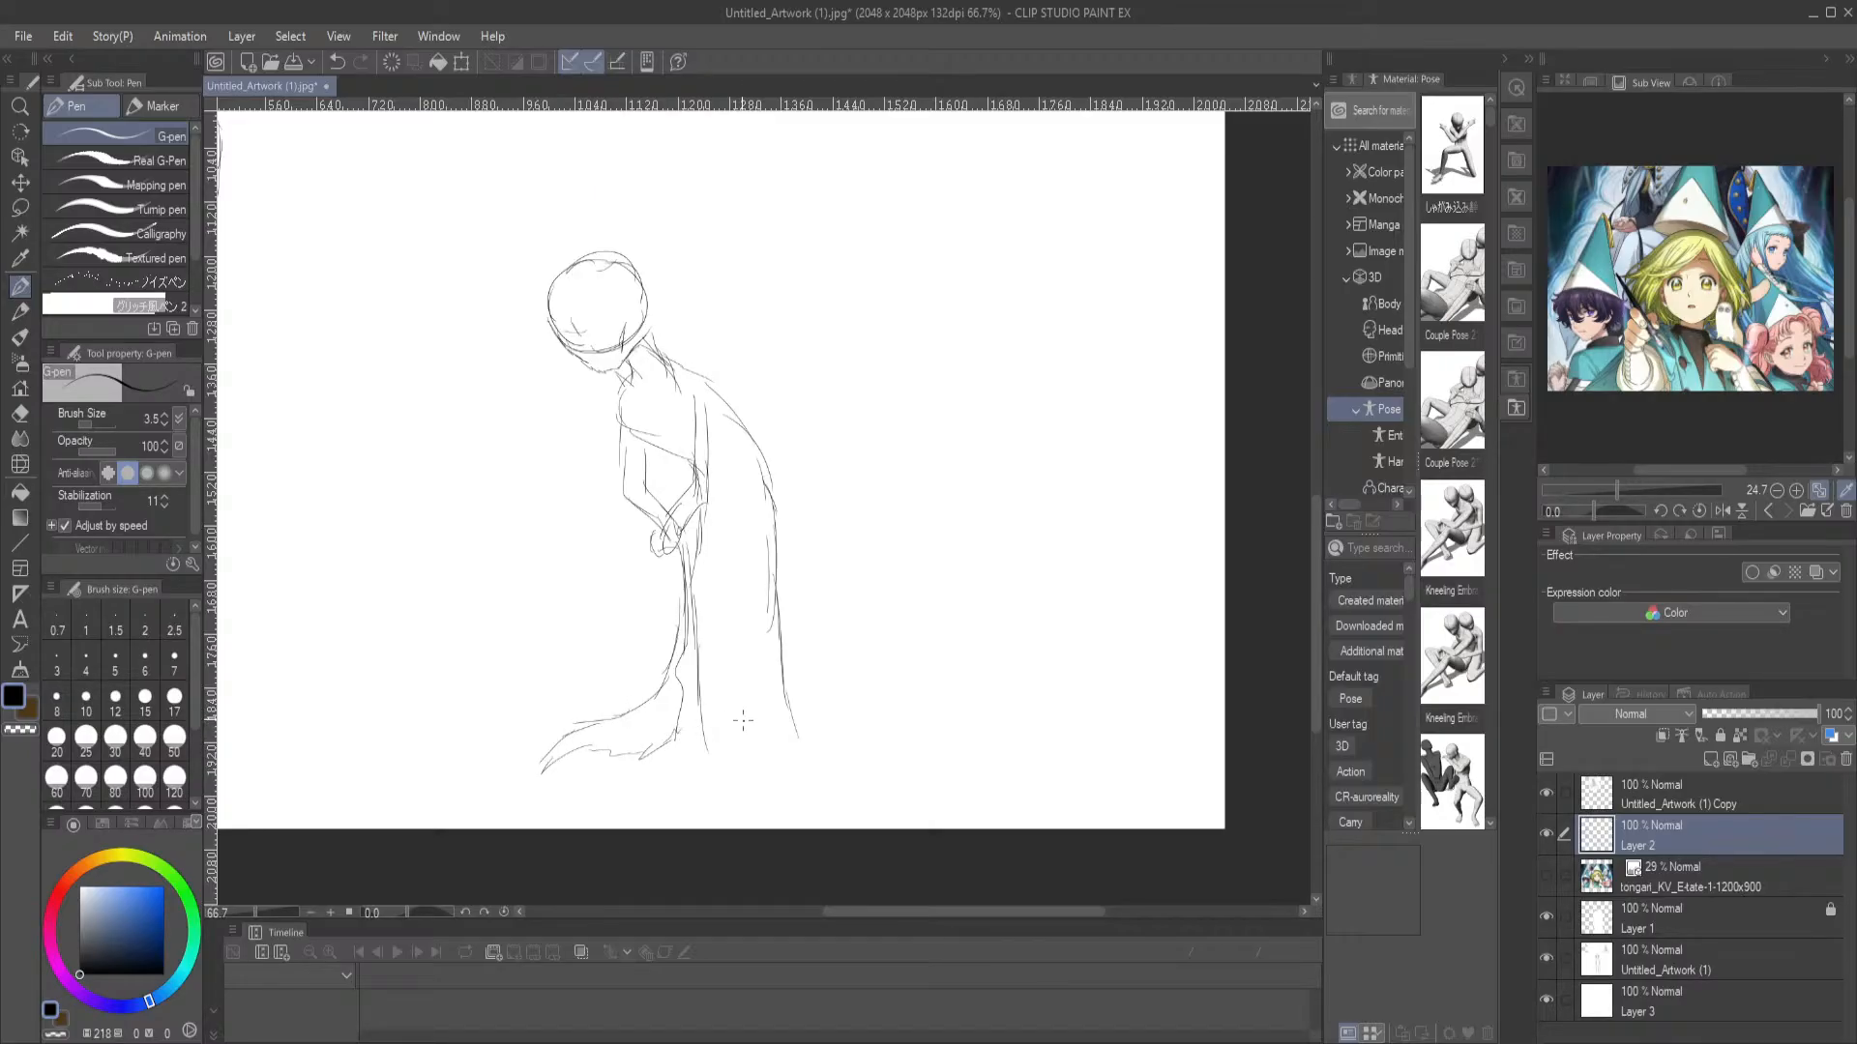
{"action": "left_click_drag", "start_coordinate": [726, 576], "coordinate": [714, 714]}
{"action": "mouse_move", "coordinate": [720, 555]}
{"action": "left_mouse_down"}
{"action": "mouse_move", "coordinate": [735, 742]}
{"action": "mouse_move", "coordinate": [773, 761]}
{"action": "mouse_move", "coordinate": [802, 754]}
{"action": "mouse_move", "coordinate": [798, 733]}
{"action": "mouse_move", "coordinate": [852, 784]}
{"action": "mouse_move", "coordinate": [772, 756]}
{"action": "left_mouse_up"}
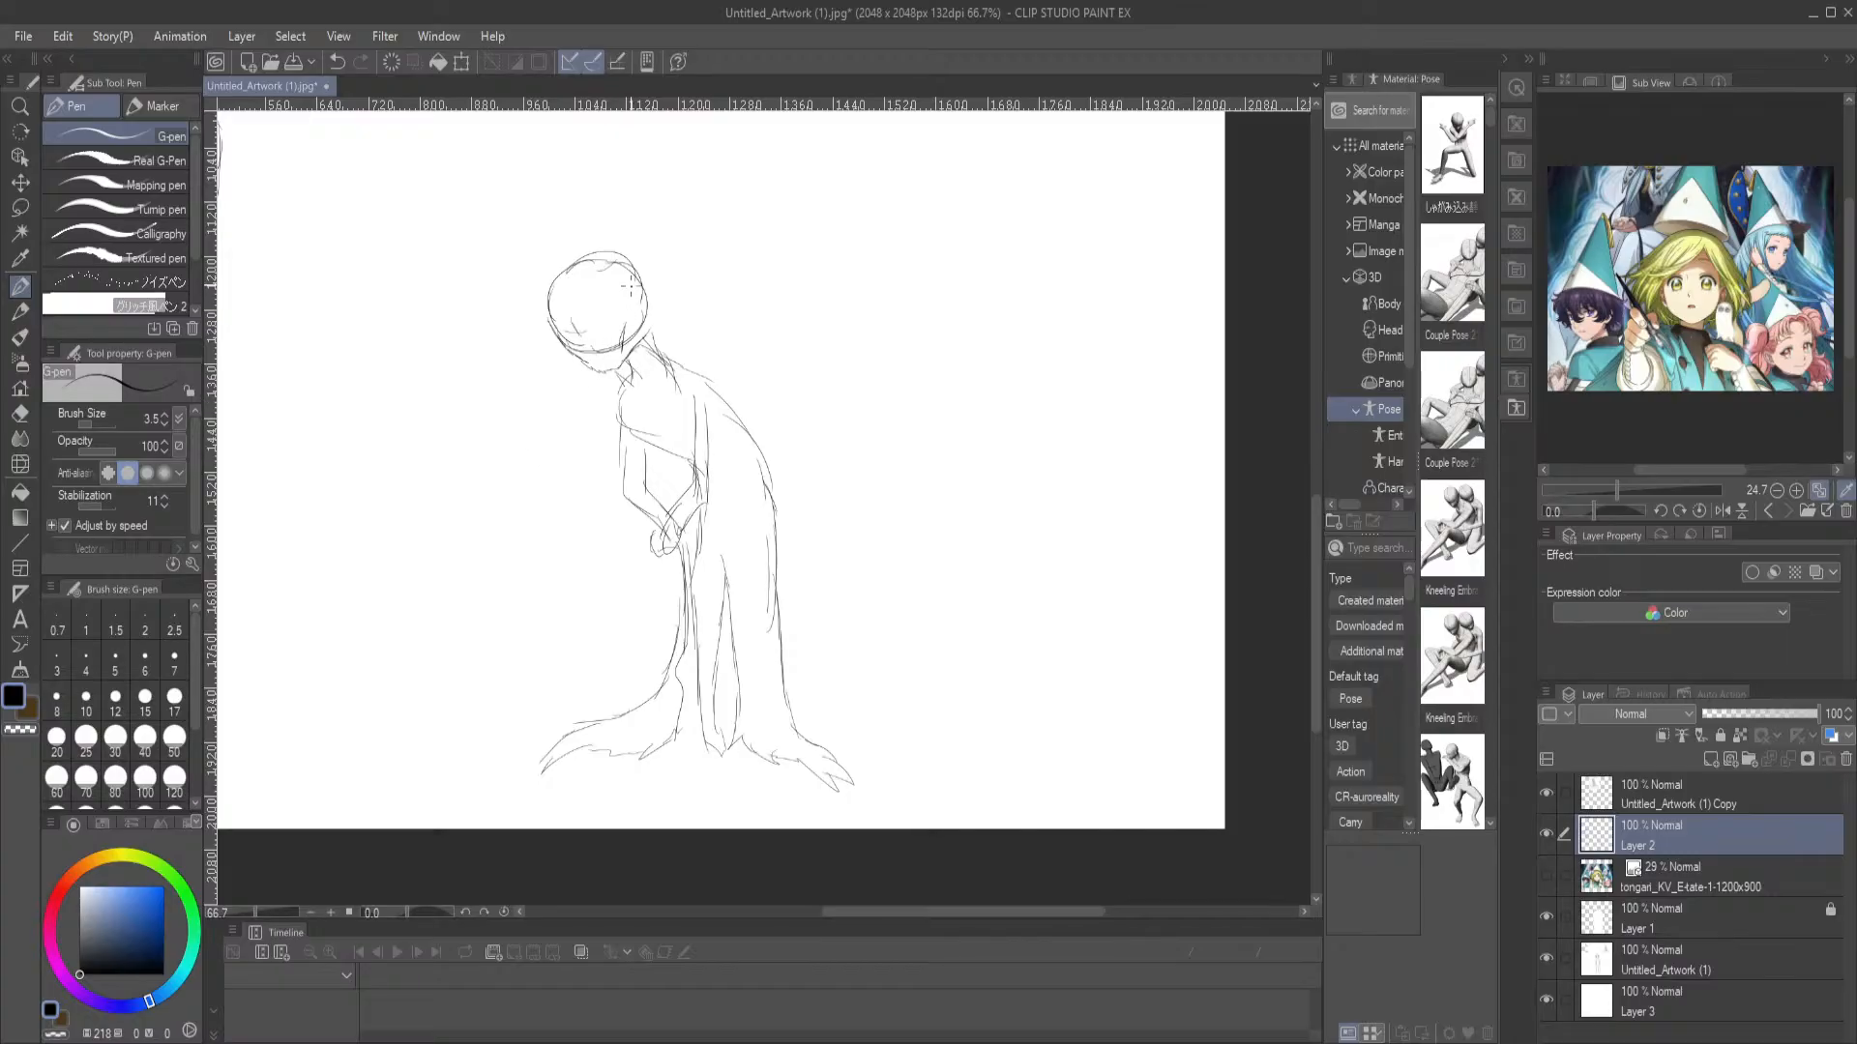
Switch to the browser and compare the Telepedia and Fandom silverwood tree images in the Witch Hat Atelier image results
{"action": "left_click_drag", "start_coordinate": [542, 307], "coordinate": [762, 592]}
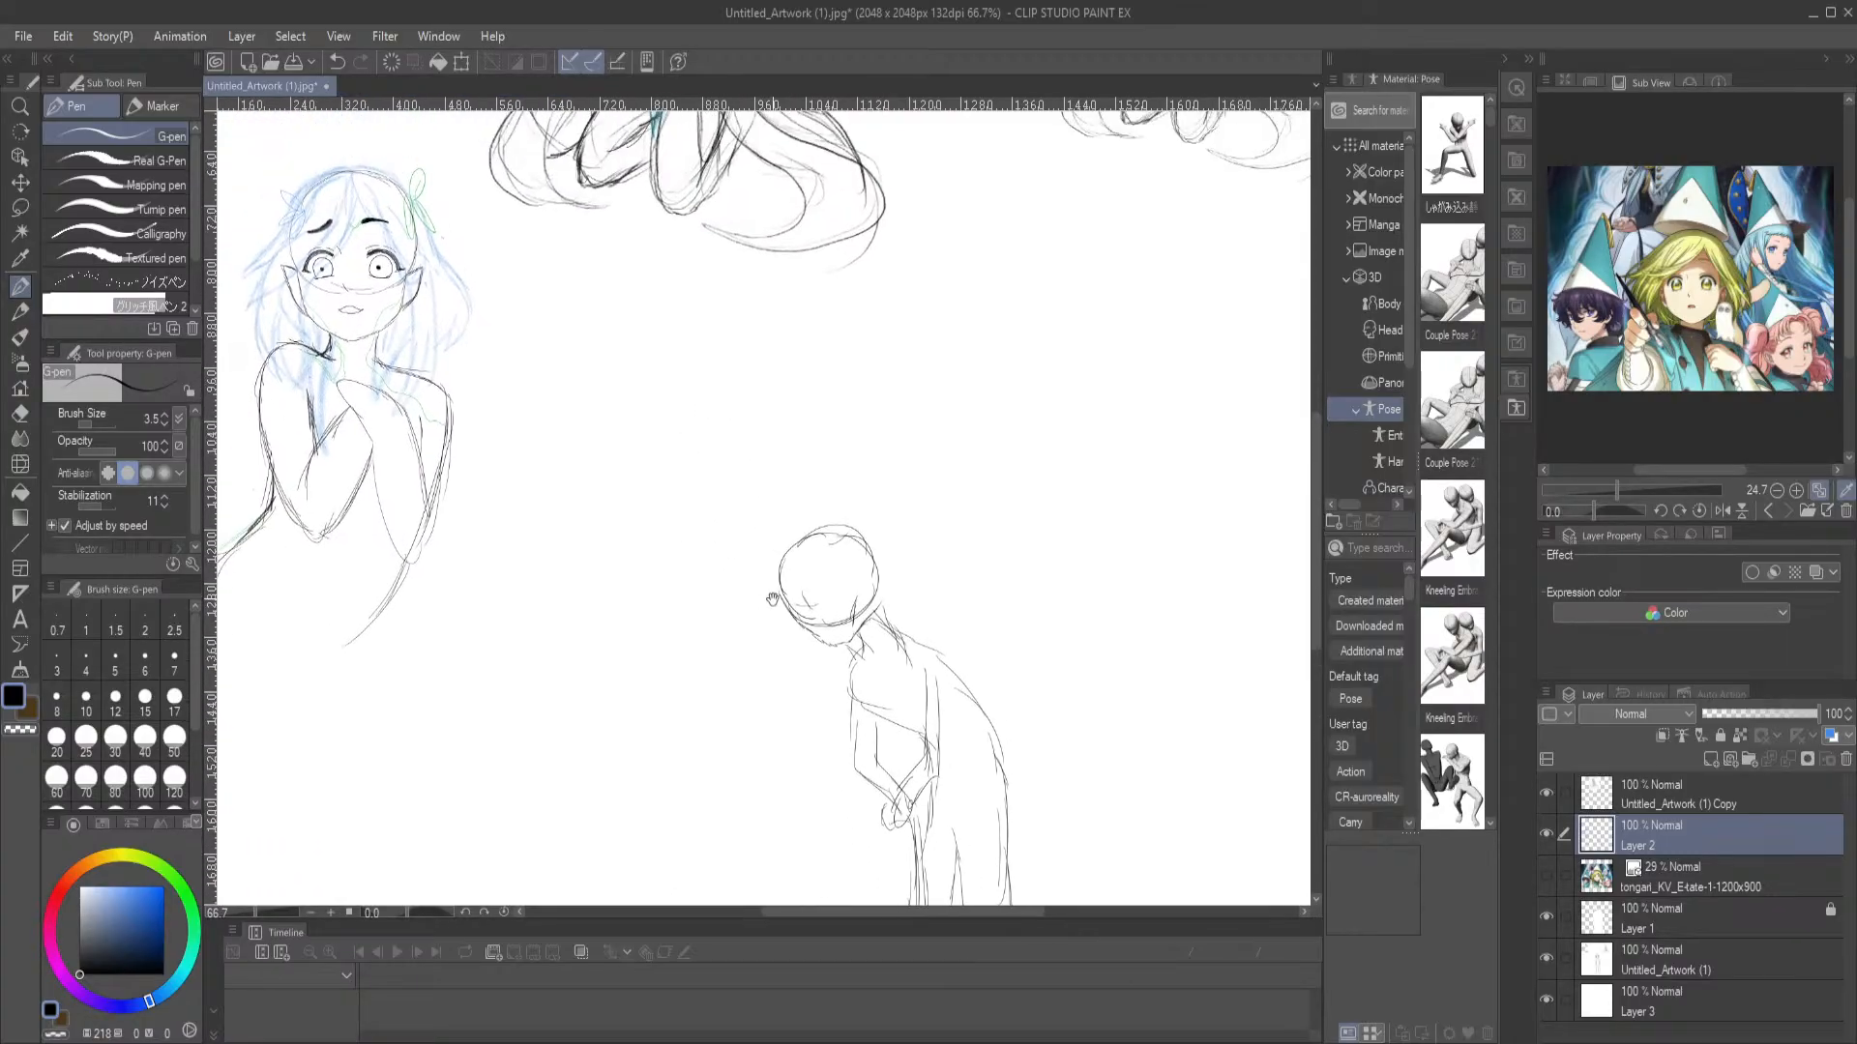
{"action": "left_click", "coordinate": [1030, 1043]}
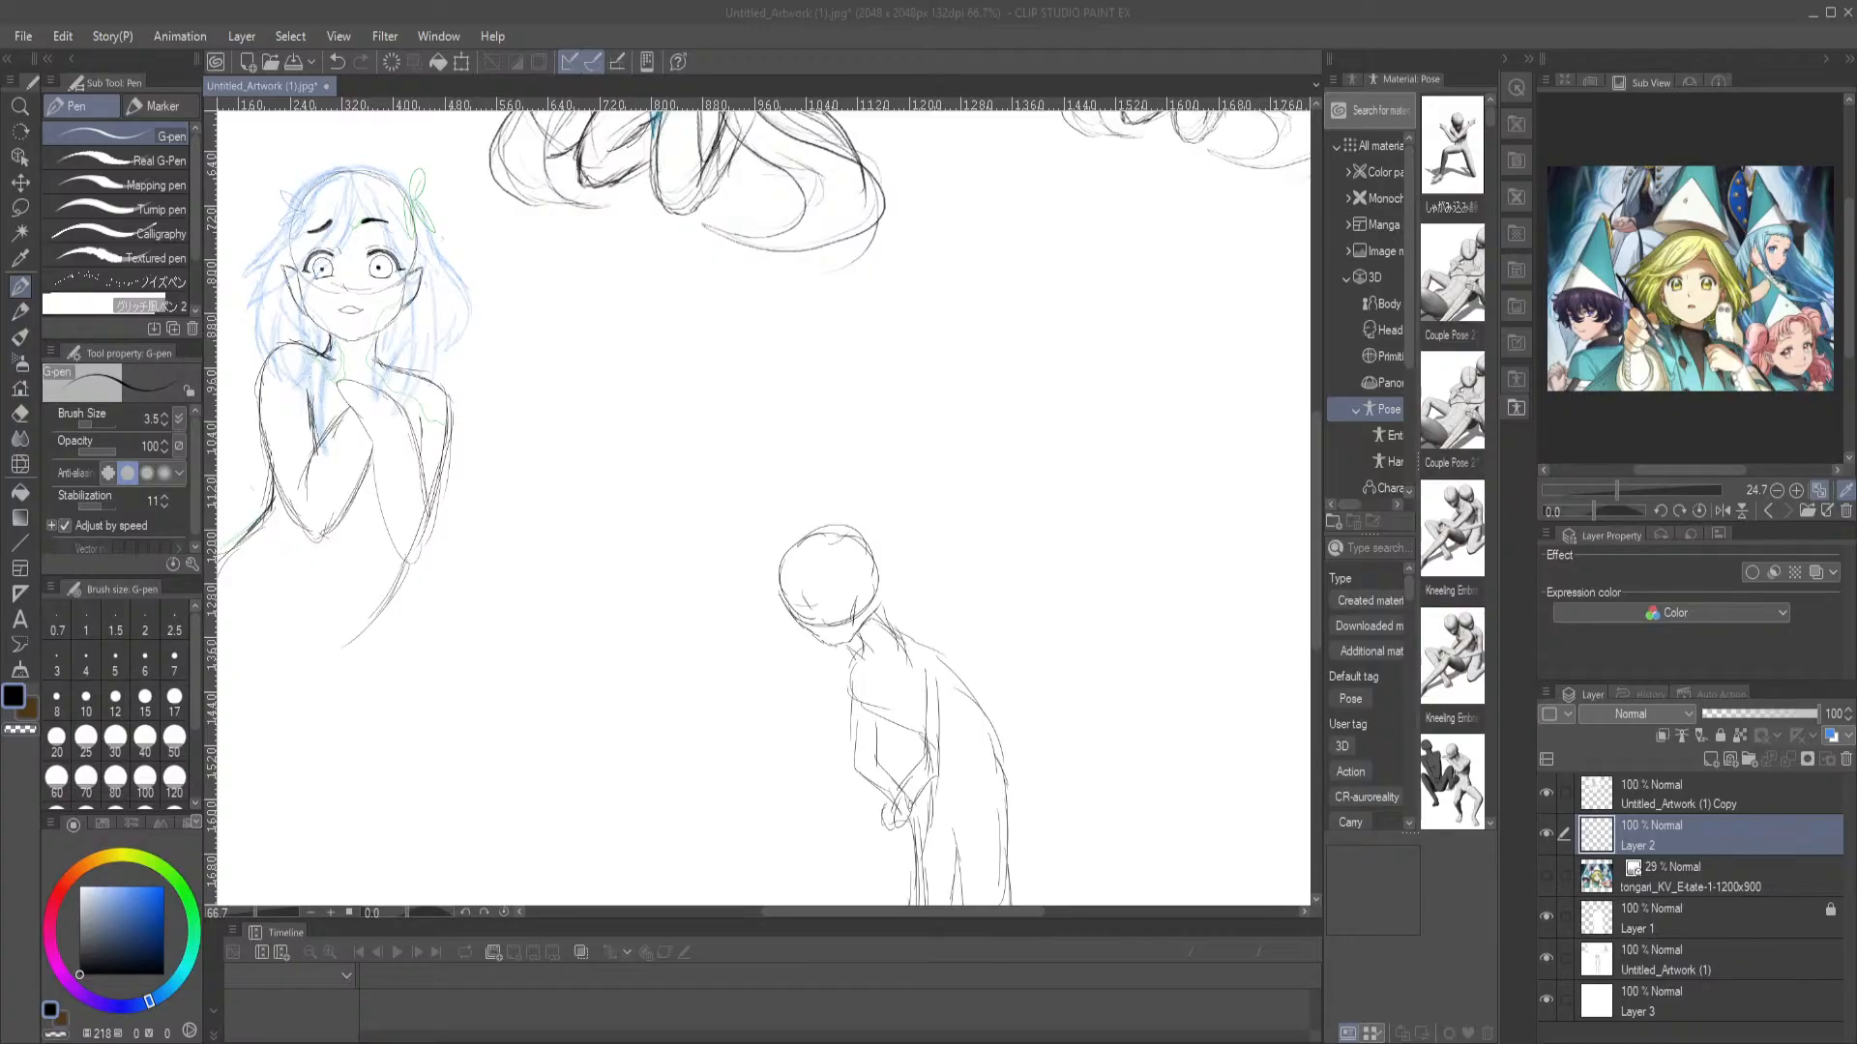
{"action": "key", "text": "alt+Tab"}
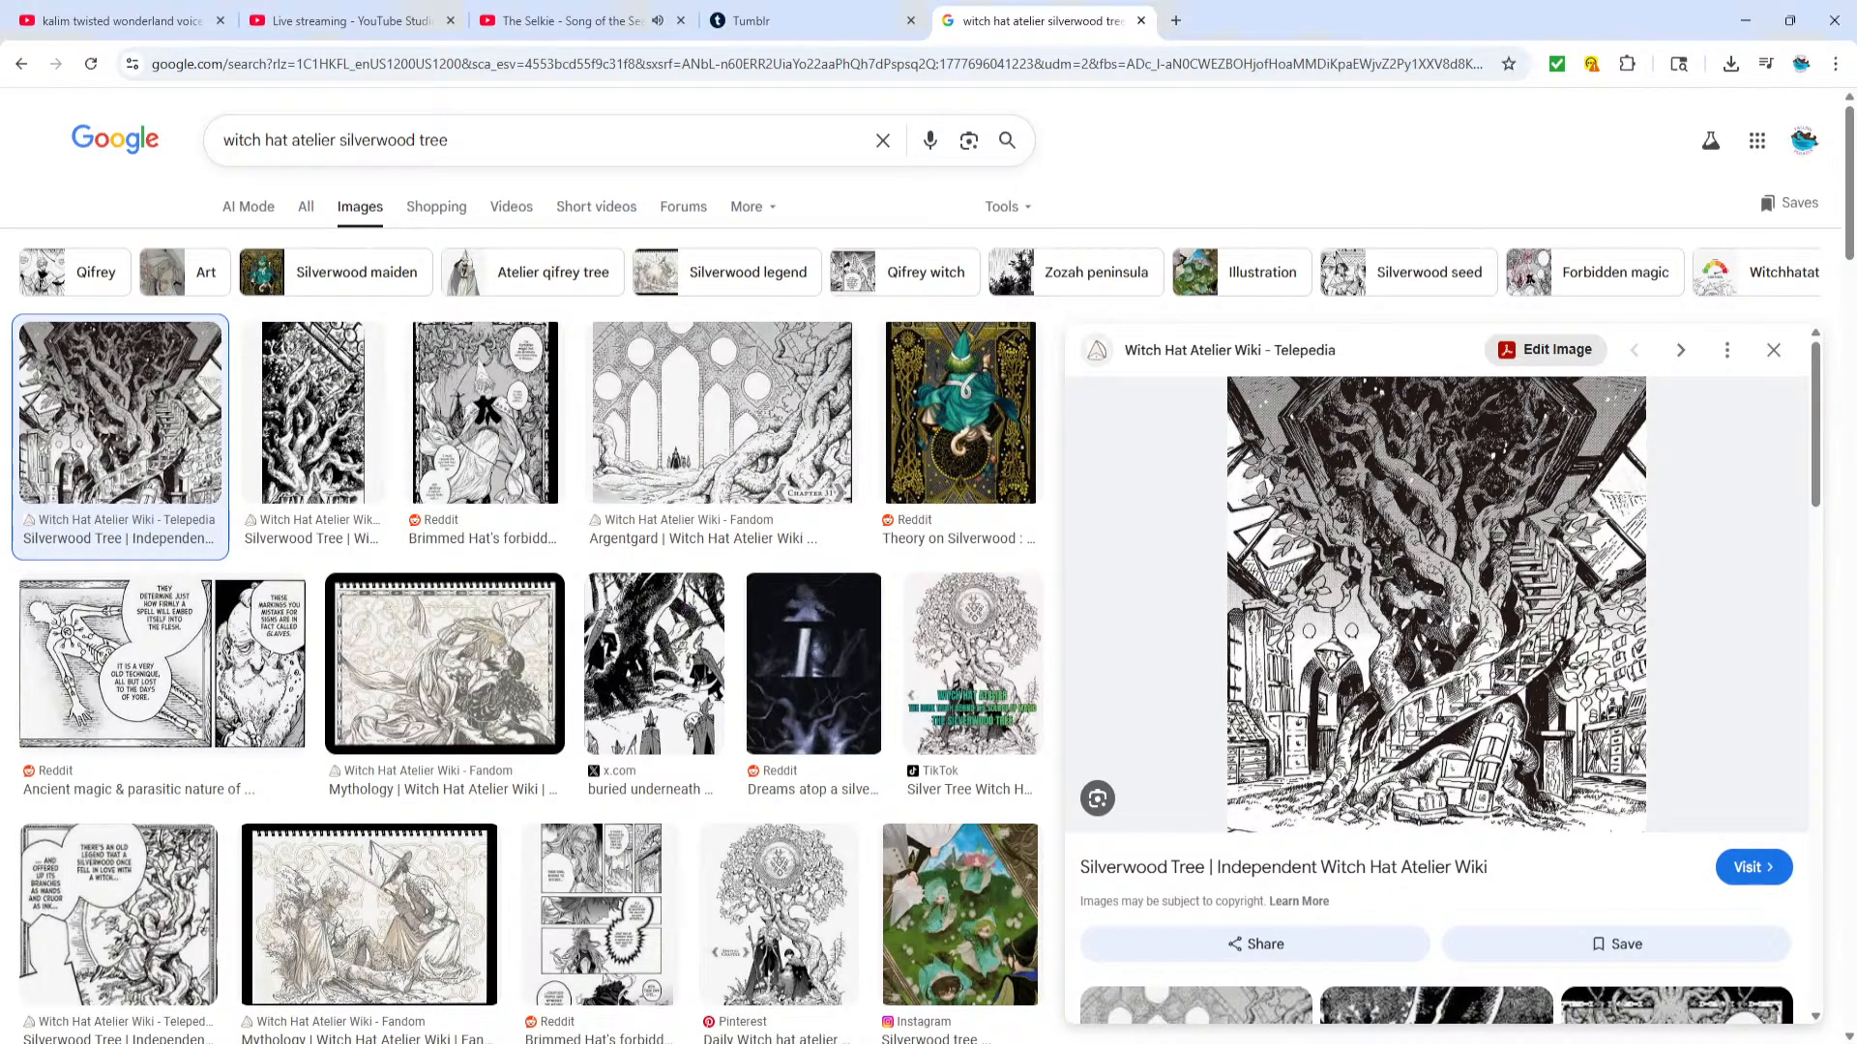
{"action": "scroll", "coordinate": [1422, 567], "scroll_direction": "down", "scroll_amount": 4}
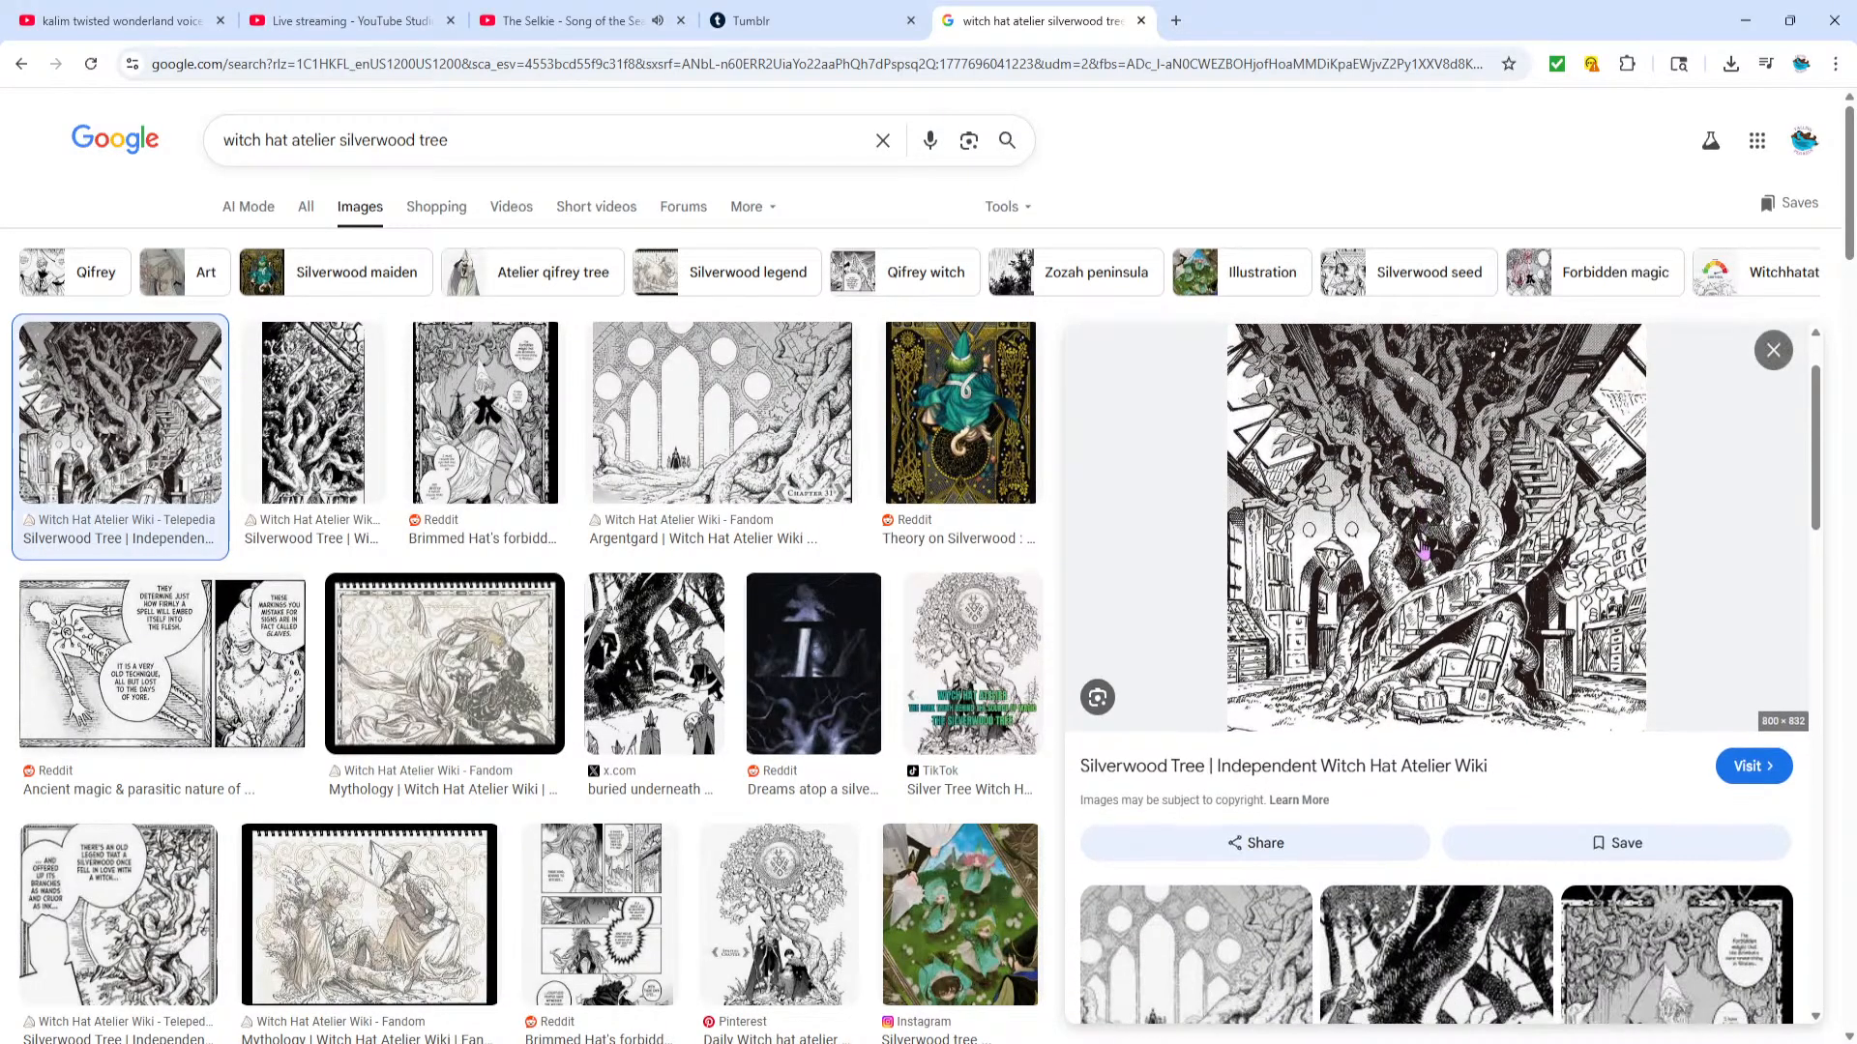
{"action": "scroll", "coordinate": [1442, 568], "scroll_direction": "up", "scroll_amount": 4}
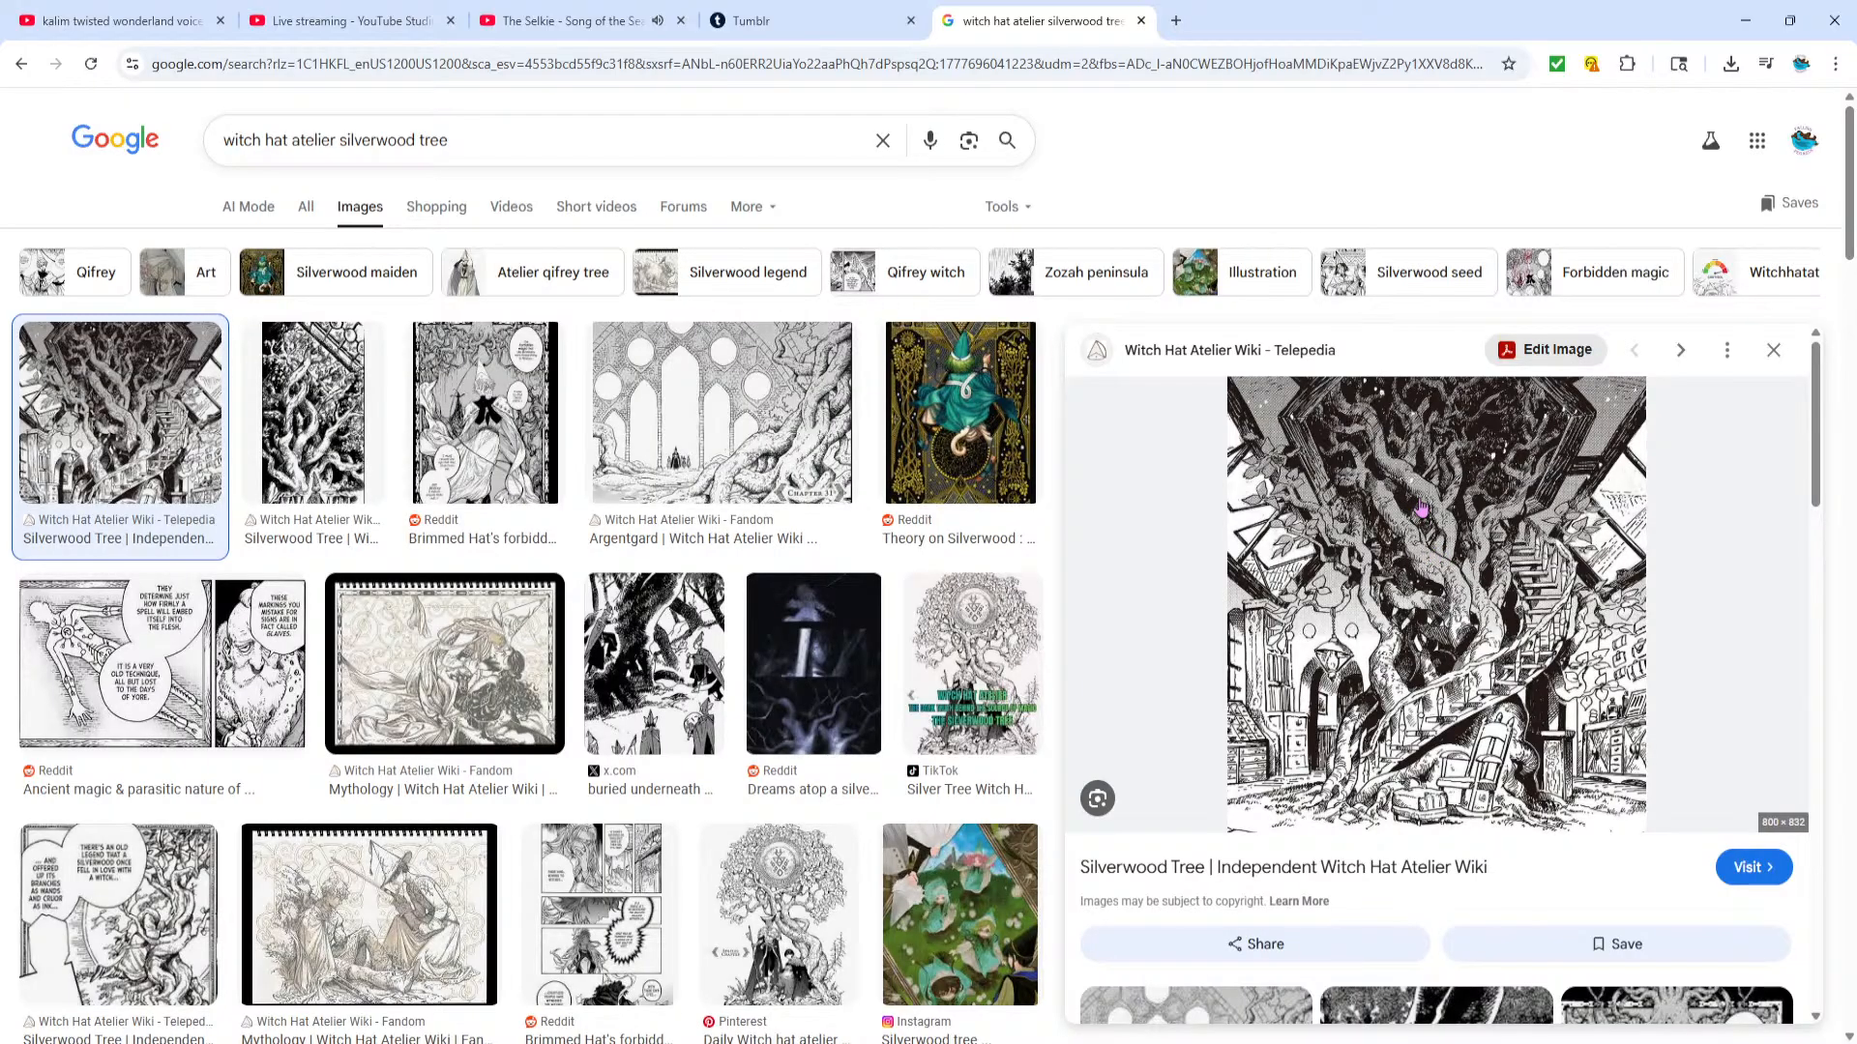
{"action": "left_click", "coordinate": [292, 416]}
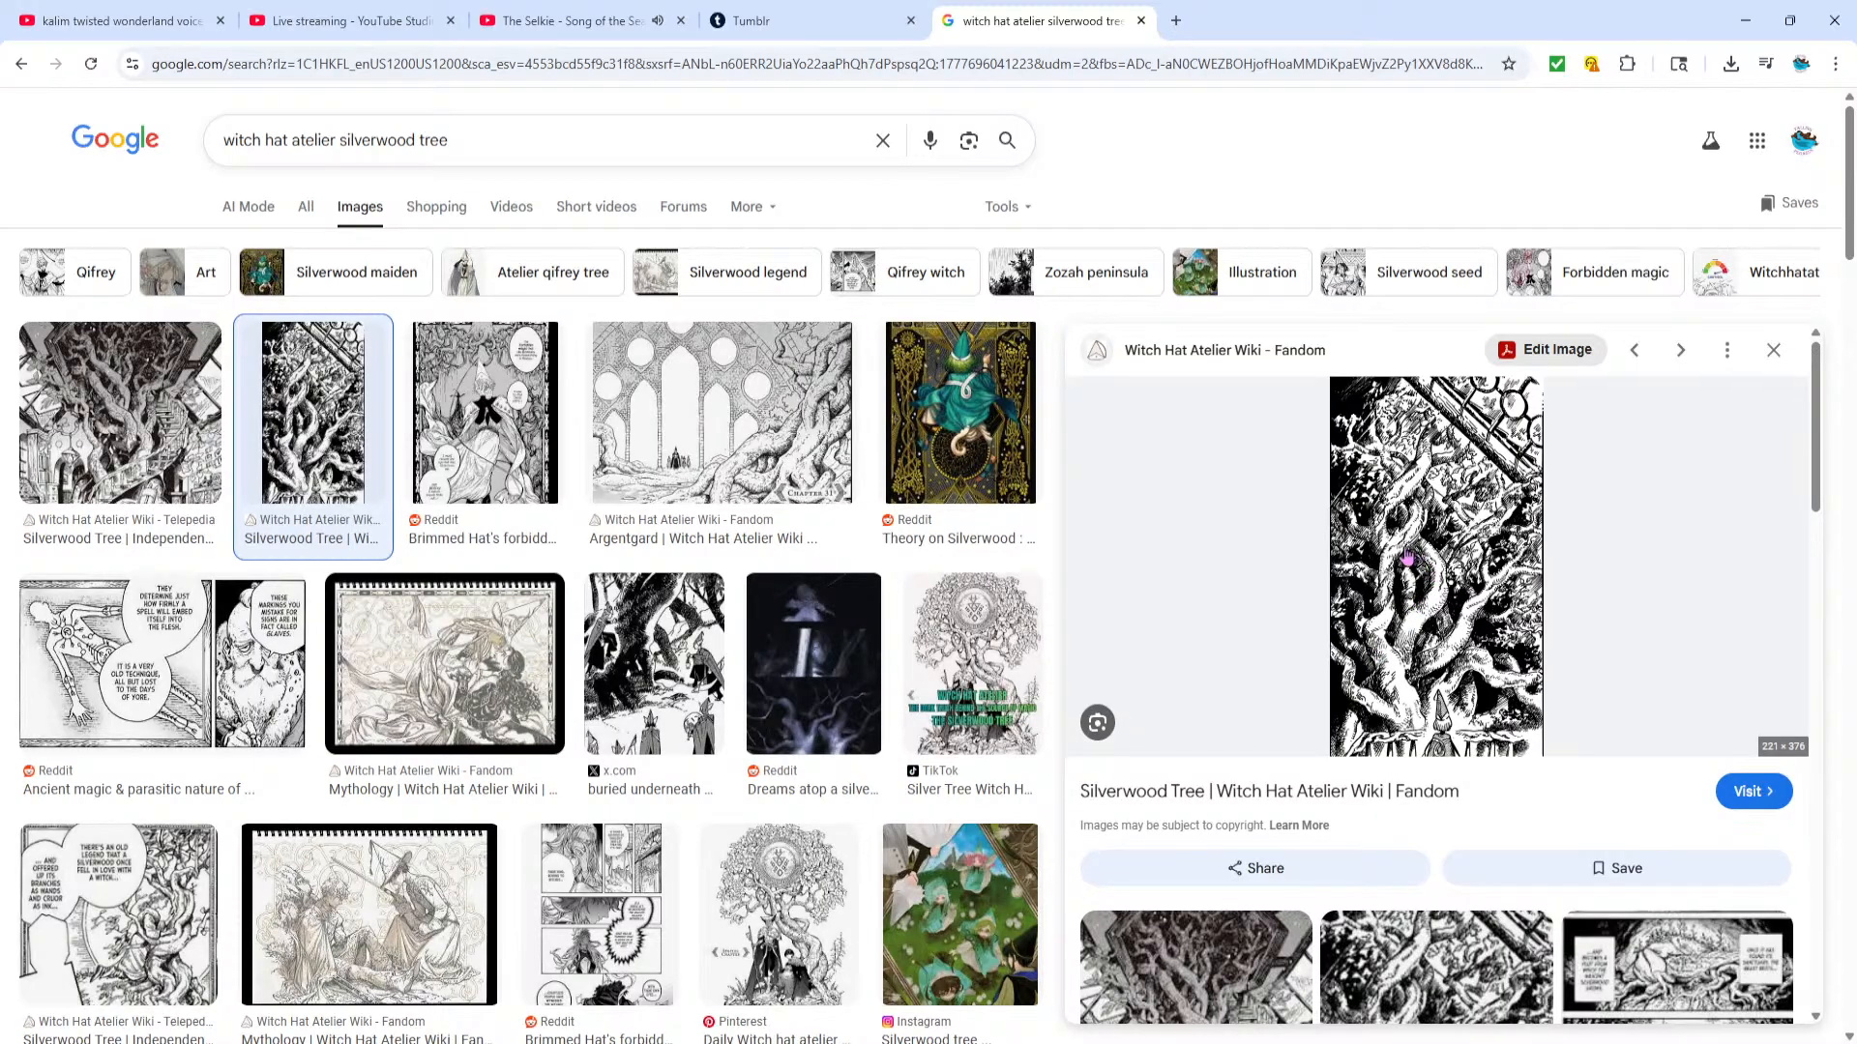
{"action": "scroll", "coordinate": [1407, 558], "scroll_direction": "down", "scroll_amount": 5}
{"action": "left_click", "coordinate": [1294, 725]}
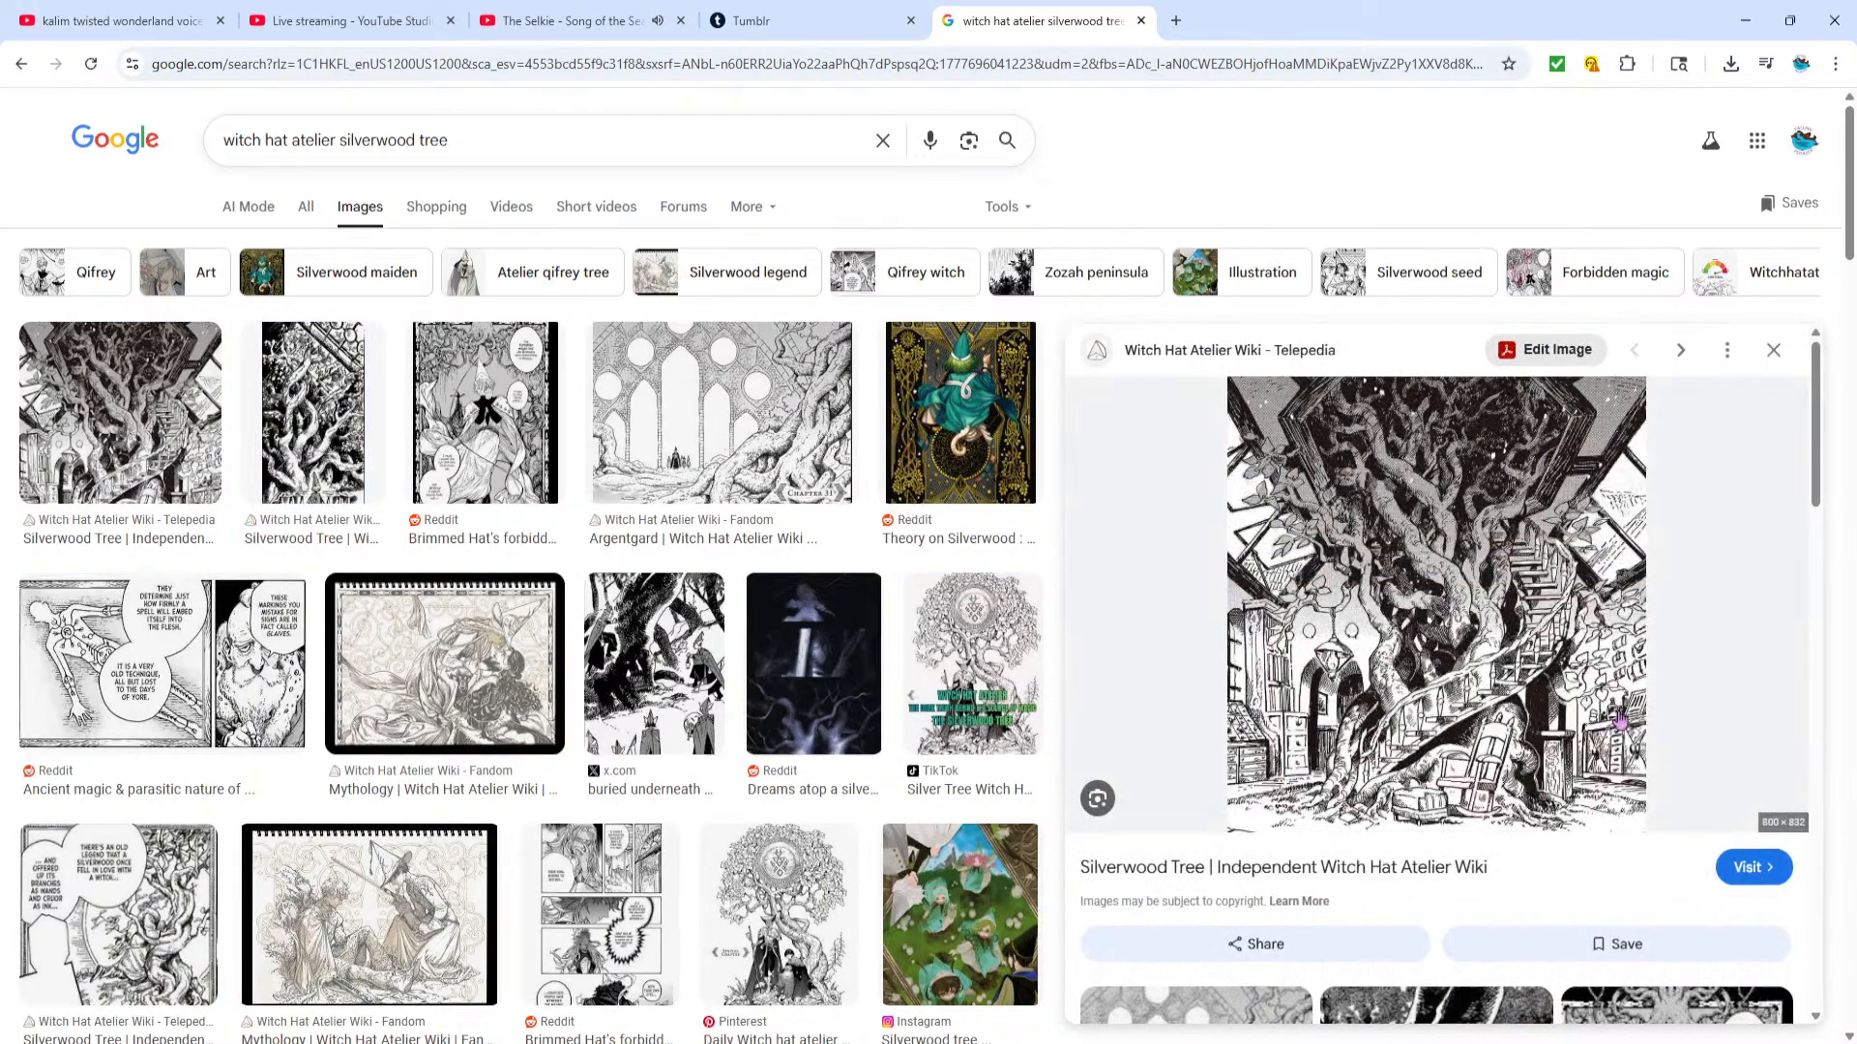
Preview the Pinterest silverwood tree illustration with the round emblem and look through more of the image results
{"action": "scroll", "coordinate": [1762, 473], "scroll_direction": "down", "scroll_amount": 5}
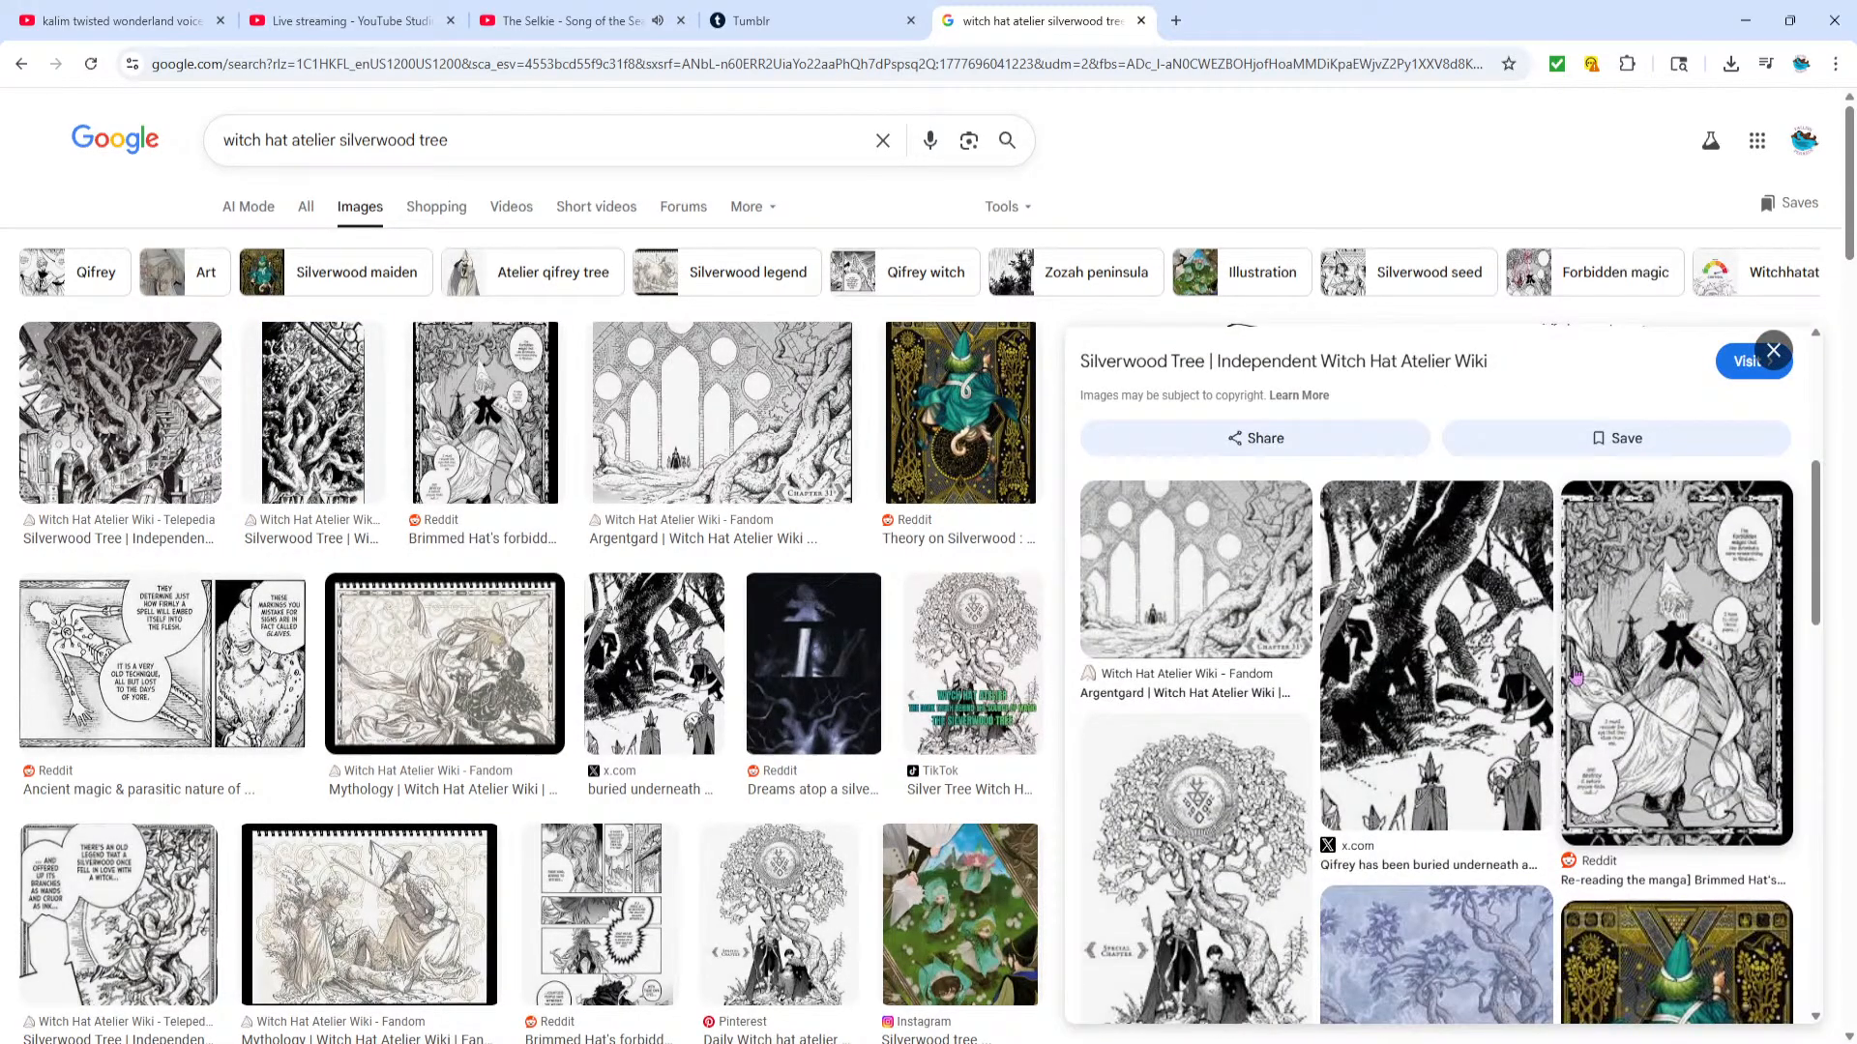
{"action": "left_click", "coordinate": [1166, 861]}
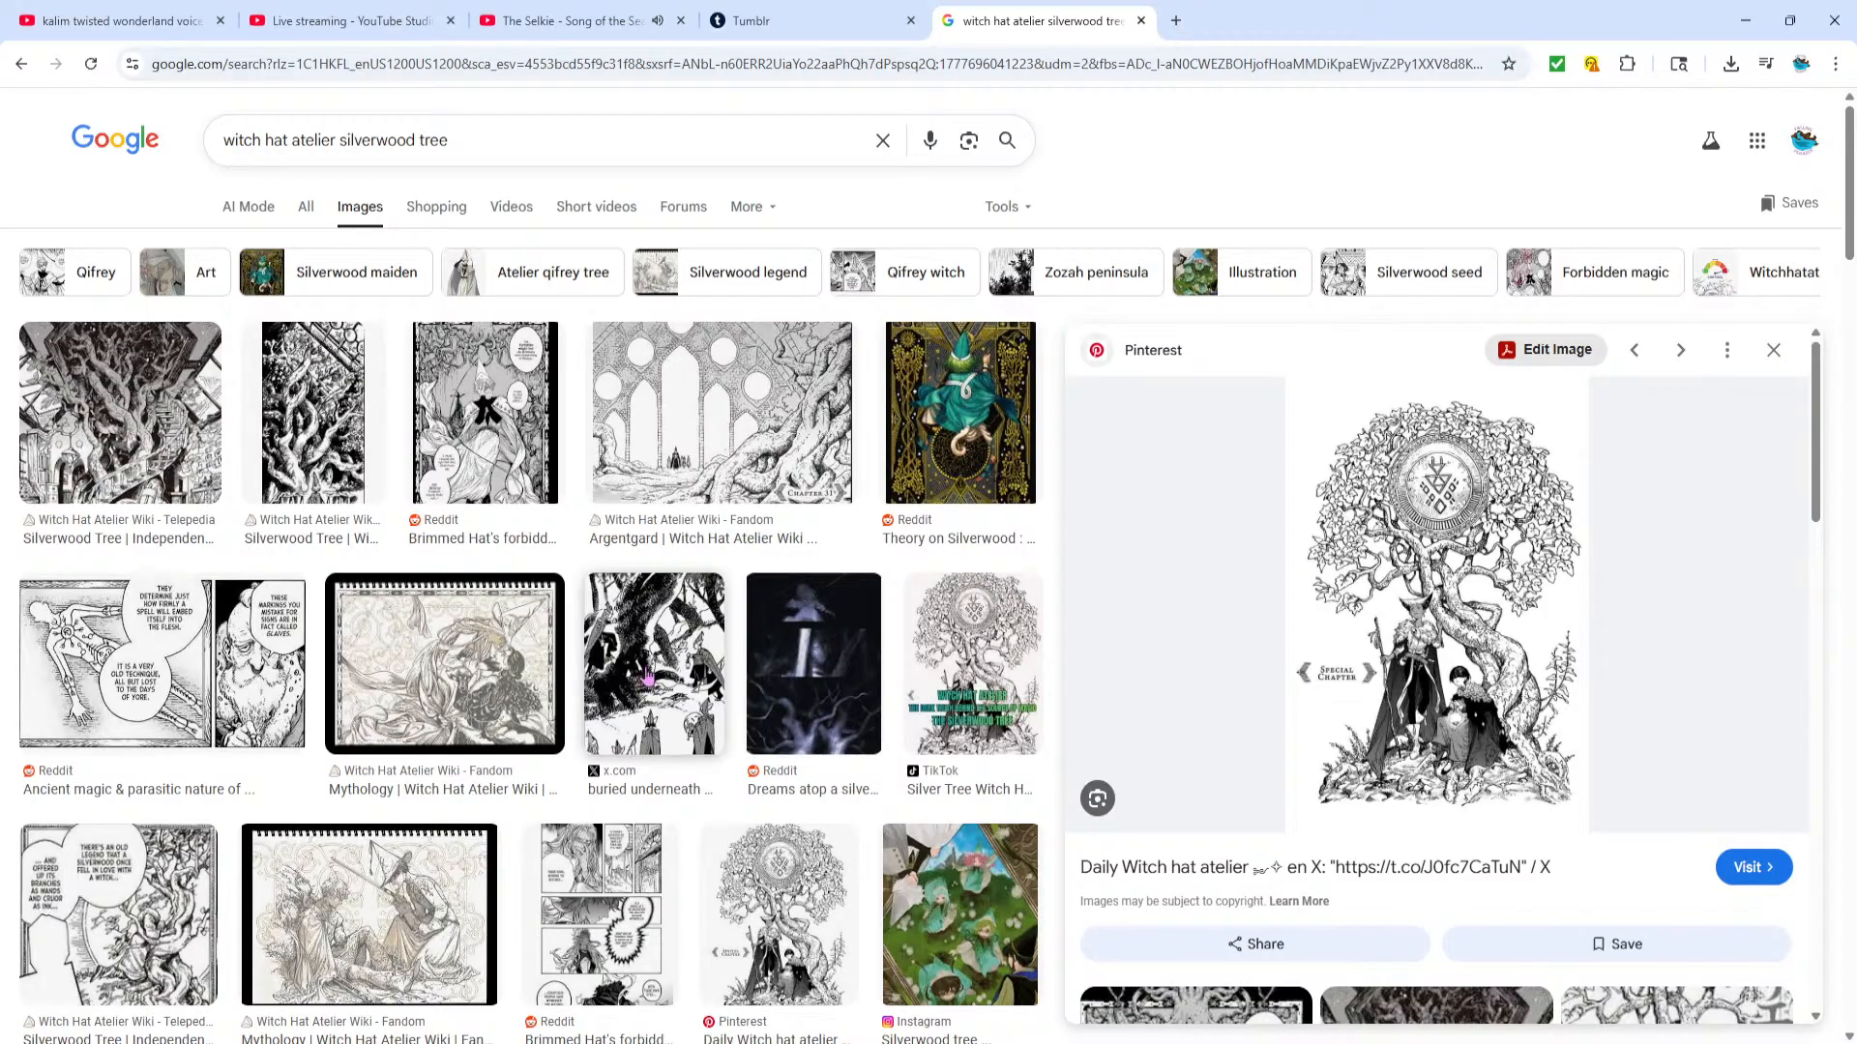
{"action": "scroll", "coordinate": [727, 703], "scroll_direction": "down", "scroll_amount": 6}
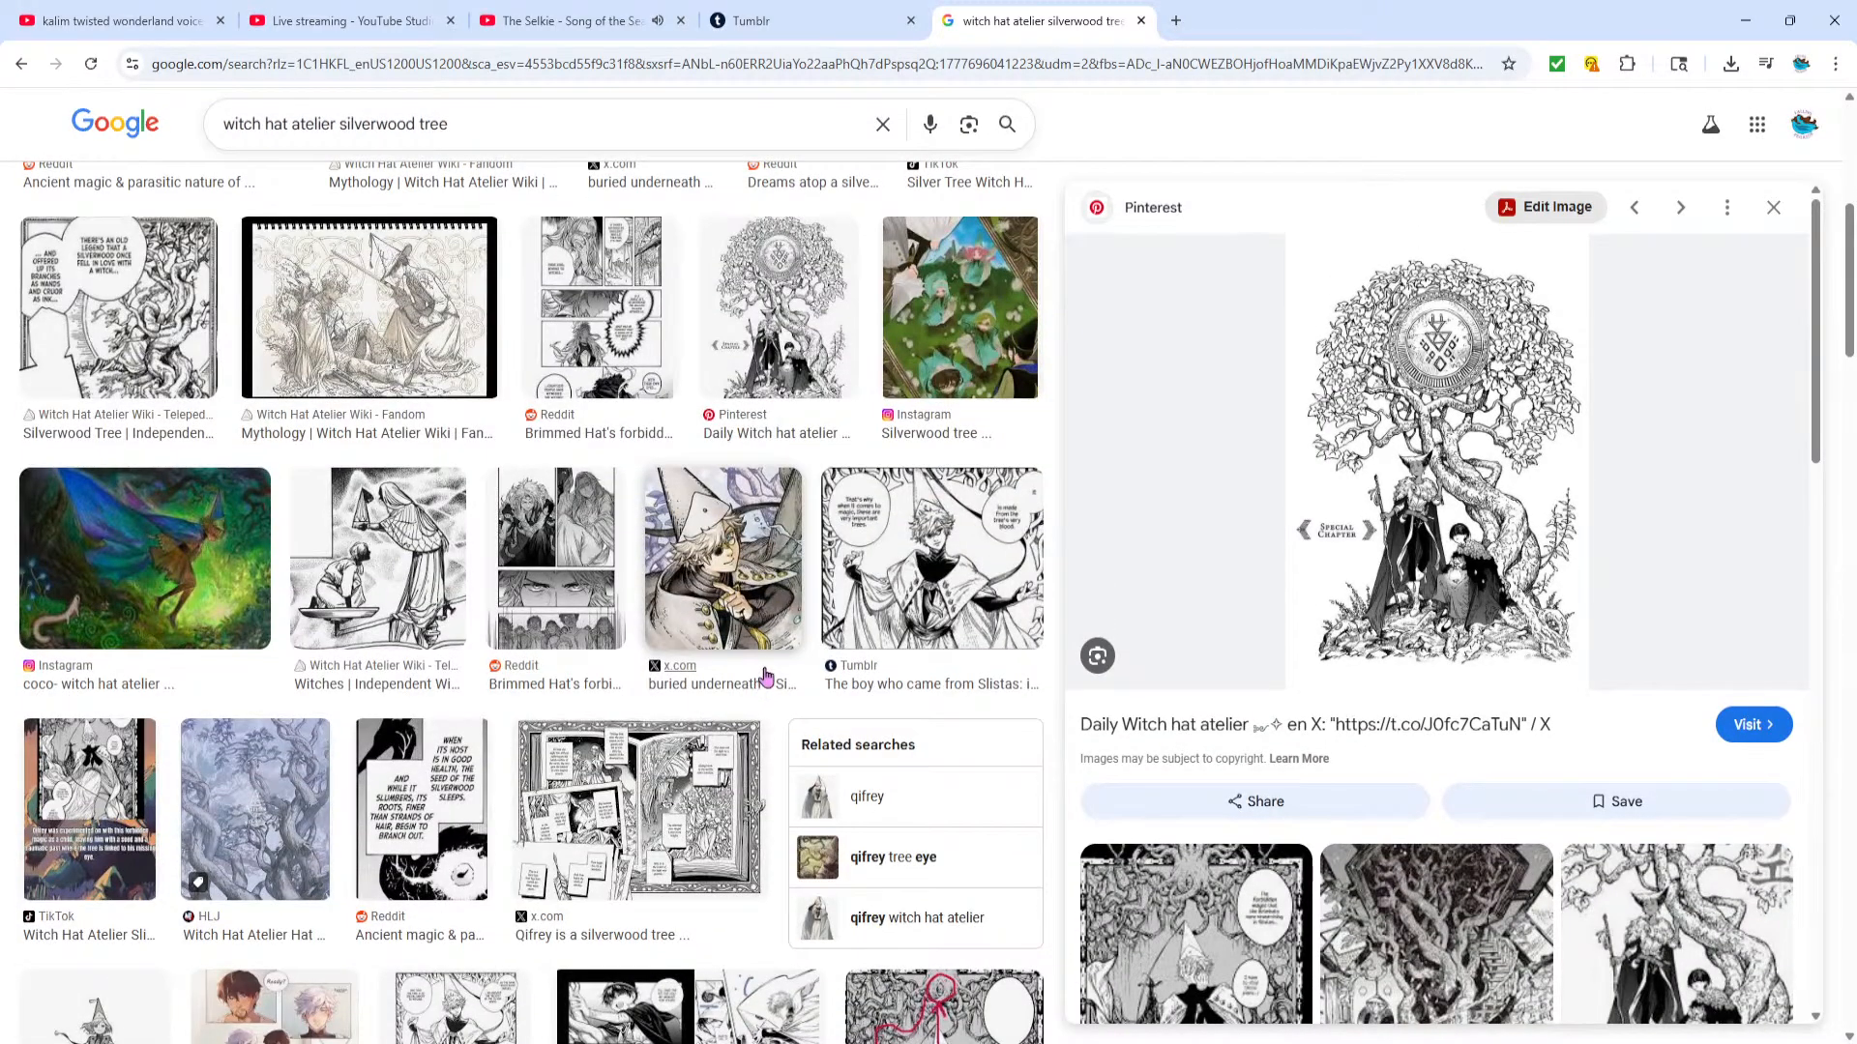
{"action": "scroll", "coordinate": [764, 677], "scroll_direction": "down", "scroll_amount": 3}
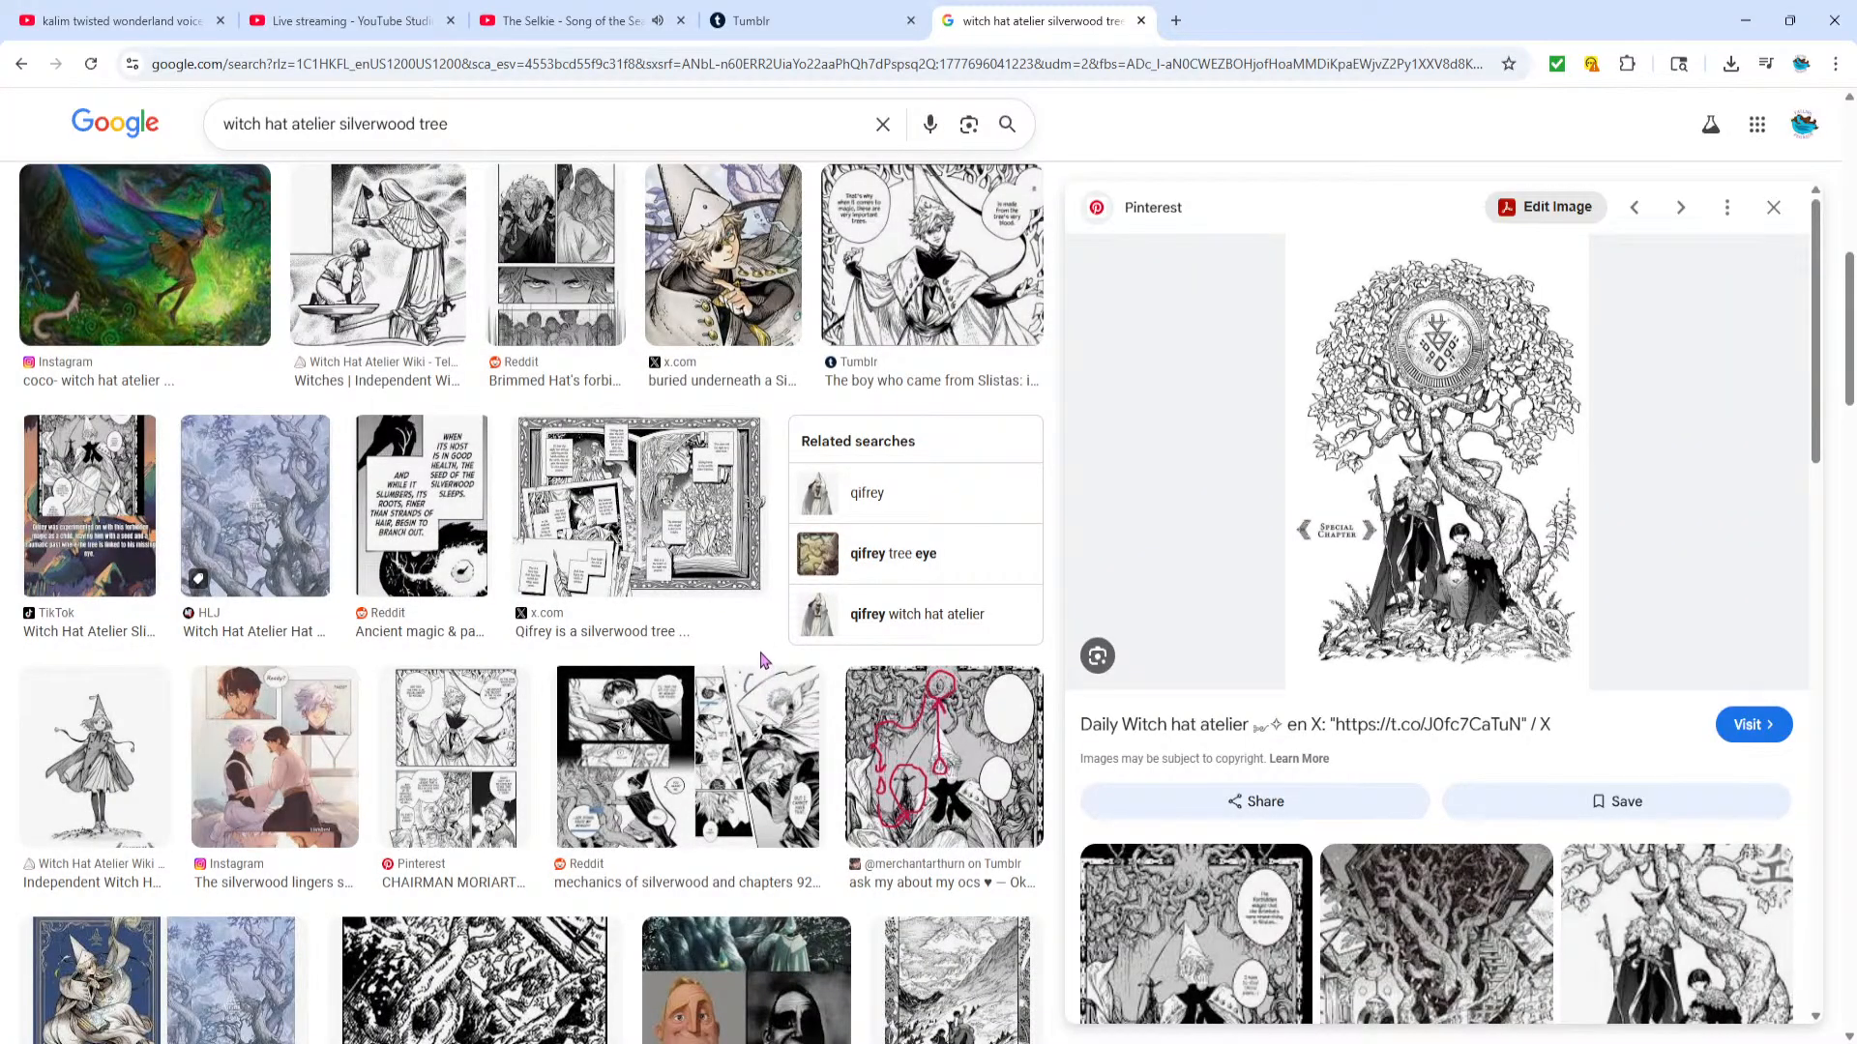
{"action": "scroll", "coordinate": [764, 661], "scroll_direction": "up", "scroll_amount": 10}
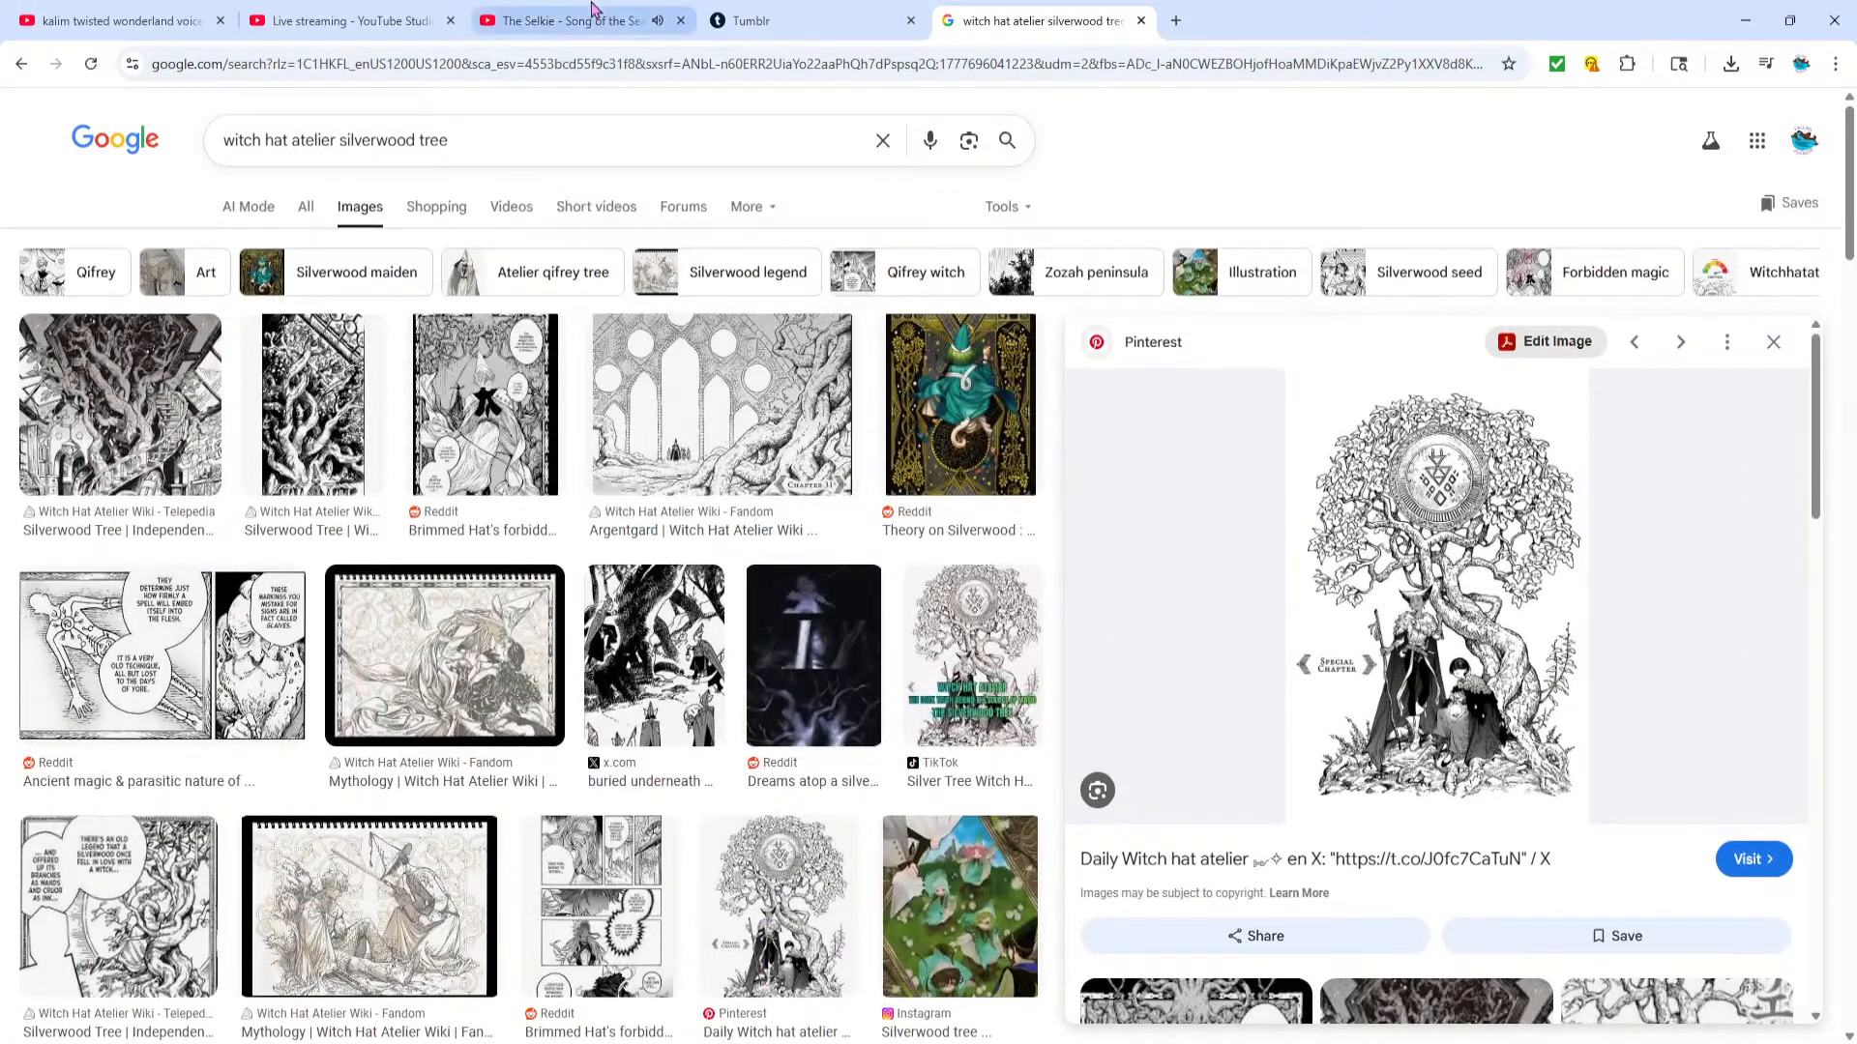
Search Google Images for "old oak trees" and switch to the general web results
{"action": "left_click", "coordinate": [883, 140]}
{"action": "type", "text": "old oak tr"}
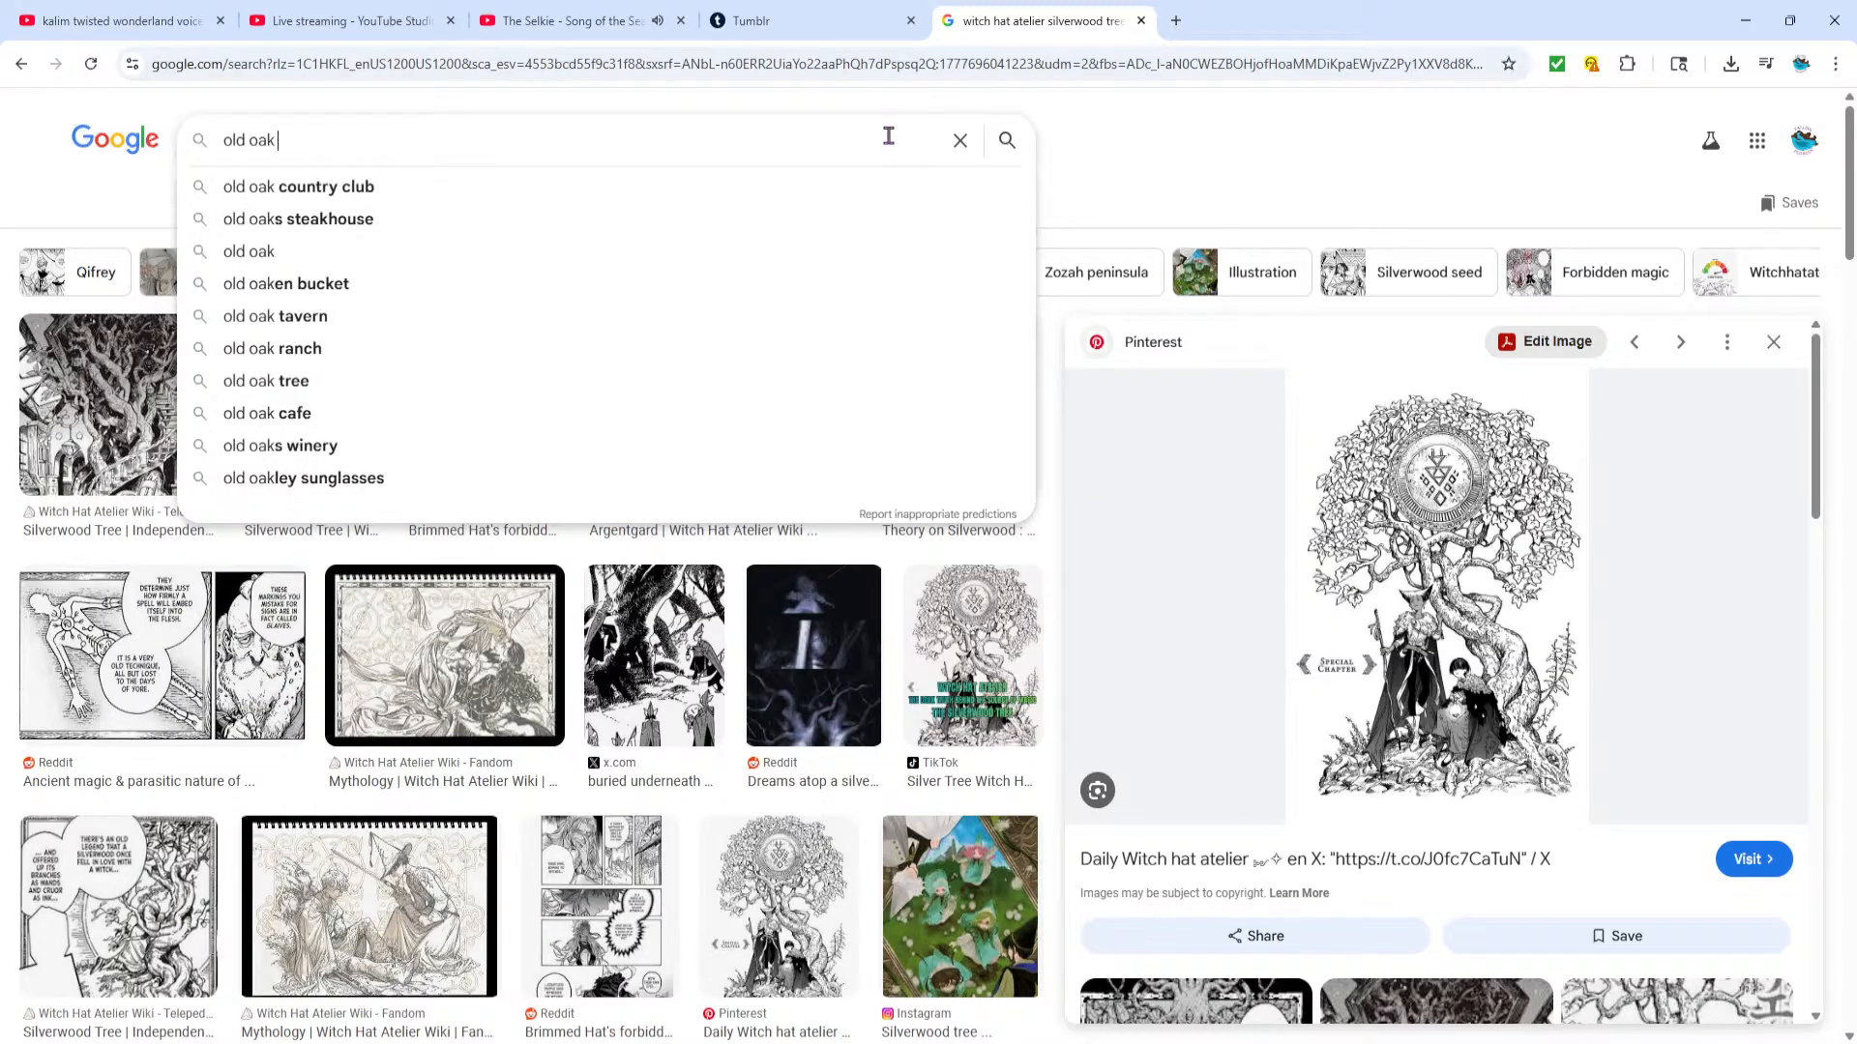
{"action": "type", "text": "ees"}
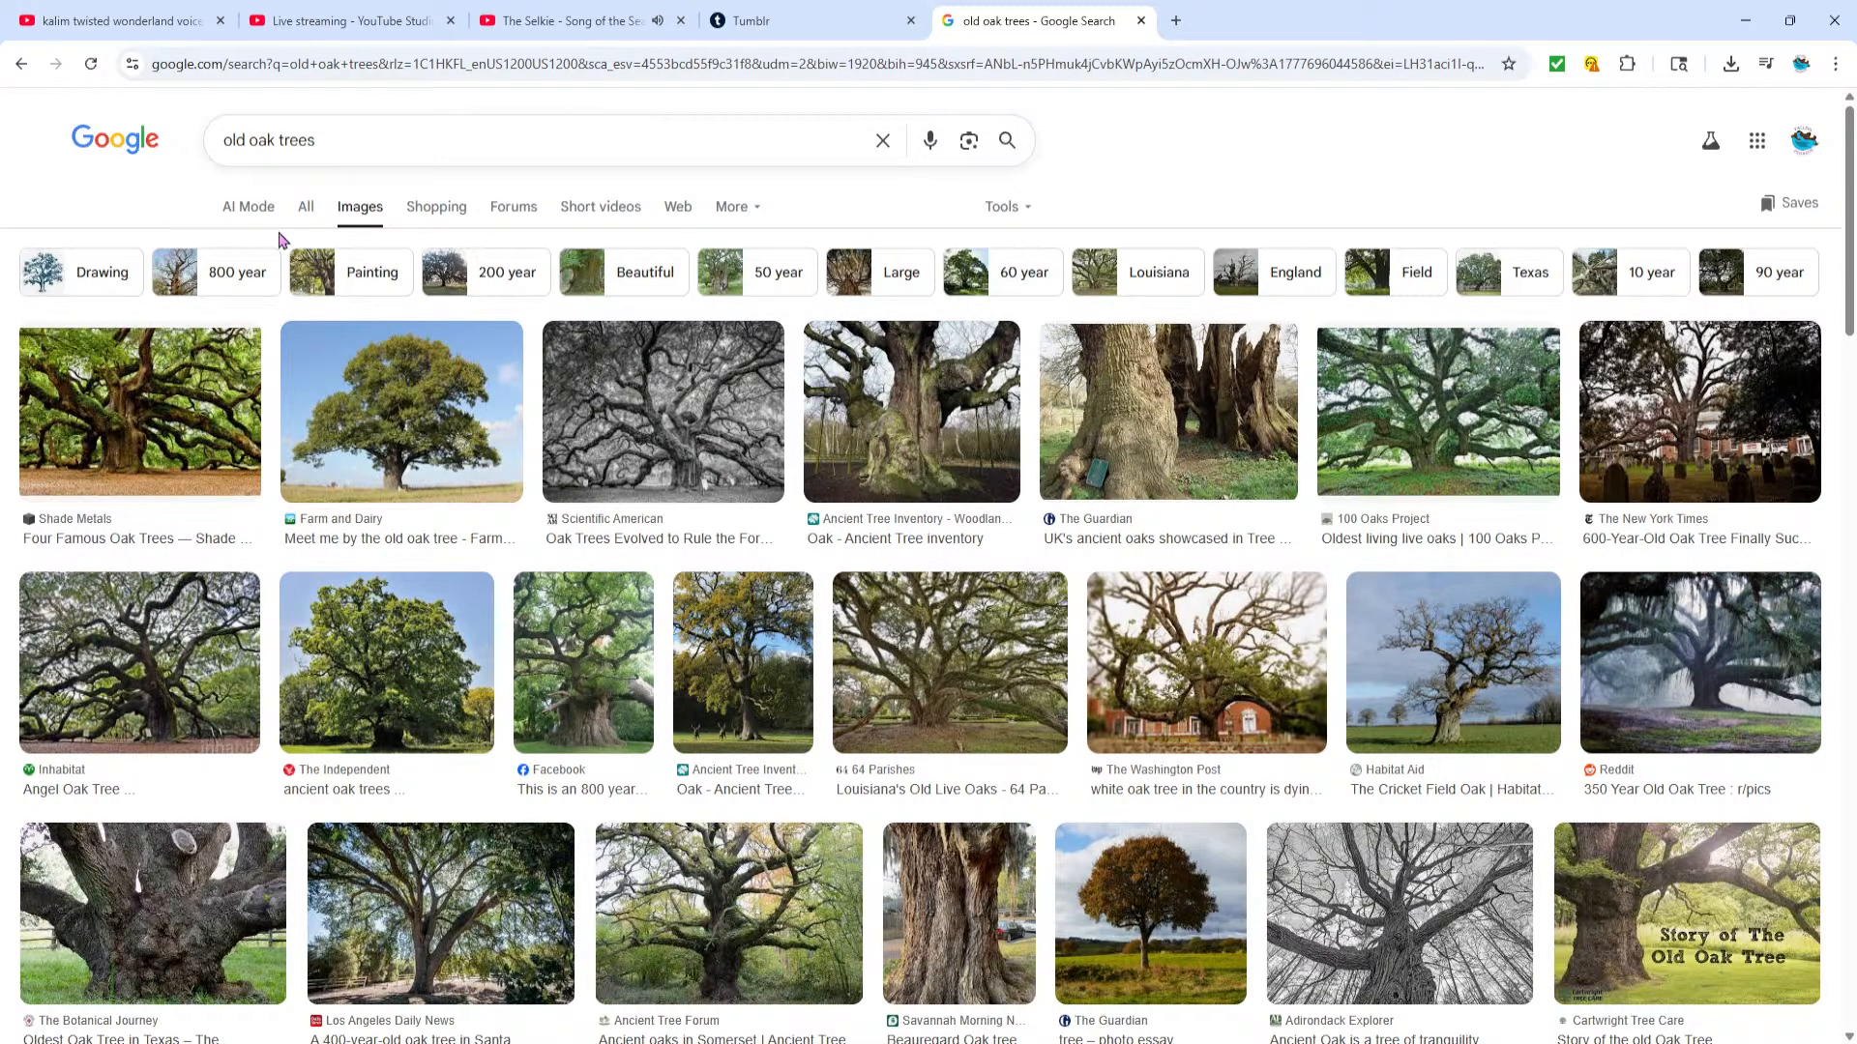
{"action": "left_click", "coordinate": [305, 209]}
Search Google for "witch hat atelier silverwood tree inspiration" and show the general web results
{"action": "left_click", "coordinate": [884, 141]}
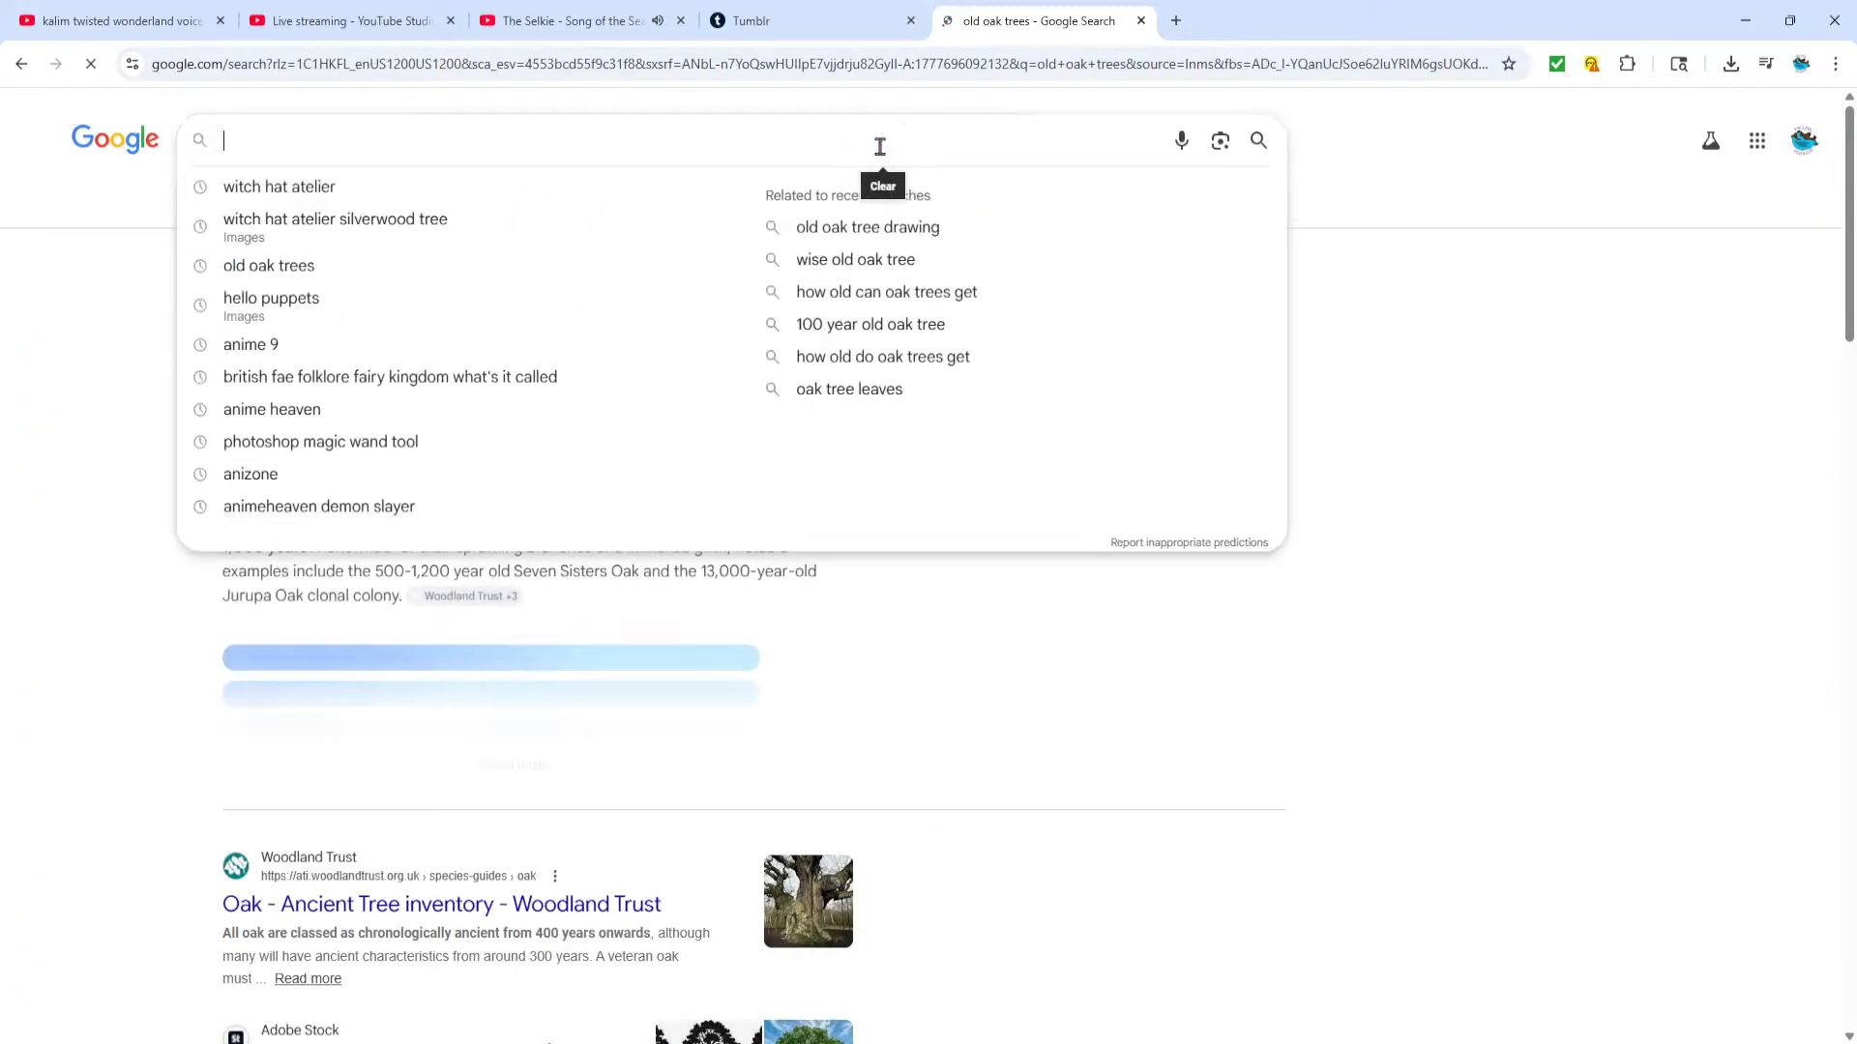
{"action": "left_click", "coordinate": [449, 227]}
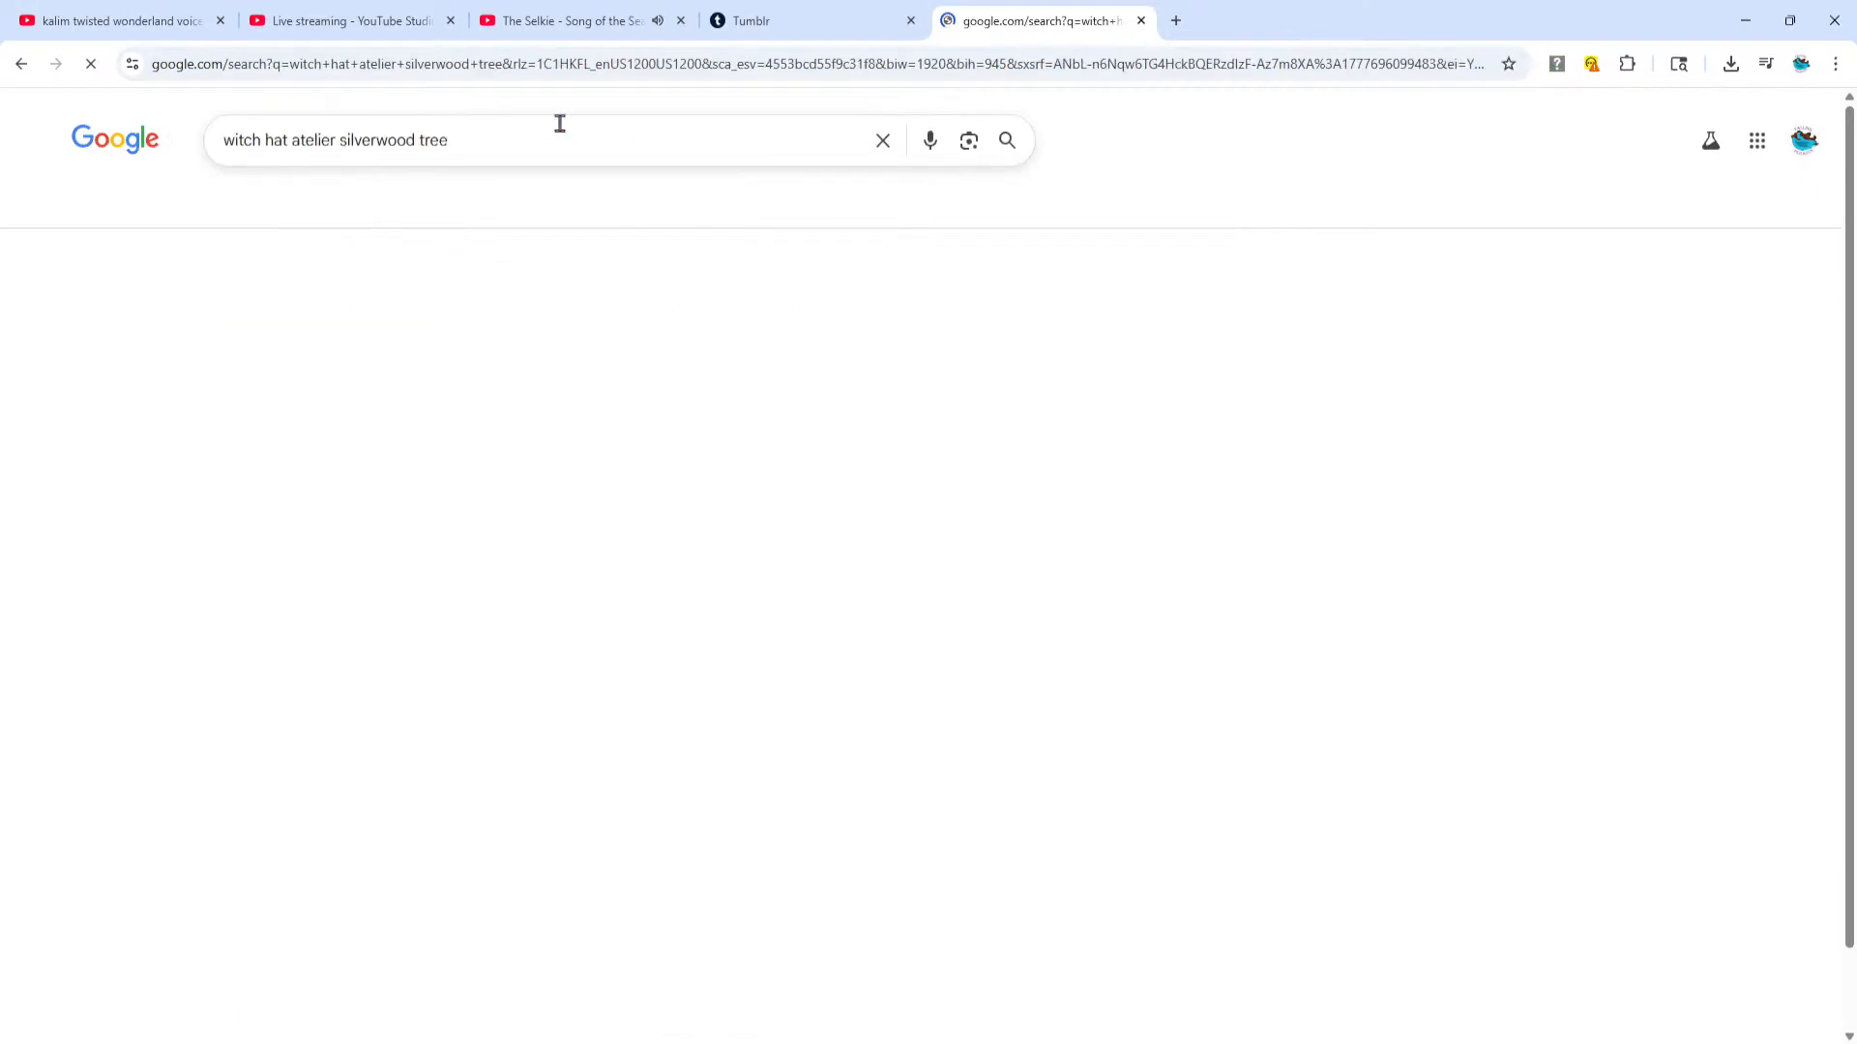
{"action": "left_click", "coordinate": [547, 139]}
{"action": "type", "text": "ispiration"}
{"action": "key", "text": "Return"}
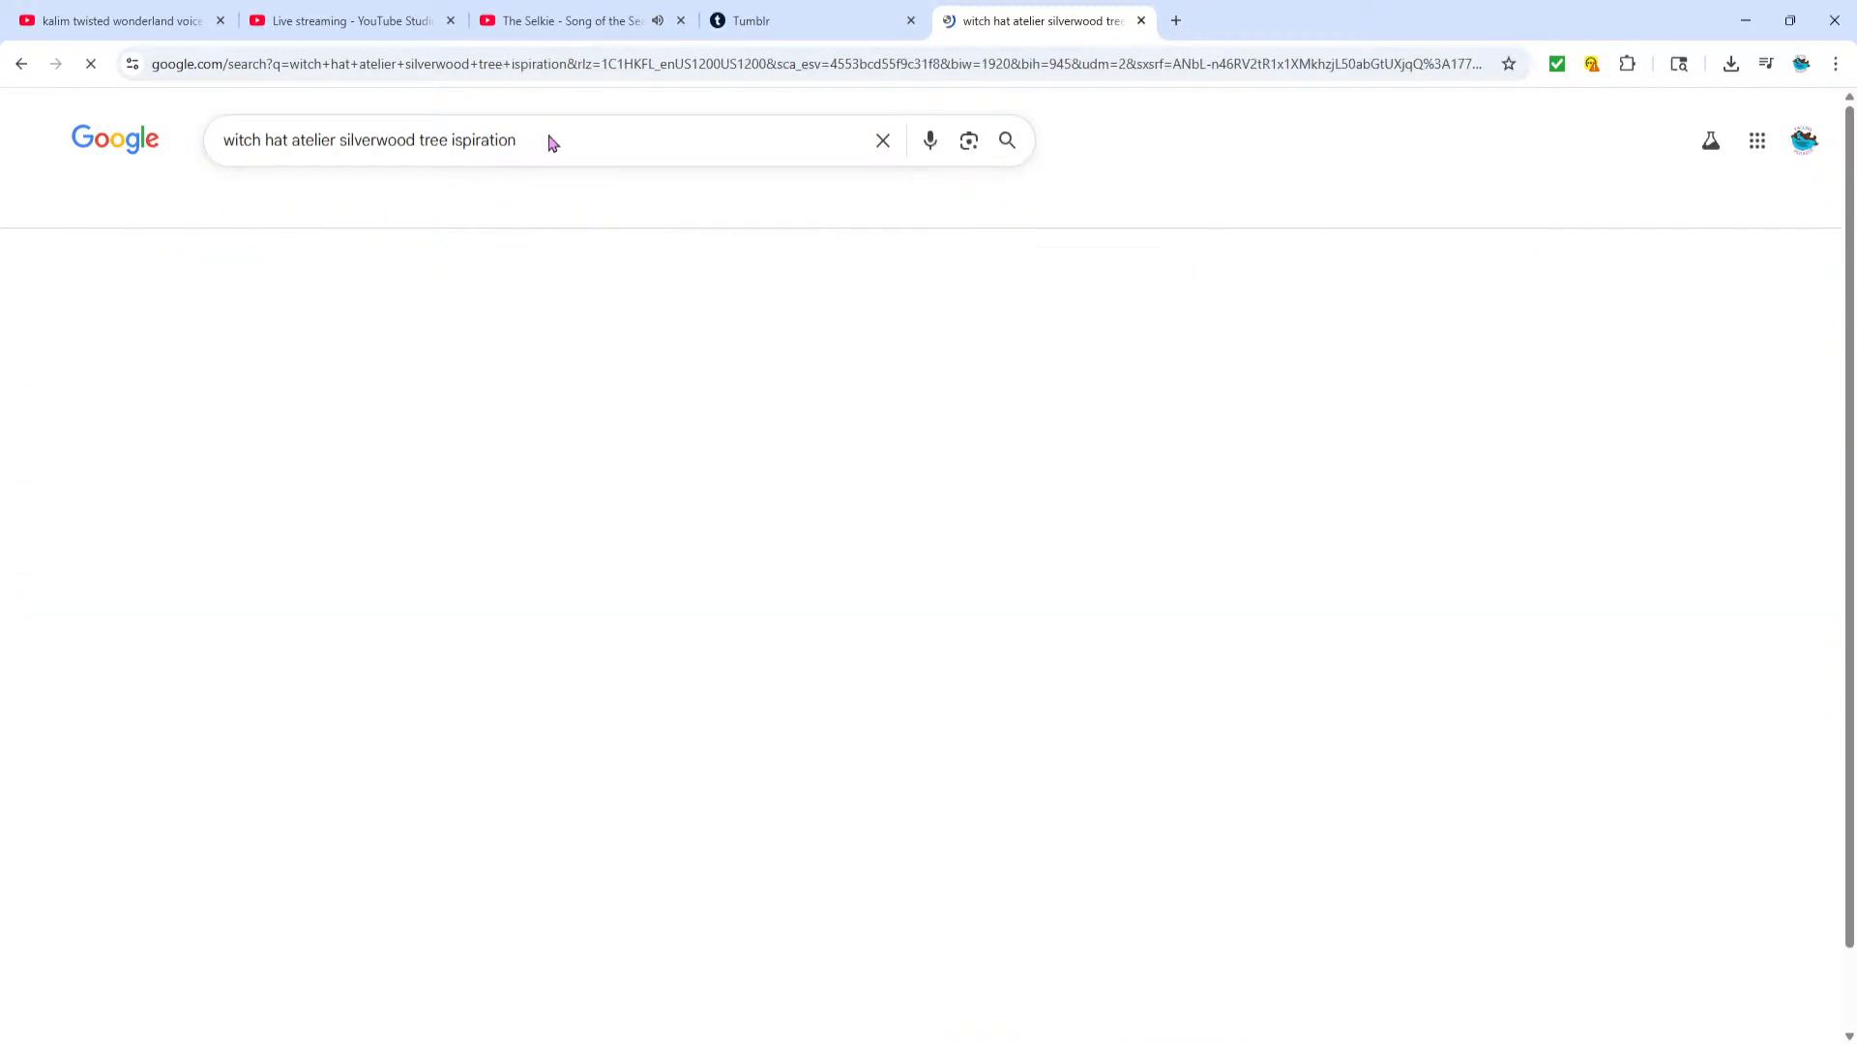
{"action": "left_click", "coordinate": [305, 207]}
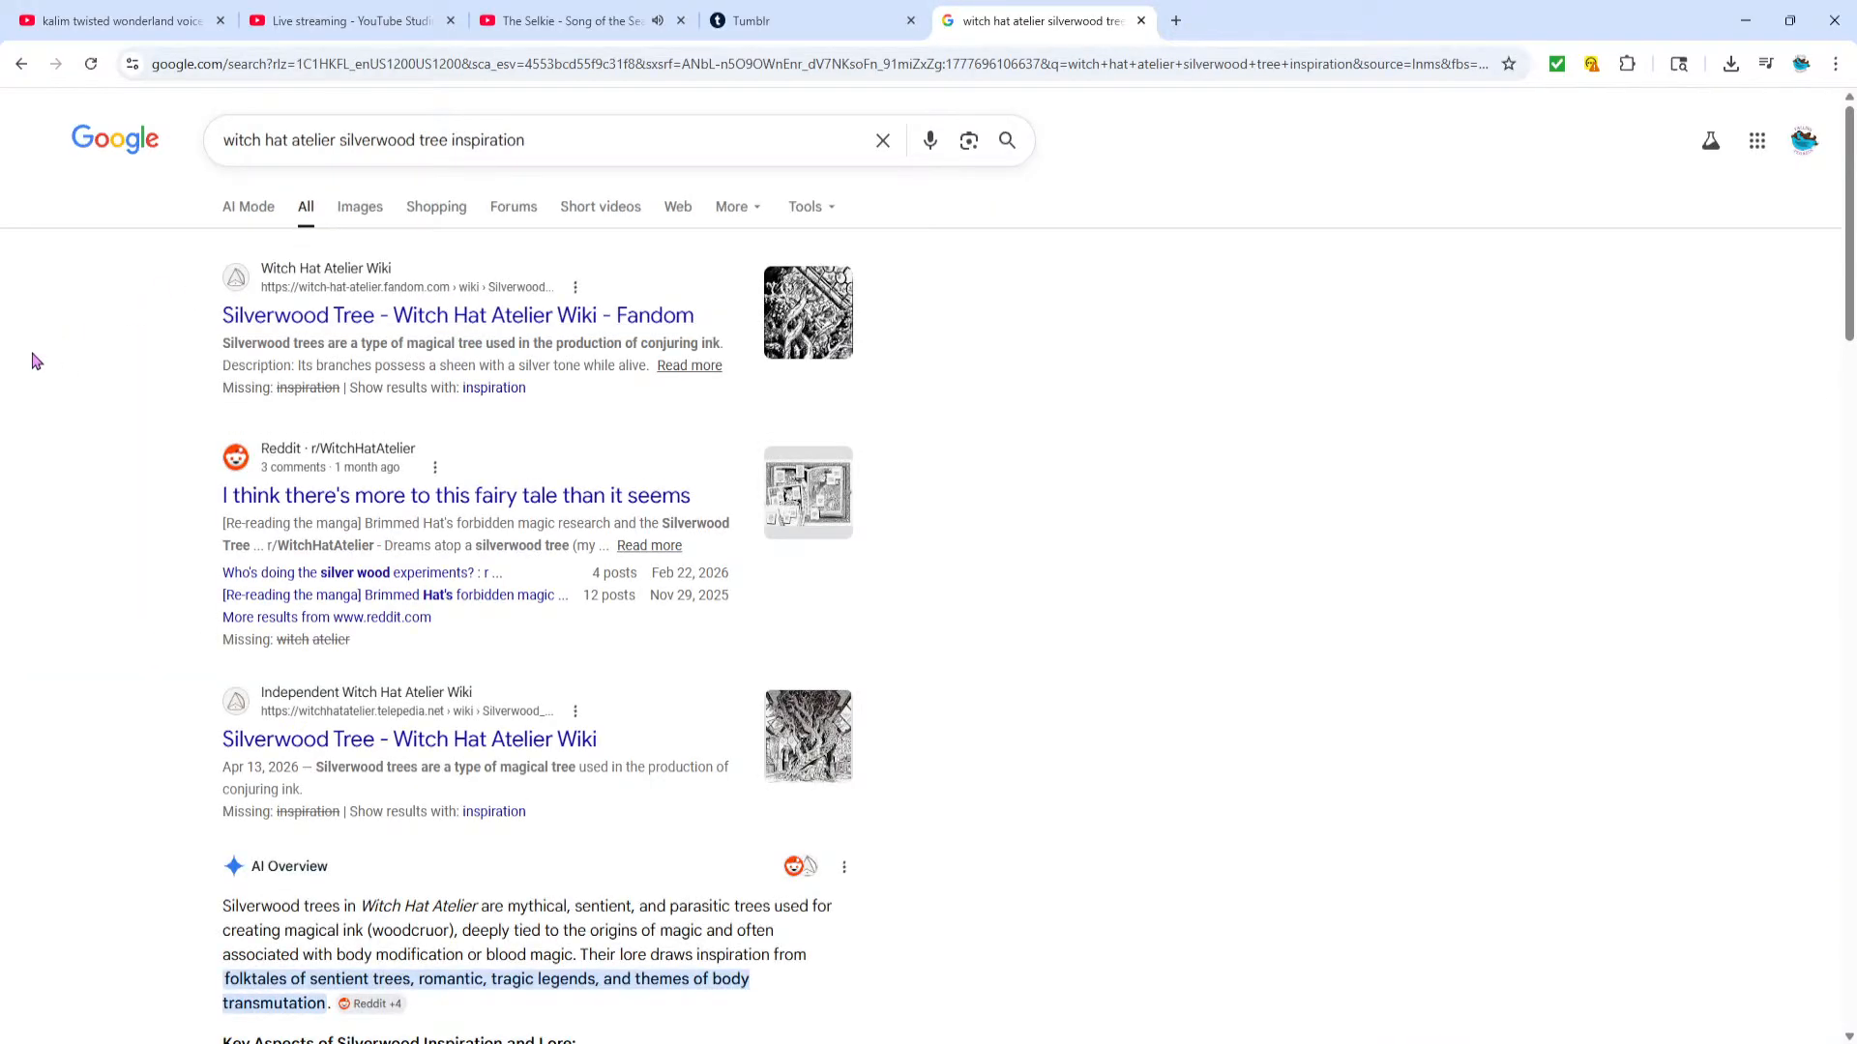
Look through the silverwood tree inspiration web results, including the AI Overview on its lore
{"action": "scroll", "coordinate": [77, 488], "scroll_direction": "down", "scroll_amount": 2}
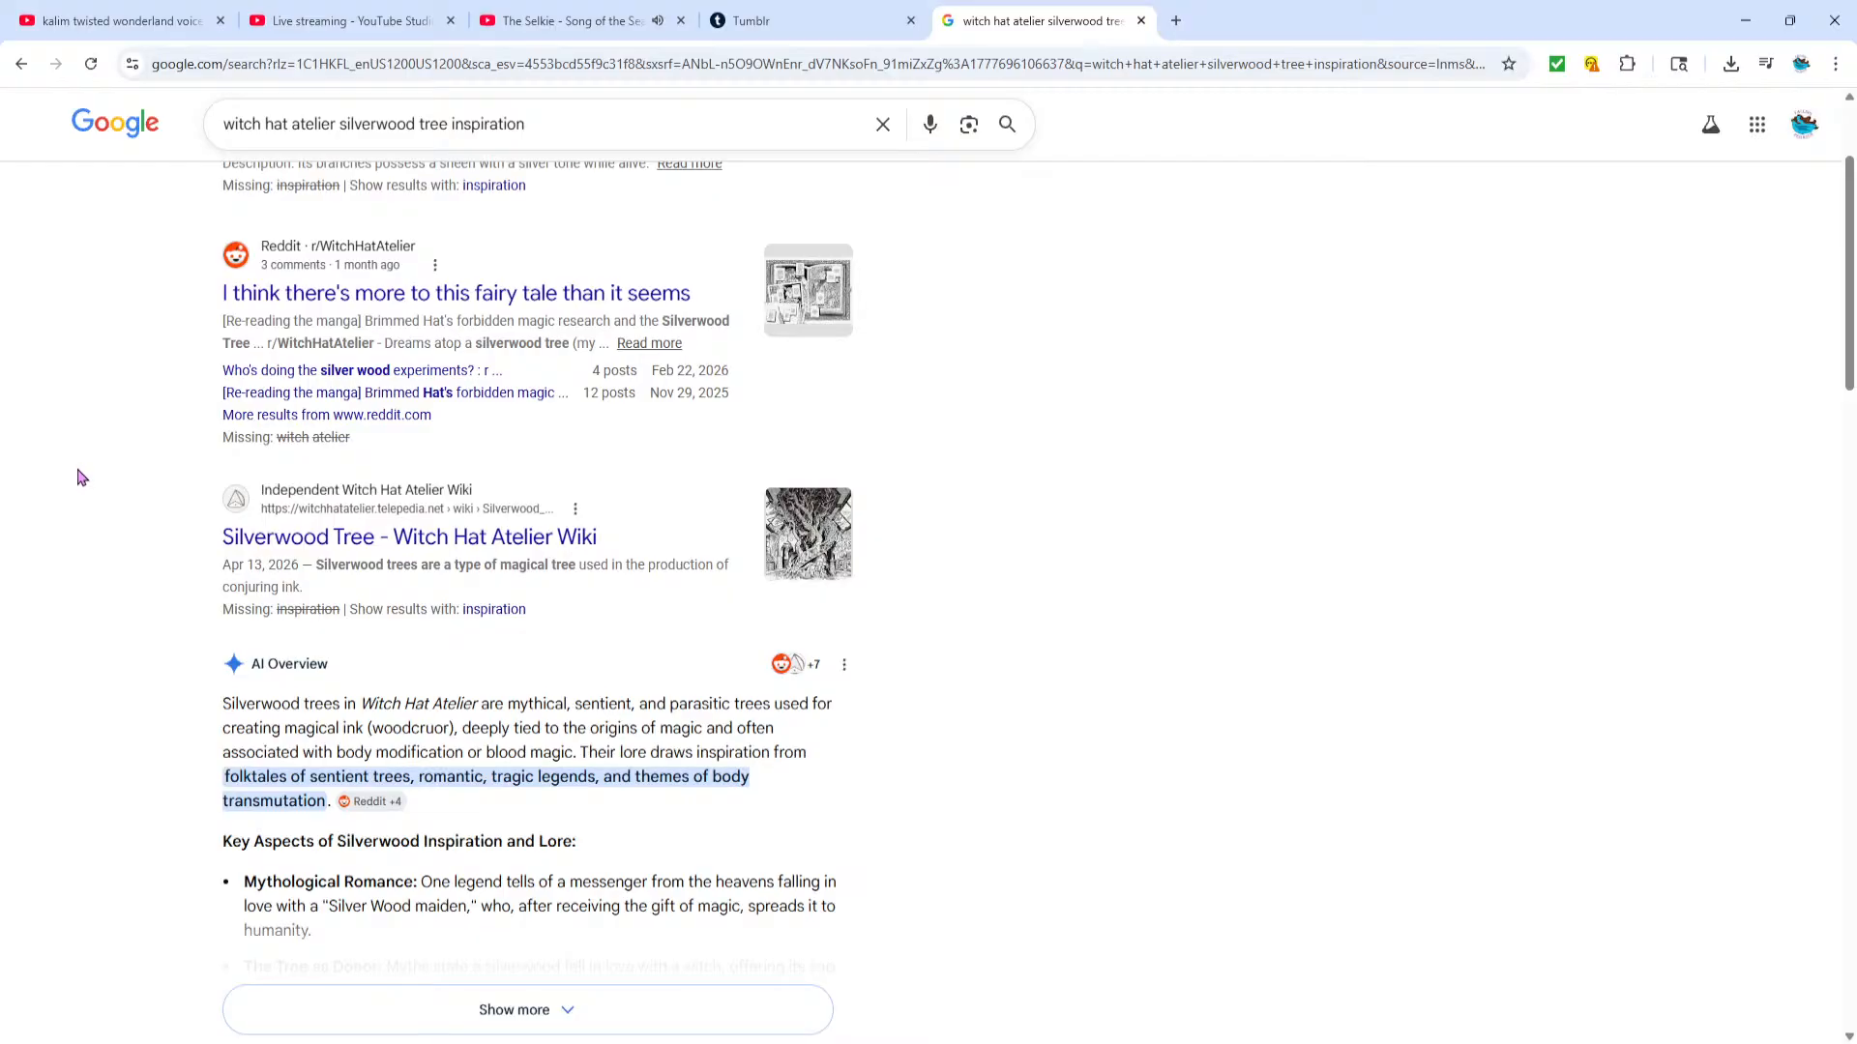
{"action": "scroll", "coordinate": [116, 532], "scroll_direction": "down", "scroll_amount": 2}
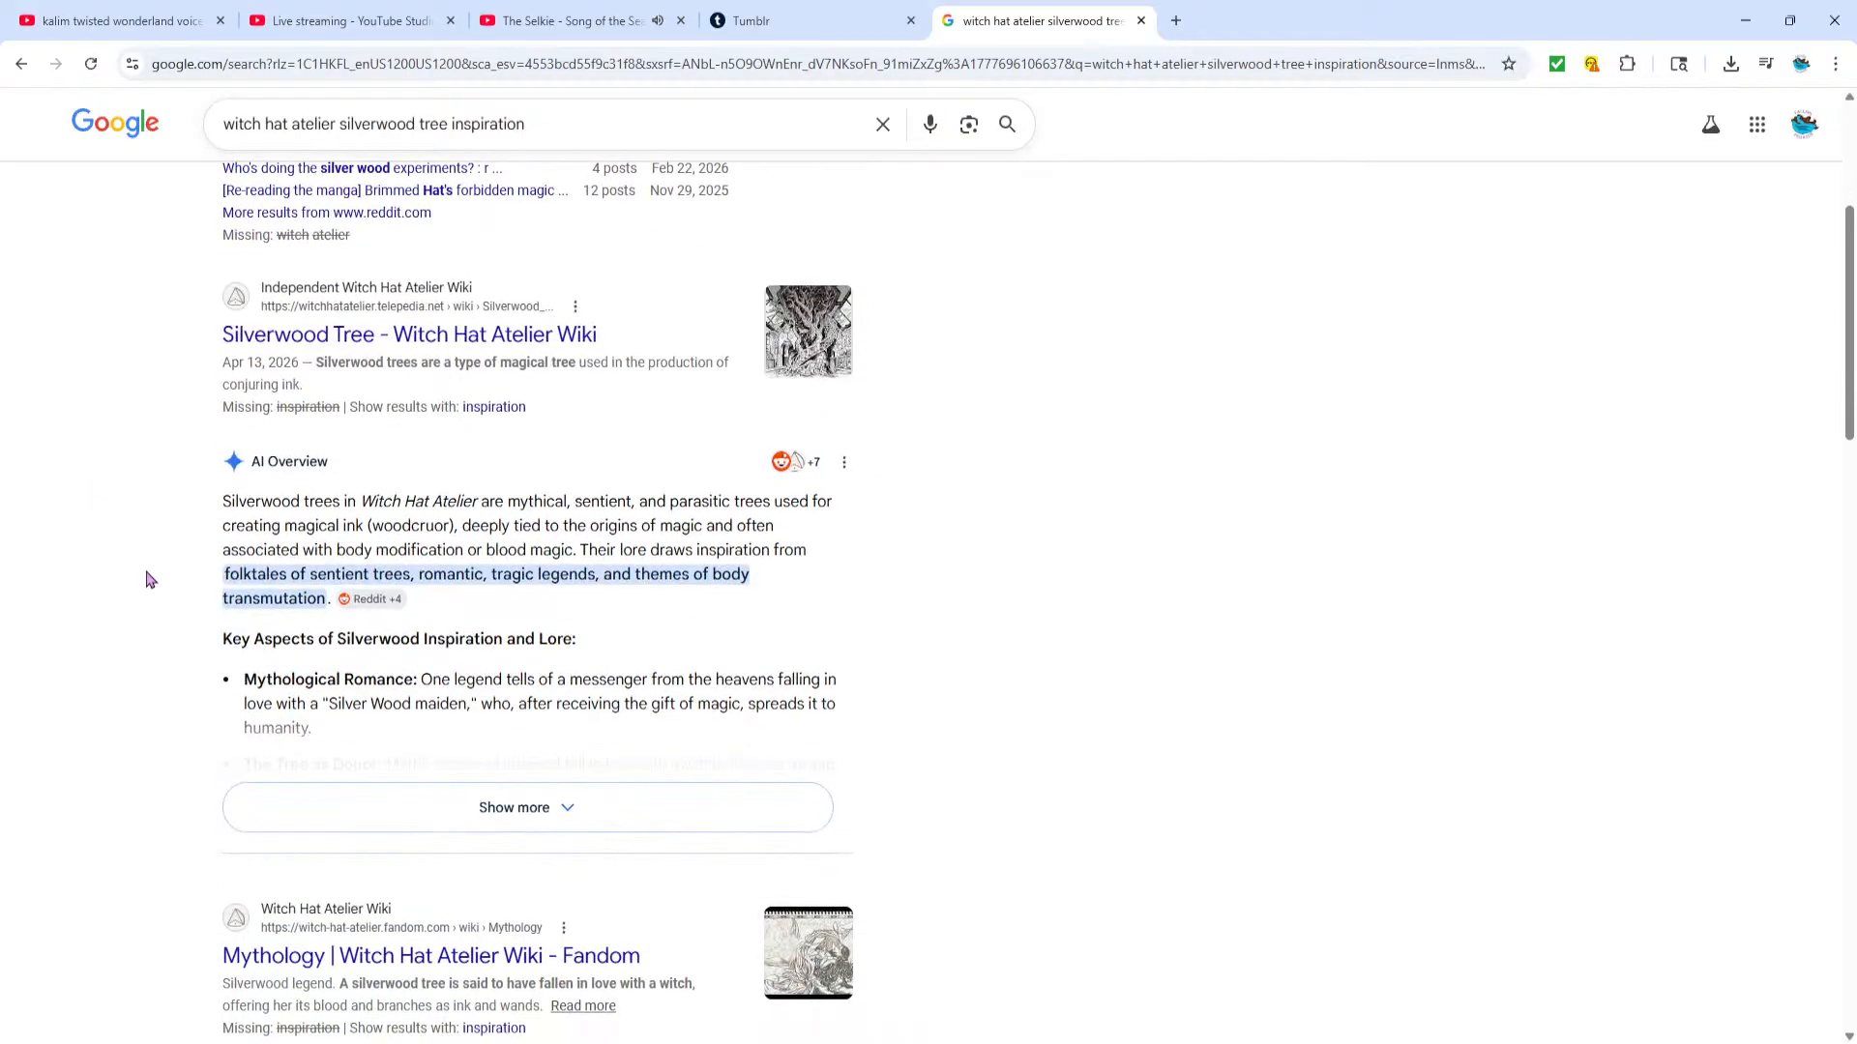
{"action": "scroll", "coordinate": [91, 687], "scroll_direction": "down", "scroll_amount": 6}
{"action": "scroll", "coordinate": [104, 659], "scroll_direction": "up", "scroll_amount": 8}
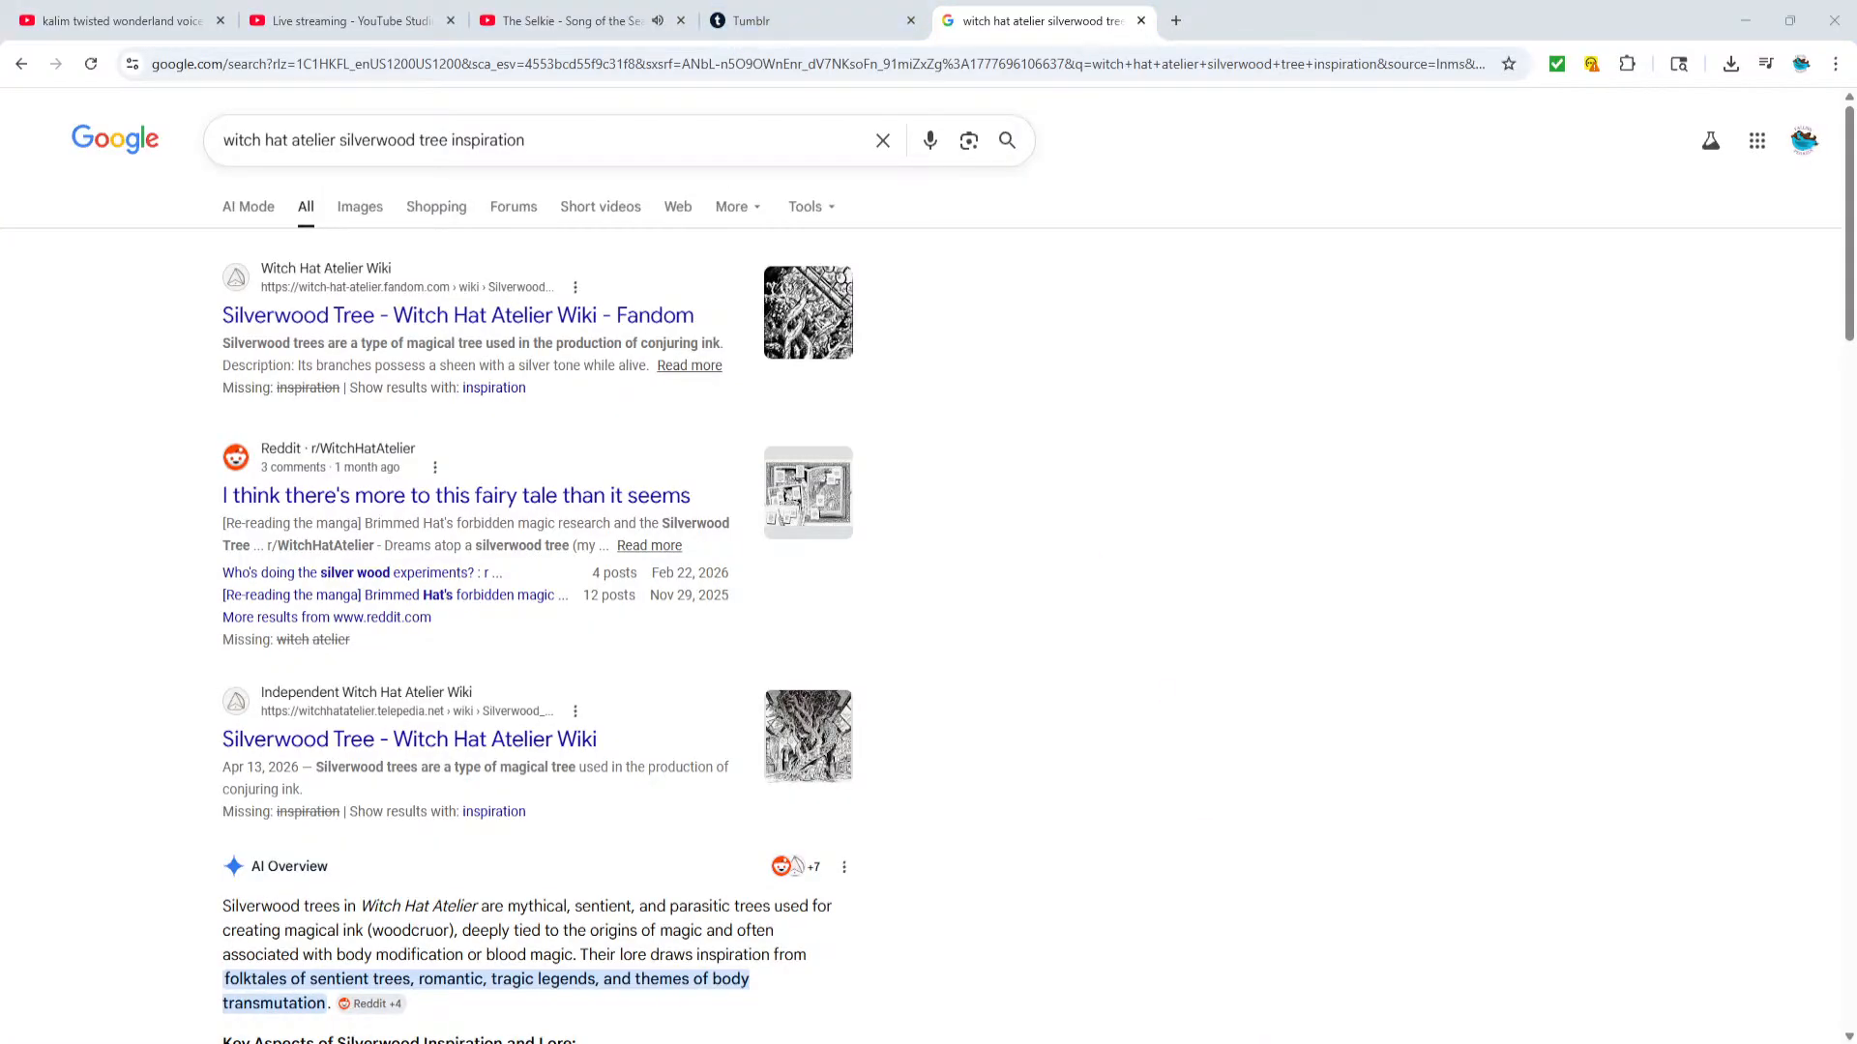
Switch to Clip Studio Paint and sketch a forked branch rising from the bowed figure's upper back
{"action": "key", "text": "alt+Tab"}
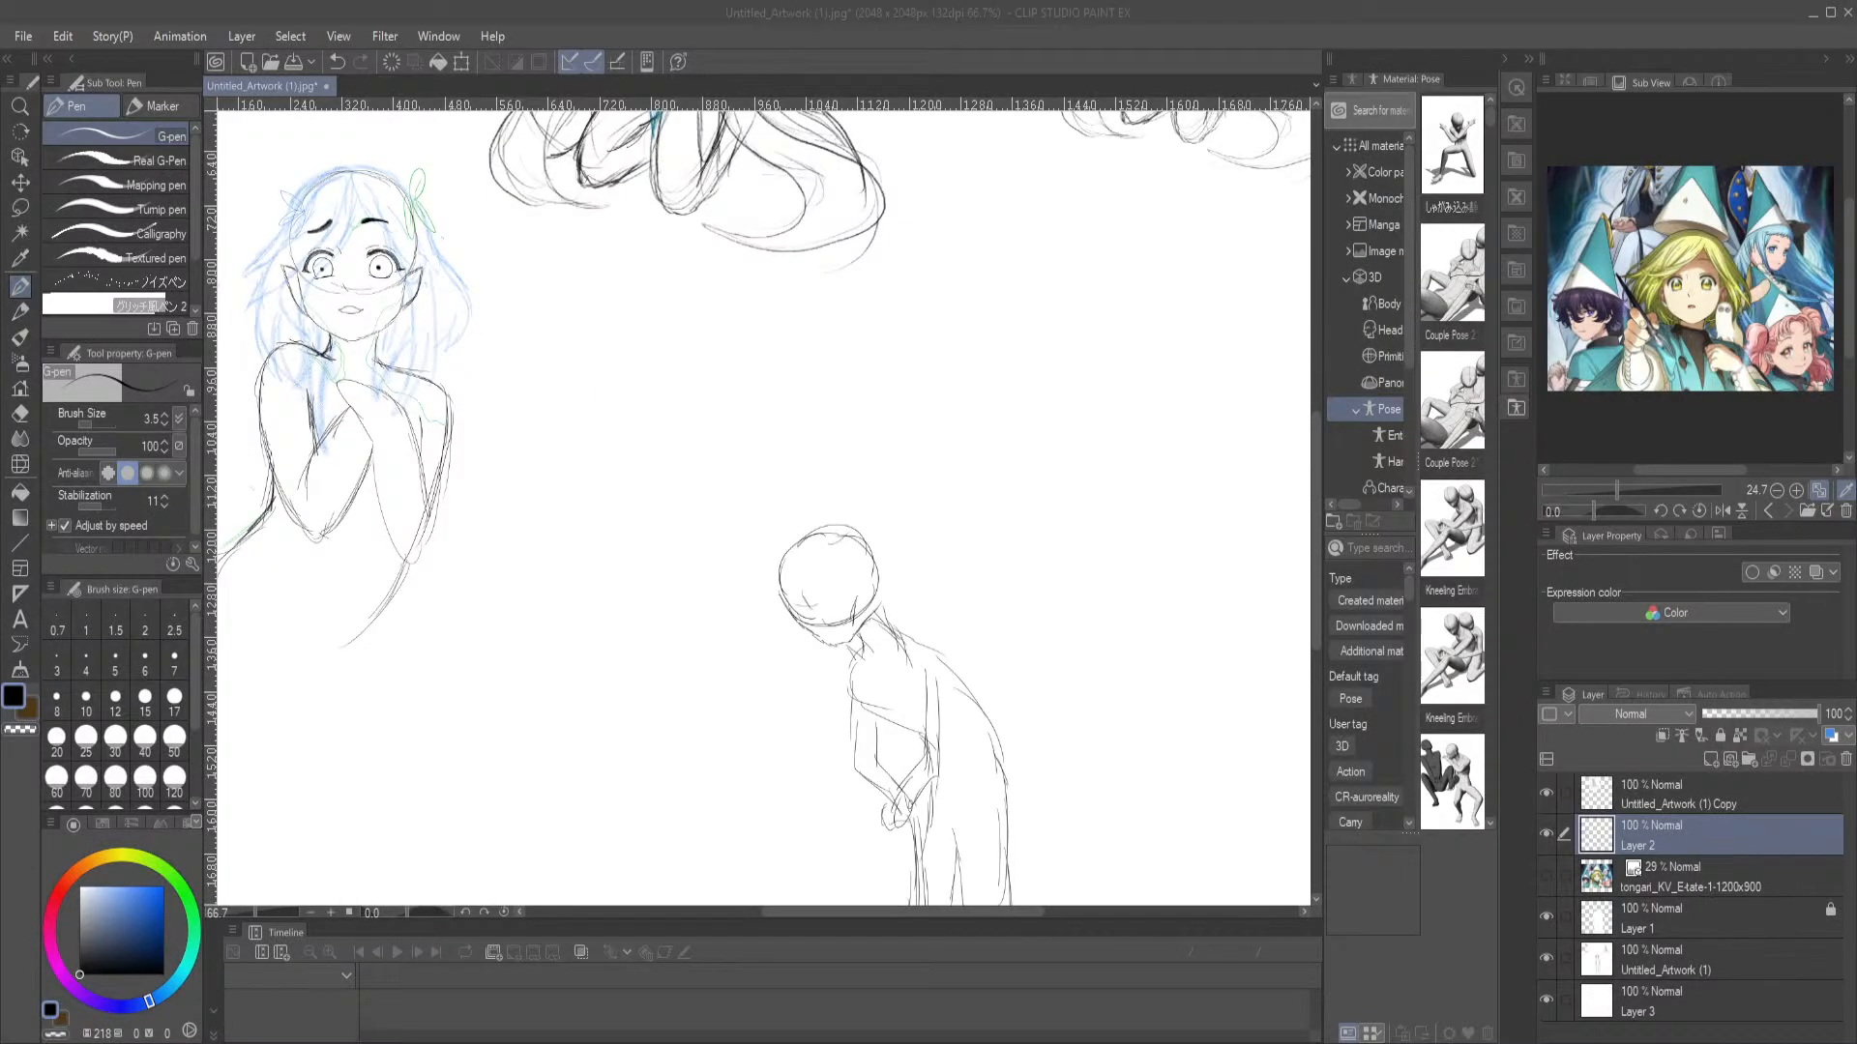
{"action": "left_click_drag", "start_coordinate": [901, 678], "coordinate": [721, 491]}
{"action": "left_click_drag", "start_coordinate": [837, 663], "coordinate": [883, 790]}
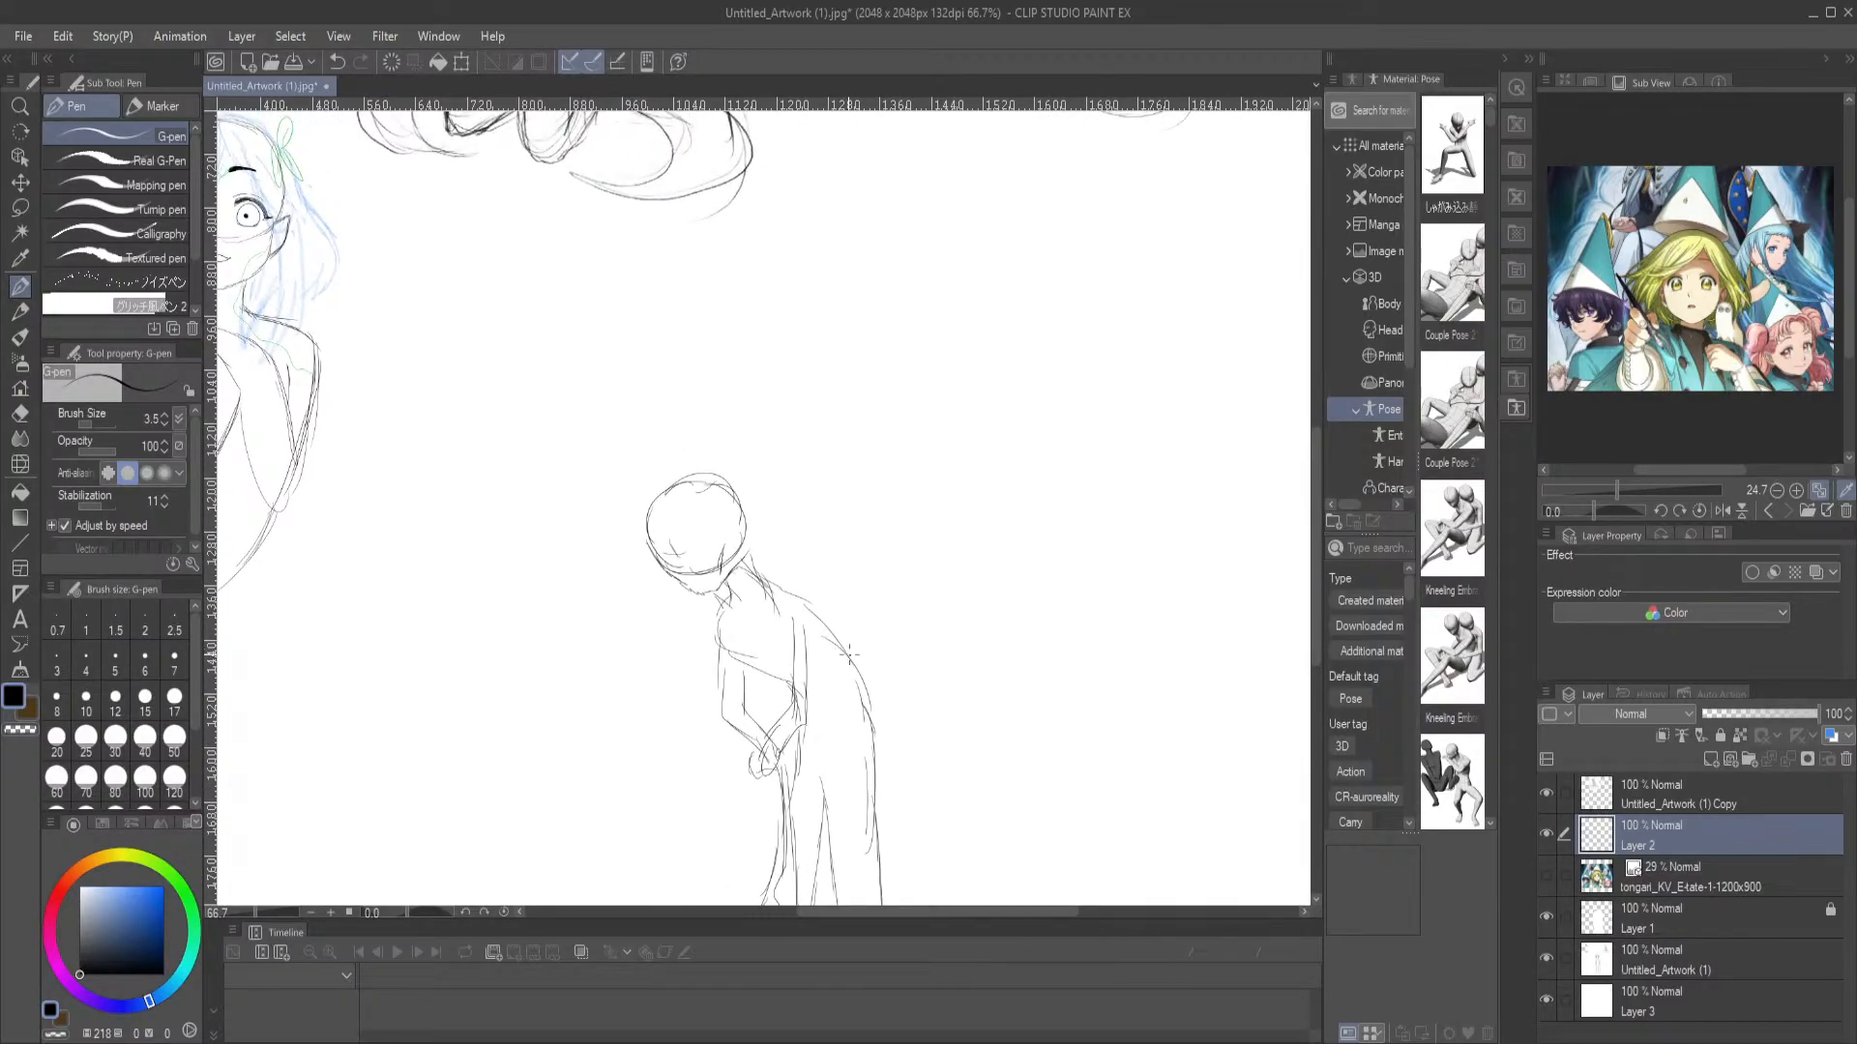
{"action": "mouse_move", "coordinate": [825, 619]}
{"action": "left_mouse_down"}
{"action": "mouse_move", "coordinate": [812, 535]}
{"action": "mouse_move", "coordinate": [766, 481]}
{"action": "left_mouse_up"}
{"action": "key", "text": "ctrl+z"}
{"action": "mouse_move", "coordinate": [817, 601]}
{"action": "left_mouse_down"}
{"action": "mouse_move", "coordinate": [847, 523]}
{"action": "mouse_move", "coordinate": [838, 412]}
{"action": "mouse_move", "coordinate": [827, 522]}
{"action": "mouse_move", "coordinate": [790, 570]}
{"action": "mouse_move", "coordinate": [829, 511]}
{"action": "mouse_move", "coordinate": [816, 437]}
{"action": "left_mouse_up"}
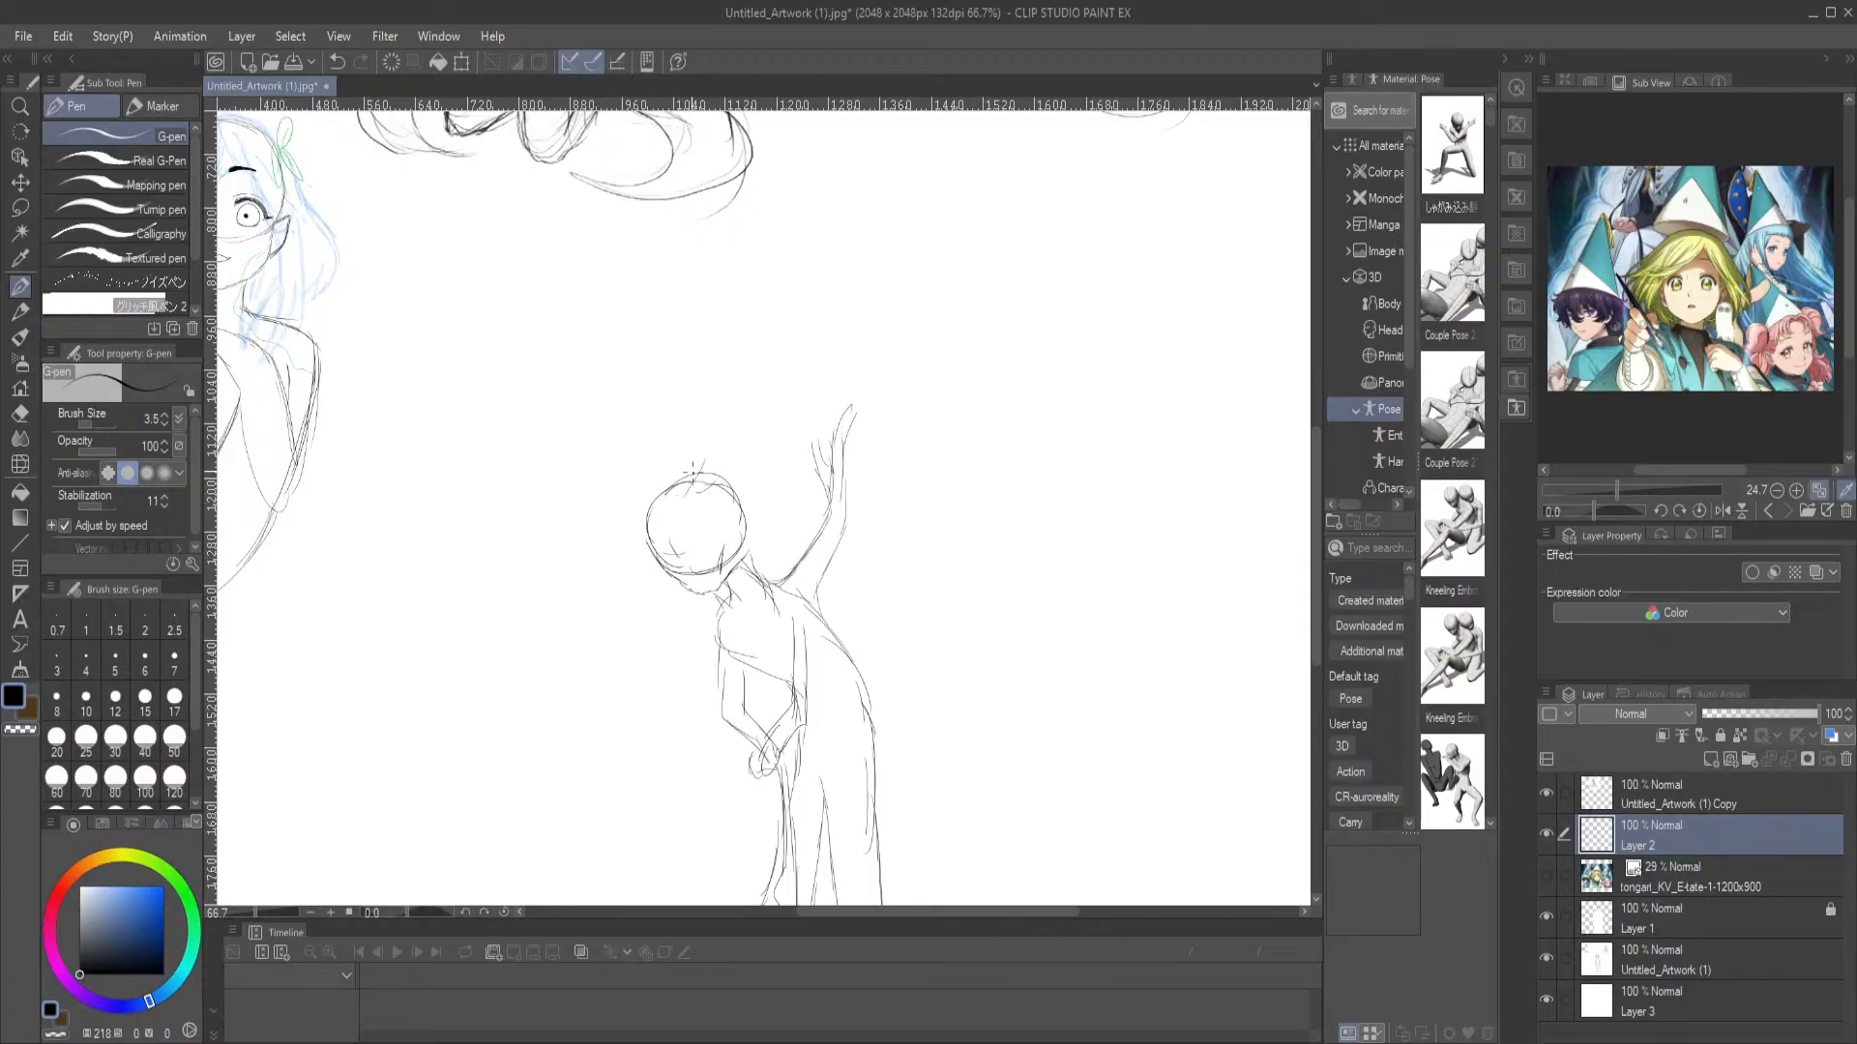
Sketch wavy, tapering branches rising from the figure's head and a bark line running beneath its face
{"action": "left_click_drag", "start_coordinate": [655, 495], "coordinate": [679, 454]}
{"action": "mouse_move", "coordinate": [731, 394]}
{"action": "left_mouse_down"}
{"action": "mouse_move", "coordinate": [778, 363]}
{"action": "mouse_move", "coordinate": [799, 313]}
{"action": "mouse_move", "coordinate": [757, 454]}
{"action": "mouse_move", "coordinate": [781, 574]}
{"action": "left_mouse_up"}
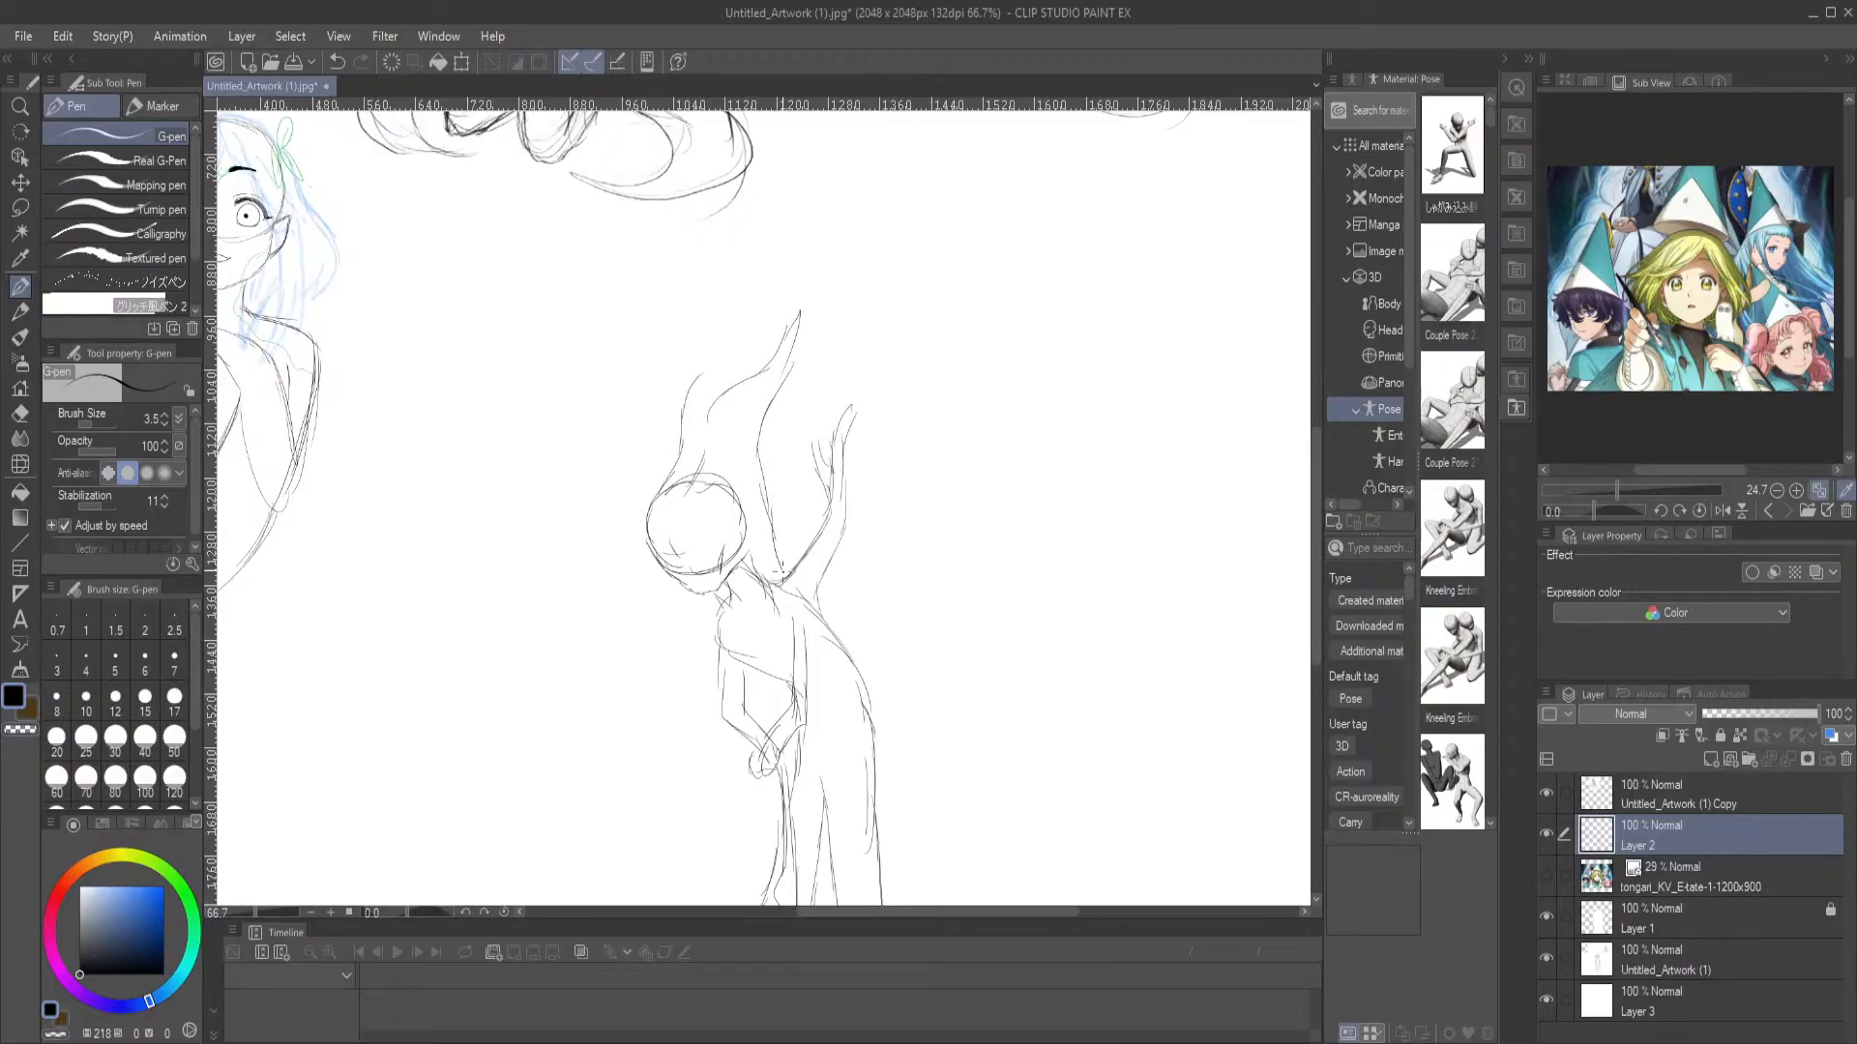
{"action": "left_click_drag", "start_coordinate": [653, 453], "coordinate": [640, 440]}
{"action": "mouse_move", "coordinate": [604, 355]}
{"action": "left_mouse_down"}
{"action": "mouse_move", "coordinate": [612, 493]}
{"action": "mouse_move", "coordinate": [657, 548]}
{"action": "mouse_move", "coordinate": [629, 541]}
{"action": "mouse_move", "coordinate": [703, 594]}
{"action": "mouse_move", "coordinate": [731, 665]}
{"action": "left_mouse_up"}
Sketch the figure's front outline and flowing trunk lines from the chest past the arms down into the roots
{"action": "key", "text": "e"}
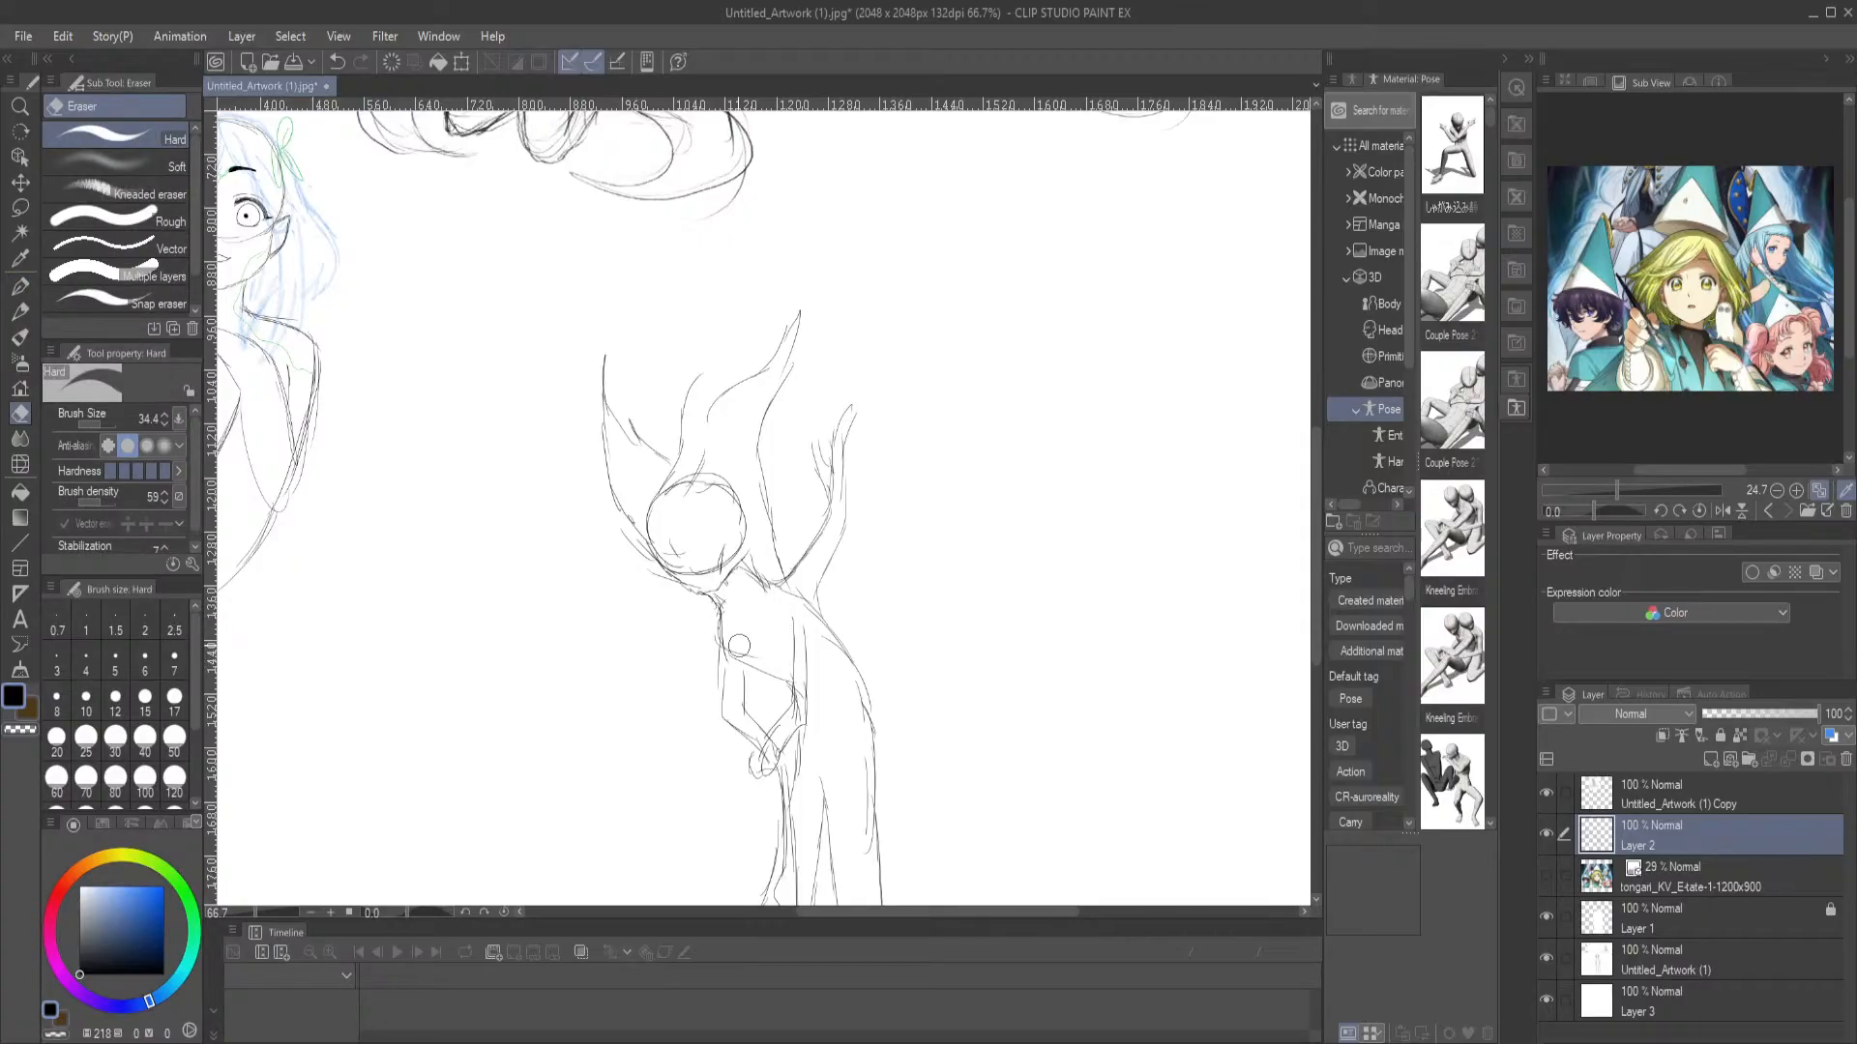
{"action": "left_click", "coordinate": [19, 286]}
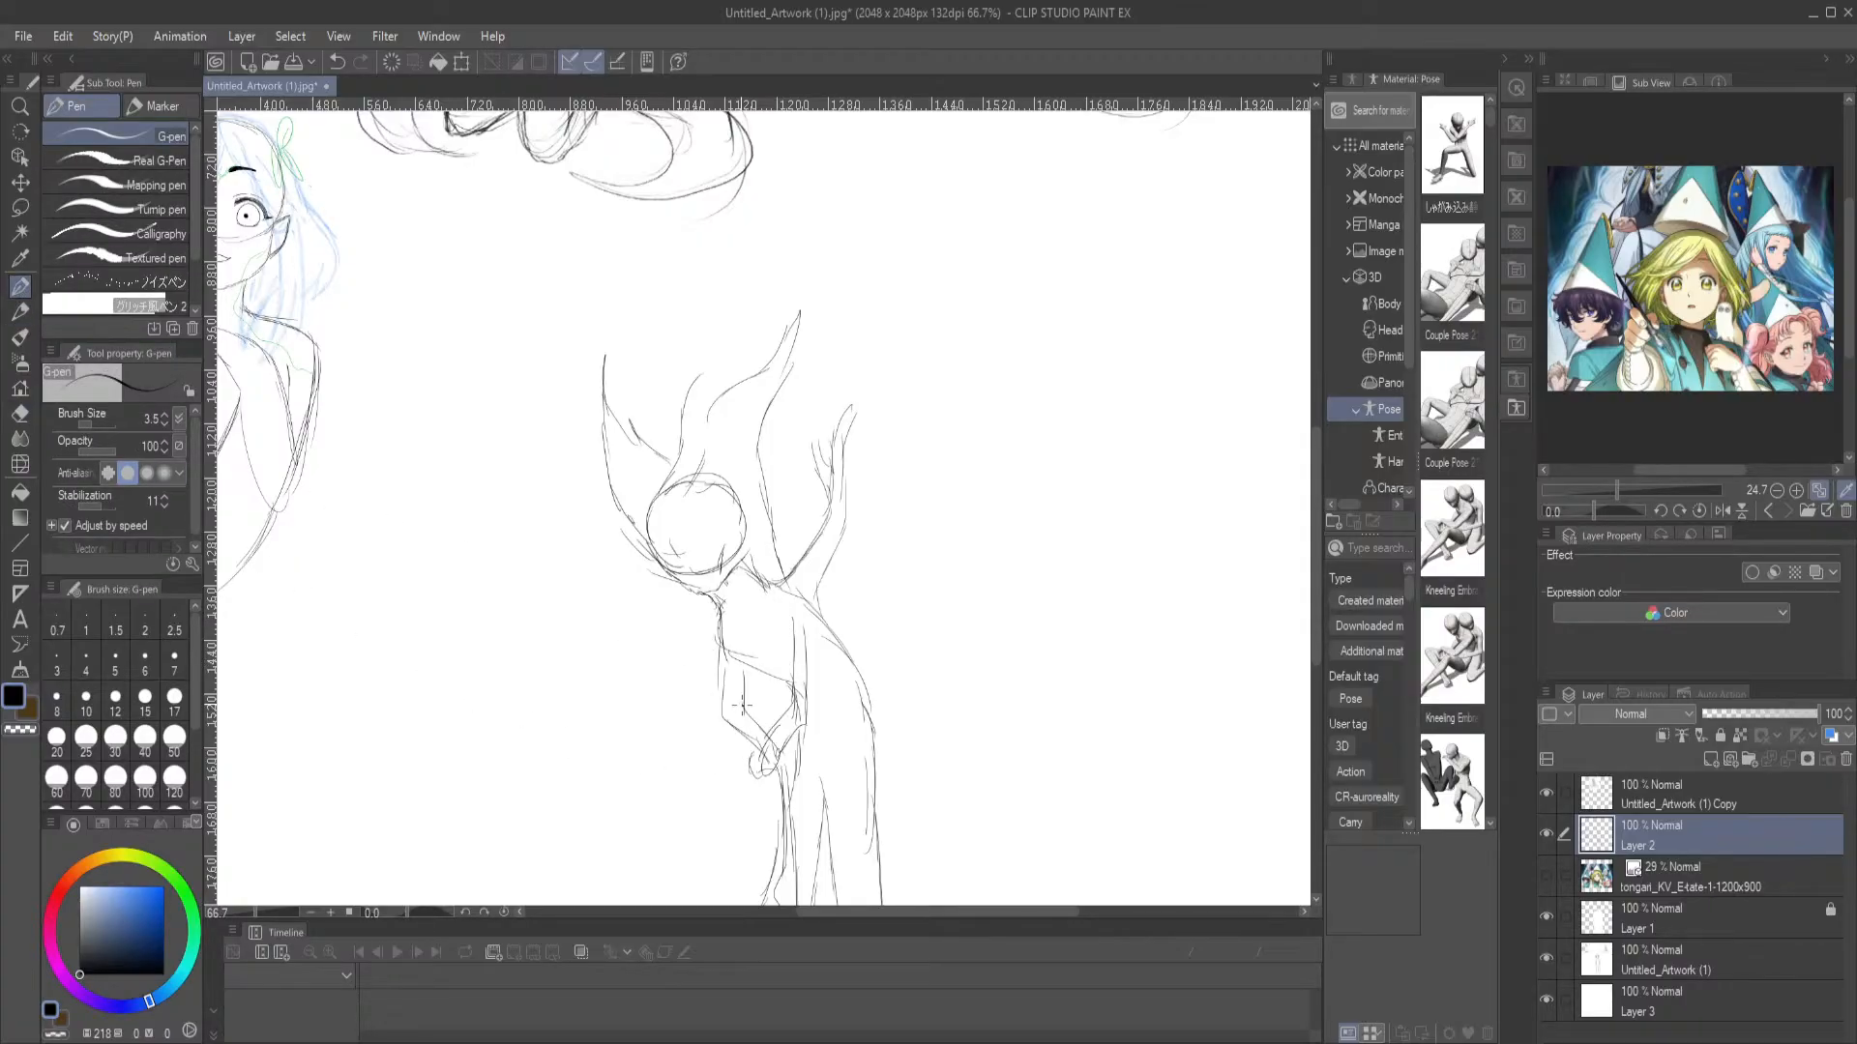
{"action": "mouse_move", "coordinate": [700, 610]}
{"action": "left_mouse_down"}
{"action": "mouse_move", "coordinate": [705, 691]}
{"action": "mouse_move", "coordinate": [810, 868]}
{"action": "left_mouse_up"}
{"action": "left_click_drag", "start_coordinate": [816, 779], "coordinate": [763, 642]}
{"action": "left_click_drag", "start_coordinate": [709, 539], "coordinate": [779, 699]}
{"action": "left_click_drag", "start_coordinate": [744, 630], "coordinate": [807, 856]}
{"action": "left_click_drag", "start_coordinate": [739, 675], "coordinate": [772, 797]}
{"action": "mouse_move", "coordinate": [750, 725]}
{"action": "left_mouse_down"}
{"action": "mouse_move", "coordinate": [738, 837]}
{"action": "mouse_move", "coordinate": [711, 870]}
{"action": "mouse_move", "coordinate": [750, 849]}
{"action": "mouse_move", "coordinate": [784, 885]}
{"action": "left_mouse_up"}
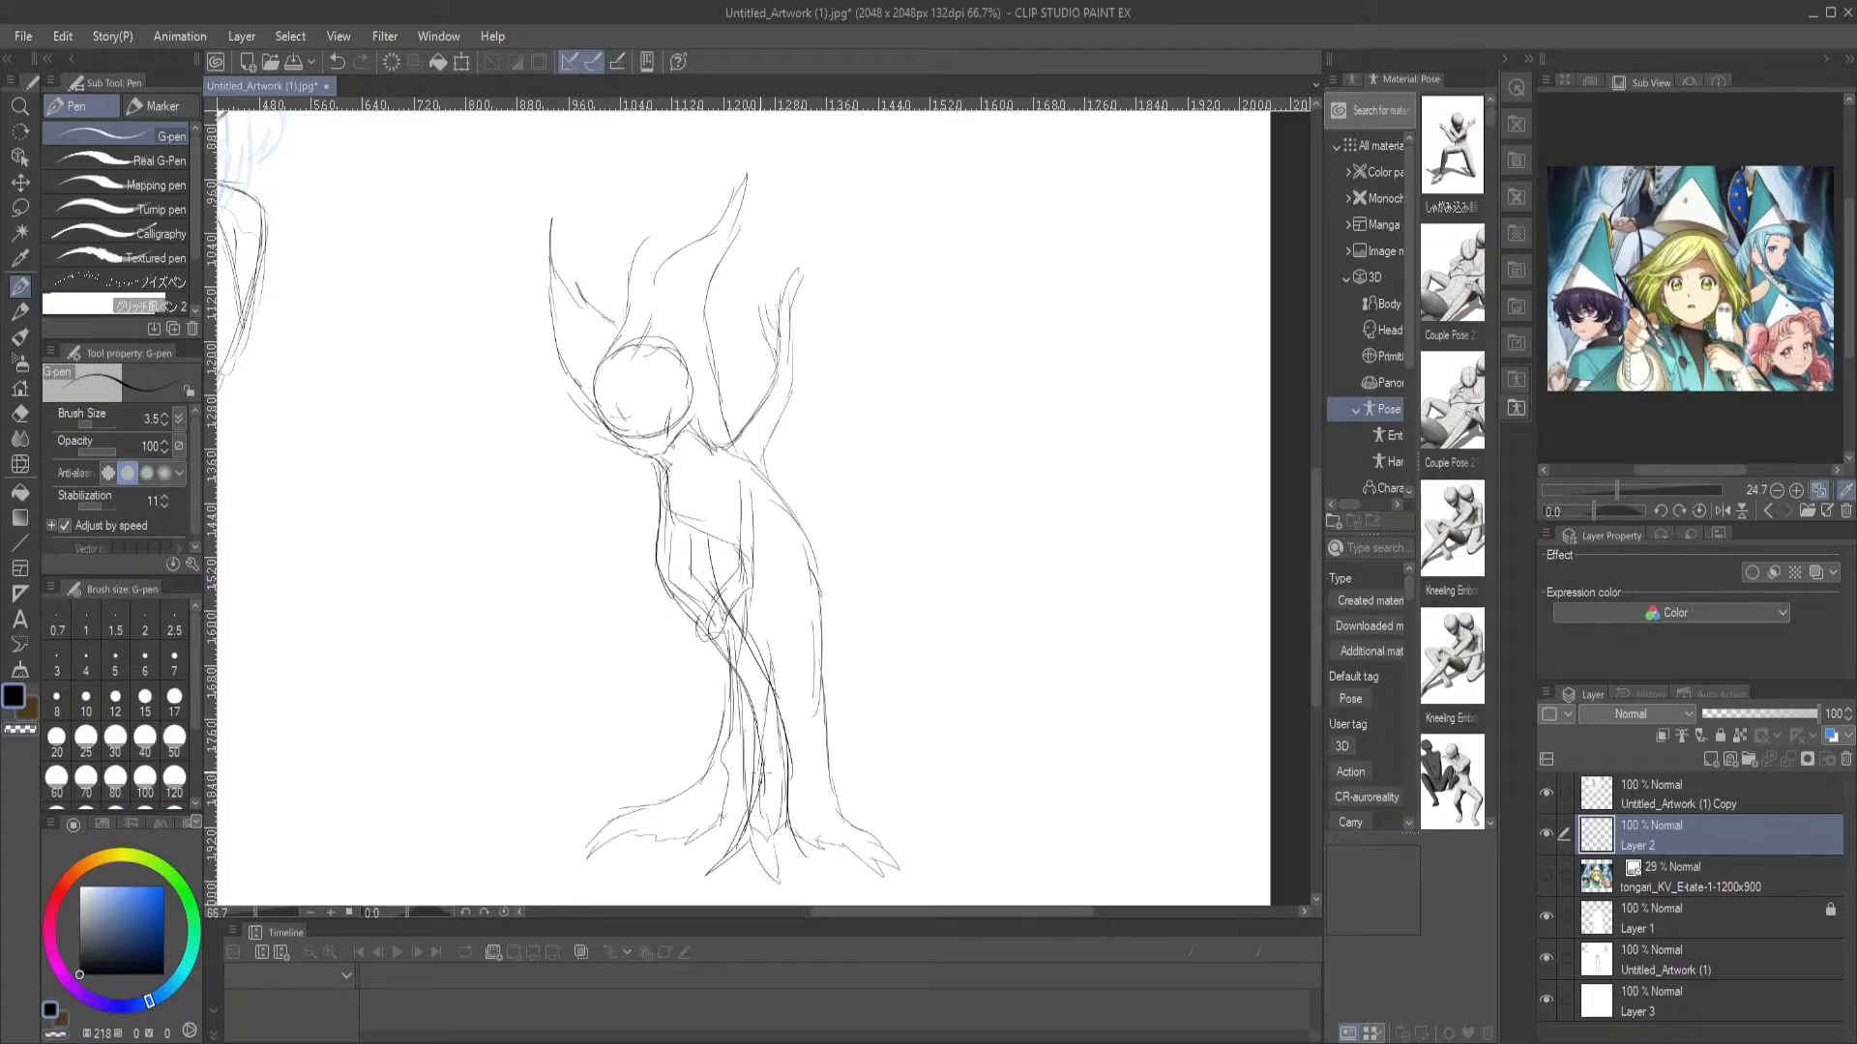
{"action": "mouse_move", "coordinate": [720, 644]}
{"action": "left_mouse_down"}
{"action": "mouse_move", "coordinate": [703, 789]}
{"action": "mouse_move", "coordinate": [716, 775]}
{"action": "mouse_move", "coordinate": [681, 859]}
{"action": "left_mouse_up"}
Erase the construction circle and guide lines inside the tree figure's head
{"action": "key", "text": "e"}
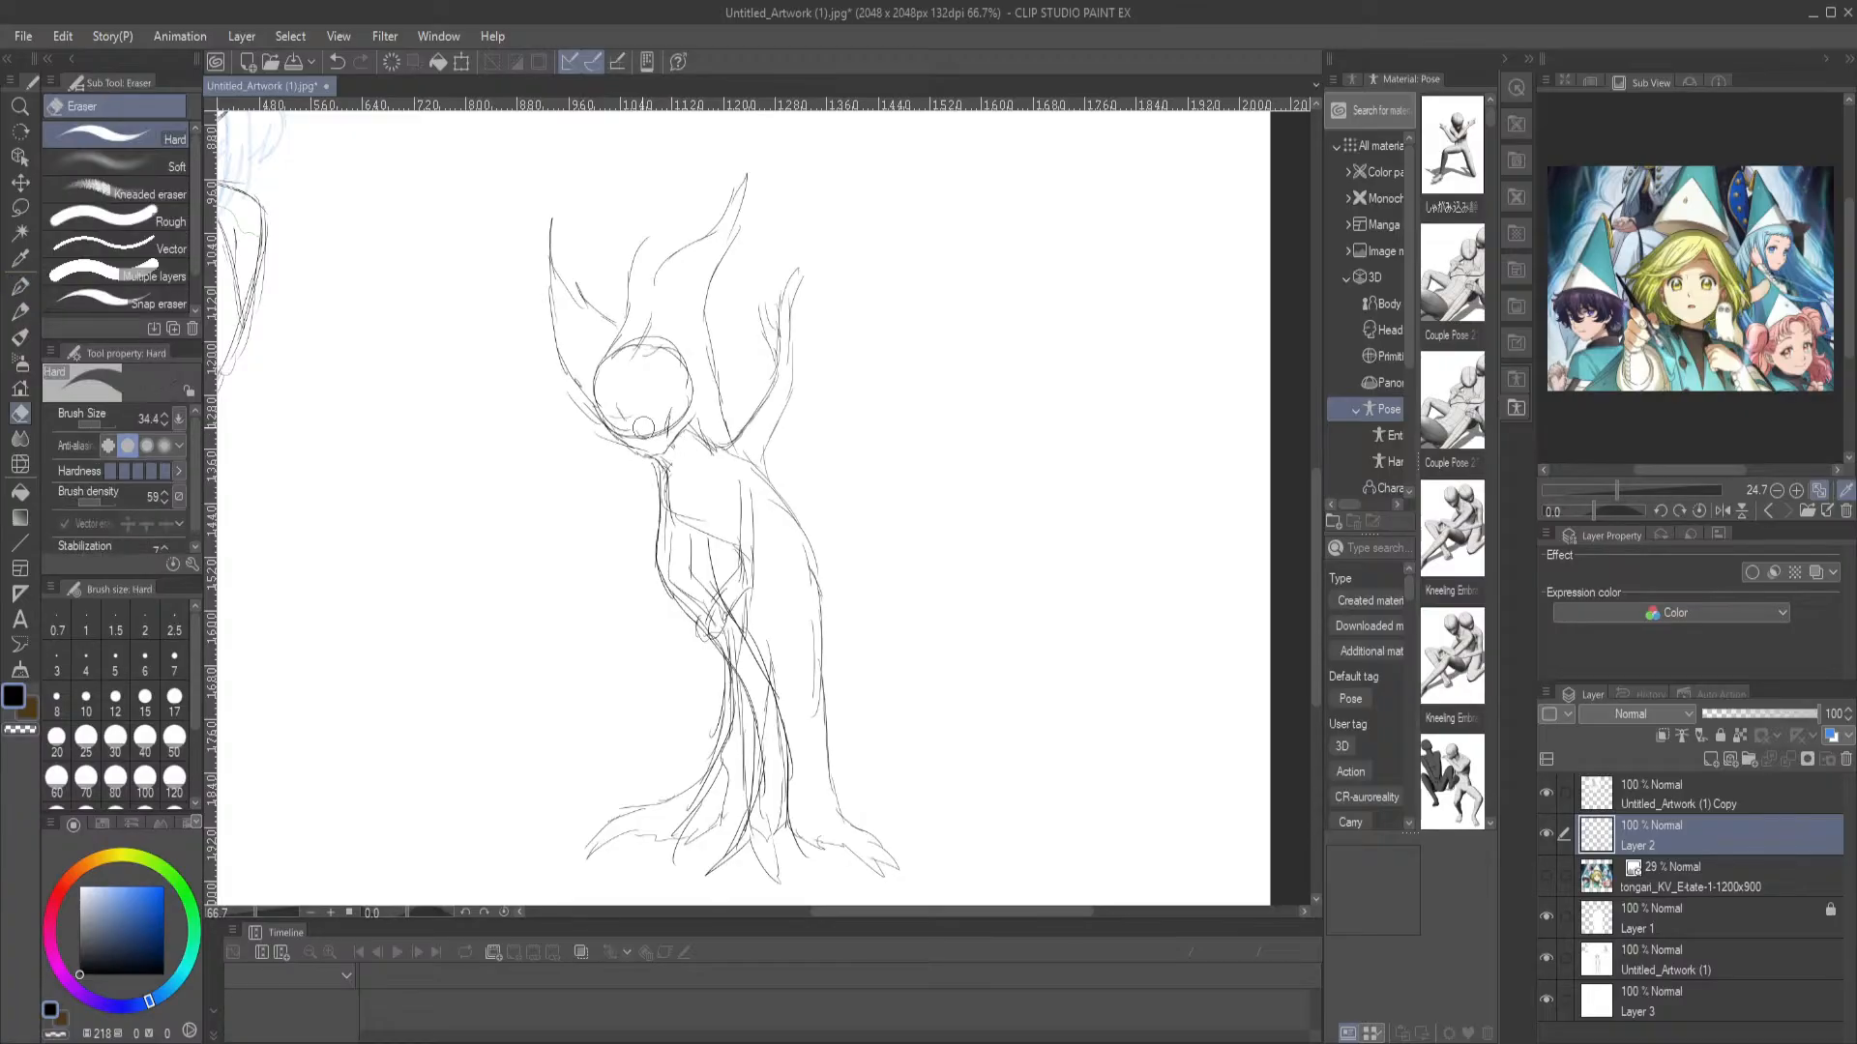
{"action": "mouse_move", "coordinate": [620, 402]}
{"action": "left_mouse_down"}
{"action": "mouse_move", "coordinate": [638, 346]}
{"action": "mouse_move", "coordinate": [670, 348]}
{"action": "mouse_move", "coordinate": [684, 421]}
{"action": "mouse_move", "coordinate": [665, 384]}
{"action": "mouse_move", "coordinate": [717, 455]}
{"action": "left_mouse_up"}
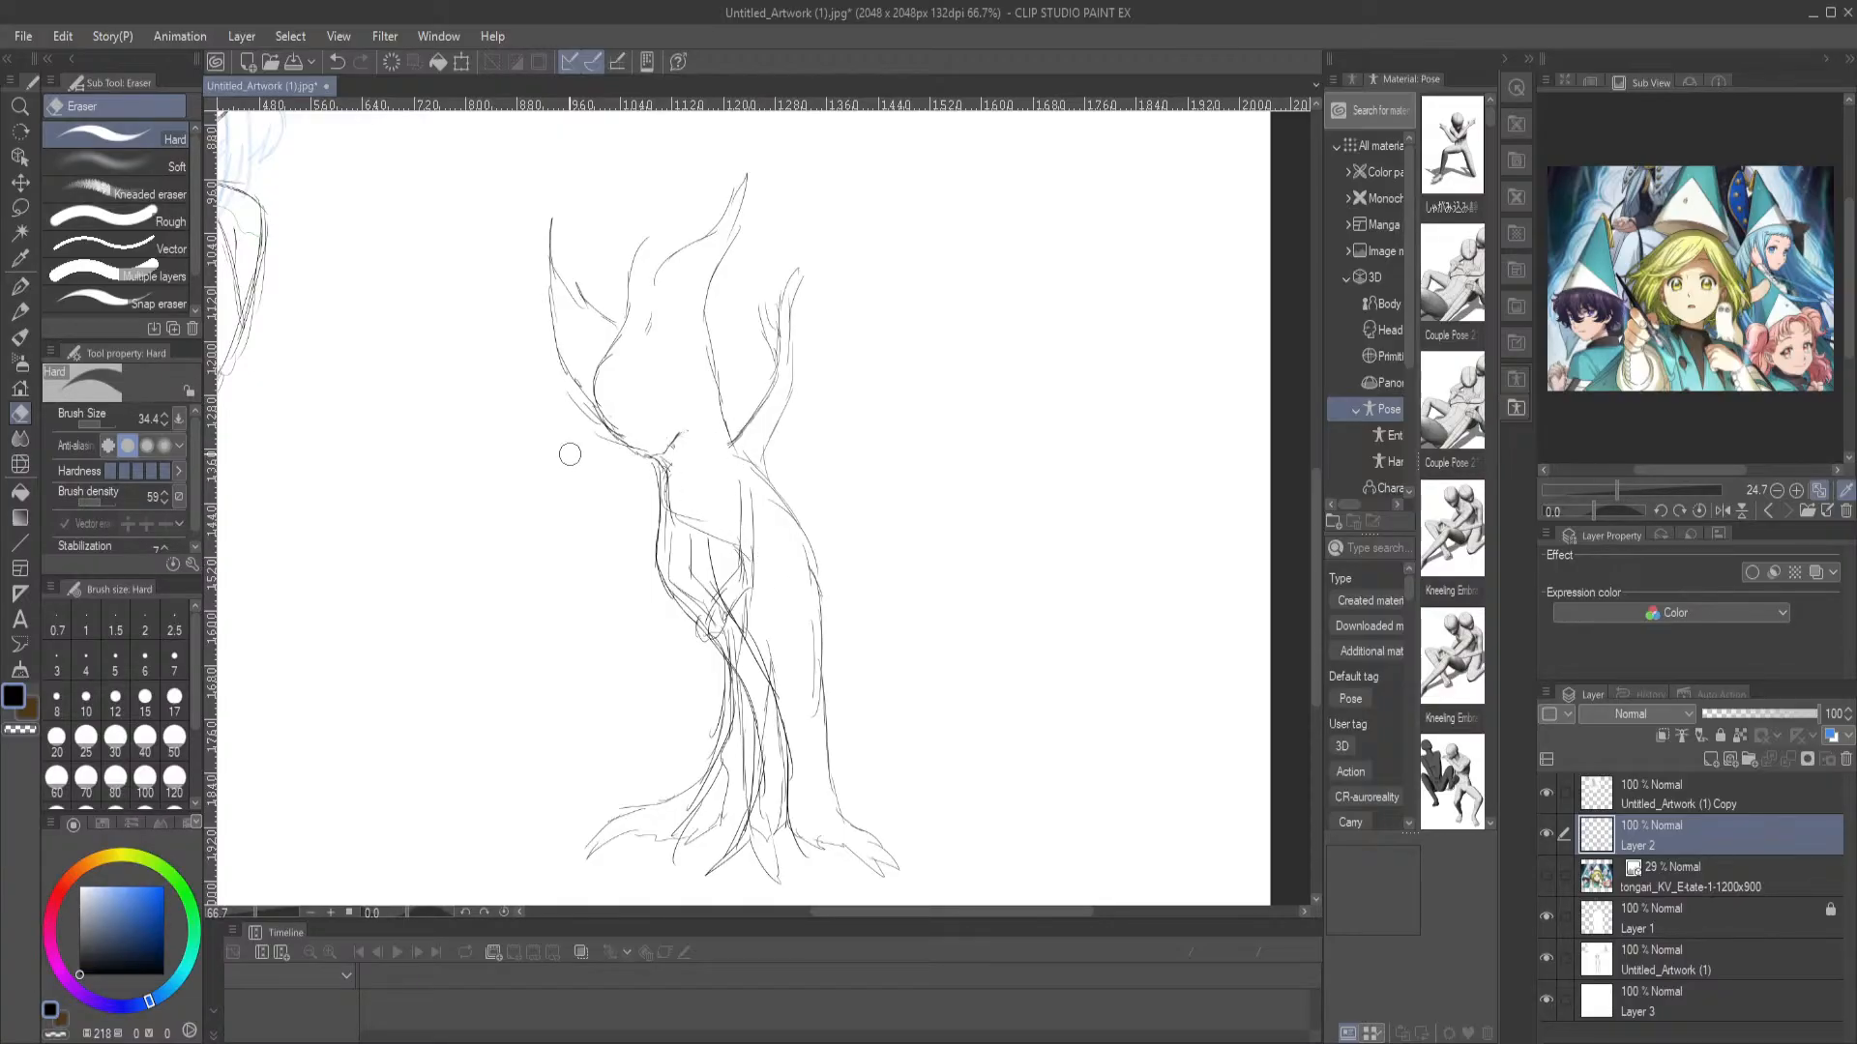
{"action": "left_click", "coordinate": [20, 287]}
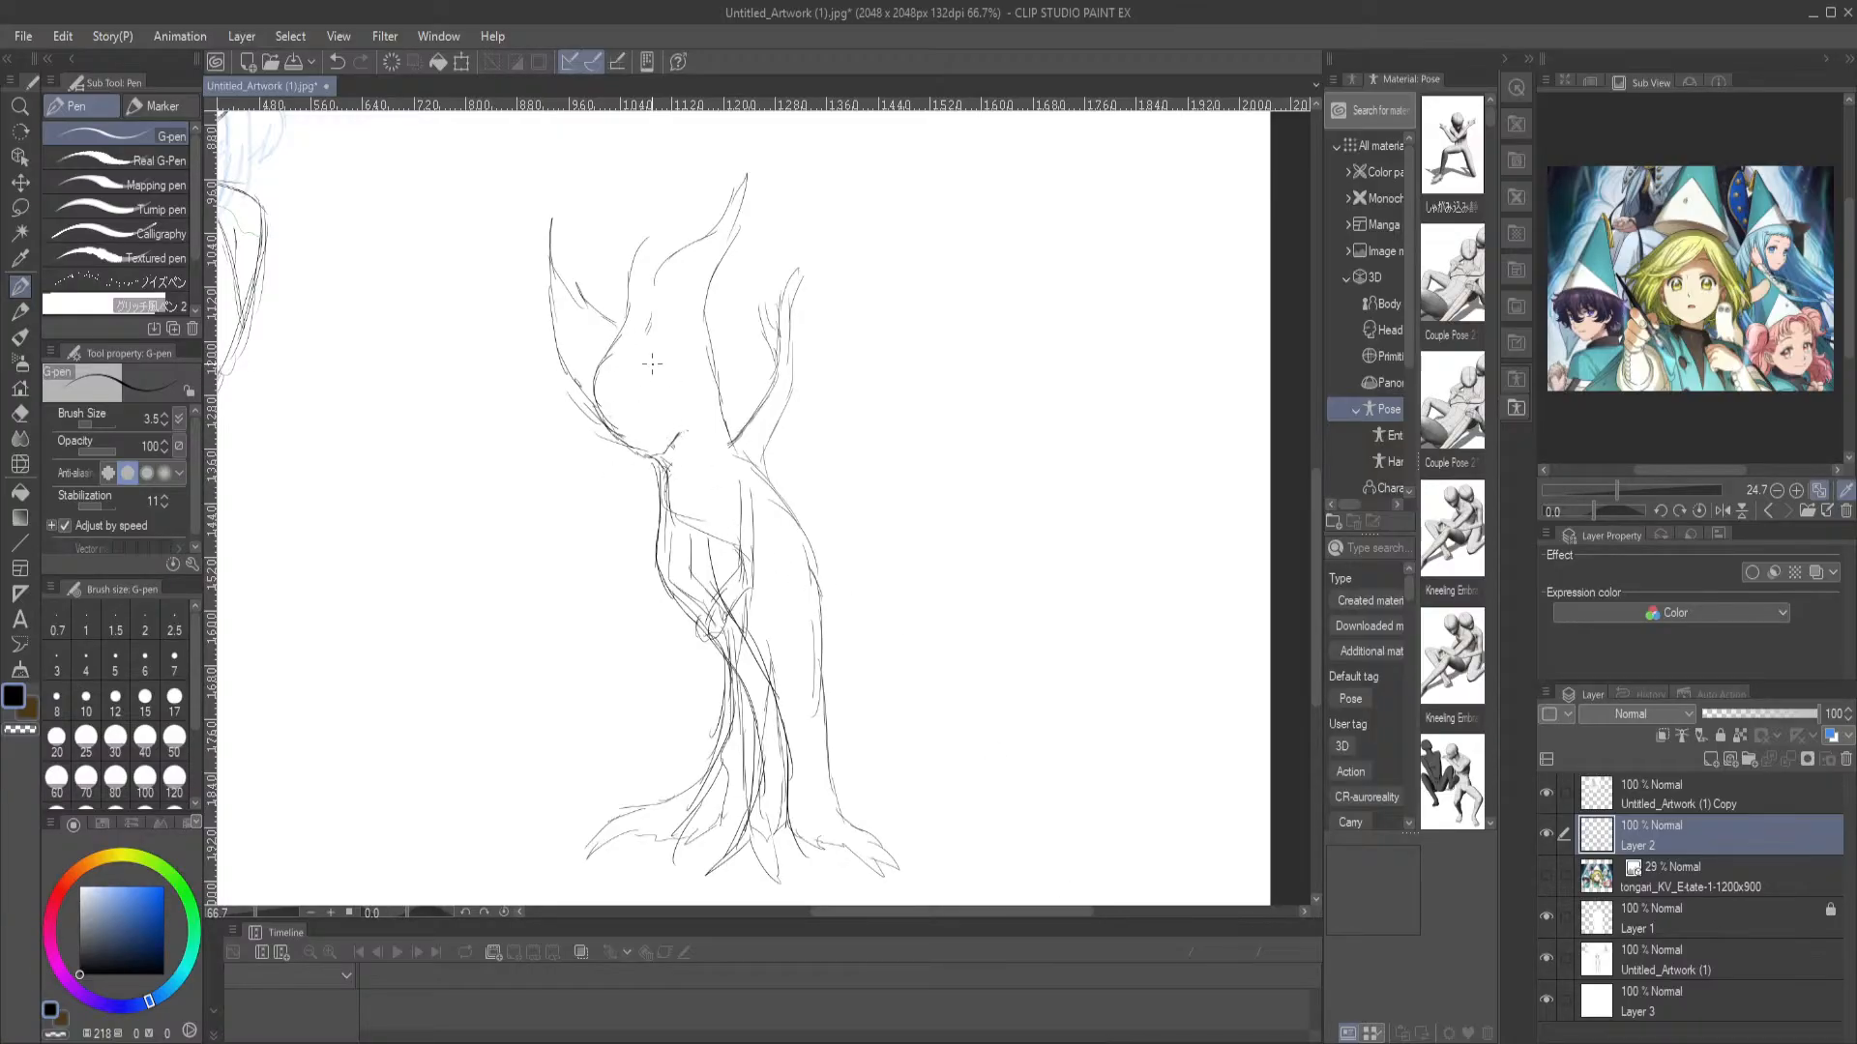
Draw the tree figure's near closed eye, nose and mouth with the G-pen, adding crease lines around the cheek
{"action": "scroll", "coordinate": [658, 435], "scroll_direction": "up", "scroll_amount": 8}
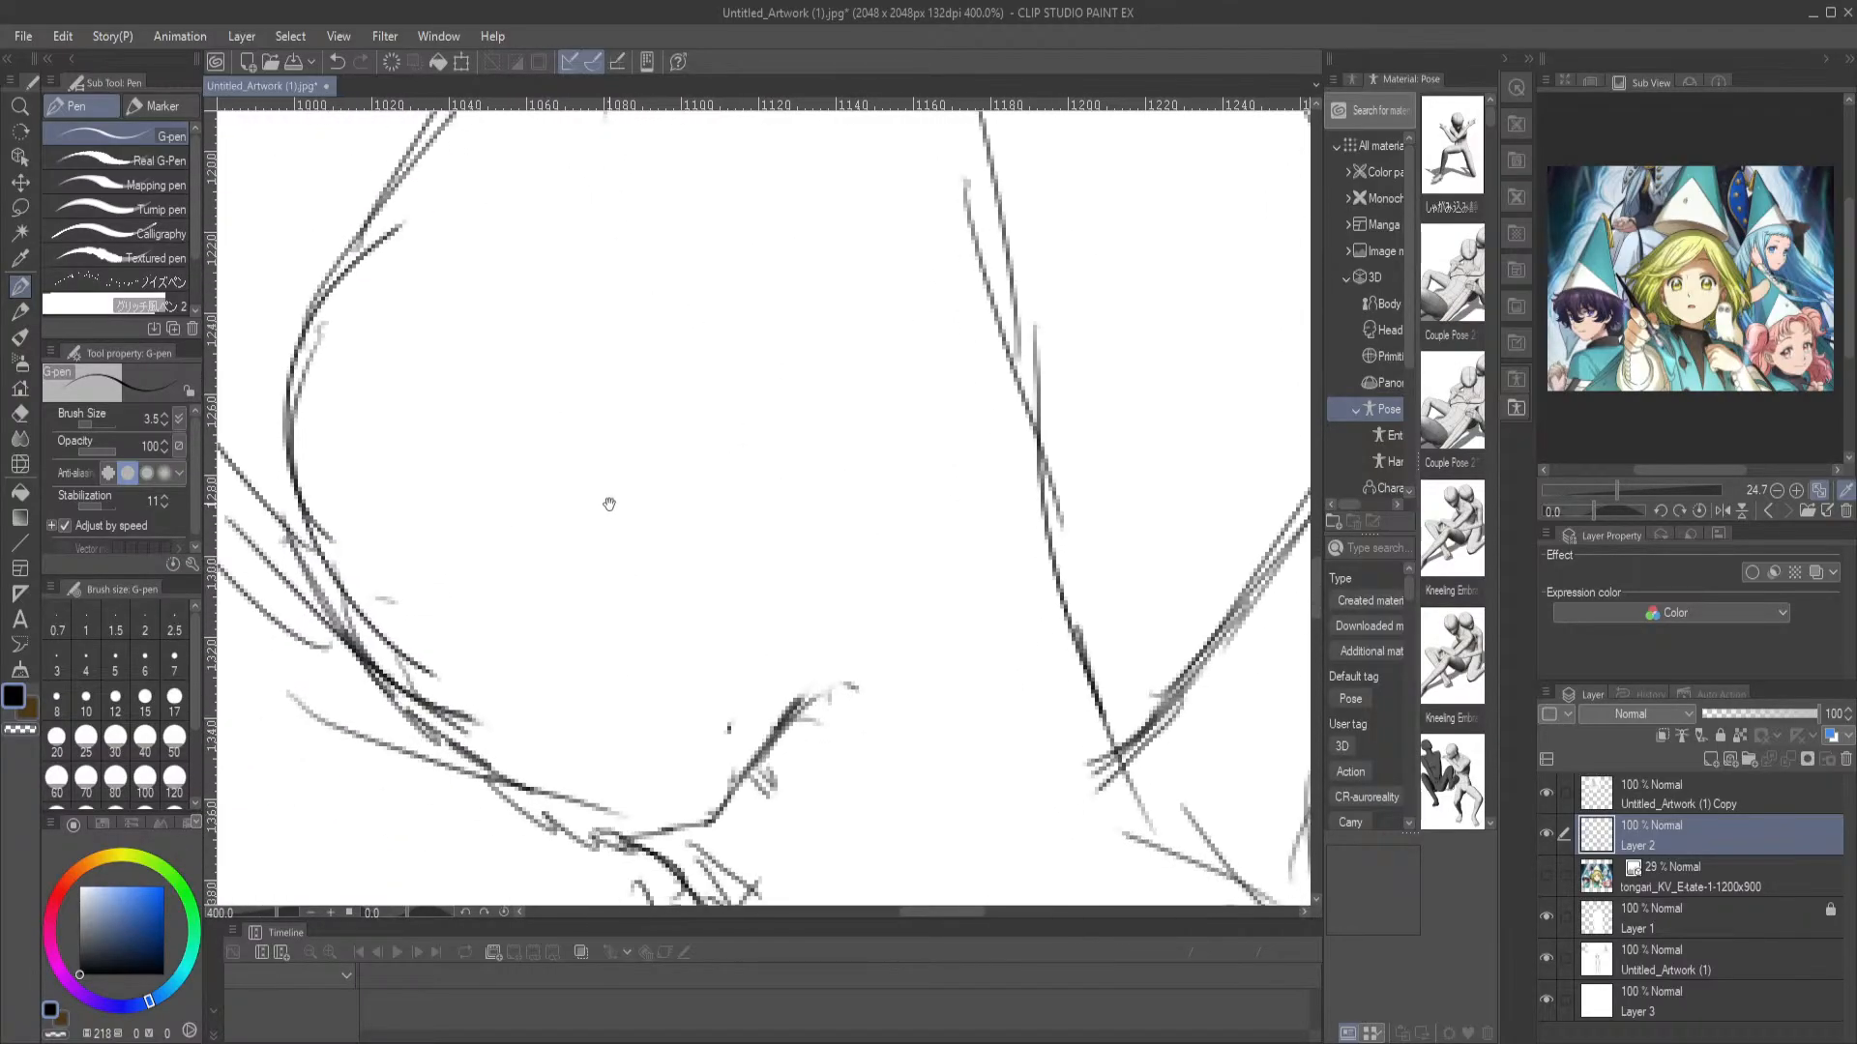
{"action": "mouse_move", "coordinate": [527, 620]}
{"action": "left_mouse_down"}
{"action": "mouse_move", "coordinate": [585, 622]}
{"action": "mouse_move", "coordinate": [530, 626]}
{"action": "mouse_move", "coordinate": [635, 563]}
{"action": "mouse_move", "coordinate": [635, 585]}
{"action": "mouse_move", "coordinate": [666, 547]}
{"action": "mouse_move", "coordinate": [515, 623]}
{"action": "mouse_move", "coordinate": [599, 612]}
{"action": "mouse_move", "coordinate": [671, 534]}
{"action": "mouse_move", "coordinate": [521, 612]}
{"action": "mouse_move", "coordinate": [537, 630]}
{"action": "mouse_move", "coordinate": [611, 618]}
{"action": "mouse_move", "coordinate": [687, 544]}
{"action": "left_mouse_up"}
{"action": "mouse_move", "coordinate": [488, 677]}
{"action": "left_mouse_down"}
{"action": "mouse_move", "coordinate": [509, 743]}
{"action": "mouse_move", "coordinate": [600, 792]}
{"action": "mouse_move", "coordinate": [584, 791]}
{"action": "mouse_move", "coordinate": [662, 756]}
{"action": "left_mouse_up"}
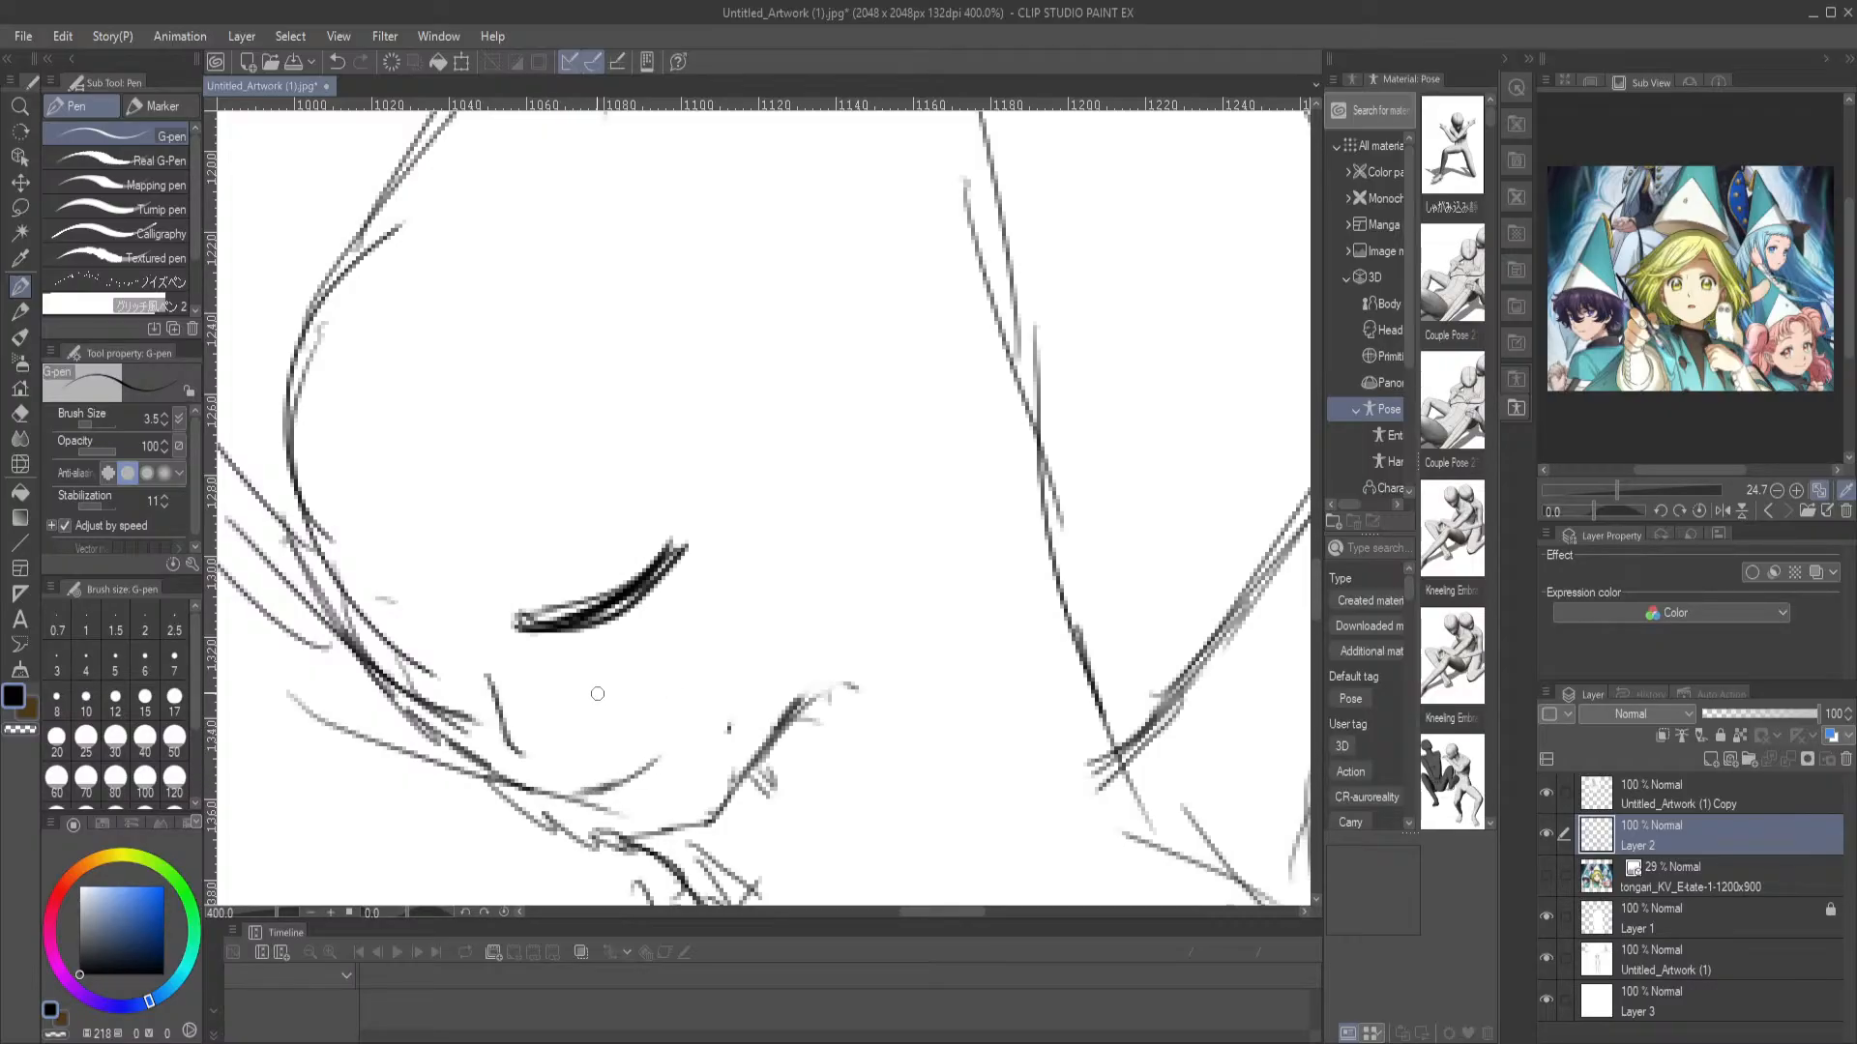
{"action": "left_click_drag", "start_coordinate": [547, 659], "coordinate": [617, 660]}
{"action": "left_click_drag", "start_coordinate": [558, 740], "coordinate": [633, 741]}
{"action": "mouse_move", "coordinate": [586, 658]}
{"action": "left_mouse_down"}
{"action": "mouse_move", "coordinate": [694, 626]}
{"action": "mouse_move", "coordinate": [730, 697]}
{"action": "mouse_move", "coordinate": [599, 673]}
{"action": "mouse_move", "coordinate": [699, 782]}
{"action": "left_mouse_up"}
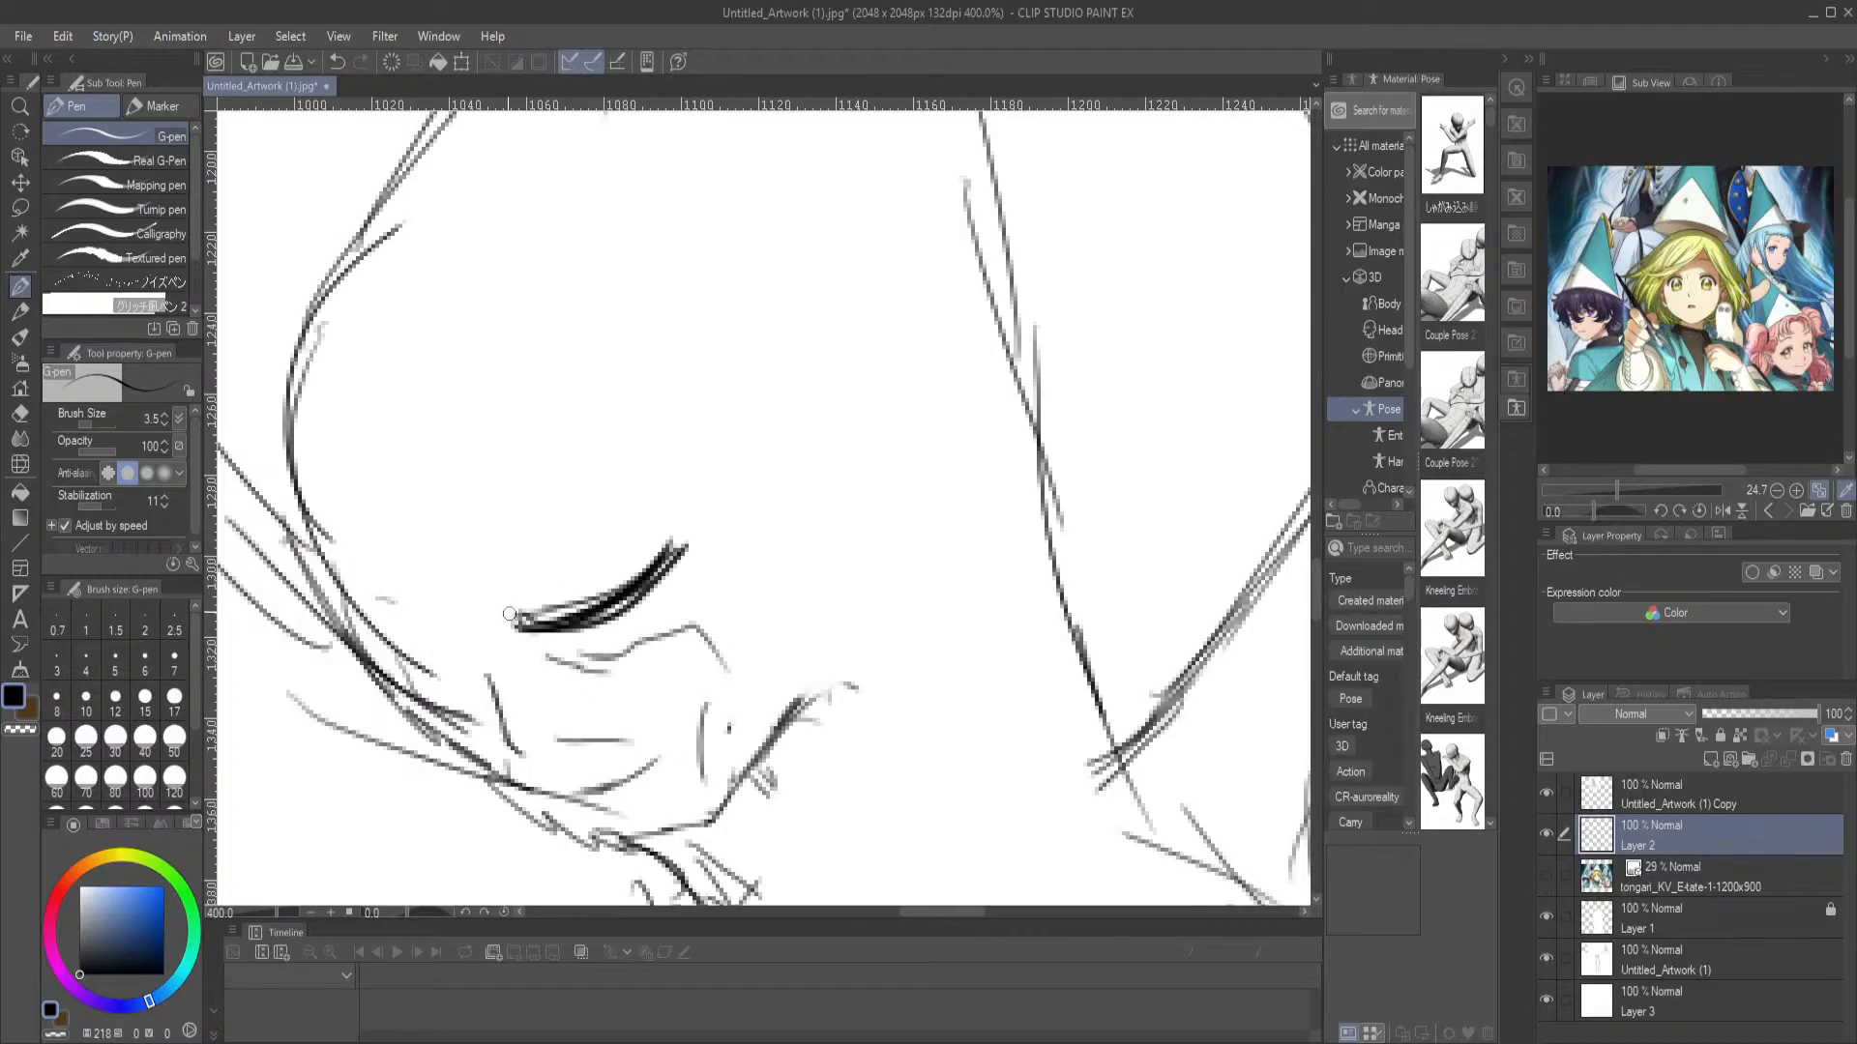
Add the eyelid crease and brow above the near eye and draw the far closed eye
{"action": "mouse_move", "coordinate": [505, 581]}
{"action": "left_mouse_down"}
{"action": "mouse_move", "coordinate": [553, 513]}
{"action": "mouse_move", "coordinate": [649, 512]}
{"action": "left_mouse_up"}
{"action": "left_click_drag", "start_coordinate": [480, 493], "coordinate": [617, 448]}
{"action": "mouse_move", "coordinate": [468, 656]}
{"action": "left_mouse_down"}
{"action": "mouse_move", "coordinate": [399, 655]}
{"action": "mouse_move", "coordinate": [465, 655]}
{"action": "mouse_move", "coordinate": [417, 671]}
{"action": "mouse_move", "coordinate": [460, 671]}
{"action": "mouse_move", "coordinate": [451, 618]}
{"action": "mouse_move", "coordinate": [379, 600]}
{"action": "left_mouse_up"}
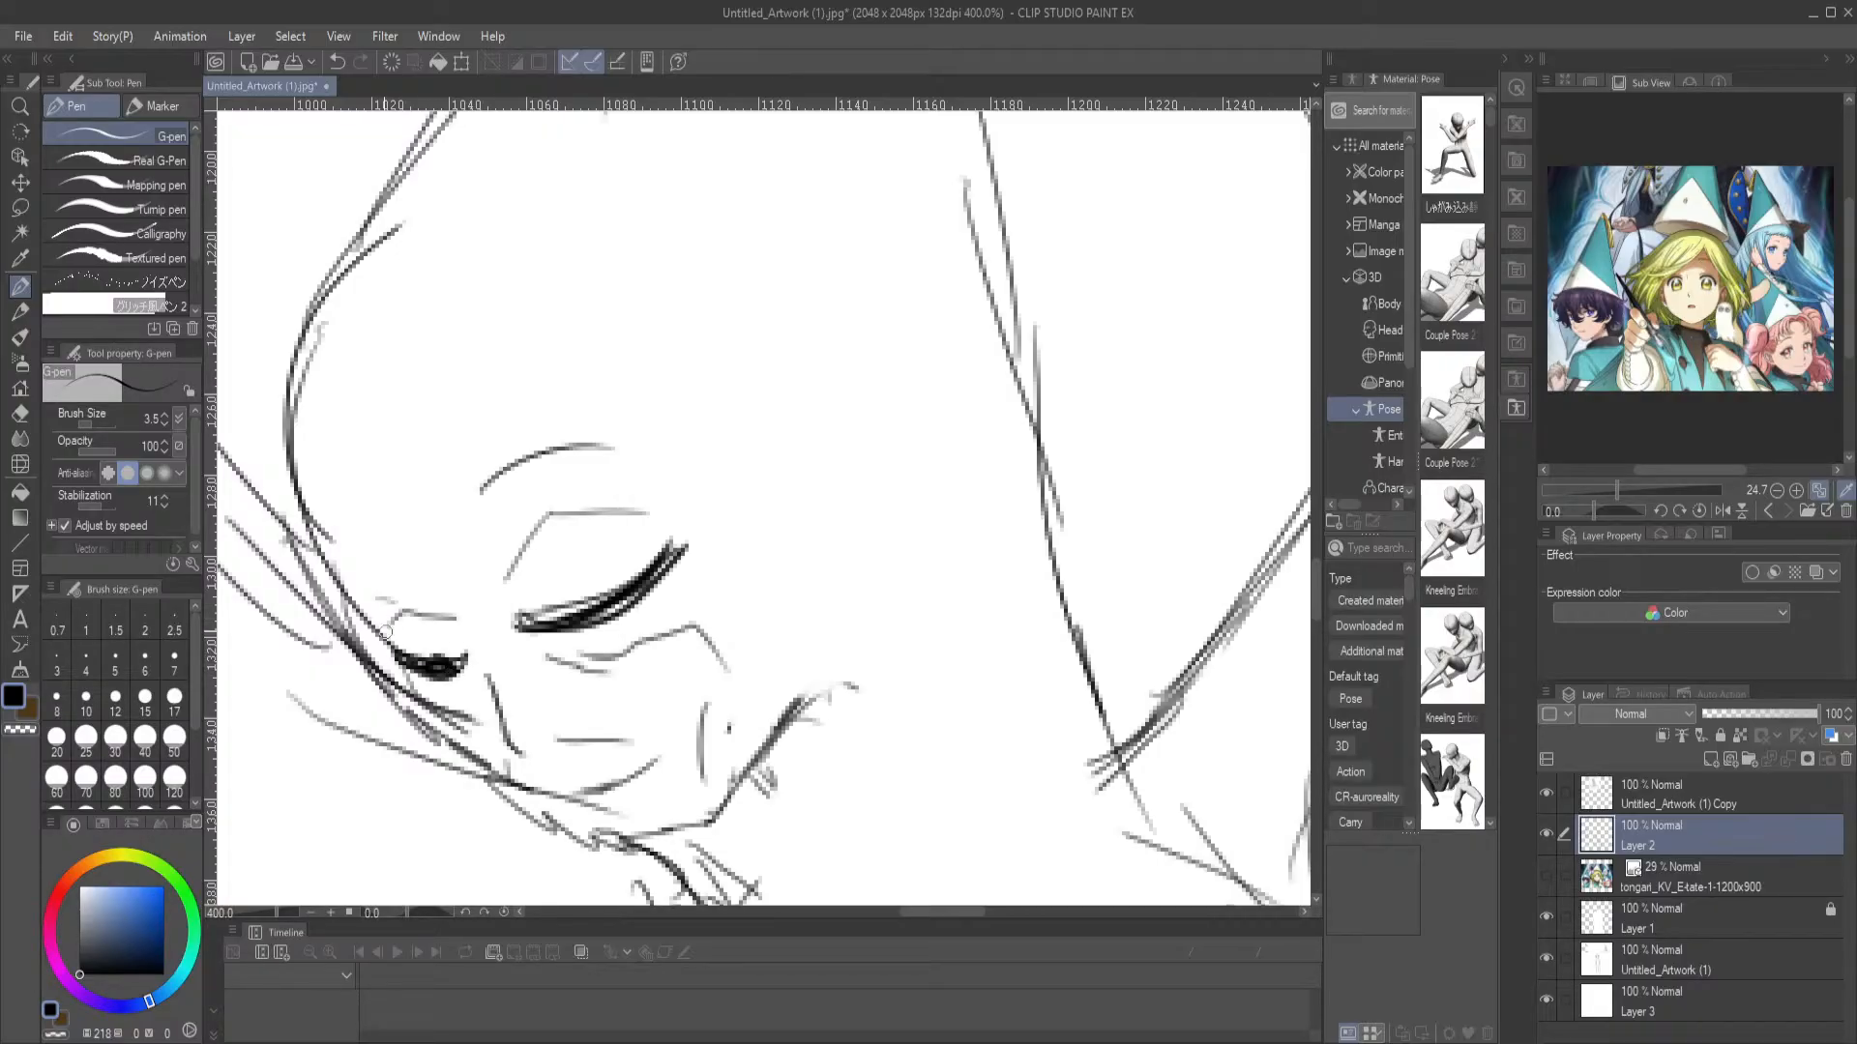
Rework the arm area on the tree figure's torso and erase the overlapping arm and hand lines
{"action": "key", "text": "ctrl+0"}
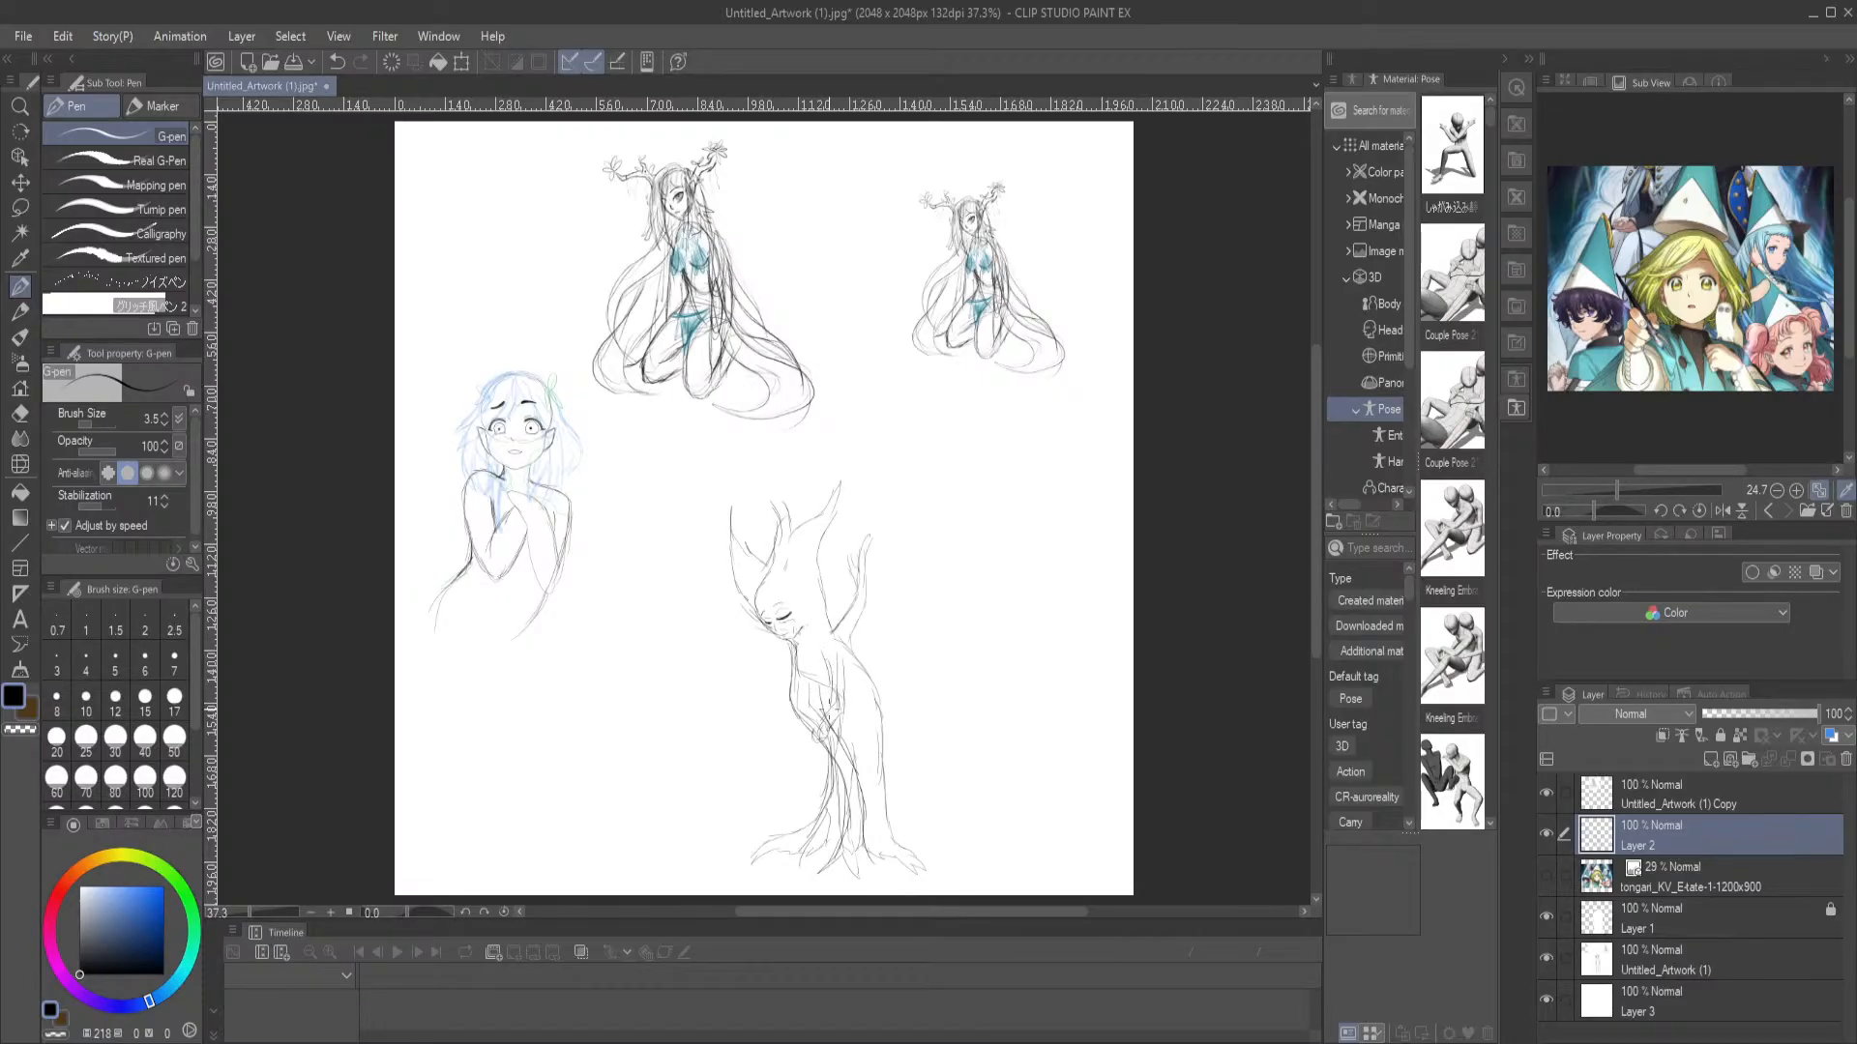
{"action": "left_click_drag", "start_coordinate": [839, 693], "coordinate": [822, 731]}
{"action": "key", "text": "e"}
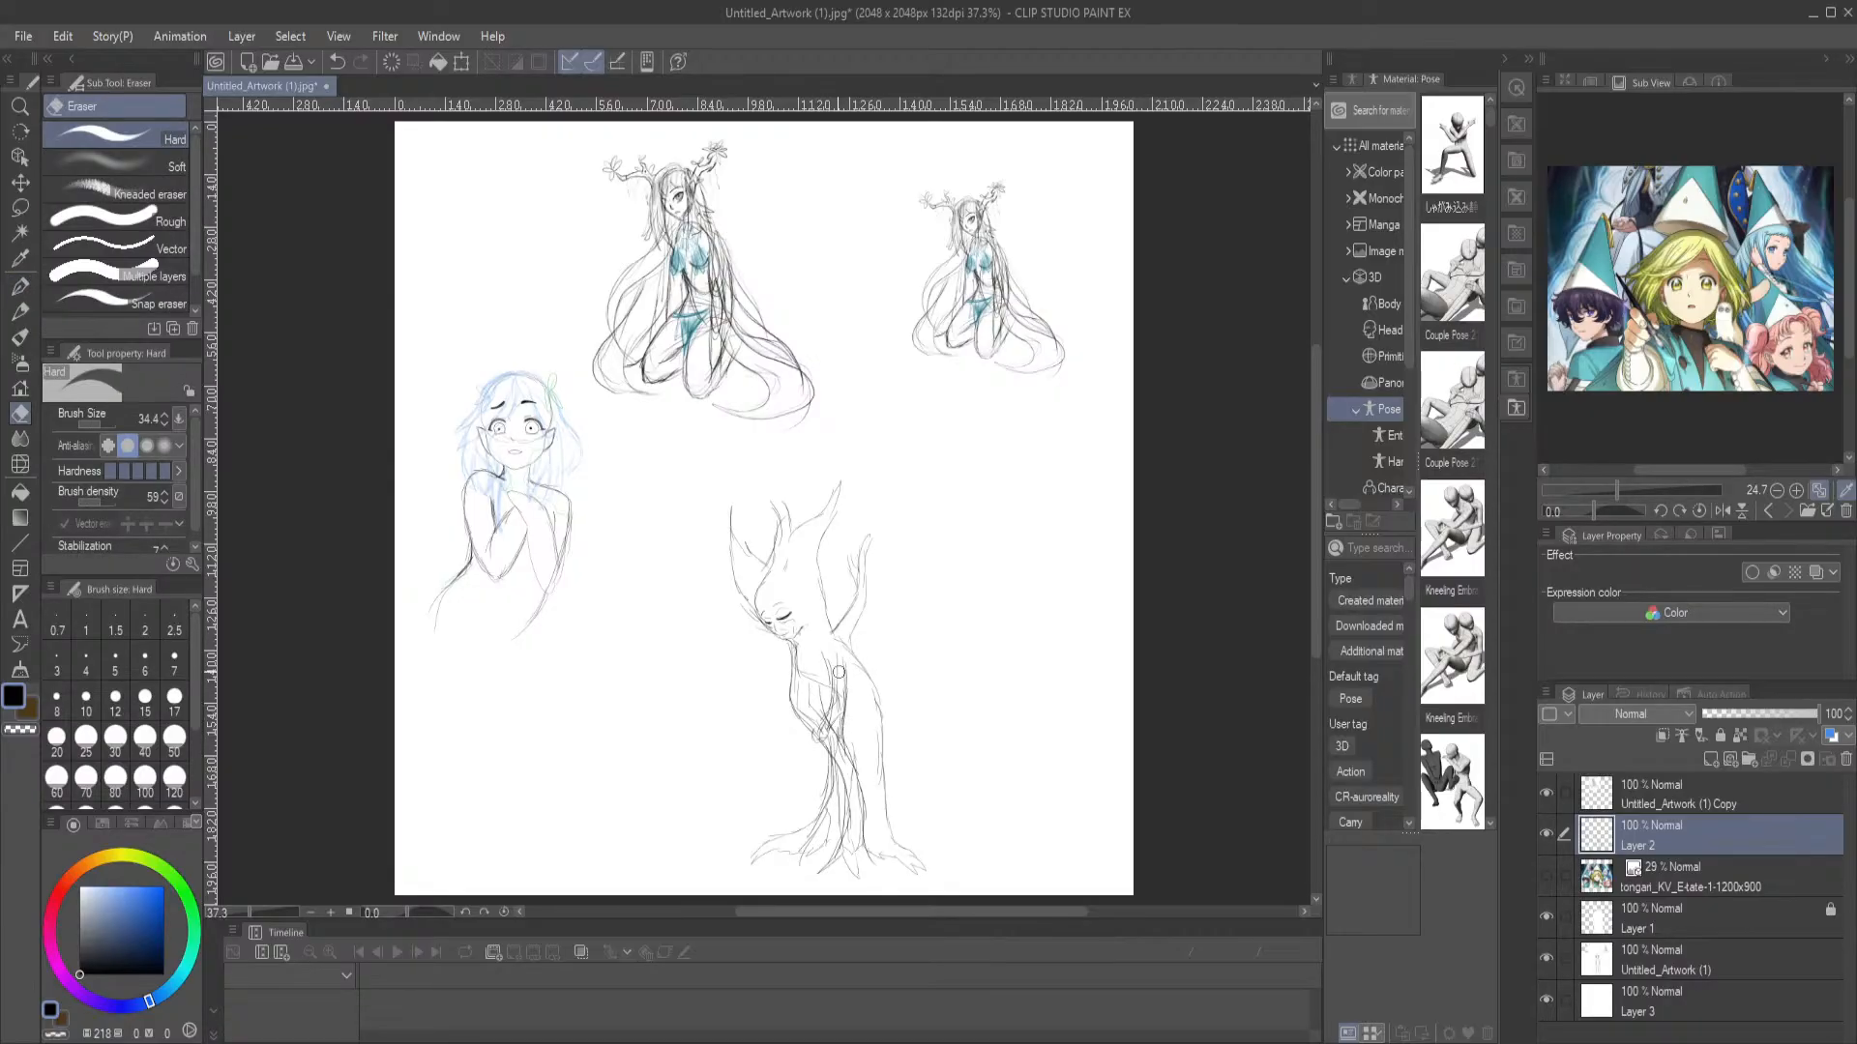
{"action": "mouse_move", "coordinate": [835, 713]}
{"action": "left_mouse_down"}
{"action": "mouse_move", "coordinate": [839, 752]}
{"action": "mouse_move", "coordinate": [824, 739]}
{"action": "left_mouse_up"}
{"action": "left_click", "coordinate": [20, 311]}
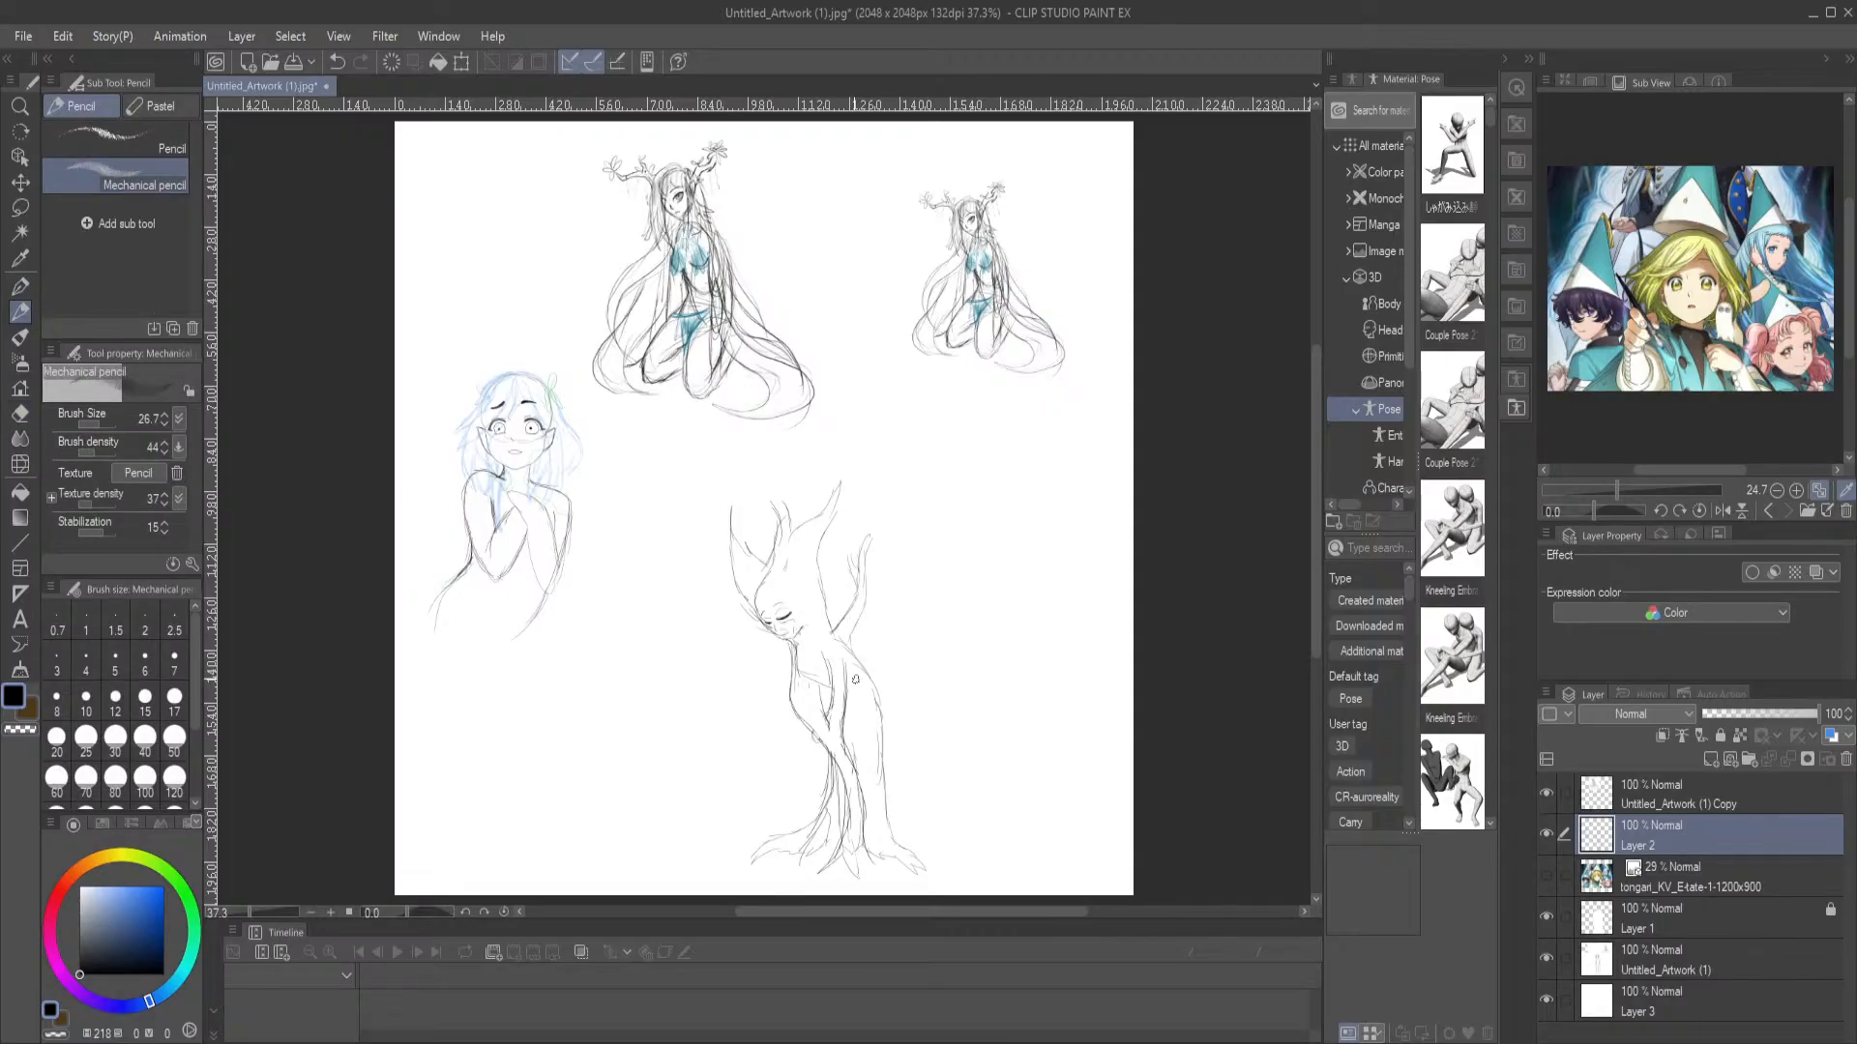
{"action": "left_click_drag", "start_coordinate": [855, 667], "coordinate": [848, 724]}
{"action": "key", "text": "p"}
{"action": "key", "text": "ctrl+z"}
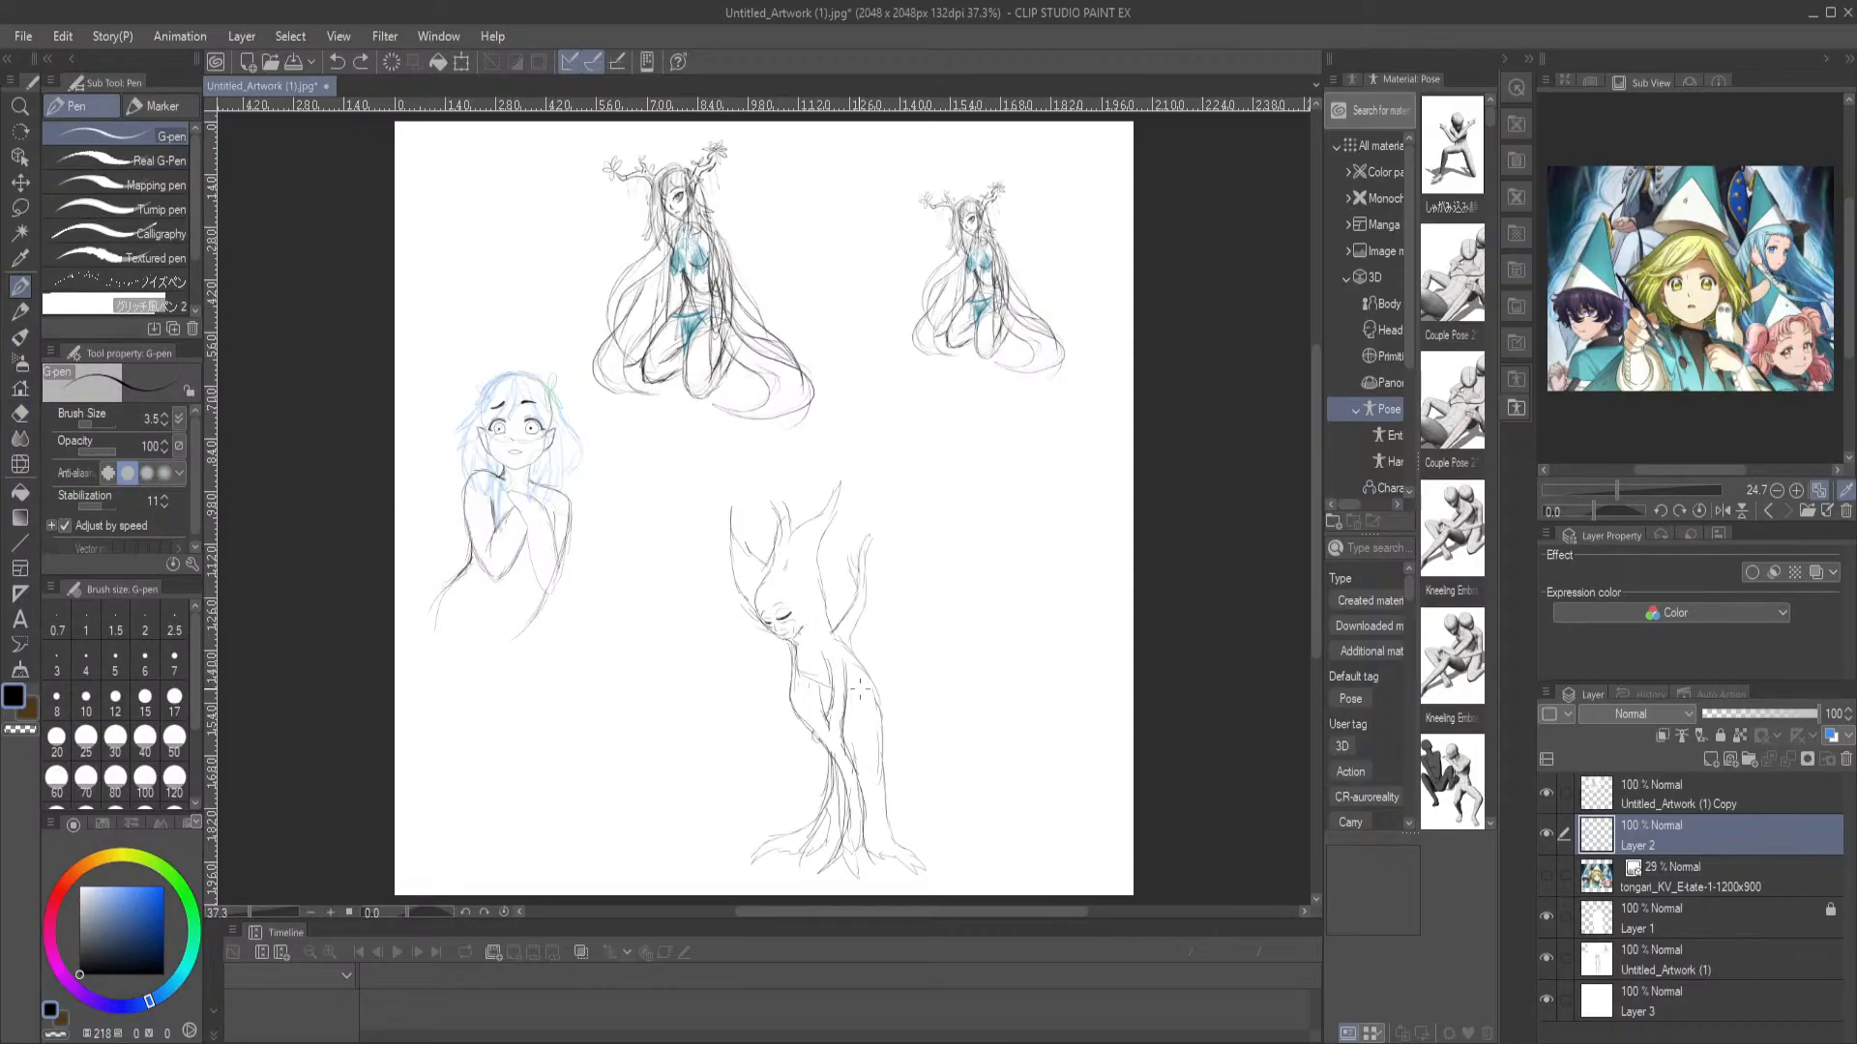
Sketch contour lines on the torso, along the front from the face down, and at the back of the trunk into the roots
{"action": "left_click_drag", "start_coordinate": [854, 671], "coordinate": [862, 695]}
{"action": "key", "text": "e"}
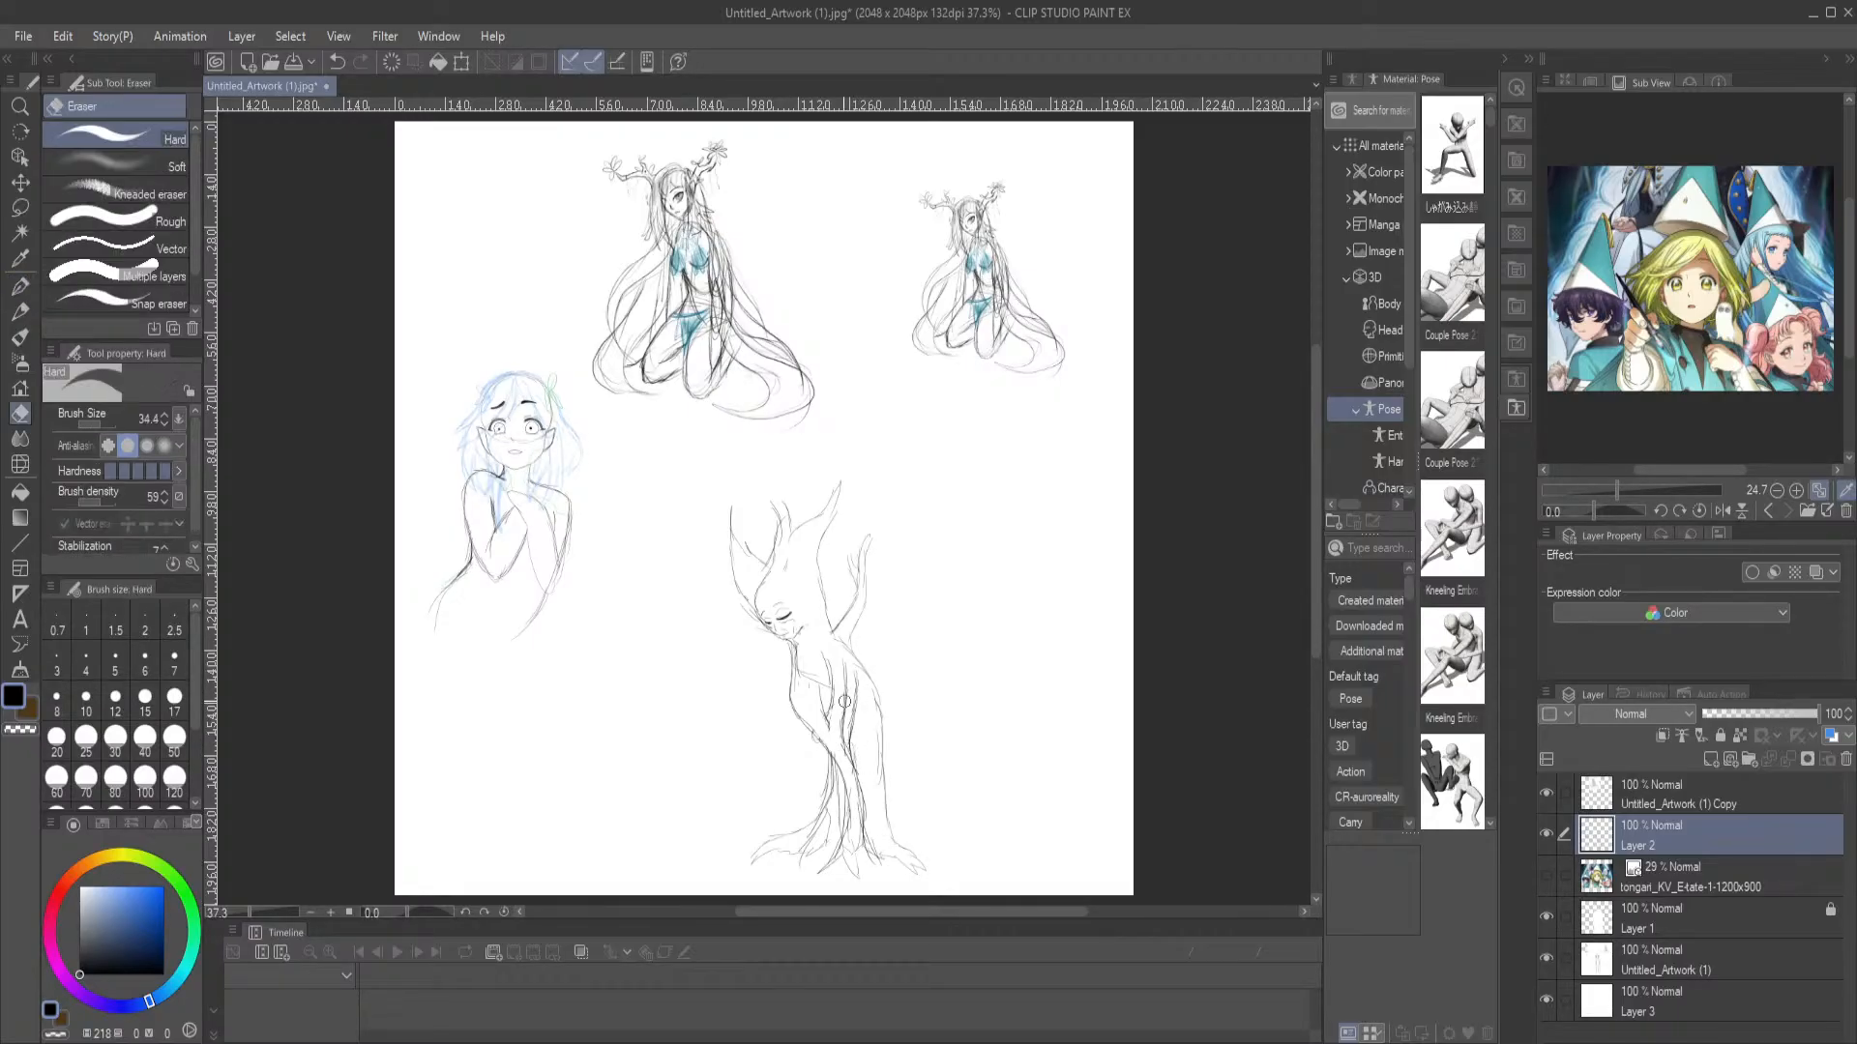
{"action": "left_click", "coordinate": [19, 285]}
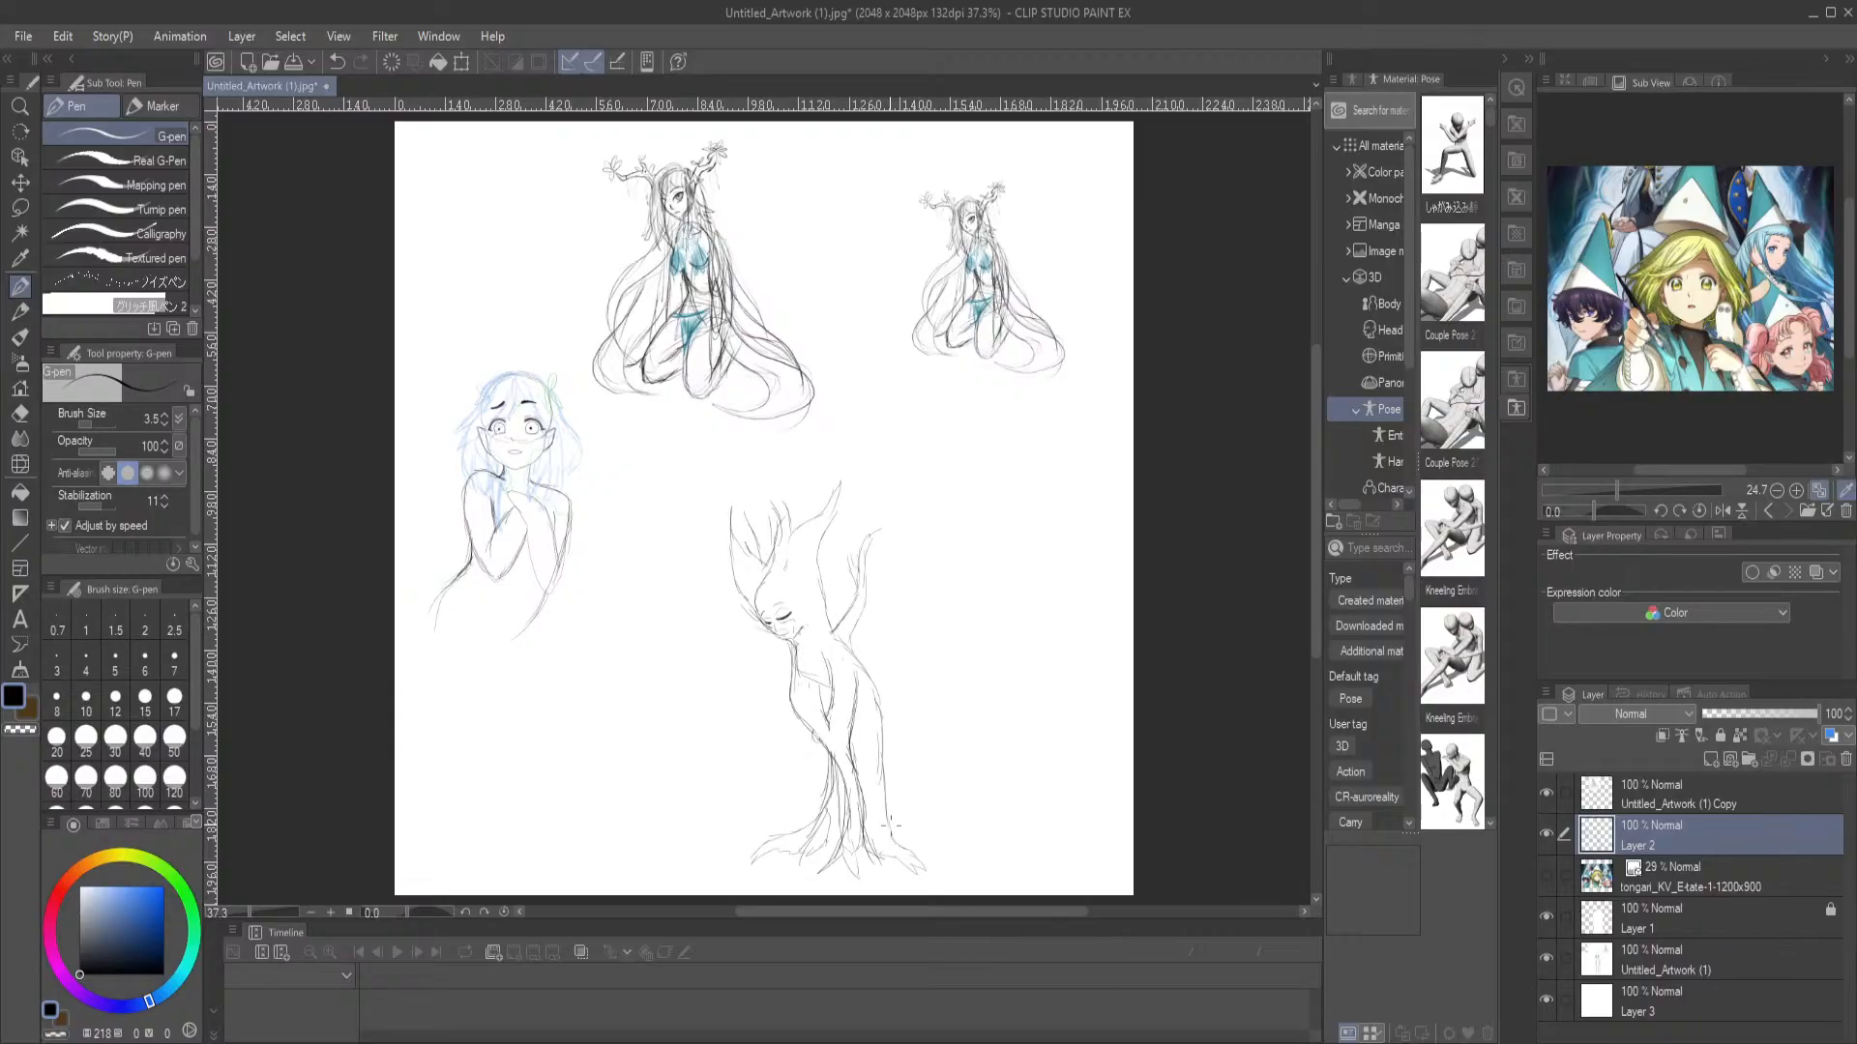
{"action": "left_click_drag", "start_coordinate": [905, 836], "coordinate": [906, 762]}
{"action": "left_click_drag", "start_coordinate": [745, 606], "coordinate": [784, 707]}
{"action": "left_click_drag", "start_coordinate": [896, 766], "coordinate": [917, 830]}
{"action": "scroll", "coordinate": [762, 192], "scroll_direction": "up", "scroll_amount": 2}
{"action": "scroll", "coordinate": [904, 453], "scroll_direction": "down", "scroll_amount": 3}
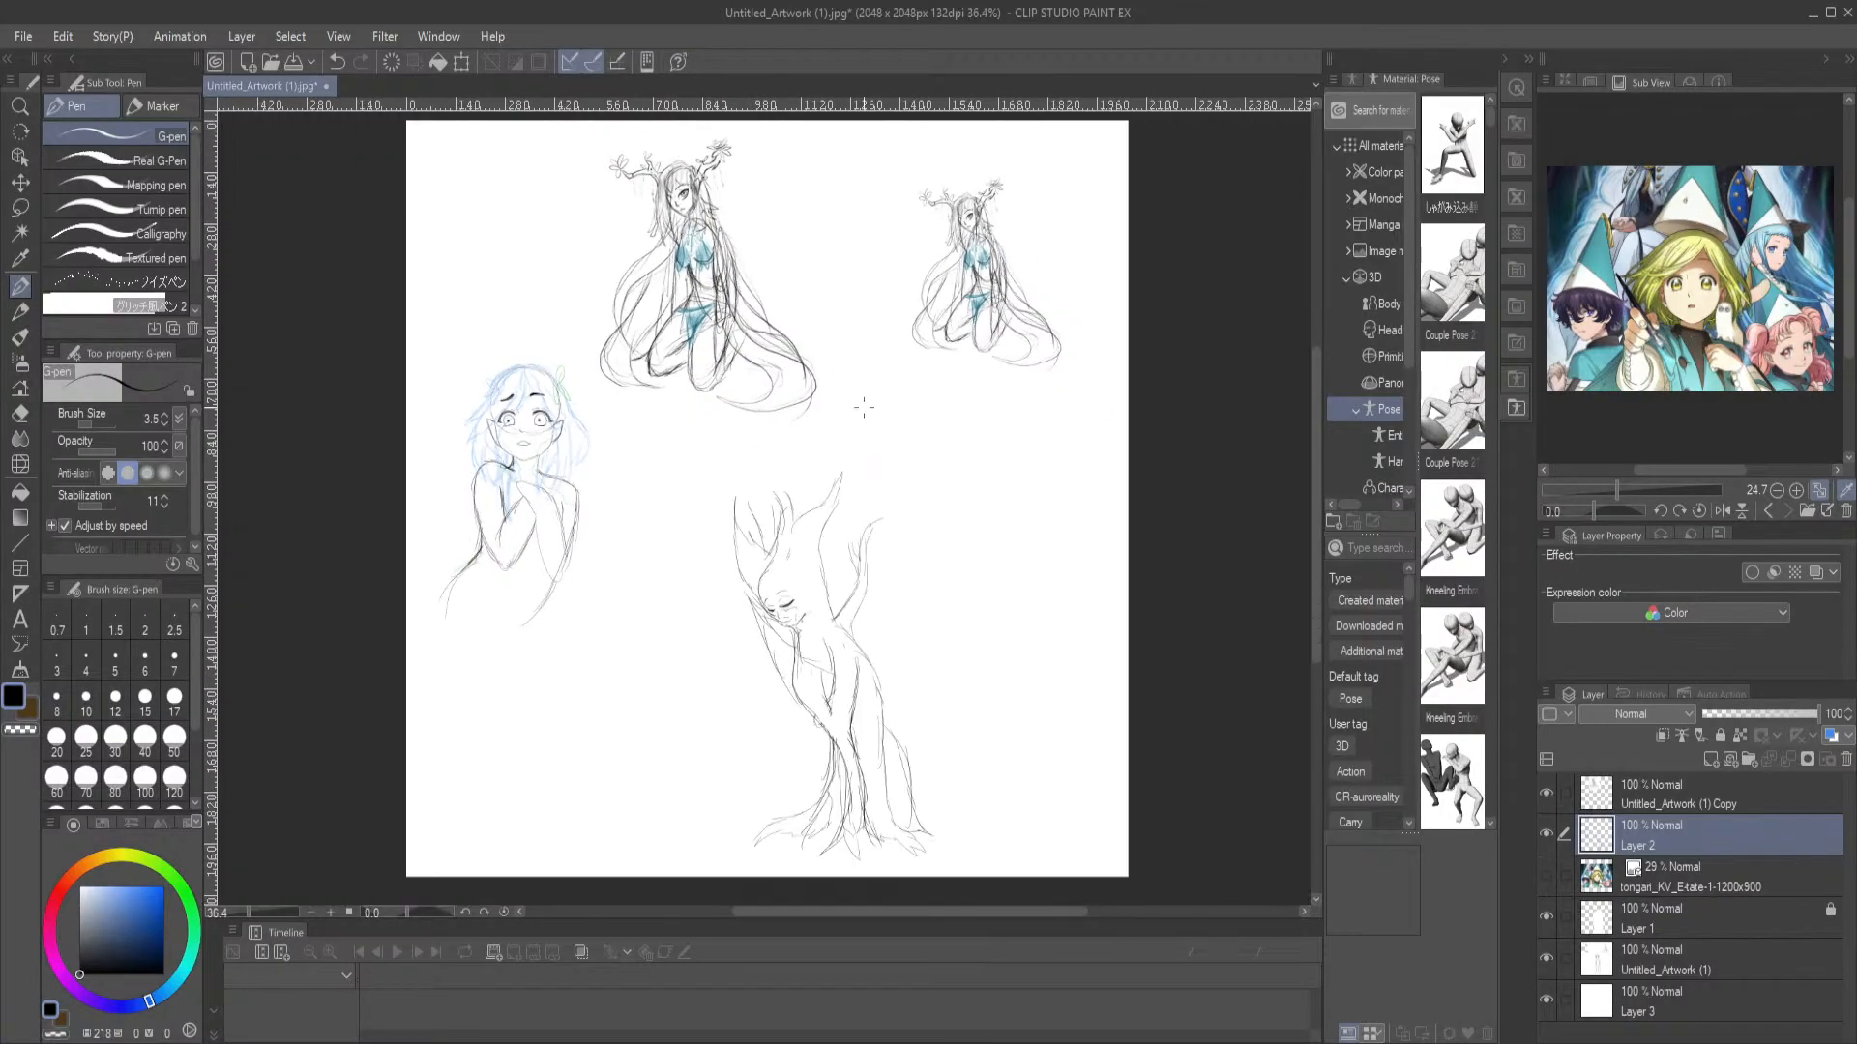
{"action": "scroll", "coordinate": [558, 431], "scroll_direction": "up", "scroll_amount": 6}
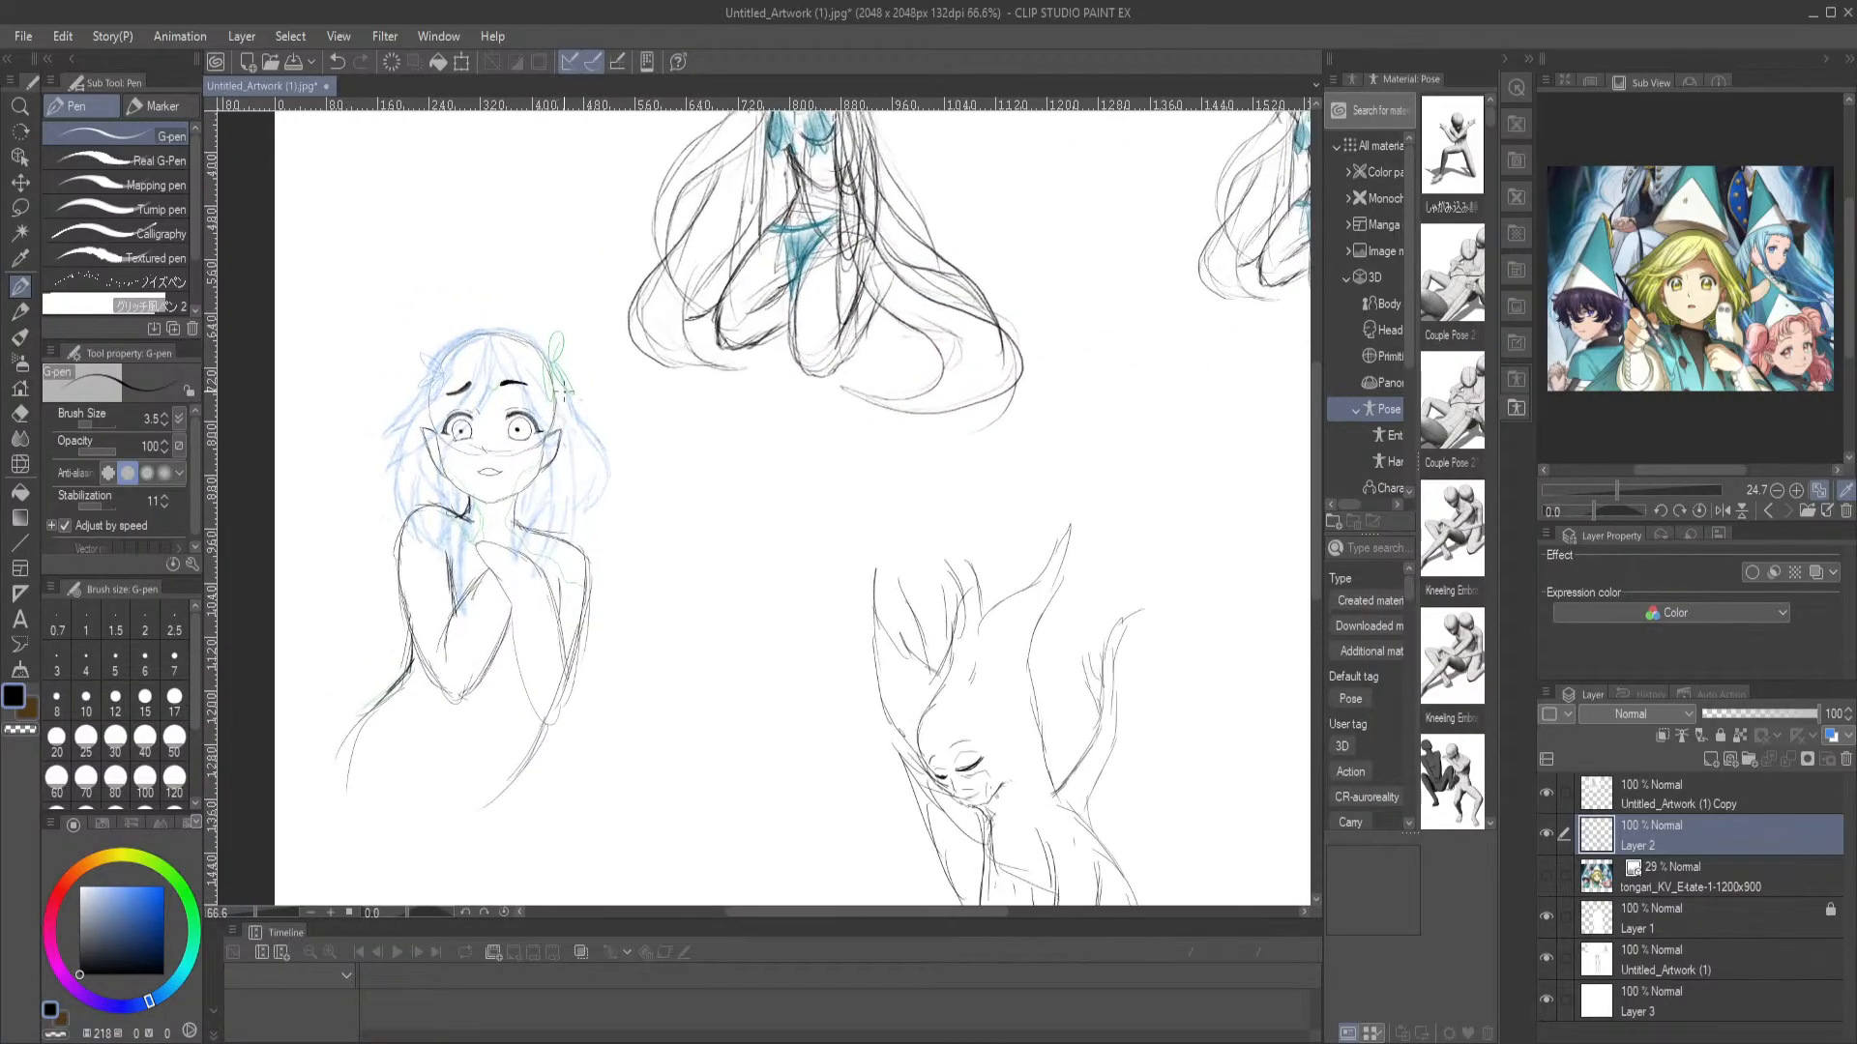
{"action": "scroll", "coordinate": [1152, 345], "scroll_direction": "down", "scroll_amount": 5}
{"action": "left_click_drag", "start_coordinate": [1141, 373], "coordinate": [800, 385]}
{"action": "scroll", "coordinate": [862, 377], "scroll_direction": "down", "scroll_amount": 1}
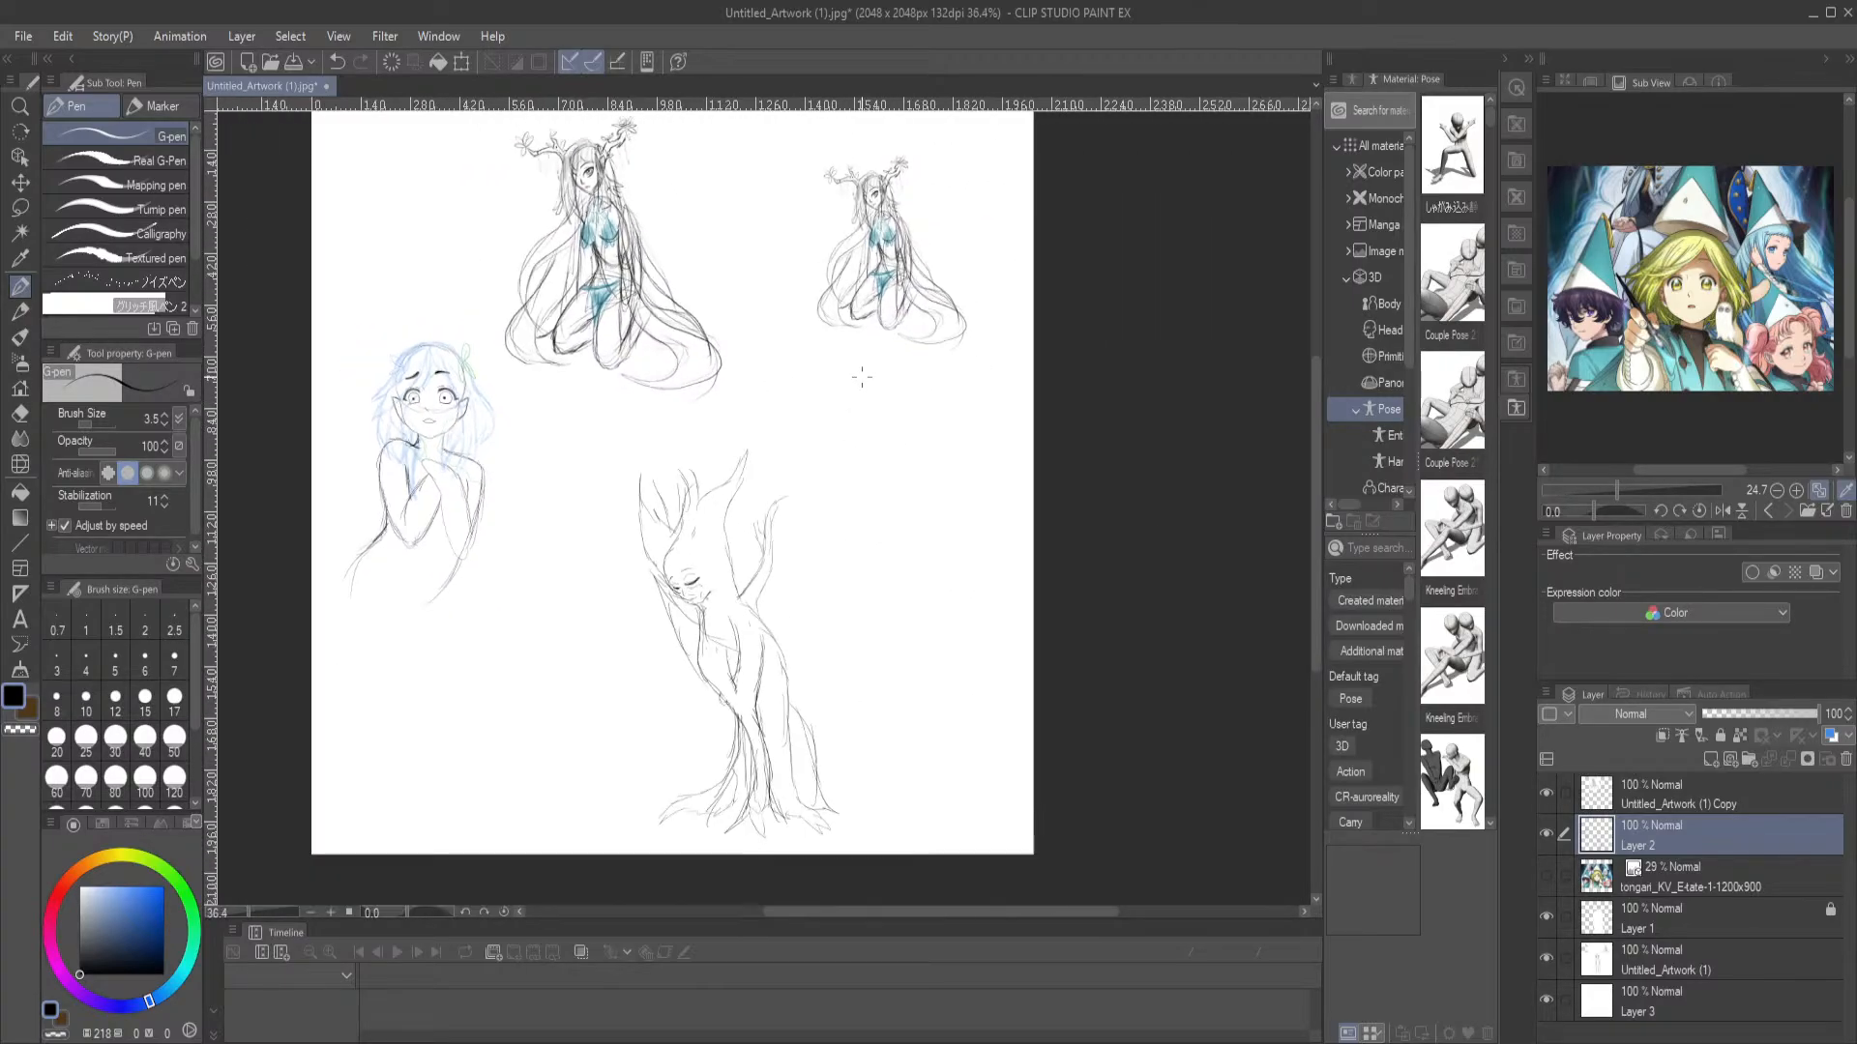